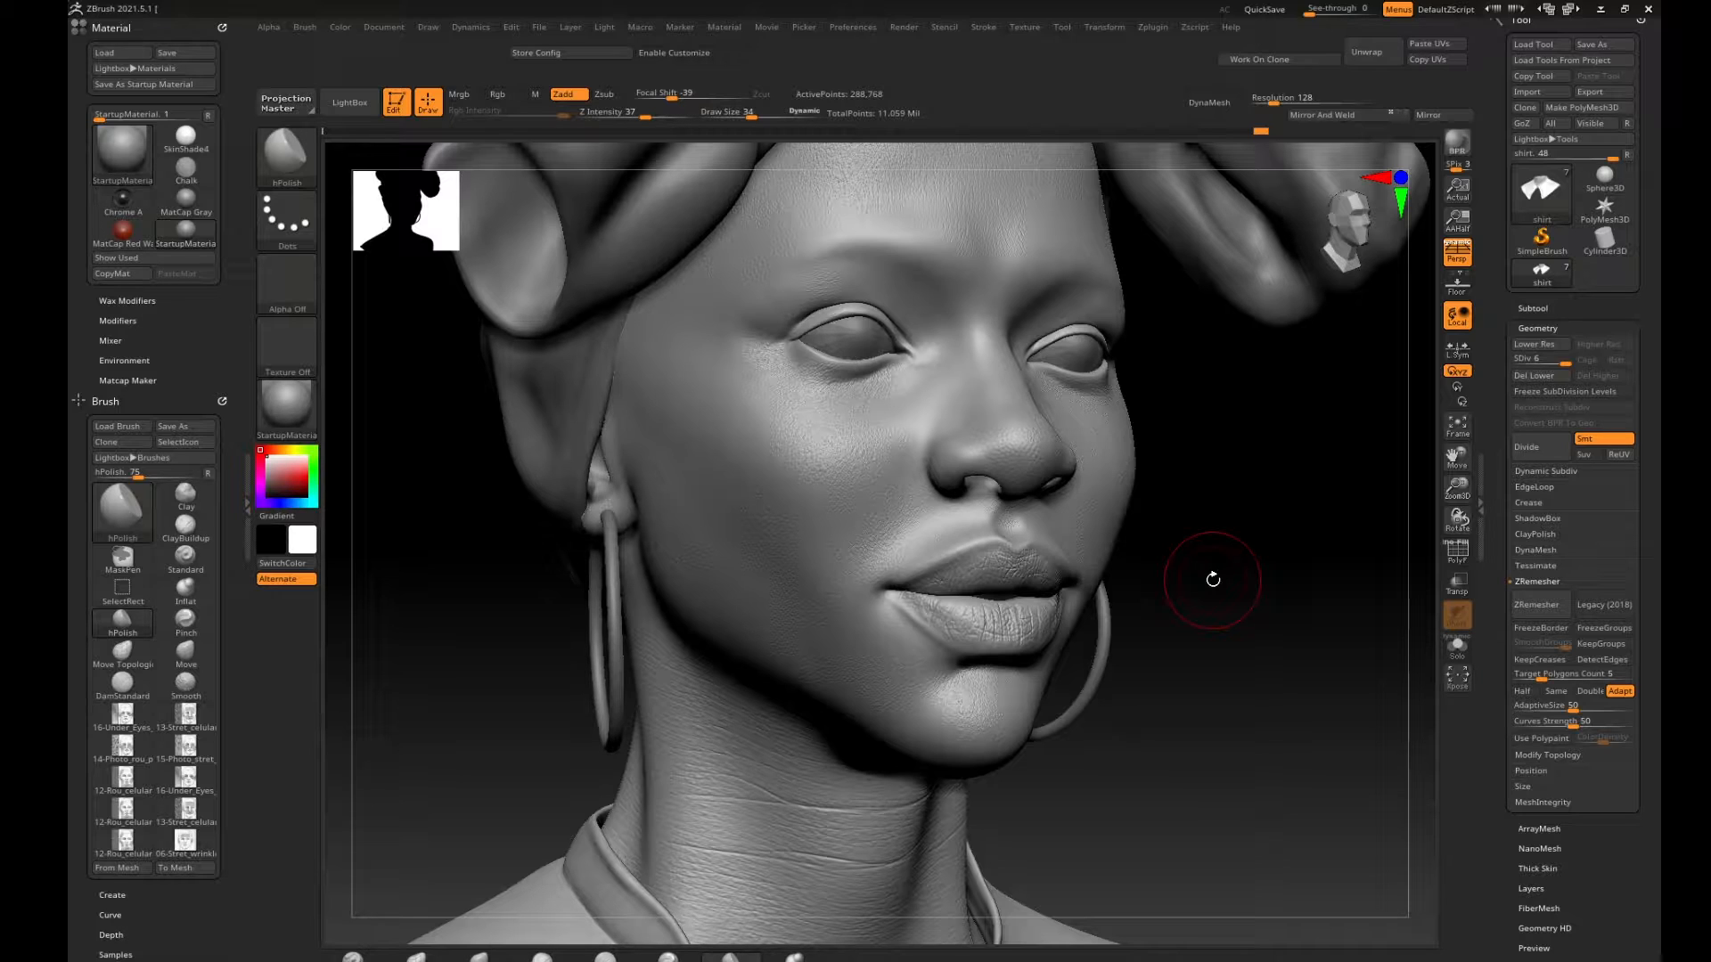
Examine the sculpted skin detail on the bust's neck, lips, nose and eyes, then frame the whole bust.
{"action": "left_click_drag", "start_coordinate": [1221, 601], "coordinate": [1319, 601], "text": "alt"}
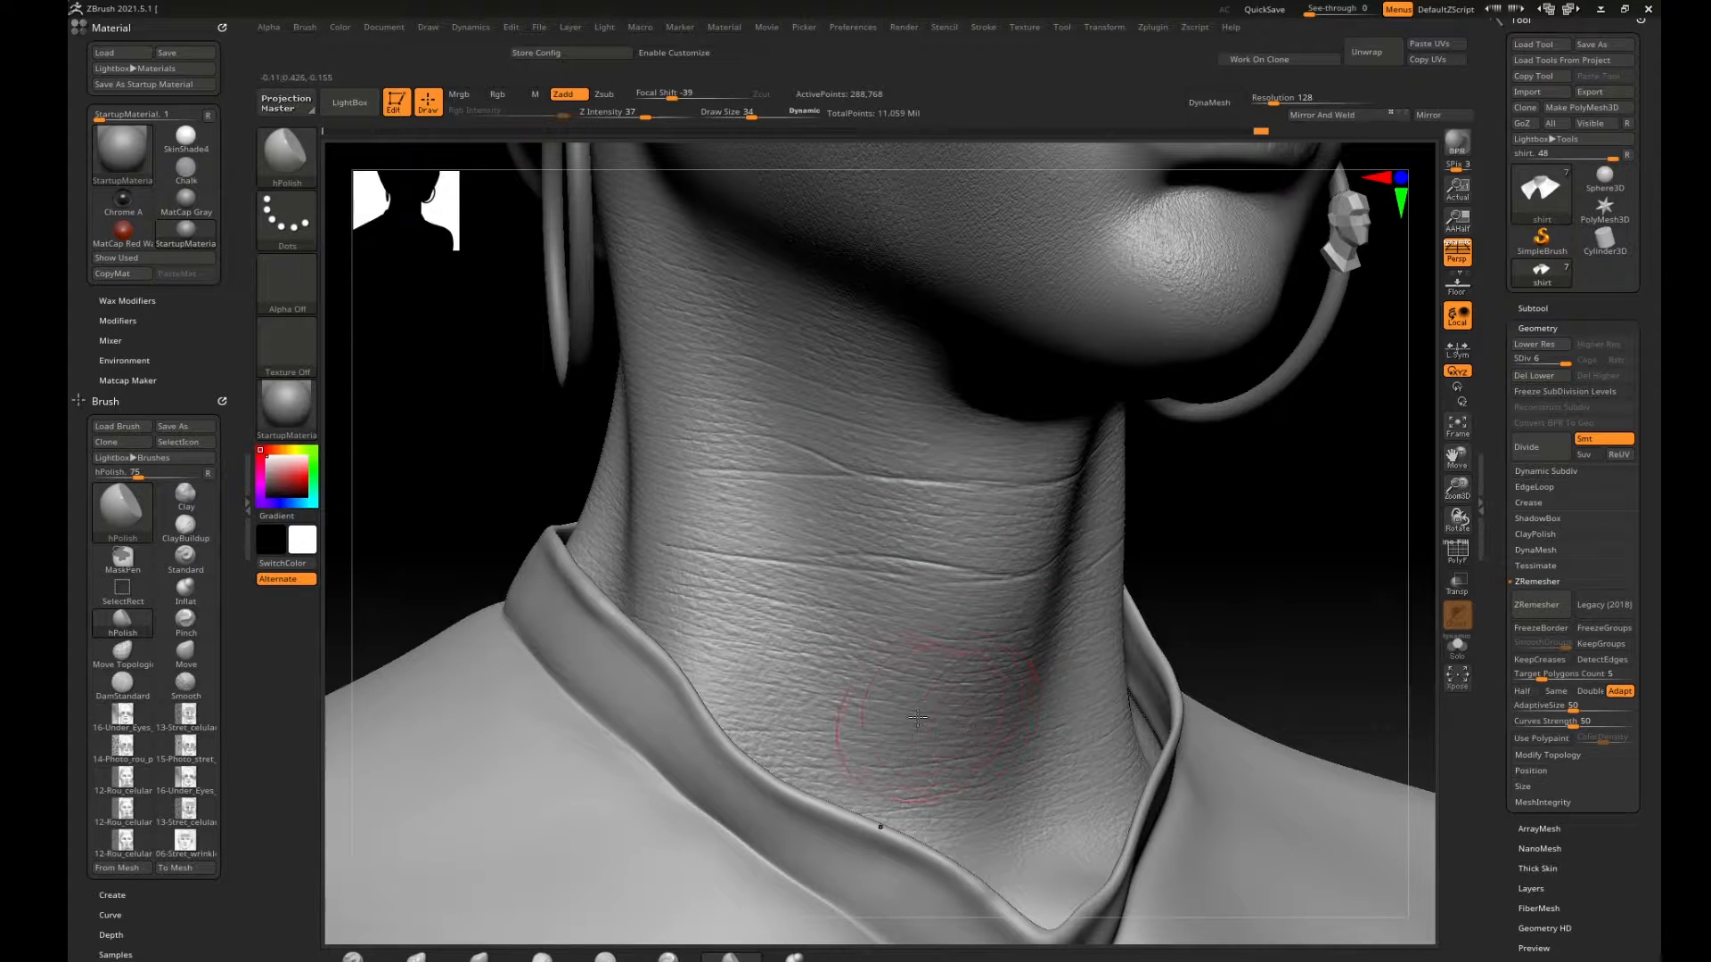
{"action": "left_click_drag", "start_coordinate": [1318, 546], "coordinate": [1281, 767], "text": "alt"}
{"action": "left_click_drag", "start_coordinate": [1299, 659], "coordinate": [1118, 821], "text": "alt"}
{"action": "left_click_drag", "start_coordinate": [1291, 527], "coordinate": [1262, 807], "text": "alt"}
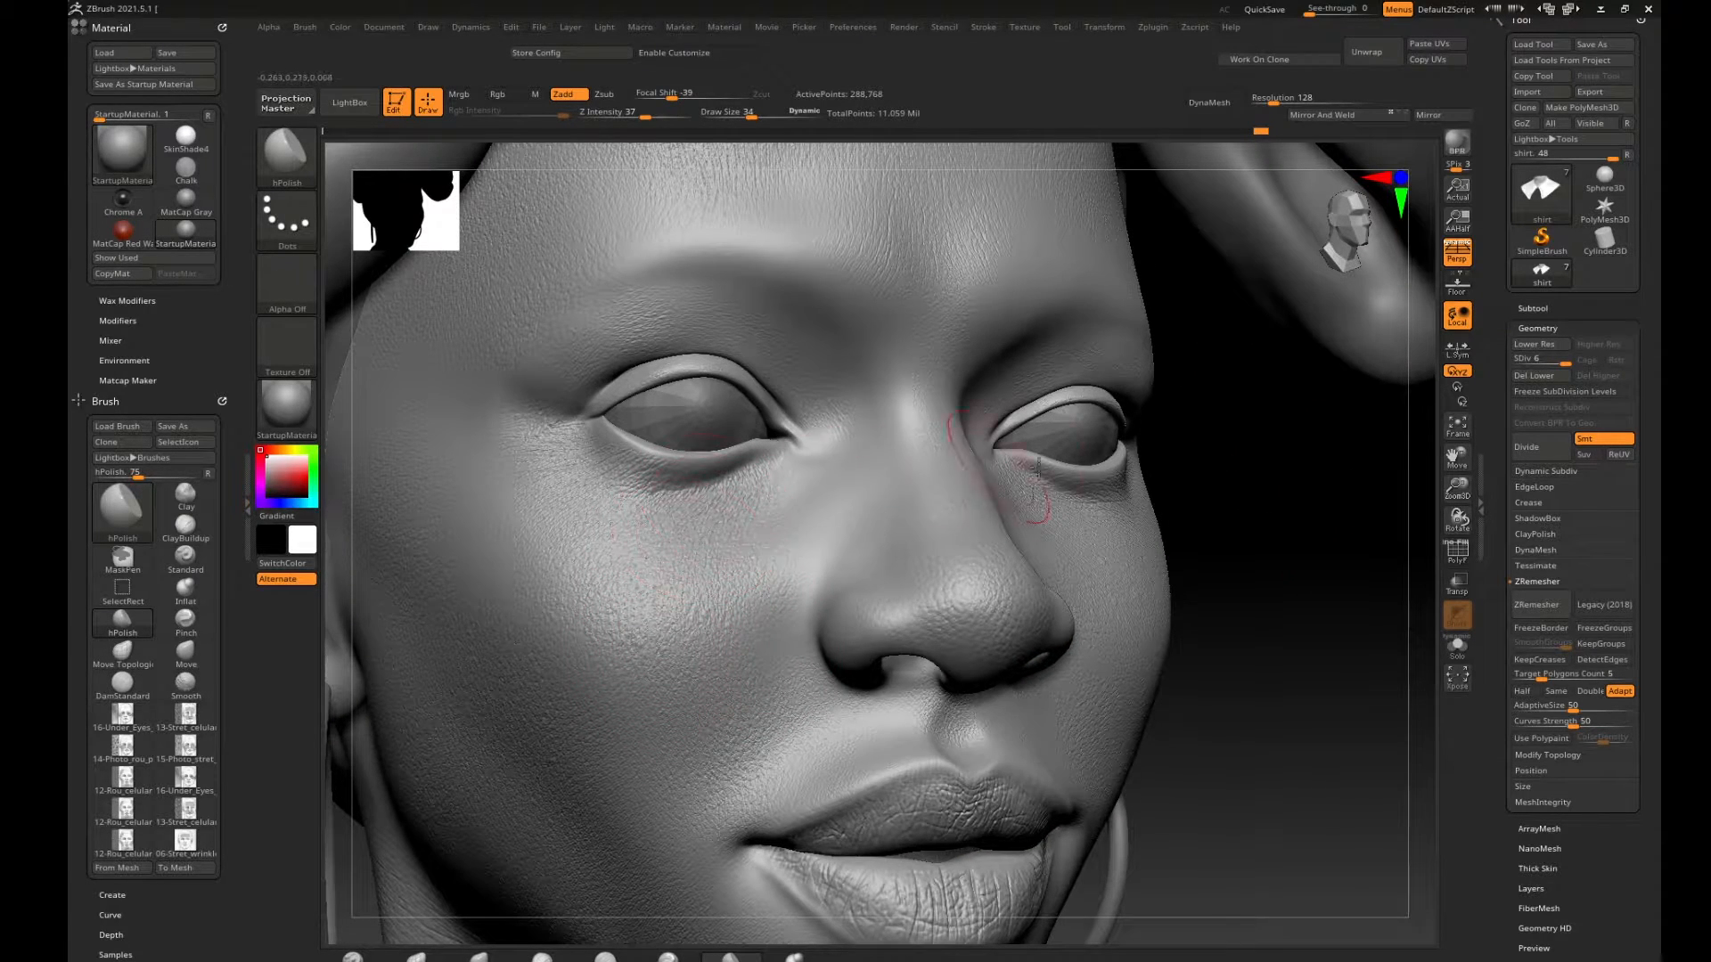
{"action": "left_click_drag", "start_coordinate": [1272, 516], "coordinate": [1285, 744], "text": "alt"}
{"action": "left_click_drag", "start_coordinate": [1295, 676], "coordinate": [1125, 367], "text": "alt"}
{"action": "key", "text": "f"}
{"action": "left_click_drag", "start_coordinate": [1096, 837], "coordinate": [1020, 764], "text": "alt"}
{"action": "left_click_drag", "start_coordinate": [1060, 679], "coordinate": [1057, 810], "text": "alt"}
{"action": "left_click_drag", "start_coordinate": [1181, 546], "coordinate": [1176, 665], "text": "alt"}
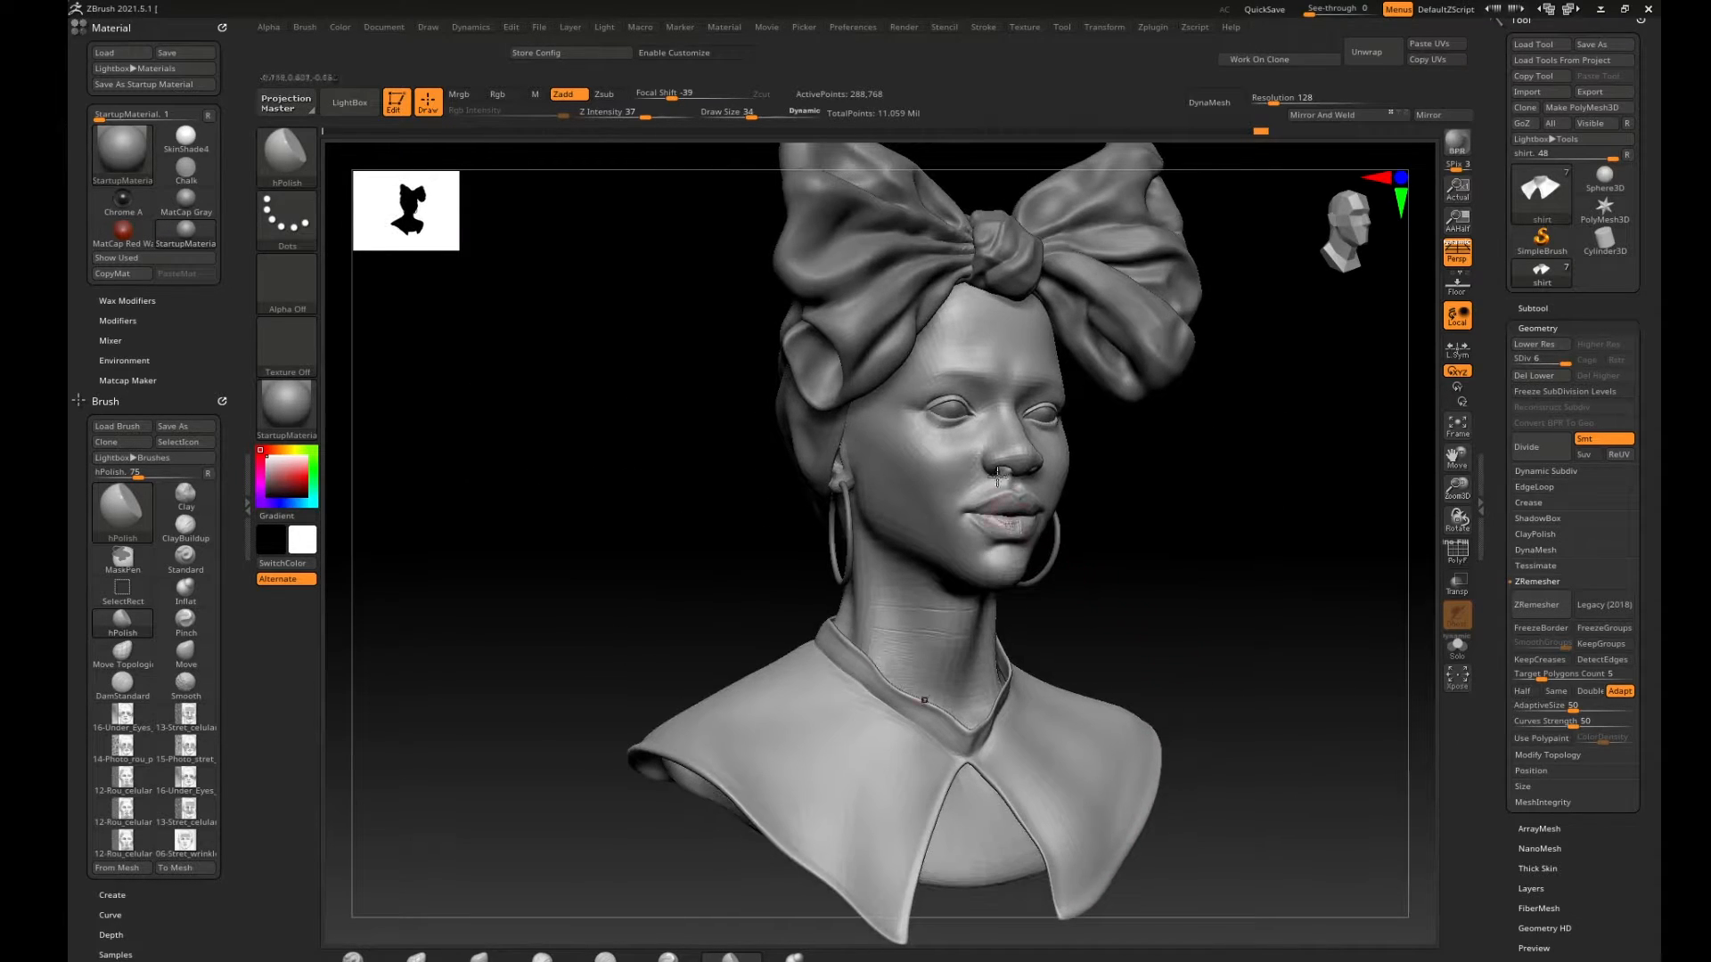
Show the subtool list, make the head subtool active without the scarf and shirt, and face it from the front.
{"action": "left_click", "coordinate": [1532, 309]}
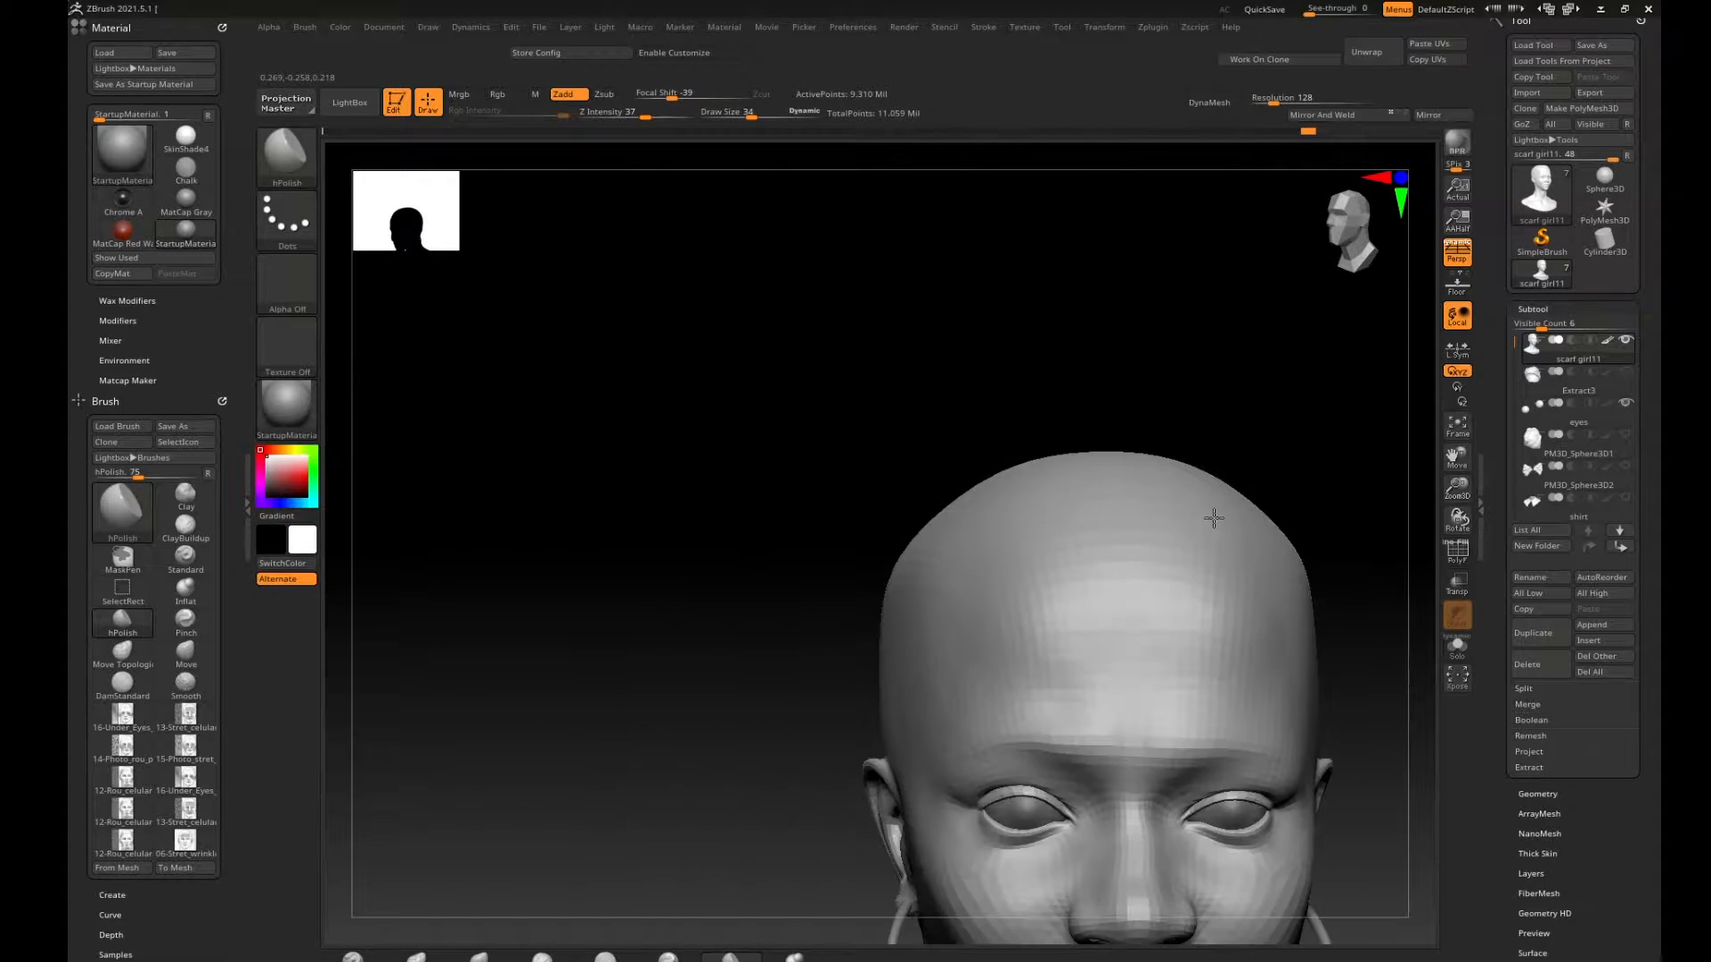
{"action": "left_click_drag", "start_coordinate": [1229, 430], "coordinate": [1007, 312], "text": "alt"}
{"action": "left_click_drag", "start_coordinate": [1191, 370], "coordinate": [1177, 431]}
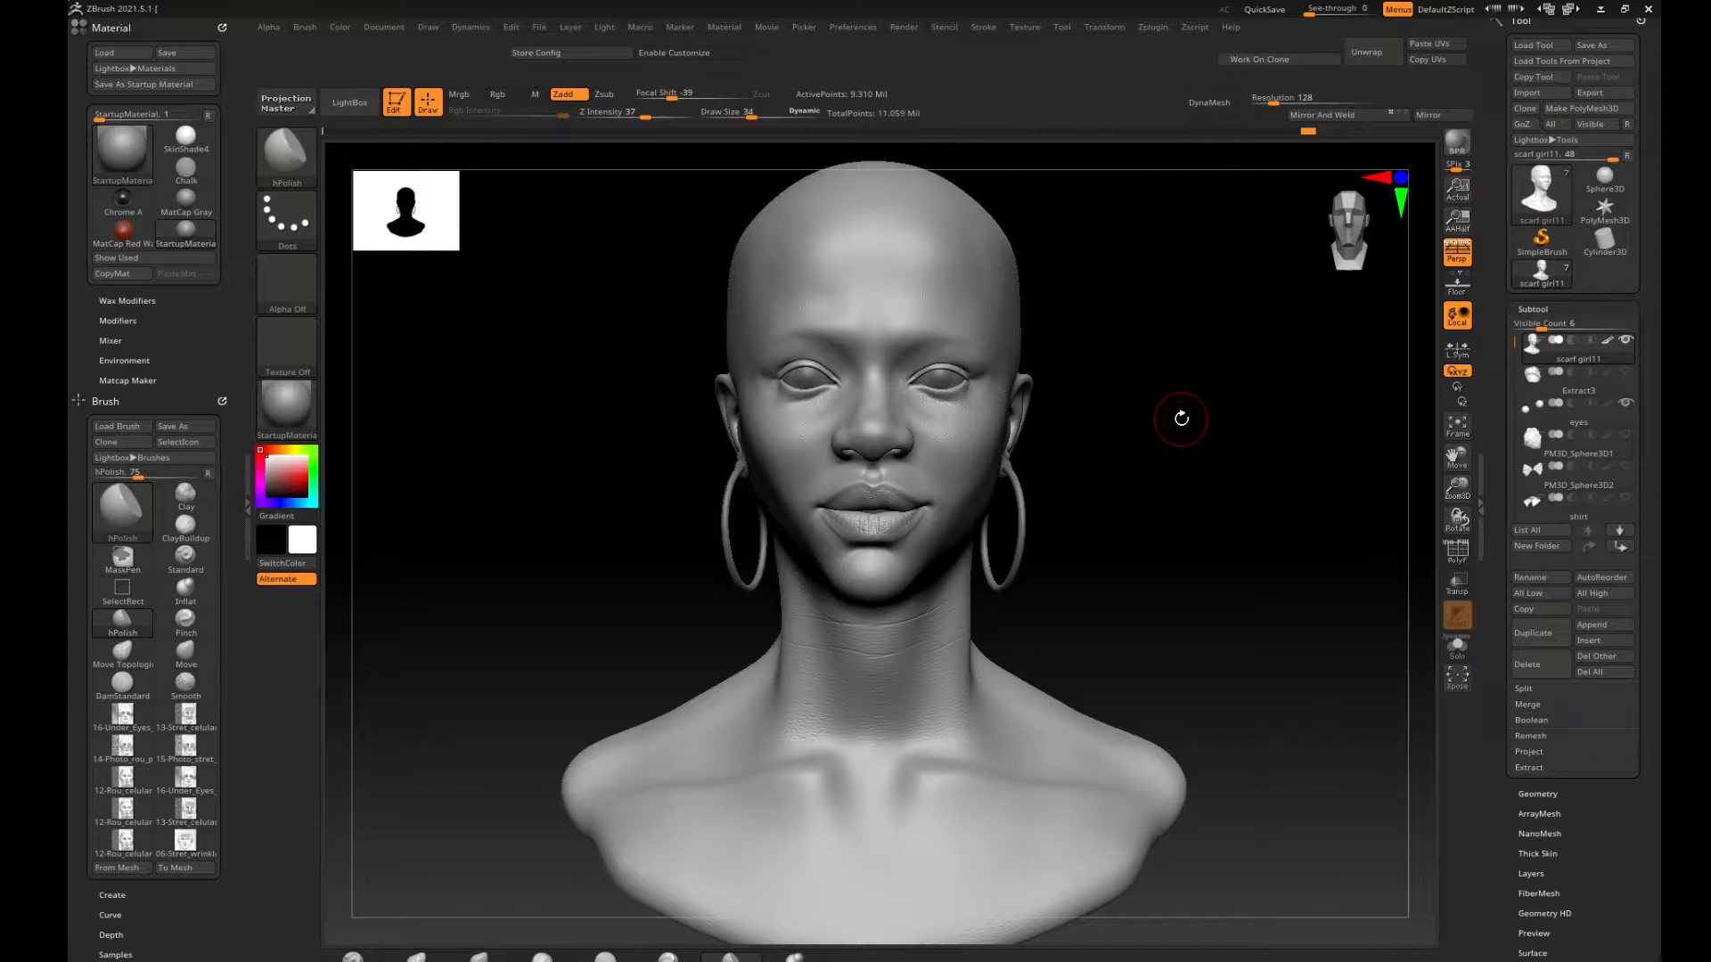
Switch to the browser and open the alphaSkin Faces #01 product from texturing.xyz's Faces displacement collection.
{"action": "key", "text": "super"}
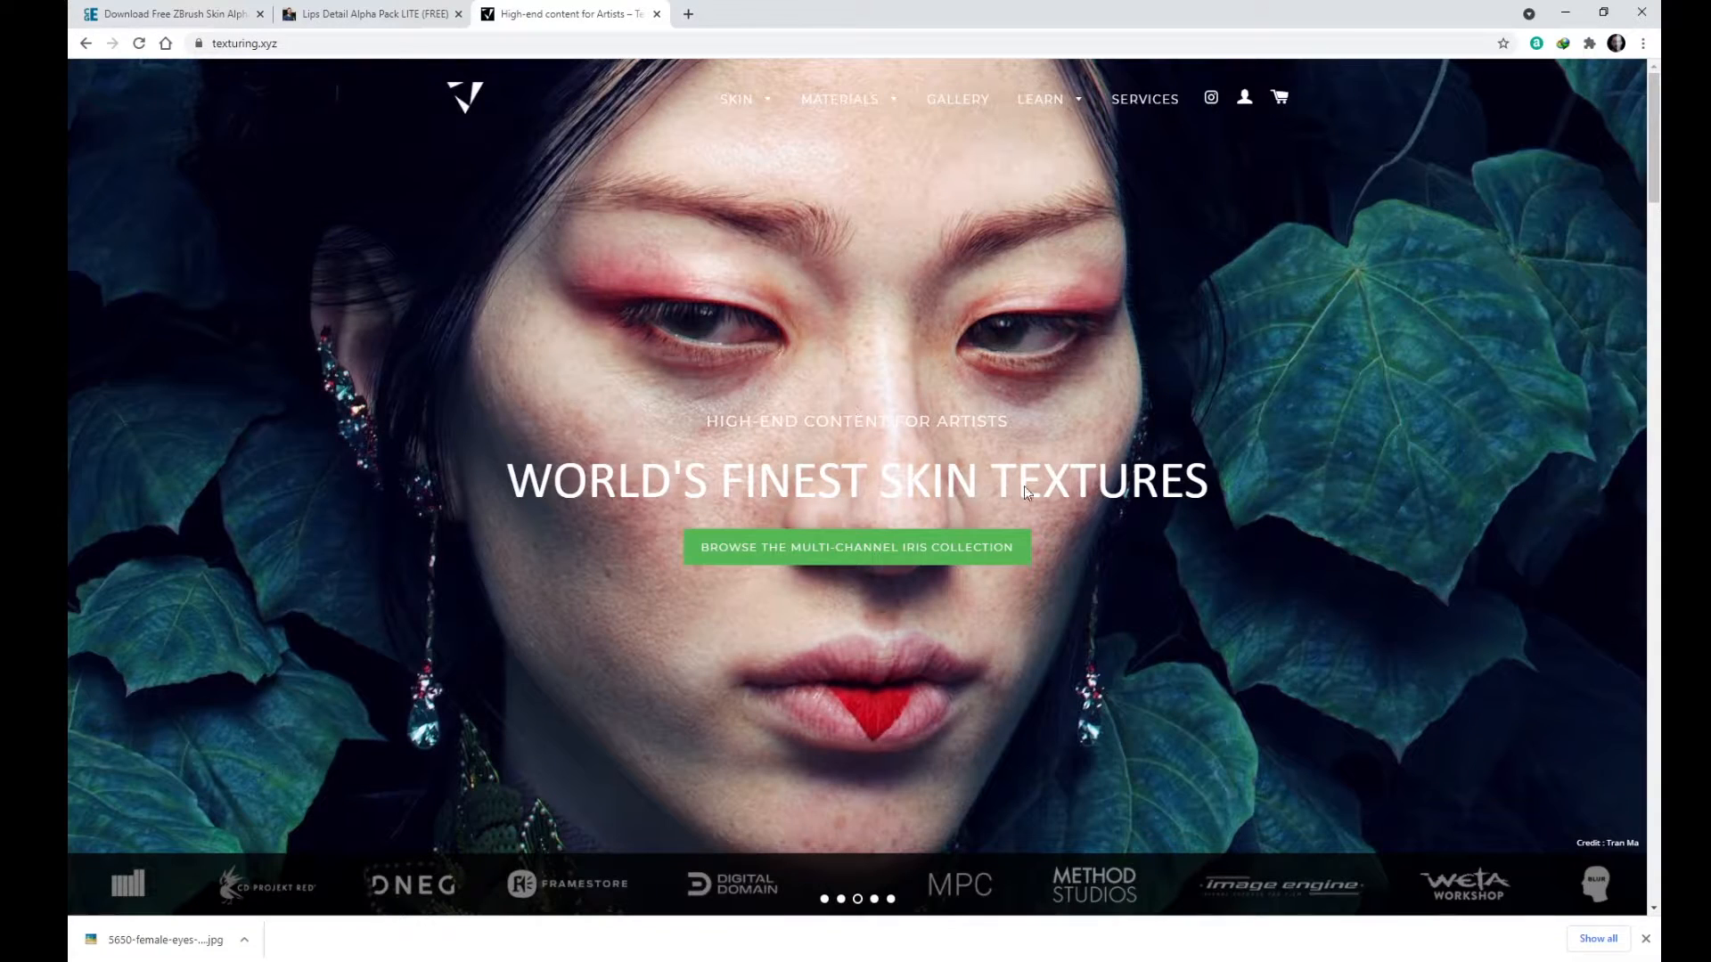
{"action": "mouse_move", "coordinate": [752, 101]}
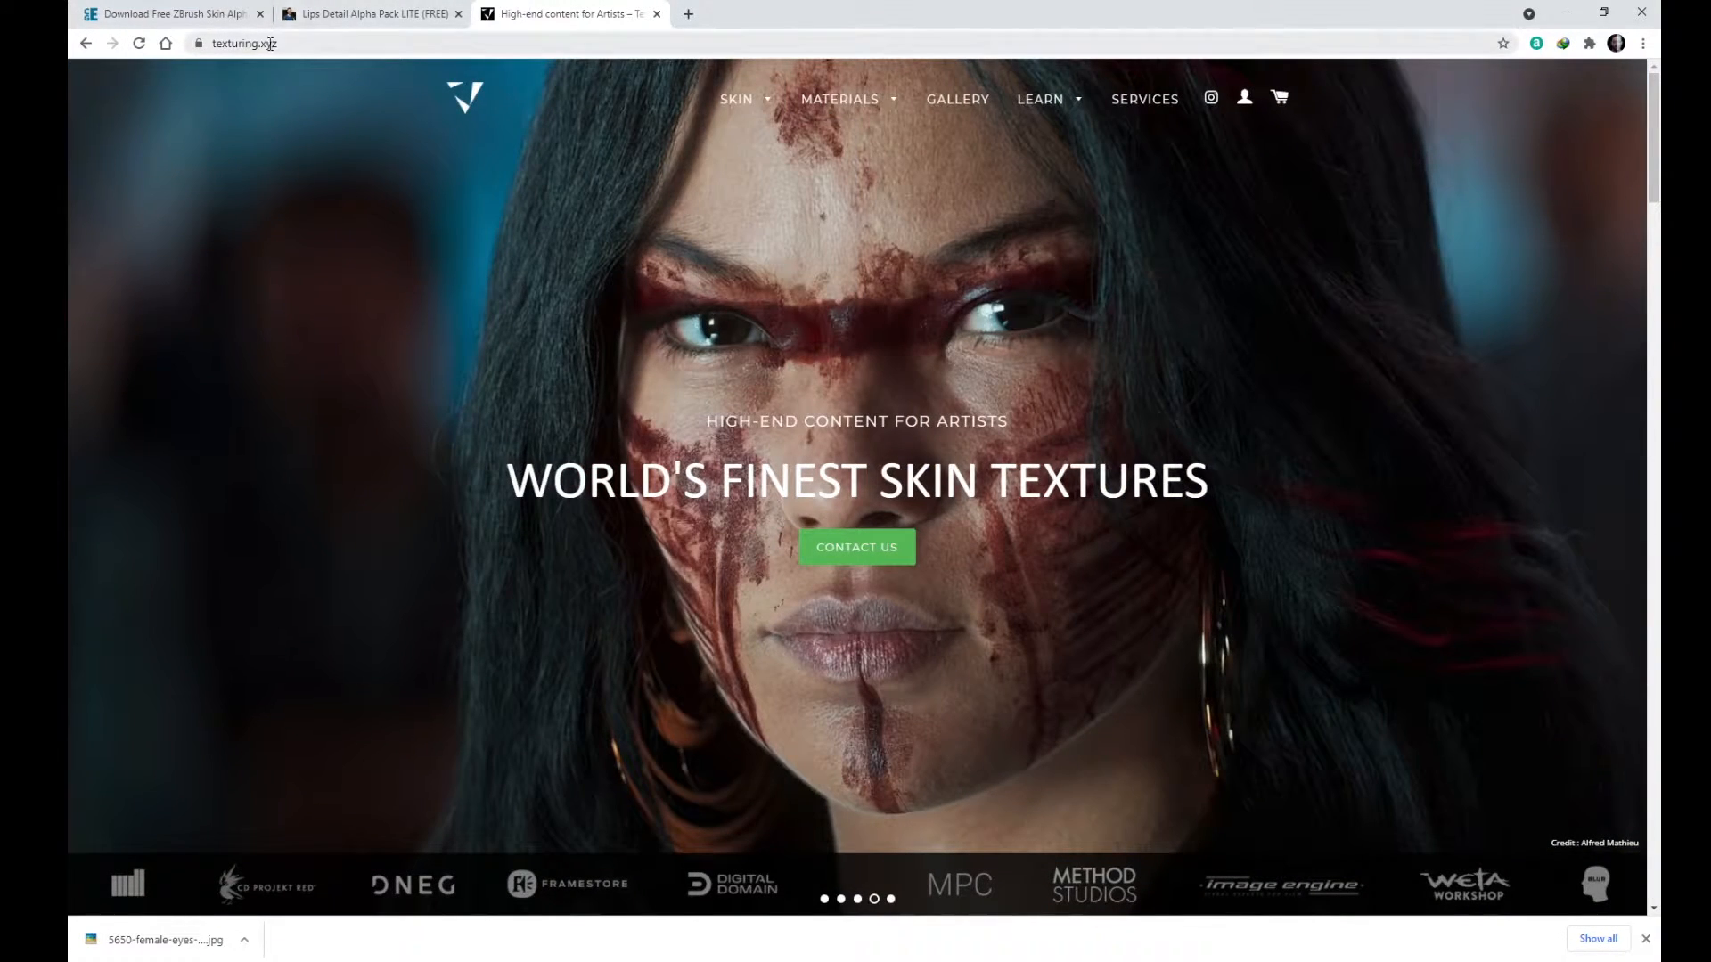
{"action": "left_click", "coordinate": [270, 44]}
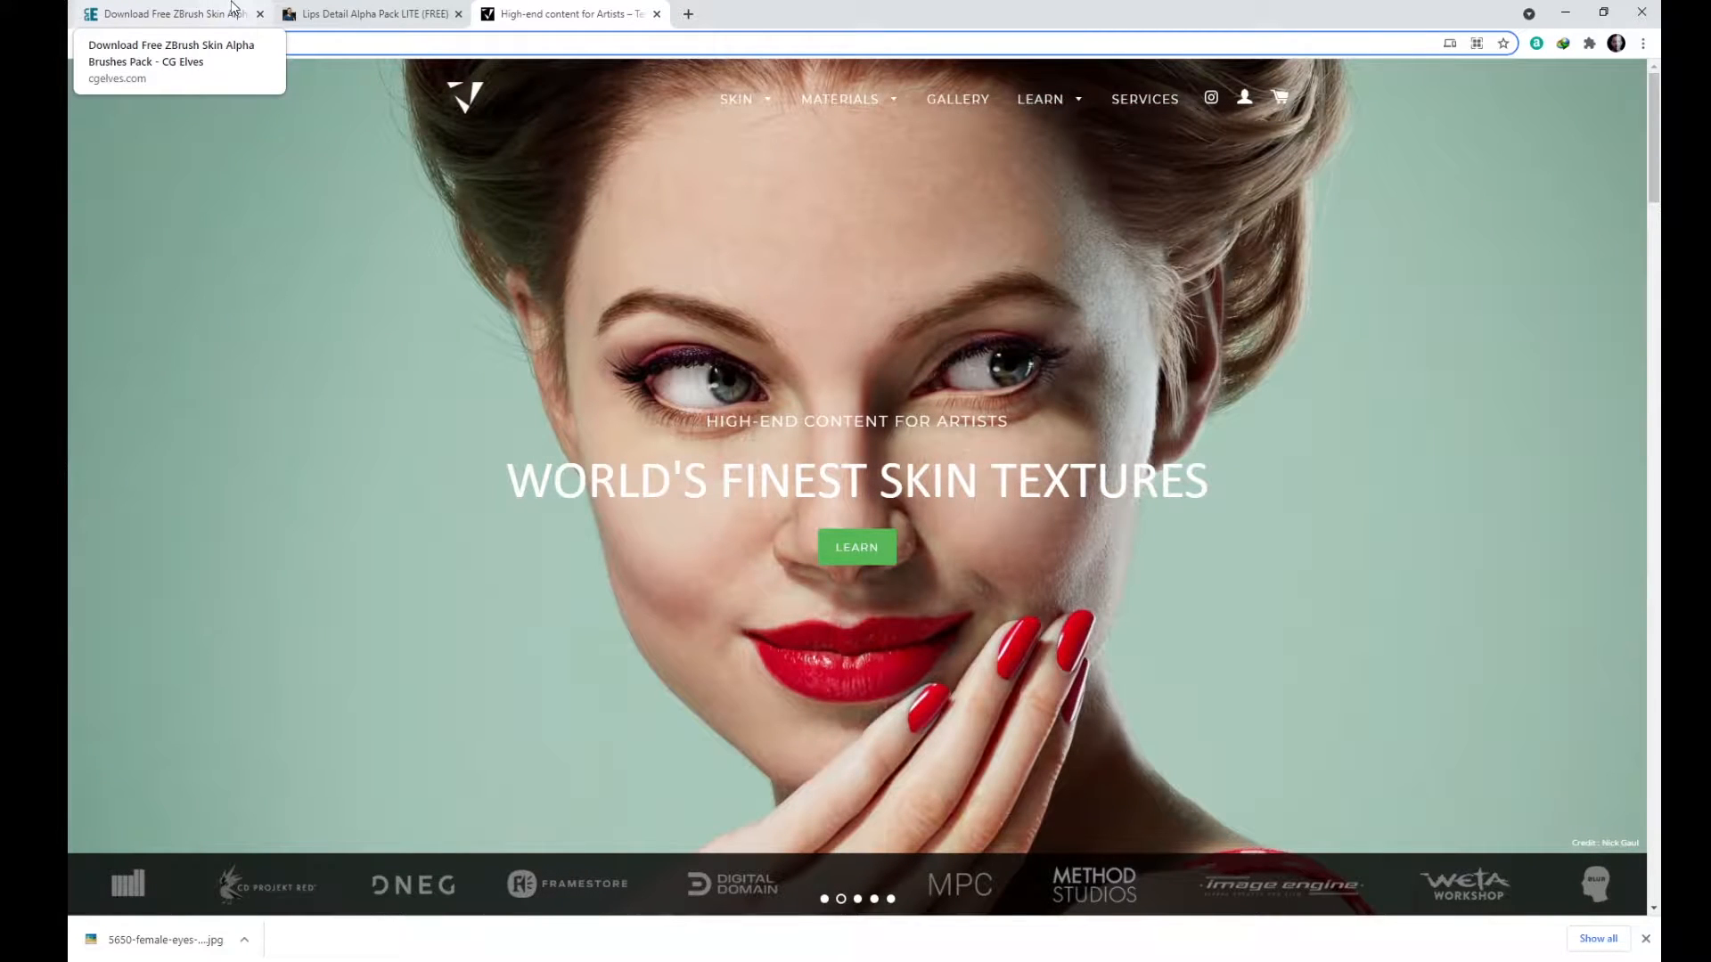
{"action": "mouse_move", "coordinate": [747, 108]}
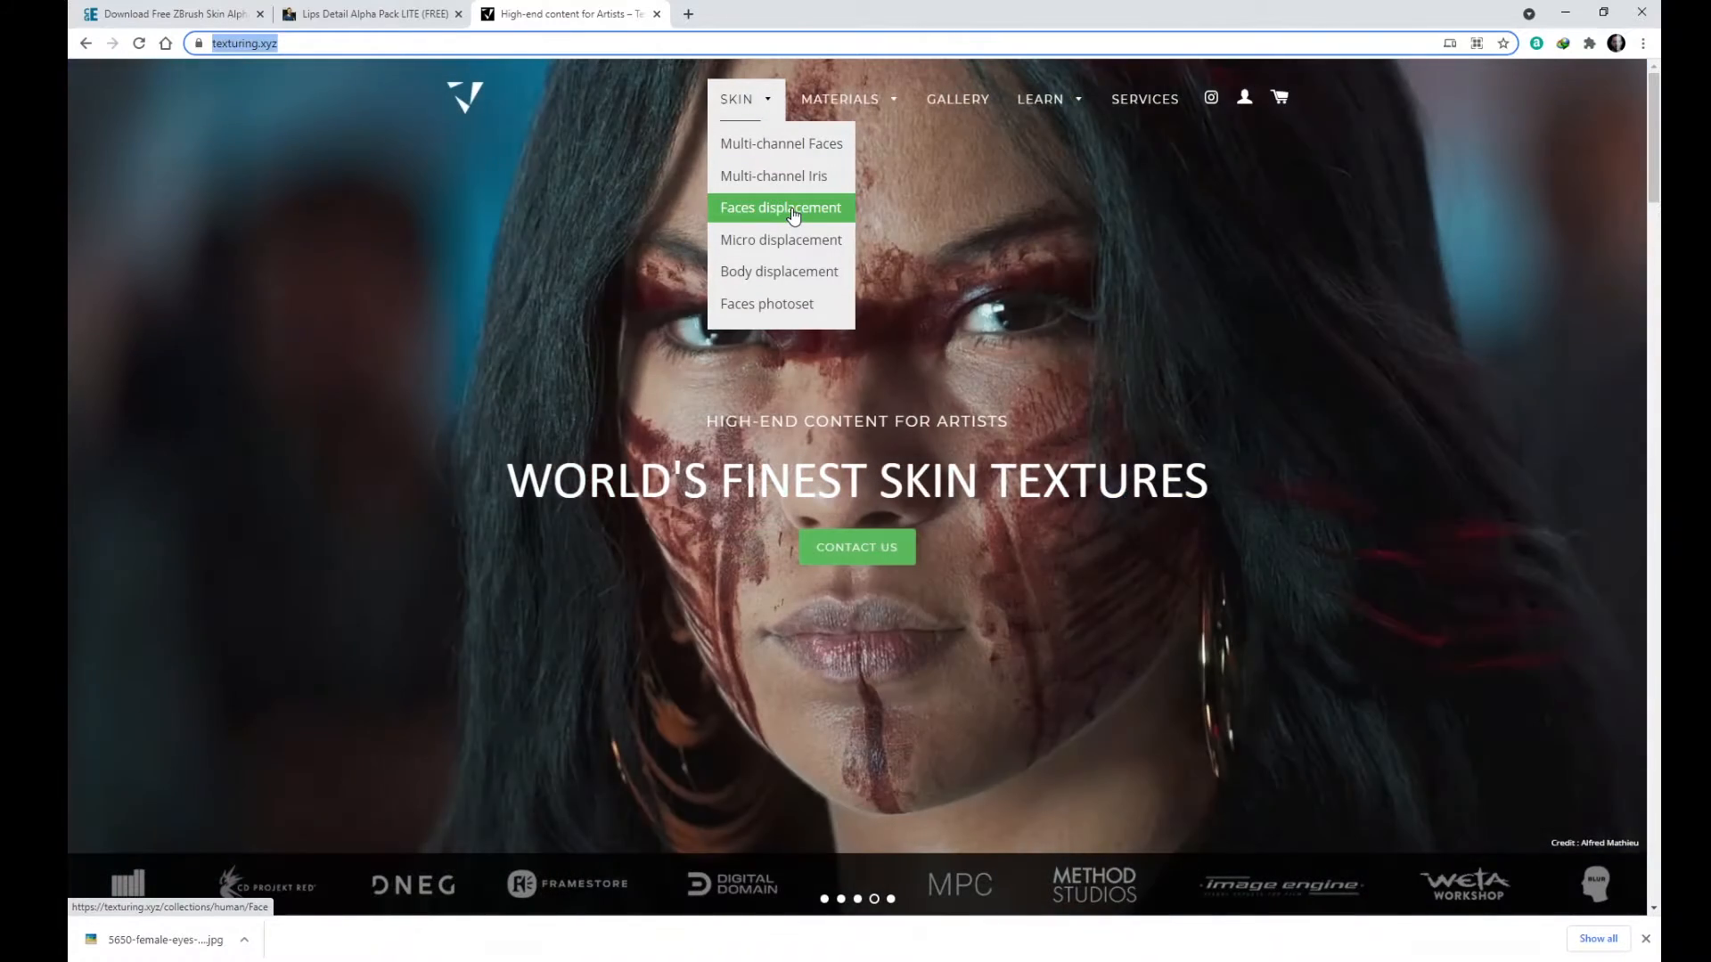
{"action": "left_click", "coordinate": [794, 216]}
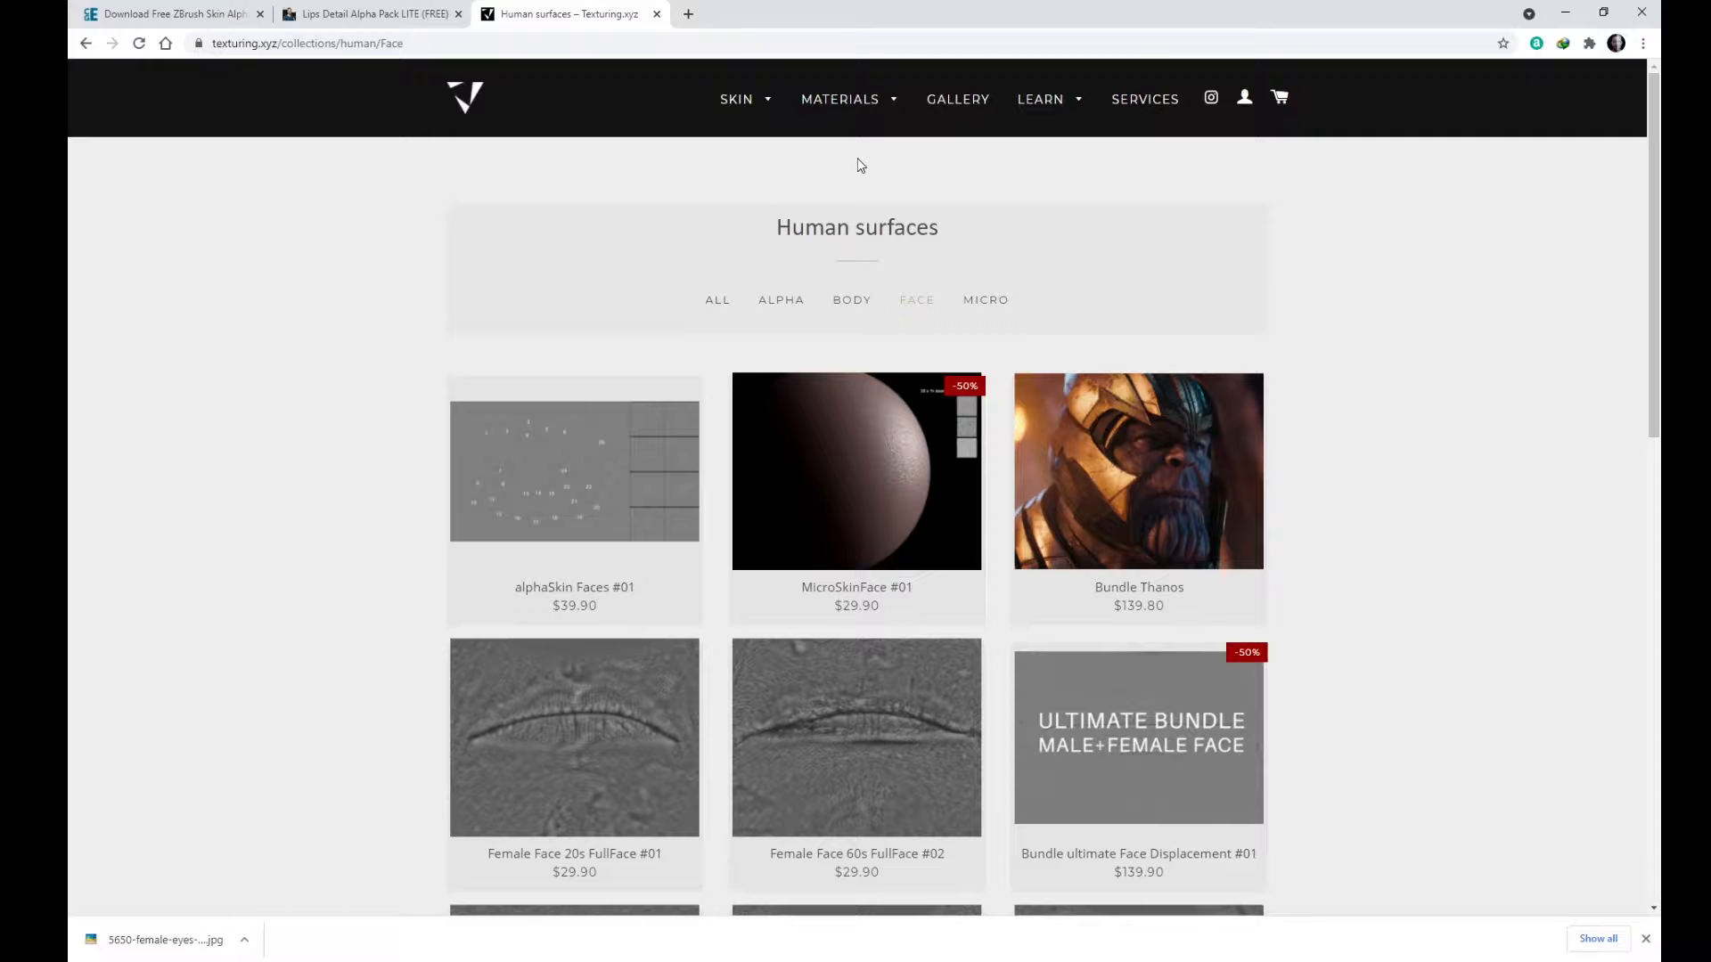
{"action": "left_click", "coordinate": [553, 462]}
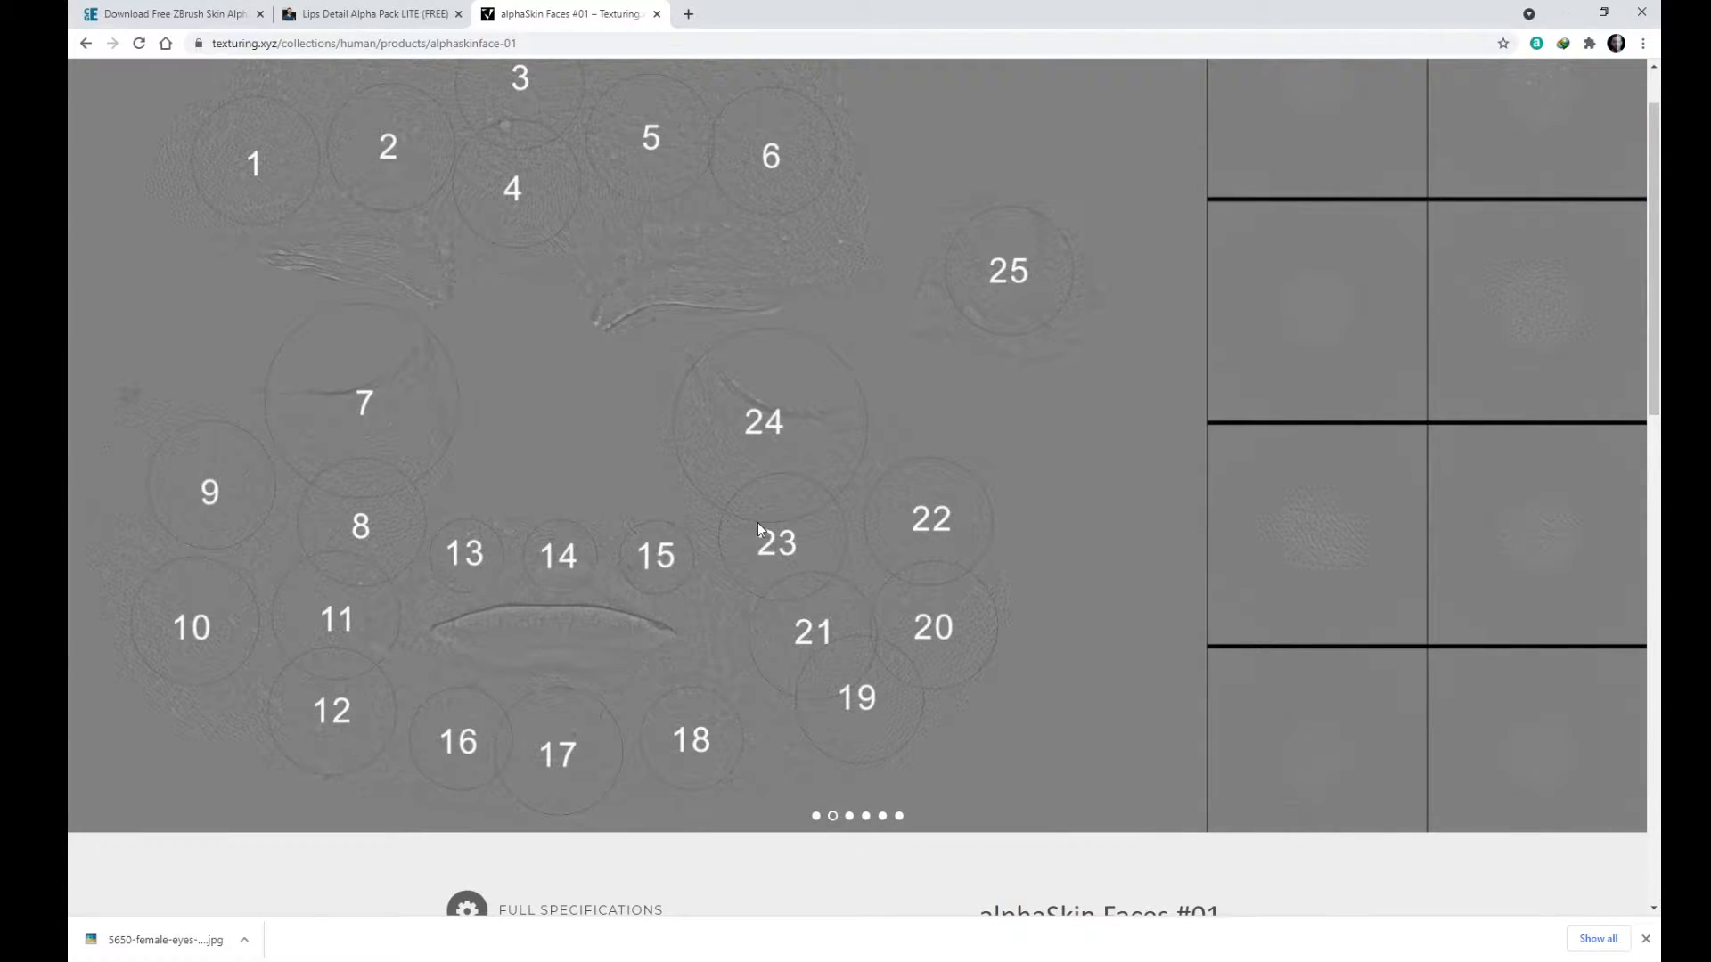
Examine the numbered face map of the alphas and the product's price and license options.
{"action": "scroll", "coordinate": [711, 401], "scroll_direction": "up", "scroll_amount": 1}
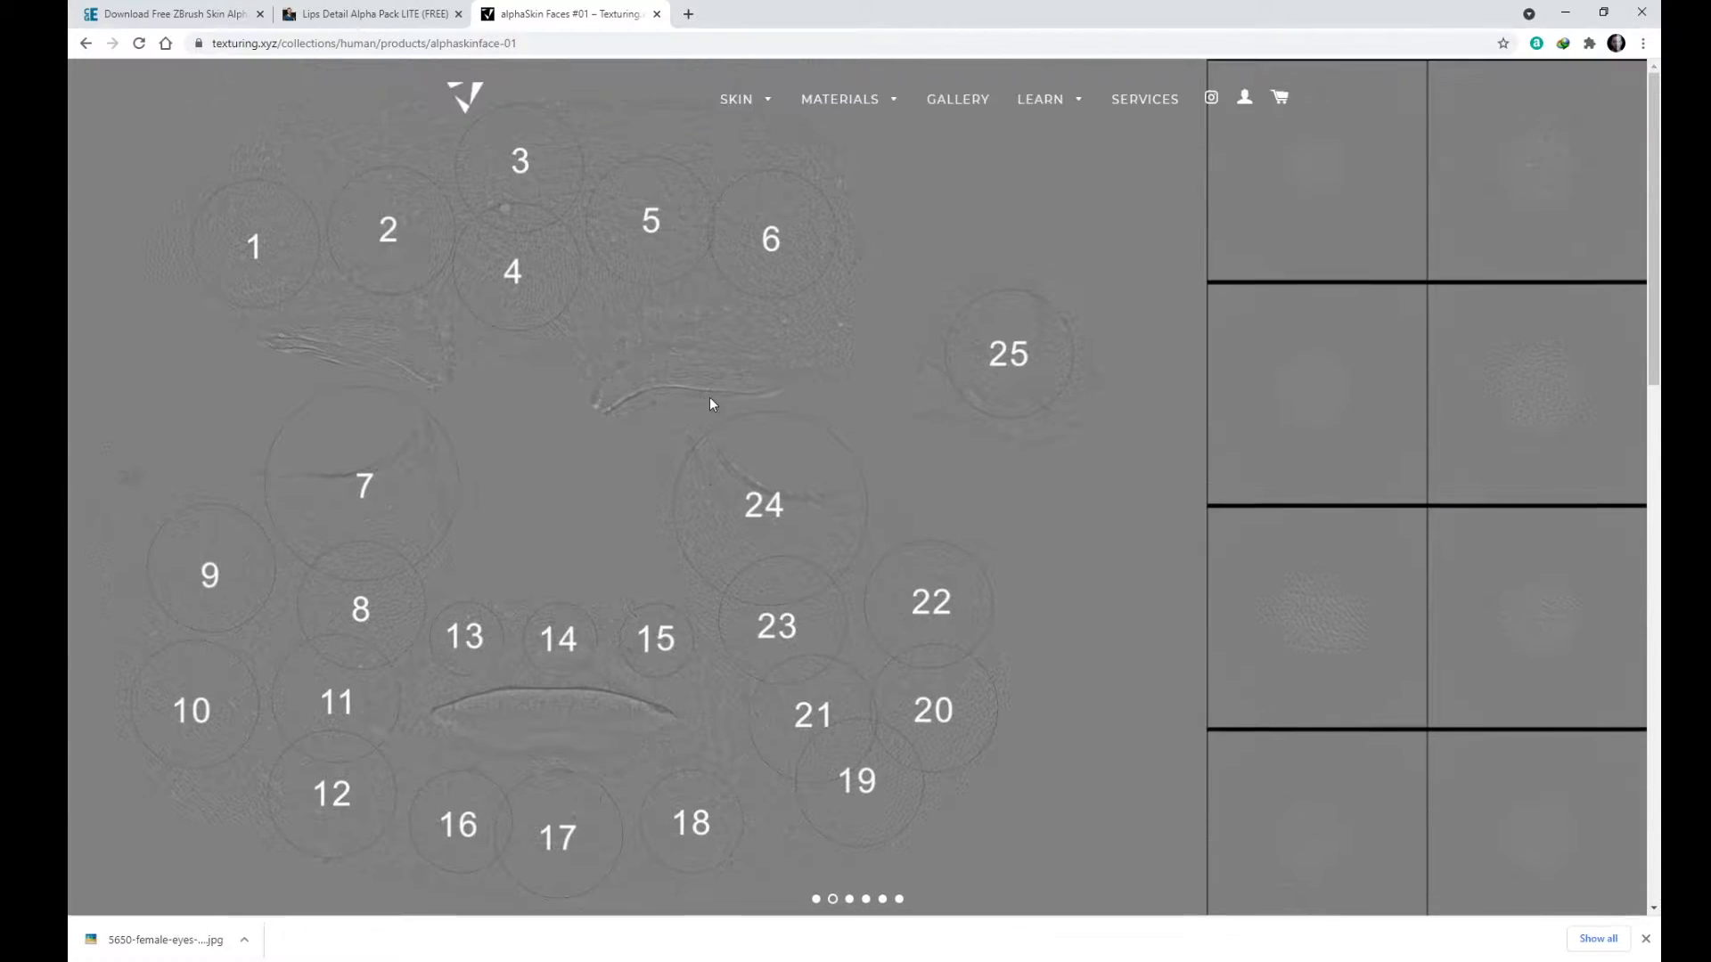
{"action": "scroll", "coordinate": [711, 392], "scroll_direction": "down", "scroll_amount": 1}
{"action": "scroll", "coordinate": [711, 383], "scroll_direction": "up", "scroll_amount": 1}
{"action": "scroll", "coordinate": [771, 419], "scroll_direction": "down", "scroll_amount": 1}
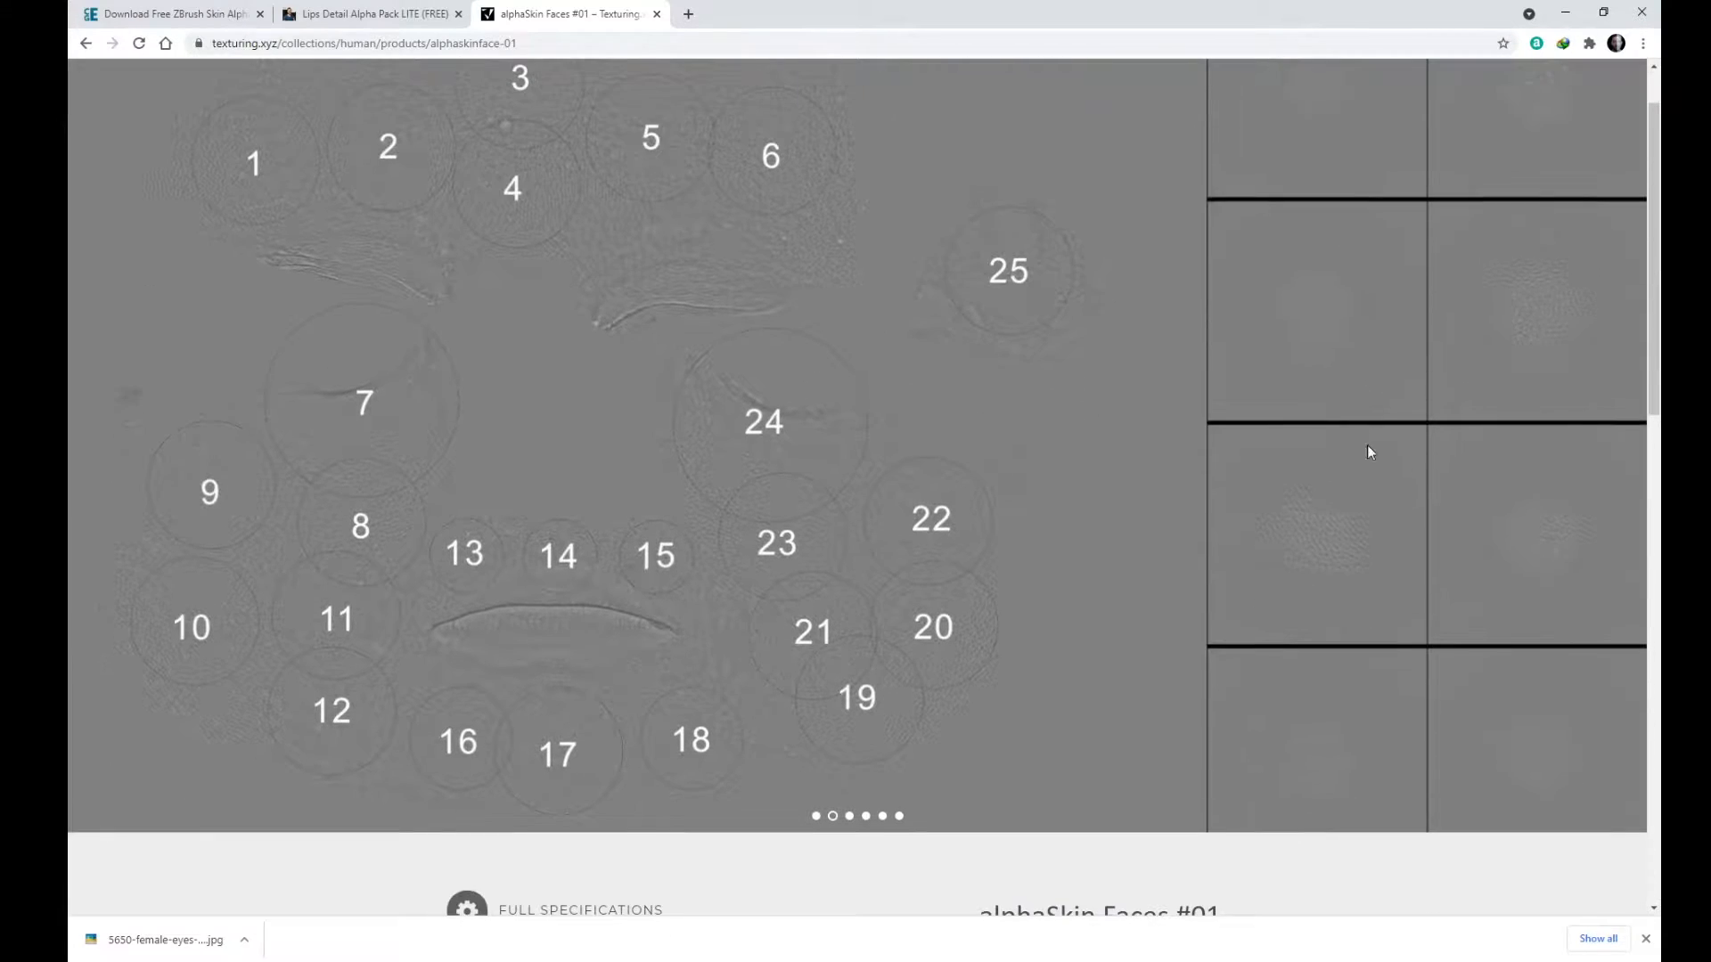
{"action": "scroll", "coordinate": [603, 392], "scroll_direction": "down", "scroll_amount": 6}
{"action": "scroll", "coordinate": [662, 477], "scroll_direction": "down", "scroll_amount": 5}
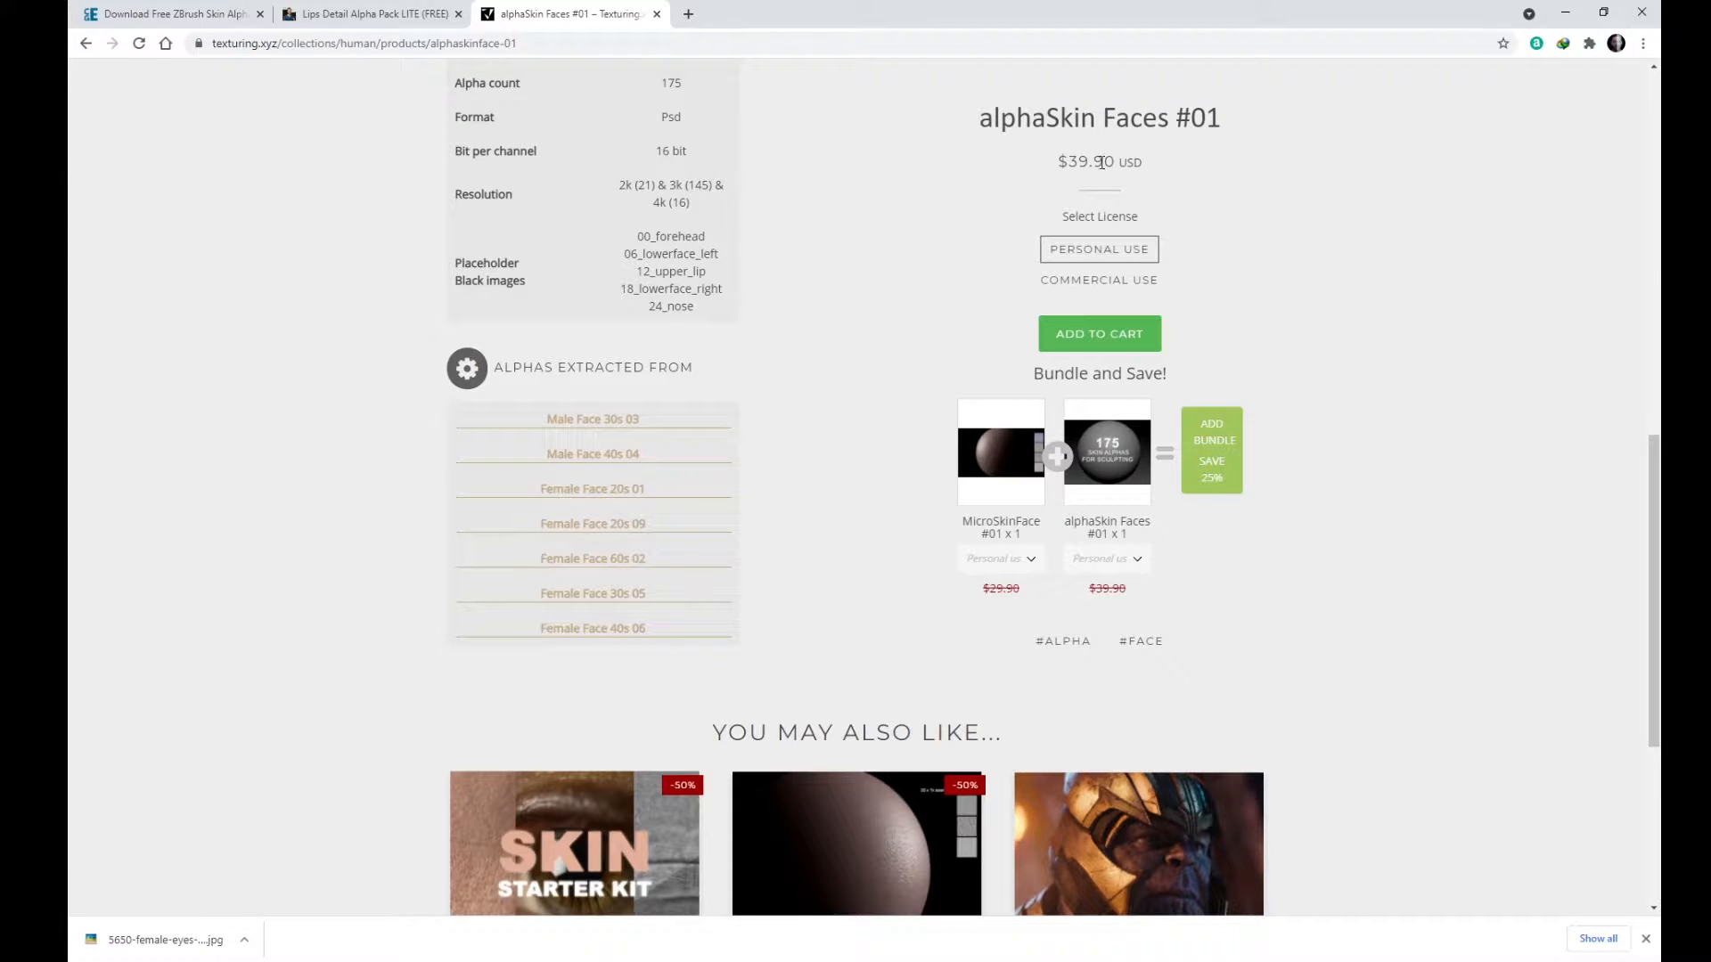
{"action": "scroll", "coordinate": [966, 214], "scroll_direction": "up", "scroll_amount": 1}
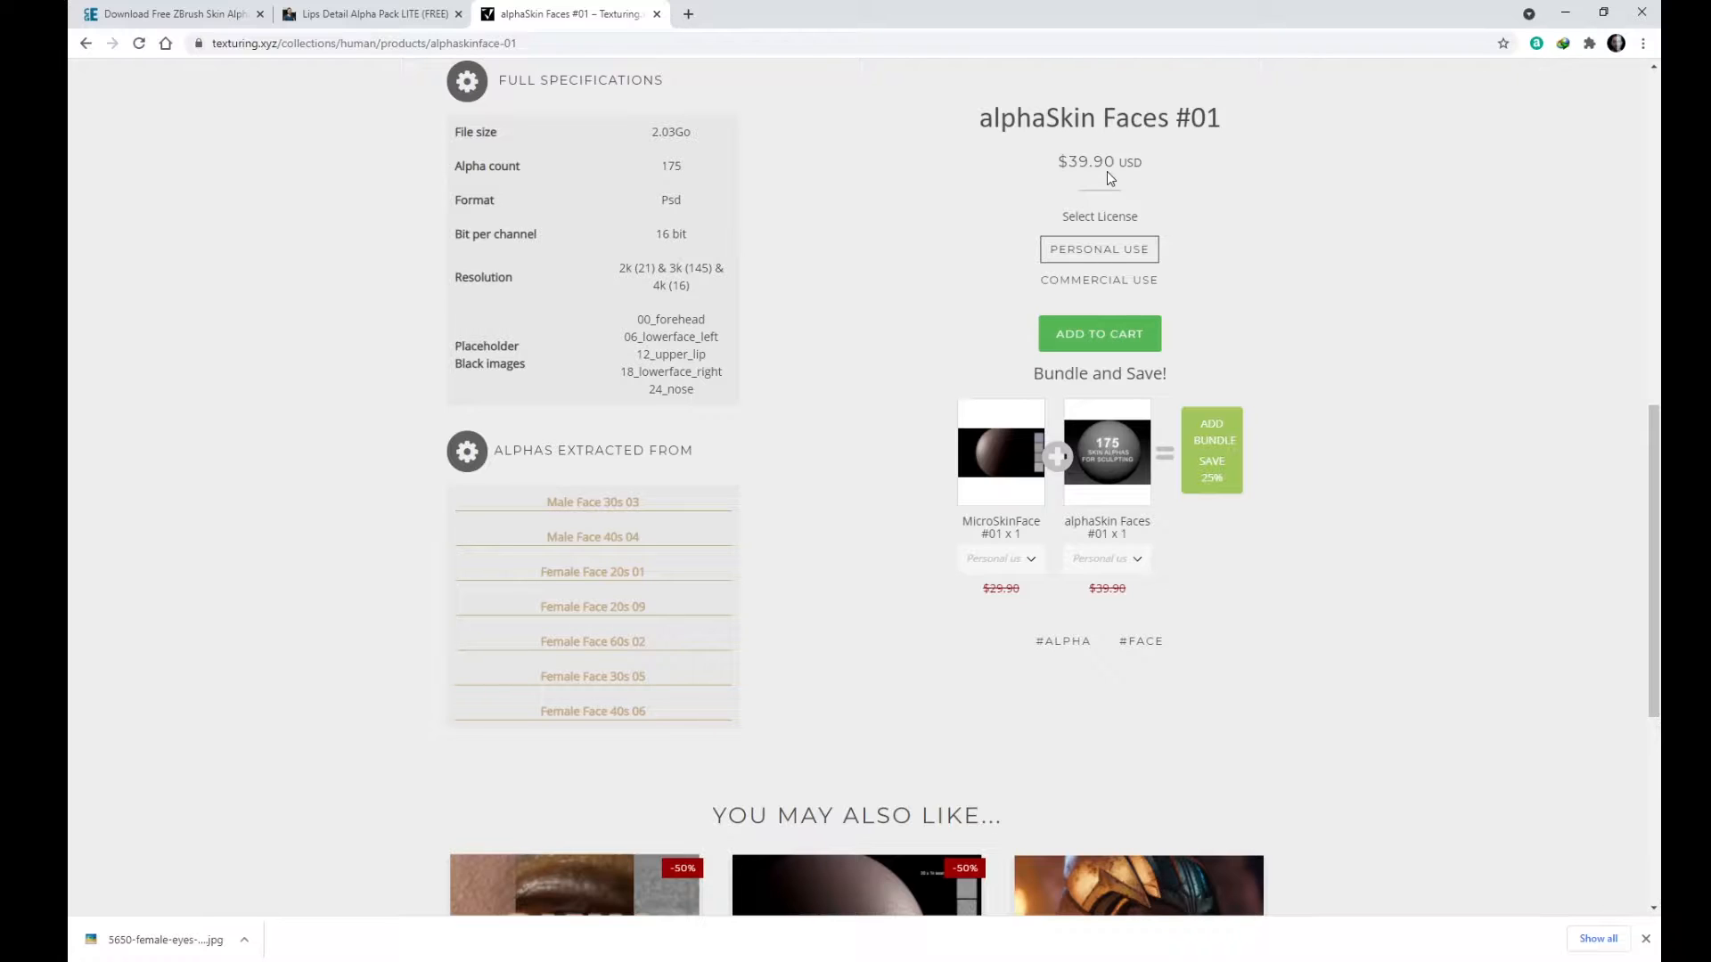
Review the alpha pack's full specifications and source face list alongside its numbered face map slides.
{"action": "scroll", "coordinate": [921, 351], "scroll_direction": "up", "scroll_amount": 5}
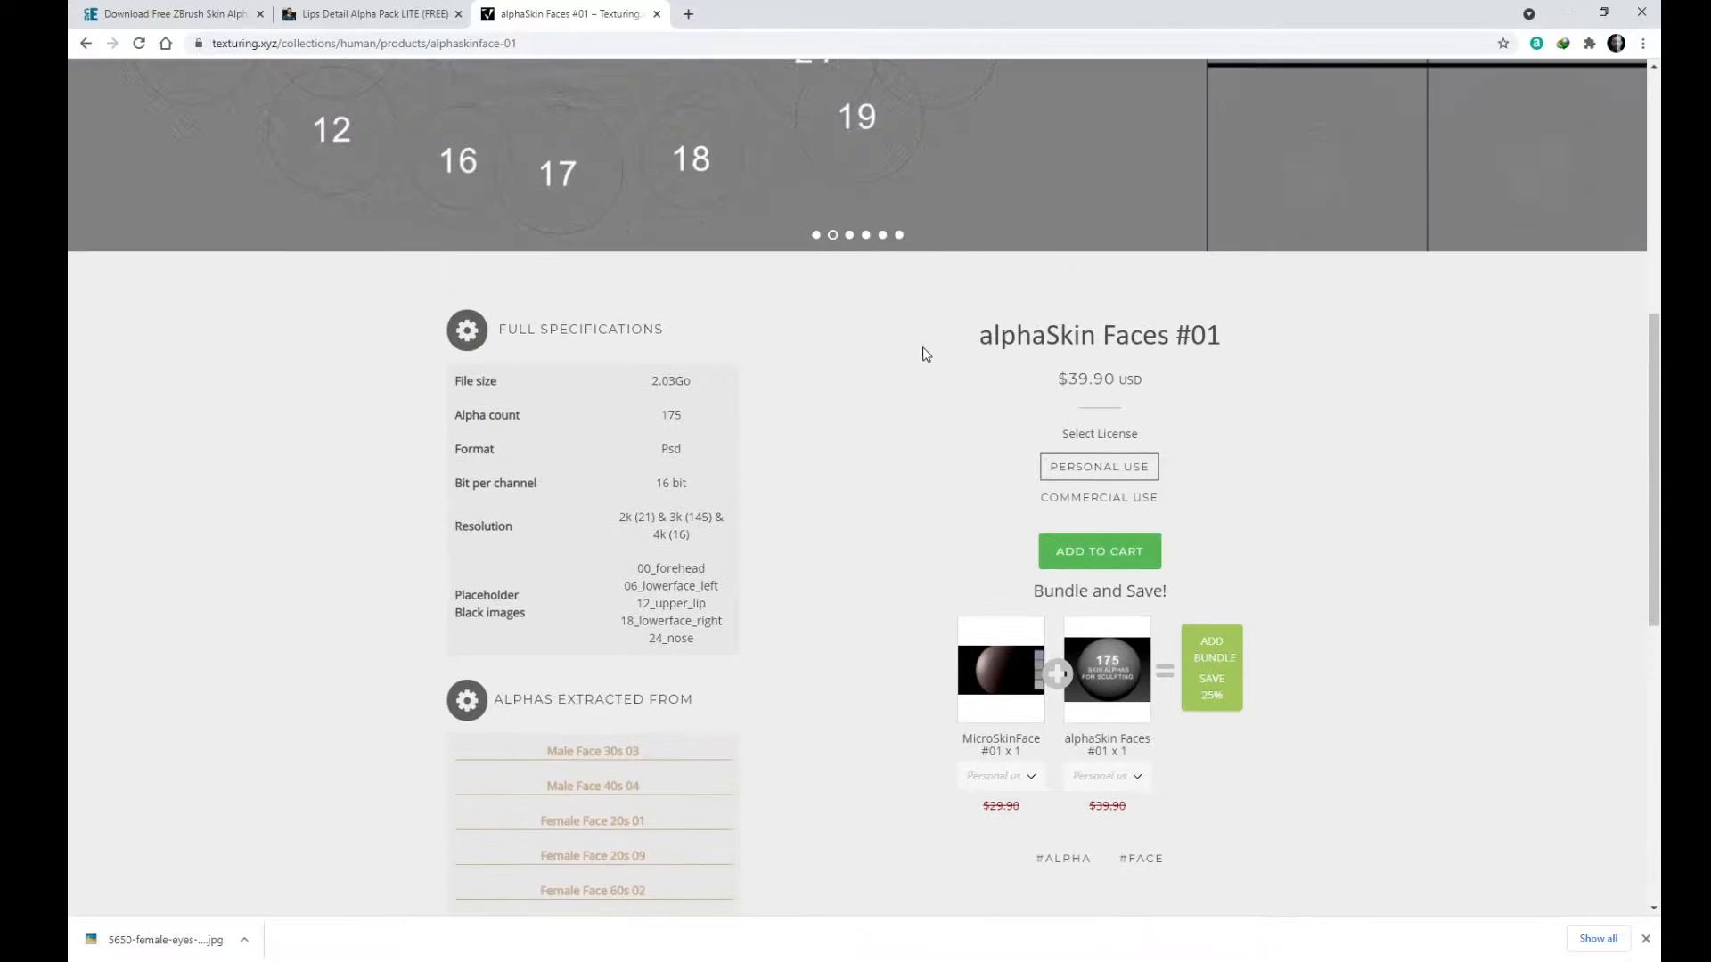
{"action": "scroll", "coordinate": [909, 361], "scroll_direction": "up", "scroll_amount": 5}
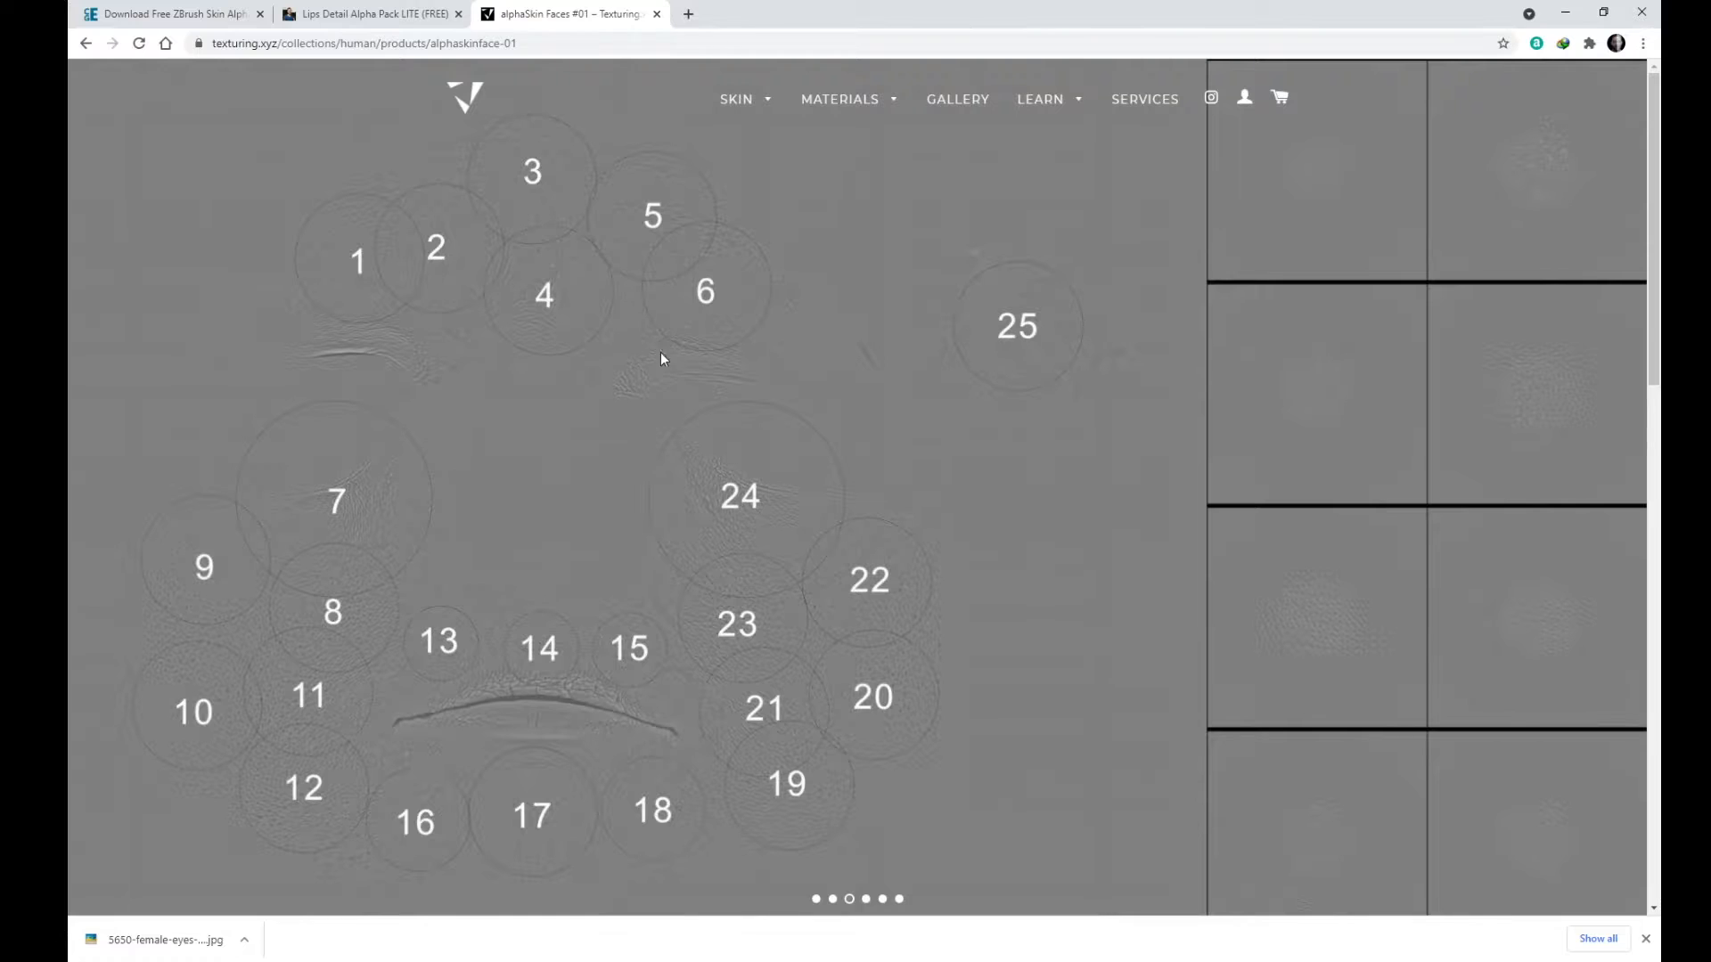
{"action": "scroll", "coordinate": [688, 344], "scroll_direction": "down", "scroll_amount": 8}
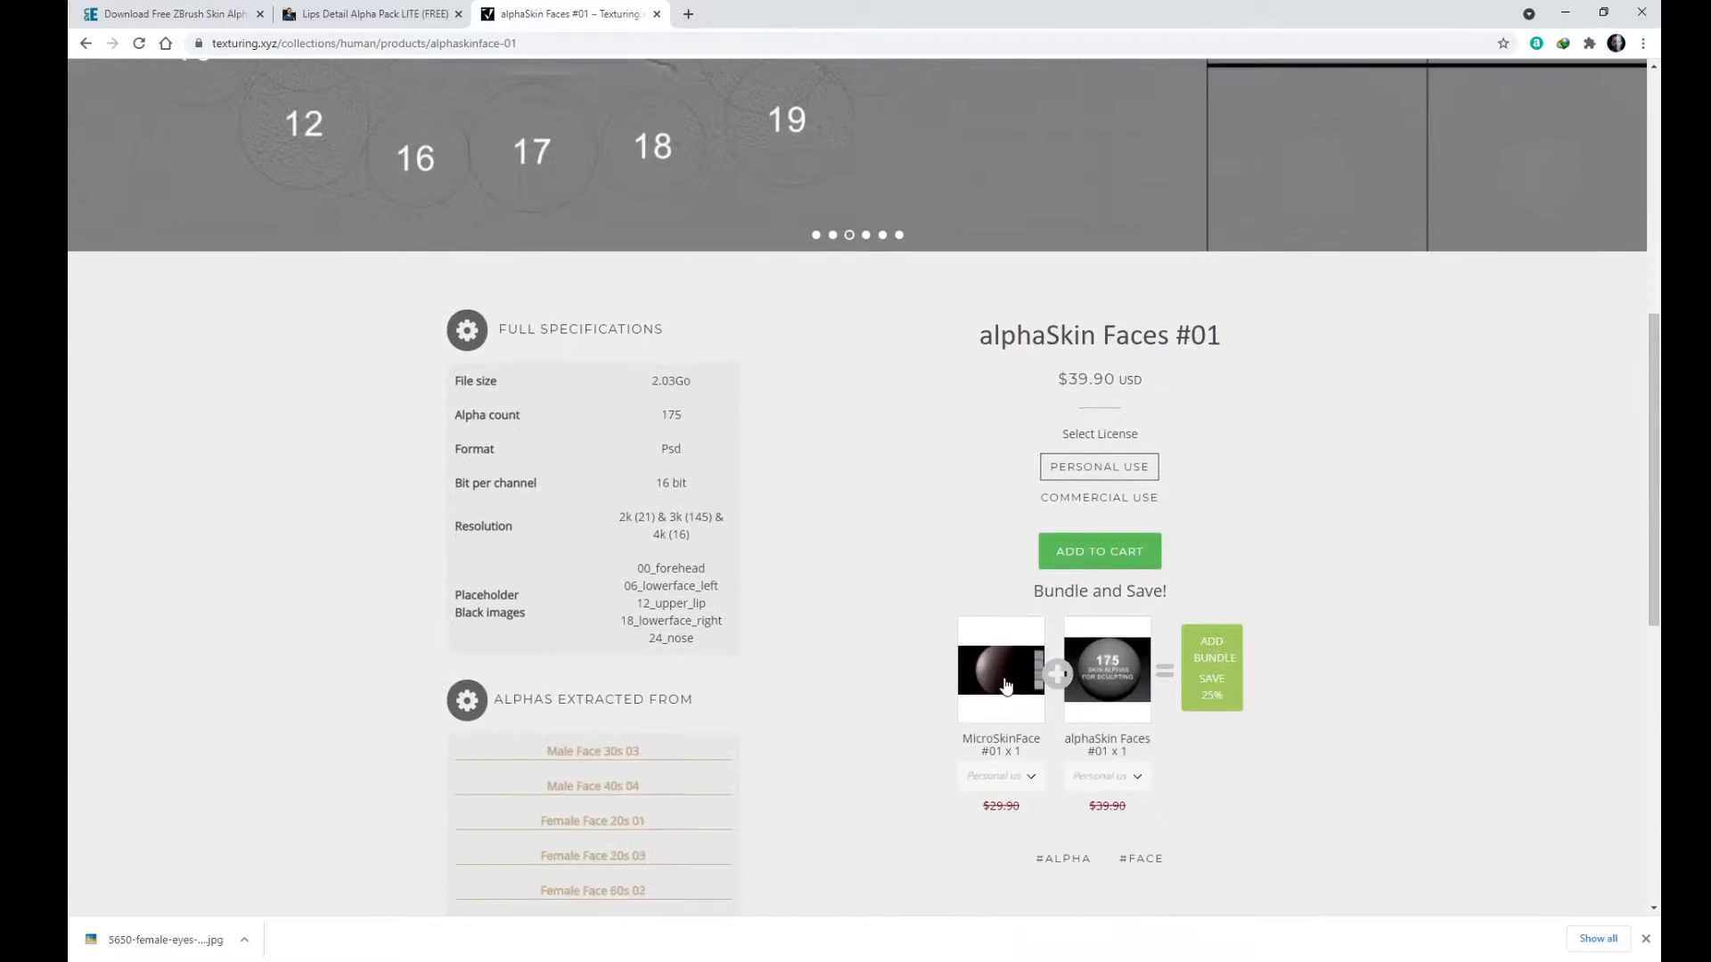
{"action": "scroll", "coordinate": [936, 676], "scroll_direction": "down", "scroll_amount": 3}
{"action": "scroll", "coordinate": [860, 665], "scroll_direction": "up", "scroll_amount": 1}
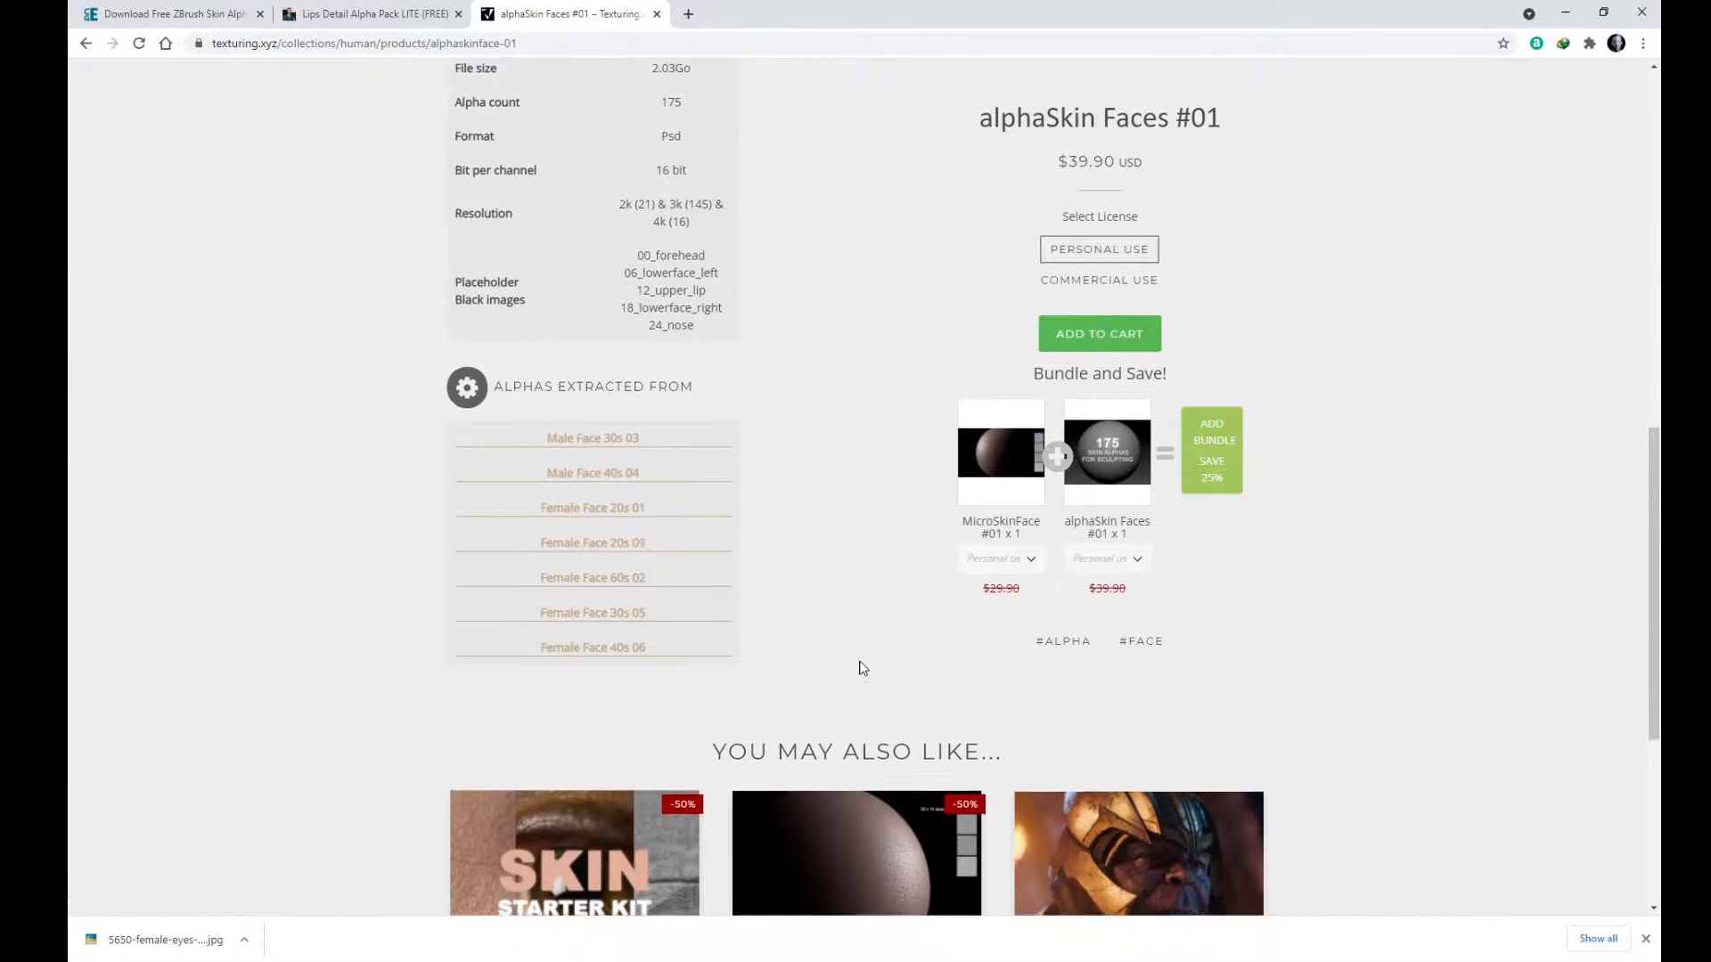
{"action": "scroll", "coordinate": [862, 651], "scroll_direction": "up", "scroll_amount": 3}
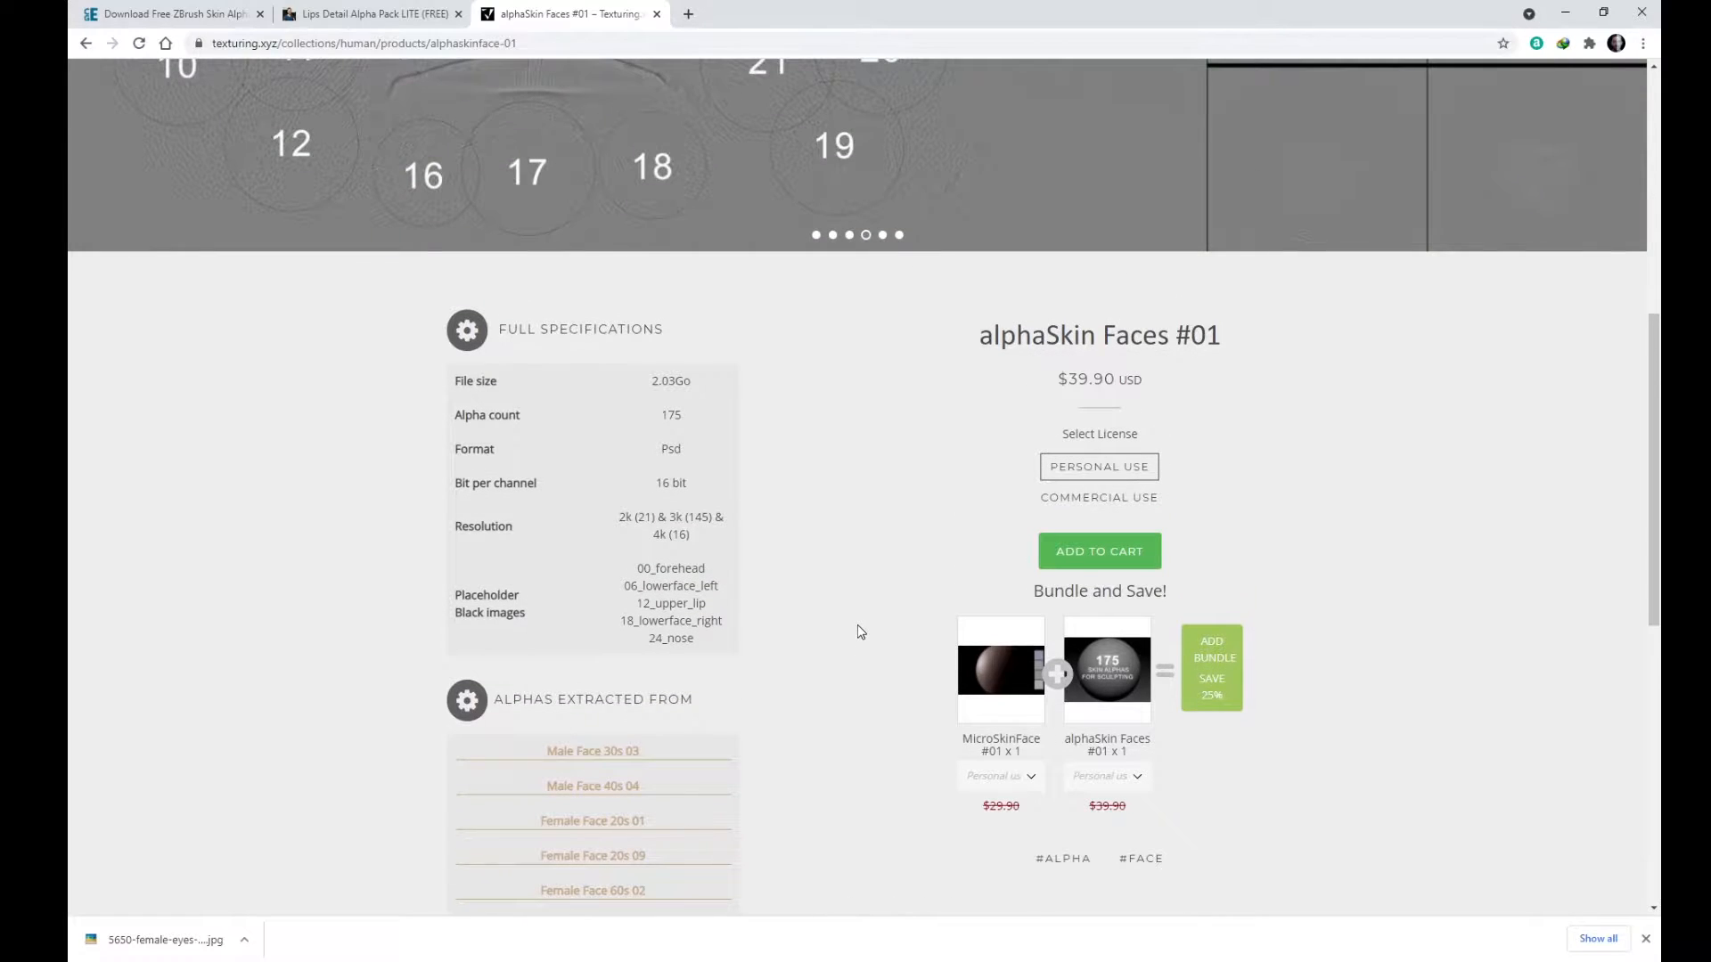
{"action": "scroll", "coordinate": [858, 628], "scroll_direction": "down", "scroll_amount": 3}
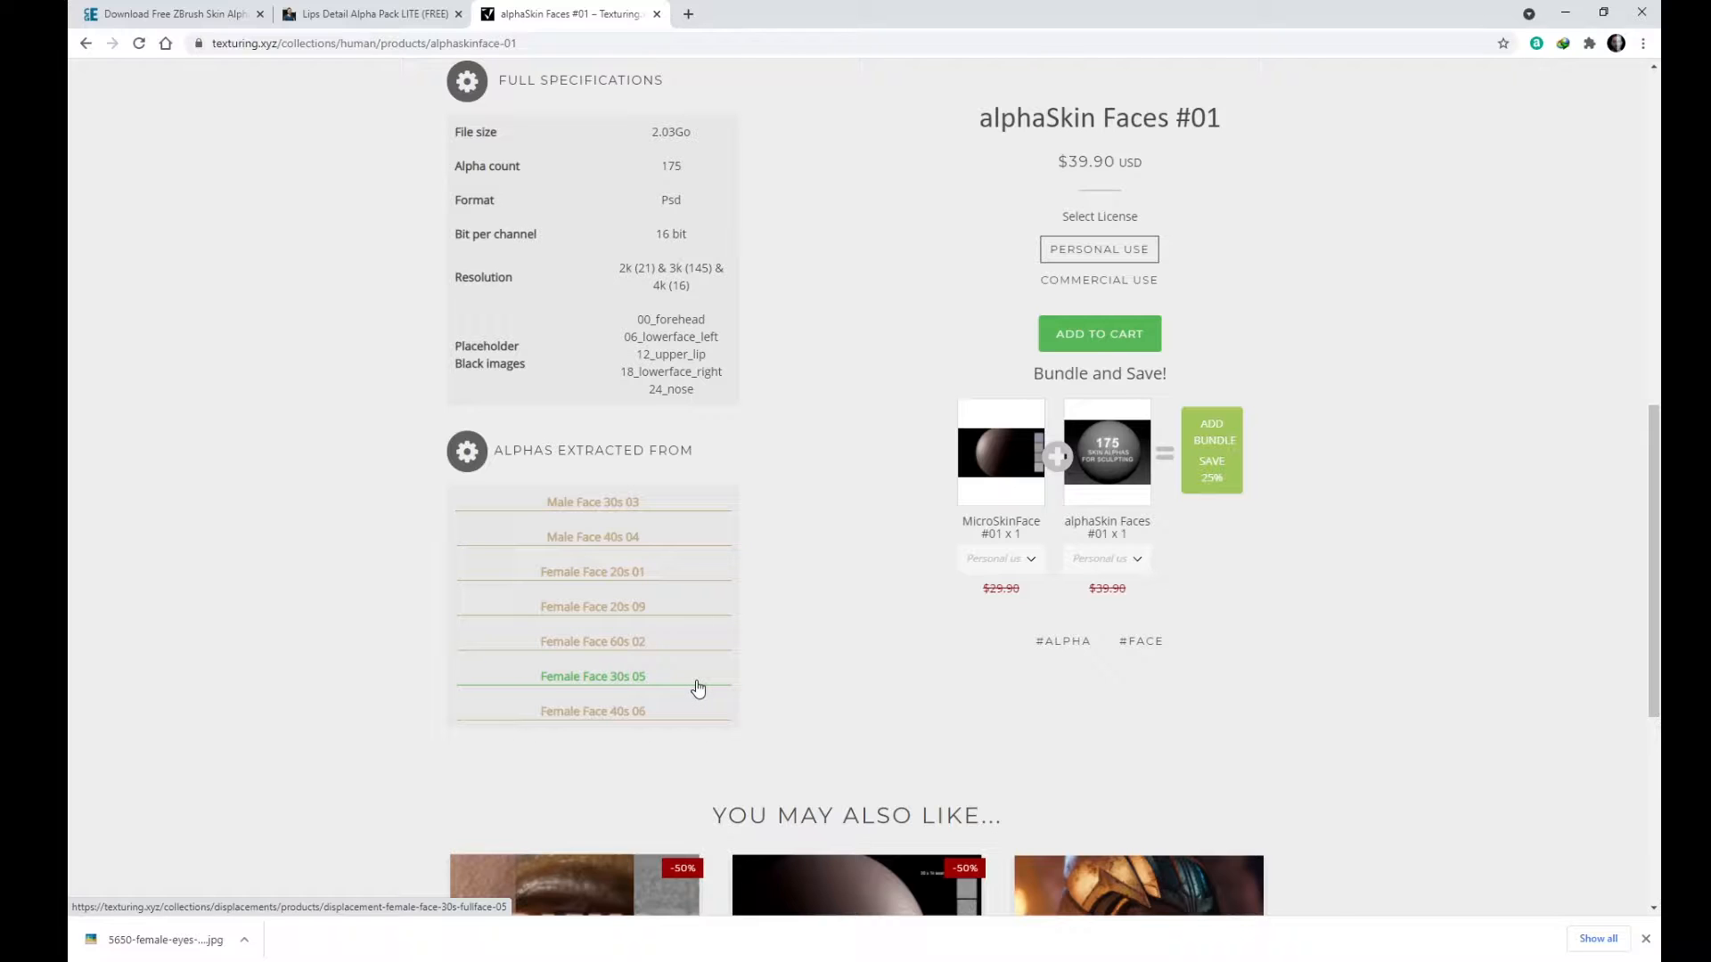
{"action": "scroll", "coordinate": [822, 575], "scroll_direction": "up", "scroll_amount": 7}
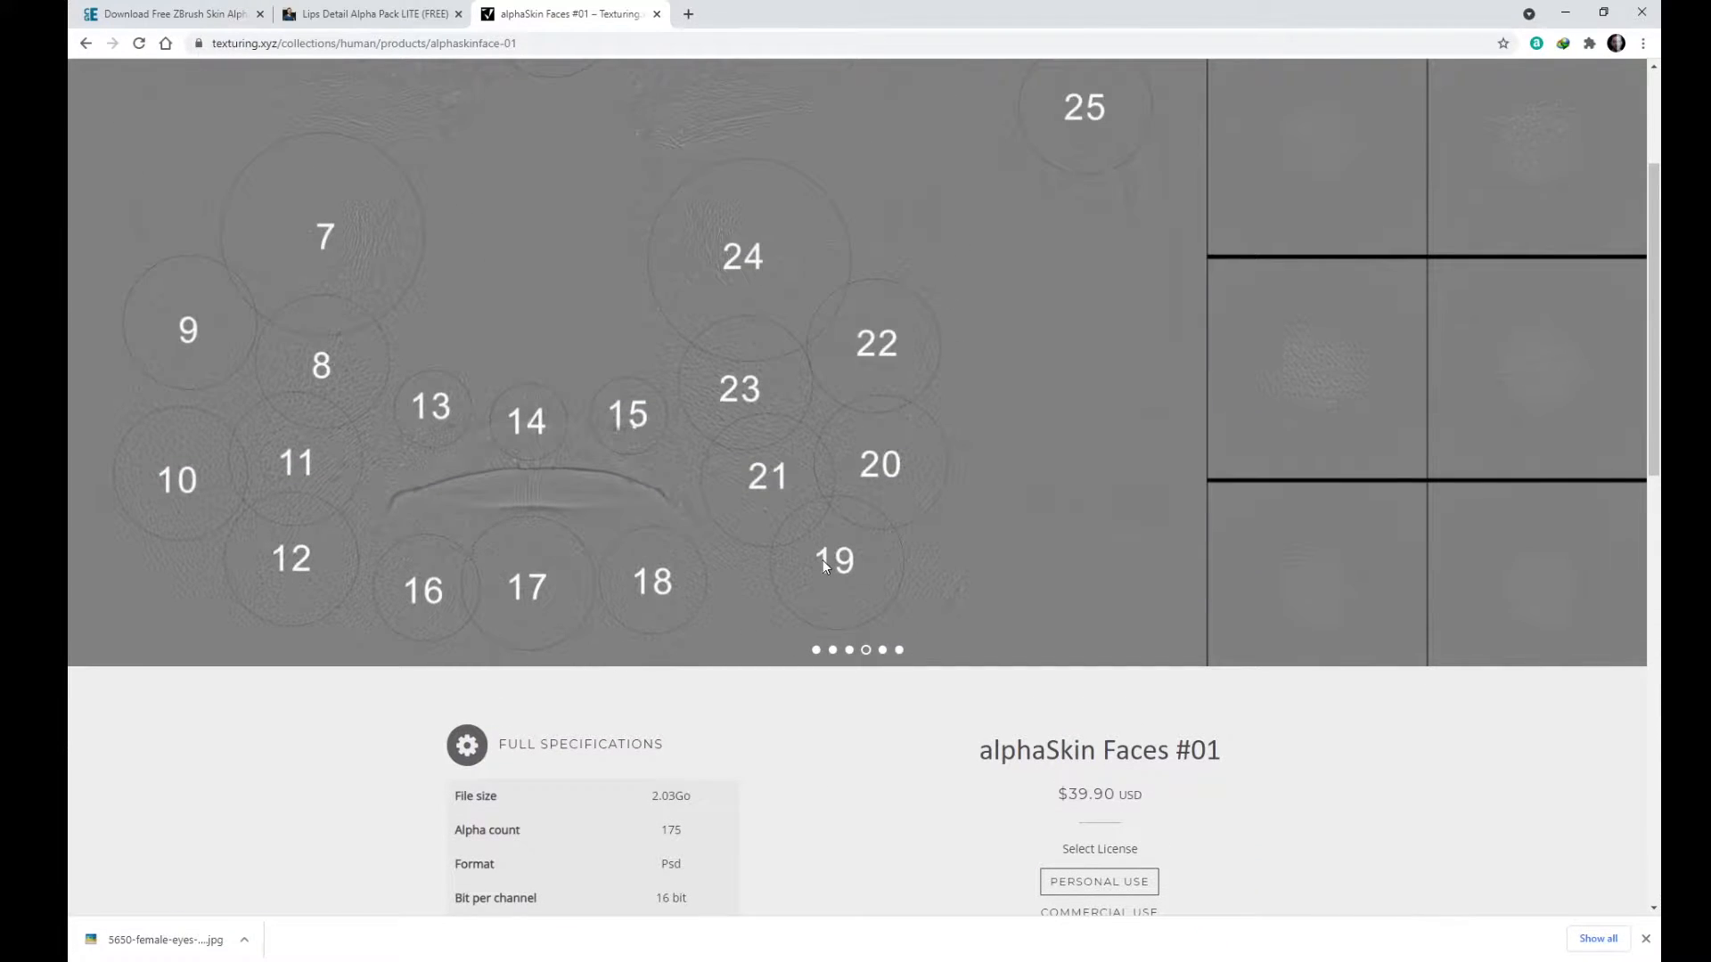
{"action": "scroll", "coordinate": [822, 559], "scroll_direction": "up", "scroll_amount": 3}
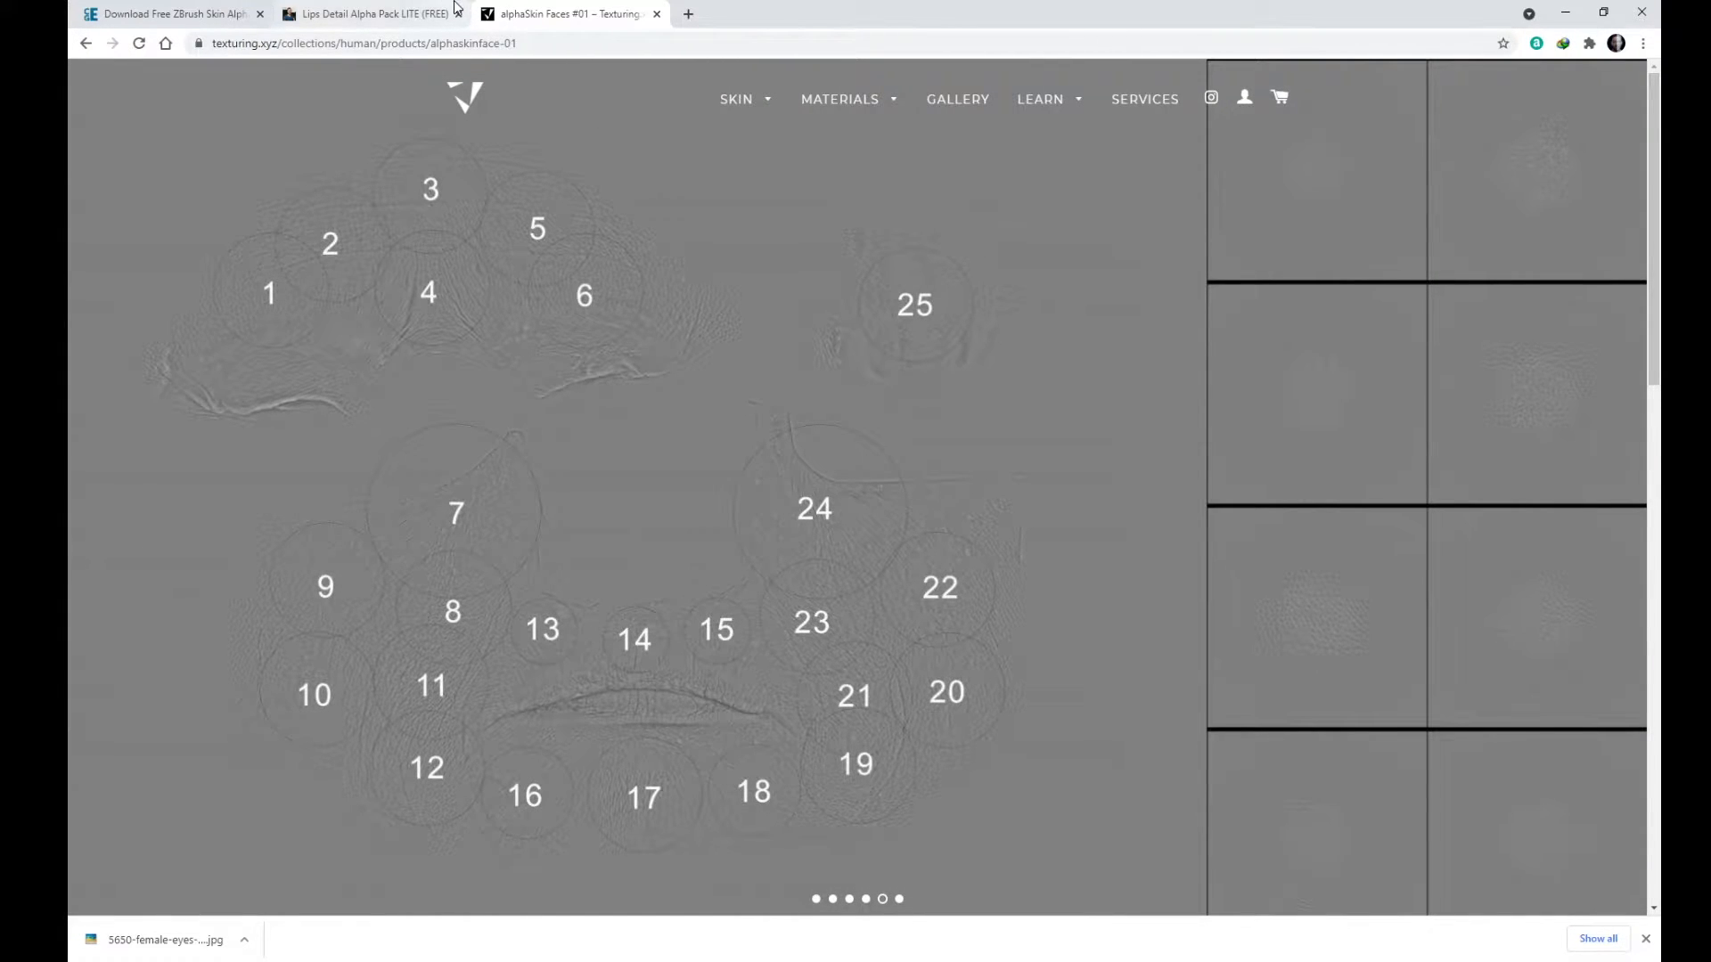
Open the brush preview image of CG Elves' free ZBrush skin alpha pack and compare it with the alphaSkin Faces #01 map.
{"action": "left_click", "coordinate": [194, 18]}
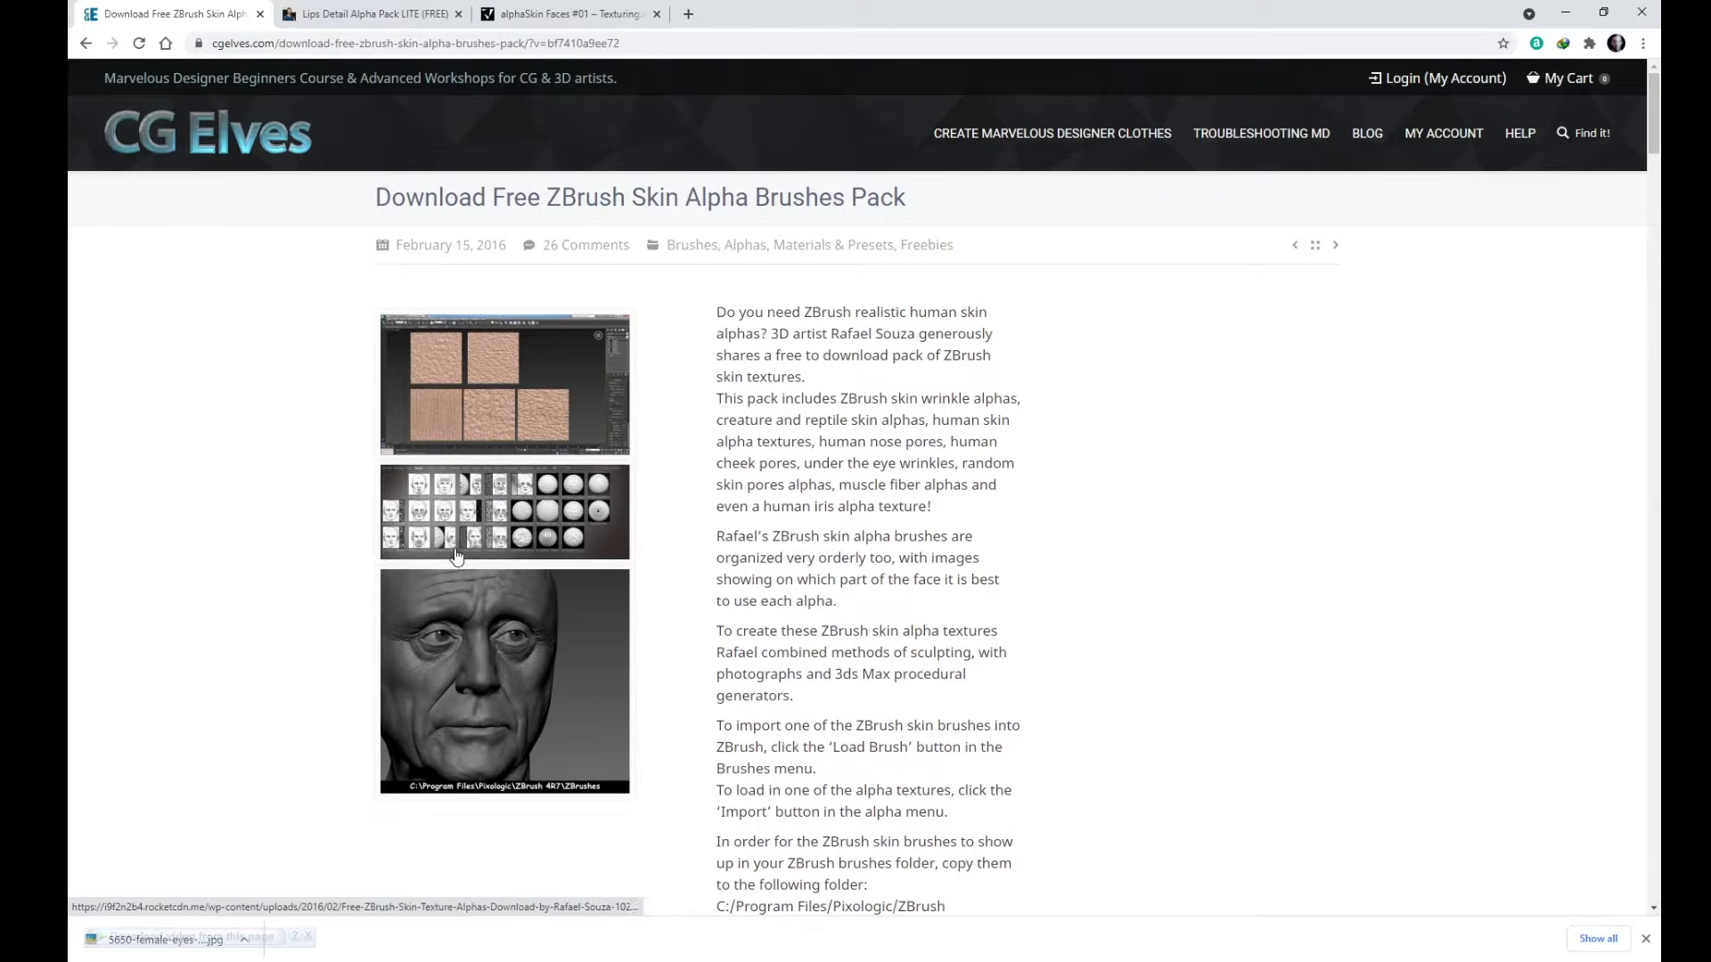
{"action": "left_click", "coordinate": [526, 528]}
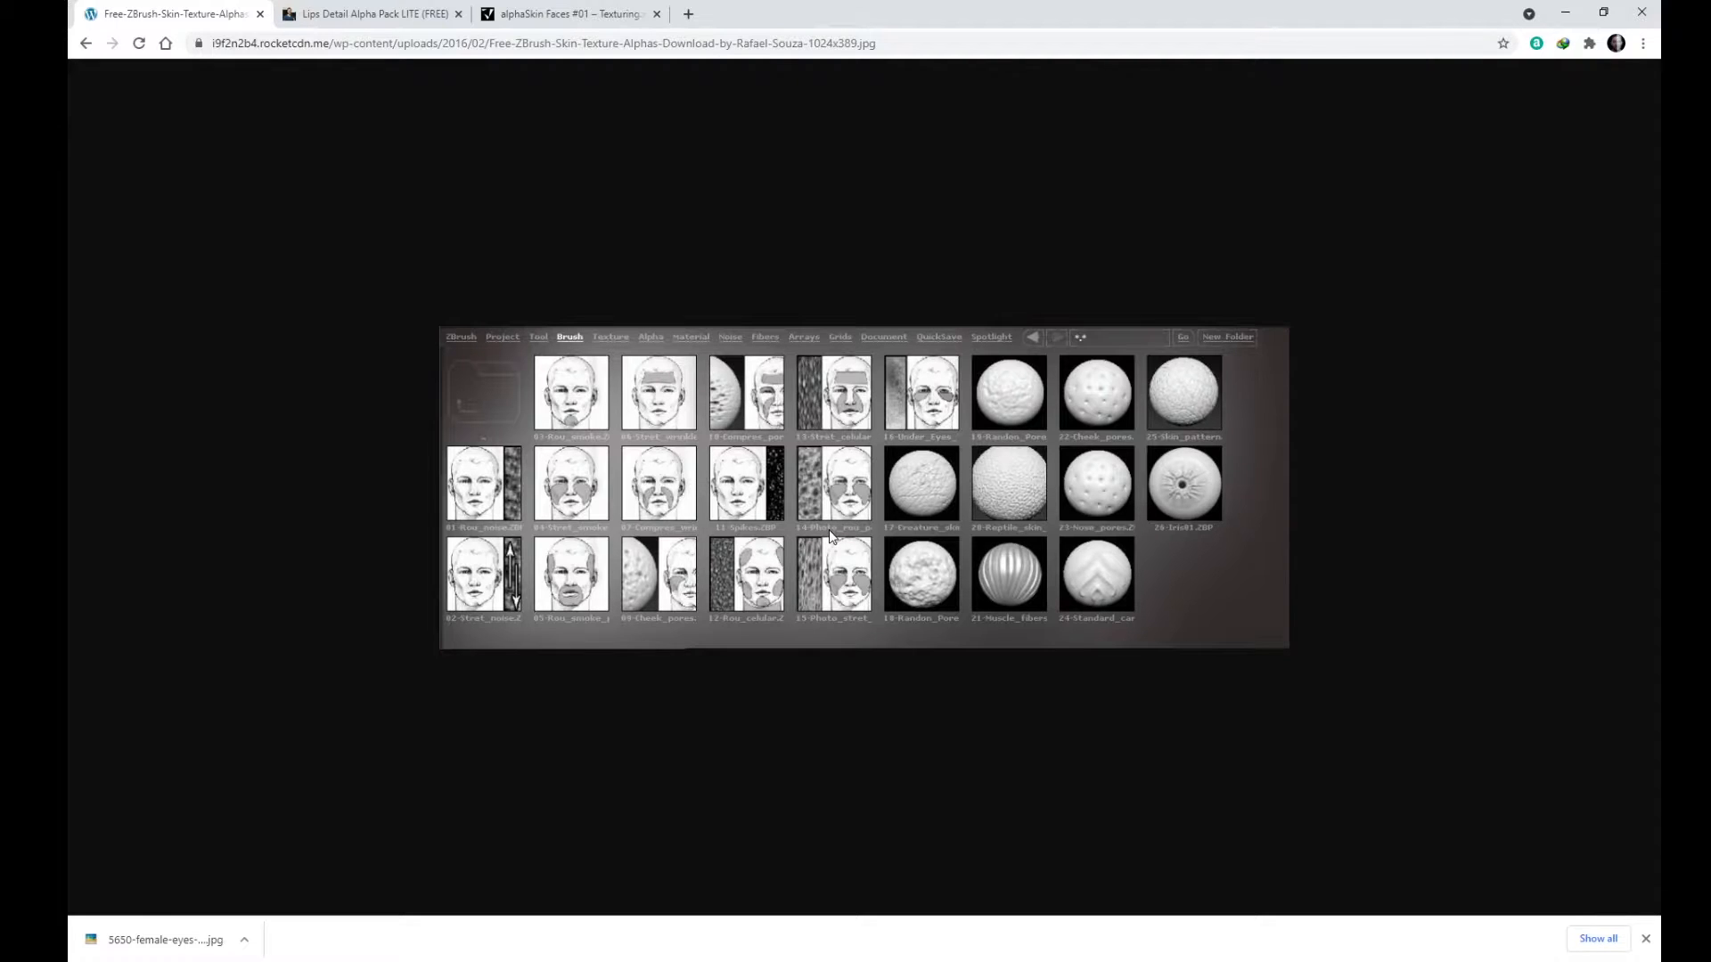
{"action": "left_click", "coordinate": [524, 13]}
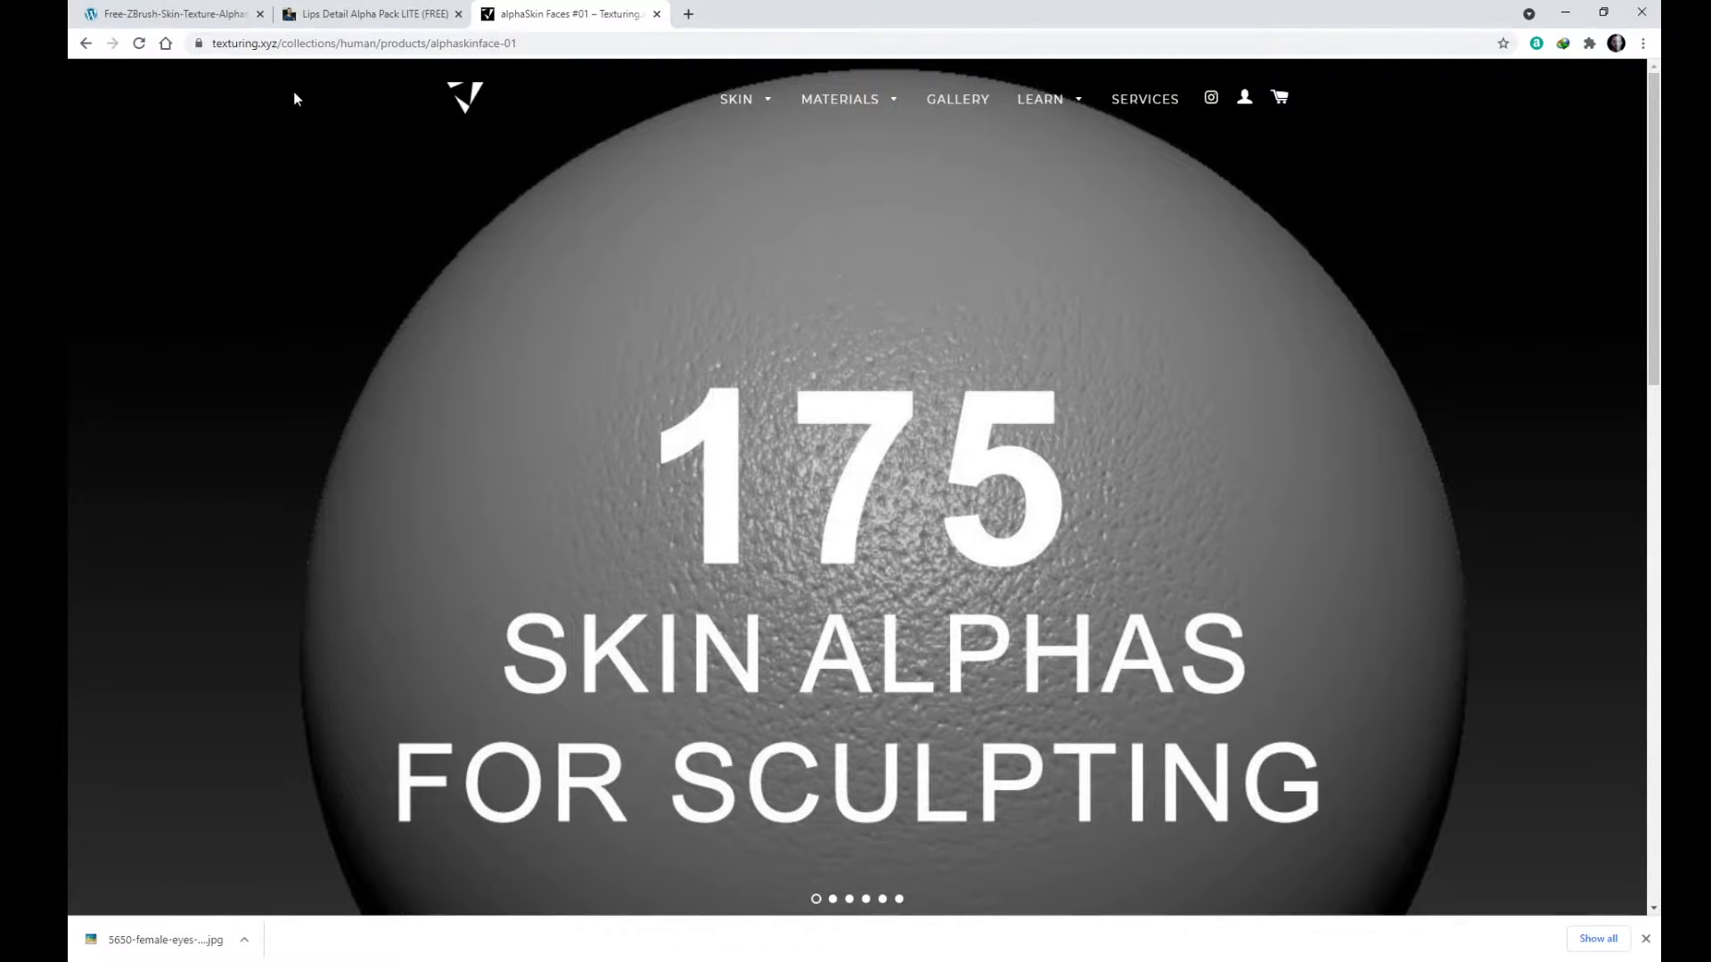
{"action": "left_click", "coordinate": [174, 13]}
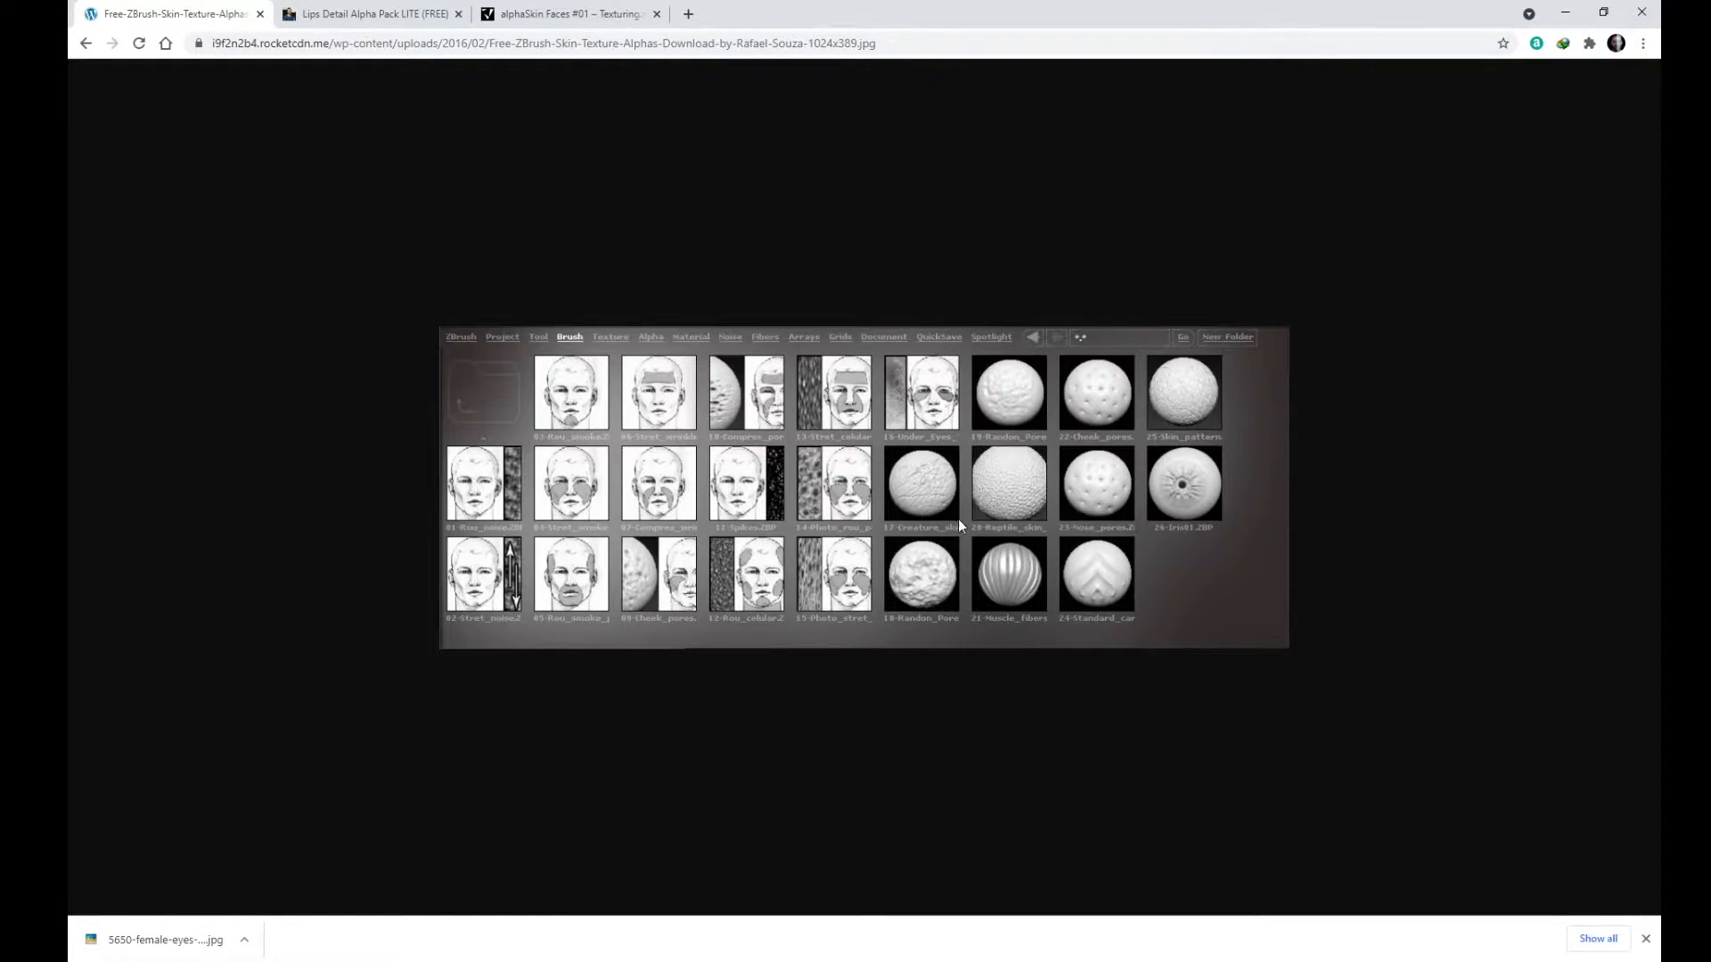
{"action": "left_click", "coordinate": [542, 13]}
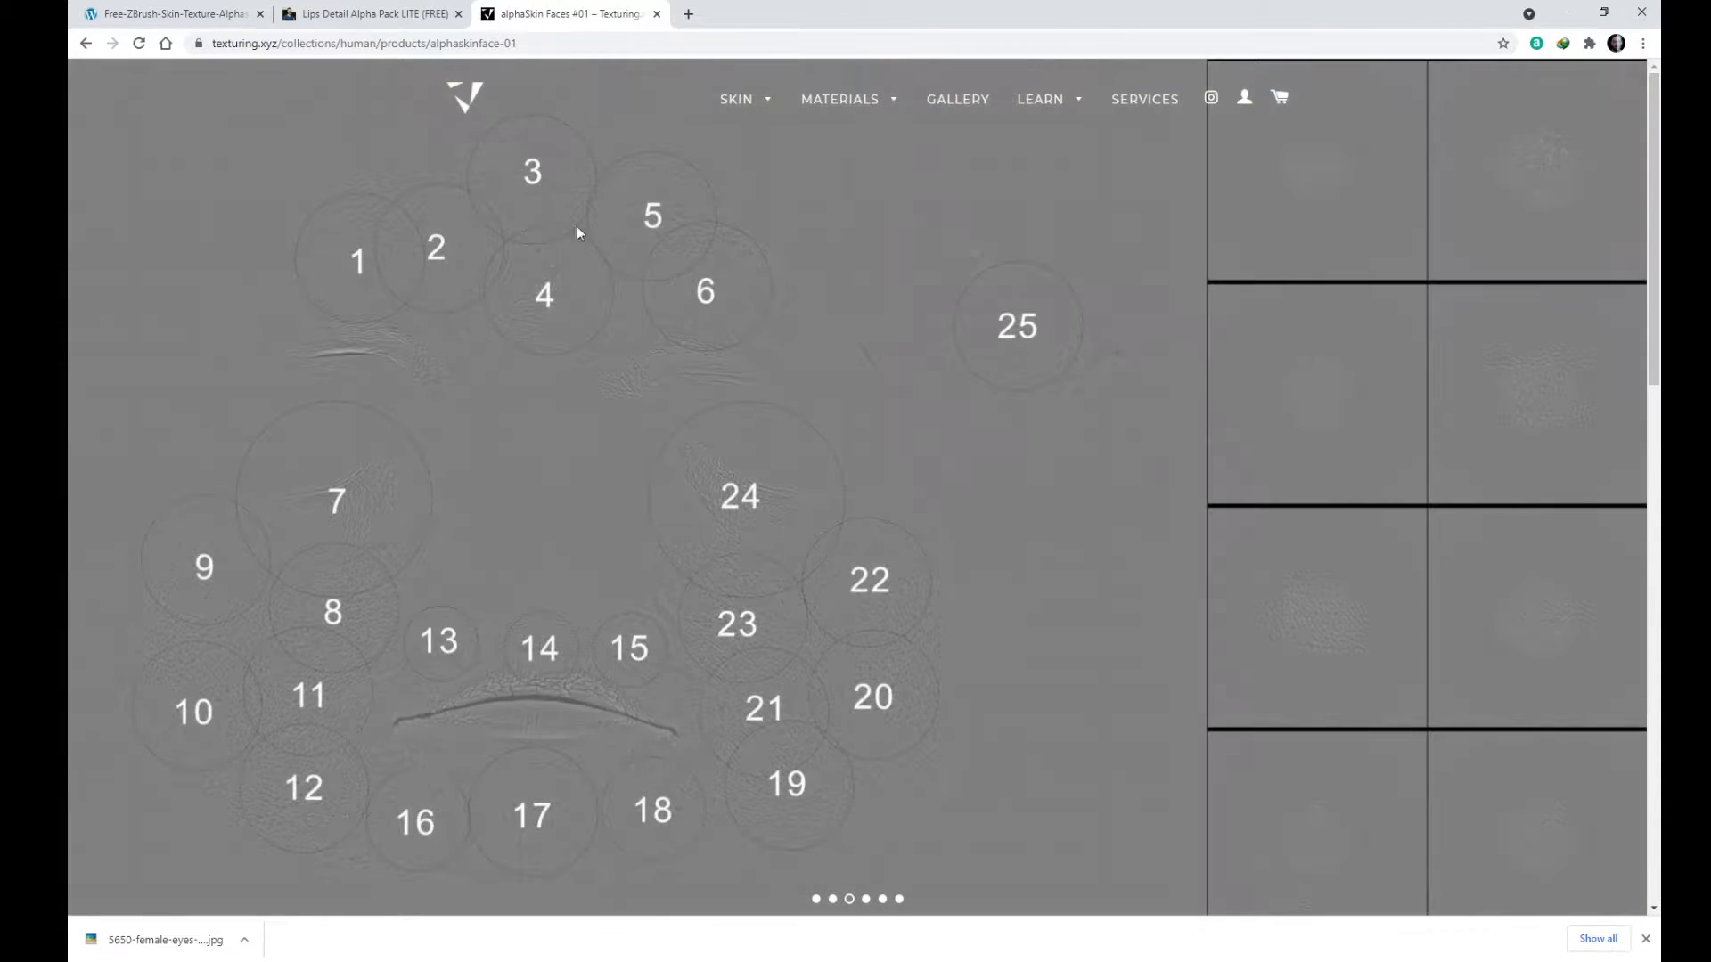
{"action": "left_click", "coordinate": [197, 15]}
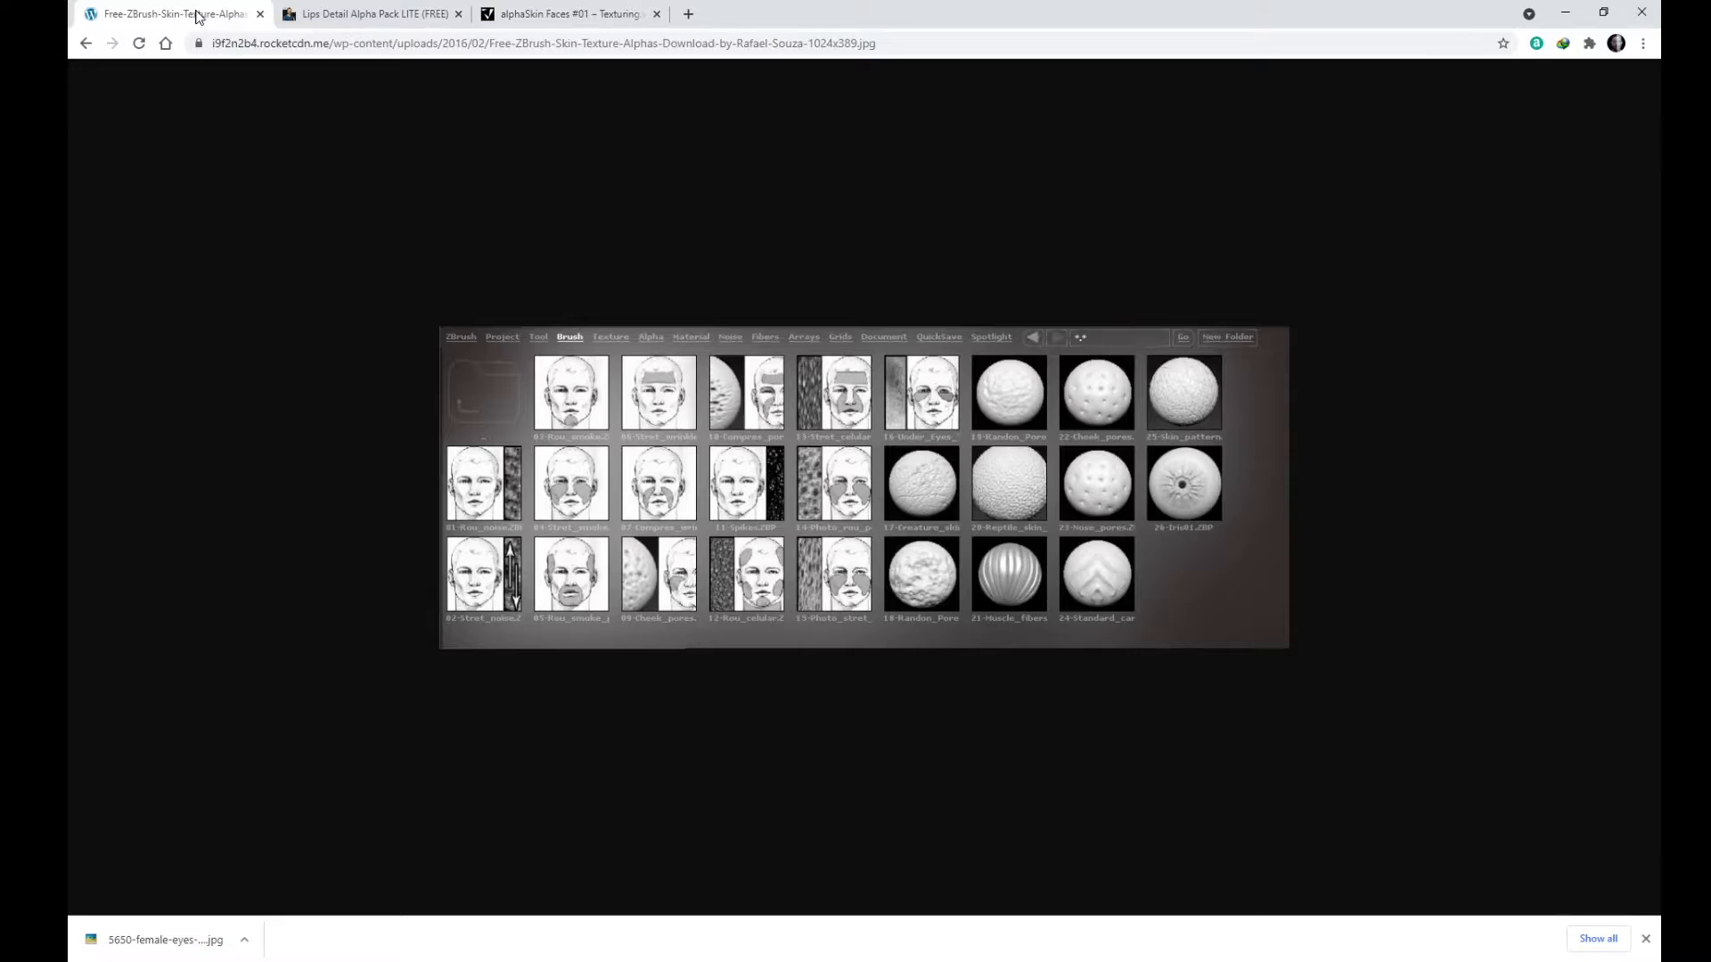
View the Lips Detail Alpha Pack LITE page and compare the free skin brush previews with alphaSkin Faces #01 again.
{"action": "left_click", "coordinate": [387, 15]}
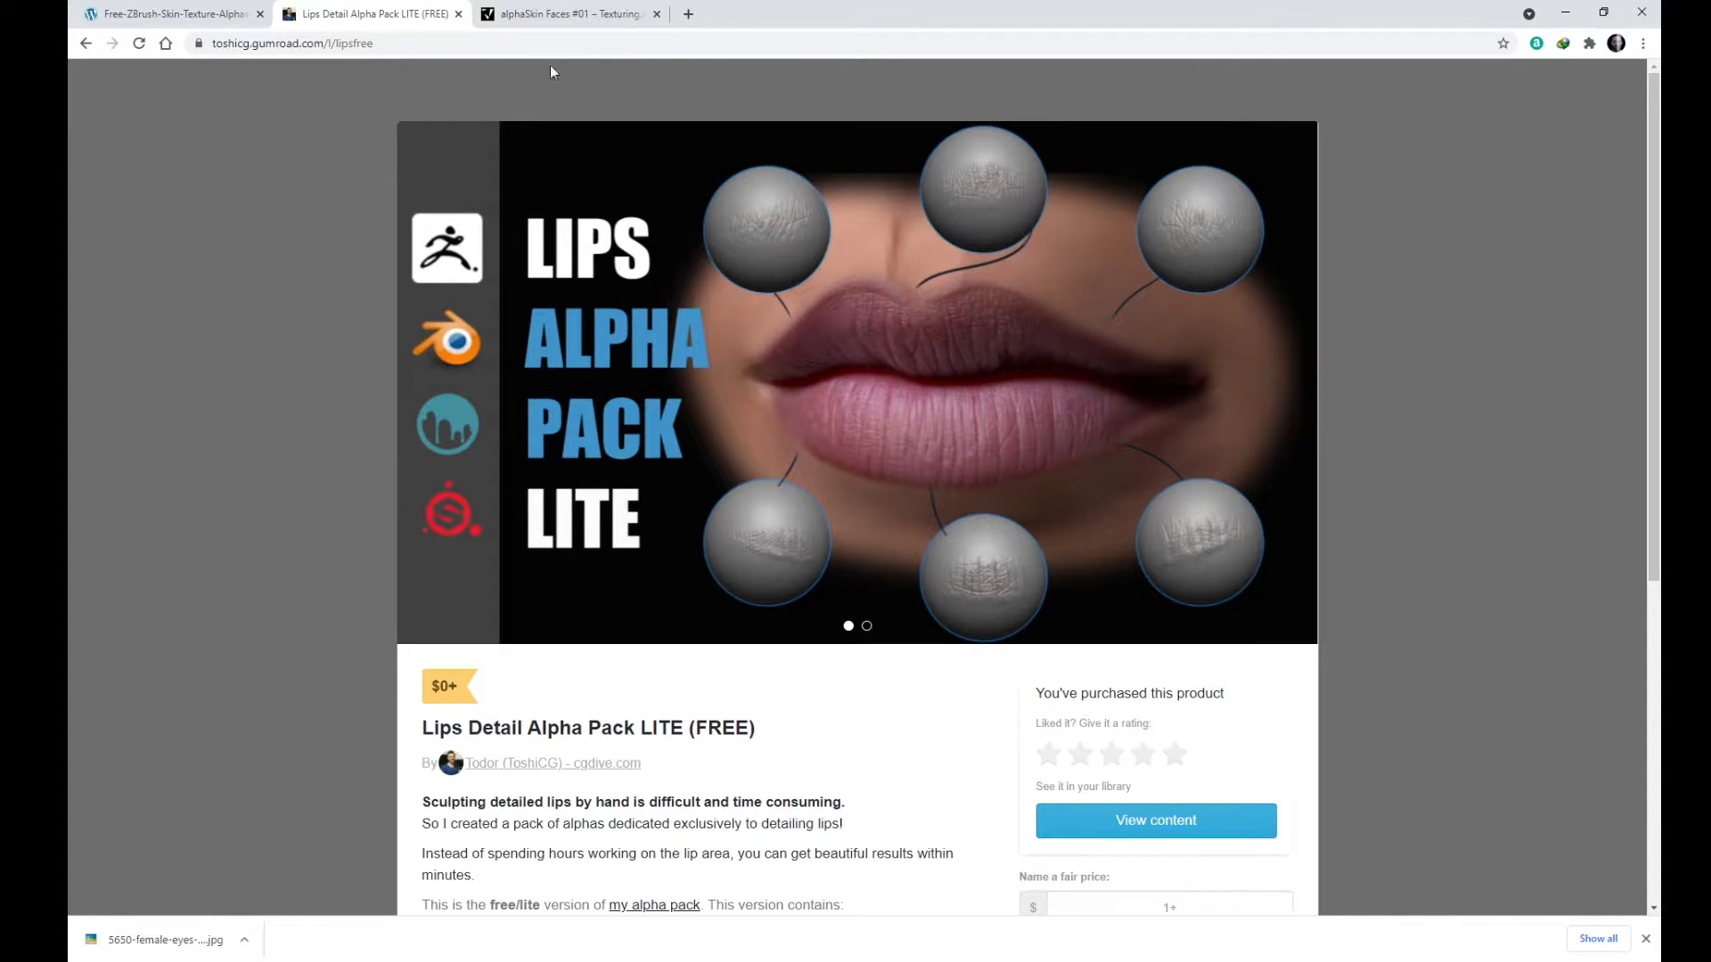
{"action": "left_click", "coordinate": [570, 15]}
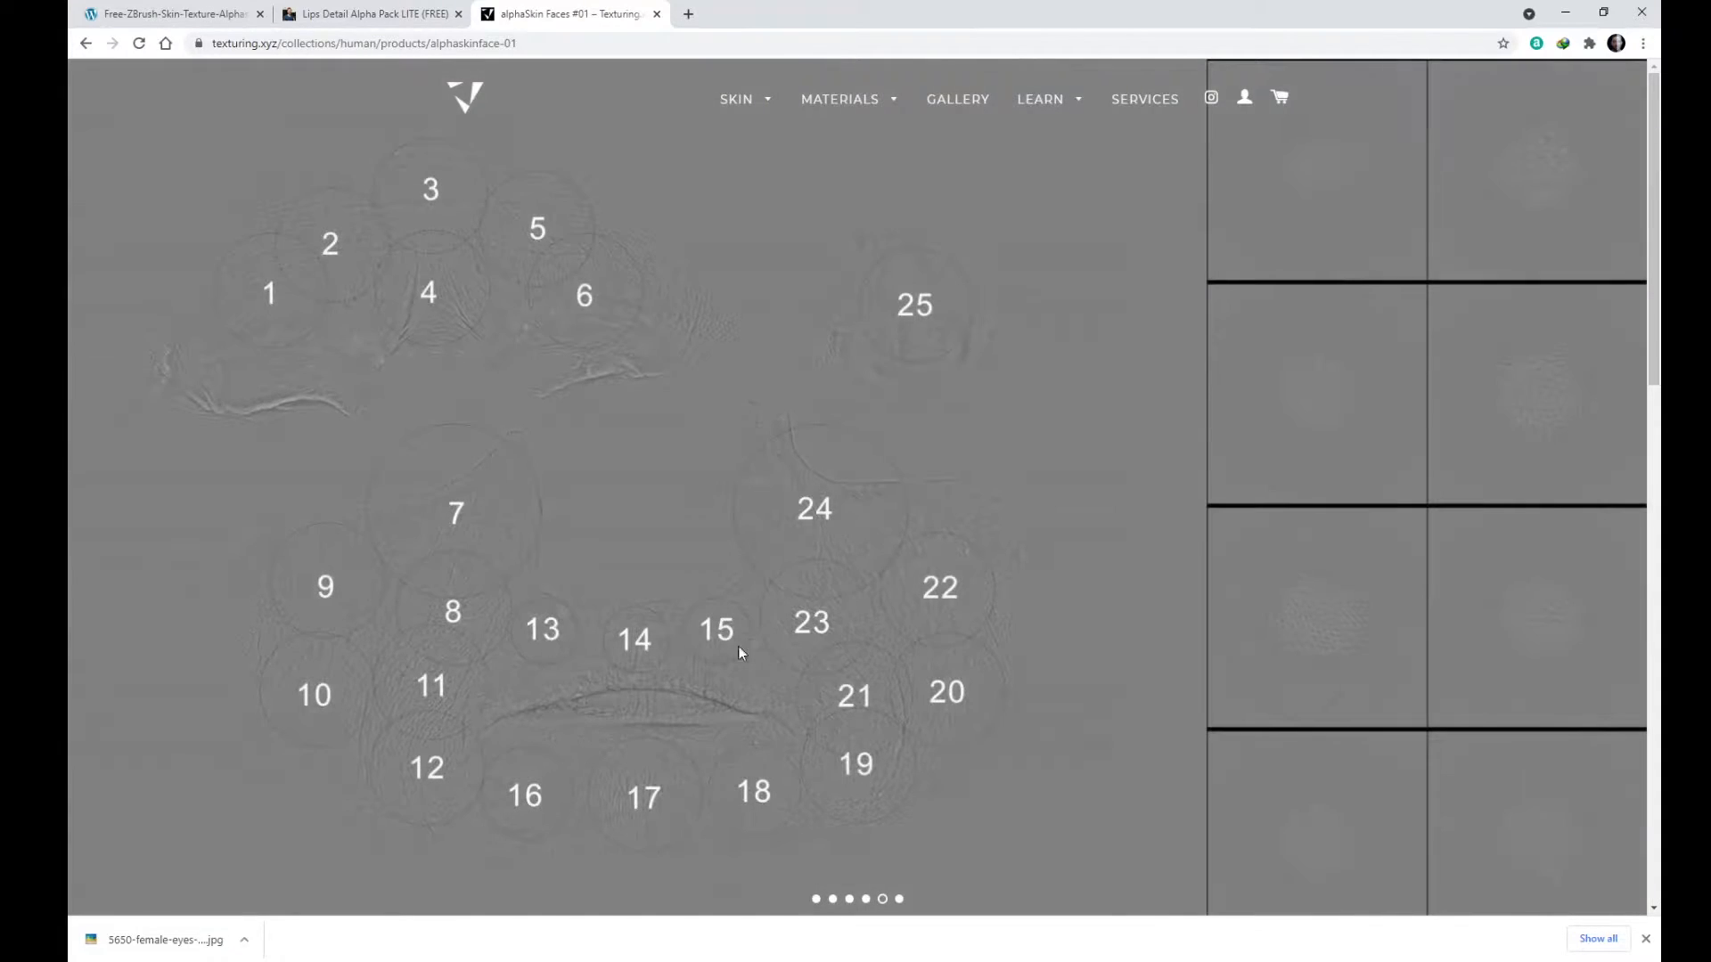
{"action": "left_click", "coordinate": [179, 14]}
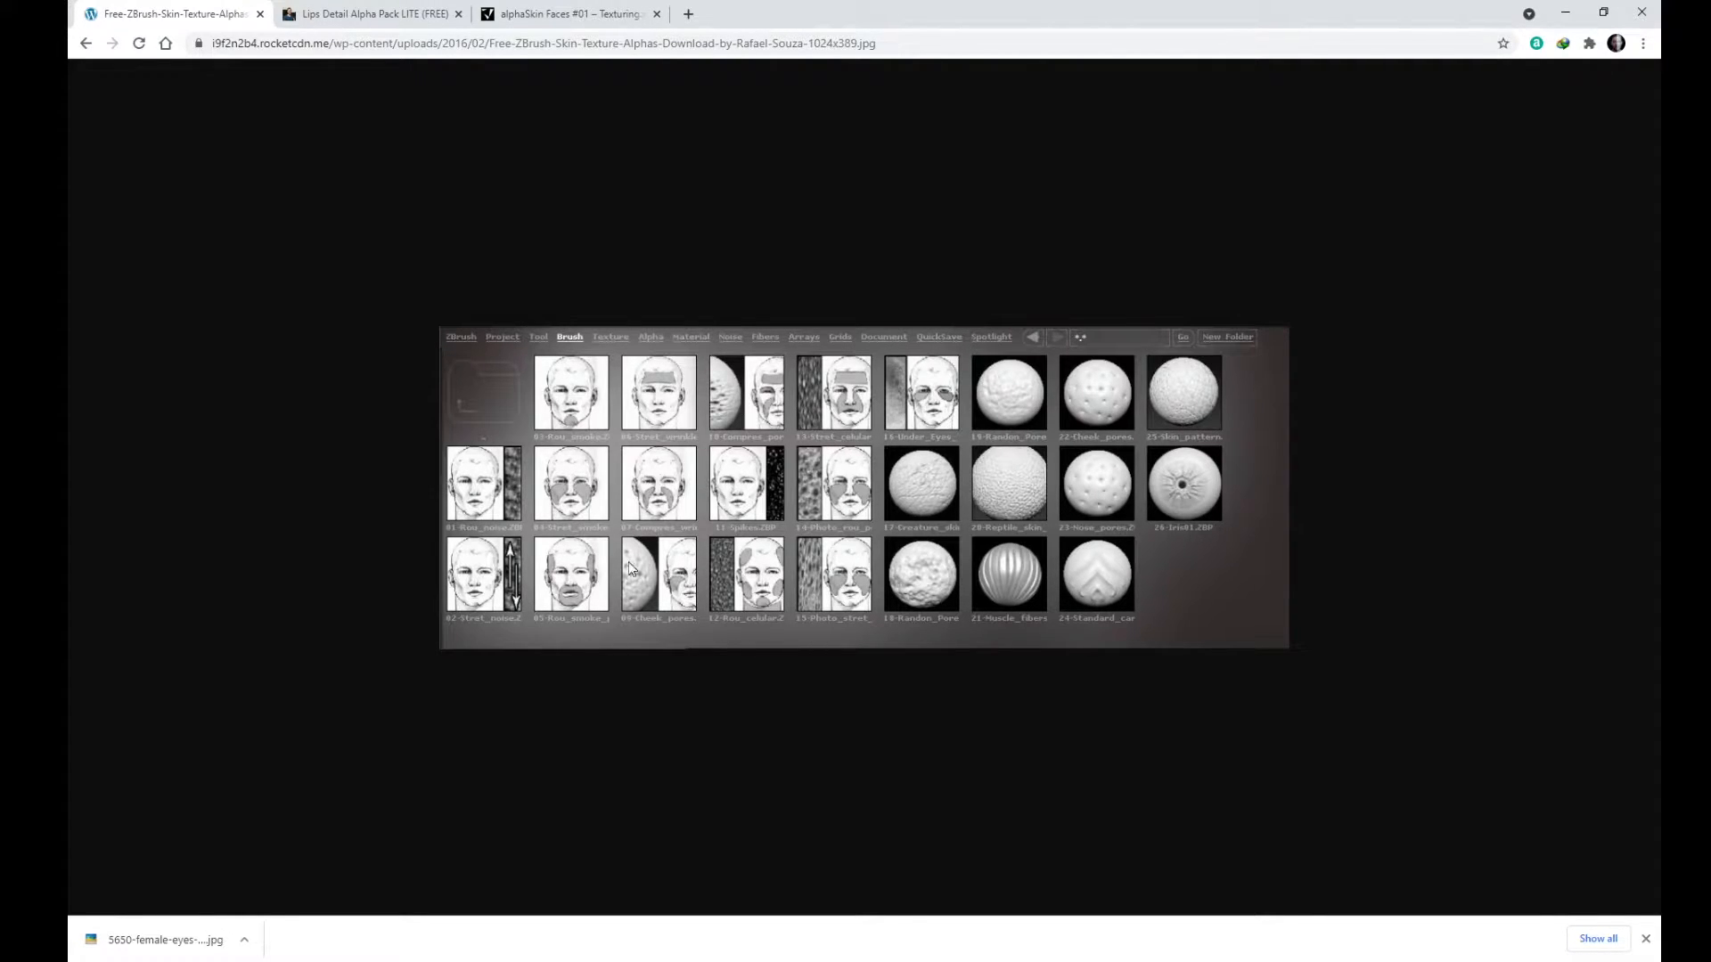
{"action": "left_click", "coordinate": [559, 14]}
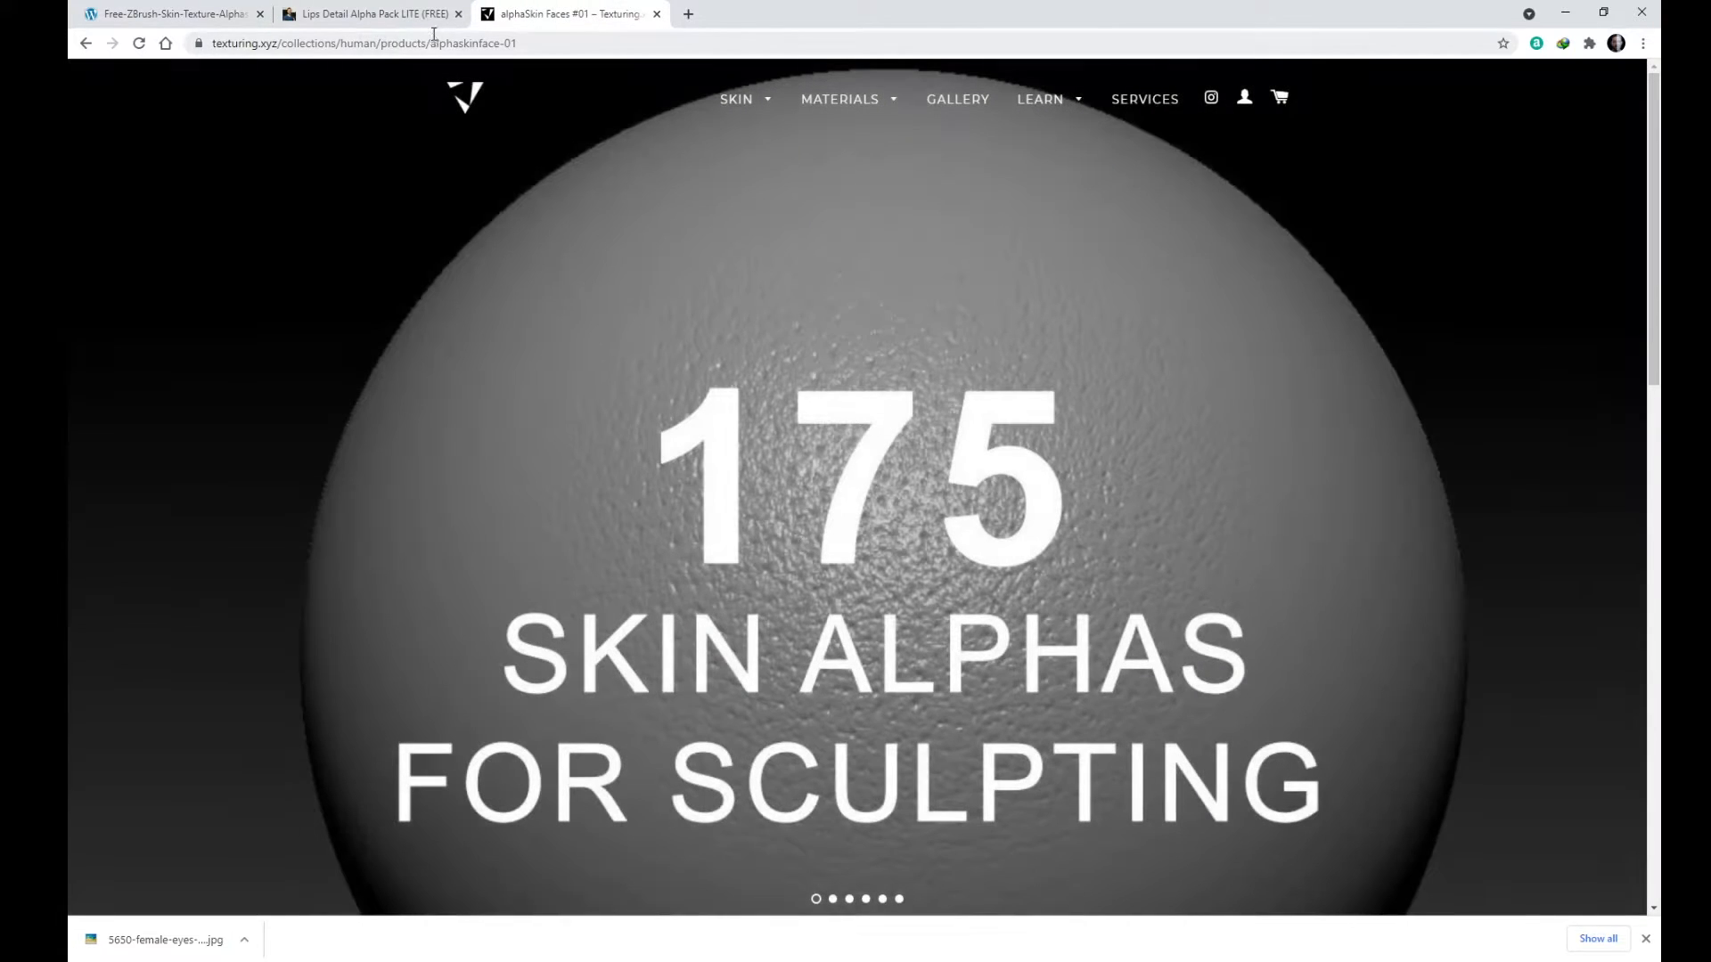
{"action": "scroll", "coordinate": [1061, 312], "scroll_direction": "down", "scroll_amount": 2}
{"action": "scroll", "coordinate": [1061, 314], "scroll_direction": "down", "scroll_amount": 1}
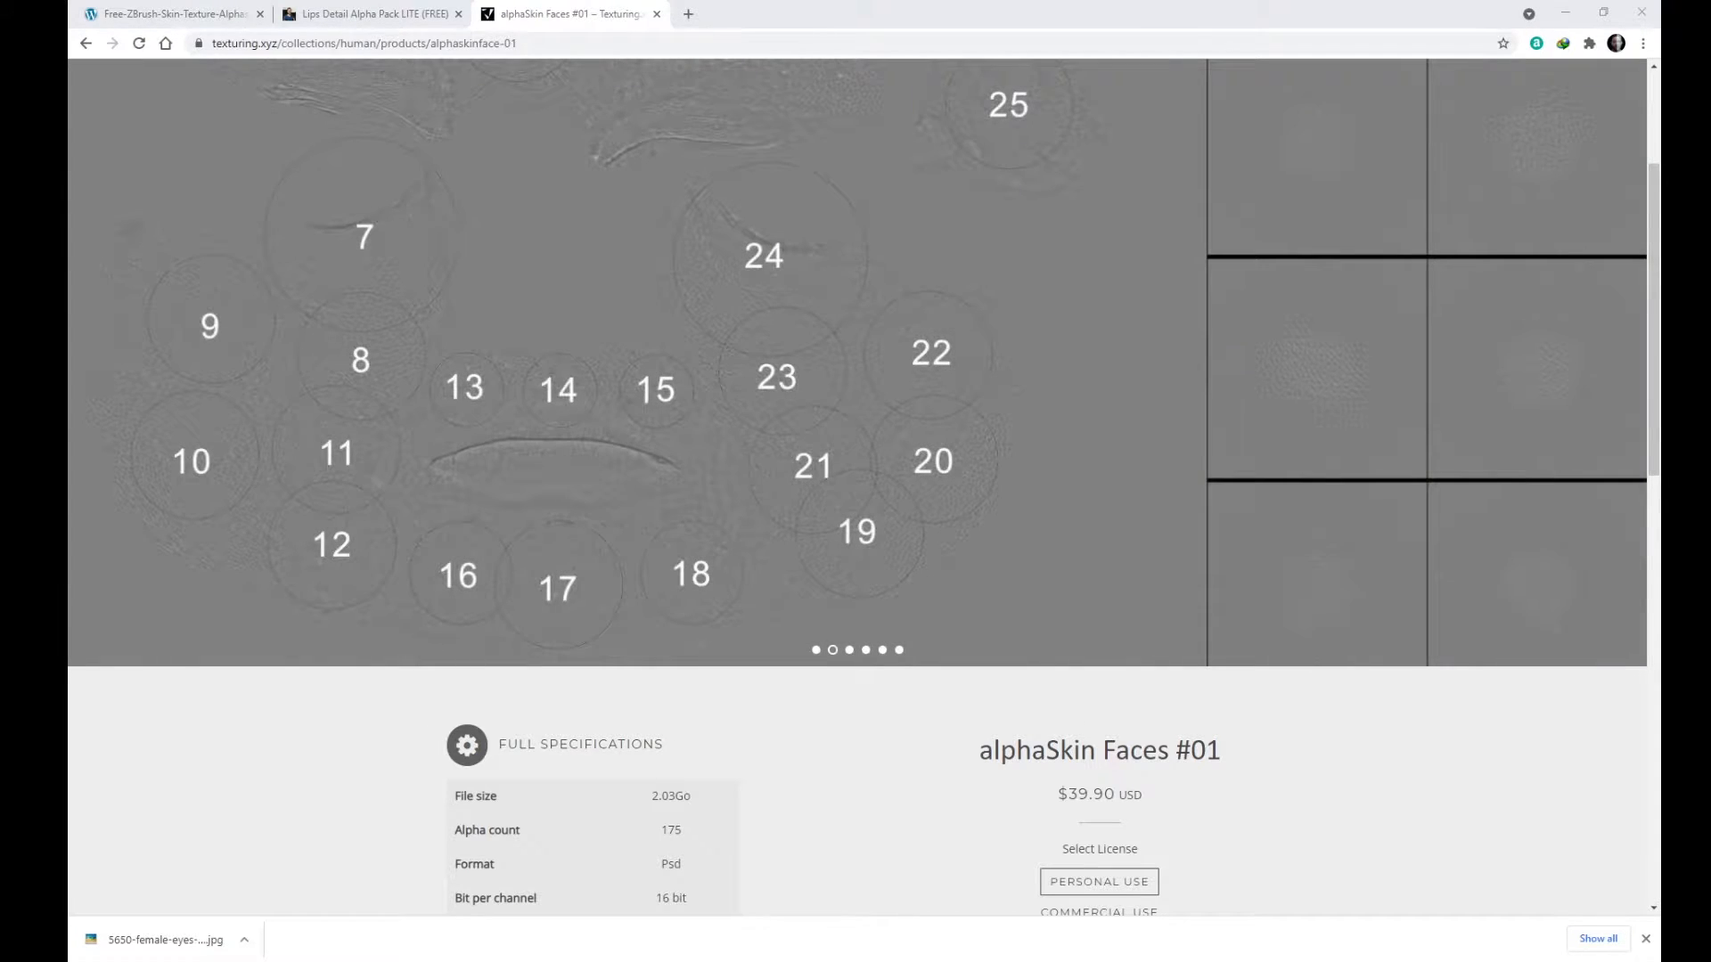
Place the reference image board over the alphaSkin Faces page and enlarge its window in height and width.
{"action": "right_click_drag", "start_coordinate": [1659, 517], "coordinate": [648, 545]}
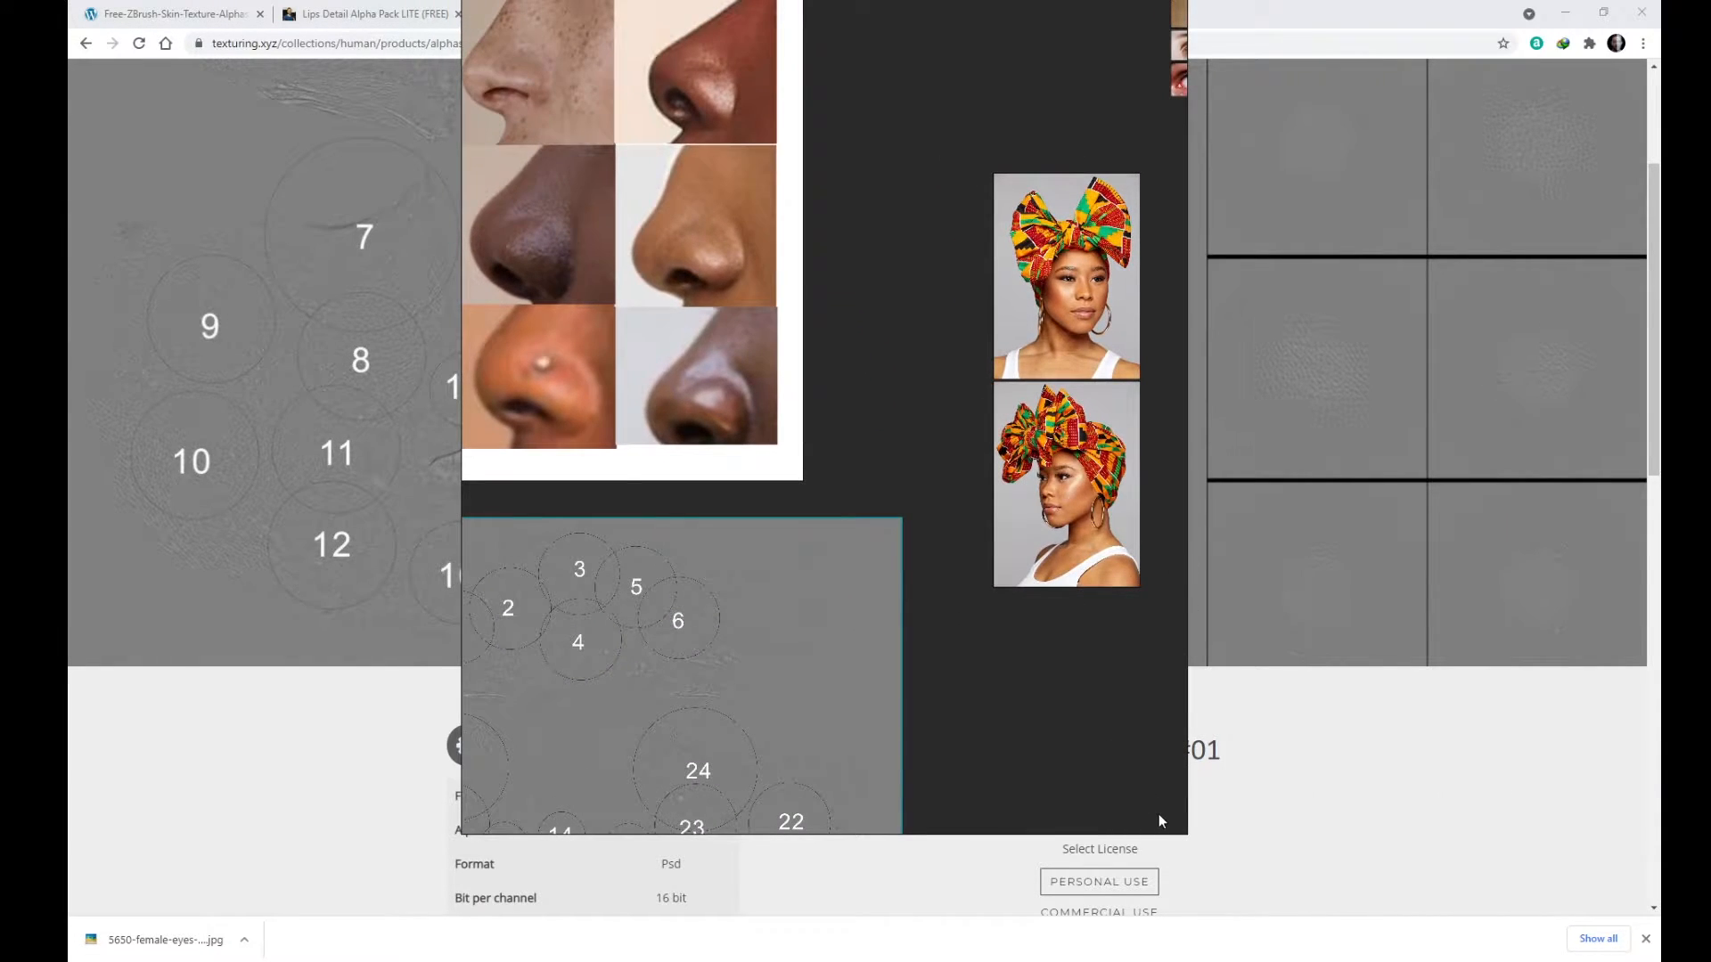
{"action": "left_click_drag", "start_coordinate": [1168, 834], "coordinate": [1165, 959]}
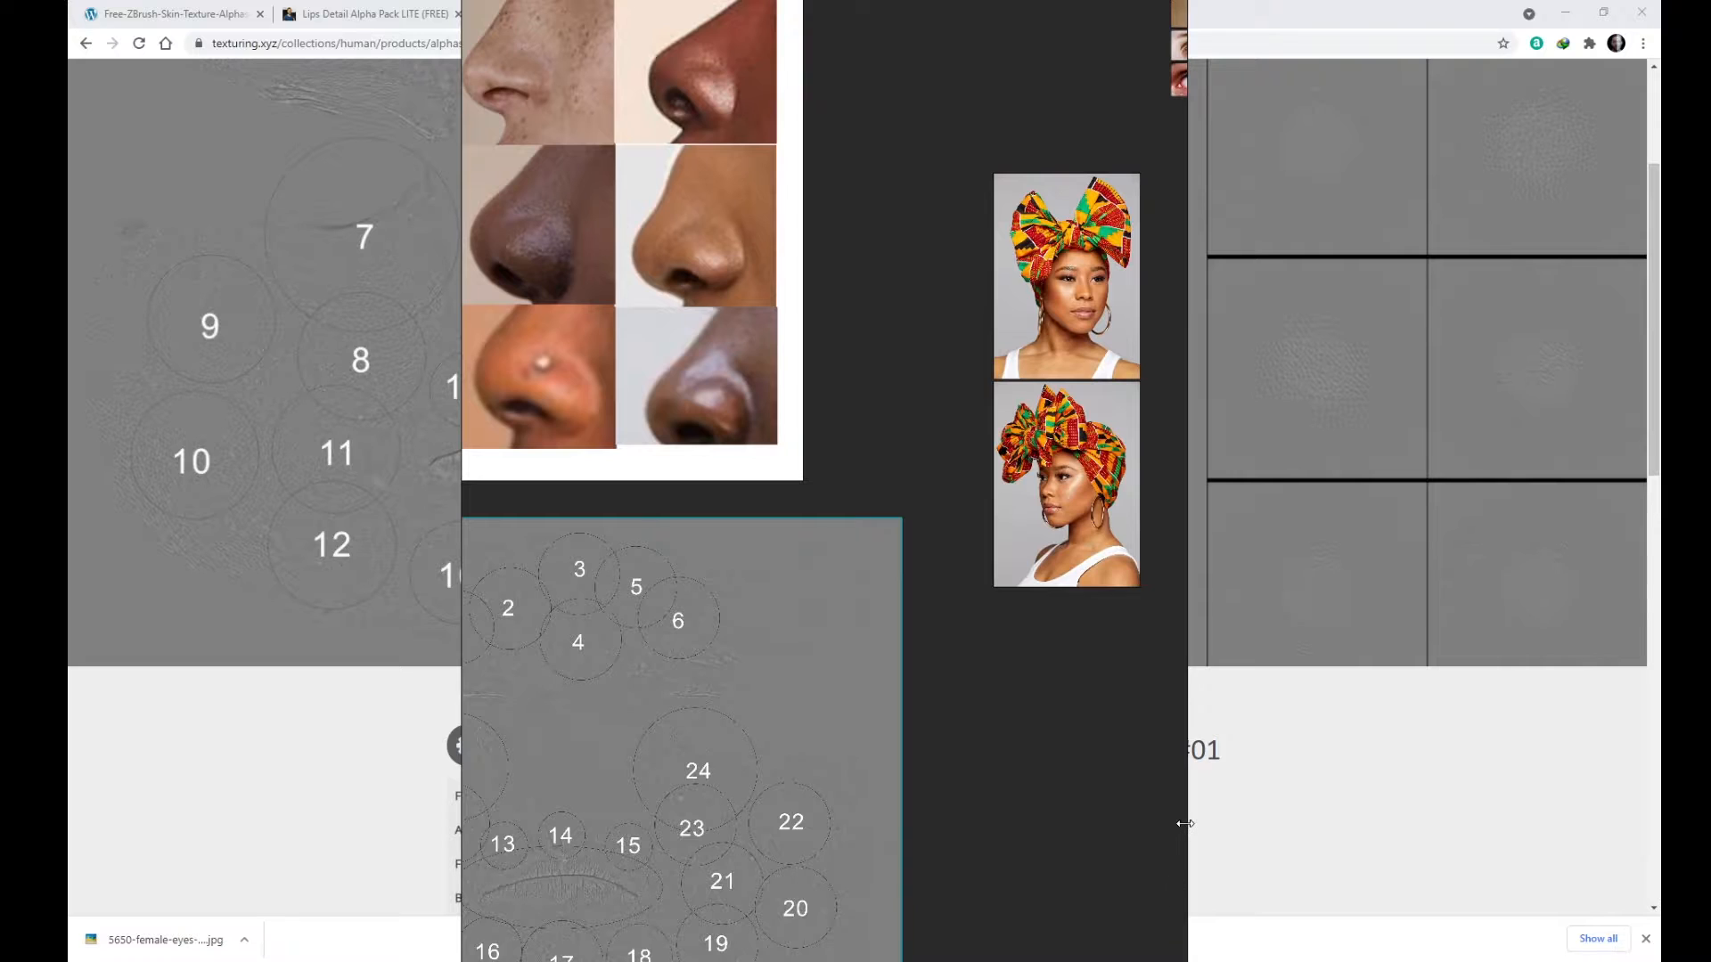
{"action": "left_click_drag", "start_coordinate": [1184, 824], "coordinate": [1485, 823]}
Look over the board's nose, eye, lip and headscarf reference photos down to the numbered face map.
{"action": "middle_click_drag", "start_coordinate": [861, 677], "coordinate": [1073, 487]}
{"action": "scroll", "coordinate": [1073, 486], "scroll_direction": "down", "scroll_amount": 4}
{"action": "middle_click_drag", "start_coordinate": [1213, 209], "coordinate": [1041, 686]}
{"action": "scroll", "coordinate": [1121, 399], "scroll_direction": "up", "scroll_amount": 2}
{"action": "scroll", "coordinate": [1044, 361], "scroll_direction": "down", "scroll_amount": 4}
{"action": "scroll", "coordinate": [1043, 359], "scroll_direction": "up", "scroll_amount": 3}
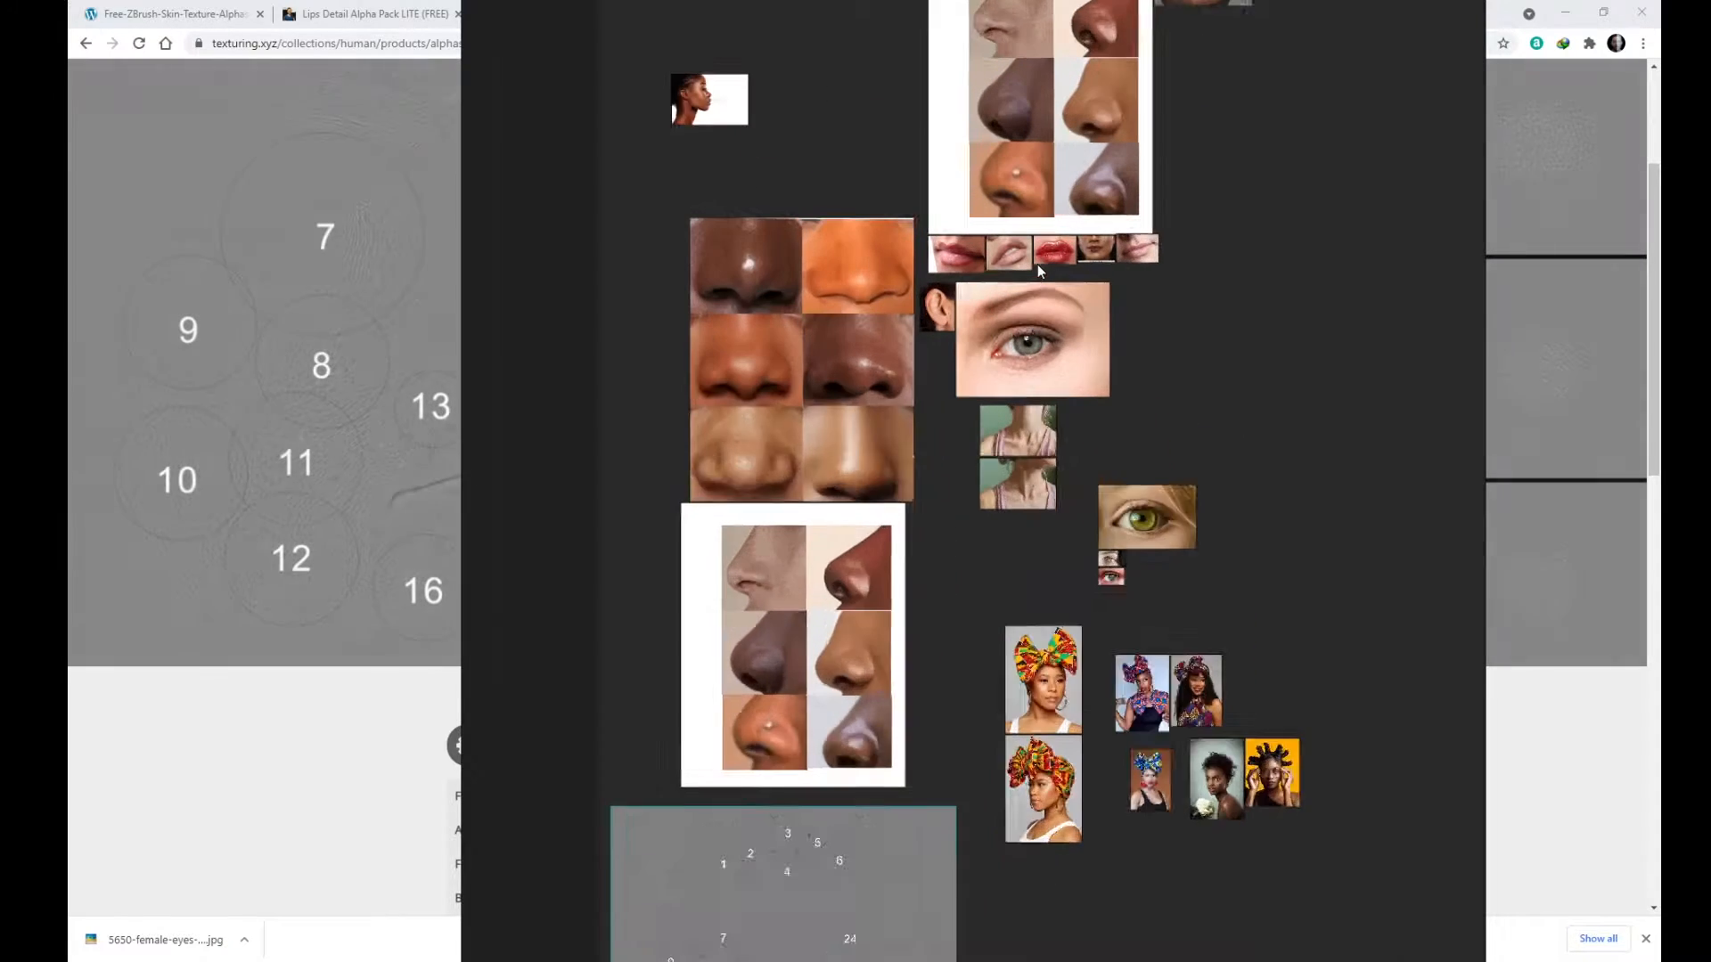
{"action": "right_click_drag", "start_coordinate": [995, 684], "coordinate": [993, 541]}
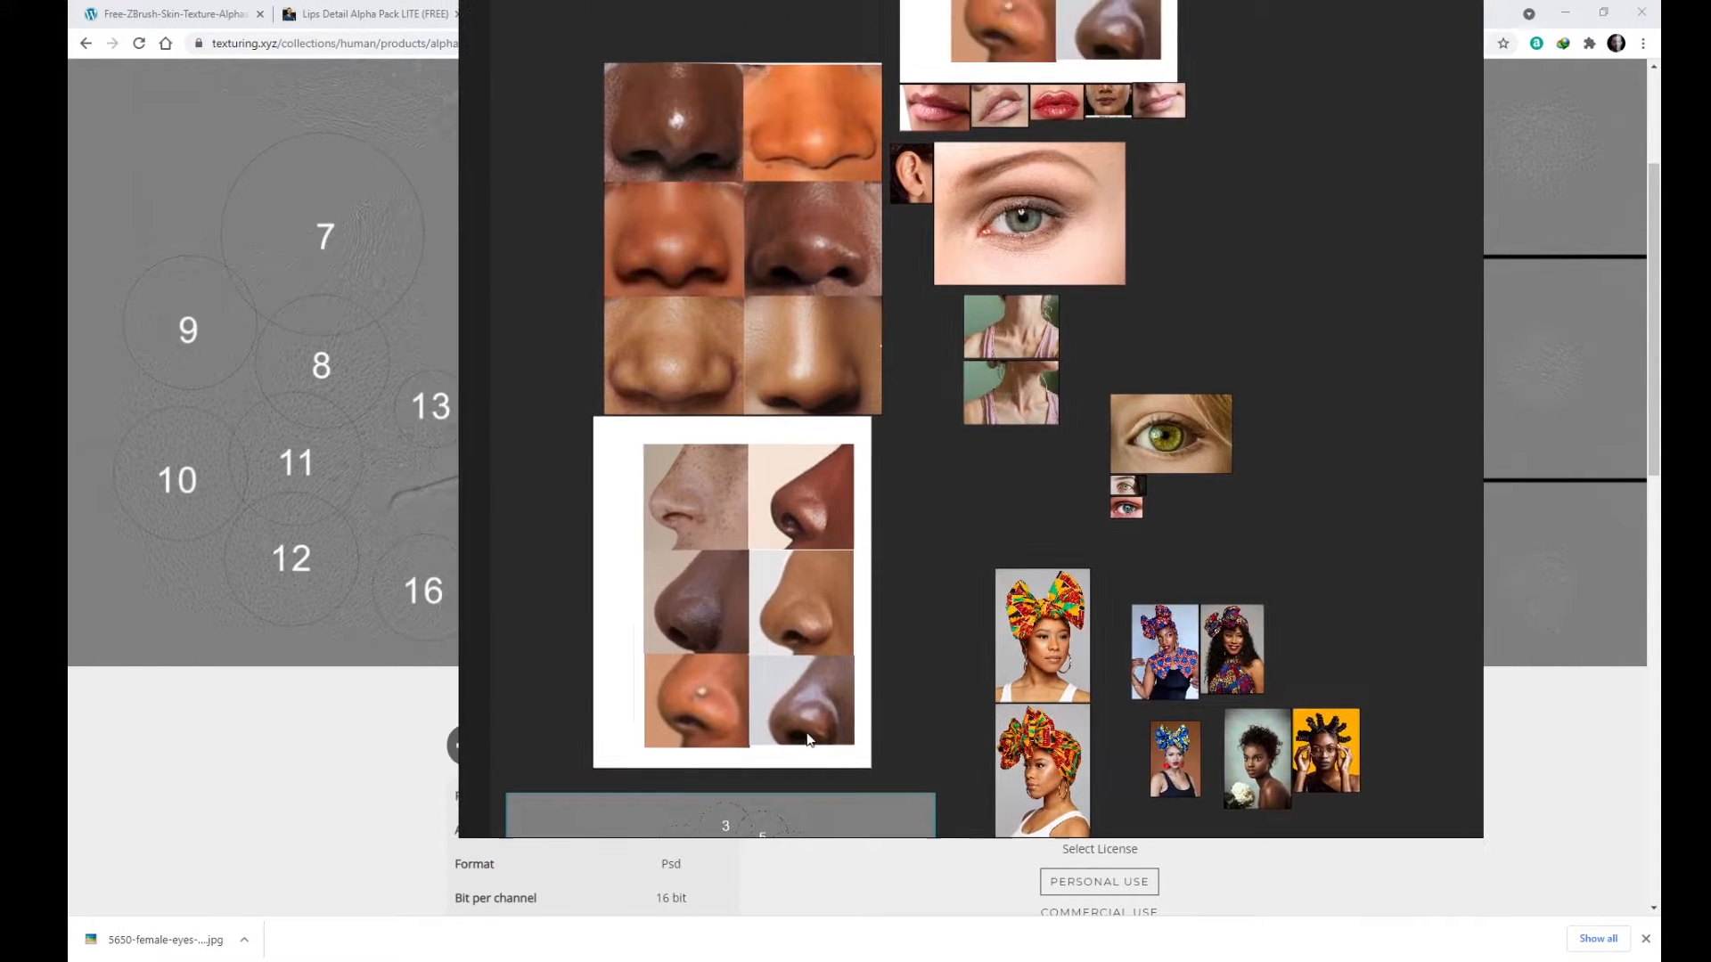
{"action": "middle_click_drag", "start_coordinate": [805, 733], "coordinate": [955, 335]}
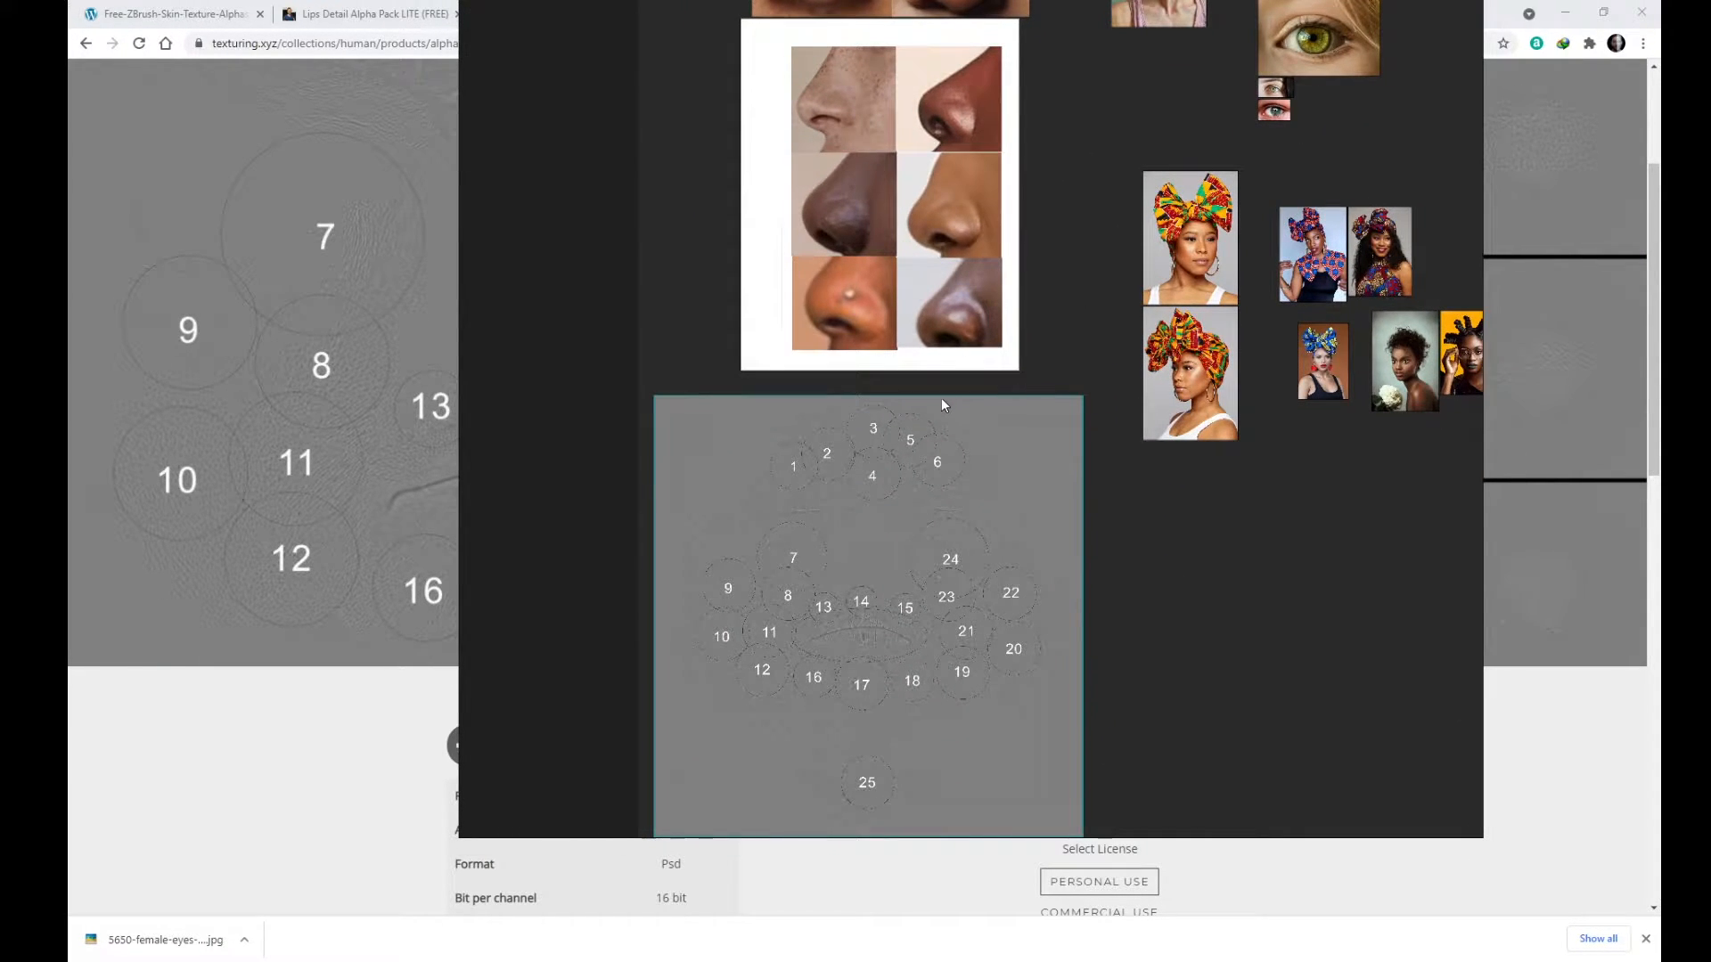
Examine the numbered facial zones 1 to 25 on the reference board's face map up close.
{"action": "scroll", "coordinate": [944, 558], "scroll_direction": "down", "scroll_amount": 2}
{"action": "middle_click_drag", "start_coordinate": [986, 560], "coordinate": [879, 527]}
{"action": "scroll", "coordinate": [841, 569], "scroll_direction": "up", "scroll_amount": 2}
{"action": "scroll", "coordinate": [852, 608], "scroll_direction": "up", "scroll_amount": 1}
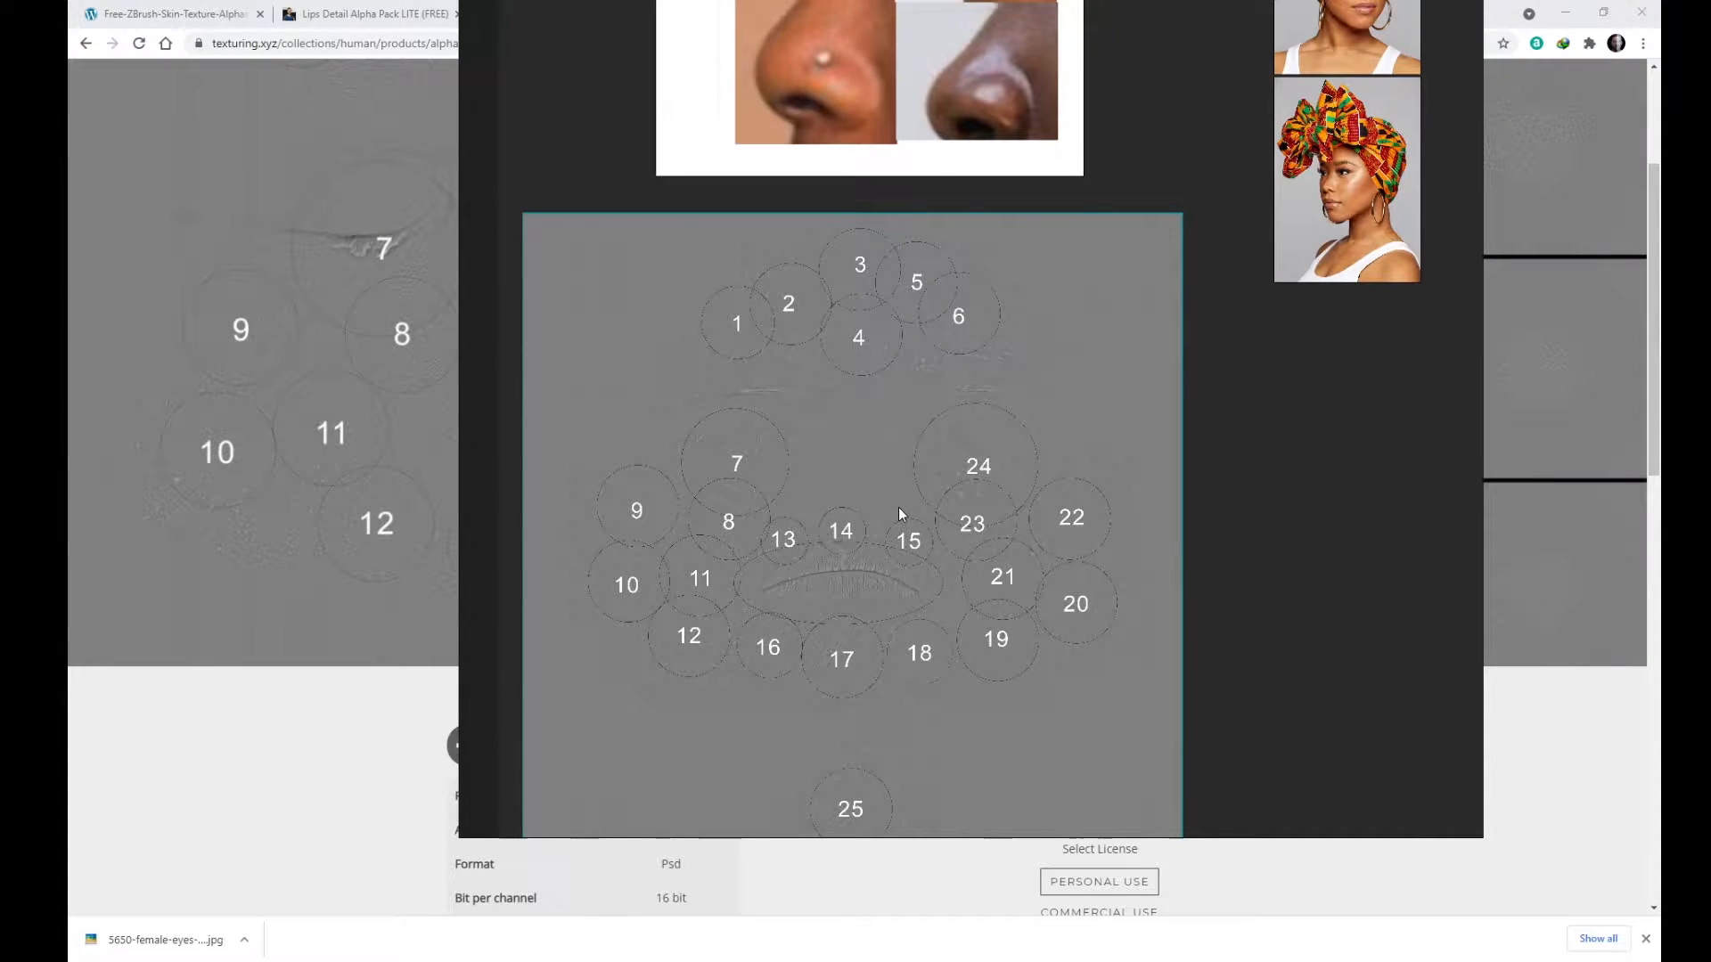
{"action": "scroll", "coordinate": [898, 506], "scroll_direction": "up", "scroll_amount": 2}
{"action": "scroll", "coordinate": [955, 548], "scroll_direction": "down", "scroll_amount": 1}
{"action": "middle_click_drag", "start_coordinate": [966, 528], "coordinate": [982, 523]}
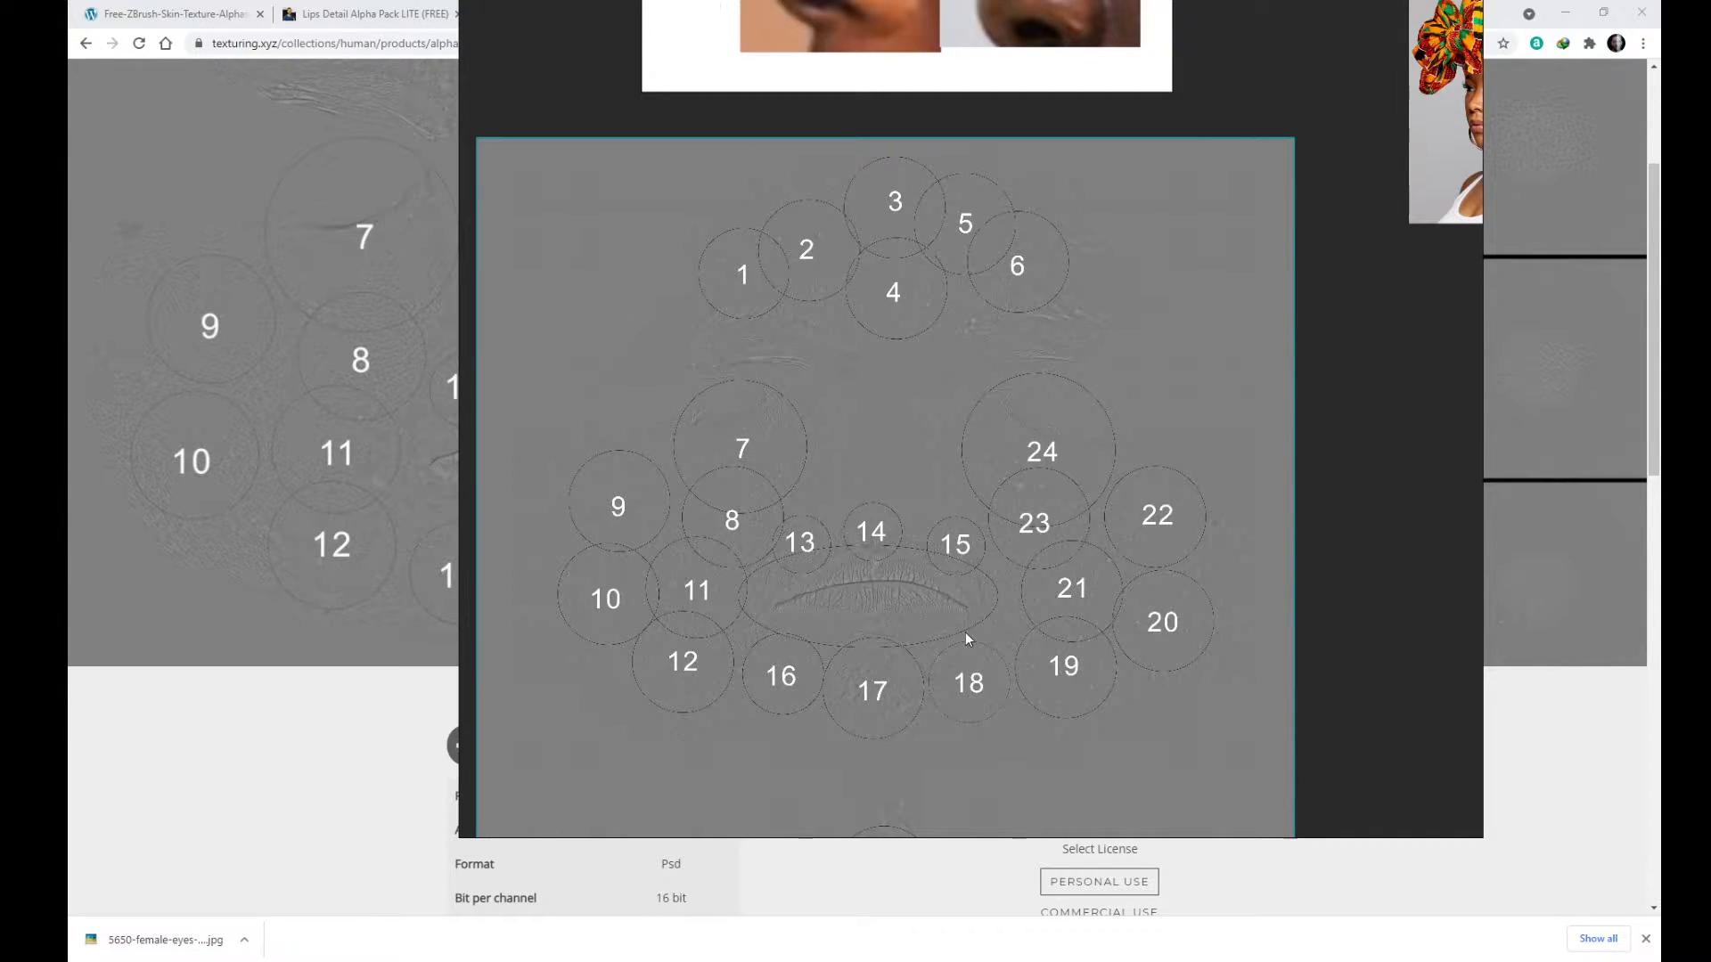
{"action": "middle_click_drag", "start_coordinate": [960, 635], "coordinate": [1033, 610]}
Move the reference board beside the website's face map, compare the numbered zones of both, and clear the board off the page.
{"action": "right_click_drag", "start_coordinate": [916, 395], "coordinate": [1137, 415]}
{"action": "middle_click_drag", "start_coordinate": [1035, 502], "coordinate": [1009, 505]}
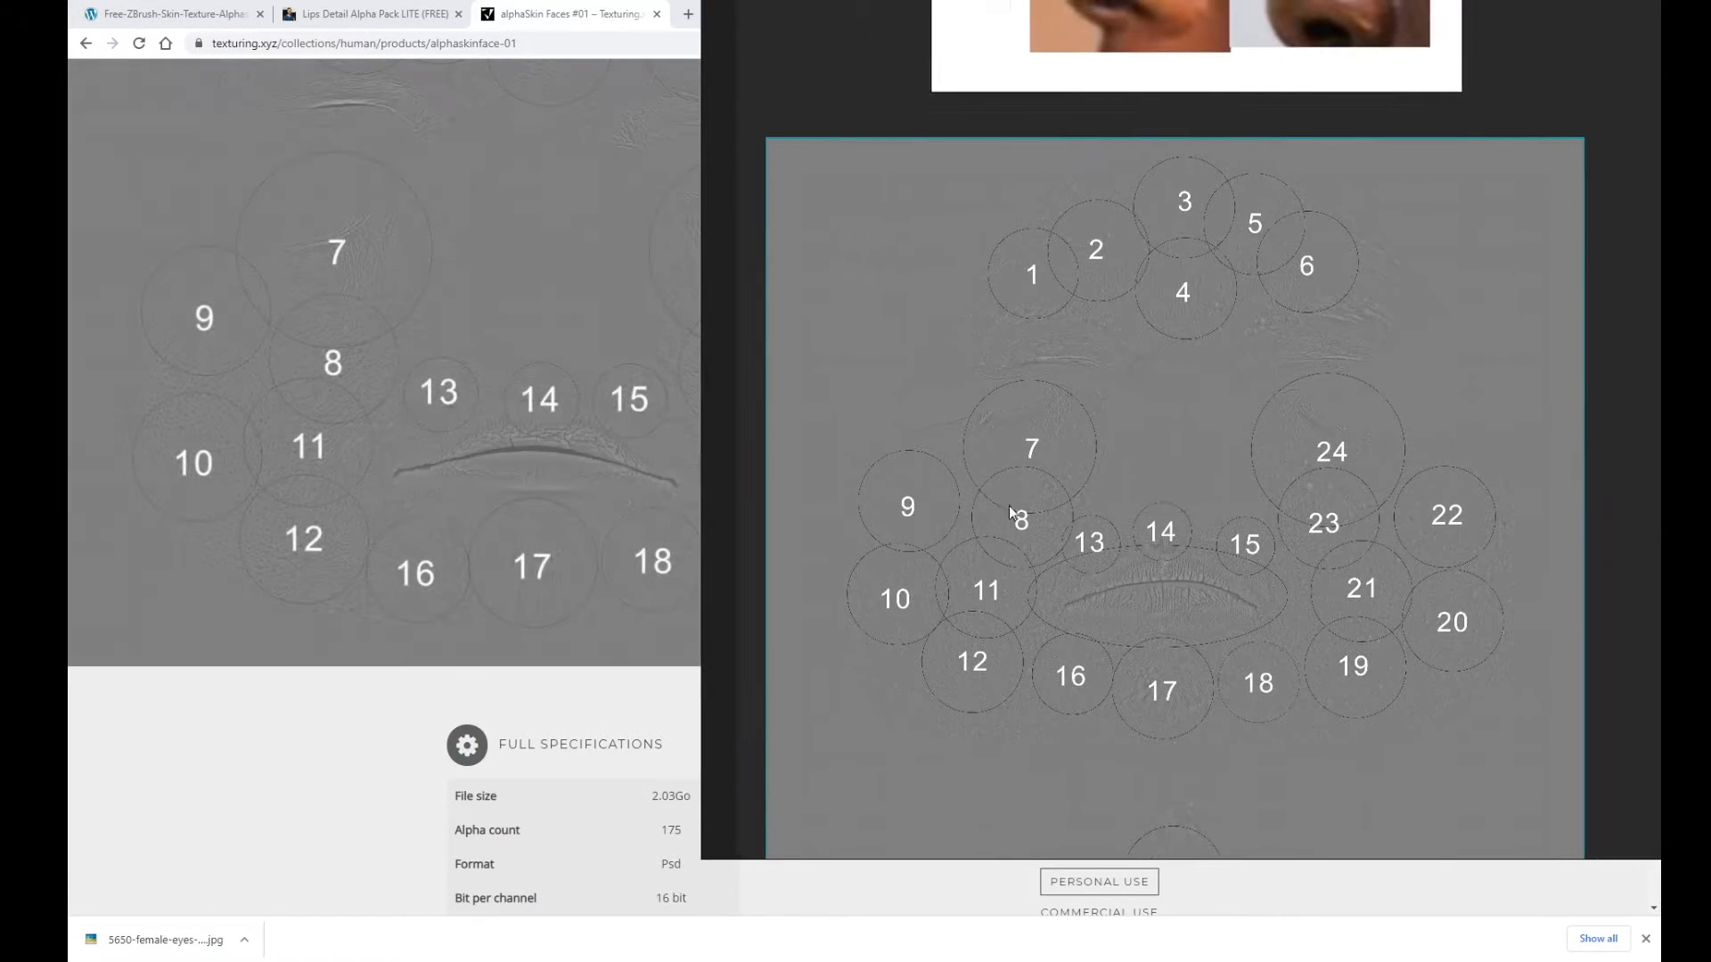
{"action": "scroll", "coordinate": [1223, 435], "scroll_direction": "up", "scroll_amount": 3}
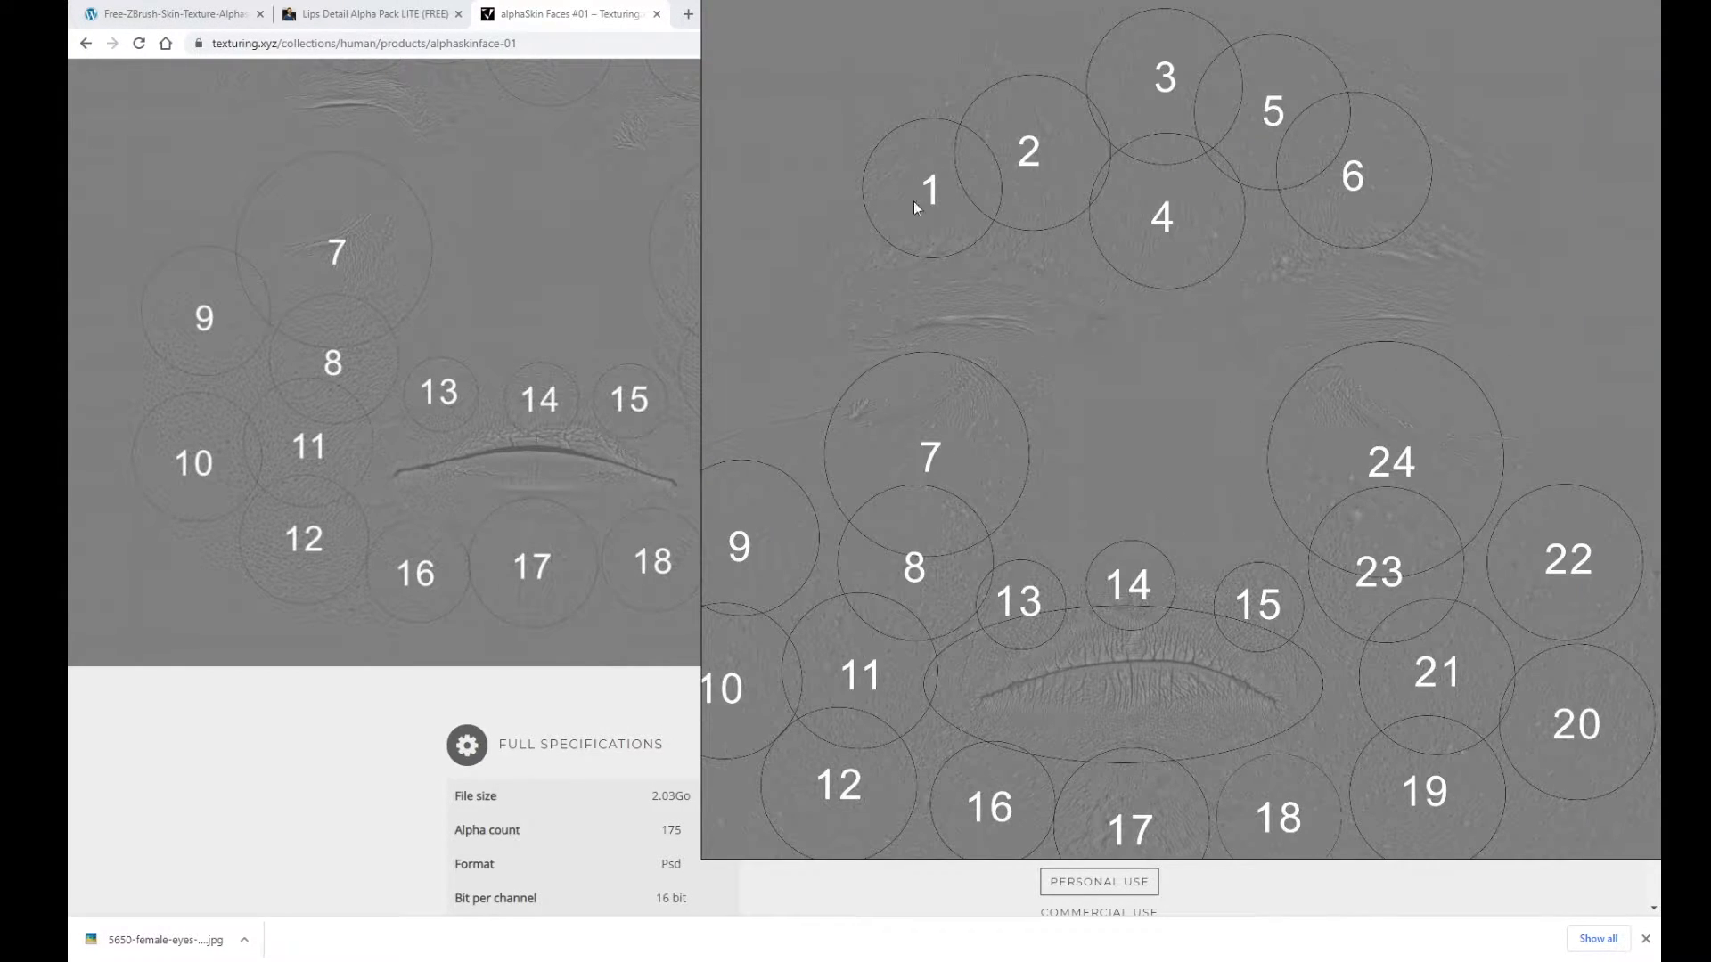
{"action": "scroll", "coordinate": [1340, 458], "scroll_direction": "down", "scroll_amount": 2}
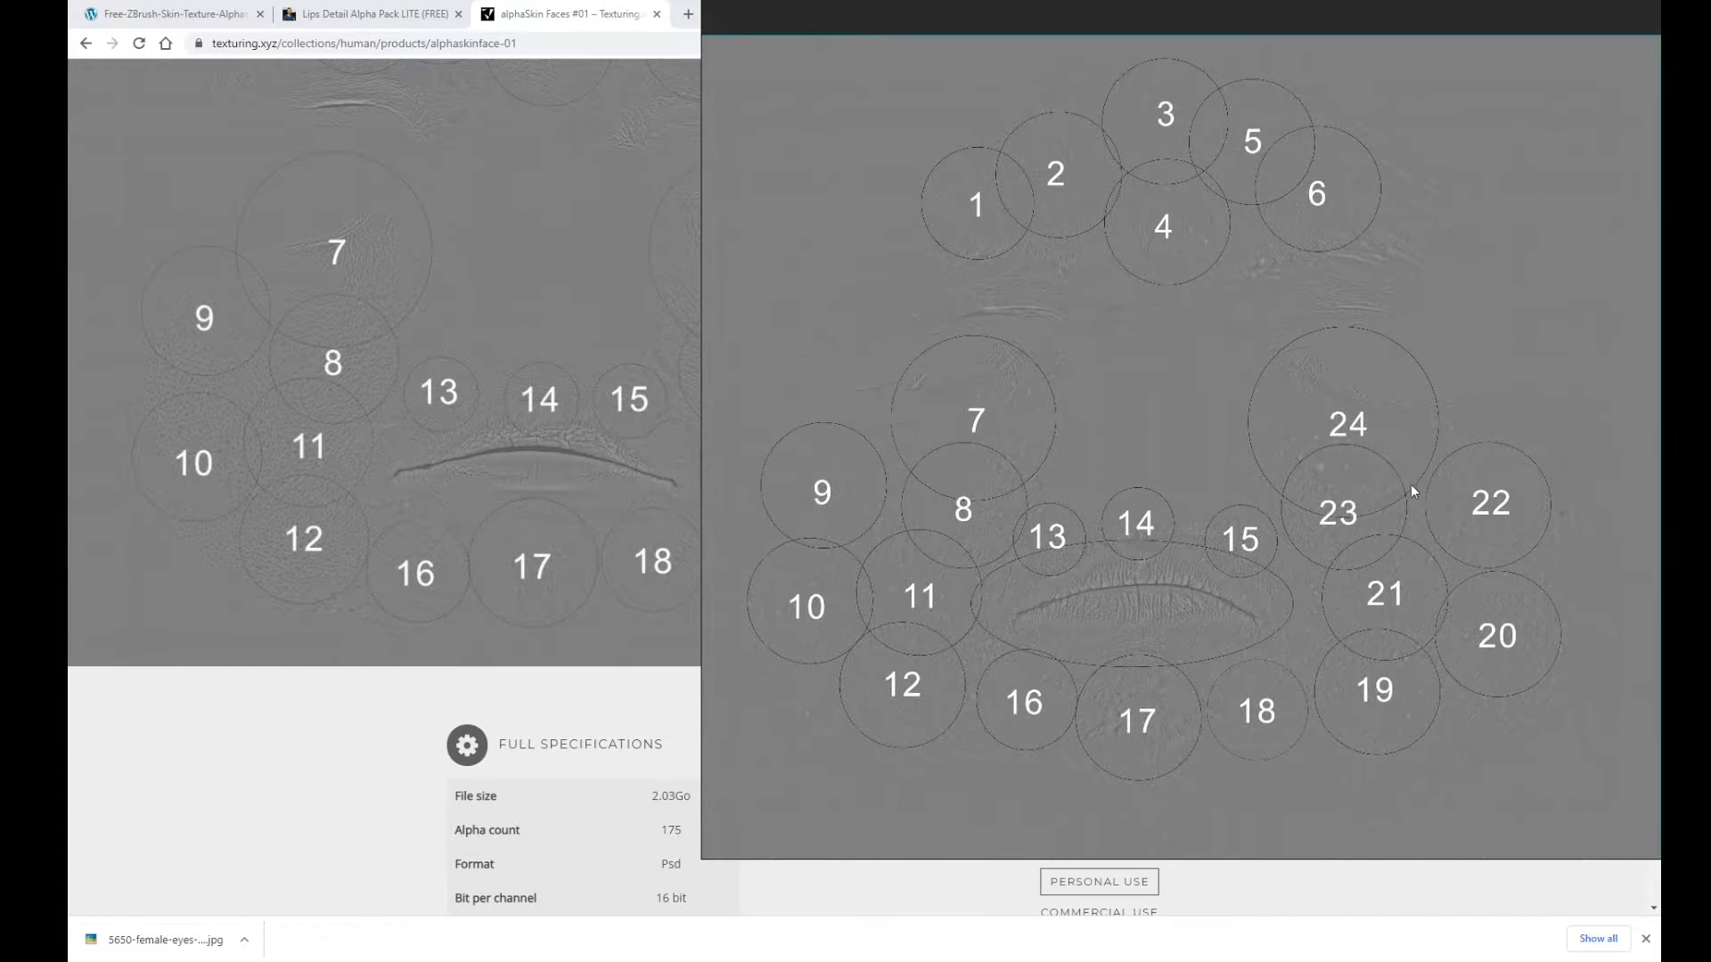
{"action": "scroll", "coordinate": [1093, 564], "scroll_direction": "down", "scroll_amount": 1}
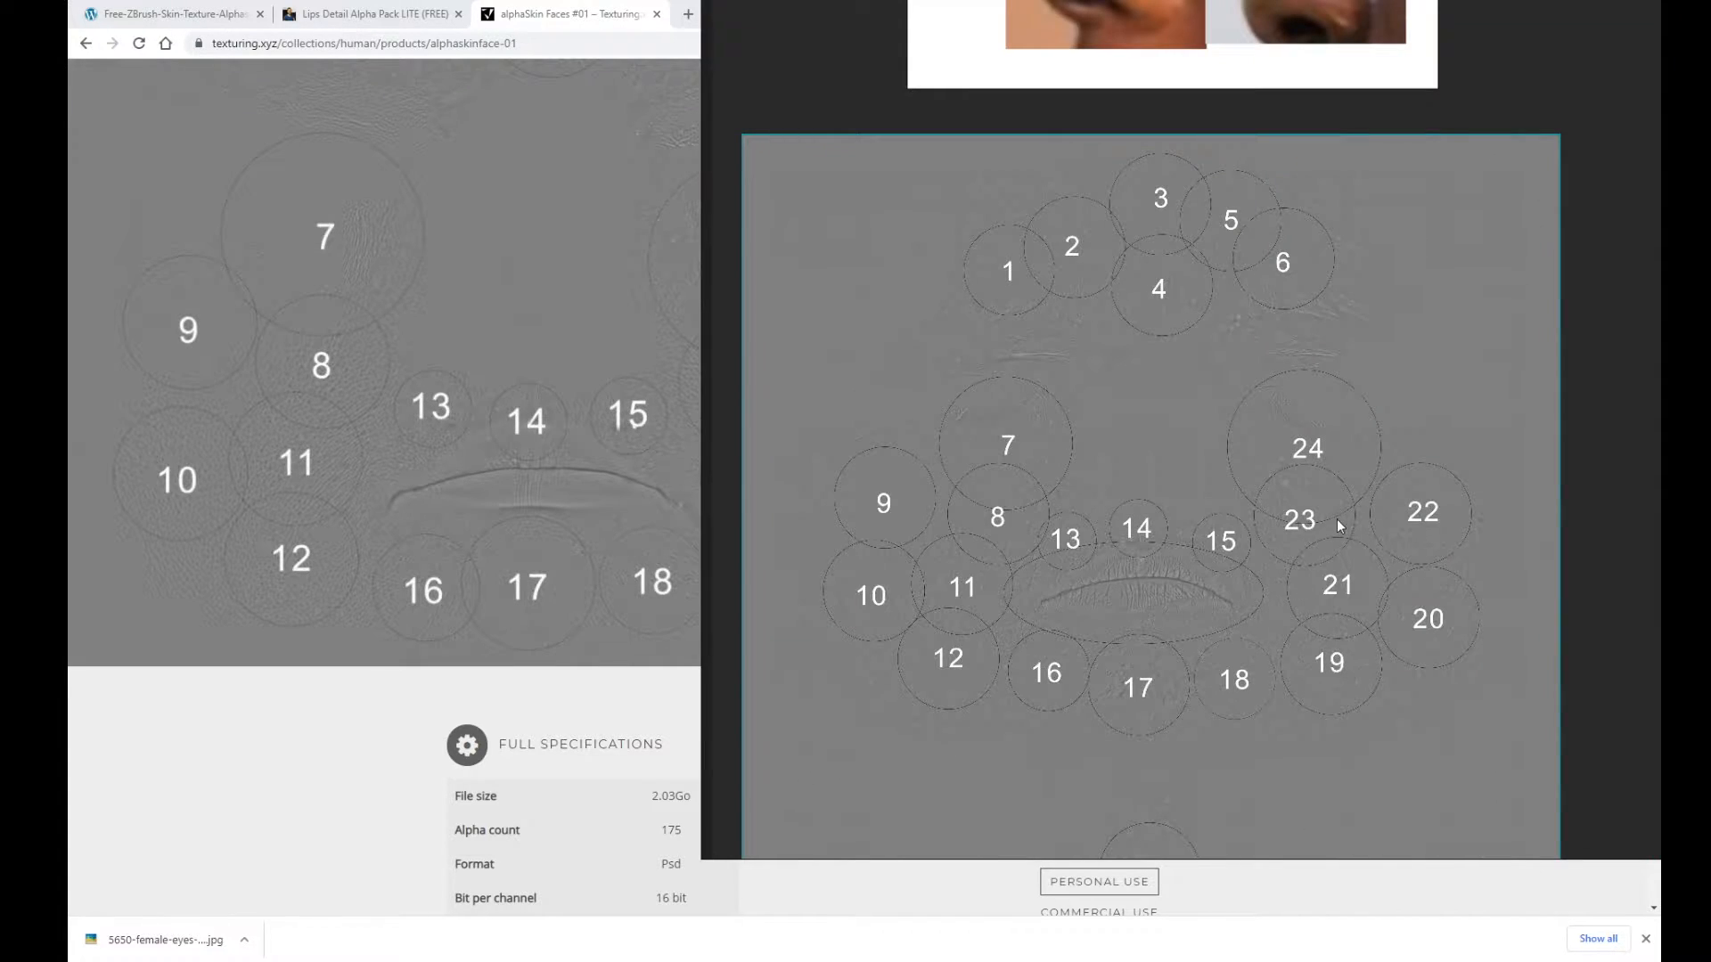
{"action": "scroll", "coordinate": [1290, 422], "scroll_direction": "up", "scroll_amount": 1}
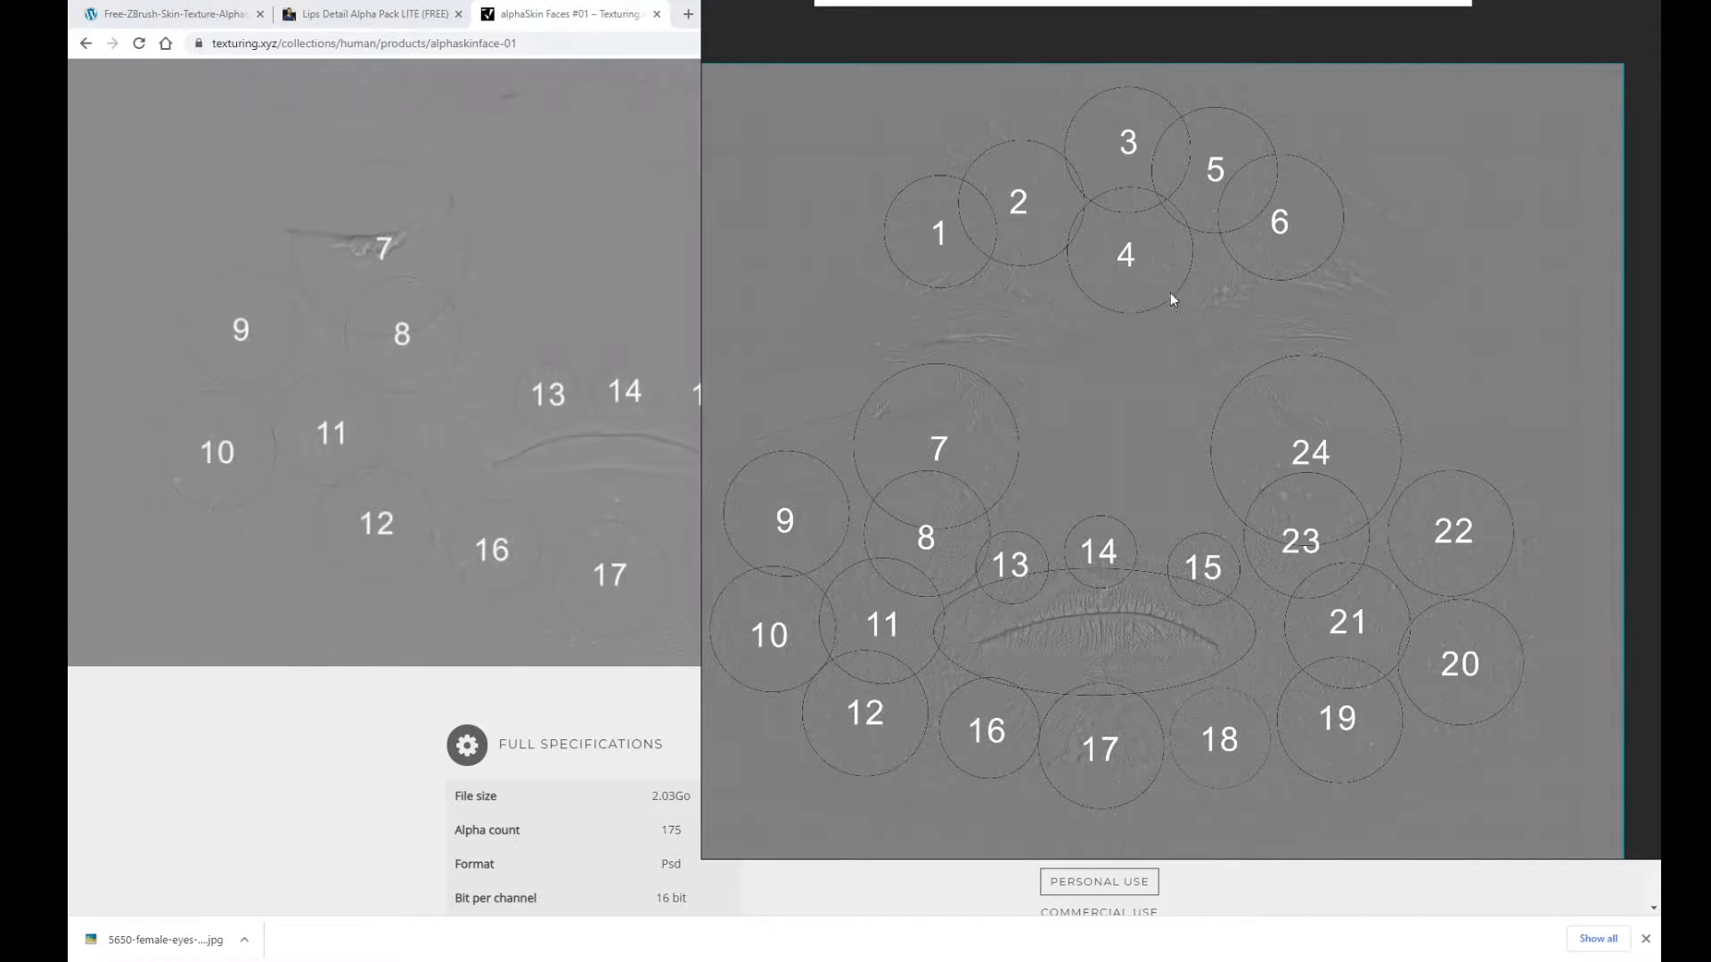
{"action": "right_click_drag", "start_coordinate": [1212, 445], "coordinate": [1710, 445]}
{"action": "scroll", "coordinate": [1124, 502], "scroll_direction": "down", "scroll_amount": 2}
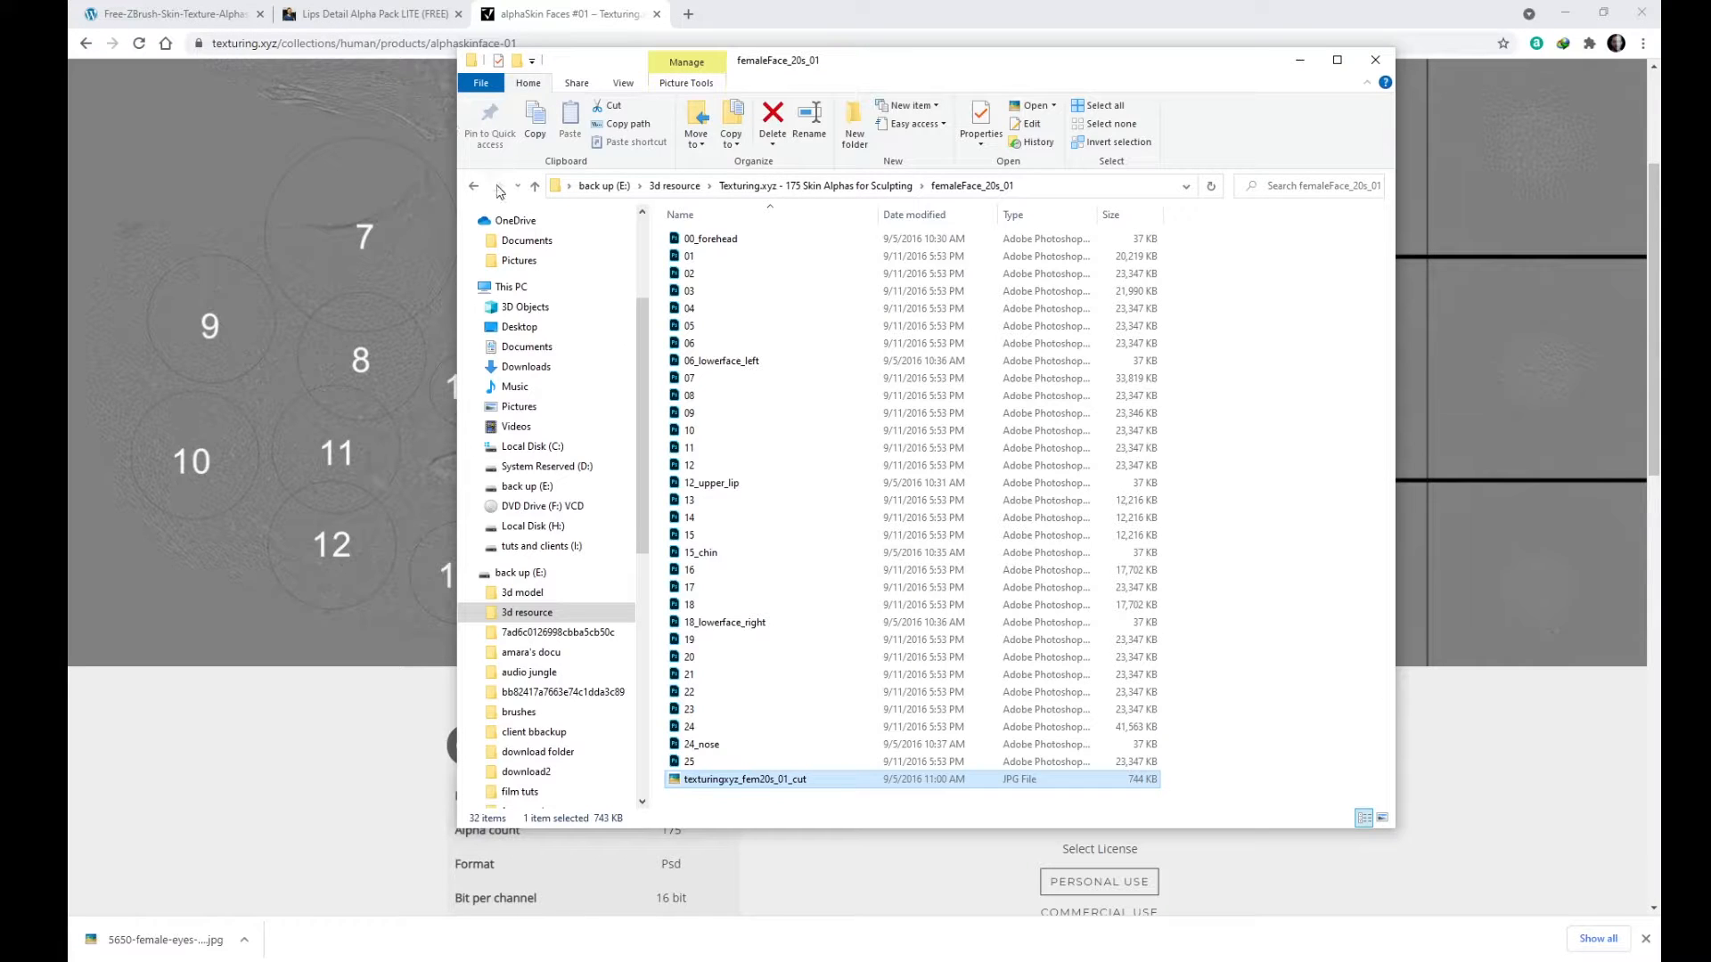
Return to the Texturing.xyz - 175 Skin Alphas for Sculpting folder and show its contents as large icons.
{"action": "left_click", "coordinate": [476, 186]}
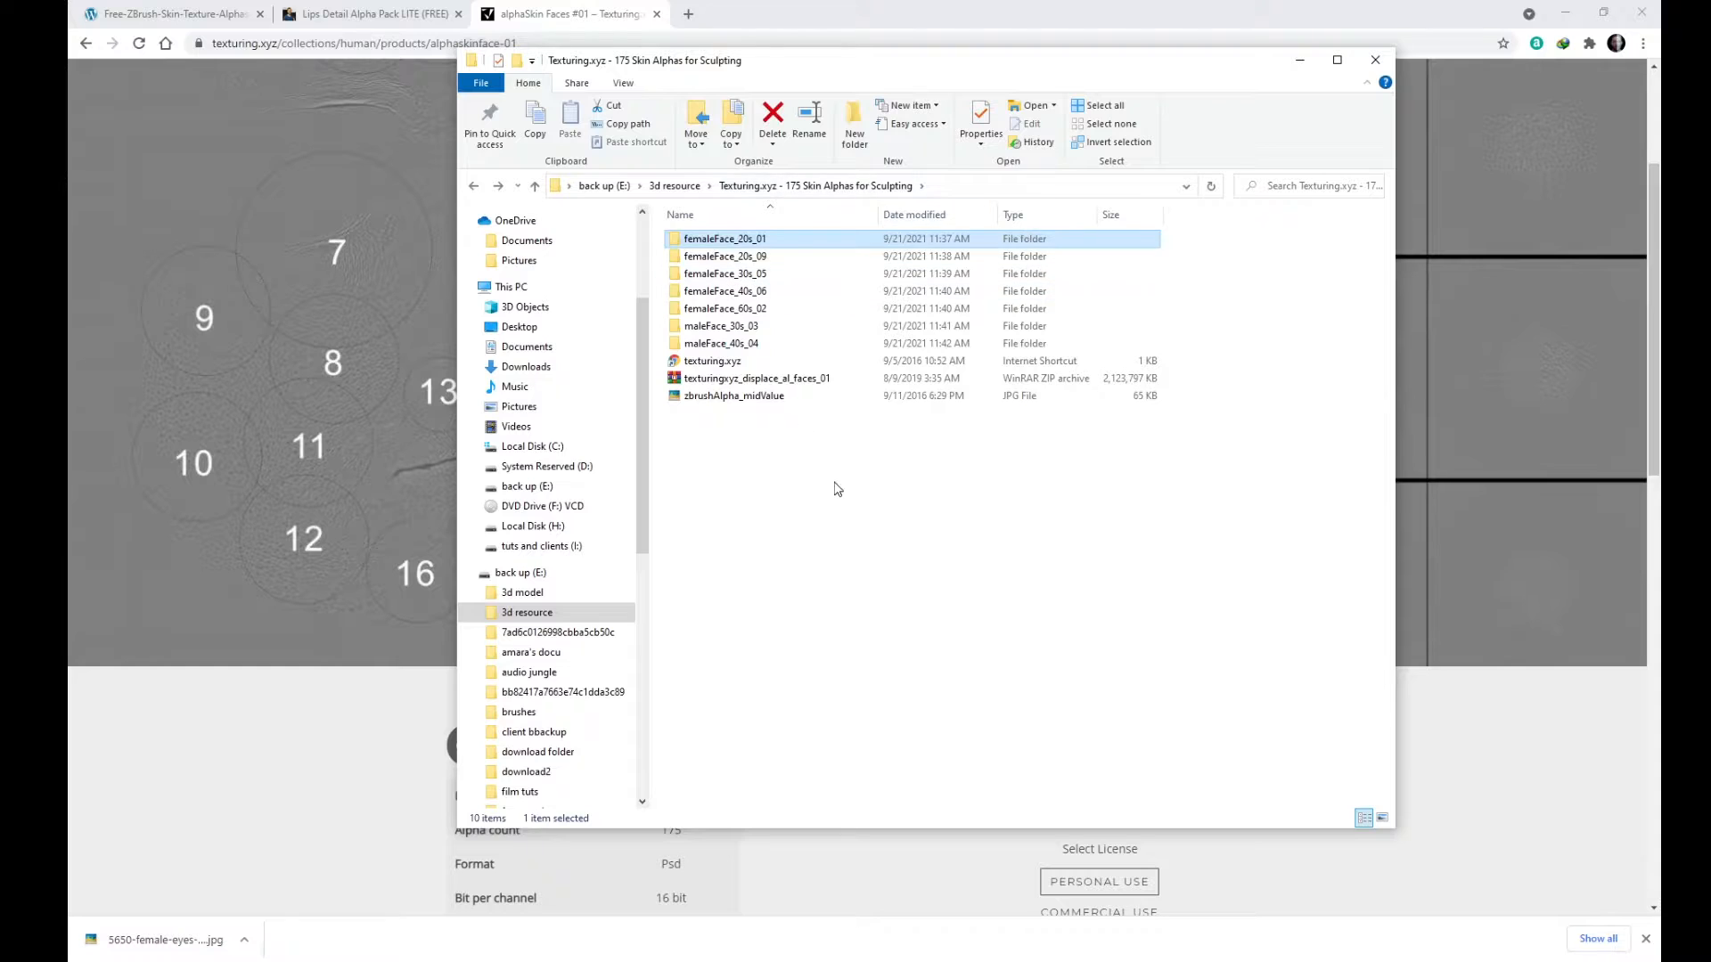
{"action": "right_click", "coordinate": [835, 488]}
{"action": "mouse_move", "coordinate": [897, 505]}
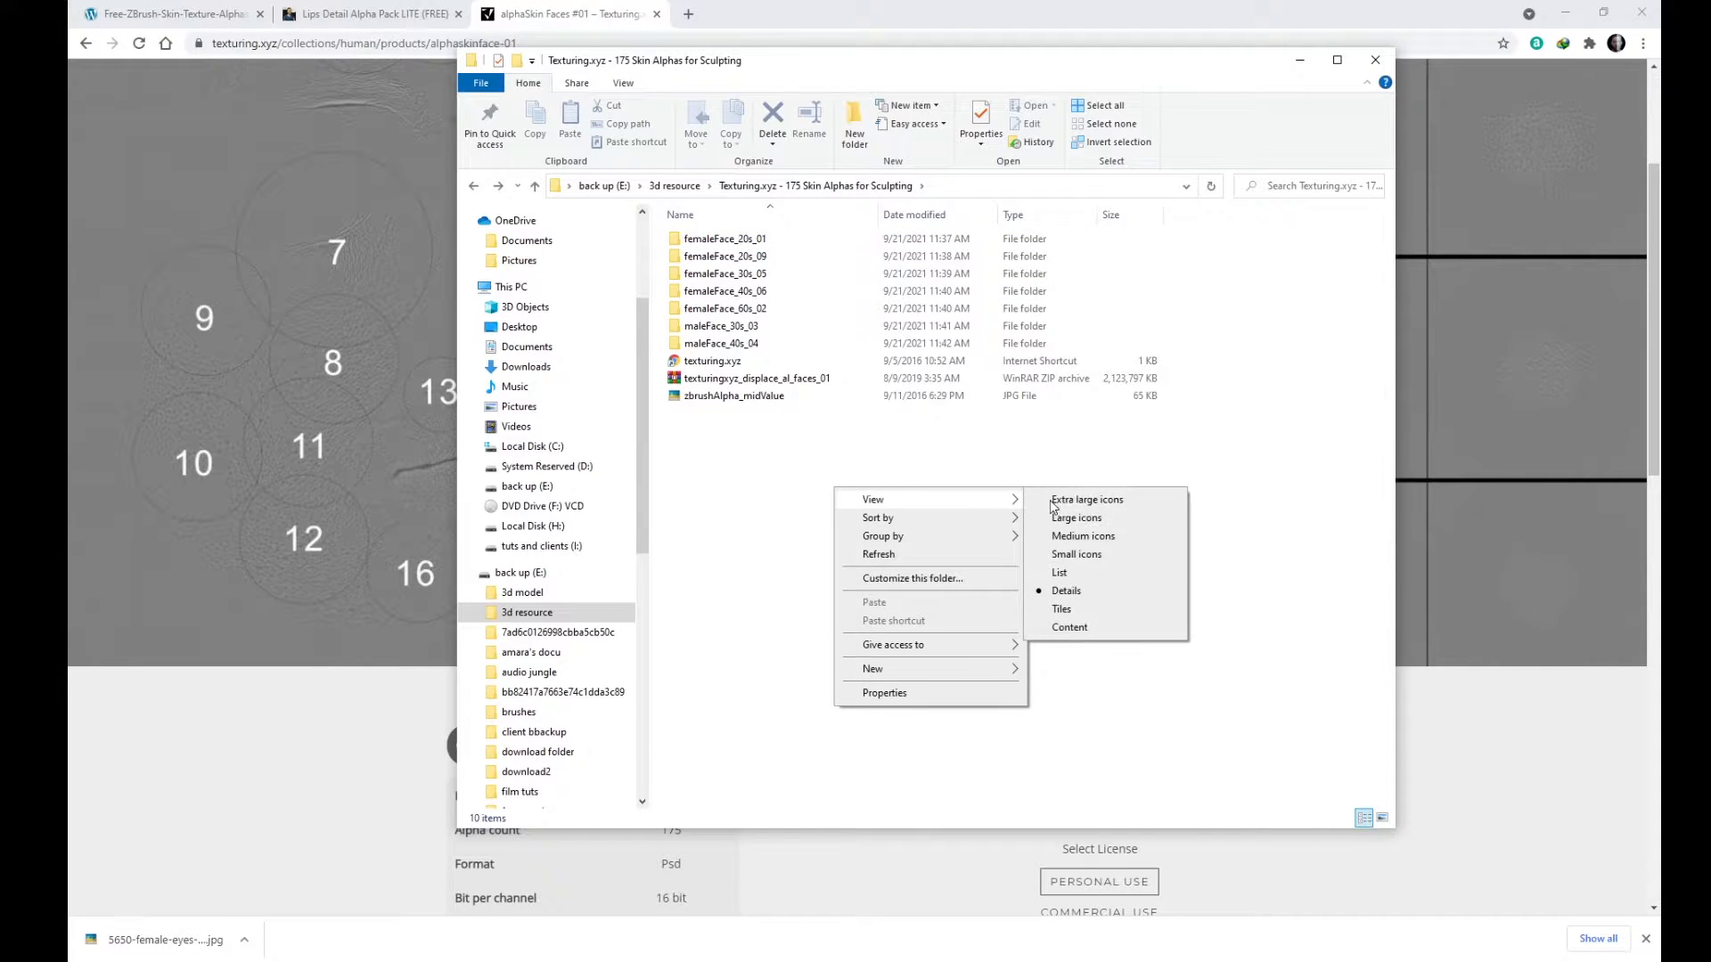
{"action": "left_click", "coordinate": [1110, 521]}
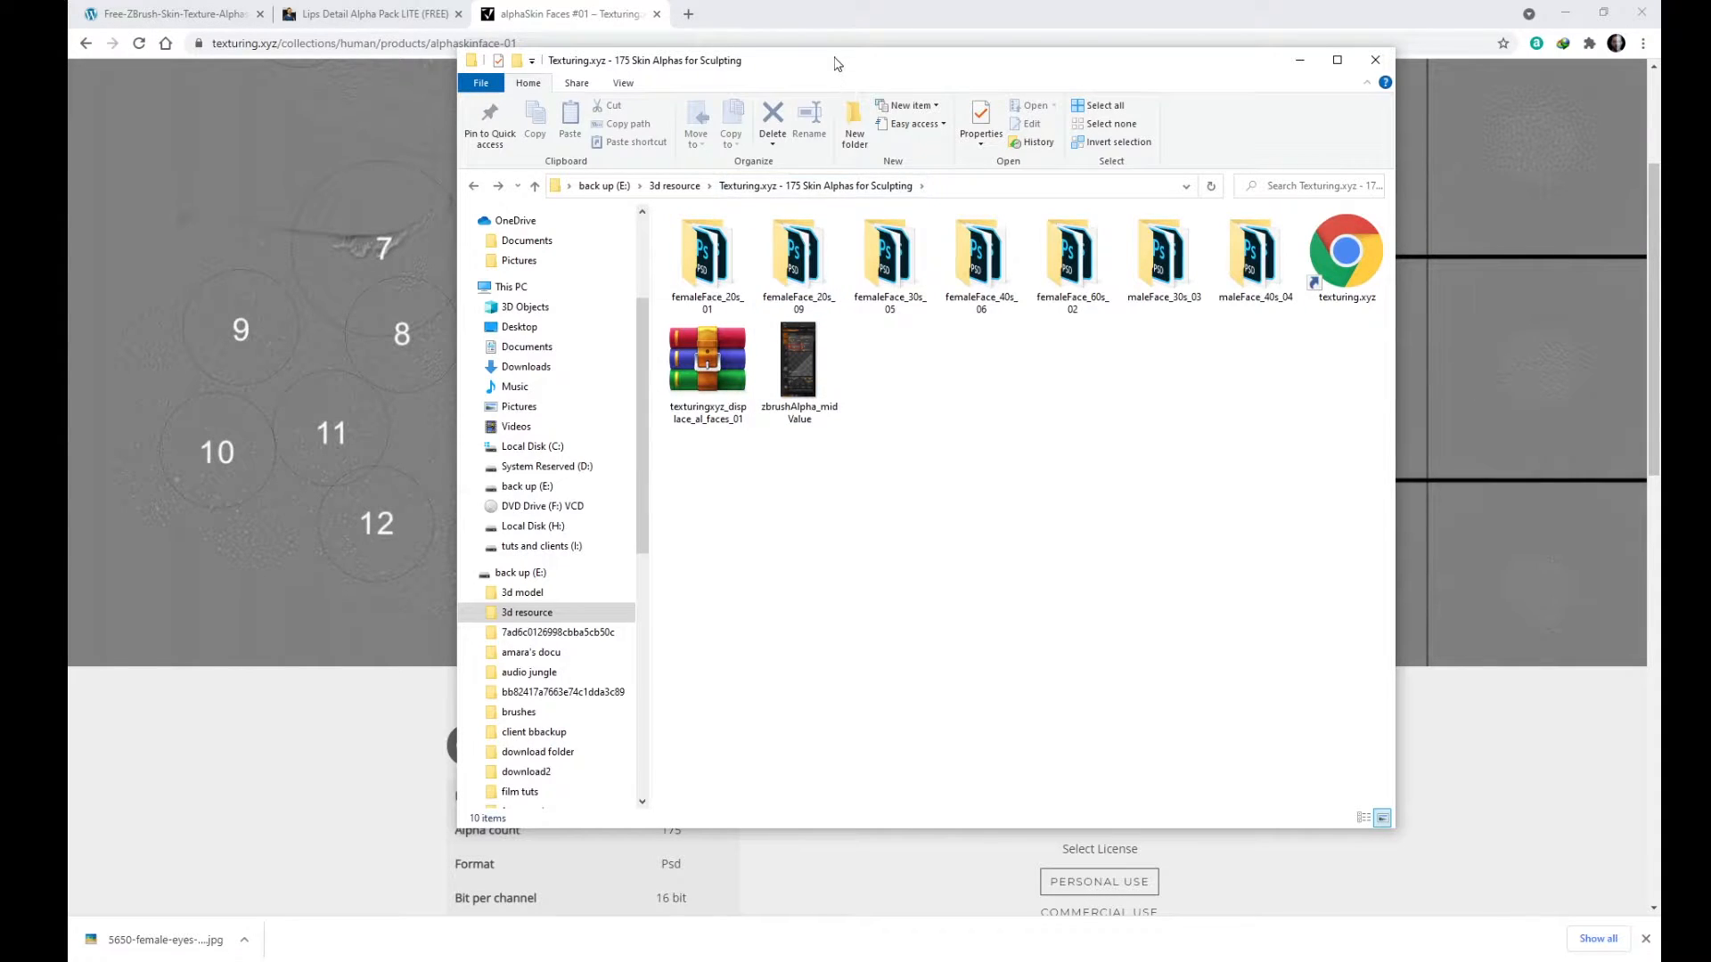
View the zbrushAlpha_midValue image for the alpha MidValue setting, and close both the image and the folder window.
{"action": "double_click", "coordinate": [794, 350]}
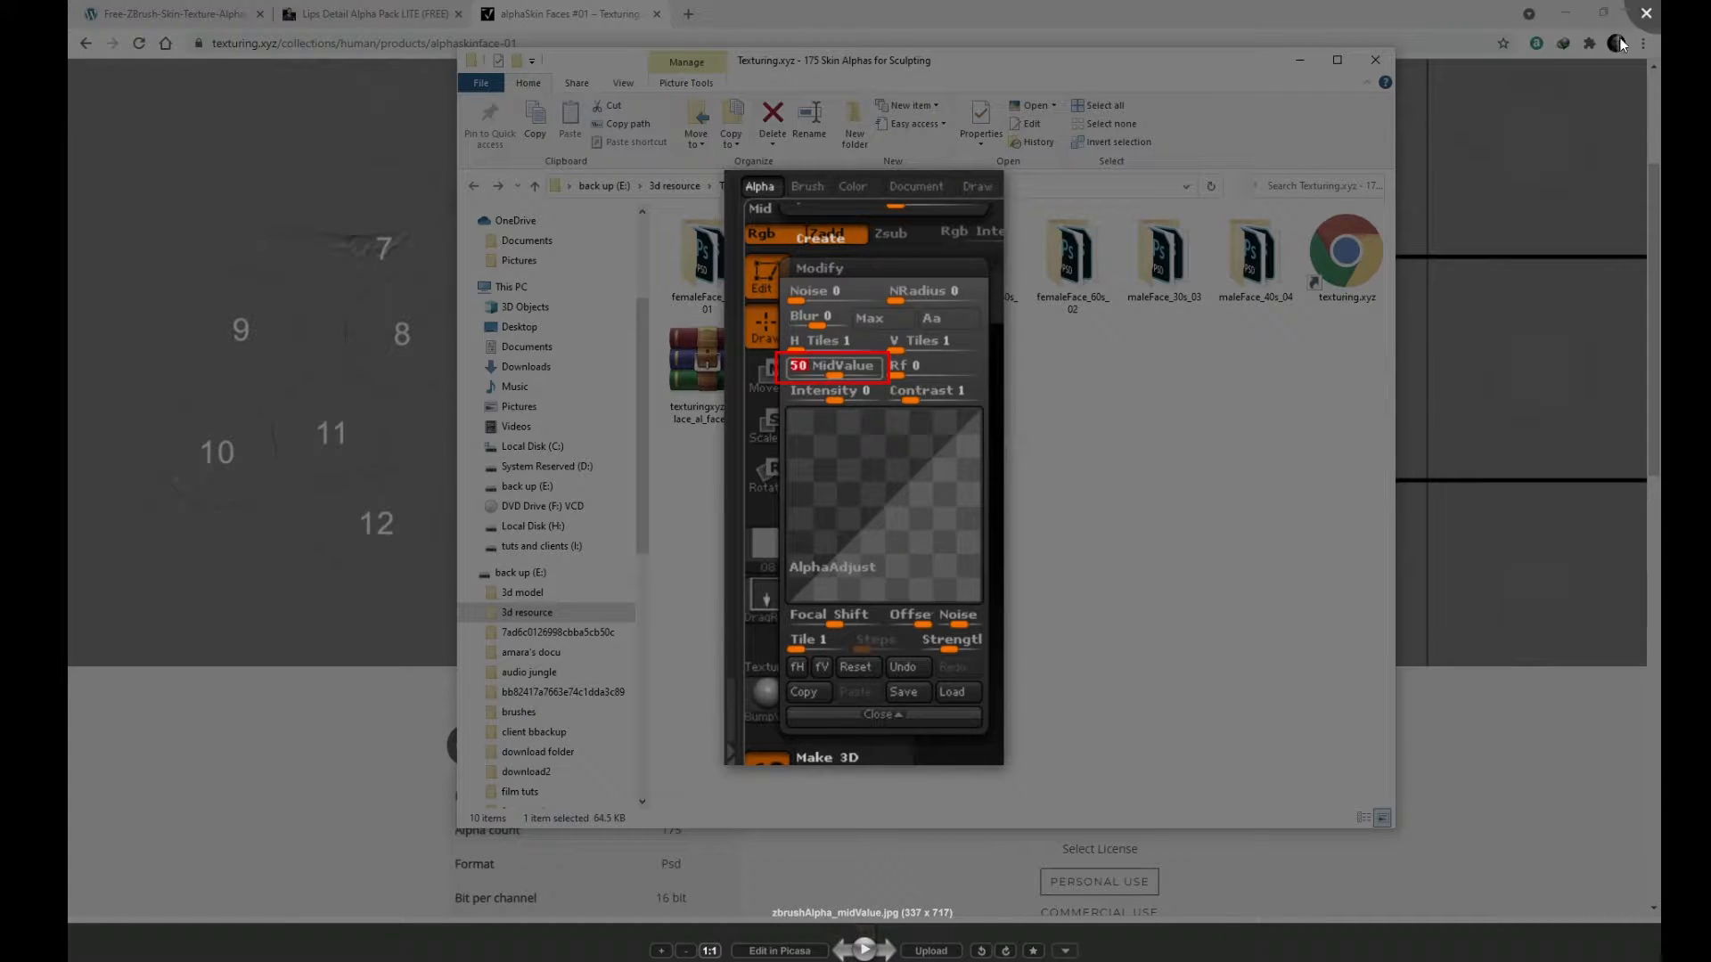
{"action": "left_click", "coordinate": [1645, 13]}
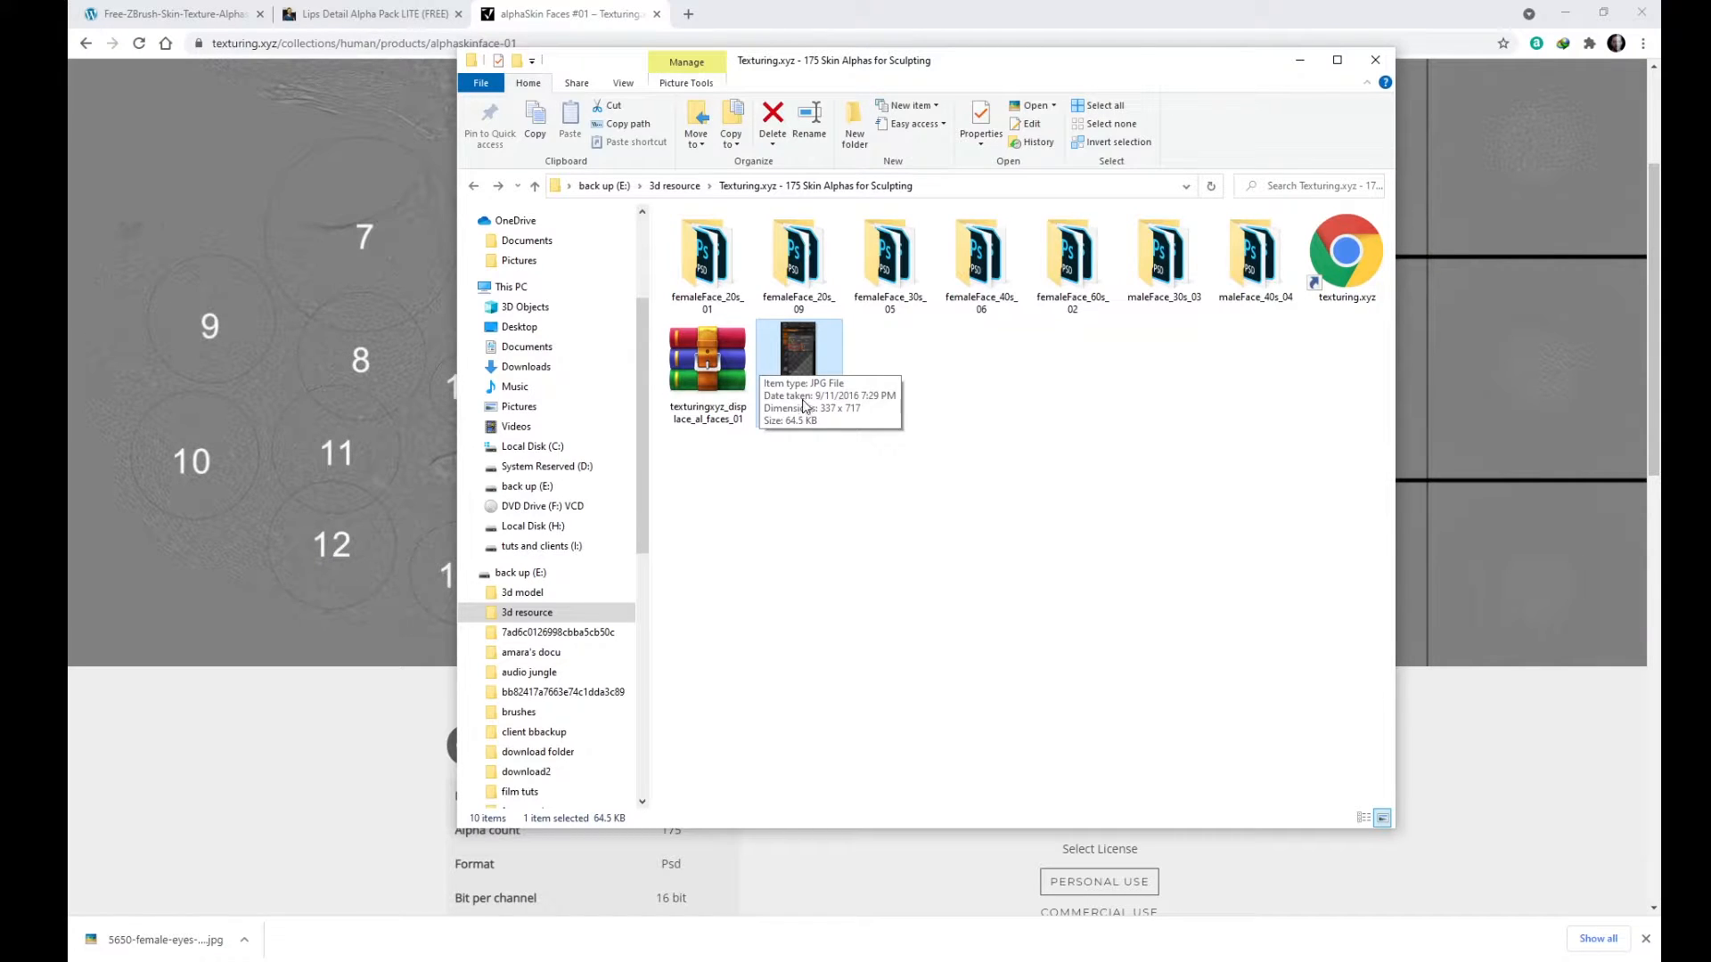
{"action": "left_click_drag", "start_coordinate": [1186, 71], "coordinate": [1335, 106]}
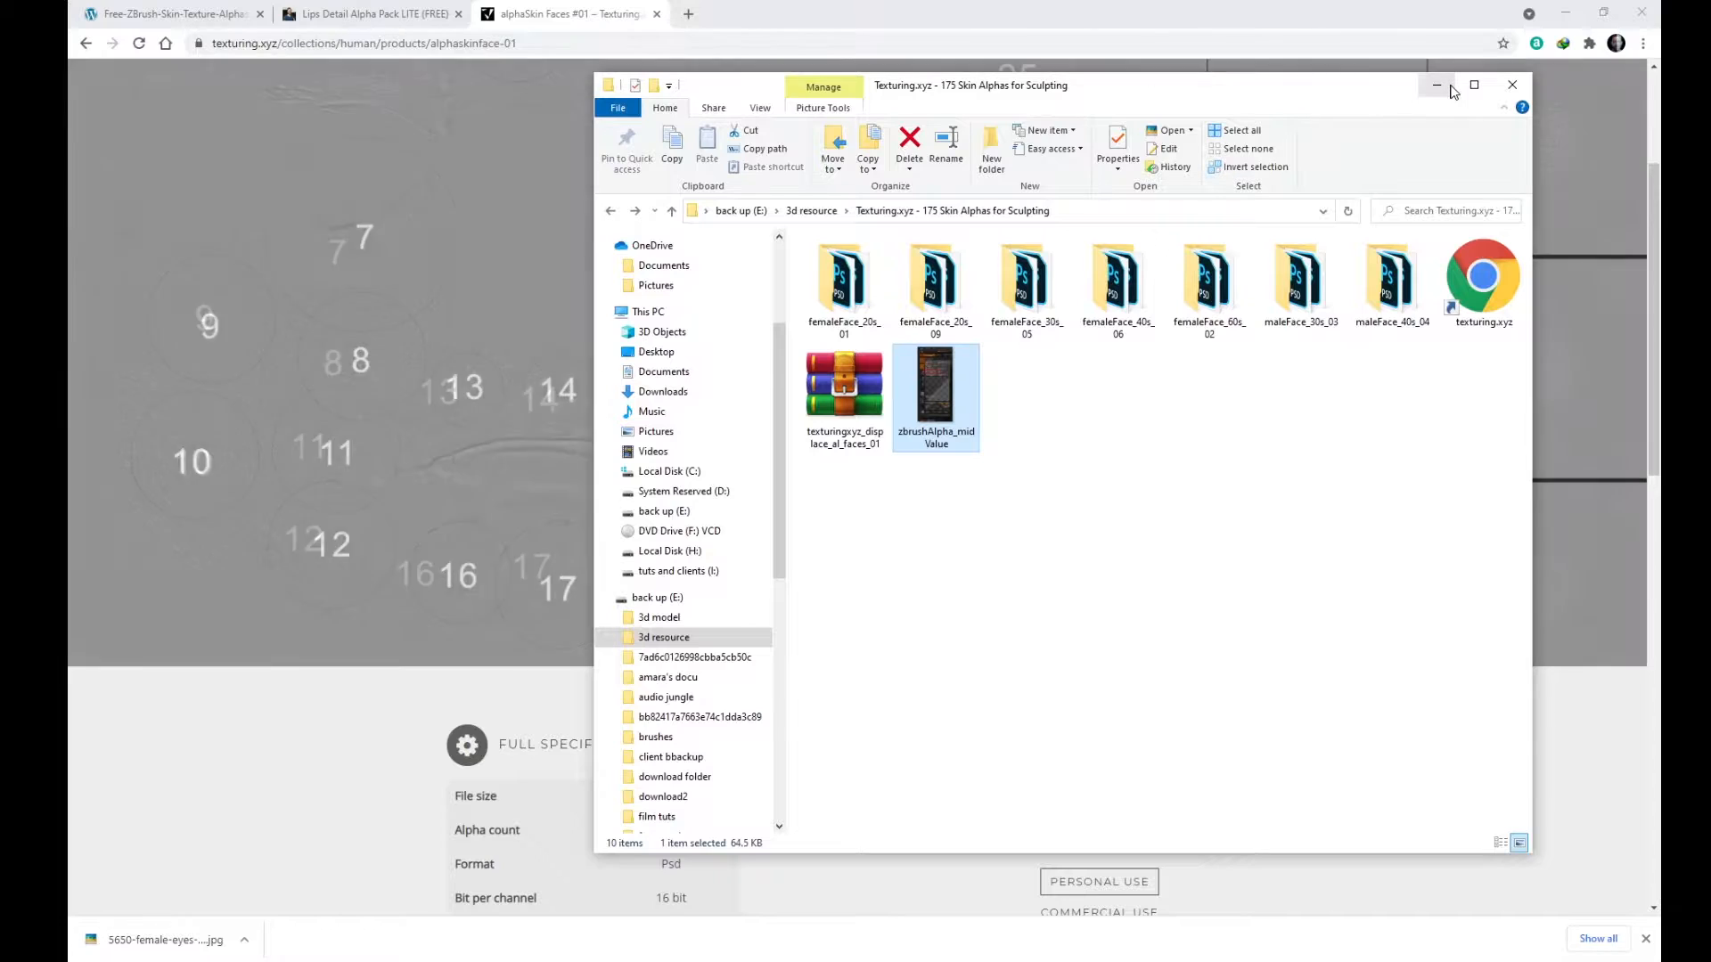
{"action": "left_click", "coordinate": [1512, 85]}
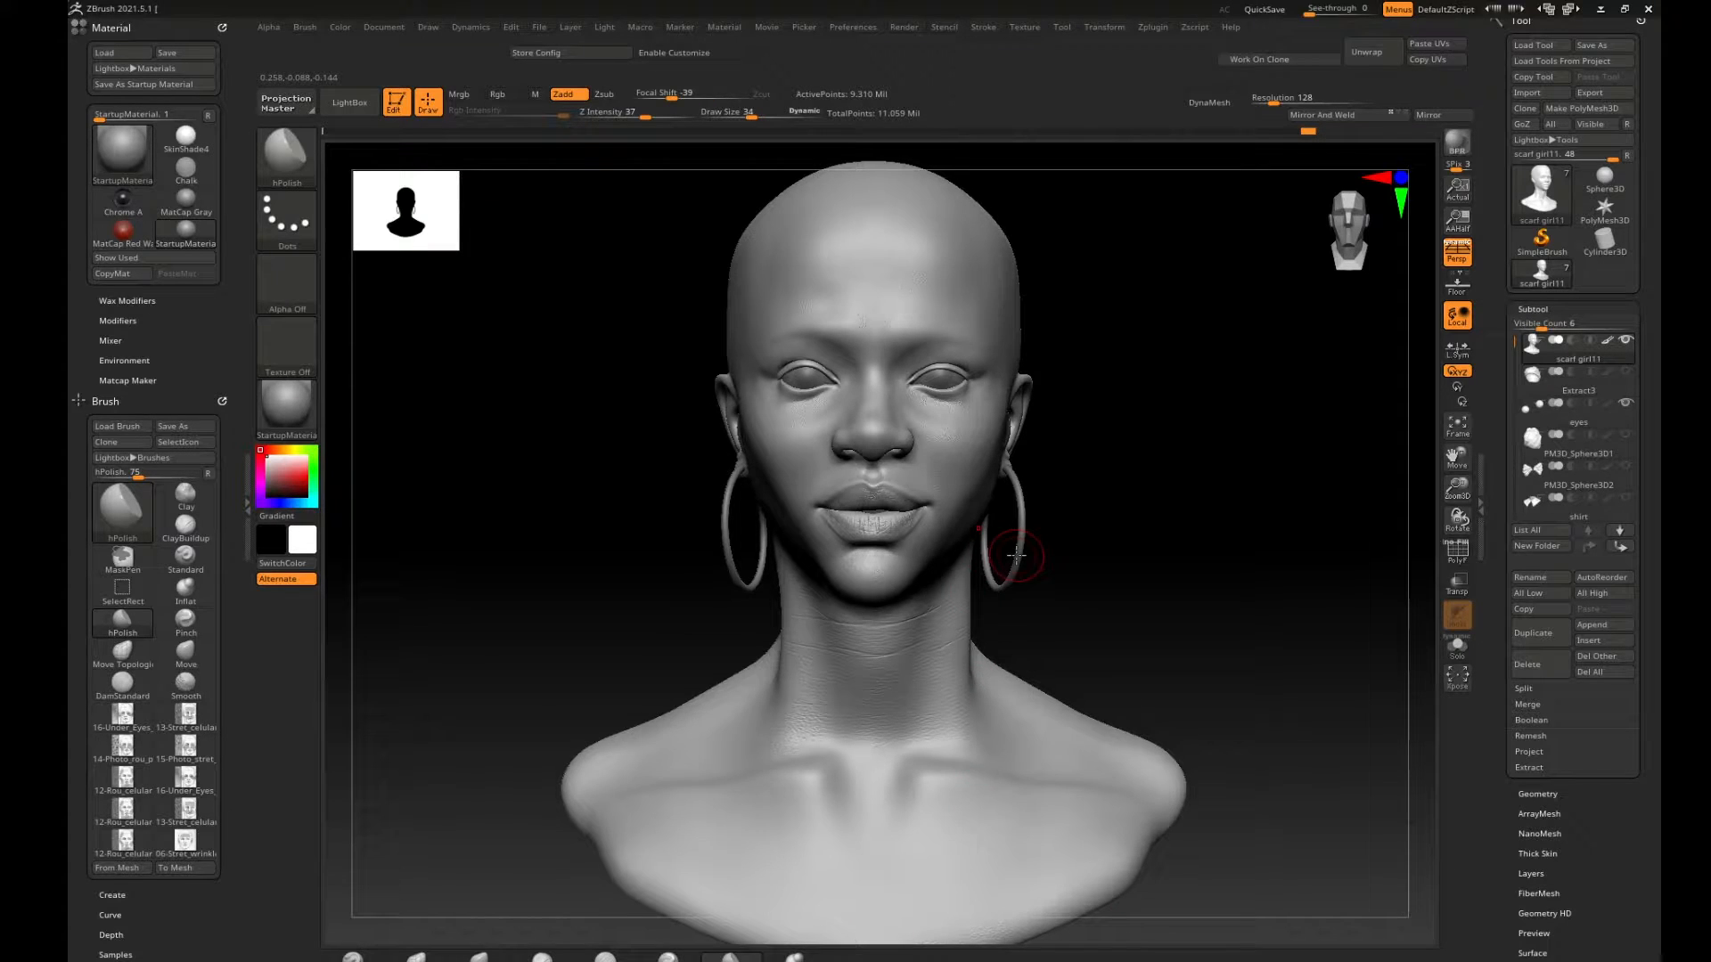
Switch to ZBrush, inspect the bust's face, and raise the mesh to subdivision level 6.
{"action": "mouse_move", "coordinate": [1200, 439]}
{"action": "left_mouse_down"}
{"action": "mouse_move", "coordinate": [1168, 446]}
{"action": "mouse_move", "coordinate": [1173, 489]}
{"action": "mouse_move", "coordinate": [1214, 496]}
{"action": "mouse_move", "coordinate": [1195, 596]}
{"action": "mouse_move", "coordinate": [1218, 623]}
{"action": "mouse_move", "coordinate": [1188, 603]}
{"action": "mouse_move", "coordinate": [1207, 527]}
{"action": "mouse_move", "coordinate": [1191, 446]}
{"action": "left_mouse_up"}
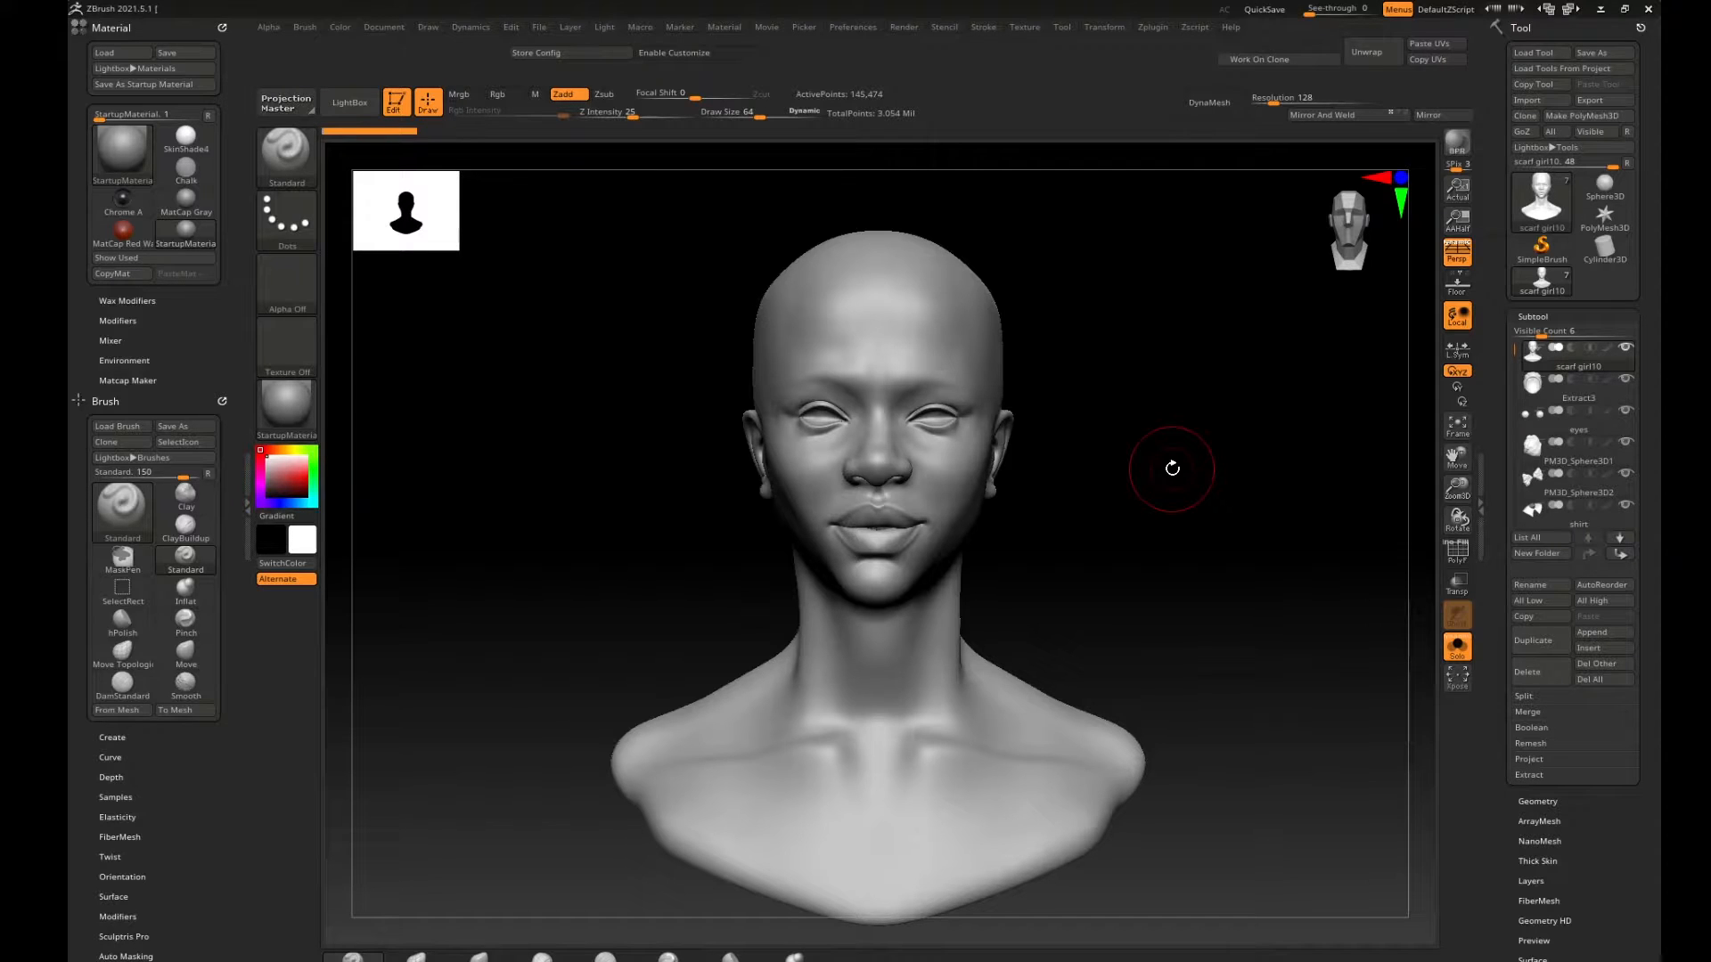
{"action": "mouse_move", "coordinate": [1073, 432]}
{"action": "left_mouse_down"}
{"action": "mouse_move", "coordinate": [1165, 451]}
{"action": "mouse_move", "coordinate": [1115, 399]}
{"action": "mouse_move", "coordinate": [1096, 432]}
{"action": "mouse_move", "coordinate": [1145, 460]}
{"action": "left_mouse_up"}
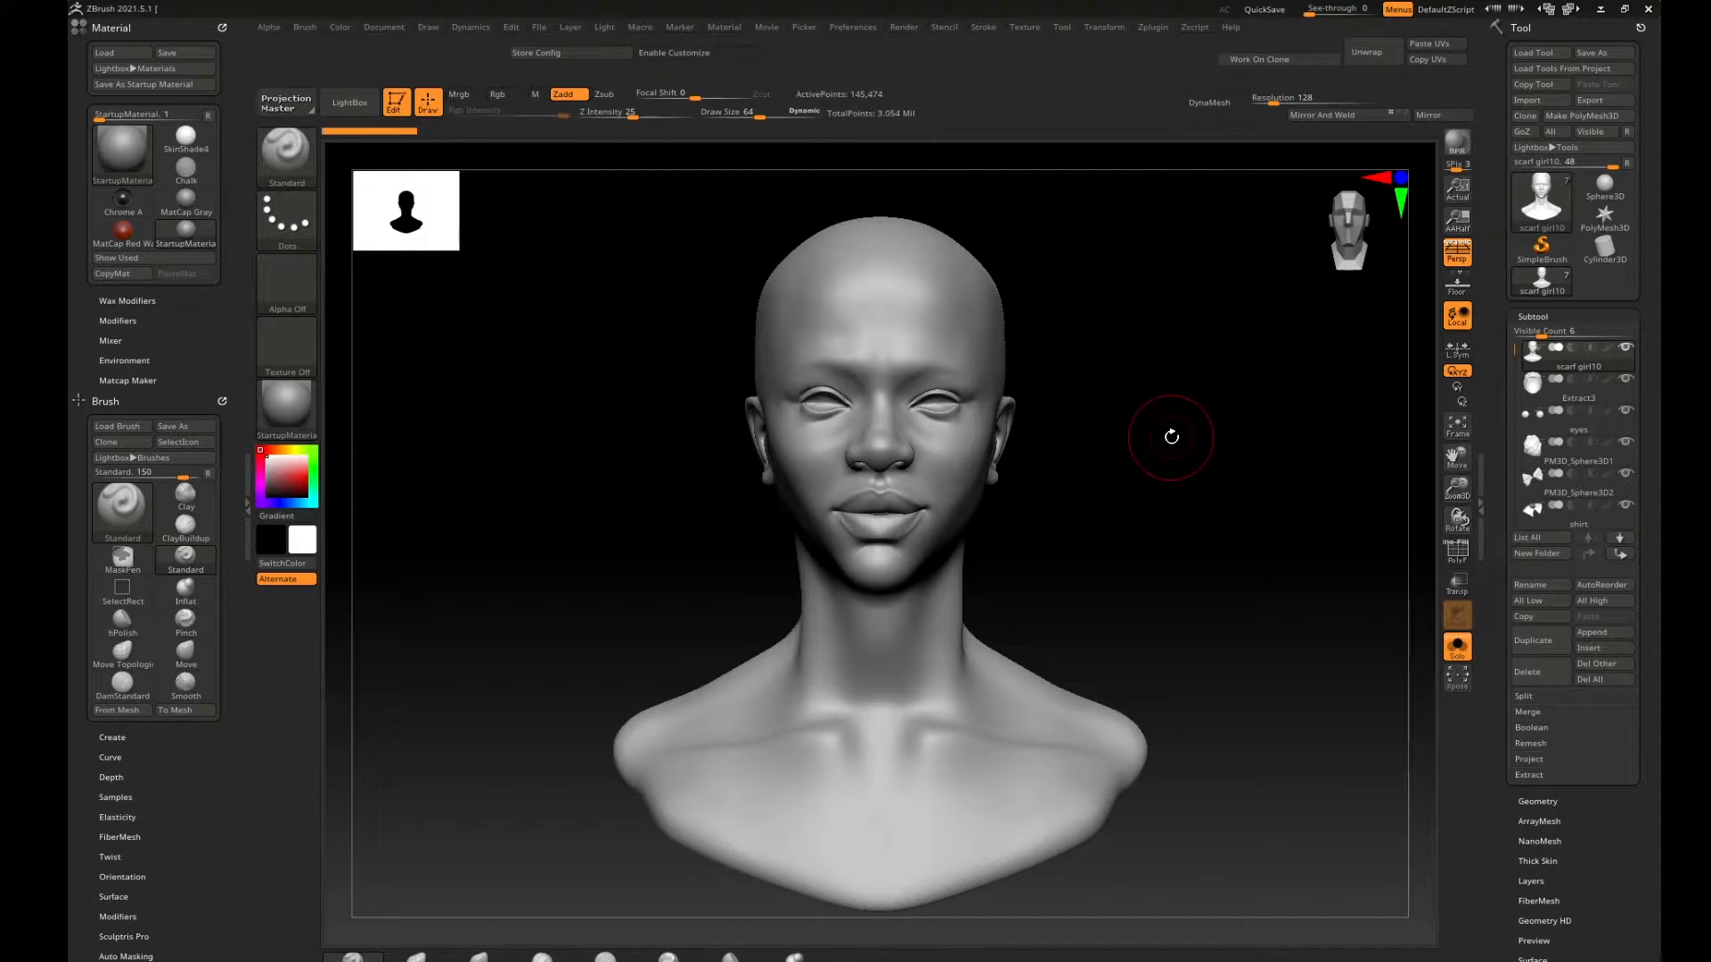
{"action": "mouse_move", "coordinate": [1057, 413]}
{"action": "left_mouse_down"}
{"action": "mouse_move", "coordinate": [1150, 412]}
{"action": "mouse_move", "coordinate": [1188, 442]}
{"action": "mouse_move", "coordinate": [1245, 450]}
{"action": "mouse_move", "coordinate": [1144, 419]}
{"action": "mouse_move", "coordinate": [1142, 455]}
{"action": "mouse_move", "coordinate": [1152, 435]}
{"action": "mouse_move", "coordinate": [1146, 462]}
{"action": "mouse_move", "coordinate": [1206, 516]}
{"action": "mouse_move", "coordinate": [1226, 592]}
{"action": "mouse_move", "coordinate": [1245, 549]}
{"action": "left_mouse_up"}
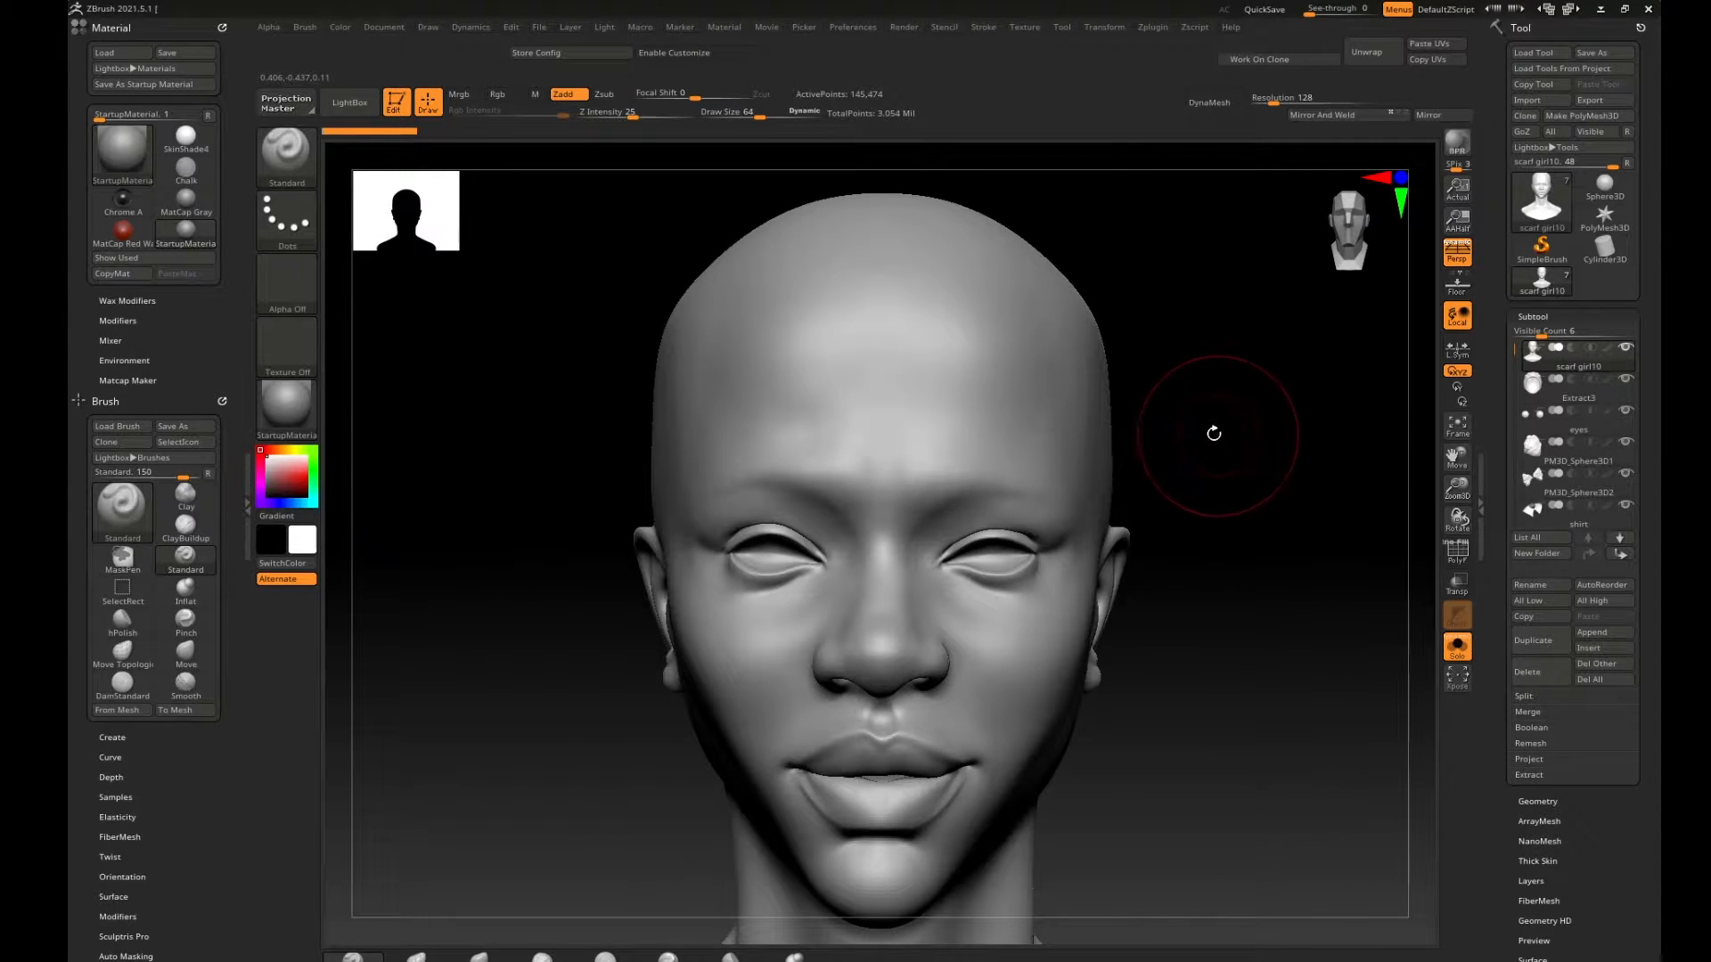
{"action": "left_click_drag", "start_coordinate": [1182, 477], "coordinate": [1408, 441]}
{"action": "left_click", "coordinate": [1549, 318]}
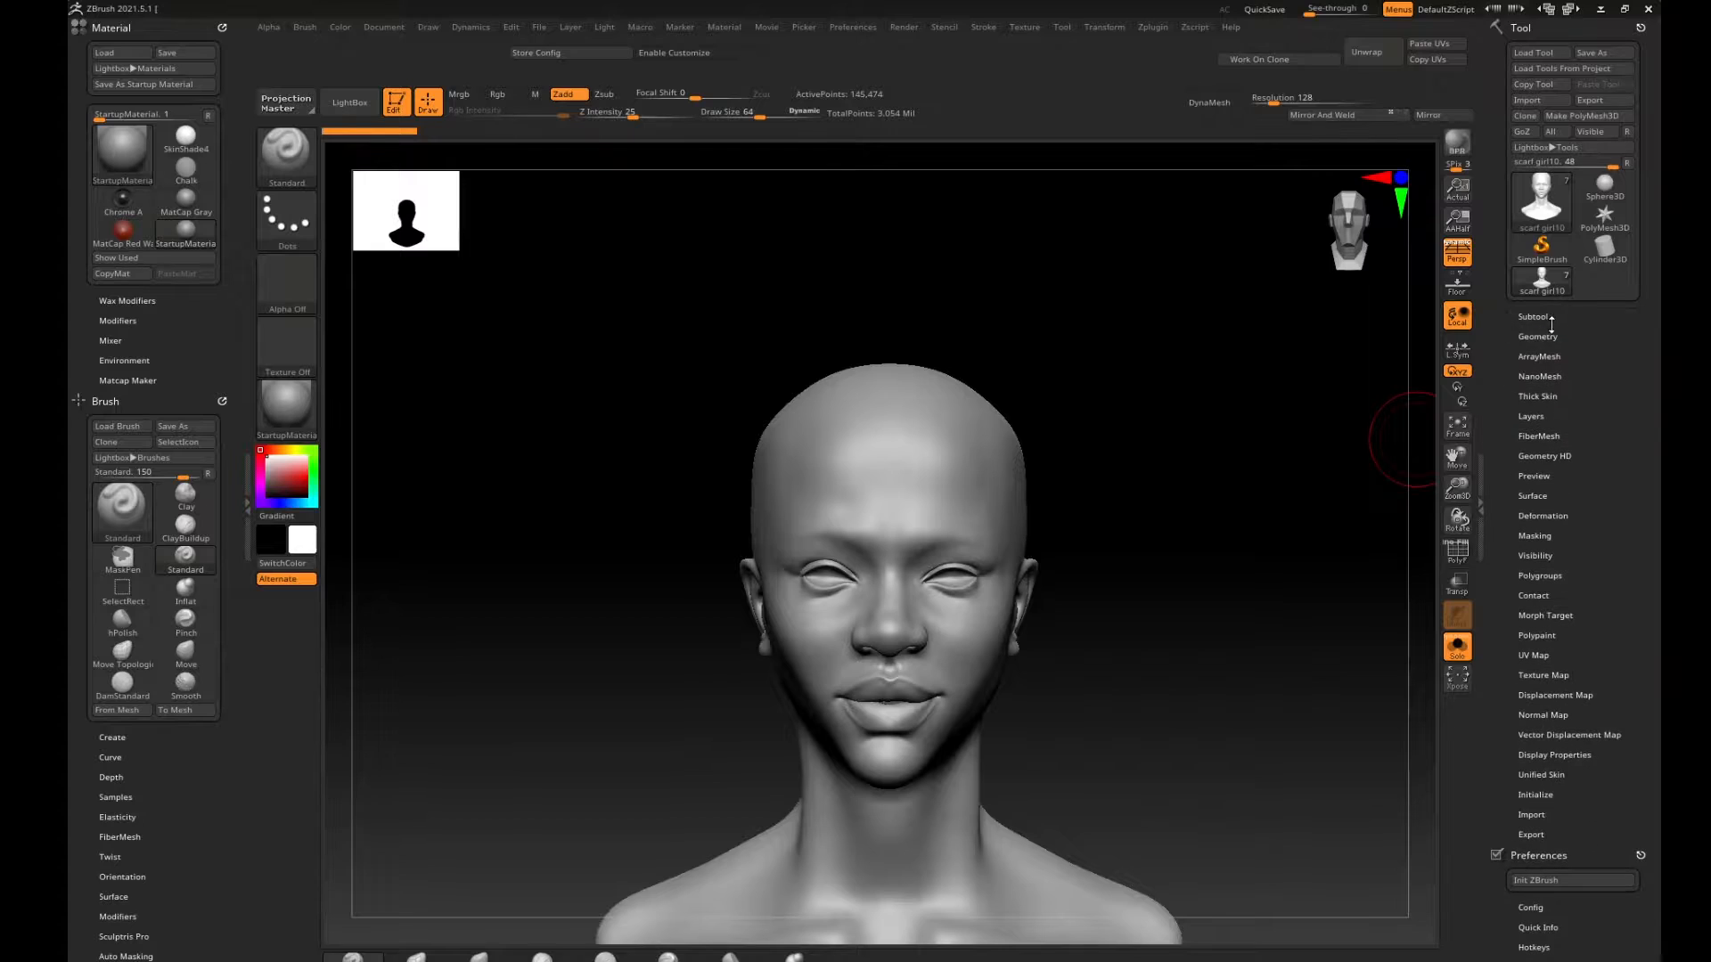
{"action": "left_click", "coordinate": [1549, 336]}
{"action": "left_click_drag", "start_coordinate": [1229, 458], "coordinate": [1233, 382]}
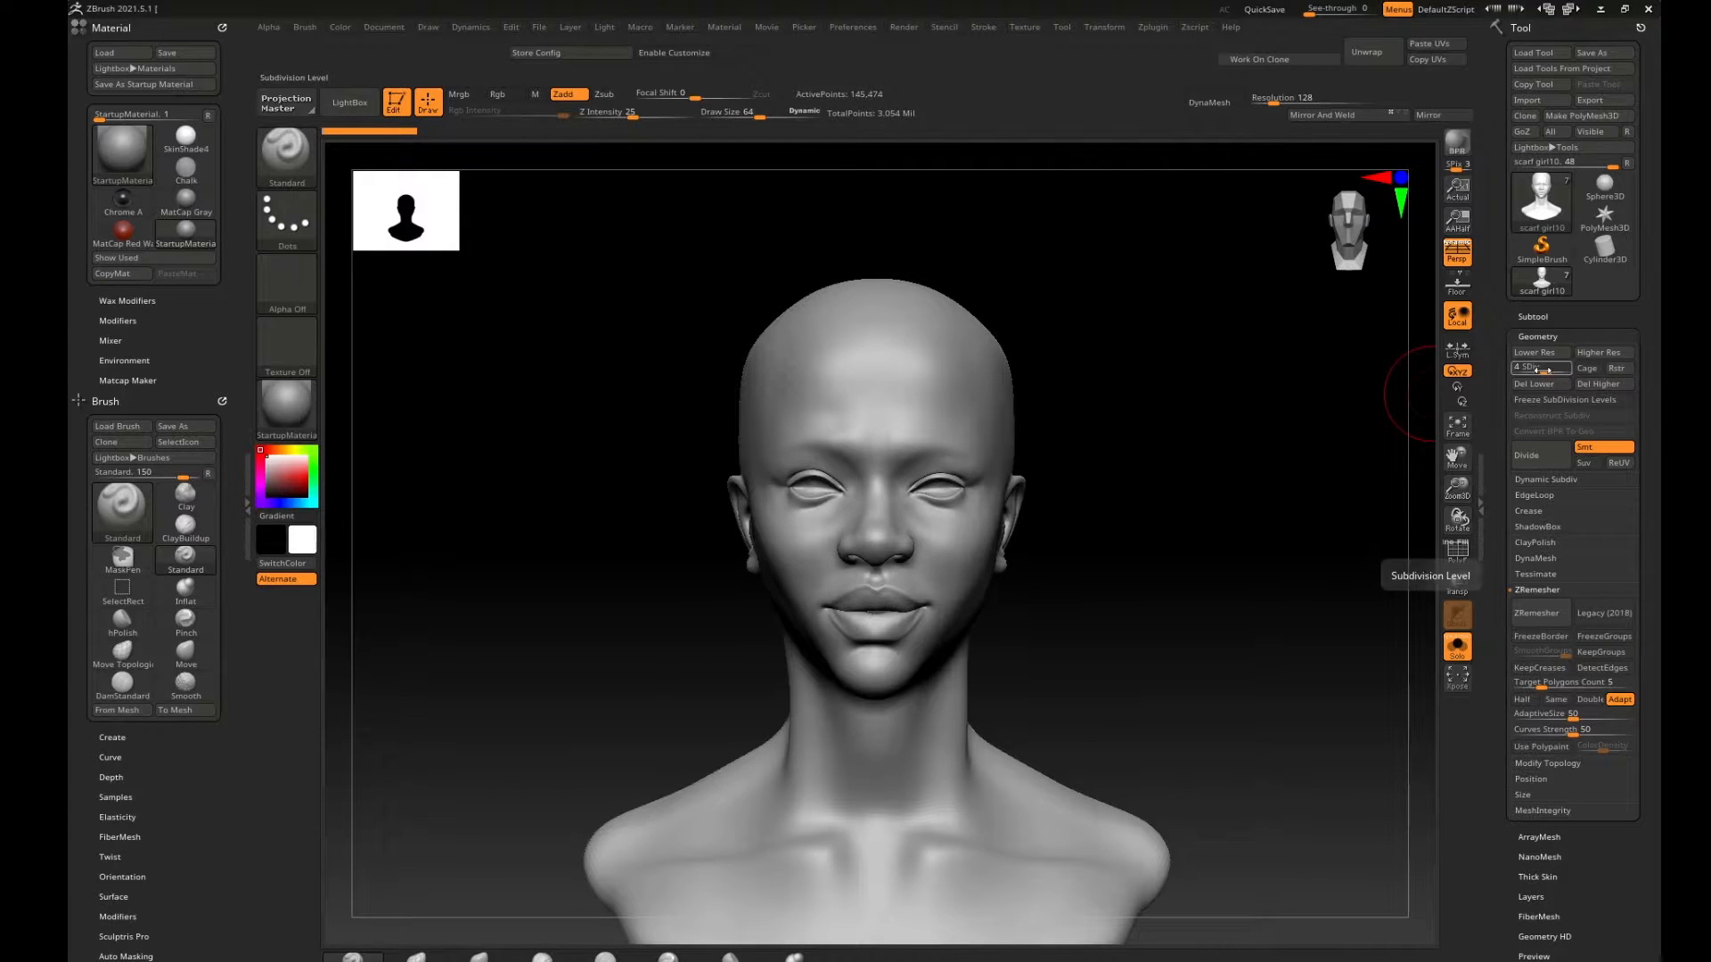
{"action": "left_click_drag", "start_coordinate": [1543, 369], "coordinate": [1578, 367]}
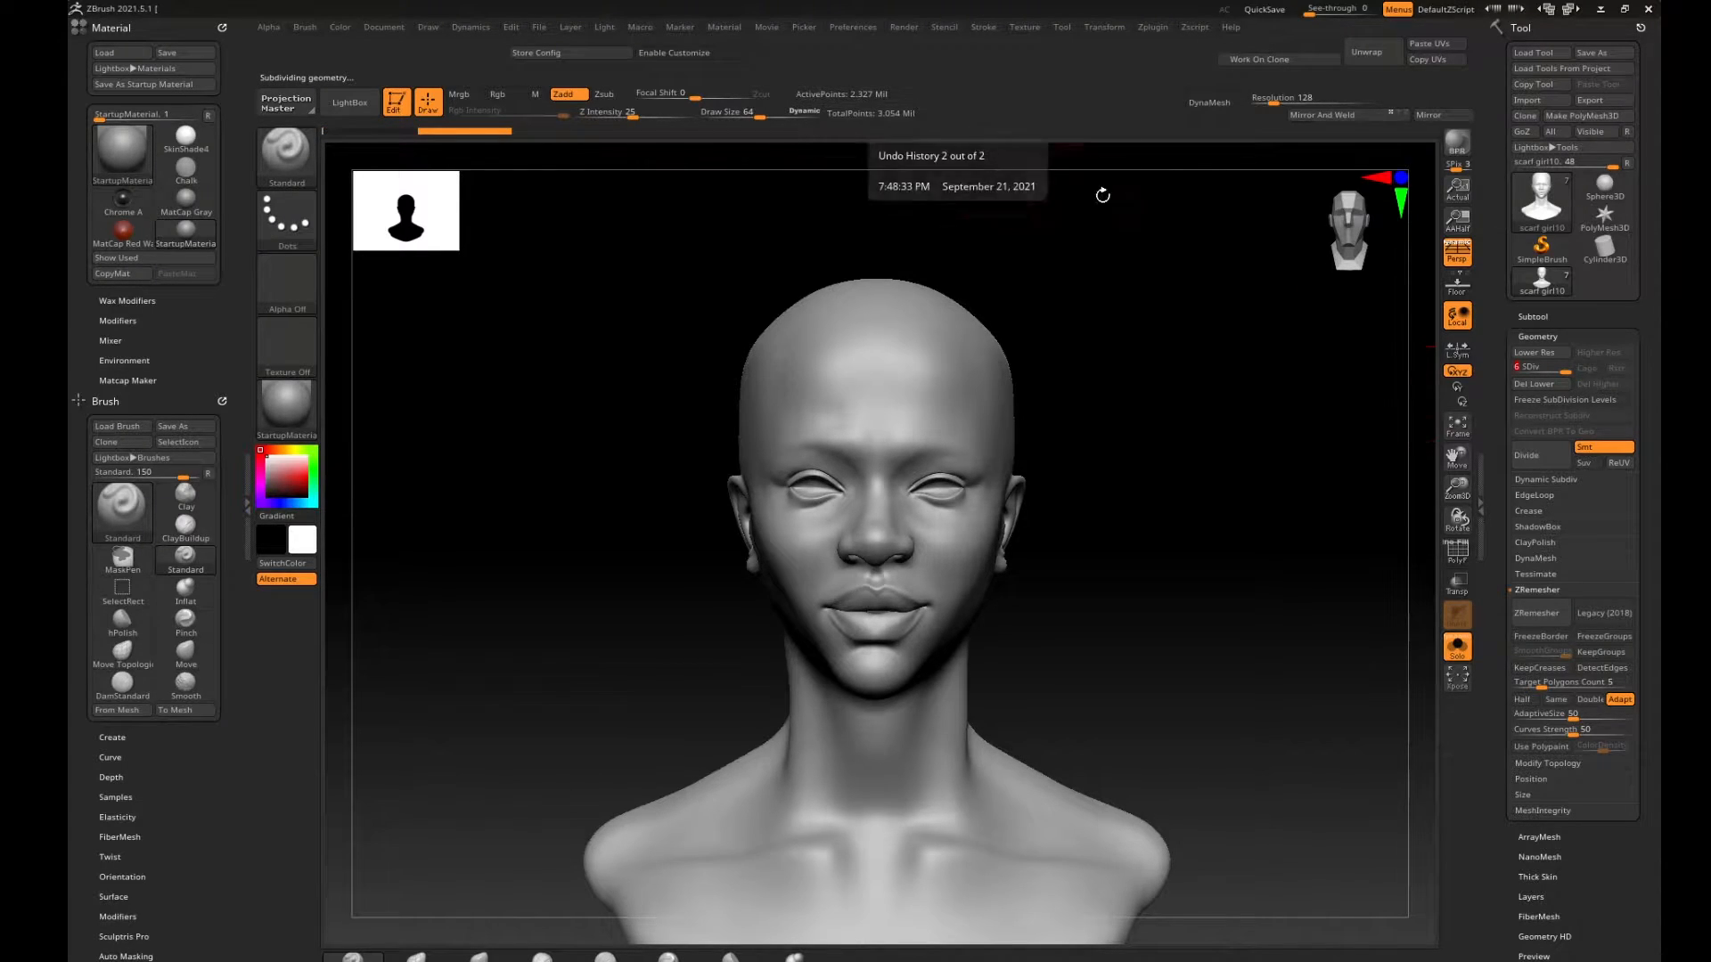
Load the 01.psd skin alpha from the Texturing xyz femaleFace_20s_01 folder in LightBox for the Standard brush.
{"action": "left_click_drag", "start_coordinate": [1065, 354], "coordinate": [1134, 416], "text": "alt"}
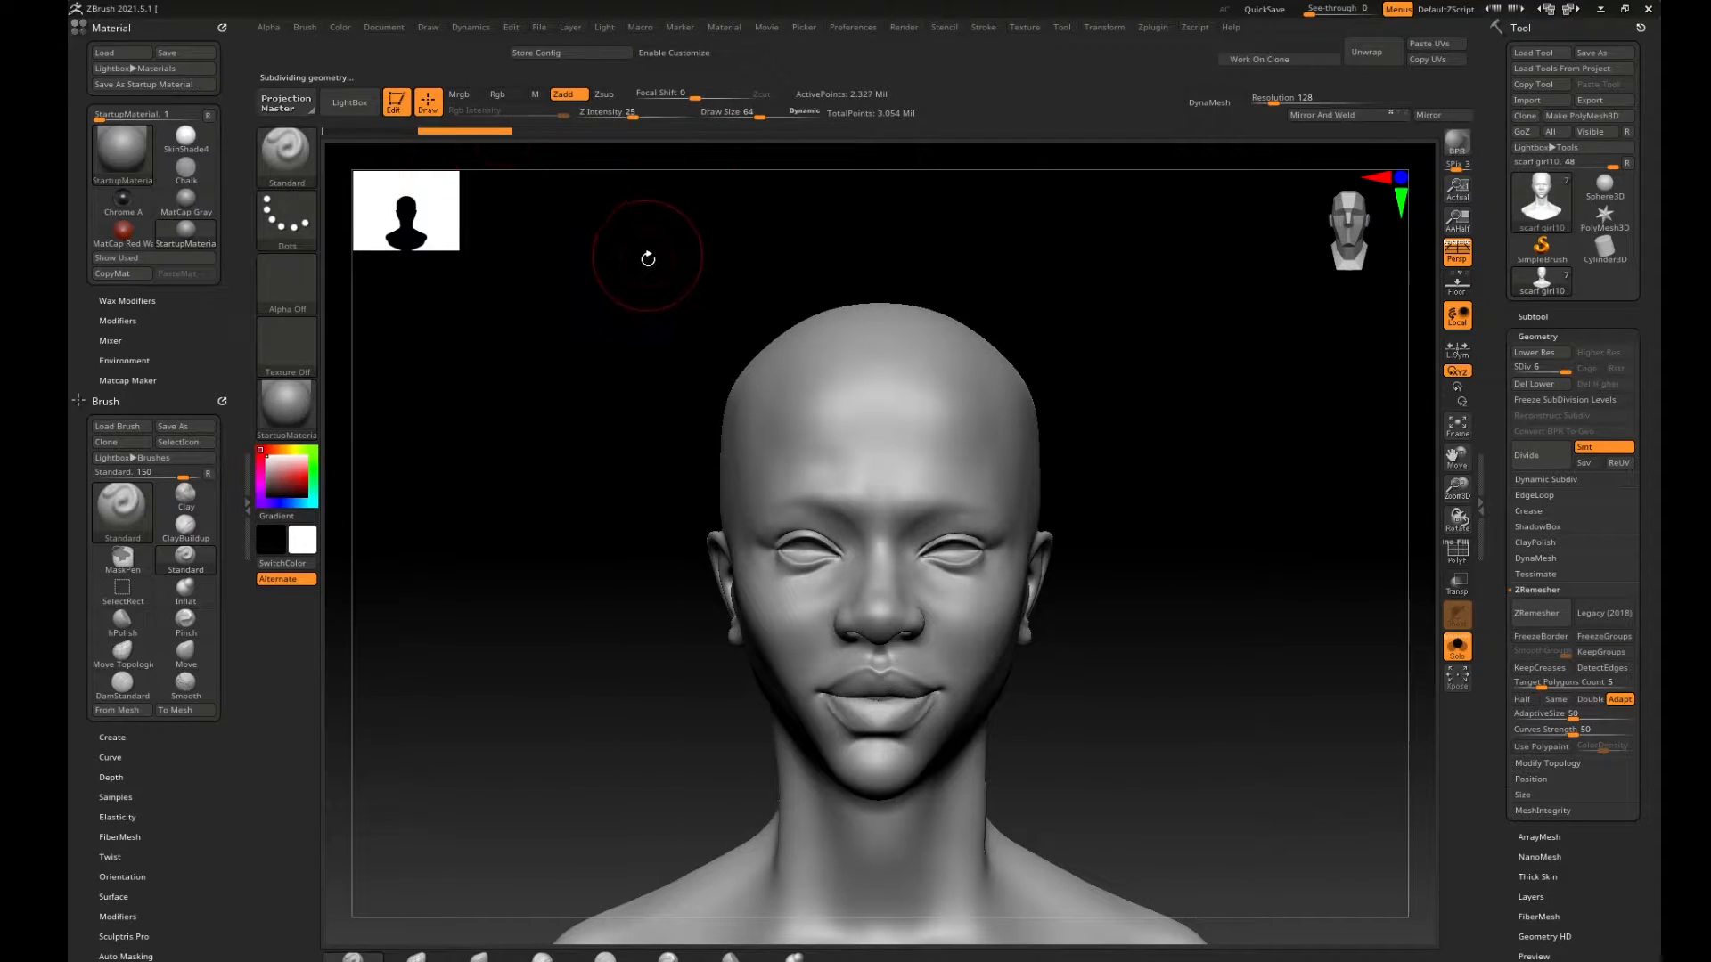
{"action": "key", "text": "comma"}
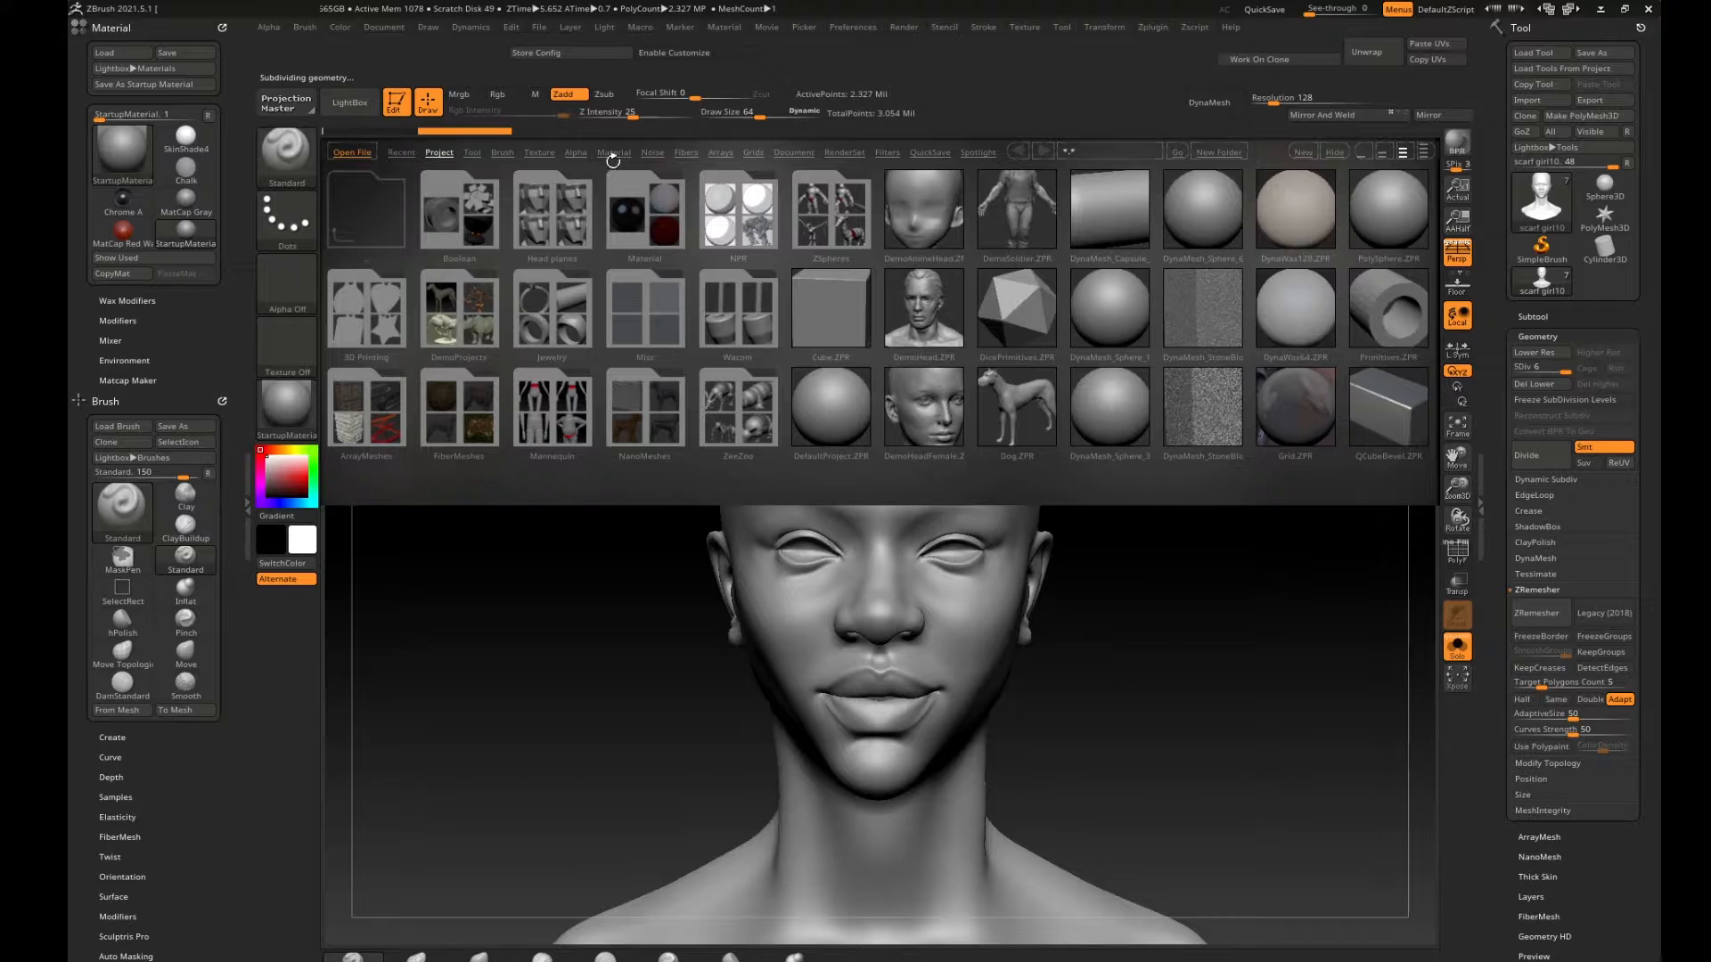
{"action": "left_click", "coordinate": [574, 153]}
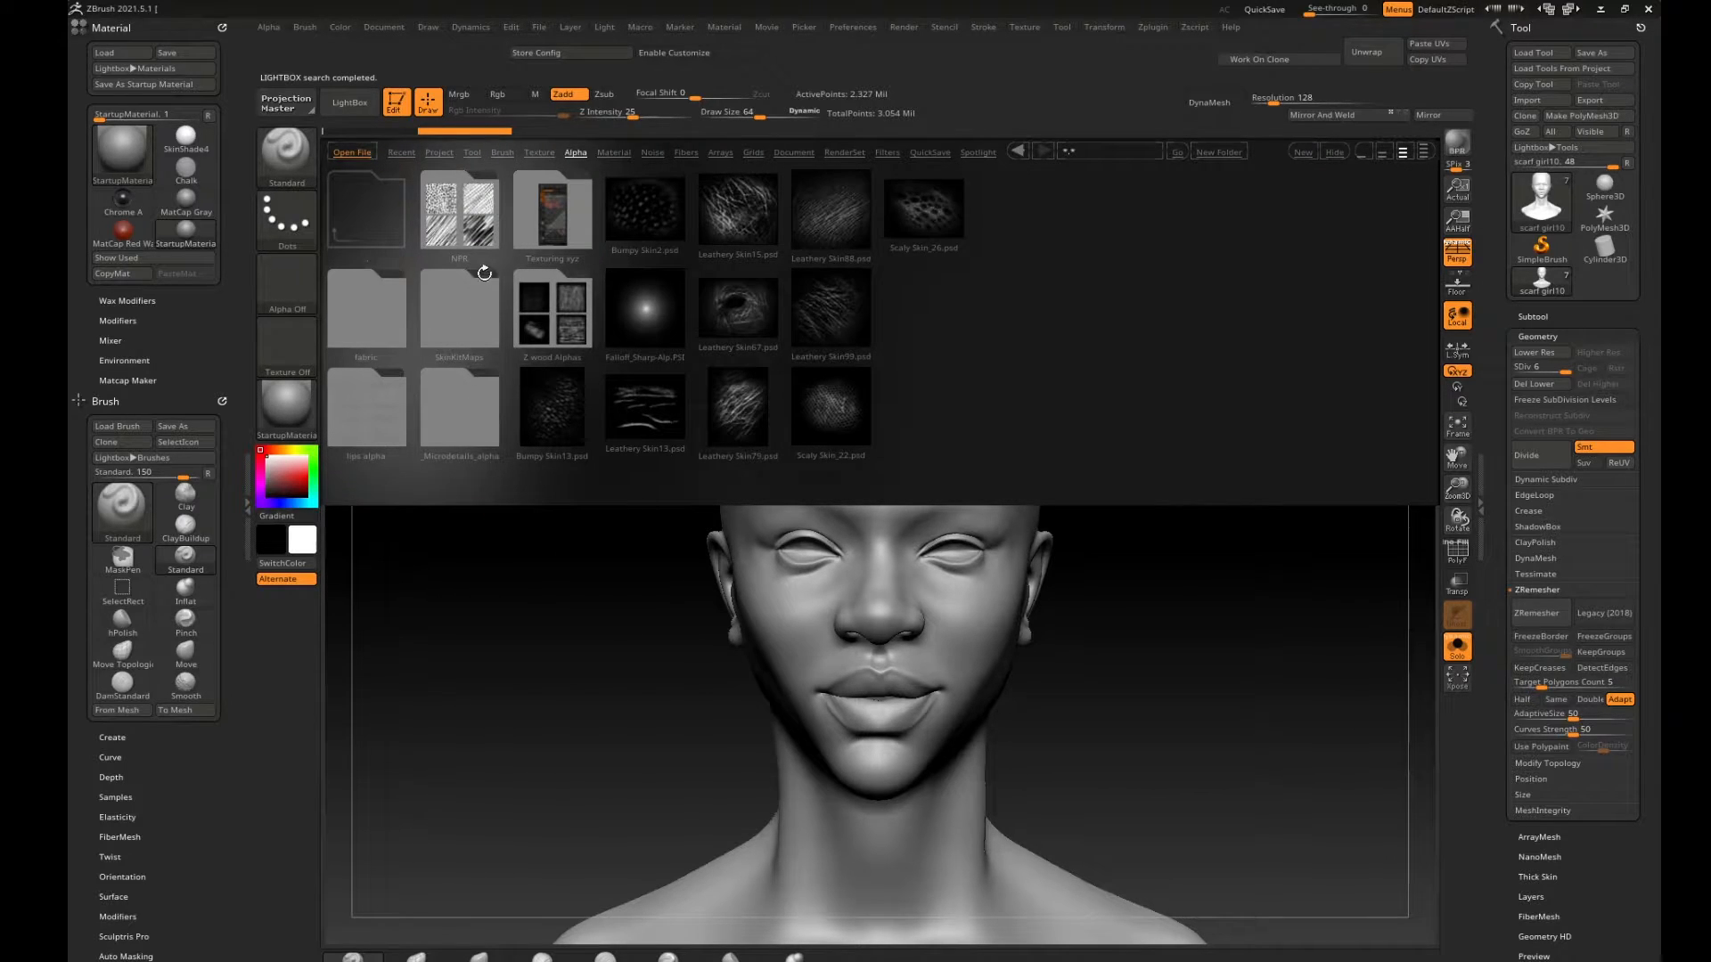
{"action": "double_click", "coordinate": [564, 218]}
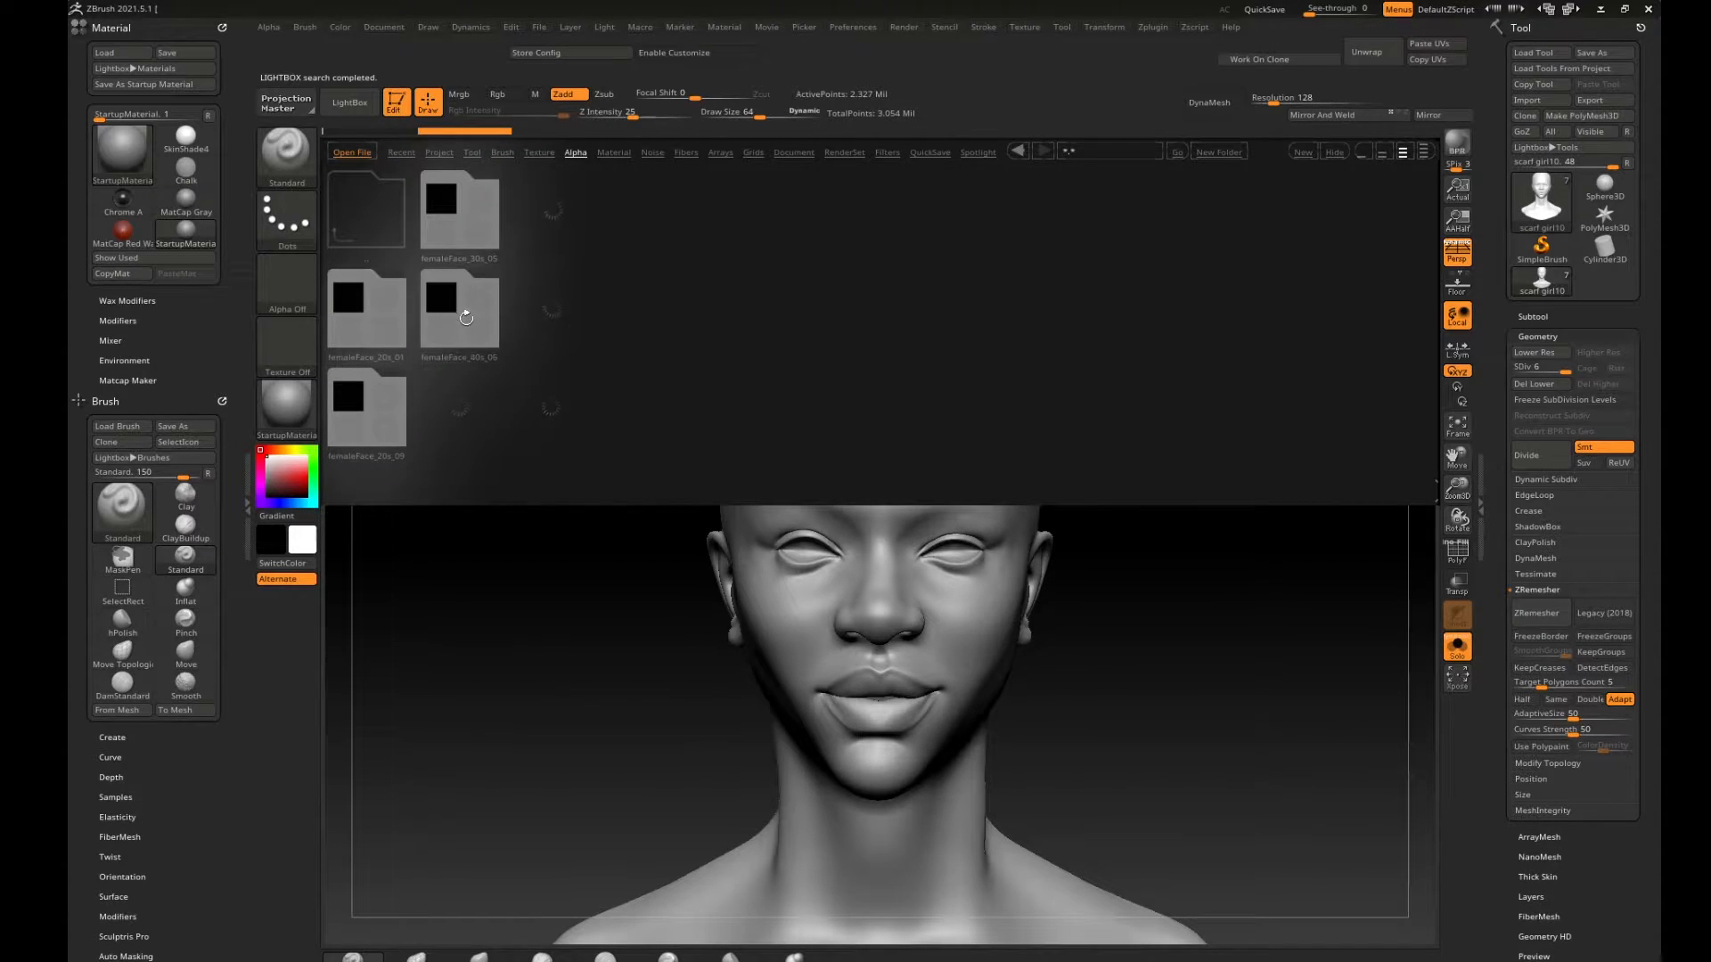
{"action": "left_click", "coordinate": [381, 319]}
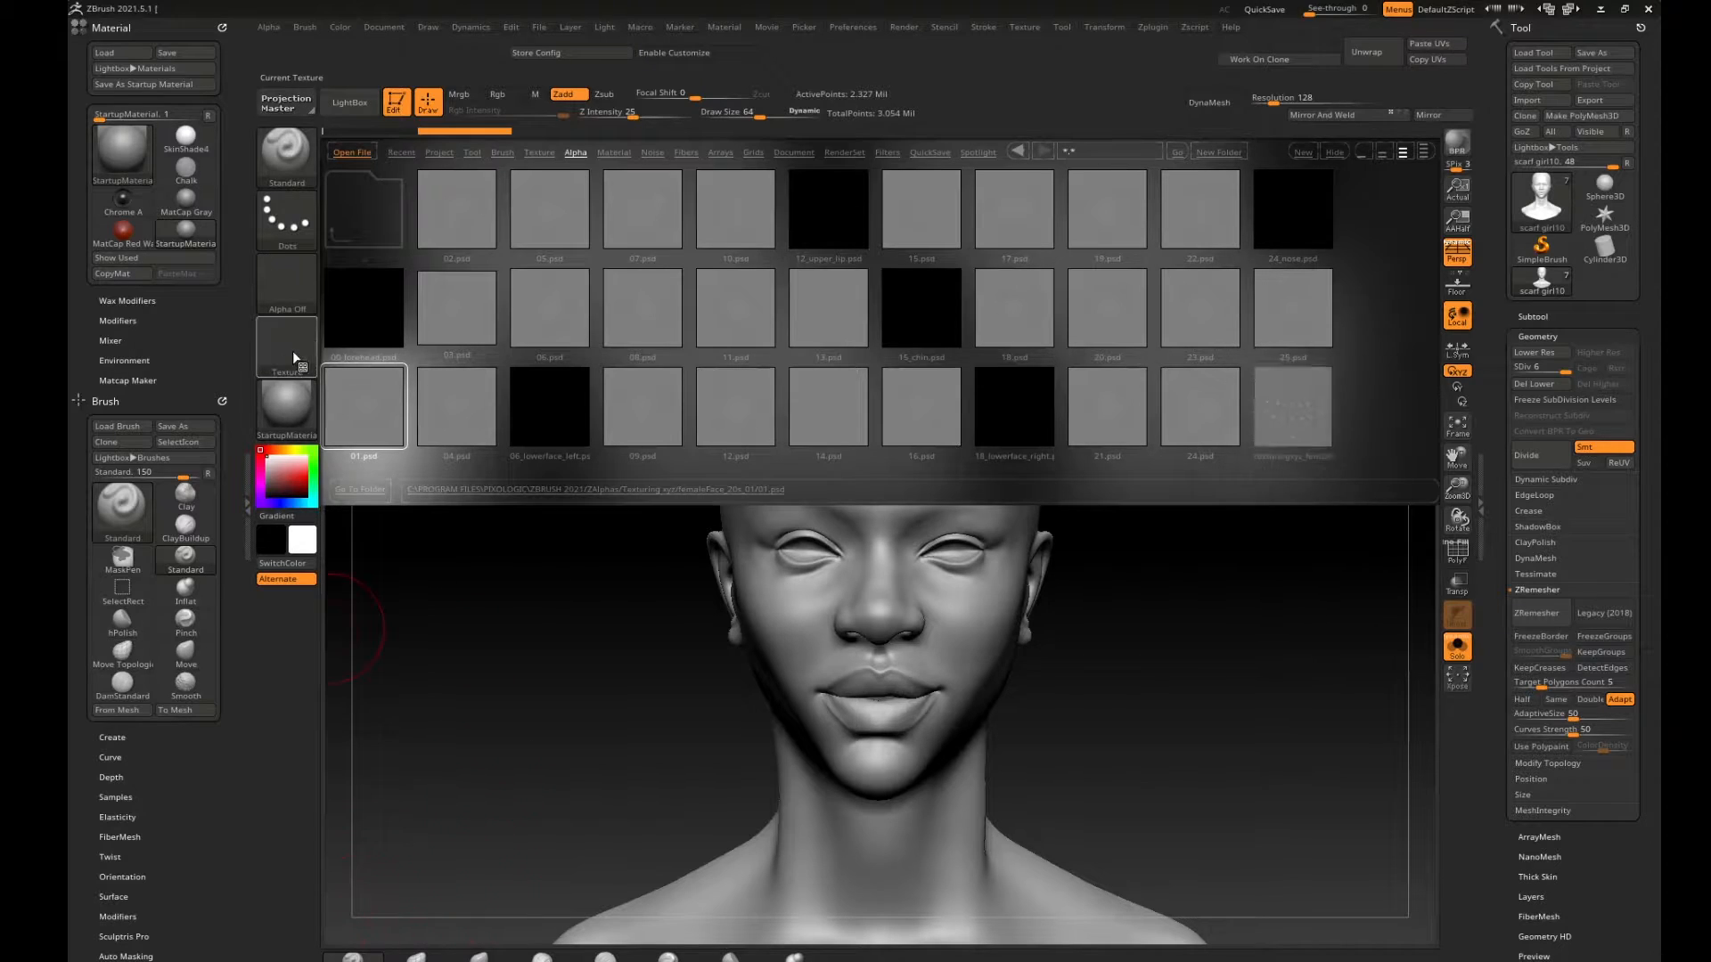
{"action": "double_click", "coordinate": [361, 414]}
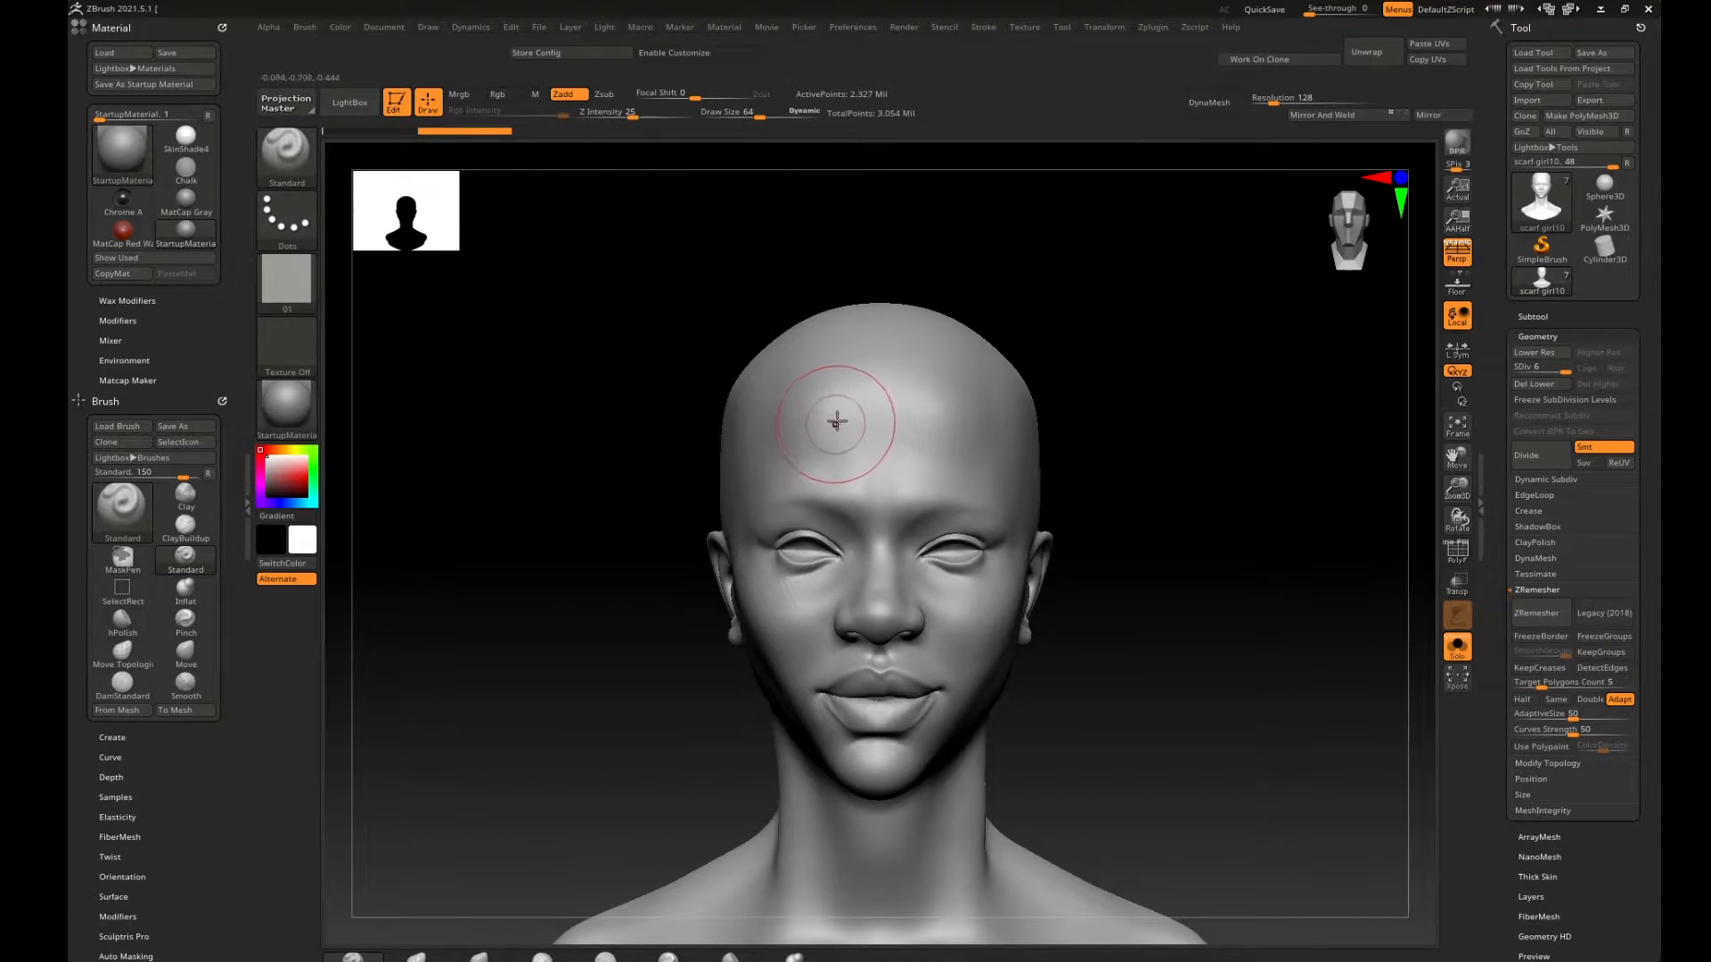
Undo the dotted test stroke and set the Standard brush's stroke type to DragRect.
{"action": "left_click_drag", "start_coordinate": [1107, 380], "coordinate": [1236, 478], "text": "alt"}
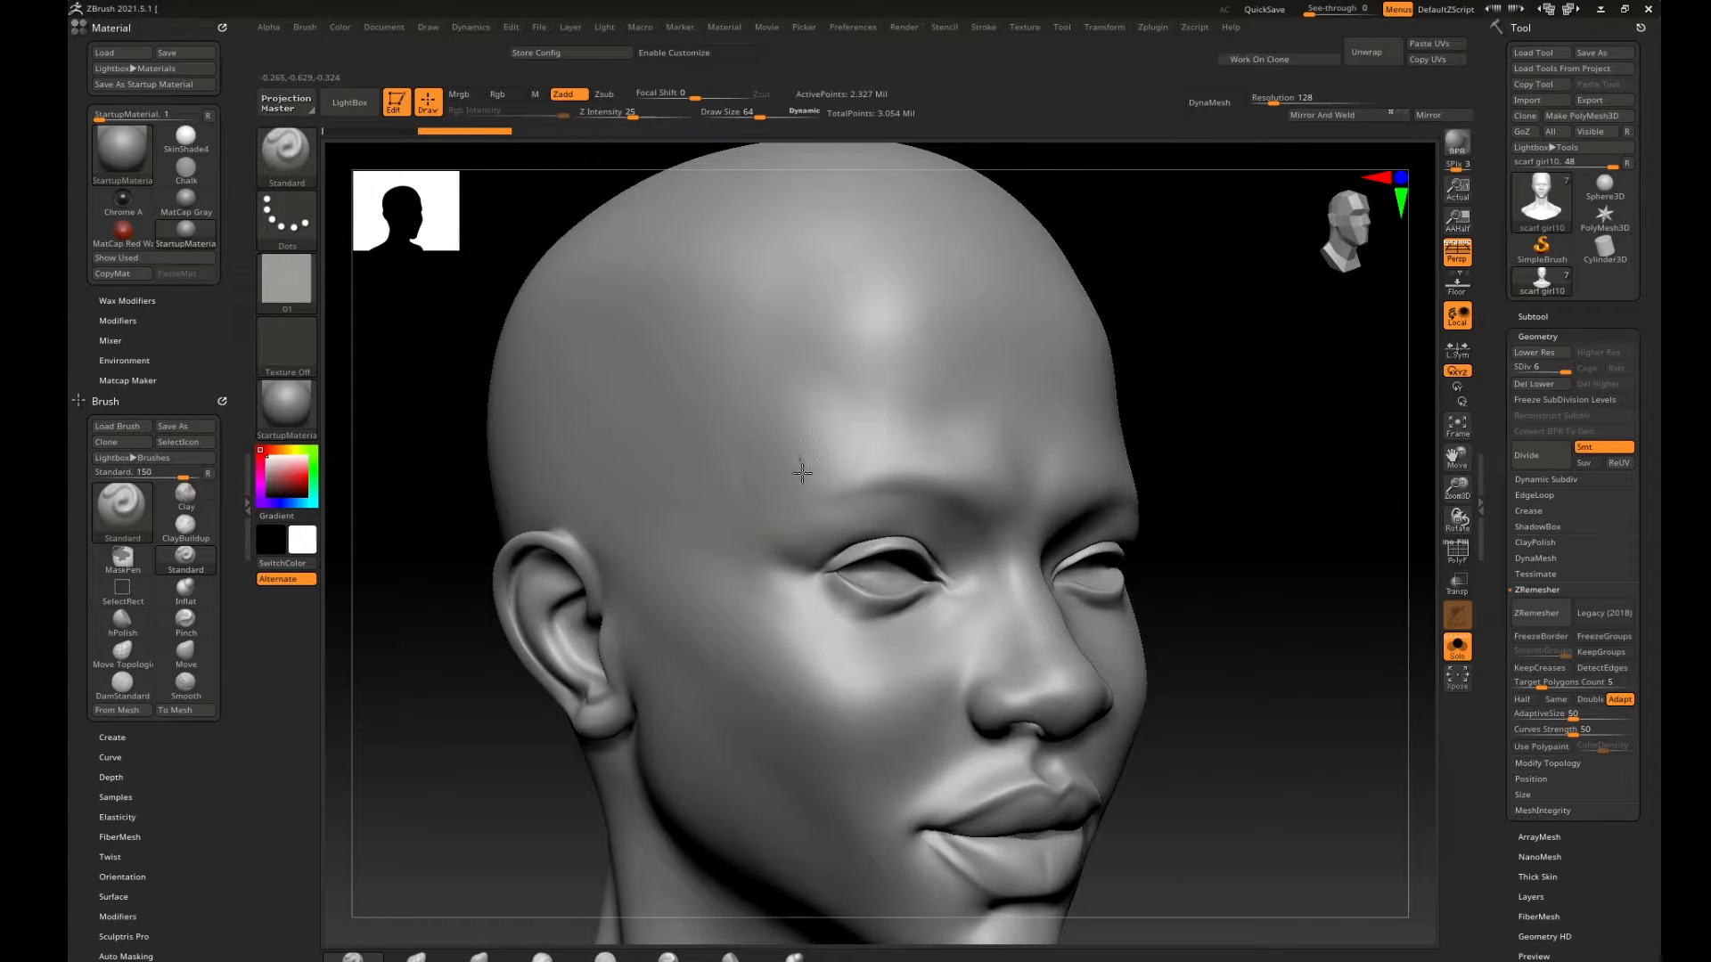
{"action": "key", "text": "ctrl+z"}
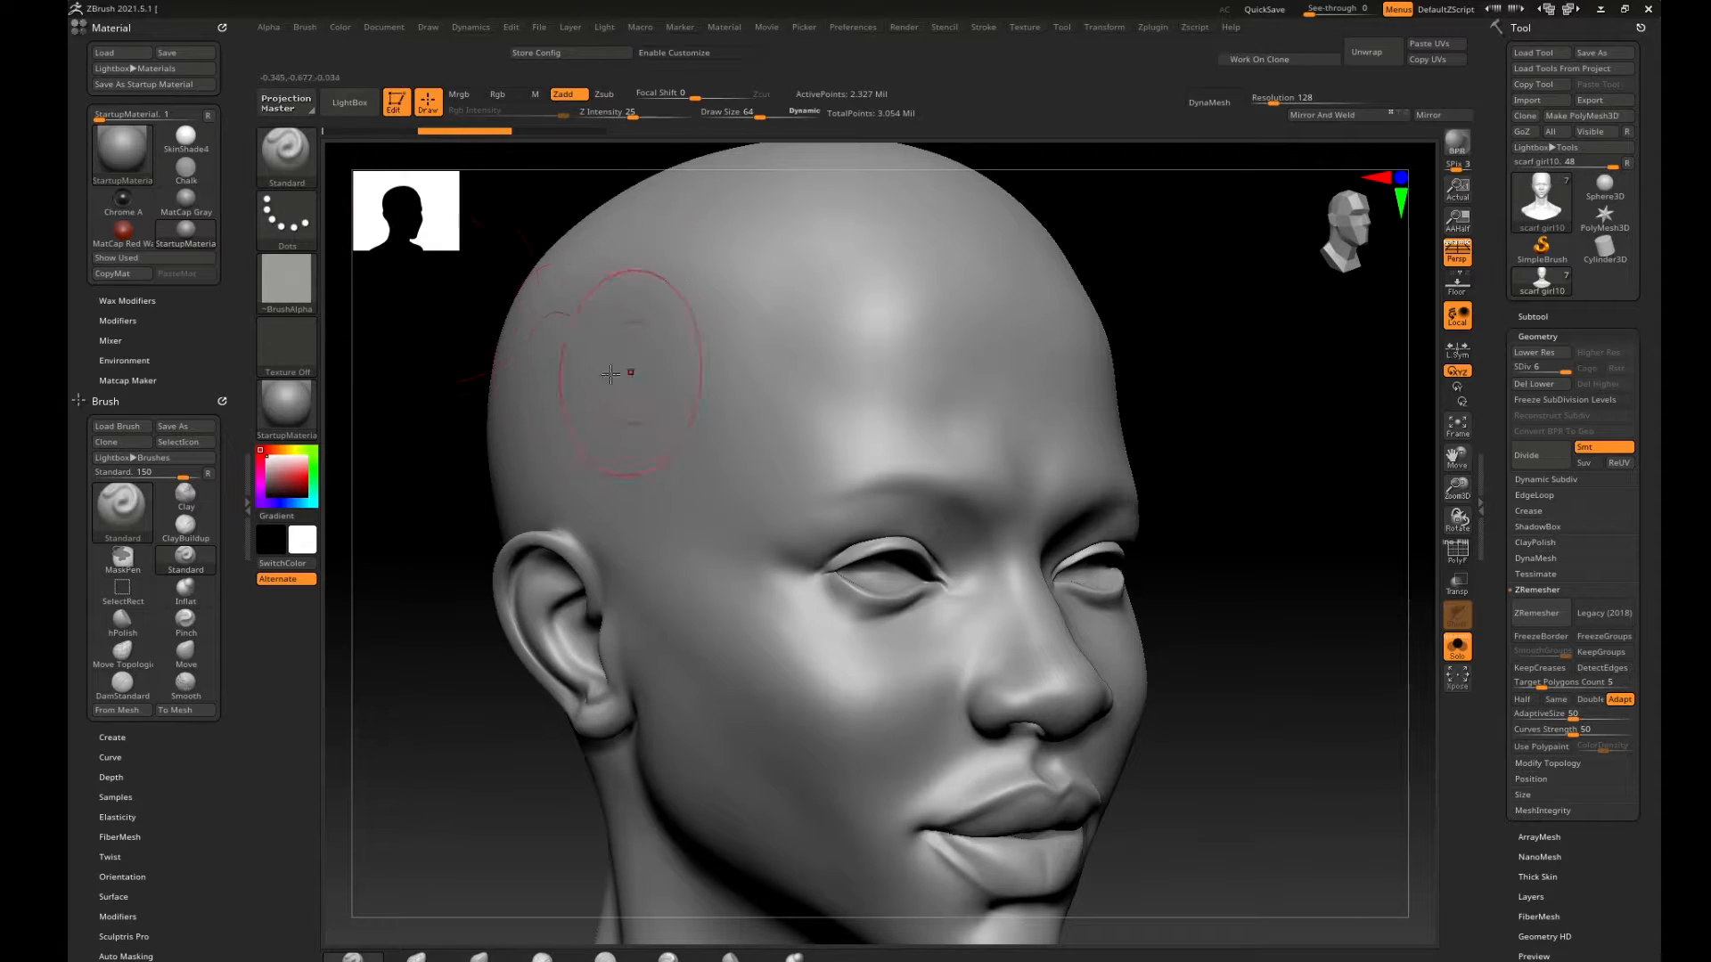
{"action": "left_click", "coordinate": [293, 223]}
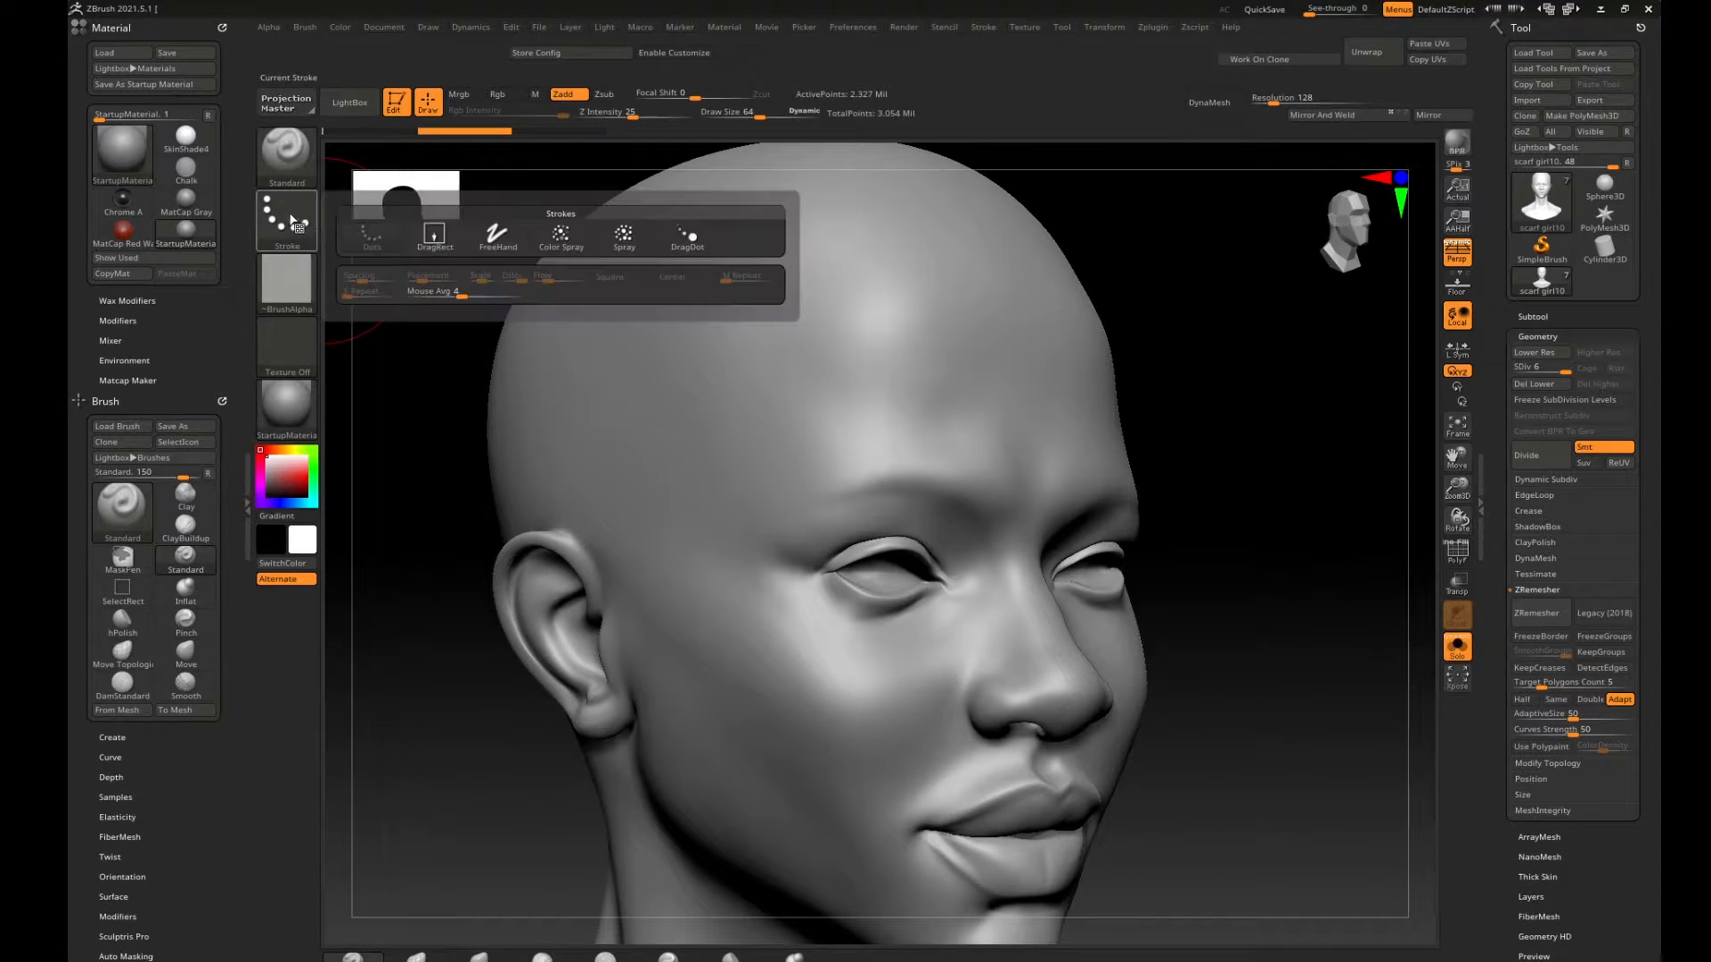
{"action": "left_click", "coordinate": [435, 237]}
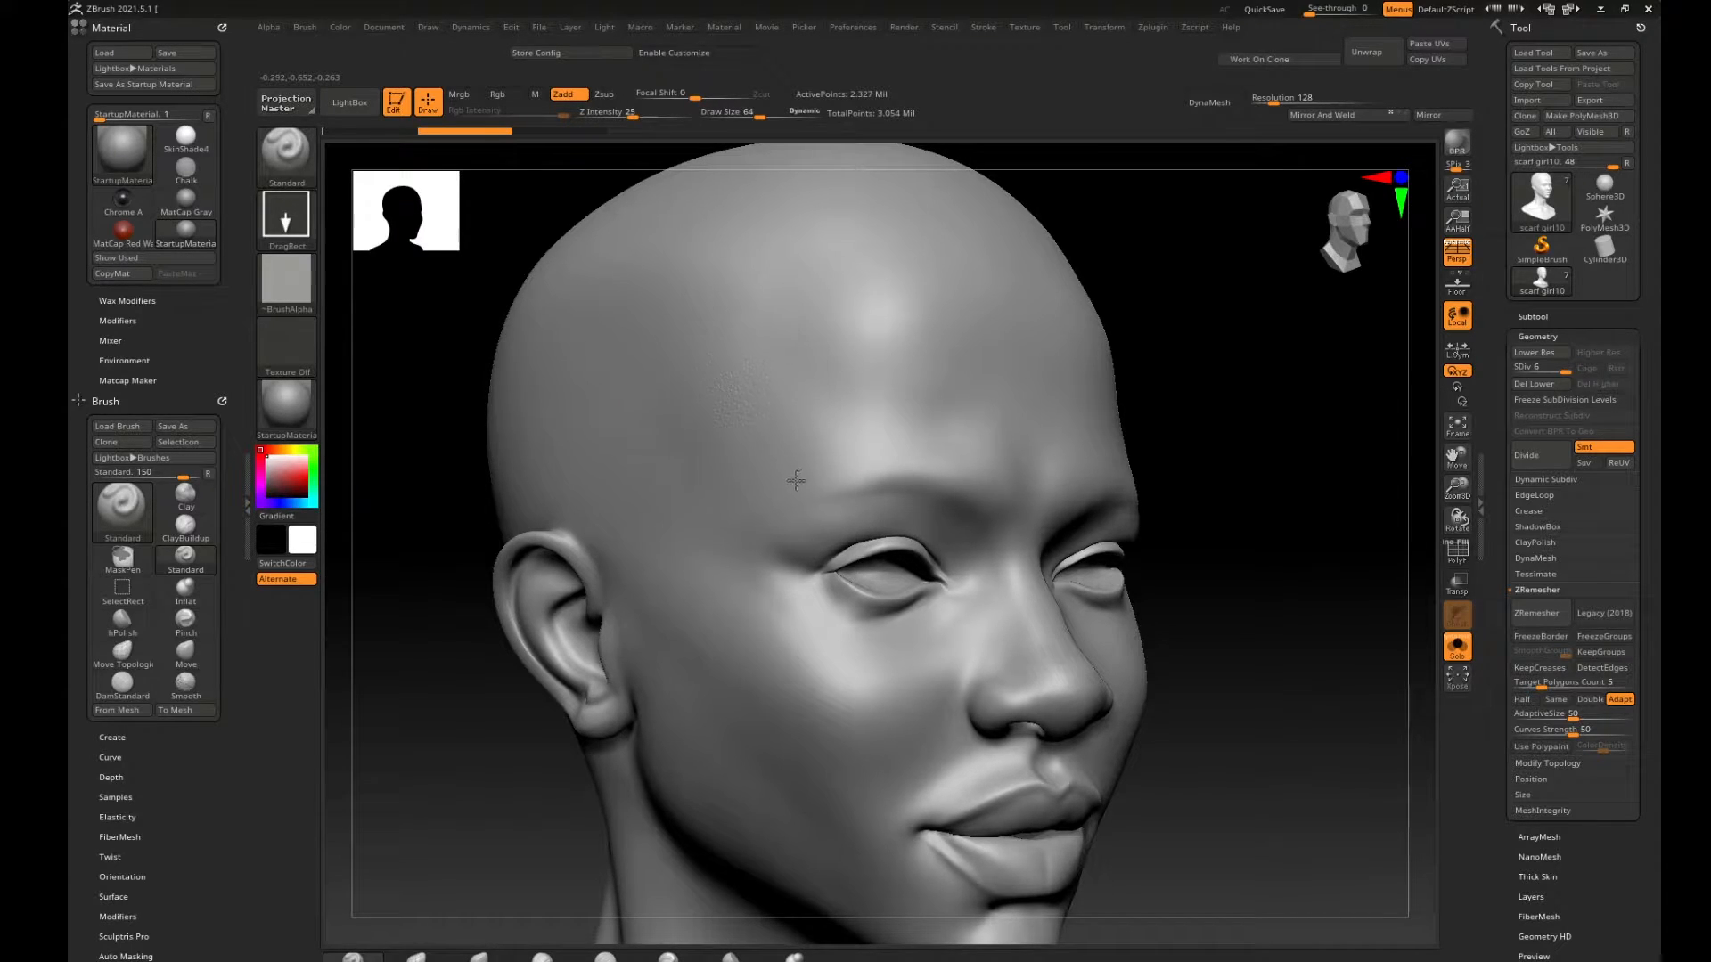
Test-stamp the skin alpha on the temple, remove the stamp, and subdivide the mesh to level 7.
{"action": "mouse_move", "coordinate": [1207, 355]}
{"action": "left_mouse_down"}
{"action": "mouse_move", "coordinate": [1252, 357]}
{"action": "mouse_move", "coordinate": [1207, 370]}
{"action": "left_mouse_up"}
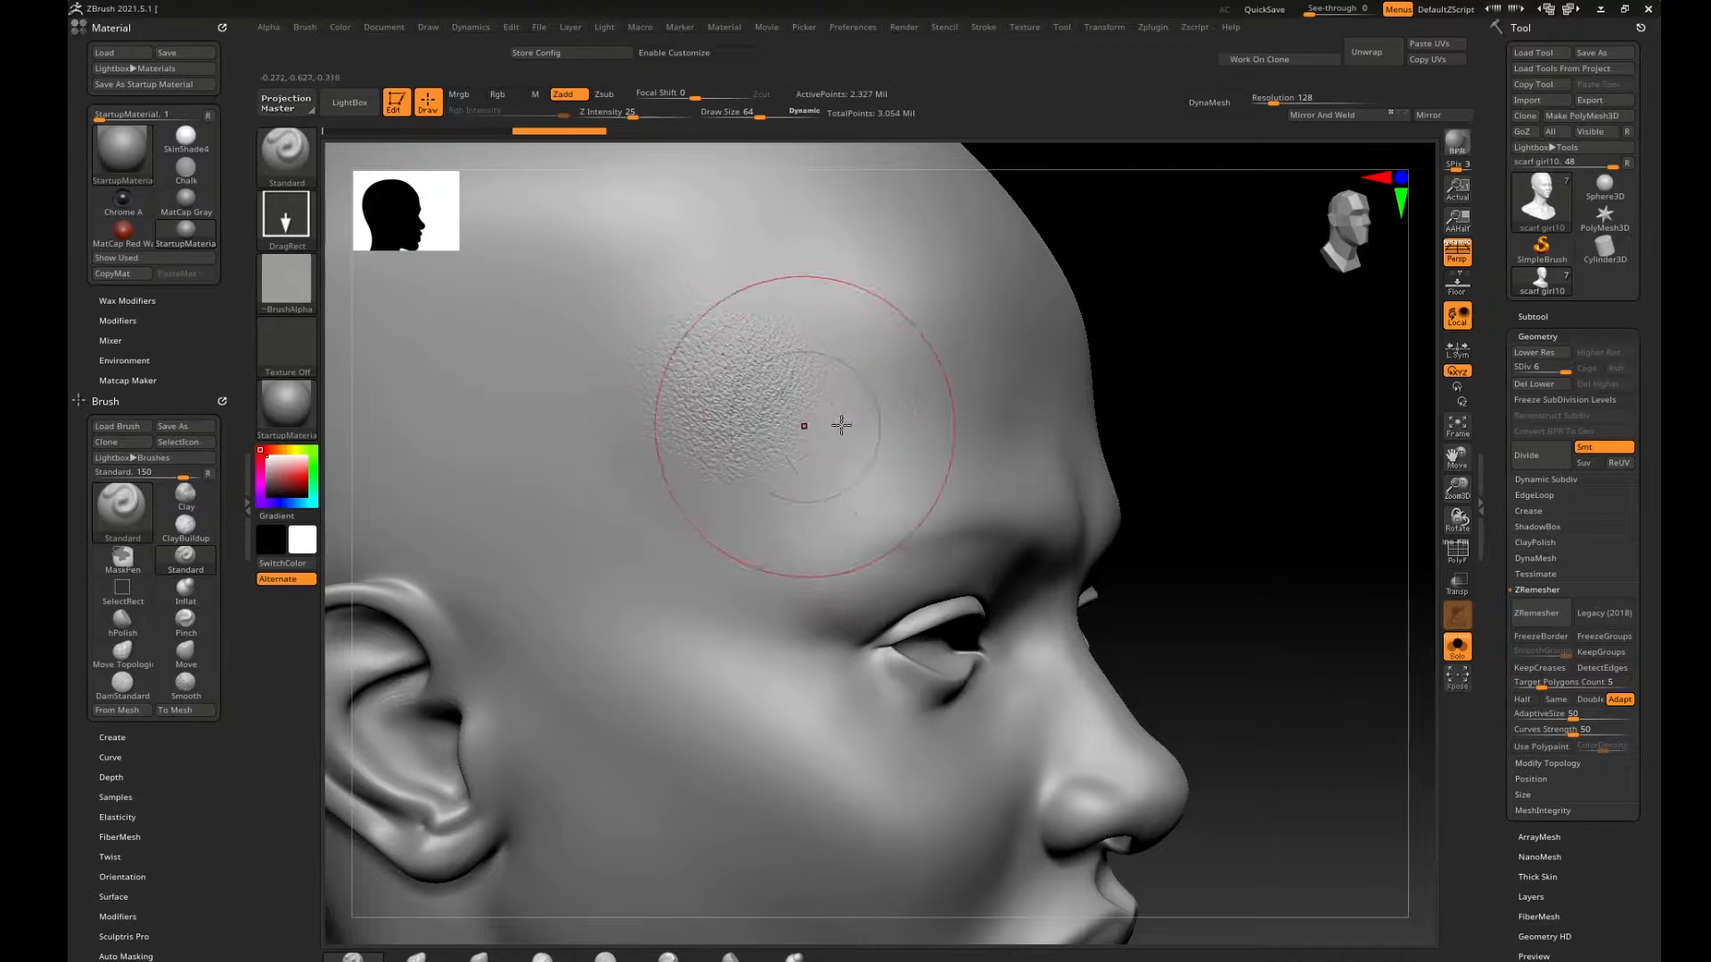
{"action": "mouse_move", "coordinate": [1185, 419]}
{"action": "left_mouse_down"}
{"action": "mouse_move", "coordinate": [1111, 418]}
{"action": "mouse_move", "coordinate": [1230, 481]}
{"action": "mouse_move", "coordinate": [1206, 462]}
{"action": "mouse_move", "coordinate": [755, 522]}
{"action": "left_mouse_up"}
{"action": "left_click_drag", "start_coordinate": [542, 598], "coordinate": [615, 582], "text": "alt"}
{"action": "mouse_move", "coordinate": [1134, 428]}
{"action": "left_mouse_down", "text": "alt"}
{"action": "mouse_move", "coordinate": [1195, 427]}
{"action": "mouse_move", "coordinate": [872, 152]}
{"action": "left_mouse_up", "text": "alt"}
{"action": "left_click_drag", "start_coordinate": [1171, 348], "coordinate": [1108, 374]}
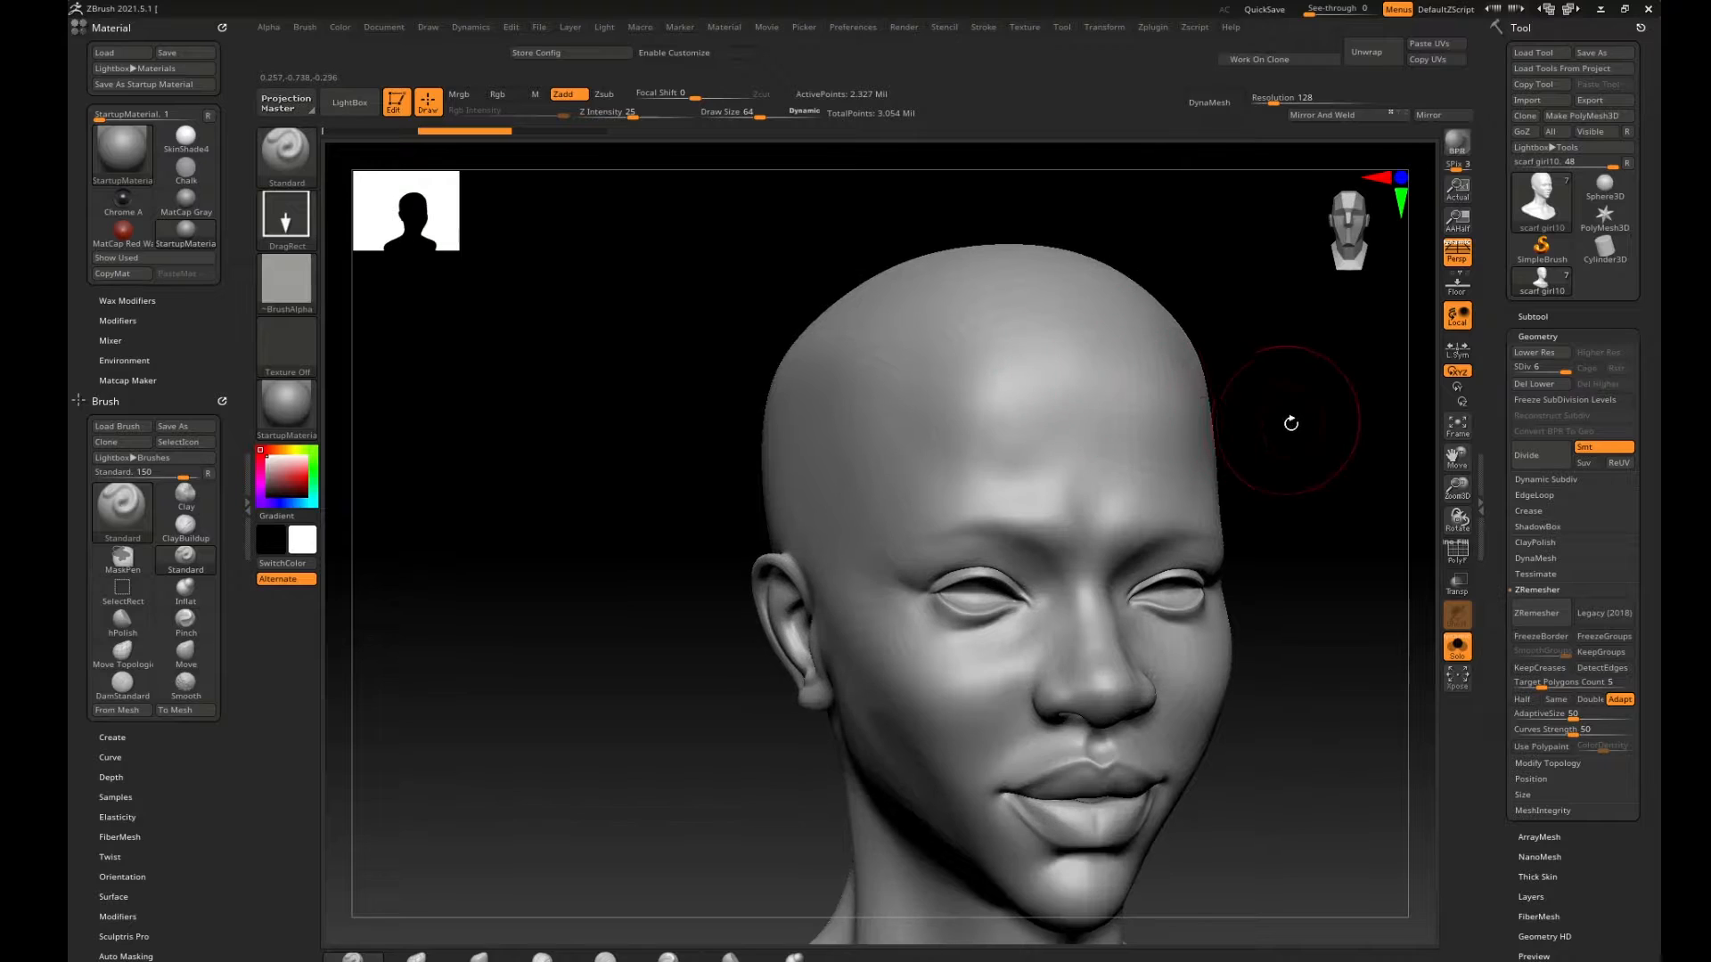
{"action": "left_click_drag", "start_coordinate": [1291, 424], "coordinate": [1100, 435], "text": "alt"}
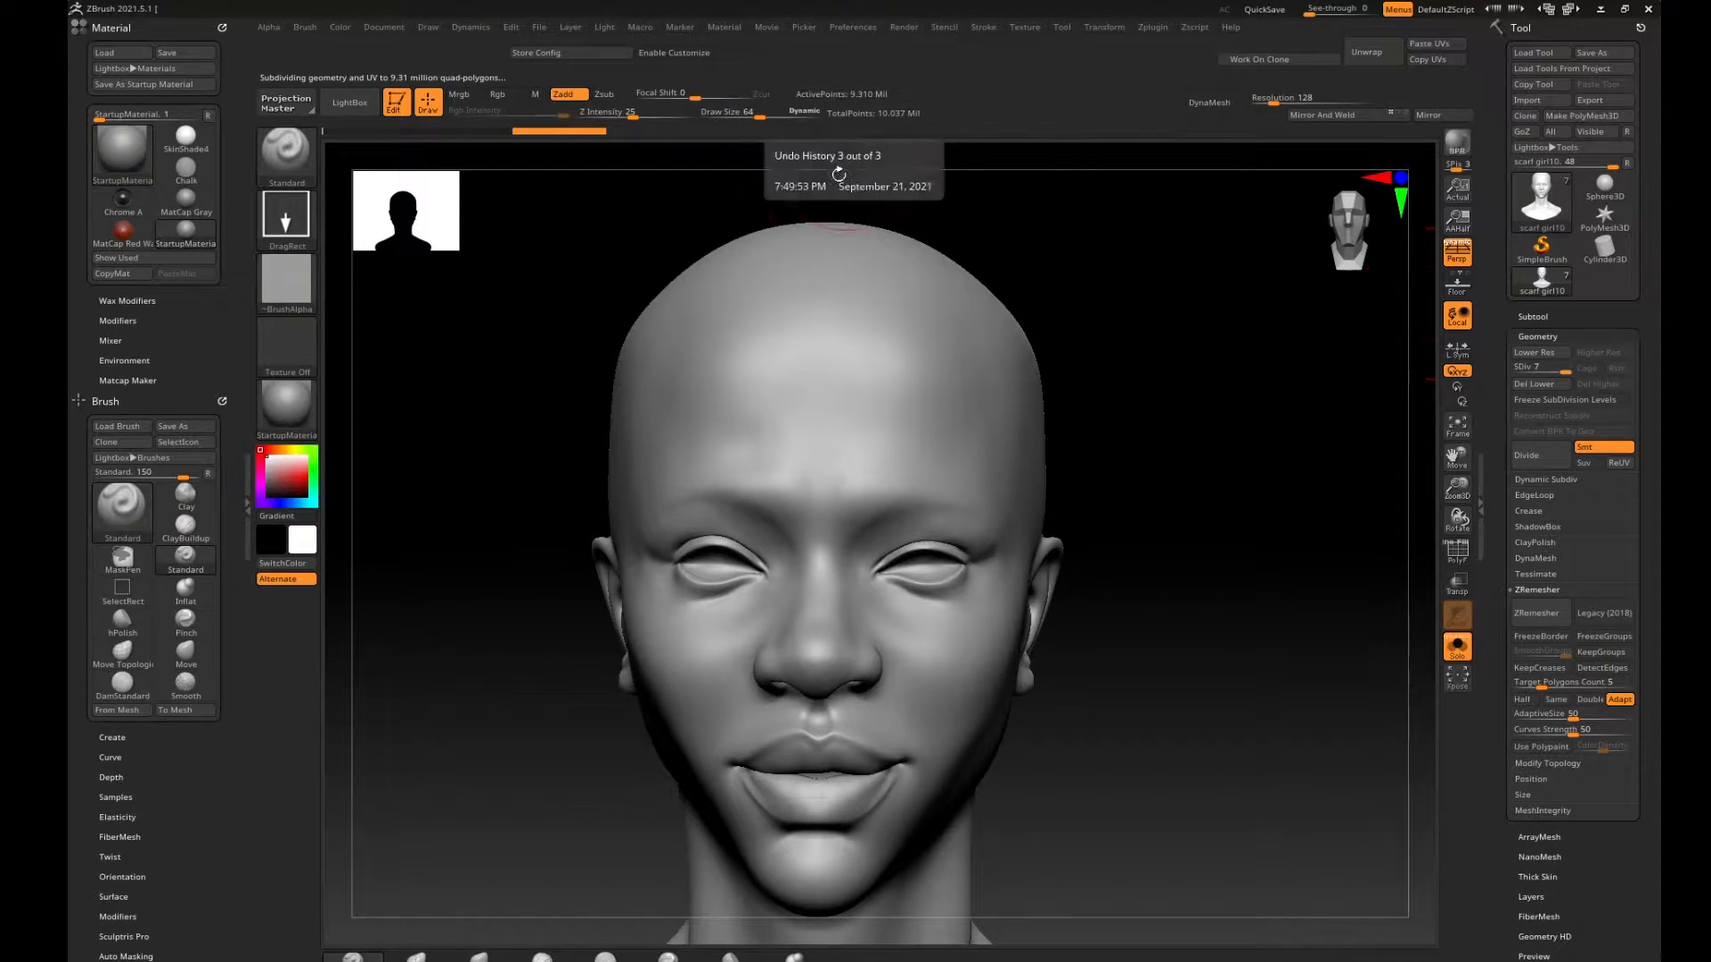
Stamp the skin alpha on the temple at subdivision level 7, inspect it up close, and undo the stamp.
{"action": "mouse_move", "coordinate": [1024, 259]}
{"action": "left_mouse_down"}
{"action": "mouse_move", "coordinate": [1066, 260]}
{"action": "mouse_move", "coordinate": [1046, 412]}
{"action": "mouse_move", "coordinate": [1230, 378]}
{"action": "mouse_move", "coordinate": [1092, 444]}
{"action": "left_mouse_up"}
{"action": "left_click", "coordinate": [891, 403]}
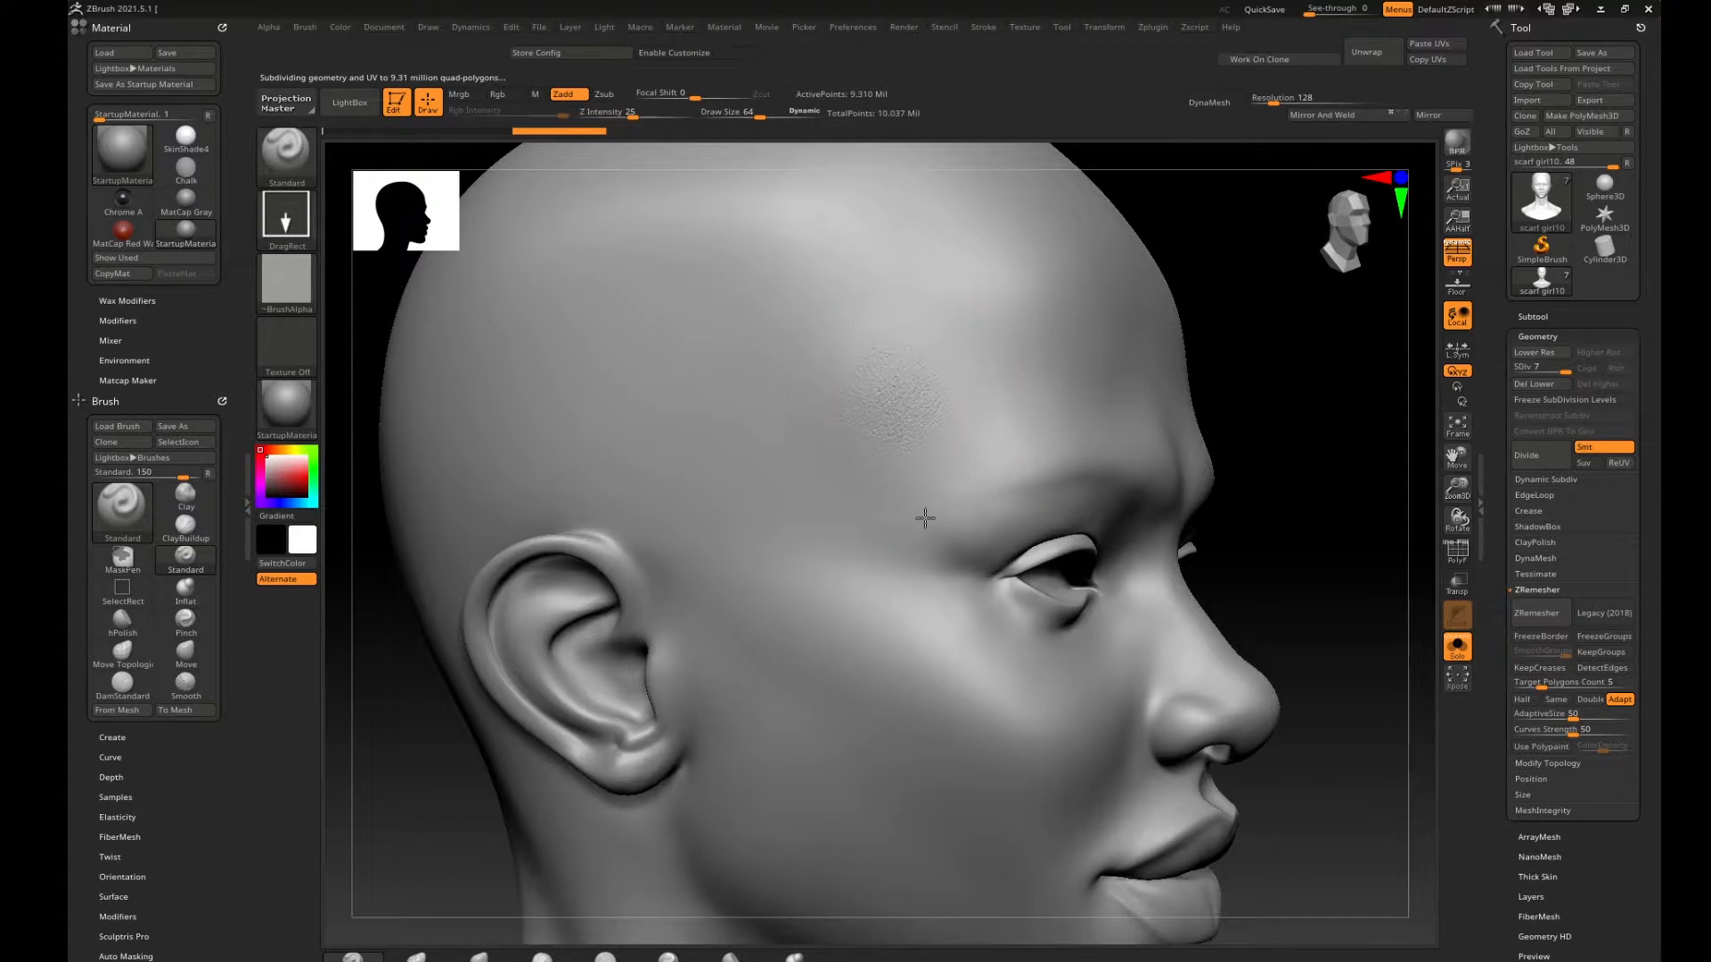
{"action": "left_click_drag", "start_coordinate": [928, 537], "coordinate": [950, 606]}
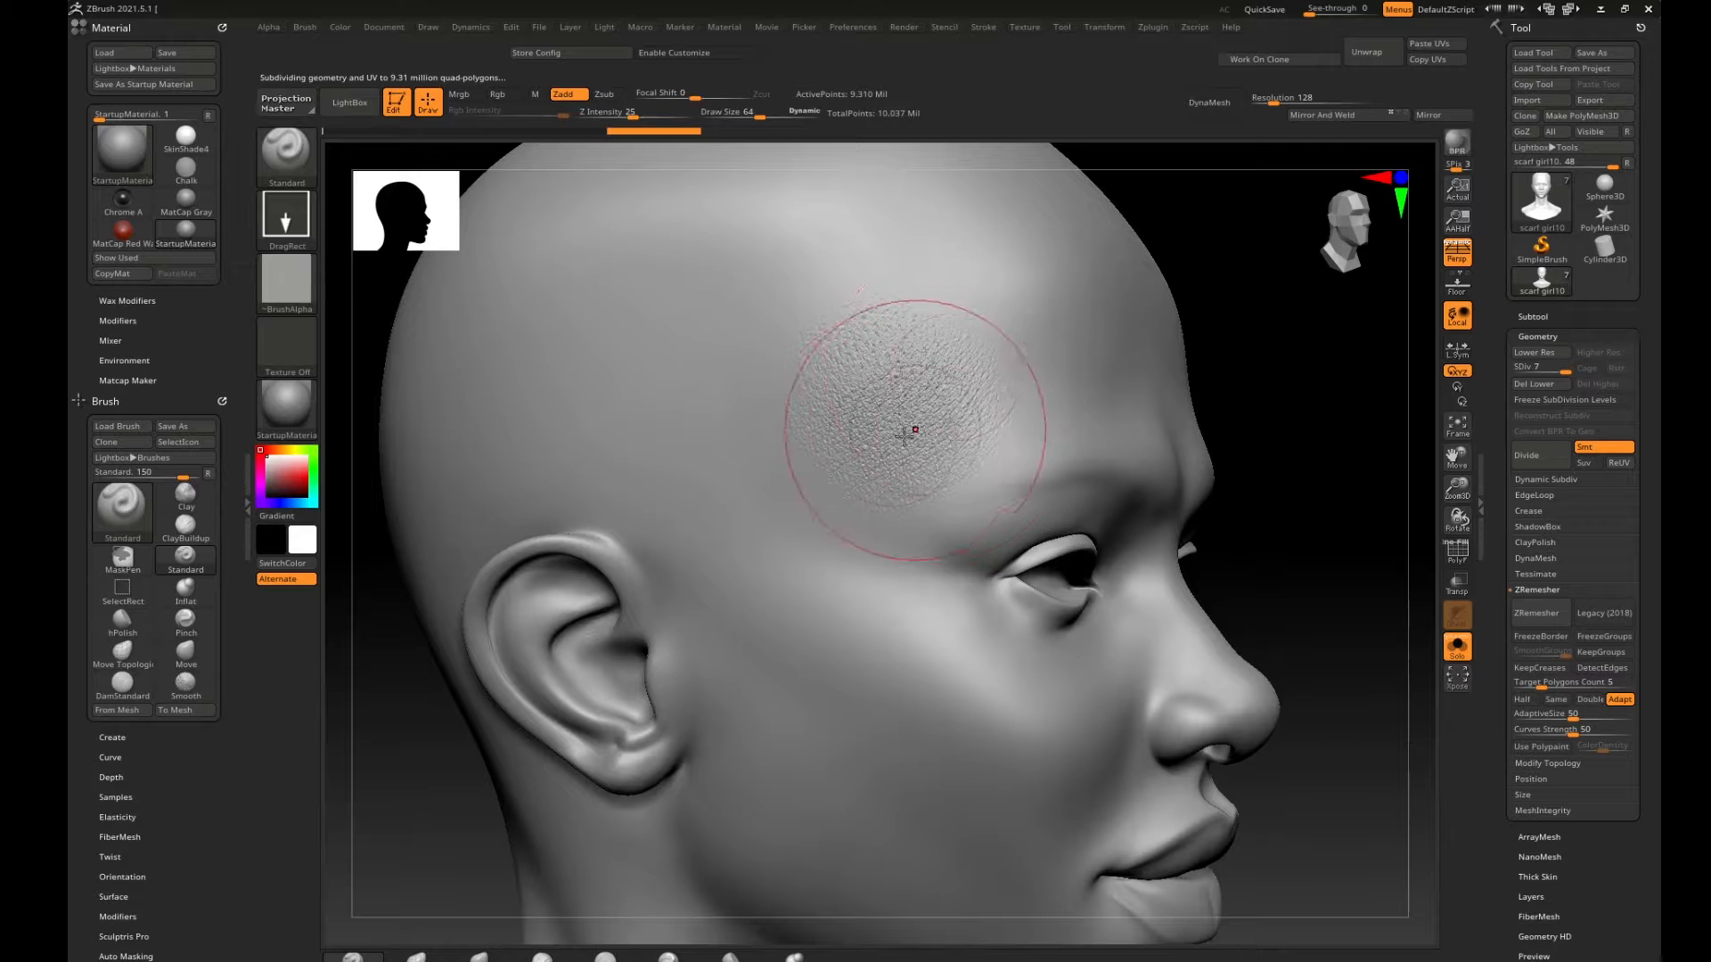
{"action": "left_click_drag", "start_coordinate": [1269, 371], "coordinate": [1347, 385], "text": "alt"}
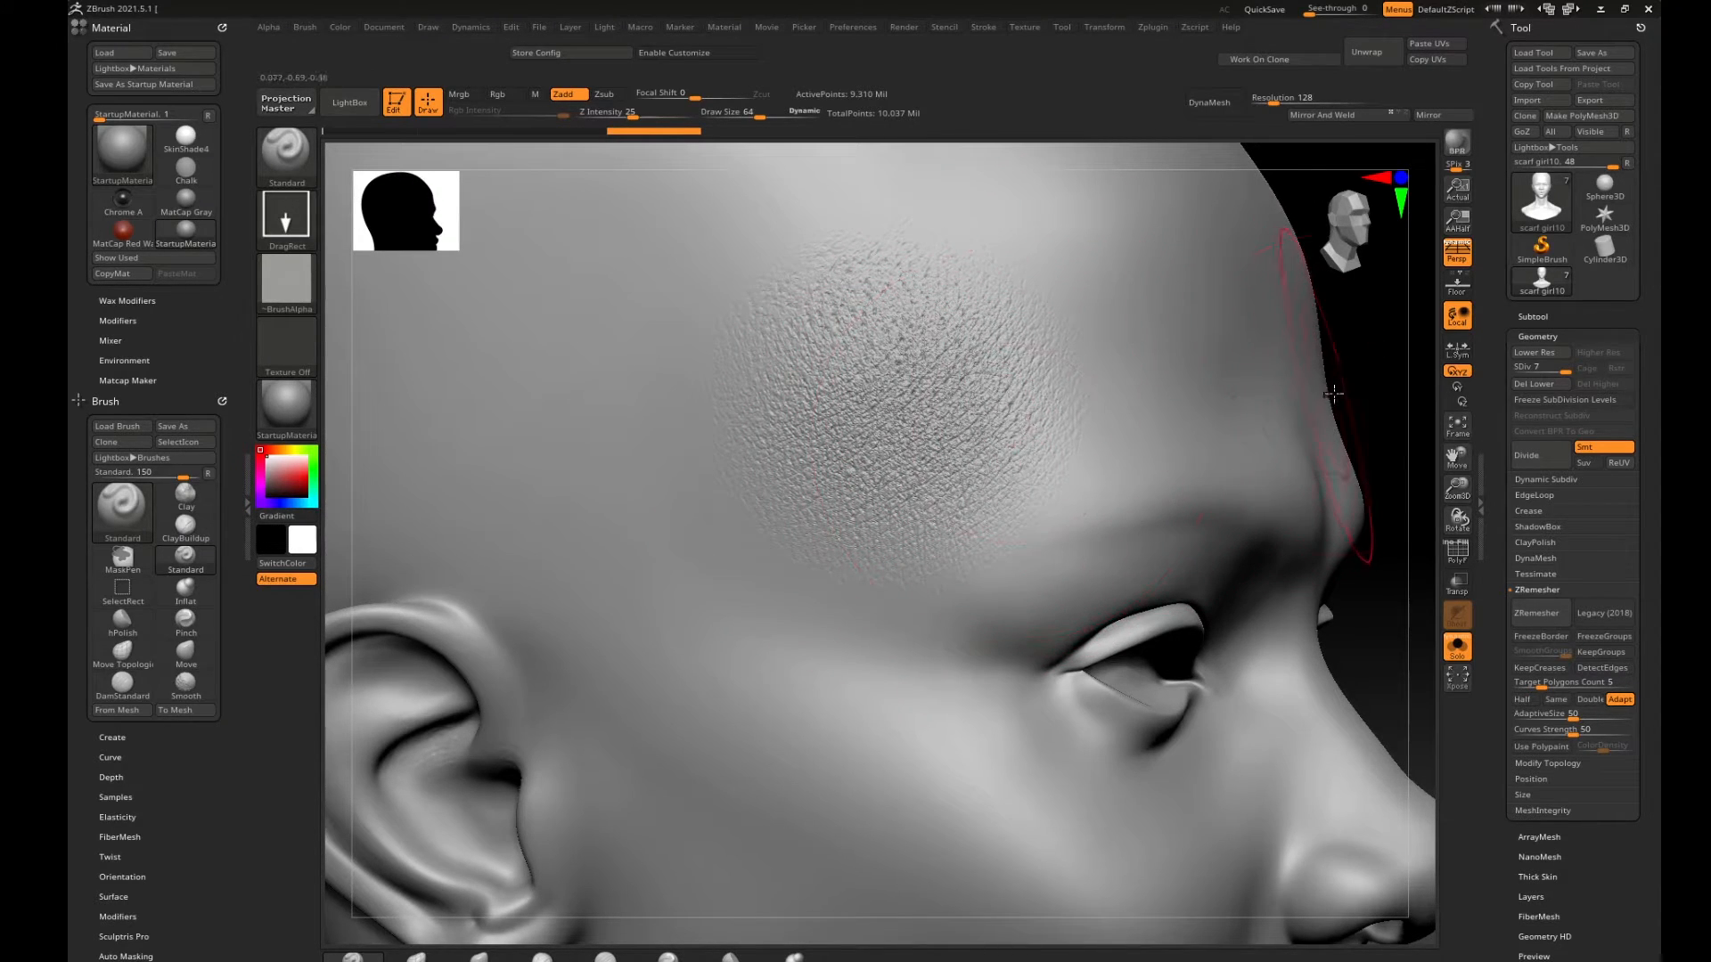
{"action": "key", "text": "ctrl+z"}
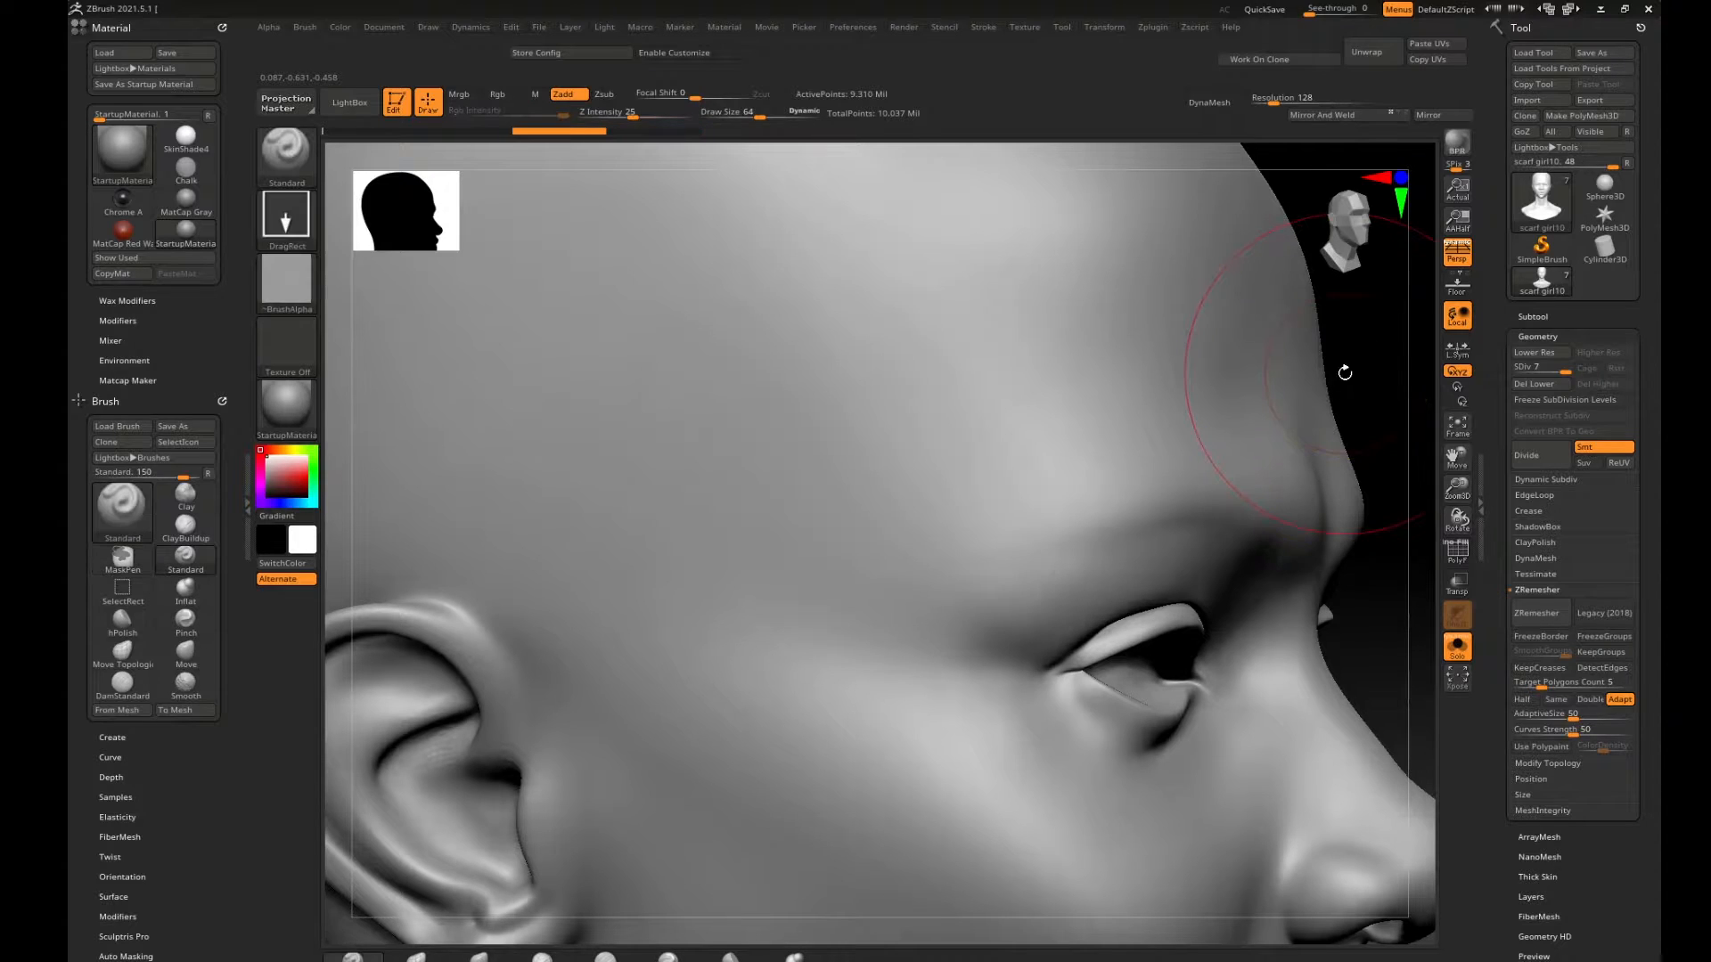
Try Focal Shift -100, return it to 0, stamp the skin alpha on the forehead, and undo the stamp.
{"action": "left_click_drag", "start_coordinate": [1345, 373], "coordinate": [1108, 385], "text": "alt"}
{"action": "left_click_drag", "start_coordinate": [1292, 396], "coordinate": [1130, 417]}
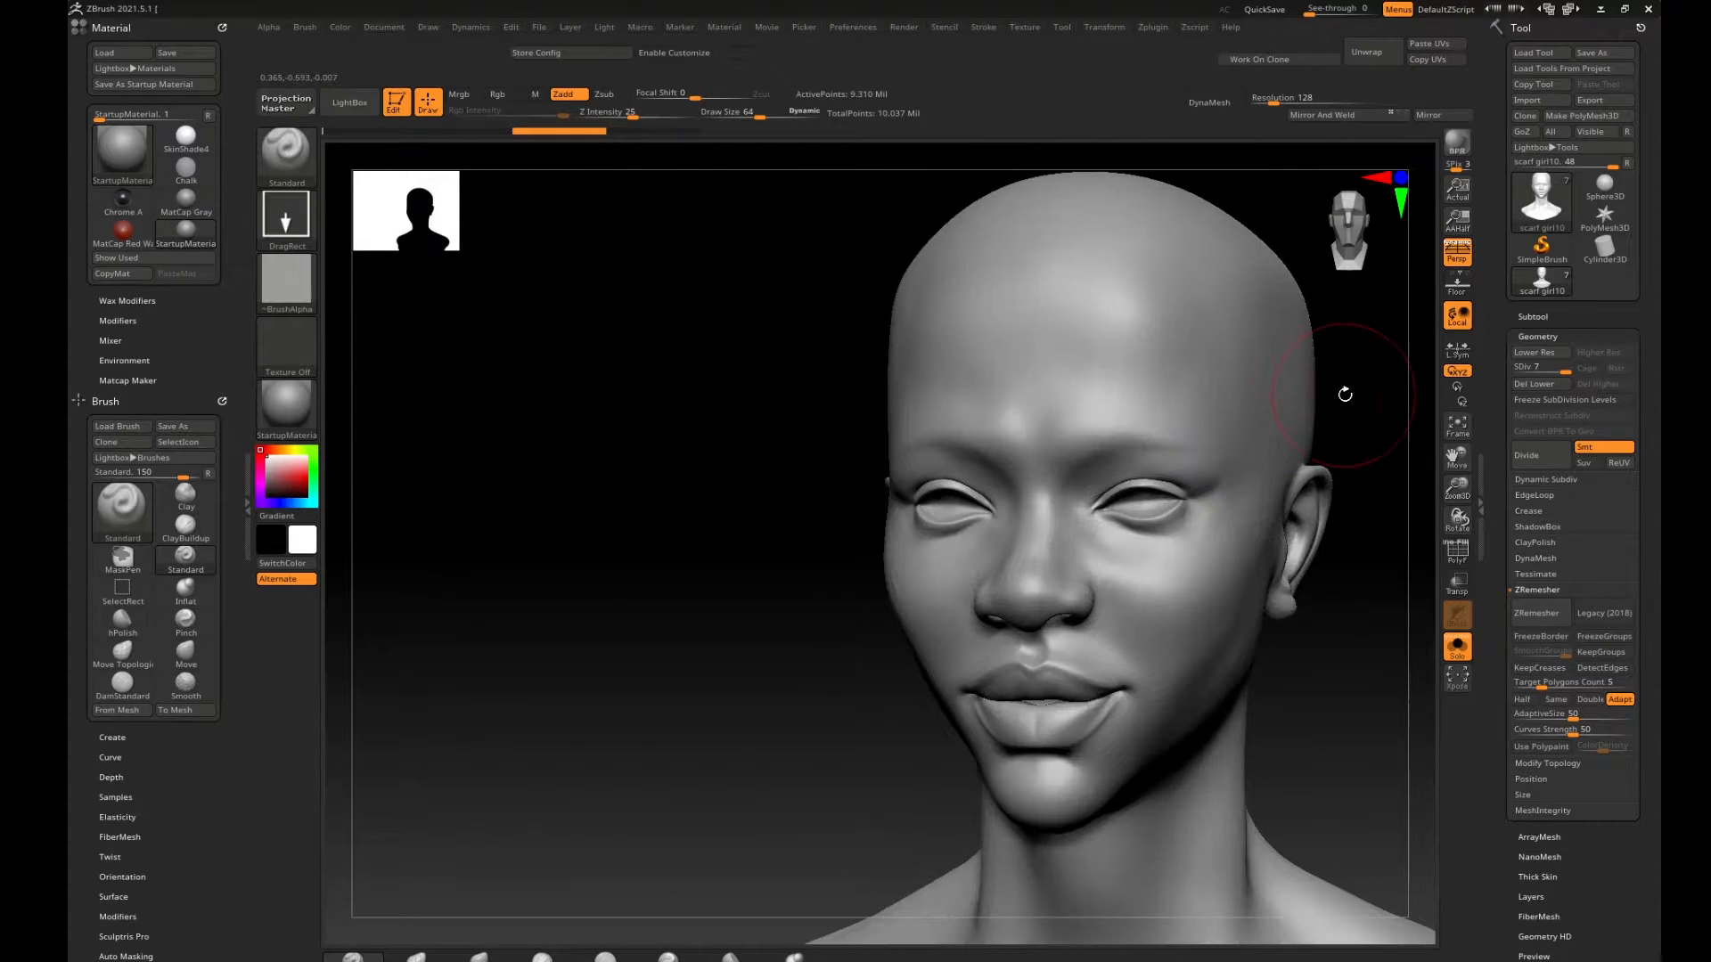
{"action": "mouse_move", "coordinate": [1348, 393]}
{"action": "left_mouse_down", "text": "alt"}
{"action": "mouse_move", "coordinate": [1128, 416]}
{"action": "mouse_move", "coordinate": [1189, 413]}
{"action": "mouse_move", "coordinate": [1173, 456]}
{"action": "left_mouse_up", "text": "alt"}
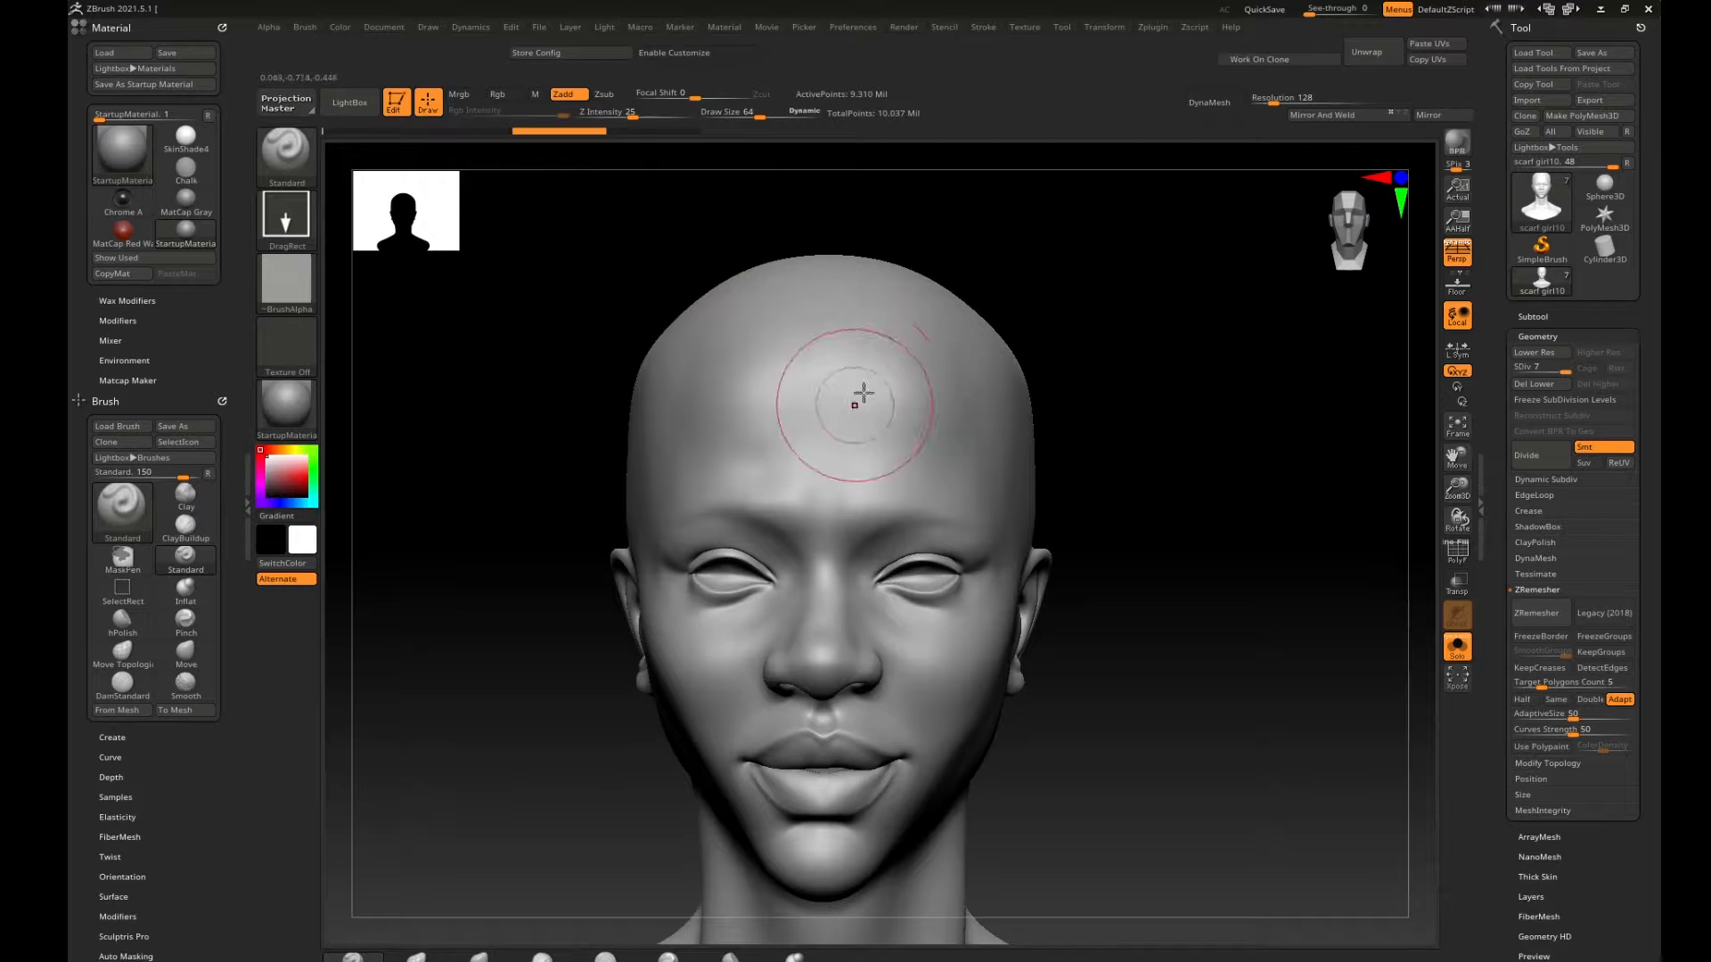
{"action": "left_click_drag", "start_coordinate": [694, 97], "coordinate": [647, 102]}
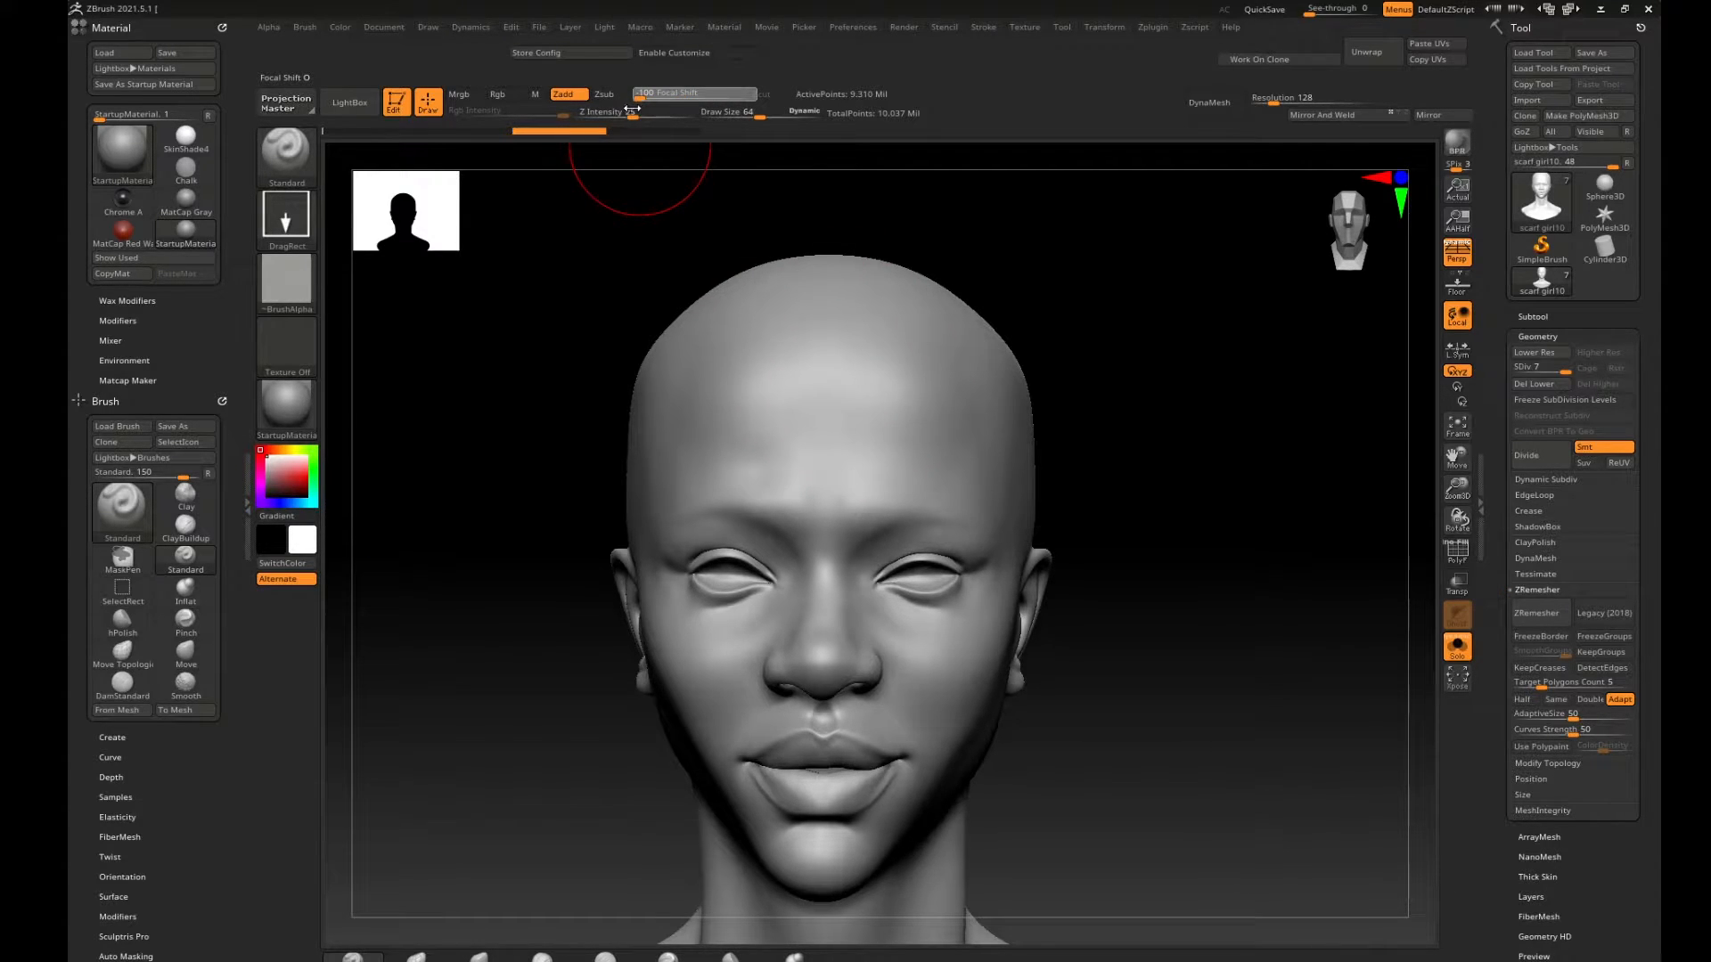
{"action": "left_click_drag", "start_coordinate": [481, 443], "coordinate": [565, 446]}
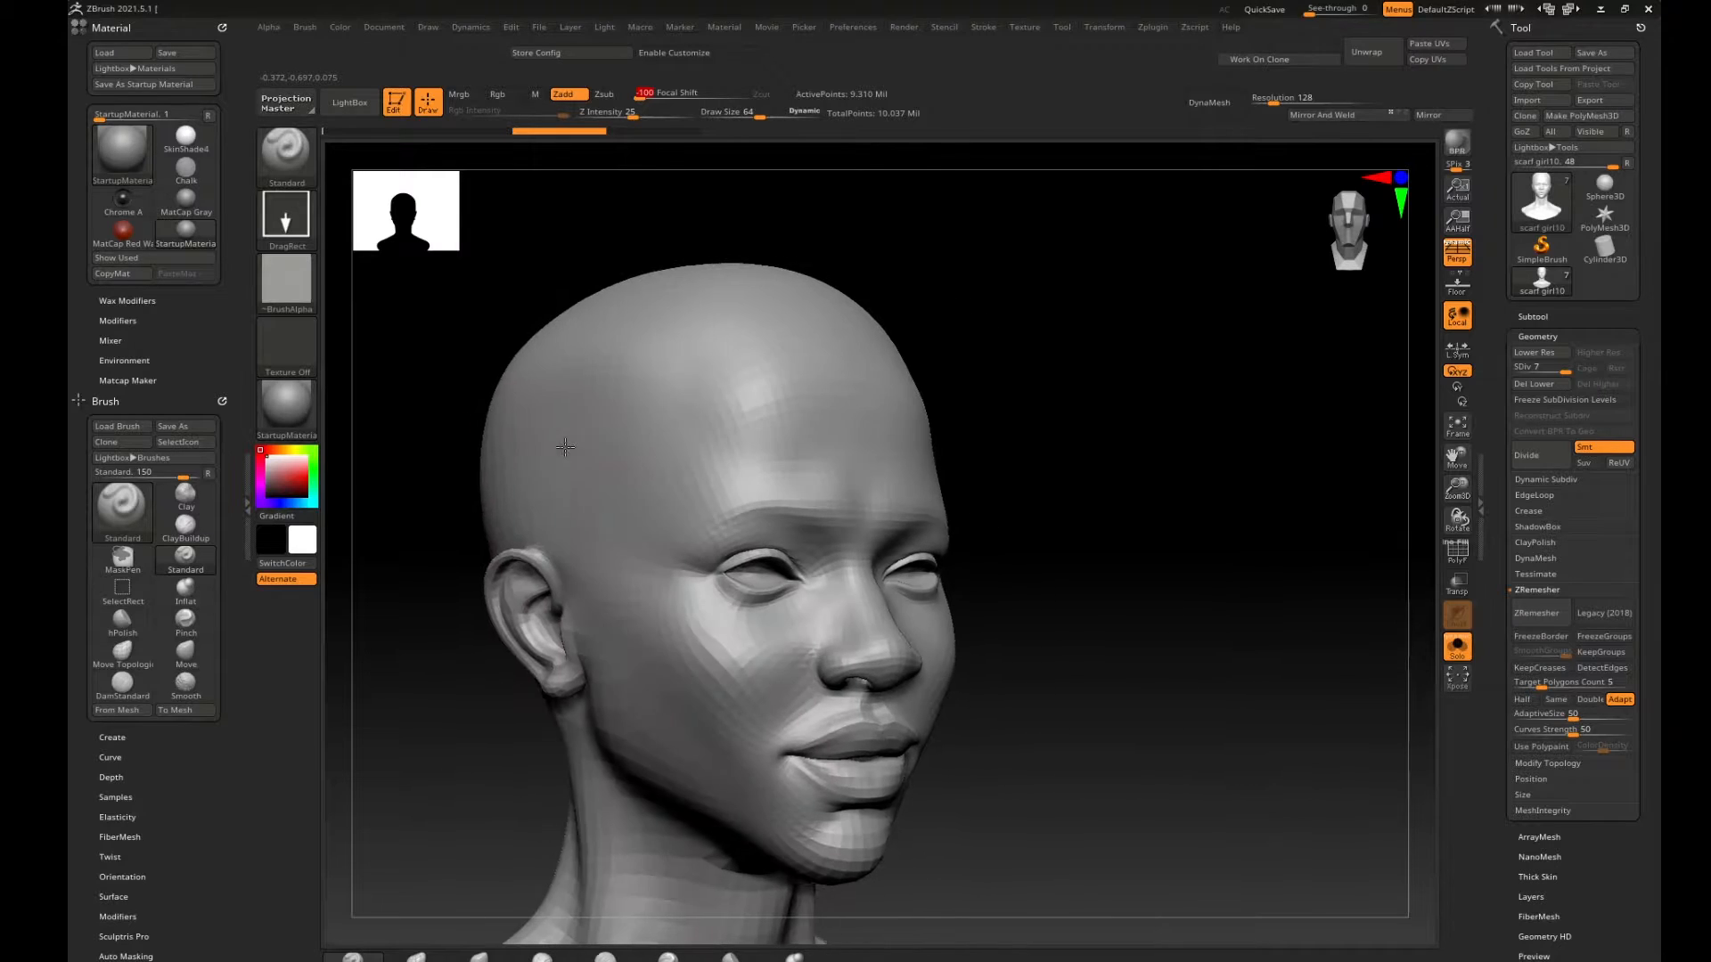
{"action": "left_click_drag", "start_coordinate": [959, 348], "coordinate": [954, 814], "text": "alt"}
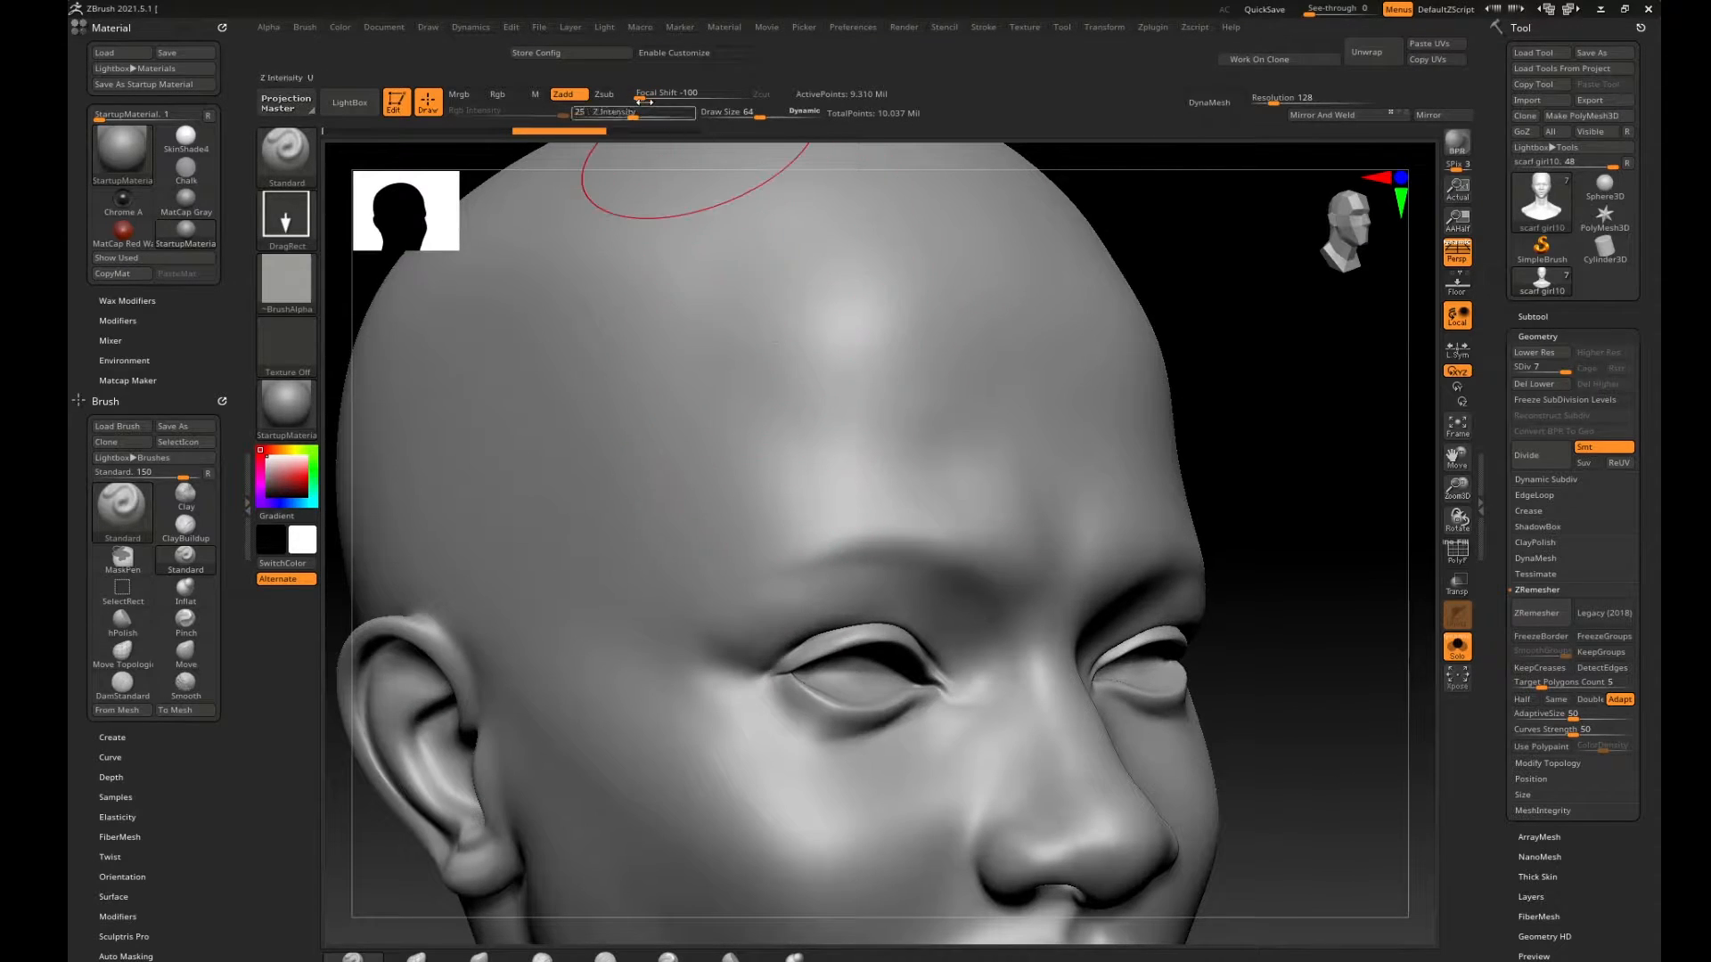
{"action": "left_click_drag", "start_coordinate": [640, 97], "coordinate": [696, 90]}
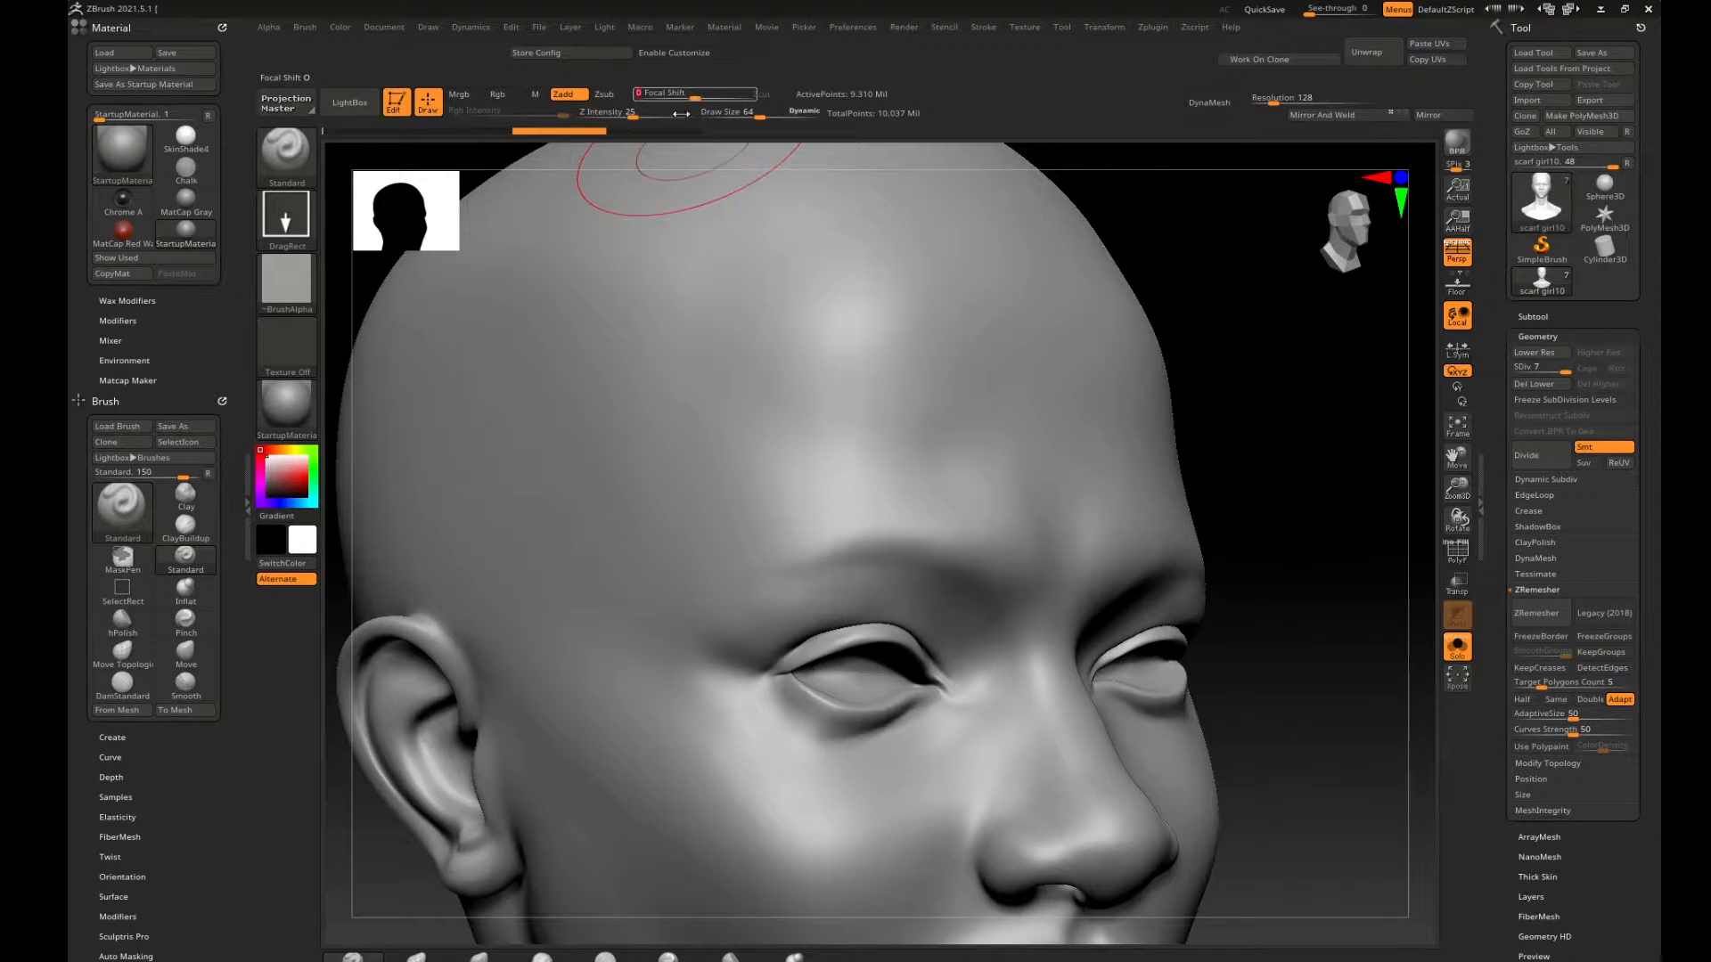
{"action": "left_click_drag", "start_coordinate": [785, 349], "coordinate": [799, 494]}
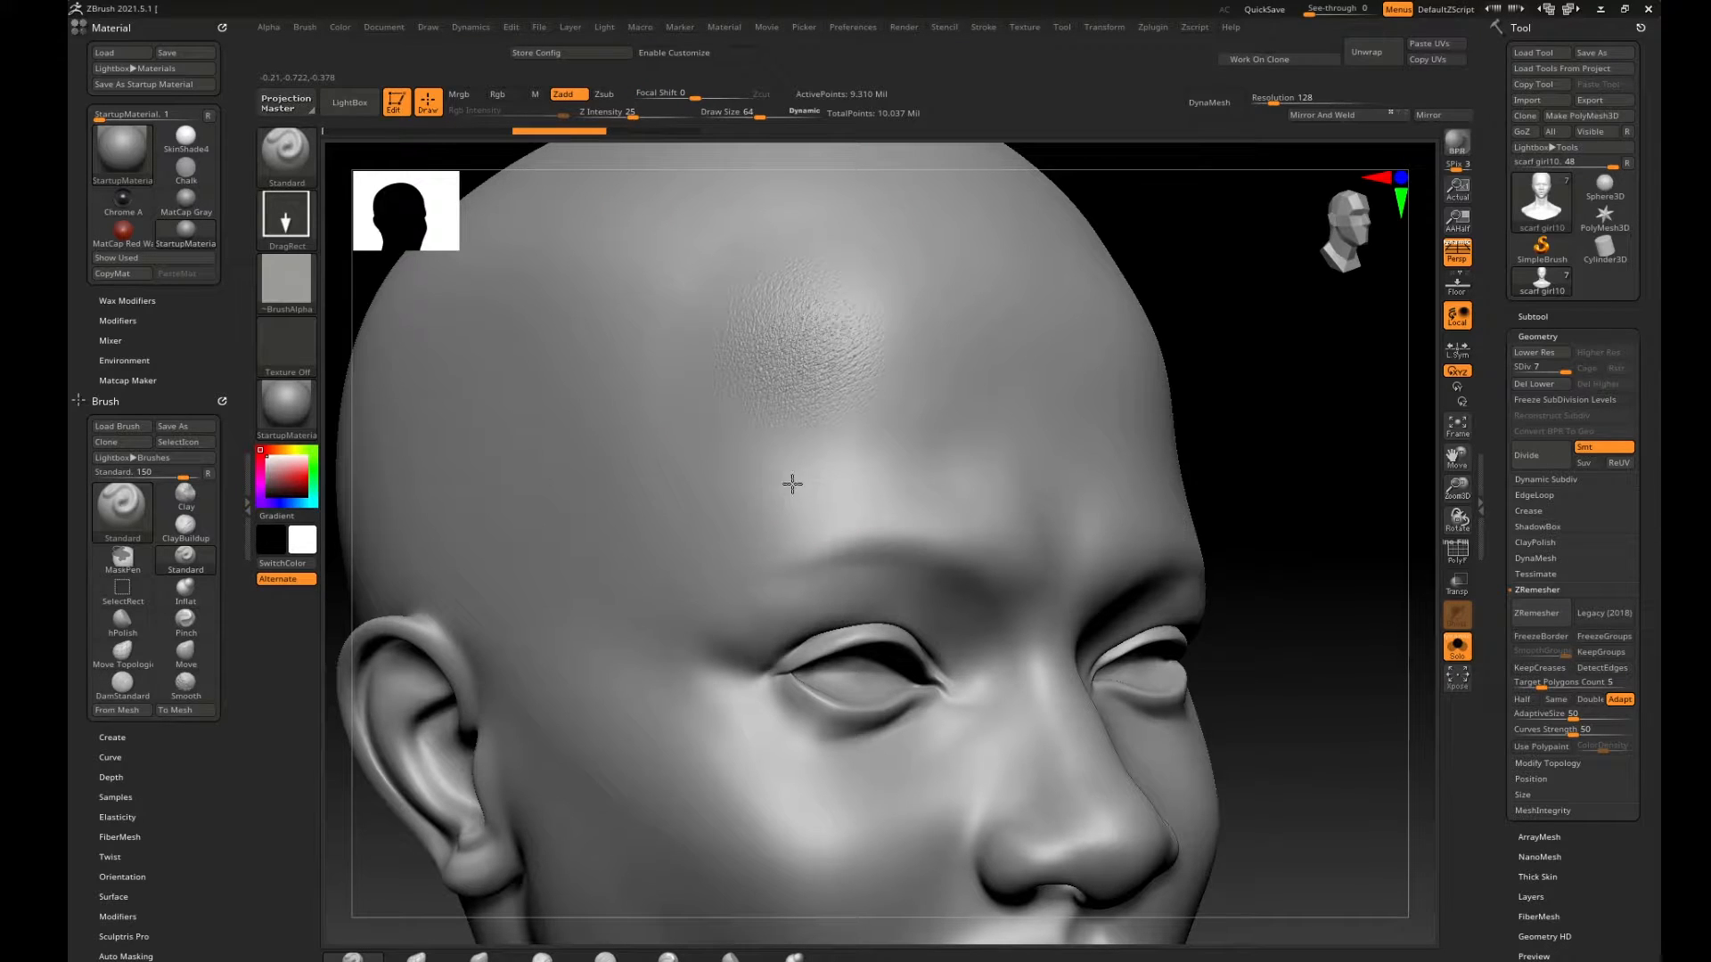
{"action": "key", "text": "ctrl"}
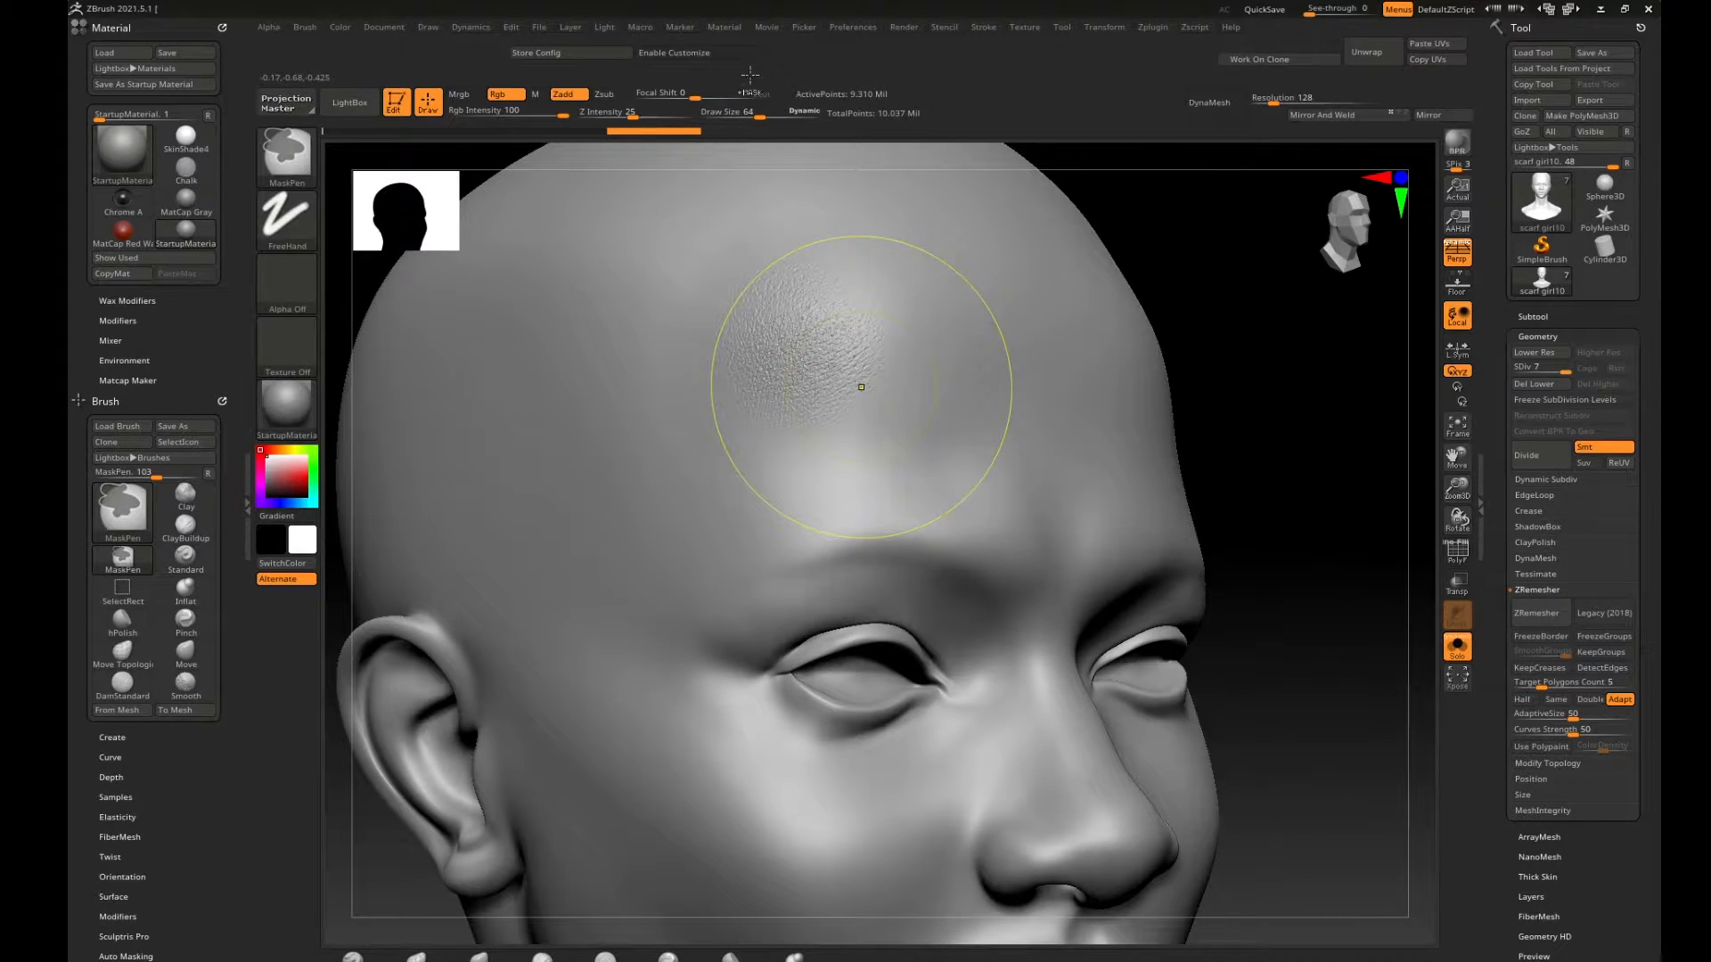
{"action": "key", "text": "ctrl+z"}
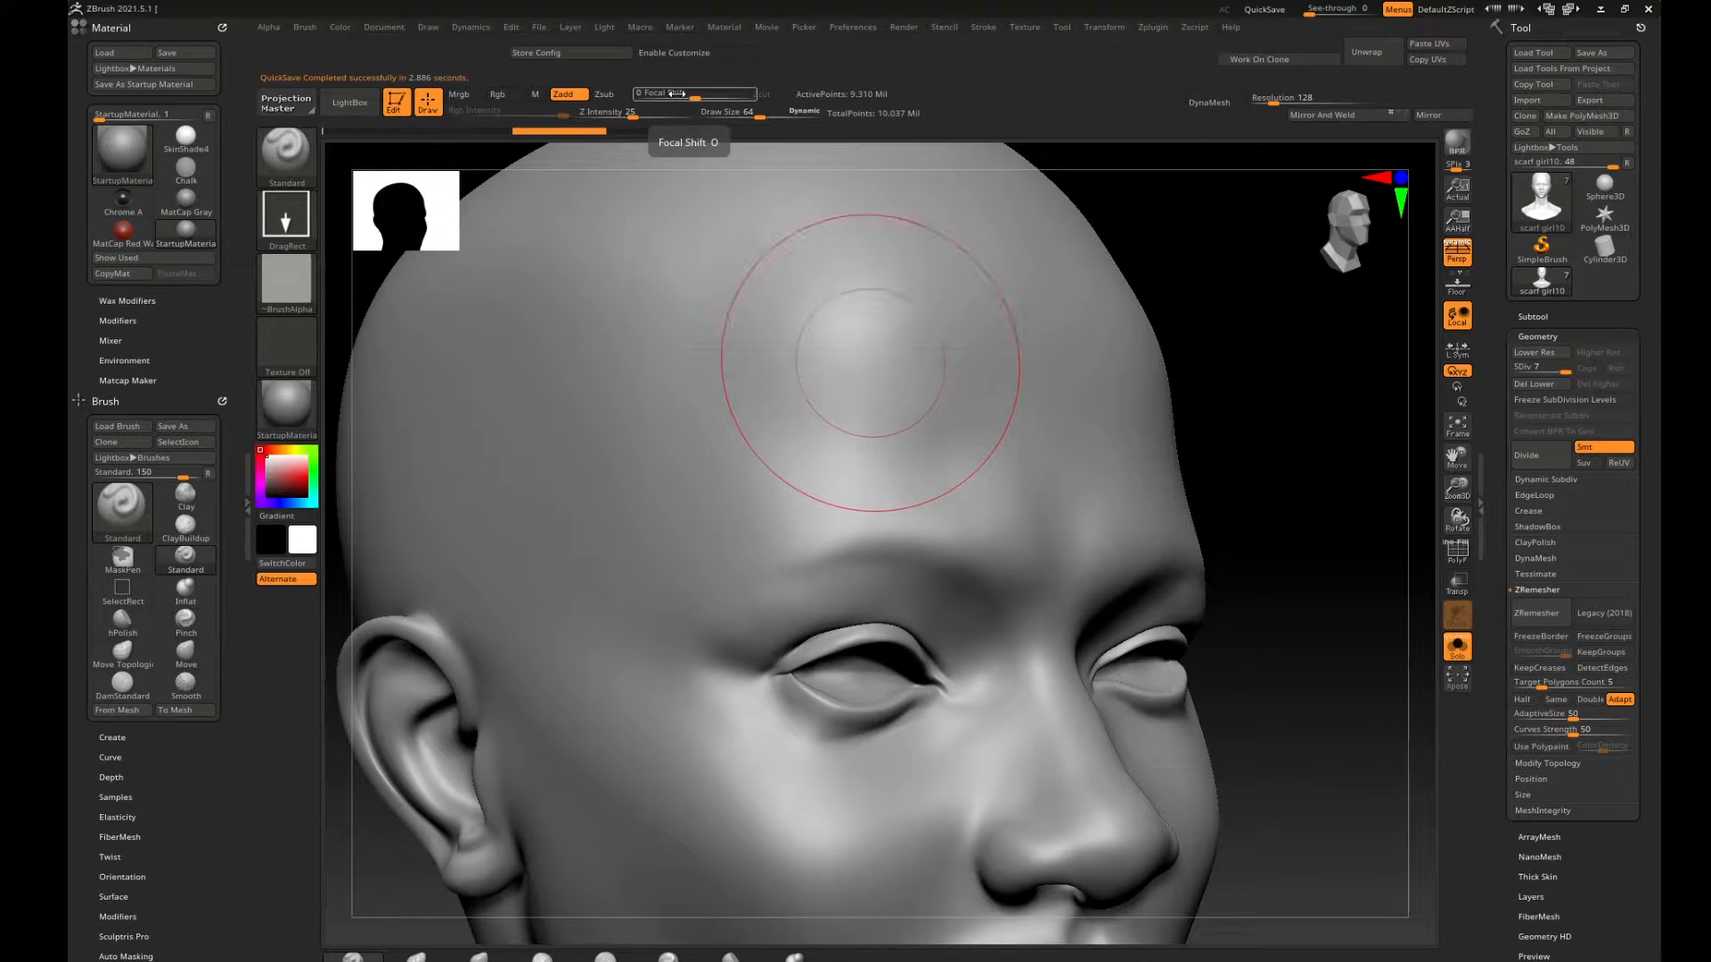
Set the Focal Shift to -100, stamp the skin alpha on the forehead, and undo the stamp.
{"action": "left_click_drag", "start_coordinate": [682, 95], "coordinate": [628, 96]}
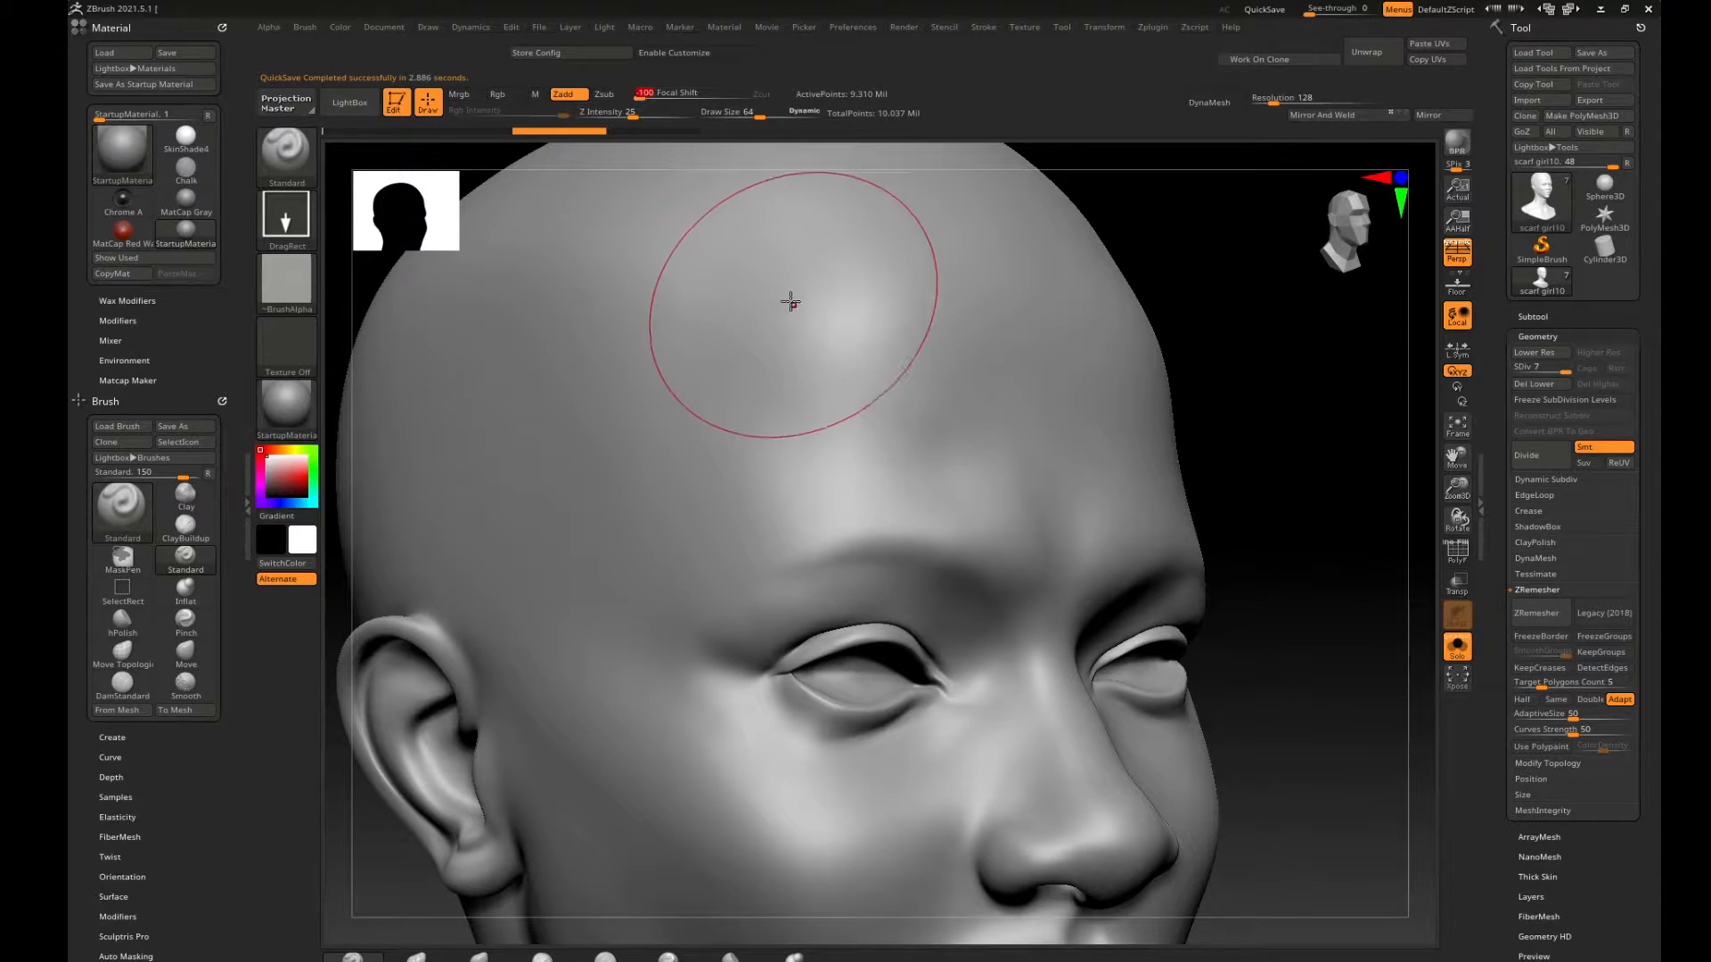
{"action": "left_click_drag", "start_coordinate": [791, 298], "coordinate": [844, 500]}
{"action": "key", "text": "ctrl"}
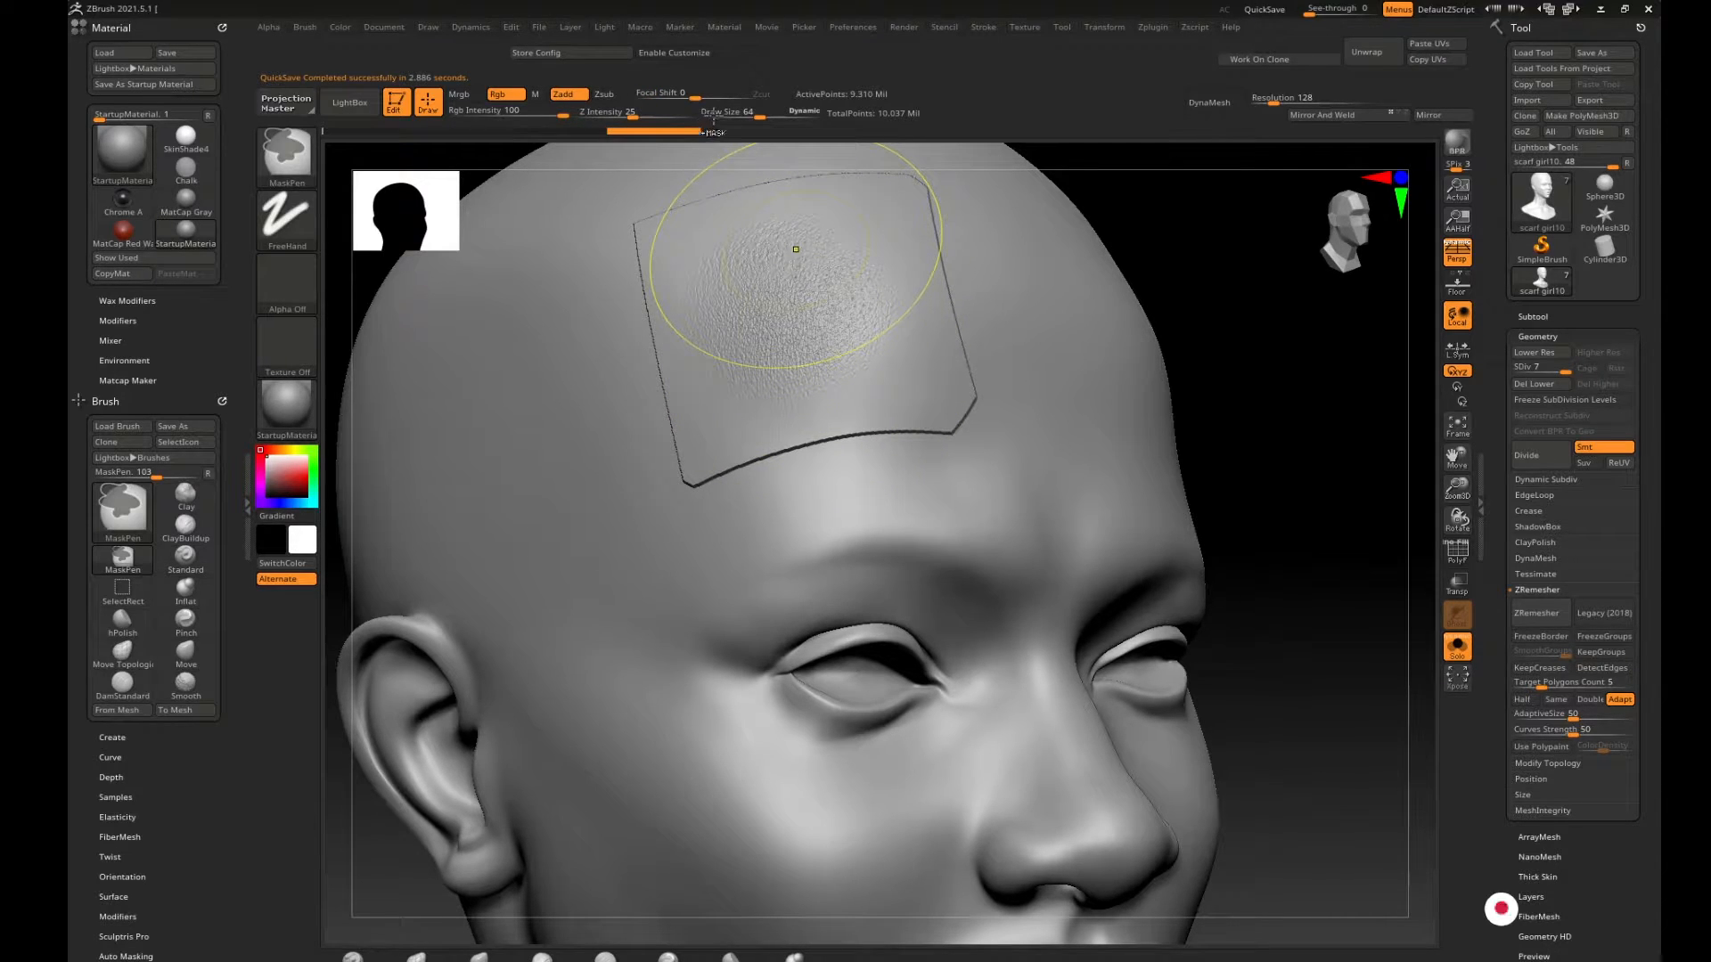
{"action": "key", "text": "ctrl+z"}
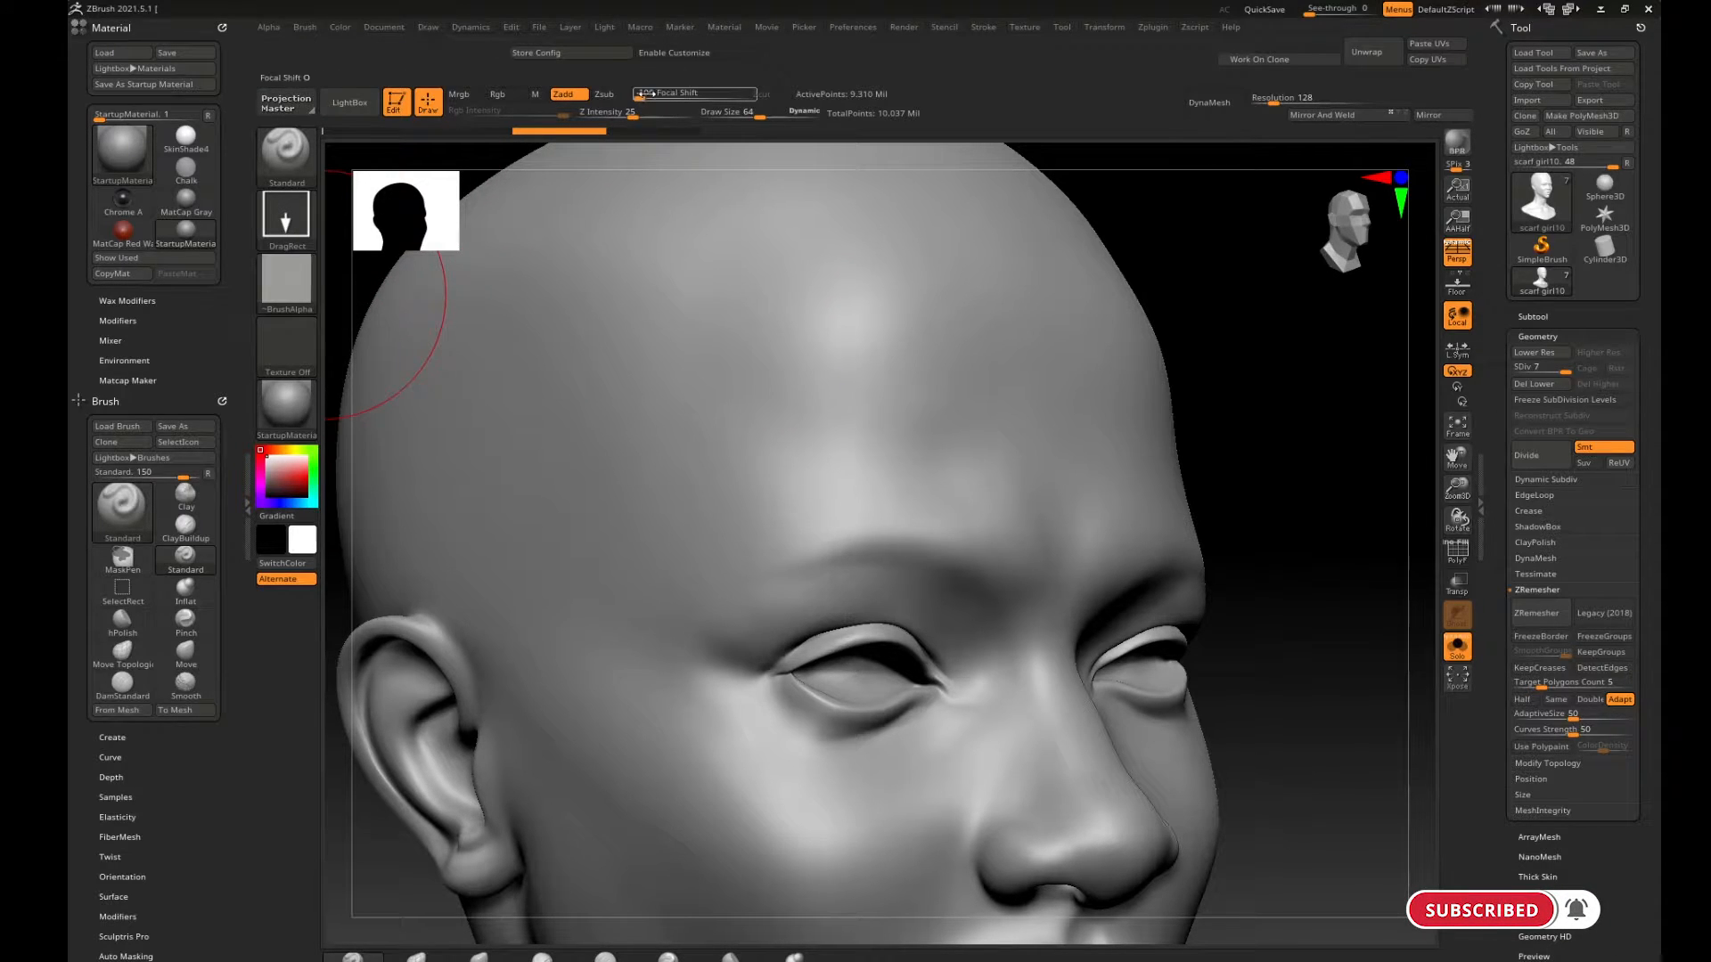
Set the Focal Shift to -6, test the skin alpha on the upper forehead, and undo the stamp.
{"action": "left_click_drag", "start_coordinate": [641, 93], "coordinate": [690, 93]}
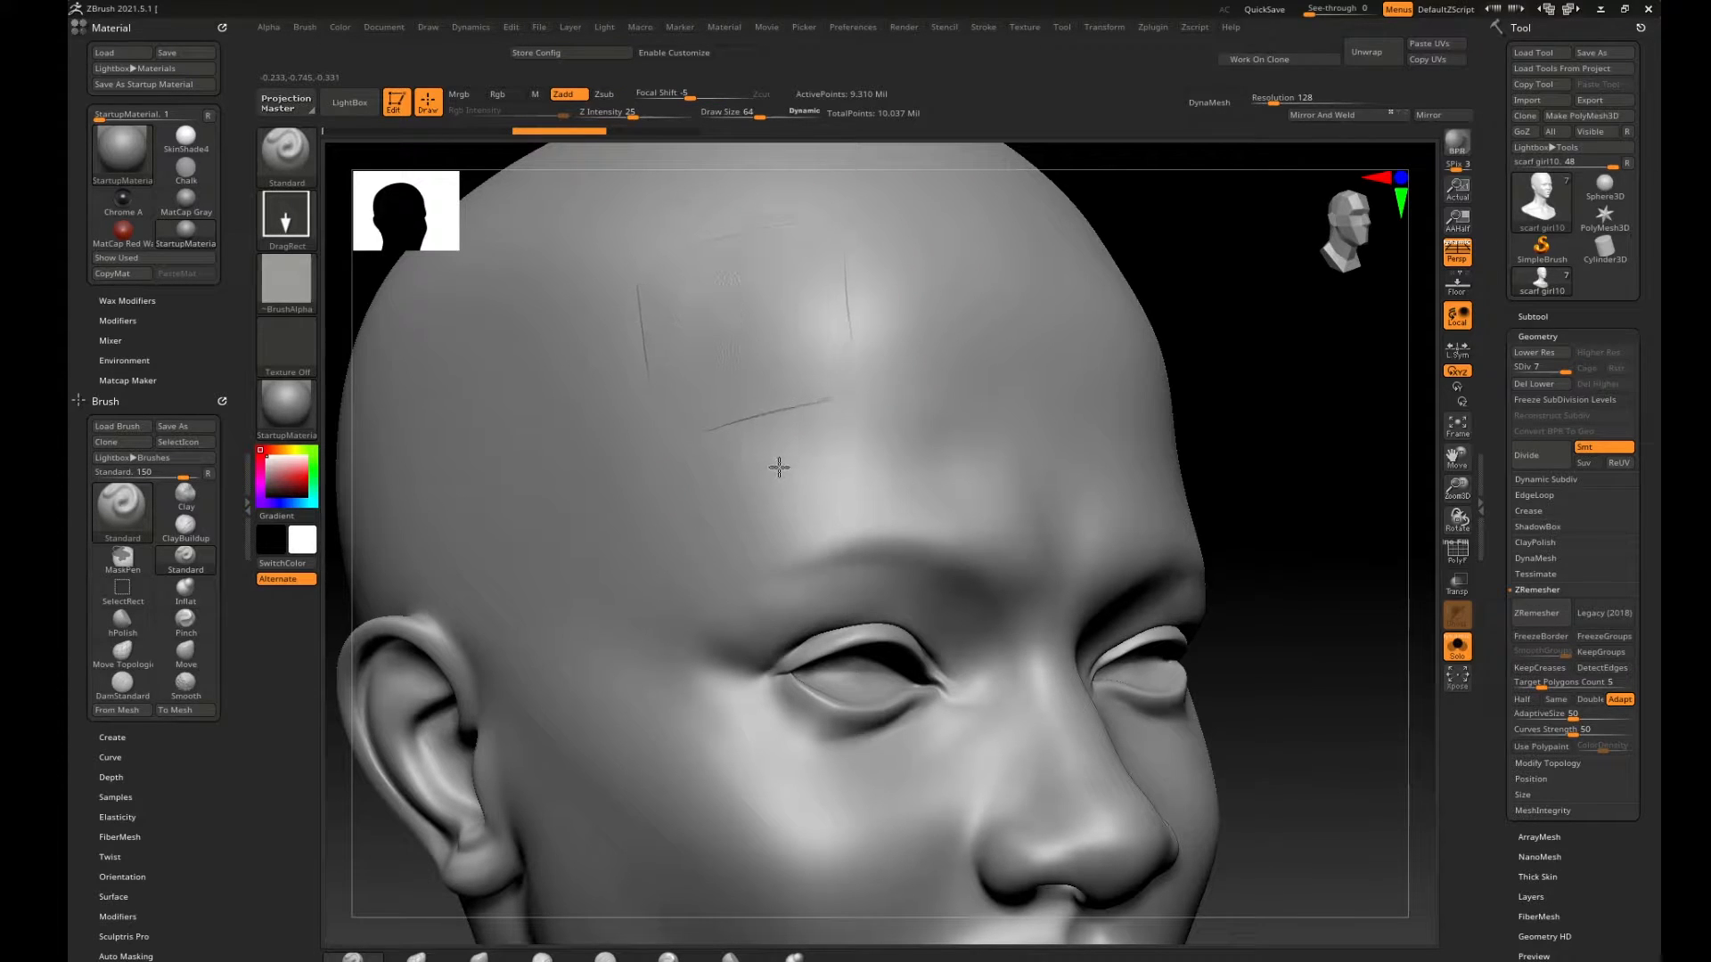
{"action": "left_click_drag", "start_coordinate": [779, 467], "coordinate": [782, 488]}
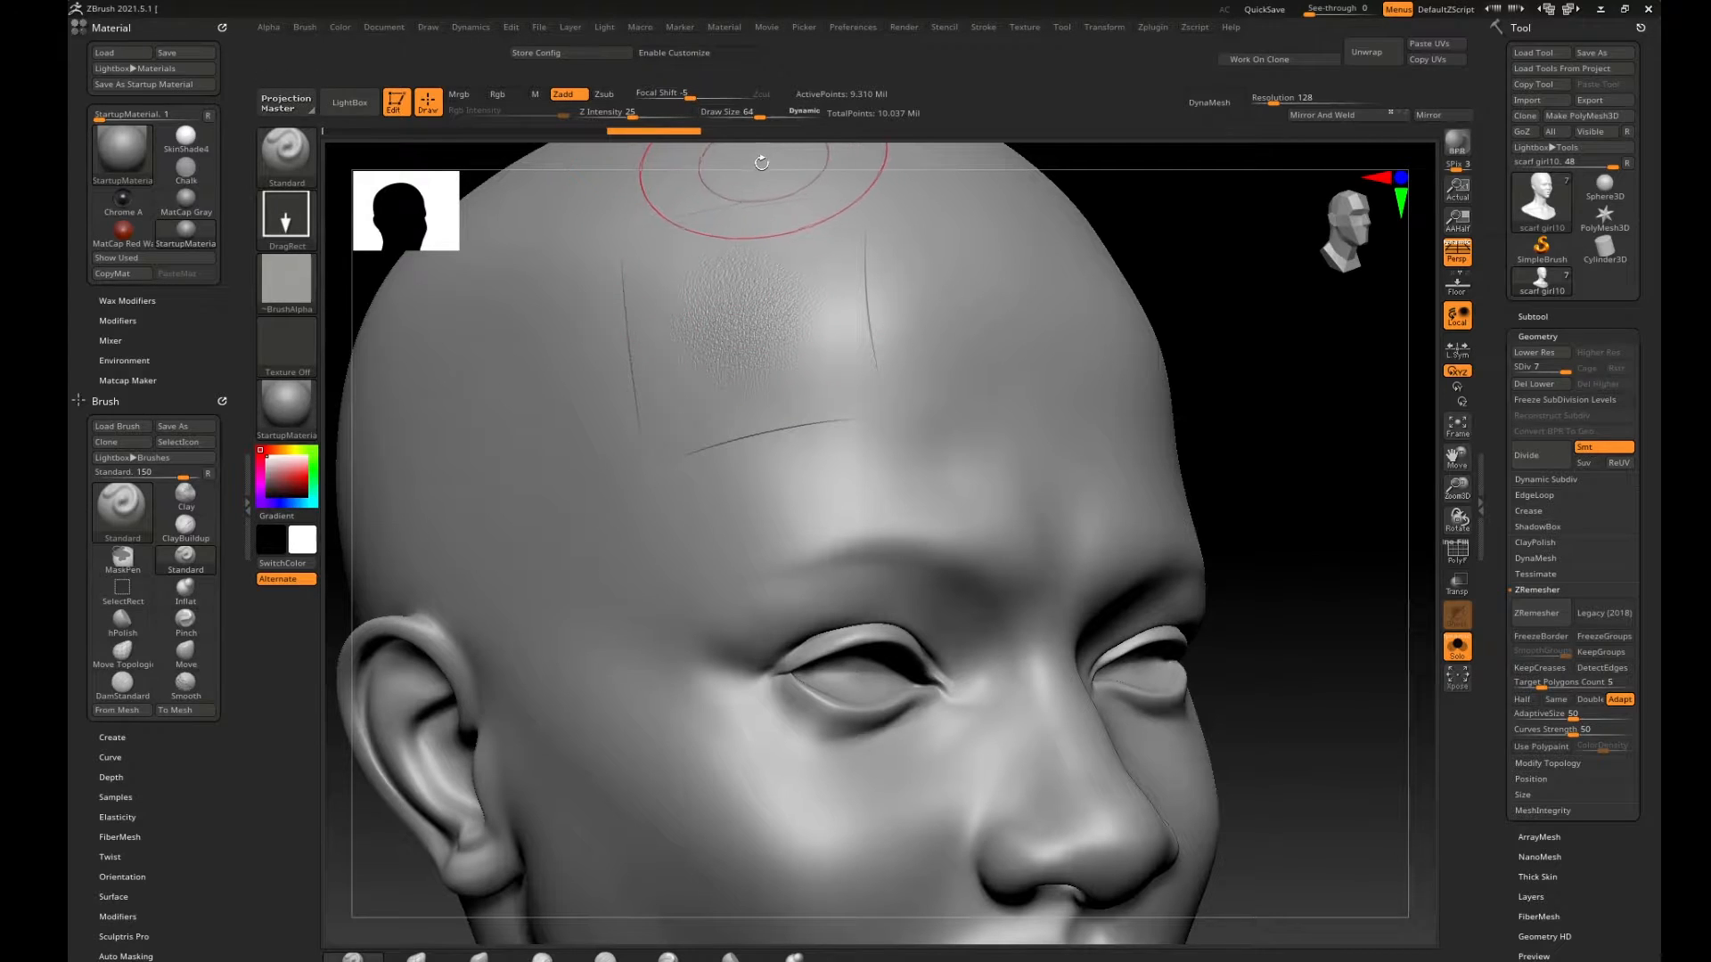
{"action": "key", "text": "ctrl"}
Reset the Focal Shift to 0, test the skin alpha on the upper forehead again, and undo the stamp.
{"action": "left_click_drag", "start_coordinate": [698, 103], "coordinate": [695, 96]}
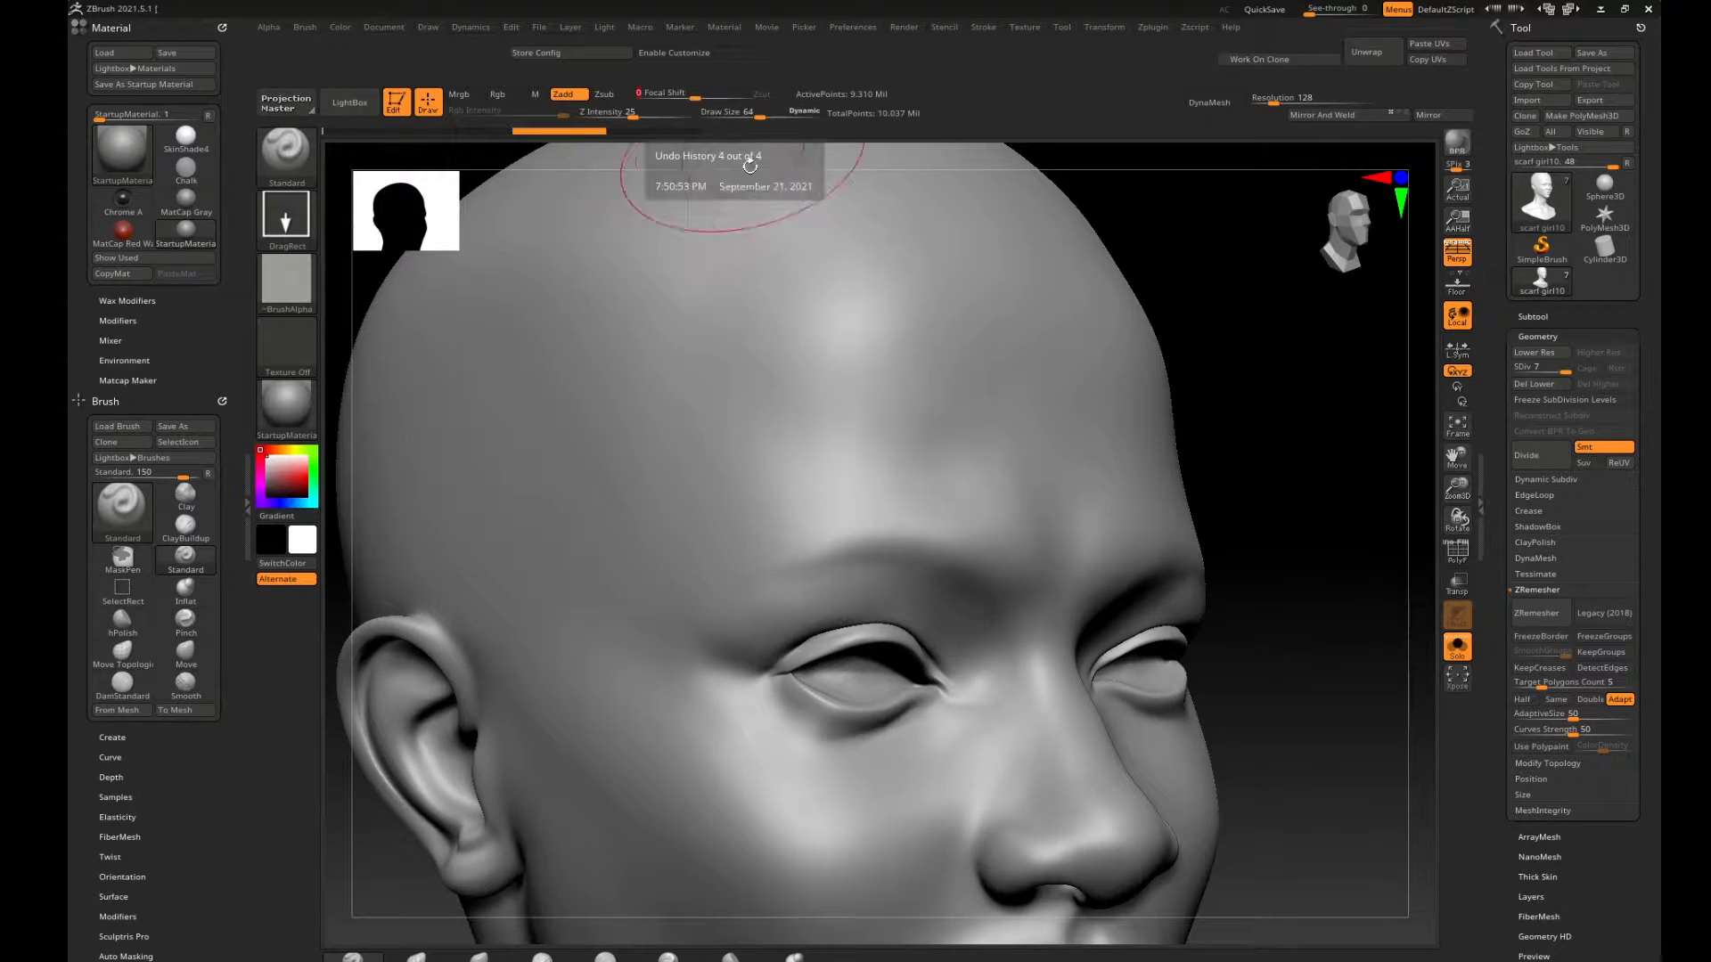
{"action": "left_click_drag", "start_coordinate": [766, 416], "coordinate": [778, 452]}
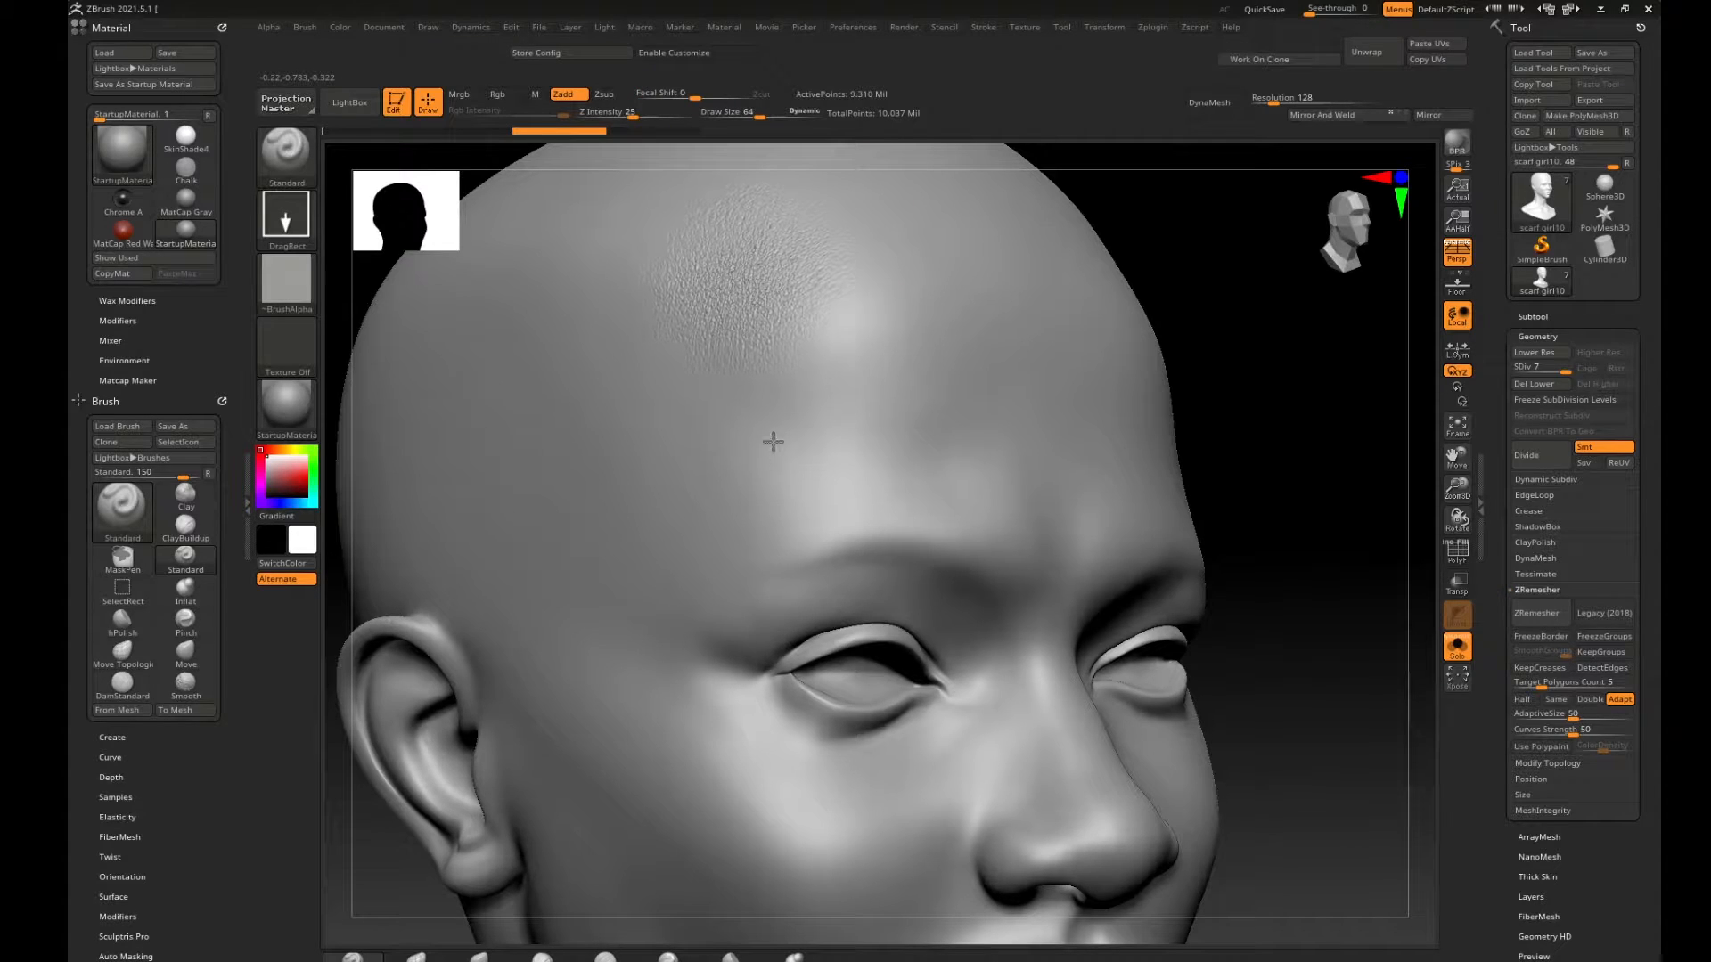
{"action": "key", "text": "ctrl"}
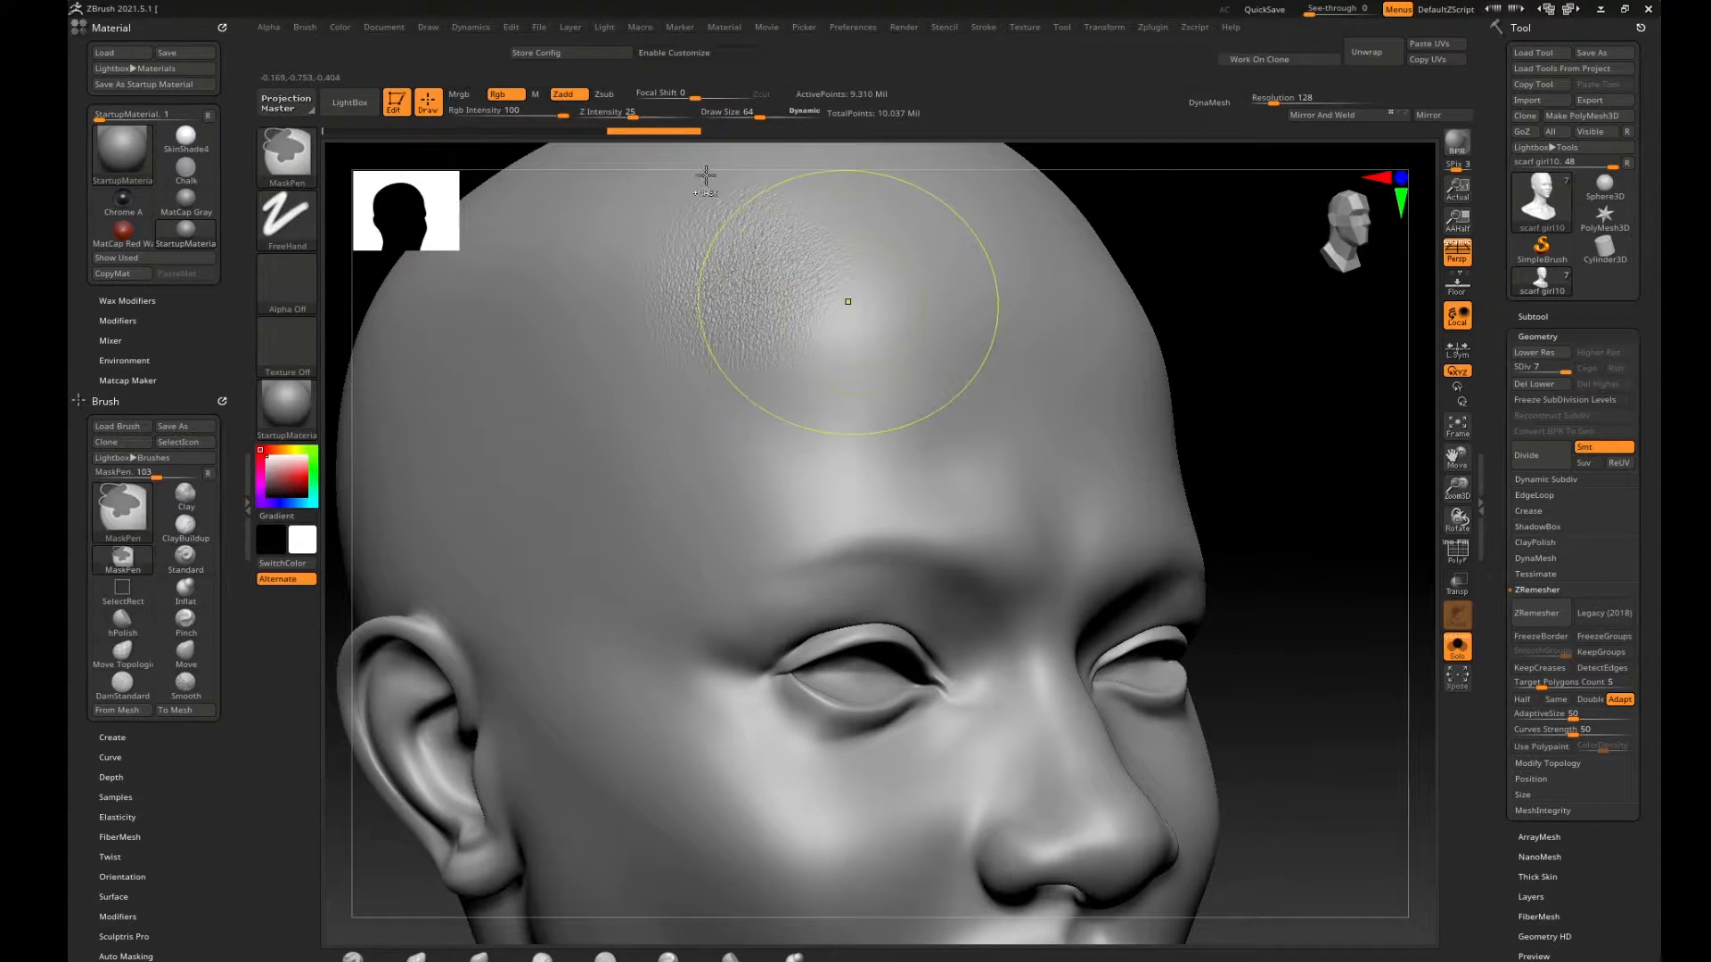
{"action": "key", "text": "ctrl+z"}
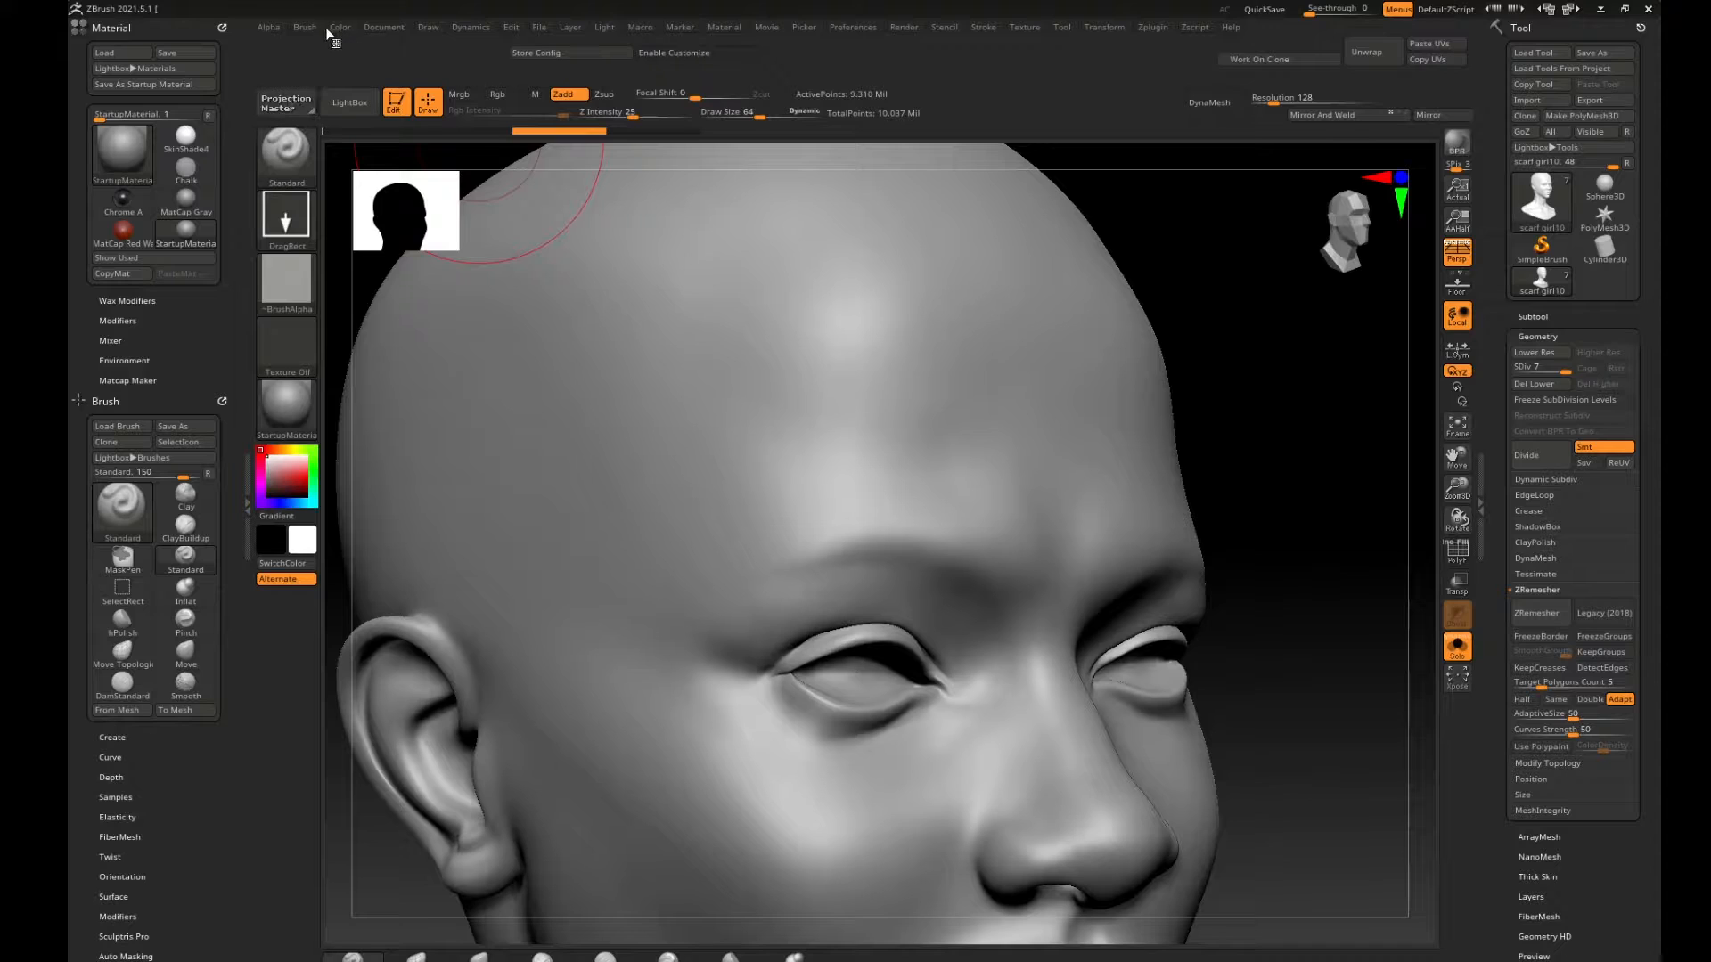
Open the current skin alpha's Modify settings at the Surface and MidValue options.
{"action": "left_click", "coordinate": [278, 28]}
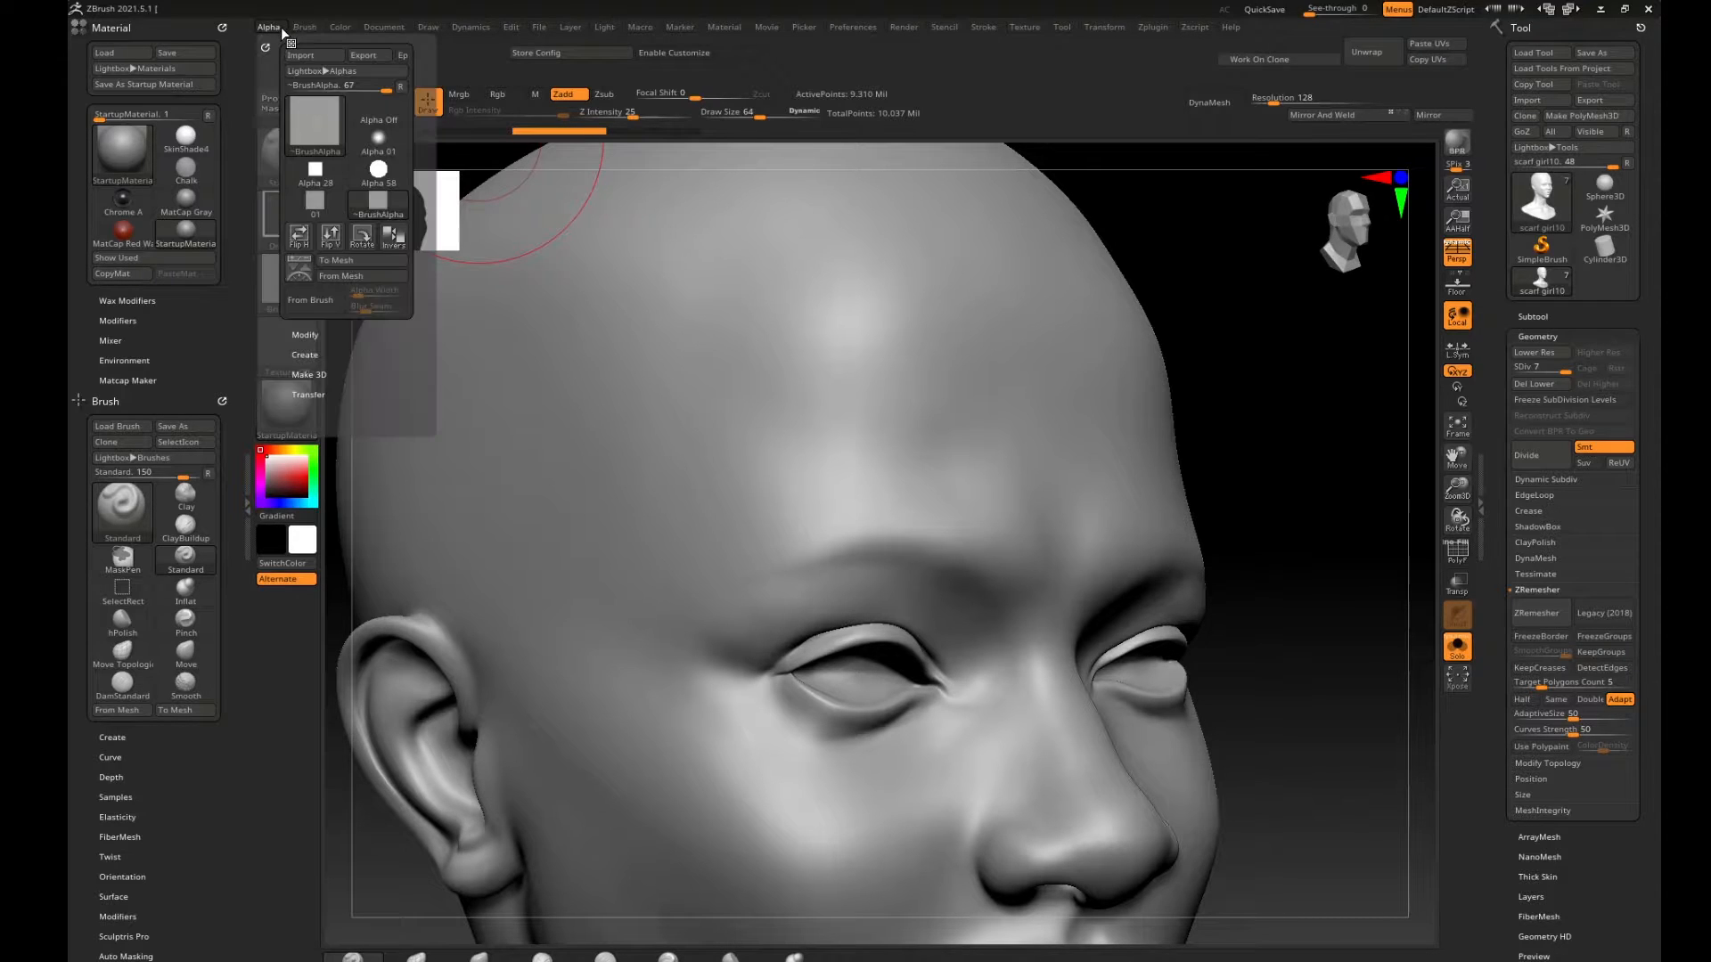
{"action": "left_click", "coordinate": [312, 336]}
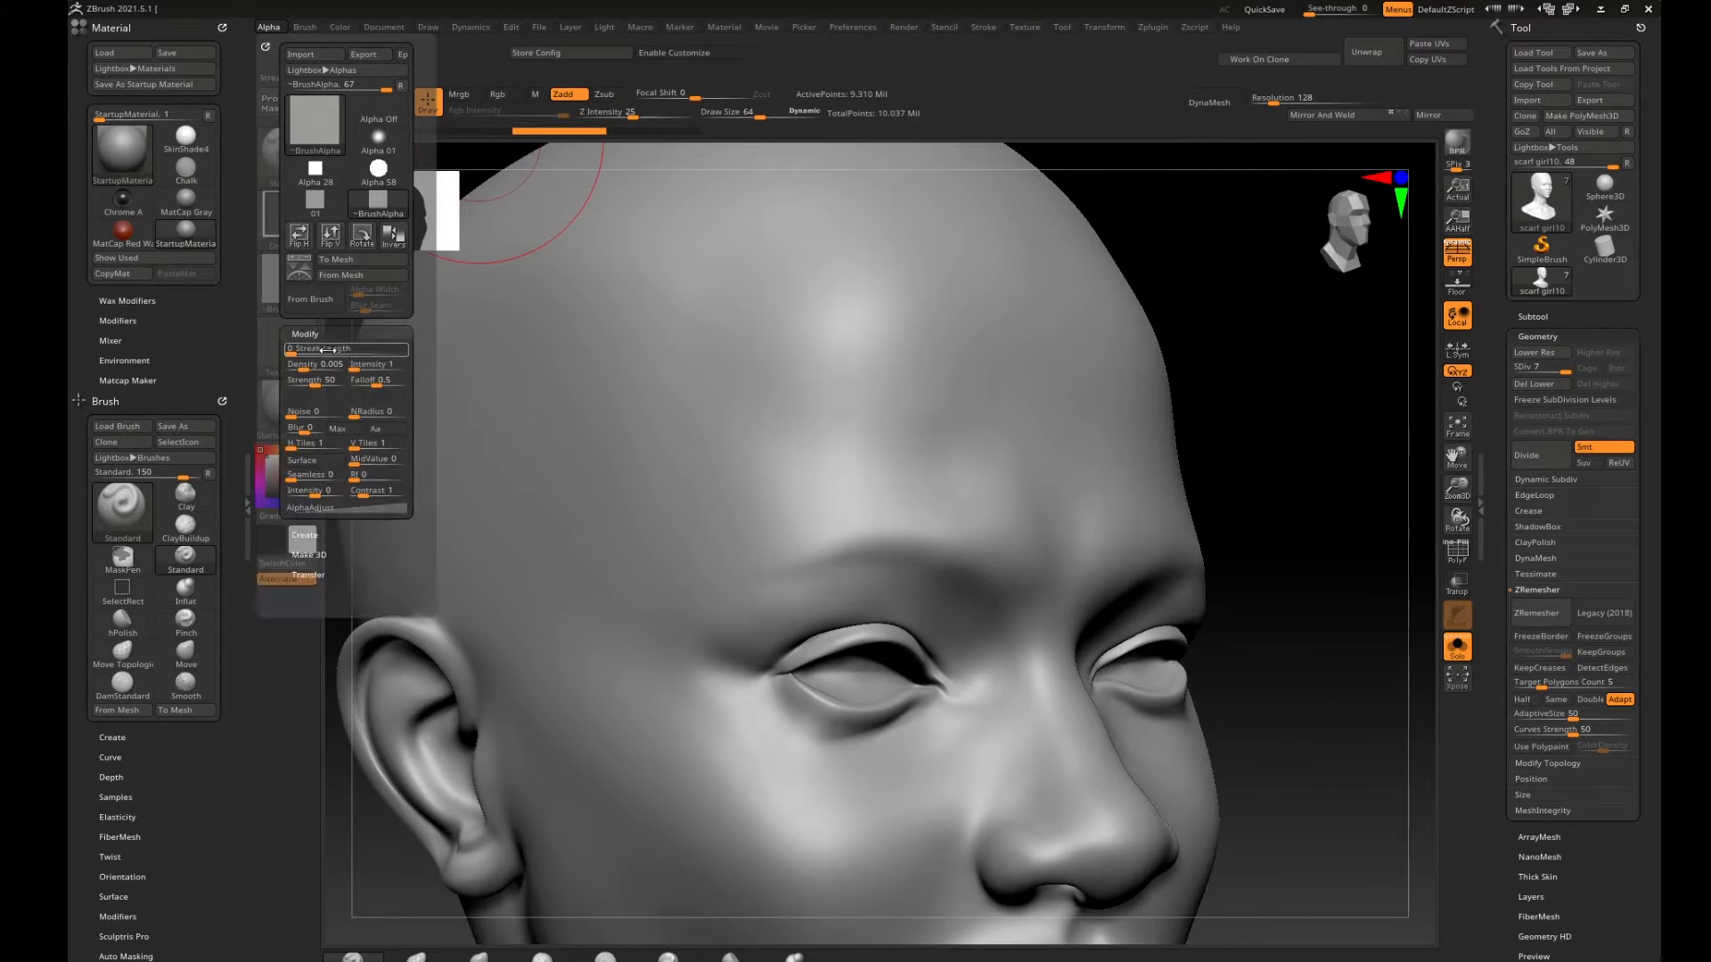
{"action": "left_click", "coordinate": [341, 465]}
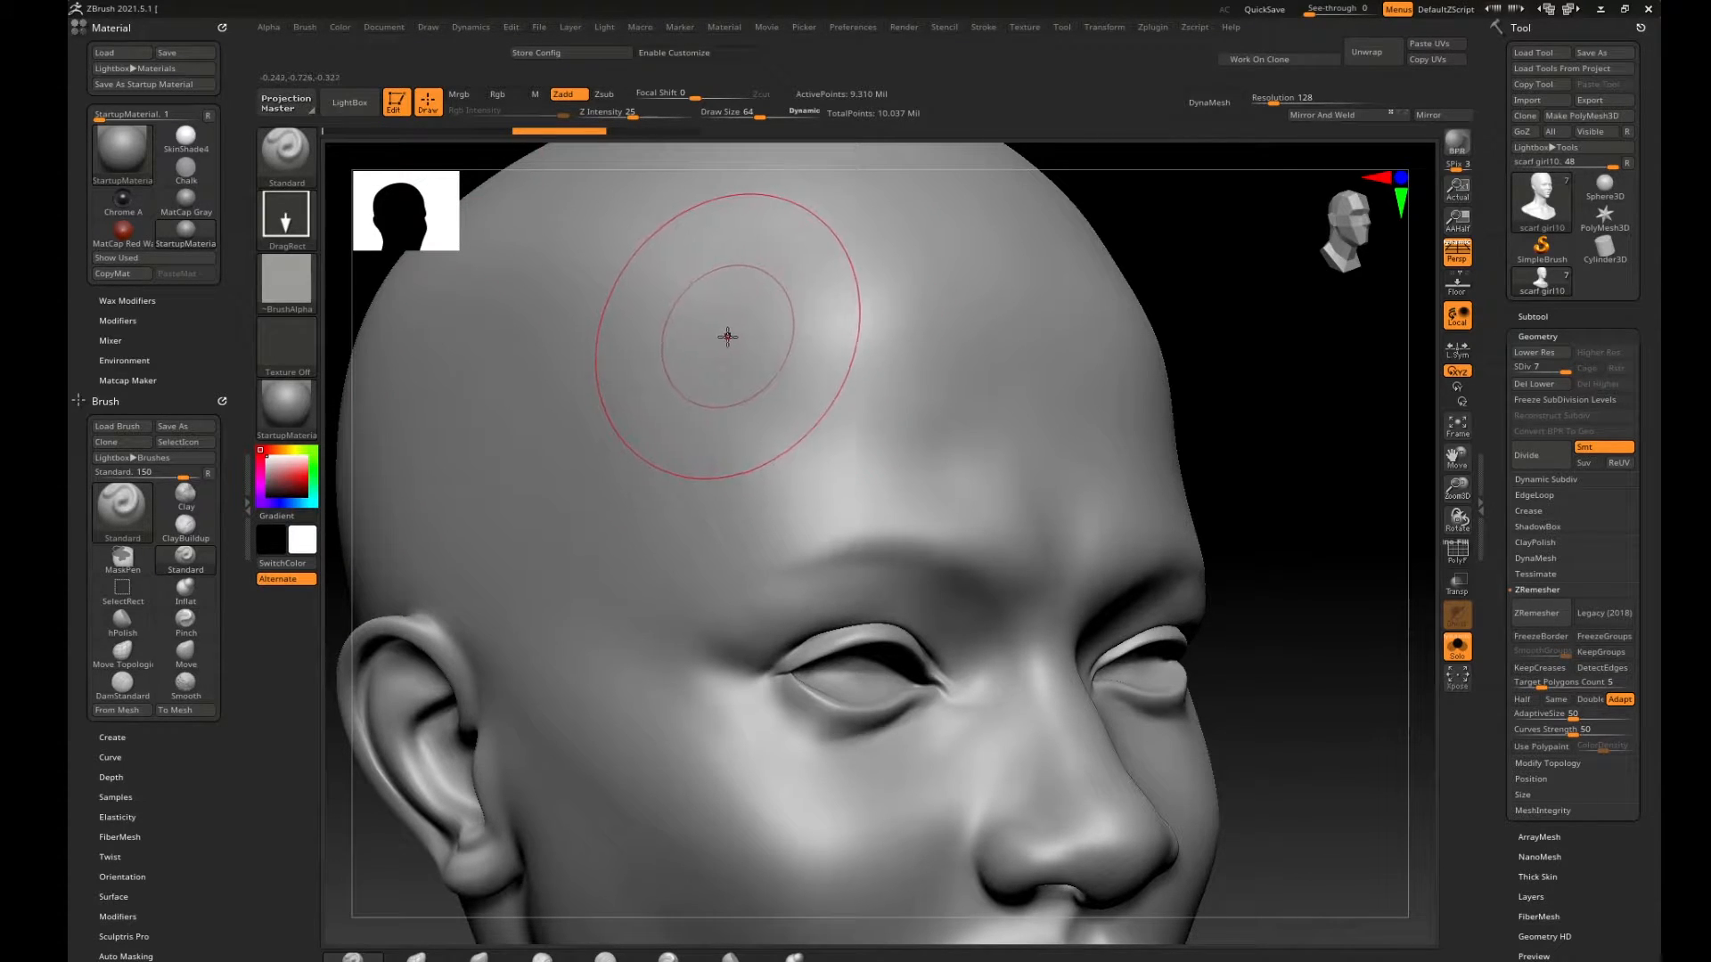
Stamp the skin alpha on the side of the forehead as a test, undo it, and return to the alpha settings.
{"action": "mouse_move", "coordinate": [727, 336]}
{"action": "left_mouse_down"}
{"action": "mouse_move", "coordinate": [784, 485]}
{"action": "mouse_move", "coordinate": [798, 473]}
{"action": "mouse_move", "coordinate": [815, 506]}
{"action": "mouse_move", "coordinate": [804, 471]}
{"action": "mouse_move", "coordinate": [819, 502]}
{"action": "left_mouse_up"}
{"action": "key", "text": "ctrl+z"}
{"action": "key", "text": "ctrl+shift+z"}
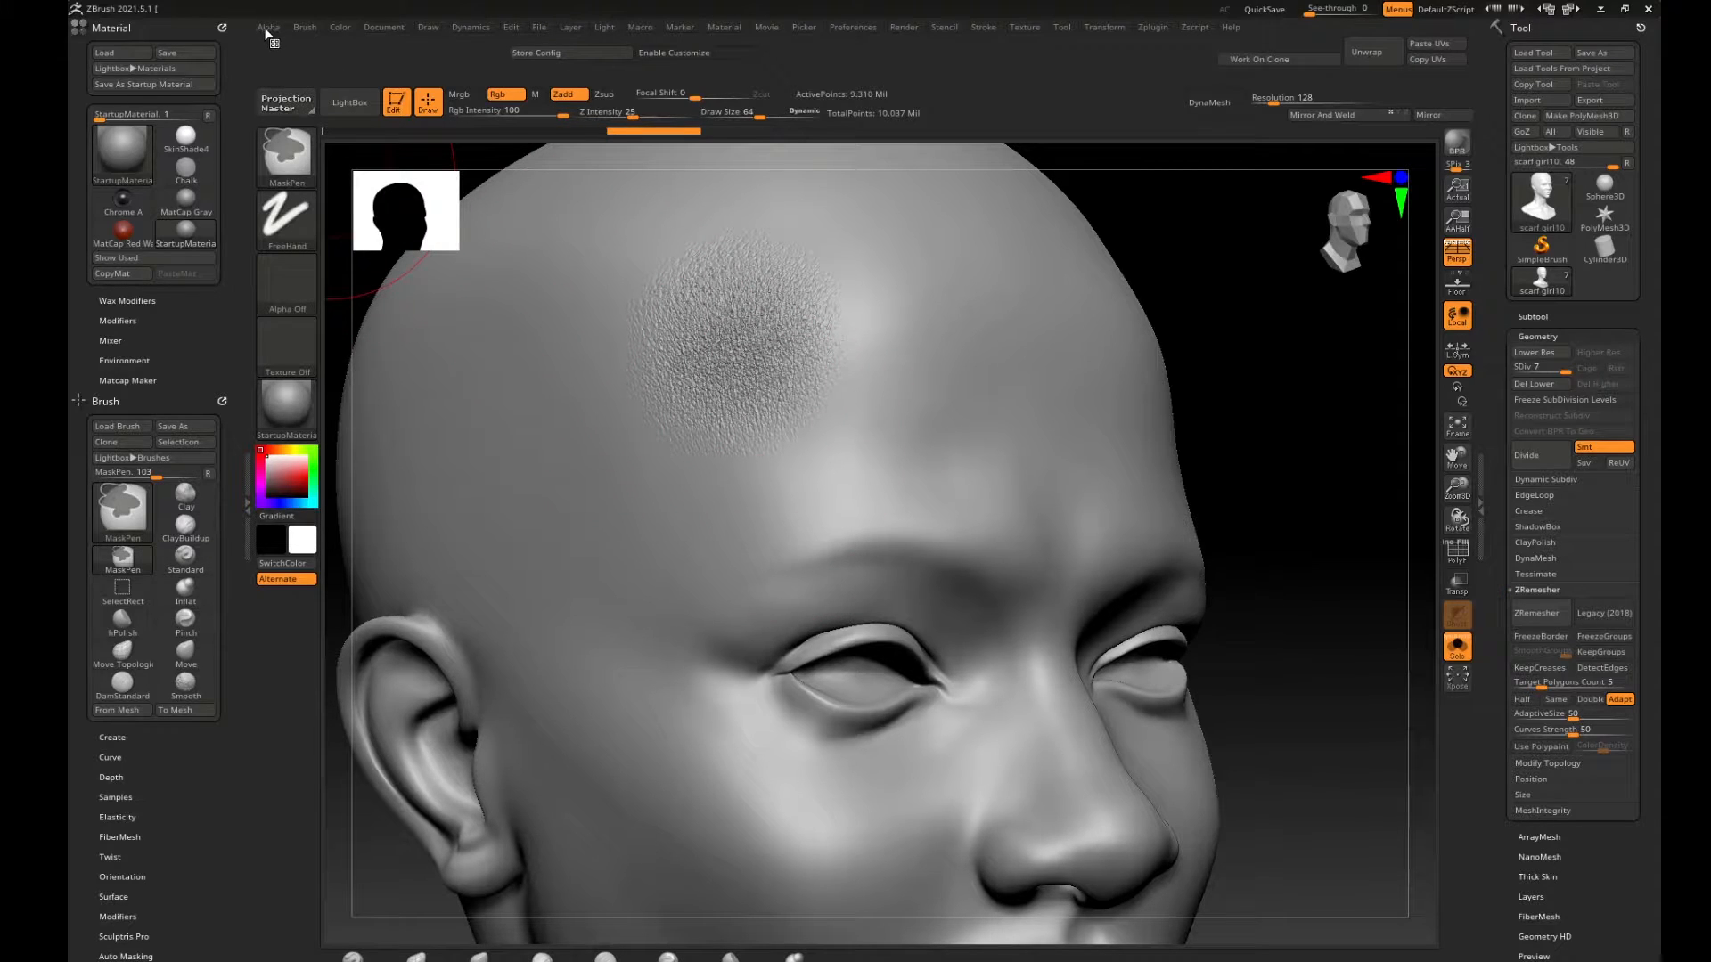
{"action": "key", "text": "ctrl+z"}
{"action": "left_click_drag", "start_coordinate": [1280, 420], "coordinate": [1083, 458]}
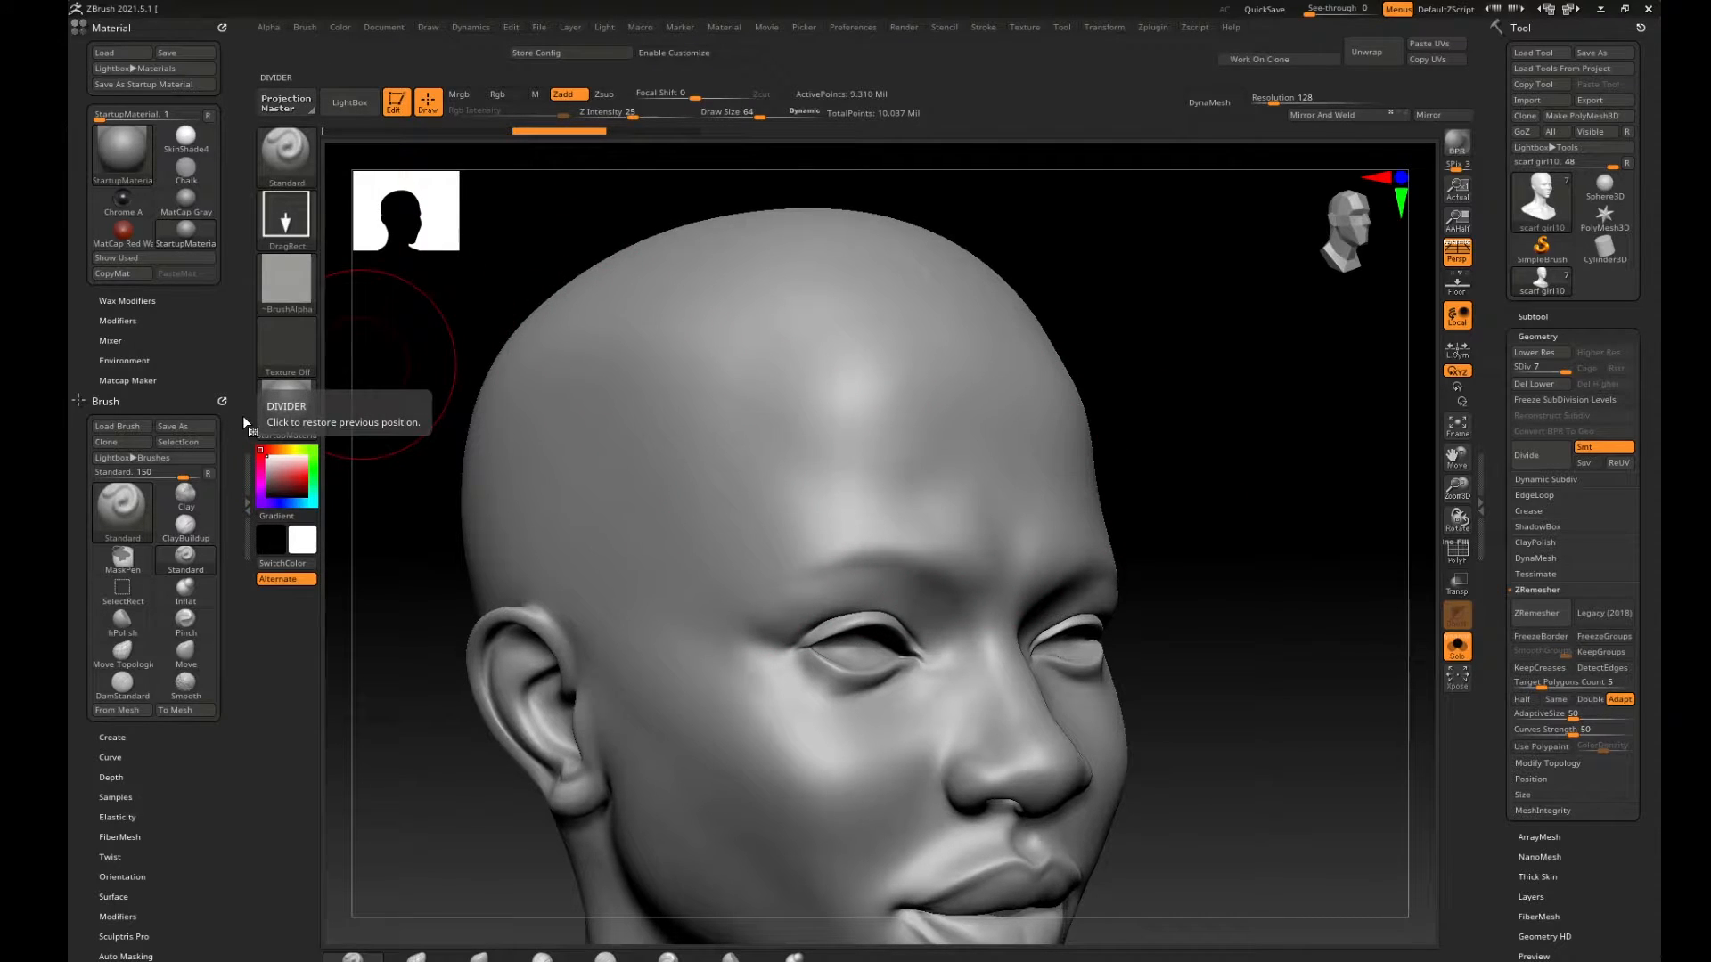
{"action": "left_click", "coordinate": [270, 27]}
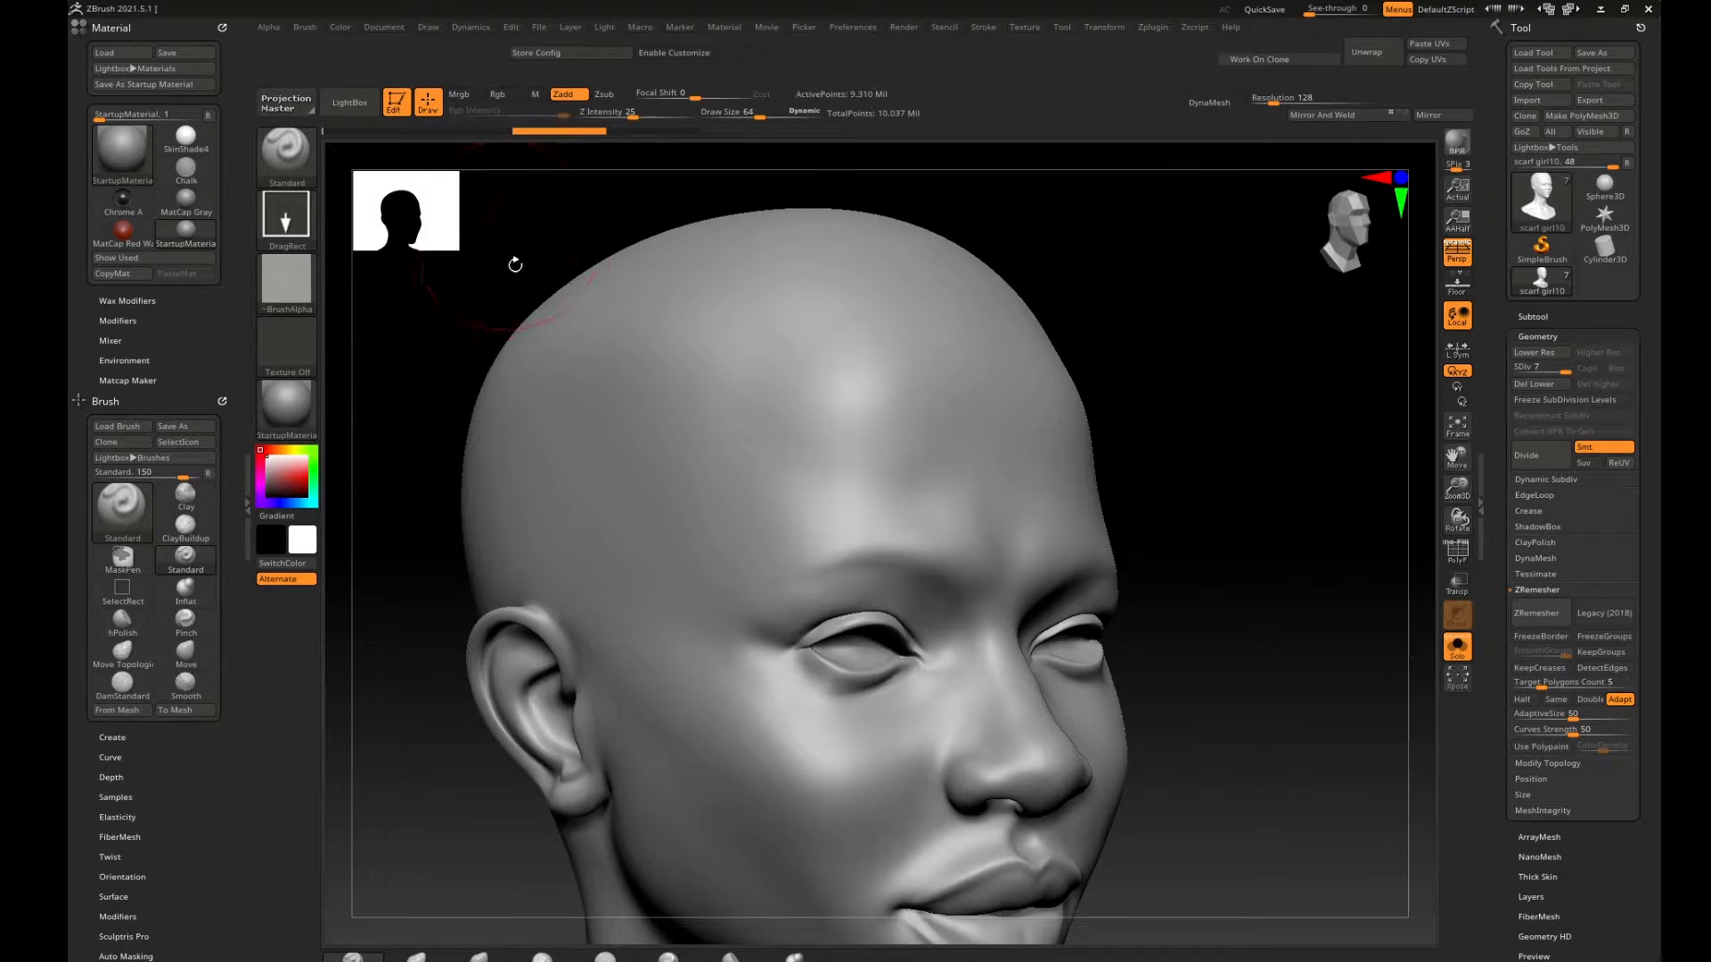
Turn the skin alpha's Surface mode off to check its MidValue, and turn Surface back on.
{"action": "left_click", "coordinate": [272, 29]}
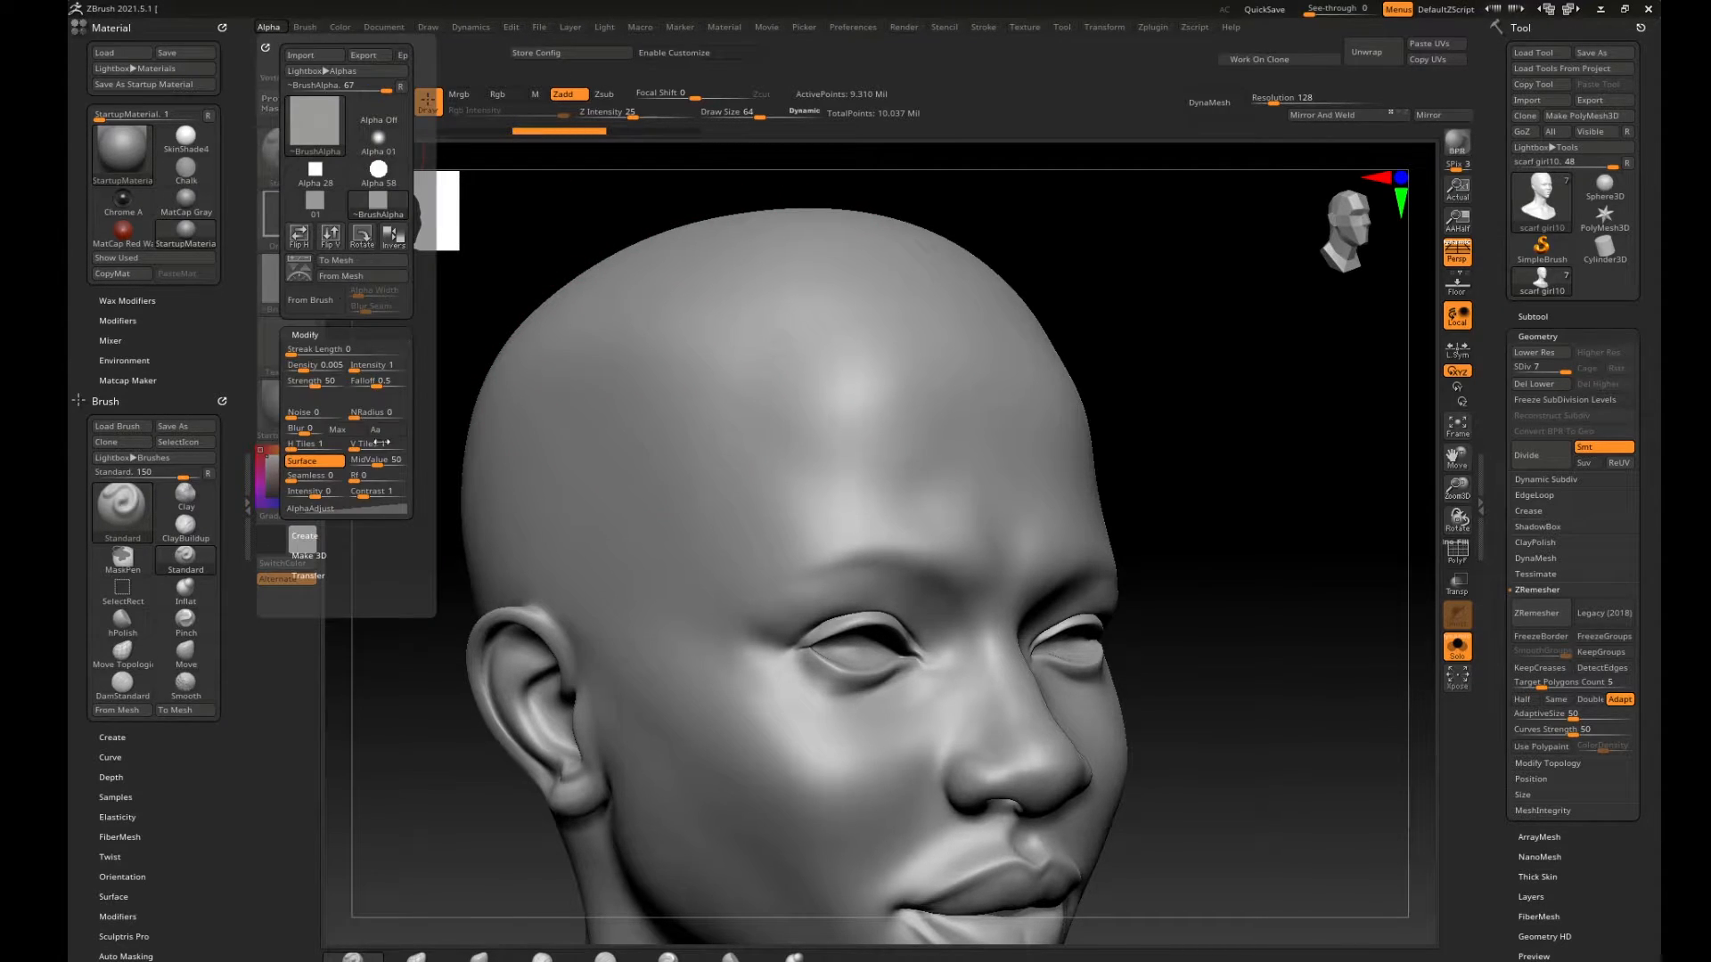
{"action": "left_click", "coordinate": [316, 463]}
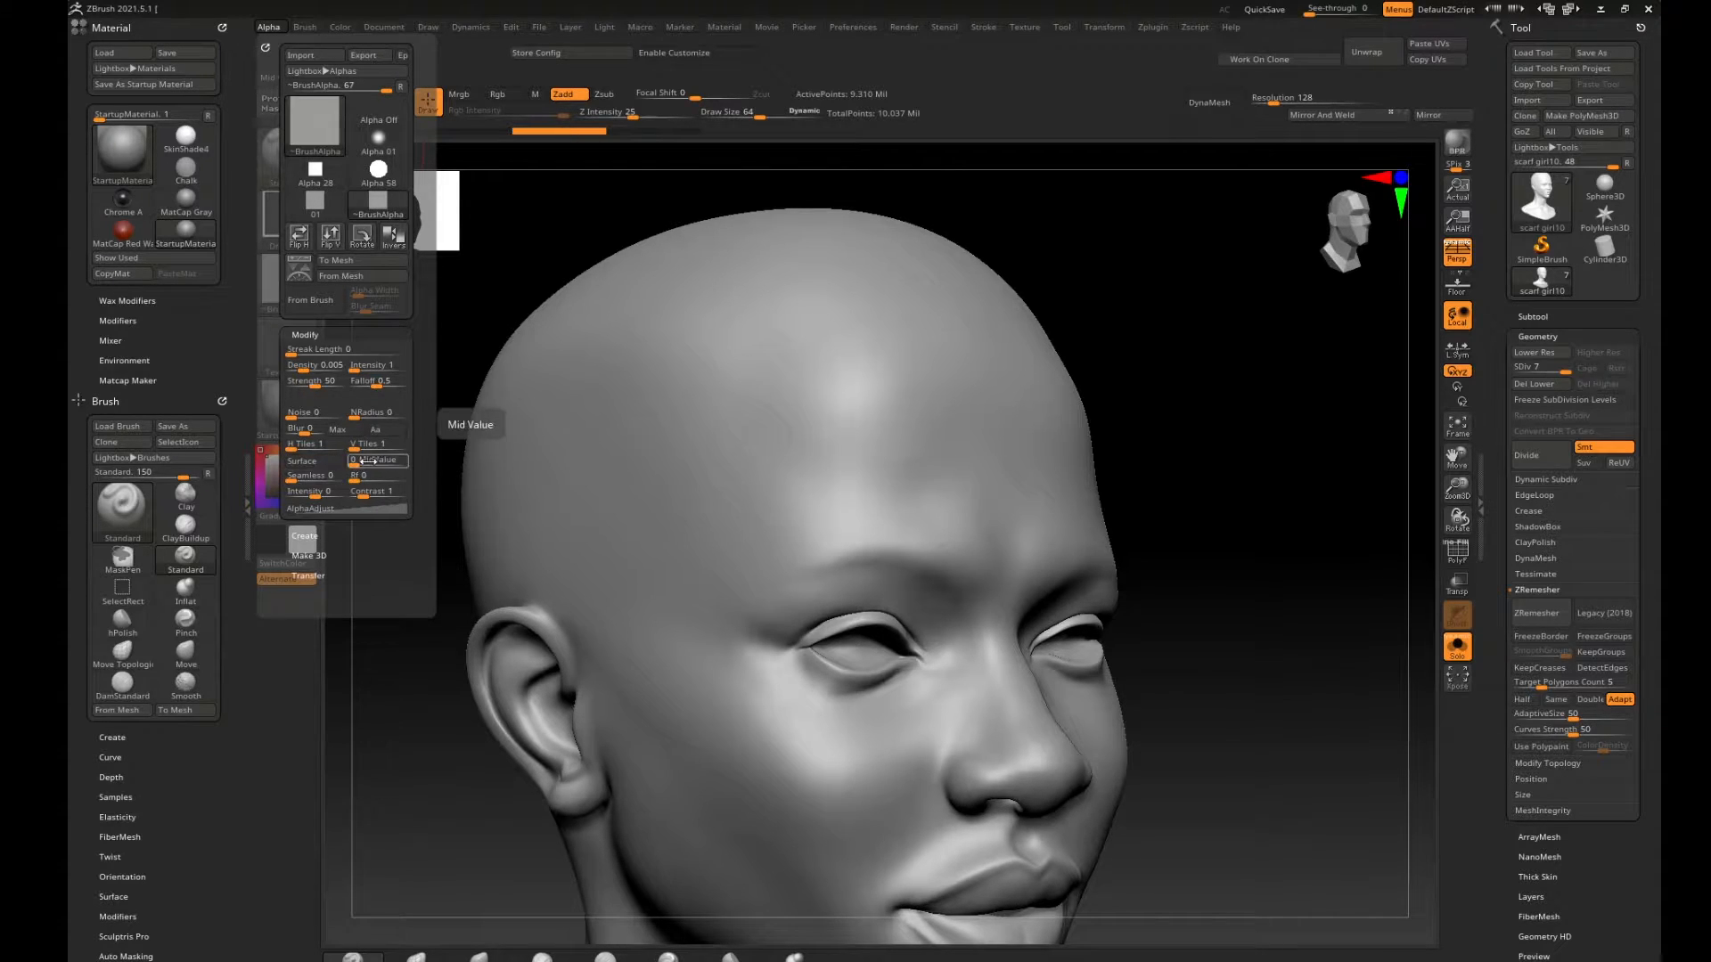
{"action": "left_click", "coordinate": [307, 460]}
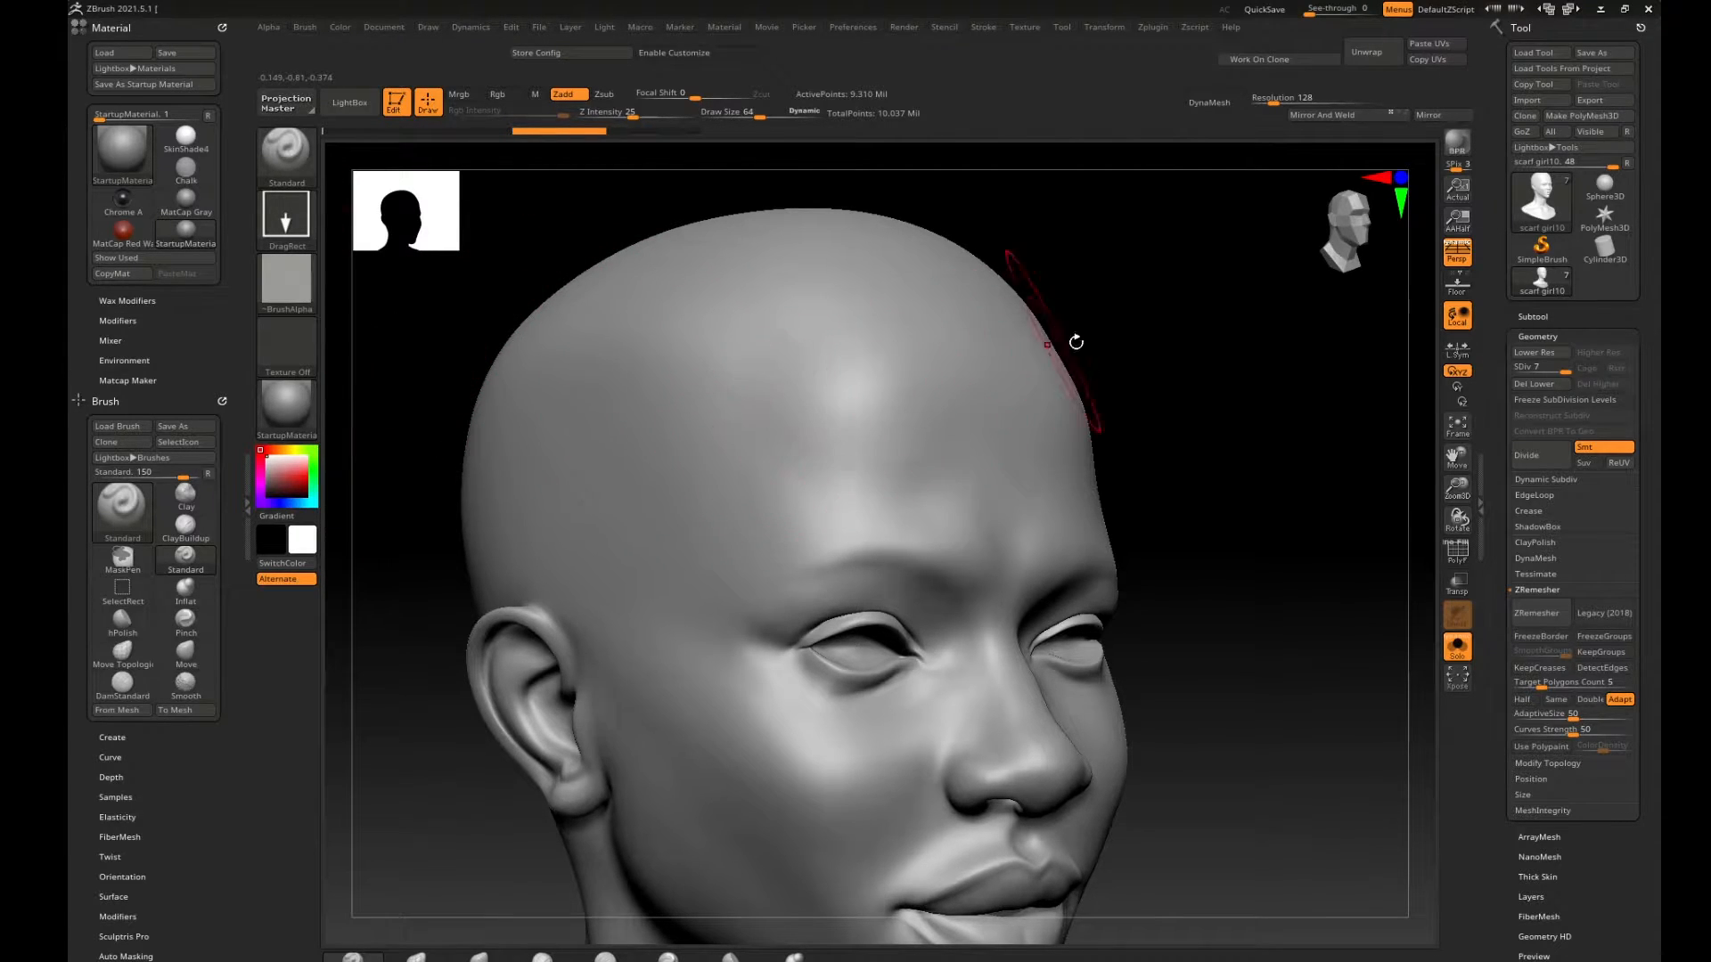
Stamp the skin alpha on the side of the forehead to test Surface mode, and undo the stamp.
{"action": "mouse_move", "coordinate": [1185, 347]}
{"action": "left_mouse_down"}
{"action": "mouse_move", "coordinate": [1138, 399]}
{"action": "mouse_move", "coordinate": [1172, 401]}
{"action": "mouse_move", "coordinate": [1154, 419]}
{"action": "left_mouse_up"}
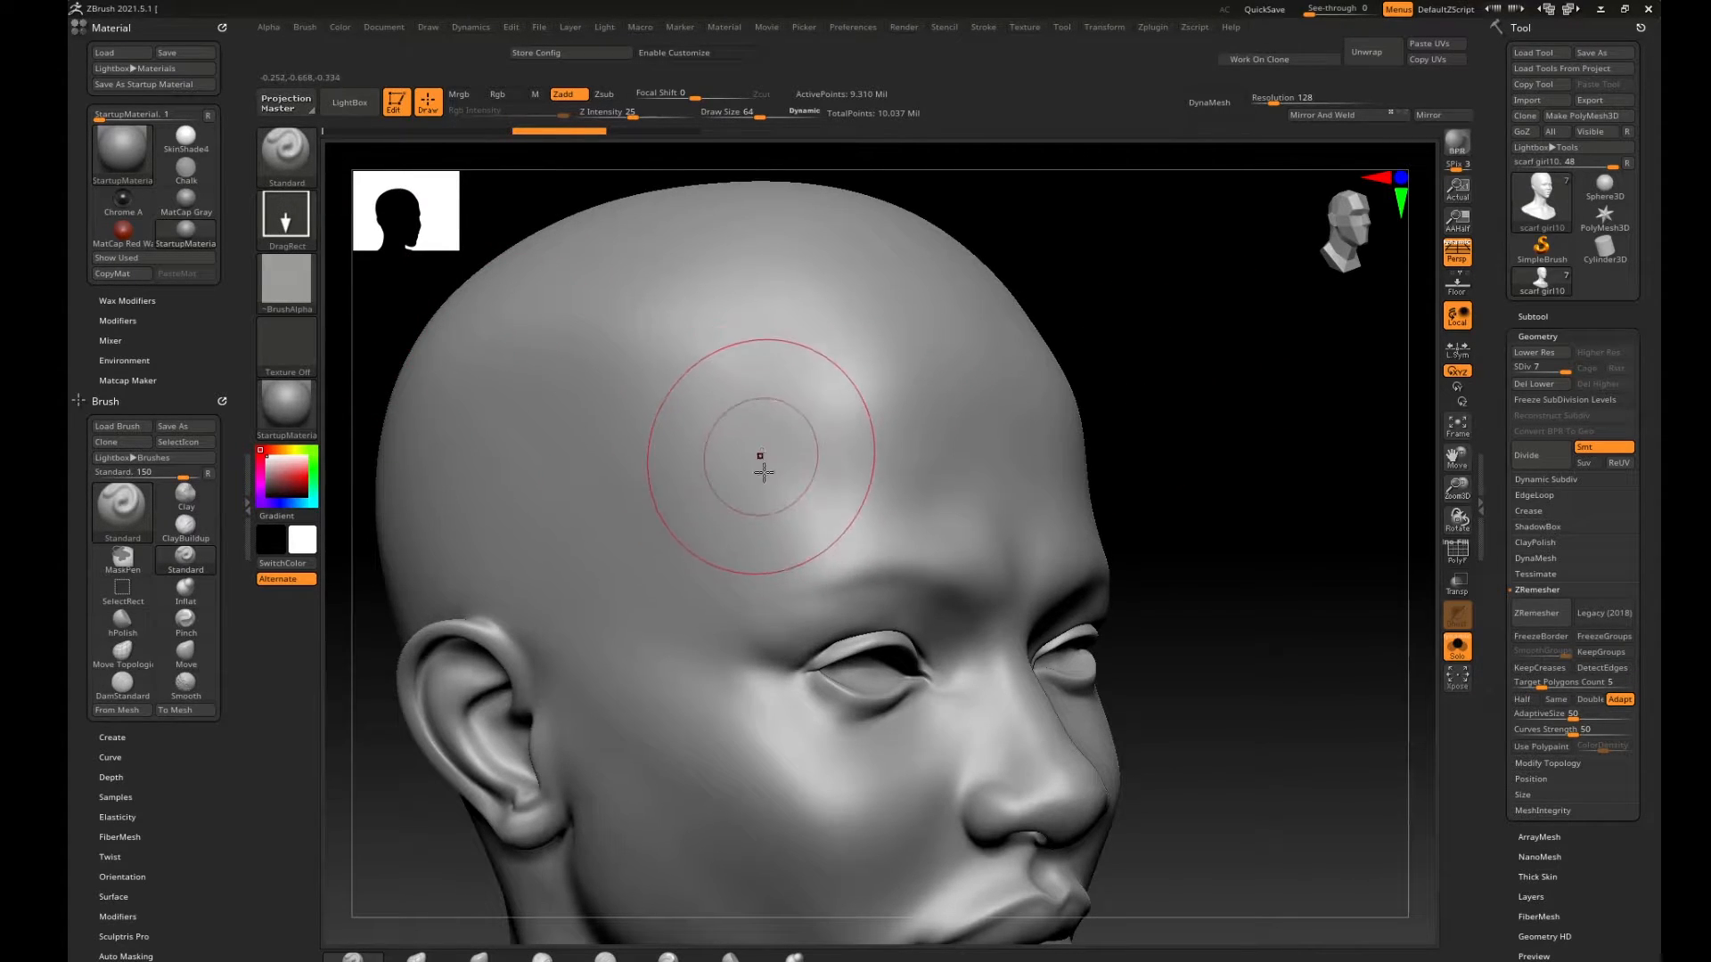
{"action": "mouse_move", "coordinate": [765, 458]}
{"action": "left_mouse_down"}
{"action": "mouse_move", "coordinate": [802, 623]}
{"action": "mouse_move", "coordinate": [837, 575]}
{"action": "left_mouse_up"}
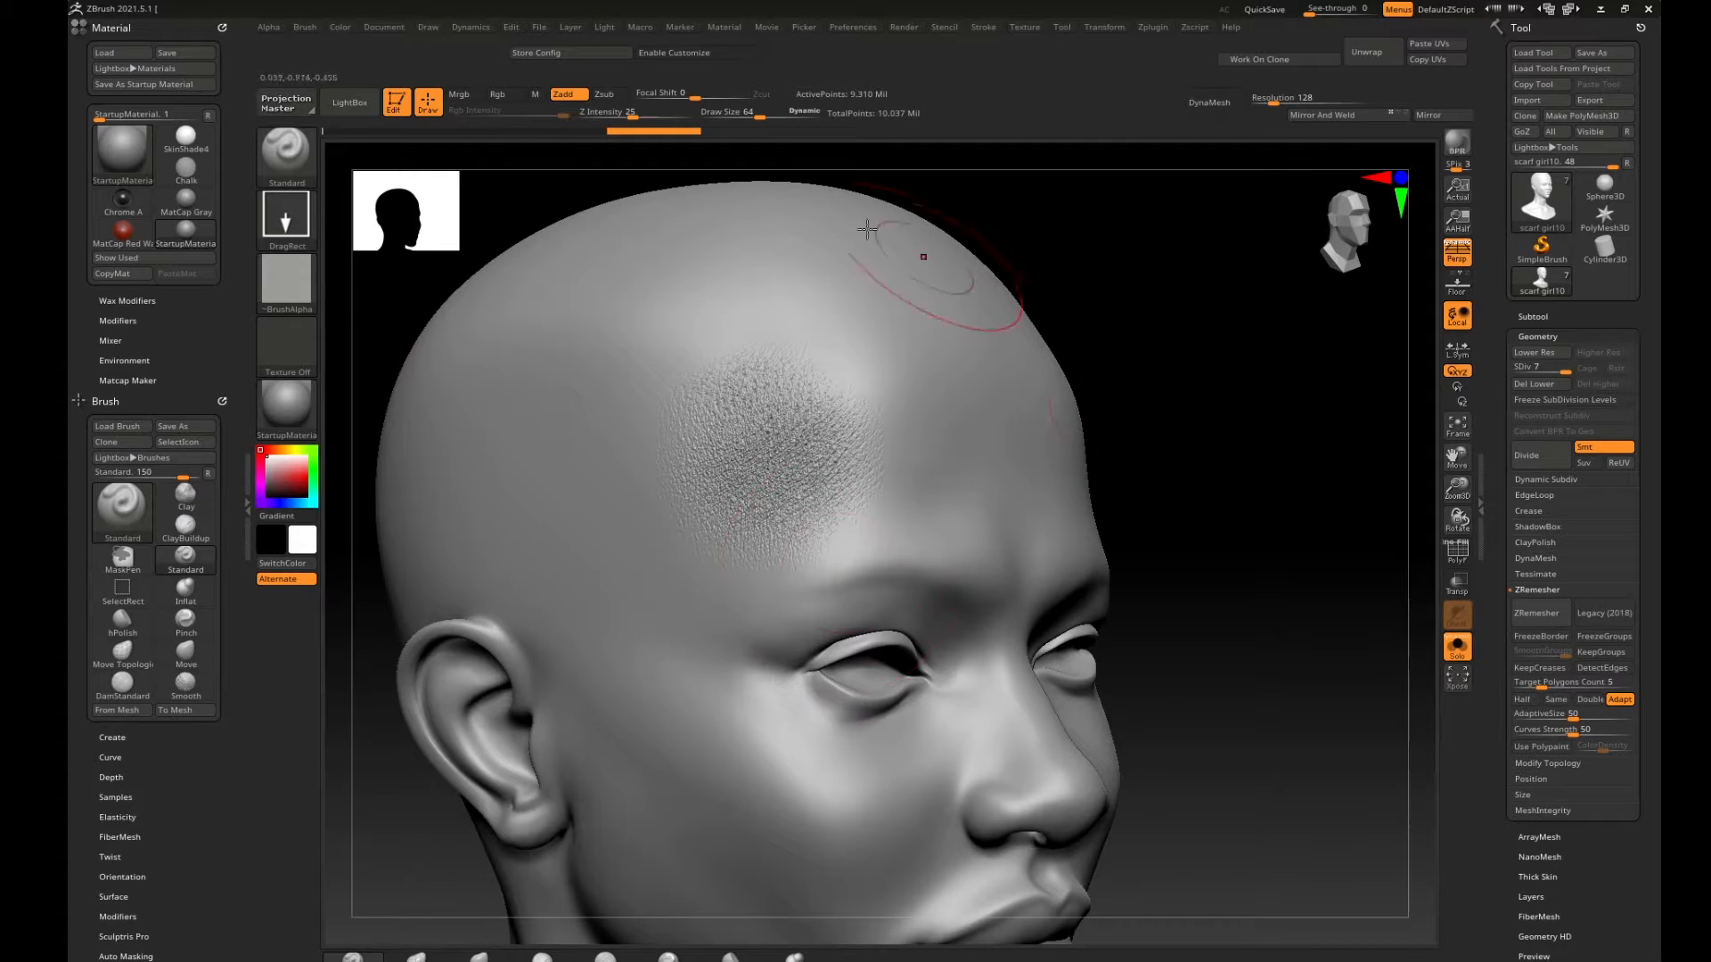
{"action": "left_click_drag", "start_coordinate": [1181, 358], "coordinate": [1246, 379], "text": "alt"}
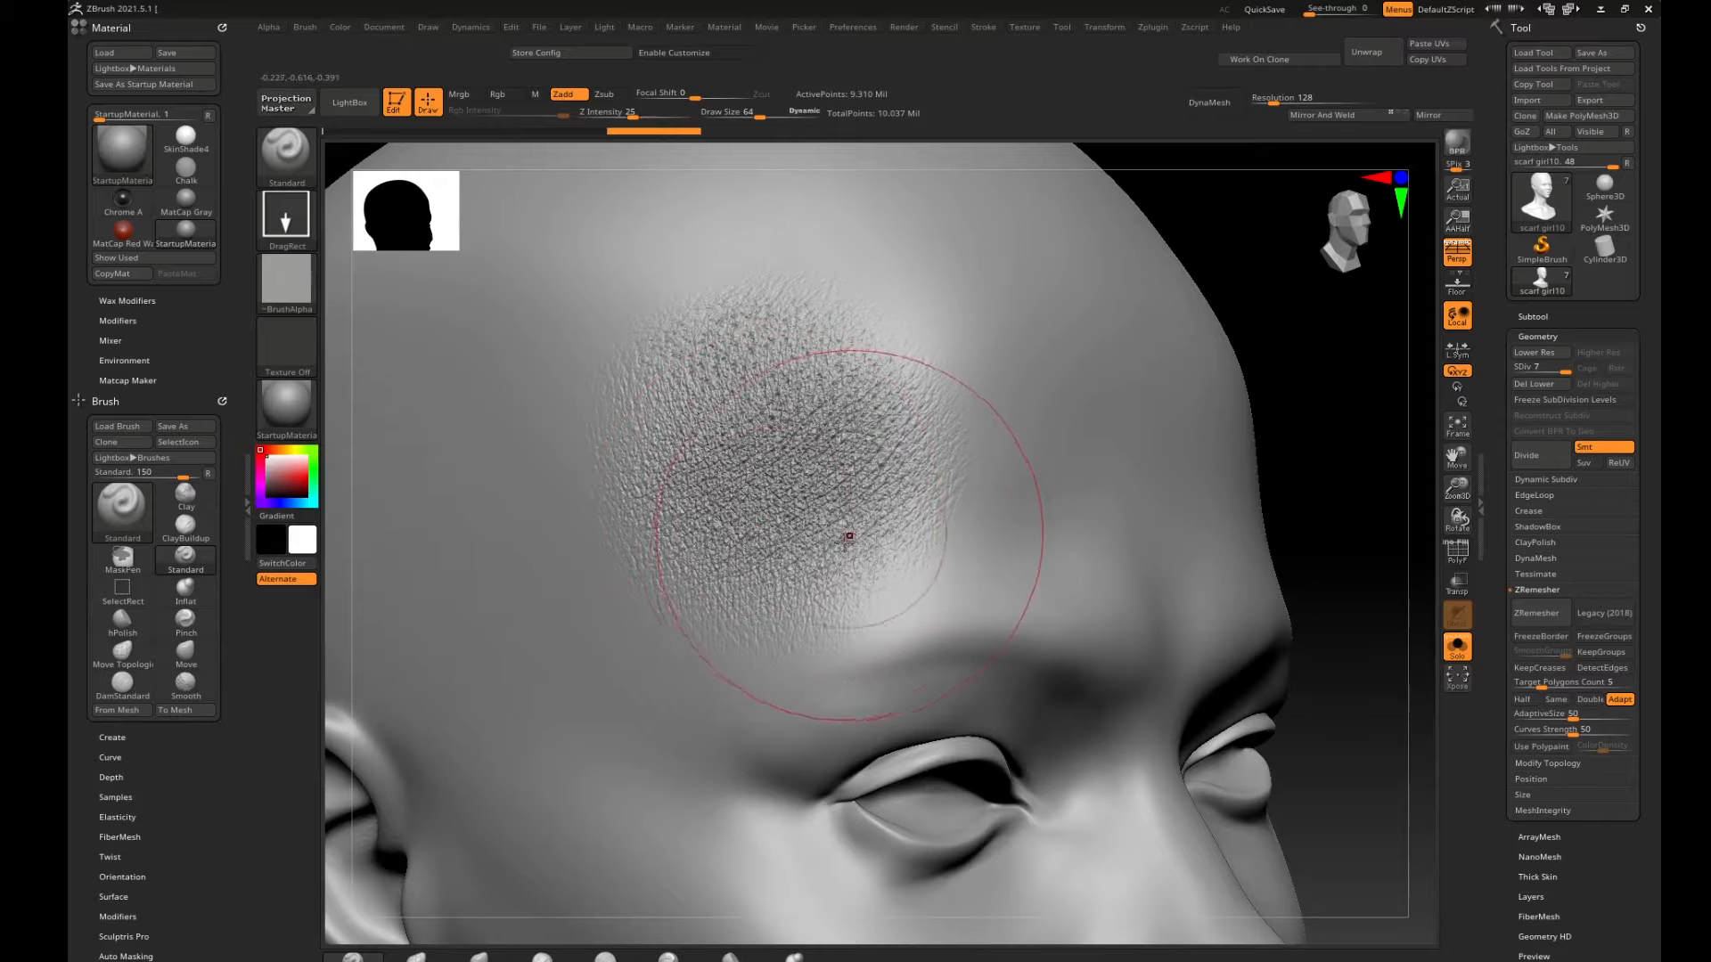
{"action": "key", "text": "ctrl"}
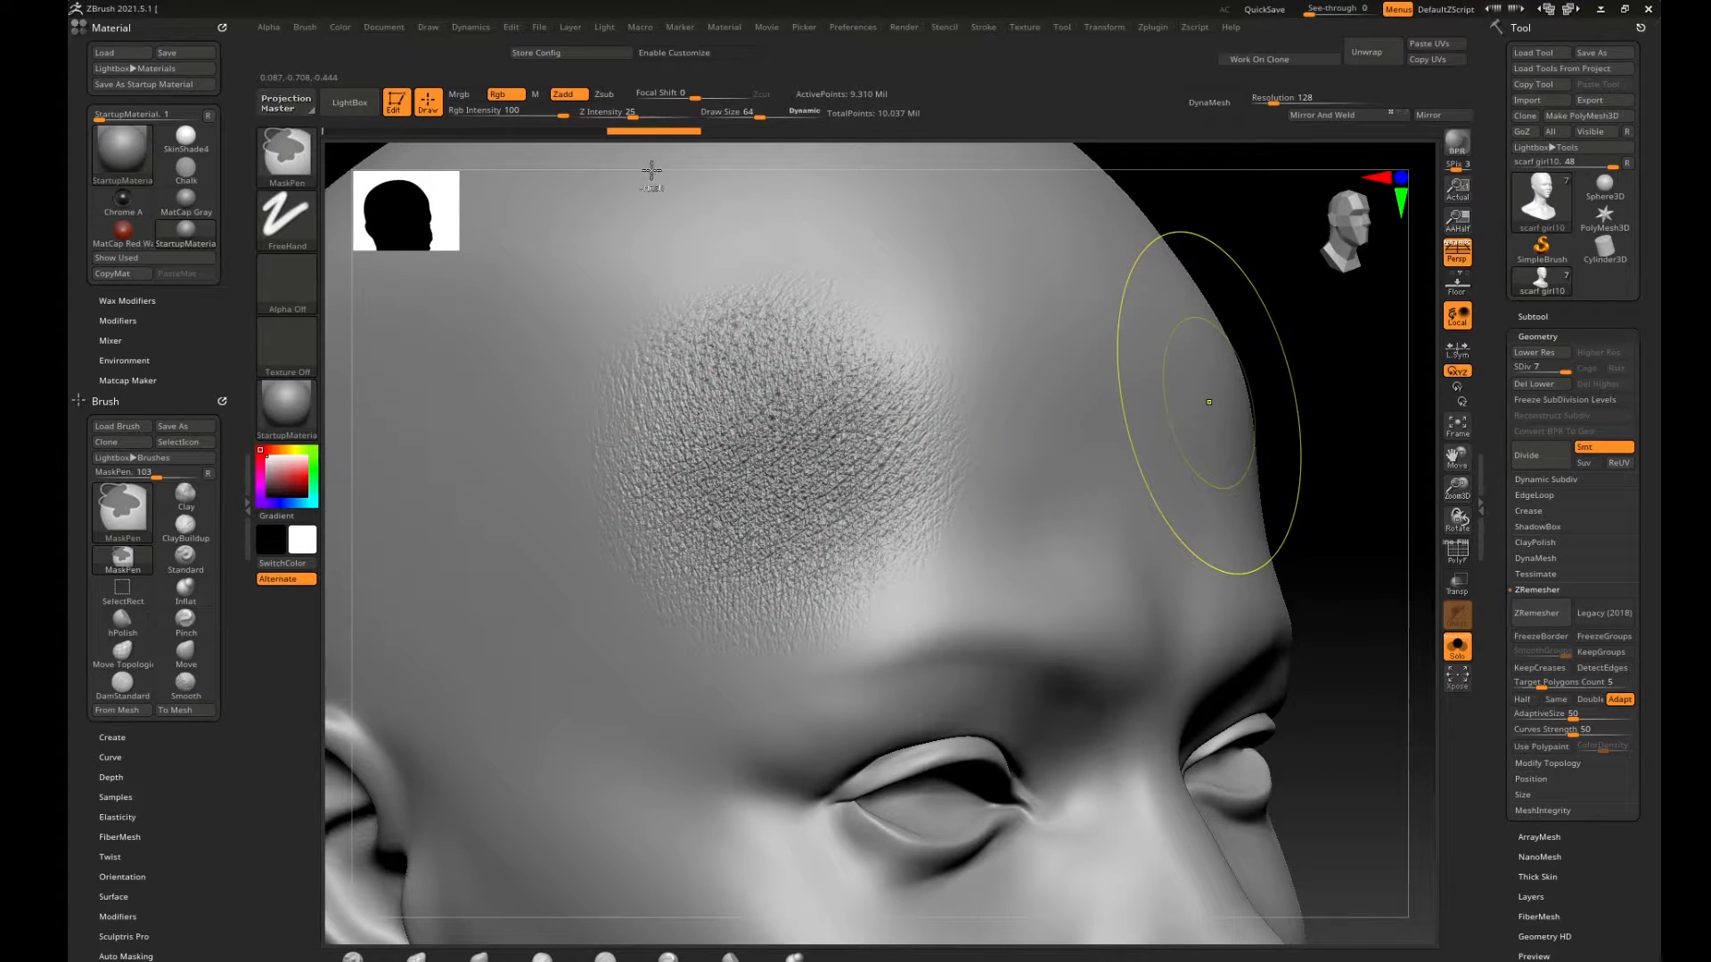
{"action": "key", "text": "ctrl+z"}
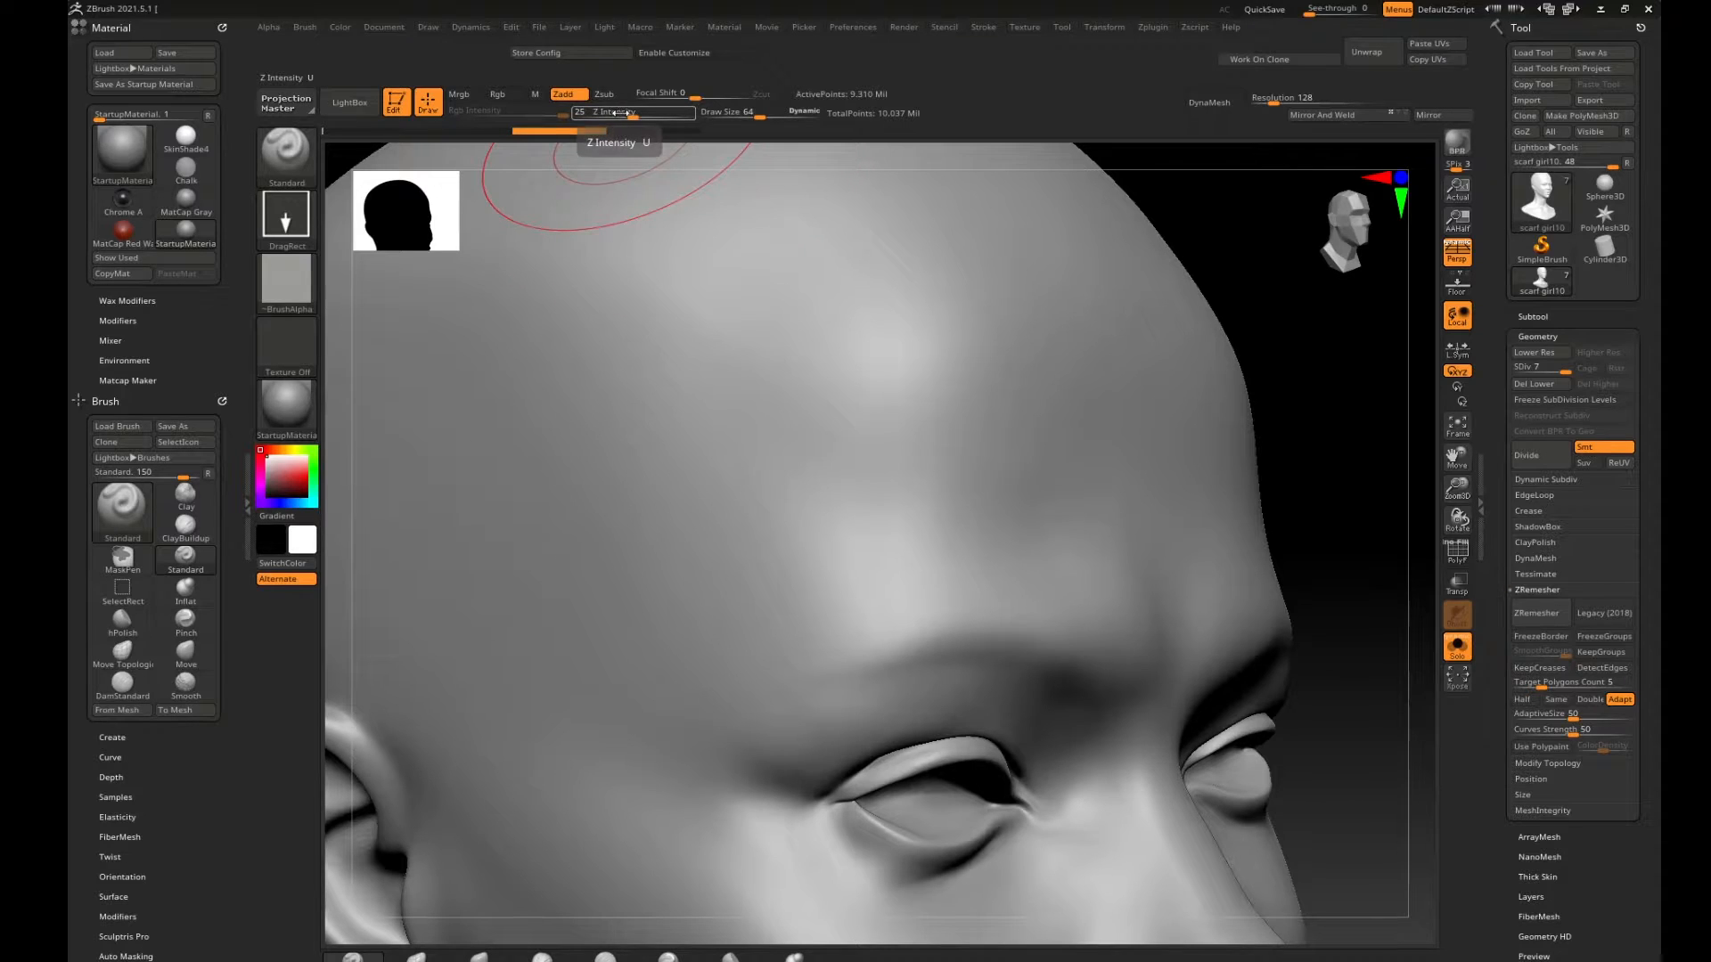
Set the Z Intensity to 14, test the skin alpha on the side of the forehead, and undo the stamp.
{"action": "left_click_drag", "start_coordinate": [614, 113], "coordinate": [602, 113]}
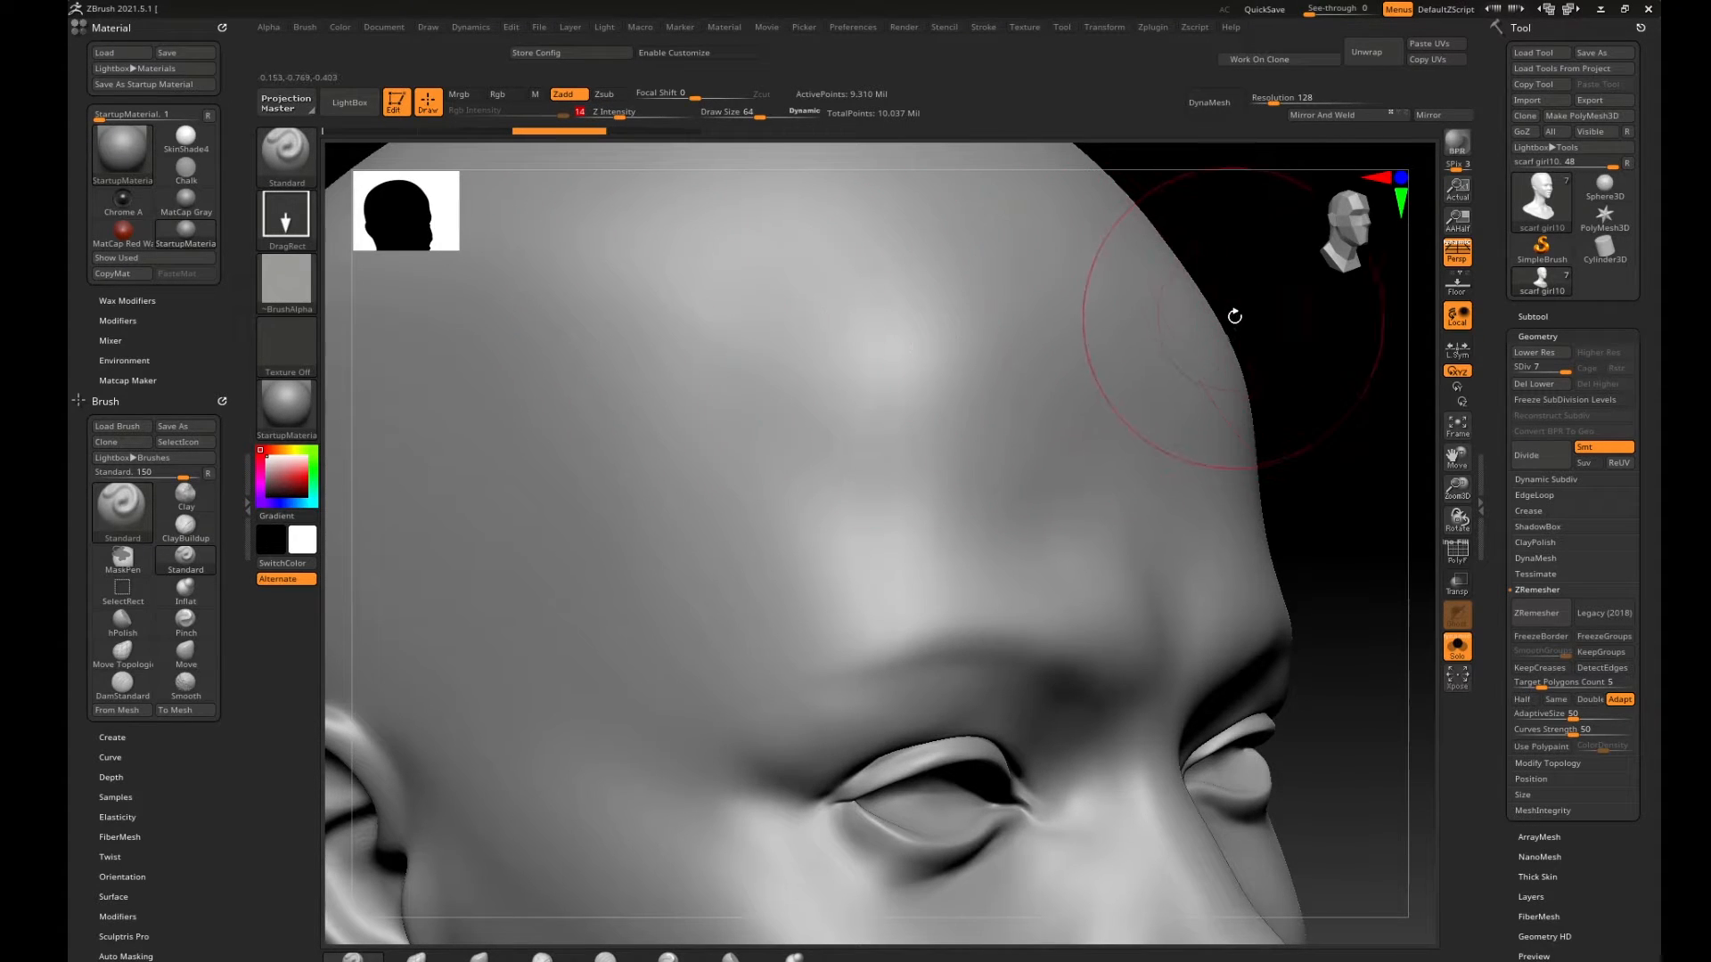
{"action": "left_click_drag", "start_coordinate": [1234, 317], "coordinate": [1147, 338], "text": "alt"}
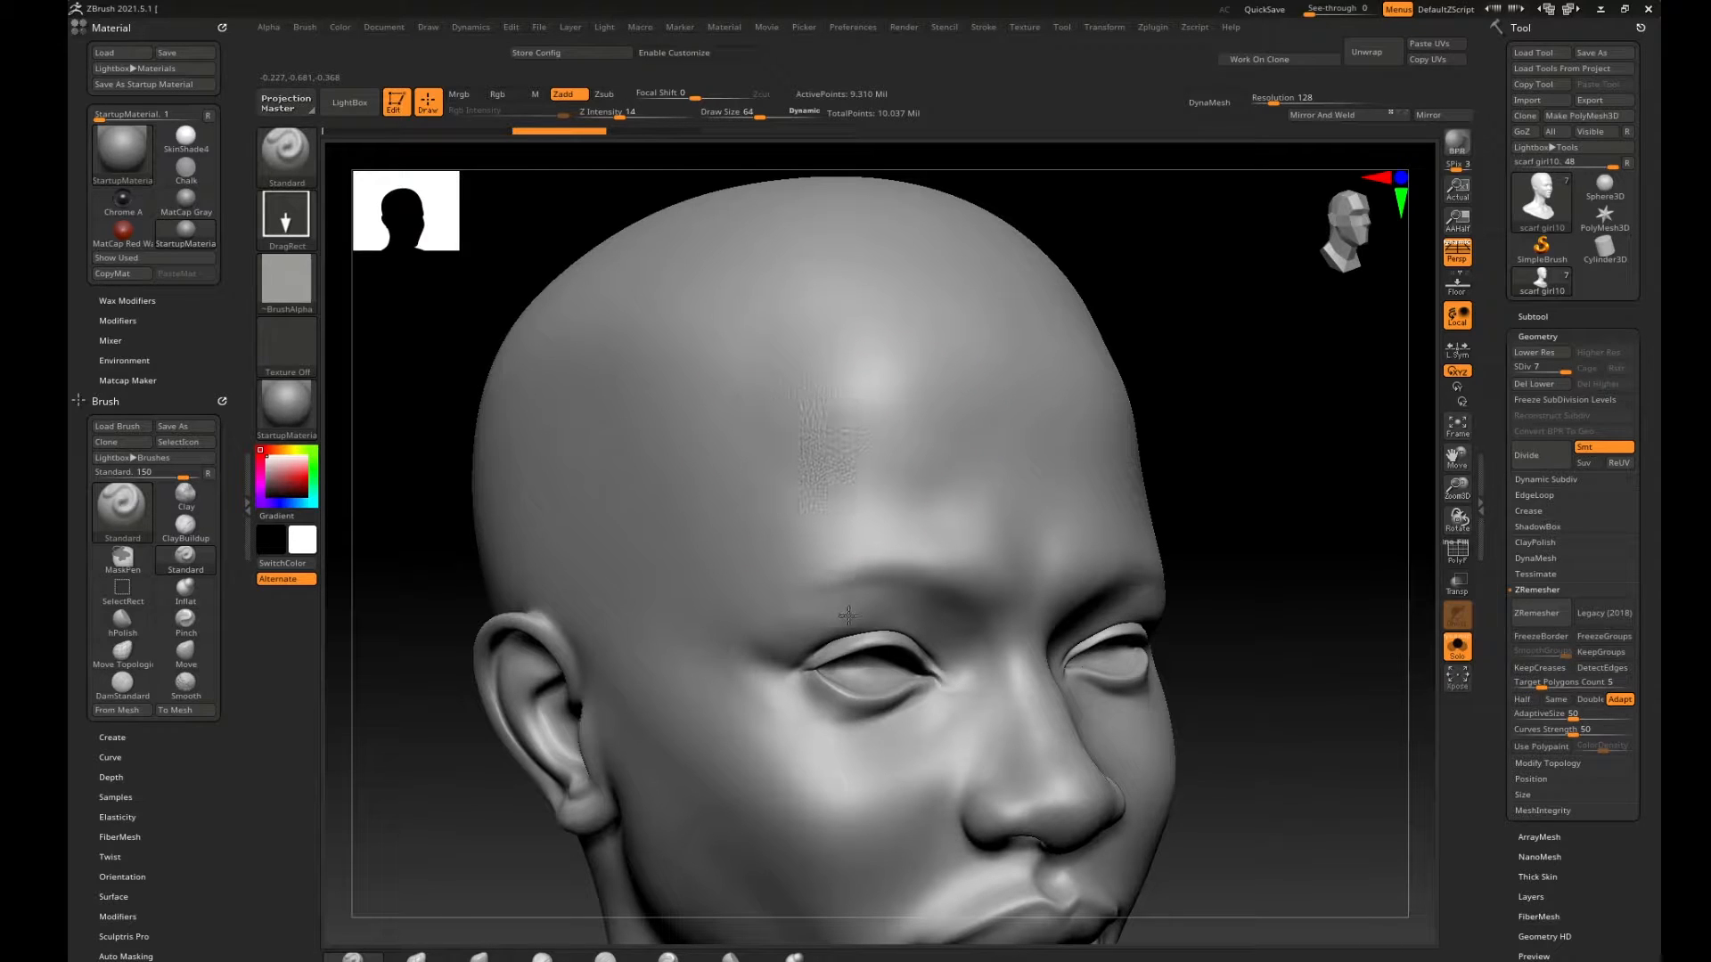
{"action": "left_click_drag", "start_coordinate": [849, 616], "coordinate": [850, 615]}
{"action": "mouse_move", "coordinate": [1249, 380]}
{"action": "left_mouse_down"}
{"action": "mouse_move", "coordinate": [1203, 375]}
{"action": "mouse_move", "coordinate": [974, 455]}
{"action": "left_mouse_up"}
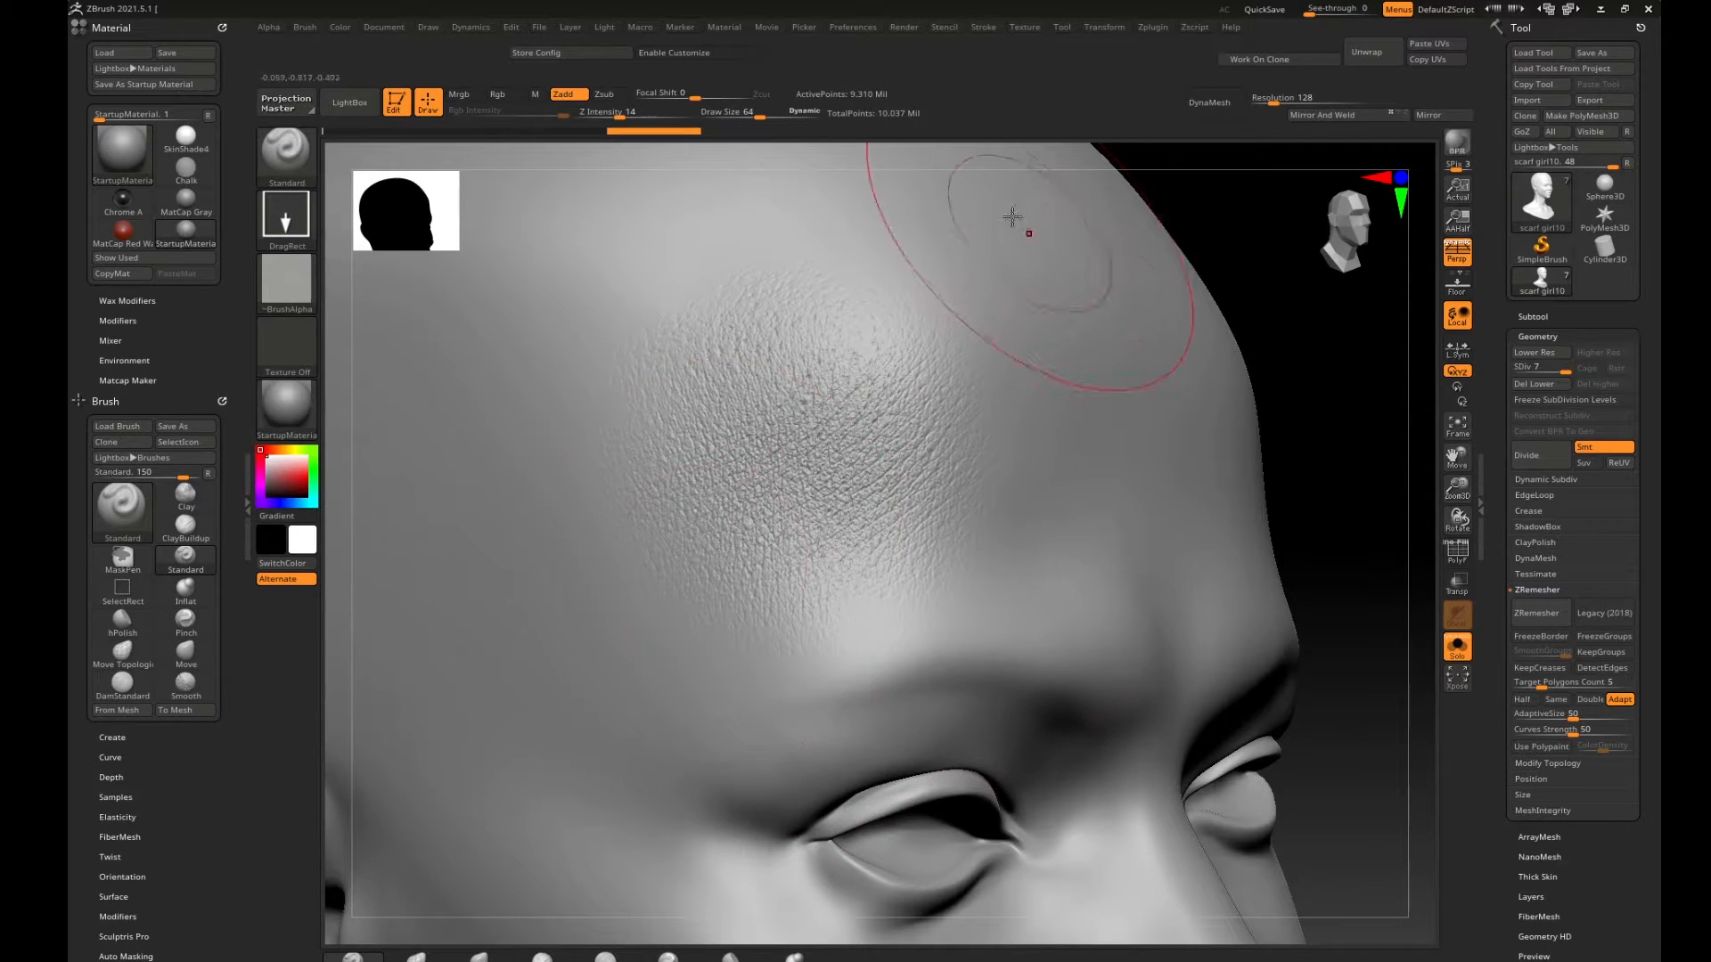
{"action": "key", "text": "ctrl"}
{"action": "key", "text": "ctrl+z"}
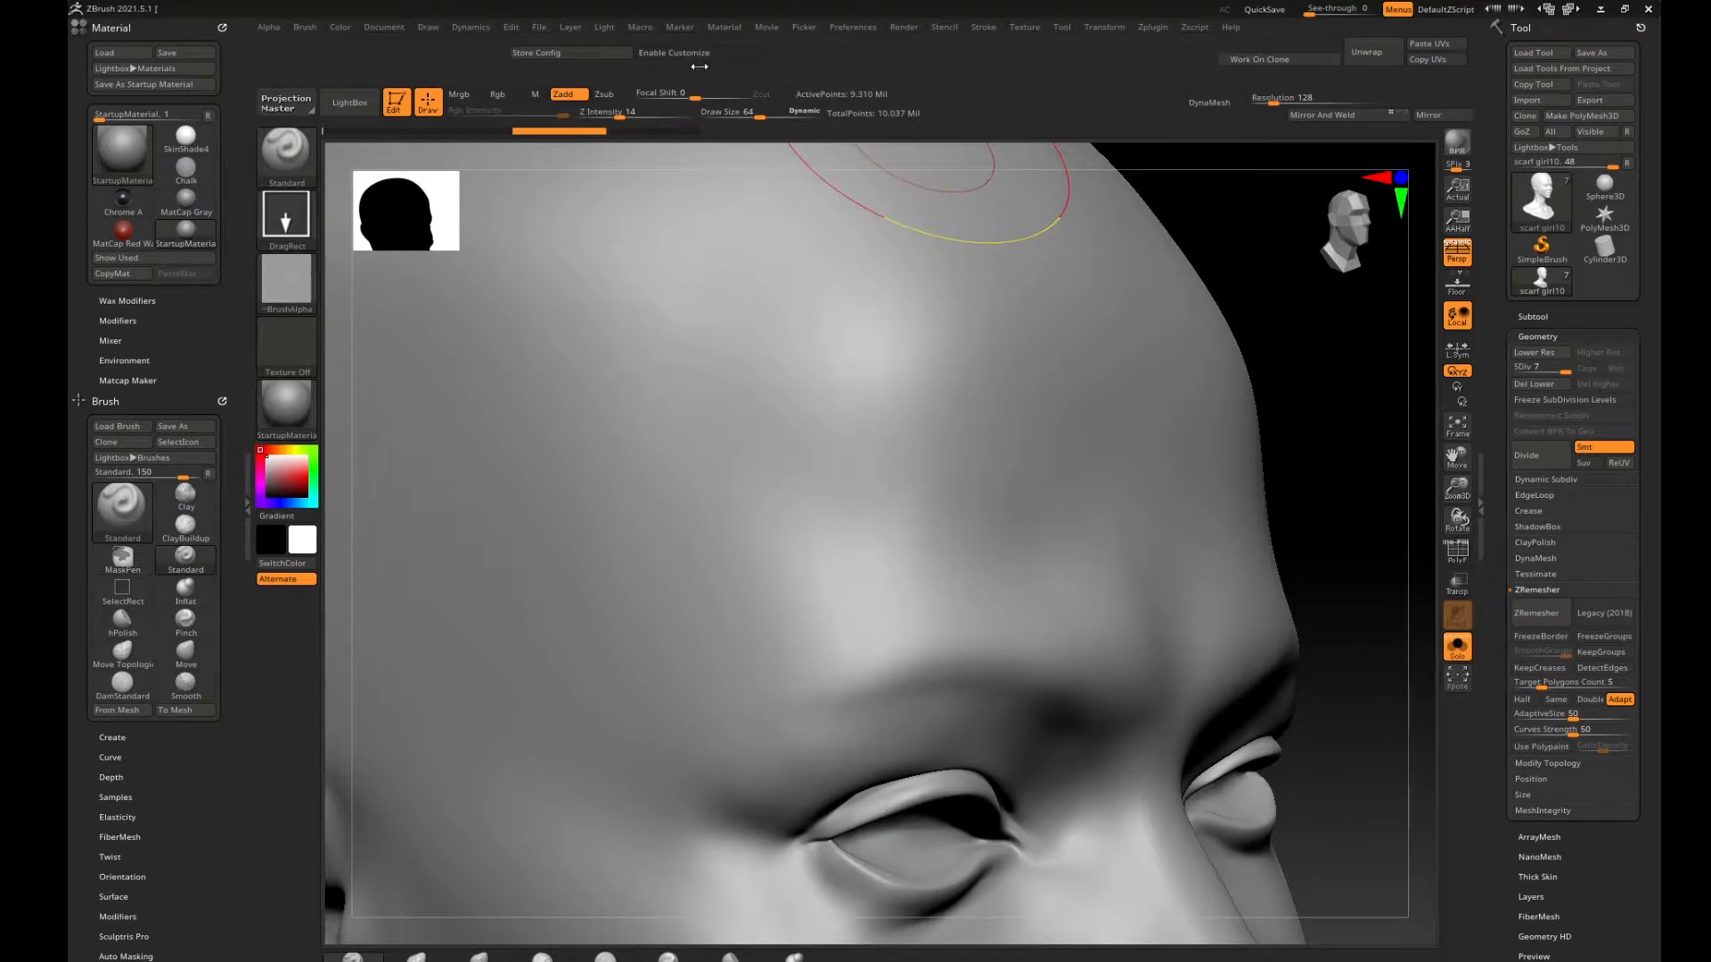
Set the Focal Shift to -100, test the skin alpha above the eyebrow, and undo the stamp.
{"action": "left_click_drag", "start_coordinate": [690, 94], "coordinate": [635, 94]}
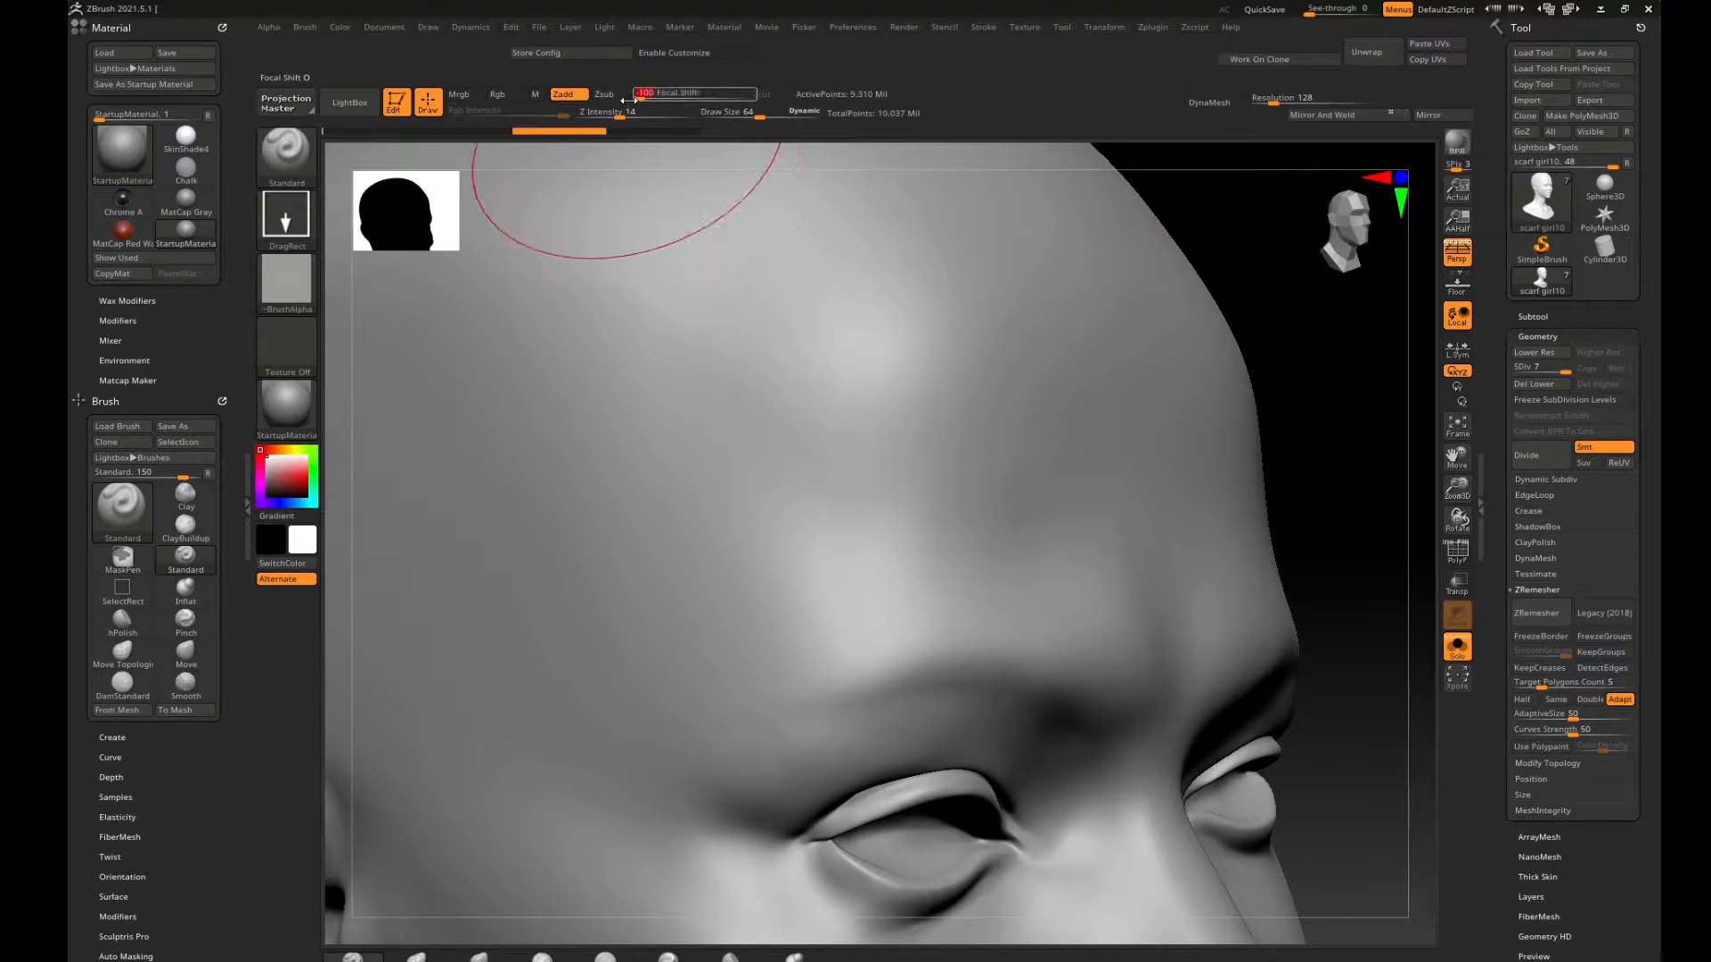
{"action": "left_click_drag", "start_coordinate": [781, 561], "coordinate": [845, 768]}
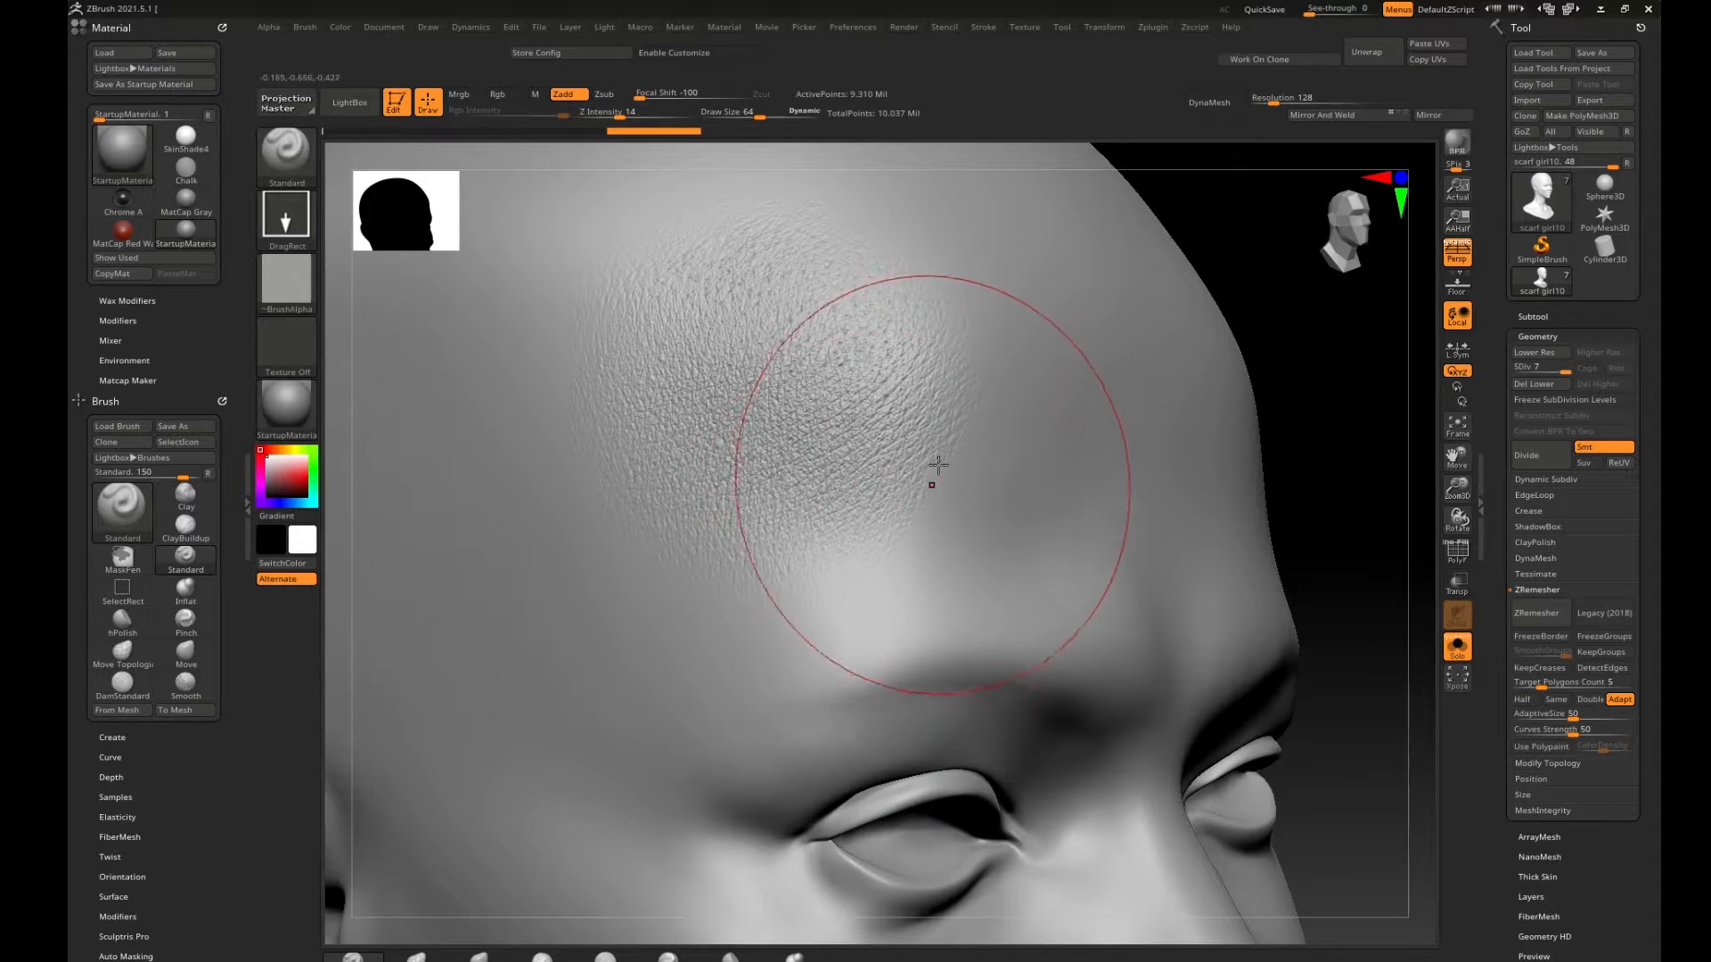
{"action": "key", "text": "ctrl"}
{"action": "key", "text": "ctrl+z"}
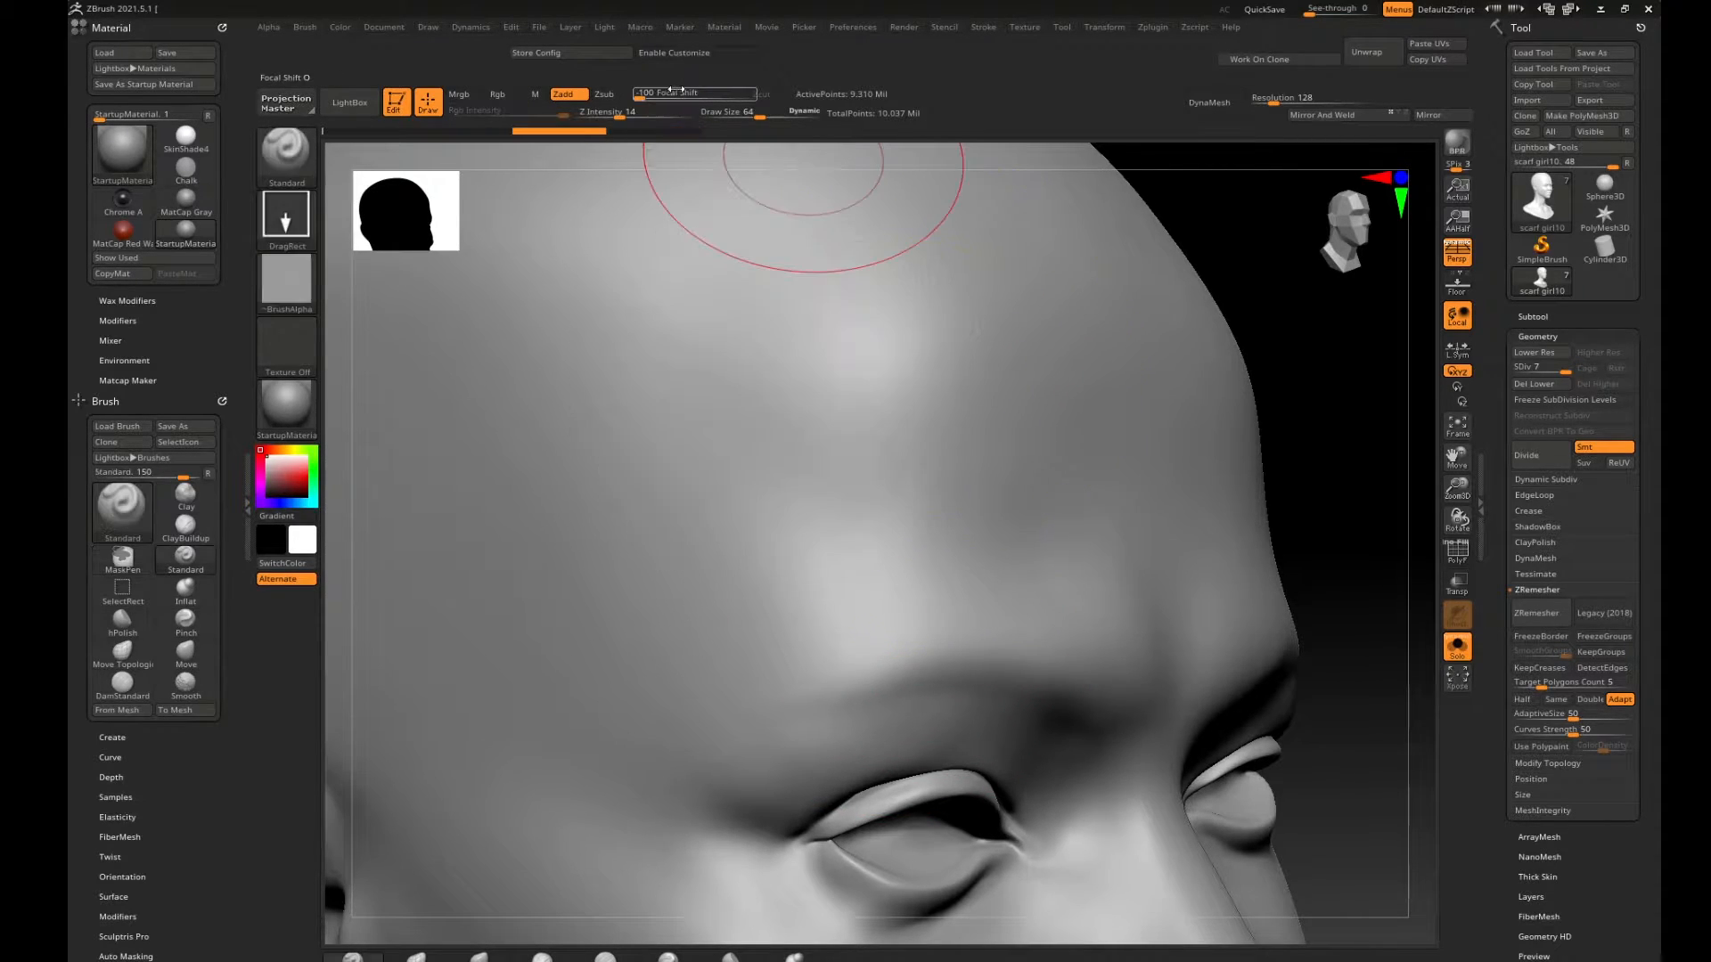
Set the Focal Shift to -92, test a smaller skin alpha stamp on the forehead, and undo the stamp.
{"action": "left_click_drag", "start_coordinate": [679, 94], "coordinate": [636, 94]}
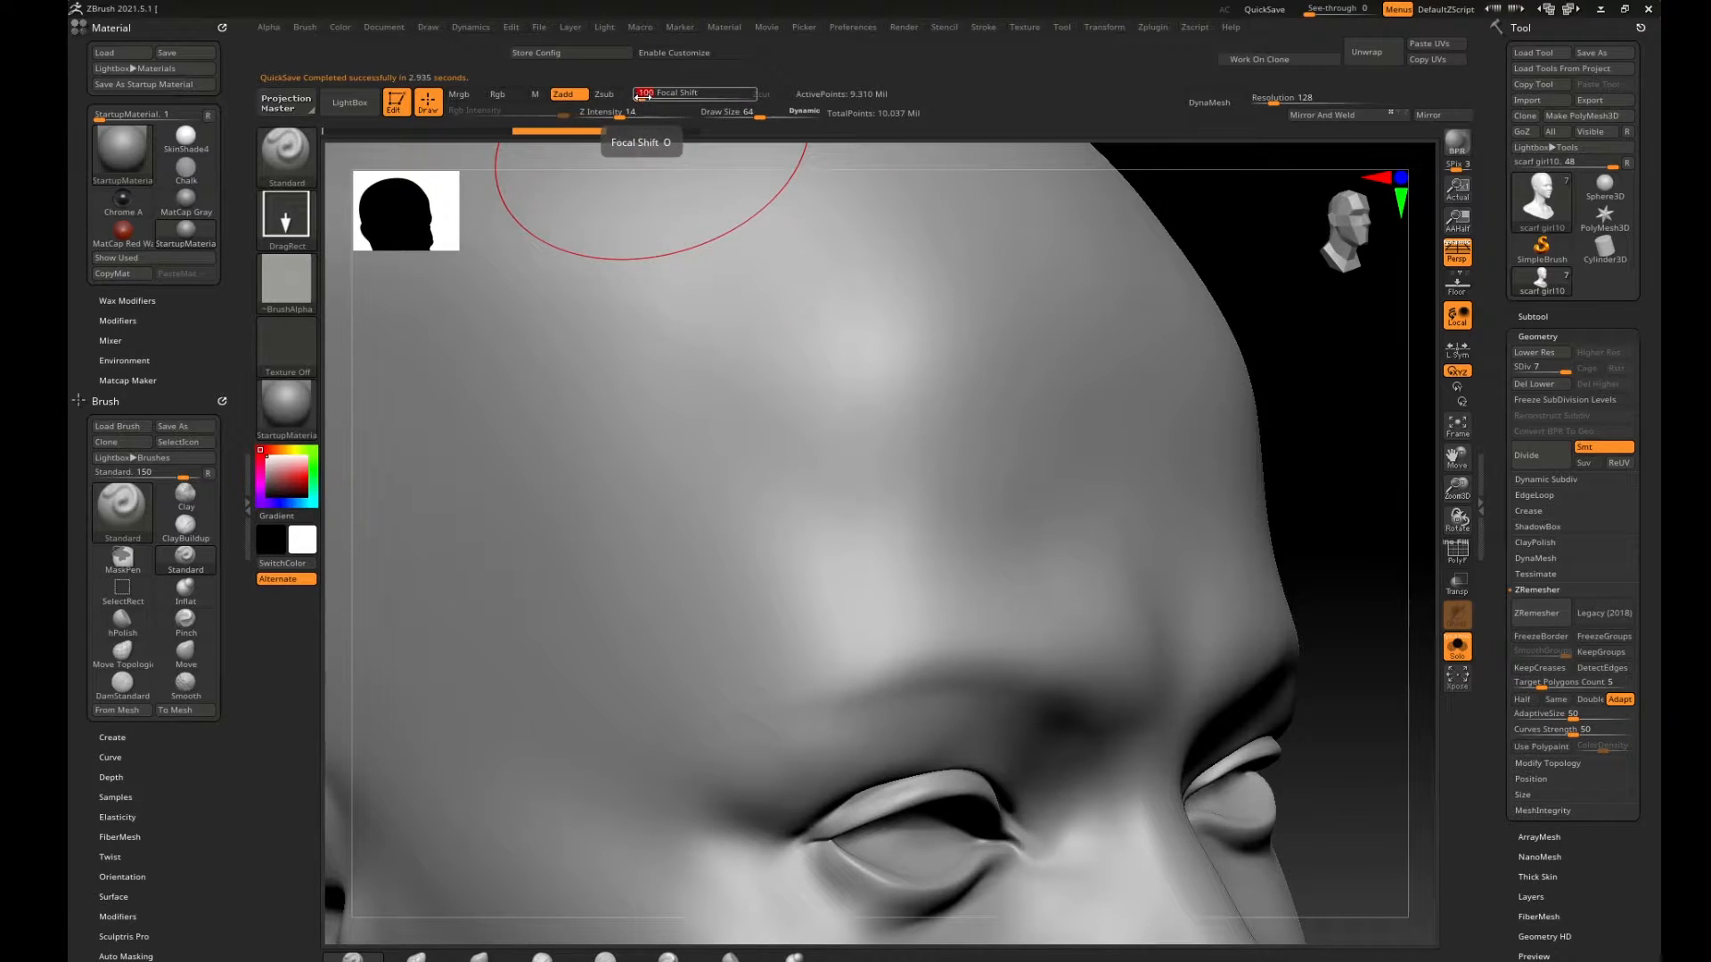
{"action": "left_click_drag", "start_coordinate": [640, 98], "coordinate": [643, 98]}
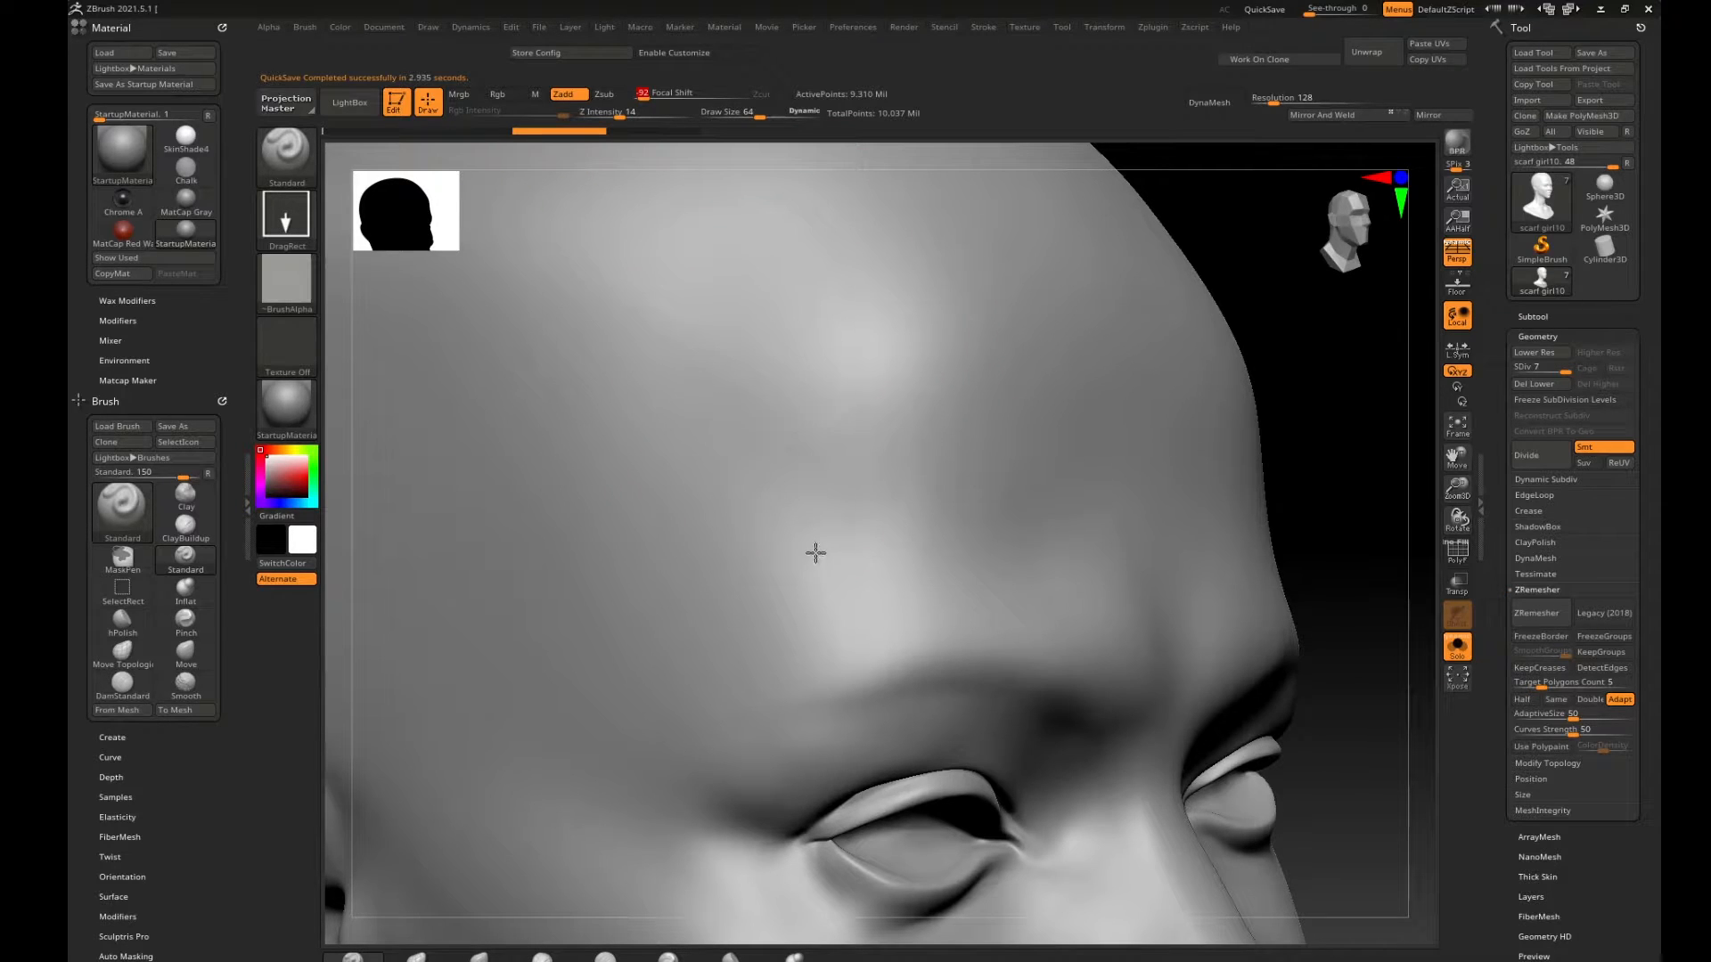
{"action": "left_click_drag", "start_coordinate": [815, 553], "coordinate": [845, 645]}
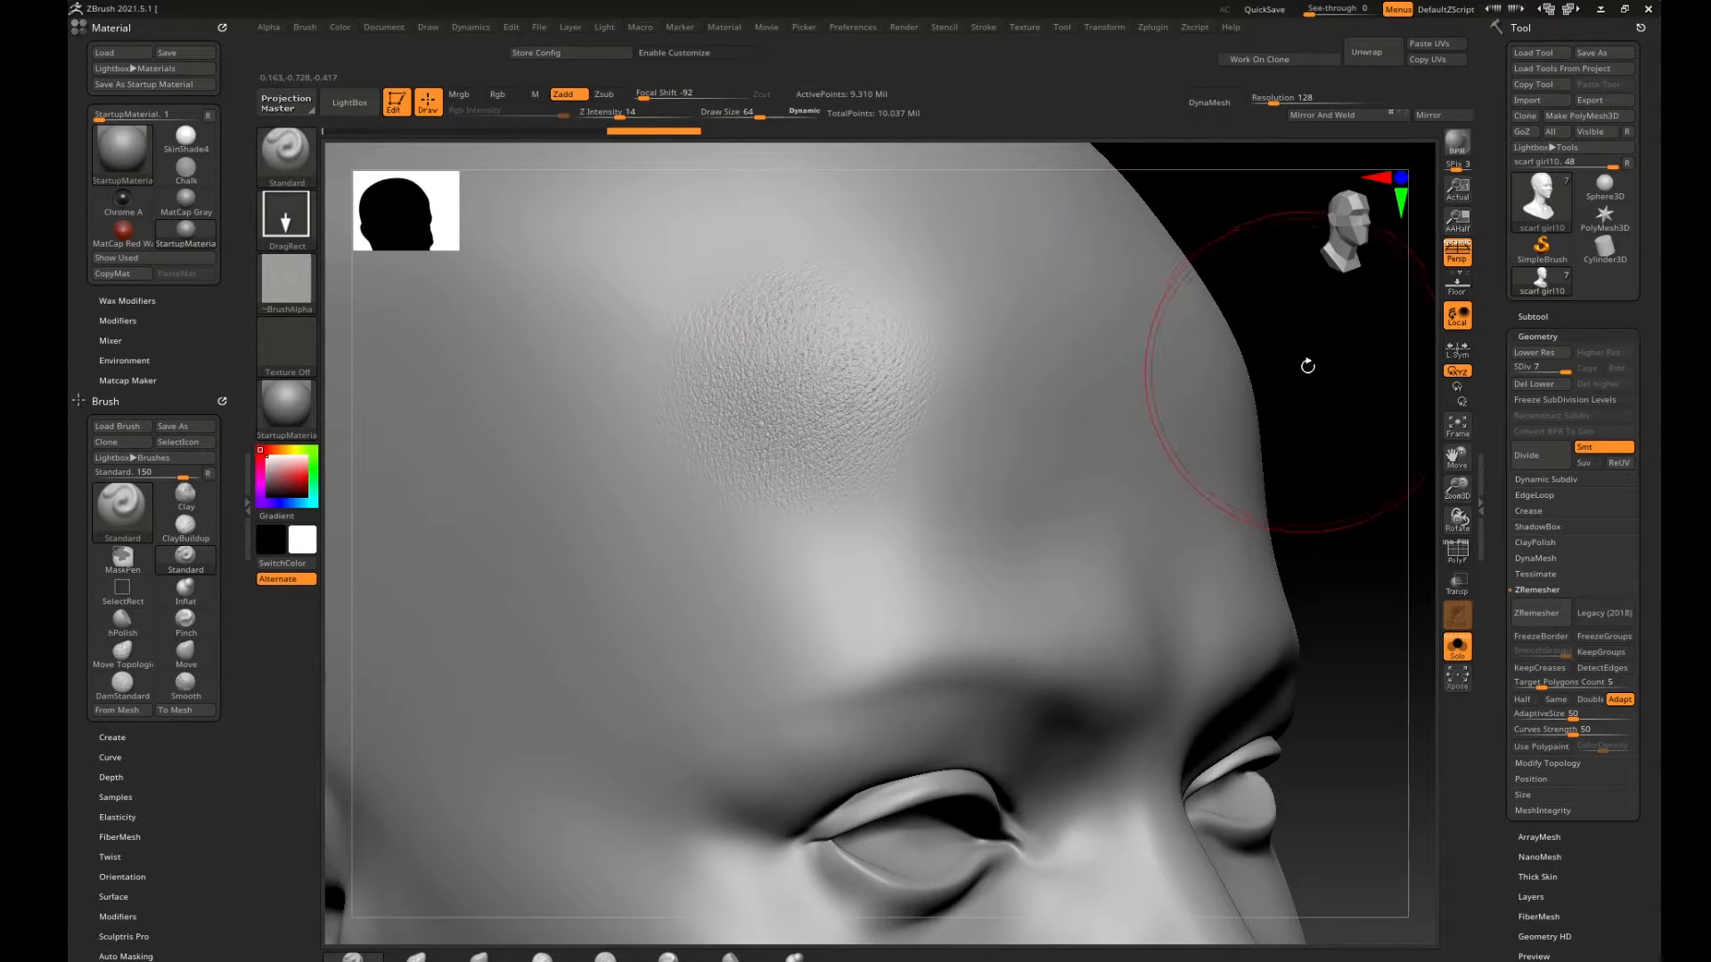
{"action": "mouse_move", "coordinate": [1307, 366]}
{"action": "left_mouse_down", "text": "alt"}
{"action": "mouse_move", "coordinate": [1124, 363]}
{"action": "mouse_move", "coordinate": [832, 393]}
{"action": "left_mouse_up", "text": "alt"}
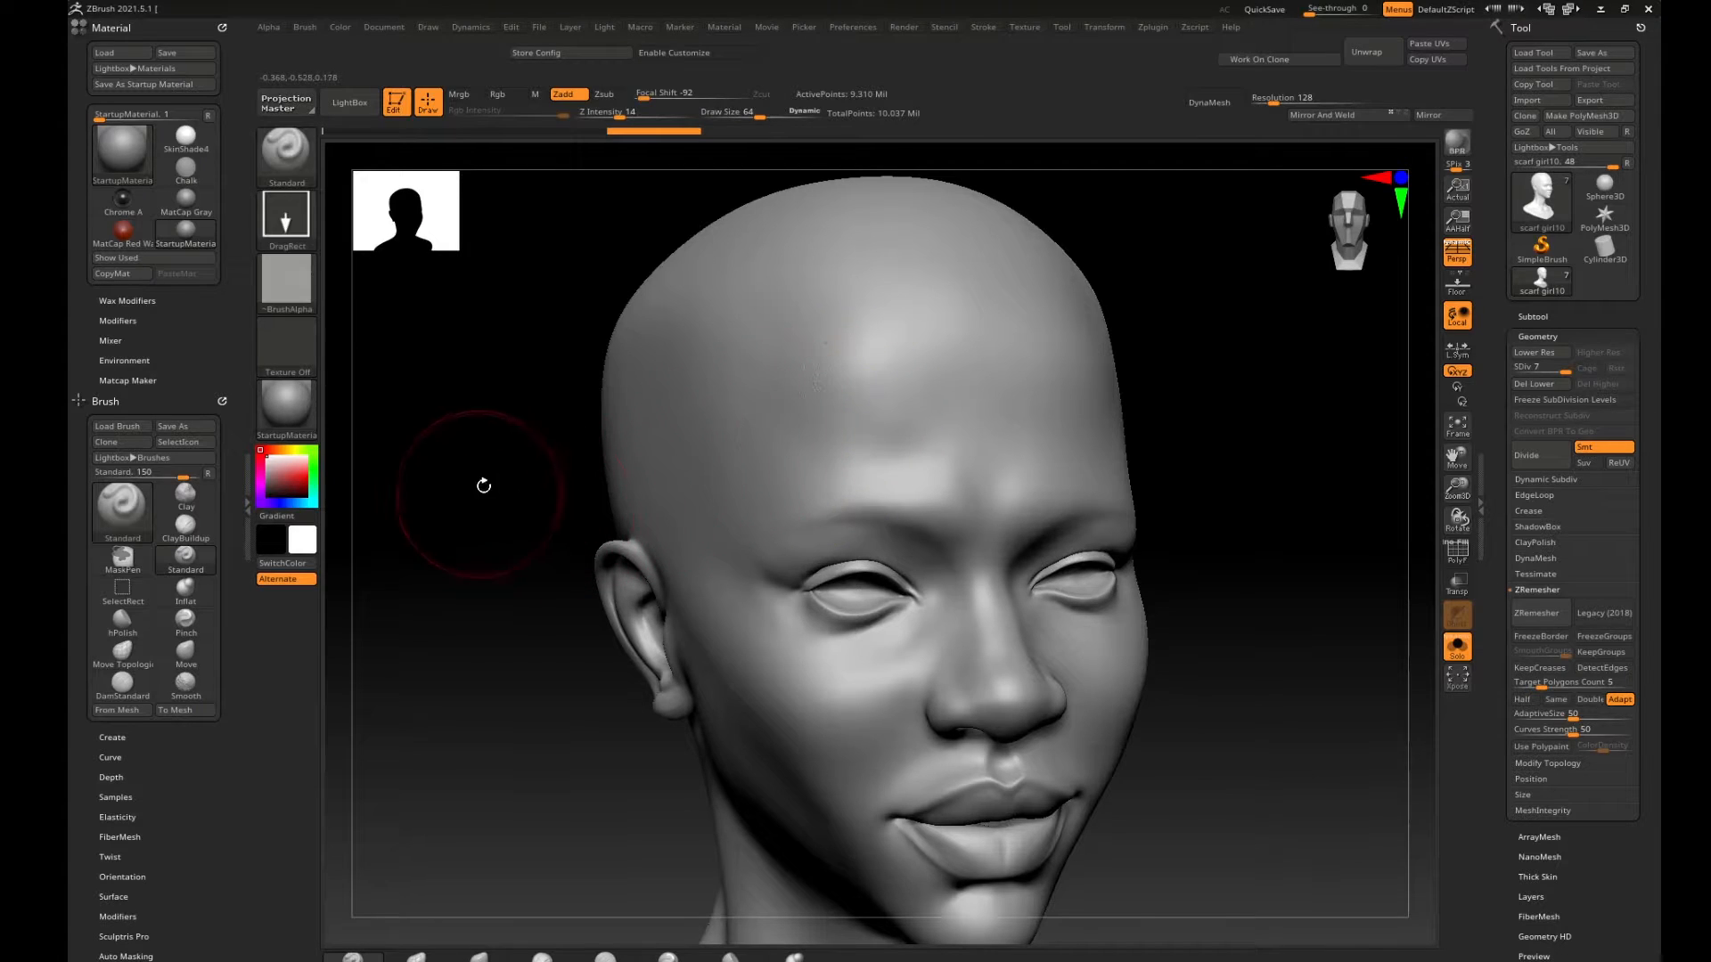
{"action": "key", "text": "ctrl"}
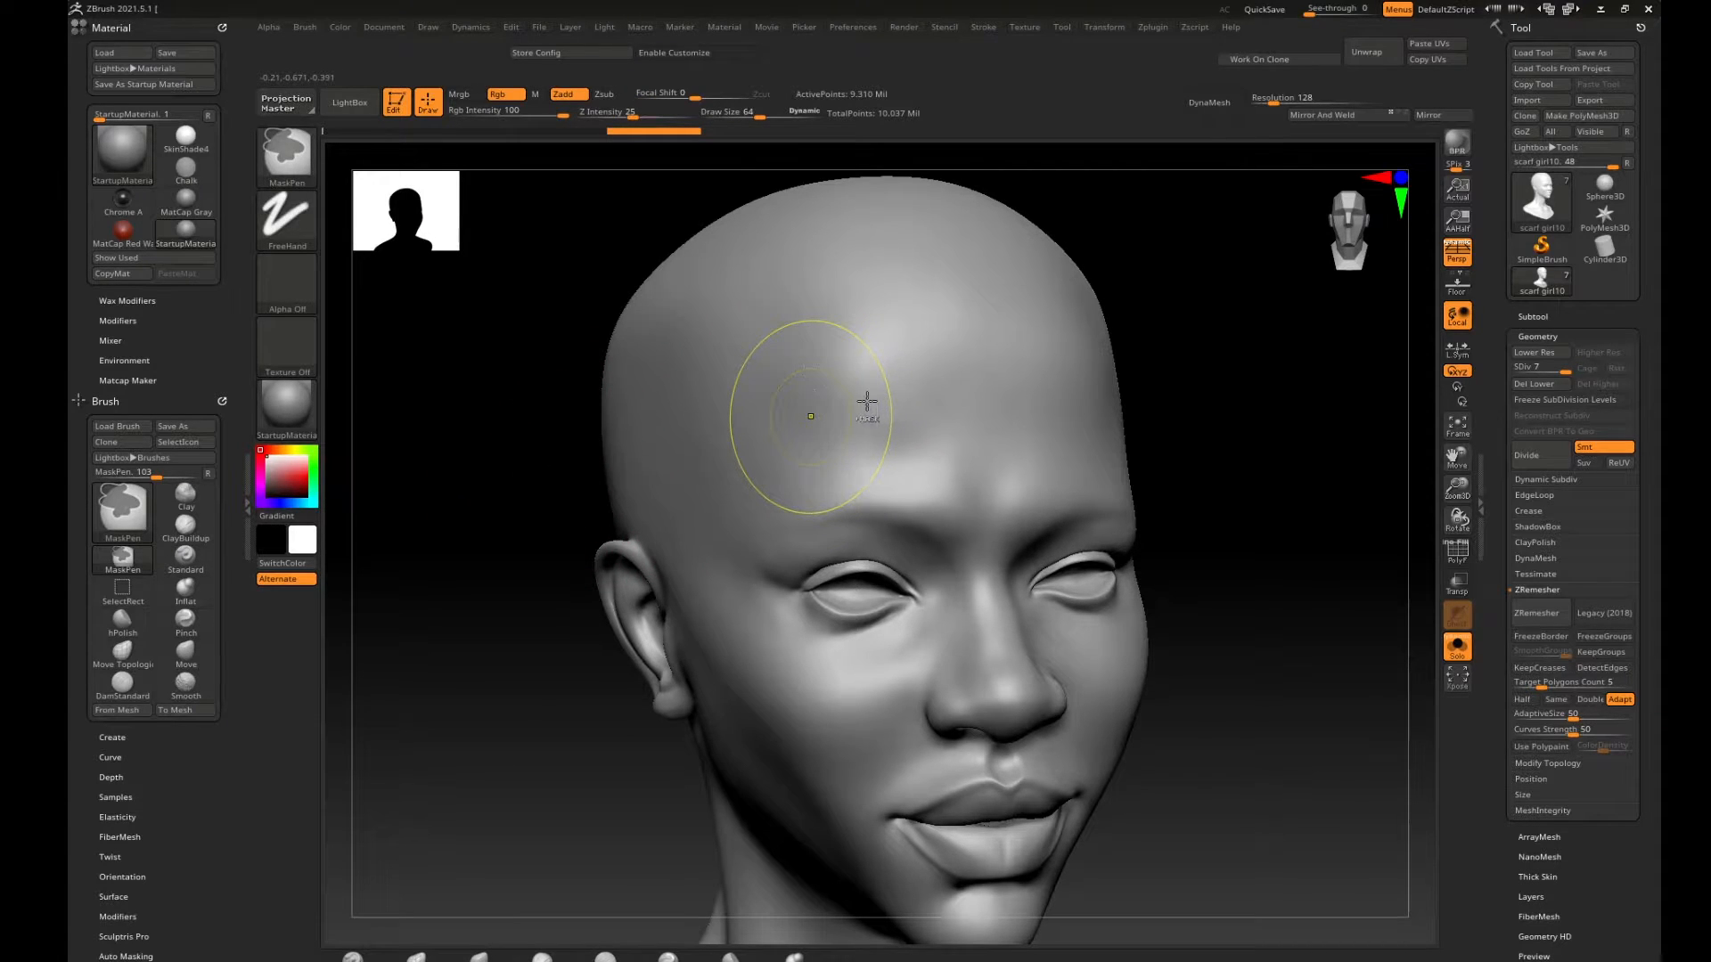
Create a sculpting layer for the bust and rename it "fore head".
{"action": "mouse_move", "coordinate": [1248, 351]}
{"action": "left_mouse_down"}
{"action": "mouse_move", "coordinate": [1351, 437]}
{"action": "mouse_move", "coordinate": [1242, 420]}
{"action": "left_mouse_up"}
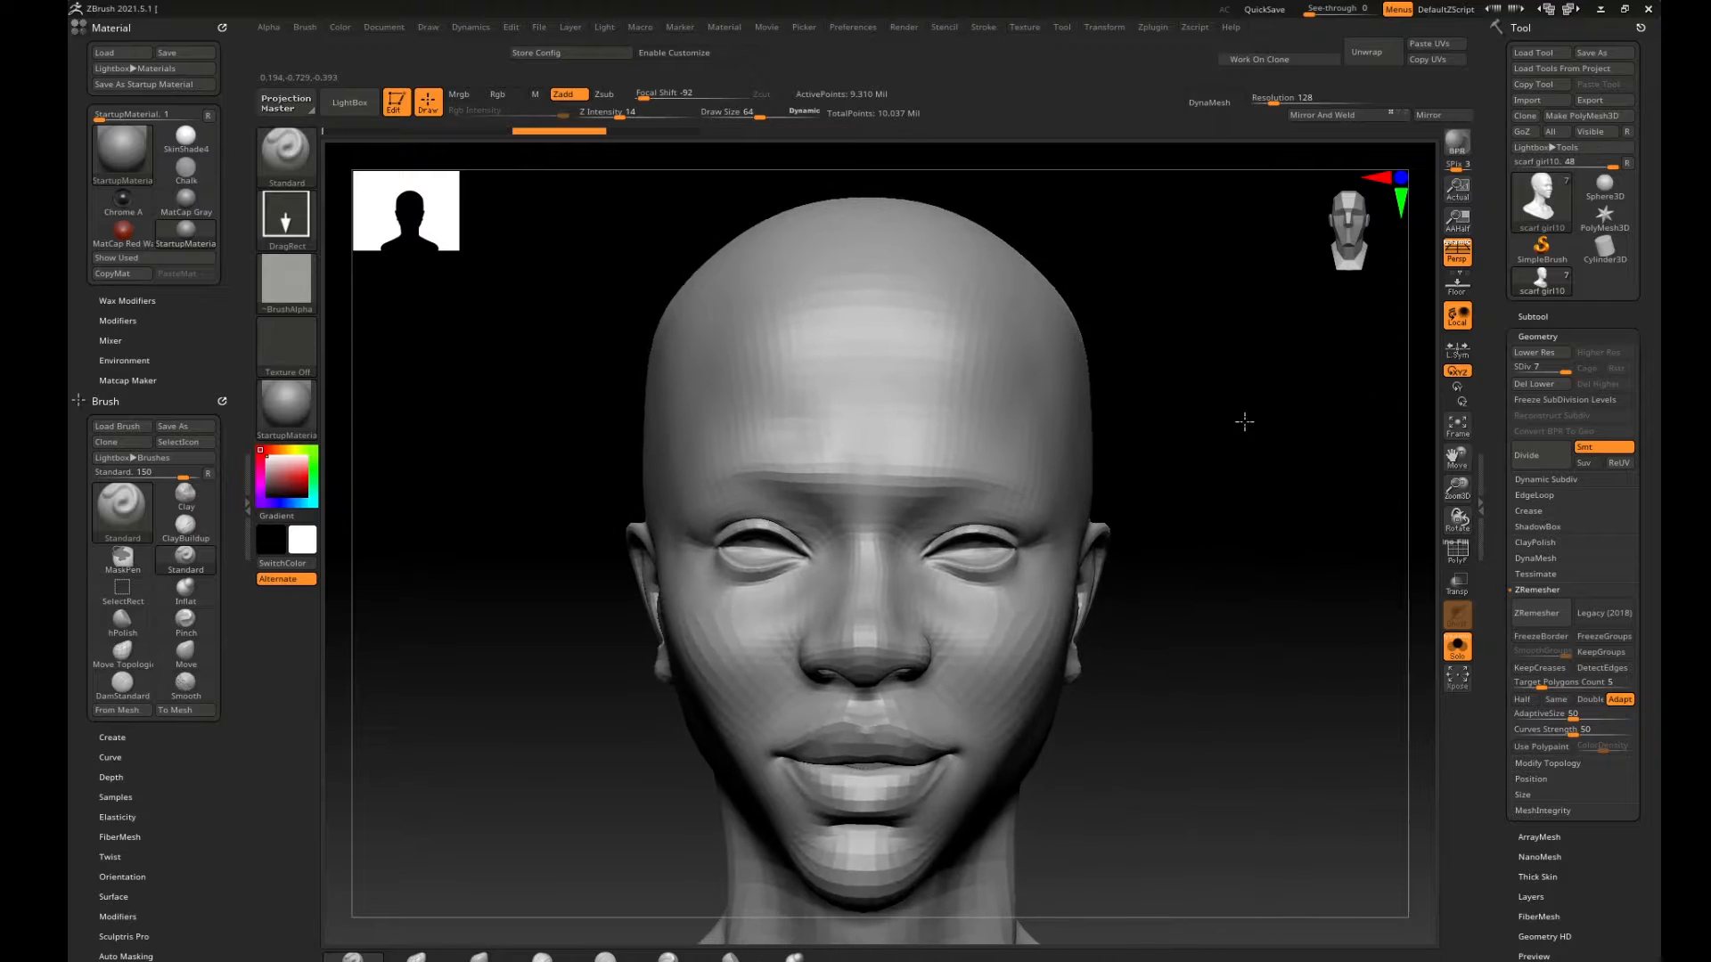
{"action": "left_click", "coordinate": [1539, 333]}
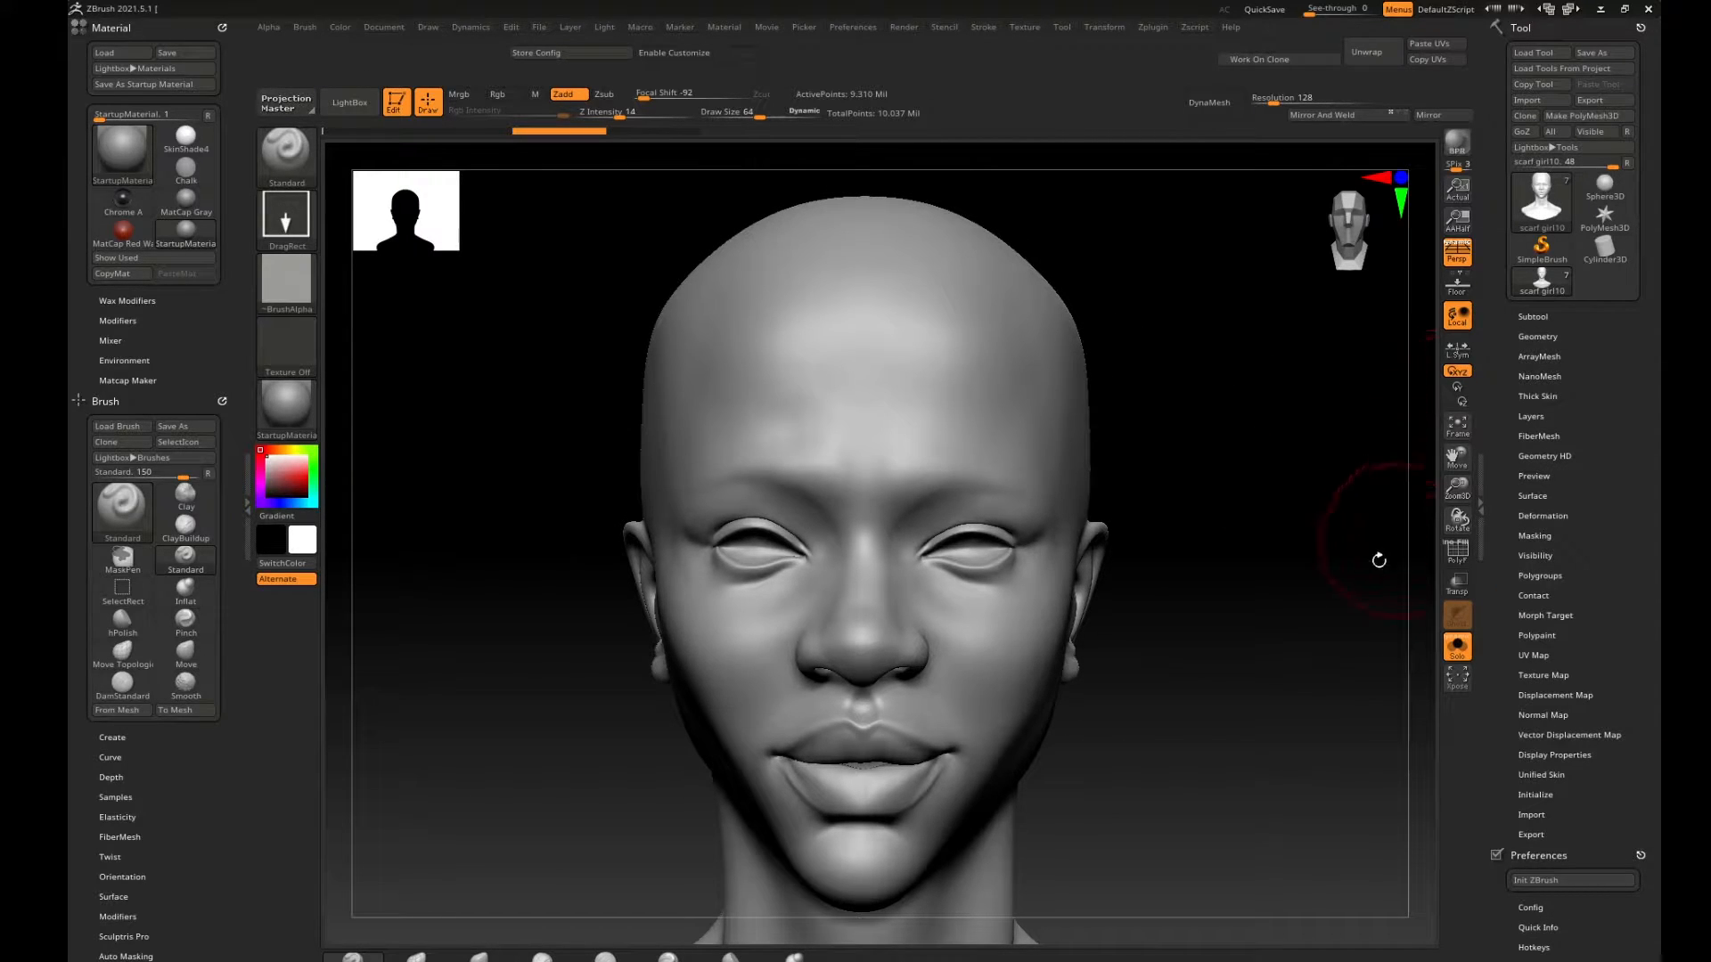
{"action": "scroll", "coordinate": [1608, 651], "scroll_direction": "down", "scroll_amount": 1}
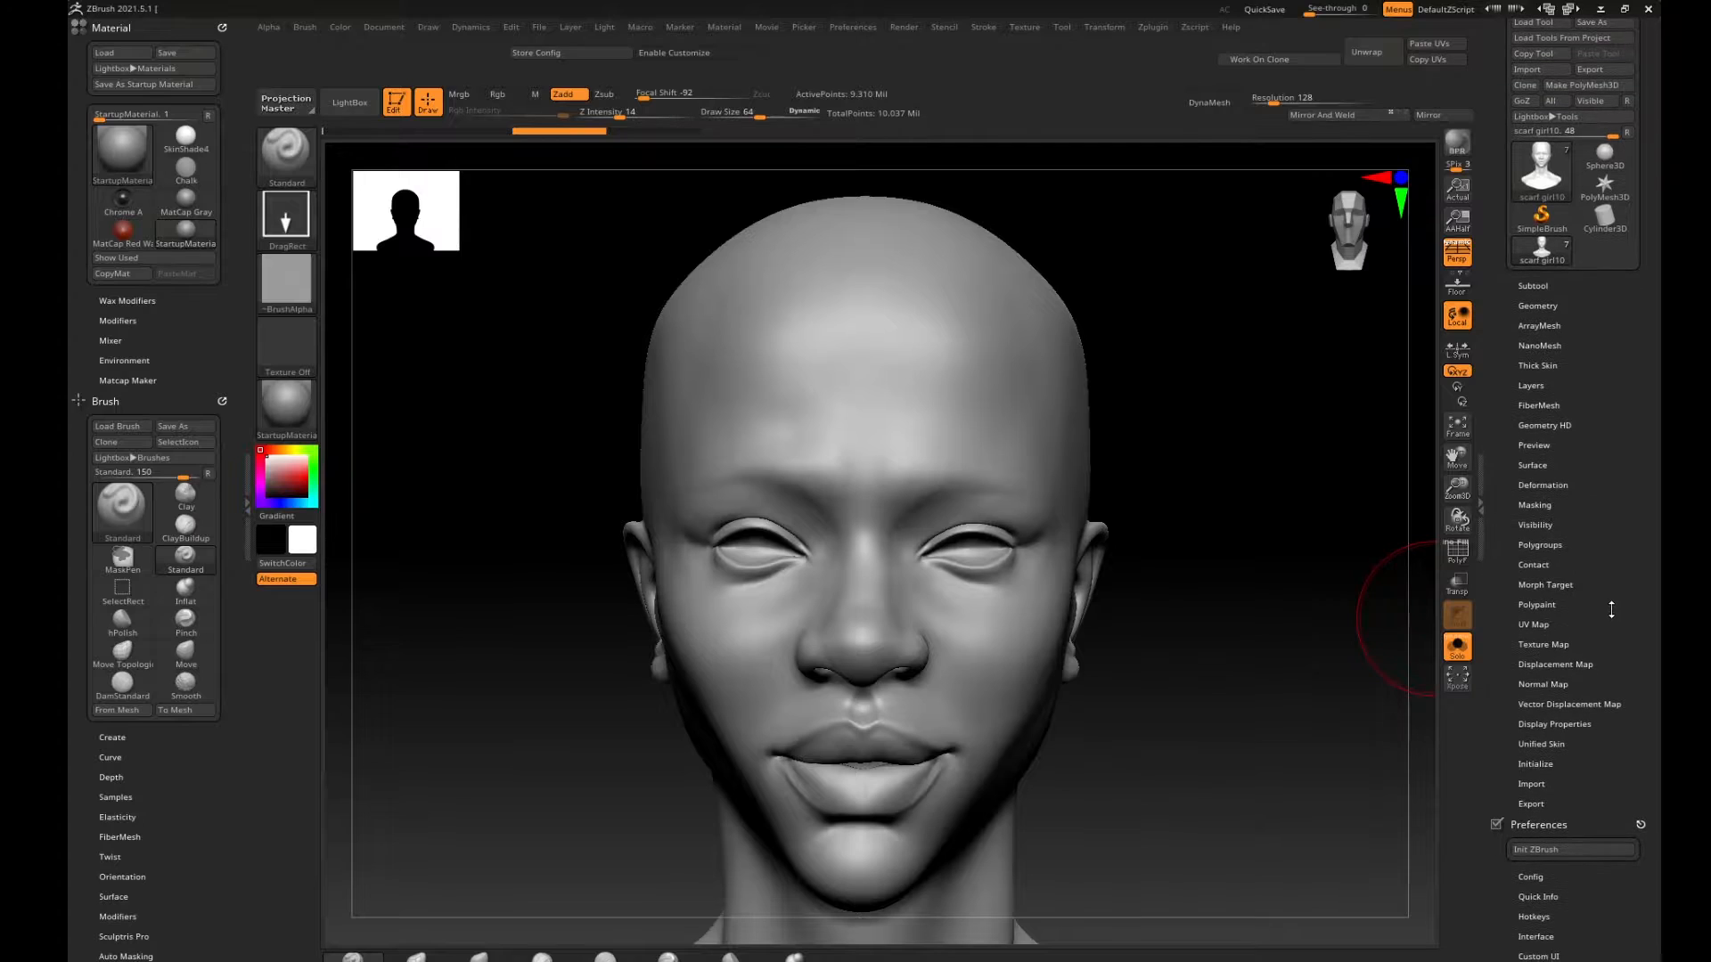
{"action": "left_click", "coordinate": [1547, 391]}
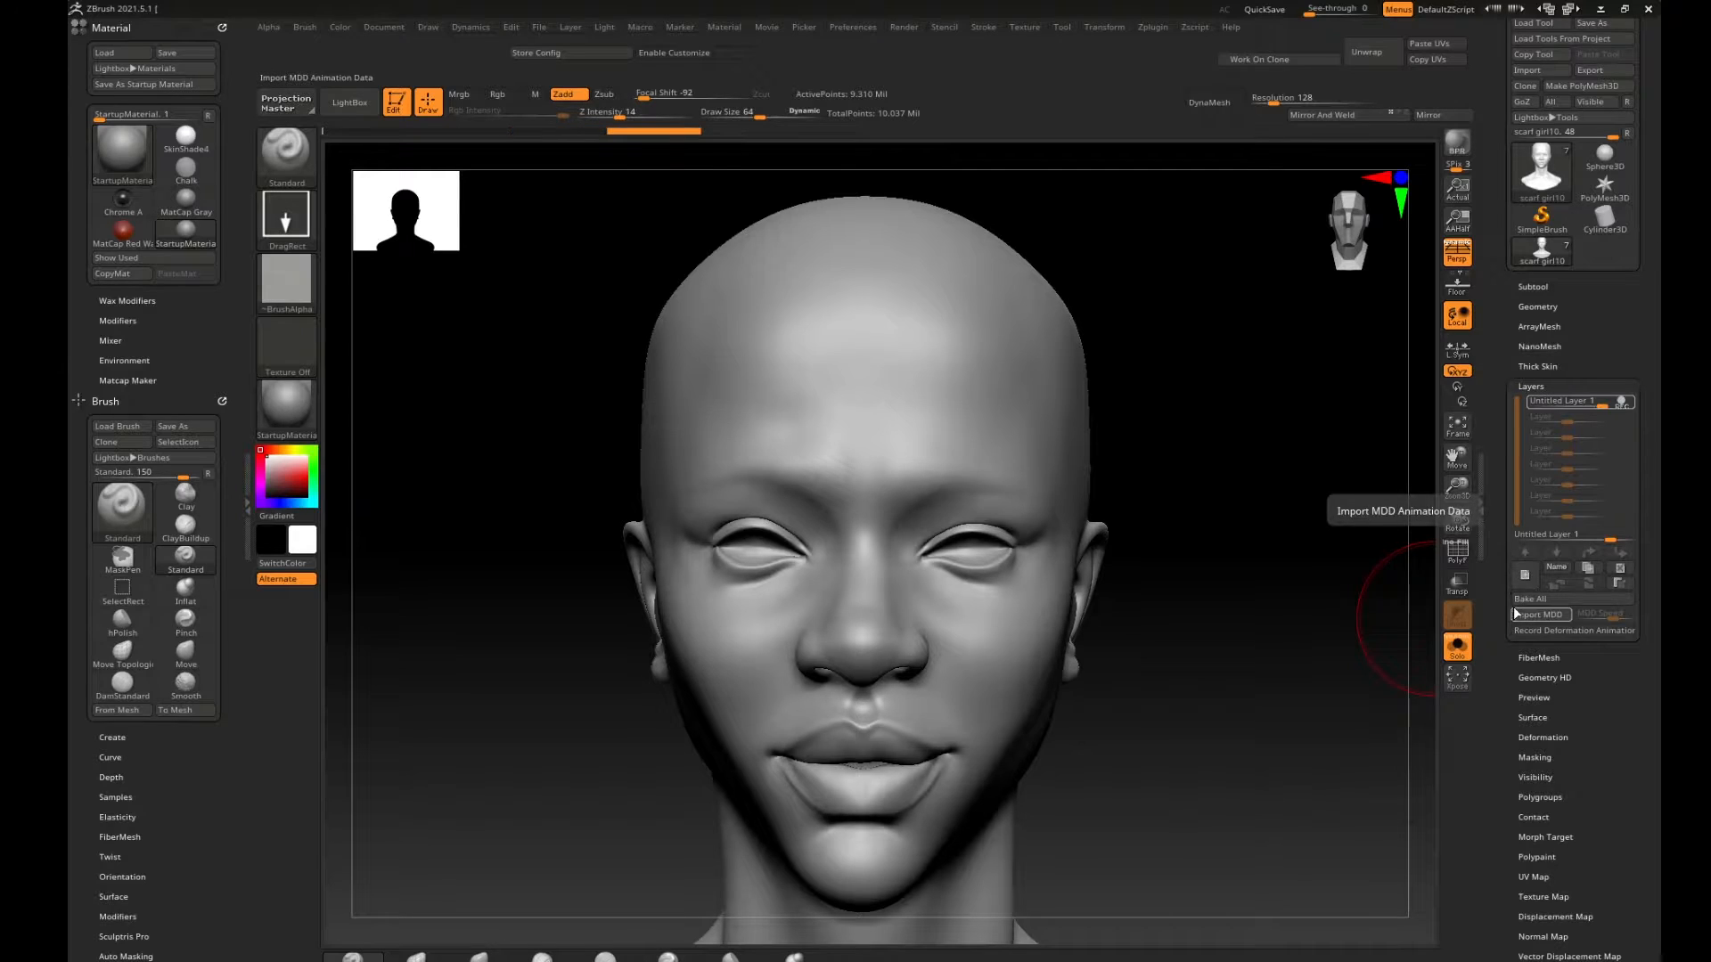
{"action": "left_click", "coordinate": [1524, 575]}
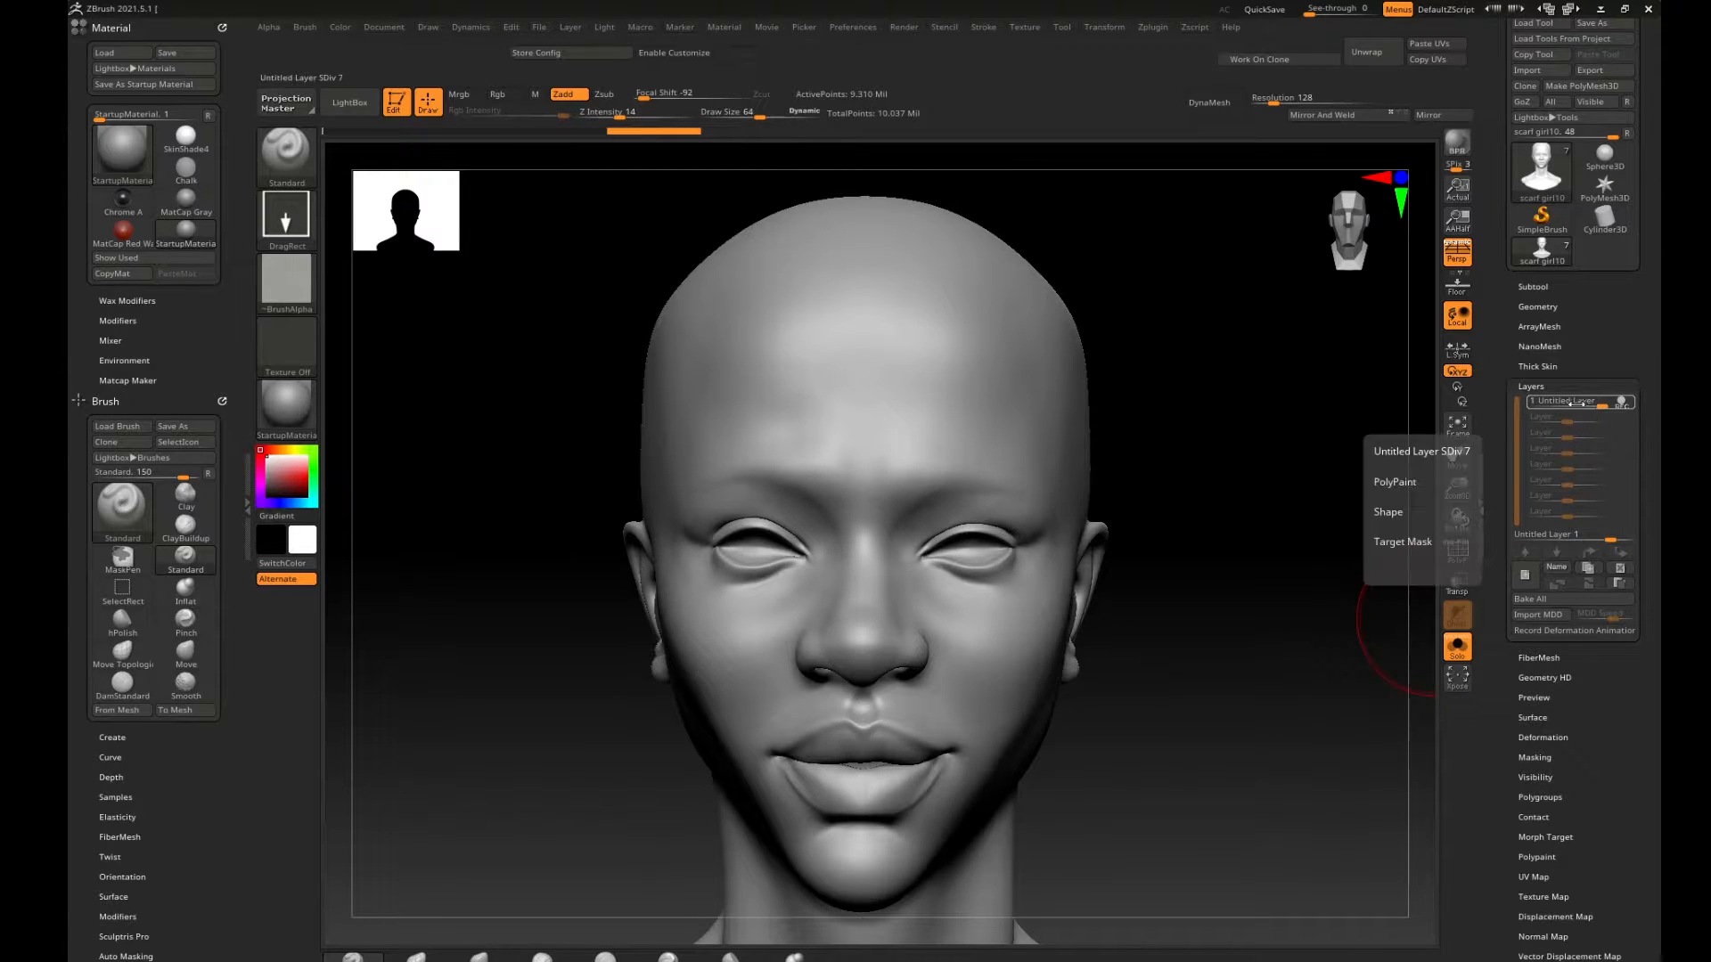
{"action": "left_click", "coordinate": [1556, 567]}
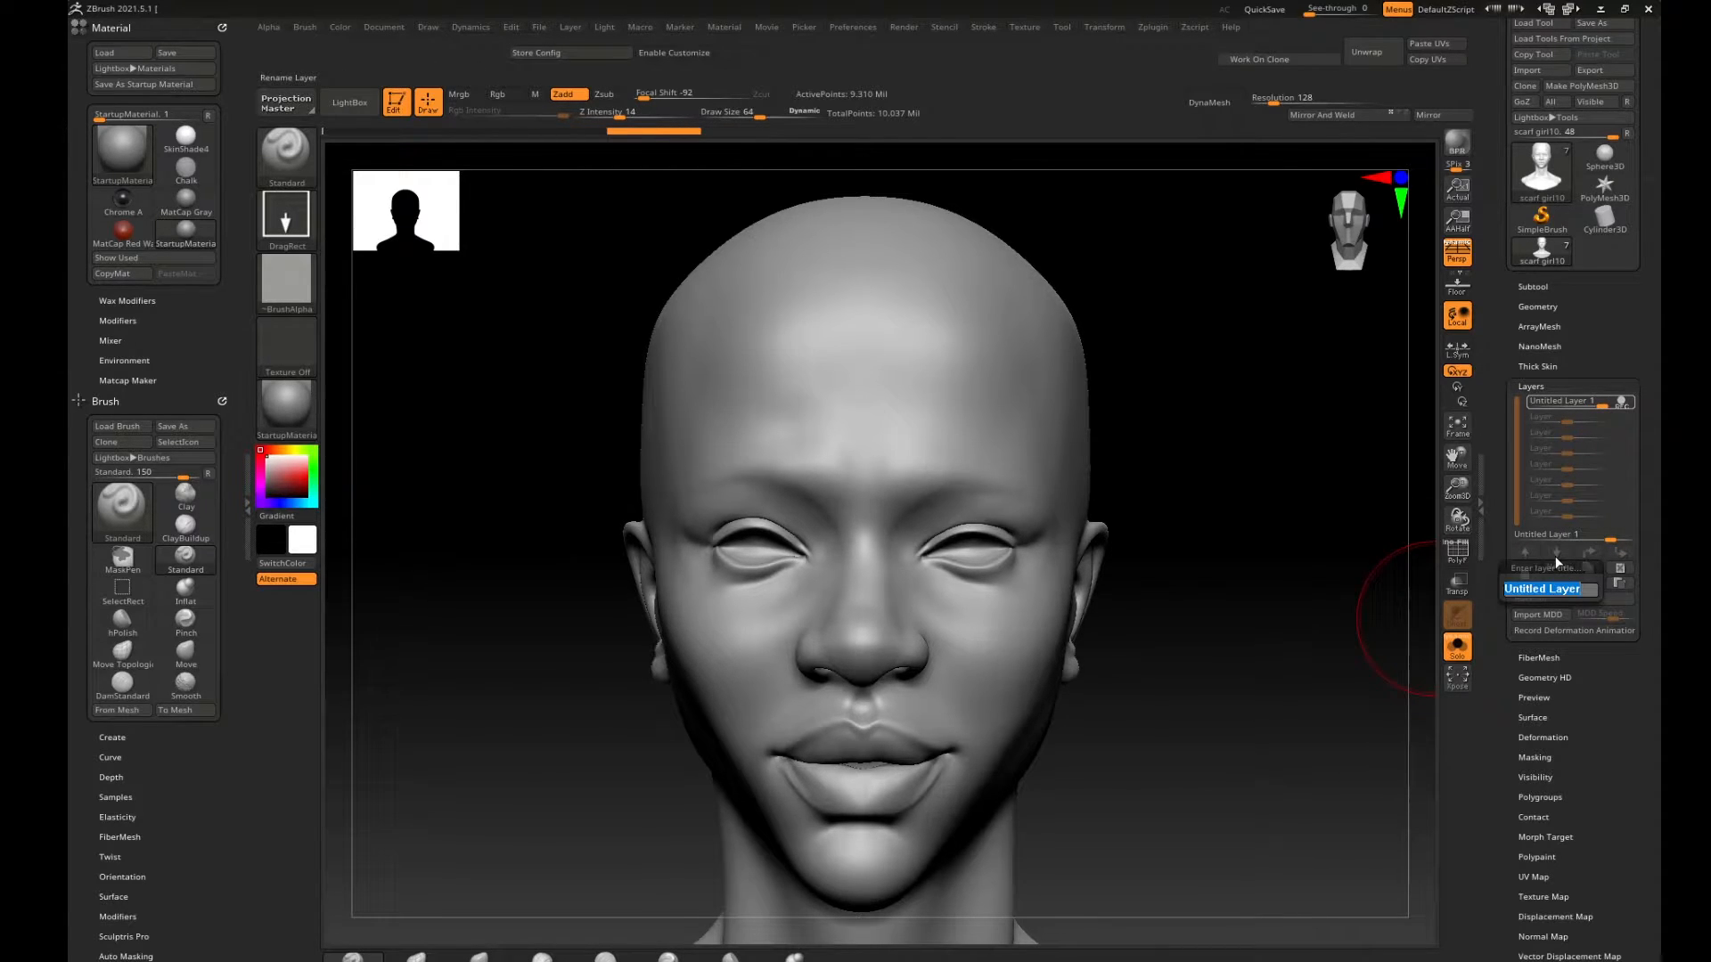
{"action": "type", "text": "fore head"}
{"action": "key", "text": "Return"}
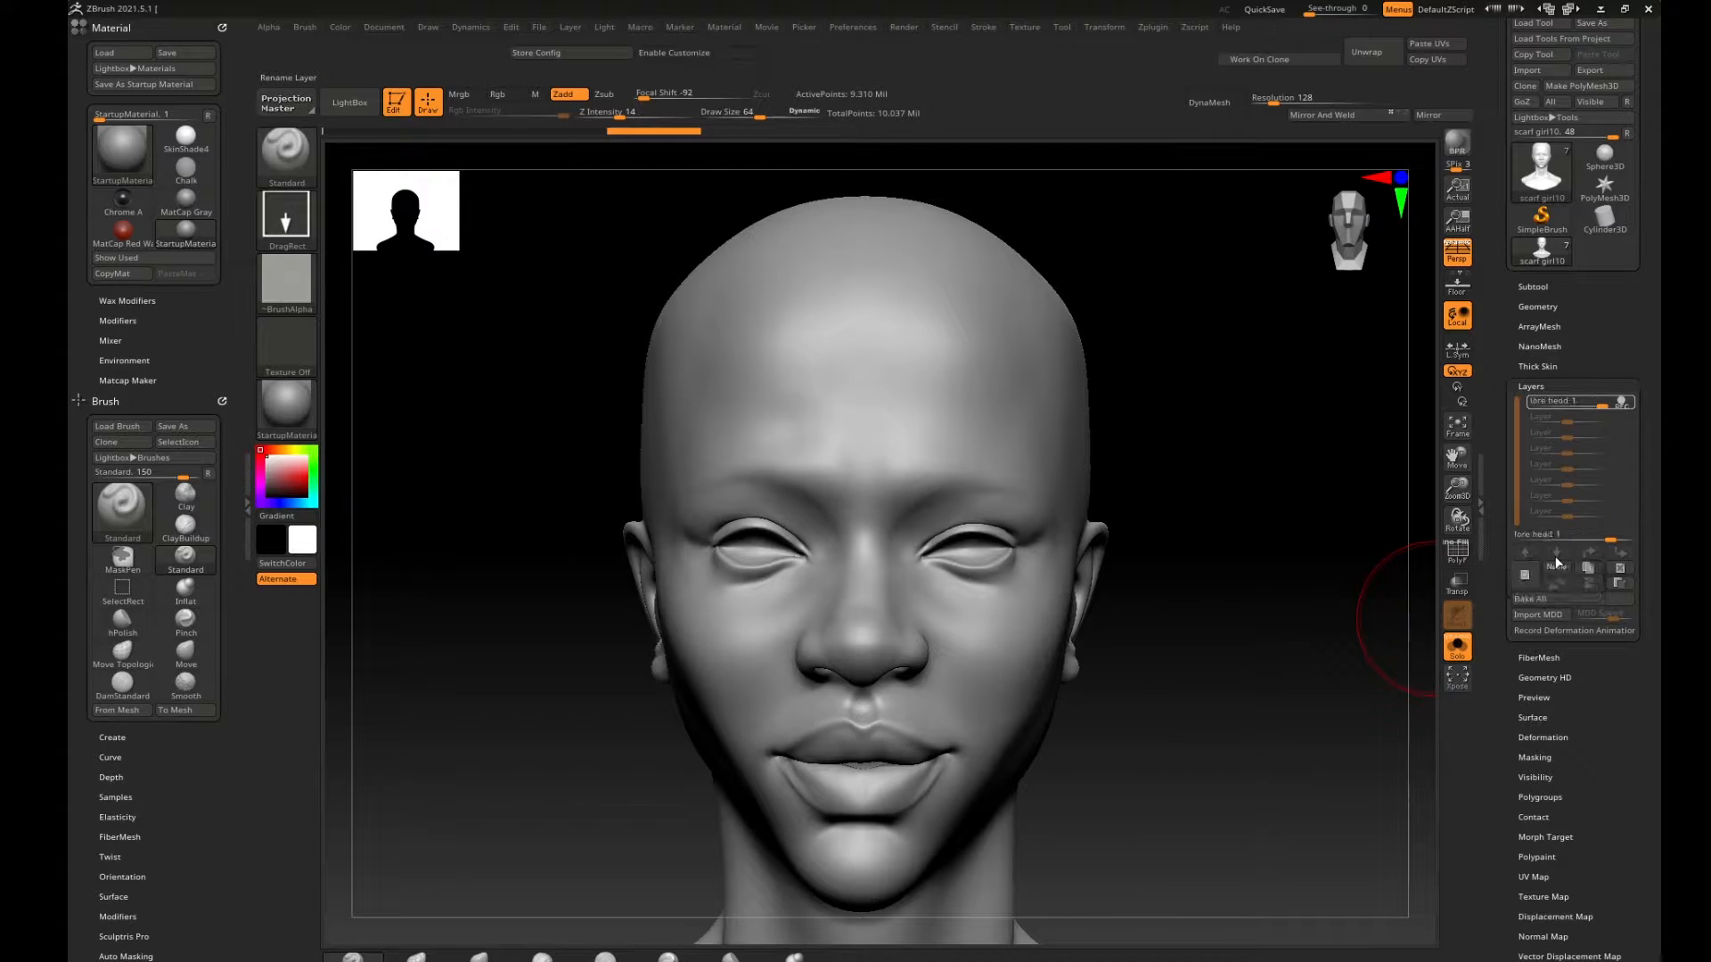
Examine the numbered alpha placement map for the face and match its forehead positions to the numbered alpha files in LightBox.
{"action": "mouse_move", "coordinate": [1206, 351]}
{"action": "left_mouse_down"}
{"action": "mouse_move", "coordinate": [1256, 368]}
{"action": "mouse_move", "coordinate": [1099, 351]}
{"action": "left_mouse_up"}
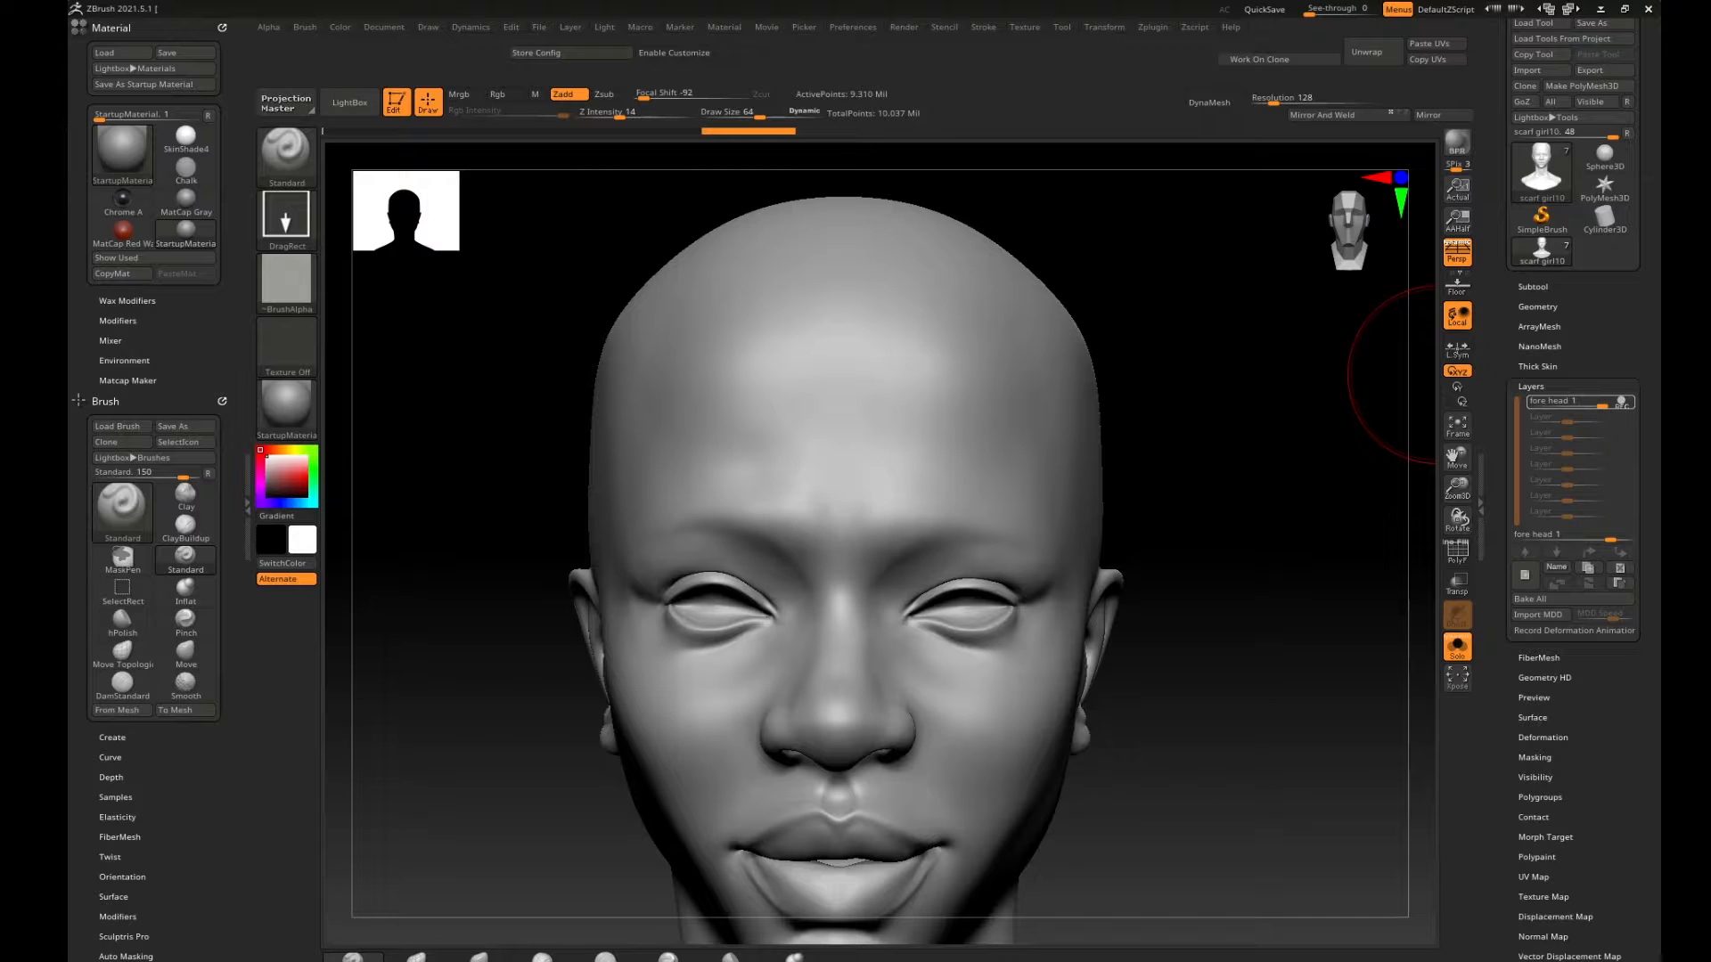
{"action": "right_click_drag", "start_coordinate": [1660, 254], "coordinate": [847, 368]}
{"action": "right_click_drag", "start_coordinate": [961, 388], "coordinate": [975, 382]}
{"action": "right_click_drag", "start_coordinate": [1126, 319], "coordinate": [1660, 298]}
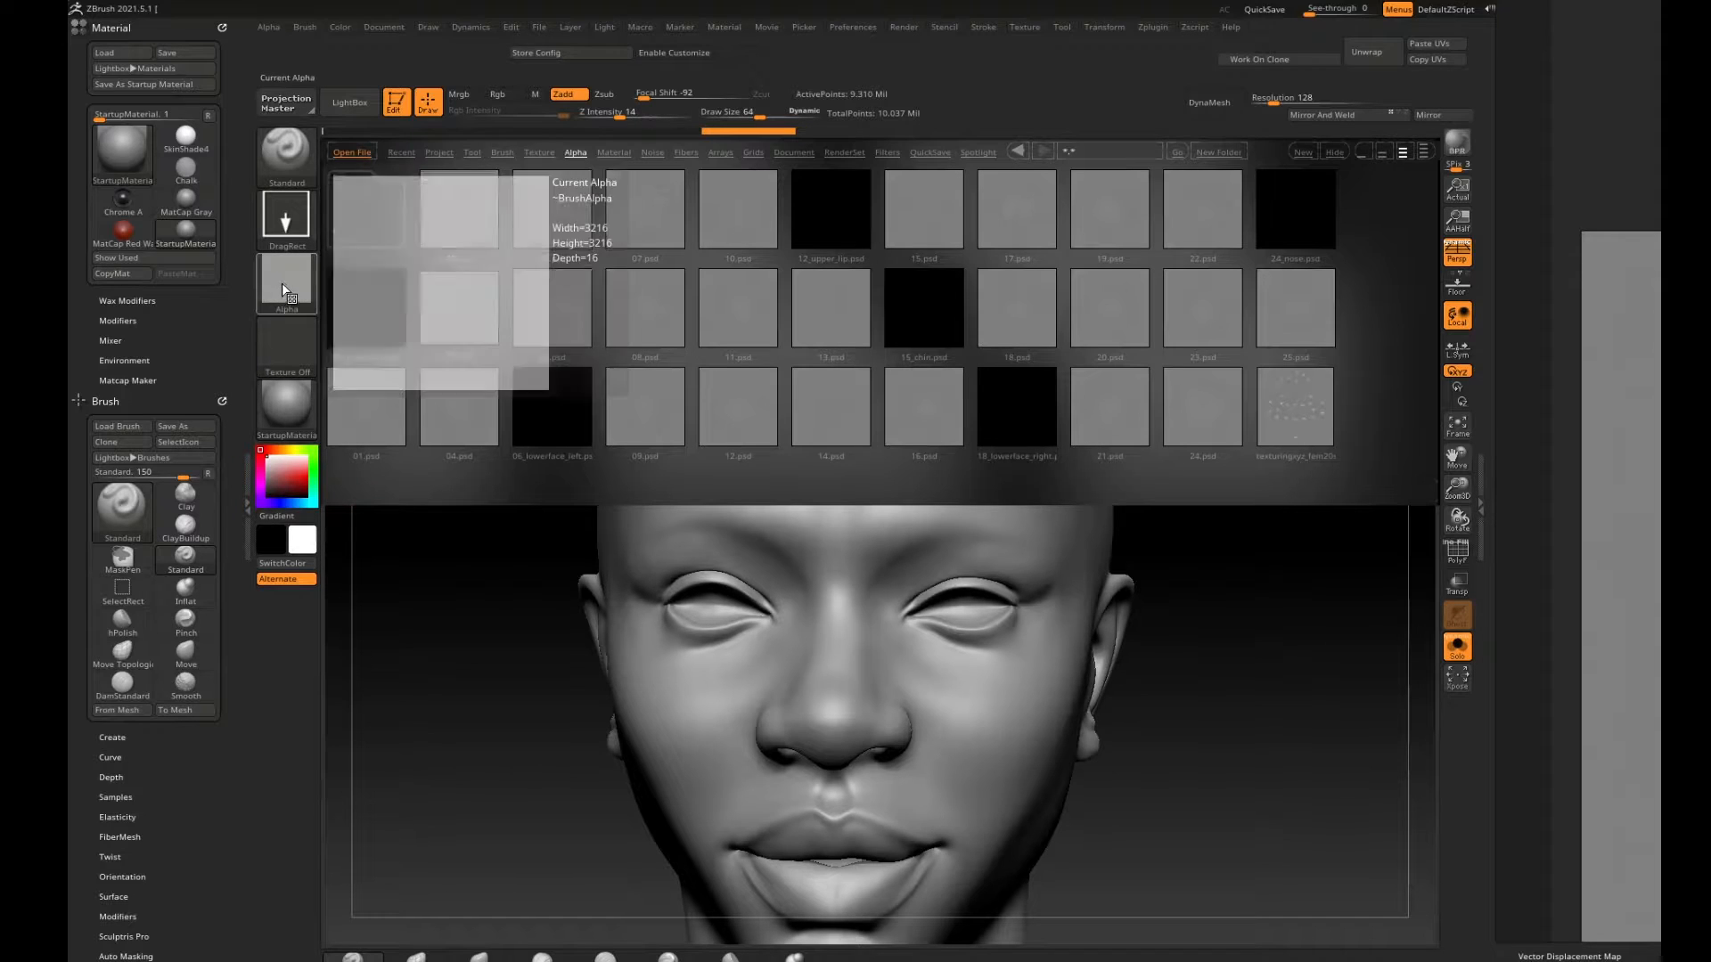
{"action": "left_click", "coordinate": [270, 28]}
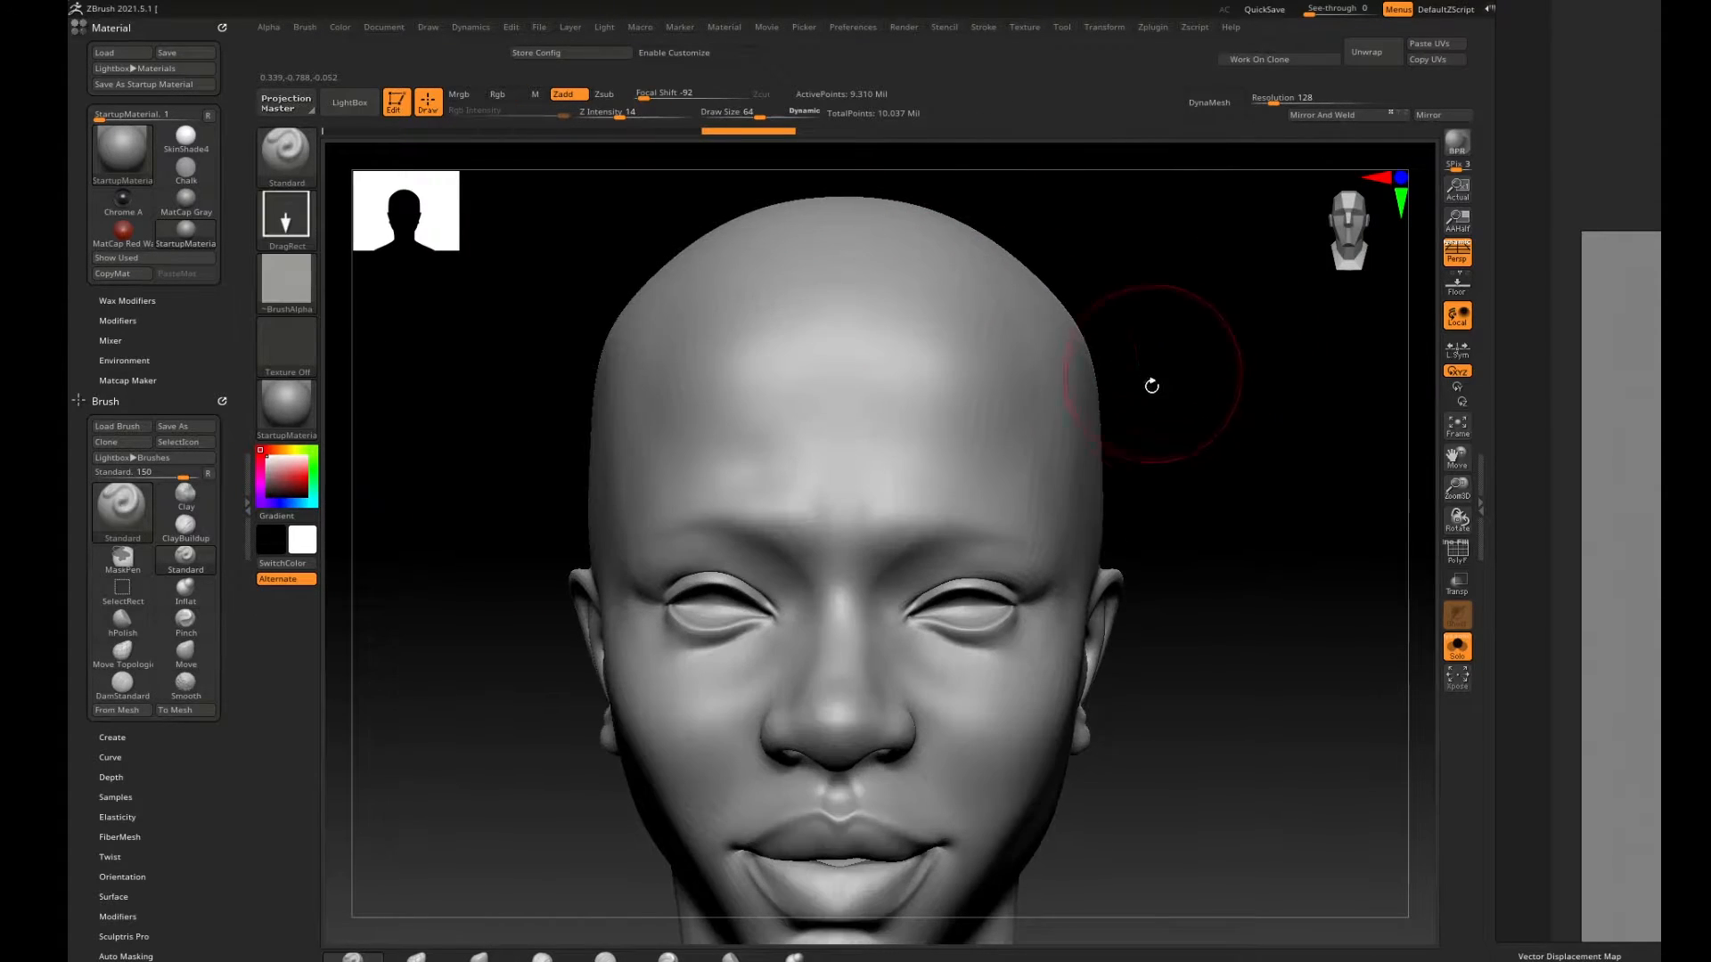
{"action": "left_click_drag", "start_coordinate": [1281, 369], "coordinate": [1268, 355], "text": "alt"}
{"action": "right_click_drag", "start_coordinate": [1657, 339], "coordinate": [1041, 310]}
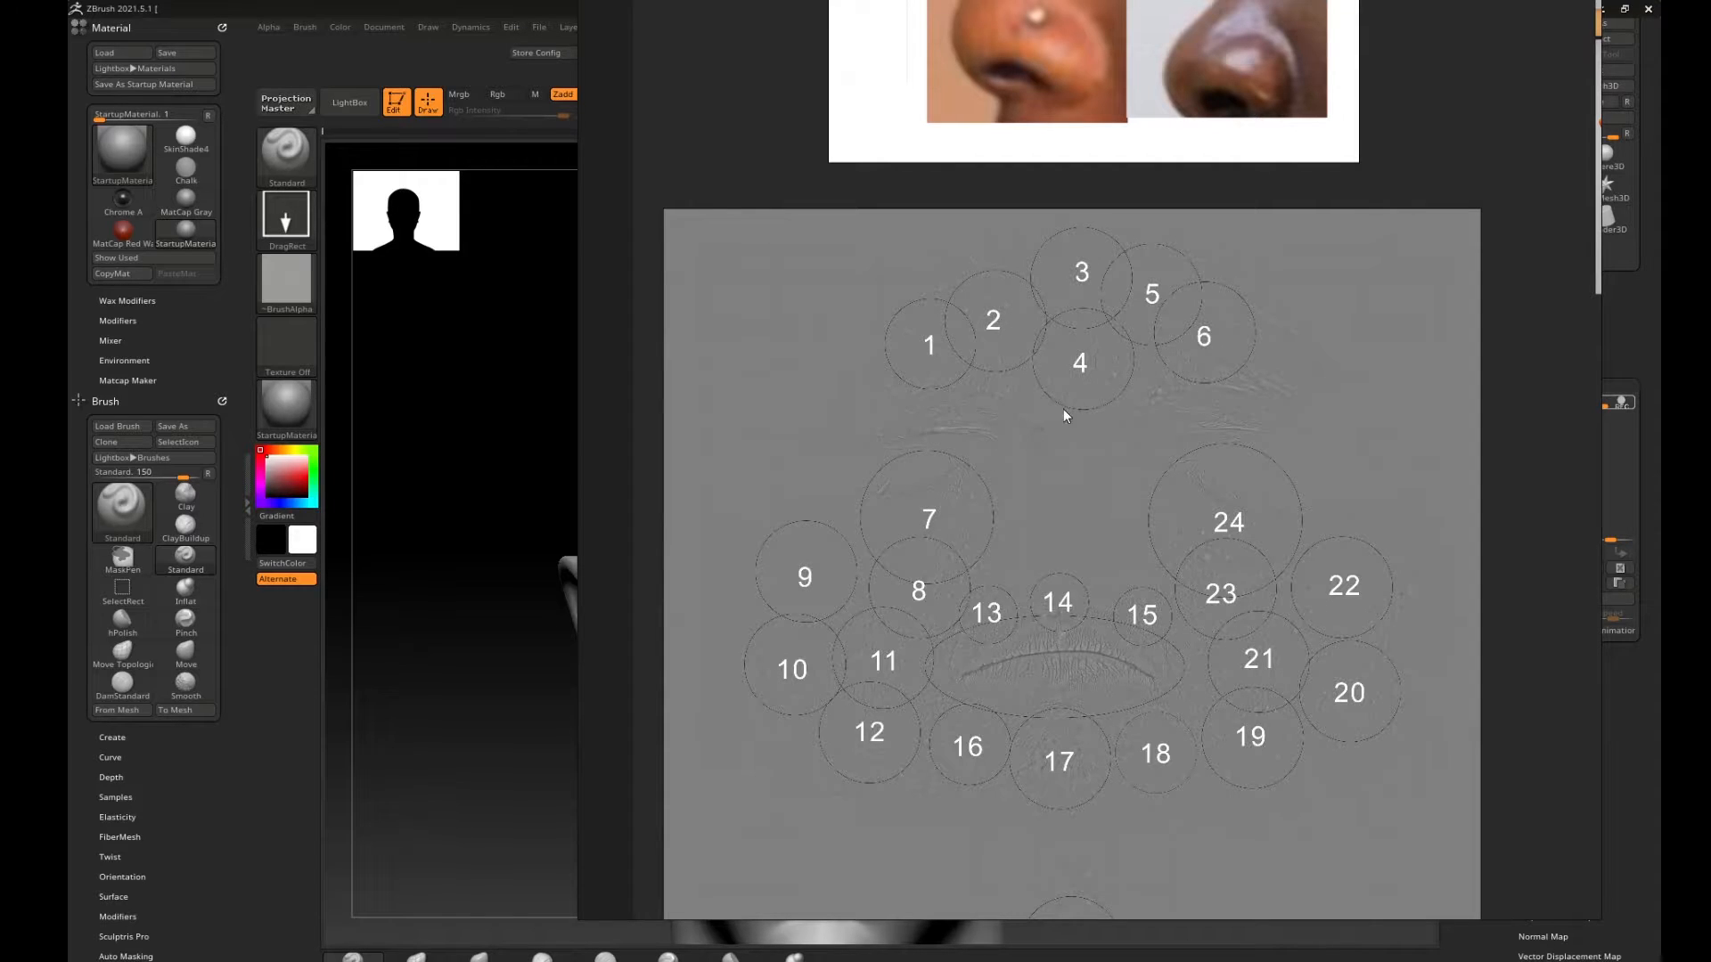
{"action": "right_click_drag", "start_coordinate": [1062, 410], "coordinate": [1660, 392]}
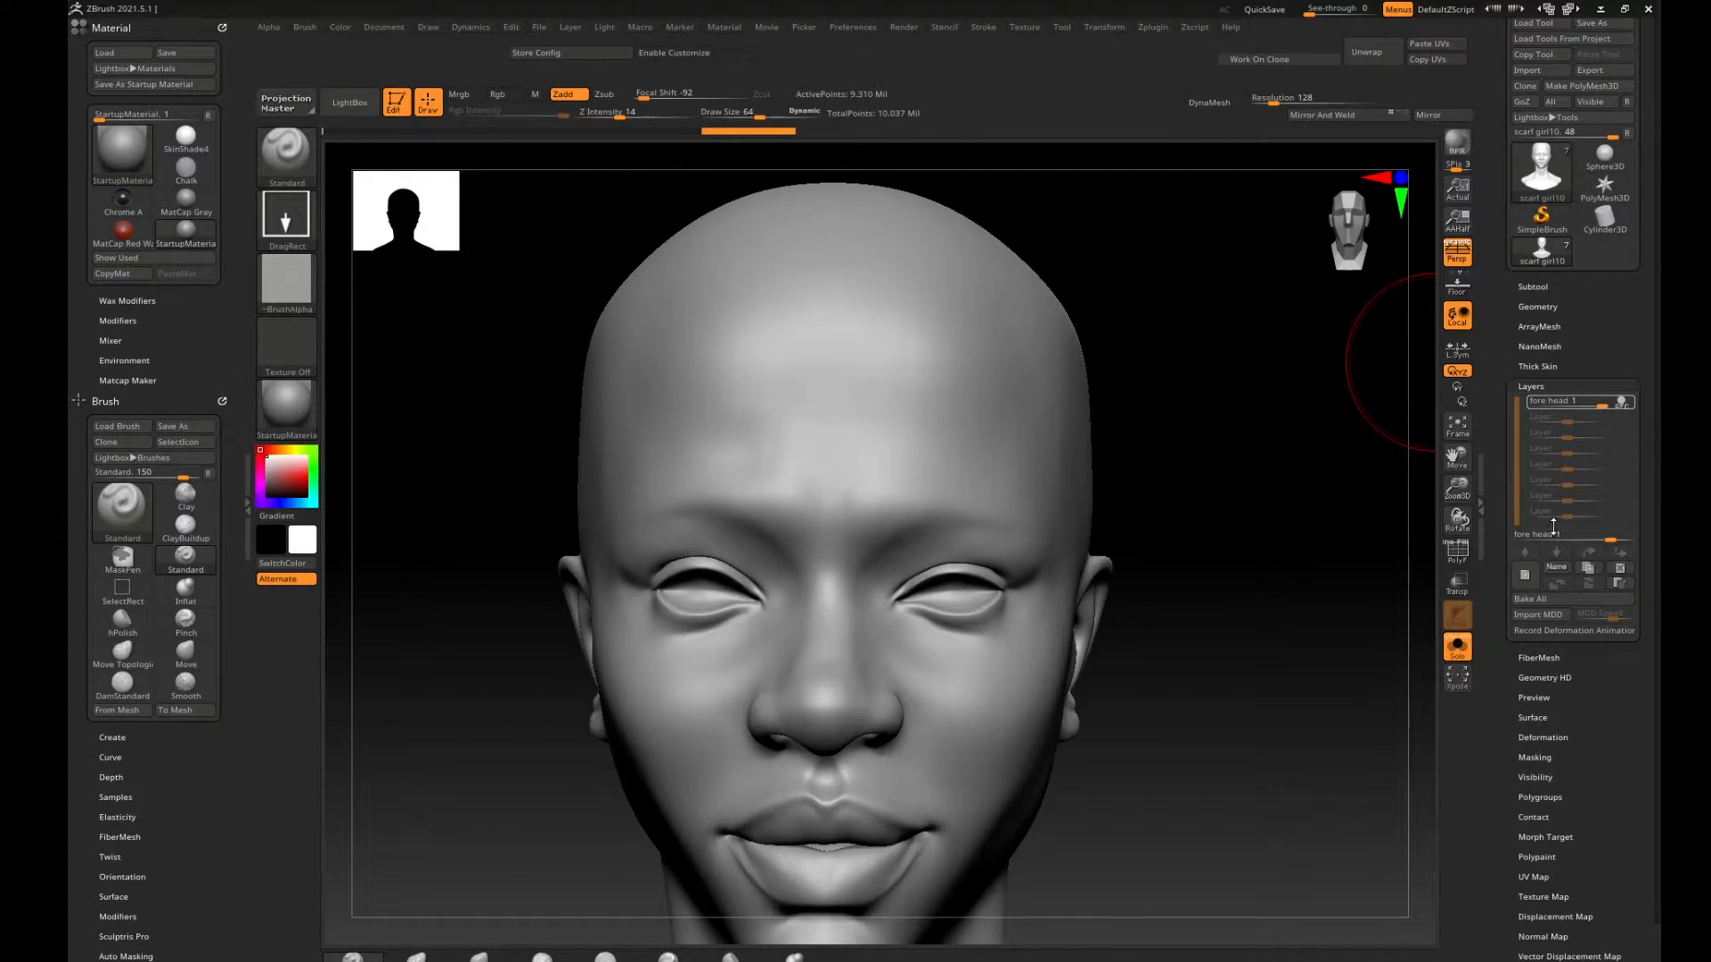
{"action": "left_click", "coordinate": [273, 28]}
{"action": "left_click_drag", "start_coordinate": [1167, 256], "coordinate": [1097, 256]}
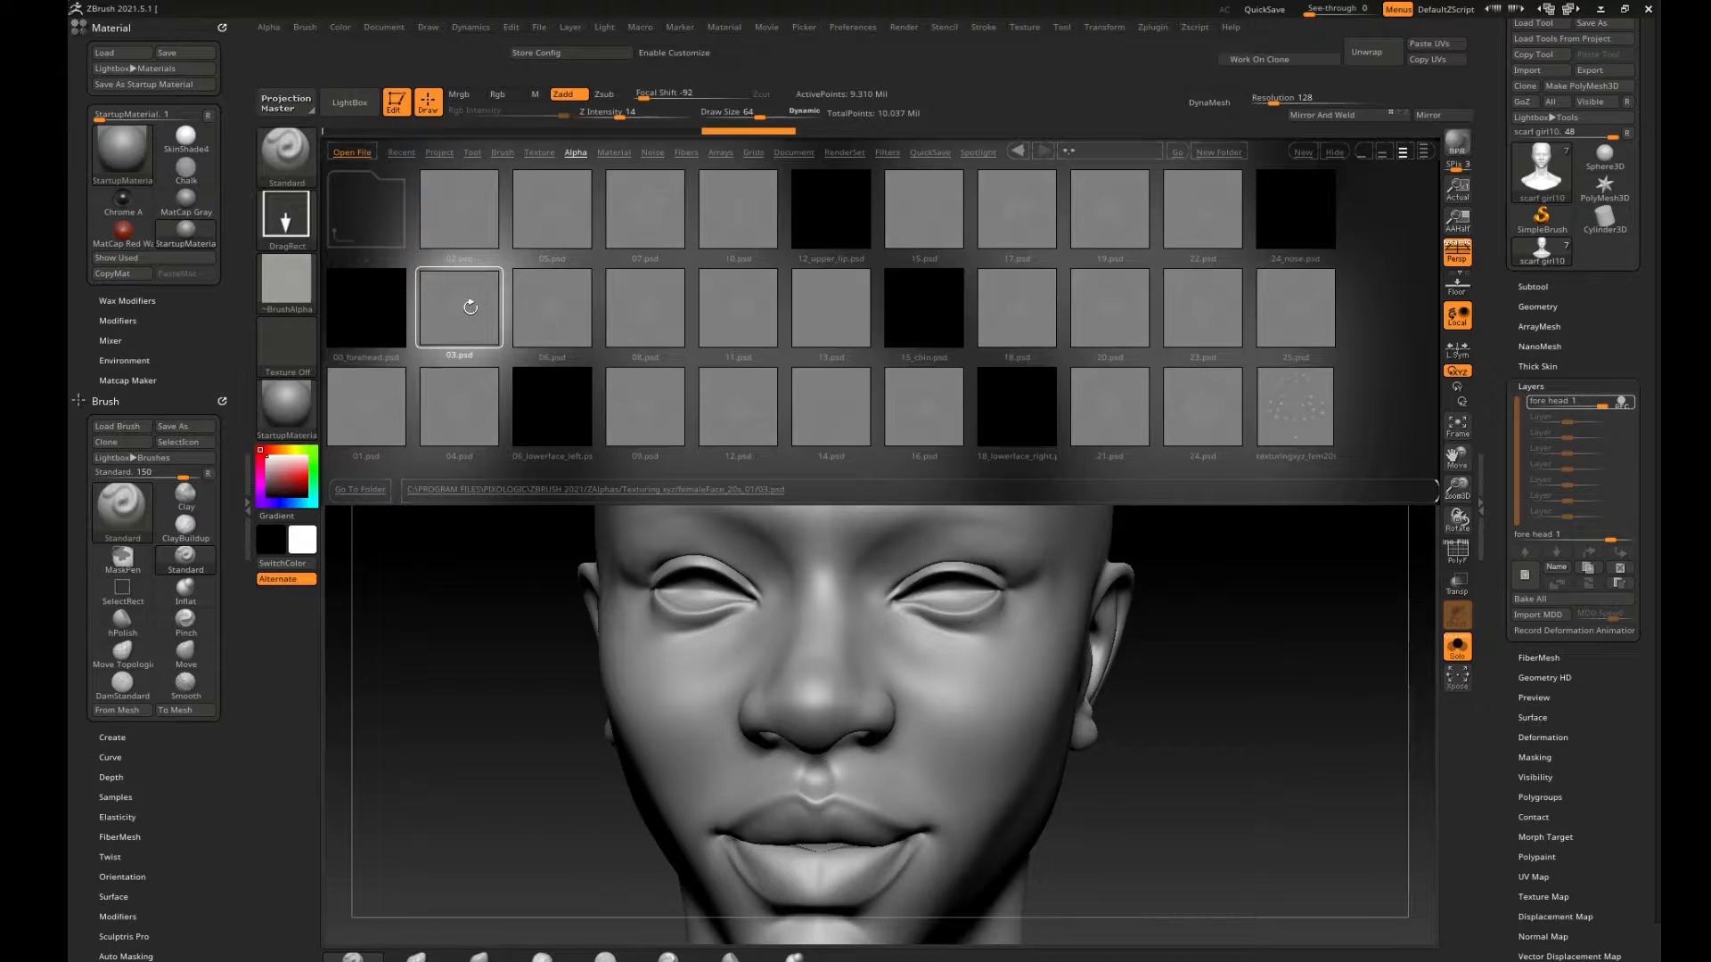
{"action": "left_click", "coordinate": [272, 30]}
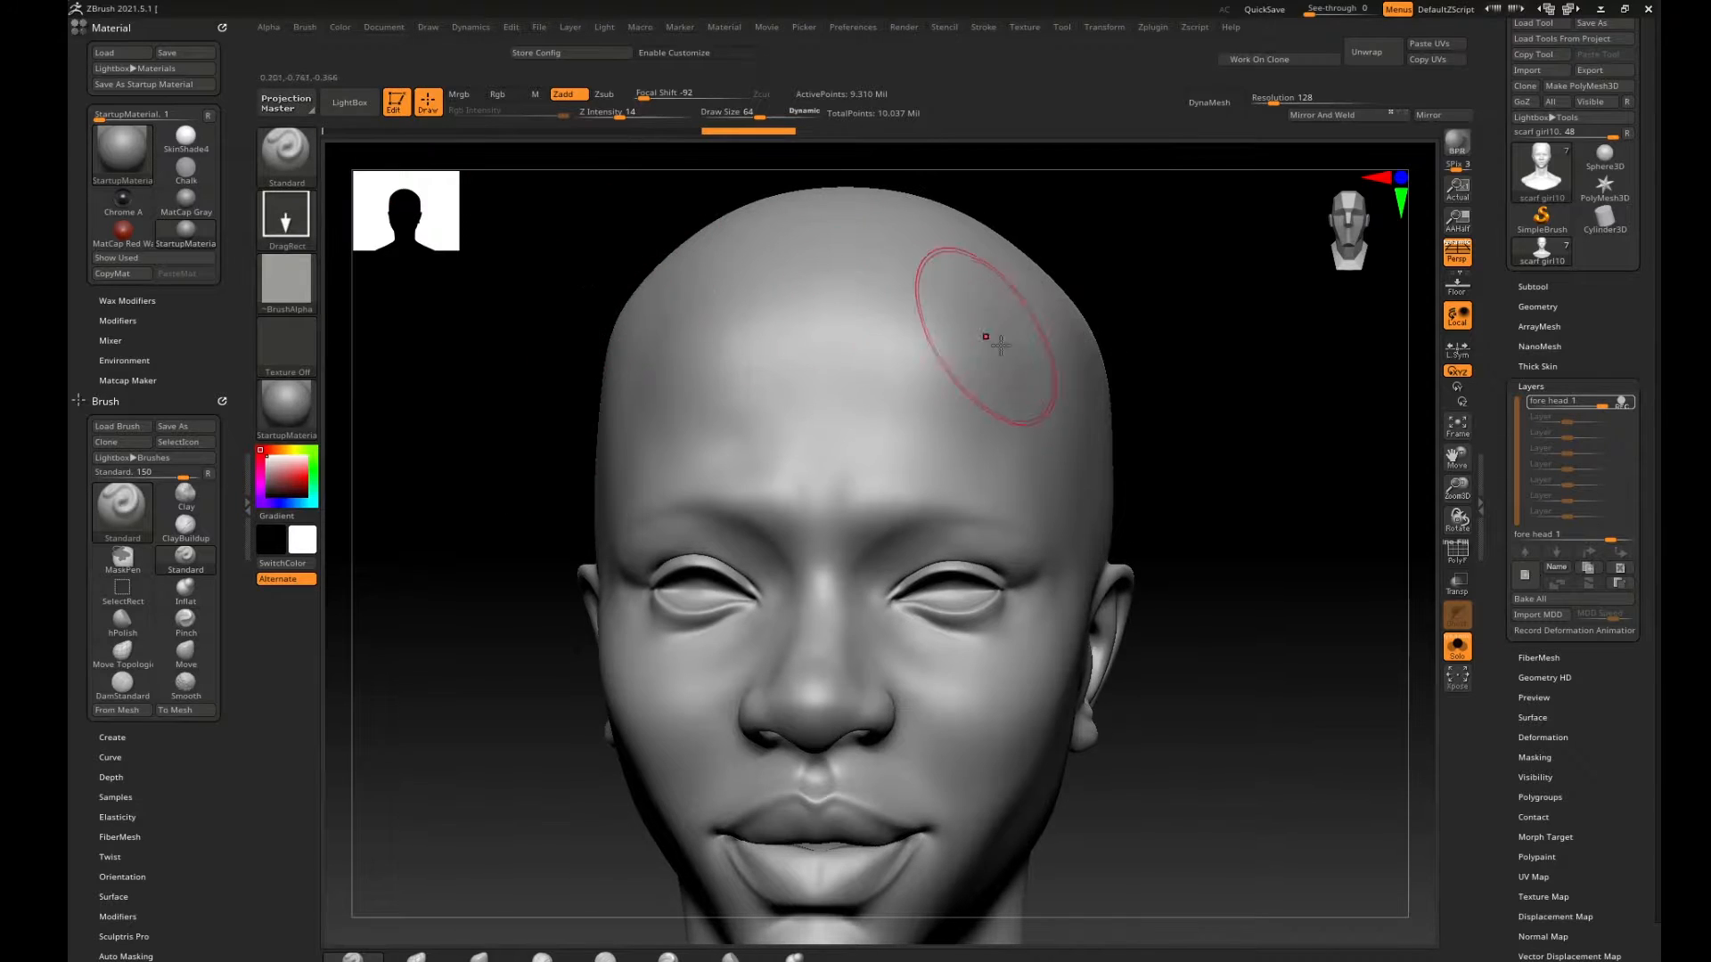
{"action": "left_click_drag", "start_coordinate": [1206, 351], "coordinate": [1175, 410], "text": "alt"}
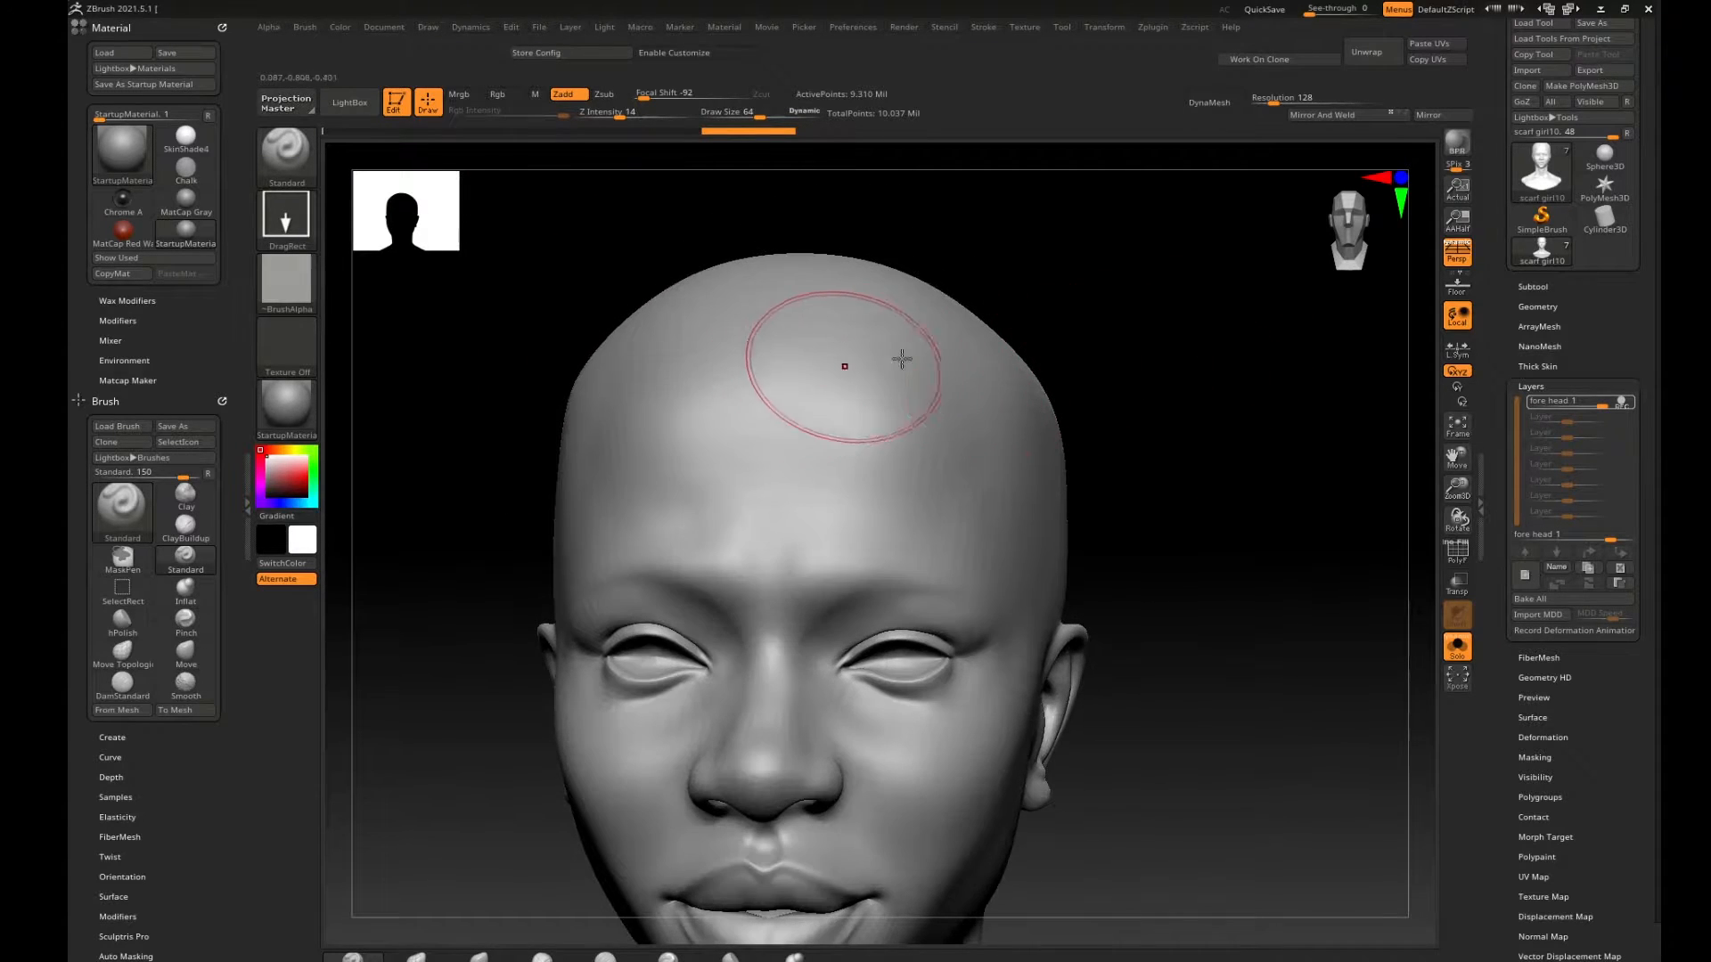
Place the numbered alpha placement map beside the head and frame its forehead positions.
{"action": "right_click_drag", "start_coordinate": [1380, 334], "coordinate": [1080, 207]}
{"action": "left_click_drag", "start_coordinate": [963, 204], "coordinate": [1261, 270]}
{"action": "right_click_drag", "start_coordinate": [1548, 270], "coordinate": [1247, 221]}
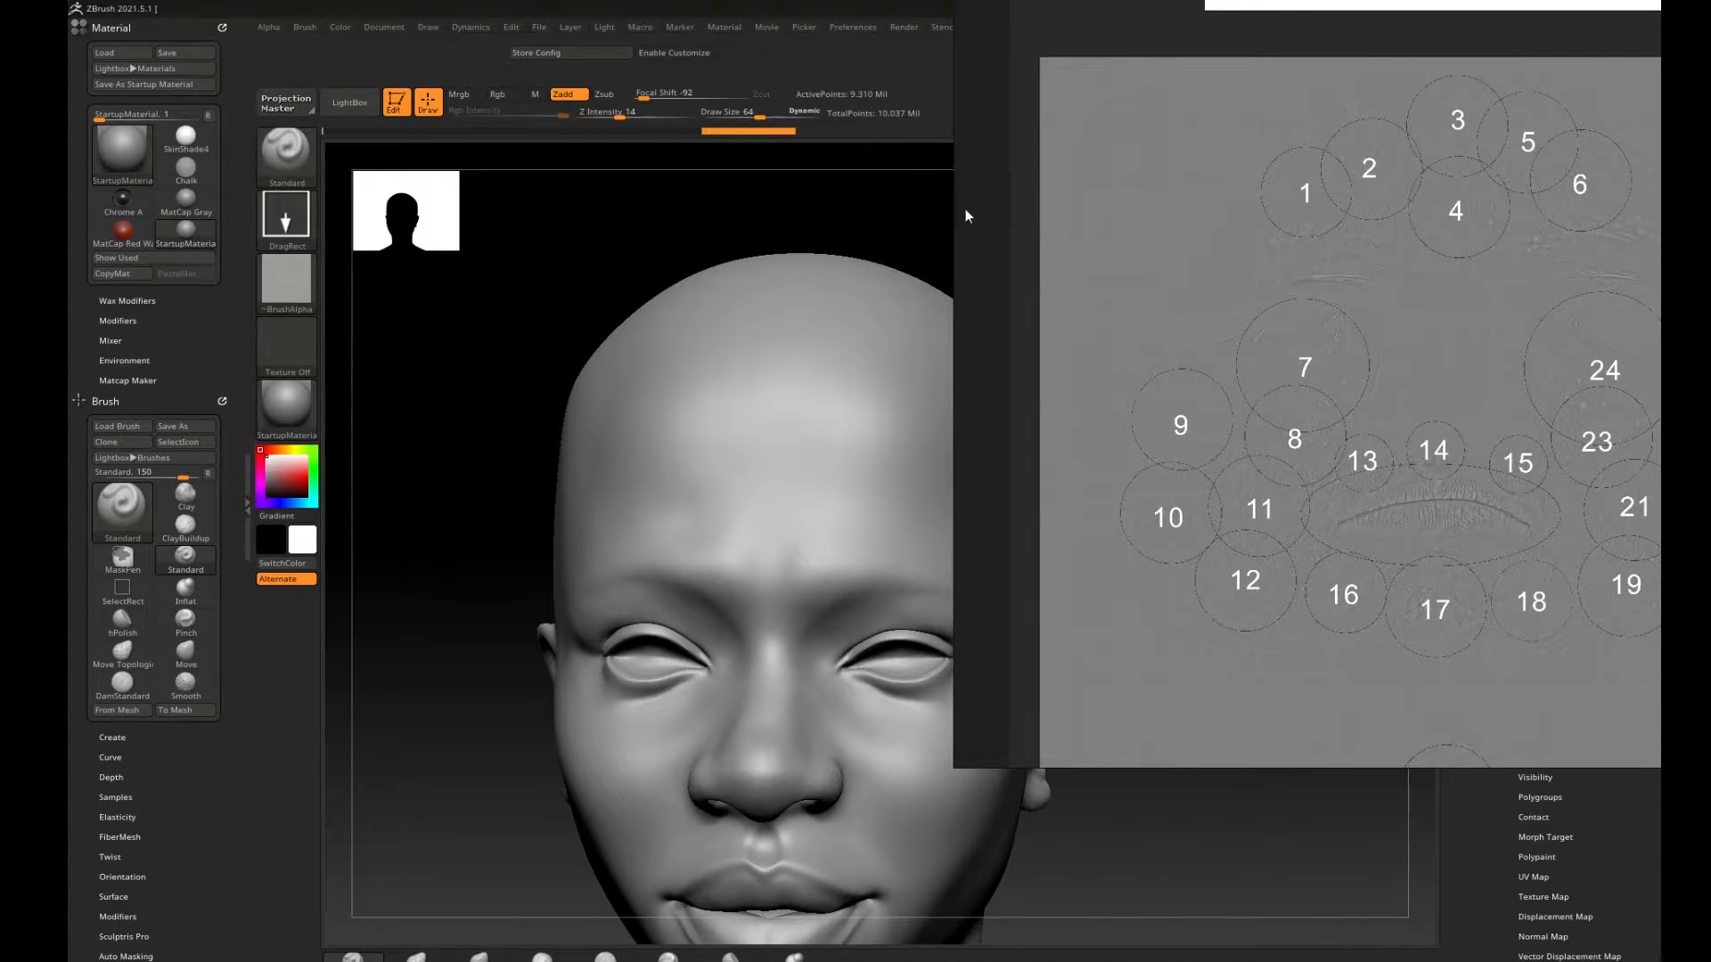
{"action": "left_click_drag", "start_coordinate": [956, 210], "coordinate": [1099, 229]}
{"action": "right_click_drag", "start_coordinate": [1378, 248], "coordinate": [1348, 278]}
{"action": "scroll", "coordinate": [1356, 287], "scroll_direction": "down", "scroll_amount": 2}
{"action": "scroll", "coordinate": [1377, 296], "scroll_direction": "up", "scroll_amount": 2}
{"action": "middle_click_drag", "start_coordinate": [1377, 296], "coordinate": [1203, 459]}
{"action": "right_click_drag", "start_coordinate": [1209, 372], "coordinate": [1233, 311]}
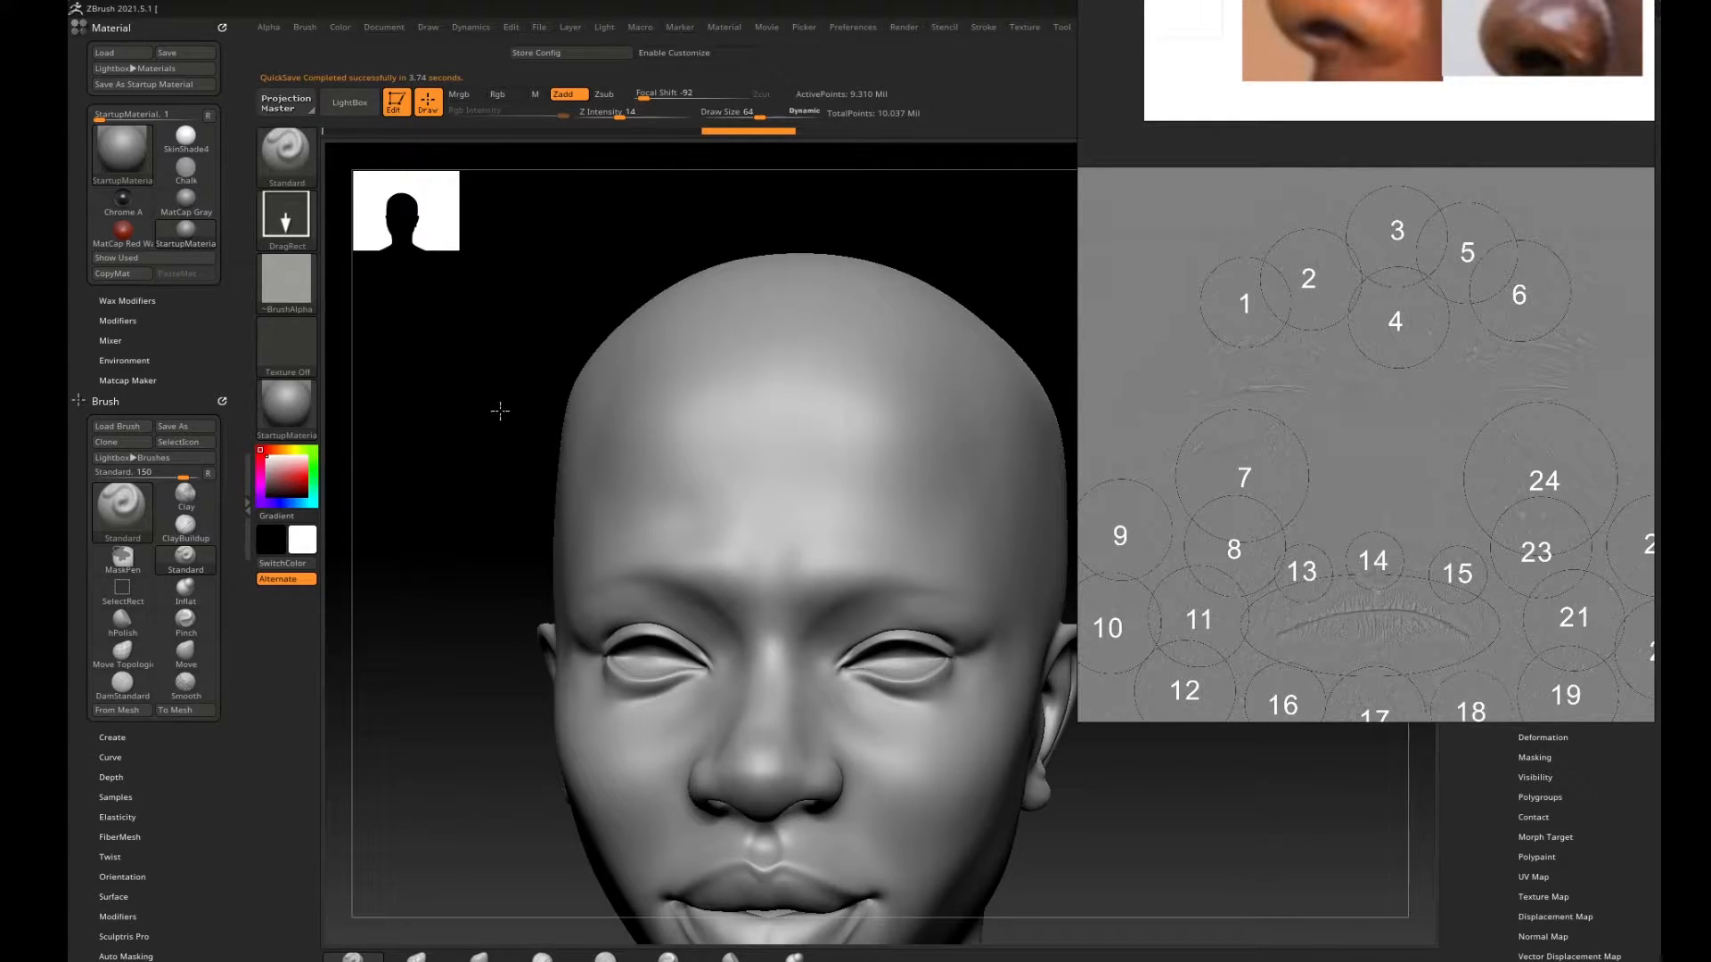
Test a skin alpha stamp on the upper middle of the forehead and undo the stamp.
{"action": "left_click_drag", "start_coordinate": [499, 399], "coordinate": [504, 415]}
{"action": "mouse_move", "coordinate": [994, 296]}
{"action": "left_mouse_down"}
{"action": "mouse_move", "coordinate": [1012, 286]}
{"action": "mouse_move", "coordinate": [945, 329]}
{"action": "left_mouse_up"}
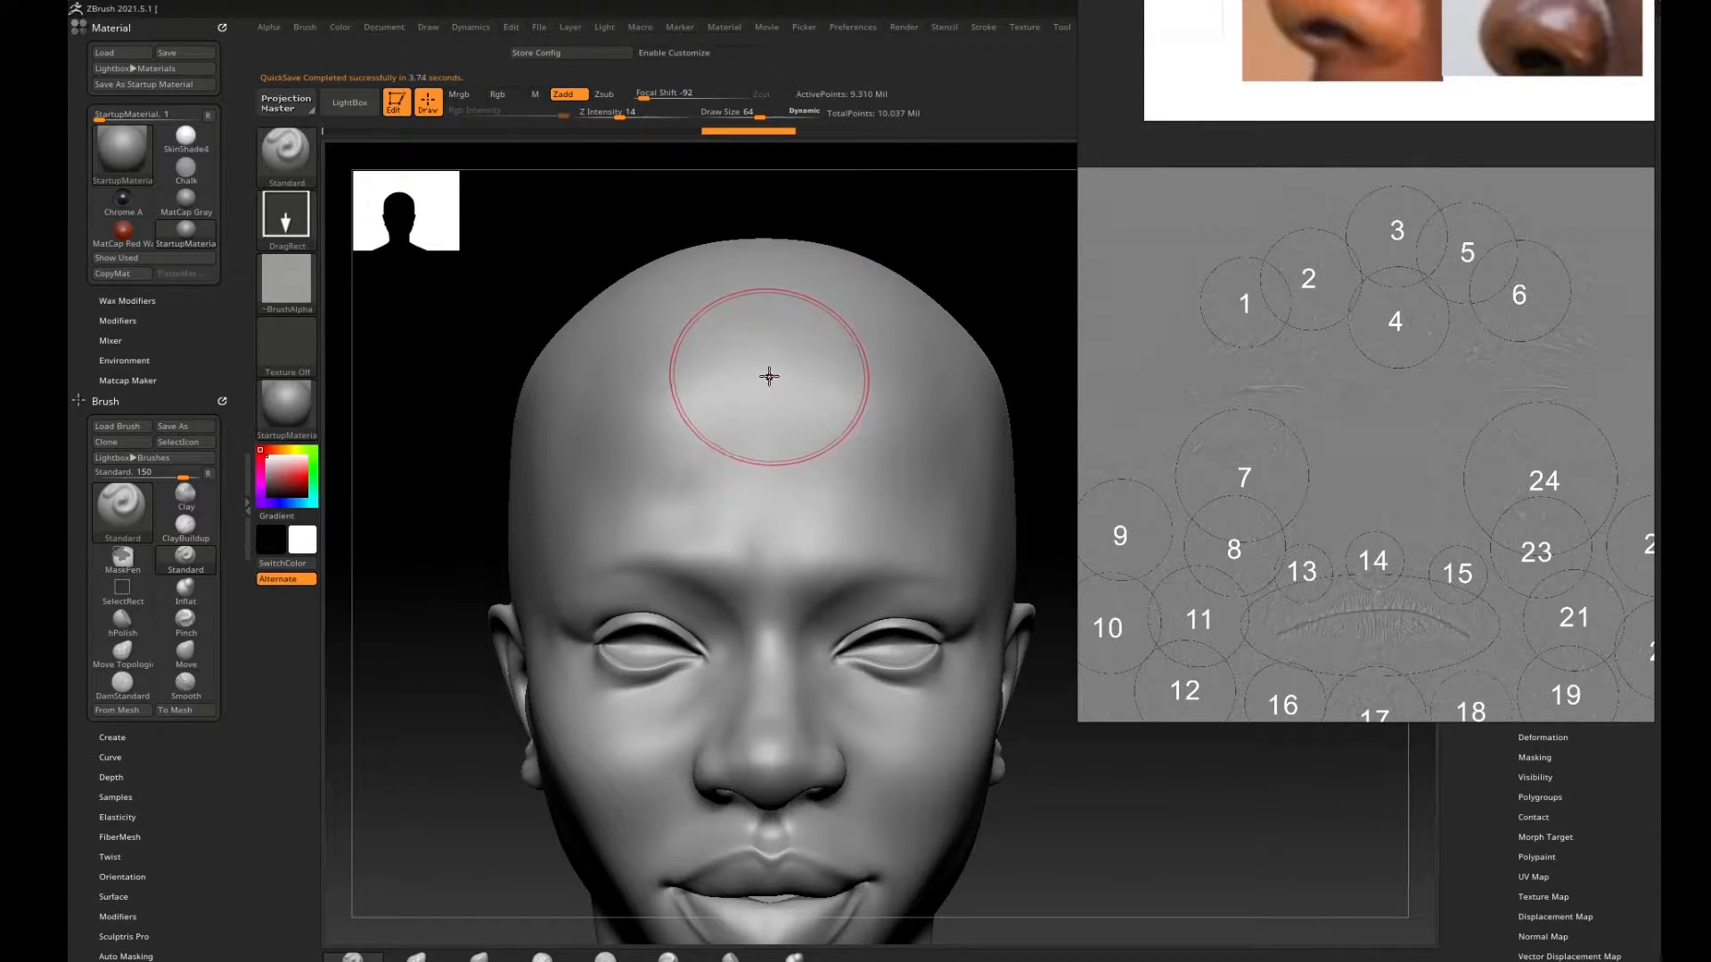
{"action": "left_click_drag", "start_coordinate": [773, 396], "coordinate": [770, 392]}
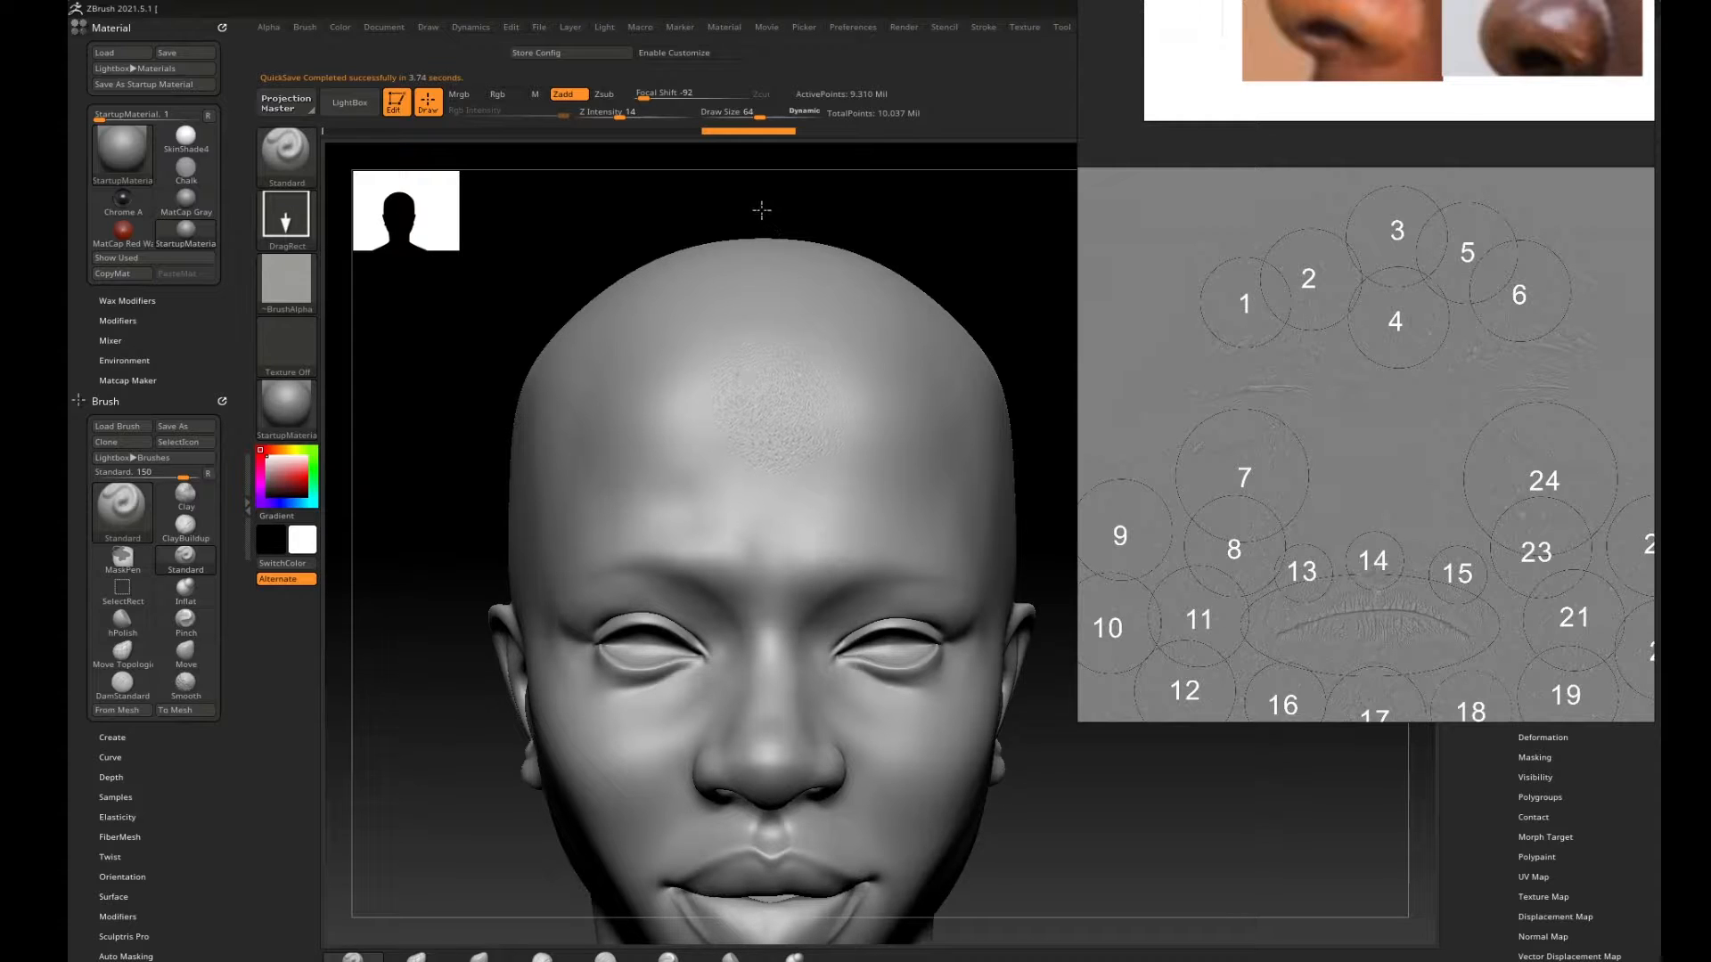
{"action": "key", "text": "ctrl"}
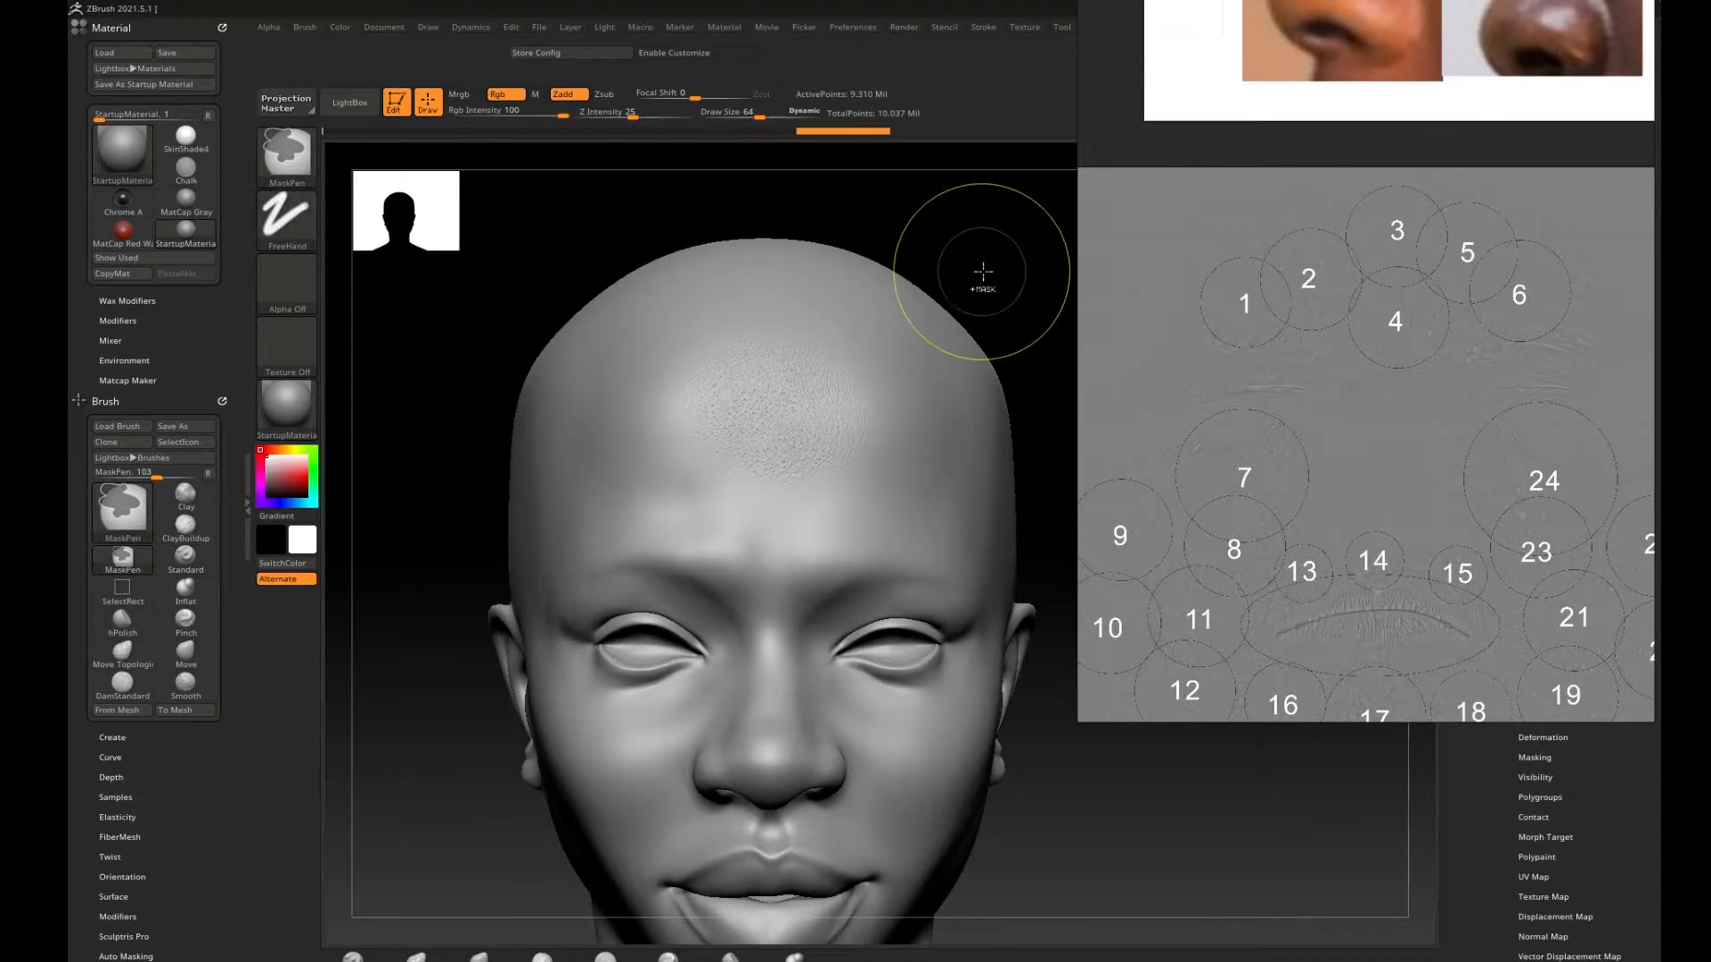
{"action": "key", "text": "ctrl+z"}
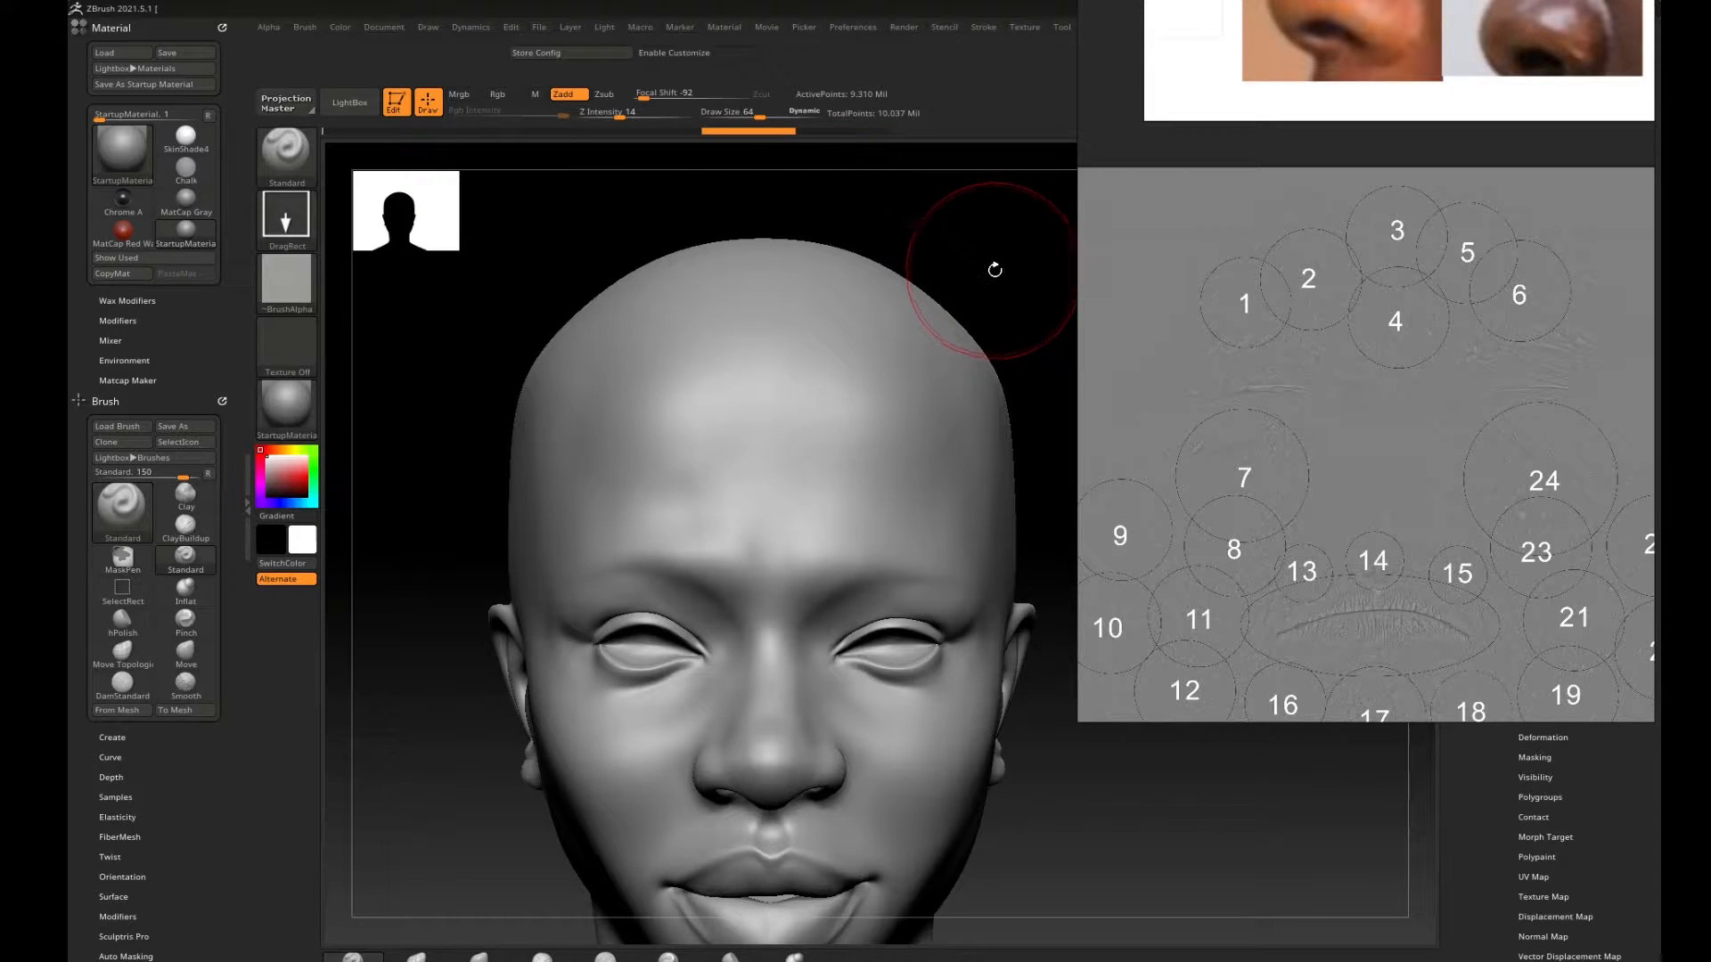
Try to mask the scalp from the side of the head and undo the mask.
{"action": "mouse_move", "coordinate": [995, 269]}
{"action": "left_mouse_down"}
{"action": "mouse_move", "coordinate": [943, 336]}
{"action": "mouse_move", "coordinate": [977, 363]}
{"action": "mouse_move", "coordinate": [784, 361]}
{"action": "left_mouse_up"}
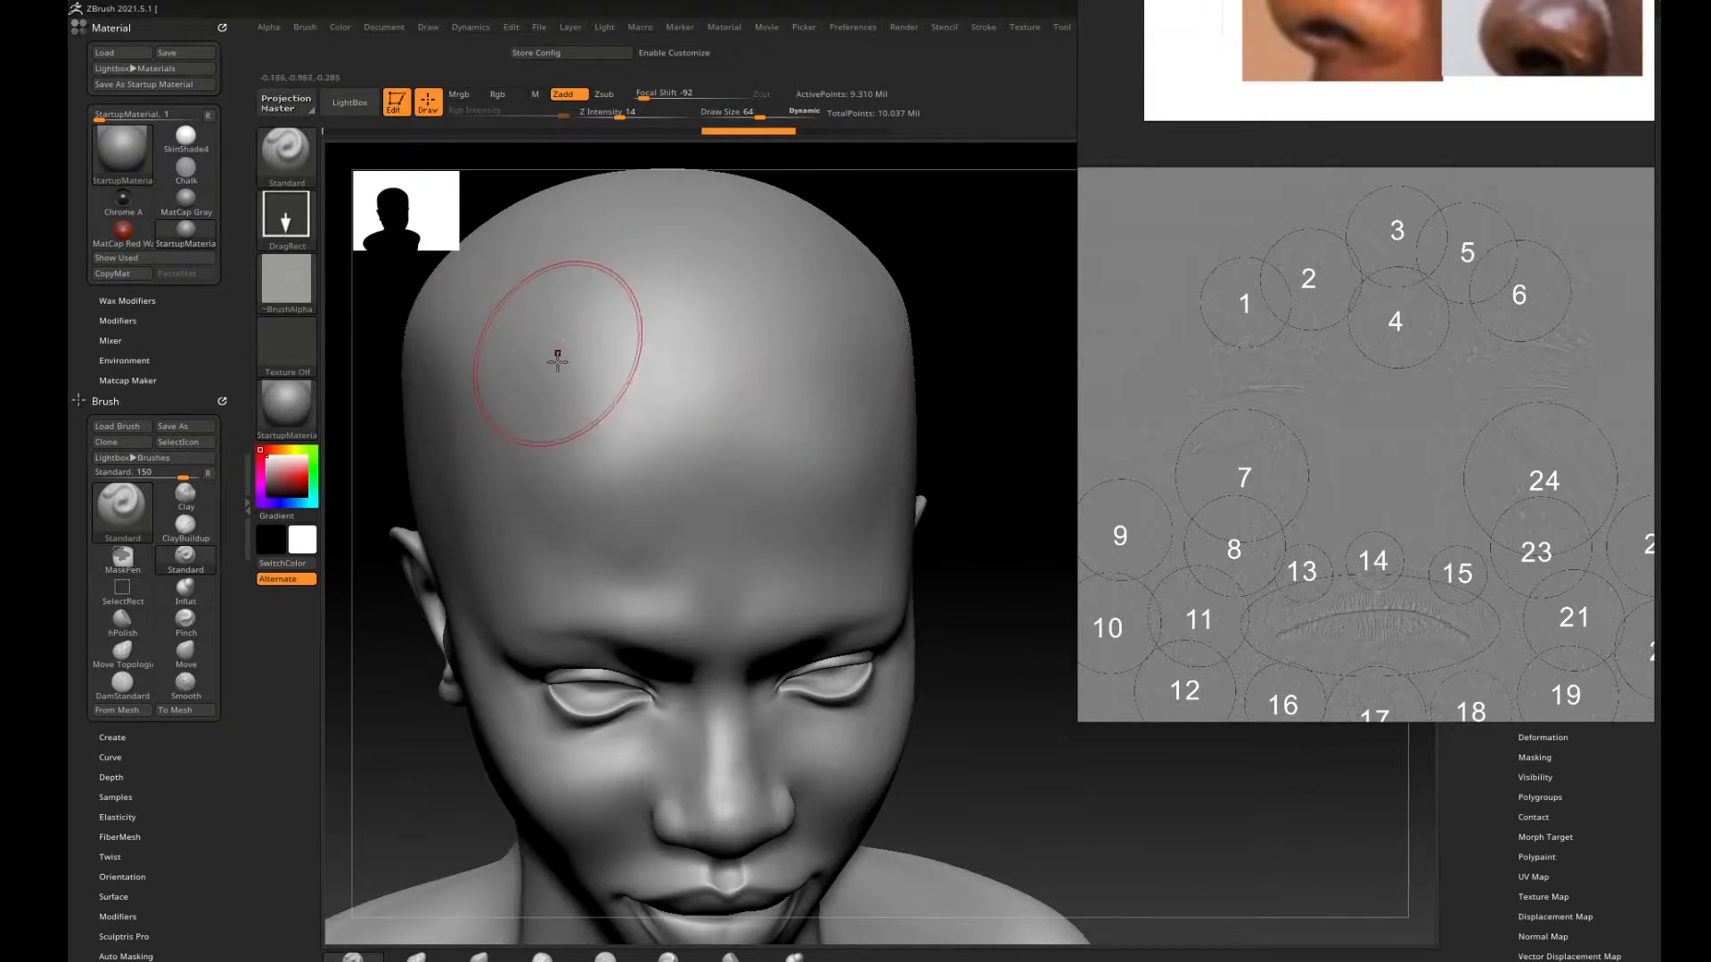
{"action": "left_click_drag", "start_coordinate": [997, 302], "coordinate": [974, 409]}
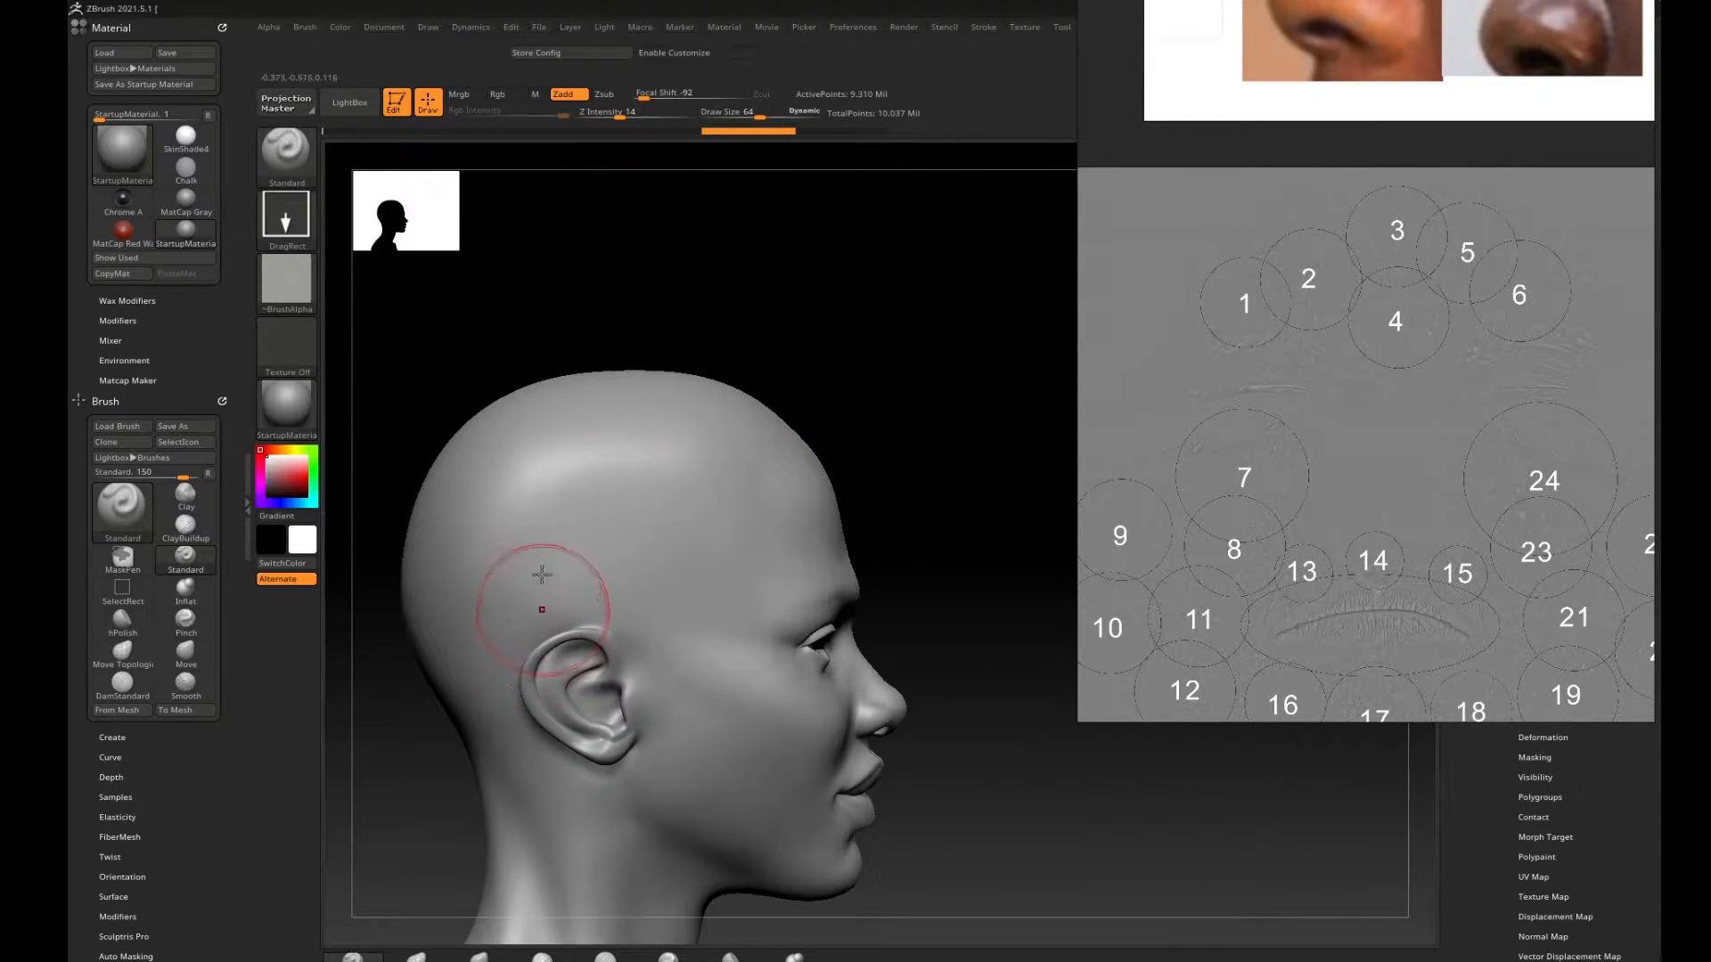
{"action": "key", "text": "ctrl"}
{"action": "mouse_move", "coordinate": [624, 545]}
{"action": "left_mouse_down", "text": "ctrl"}
{"action": "mouse_move", "coordinate": [600, 561]}
{"action": "mouse_move", "coordinate": [660, 481]}
{"action": "mouse_move", "coordinate": [550, 554]}
{"action": "mouse_move", "coordinate": [570, 481]}
{"action": "mouse_move", "coordinate": [680, 395]}
{"action": "left_mouse_up", "text": "ctrl"}
{"action": "mouse_move", "coordinate": [651, 494]}
{"action": "left_mouse_down", "text": "ctrl"}
{"action": "mouse_move", "coordinate": [621, 599]}
{"action": "mouse_move", "coordinate": [610, 432]}
{"action": "mouse_move", "coordinate": [662, 373]}
{"action": "left_mouse_up", "text": "ctrl"}
{"action": "left_click_drag", "start_coordinate": [914, 348], "coordinate": [789, 378]}
{"action": "key", "text": "ctrl+z"}
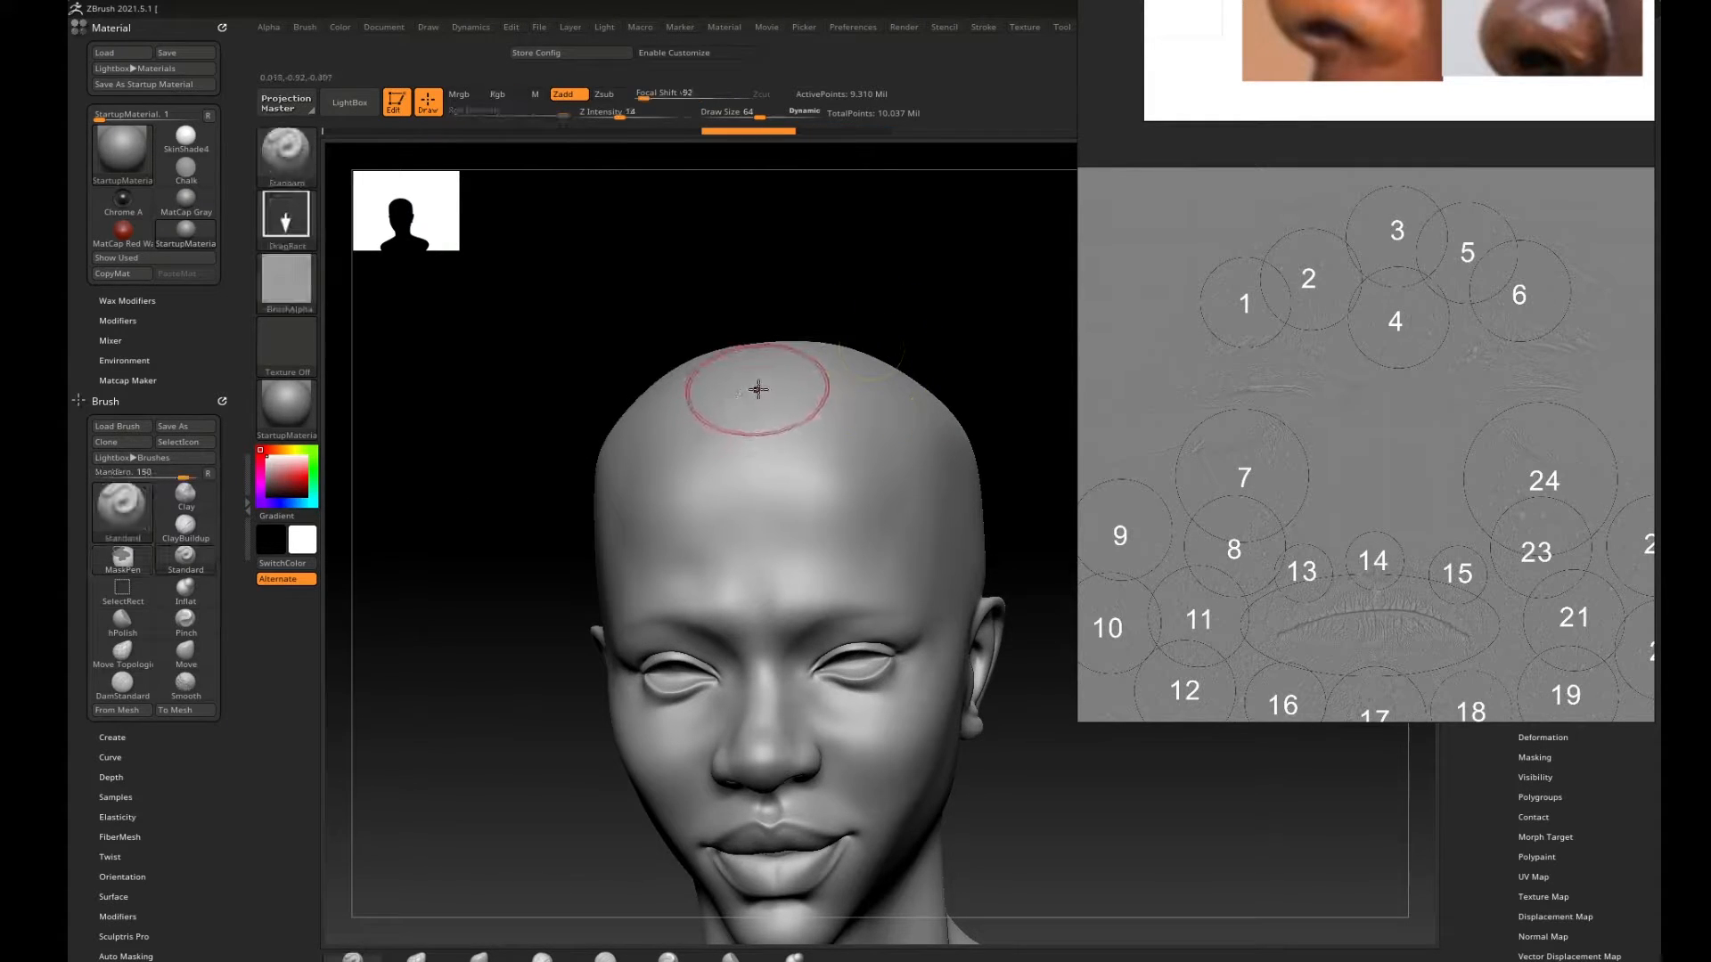
Mask the scalp above the hairline and along the temples to the ears, leaving the face and body unmasked.
{"action": "mouse_move", "coordinate": [972, 367]}
{"action": "left_mouse_down"}
{"action": "mouse_move", "coordinate": [893, 408]}
{"action": "mouse_move", "coordinate": [677, 405]}
{"action": "mouse_move", "coordinate": [824, 381]}
{"action": "mouse_move", "coordinate": [713, 365]}
{"action": "mouse_move", "coordinate": [660, 383]}
{"action": "mouse_move", "coordinate": [647, 419]}
{"action": "left_mouse_up"}
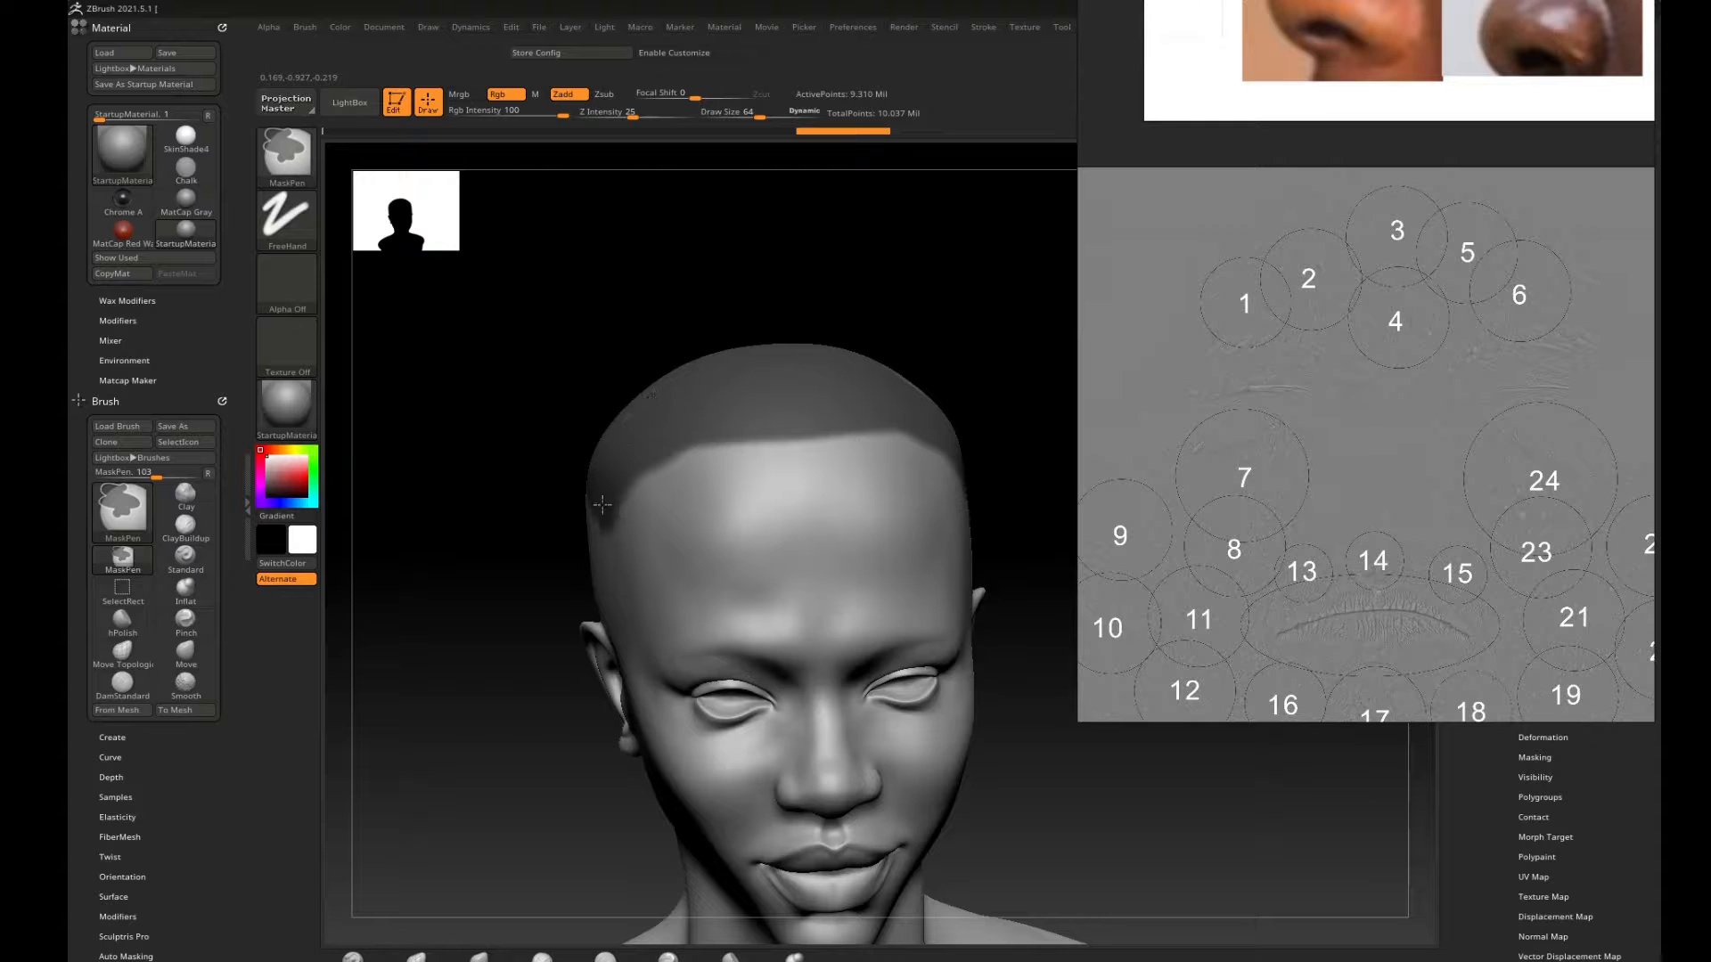
{"action": "left_click_drag", "start_coordinate": [604, 517], "coordinate": [596, 566], "text": "ctrl"}
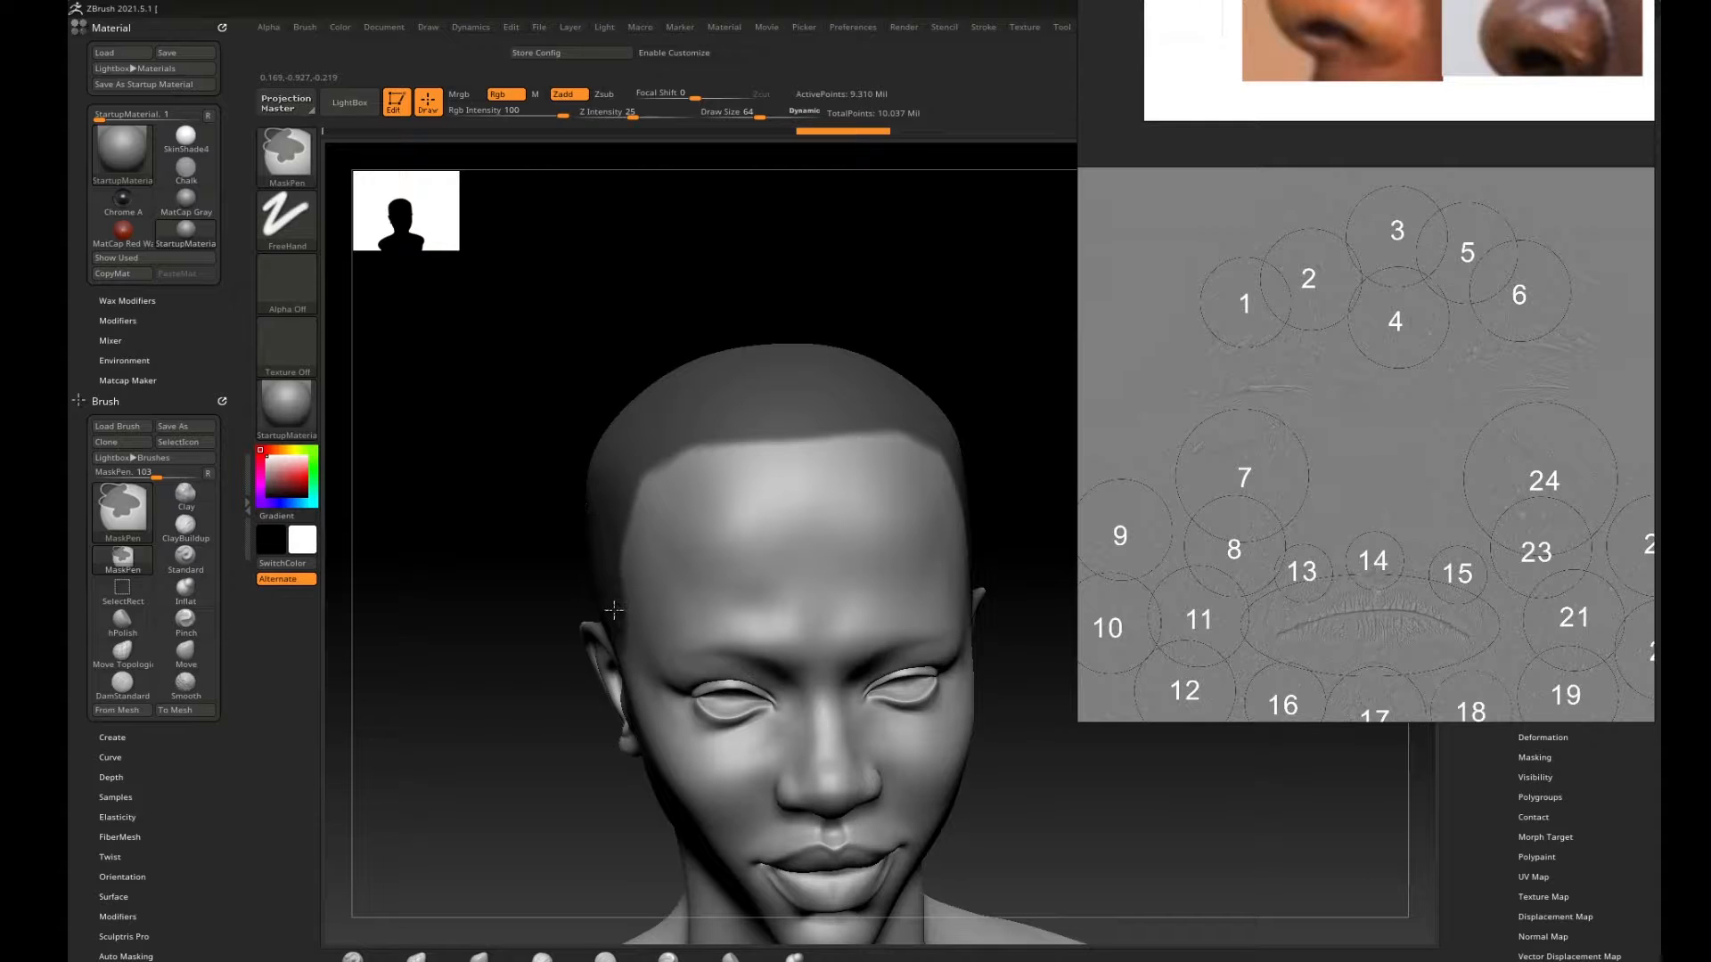
{"action": "left_click_drag", "start_coordinate": [613, 476], "coordinate": [802, 404], "text": "ctrl"}
{"action": "left_click_drag", "start_coordinate": [462, 638], "coordinate": [606, 624]}
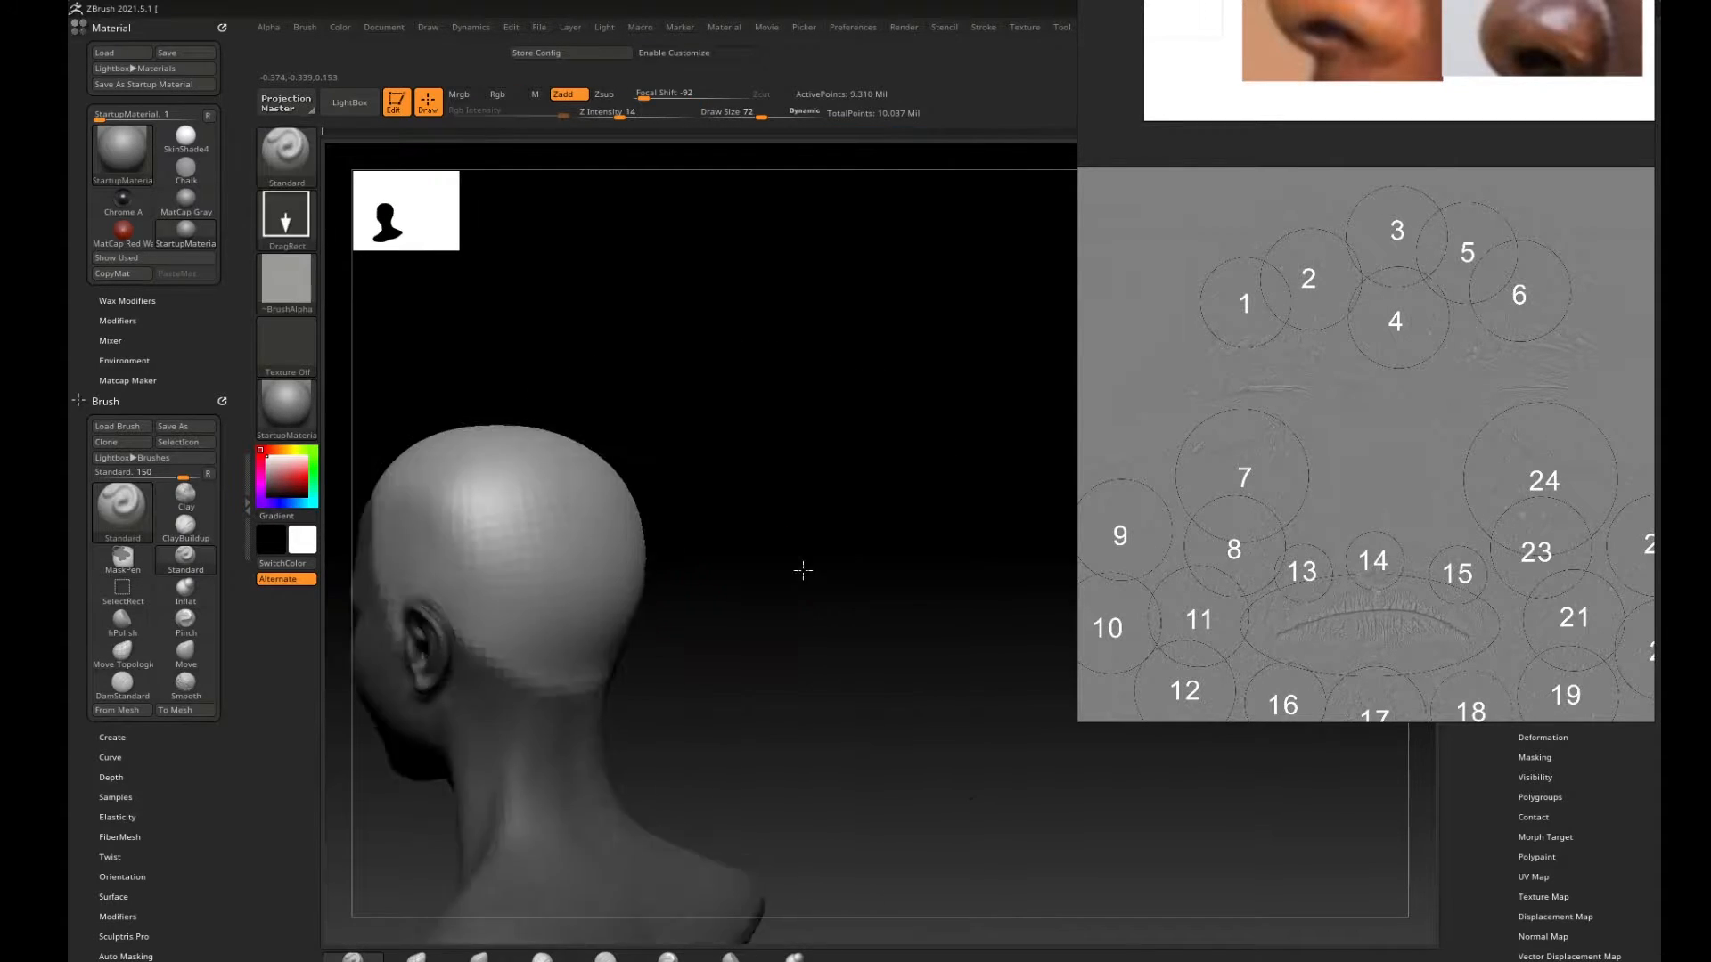
{"action": "mouse_move", "coordinate": [803, 570]}
{"action": "left_mouse_down"}
{"action": "mouse_move", "coordinate": [764, 567]}
{"action": "mouse_move", "coordinate": [898, 543]}
{"action": "mouse_move", "coordinate": [829, 538]}
{"action": "left_mouse_up"}
{"action": "left_click", "coordinate": [845, 558], "text": "ctrl"}
{"action": "right_click_drag", "start_coordinate": [829, 538], "coordinate": [832, 528], "text": "ctrl"}
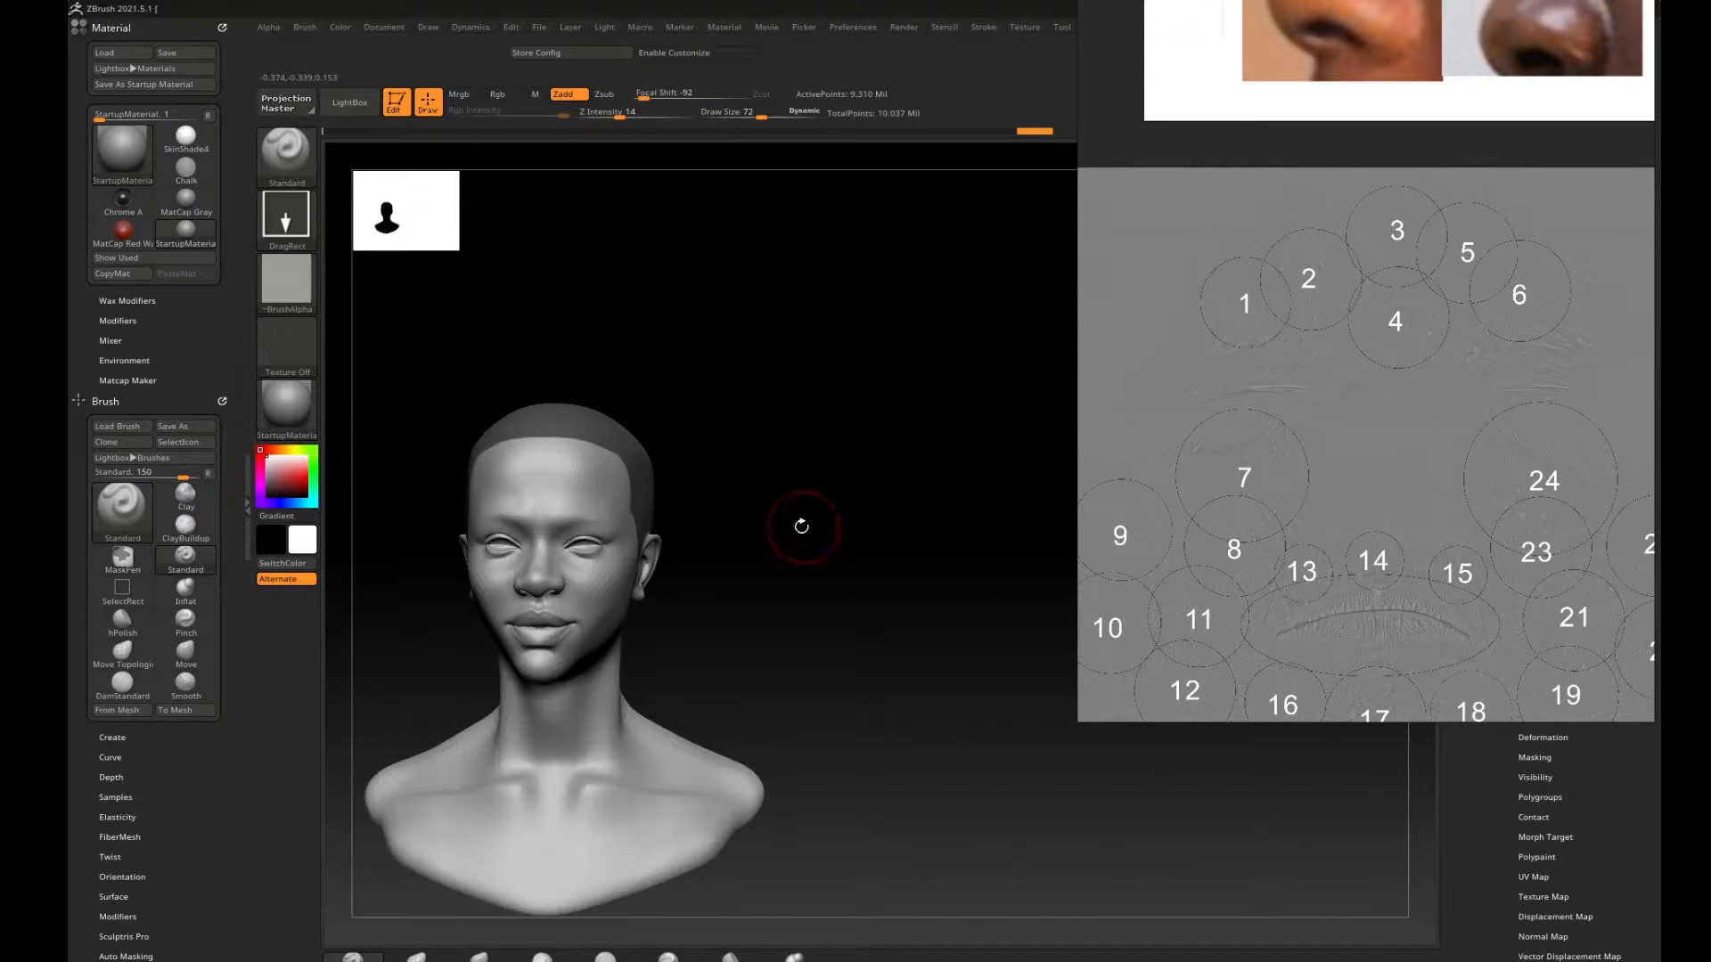
Test a small skin alpha stamp on the middle of the forehead below the masked hairline and undo it.
{"action": "left_click_drag", "start_coordinate": [802, 527], "coordinate": [791, 526]}
{"action": "mouse_move", "coordinate": [791, 525]}
{"action": "left_mouse_down", "text": "alt"}
{"action": "mouse_move", "coordinate": [880, 524]}
{"action": "mouse_move", "coordinate": [852, 531]}
{"action": "left_mouse_up", "text": "alt"}
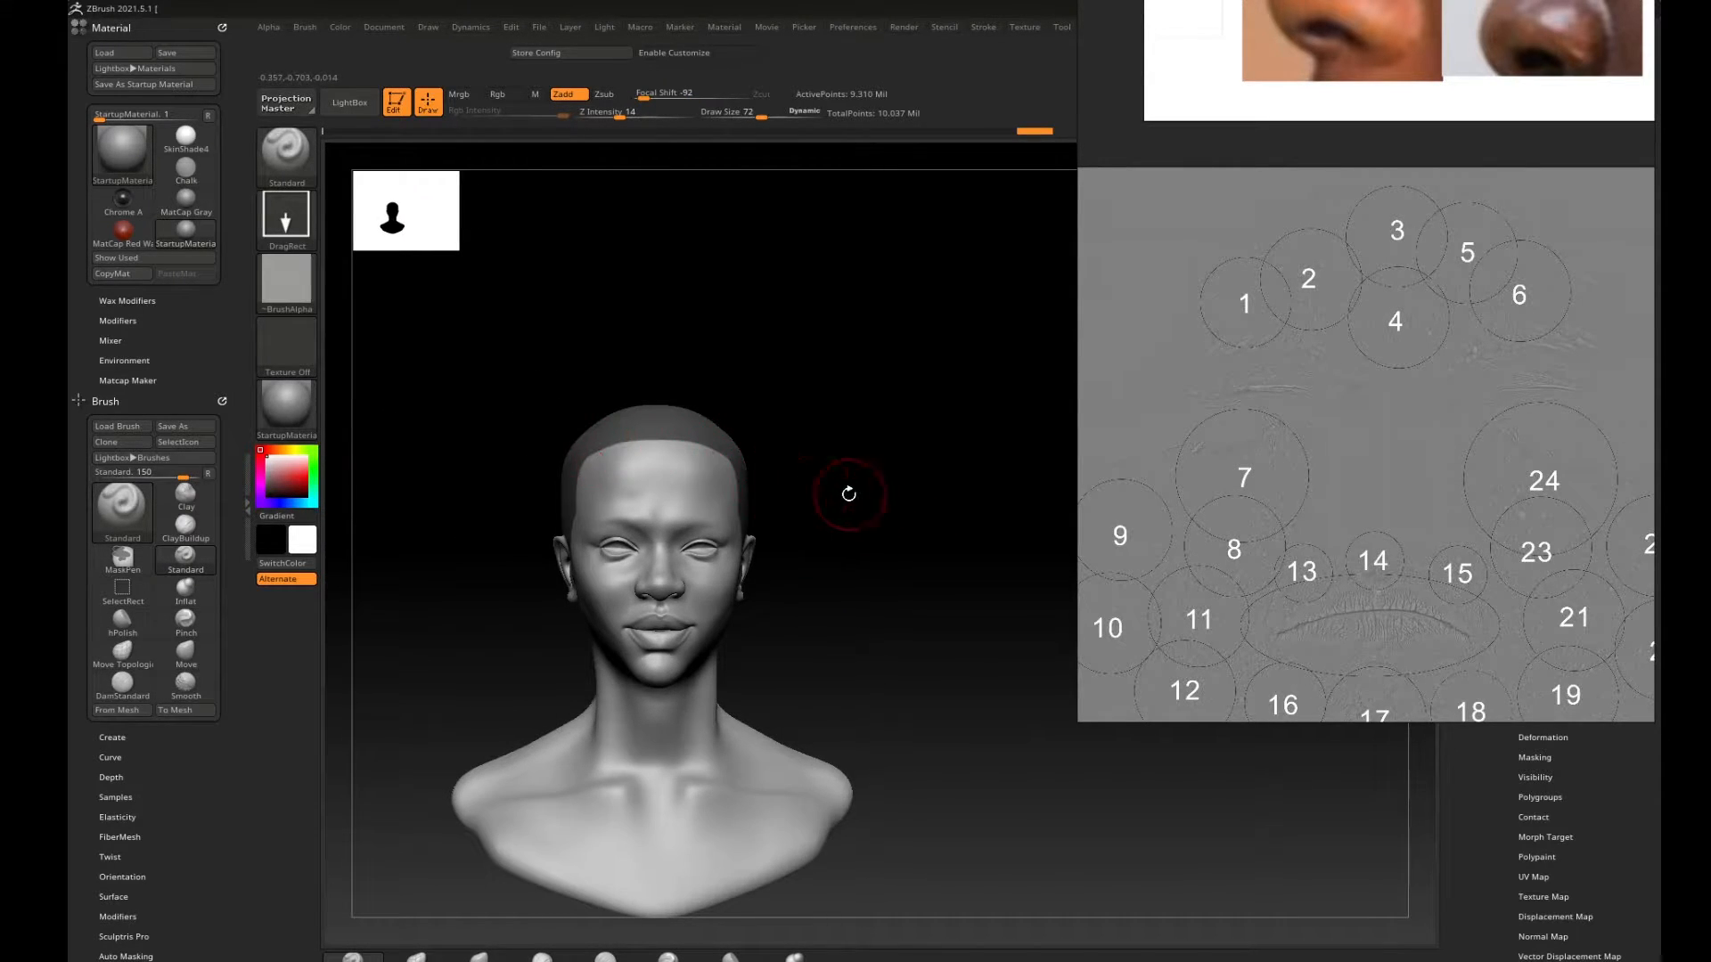
{"action": "right_click_drag", "start_coordinate": [849, 493], "coordinate": [882, 584], "text": "ctrl"}
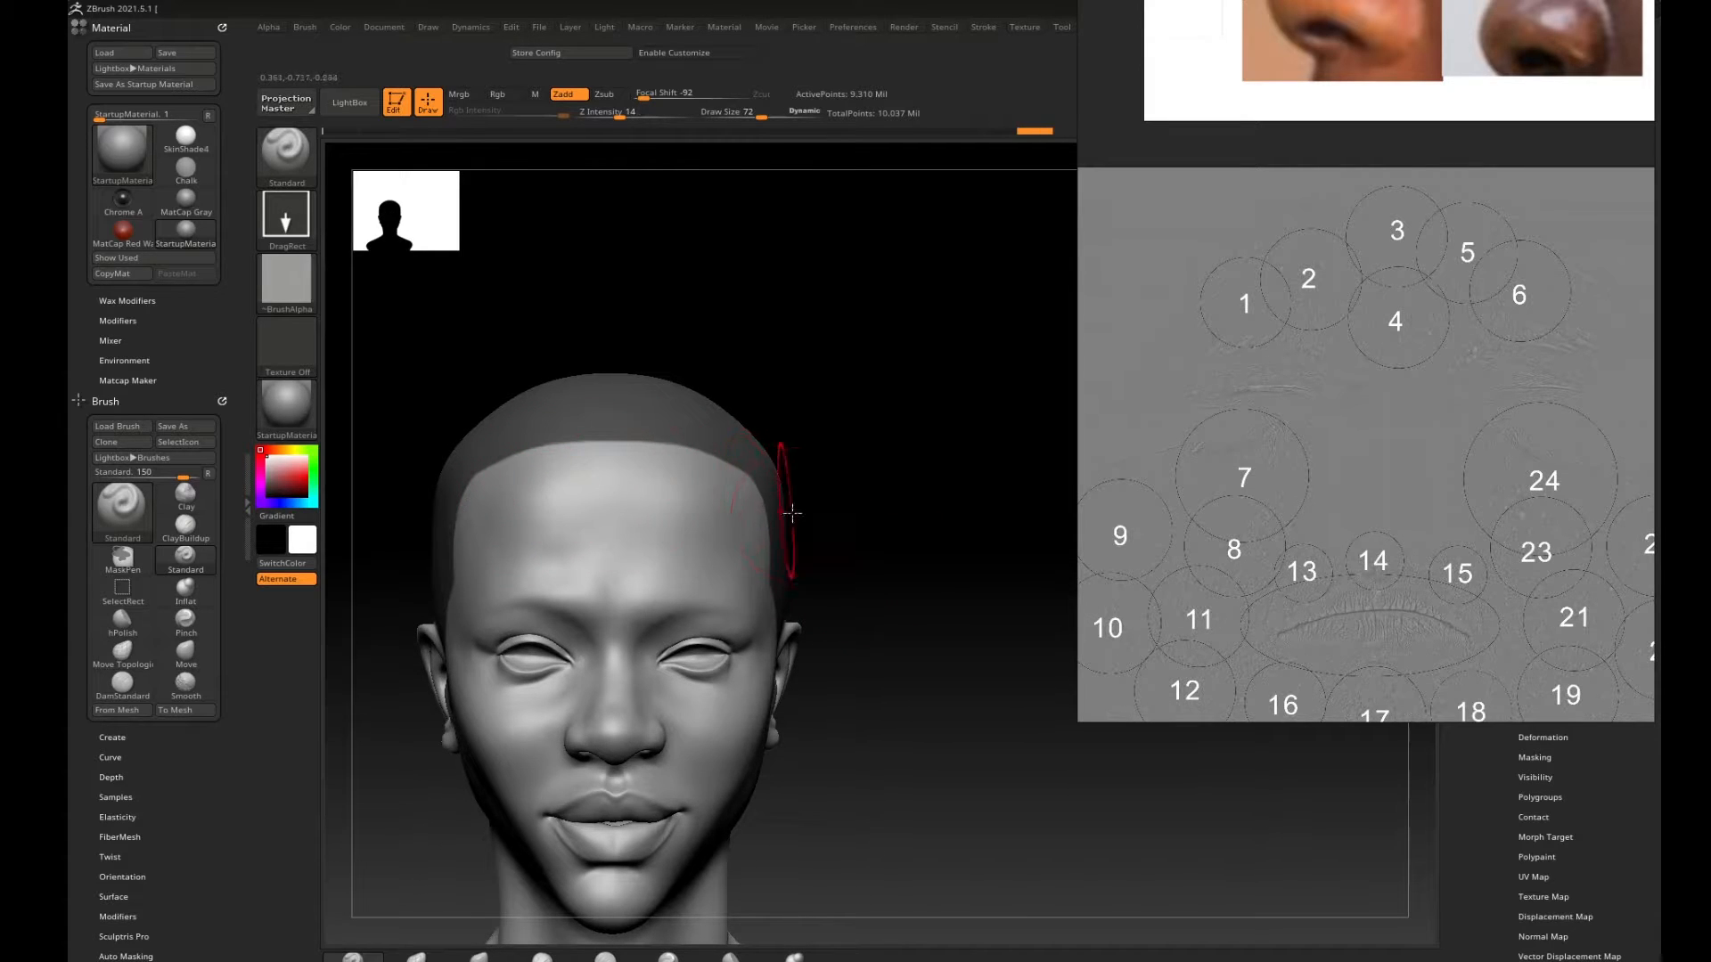
{"action": "left_click_drag", "start_coordinate": [793, 514], "coordinate": [905, 422]}
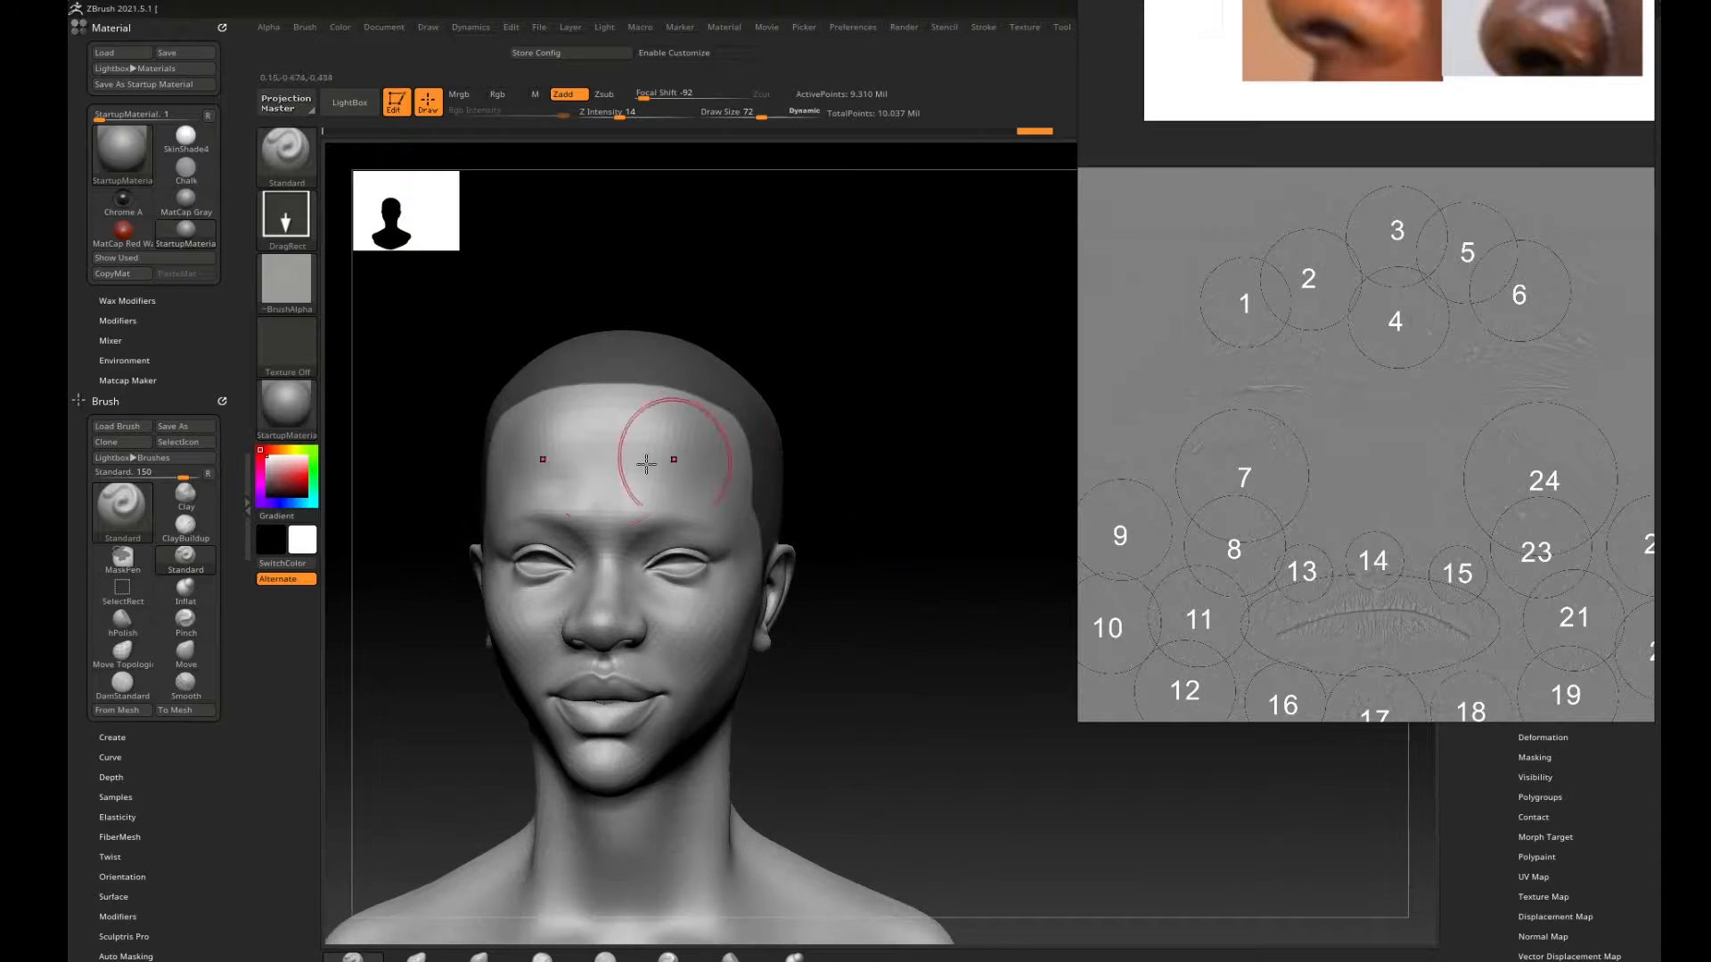
{"action": "mouse_move", "coordinate": [779, 454]}
{"action": "left_mouse_down"}
{"action": "mouse_move", "coordinate": [917, 454]}
{"action": "mouse_move", "coordinate": [1010, 479]}
{"action": "mouse_move", "coordinate": [813, 478]}
{"action": "left_mouse_up"}
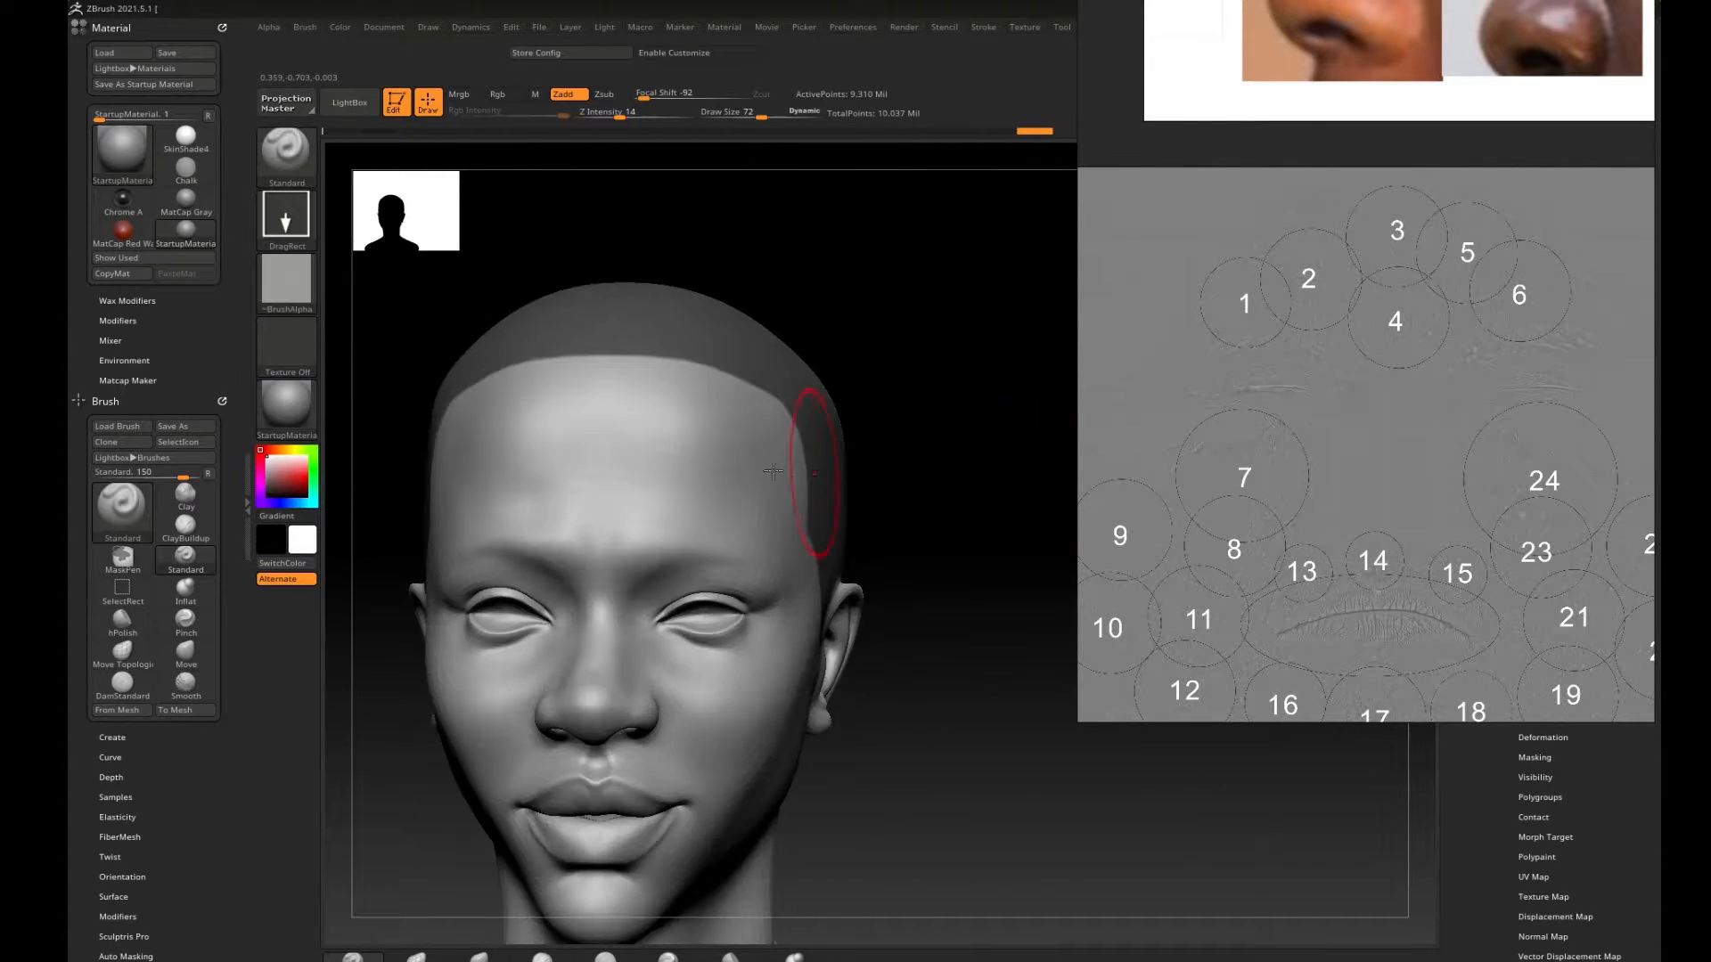
{"action": "left_click_drag", "start_coordinate": [927, 482], "coordinate": [1069, 505], "text": "alt"}
{"action": "left_click_drag", "start_coordinate": [1070, 505], "coordinate": [1298, 497], "text": "alt"}
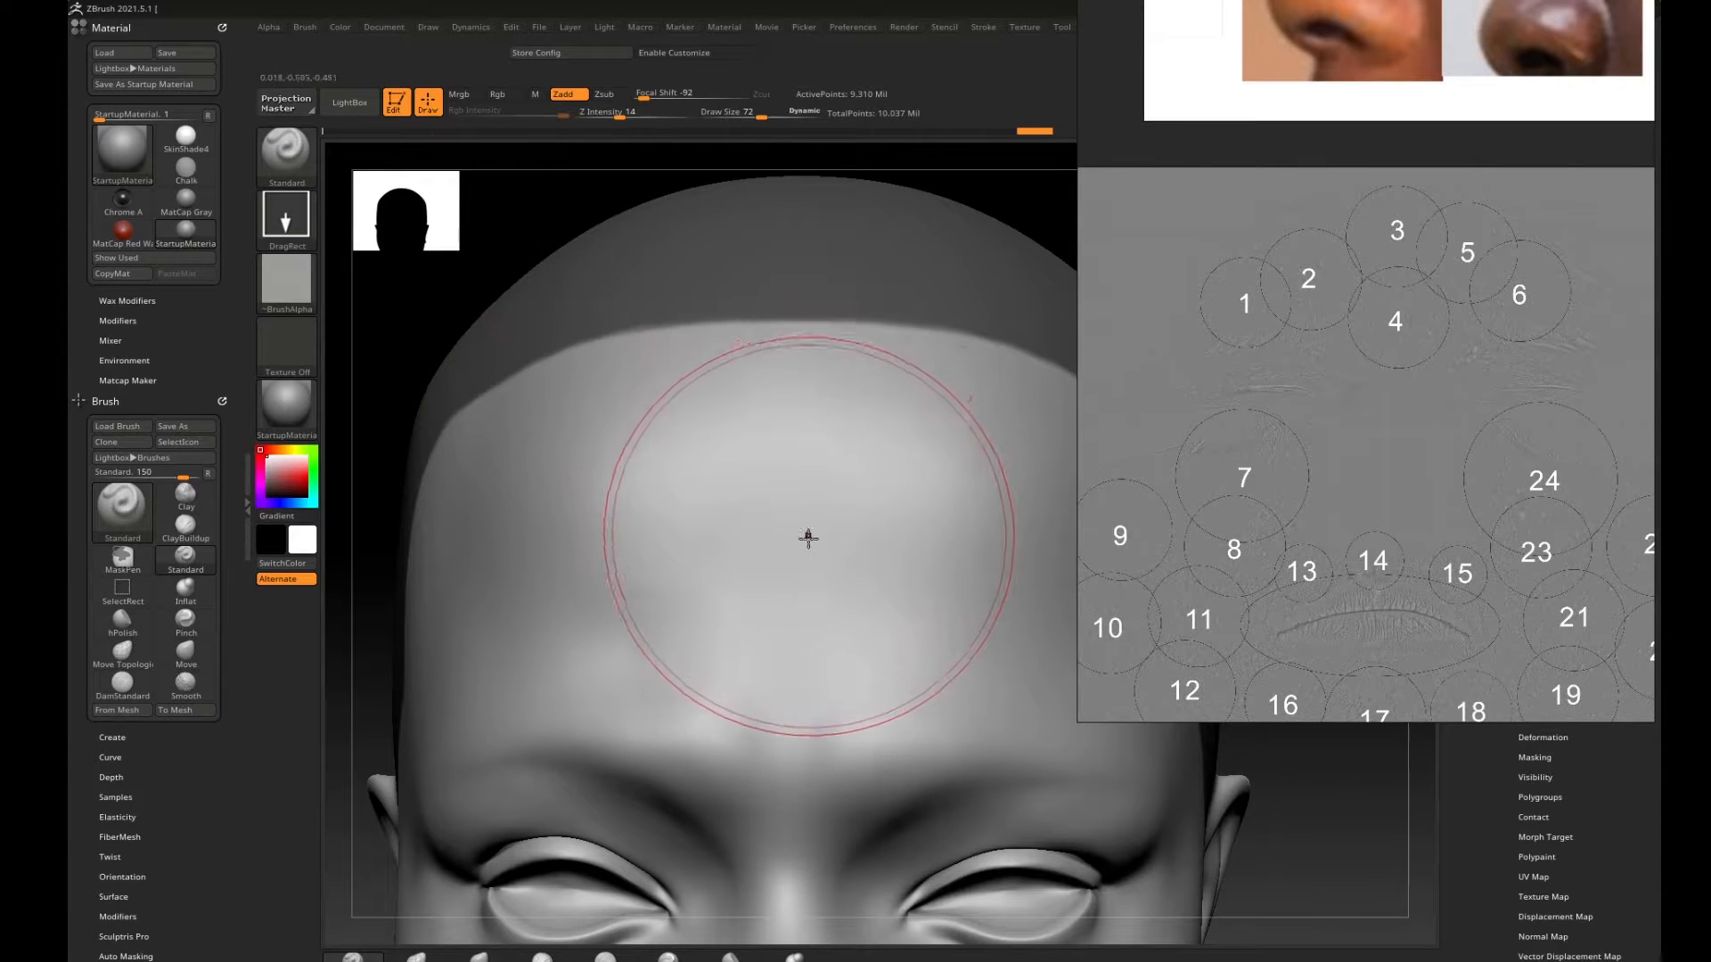
{"action": "left_click_drag", "start_coordinate": [808, 428], "coordinate": [817, 321]}
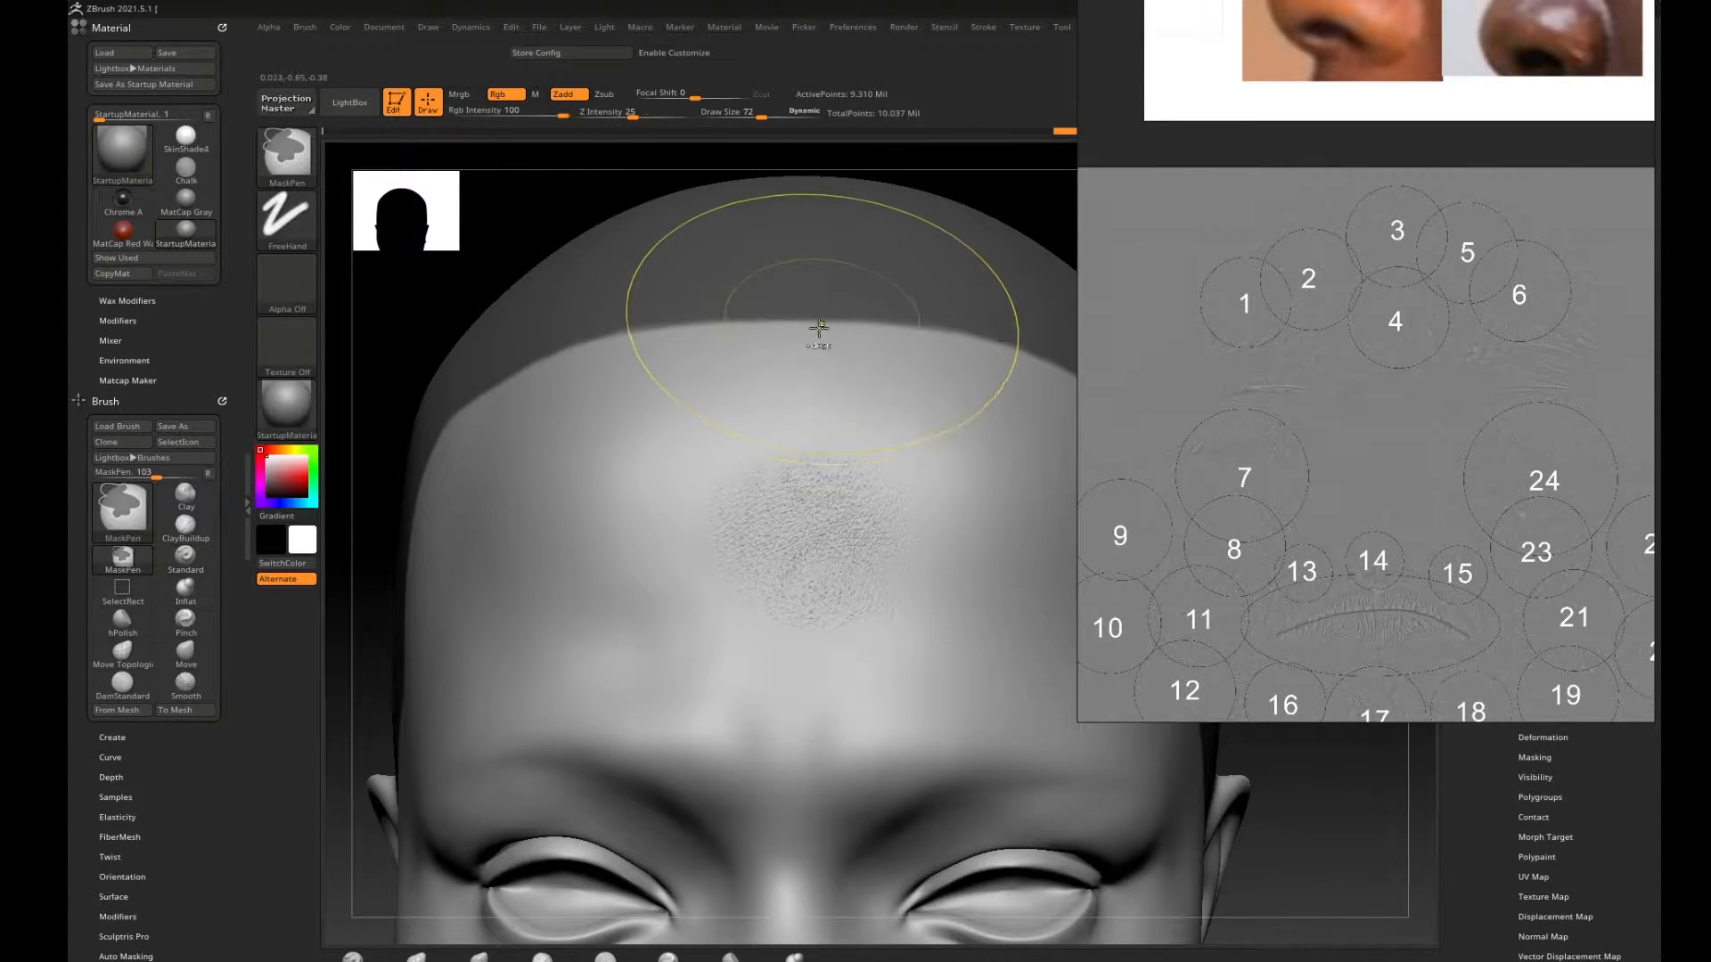
{"action": "key", "text": "ctrl+z"}
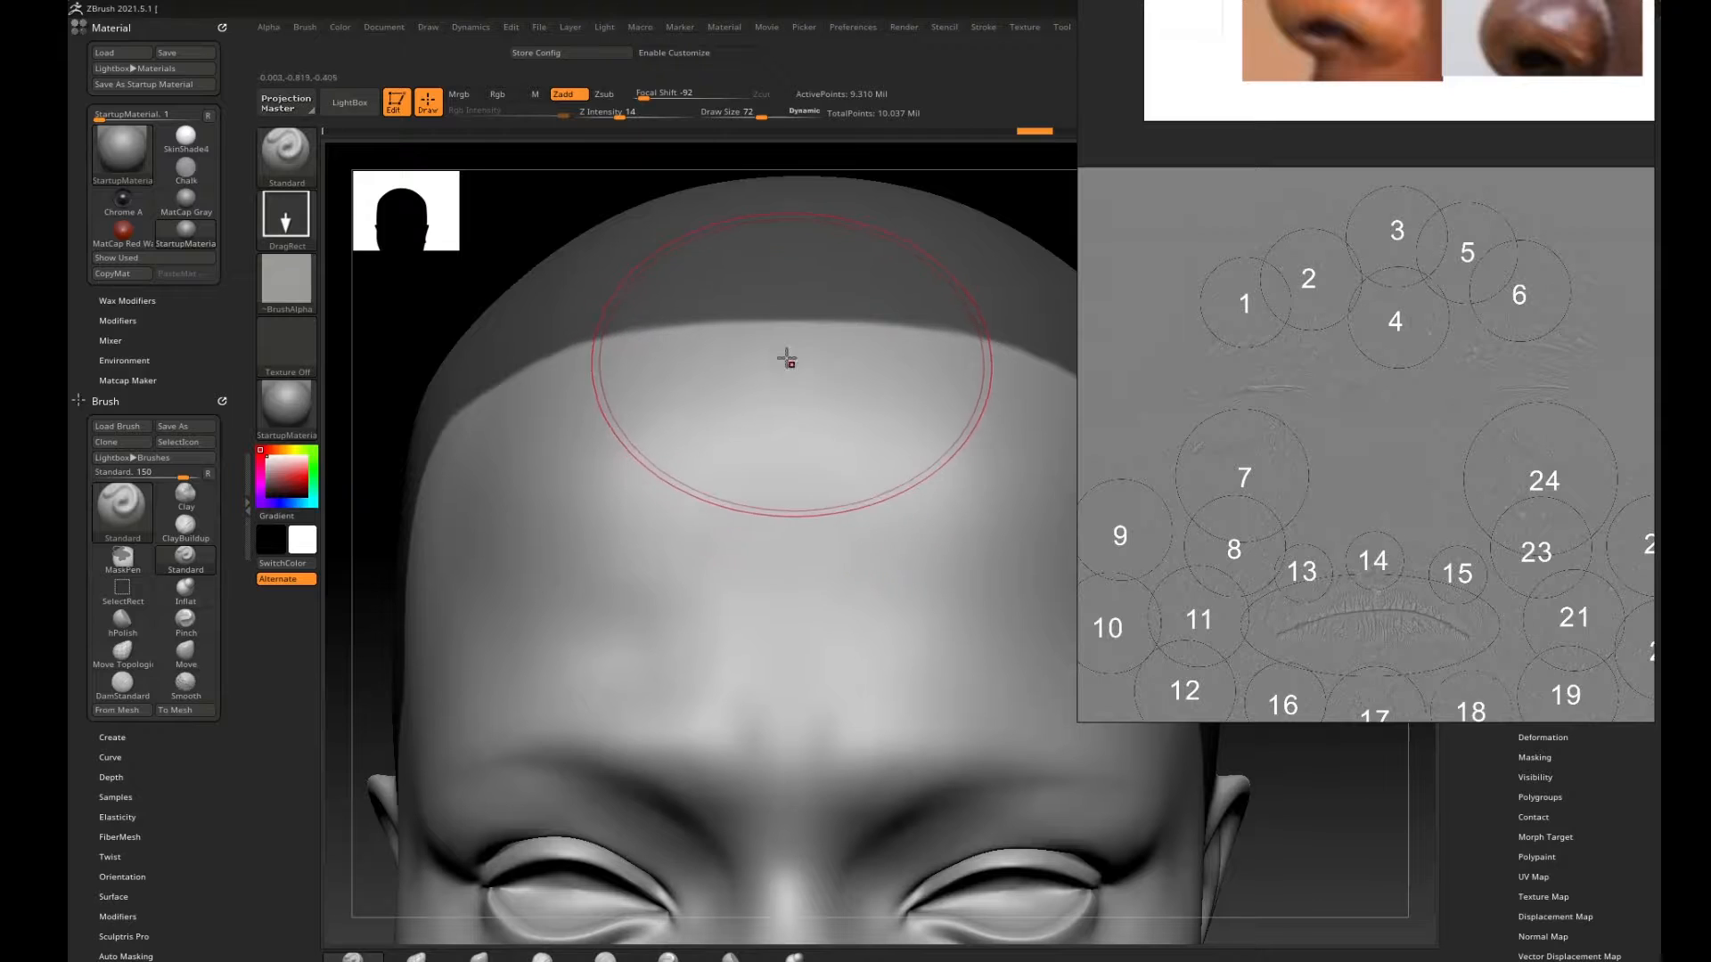
Stamp the skin alpha larger on the upper middle of the forehead, up to the masked hairline.
{"action": "left_click_drag", "start_coordinate": [803, 453], "coordinate": [799, 364]}
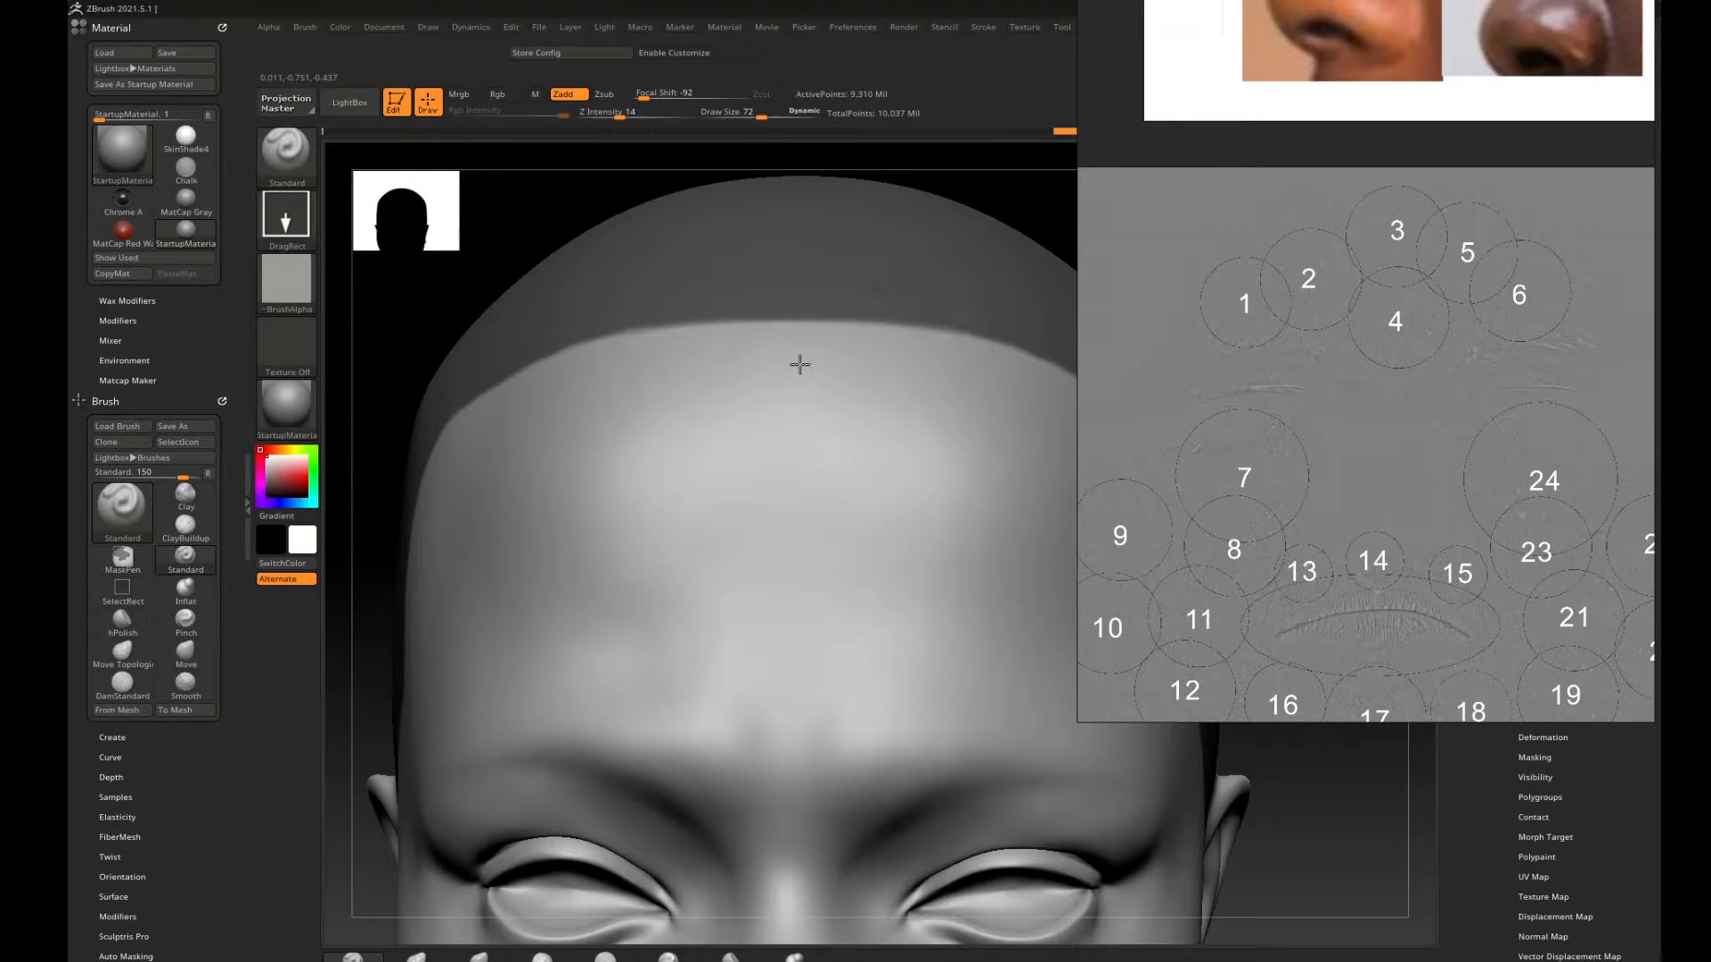
{"action": "left_click_drag", "start_coordinate": [763, 176], "coordinate": [770, 159]}
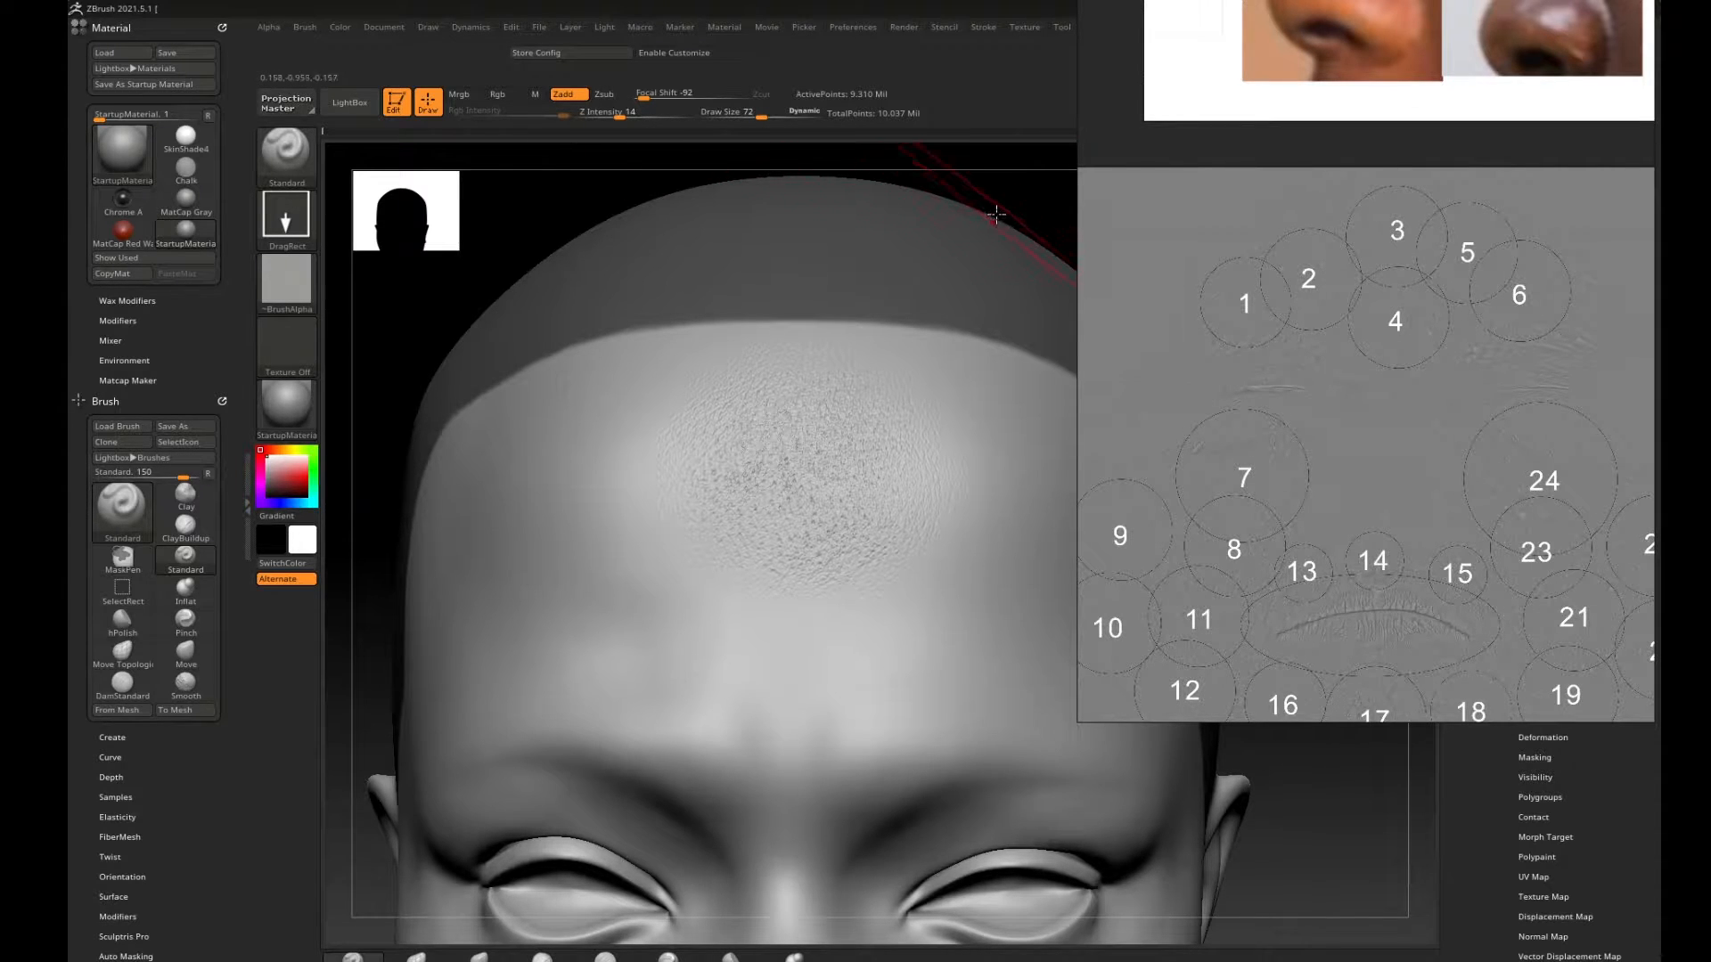
{"action": "left_click_drag", "start_coordinate": [996, 214], "coordinate": [978, 355], "text": "alt"}
{"action": "left_click_drag", "start_coordinate": [488, 505], "coordinate": [488, 584], "text": "alt"}
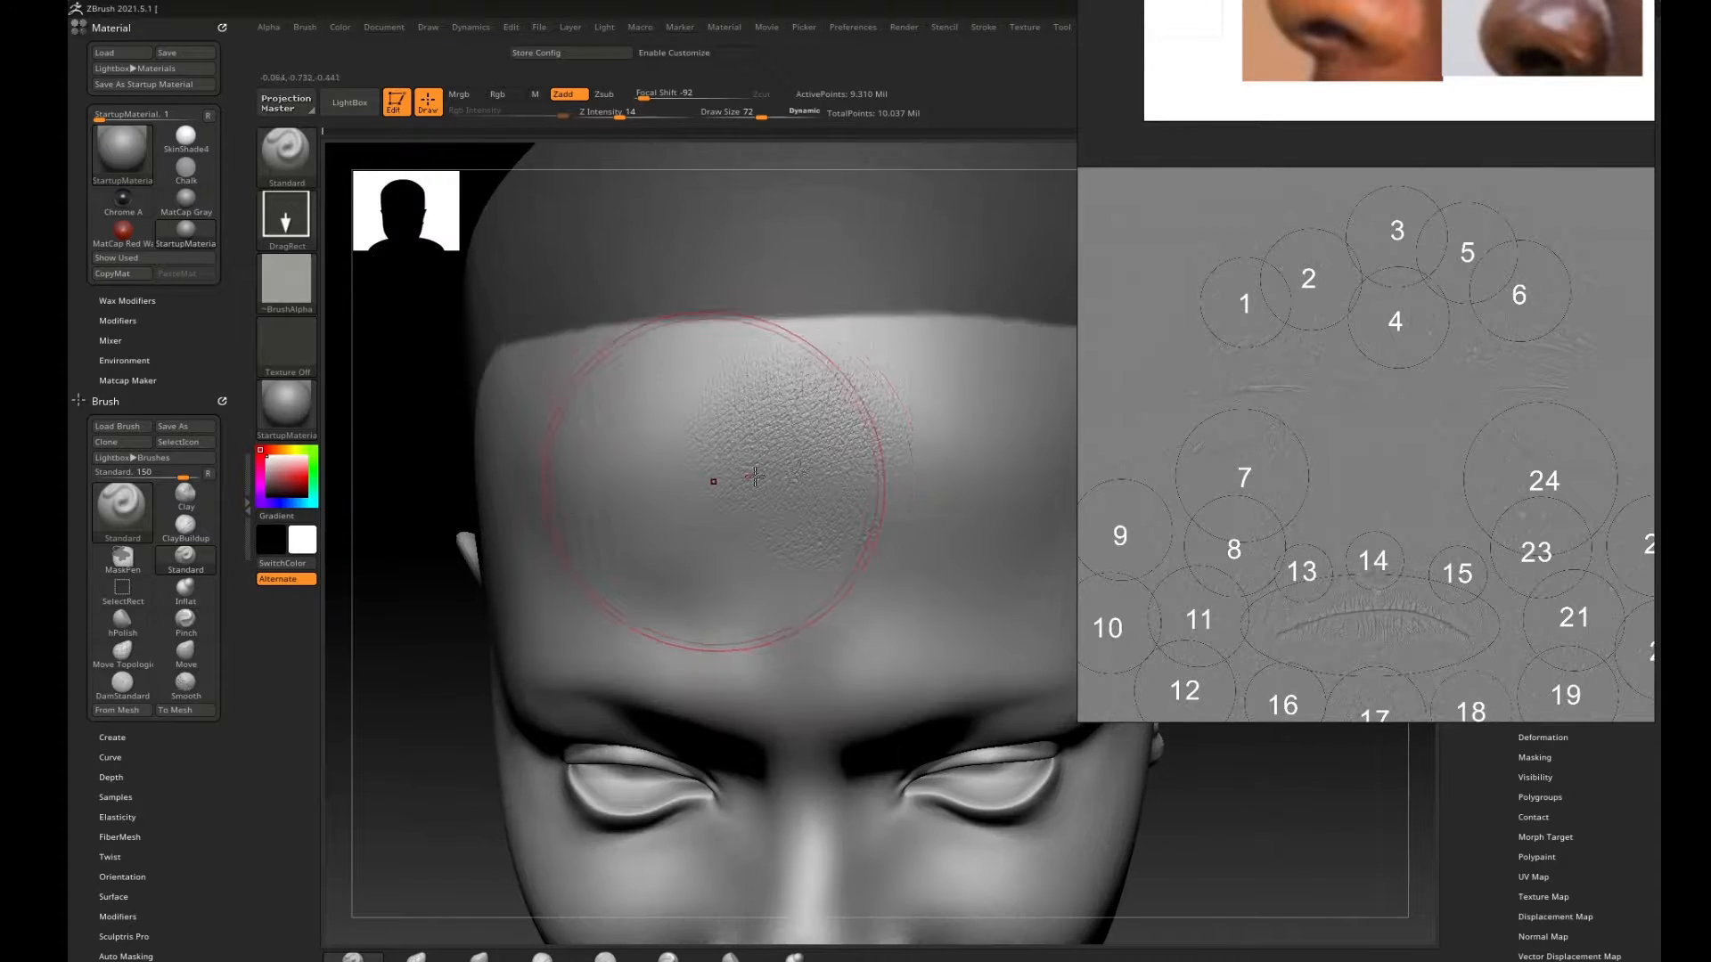
Load alpha 02.psd, set the Draw Size to 40 and stamp it on the character's right forehead beside the middle patch.
{"action": "left_click_drag", "start_coordinate": [435, 506], "coordinate": [534, 474]}
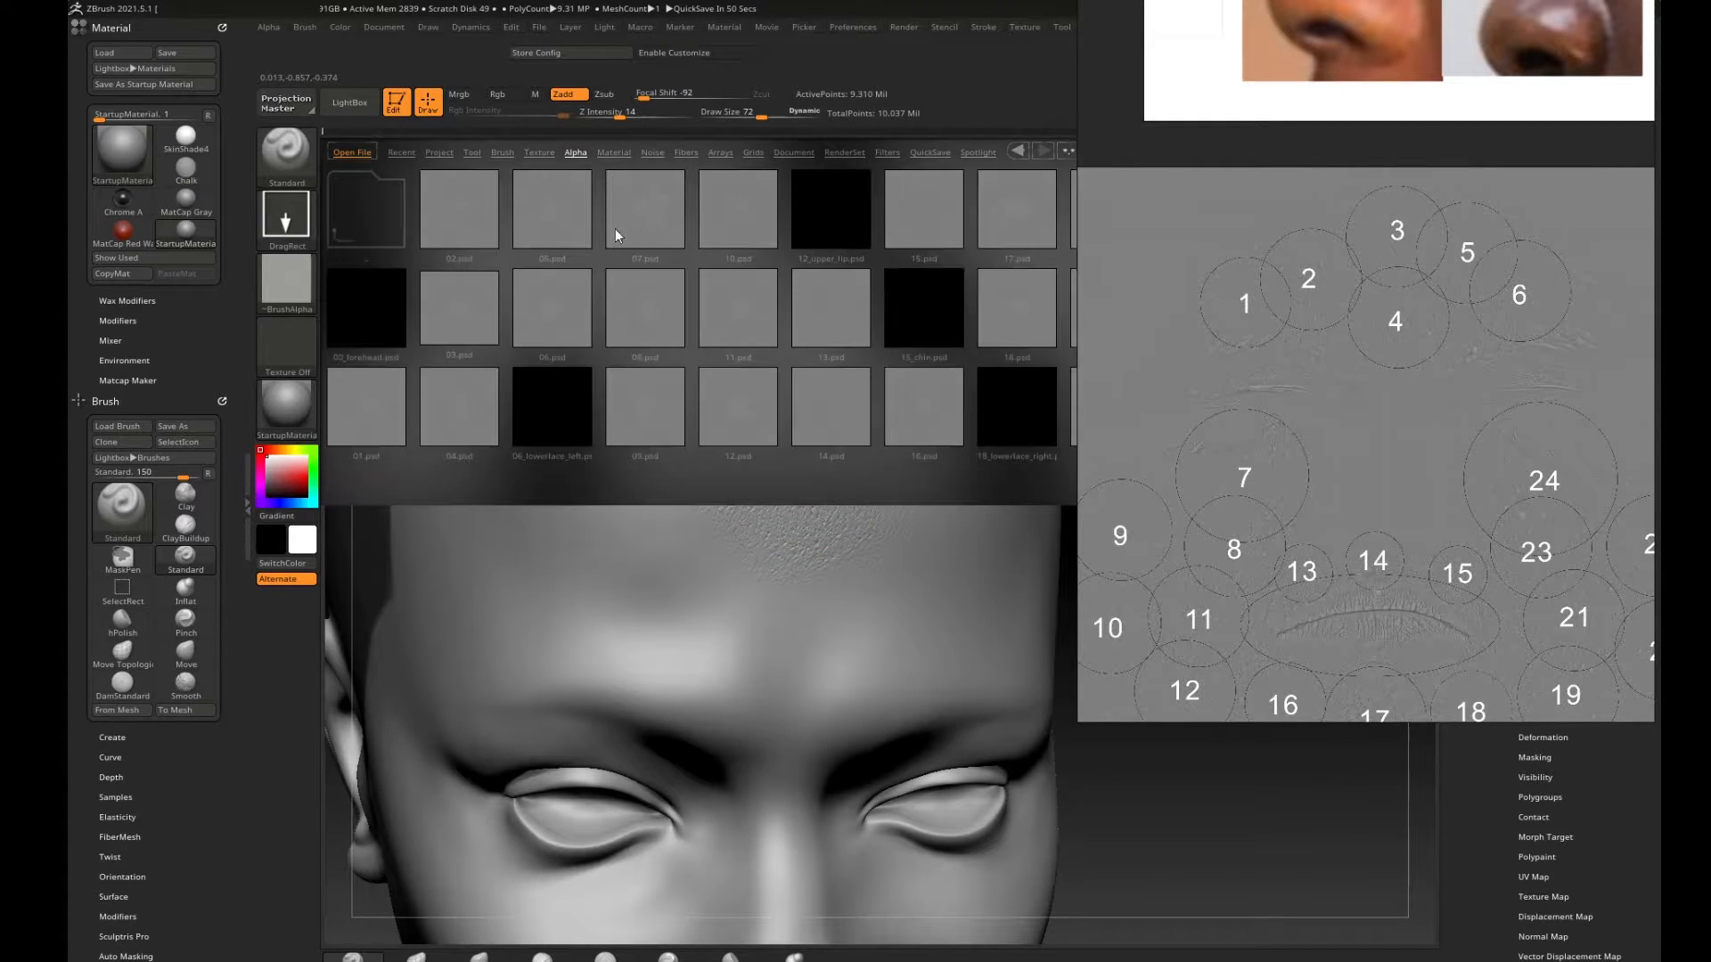
{"action": "left_click", "coordinate": [463, 216]}
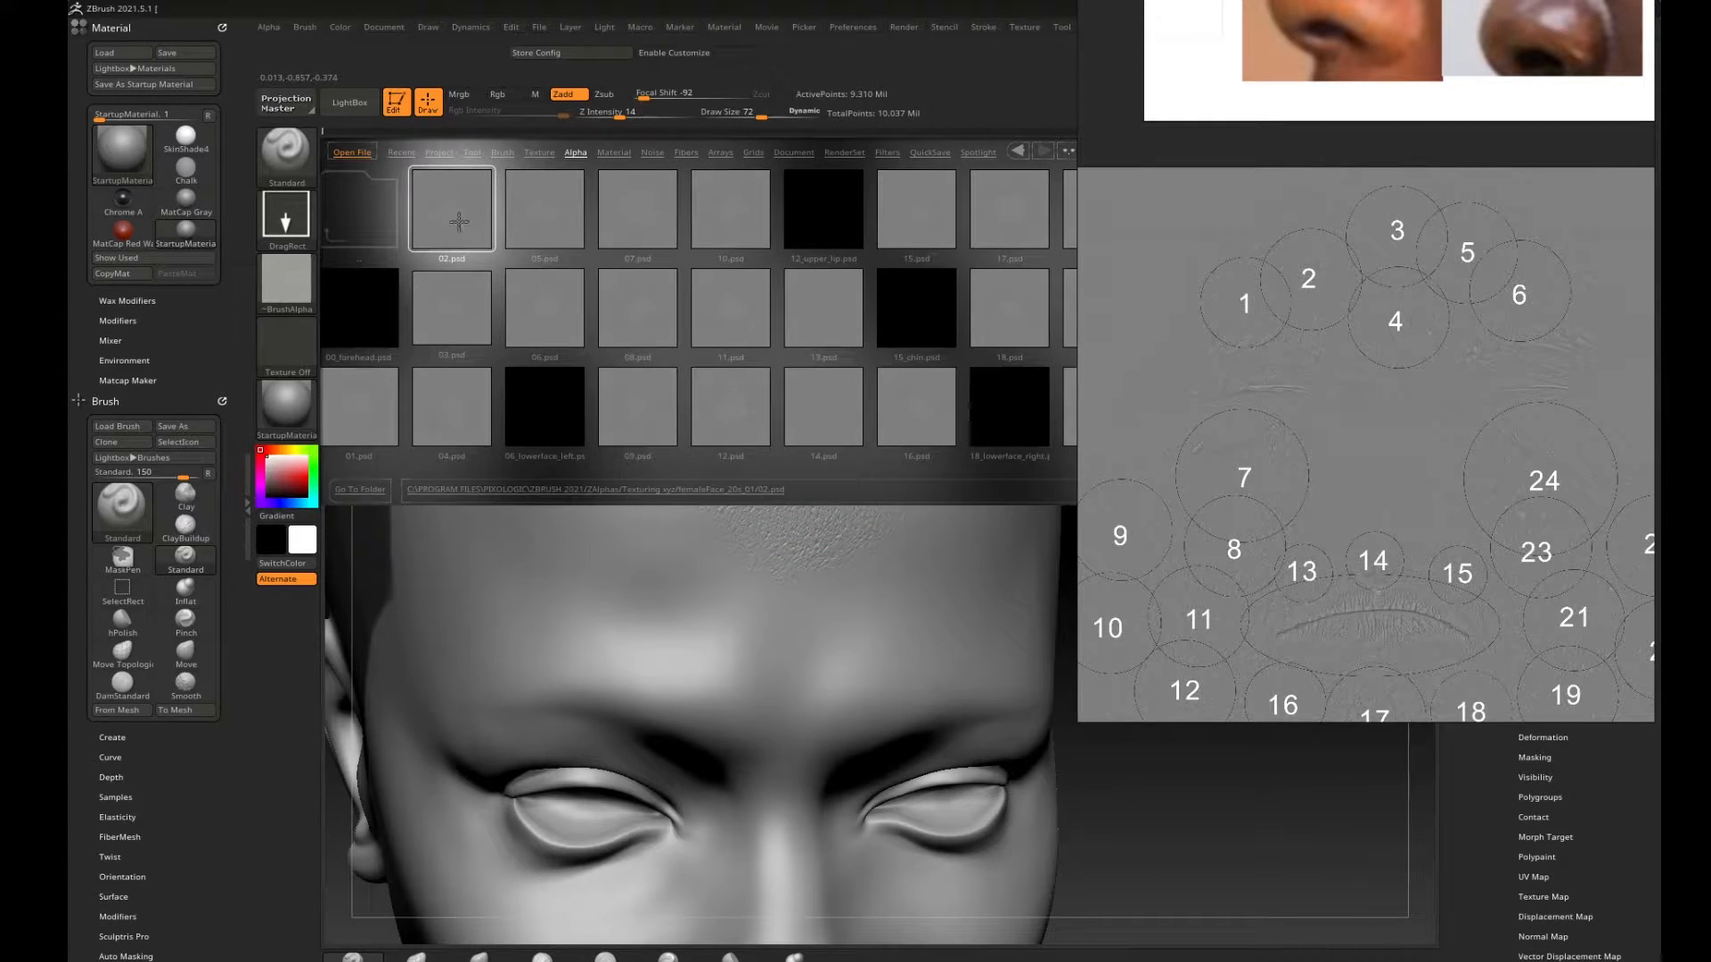
{"action": "double_click", "coordinate": [459, 221]}
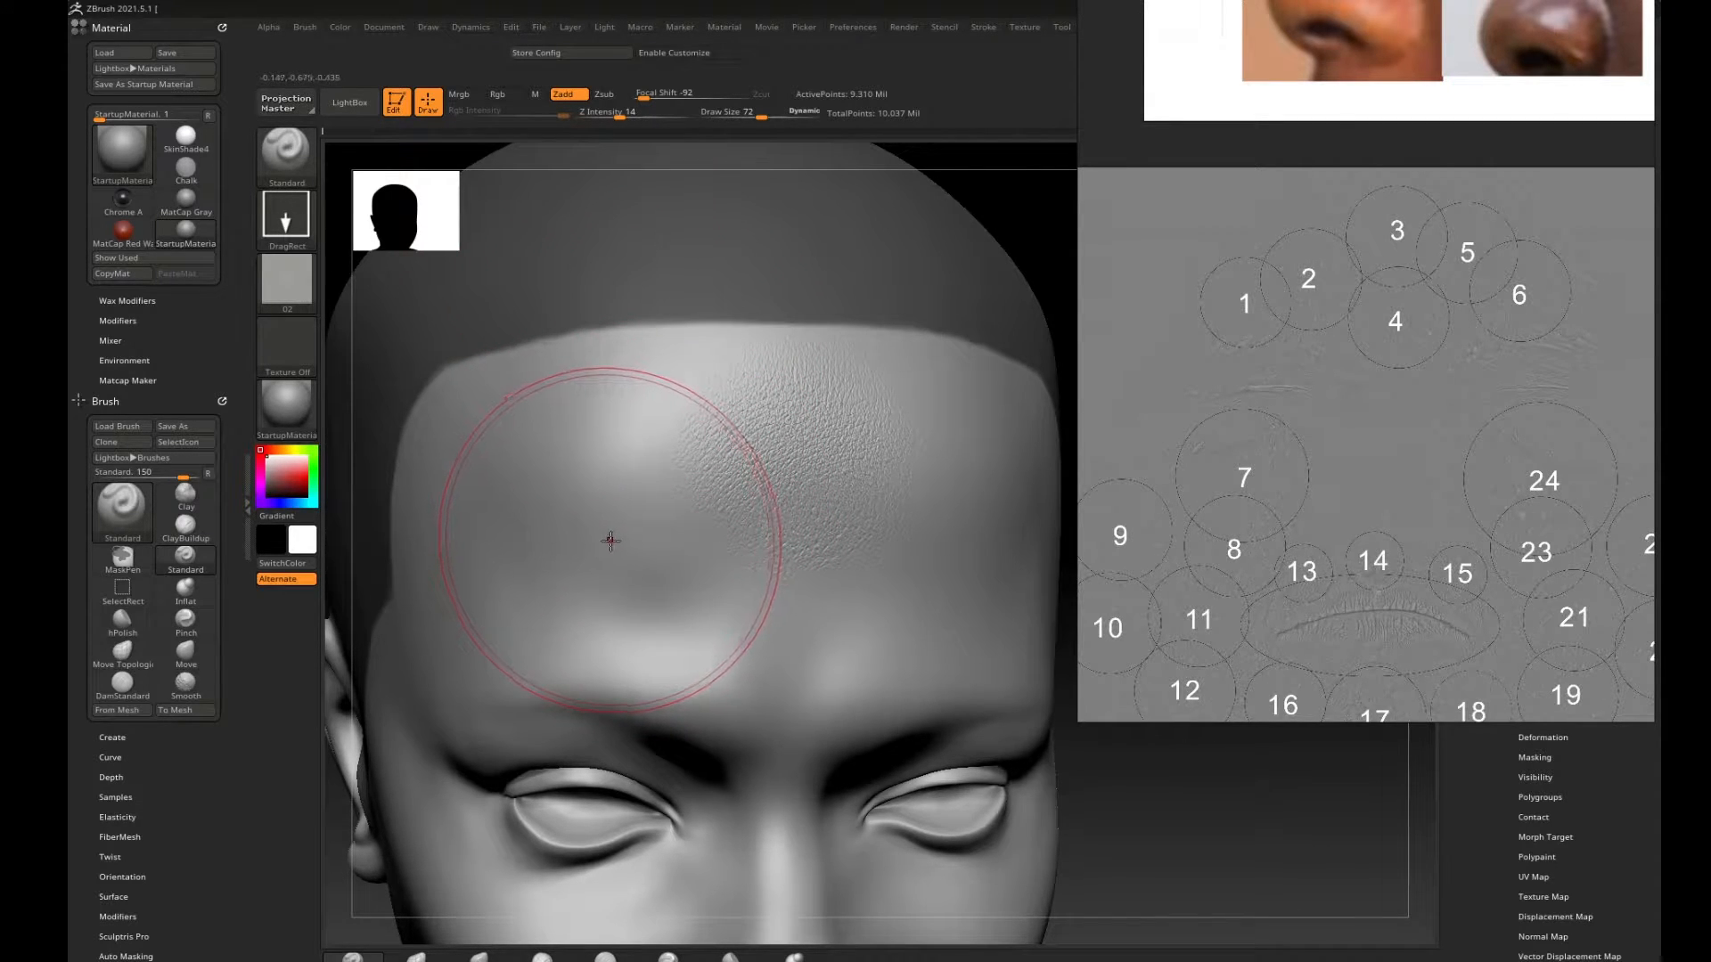
{"action": "key", "text": "bracketleft"}
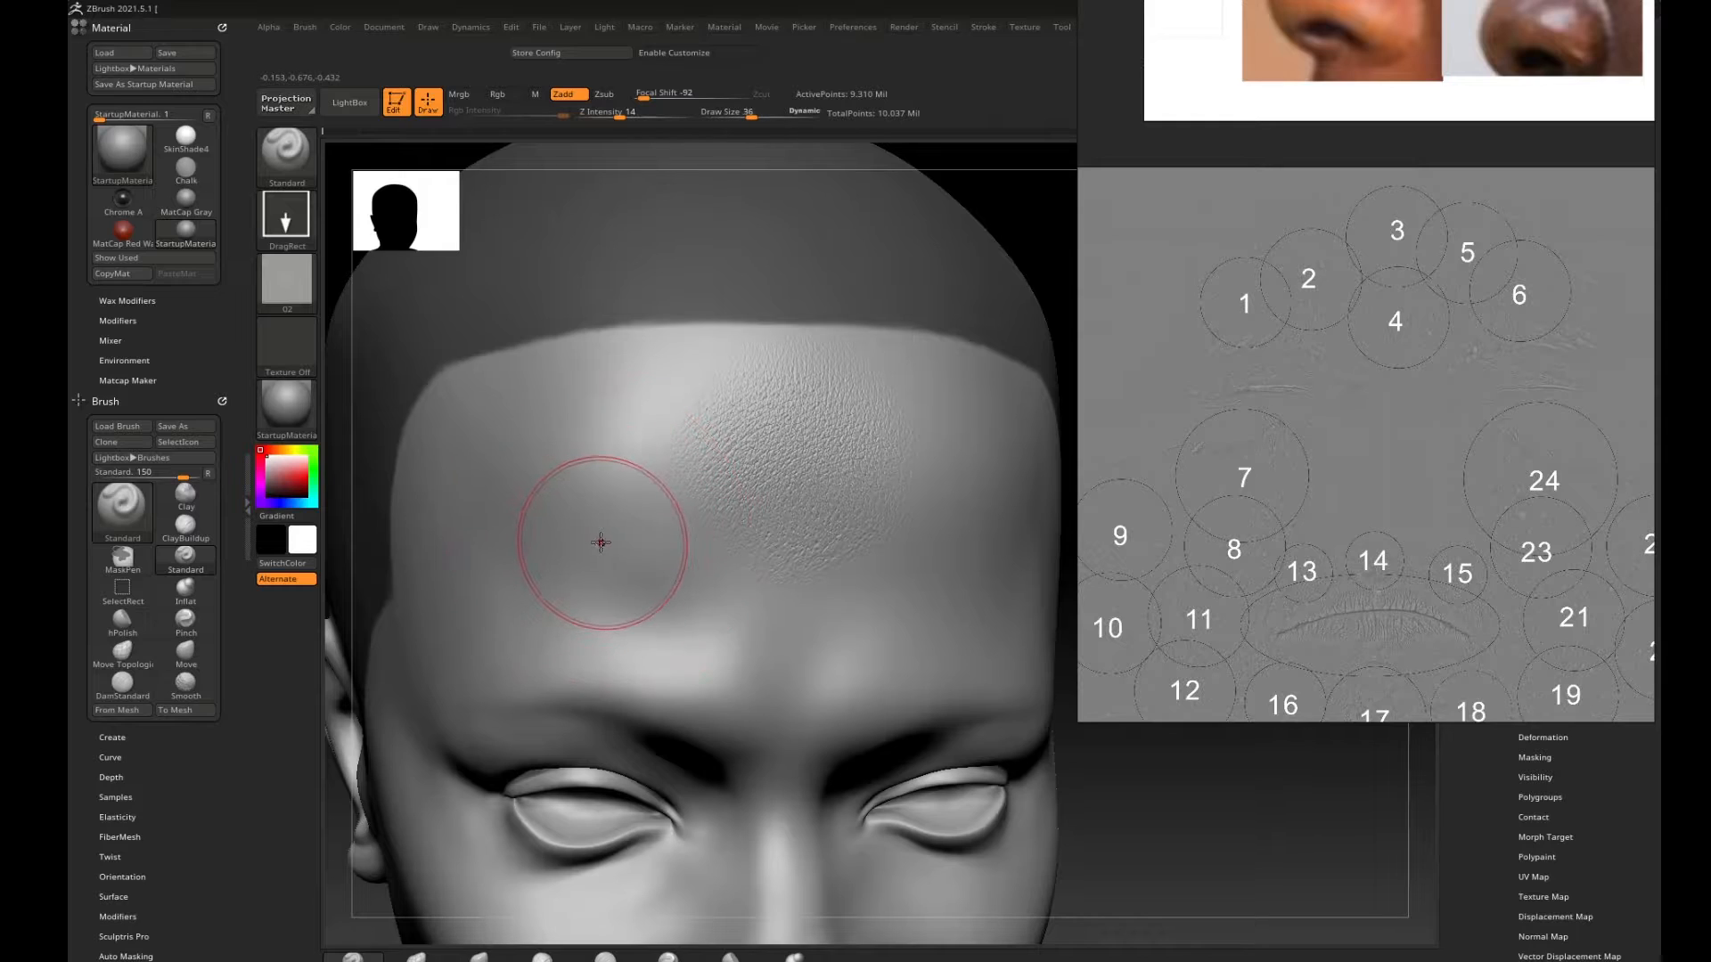
{"action": "key", "text": "bracketright"}
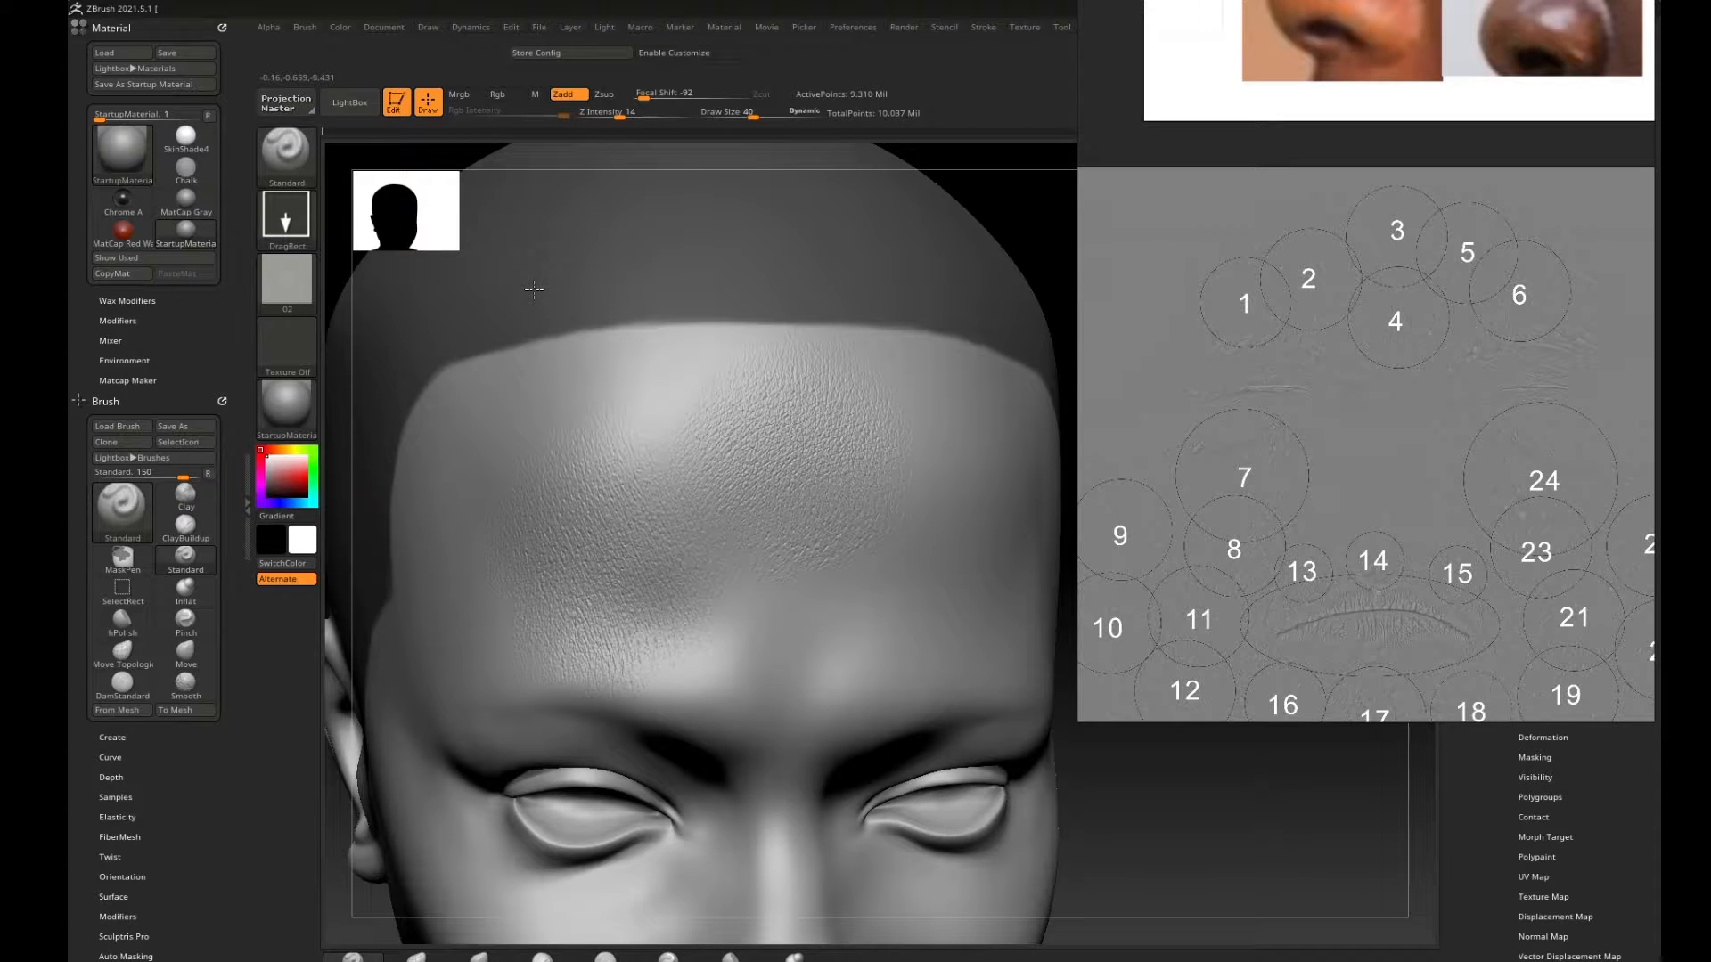
Load alpha 01.psd and stamp it above the outer end of the character's right eyebrow, overlapping the neighbouring patch.
{"action": "left_click_drag", "start_coordinate": [1030, 246], "coordinate": [1099, 256]}
{"action": "left_click_drag", "start_coordinate": [406, 357], "coordinate": [468, 362]}
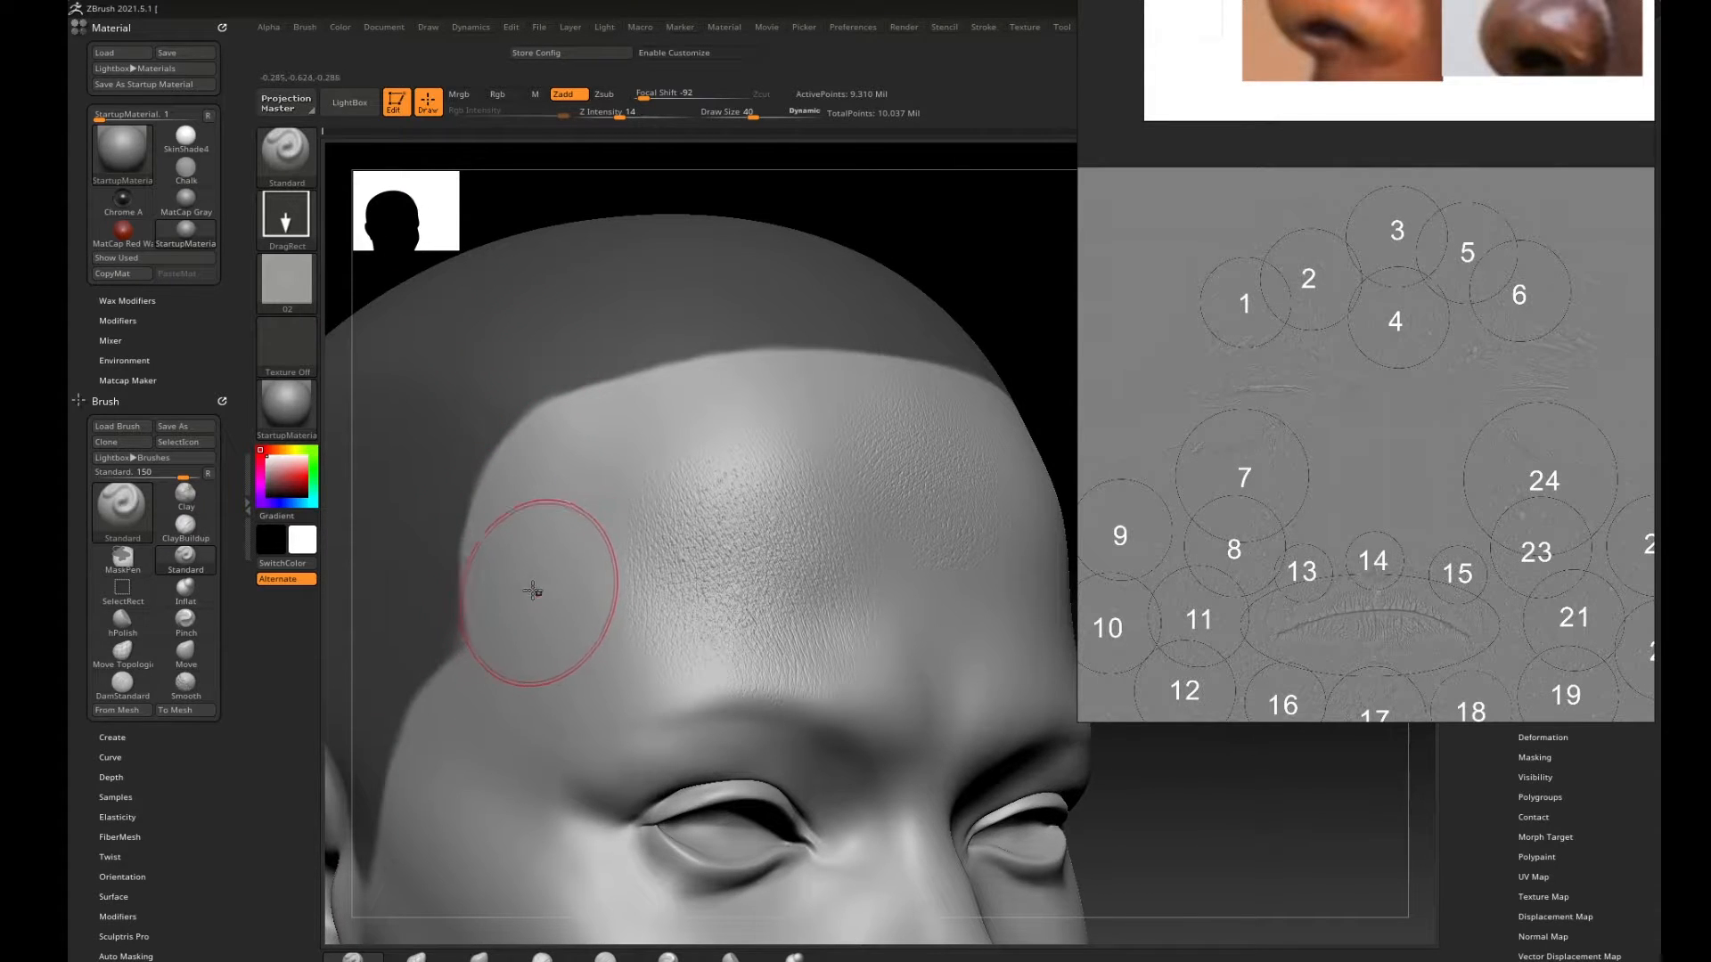
{"action": "mouse_move", "coordinate": [286, 287]}
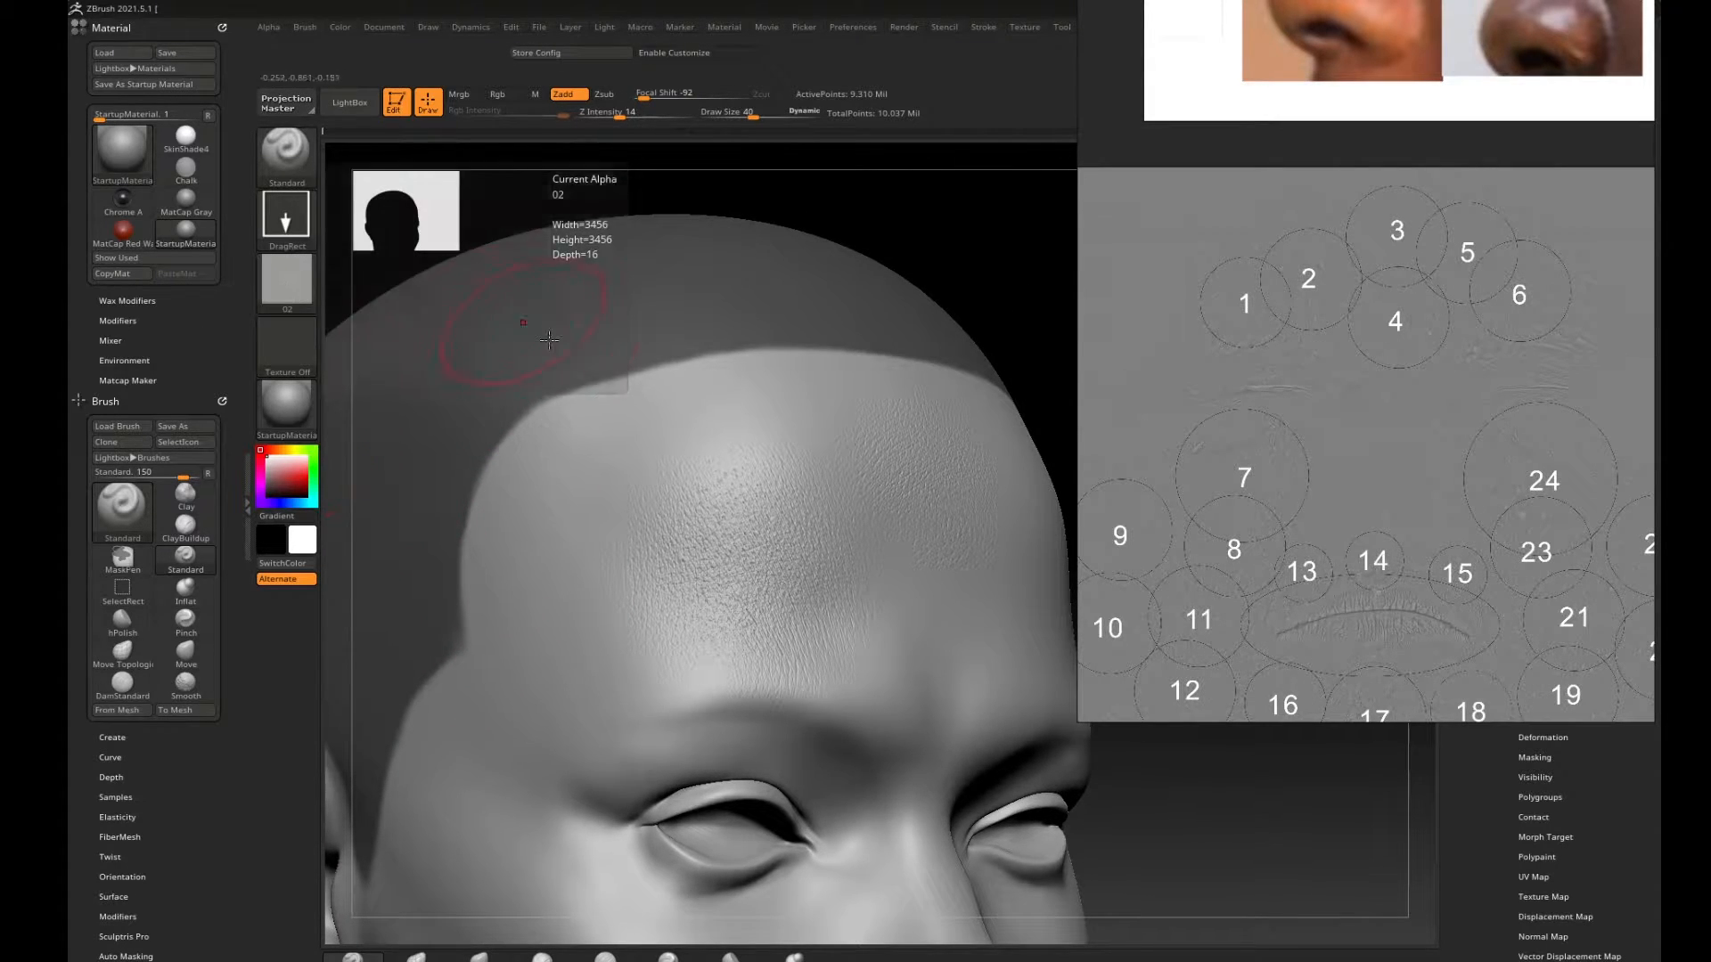
{"action": "key", "text": "comma"}
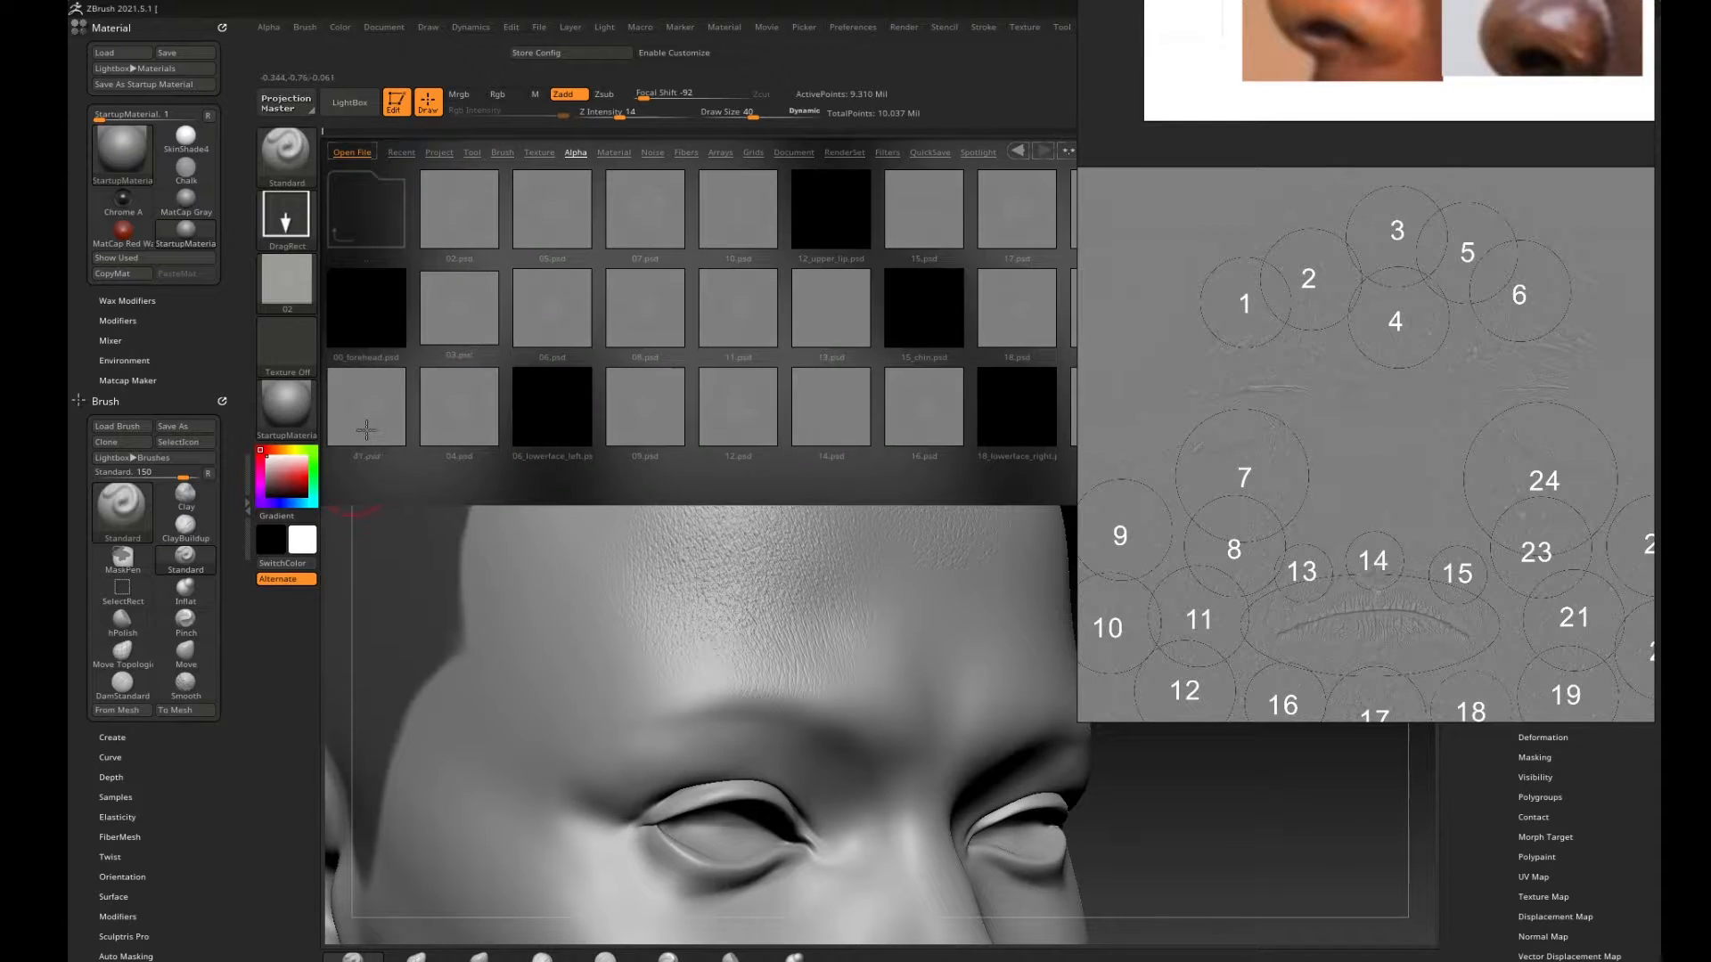
{"action": "double_click", "coordinate": [366, 430]}
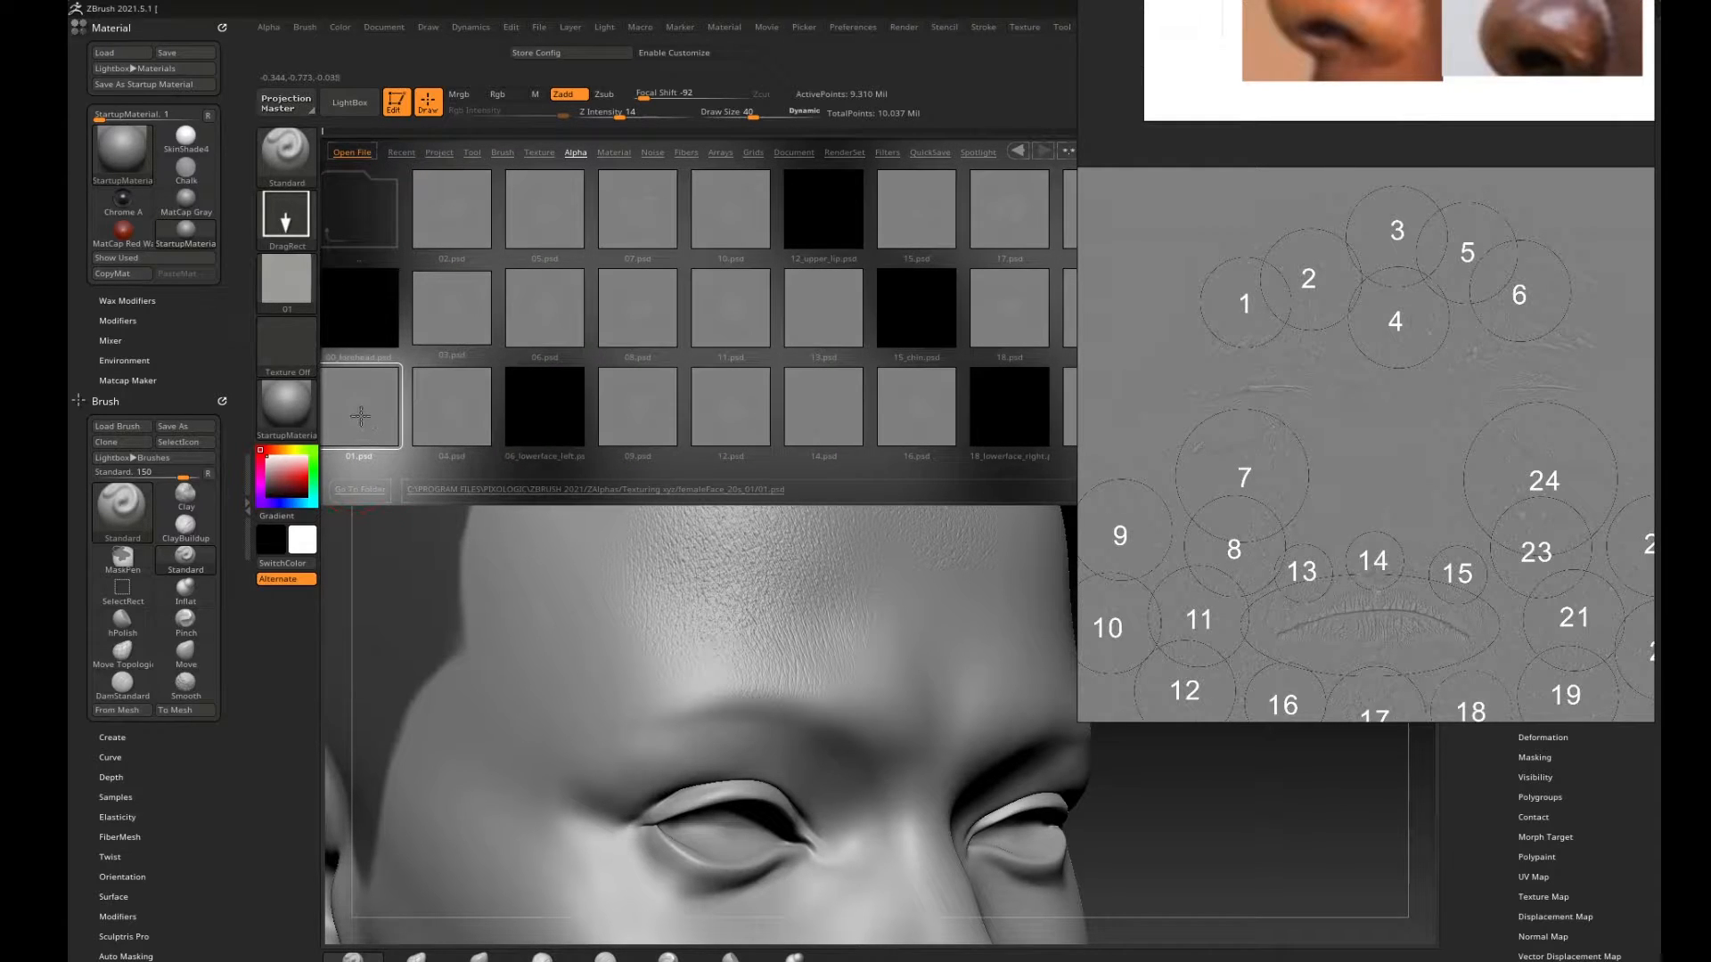
{"action": "key", "text": "comma"}
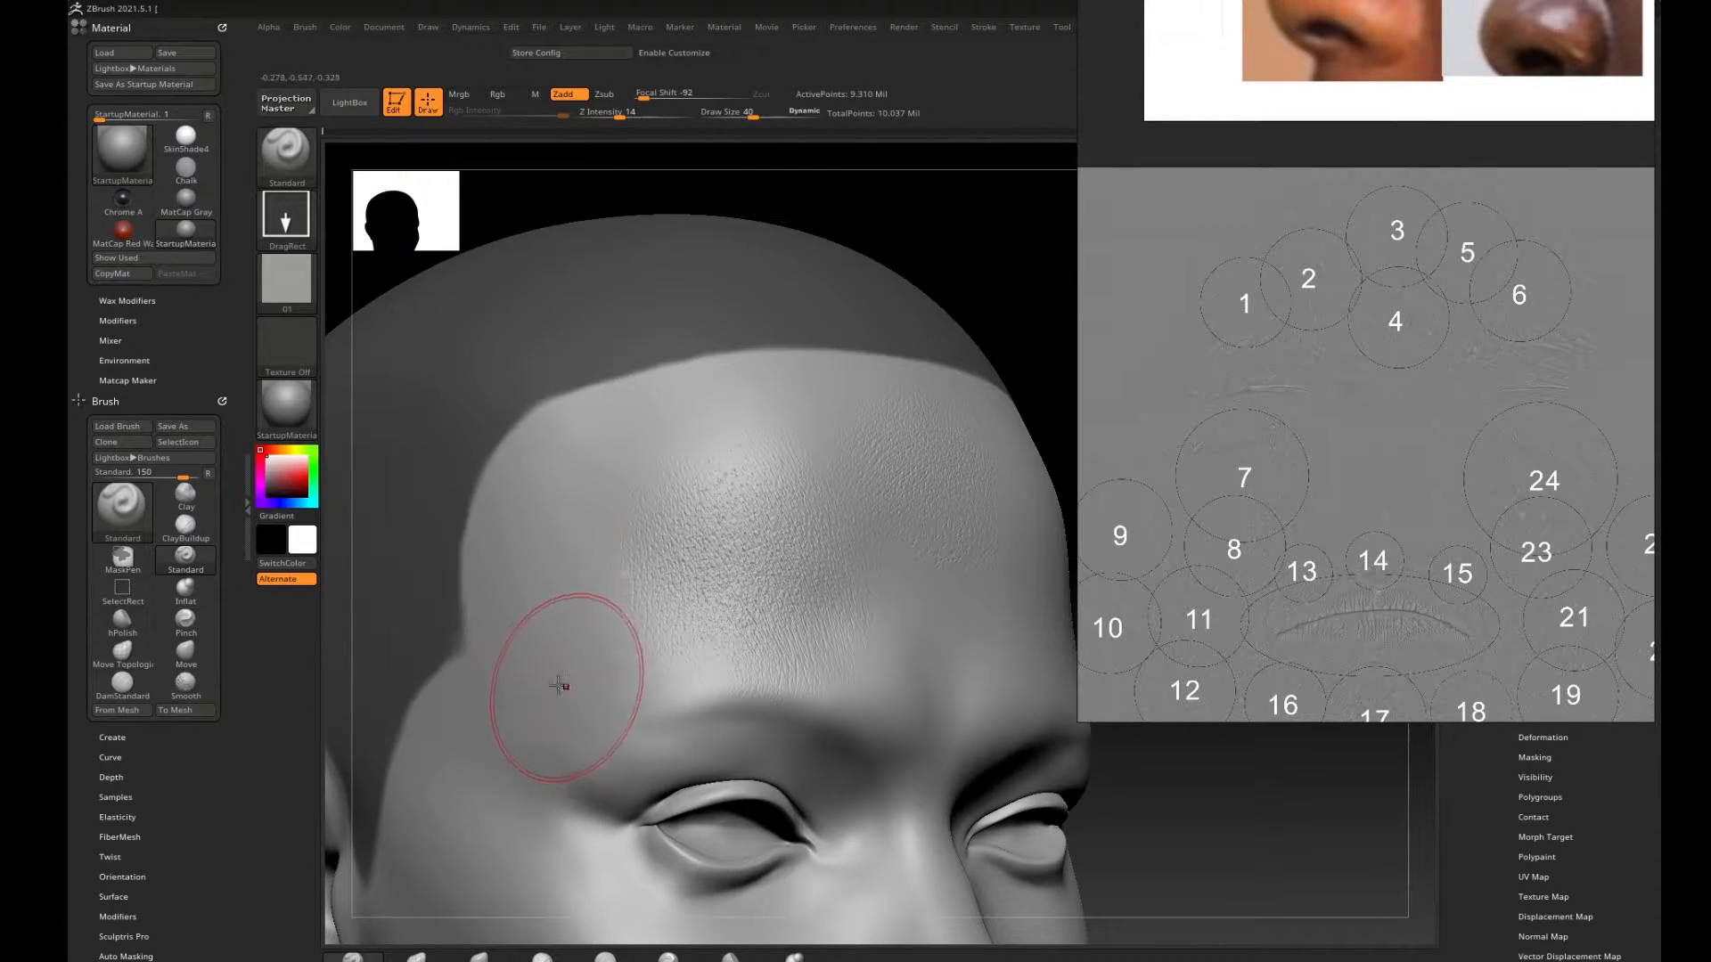
{"action": "mouse_move", "coordinate": [1194, 802]}
{"action": "left_mouse_down"}
{"action": "mouse_move", "coordinate": [1125, 769]}
{"action": "mouse_move", "coordinate": [1149, 778]}
{"action": "left_mouse_up"}
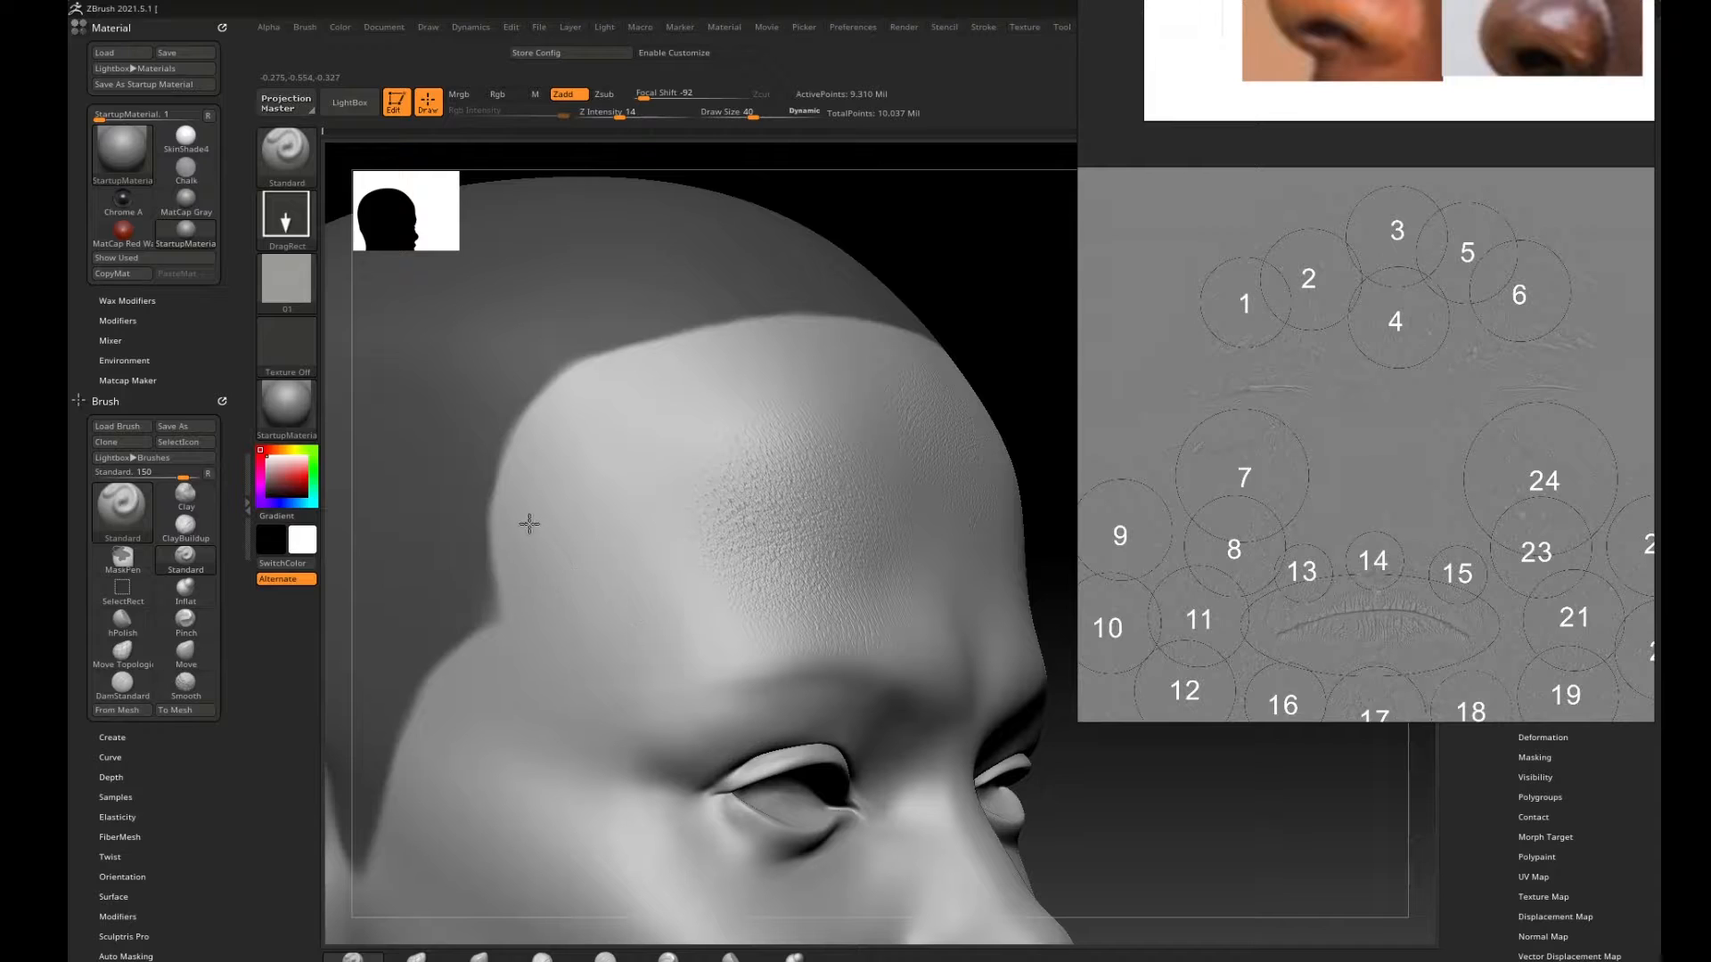
{"action": "left_click_drag", "start_coordinate": [499, 450], "coordinate": [457, 412]}
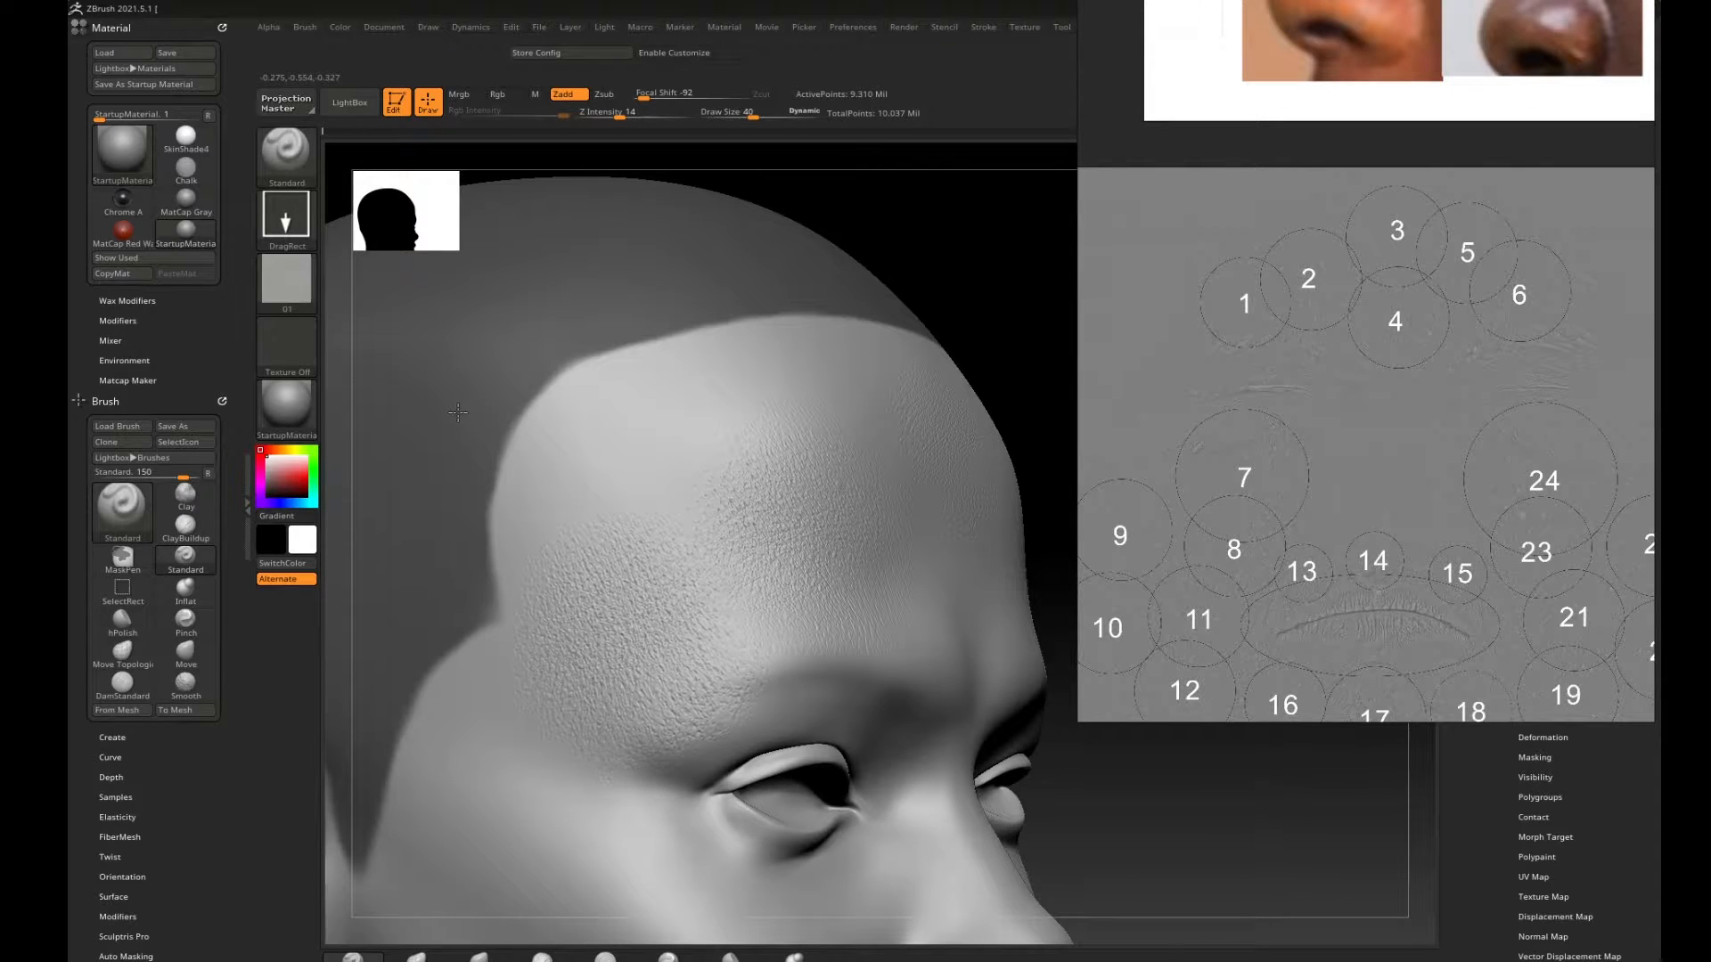
Undo the last alpha 01 stamp and restamp it above the character's right outer eyebrow, reaching the masked hairline at the temple.
{"action": "key", "text": "ctrl"}
{"action": "key", "text": "ctrl+z"}
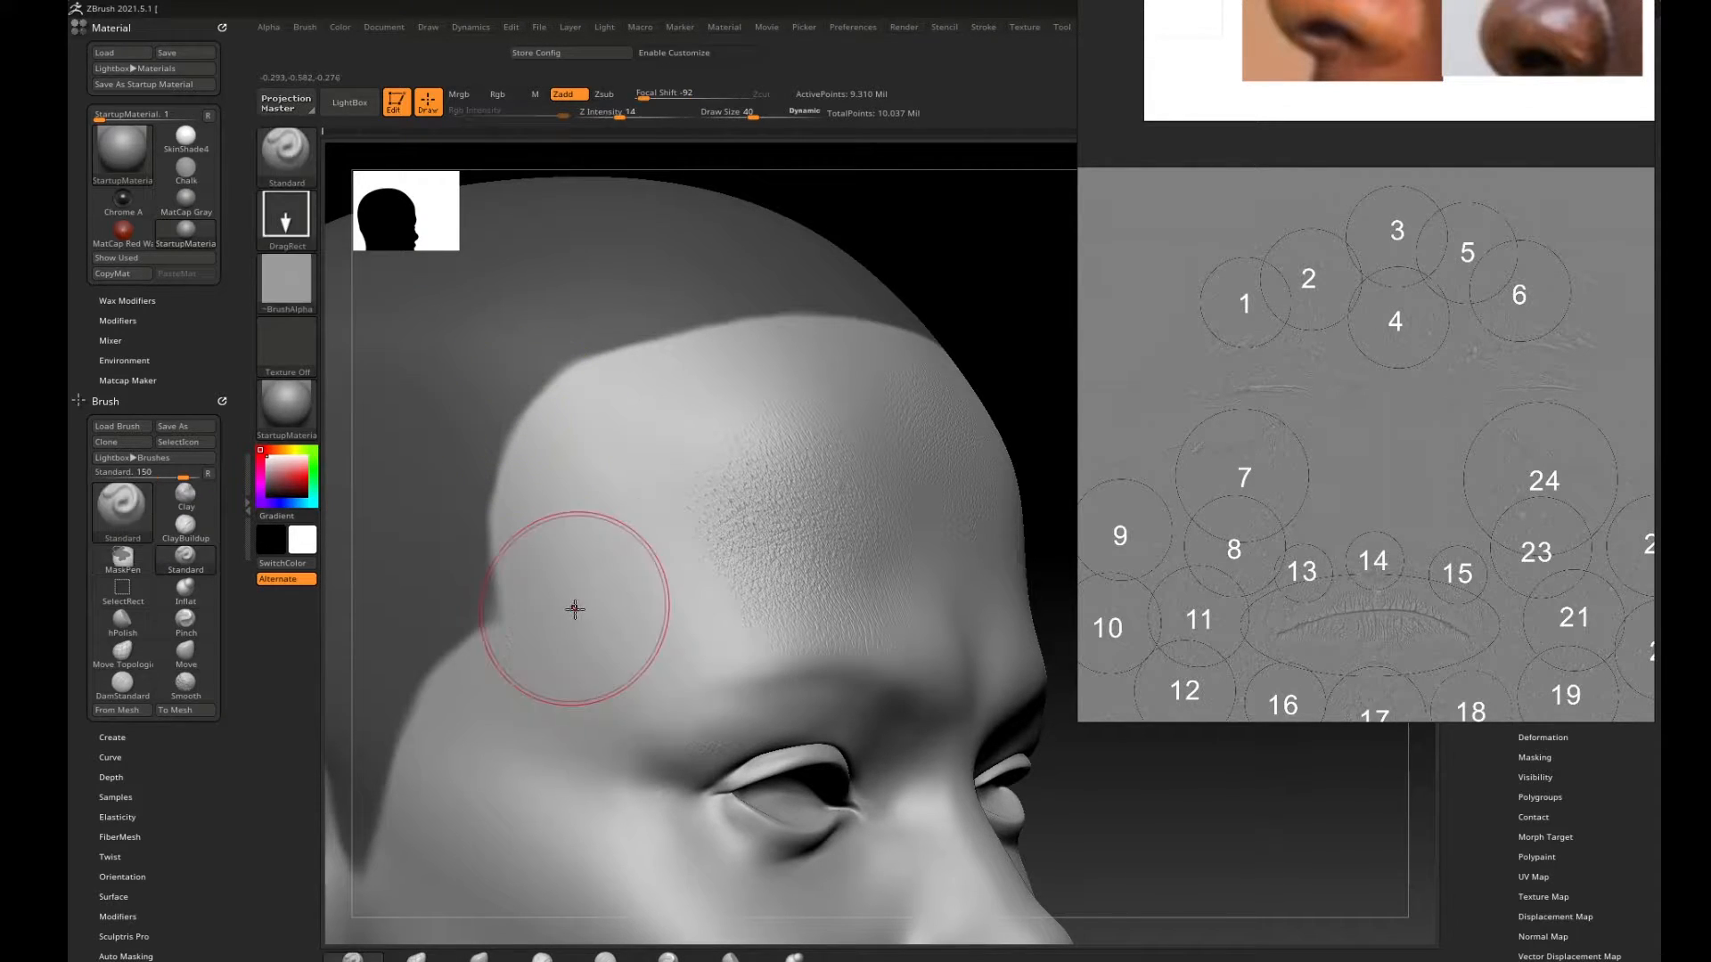
{"action": "left_click_drag", "start_coordinate": [567, 599], "coordinate": [521, 527]}
{"action": "left_click_drag", "start_coordinate": [466, 416], "coordinate": [447, 355]}
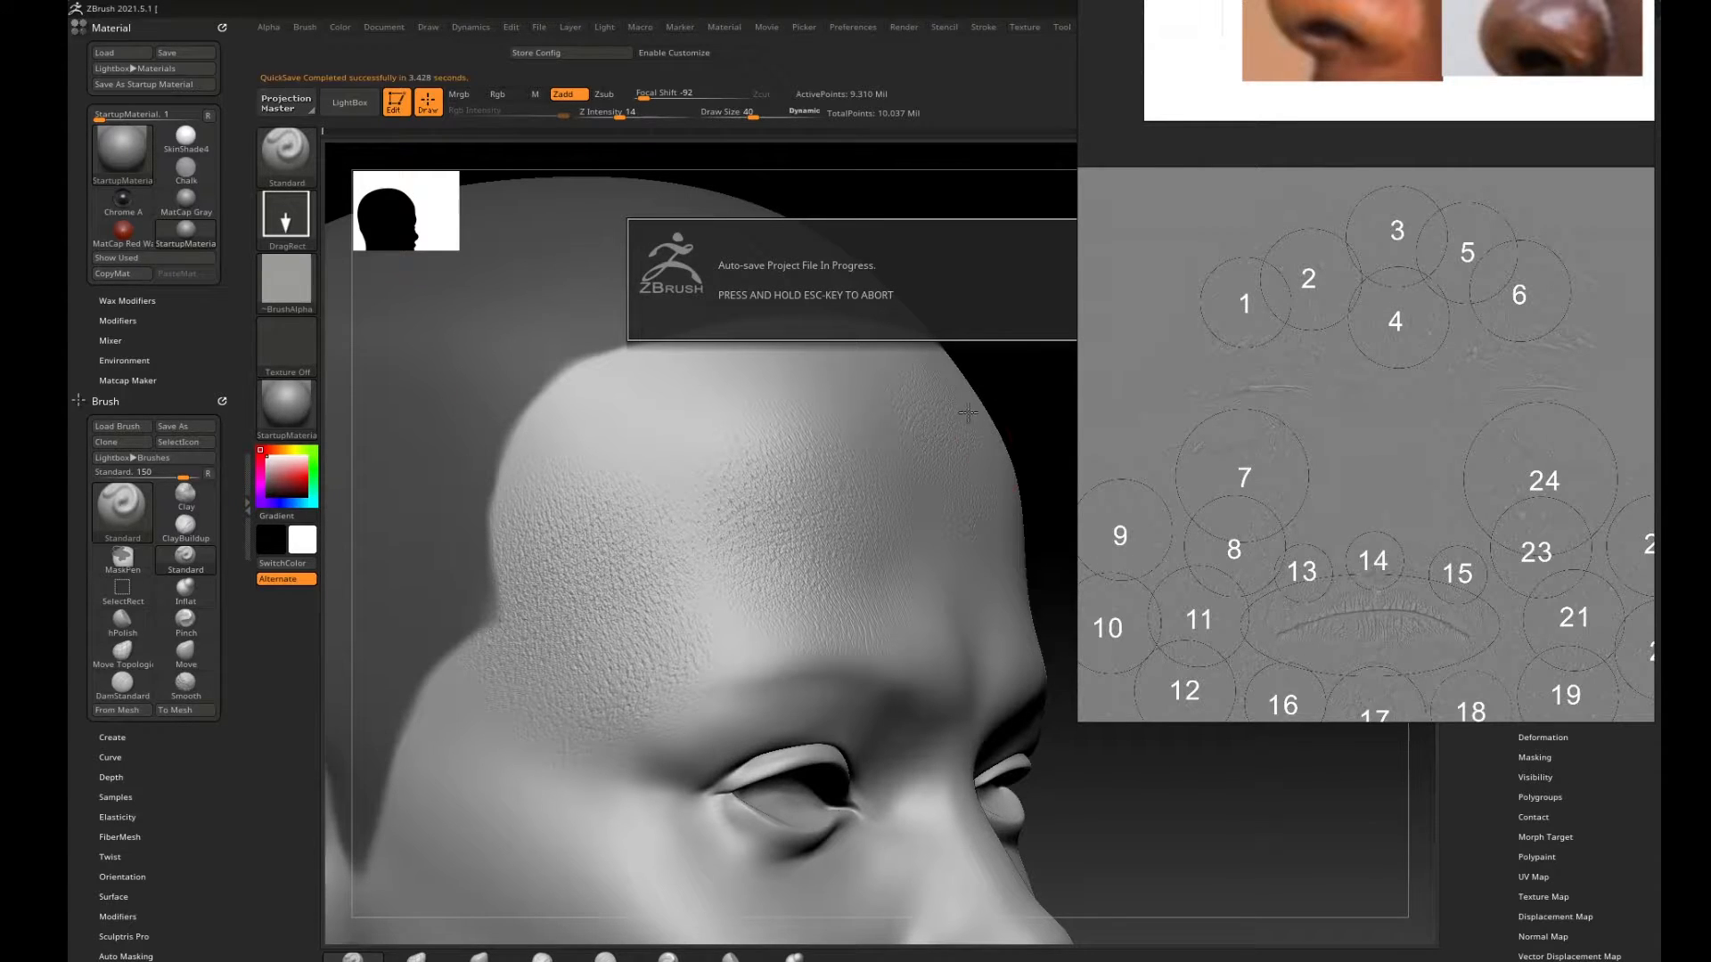
{"action": "mouse_move", "coordinate": [992, 307]}
{"action": "left_mouse_down"}
{"action": "mouse_move", "coordinate": [974, 315]}
{"action": "mouse_move", "coordinate": [998, 241]}
{"action": "left_mouse_up"}
{"action": "key", "text": "ctrl"}
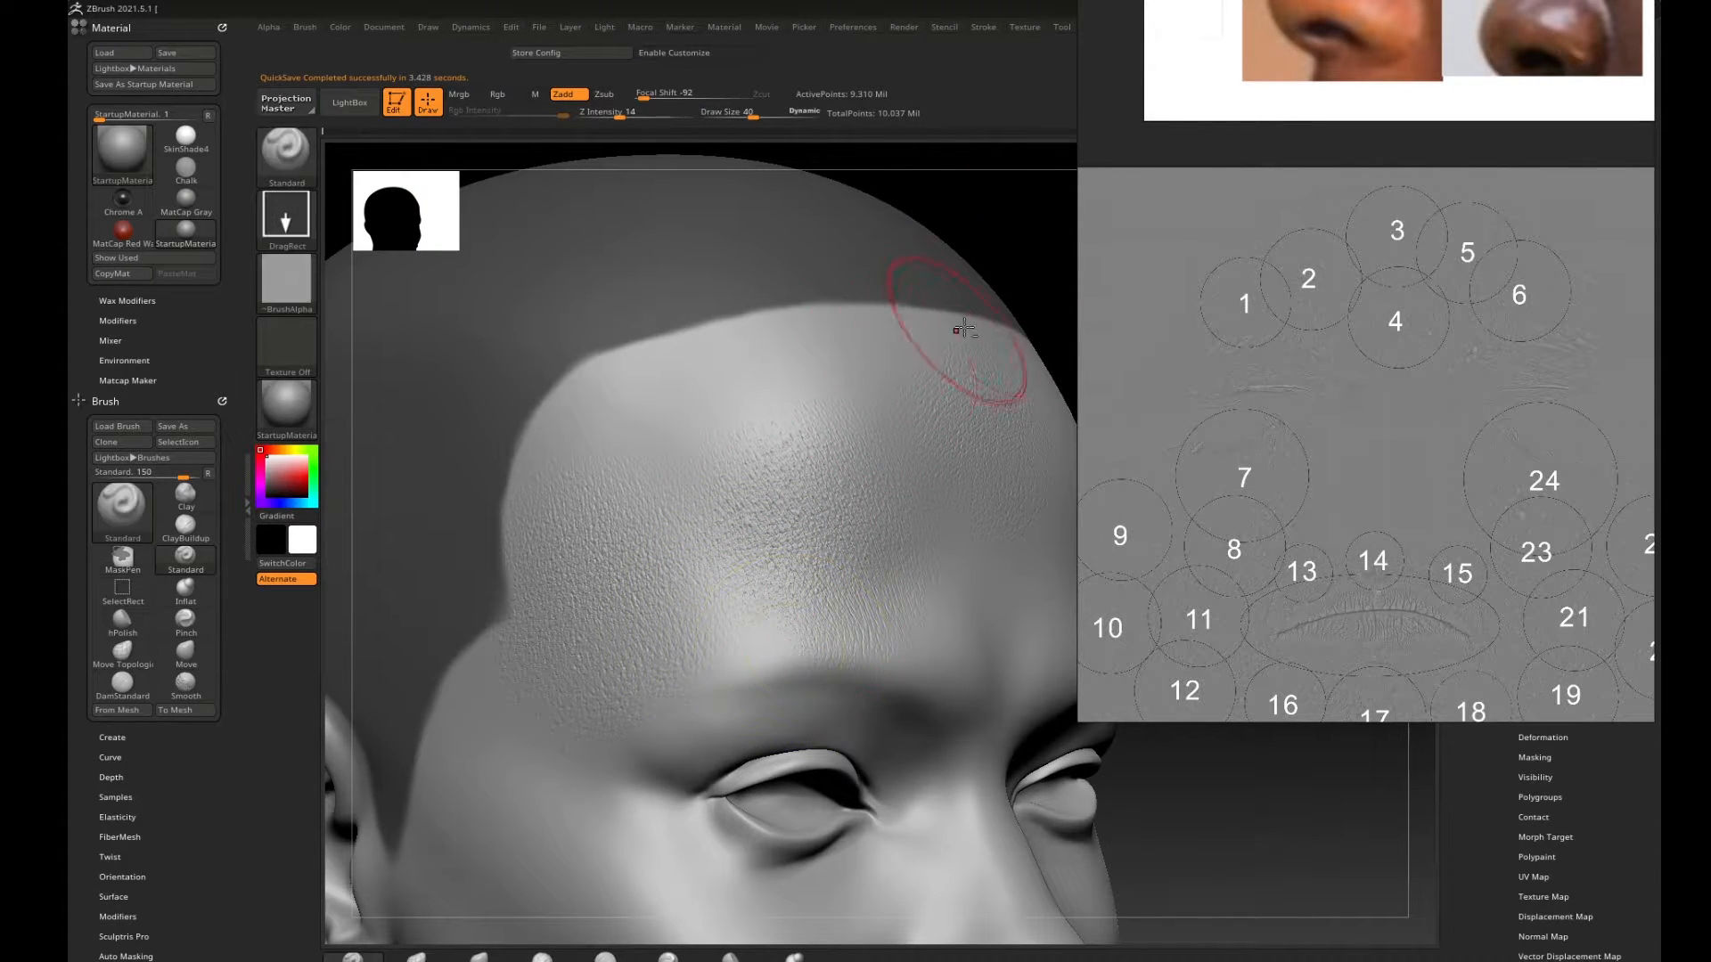
Load alpha 04.psd and stamp it on the lower middle of the forehead, just above and between the eyebrows.
{"action": "left_click_drag", "start_coordinate": [1021, 268], "coordinate": [960, 446], "text": "alt"}
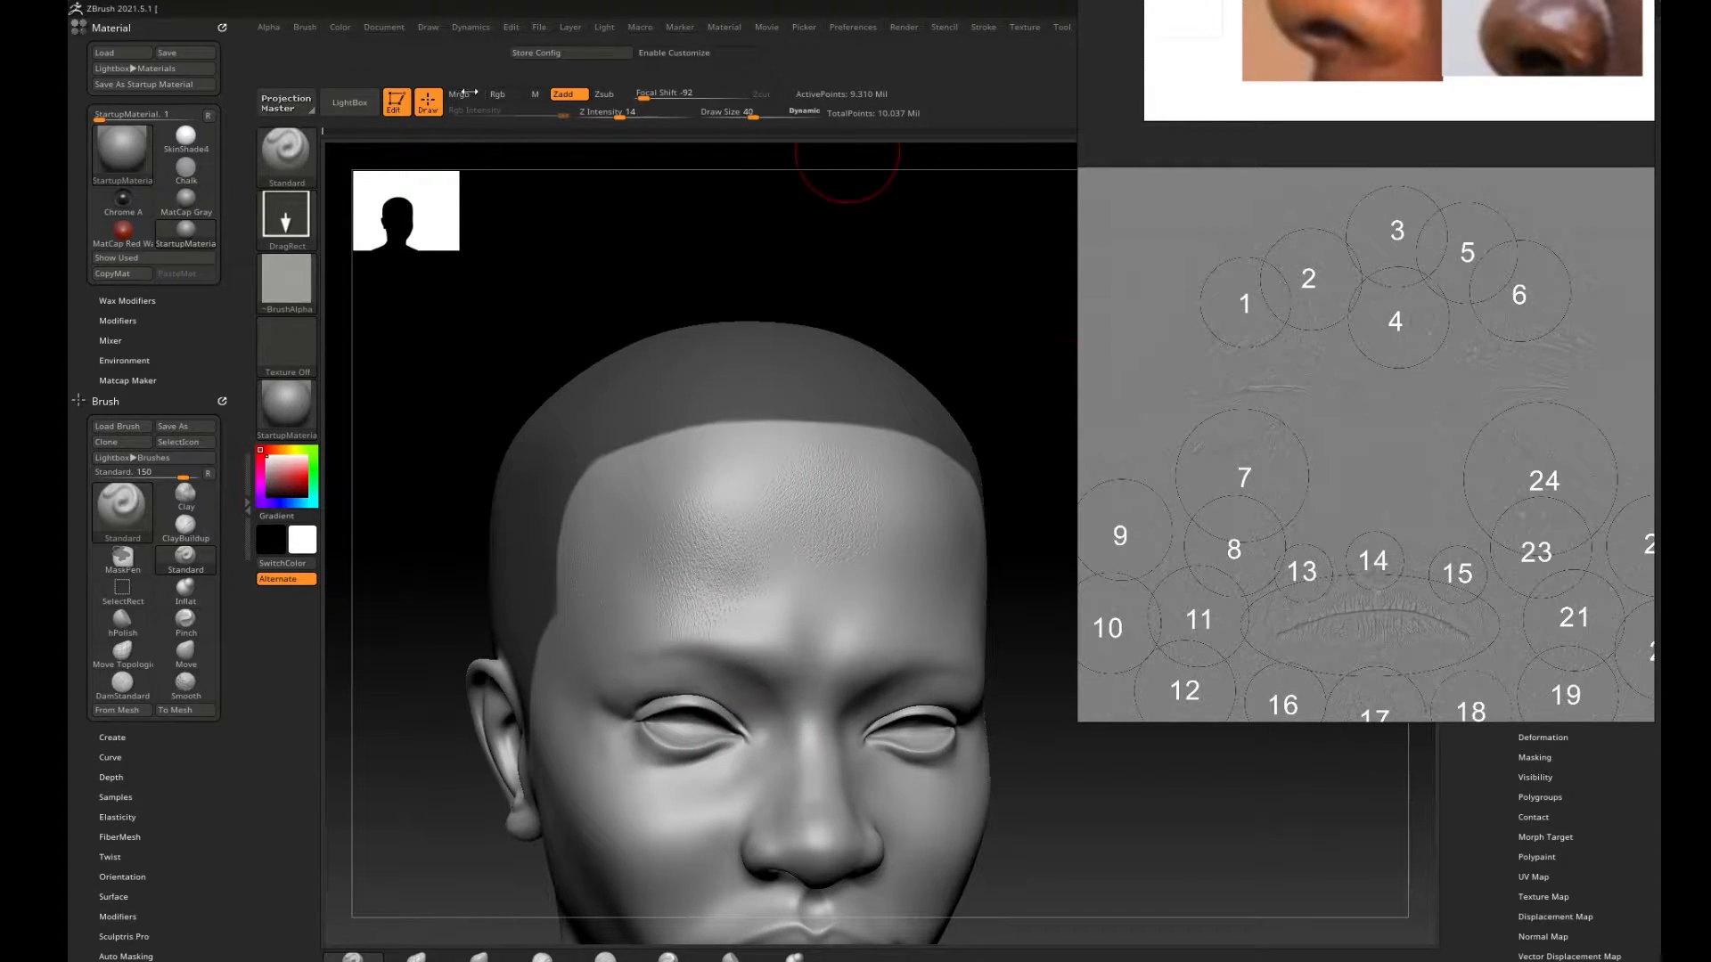
{"action": "key", "text": "comma"}
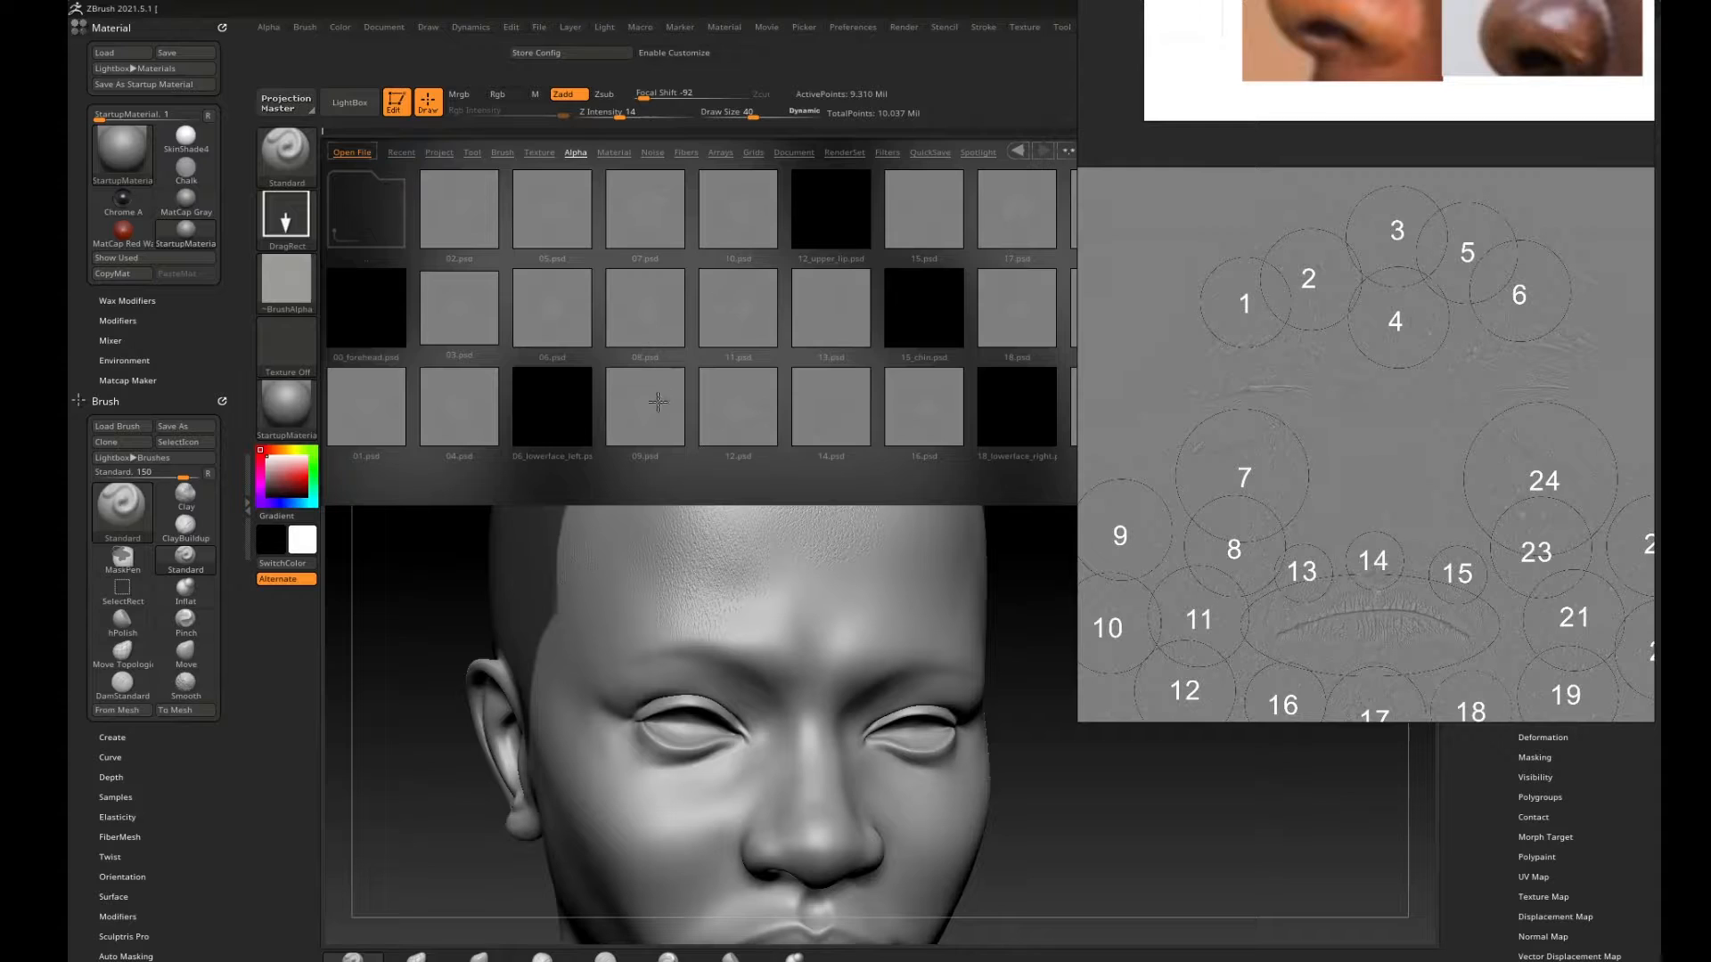
{"action": "left_click", "coordinate": [456, 413]}
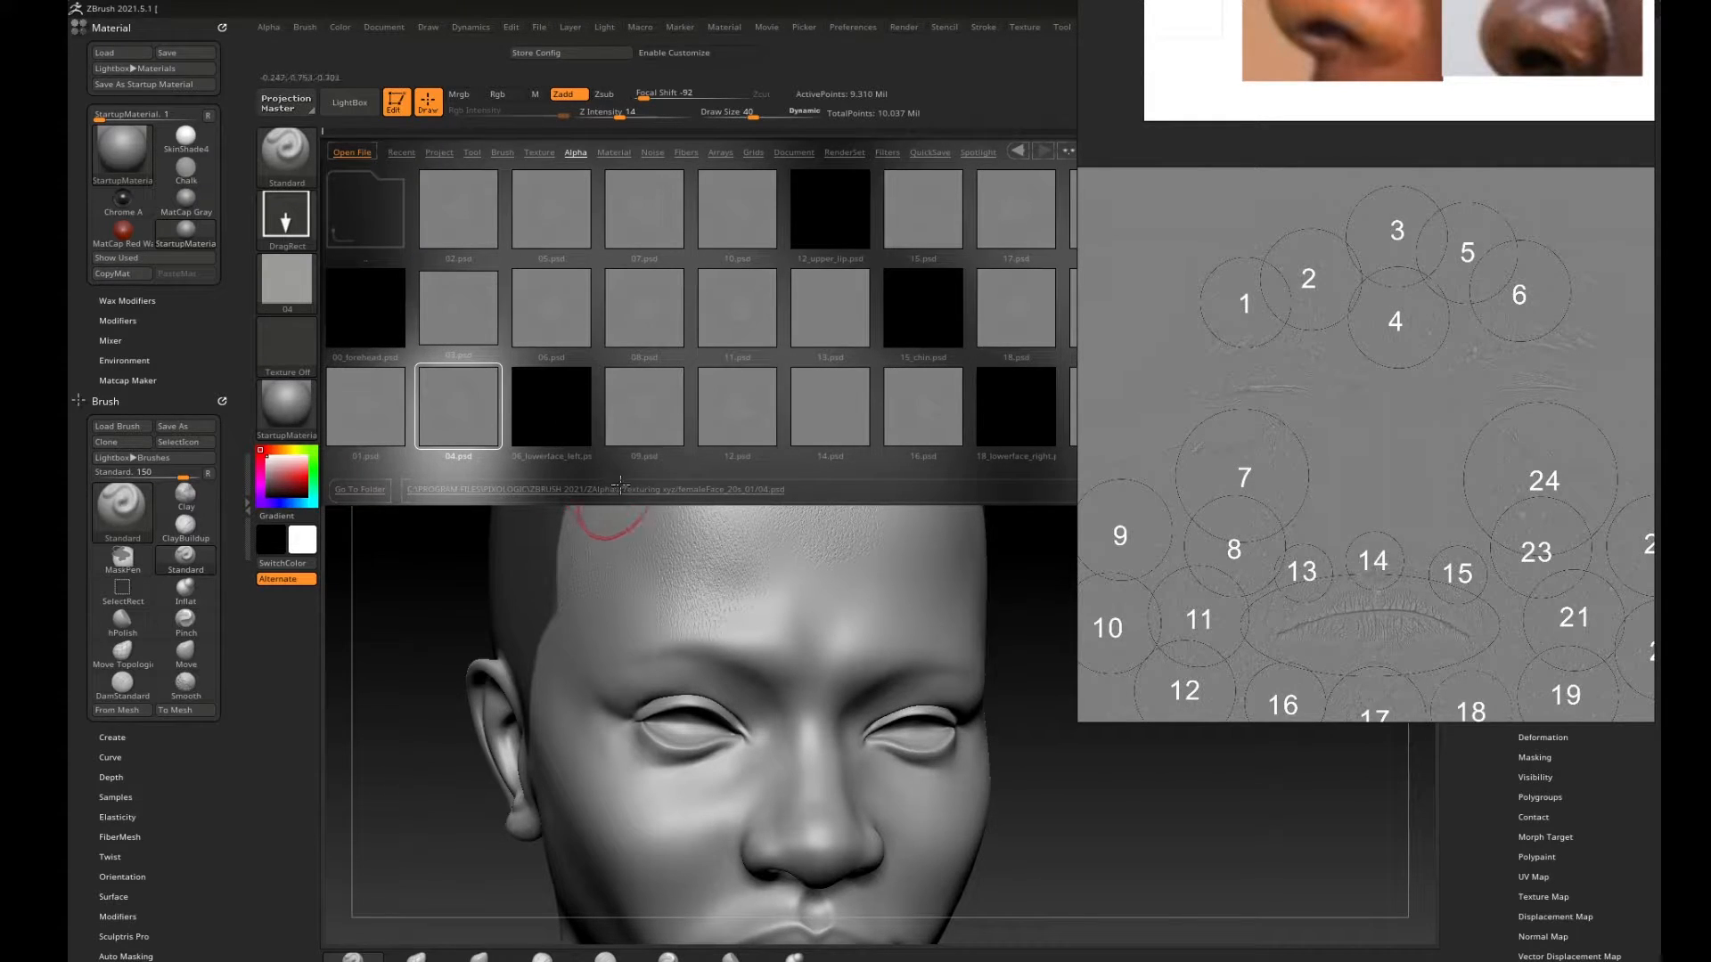
{"action": "key", "text": "comma"}
{"action": "left_click_drag", "start_coordinate": [1015, 664], "coordinate": [784, 611], "text": "shift"}
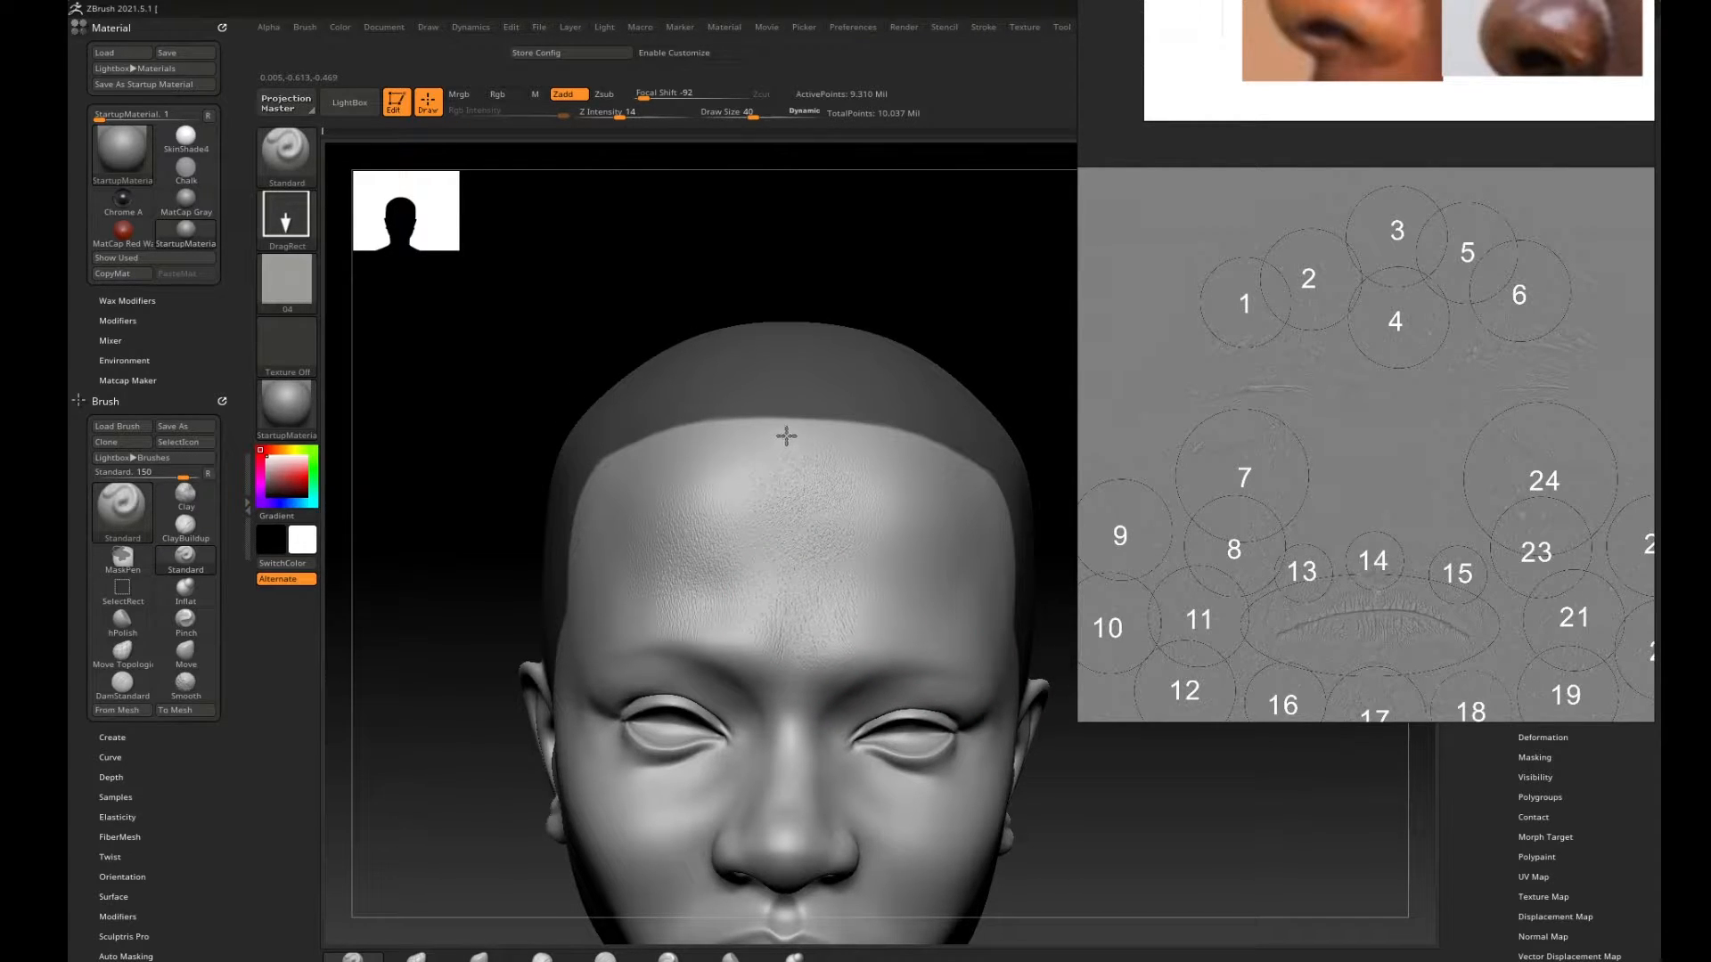
{"action": "mouse_move", "coordinate": [962, 379]}
{"action": "left_mouse_down"}
{"action": "mouse_move", "coordinate": [928, 298]}
{"action": "mouse_move", "coordinate": [1035, 393]}
{"action": "left_mouse_up"}
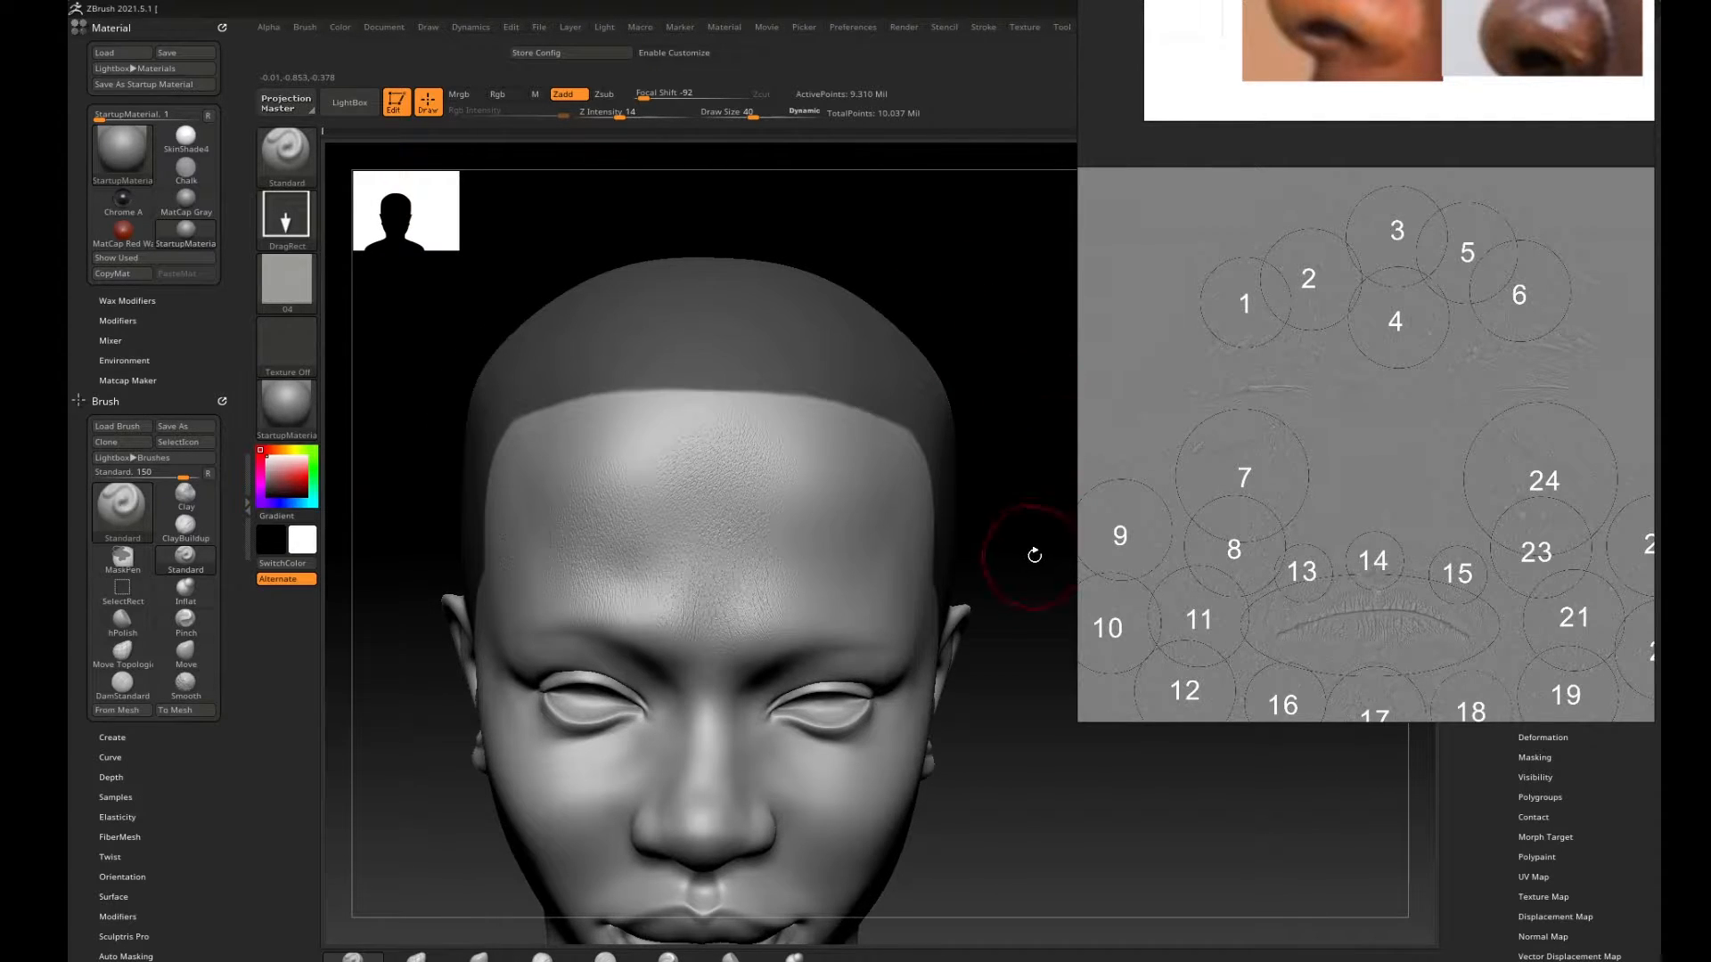
{"action": "left_click_drag", "start_coordinate": [1034, 554], "coordinate": [1062, 550], "text": "alt"}
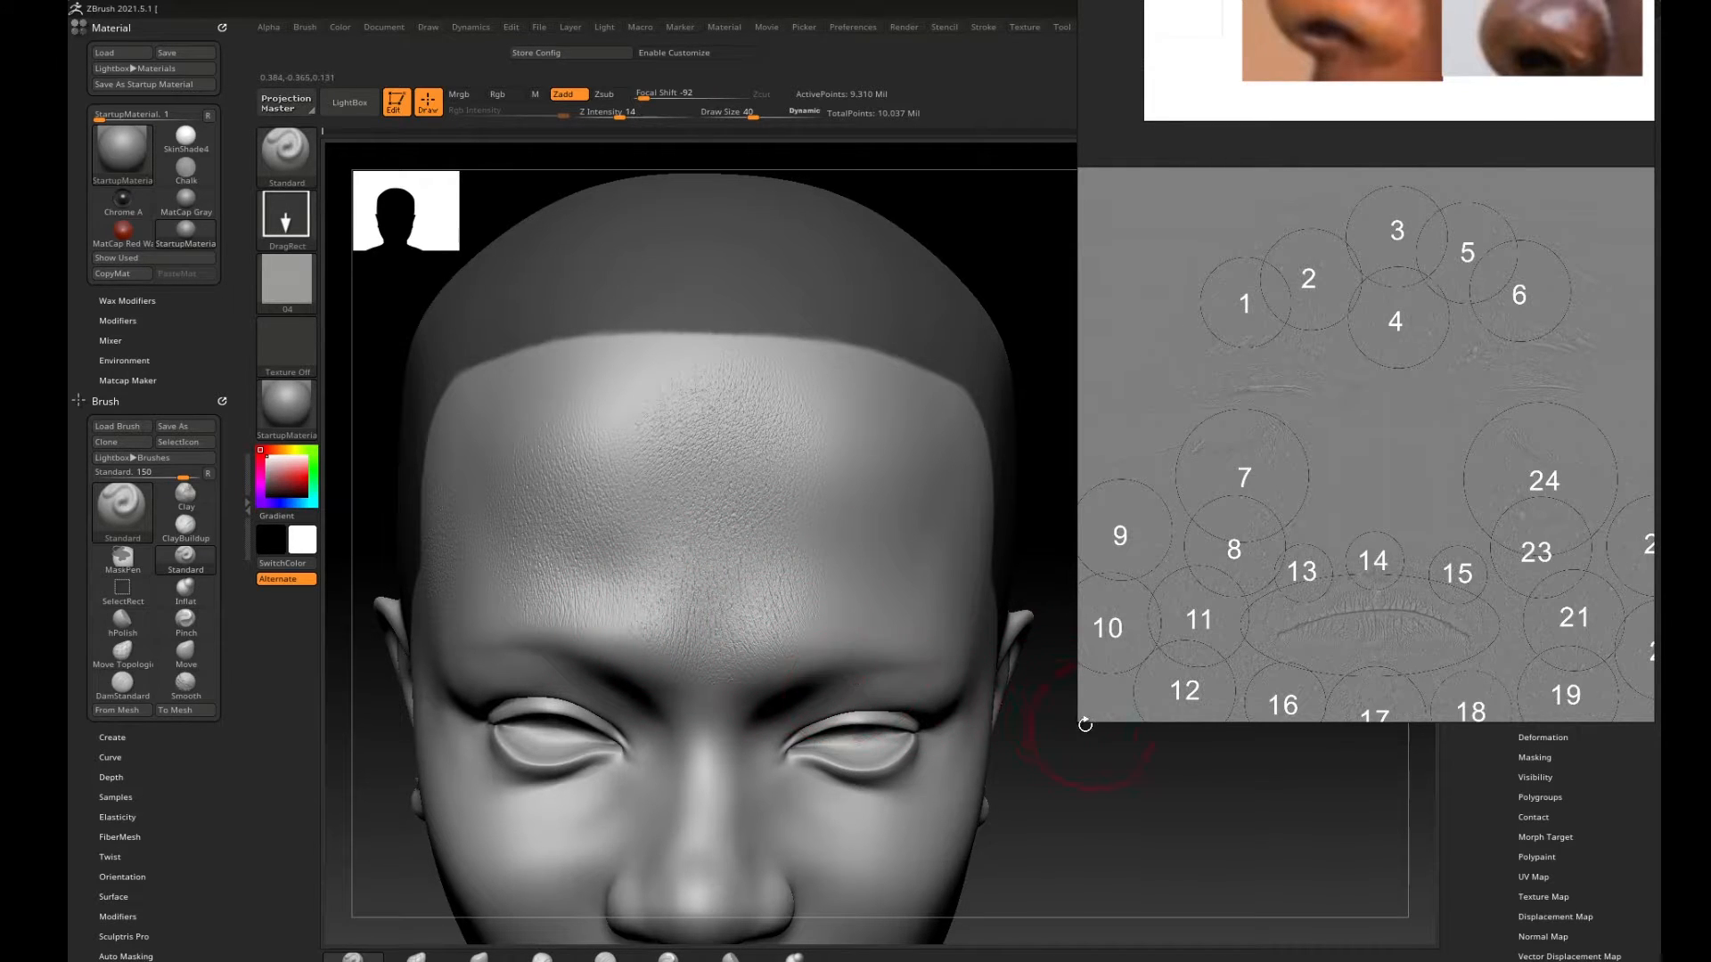
{"action": "mouse_move", "coordinate": [1096, 773]}
{"action": "left_mouse_down"}
{"action": "mouse_move", "coordinate": [1146, 810]}
{"action": "mouse_move", "coordinate": [1098, 802]}
{"action": "left_mouse_up"}
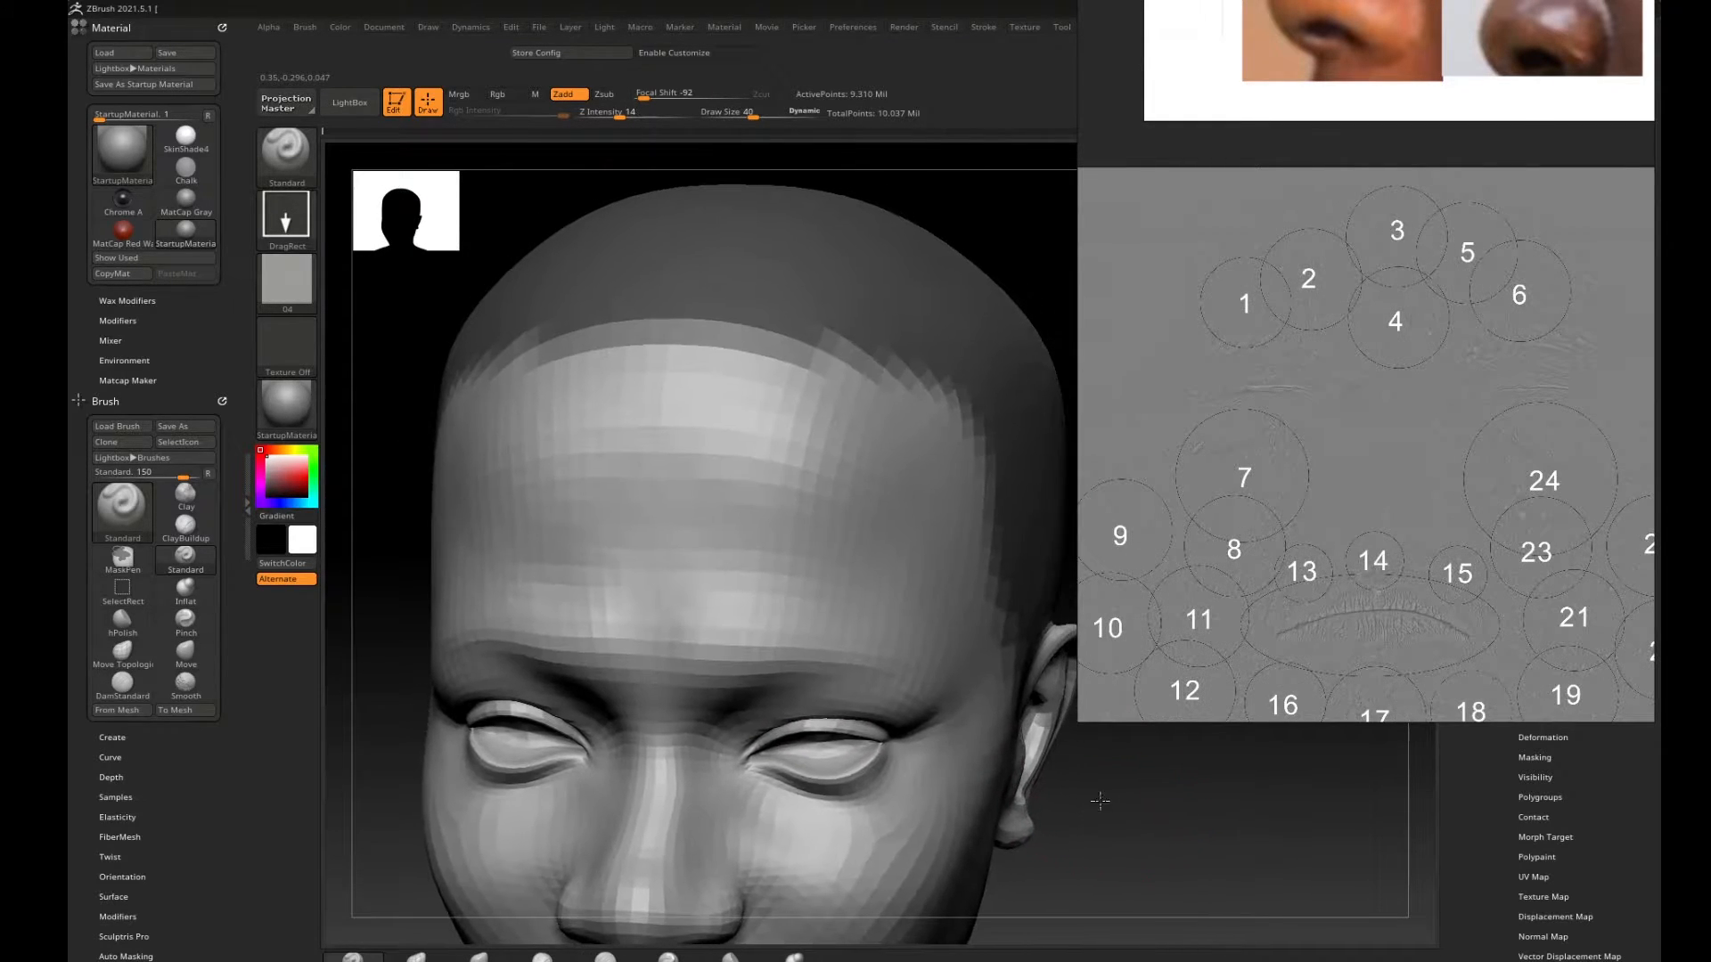
Load alpha 05.psd and stamp it on the character's left forehead beside the middle patch.
{"action": "key", "text": "comma"}
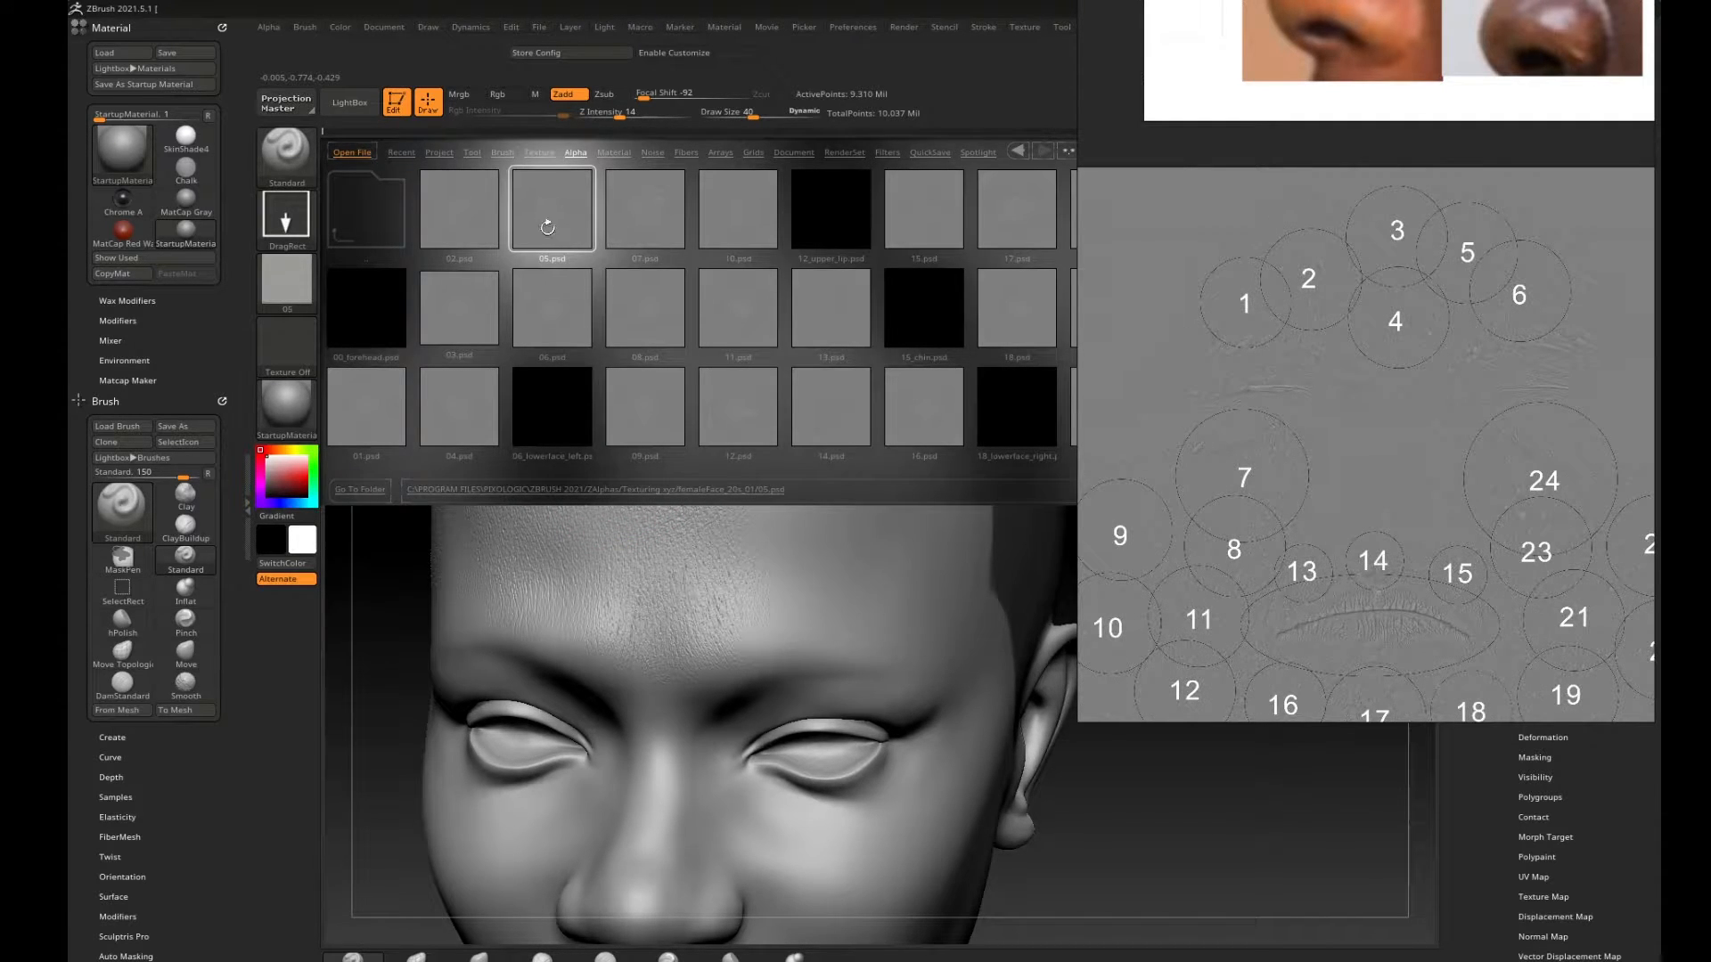
{"action": "key", "text": "comma"}
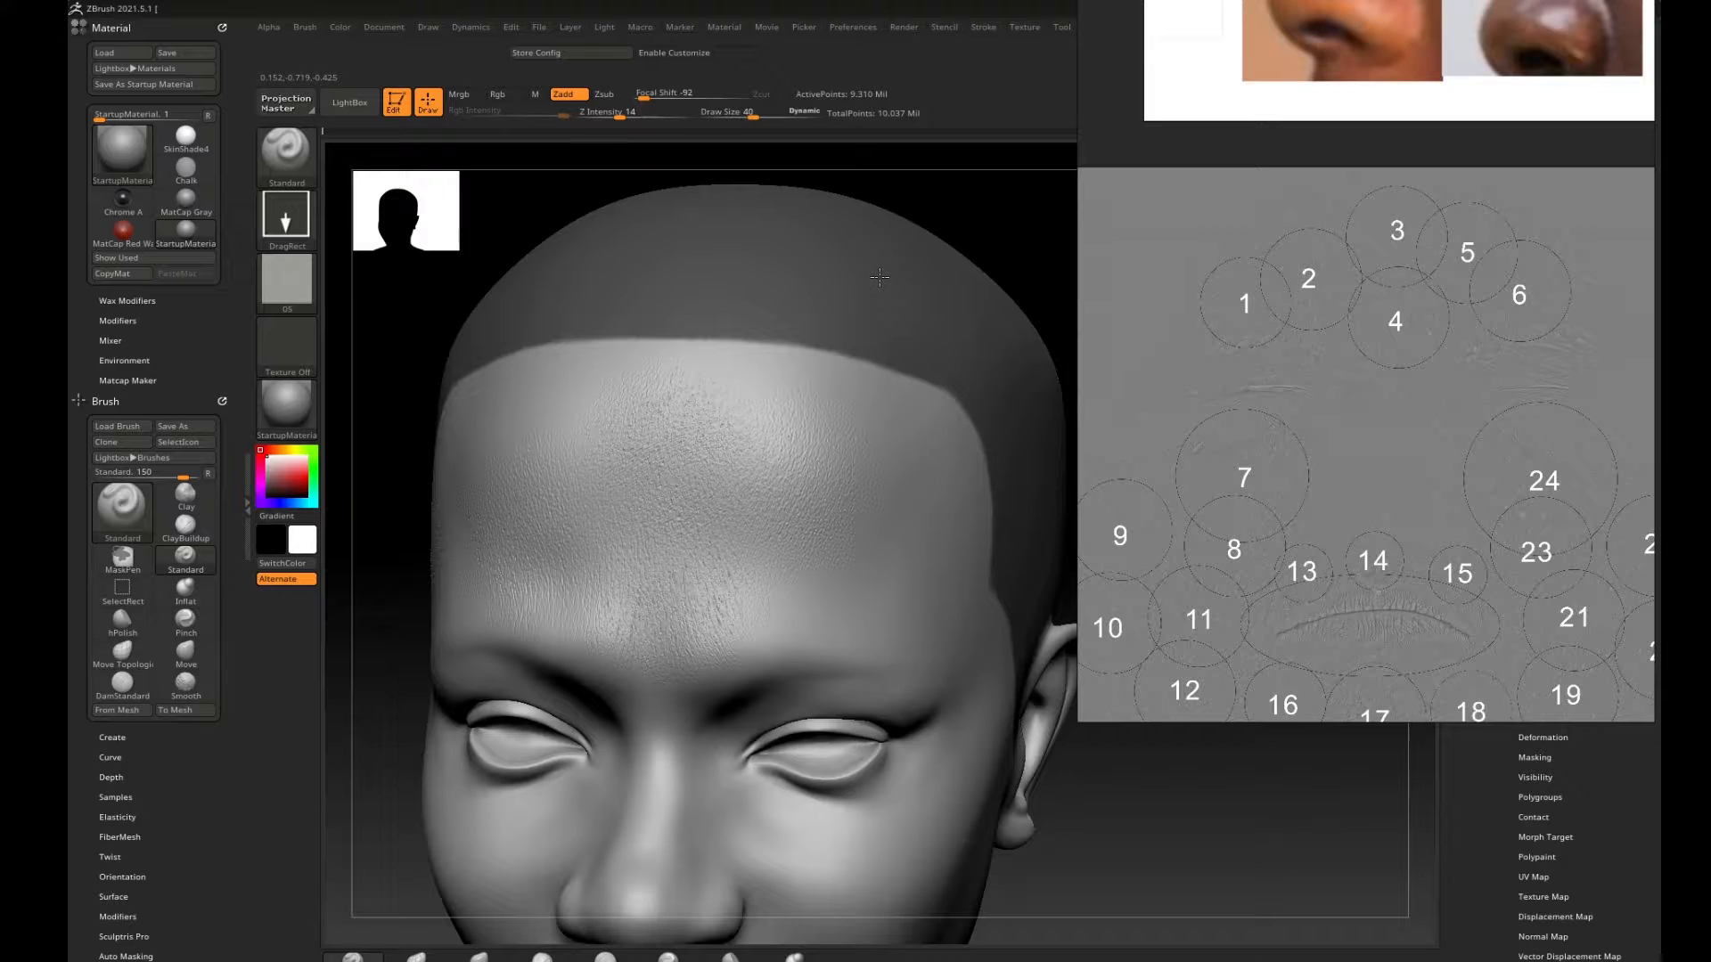
{"action": "key", "text": "ctrl"}
Load alpha 06.psd and stamp it above the outer end of the character's left eyebrow, overlapping the neighbouring patch.
{"action": "mouse_move", "coordinate": [1142, 789]}
{"action": "left_mouse_down"}
{"action": "mouse_move", "coordinate": [1195, 805]}
{"action": "mouse_move", "coordinate": [1162, 802]}
{"action": "mouse_move", "coordinate": [1220, 776]}
{"action": "mouse_move", "coordinate": [1213, 737]}
{"action": "mouse_move", "coordinate": [1114, 765]}
{"action": "mouse_move", "coordinate": [993, 707]}
{"action": "left_mouse_up"}
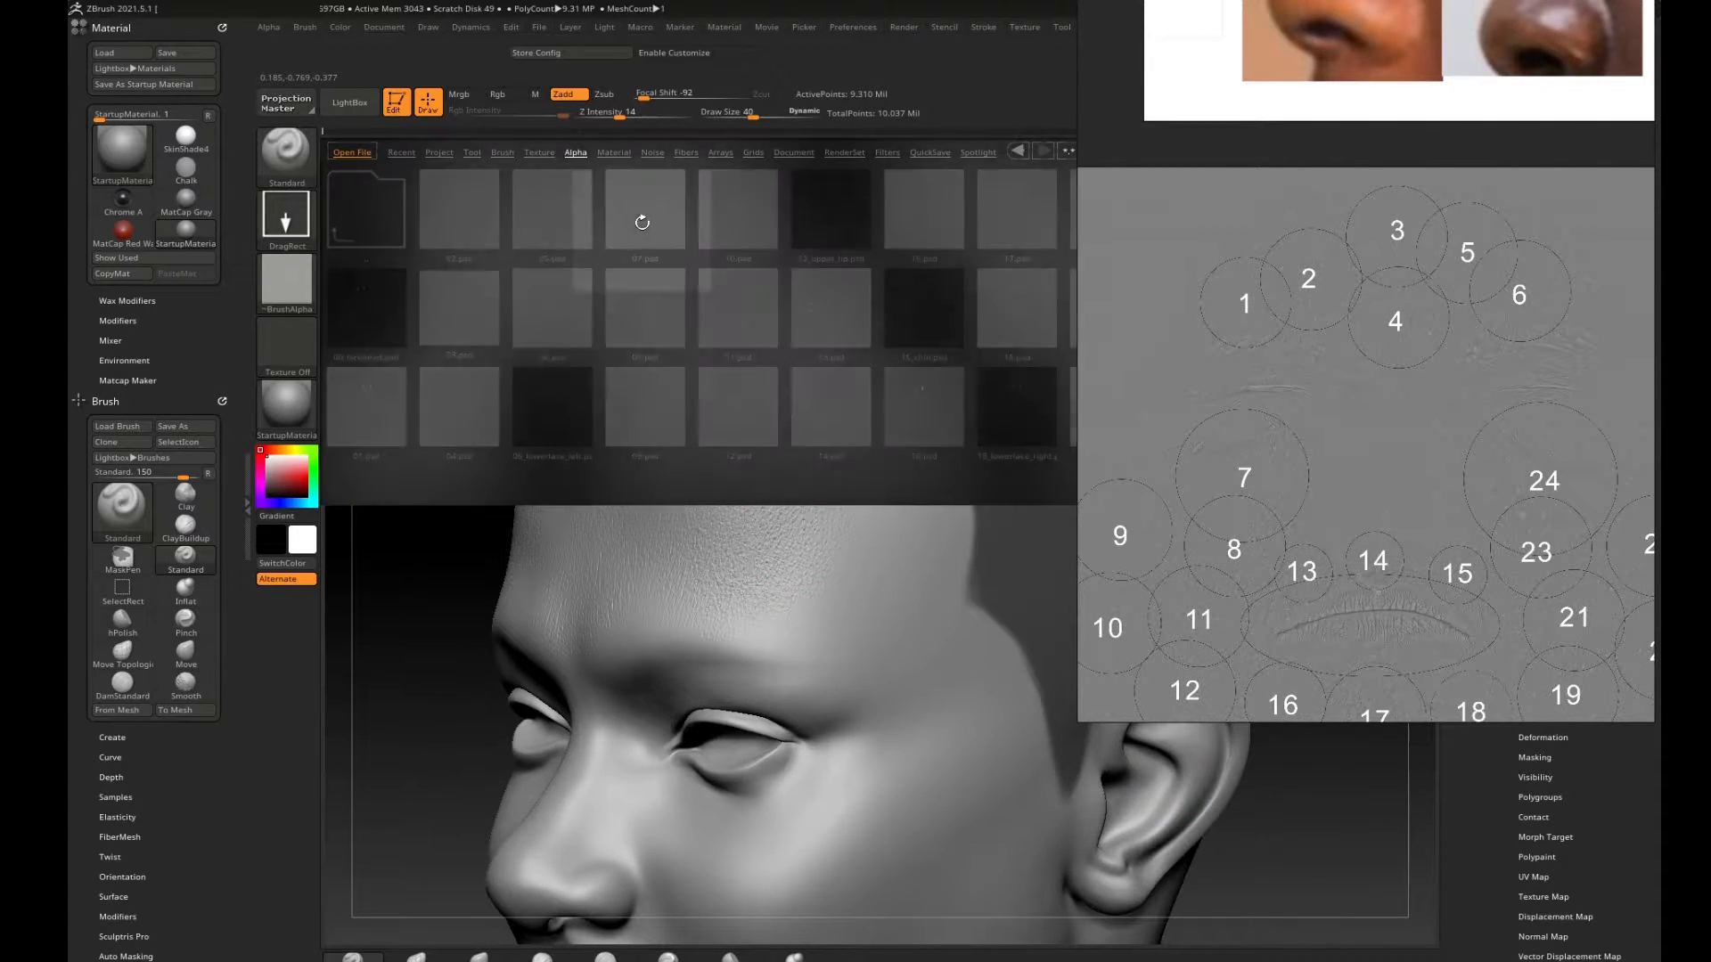
{"action": "double_click", "coordinate": [550, 319]}
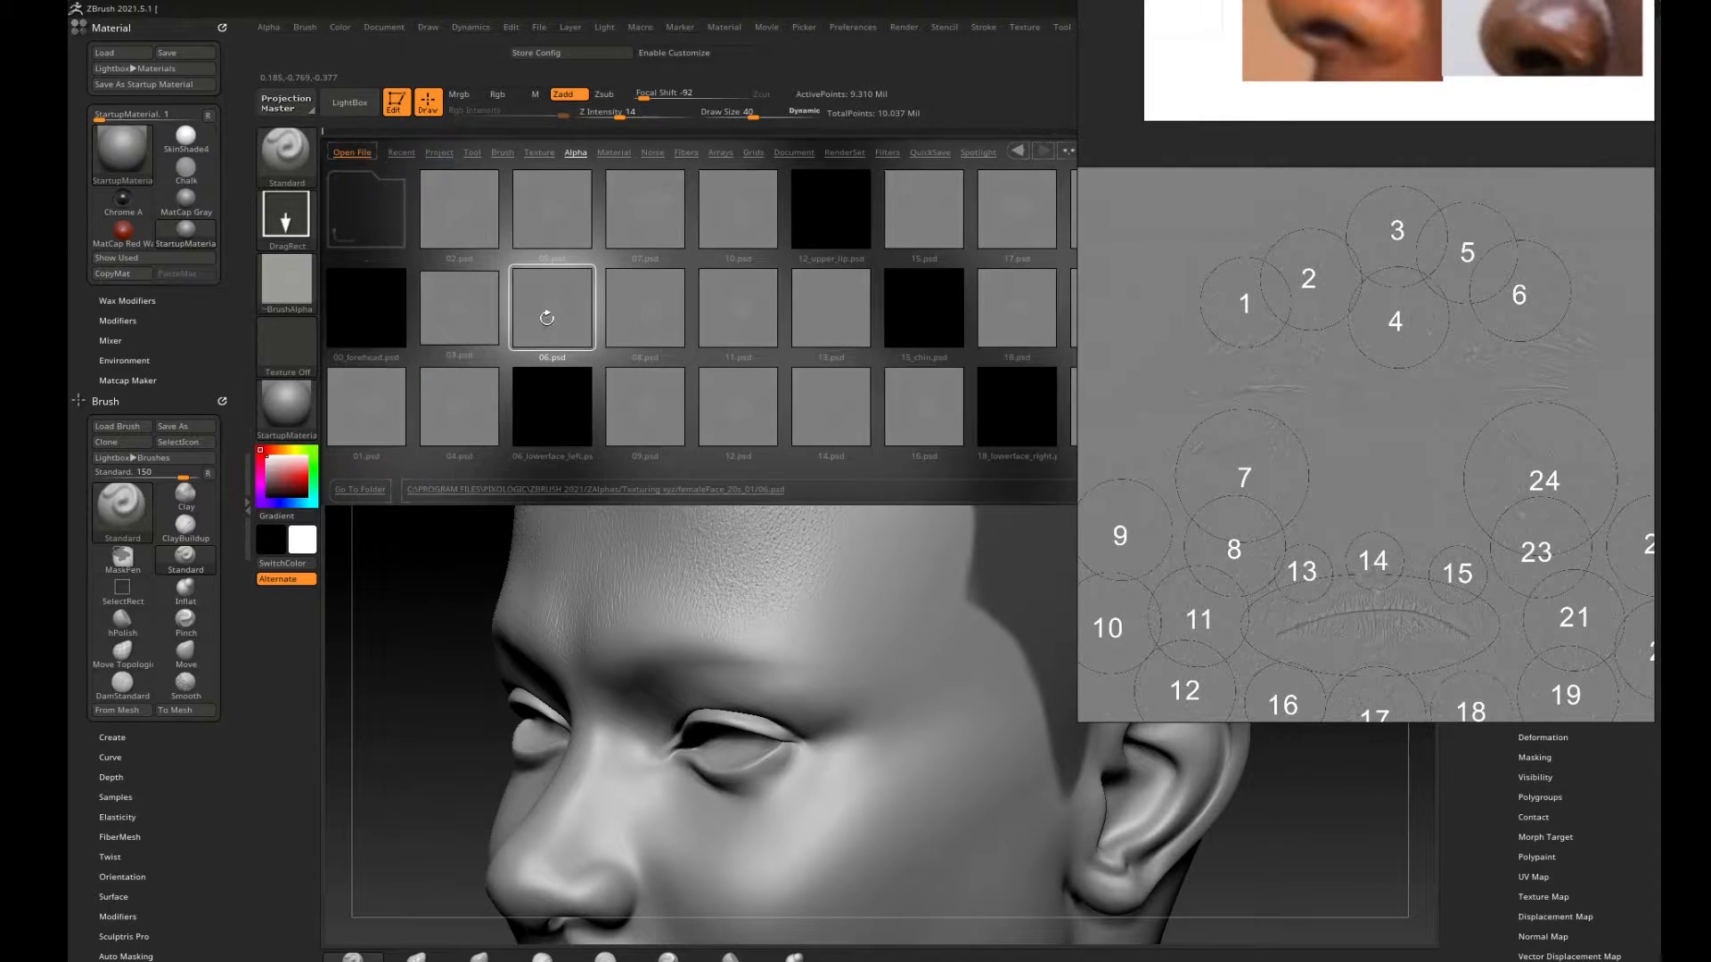
{"action": "double_click", "coordinate": [546, 318]}
{"action": "key", "text": "comma"}
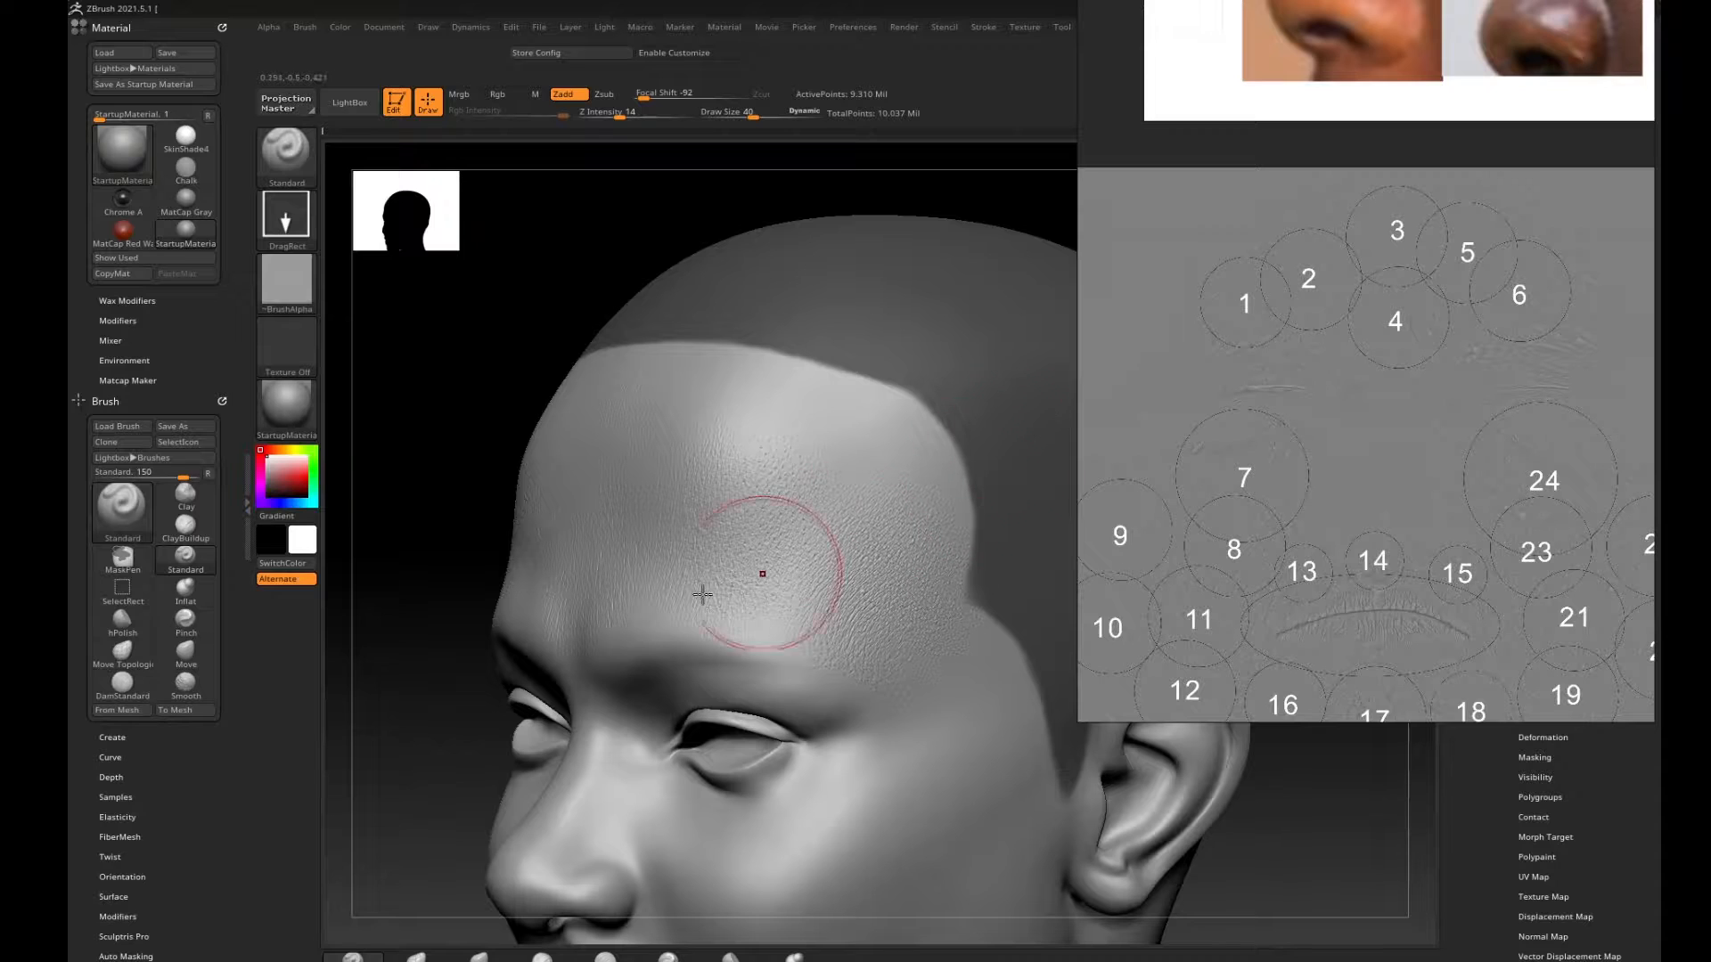
Inspect the stamped skin detail across the forehead and the face below it, and minimize the reference images.
{"action": "left_click_drag", "start_coordinate": [427, 596], "coordinate": [552, 598]}
{"action": "mouse_move", "coordinate": [979, 691]}
{"action": "left_mouse_down", "text": "alt"}
{"action": "mouse_move", "coordinate": [918, 686]}
{"action": "mouse_move", "coordinate": [997, 676]}
{"action": "mouse_move", "coordinate": [1074, 788]}
{"action": "mouse_move", "coordinate": [1172, 826]}
{"action": "mouse_move", "coordinate": [1224, 794]}
{"action": "left_mouse_up", "text": "alt"}
{"action": "left_click", "coordinate": [1133, 802]}
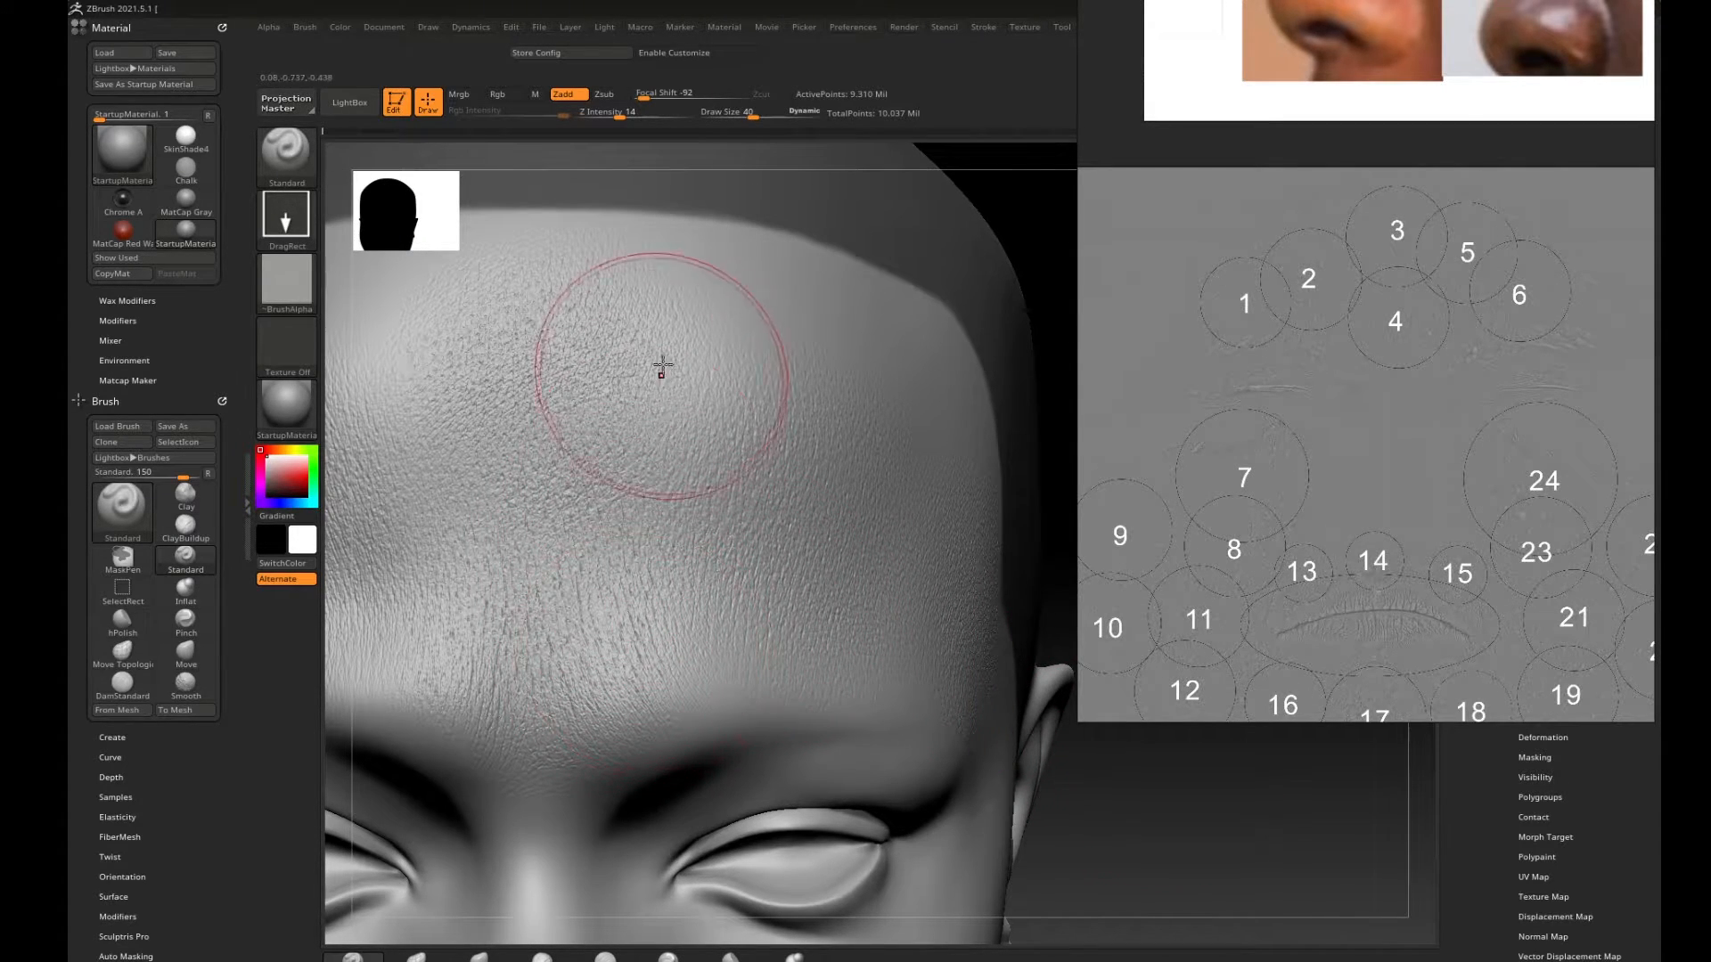
{"action": "left_click_drag", "start_coordinate": [1100, 767], "coordinate": [1071, 735], "text": "alt"}
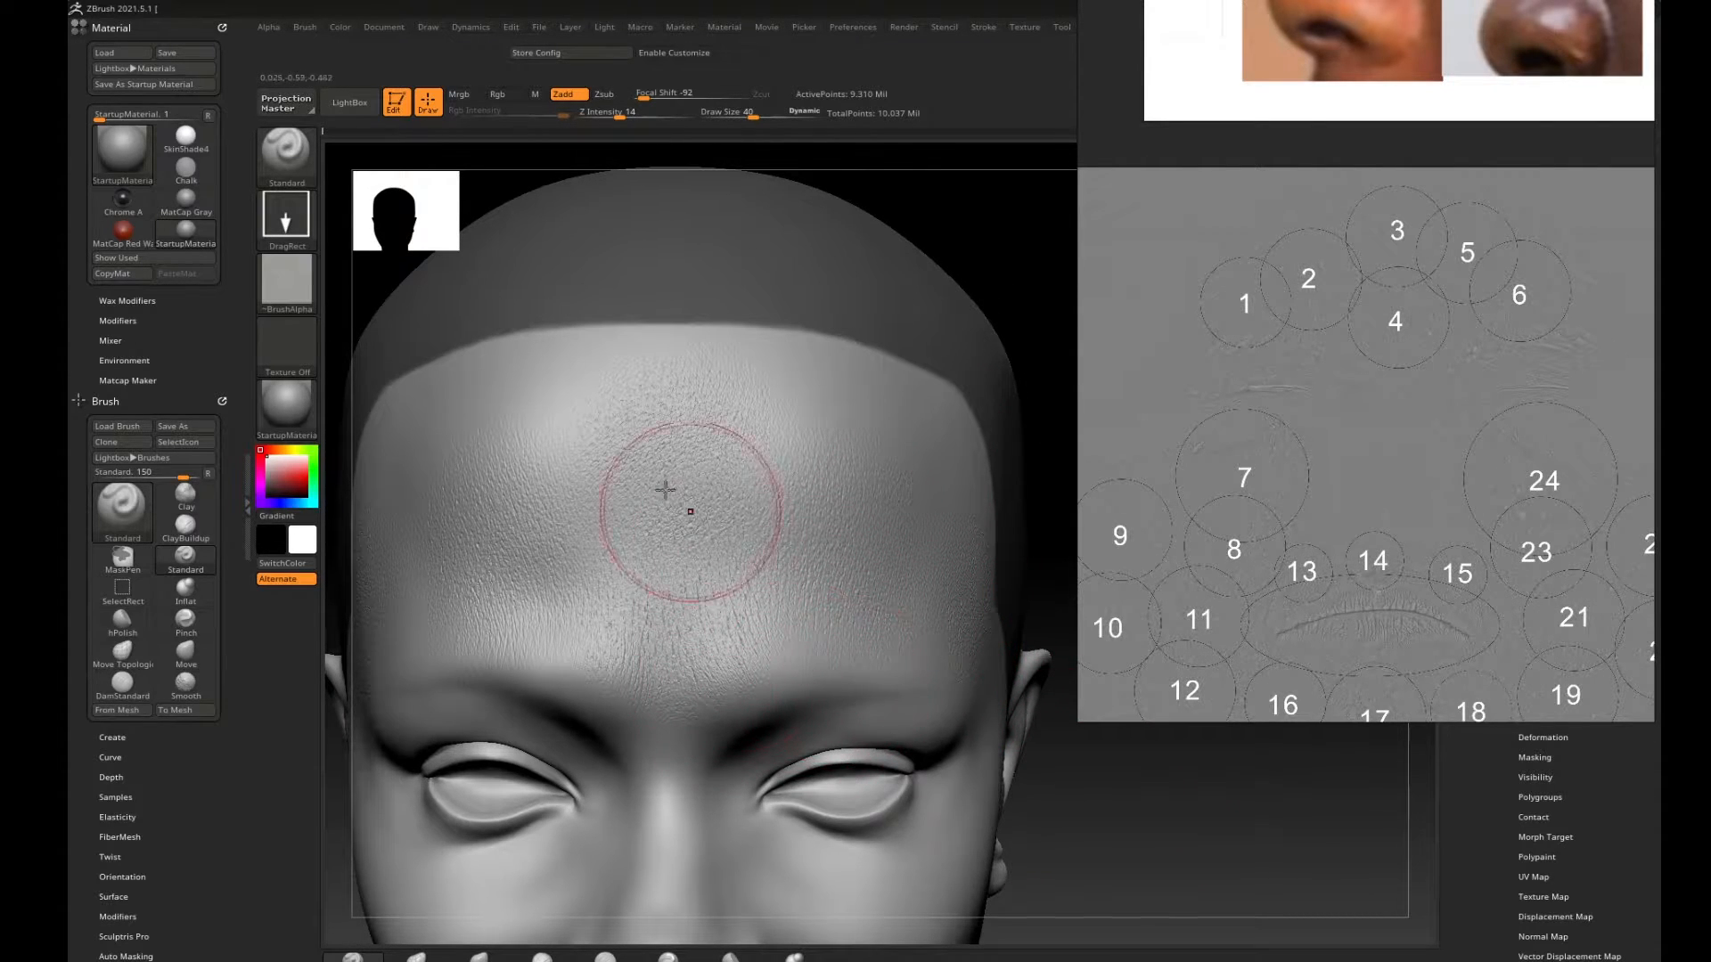
{"action": "left_click_drag", "start_coordinate": [1074, 792], "coordinate": [1066, 449], "text": "alt"}
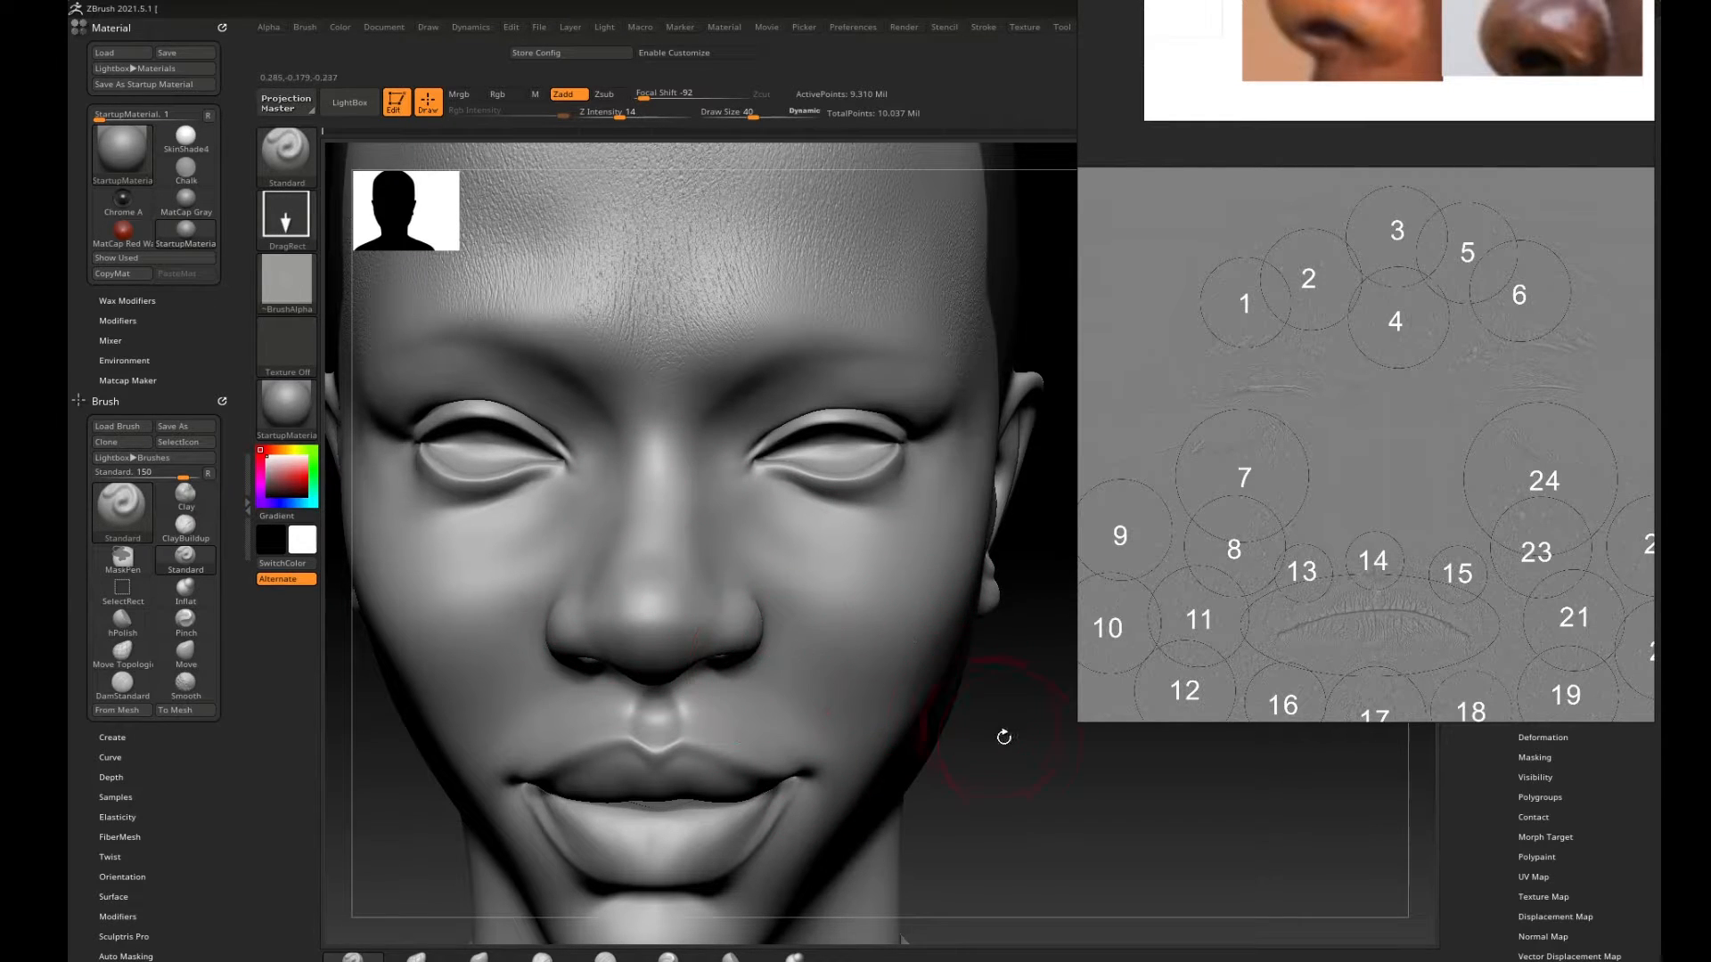
{"action": "left_click_drag", "start_coordinate": [1001, 737], "coordinate": [983, 674]}
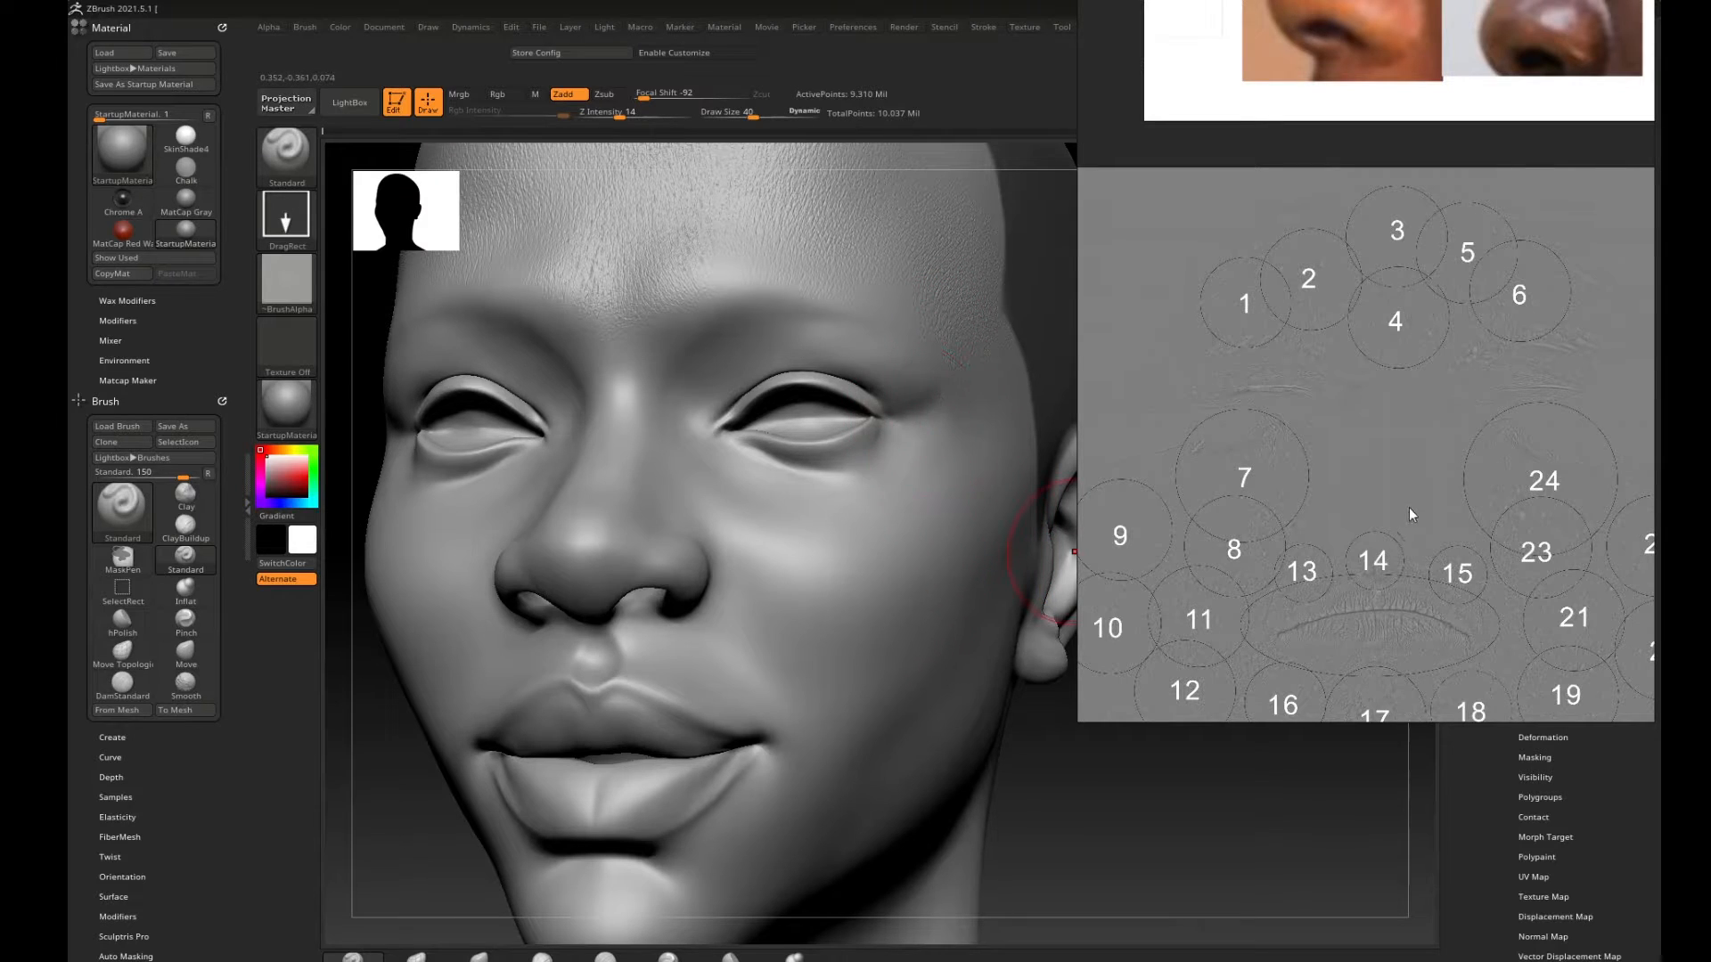
{"action": "left_click", "coordinate": [1599, 8]}
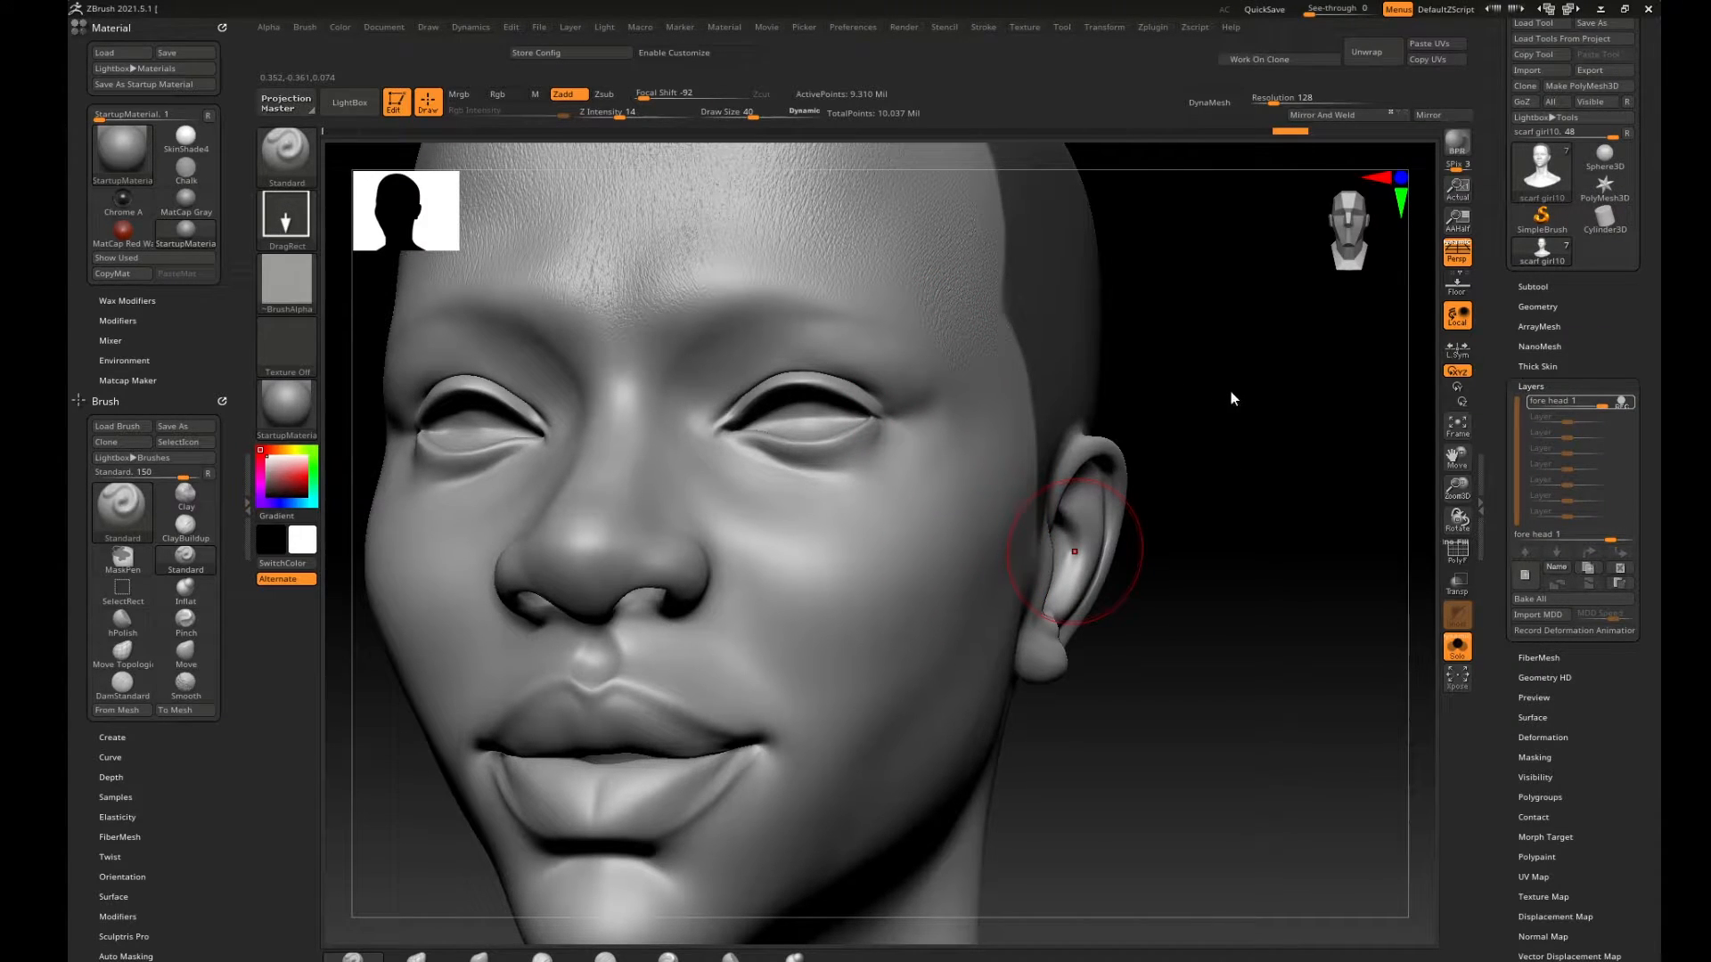
Test weaker intensities of 0.30769, 0.5641 and 0.66666 on the fore head layer while checking the forehead detail up close.
{"action": "key", "text": "shift+d"}
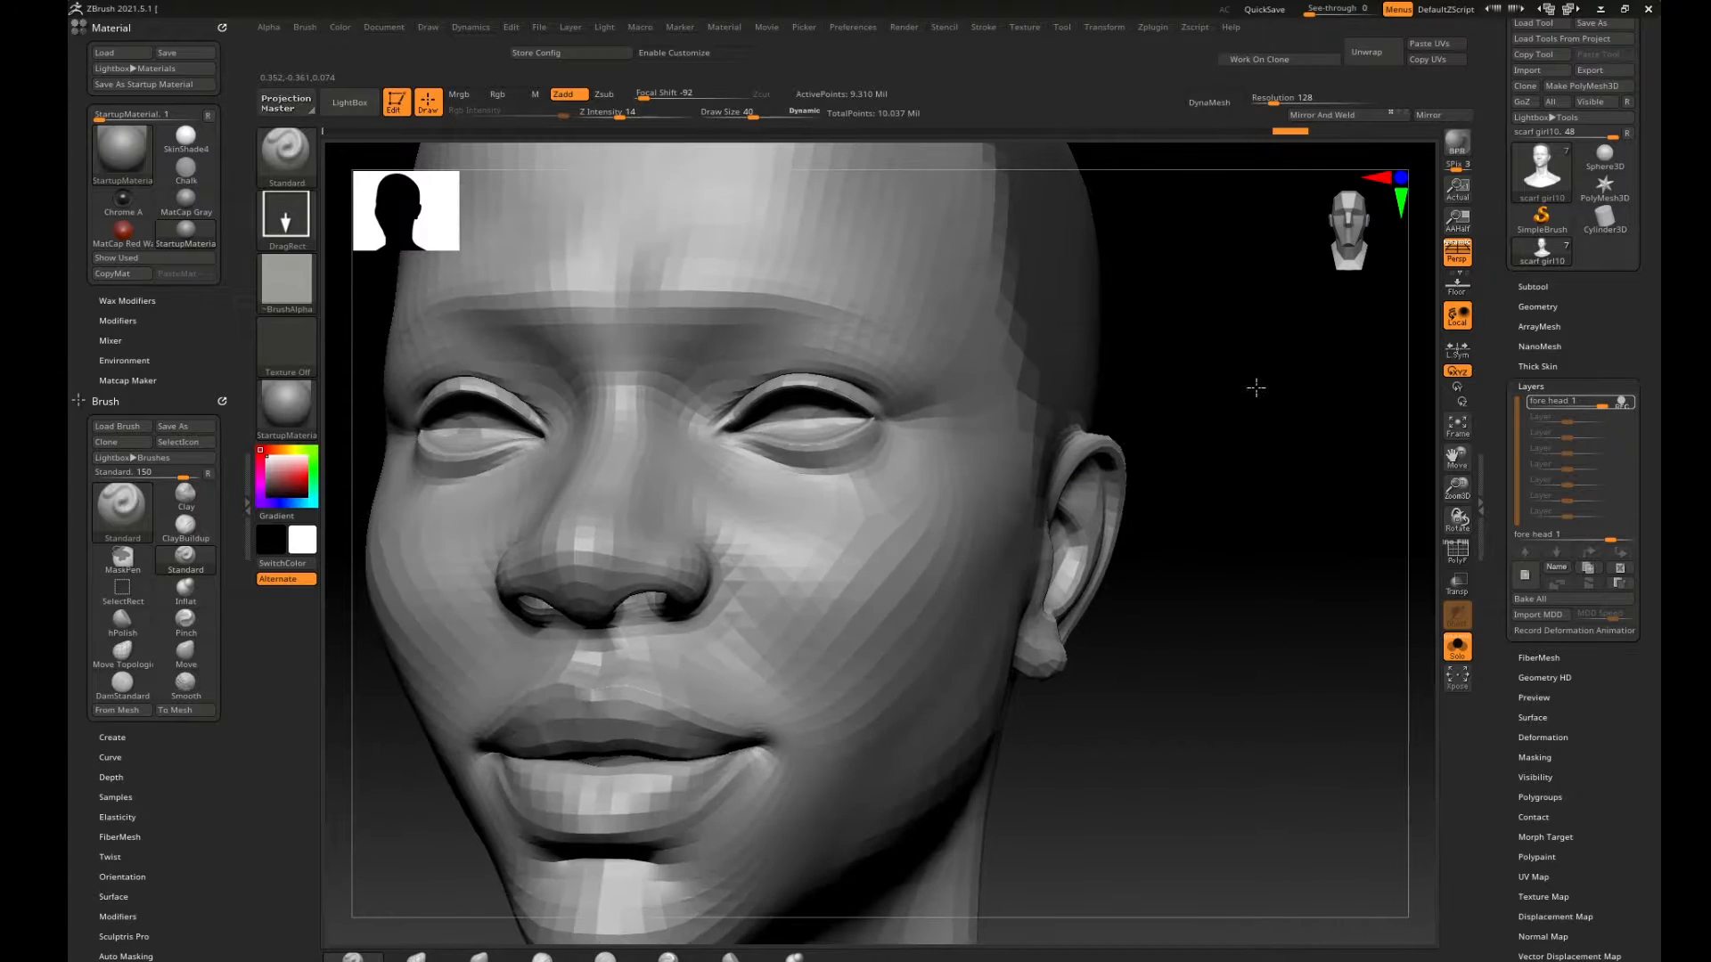
{"action": "mouse_move", "coordinate": [1255, 388]}
{"action": "left_mouse_down", "text": "alt"}
{"action": "mouse_move", "coordinate": [1268, 580]}
{"action": "mouse_move", "coordinate": [1297, 681]}
{"action": "left_mouse_up", "text": "alt"}
{"action": "left_click_drag", "start_coordinate": [1283, 446], "coordinate": [1375, 452], "text": "alt"}
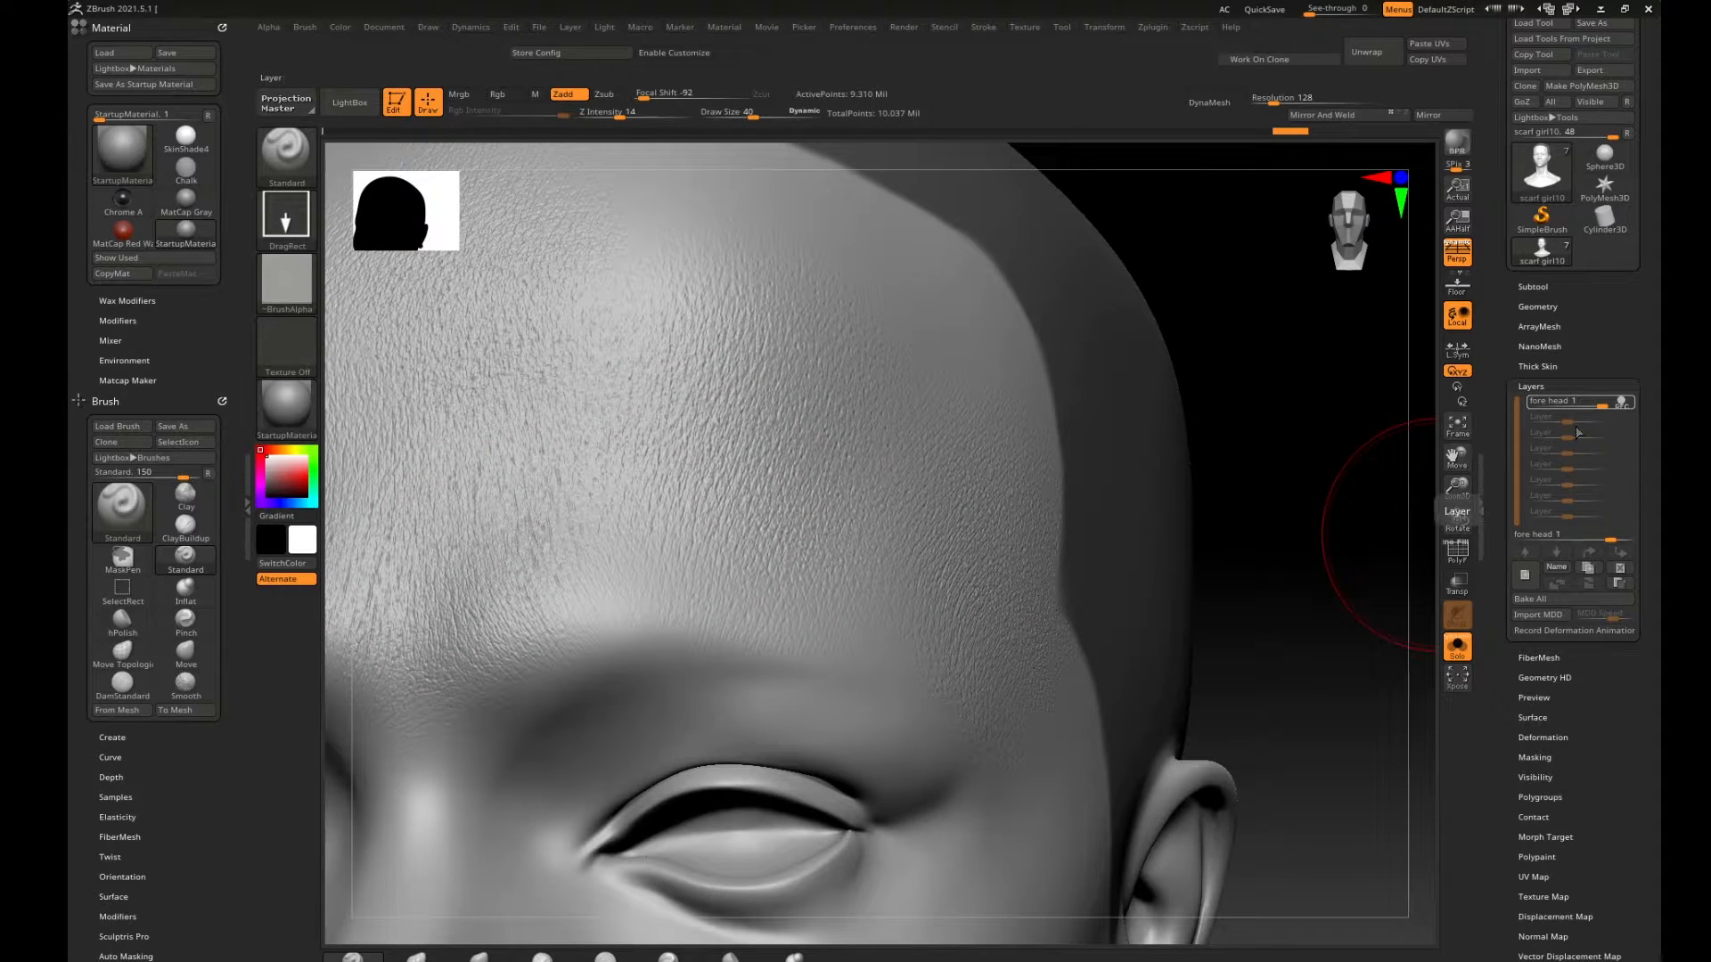
{"action": "mouse_move", "coordinate": [1561, 401]}
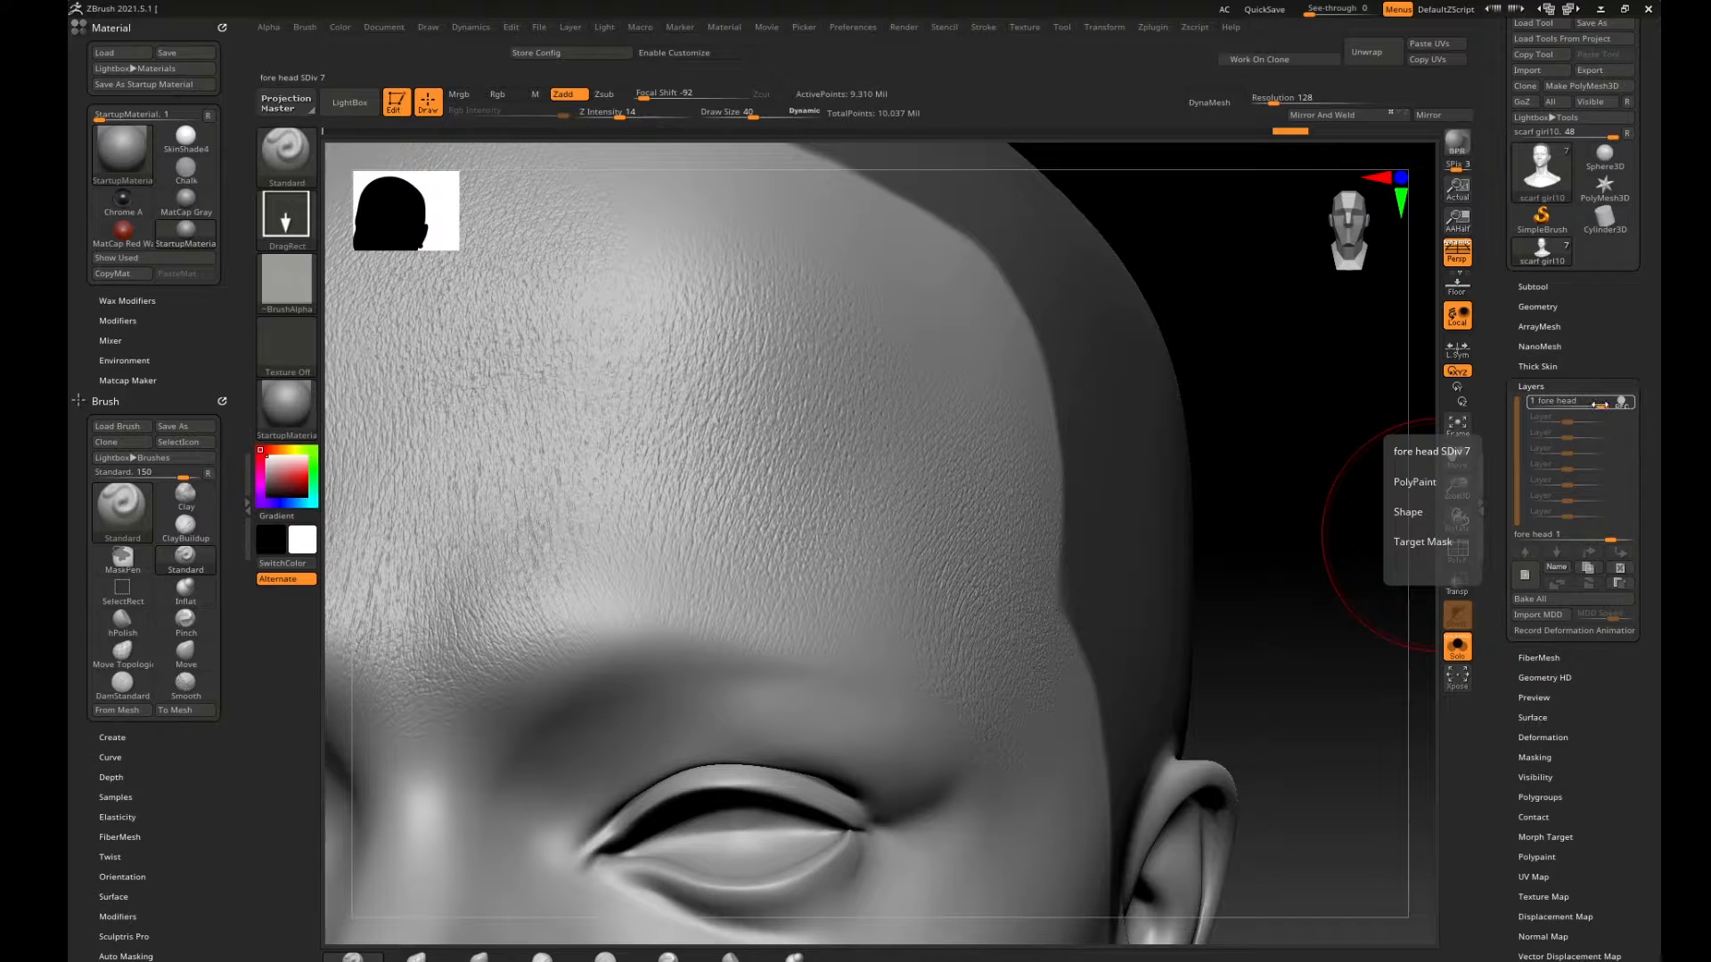
{"action": "left_click_drag", "start_coordinate": [1600, 405], "coordinate": [1597, 404]}
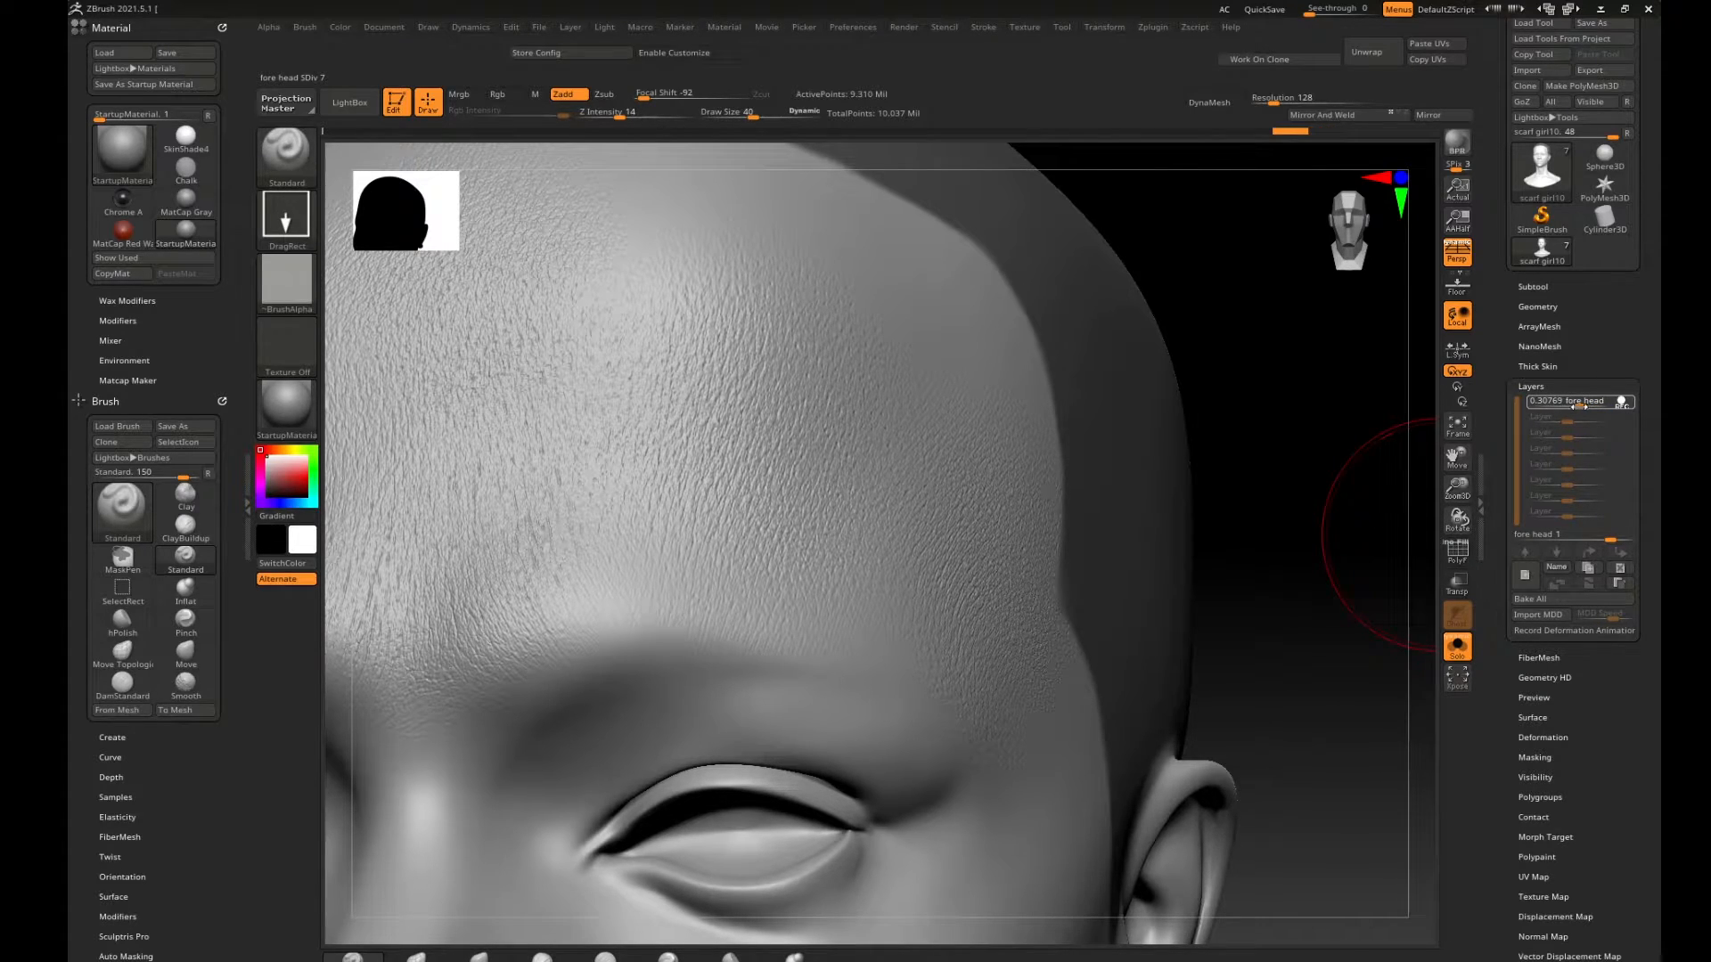
{"action": "left_click_drag", "start_coordinate": [1544, 405], "coordinate": [1580, 410]}
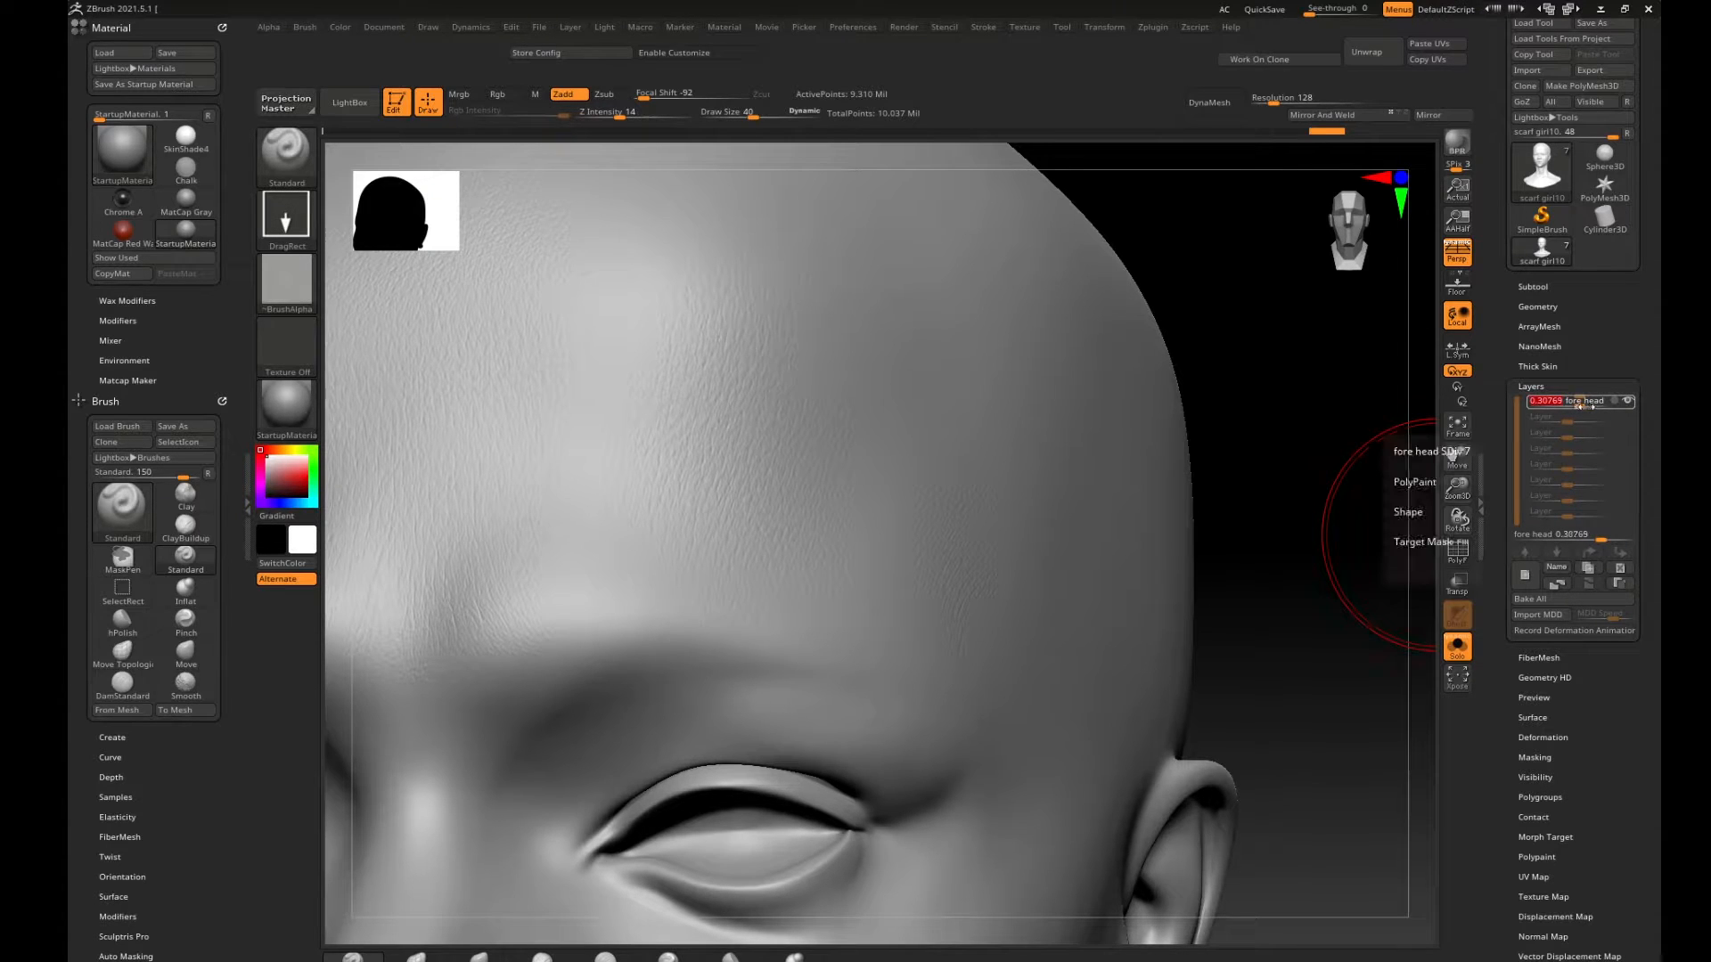
{"action": "left_click_drag", "start_coordinate": [1577, 406], "coordinate": [868, 421]}
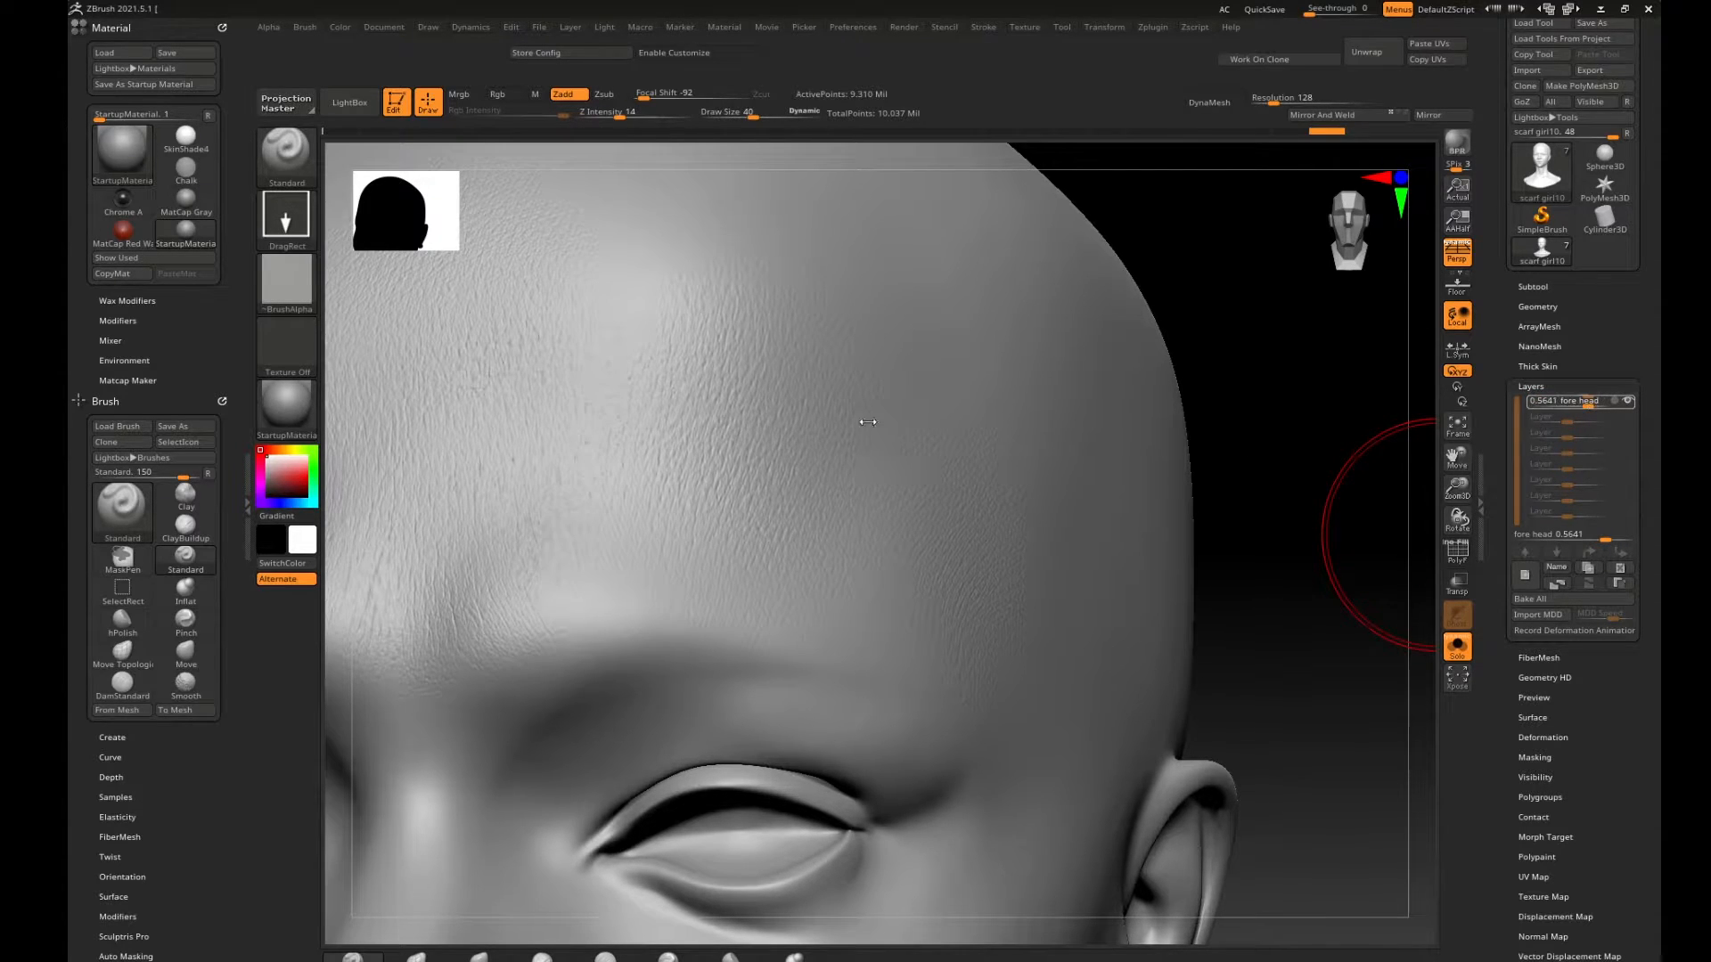
{"action": "left_click_drag", "start_coordinate": [842, 503], "coordinate": [867, 512]}
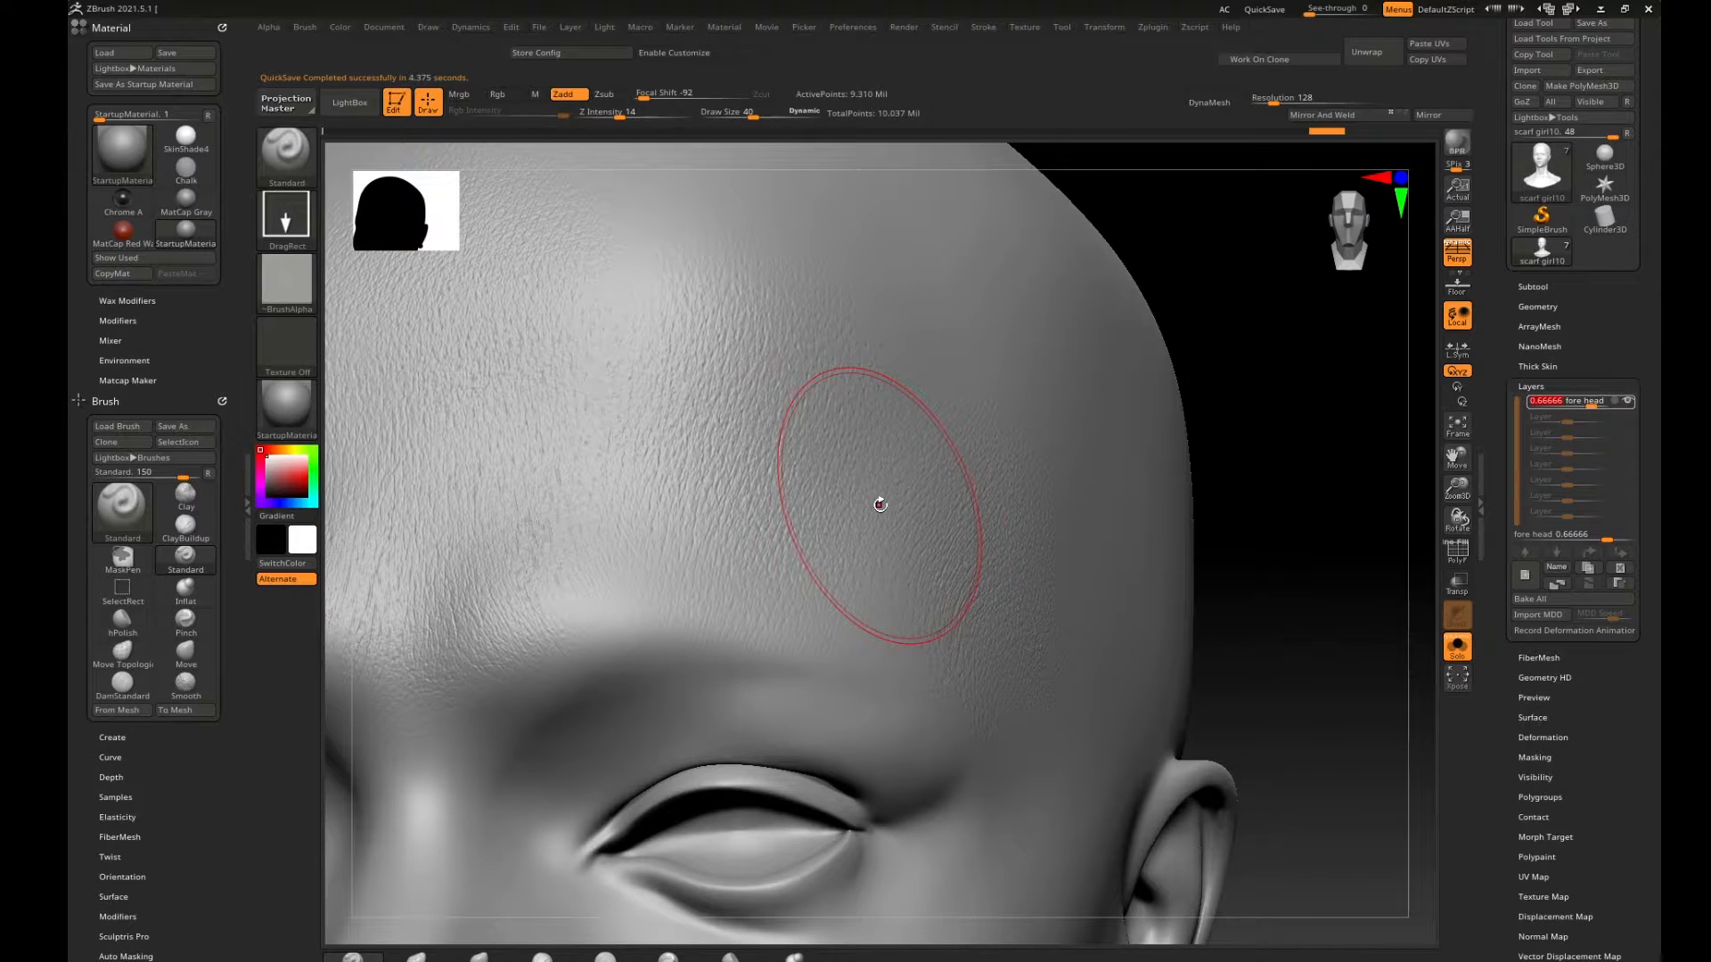
Set the fore head layer's intensity to 1 and turn its recording mode back on.
{"action": "left_click_drag", "start_coordinate": [1594, 400], "coordinate": [1618, 406]}
{"action": "mouse_move", "coordinate": [1607, 401]}
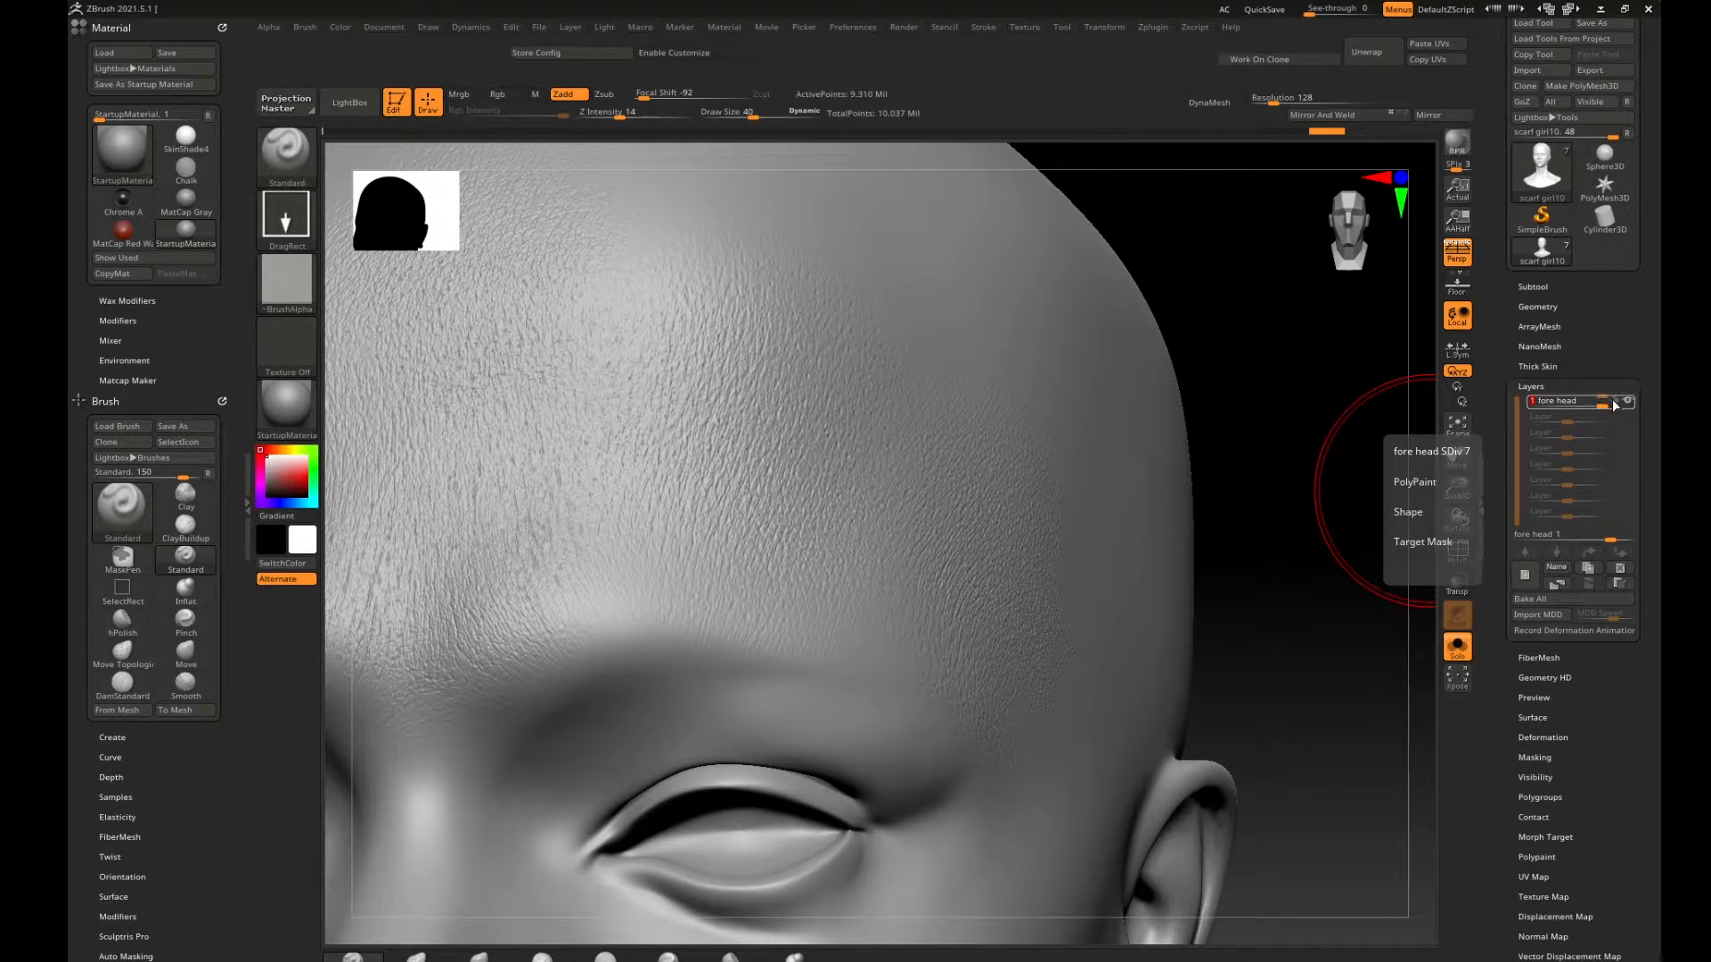
{"action": "left_click", "coordinate": [1616, 403]}
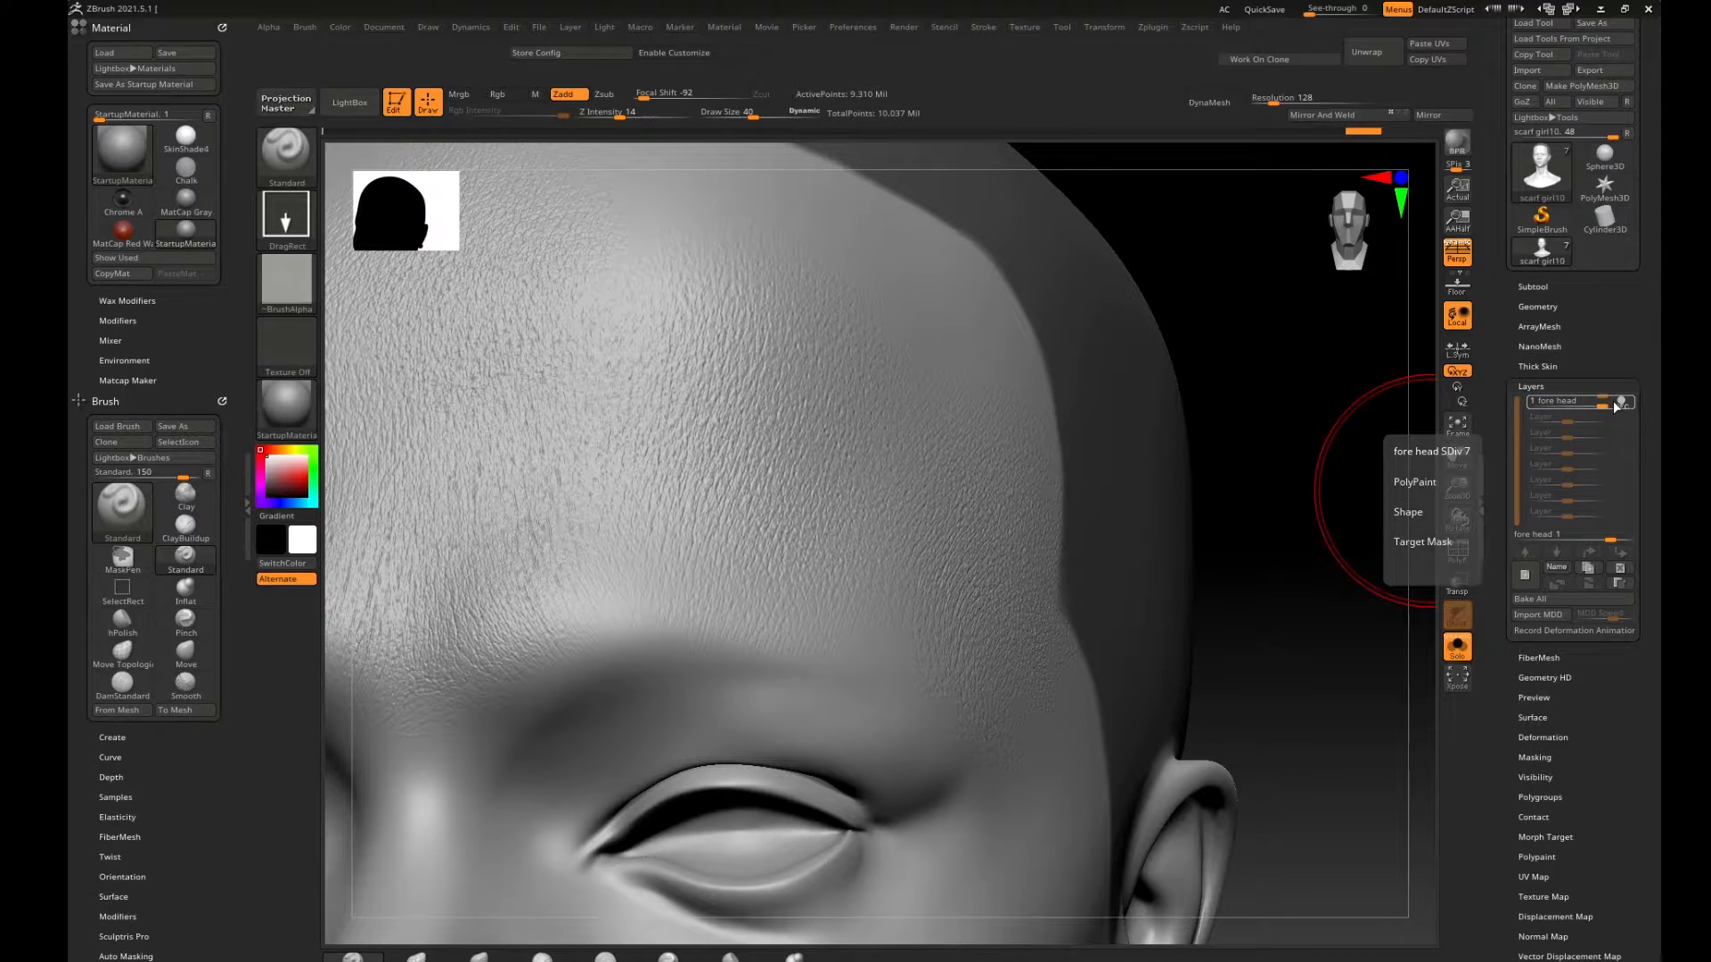
Examine the forehead detail from the front and both sides, along with the lower face, neck and shoulders.
{"action": "left_click_drag", "start_coordinate": [1287, 512], "coordinate": [1218, 556], "text": "alt"}
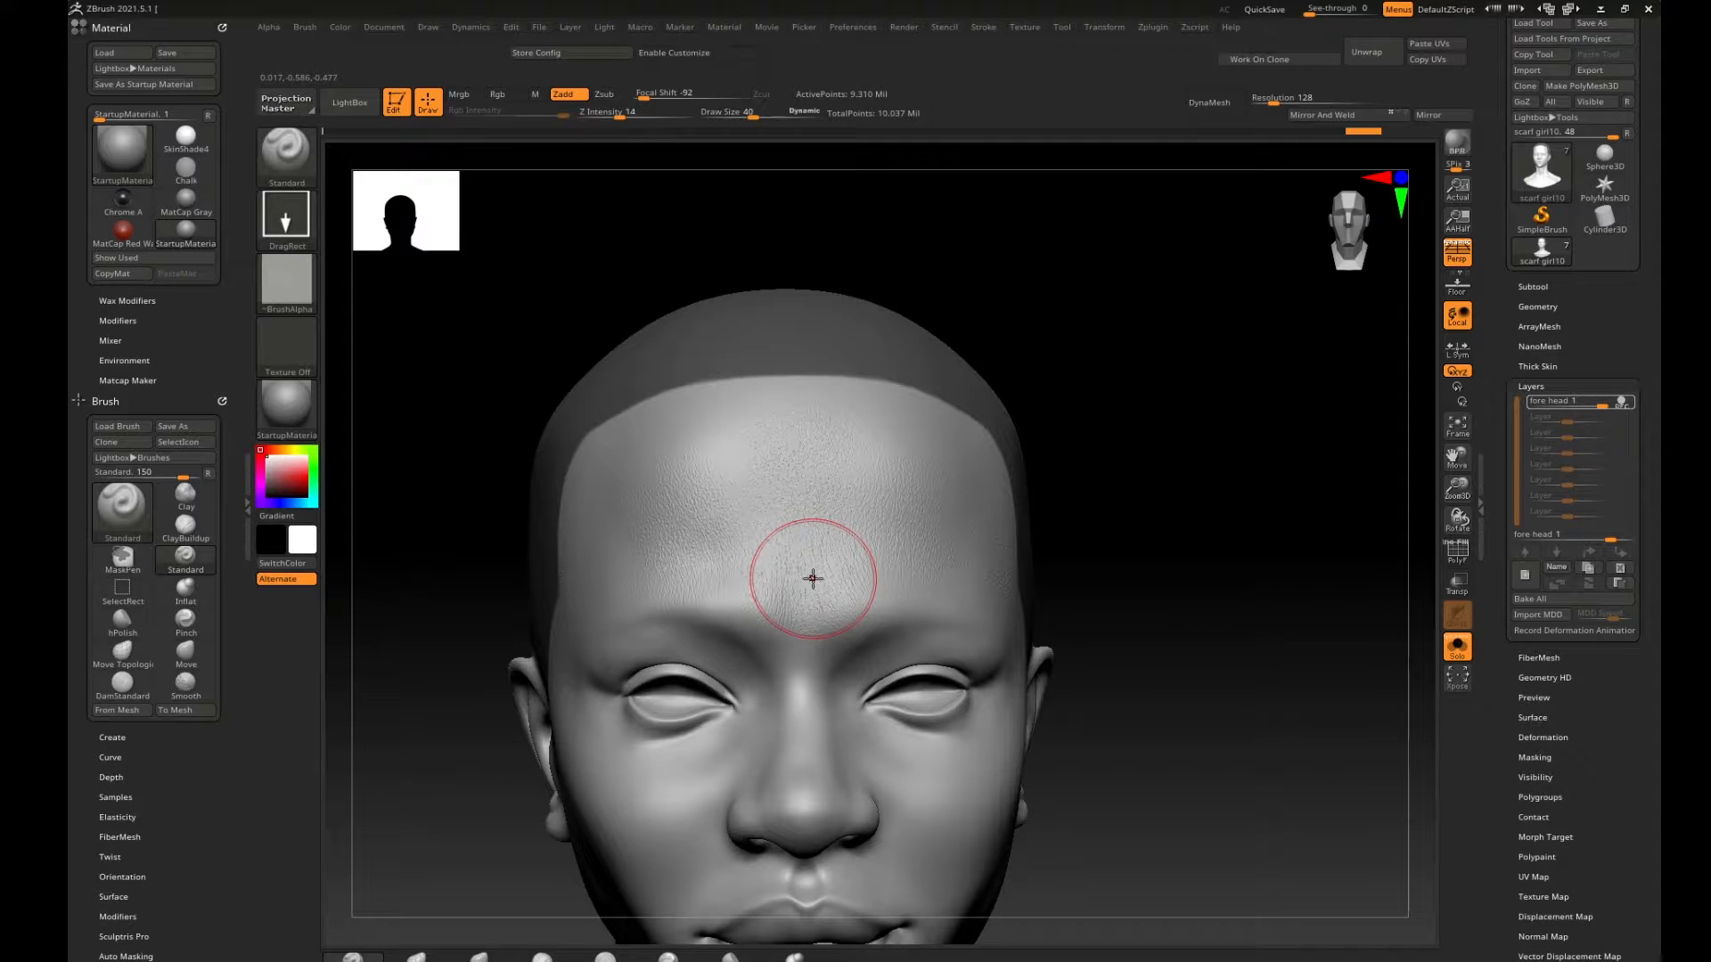
{"action": "left_click_drag", "start_coordinate": [1164, 508], "coordinate": [1142, 289]}
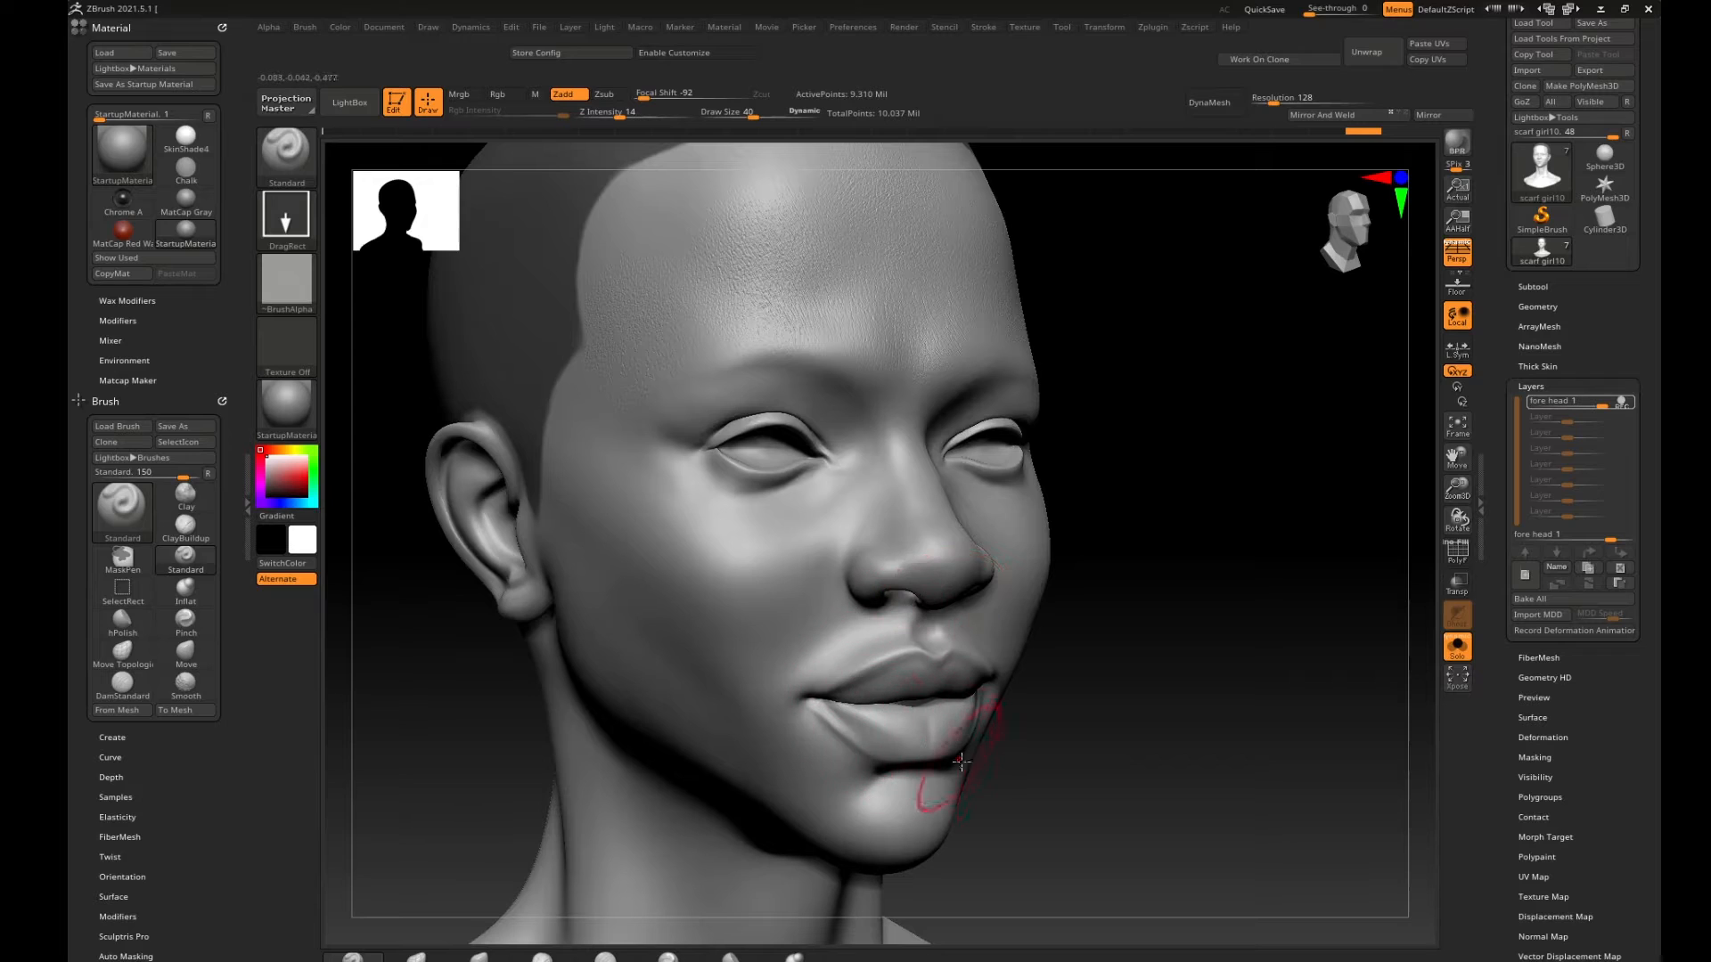
{"action": "left_click_drag", "start_coordinate": [1196, 612], "coordinate": [1152, 504]}
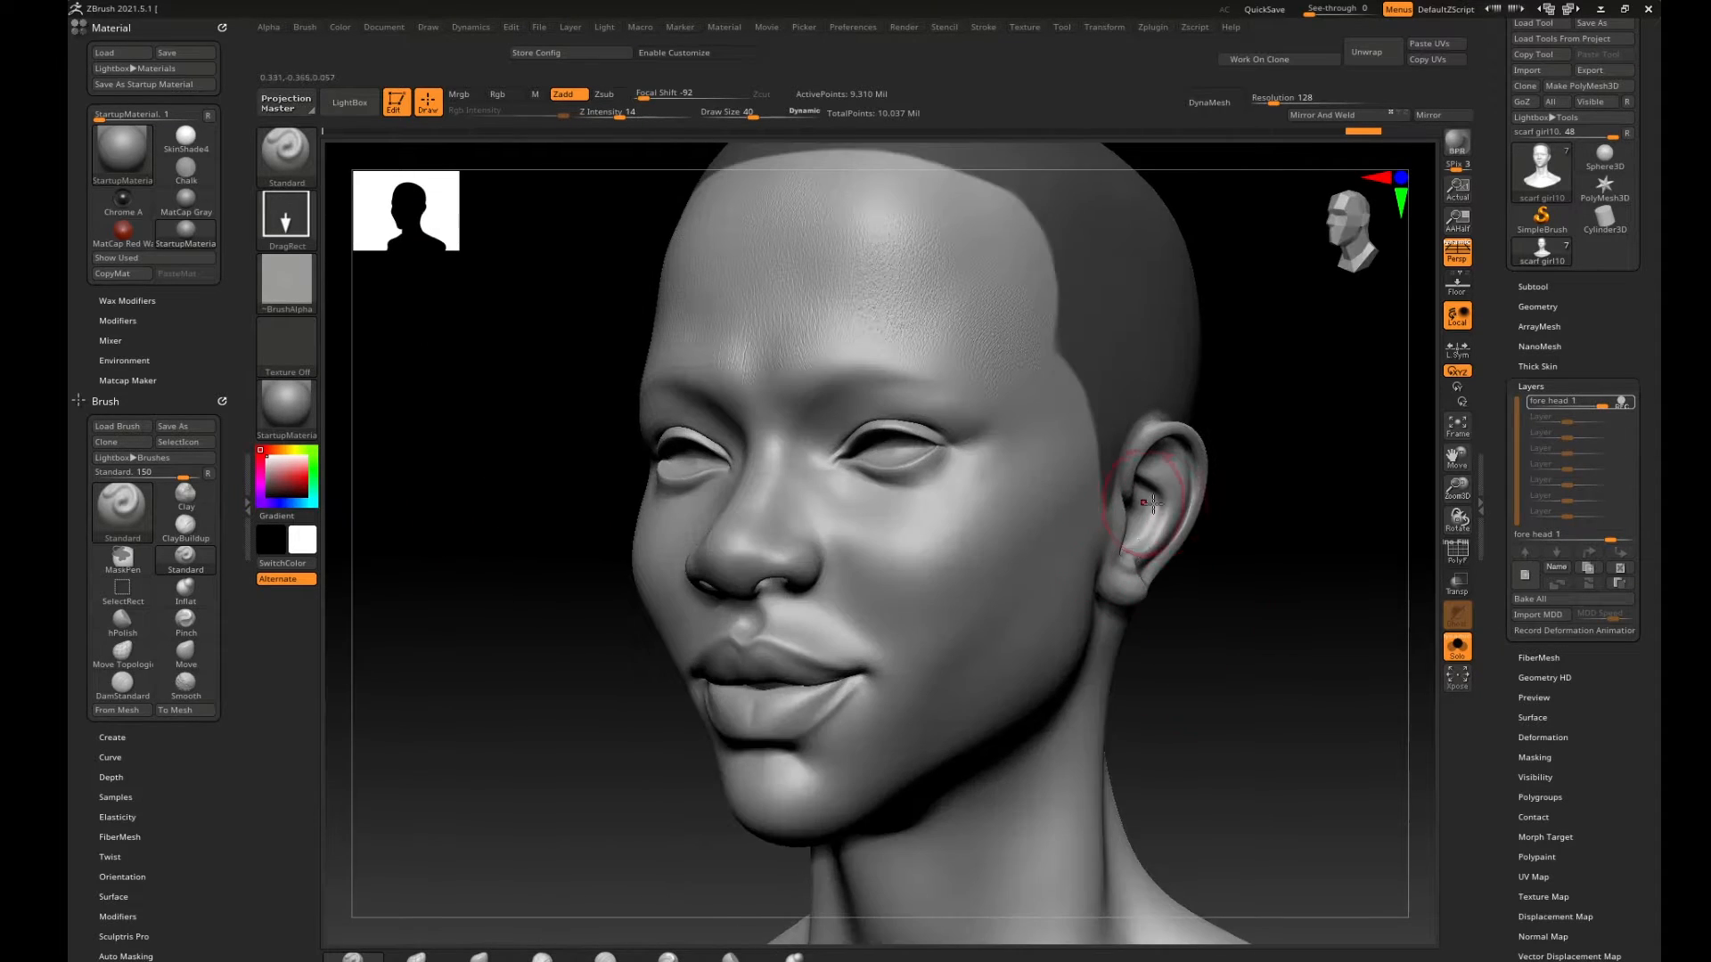
{"action": "left_click_drag", "start_coordinate": [1265, 610], "coordinate": [1237, 410], "text": "alt"}
{"action": "left_click_drag", "start_coordinate": [1233, 542], "coordinate": [1203, 298], "text": "alt"}
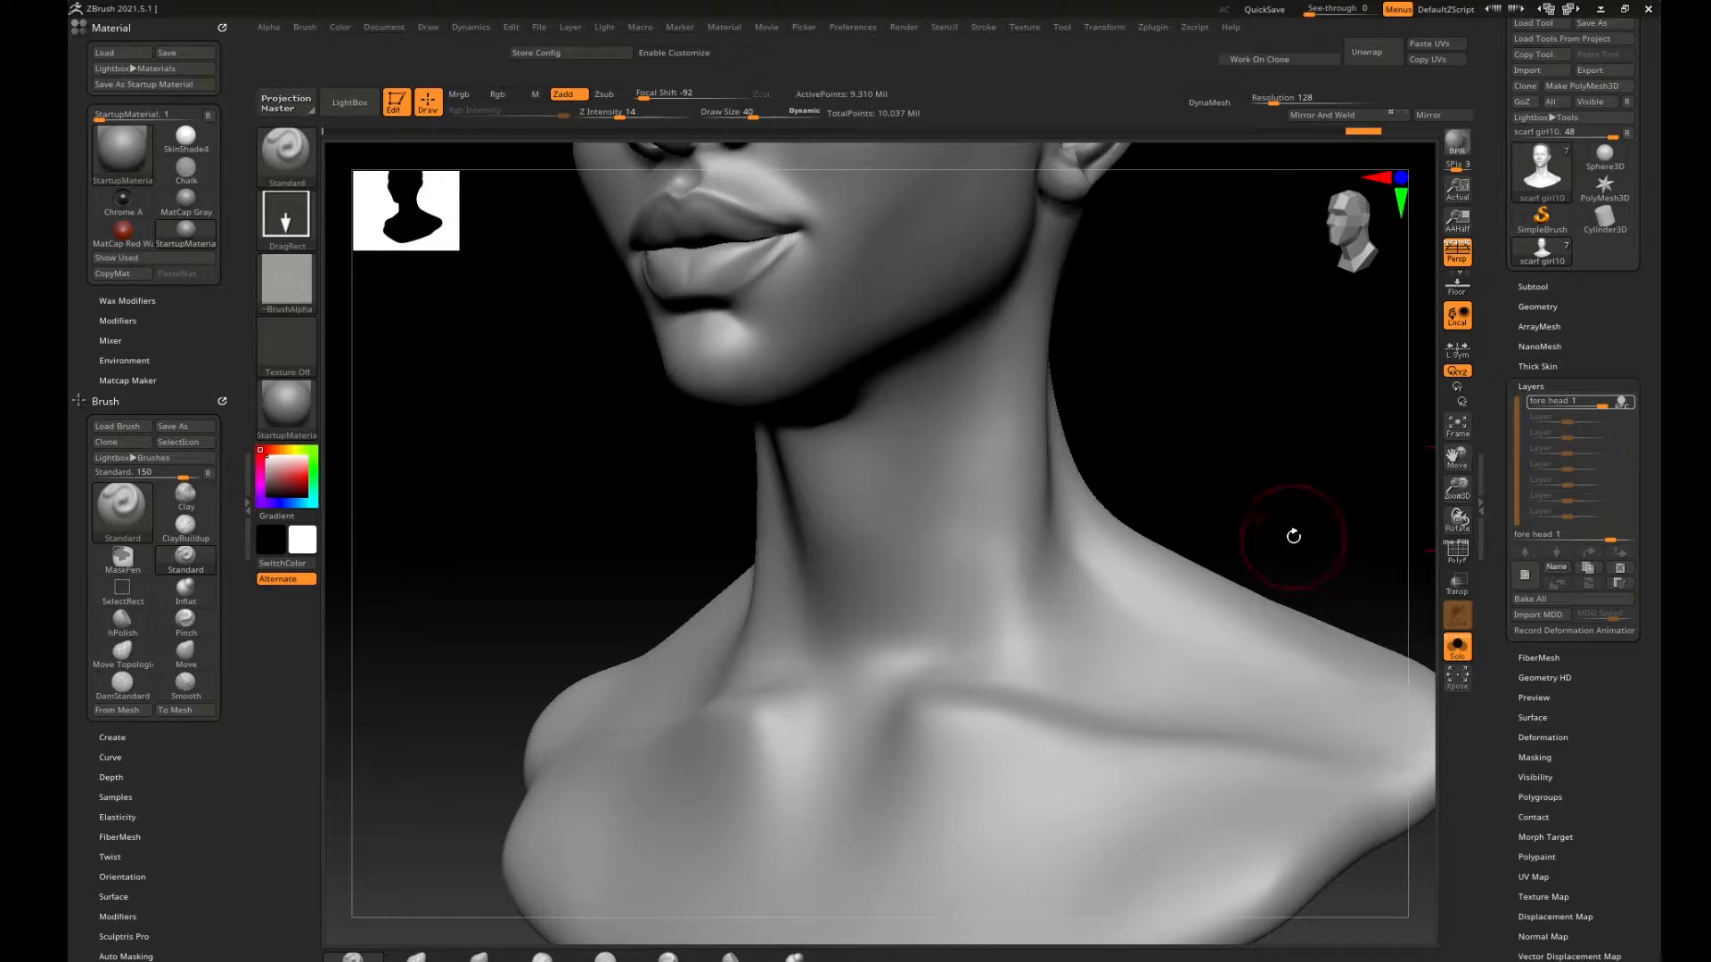
{"action": "mouse_move", "coordinate": [1159, 303]}
{"action": "left_mouse_down", "text": "alt"}
{"action": "mouse_move", "coordinate": [1107, 523]}
{"action": "mouse_move", "coordinate": [1143, 560]}
{"action": "mouse_move", "coordinate": [979, 261]}
{"action": "left_mouse_up", "text": "alt"}
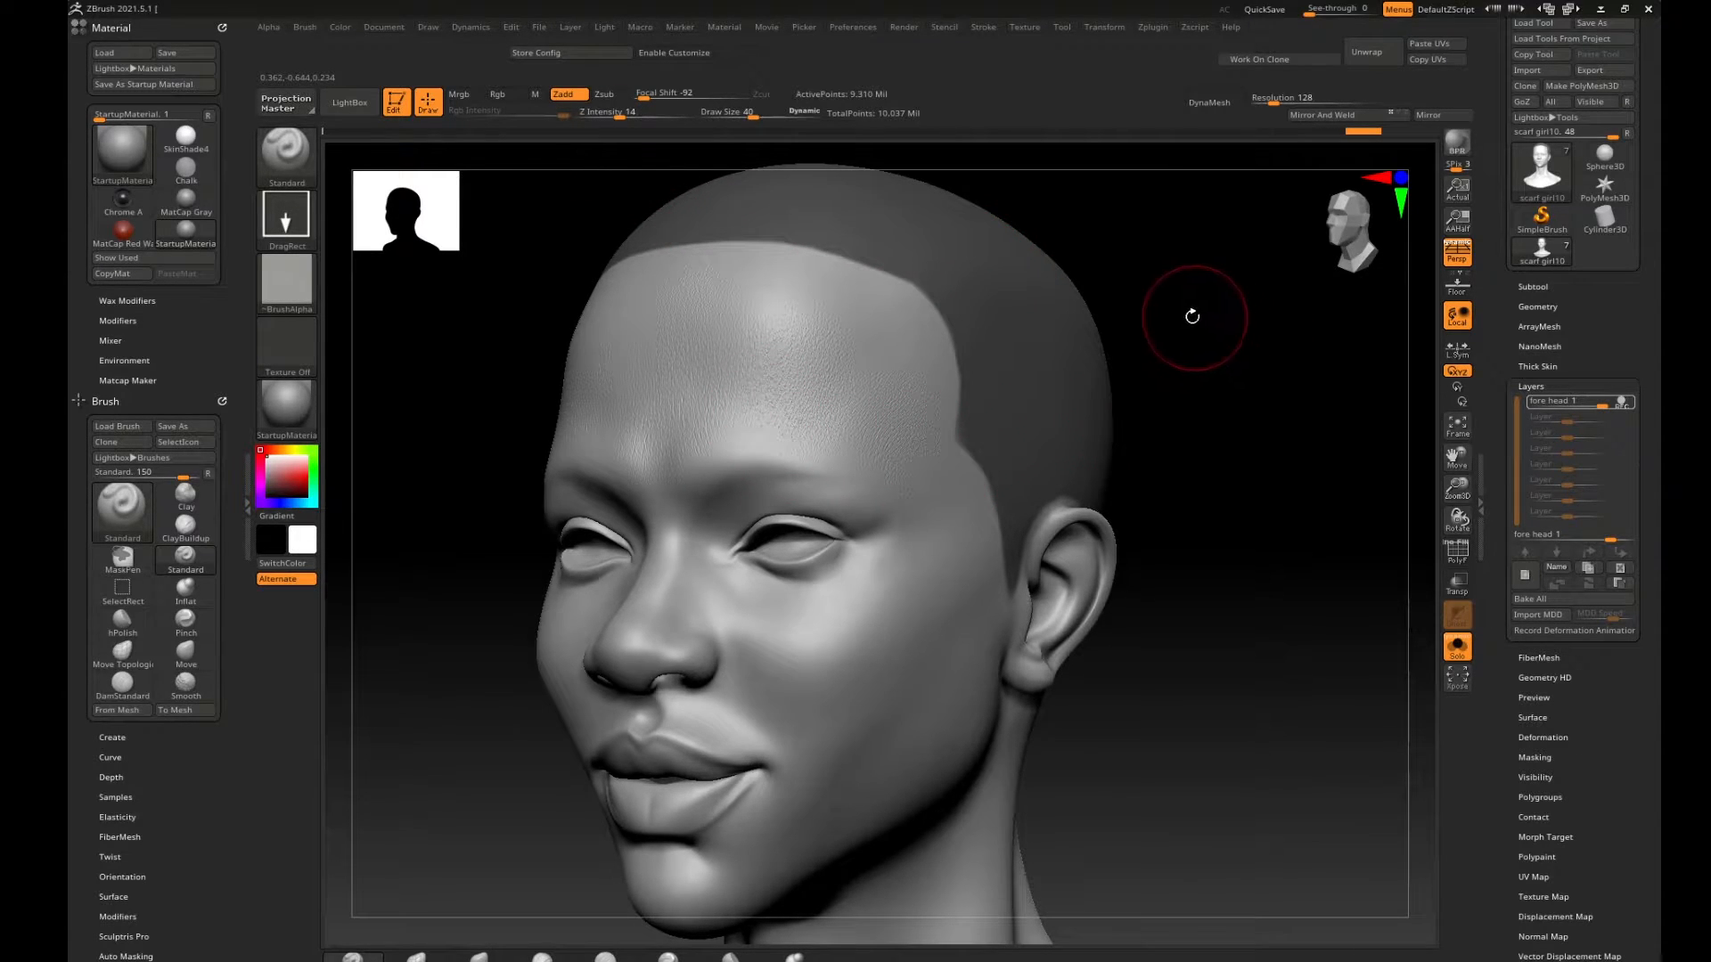
{"action": "left_click_drag", "start_coordinate": [1180, 413], "coordinate": [1251, 501]}
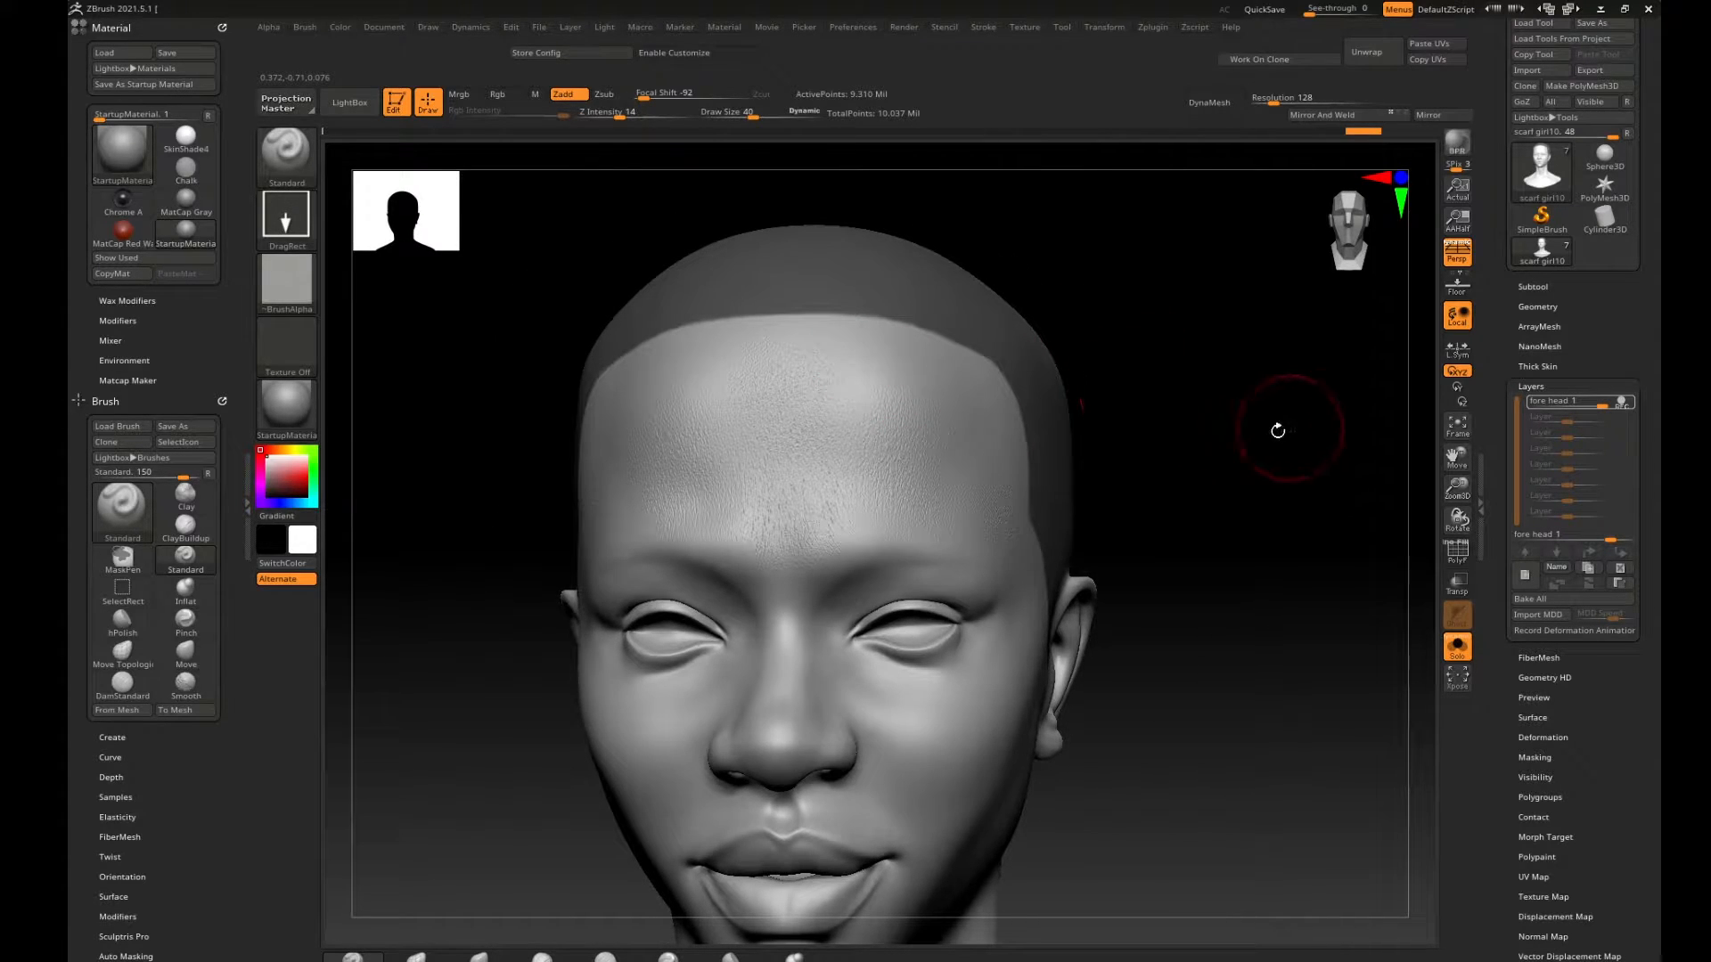
Add a new layer for the next skin area and name it mid face.
{"action": "left_click_drag", "start_coordinate": [1278, 430], "coordinate": [1300, 502], "text": "shift"}
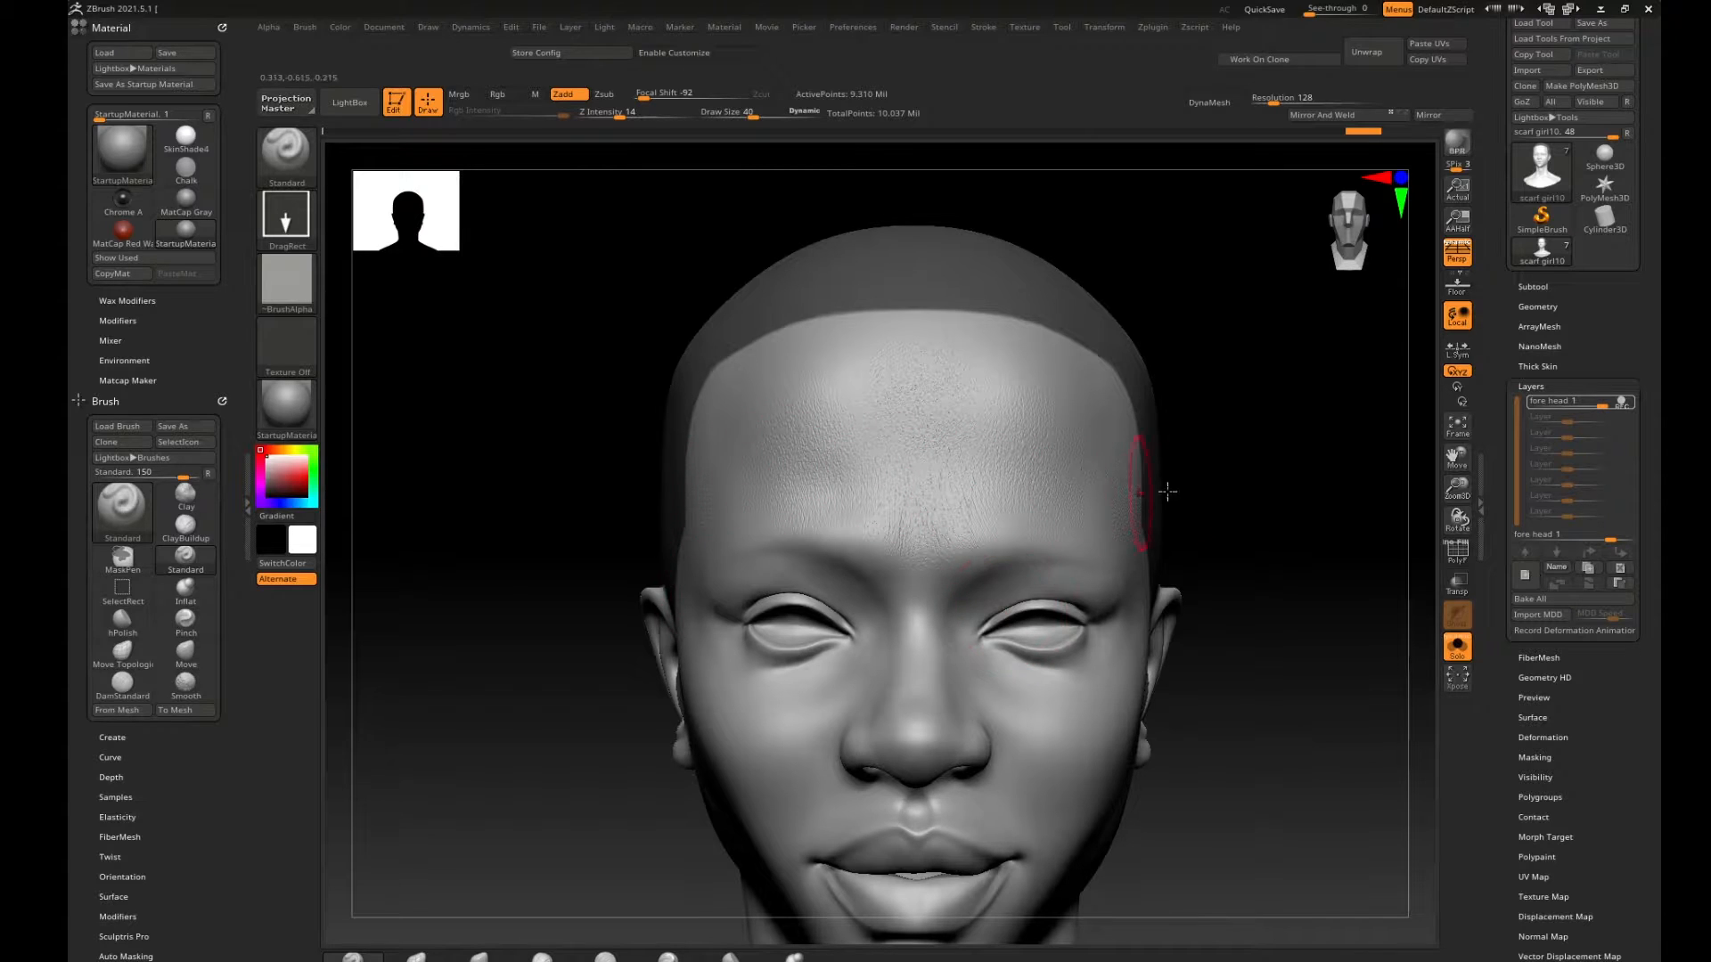
{"action": "mouse_move", "coordinate": [1248, 463]}
{"action": "left_mouse_down"}
{"action": "mouse_move", "coordinate": [1260, 413]}
{"action": "mouse_move", "coordinate": [1262, 598]}
{"action": "mouse_move", "coordinate": [1321, 657]}
{"action": "mouse_move", "coordinate": [1243, 639]}
{"action": "left_mouse_up"}
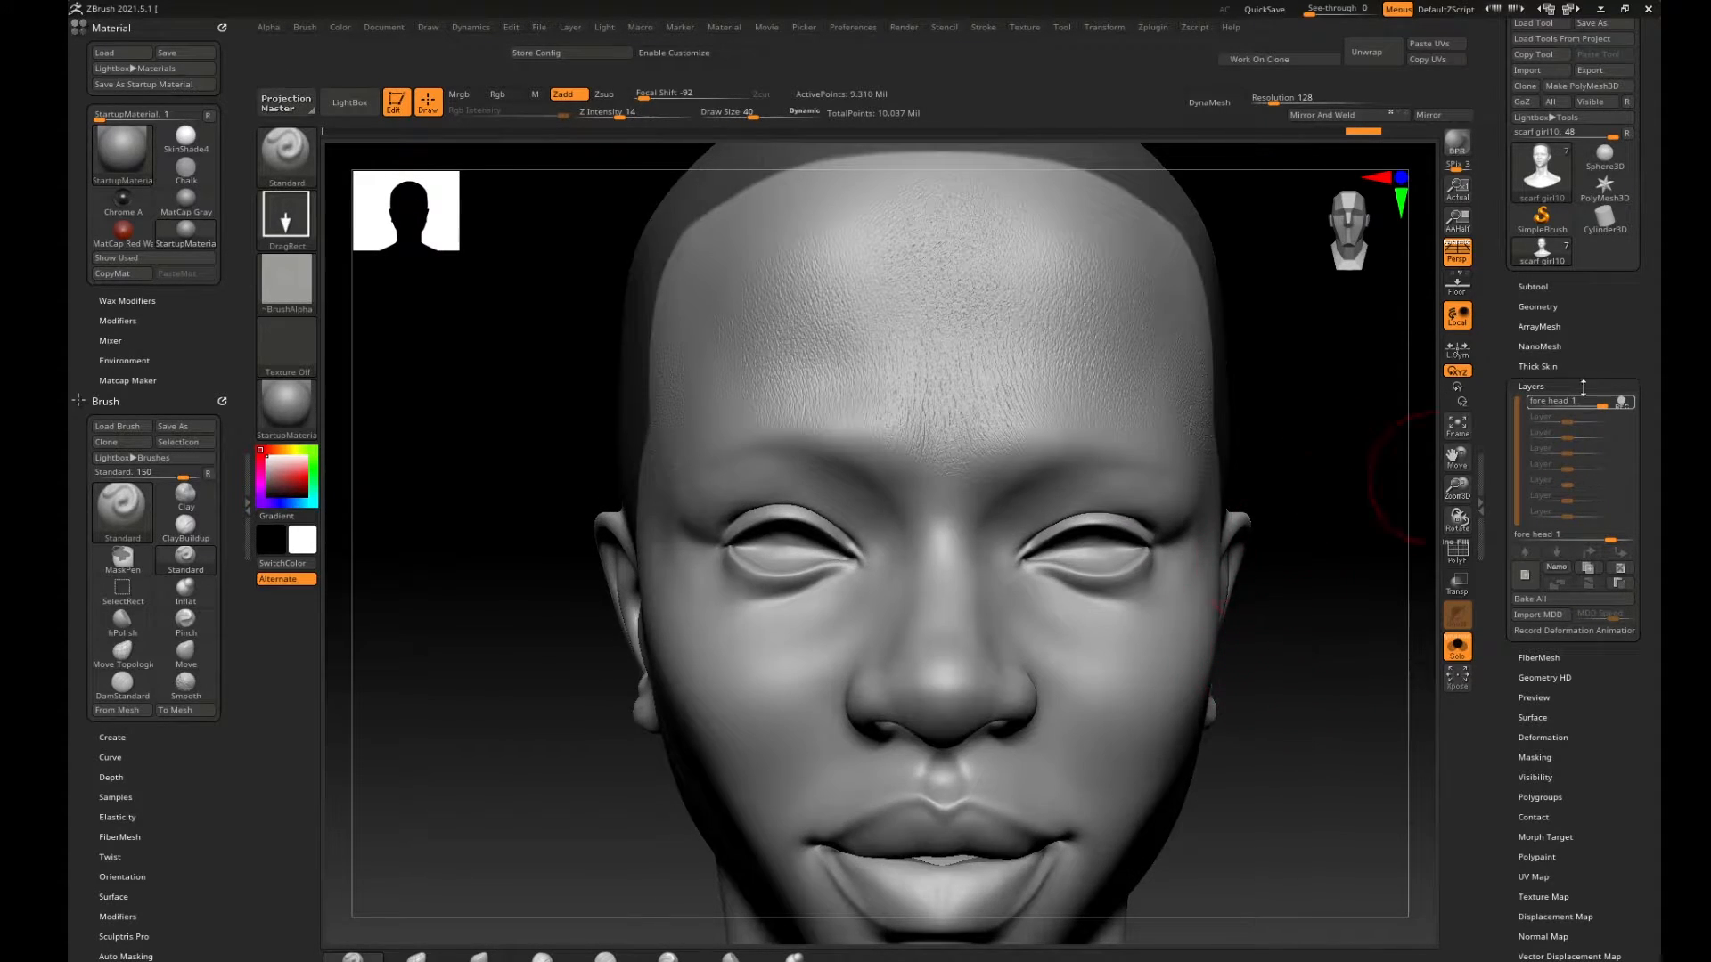
{"action": "left_click", "coordinate": [1526, 578]}
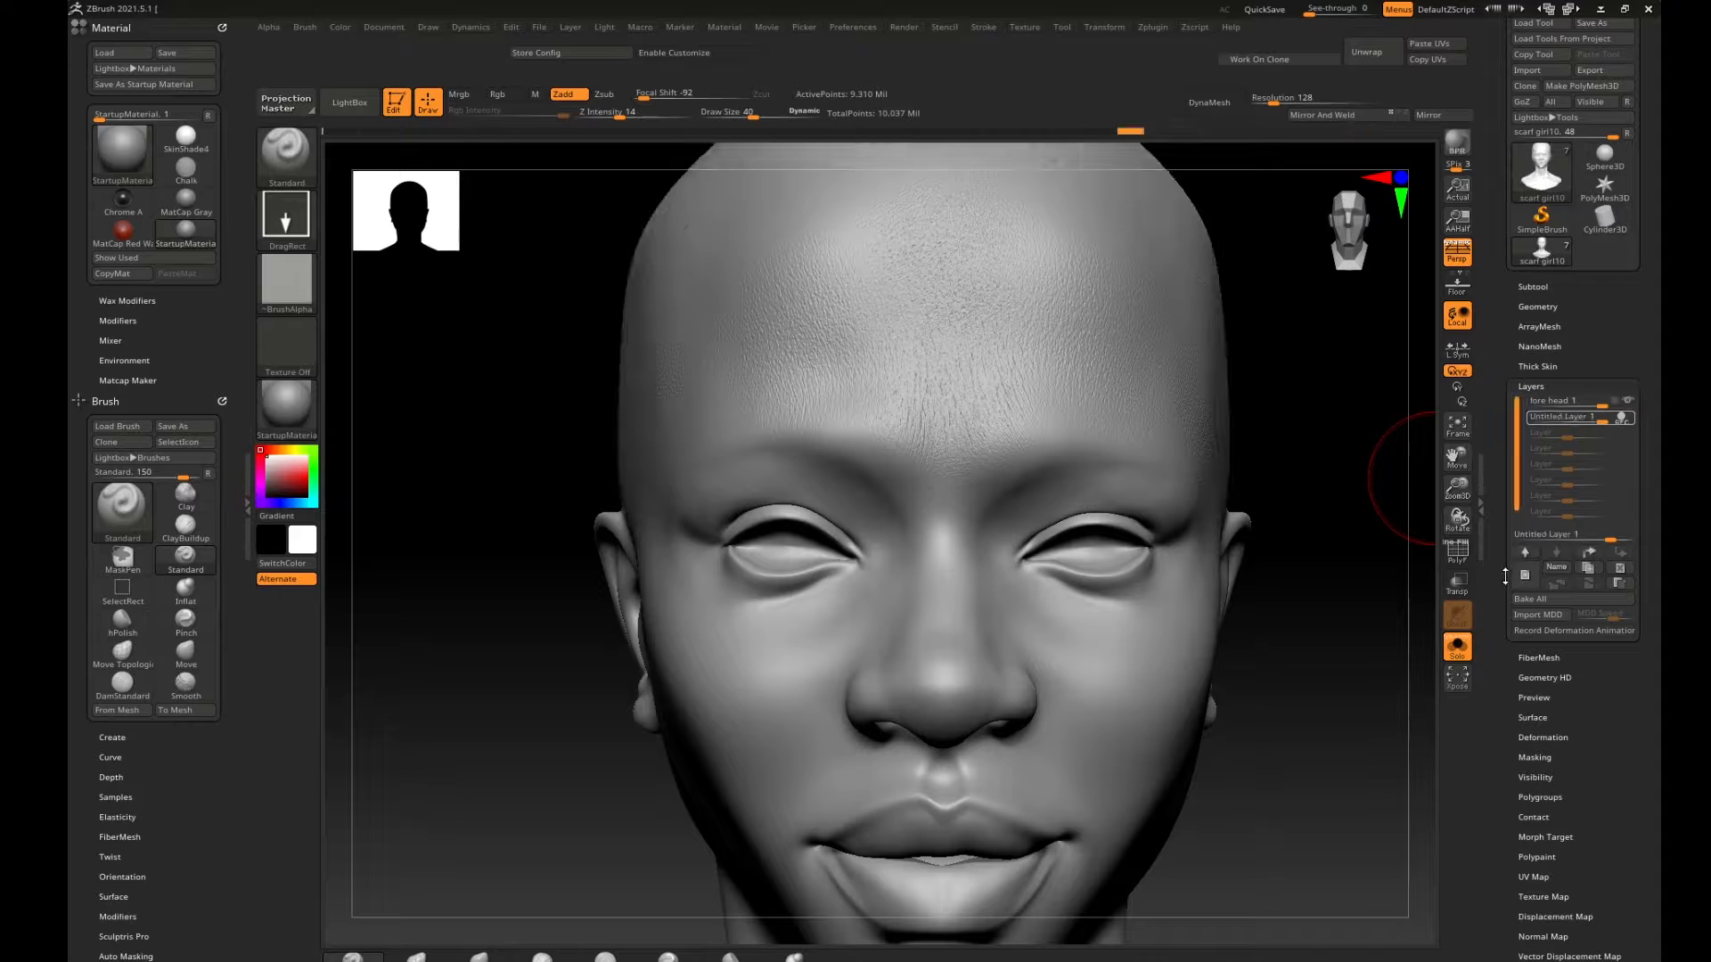
{"action": "left_click", "coordinate": [1556, 568]}
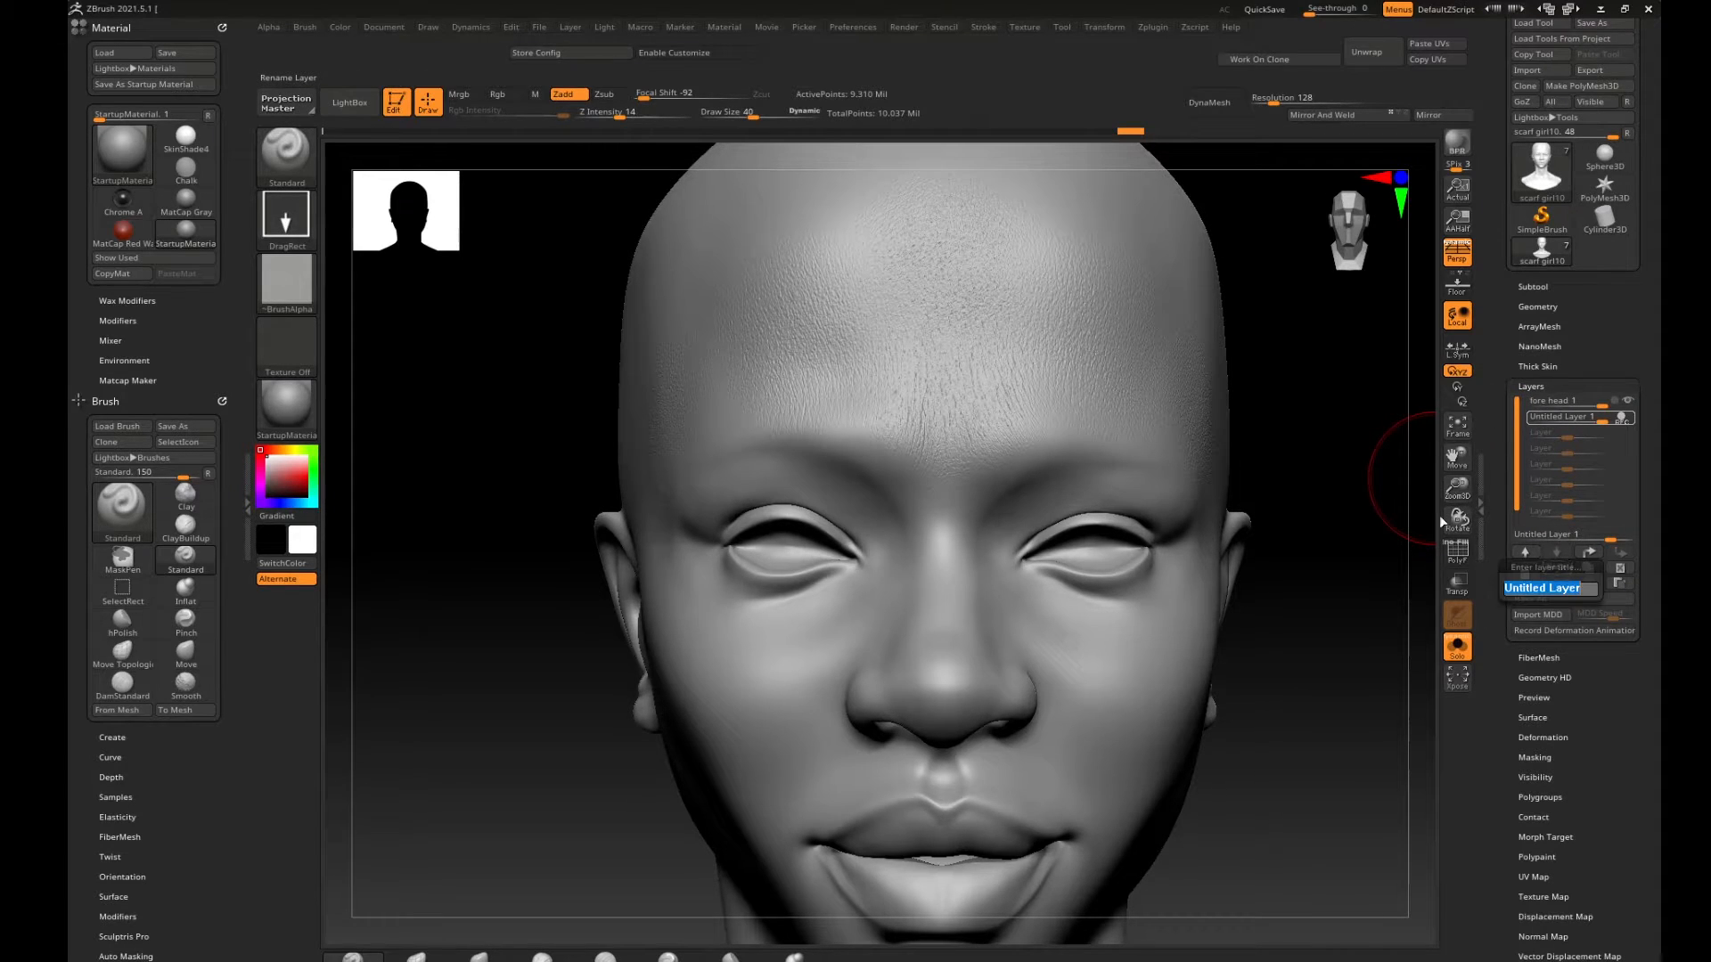
{"action": "type", "text": "mid face"}
{"action": "key", "text": "Return"}
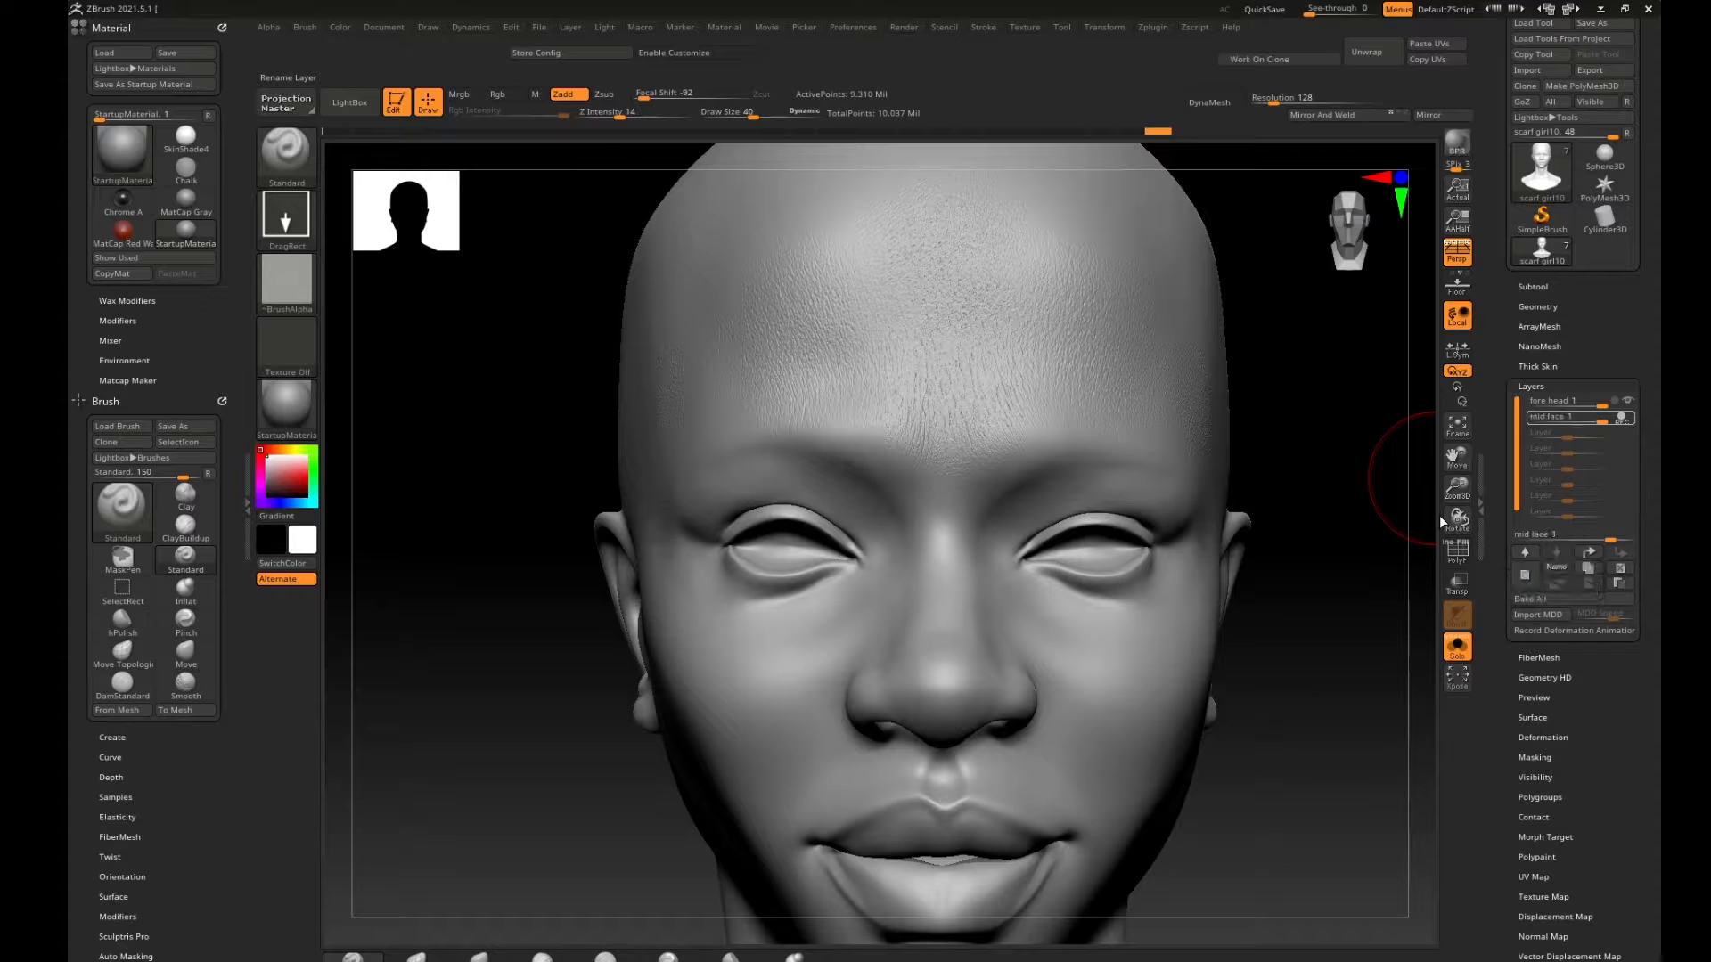
Bring the numbered face map reference back into view and load the alpha 07.psd for the brush.
{"action": "mouse_move", "coordinate": [1329, 508]}
{"action": "left_mouse_down"}
{"action": "mouse_move", "coordinate": [1345, 539]}
{"action": "mouse_move", "coordinate": [1272, 442]}
{"action": "mouse_move", "coordinate": [1318, 668]}
{"action": "mouse_move", "coordinate": [1415, 659]}
{"action": "left_mouse_up"}
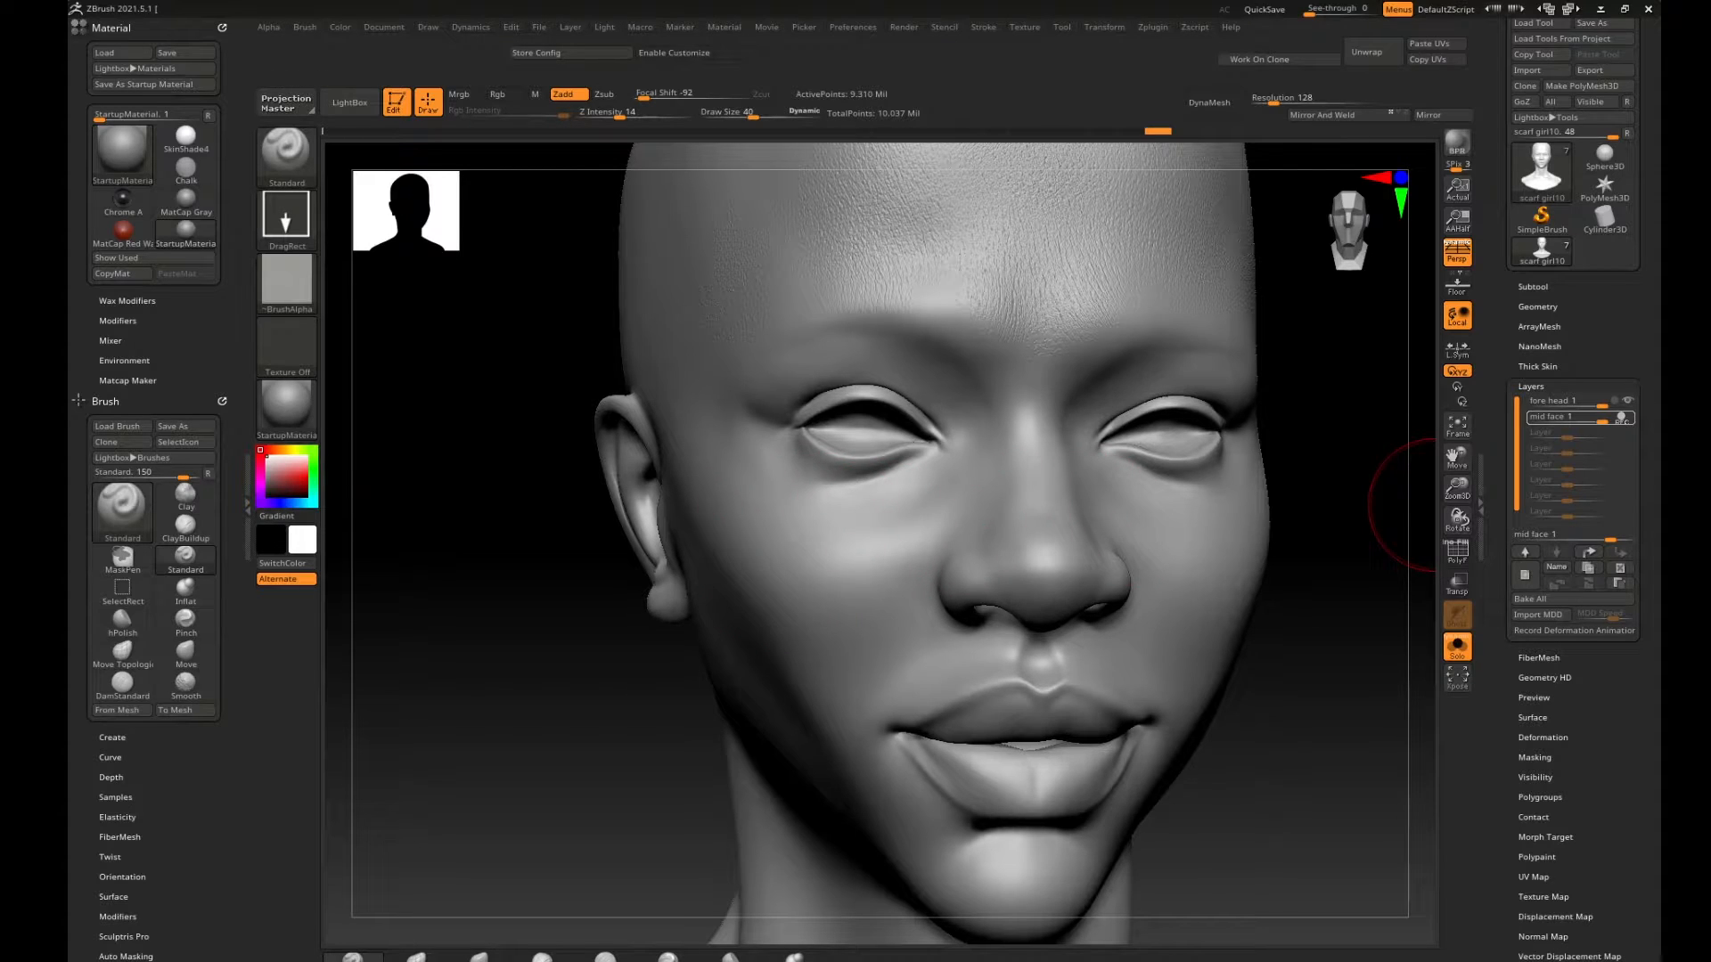
{"action": "right_click_drag", "start_coordinate": [1660, 373], "coordinate": [1446, 373]}
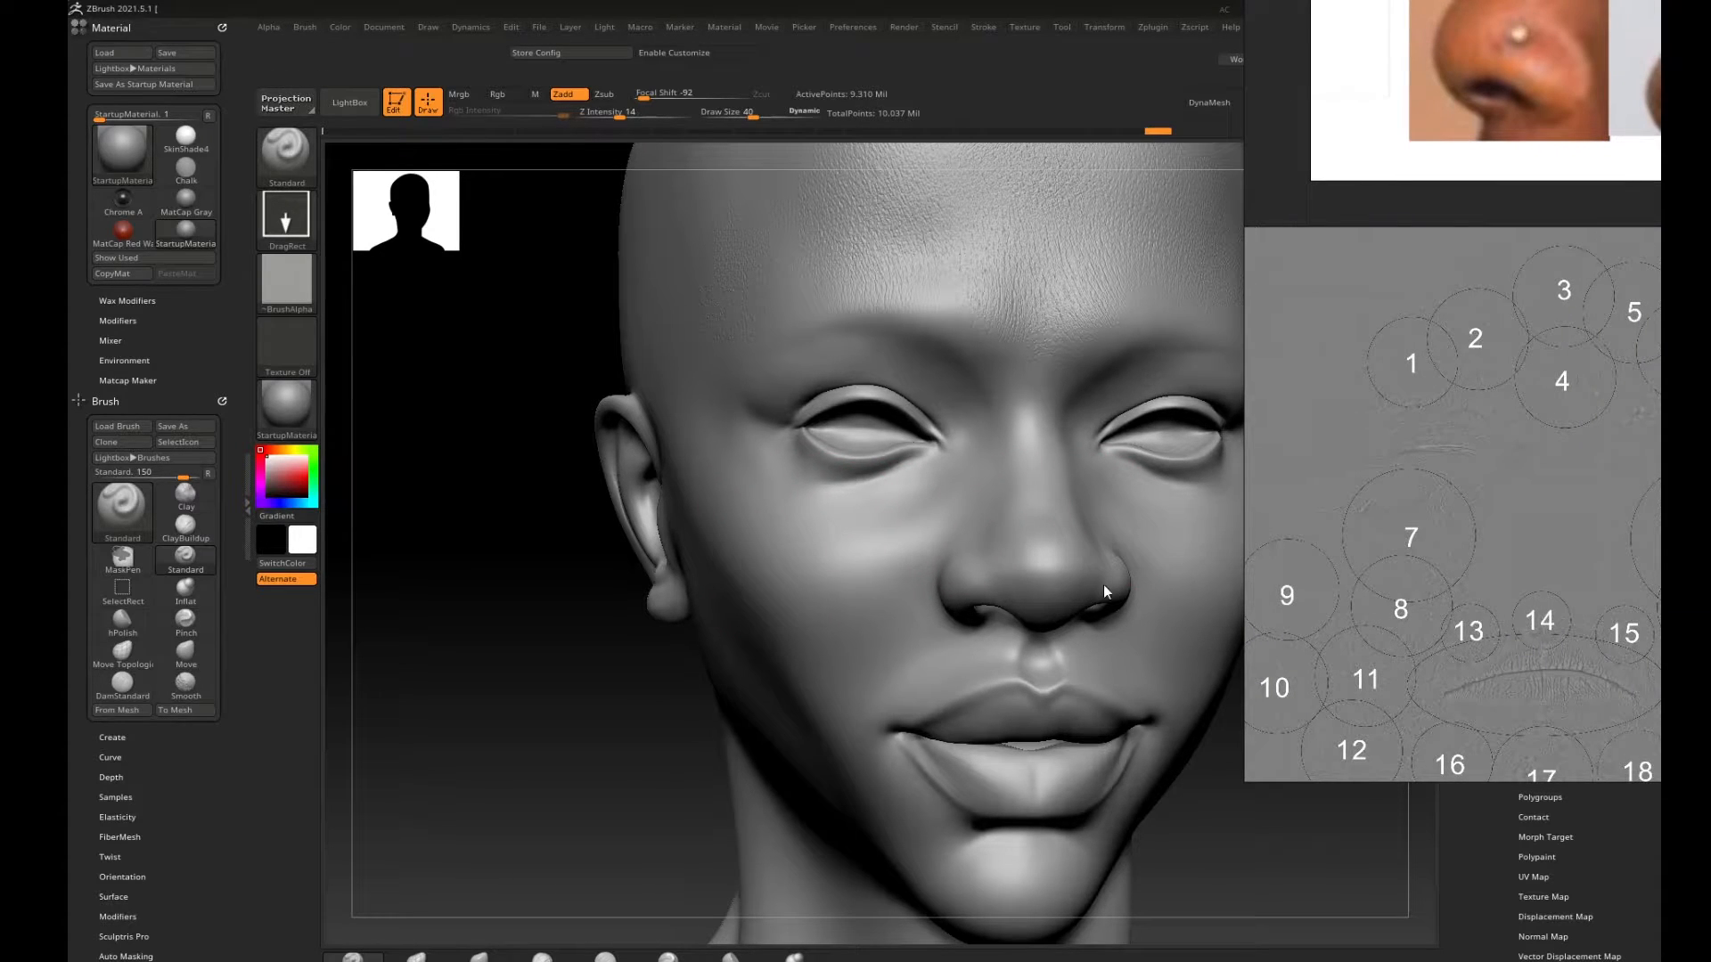
{"action": "left_click_drag", "start_coordinate": [527, 643], "coordinate": [456, 627]}
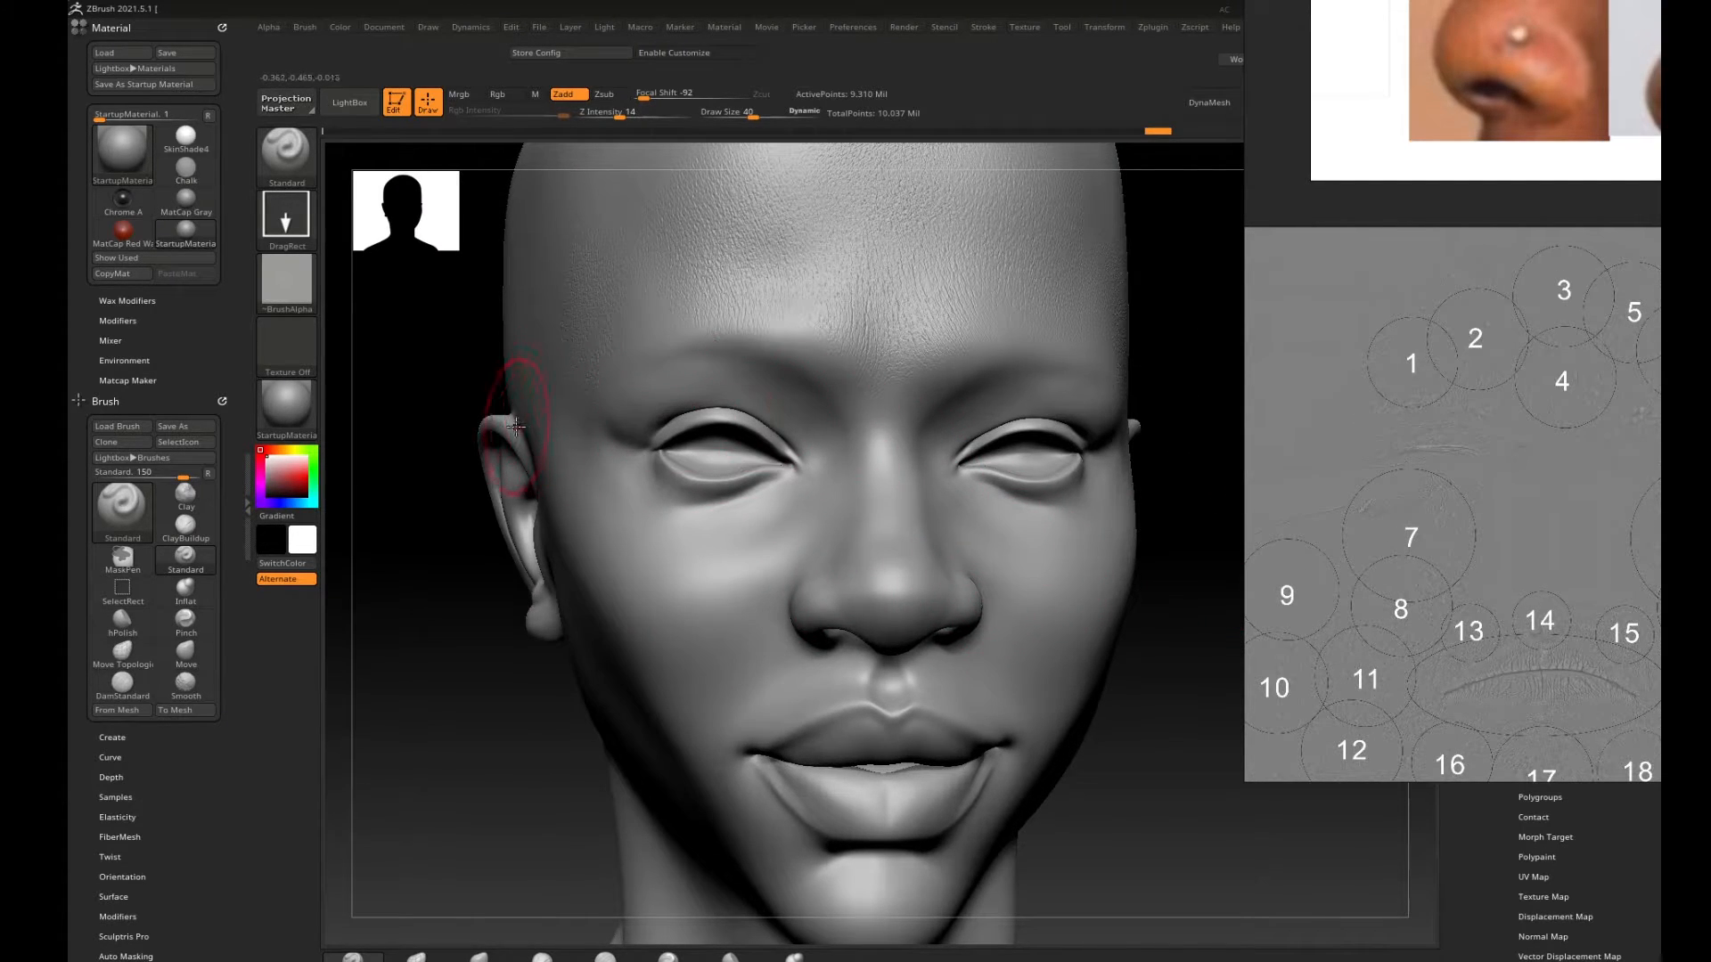
{"action": "key", "text": "comma"}
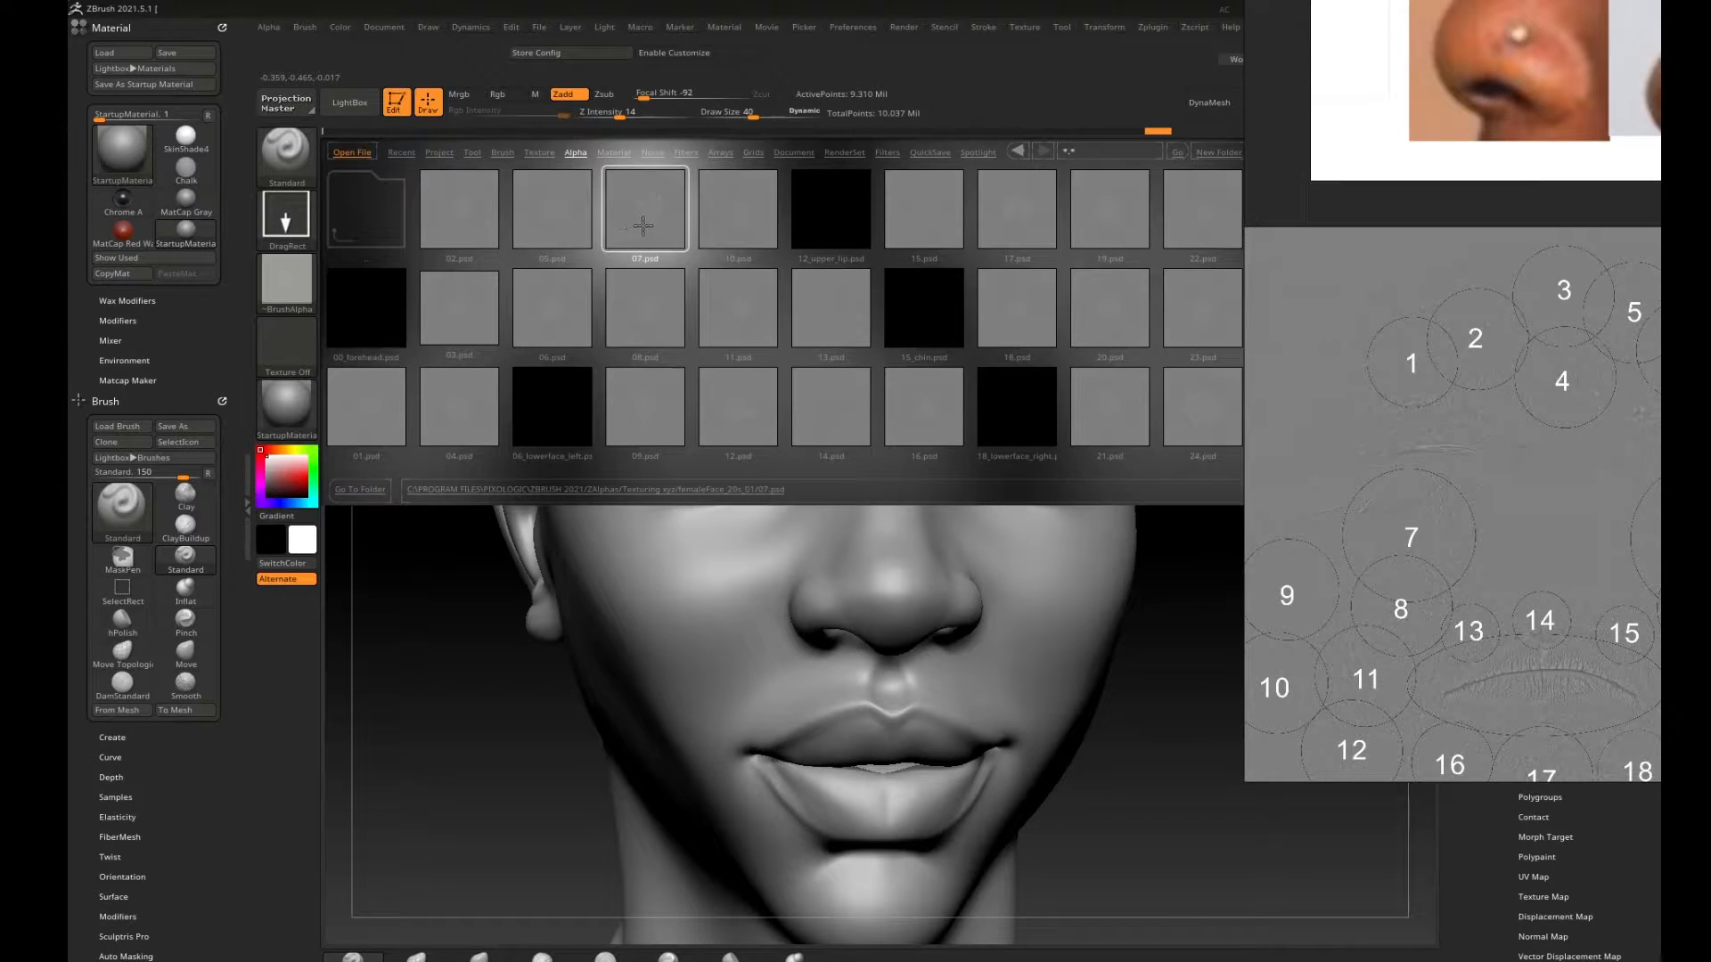
{"action": "double_click", "coordinate": [638, 258]}
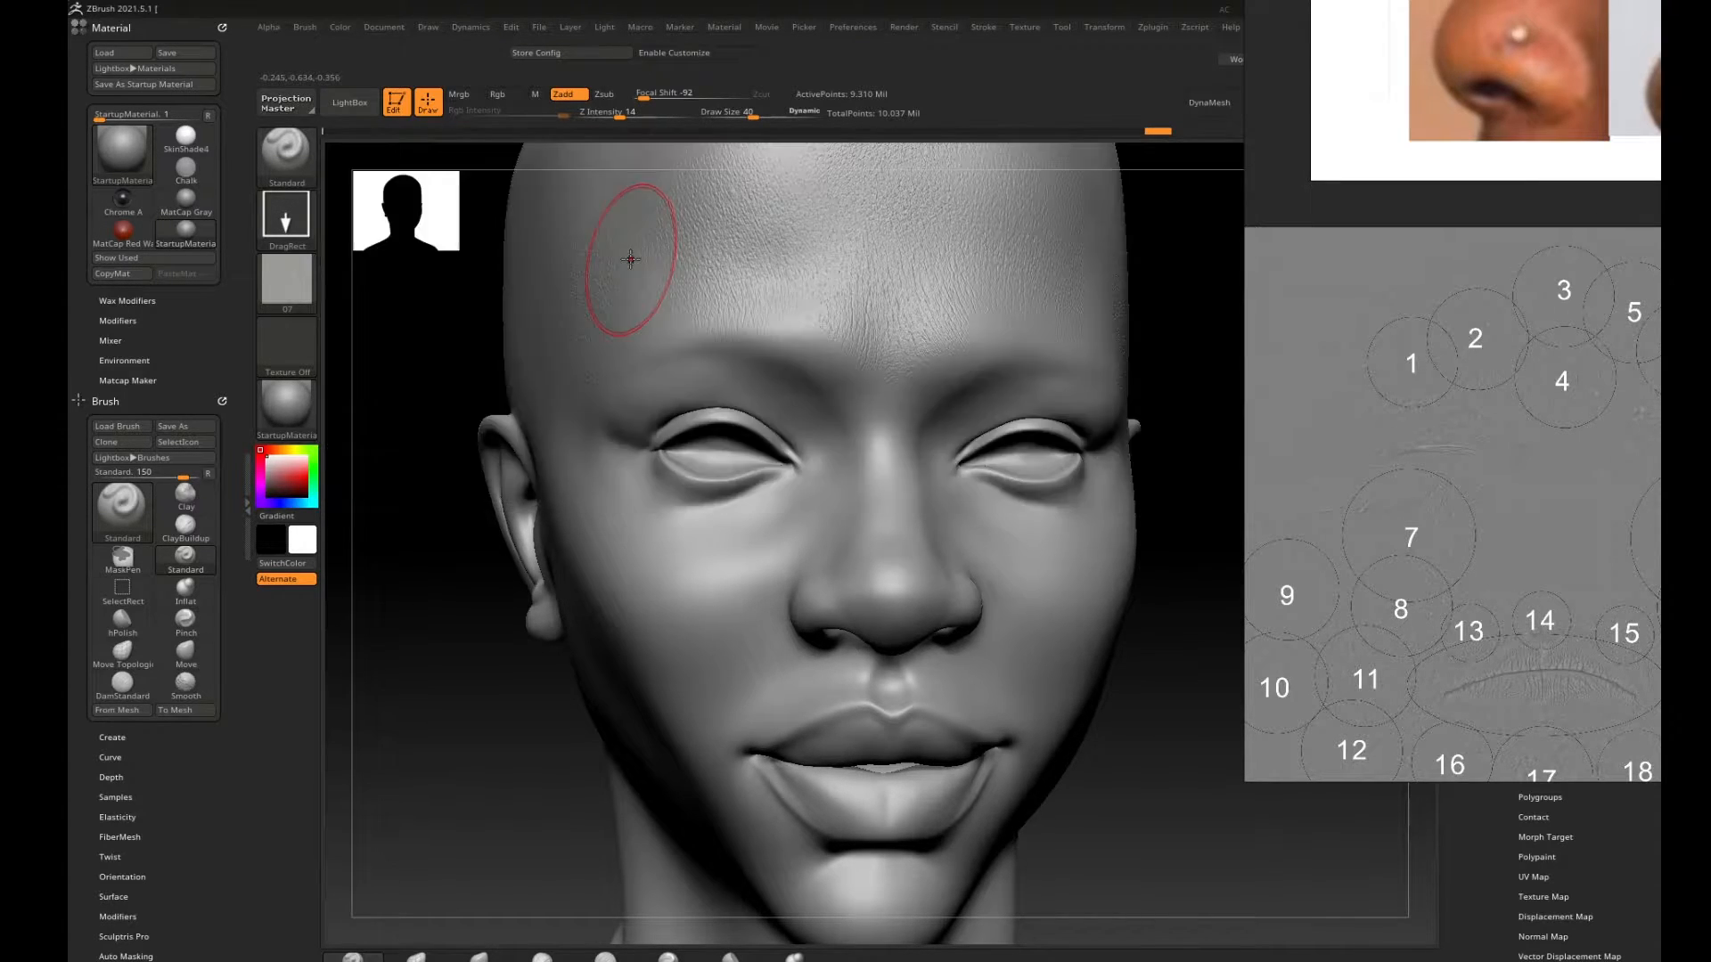
Reduce the brush size and mask the eye opening and upper eyelid beside the cheek that receives the detail.
{"action": "left_click_drag", "start_coordinate": [477, 683], "coordinate": [489, 680]}
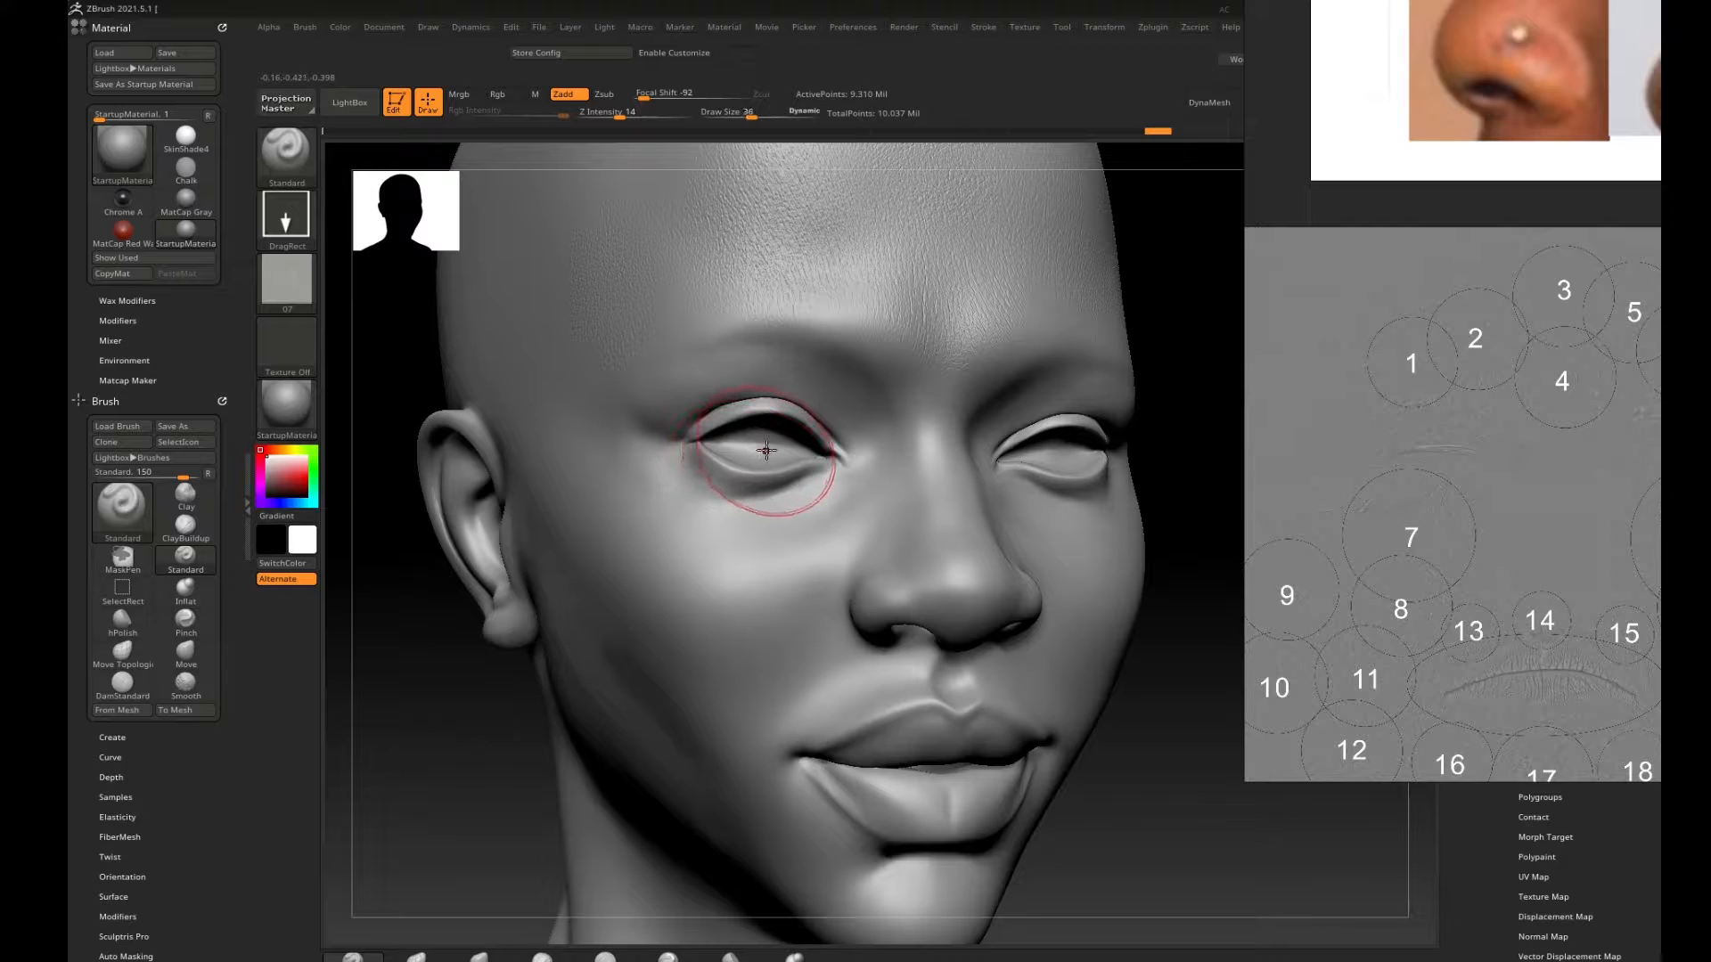
{"action": "key", "text": "bracketleft"}
{"action": "key", "text": "bracketleft"}
{"action": "key", "text": "bracketleft"}
{"action": "key", "text": "bracketleft"}
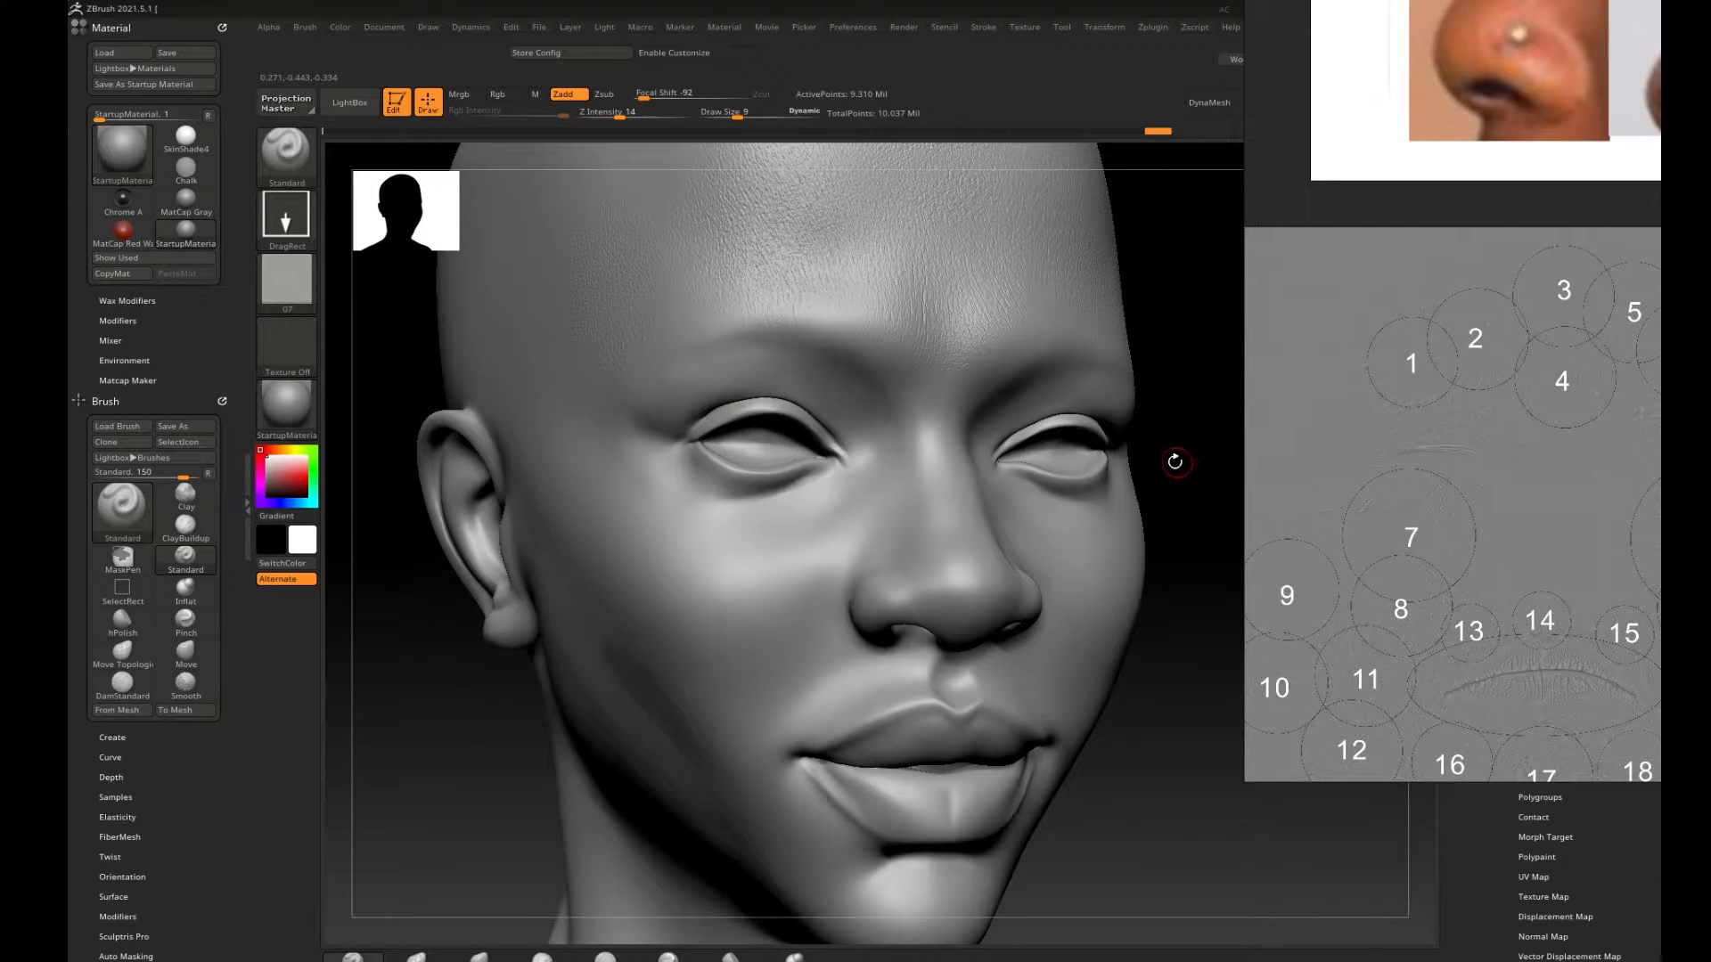
{"action": "key", "text": "ctrl"}
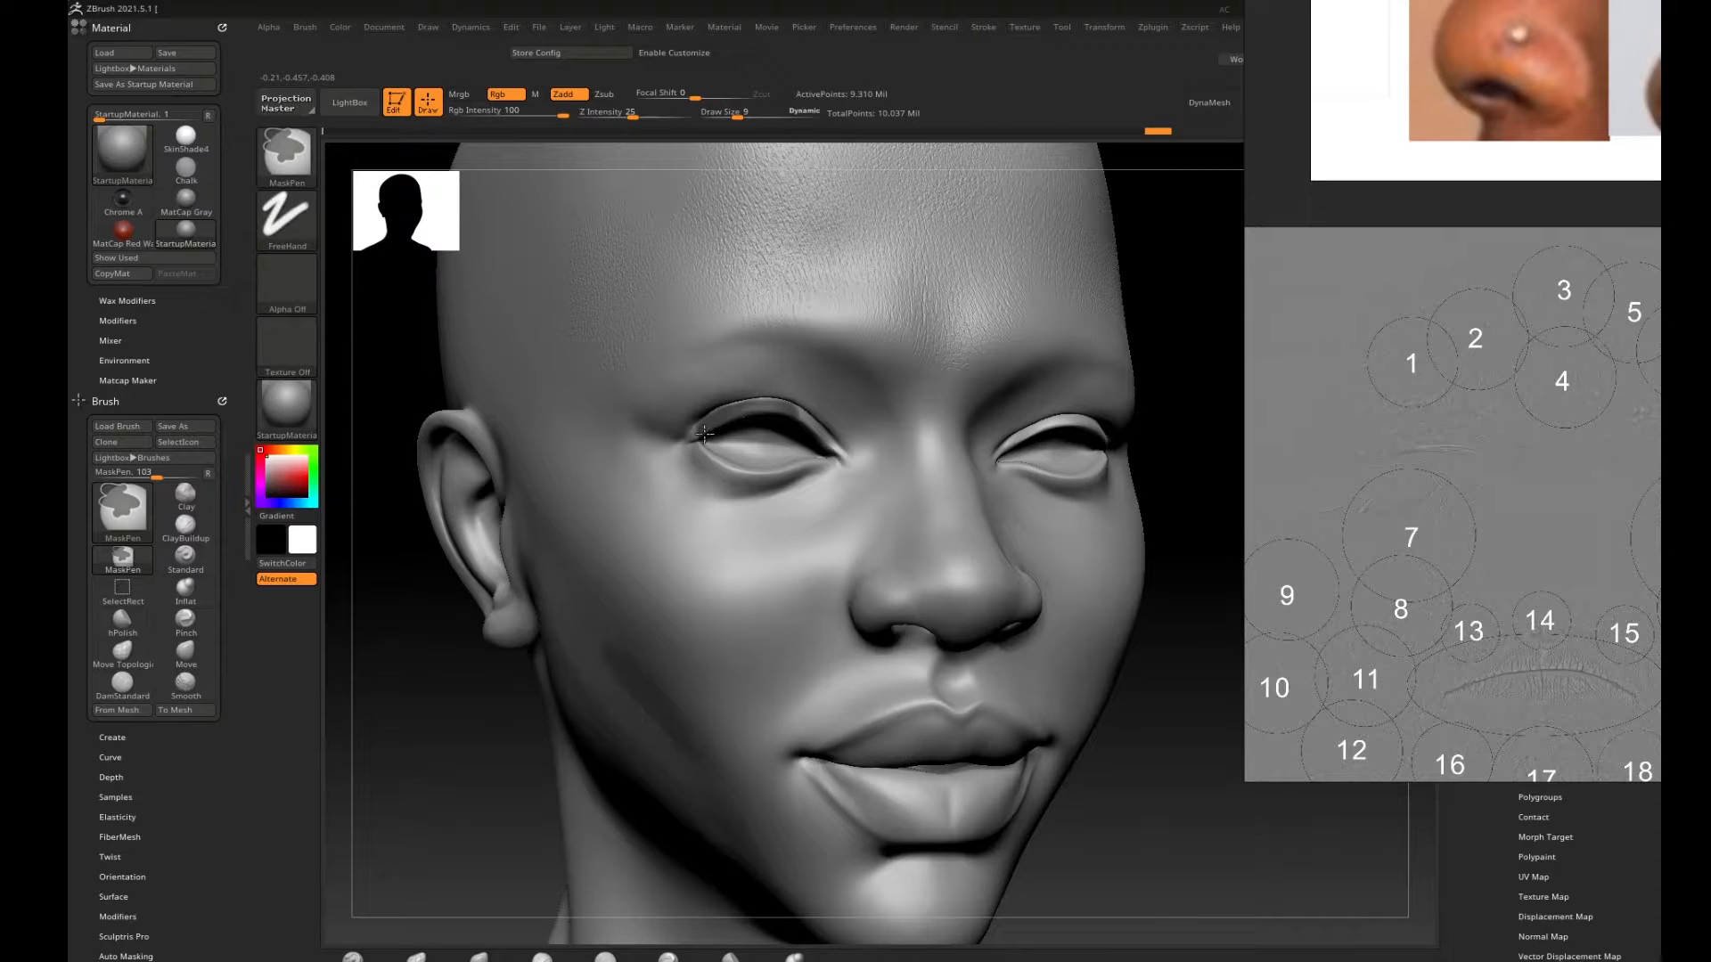
{"action": "mouse_move", "coordinate": [704, 434]}
{"action": "left_mouse_down", "text": "ctrl"}
{"action": "mouse_move", "coordinate": [713, 457]}
{"action": "mouse_move", "coordinate": [815, 464]}
{"action": "mouse_move", "coordinate": [788, 422]}
{"action": "left_mouse_up", "text": "ctrl"}
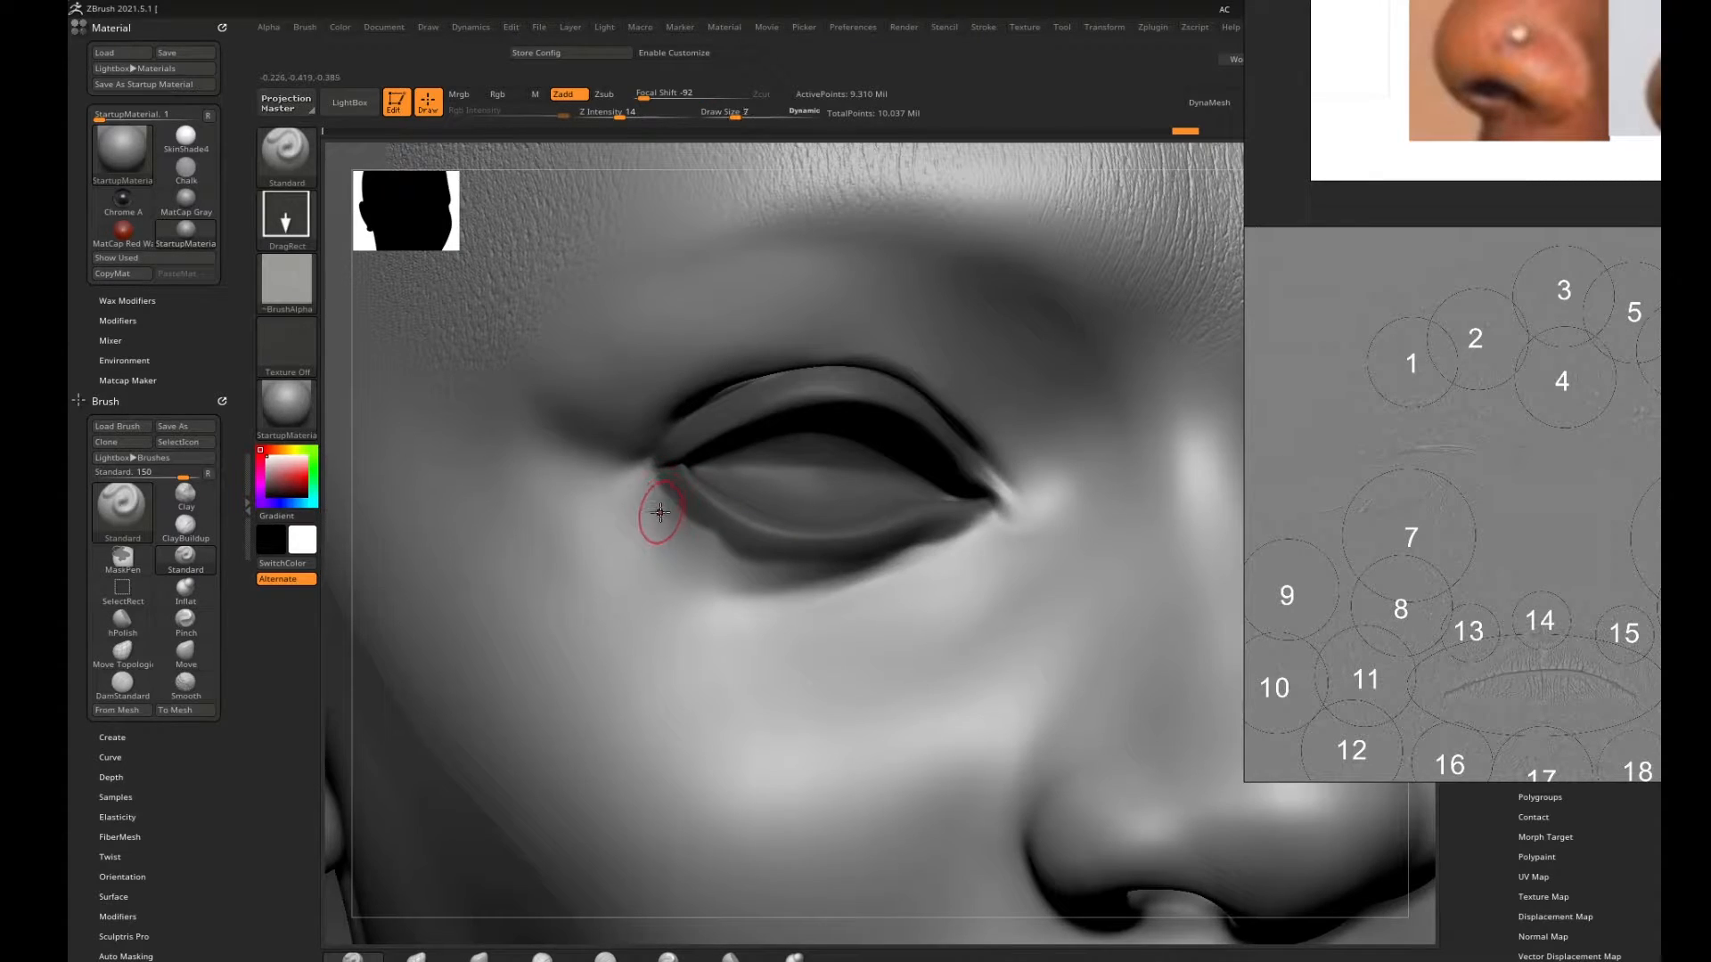
Refine the mask along the lower eyelid edge and extend it over the skin between the upper lid and eyebrow.
{"action": "key", "text": "ctrl"}
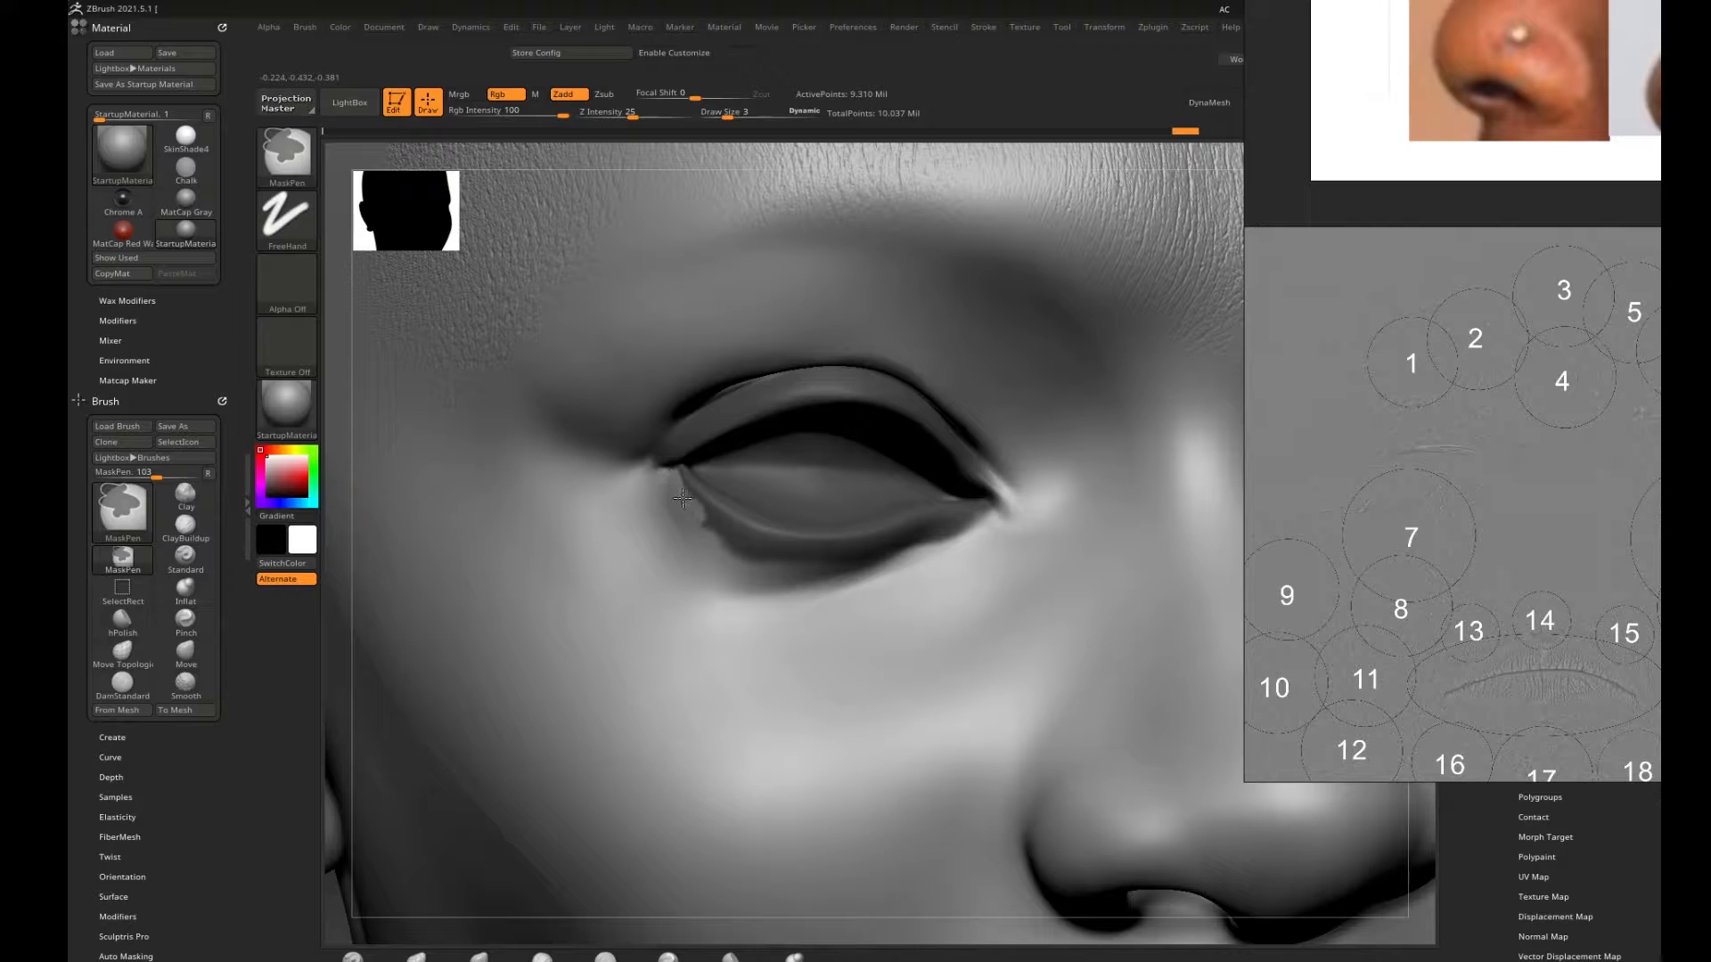
{"action": "left_click_drag", "start_coordinate": [691, 501], "coordinate": [795, 558], "text": "ctrl+alt"}
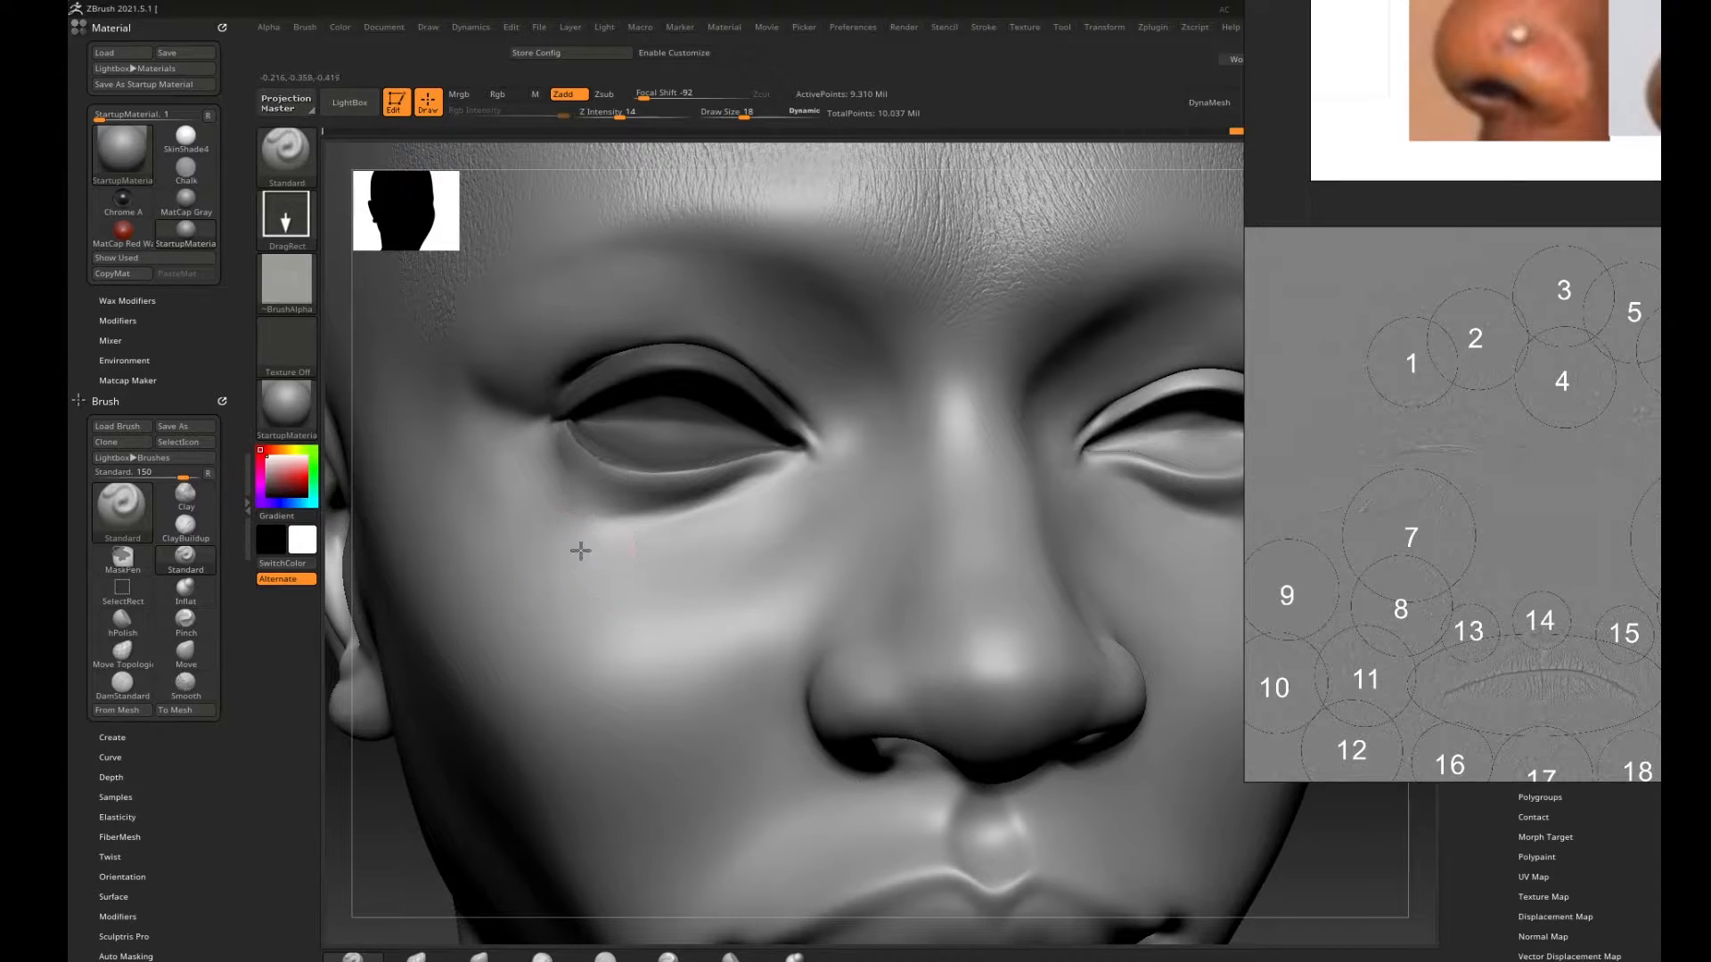
{"action": "left_click_drag", "start_coordinate": [734, 390], "coordinate": [779, 327]}
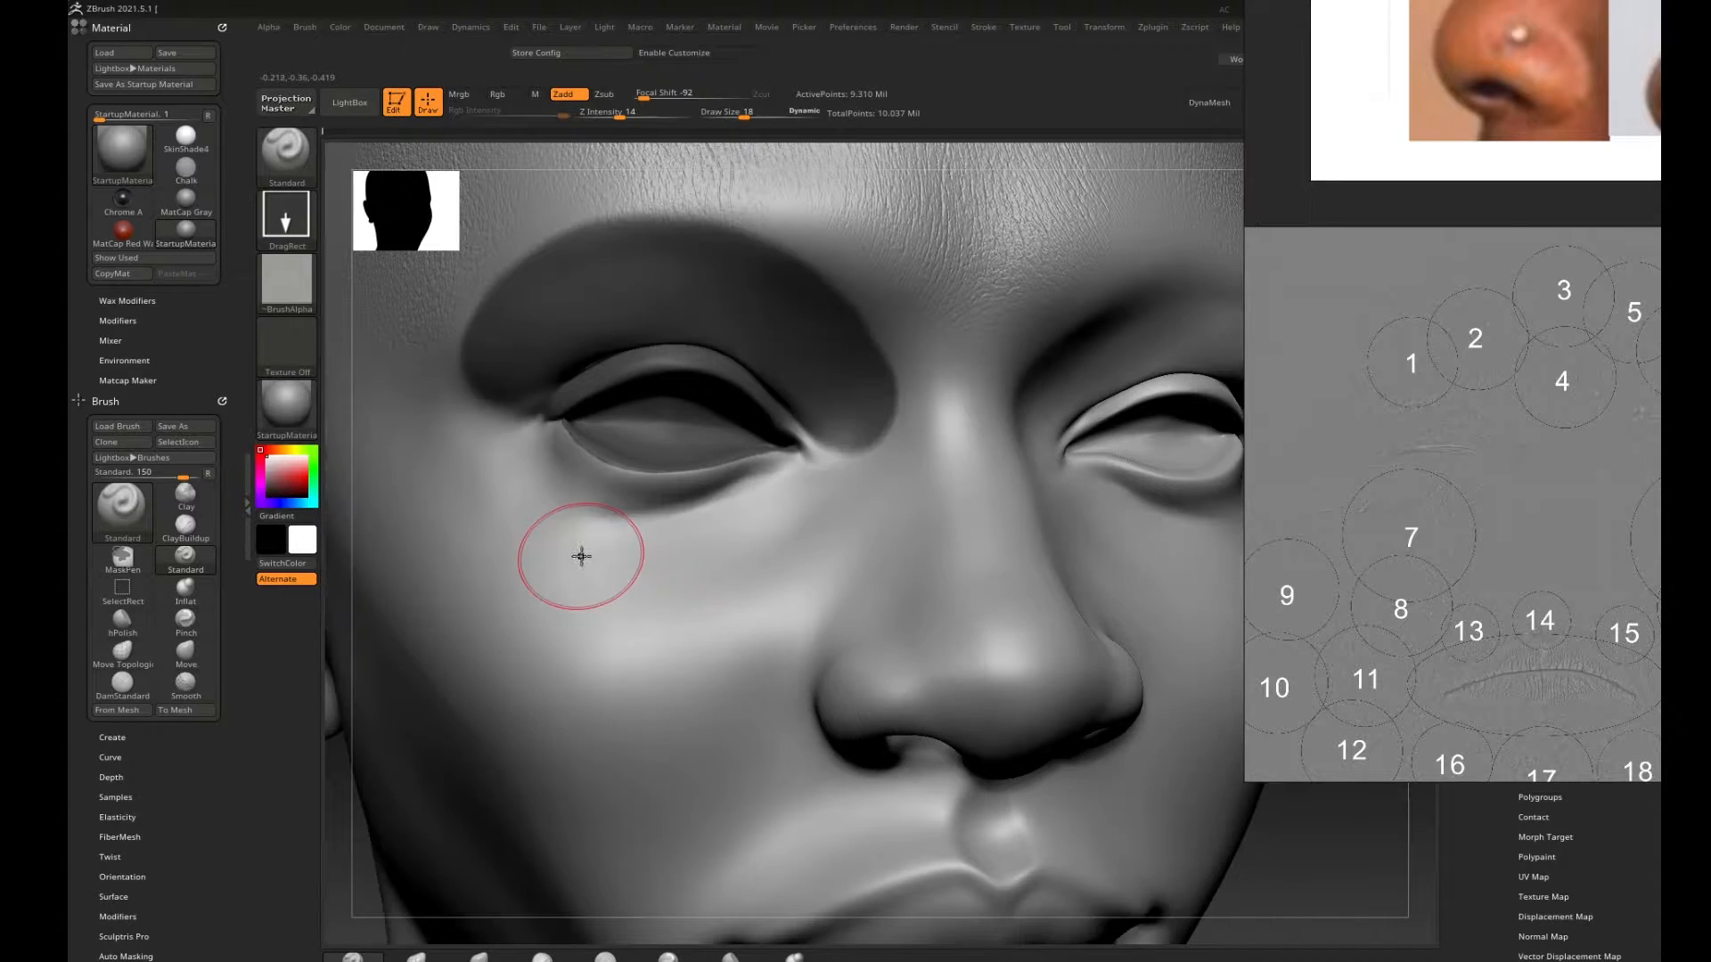
Stamp the alpha 07 skin detail over the cheek below the masked eye and smooth its edges near the nose and outer eye corner.
{"action": "mouse_move", "coordinate": [581, 558]}
{"action": "left_mouse_down"}
{"action": "mouse_move", "coordinate": [695, 476]}
{"action": "mouse_move", "coordinate": [799, 330]}
{"action": "mouse_move", "coordinate": [750, 235]}
{"action": "mouse_move", "coordinate": [769, 222]}
{"action": "left_mouse_up"}
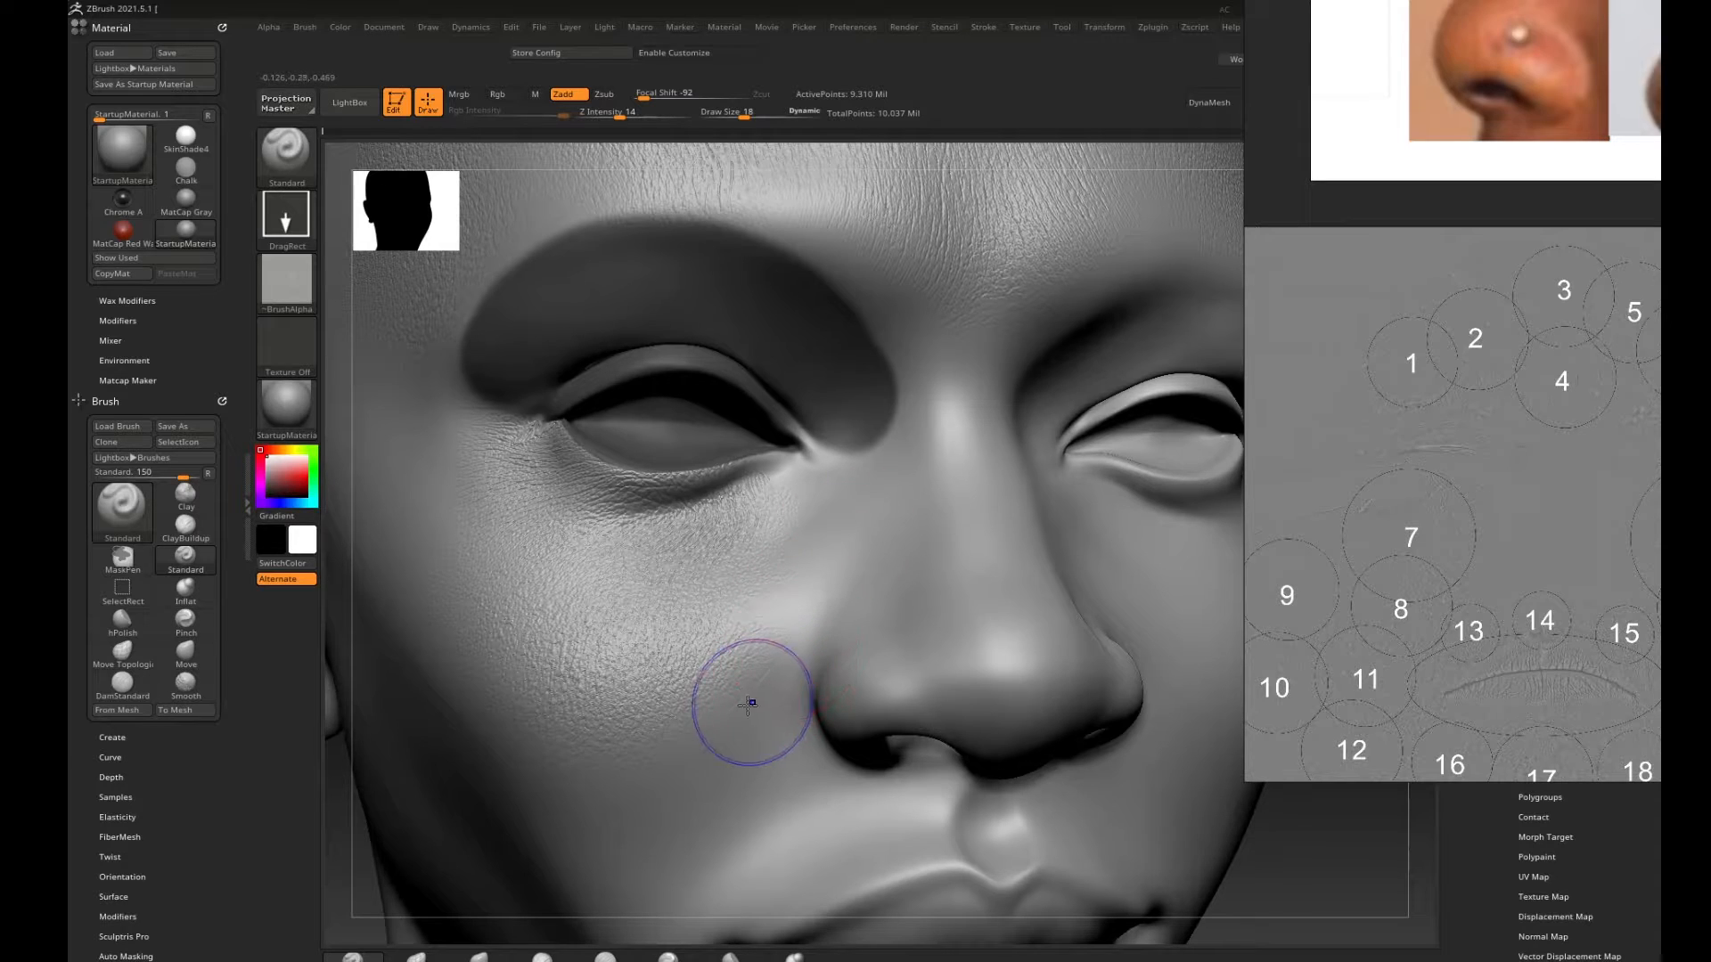
{"action": "key", "text": "shift"}
{"action": "left_click_drag", "start_coordinate": [829, 640], "coordinate": [763, 696], "text": "shift"}
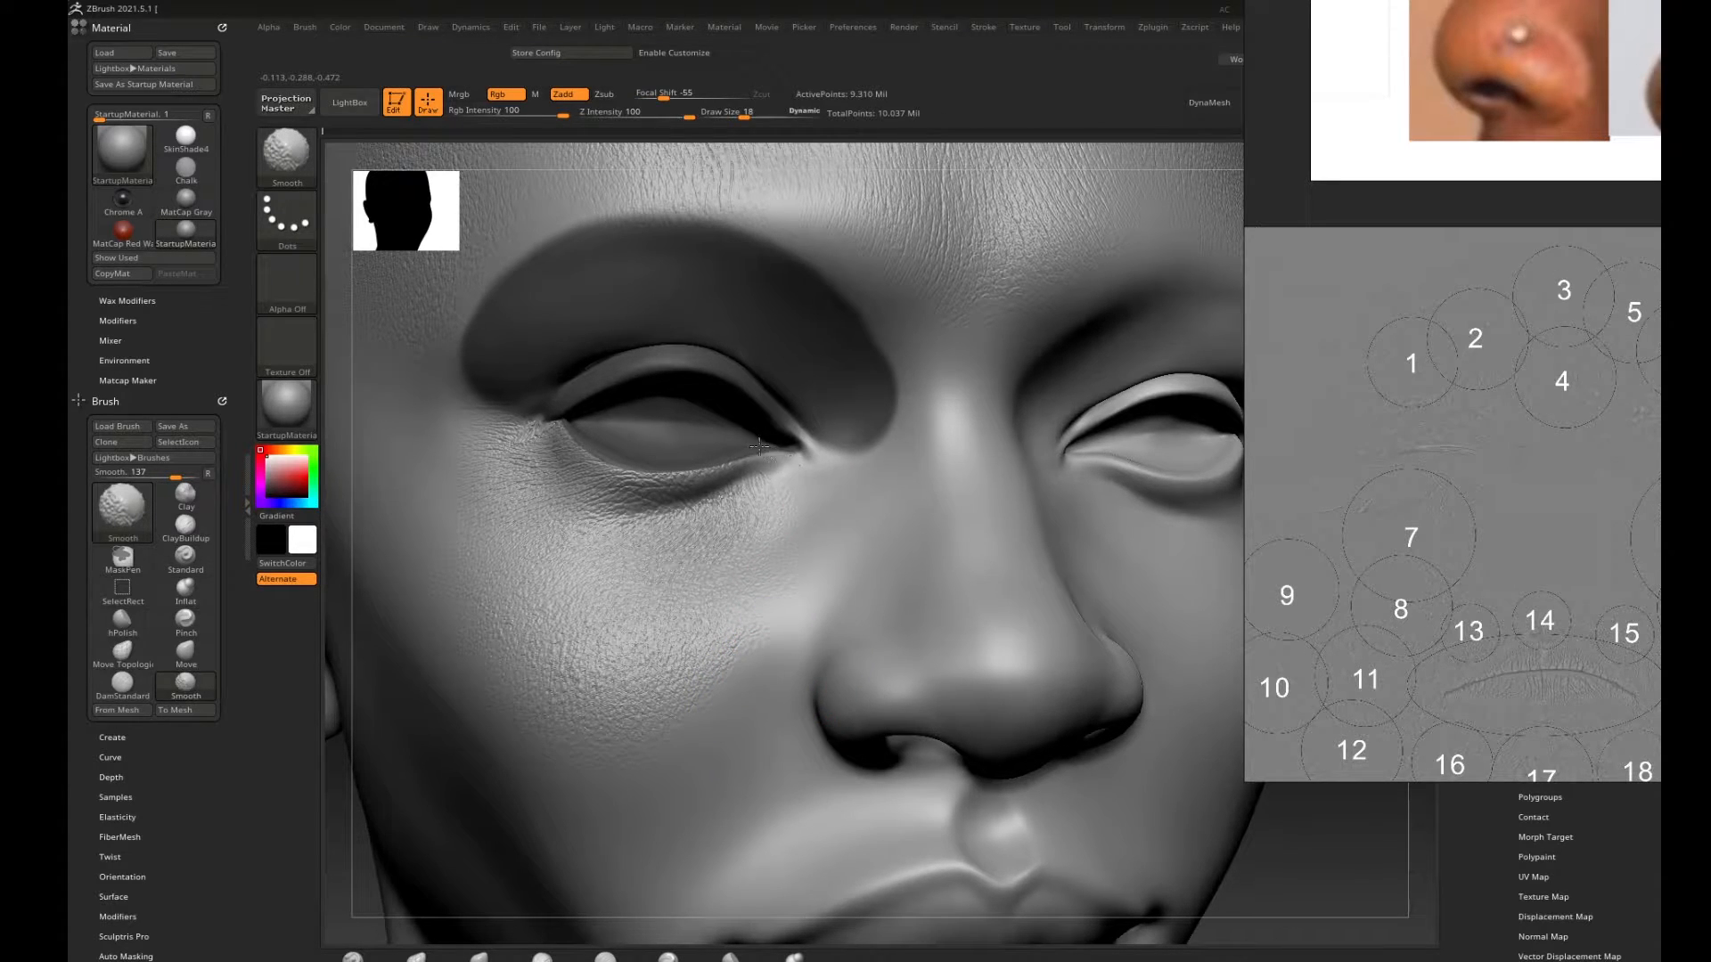
{"action": "mouse_move", "coordinate": [492, 432]}
{"action": "left_mouse_down", "text": "shift"}
{"action": "mouse_move", "coordinate": [496, 401]}
{"action": "mouse_move", "coordinate": [456, 392]}
{"action": "left_mouse_up", "text": "shift"}
{"action": "key", "text": "ctrl"}
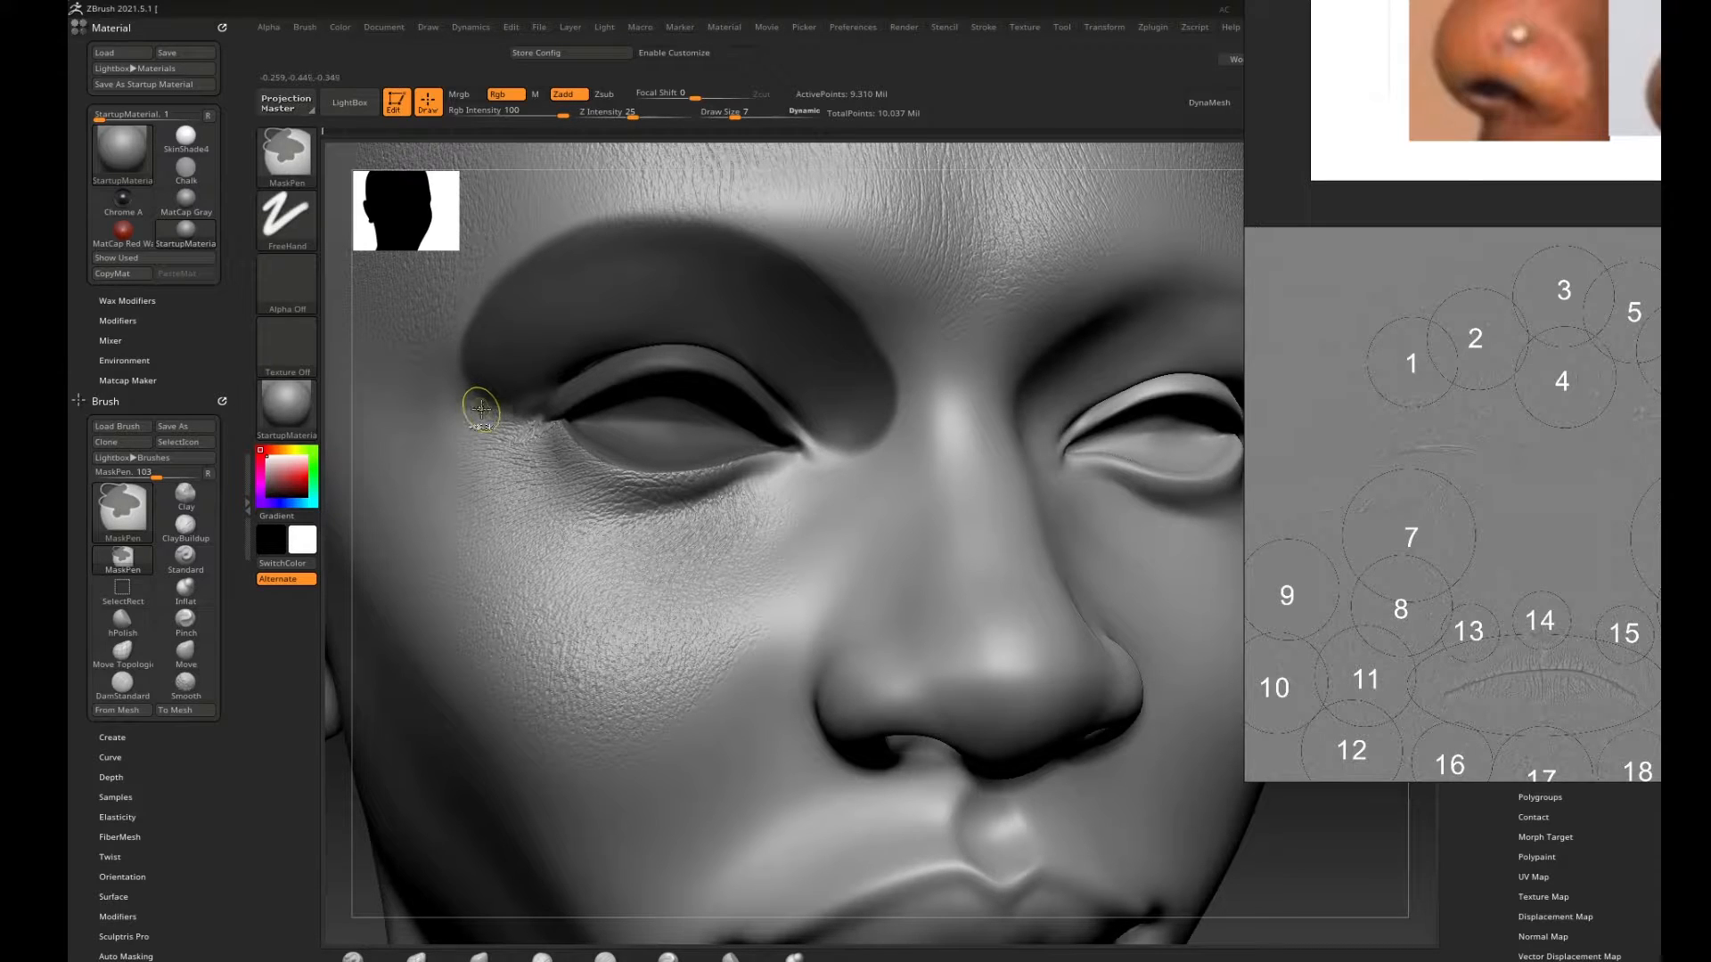
{"action": "key", "text": "shift"}
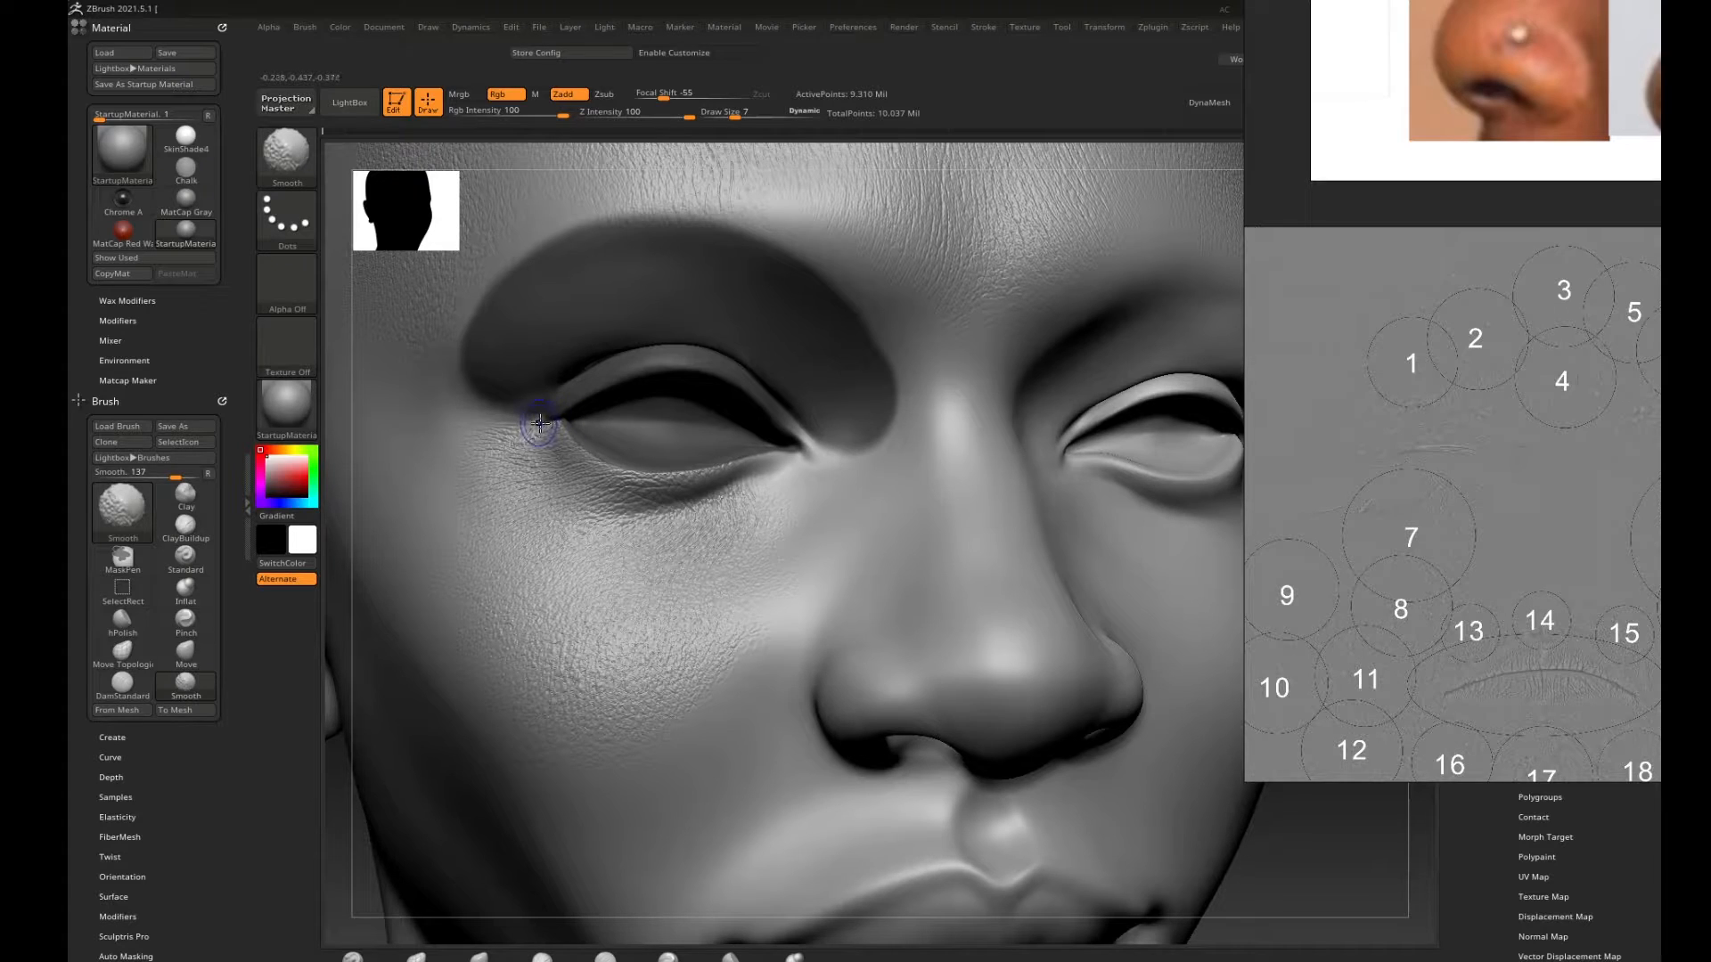
{"action": "left_click_drag", "start_coordinate": [517, 433], "coordinate": [520, 419], "text": "shift"}
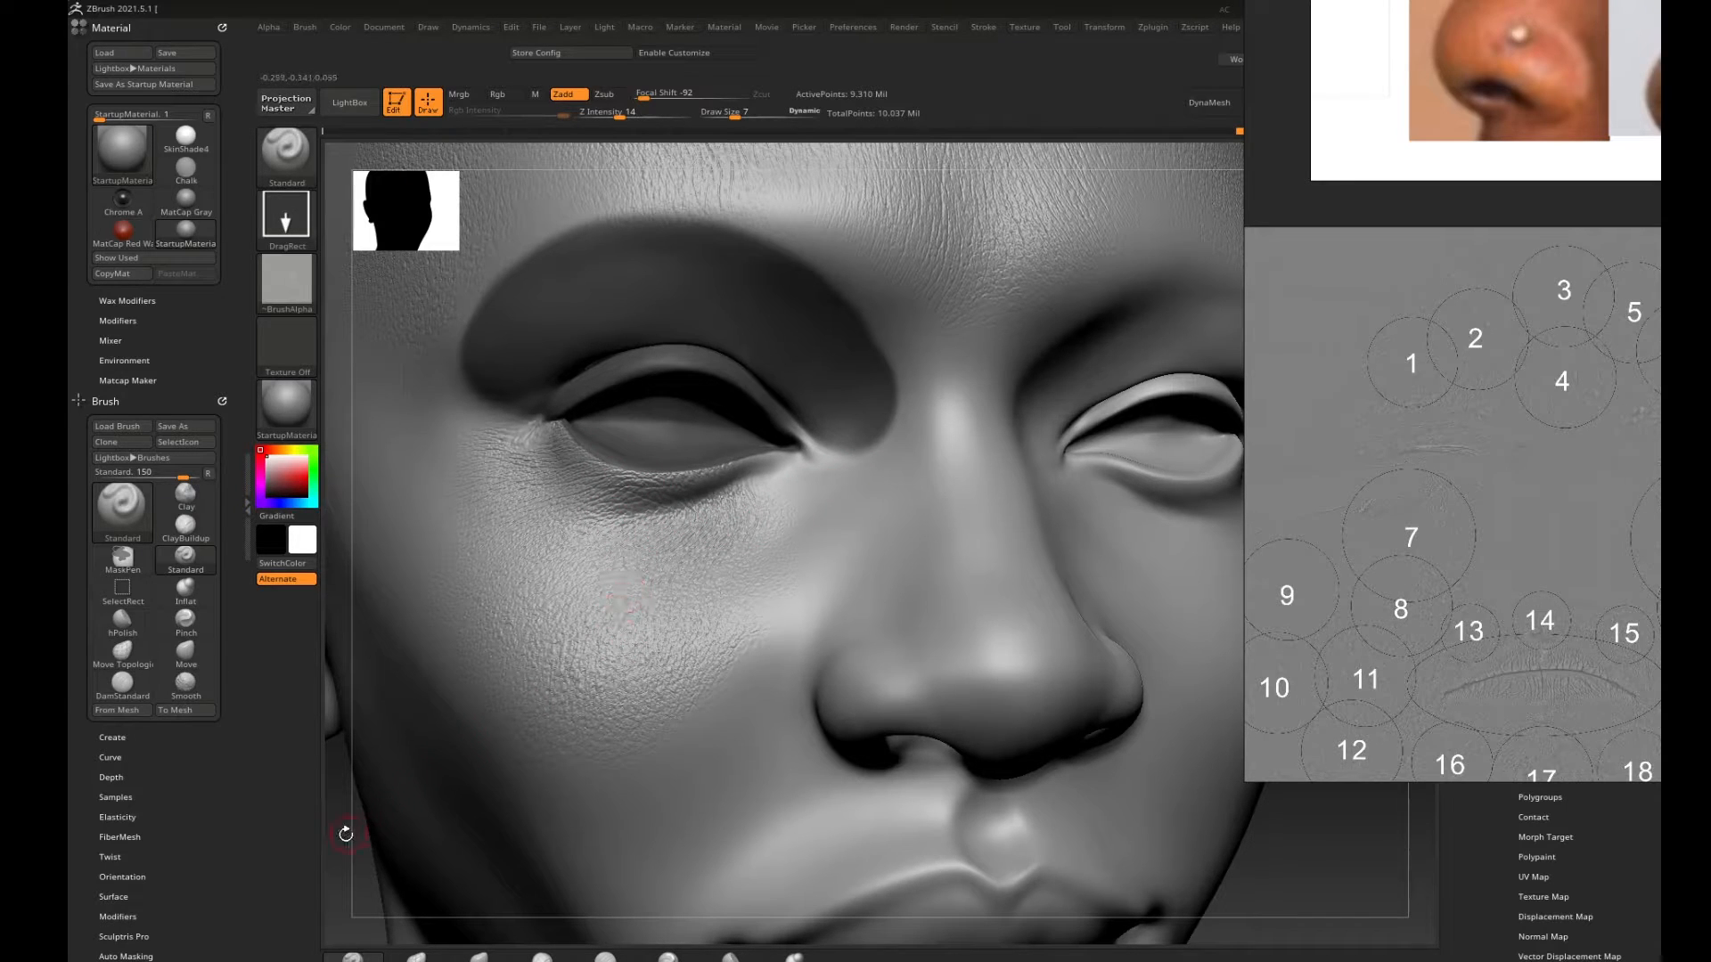
Examine the stamped cheek and under-eye detail up close and from several angles, comparing it with the bare side of the face.
{"action": "left_click_drag", "start_coordinate": [346, 834], "coordinate": [407, 726]}
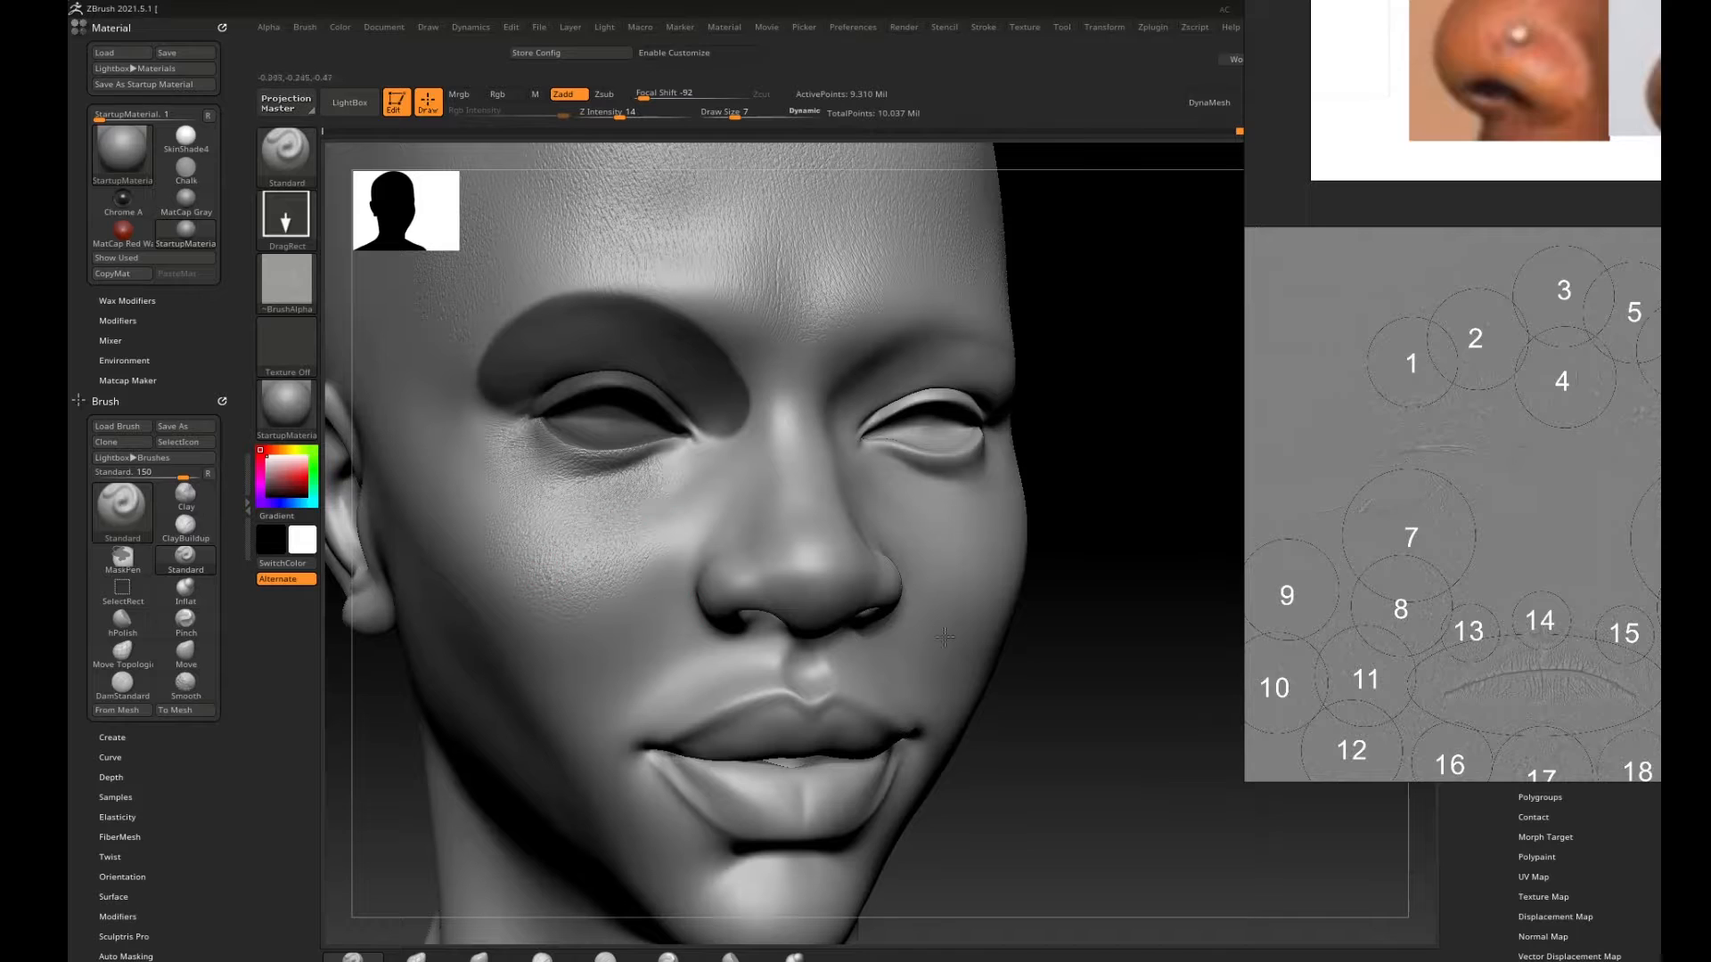
{"action": "mouse_move", "coordinate": [1058, 652]}
{"action": "left_mouse_down"}
{"action": "mouse_move", "coordinate": [1112, 615]}
{"action": "mouse_move", "coordinate": [821, 591]}
{"action": "mouse_move", "coordinate": [630, 515]}
{"action": "left_mouse_up"}
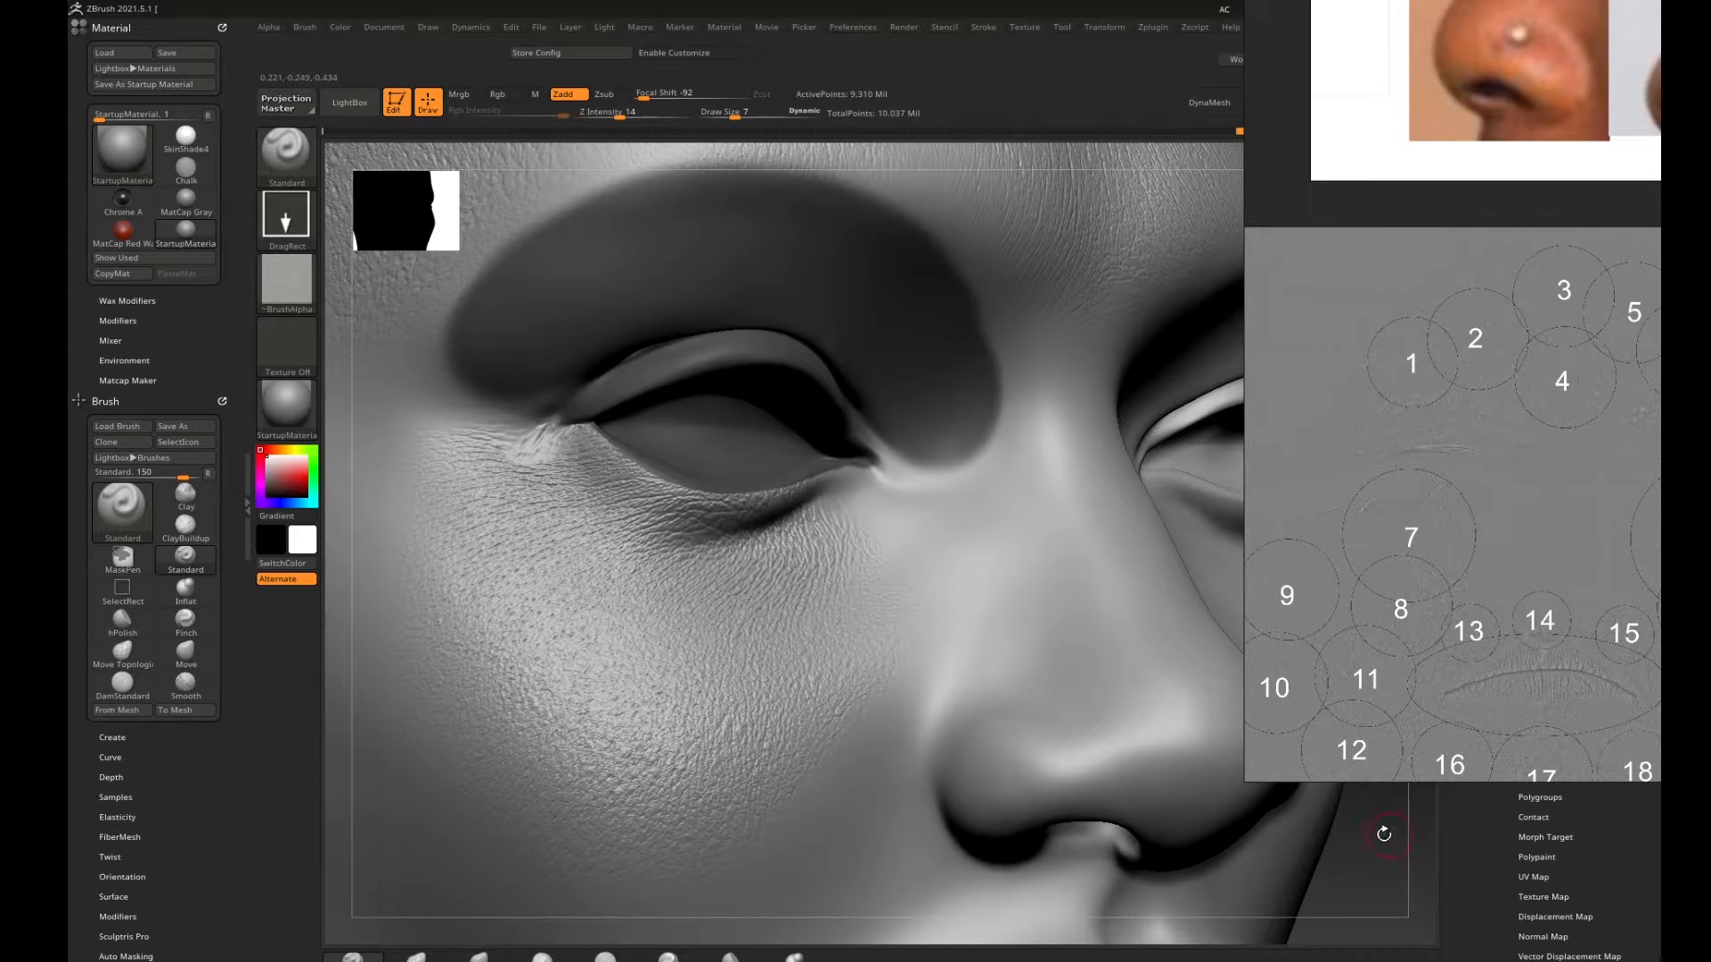
{"action": "left_click_drag", "start_coordinate": [1382, 826], "coordinate": [1155, 751]}
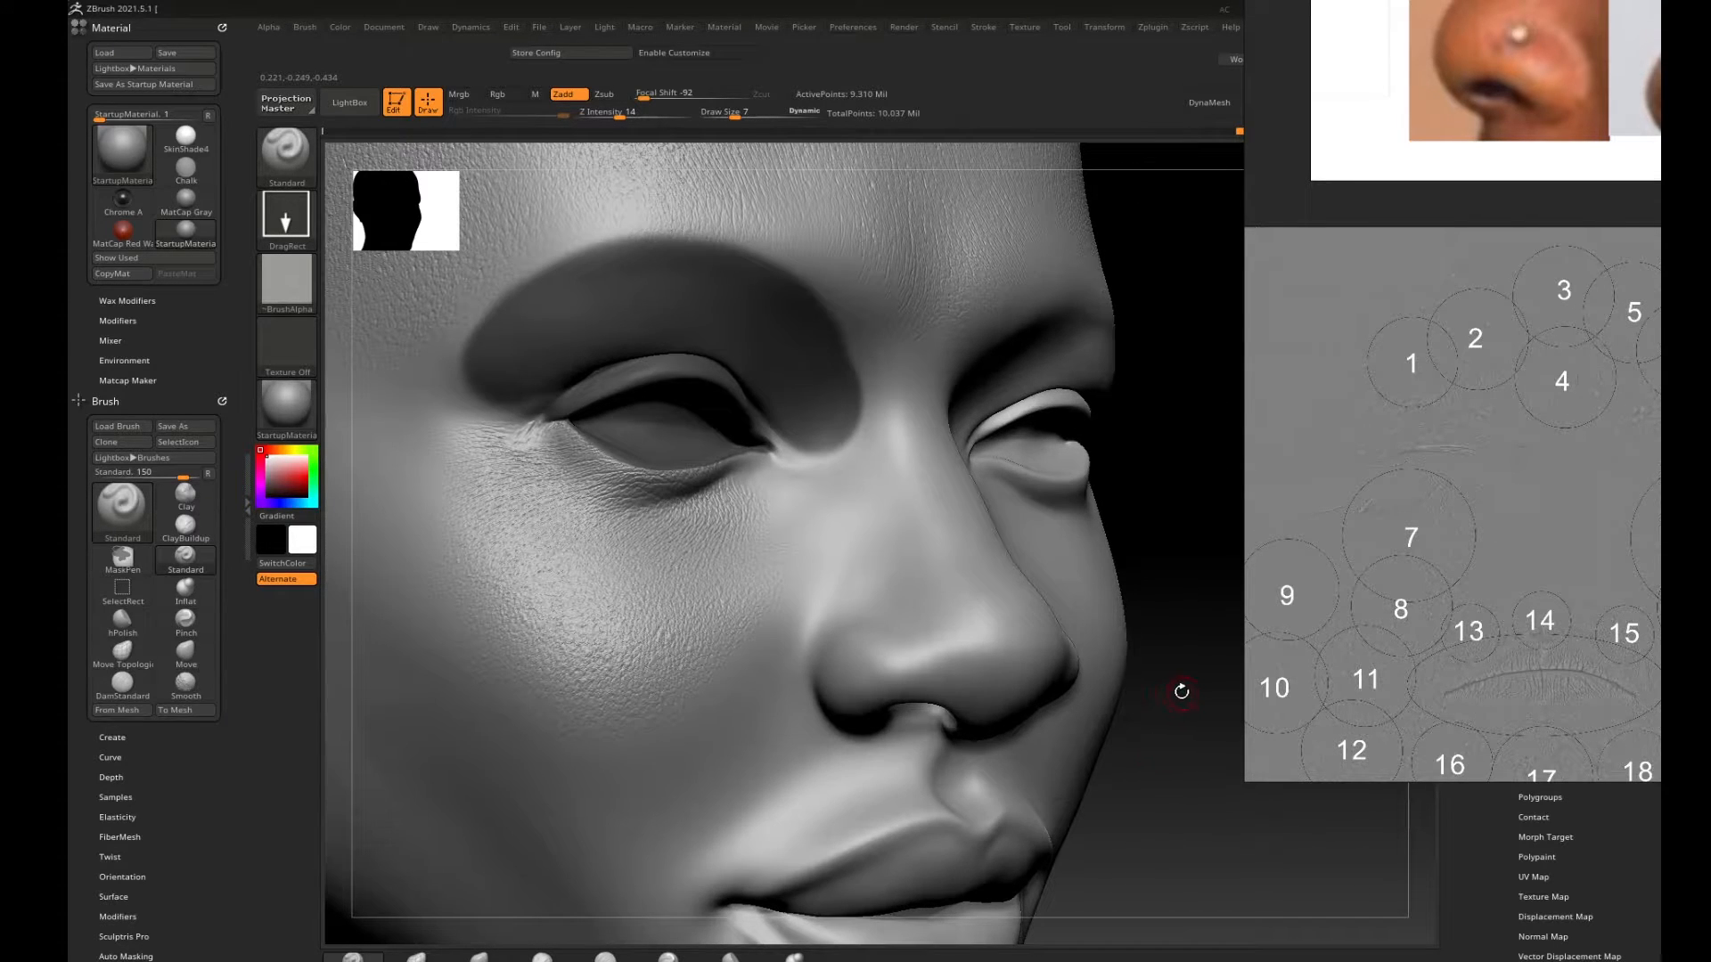
{"action": "left_click_drag", "start_coordinate": [1182, 692], "coordinate": [1056, 686]}
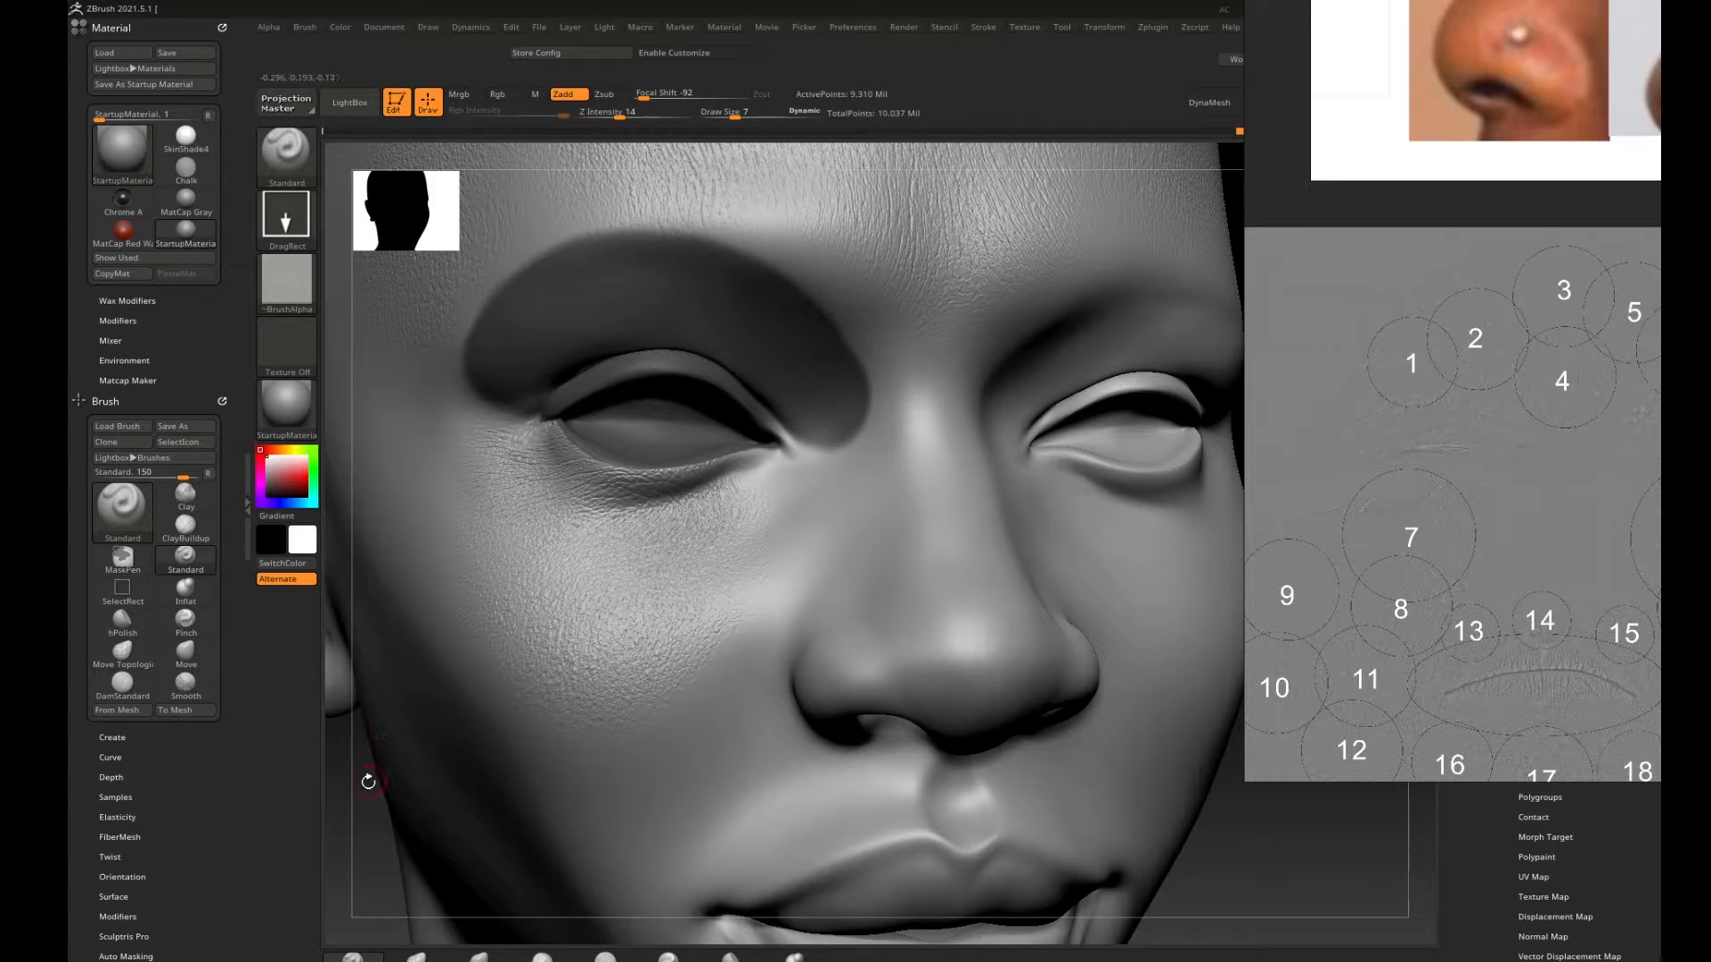
{"action": "left_click_drag", "start_coordinate": [368, 781], "coordinate": [867, 512]}
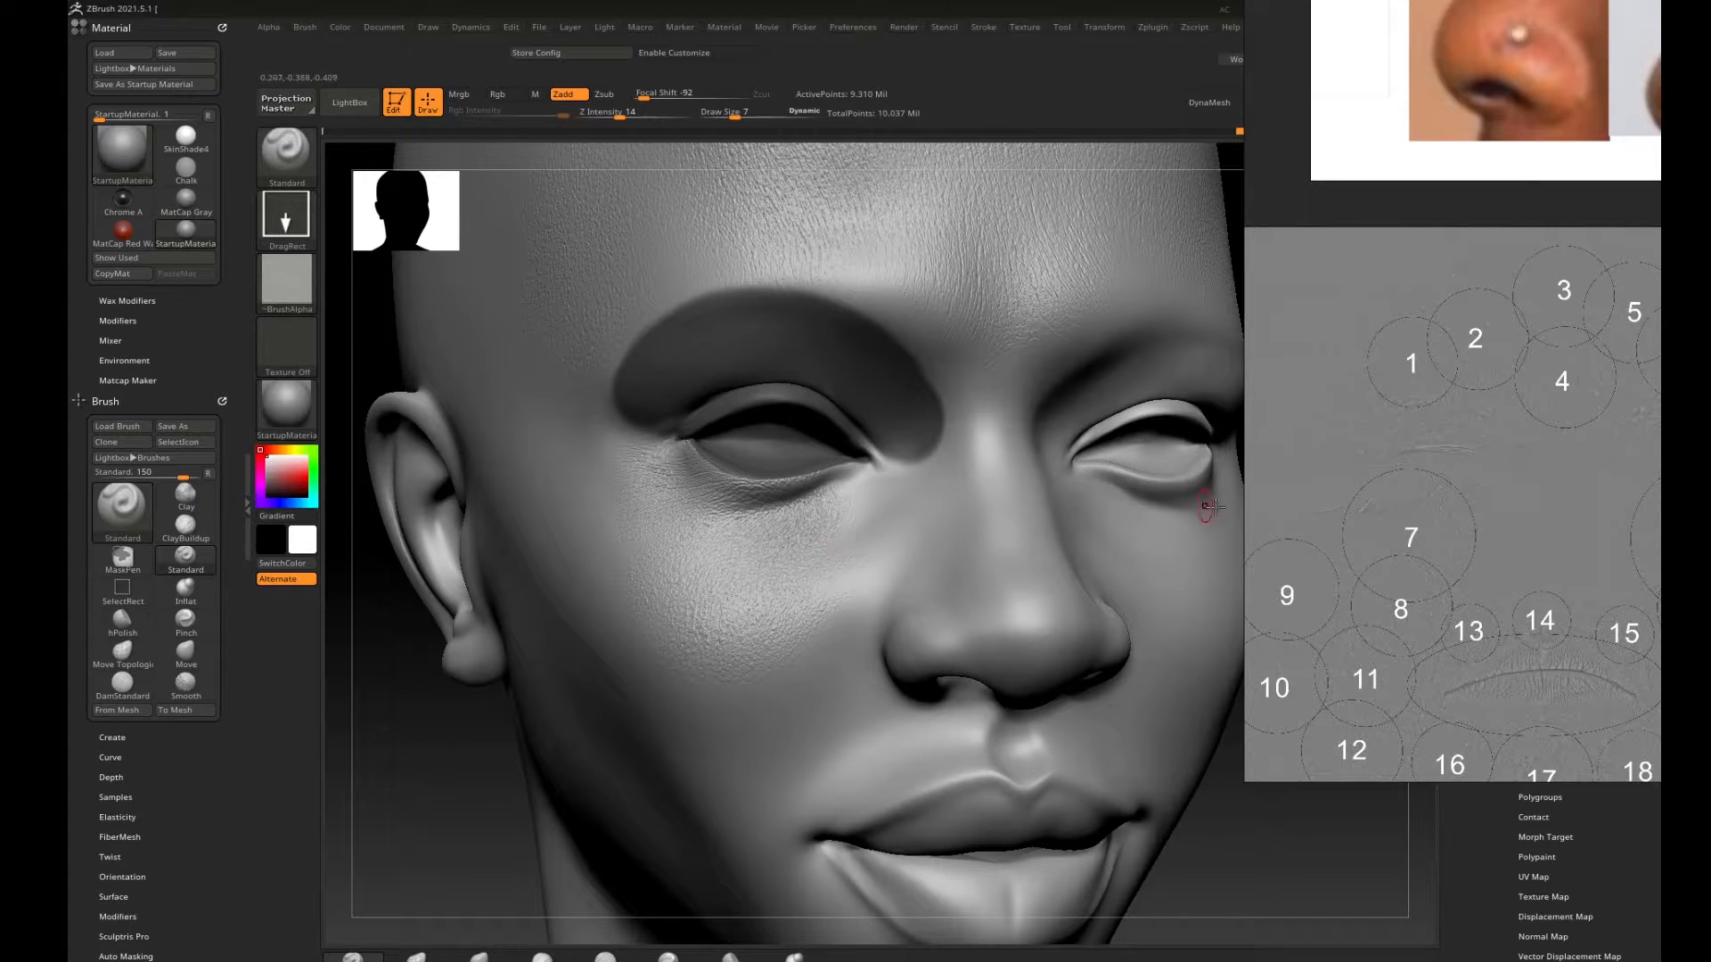
{"action": "left_click_drag", "start_coordinate": [1241, 489], "coordinate": [1093, 706]}
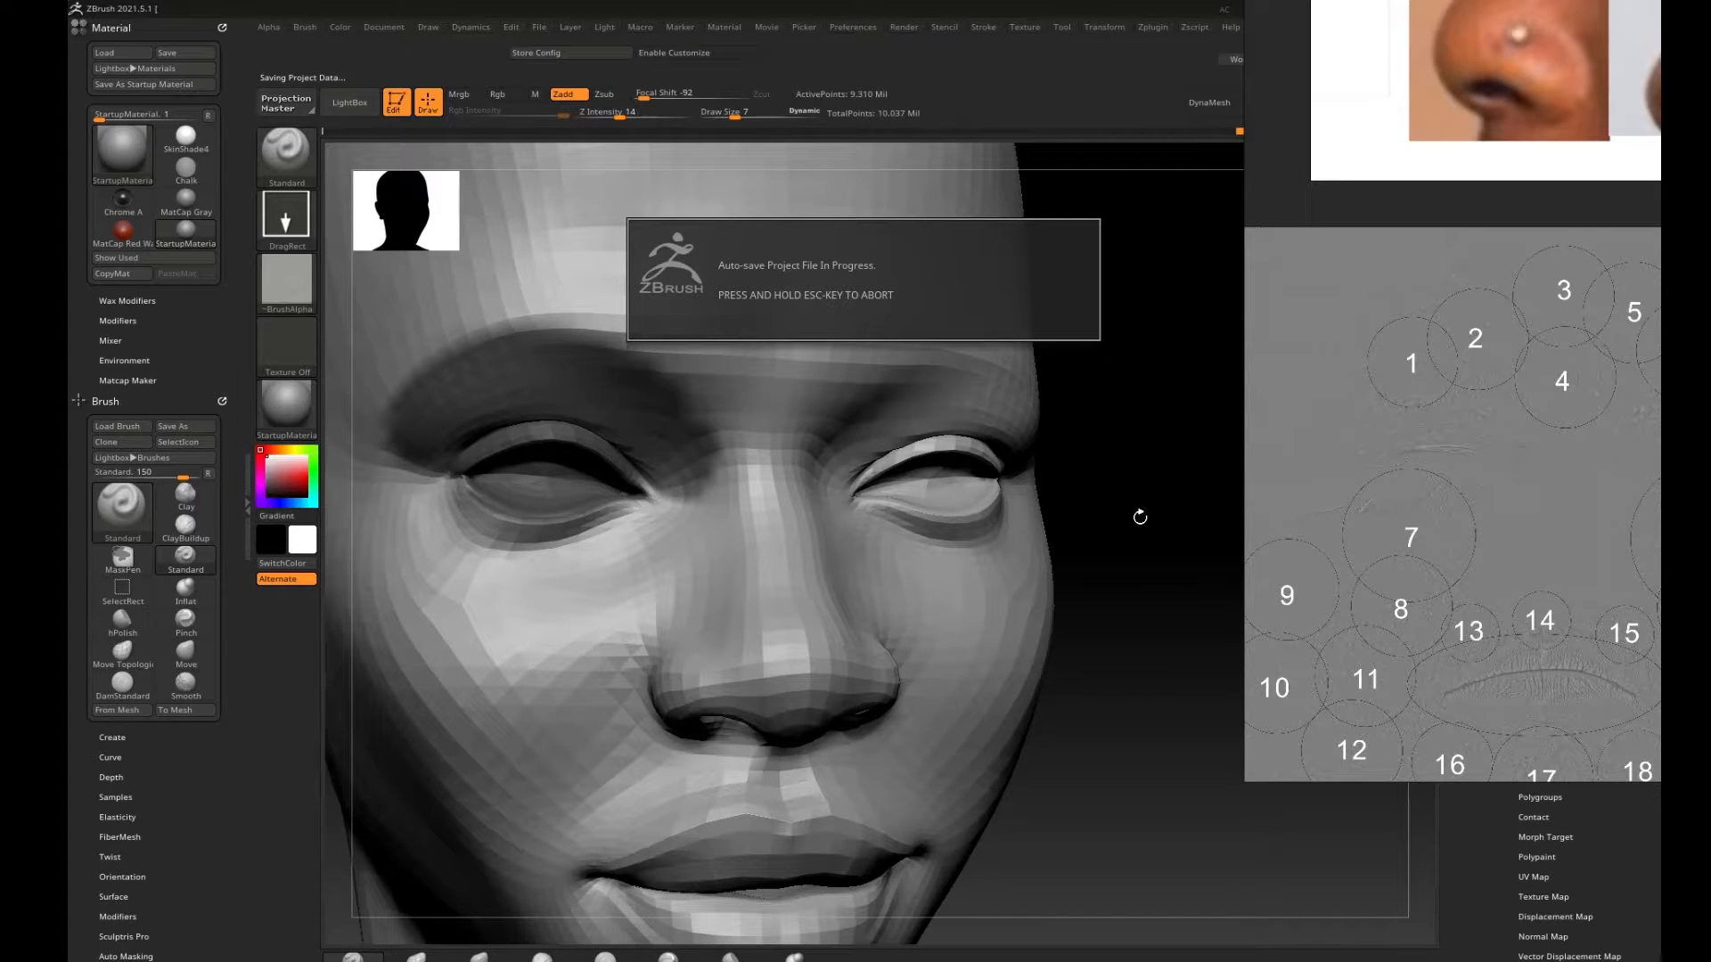
{"action": "left_click_drag", "start_coordinate": [1141, 524], "coordinate": [1127, 525]}
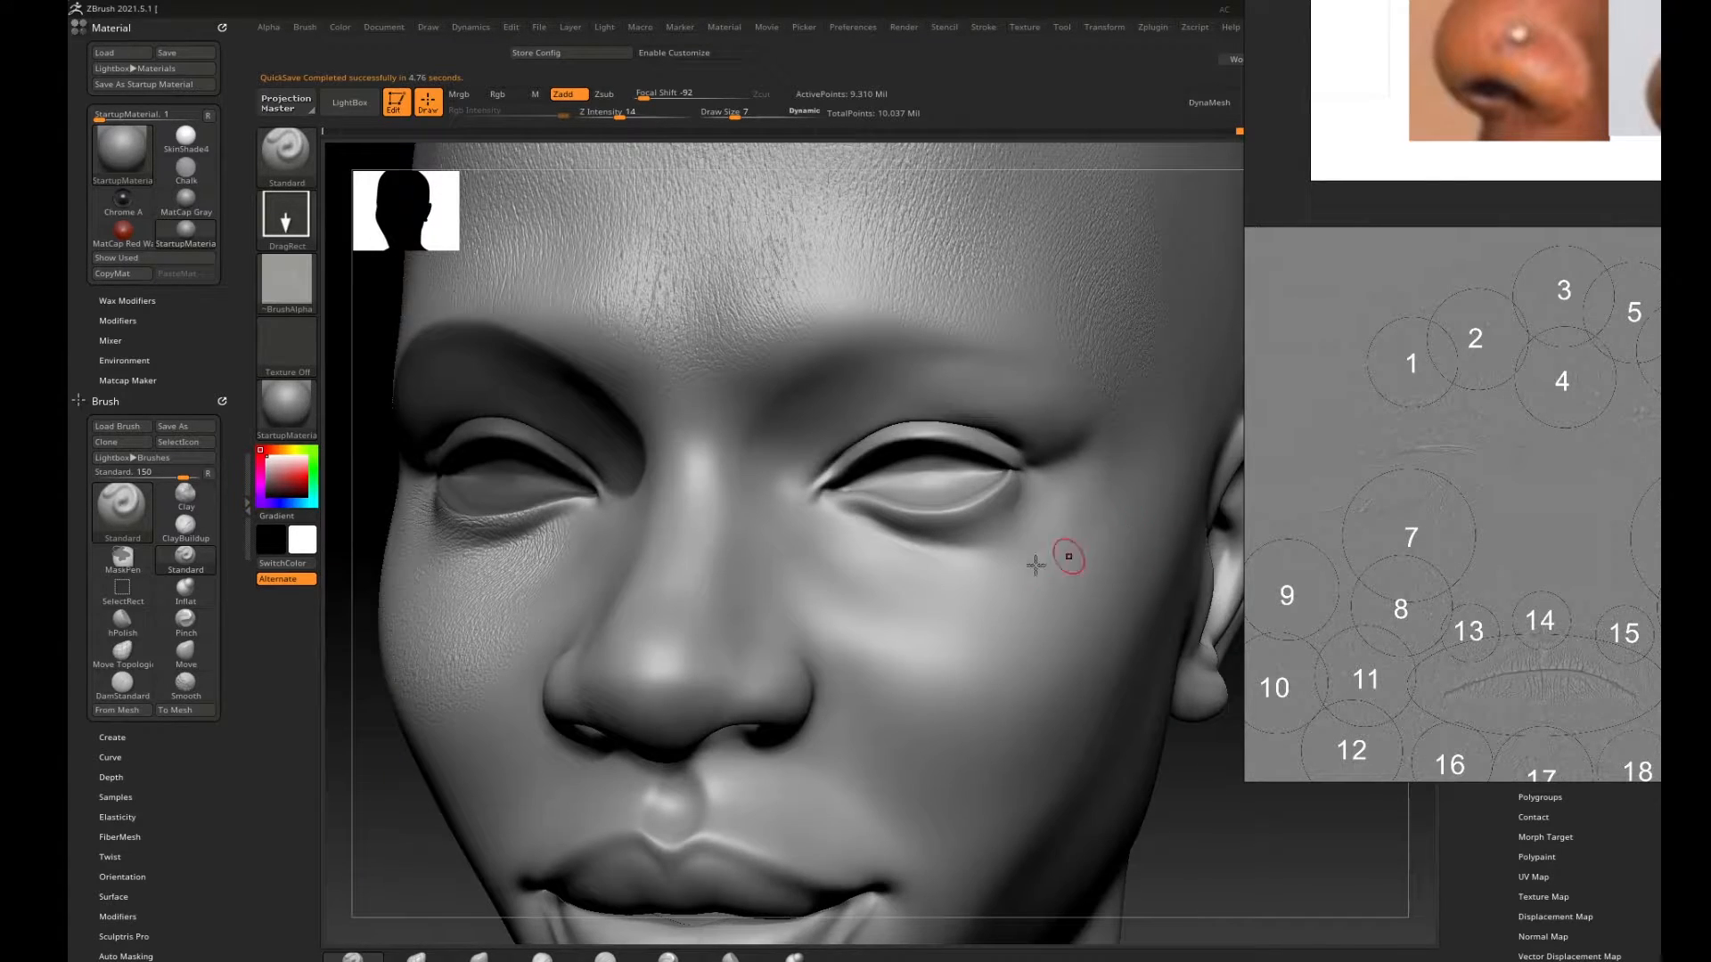
{"action": "mouse_move", "coordinate": [1211, 788]}
{"action": "left_mouse_down"}
{"action": "mouse_move", "coordinate": [1127, 802]}
{"action": "mouse_move", "coordinate": [1101, 784]}
{"action": "left_mouse_up"}
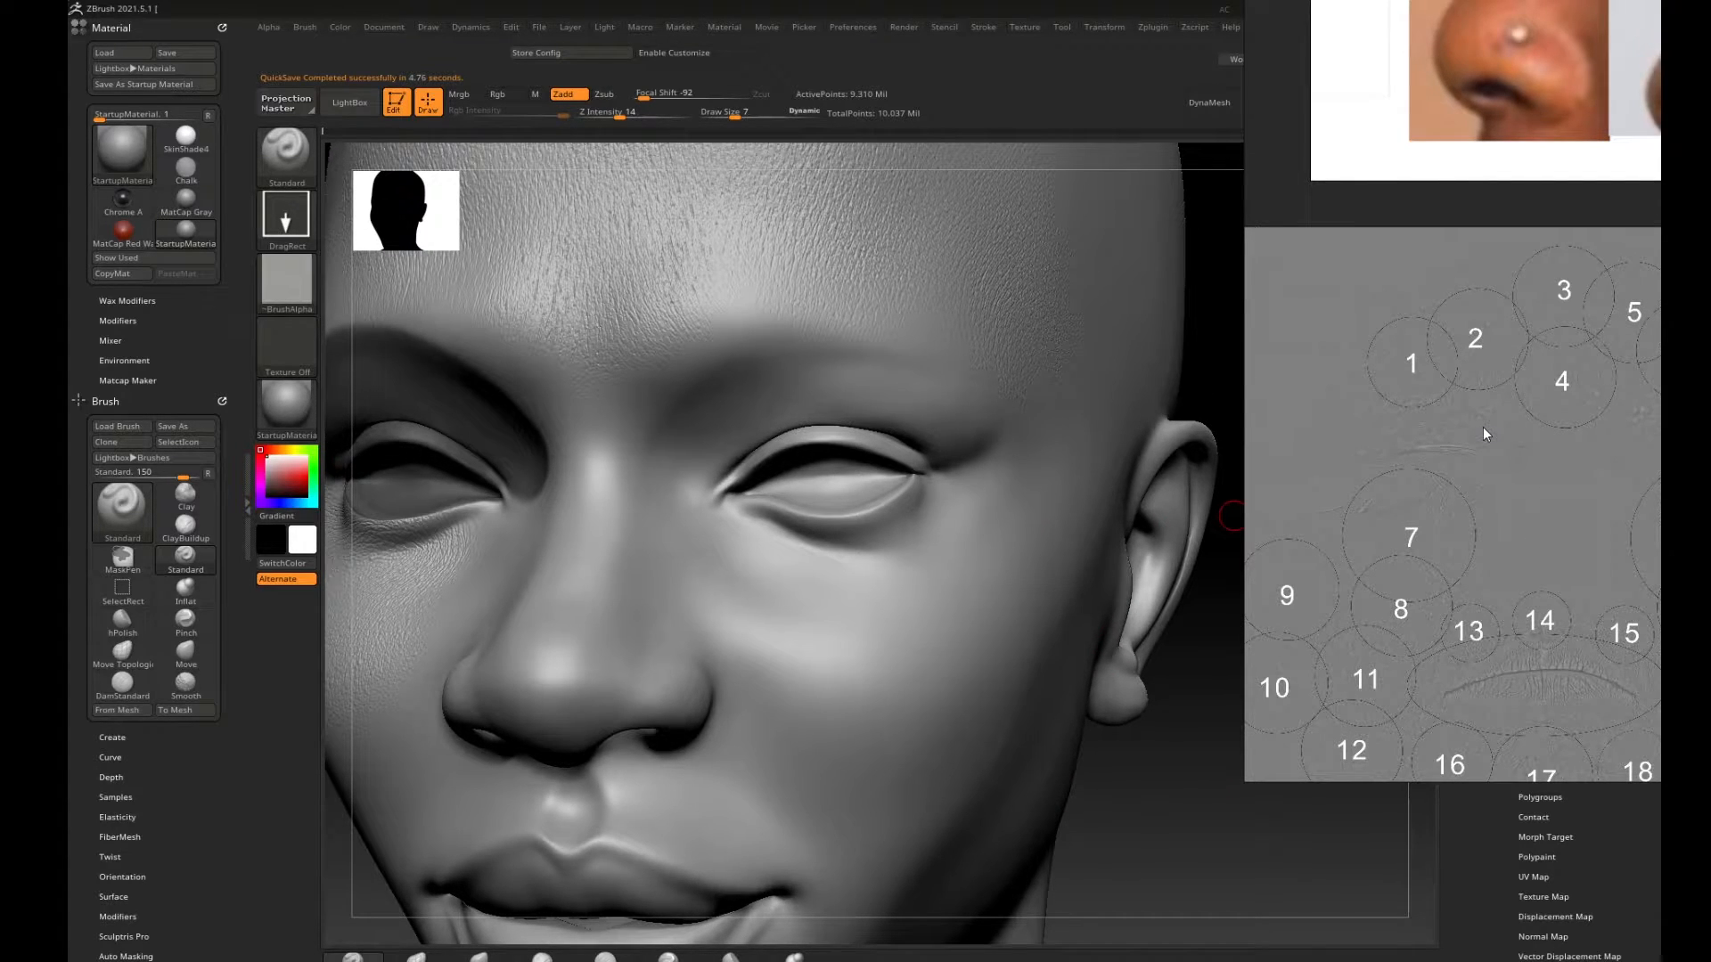
Shift the reference images aside to uncover the alpha library and load the alpha 24.psd.
{"action": "mouse_move", "coordinate": [1482, 426]}
{"action": "right_mouse_down"}
{"action": "mouse_move", "coordinate": [1306, 441]}
{"action": "mouse_move", "coordinate": [1498, 455]}
{"action": "right_mouse_up"}
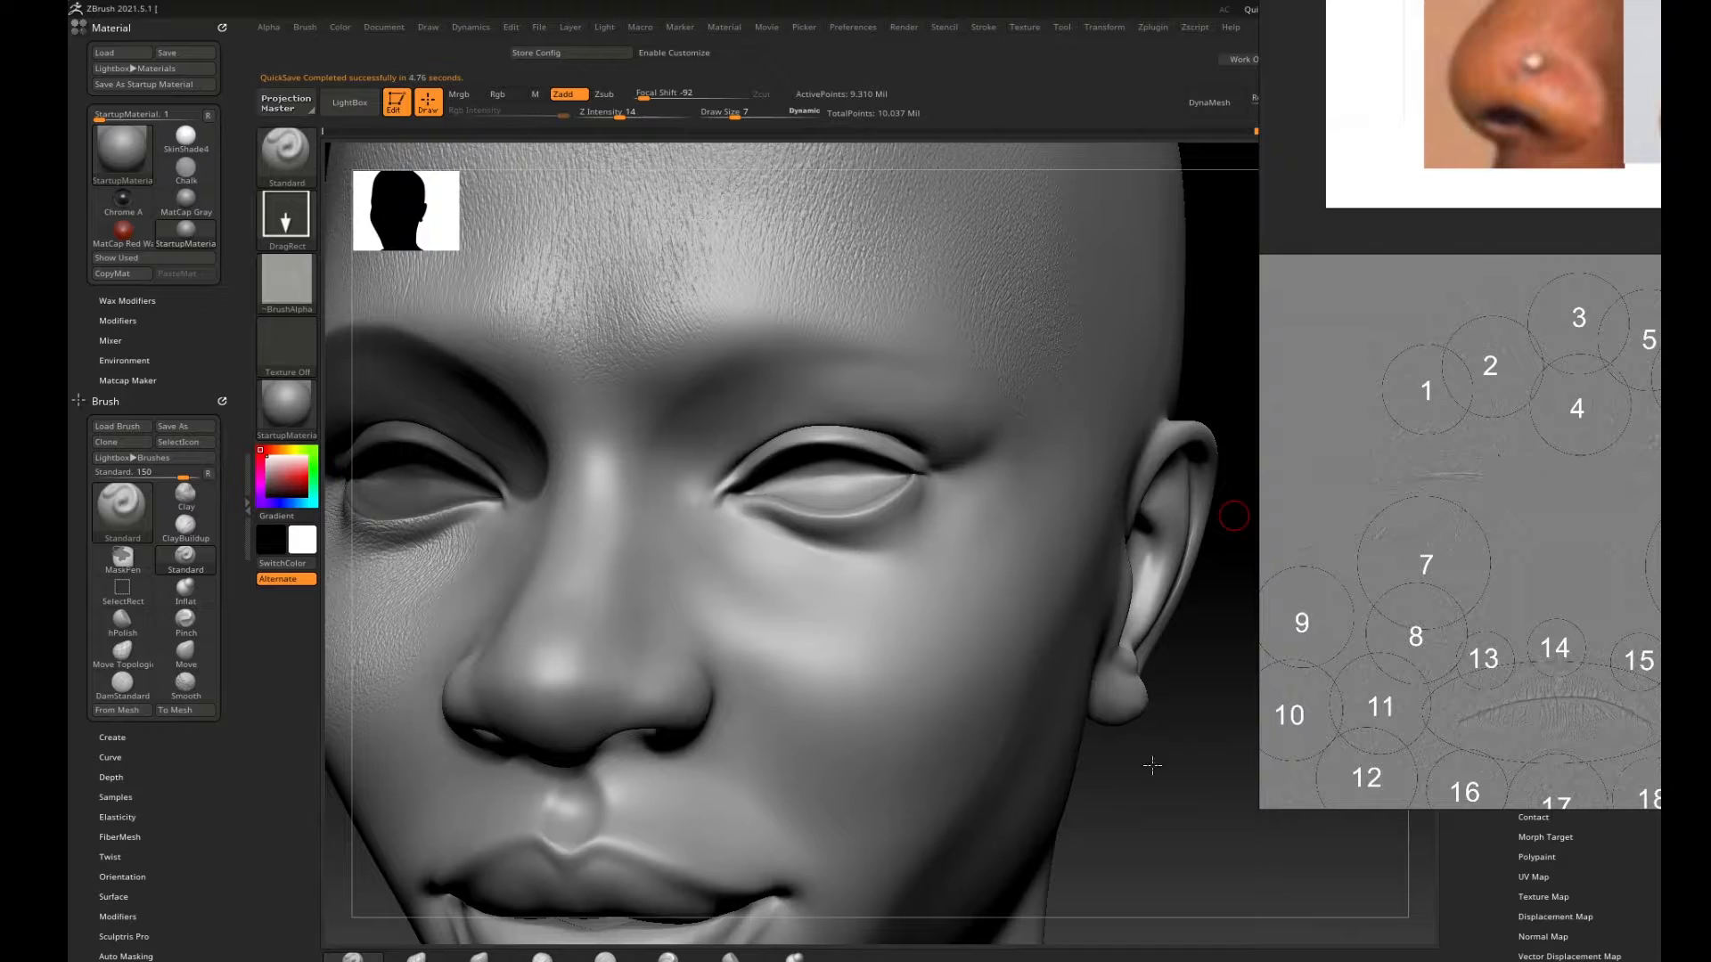
{"action": "mouse_move", "coordinate": [1152, 765]}
{"action": "left_mouse_down"}
{"action": "mouse_move", "coordinate": [1132, 749]}
{"action": "mouse_move", "coordinate": [1176, 775]}
{"action": "mouse_move", "coordinate": [929, 532]}
{"action": "left_mouse_up"}
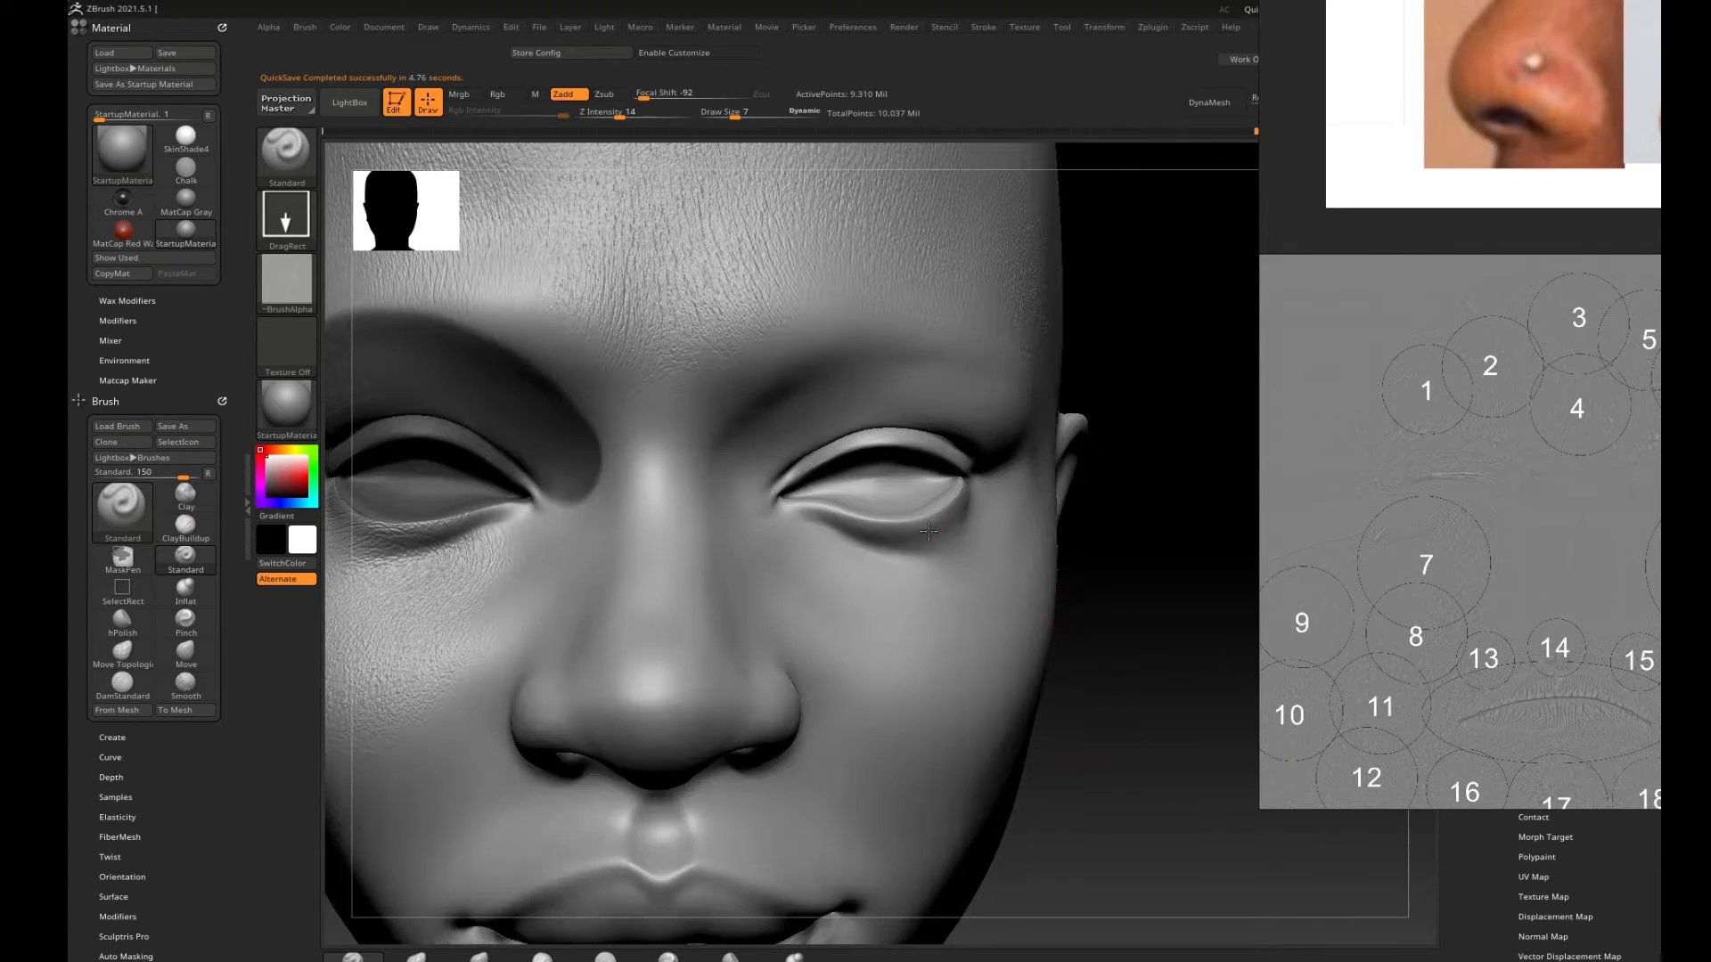
{"action": "key", "text": "comma"}
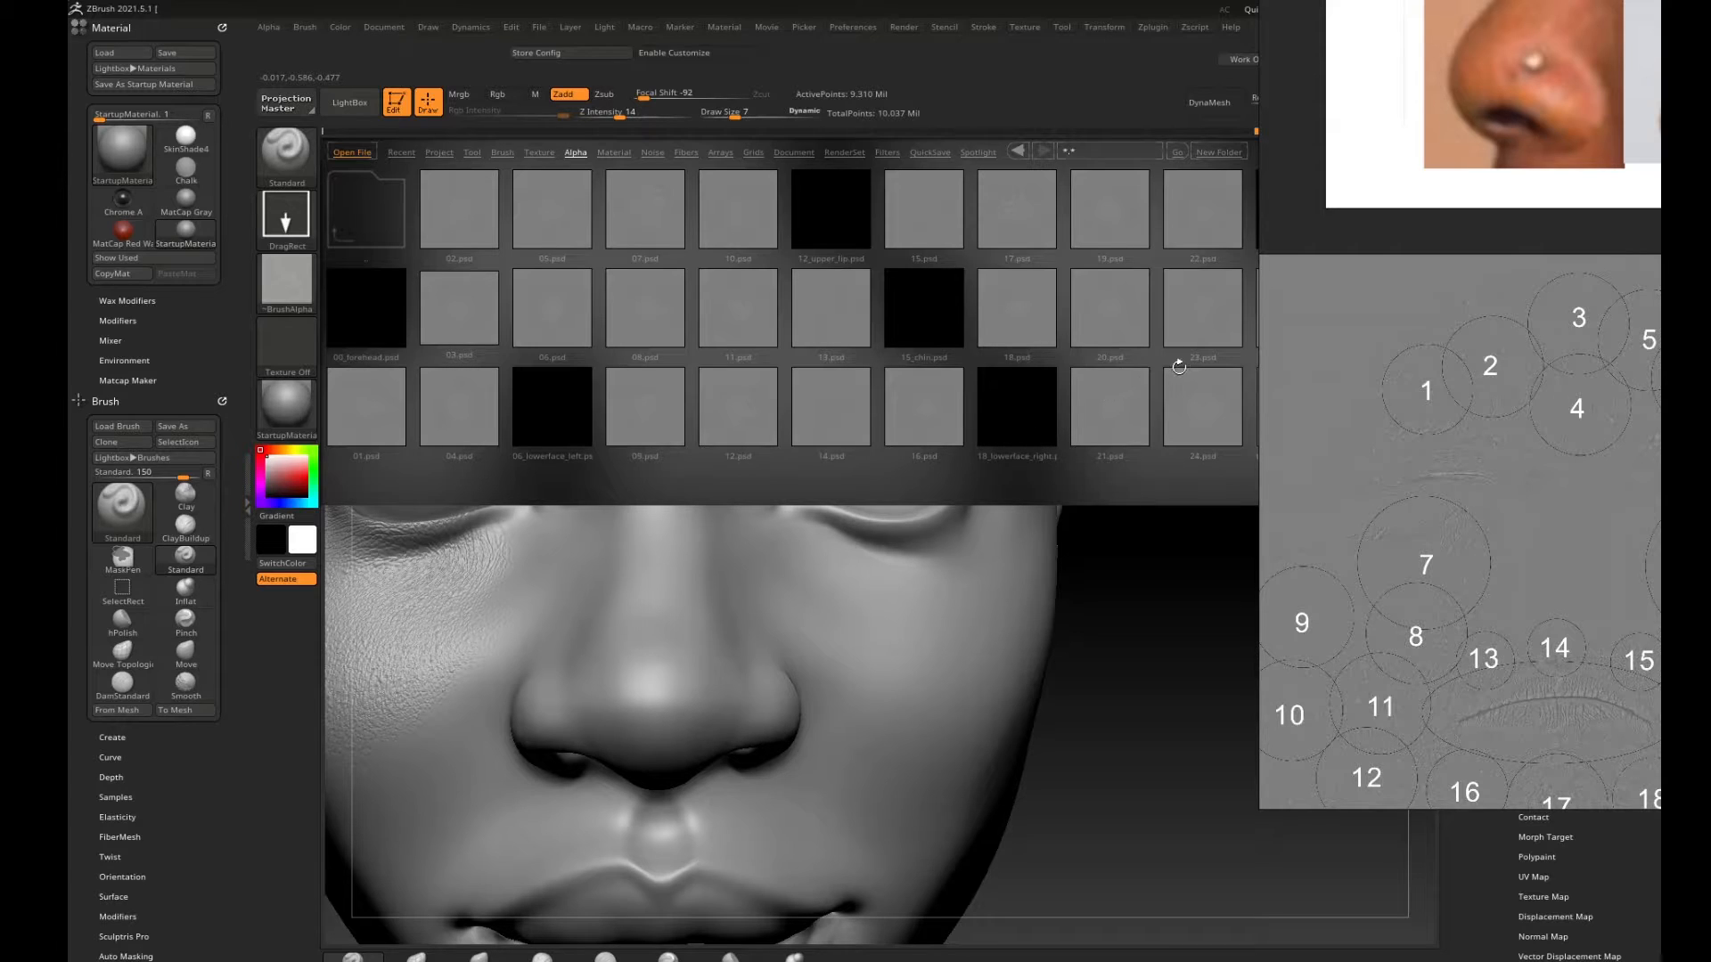
{"action": "left_click_drag", "start_coordinate": [1271, 278], "coordinate": [1353, 258]}
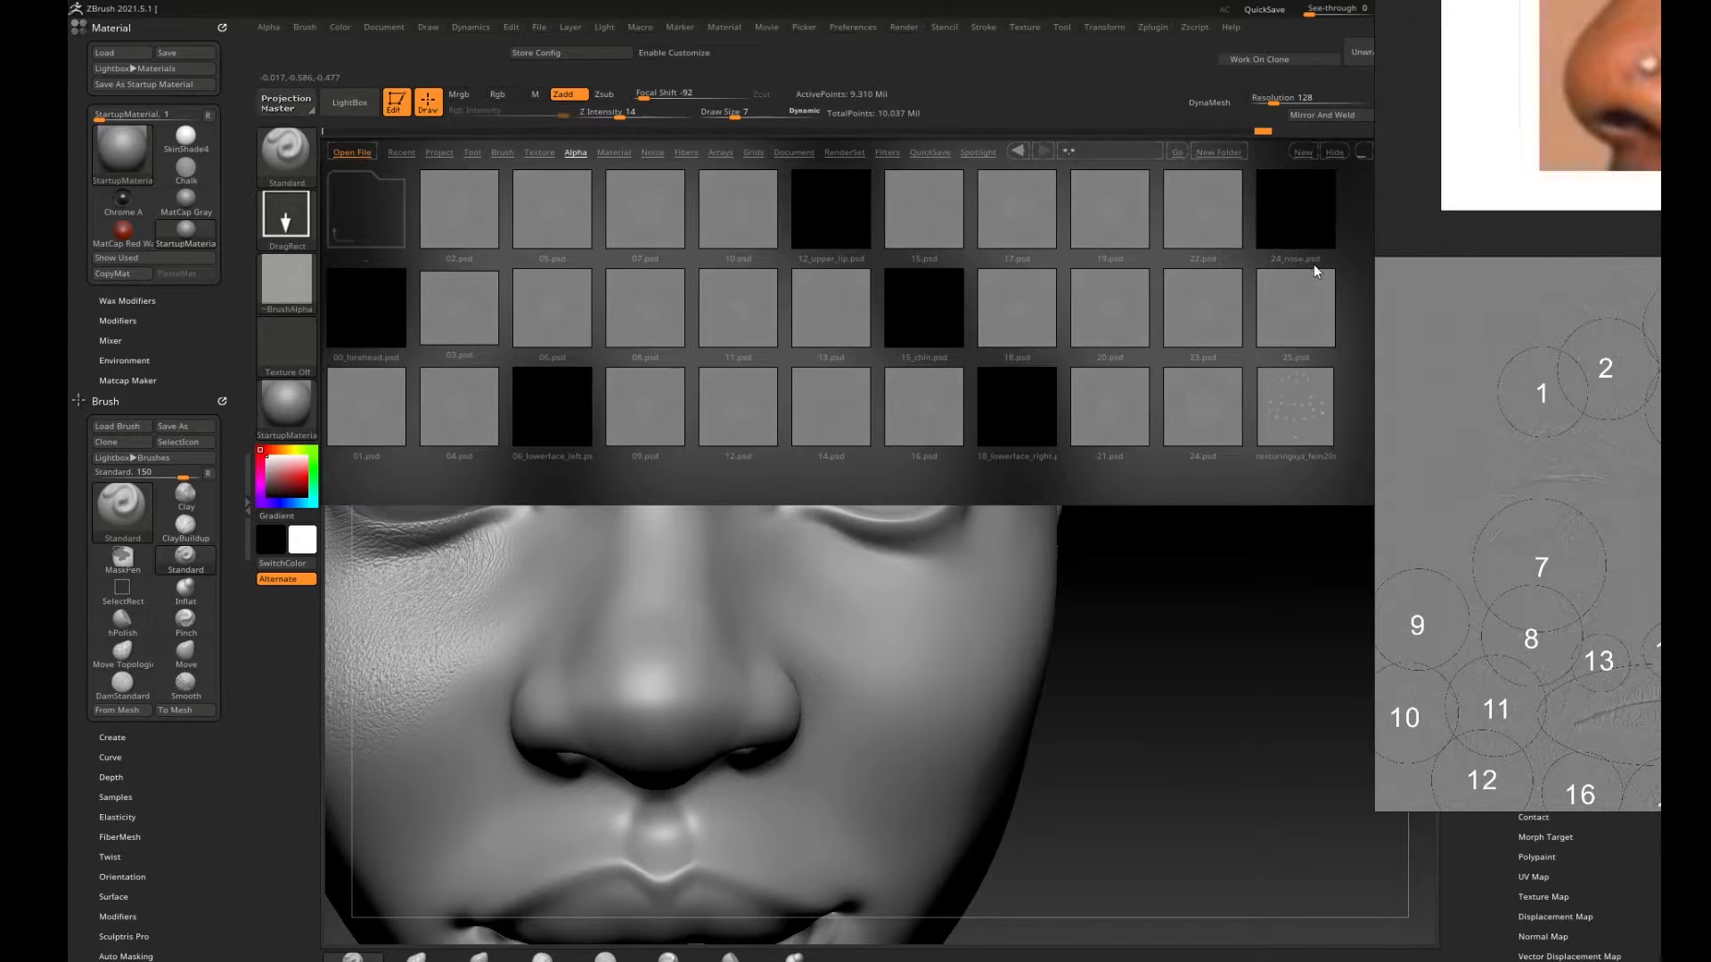
{"action": "left_click", "coordinate": [1200, 425]}
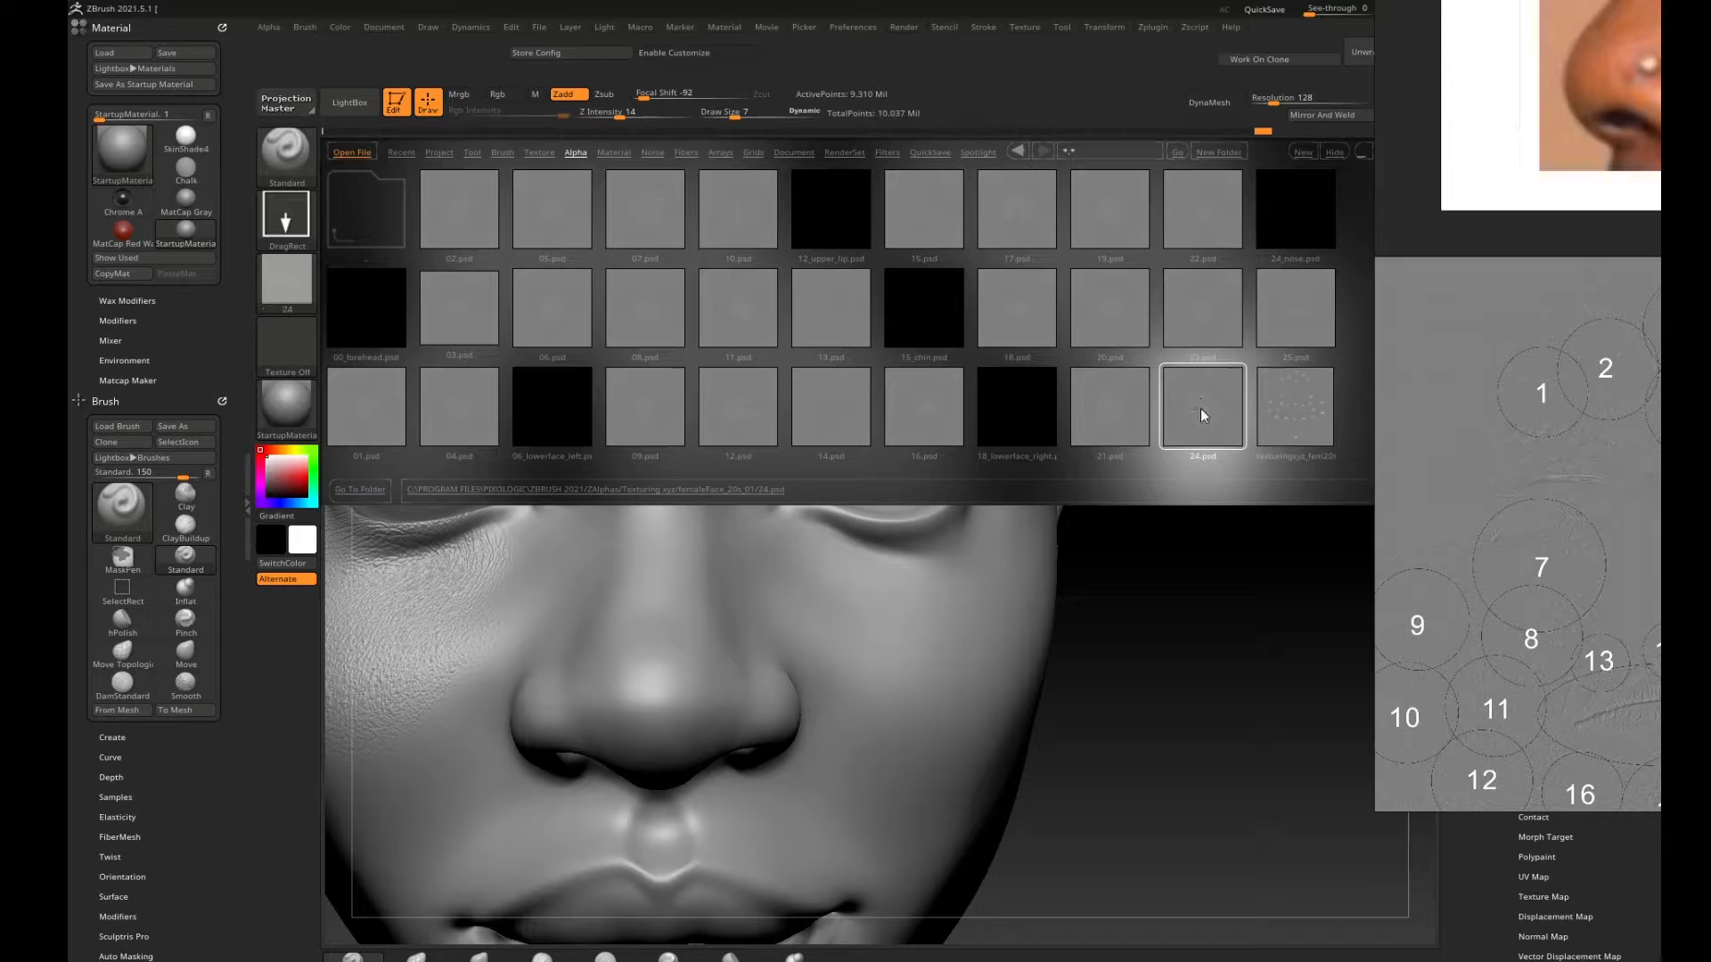
Return to the sculpt and touch up the mask along the lower eyelid of the eye on the unstamped side.
{"action": "key", "text": "comma"}
{"action": "left_click_drag", "start_coordinate": [1171, 536], "coordinate": [1119, 527]}
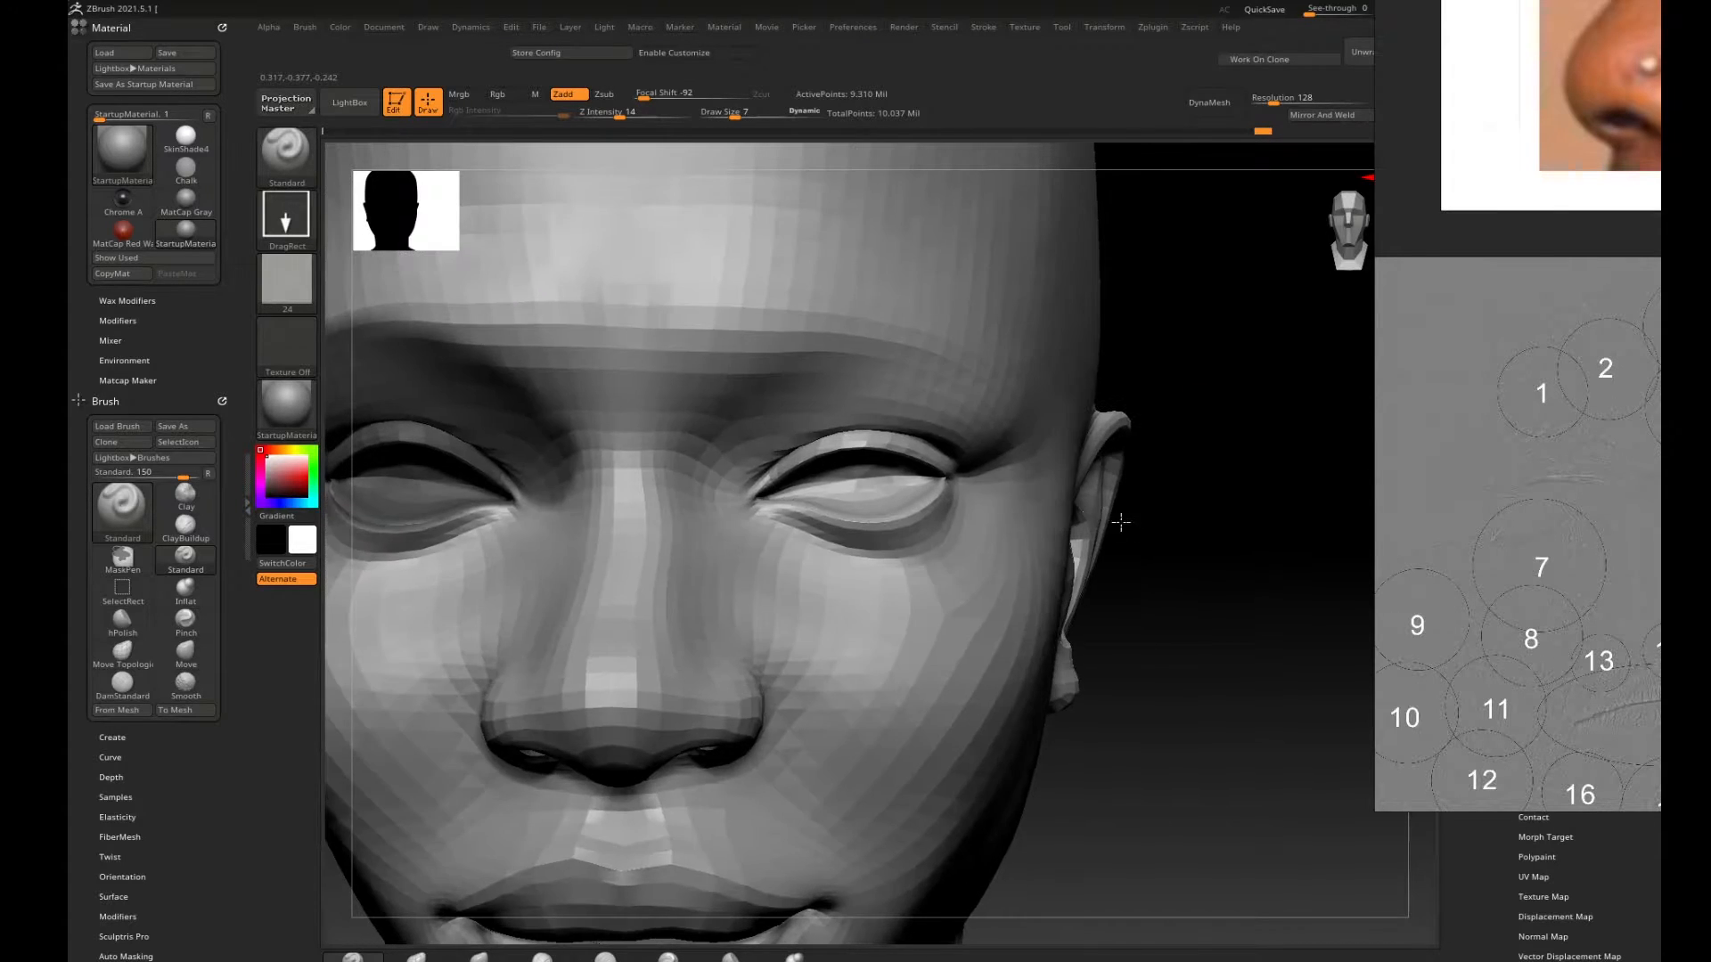
{"action": "key", "text": "ctrl"}
{"action": "left_click_drag", "start_coordinate": [767, 504], "coordinate": [902, 517], "text": "ctrl"}
{"action": "right_click_drag", "start_coordinate": [884, 584], "coordinate": [897, 562], "text": "ctrl"}
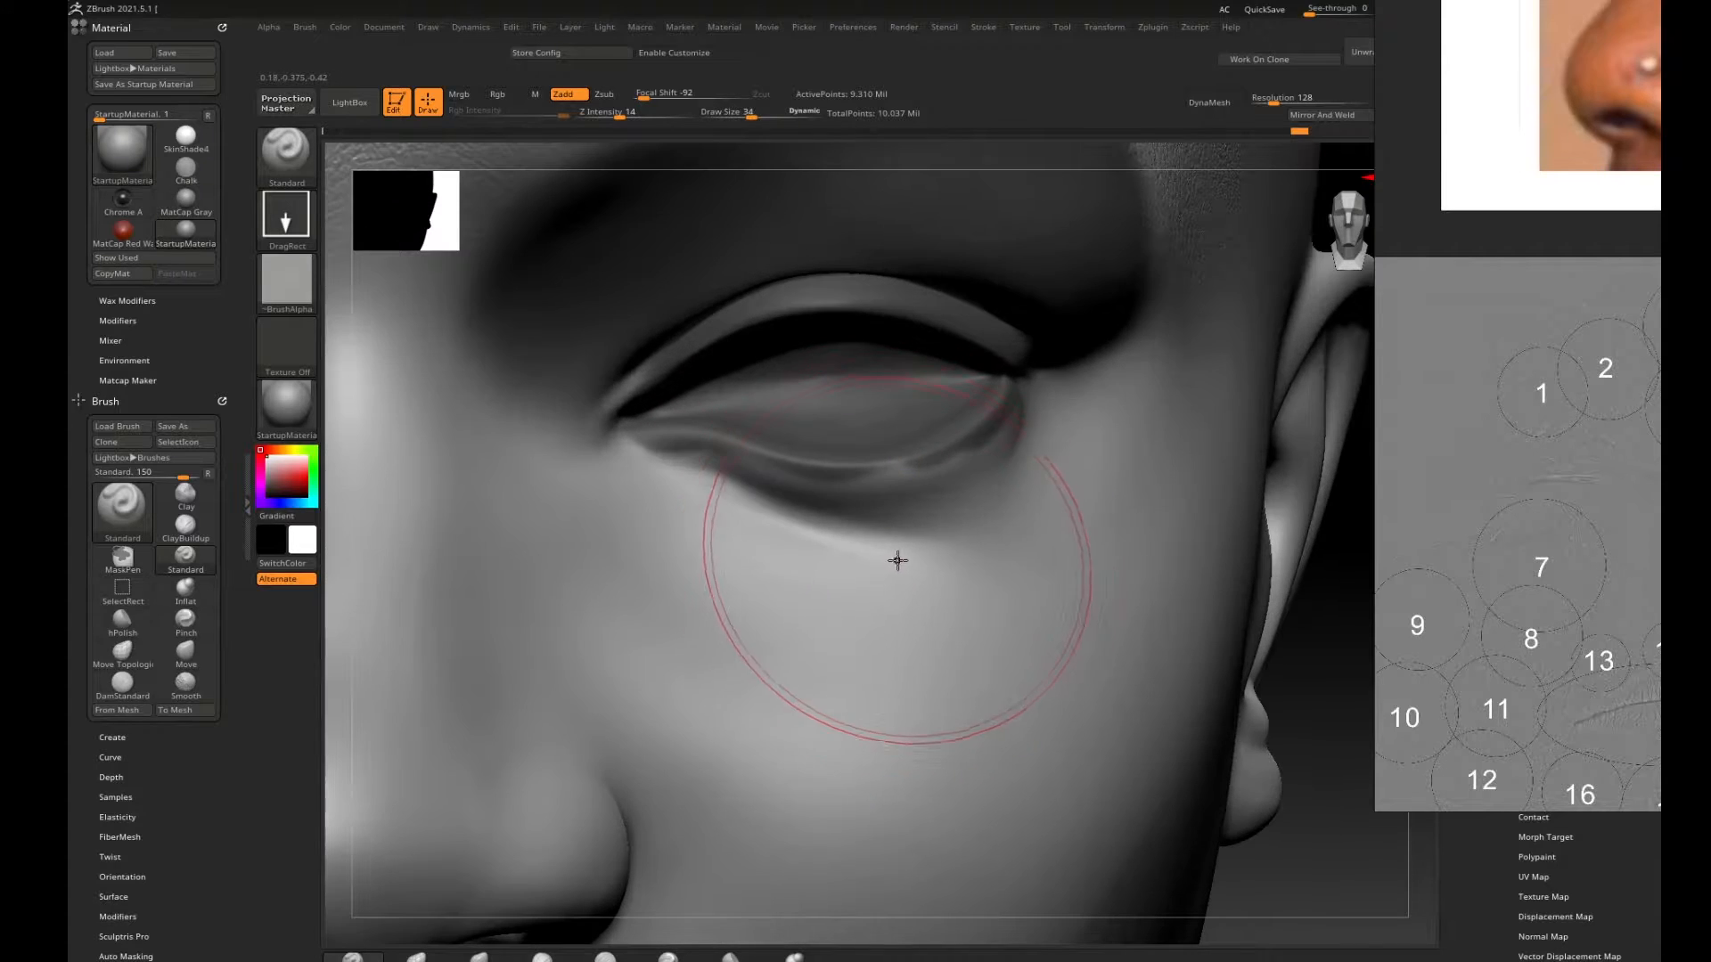
{"action": "key", "text": "bracketleft"}
{"action": "key", "text": "bracketleft"}
{"action": "key", "text": "ctrl"}
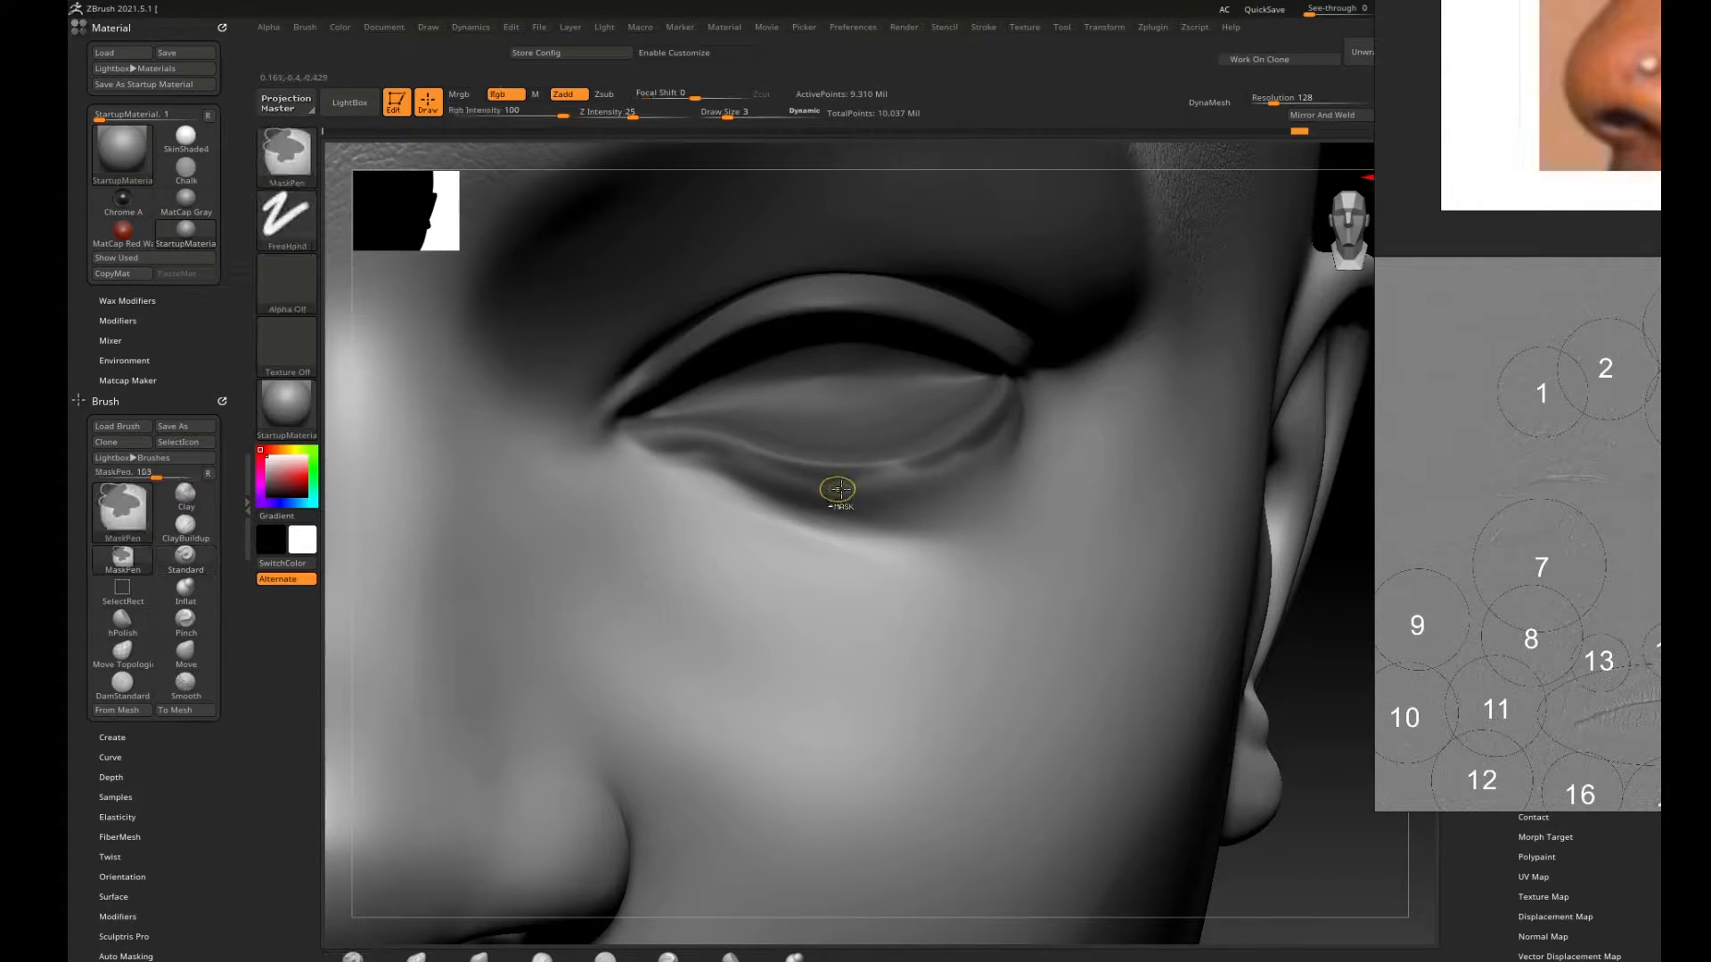
Stamp the alpha 24 skin detail over the cheek below this eye, undoing and repeating the stamp to adjust its placement.
{"action": "right_click_drag", "start_coordinate": [864, 482], "coordinate": [851, 617], "text": "ctrl"}
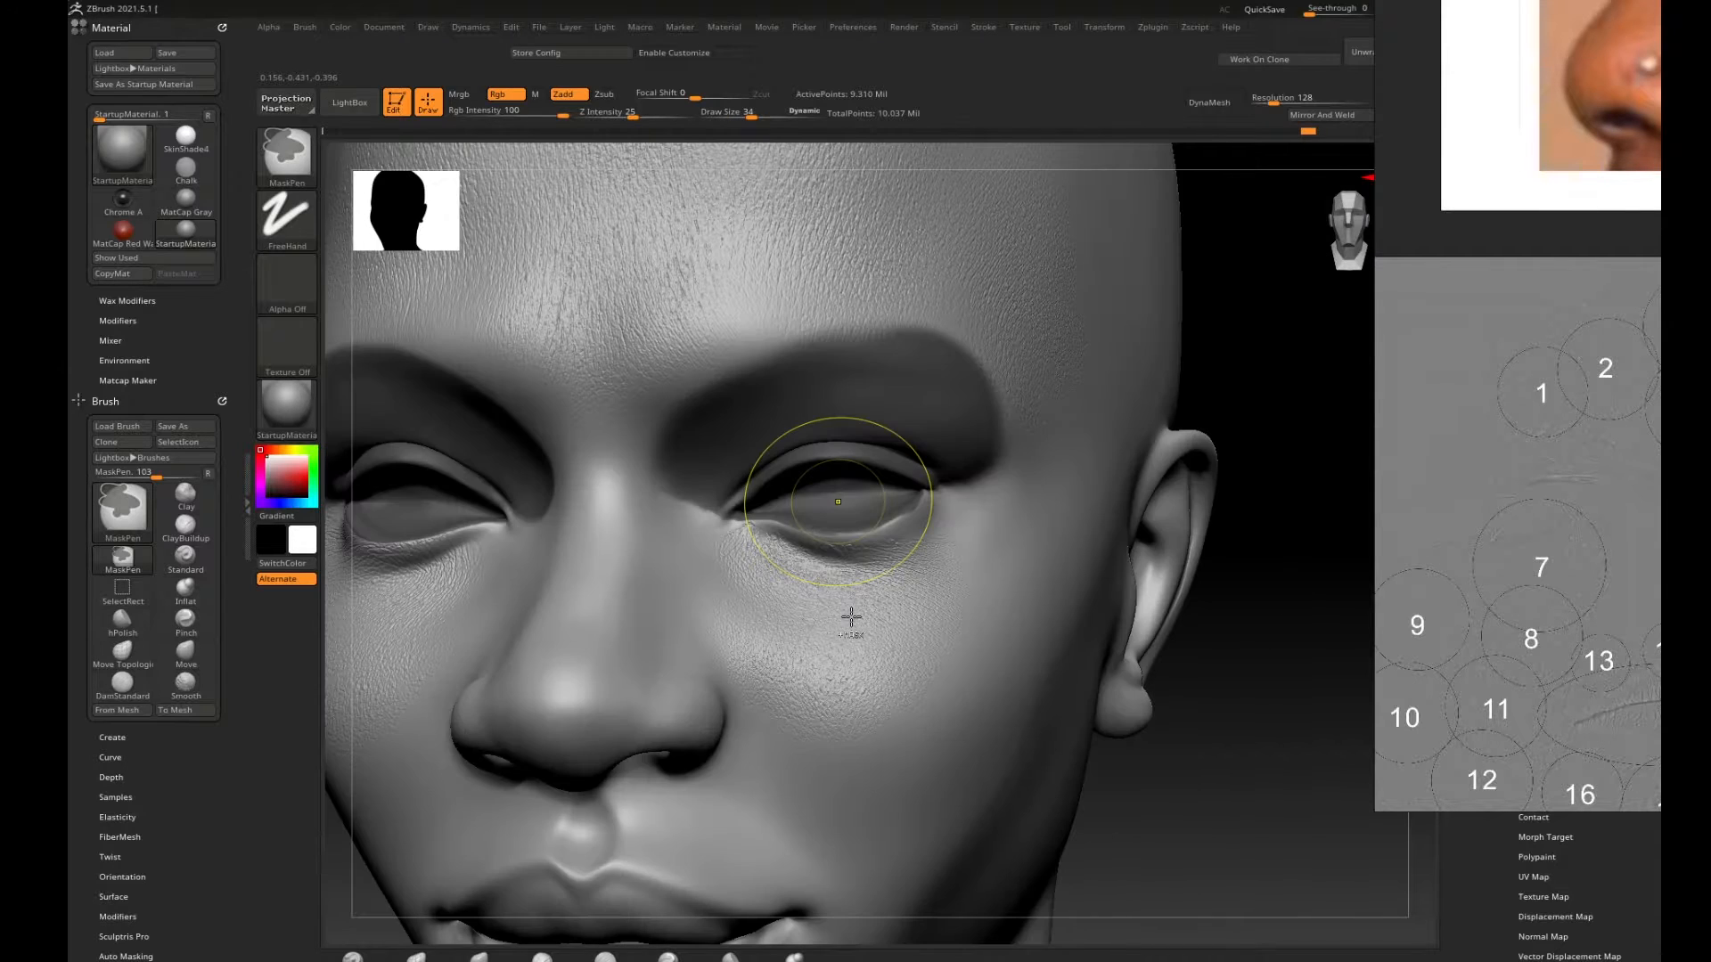
{"action": "key", "text": "ctrl+z"}
{"action": "mouse_move", "coordinate": [858, 604]}
{"action": "left_mouse_down"}
{"action": "mouse_move", "coordinate": [778, 518]}
{"action": "mouse_move", "coordinate": [692, 337]}
{"action": "mouse_move", "coordinate": [821, 466]}
{"action": "left_mouse_up"}
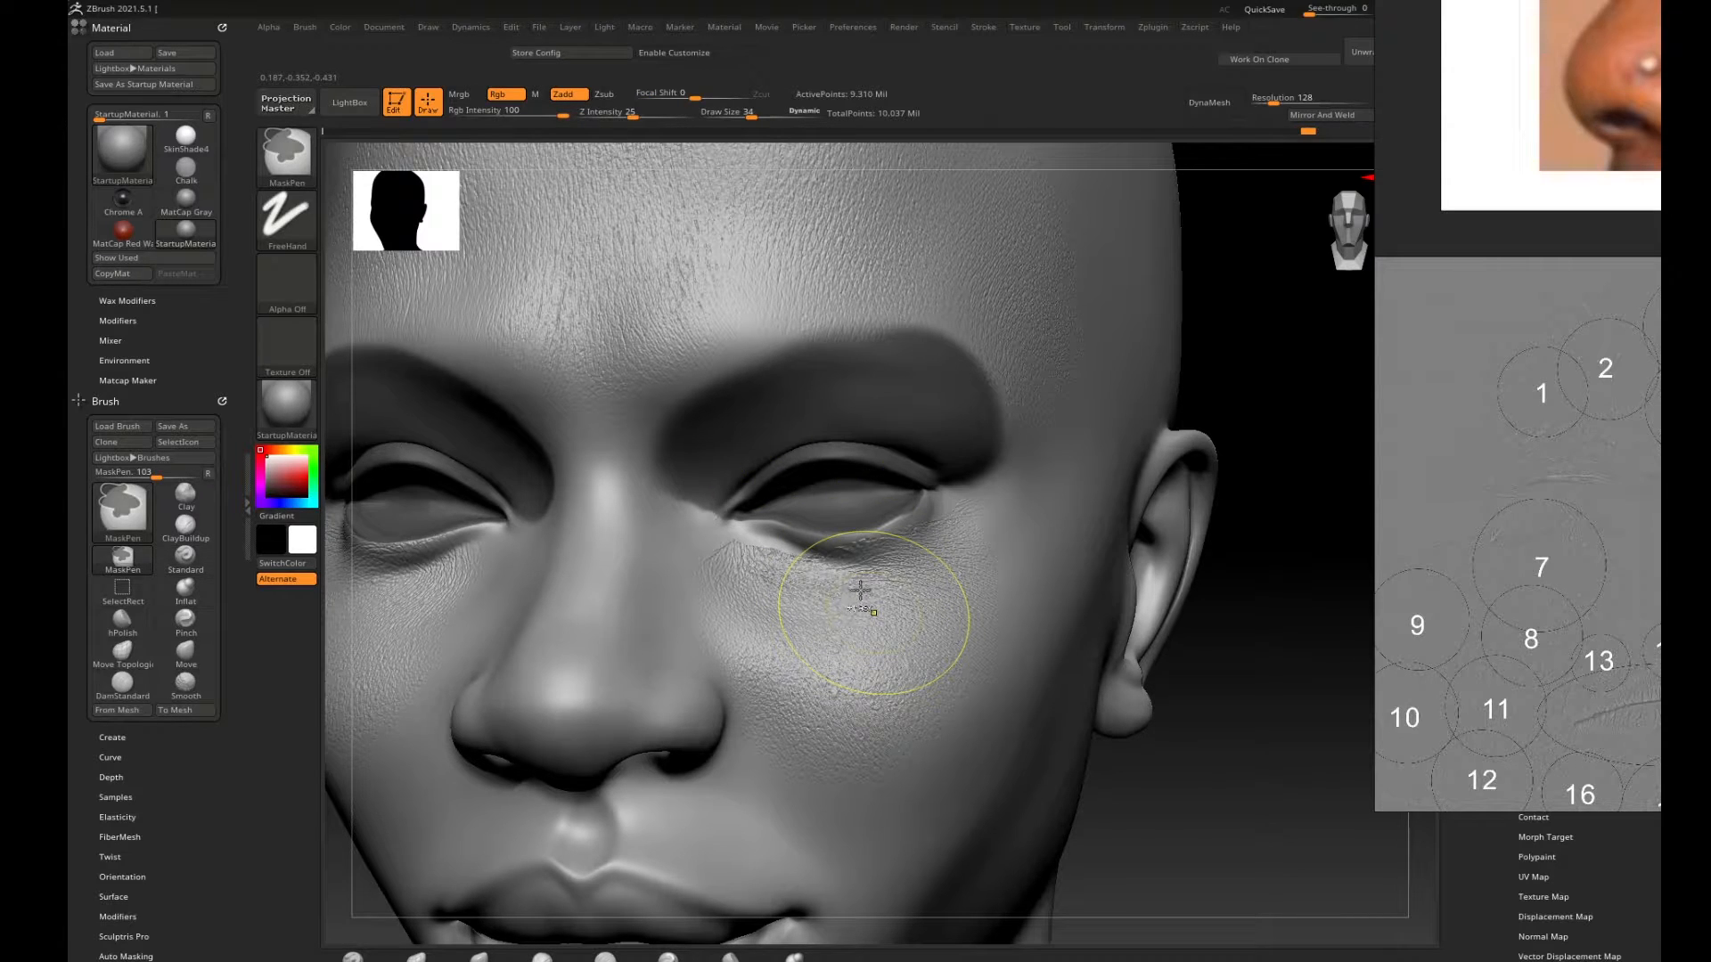
{"action": "key", "text": "ctrl+z"}
{"action": "left_click_drag", "start_coordinate": [874, 585], "coordinate": [665, 299]}
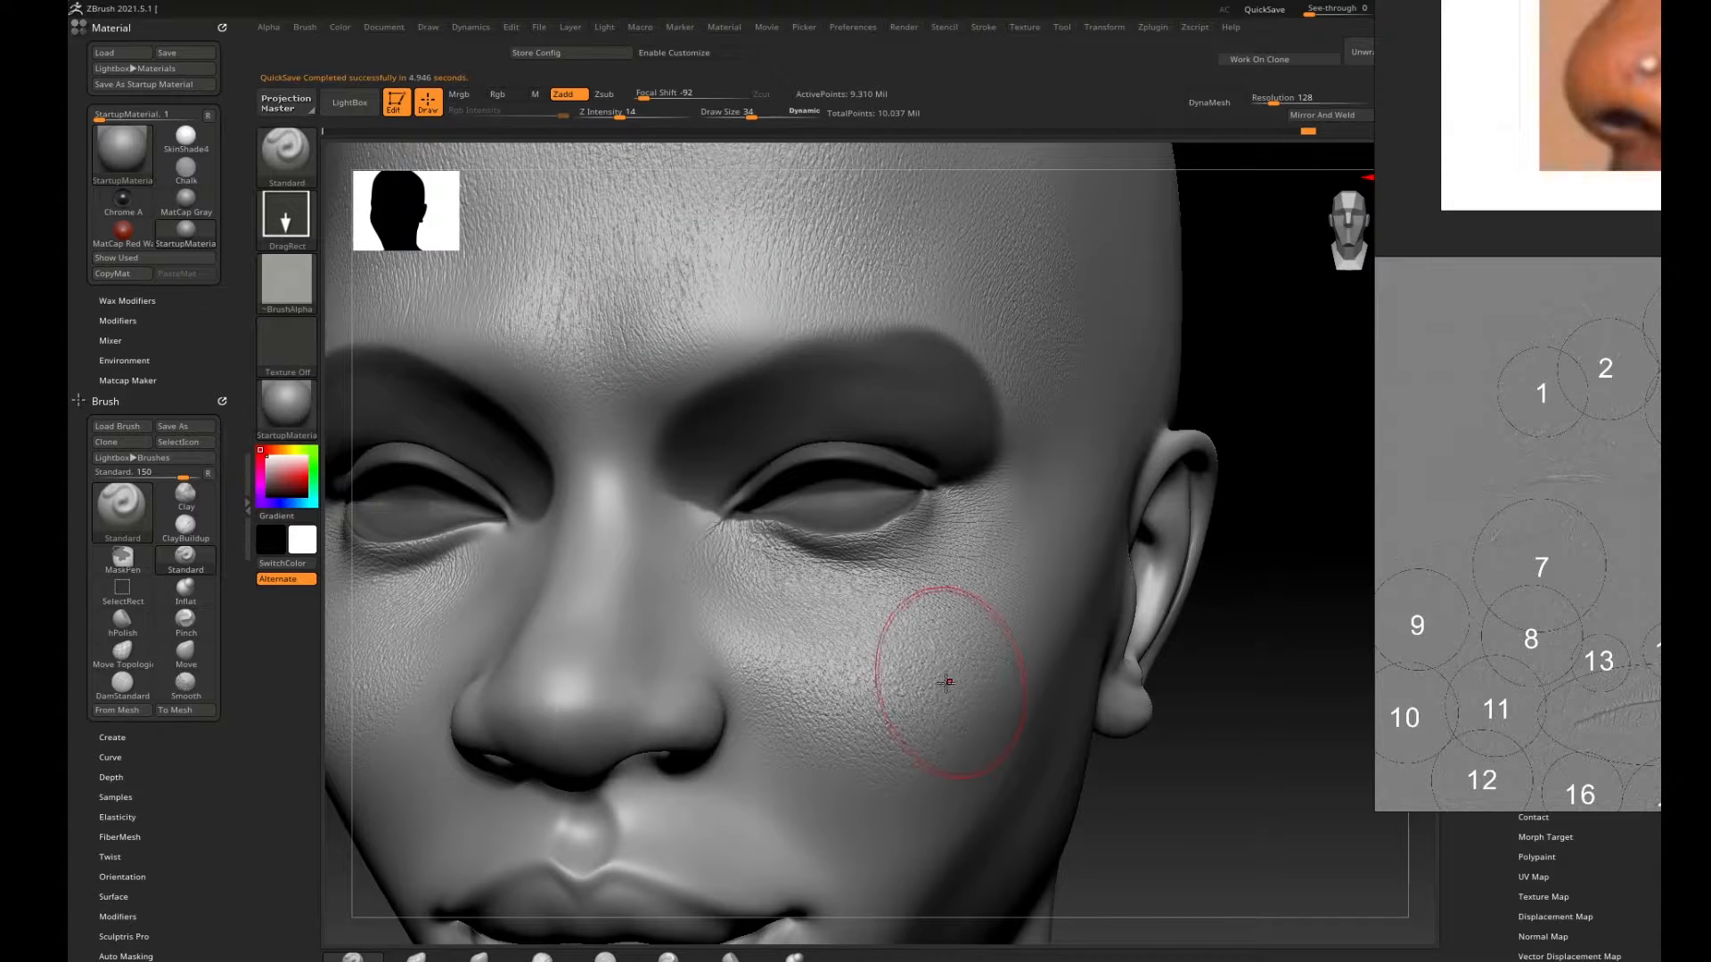
Smooth the edges of the alpha 24 stamp beside the nose, on the outer cheek and at the outer eye corner with a small brush.
{"action": "key", "text": "["}
{"action": "key", "text": "["}
{"action": "key", "text": "["}
{"action": "key", "text": "["}
{"action": "key", "text": "["}
{"action": "key", "text": "["}
{"action": "key", "text": "["}
{"action": "key", "text": "shift"}
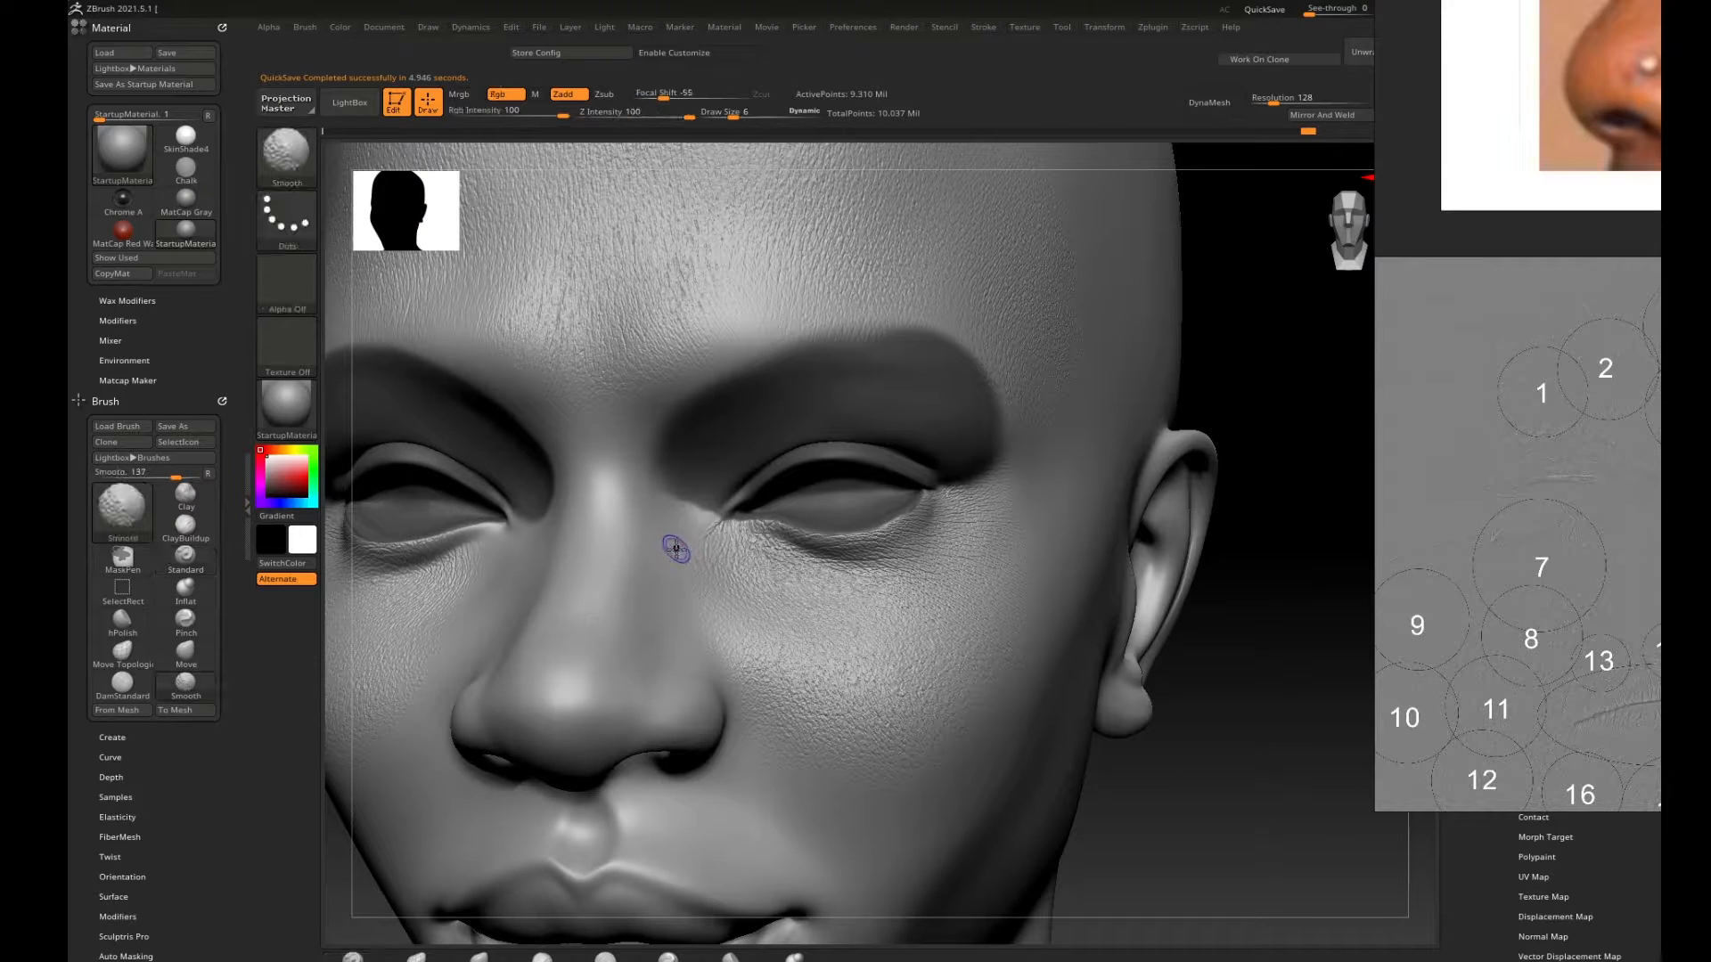
{"action": "key", "text": "shift"}
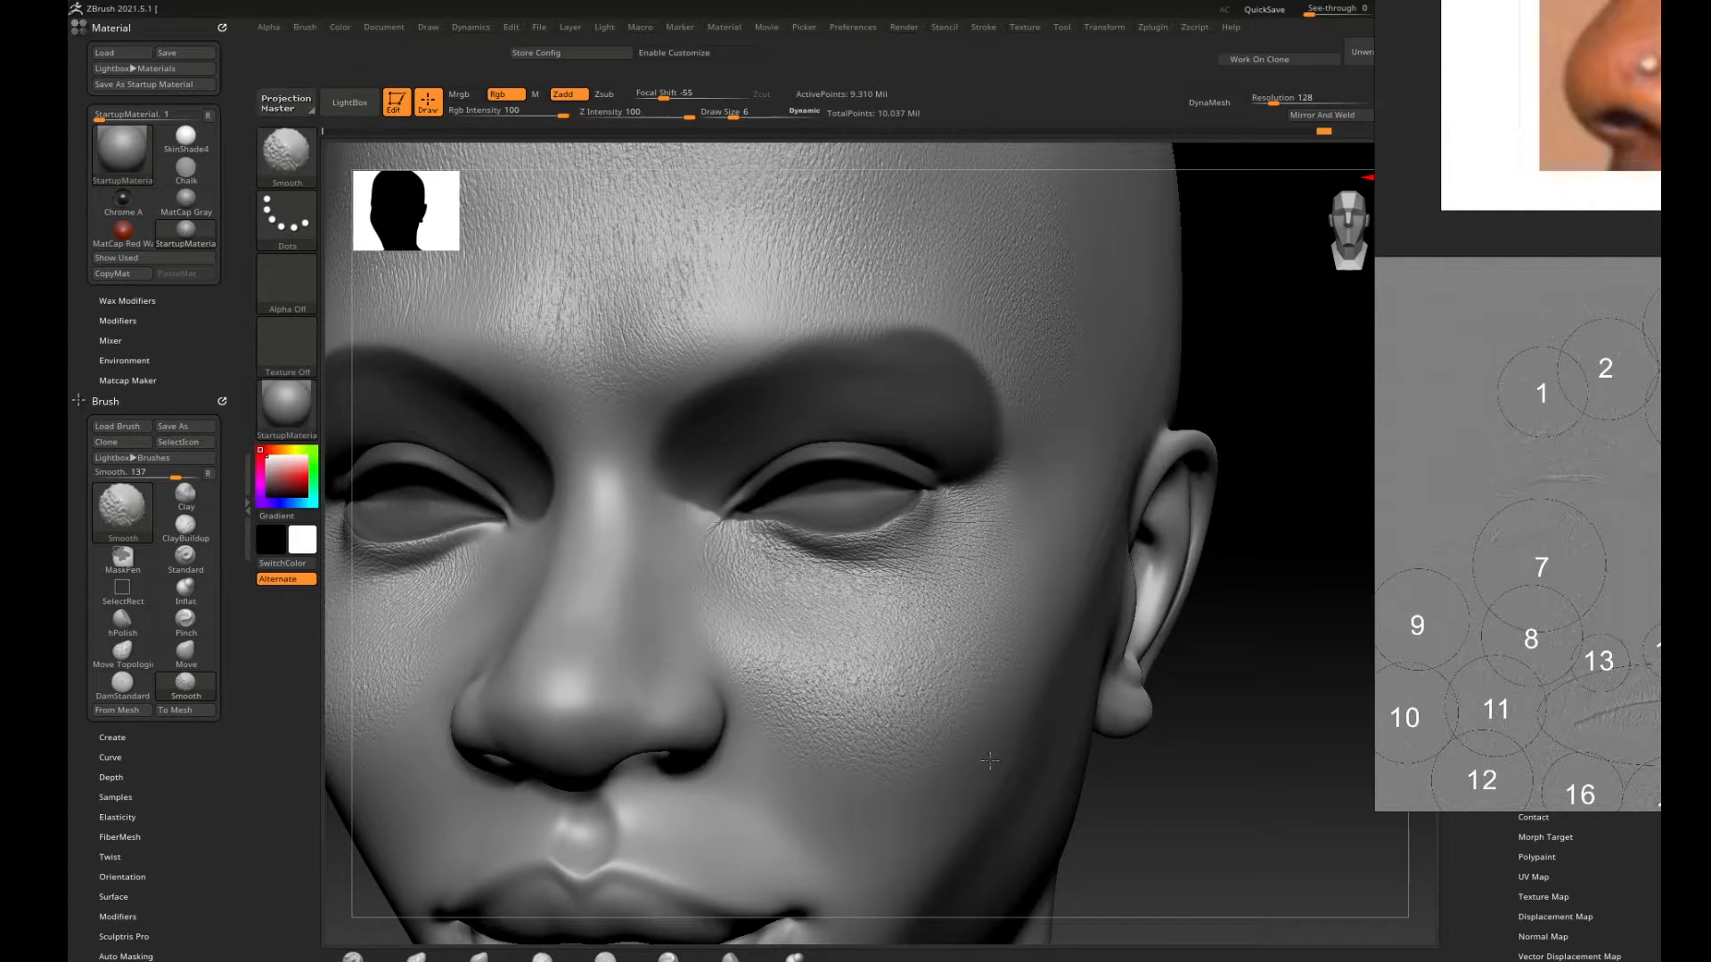
{"action": "left_click_drag", "start_coordinate": [990, 761], "coordinate": [998, 739], "text": "shift"}
{"action": "mouse_move", "coordinate": [1280, 585]}
{"action": "left_mouse_down", "text": "alt"}
{"action": "mouse_move", "coordinate": [1211, 554]}
{"action": "mouse_move", "coordinate": [1091, 579]}
{"action": "mouse_move", "coordinate": [1187, 568]}
{"action": "left_mouse_up", "text": "alt"}
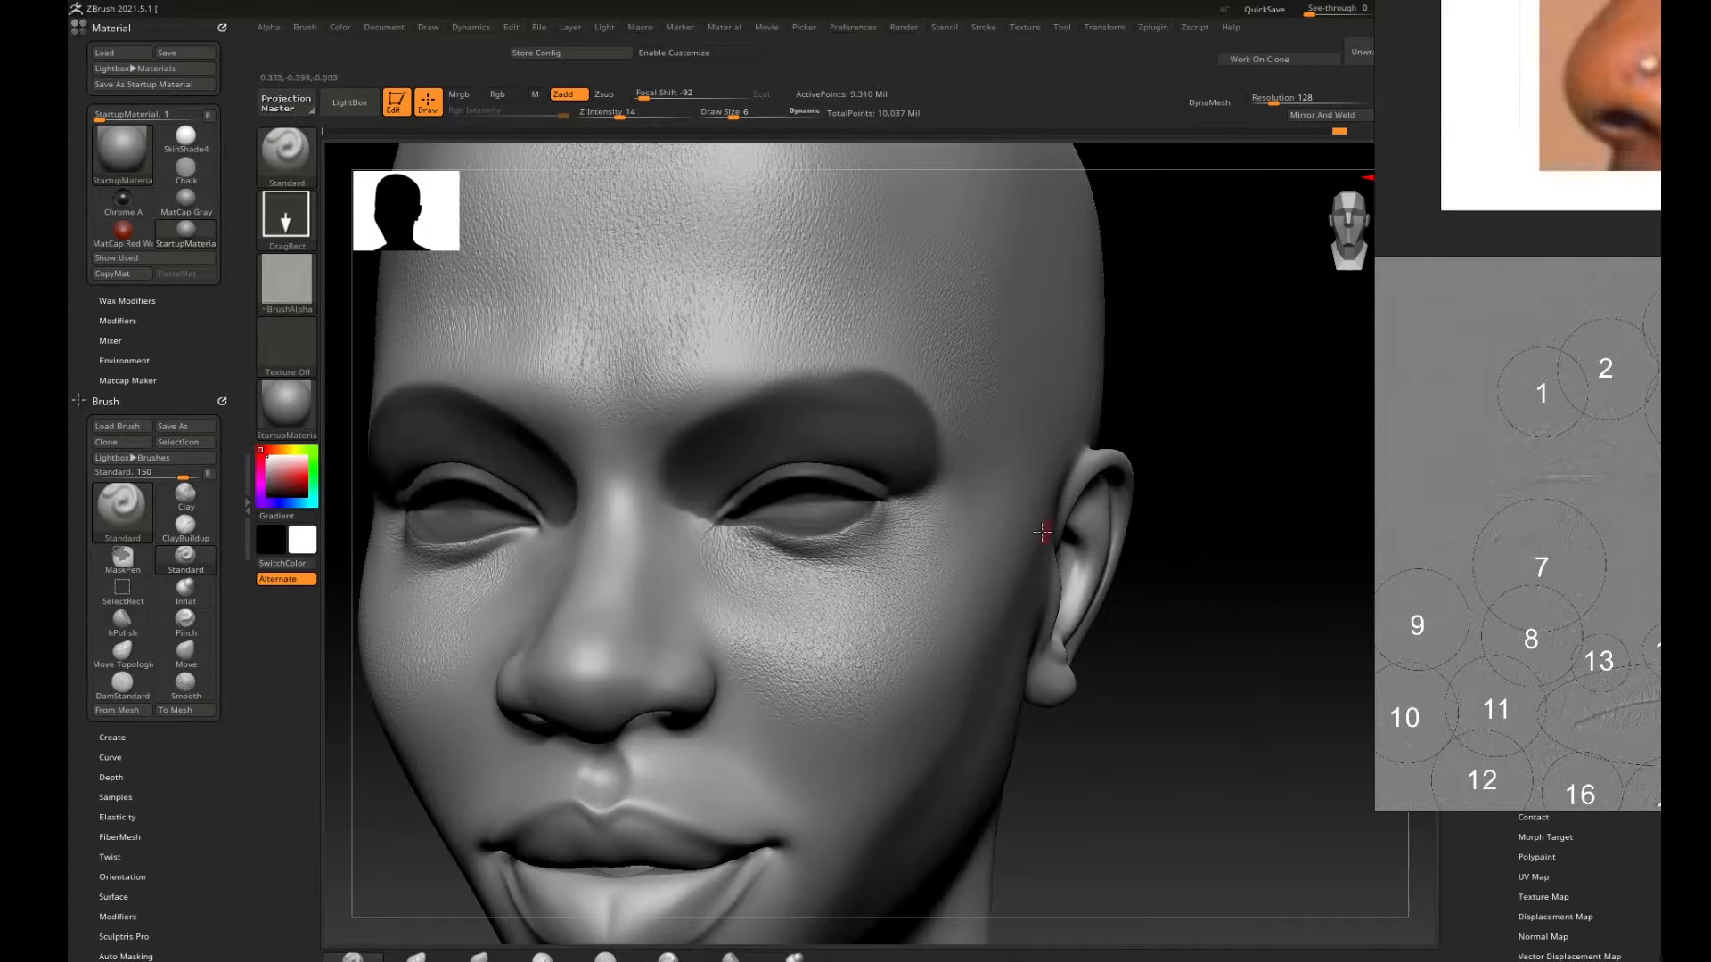
{"action": "key", "text": "shift"}
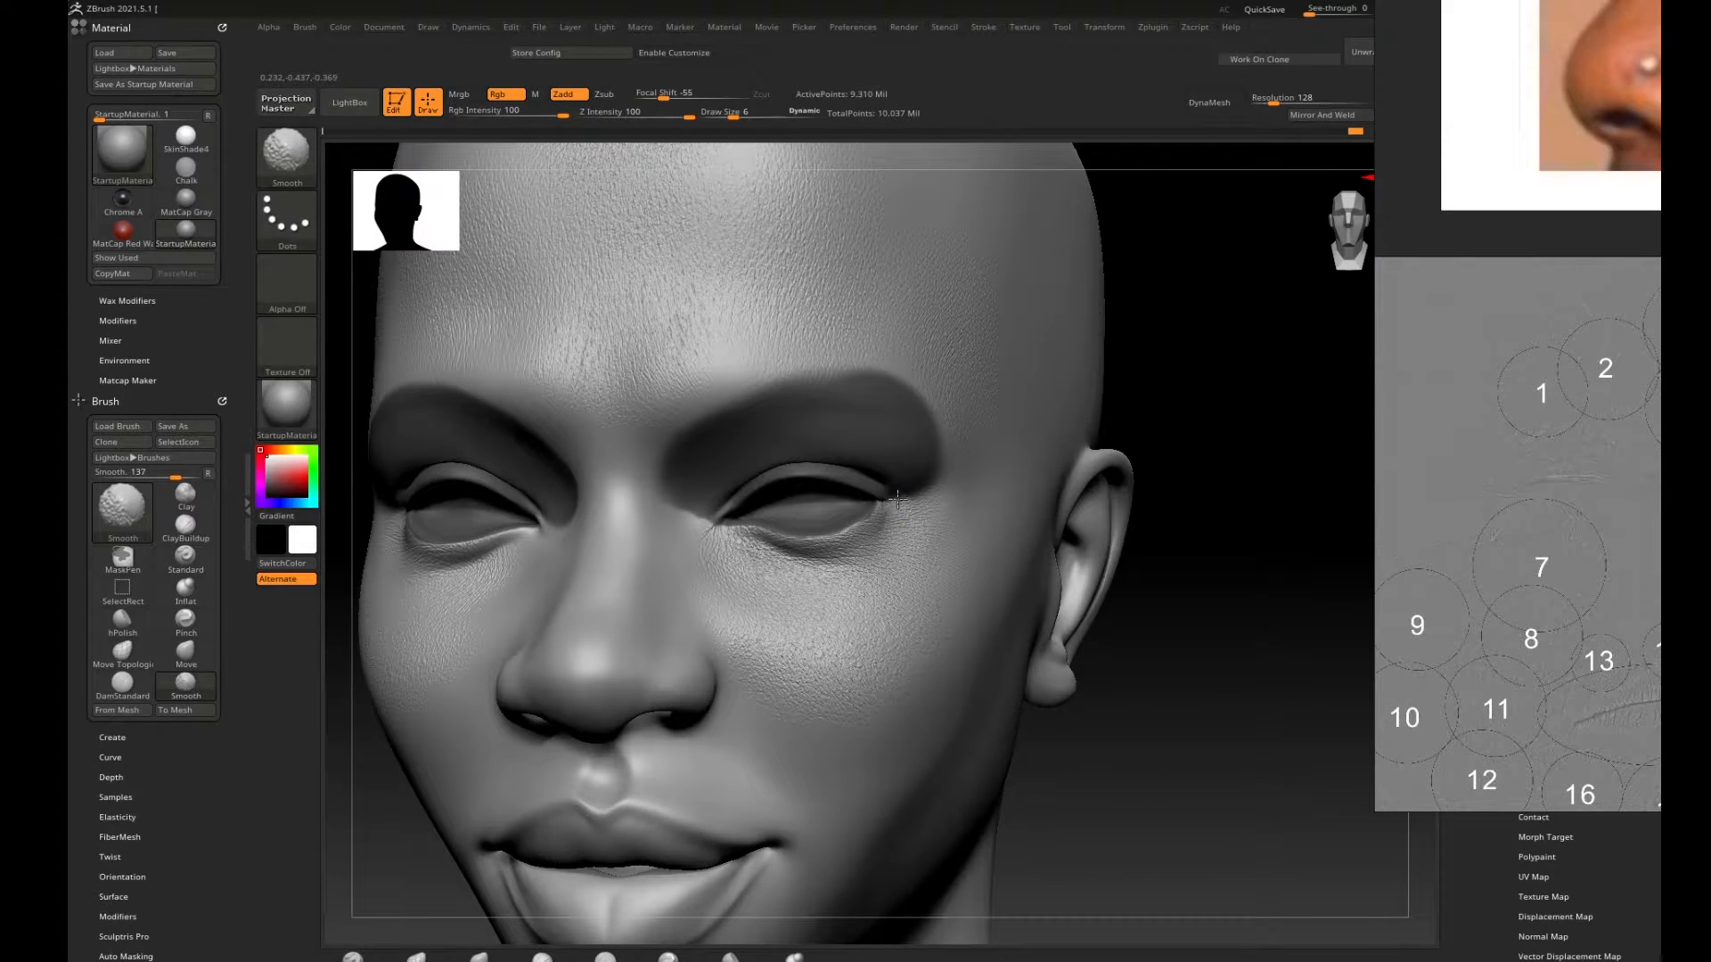
{"action": "left_click_drag", "start_coordinate": [891, 501], "coordinate": [889, 496], "text": "shift"}
{"action": "mouse_move", "coordinate": [1162, 529]}
{"action": "left_mouse_down"}
{"action": "mouse_move", "coordinate": [1260, 538]}
{"action": "mouse_move", "coordinate": [1054, 584]}
{"action": "left_mouse_up"}
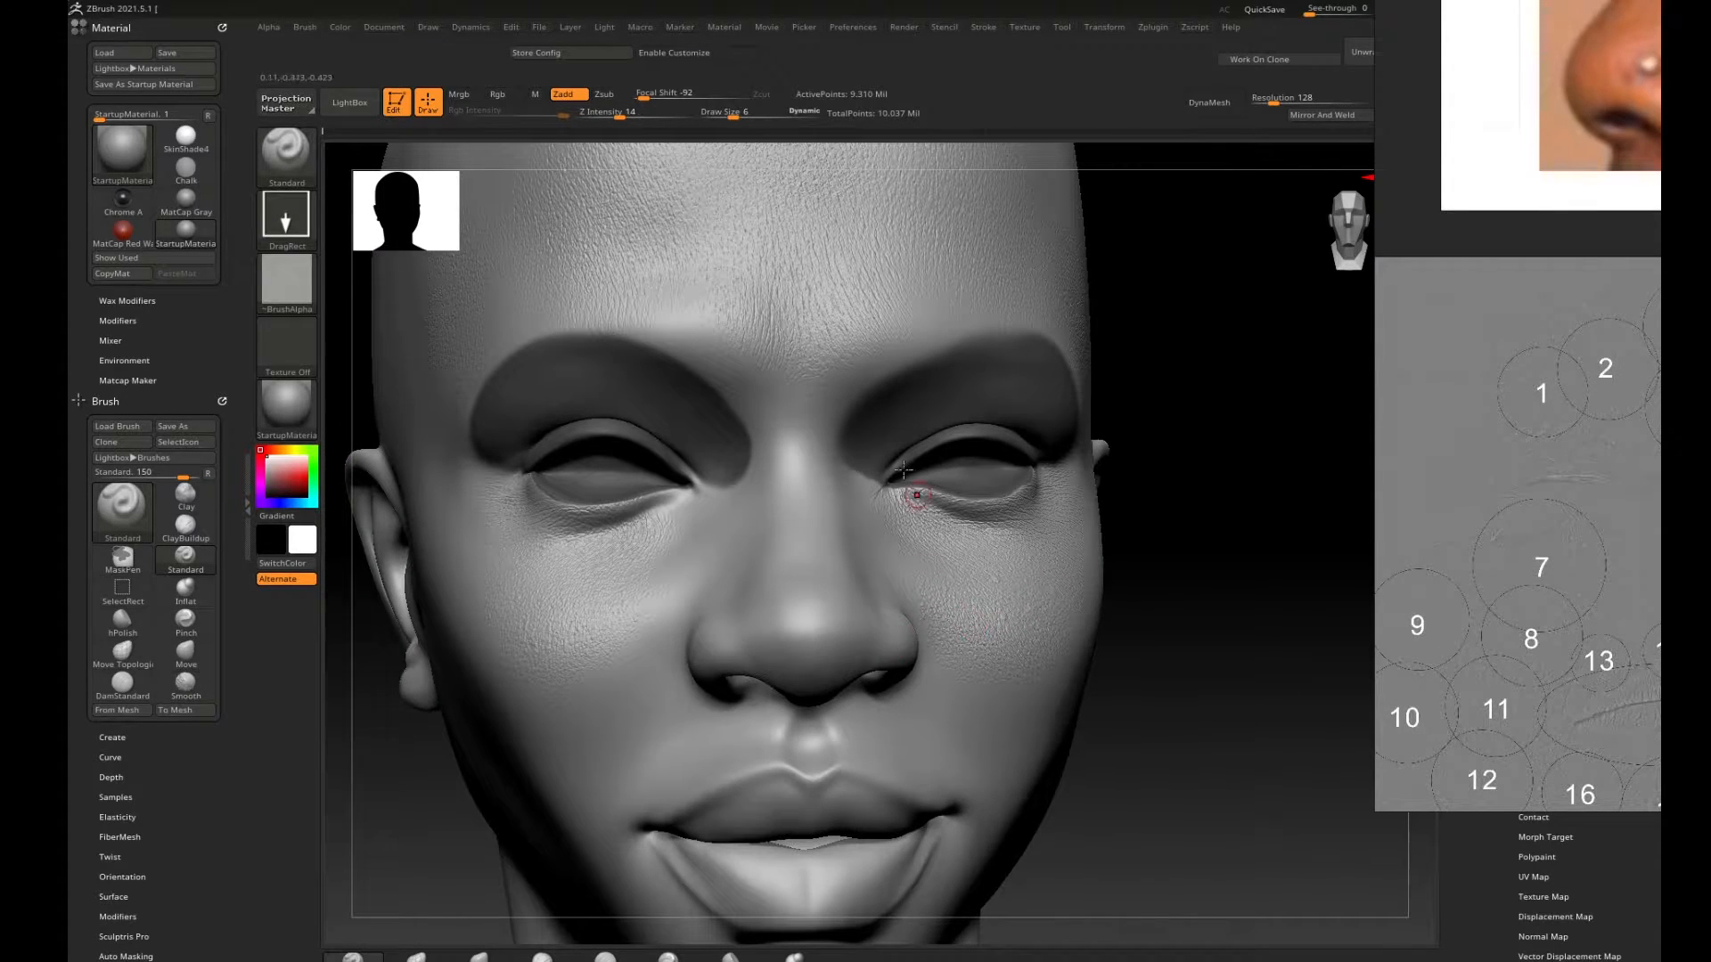
Shift the reference images to bring the numbered placement map into view and load the alpha 08.psd.
{"action": "right_click_drag", "start_coordinate": [1600, 416], "coordinate": [1429, 395]}
{"action": "right_click_drag", "start_coordinate": [1443, 480], "coordinate": [1380, 473]}
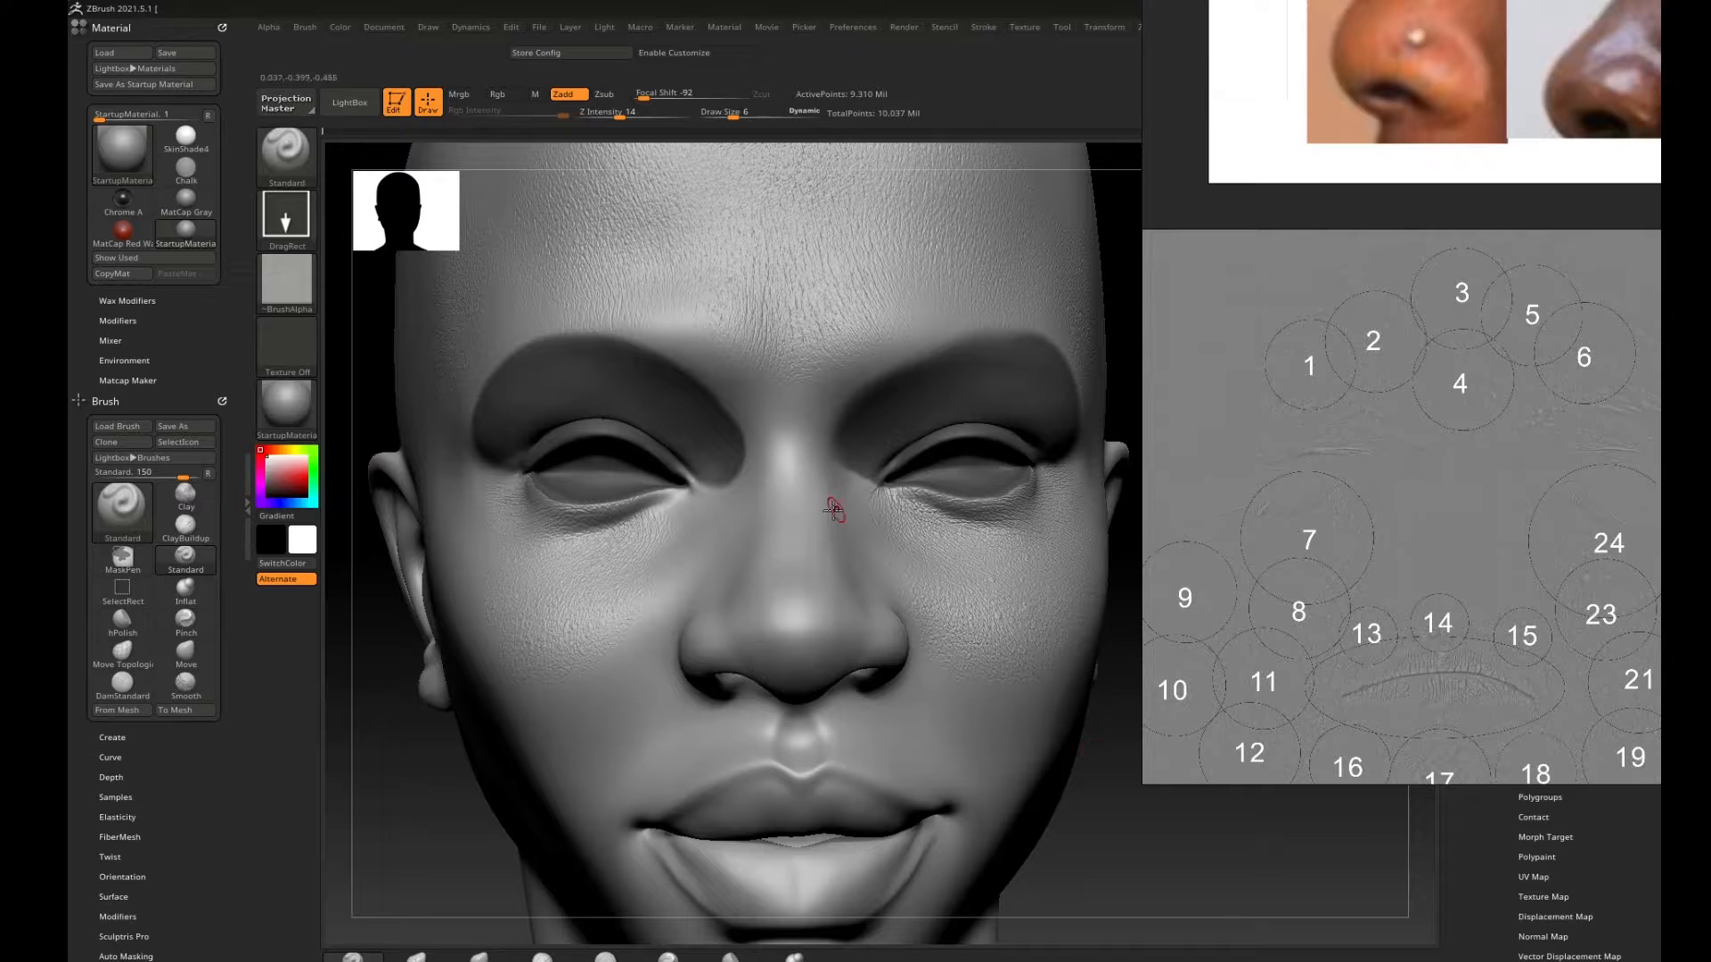
{"action": "key", "text": "comma"}
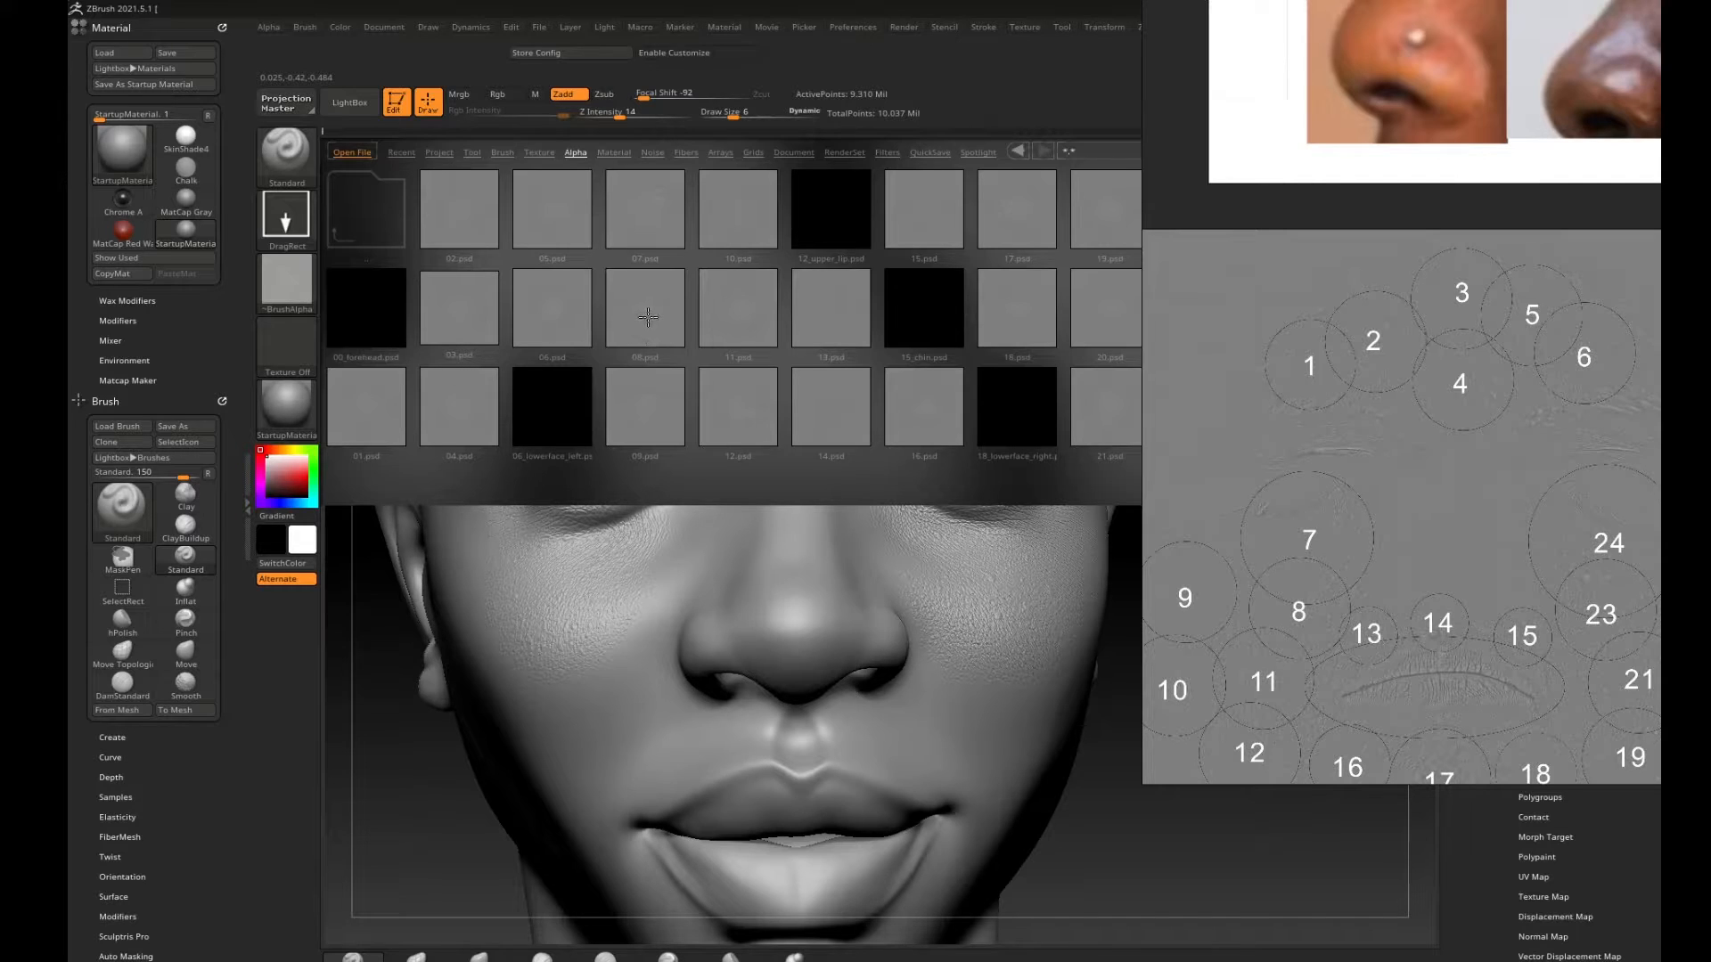
{"action": "left_click_drag", "start_coordinate": [648, 316], "coordinate": [529, 308]}
{"action": "double_click", "coordinate": [531, 308]}
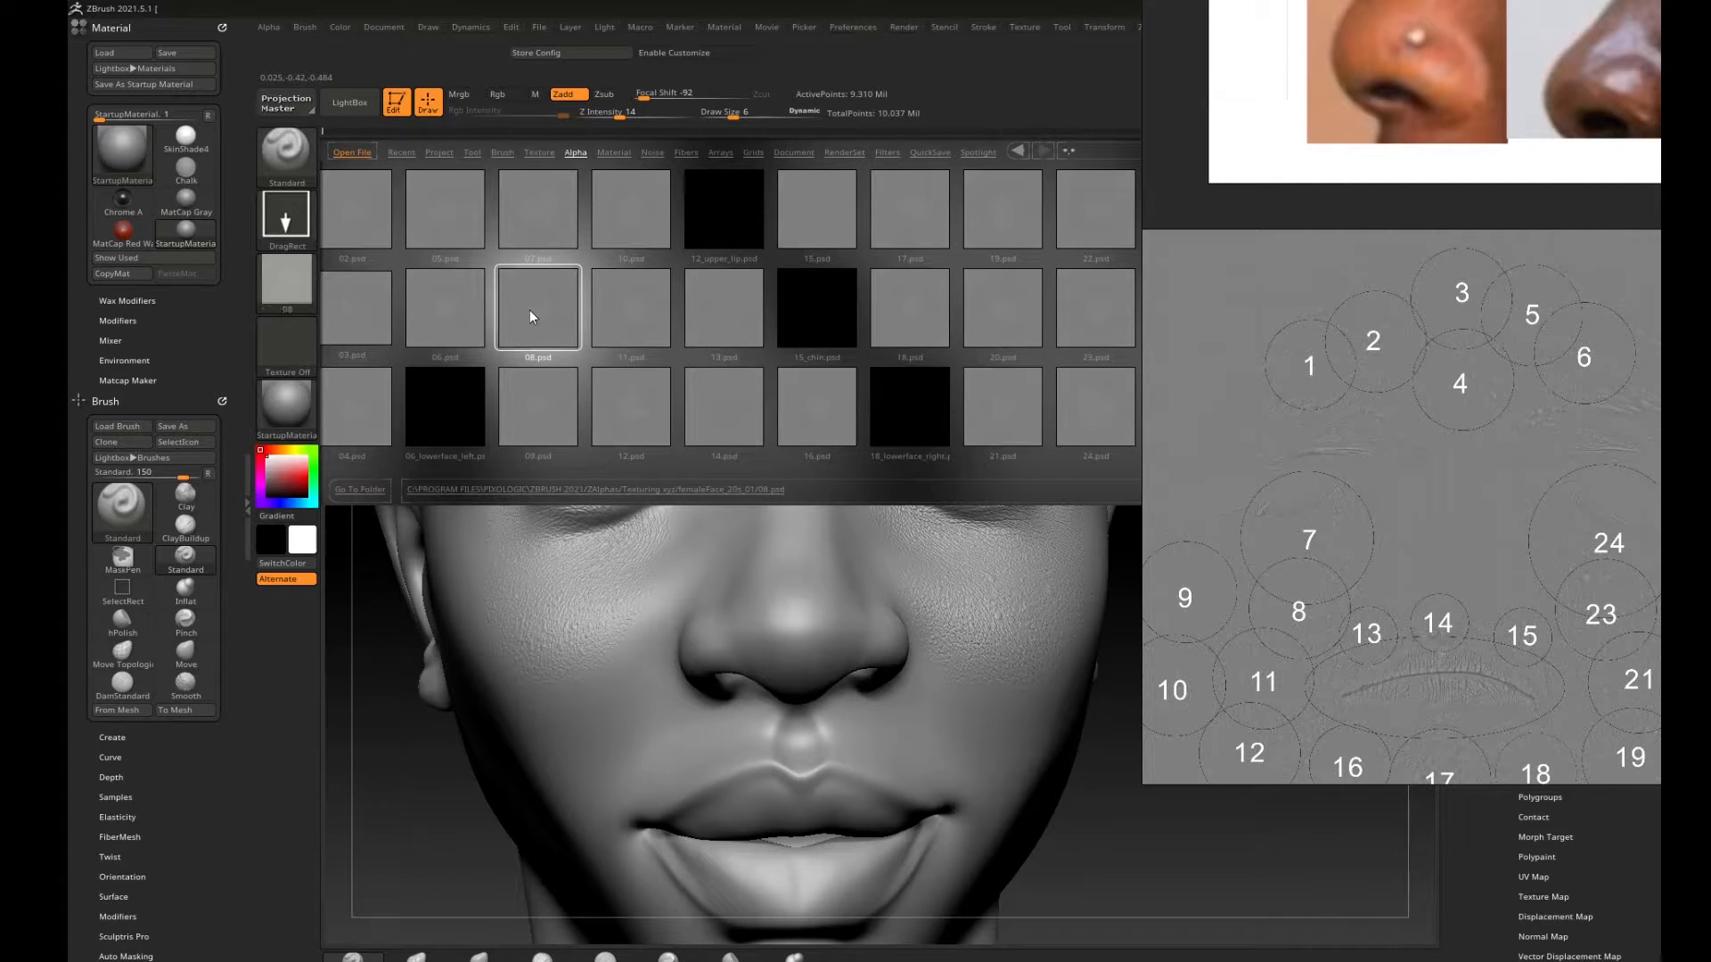
{"action": "key", "text": "comma"}
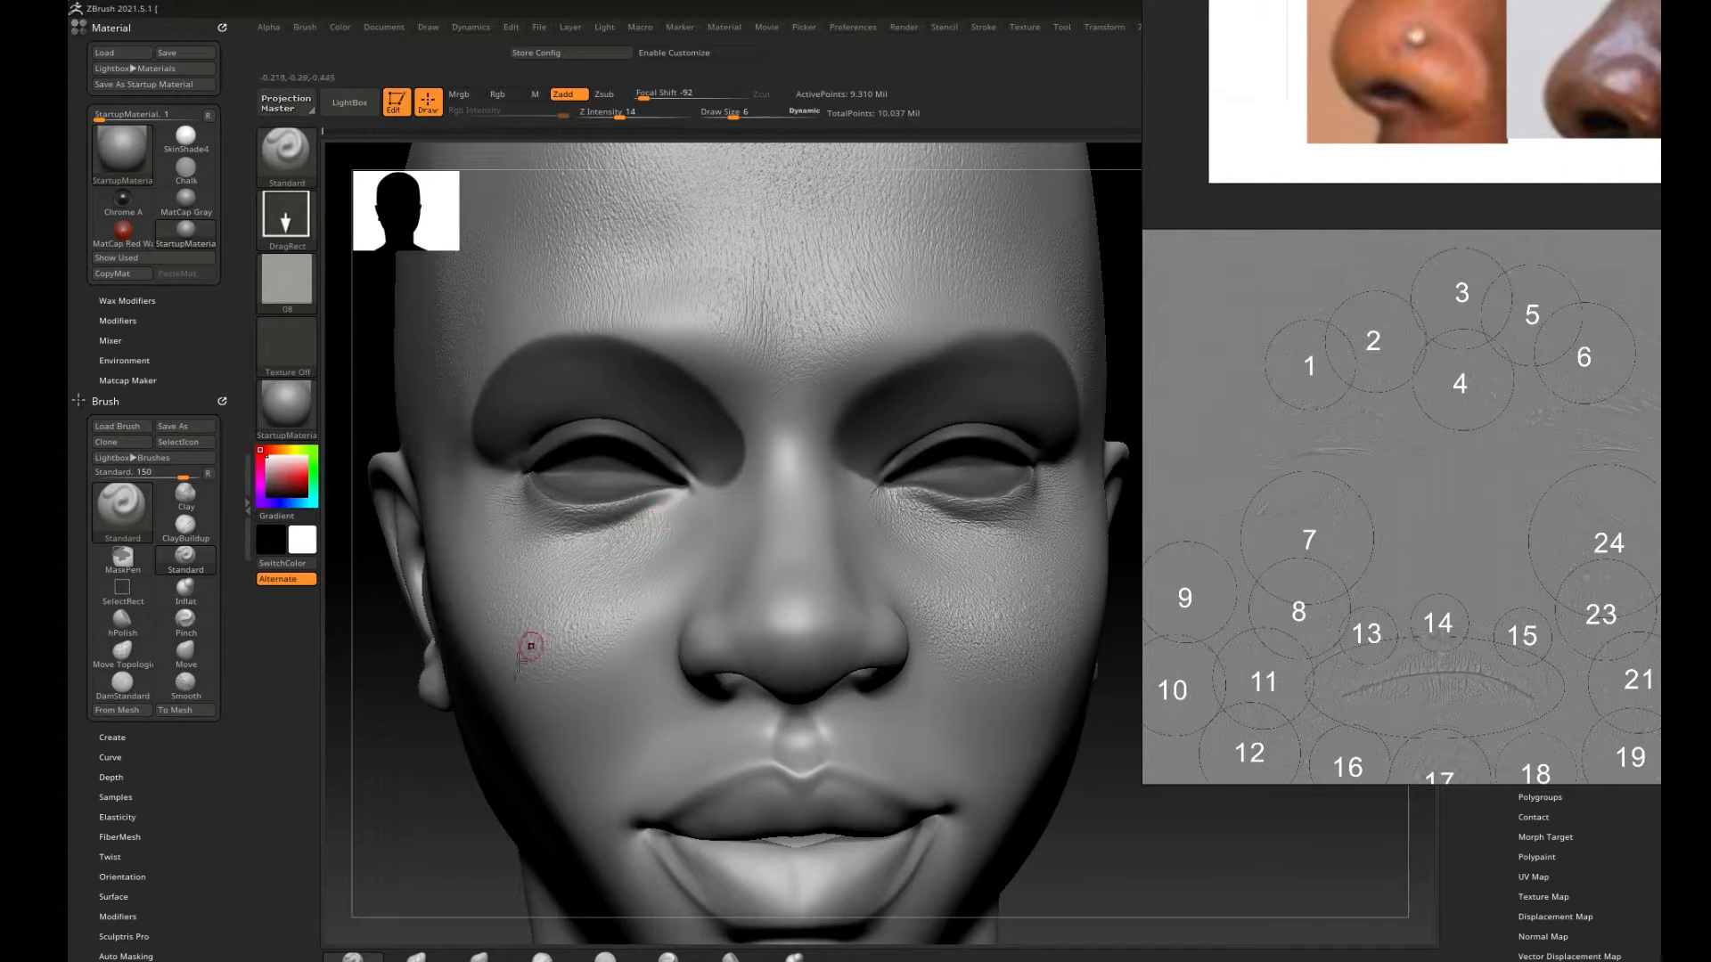
Stamp the alpha 08 skin detail over the lower cheek between the nose and the mouth corner.
{"action": "left_click_drag", "start_coordinate": [434, 813], "coordinate": [747, 632]}
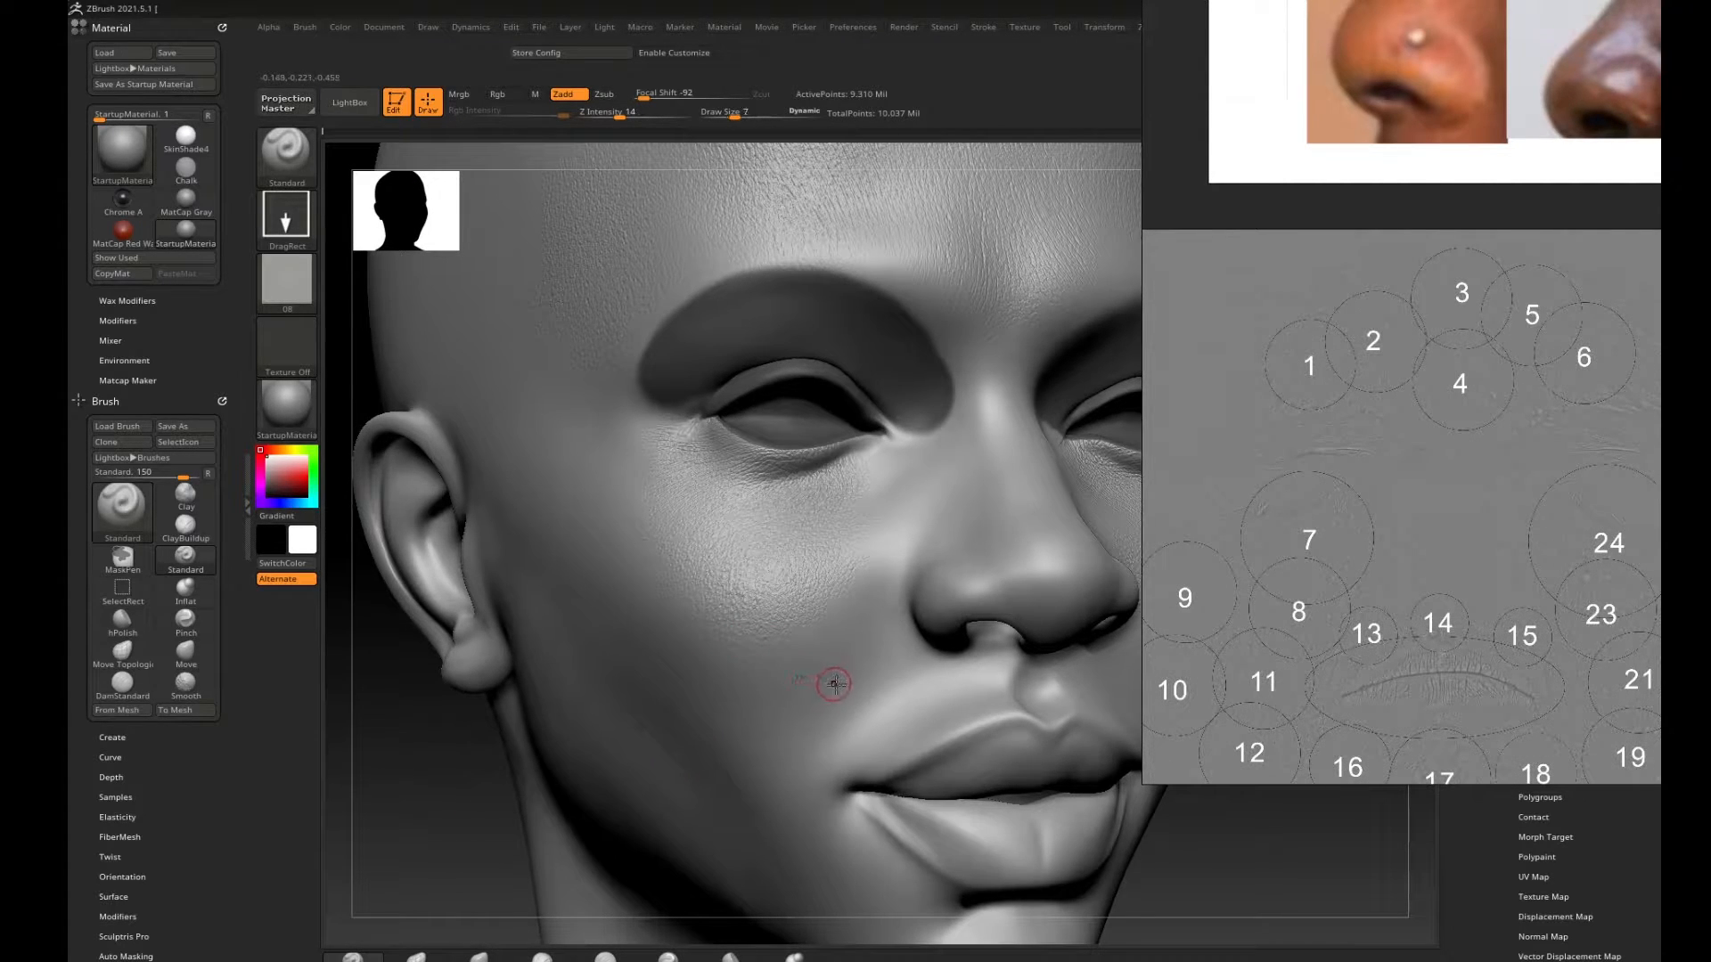
{"action": "key", "text": "bracketright"}
{"action": "key", "text": "bracketright"}
{"action": "key", "text": "bracketright"}
{"action": "key", "text": "bracketright"}
{"action": "key", "text": "ctrl"}
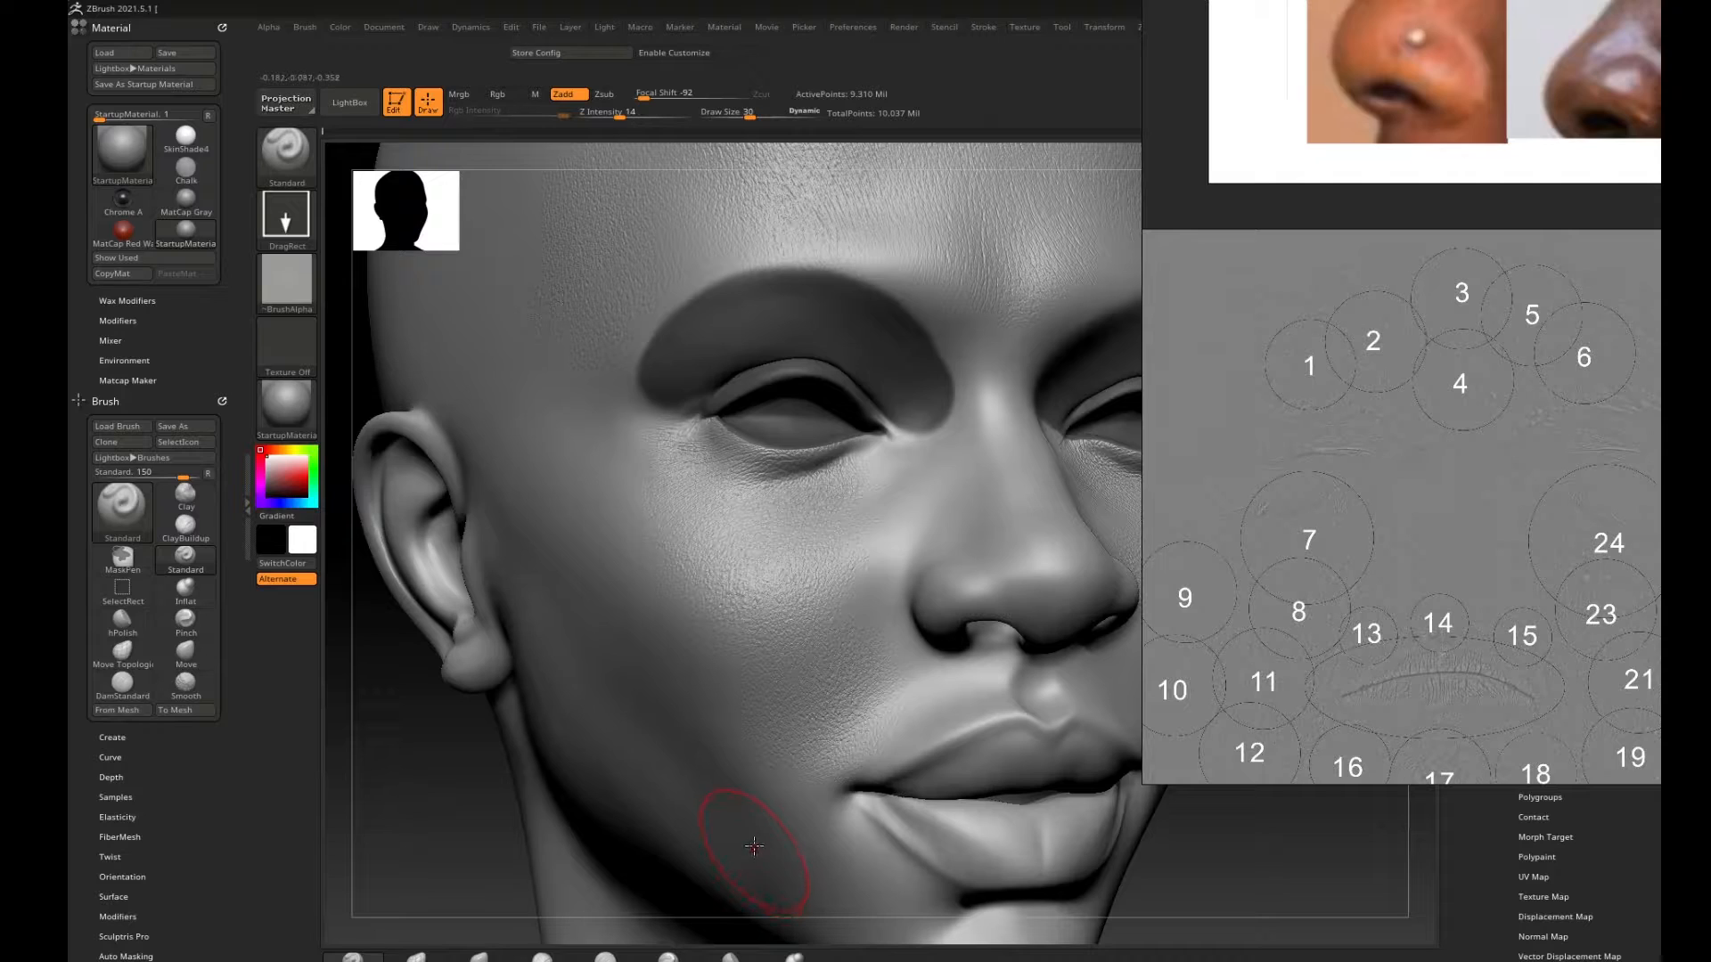
{"action": "key", "text": "ctrl"}
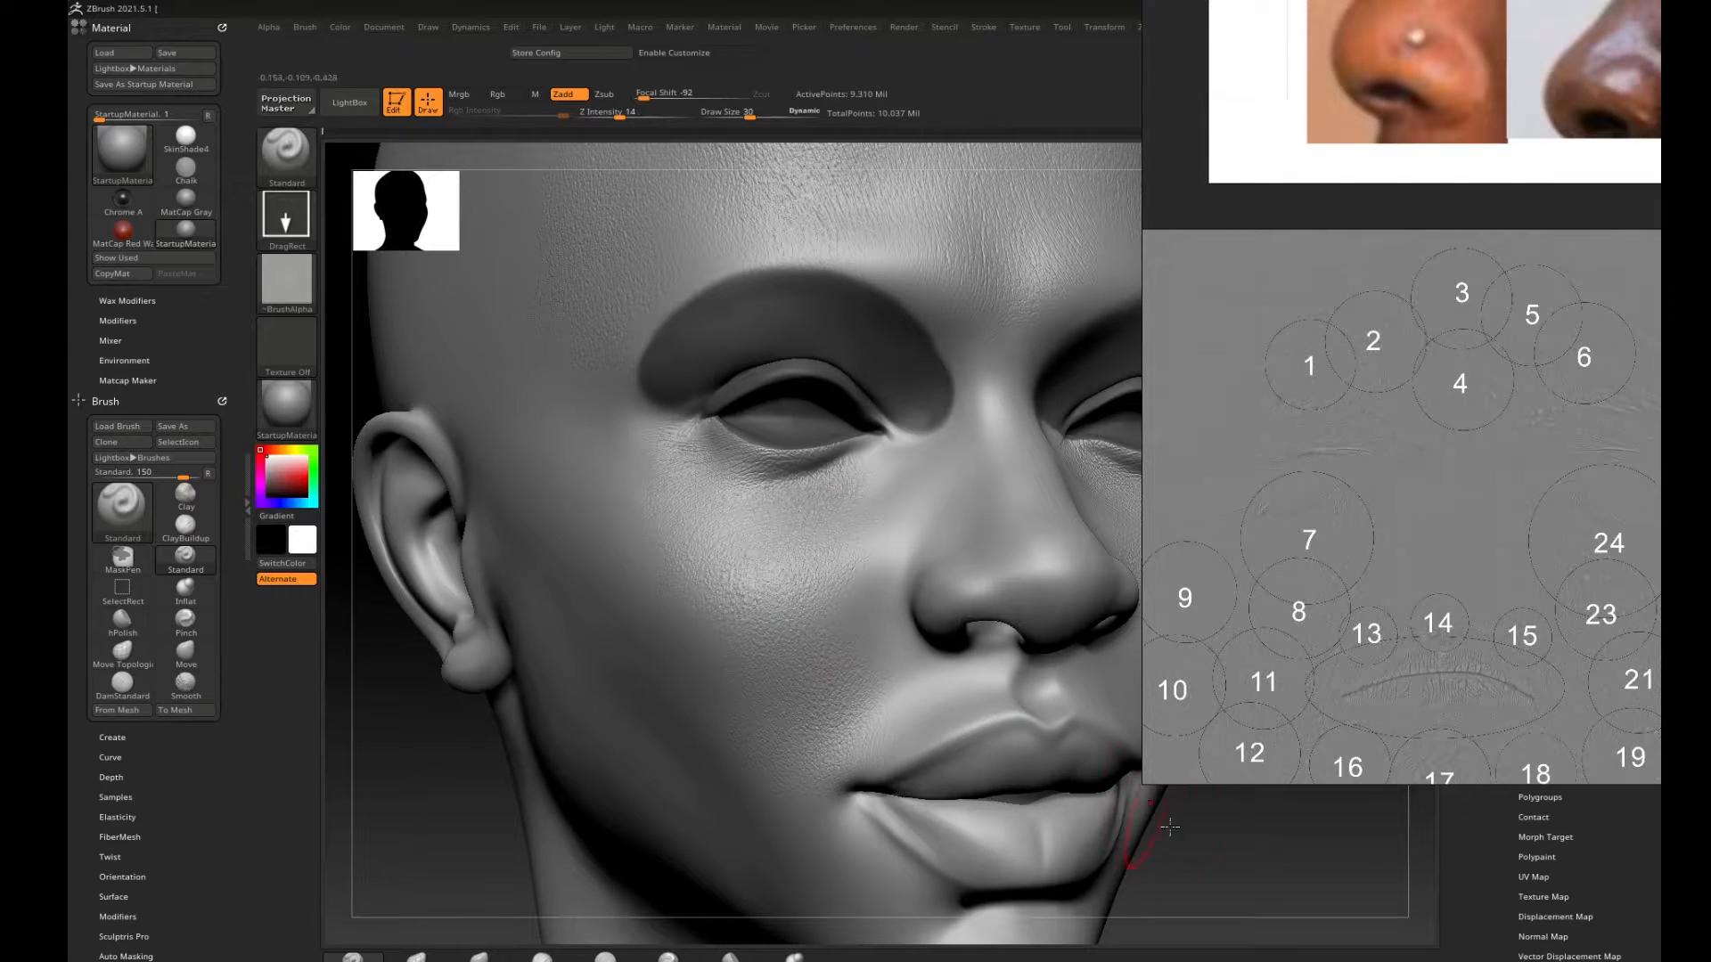
Mask the nose from bridge to nostrils and the lips to protect them from stamping.
{"action": "left_click_drag", "start_coordinate": [1219, 852], "coordinate": [1189, 783], "text": "alt"}
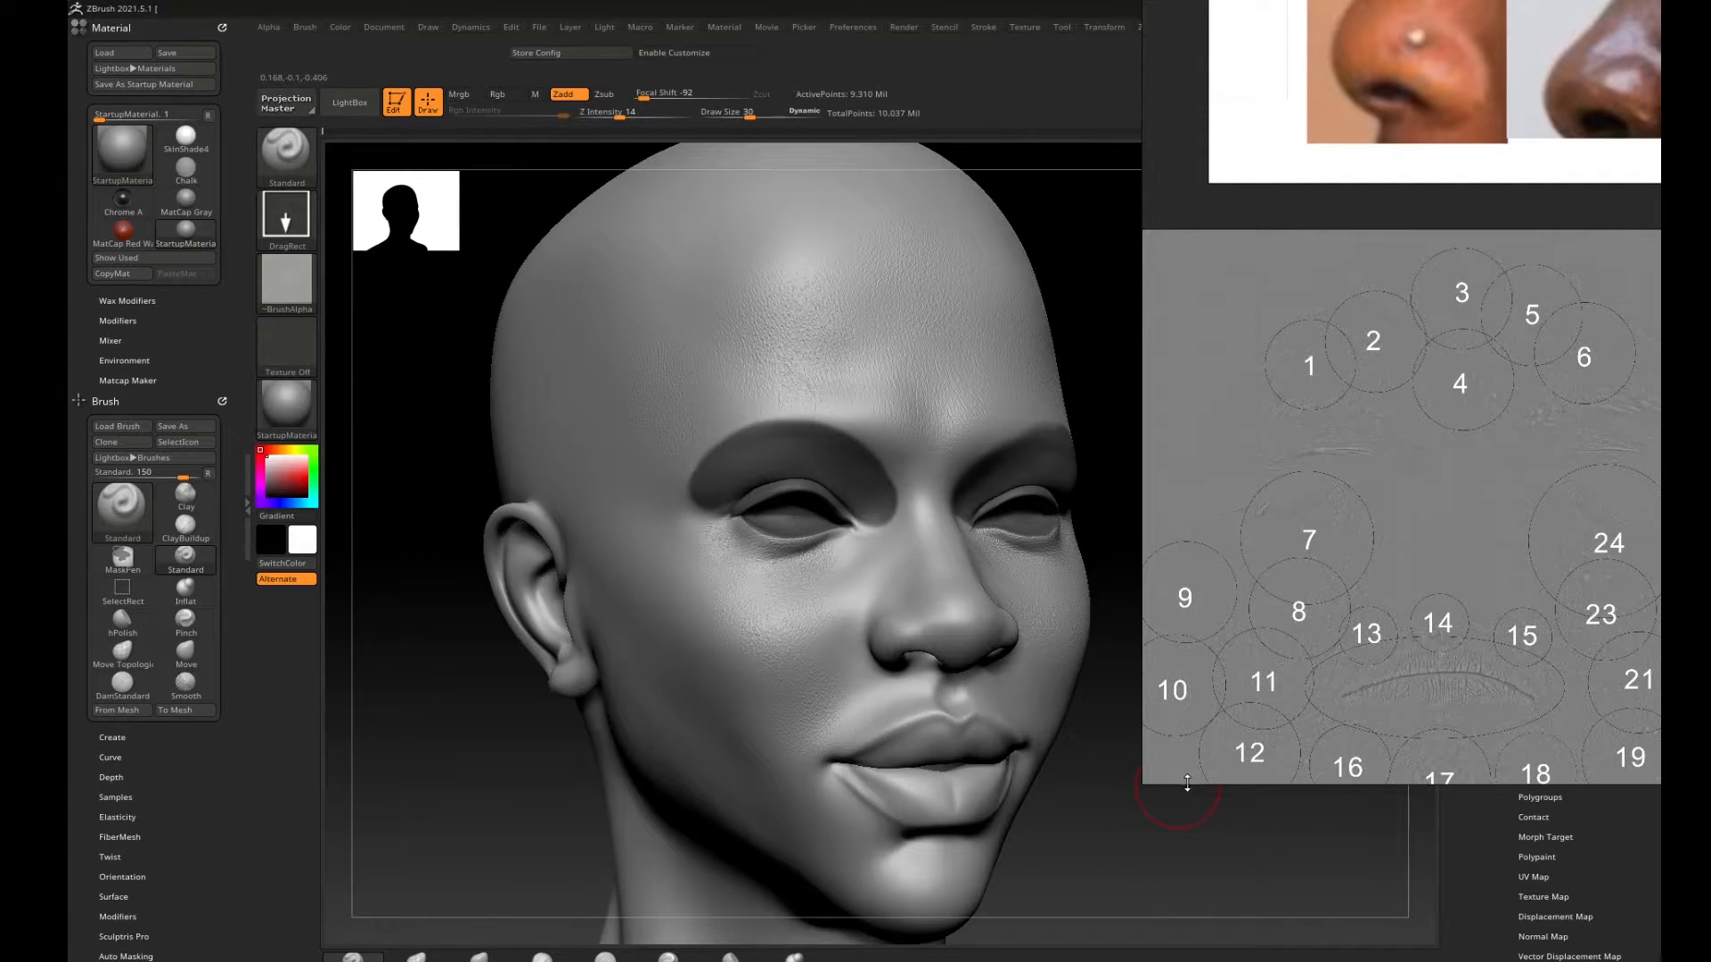
{"action": "right_click_drag", "start_coordinate": [1094, 820], "coordinate": [1068, 765]}
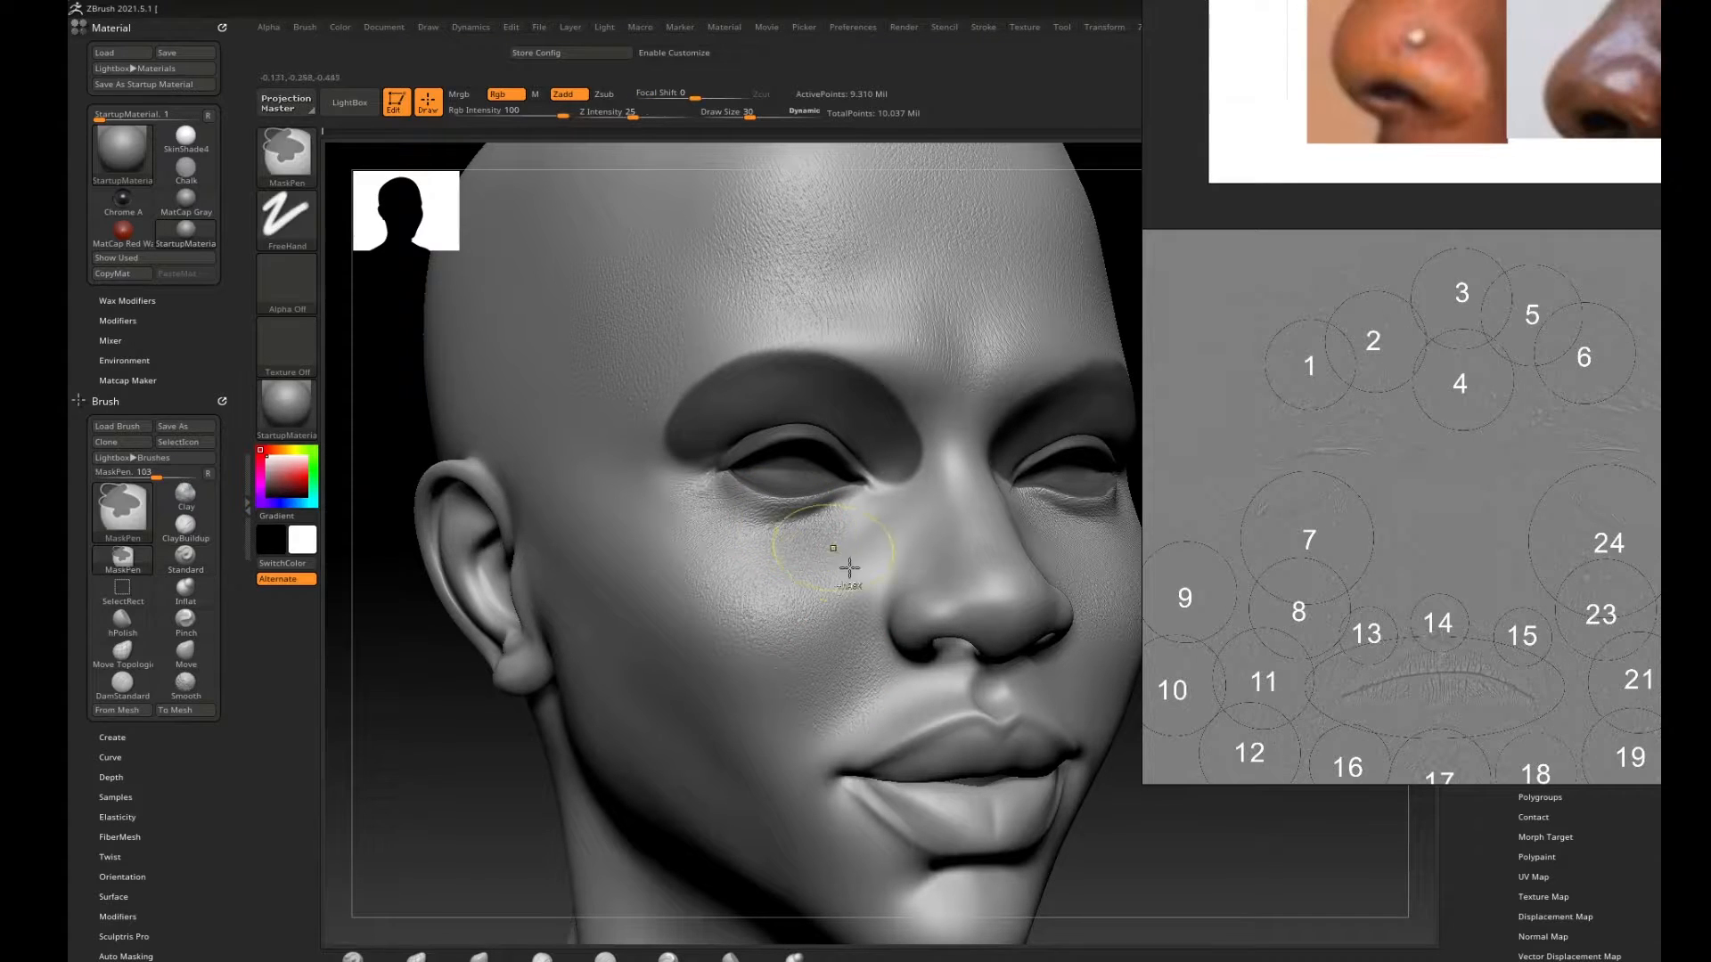
{"action": "key", "text": "ctrl"}
{"action": "mouse_move", "coordinate": [932, 542]}
{"action": "left_mouse_down", "text": "ctrl"}
{"action": "mouse_move", "coordinate": [1016, 615]}
{"action": "mouse_move", "coordinate": [1051, 606]}
{"action": "mouse_move", "coordinate": [999, 604]}
{"action": "mouse_move", "coordinate": [955, 475]}
{"action": "mouse_move", "coordinate": [918, 508]}
{"action": "left_mouse_up", "text": "ctrl"}
{"action": "left_click_drag", "start_coordinate": [1152, 823], "coordinate": [949, 838], "text": "alt"}
{"action": "mouse_move", "coordinate": [874, 550]}
{"action": "left_mouse_down", "text": "ctrl"}
{"action": "mouse_move", "coordinate": [865, 602]}
{"action": "mouse_move", "coordinate": [883, 628]}
{"action": "left_mouse_up", "text": "ctrl"}
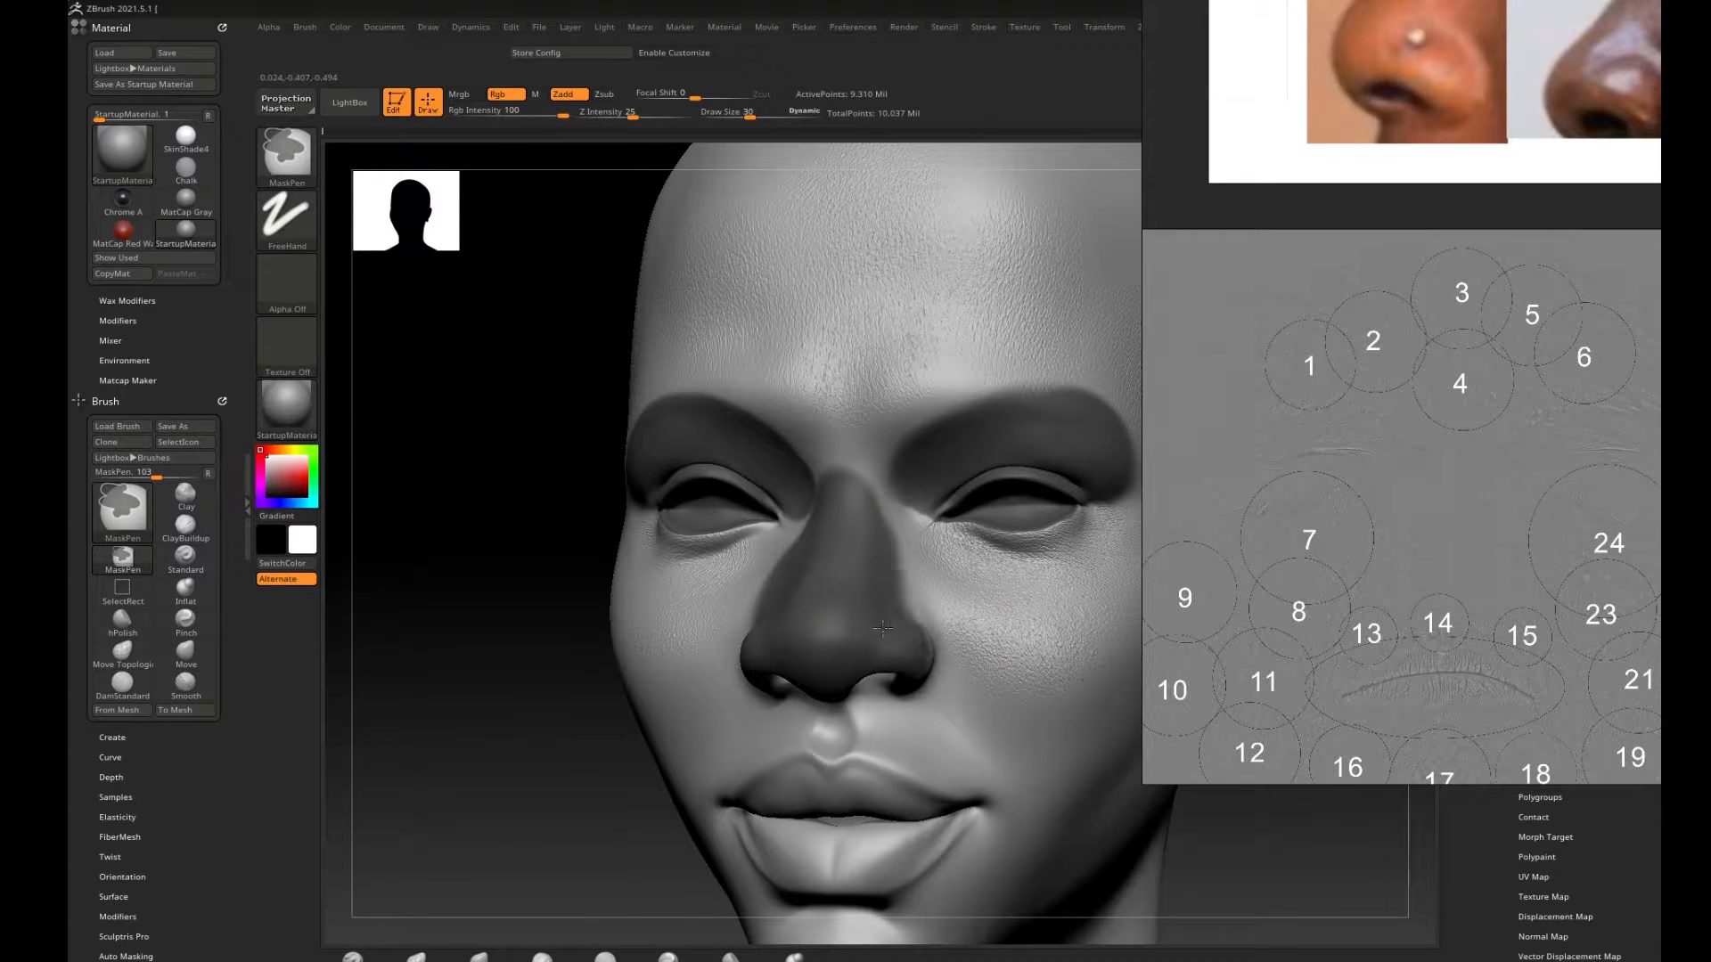
{"action": "mouse_move", "coordinate": [859, 521]}
{"action": "left_mouse_down", "text": "ctrl"}
{"action": "mouse_move", "coordinate": [909, 615]}
{"action": "mouse_move", "coordinate": [874, 569]}
{"action": "left_mouse_up", "text": "ctrl"}
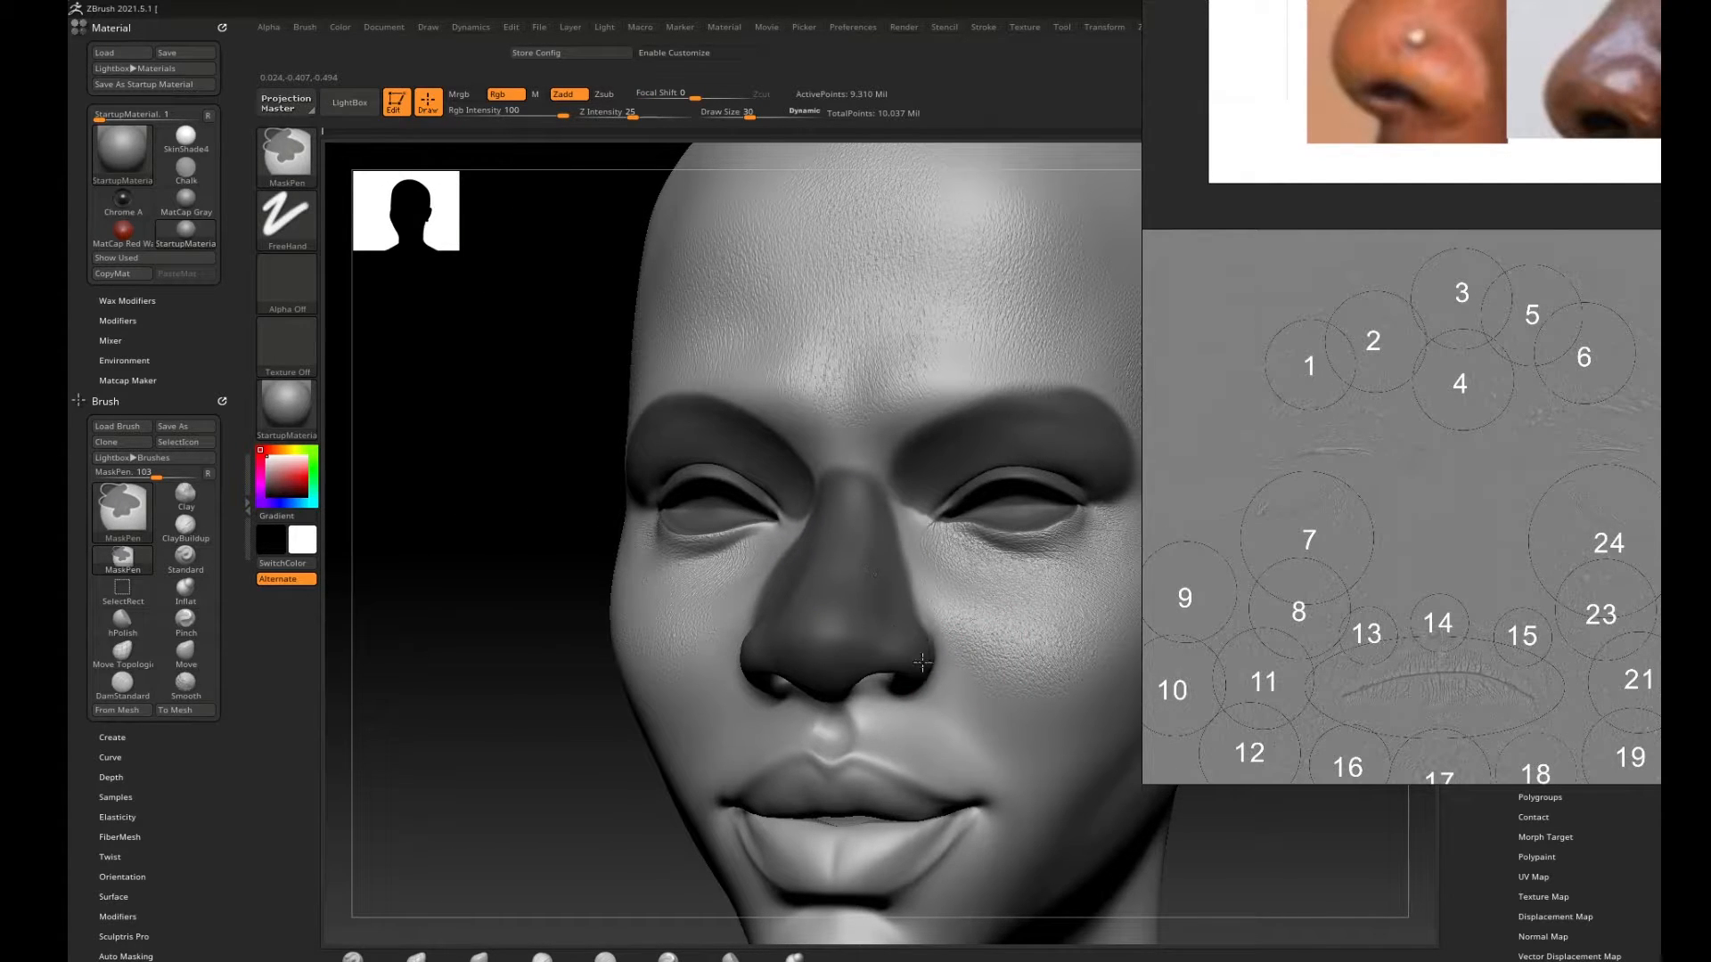
{"action": "left_click_drag", "start_coordinate": [847, 486], "coordinate": [833, 464], "text": "ctrl"}
{"action": "left_click_drag", "start_coordinate": [900, 570], "coordinate": [909, 499], "text": "ctrl"}
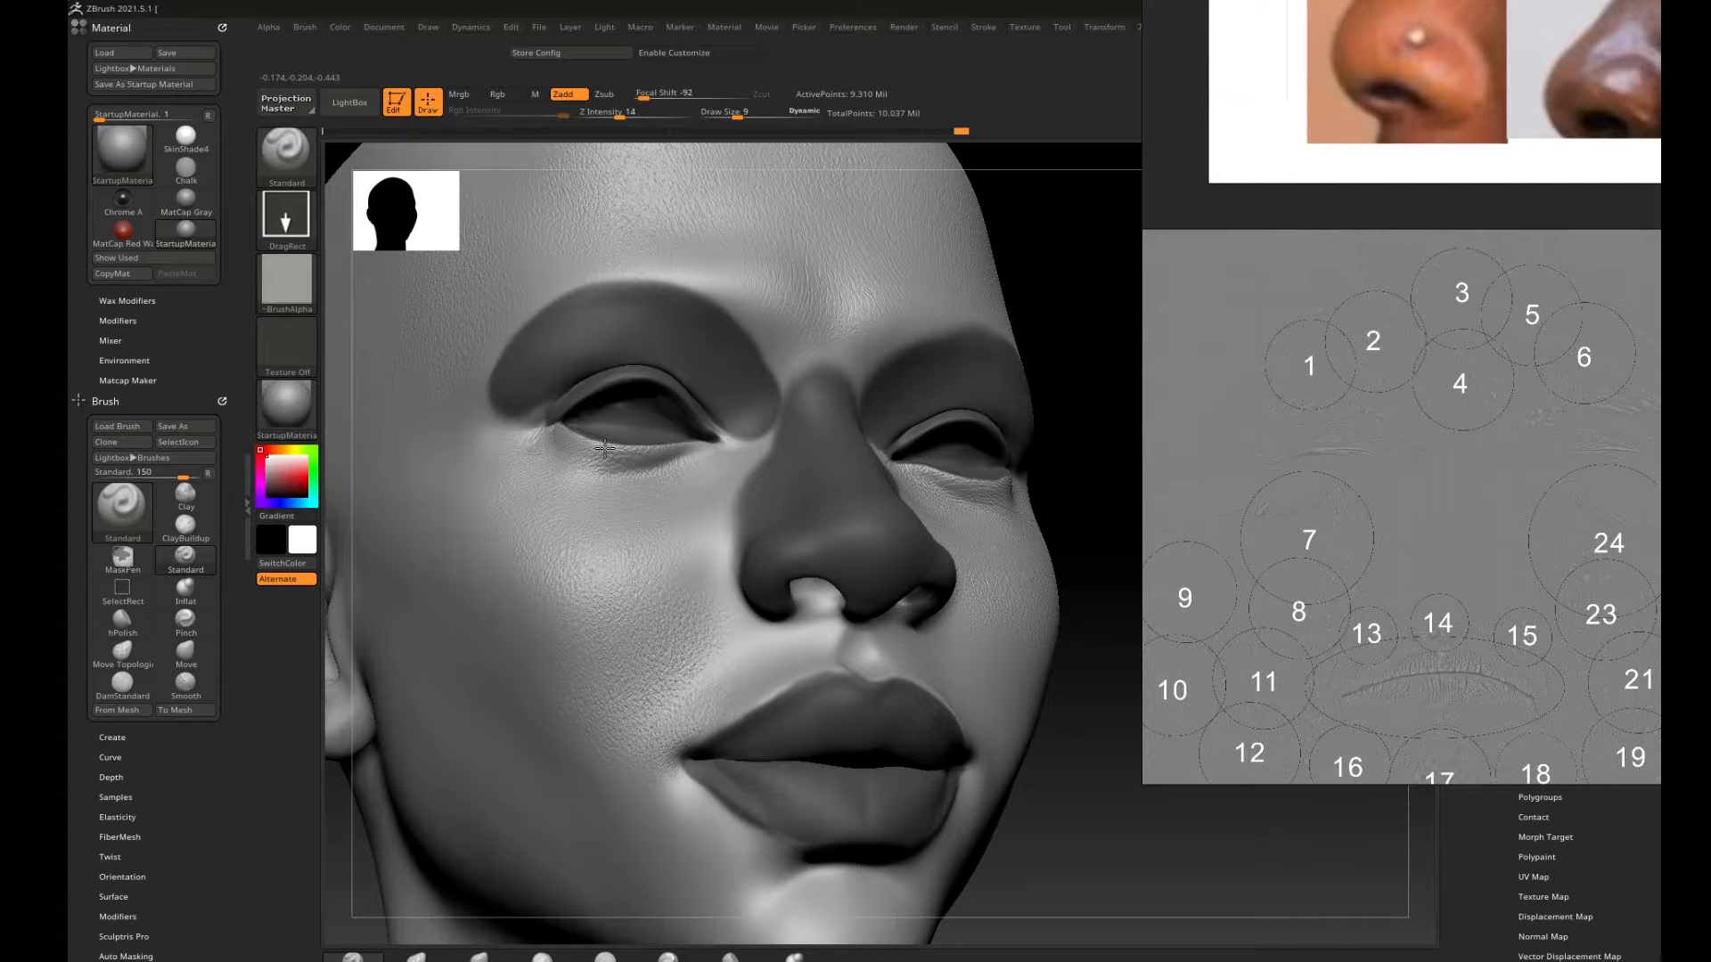
Load the alpha 09.psd and stamp its skin detail over the side of the cheek in front of the ear.
{"action": "mouse_move", "coordinate": [1035, 767]}
{"action": "left_mouse_down"}
{"action": "mouse_move", "coordinate": [1029, 795]}
{"action": "mouse_move", "coordinate": [905, 710]}
{"action": "mouse_move", "coordinate": [1077, 748]}
{"action": "mouse_move", "coordinate": [1064, 701]}
{"action": "left_mouse_up"}
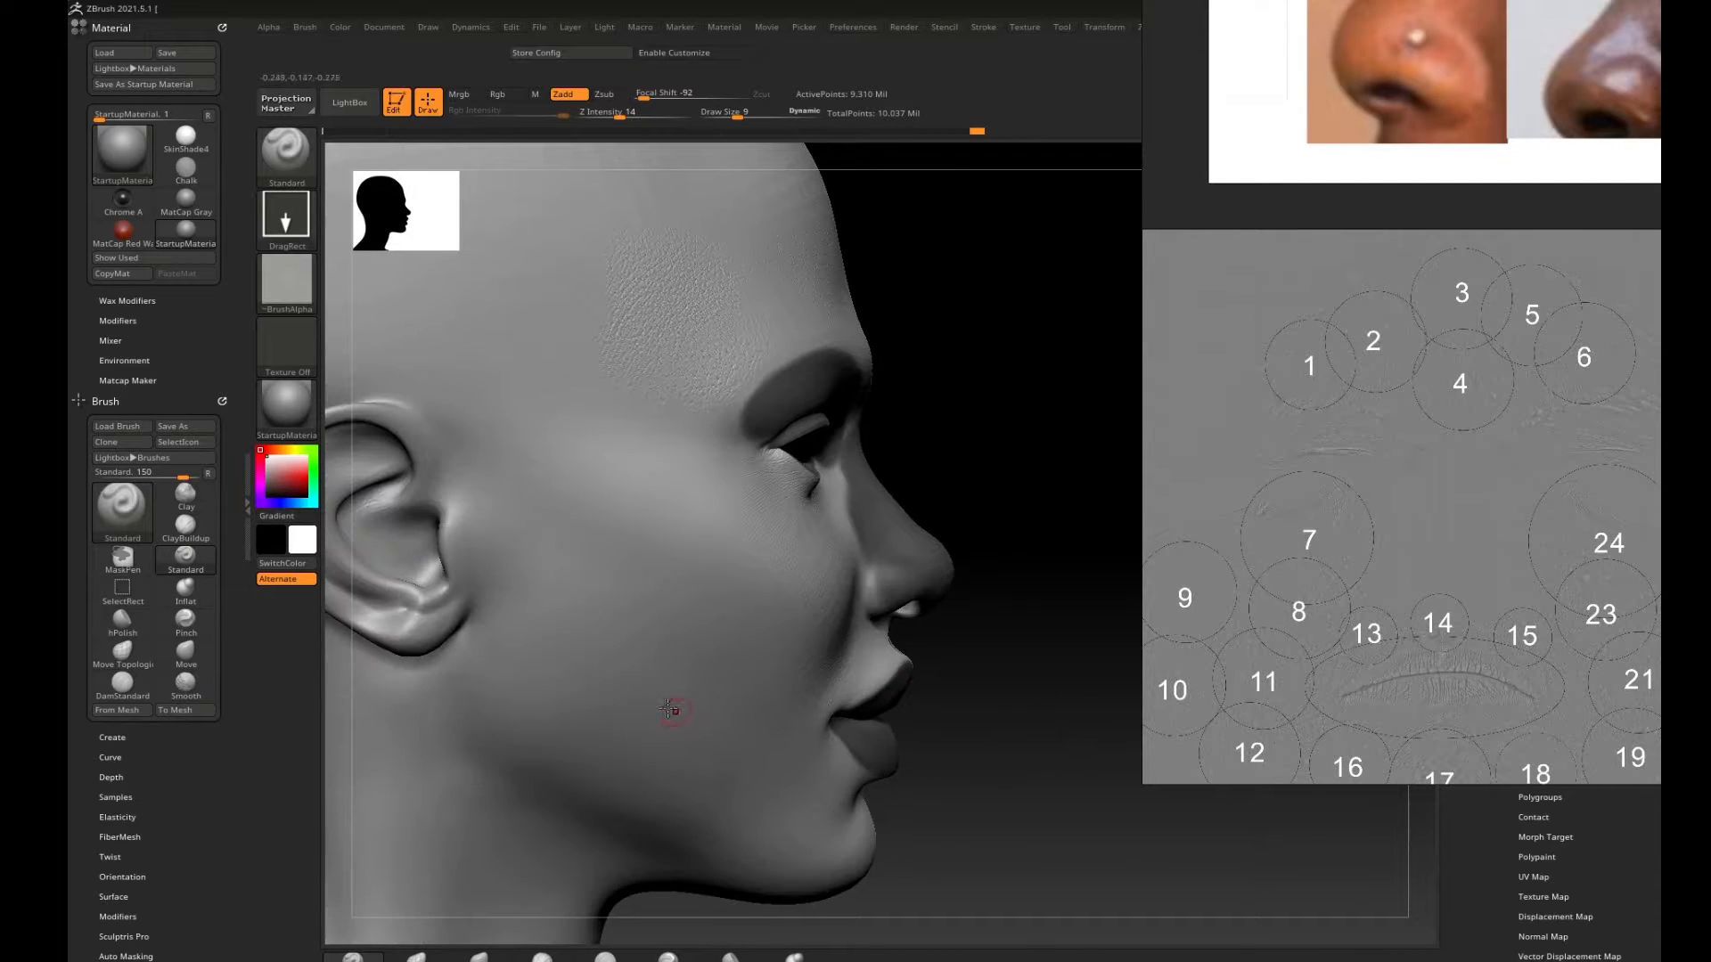
{"action": "key", "text": "comma"}
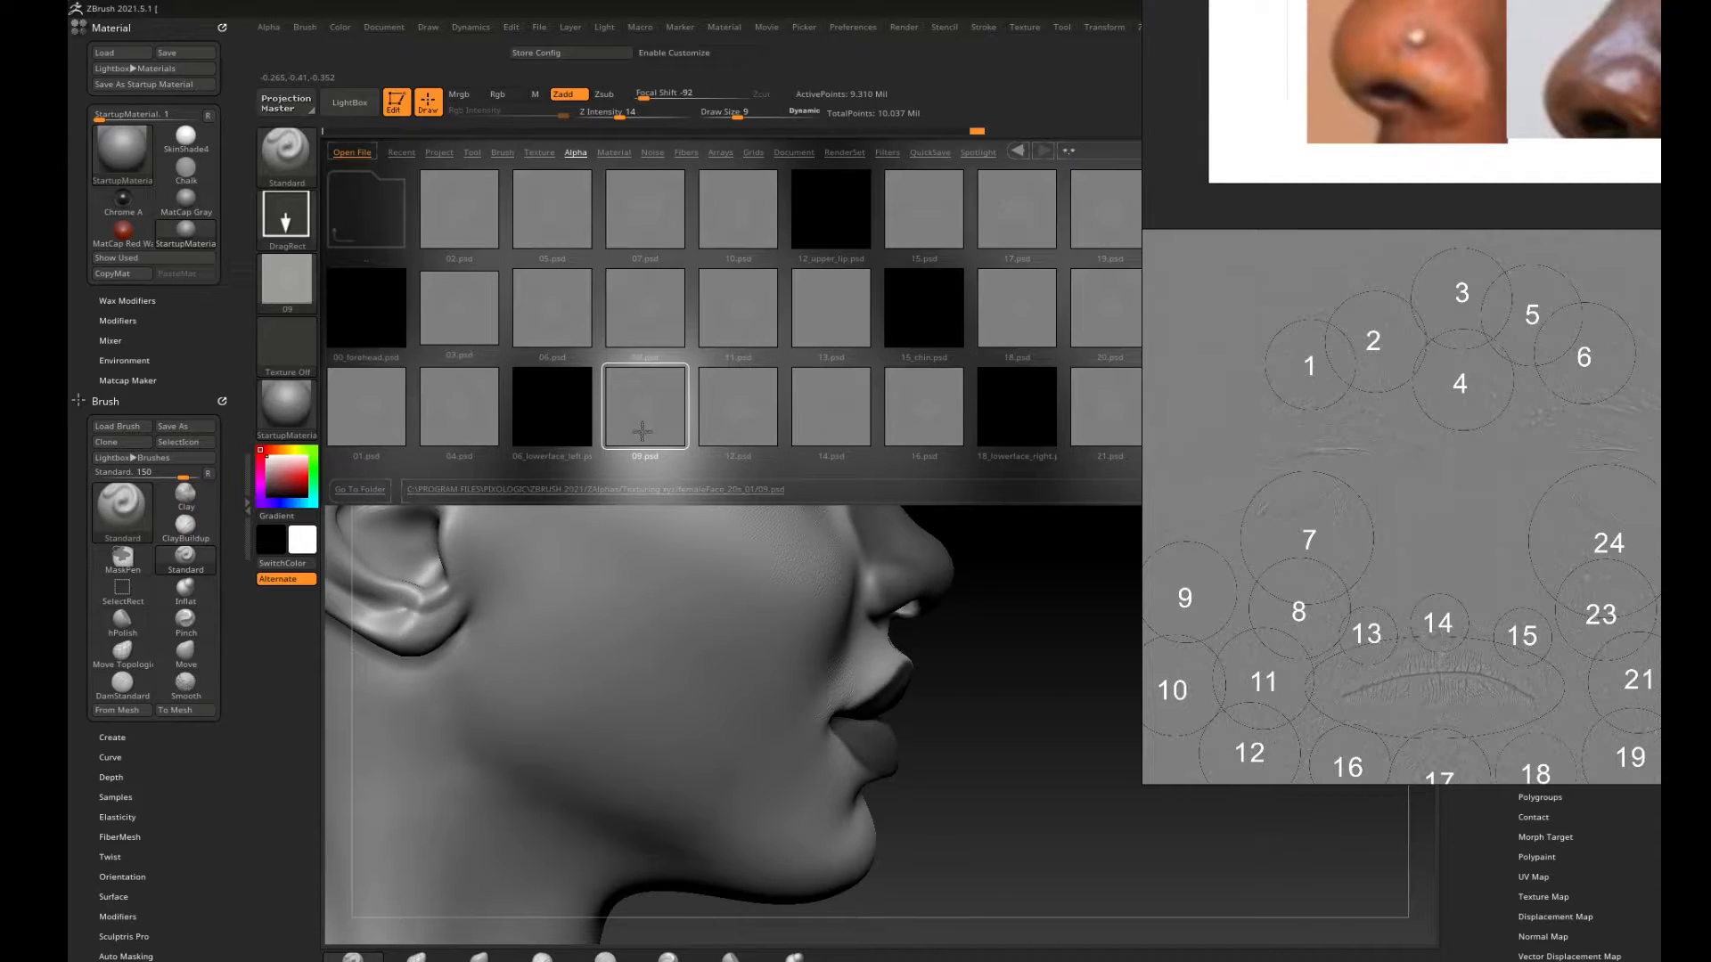
{"action": "key", "text": "comma"}
{"action": "left_click_drag", "start_coordinate": [961, 632], "coordinate": [998, 626]}
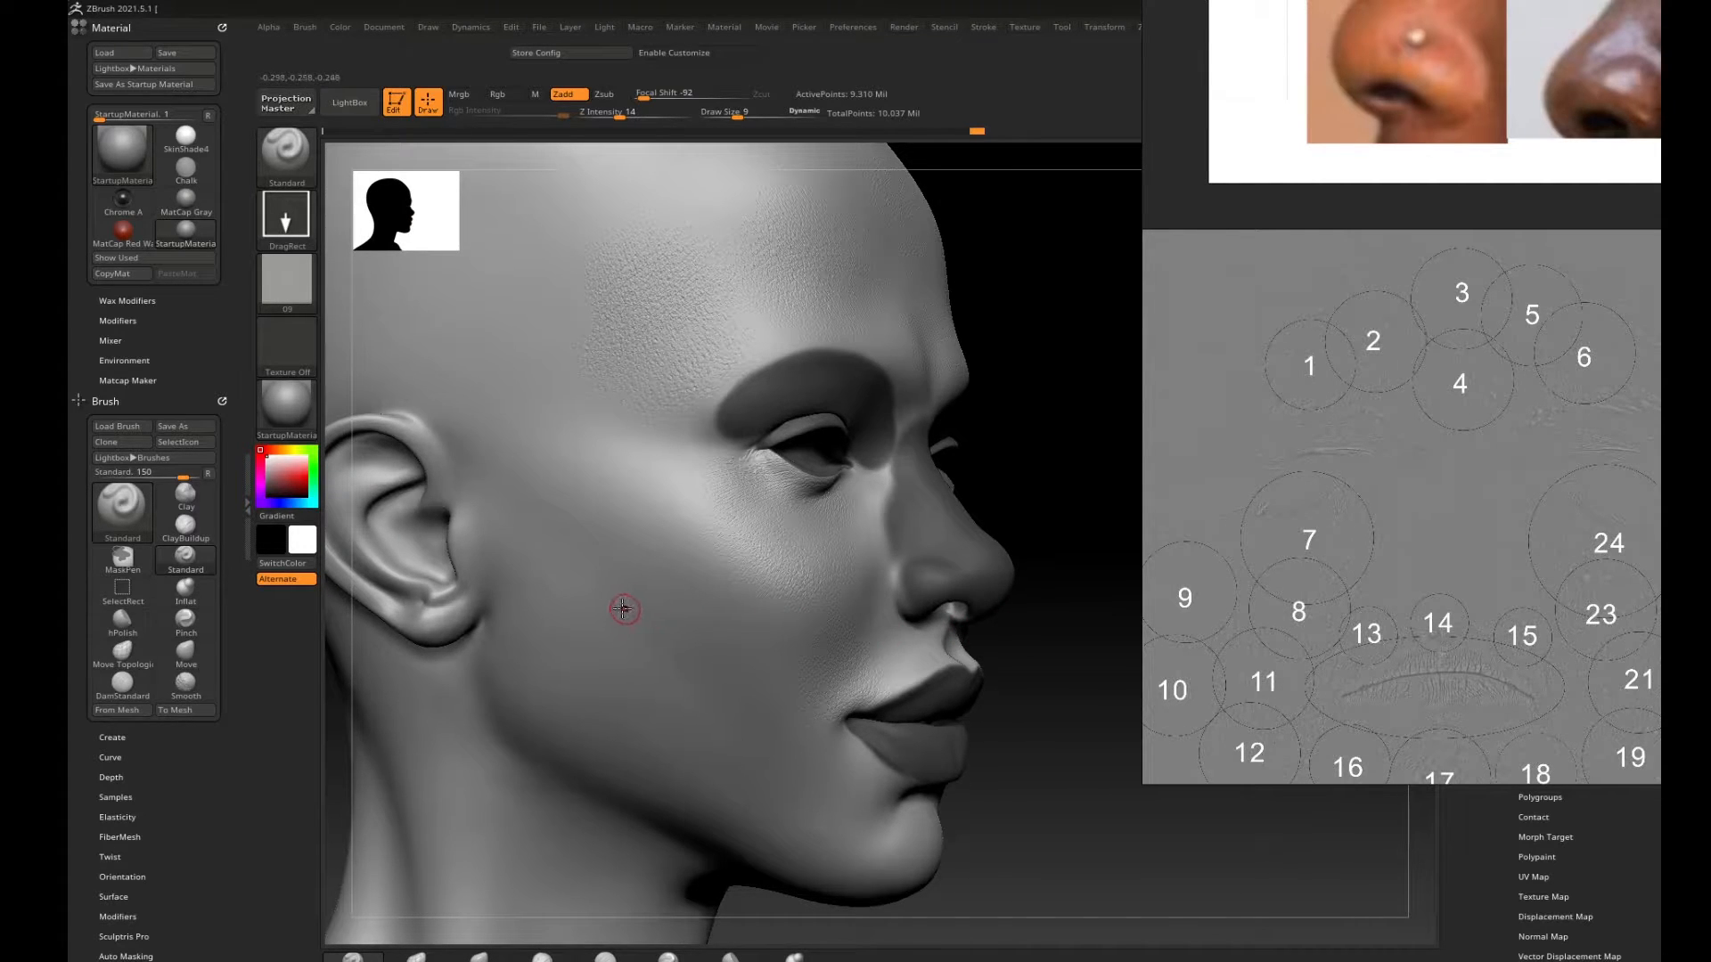
{"action": "right_click_drag", "start_coordinate": [668, 604], "coordinate": [594, 416], "text": "ctrl"}
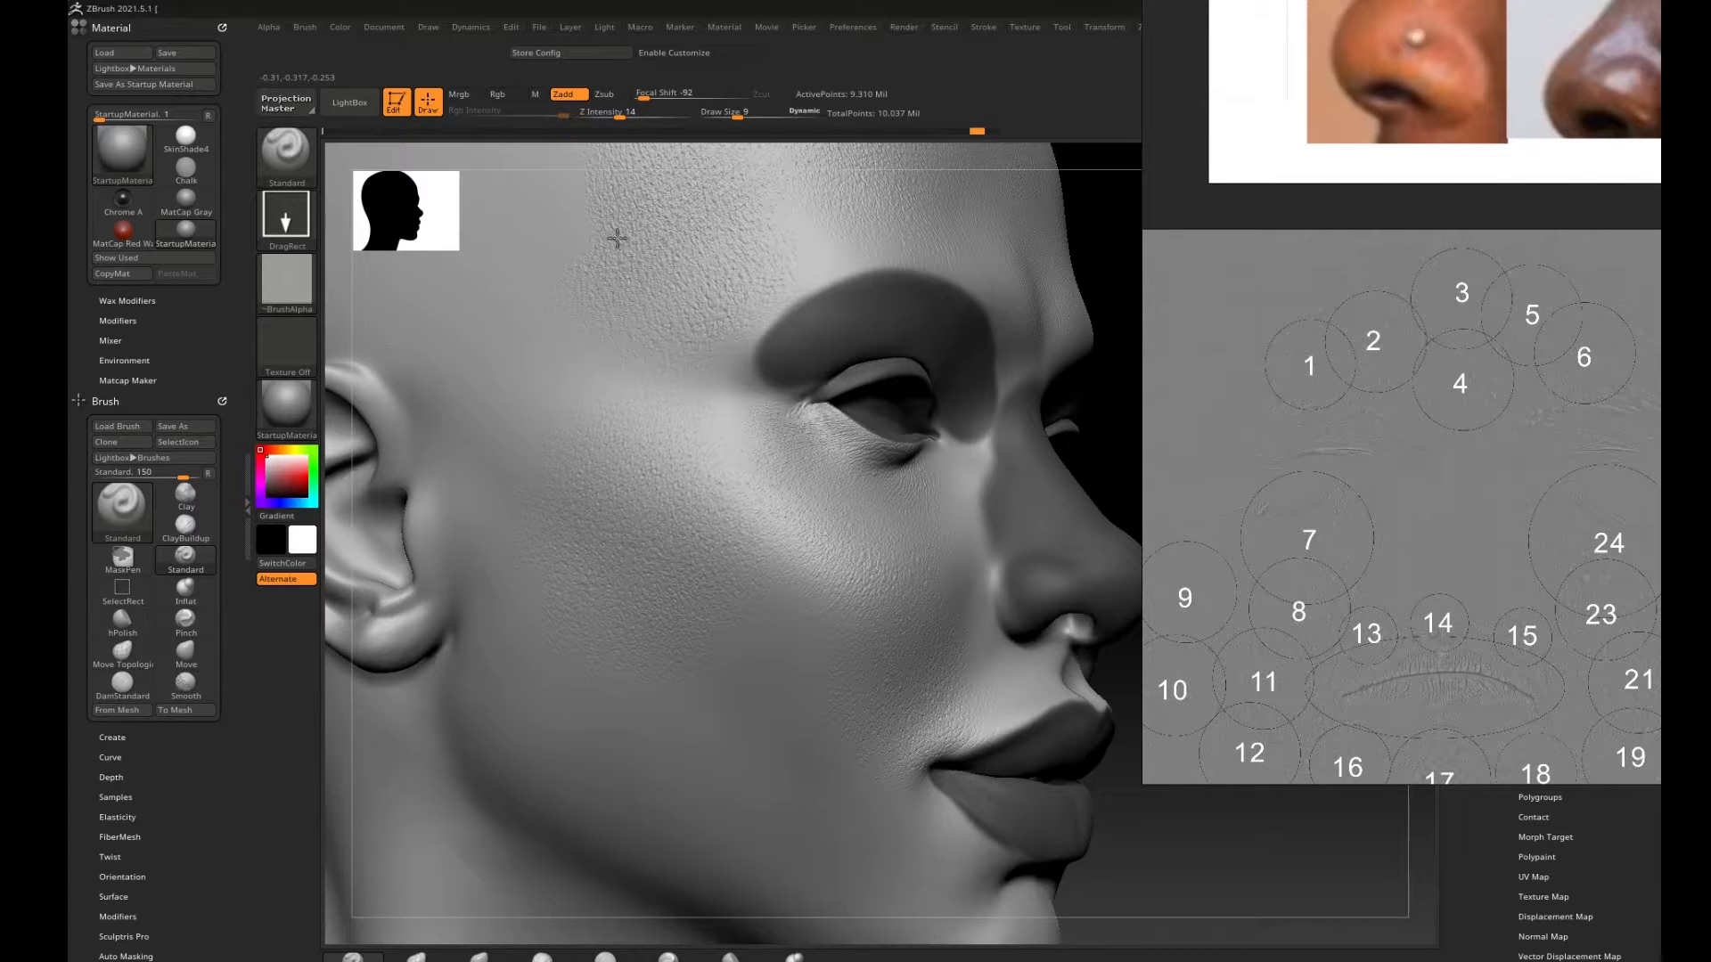
Load the alpha 10.psd and shift the placement map to show the numbered areas around the mouth and jaw.
{"action": "mouse_move", "coordinate": [1119, 432]}
{"action": "left_mouse_down"}
{"action": "mouse_move", "coordinate": [1046, 508]}
{"action": "mouse_move", "coordinate": [997, 612]}
{"action": "mouse_move", "coordinate": [1043, 597]}
{"action": "mouse_move", "coordinate": [1039, 618]}
{"action": "mouse_move", "coordinate": [1054, 592]}
{"action": "left_mouse_up"}
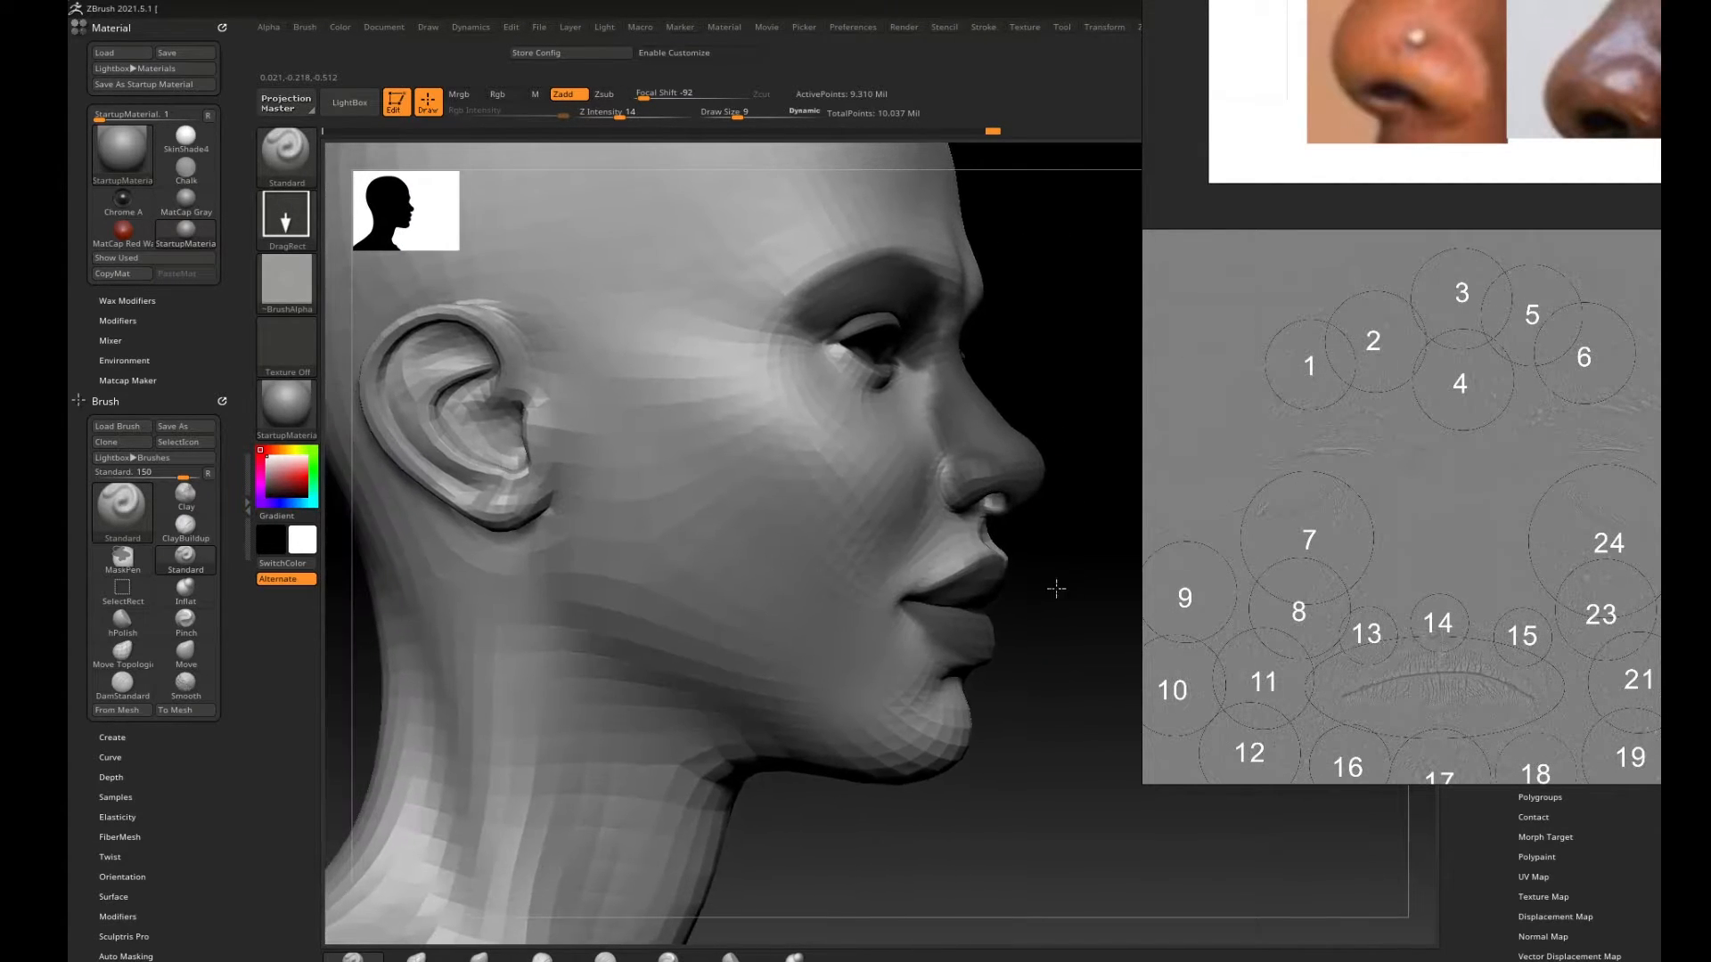
{"action": "key", "text": "comma"}
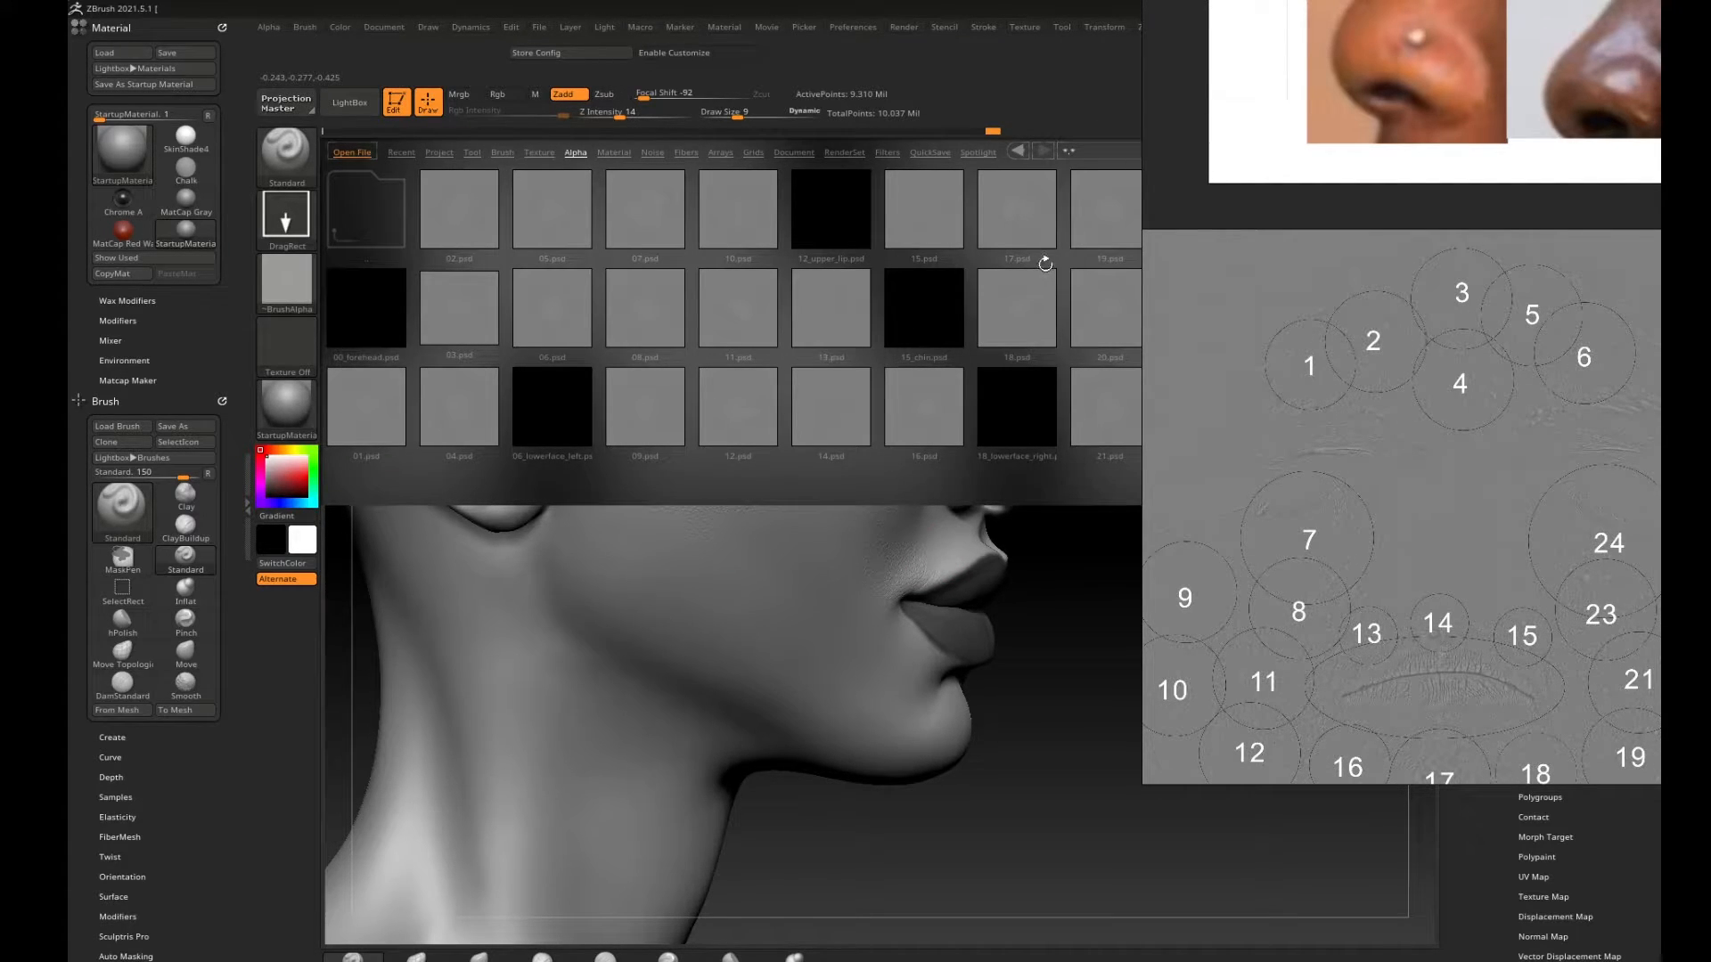
{"action": "left_click_drag", "start_coordinate": [1045, 264], "coordinate": [998, 263]}
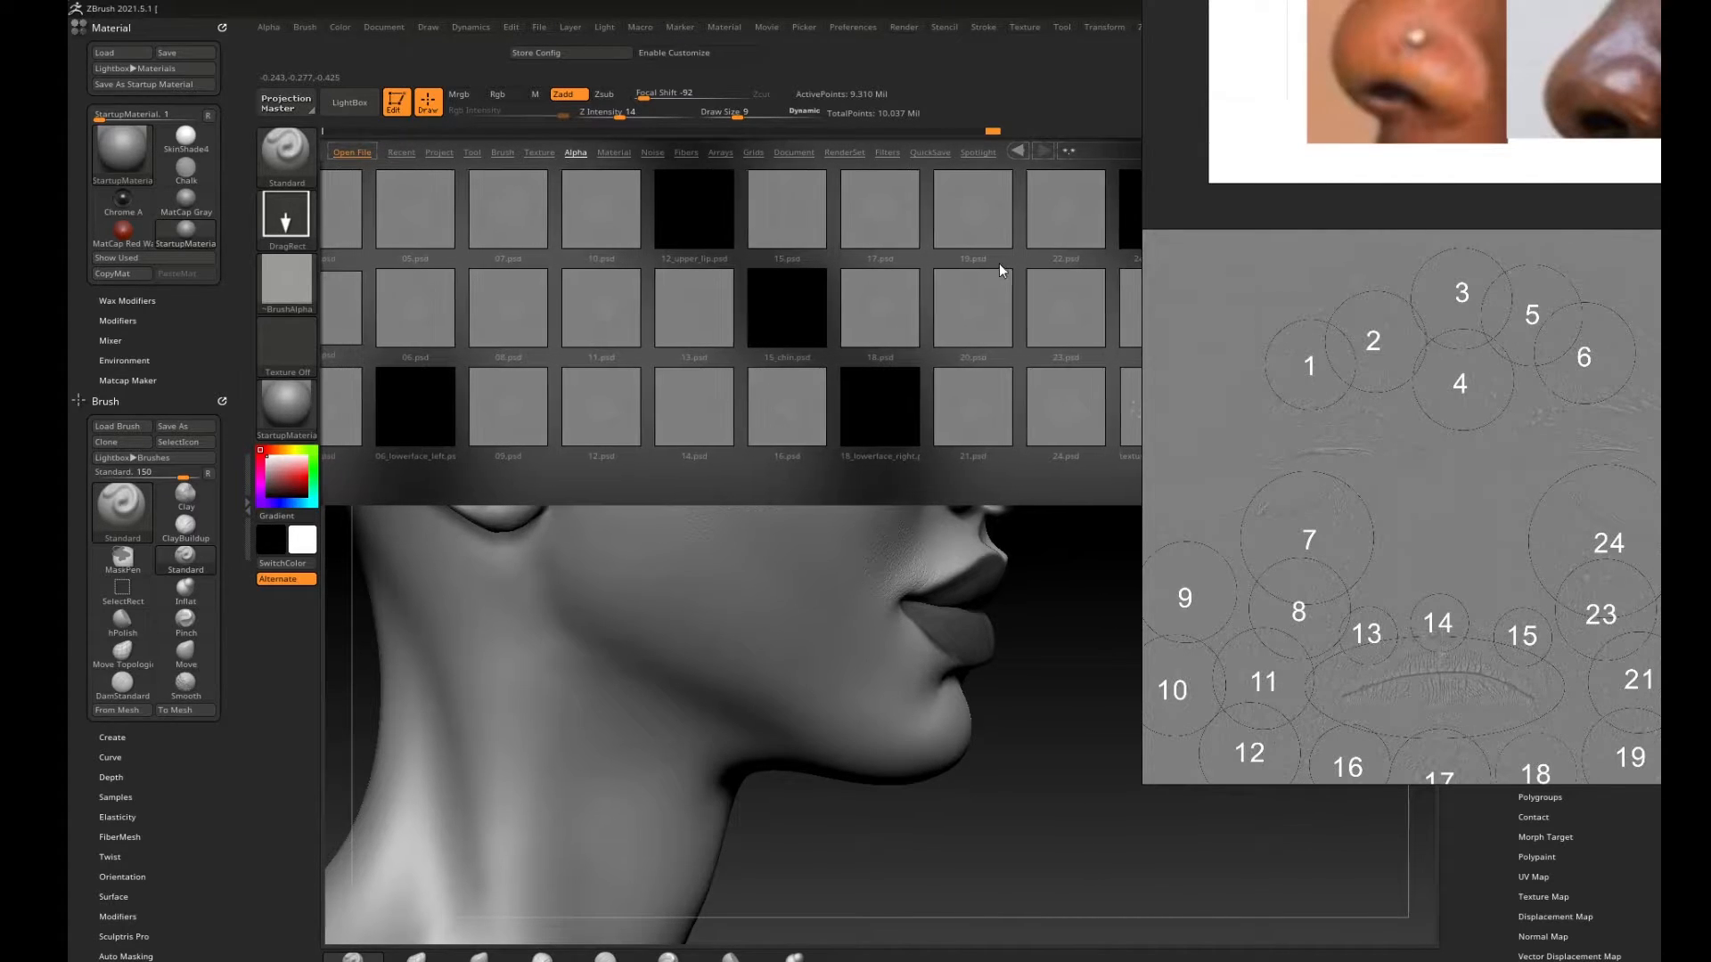
{"action": "left_click", "coordinate": [591, 230]}
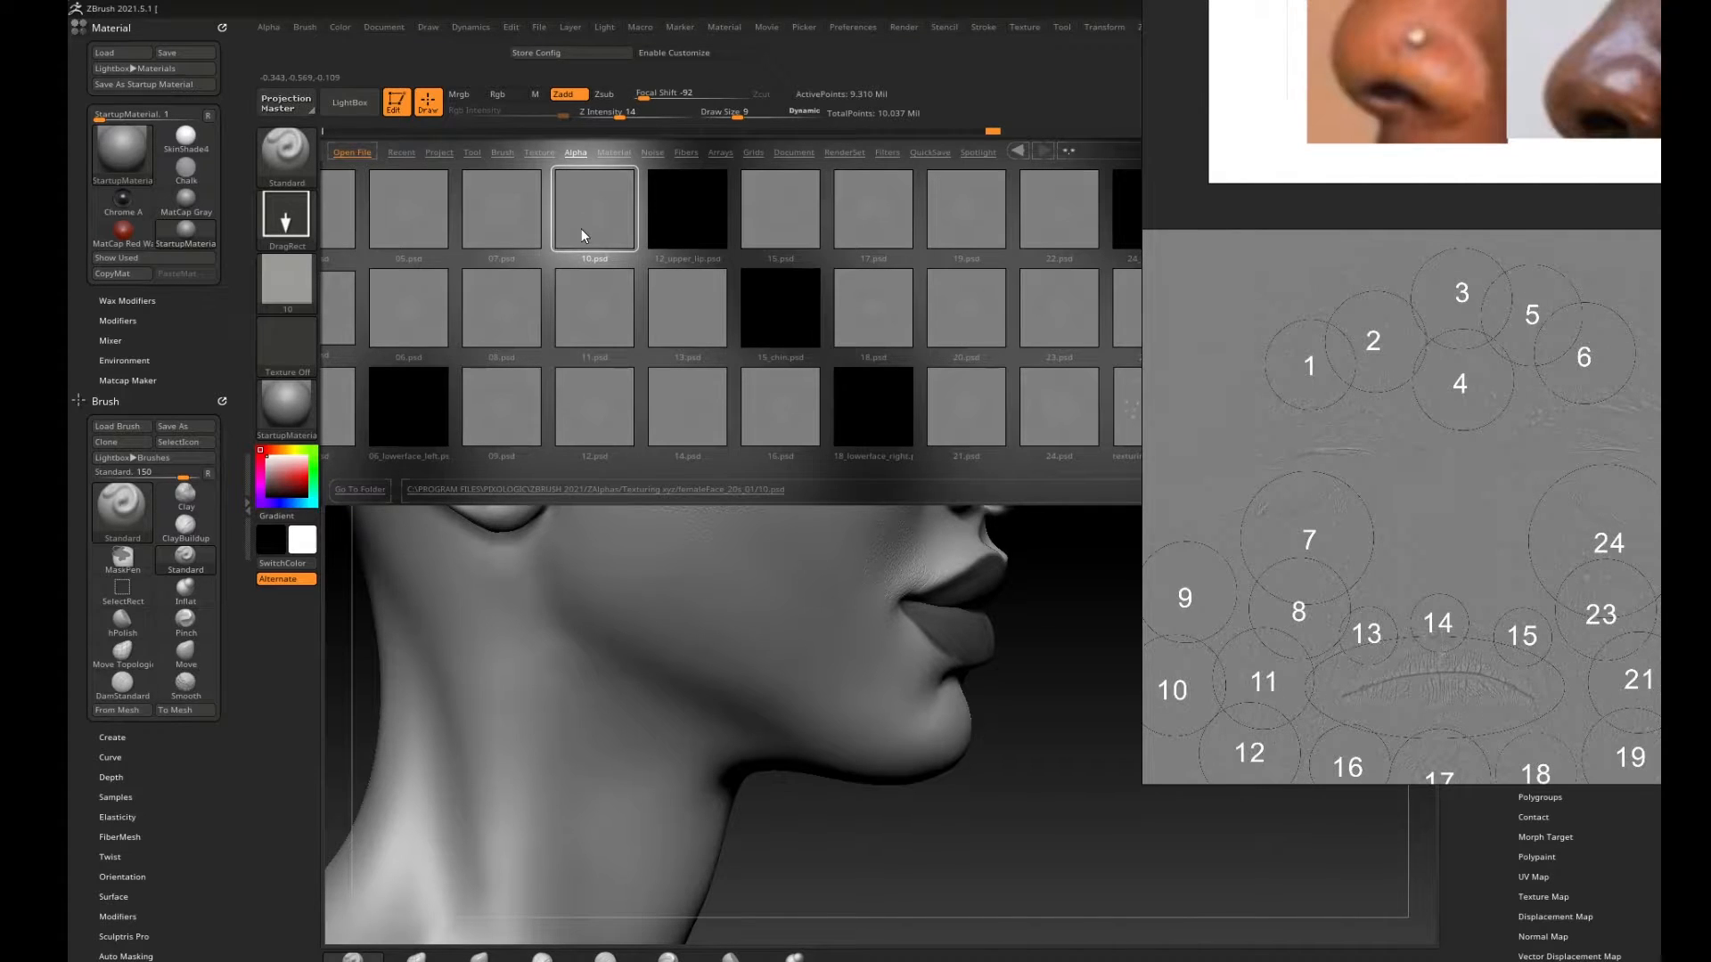
{"action": "key", "text": "comma"}
{"action": "left_click_drag", "start_coordinate": [1066, 652], "coordinate": [1055, 654]}
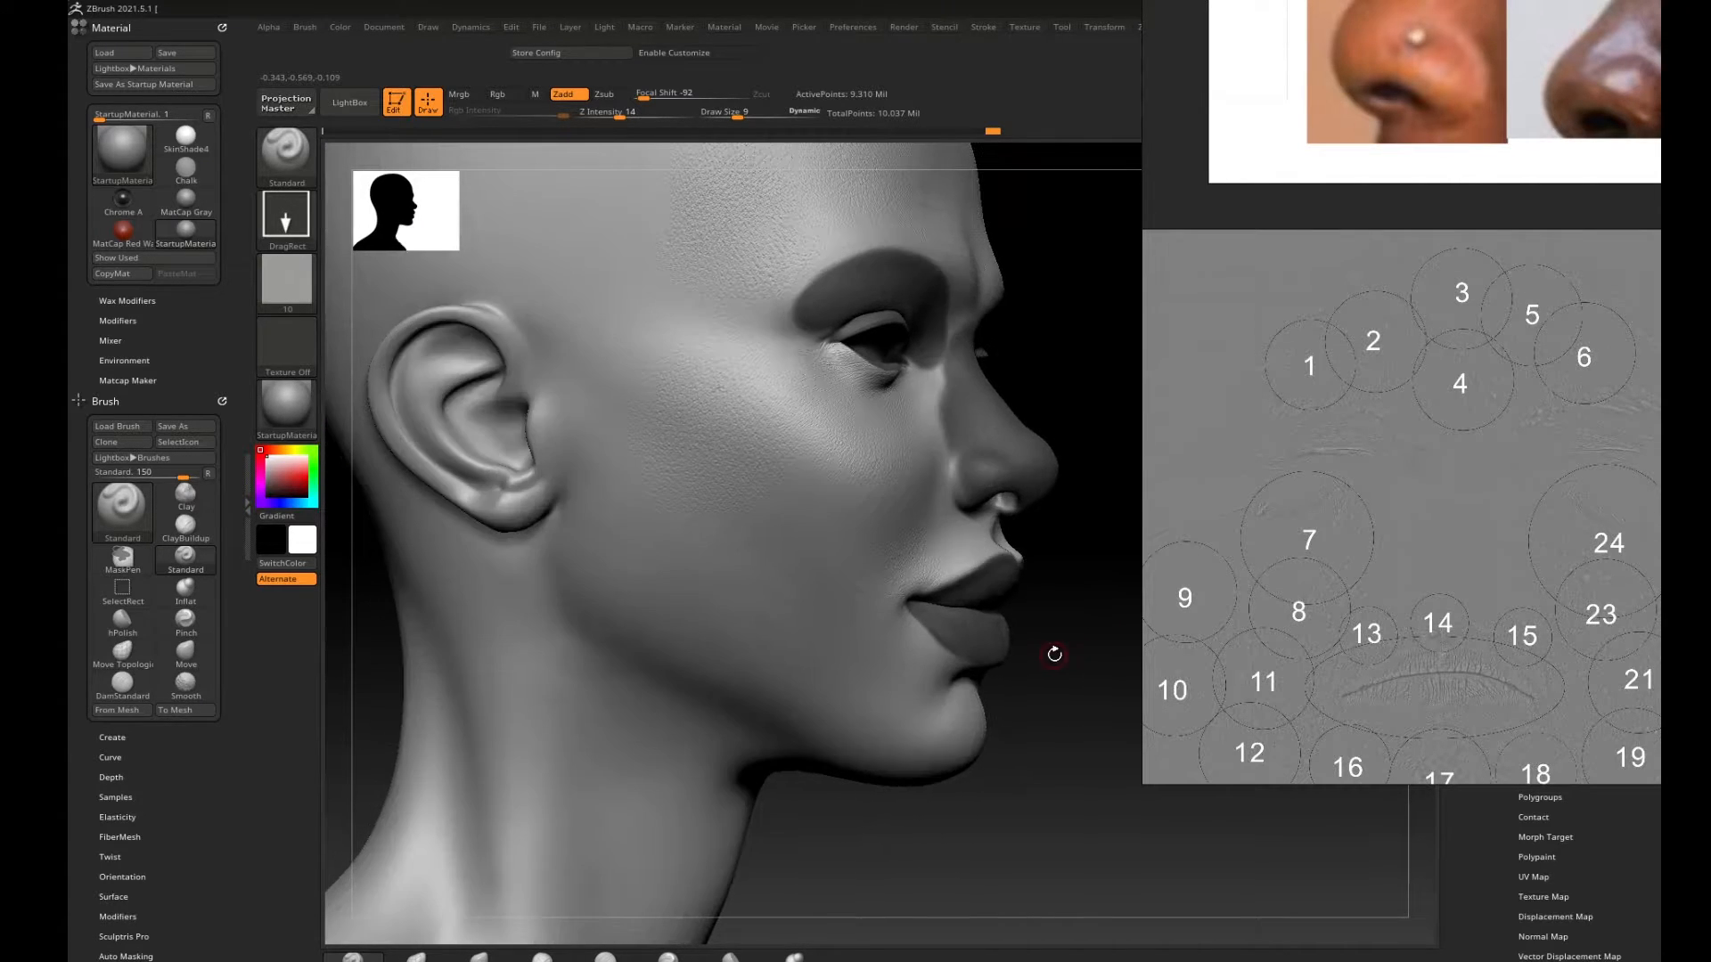
{"action": "middle_click_drag", "start_coordinate": [1285, 636], "coordinate": [1363, 557]}
{"action": "left_click_drag", "start_coordinate": [1019, 679], "coordinate": [1028, 668]}
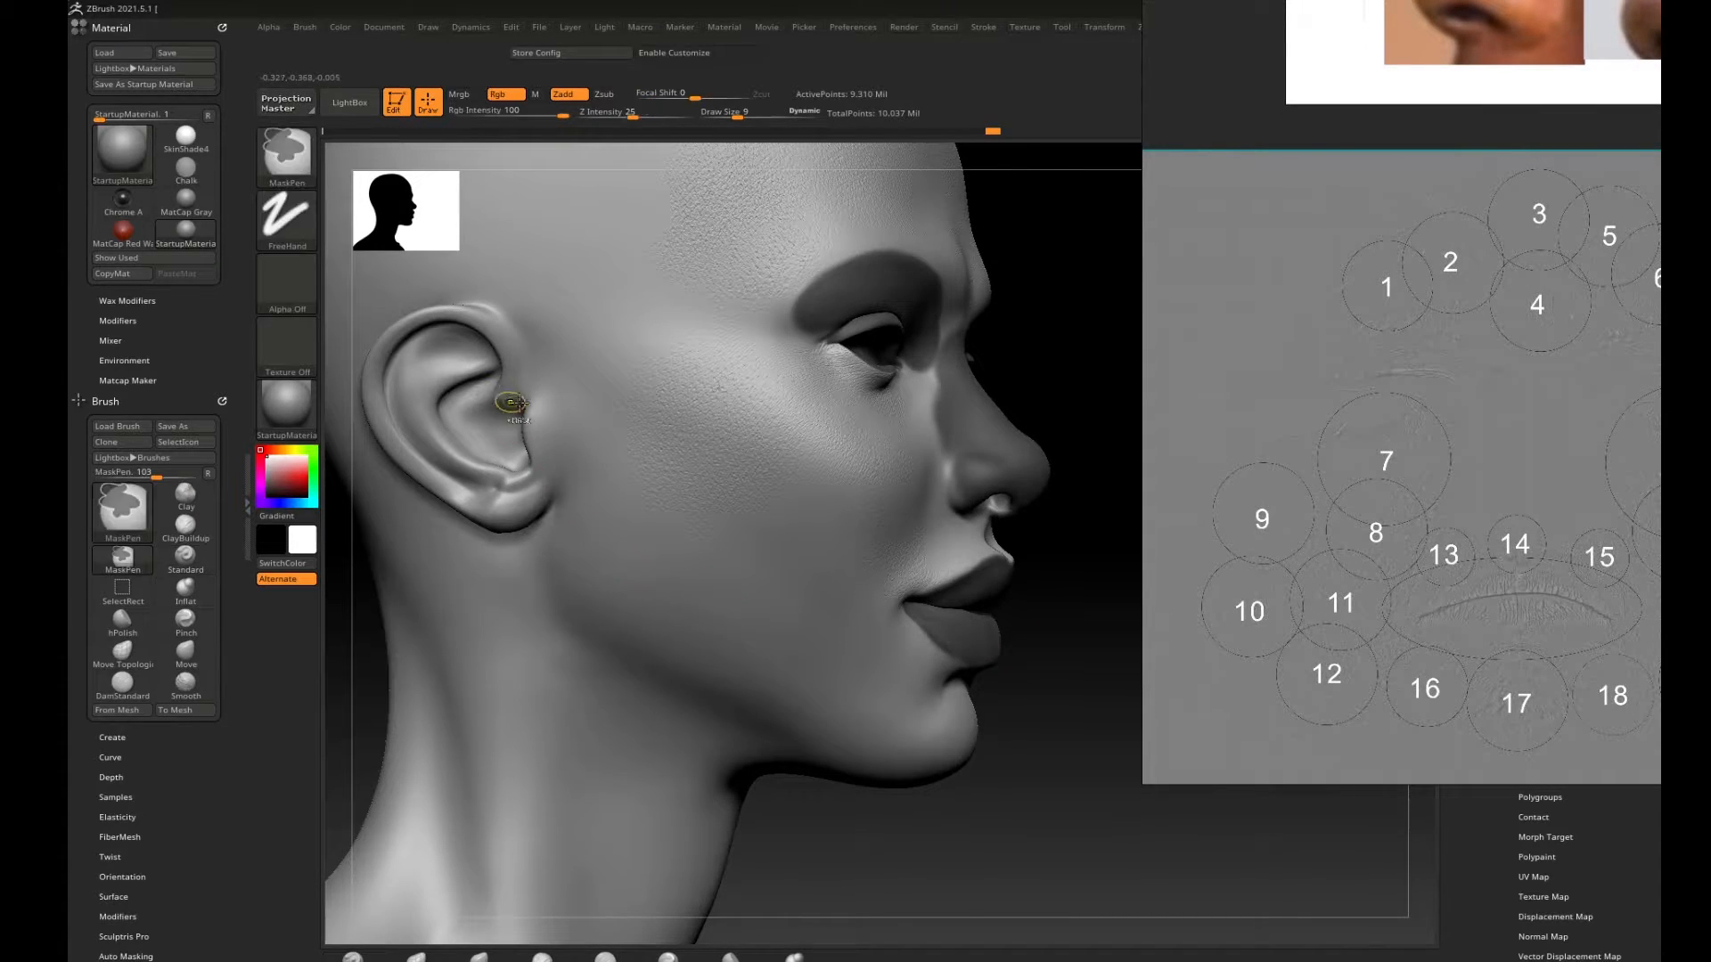
Mask the ear and its front edge with an enlarged brush, and stamp the alpha 10 skin detail over the rear jaw and lower cheek.
{"action": "mouse_move", "coordinate": [499, 365]}
{"action": "left_mouse_down", "text": "ctrl"}
{"action": "mouse_move", "coordinate": [521, 419]}
{"action": "mouse_move", "coordinate": [535, 374]}
{"action": "mouse_move", "coordinate": [539, 465]}
{"action": "left_mouse_up", "text": "ctrl"}
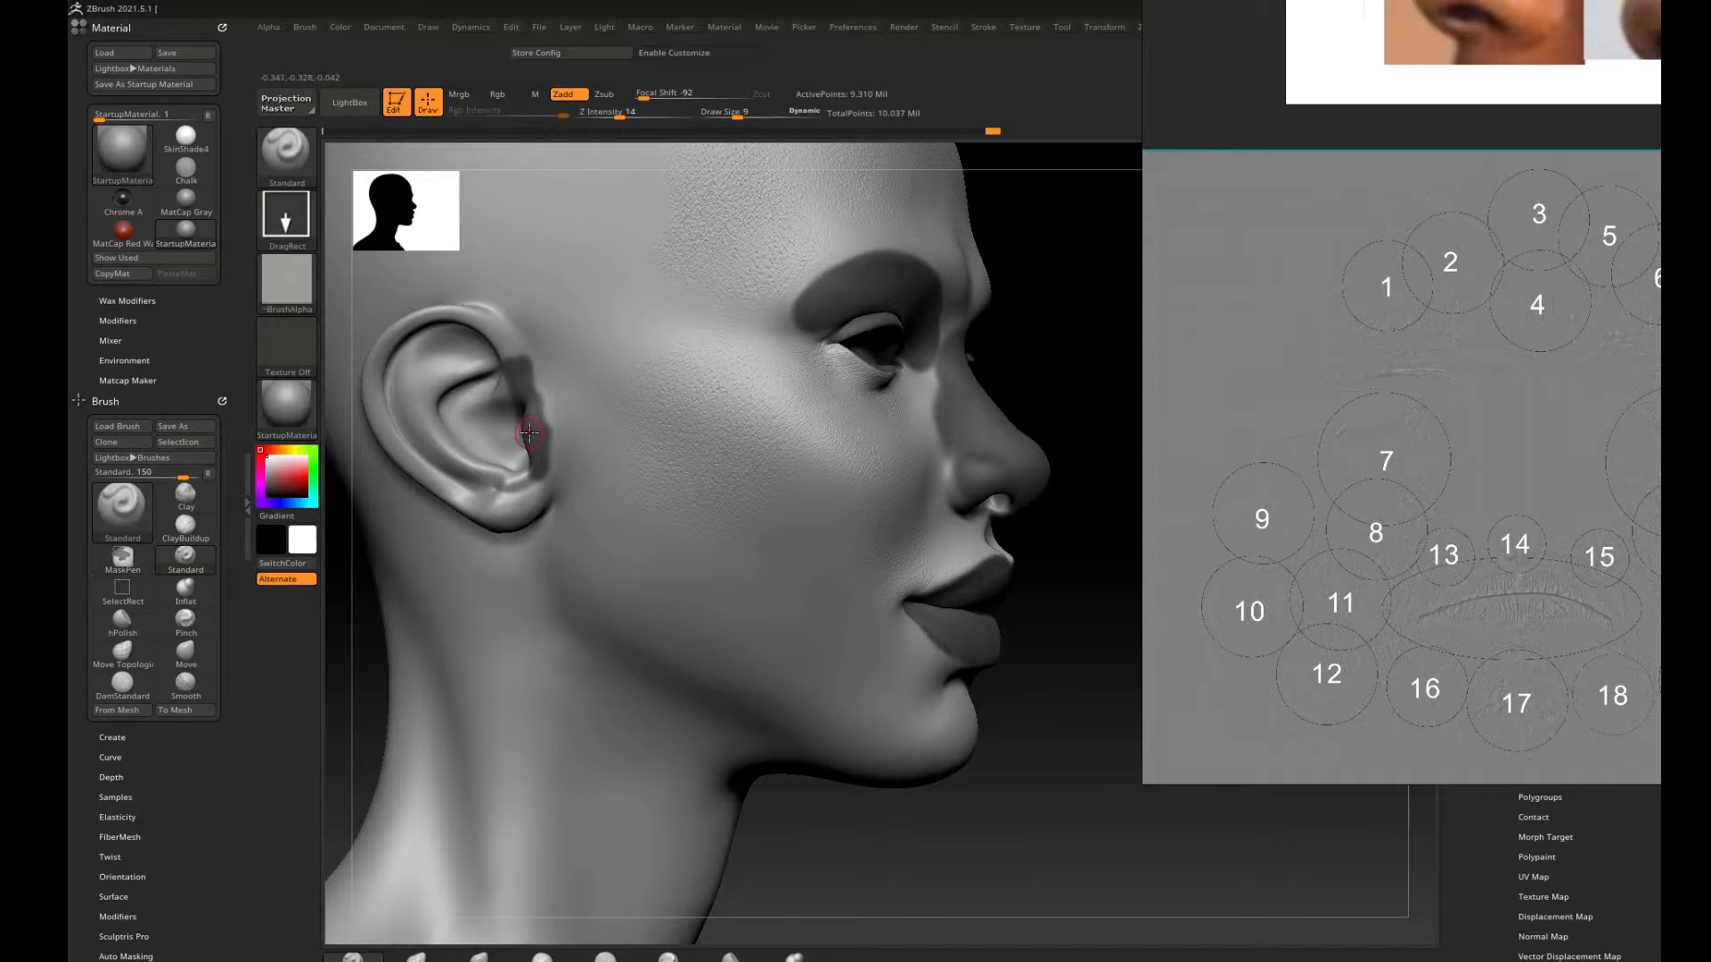
{"action": "key", "text": "bracketright"}
{"action": "key", "text": "bracketright"}
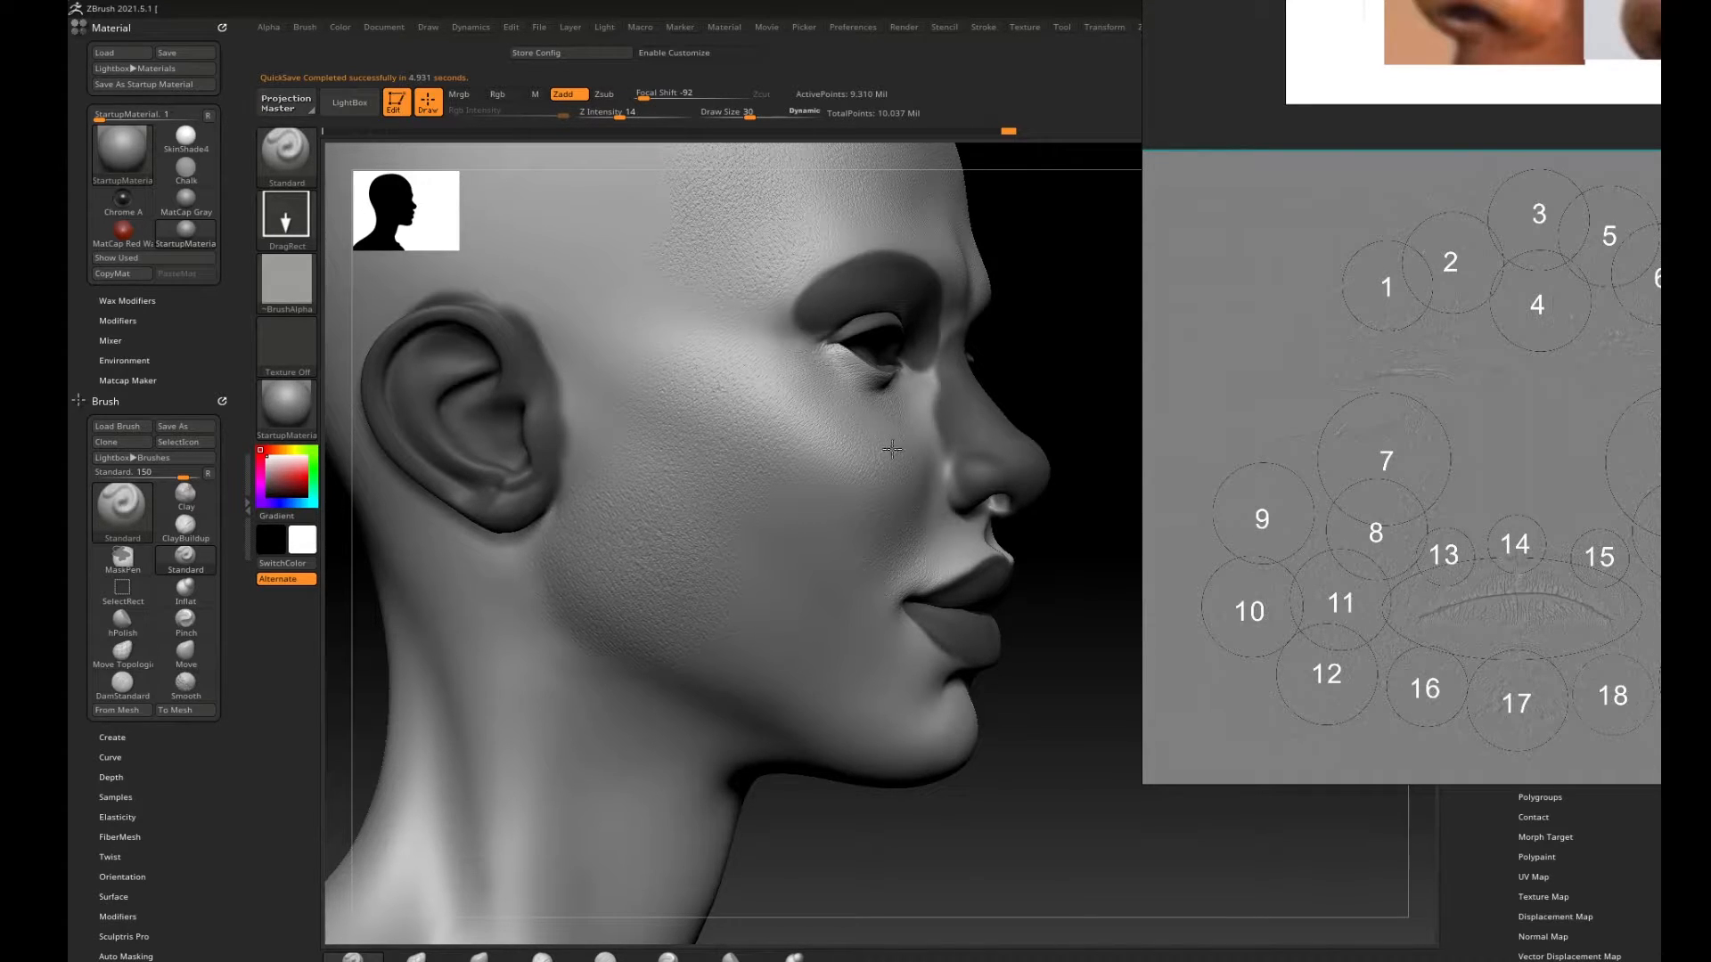
Load the alpha 11.psd and stamp its skin detail over the lower cheek between the jaw and the mouth corner.
{"action": "left_click_drag", "start_coordinate": [1031, 623], "coordinate": [992, 628]}
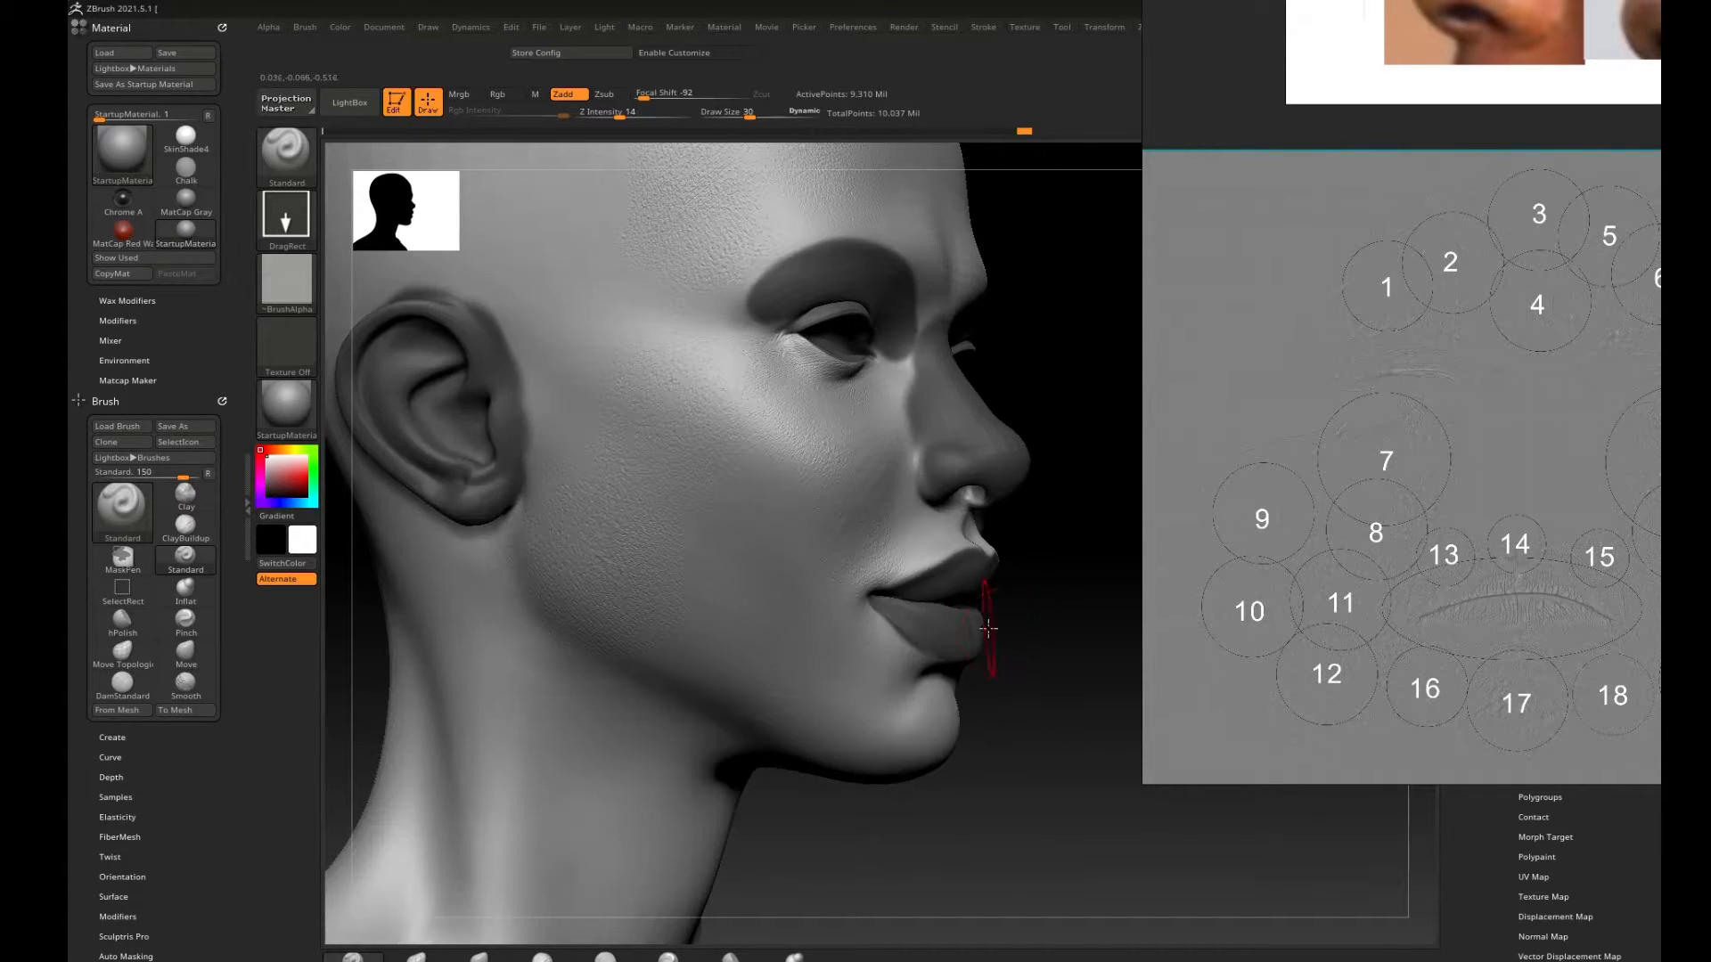
{"action": "key", "text": "comma"}
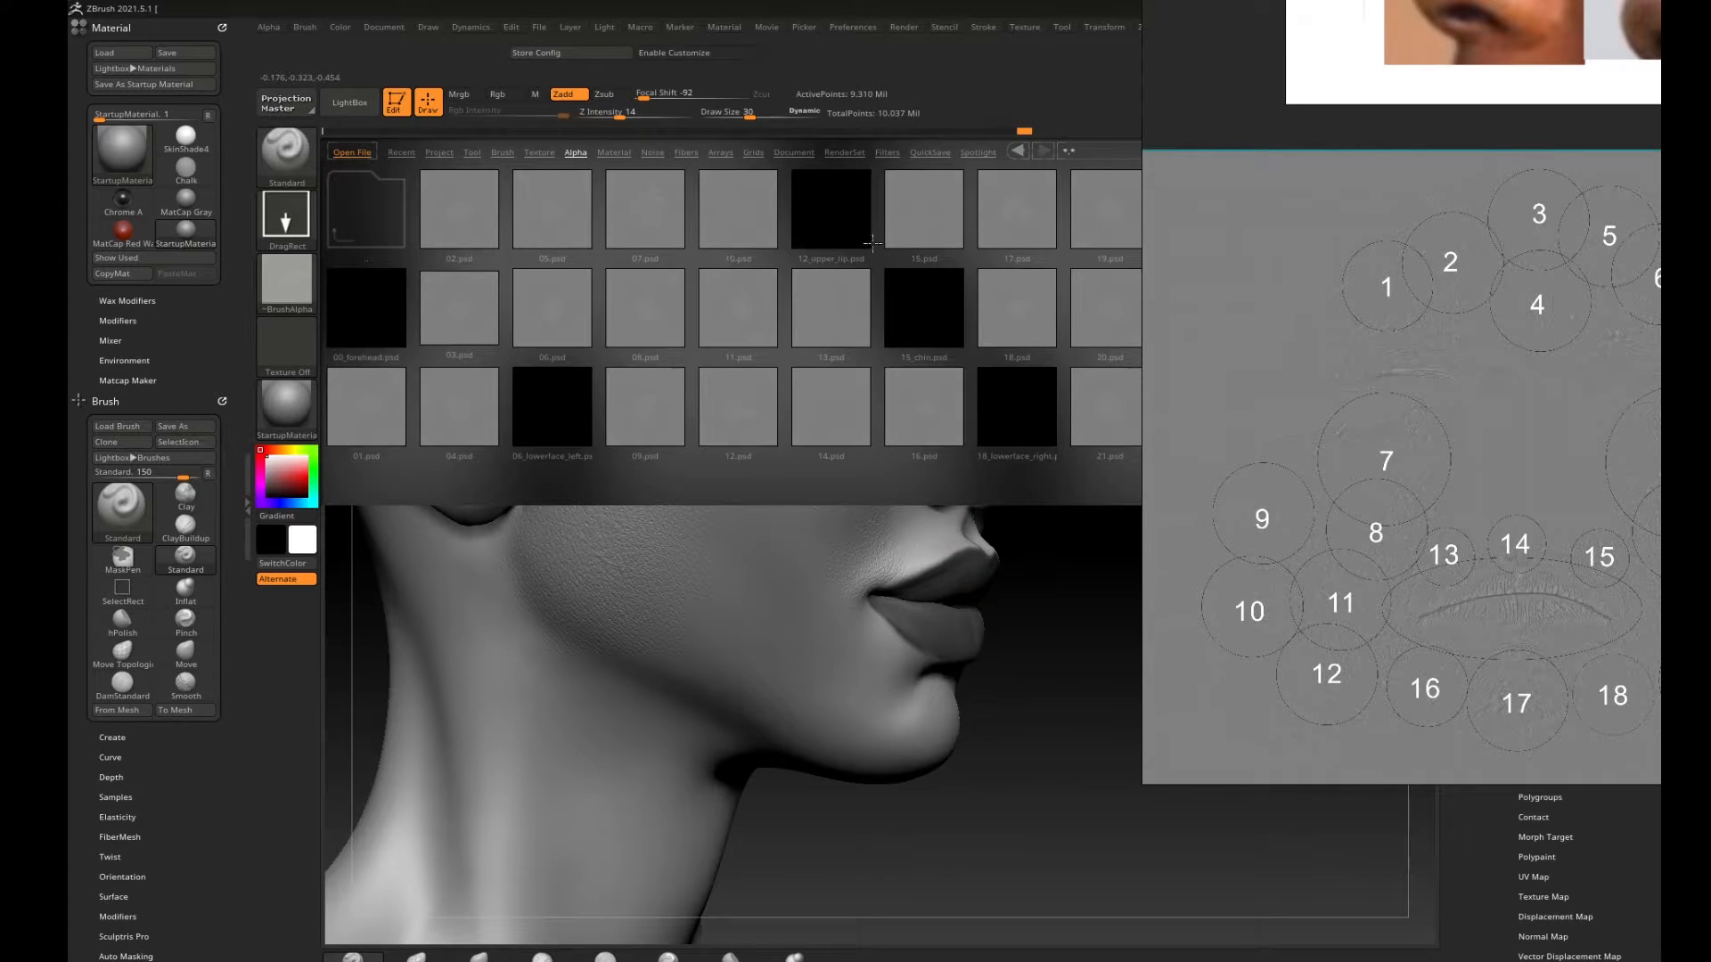
{"action": "double_click", "coordinate": [759, 311]}
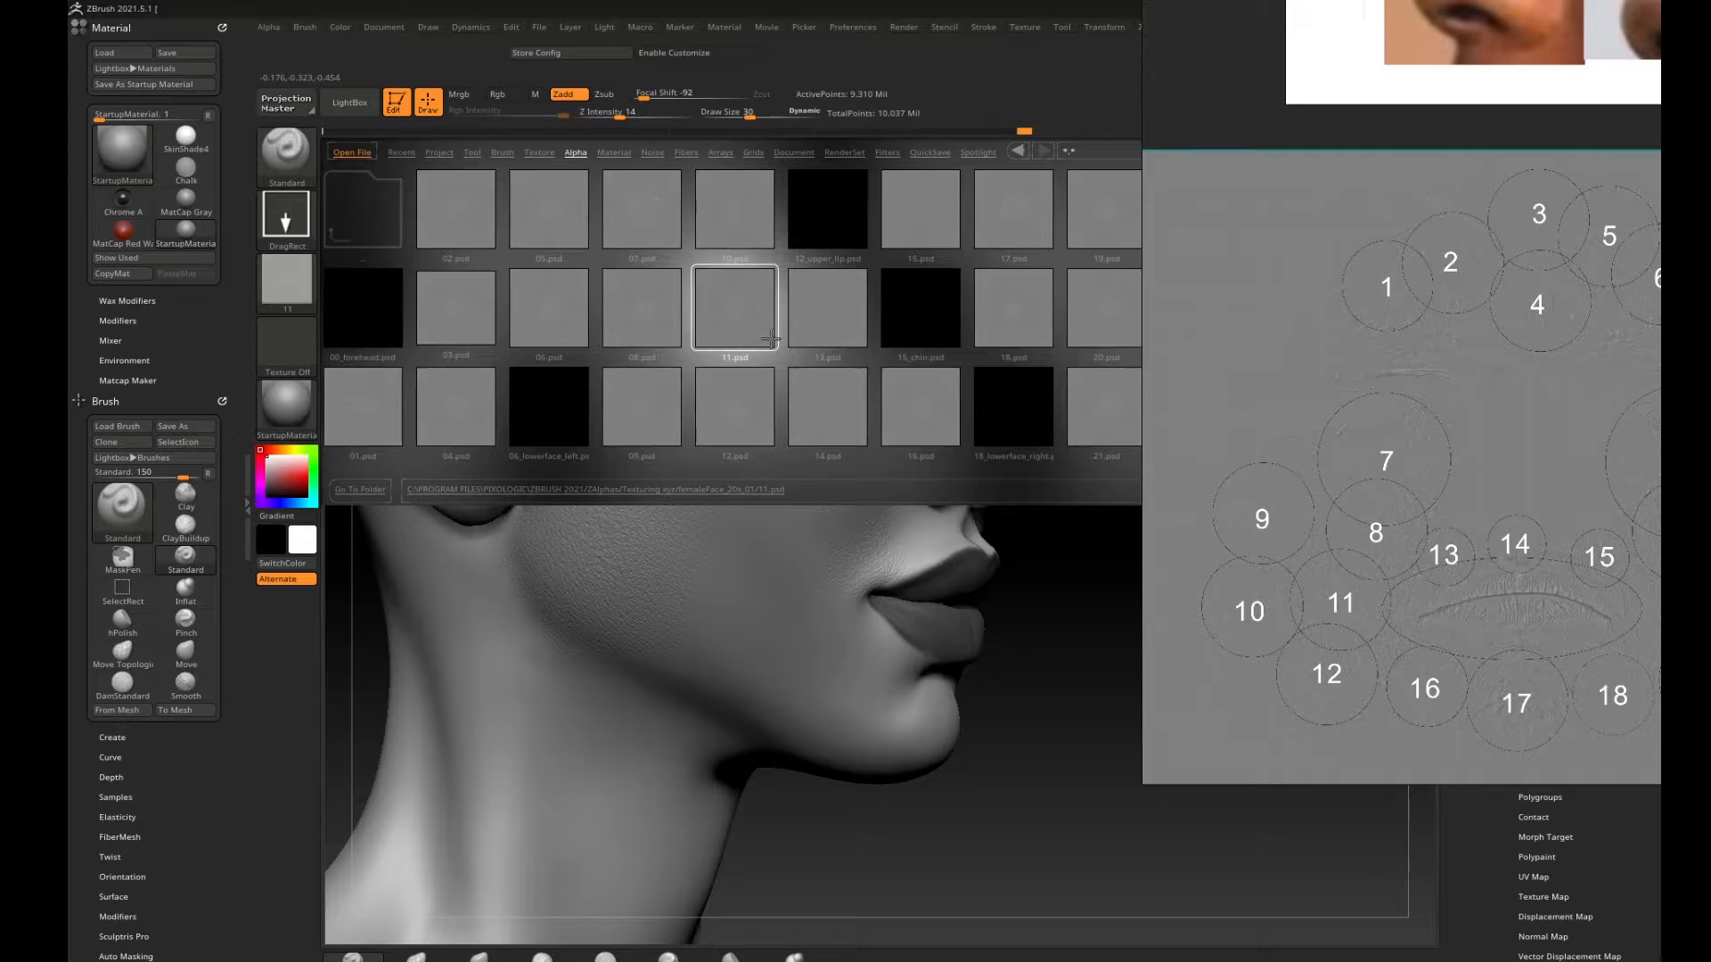
{"action": "key", "text": "comma"}
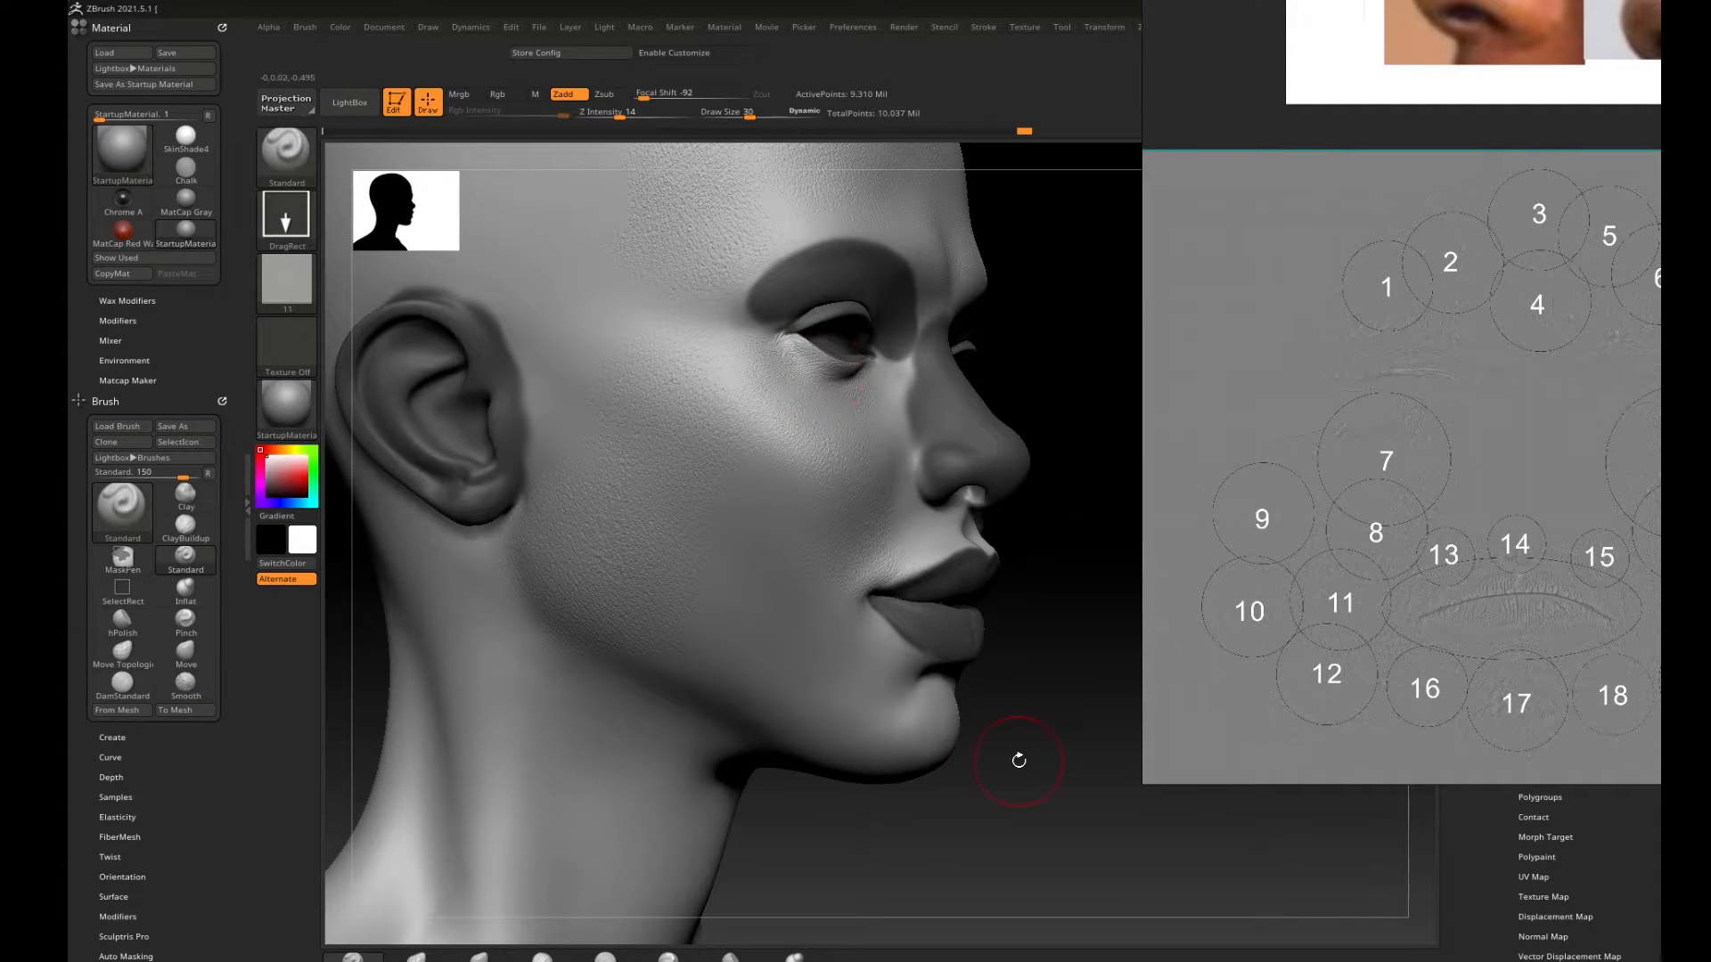
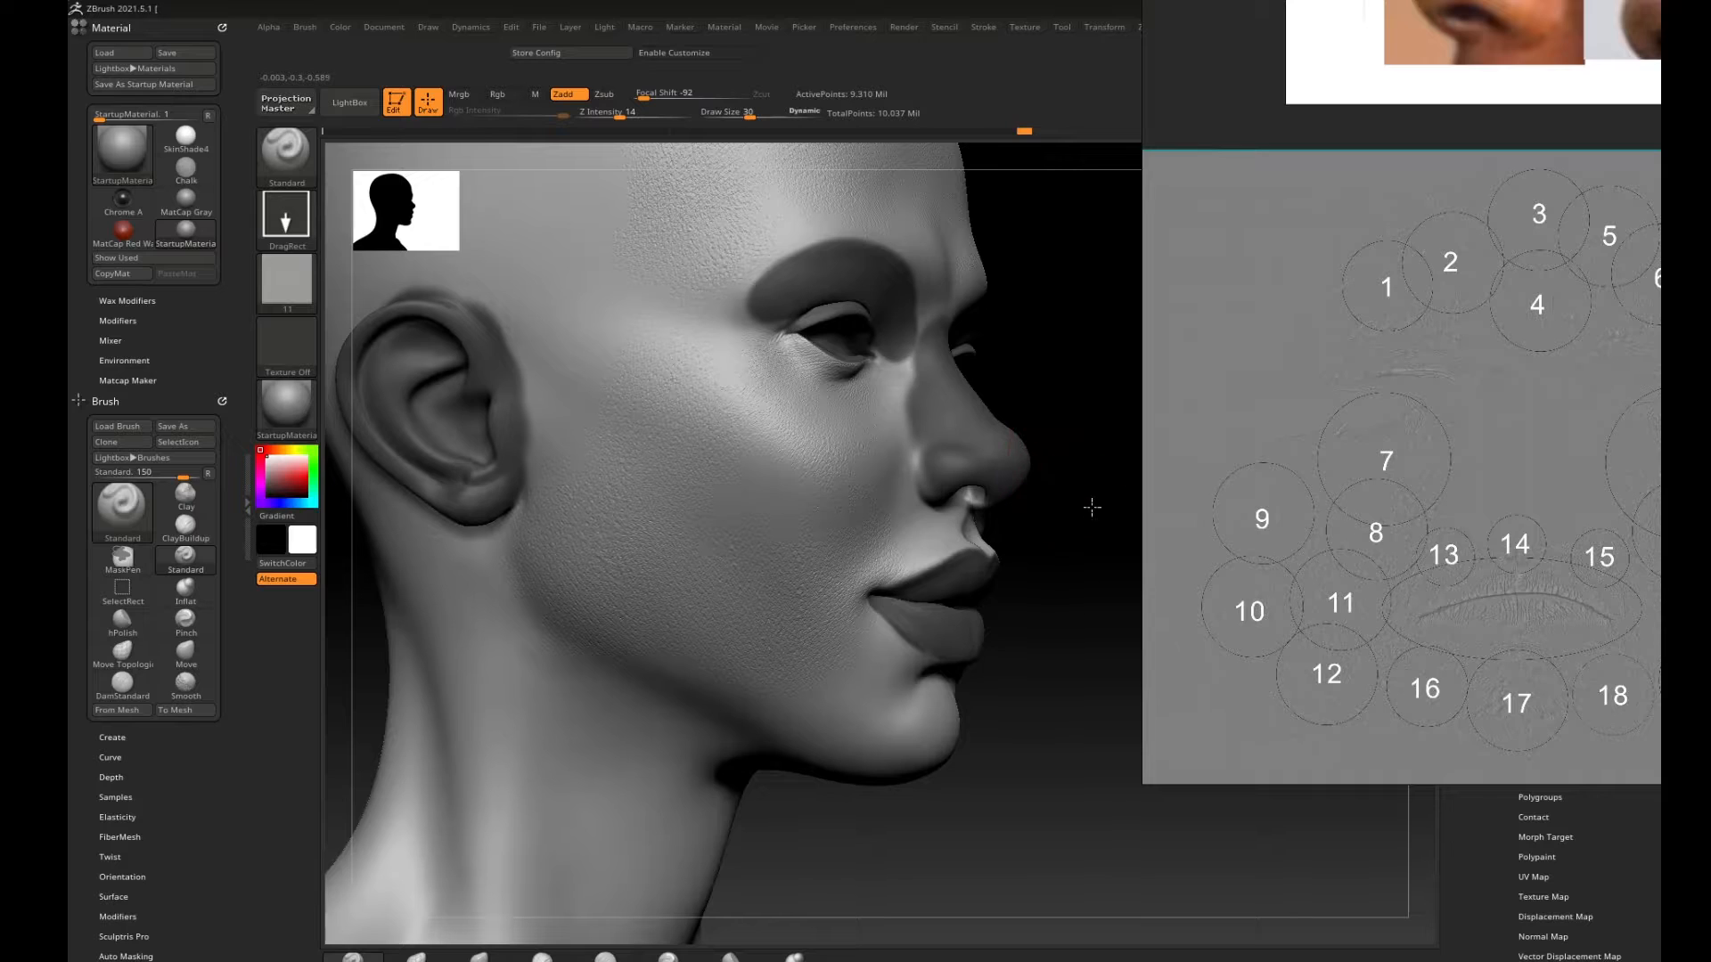
{"action": "mouse_move", "coordinate": [1092, 498]}
{"action": "left_mouse_down"}
{"action": "mouse_move", "coordinate": [988, 572]}
{"action": "mouse_move", "coordinate": [1031, 599]}
{"action": "mouse_move", "coordinate": [1015, 607]}
{"action": "mouse_move", "coordinate": [1116, 606]}
{"action": "mouse_move", "coordinate": [1031, 604]}
{"action": "mouse_move", "coordinate": [1039, 585]}
{"action": "mouse_move", "coordinate": [1129, 585]}
{"action": "mouse_move", "coordinate": [1023, 603]}
{"action": "mouse_move", "coordinate": [1088, 611]}
{"action": "mouse_move", "coordinate": [1025, 615]}
{"action": "left_mouse_up"}
{"action": "left_click_drag", "start_coordinate": [1103, 670], "coordinate": [1040, 623]}
Turn the head to its unstamped side and shift the placement map to show the numbered areas 15 to 24.
{"action": "left_click_drag", "start_coordinate": [1095, 590], "coordinate": [1084, 589]}
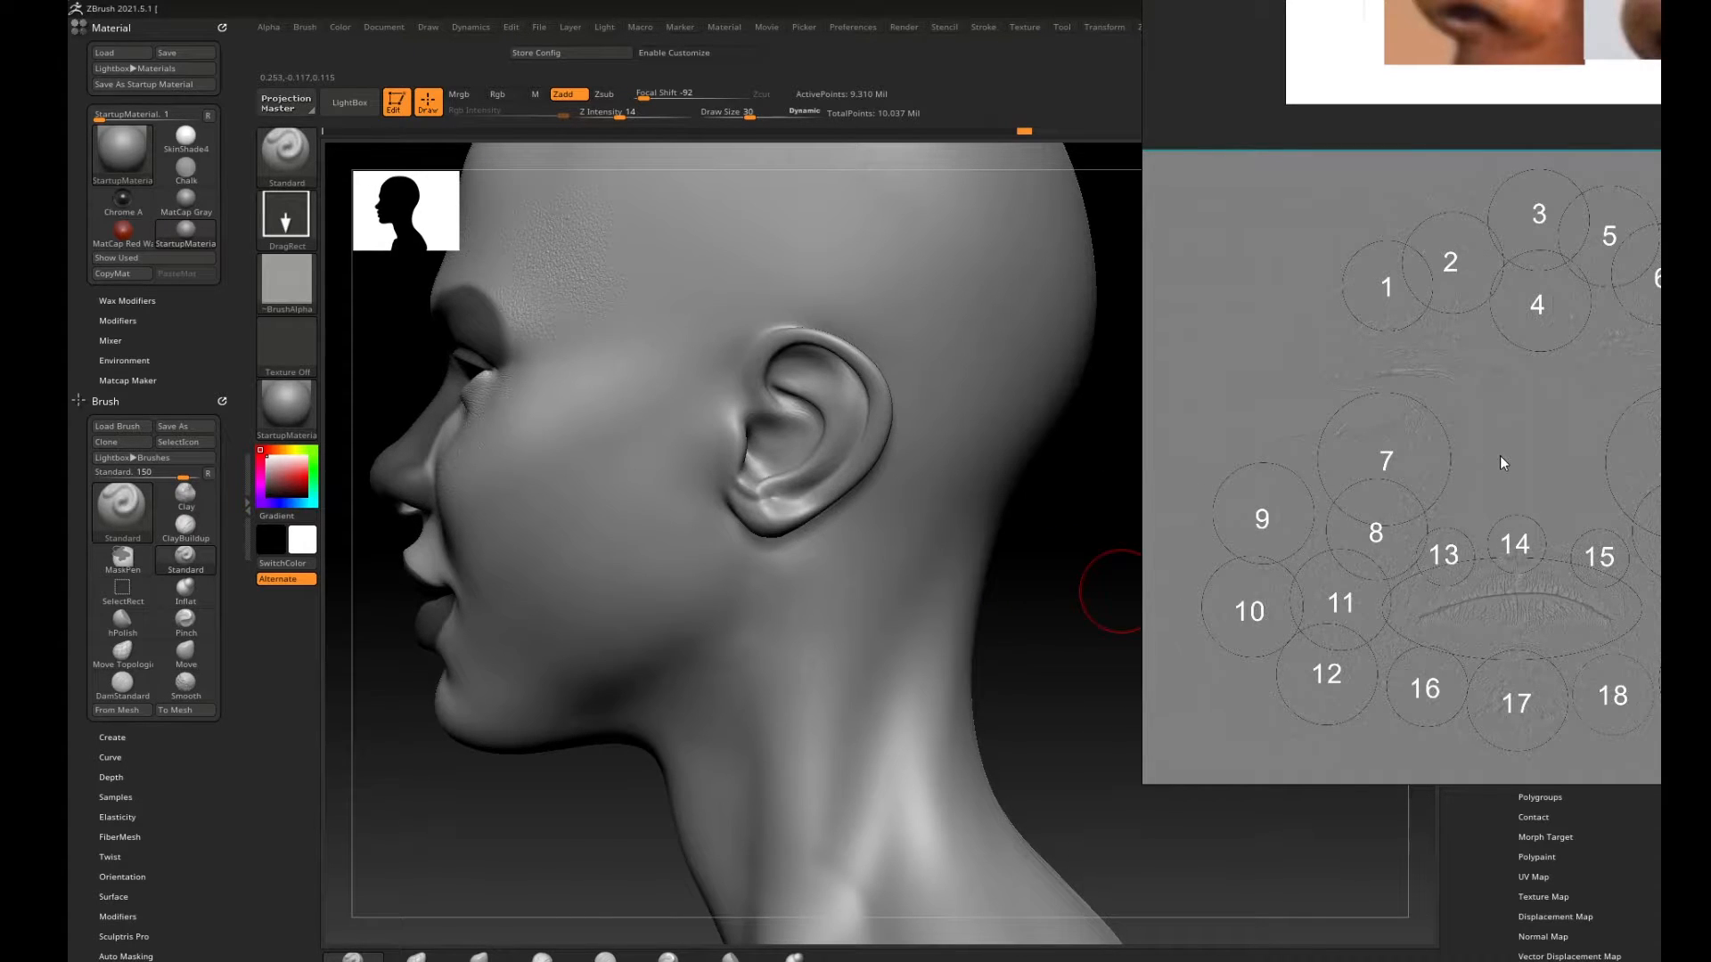
{"action": "left_click_drag", "start_coordinate": [1499, 457], "coordinate": [1350, 511]}
{"action": "middle_click_drag", "start_coordinate": [1347, 509], "coordinate": [1161, 450]}
{"action": "right_click_drag", "start_coordinate": [1210, 506], "coordinate": [1342, 469]}
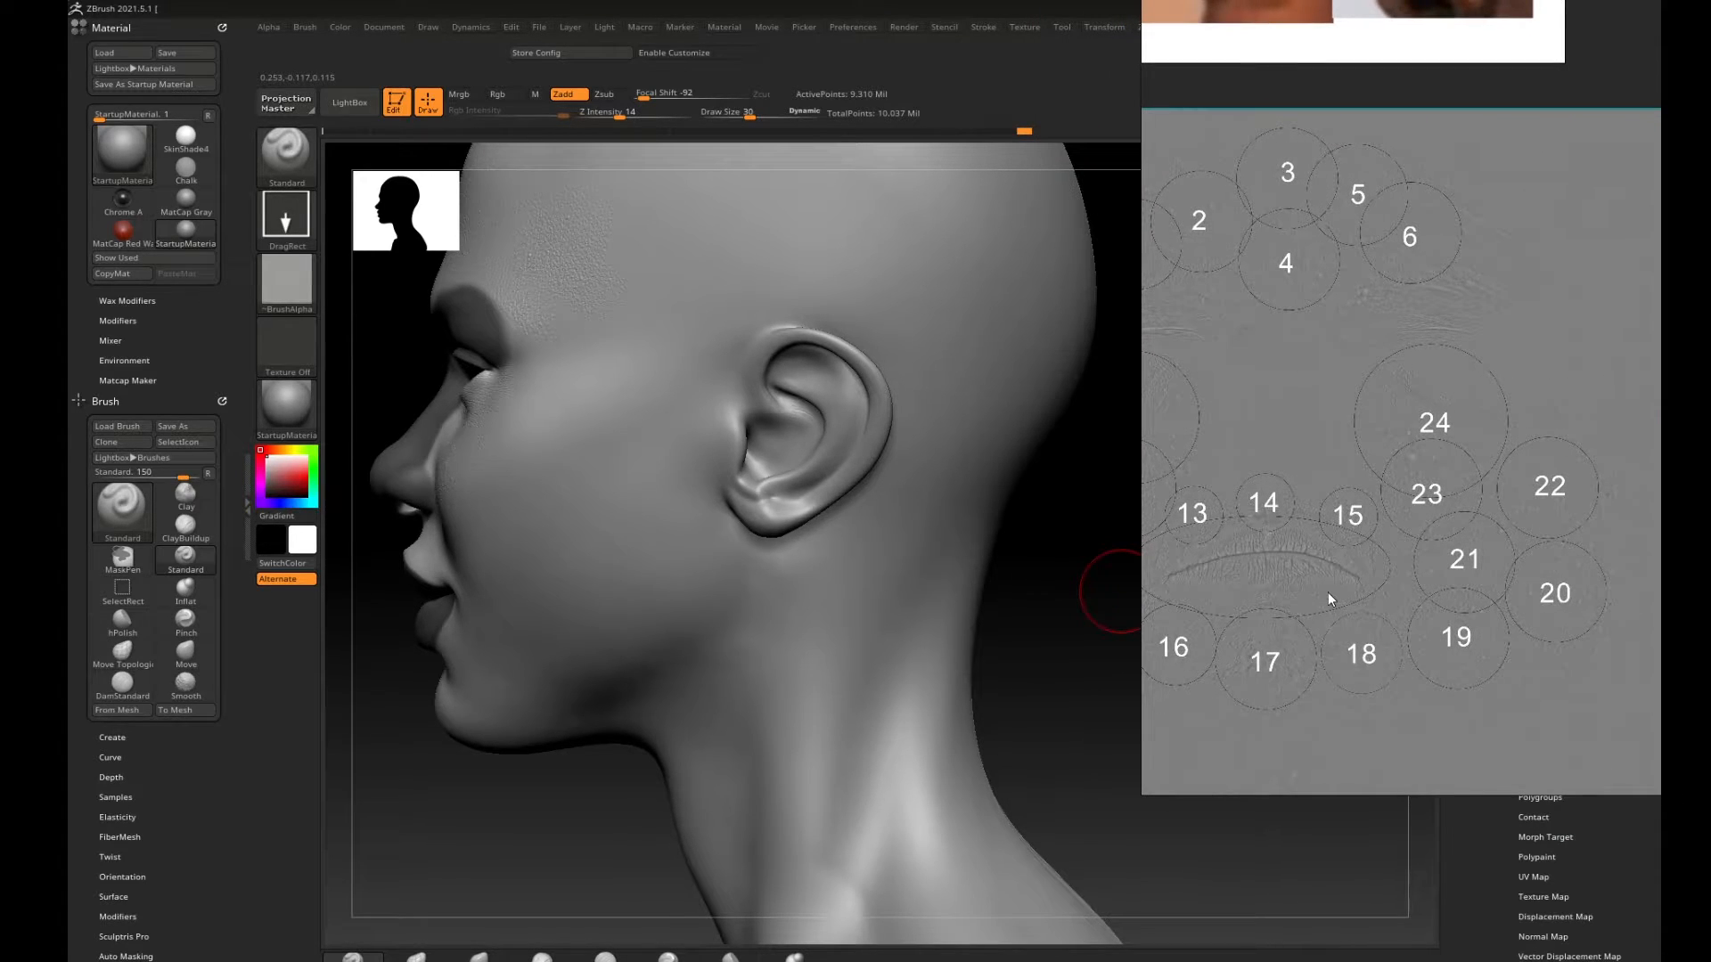
Load the alpha 23.psd and stamp its skin detail over the front of the cheek beside the mouth.
{"action": "left_click_drag", "start_coordinate": [1051, 557], "coordinate": [1101, 598]}
{"action": "key", "text": "comma"}
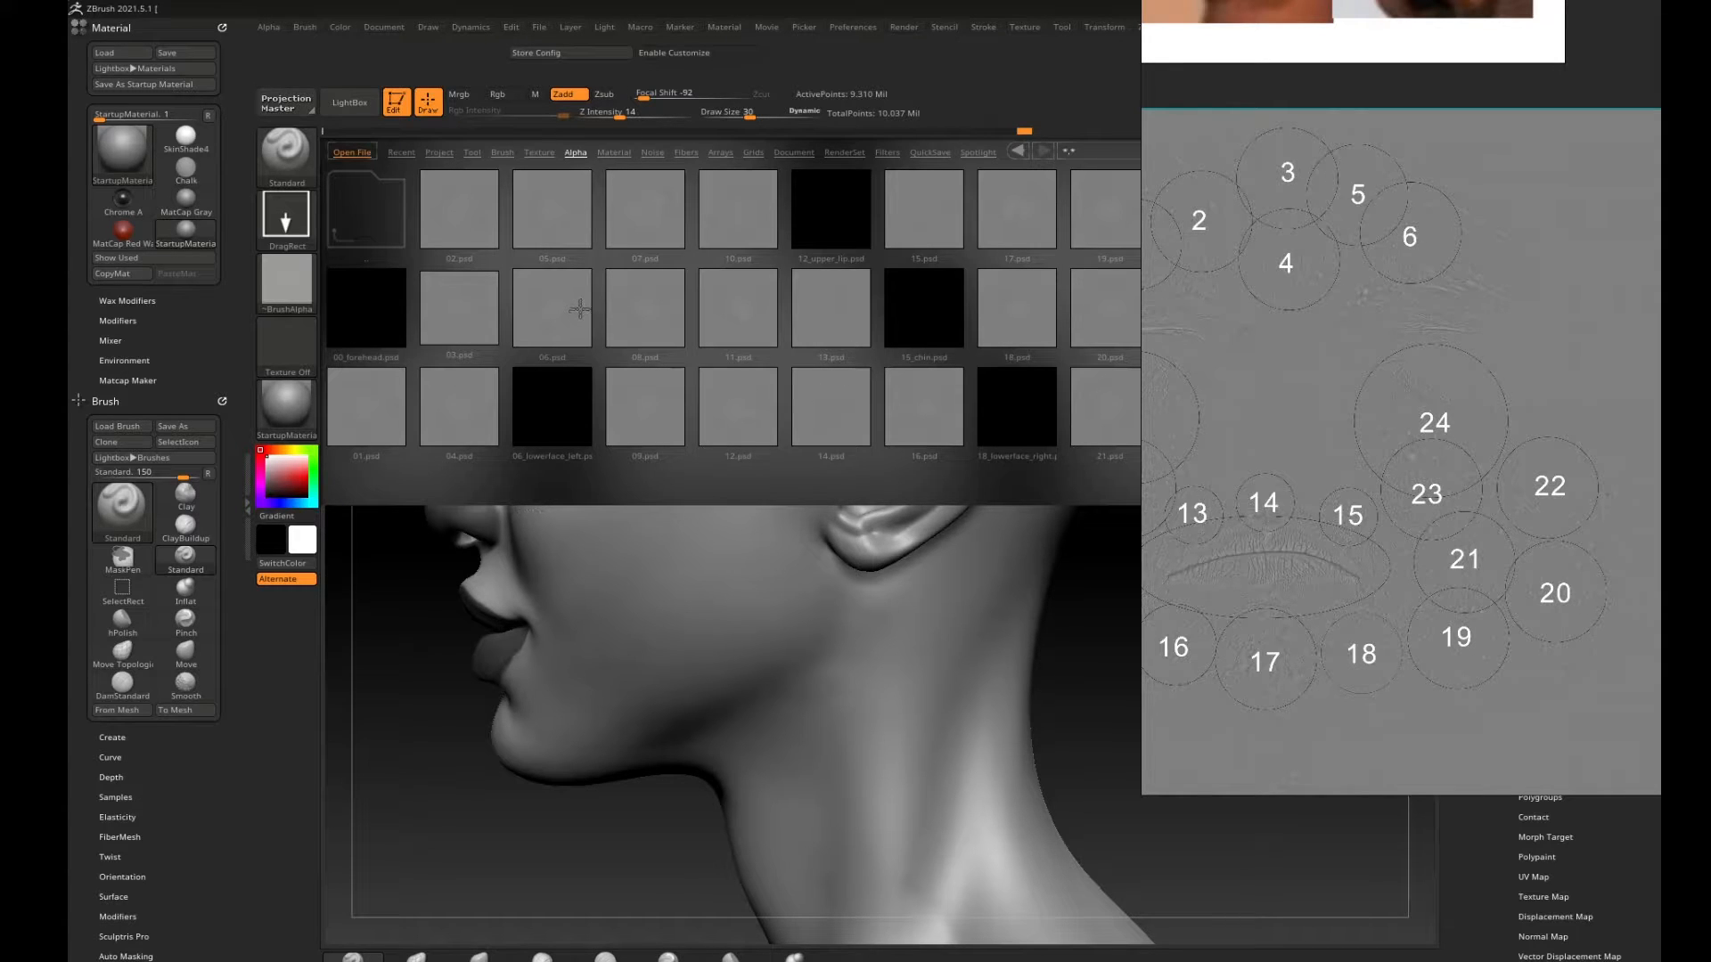
{"action": "left_click", "coordinate": [897, 275]}
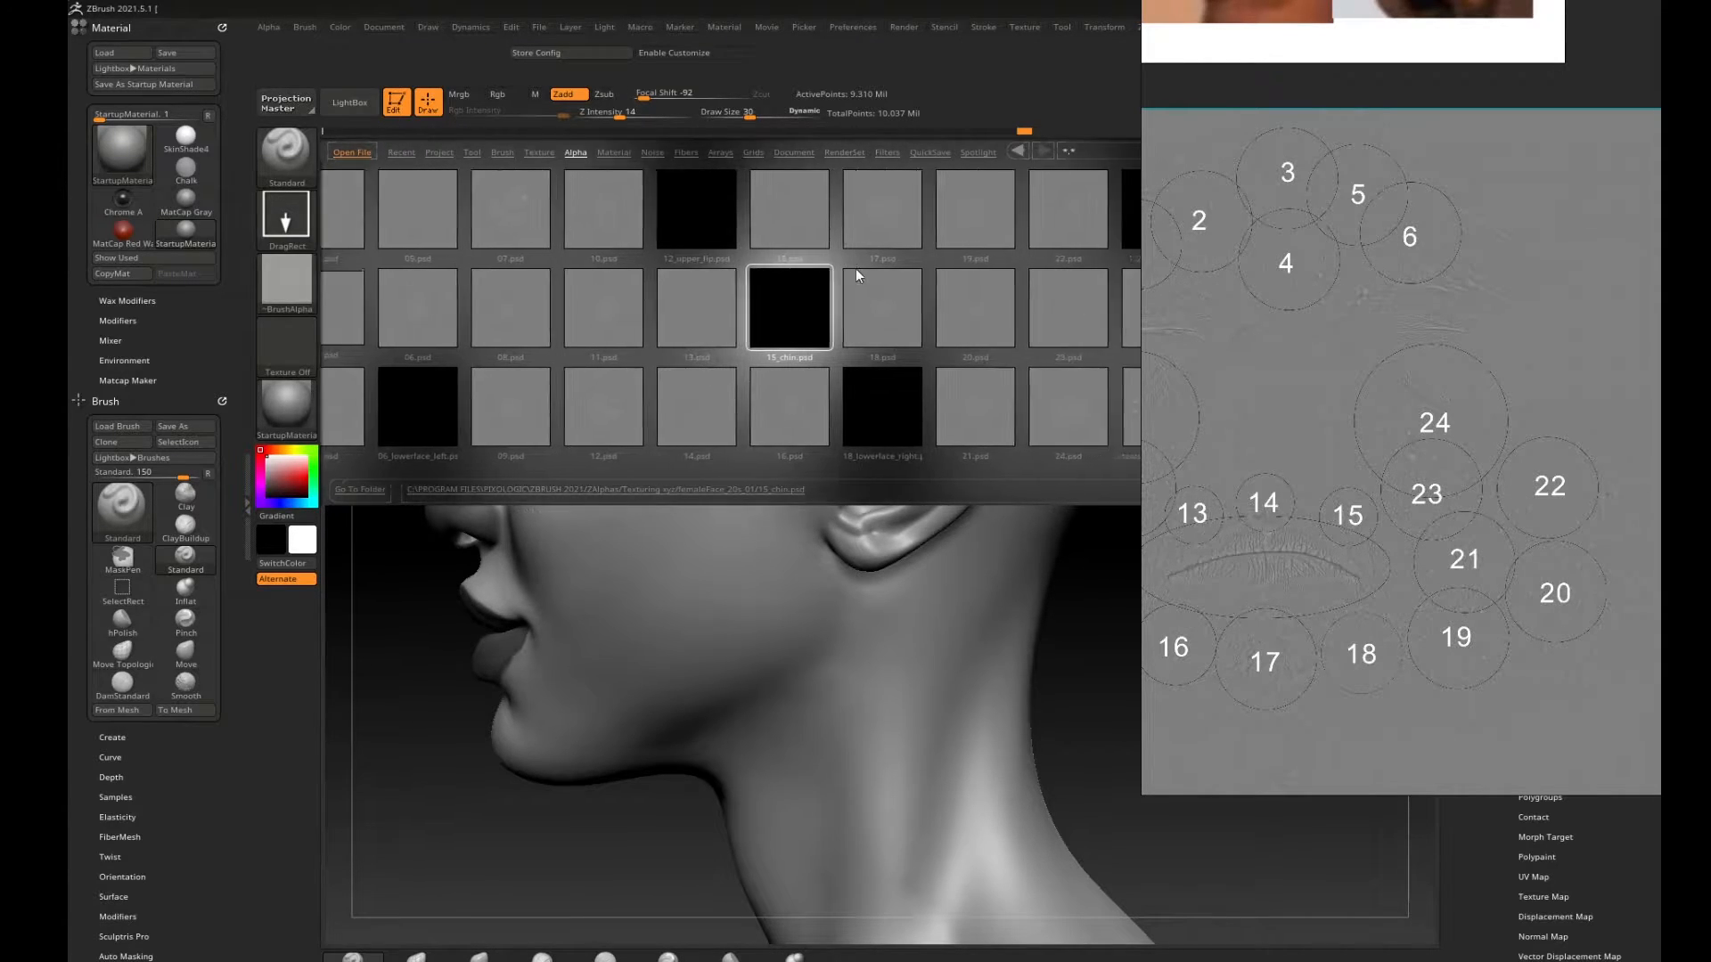
{"action": "left_click", "coordinate": [925, 318]}
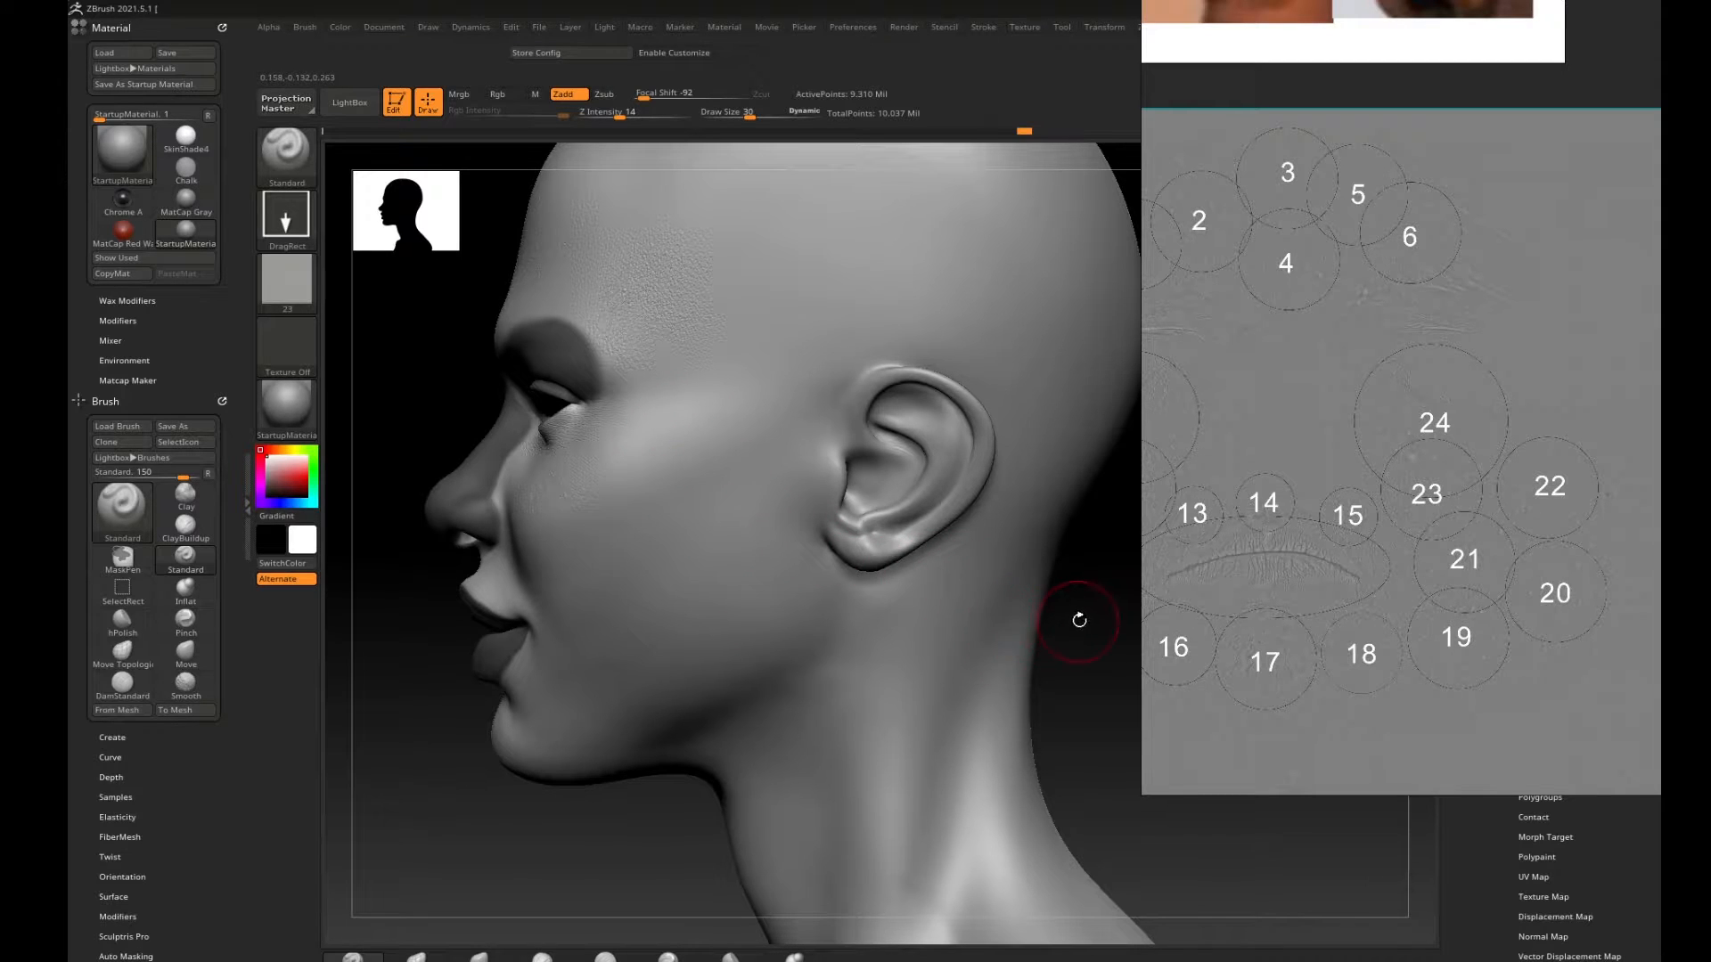
{"action": "left_click_drag", "start_coordinate": [1081, 618], "coordinate": [1128, 605]}
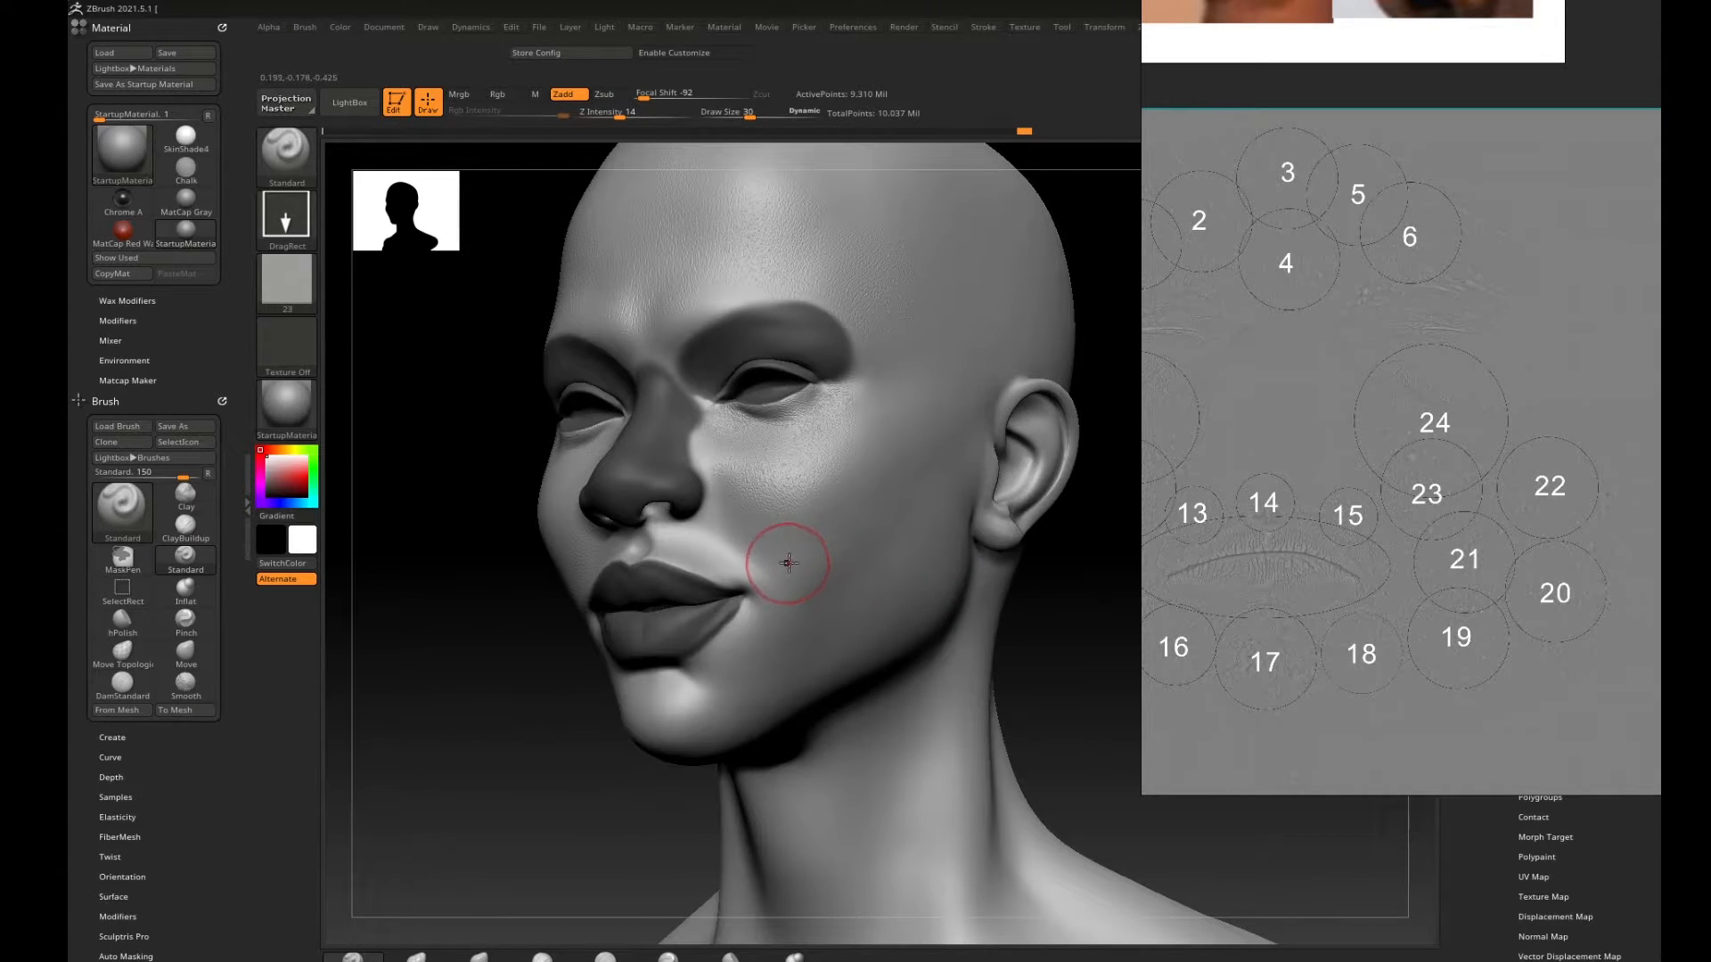
{"action": "left_click_drag", "start_coordinate": [782, 563], "coordinate": [781, 564]}
{"action": "key", "text": "ctrl"}
{"action": "key", "text": "ctrl"}
{"action": "left_click_drag", "start_coordinate": [1042, 573], "coordinate": [794, 573]}
{"action": "key", "text": "ctrl"}
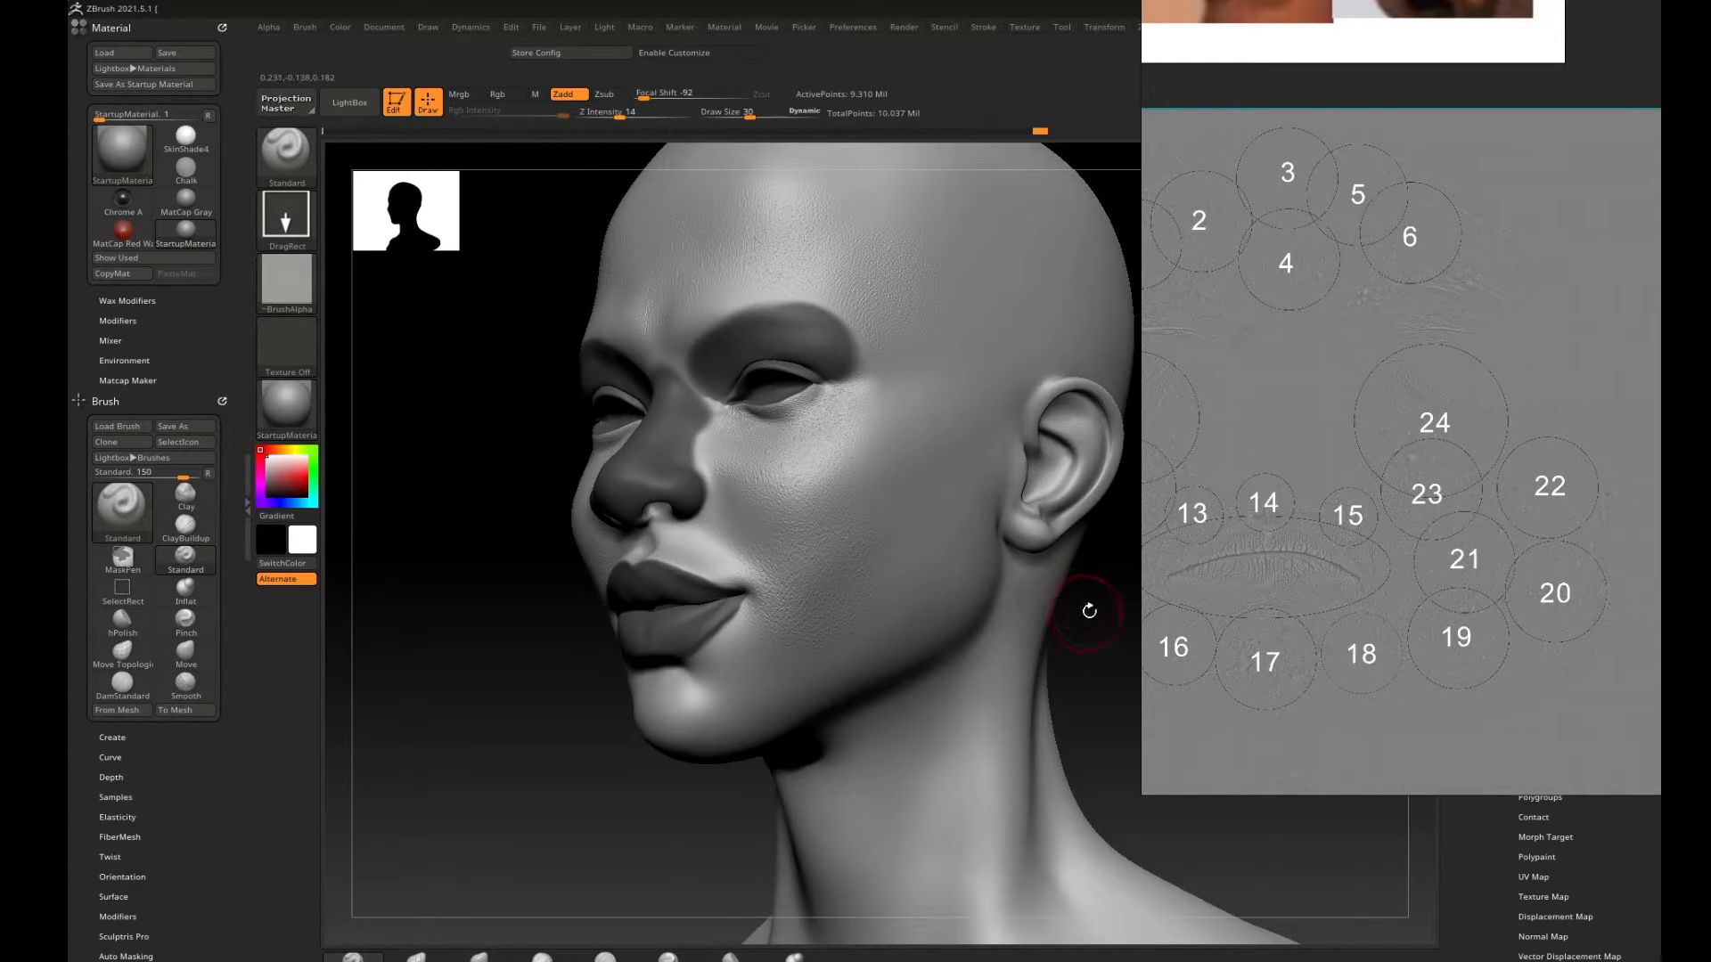
Load the alpha 21.psd and stamp its skin detail over the lower cheek between the mouth corner and the jaw.
{"action": "left_click_drag", "start_coordinate": [1088, 604], "coordinate": [1039, 596]}
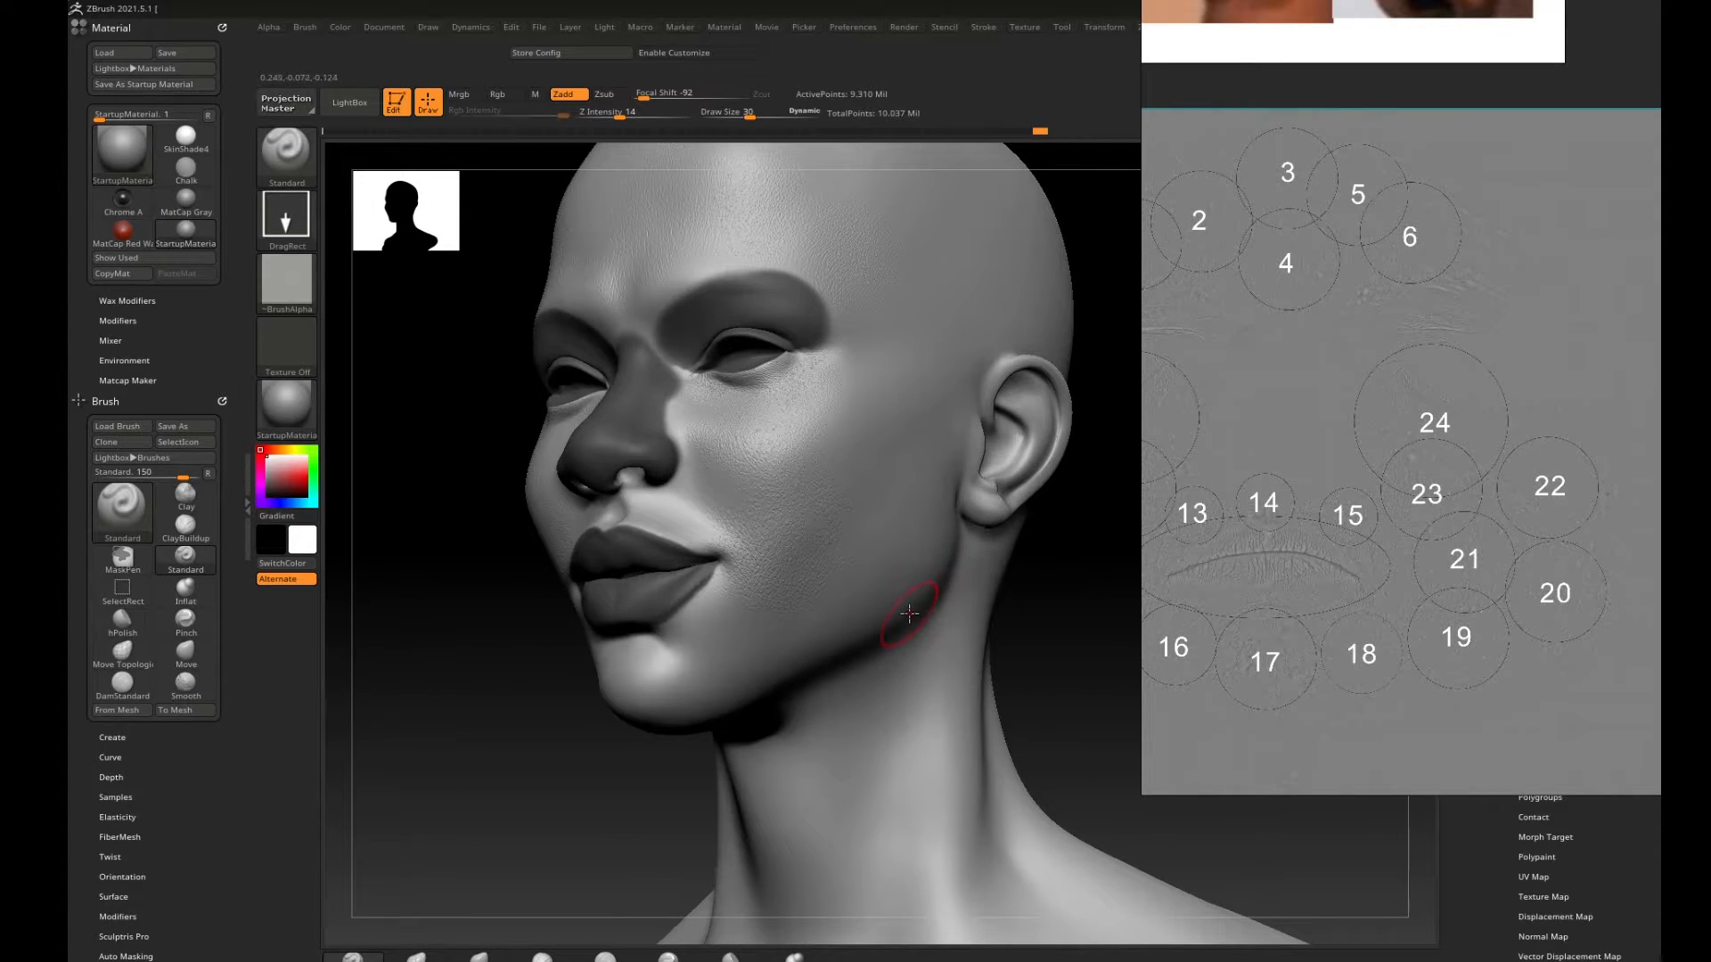
{"action": "key", "text": "comma"}
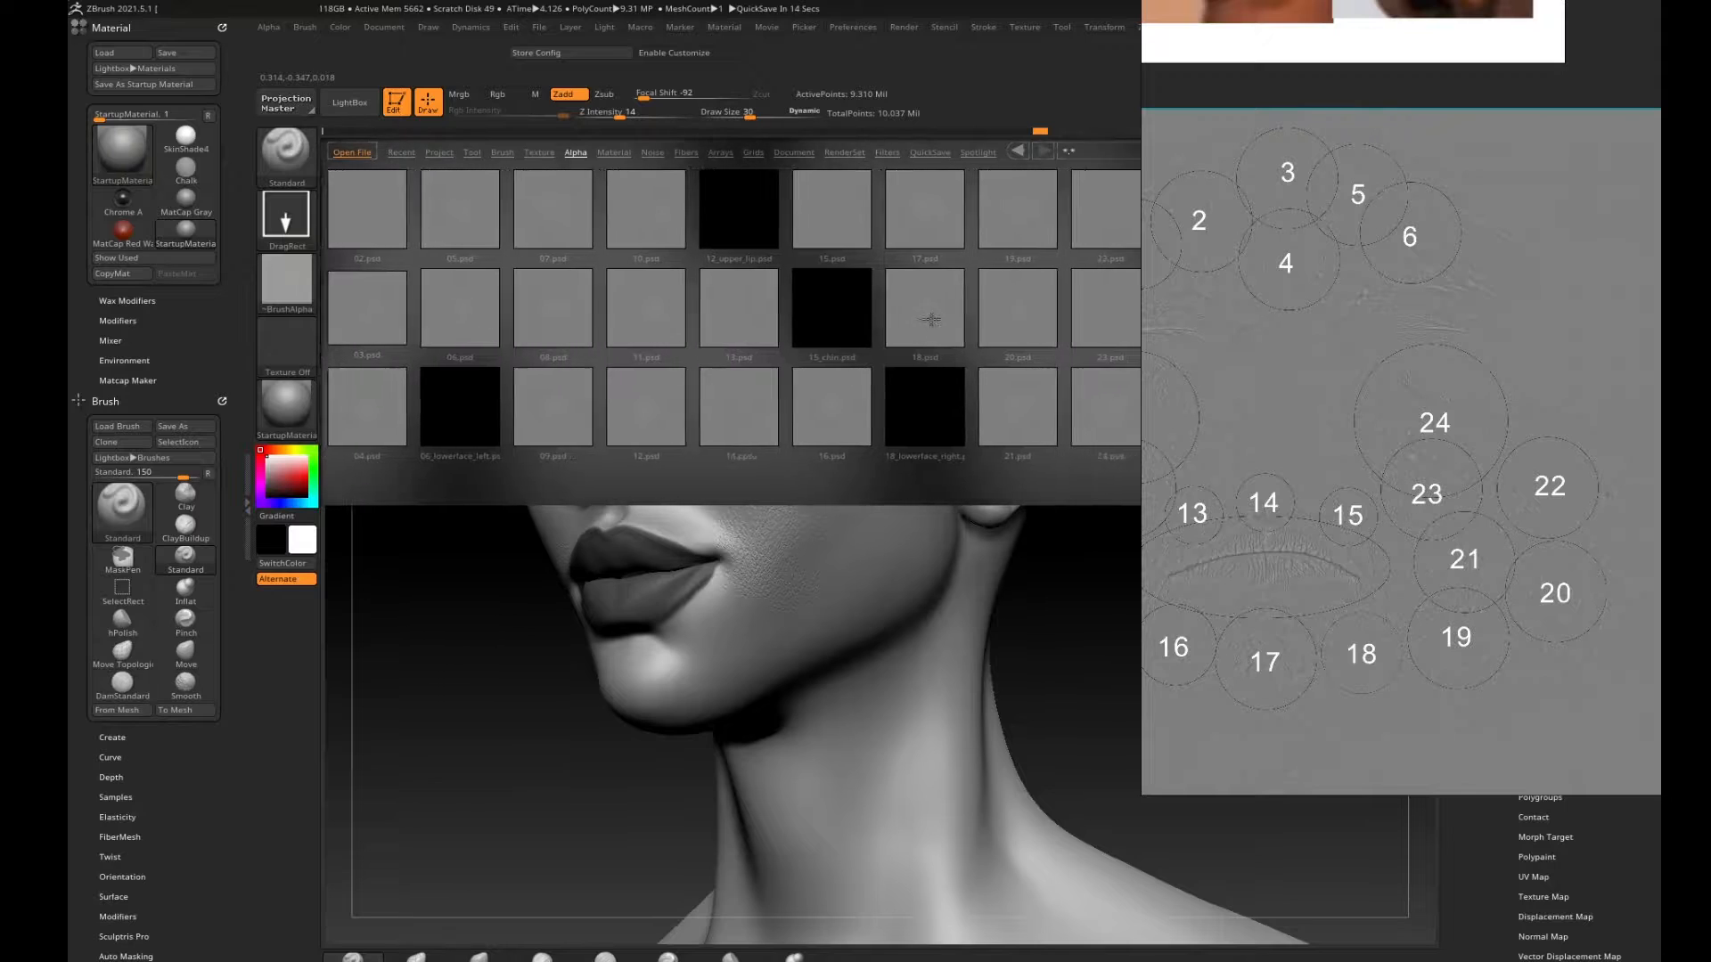
{"action": "left_click_drag", "start_coordinate": [931, 319], "coordinate": [886, 295]}
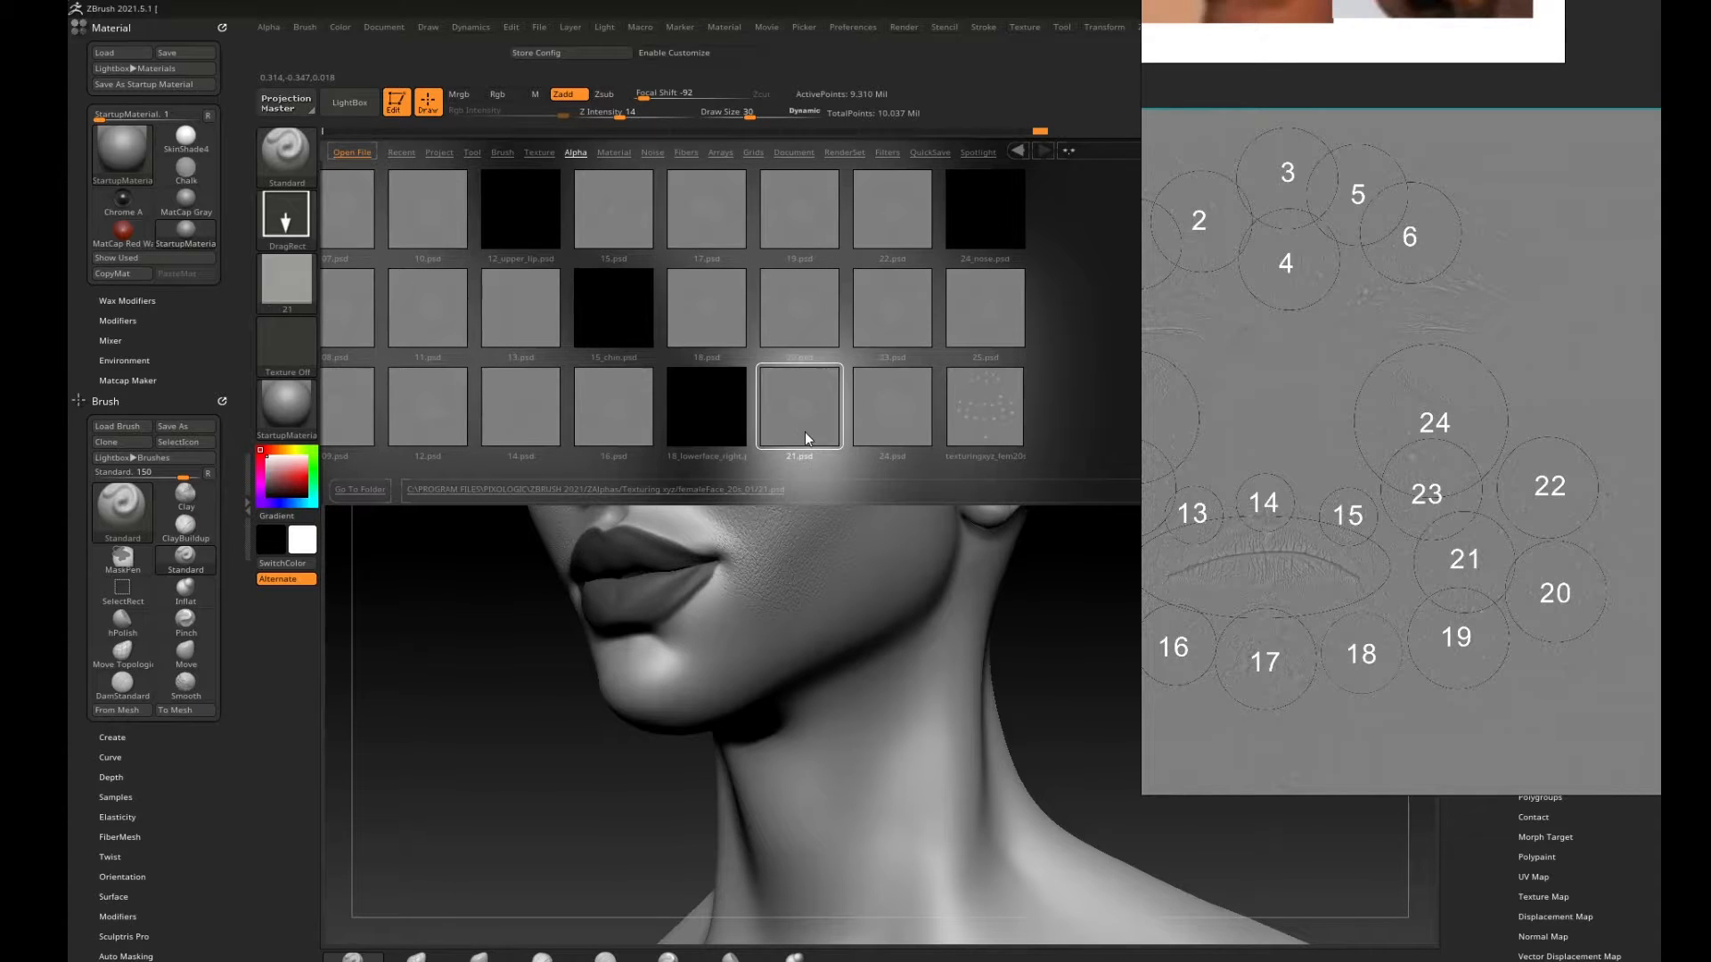
{"action": "double_click", "coordinate": [800, 406]}
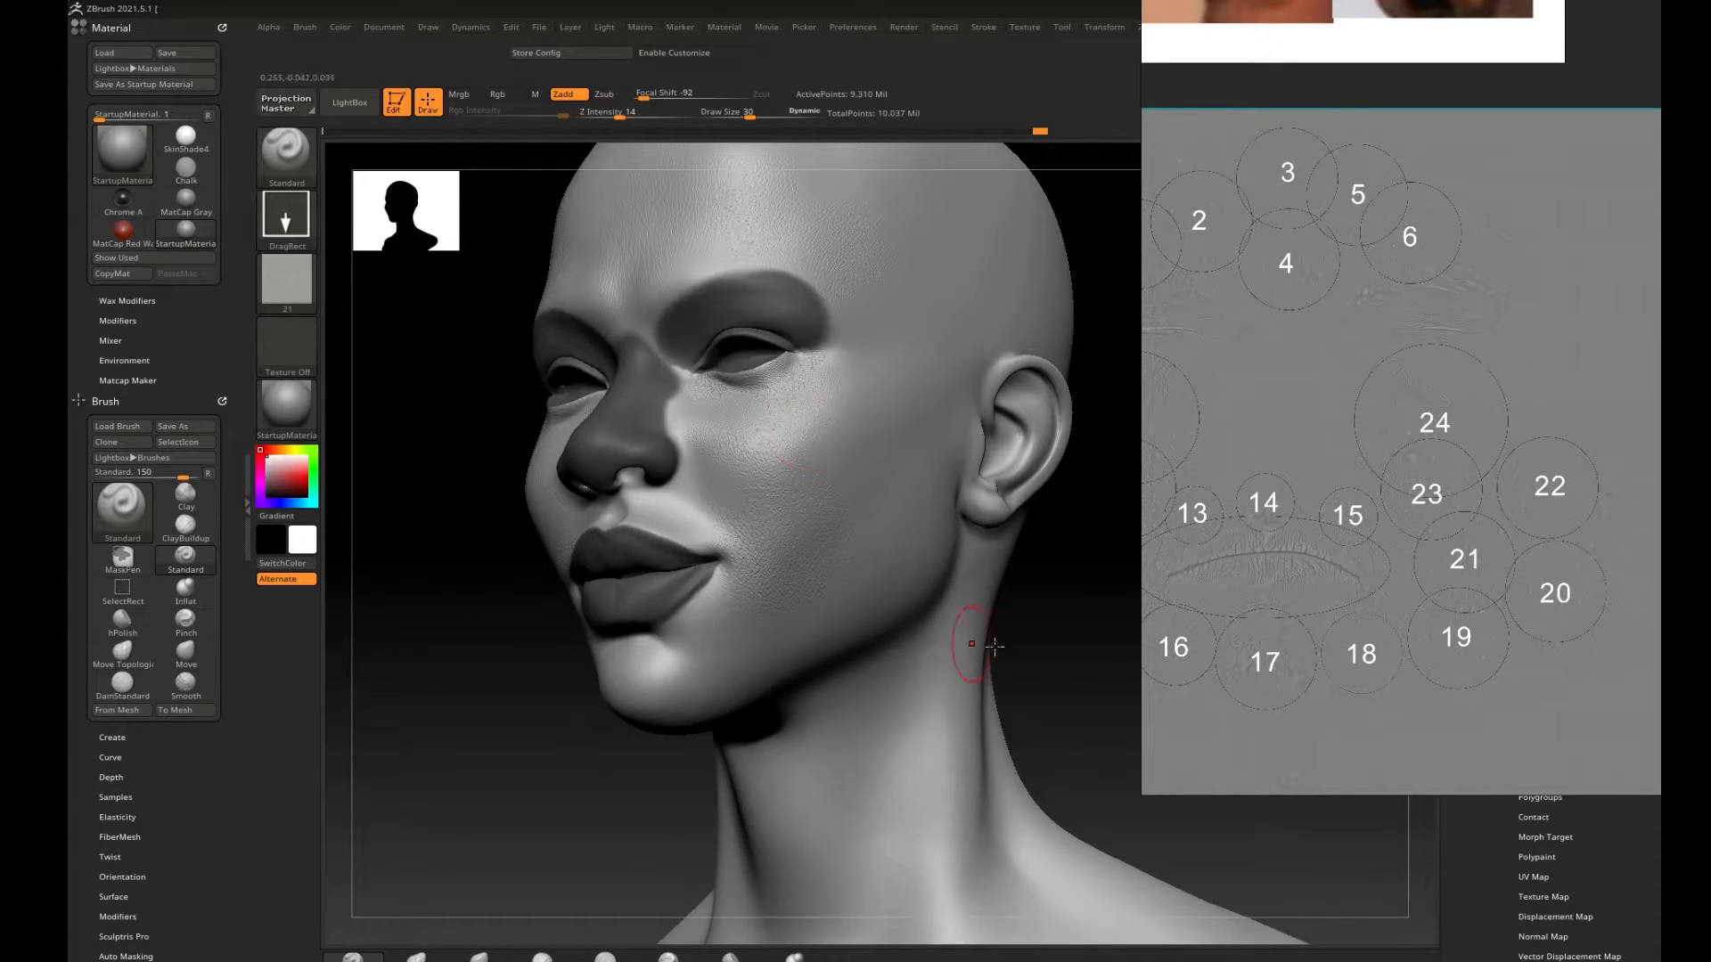
{"action": "left_click_drag", "start_coordinate": [1101, 619], "coordinate": [889, 515]}
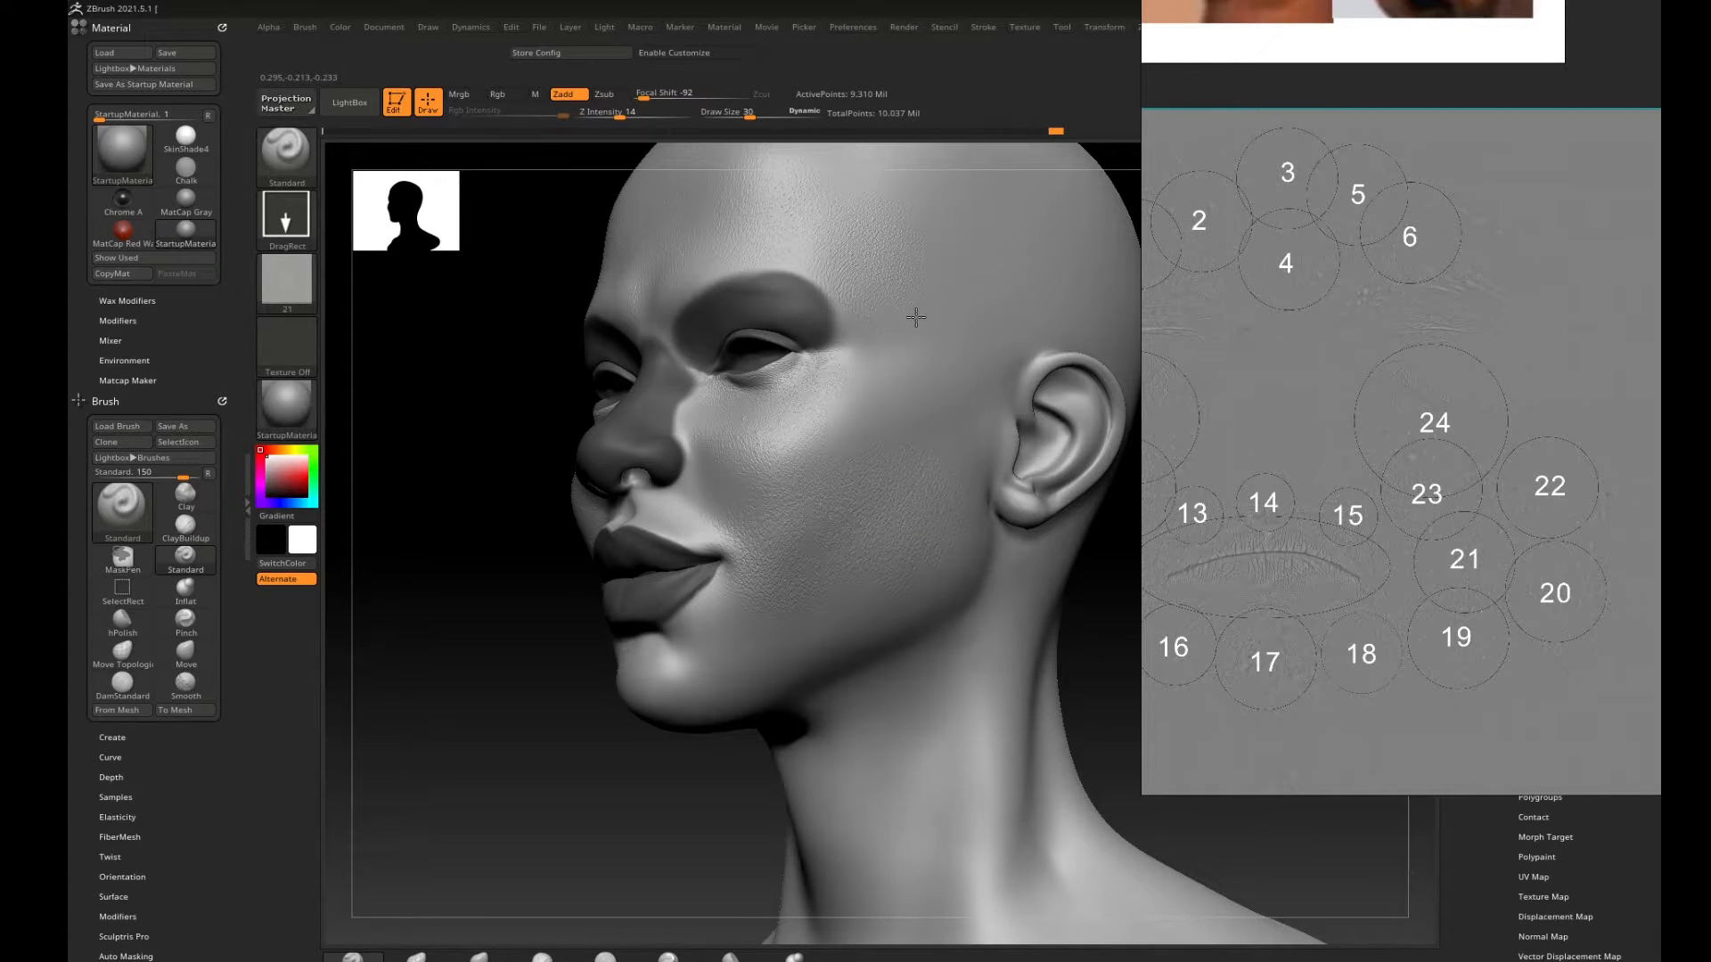
{"action": "key", "text": "ctrl"}
{"action": "left_click_drag", "start_coordinate": [1119, 630], "coordinate": [643, 774]}
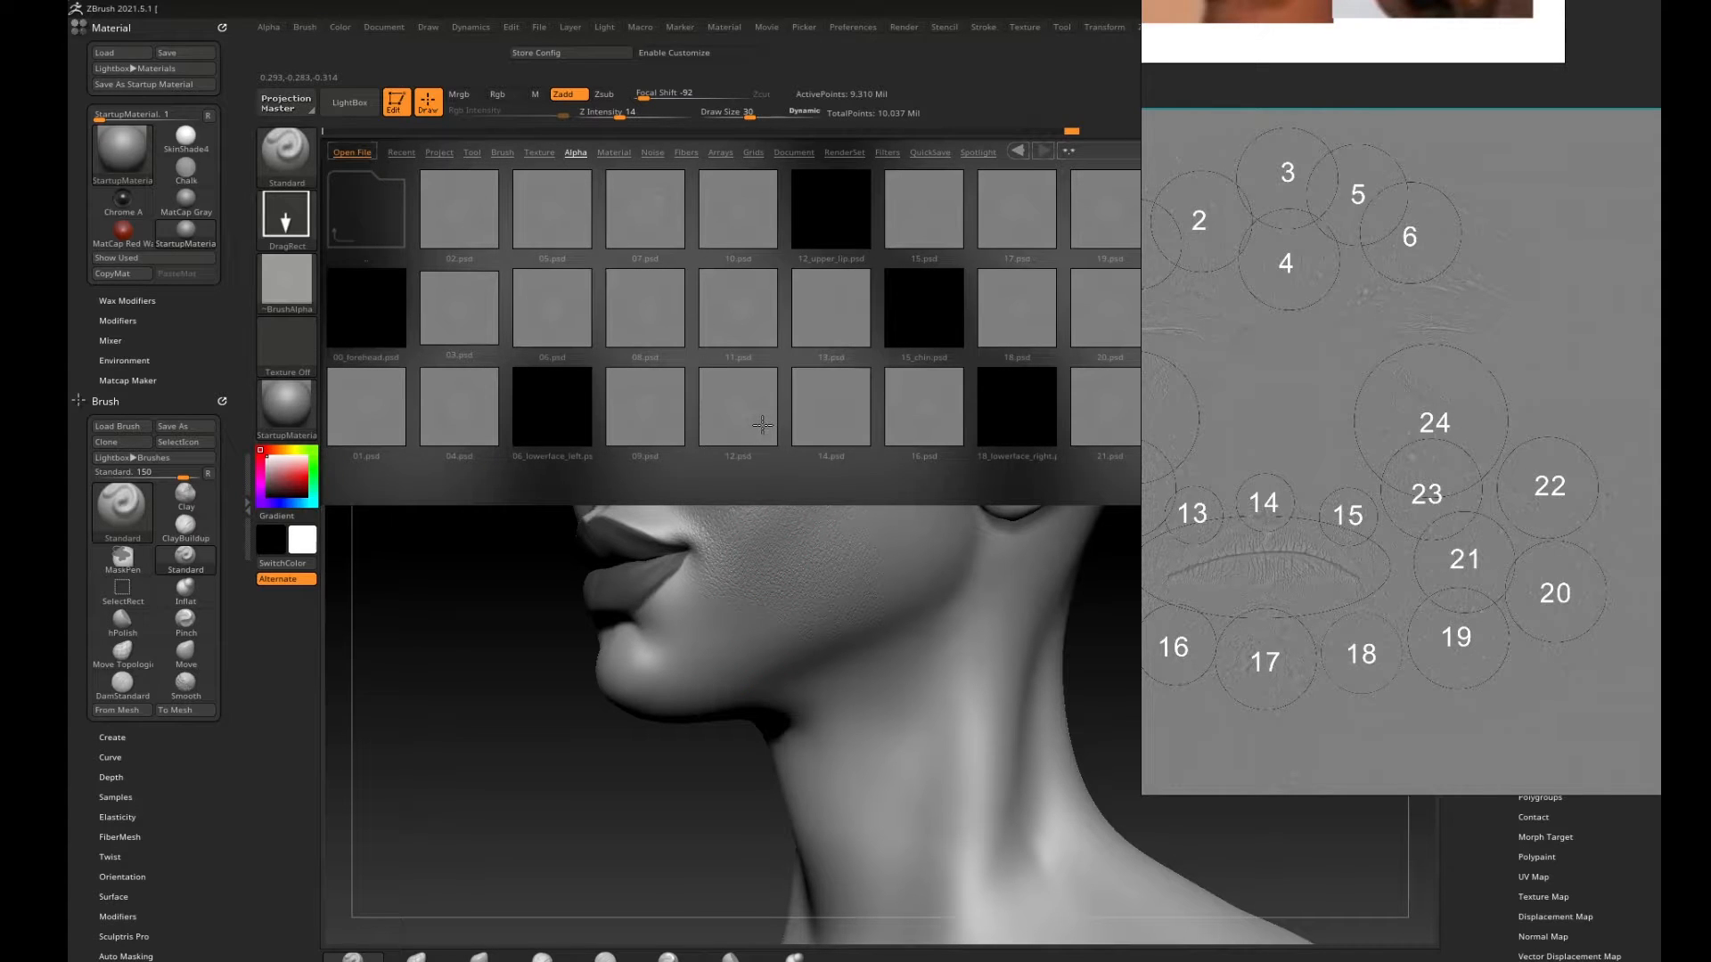
Load the alpha 20.psd, mask the ear and its front edge, and stamp the skin detail over the rear jaw.
{"action": "scroll", "coordinate": [738, 356], "scroll_direction": "down", "scroll_amount": 3}
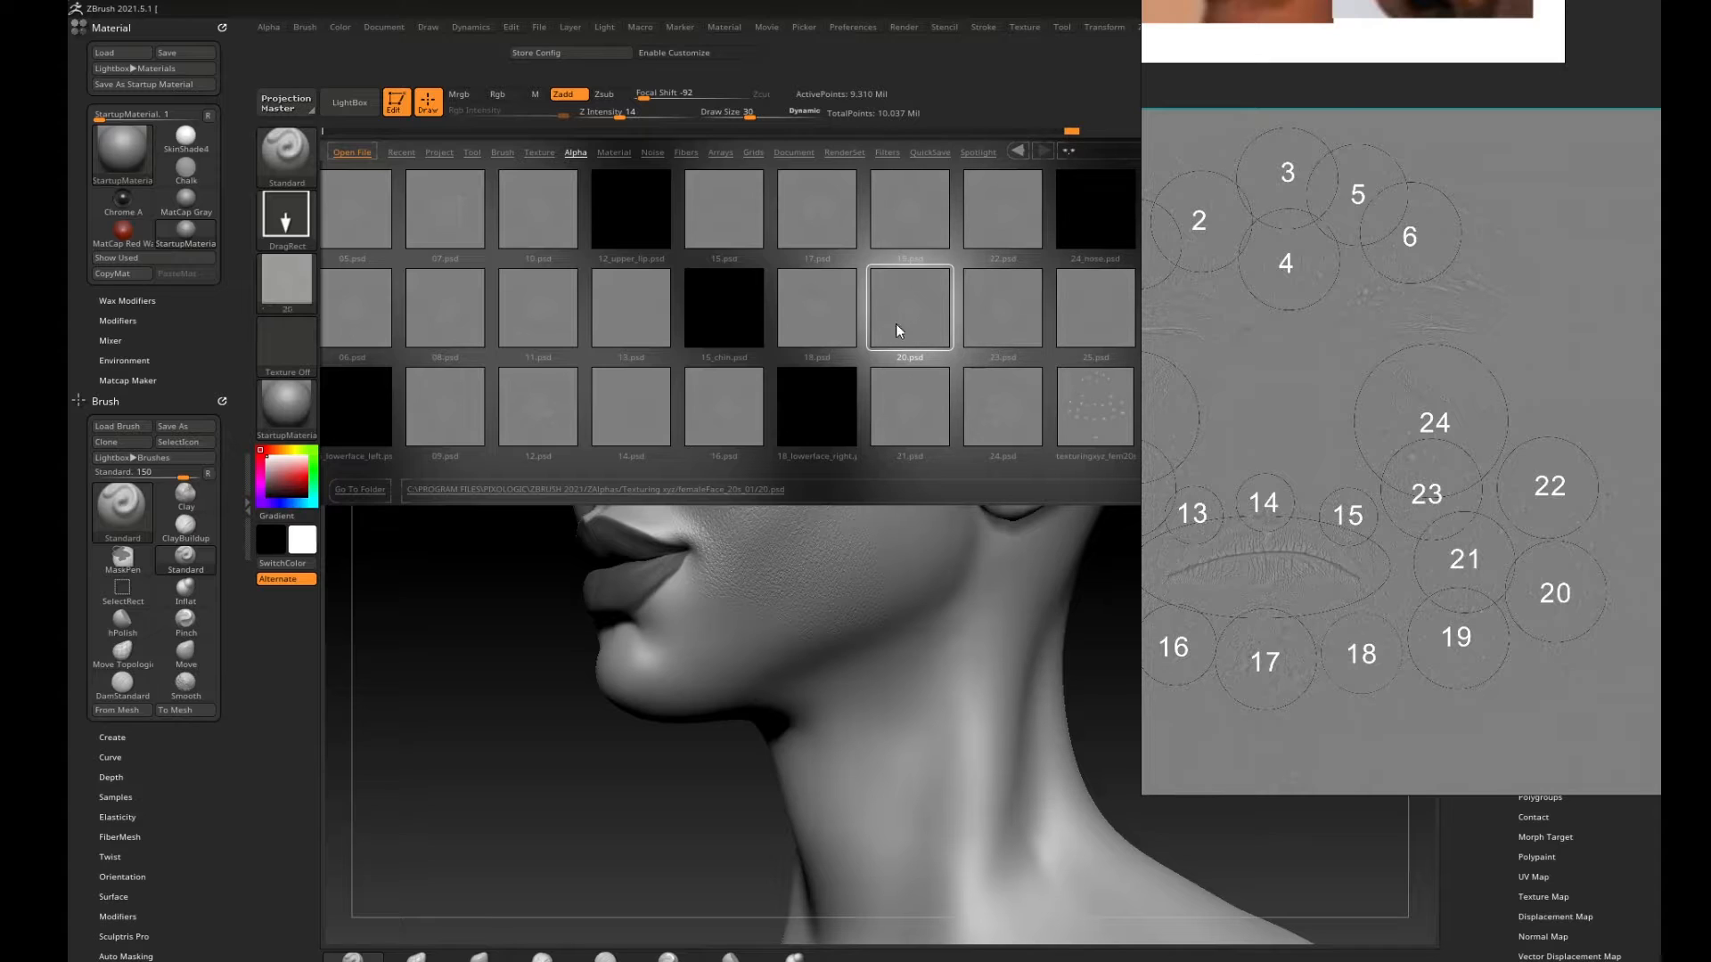
{"action": "double_click", "coordinate": [896, 329]}
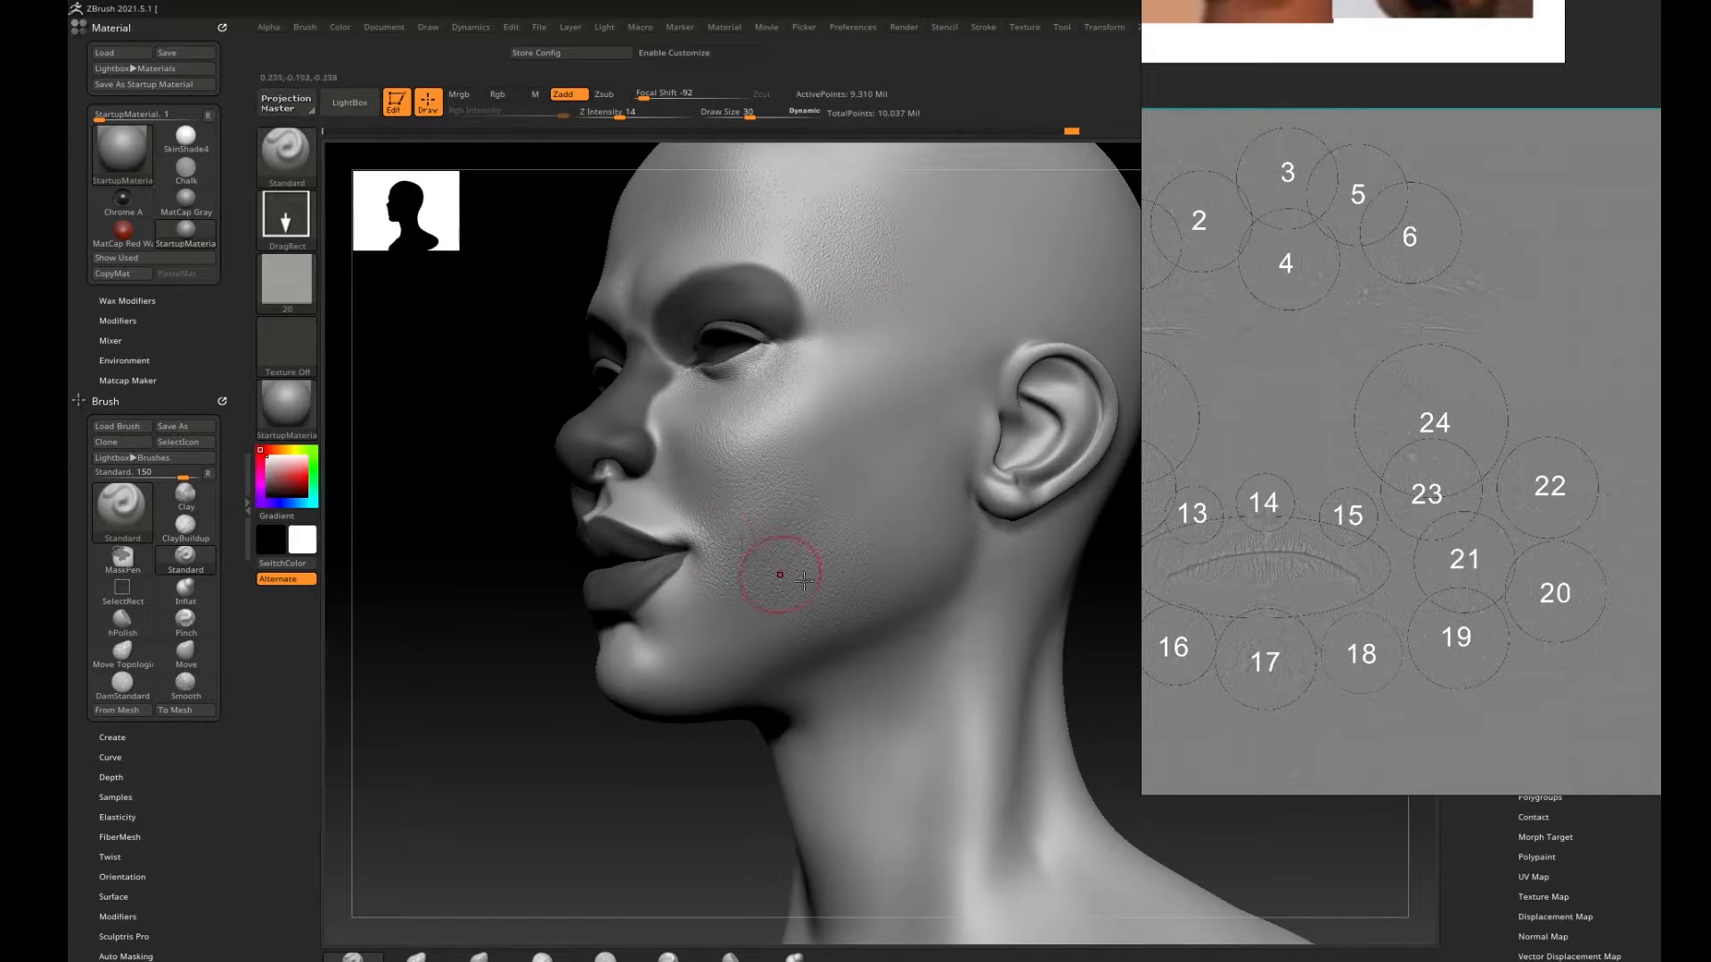
{"action": "key", "text": "ctrl"}
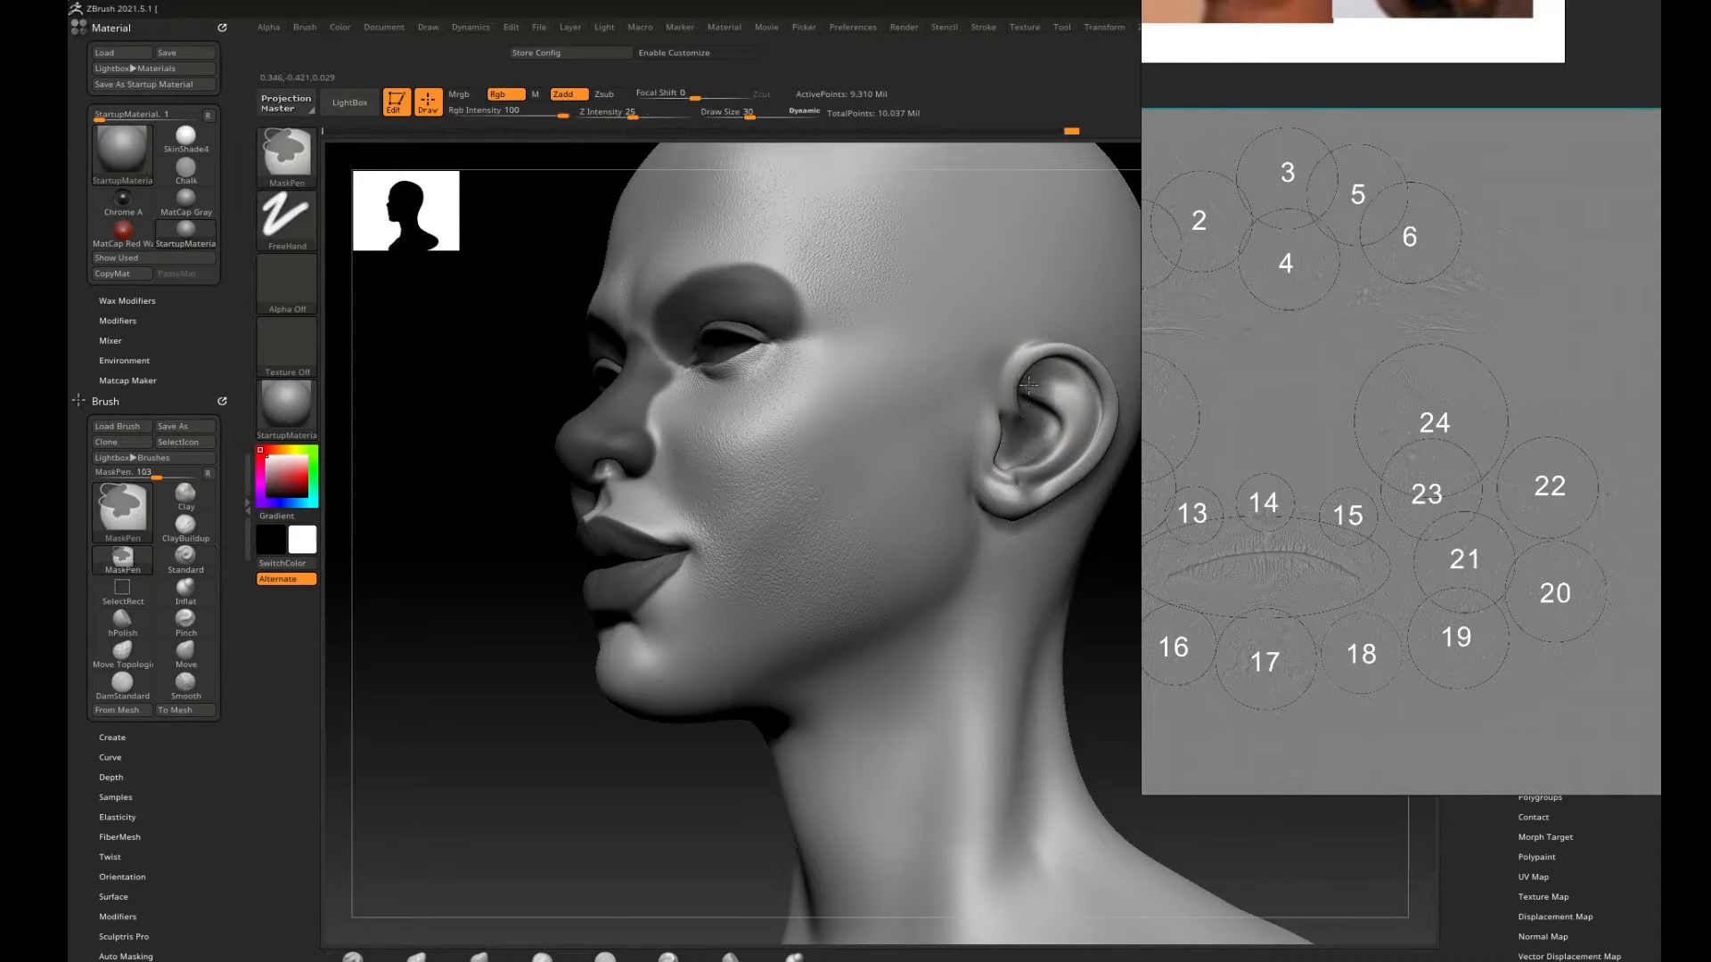
{"action": "mouse_move", "coordinate": [1028, 385]}
{"action": "left_mouse_down", "text": "ctrl"}
{"action": "mouse_move", "coordinate": [985, 464]}
{"action": "mouse_move", "coordinate": [1007, 508]}
{"action": "mouse_move", "coordinate": [1074, 392]}
{"action": "mouse_move", "coordinate": [1002, 437]}
{"action": "mouse_move", "coordinate": [1083, 366]}
{"action": "mouse_move", "coordinate": [1100, 446]}
{"action": "mouse_move", "coordinate": [1045, 475]}
{"action": "left_mouse_up", "text": "ctrl"}
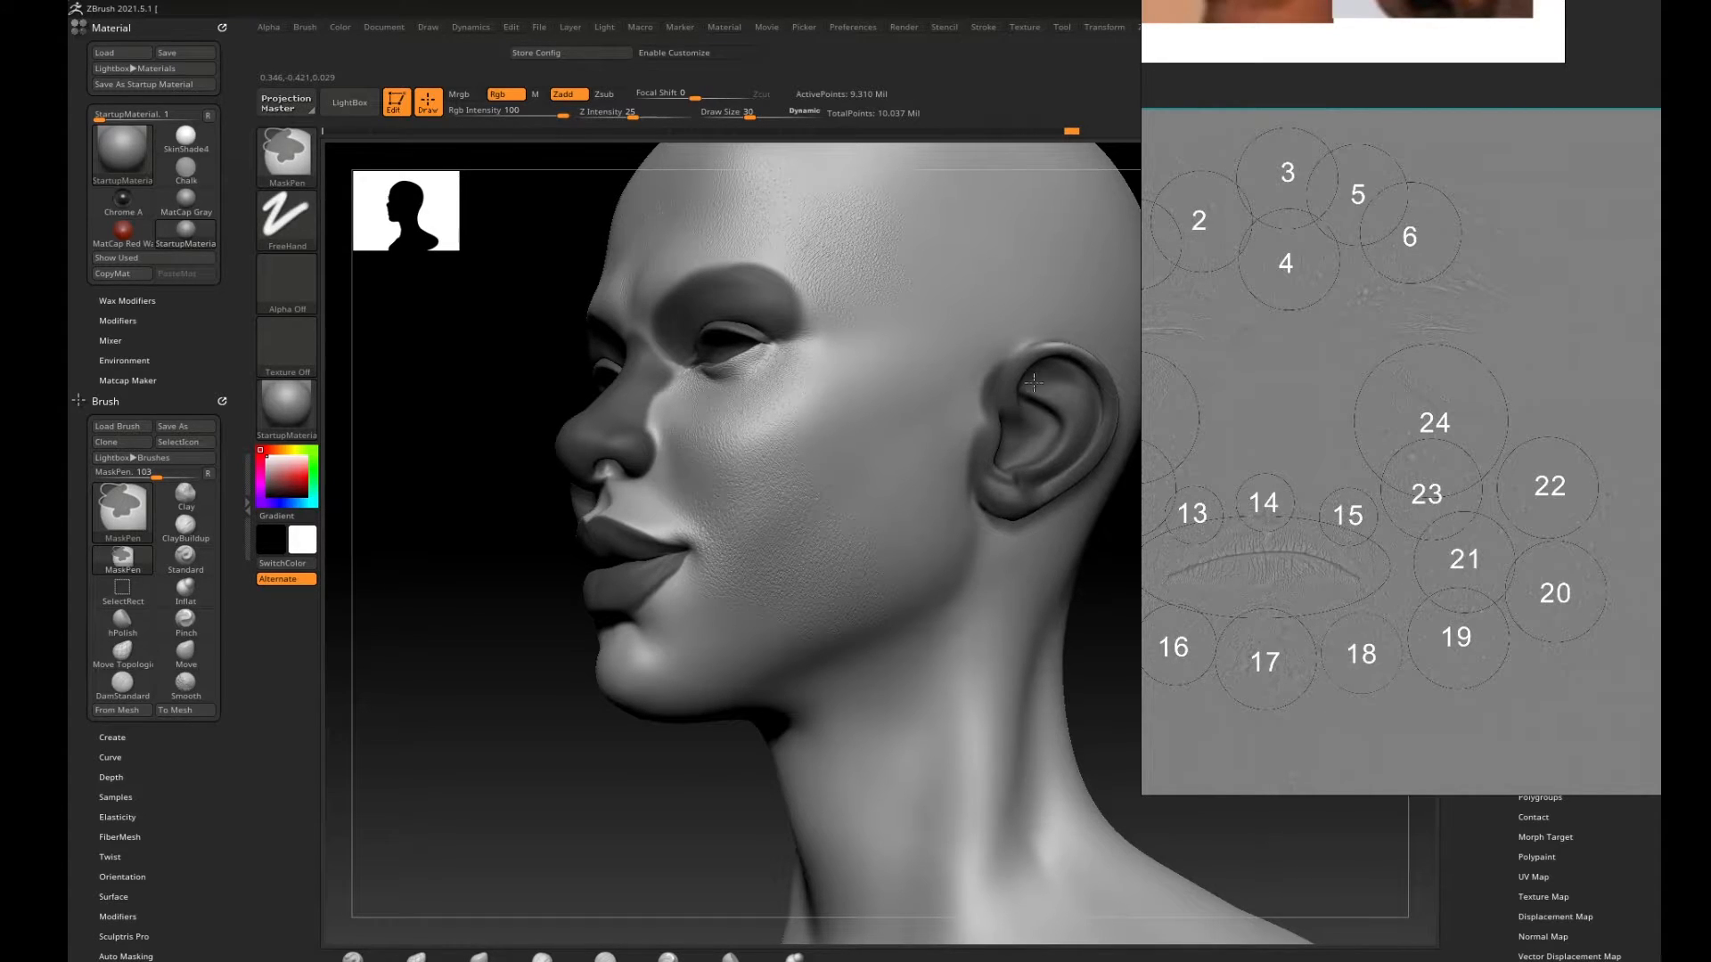
{"action": "mouse_move", "coordinate": [1034, 383]}
{"action": "left_mouse_down", "text": "ctrl"}
{"action": "mouse_move", "coordinate": [1064, 343]}
{"action": "mouse_move", "coordinate": [1027, 443]}
{"action": "left_mouse_up", "text": "ctrl"}
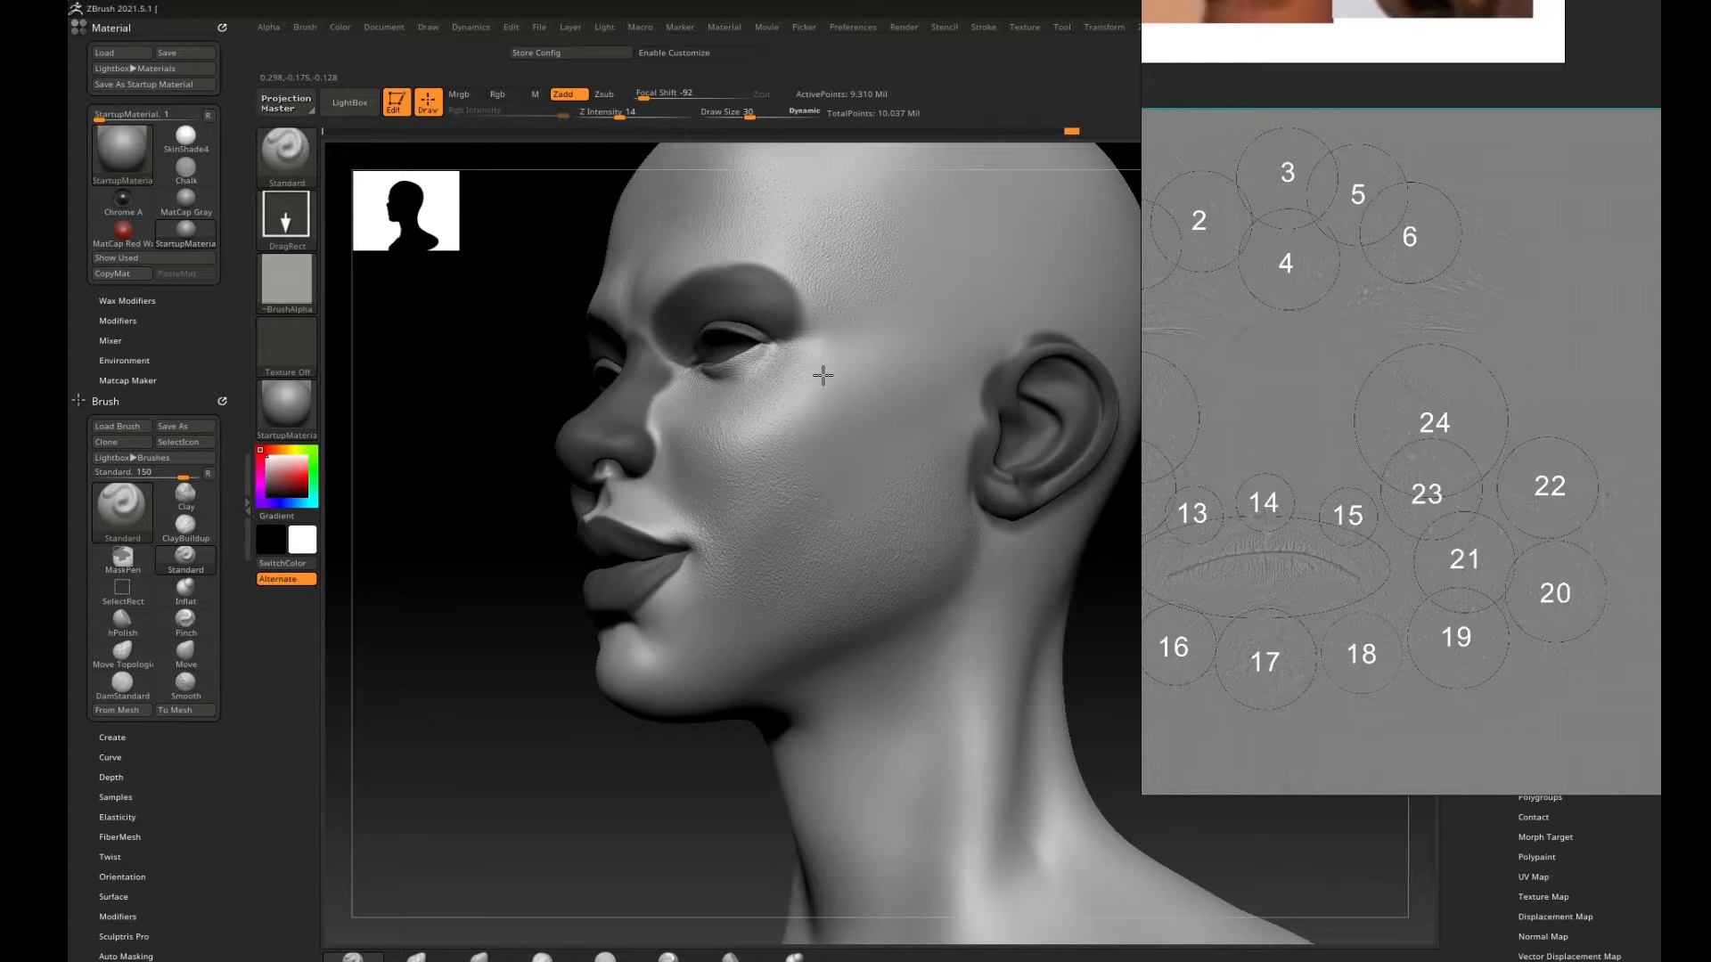
Load the alpha 22.psd and stamp its skin detail over the side of the cheek in front of the ear.
{"action": "key", "text": "comma"}
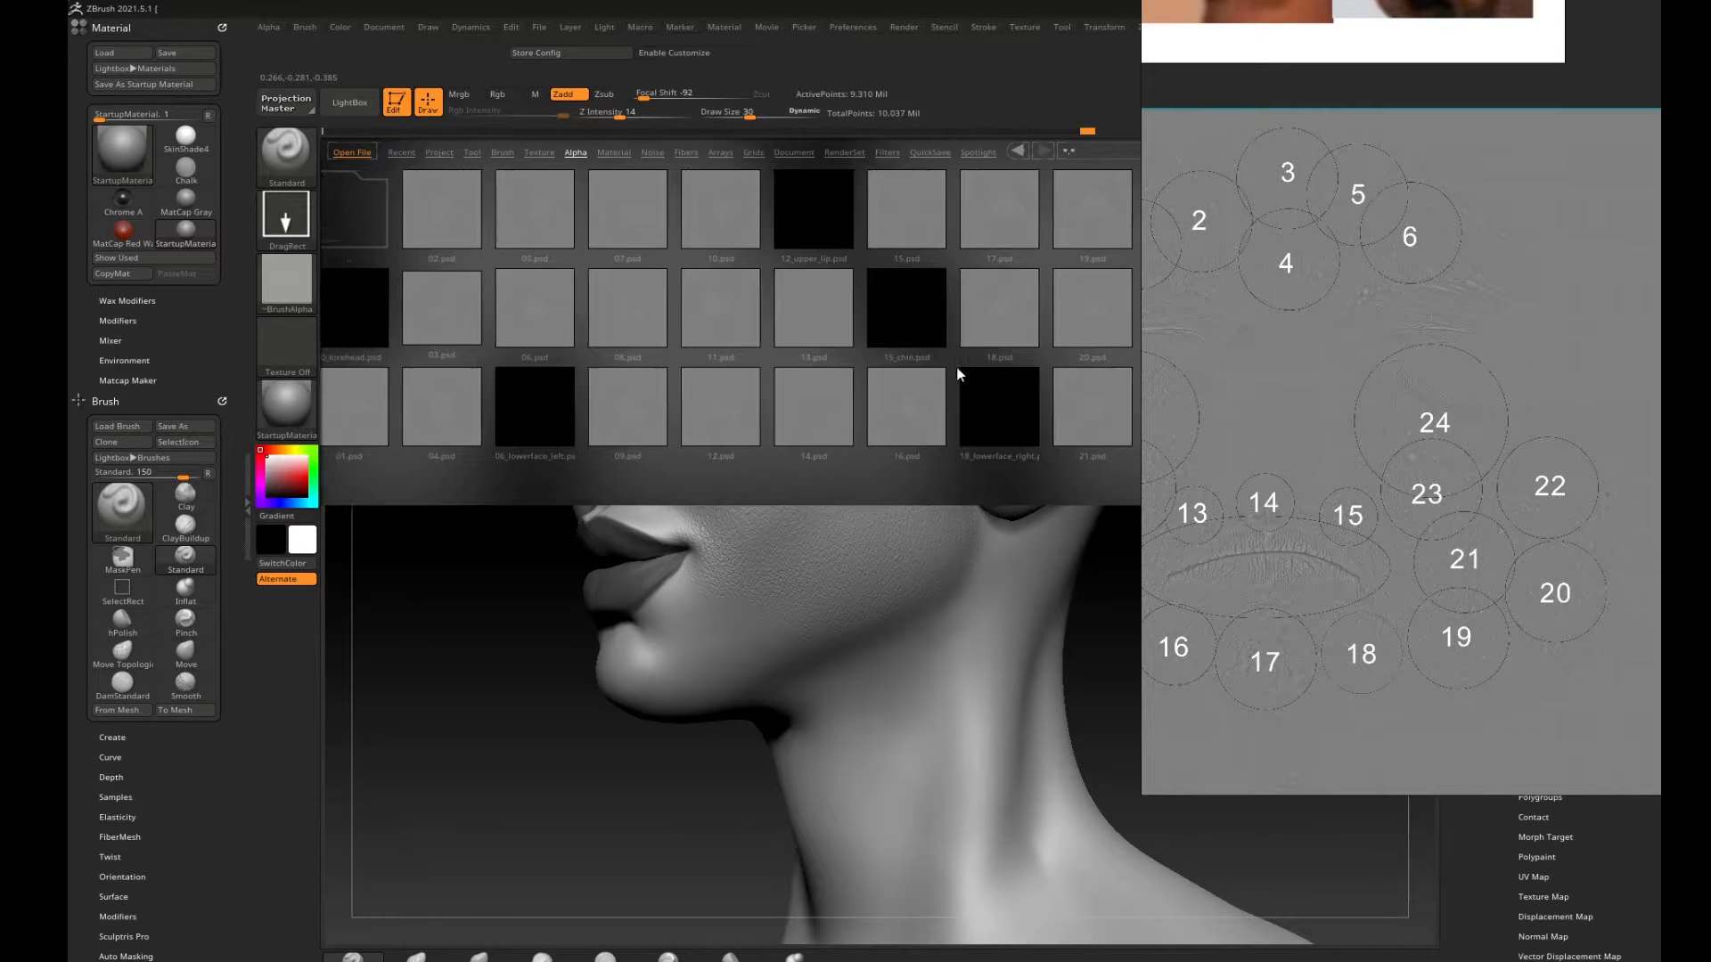
{"action": "scroll", "coordinate": [958, 372], "scroll_direction": "down", "scroll_amount": 2}
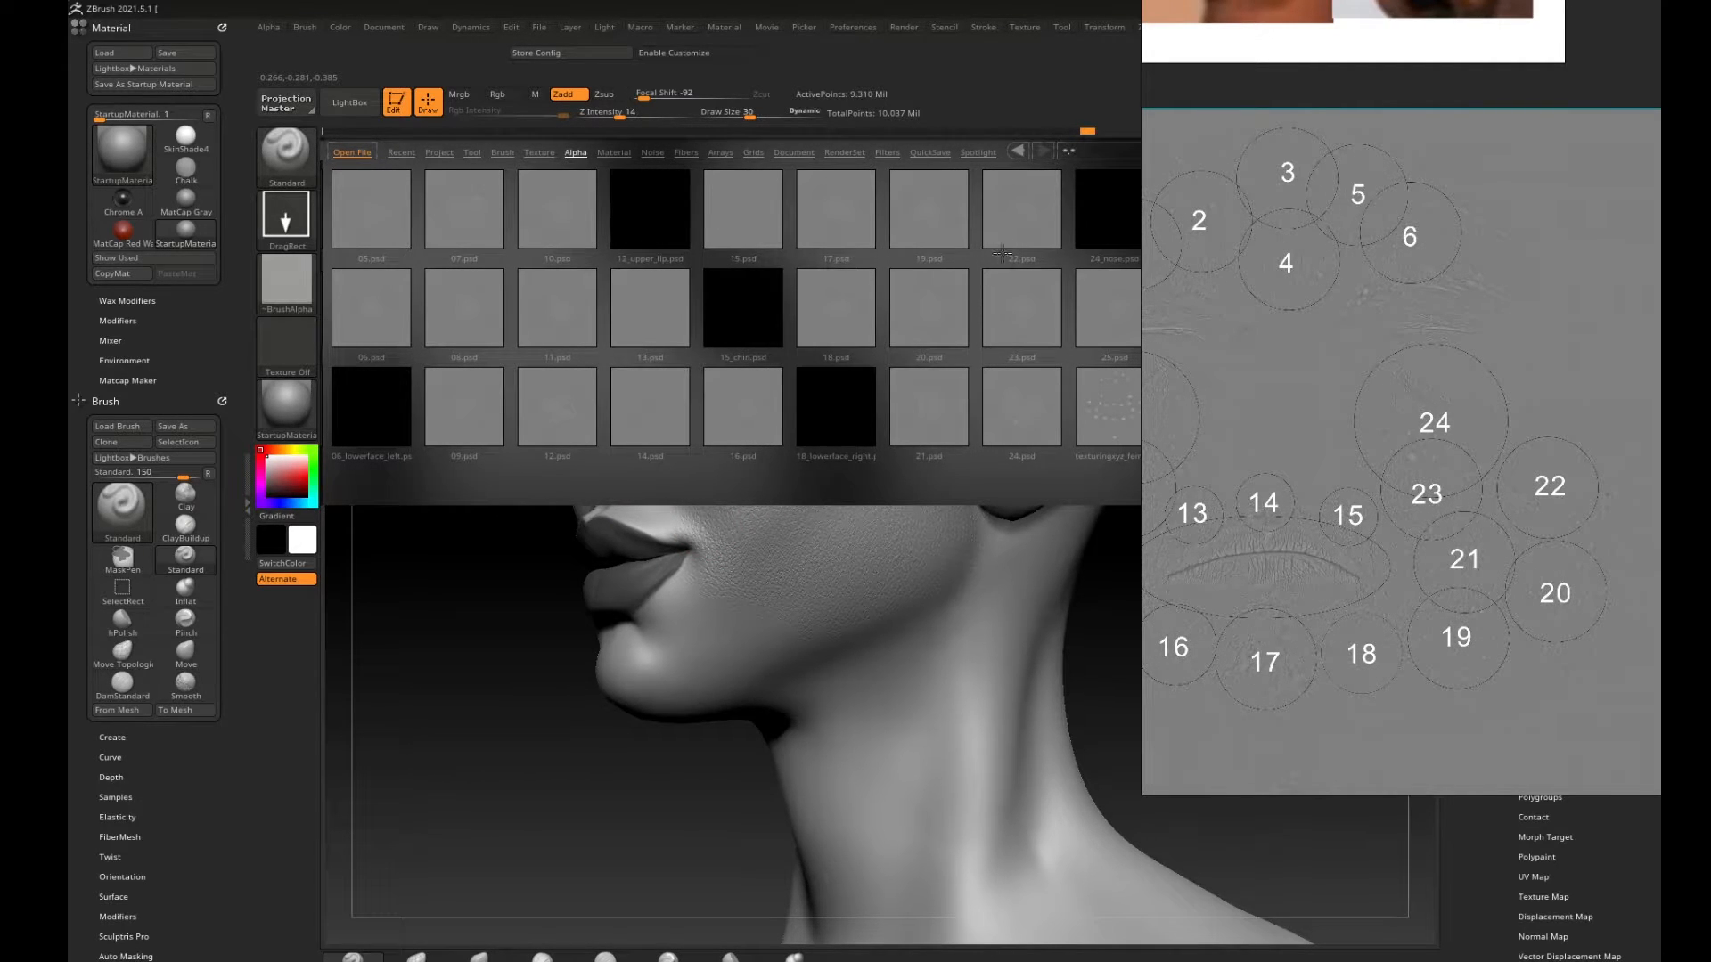
{"action": "left_click", "coordinate": [1025, 234]}
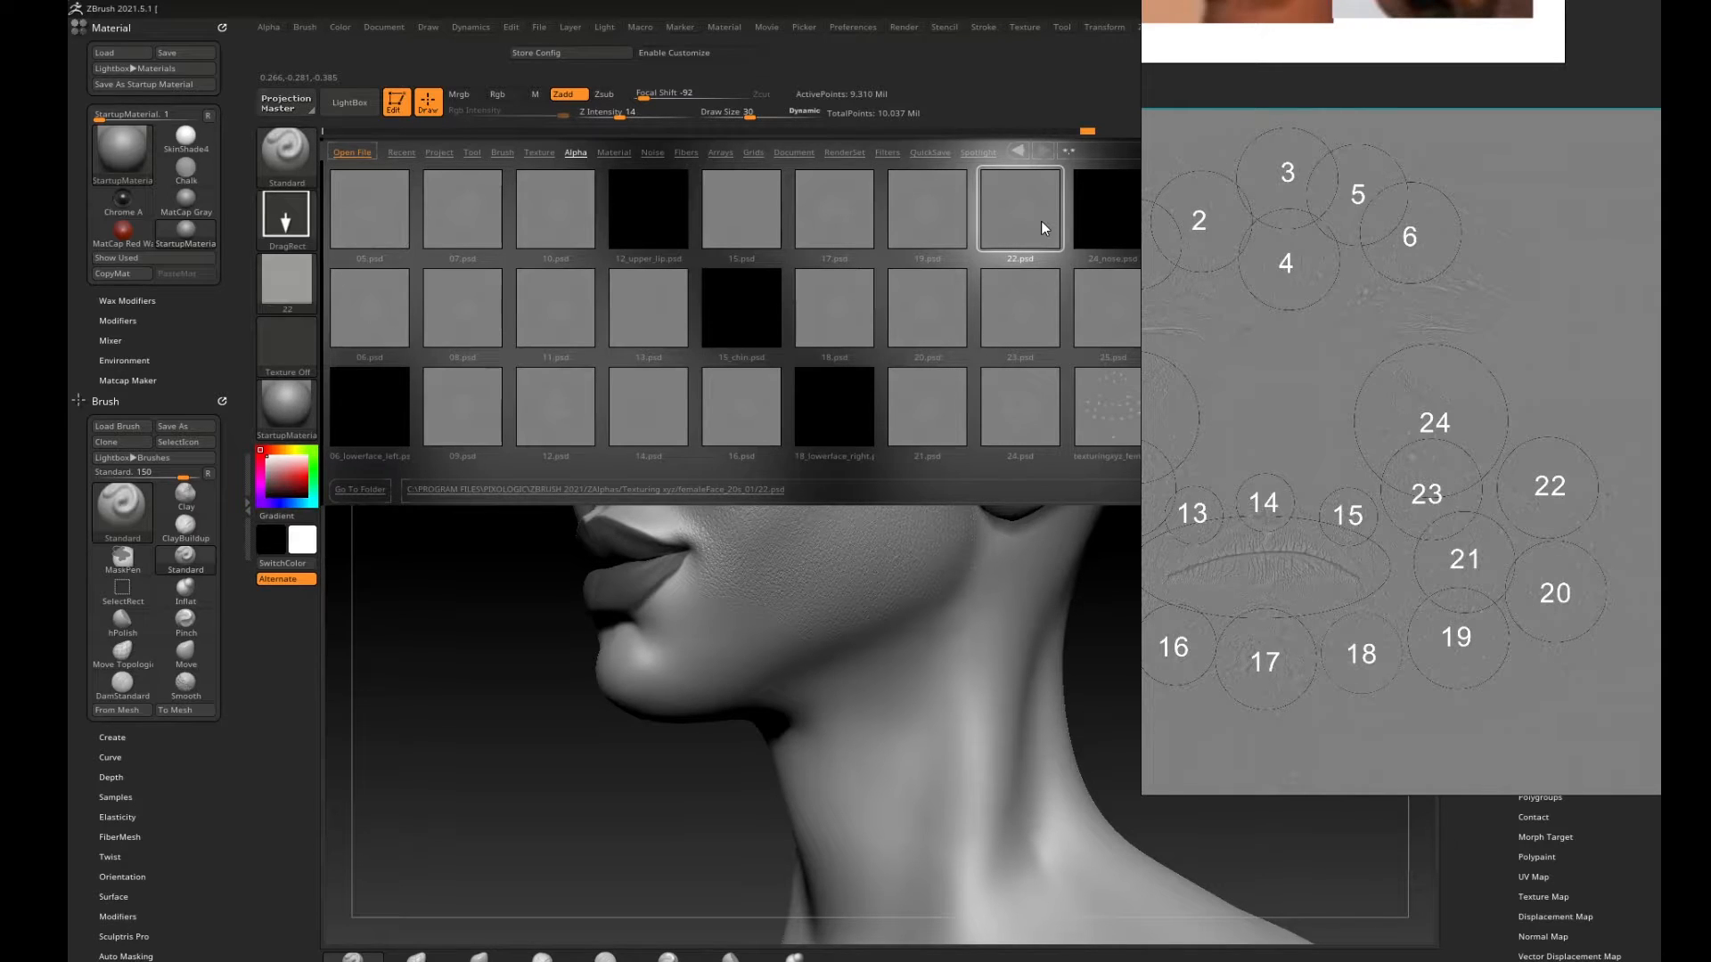
{"action": "key", "text": "comma"}
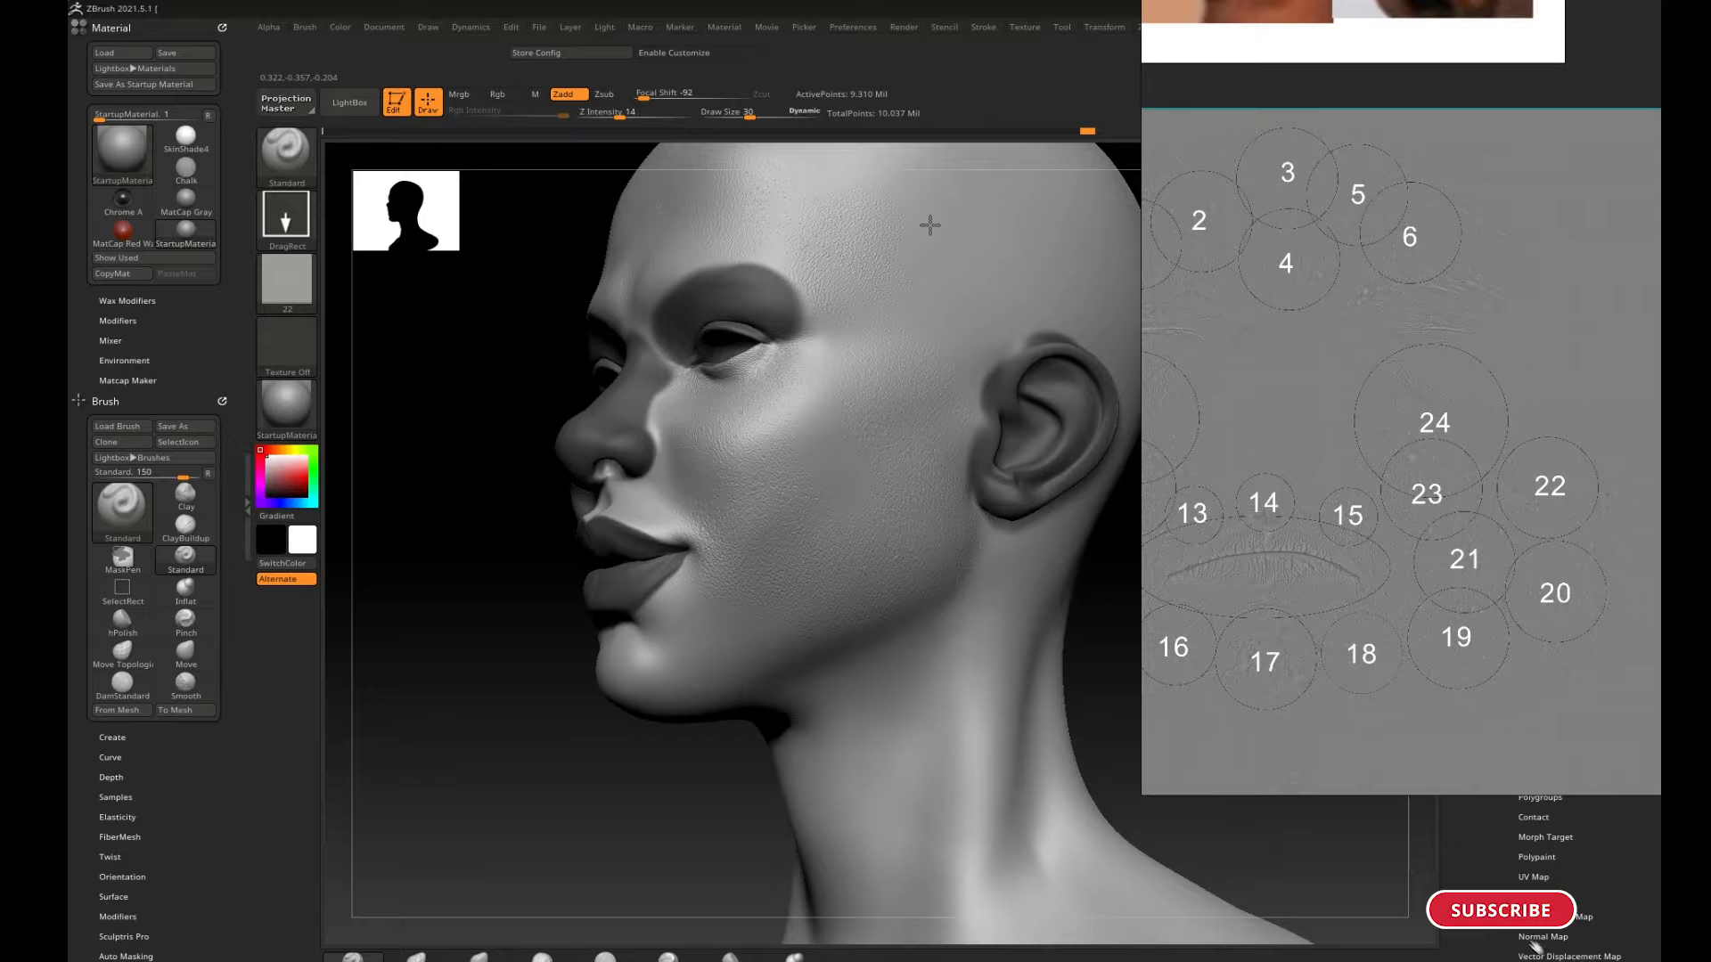
{"action": "key", "text": "ctrl"}
{"action": "key", "text": "ctrl+z"}
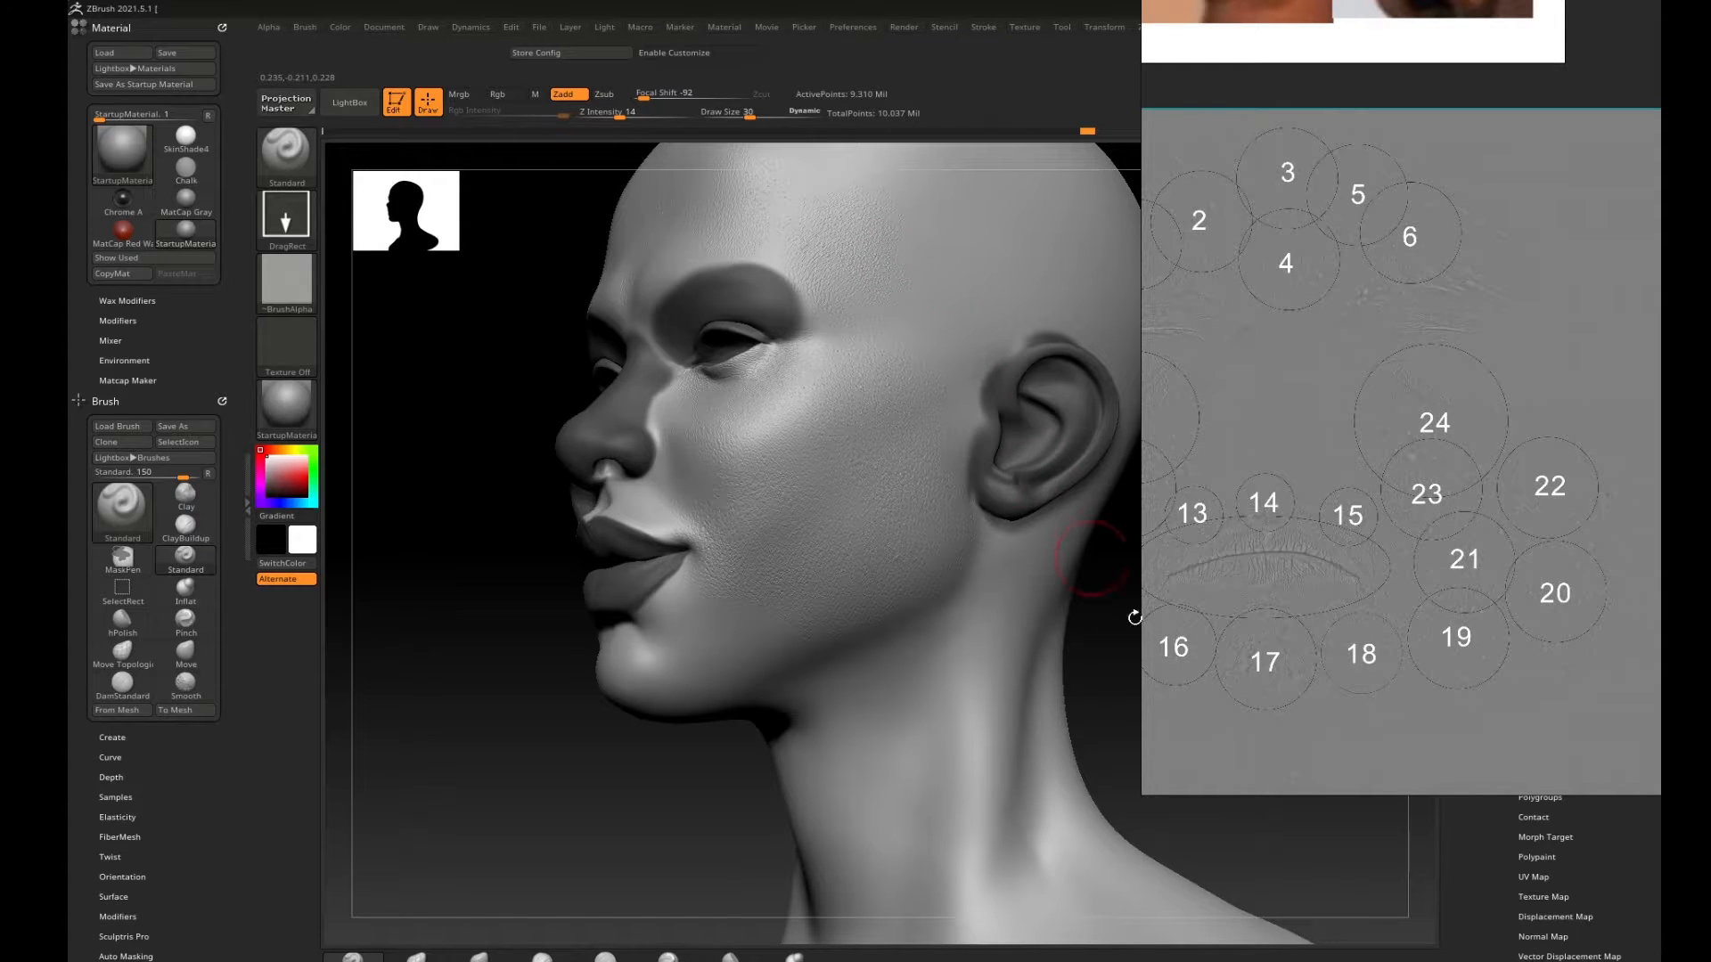
Examine the stamped skin detail on the cheek close up and from the front of the face.
{"action": "mouse_move", "coordinate": [1104, 624]}
{"action": "left_mouse_down", "text": "alt"}
{"action": "mouse_move", "coordinate": [1061, 612]}
{"action": "mouse_move", "coordinate": [1073, 576]}
{"action": "mouse_move", "coordinate": [1157, 619]}
{"action": "mouse_move", "coordinate": [1078, 640]}
{"action": "left_mouse_up", "text": "alt"}
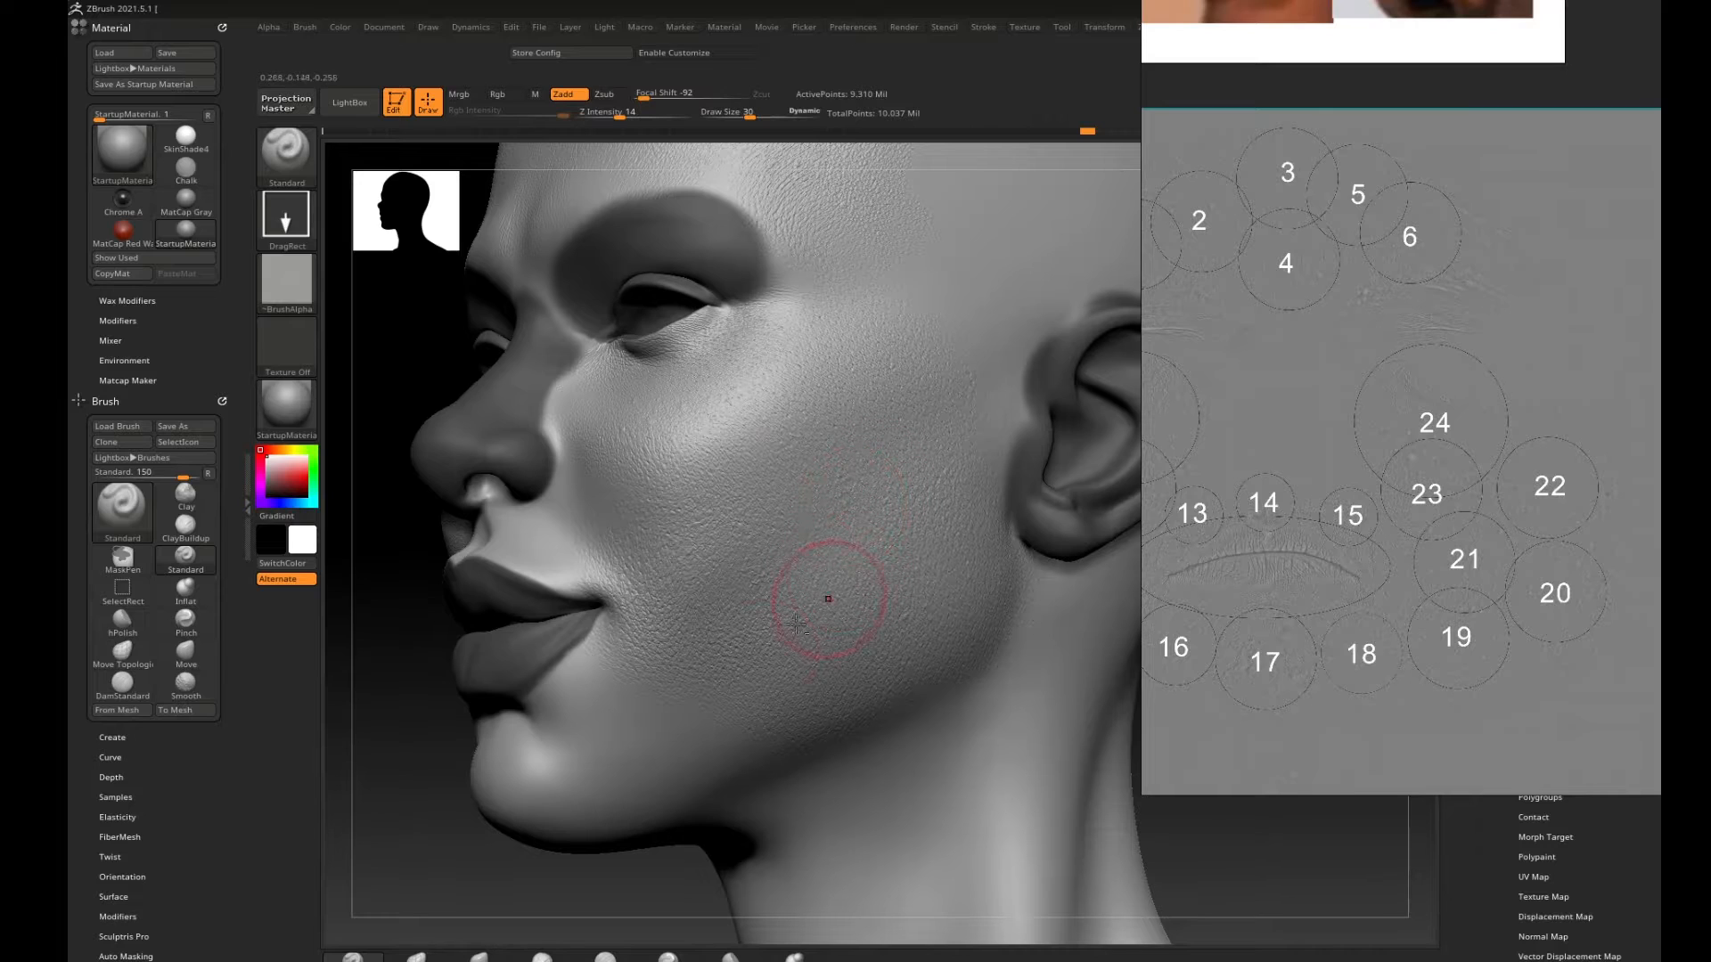
{"action": "left_click_drag", "start_coordinate": [617, 882], "coordinate": [673, 878], "text": "alt"}
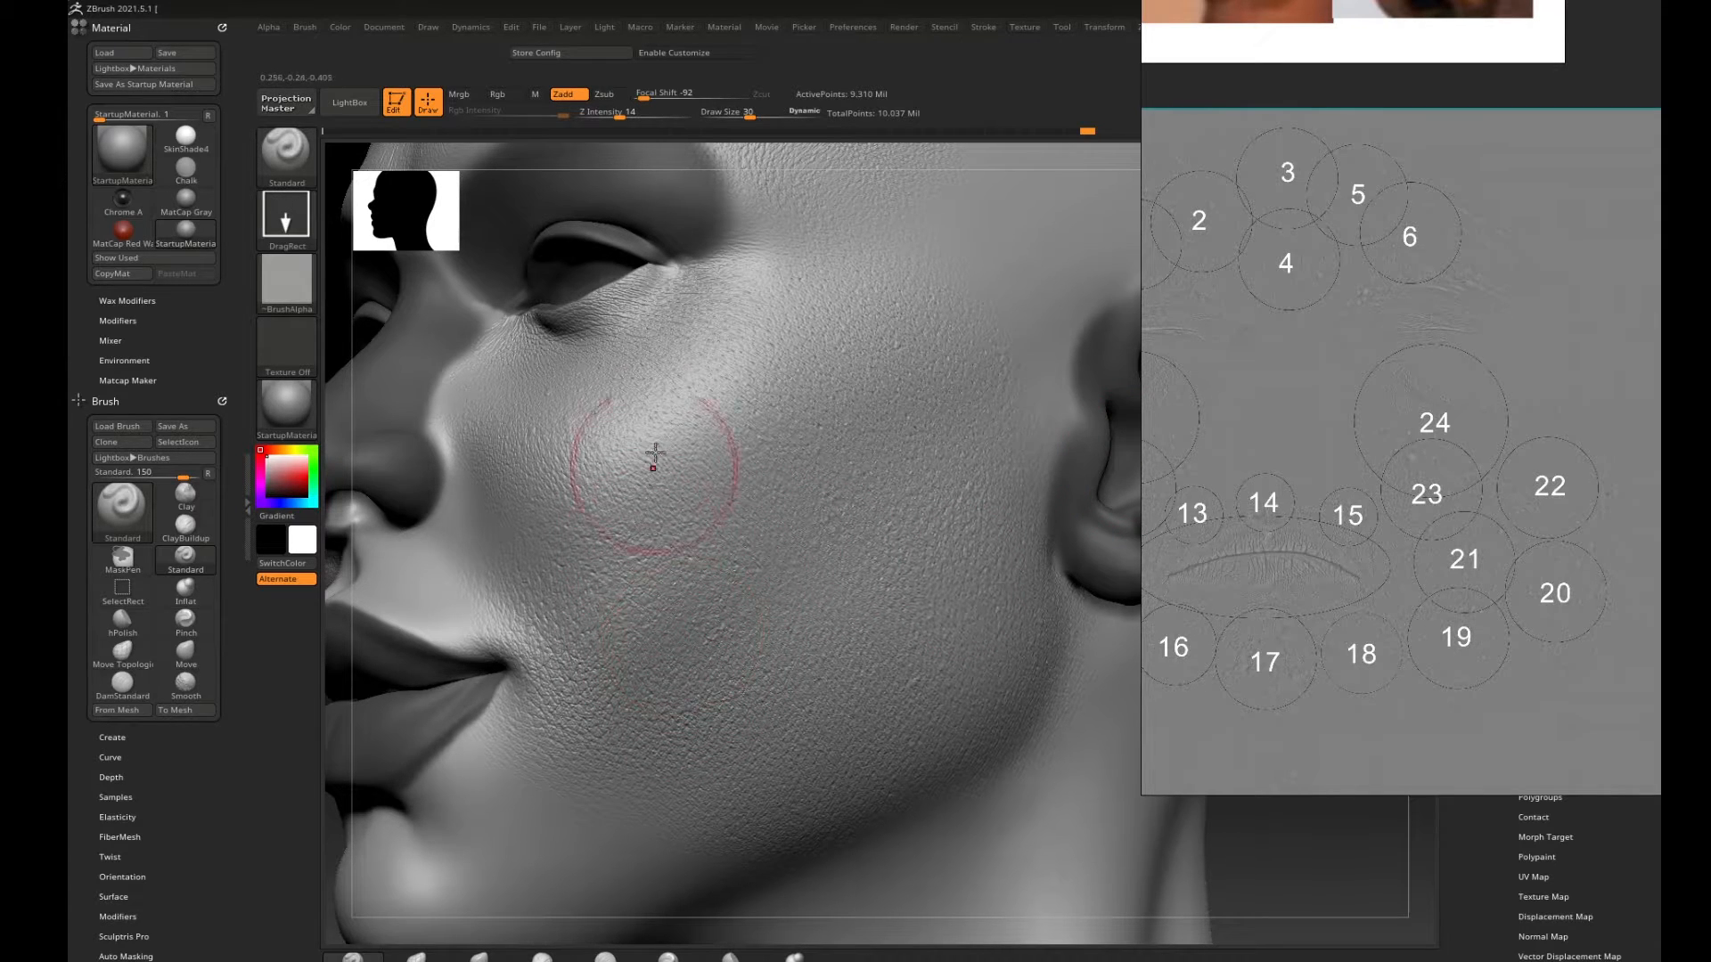
{"action": "mouse_move", "coordinate": [1246, 834]}
{"action": "left_mouse_down"}
{"action": "mouse_move", "coordinate": [1276, 839]}
{"action": "mouse_move", "coordinate": [1164, 796]}
{"action": "left_mouse_up"}
{"action": "mouse_move", "coordinate": [1096, 617]}
{"action": "left_mouse_down"}
{"action": "mouse_move", "coordinate": [1130, 615]}
{"action": "mouse_move", "coordinate": [1110, 616]}
{"action": "left_mouse_up"}
{"action": "mouse_move", "coordinate": [1061, 692]}
{"action": "left_mouse_down", "text": "alt"}
{"action": "mouse_move", "coordinate": [1081, 714]}
{"action": "mouse_move", "coordinate": [1069, 720]}
{"action": "left_mouse_up", "text": "alt"}
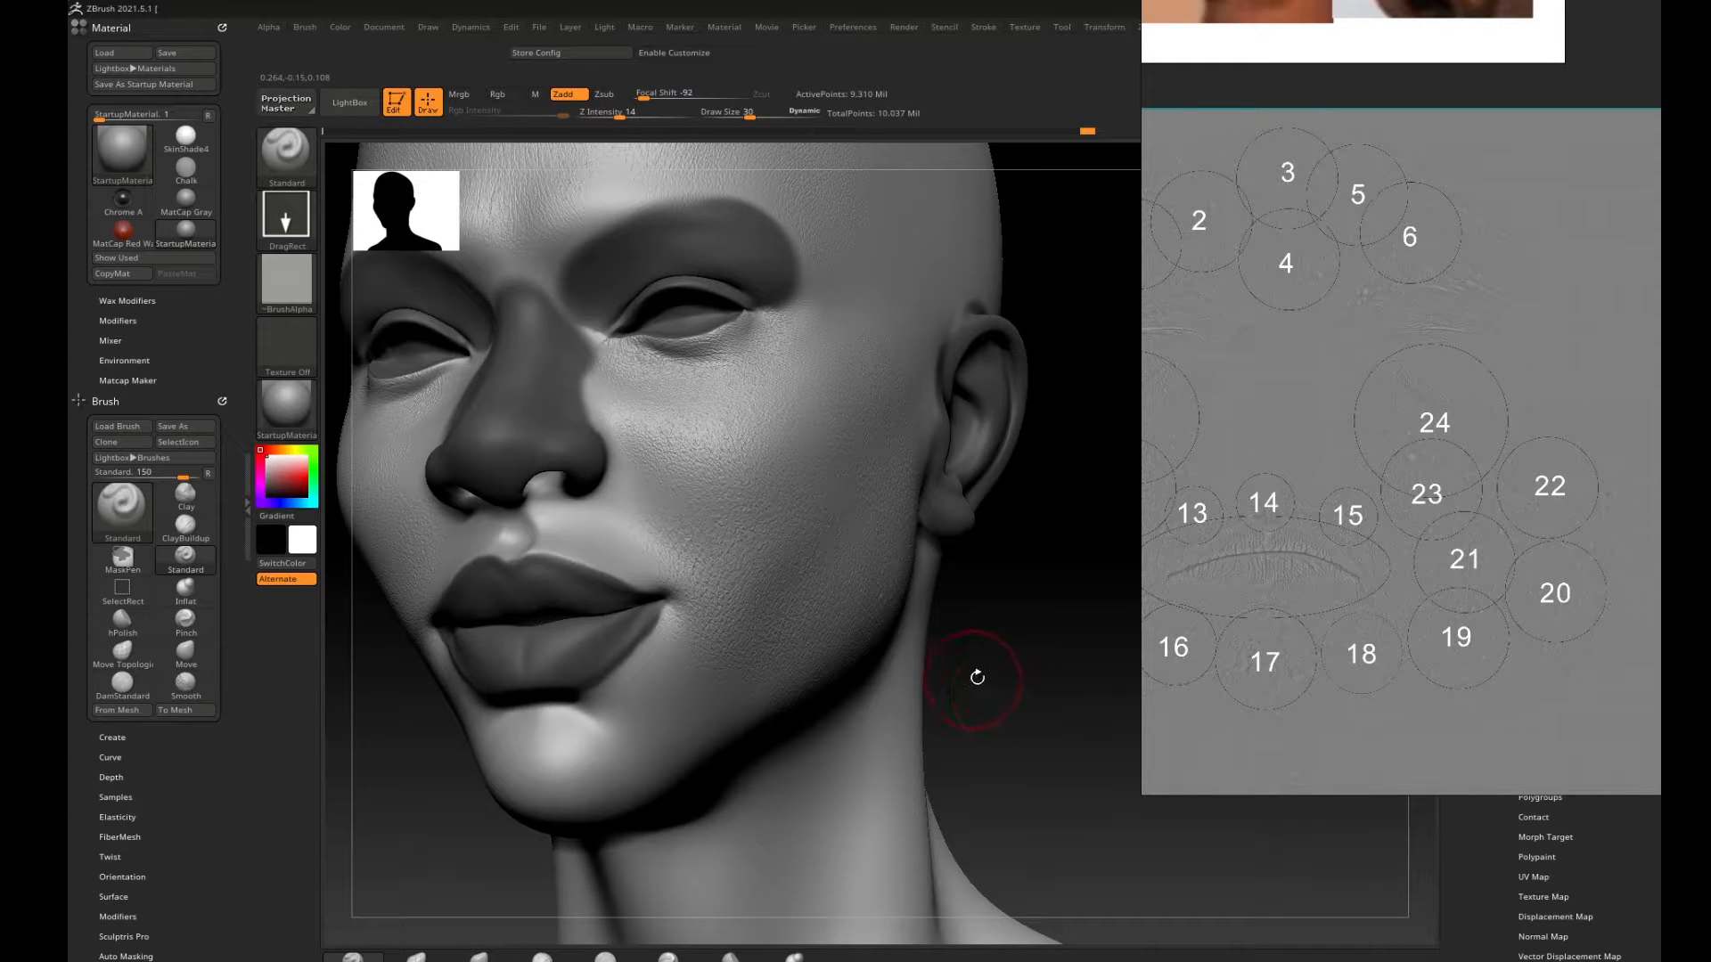
{"action": "mouse_move", "coordinate": [976, 677]}
{"action": "left_mouse_down"}
{"action": "mouse_move", "coordinate": [1013, 672]}
{"action": "mouse_move", "coordinate": [972, 660]}
{"action": "left_mouse_up"}
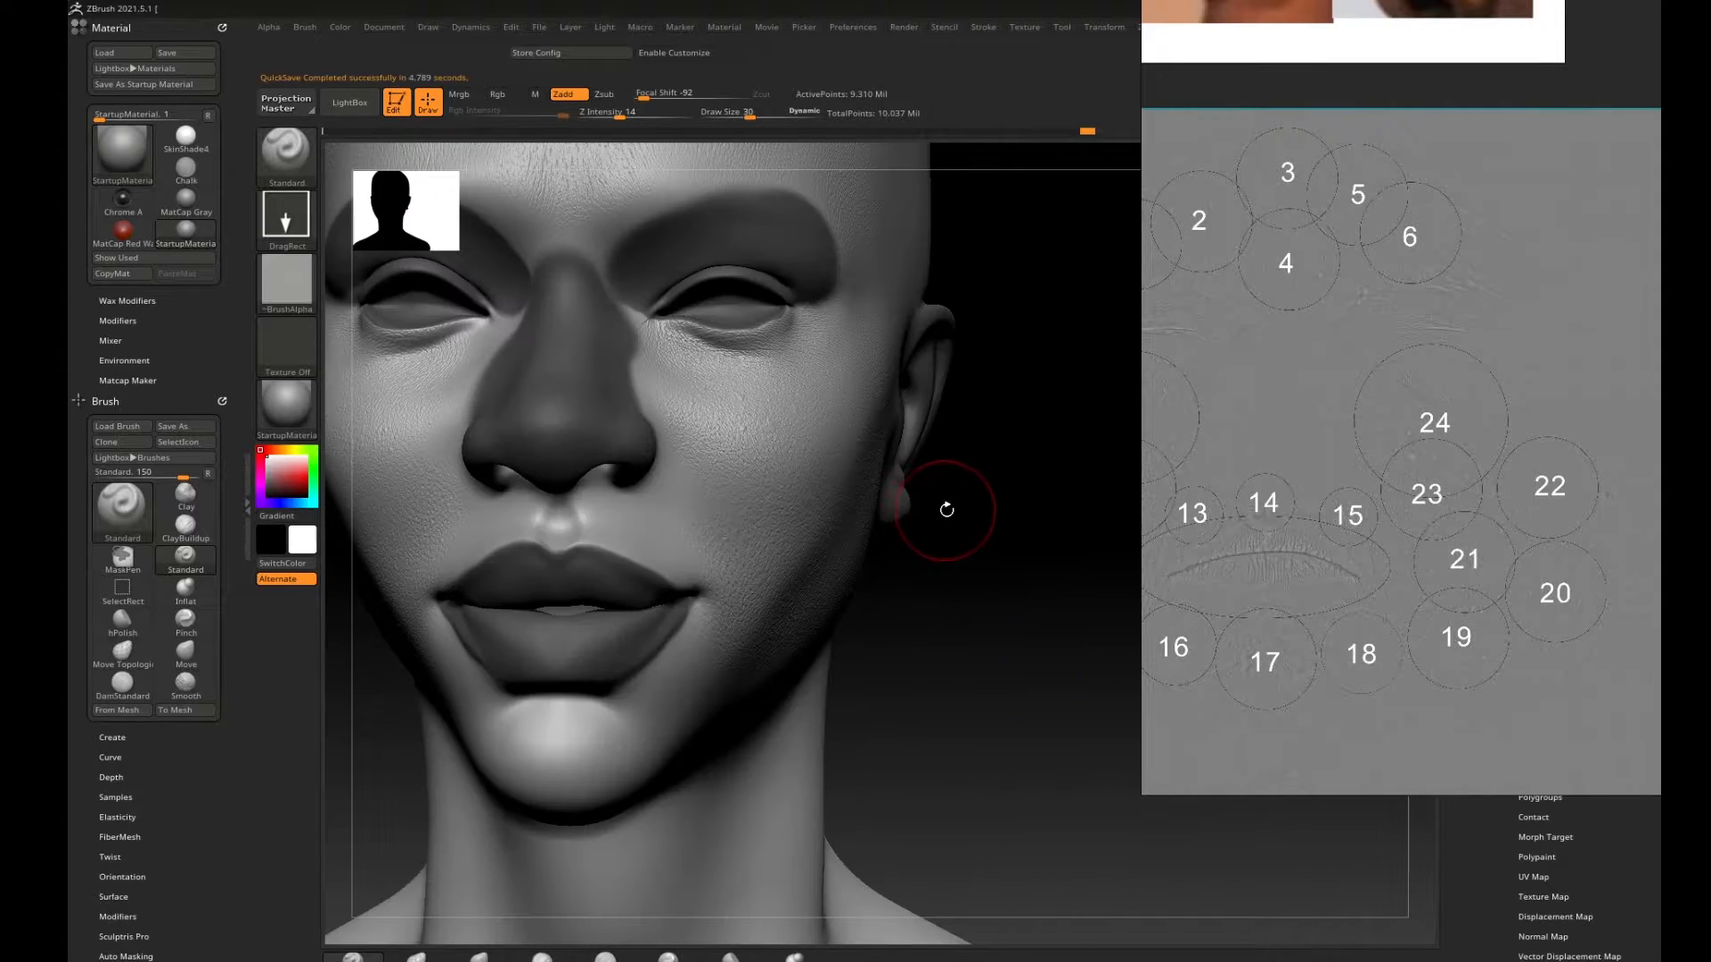
Load the alpha 19.psd and stamp its skin detail over the jaw between the lower cheek and the chin.
{"action": "mouse_move", "coordinate": [971, 497]}
{"action": "left_mouse_down", "text": "alt"}
{"action": "mouse_move", "coordinate": [1004, 483]}
{"action": "mouse_move", "coordinate": [1036, 644]}
{"action": "mouse_move", "coordinate": [1056, 597]}
{"action": "left_mouse_up", "text": "alt"}
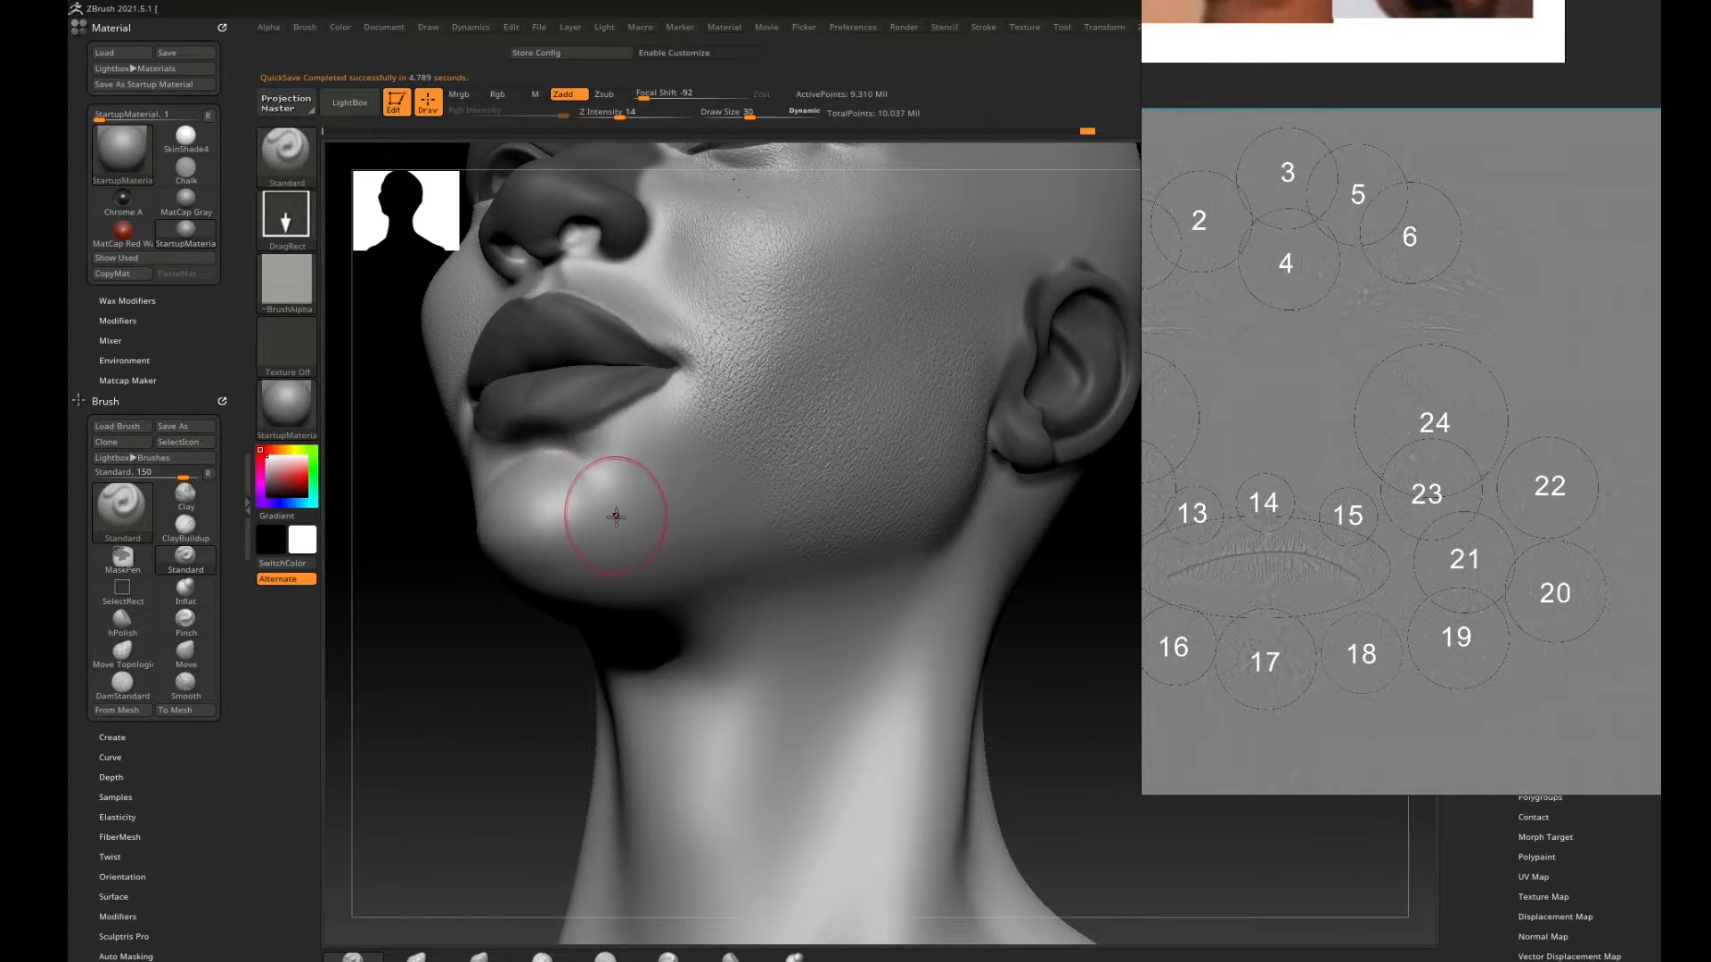
{"action": "key", "text": "comma"}
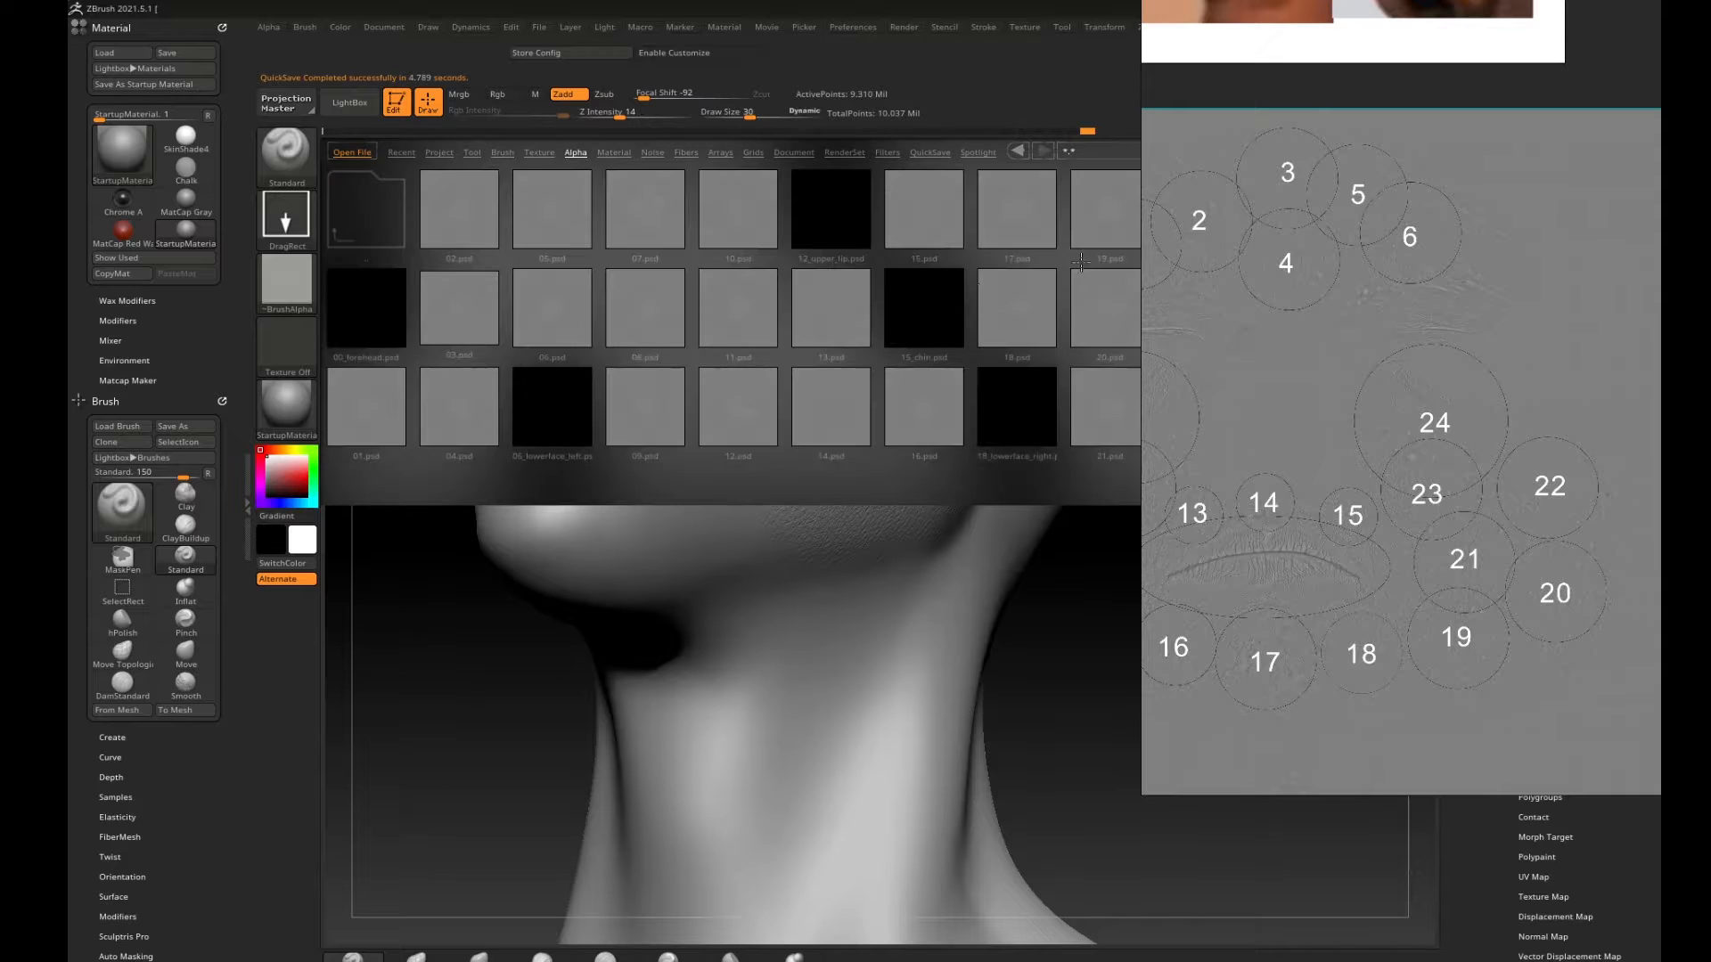
{"action": "double_click", "coordinate": [1116, 224]}
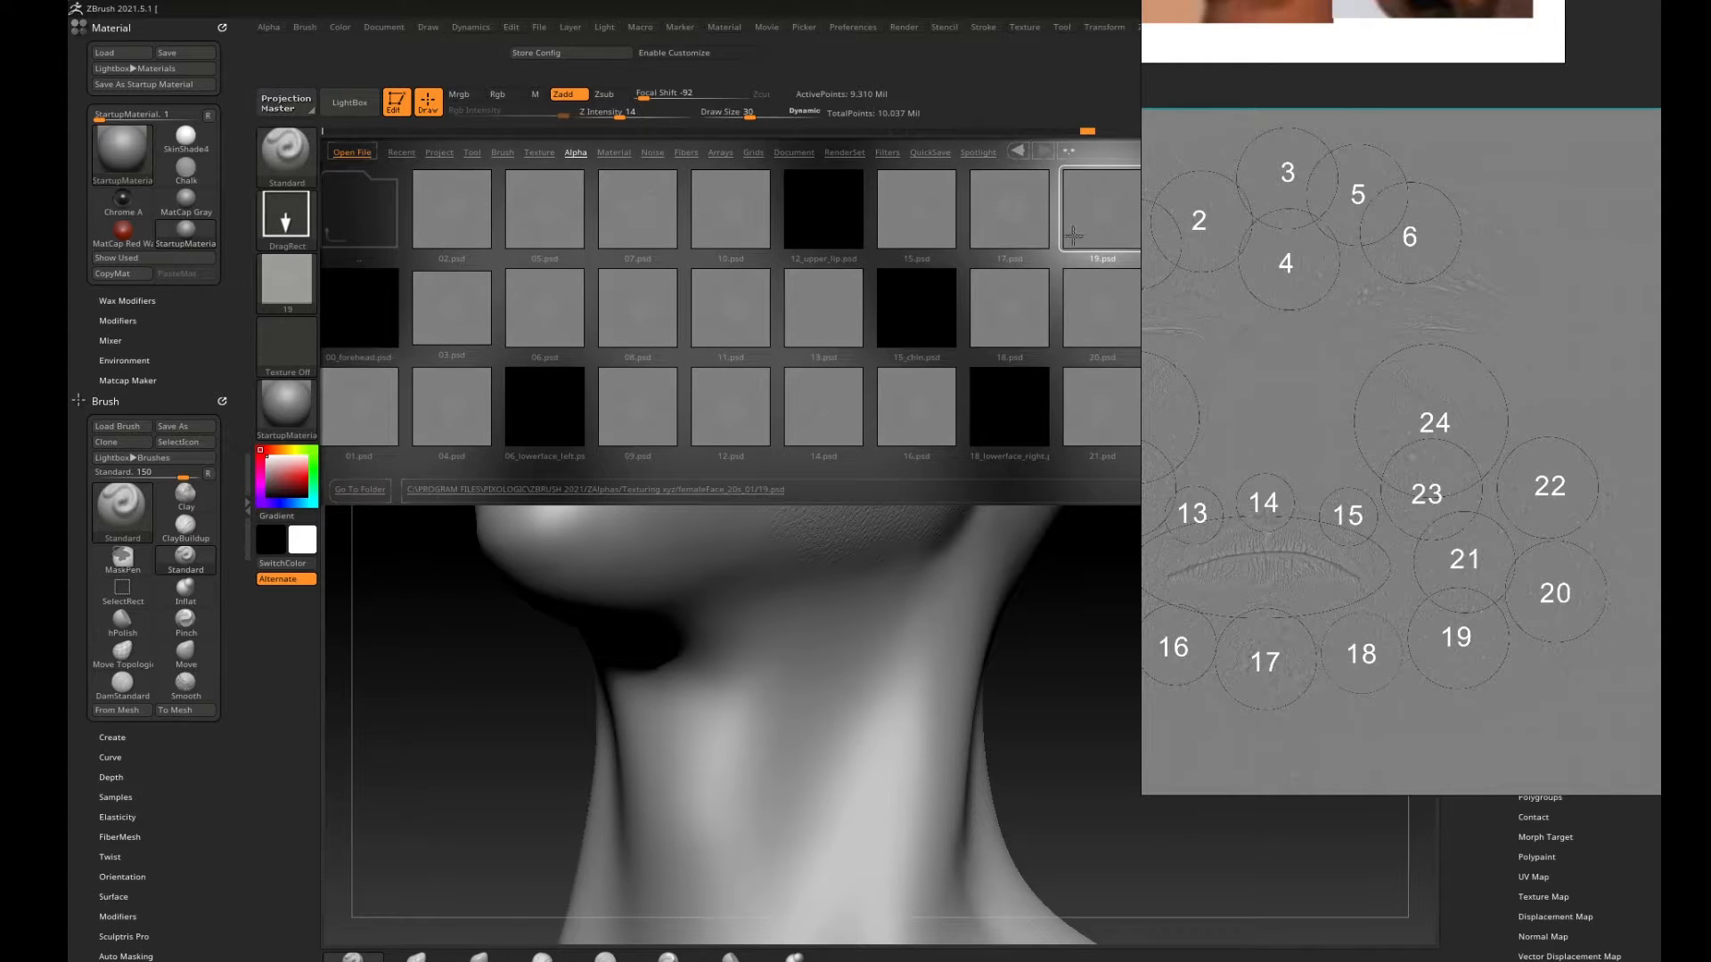
{"action": "key", "text": "comma"}
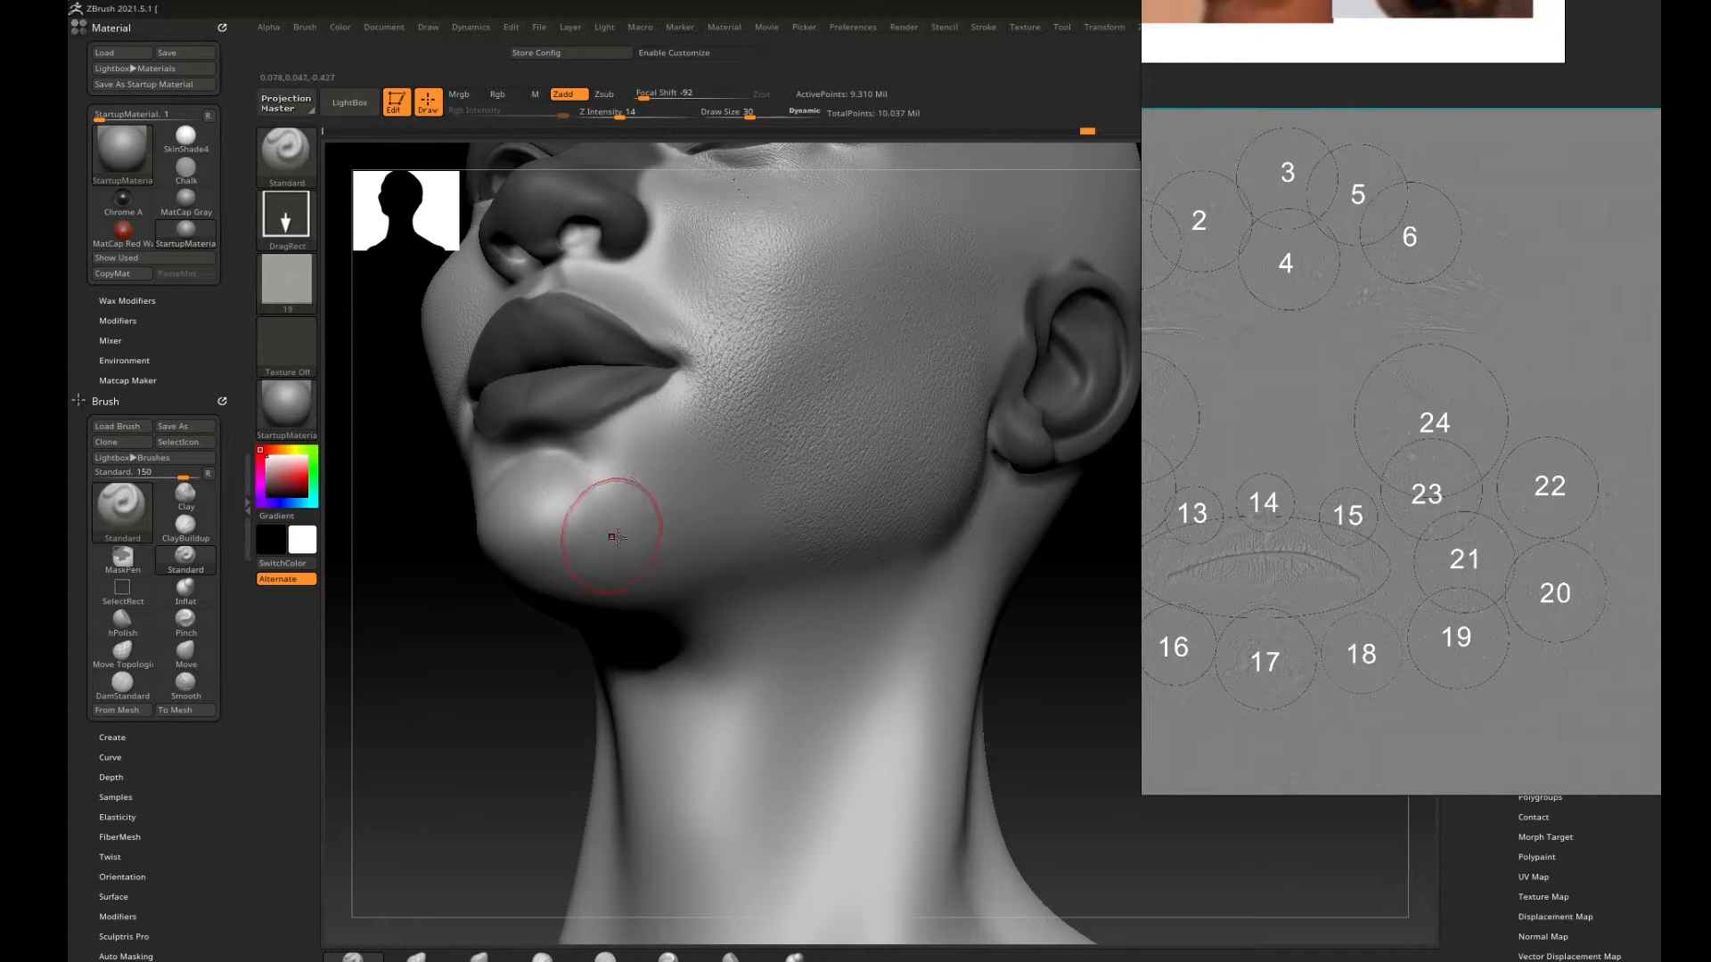
{"action": "left_click_drag", "start_coordinate": [677, 524], "coordinate": [678, 523]}
{"action": "key", "text": "ctrl"}
{"action": "key", "text": "ctrl+z"}
{"action": "mouse_move", "coordinate": [405, 624]}
{"action": "left_mouse_down"}
{"action": "mouse_move", "coordinate": [386, 692]}
{"action": "mouse_move", "coordinate": [571, 559]}
{"action": "left_mouse_up"}
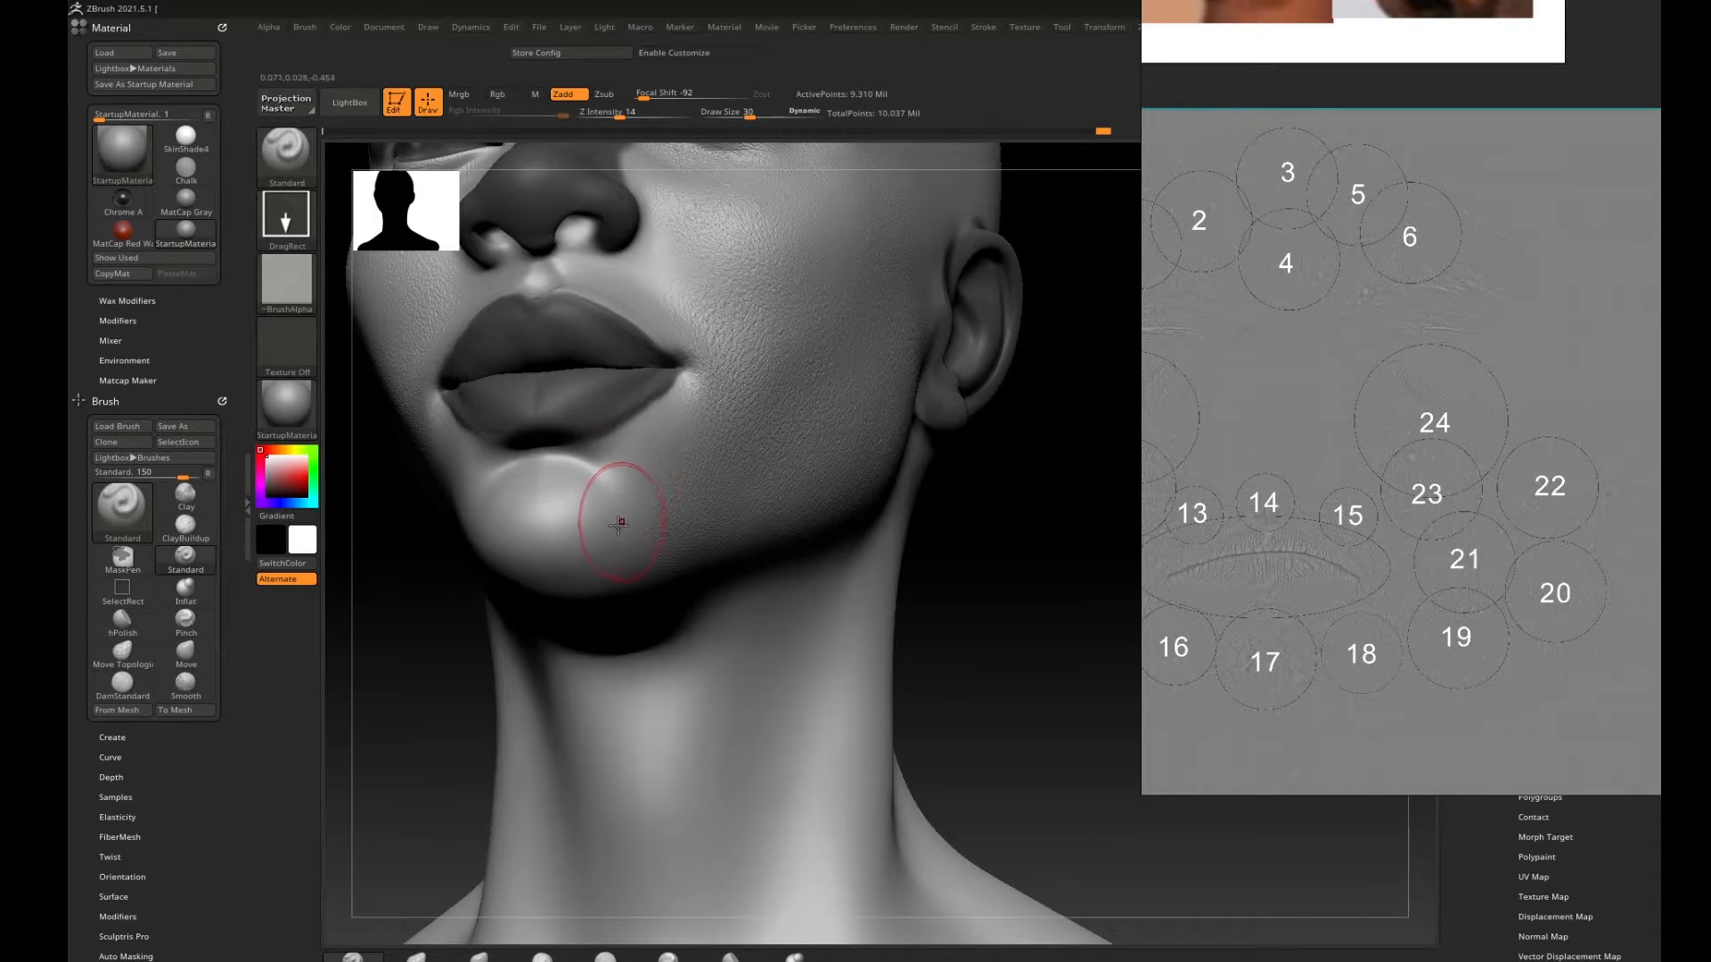
{"action": "key", "text": "ctrl"}
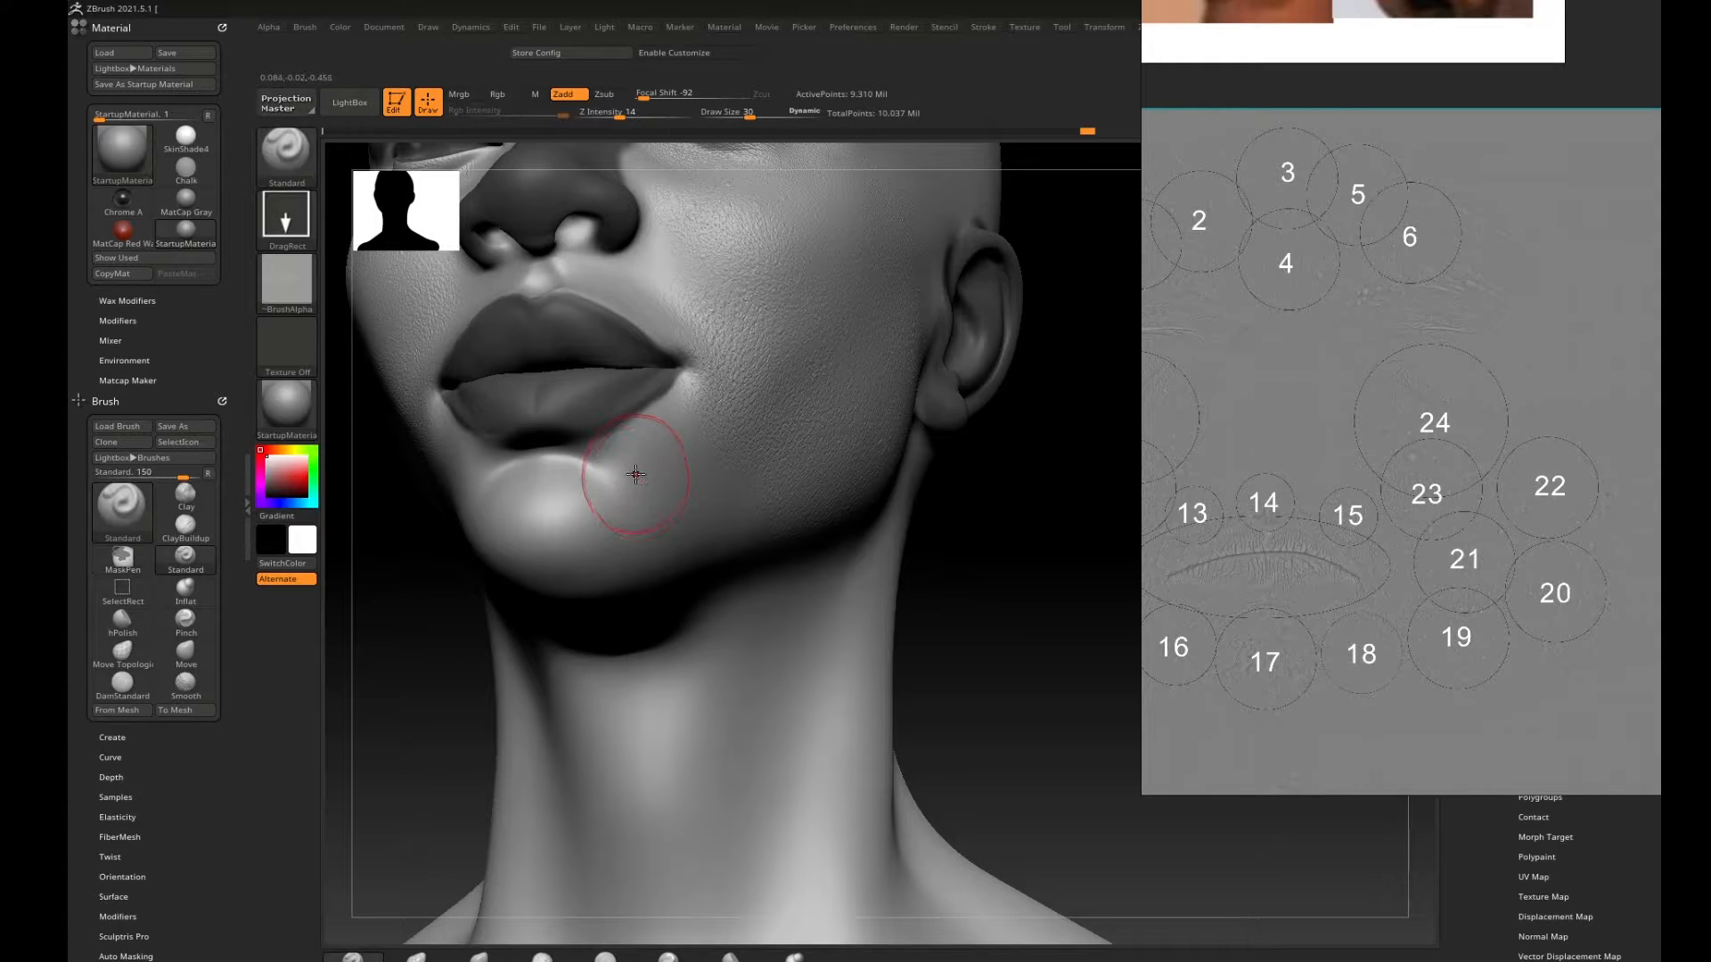
Add a new sculpt layer above the forehead and mid face layers and name it "lower face".
{"action": "left_click_drag", "start_coordinate": [1389, 380], "coordinate": [1710, 463]}
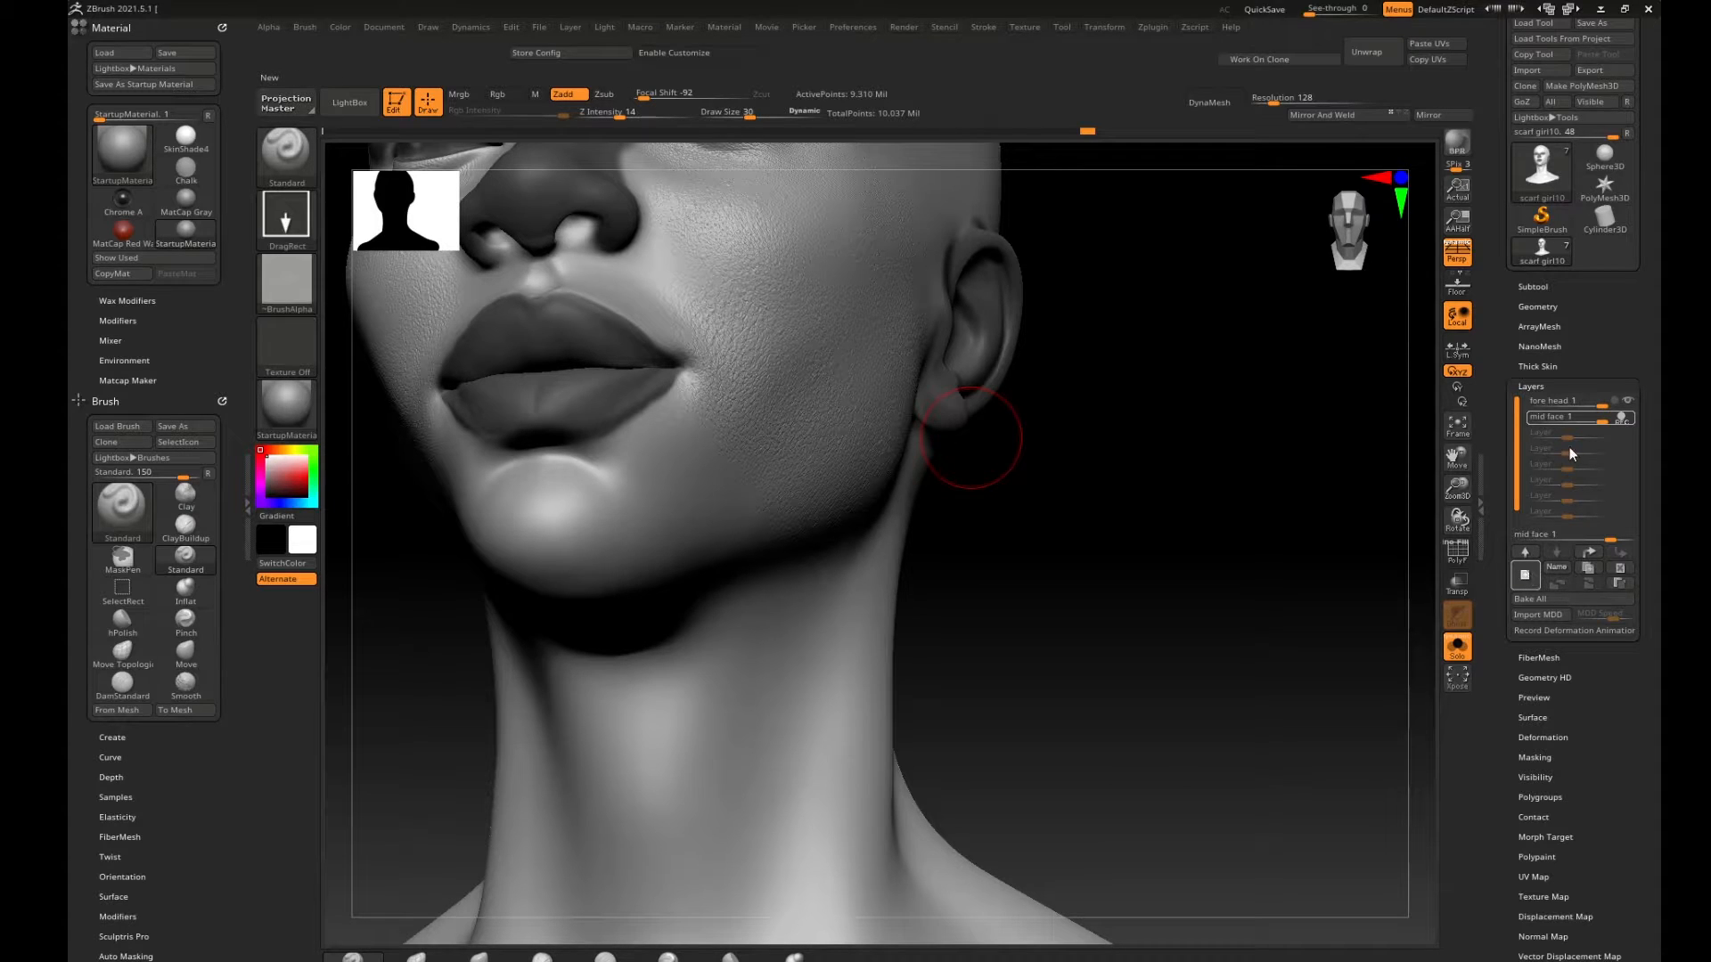
{"action": "left_click", "coordinate": [1525, 575]}
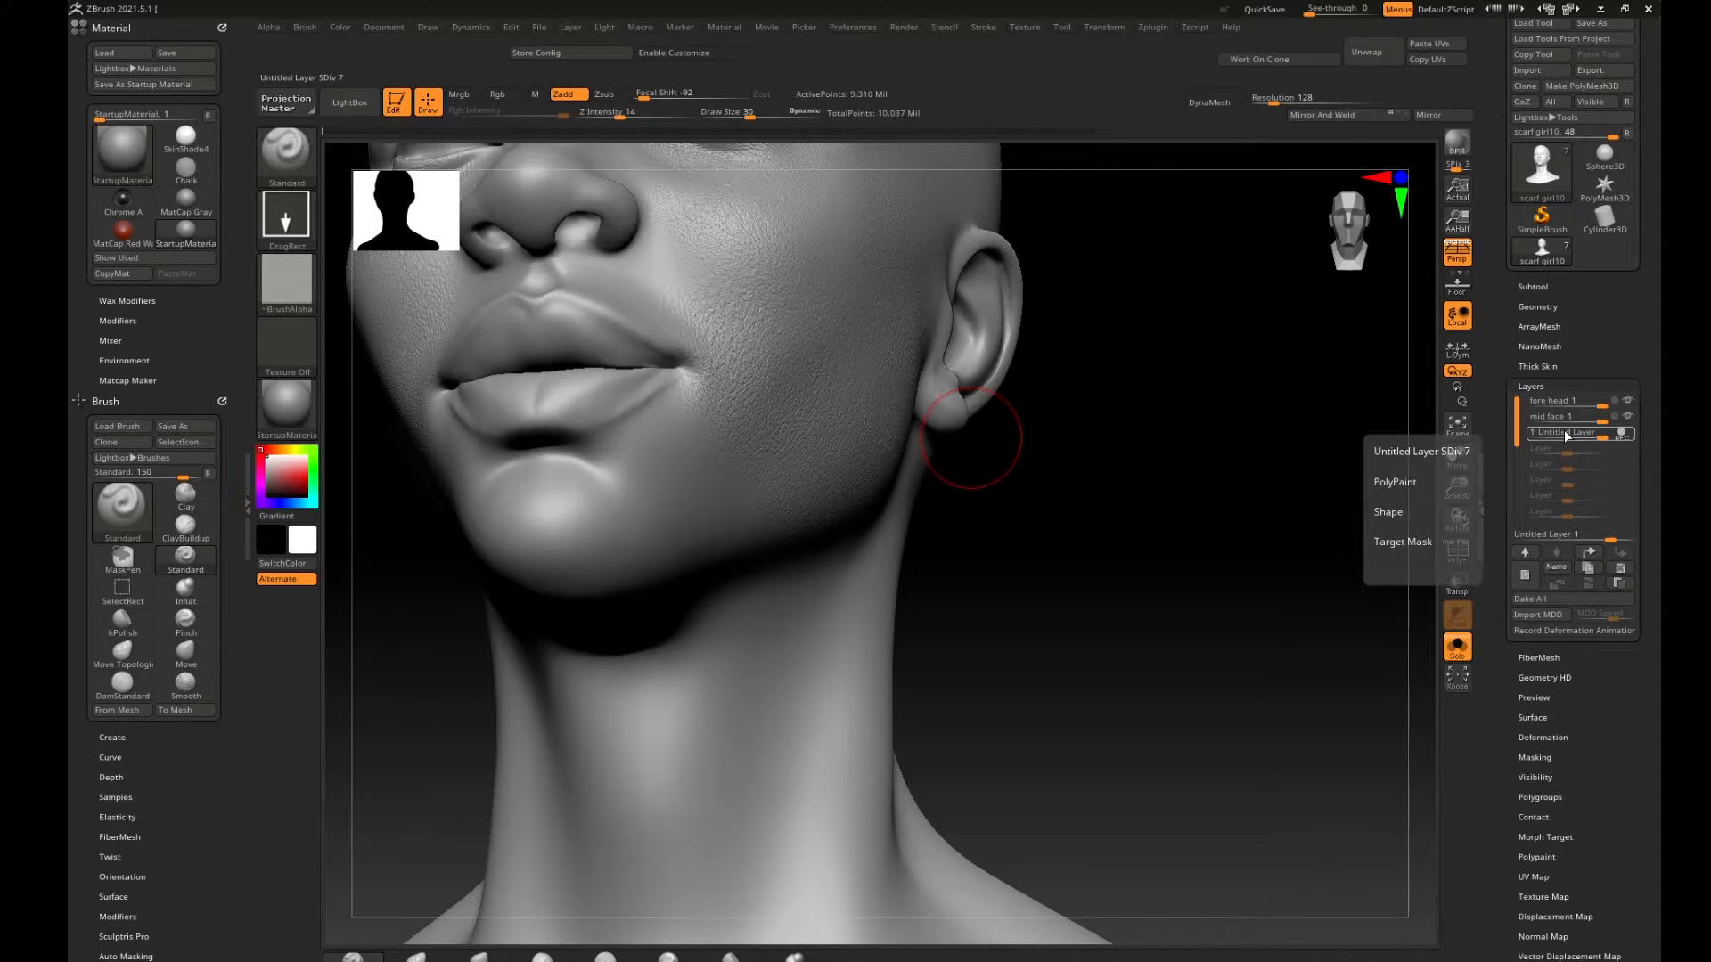
{"action": "left_click", "coordinate": [1554, 569]}
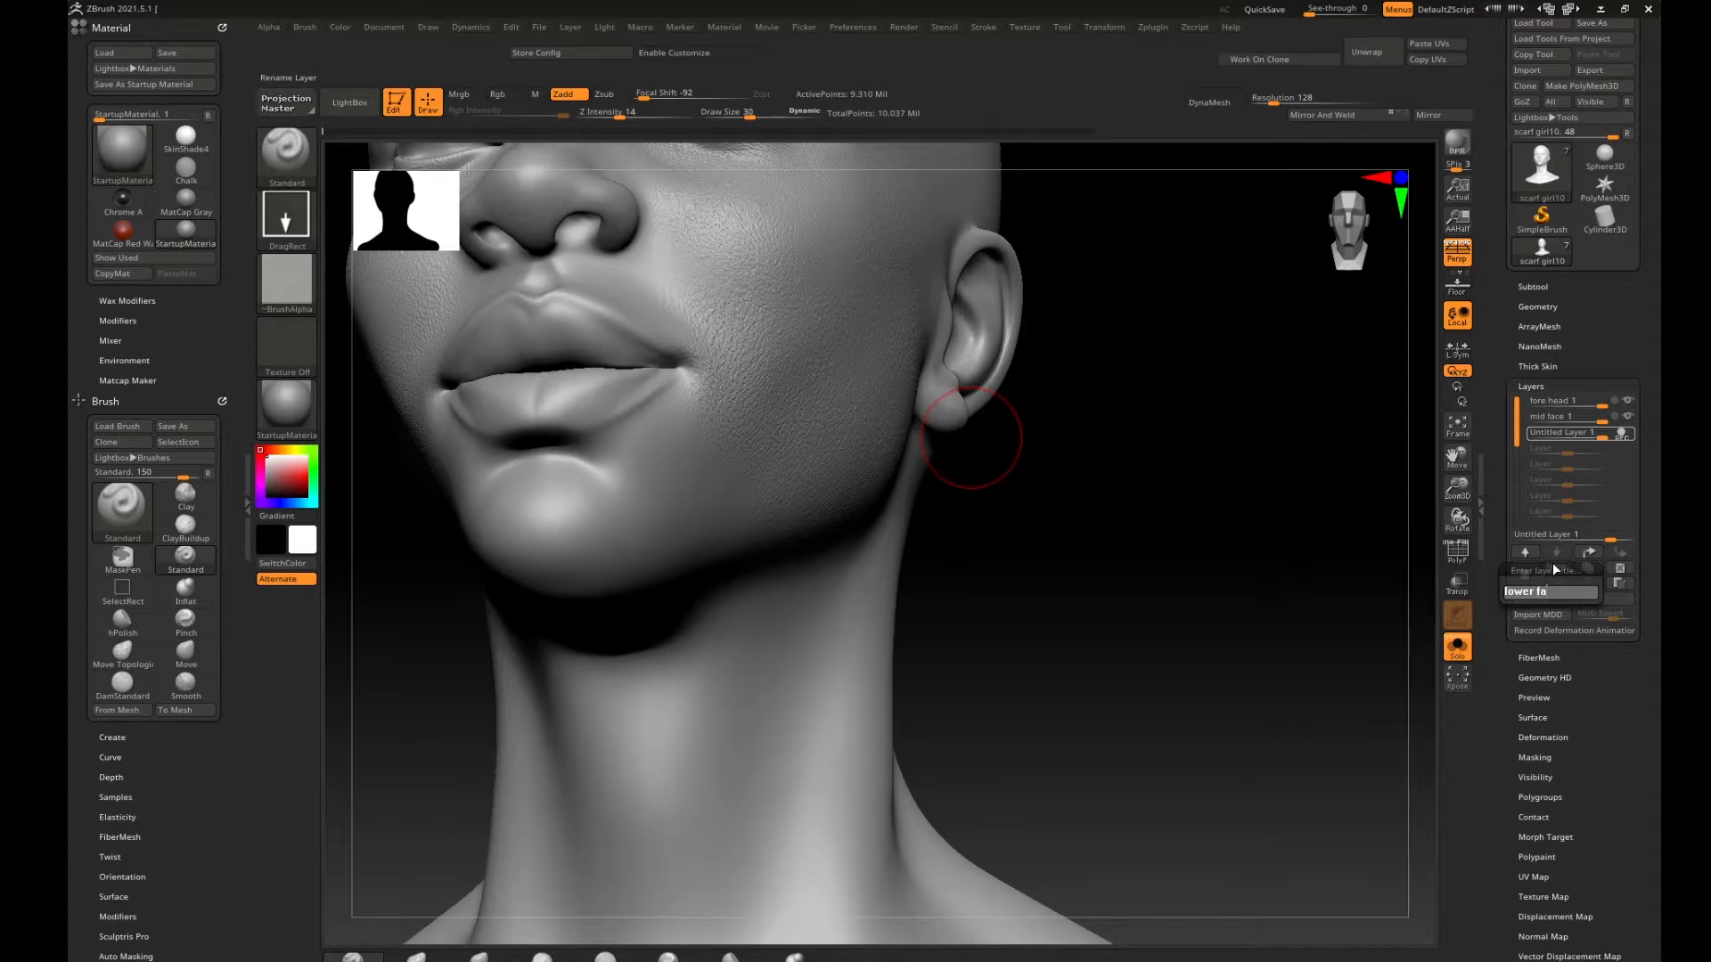
{"action": "type", "text": "lower face"}
{"action": "key", "text": "Return"}
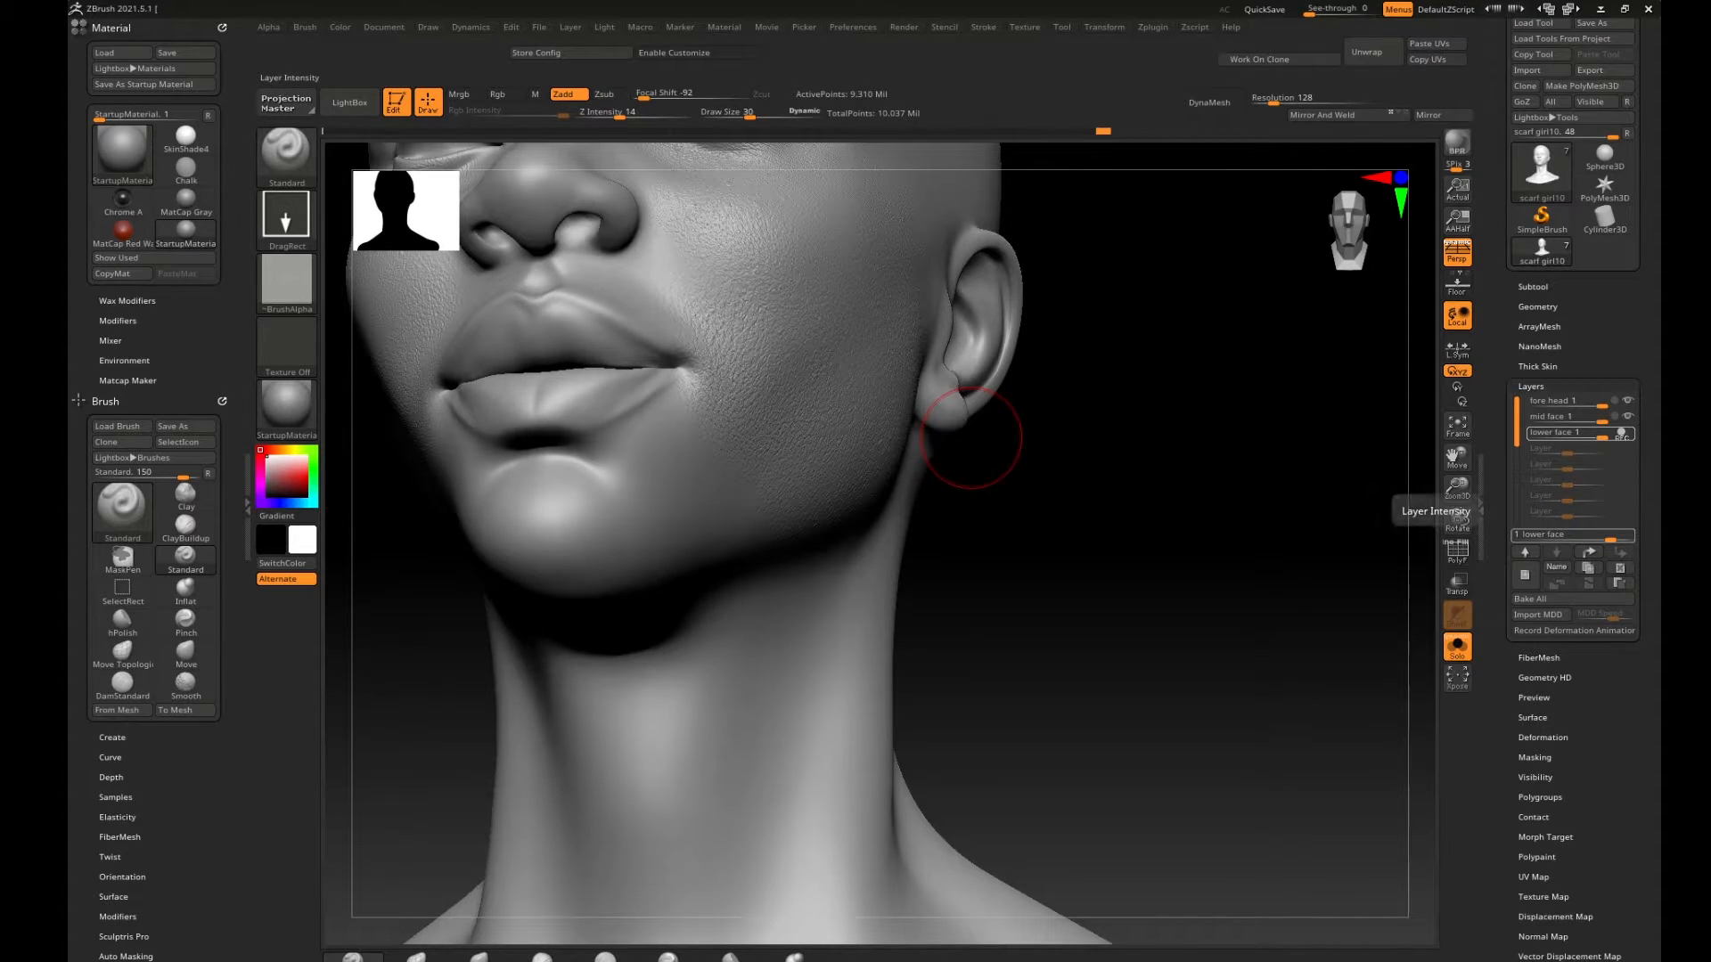
{"action": "left_click_drag", "start_coordinate": [1570, 315], "coordinate": [1278, 314]}
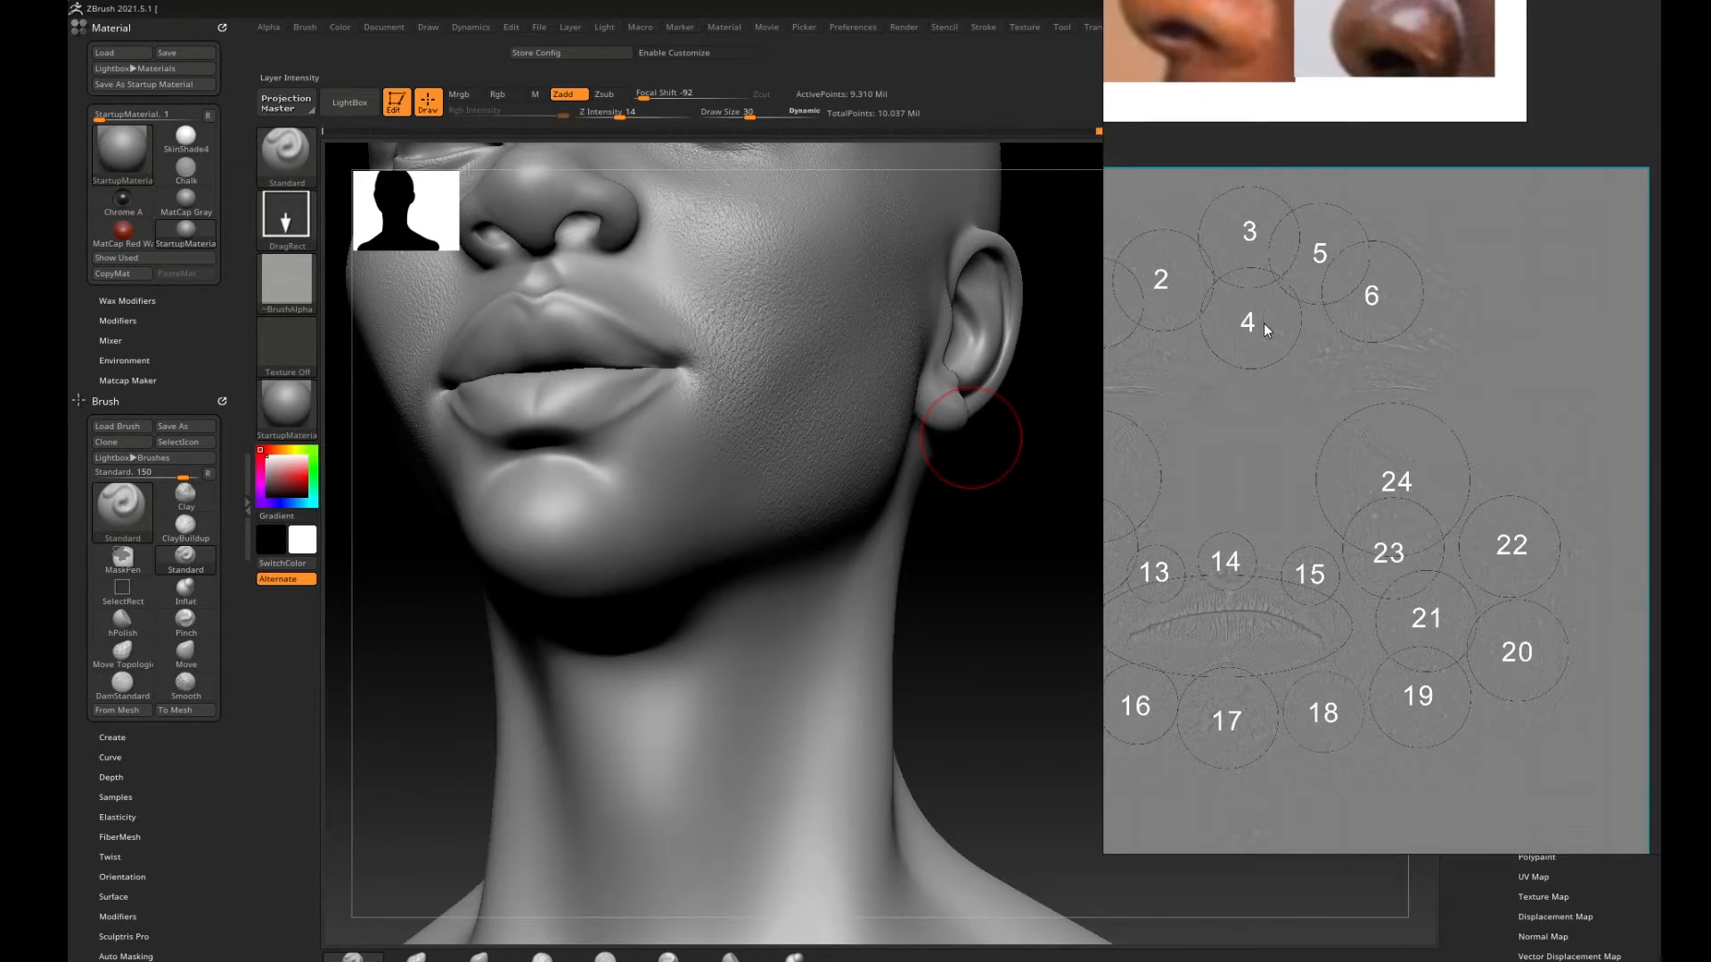
Load the alpha 18.psd for the area between the mouth corner and the chin.
{"action": "mouse_move", "coordinate": [927, 529]}
{"action": "left_mouse_down"}
{"action": "mouse_move", "coordinate": [986, 526]}
{"action": "mouse_move", "coordinate": [695, 516]}
{"action": "left_mouse_up"}
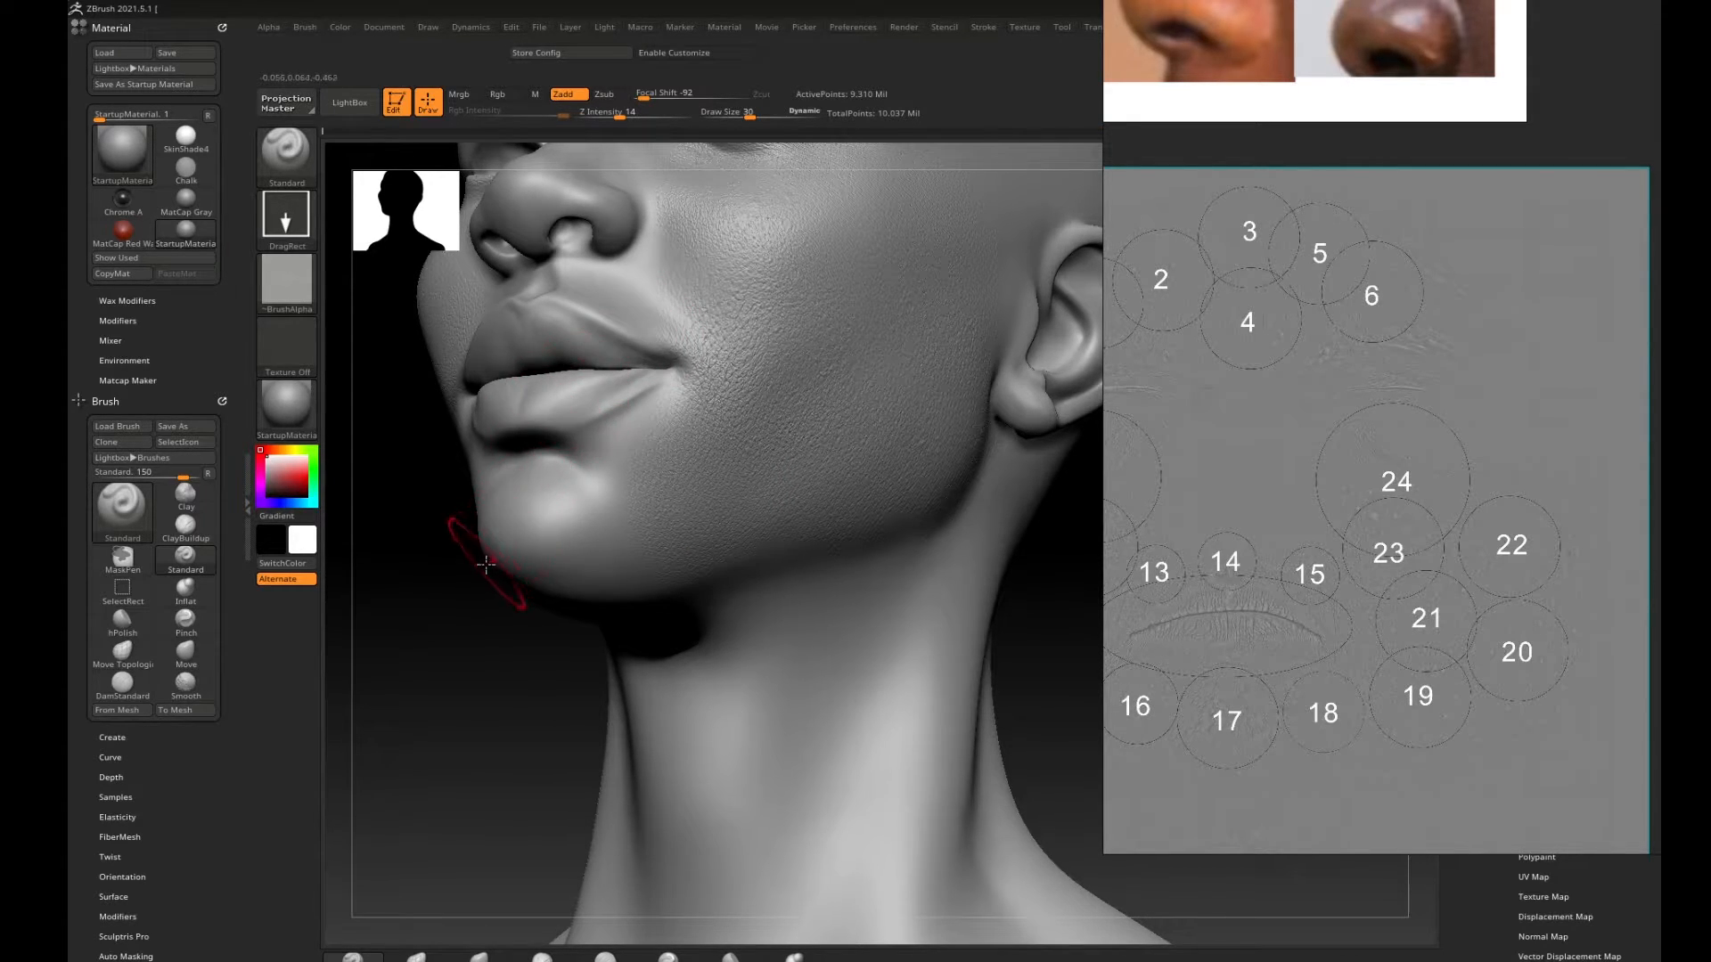
{"action": "left_click_drag", "start_coordinate": [861, 305], "coordinate": [739, 253]}
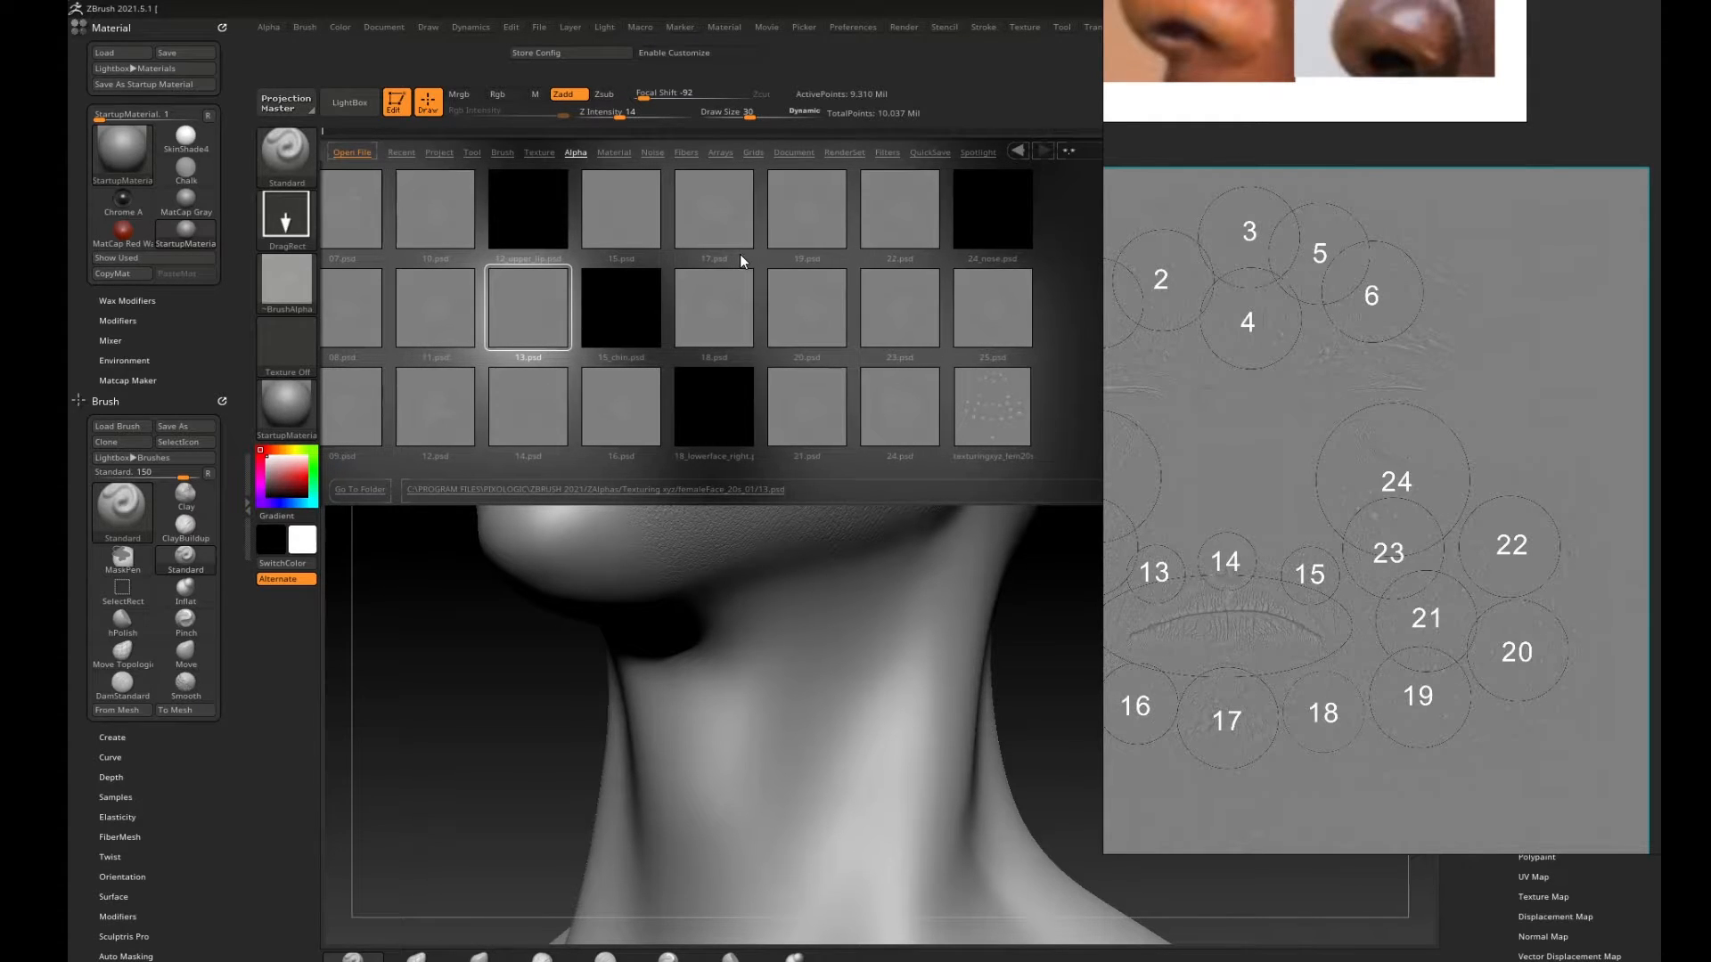
{"action": "left_click_drag", "start_coordinate": [739, 254], "coordinate": [519, 318]}
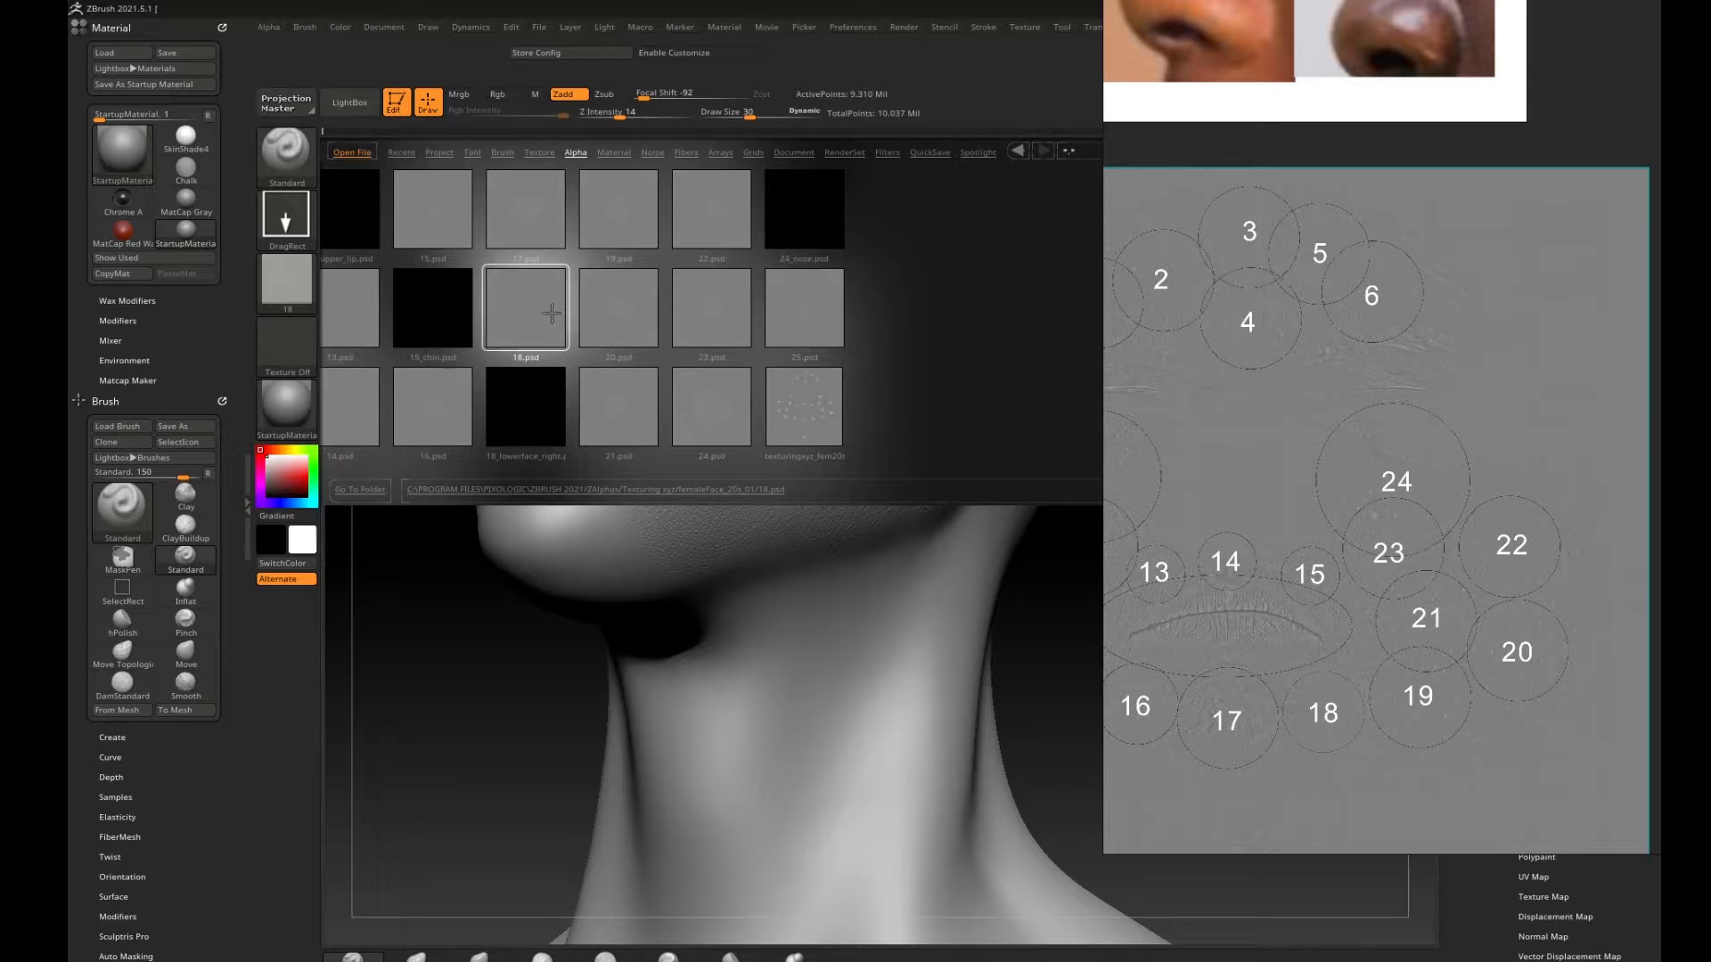
{"action": "key", "text": "comma"}
{"action": "left_click_drag", "start_coordinate": [432, 638], "coordinate": [443, 640]}
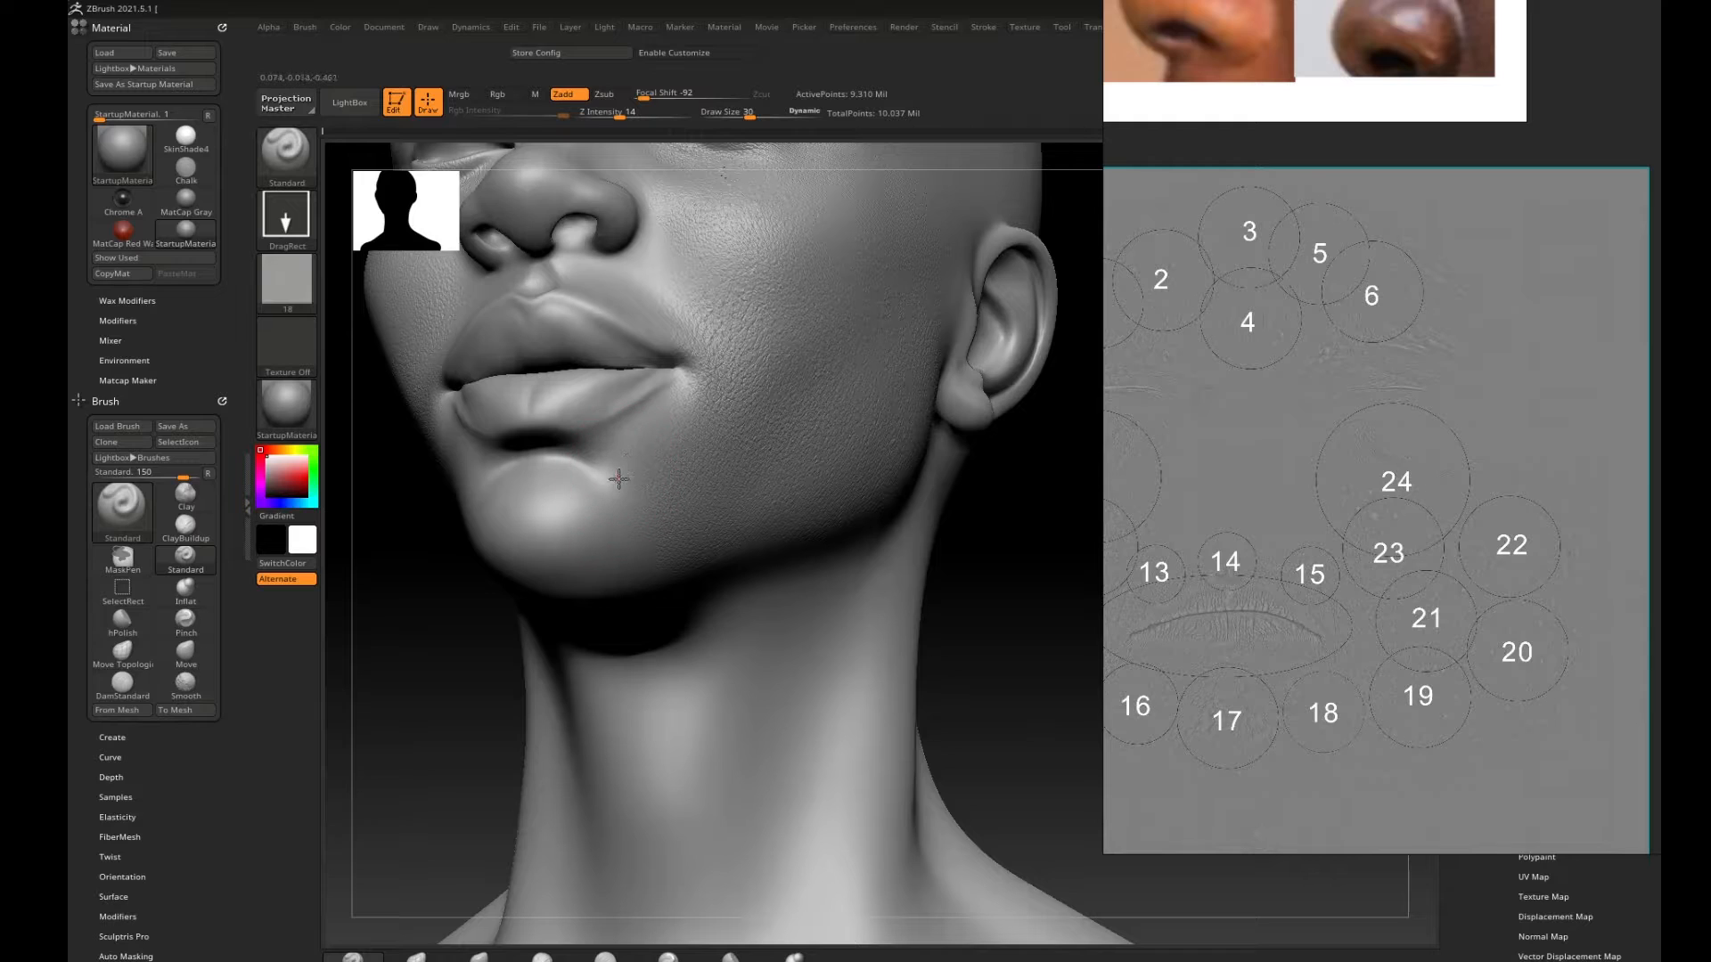
Mask the upper and lower lips with the MaskPen brush.
{"action": "left_click_drag", "start_coordinate": [1068, 485], "coordinate": [1080, 492]}
{"action": "key", "text": "ctrl"}
{"action": "mouse_move", "coordinate": [533, 349]}
{"action": "left_mouse_down", "text": "ctrl"}
{"action": "mouse_move", "coordinate": [482, 347]}
{"action": "mouse_move", "coordinate": [534, 339]}
{"action": "mouse_move", "coordinate": [596, 359]}
{"action": "mouse_move", "coordinate": [513, 392]}
{"action": "mouse_move", "coordinate": [450, 383]}
{"action": "mouse_move", "coordinate": [494, 419]}
{"action": "mouse_move", "coordinate": [635, 366]}
{"action": "mouse_move", "coordinate": [646, 338]}
{"action": "mouse_move", "coordinate": [552, 385]}
{"action": "left_mouse_up", "text": "ctrl"}
{"action": "mouse_move", "coordinate": [448, 377]}
{"action": "left_mouse_down", "text": "ctrl"}
{"action": "mouse_move", "coordinate": [437, 406]}
{"action": "mouse_move", "coordinate": [481, 349]}
{"action": "mouse_move", "coordinate": [579, 345]}
{"action": "mouse_move", "coordinate": [590, 379]}
{"action": "left_mouse_up", "text": "ctrl"}
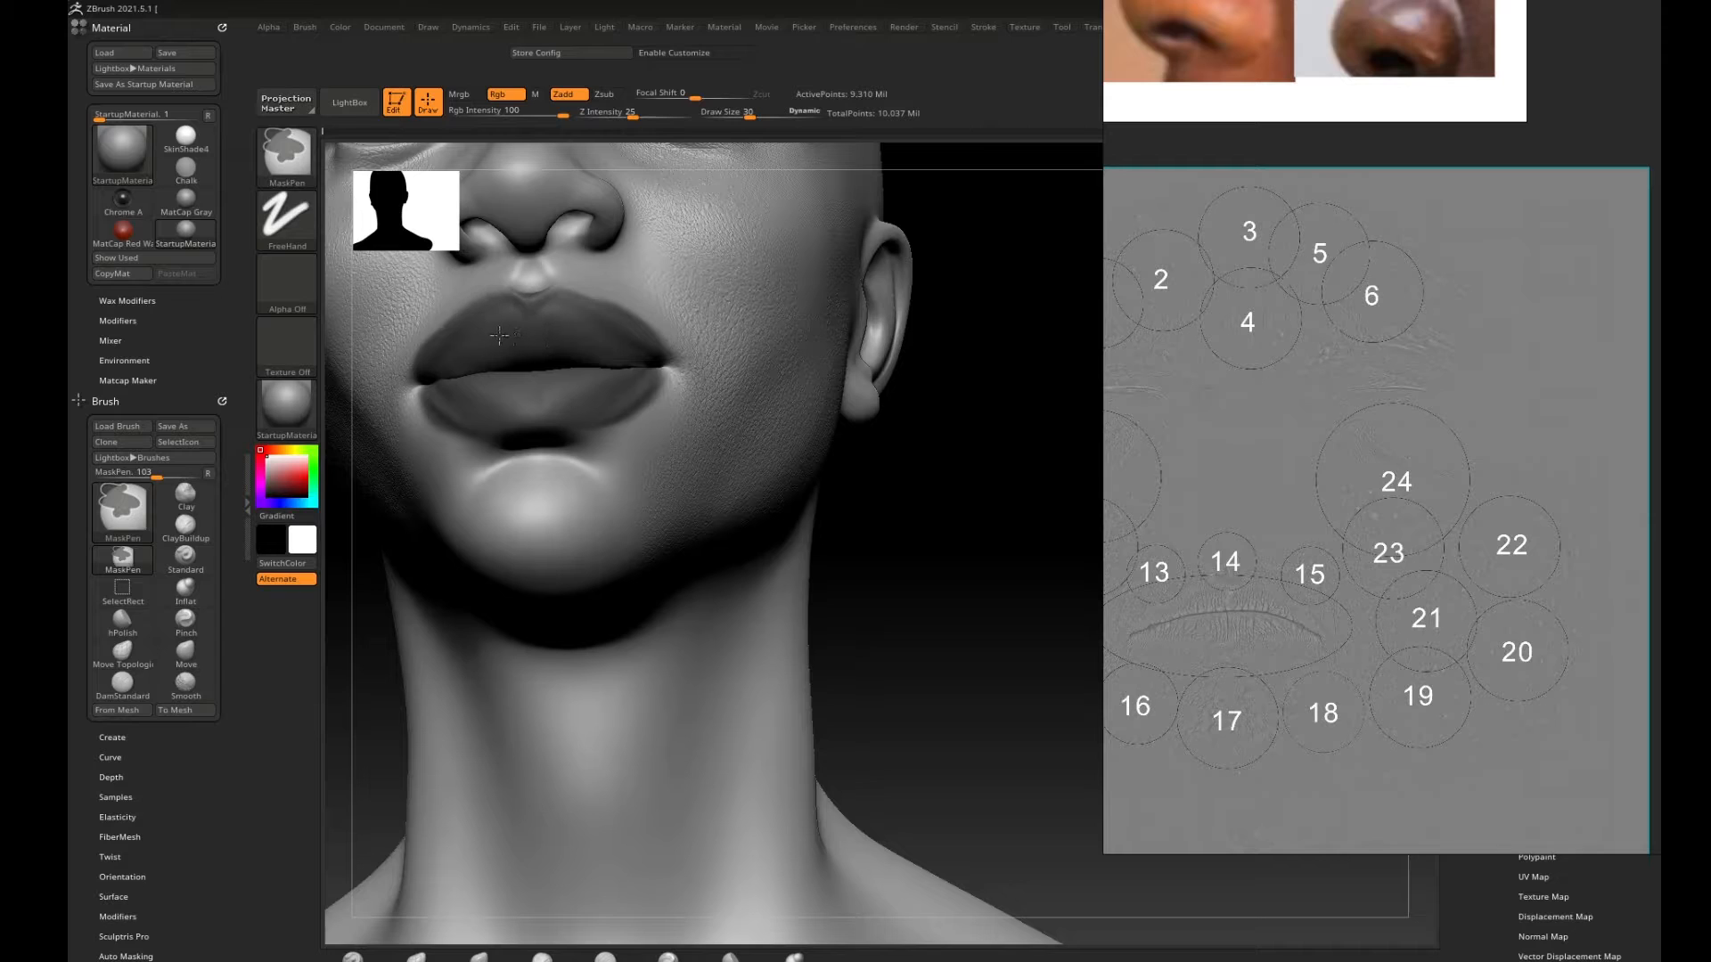
Stamp the alpha 18 skin detail below the mouth corner and along the side of the chin.
{"action": "left_click_drag", "start_coordinate": [962, 428], "coordinate": [709, 455]}
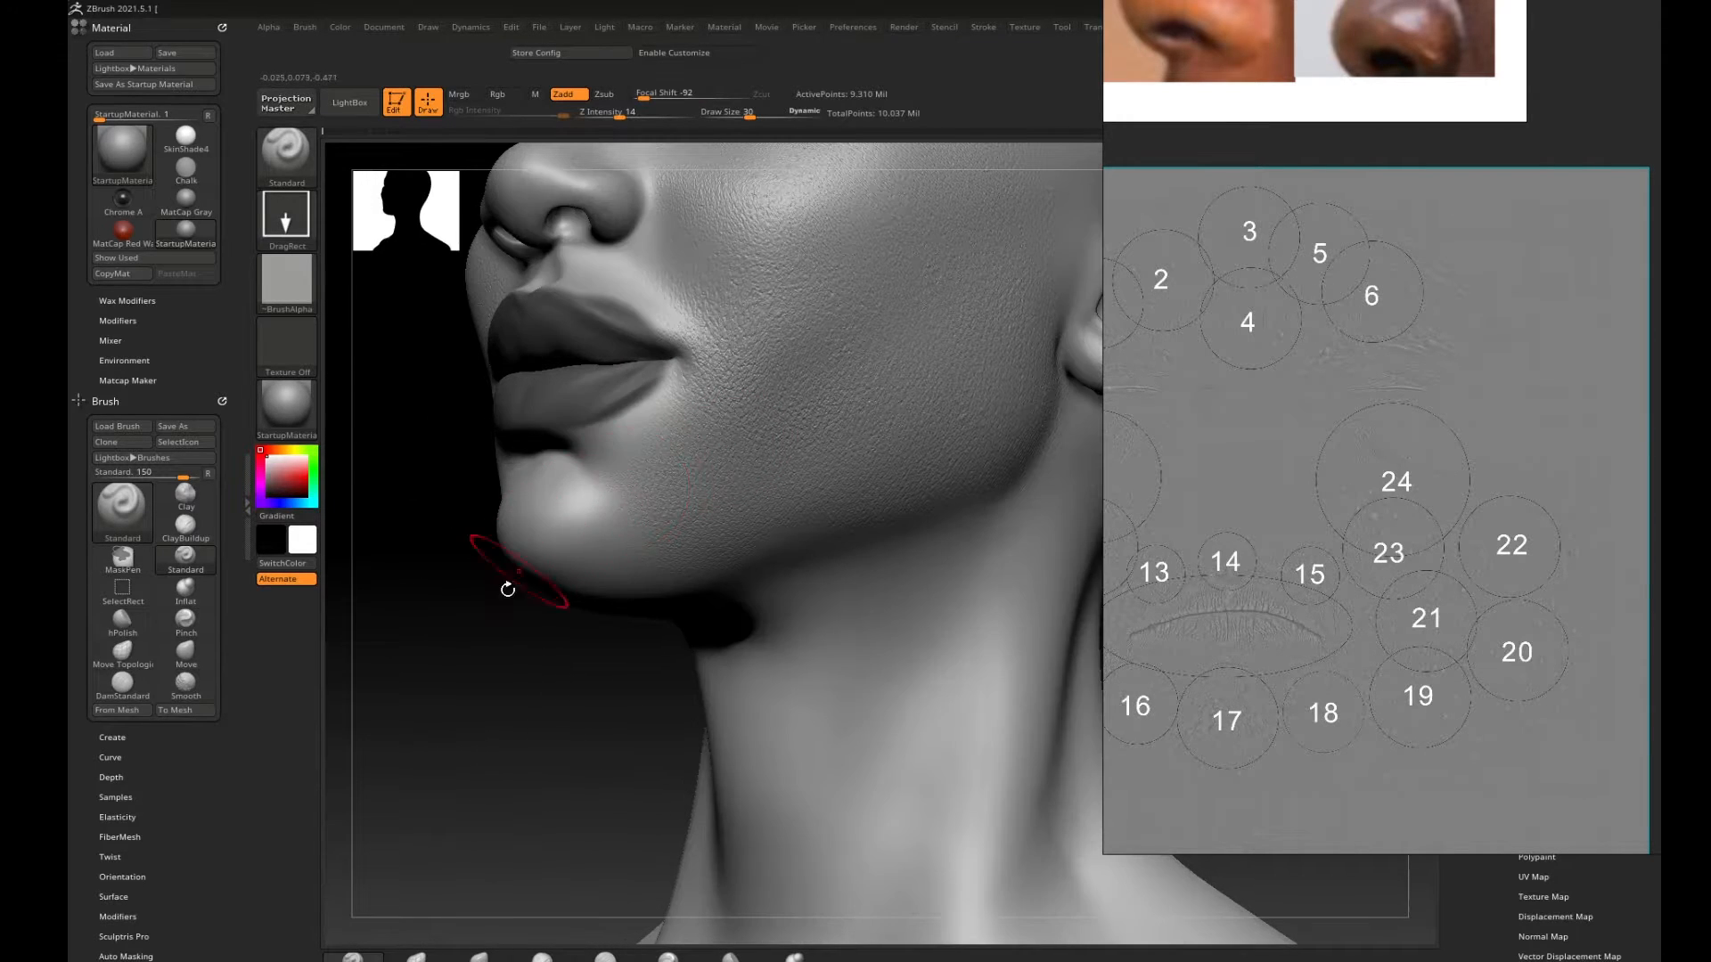
{"action": "left_click_drag", "start_coordinate": [490, 673], "coordinate": [555, 723]}
{"action": "left_click_drag", "start_coordinate": [535, 650], "coordinate": [586, 643]}
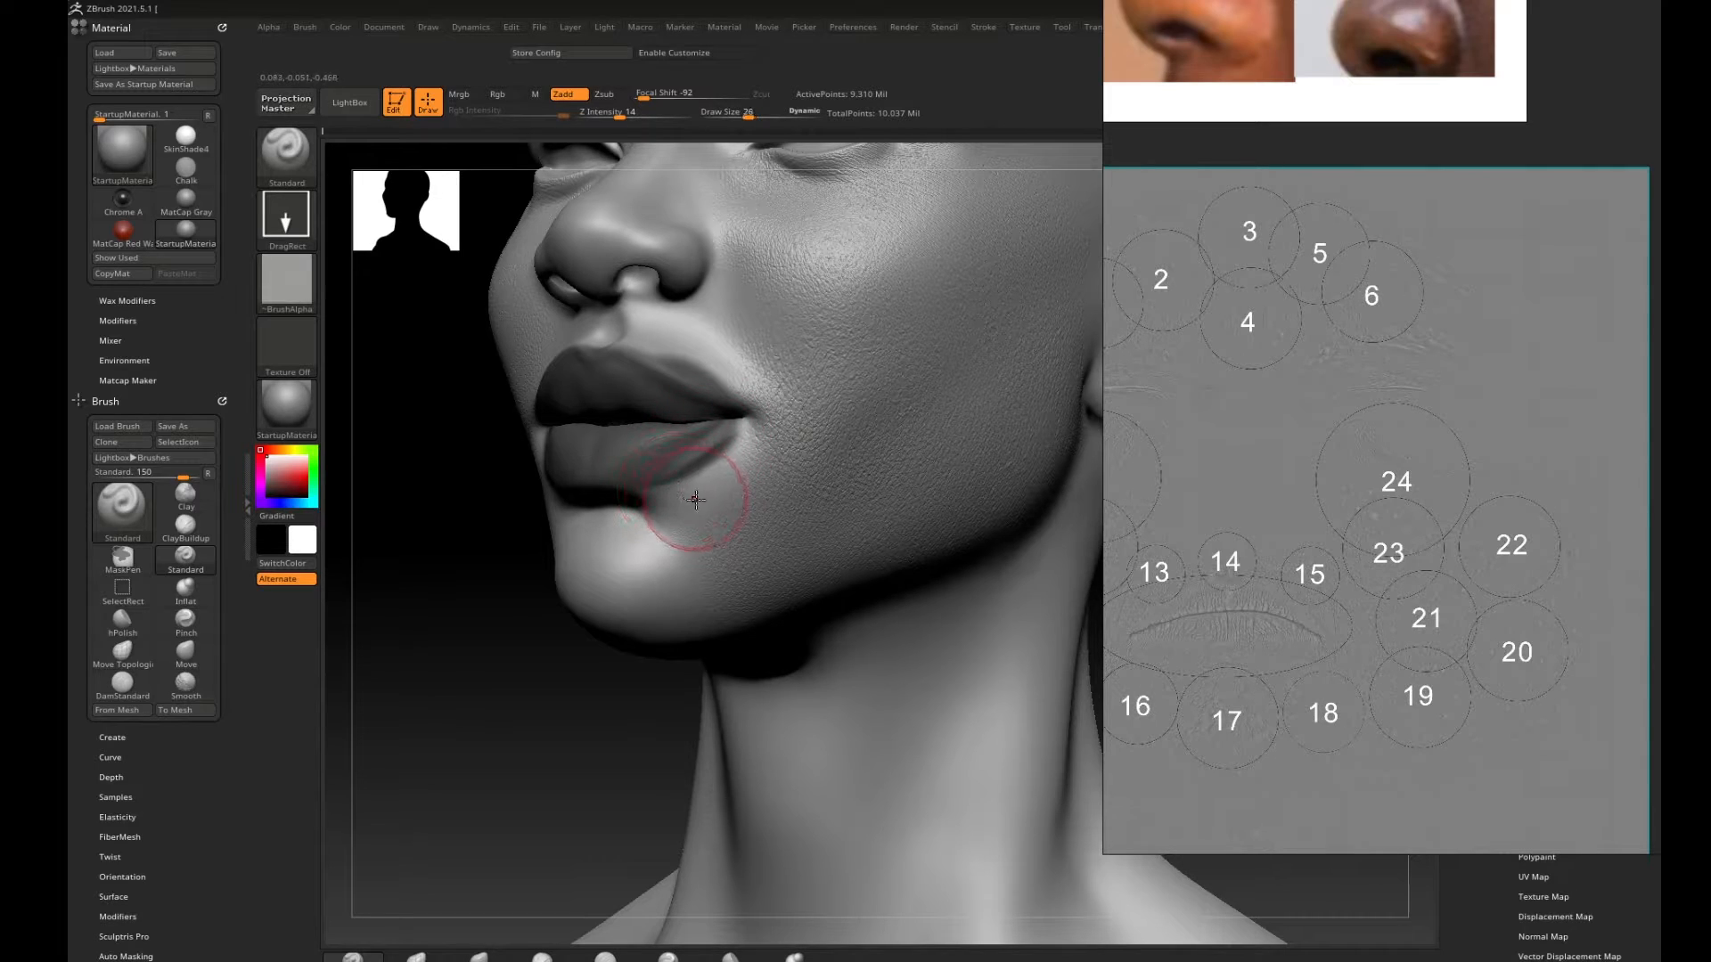
{"action": "left_click_drag", "start_coordinate": [715, 481], "coordinate": [716, 480]}
Touch up the lip mask around the mouth edges from both sides using a draw size of 7.
{"action": "key", "text": "ctrl"}
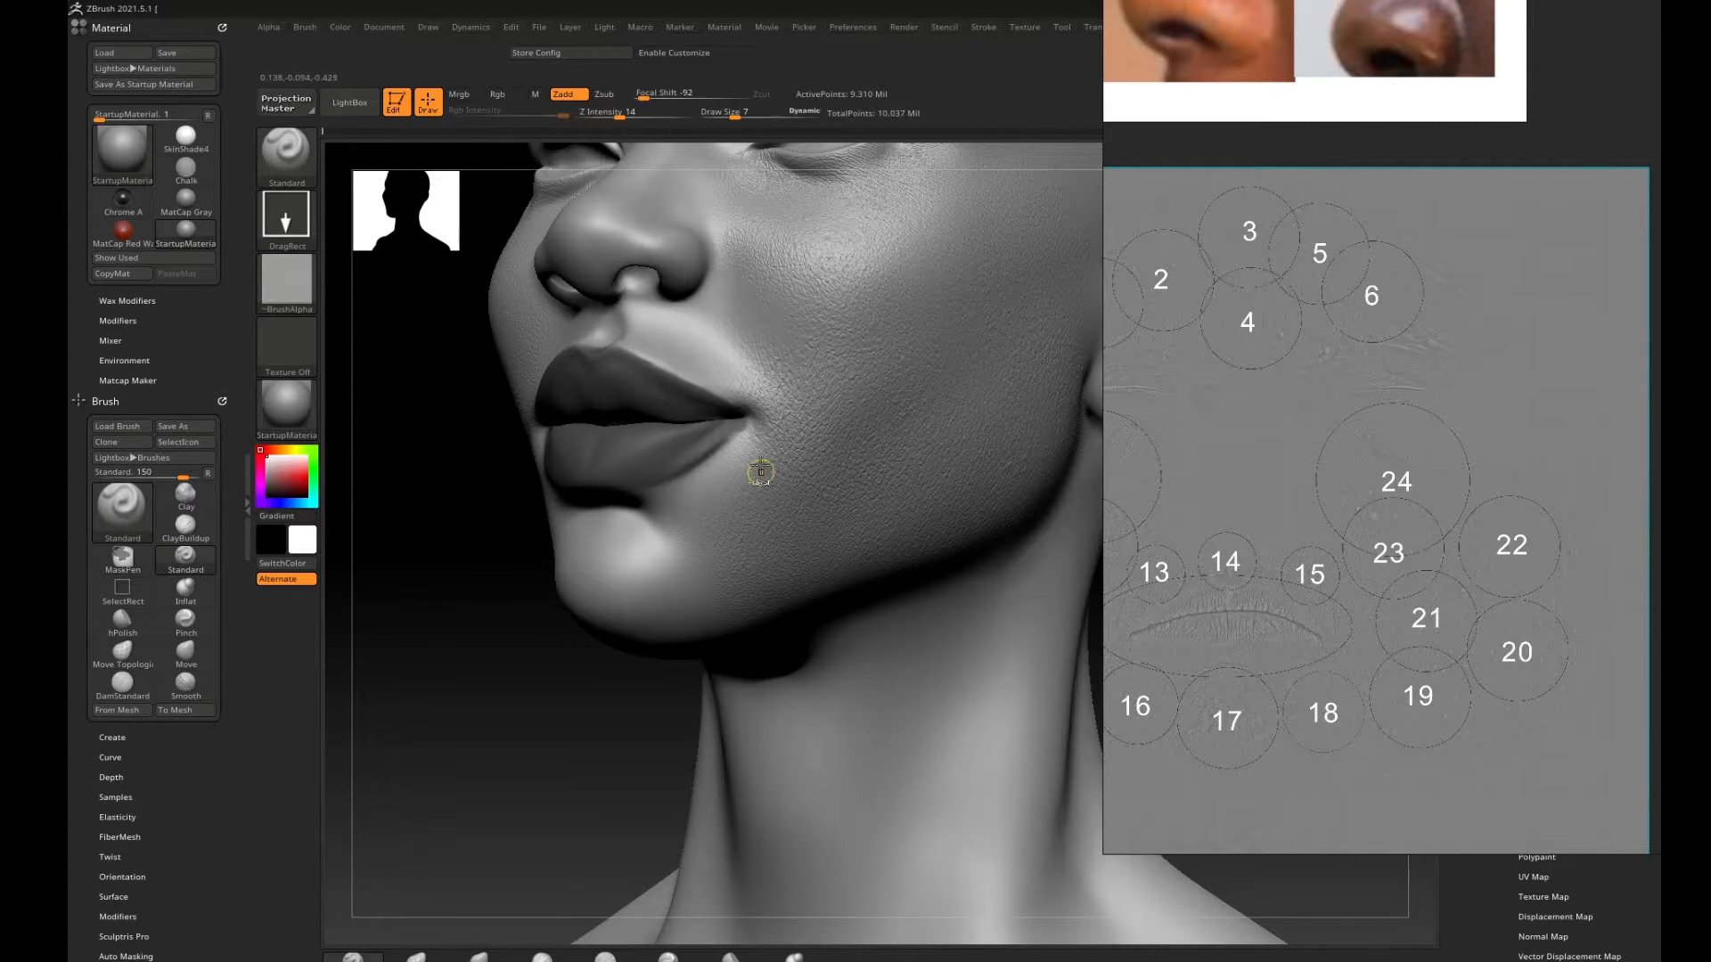
{"action": "left_click_drag", "start_coordinate": [472, 597], "coordinate": [686, 588]}
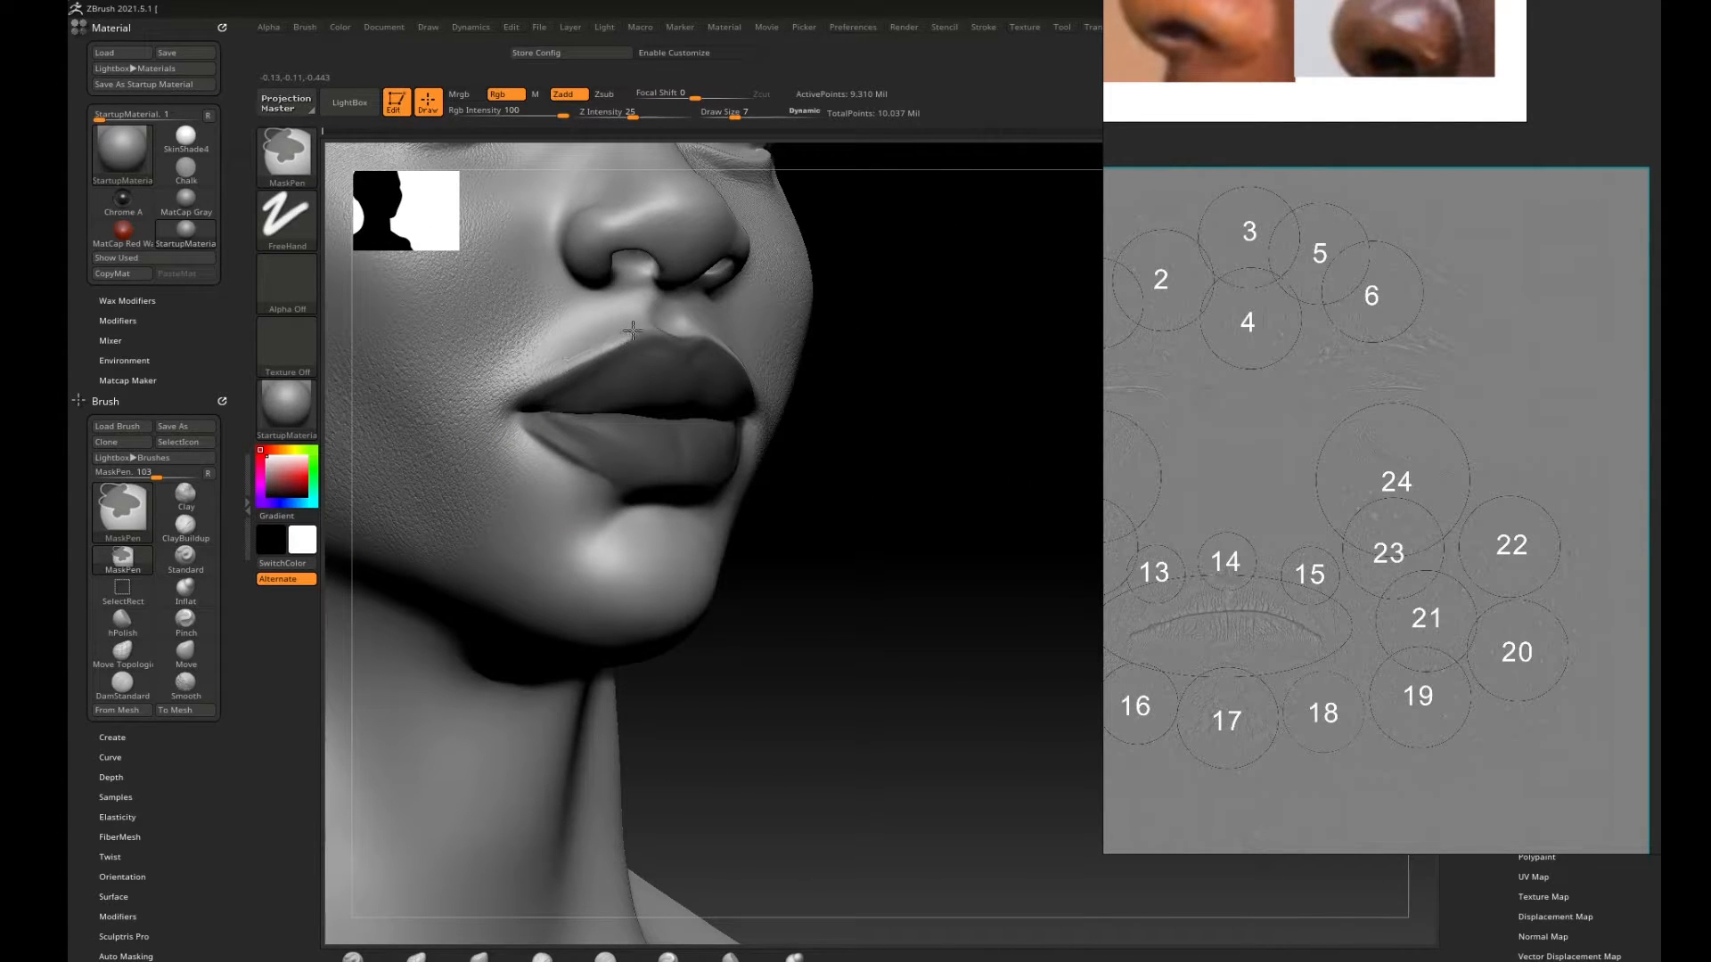
{"action": "left_click_drag", "start_coordinate": [967, 417], "coordinate": [777, 426]}
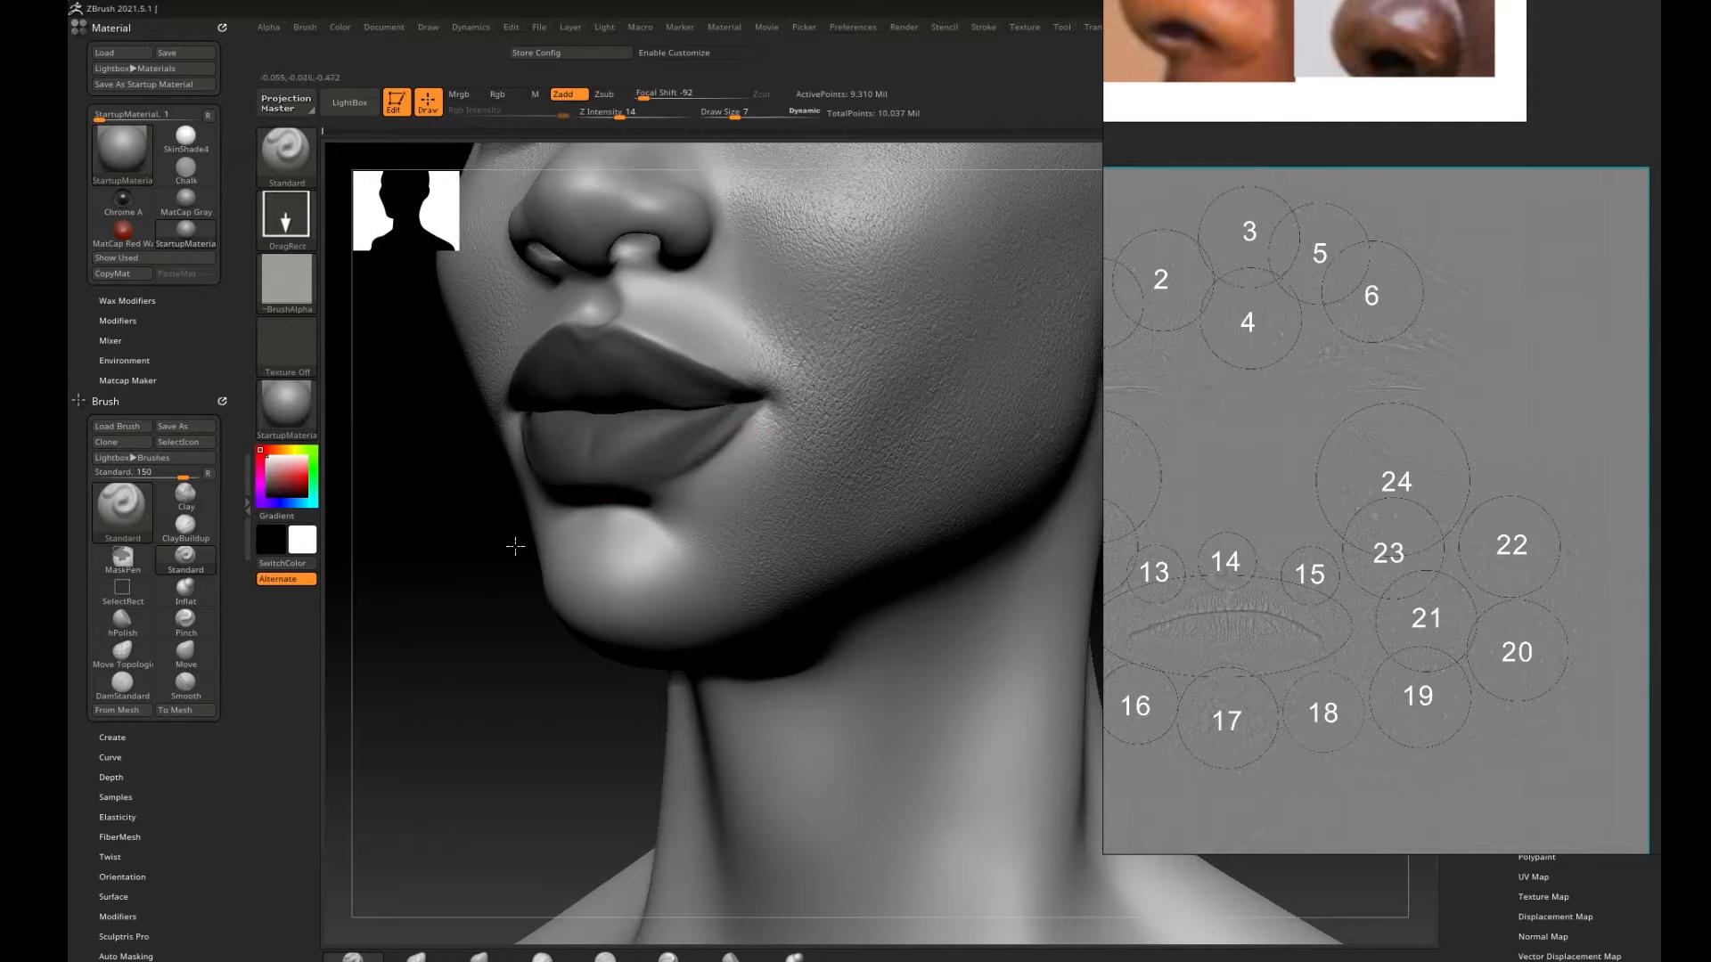
{"action": "mouse_move", "coordinate": [464, 607]}
{"action": "left_mouse_down"}
{"action": "mouse_move", "coordinate": [462, 581]}
{"action": "mouse_move", "coordinate": [527, 543]}
{"action": "left_mouse_up"}
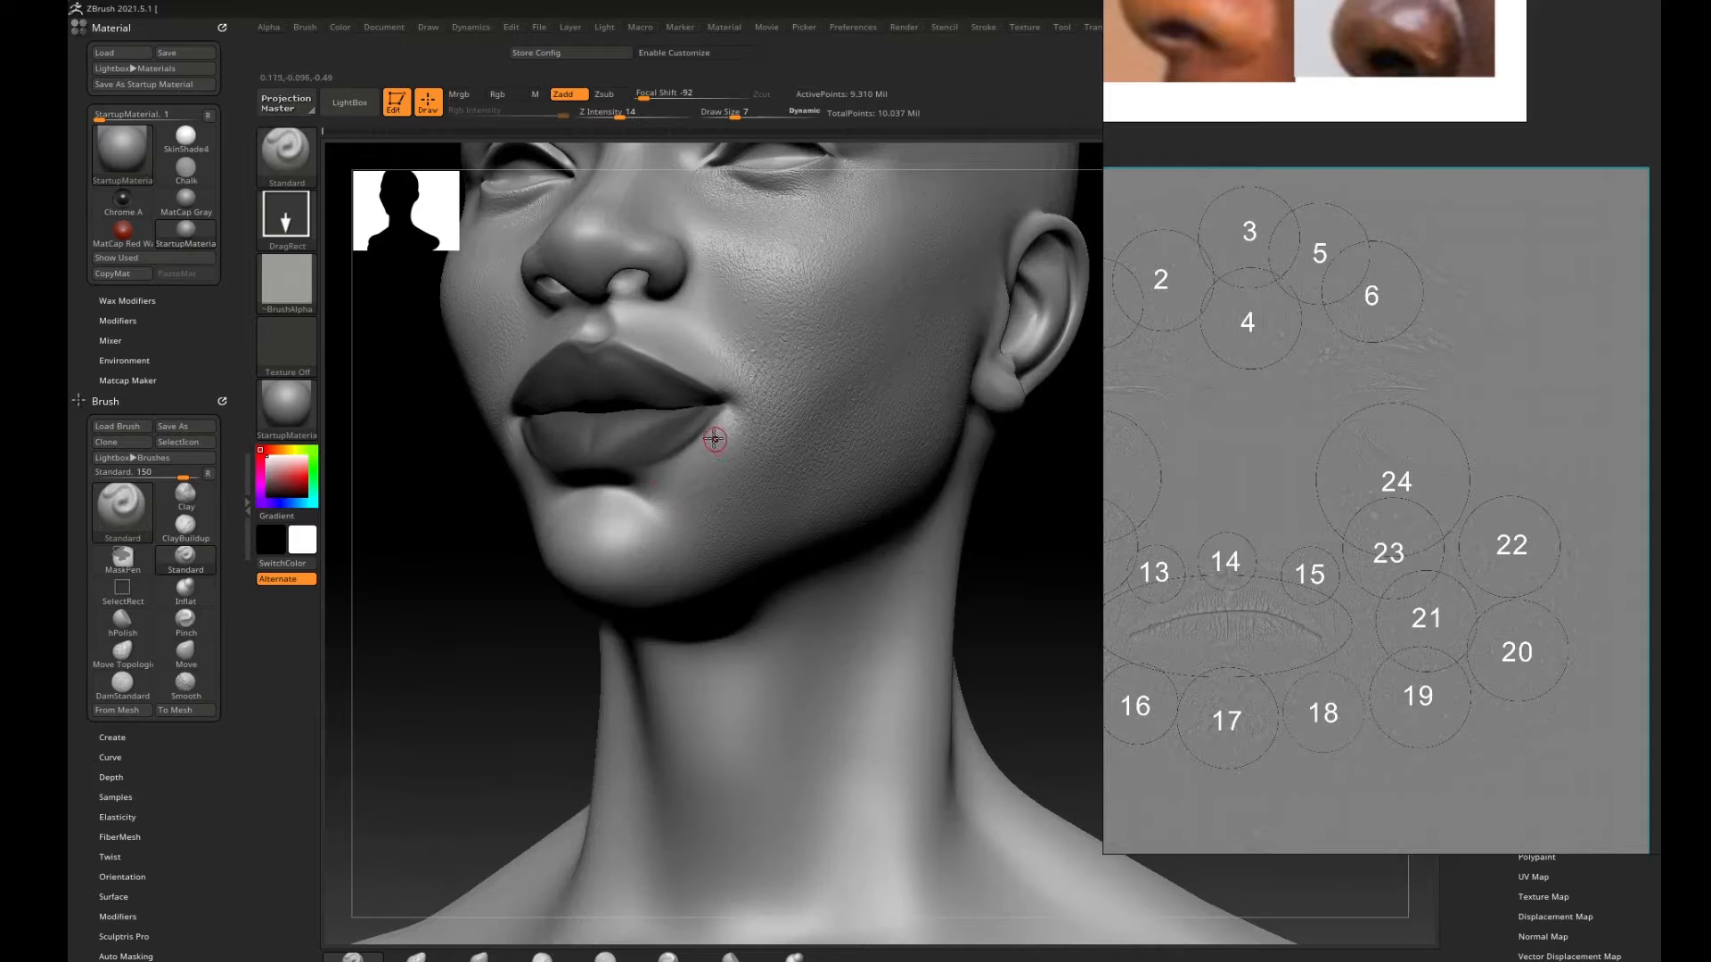
{"action": "key", "text": "ctrl"}
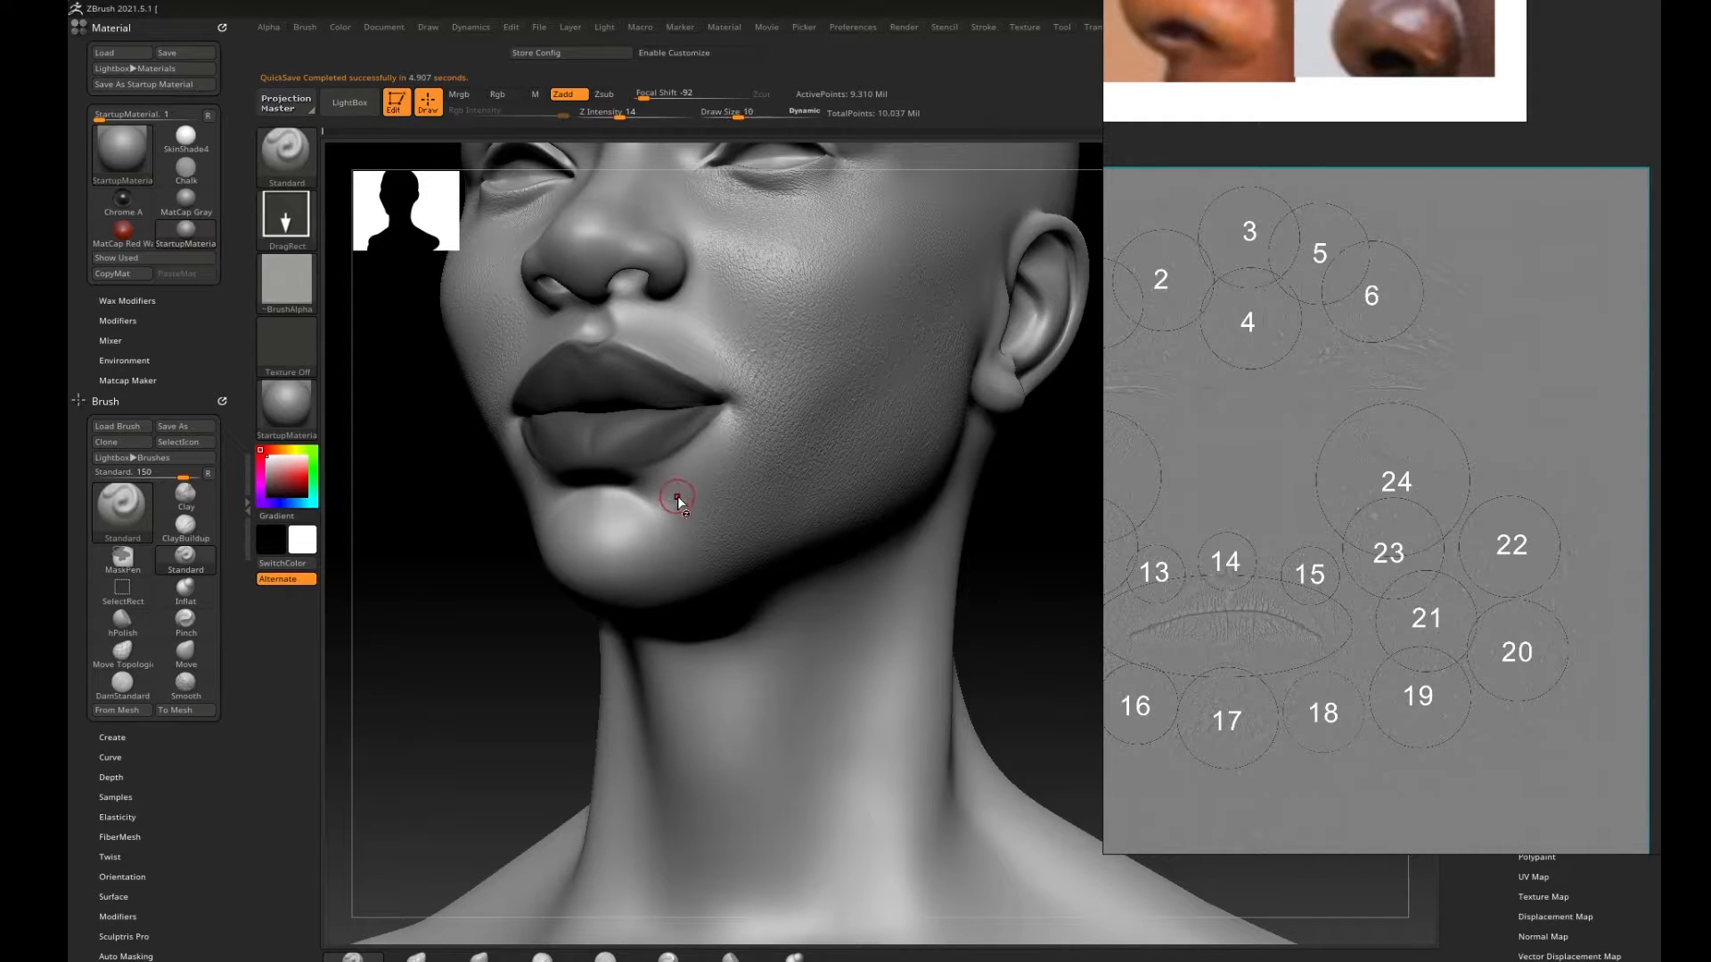
Set the draw size to 30, load the alpha 17.psd, and stamp its skin detail over the front of the chin.
{"action": "key", "text": "]"}
{"action": "key", "text": "]"}
{"action": "key", "text": "]"}
{"action": "left_click_drag", "start_coordinate": [1039, 508], "coordinate": [970, 504]}
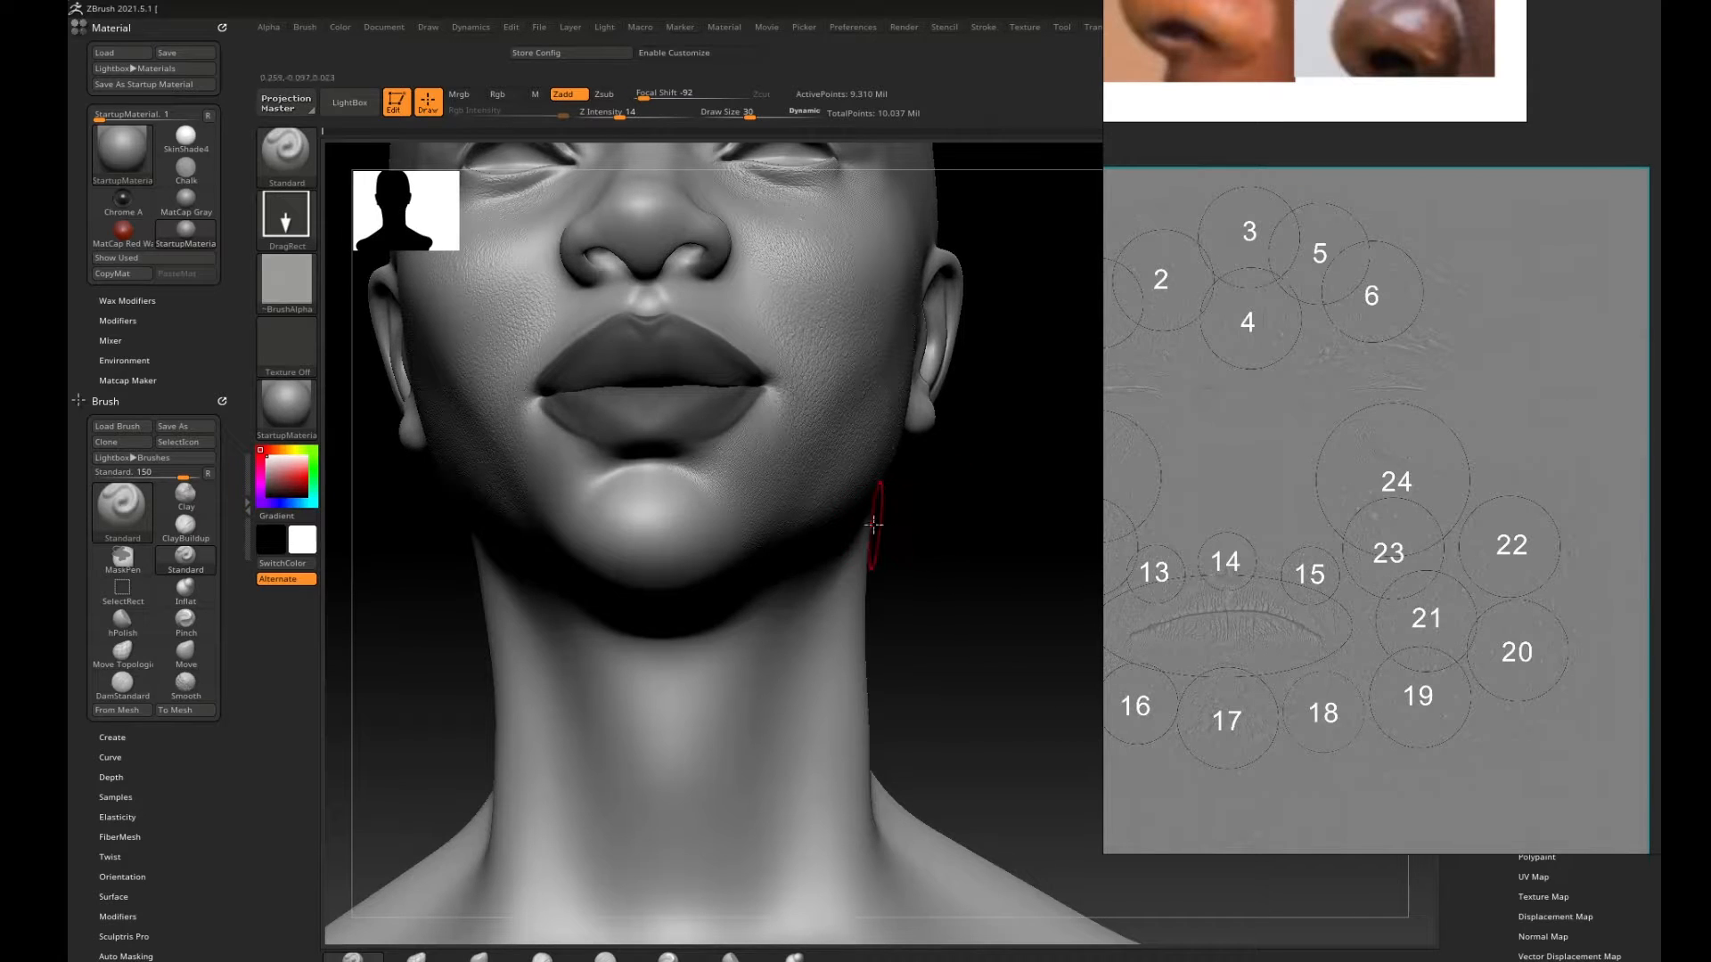
{"action": "left_click_drag", "start_coordinate": [954, 508], "coordinate": [967, 502]}
{"action": "key", "text": "comma"}
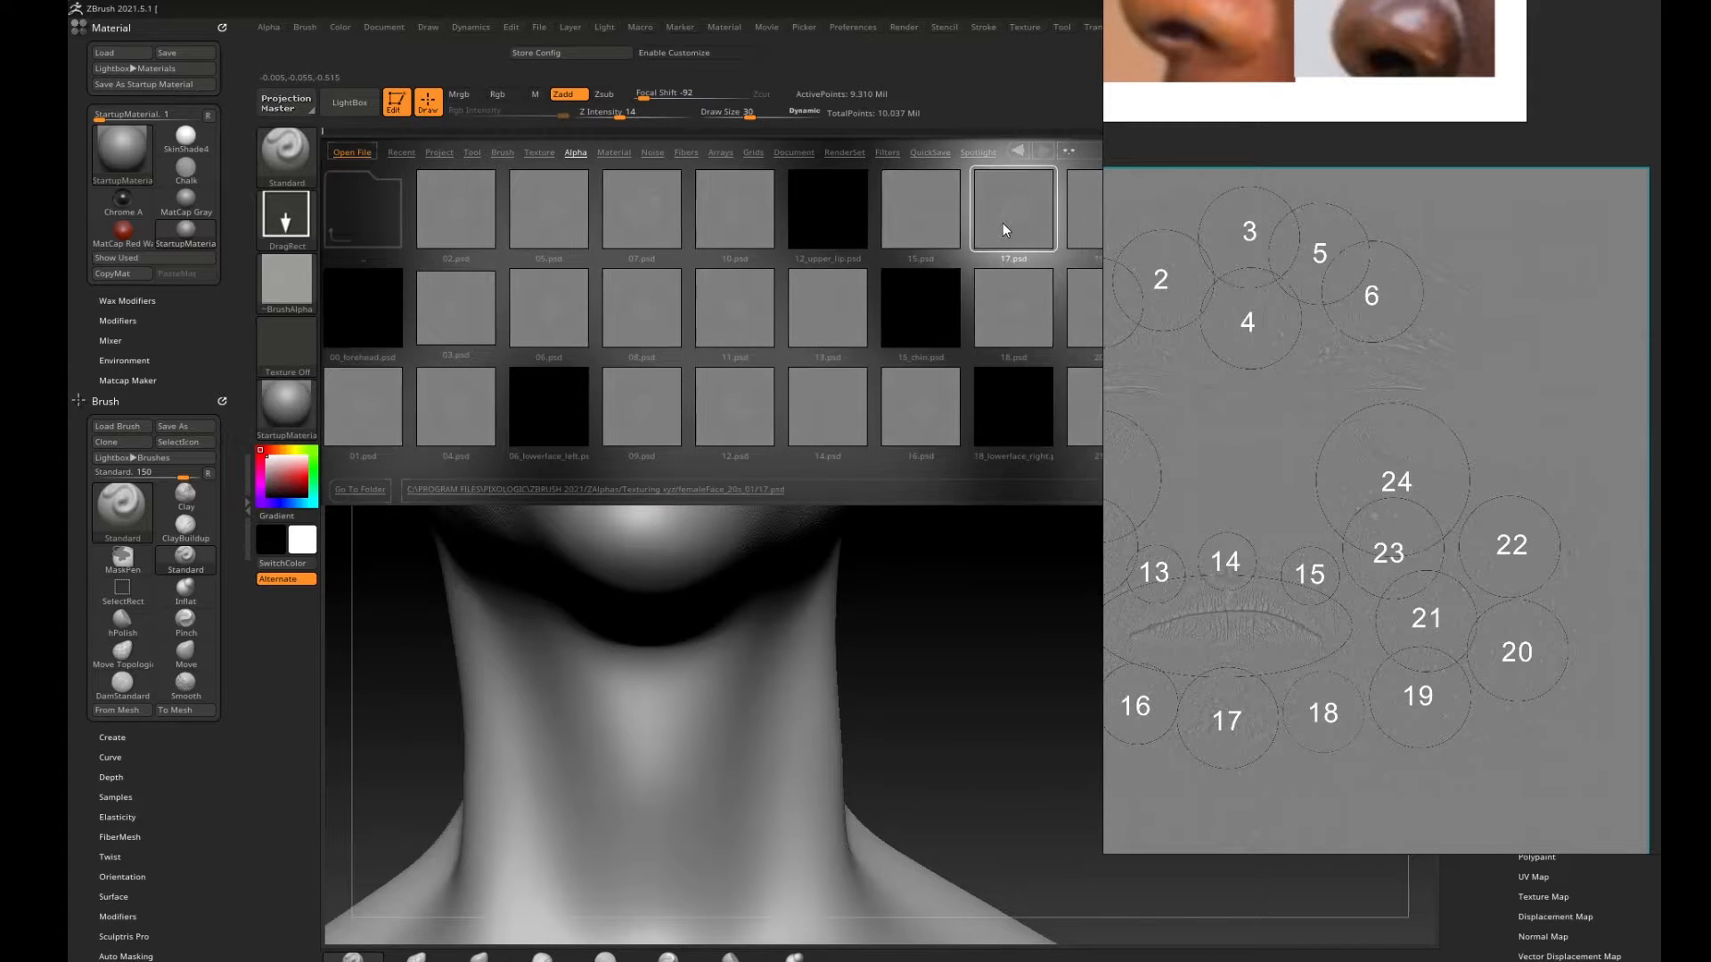
{"action": "double_click", "coordinate": [1002, 223]}
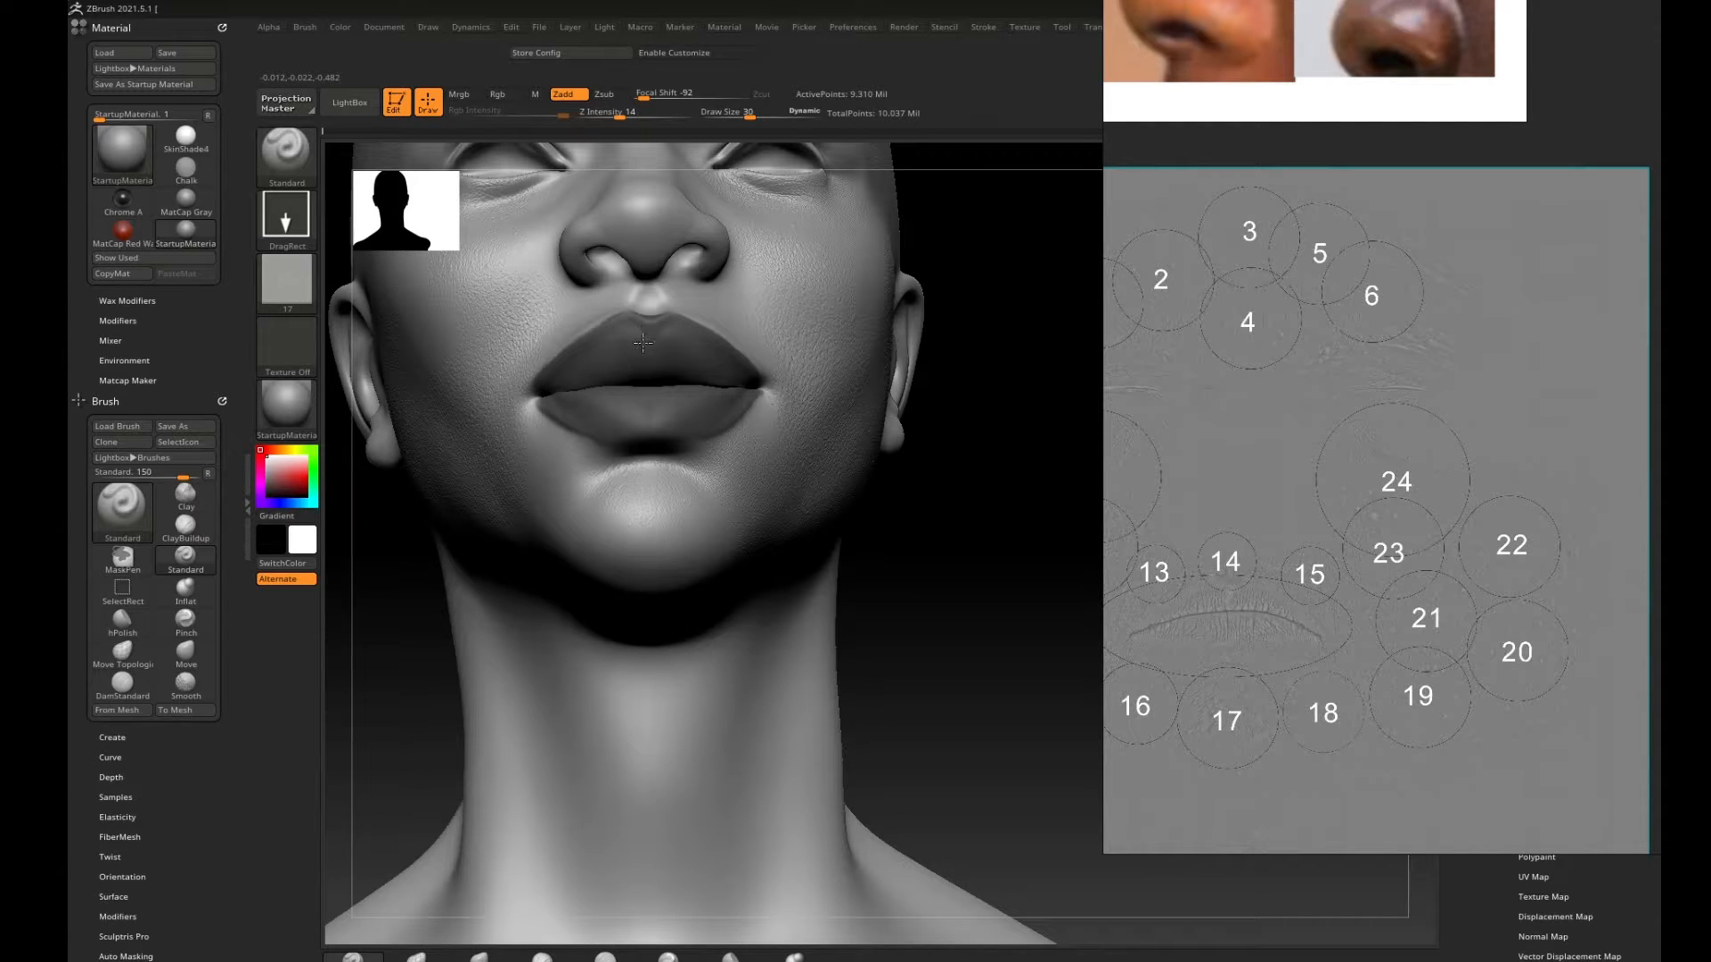
{"action": "left_click_drag", "start_coordinate": [998, 431], "coordinate": [1001, 458]}
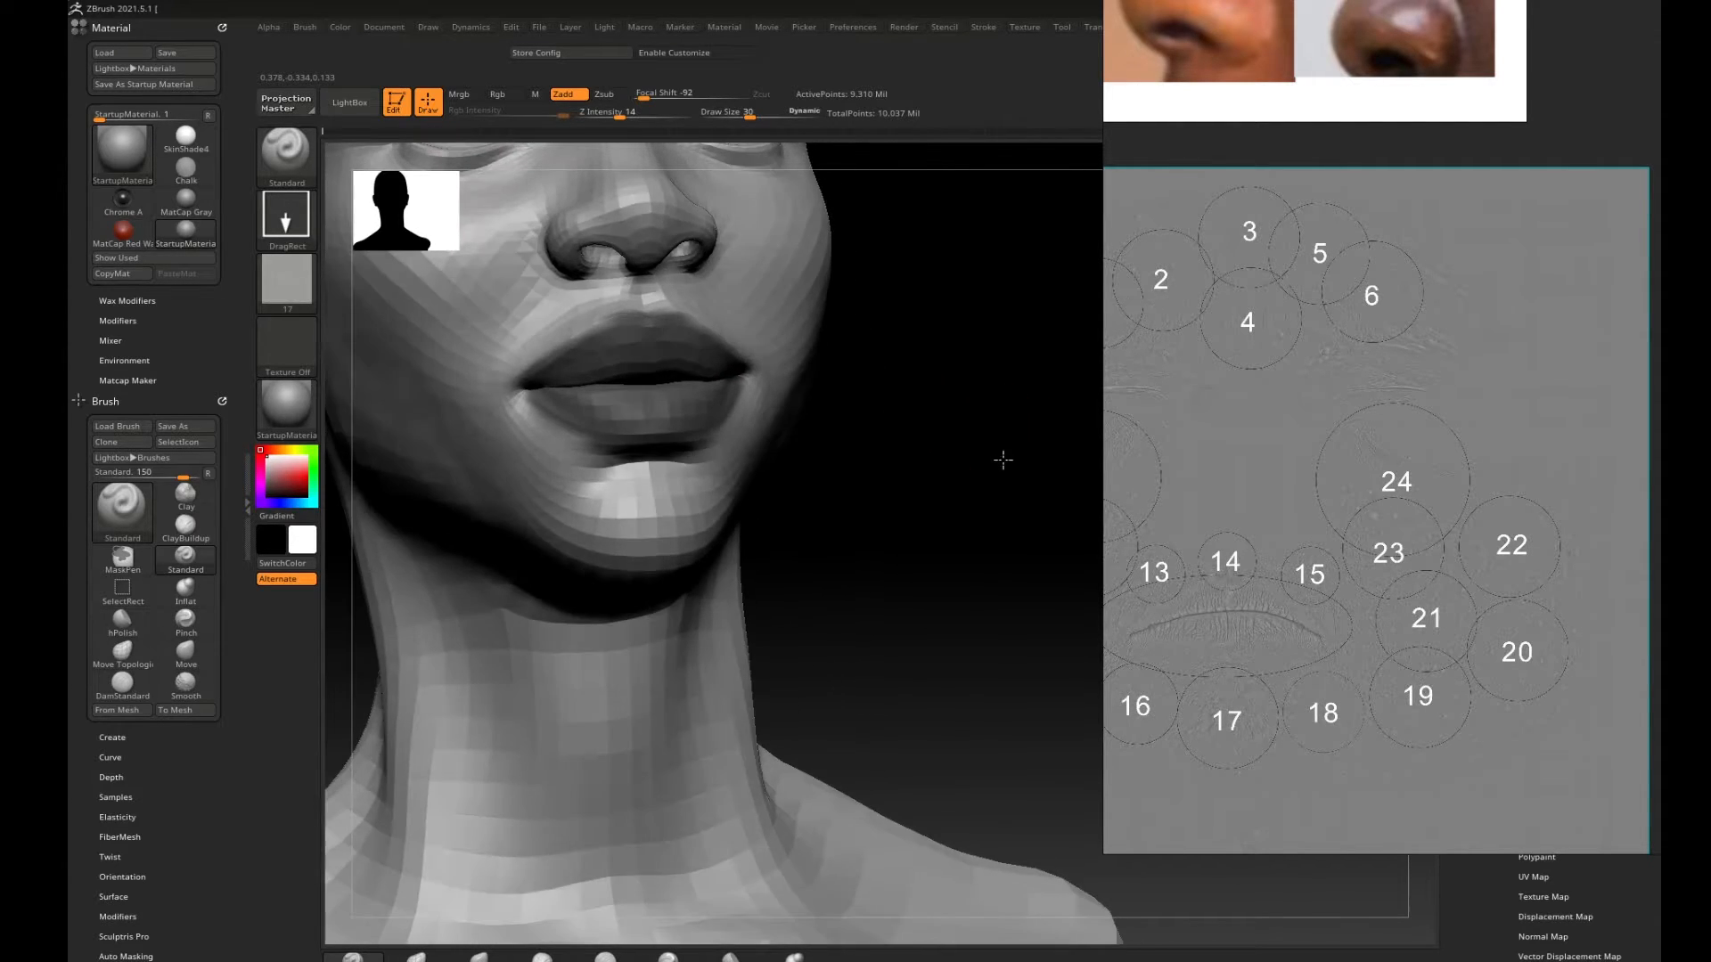
{"action": "mouse_move", "coordinate": [871, 470]}
{"action": "left_mouse_down"}
{"action": "mouse_move", "coordinate": [940, 515]}
{"action": "mouse_move", "coordinate": [997, 504]}
{"action": "mouse_move", "coordinate": [978, 516]}
{"action": "left_mouse_up"}
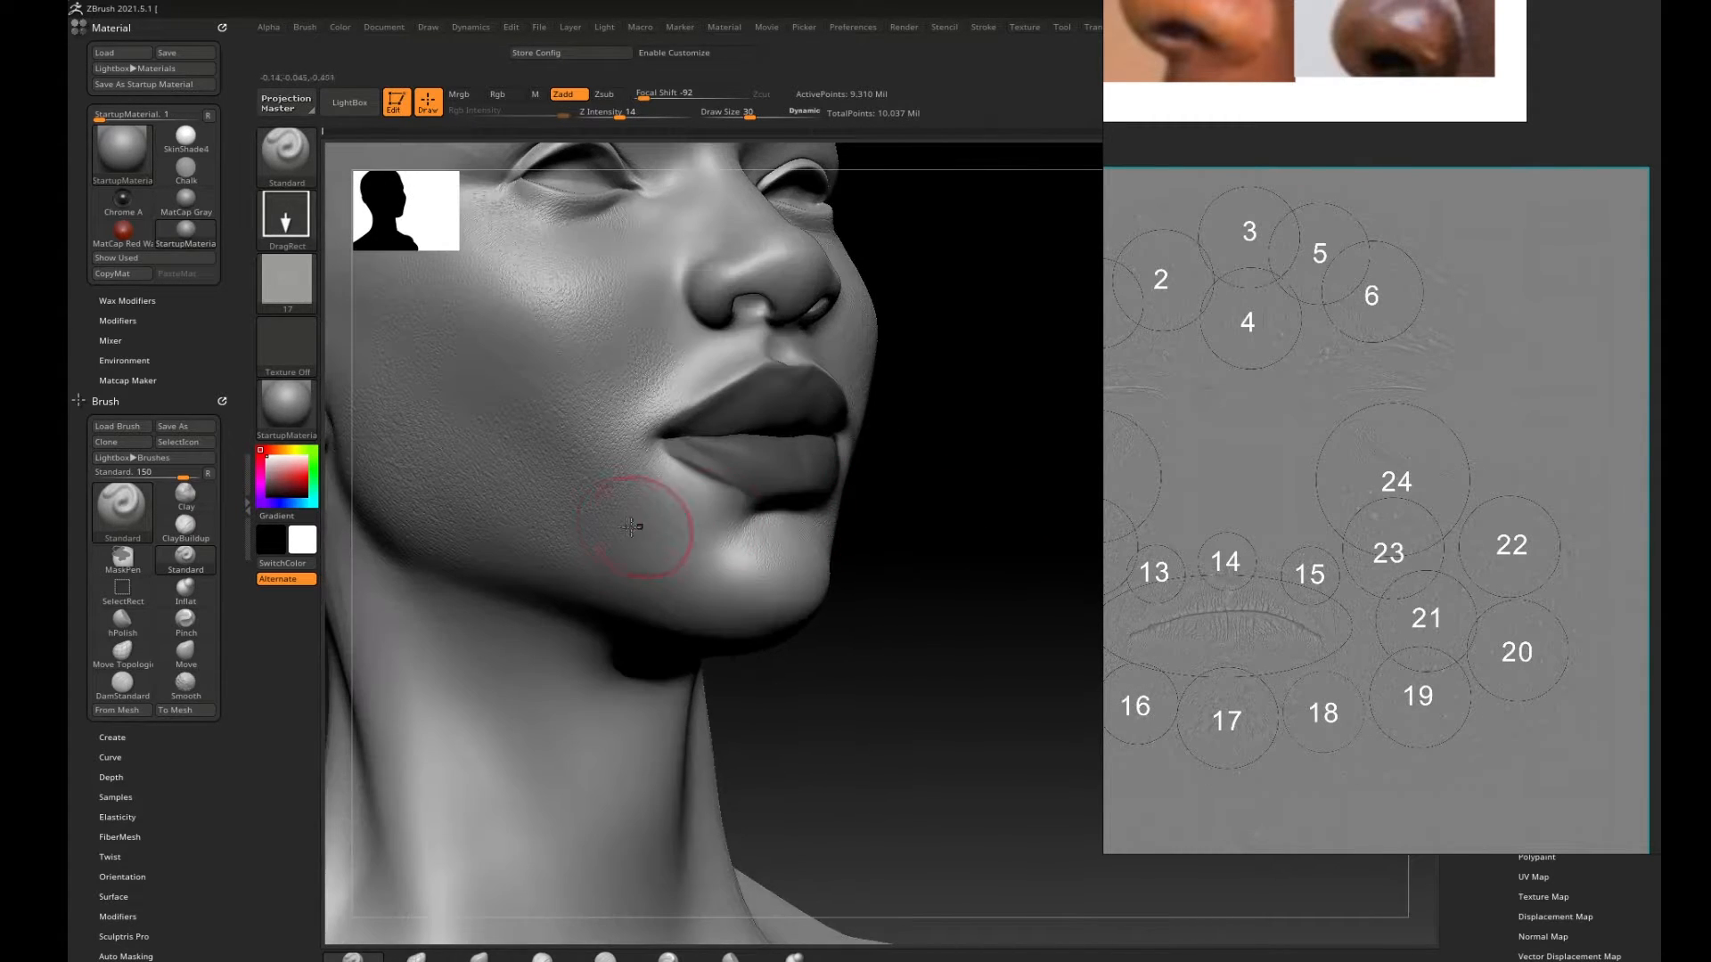
Load the alpha 16.psd and stamp its skin detail beside the chin below the opposite mouth corner.
{"action": "key", "text": "comma"}
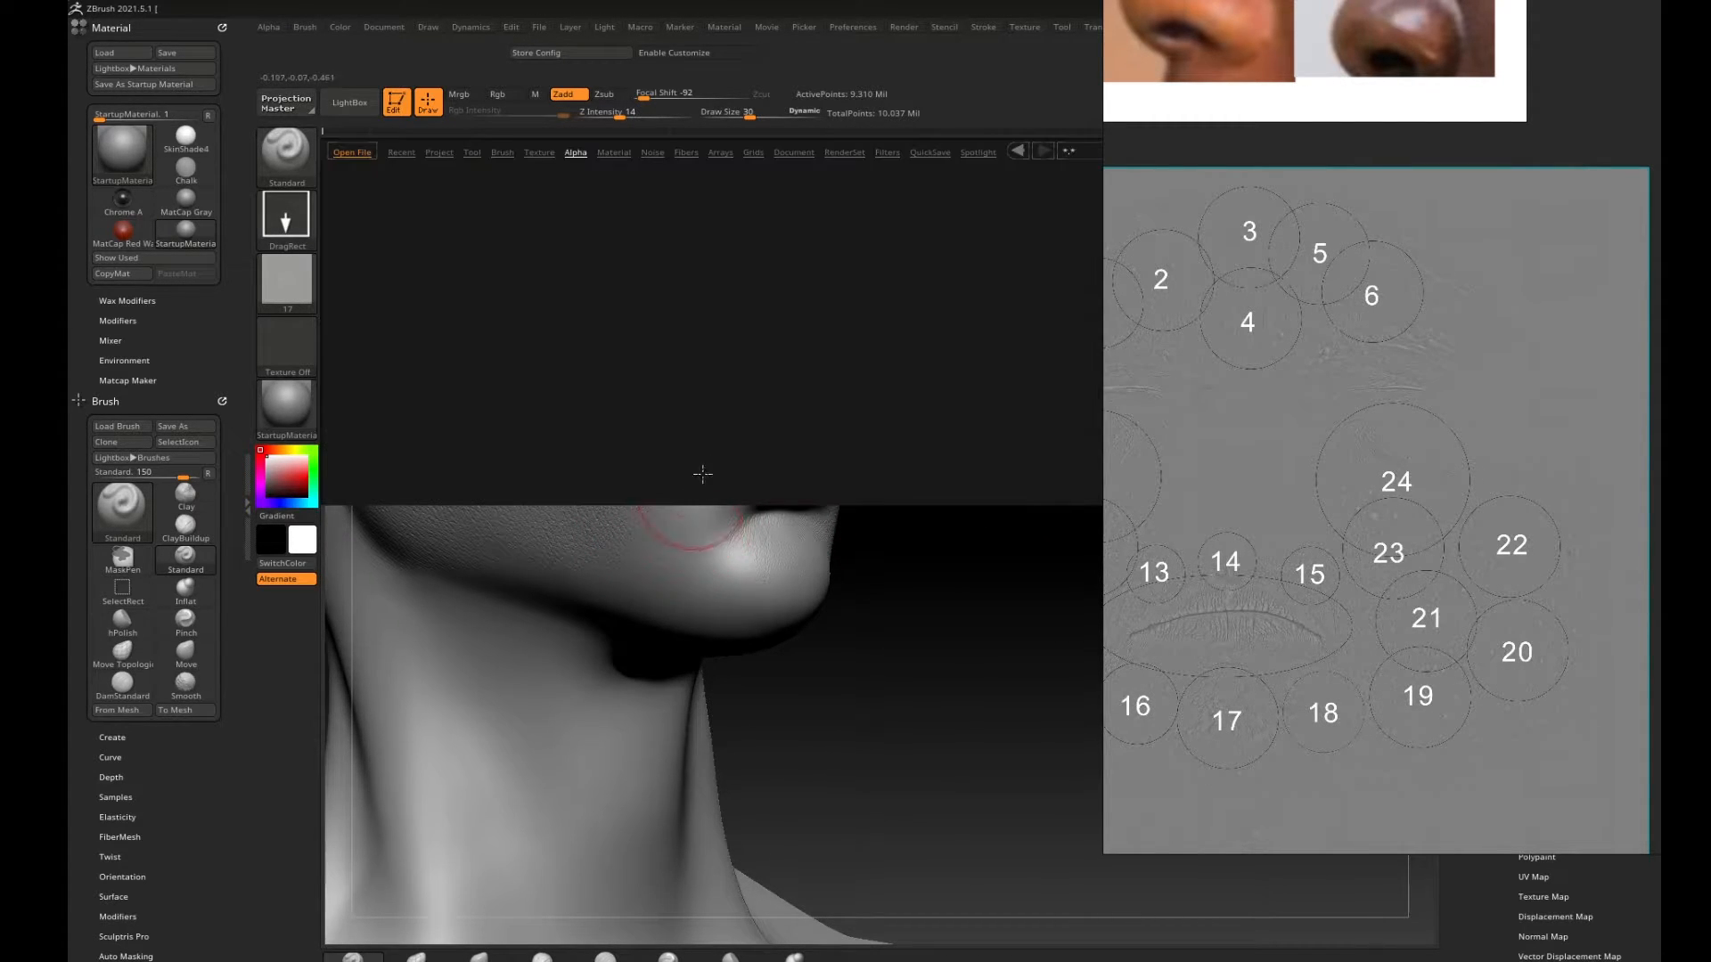
{"action": "left_click", "coordinate": [820, 277]}
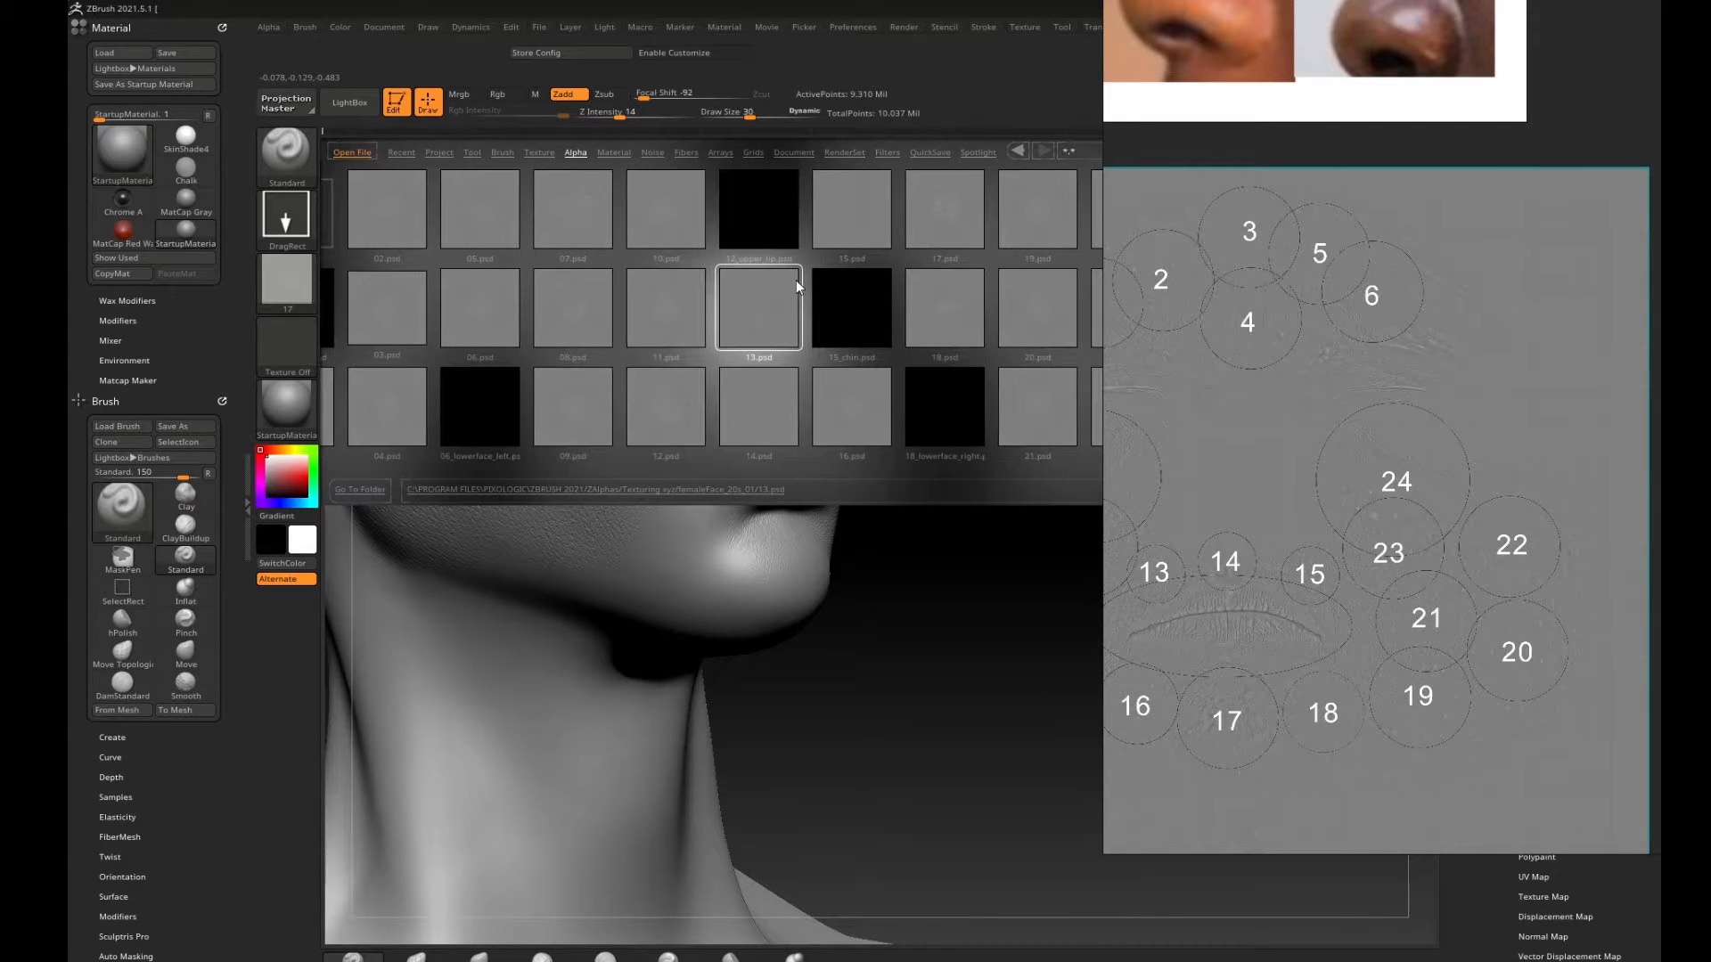
{"action": "left_click", "coordinate": [811, 419]}
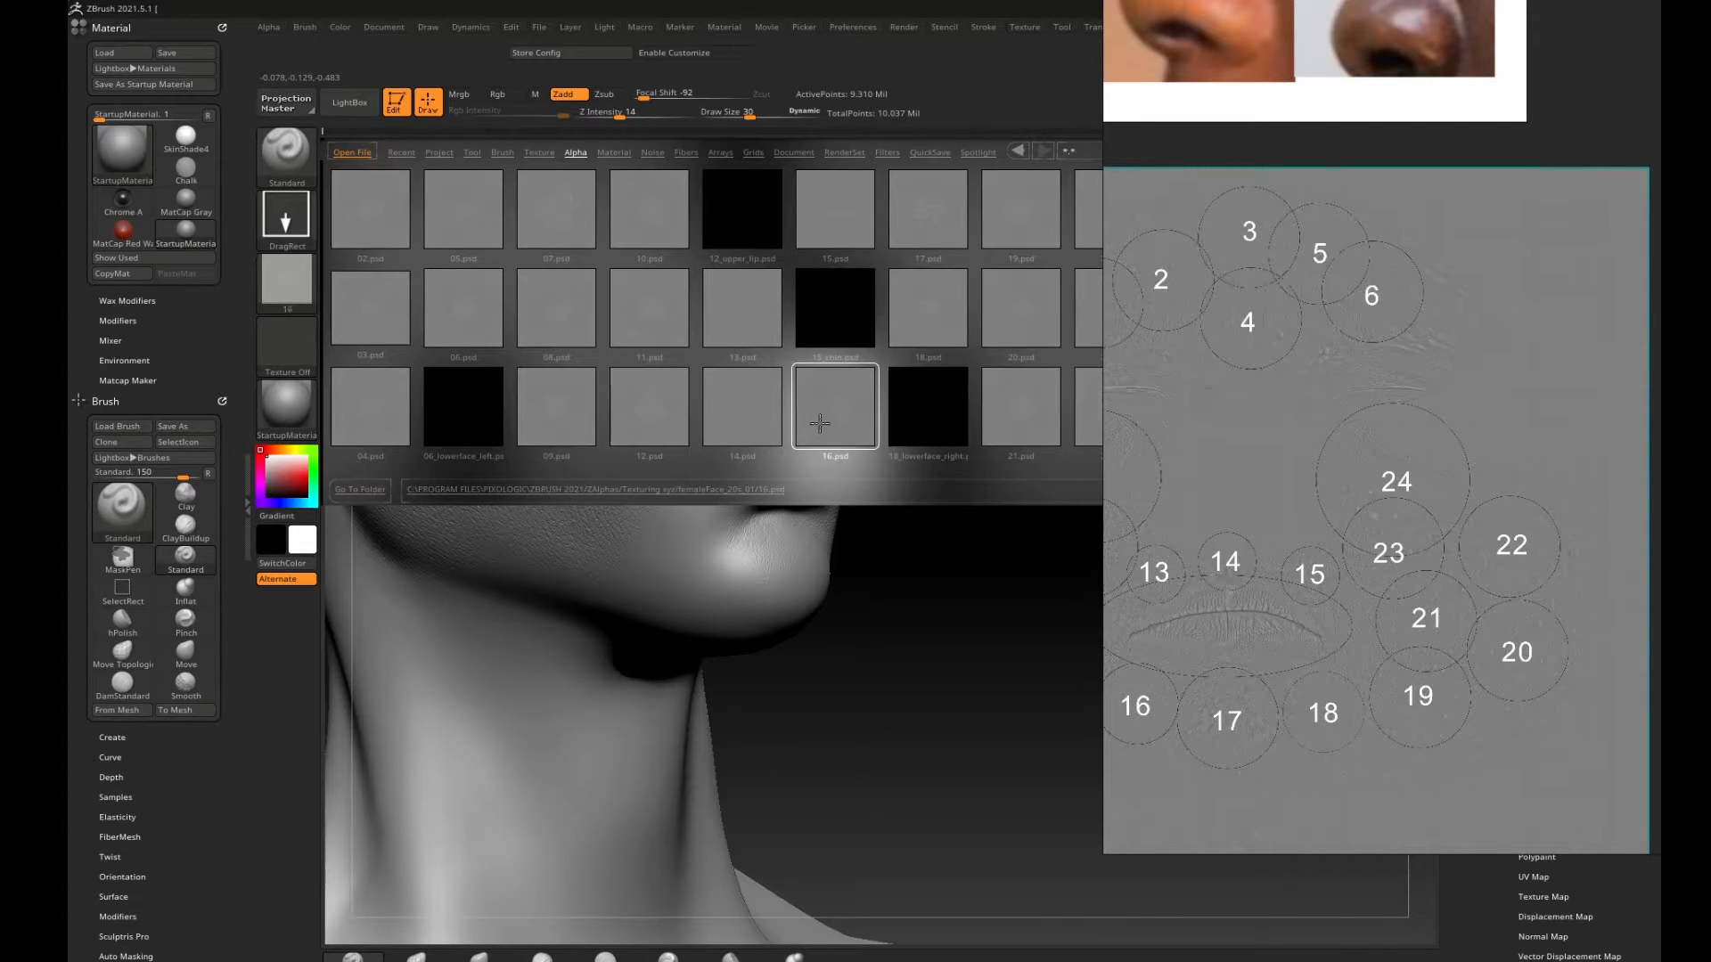
{"action": "key", "text": "comma"}
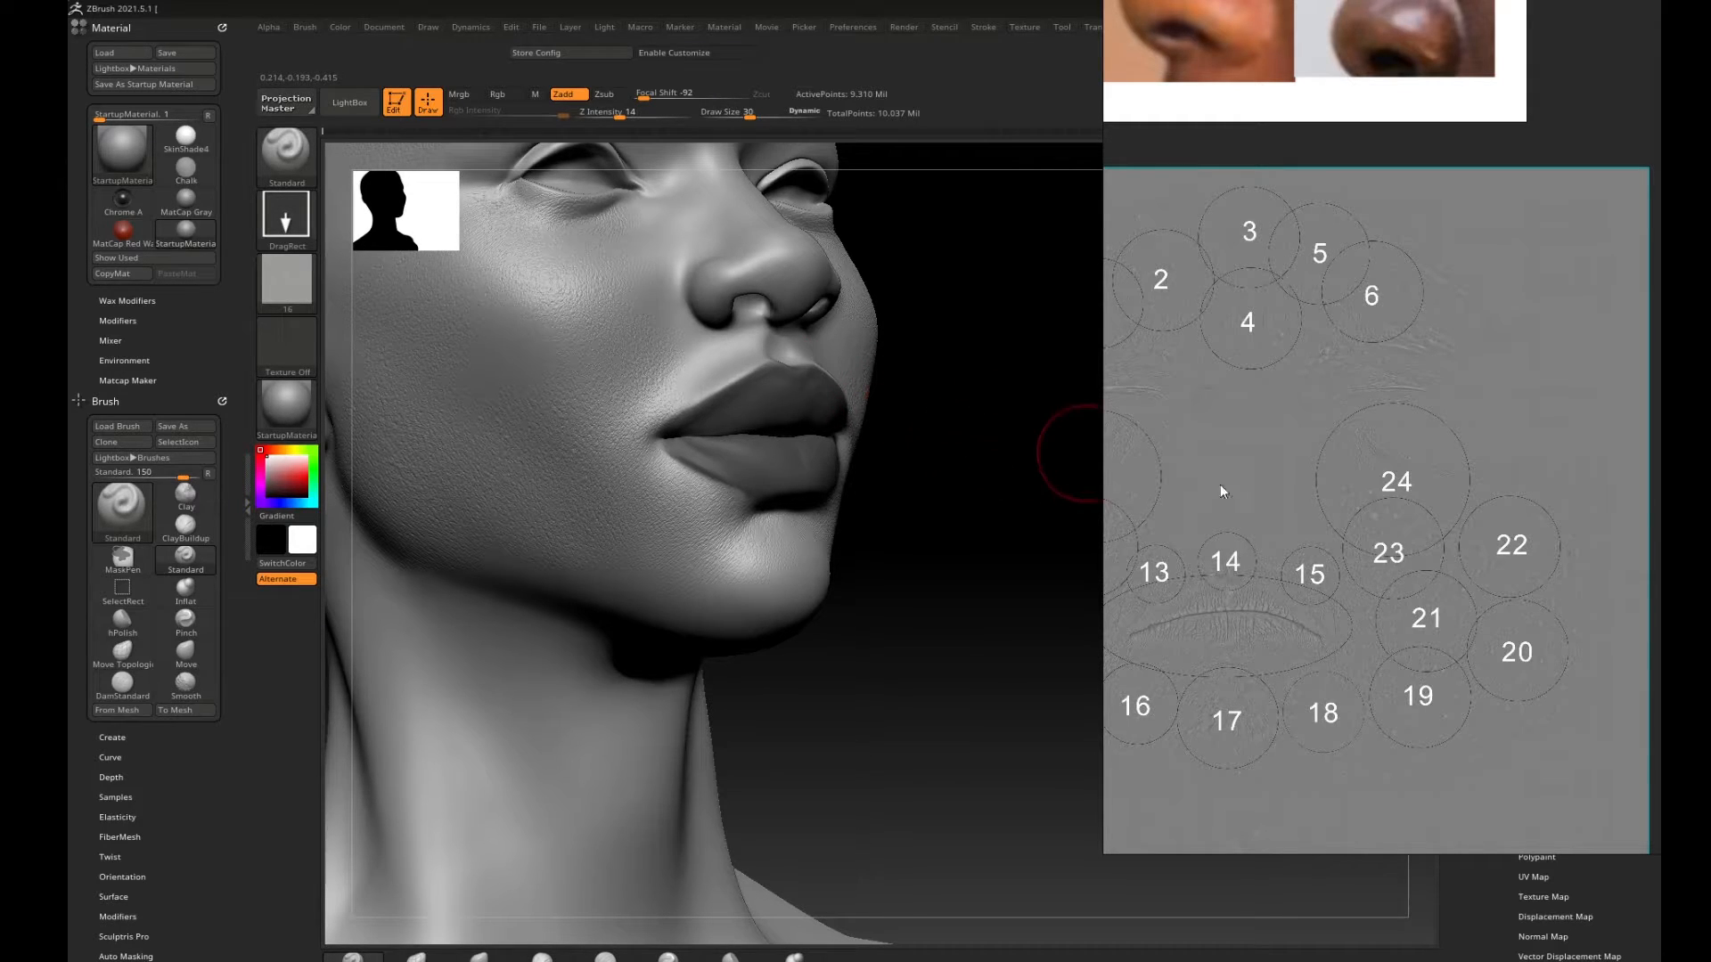
{"action": "left_click_drag", "start_coordinate": [1258, 531], "coordinate": [1455, 378], "text": "alt"}
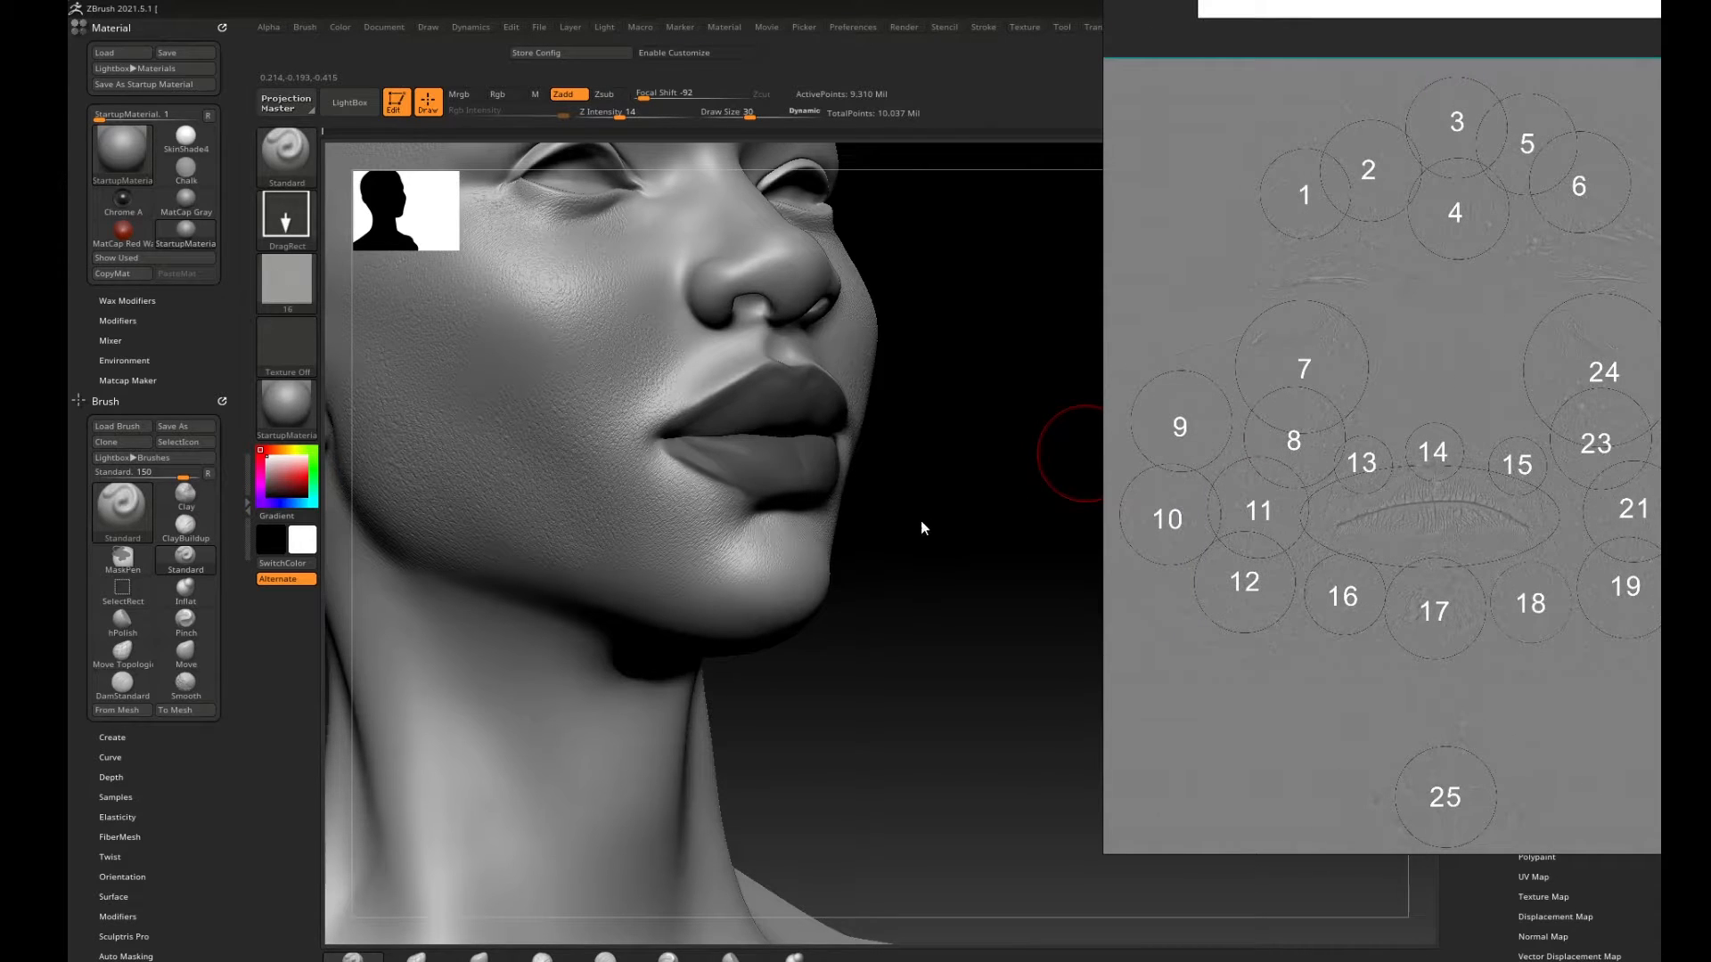
{"action": "left_click_drag", "start_coordinate": [922, 528], "coordinate": [1024, 520]}
{"action": "left_click_drag", "start_coordinate": [1011, 540], "coordinate": [1013, 547]}
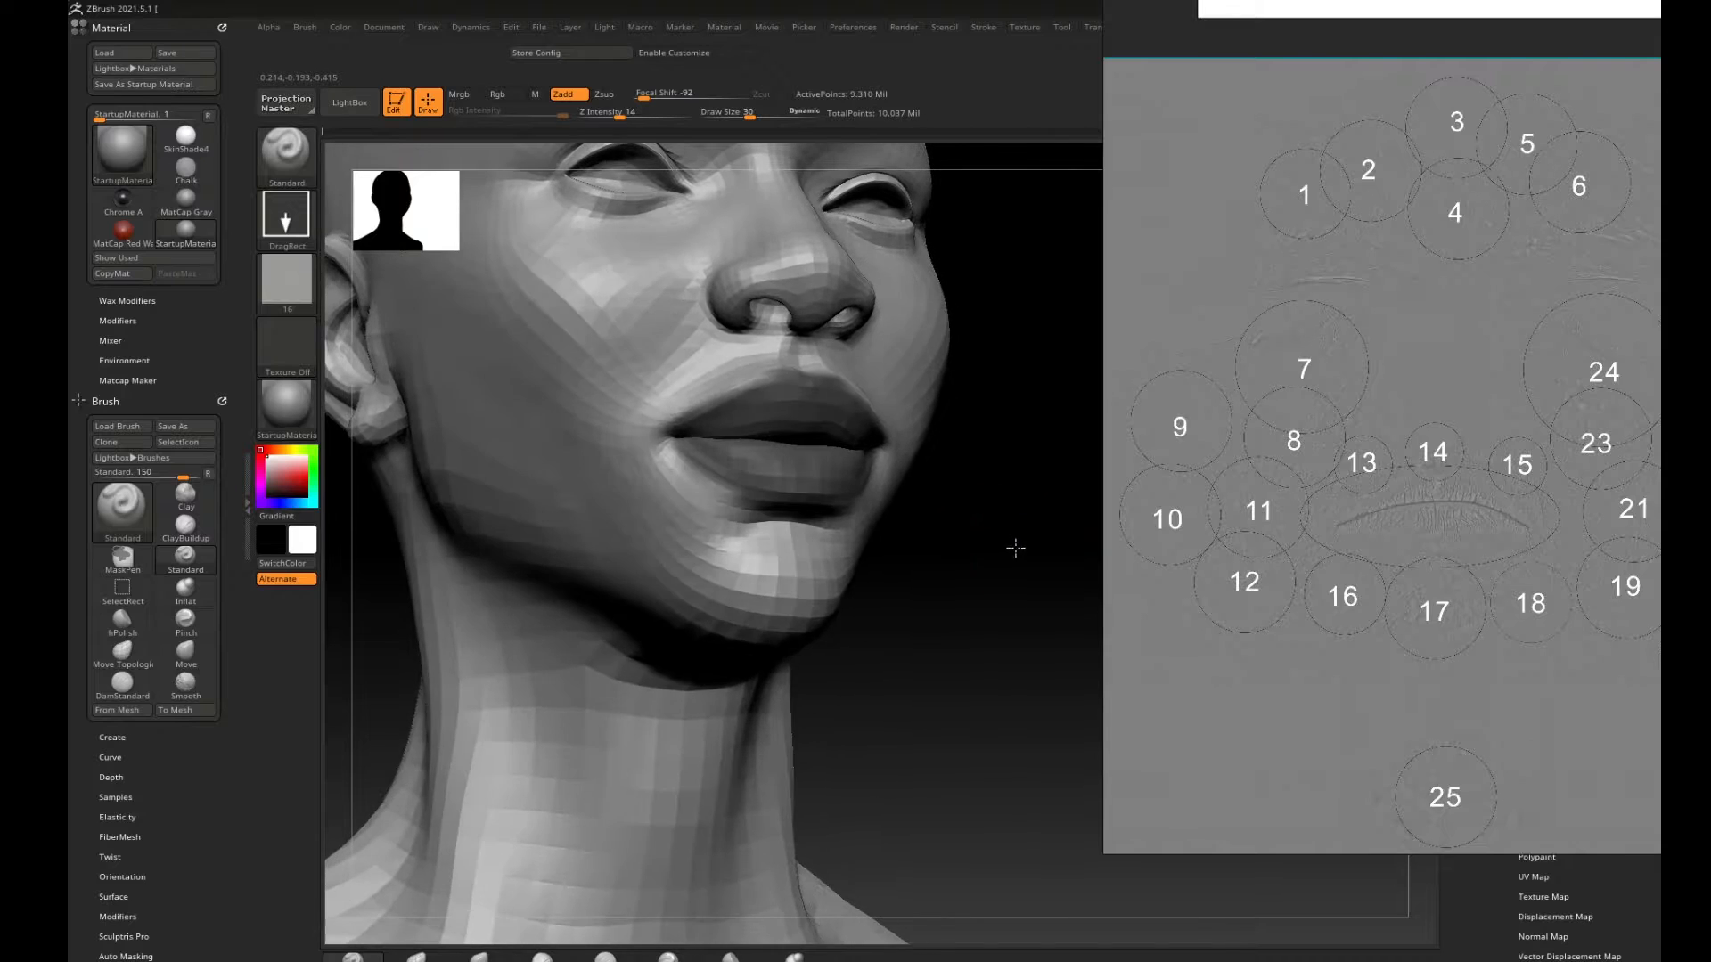
{"action": "key", "text": "ctrl"}
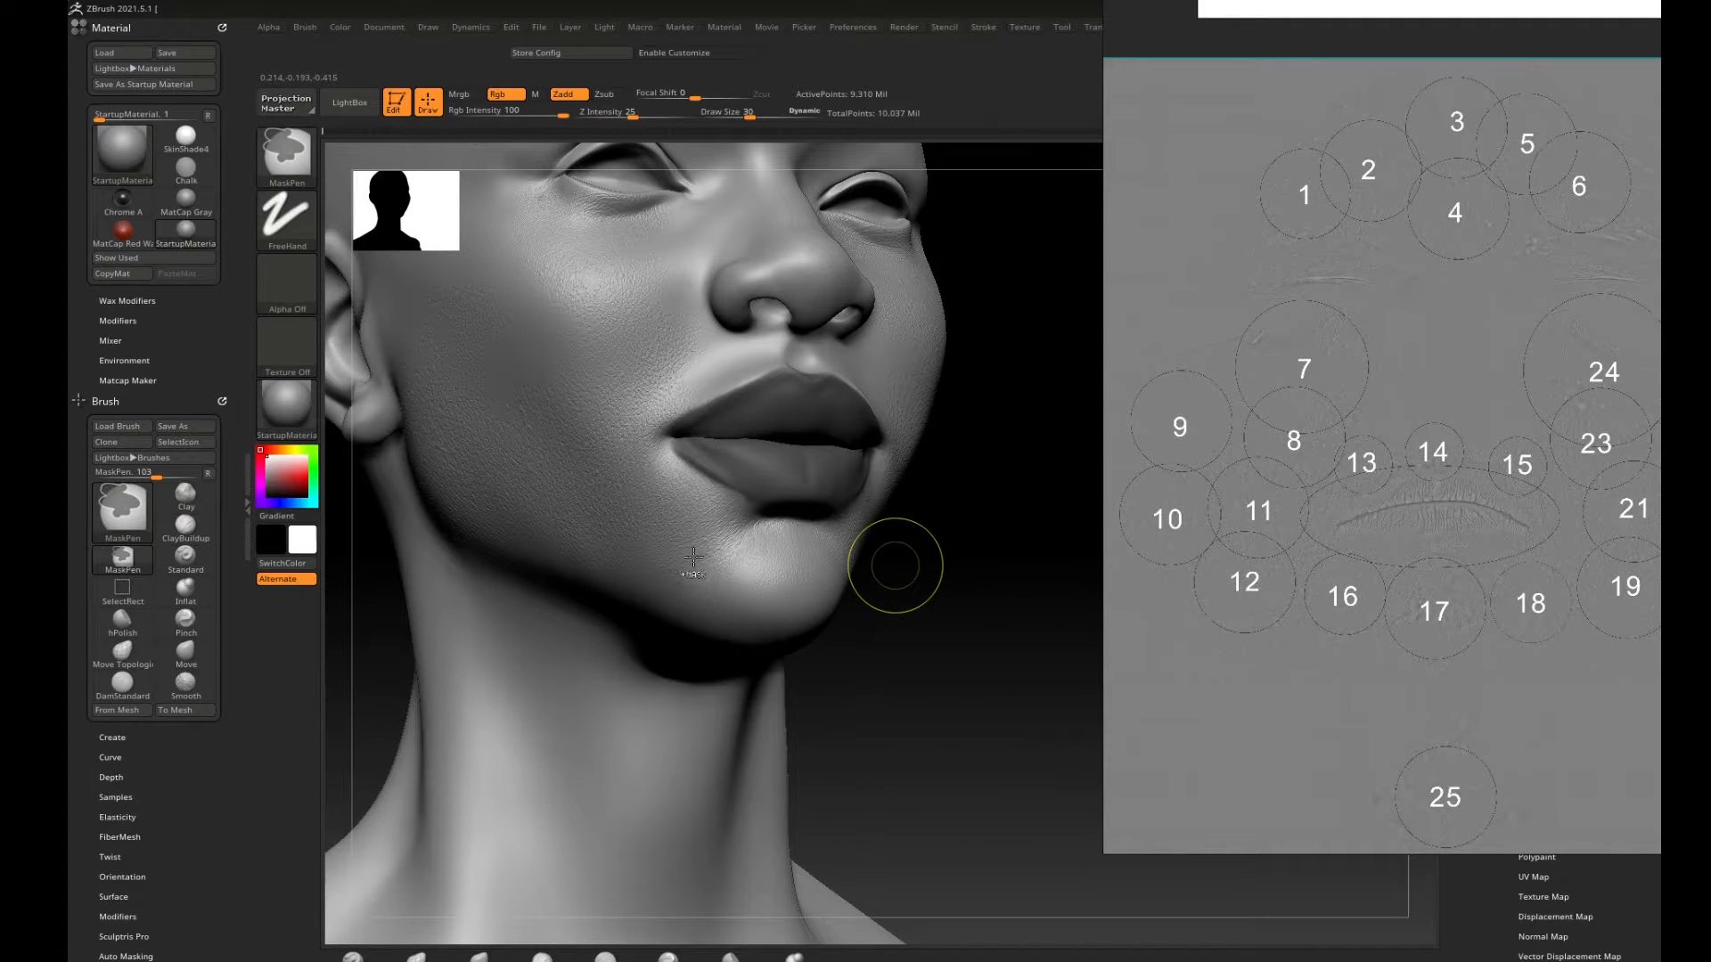
Load the alpha 25.psd and stamp its skin detail over the lower front and underside of the chin.
{"action": "left_click_drag", "start_coordinate": [924, 546], "coordinate": [943, 542]}
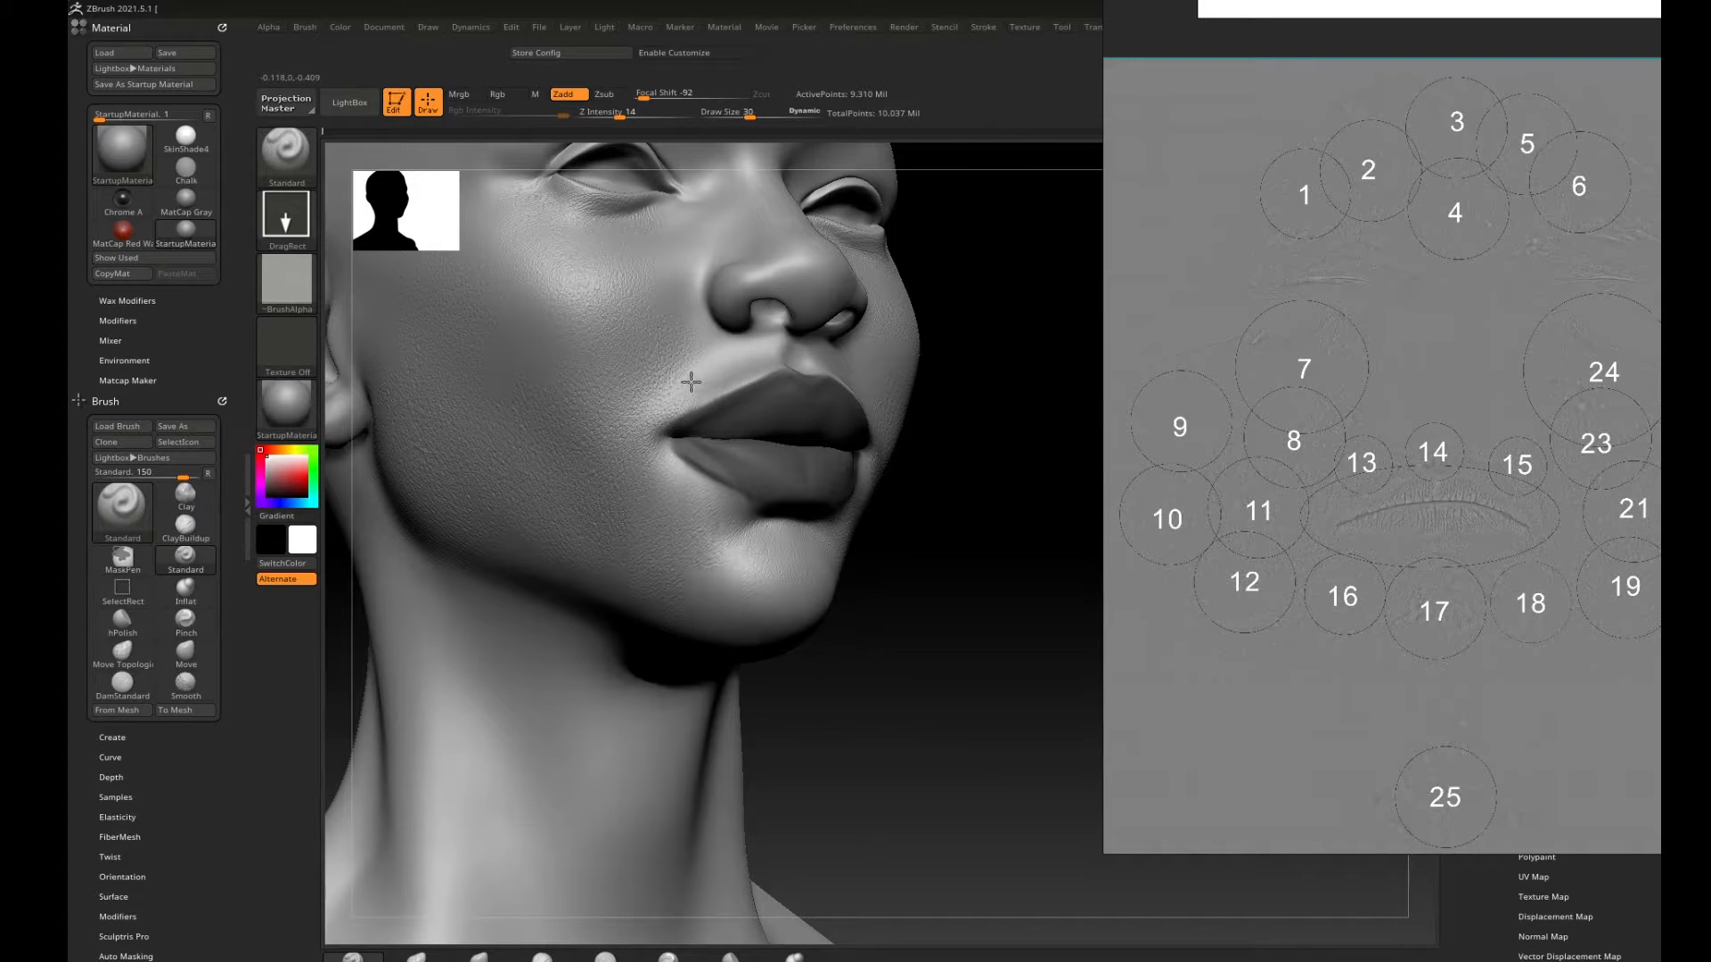
{"action": "left_click_drag", "start_coordinate": [971, 526], "coordinate": [963, 579]}
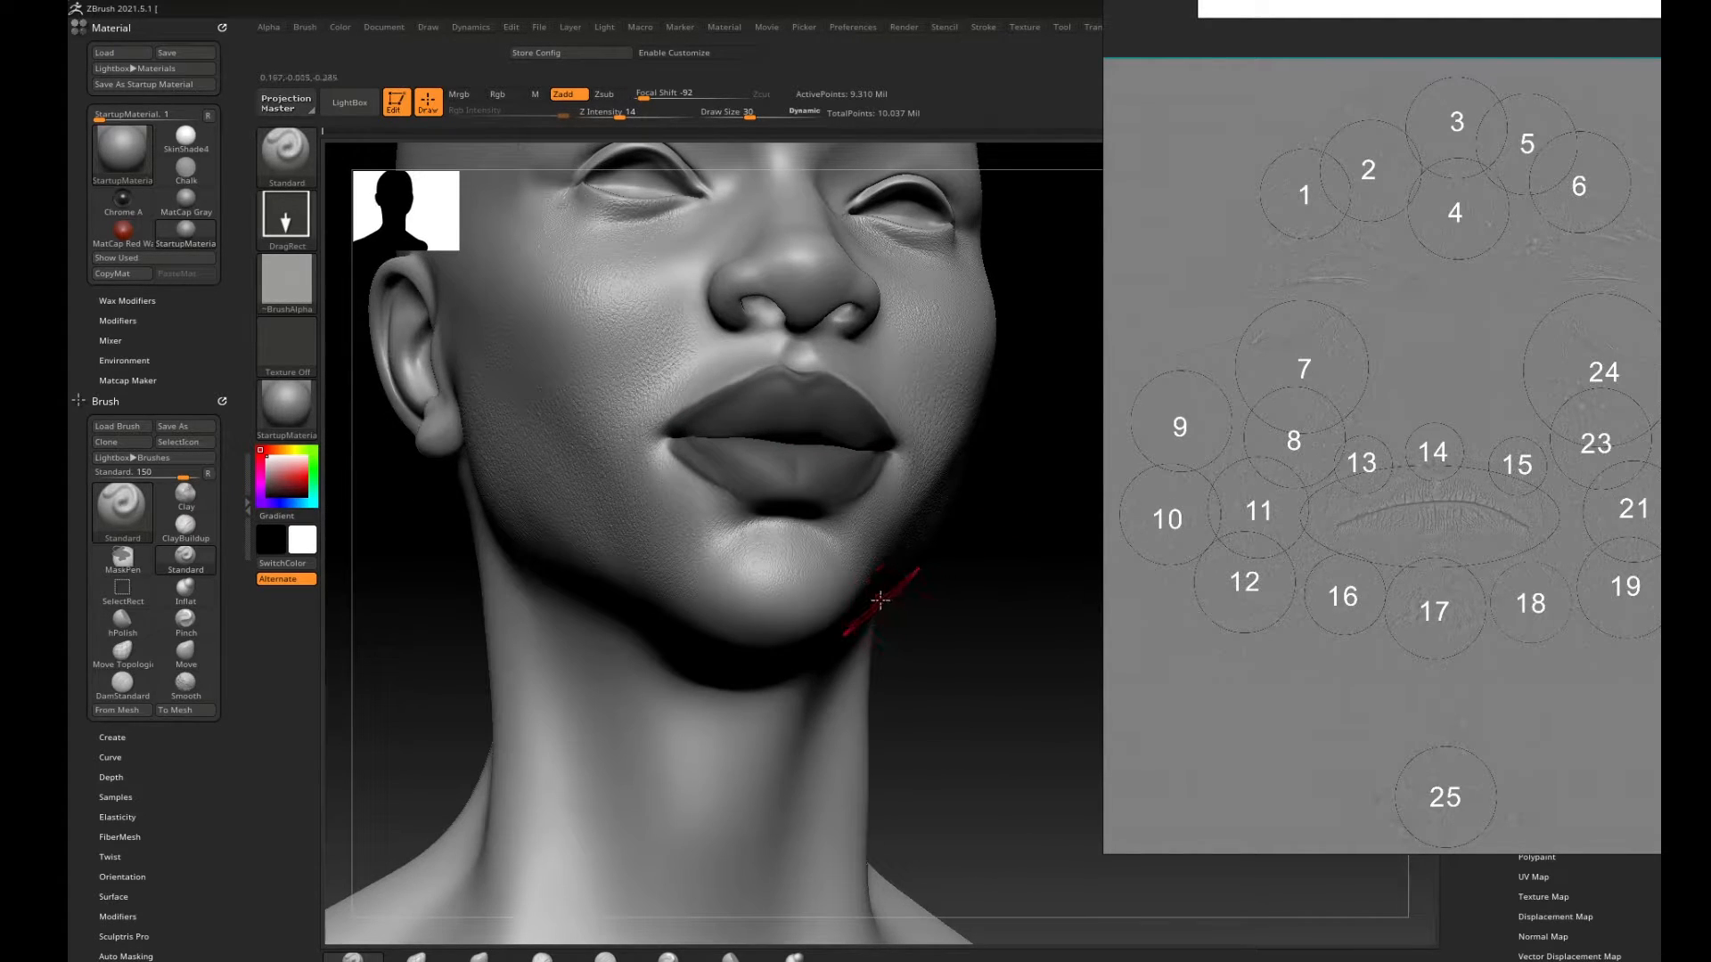
{"action": "key", "text": "comma"}
{"action": "left_click_drag", "start_coordinate": [915, 312], "coordinate": [800, 321]}
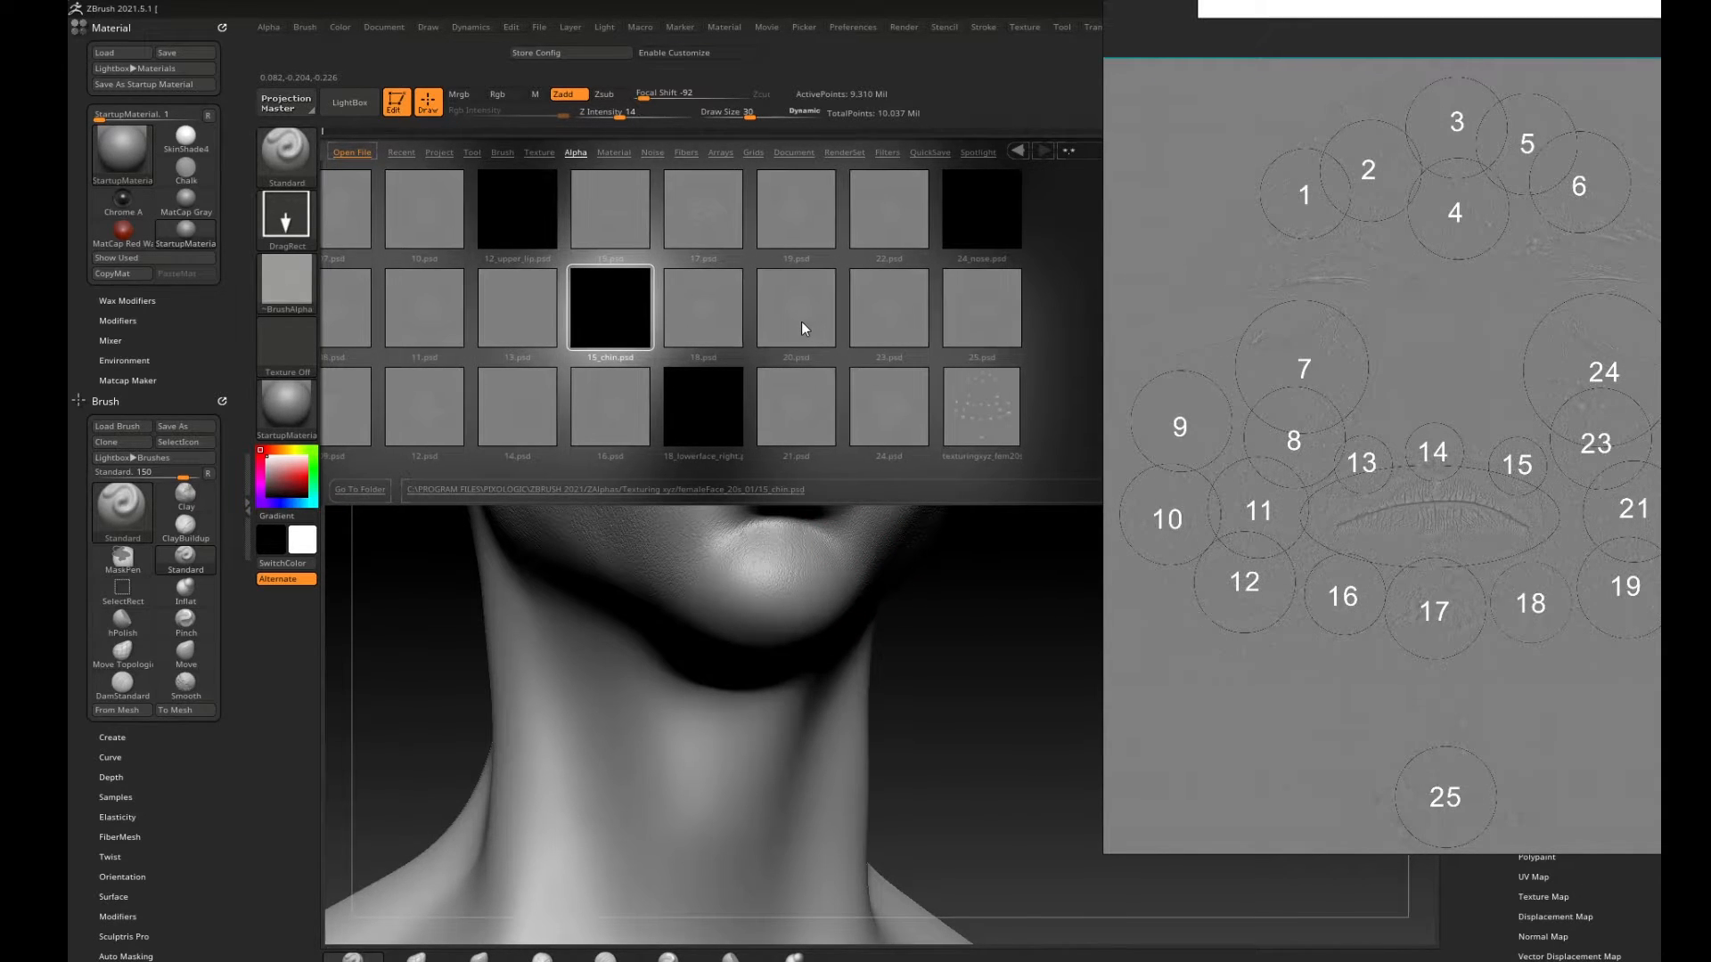
{"action": "left_click", "coordinate": [976, 312]}
{"action": "double_click", "coordinate": [976, 316]}
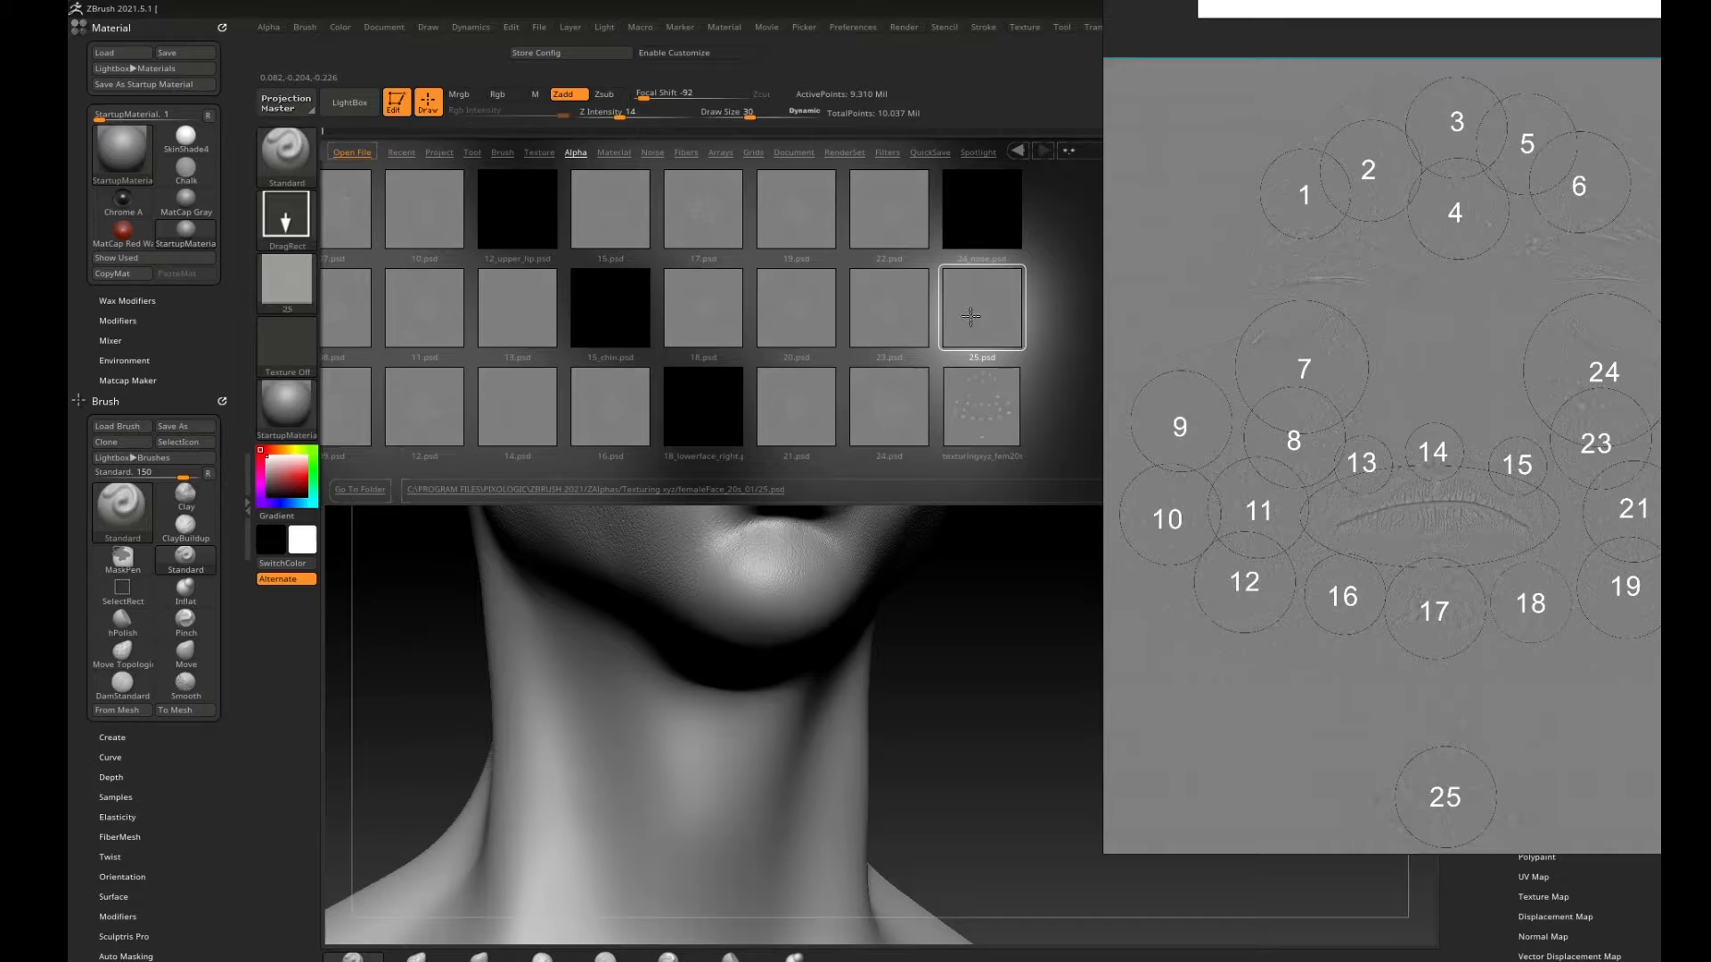
{"action": "key", "text": "comma"}
{"action": "right_click_drag", "start_coordinate": [950, 599], "coordinate": [832, 630]}
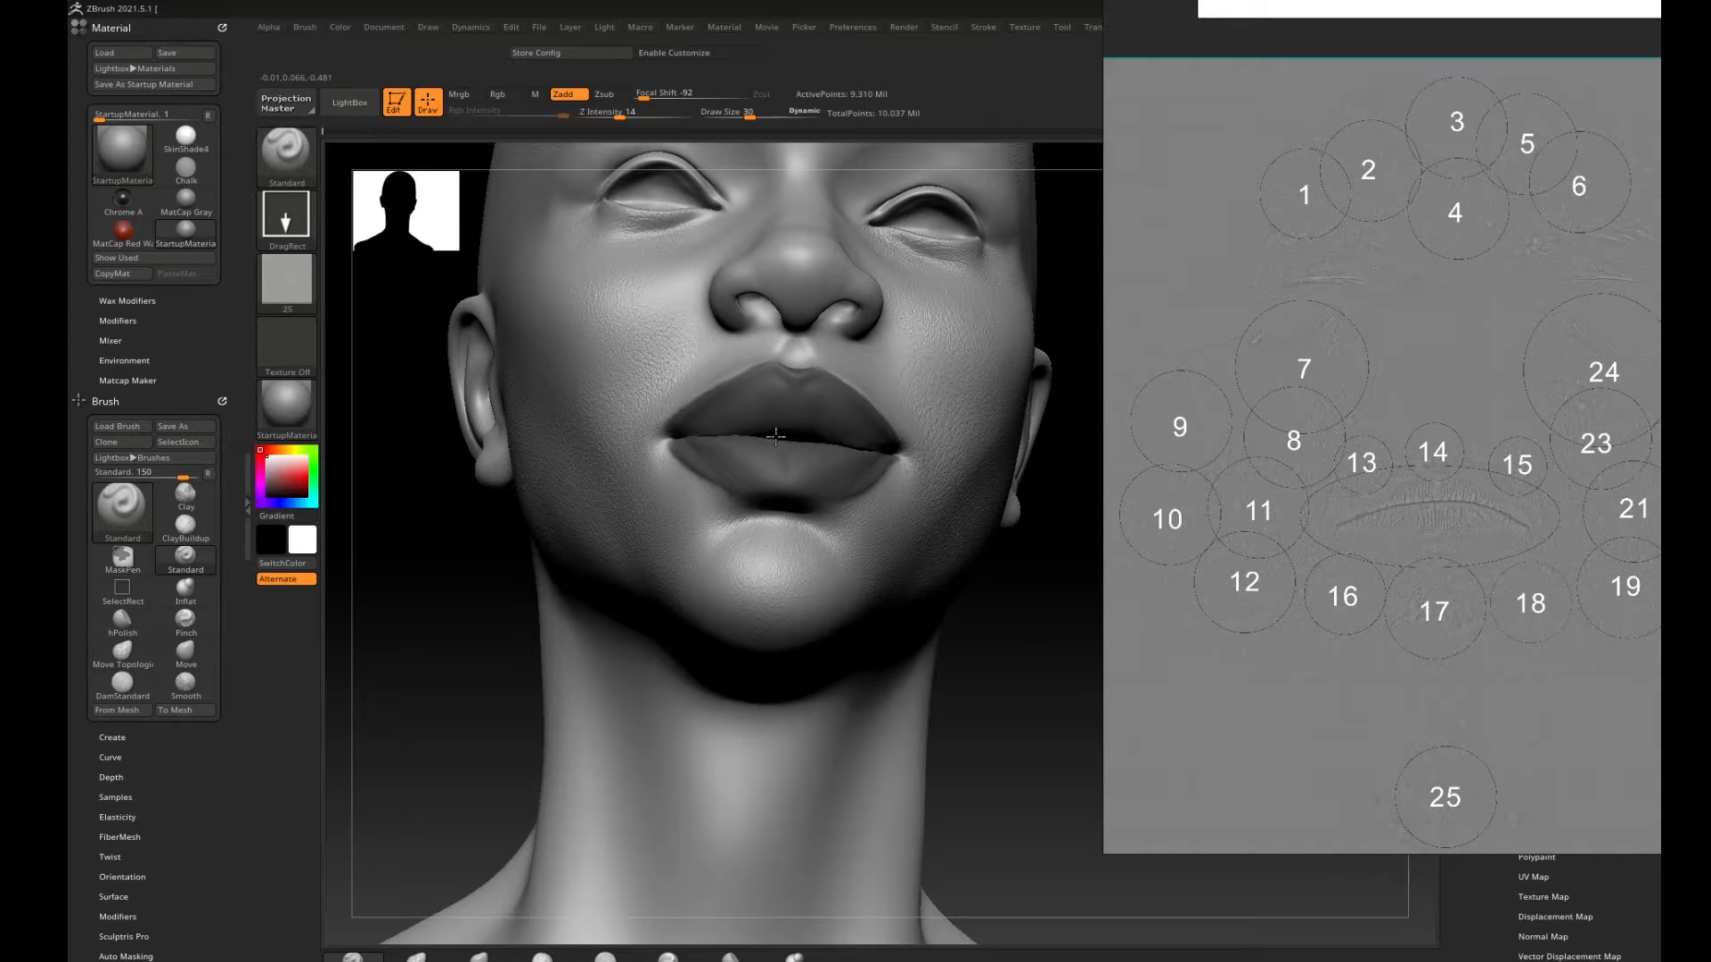
{"action": "mouse_move", "coordinate": [1014, 582]}
{"action": "right_mouse_down", "text": "alt"}
{"action": "mouse_move", "coordinate": [978, 550]}
{"action": "mouse_move", "coordinate": [1073, 552]}
{"action": "right_mouse_up", "text": "alt"}
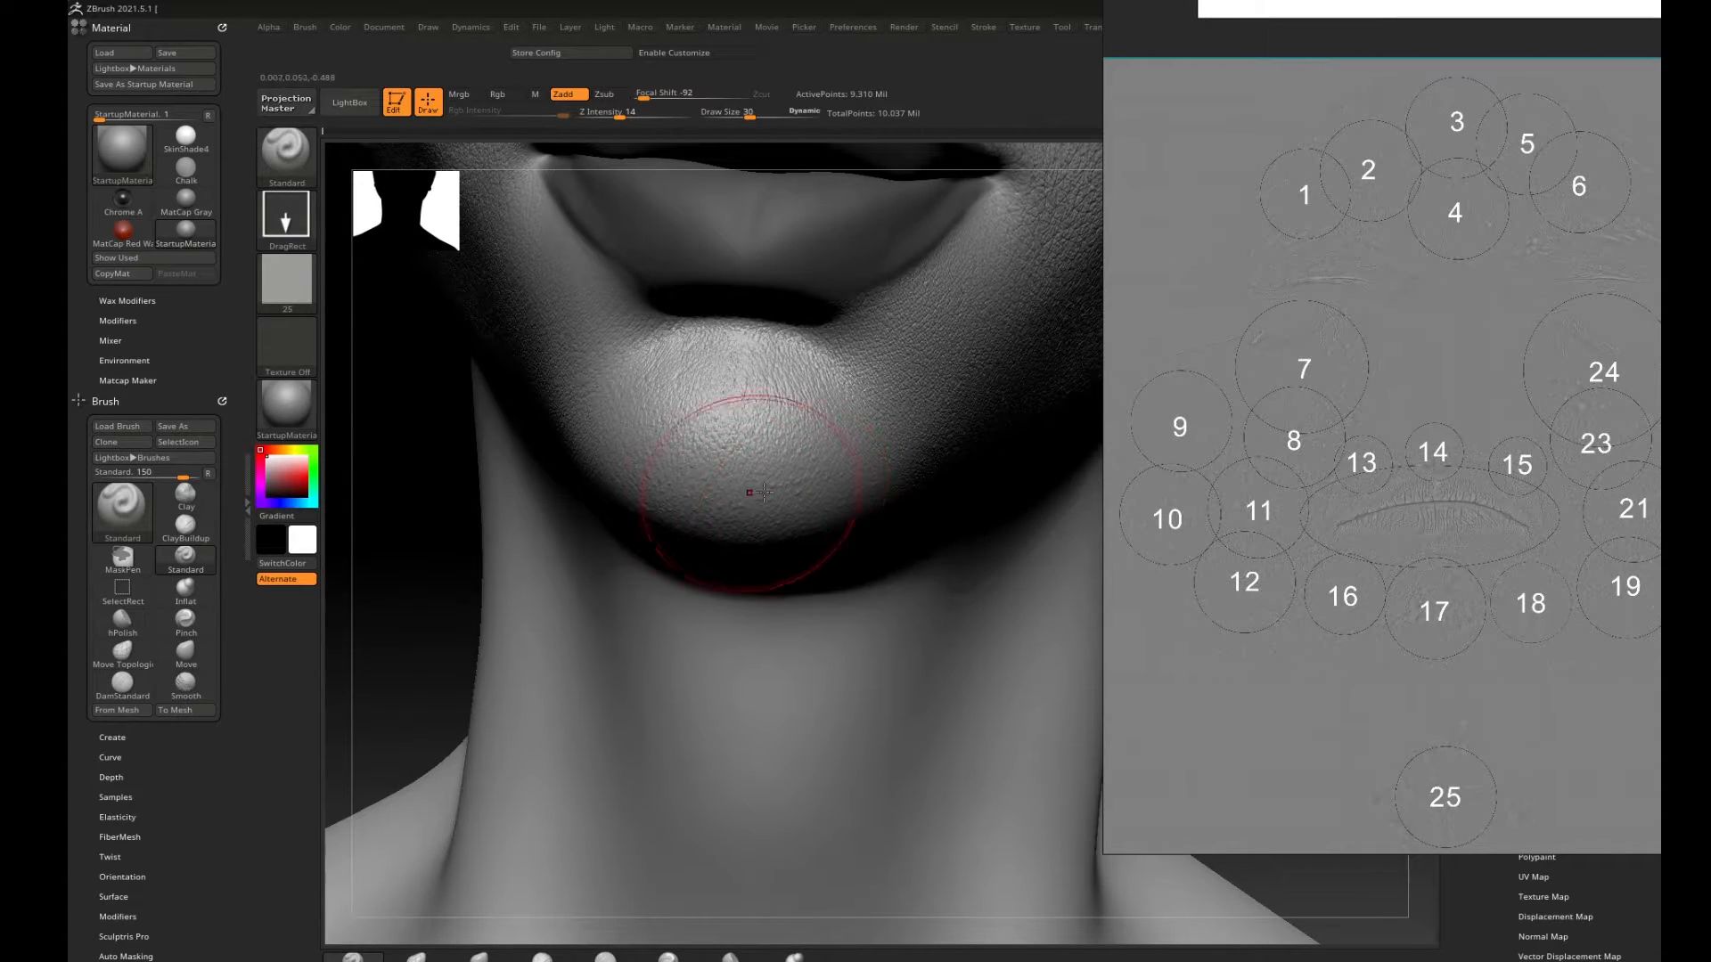
{"action": "mouse_move", "coordinate": [466, 591]}
{"action": "right_mouse_down"}
{"action": "mouse_move", "coordinate": [382, 561]}
{"action": "mouse_move", "coordinate": [442, 512]}
{"action": "mouse_move", "coordinate": [546, 556]}
{"action": "mouse_move", "coordinate": [531, 523]}
{"action": "mouse_move", "coordinate": [526, 538]}
{"action": "mouse_move", "coordinate": [466, 505]}
{"action": "mouse_move", "coordinate": [464, 459]}
{"action": "right_mouse_up"}
{"action": "mouse_move", "coordinate": [1020, 493]}
{"action": "right_mouse_down", "text": "alt"}
{"action": "mouse_move", "coordinate": [952, 524]}
{"action": "mouse_move", "coordinate": [1020, 502]}
{"action": "mouse_move", "coordinate": [1039, 577]}
{"action": "right_mouse_up", "text": "alt"}
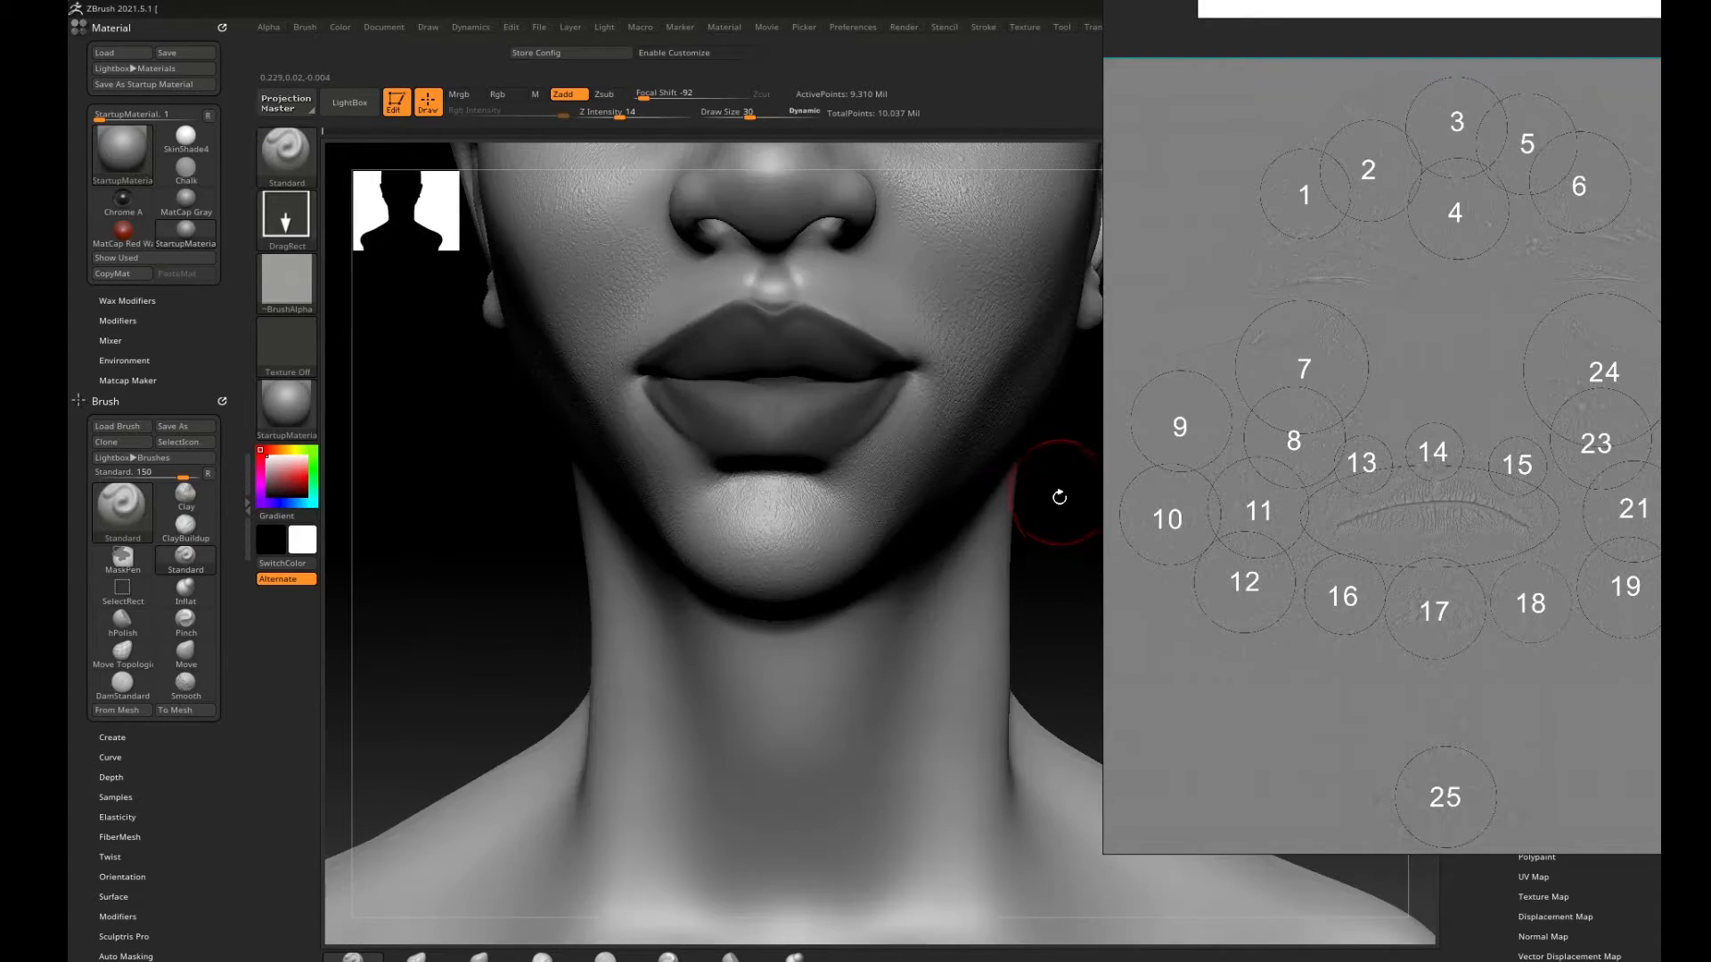
Load the alpha 13 and stamp its skin detail above the upper lip on one side of the philtrum.
{"action": "right_click_drag", "start_coordinate": [1058, 496], "coordinate": [1020, 729], "text": "alt"}
{"action": "right_click_drag", "start_coordinate": [1057, 630], "coordinate": [1016, 734]}
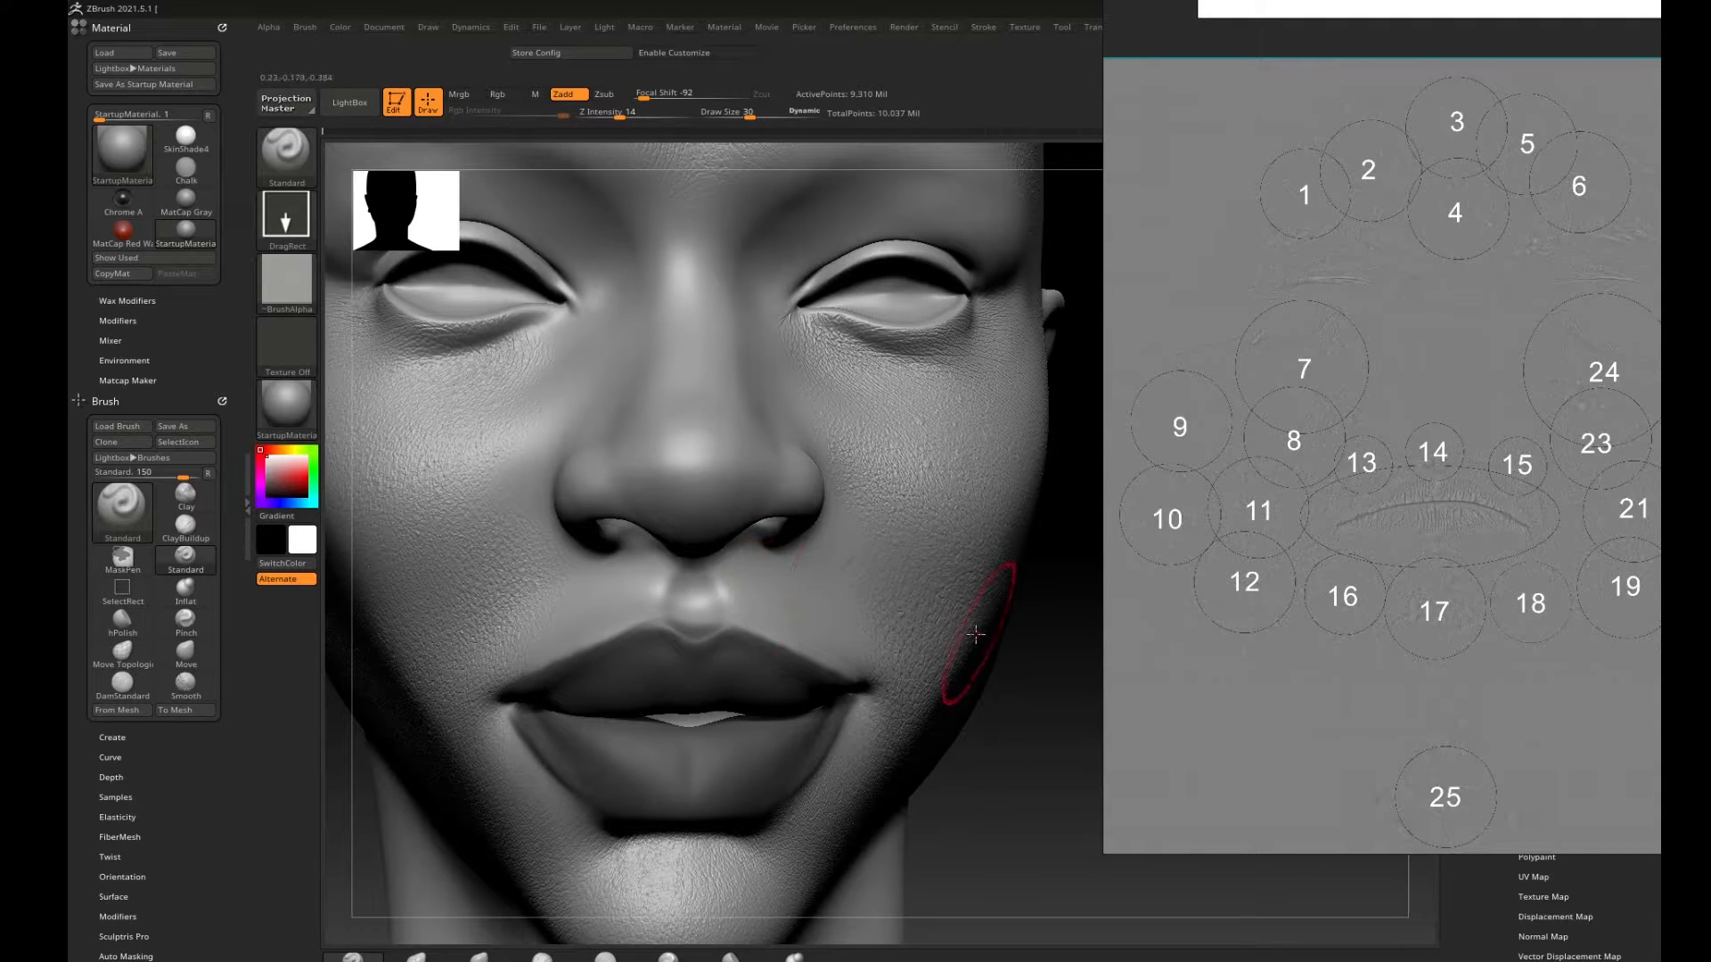
{"action": "right_click_drag", "start_coordinate": [1081, 629], "coordinate": [1054, 634]}
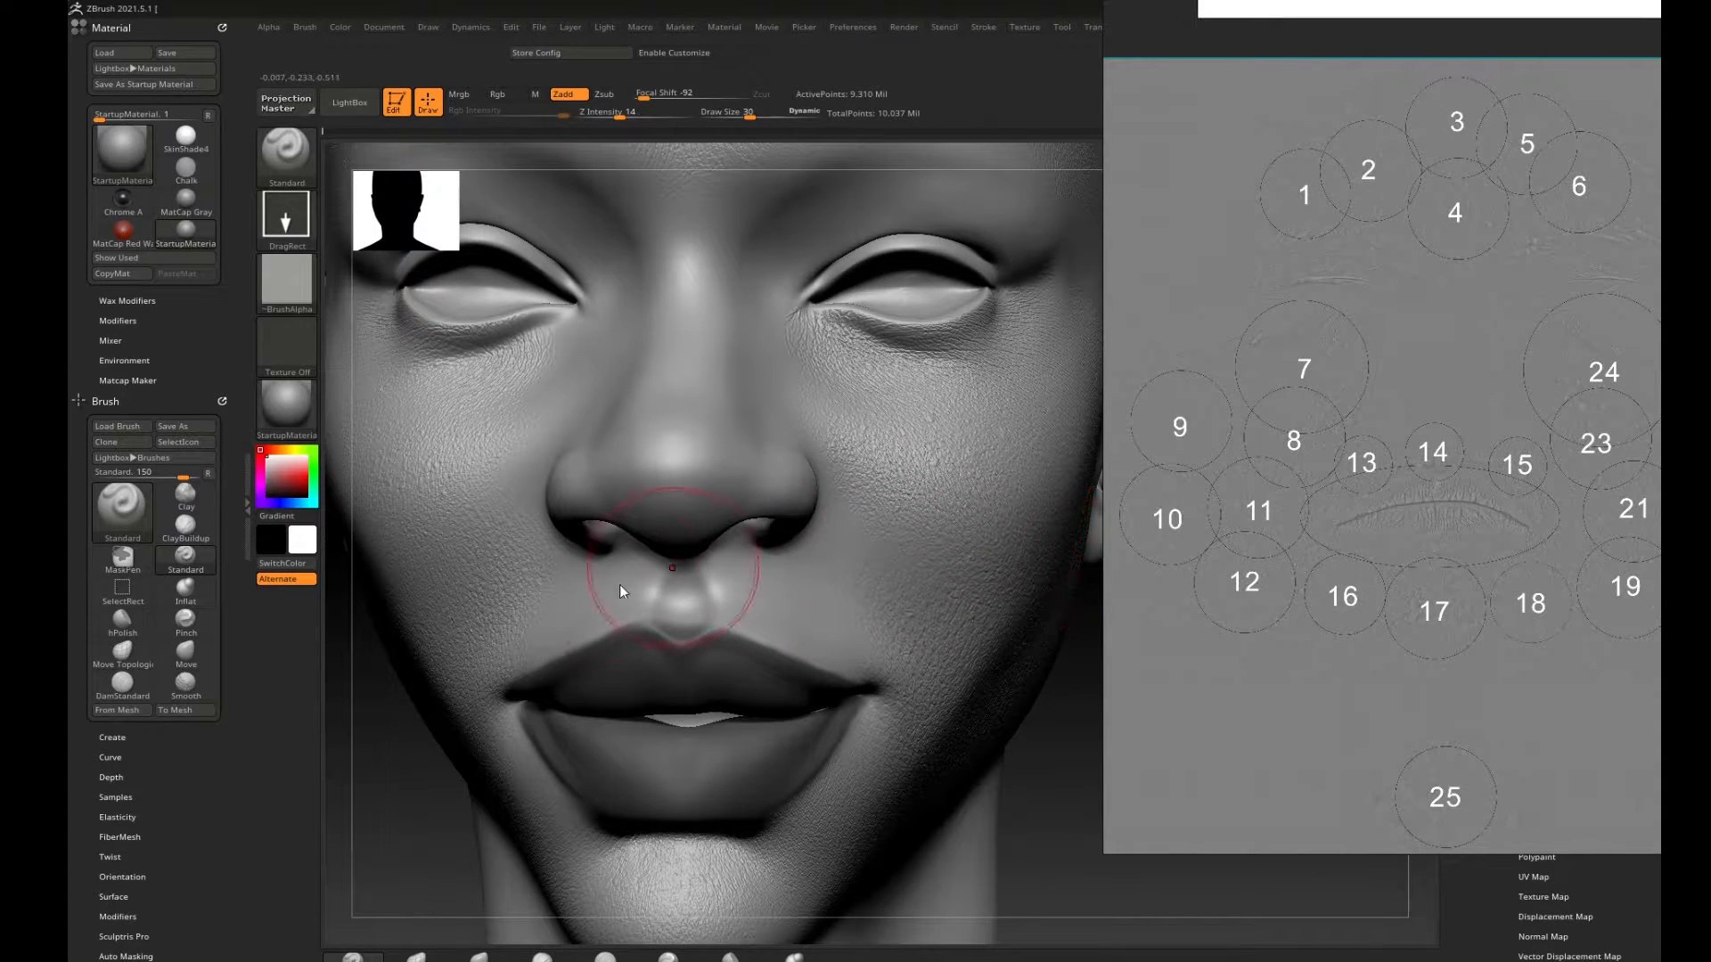
{"action": "key", "text": "comma"}
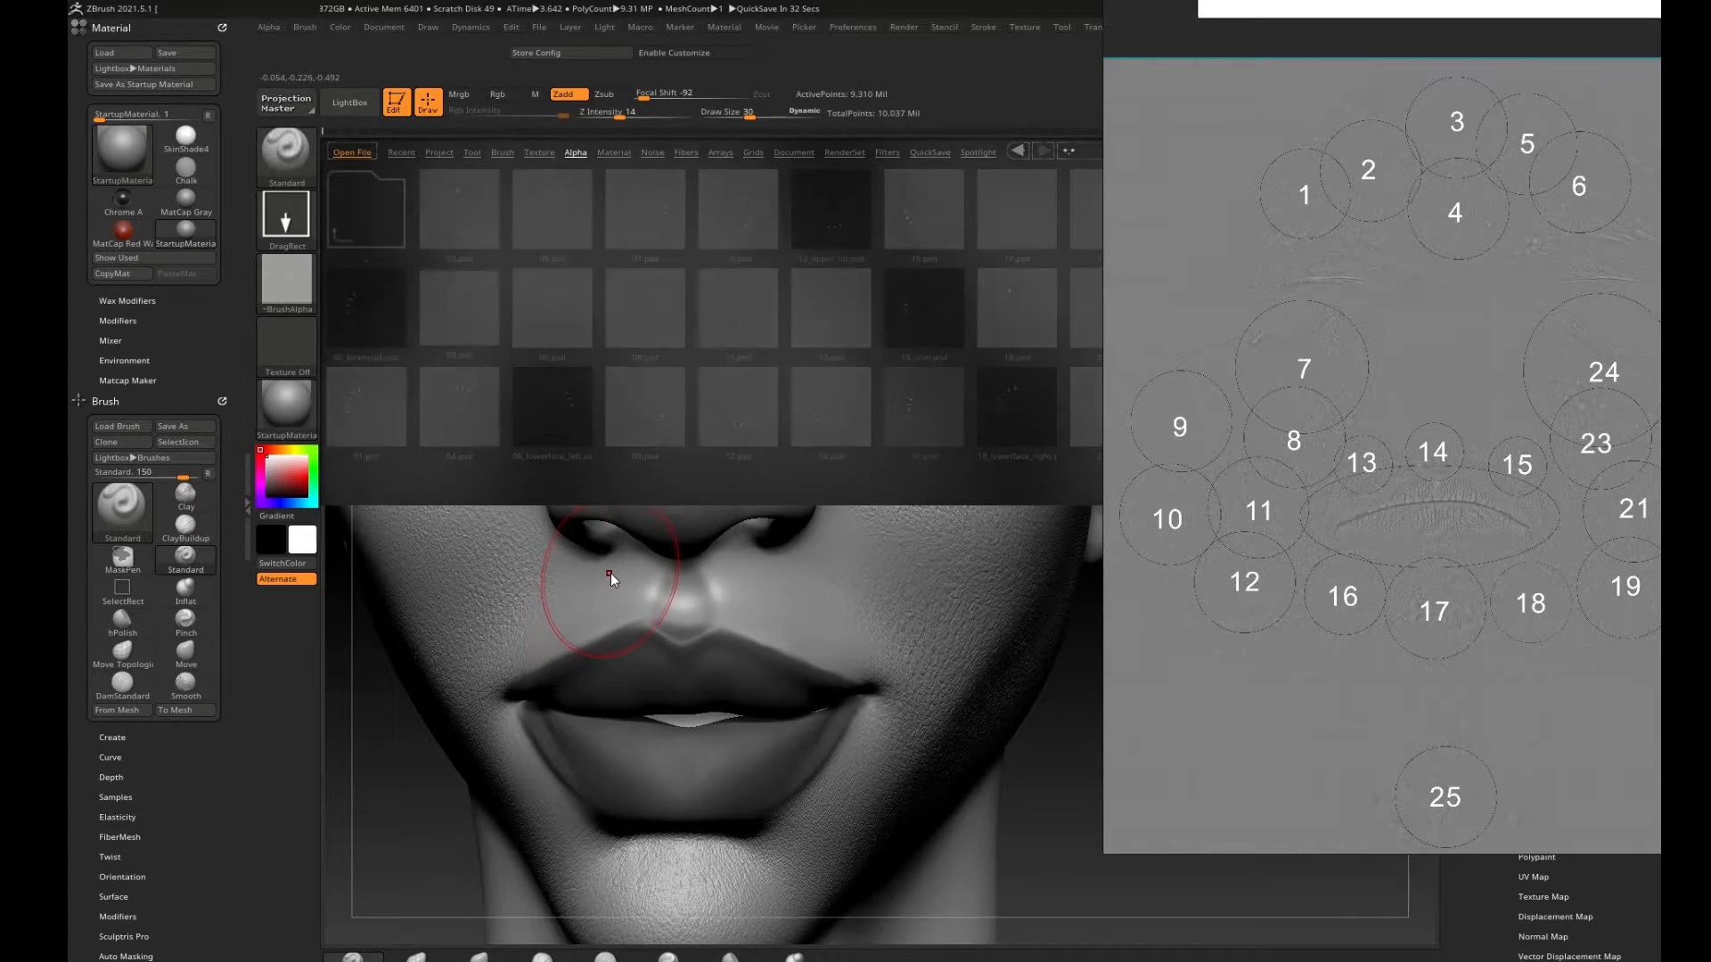
{"action": "left_click", "coordinate": [721, 340]}
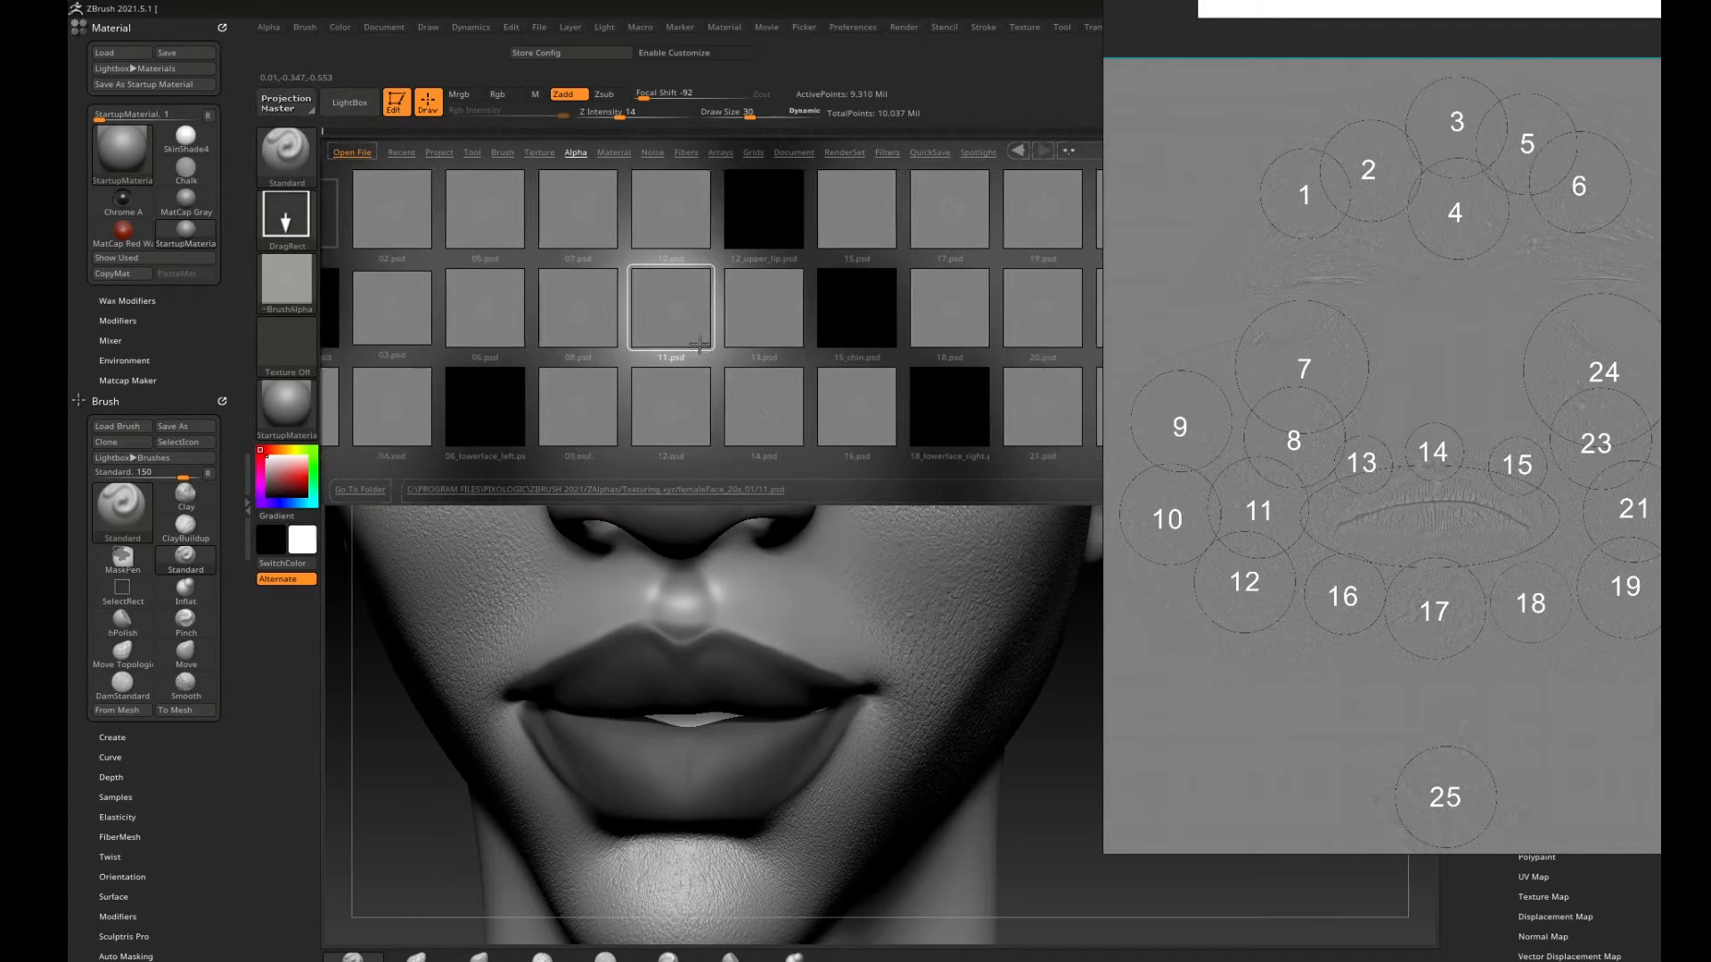
{"action": "left_click", "coordinate": [757, 325]}
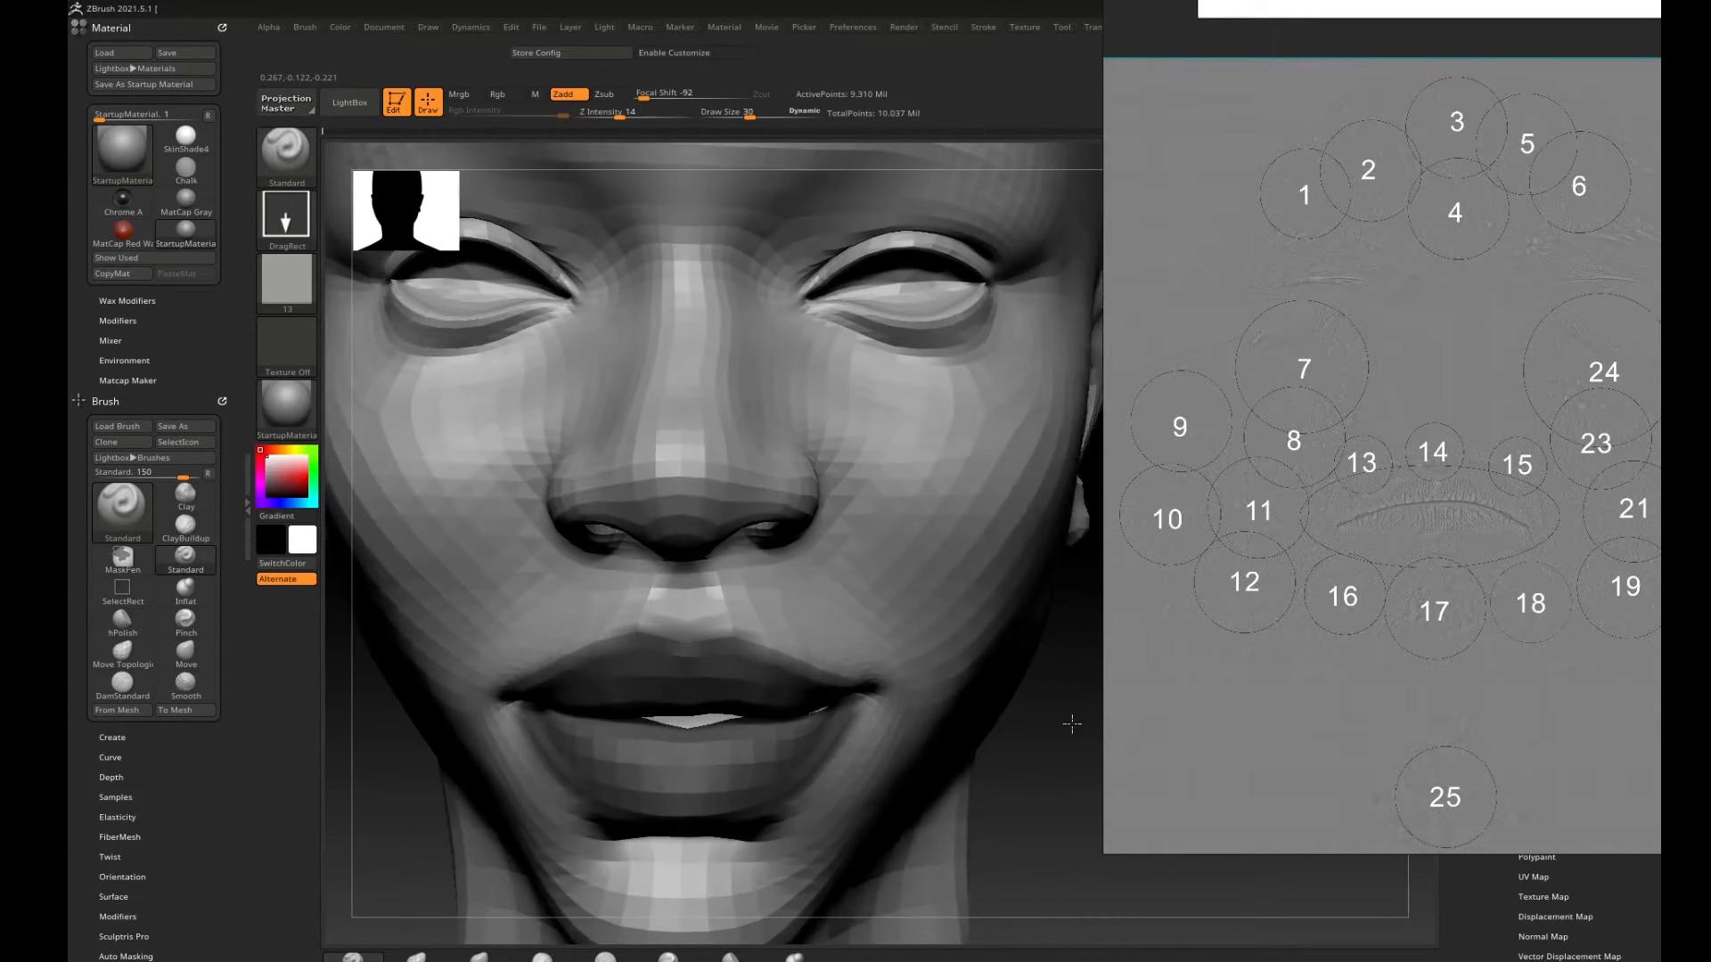
{"action": "left_click_drag", "start_coordinate": [1072, 723], "coordinate": [1080, 734]}
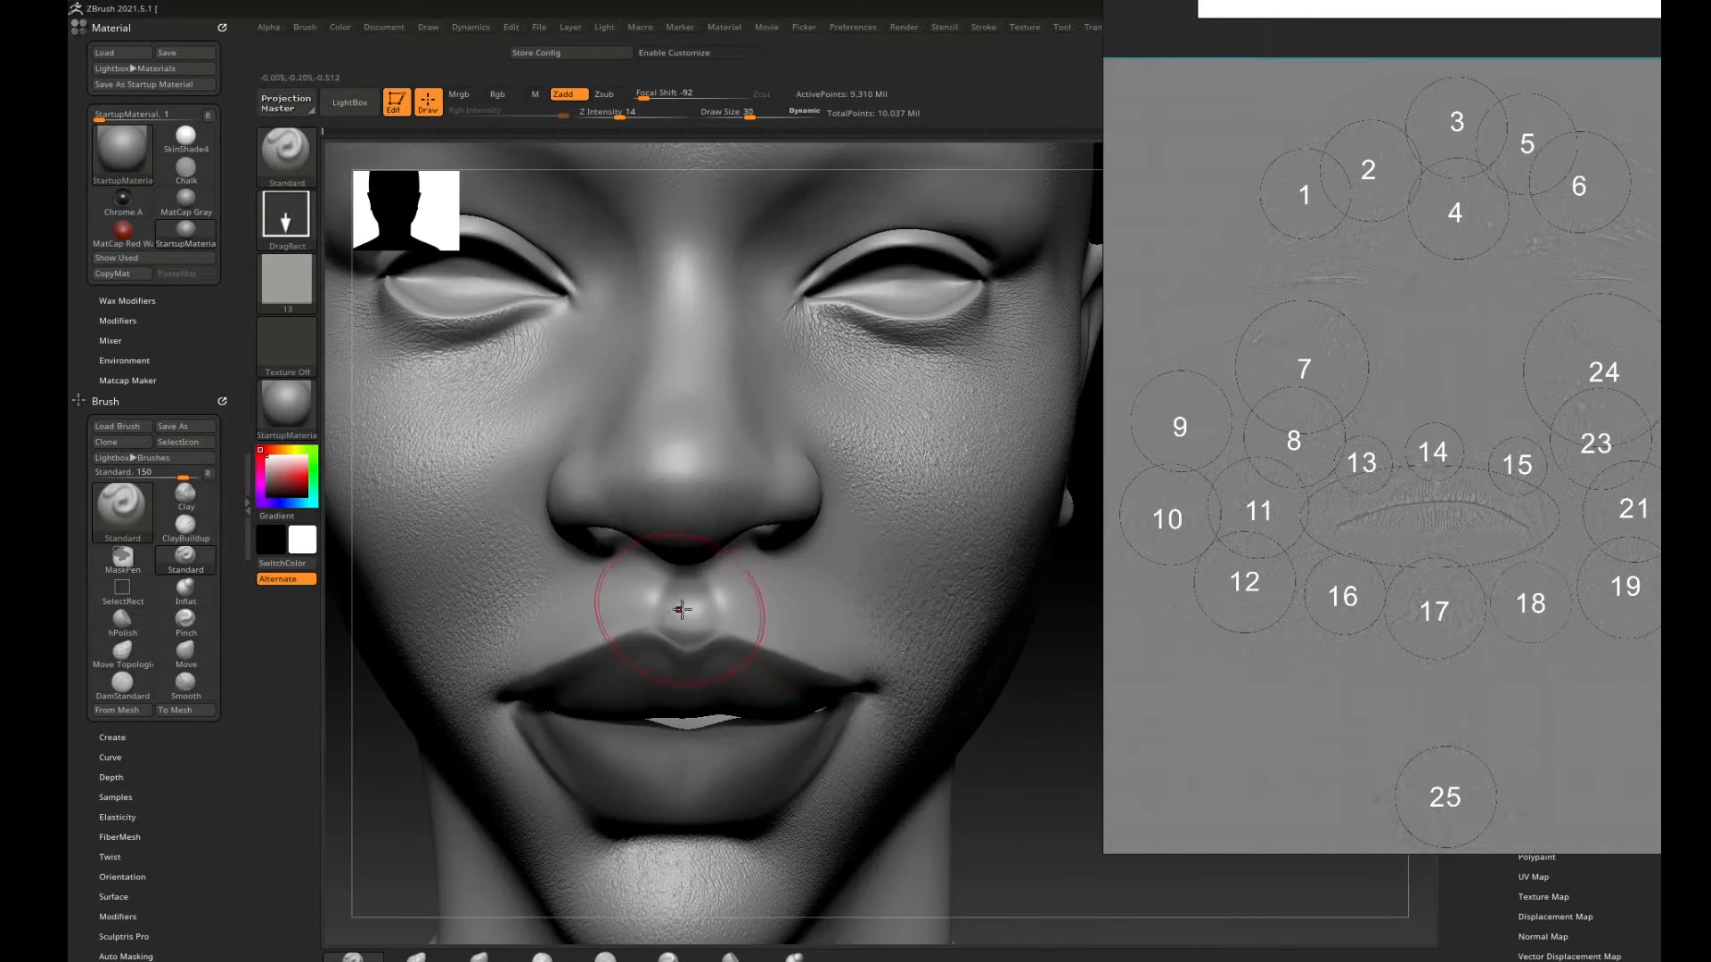
Reduce the draw size to 8 and touch up the mask along the upper lip's edge.
{"action": "key", "text": "["}
{"action": "key", "text": "["}
{"action": "key", "text": "ctrl"}
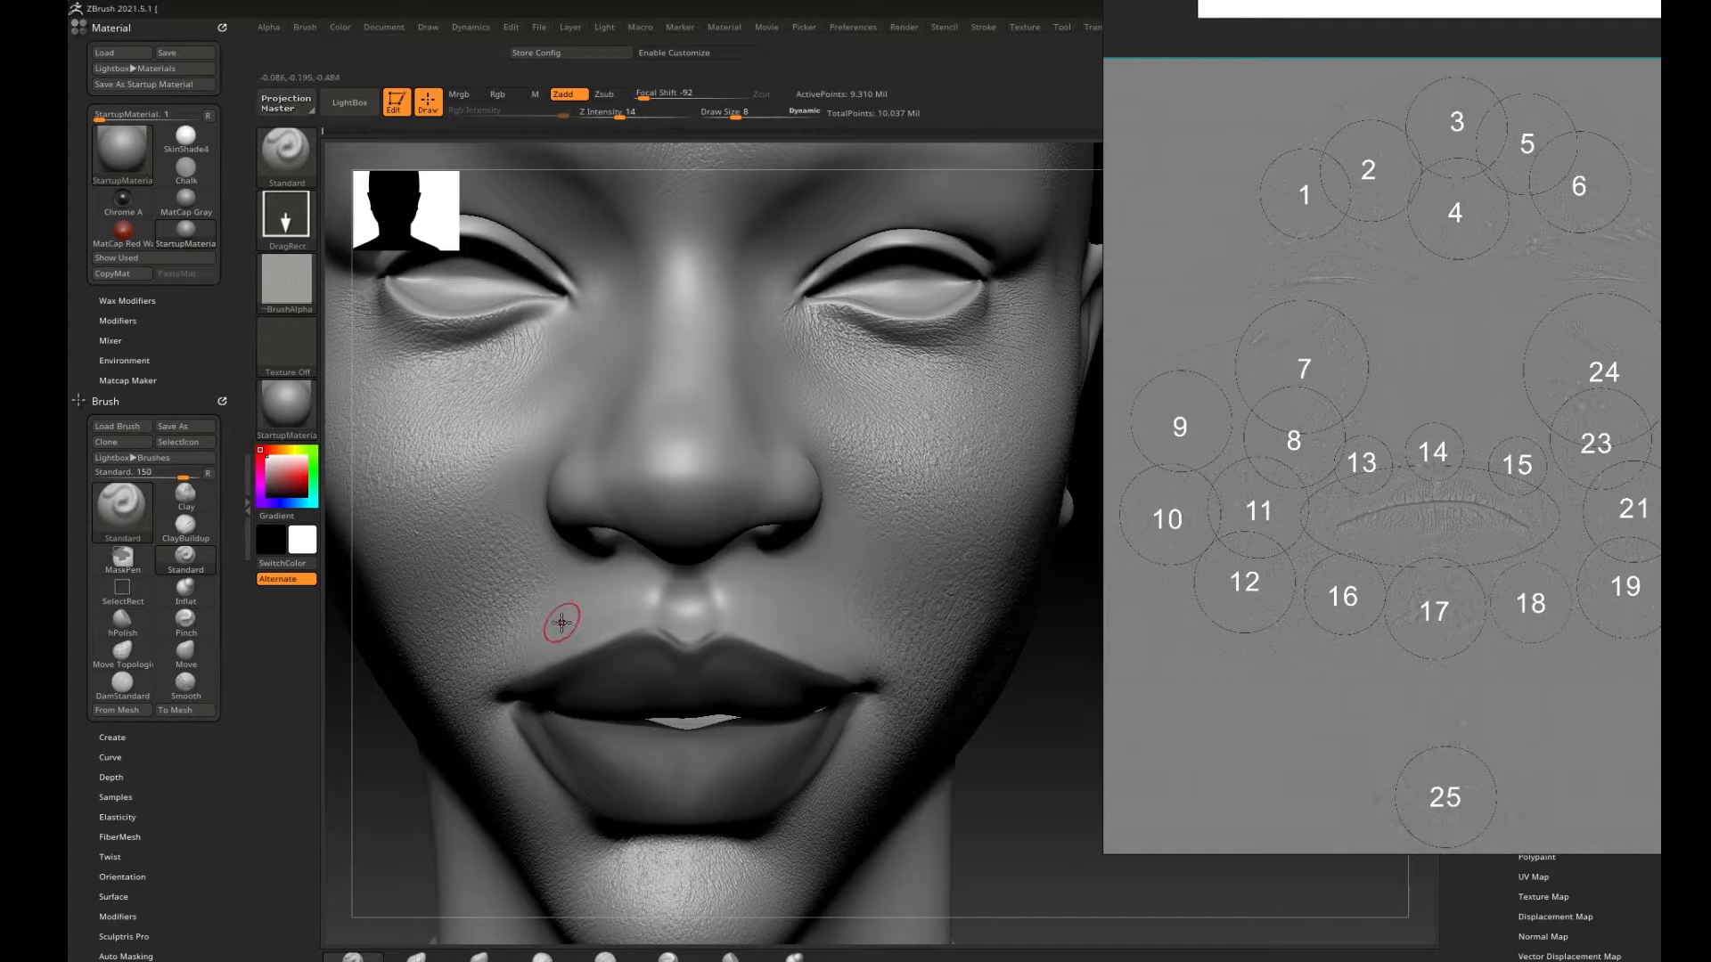
Set the draw size to 22, load the alpha 15, and stamp its skin detail above the opposite side of the upper lip.
{"action": "key", "text": "]"}
{"action": "key", "text": "]"}
{"action": "key", "text": "]"}
{"action": "mouse_move", "coordinate": [1046, 703]}
{"action": "left_mouse_down"}
{"action": "mouse_move", "coordinate": [993, 687]}
{"action": "mouse_move", "coordinate": [1015, 713]}
{"action": "left_mouse_up"}
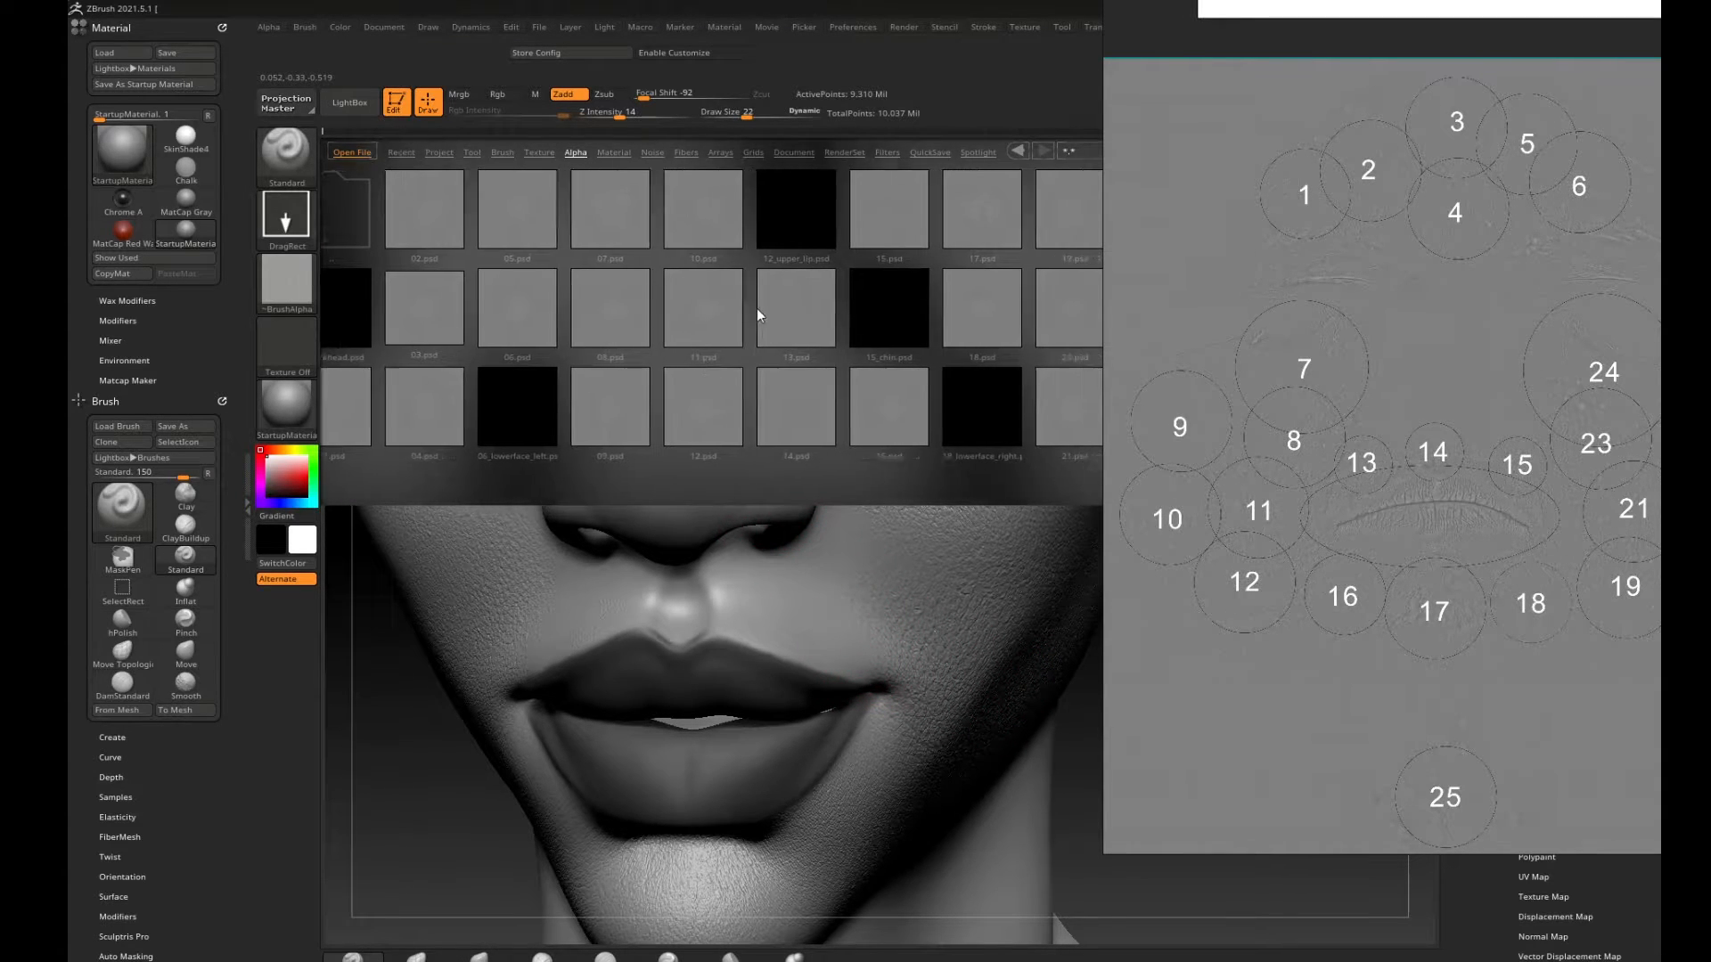
{"action": "left_click_drag", "start_coordinate": [757, 309], "coordinate": [696, 304]}
{"action": "double_click", "coordinate": [665, 230]}
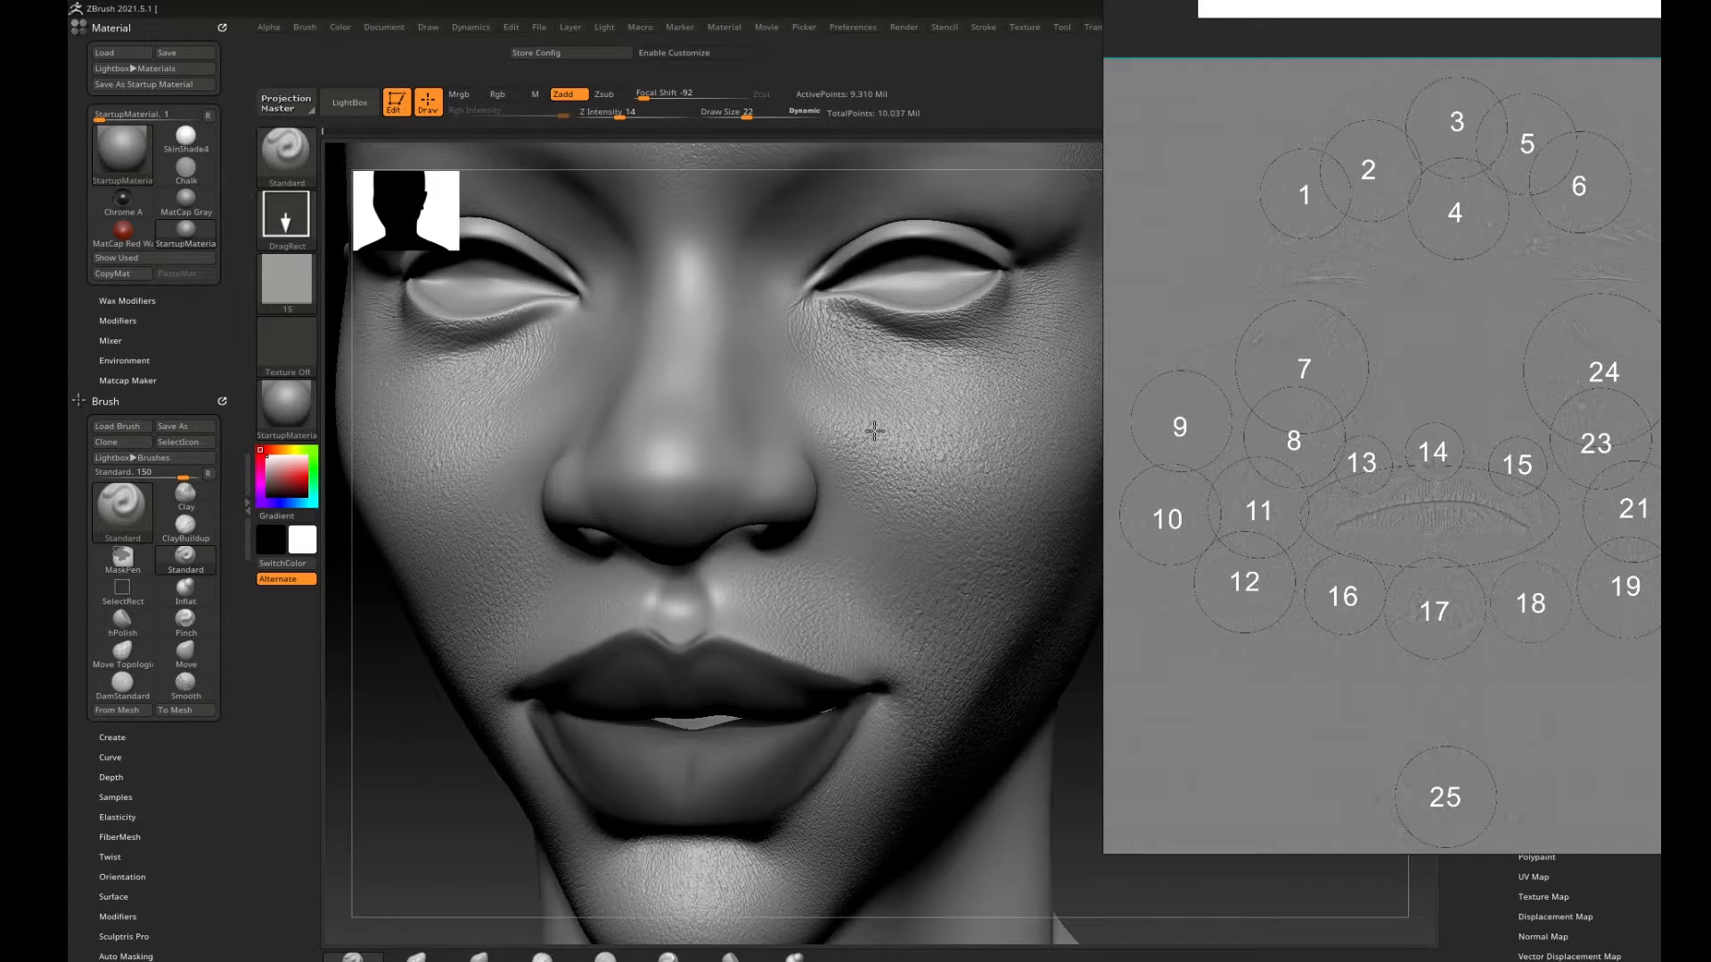
{"action": "mouse_move", "coordinate": [1115, 703]}
{"action": "left_mouse_down"}
{"action": "mouse_move", "coordinate": [997, 680]}
{"action": "mouse_move", "coordinate": [1048, 725]}
{"action": "mouse_move", "coordinate": [1038, 713]}
{"action": "left_mouse_up"}
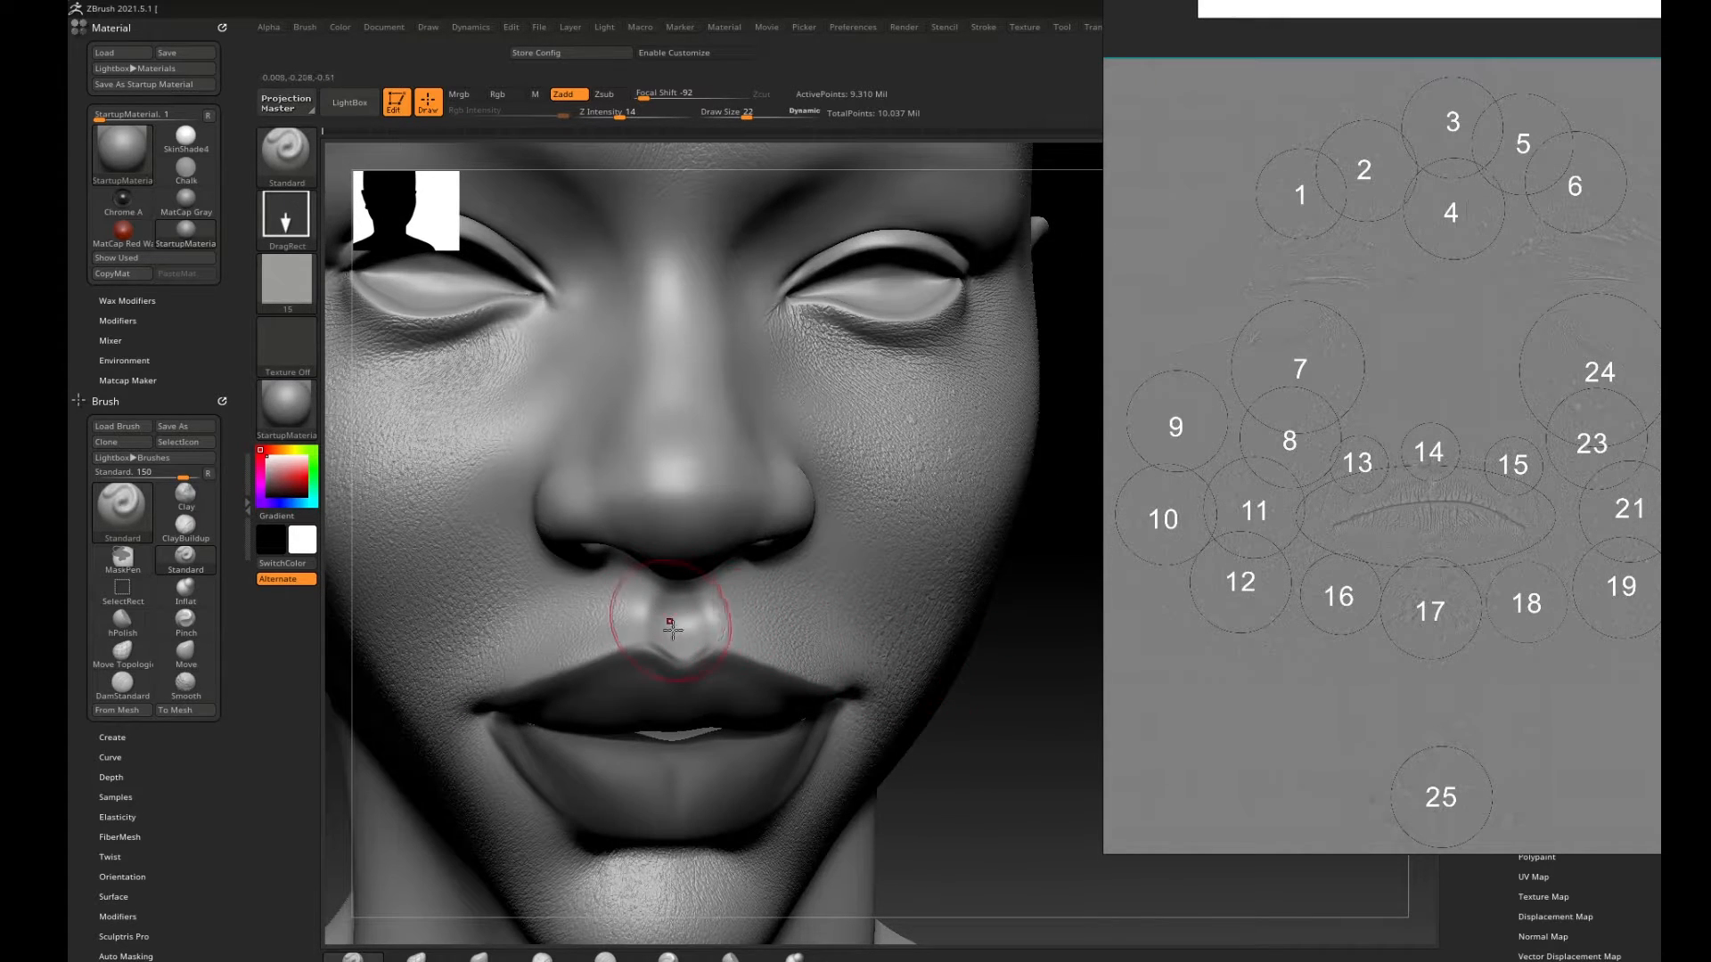
Load the alpha 14.psd and stamp its skin detail into the philtrum.
{"action": "key", "text": "comma"}
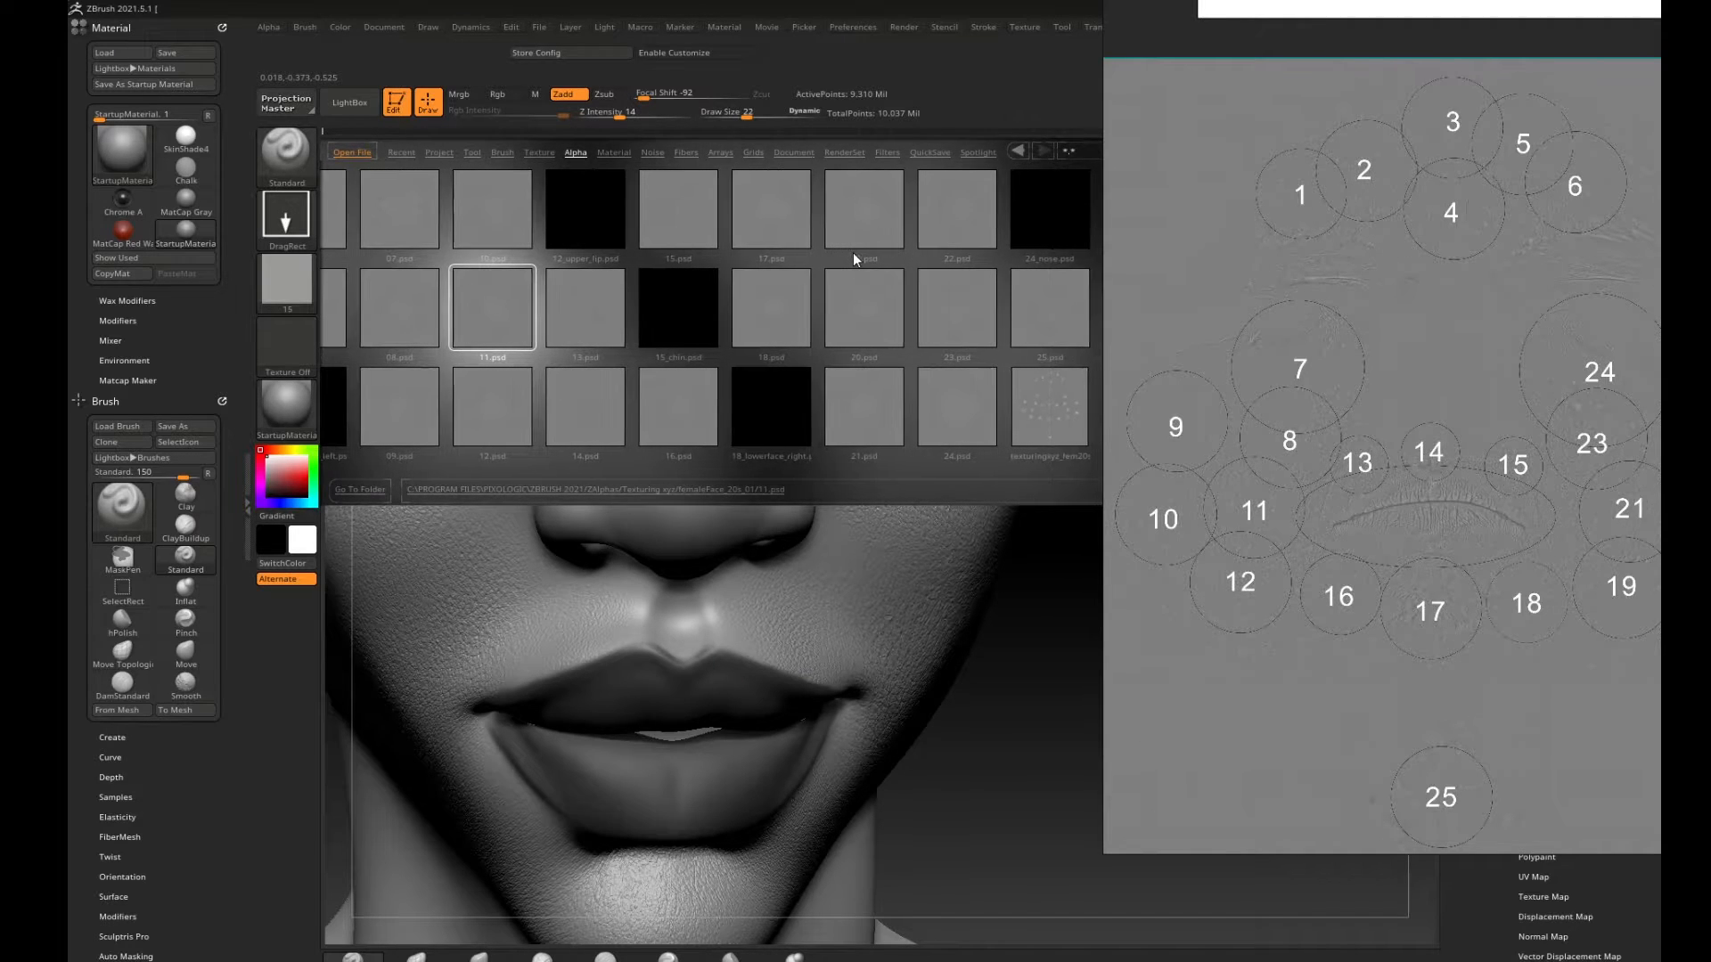
{"action": "left_click", "coordinate": [659, 409]}
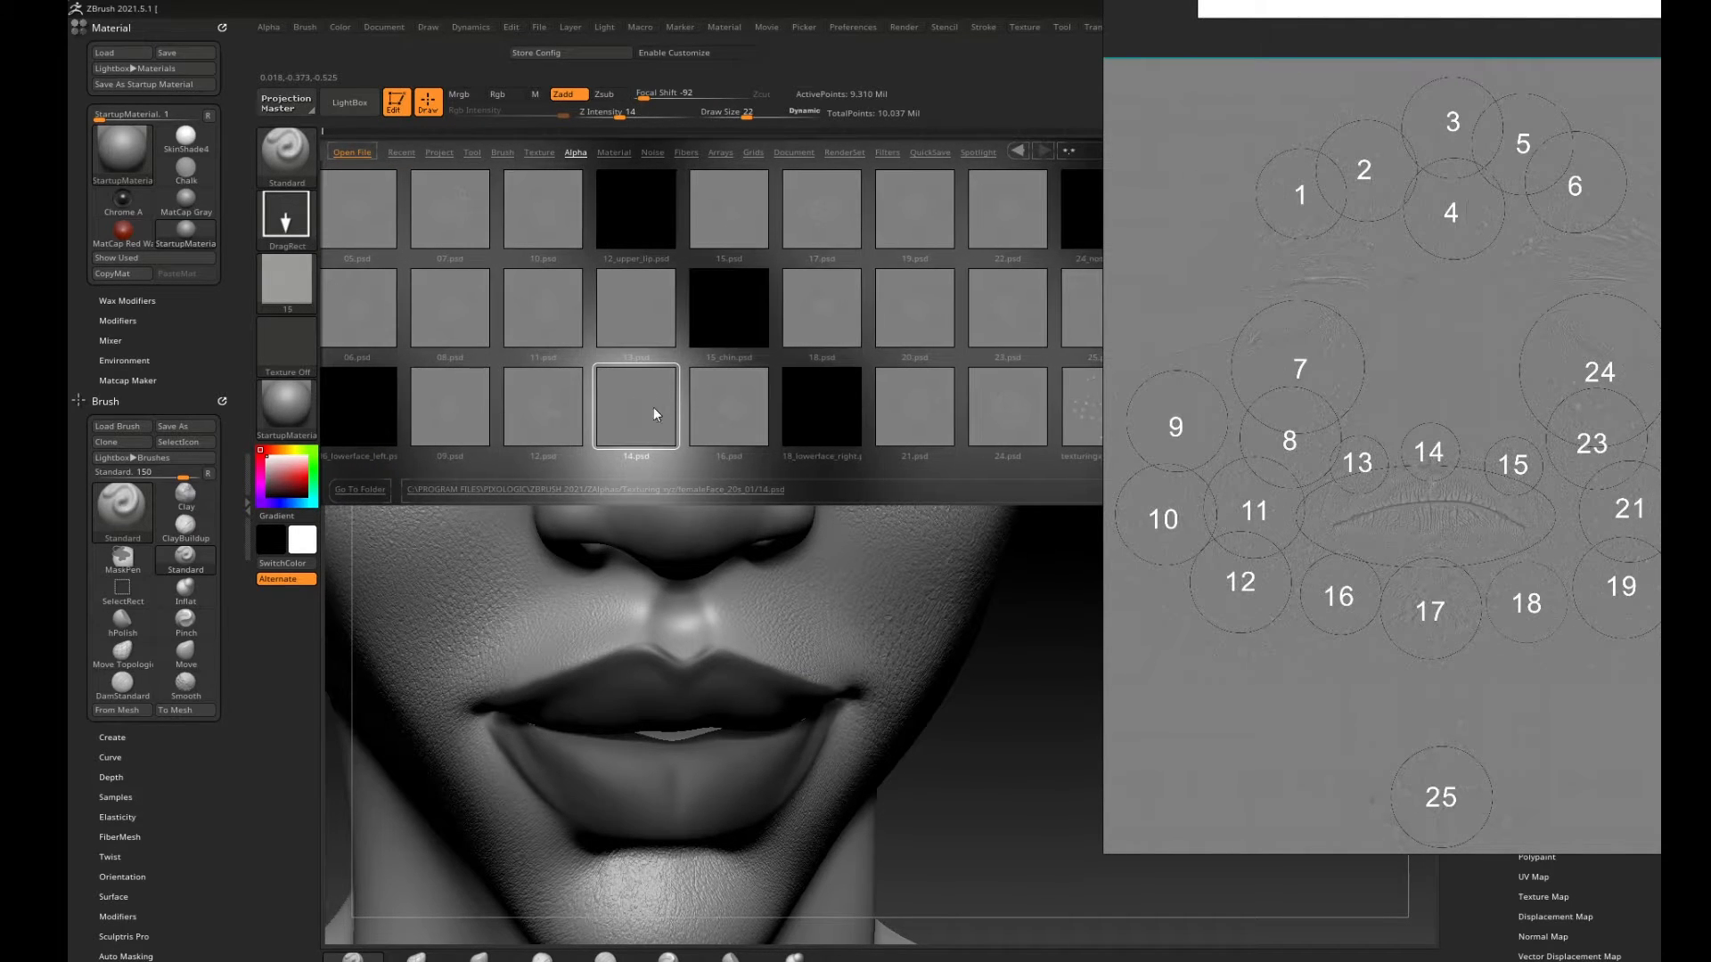
{"action": "key", "text": "comma"}
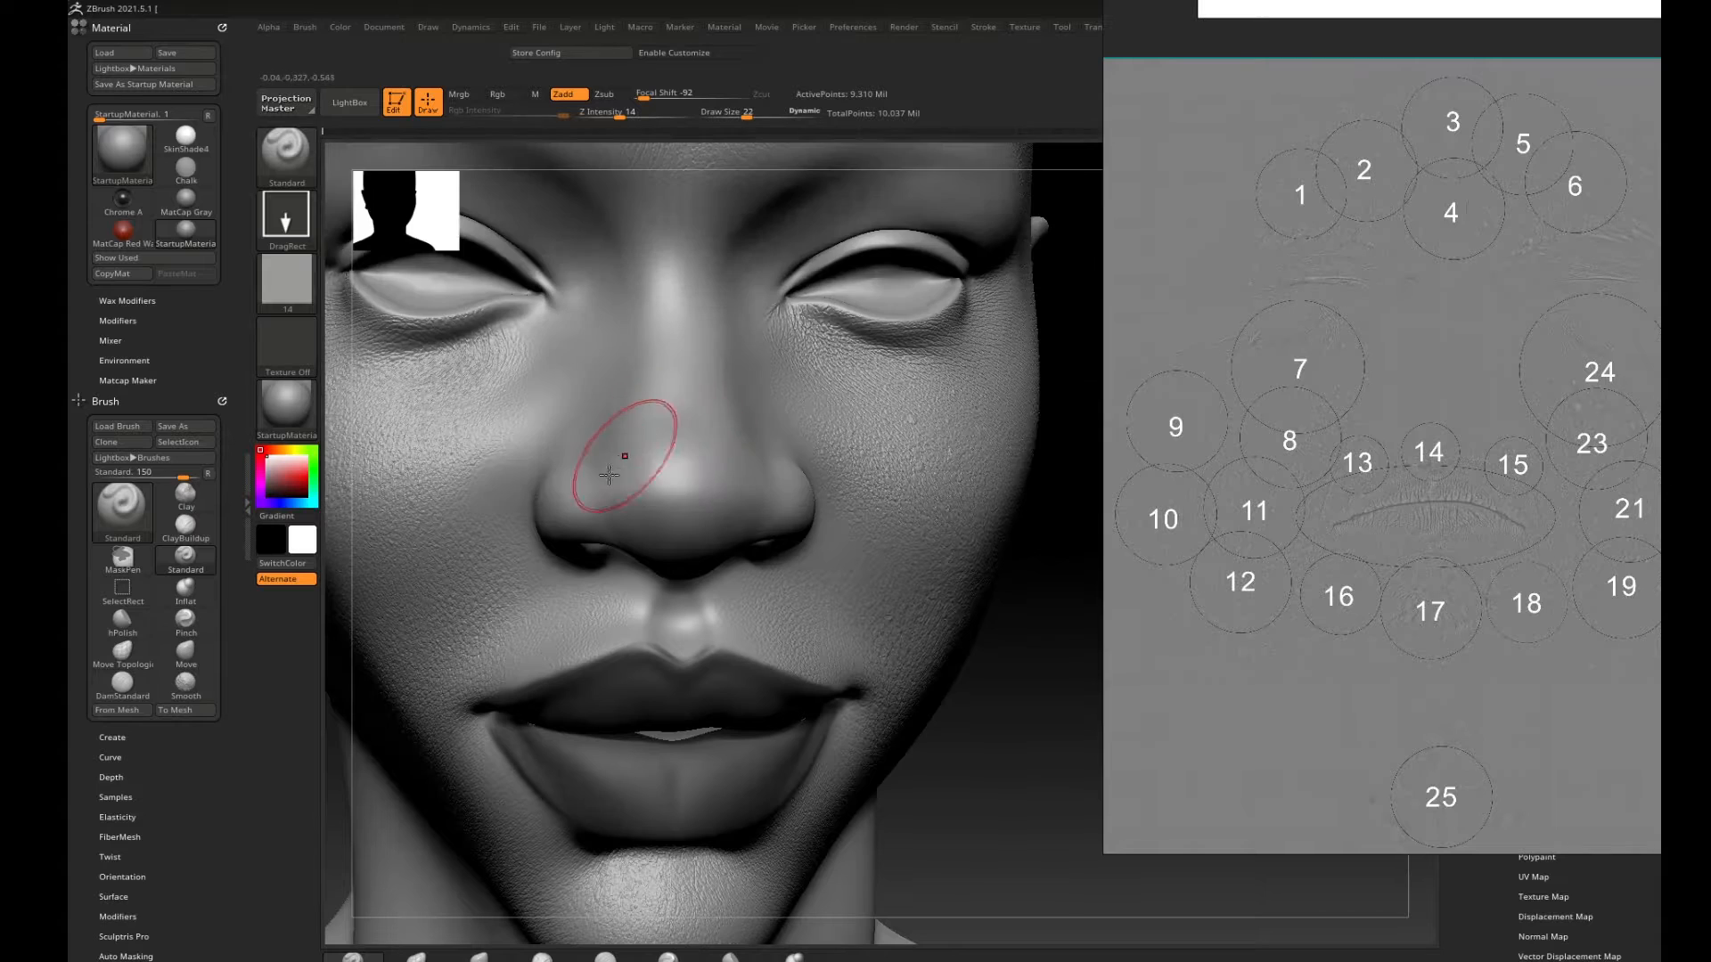
{"action": "left_click_drag", "start_coordinate": [680, 623], "coordinate": [679, 621]}
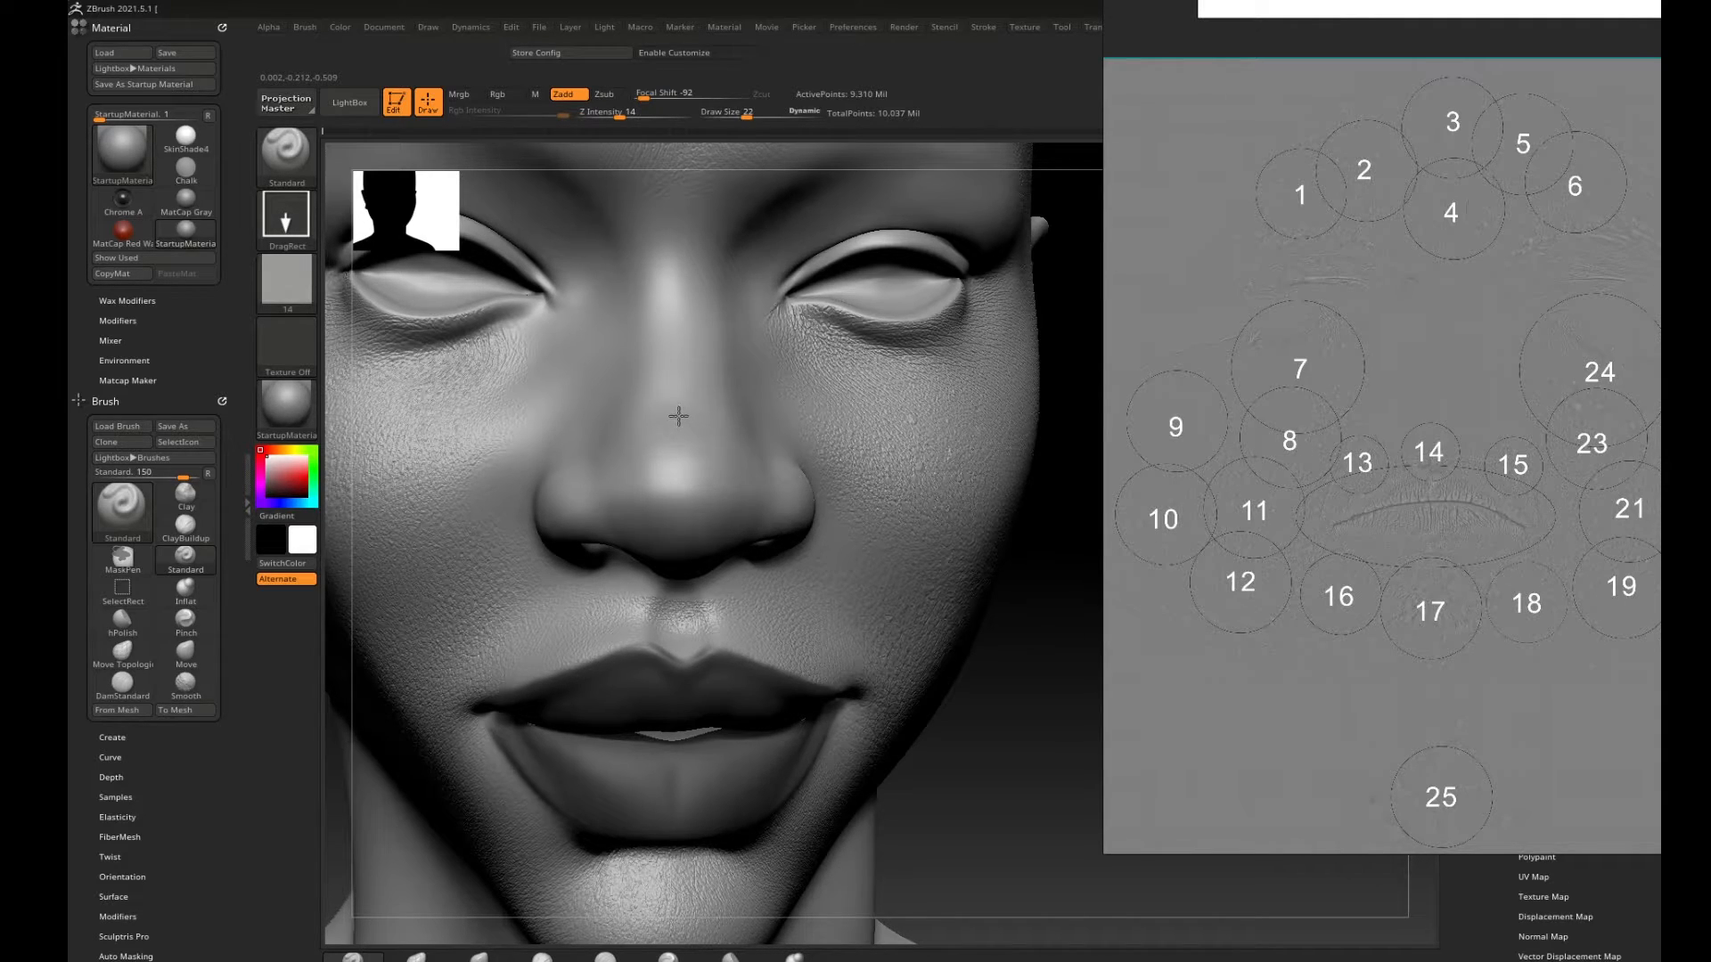
Set the draw size to 4 and soften the hard edges of the philtrum stamp.
{"action": "key", "text": "bracketleft"}
{"action": "key", "text": "bracketleft"}
{"action": "mouse_move", "coordinate": [974, 671]}
{"action": "left_mouse_down"}
{"action": "mouse_move", "coordinate": [1075, 681]}
{"action": "mouse_move", "coordinate": [1089, 704]}
{"action": "left_mouse_up"}
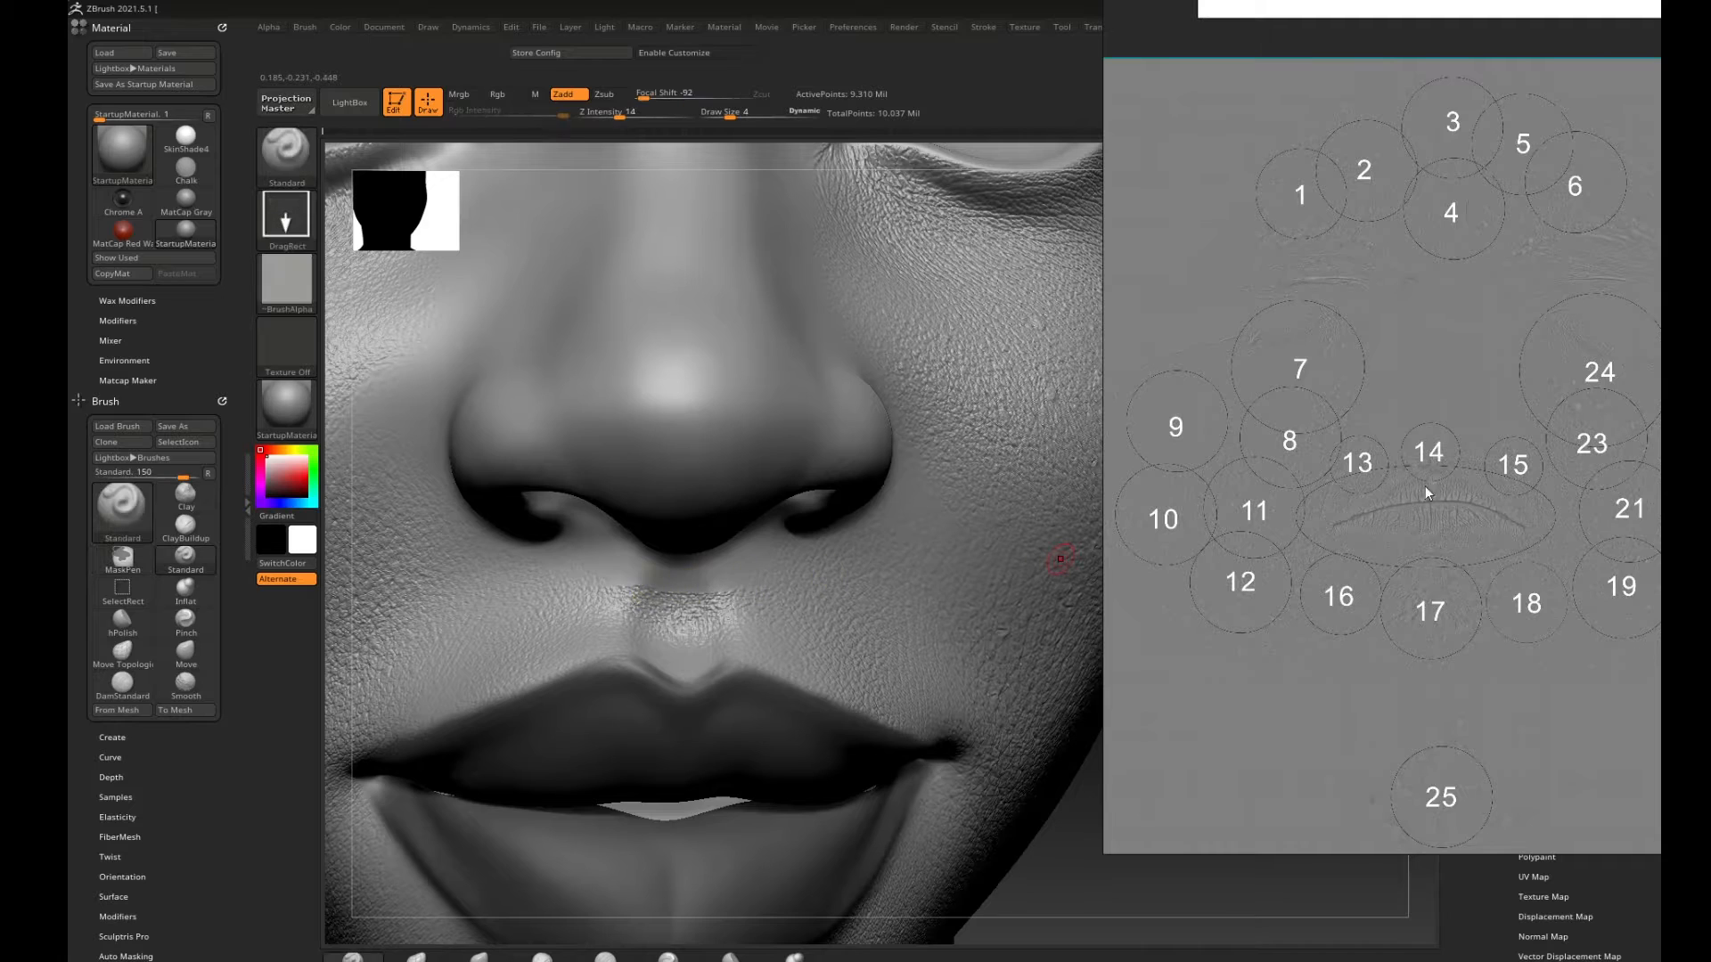
{"action": "key", "text": "ctrl"}
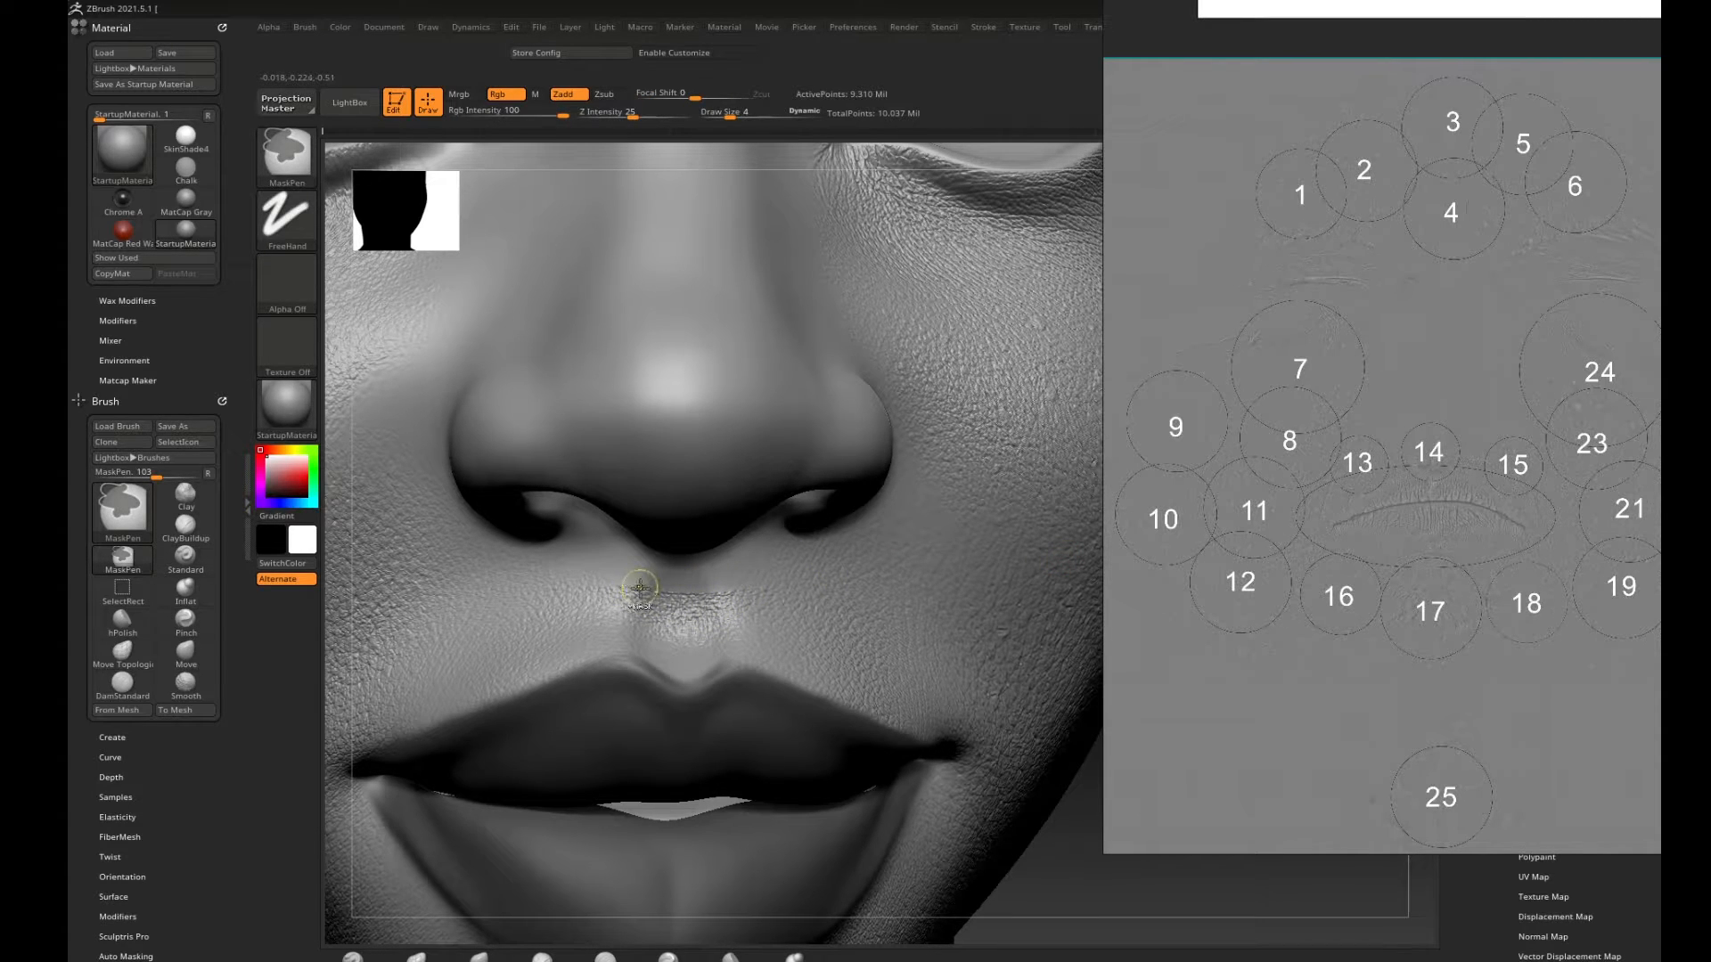
{"action": "key", "text": "shift"}
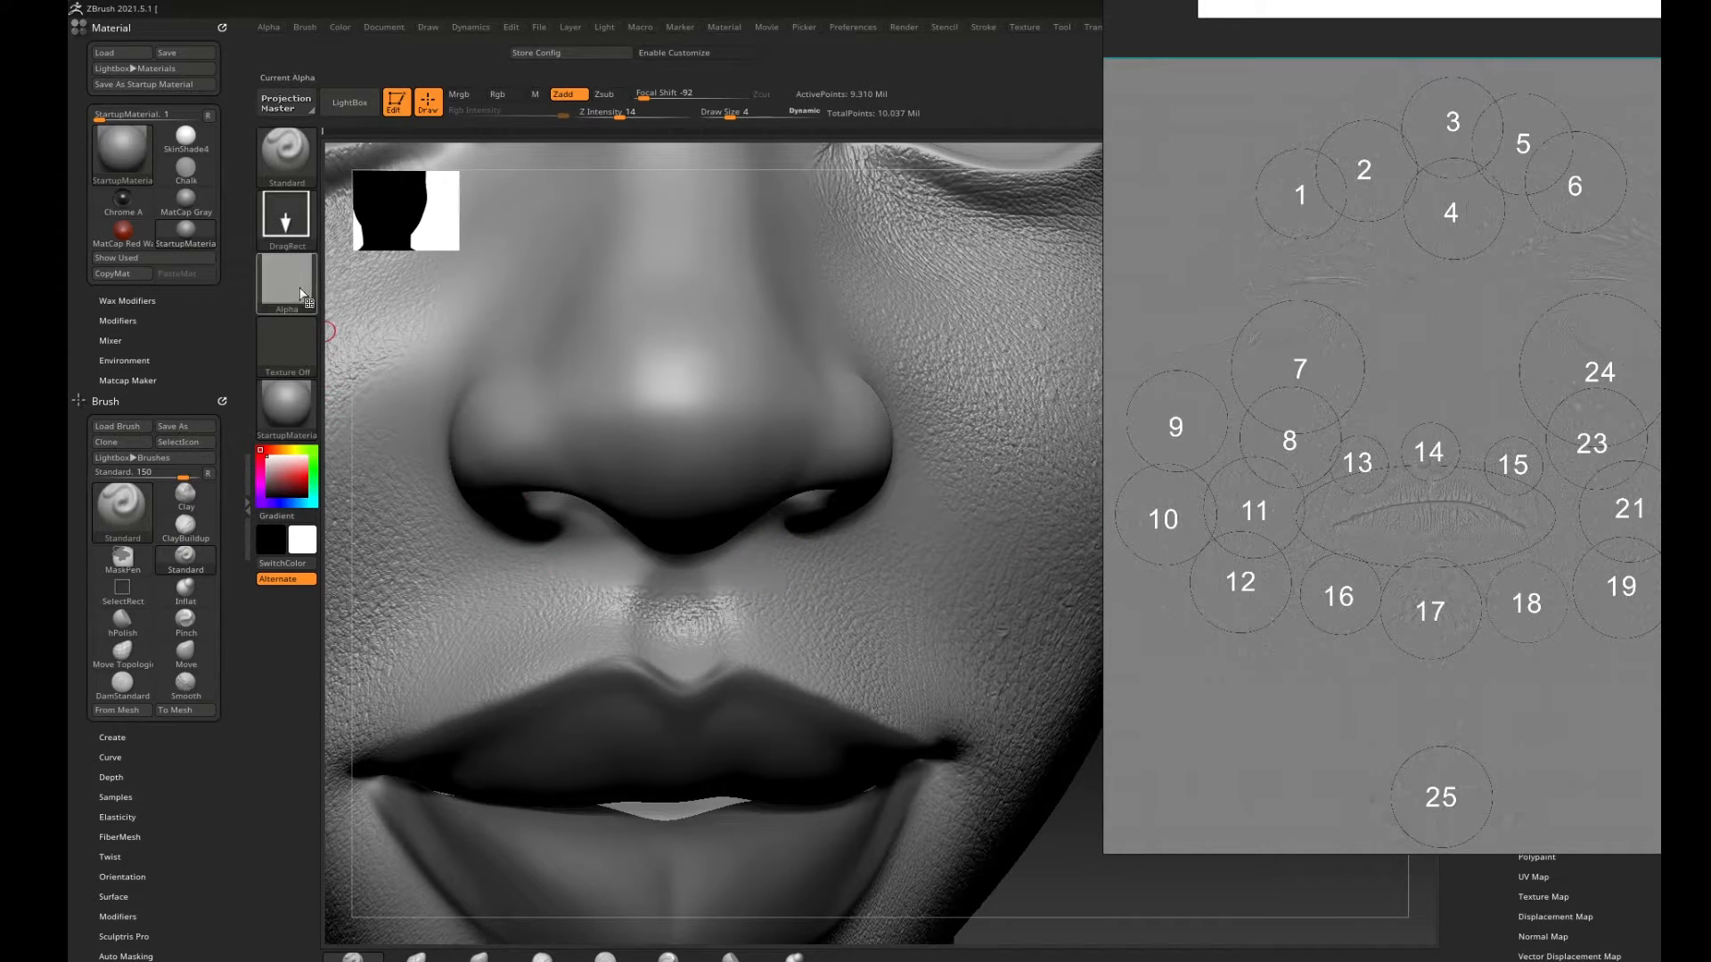
Try blending the philtrum with additional stamps of the already loaded alpha 15.
{"action": "left_click", "coordinate": [278, 267]}
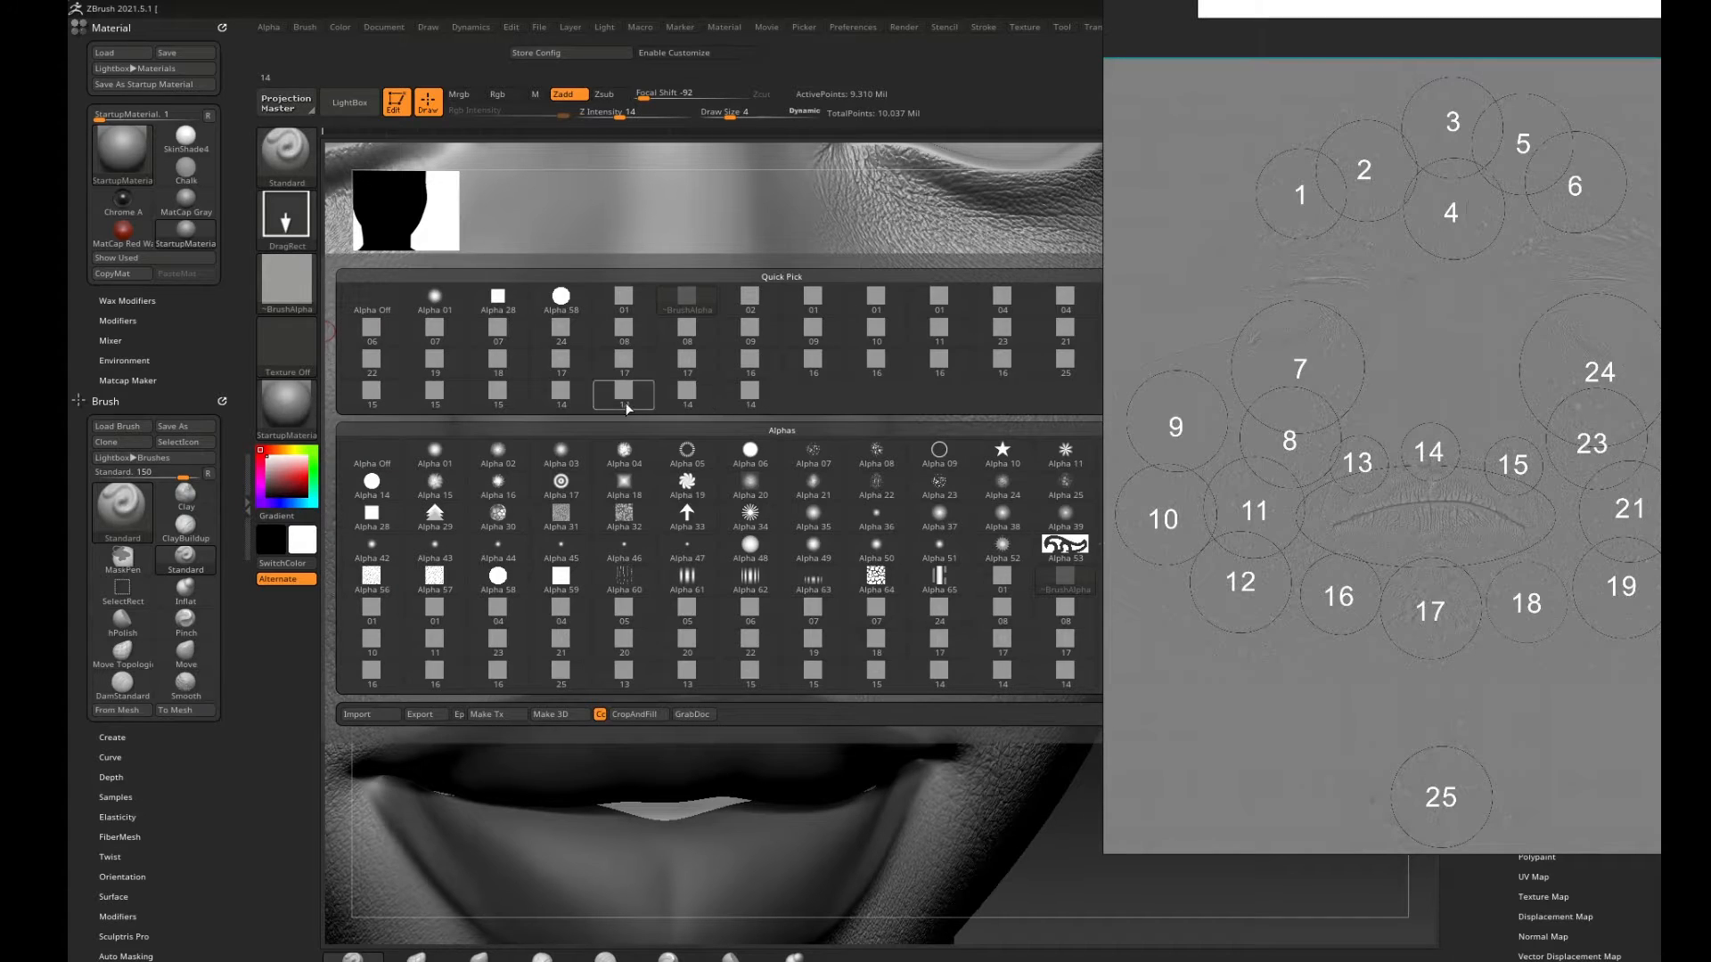
{"action": "left_click", "coordinate": [499, 393]}
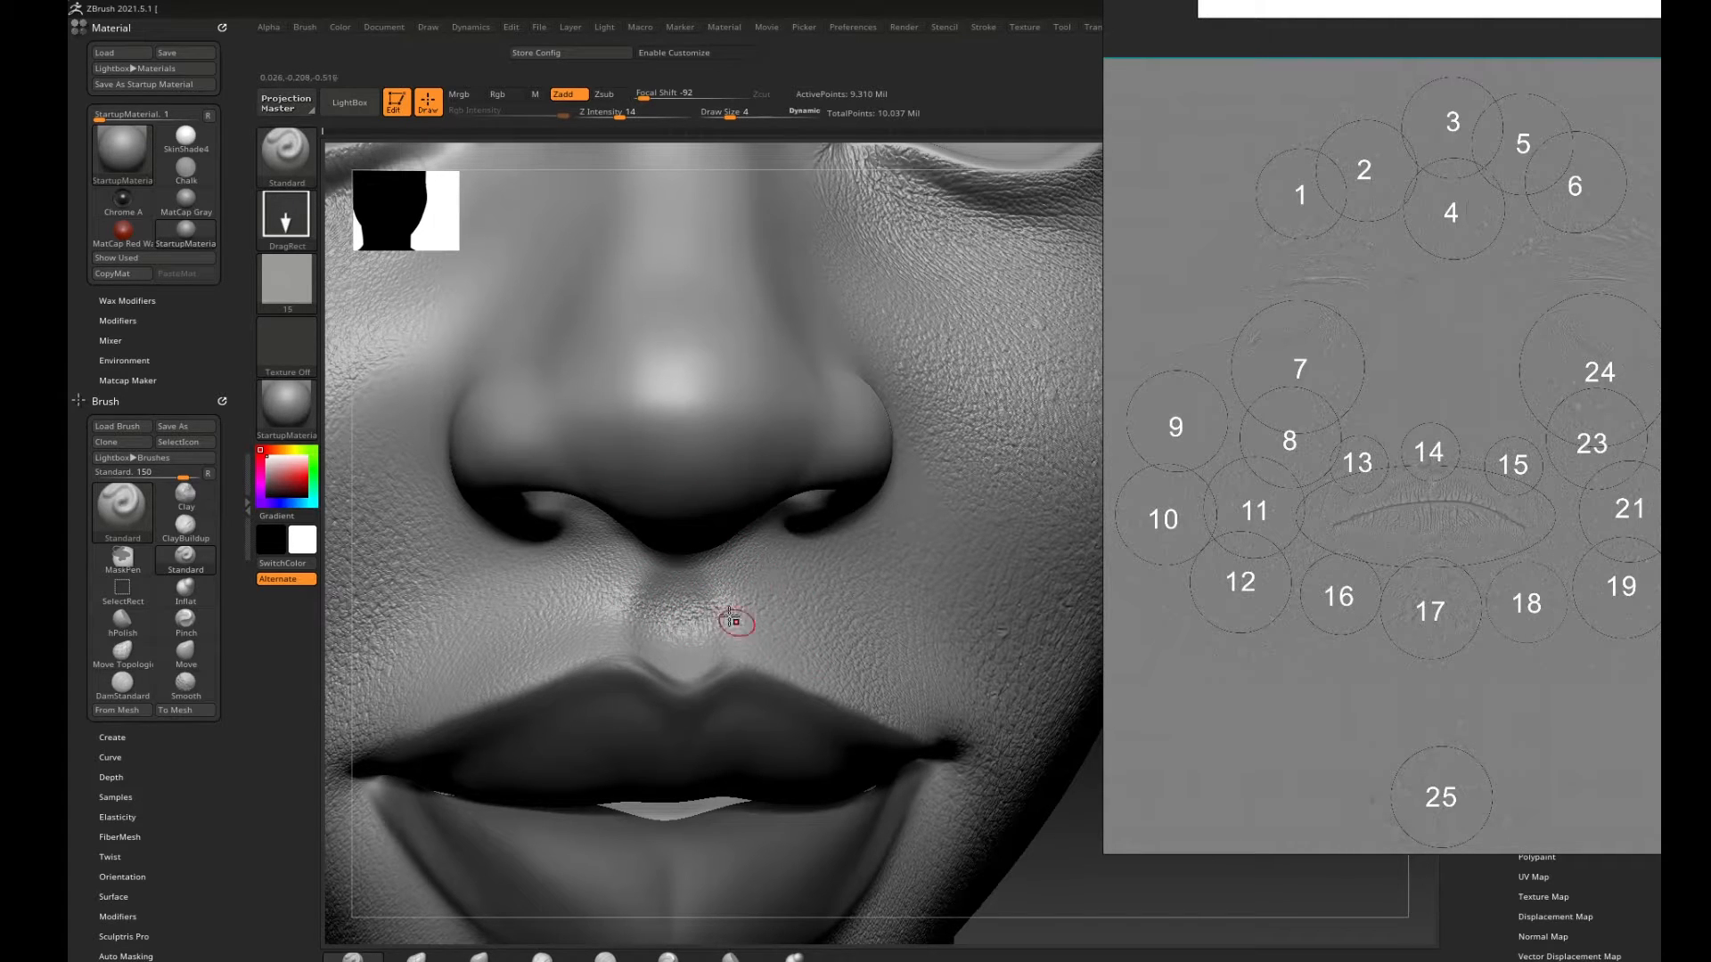
{"action": "left_click_drag", "start_coordinate": [1058, 787], "coordinate": [1039, 758], "text": "alt"}
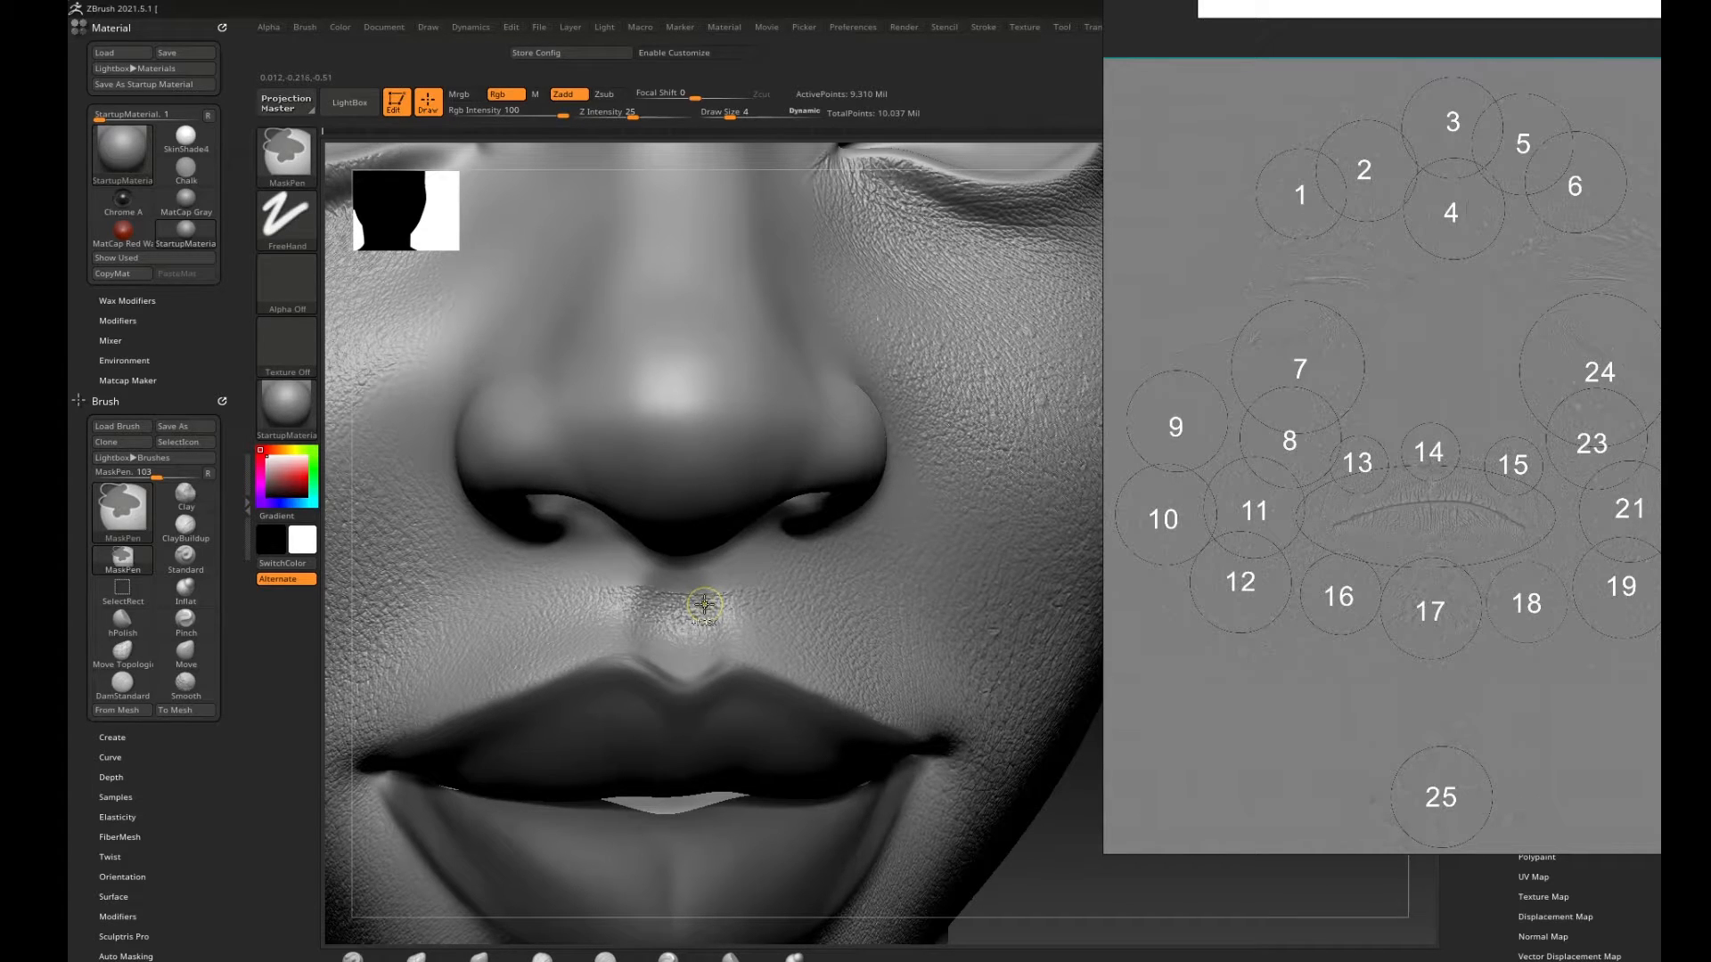
Undo the philtrum stamping and restamp the philtrum with the already loaded alpha 14.
{"action": "key", "text": "ctrl+z"}
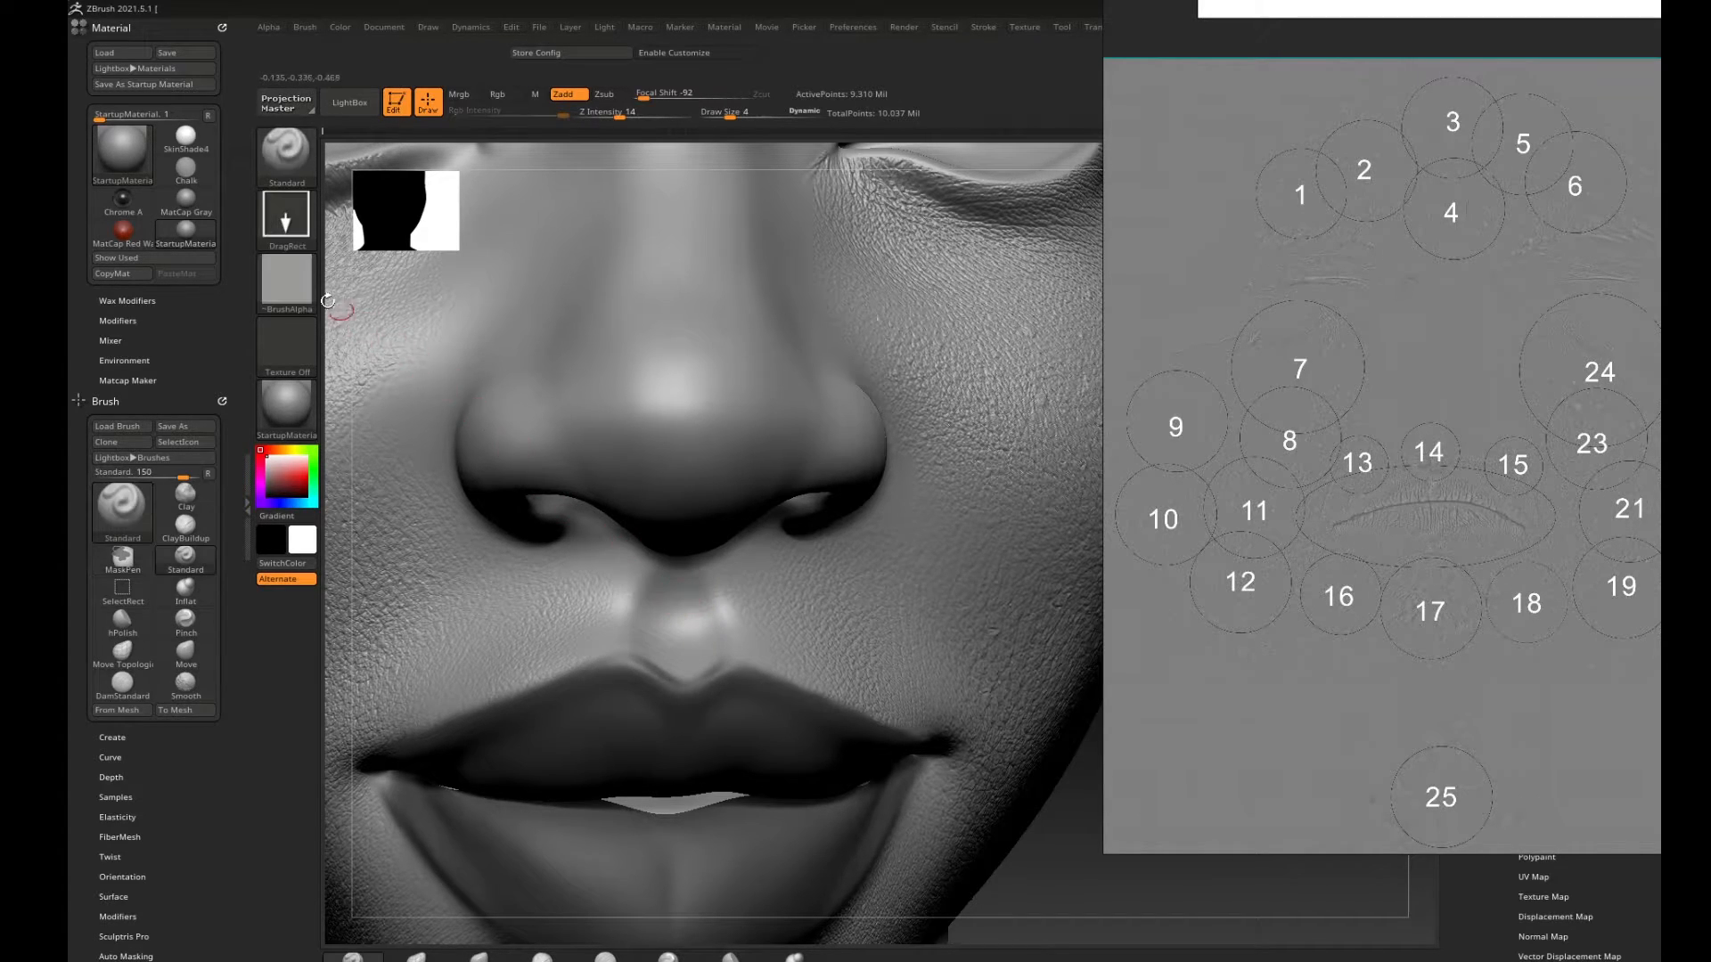
{"action": "mouse_move", "coordinate": [287, 289]}
{"action": "left_click", "coordinate": [290, 290]}
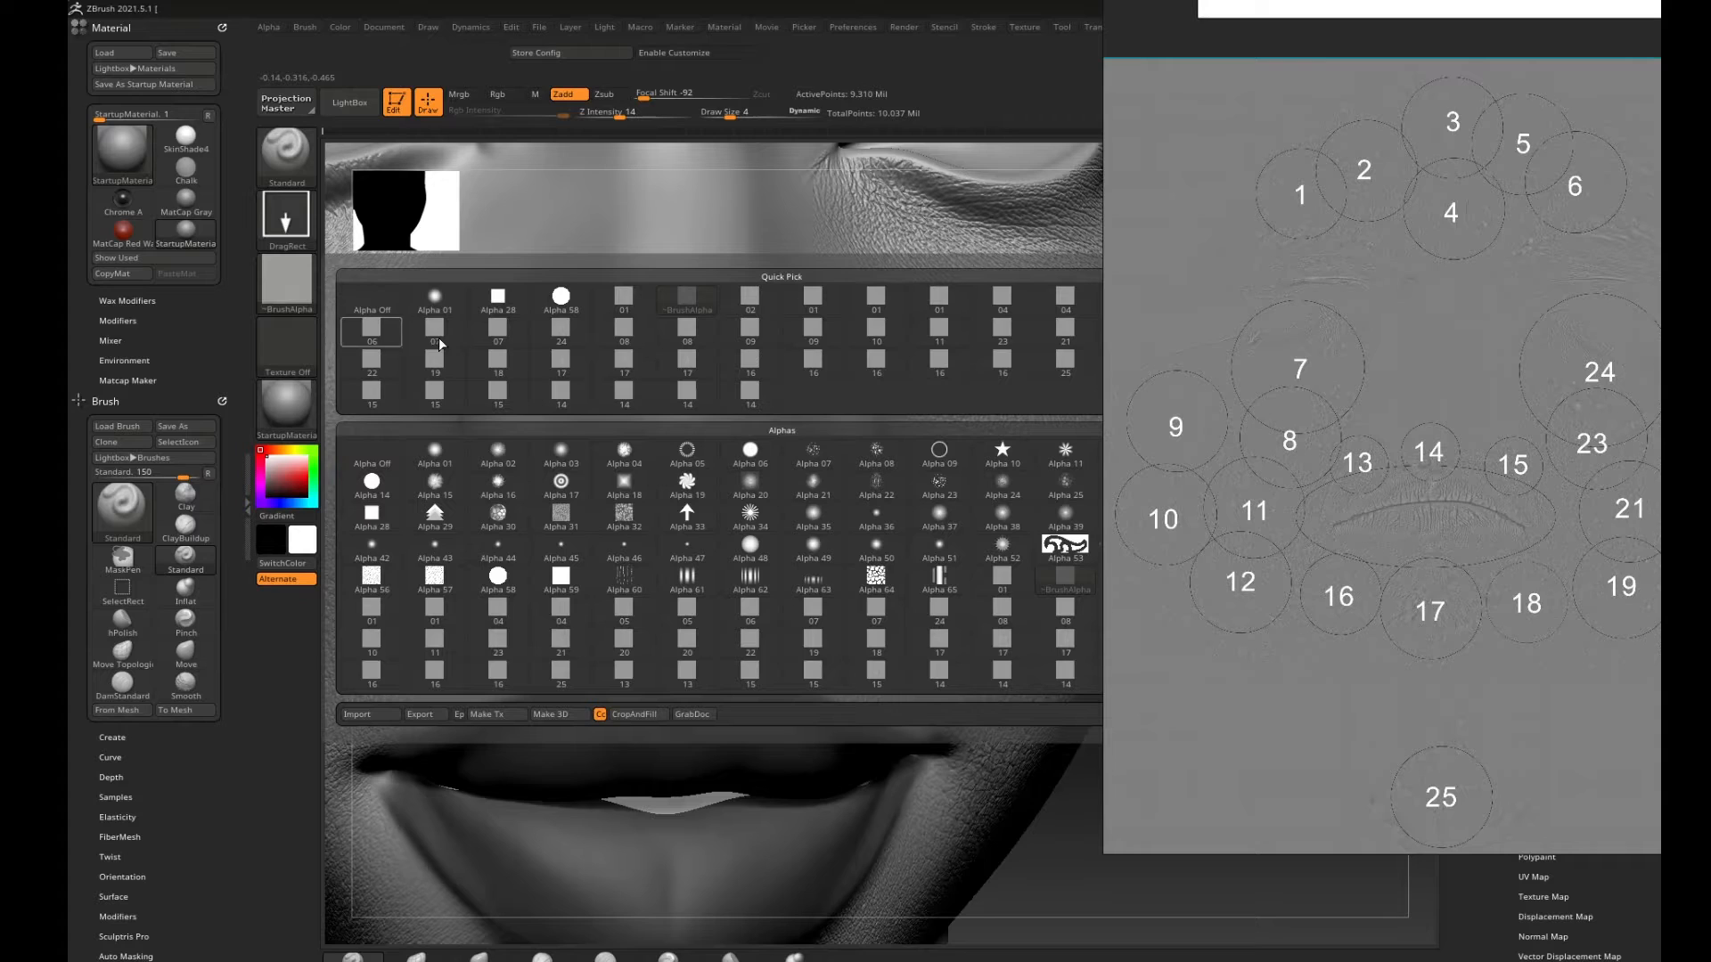
{"action": "left_click", "coordinate": [754, 398]}
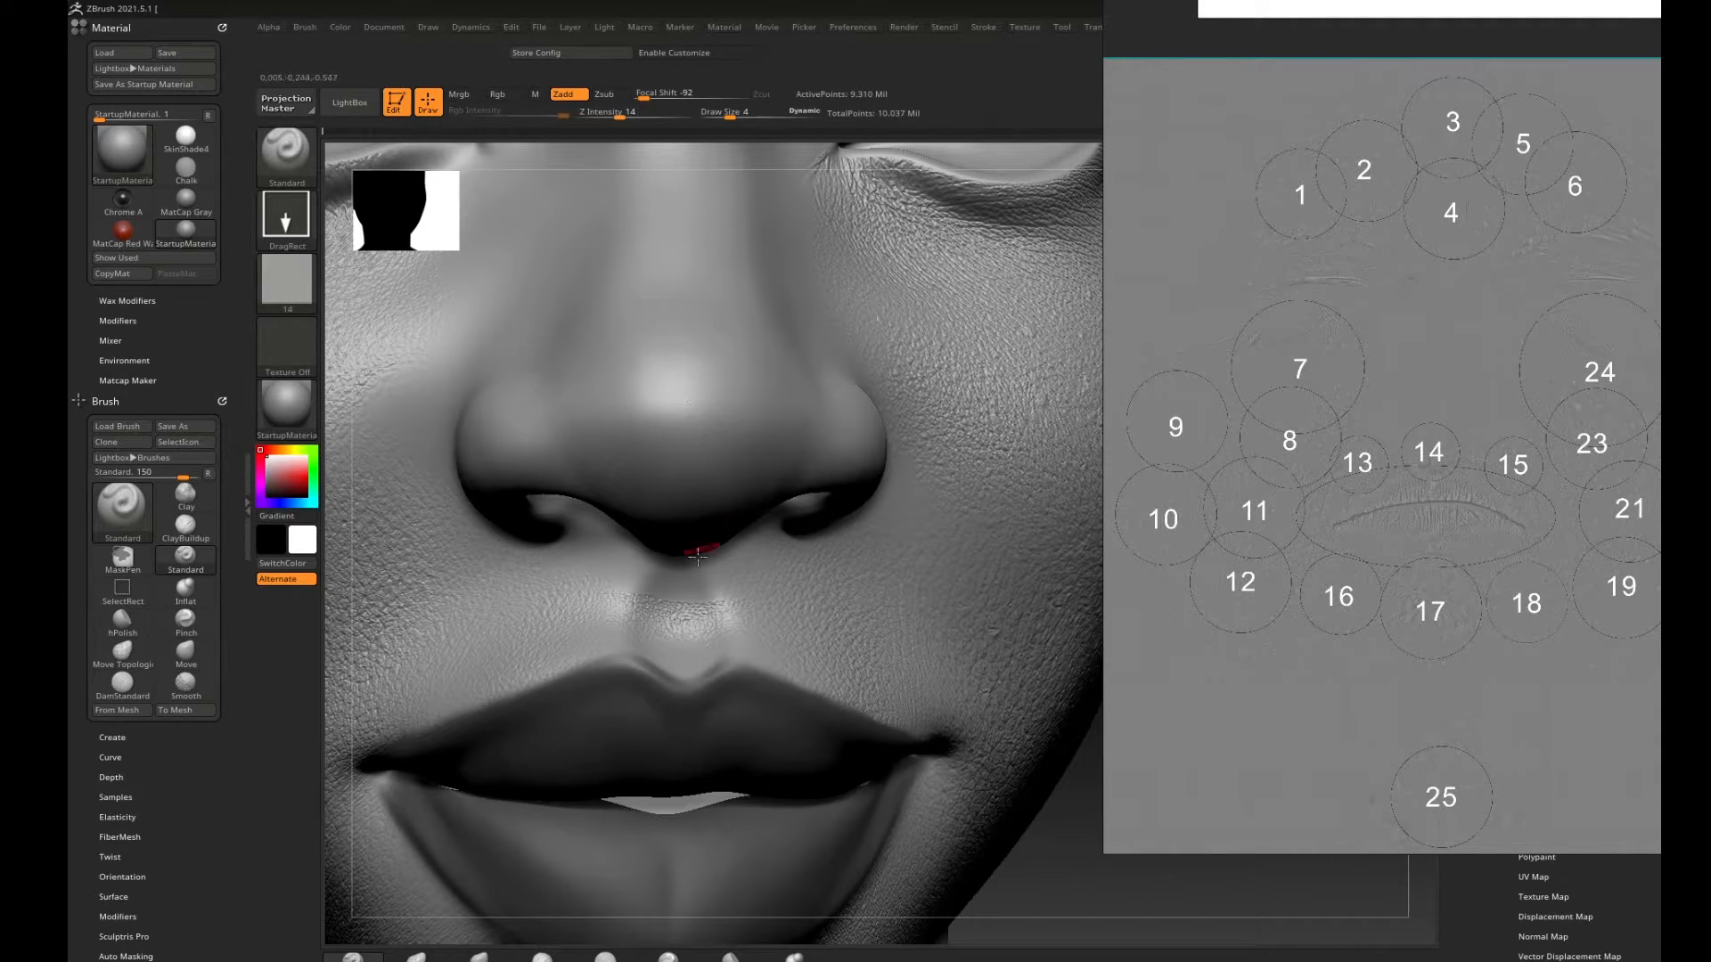
Smooth the edges of the new philtrum stamp and blend the area with small stamps of alpha 15.
{"action": "left_click_drag", "start_coordinate": [637, 596], "coordinate": [640, 591], "text": "shift"}
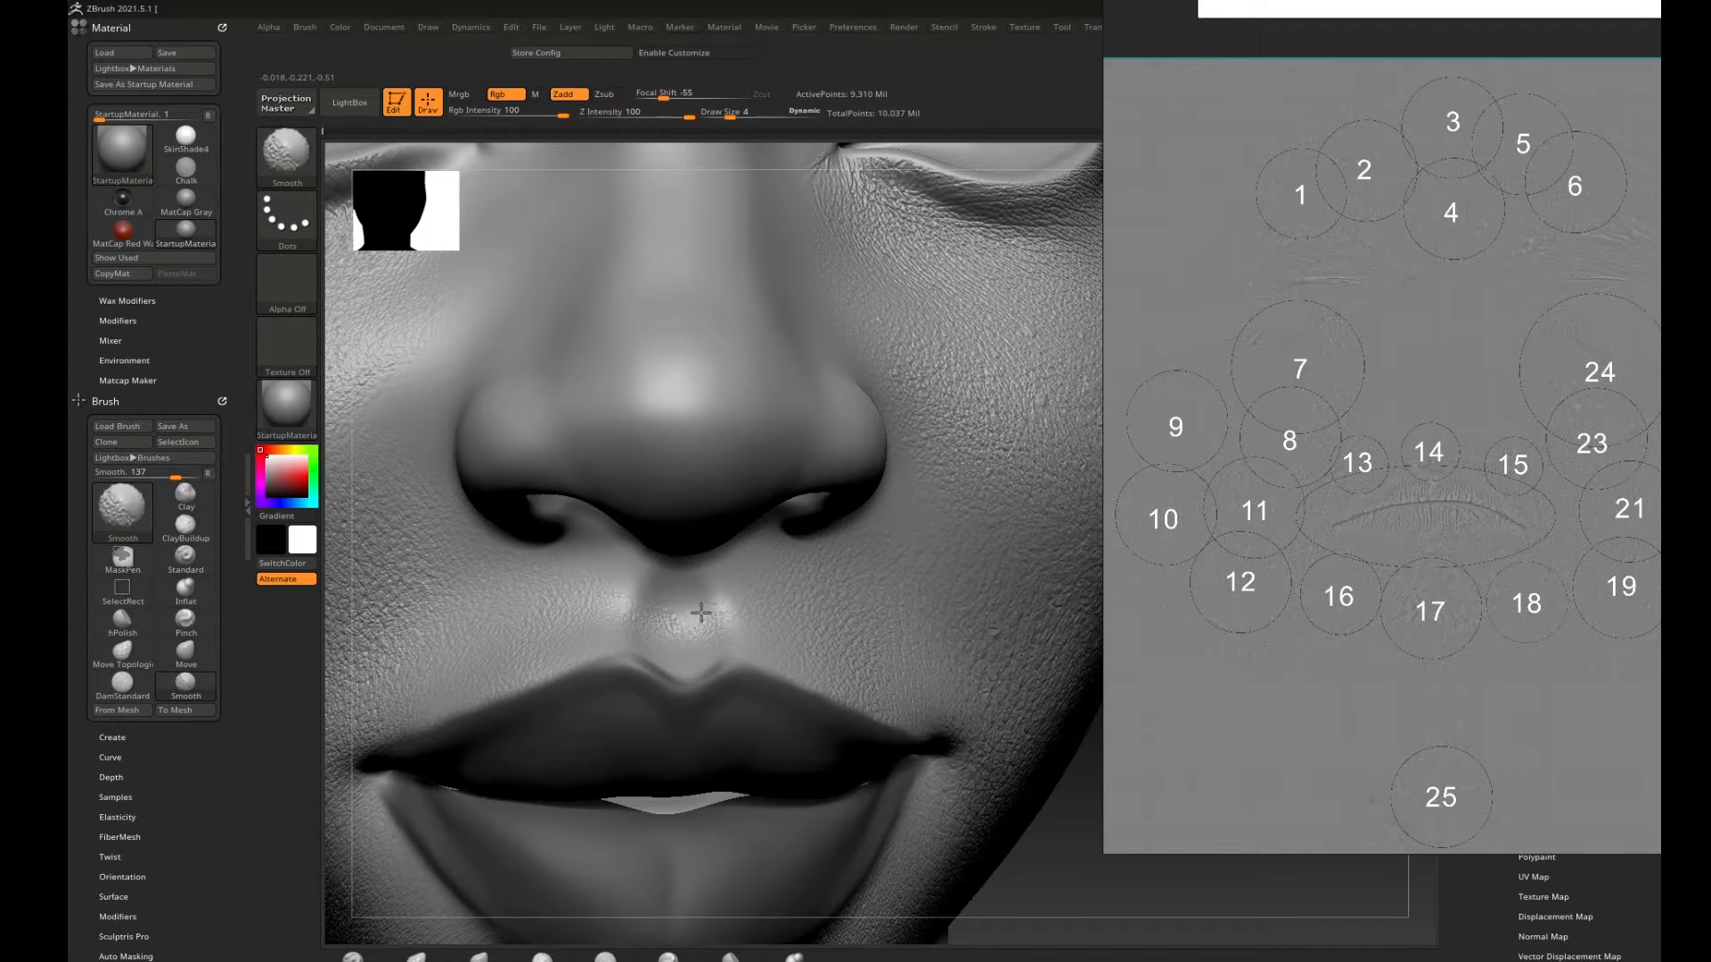
{"action": "left_click_drag", "start_coordinate": [623, 612], "coordinate": [626, 610], "text": "shift"}
{"action": "left_click", "coordinate": [273, 297]}
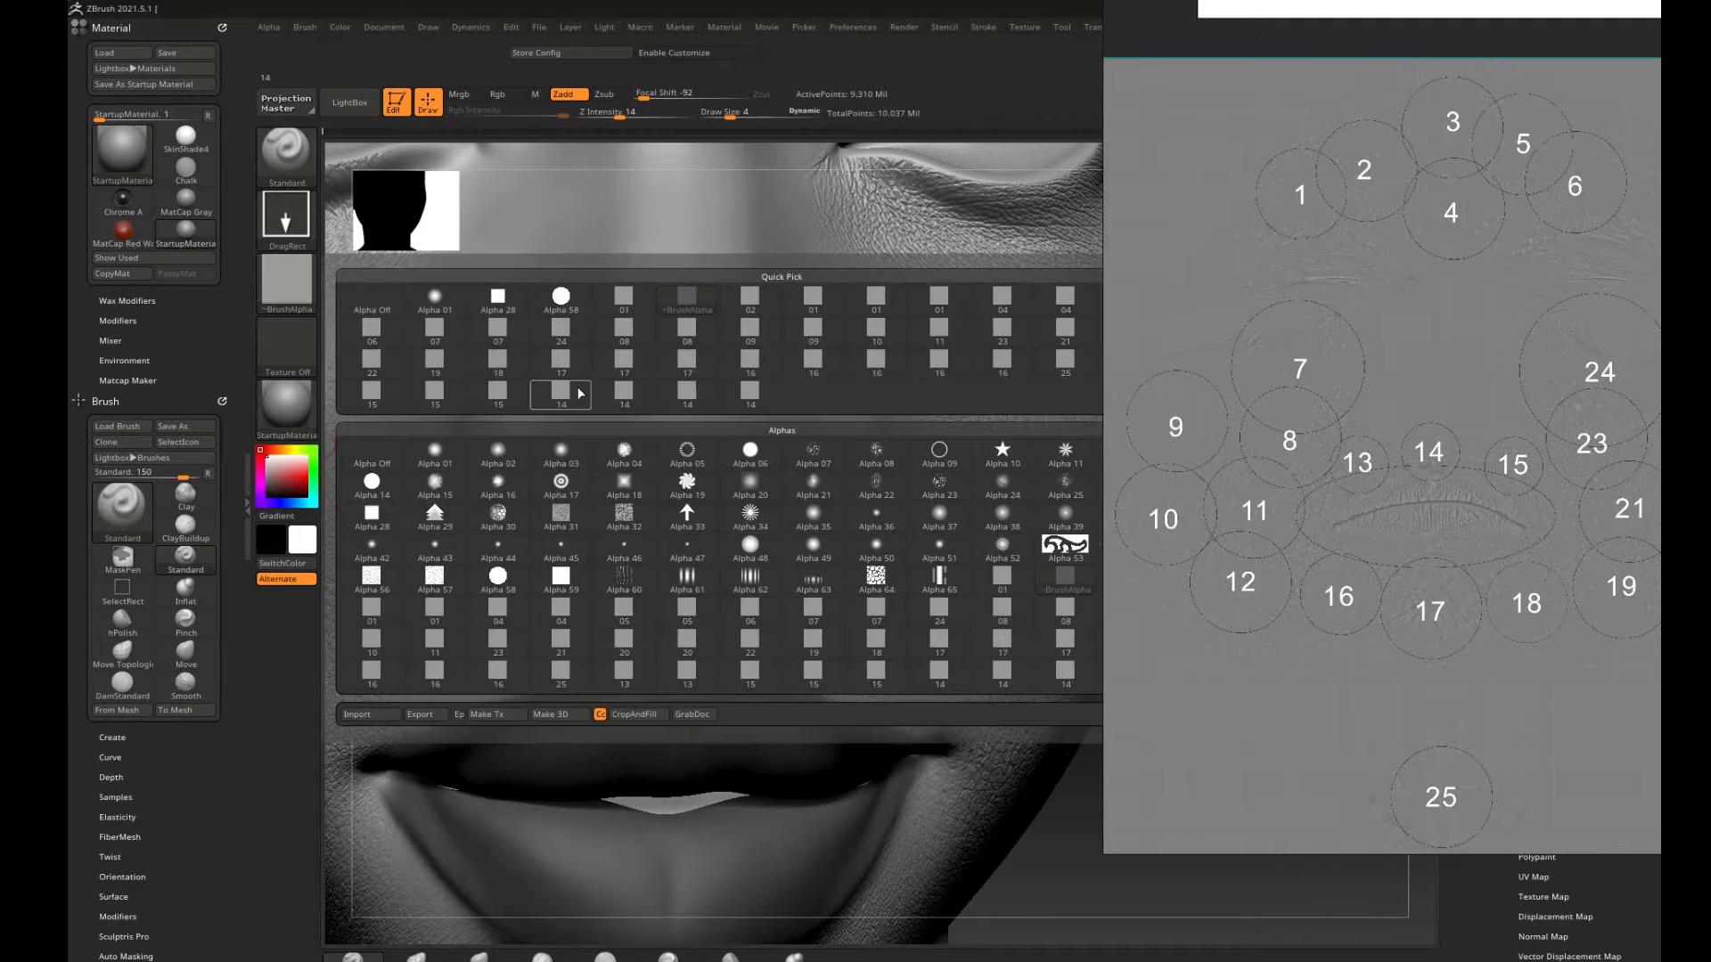
{"action": "left_click", "coordinate": [514, 392]}
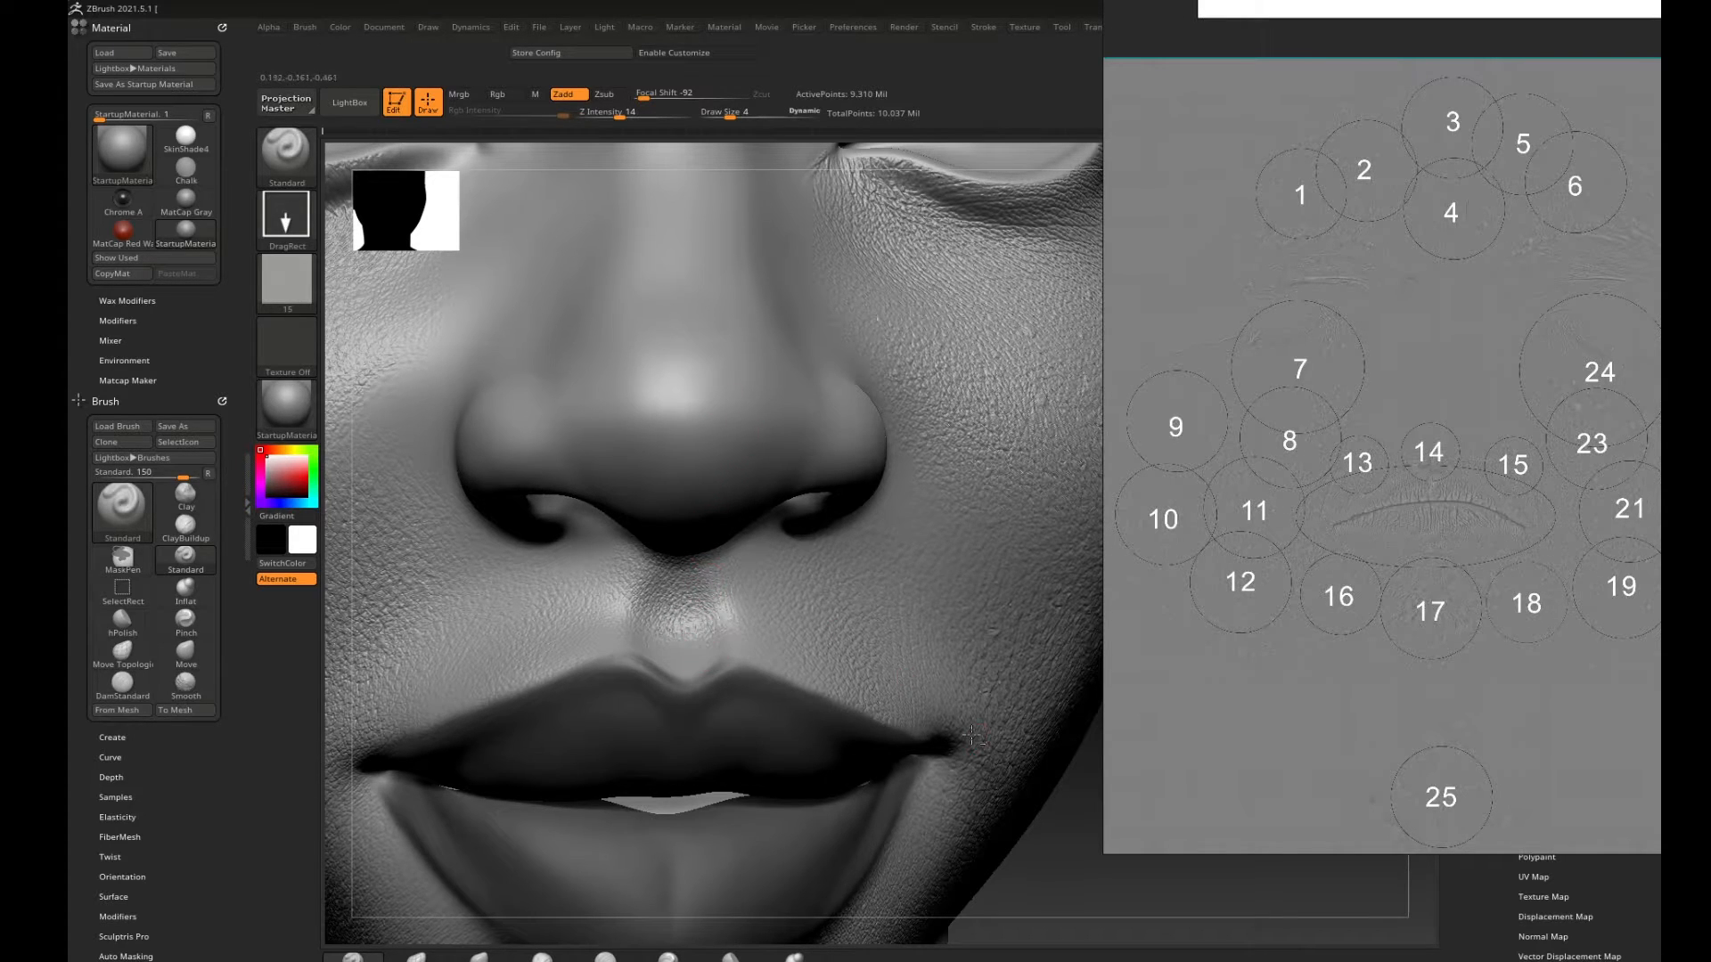
{"action": "left_click_drag", "start_coordinate": [1011, 833], "coordinate": [989, 744], "text": "alt"}
{"action": "left_click_drag", "start_coordinate": [526, 834], "coordinate": [468, 838]}
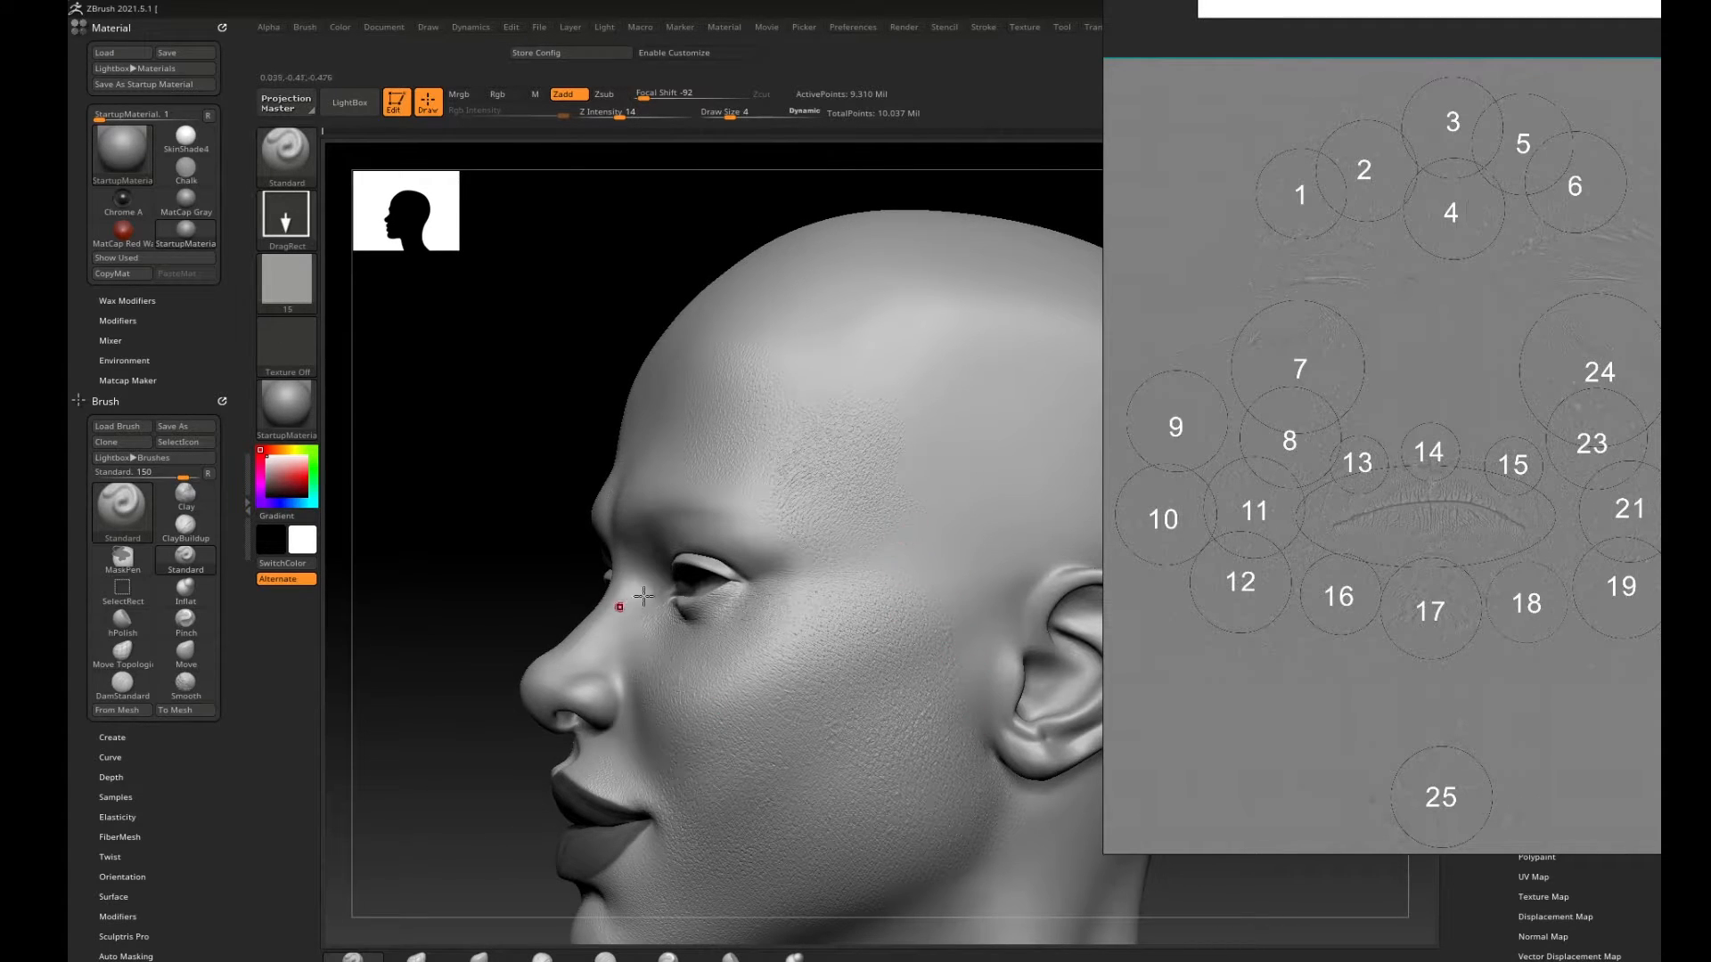
{"action": "mouse_move", "coordinate": [485, 511]}
{"action": "left_mouse_down"}
{"action": "mouse_move", "coordinate": [458, 604]}
{"action": "mouse_move", "coordinate": [376, 598]}
{"action": "mouse_move", "coordinate": [726, 638]}
{"action": "left_mouse_up"}
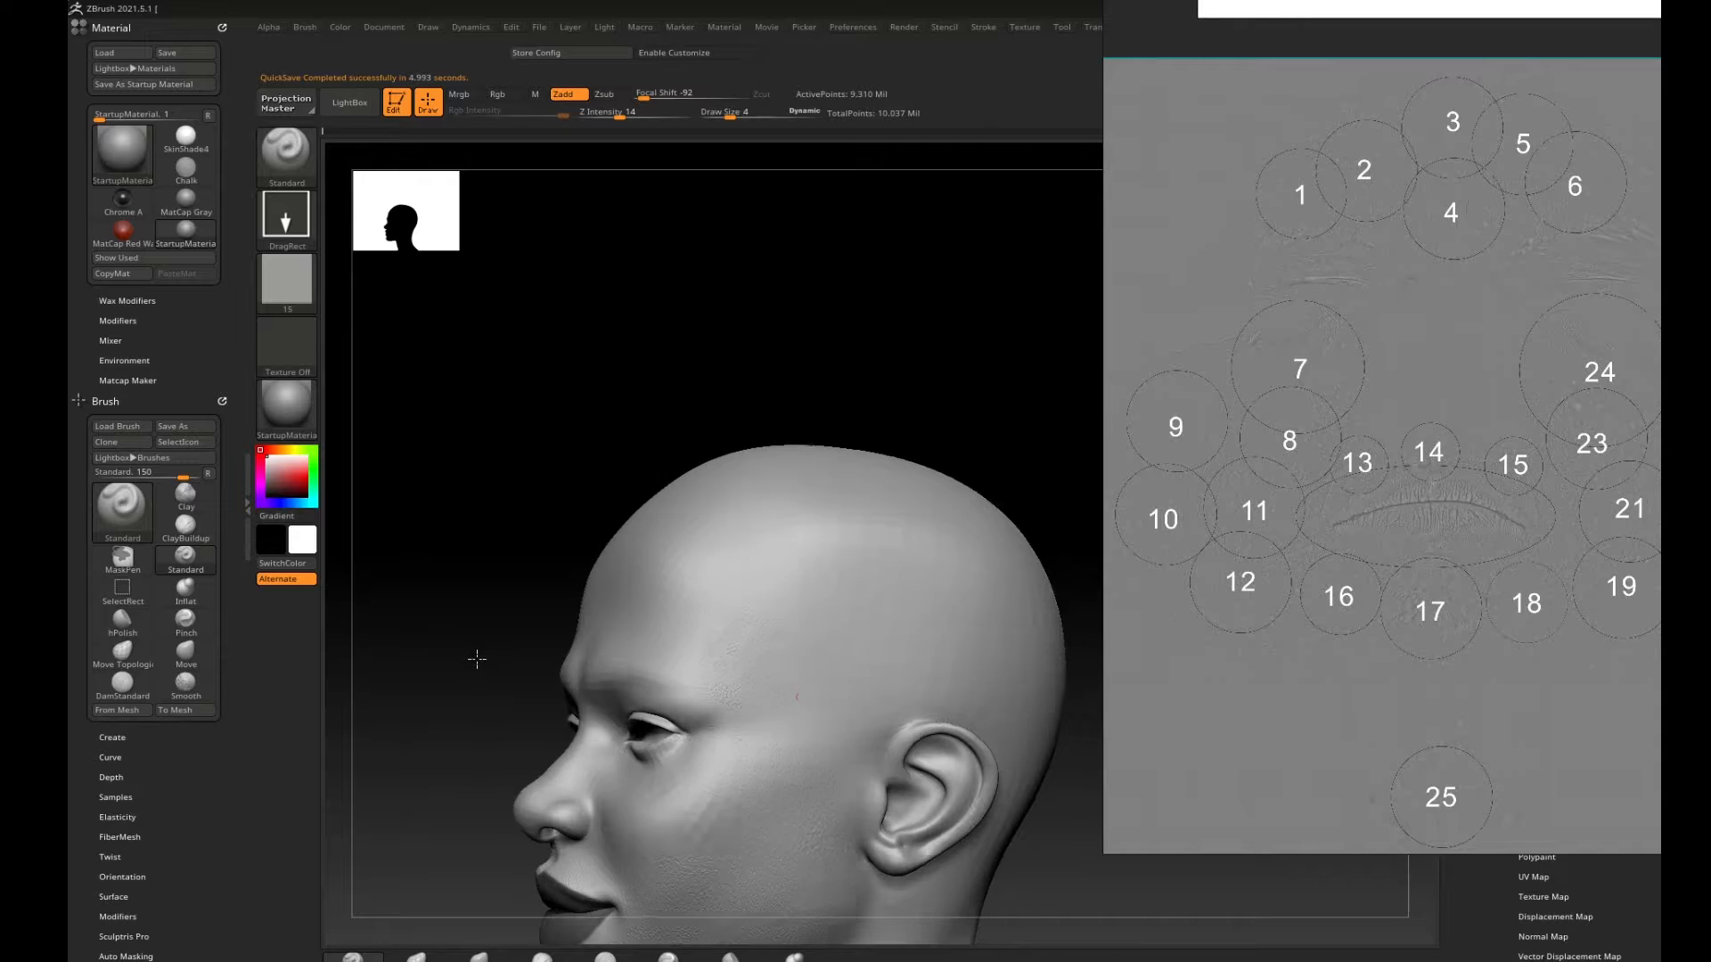
Create a new sculpting layer below the lower face layer and name it lips.
{"action": "mouse_move", "coordinate": [473, 656]}
{"action": "left_mouse_down"}
{"action": "mouse_move", "coordinate": [912, 623]}
{"action": "mouse_move", "coordinate": [939, 440]}
{"action": "mouse_move", "coordinate": [977, 512]}
{"action": "mouse_move", "coordinate": [884, 573]}
{"action": "mouse_move", "coordinate": [913, 466]}
{"action": "mouse_move", "coordinate": [990, 546]}
{"action": "mouse_move", "coordinate": [939, 558]}
{"action": "left_mouse_up"}
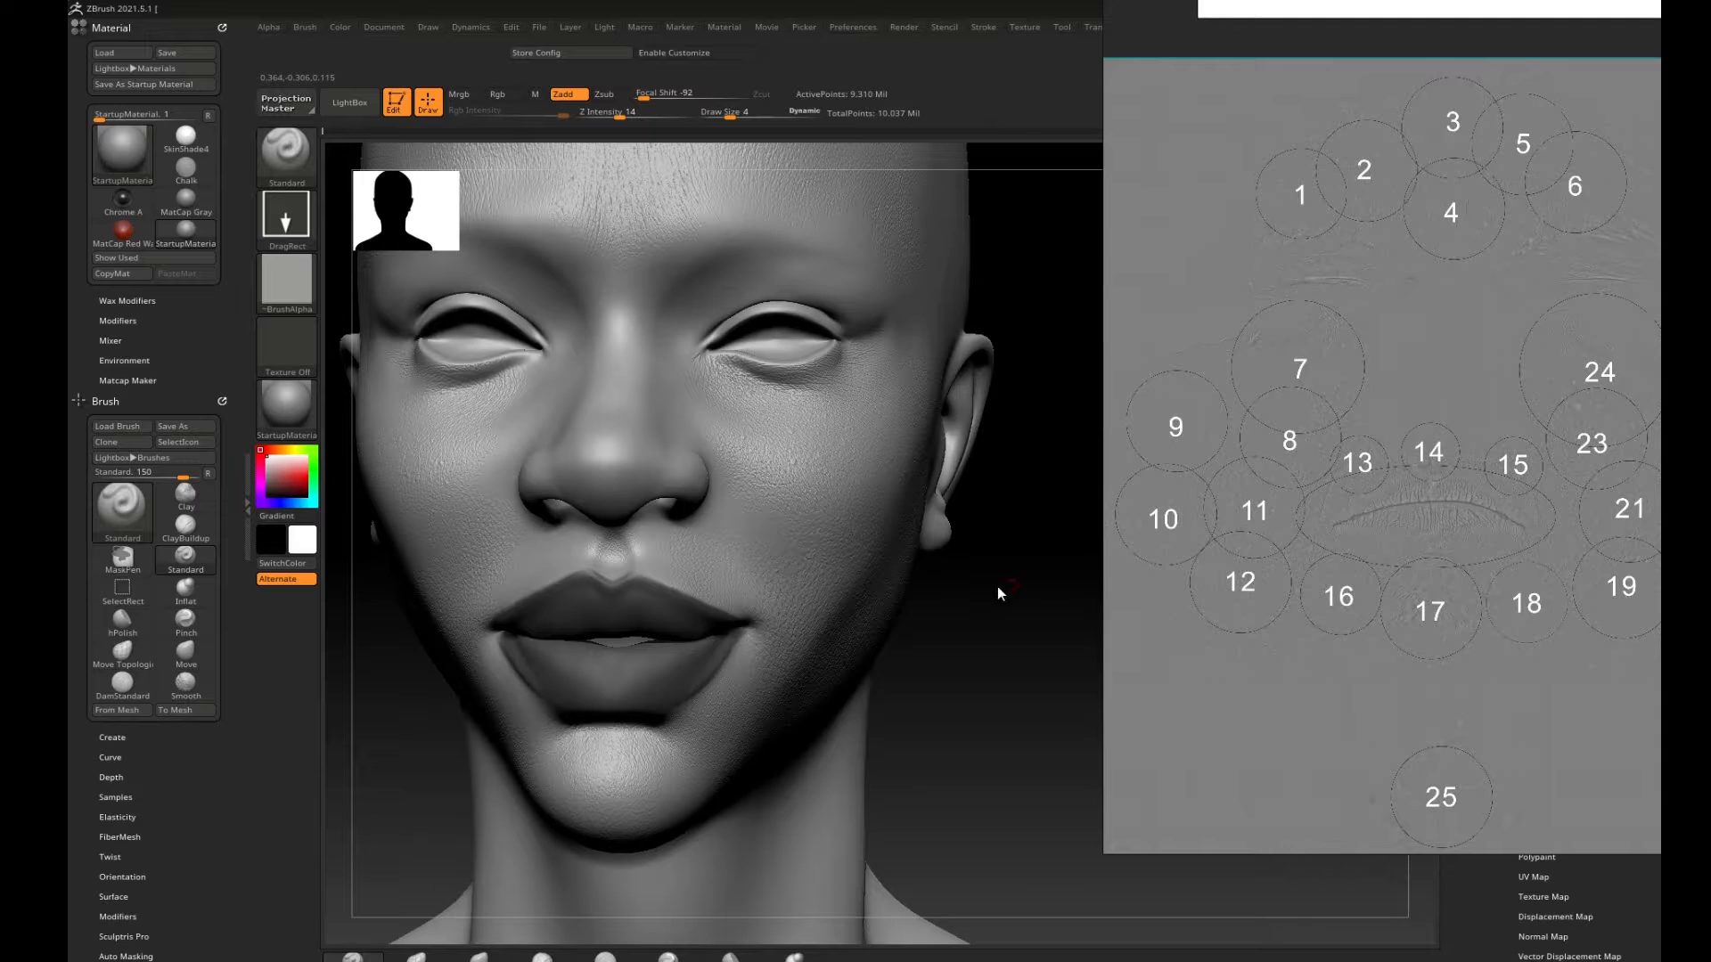
{"action": "left_click", "coordinate": [971, 570], "text": "alt"}
{"action": "left_click_drag", "start_coordinate": [960, 653], "coordinate": [1019, 622], "text": "alt"}
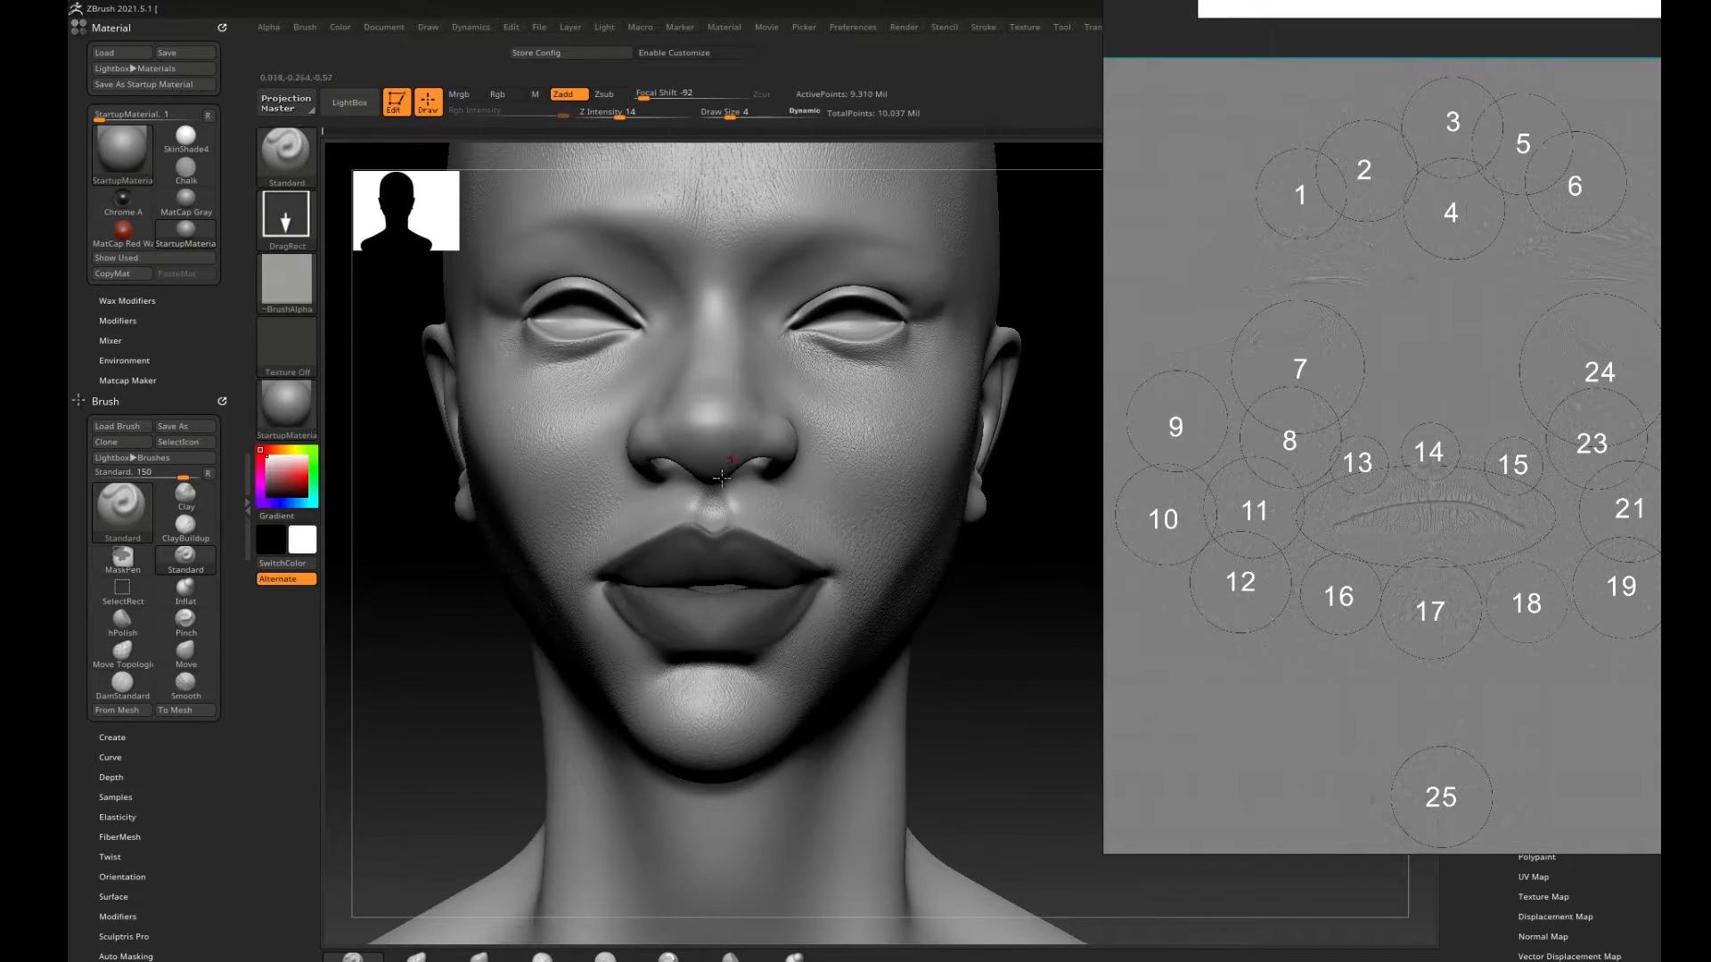
{"action": "key", "text": "ctrl"}
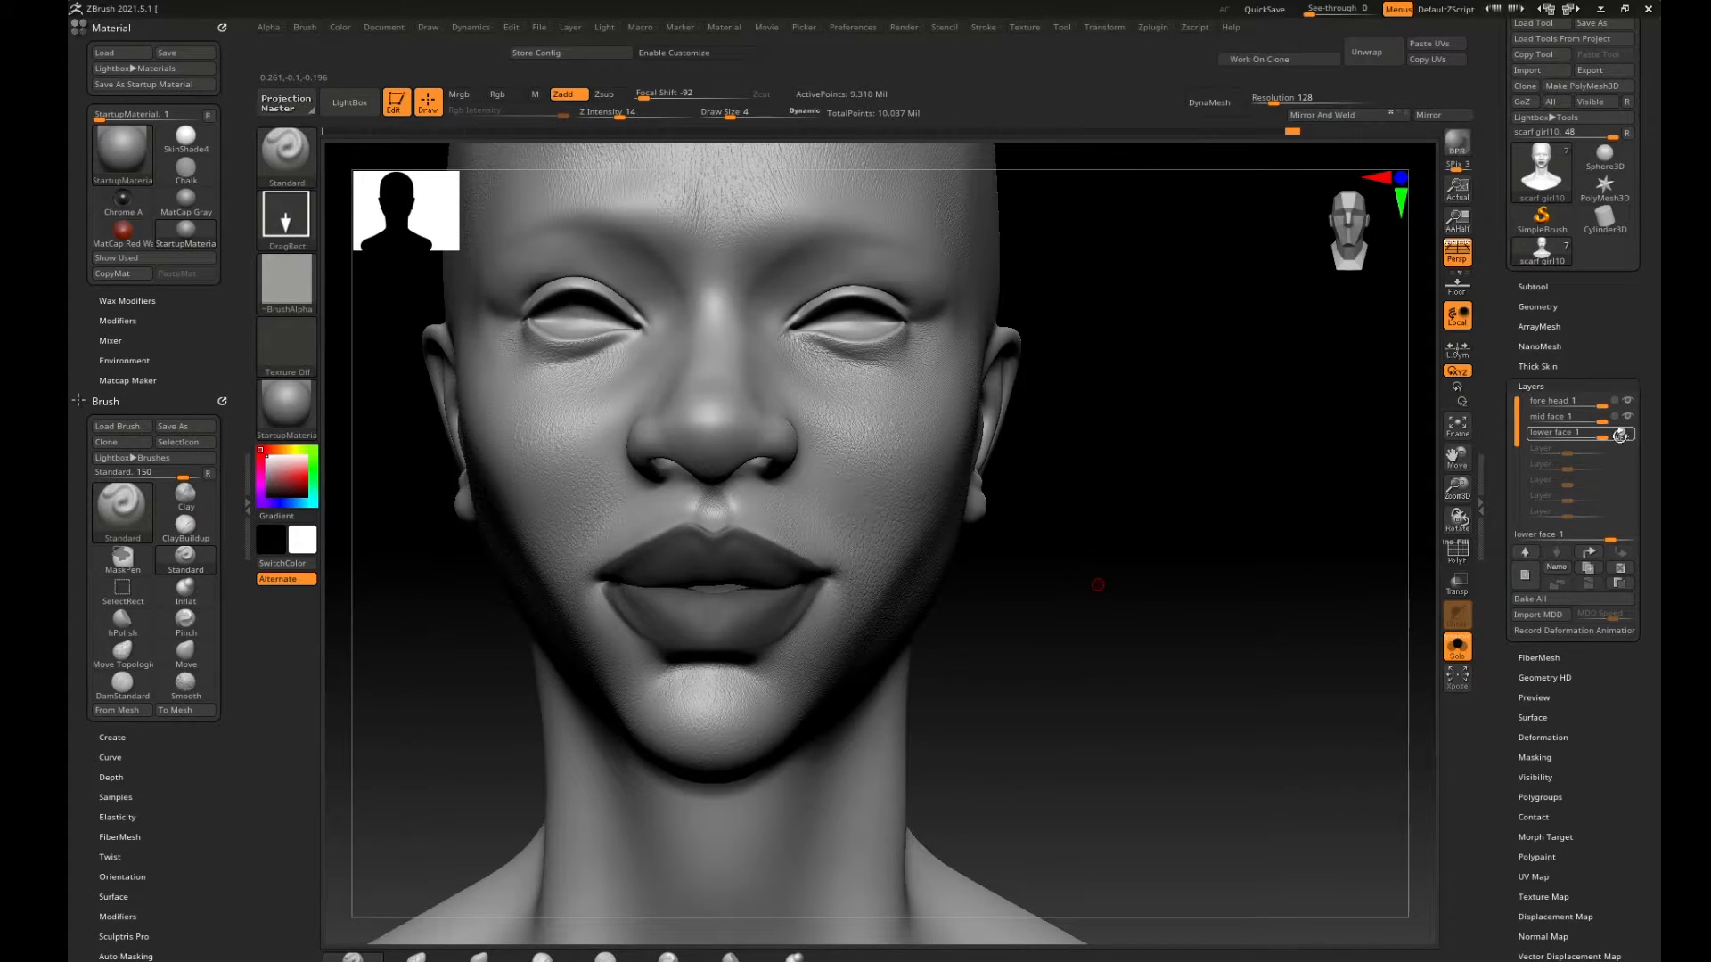
{"action": "left_click", "coordinate": [1527, 576]}
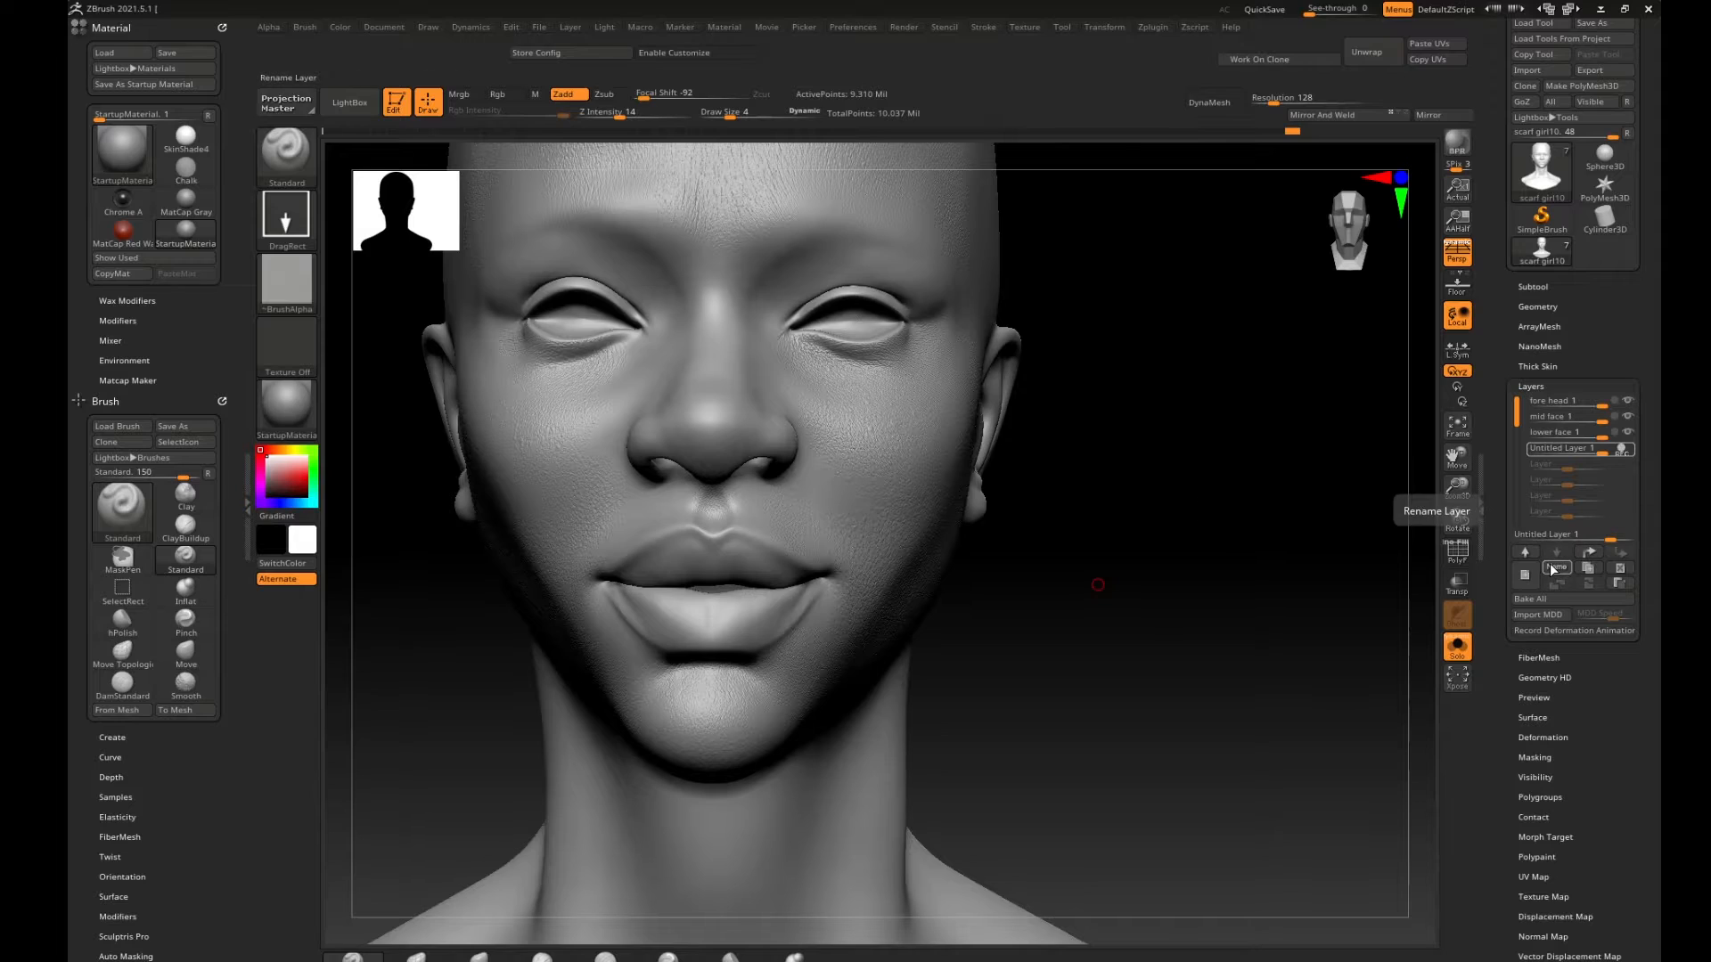
{"action": "left_click", "coordinate": [1555, 568]}
{"action": "key", "text": "BackSpace"}
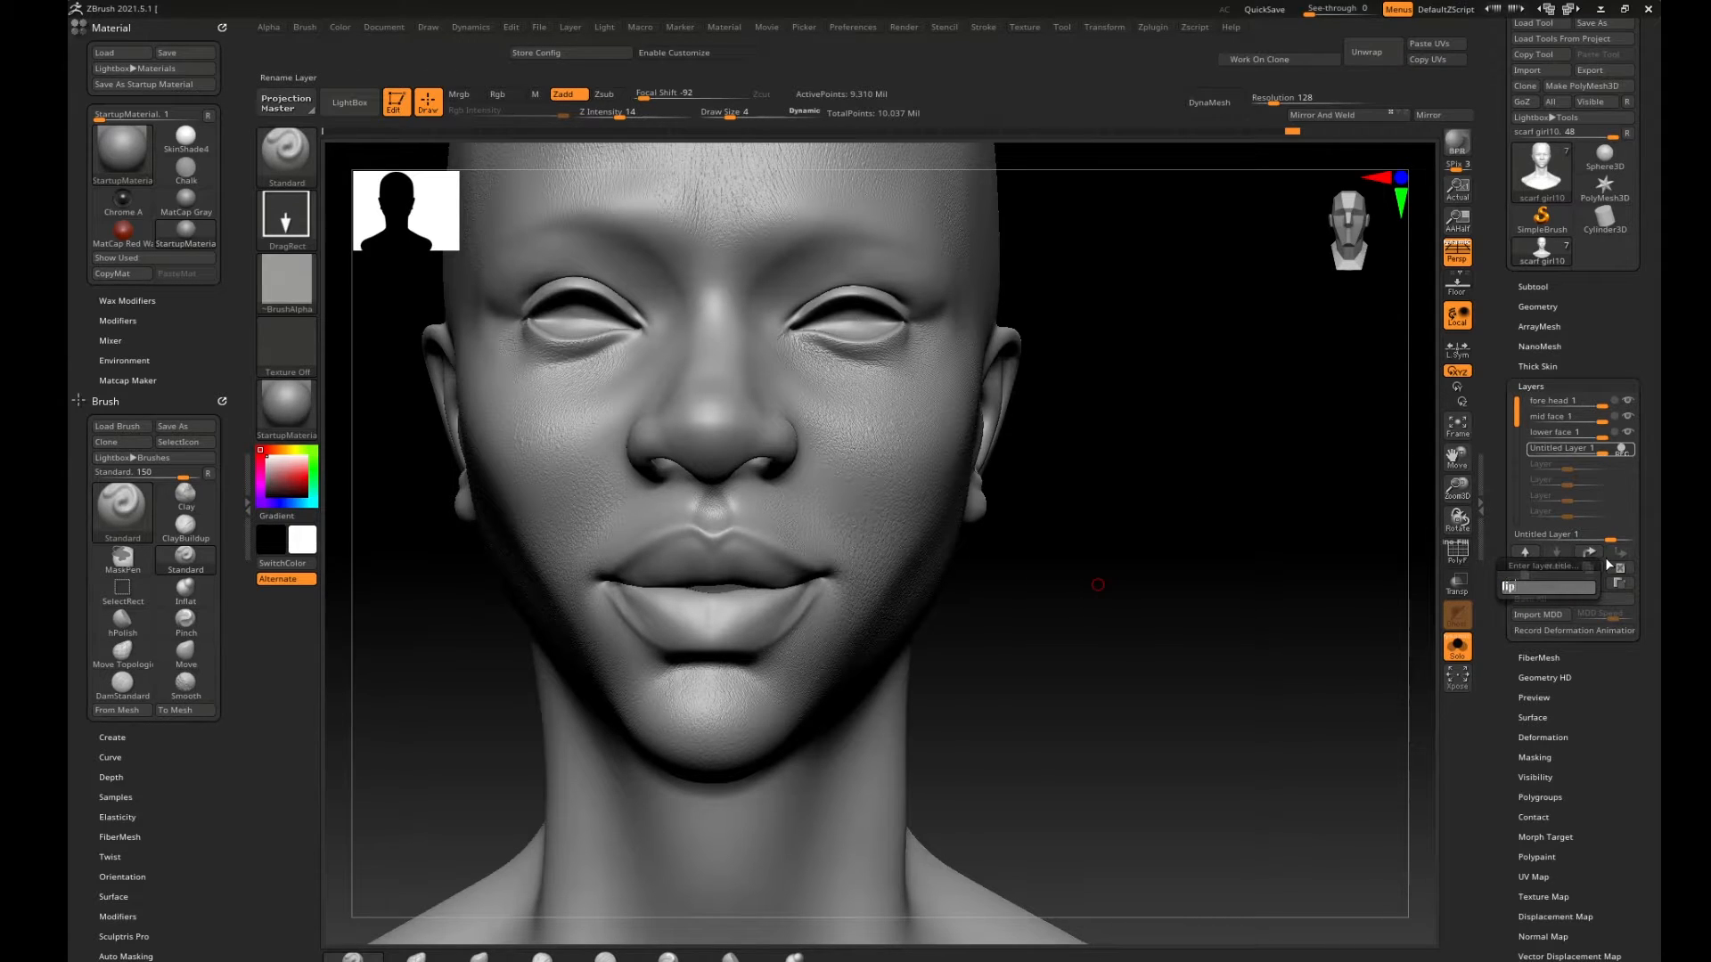
{"action": "type", "text": "lips"}
{"action": "key", "text": "Return"}
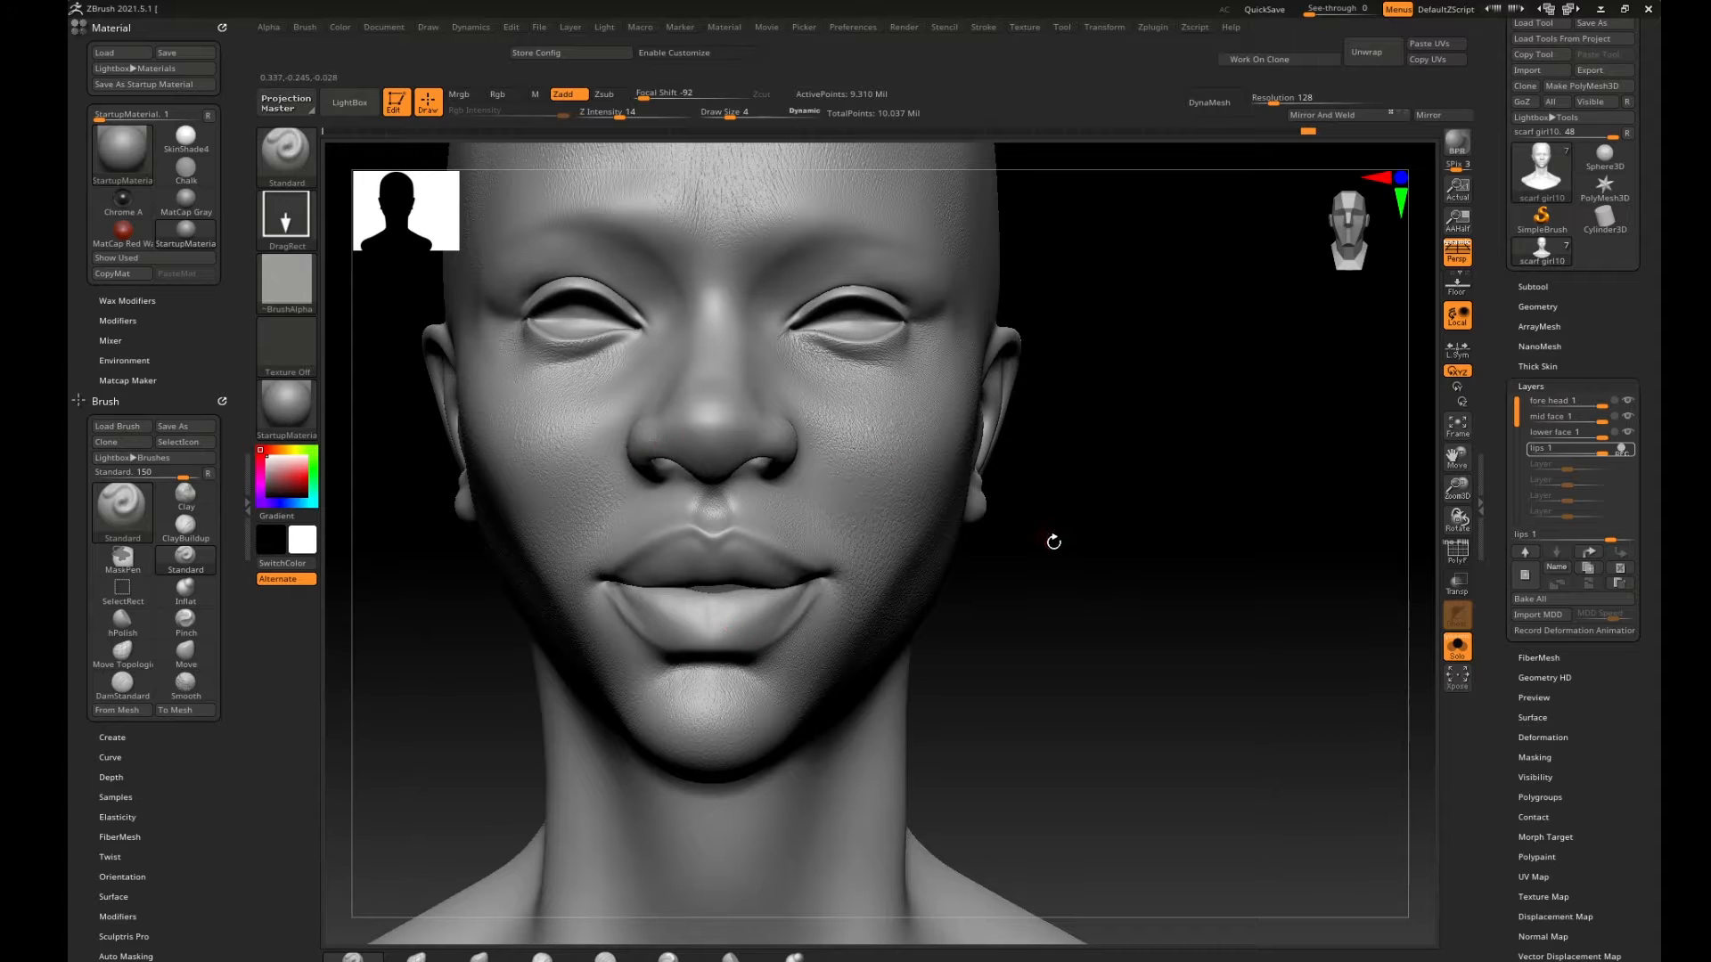
Set the draw size to 10 and paint a mask over the whole upper lip with MaskPen.
{"action": "left_click_drag", "start_coordinate": [1054, 540], "coordinate": [1145, 545], "text": "alt"}
{"action": "key", "text": "bracketright"}
{"action": "key", "text": "bracketright"}
{"action": "key", "text": "bracketright"}
{"action": "key", "text": "bracketright"}
{"action": "key", "text": "bracketright"}
{"action": "key", "text": "bracketright"}
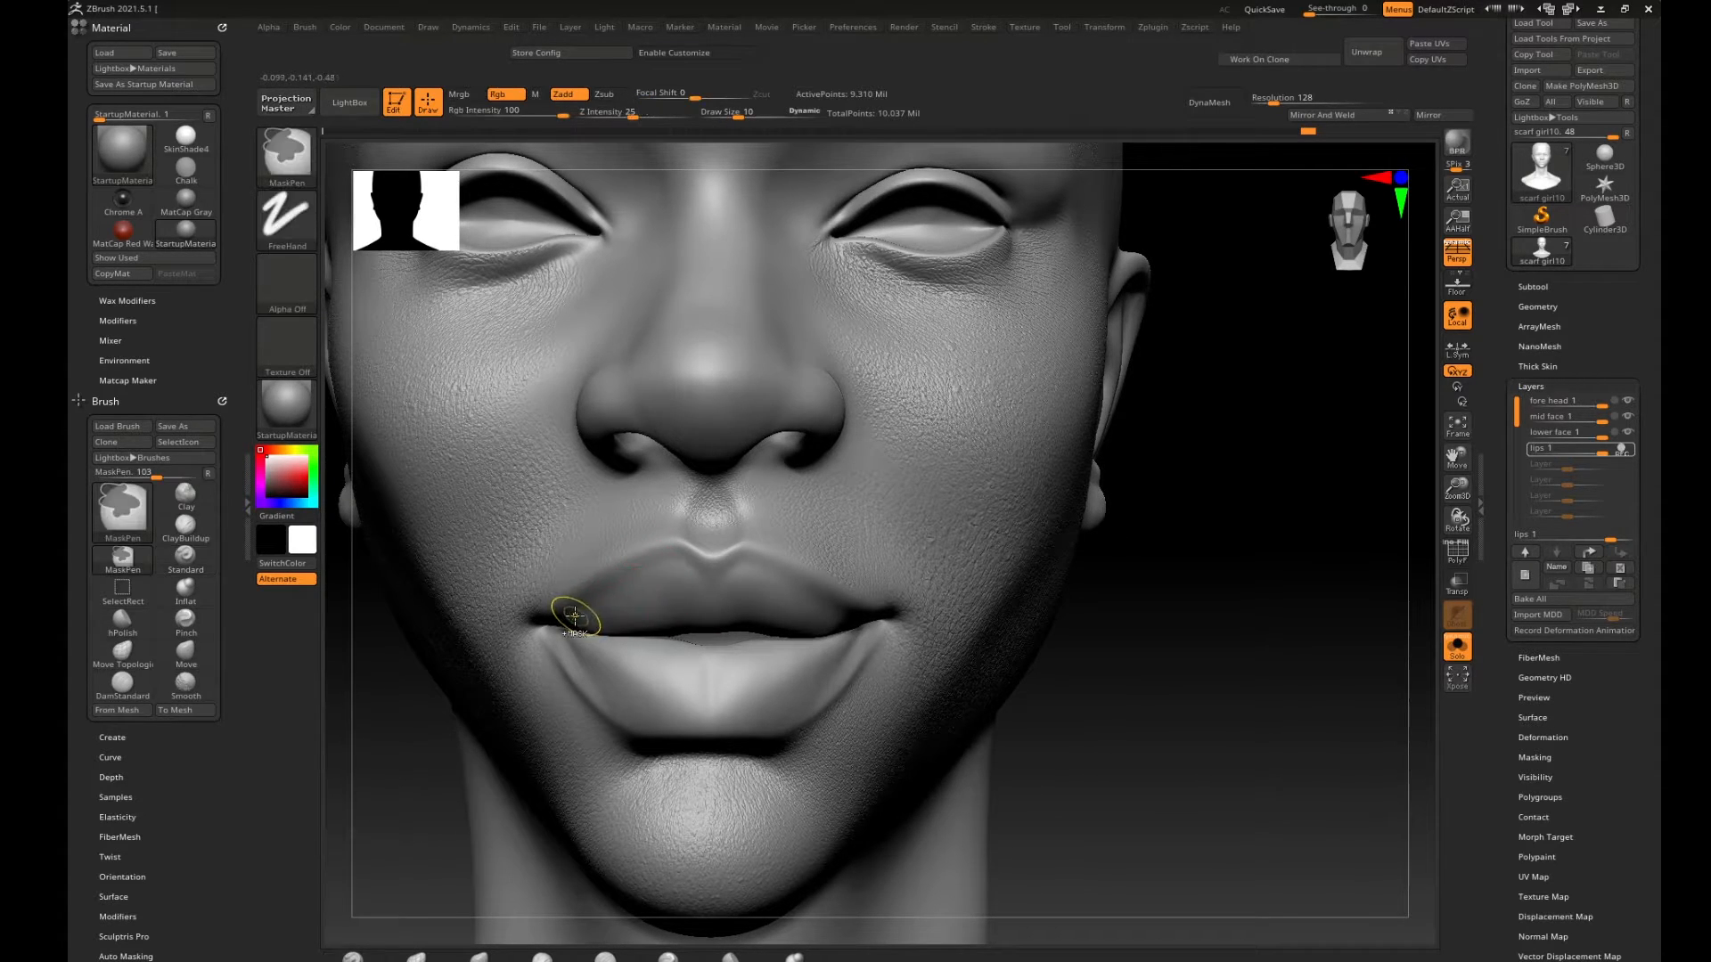
{"action": "mouse_move", "coordinate": [573, 611]}
{"action": "left_mouse_down", "text": "ctrl"}
{"action": "mouse_move", "coordinate": [584, 623]}
{"action": "mouse_move", "coordinate": [637, 601]}
{"action": "mouse_move", "coordinate": [612, 595]}
{"action": "mouse_move", "coordinate": [664, 568]}
{"action": "mouse_move", "coordinate": [655, 555]}
{"action": "mouse_move", "coordinate": [624, 584]}
{"action": "mouse_move", "coordinate": [739, 567]}
{"action": "mouse_move", "coordinate": [846, 610]}
{"action": "mouse_move", "coordinate": [608, 609]}
{"action": "left_mouse_up", "text": "ctrl"}
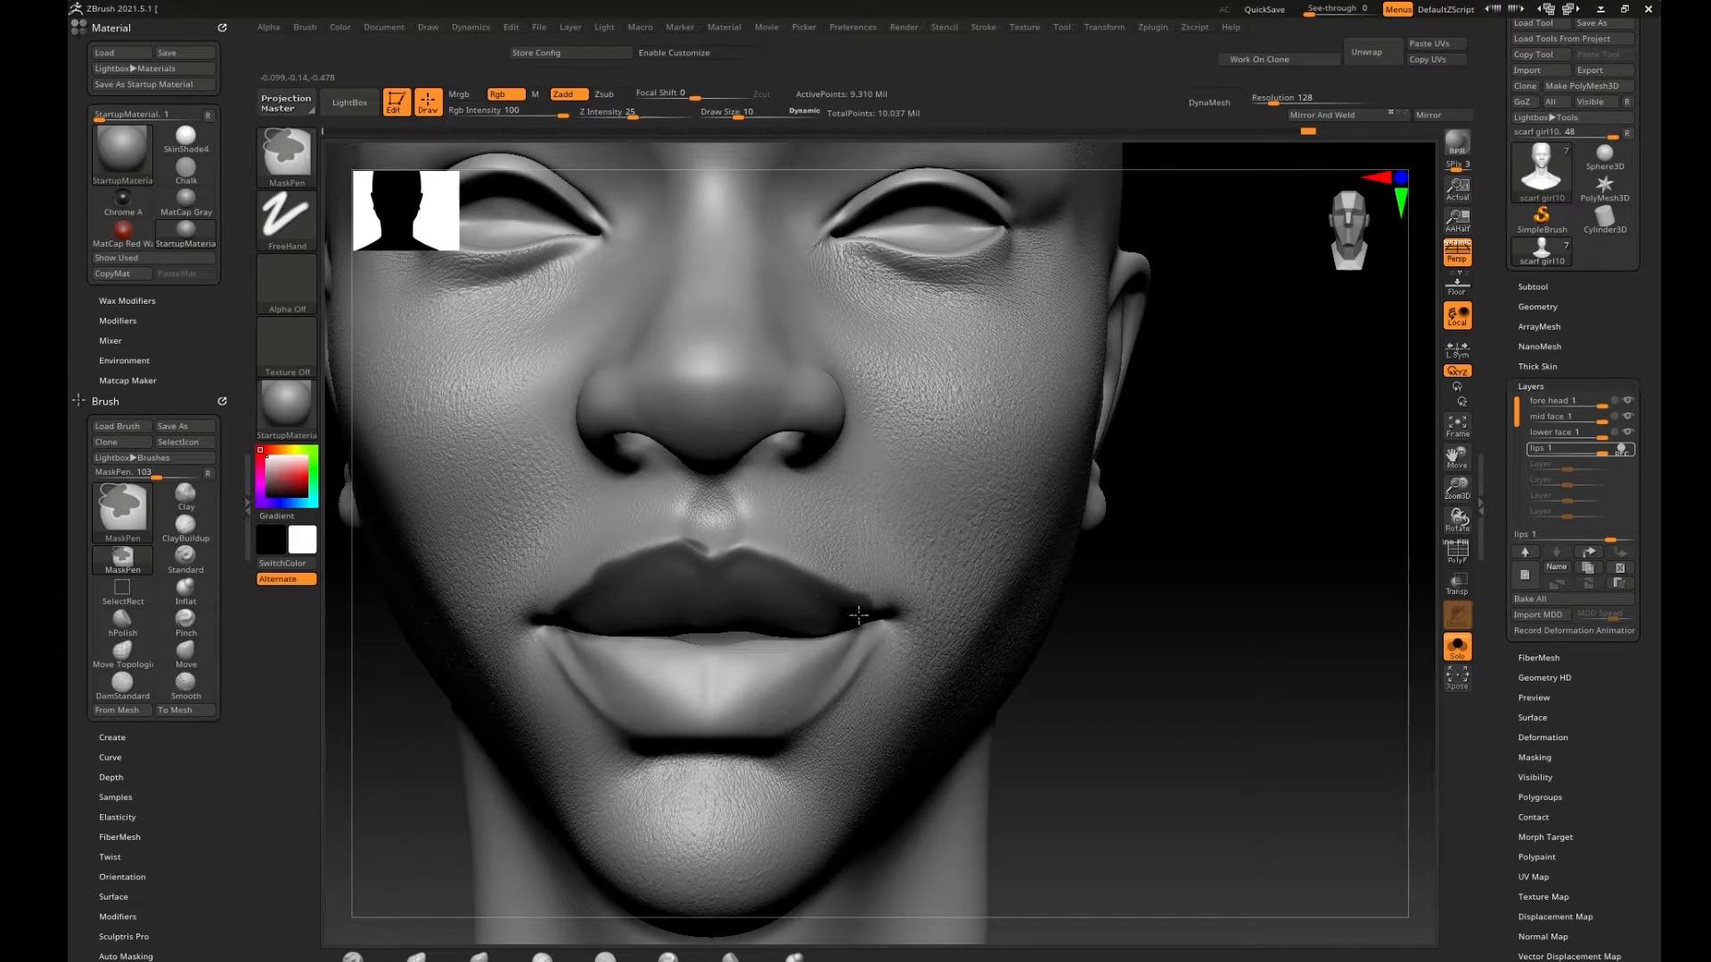
{"action": "mouse_move", "coordinate": [713, 584]}
{"action": "left_mouse_down", "text": "ctrl"}
{"action": "mouse_move", "coordinate": [557, 607]}
{"action": "mouse_move", "coordinate": [566, 594]}
{"action": "left_mouse_up", "text": "ctrl"}
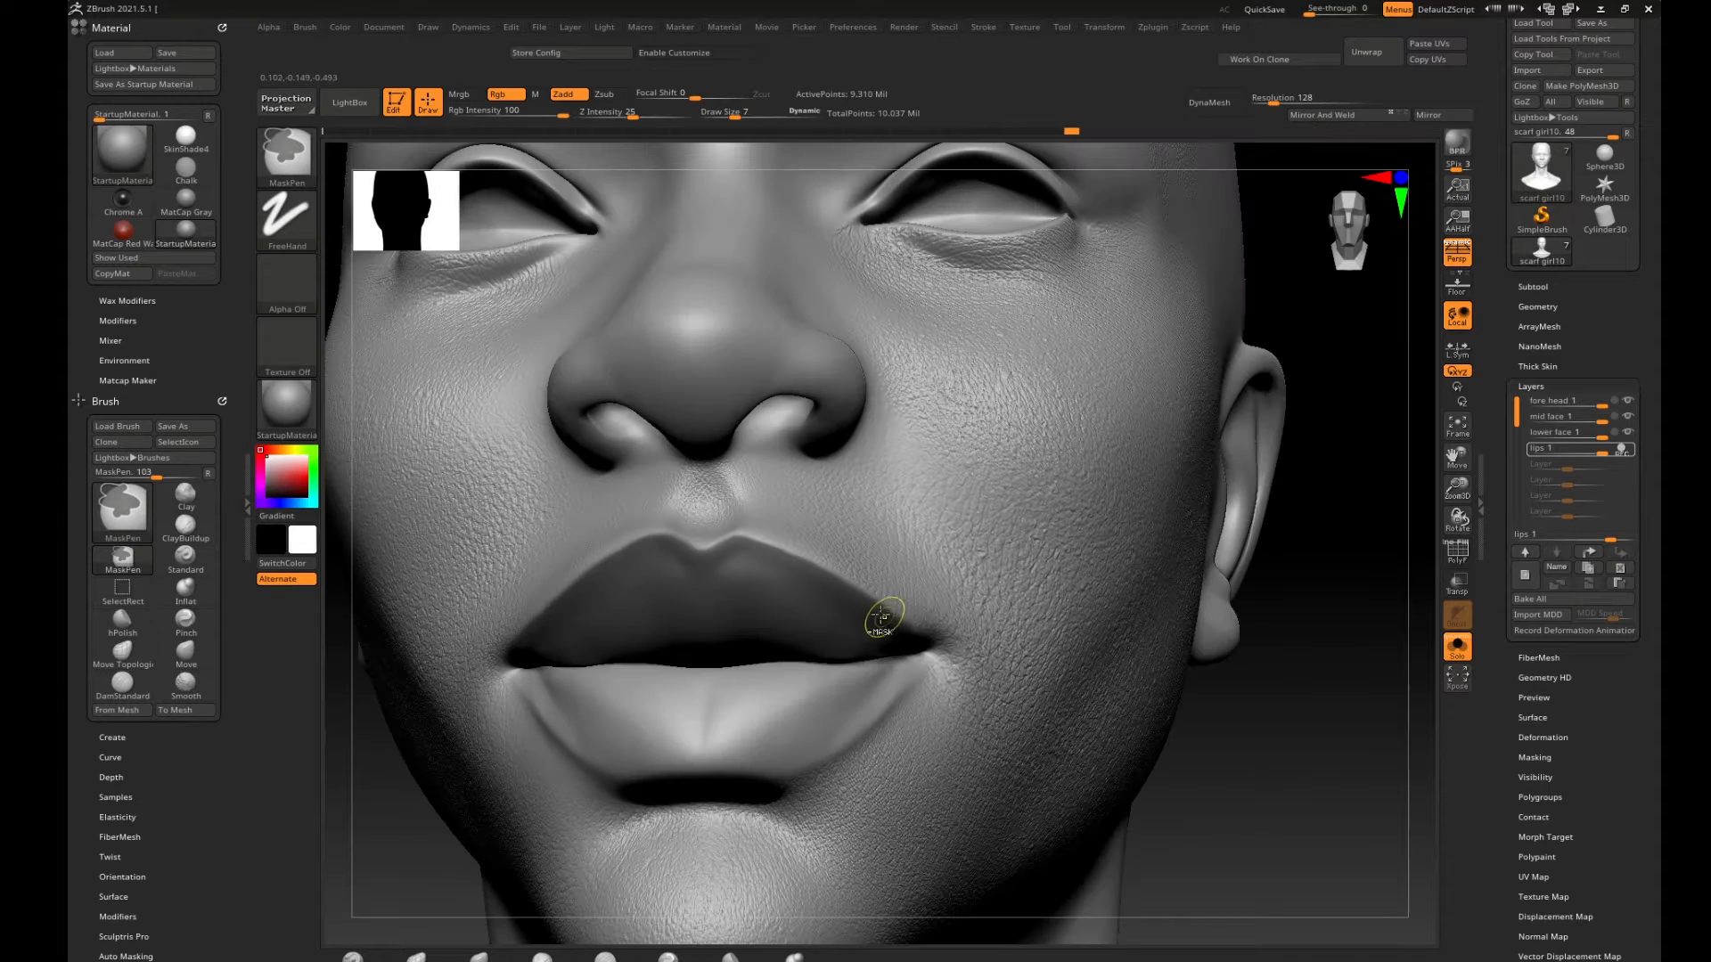
Invert the mask so that only the upper lip is left unmasked.
{"action": "mouse_move", "coordinate": [1203, 682]}
{"action": "left_mouse_down", "text": "alt"}
{"action": "mouse_move", "coordinate": [1165, 695]}
{"action": "mouse_move", "coordinate": [1195, 699]}
{"action": "left_mouse_up", "text": "alt"}
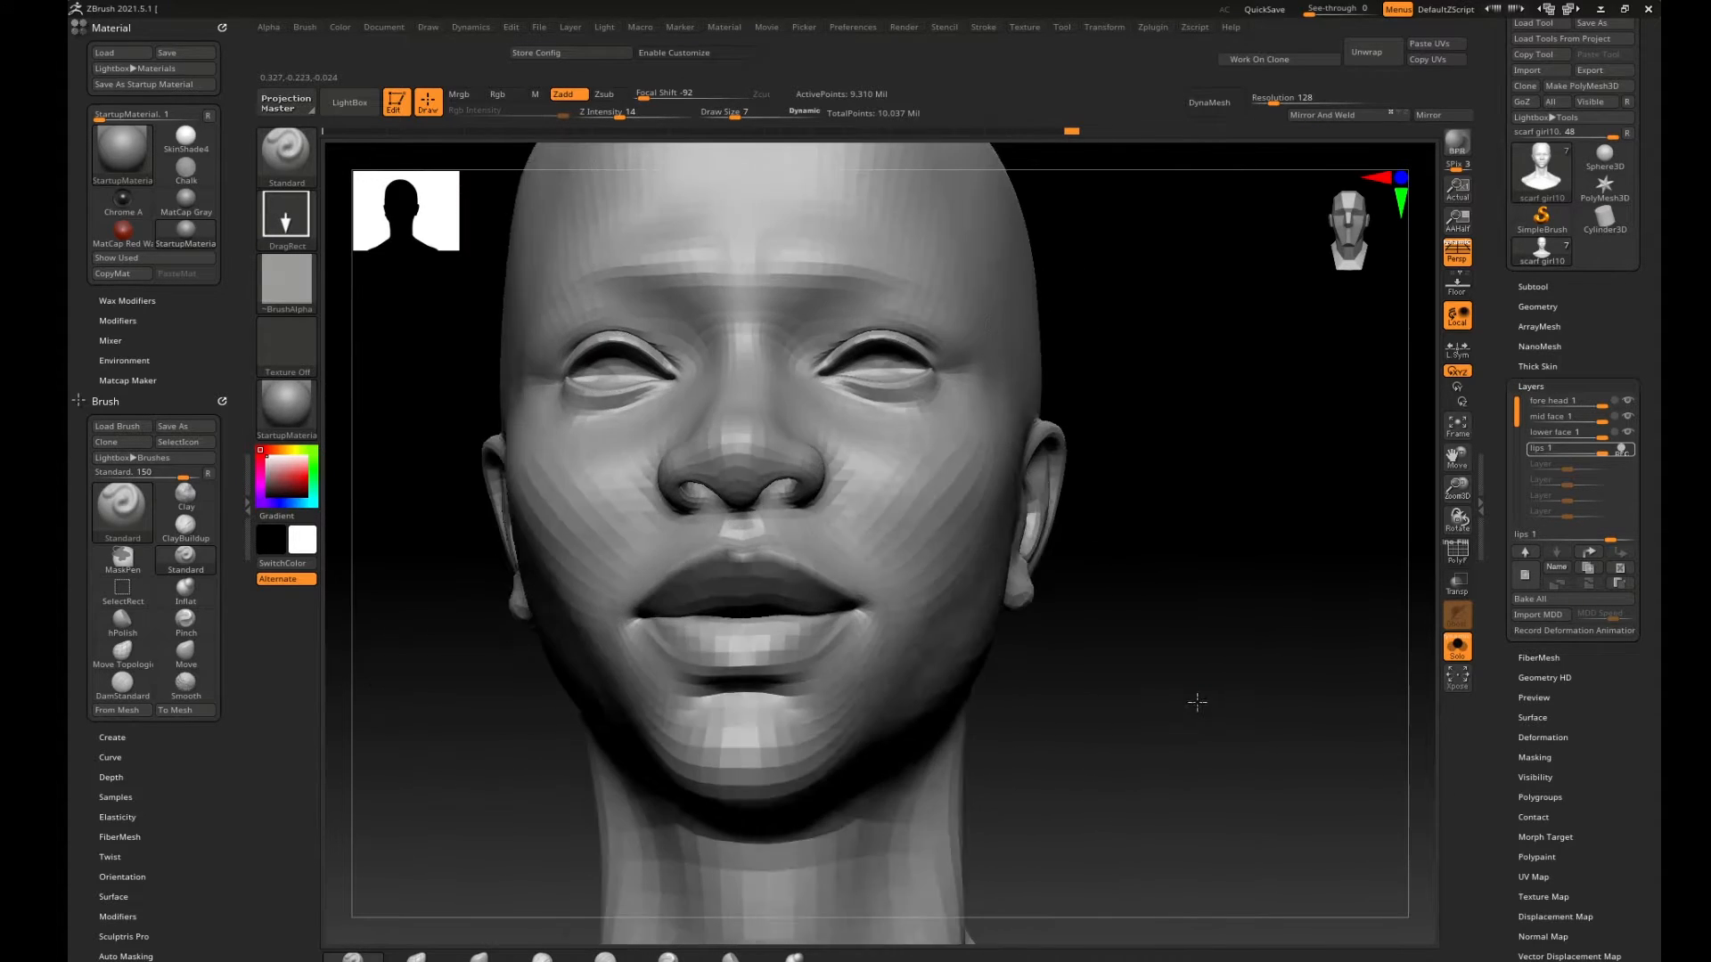
{"action": "mouse_move", "coordinate": [1073, 654]}
{"action": "left_mouse_down", "text": "alt"}
{"action": "mouse_move", "coordinate": [1134, 687]}
{"action": "mouse_move", "coordinate": [1200, 656]}
{"action": "mouse_move", "coordinate": [1215, 534]}
{"action": "left_mouse_up", "text": "alt"}
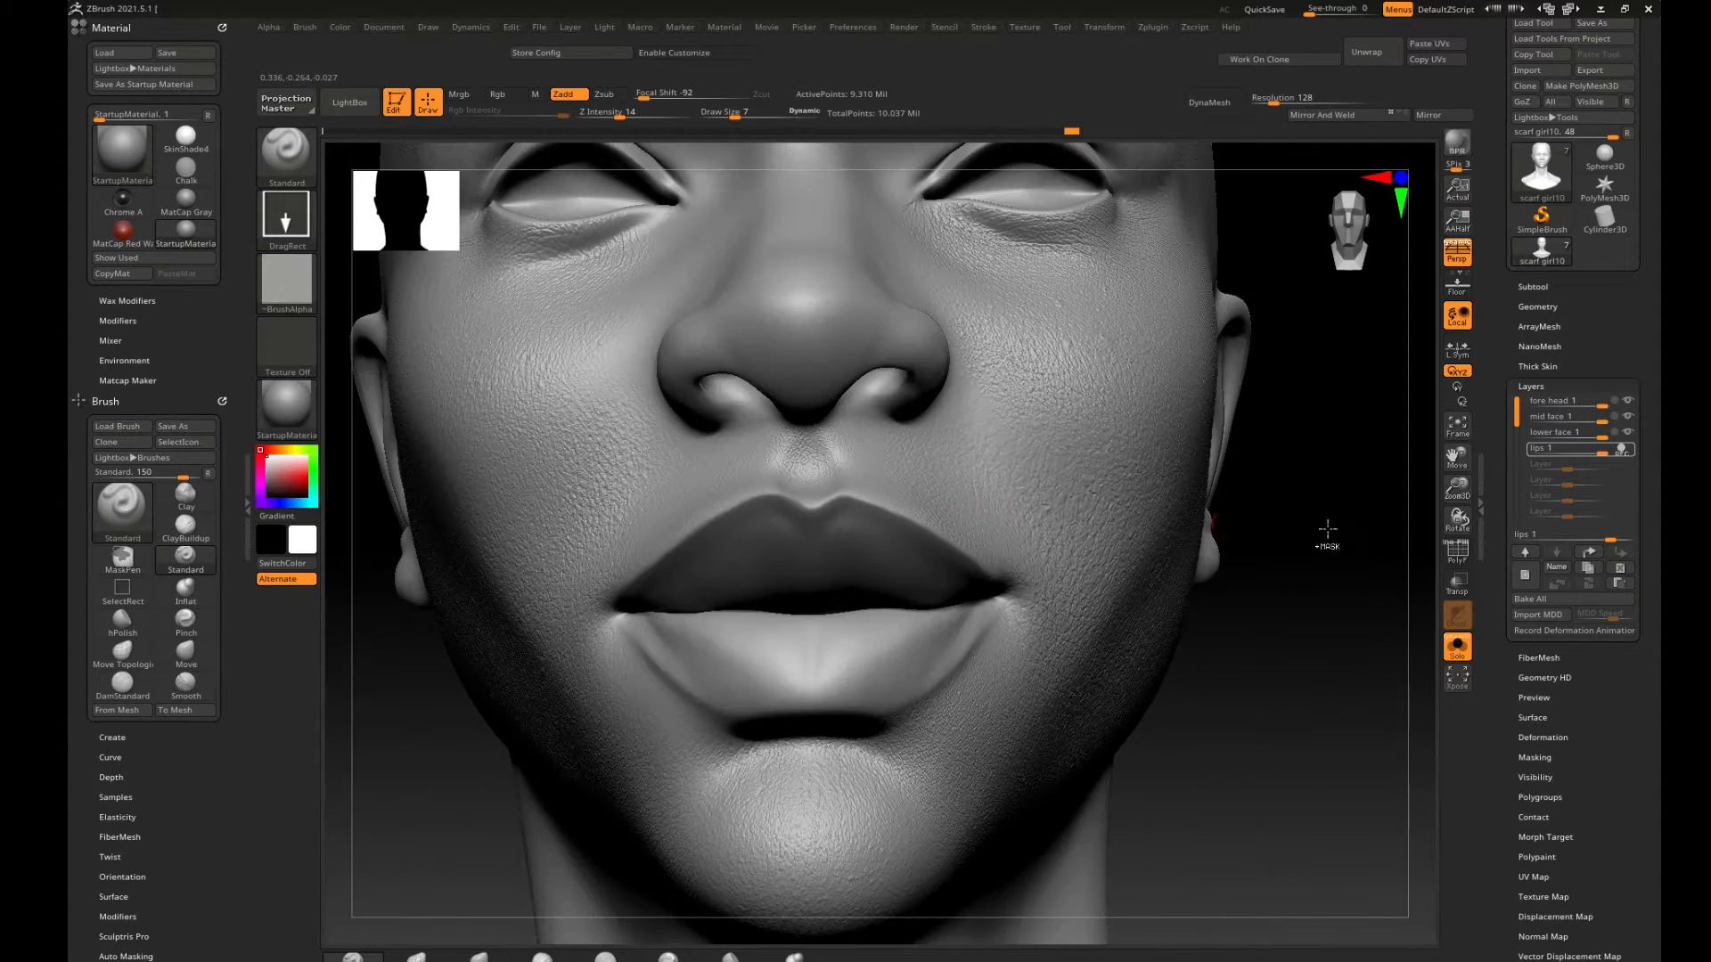
{"action": "left_click", "coordinate": [1312, 517], "text": "ctrl"}
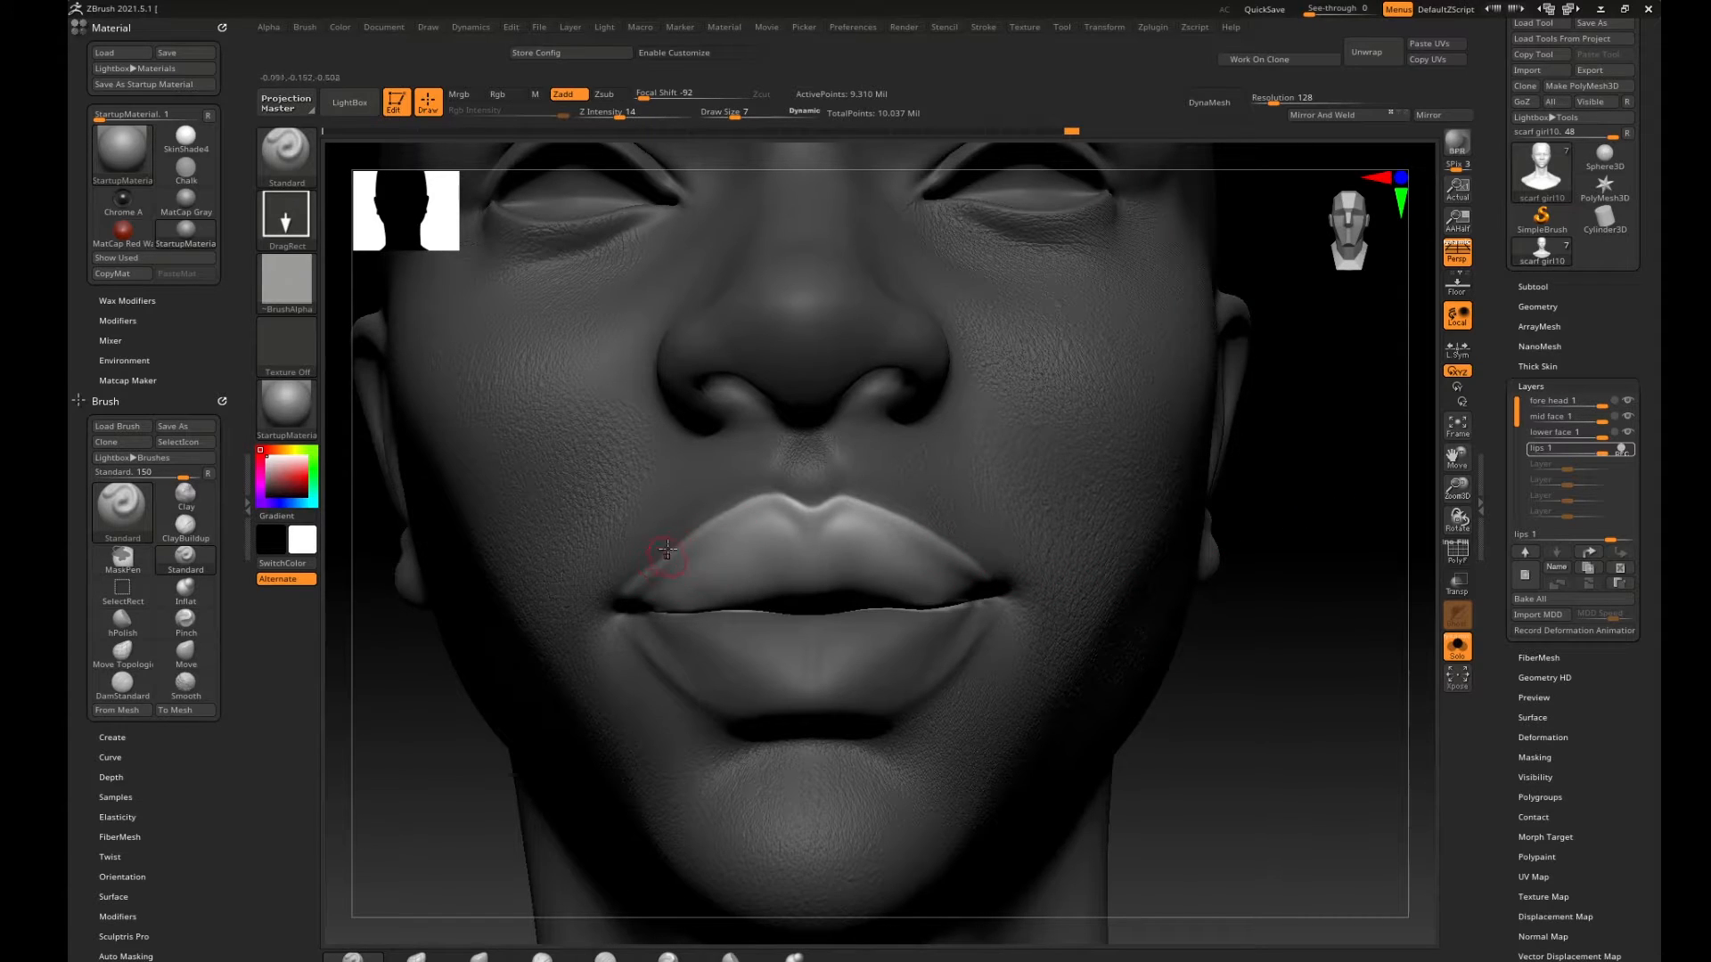
{"action": "key", "text": "ctrl"}
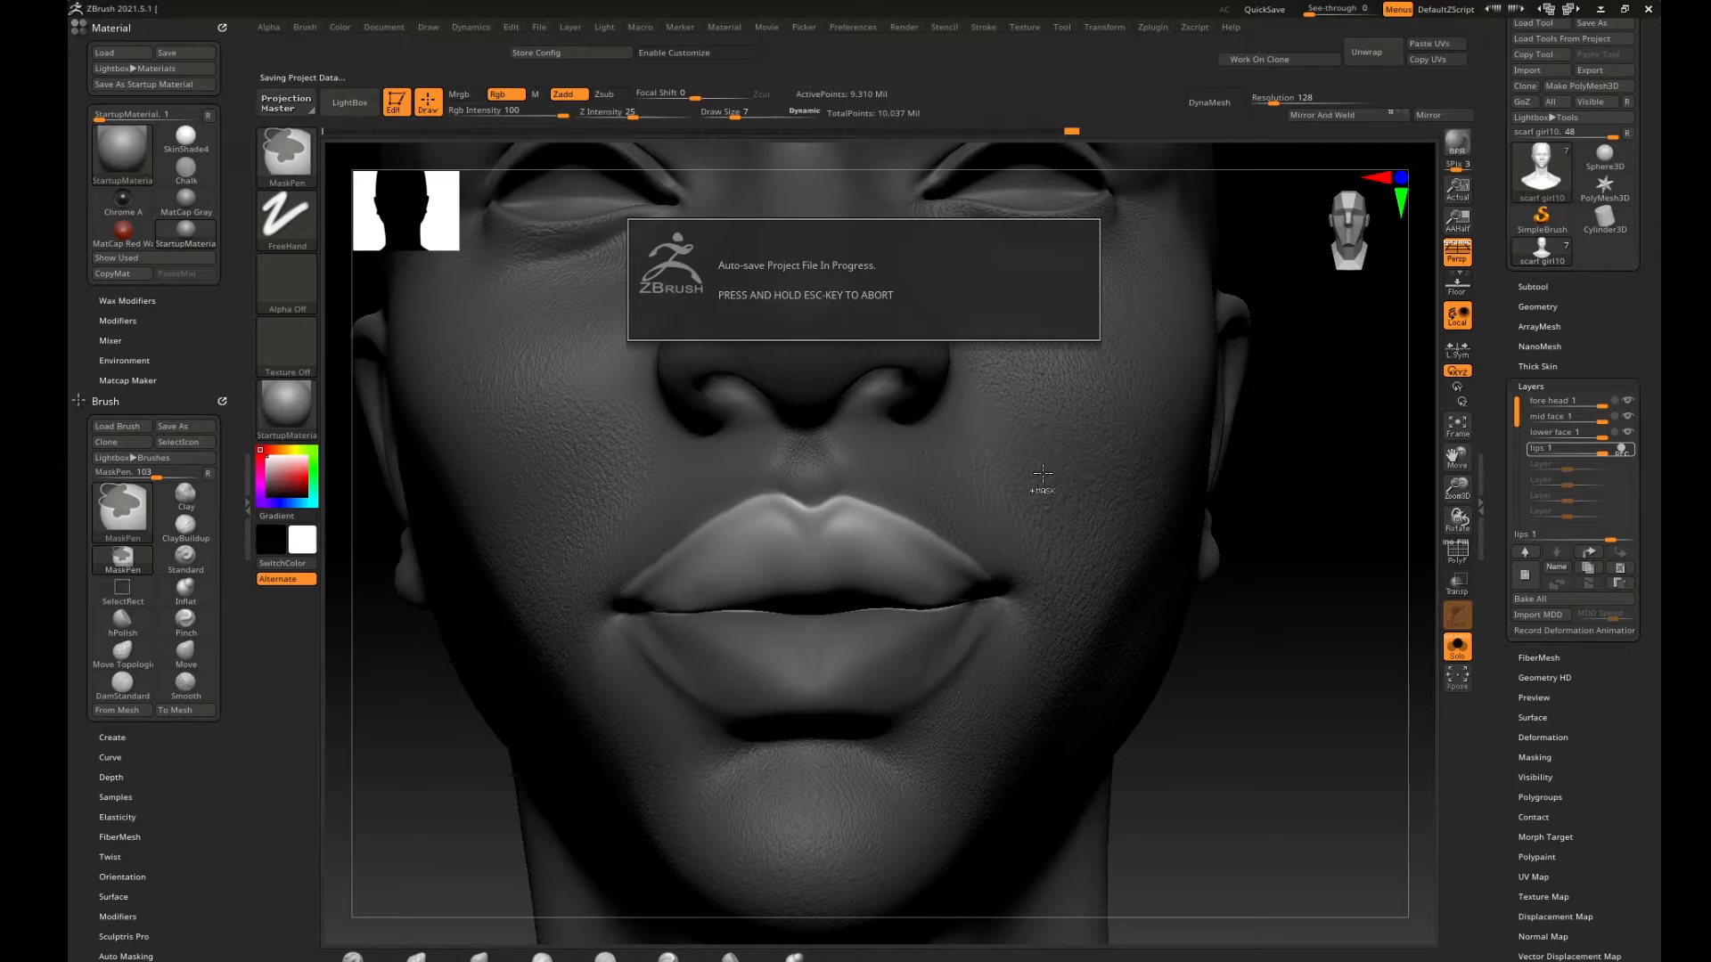
Switch to the web browser with the skin and lip alpha pages open.
{"action": "key", "text": "super"}
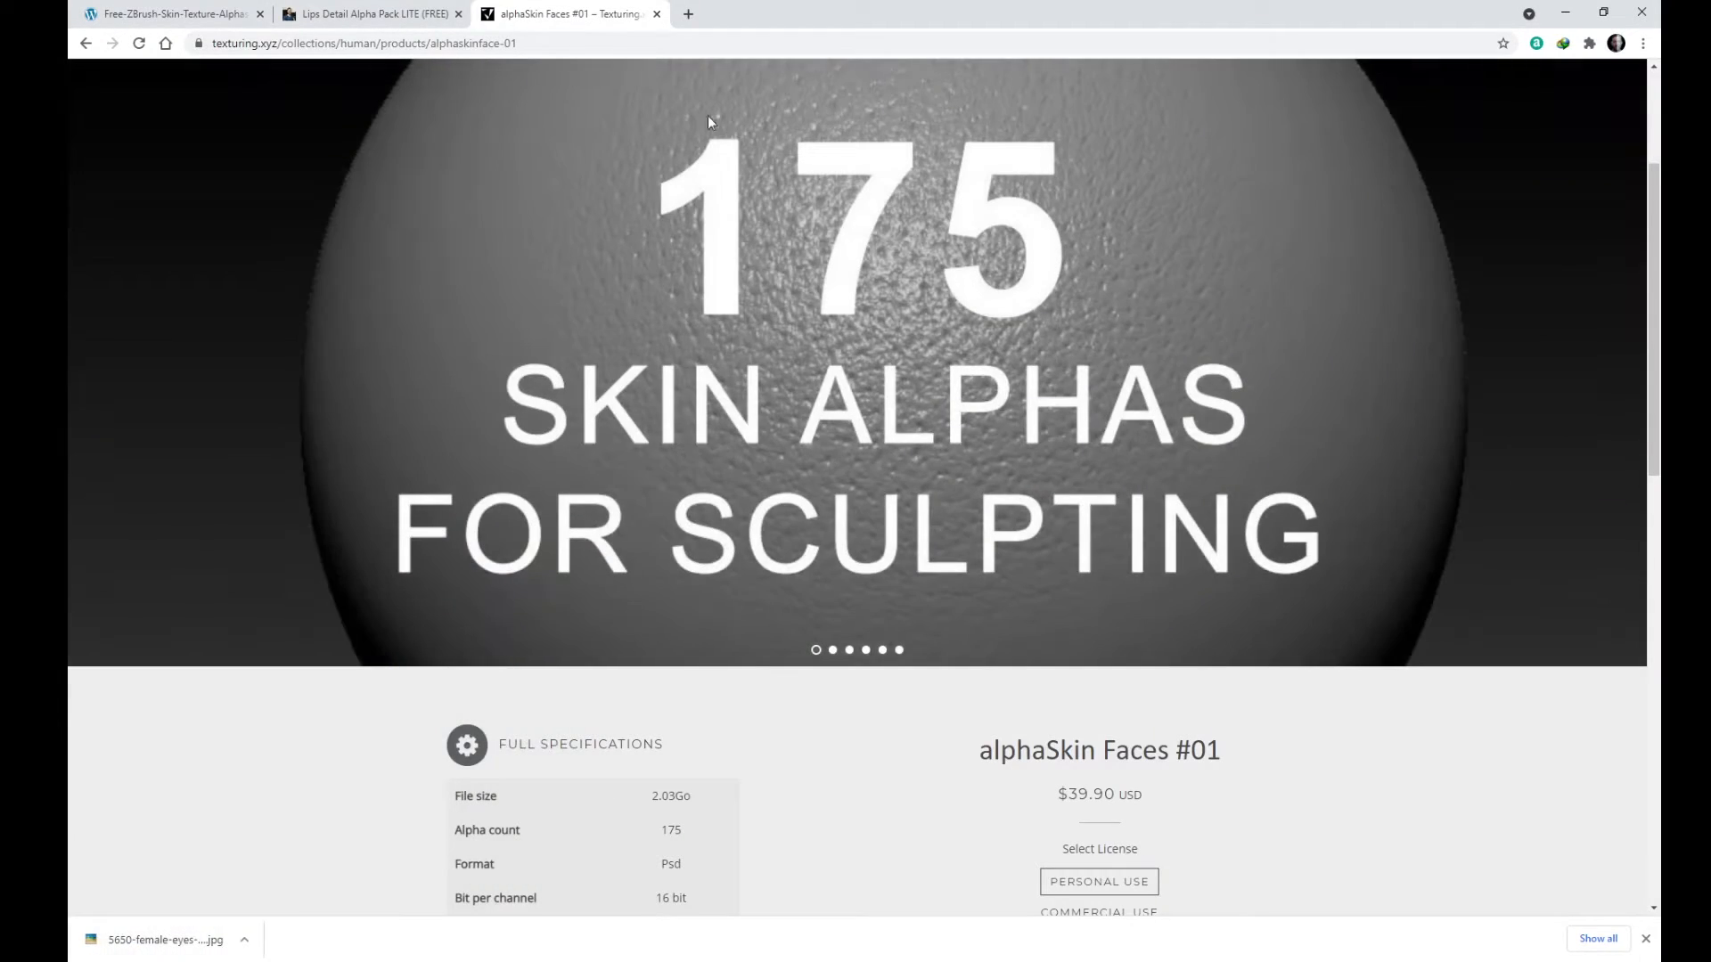
Review the Lips Detail Alpha Pack LITE product page, including its price, contents and file formats.
{"action": "left_click", "coordinate": [375, 13]}
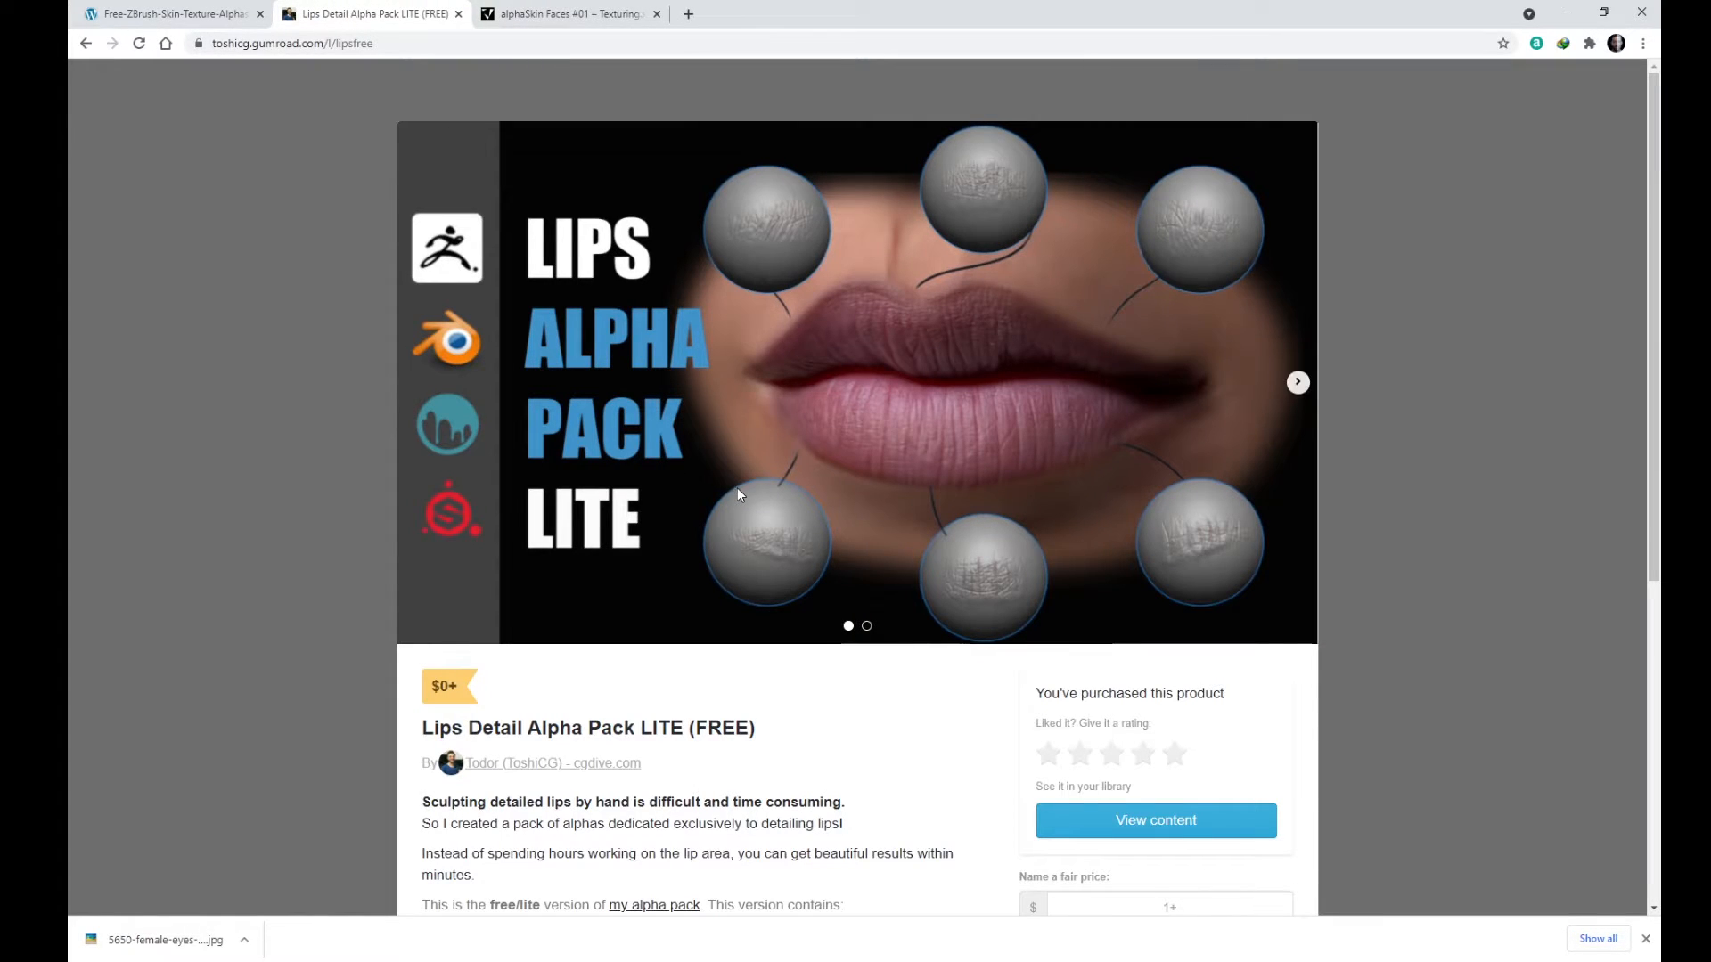
{"action": "scroll", "coordinate": [1025, 624], "scroll_direction": "down", "scroll_amount": 3}
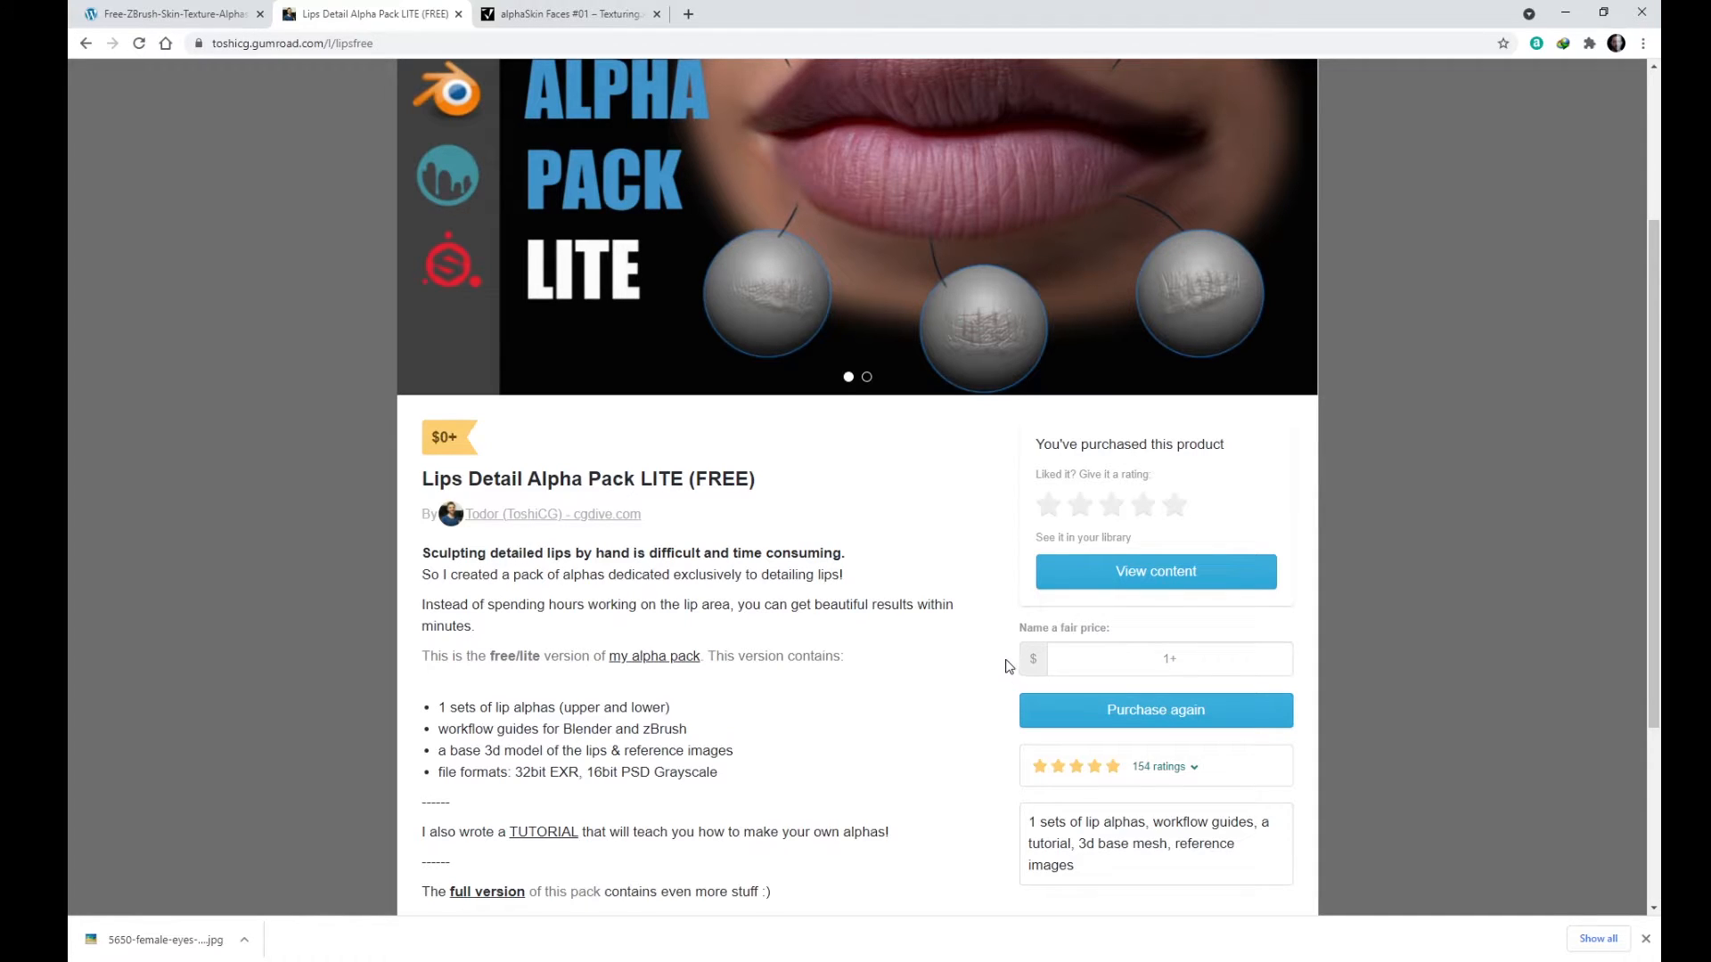
{"action": "scroll", "coordinate": [935, 776], "scroll_direction": "down", "scroll_amount": 1}
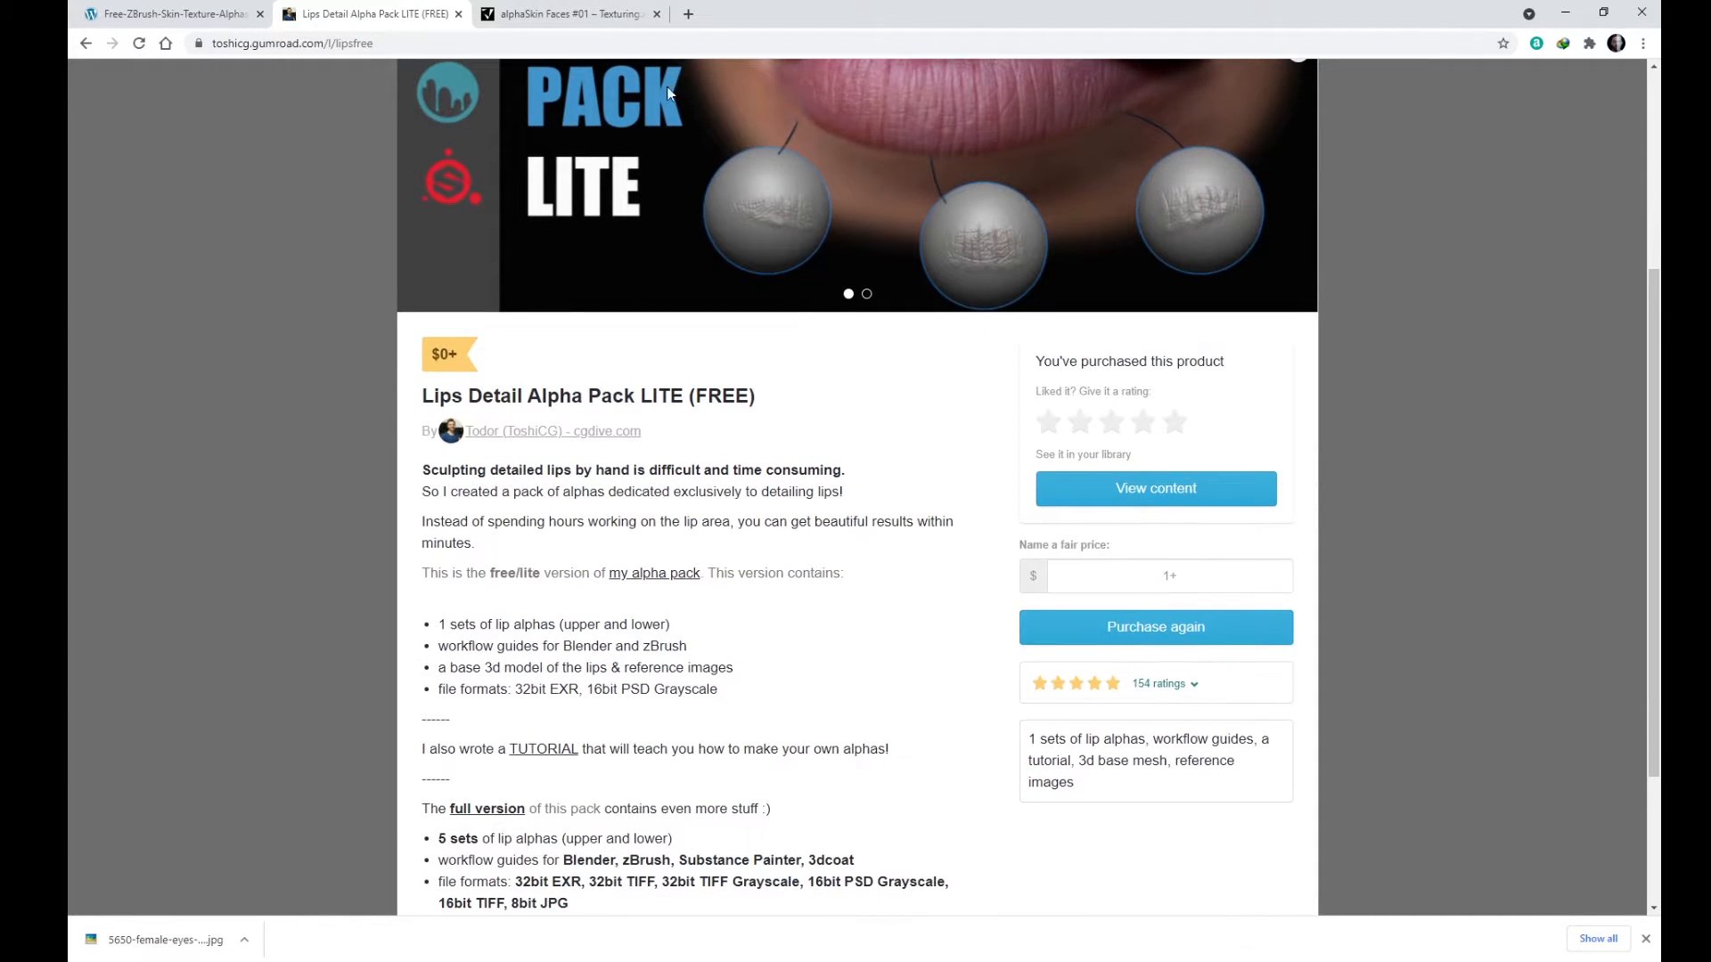
{"action": "scroll", "coordinate": [934, 253], "scroll_direction": "up", "scroll_amount": 3}
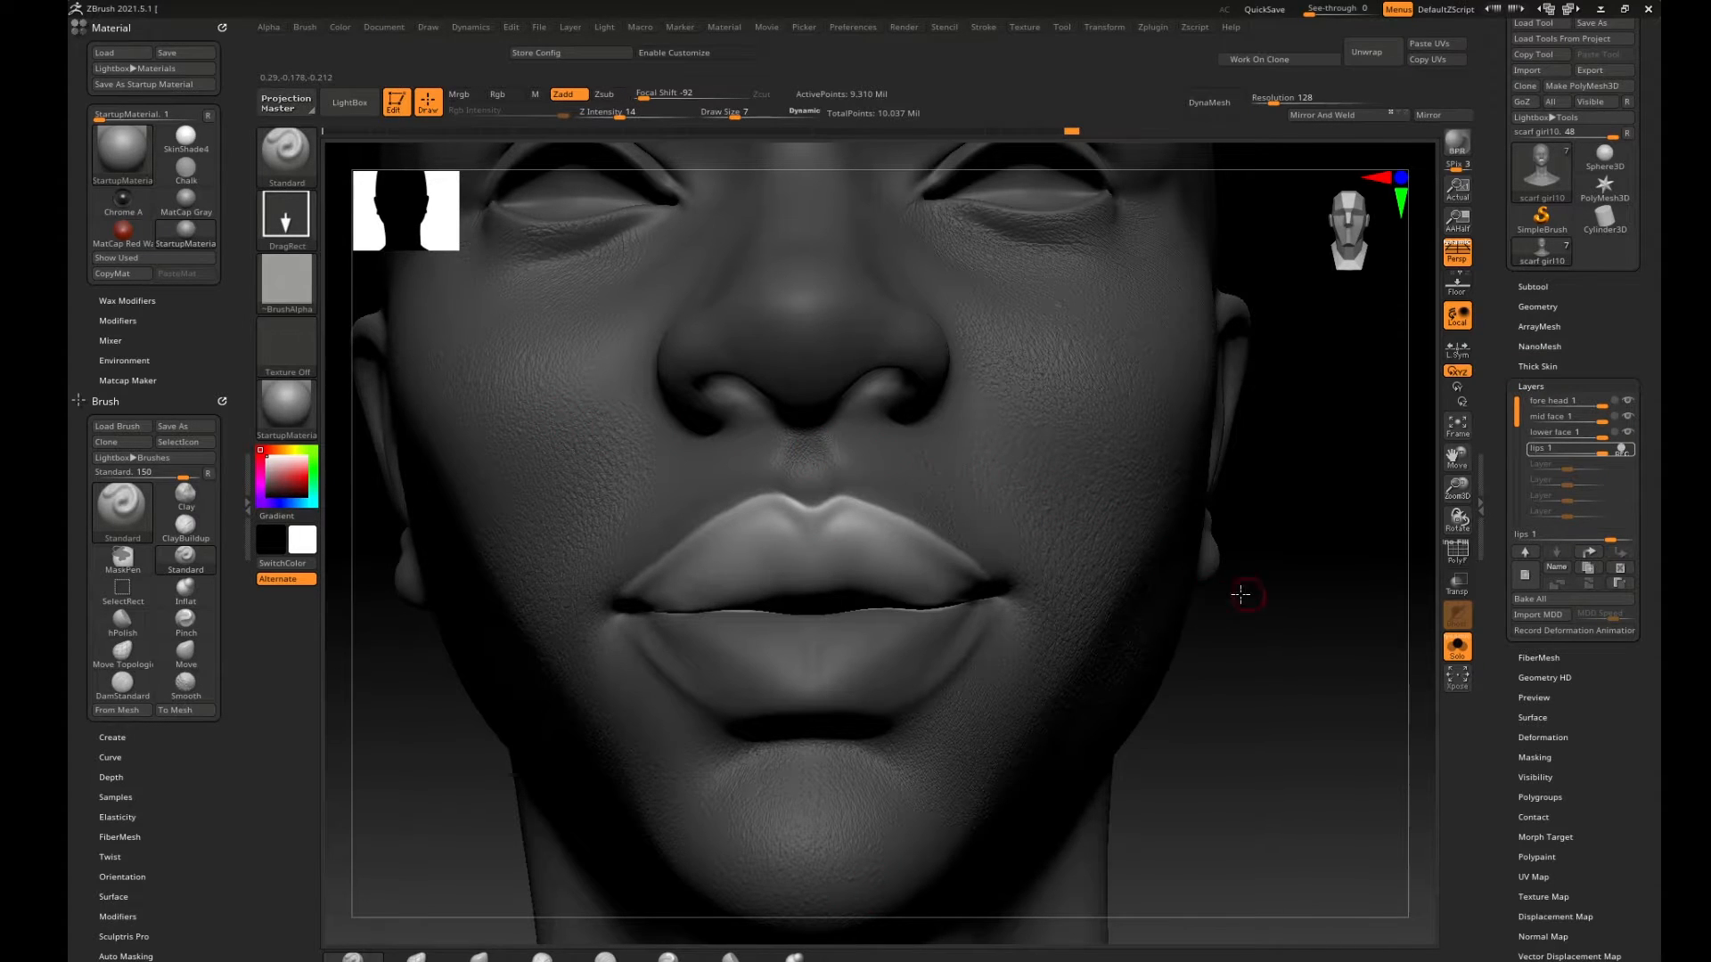
Switch to ZBrush and load lips05_upper_Mid.psd from the lips alpha folder in the alpha library.
{"action": "left_click_drag", "start_coordinate": [1239, 595], "coordinate": [1215, 604]}
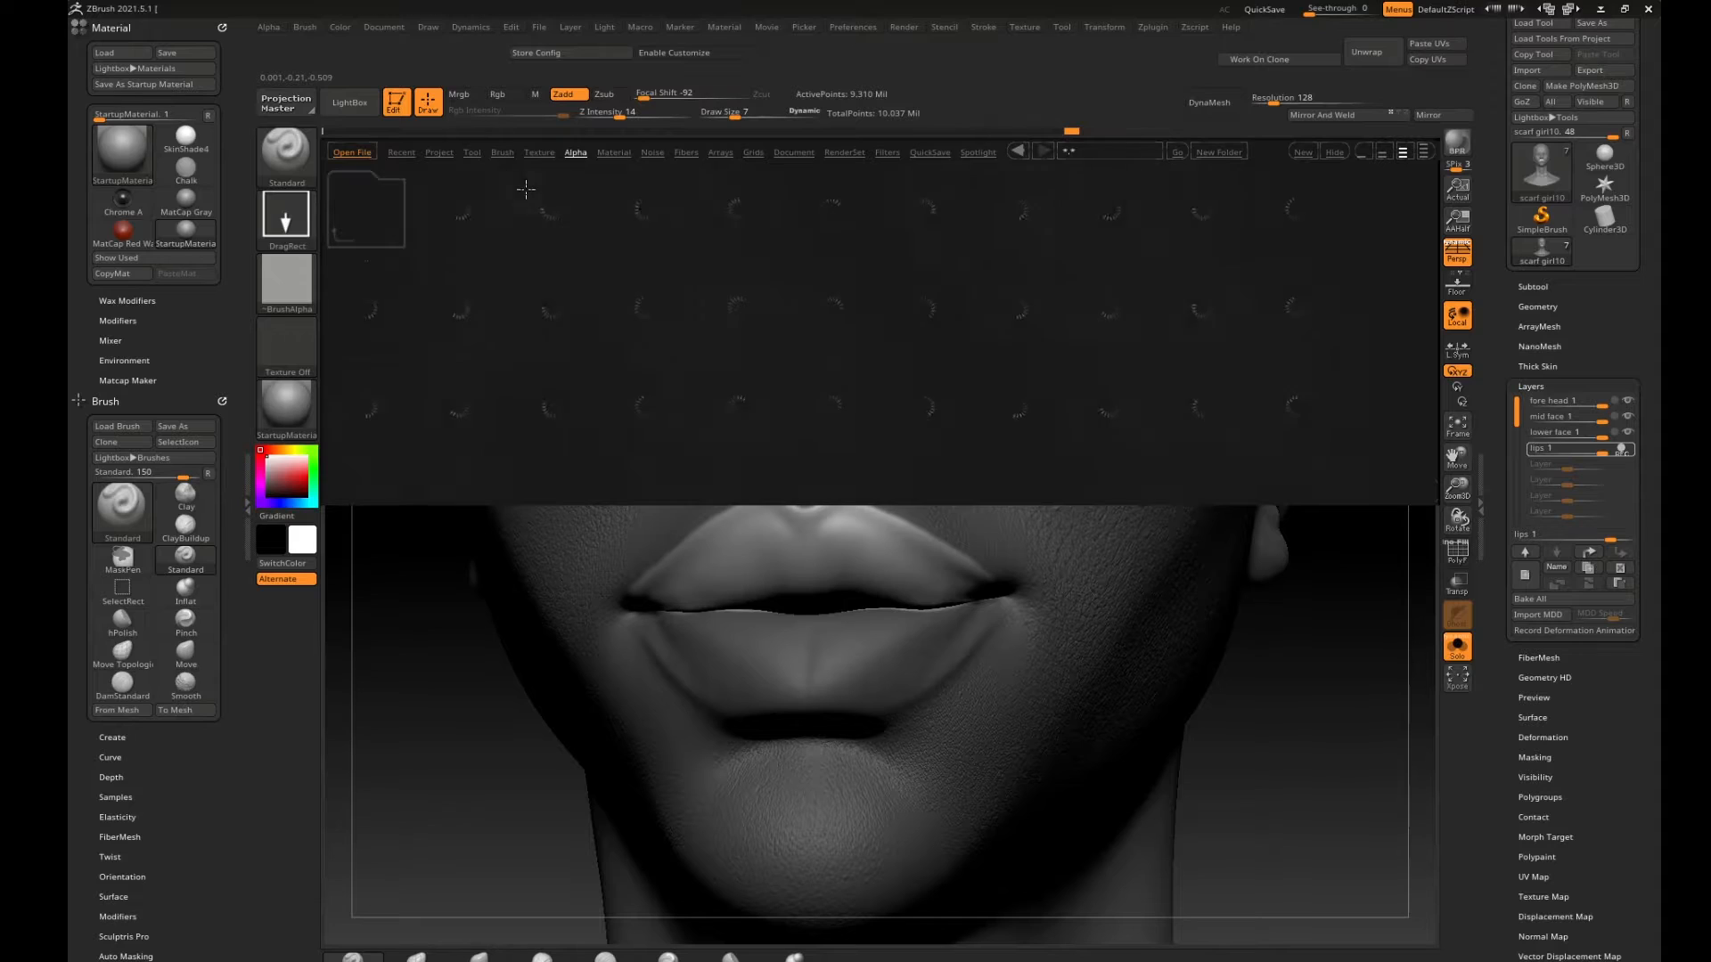
{"action": "left_click", "coordinate": [576, 153]}
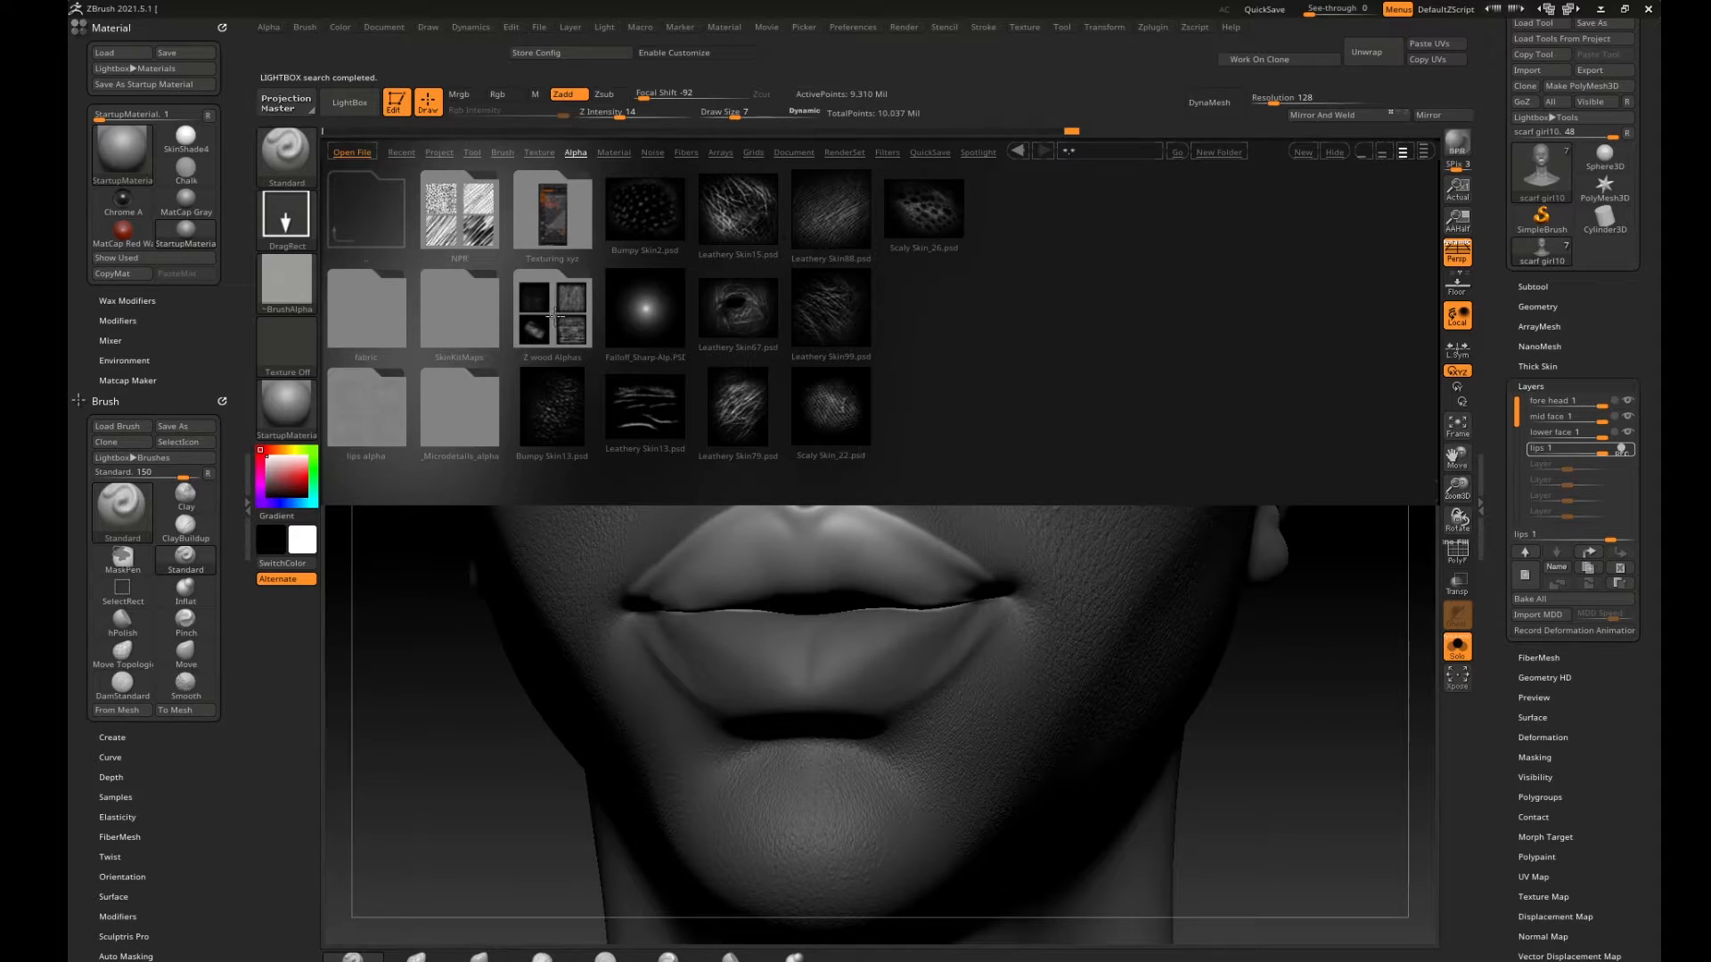
{"action": "double_click", "coordinate": [383, 424]}
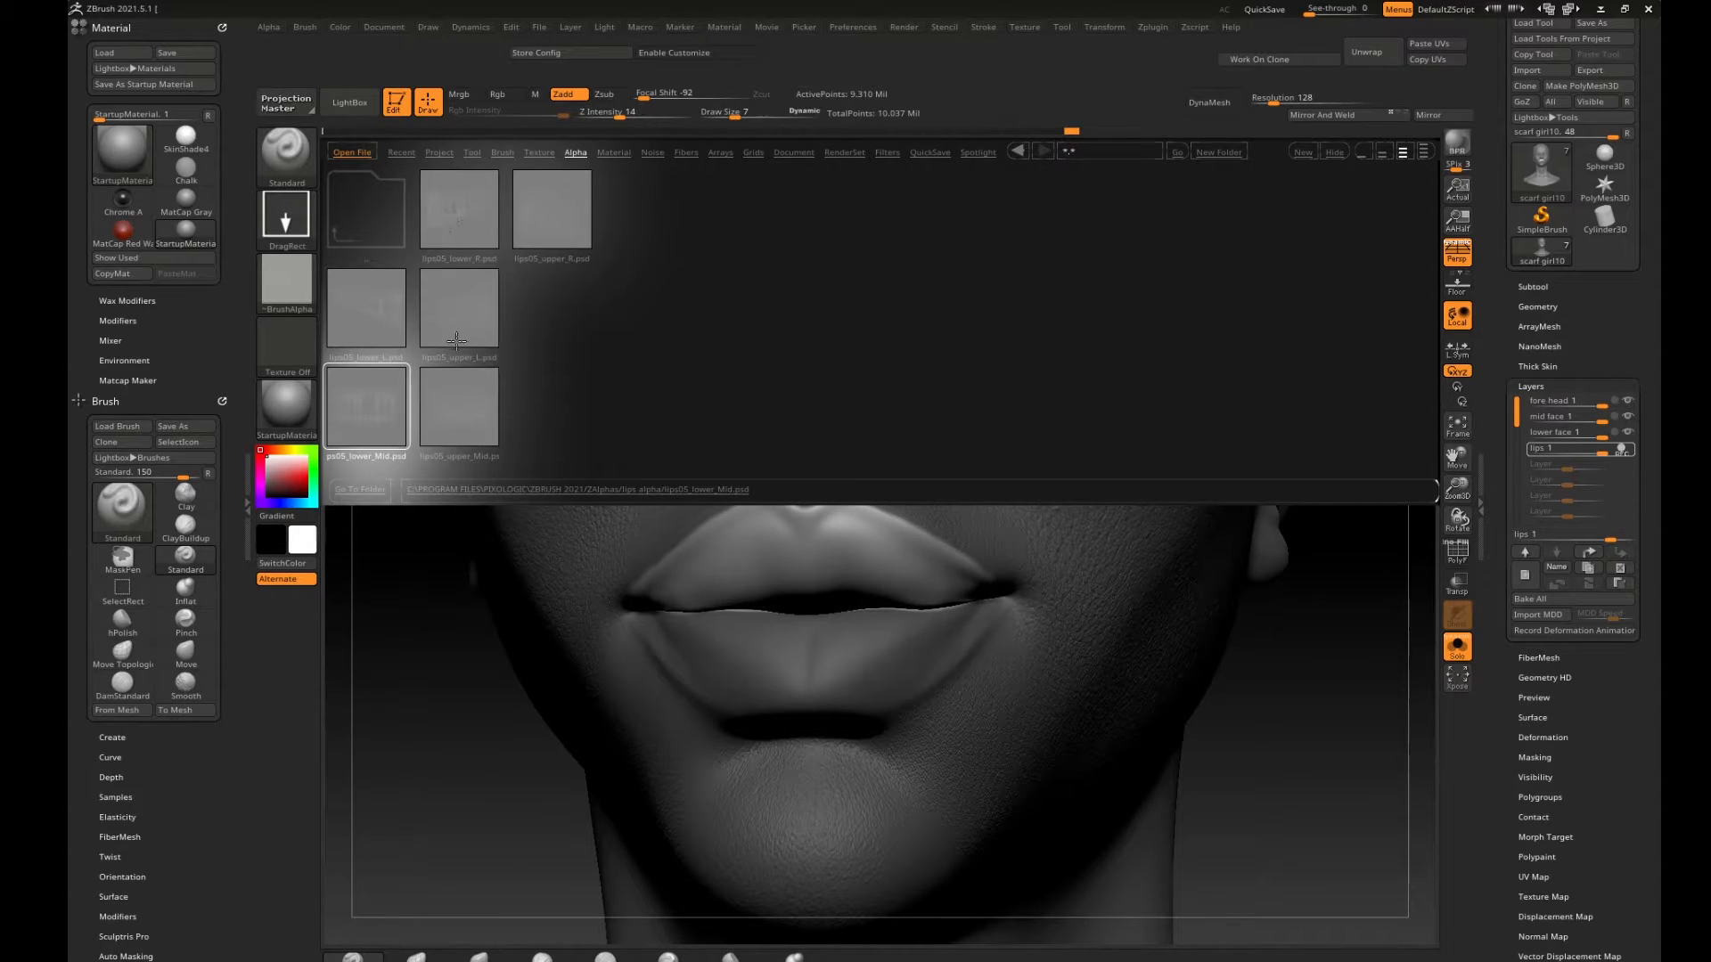
{"action": "double_click", "coordinate": [461, 415]}
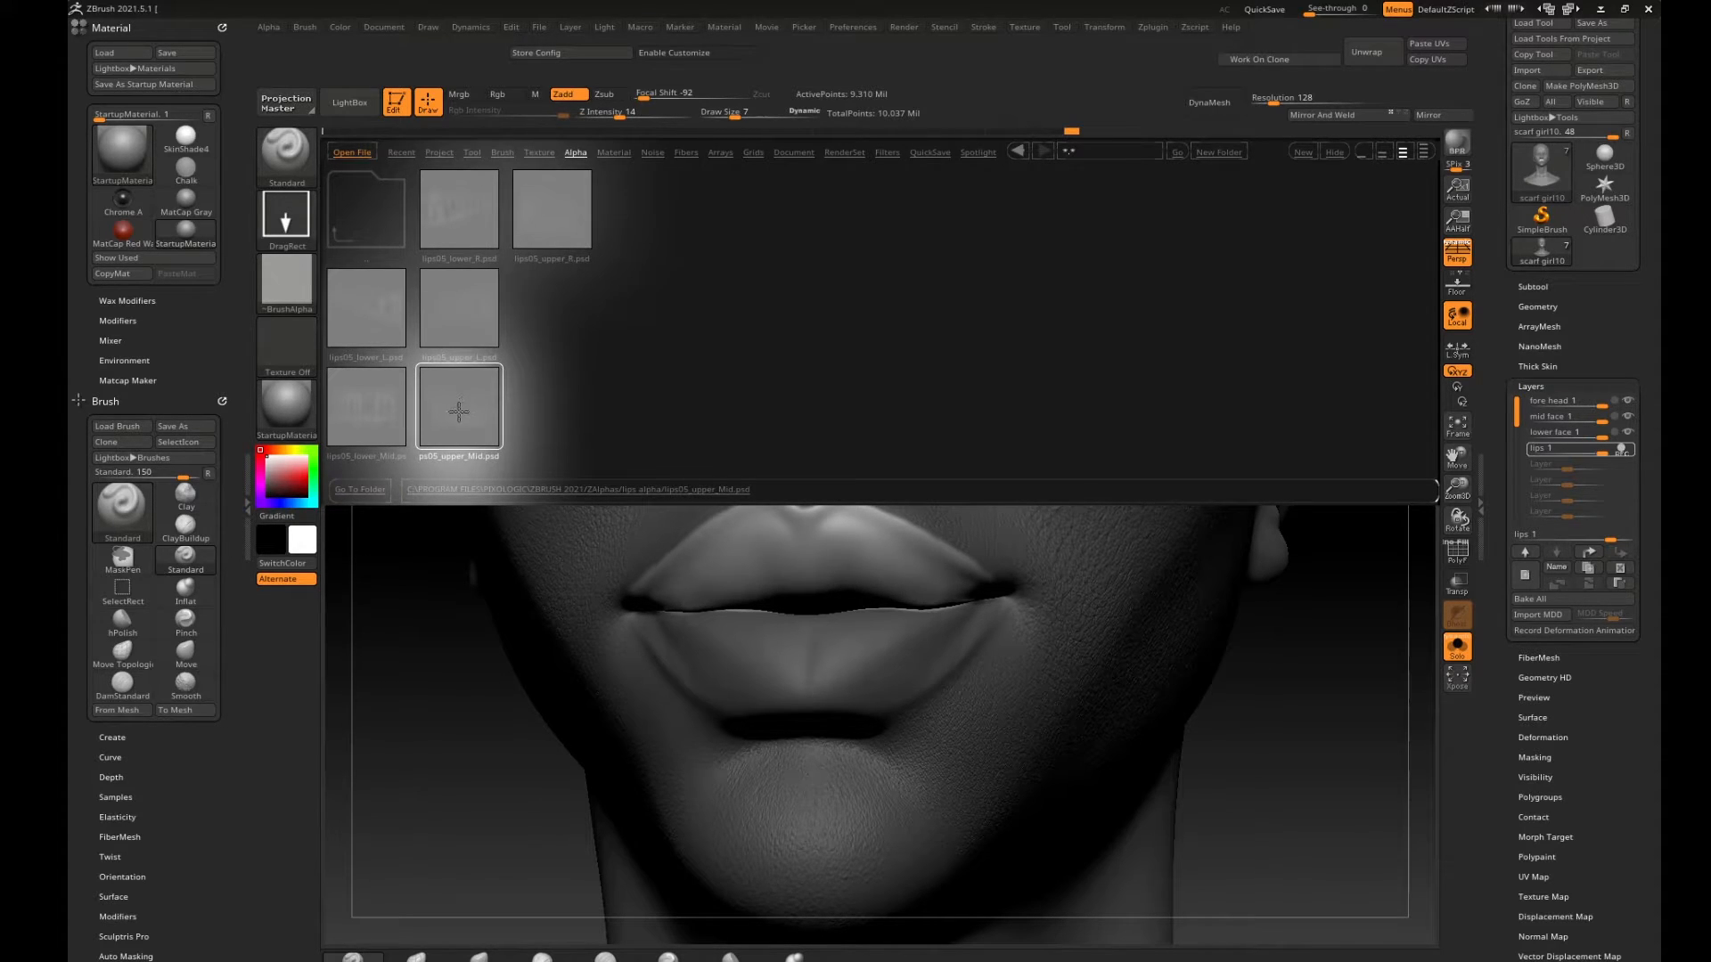
Make lips05_upper_Mid the active alpha of the Standard brush.
{"action": "left_click", "coordinate": [268, 26]}
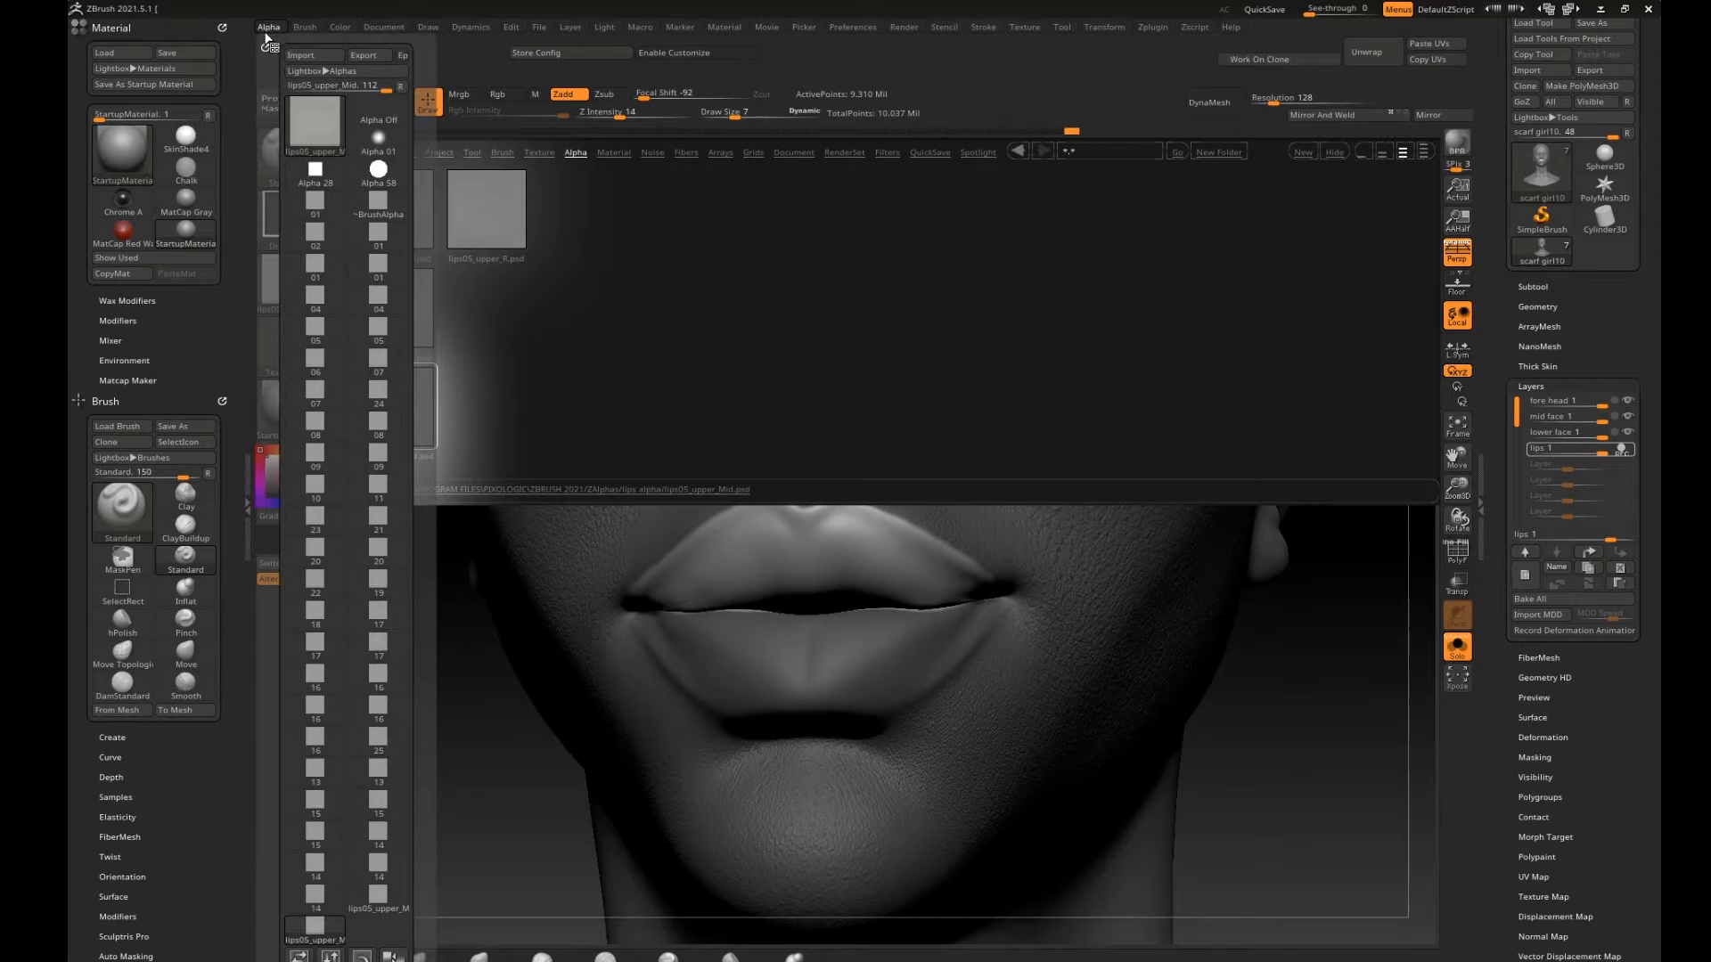
{"action": "left_click", "coordinate": [403, 706]}
{"action": "scroll", "coordinate": [406, 535], "scroll_direction": "down", "scroll_amount": 10}
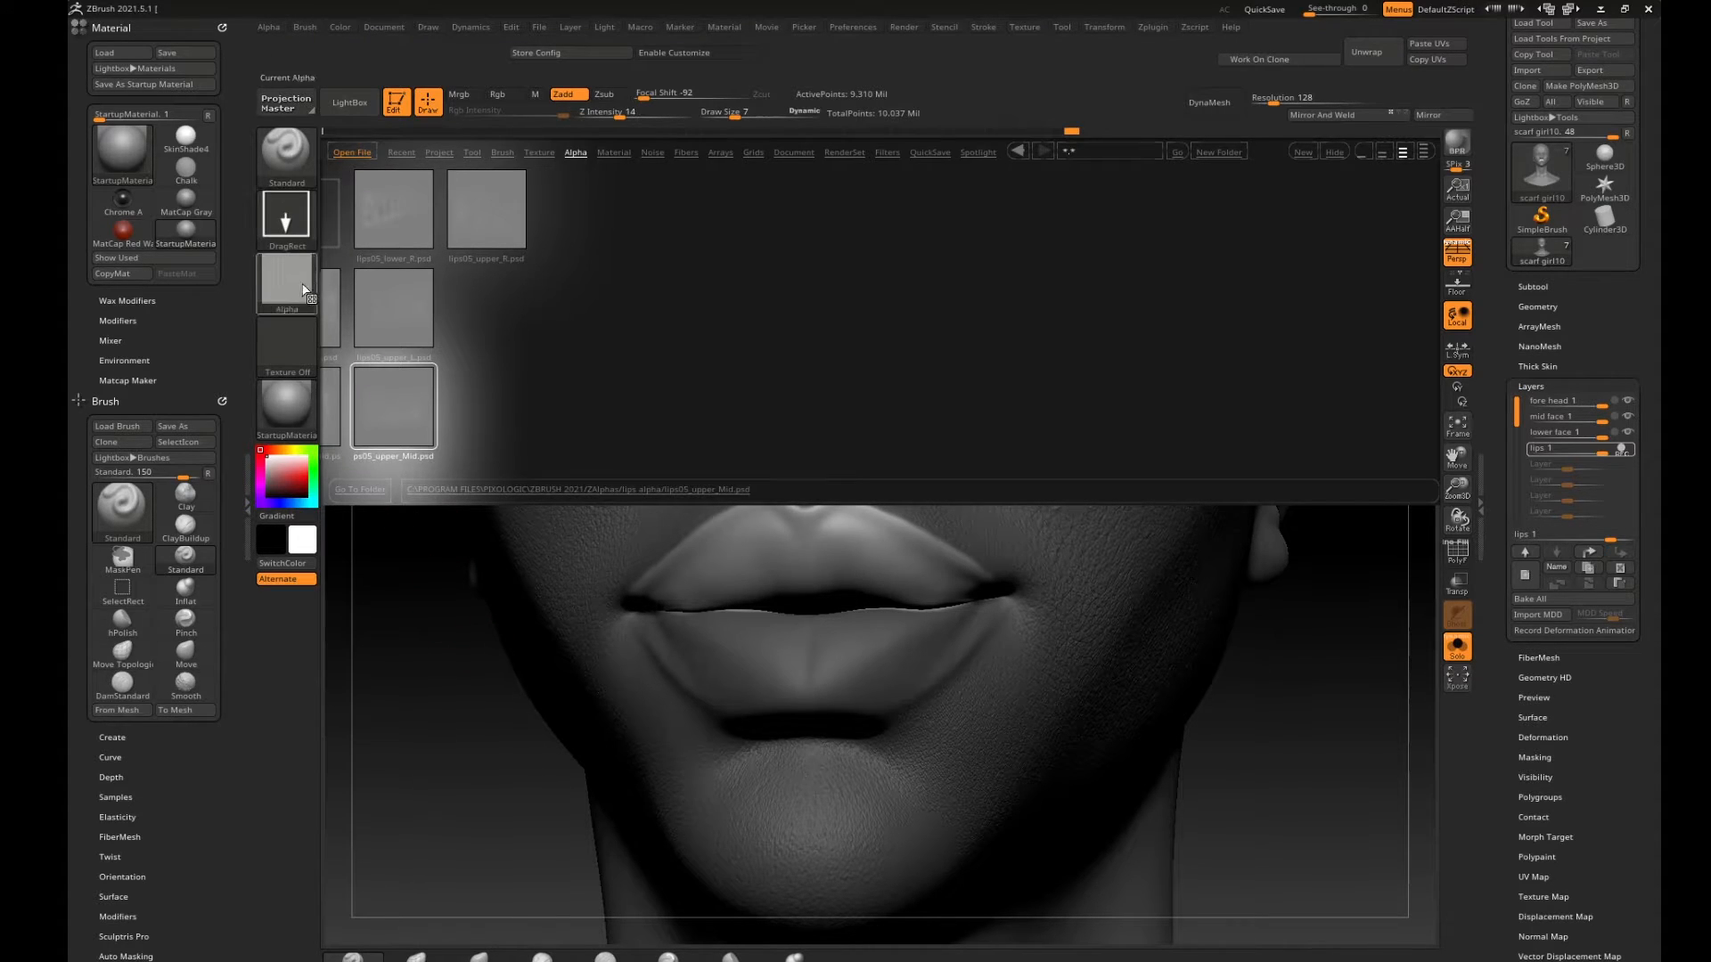
{"action": "mouse_move", "coordinate": [297, 281]}
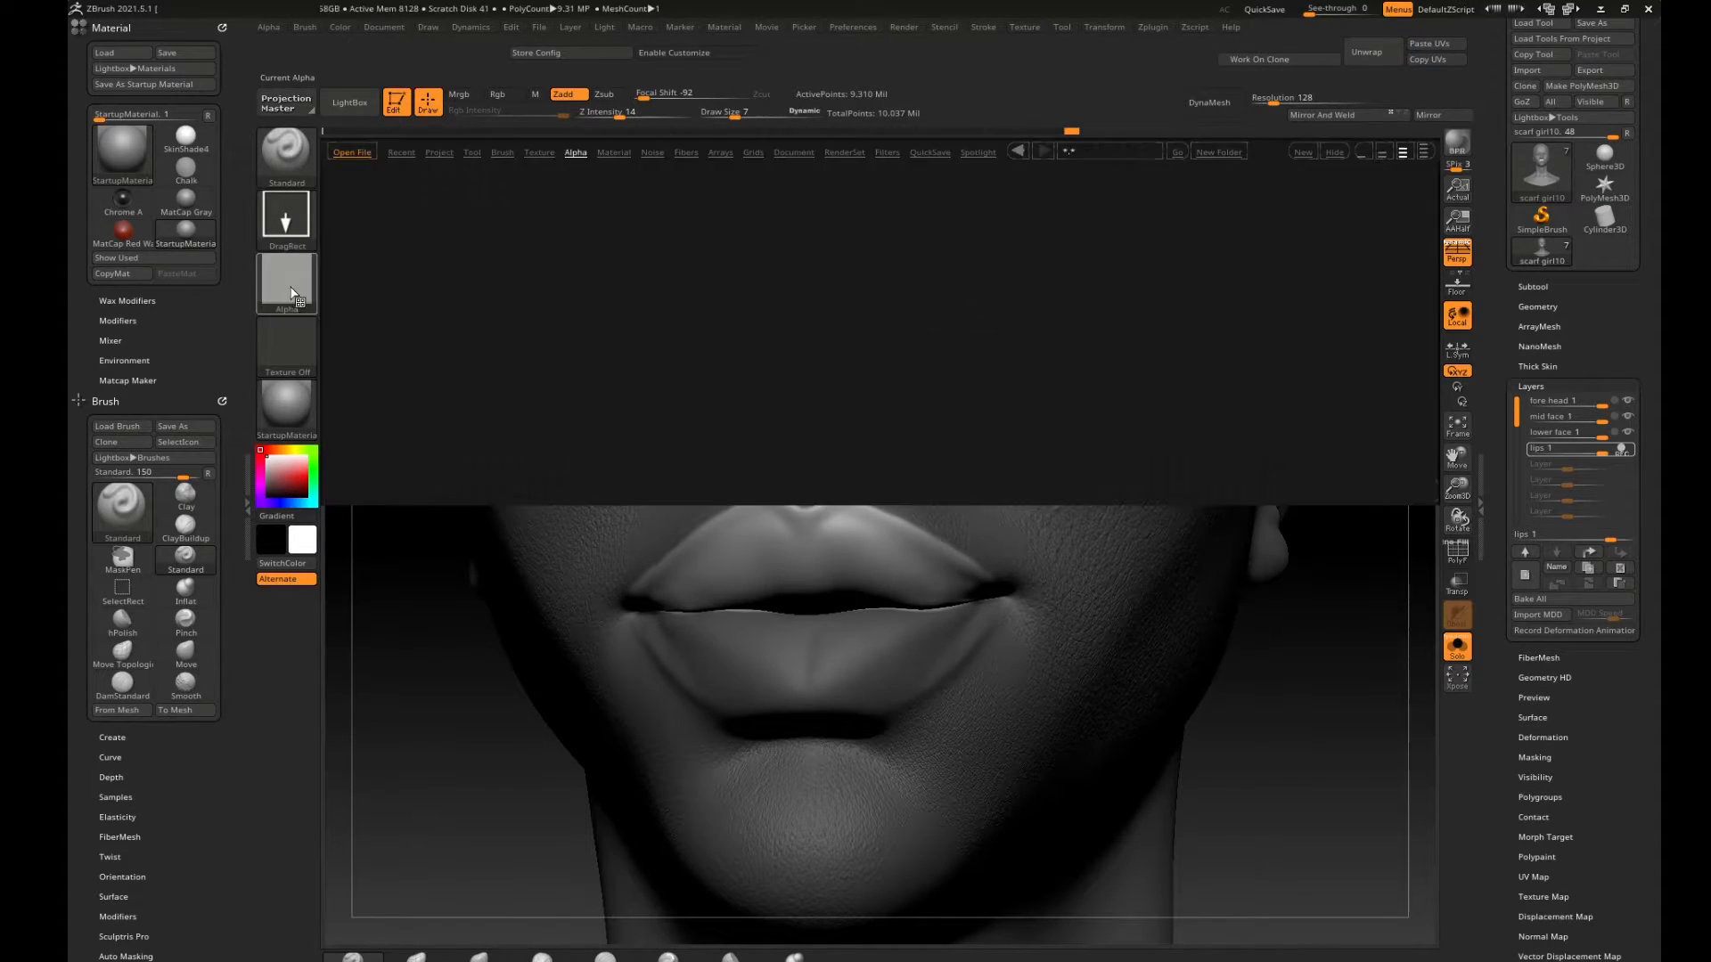
{"action": "left_click", "coordinate": [280, 285]}
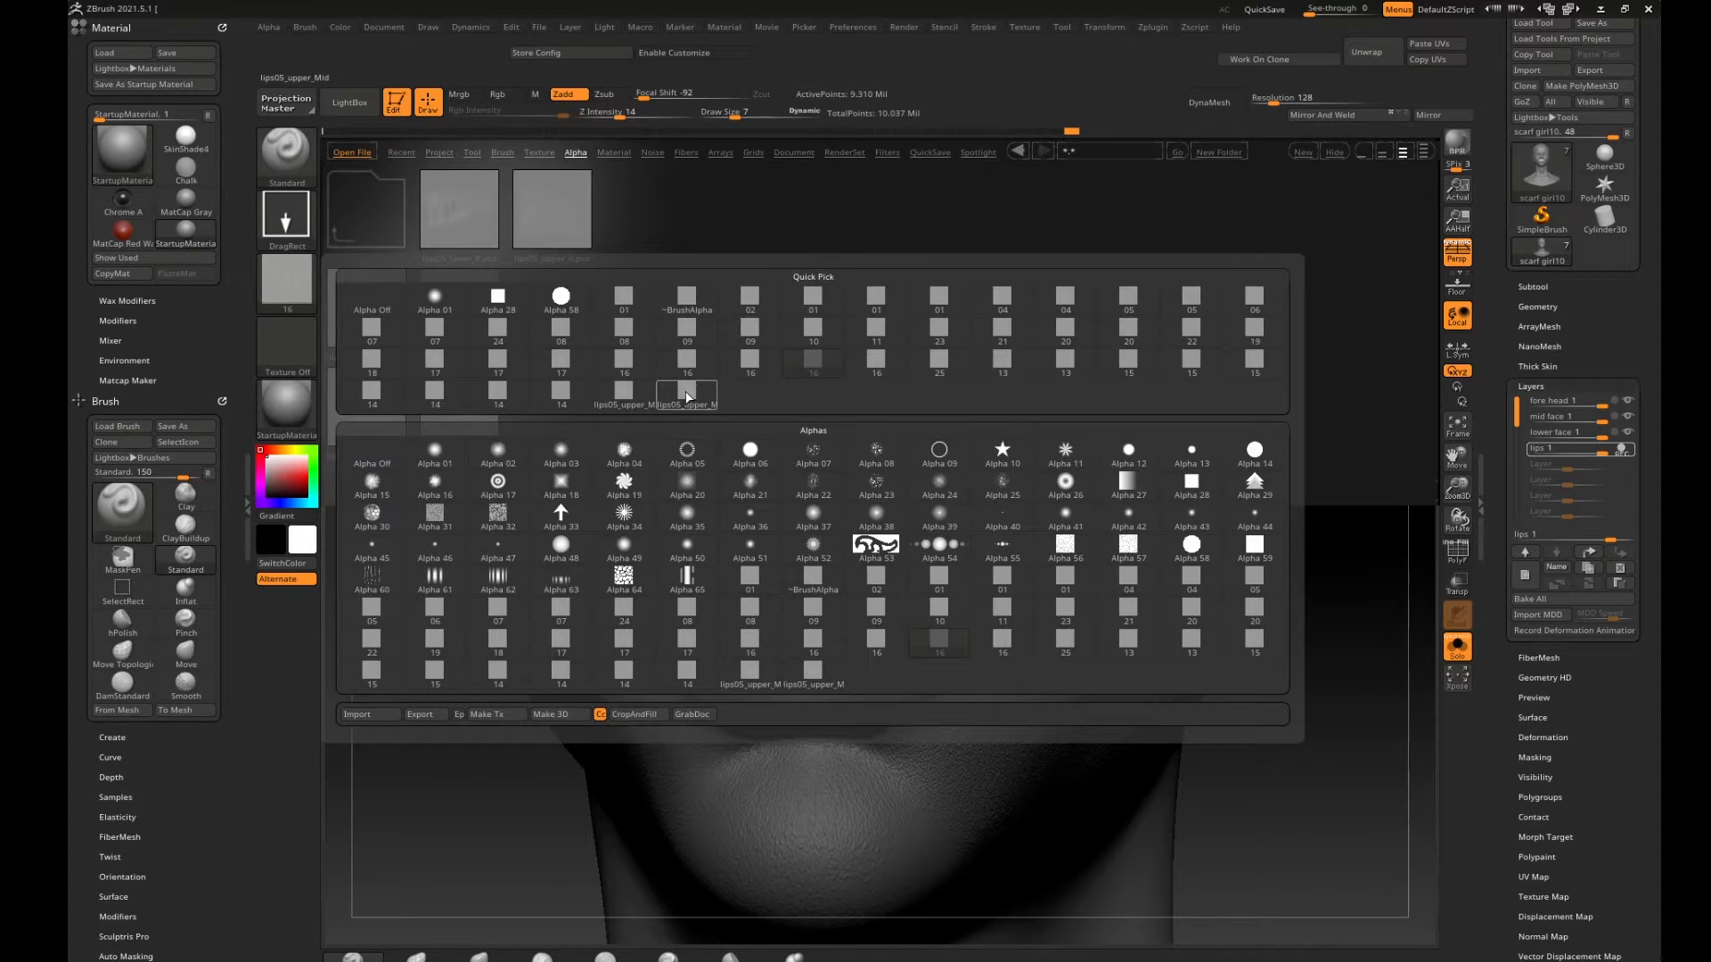
{"action": "left_click", "coordinate": [686, 398]}
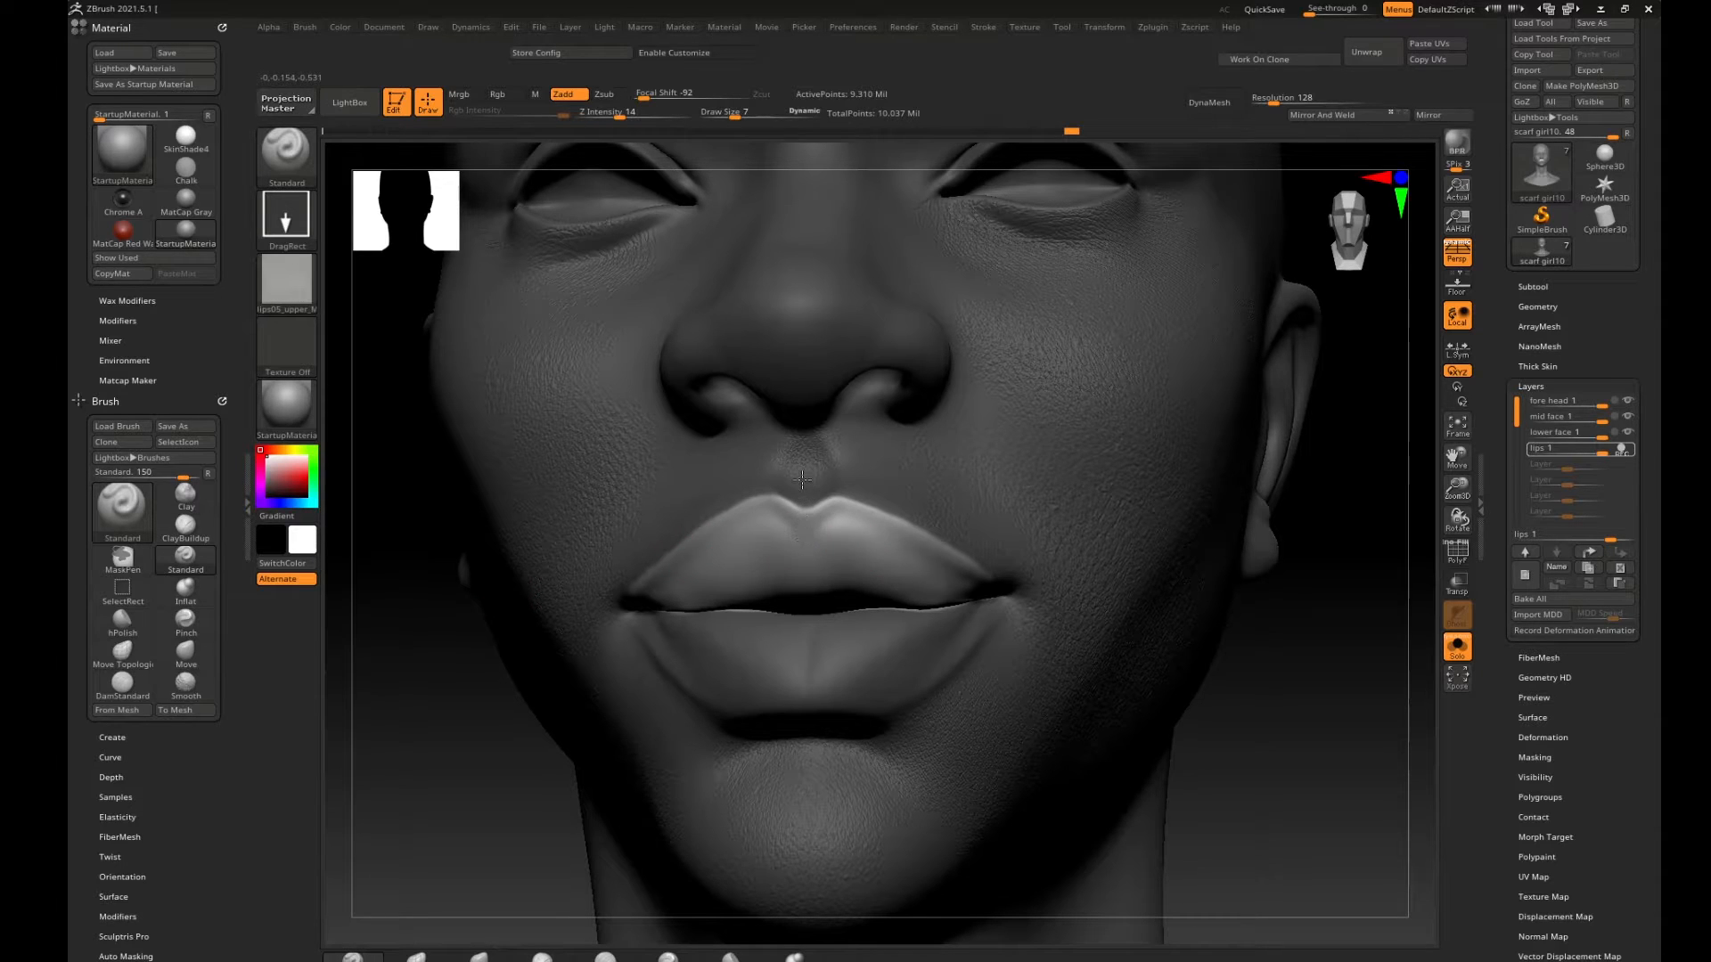
Set Z Intensity to 51 and try stamping the lip alpha on the centre of the upper lip, undoing the stamp.
{"action": "mouse_move", "coordinate": [1282, 584]}
{"action": "left_mouse_down"}
{"action": "mouse_move", "coordinate": [1333, 583]}
{"action": "mouse_move", "coordinate": [1328, 539]}
{"action": "left_mouse_up"}
{"action": "left_click_drag", "start_coordinate": [1215, 580], "coordinate": [1139, 578]}
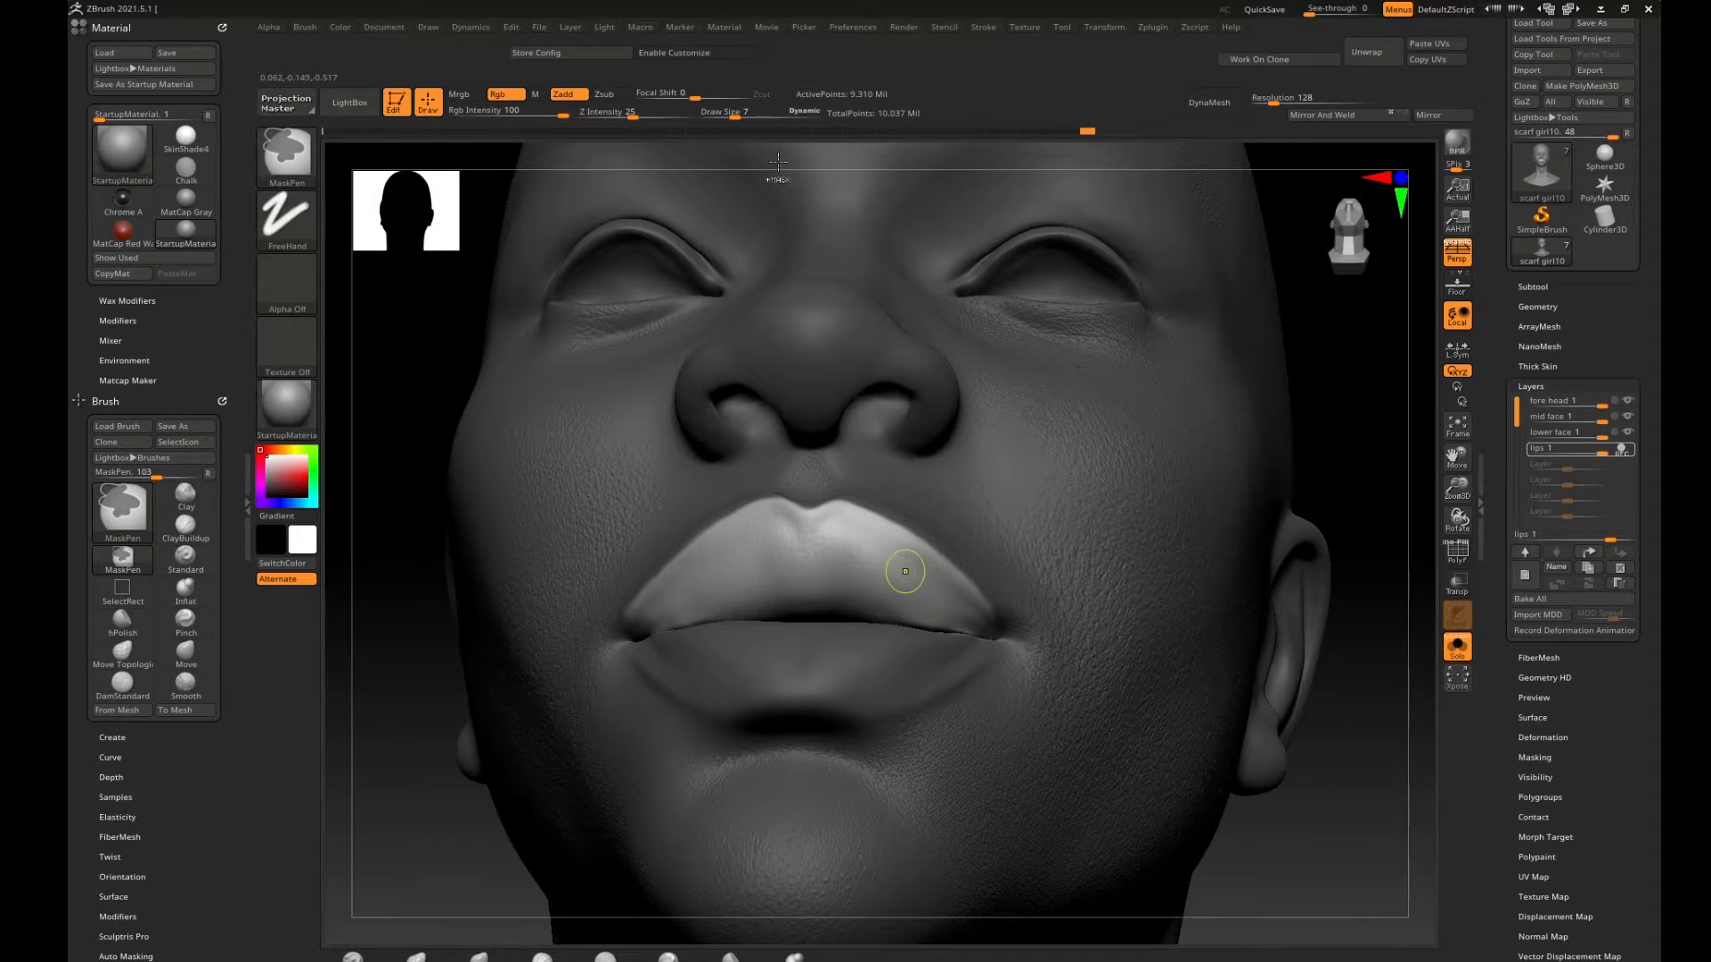
{"action": "key", "text": "ctrl+z"}
{"action": "left_click_drag", "start_coordinate": [631, 113], "coordinate": [657, 114]}
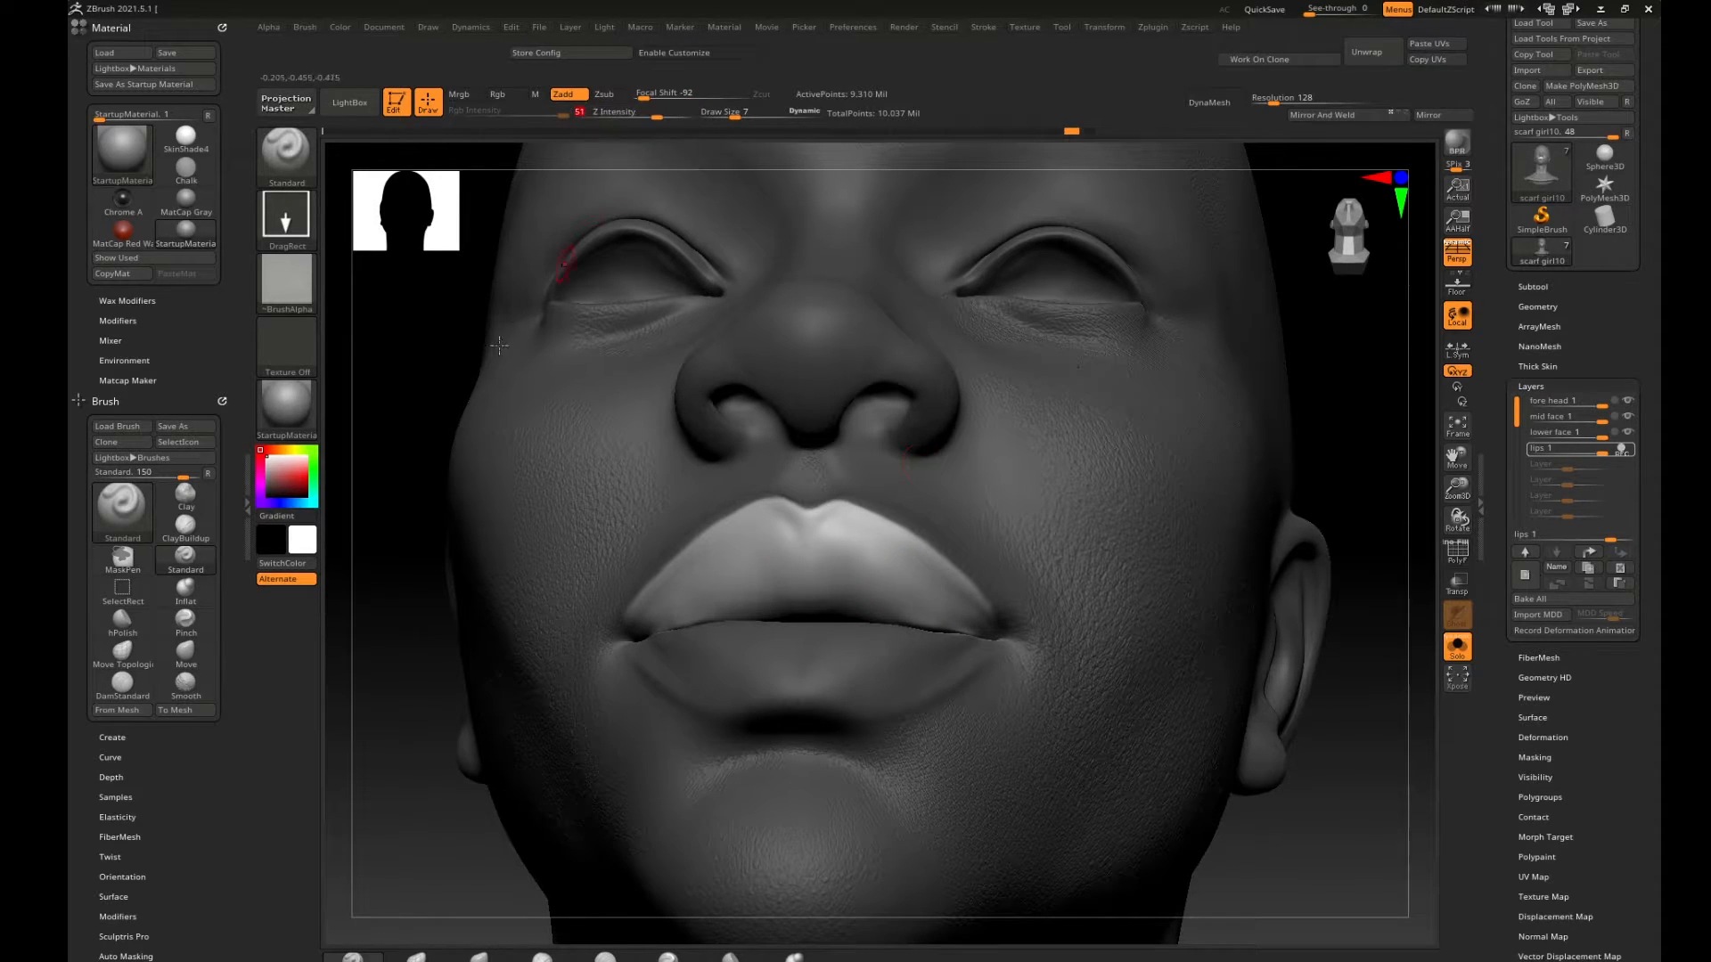
{"action": "left_click_drag", "start_coordinate": [393, 447], "coordinate": [485, 477]}
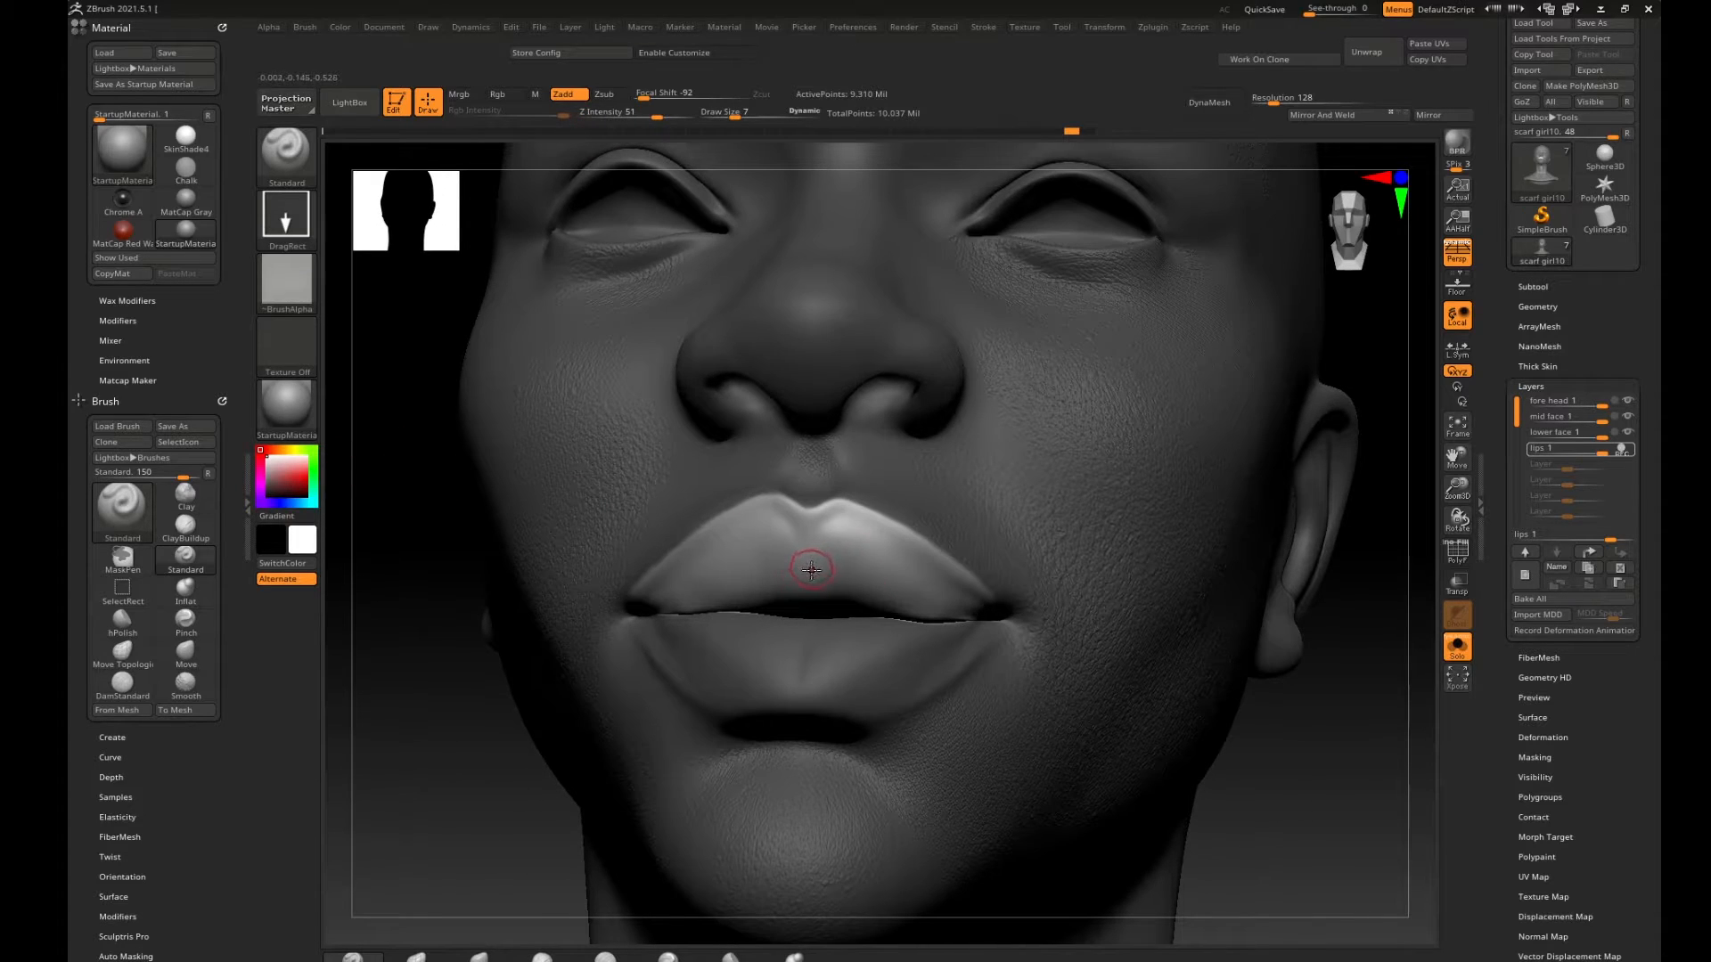
{"action": "left_click_drag", "start_coordinate": [809, 572], "coordinate": [813, 474]}
{"action": "key", "text": "ctrl+z"}
Try stamping the centre of the upper lip with Focal Shift at -12, and undo the stamp.
{"action": "left_click", "coordinate": [655, 94]}
{"action": "left_click_drag", "start_coordinate": [657, 94], "coordinate": [659, 94]}
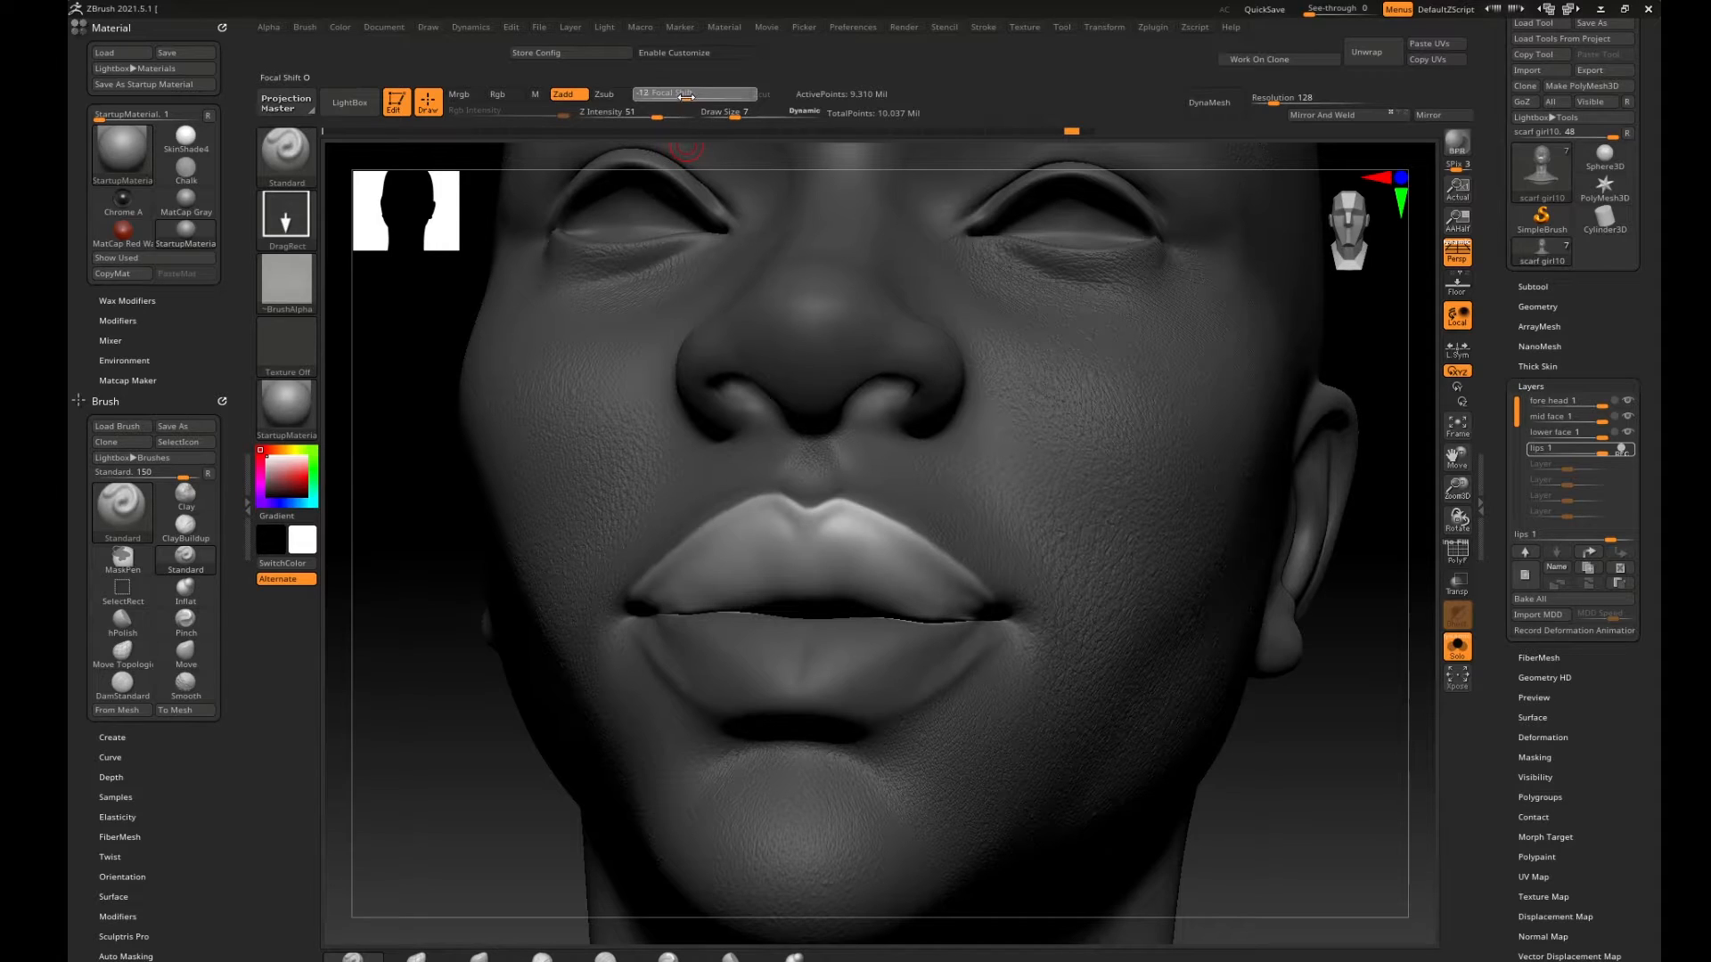
{"action": "left_click_drag", "start_coordinate": [398, 708], "coordinate": [408, 726]}
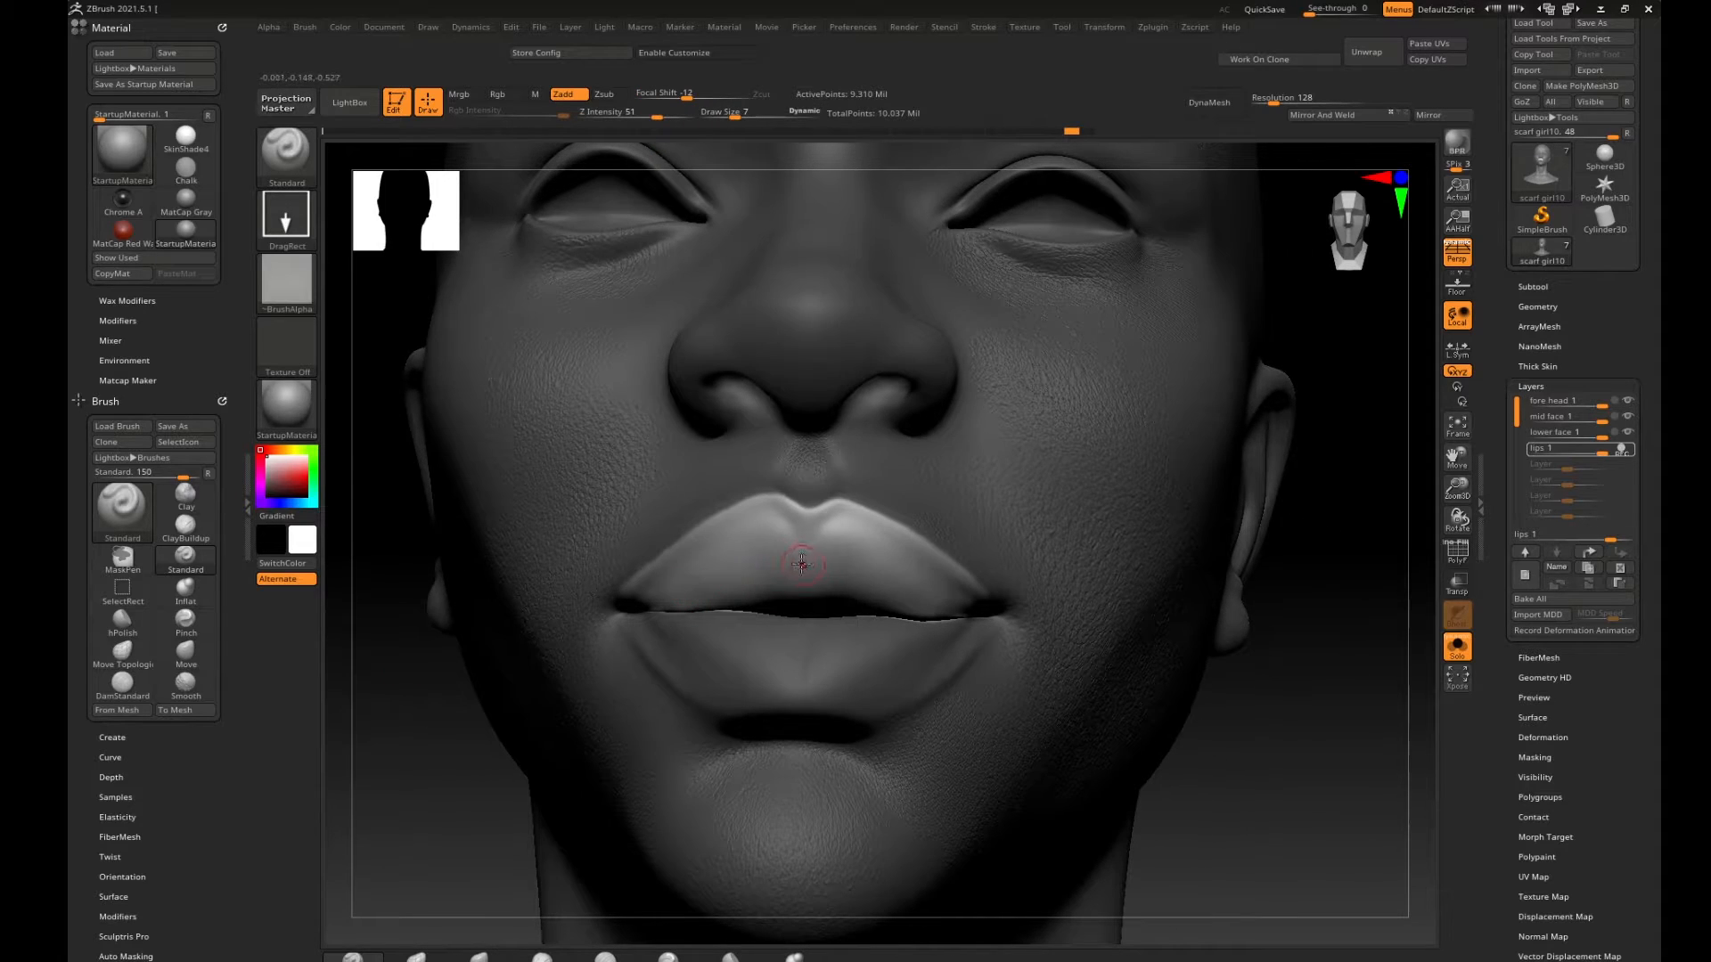
{"action": "left_click_drag", "start_coordinate": [802, 563], "coordinate": [808, 378]}
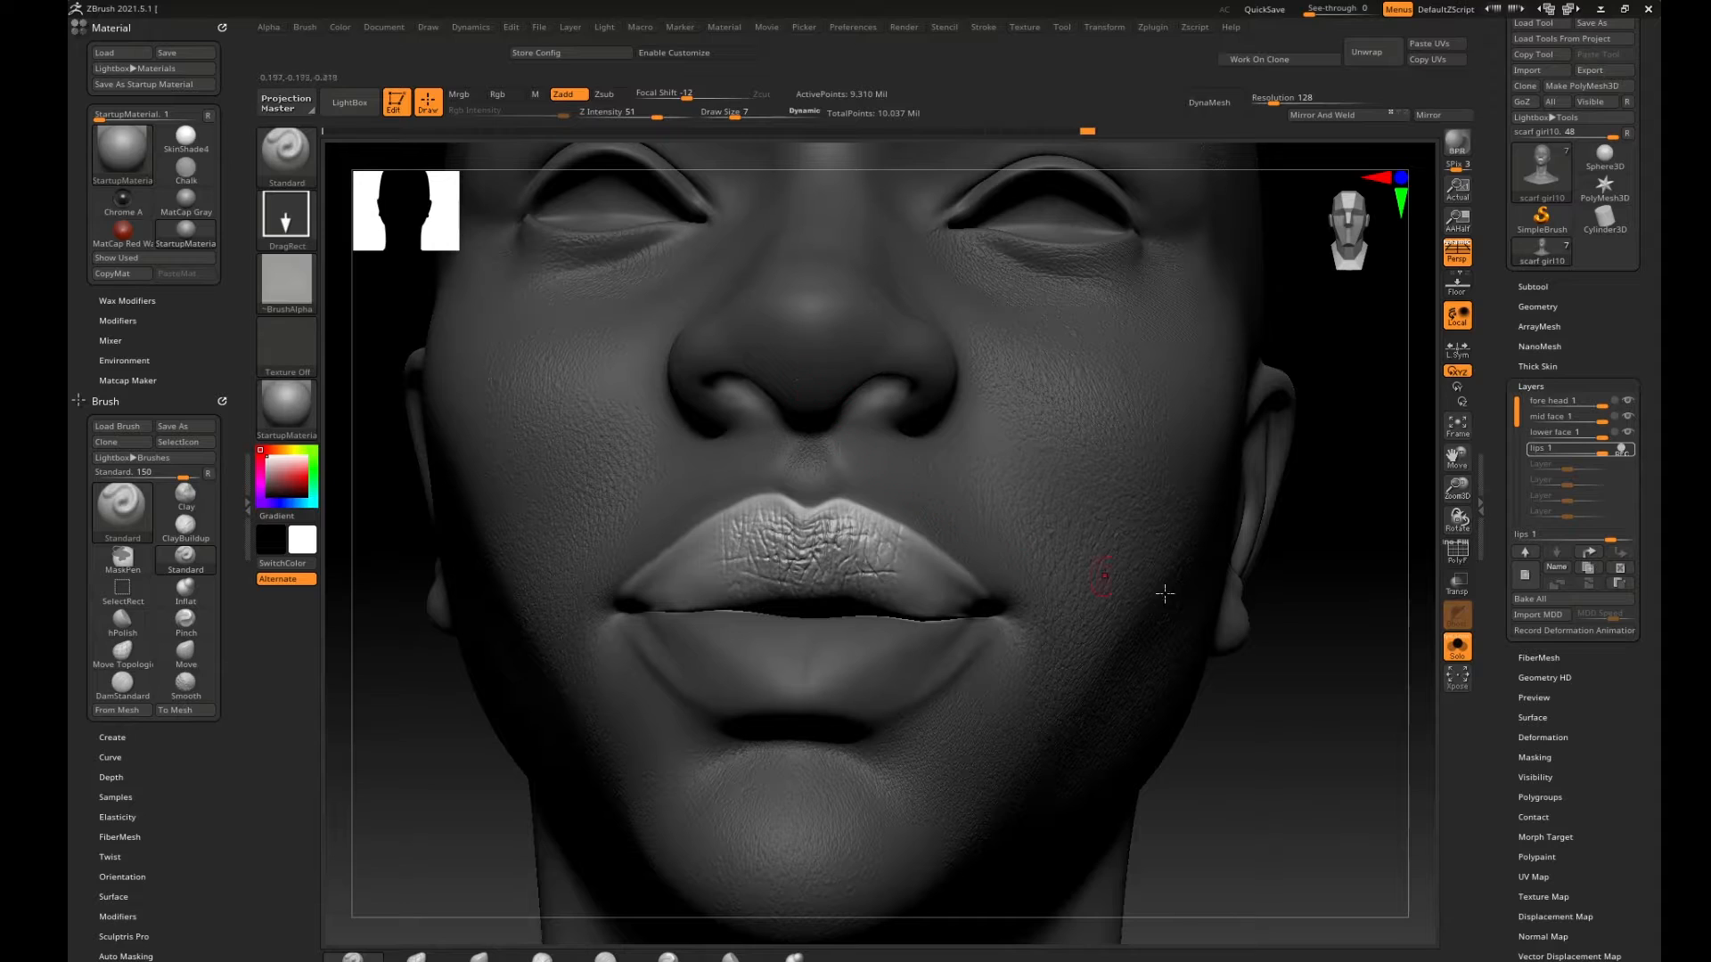
{"action": "left_click_drag", "start_coordinate": [1367, 603], "coordinate": [1302, 600]}
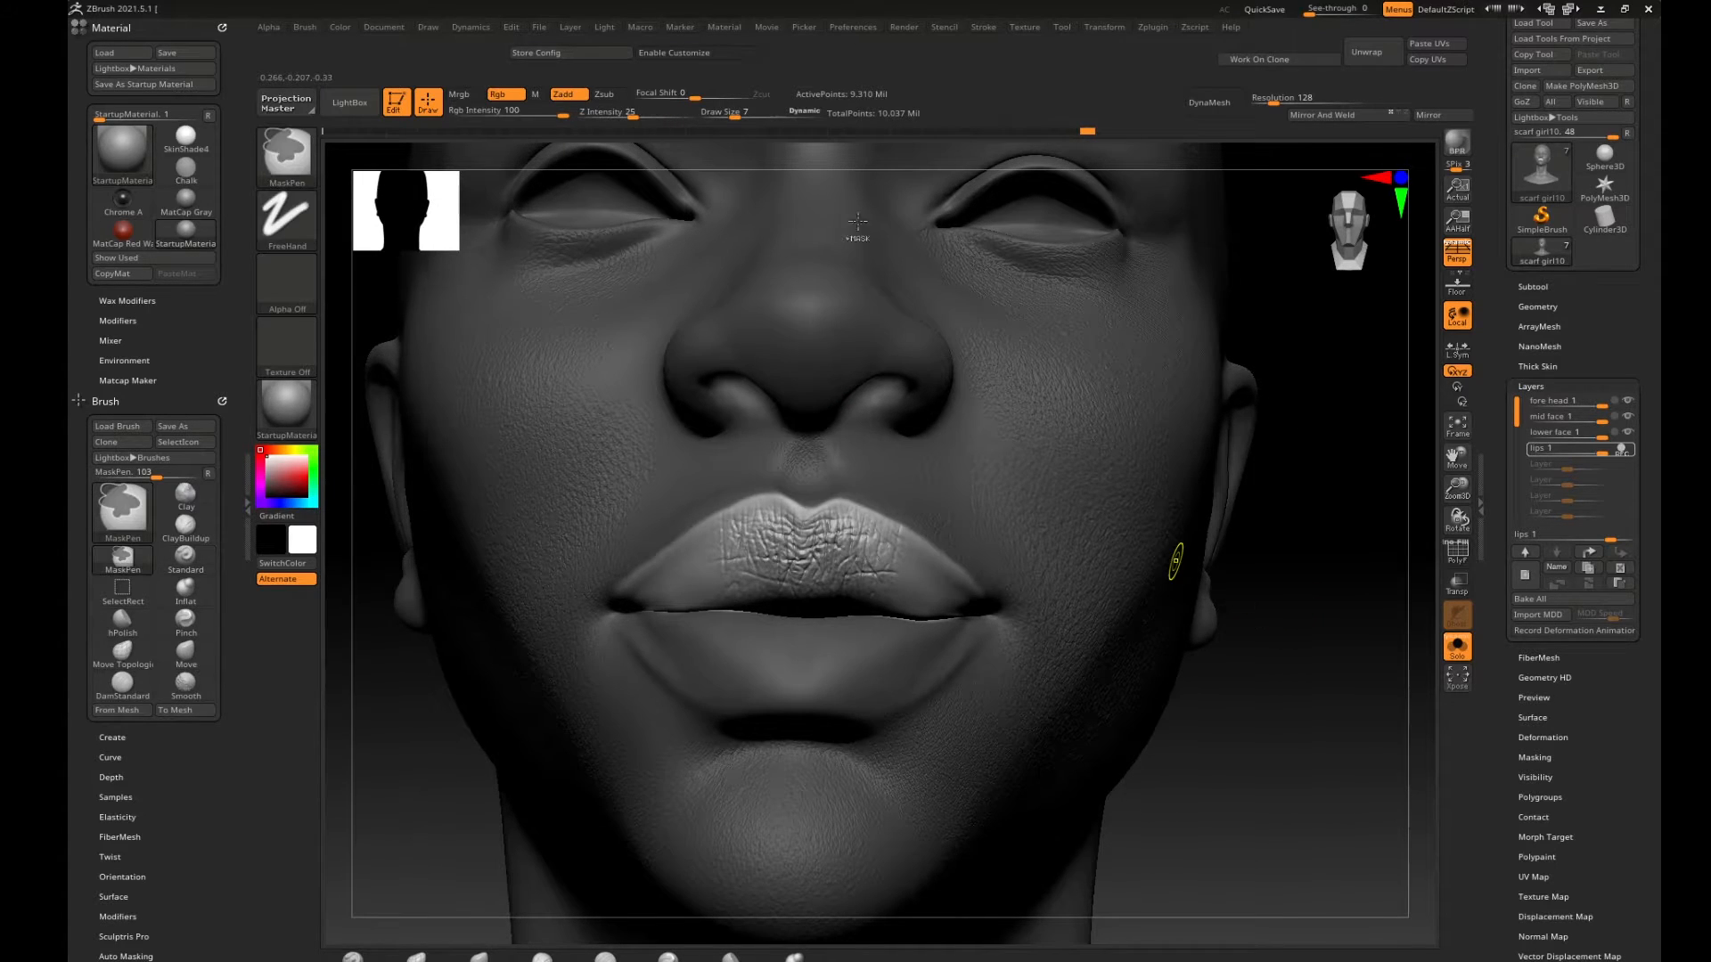
{"action": "key", "text": "ctrl+z"}
Stamp the lip alpha on the centre of the upper lip with Z Intensity 48 and Focal Shift 0.
{"action": "left_click_drag", "start_coordinate": [655, 113], "coordinate": [655, 108]}
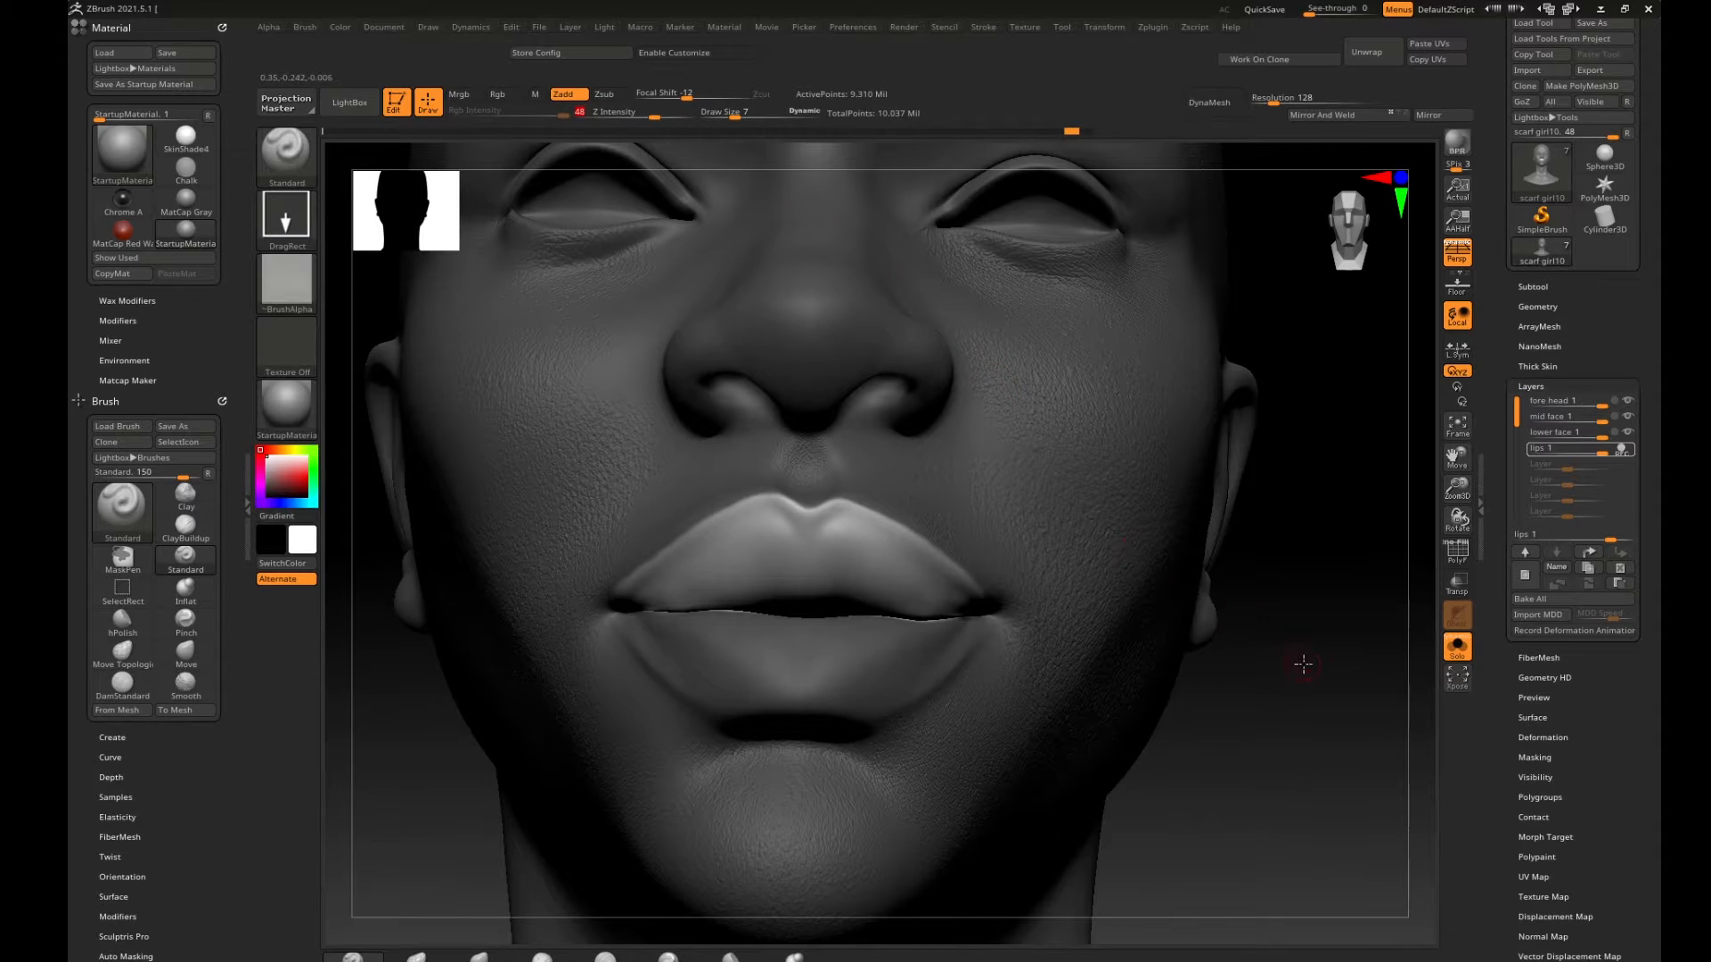
{"action": "left_click_drag", "start_coordinate": [1321, 672], "coordinate": [1107, 441], "text": "alt"}
{"action": "left_click_drag", "start_coordinate": [687, 94], "coordinate": [696, 94]}
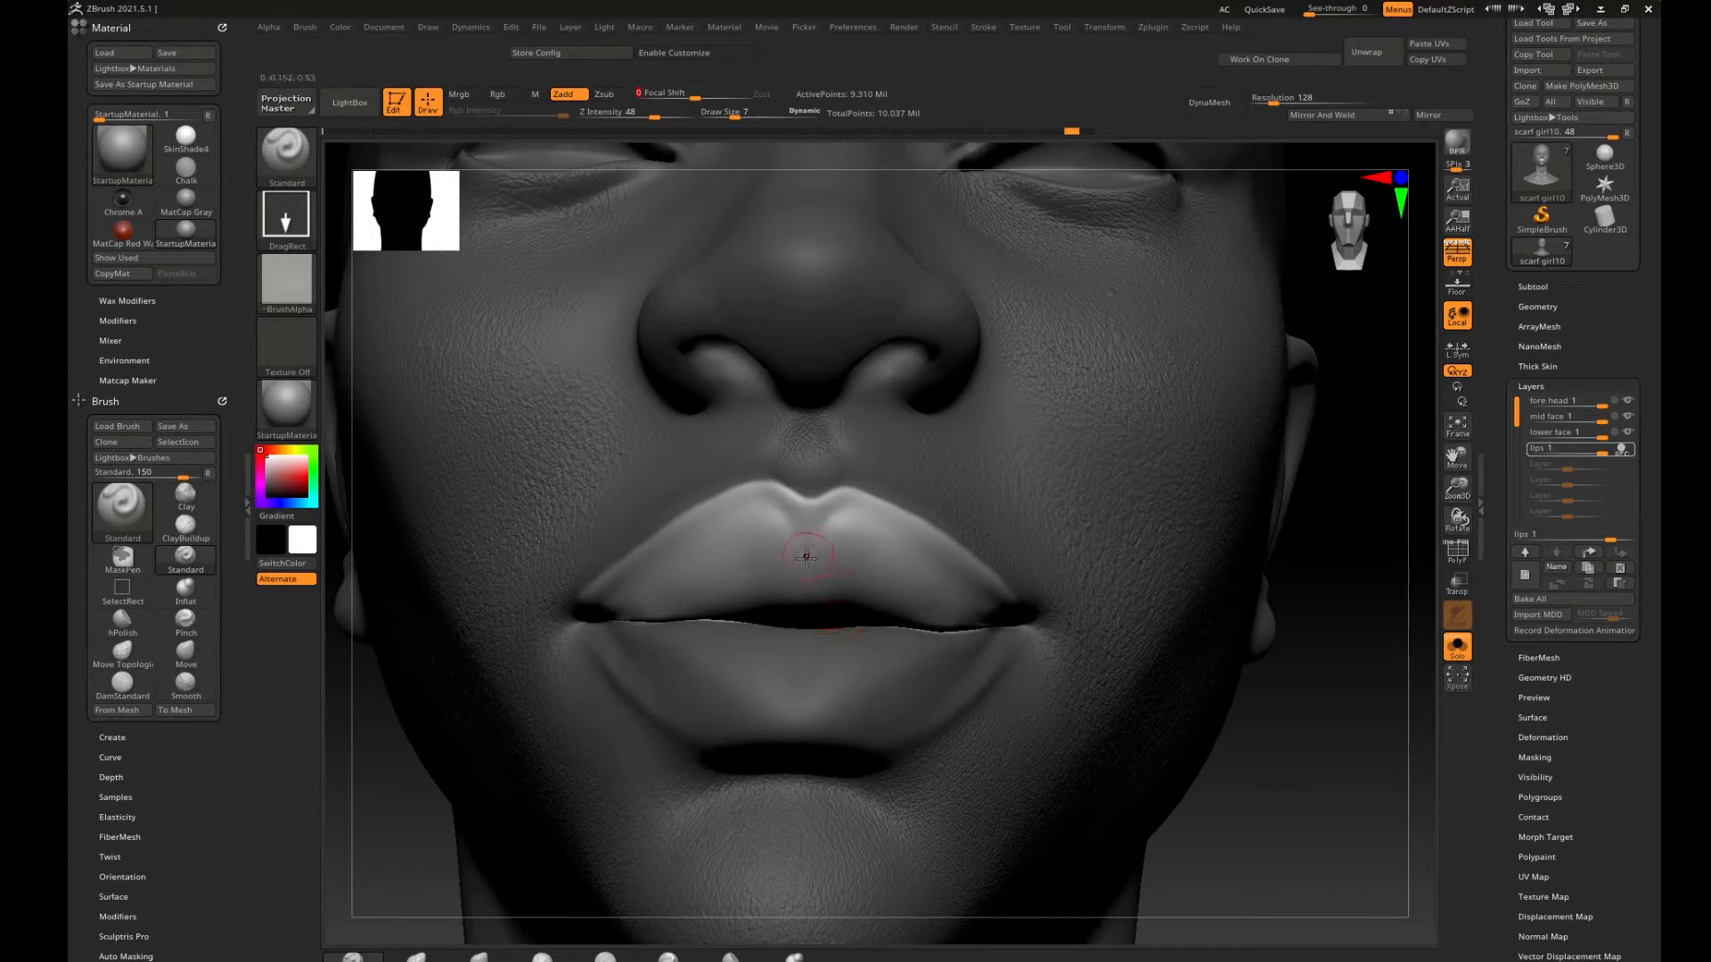
{"action": "left_click_drag", "start_coordinate": [814, 525], "coordinate": [809, 408]}
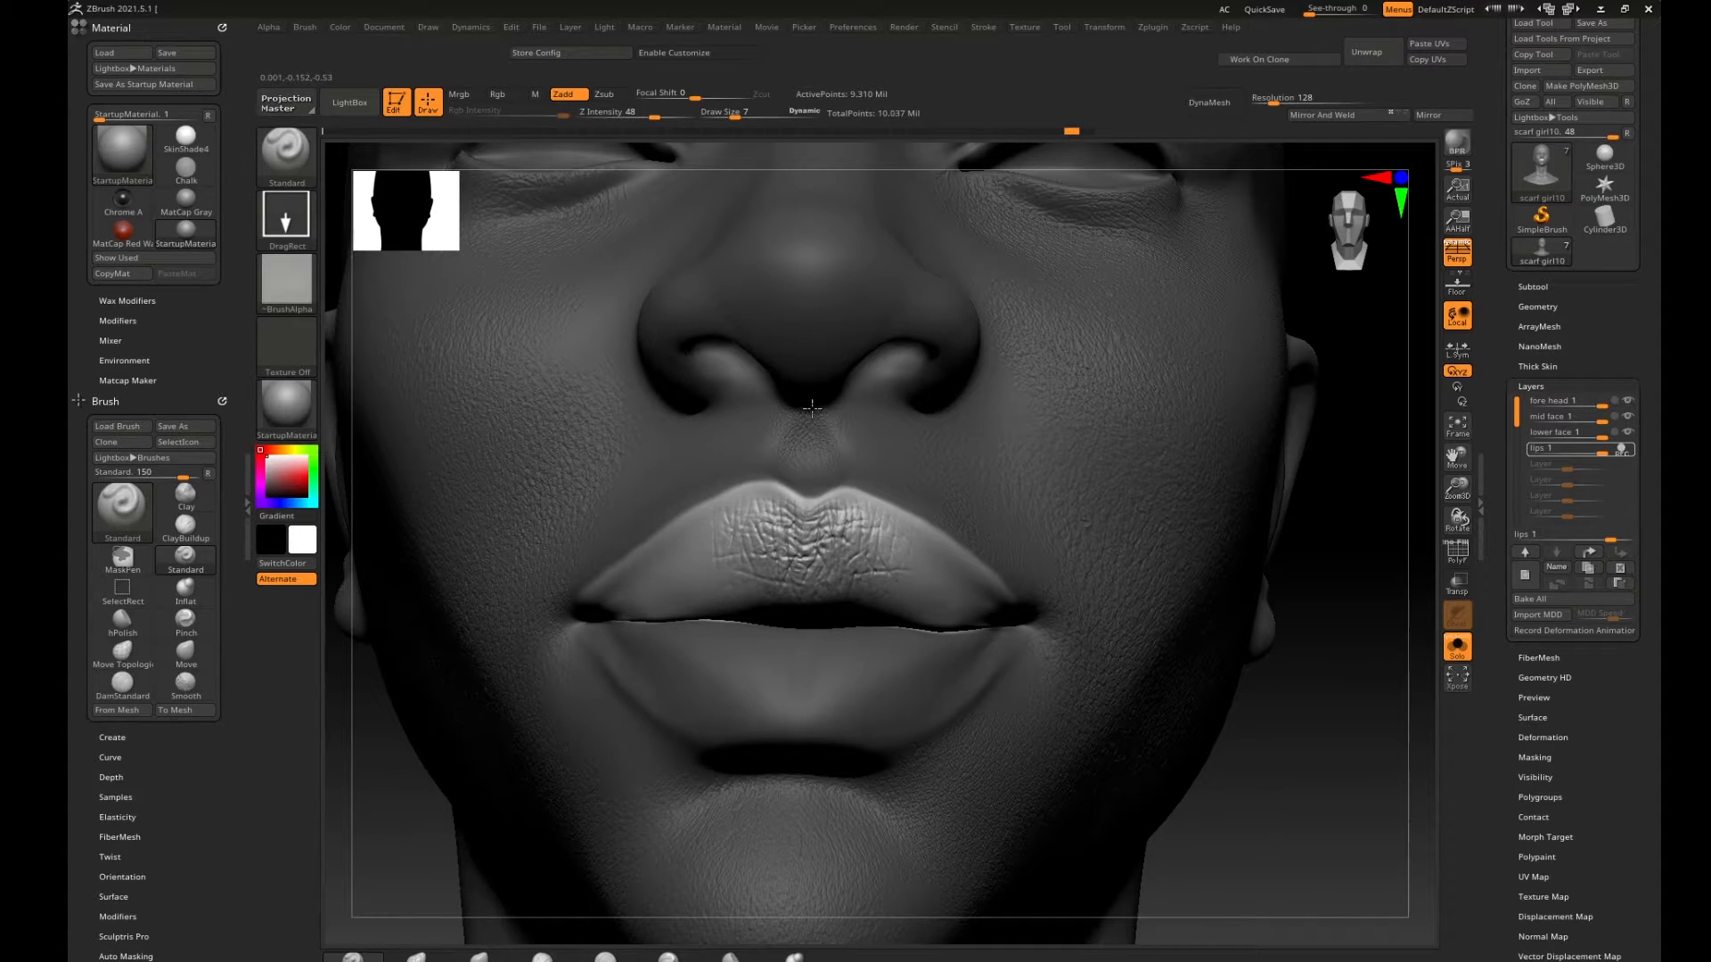
Load lips05_upper_R.psd and stamp it on the upper lip toward the character's left mouth corner.
{"action": "mouse_move", "coordinate": [1287, 735]}
{"action": "left_mouse_down"}
{"action": "mouse_move", "coordinate": [1302, 698]}
{"action": "mouse_move", "coordinate": [986, 565]}
{"action": "mouse_move", "coordinate": [1187, 602]}
{"action": "left_mouse_up"}
{"action": "left_click_drag", "start_coordinate": [1318, 623], "coordinate": [1010, 586]}
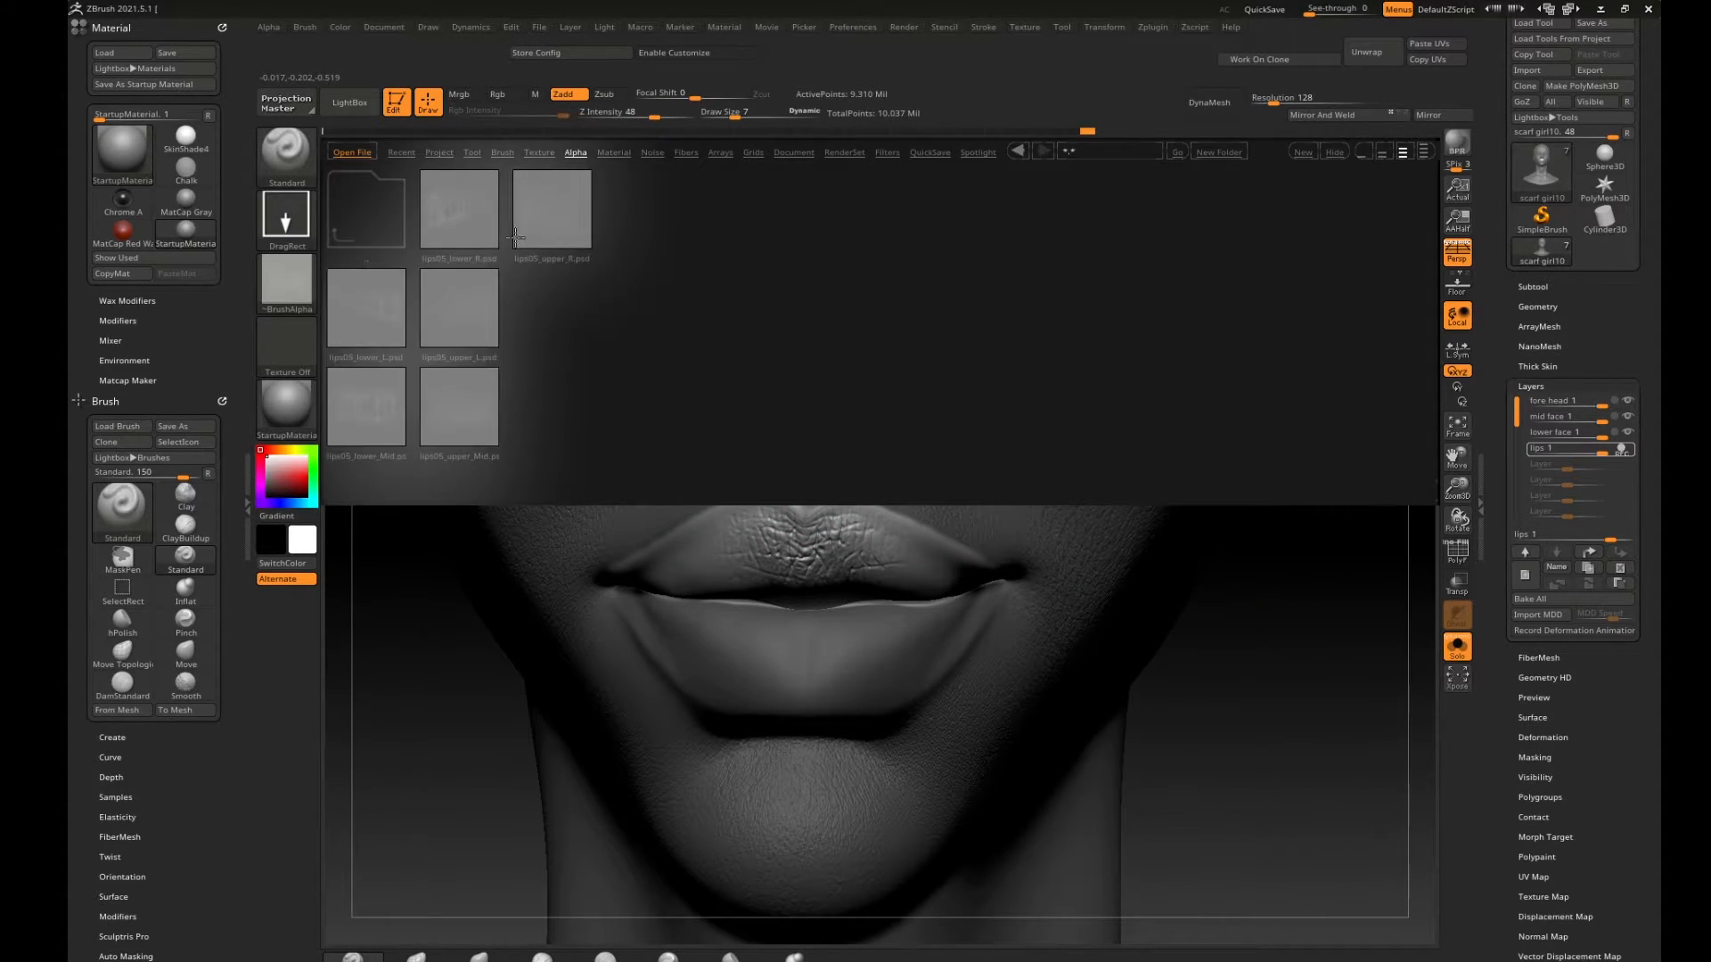
{"action": "left_click", "coordinate": [575, 228]}
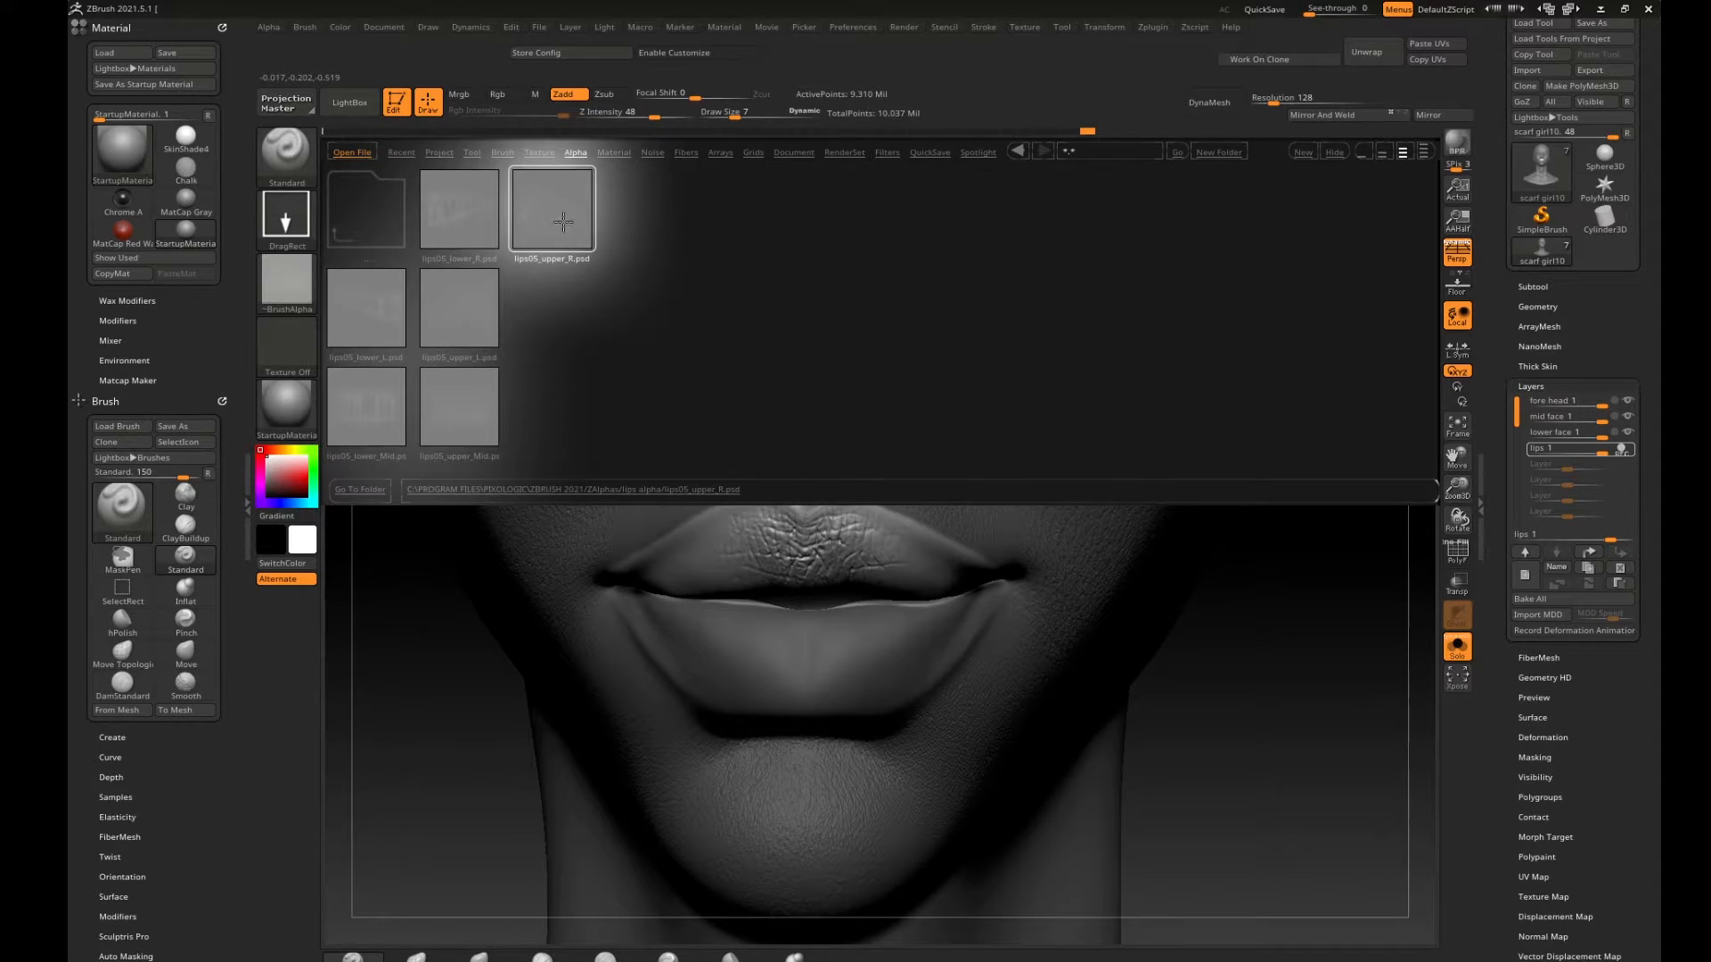
{"action": "left_click_drag", "start_coordinate": [548, 223], "coordinate": [413, 213]}
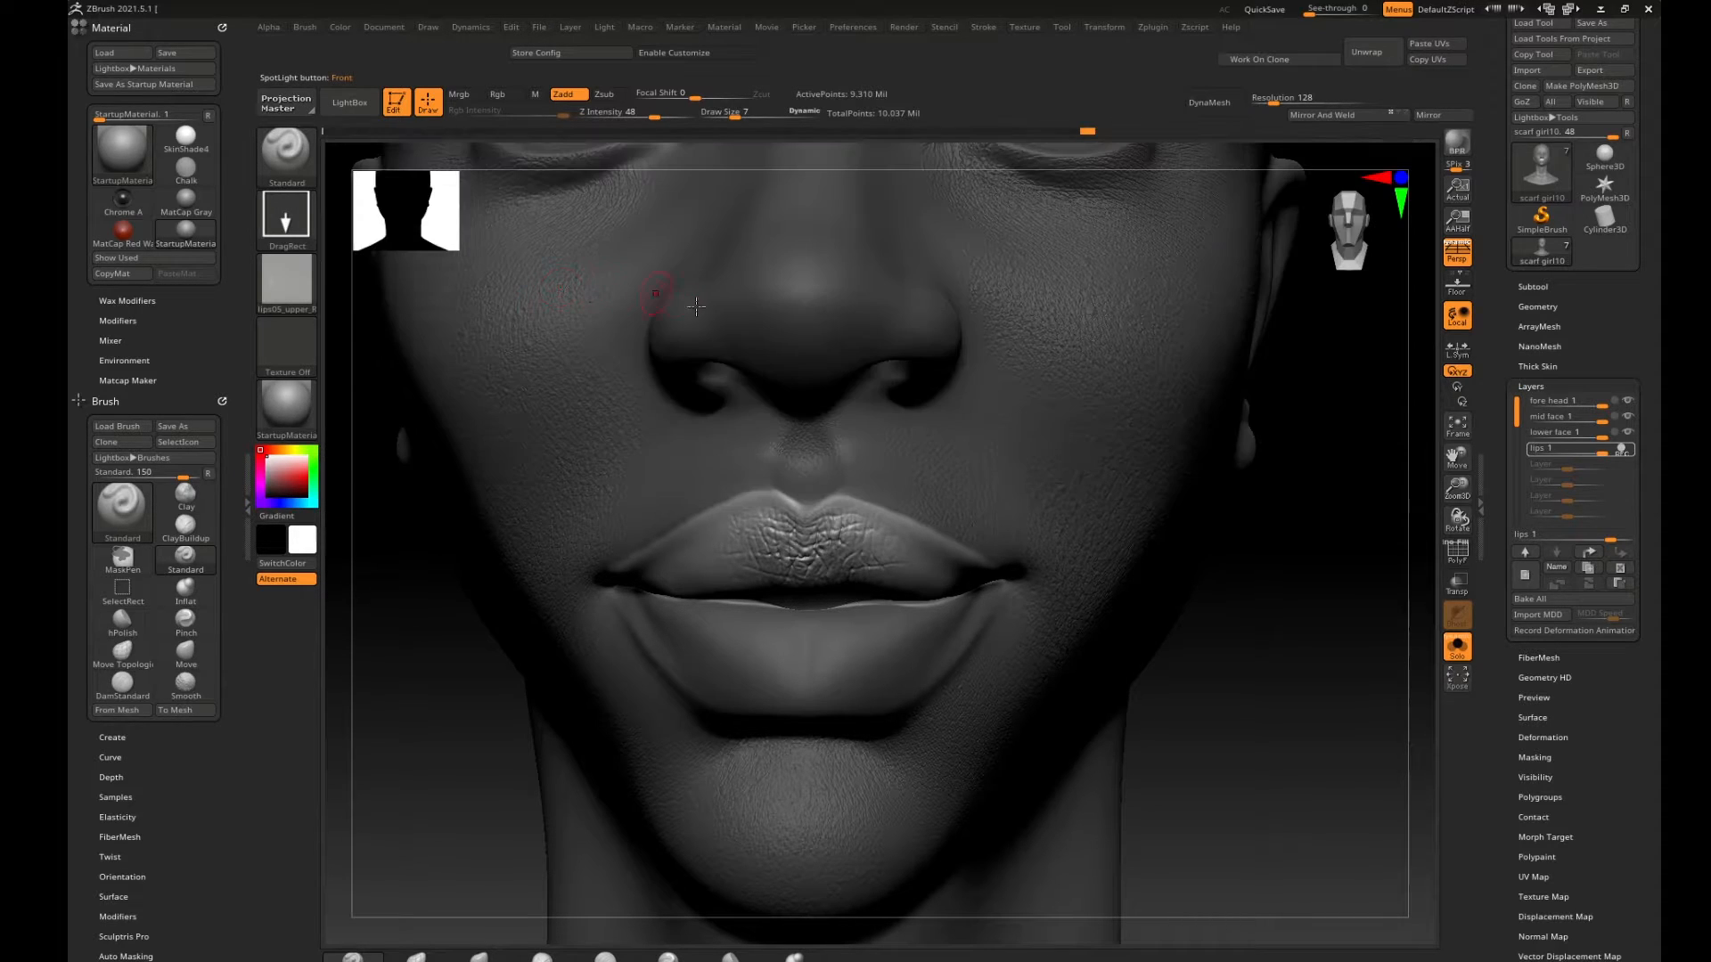
{"action": "left_click_drag", "start_coordinate": [1269, 636], "coordinate": [939, 583]}
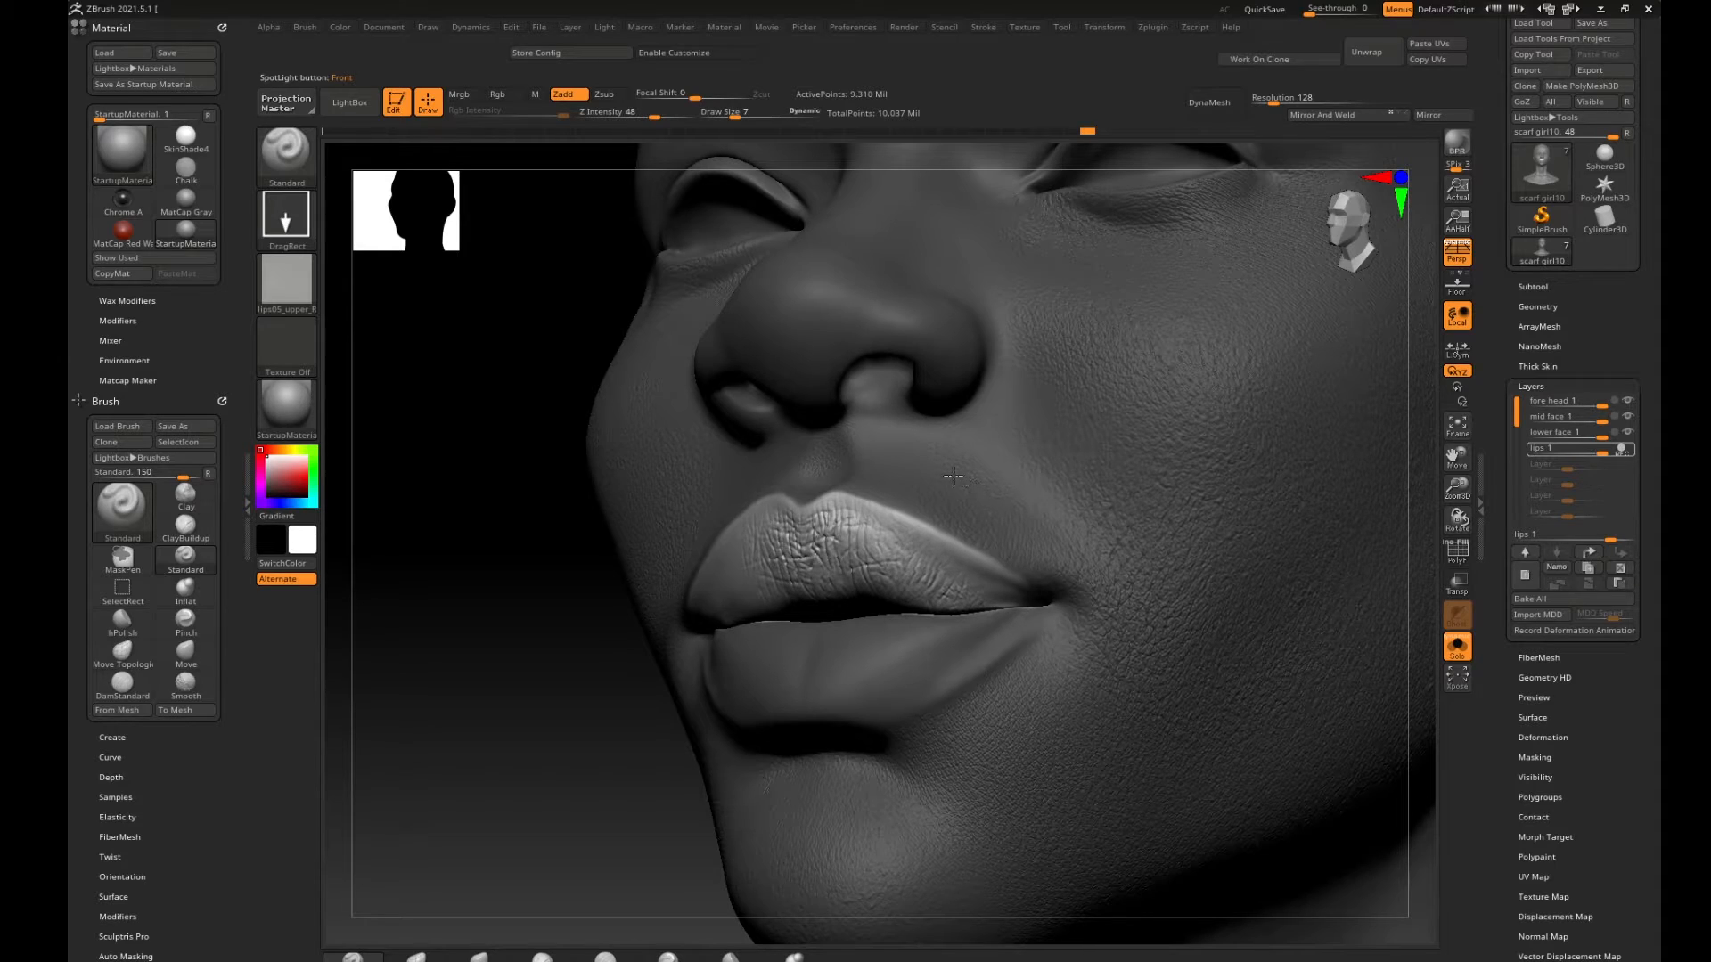
{"action": "key", "text": "ctrl"}
Load the lips05_upper_L.psd alpha and stamp it on the upper lip toward the character's right mouth corner.
{"action": "left_click_drag", "start_coordinate": [540, 668], "coordinate": [651, 633]}
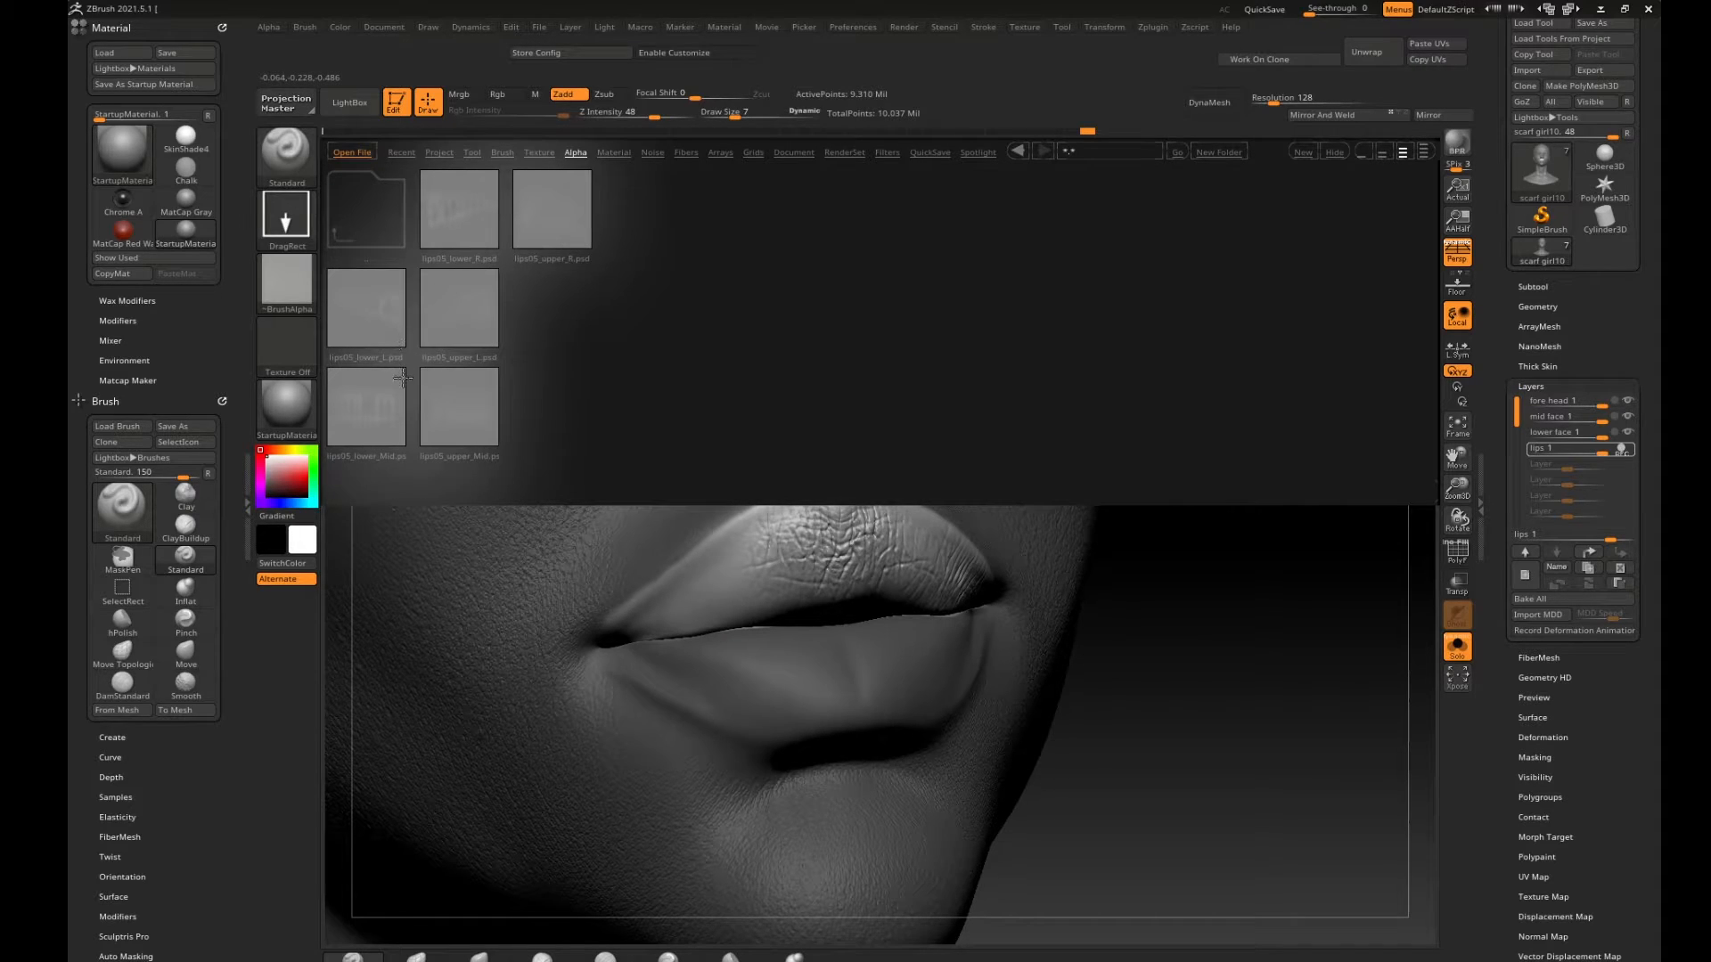
{"action": "left_click", "coordinate": [470, 333]}
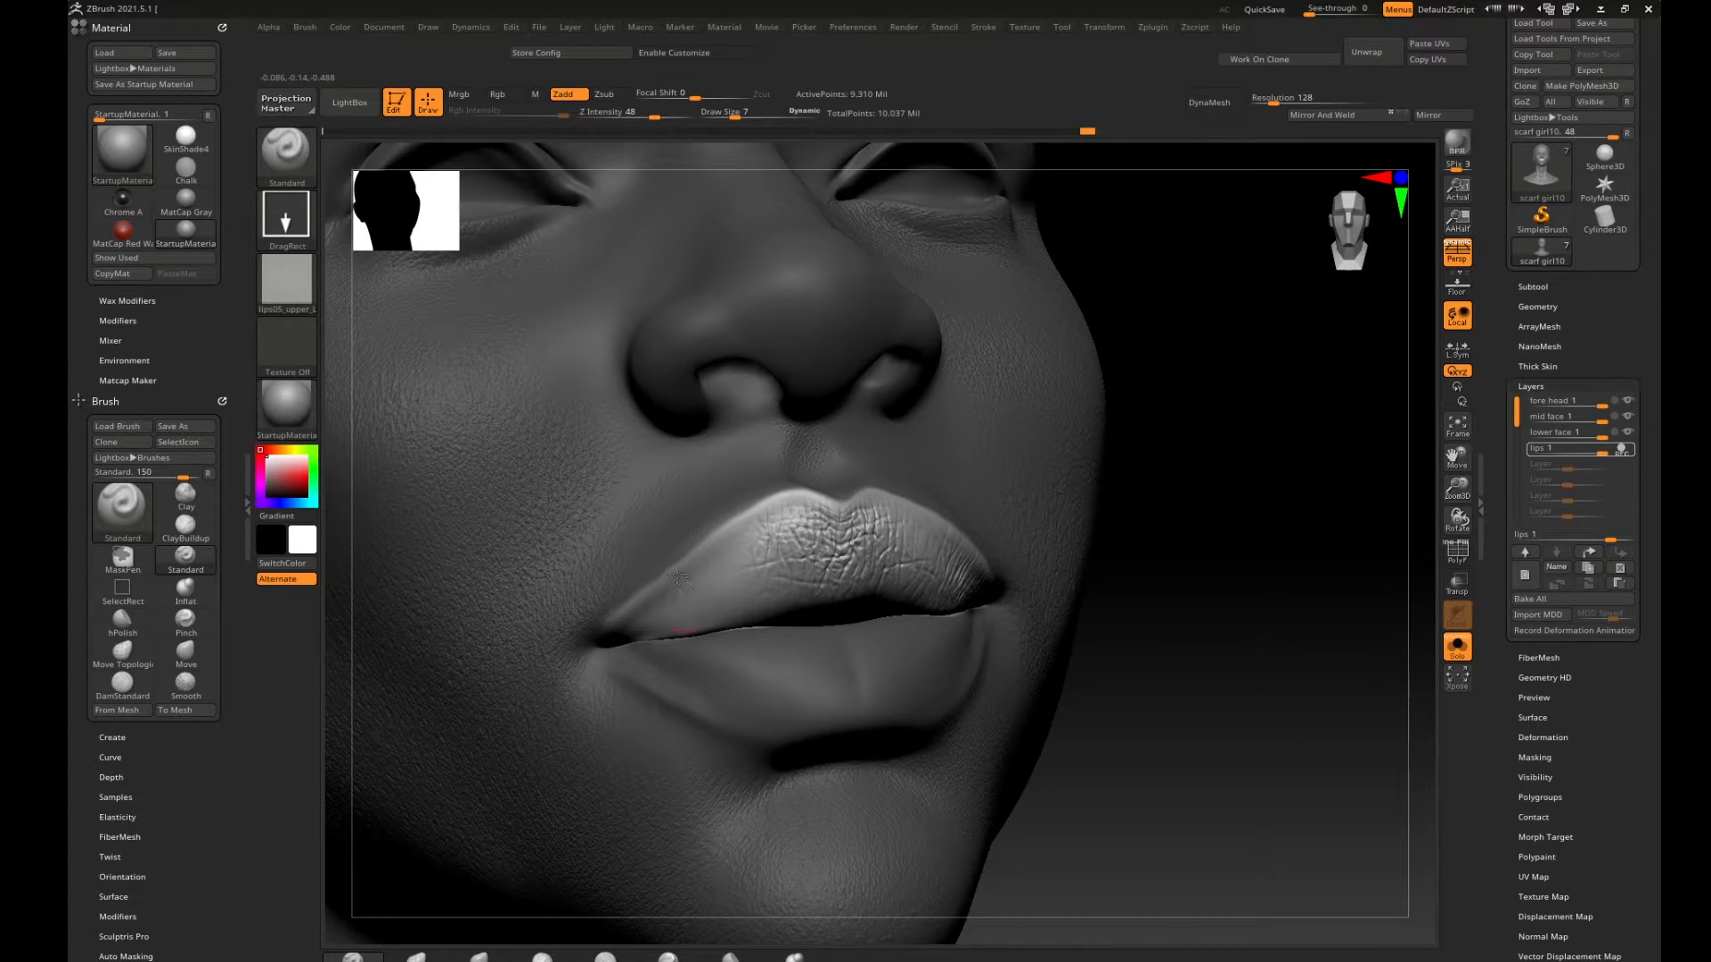
{"action": "mouse_move", "coordinate": [678, 578]}
{"action": "left_mouse_down"}
{"action": "mouse_move", "coordinate": [664, 615]}
{"action": "mouse_move", "coordinate": [713, 588]}
{"action": "left_mouse_up"}
Mask the whole head except the lower lip.
{"action": "left_click_drag", "start_coordinate": [1241, 484], "coordinate": [1242, 577]}
{"action": "key", "text": "shift+d"}
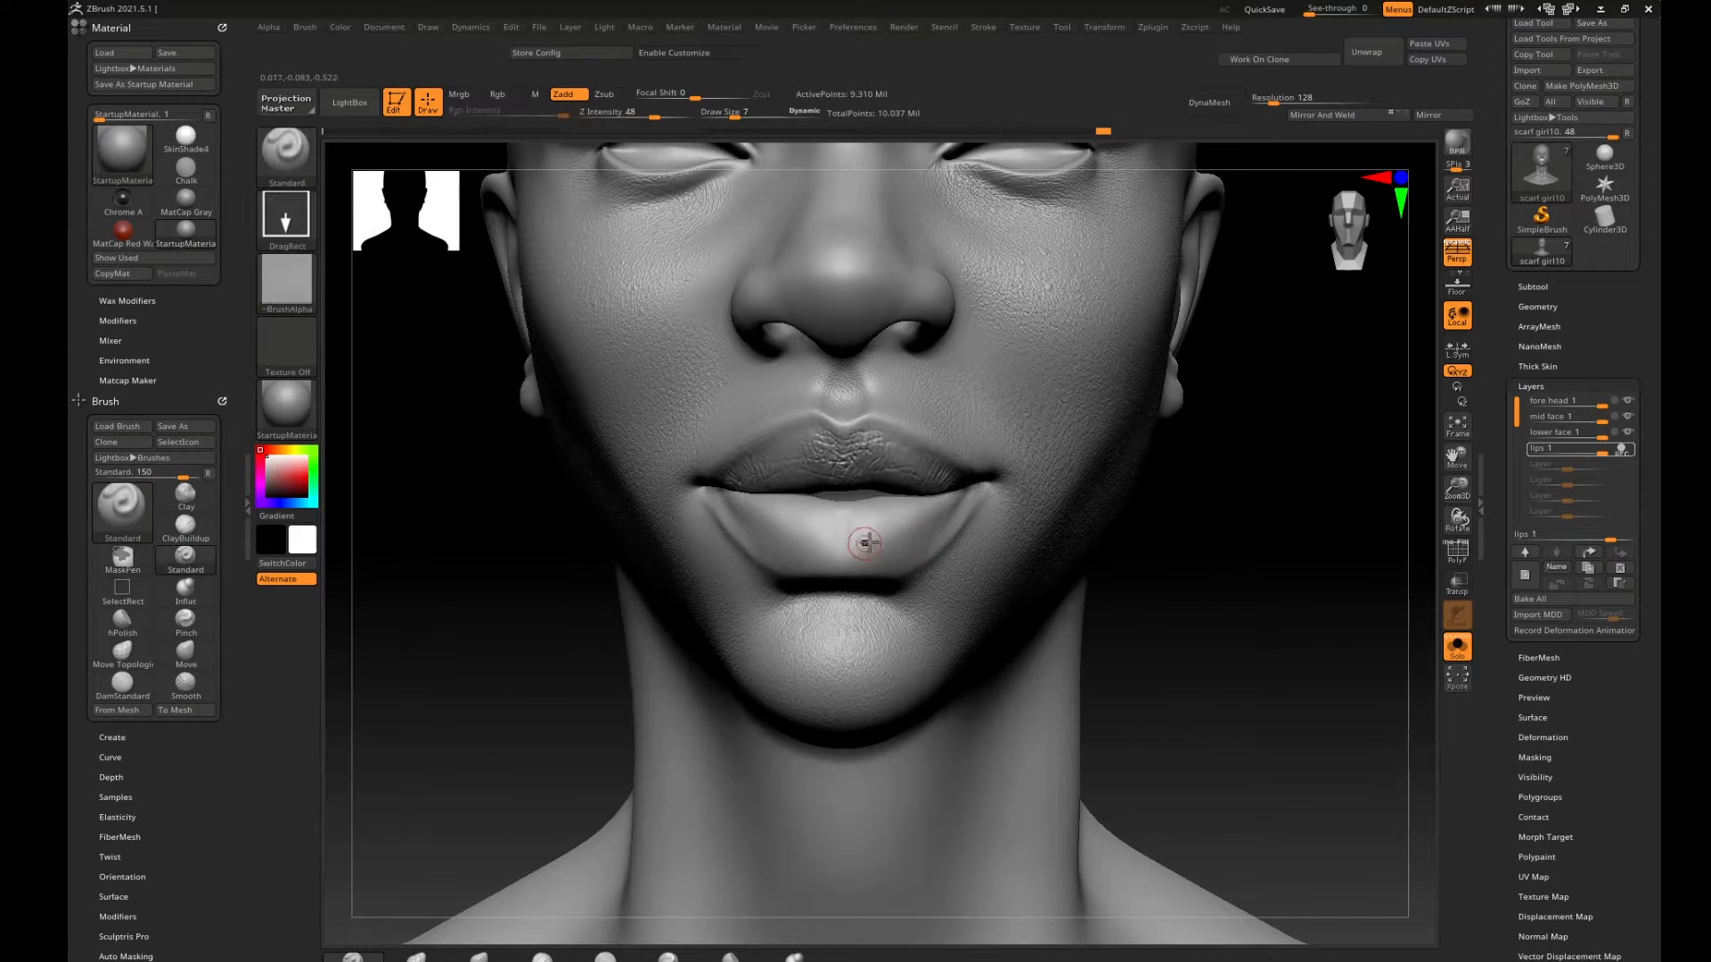
{"action": "mouse_move", "coordinate": [725, 496]}
{"action": "left_mouse_down", "text": "ctrl"}
{"action": "mouse_move", "coordinate": [713, 503]}
{"action": "mouse_move", "coordinate": [749, 532]}
{"action": "mouse_move", "coordinate": [734, 515]}
{"action": "mouse_move", "coordinate": [838, 560]}
{"action": "mouse_move", "coordinate": [904, 557]}
{"action": "mouse_move", "coordinate": [966, 505]}
{"action": "mouse_move", "coordinate": [891, 566]}
{"action": "mouse_move", "coordinate": [793, 560]}
{"action": "mouse_move", "coordinate": [861, 568]}
{"action": "left_mouse_up", "text": "ctrl"}
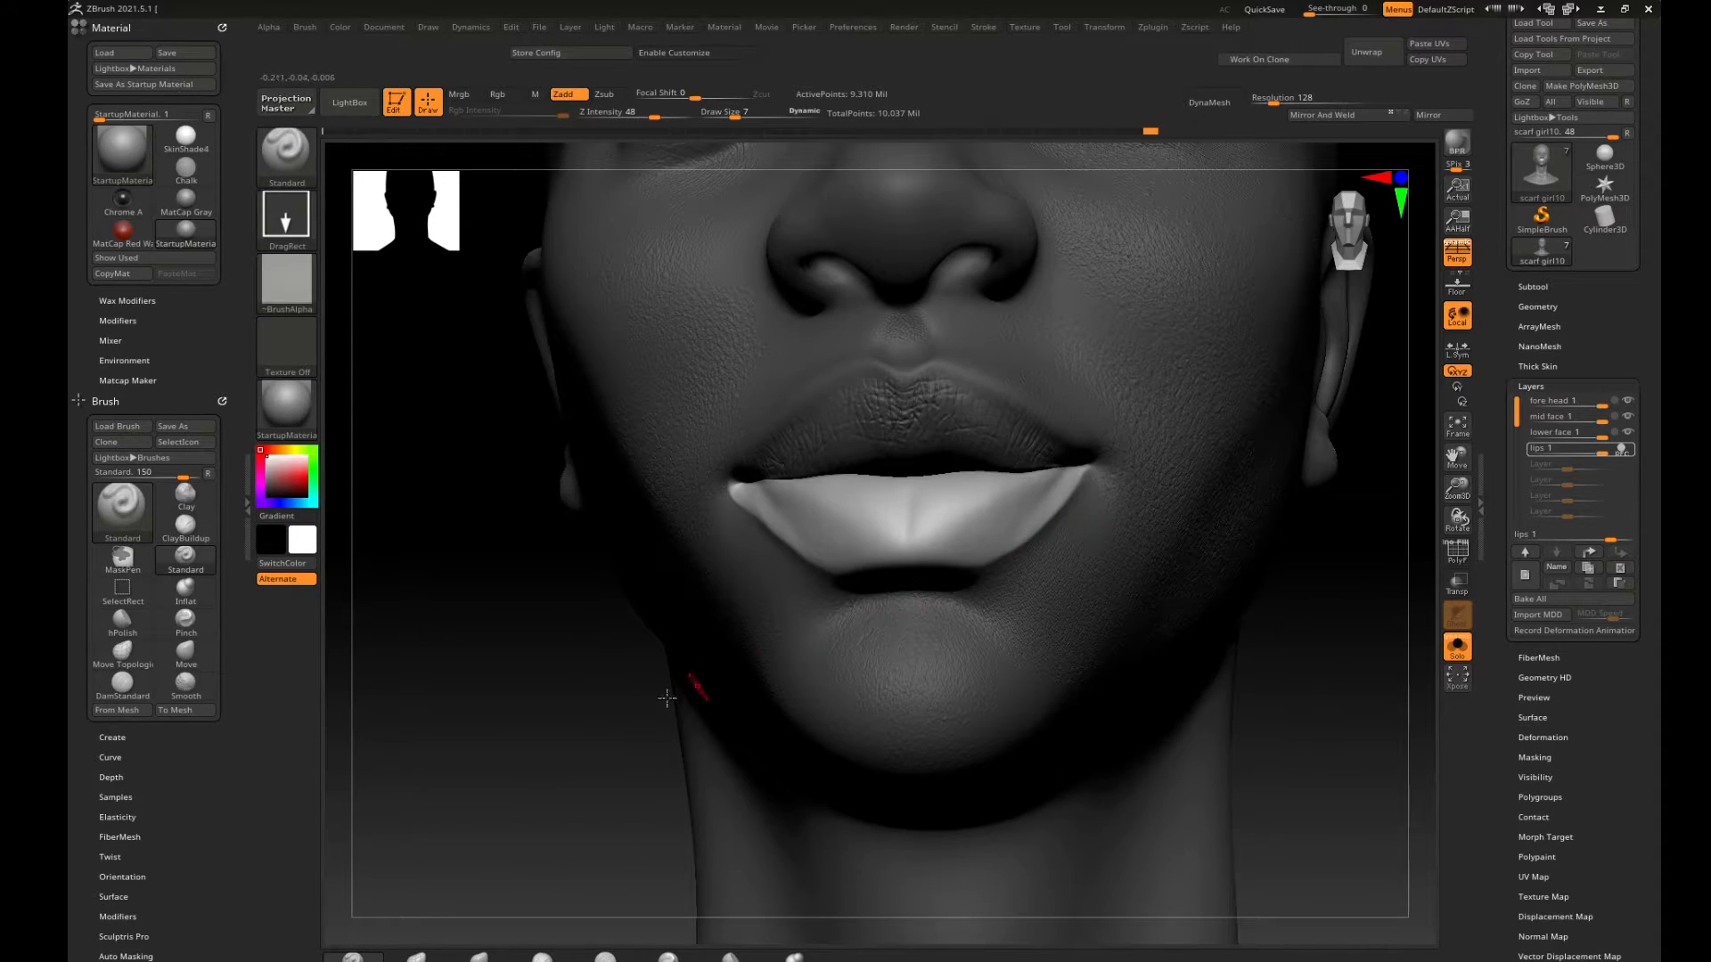
{"action": "left_click_drag", "start_coordinate": [580, 741], "coordinate": [626, 738]}
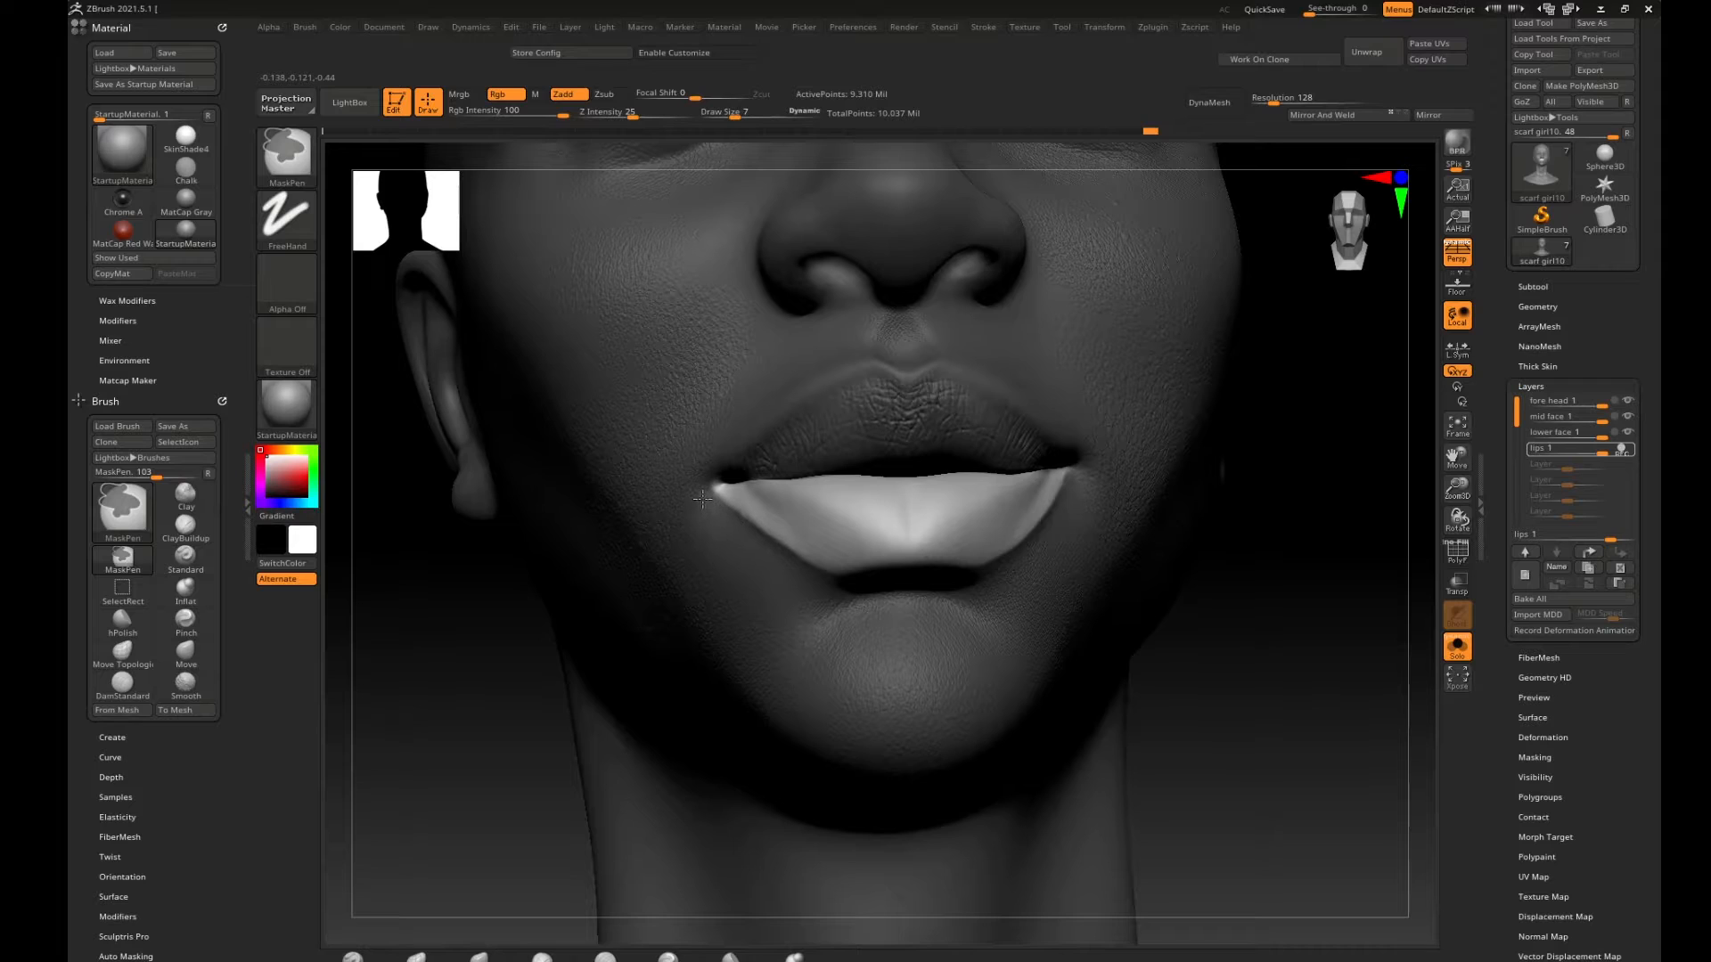
Load the lips05_lower_Mid alpha and stamp it on the centre of the unmasked lower lip.
{"action": "mouse_move", "coordinate": [1329, 498]}
{"action": "left_mouse_down", "text": "shift"}
{"action": "mouse_move", "coordinate": [1295, 497]}
{"action": "mouse_move", "coordinate": [1310, 562]}
{"action": "mouse_move", "coordinate": [1252, 584]}
{"action": "mouse_move", "coordinate": [1371, 607]}
{"action": "mouse_move", "coordinate": [1318, 603]}
{"action": "left_mouse_up", "text": "shift"}
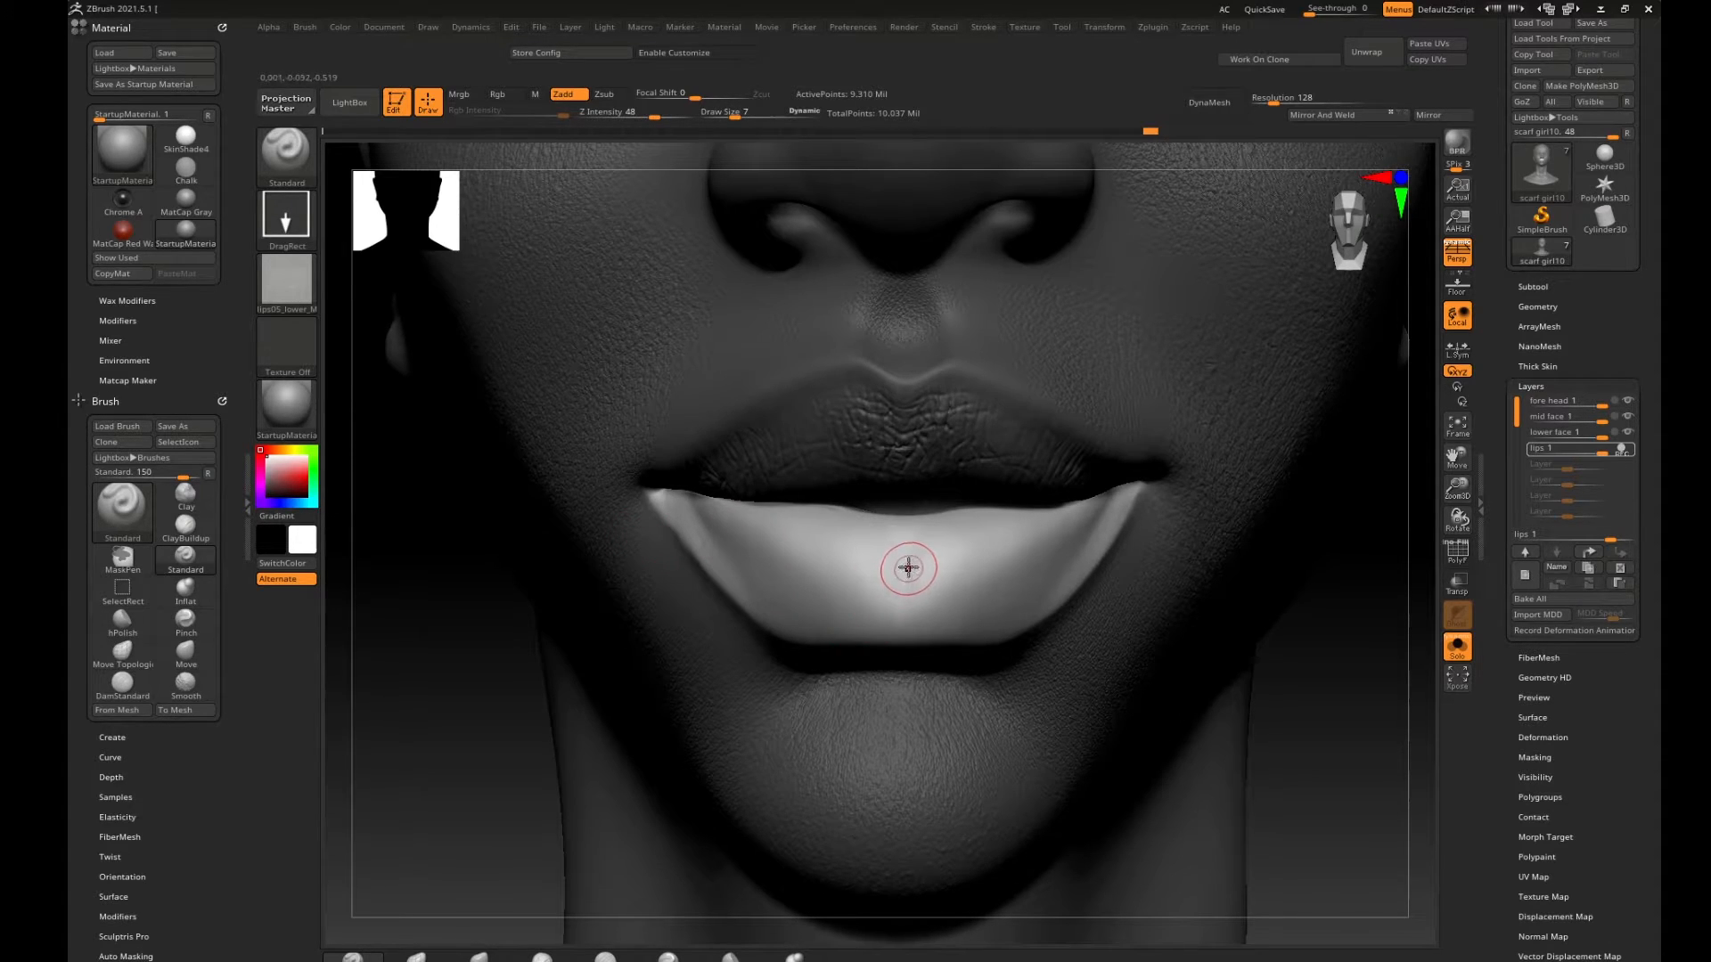
{"action": "left_click_drag", "start_coordinate": [906, 565], "coordinate": [901, 389]}
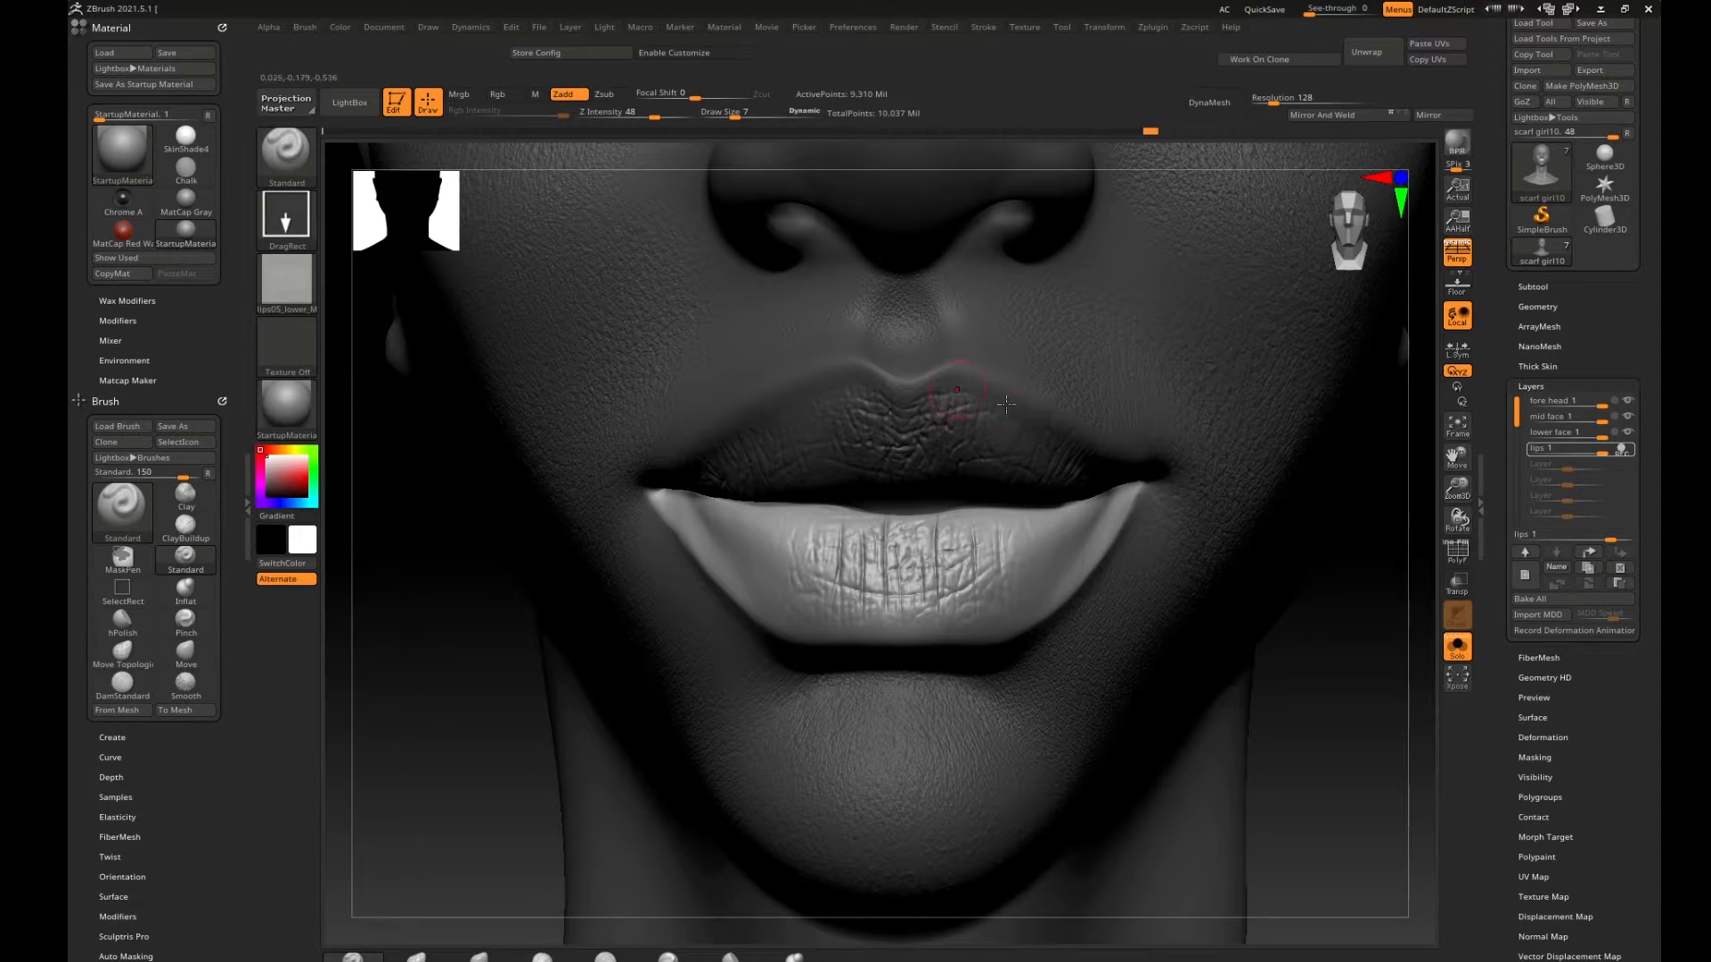
{"action": "right_click_drag", "start_coordinate": [1351, 603], "coordinate": [1325, 604]}
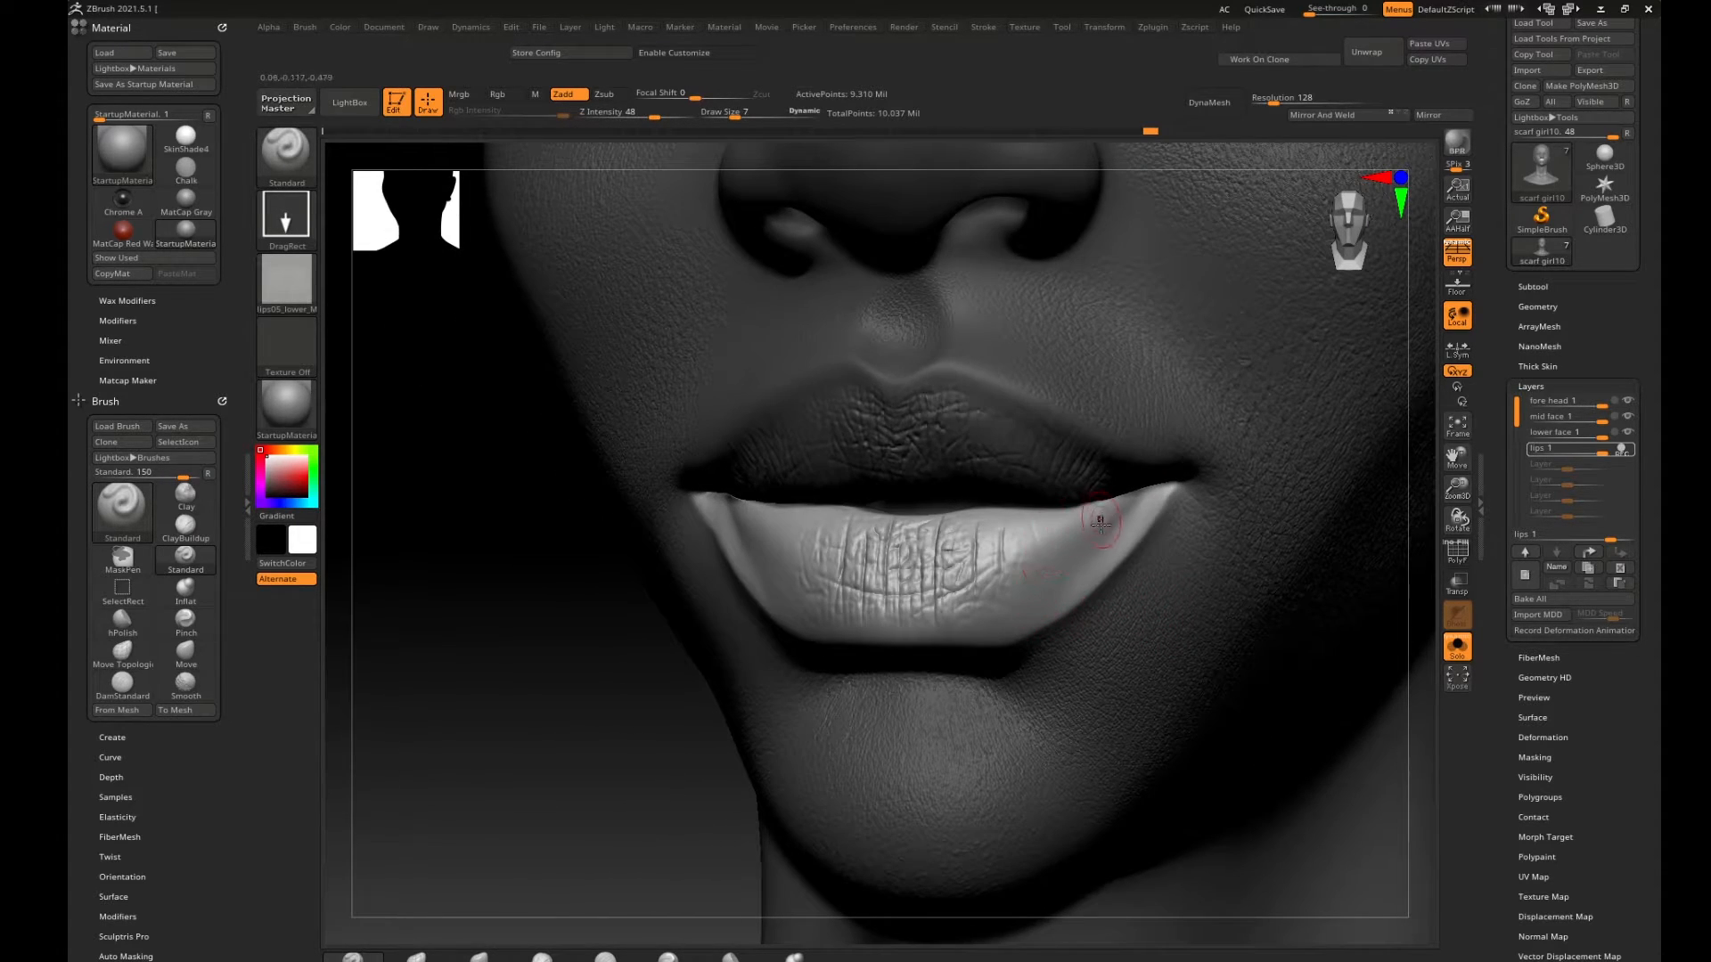
Replace the lower lip's centre stamp with a softer one, using the same alpha at a Z Intensity of 40.
{"action": "right_click_drag", "start_coordinate": [626, 726], "coordinate": [701, 651]}
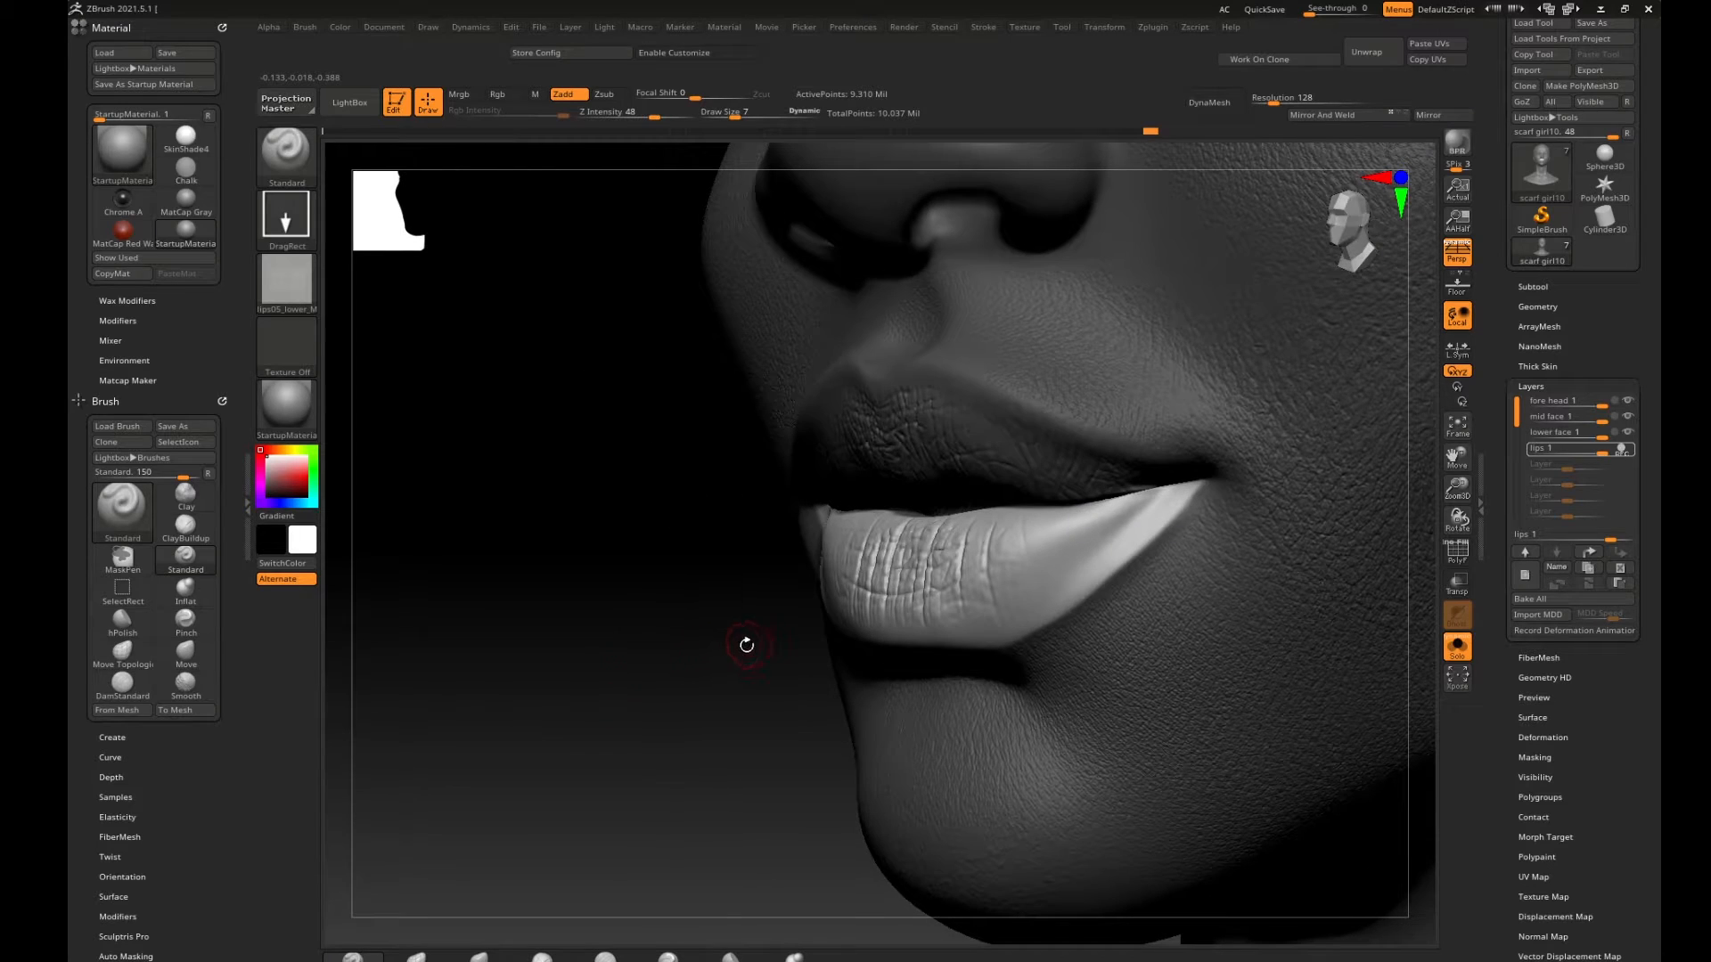
{"action": "left_click_drag", "start_coordinate": [623, 712], "coordinate": [993, 528]}
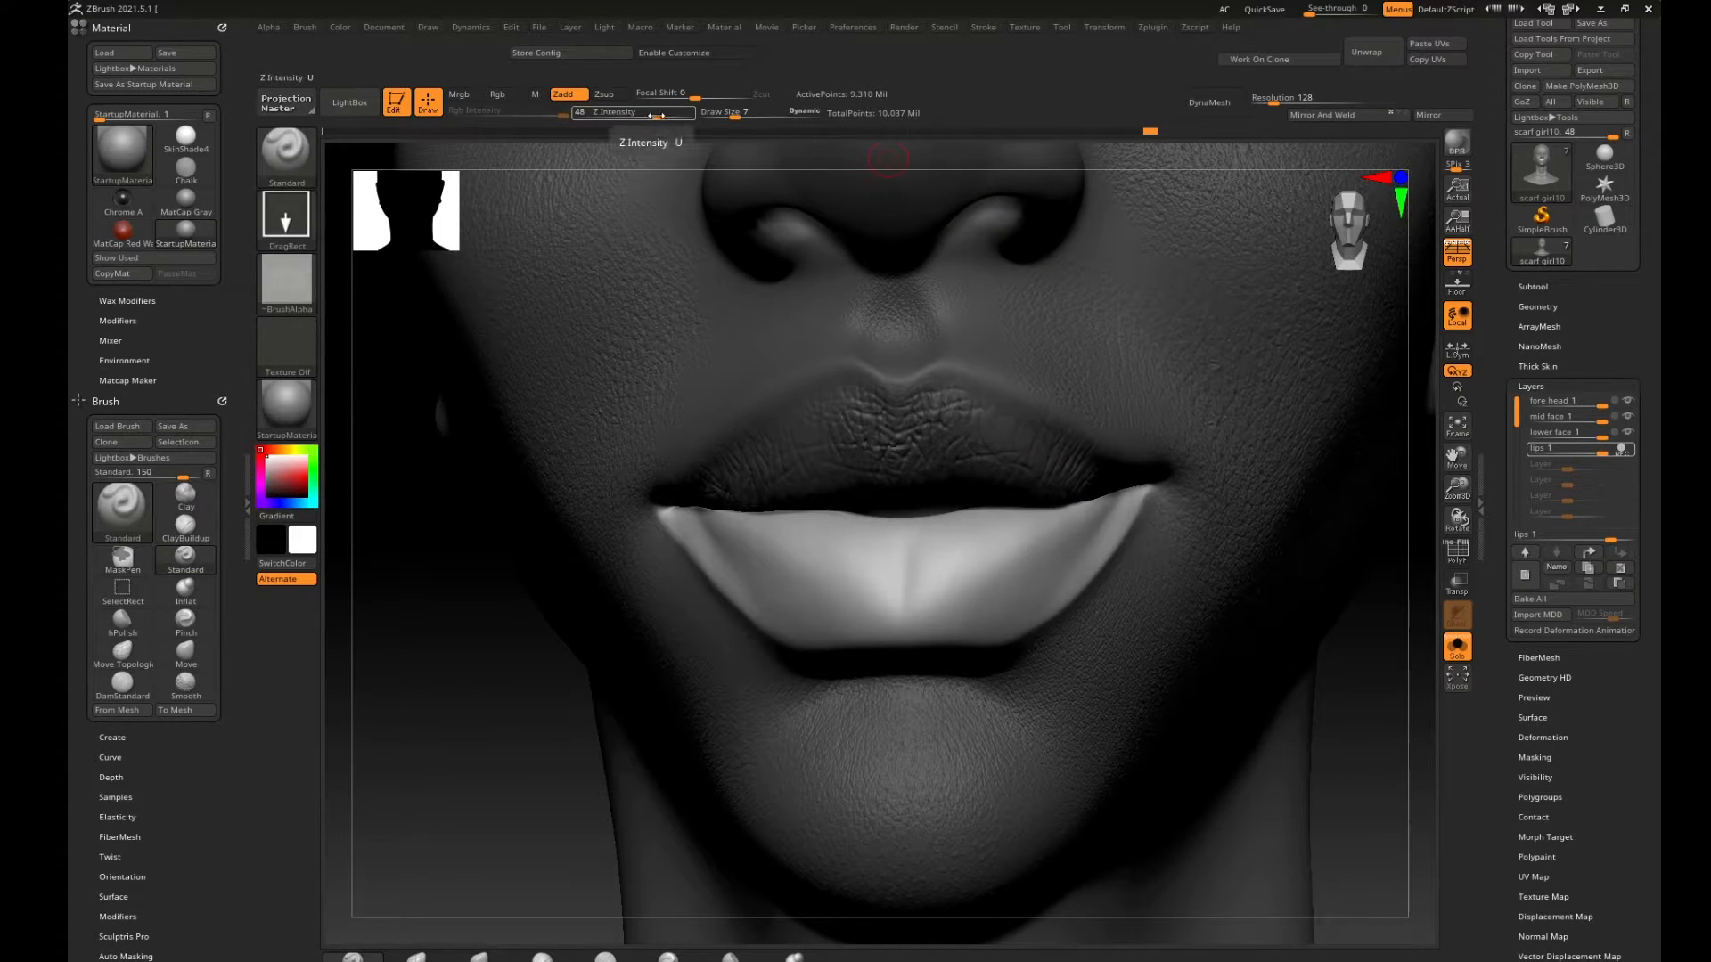
{"action": "left_click_drag", "start_coordinate": [633, 116], "coordinate": [647, 116]}
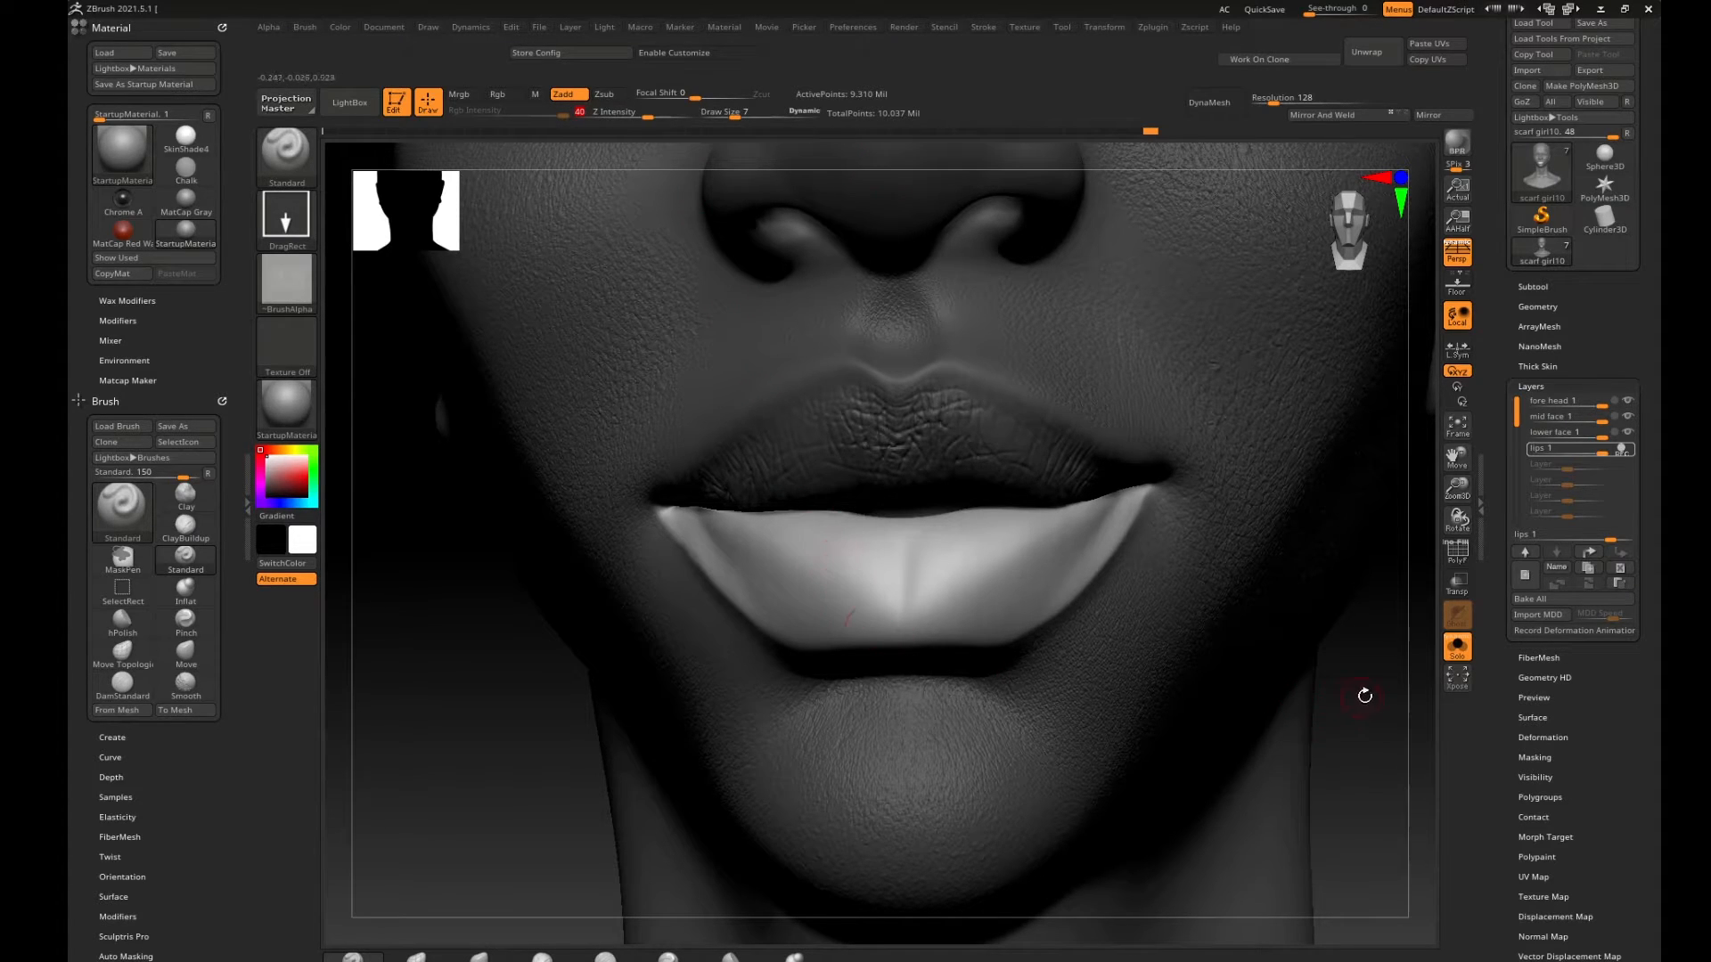
{"action": "key", "text": "shift+d"}
{"action": "key", "text": "d"}
{"action": "key", "text": "shift+d"}
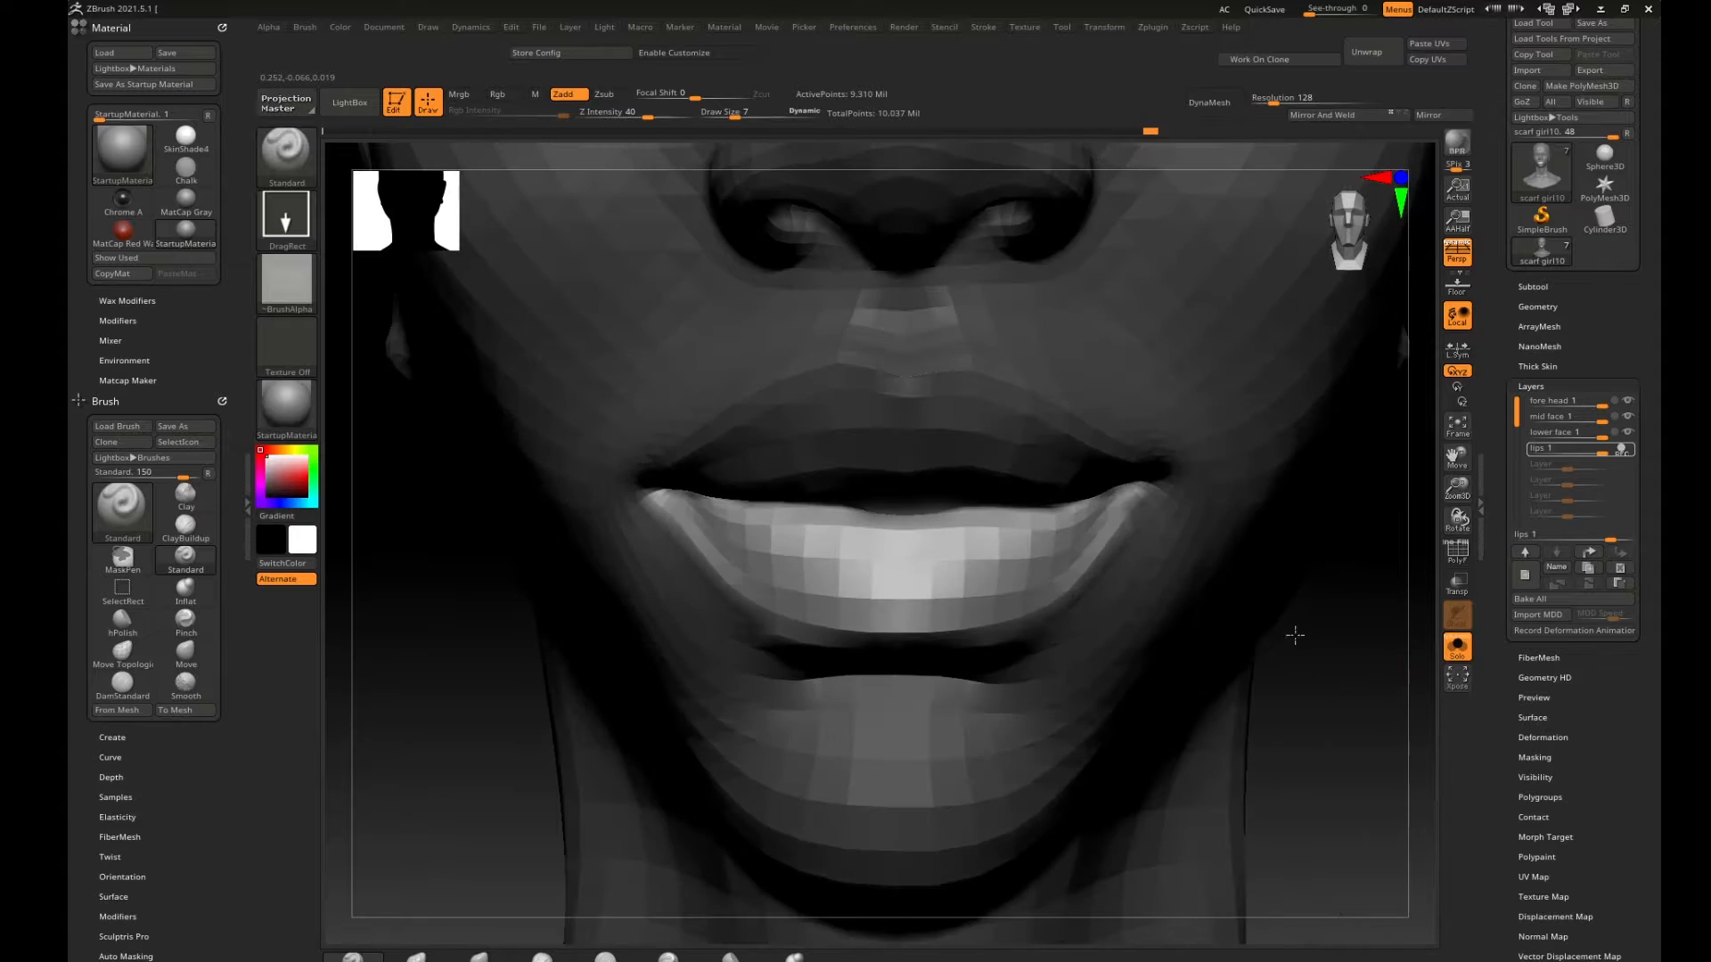
{"action": "key", "text": "d"}
{"action": "left_click_drag", "start_coordinate": [900, 572], "coordinate": [904, 398]}
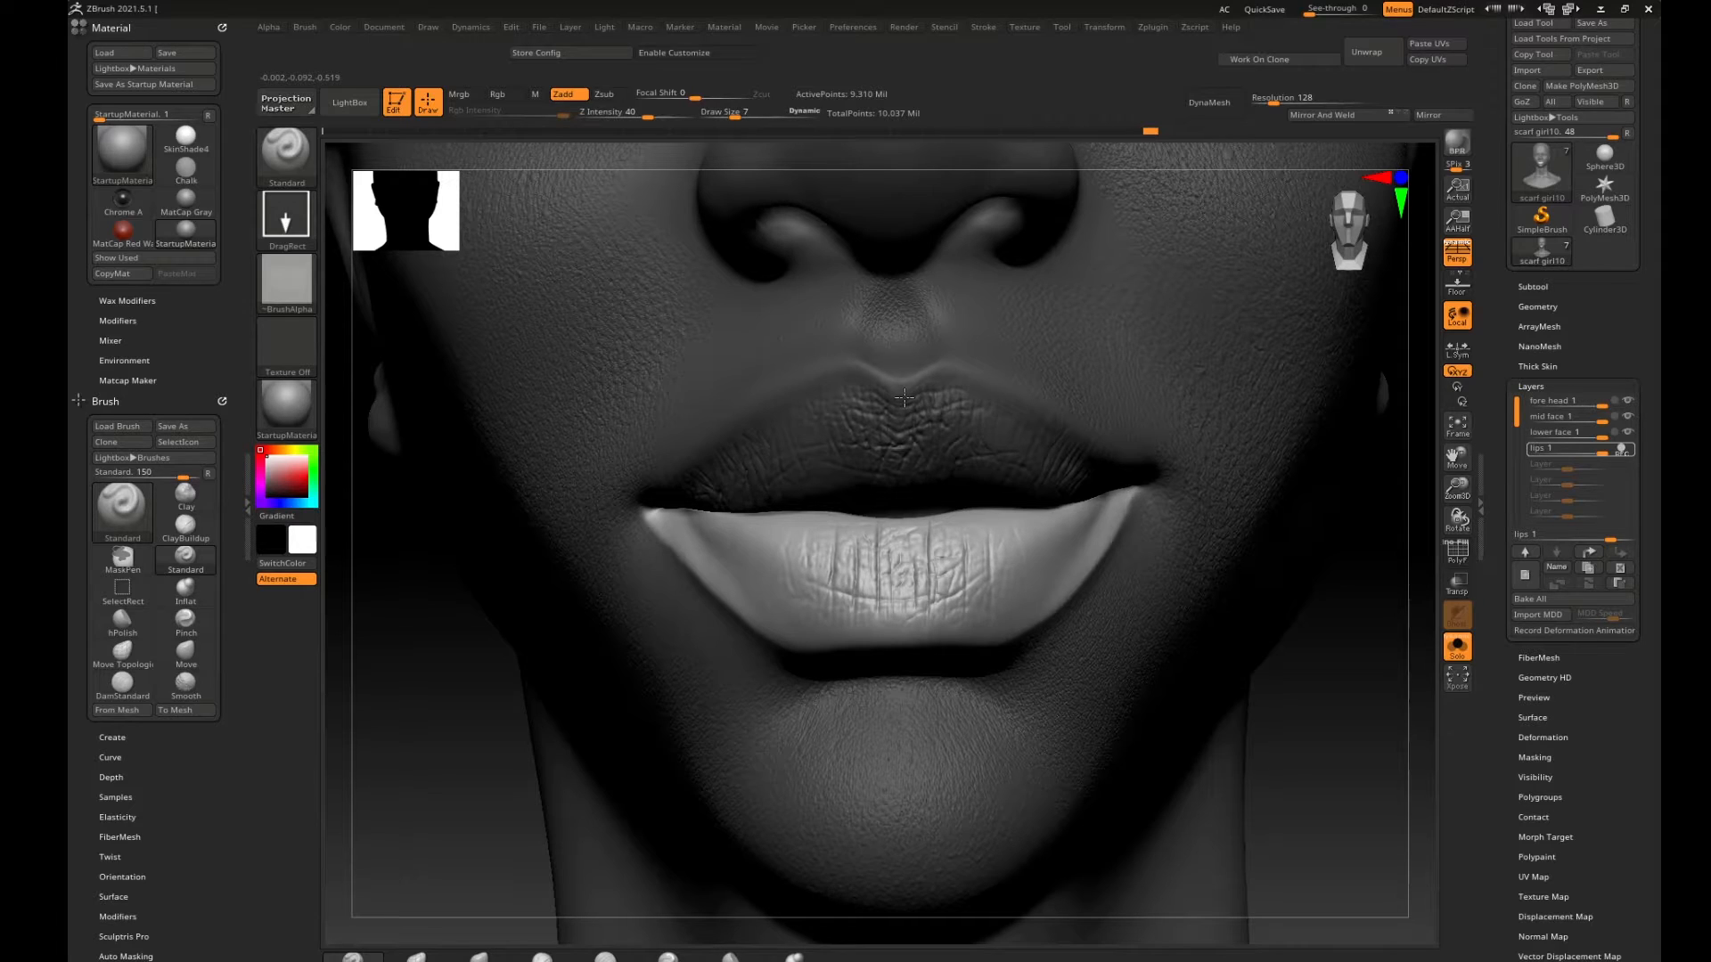
Load lips05_lower_R.psd and stamp it on the lower lip toward the character's left mouth corner.
{"action": "key", "text": "comma"}
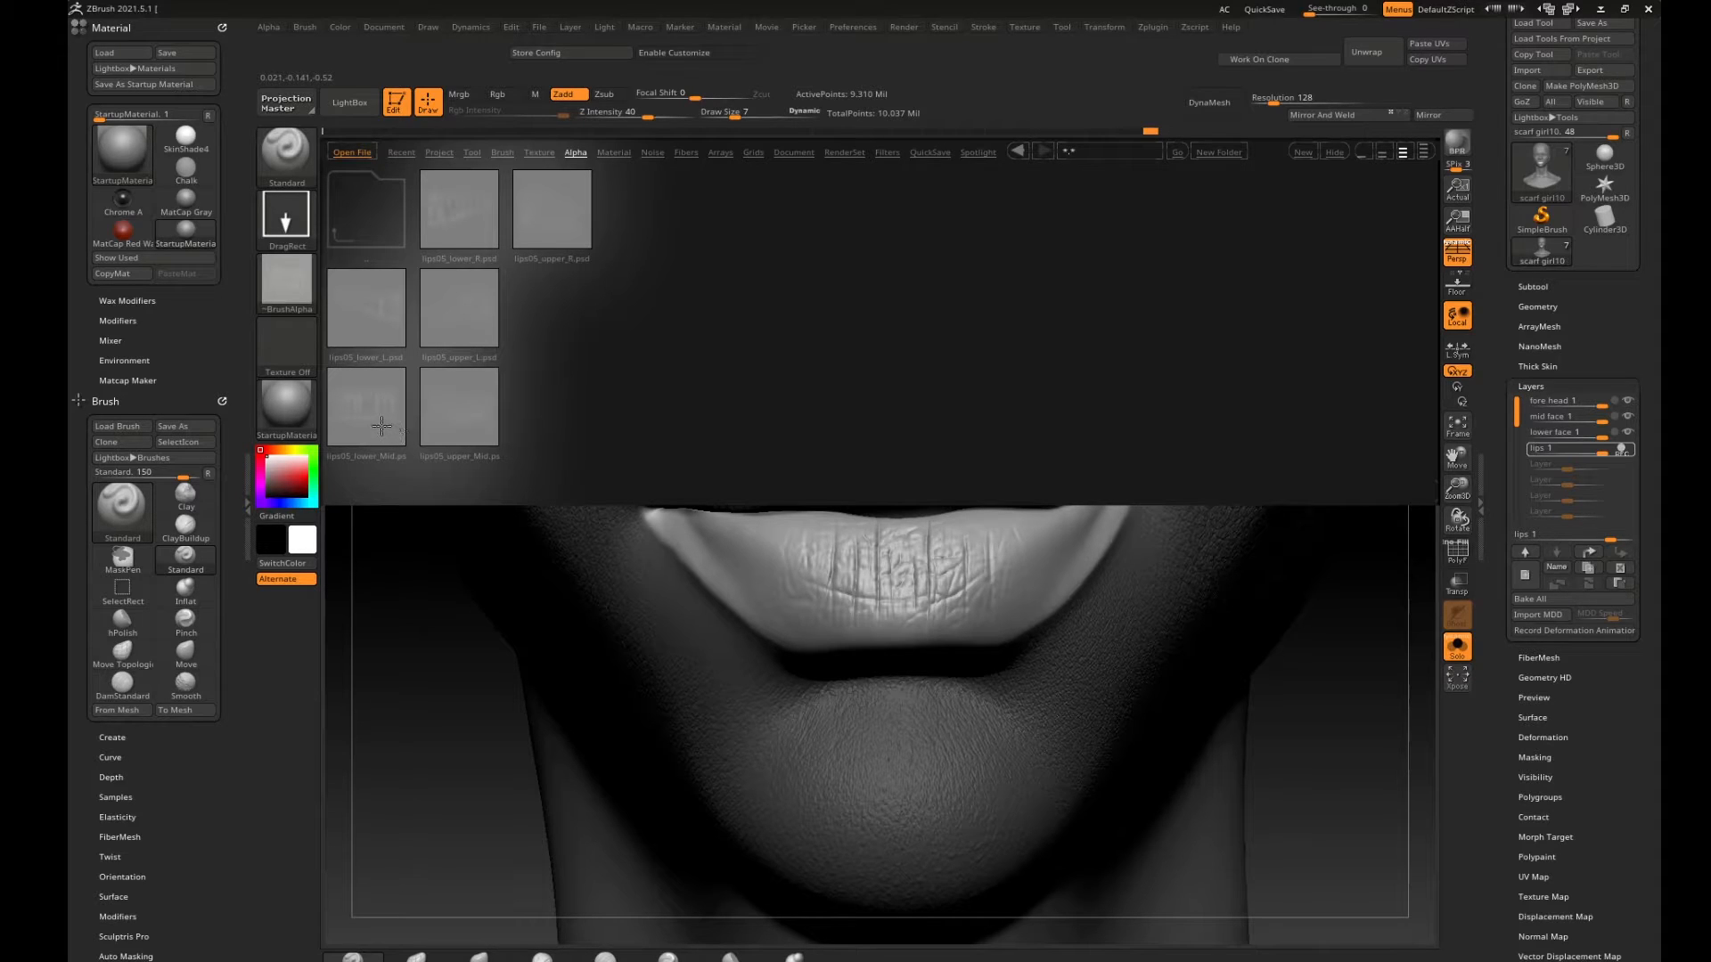
{"action": "left_click", "coordinate": [449, 207]}
{"action": "double_click", "coordinate": [461, 210]}
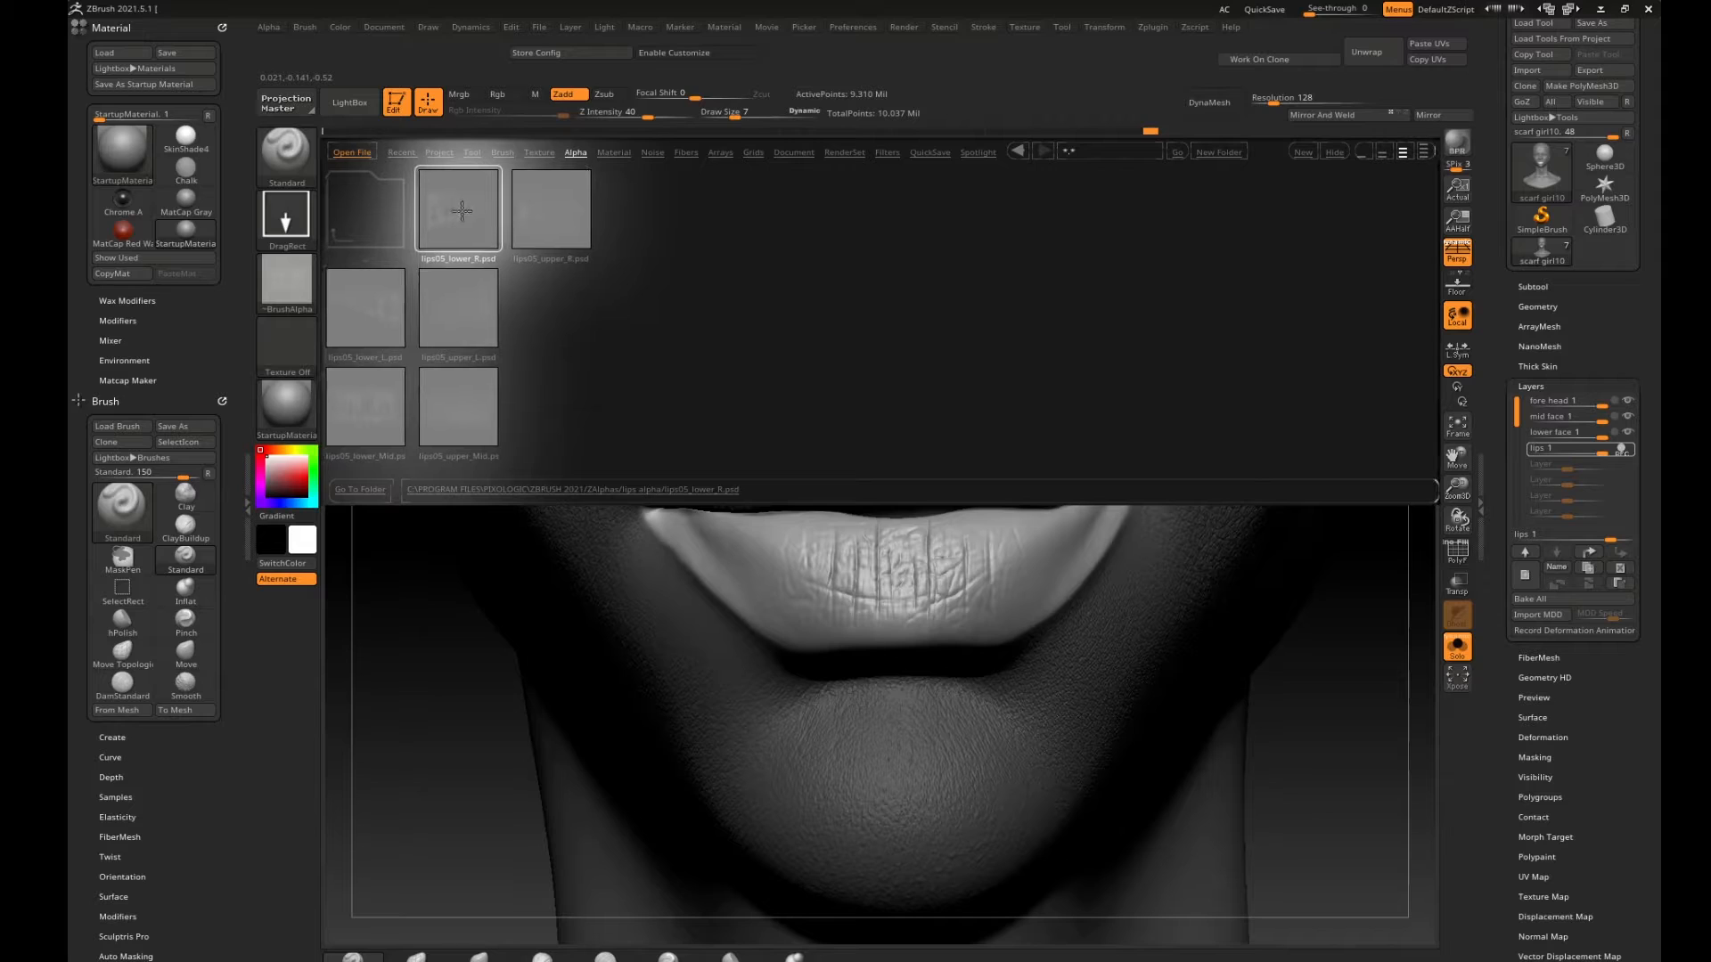
{"action": "key", "text": "comma"}
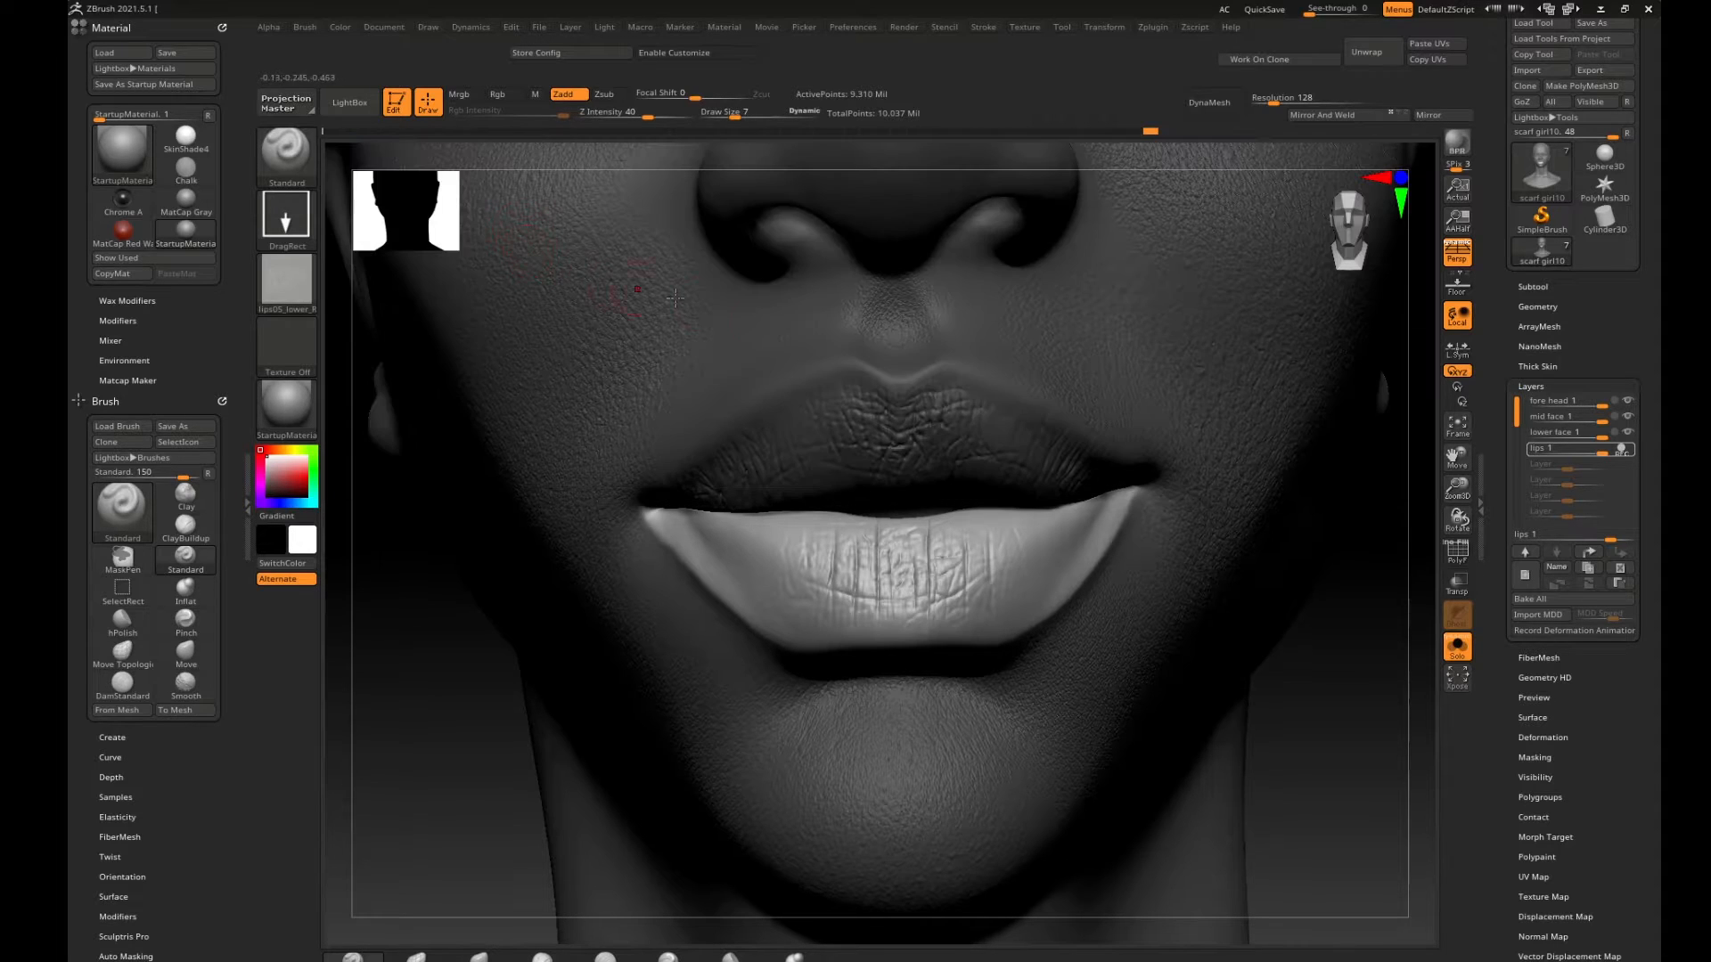
{"action": "right_click_drag", "start_coordinate": [1373, 619], "coordinate": [1074, 546]}
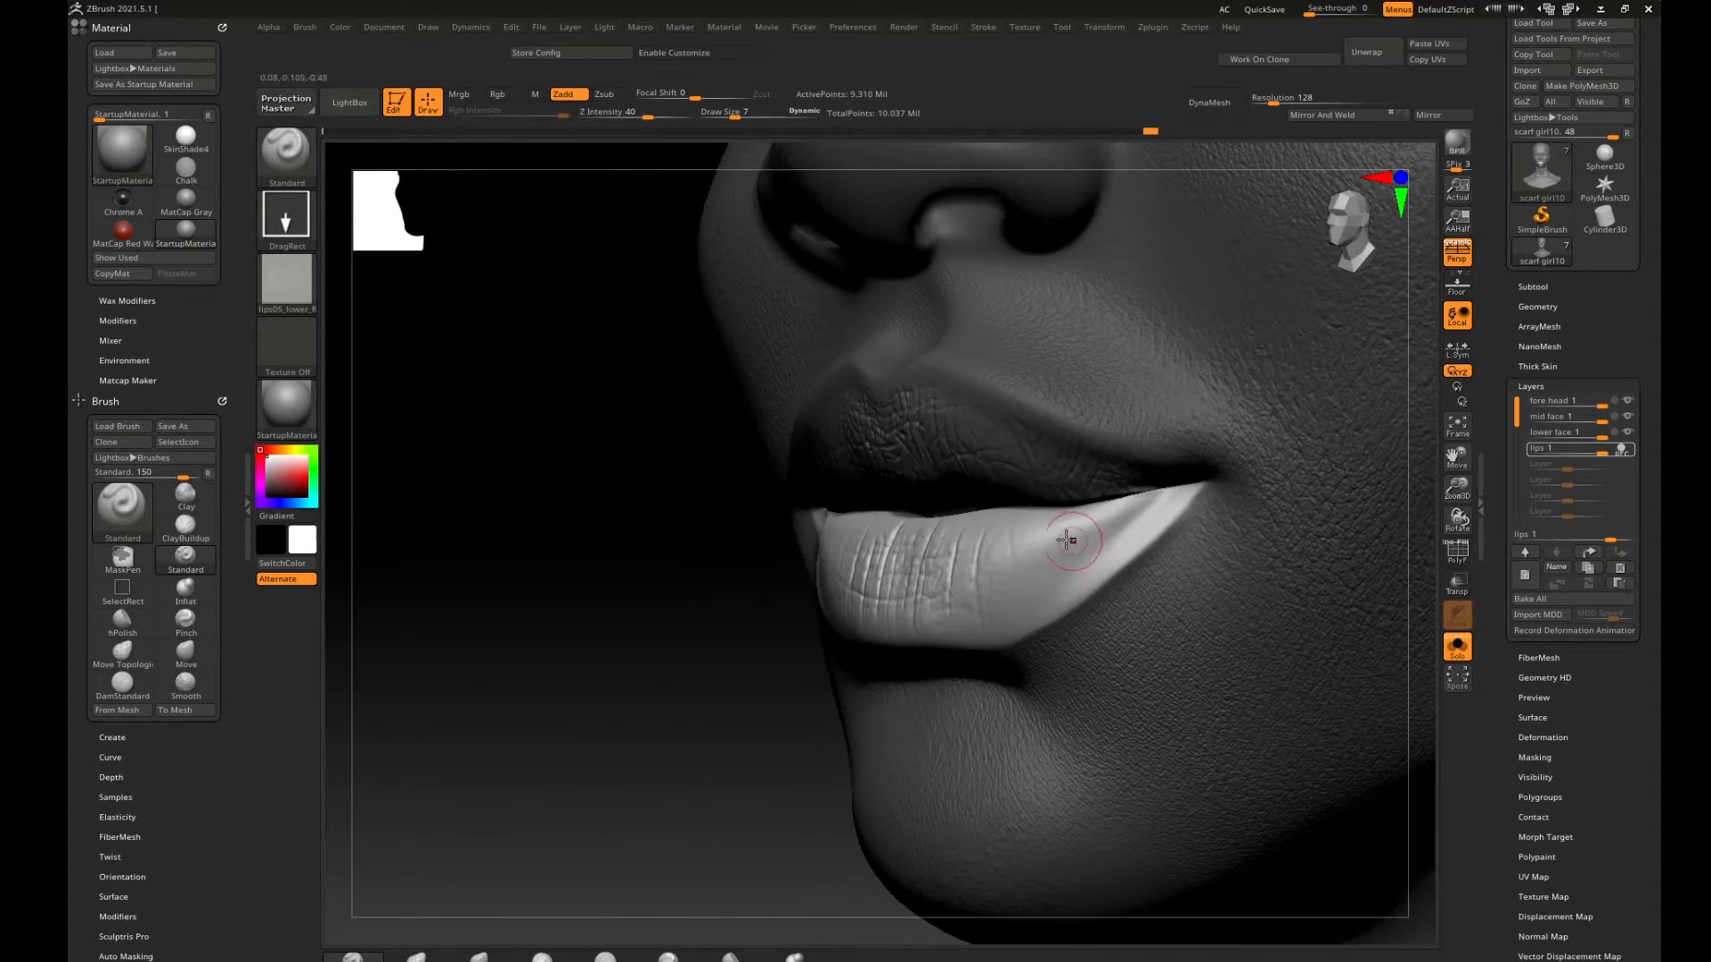
{"action": "left_click_drag", "start_coordinate": [1073, 545], "coordinate": [1039, 396]}
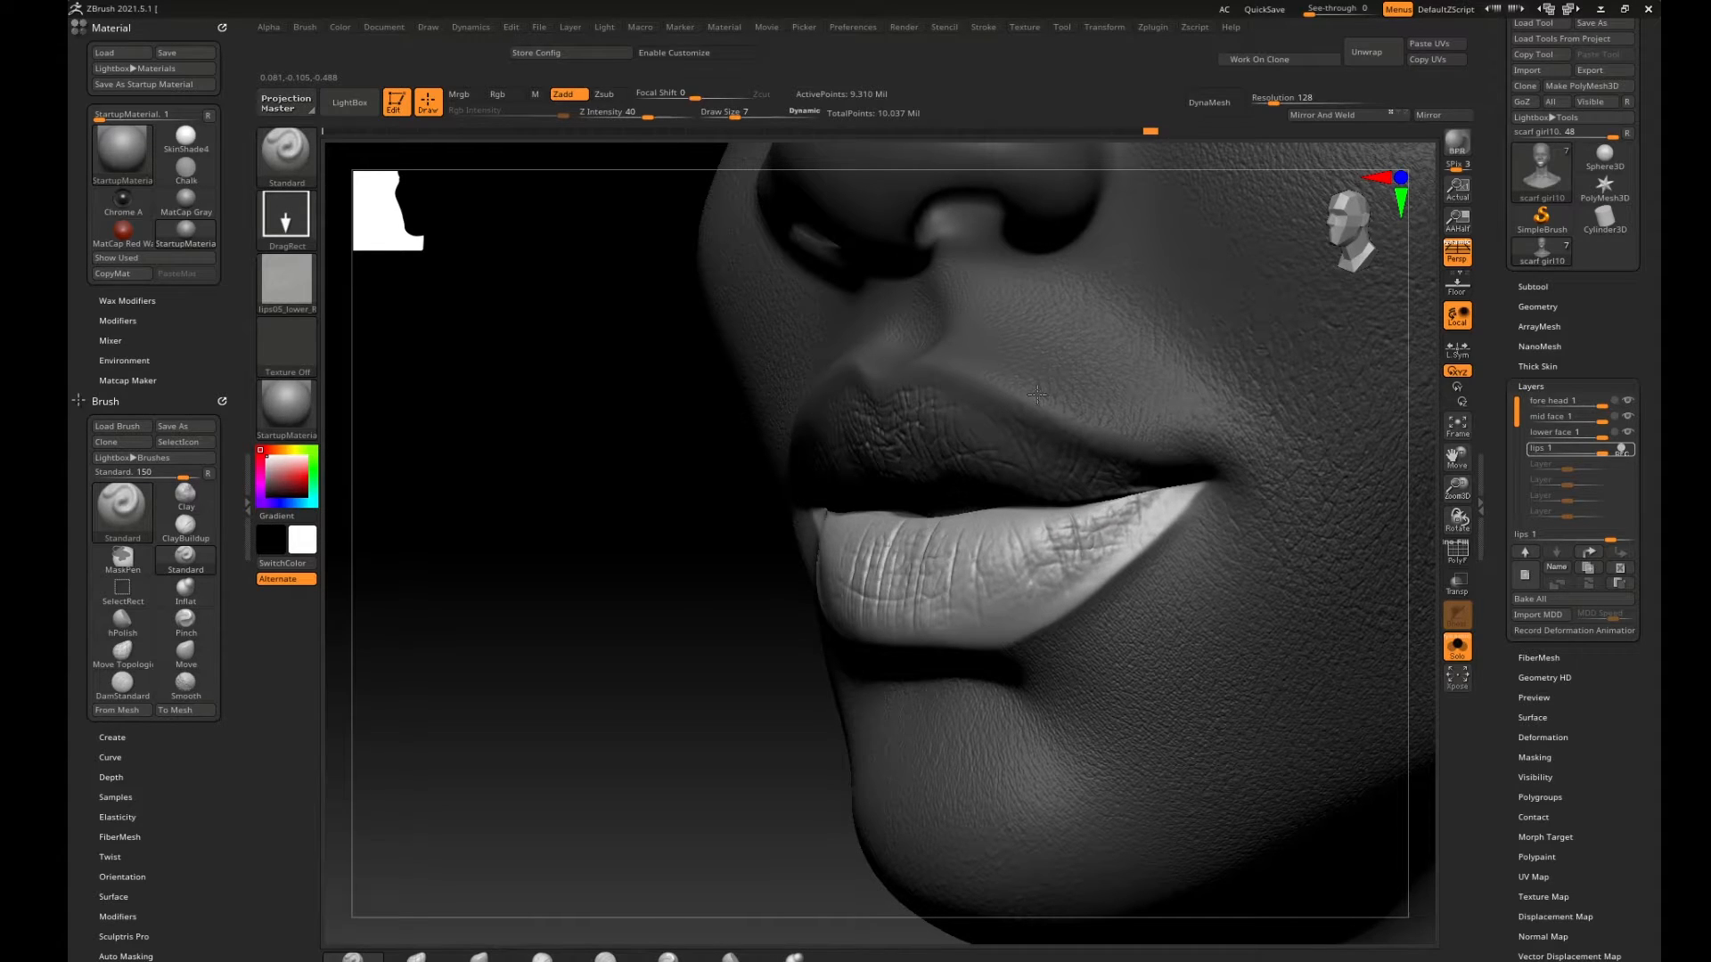
Load lips05_lower_L.psd and stamp it on the lower lip toward the character's right mouth corner.
{"action": "left_click_drag", "start_coordinate": [626, 679], "coordinate": [1083, 613]}
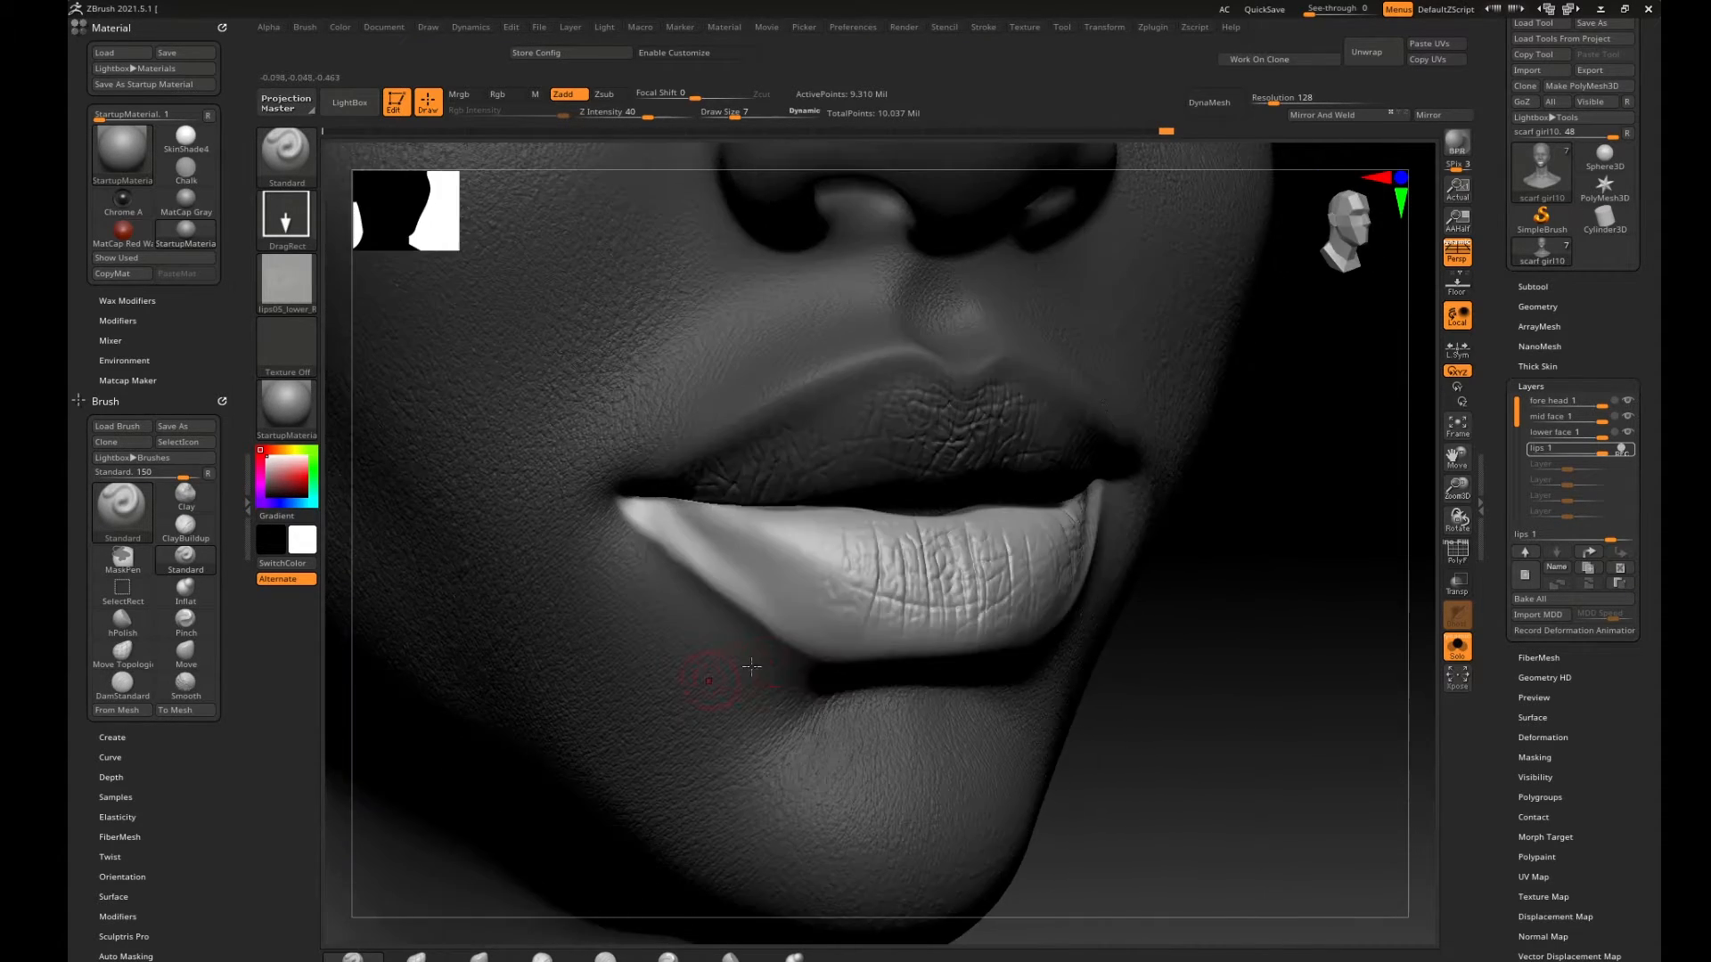
{"action": "left_click_drag", "start_coordinate": [1290, 603], "coordinate": [1309, 596]}
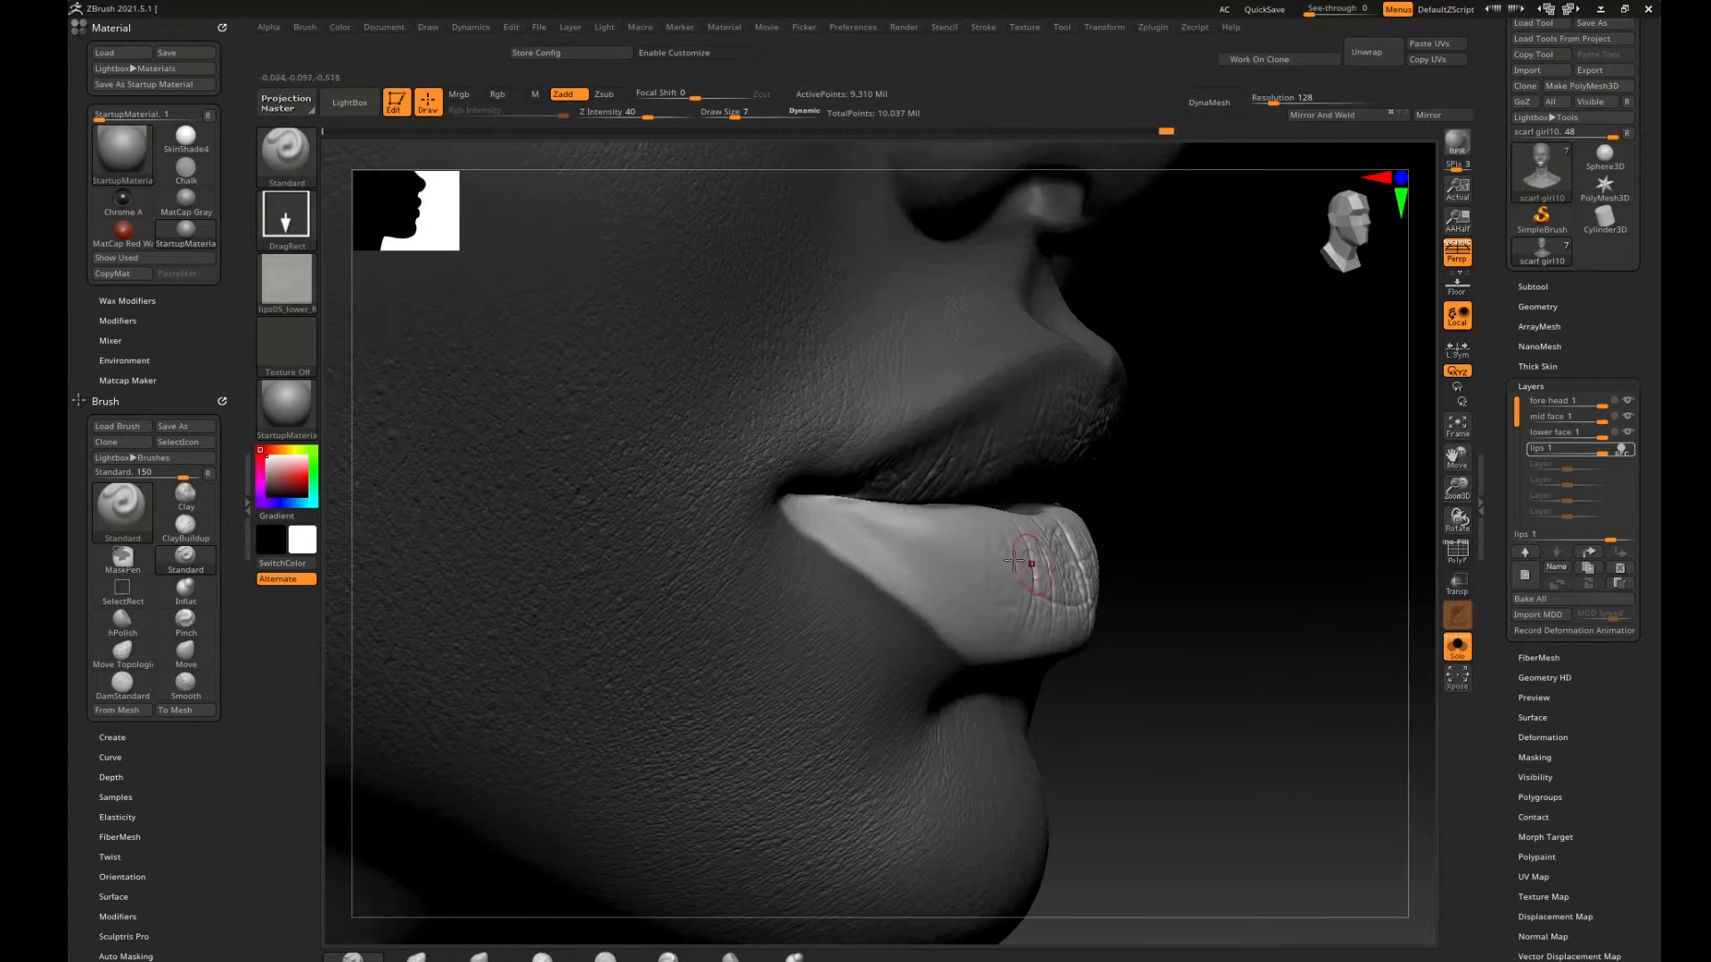
{"action": "key", "text": "comma"}
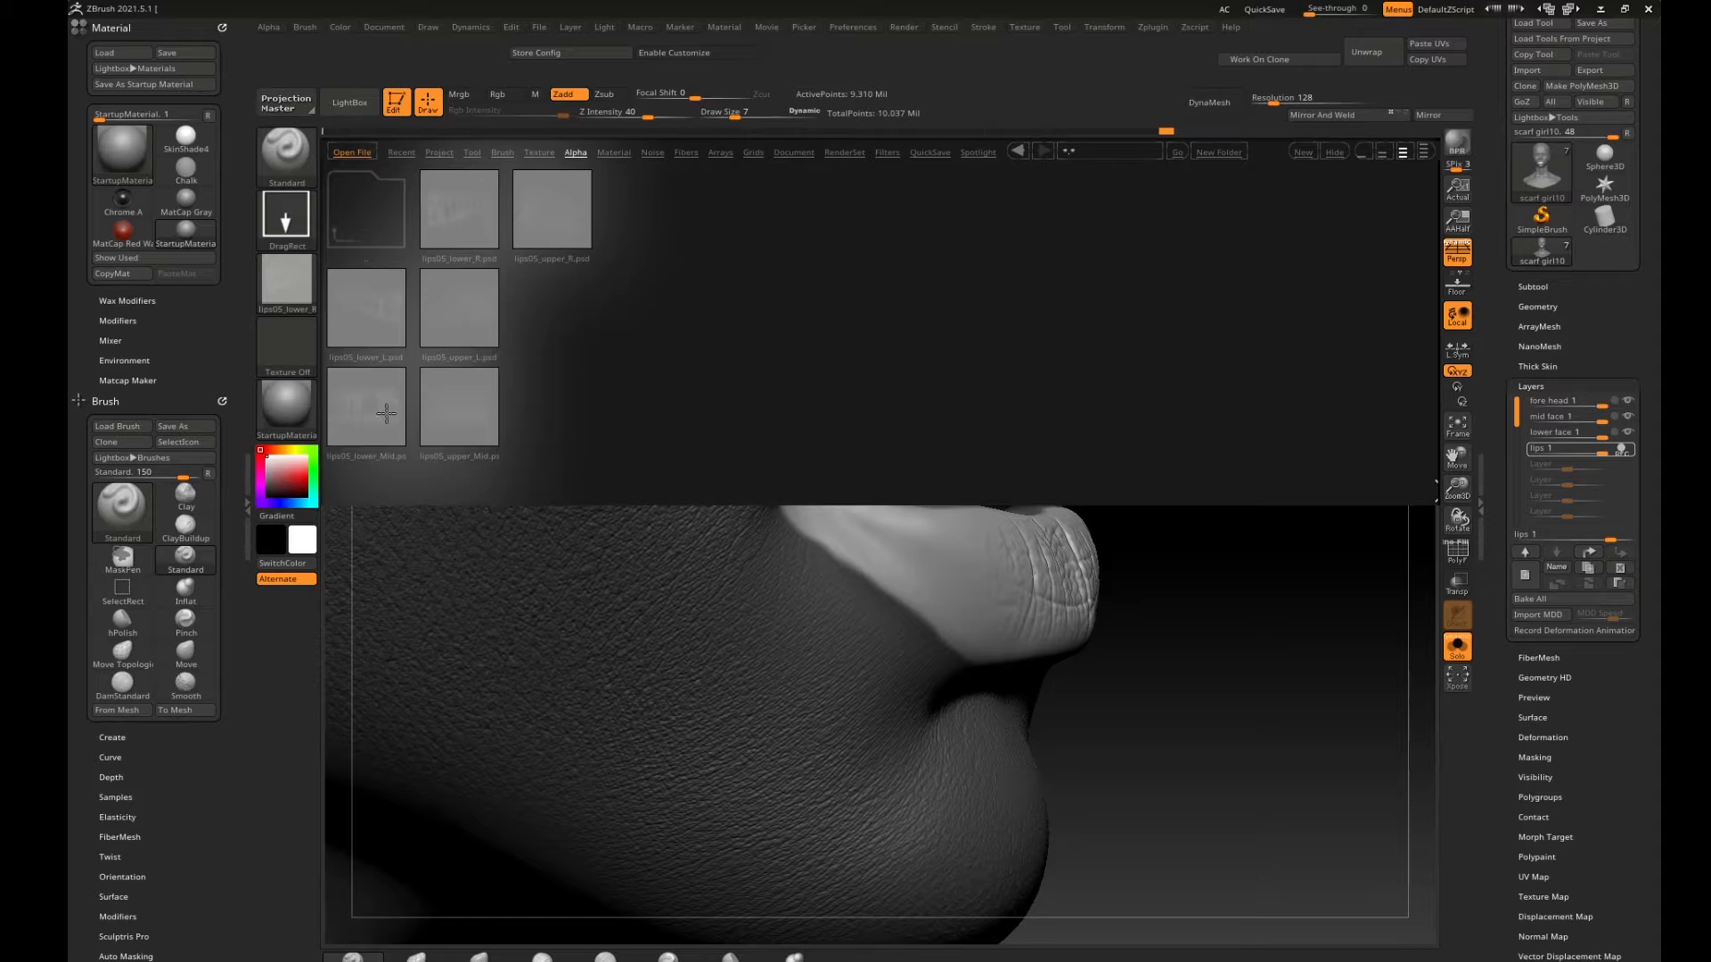
{"action": "left_click", "coordinate": [359, 310]}
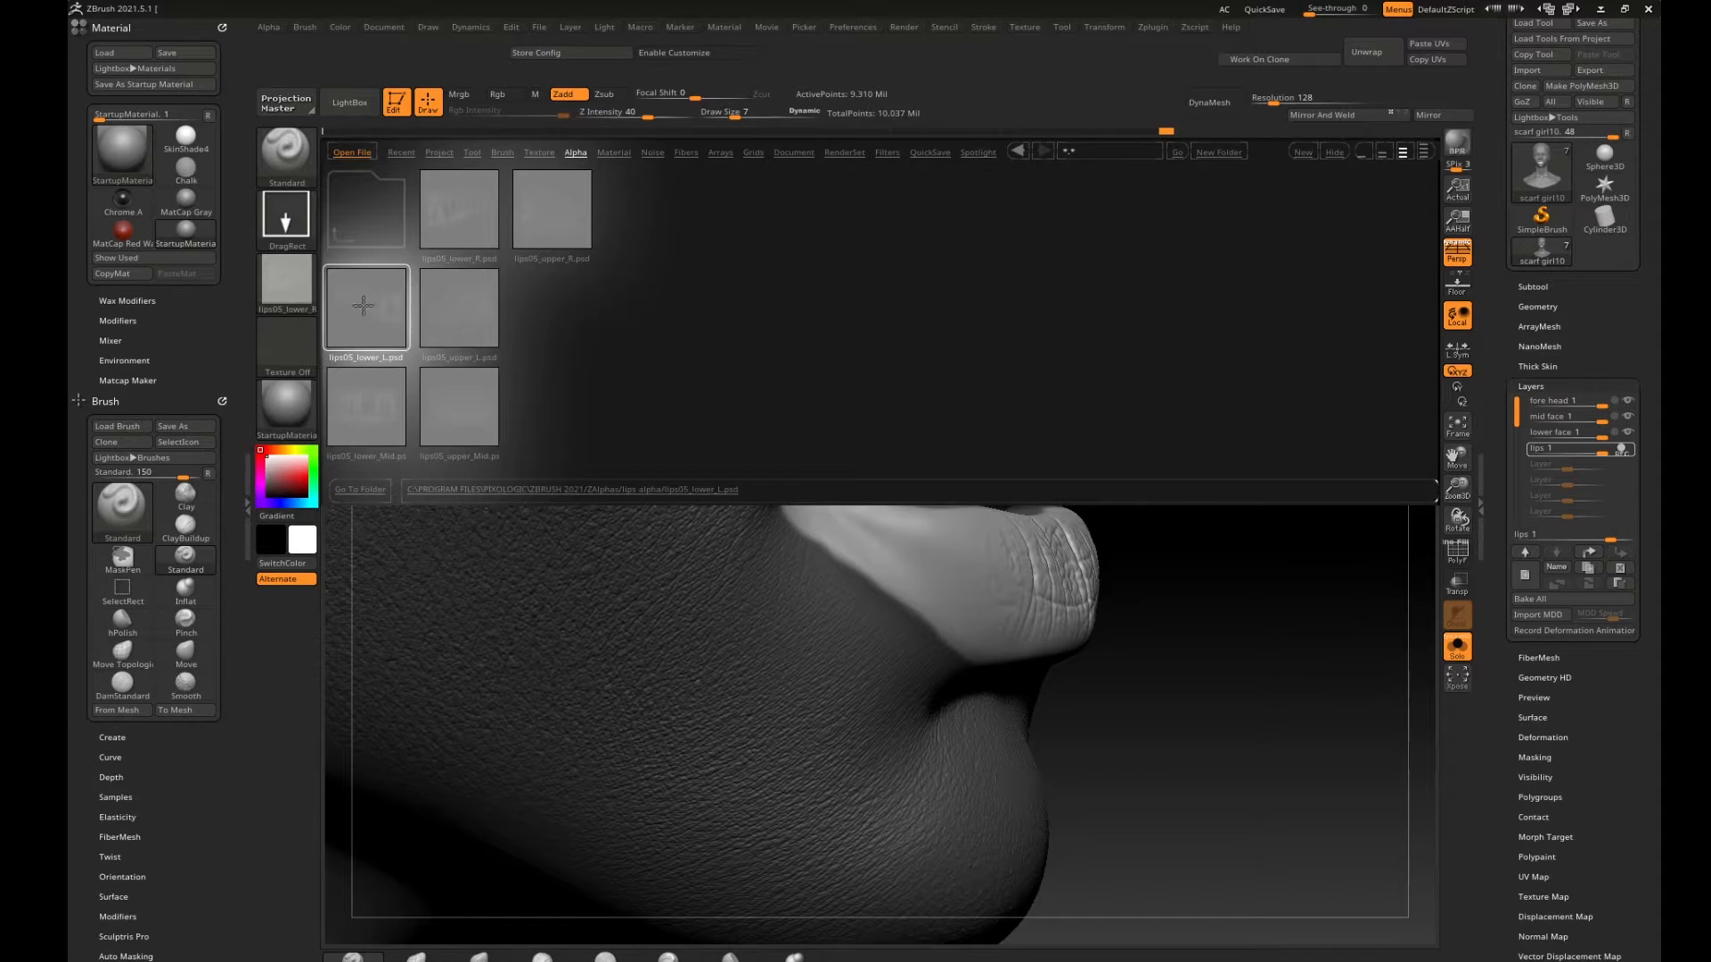
{"action": "double_click", "coordinate": [365, 308]}
{"action": "key", "text": "comma"}
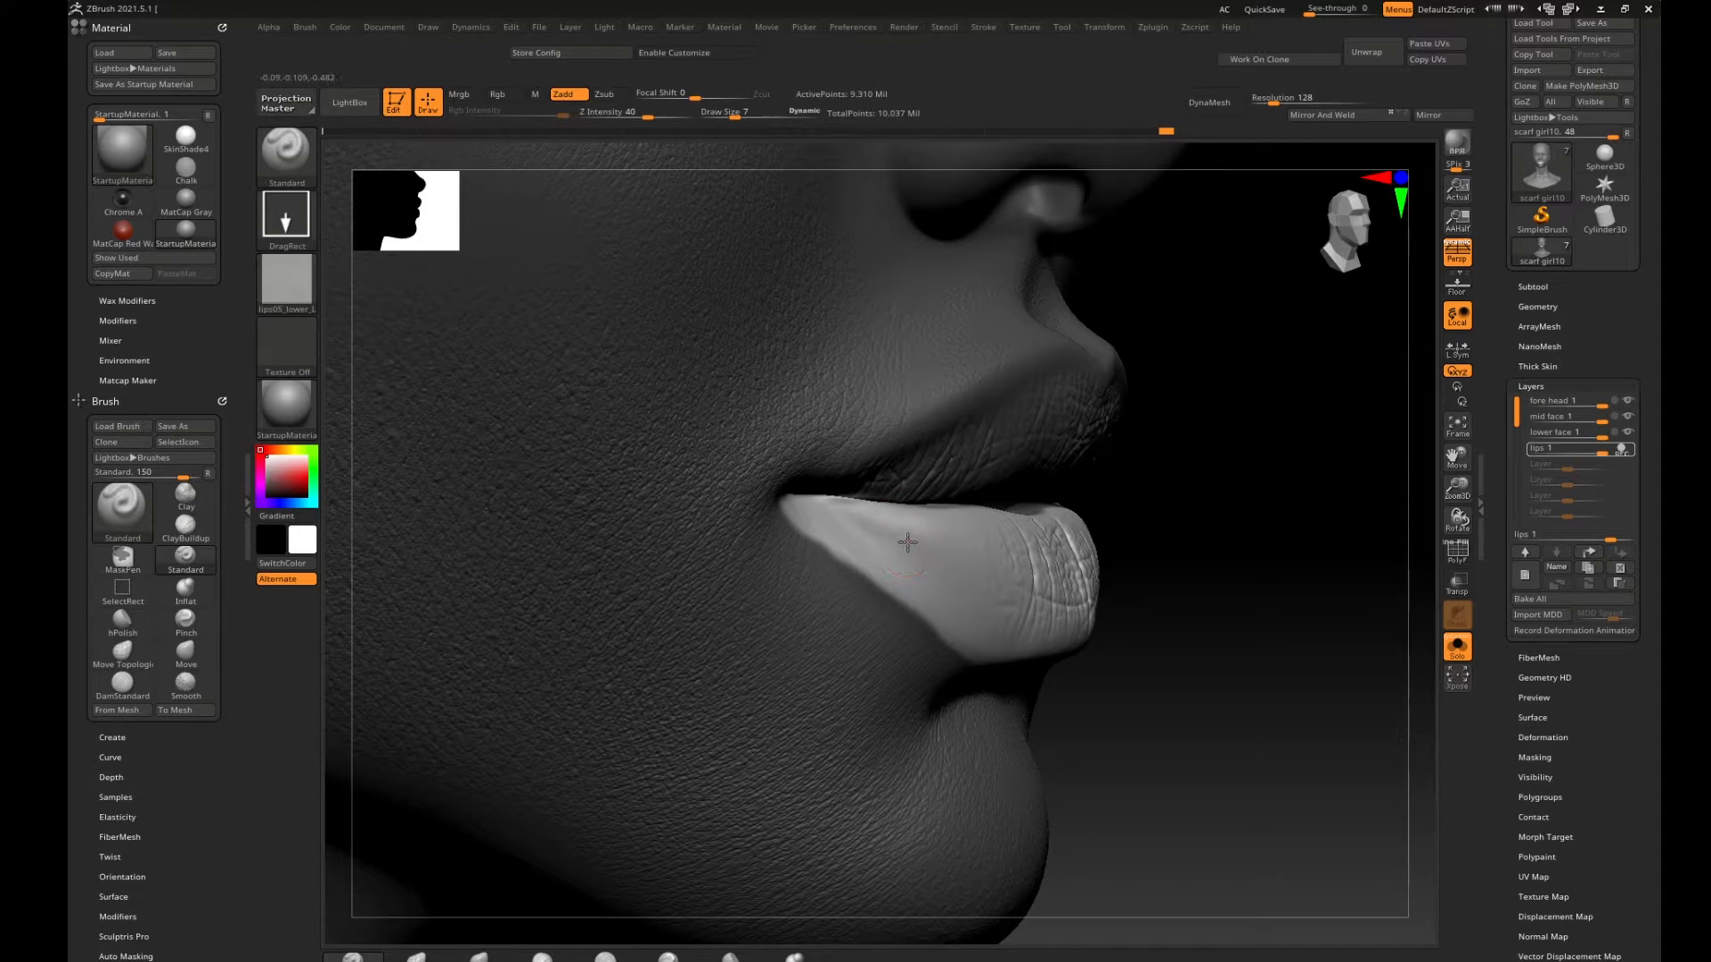
{"action": "left_click_drag", "start_coordinate": [908, 542], "coordinate": [991, 581]}
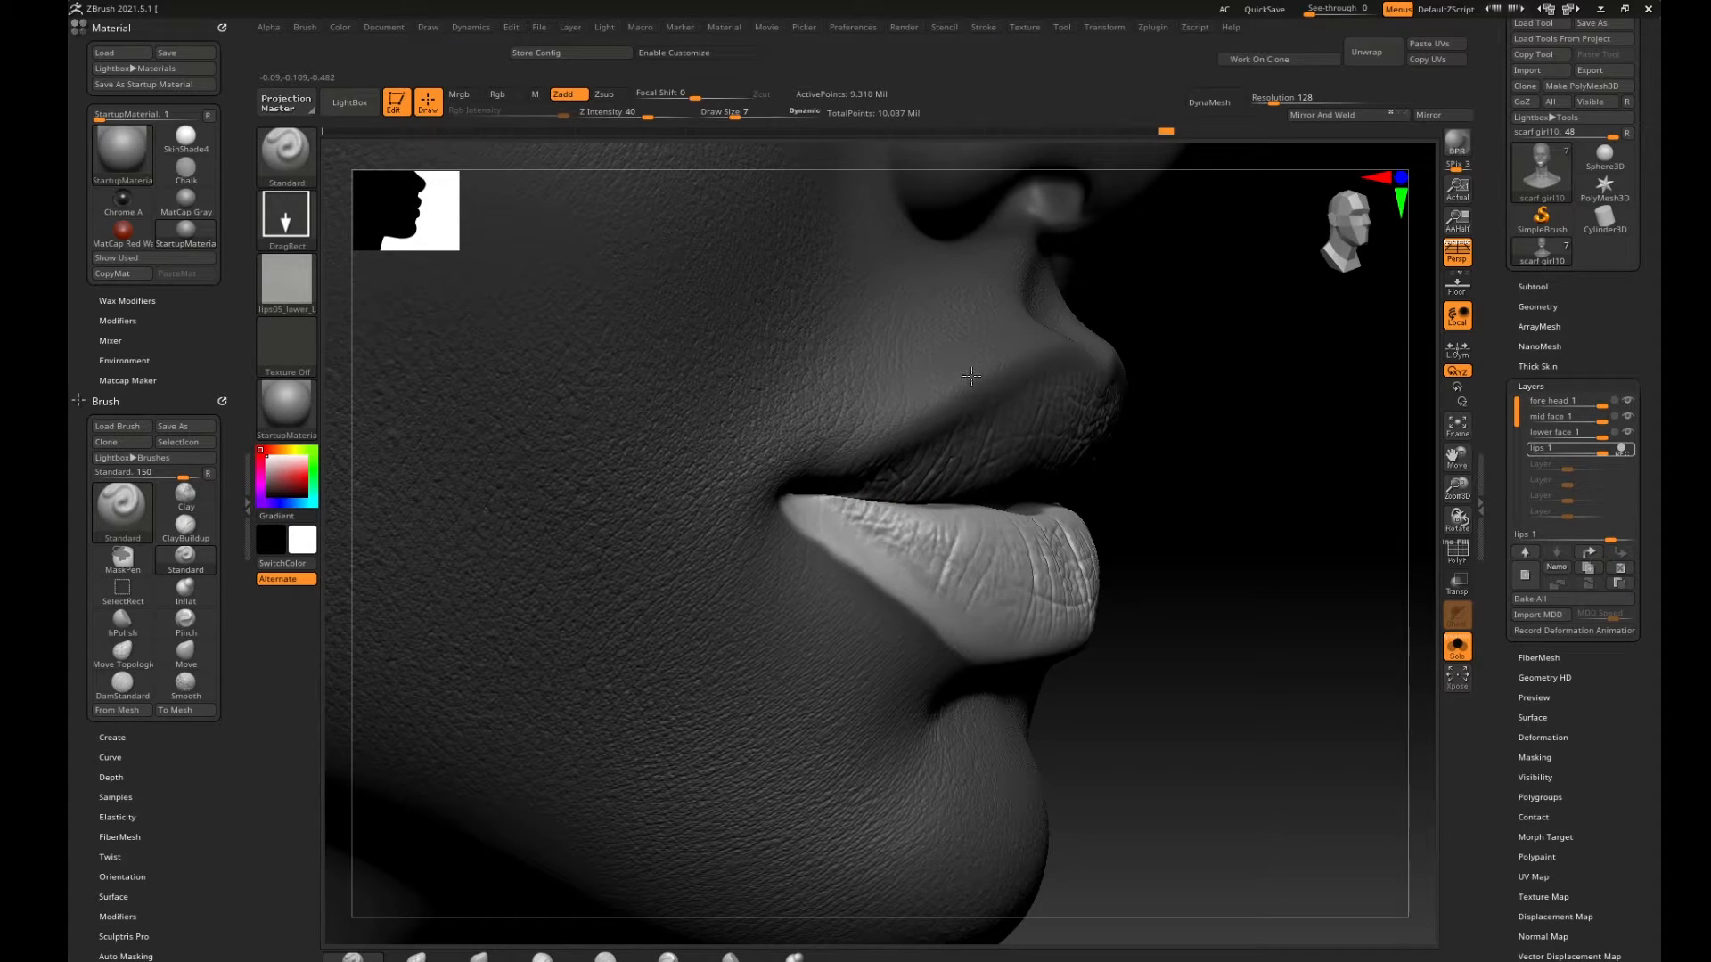
Undo the last lower-lip stamp and restamp the wrinkles near the character's right mouth corner.
{"action": "left_click_drag", "start_coordinate": [1165, 473], "coordinate": [1260, 516]}
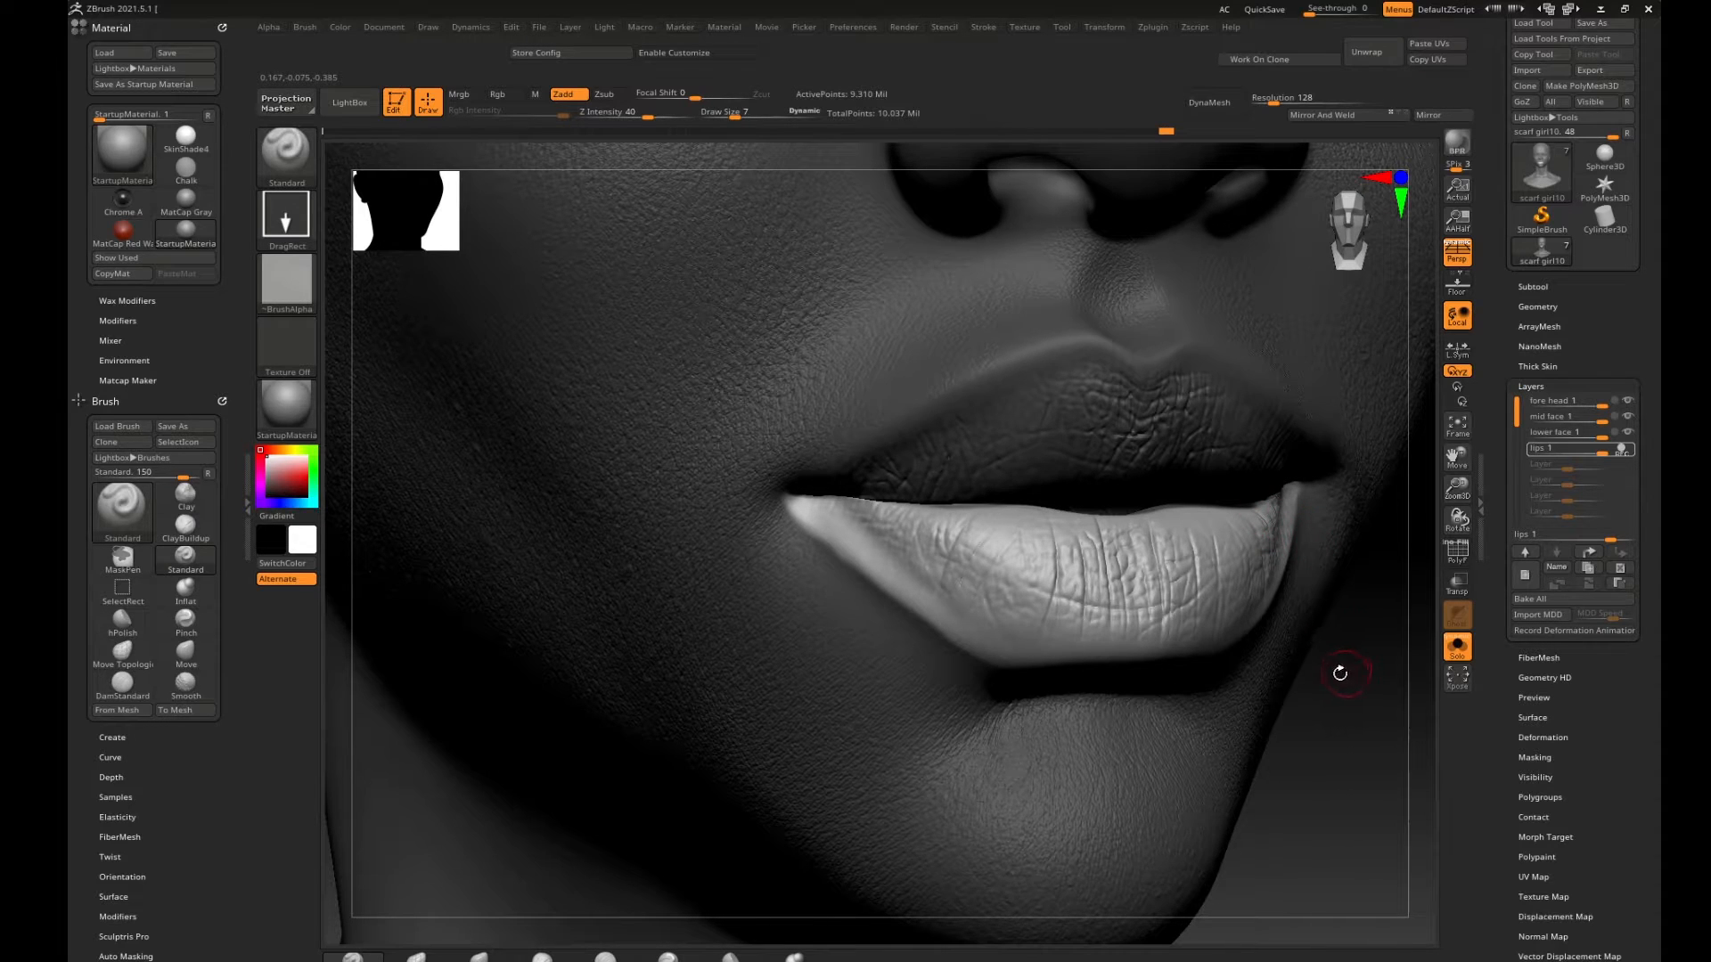
{"action": "left_click_drag", "start_coordinate": [1373, 694], "coordinate": [1387, 696]}
{"action": "key", "text": "ctrl"}
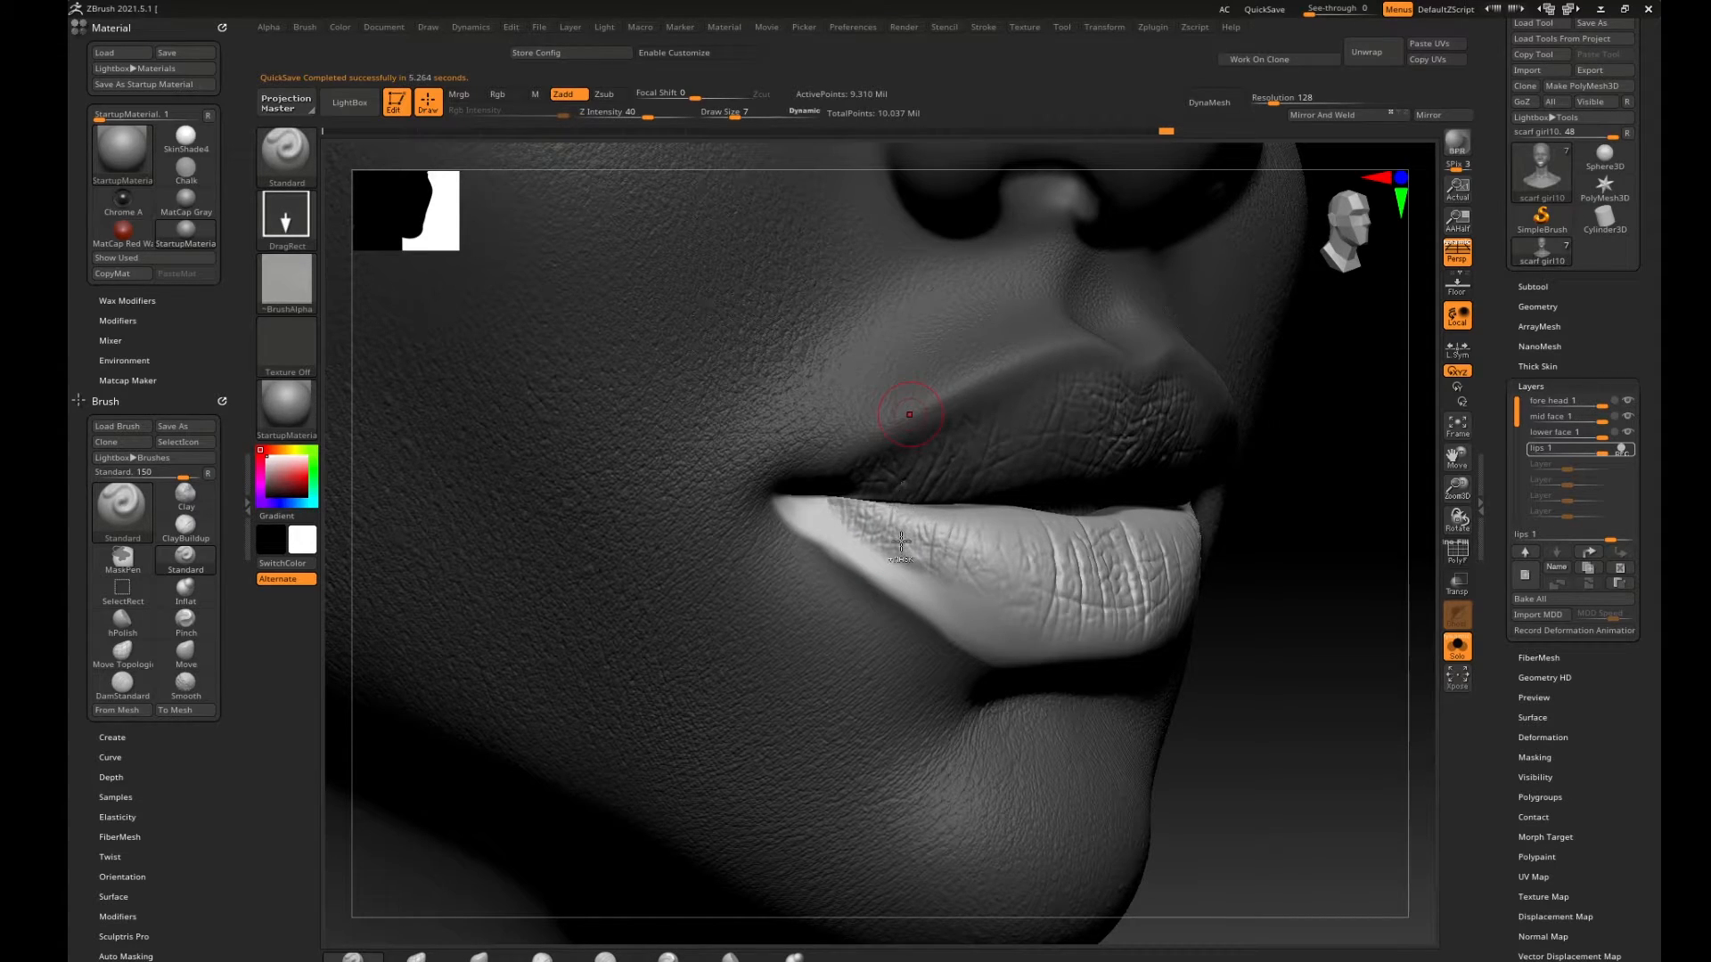
{"action": "key", "text": "ctrl+z"}
{"action": "left_click_drag", "start_coordinate": [903, 548], "coordinate": [936, 389]}
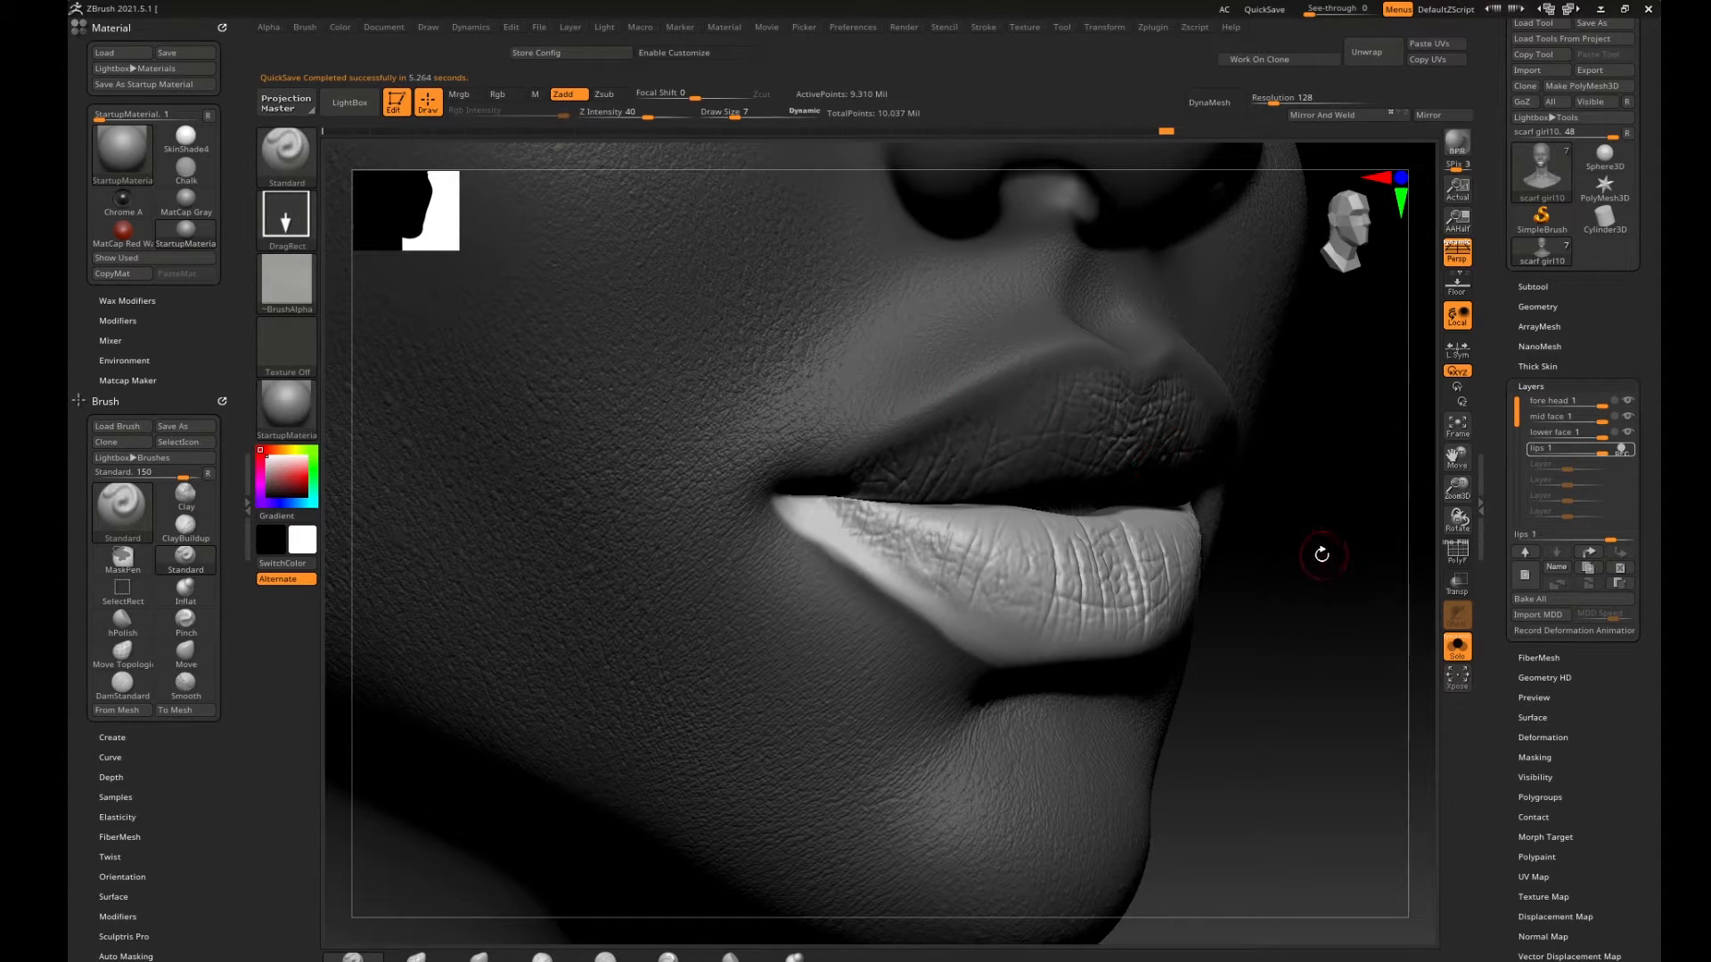
{"action": "left_click_drag", "start_coordinate": [1321, 555], "coordinate": [1300, 585]}
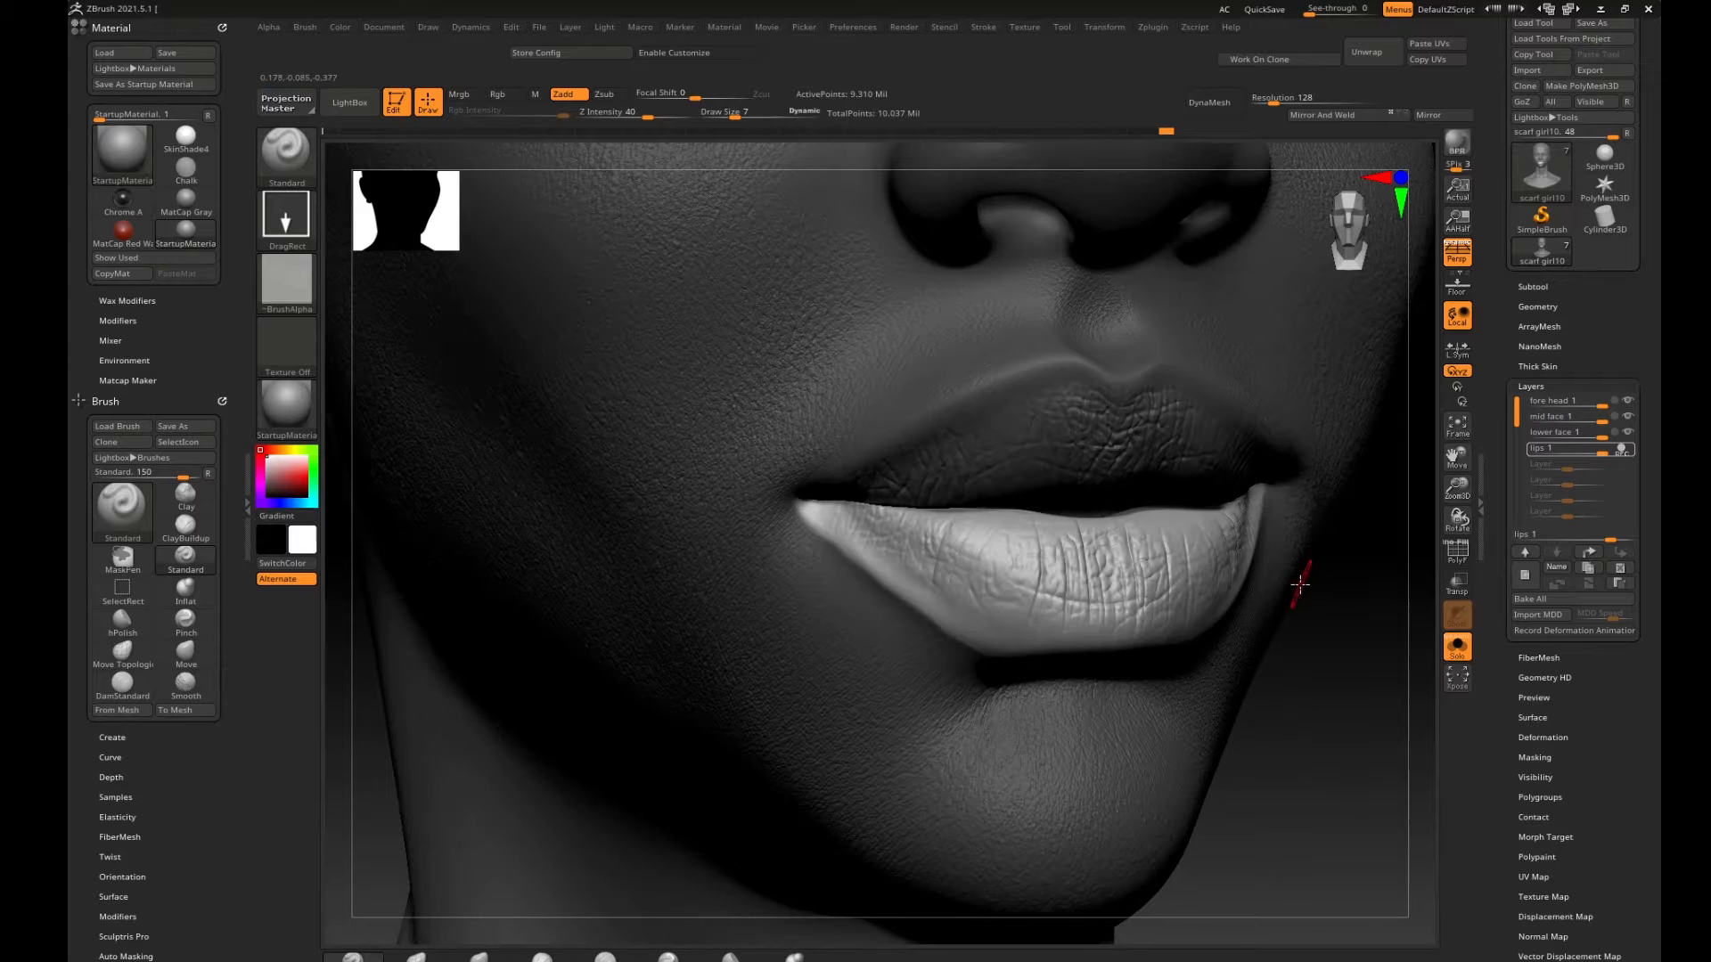
Clear the mask from the head, keeping the sculpt at its detailed subdivision level.
{"action": "mouse_move", "coordinate": [1378, 623]}
{"action": "left_mouse_down", "text": "alt"}
{"action": "mouse_move", "coordinate": [1184, 591]}
{"action": "mouse_move", "coordinate": [1225, 589]}
{"action": "mouse_move", "coordinate": [1302, 630]}
{"action": "mouse_move", "coordinate": [1289, 645]}
{"action": "mouse_move", "coordinate": [1175, 598]}
{"action": "mouse_move", "coordinate": [1302, 588]}
{"action": "mouse_move", "coordinate": [1272, 576]}
{"action": "mouse_move", "coordinate": [1114, 581]}
{"action": "left_mouse_up", "text": "alt"}
{"action": "left_click_drag", "start_coordinate": [704, 679], "coordinate": [788, 667], "text": "alt"}
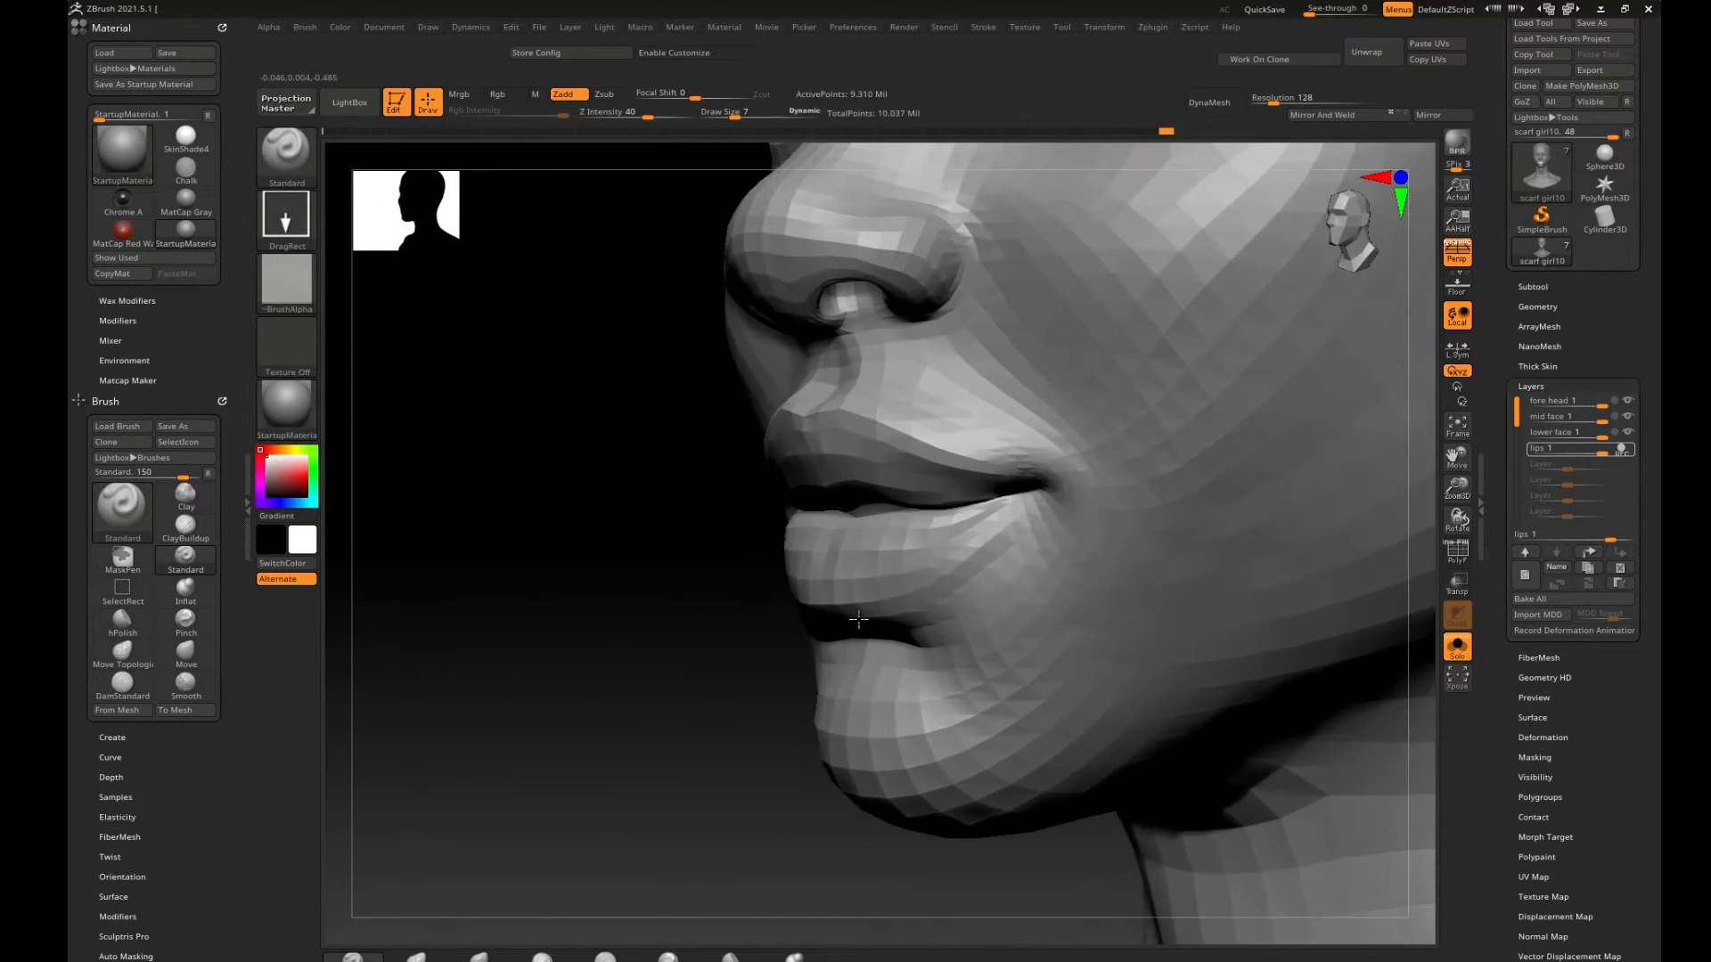
{"action": "left_click_drag", "start_coordinate": [658, 676], "coordinate": [754, 675]}
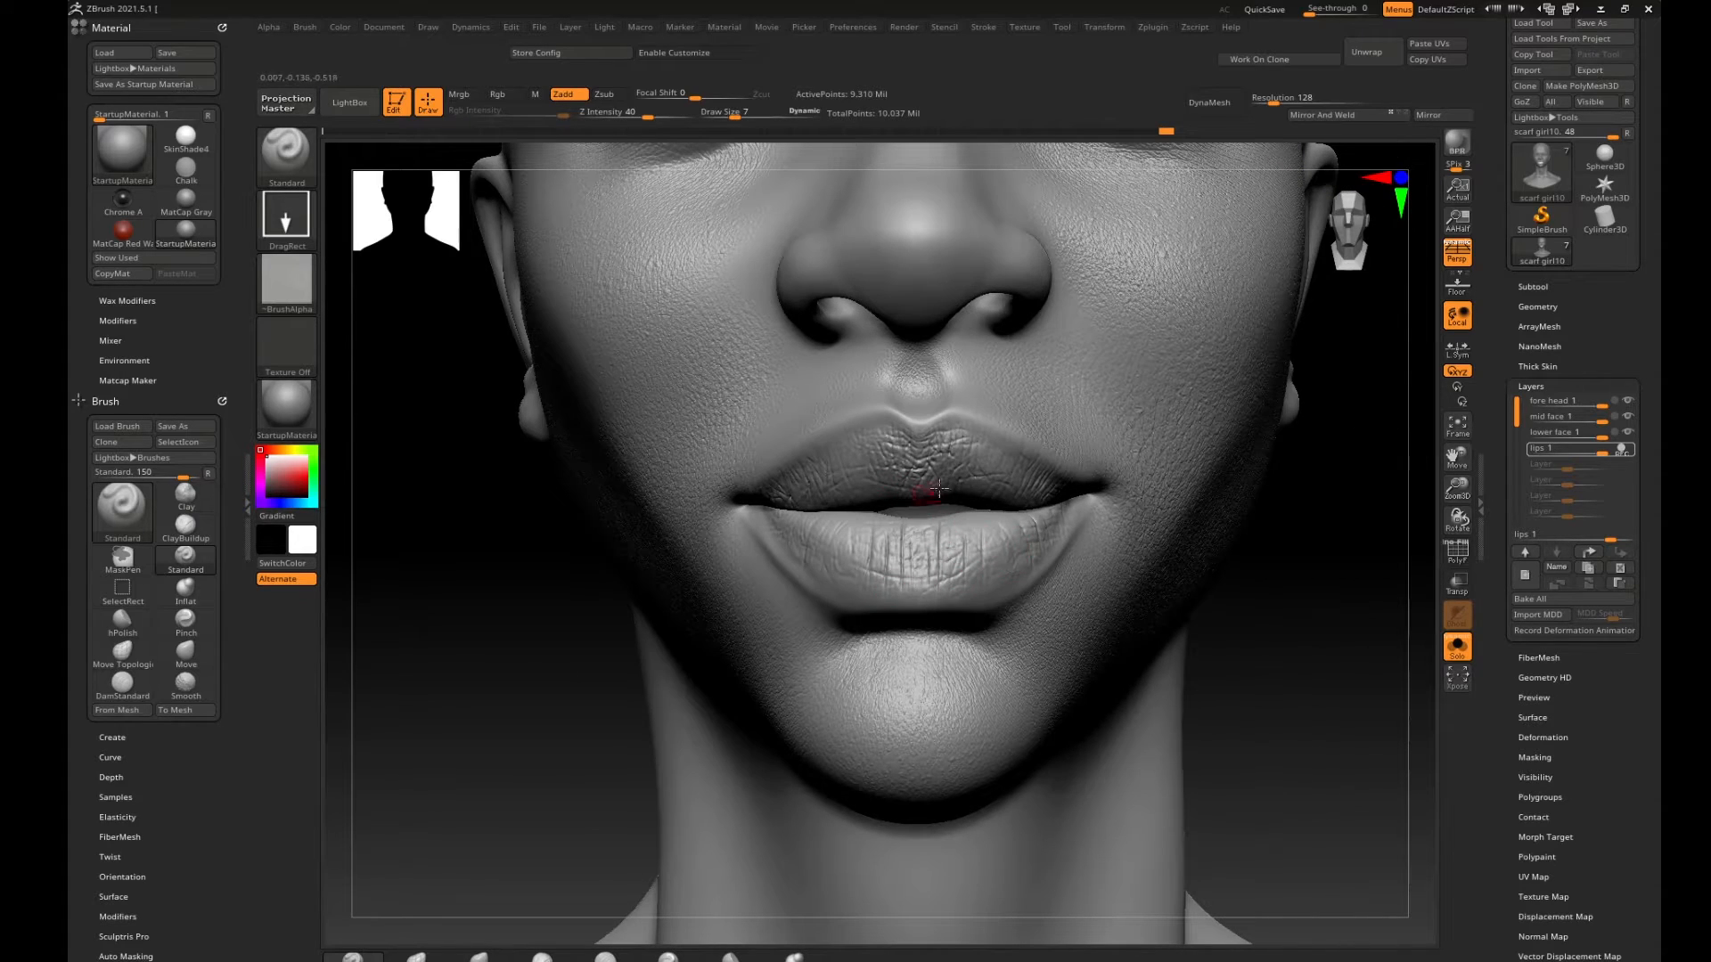
Examine the lip wrinkles together with the skin detail on the forehead, cheeks and nose.
{"action": "left_click_drag", "start_coordinate": [1302, 553], "coordinate": [1394, 569], "text": "alt"}
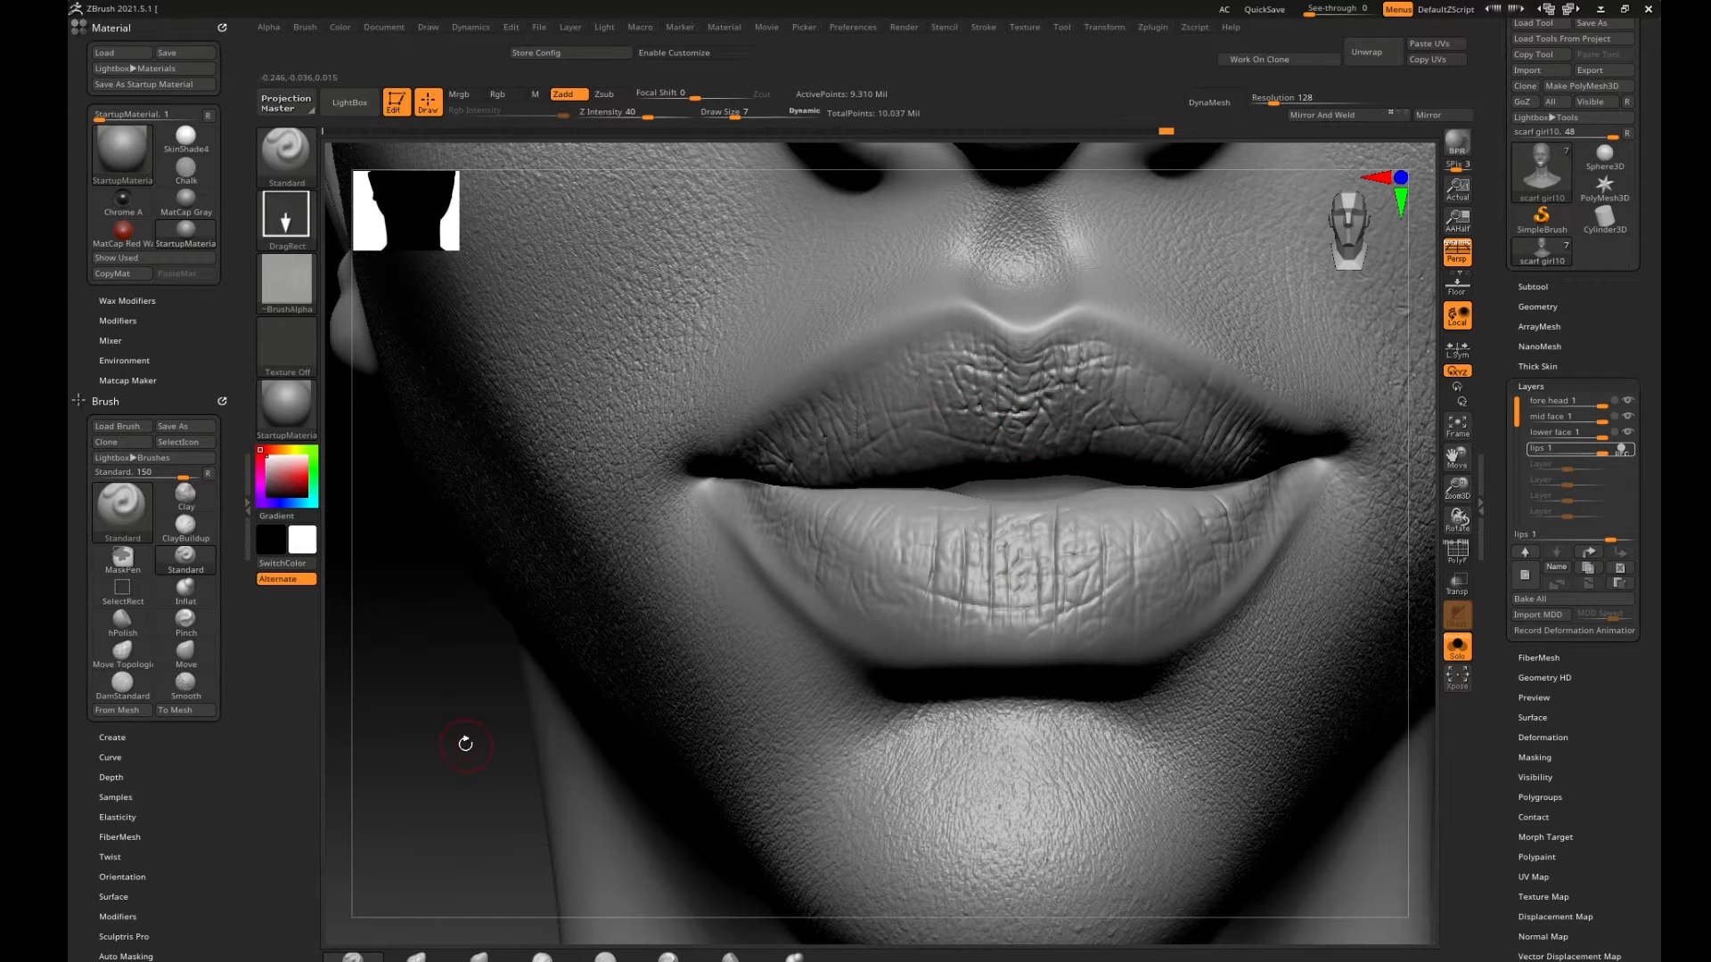
{"action": "left_click_drag", "start_coordinate": [465, 744], "coordinate": [354, 583], "text": "alt"}
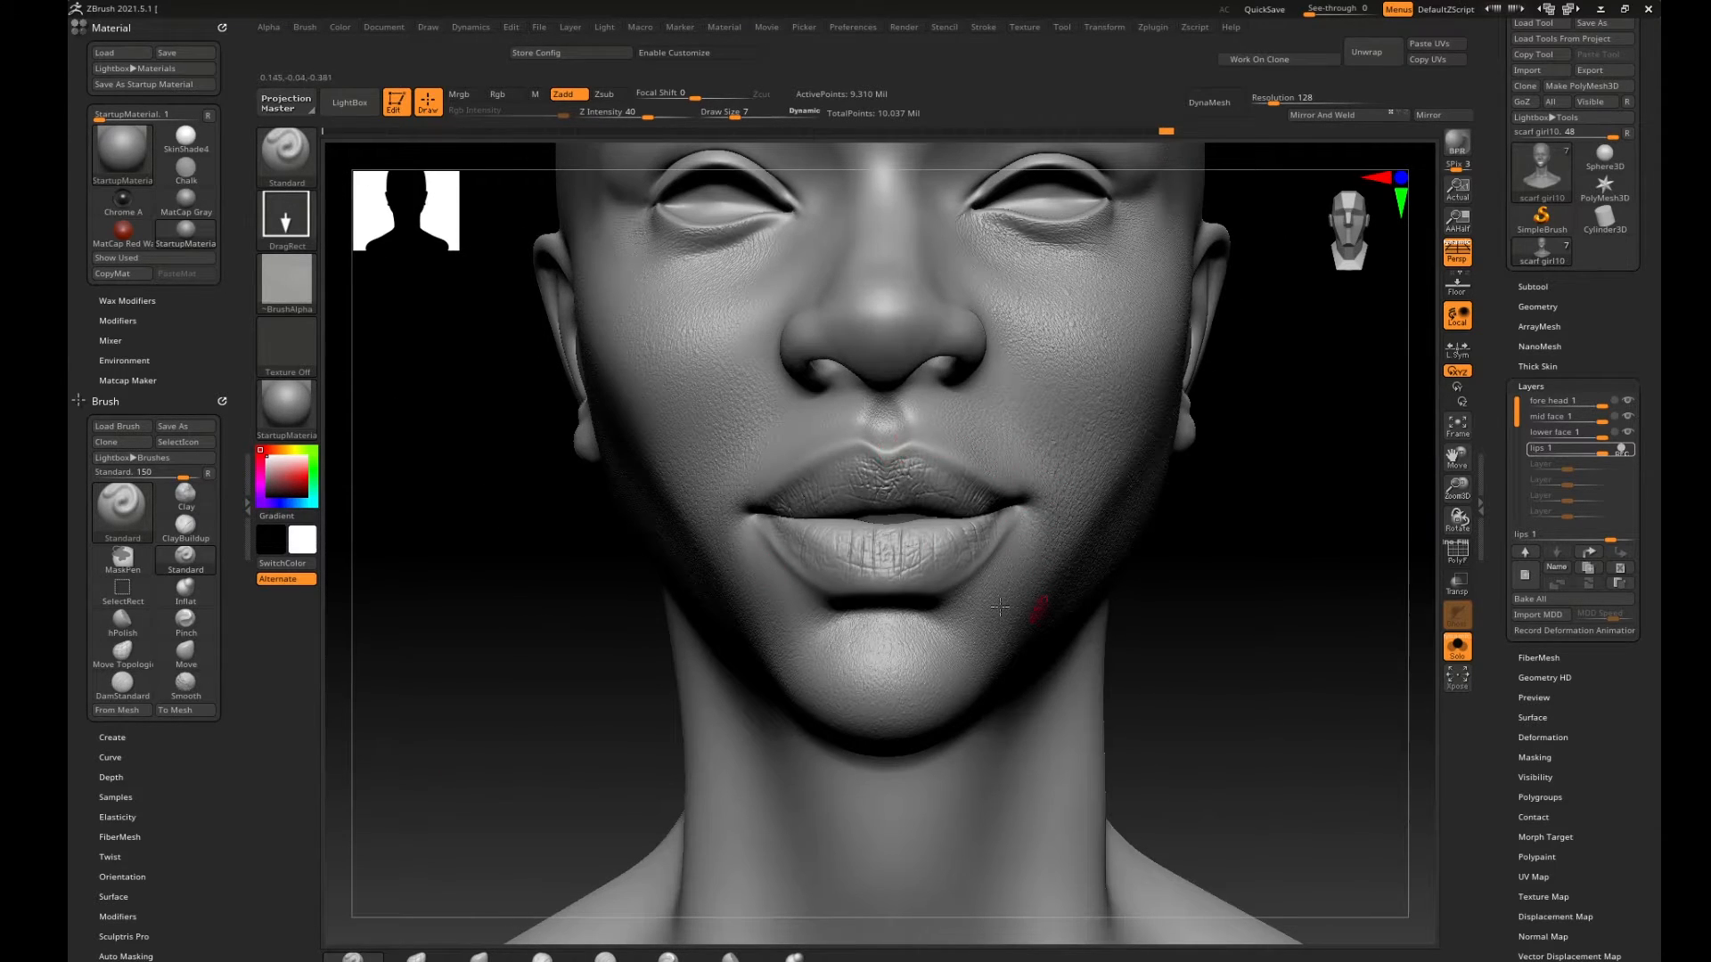
{"action": "left_click_drag", "start_coordinate": [1274, 537], "coordinate": [1204, 746], "text": "alt"}
{"action": "left_click_drag", "start_coordinate": [1253, 687], "coordinate": [1248, 824], "text": "alt"}
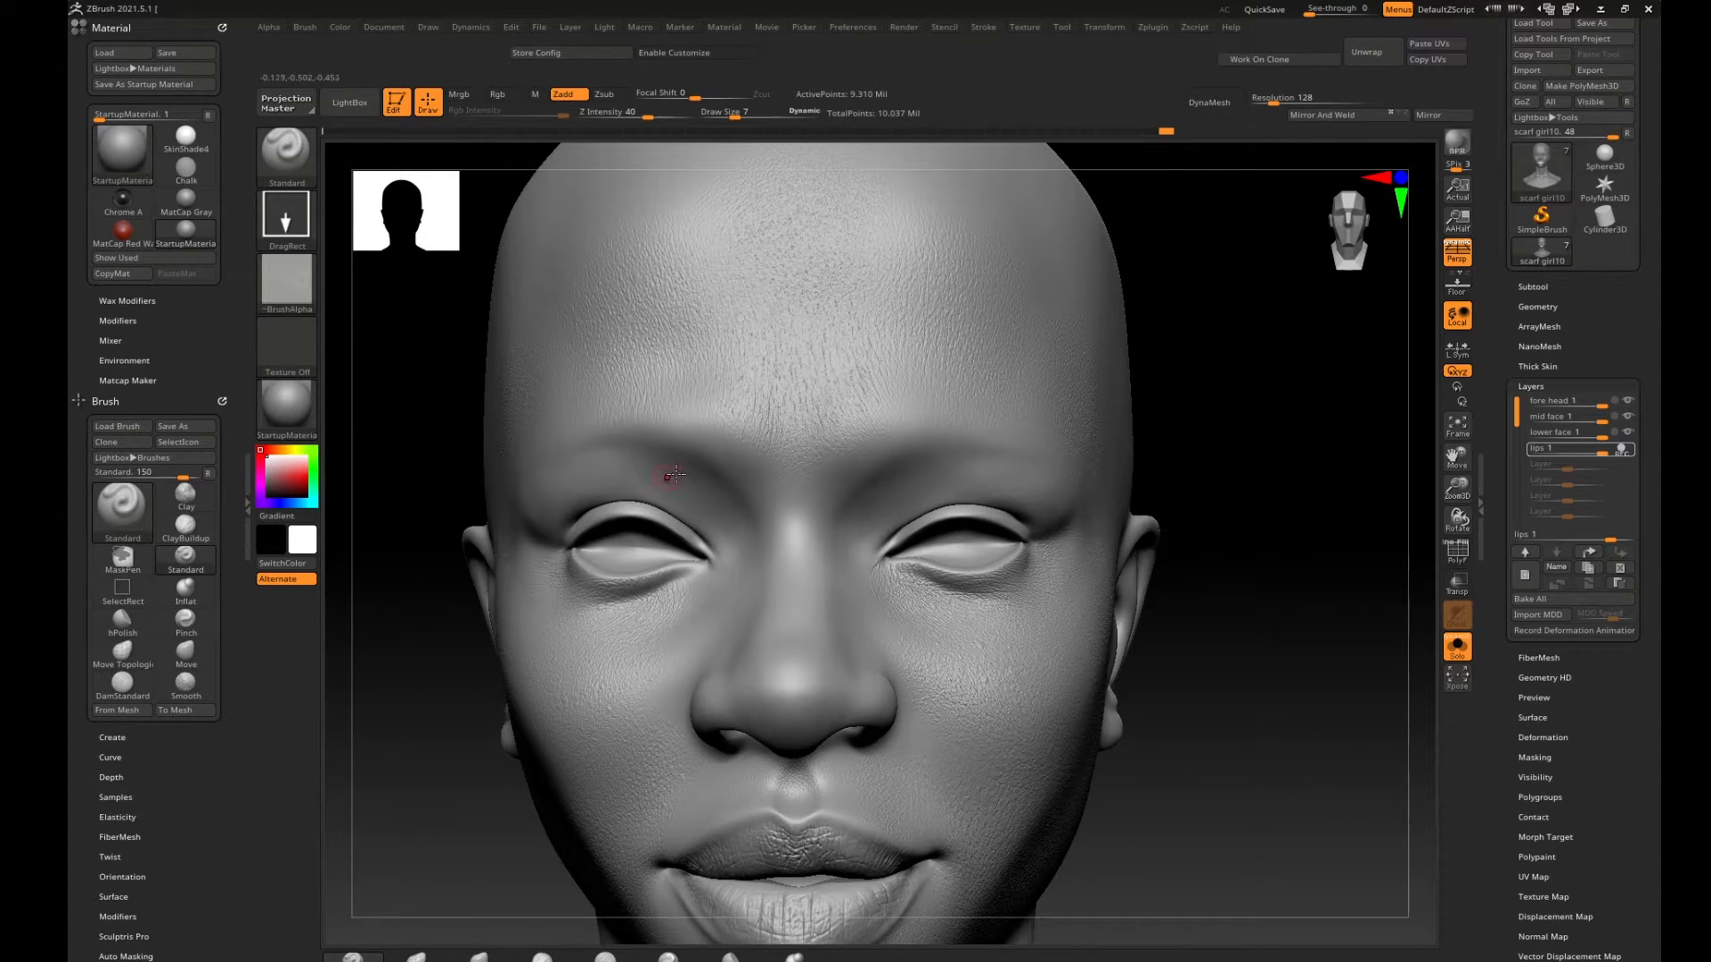
{"action": "mouse_move", "coordinate": [1232, 437]}
{"action": "left_mouse_down"}
{"action": "mouse_move", "coordinate": [1272, 561]}
{"action": "mouse_move", "coordinate": [1260, 504]}
{"action": "mouse_move", "coordinate": [1283, 339]}
{"action": "mouse_move", "coordinate": [1262, 405]}
{"action": "mouse_move", "coordinate": [1302, 383]}
{"action": "left_mouse_up"}
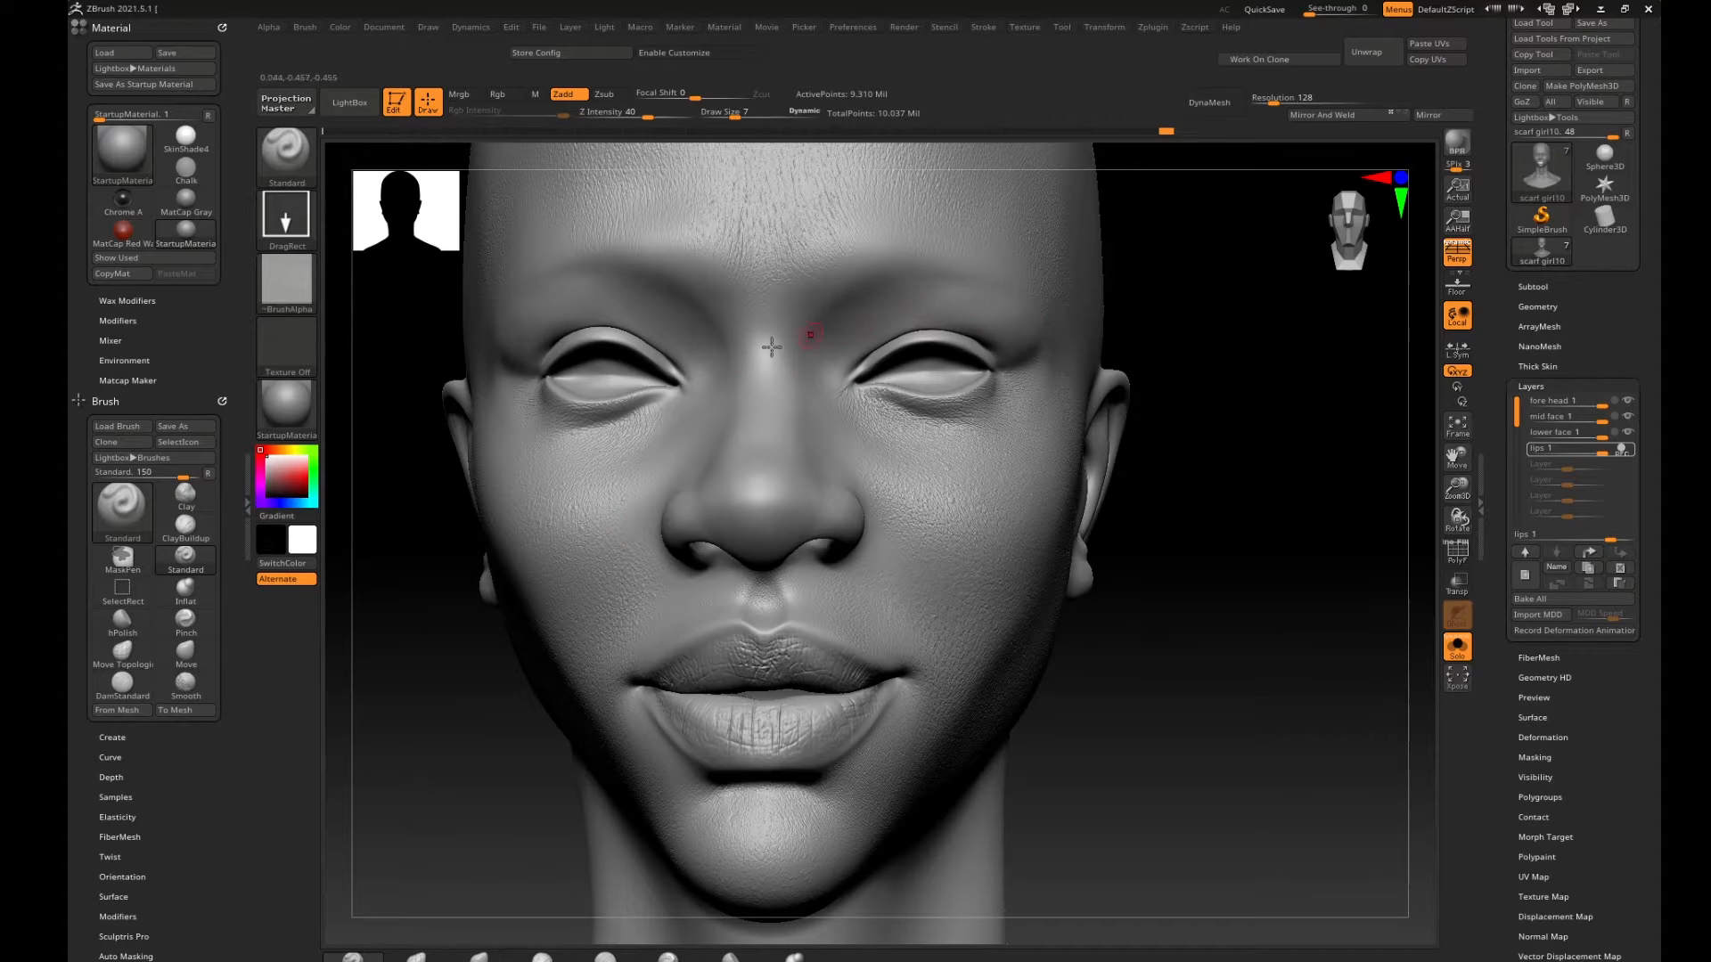
{"action": "left_click_drag", "start_coordinate": [1227, 406], "coordinate": [1373, 556], "text": "alt"}
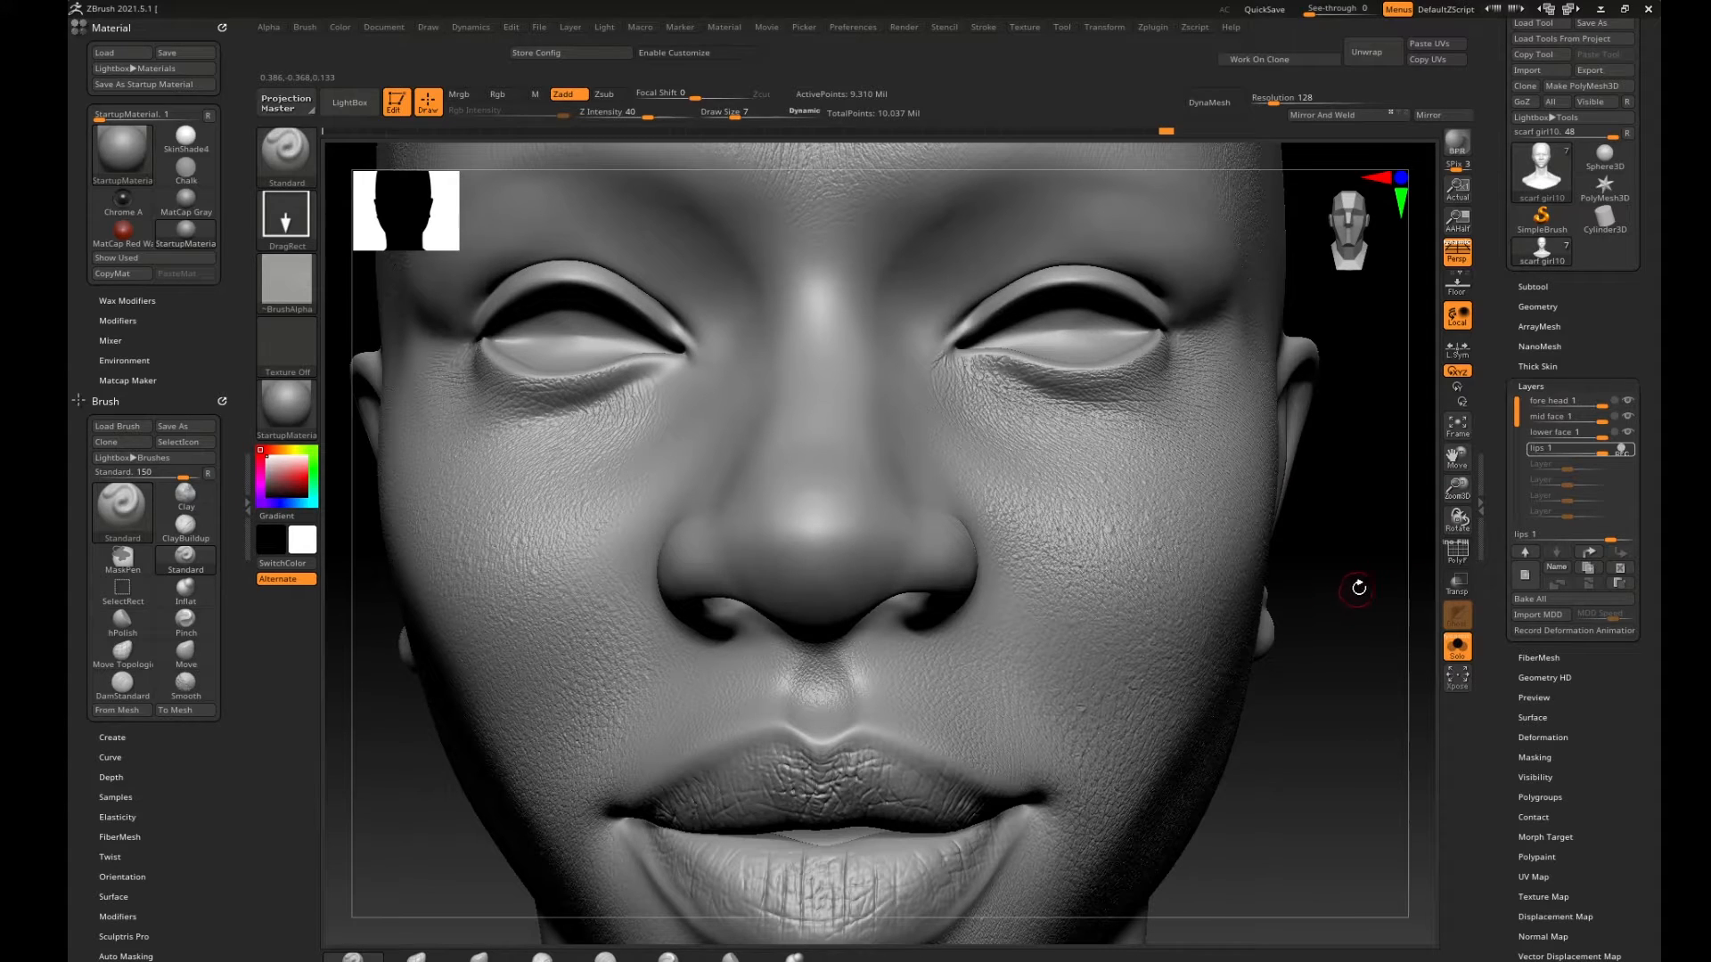
Review the CG Elves skin alpha brushes page in the browser, then open the Skin brush folder in ZBrush's LightBox.
{"action": "key", "text": "super"}
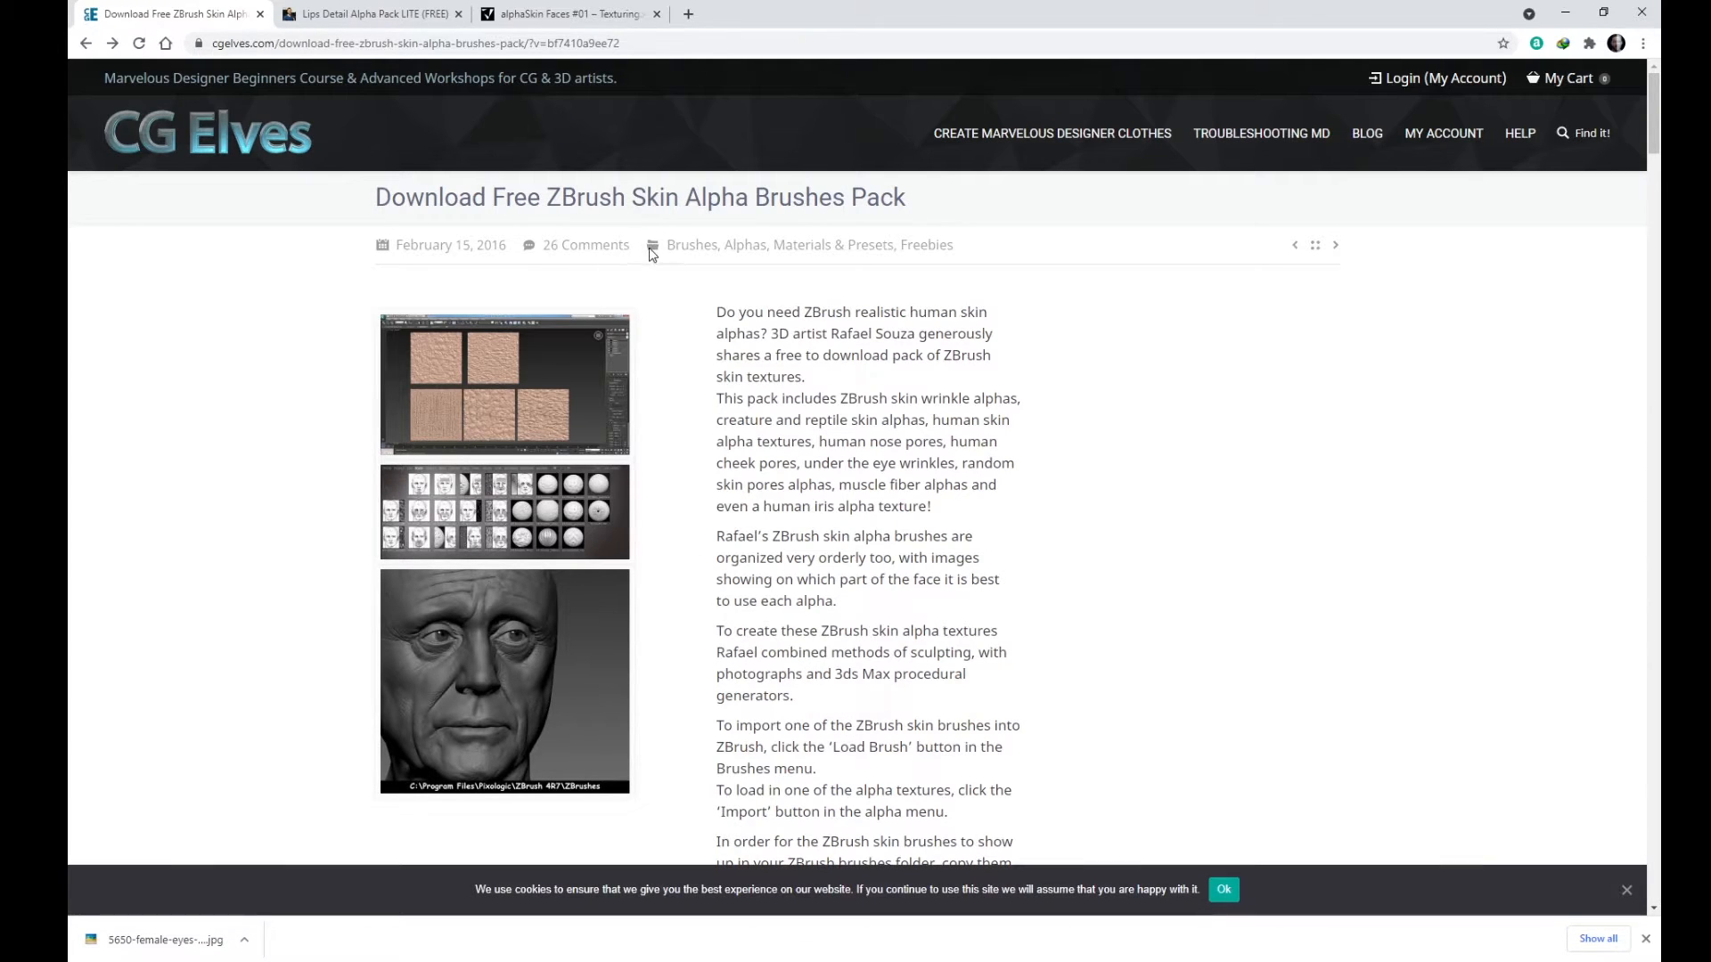
{"action": "scroll", "coordinate": [762, 233], "scroll_direction": "down", "scroll_amount": 8}
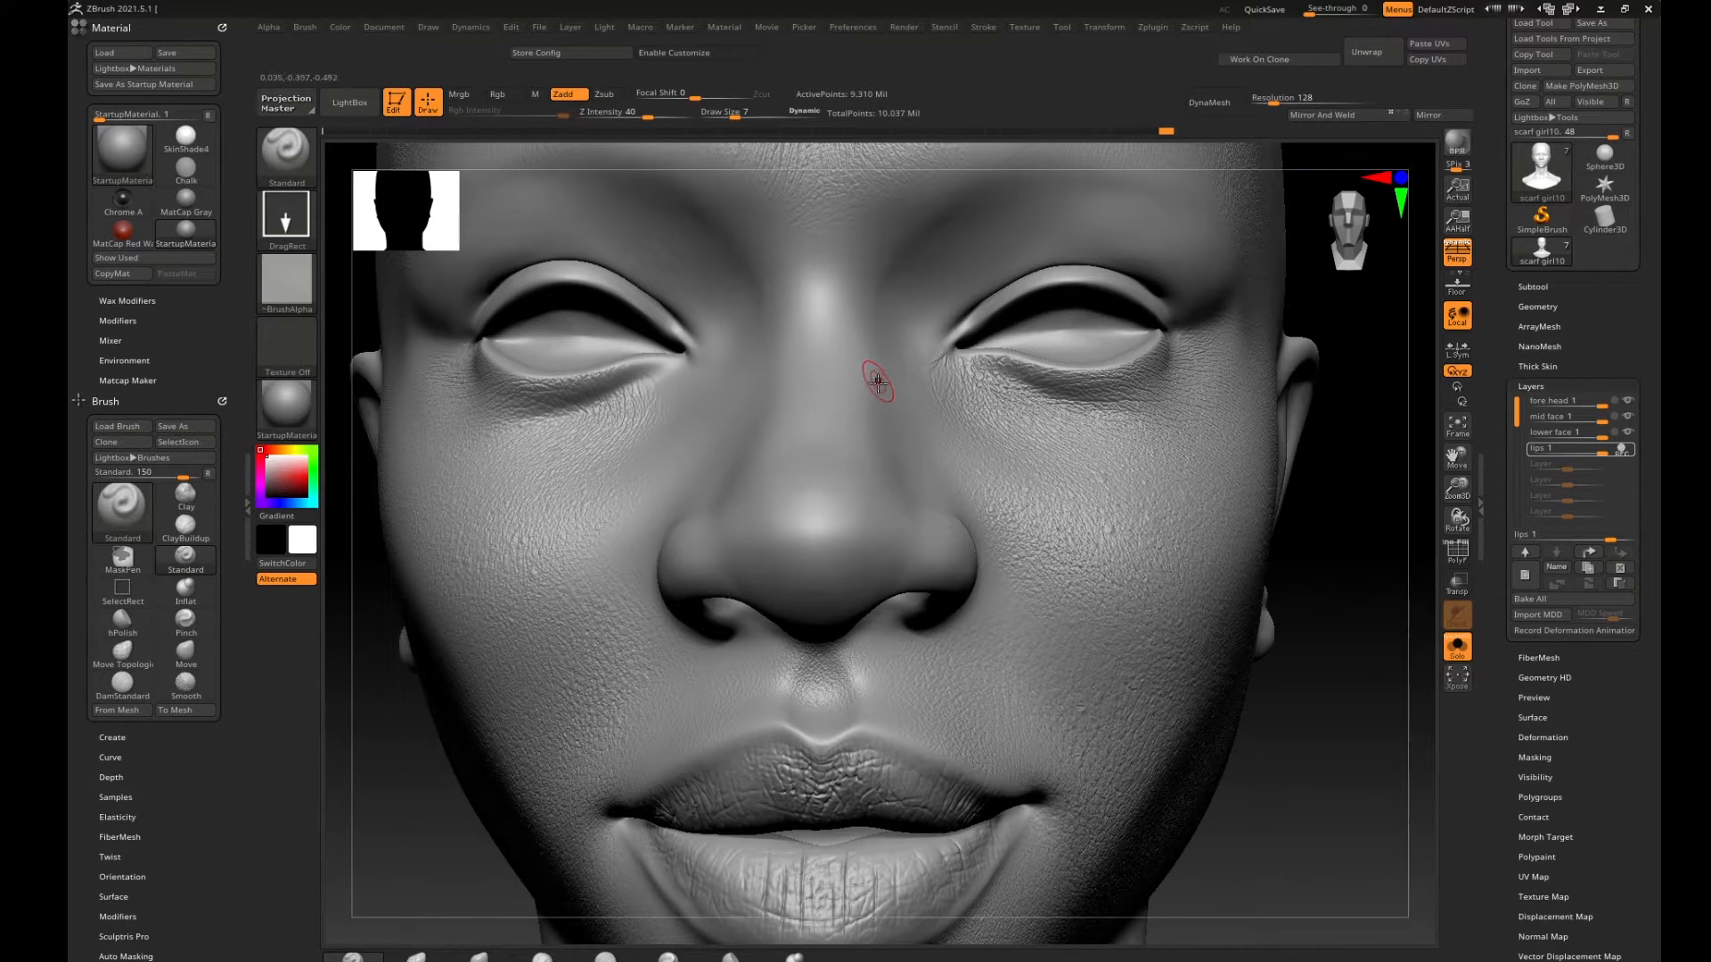
{"action": "key", "text": "comma"}
{"action": "left_click", "coordinate": [501, 153]}
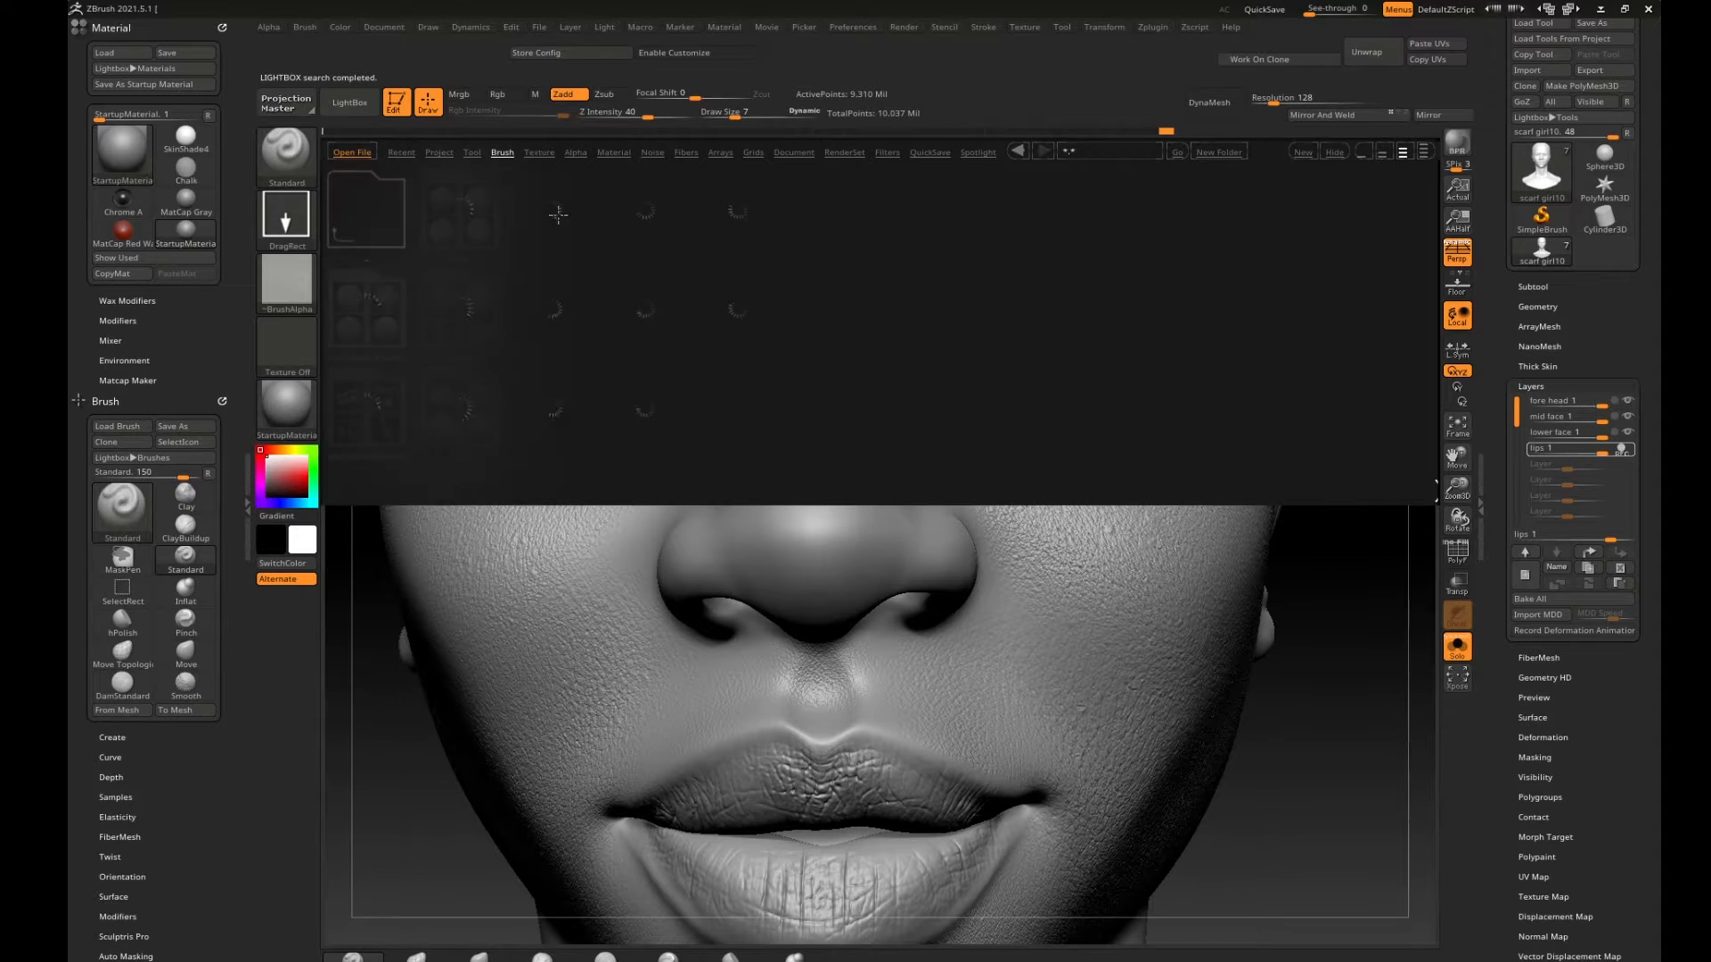
{"action": "mouse_move", "coordinate": [730, 358]}
{"action": "left_mouse_down"}
{"action": "mouse_move", "coordinate": [469, 398]}
{"action": "mouse_move", "coordinate": [1118, 436]}
{"action": "left_mouse_up"}
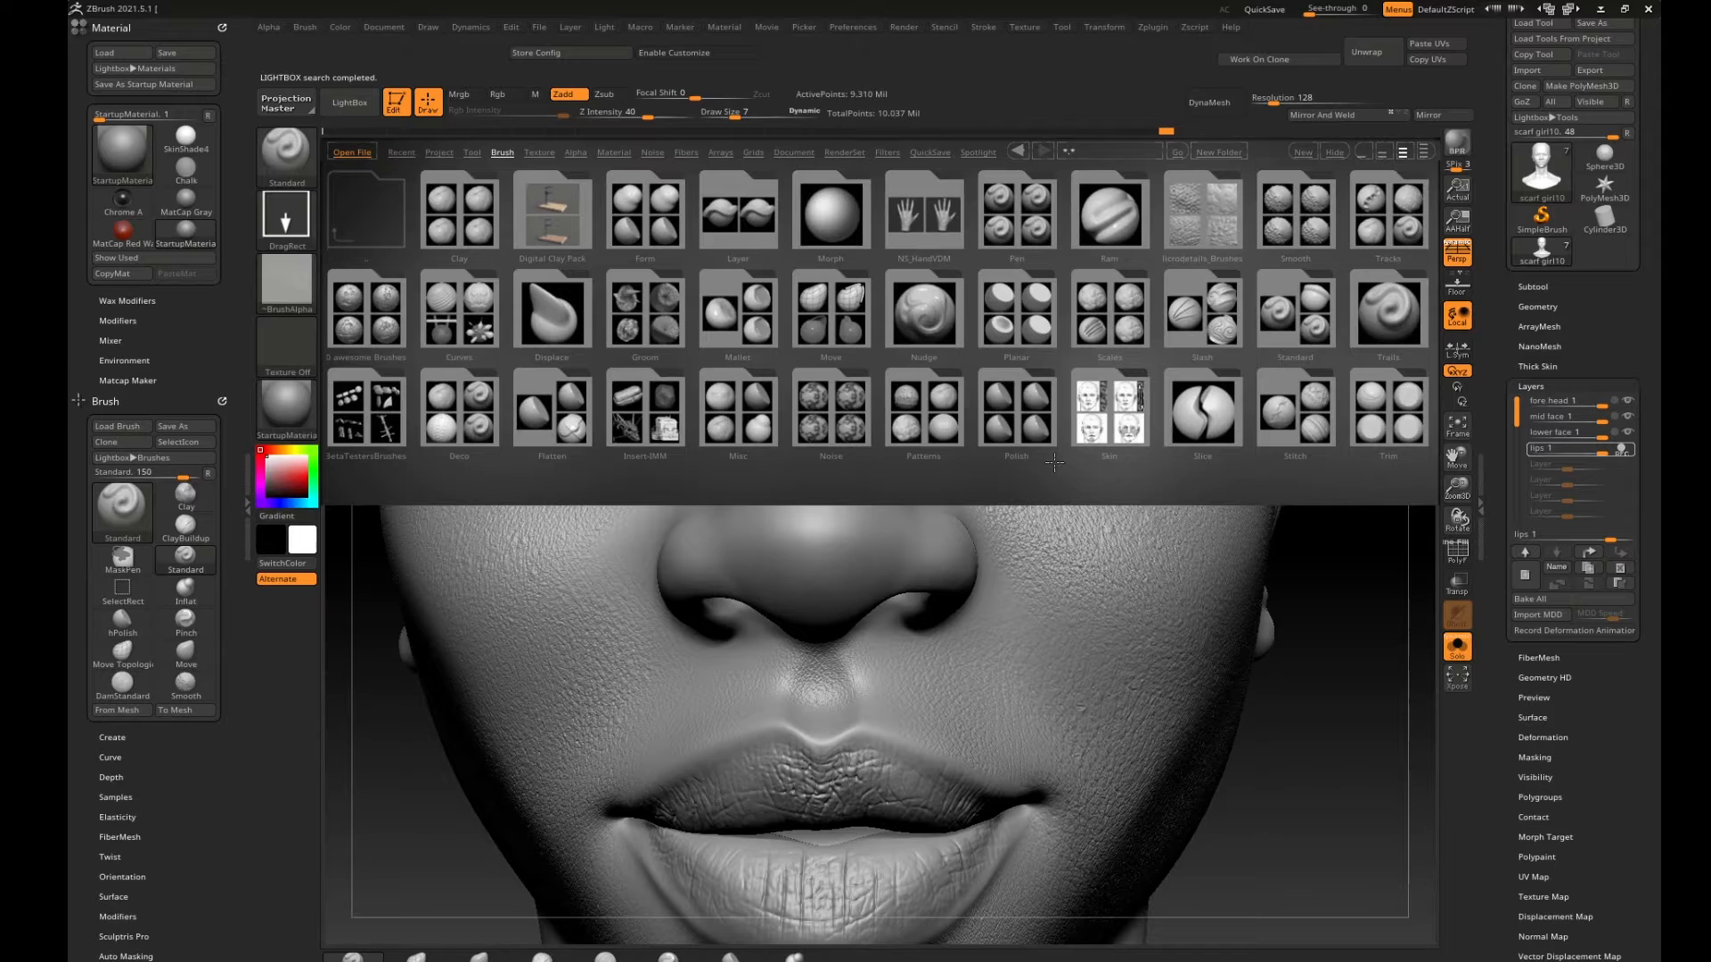
{"action": "double_click", "coordinate": [1116, 417]}
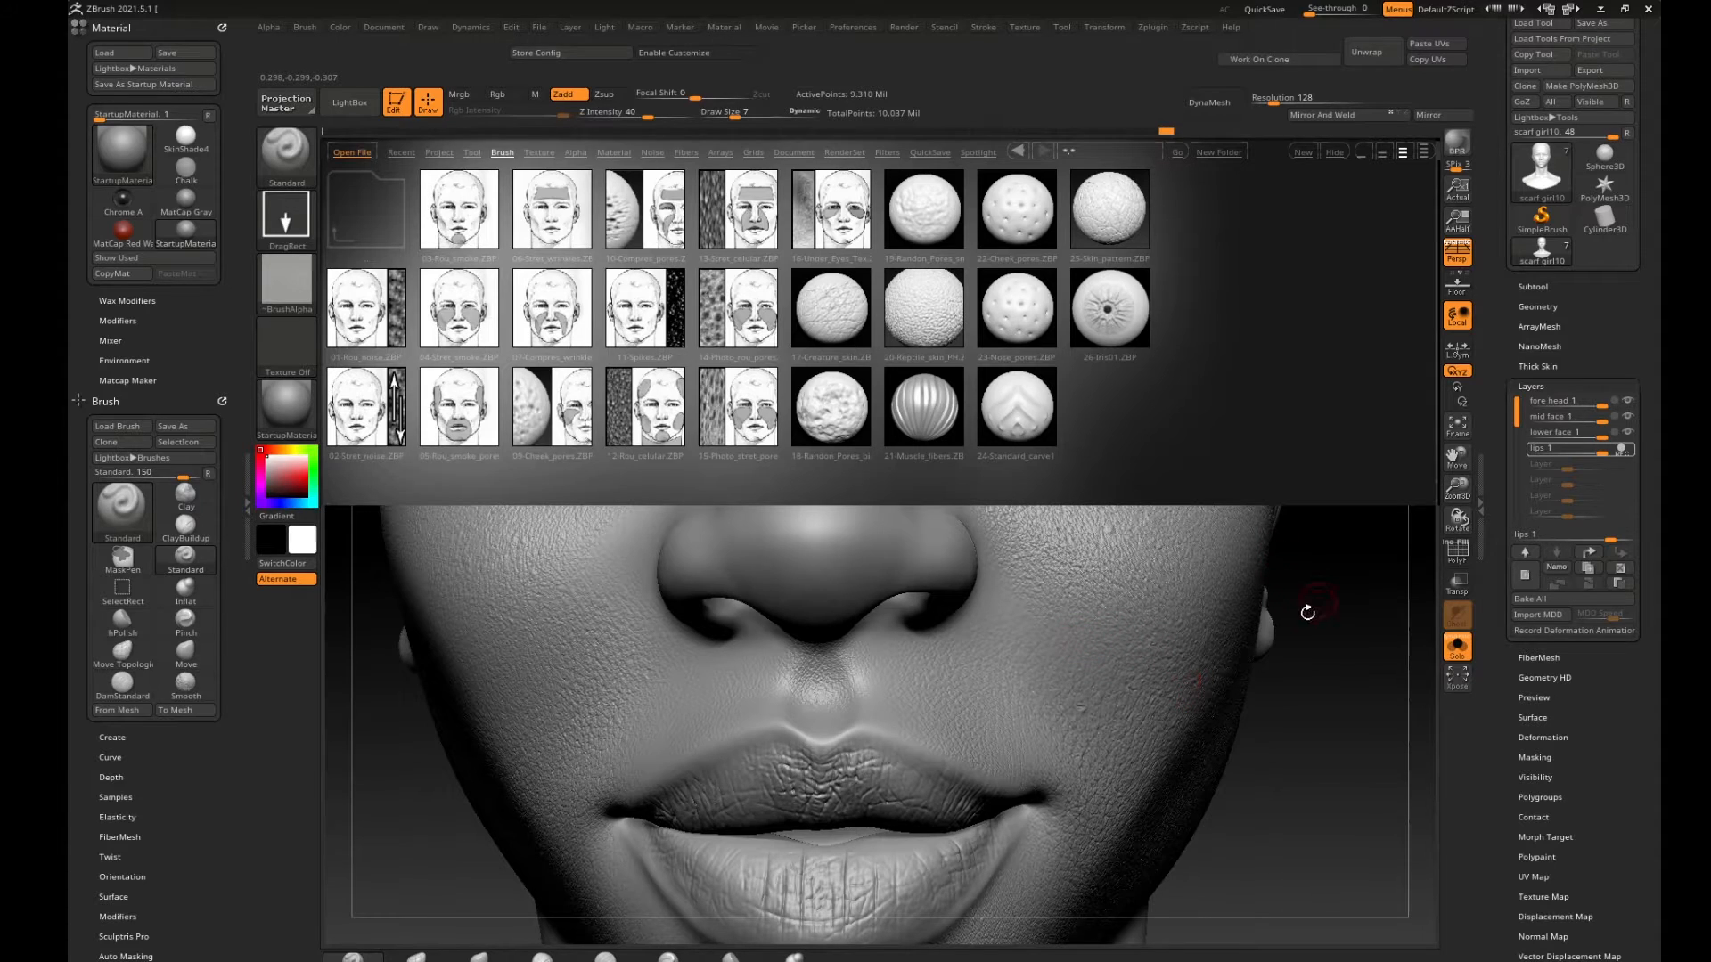
Make the mid face layer the active layer and set its intensity to 1.
{"action": "mouse_move", "coordinate": [1307, 612]}
{"action": "left_mouse_down"}
{"action": "mouse_move", "coordinate": [1325, 618]}
{"action": "mouse_move", "coordinate": [1372, 874]}
{"action": "left_mouse_up"}
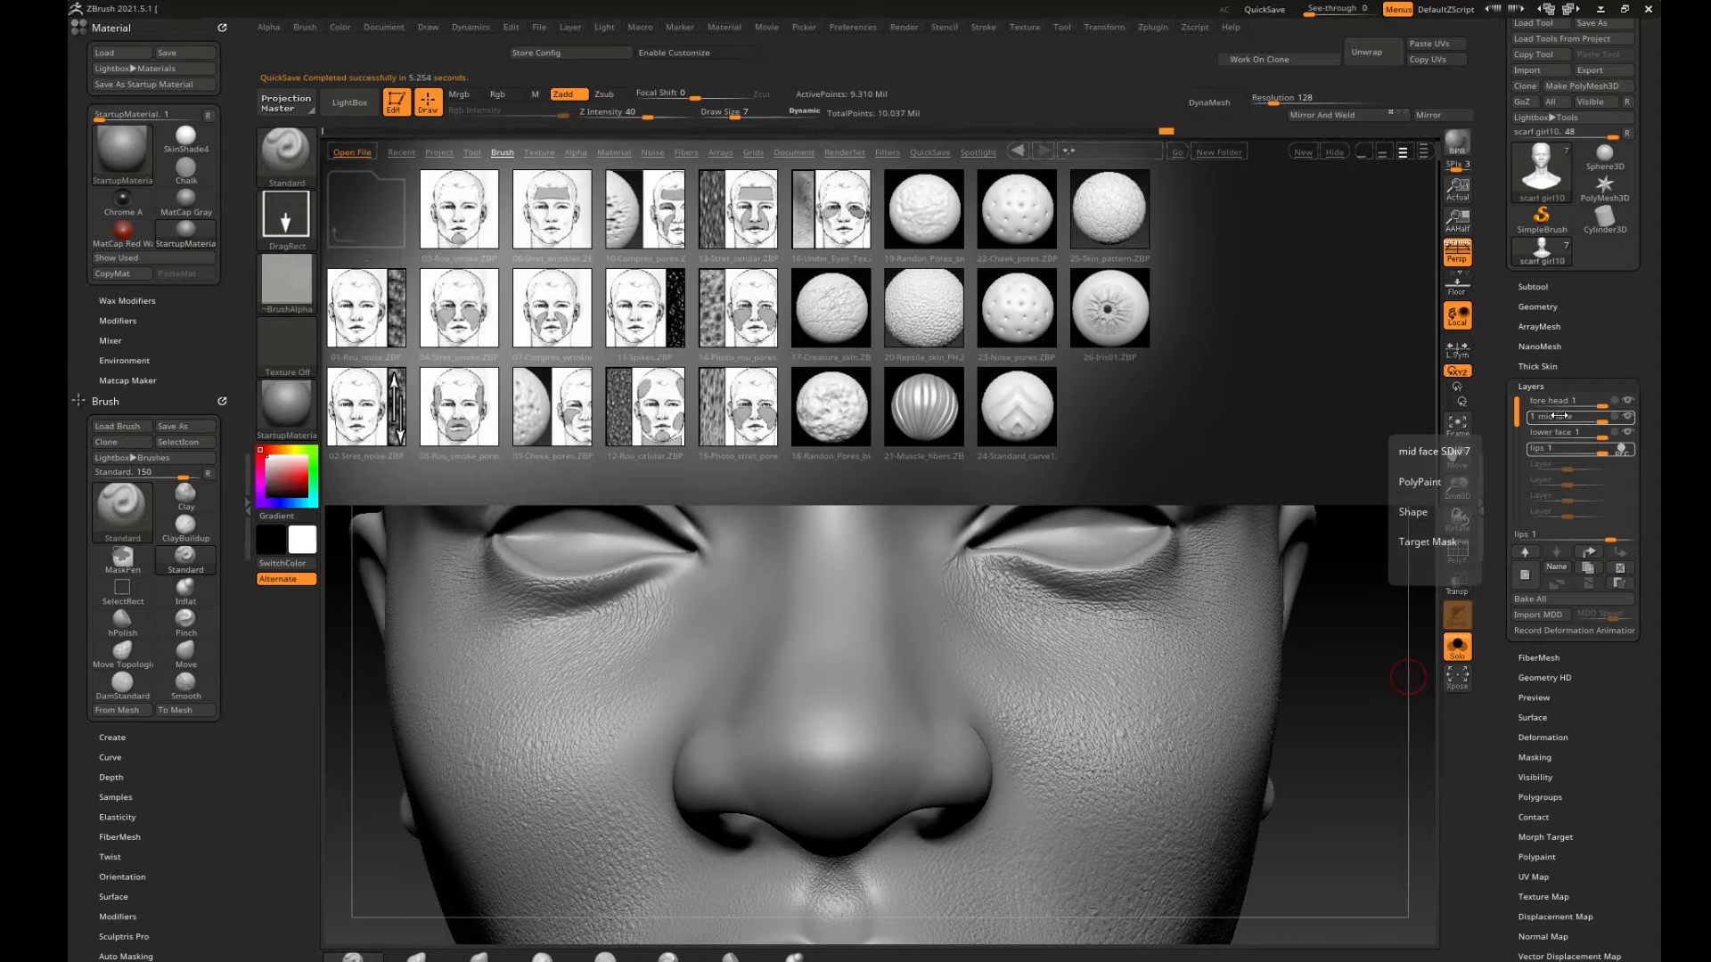
{"action": "left_click_drag", "start_coordinate": [1599, 424], "coordinate": [1629, 419]}
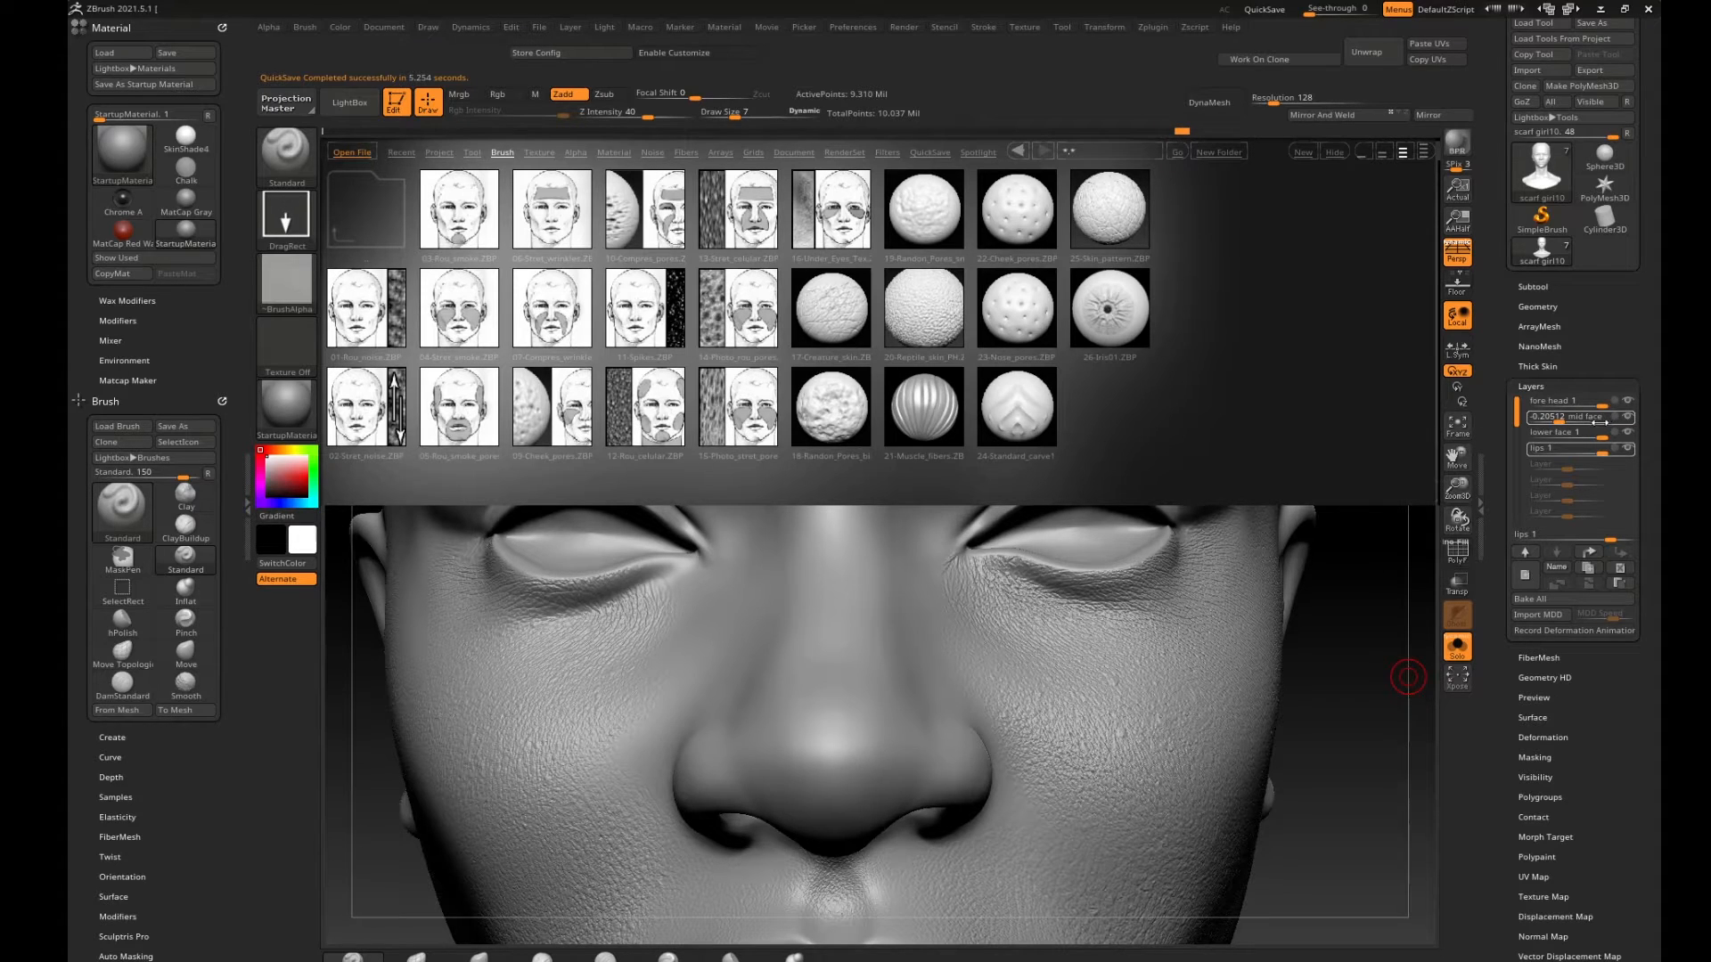
{"action": "left_click_drag", "start_coordinate": [1601, 426], "coordinate": [1620, 426]}
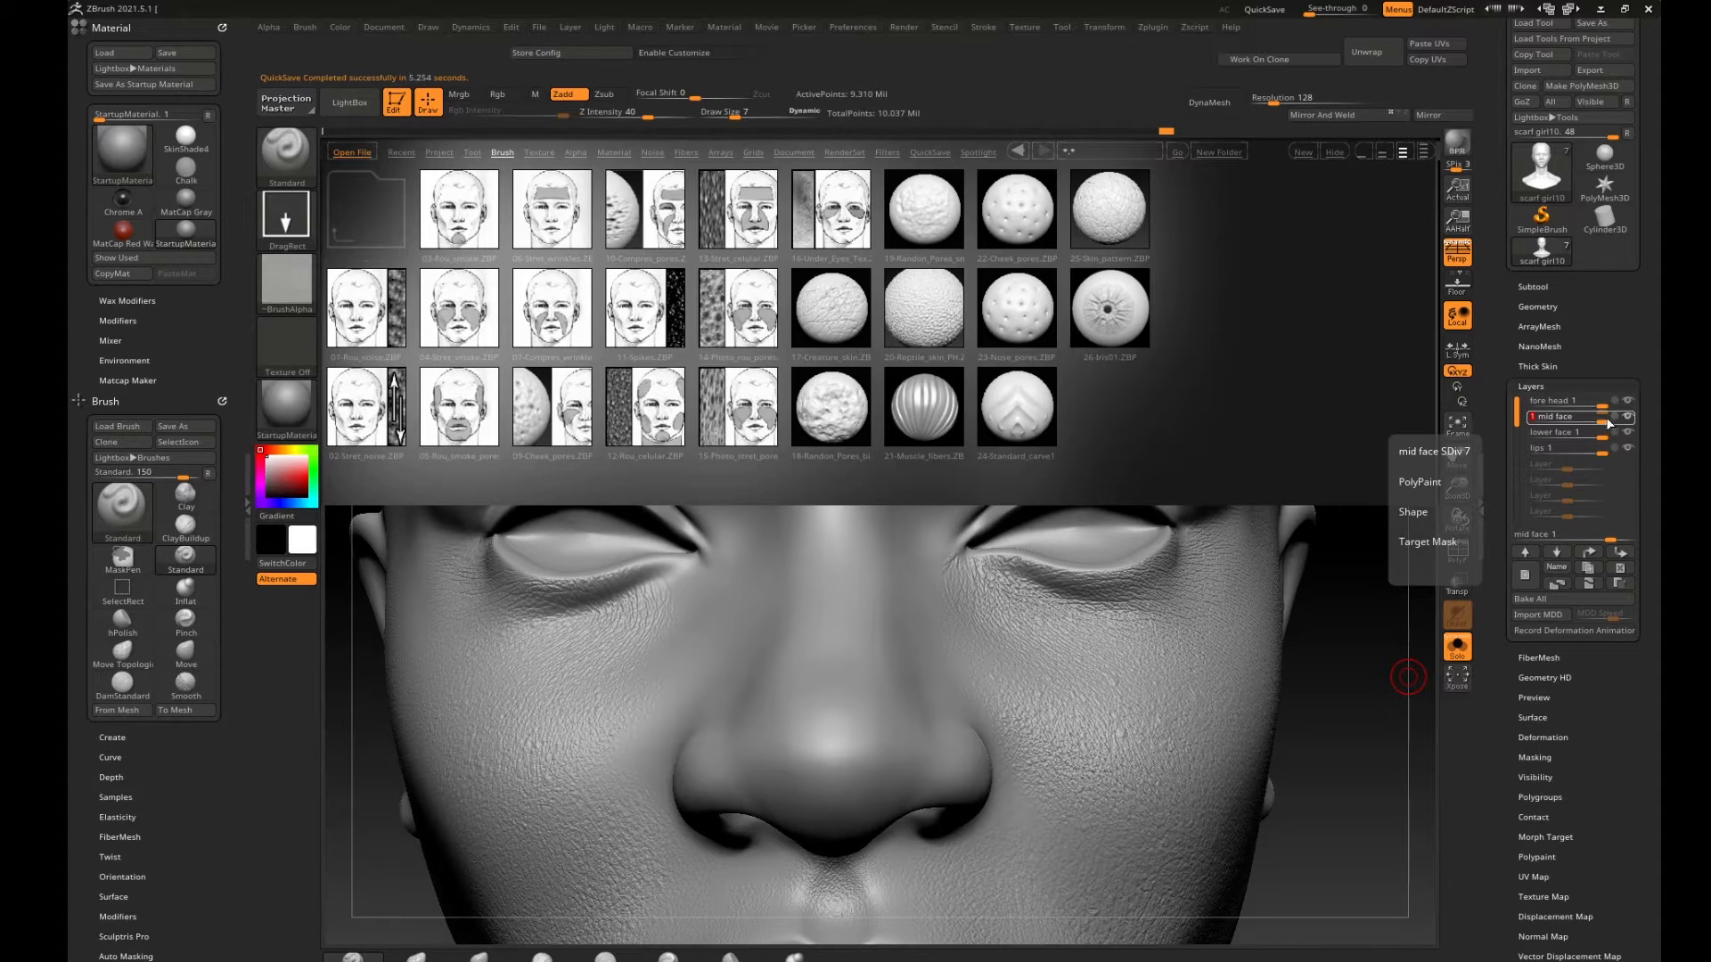
Start recording on the mid face layer and load the 13-Stret_celular brush from the skin brush collection.
{"action": "left_click", "coordinate": [1621, 416]}
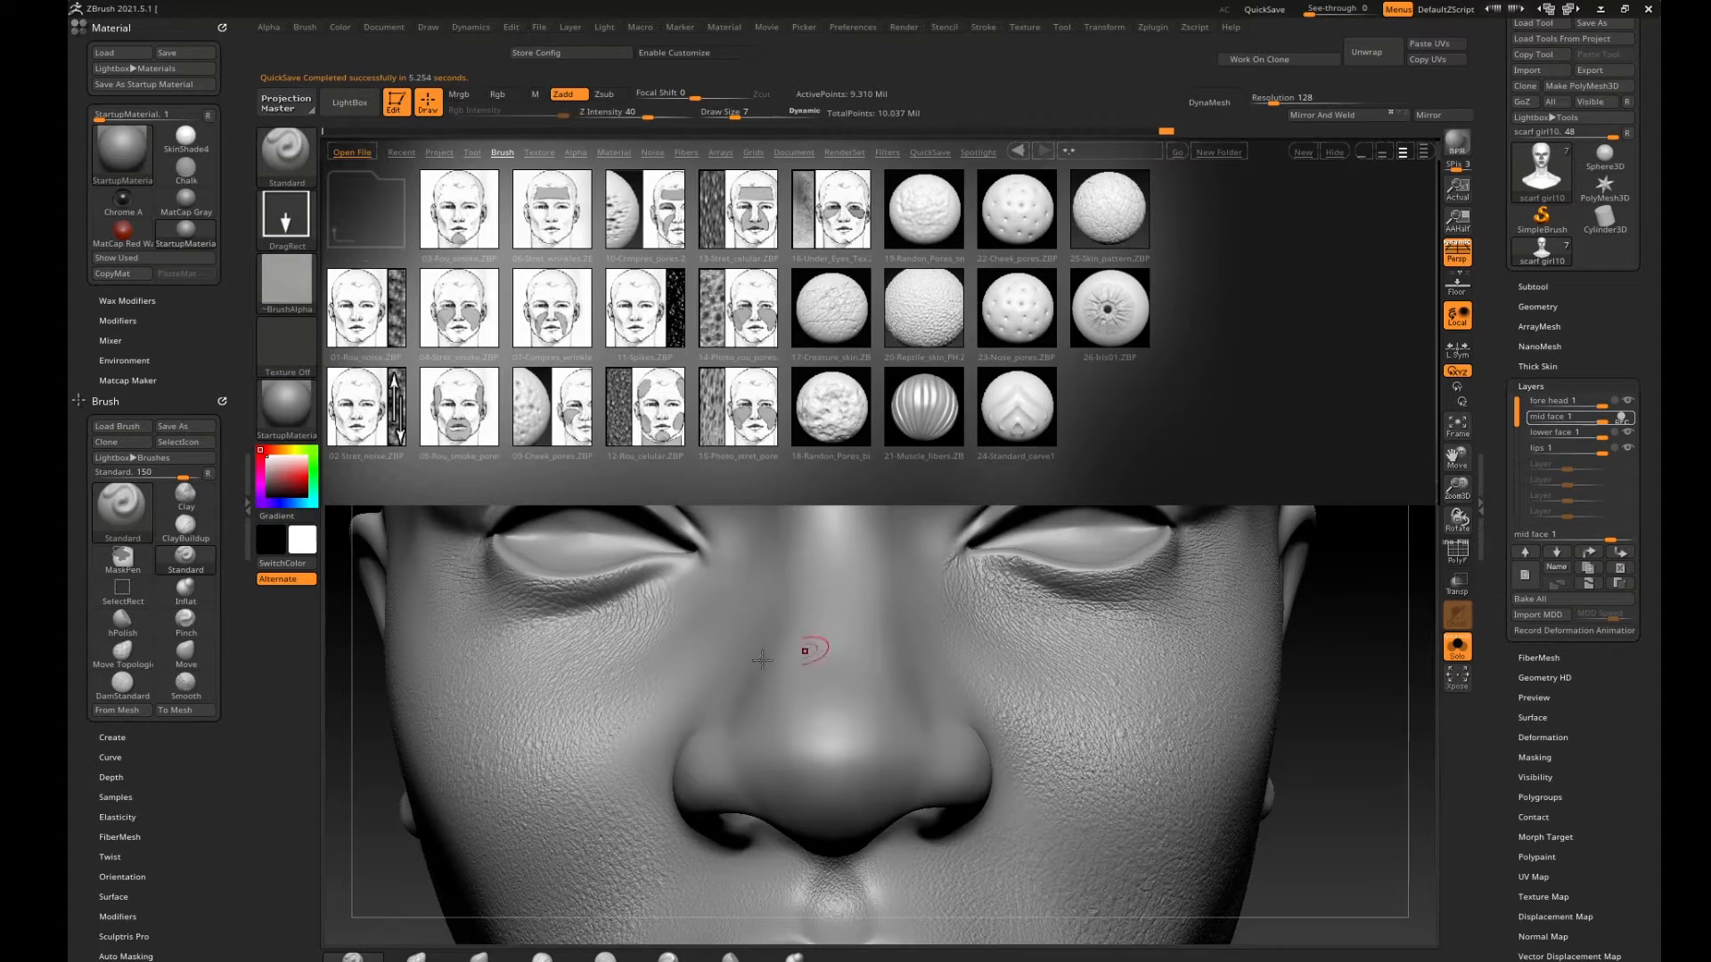
{"action": "mouse_move", "coordinate": [1356, 650]}
{"action": "left_mouse_down"}
{"action": "mouse_move", "coordinate": [1326, 622]}
{"action": "mouse_move", "coordinate": [1248, 628]}
{"action": "mouse_move", "coordinate": [1316, 492]}
{"action": "left_mouse_up"}
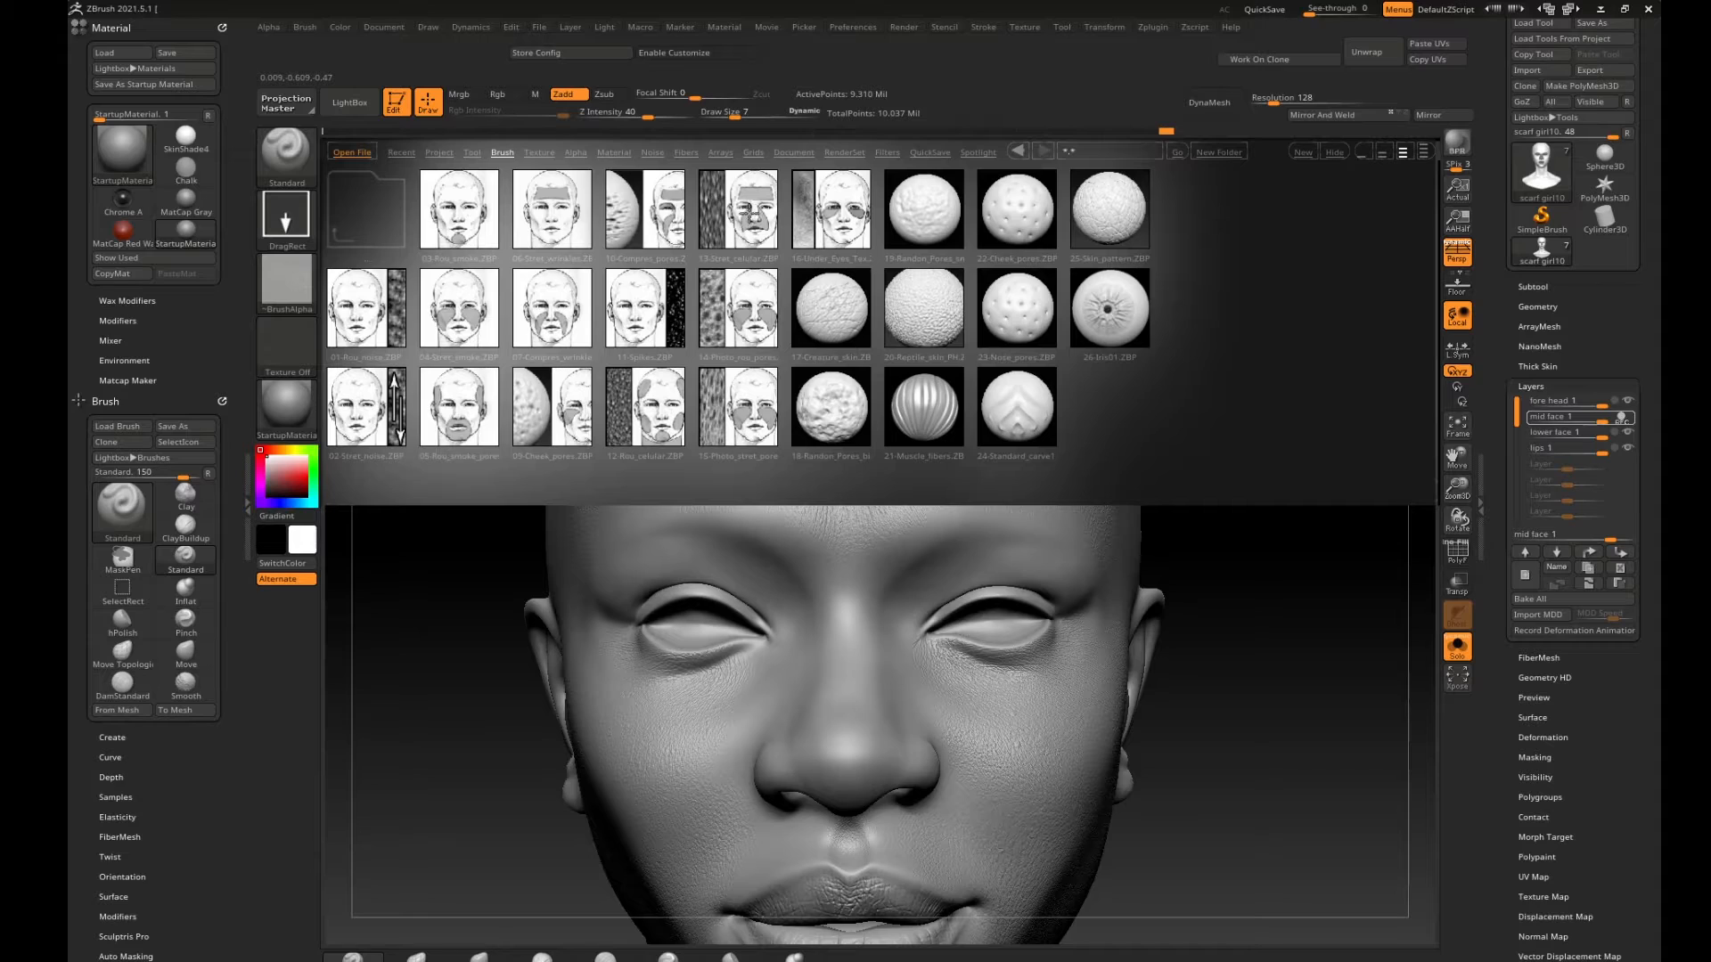
{"action": "left_click", "coordinate": [752, 216]}
{"action": "double_click", "coordinate": [747, 220]}
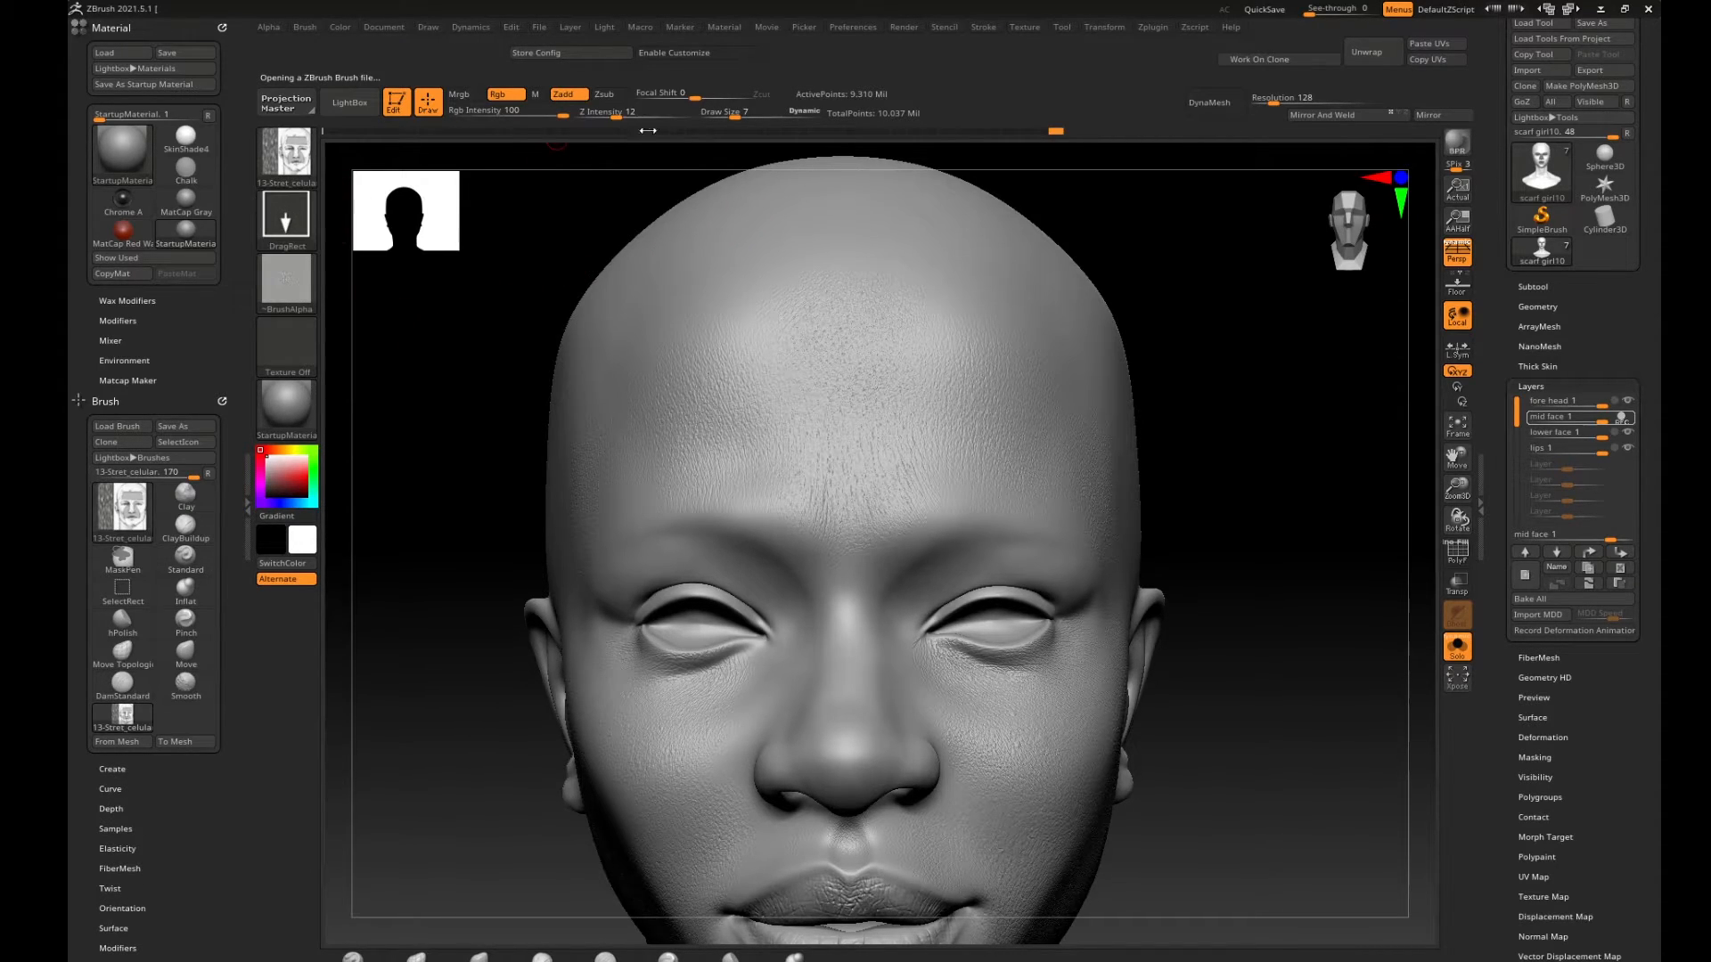
Enlarge the brush to a draw size of about 26 and stamp stretched cellular pores on the cheek beside the nose.
{"action": "left_click", "coordinate": [596, 113]}
{"action": "mouse_move", "coordinate": [1261, 545]}
{"action": "left_mouse_down"}
{"action": "mouse_move", "coordinate": [1302, 571]}
{"action": "mouse_move", "coordinate": [1276, 638]}
{"action": "mouse_move", "coordinate": [1364, 656]}
{"action": "mouse_move", "coordinate": [1343, 481]}
{"action": "mouse_move", "coordinate": [1319, 614]}
{"action": "mouse_move", "coordinate": [1337, 523]}
{"action": "mouse_move", "coordinate": [1337, 561]}
{"action": "left_mouse_up"}
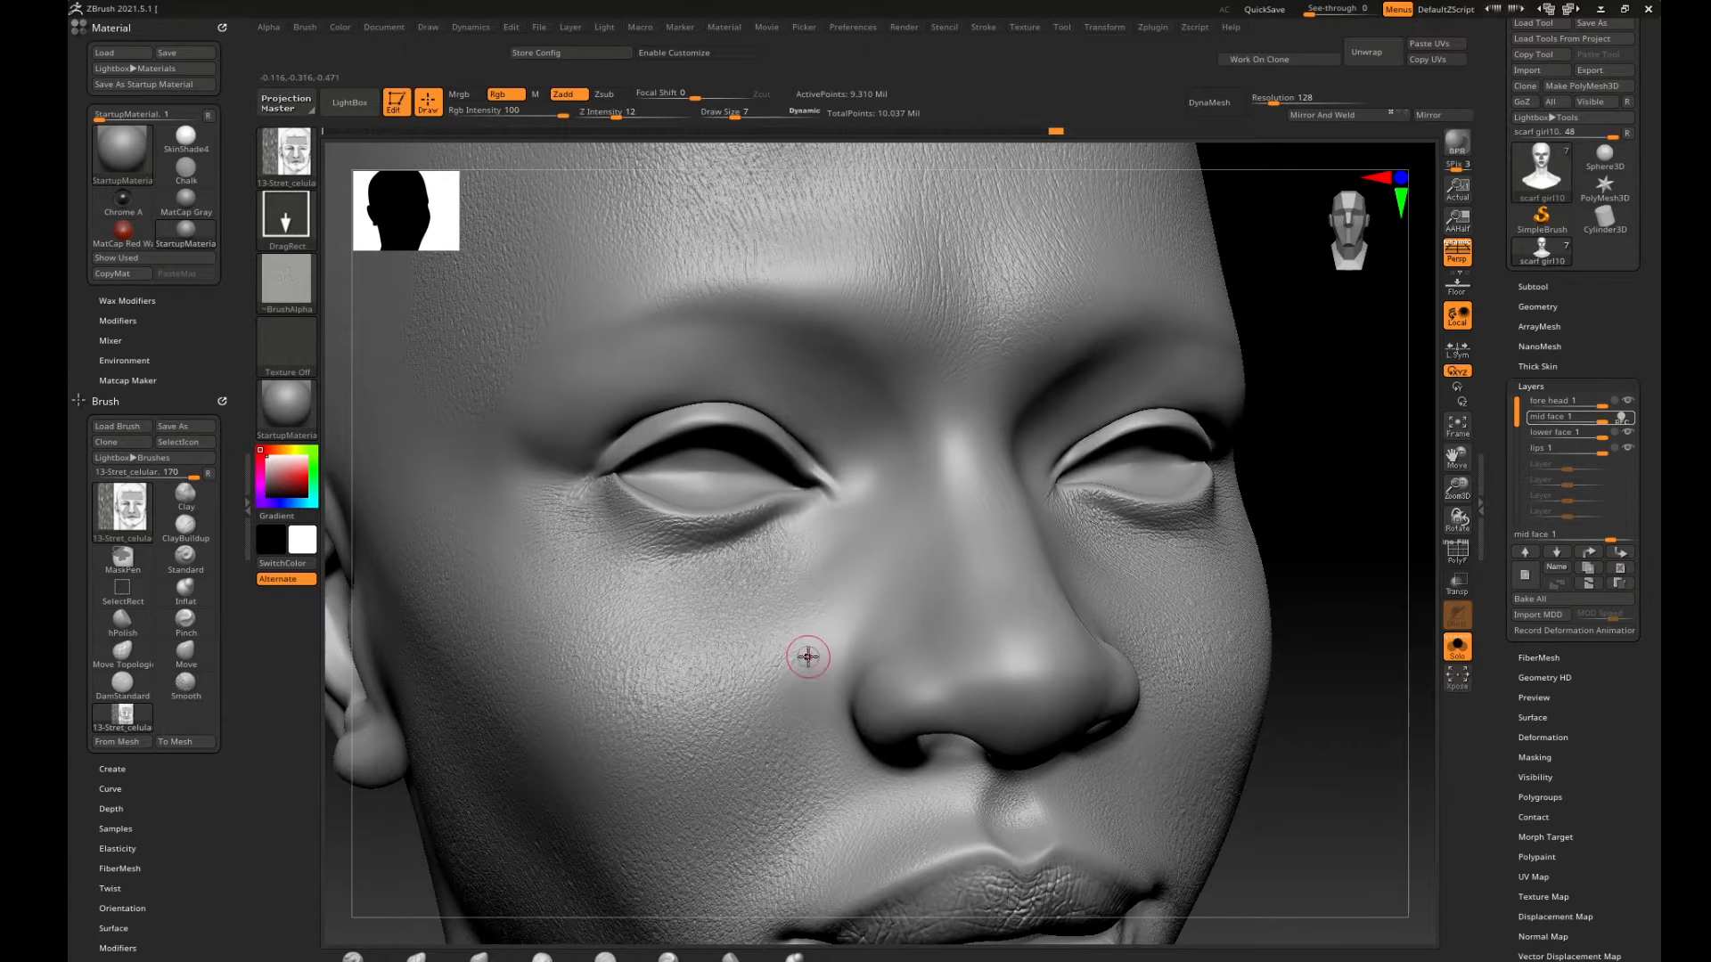
{"action": "key", "text": "bracketright"}
{"action": "key", "text": "bracketright"}
{"action": "key", "text": "bracketright"}
{"action": "key", "text": "bracketright"}
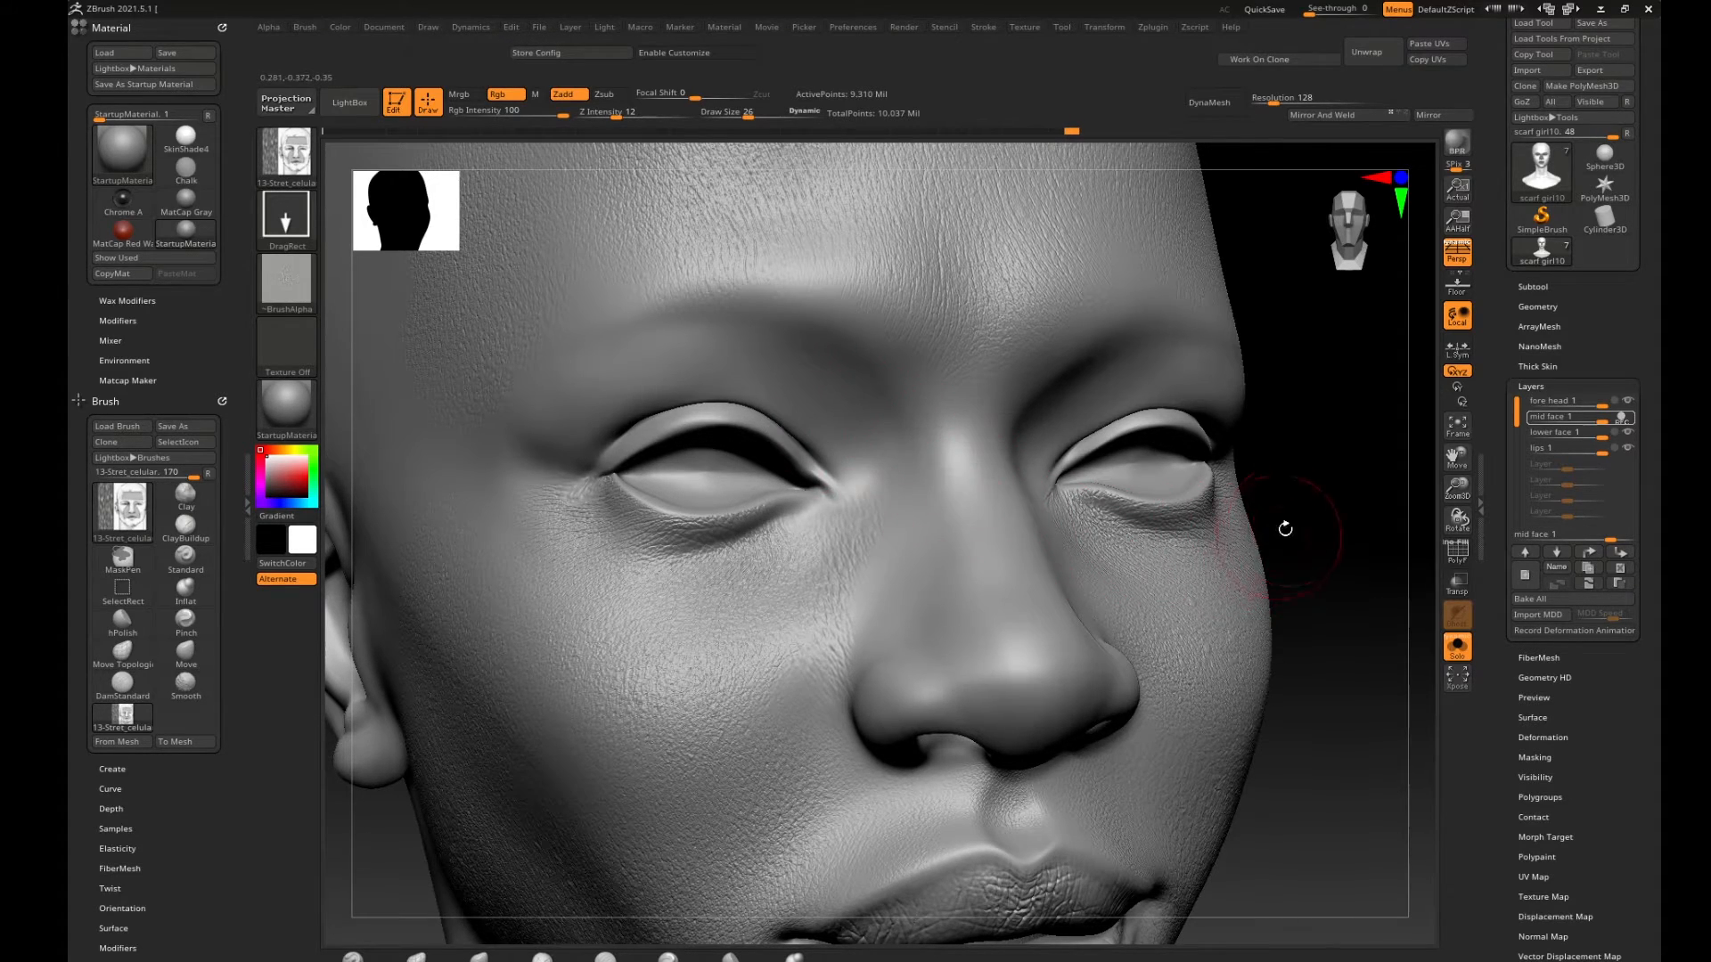
Mask the nose, the brow and upper eyelid areas, and the lips to protect them from the pore brush.
{"action": "left_click_drag", "start_coordinate": [1313, 470], "coordinate": [1310, 523], "text": "alt"}
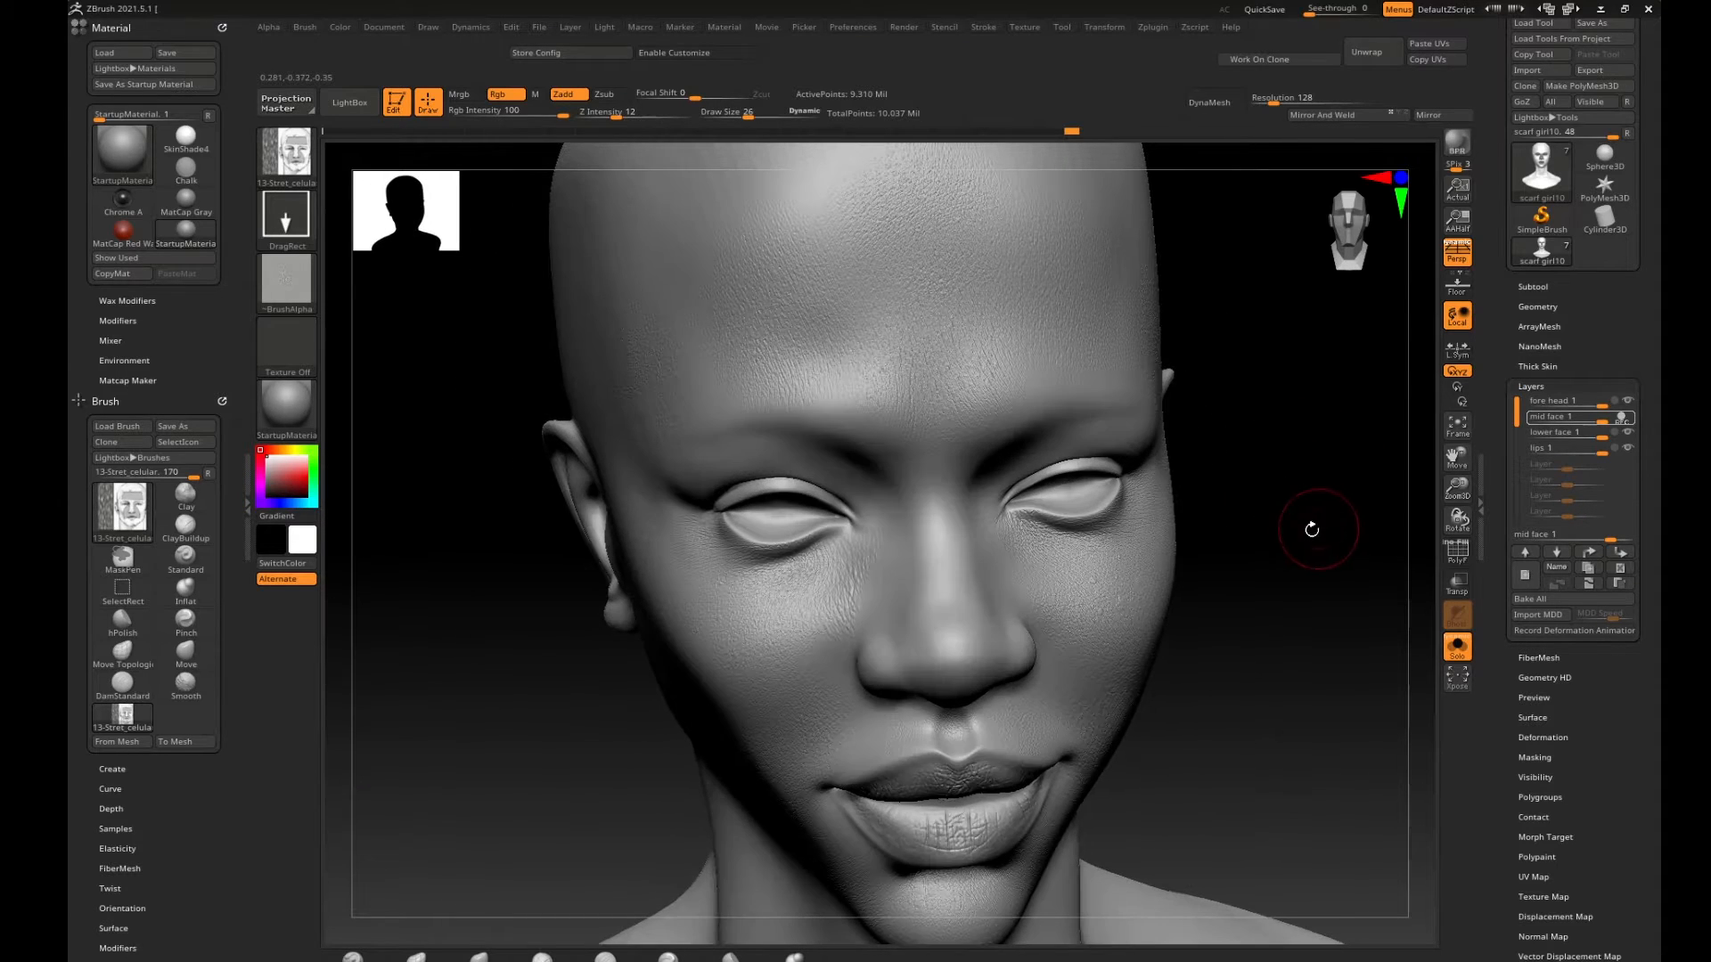
{"action": "key", "text": "ctrl"}
{"action": "left_click_drag", "start_coordinate": [913, 577], "coordinate": [905, 605], "text": "ctrl"}
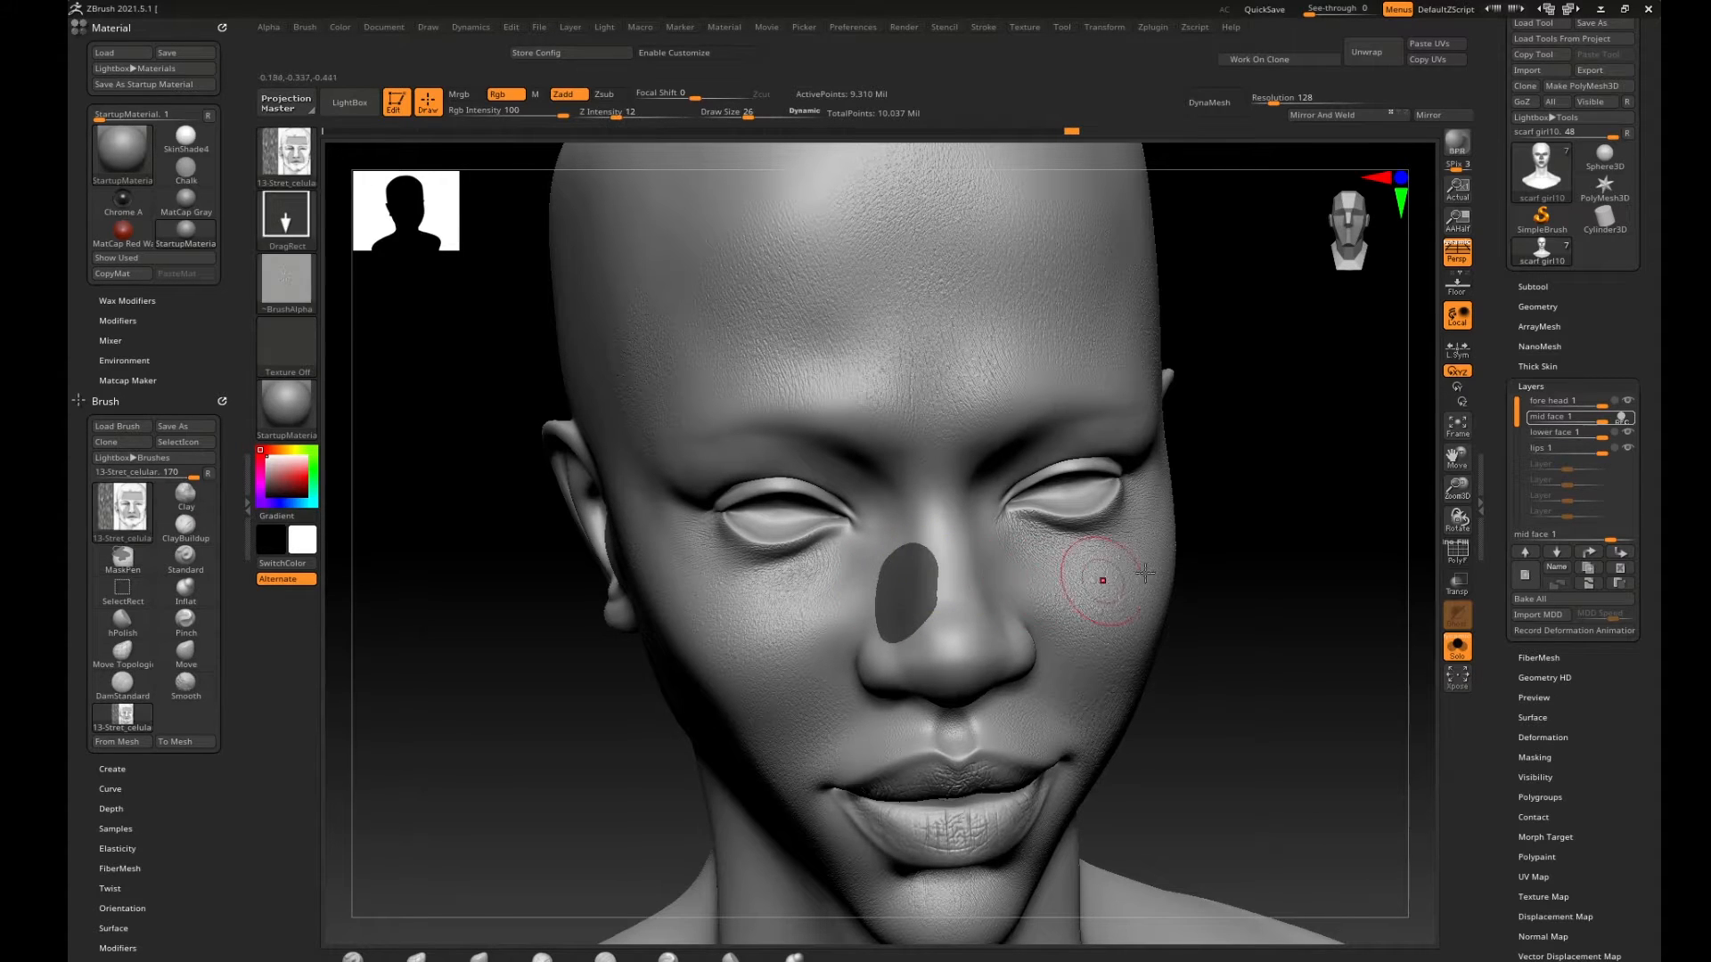
{"action": "mouse_move", "coordinate": [1251, 529]}
{"action": "left_mouse_down"}
{"action": "mouse_move", "coordinate": [1279, 496]}
{"action": "mouse_move", "coordinate": [1204, 543]}
{"action": "mouse_move", "coordinate": [1217, 555]}
{"action": "left_mouse_up"}
{"action": "key", "text": "ctrl"}
{"action": "key", "text": "ctrl"}
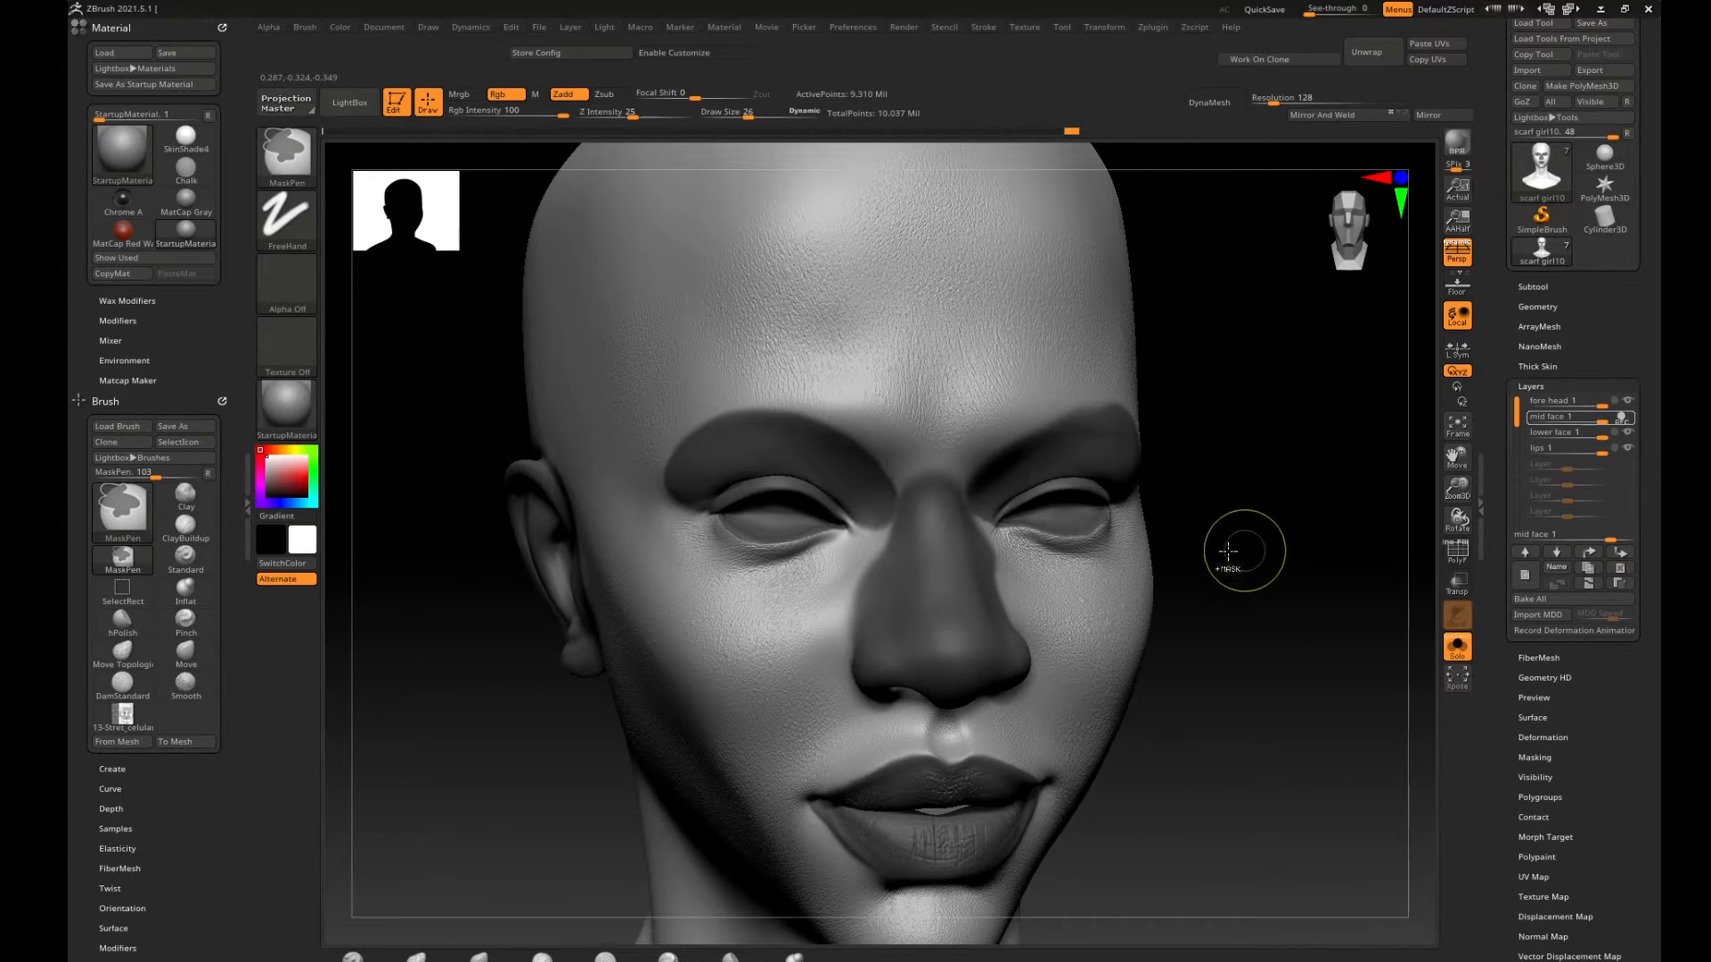
Refine the mask edges along both sides of the nose, leaving the adjoining cheeks unmasked.
{"action": "key", "text": "ctrl"}
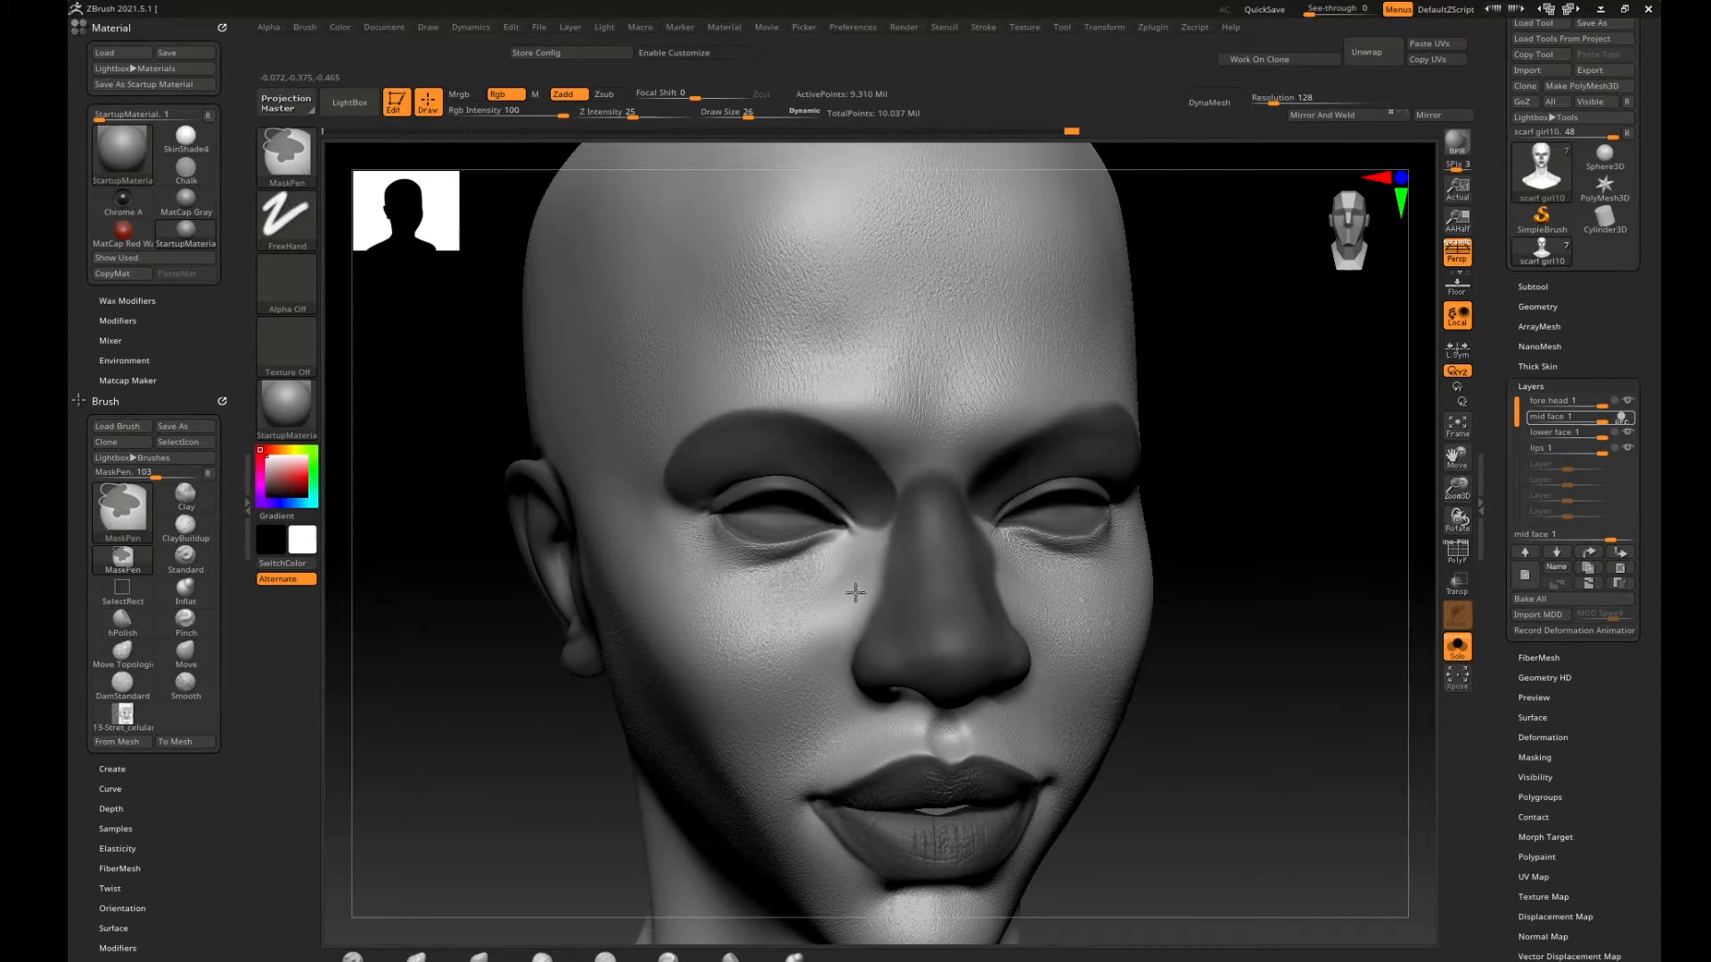
{"action": "left_click_drag", "start_coordinate": [1248, 554], "coordinate": [1150, 555]}
{"action": "mouse_move", "coordinate": [991, 560]}
{"action": "left_mouse_down", "text": "ctrl+alt"}
{"action": "mouse_move", "coordinate": [1002, 539]}
{"action": "mouse_move", "coordinate": [1040, 650]}
{"action": "left_mouse_up", "text": "ctrl+alt"}
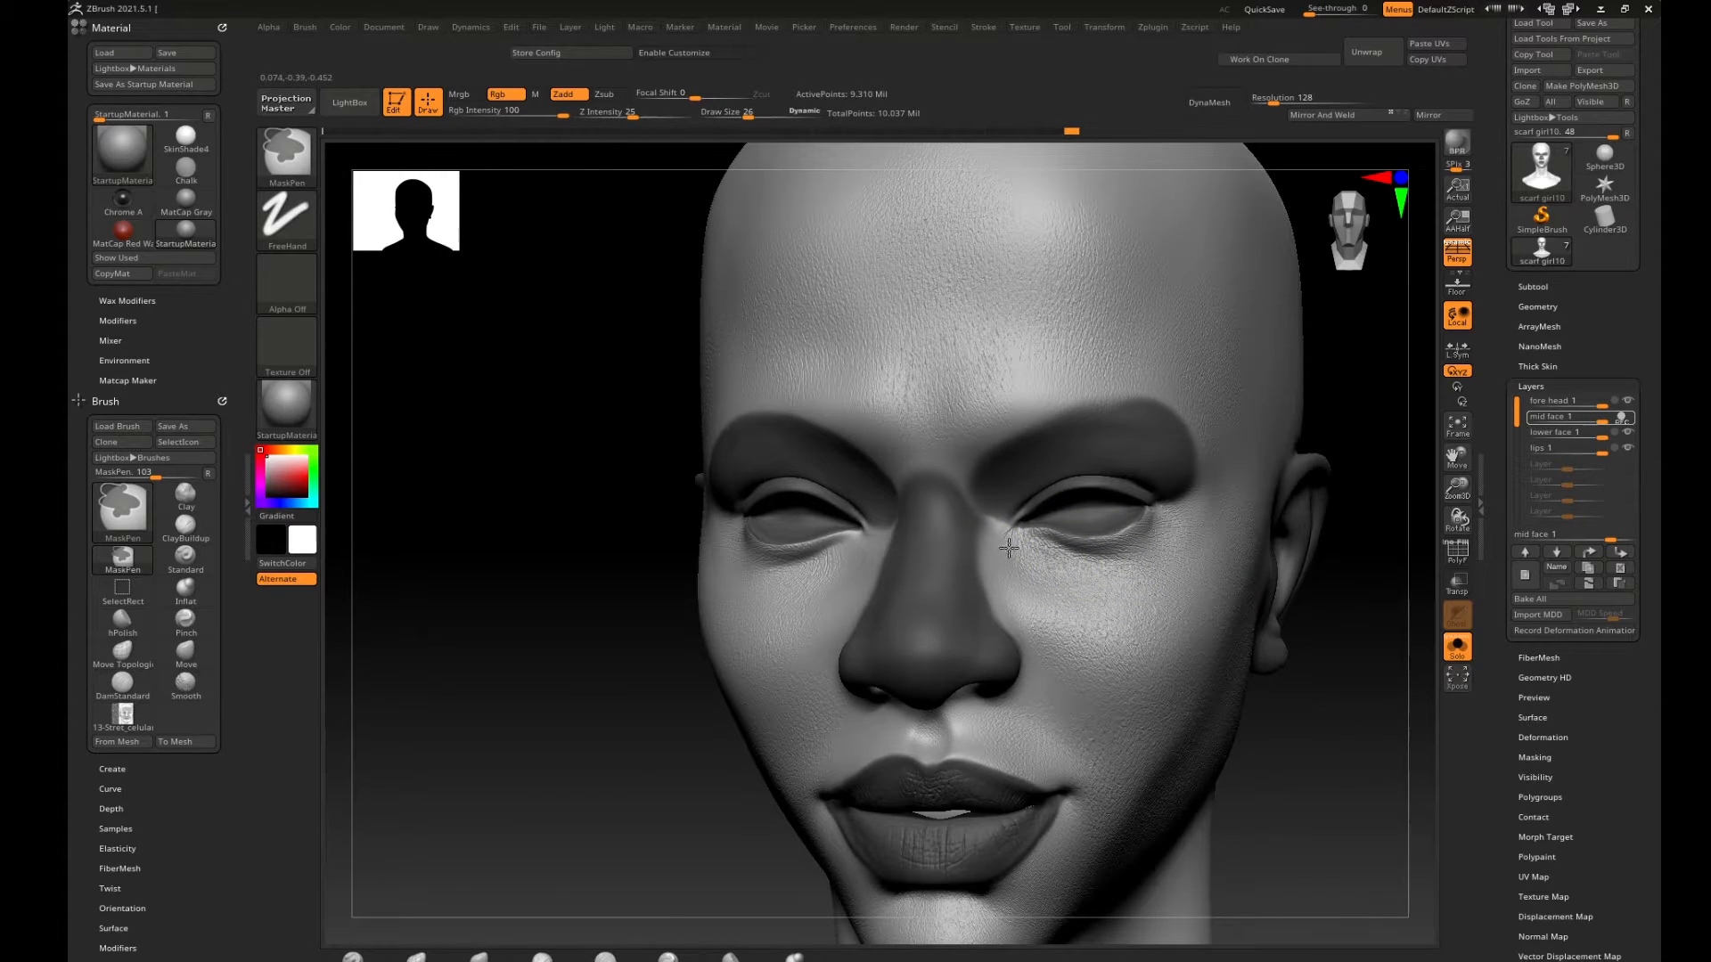
{"action": "mouse_move", "coordinate": [1345, 546]}
{"action": "left_mouse_down"}
{"action": "mouse_move", "coordinate": [1394, 546]}
{"action": "mouse_move", "coordinate": [1126, 575]}
{"action": "left_mouse_up"}
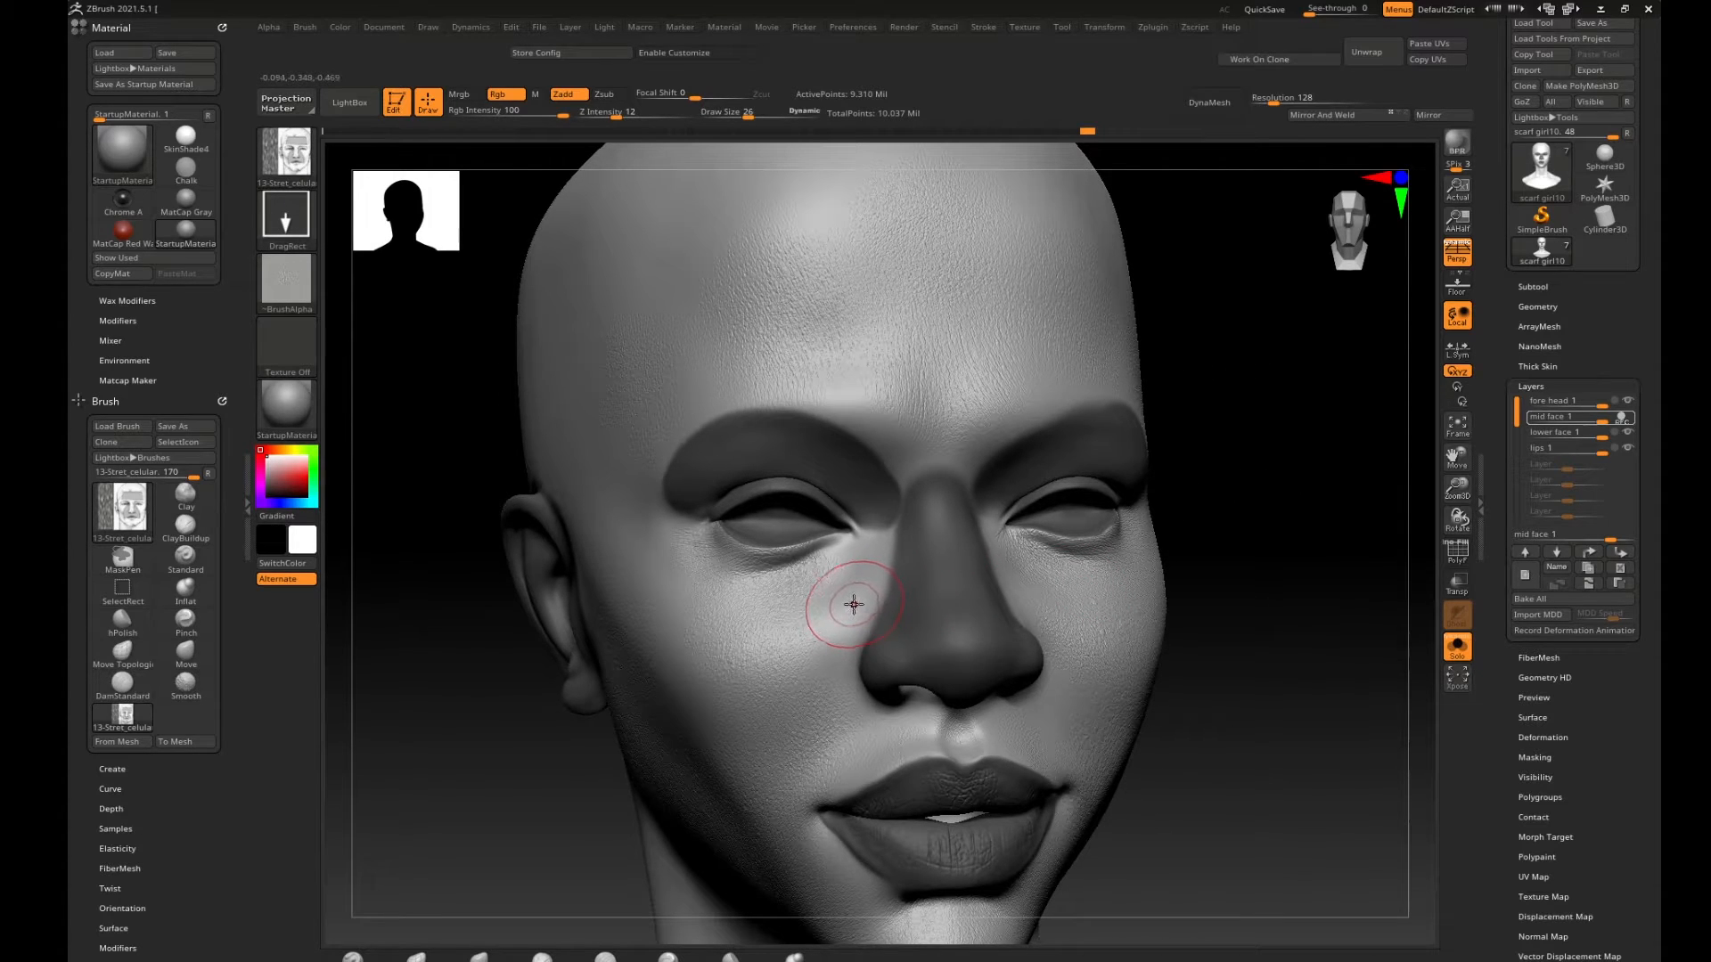
Try stamping stretched cellular pores on the cheek beside the masked nose at Z Intensity 12.
{"action": "left_click_drag", "start_coordinate": [853, 607], "coordinate": [869, 581]}
{"action": "mouse_move", "coordinate": [1176, 515]}
{"action": "left_mouse_down", "text": "alt"}
{"action": "mouse_move", "coordinate": [1337, 527]}
{"action": "mouse_move", "coordinate": [1114, 552]}
{"action": "mouse_move", "coordinate": [874, 615]}
{"action": "left_mouse_up", "text": "alt"}
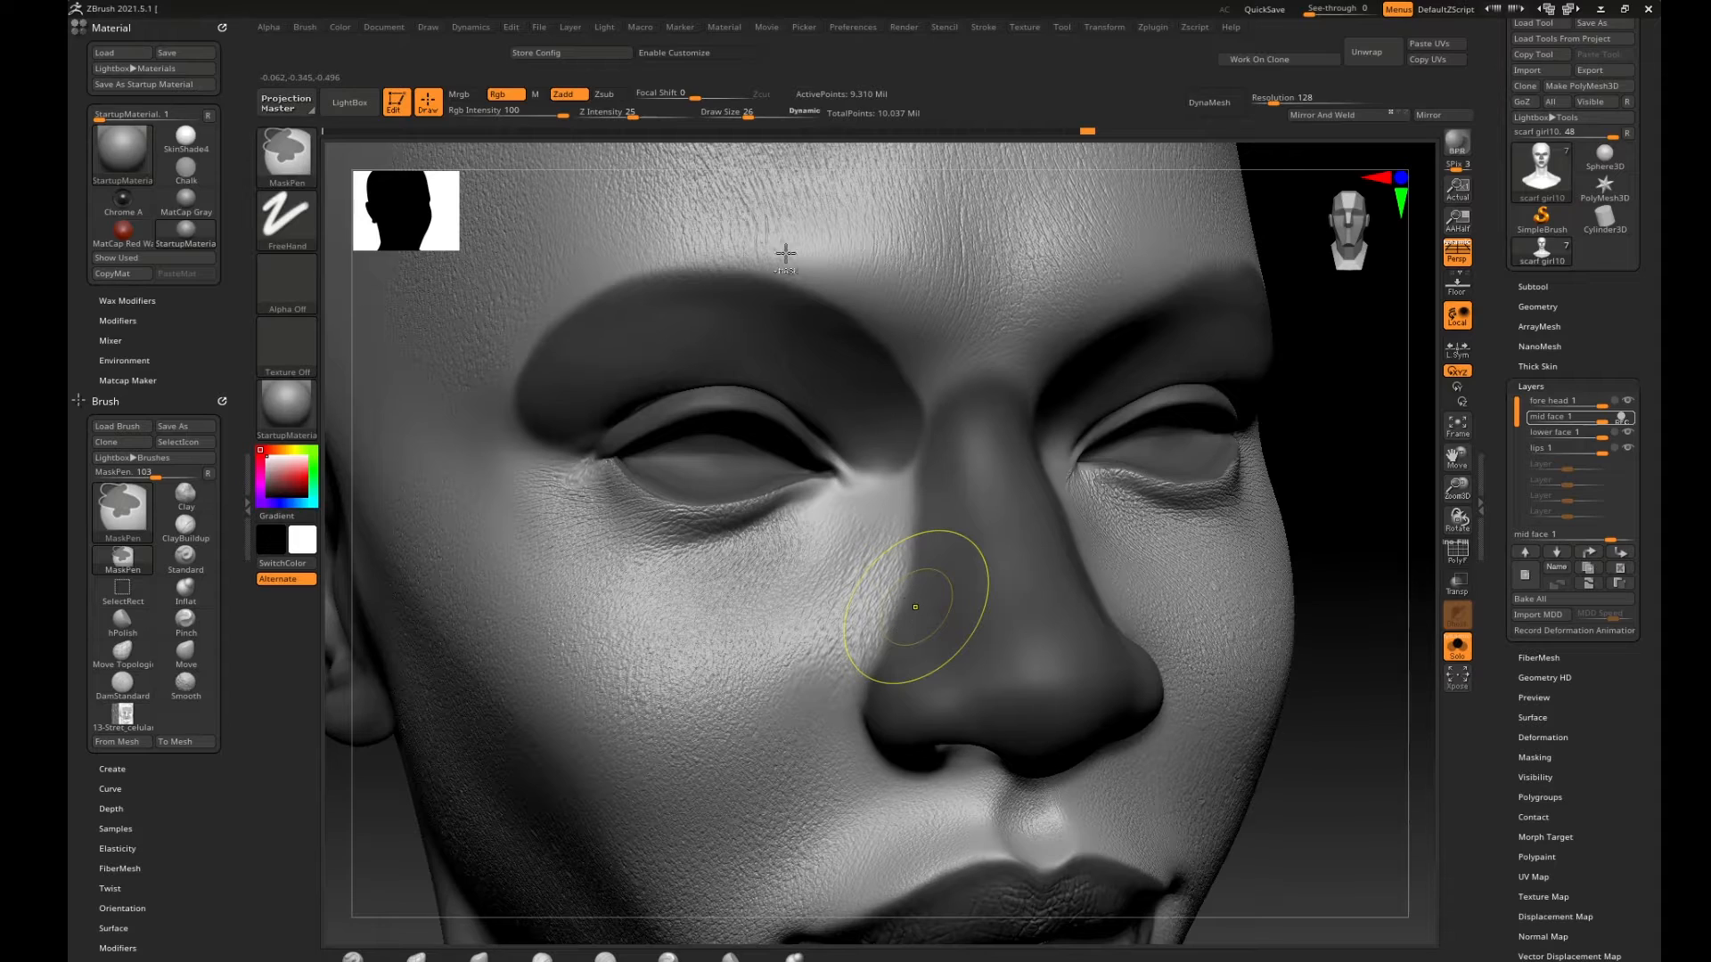
{"action": "key", "text": "ctrl+z"}
Set the brush's Z Intensity to 9 and stamp stretched cellular pores on both cheeks beside the nose.
{"action": "left_click", "coordinate": [614, 114]}
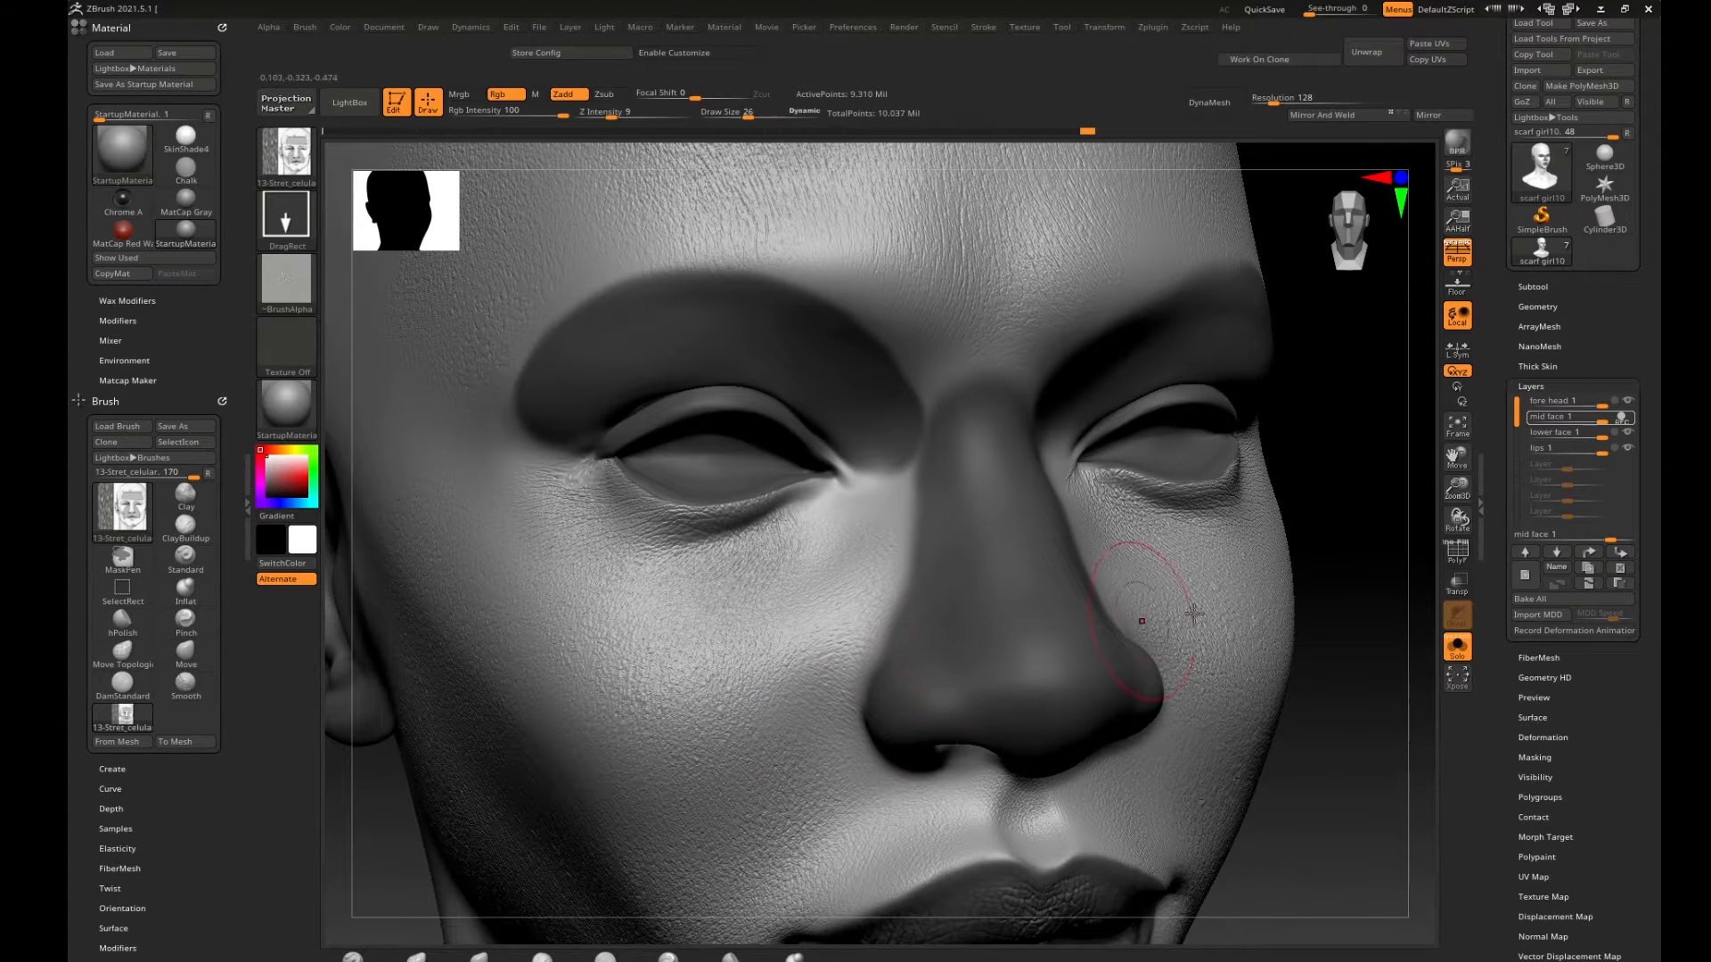
{"action": "left_click_drag", "start_coordinate": [1344, 534], "coordinate": [927, 638]}
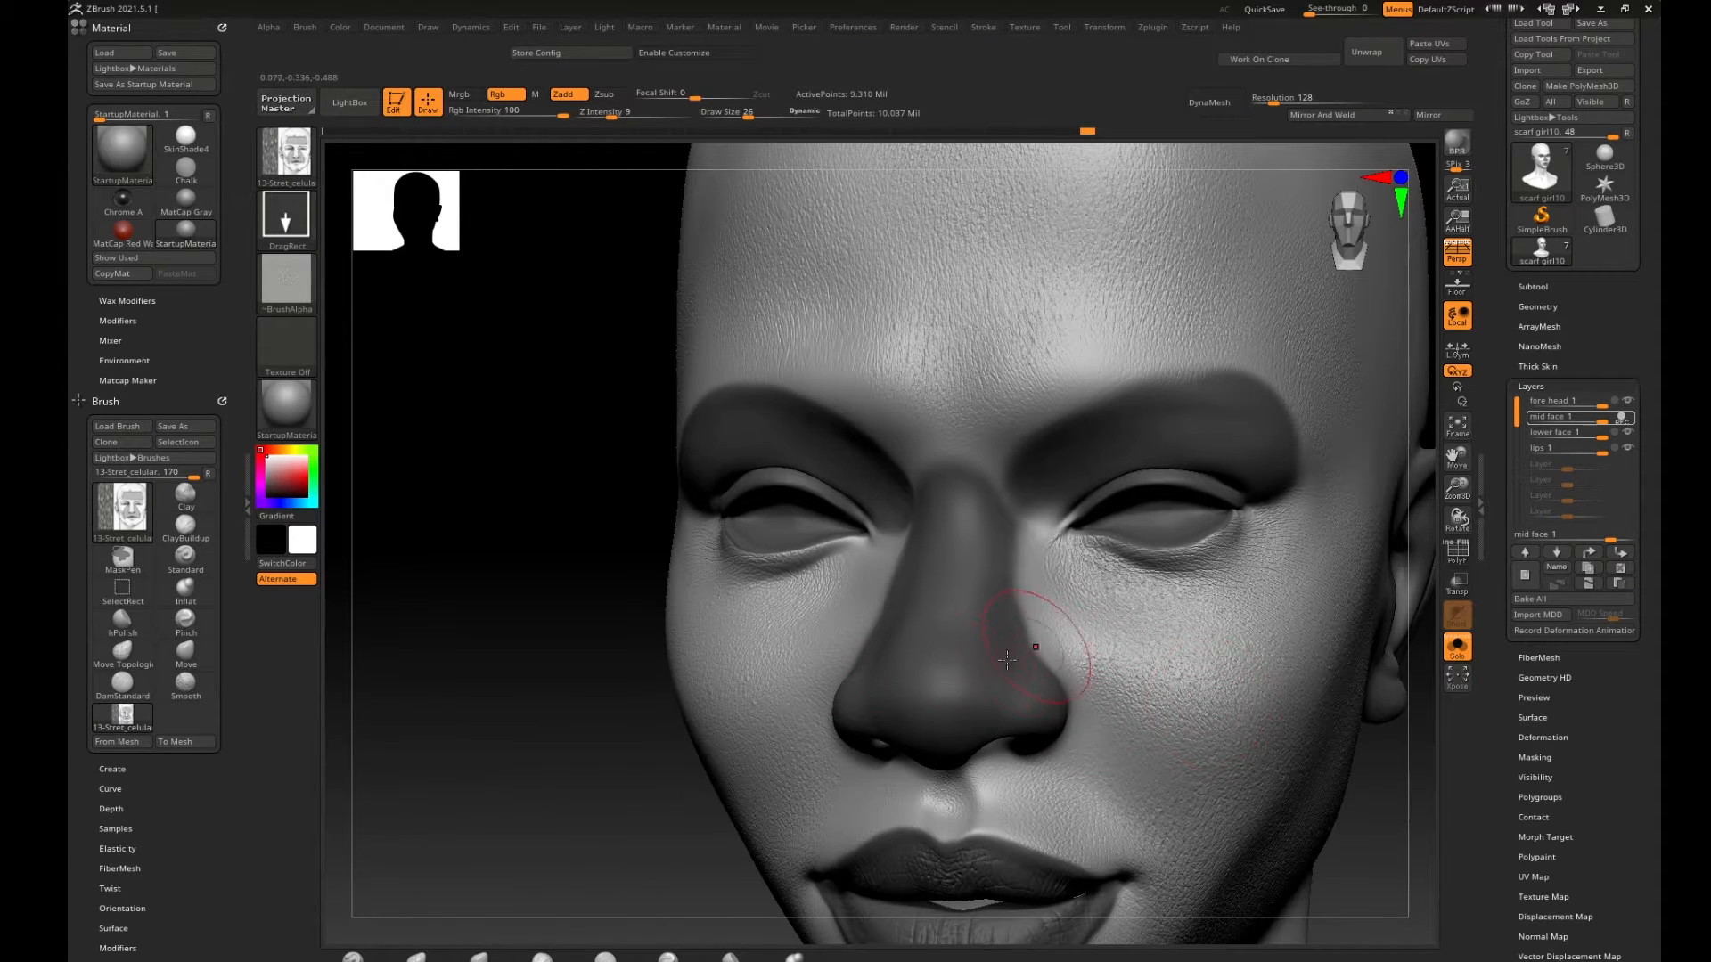
{"action": "left_click_drag", "start_coordinate": [573, 772], "coordinate": [870, 724]}
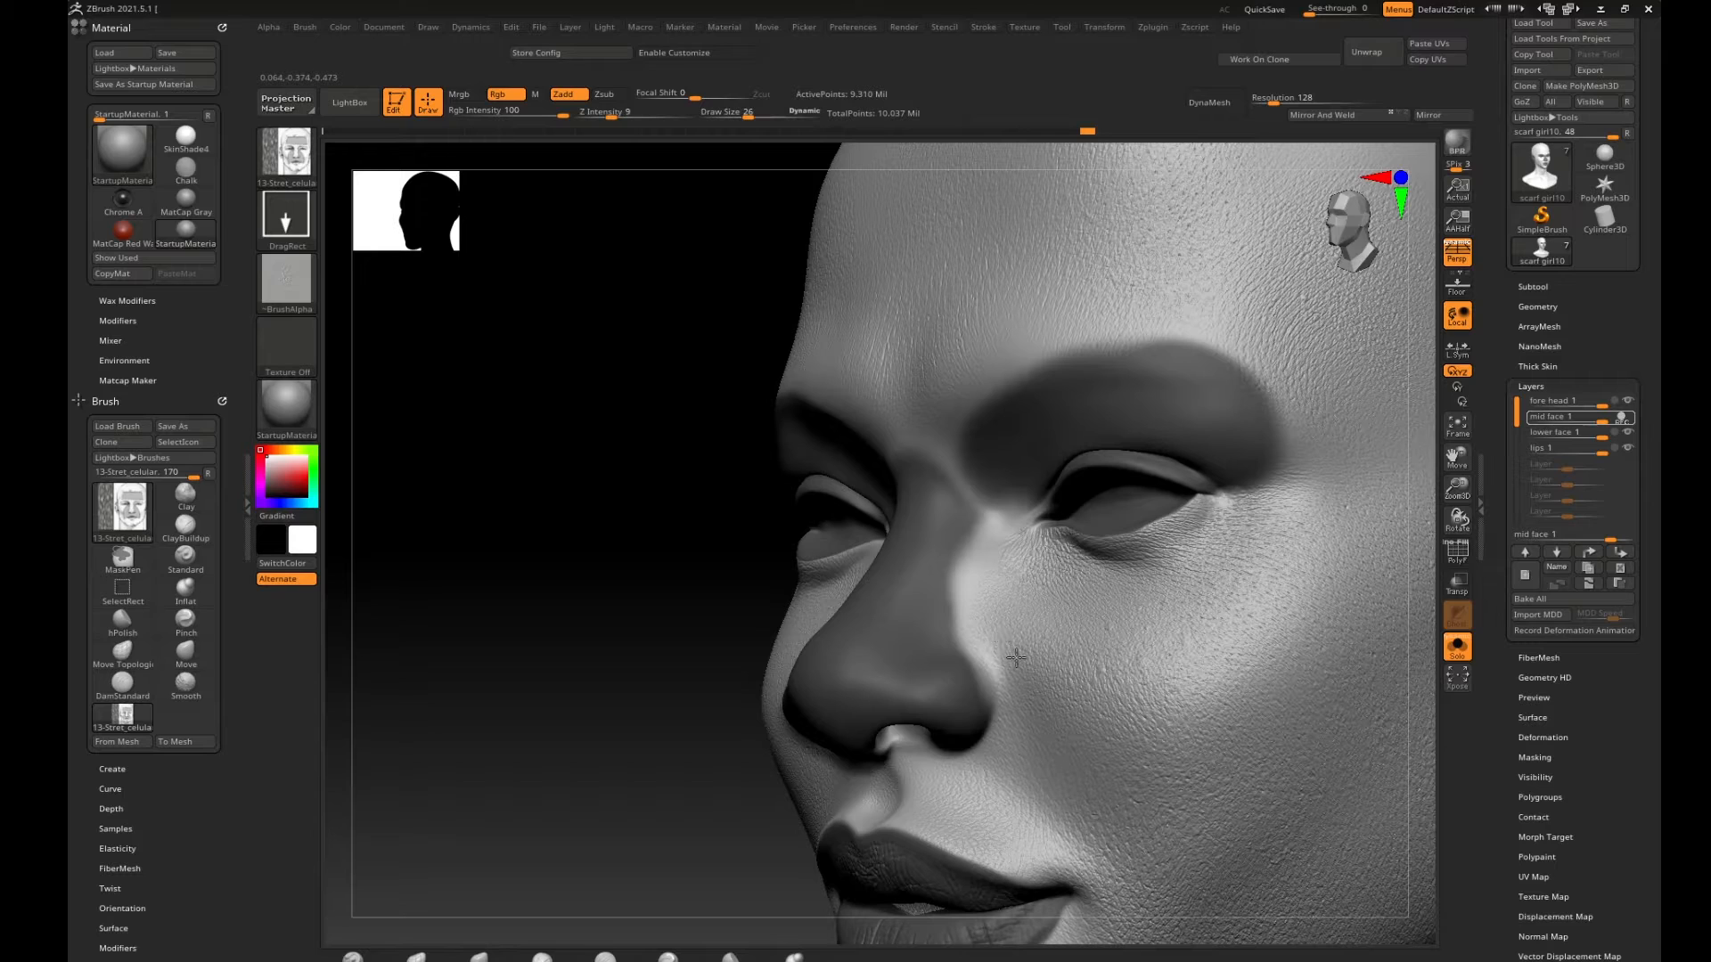
{"action": "left_click_drag", "start_coordinate": [1016, 657], "coordinate": [1007, 617]}
{"action": "left_click_drag", "start_coordinate": [573, 753], "coordinate": [1044, 737]}
Invert the mask on the head, then clear it completely.
{"action": "mouse_move", "coordinate": [1347, 670]}
{"action": "left_mouse_down"}
{"action": "mouse_move", "coordinate": [1211, 584]}
{"action": "mouse_move", "coordinate": [1188, 604]}
{"action": "mouse_move", "coordinate": [1206, 604]}
{"action": "left_mouse_up"}
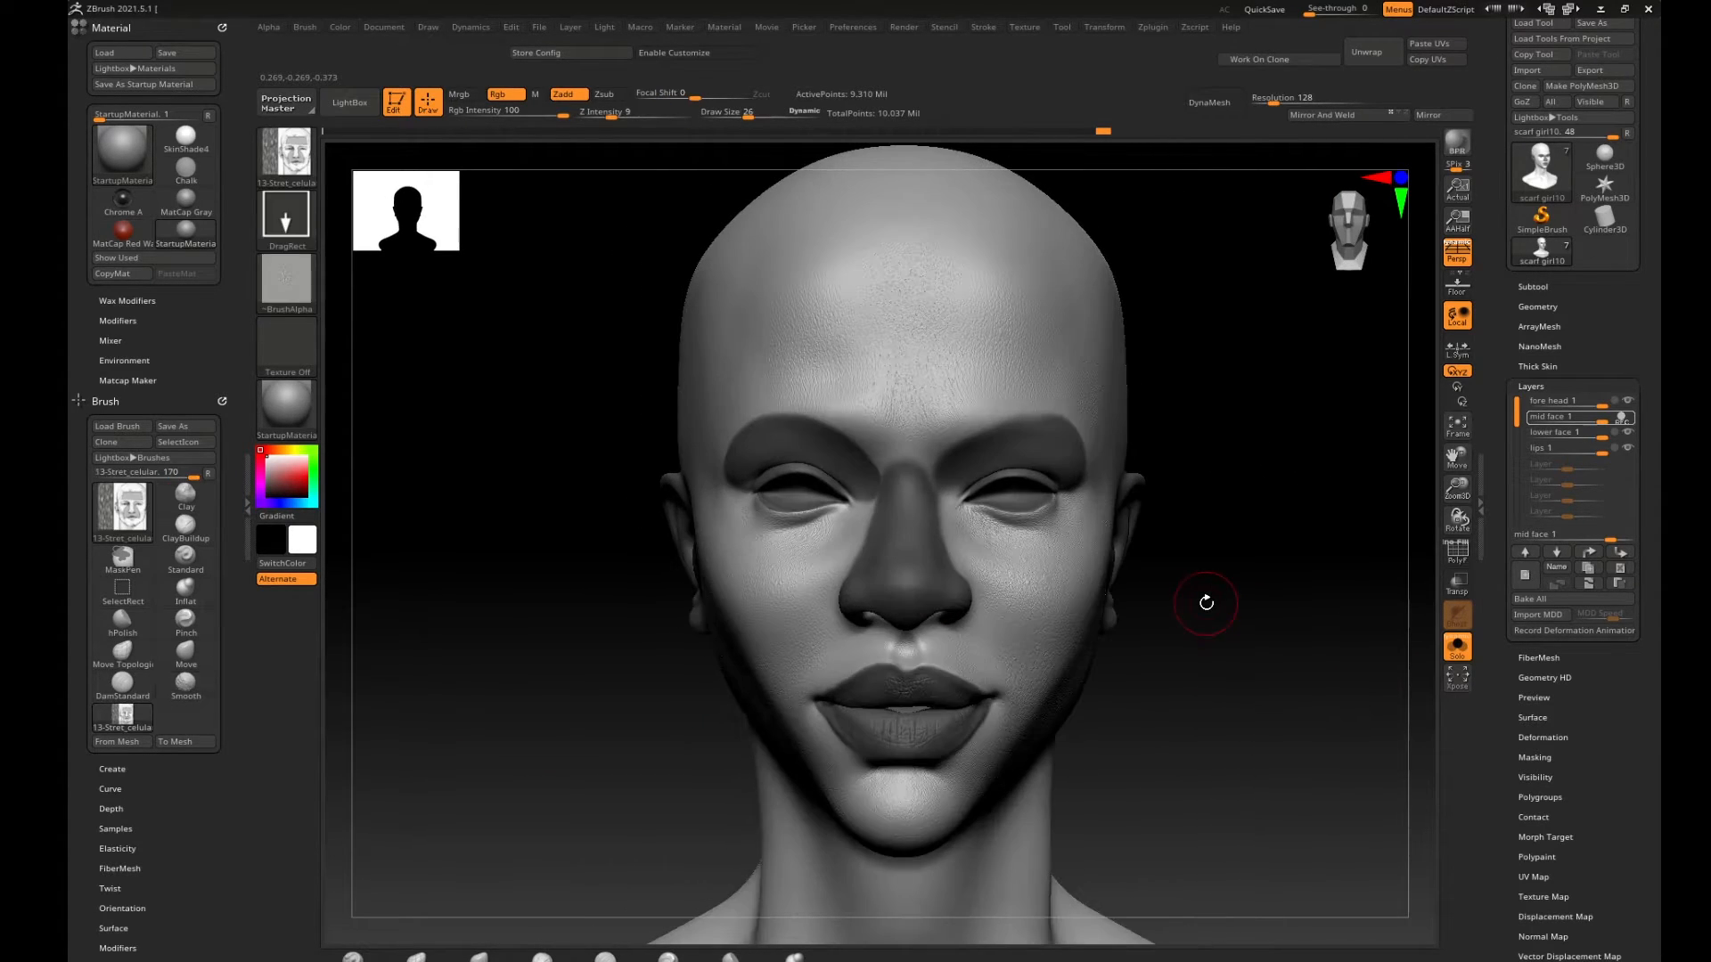
{"action": "key", "text": "ctrl"}
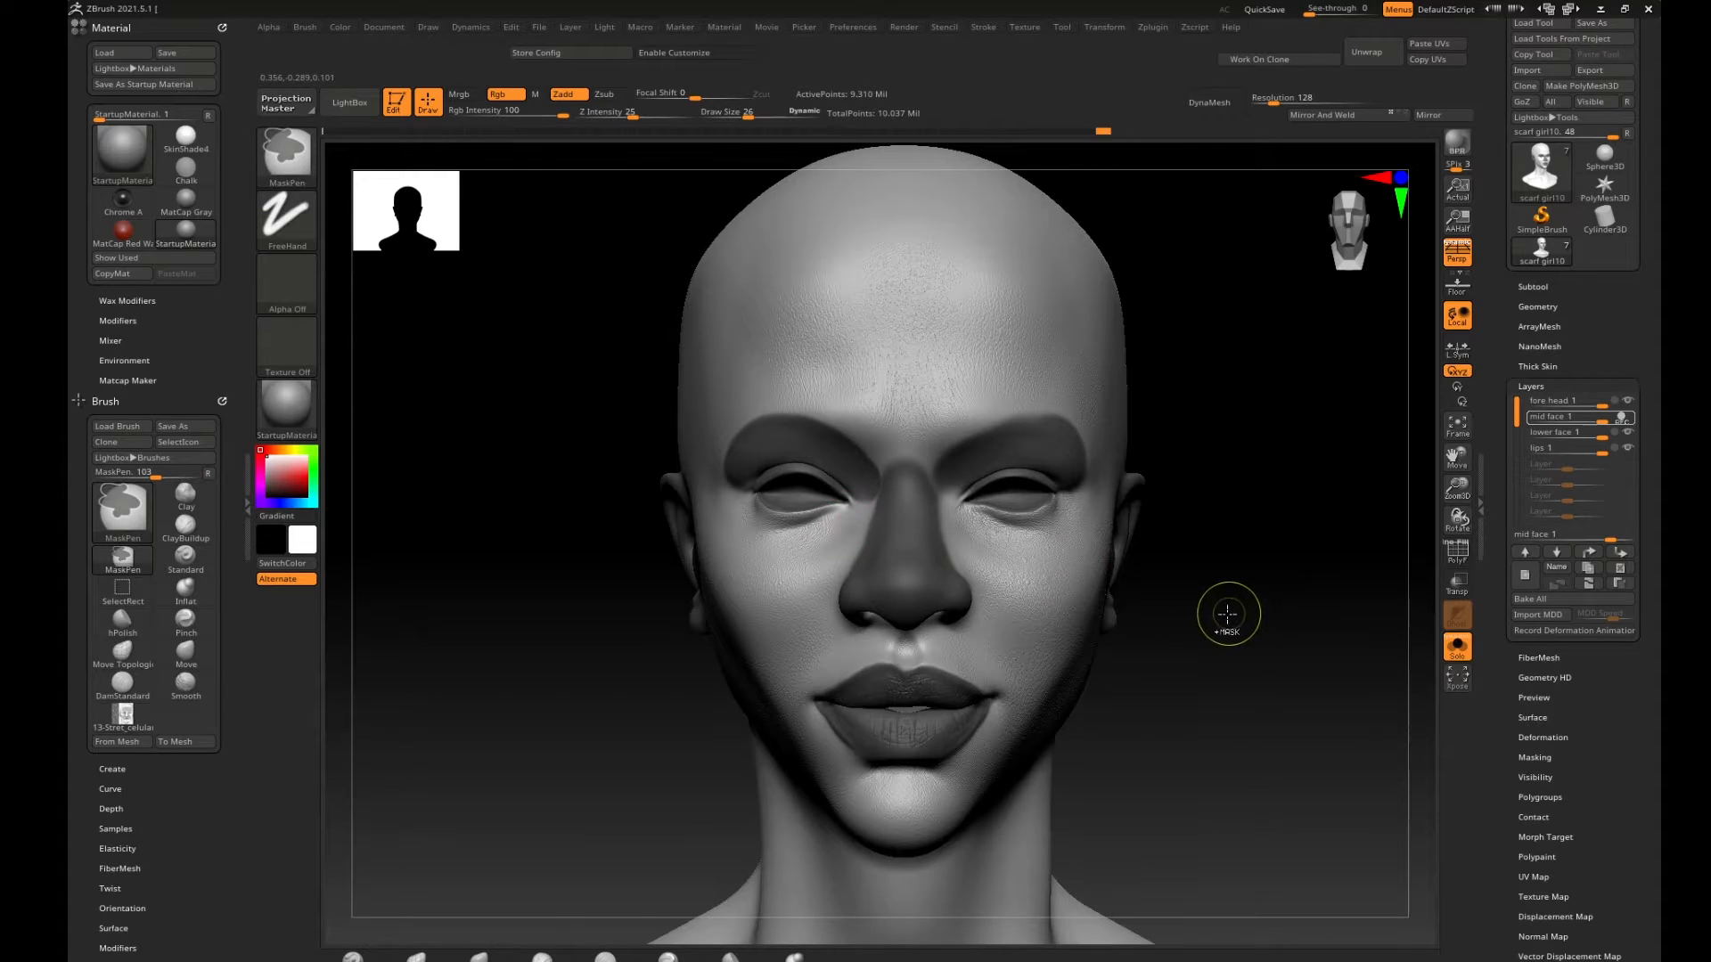
{"action": "left_click", "coordinate": [1227, 613], "text": "ctrl"}
{"action": "key", "text": "ctrl"}
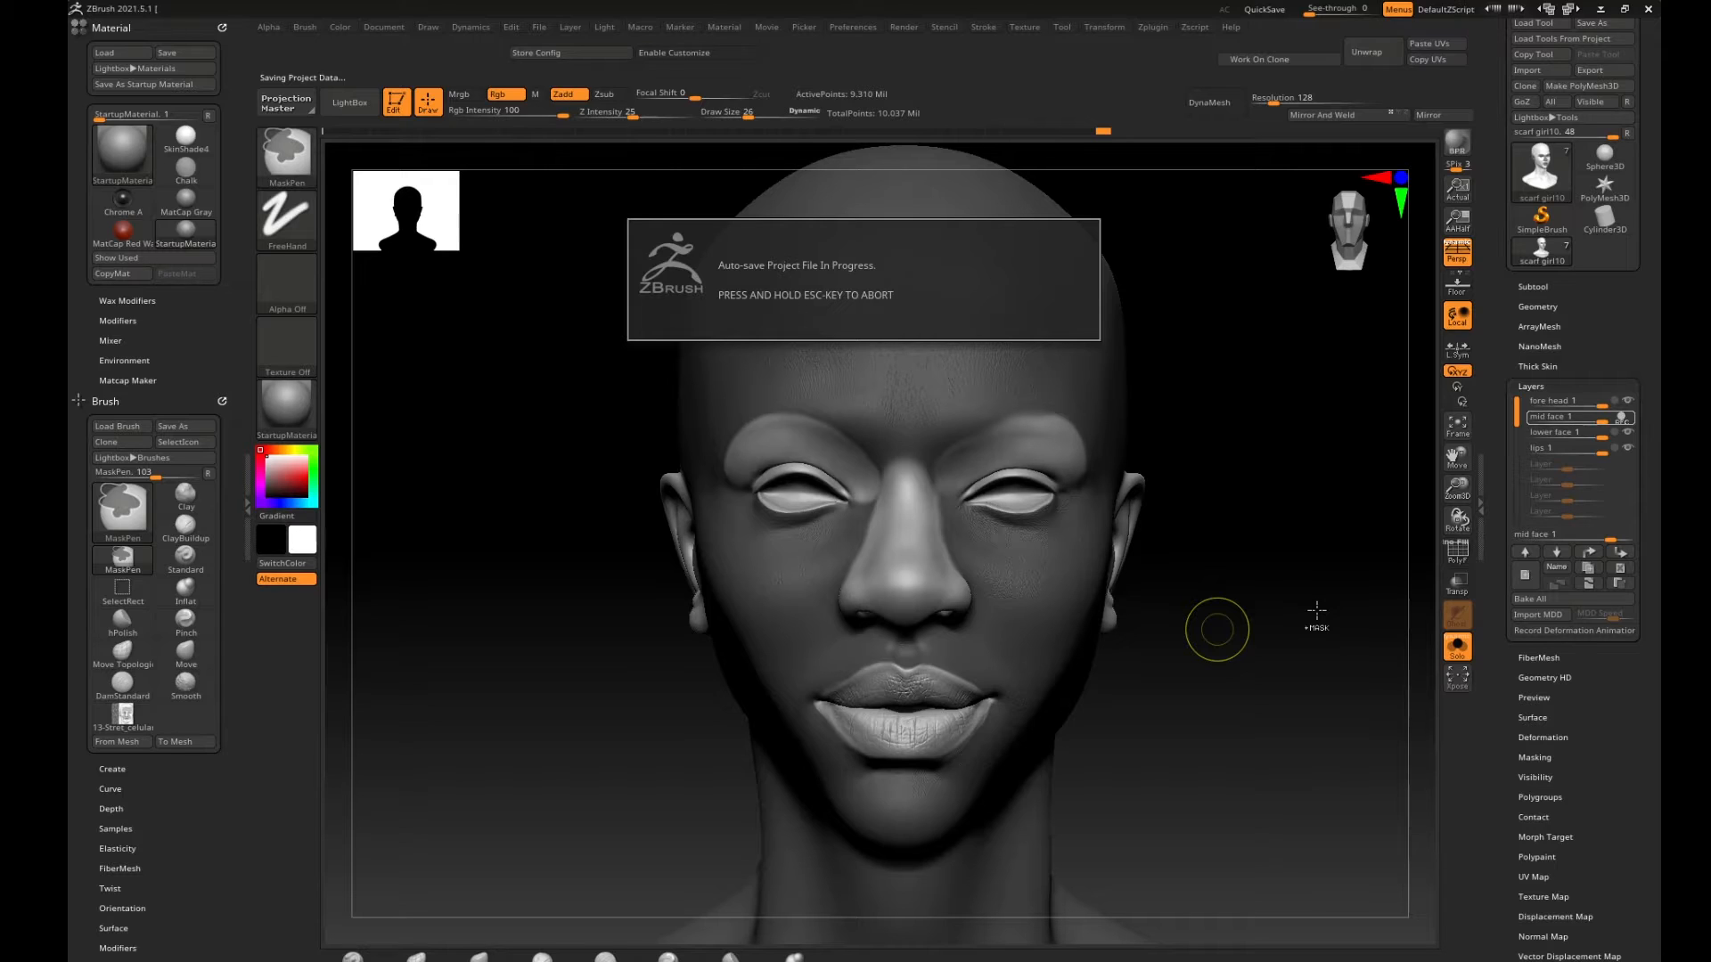
{"action": "left_click_drag", "start_coordinate": [1217, 630], "coordinate": [1317, 610], "text": "ctrl"}
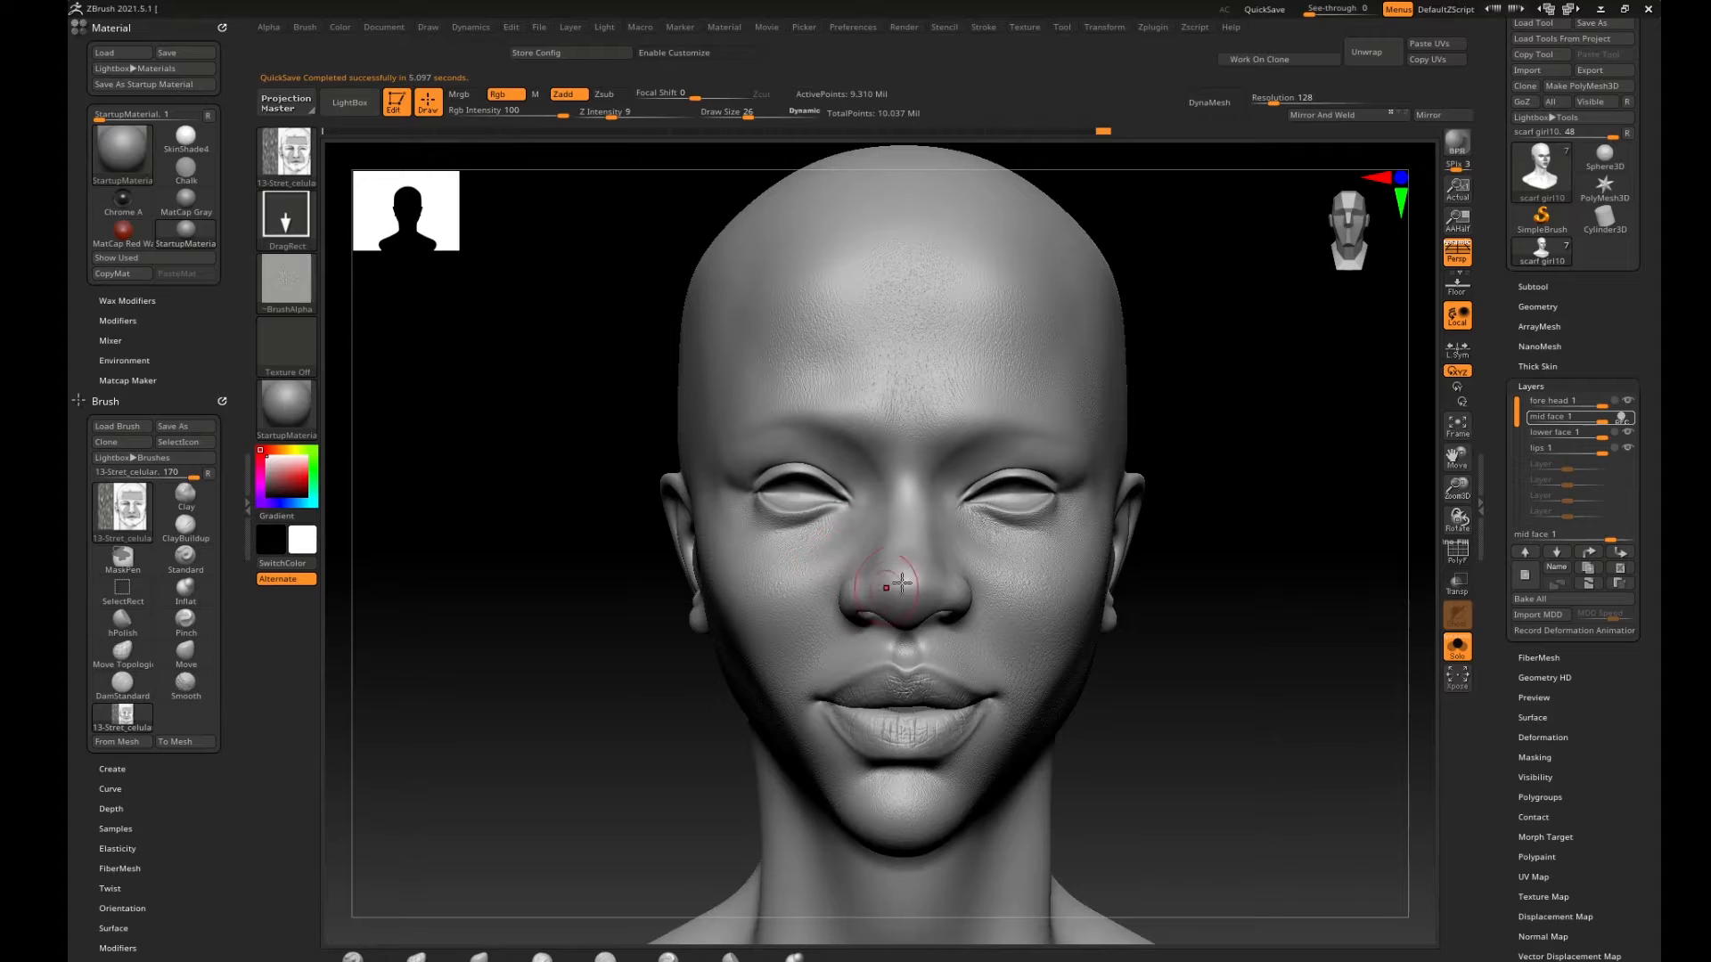
Examine the skin detail on the cheeks, eye areas and sides of the nose from the front and at an angle.
{"action": "right_click_drag", "start_coordinate": [1227, 535], "coordinate": [1007, 506], "text": "ctrl"}
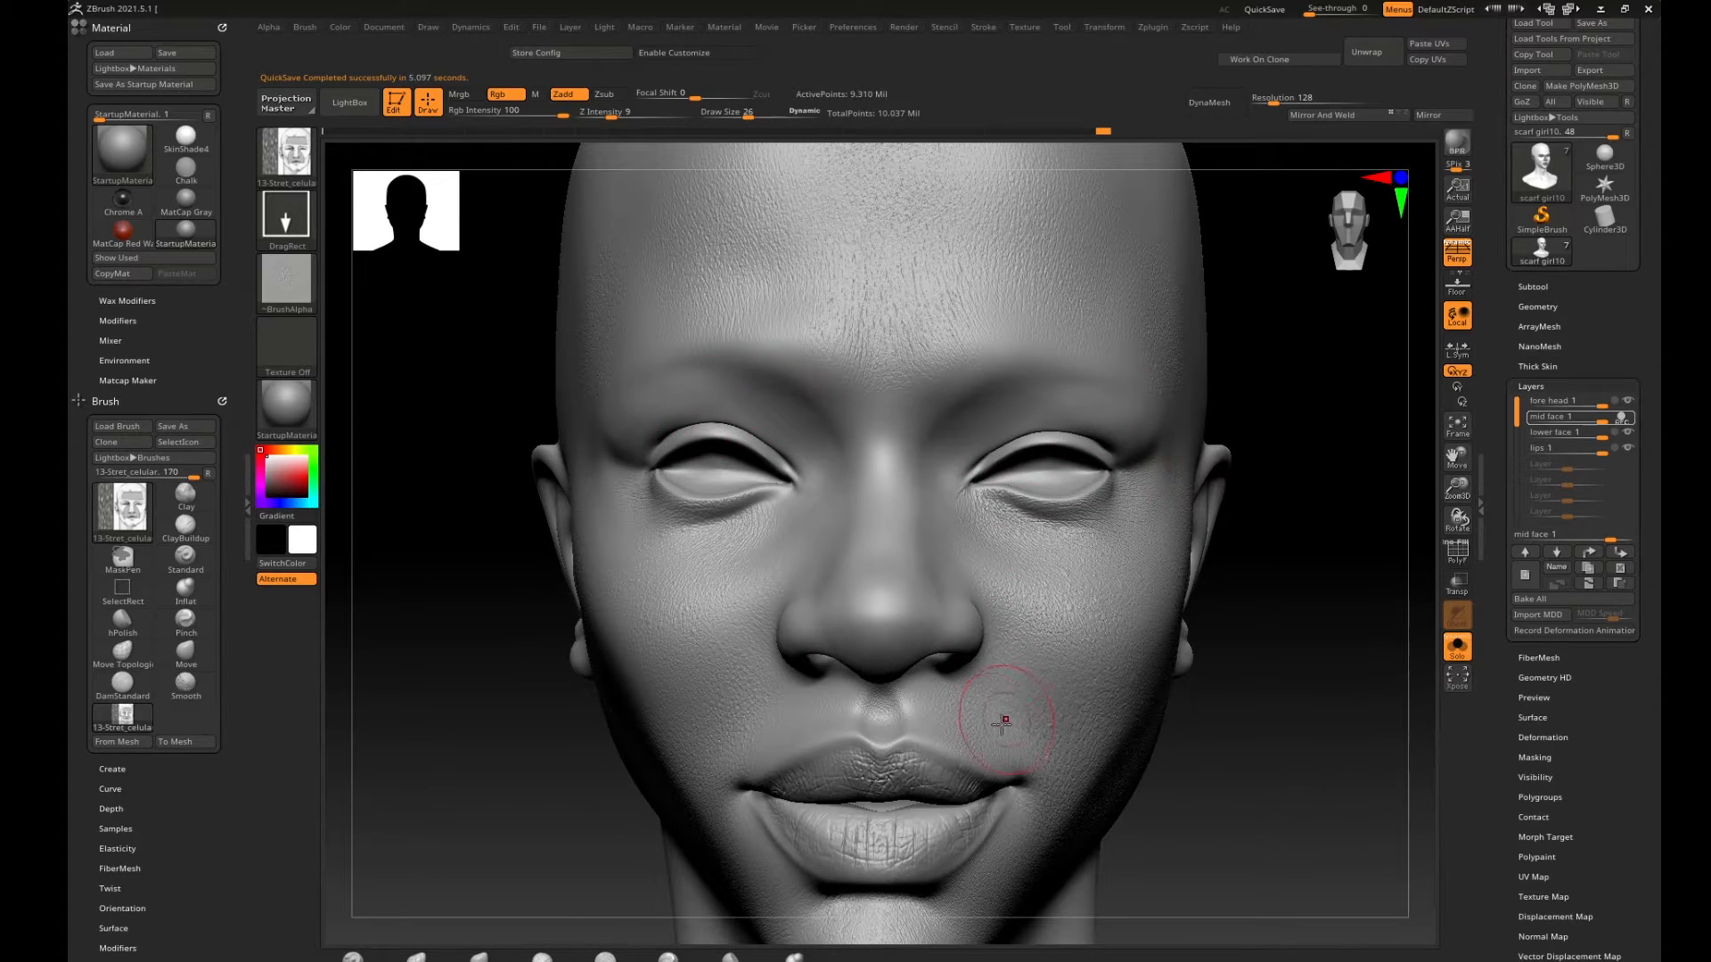
{"action": "right_click_drag", "start_coordinate": [1260, 600], "coordinate": [1244, 506], "text": "ctrl"}
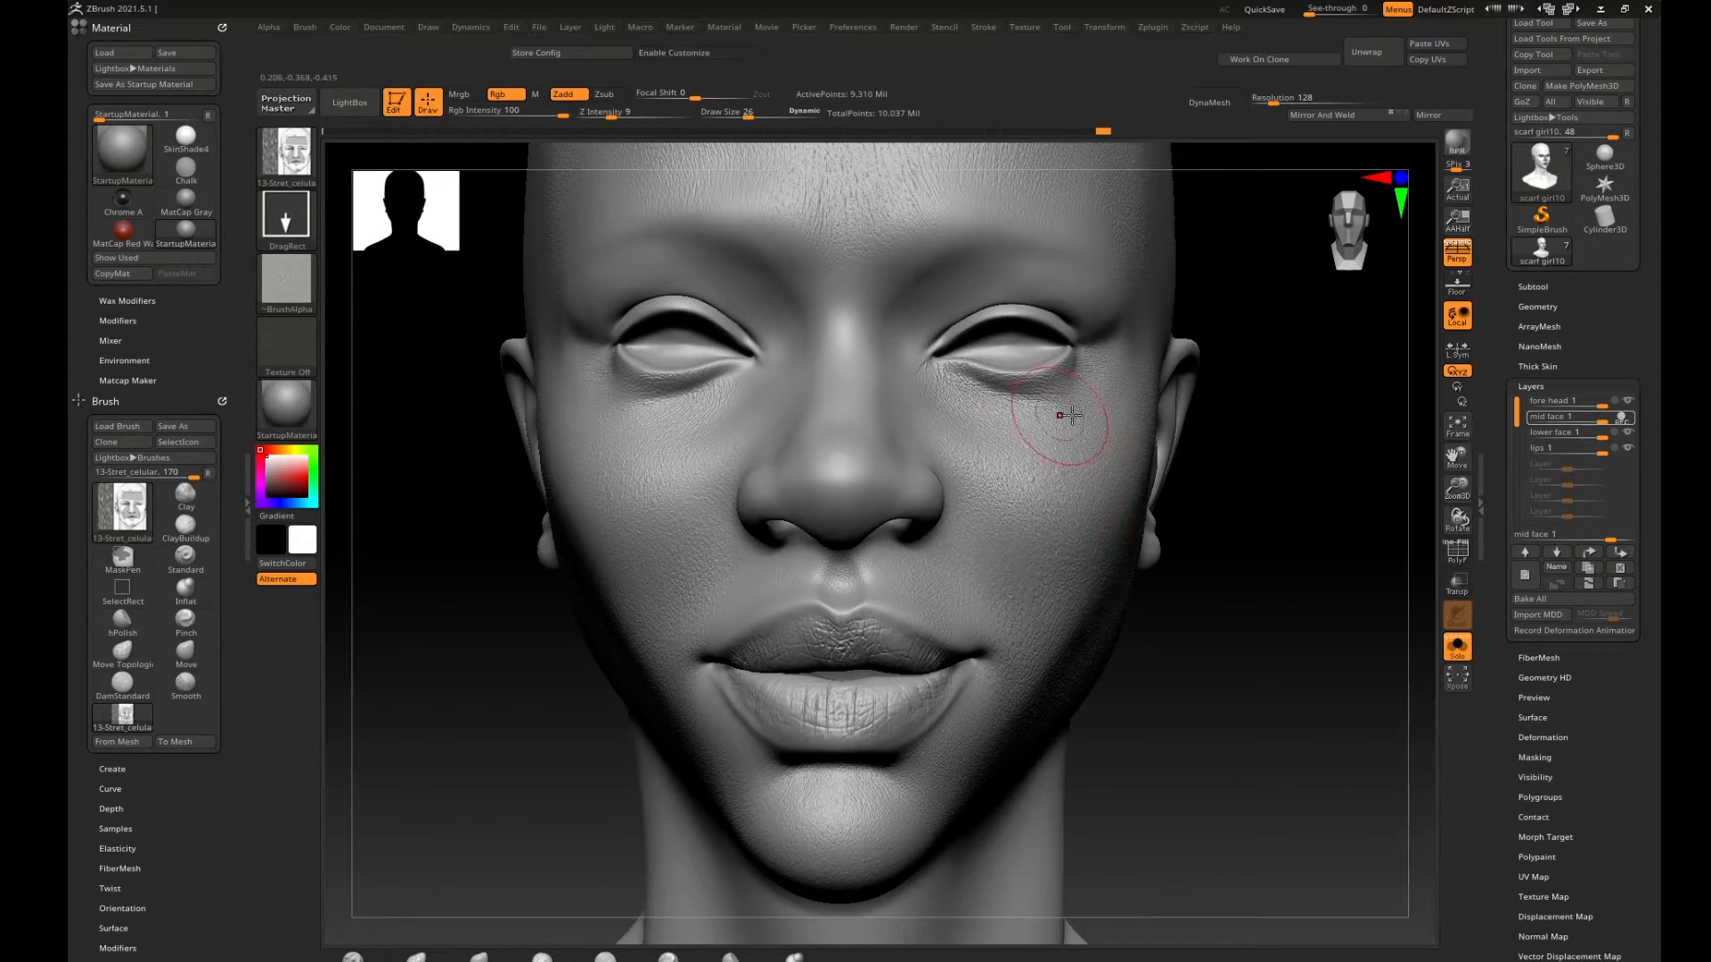
{"action": "right_click_drag", "start_coordinate": [1250, 494], "coordinate": [1242, 568], "text": "alt"}
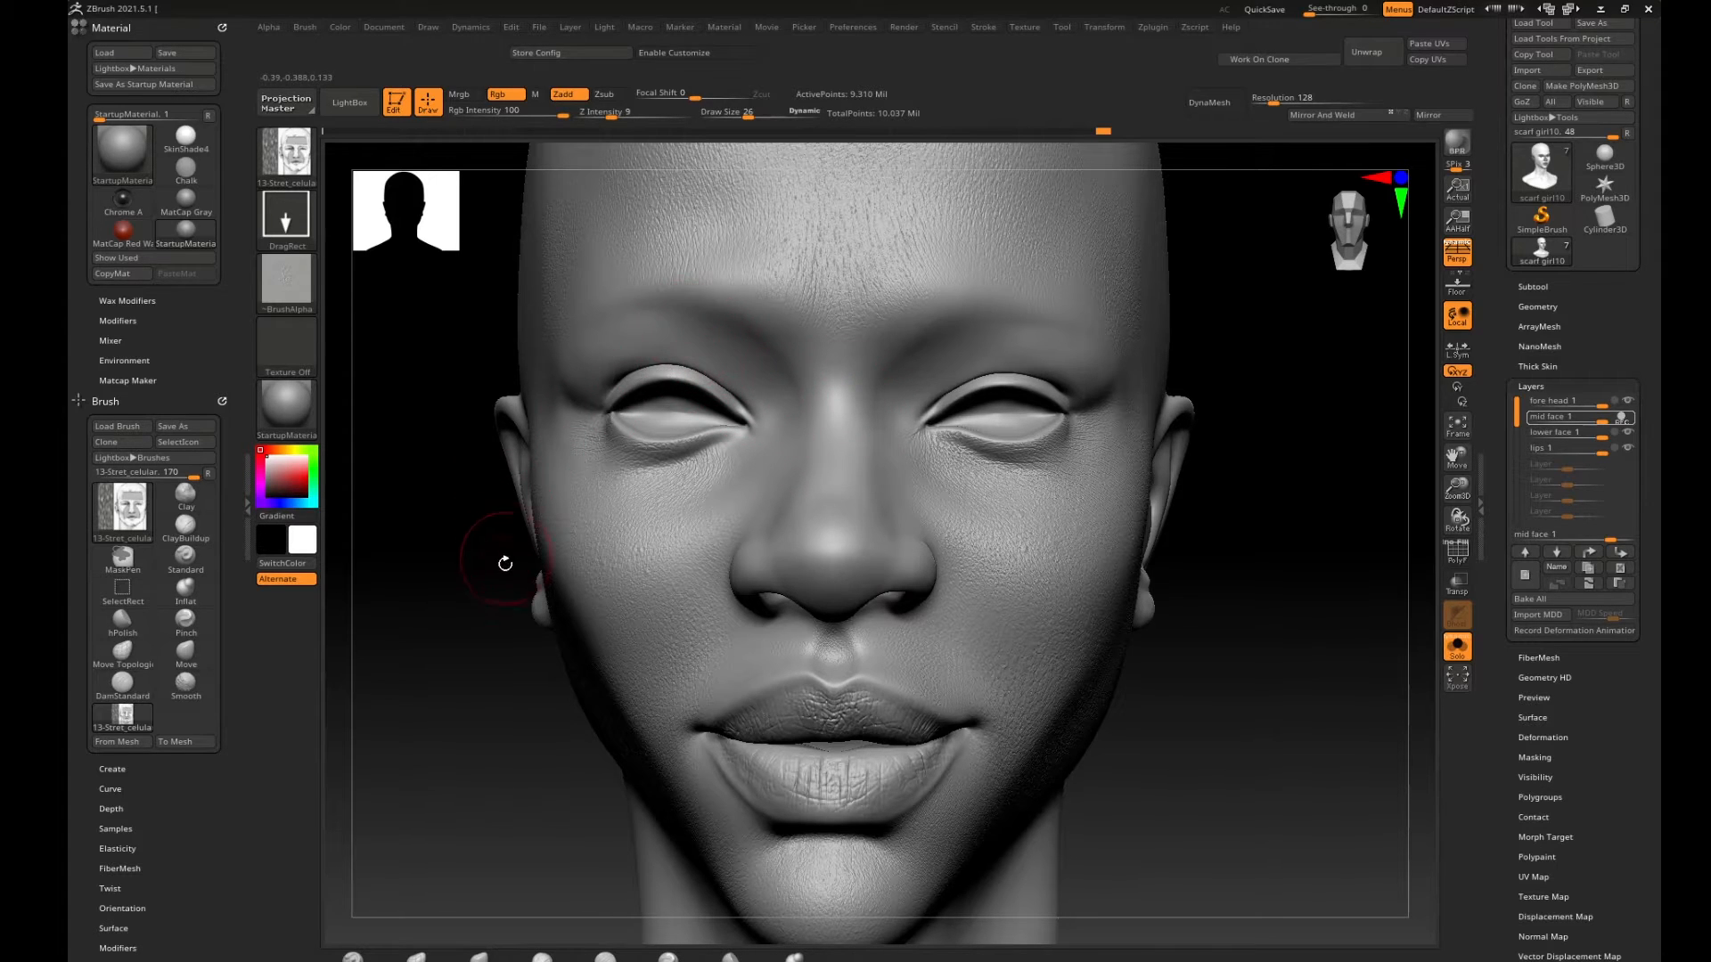
{"action": "mouse_move", "coordinate": [441, 590]}
{"action": "left_mouse_down", "text": "alt"}
{"action": "mouse_move", "coordinate": [554, 678]}
{"action": "mouse_move", "coordinate": [510, 630]}
{"action": "mouse_move", "coordinate": [525, 624]}
{"action": "left_mouse_up", "text": "alt"}
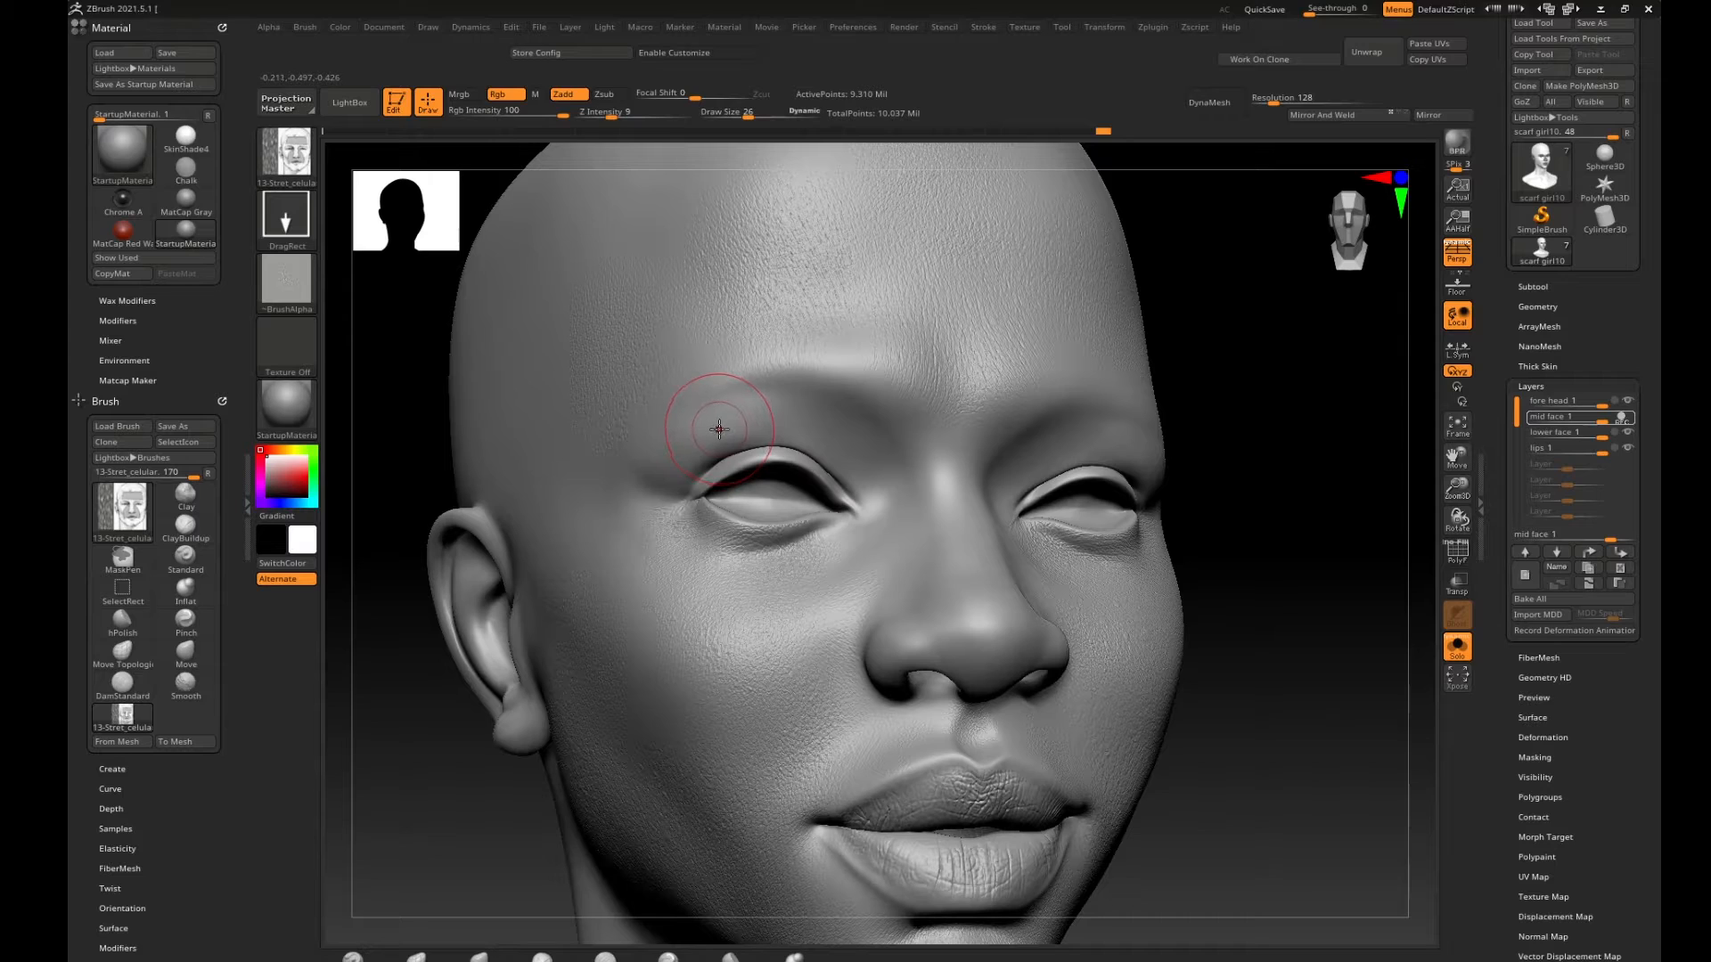
{"action": "left_click_drag", "start_coordinate": [1279, 496], "coordinate": [1203, 526]}
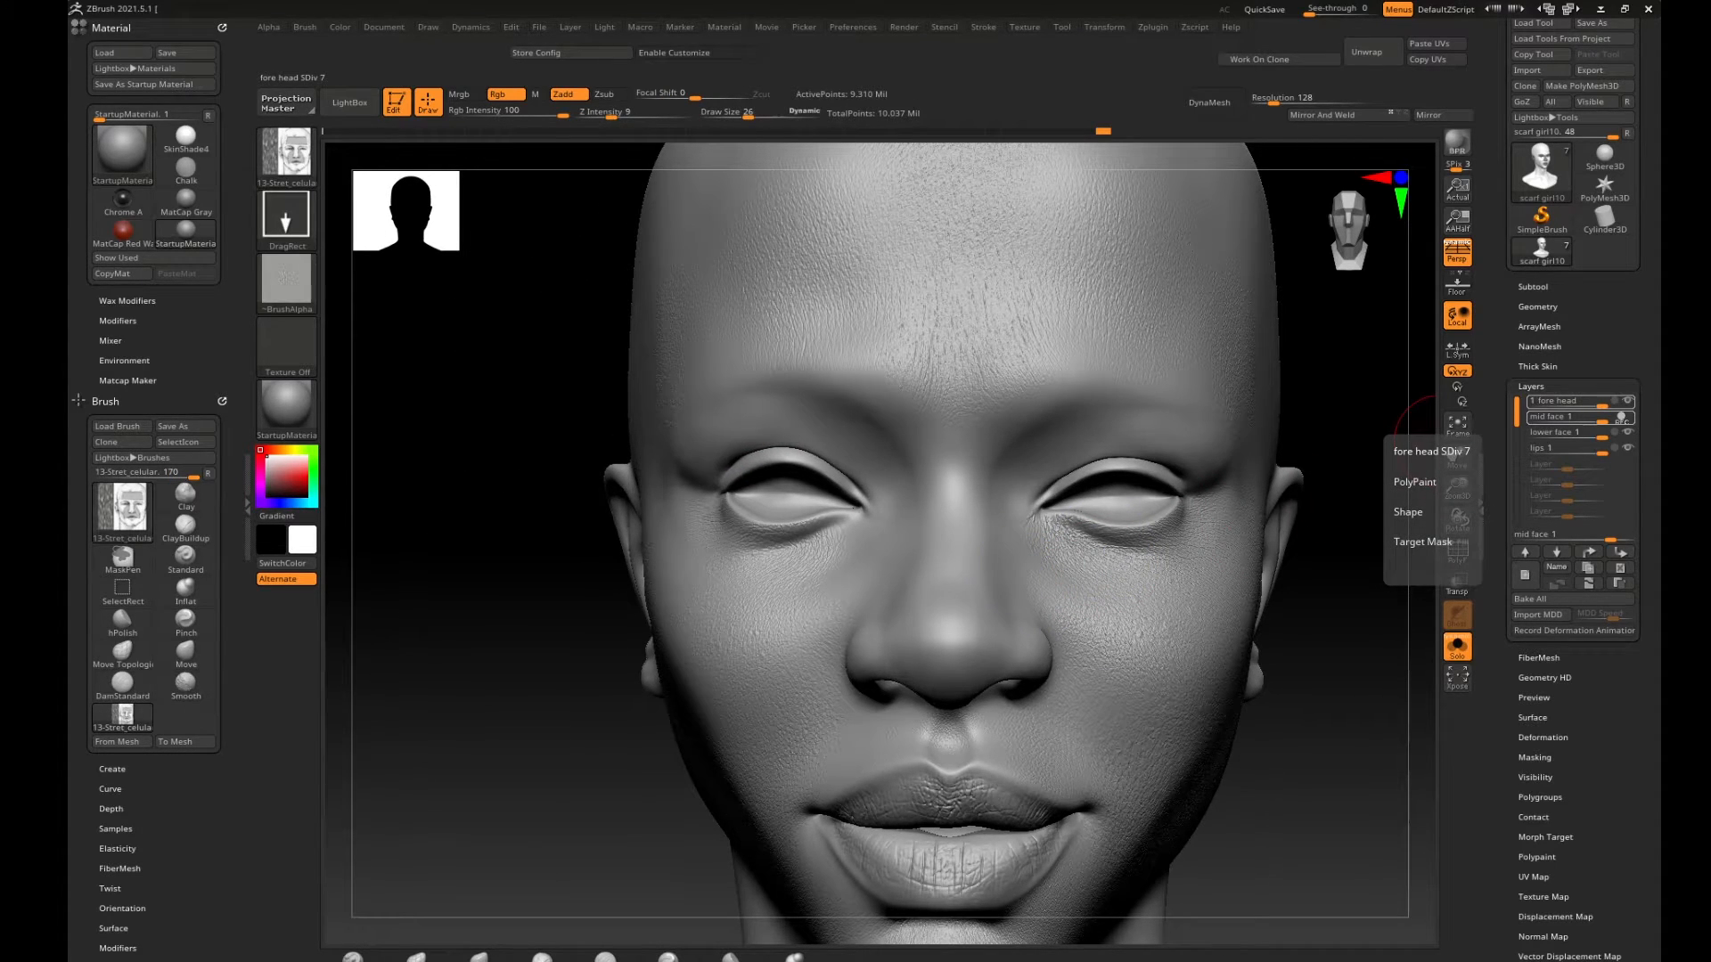
Bring up the reference board and zoom in on the front-view nose photos.
{"action": "right_click_drag", "start_coordinate": [1660, 356], "coordinate": [943, 347]}
{"action": "scroll", "coordinate": [898, 257], "scroll_direction": "down", "scroll_amount": 4}
{"action": "middle_click_drag", "start_coordinate": [916, 293], "coordinate": [944, 499]}
{"action": "scroll", "coordinate": [1005, 347], "scroll_direction": "up", "scroll_amount": 1}
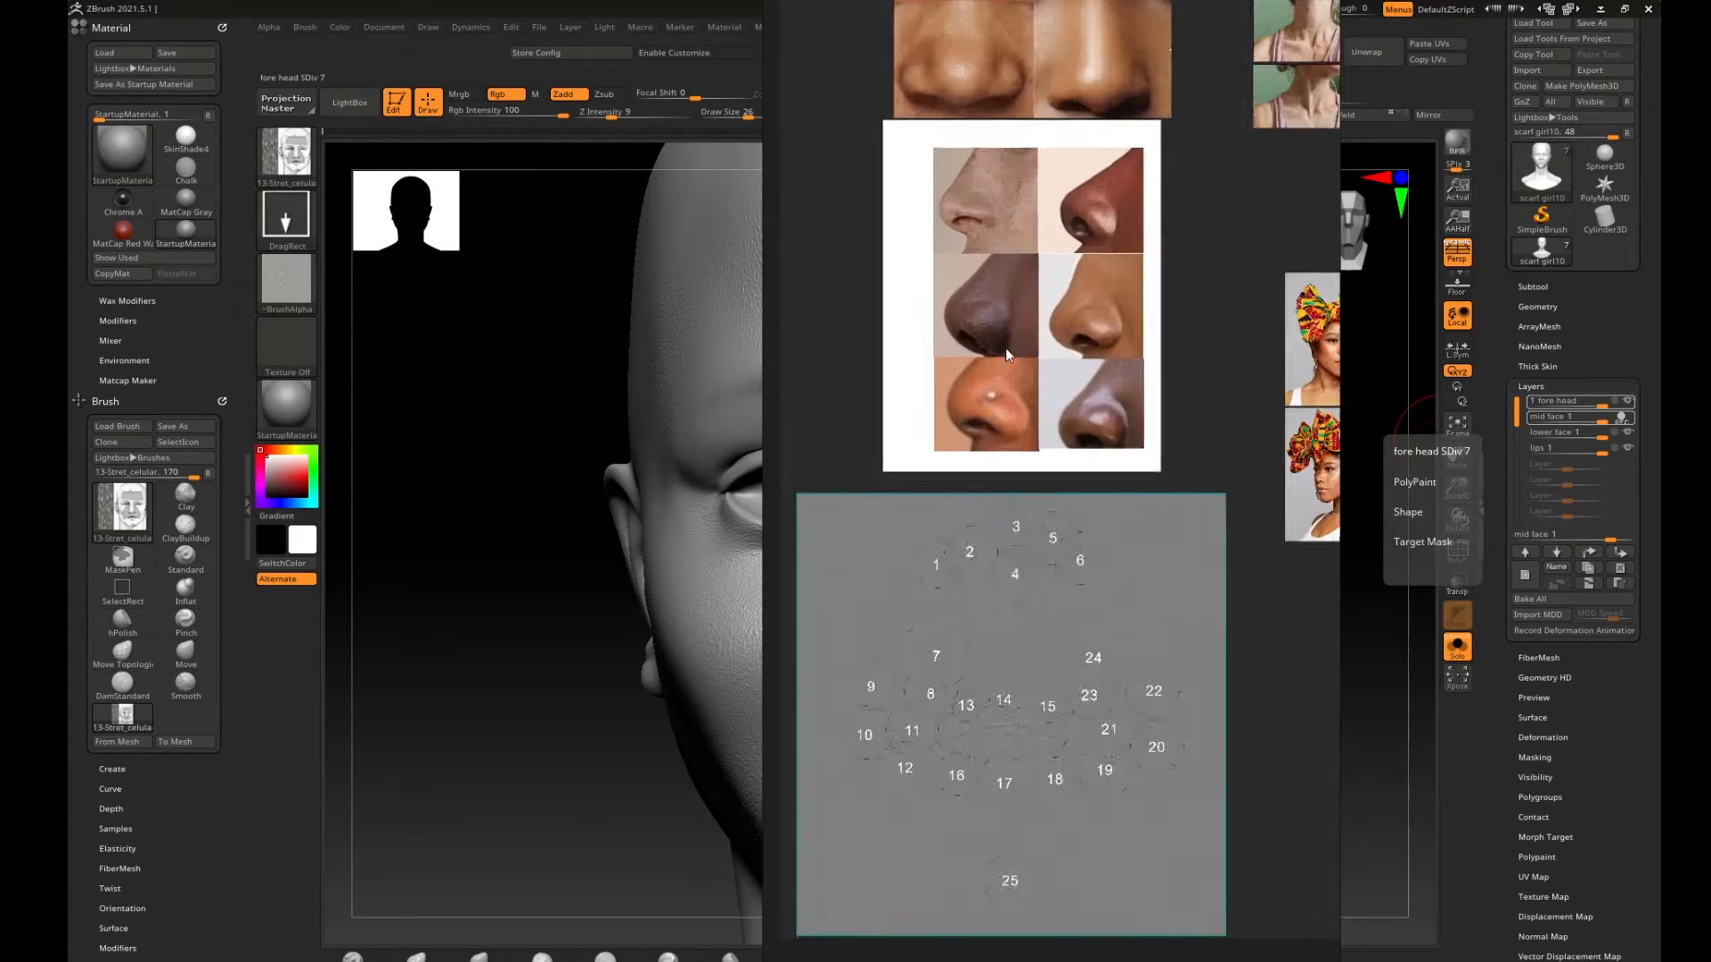
{"action": "scroll", "coordinate": [1005, 347], "scroll_direction": "down", "scroll_amount": 1}
{"action": "middle_click_drag", "start_coordinate": [1020, 230], "coordinate": [1011, 440]}
{"action": "middle_click_drag", "start_coordinate": [996, 303], "coordinate": [1012, 482]}
{"action": "scroll", "coordinate": [1056, 349], "scroll_direction": "up", "scroll_amount": 4}
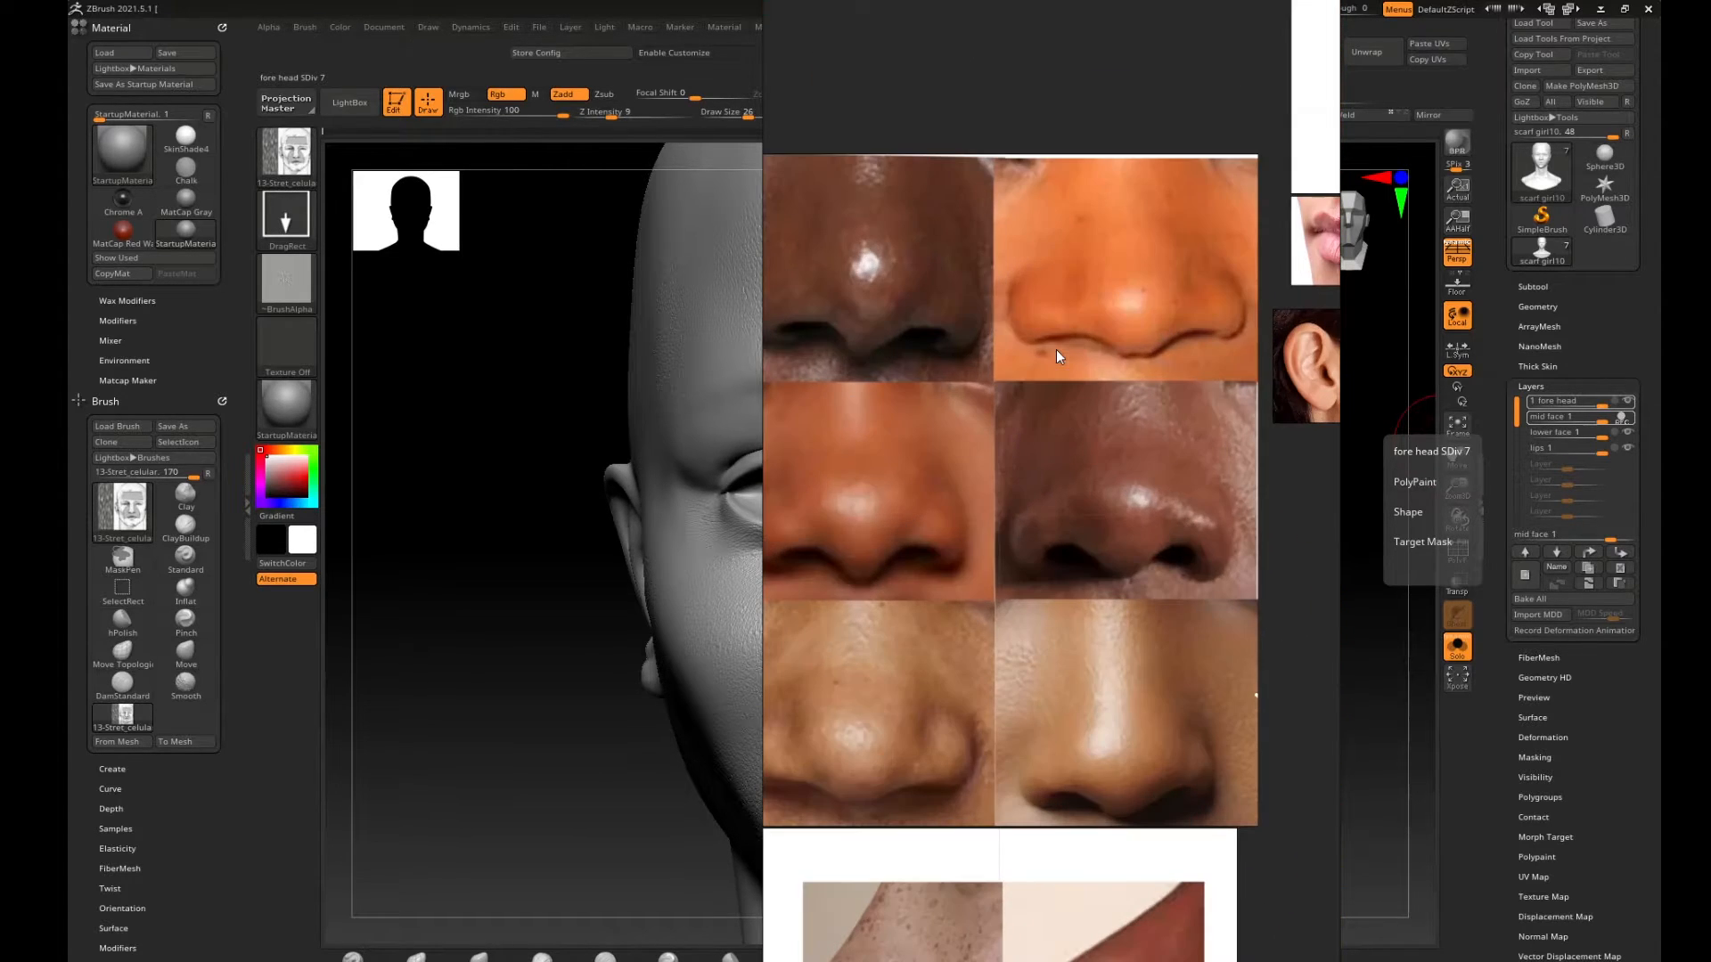
{"action": "scroll", "coordinate": [1152, 437], "scroll_direction": "up", "scroll_amount": 4}
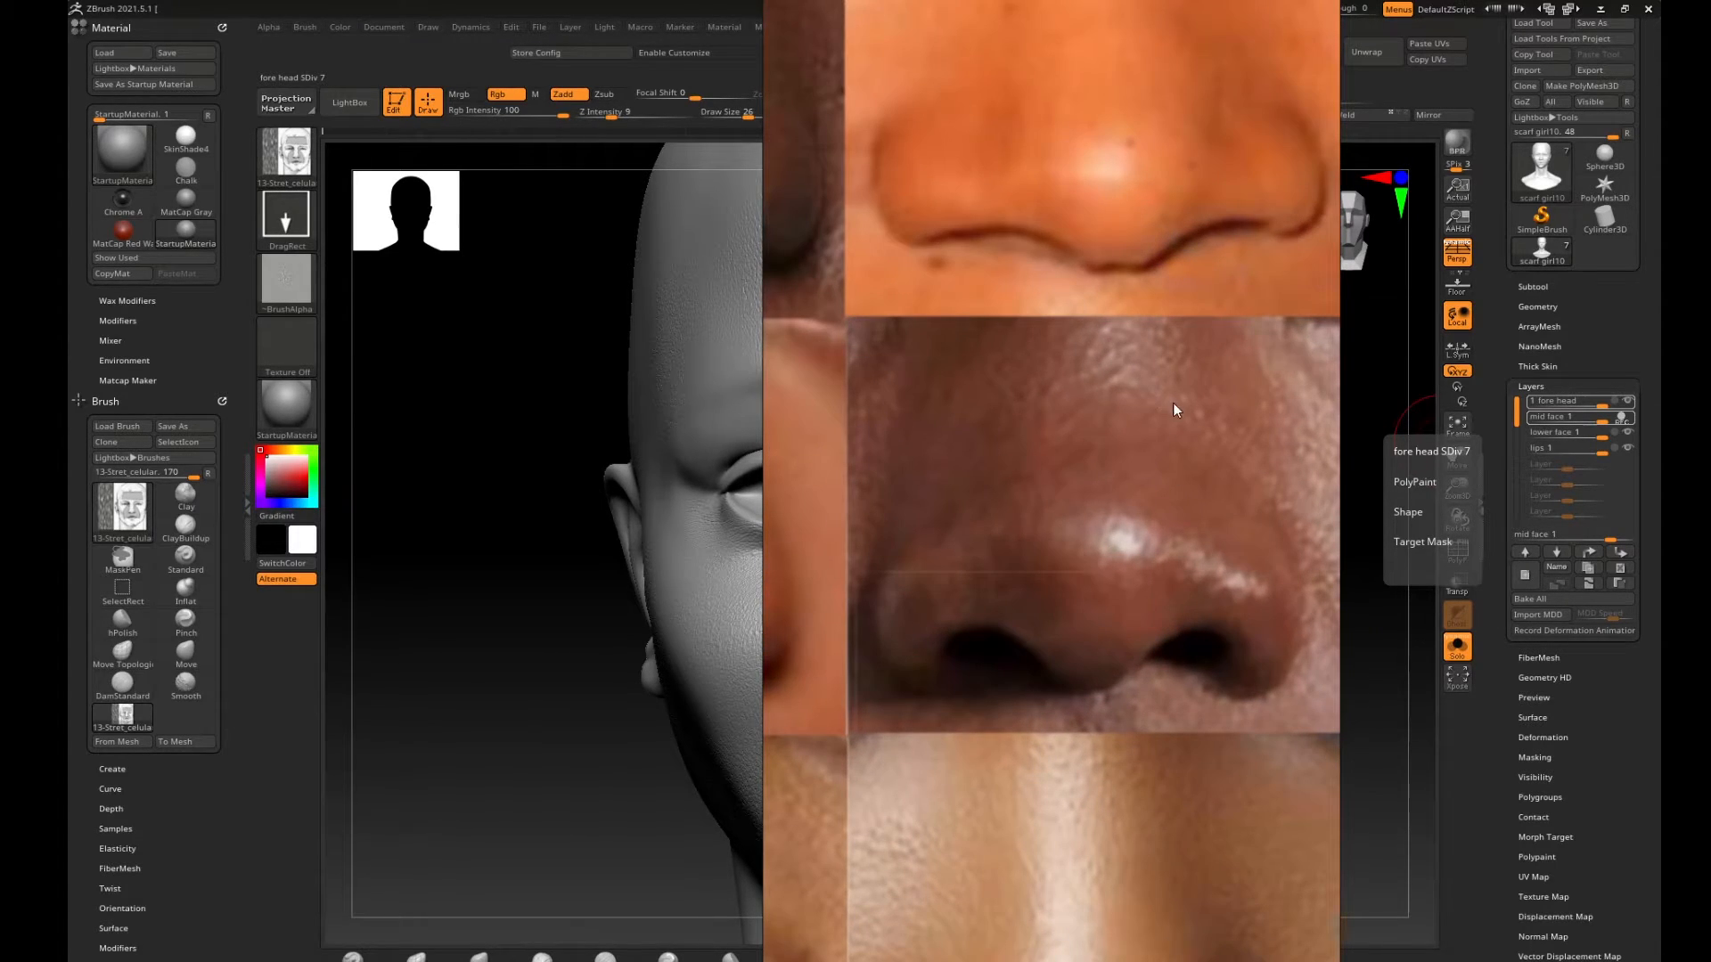
Study the skin pores on the nose bridge, tip and wings in the reference photos, then return to the sculpt.
{"action": "middle_click_drag", "start_coordinate": [1081, 916], "coordinate": [1136, 693]}
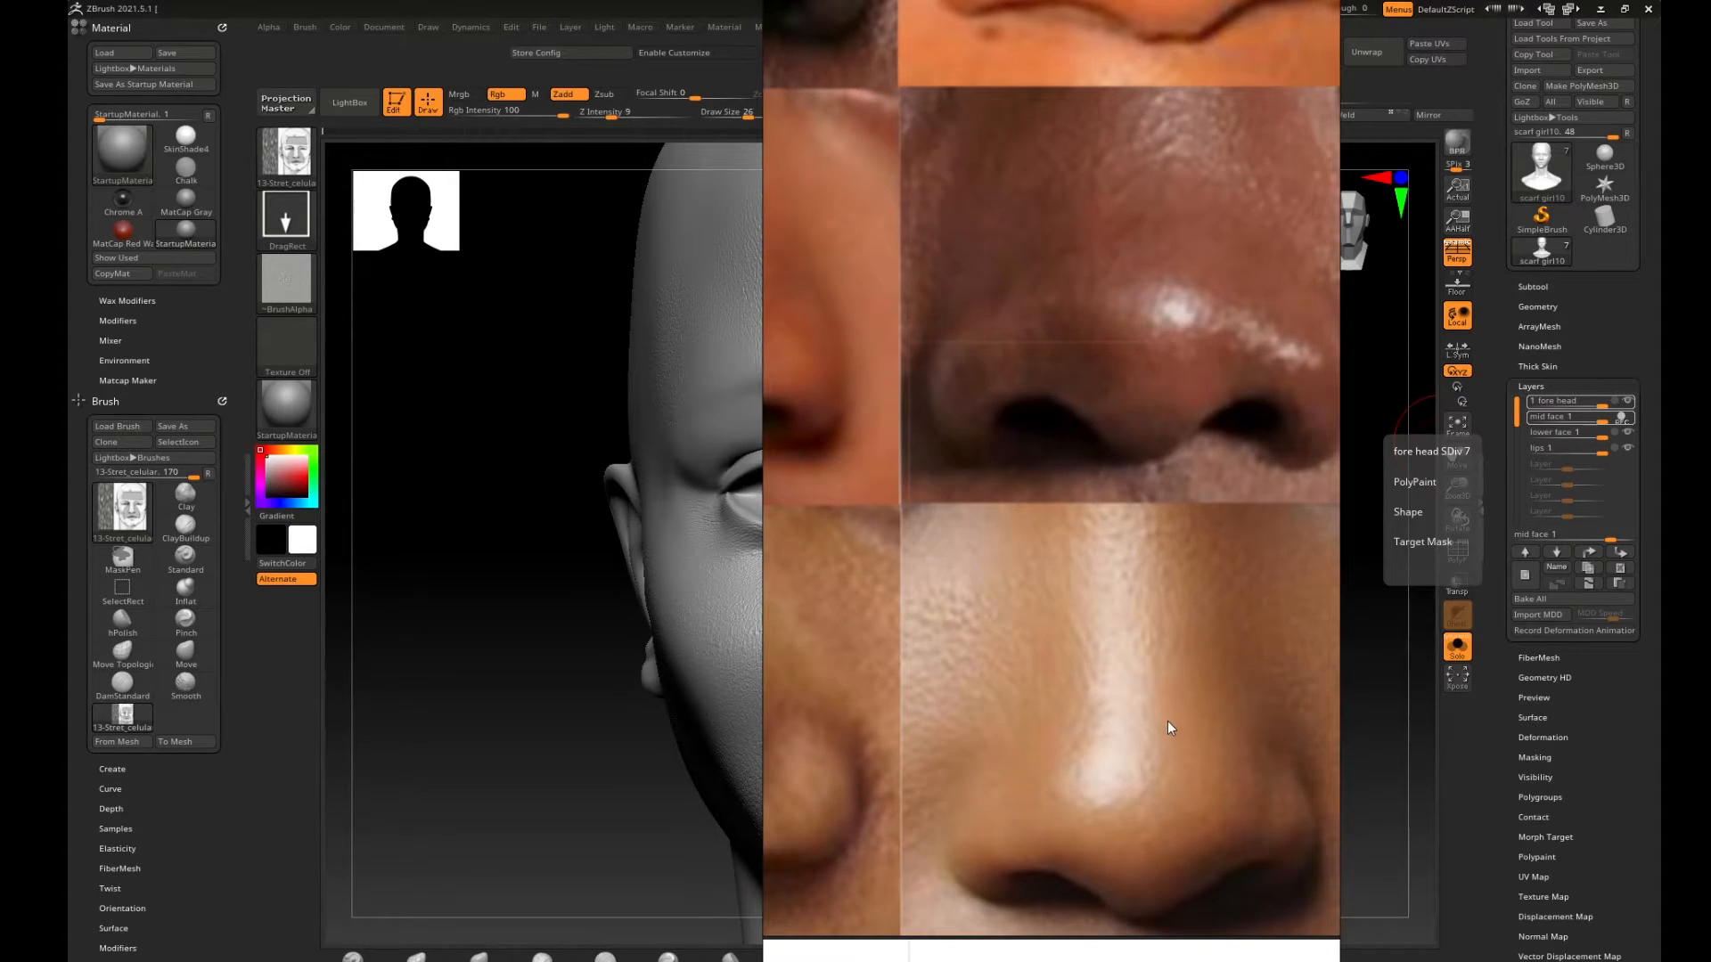
{"action": "middle_click_drag", "start_coordinate": [1168, 720], "coordinate": [1158, 565]}
{"action": "scroll", "coordinate": [998, 594], "scroll_direction": "down", "scroll_amount": 2}
{"action": "middle_click_drag", "start_coordinate": [991, 600], "coordinate": [1161, 602]}
{"action": "middle_click_drag", "start_coordinate": [873, 604], "coordinate": [1135, 583]}
{"action": "scroll", "coordinate": [1105, 510], "scroll_direction": "up", "scroll_amount": 2}
{"action": "scroll", "coordinate": [1141, 457], "scroll_direction": "down", "scroll_amount": 4}
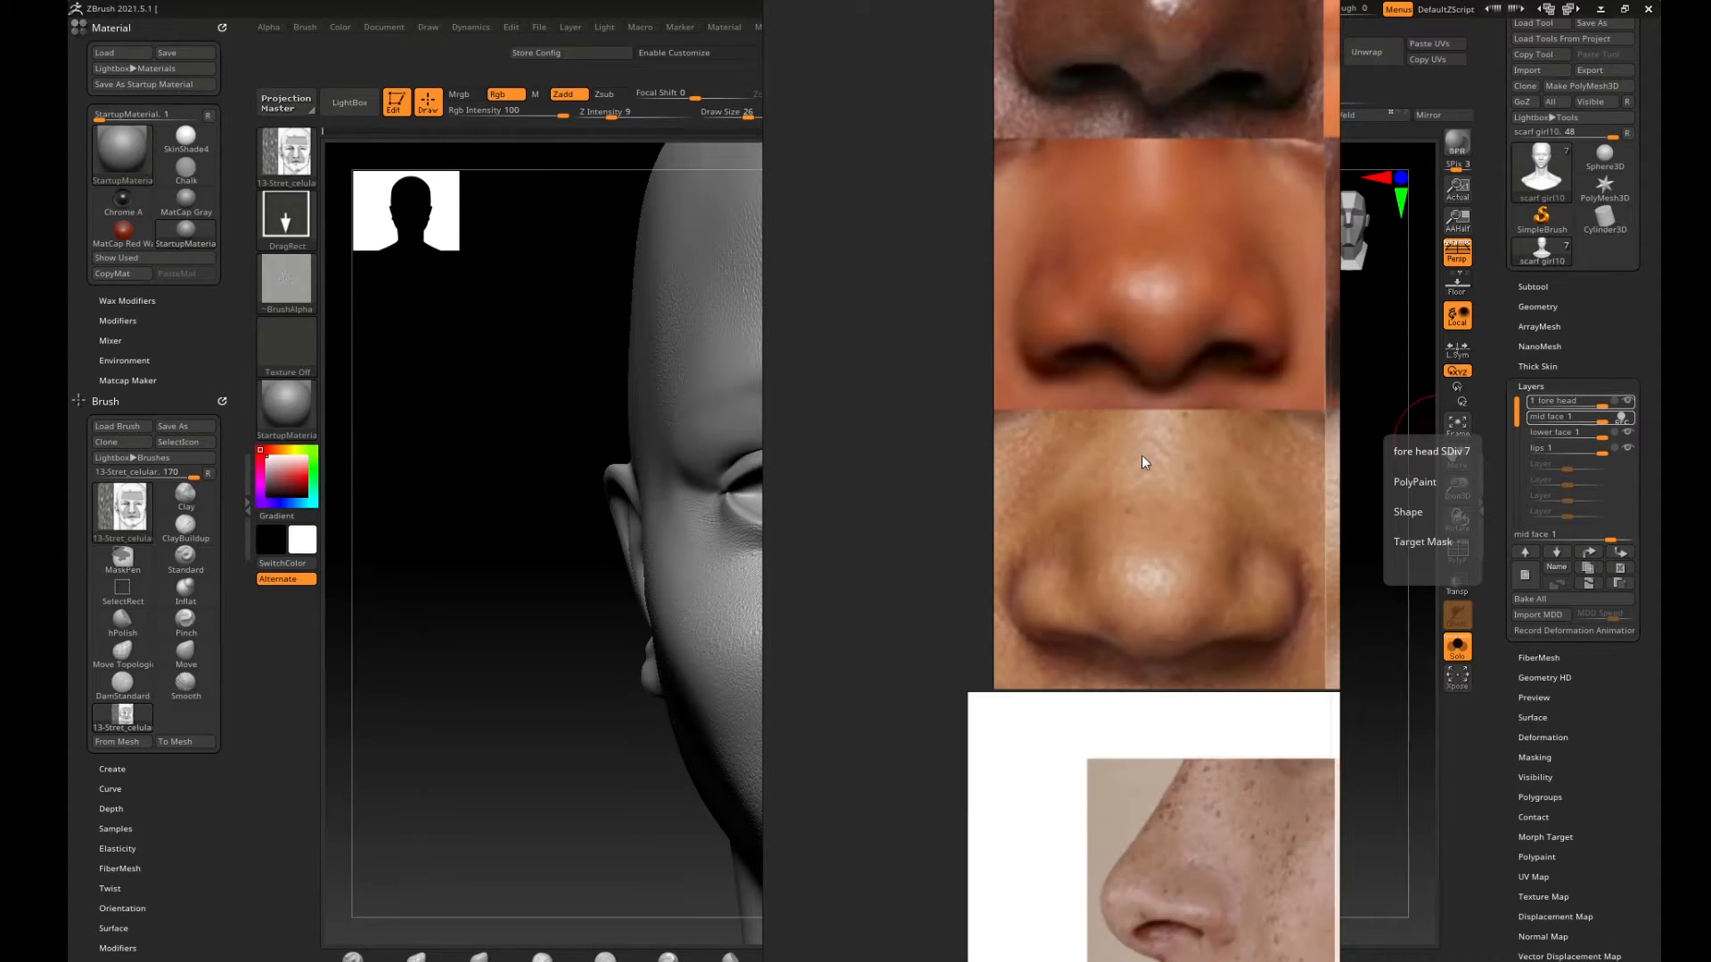
{"action": "right_click_drag", "start_coordinate": [1125, 535], "coordinate": [1709, 542]}
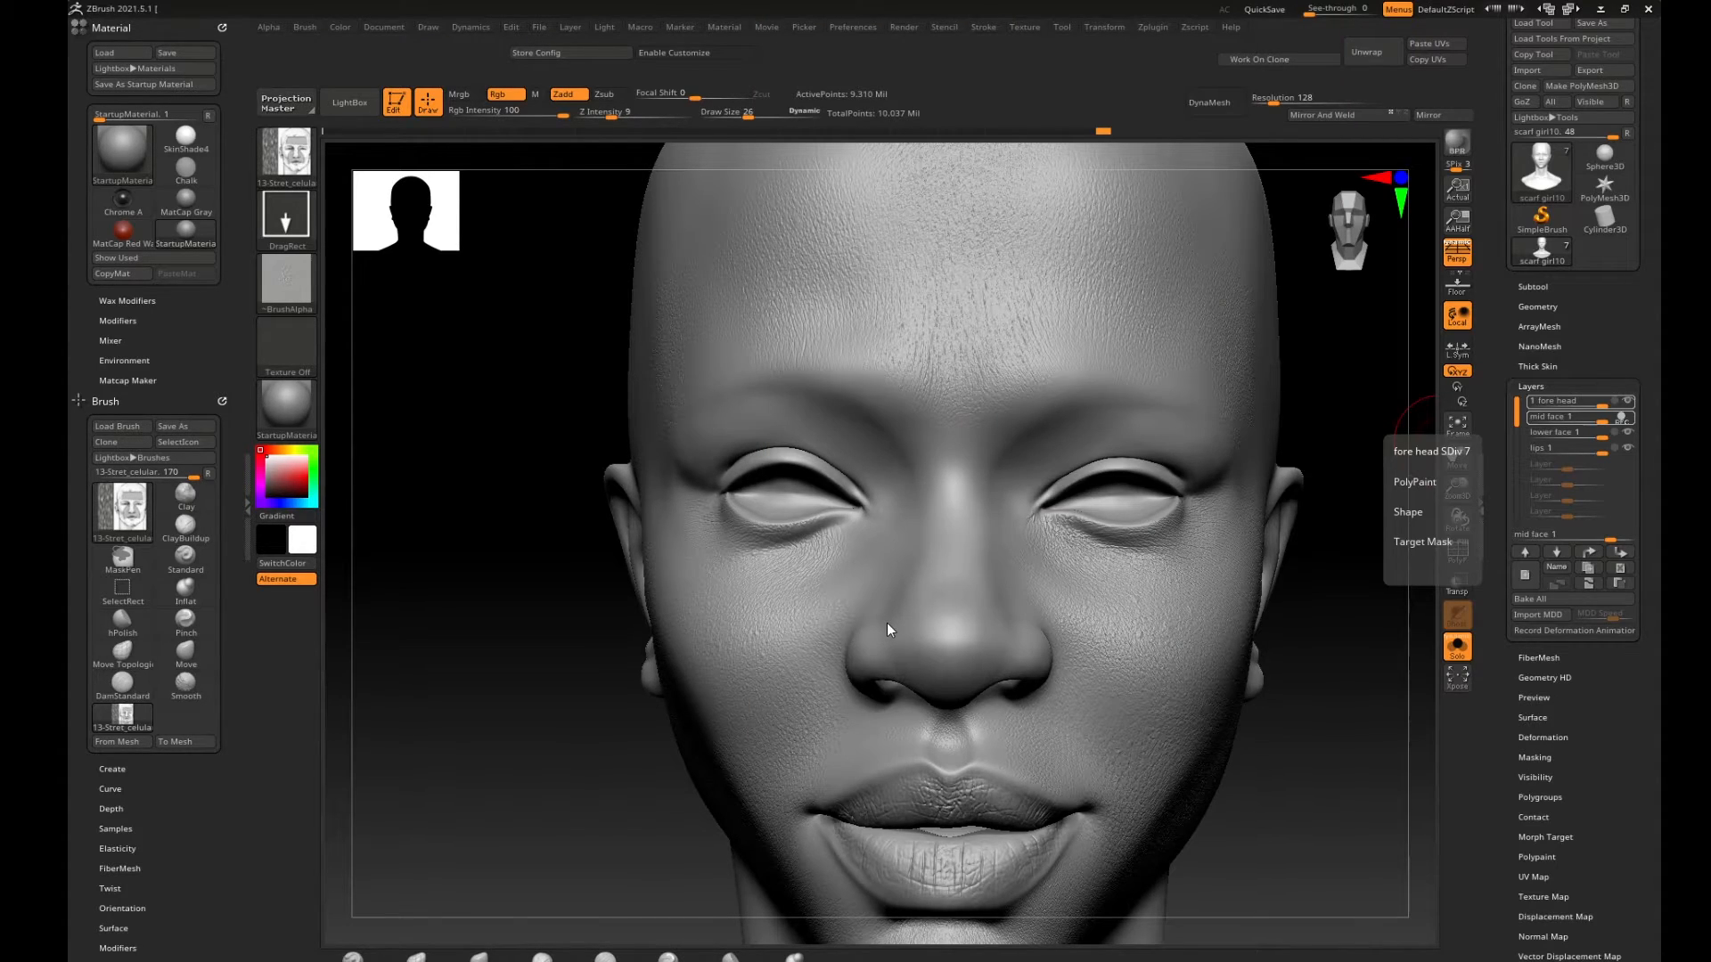
Load the 12-Rou_celular brush from the skin brush collection.
{"action": "left_click_drag", "start_coordinate": [1374, 655], "coordinate": [1230, 613]}
{"action": "key", "text": "comma"}
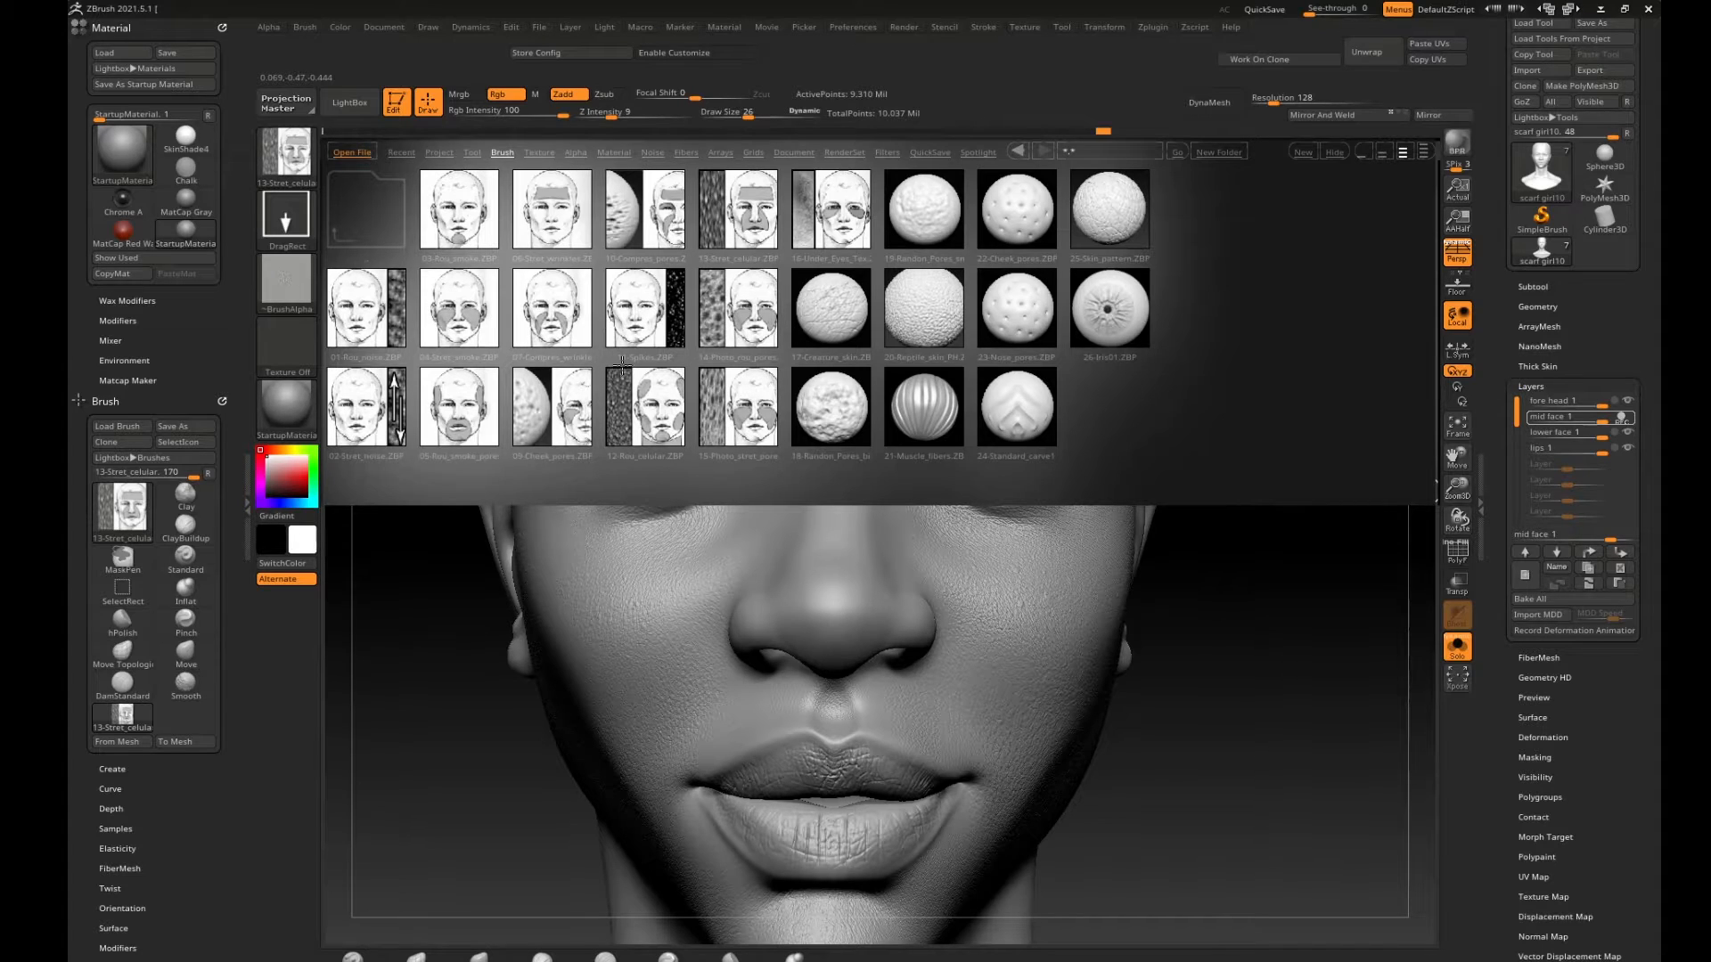
{"action": "left_click", "coordinate": [664, 403]}
{"action": "double_click", "coordinate": [643, 402]}
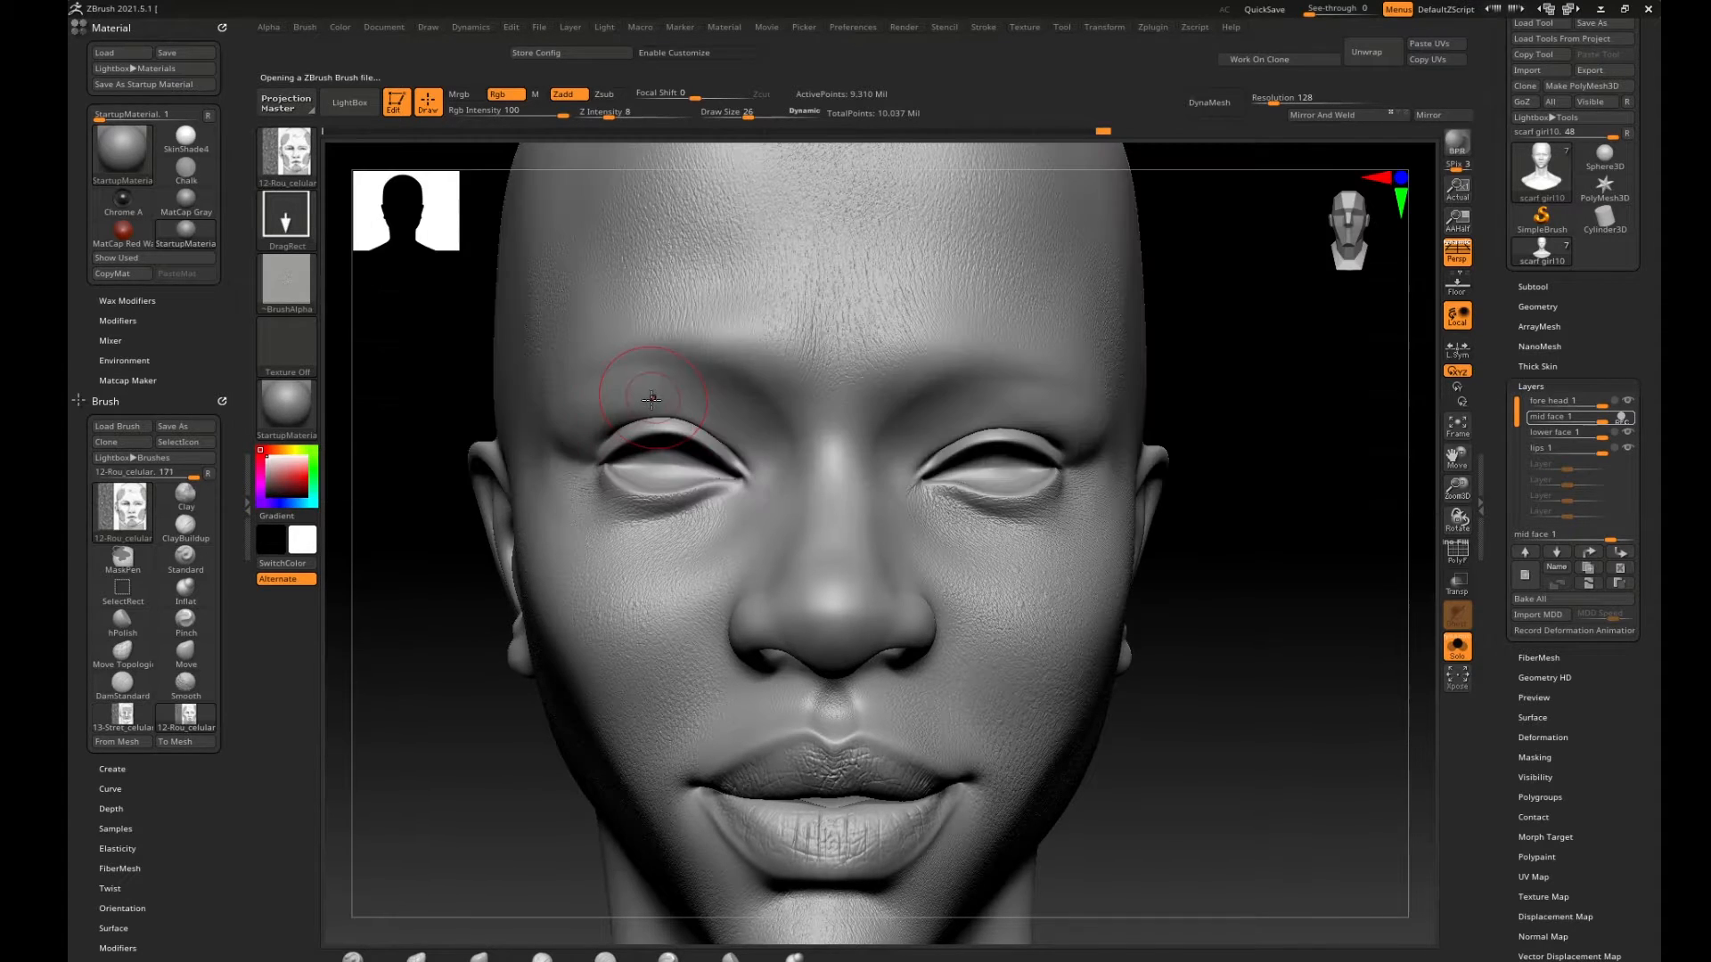
Try stamping the 12-Rou_celular pattern onto the nose tip and wing on the mid face layer.
{"action": "mouse_move", "coordinate": [1195, 557]}
{"action": "left_mouse_down", "text": "alt"}
{"action": "mouse_move", "coordinate": [1269, 552]}
{"action": "mouse_move", "coordinate": [1288, 601]}
{"action": "left_mouse_up", "text": "alt"}
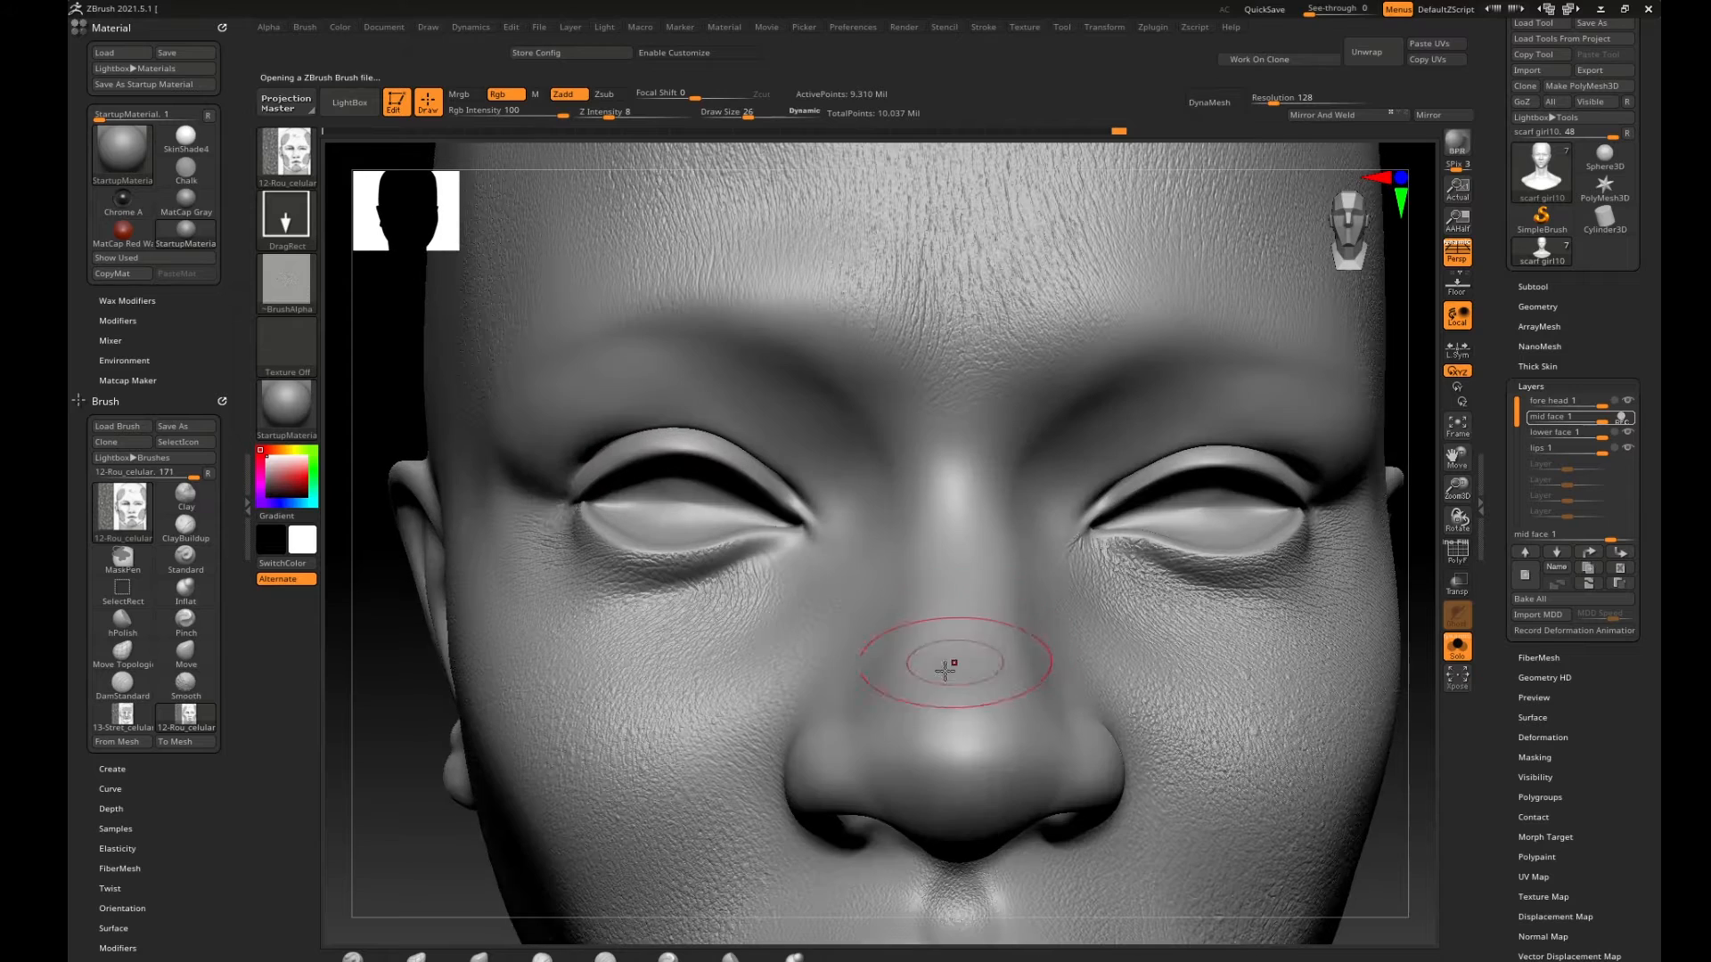
{"action": "left_click_drag", "start_coordinate": [968, 724], "coordinate": [974, 764]}
{"action": "left_click_drag", "start_coordinate": [428, 844], "coordinate": [441, 670], "text": "alt"}
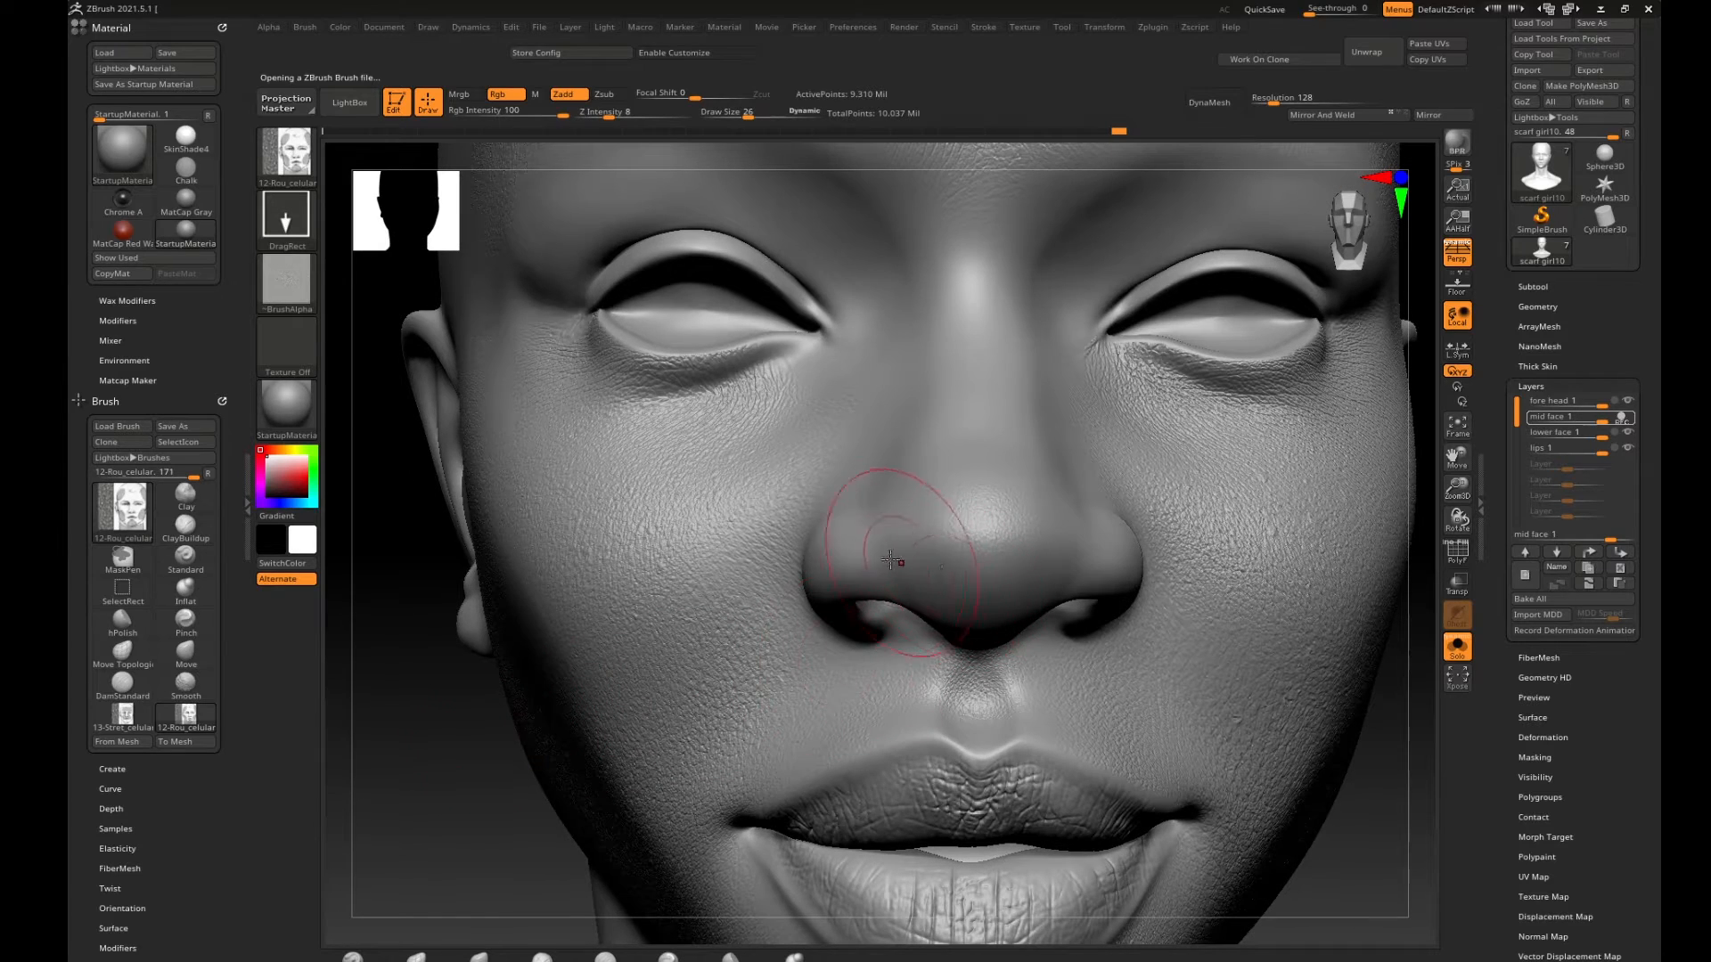
{"action": "left_click_drag", "start_coordinate": [913, 547], "coordinate": [936, 611]}
{"action": "left_click_drag", "start_coordinate": [370, 752], "coordinate": [499, 757]}
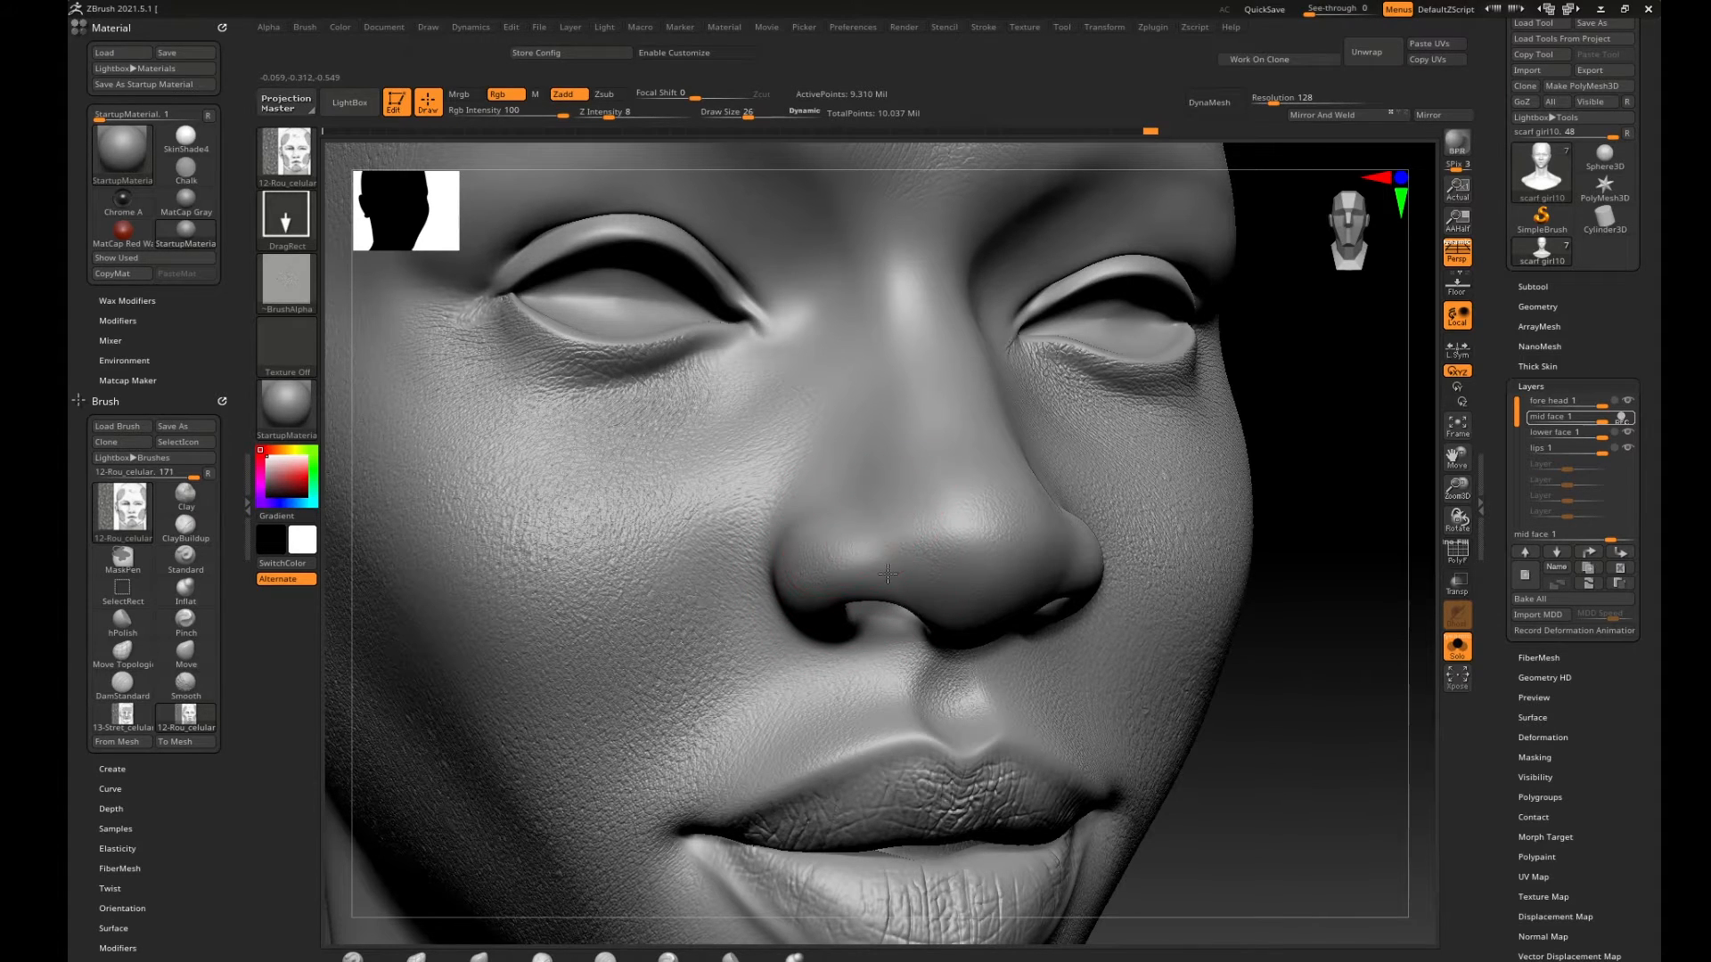
Try stamping the cellular pattern around the sides of the nose and compare lower and higher subdivision levels.
{"action": "left_click_drag", "start_coordinate": [1339, 545], "coordinate": [1108, 485]}
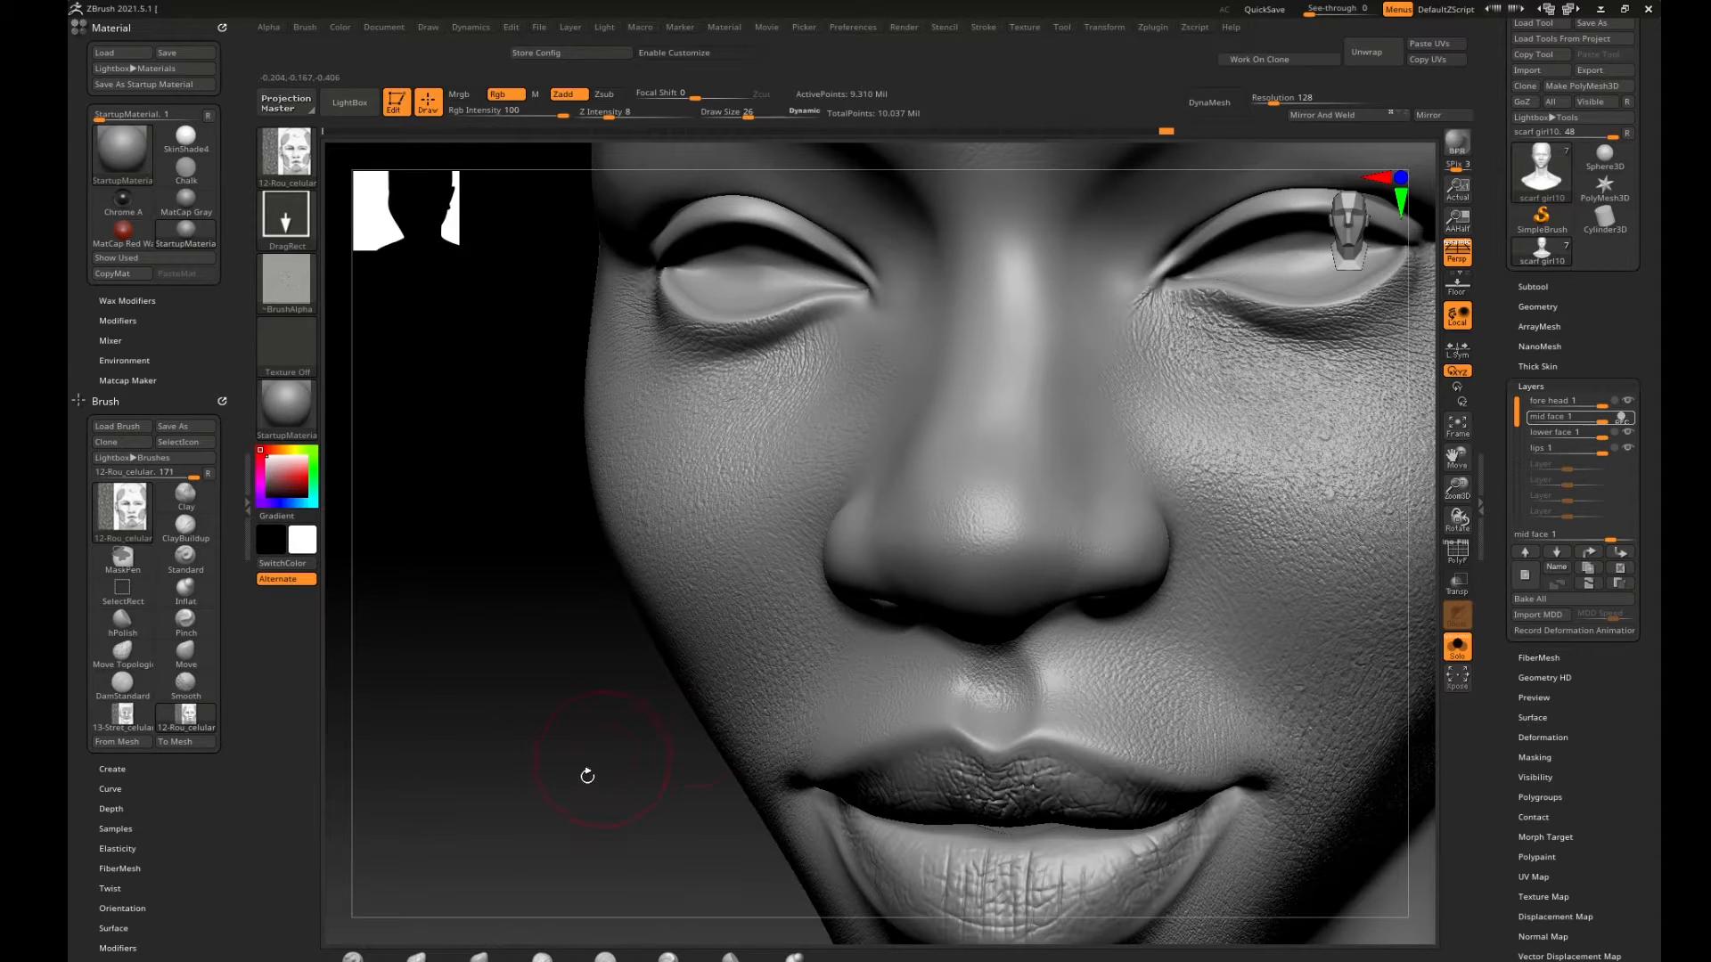
{"action": "mouse_move", "coordinate": [584, 779]}
{"action": "left_mouse_down"}
{"action": "mouse_move", "coordinate": [756, 680]}
{"action": "mouse_move", "coordinate": [909, 624]}
{"action": "left_mouse_up"}
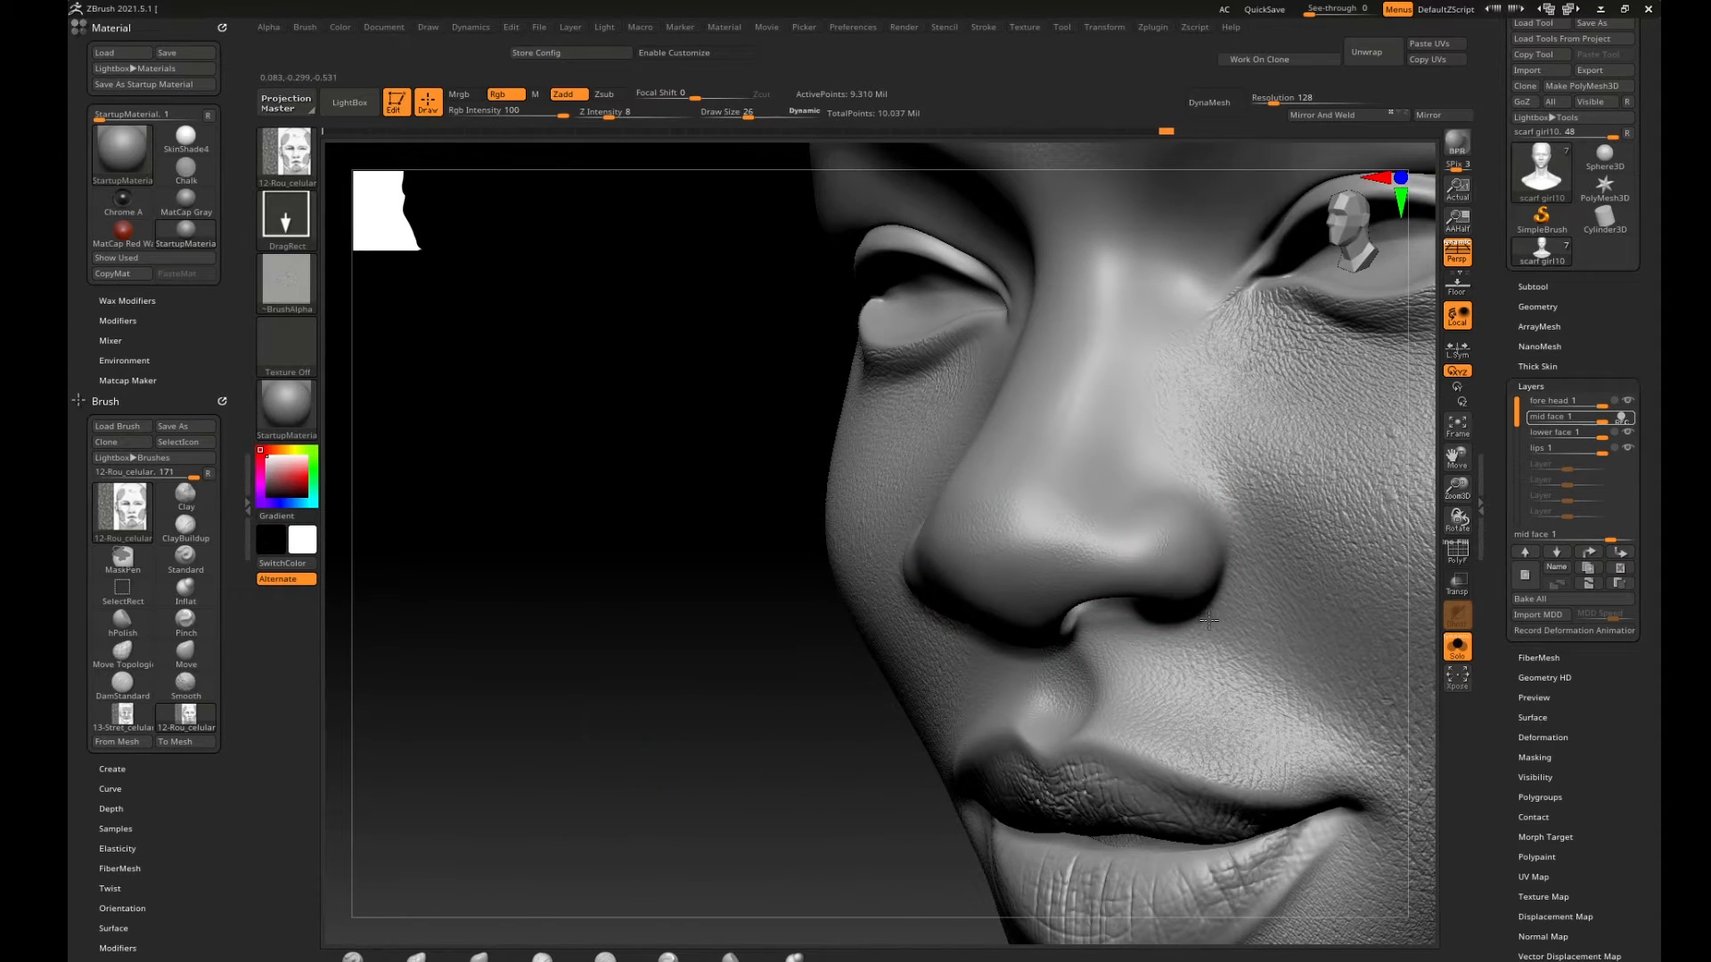
{"action": "mouse_move", "coordinate": [624, 681]}
{"action": "left_mouse_down"}
{"action": "mouse_move", "coordinate": [609, 678]}
{"action": "mouse_move", "coordinate": [707, 647]}
{"action": "left_mouse_up"}
{"action": "left_click_drag", "start_coordinate": [538, 709], "coordinate": [463, 739]}
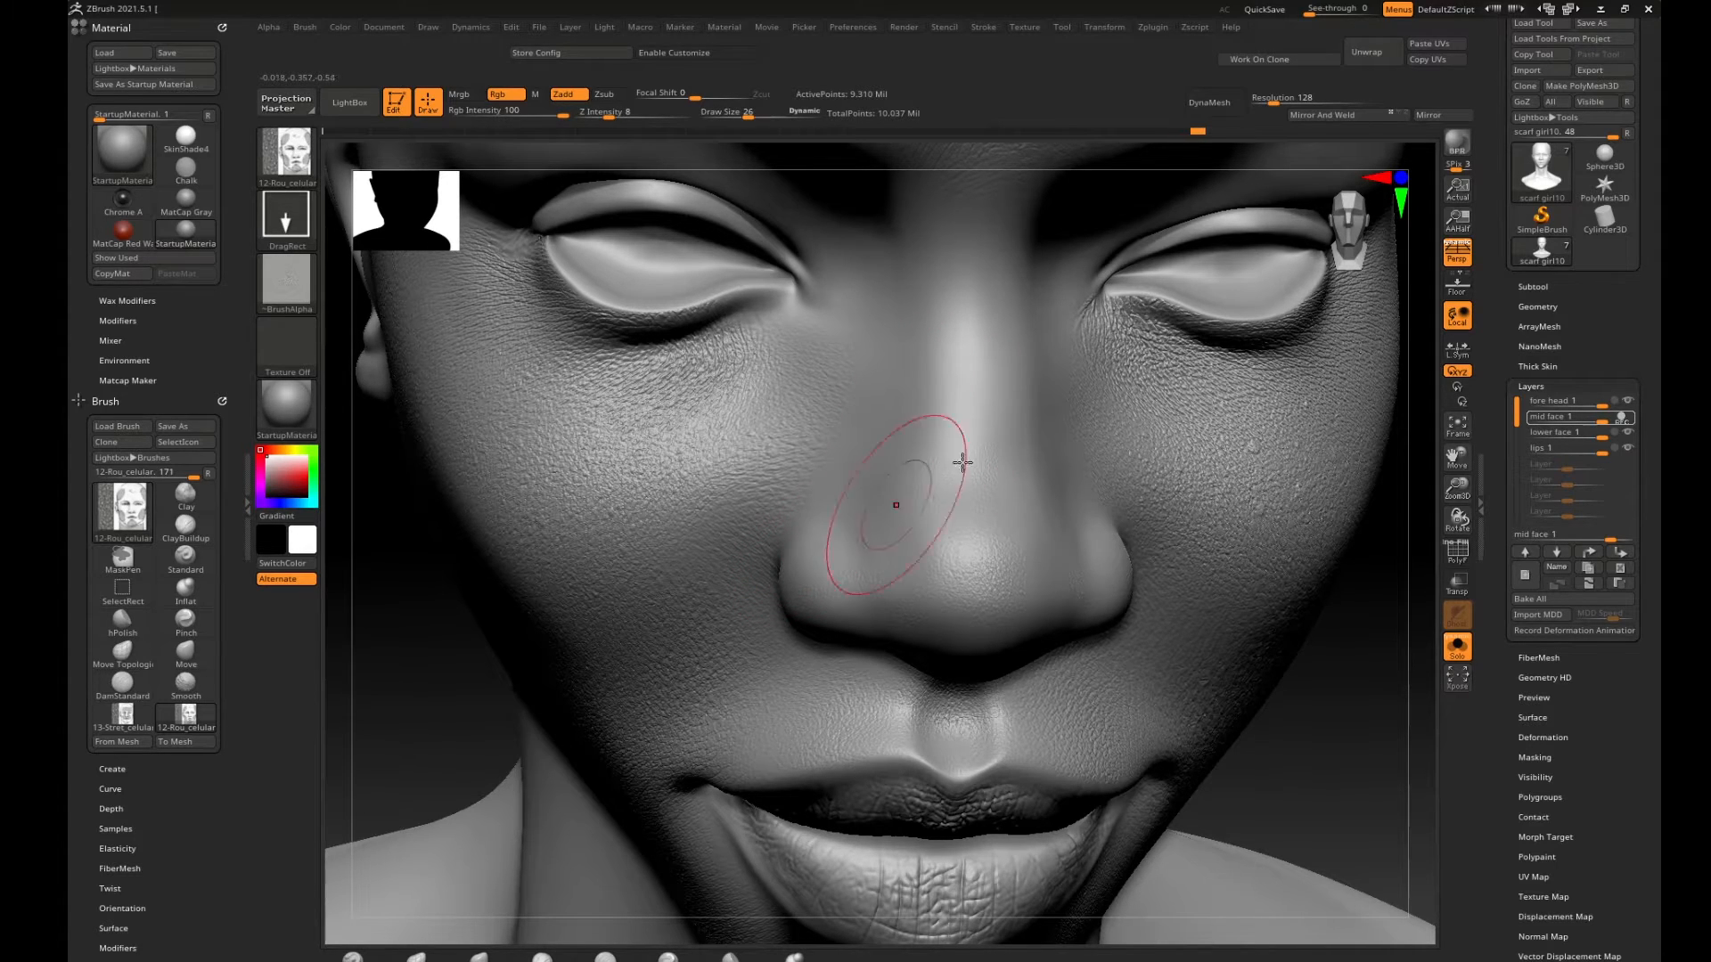
{"action": "key", "text": "shift+d"}
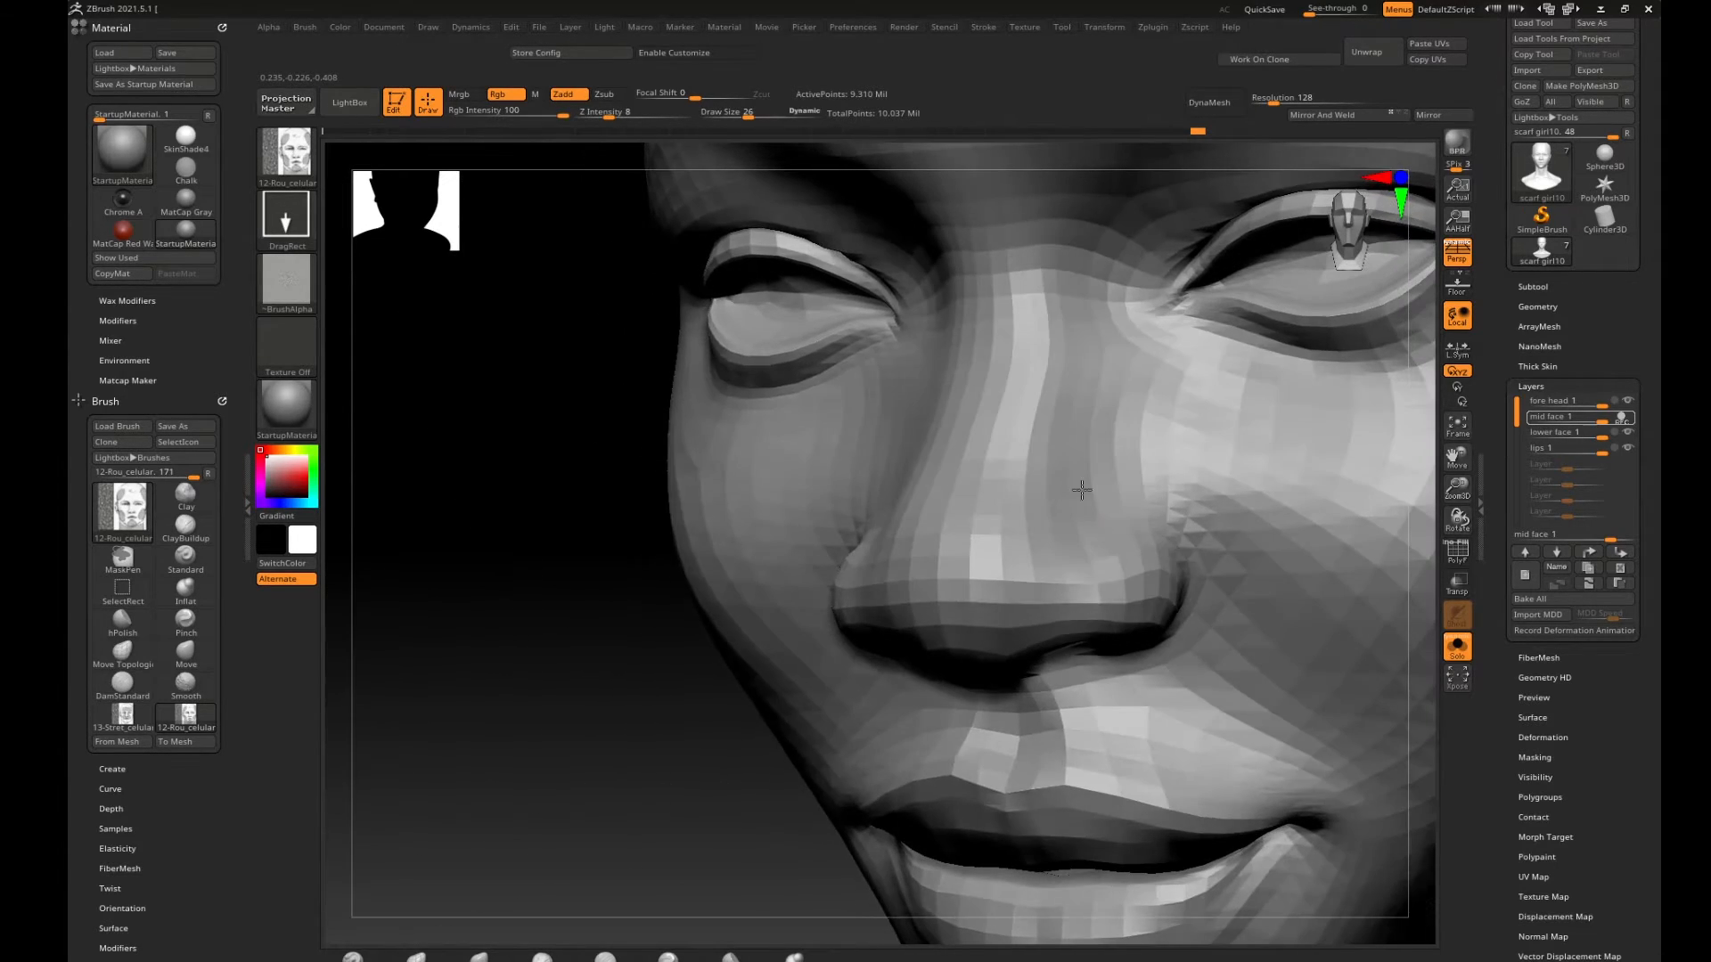
{"action": "key", "text": "d"}
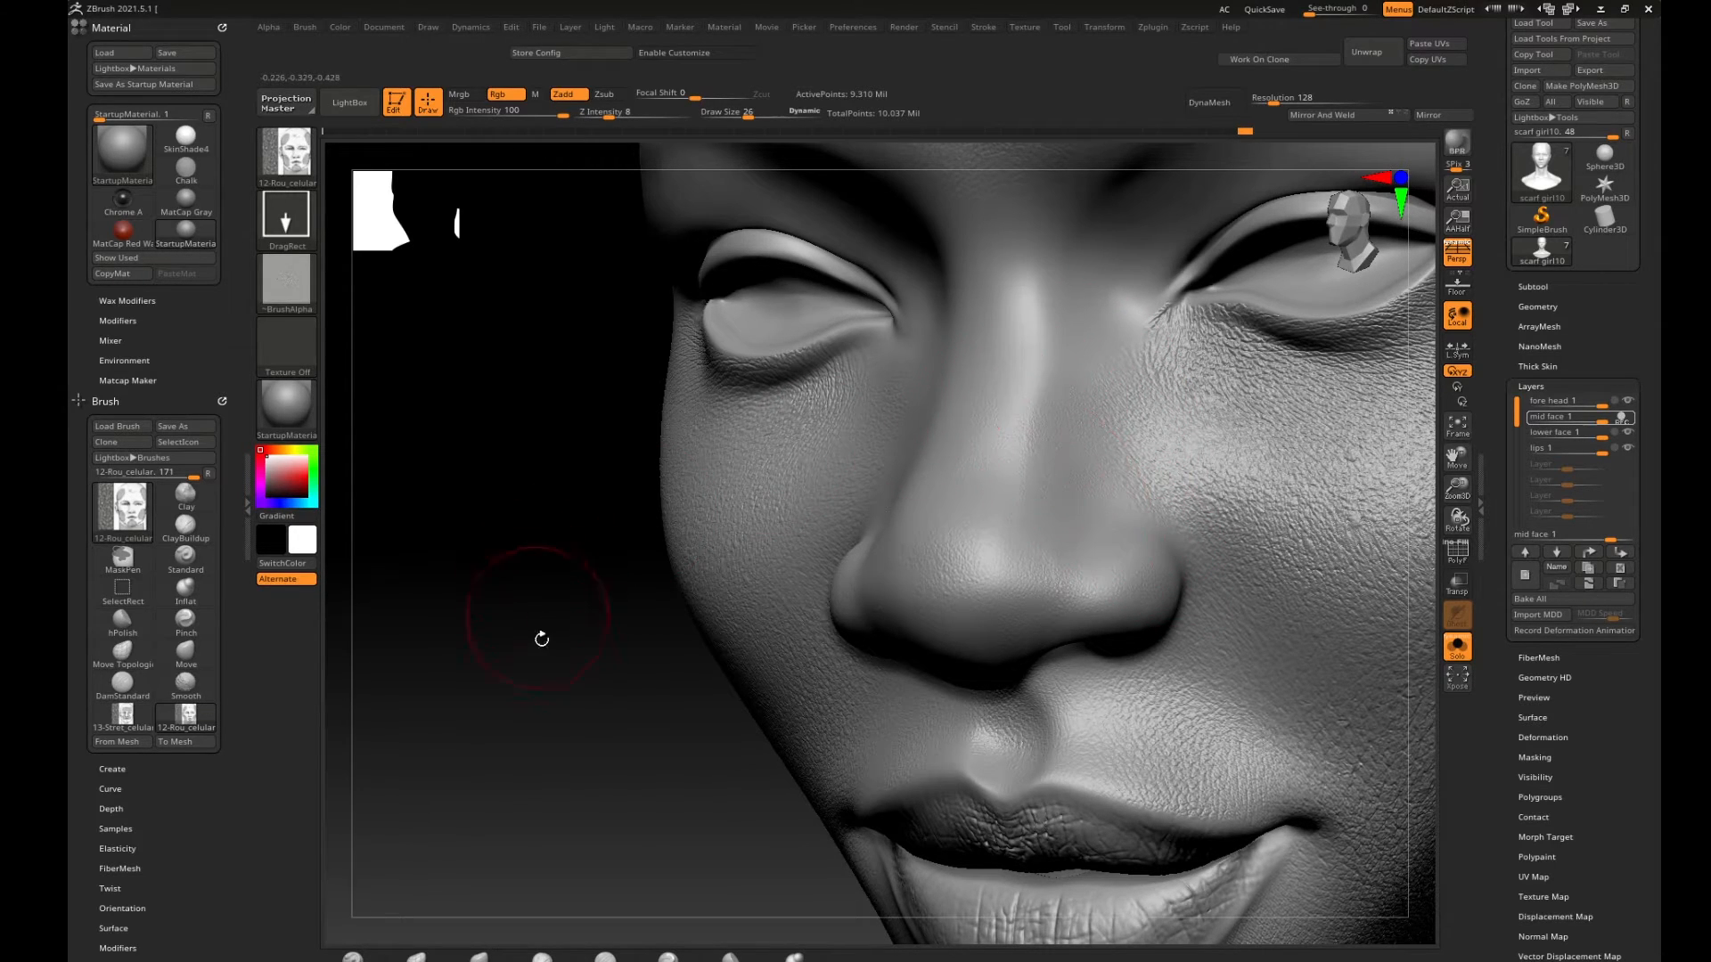
{"action": "key", "text": "shift+d"}
{"action": "key", "text": "d"}
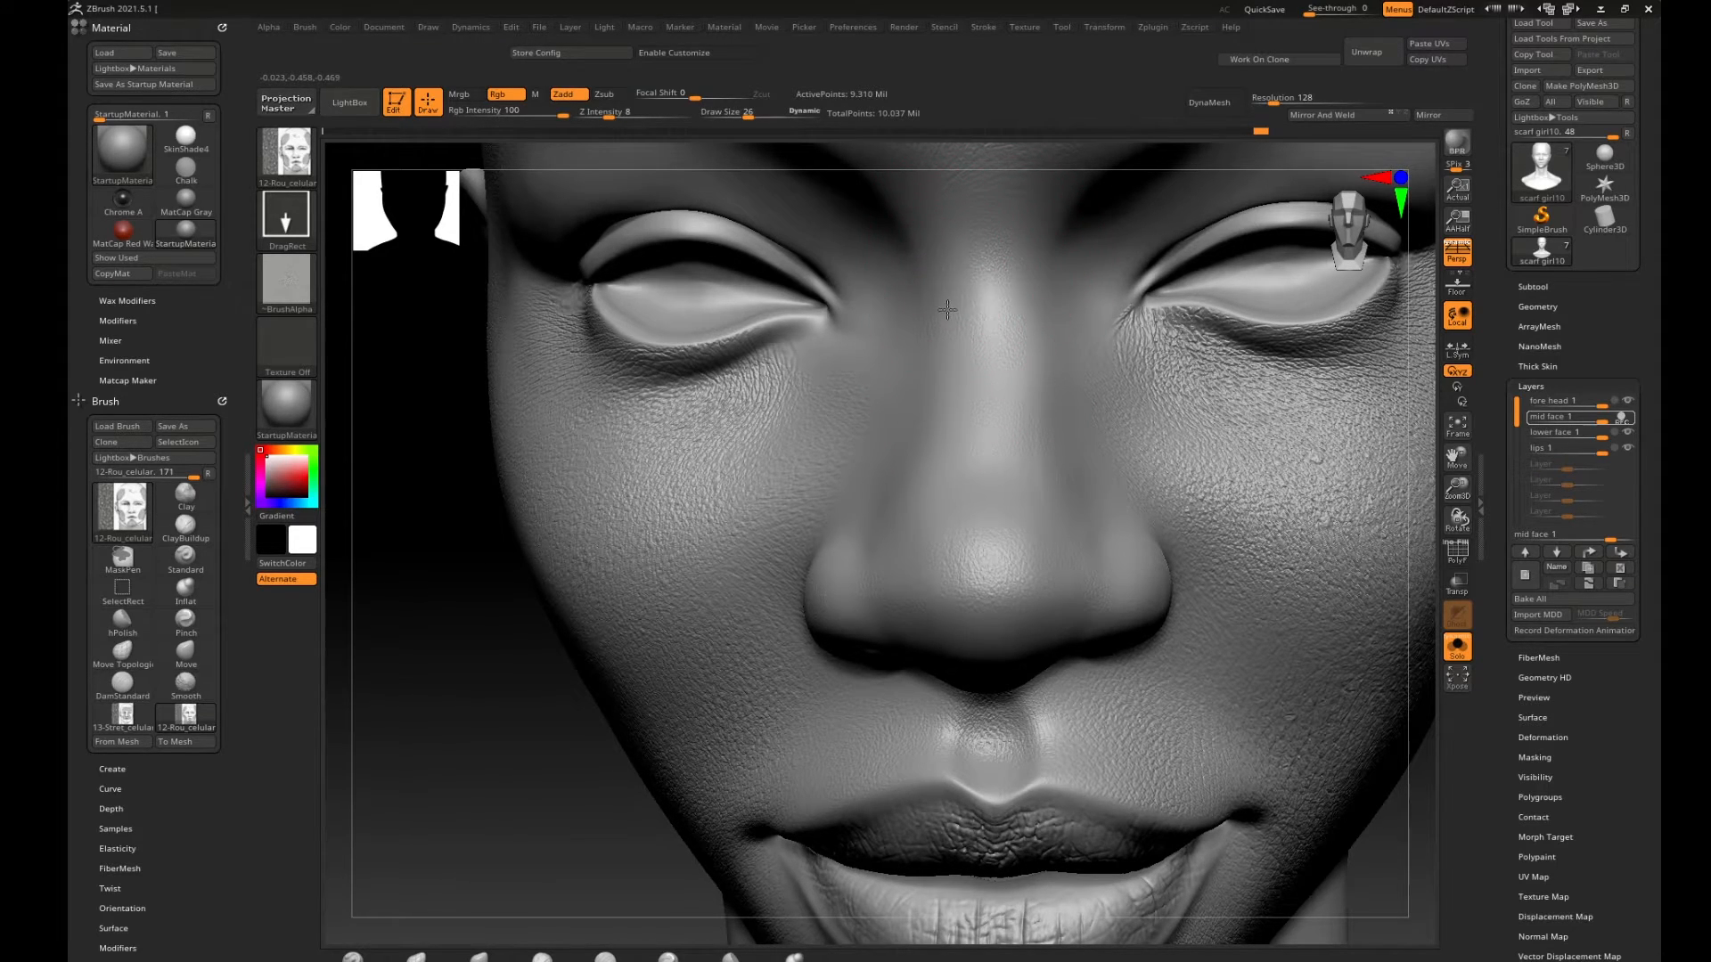
Try stamping the cellular pattern down the nose bridge on the mid face layer and check it from an angle.
{"action": "left_click_drag", "start_coordinate": [1044, 261], "coordinate": [1053, 347]}
{"action": "left_click_drag", "start_coordinate": [428, 767], "coordinate": [471, 709]}
{"action": "left_click_drag", "start_coordinate": [1415, 781], "coordinate": [1268, 718], "text": "alt"}
{"action": "mouse_move", "coordinate": [1310, 657]}
{"action": "left_mouse_down", "text": "alt"}
{"action": "mouse_move", "coordinate": [1169, 730]}
{"action": "mouse_move", "coordinate": [1230, 687]}
{"action": "mouse_move", "coordinate": [1314, 687]}
{"action": "left_mouse_up", "text": "alt"}
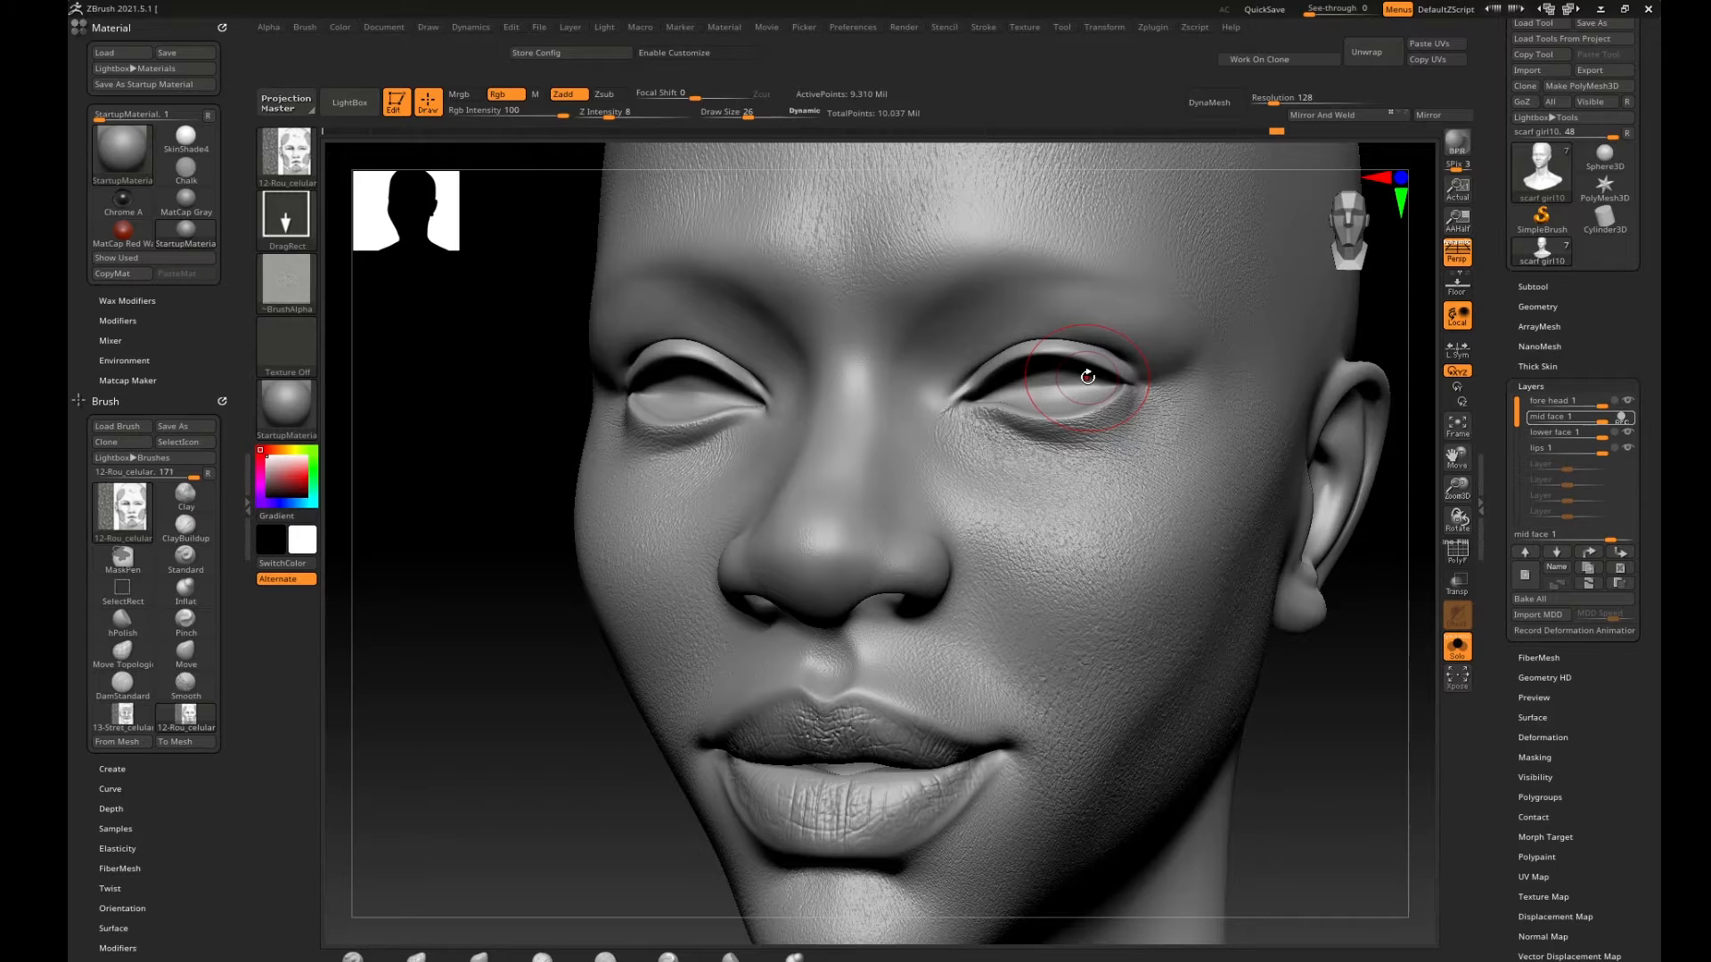
{"action": "mouse_move", "coordinate": [1269, 716]}
{"action": "left_mouse_down"}
{"action": "mouse_move", "coordinate": [1275, 692]}
{"action": "mouse_move", "coordinate": [1229, 695]}
{"action": "mouse_move", "coordinate": [1242, 585]}
{"action": "left_mouse_up"}
Roll the undo history back to before the latest nose stamps, keeping the face unmasked.
{"action": "key", "text": "ctrl"}
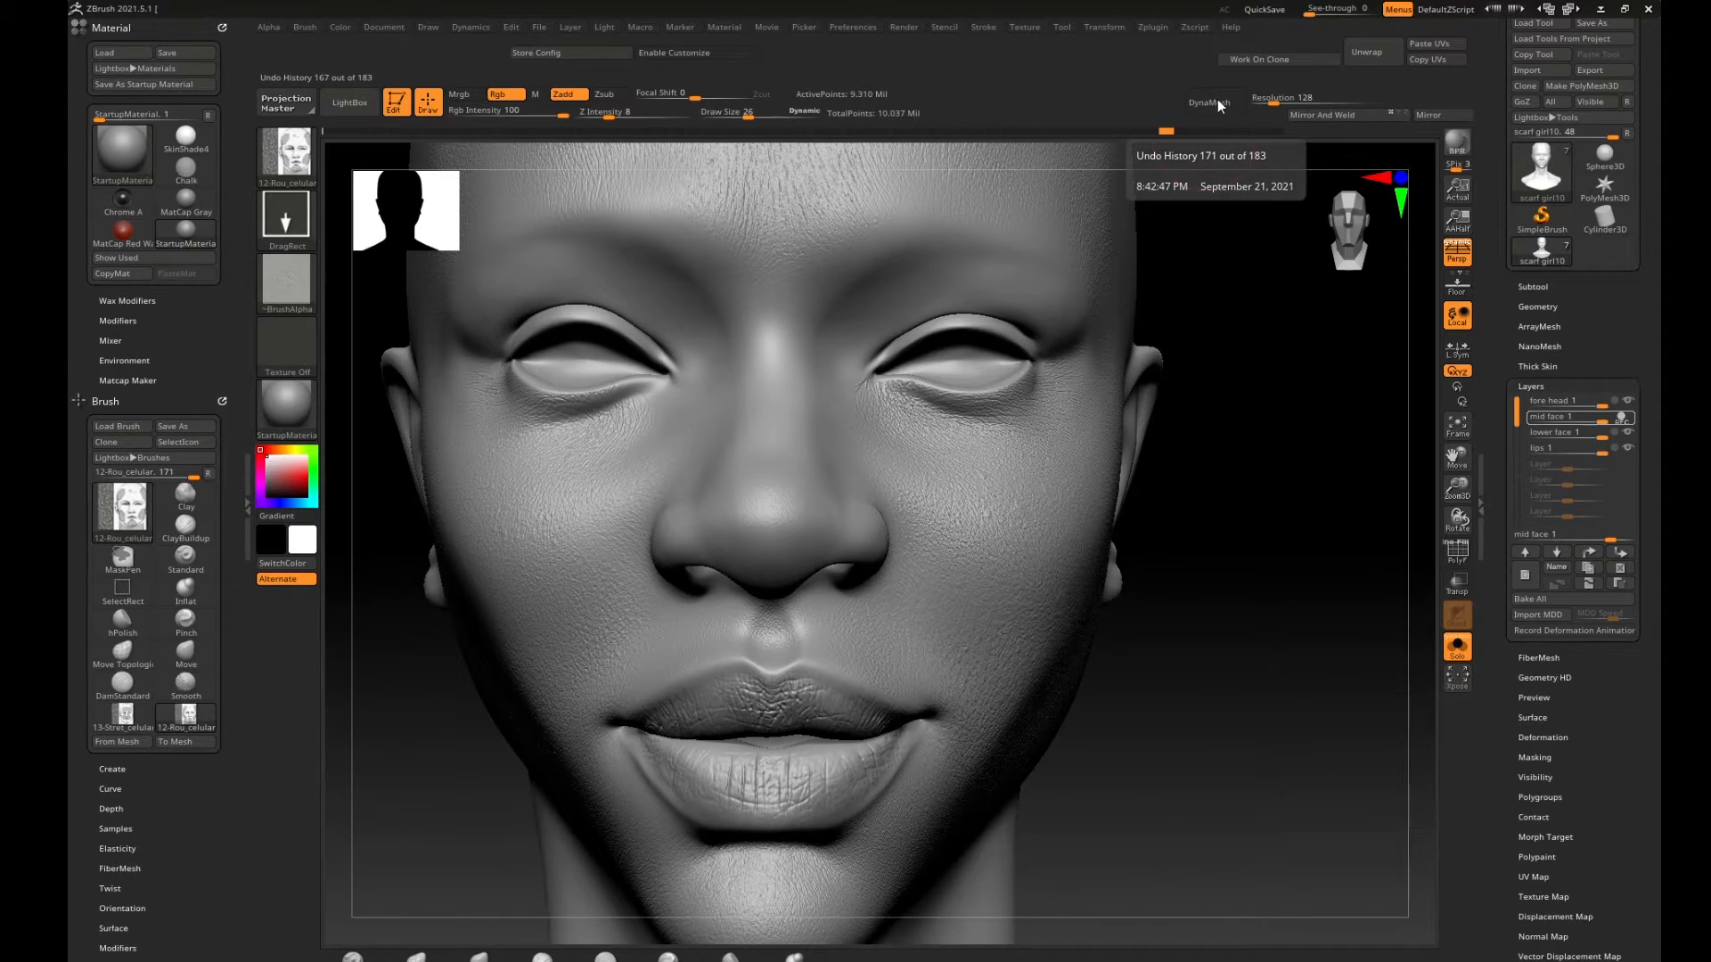
{"action": "left_click", "coordinate": [1107, 132]}
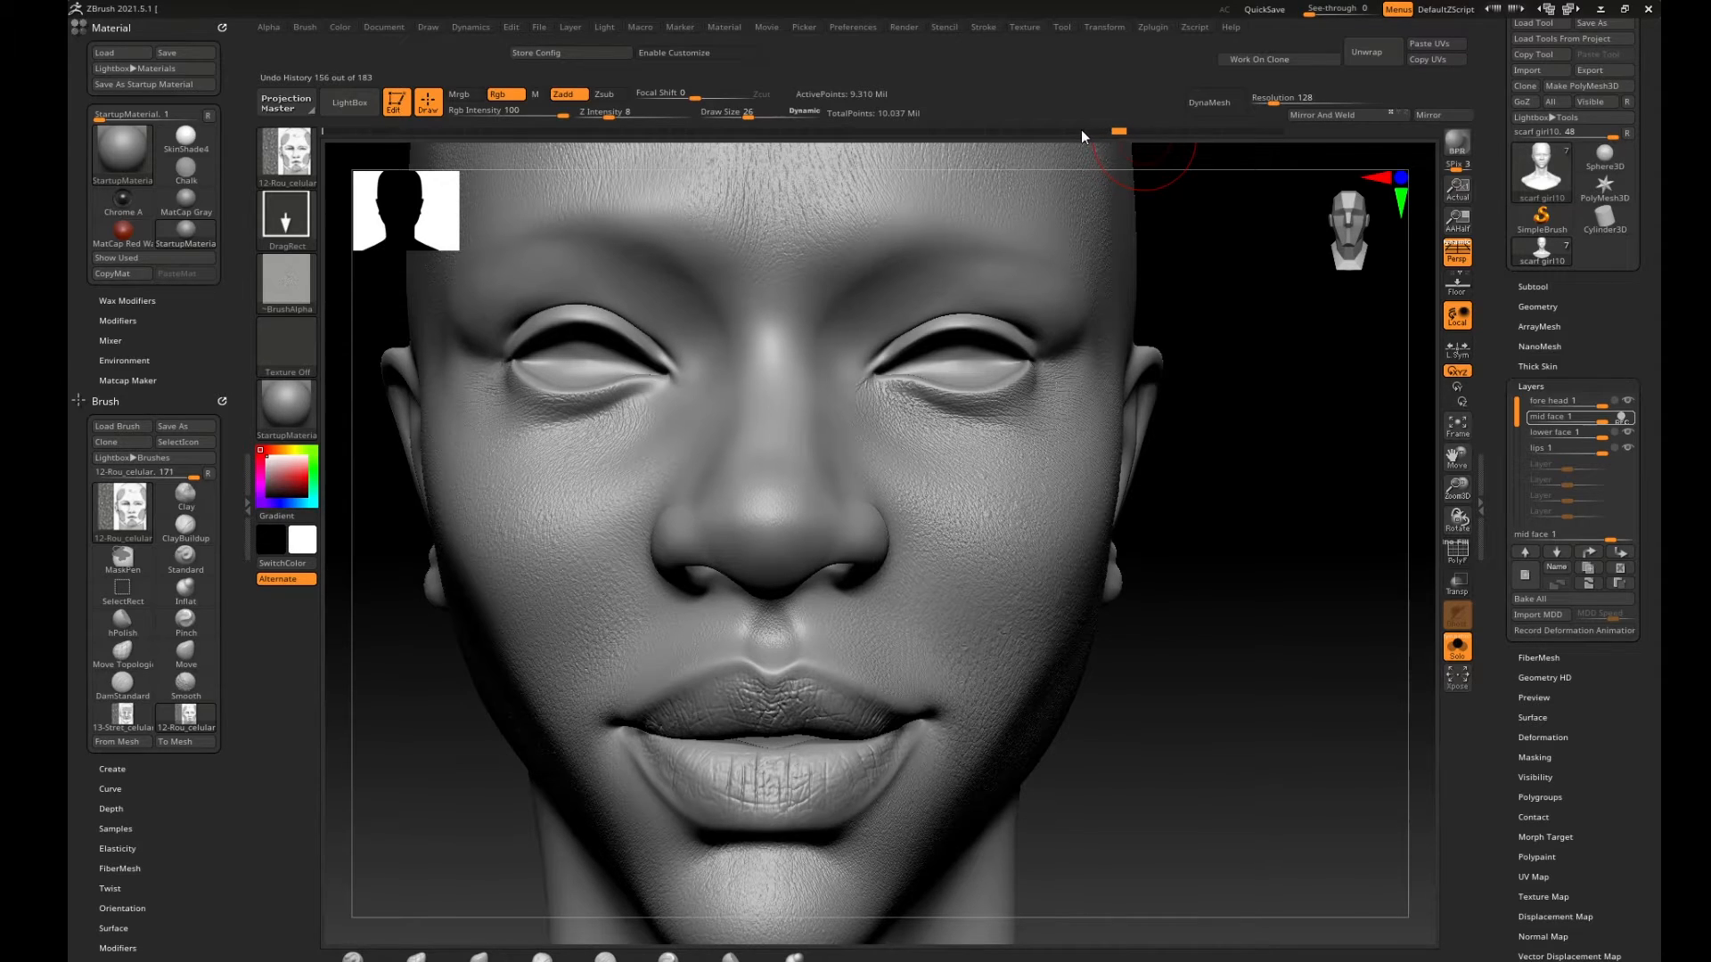
{"action": "left_click", "coordinate": [1078, 132]}
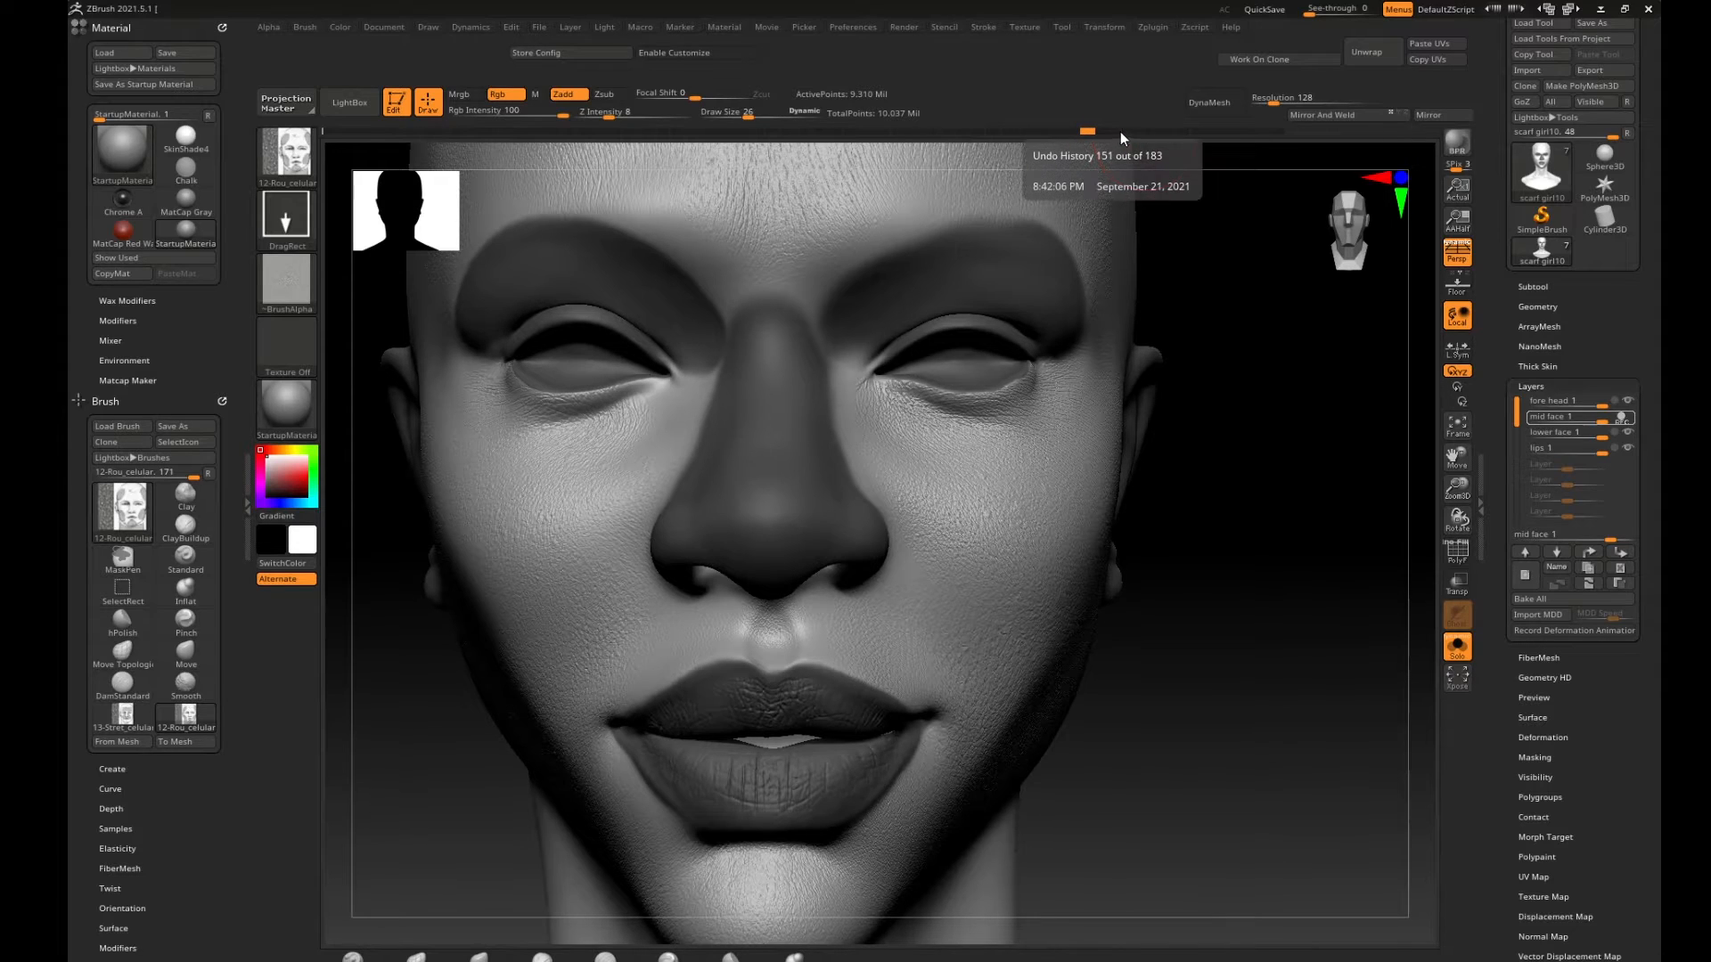
{"action": "left_click", "coordinate": [1086, 132]}
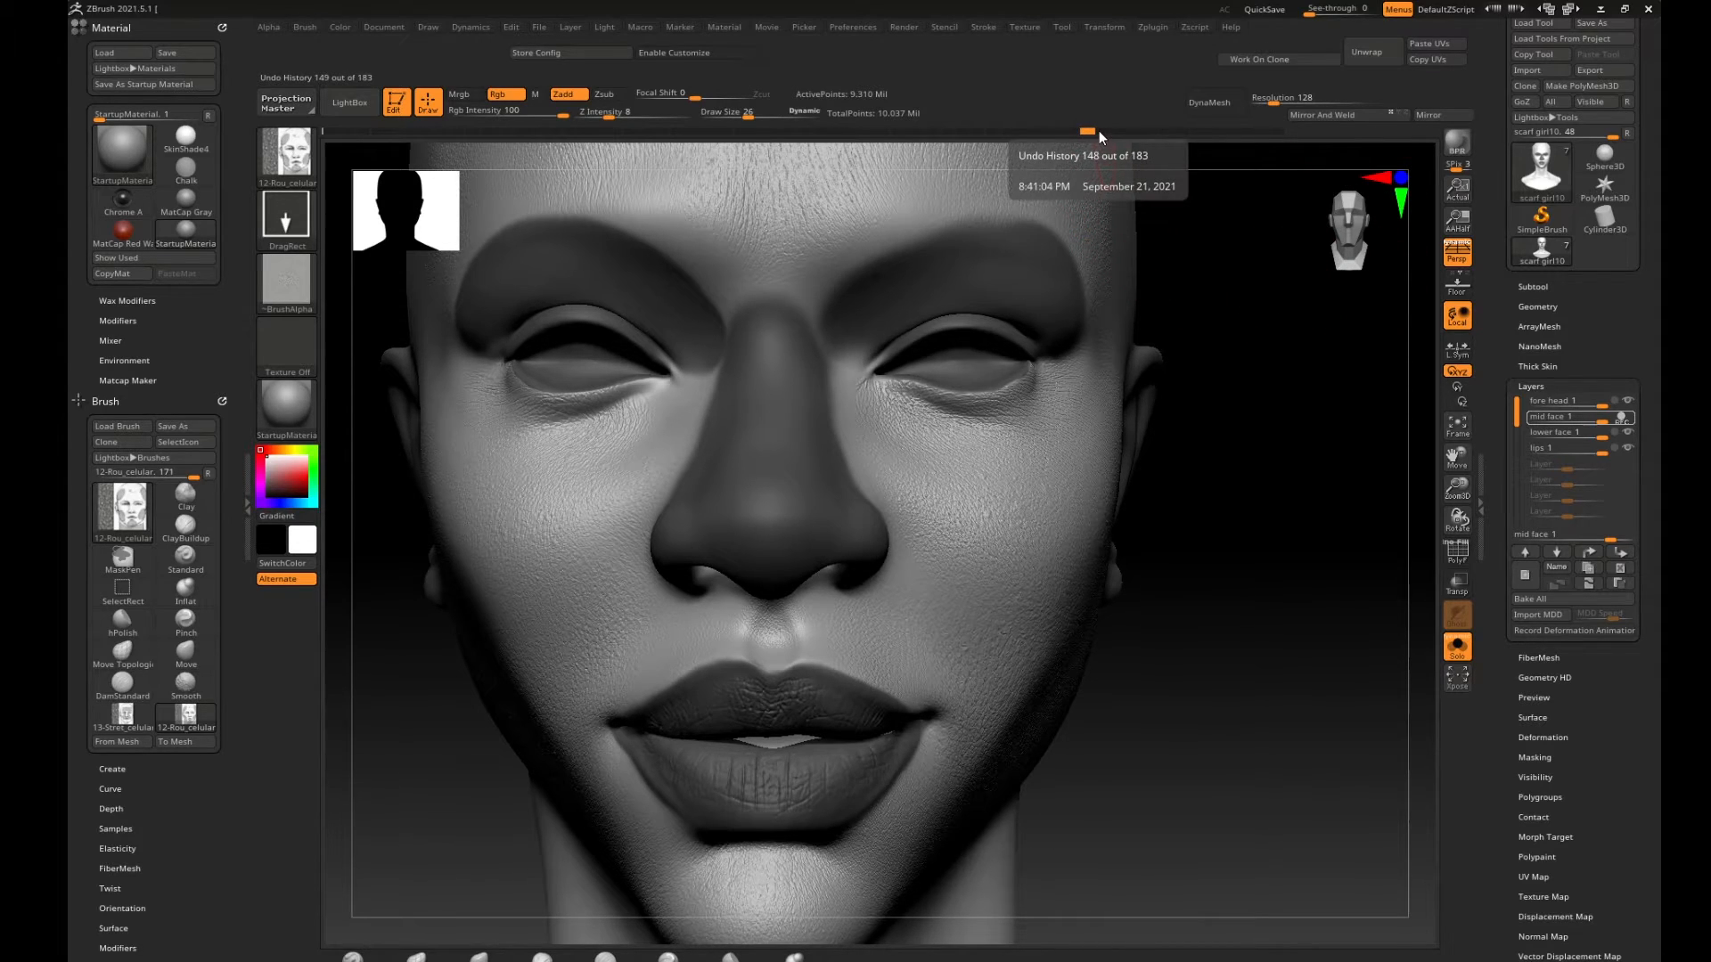
{"action": "left_click_drag", "start_coordinate": [1102, 136], "coordinate": [1120, 132]}
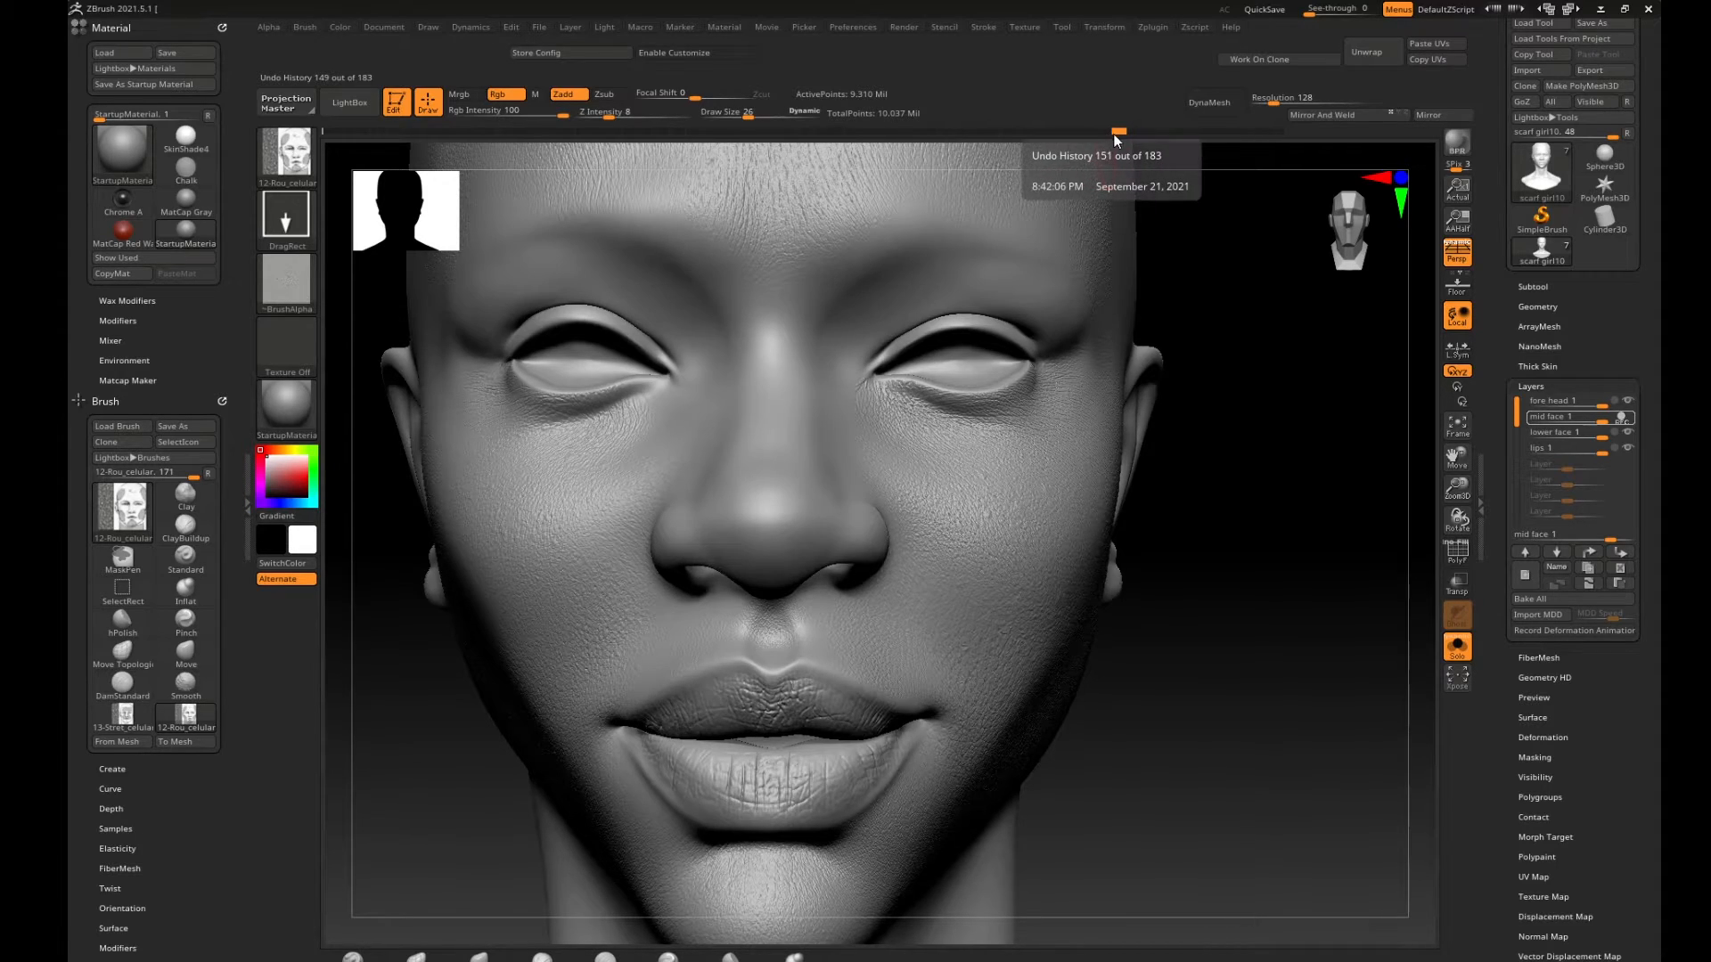
Add a new sculpt layer and name it "nose".
{"action": "left_click", "coordinate": [1542, 570]}
{"action": "left_click", "coordinate": [1552, 566]}
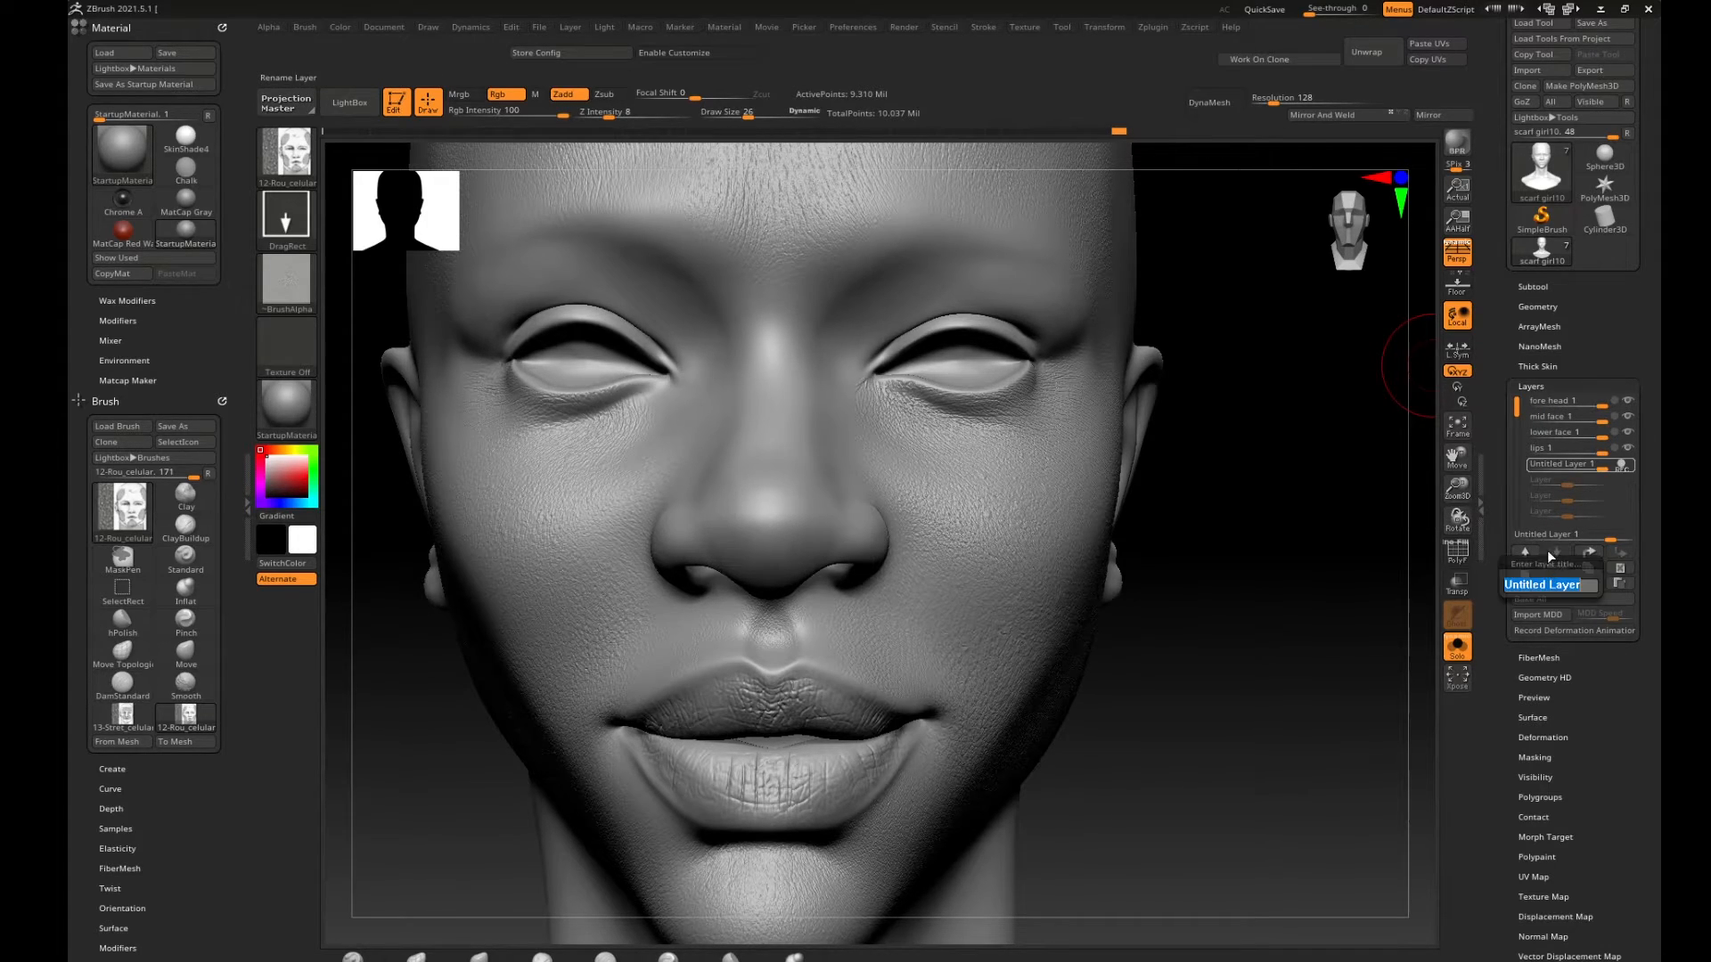
{"action": "type", "text": "nose"}
{"action": "key", "text": "Return"}
Frame the nose from the front and set the cellular brush's Z Intensity to 9.
{"action": "left_click_drag", "start_coordinate": [1180, 486], "coordinate": [1239, 459]}
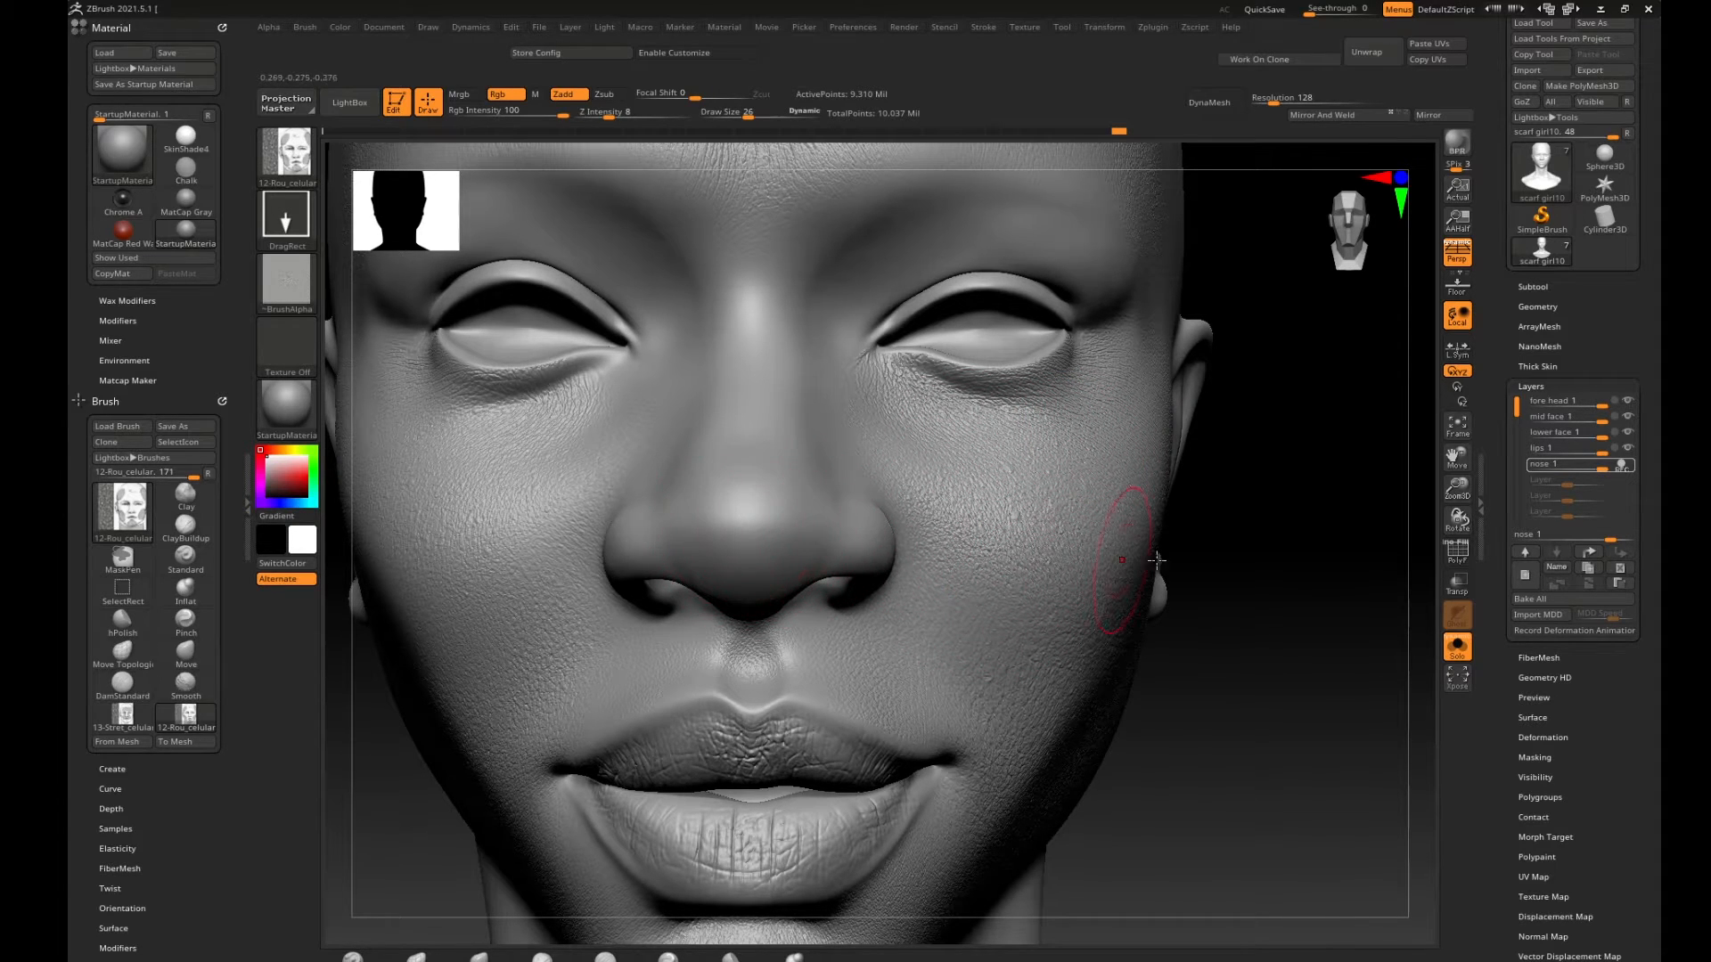
{"action": "left_click_drag", "start_coordinate": [1272, 527], "coordinate": [1293, 574], "text": "alt"}
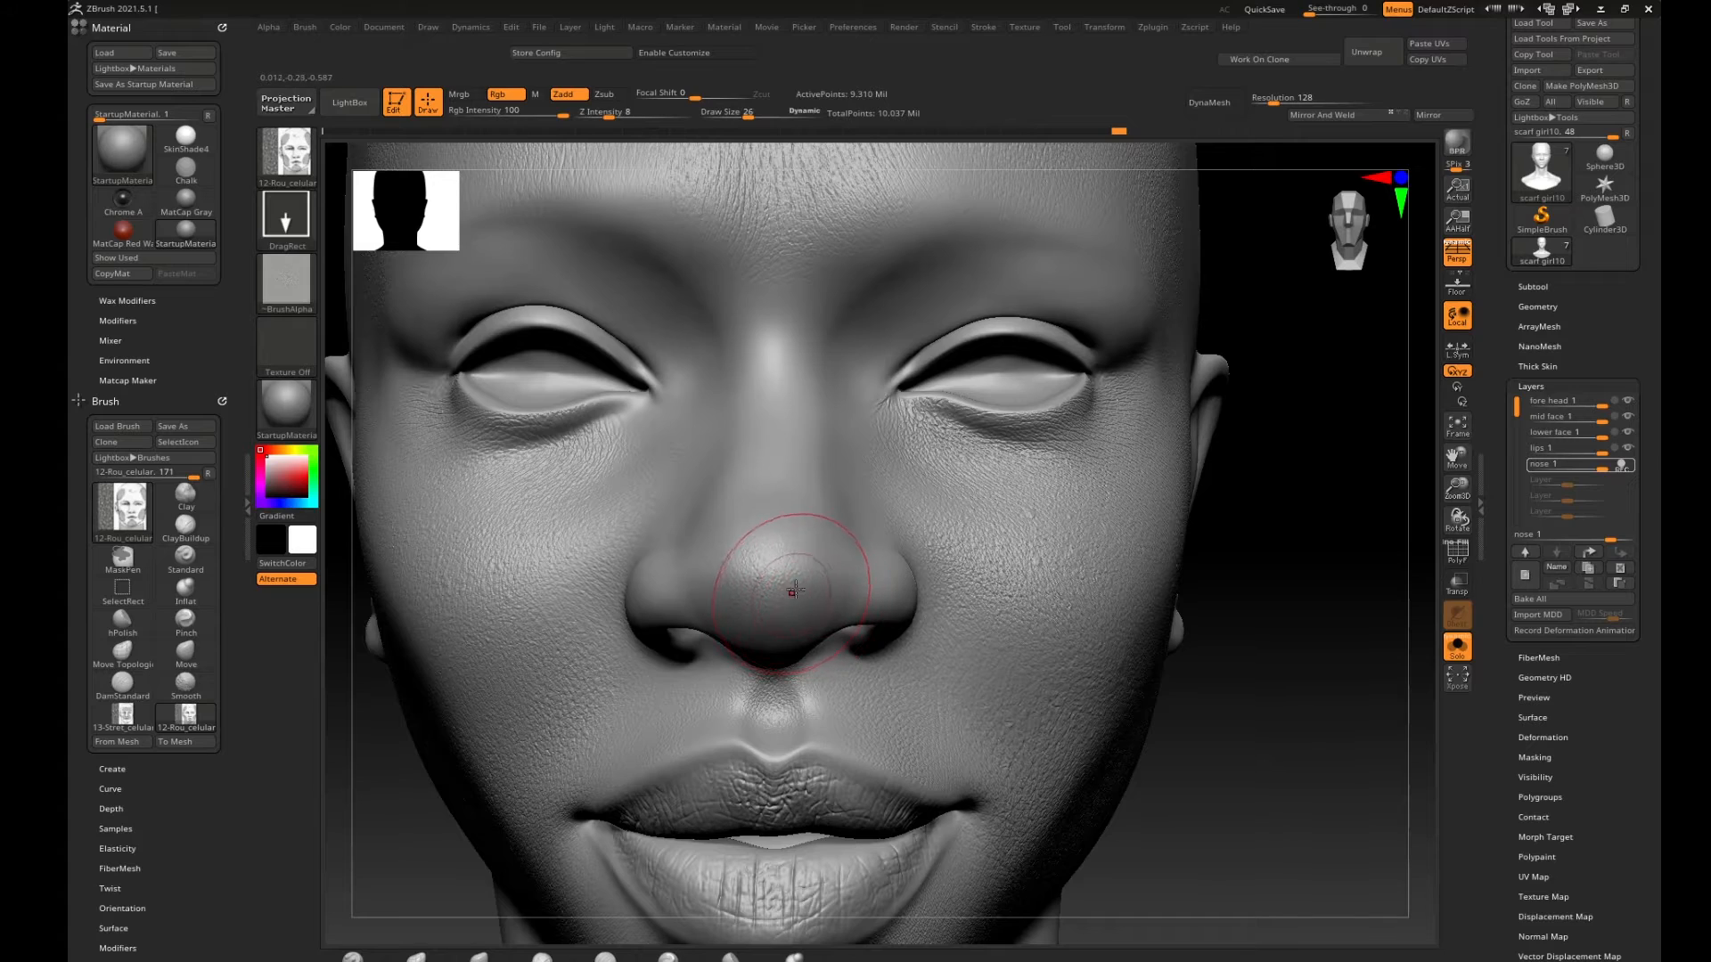
{"action": "key", "text": "ctrl"}
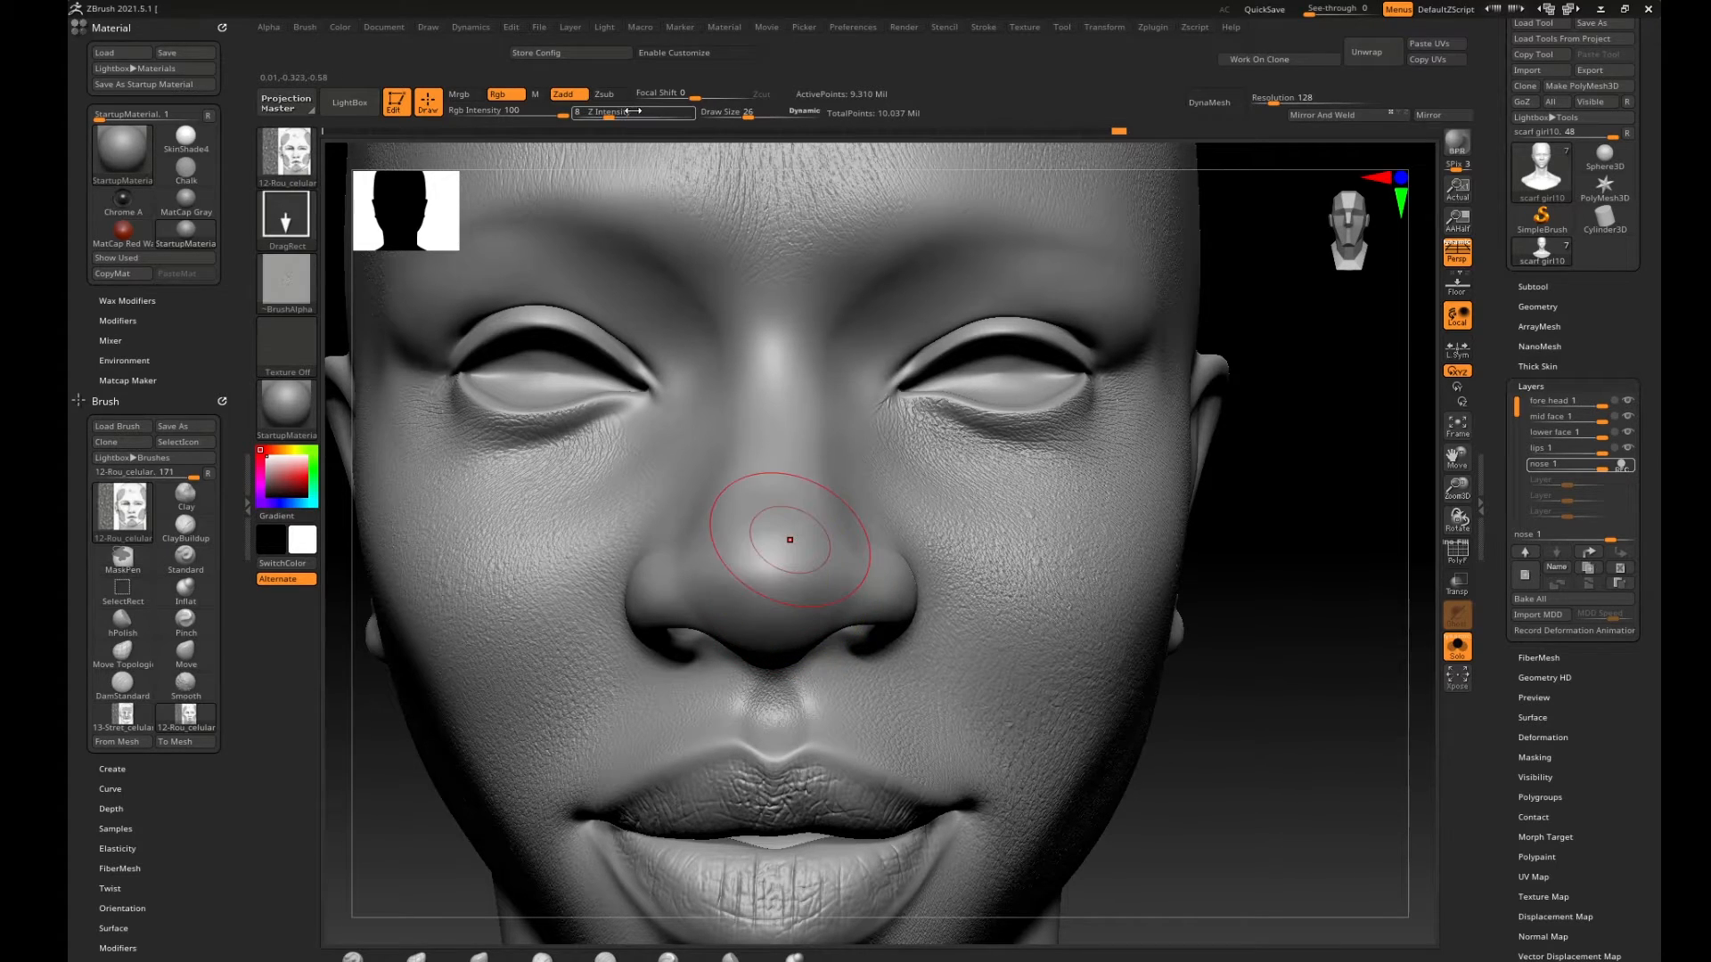
{"action": "left_click", "coordinate": [608, 112]}
{"action": "key", "text": "Return"}
Stamp the cellular skin pattern over the nose tip and wings on the nose layer.
{"action": "left_click_drag", "start_coordinate": [1331, 668], "coordinate": [936, 573]}
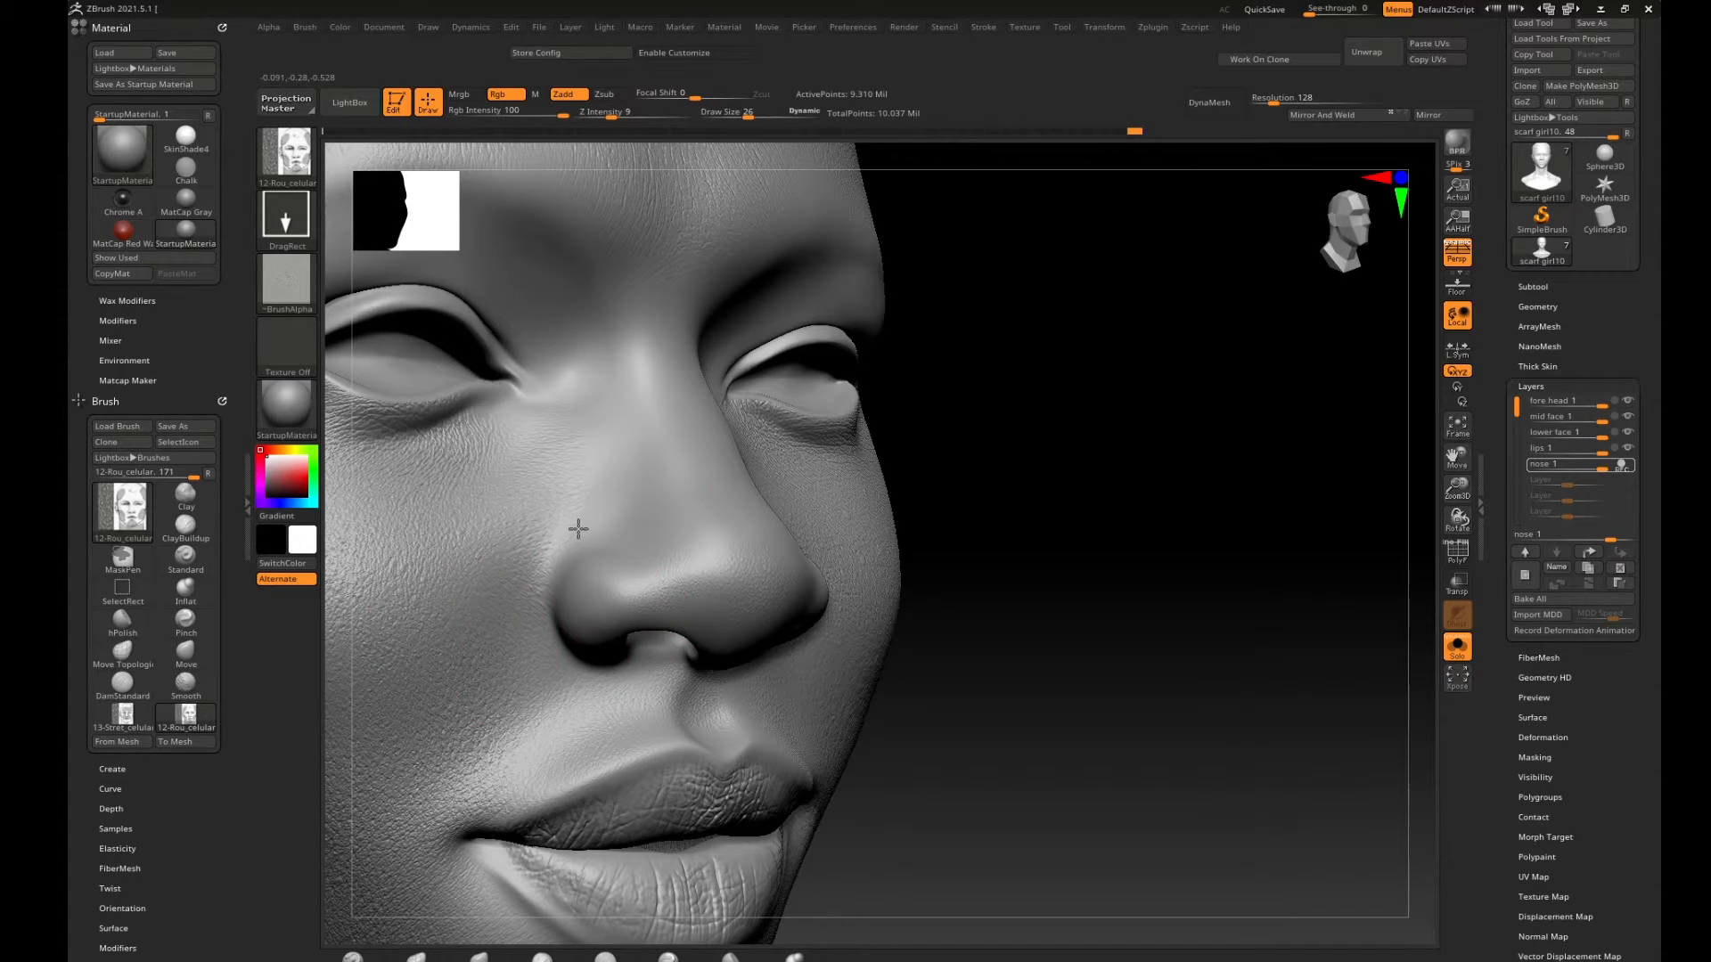
{"action": "mouse_move", "coordinate": [928, 519]}
{"action": "left_mouse_down"}
{"action": "mouse_move", "coordinate": [981, 535]}
{"action": "mouse_move", "coordinate": [797, 591]}
{"action": "left_mouse_up"}
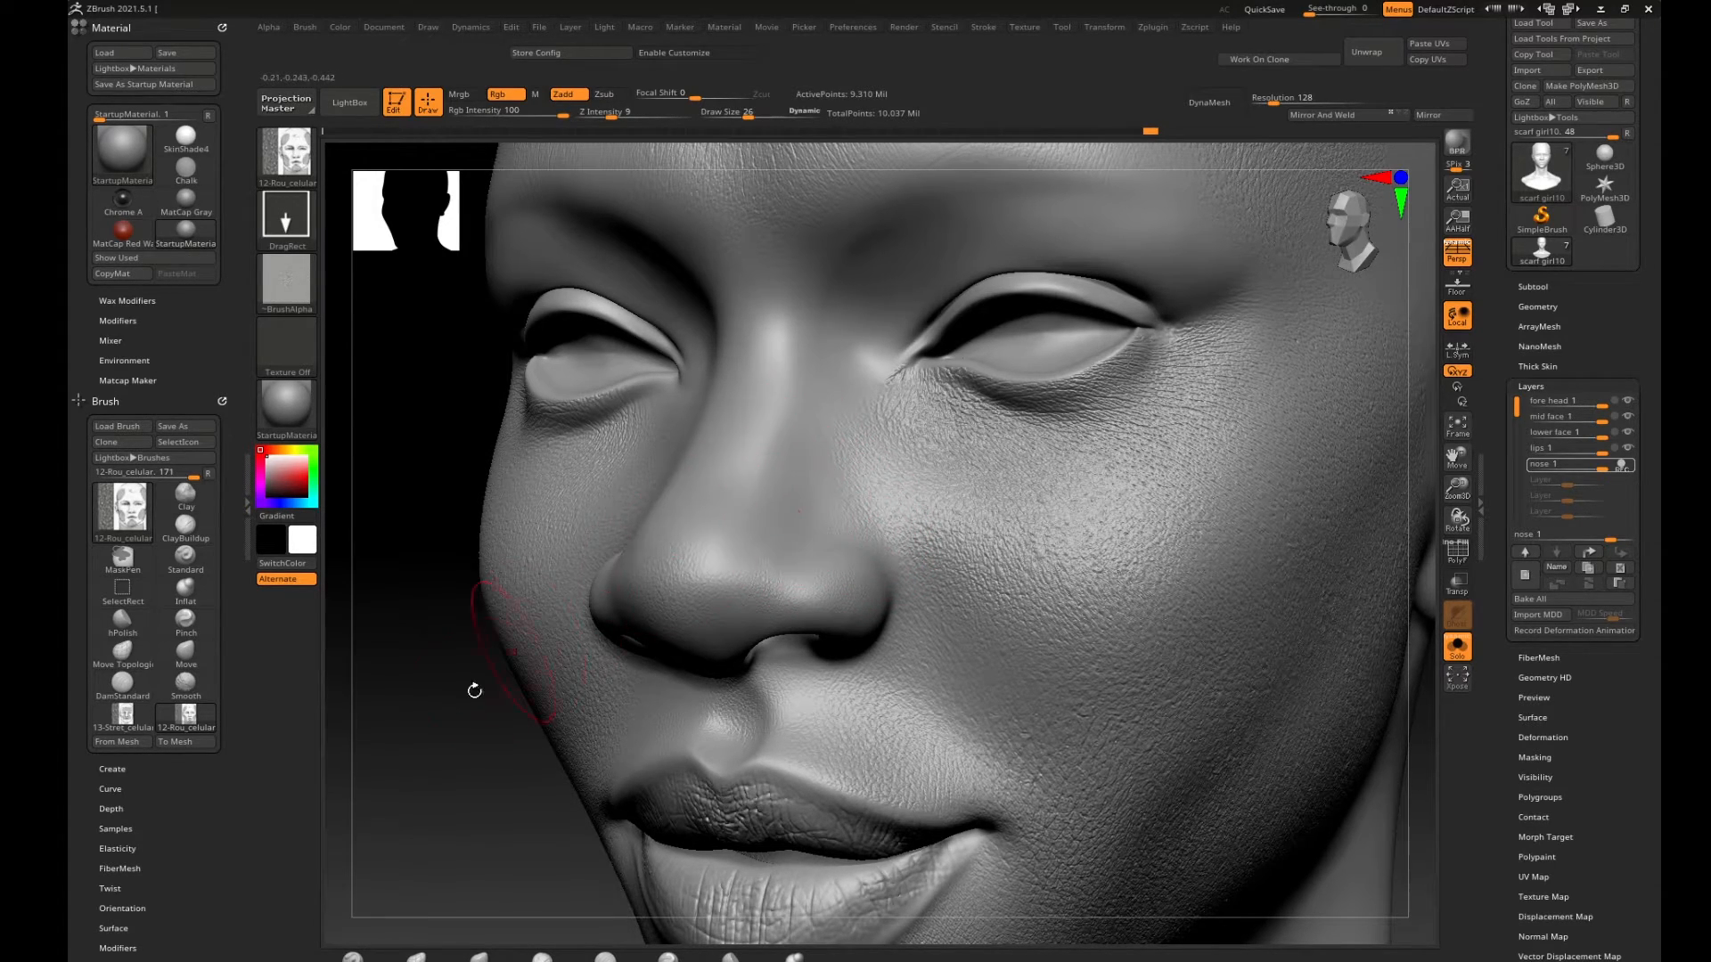
{"action": "left_click_drag", "start_coordinate": [474, 691], "coordinate": [714, 544]}
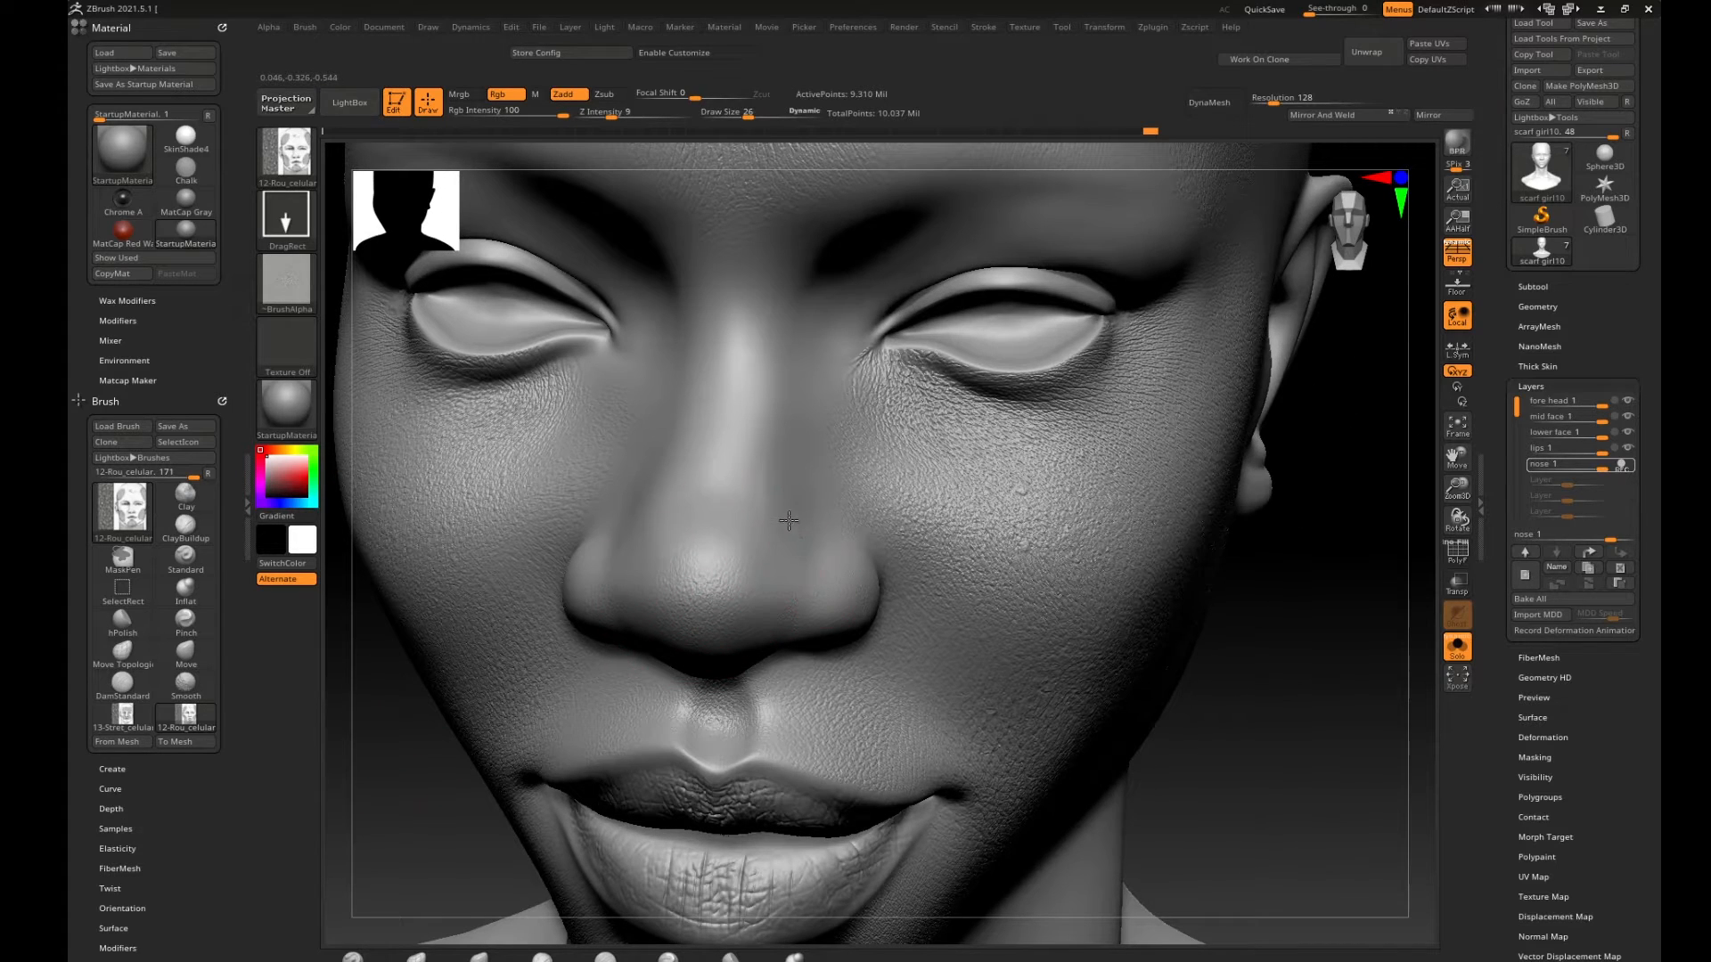
{"action": "left_click_drag", "start_coordinate": [1298, 565], "coordinate": [1345, 562]}
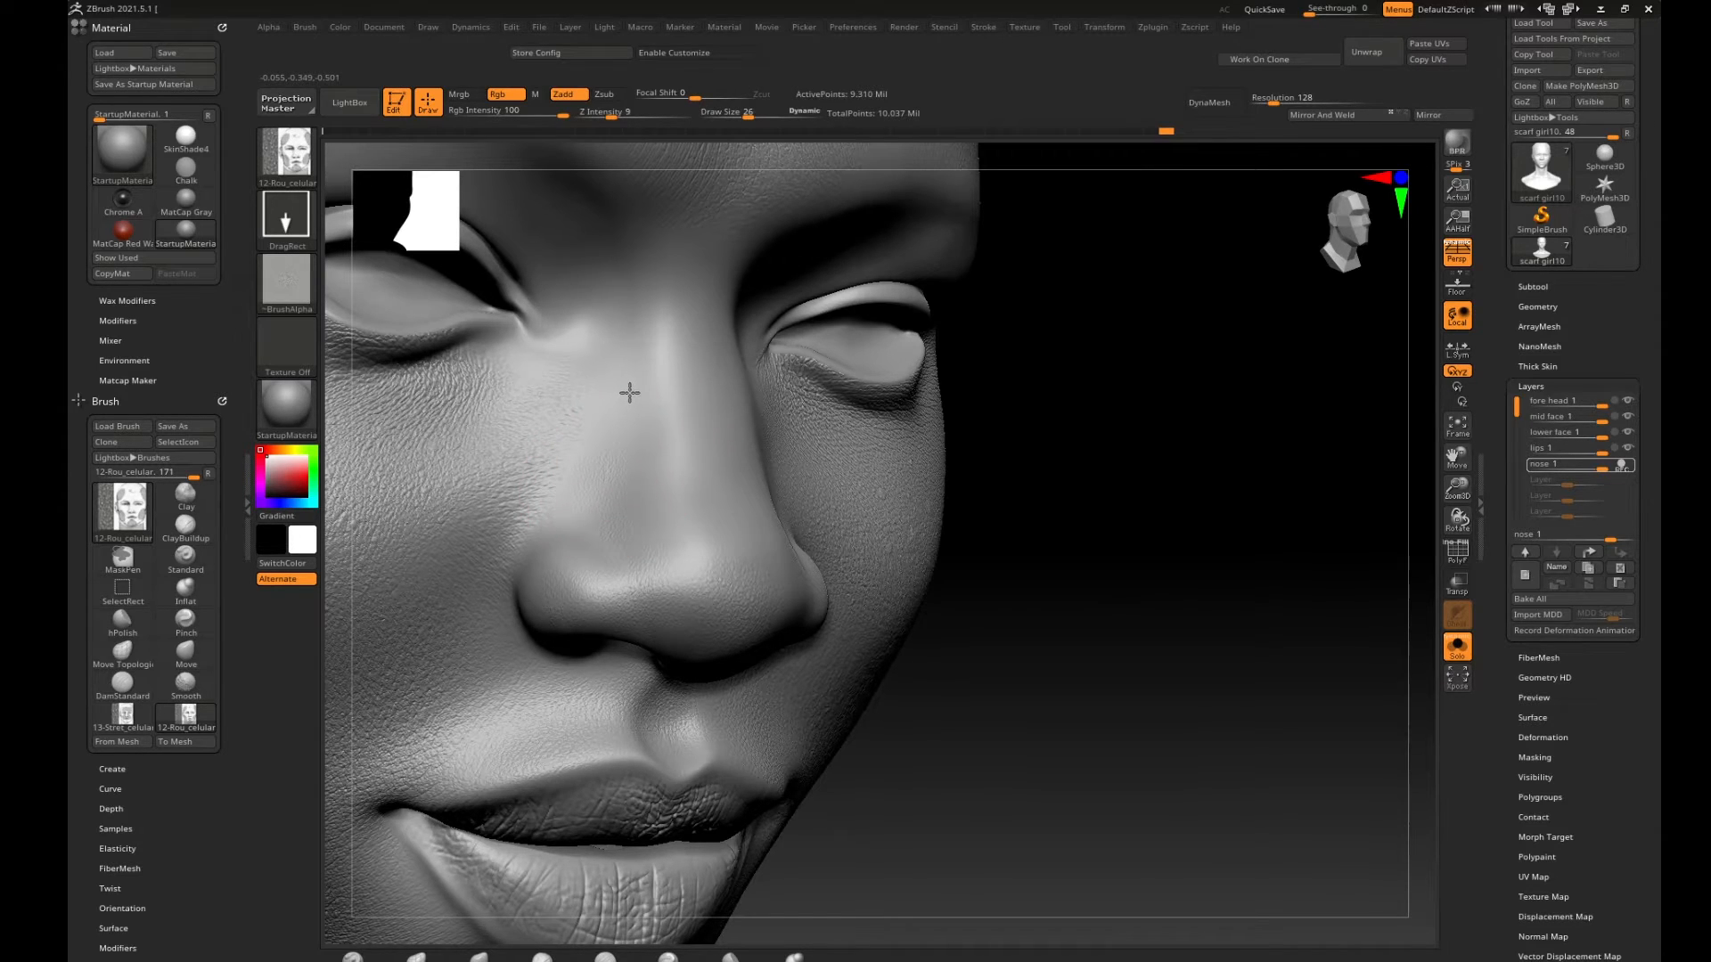
Stamp the cellular skin pattern along the bridge and upper sides of the nose.
{"action": "left_click_drag", "start_coordinate": [643, 399], "coordinate": [688, 516]}
{"action": "right_click_drag", "start_coordinate": [695, 488], "coordinate": [745, 499]}
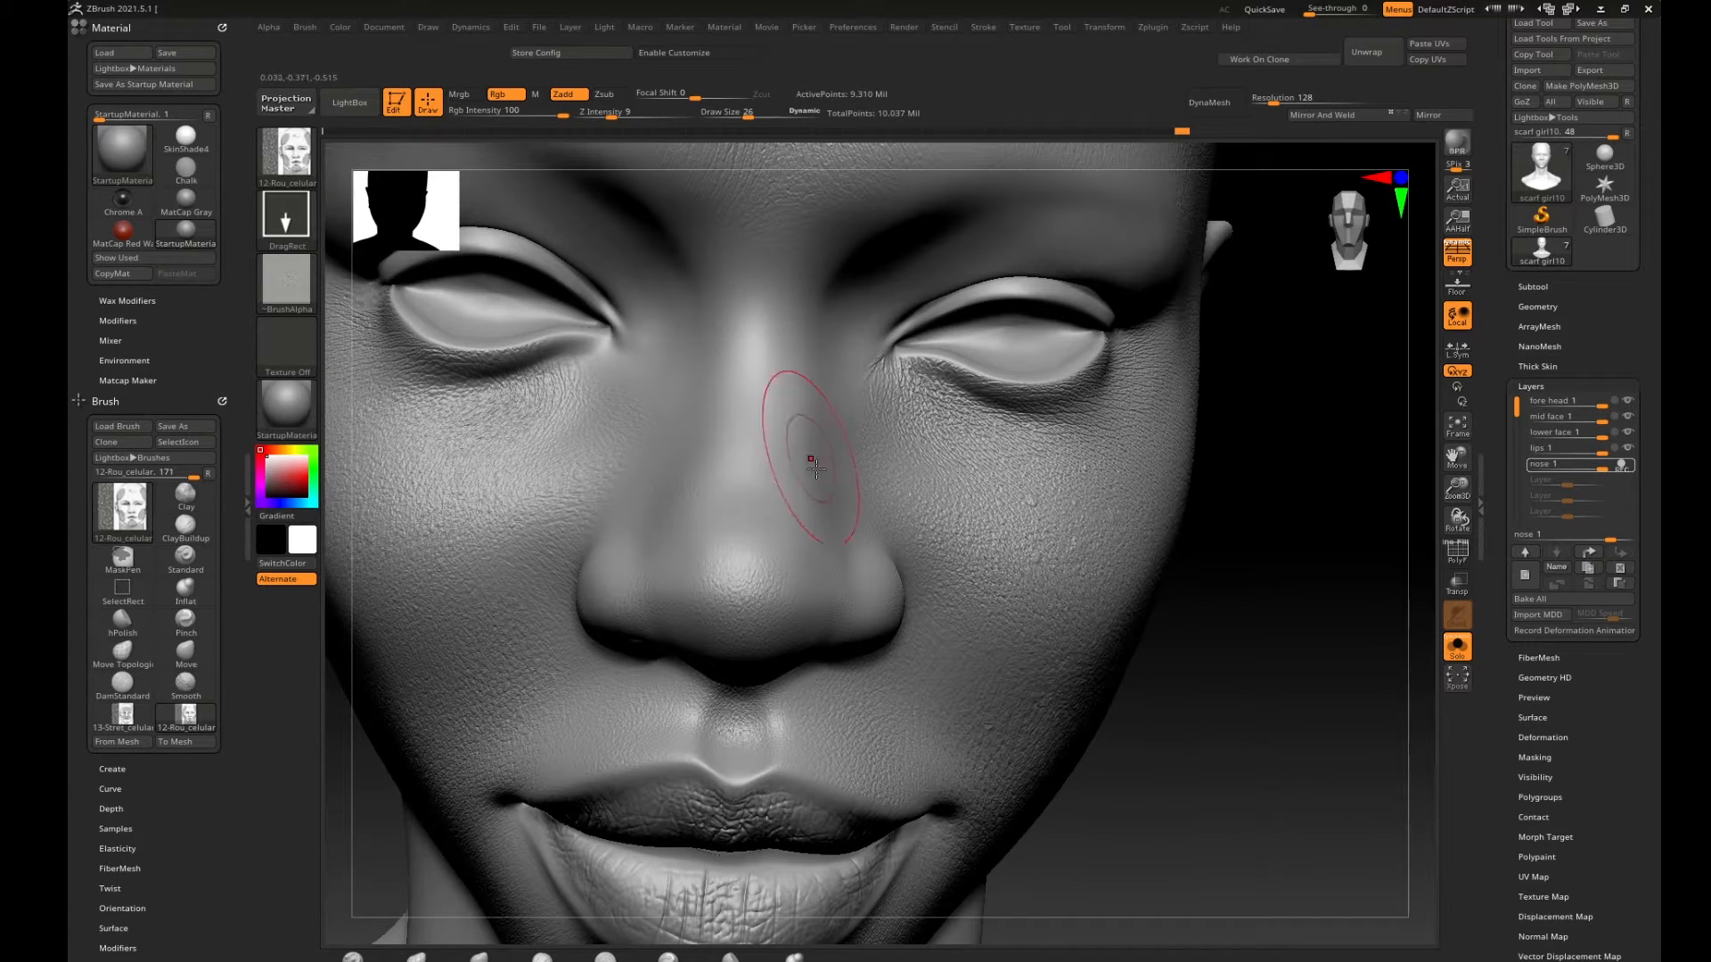
{"action": "mouse_move", "coordinate": [752, 406]}
{"action": "left_mouse_down"}
{"action": "mouse_move", "coordinate": [745, 447]}
{"action": "mouse_move", "coordinate": [745, 400]}
{"action": "left_mouse_up"}
{"action": "right_click_drag", "start_coordinate": [1242, 538], "coordinate": [802, 526]}
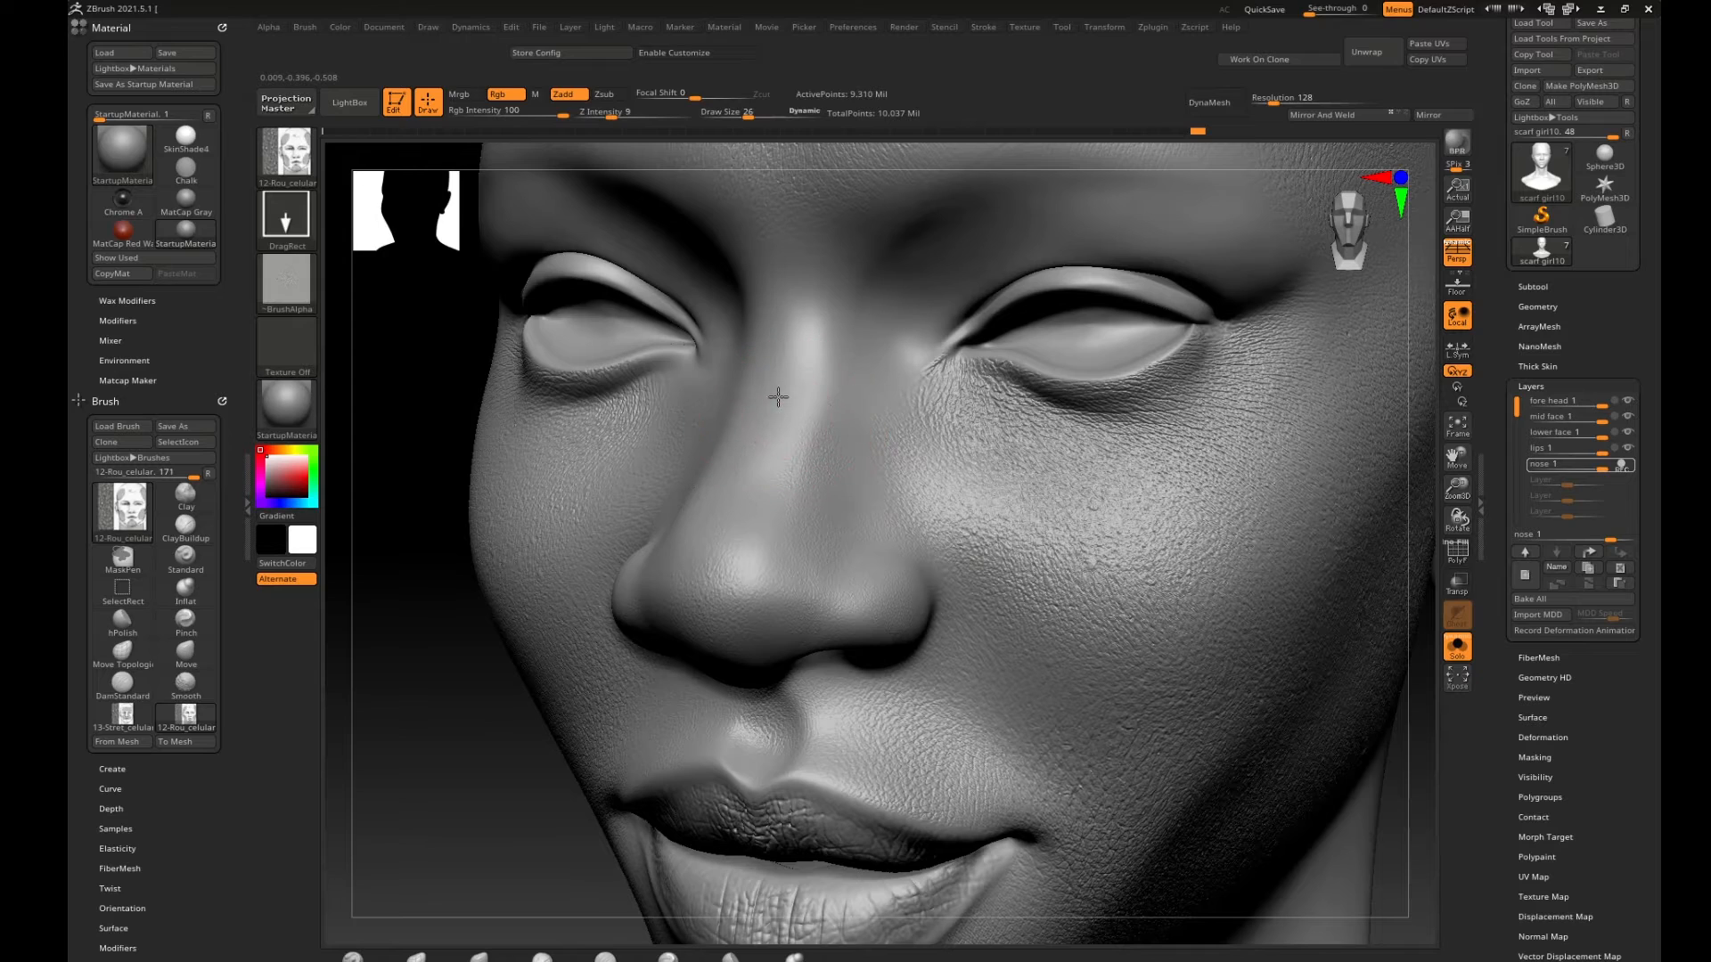
{"action": "left_click_drag", "start_coordinate": [771, 337], "coordinate": [867, 405]}
Extend the cellular skin pattern beside the nose root near the inner eye corner and up between the brows.
{"action": "left_click_drag", "start_coordinate": [413, 686], "coordinate": [472, 687]}
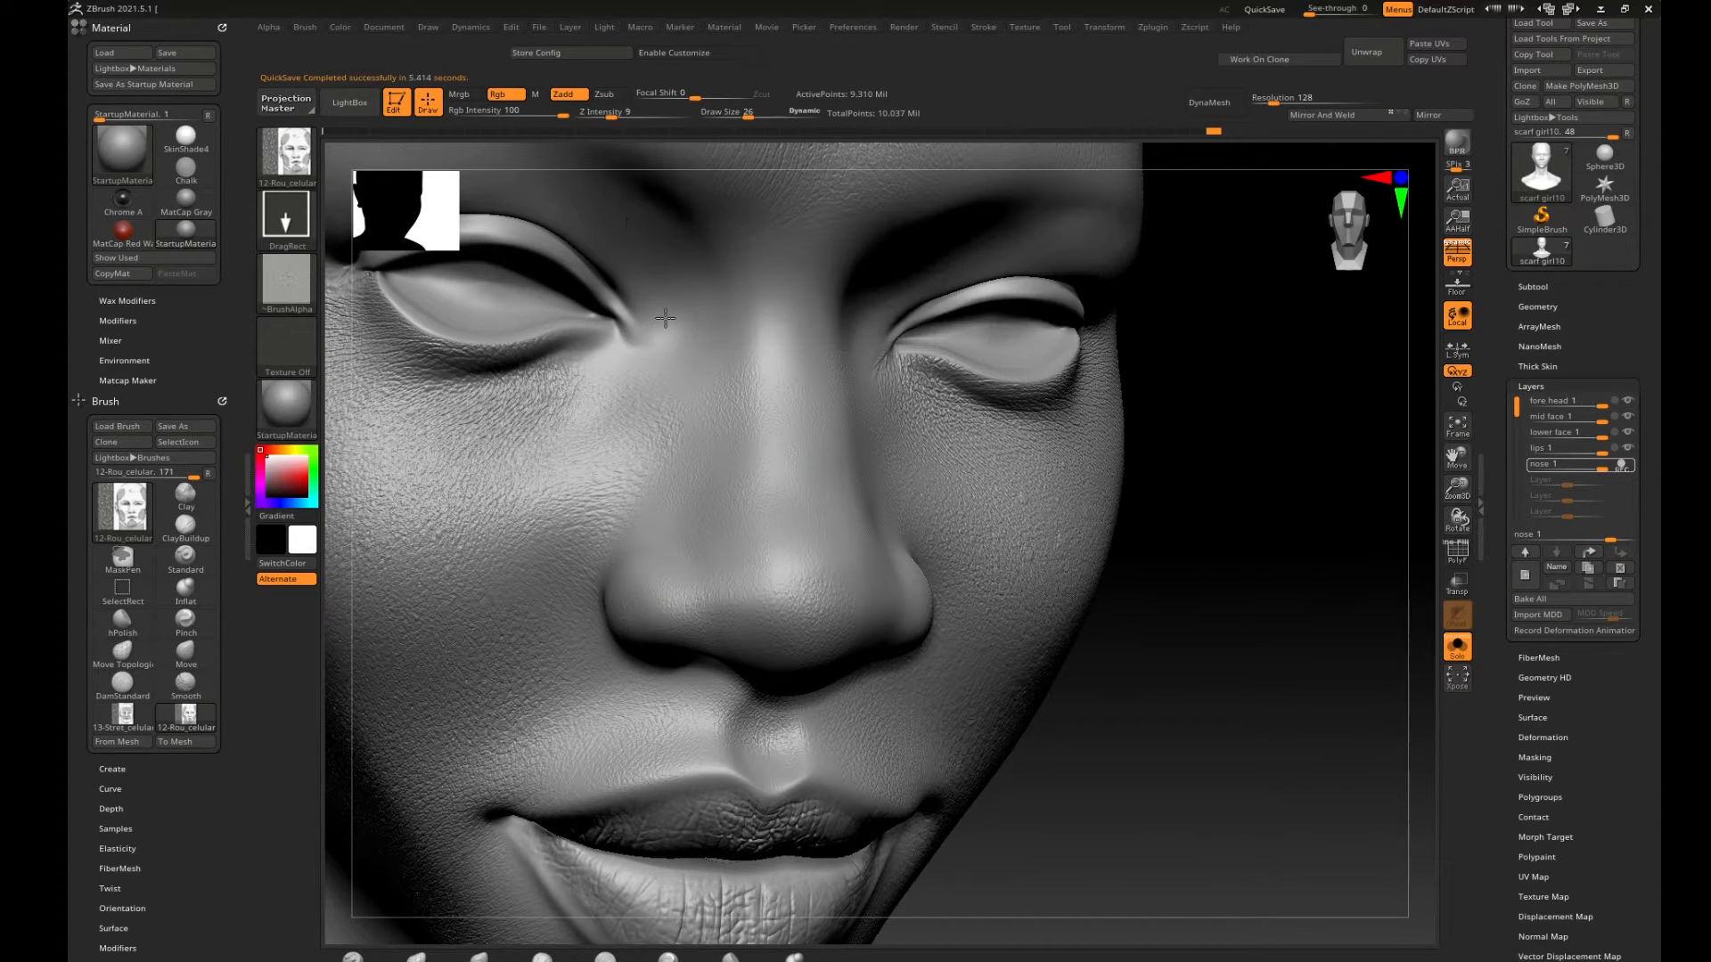
{"action": "mouse_move", "coordinate": [681, 380]}
{"action": "left_mouse_down"}
{"action": "mouse_move", "coordinate": [649, 496]}
{"action": "mouse_move", "coordinate": [634, 449]}
{"action": "left_mouse_up"}
{"action": "left_click_drag", "start_coordinate": [811, 223], "coordinate": [854, 220]}
{"action": "left_click_drag", "start_coordinate": [1251, 325], "coordinate": [1140, 328]}
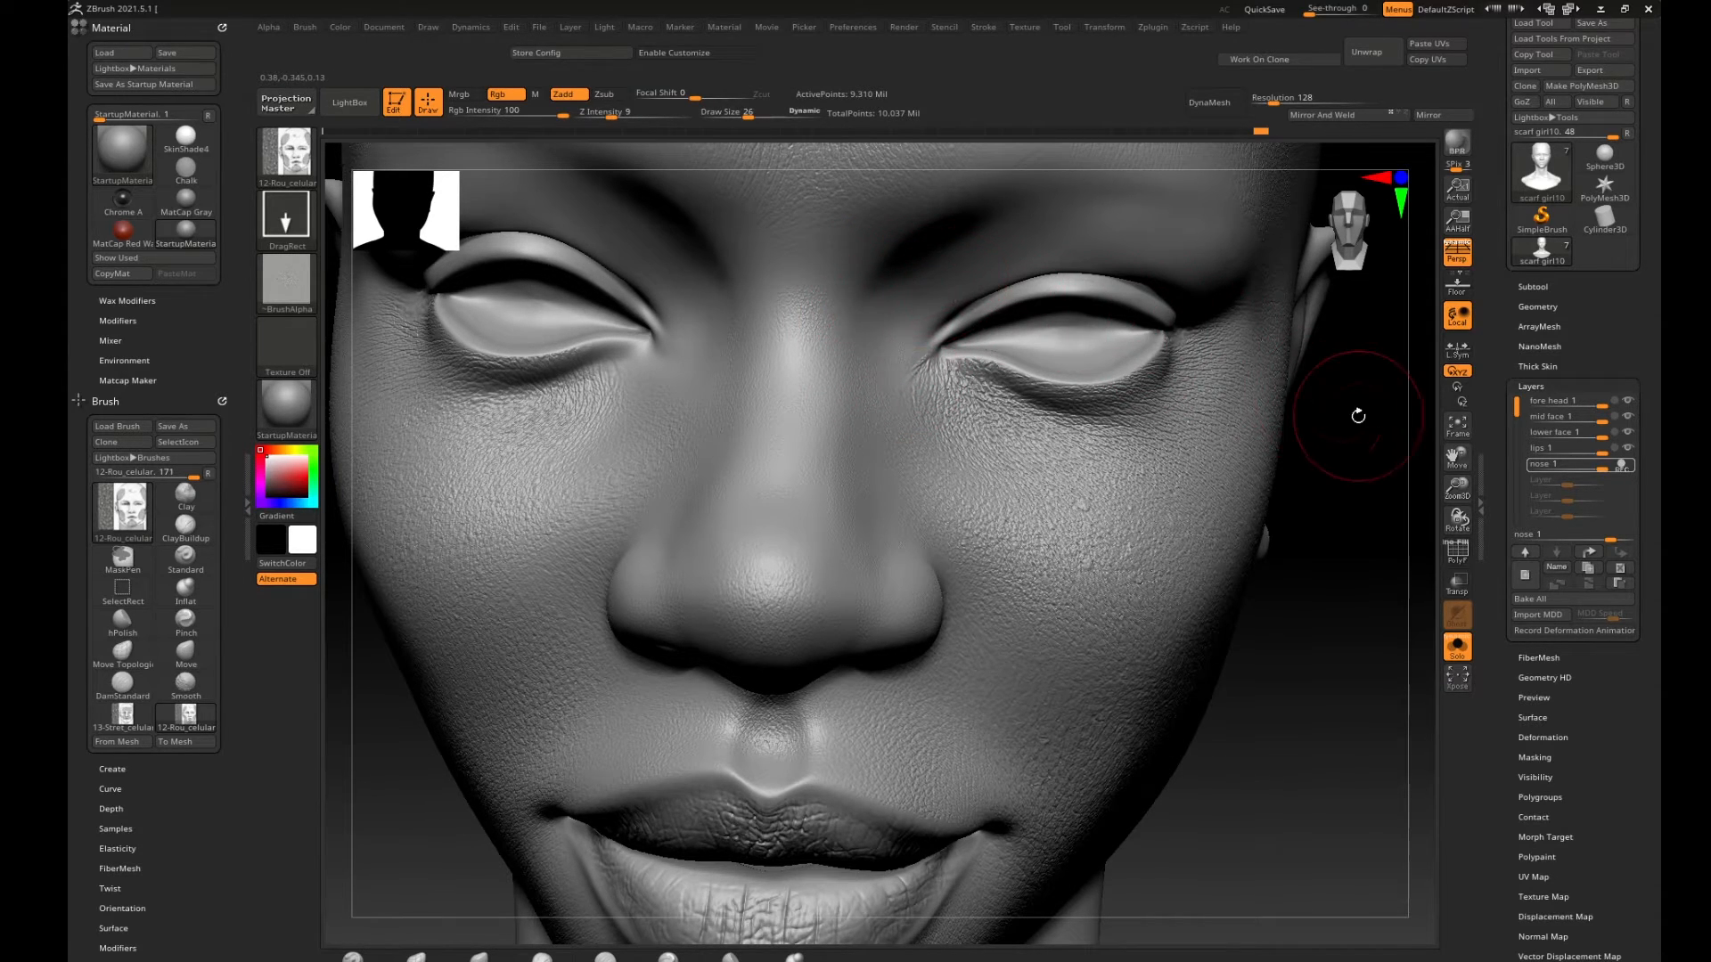
{"action": "mouse_move", "coordinate": [1357, 413]}
{"action": "left_mouse_down", "text": "alt"}
{"action": "mouse_move", "coordinate": [1253, 377]}
{"action": "mouse_move", "coordinate": [1226, 390]}
{"action": "mouse_move", "coordinate": [1318, 398]}
{"action": "mouse_move", "coordinate": [1306, 451]}
{"action": "mouse_move", "coordinate": [1359, 464]}
{"action": "left_mouse_up", "text": "alt"}
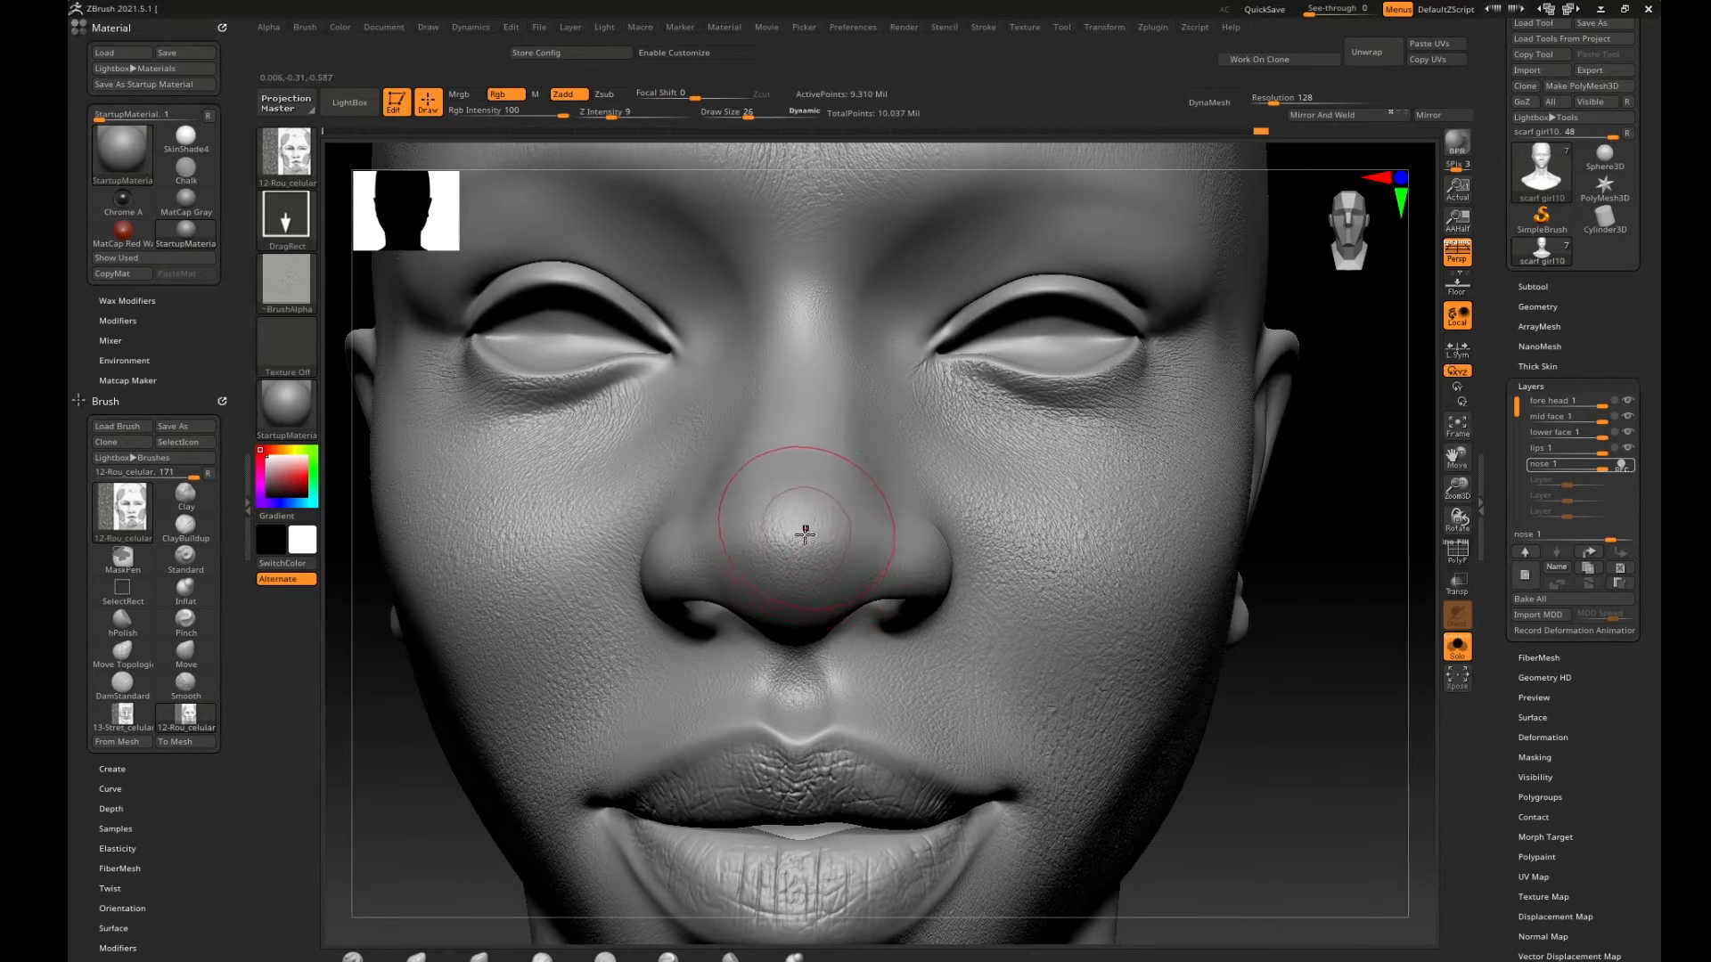
Load the 23-Nose_pores brush from the skin brush collection.
{"action": "key", "text": "comma"}
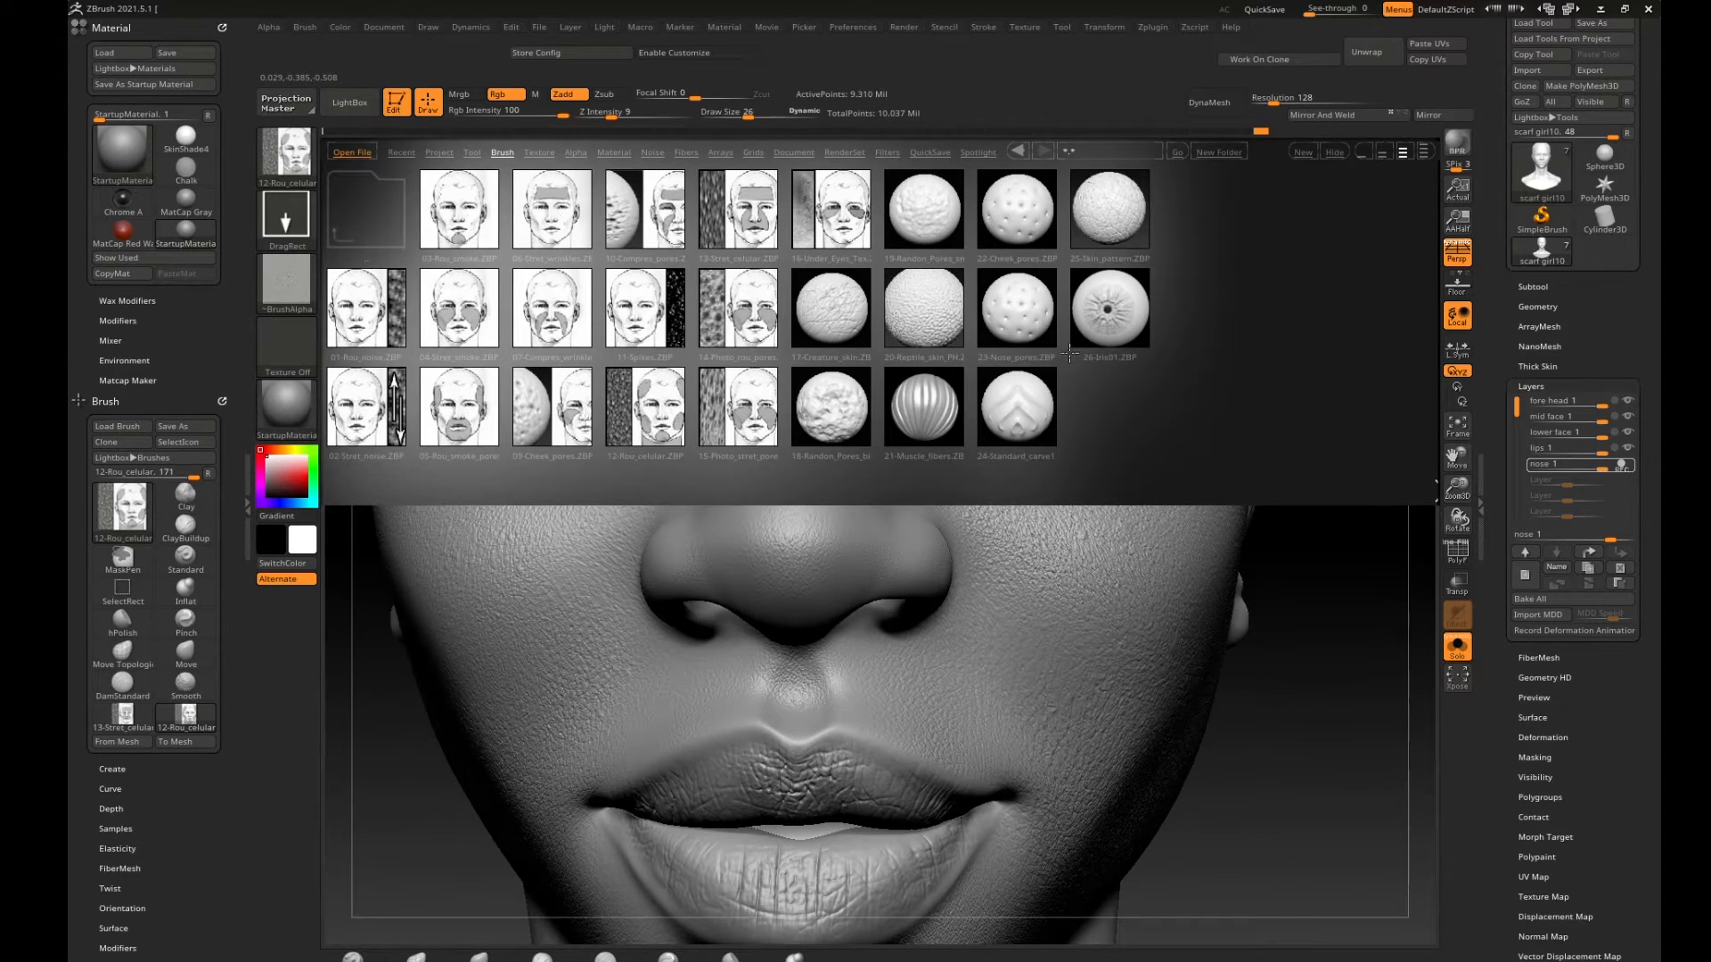
{"action": "left_click", "coordinate": [1015, 308]}
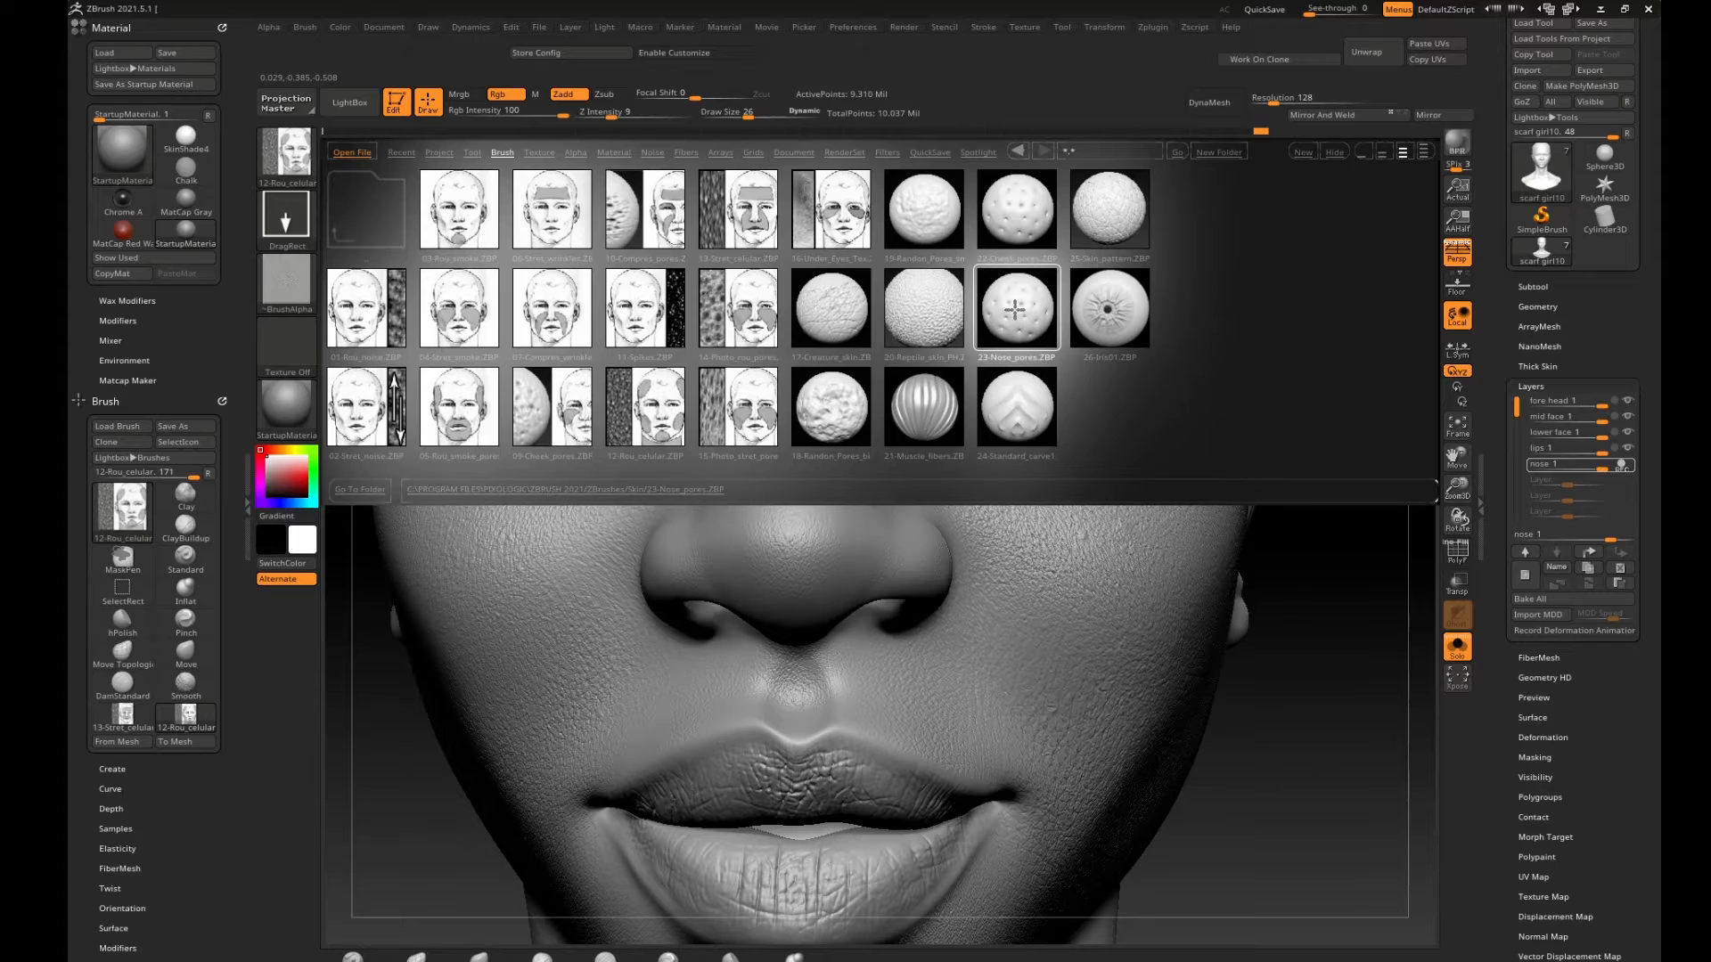
{"action": "double_click", "coordinate": [1015, 308]}
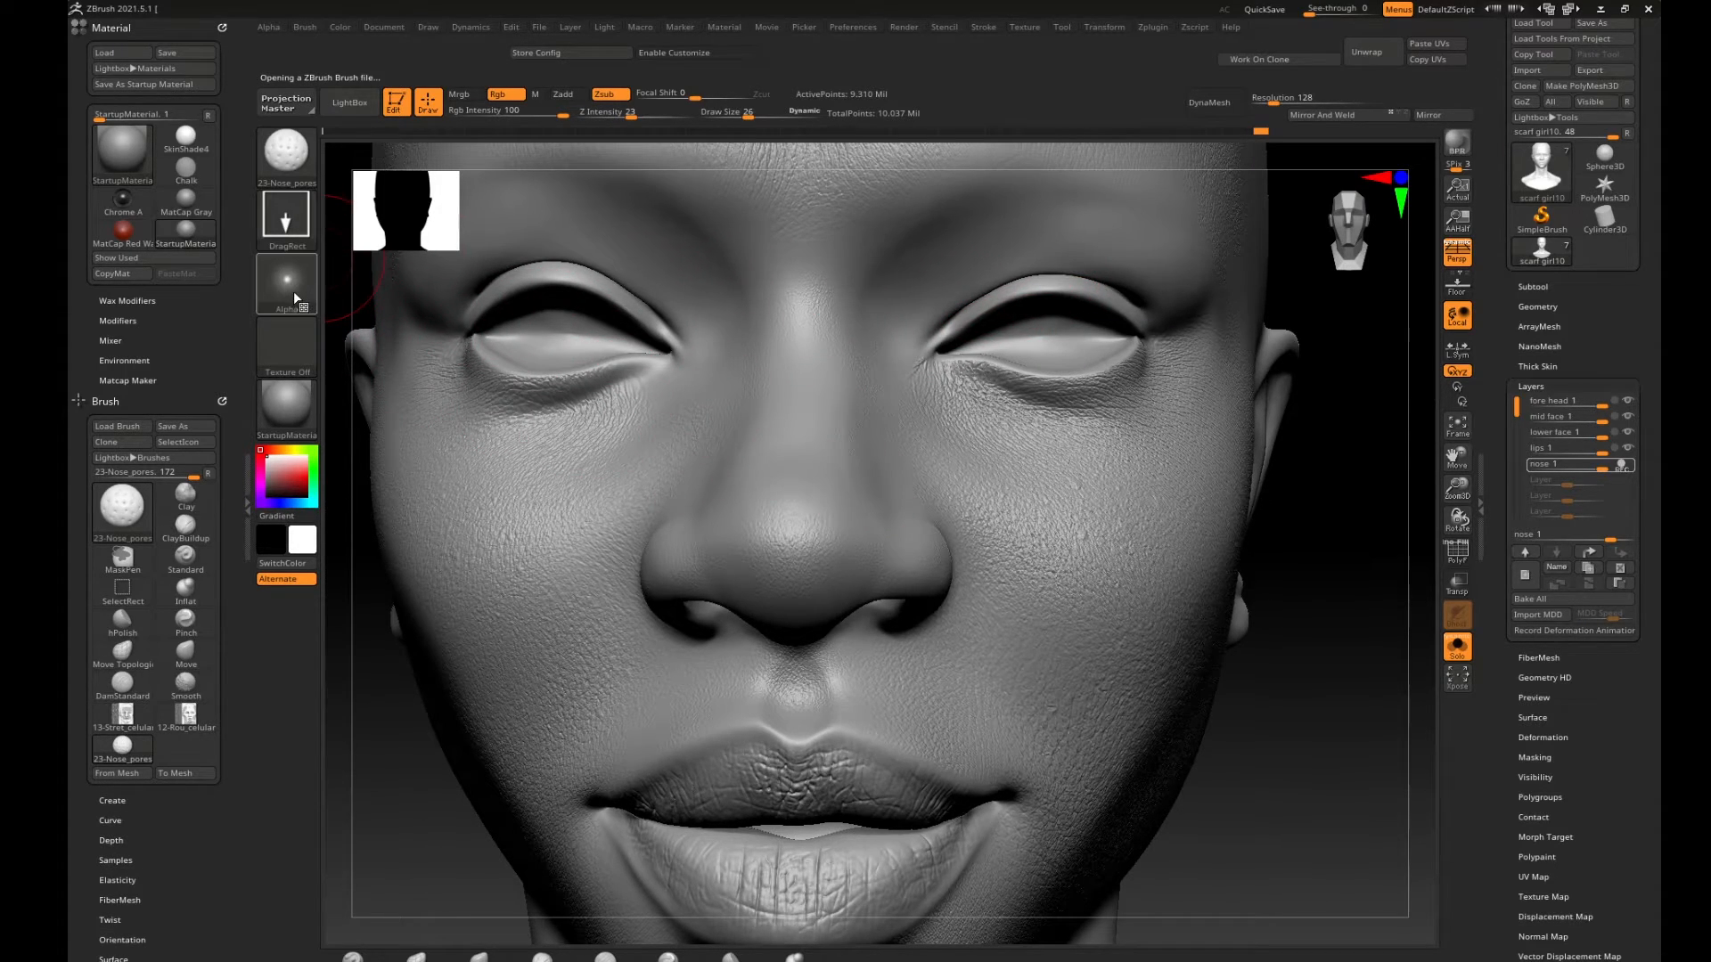
Switch the nose pores brush to the Spray stroke and set its Z Intensity to 10.
{"action": "left_click", "coordinate": [296, 223]}
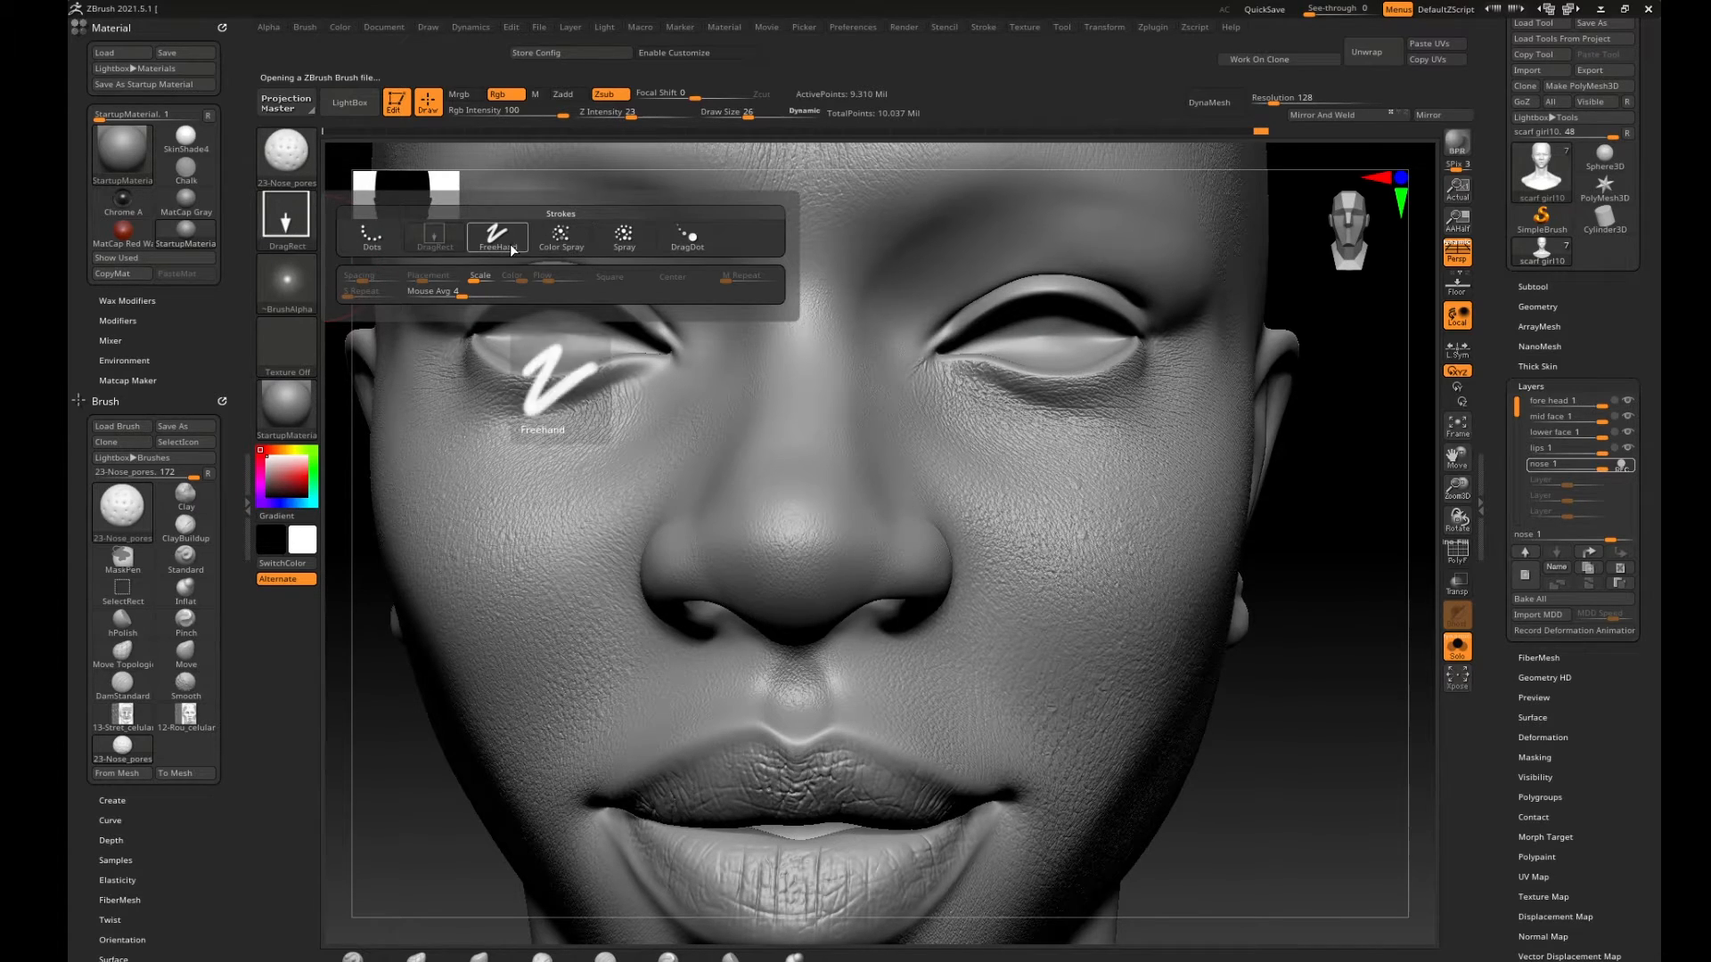
{"action": "left_click", "coordinate": [606, 237]}
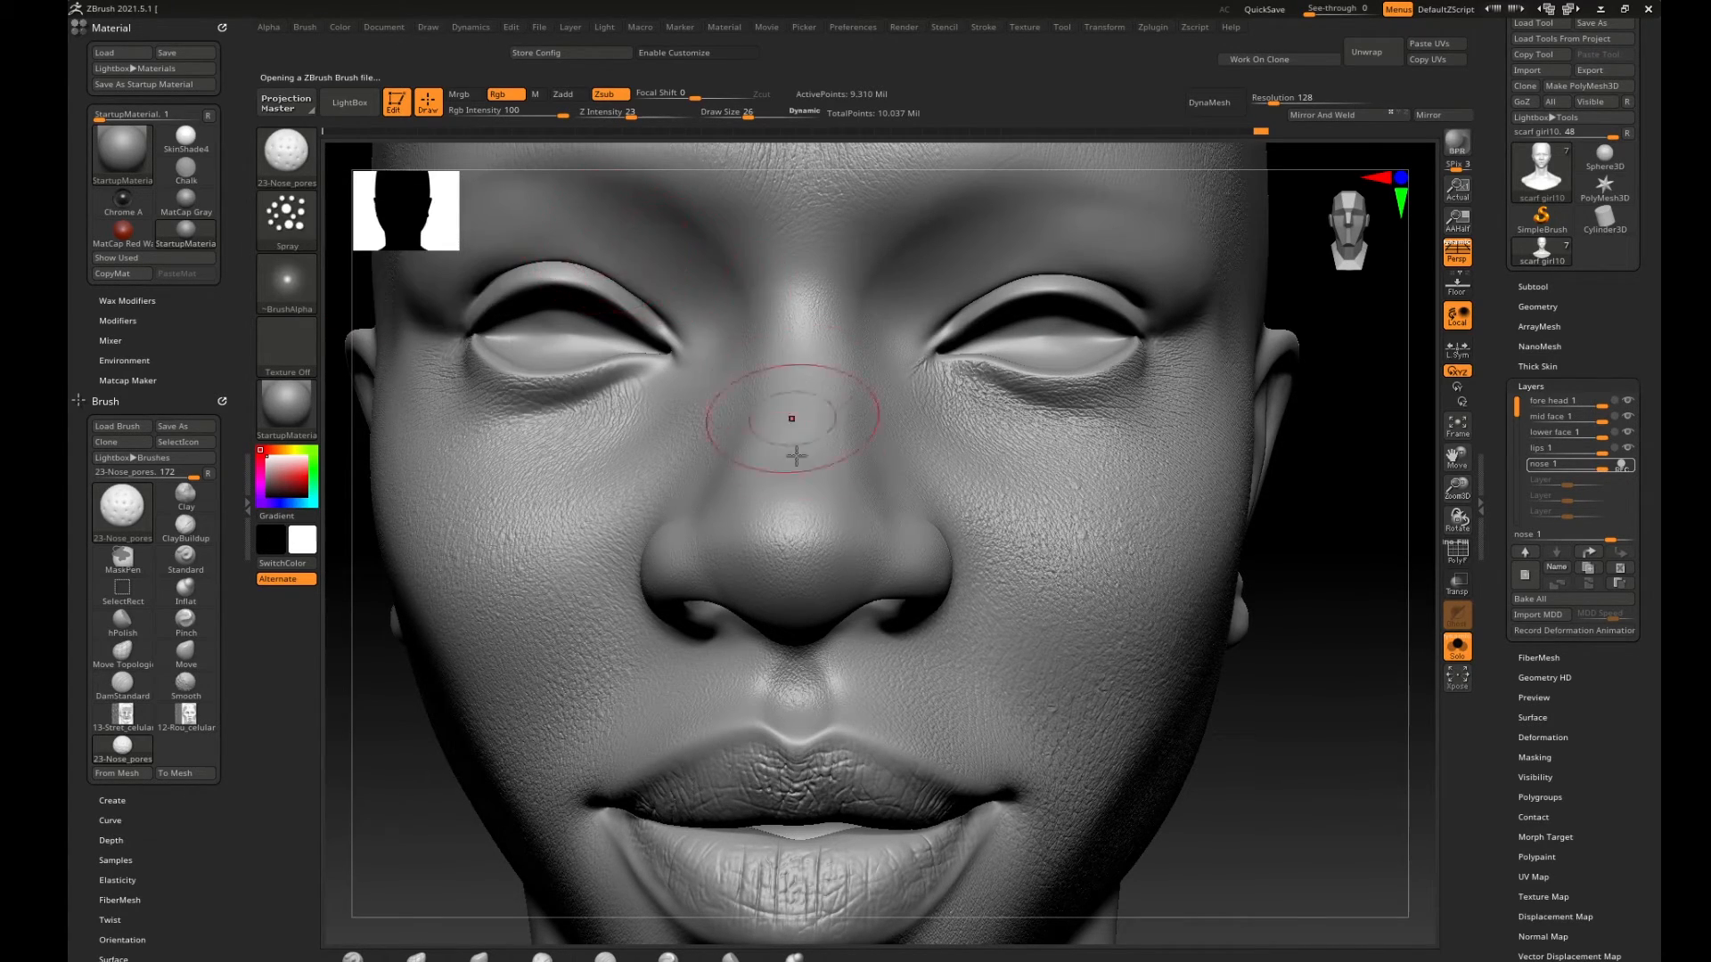
{"action": "left_click_drag", "start_coordinate": [621, 113], "coordinate": [611, 113]}
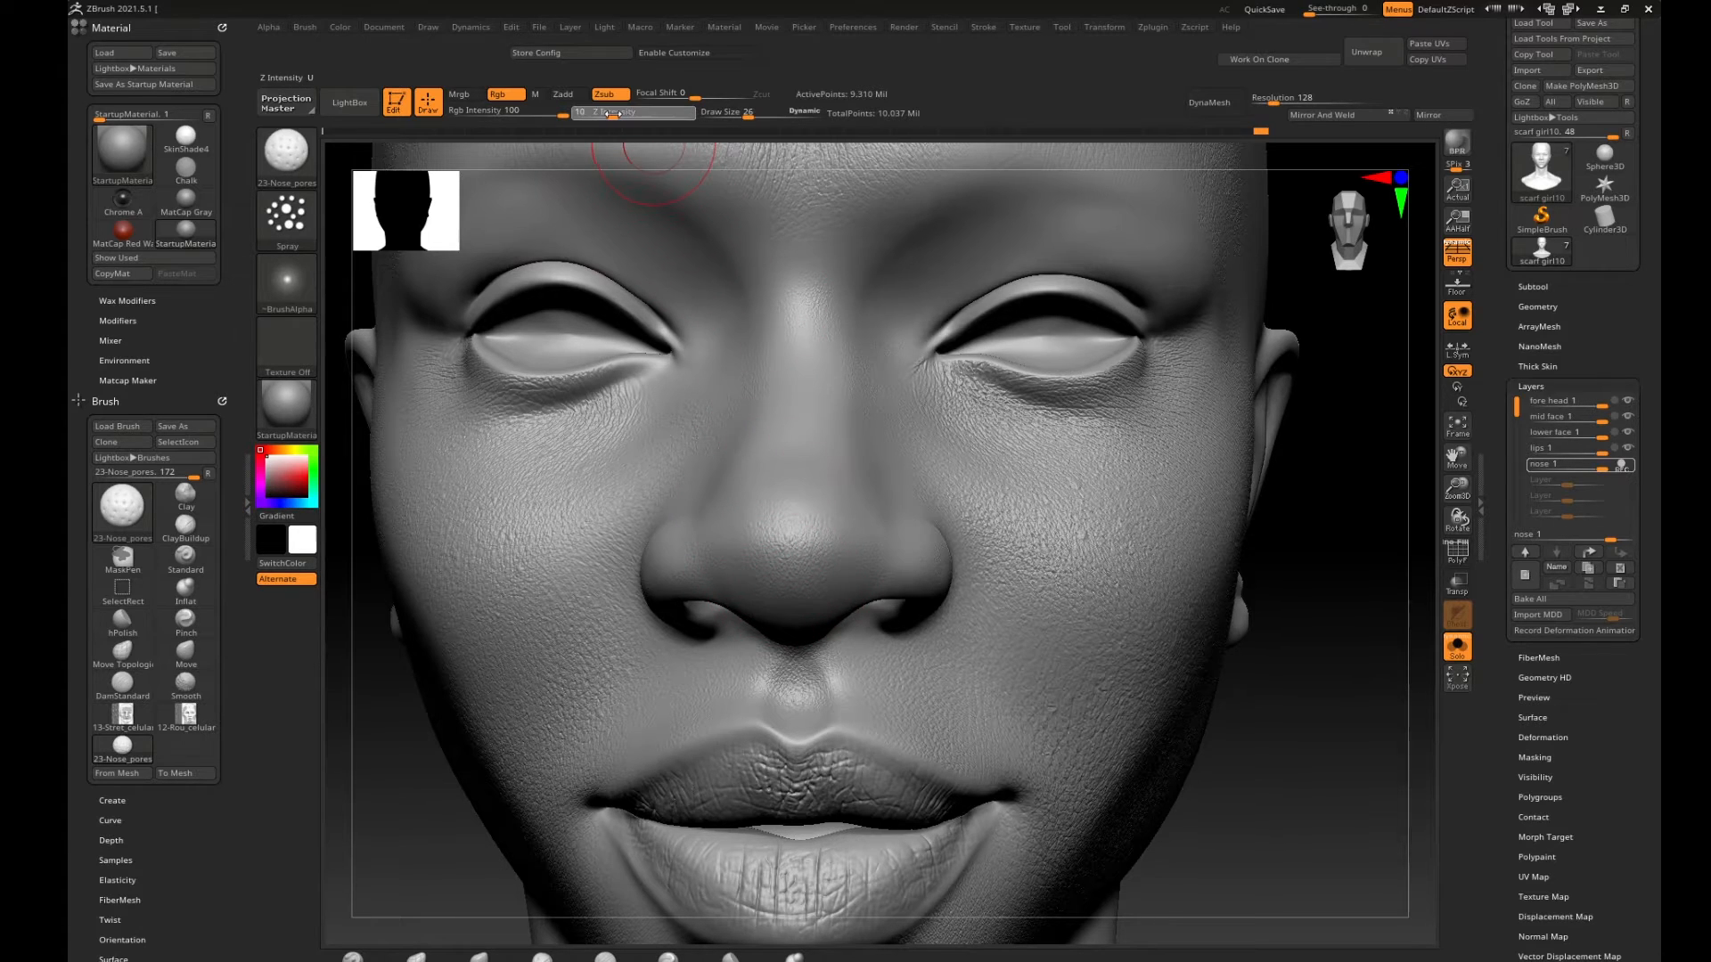
{"action": "key", "text": "Return"}
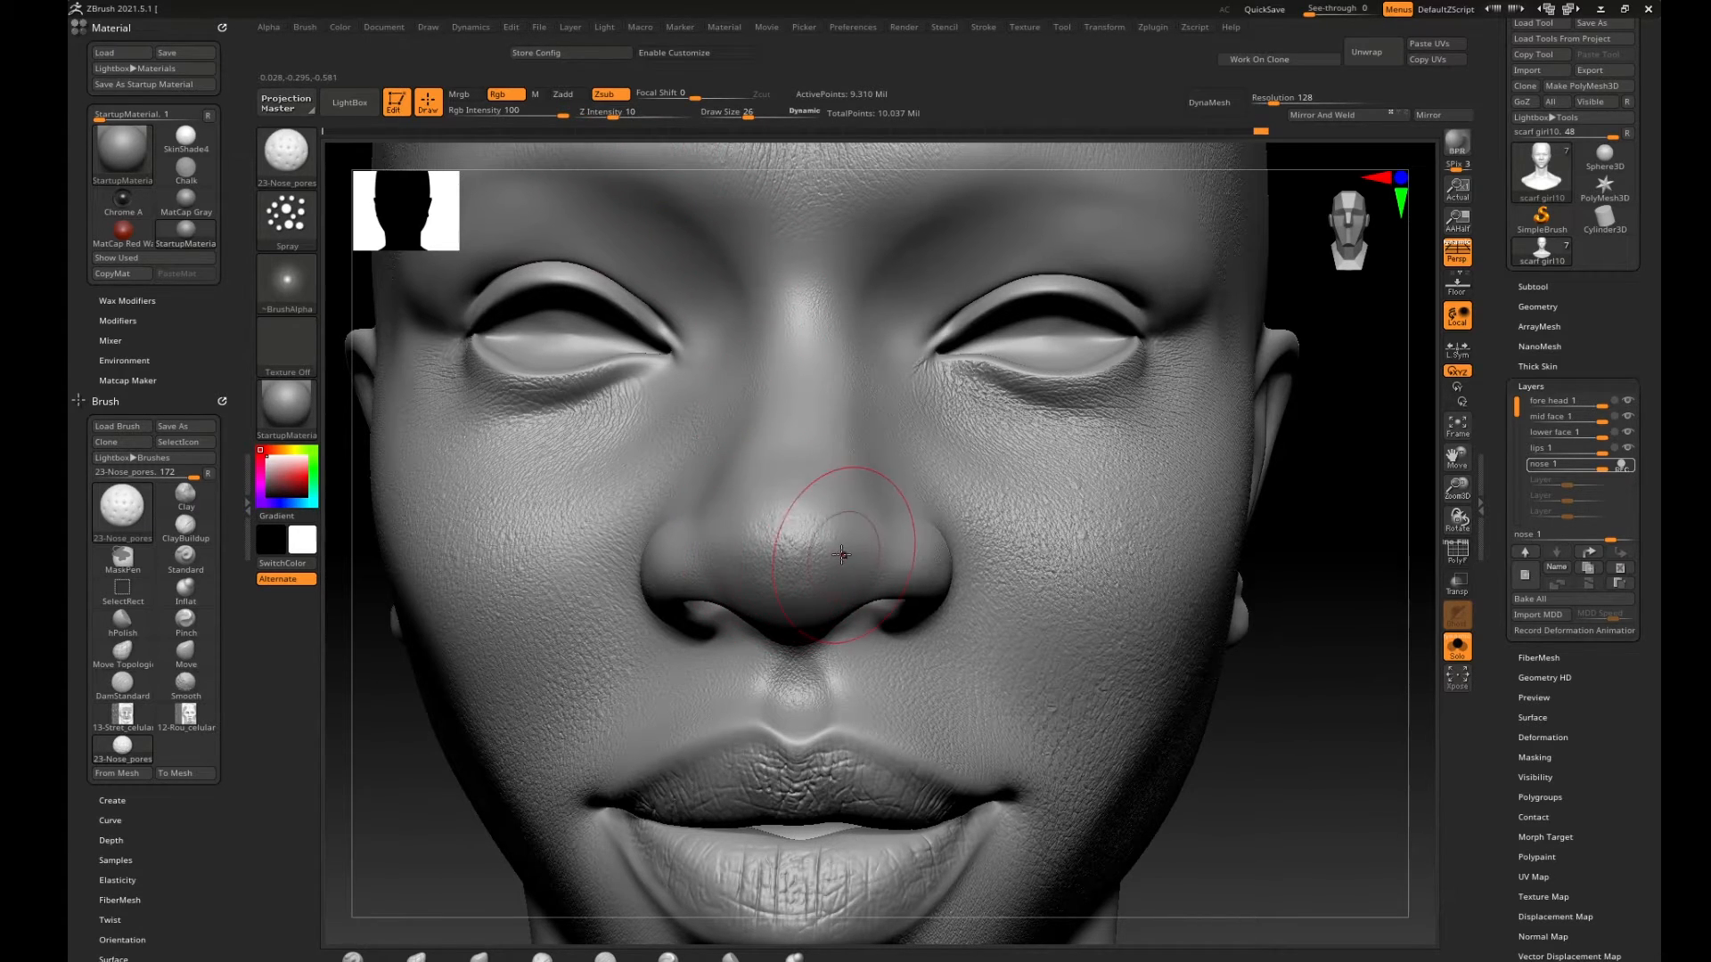
Try spraying the nose pores brush across the nose tip, and undo the strokes.
{"action": "left_click_drag", "start_coordinate": [842, 552], "coordinate": [704, 553]}
{"action": "left_click_drag", "start_coordinate": [1361, 621], "coordinate": [1292, 620]}
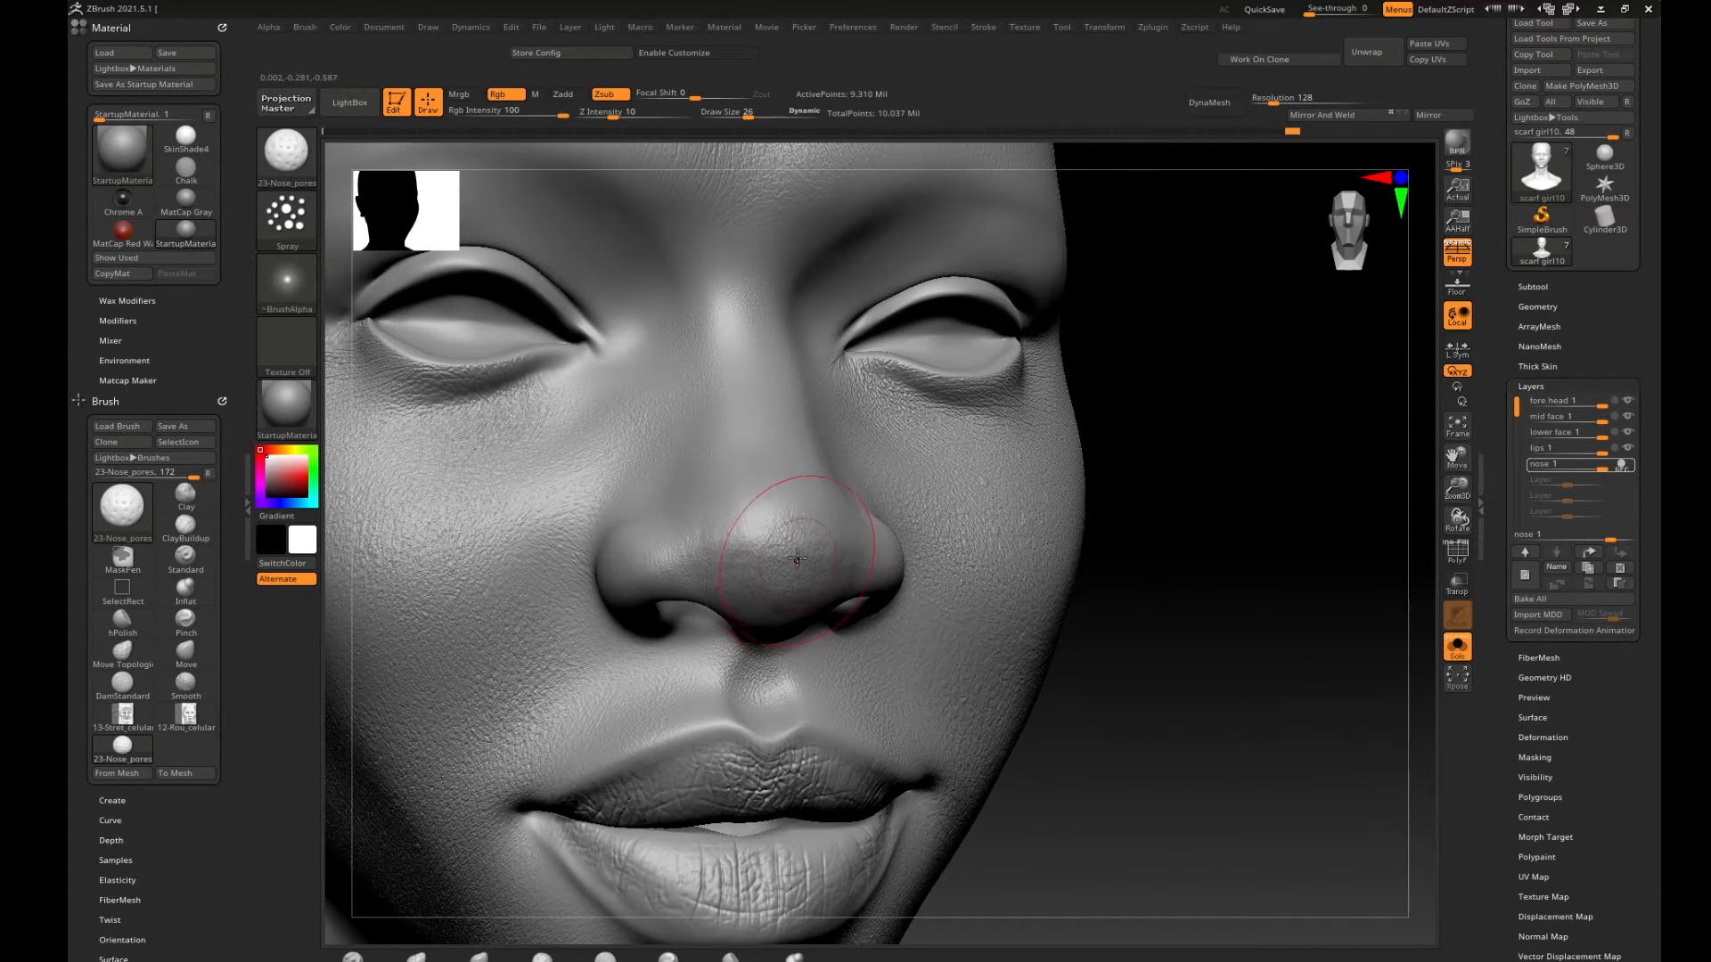
{"action": "key", "text": "ctrl"}
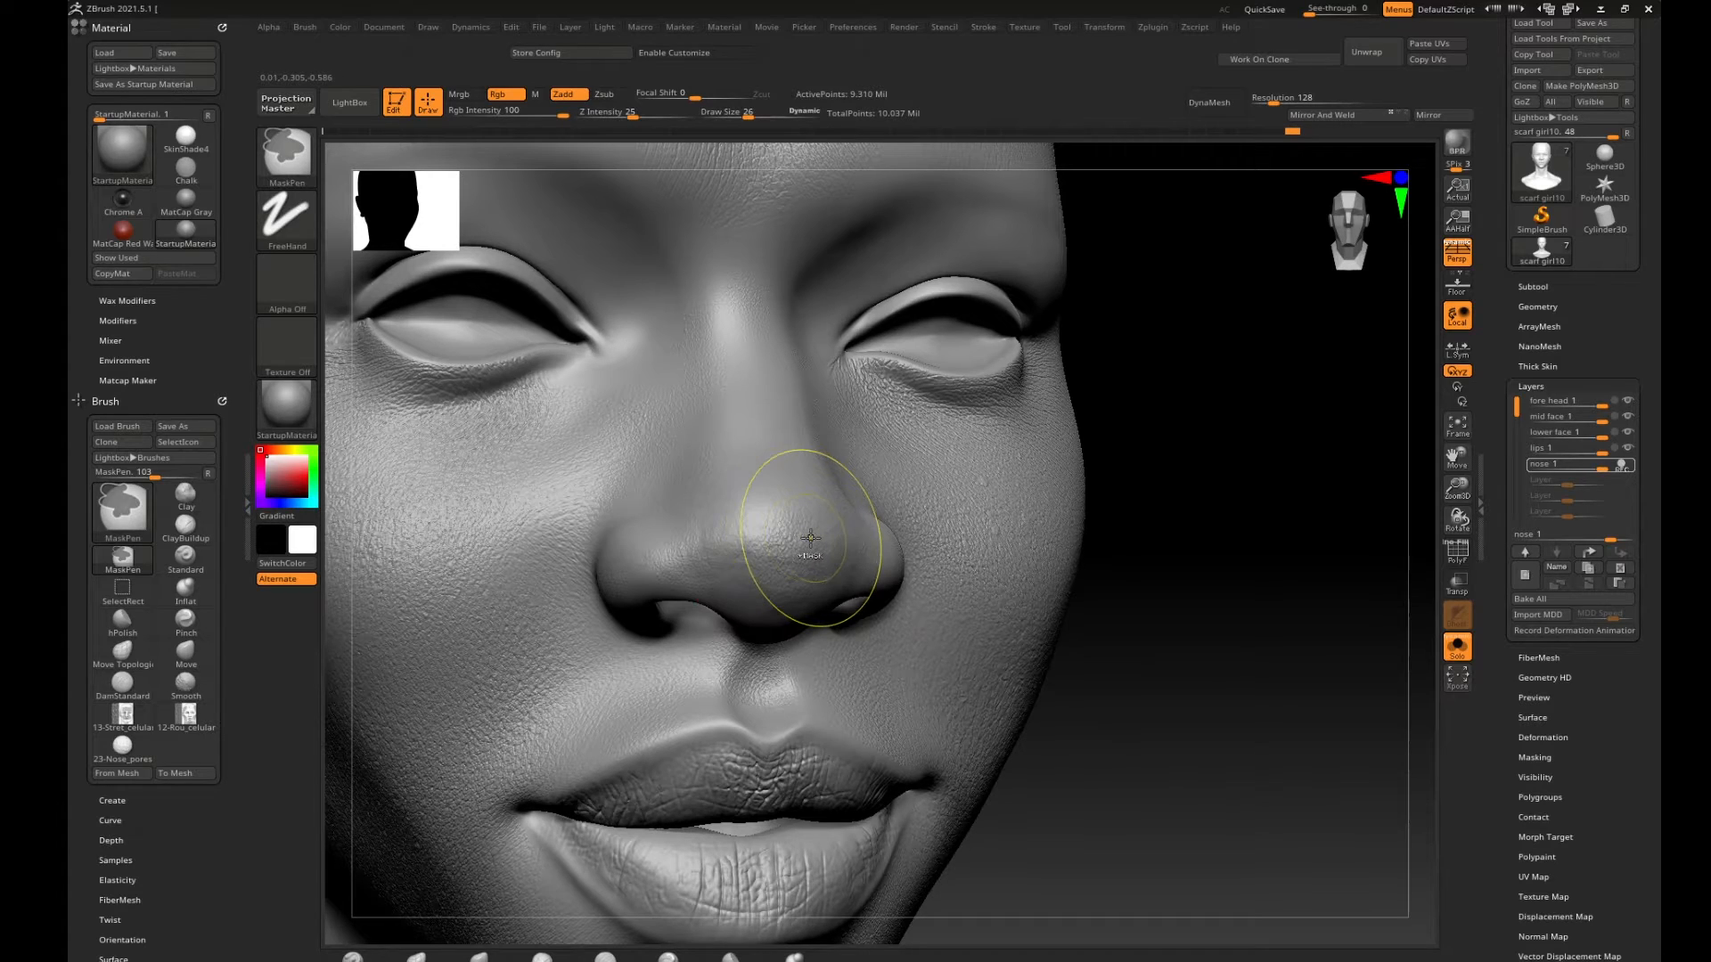
{"action": "key", "text": "ctrl"}
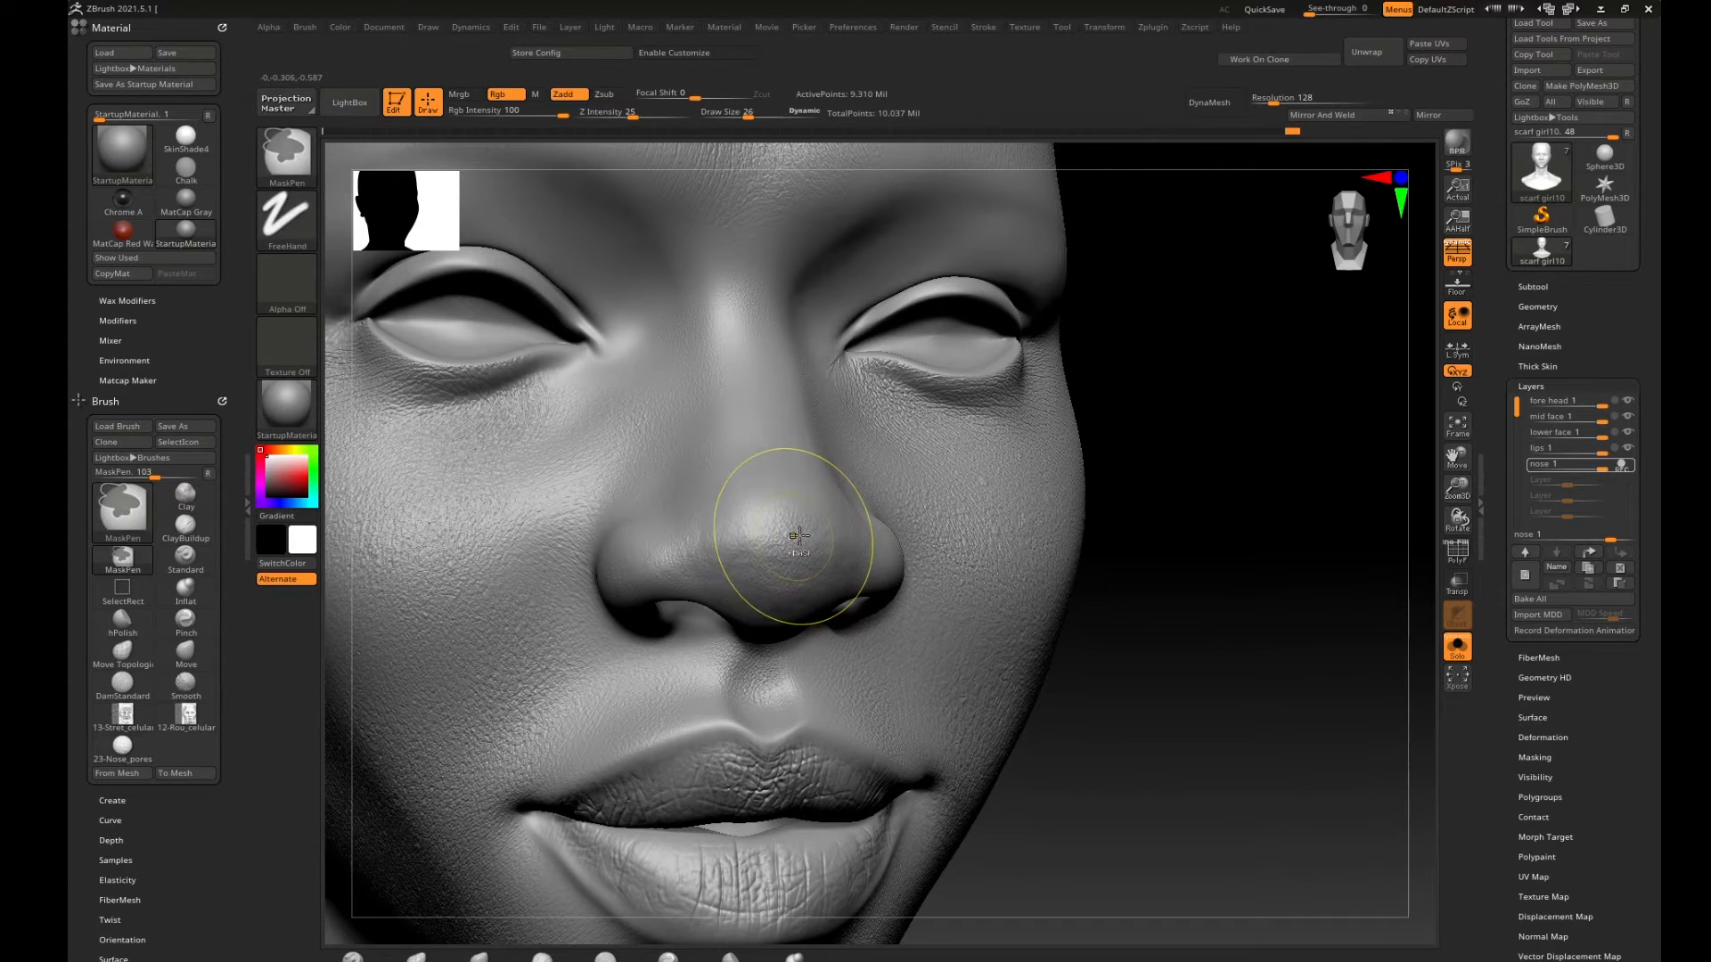
{"action": "key", "text": "ctrl+z"}
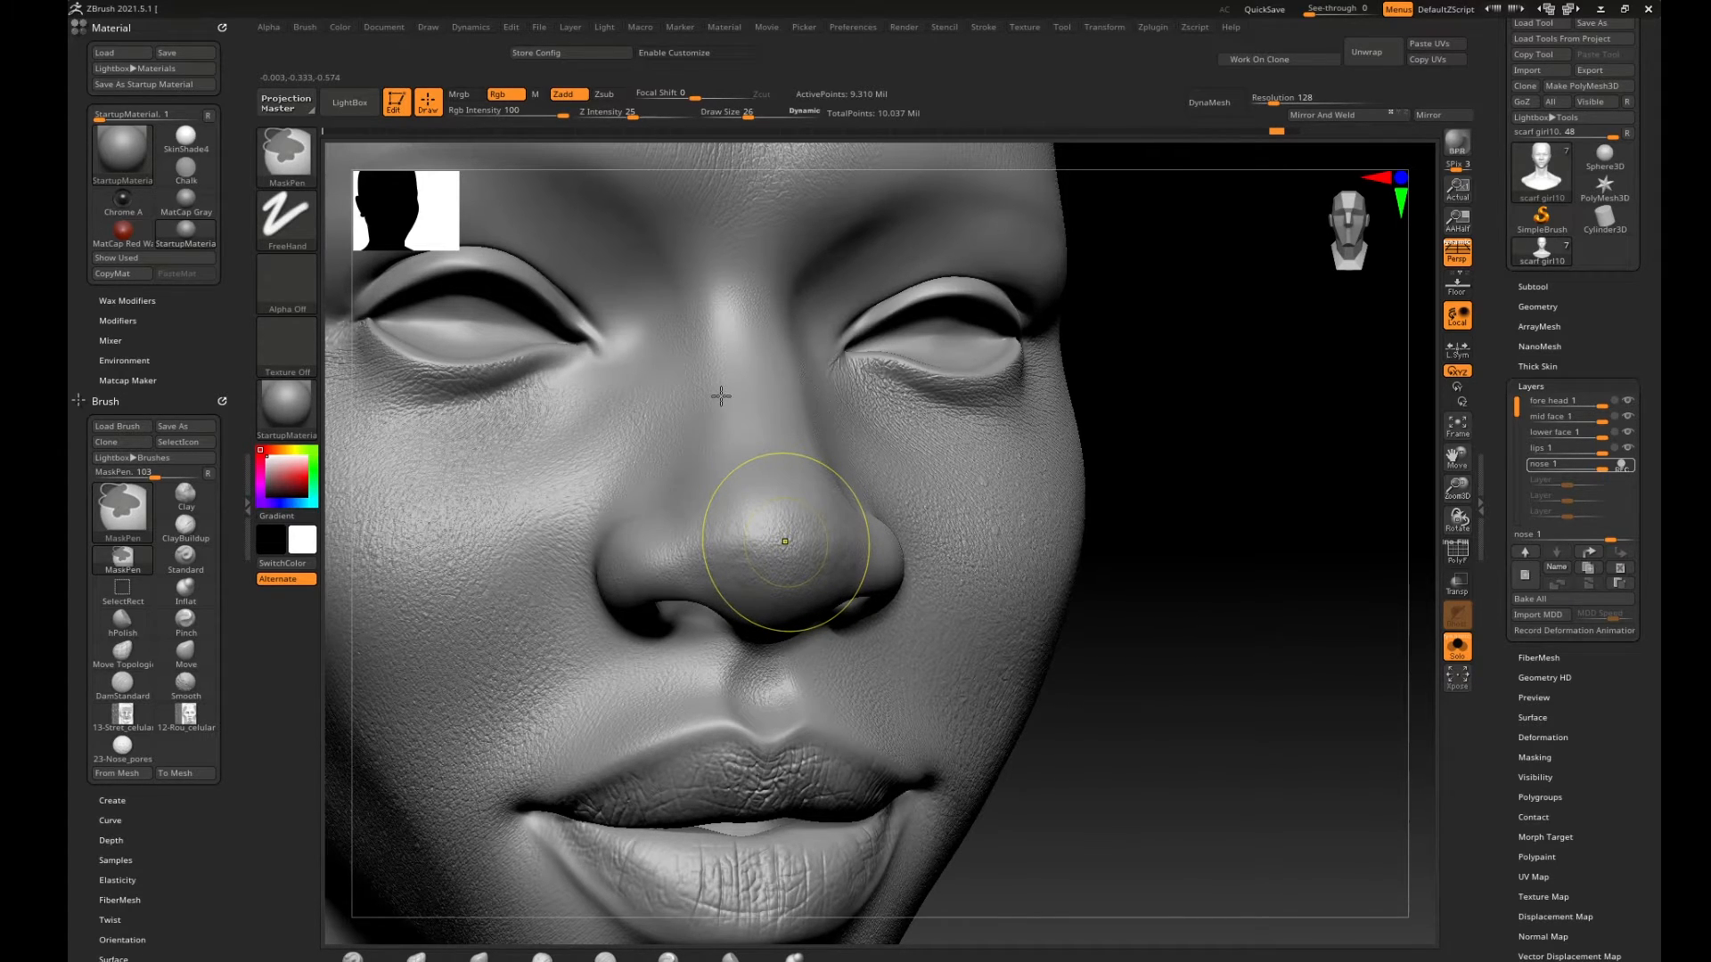
{"action": "key", "text": "ctrl+z"}
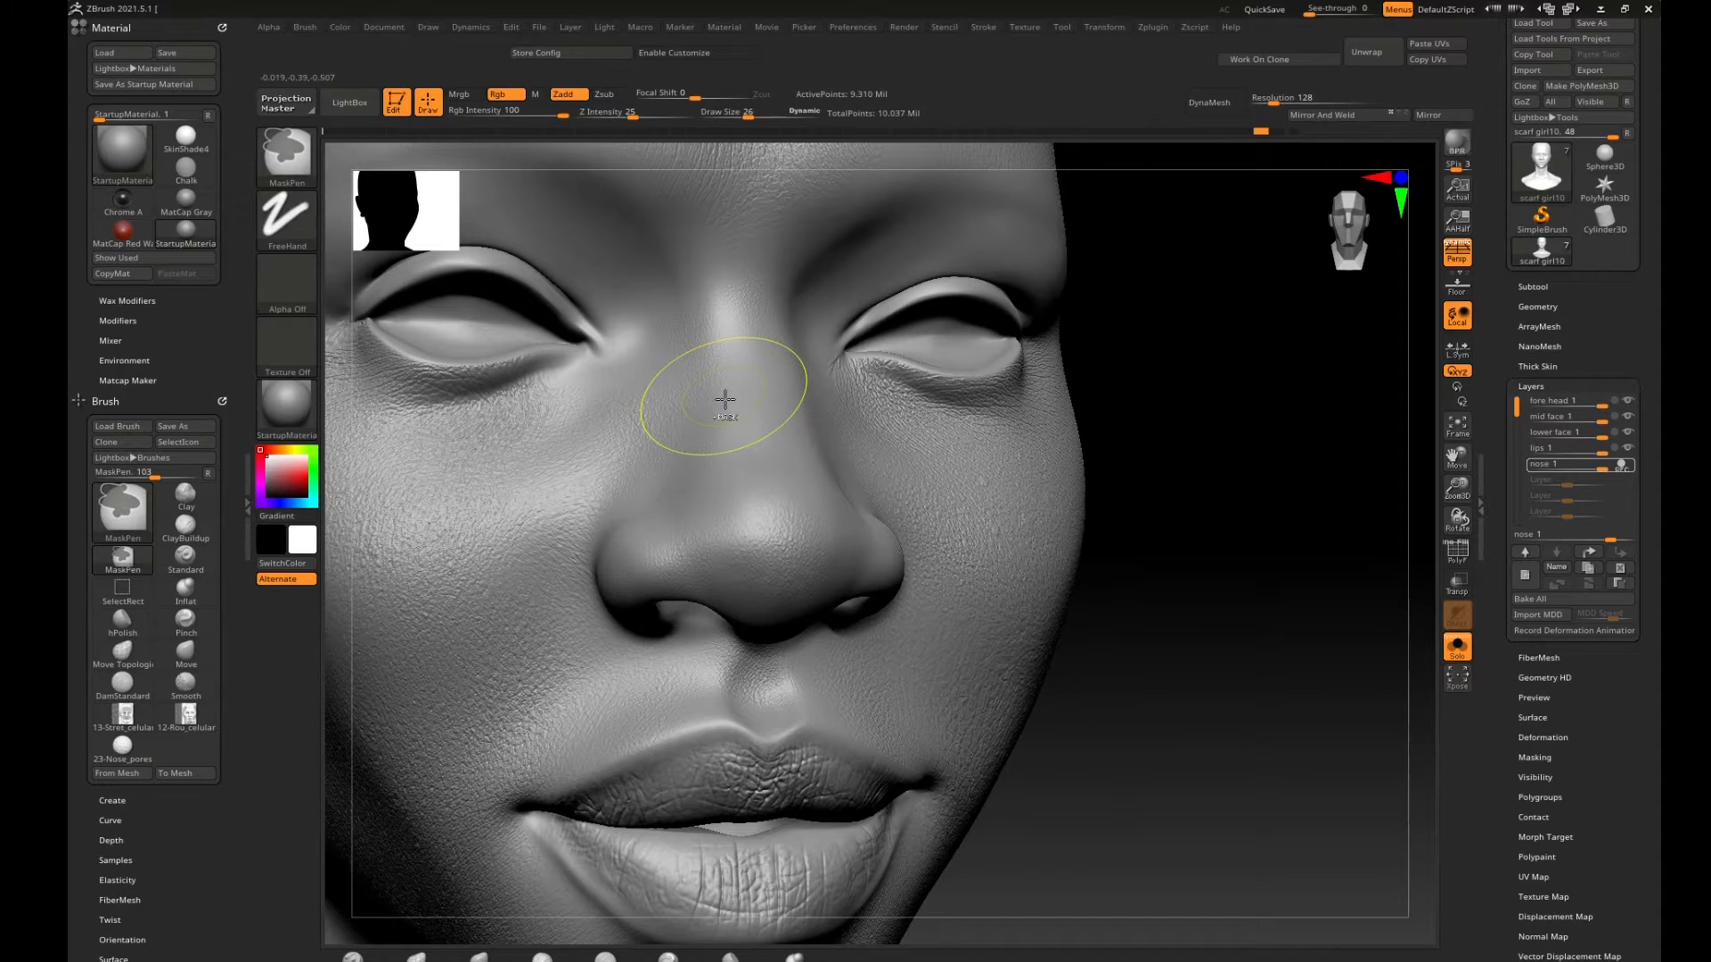
{"action": "key", "text": "ctrl+z"}
Load the pores01 alpha from the psd folder of the SkinKitMaps collection onto the nose pores brush.
{"action": "key", "text": "comma"}
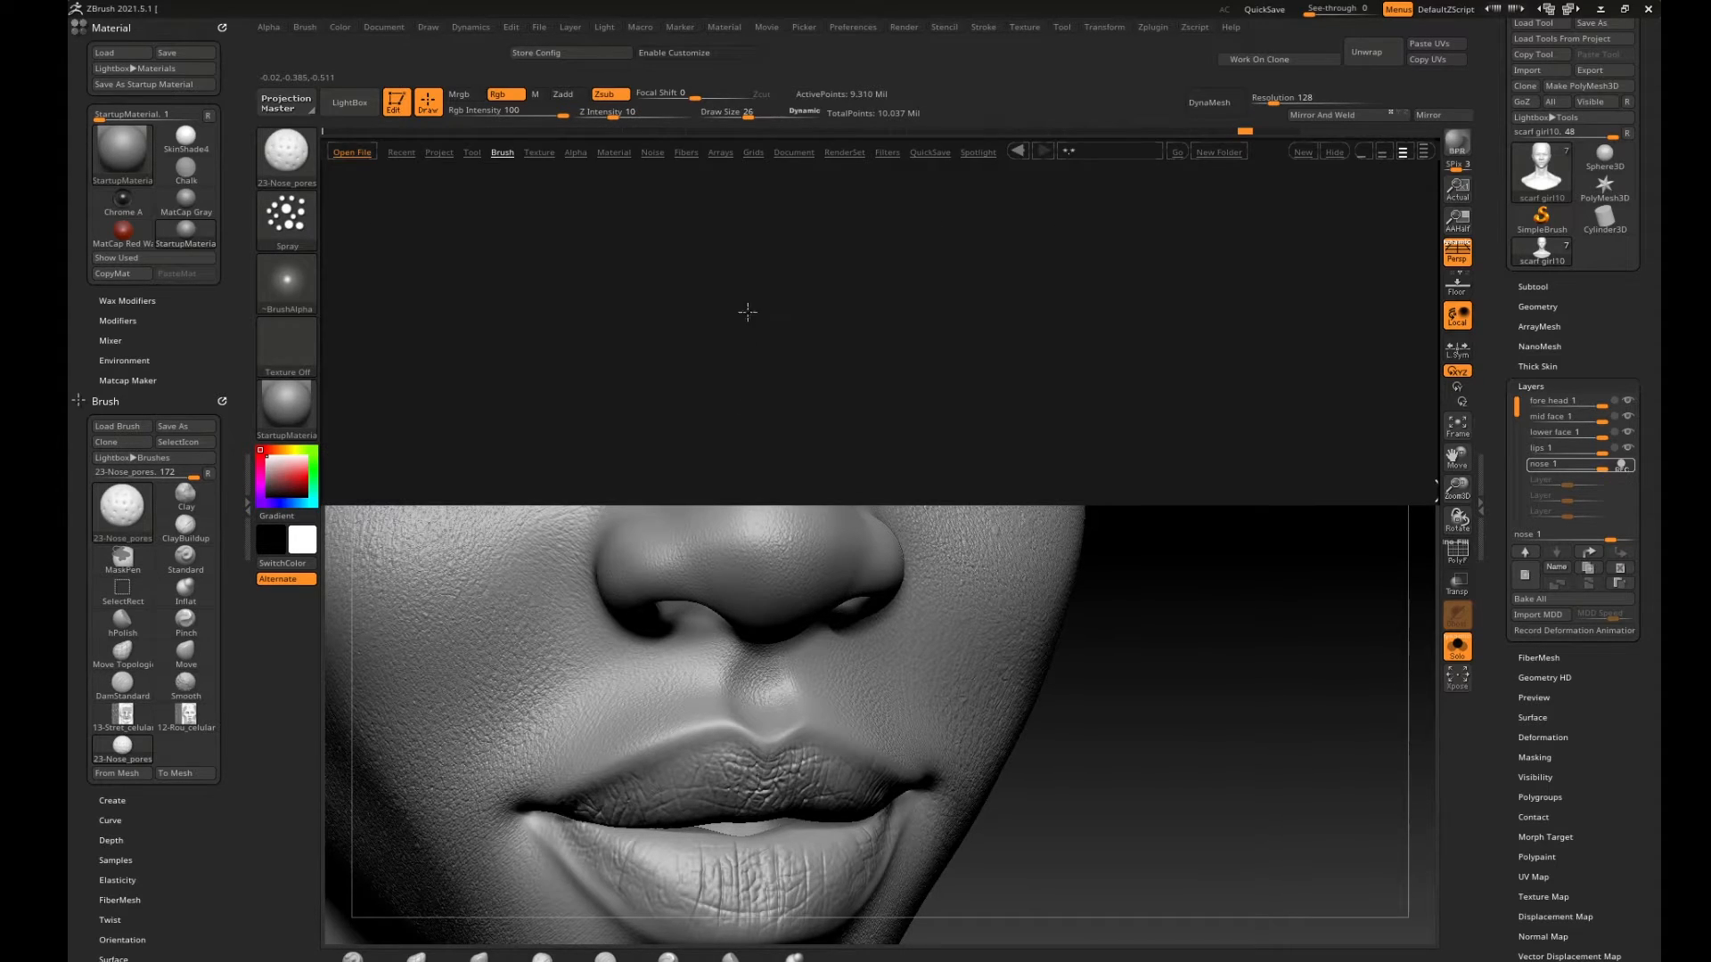
{"action": "left_click", "coordinate": [575, 153]}
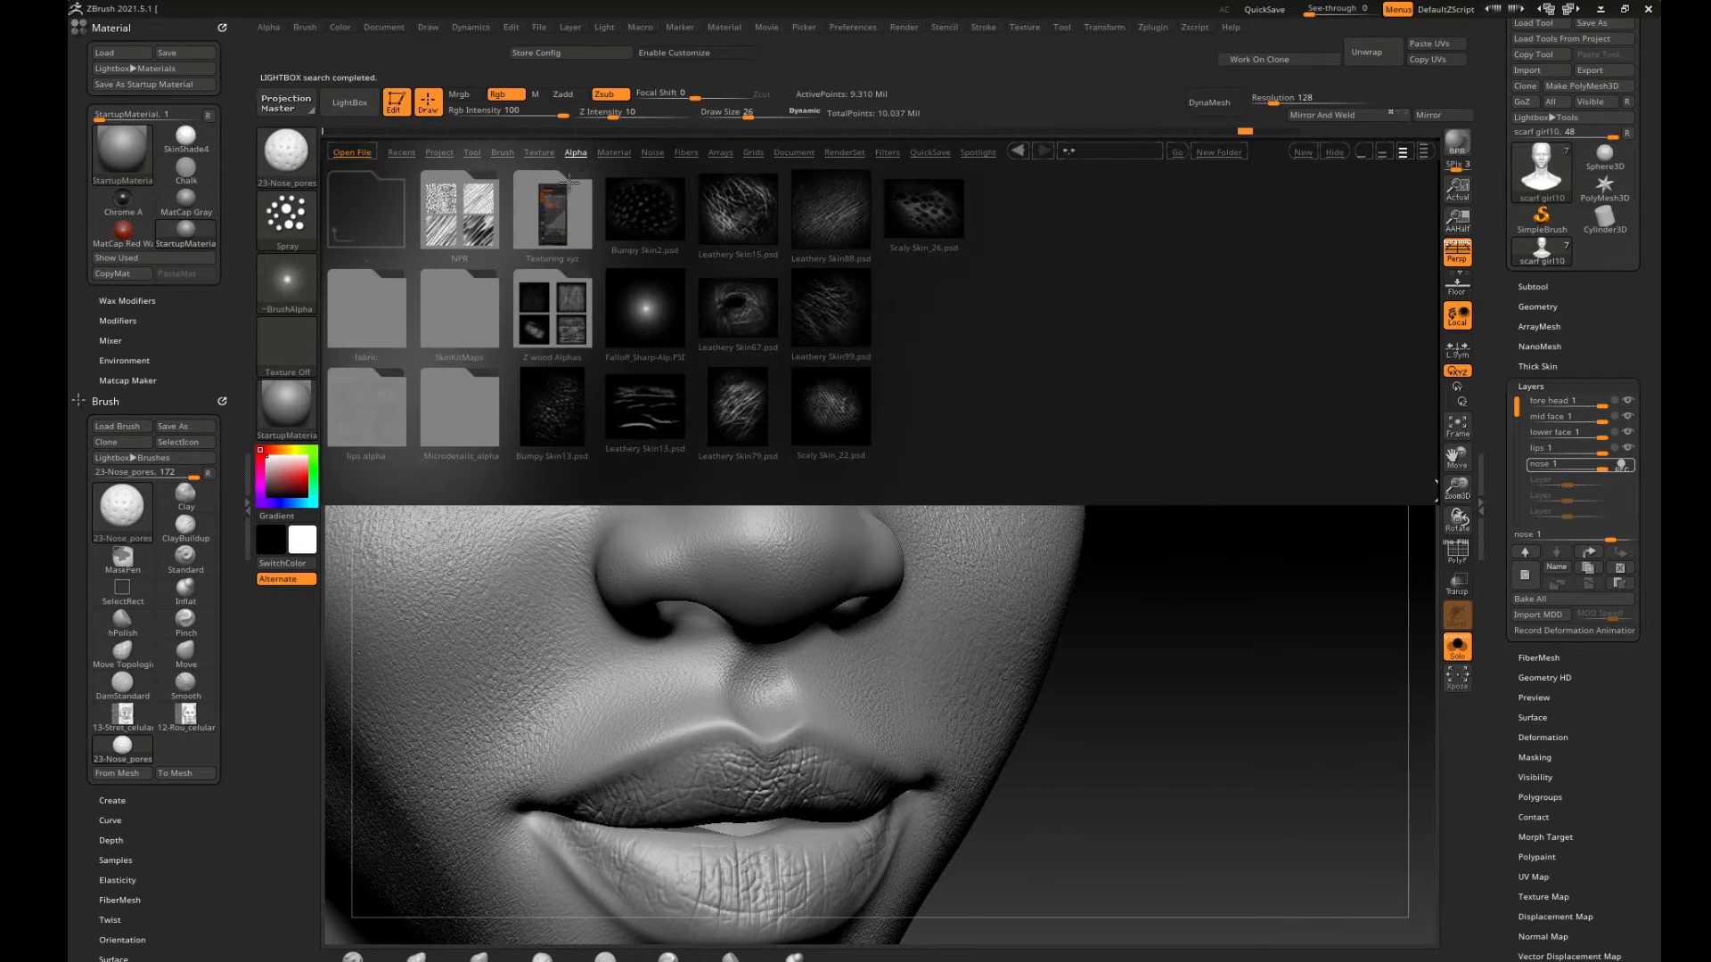
{"action": "left_click", "coordinate": [472, 317]}
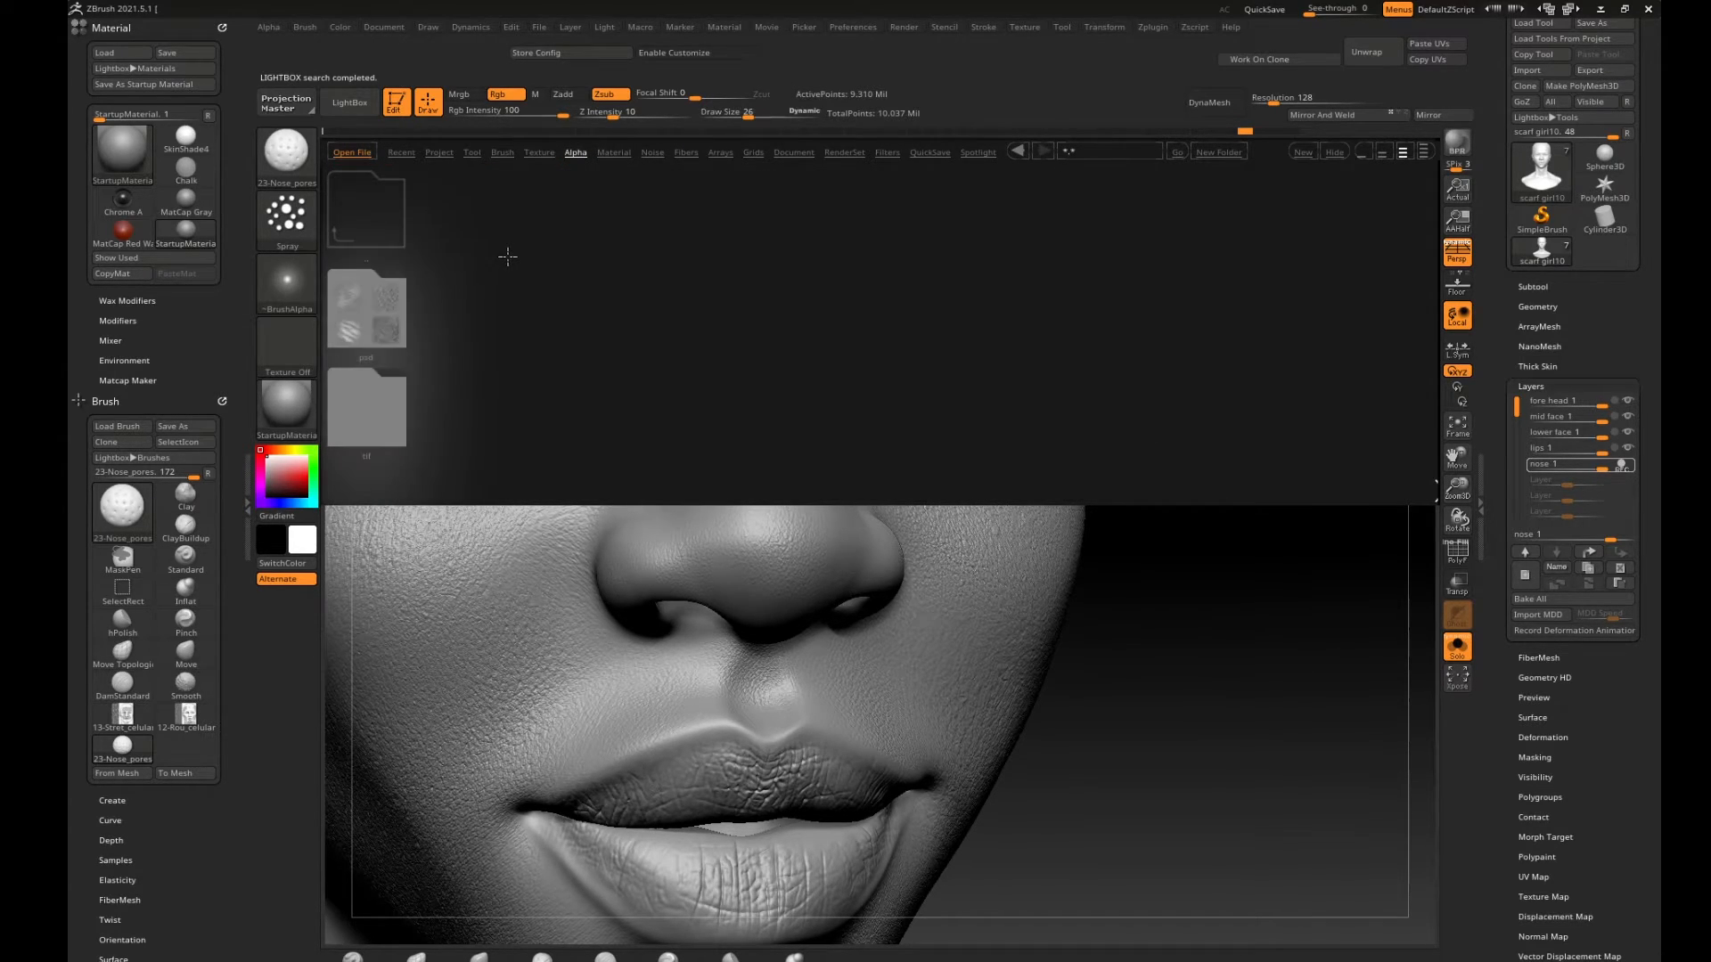
{"action": "left_click", "coordinate": [380, 316]}
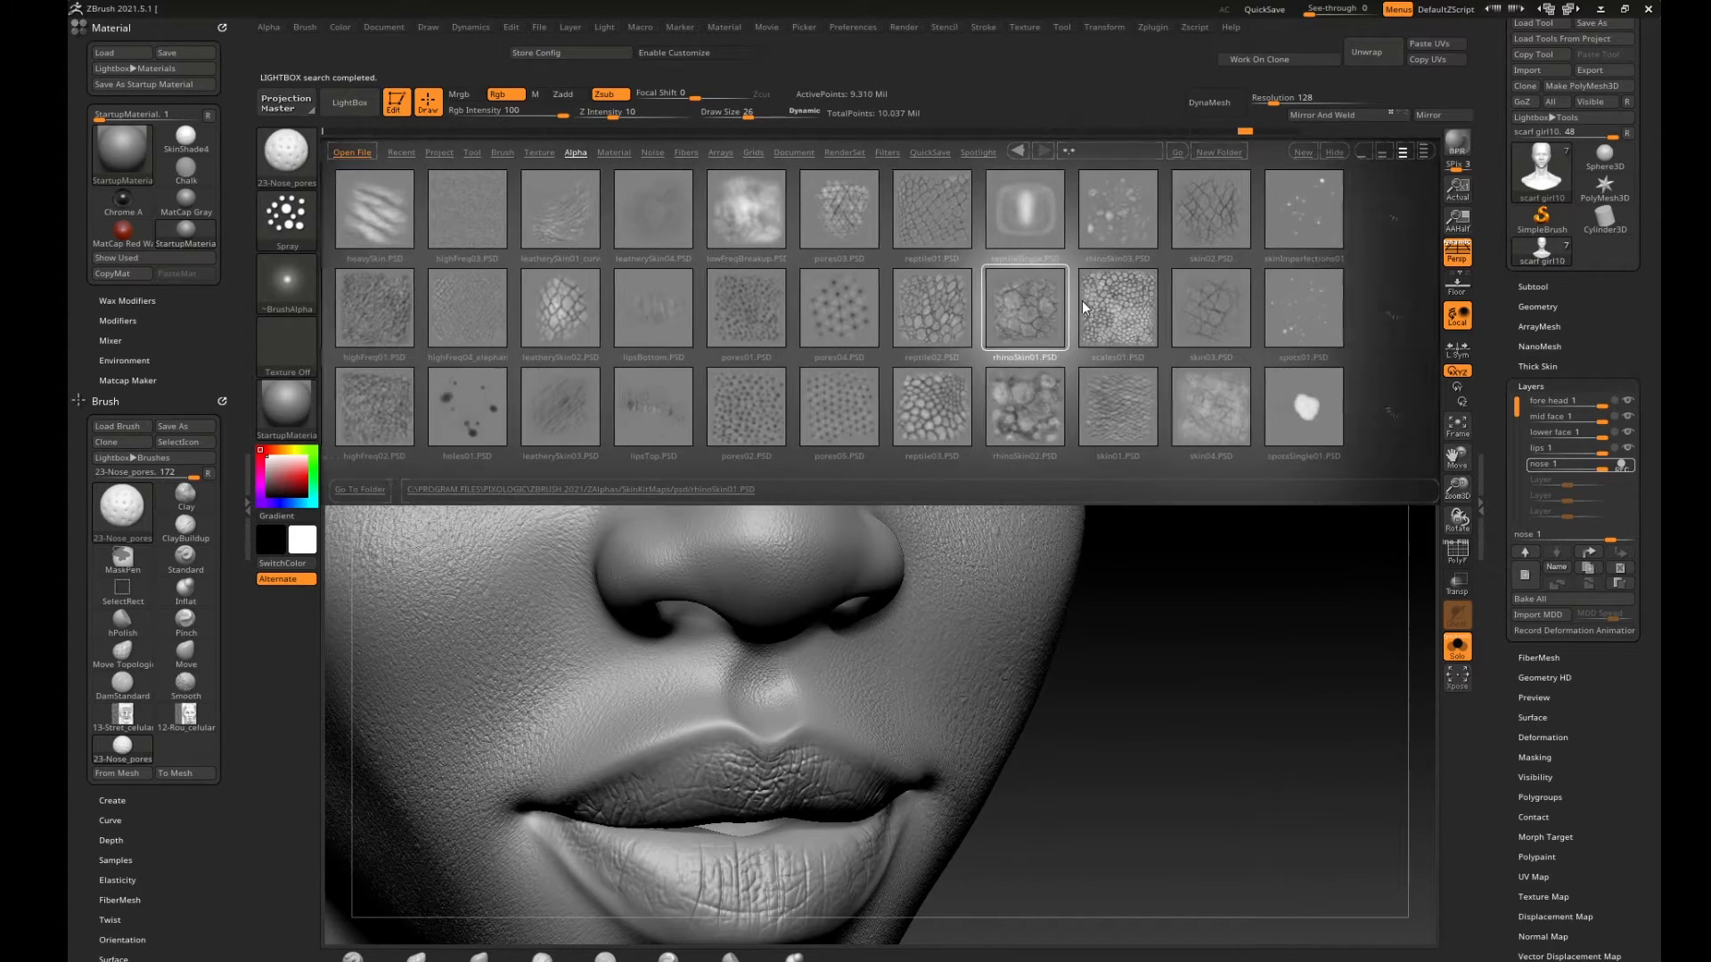
{"action": "left_click_drag", "start_coordinate": [1265, 322], "coordinate": [1140, 303]}
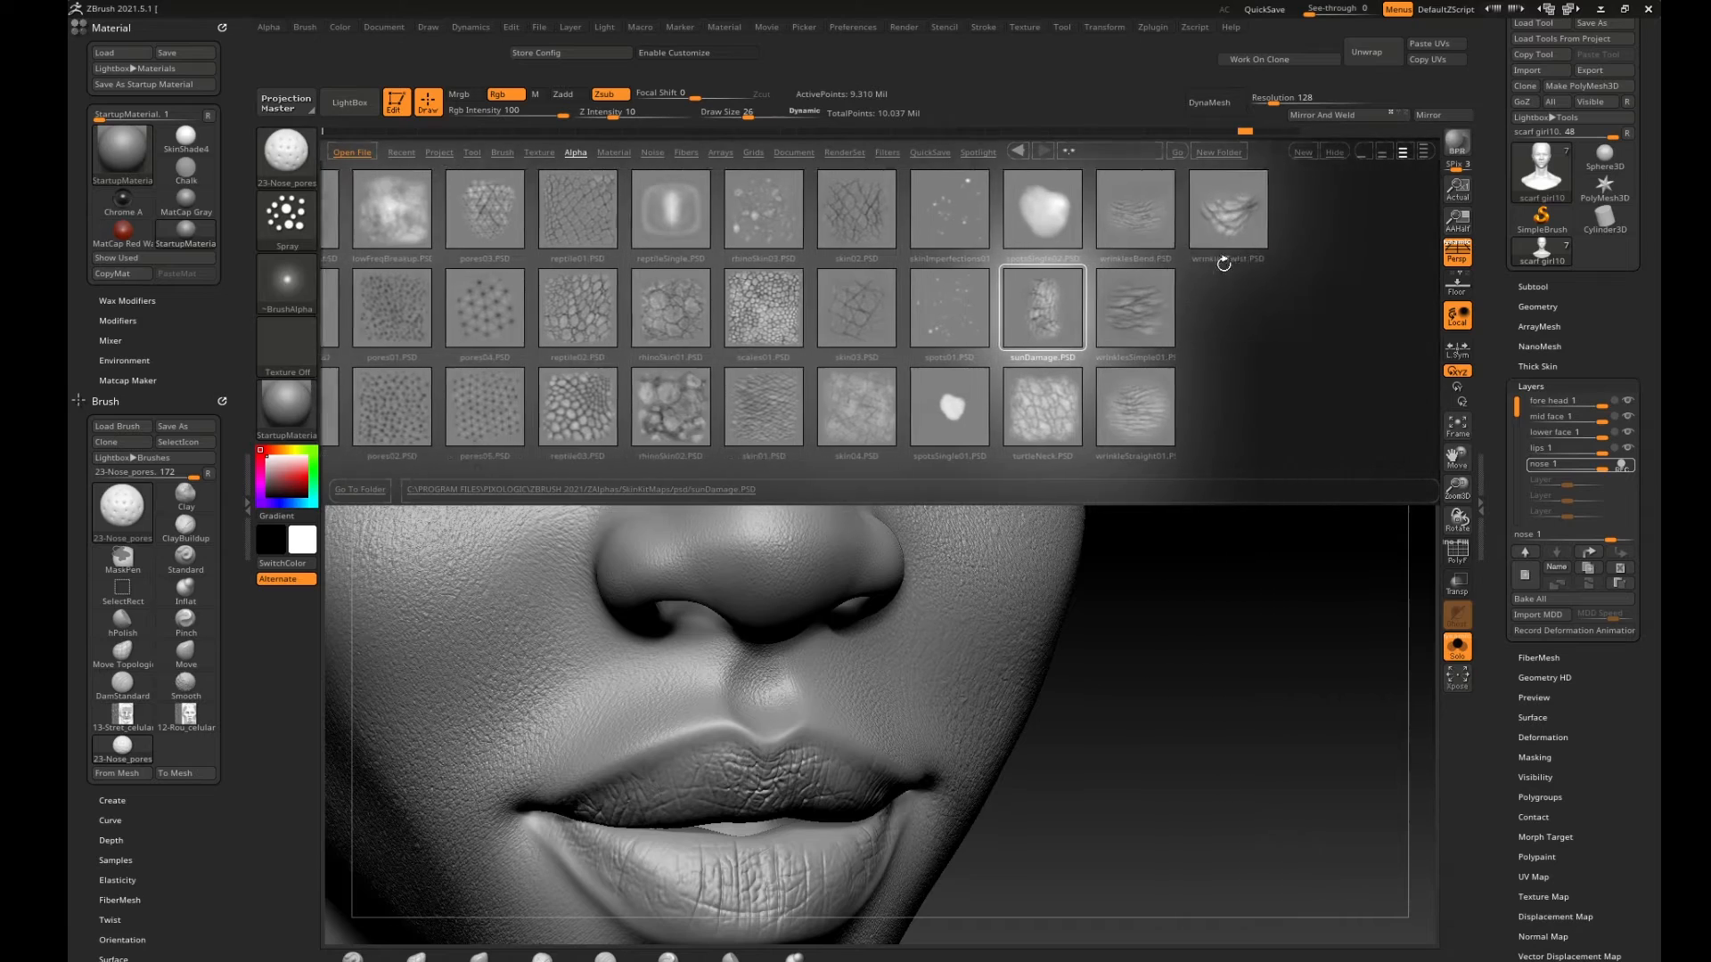
{"action": "left_click_drag", "start_coordinate": [610, 312], "coordinate": [718, 316]}
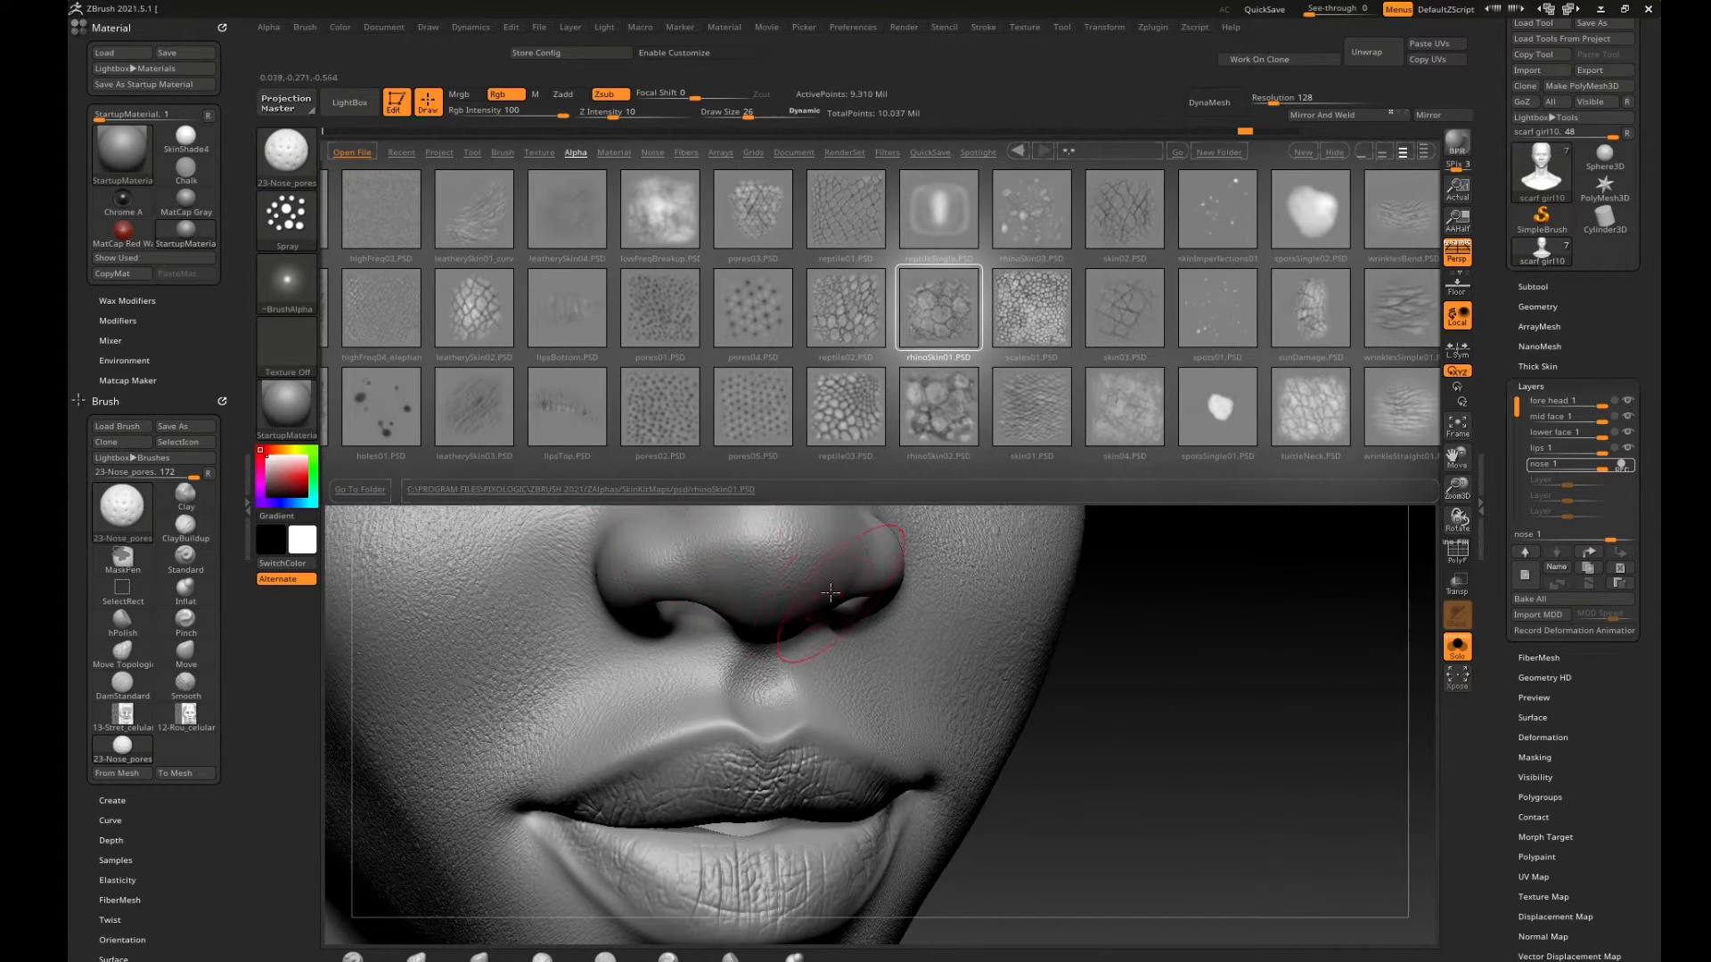
{"action": "left_click", "coordinate": [660, 309]}
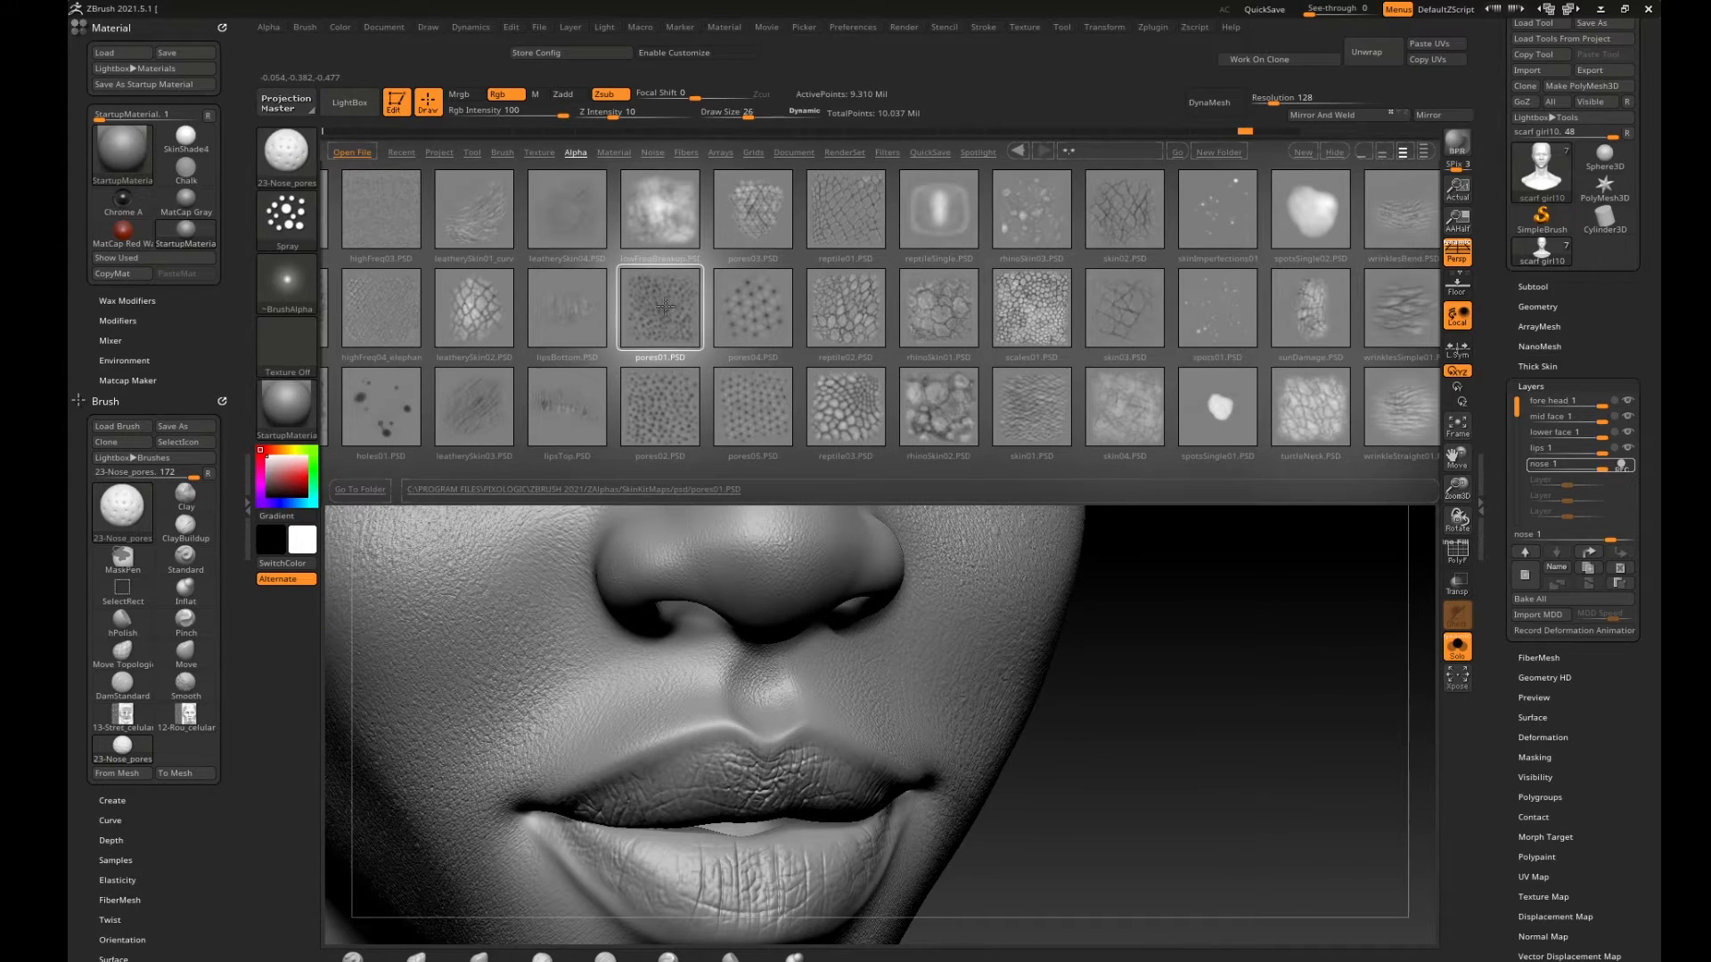
{"action": "double_click", "coordinate": [665, 308]}
{"action": "left_click_drag", "start_coordinate": [647, 307], "coordinate": [654, 305]}
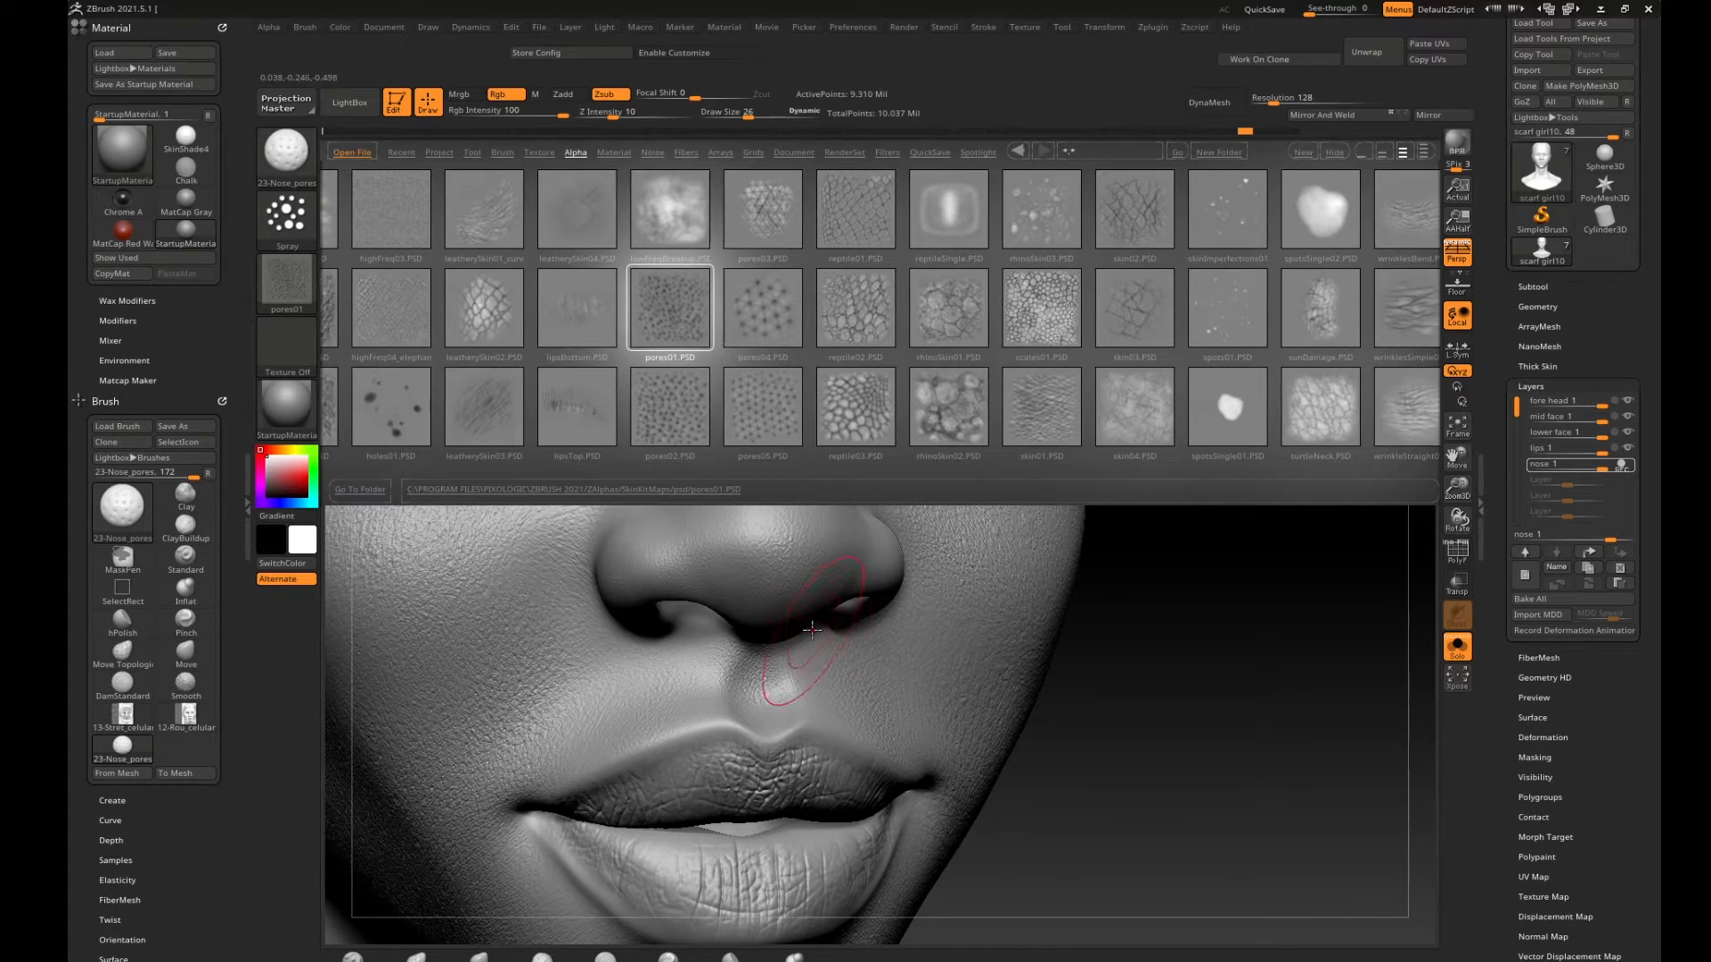
{"action": "key", "text": "comma"}
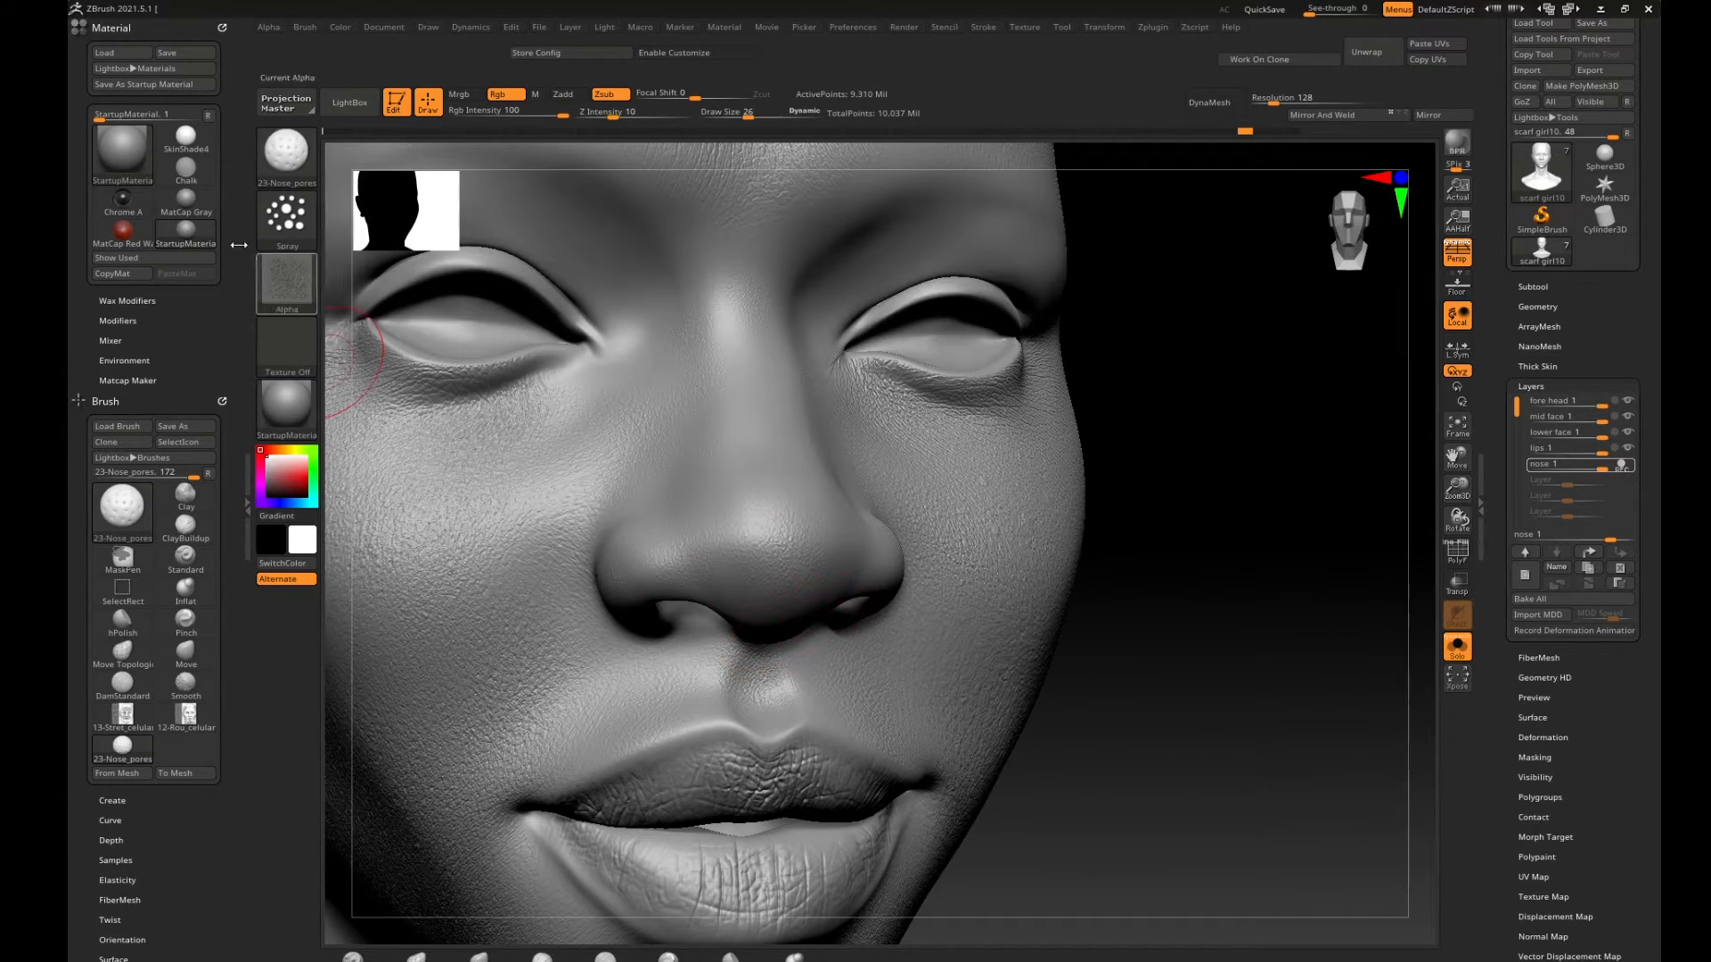
Switch to the Standard brush with the DragRect stroke and load the pores02 alpha.
{"action": "left_click", "coordinate": [286, 214]}
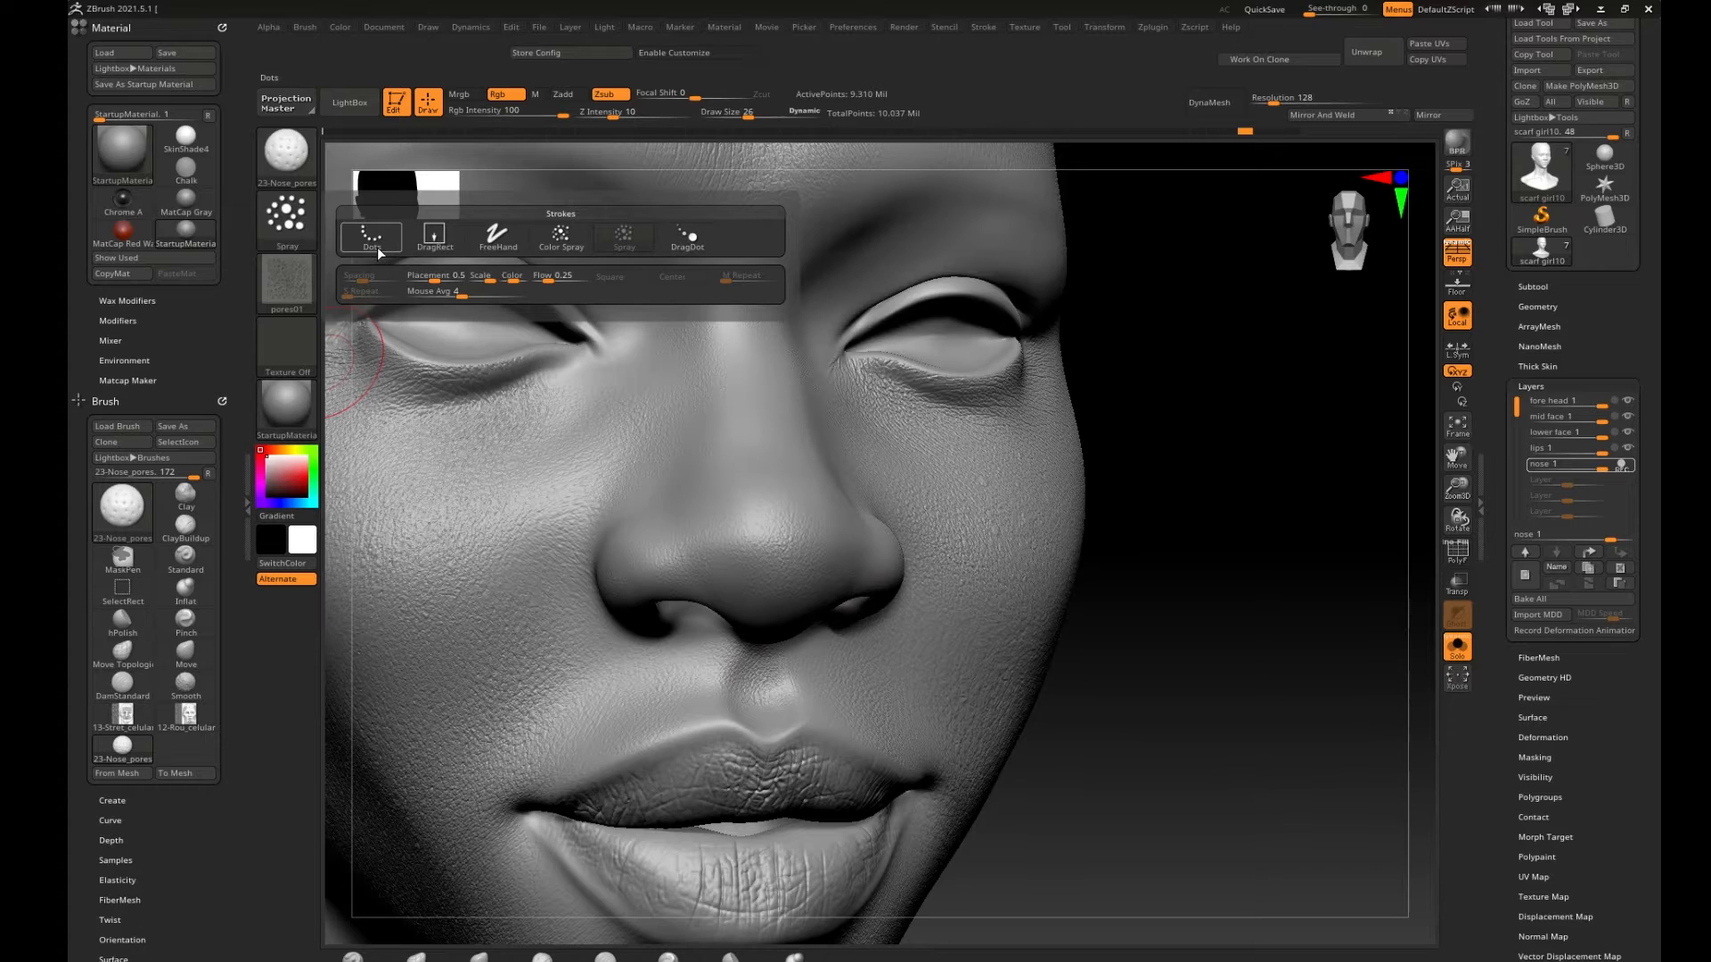
{"action": "left_click", "coordinate": [186, 559]}
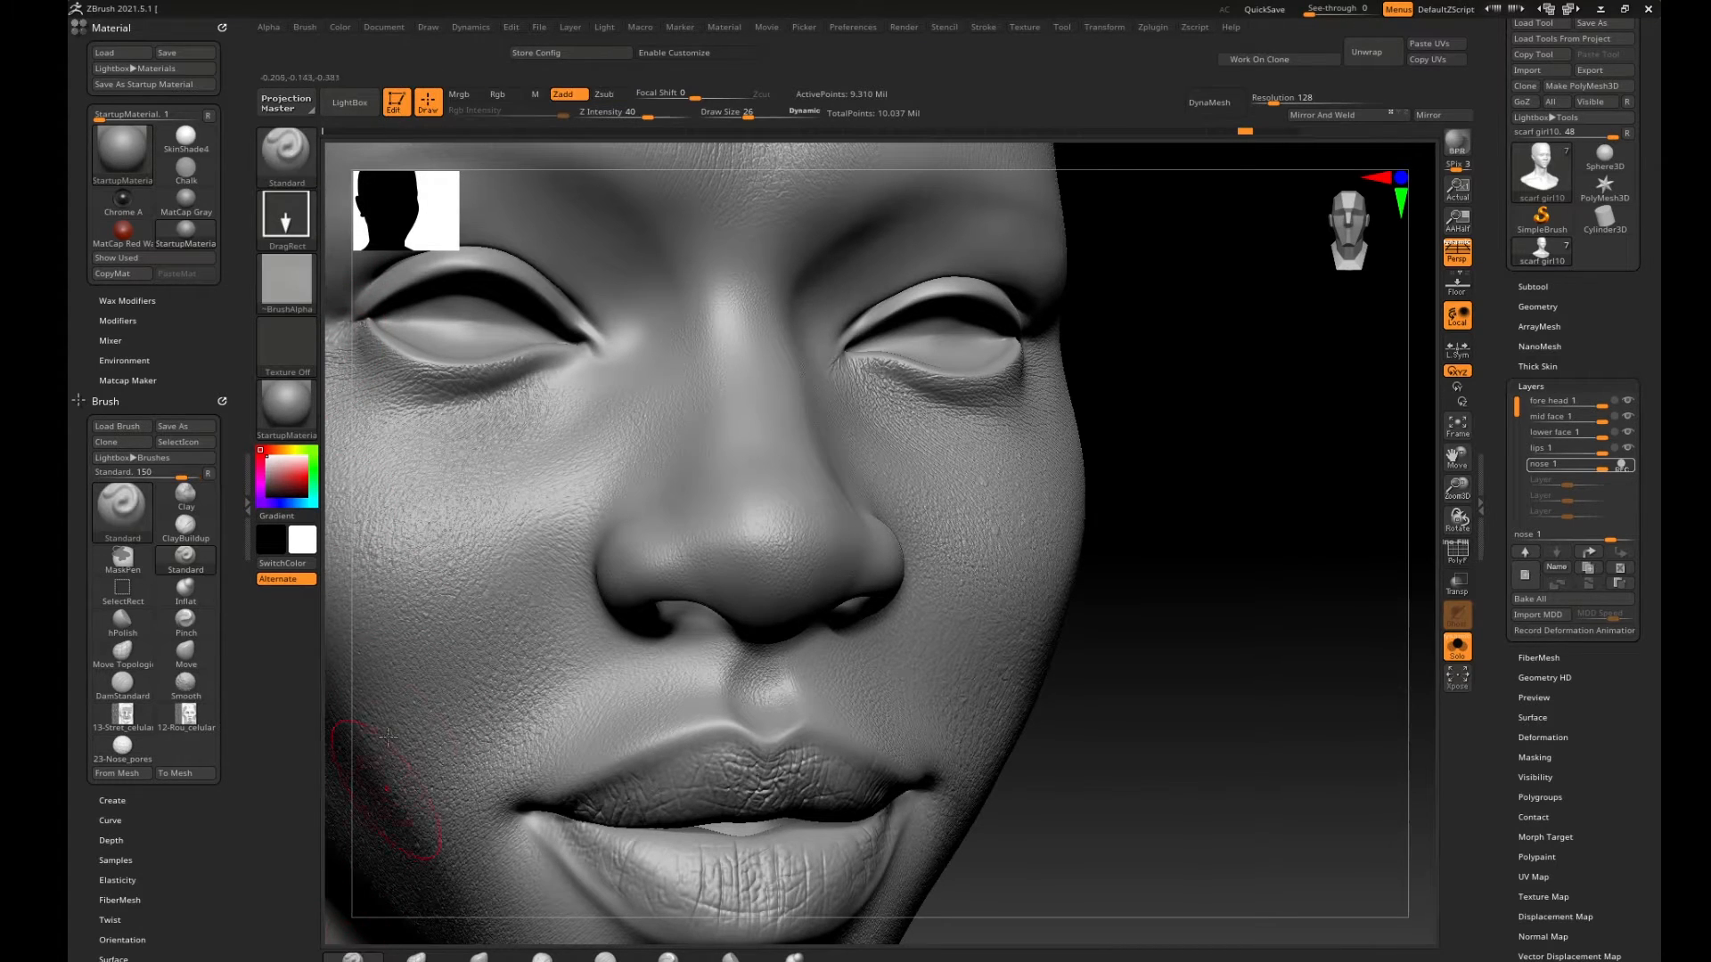
{"action": "key", "text": "comma"}
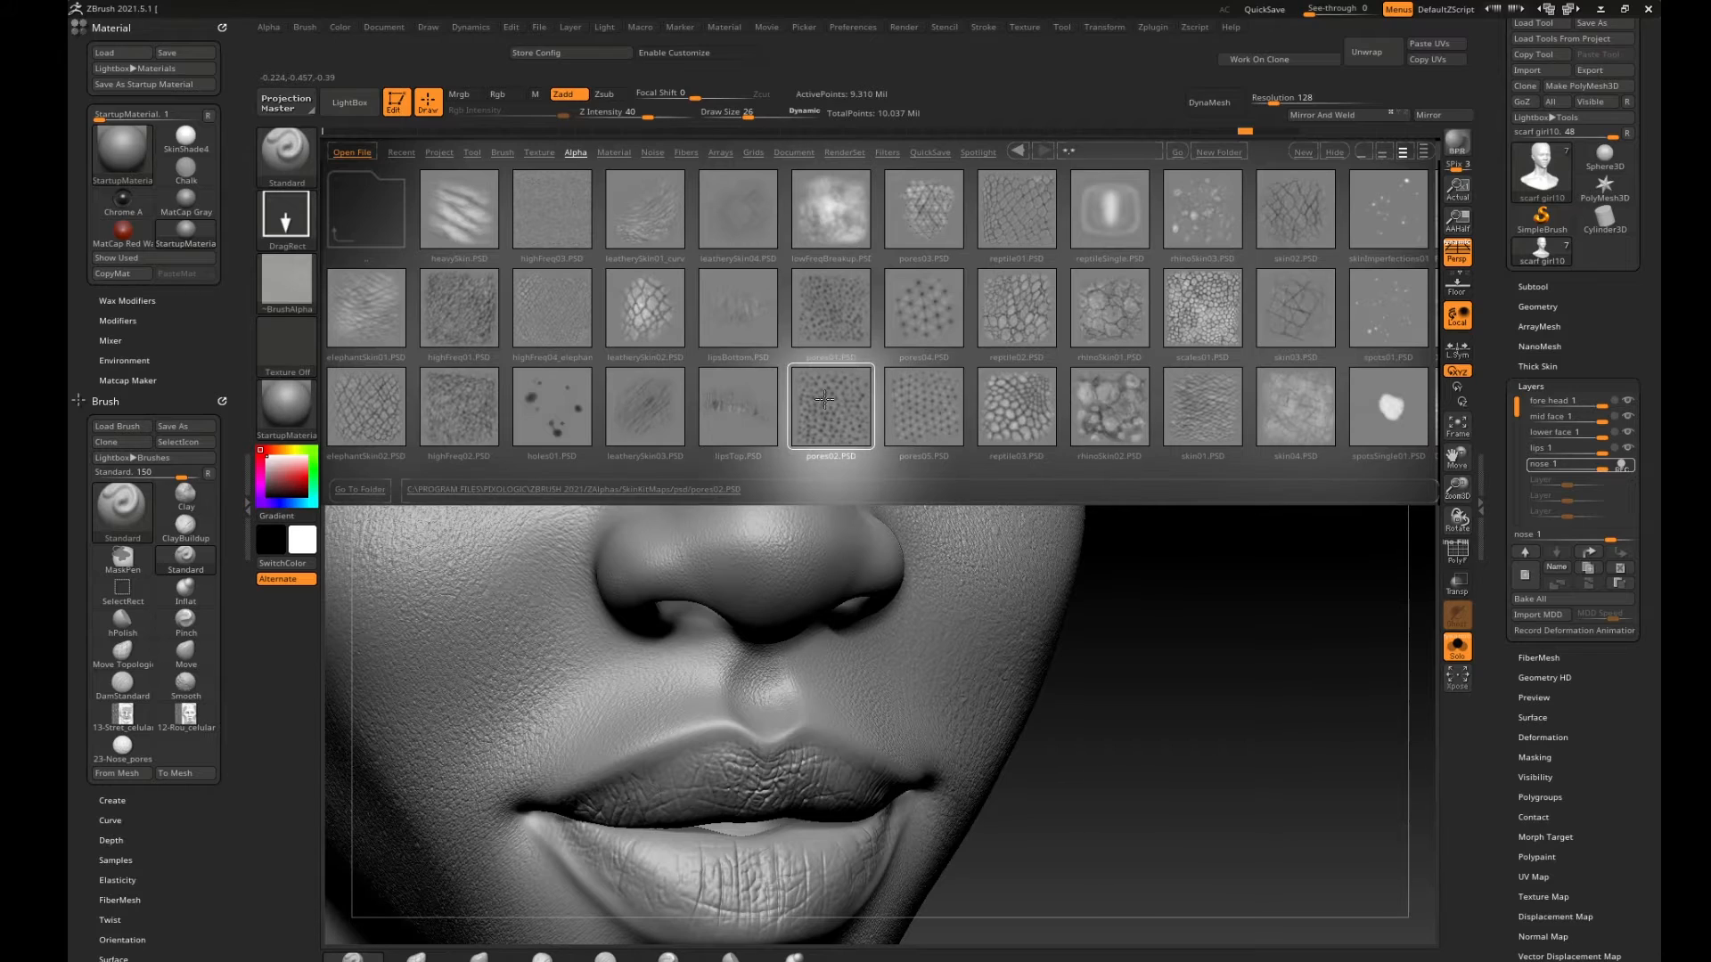
{"action": "double_click", "coordinate": [832, 306]}
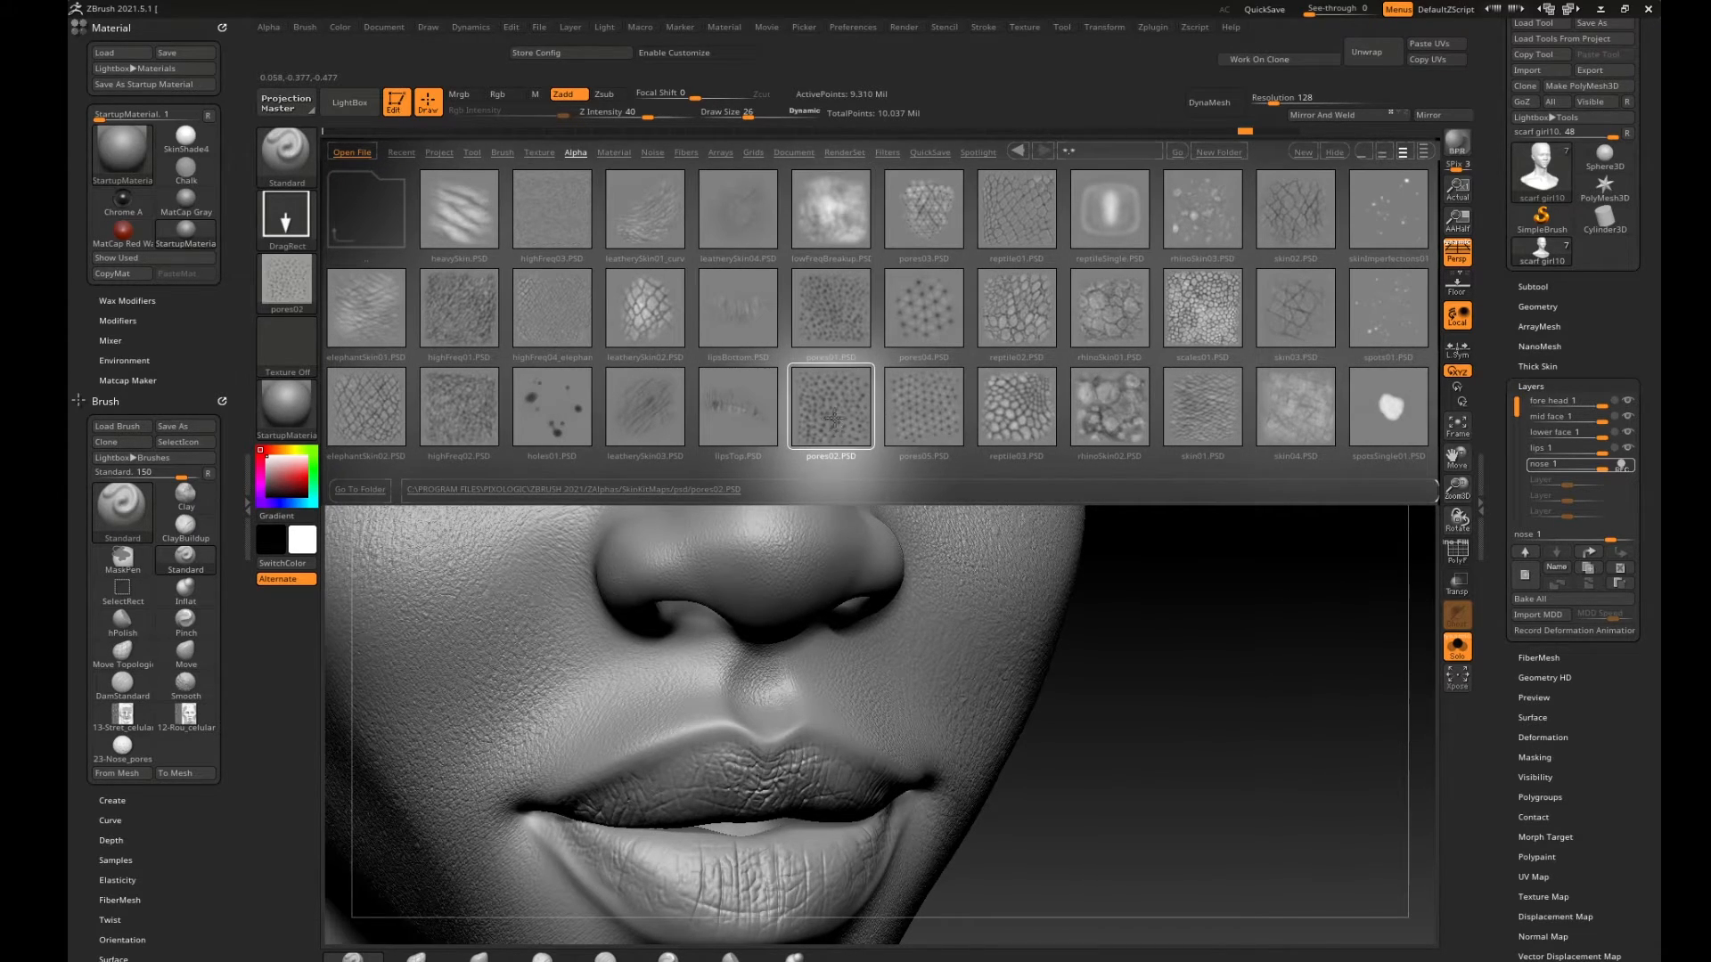
{"action": "key", "text": "comma"}
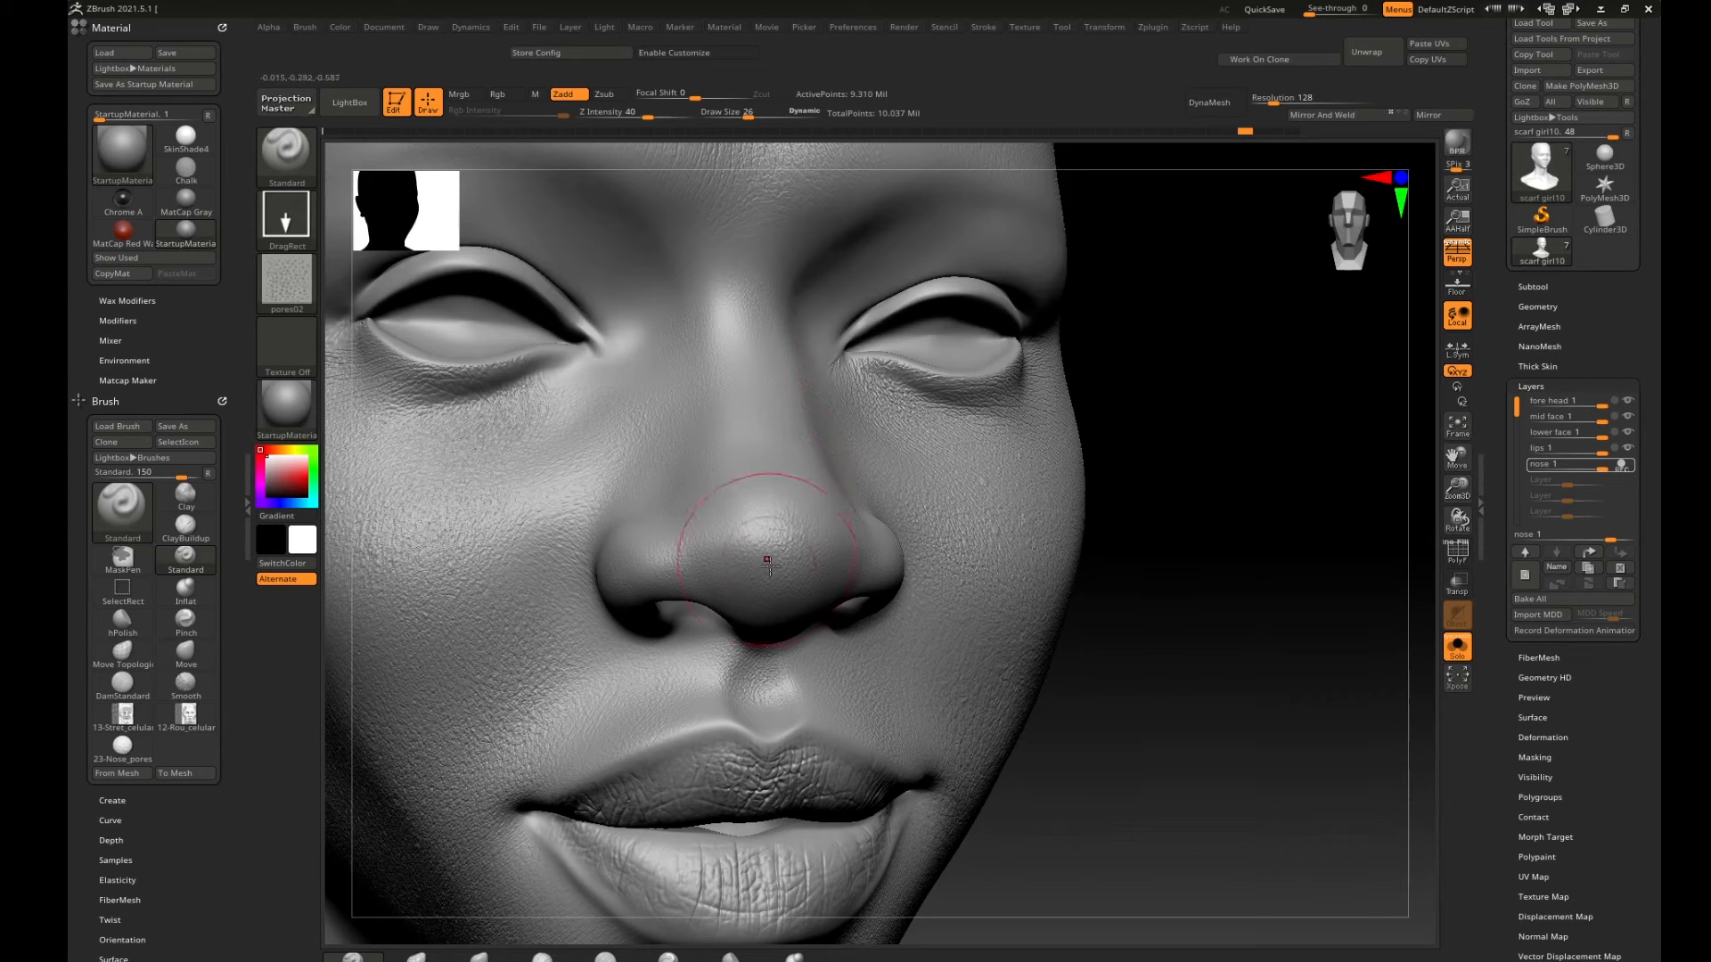
Try one pore stamp on the nose tip at the current intensity, and undo it.
{"action": "left_click_drag", "start_coordinate": [782, 555], "coordinate": [773, 485]}
{"action": "key", "text": "ctrl"}
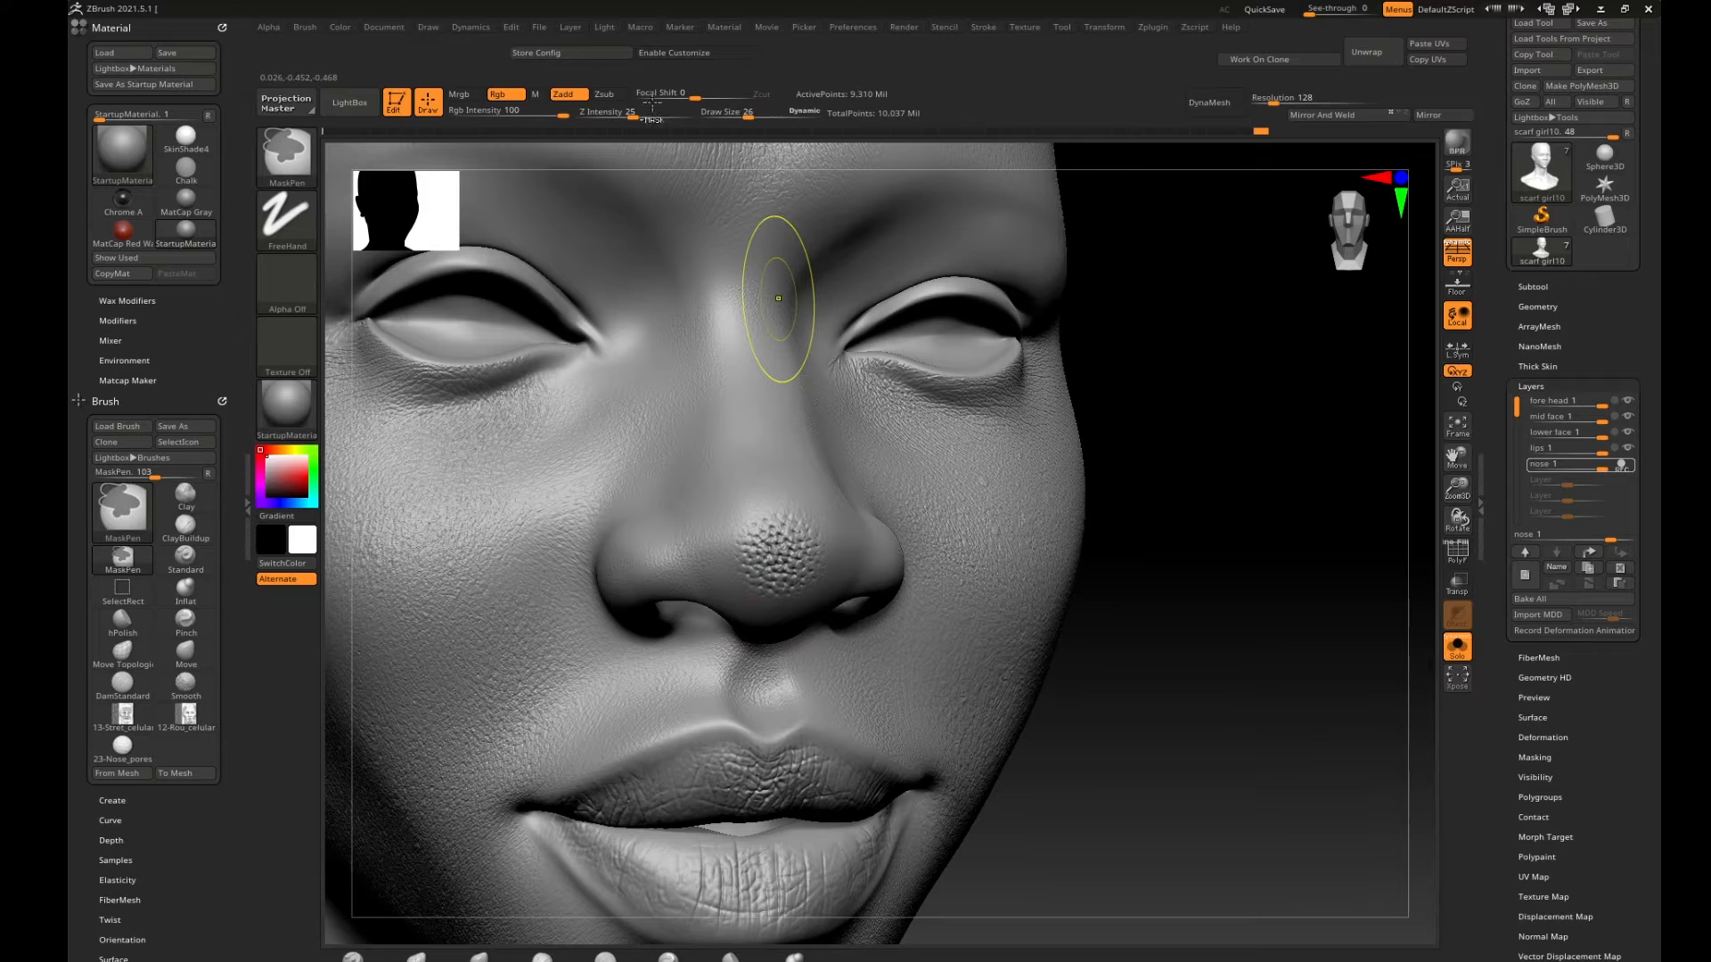
{"action": "key", "text": "ctrl+z"}
Set Z Intensity to 12 and stamp the pores02 pattern over the nose tip, nostril wings and lower bridge.
{"action": "left_click_drag", "start_coordinate": [641, 113], "coordinate": [617, 113]}
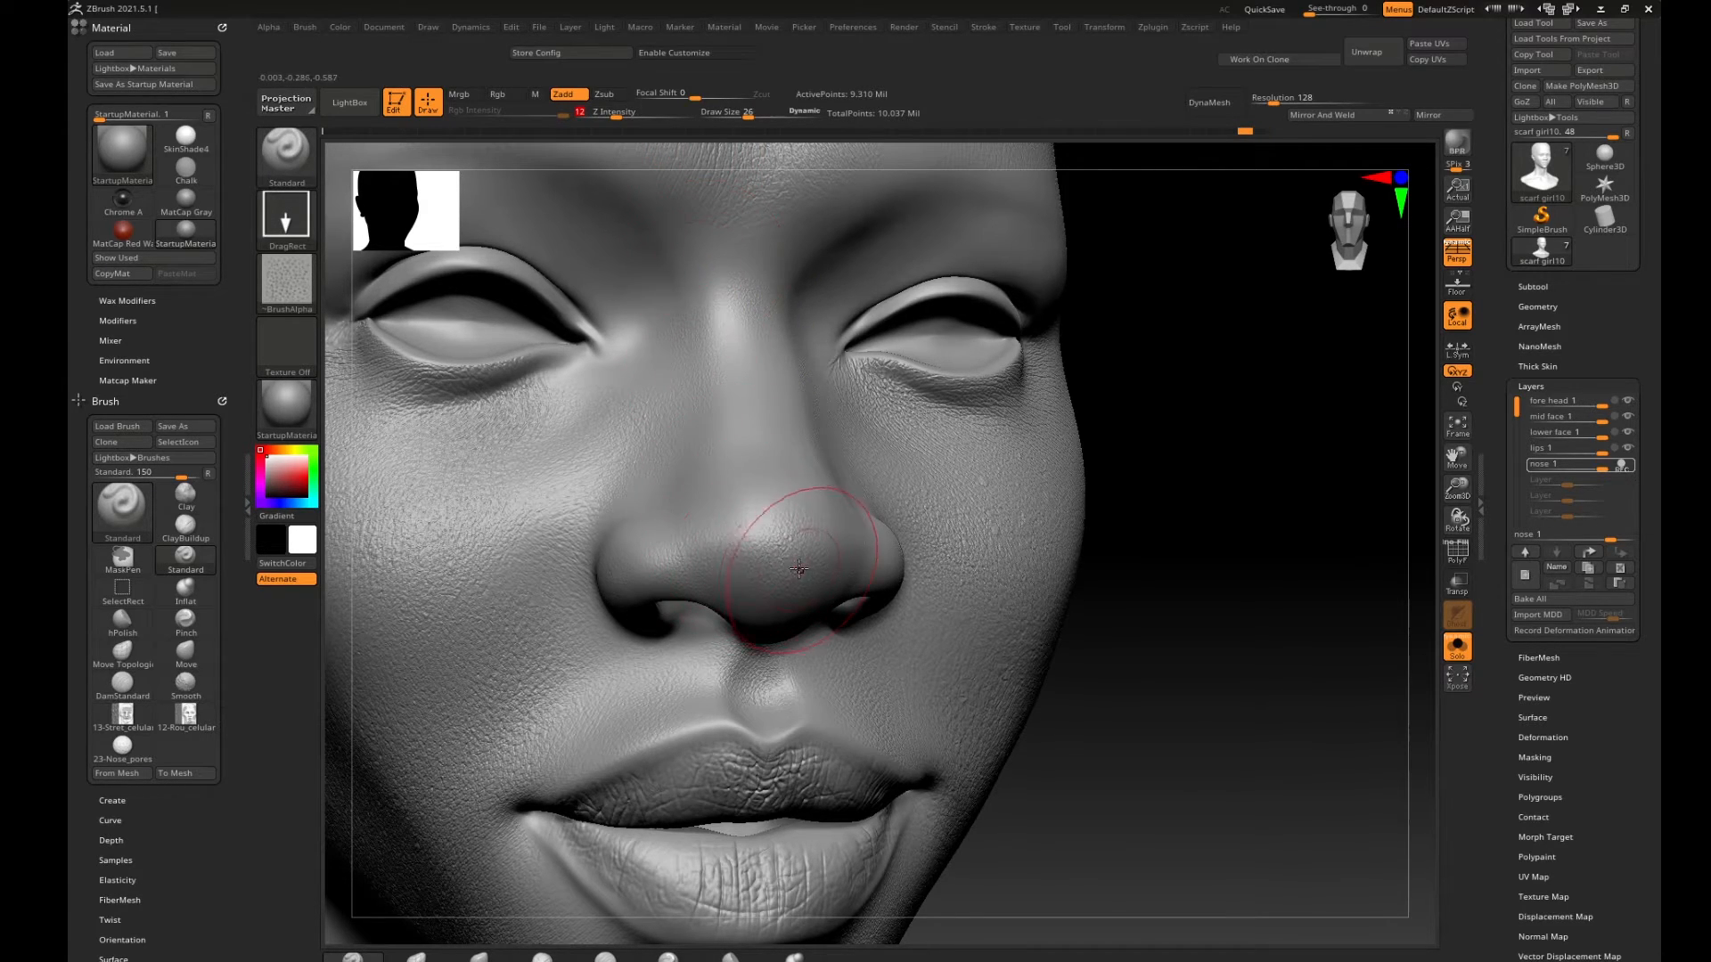
{"action": "left_click_drag", "start_coordinate": [784, 476], "coordinate": [685, 559]}
{"action": "left_click_drag", "start_coordinate": [680, 496], "coordinate": [627, 547]}
{"action": "left_click_drag", "start_coordinate": [1253, 561], "coordinate": [986, 562]}
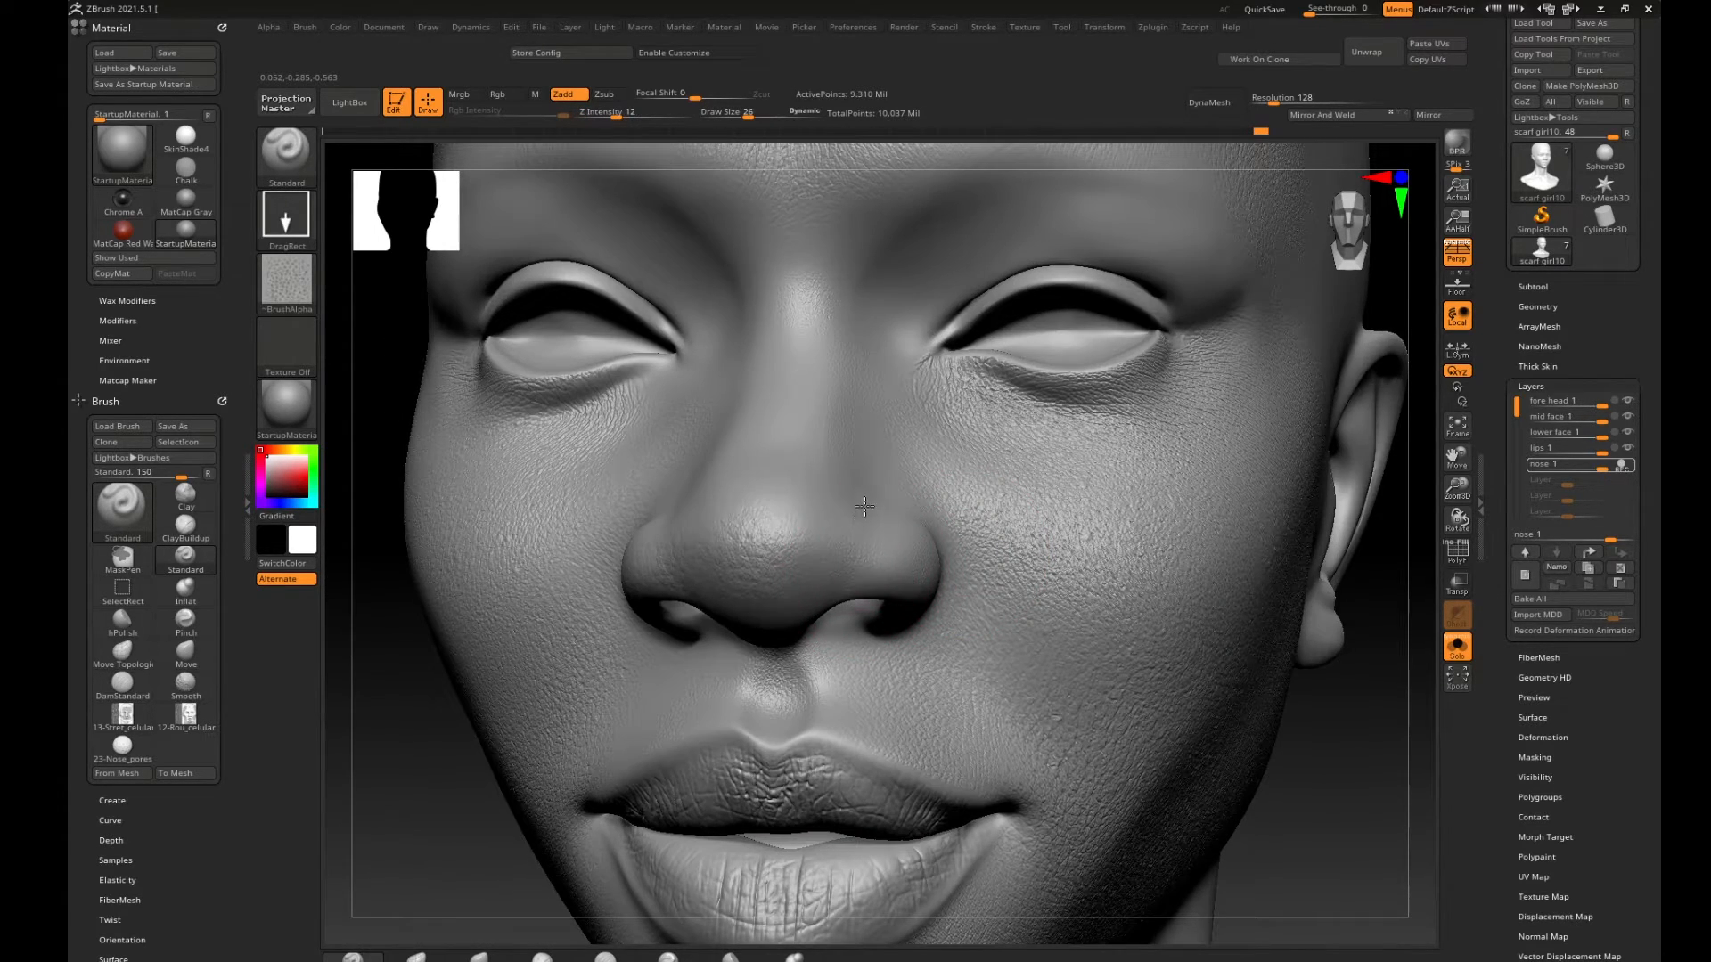
{"action": "left_click_drag", "start_coordinate": [864, 506], "coordinate": [865, 495]}
{"action": "mouse_move", "coordinate": [821, 577]}
{"action": "left_mouse_down"}
{"action": "mouse_move", "coordinate": [804, 584]}
{"action": "mouse_move", "coordinate": [824, 550]}
{"action": "mouse_move", "coordinate": [903, 521]}
{"action": "left_mouse_up"}
{"action": "left_click_drag", "start_coordinate": [781, 502], "coordinate": [758, 451]}
{"action": "left_click_drag", "start_coordinate": [416, 776], "coordinate": [414, 655], "text": "alt"}
{"action": "left_click_drag", "start_coordinate": [451, 709], "coordinate": [531, 693]}
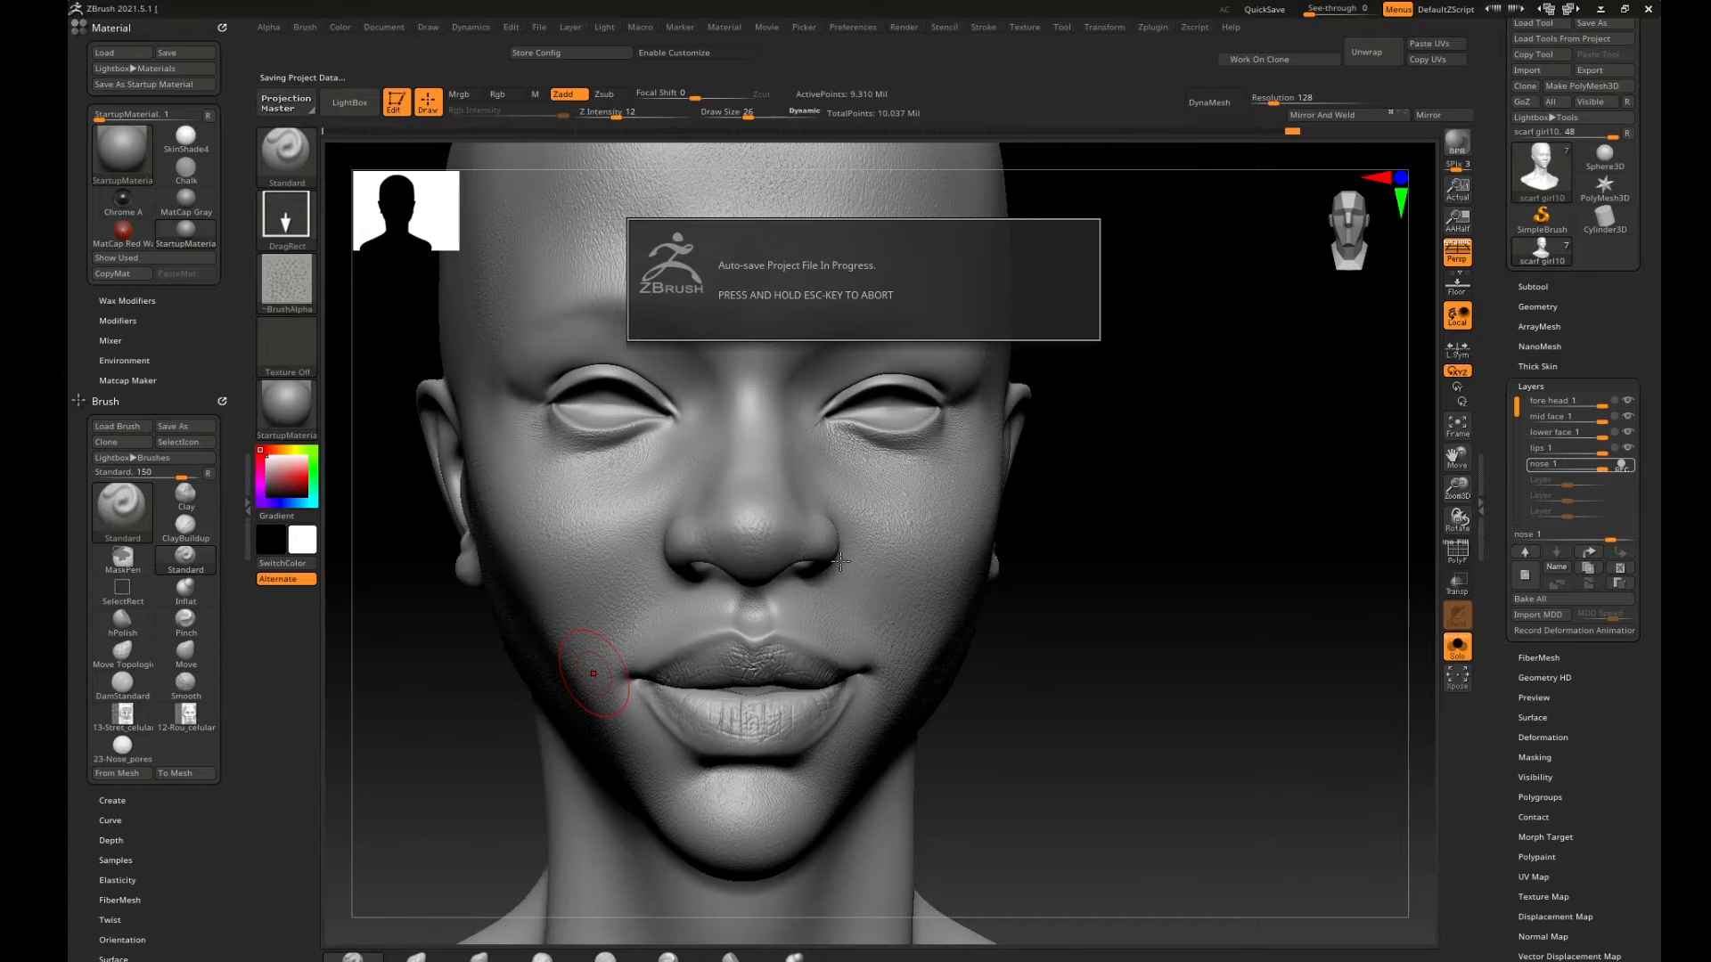
Switch to the reference board and examine the front and profile nose photos for pore and skin texture.
{"action": "key", "text": "alt+Tab"}
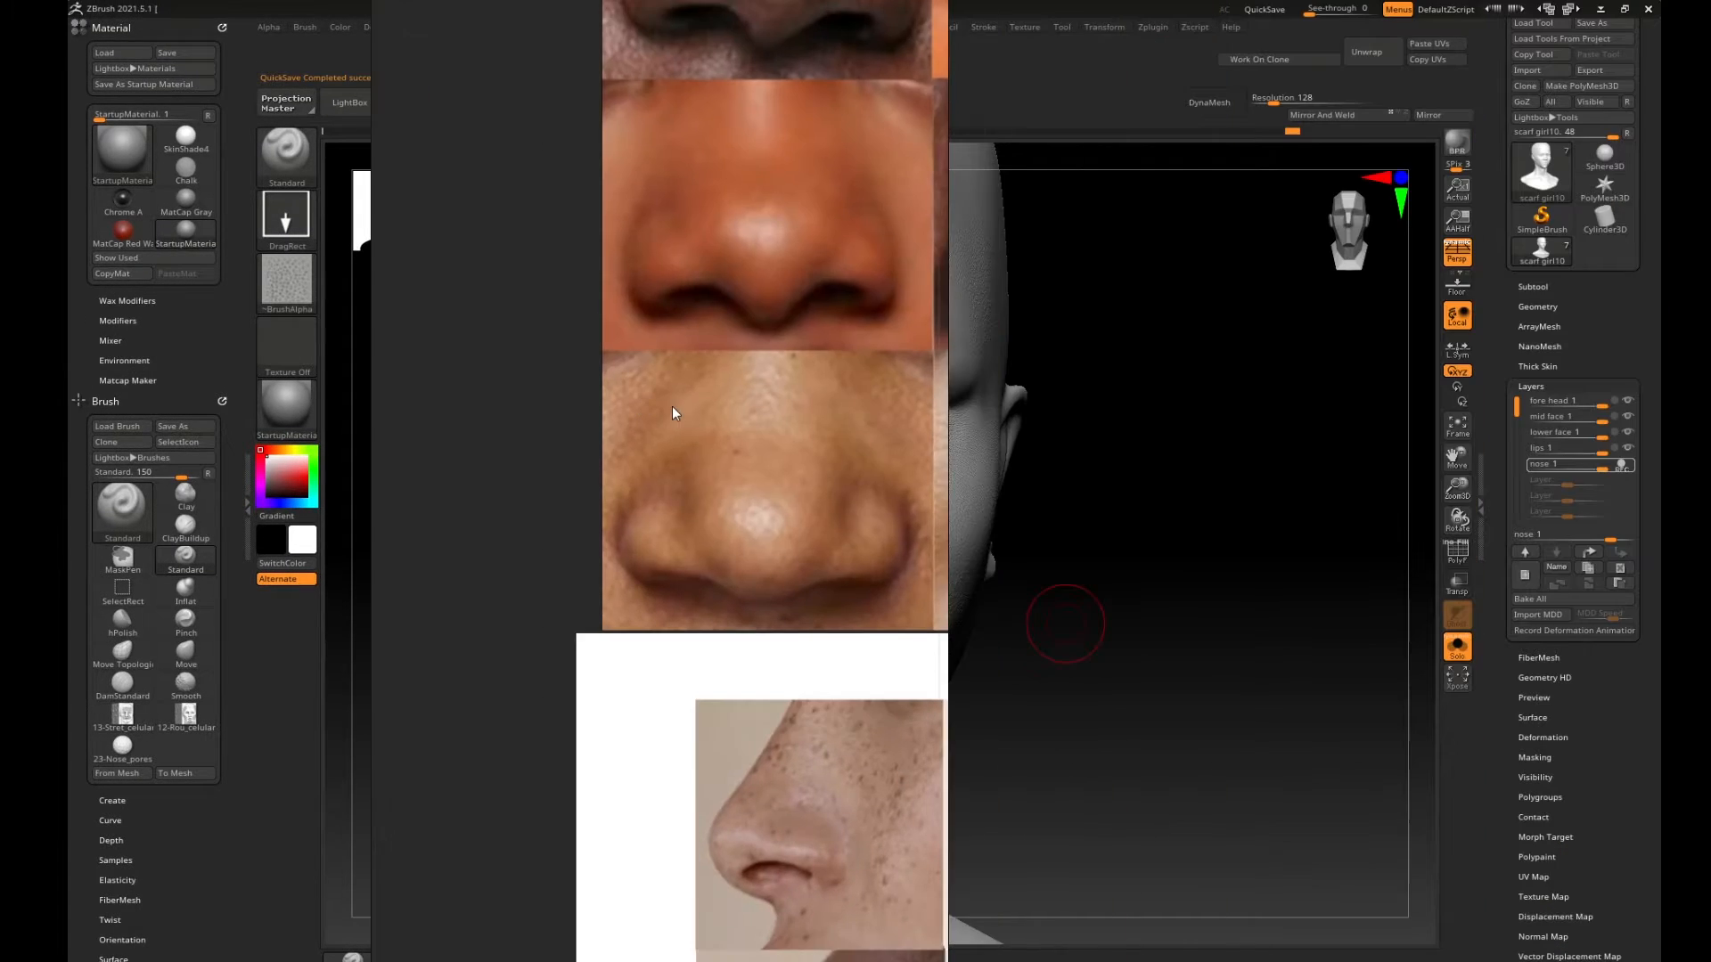
{"action": "right_click_drag", "start_coordinate": [667, 578], "coordinate": [676, 570]}
{"action": "scroll", "coordinate": [757, 523], "scroll_direction": "up", "scroll_amount": 3}
{"action": "scroll", "coordinate": [770, 468], "scroll_direction": "down", "scroll_amount": 5}
{"action": "scroll", "coordinate": [819, 328], "scroll_direction": "down", "scroll_amount": 3}
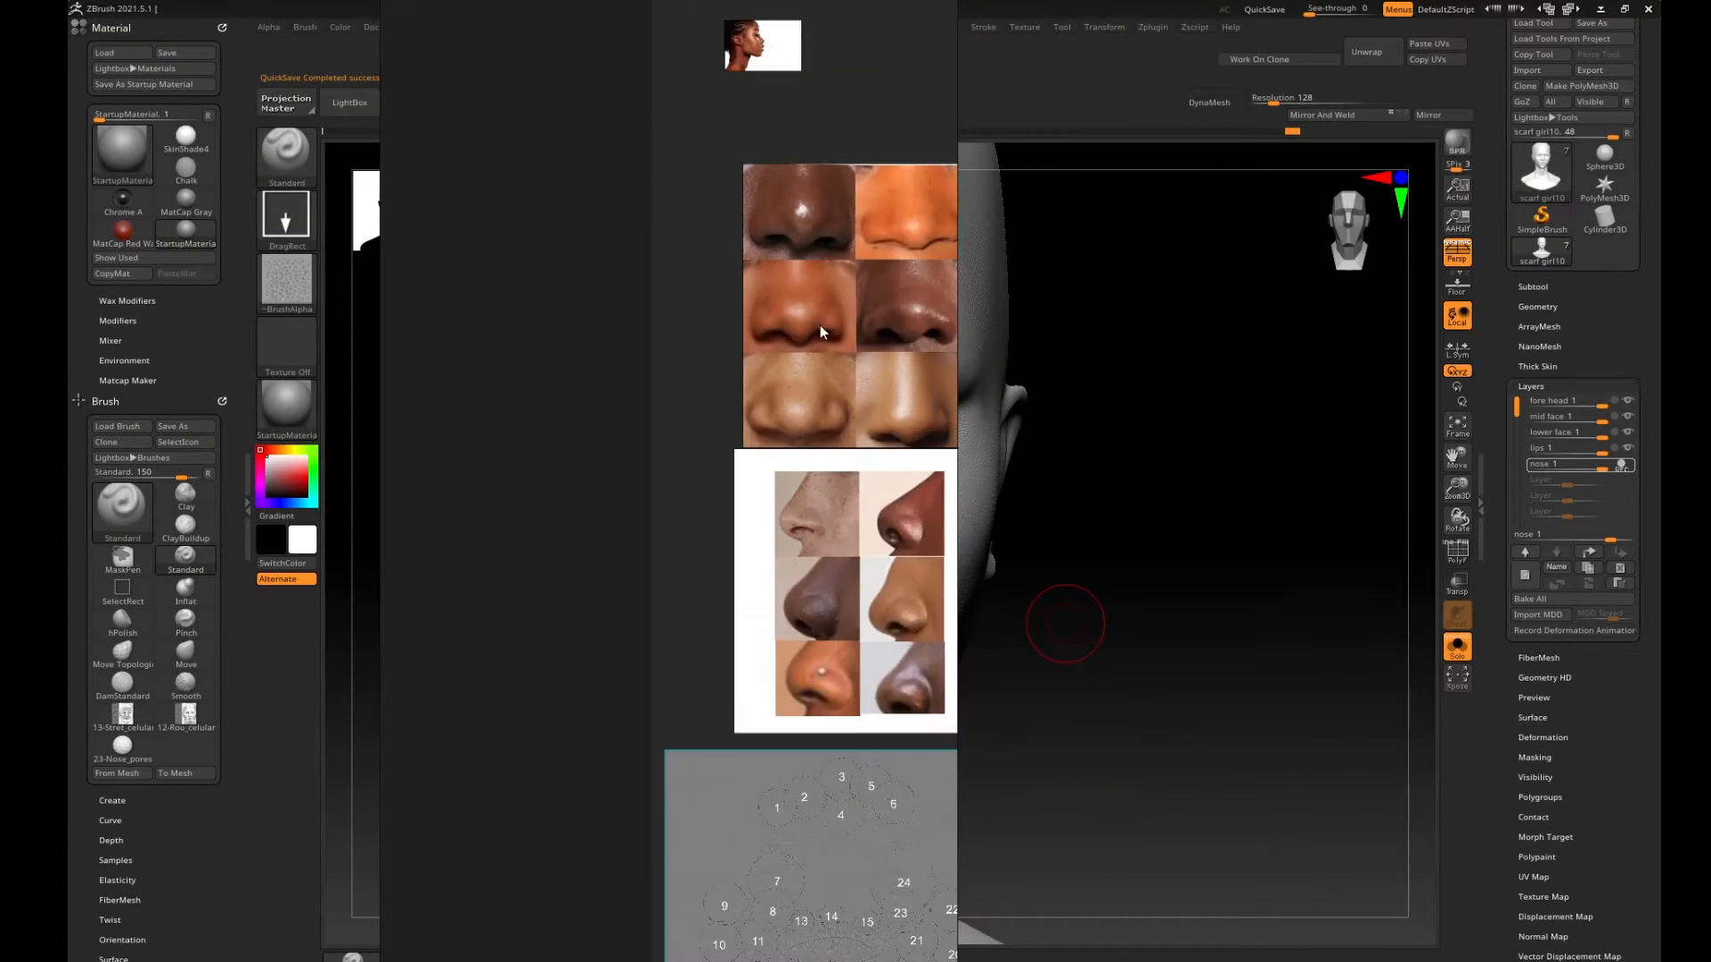
{"action": "scroll", "coordinate": [833, 374], "scroll_direction": "up", "scroll_amount": 3}
{"action": "scroll", "coordinate": [837, 401], "scroll_direction": "down", "scroll_amount": 3}
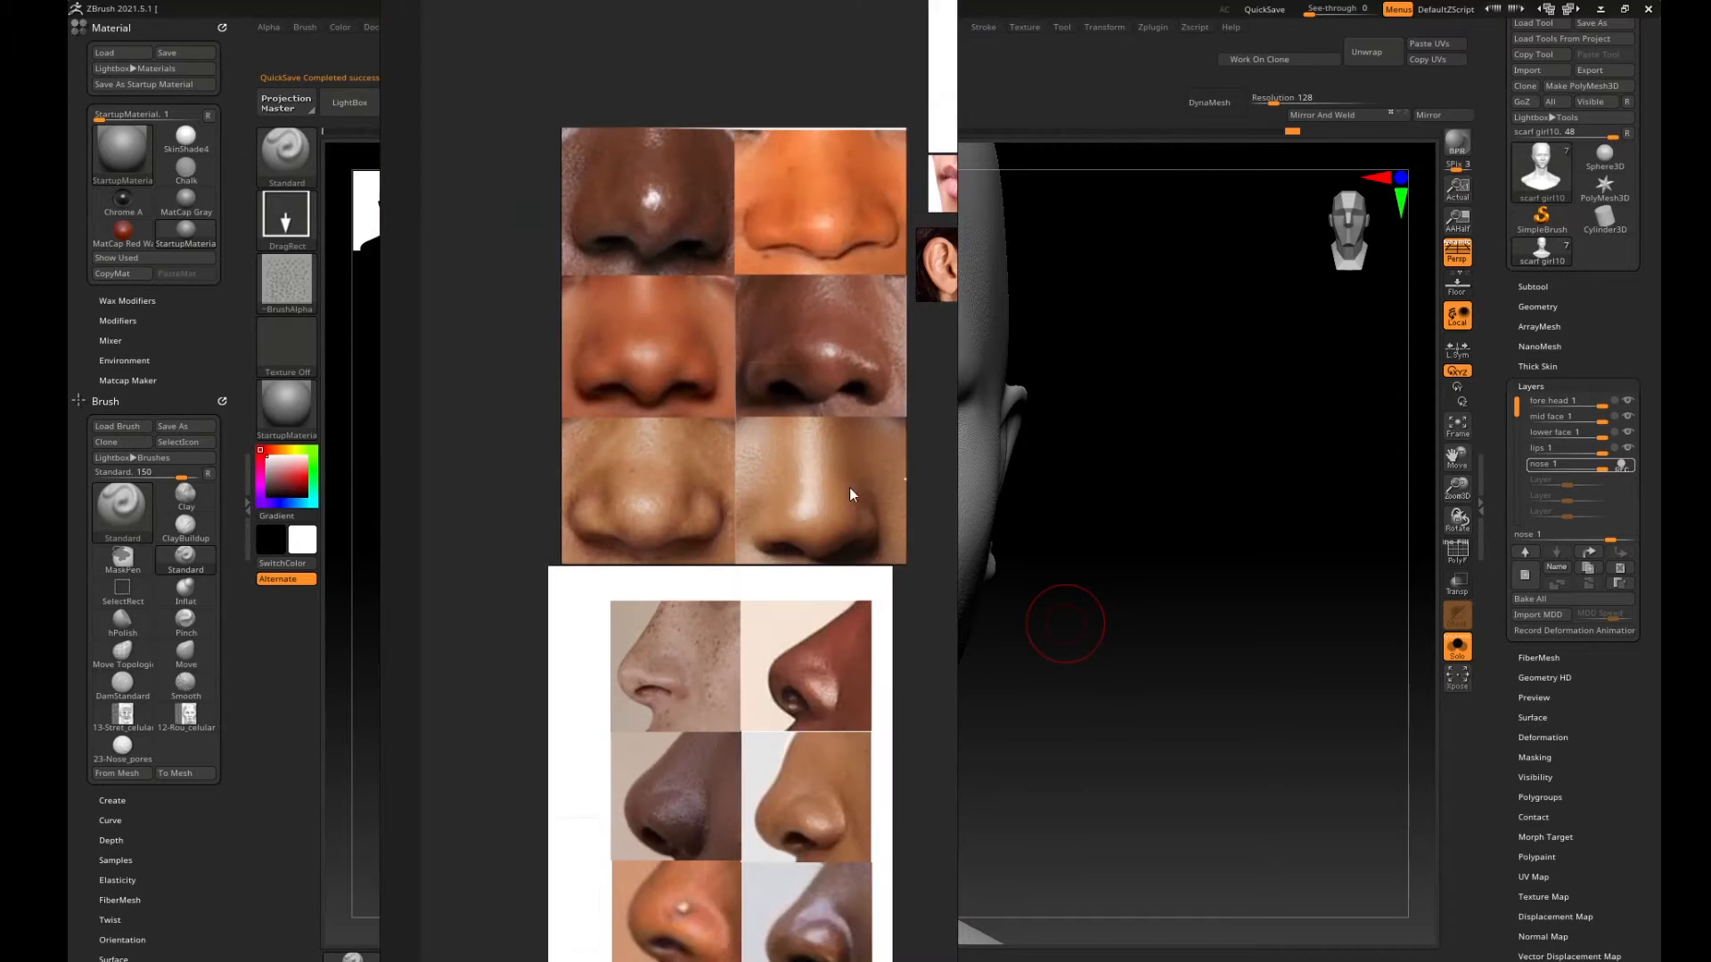
{"action": "scroll", "coordinate": [796, 662], "scroll_direction": "up", "scroll_amount": 4}
{"action": "scroll", "coordinate": [773, 638], "scroll_direction": "down", "scroll_amount": 2}
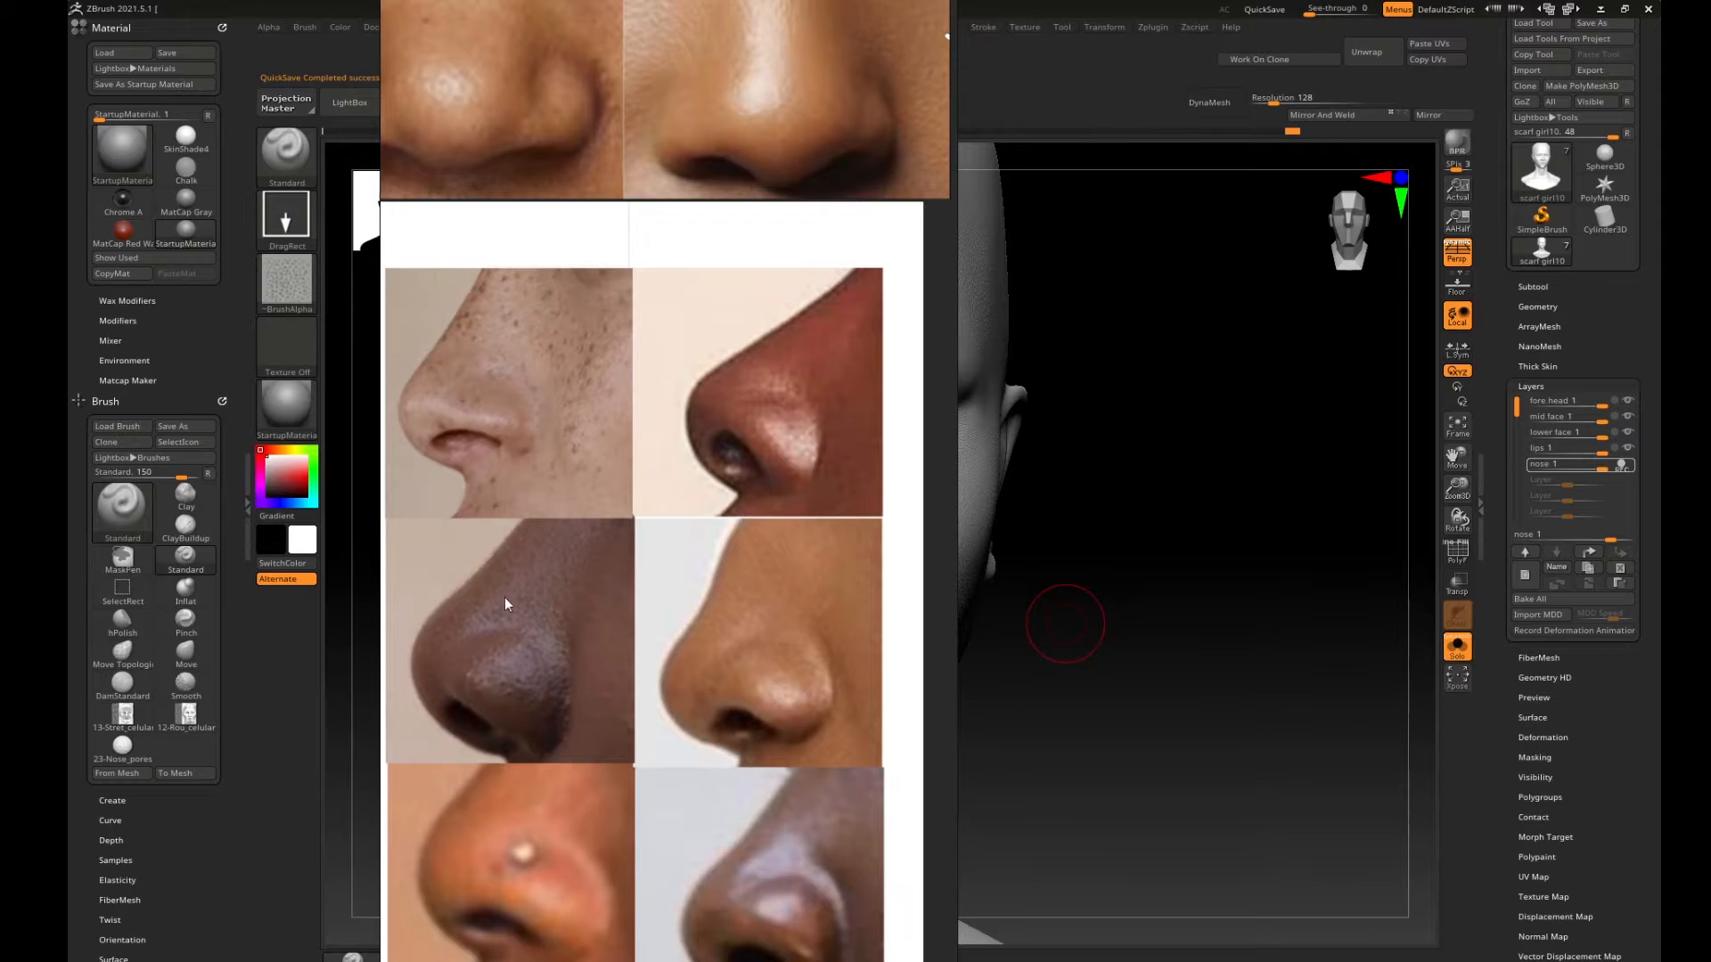
{"action": "key", "text": "alt+Tab"}
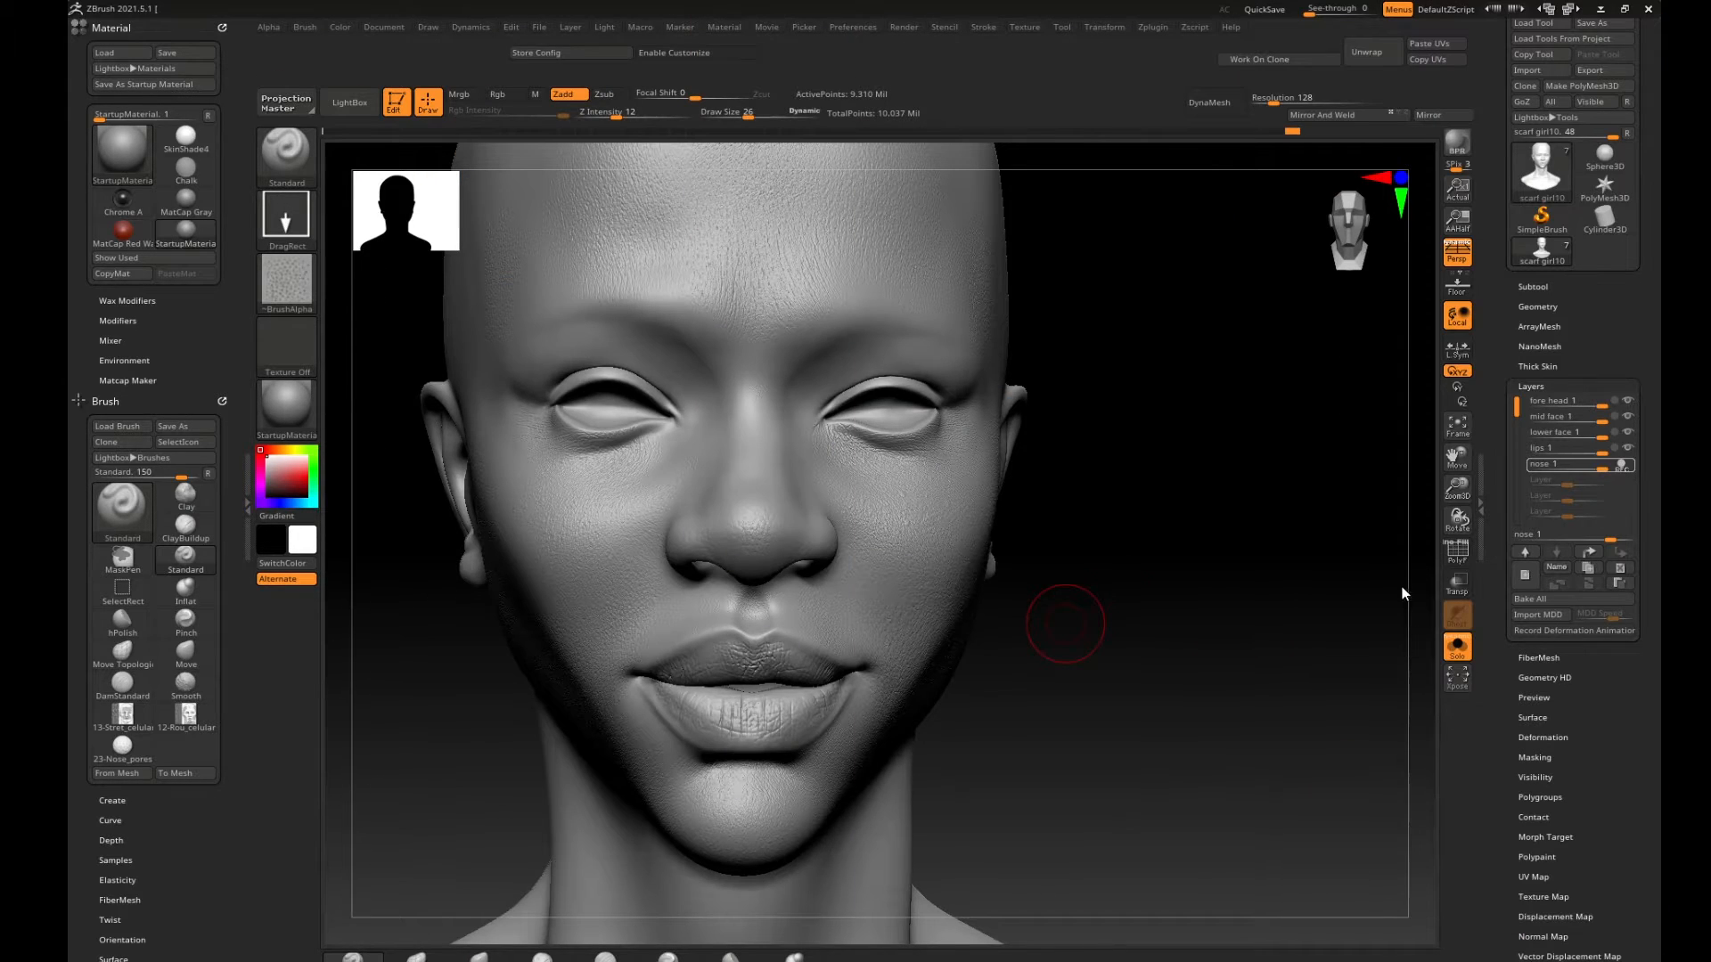
Bring up the eye close-up on the reference board and place the board beside the sculpted face.
{"action": "left_click_drag", "start_coordinate": [1124, 547], "coordinate": [978, 618]}
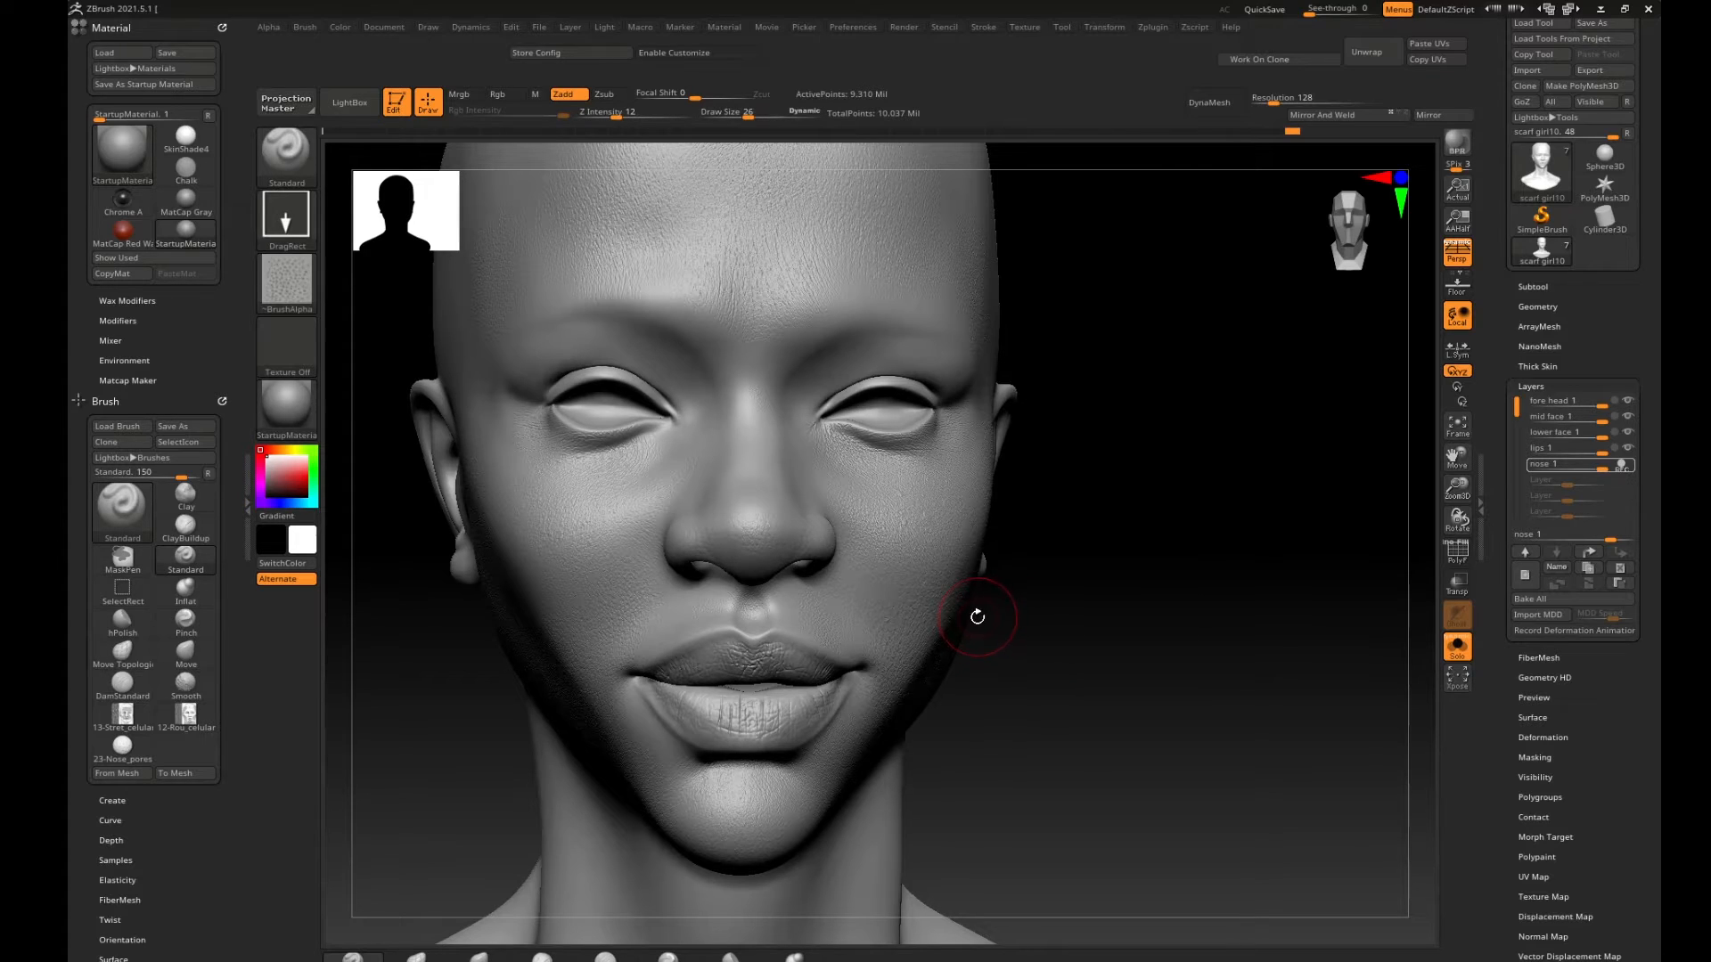
{"action": "left_click_drag", "start_coordinate": [1081, 622], "coordinate": [1026, 592]}
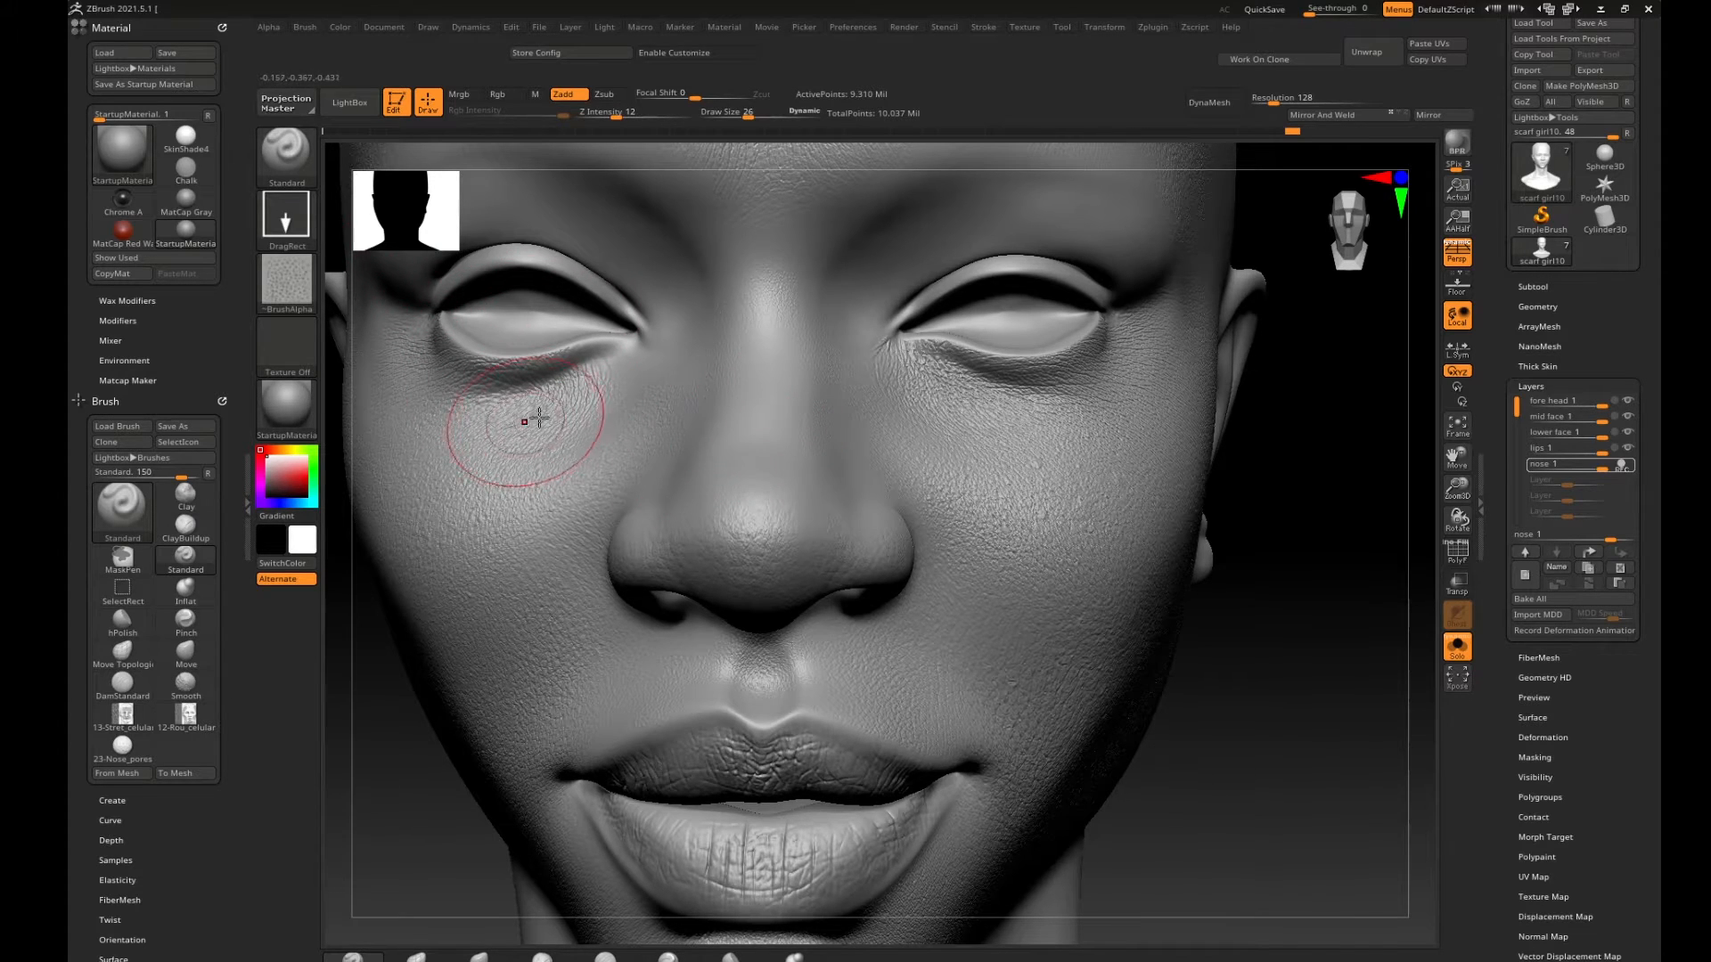
{"action": "left_click_drag", "start_coordinate": [1298, 351], "coordinate": [922, 351], "text": "alt"}
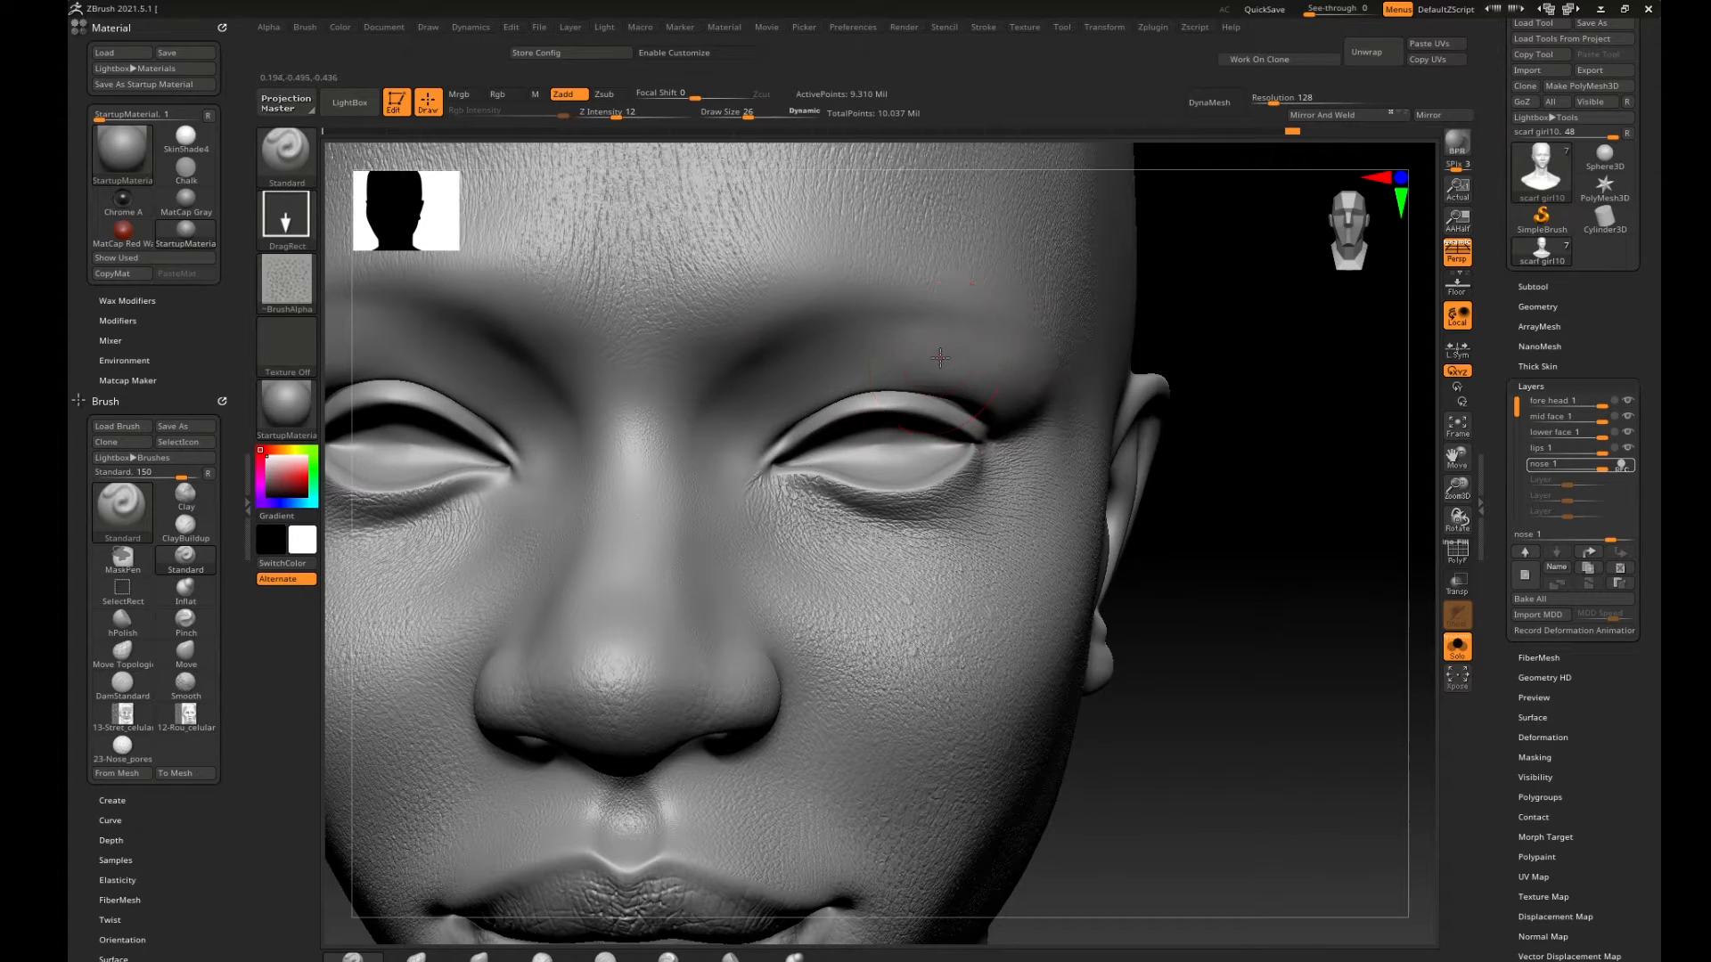
{"action": "right_click_drag", "start_coordinate": [1661, 383], "coordinate": [902, 463]}
{"action": "scroll", "coordinate": [907, 474], "scroll_direction": "down", "scroll_amount": 5}
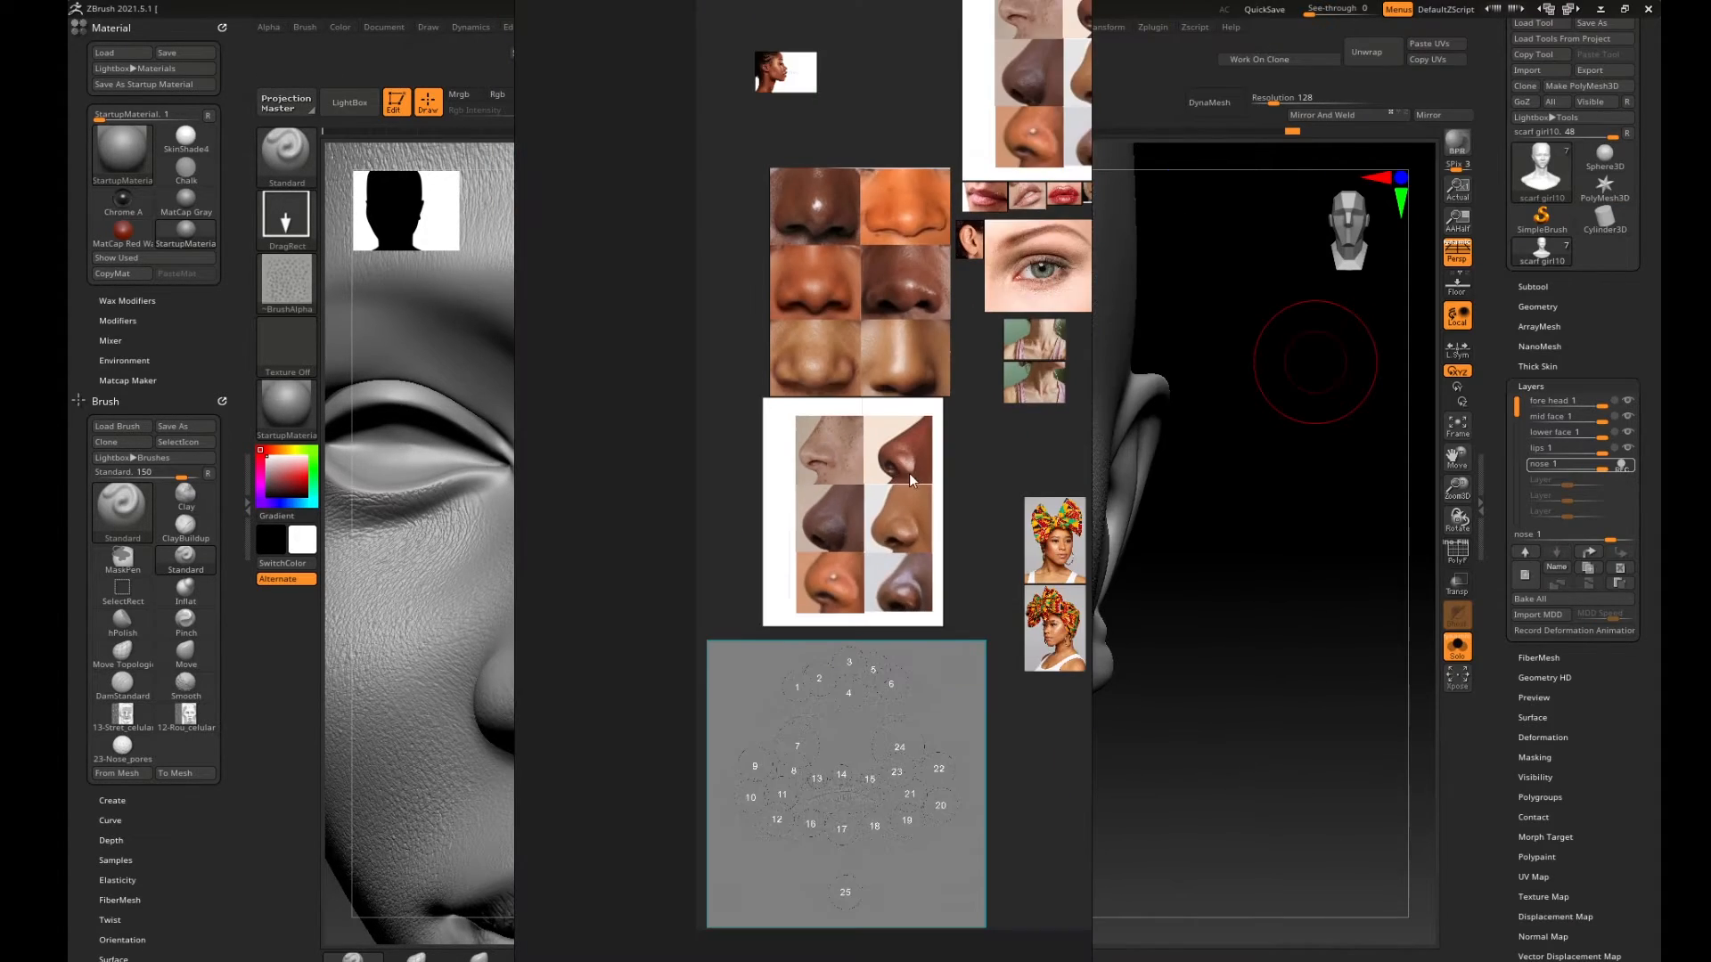
{"action": "scroll", "coordinate": [911, 478], "scroll_direction": "down", "scroll_amount": 1}
{"action": "middle_click_drag", "start_coordinate": [911, 477], "coordinate": [681, 638]}
{"action": "scroll", "coordinate": [789, 446], "scroll_direction": "up", "scroll_amount": 8}
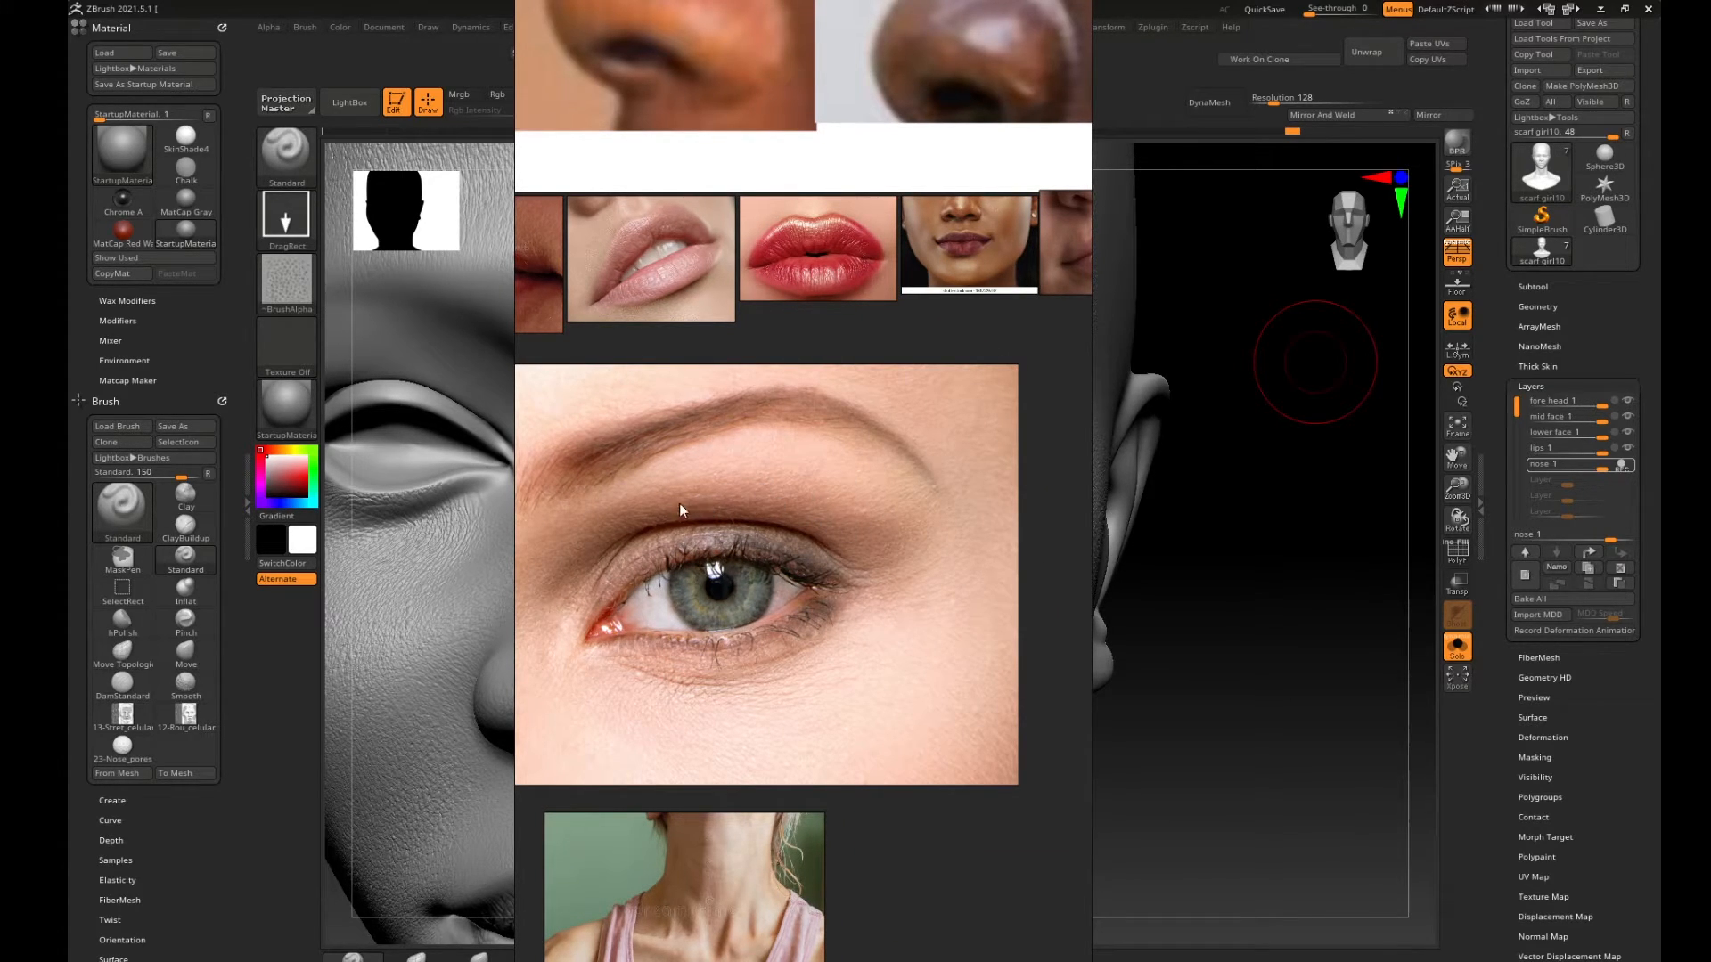
{"action": "right_click_drag", "start_coordinate": [739, 500], "coordinate": [1459, 478]}
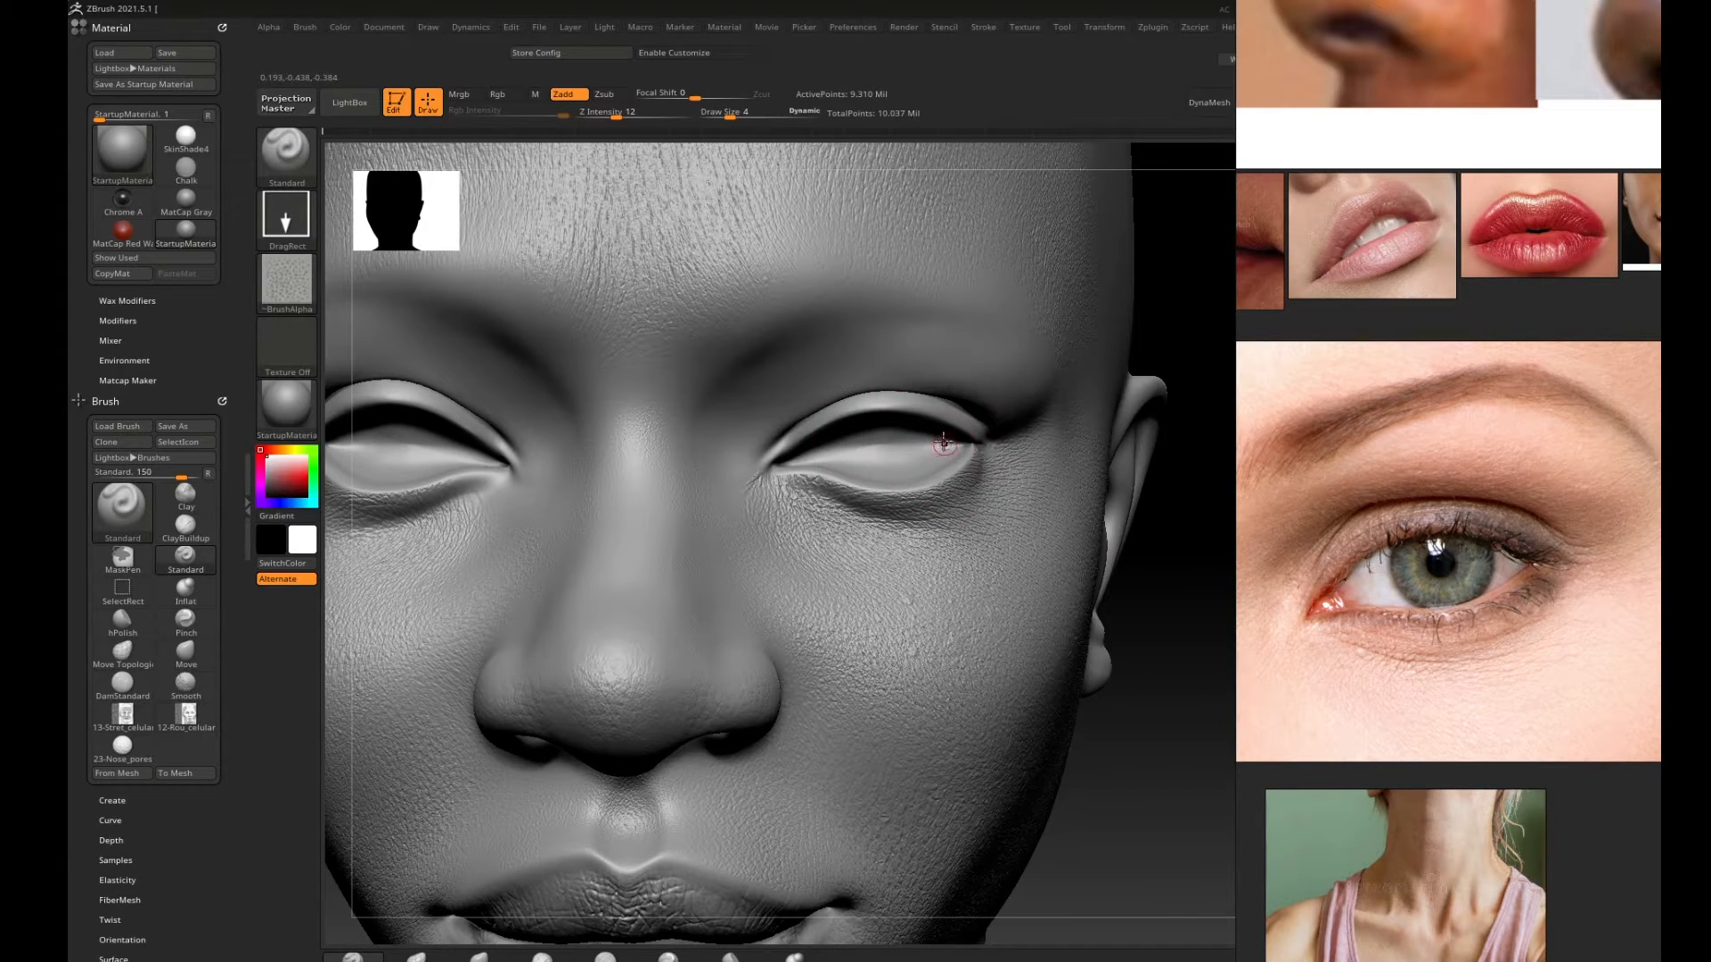
Paint a mask over the eyelids and the area just under the eye.
{"action": "key", "text": "ctrl"}
{"action": "left_click_drag", "start_coordinate": [961, 424], "coordinate": [936, 417], "text": "ctrl"}
{"action": "mouse_move", "coordinate": [804, 497]}
{"action": "left_mouse_down"}
{"action": "mouse_move", "coordinate": [810, 472]}
{"action": "mouse_move", "coordinate": [785, 466]}
{"action": "mouse_move", "coordinate": [874, 453]}
{"action": "mouse_move", "coordinate": [829, 417]}
{"action": "mouse_move", "coordinate": [891, 409]}
{"action": "mouse_move", "coordinate": [864, 430]}
{"action": "mouse_move", "coordinate": [918, 499]}
{"action": "mouse_move", "coordinate": [833, 464]}
{"action": "mouse_move", "coordinate": [818, 507]}
{"action": "mouse_move", "coordinate": [781, 483]}
{"action": "mouse_move", "coordinate": [979, 471]}
{"action": "left_mouse_up"}
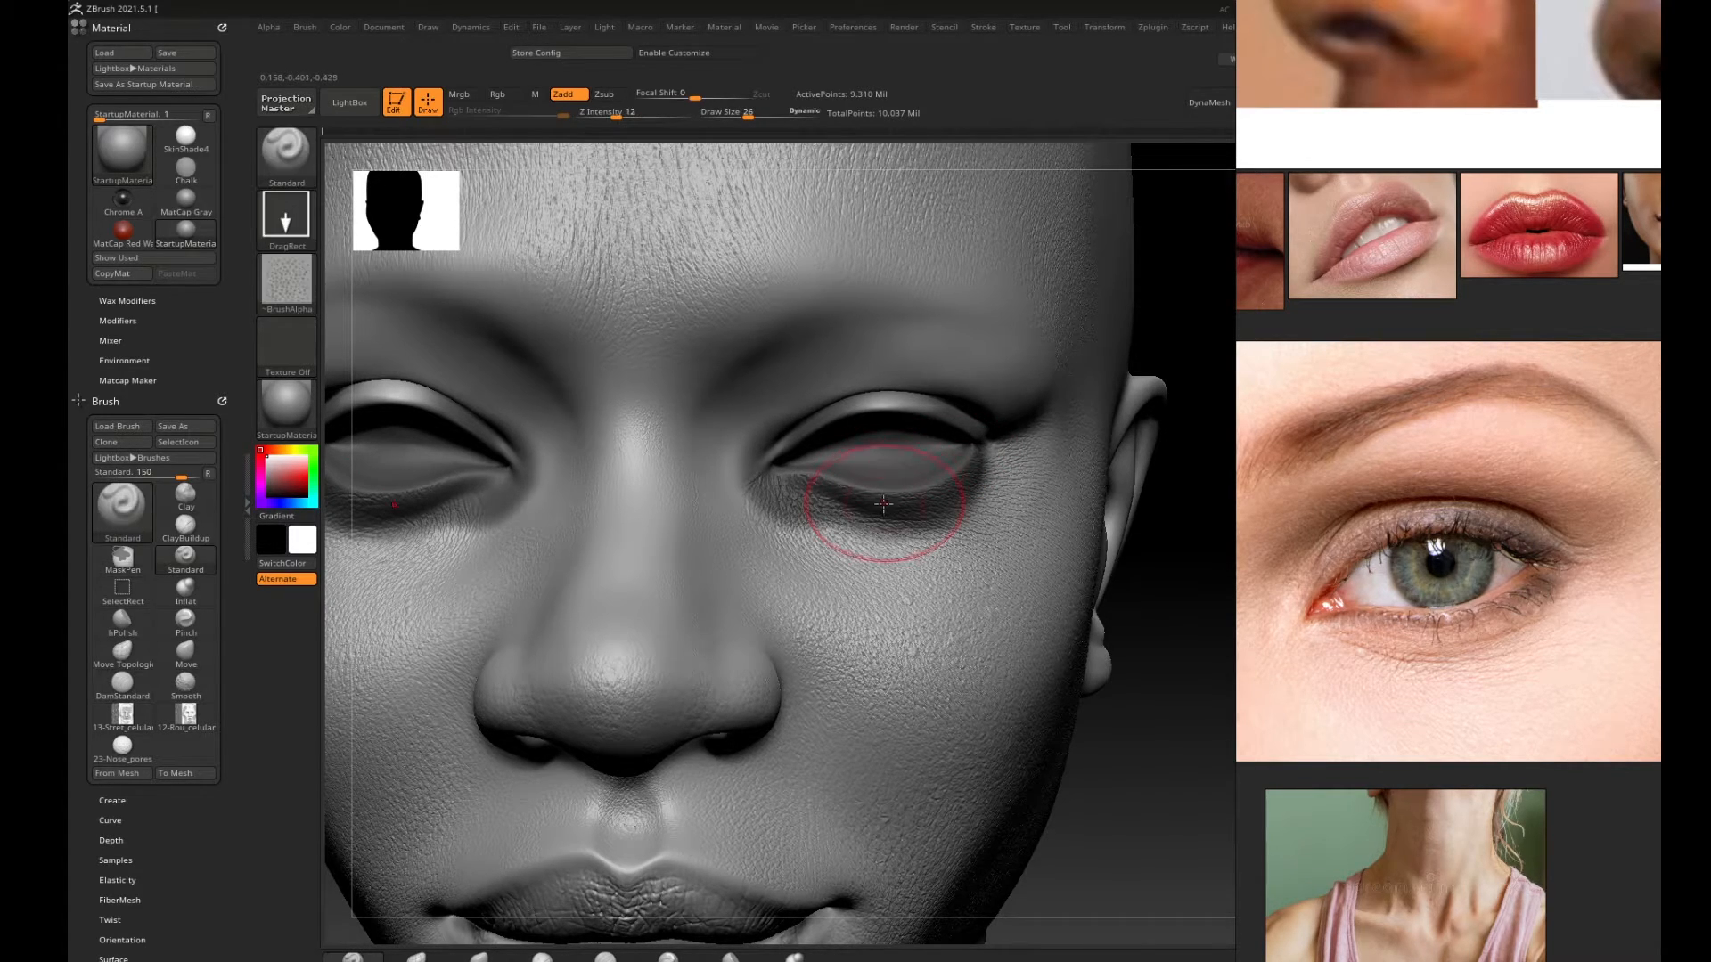
Refine the mask at the inner end of the upper eyelid with a much smaller brush.
{"action": "key", "text": "["}
{"action": "key", "text": "["}
{"action": "key", "text": "["}
{"action": "key", "text": "ctrl"}
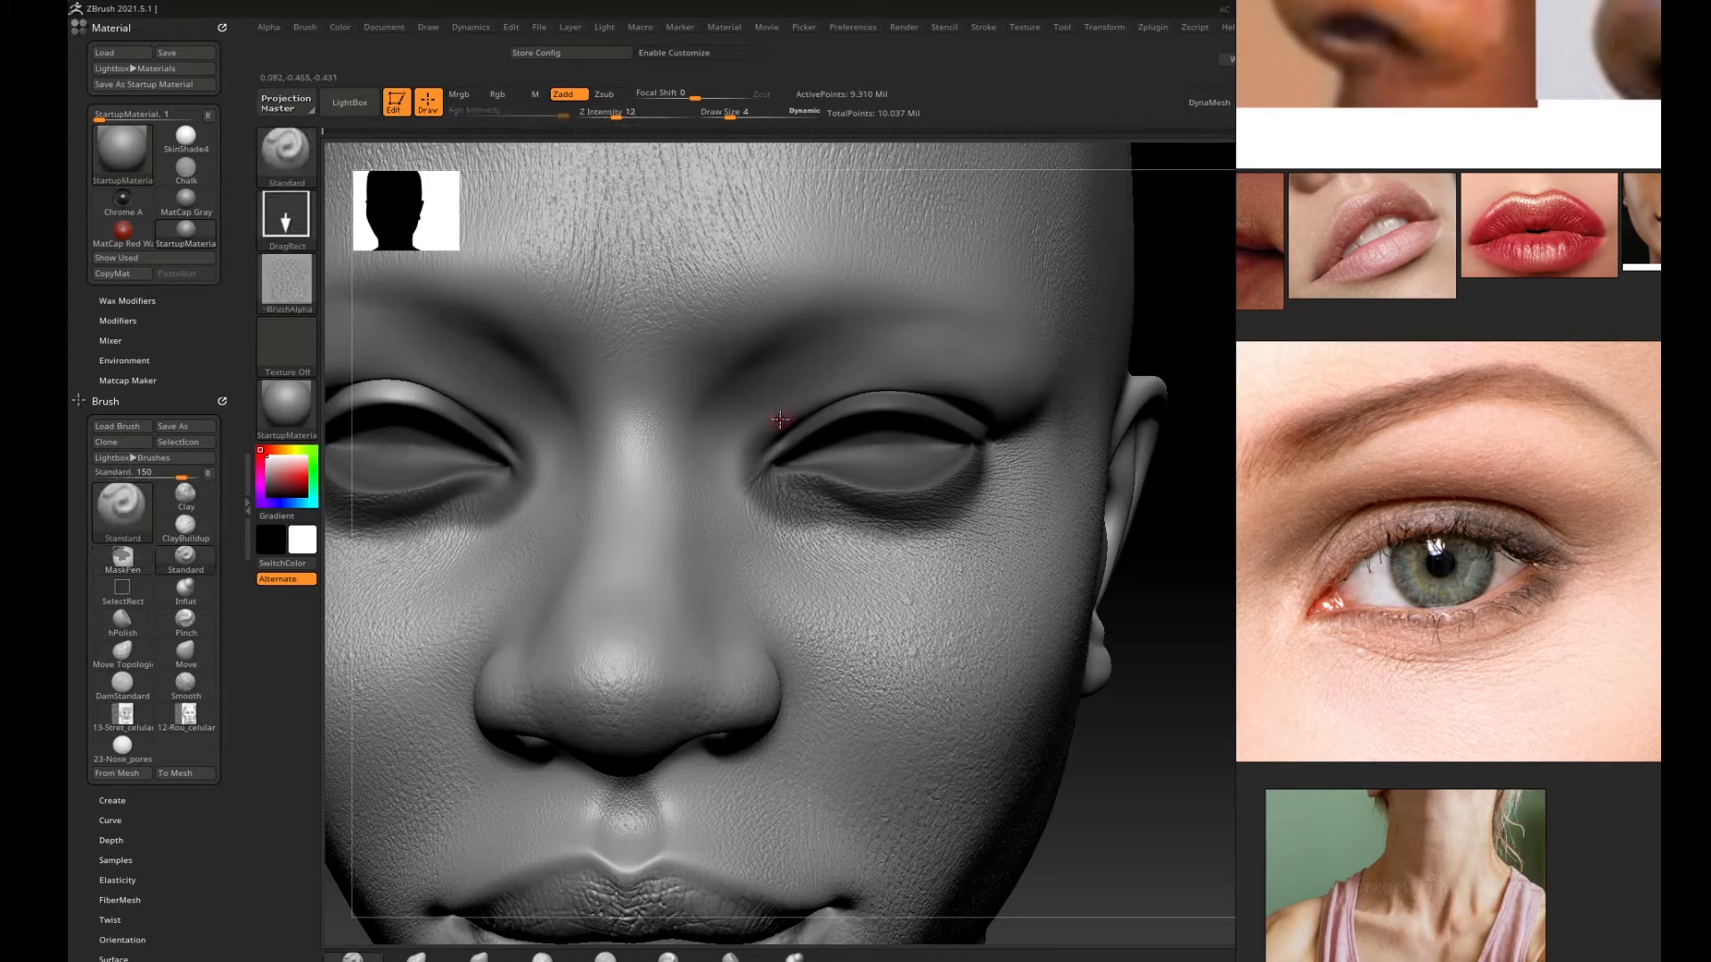
{"action": "mouse_move", "coordinate": [783, 422]}
{"action": "left_mouse_down", "text": "ctrl"}
{"action": "mouse_move", "coordinate": [754, 451]}
{"action": "mouse_move", "coordinate": [804, 402]}
{"action": "left_mouse_up", "text": "ctrl"}
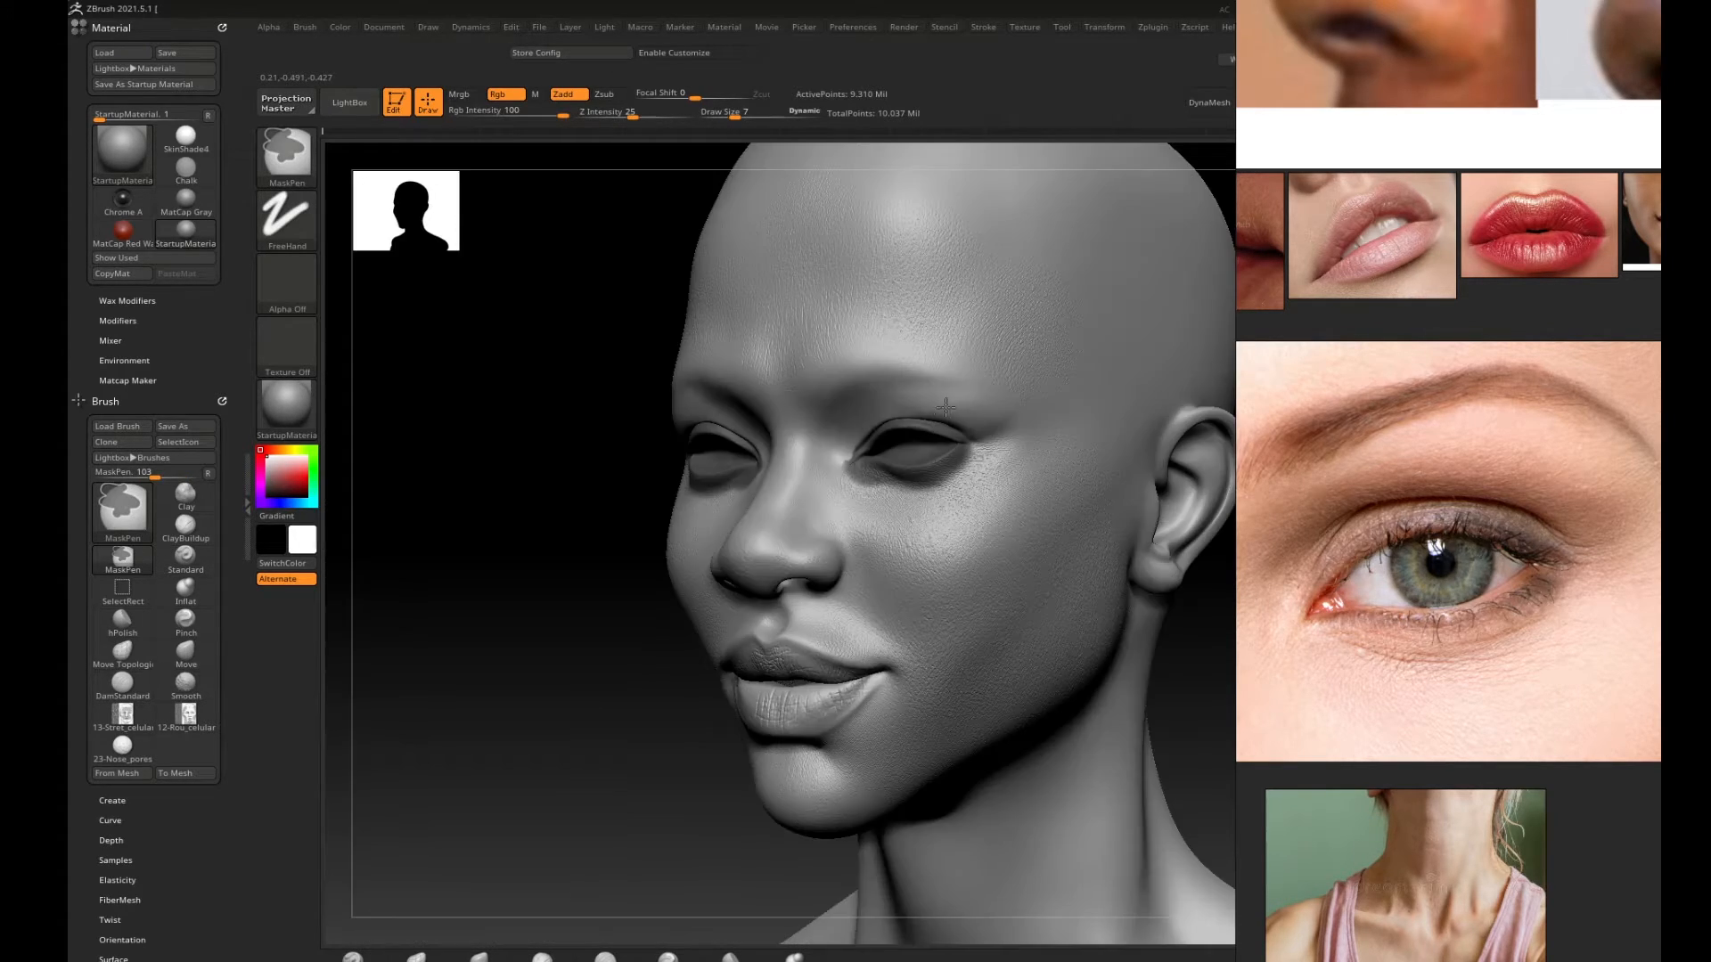
Load the 16-Under_Eyes texture brush from the skin detail folder in the LightBox brush library.
{"action": "left_click_drag", "start_coordinate": [490, 584], "coordinate": [873, 586]}
{"action": "left_click_drag", "start_coordinate": [1150, 581], "coordinate": [1013, 618], "text": "alt"}
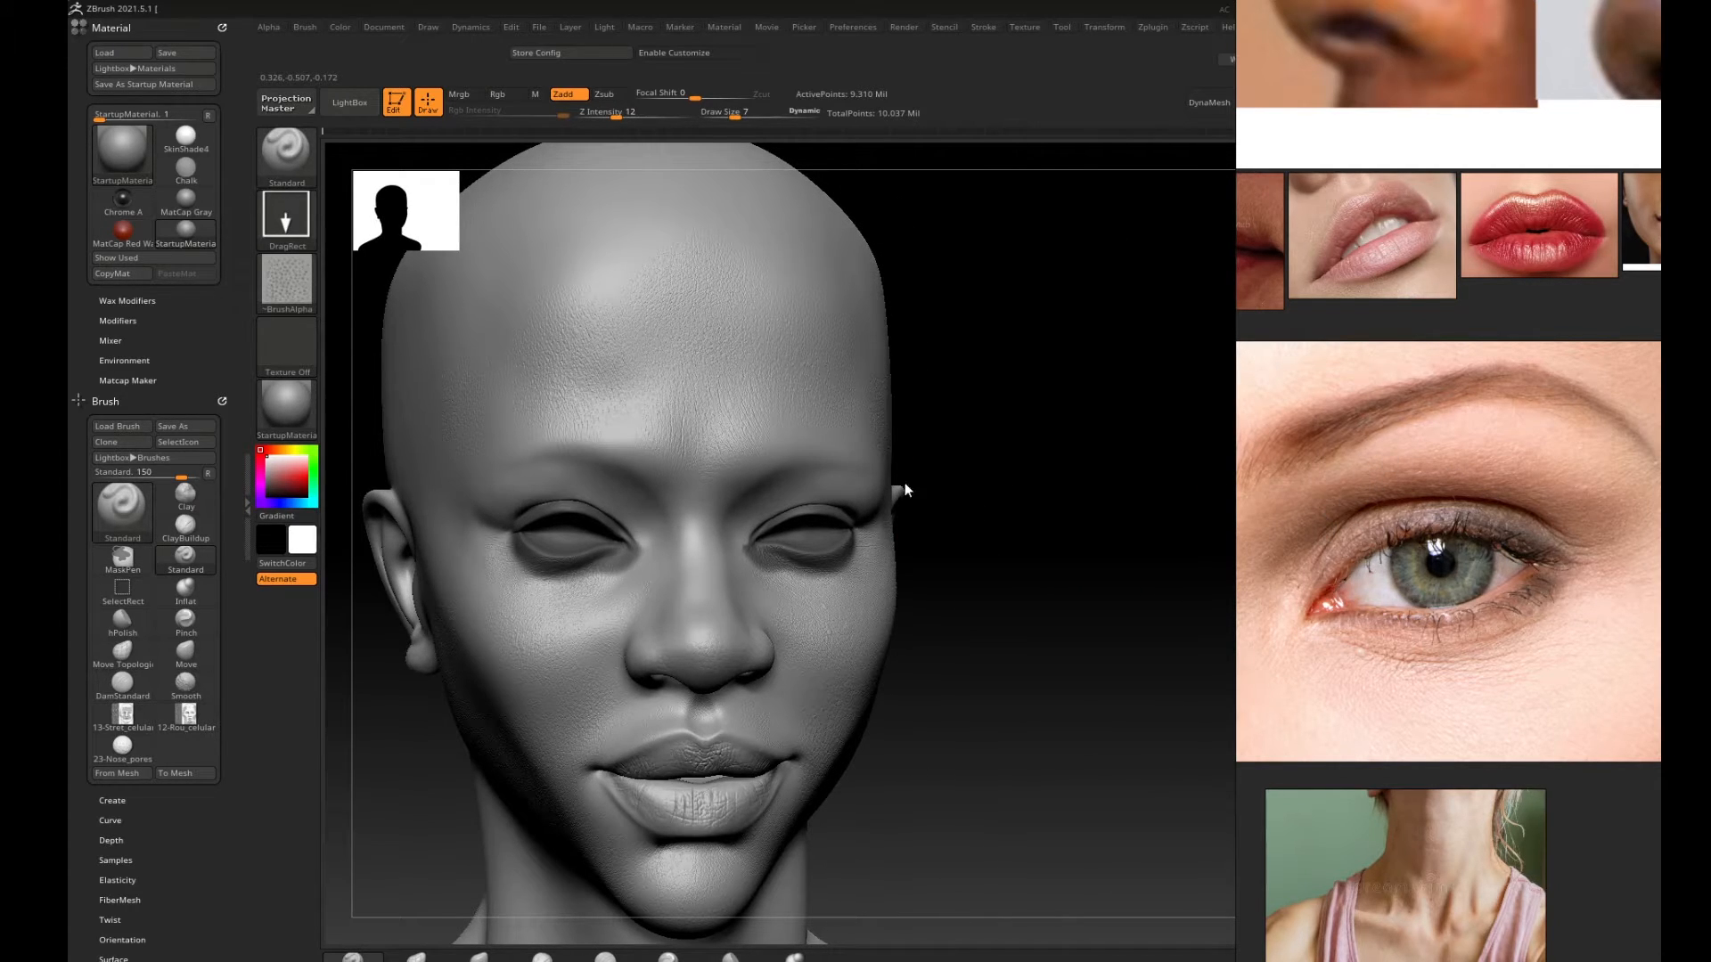
{"action": "mouse_move", "coordinate": [1041, 510]}
{"action": "left_mouse_down", "text": "alt"}
{"action": "mouse_move", "coordinate": [1081, 512]}
{"action": "mouse_move", "coordinate": [1088, 531]}
{"action": "mouse_move", "coordinate": [1039, 522]}
{"action": "left_mouse_up", "text": "alt"}
{"action": "key", "text": "comma"}
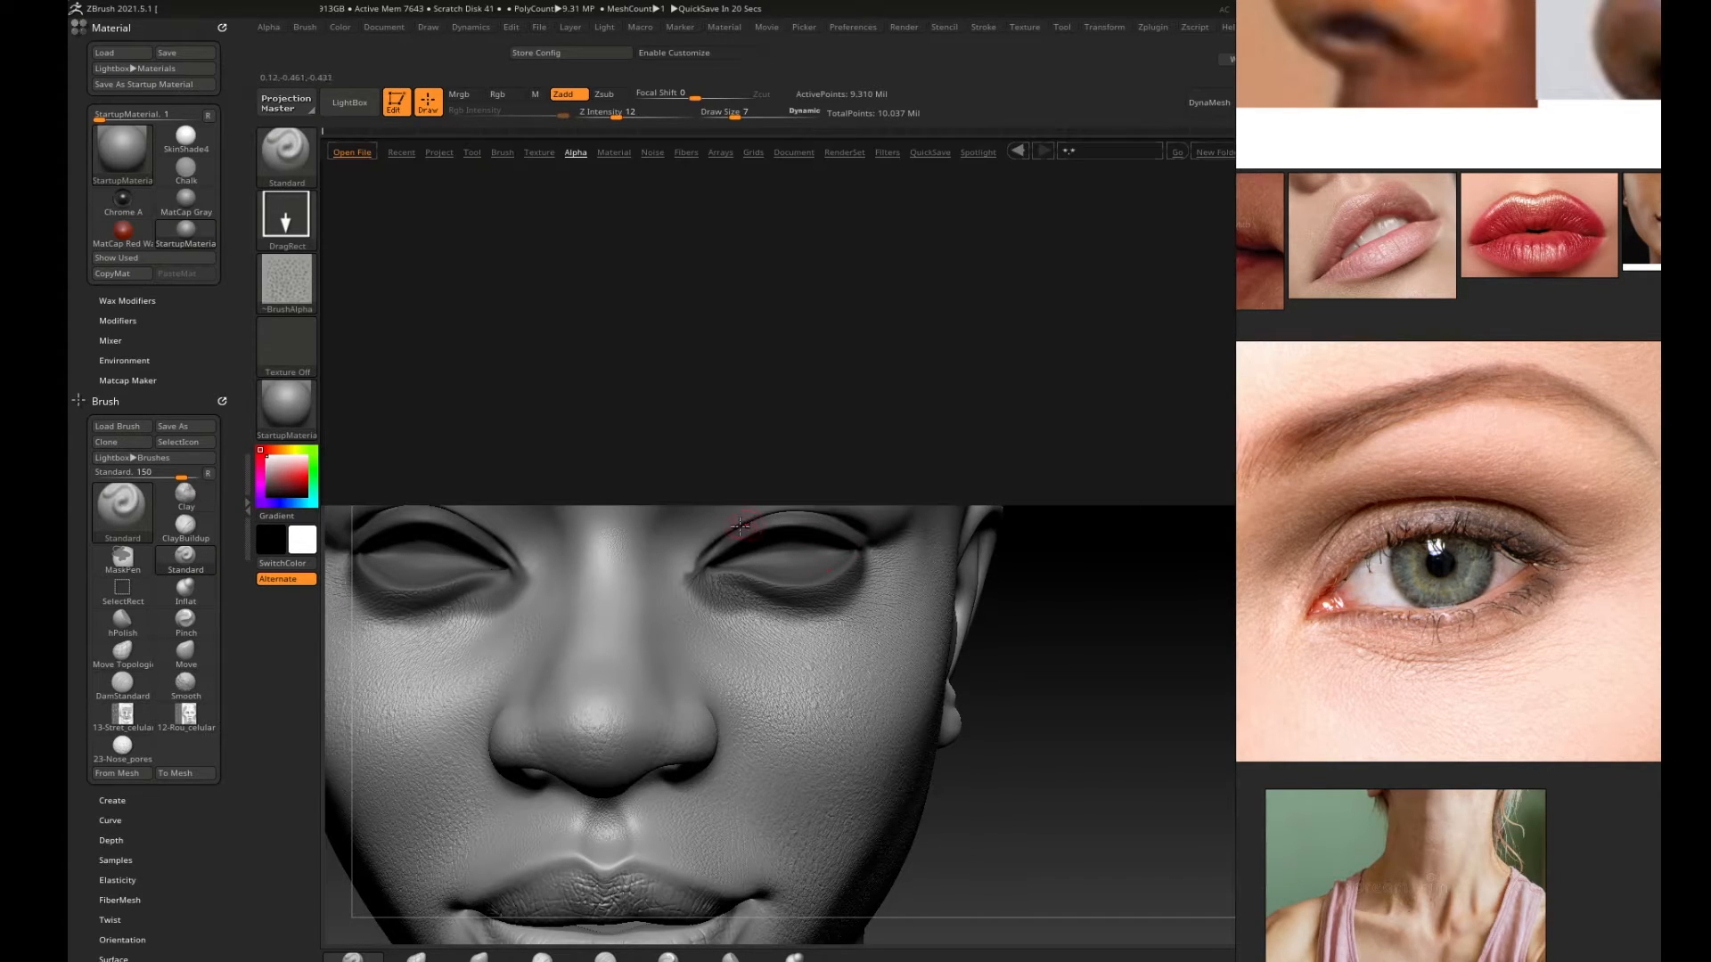
{"action": "left_click", "coordinate": [502, 154]}
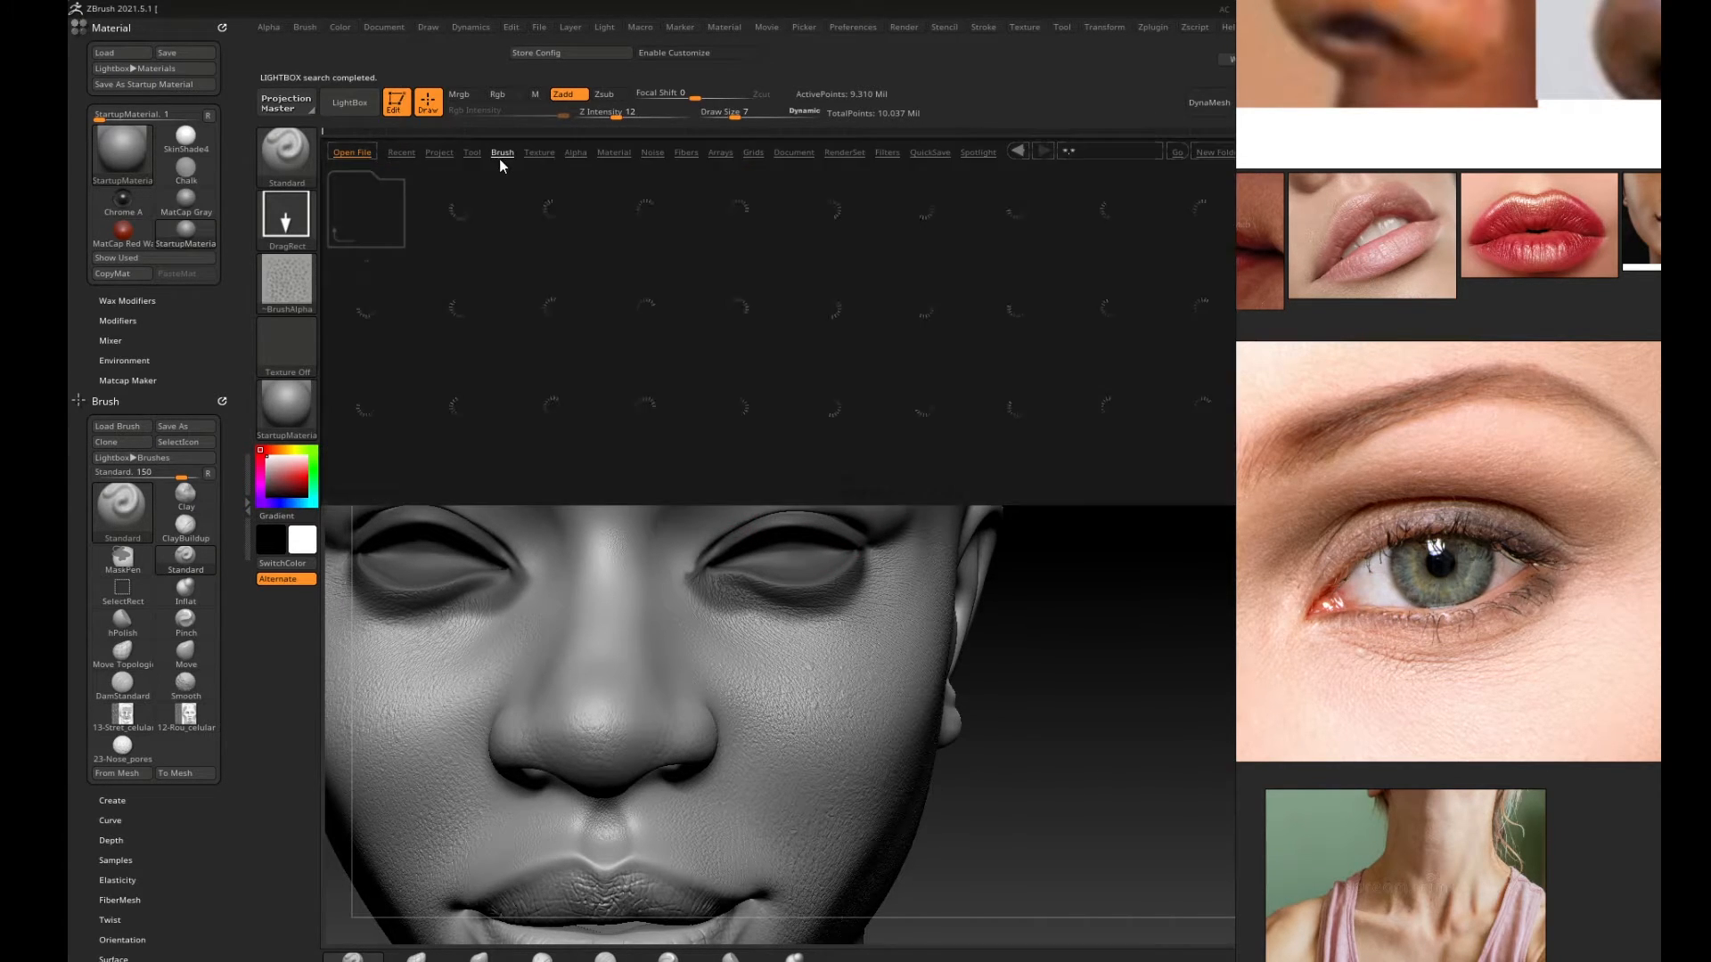
{"action": "left_click_drag", "start_coordinate": [885, 325], "coordinate": [691, 319]}
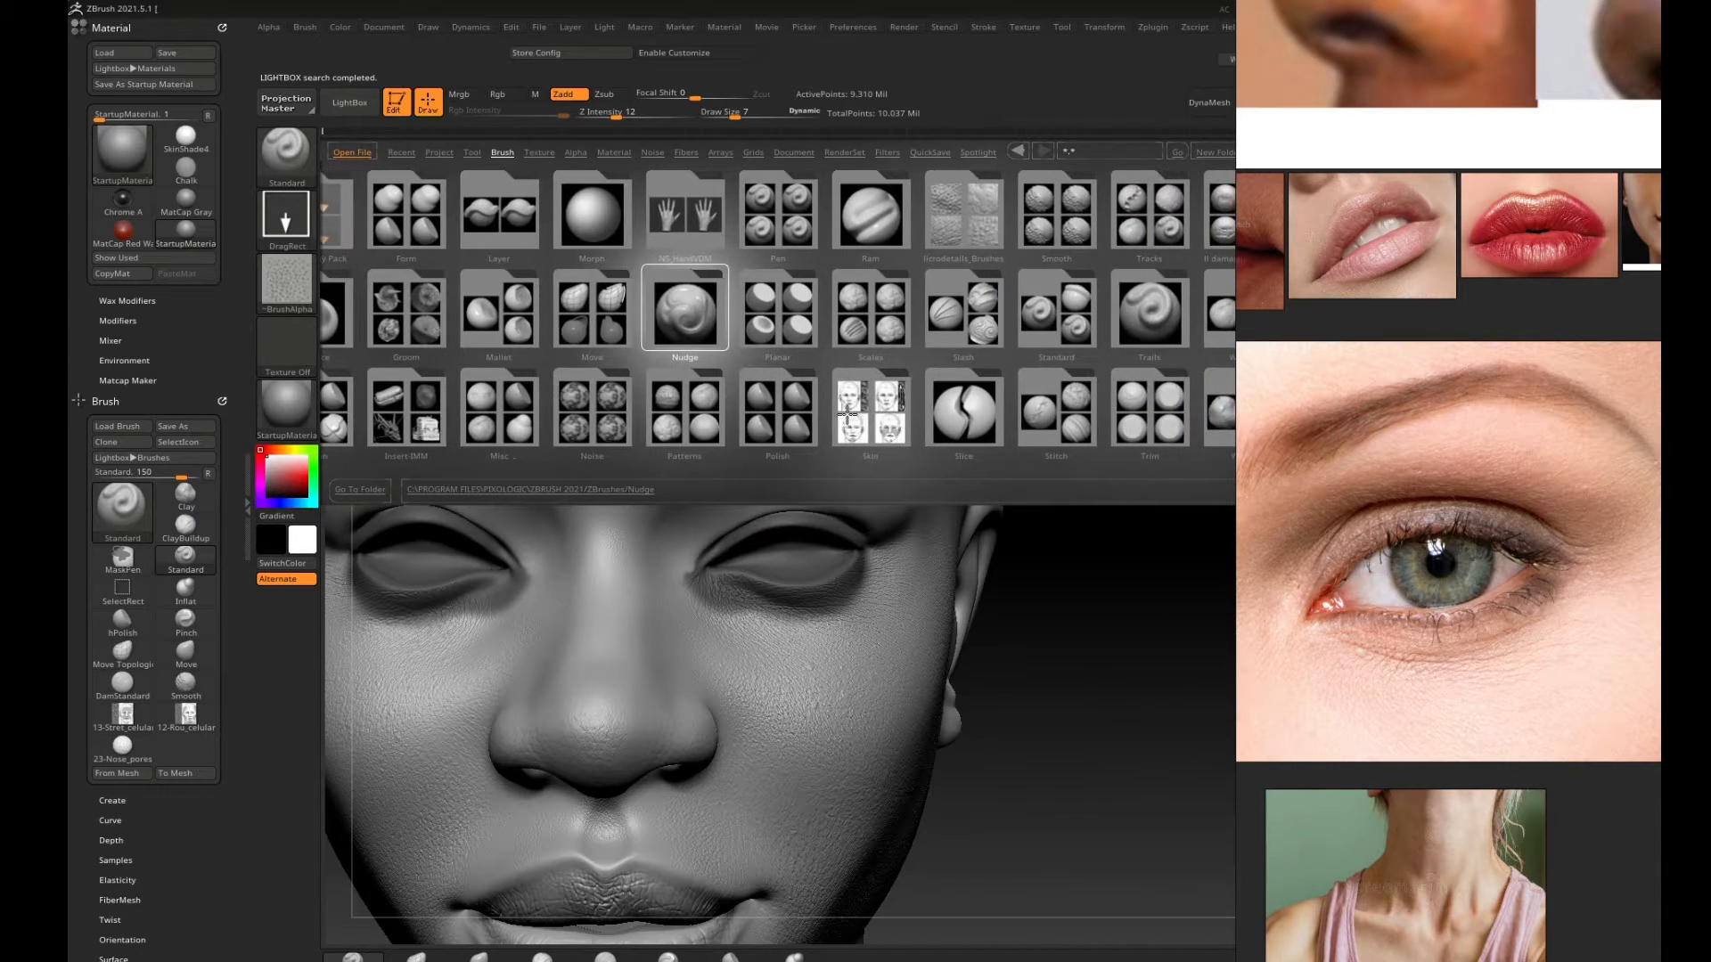
{"action": "double_click", "coordinate": [867, 403]}
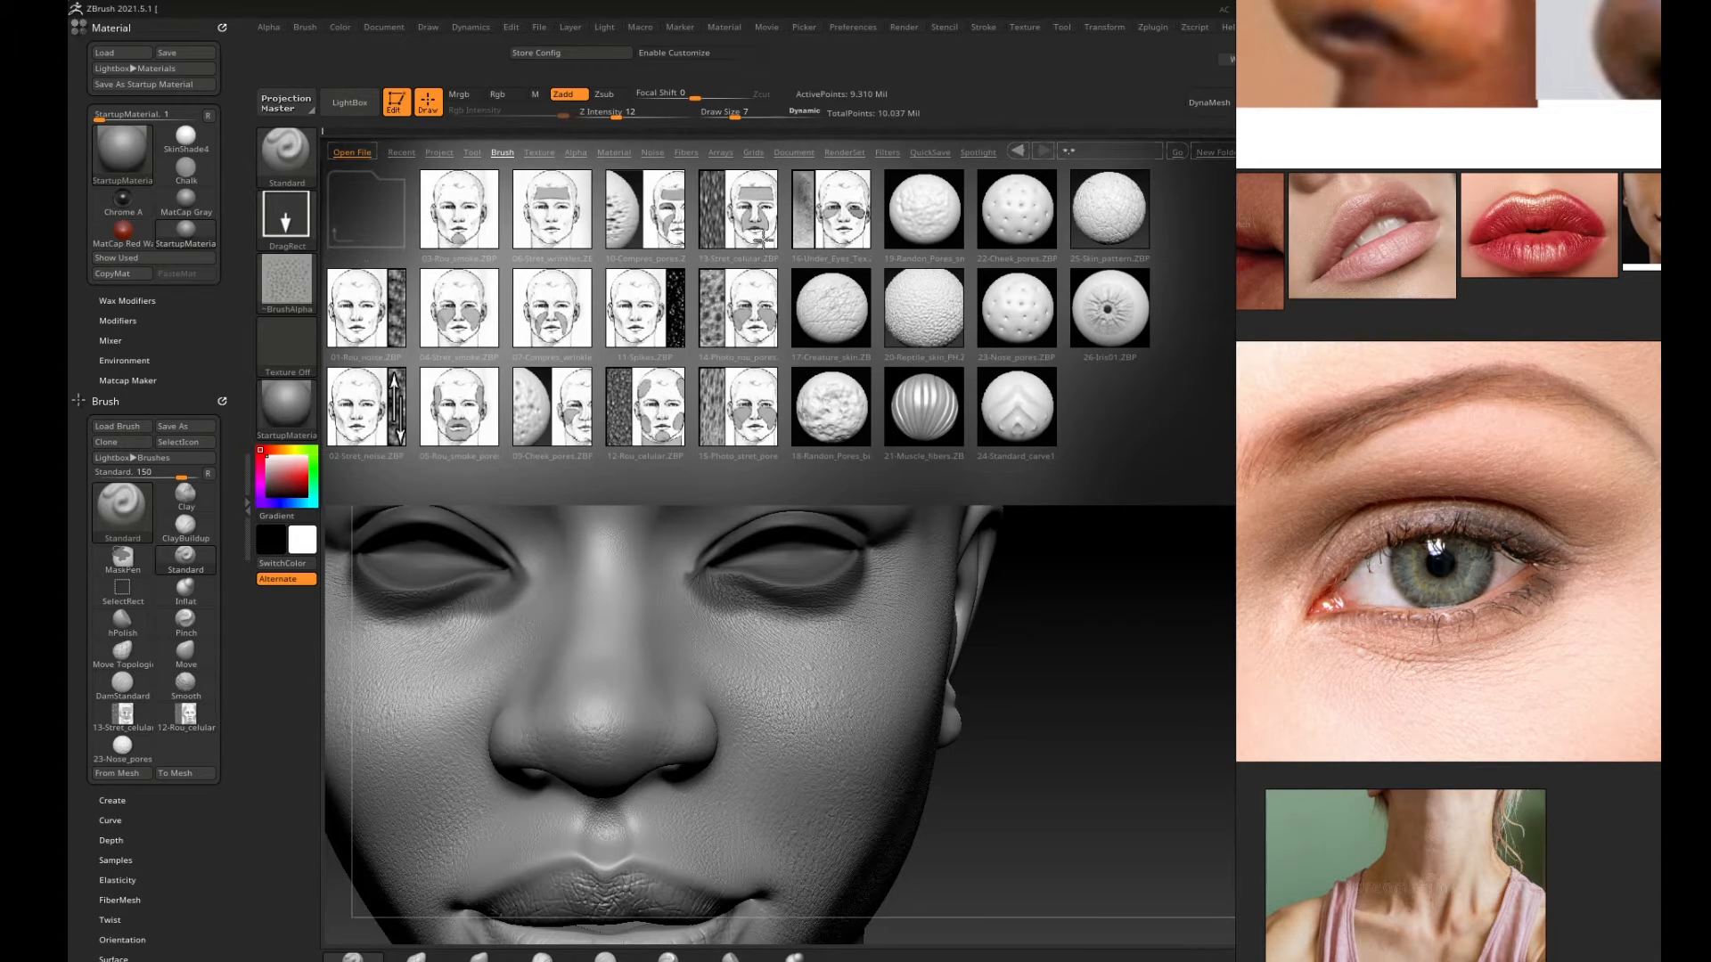
{"action": "double_click", "coordinate": [829, 217]}
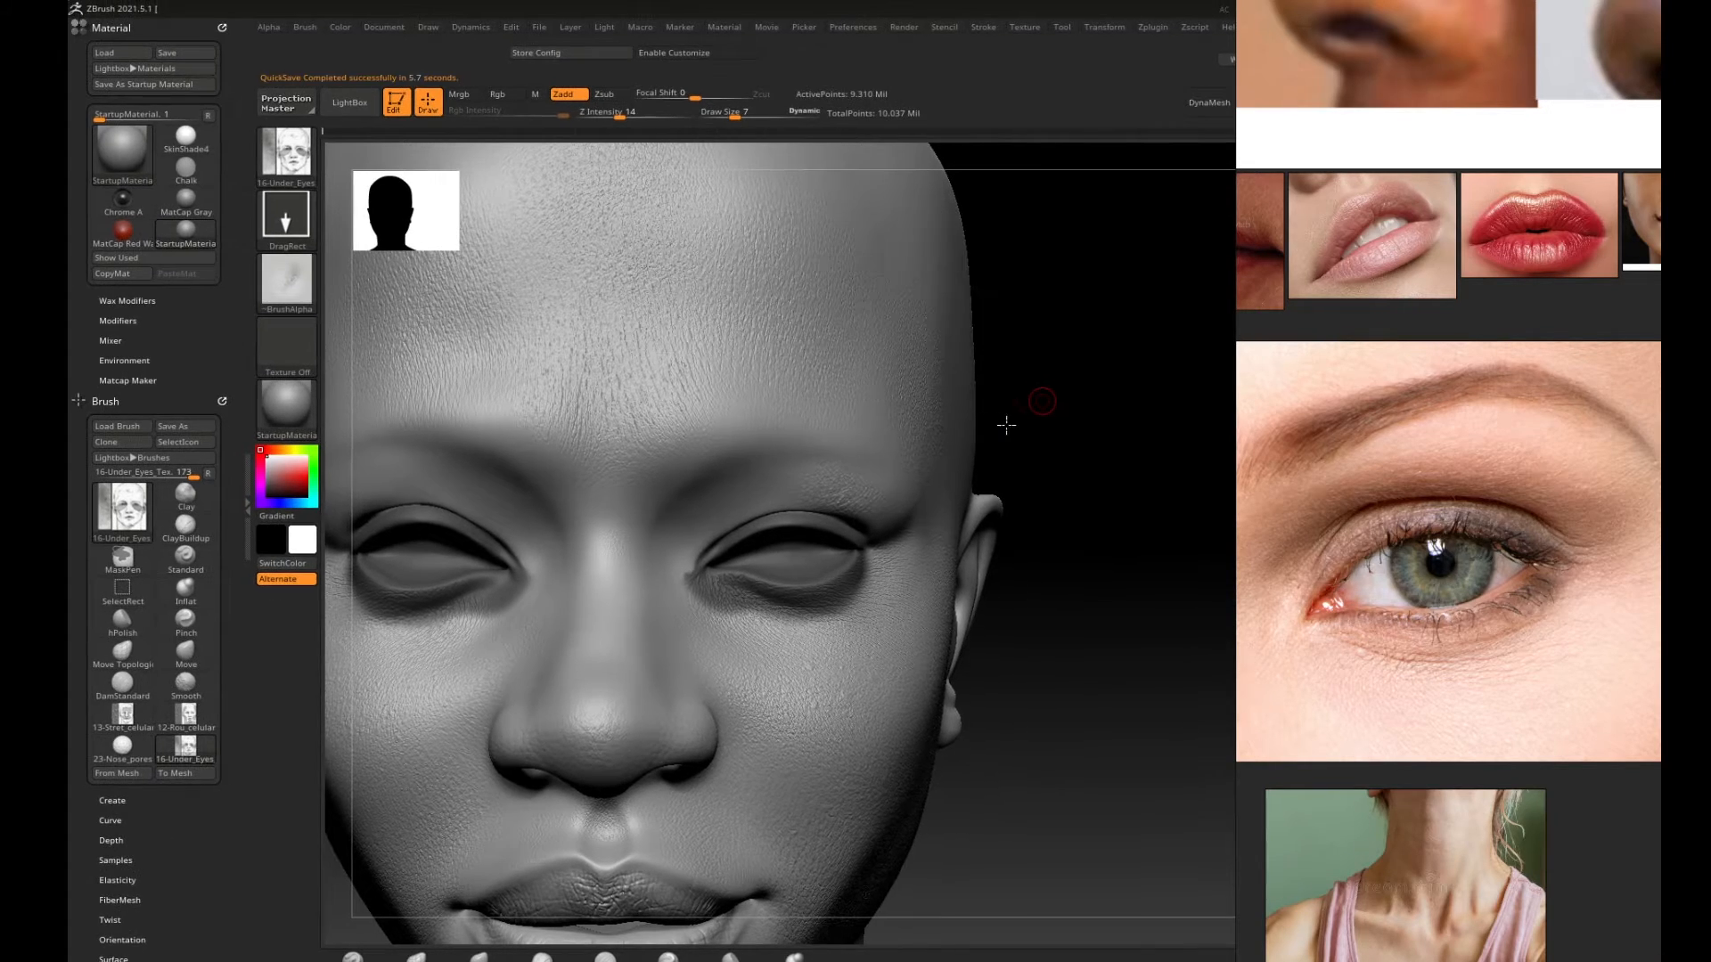
Undo the stamp above the eye, set Z Intensity to 9 and restamp the skin between upper eyelid and brow.
{"action": "mouse_move", "coordinate": [999, 424]}
{"action": "left_mouse_down", "text": "alt"}
{"action": "mouse_move", "coordinate": [974, 427]}
{"action": "mouse_move", "coordinate": [1199, 439]}
{"action": "mouse_move", "coordinate": [1065, 439]}
{"action": "left_mouse_up", "text": "alt"}
{"action": "key", "text": "ctrl"}
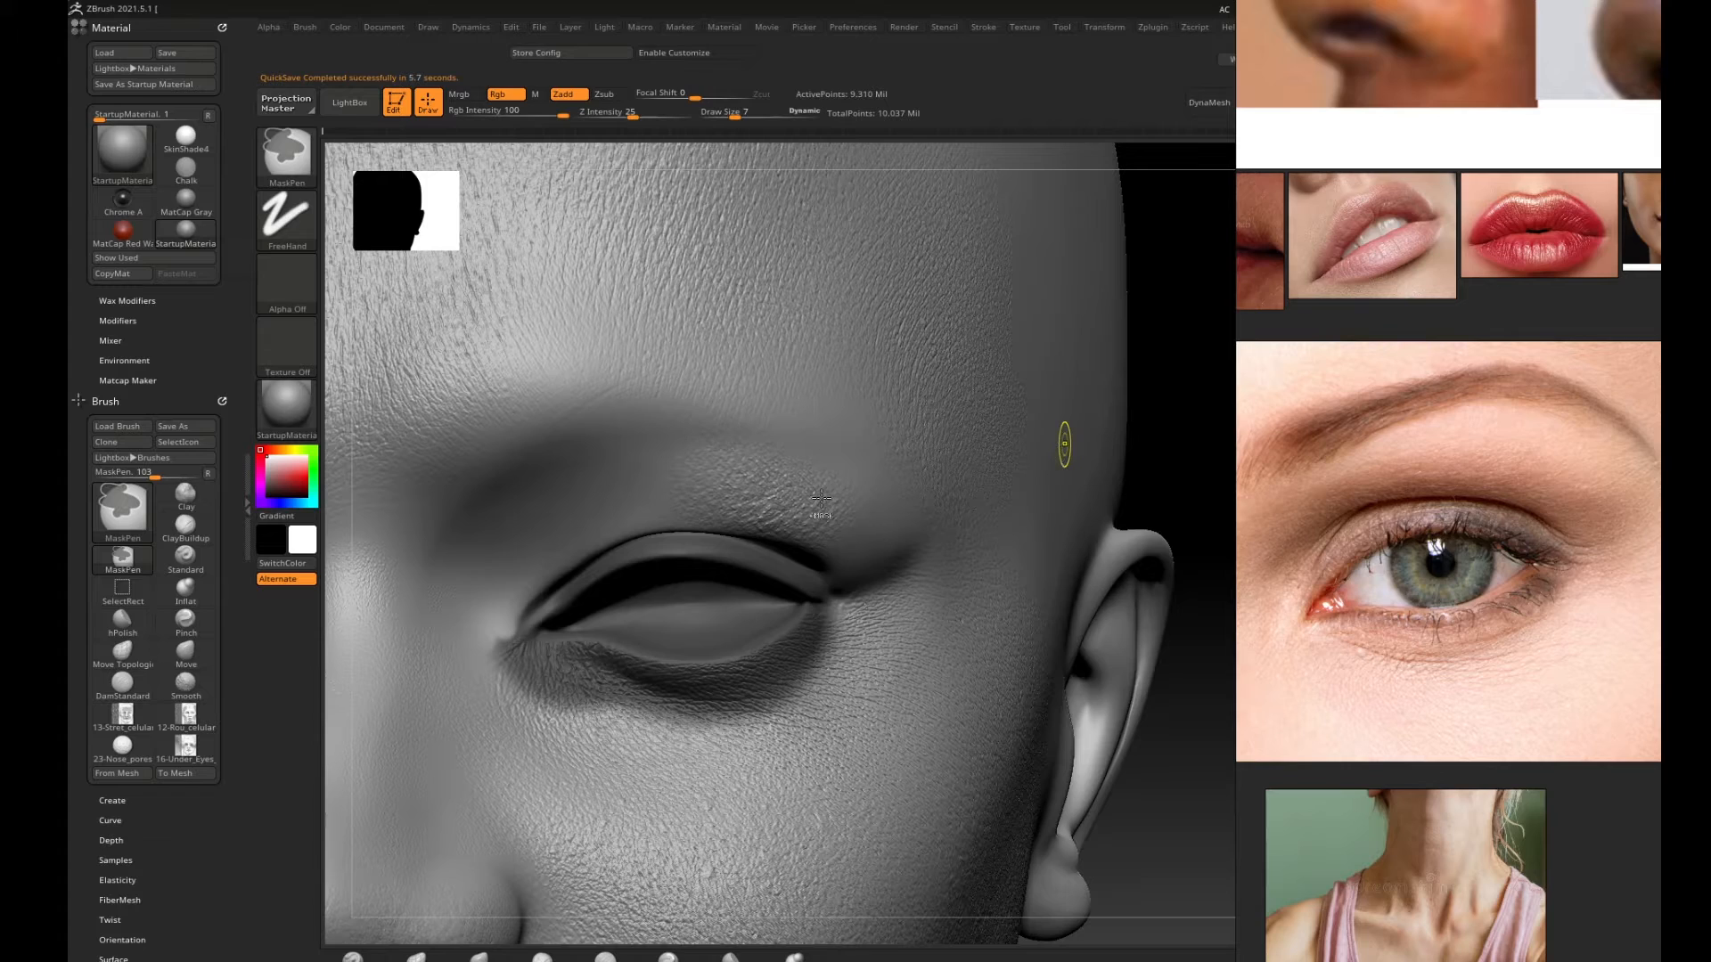
{"action": "key", "text": "ctrl+z"}
{"action": "left_click_drag", "start_coordinate": [630, 114], "coordinate": [612, 114]}
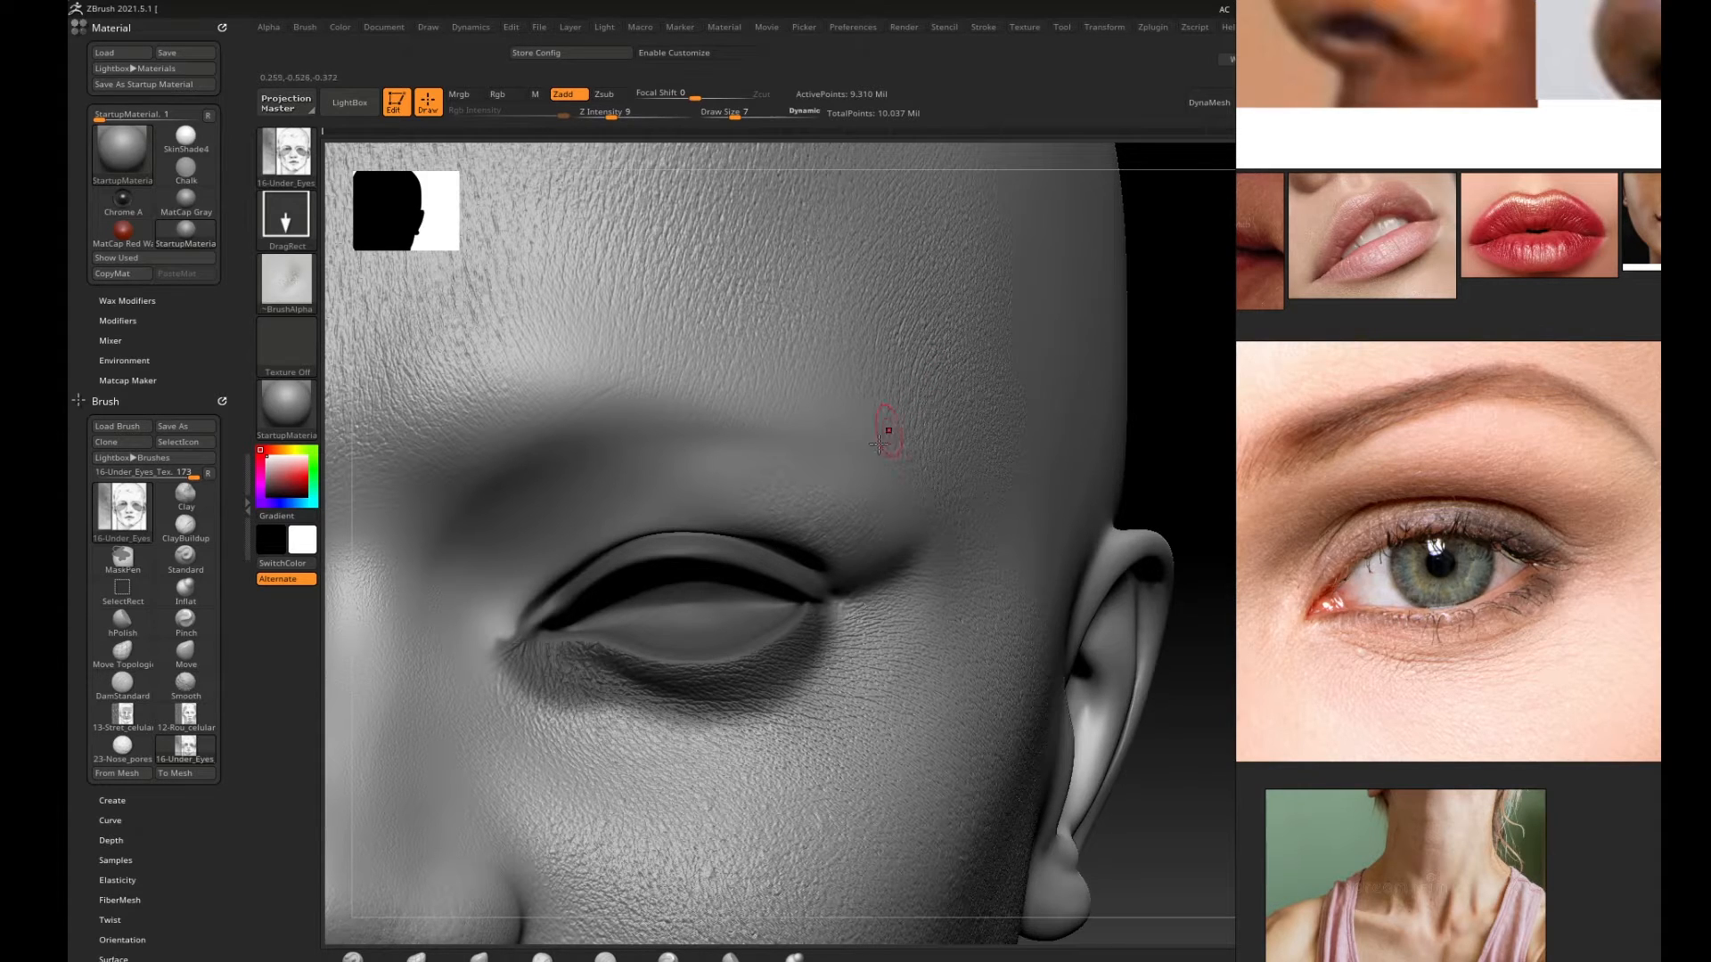
{"action": "left_click_drag", "start_coordinate": [1166, 450], "coordinate": [1155, 443]}
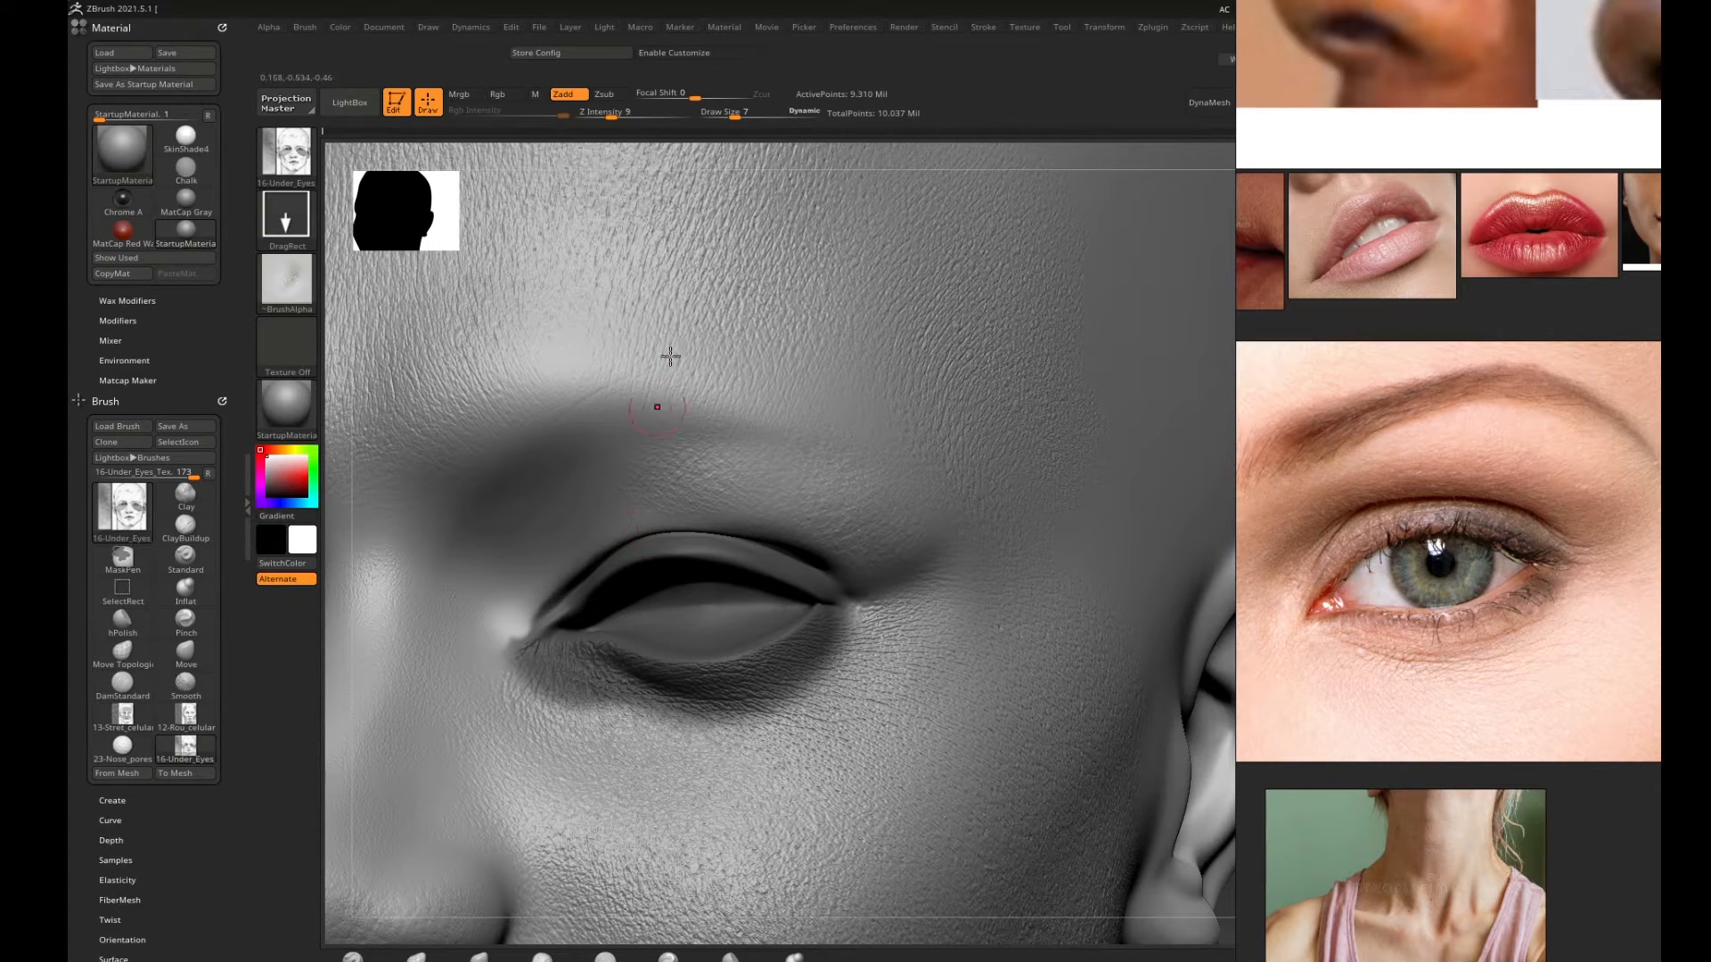
Set Z Intensity to 5 and stamp the under-eye texture over the inner end of the brow.
{"action": "left_click", "coordinate": [605, 114]}
{"action": "left_click_drag", "start_coordinate": [1222, 929], "coordinate": [1228, 929]}
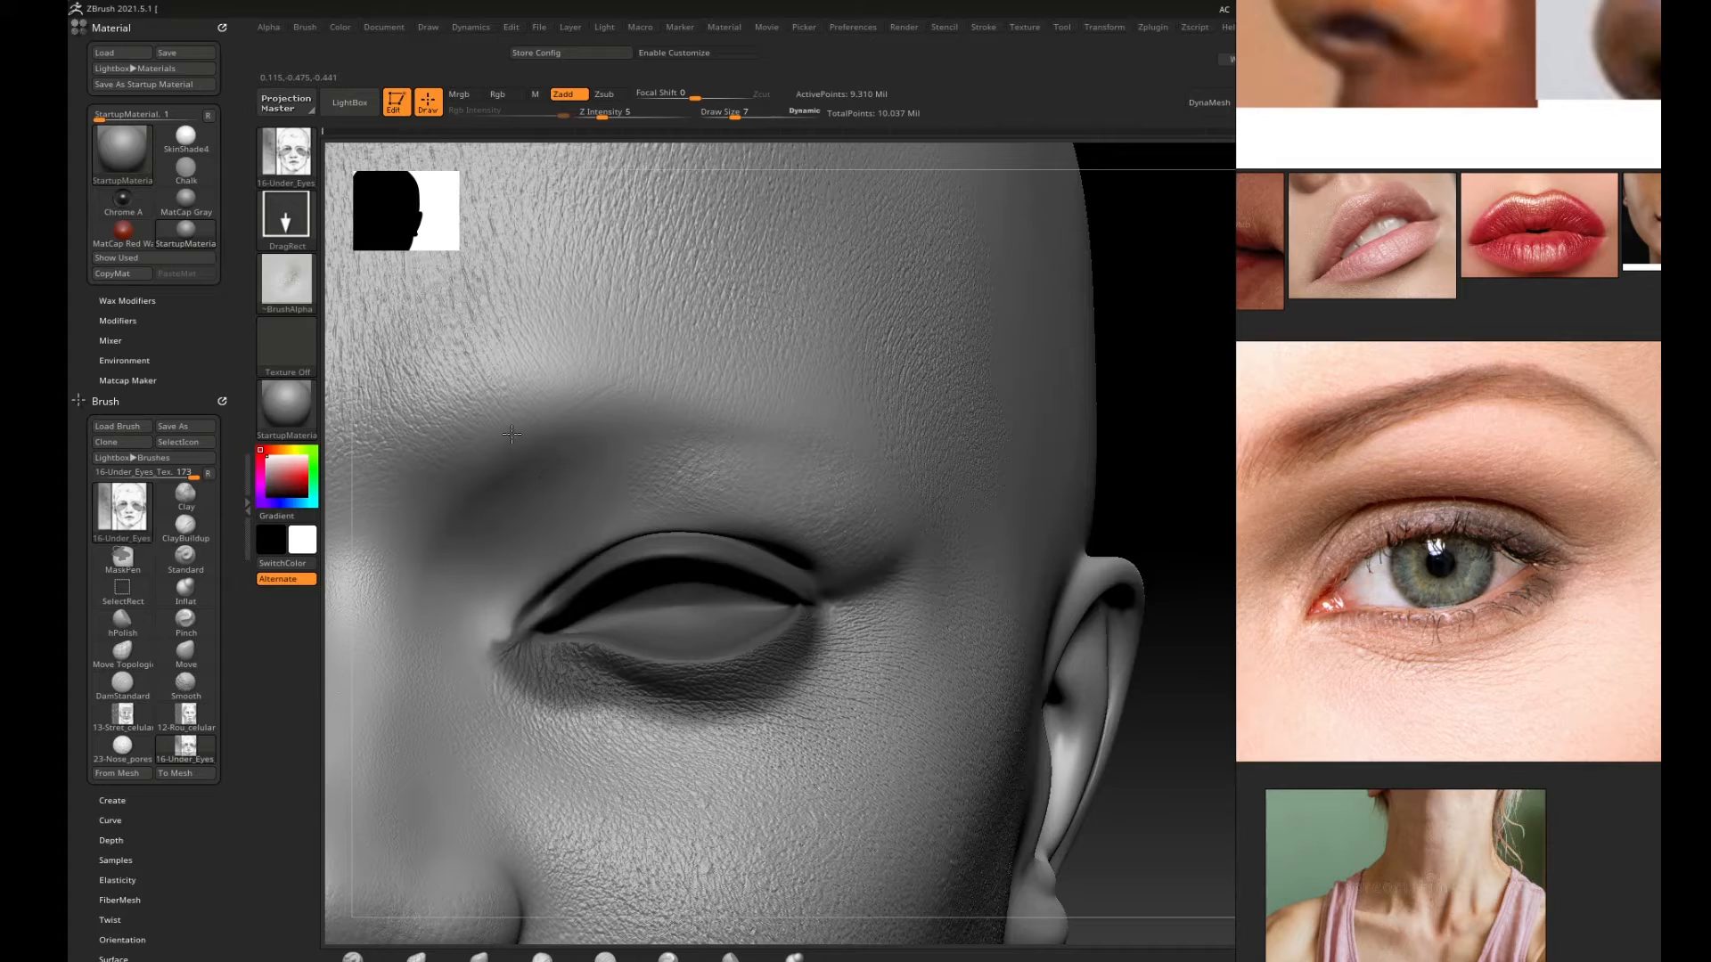
{"action": "left_click_drag", "start_coordinate": [516, 420], "coordinate": [521, 411]}
Set Z Intensity to 6 and stamp the texture beside the outer corner of the opposite eye, towards the temple.
{"action": "left_click", "coordinate": [602, 114]}
{"action": "left_click_drag", "start_coordinate": [607, 112], "coordinate": [603, 113]}
{"action": "mouse_move", "coordinate": [1148, 433]}
{"action": "left_mouse_down", "text": "alt"}
{"action": "mouse_move", "coordinate": [909, 417]}
{"action": "mouse_move", "coordinate": [1126, 419]}
{"action": "left_mouse_up", "text": "alt"}
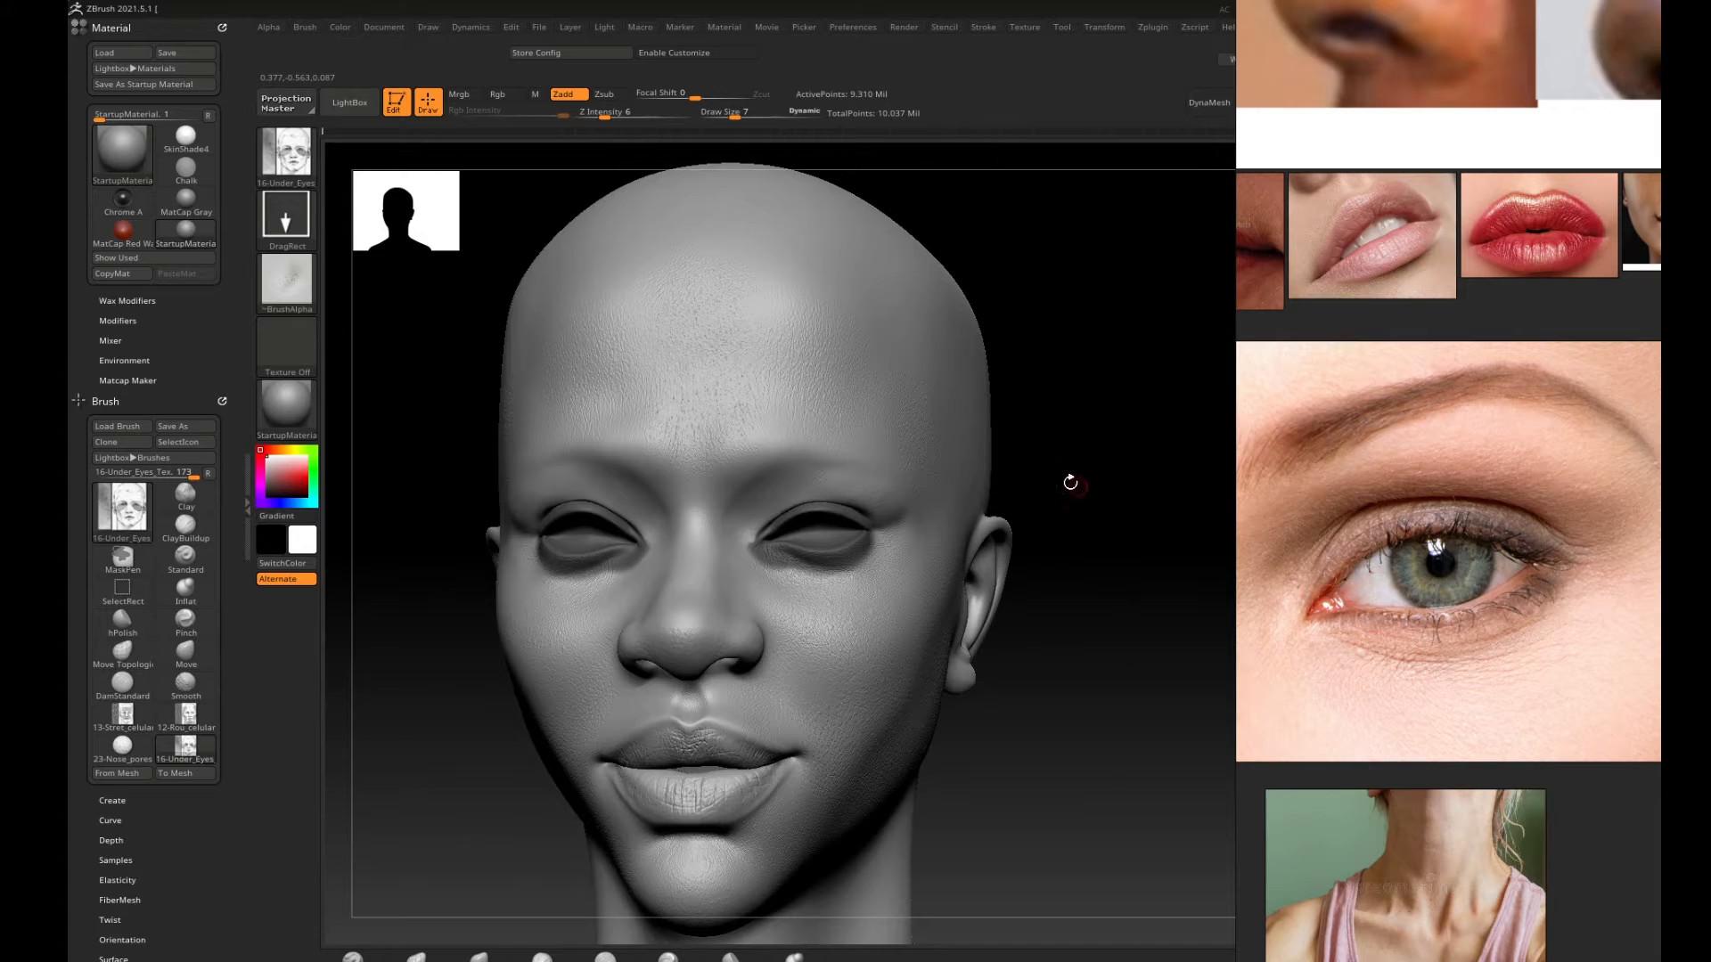
{"action": "left_click_drag", "start_coordinate": [1069, 482], "coordinate": [638, 442], "text": "alt"}
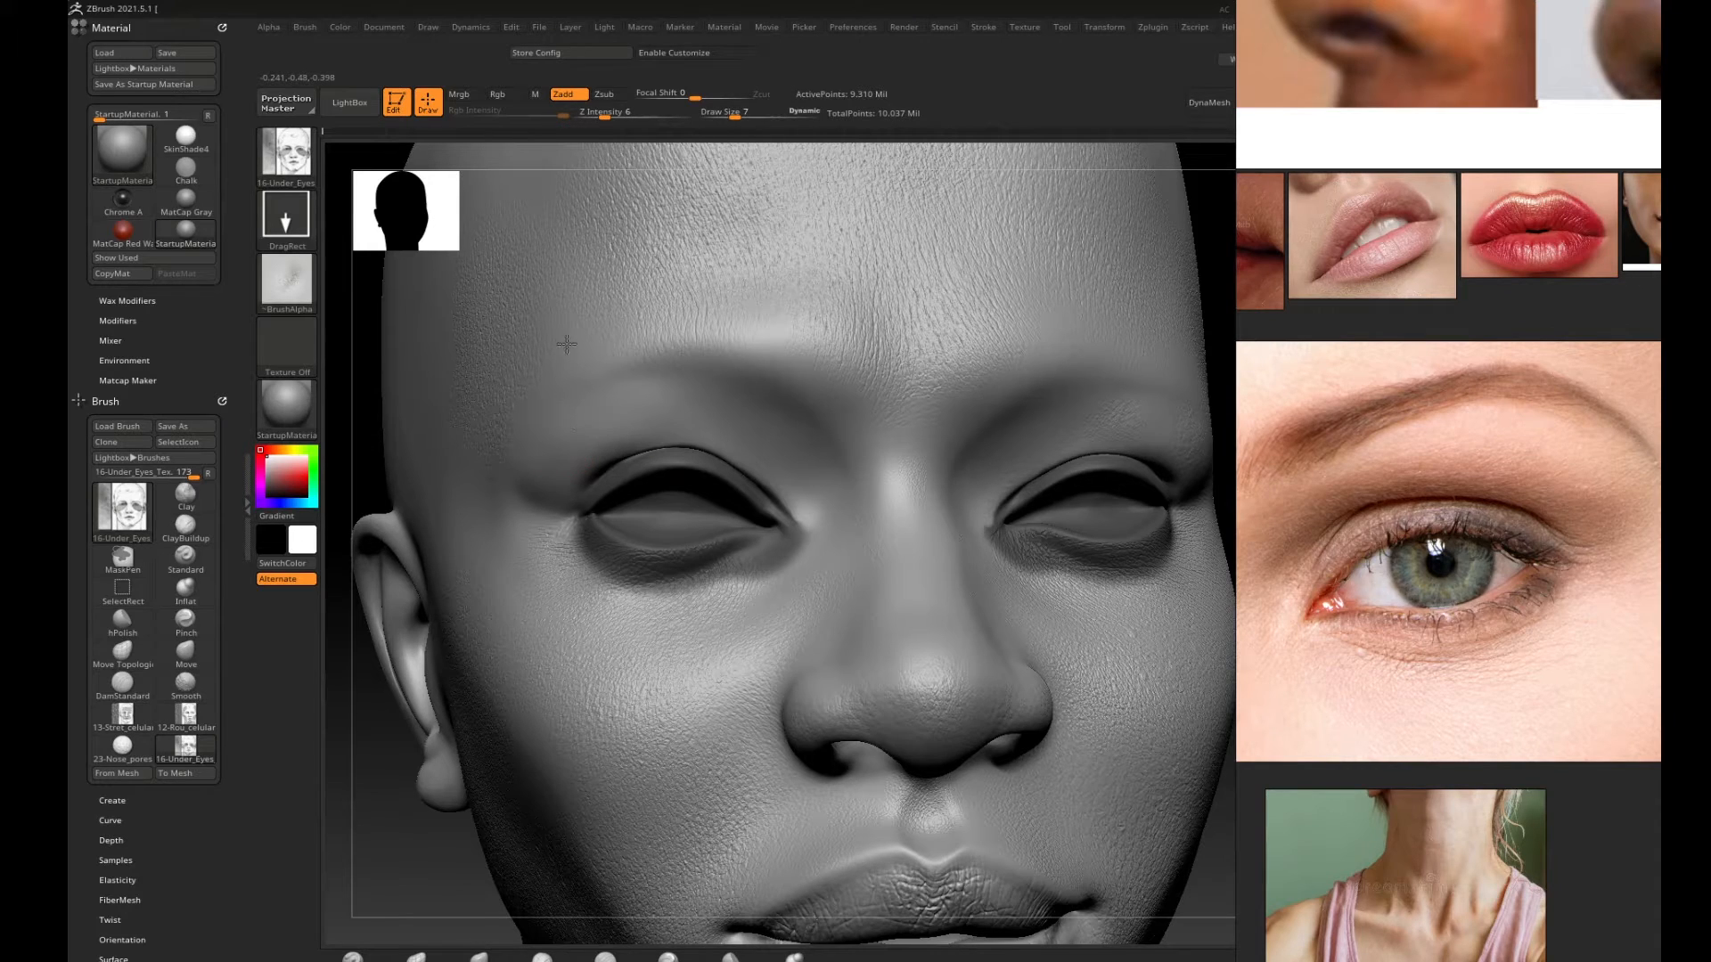
{"action": "left_click_drag", "start_coordinate": [394, 776], "coordinate": [552, 624]}
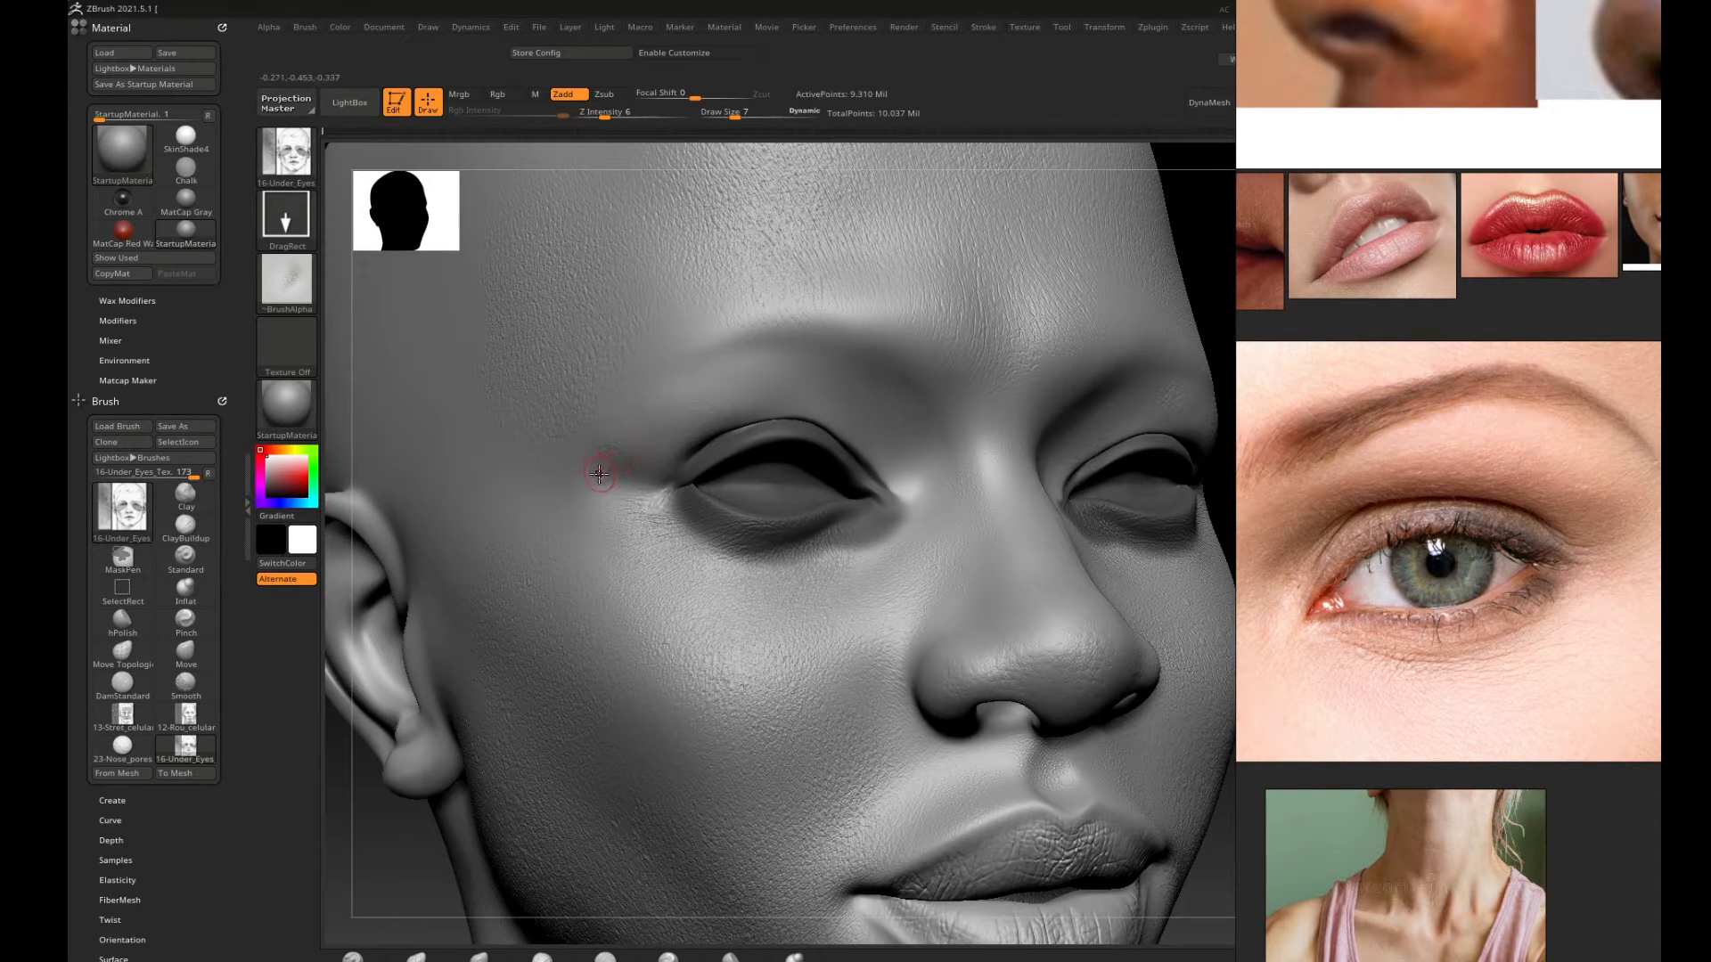
{"action": "left_click_drag", "start_coordinate": [624, 447], "coordinate": [634, 405]}
Stamp the texture along that eye's inner brow, set Z Intensity to 8 and cover the inner eye corner beside the nose bridge.
{"action": "left_click_drag", "start_coordinate": [605, 114], "coordinate": [609, 114]}
{"action": "left_click_drag", "start_coordinate": [876, 344], "coordinate": [881, 344]}
{"action": "left_click", "coordinate": [602, 116]}
{"action": "type", "text": "5"}
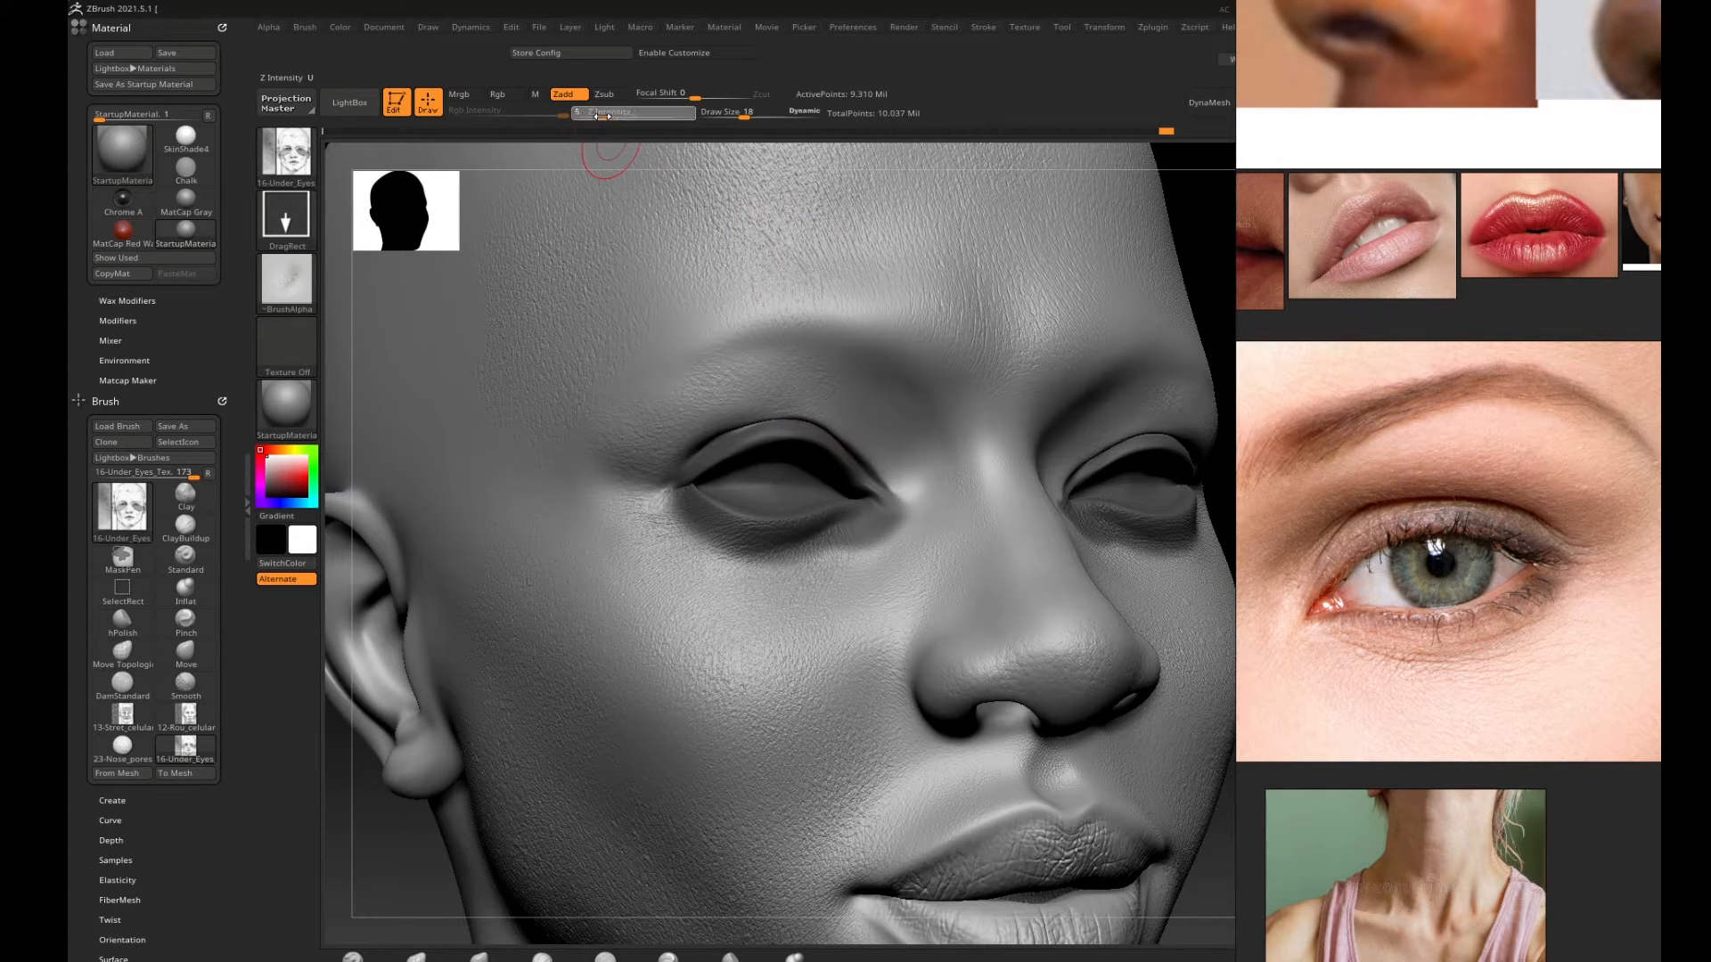
{"action": "left_click_drag", "start_coordinate": [609, 116], "coordinate": [611, 116]}
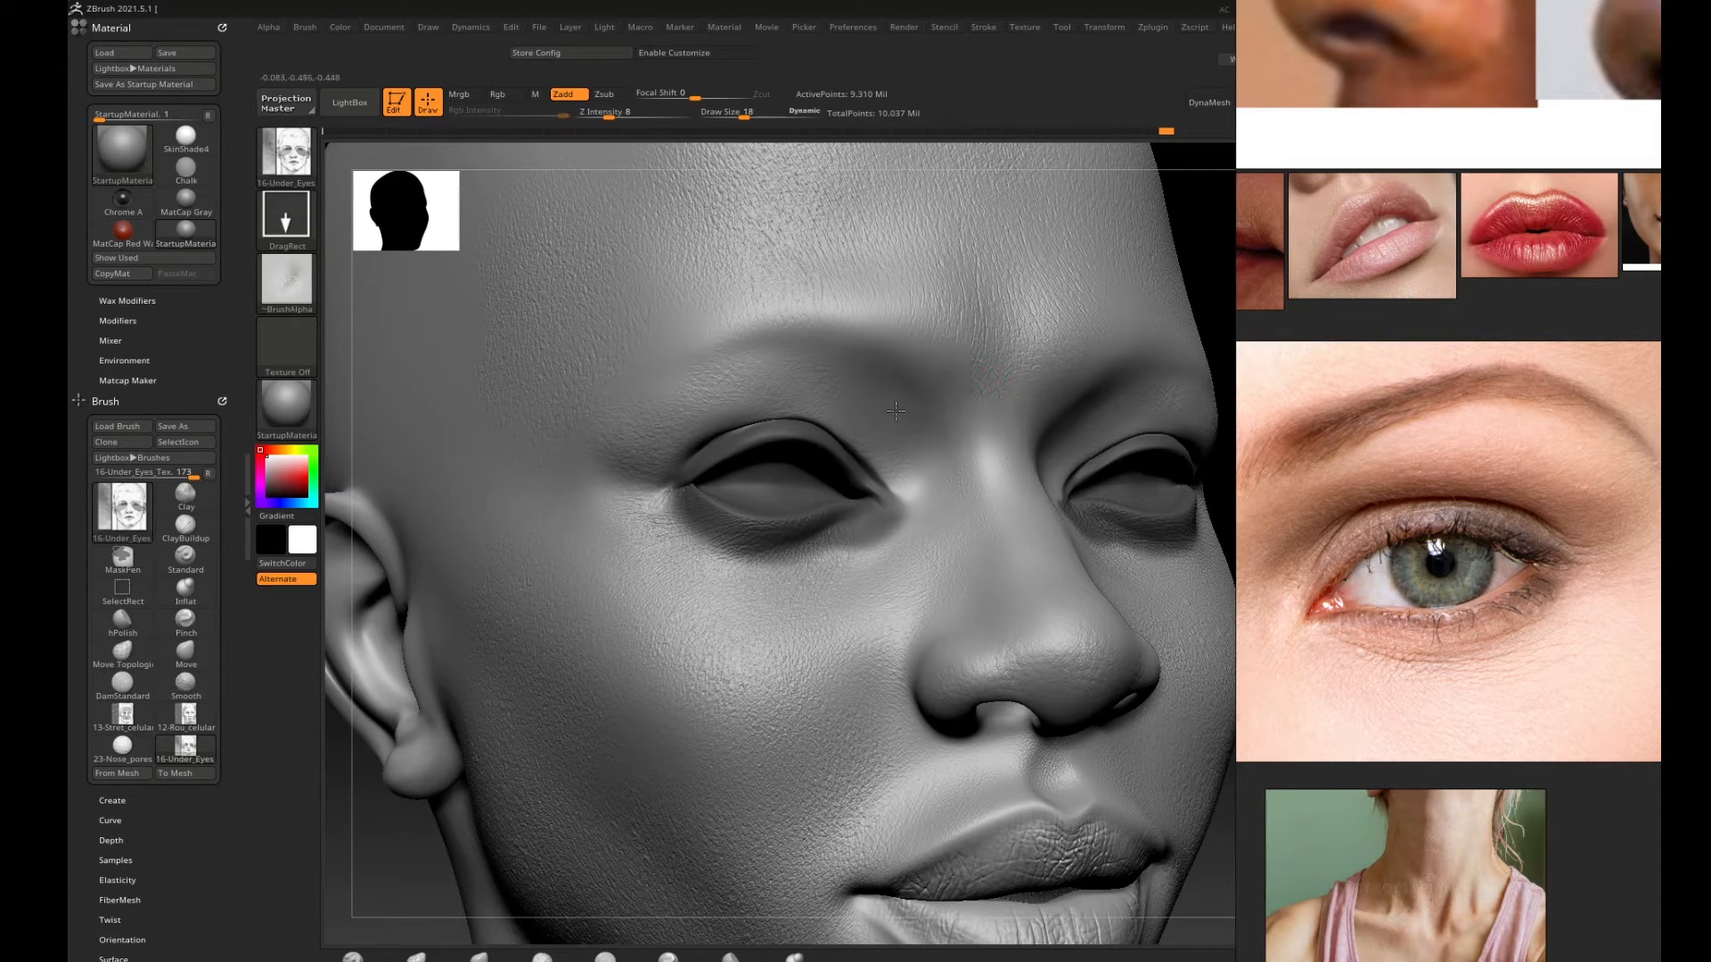
{"action": "left_click_drag", "start_coordinate": [948, 436], "coordinate": [931, 490]}
Load the 12-Rou_celular skin brush from the LightBox brush library.
{"action": "left_click_drag", "start_coordinate": [1212, 334], "coordinate": [567, 629]}
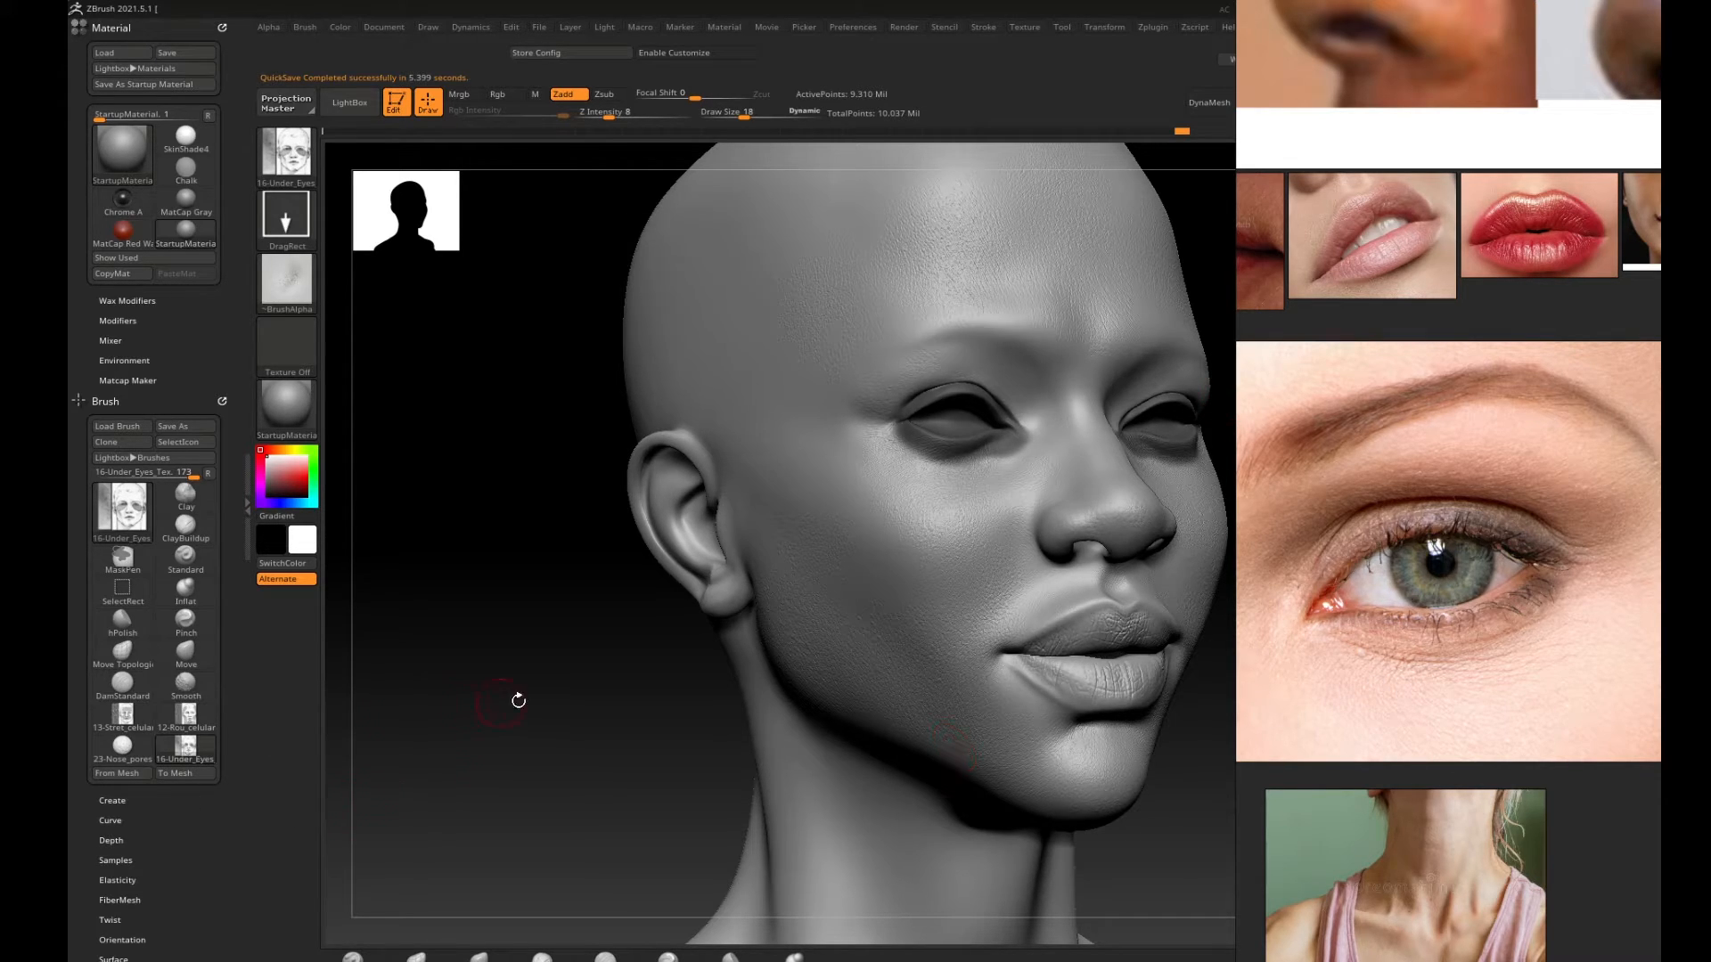
{"action": "mouse_move", "coordinate": [519, 701]}
{"action": "left_mouse_down"}
{"action": "mouse_move", "coordinate": [936, 679]}
{"action": "mouse_move", "coordinate": [895, 778]}
{"action": "mouse_move", "coordinate": [1013, 524]}
{"action": "mouse_move", "coordinate": [1064, 582]}
{"action": "mouse_move", "coordinate": [1001, 607]}
{"action": "mouse_move", "coordinate": [1058, 623]}
{"action": "mouse_move", "coordinate": [810, 493]}
{"action": "left_mouse_up"}
{"action": "left_click_drag", "start_coordinate": [1034, 536], "coordinate": [1042, 499]}
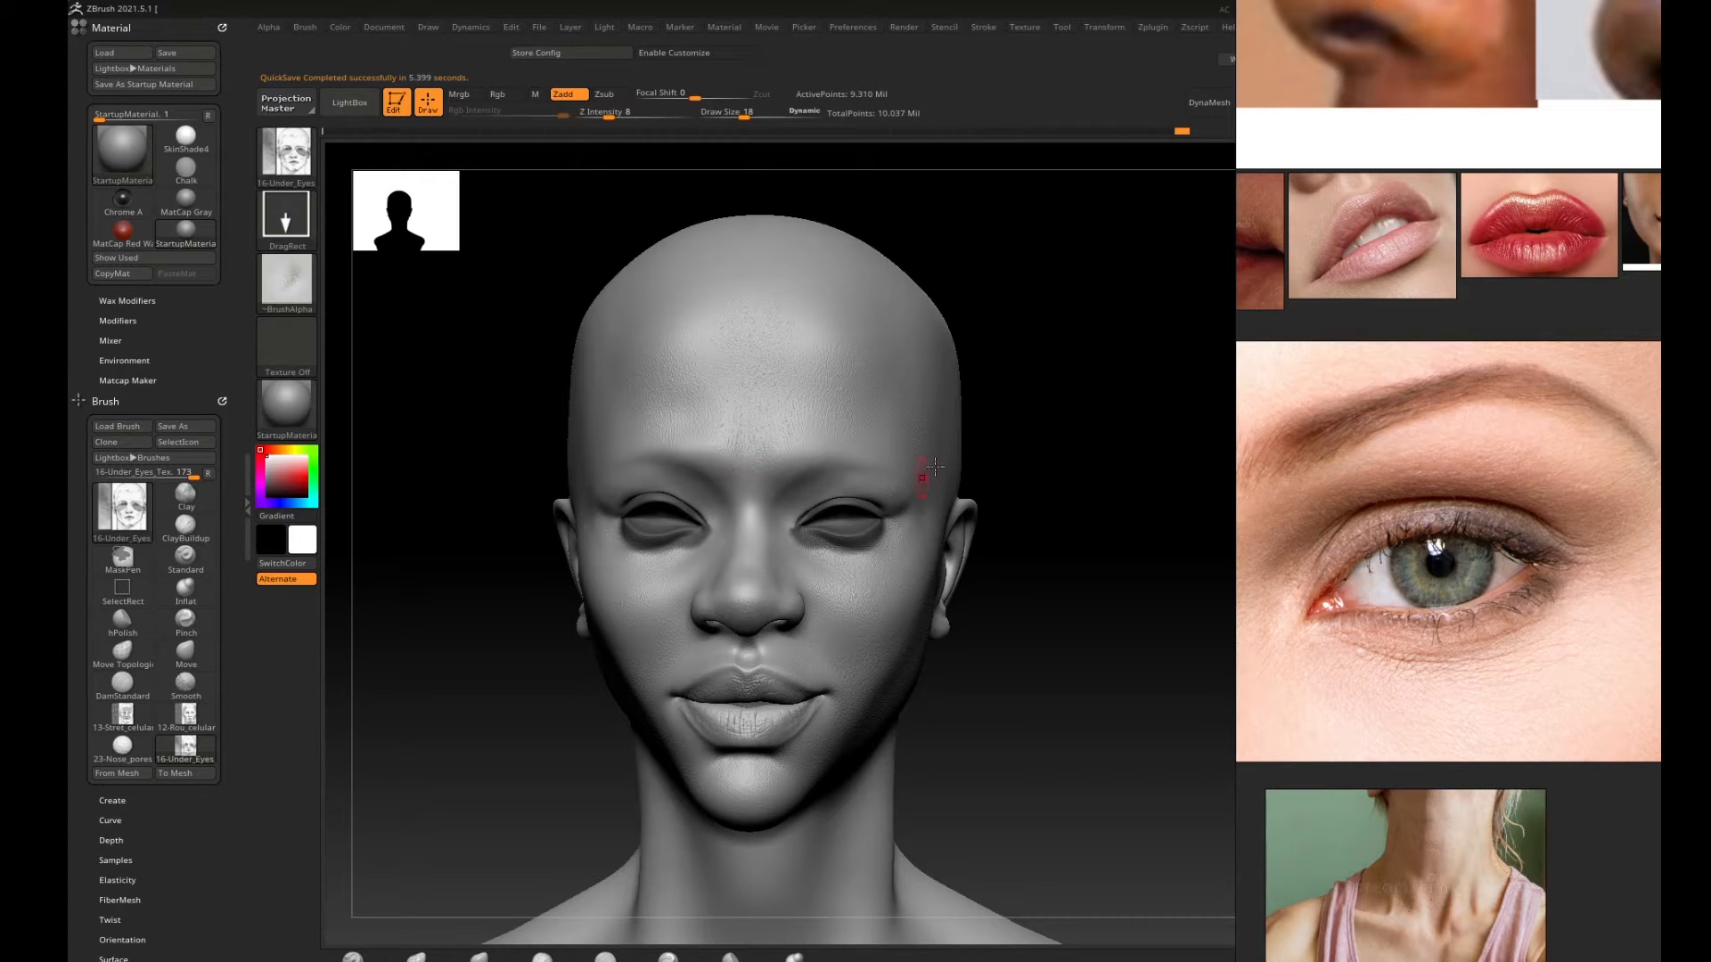
{"action": "mouse_move", "coordinate": [1059, 427]}
{"action": "left_mouse_down"}
{"action": "mouse_move", "coordinate": [1073, 405]}
{"action": "mouse_move", "coordinate": [1164, 398]}
{"action": "left_mouse_up"}
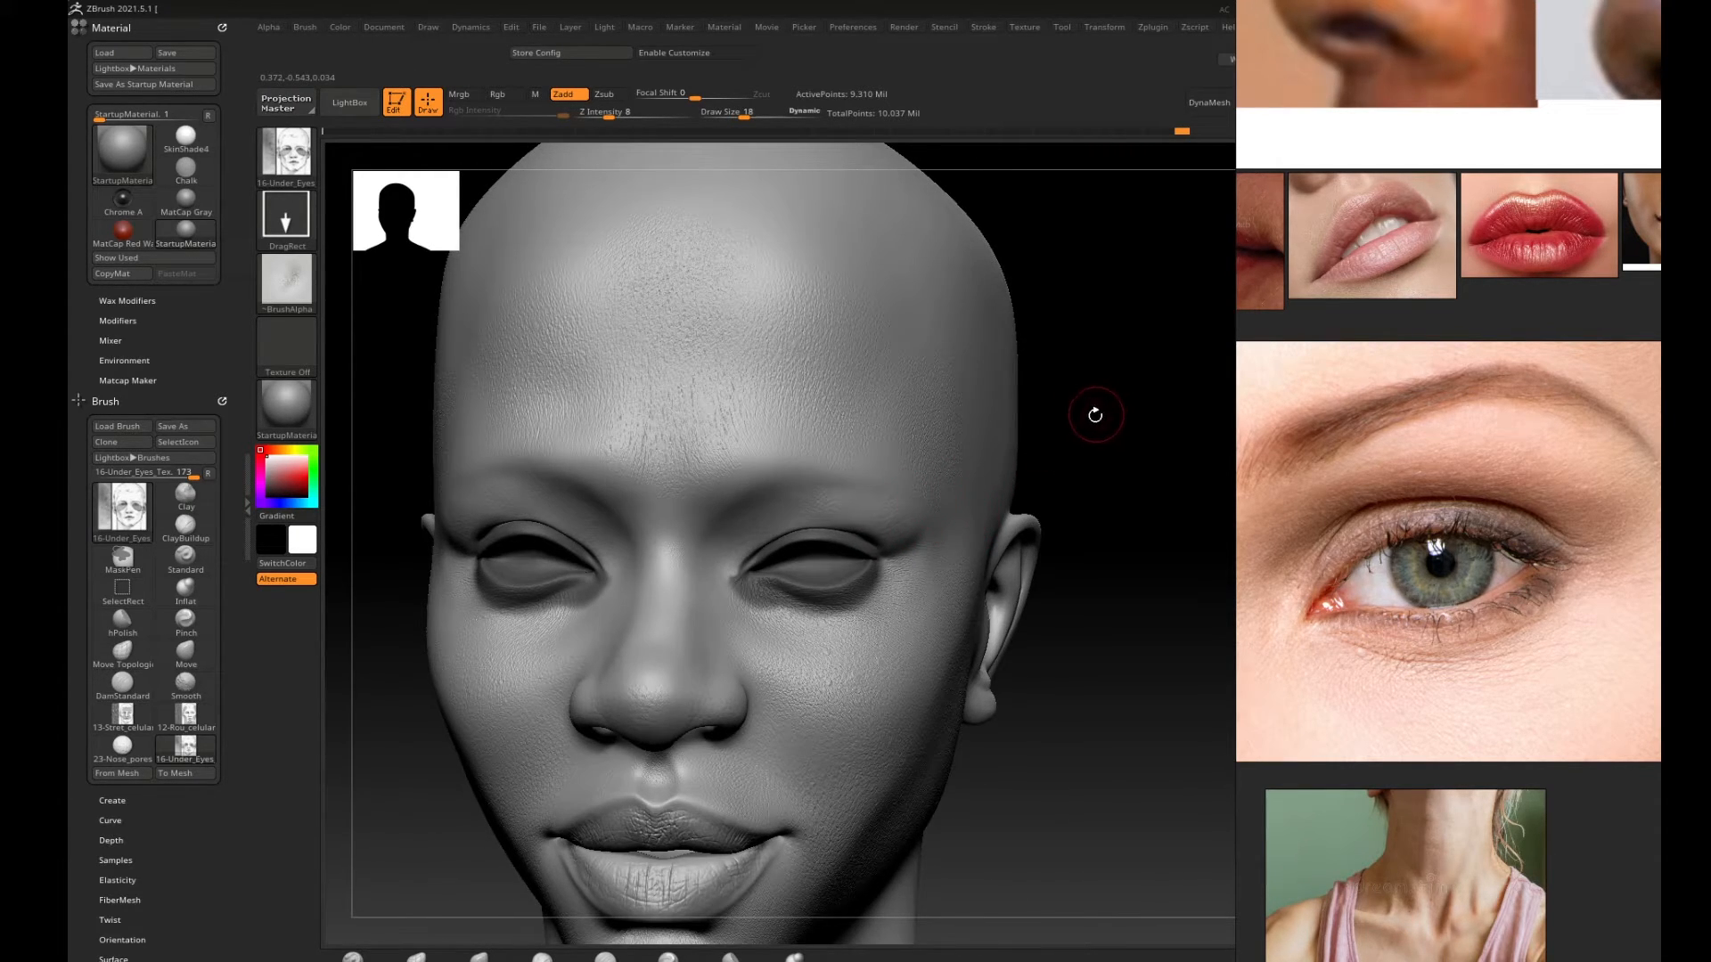
{"action": "left_click_drag", "start_coordinate": [1105, 428], "coordinate": [1139, 421]}
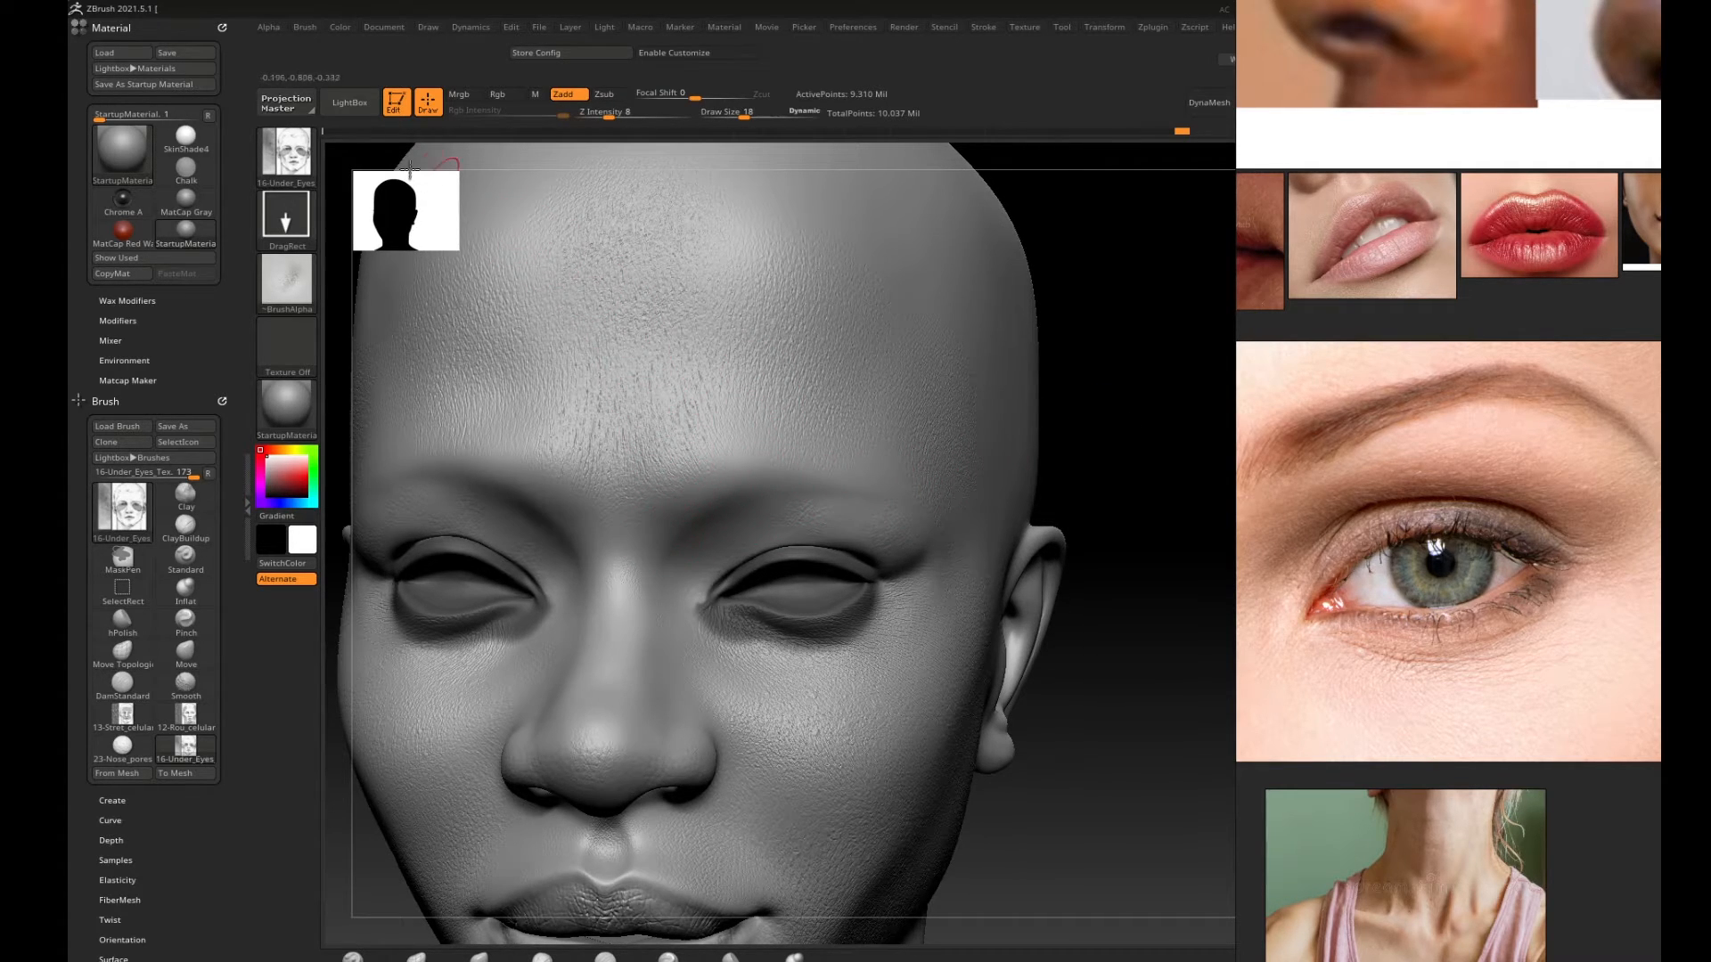
{"action": "key", "text": "comma"}
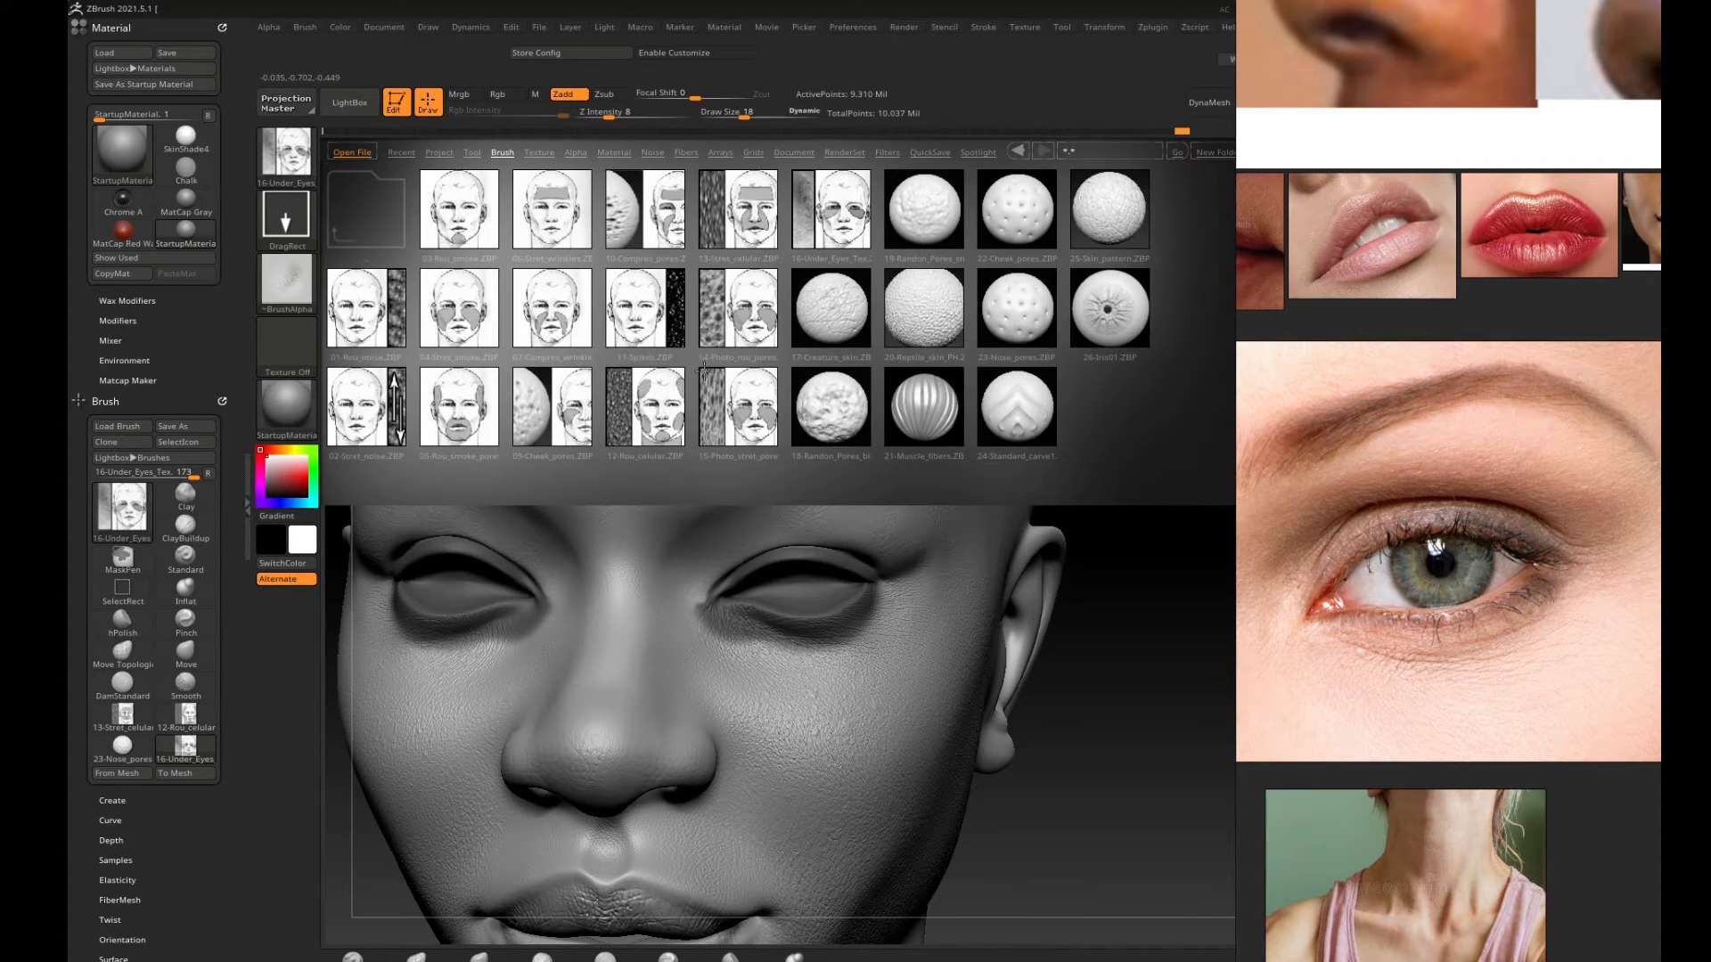
{"action": "double_click", "coordinate": [657, 392]}
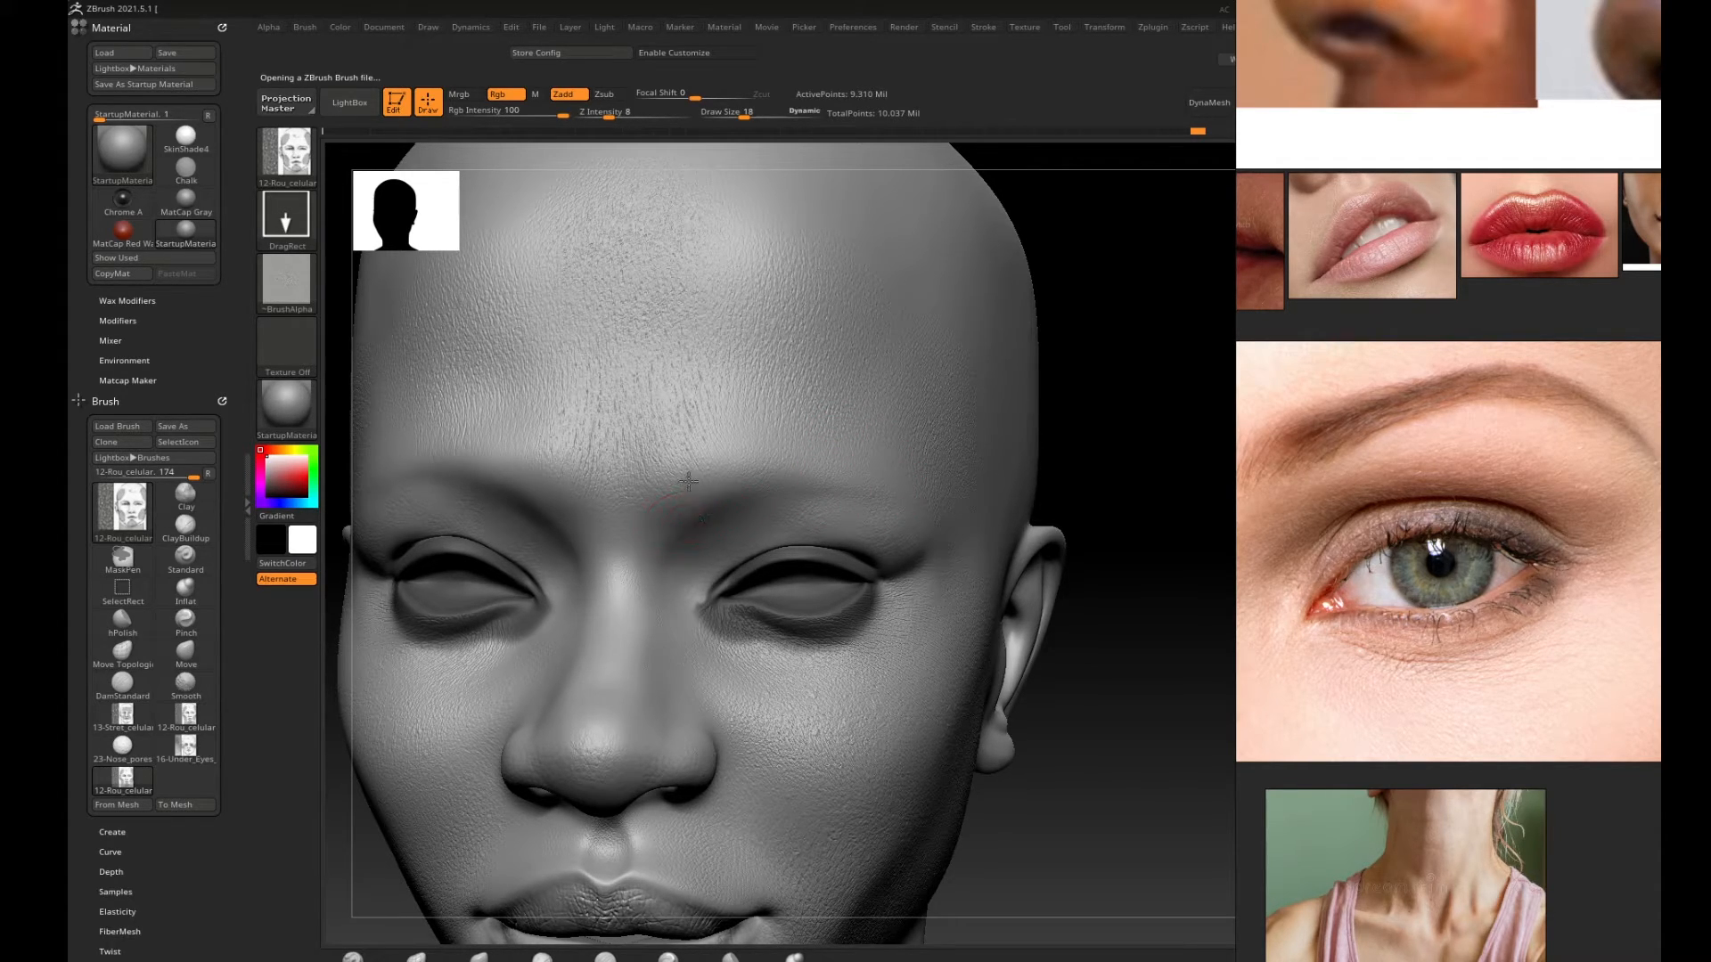
Stamp the cellular skin texture between the brows and over the outer brow at Z Intensity 8.
{"action": "left_click_drag", "start_coordinate": [1121, 422], "coordinate": [838, 490]}
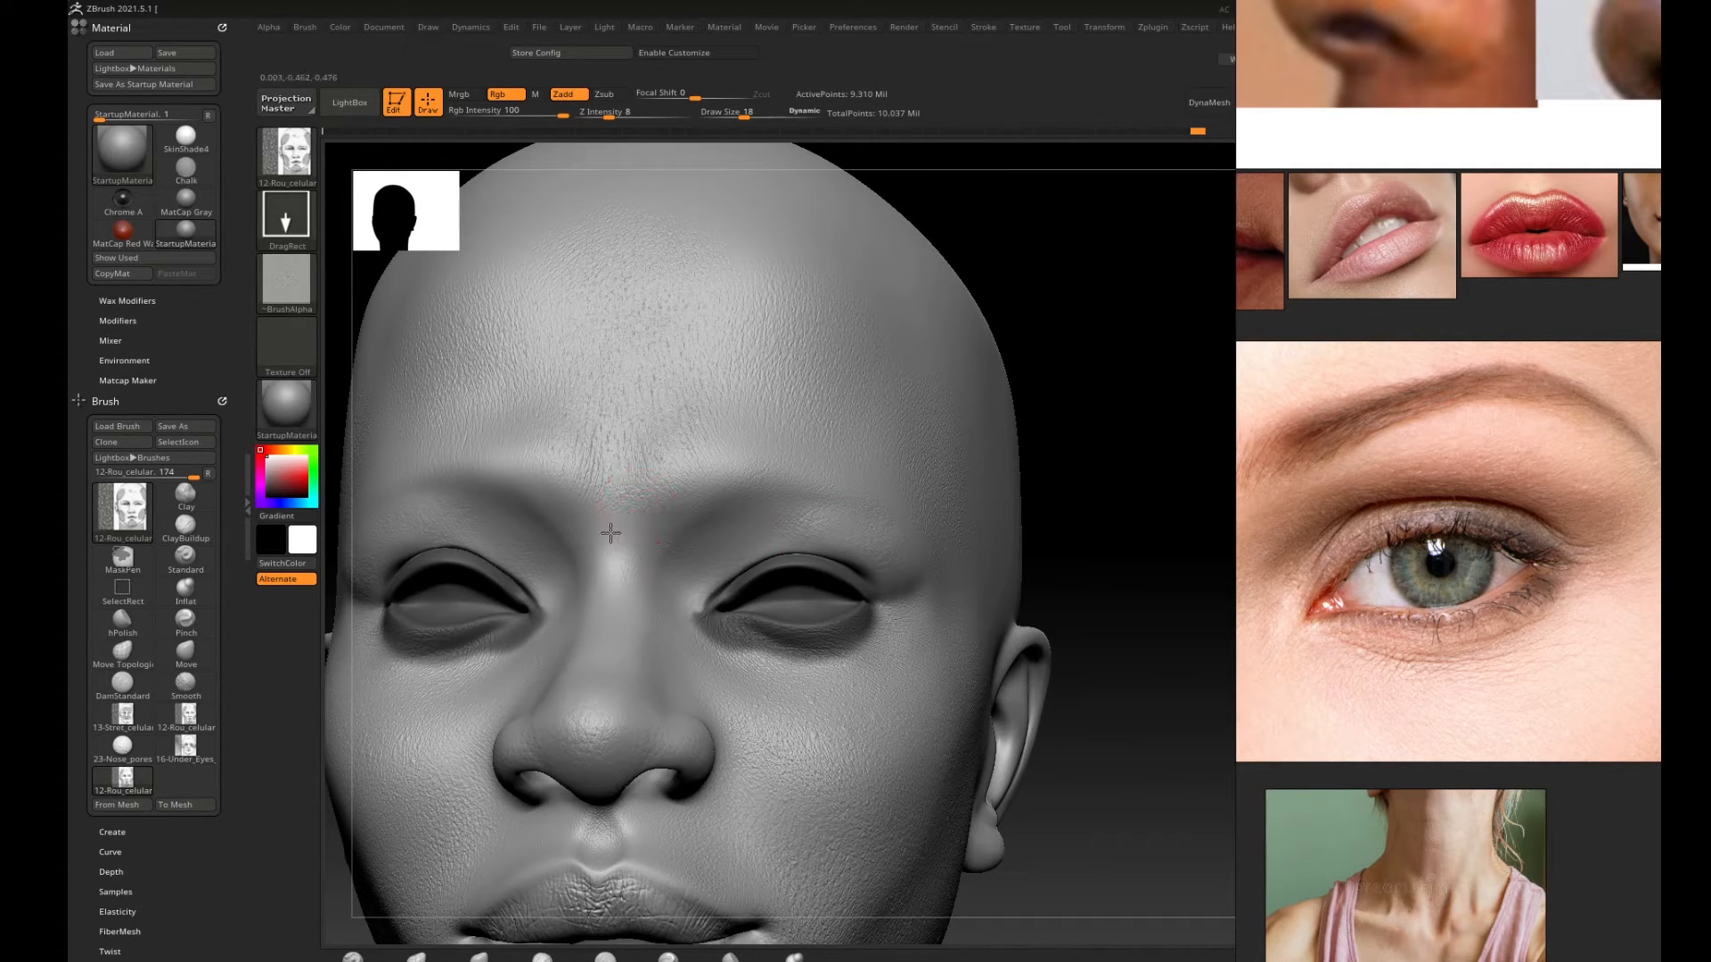
{"action": "left_click_drag", "start_coordinate": [600, 491], "coordinate": [600, 486]}
{"action": "left_click_drag", "start_coordinate": [1109, 389], "coordinate": [1159, 403]}
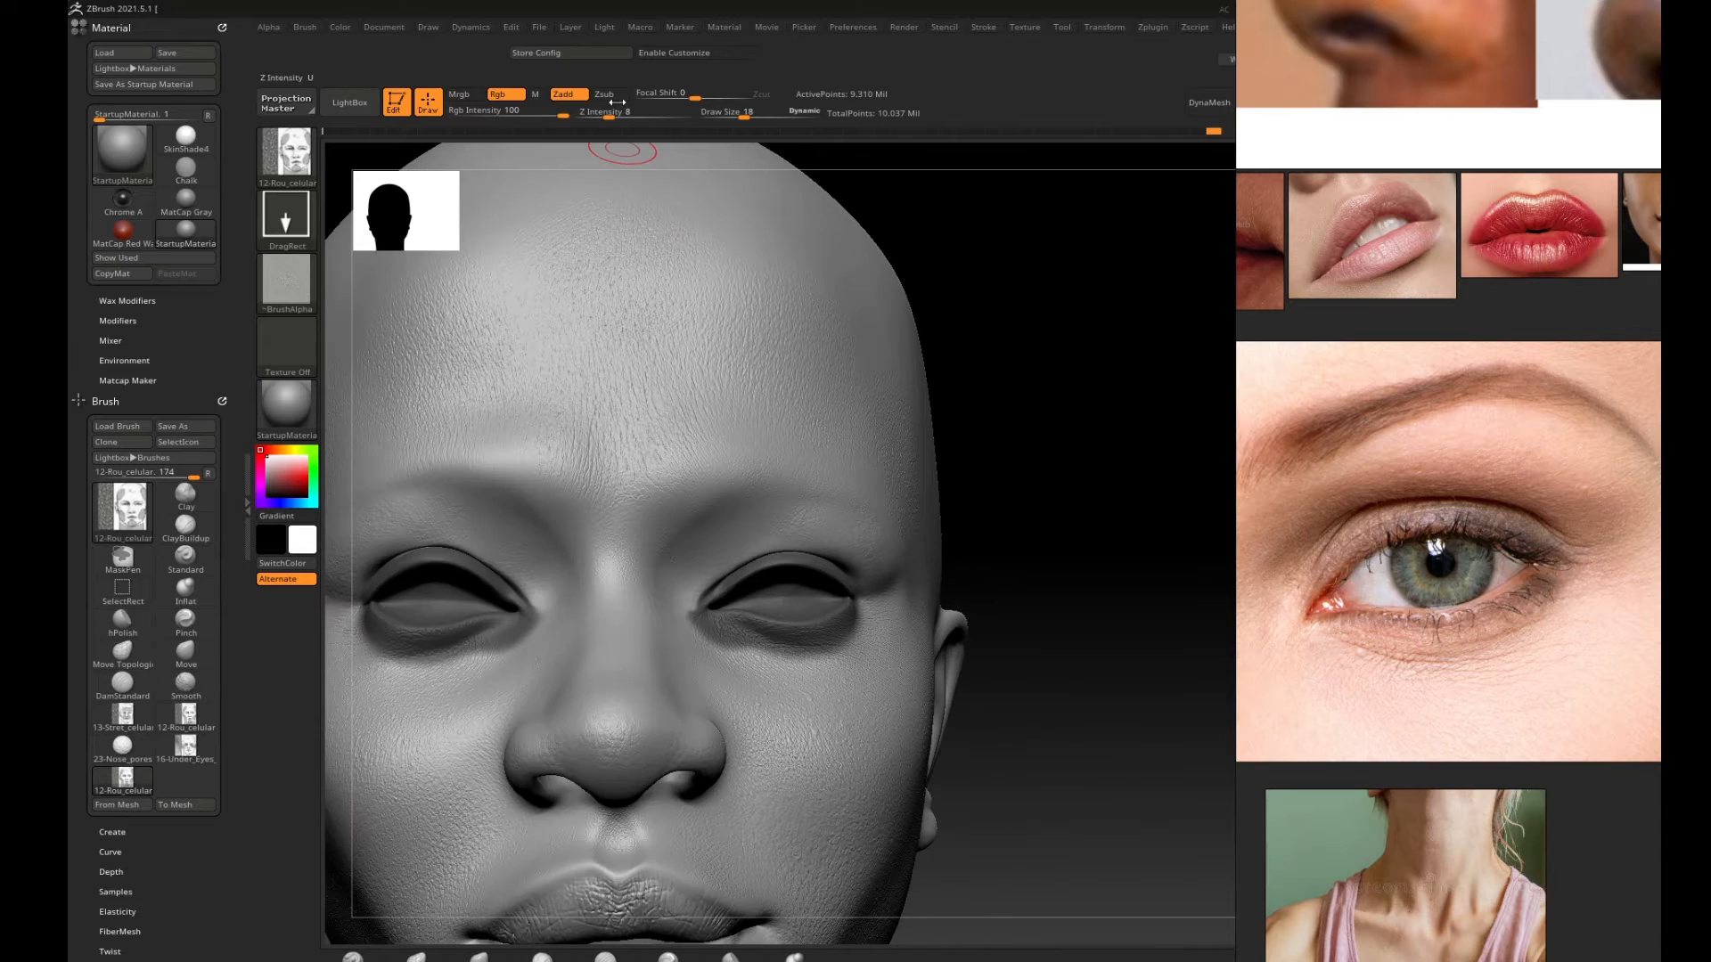
{"action": "left_click_drag", "start_coordinate": [1072, 353], "coordinate": [962, 379]}
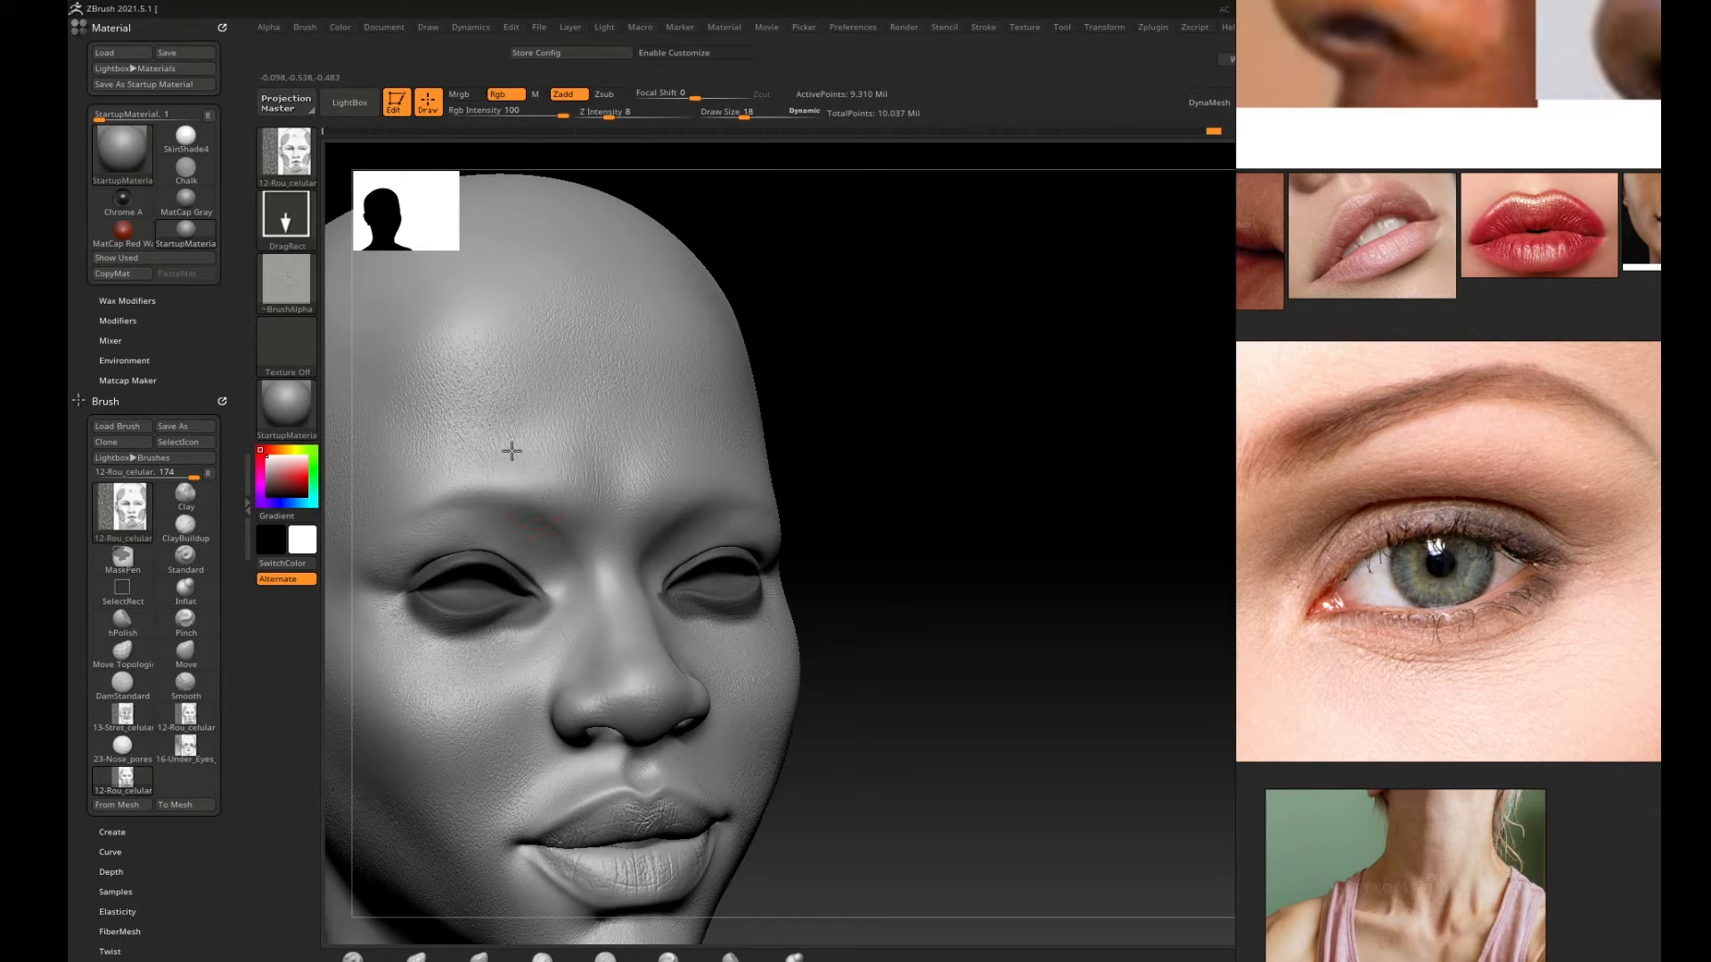
{"action": "left_click_drag", "start_coordinate": [437, 507], "coordinate": [392, 522]}
Examine the skin texture on the forehead, eye area, cheeks, jaw and upper head from several angles.
{"action": "mouse_move", "coordinate": [917, 386]}
{"action": "left_mouse_down"}
{"action": "mouse_move", "coordinate": [1043, 370]}
{"action": "mouse_move", "coordinate": [1012, 405]}
{"action": "left_mouse_up"}
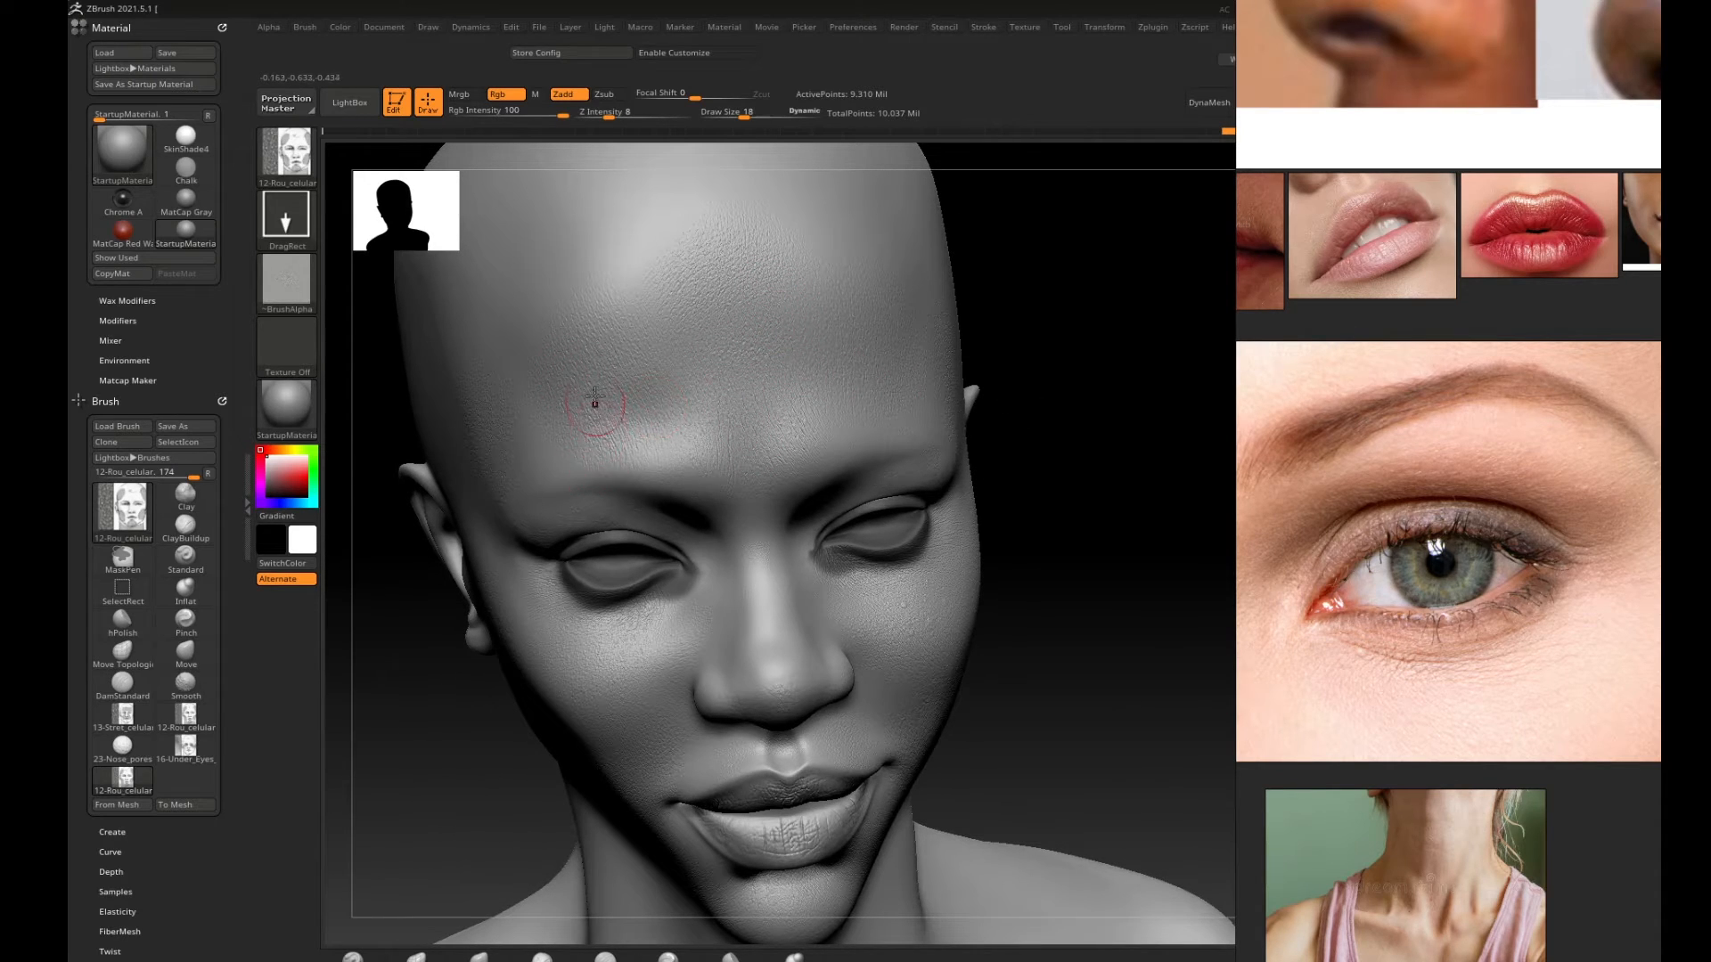
{"action": "left_click_drag", "start_coordinate": [1051, 348], "coordinate": [1158, 339]}
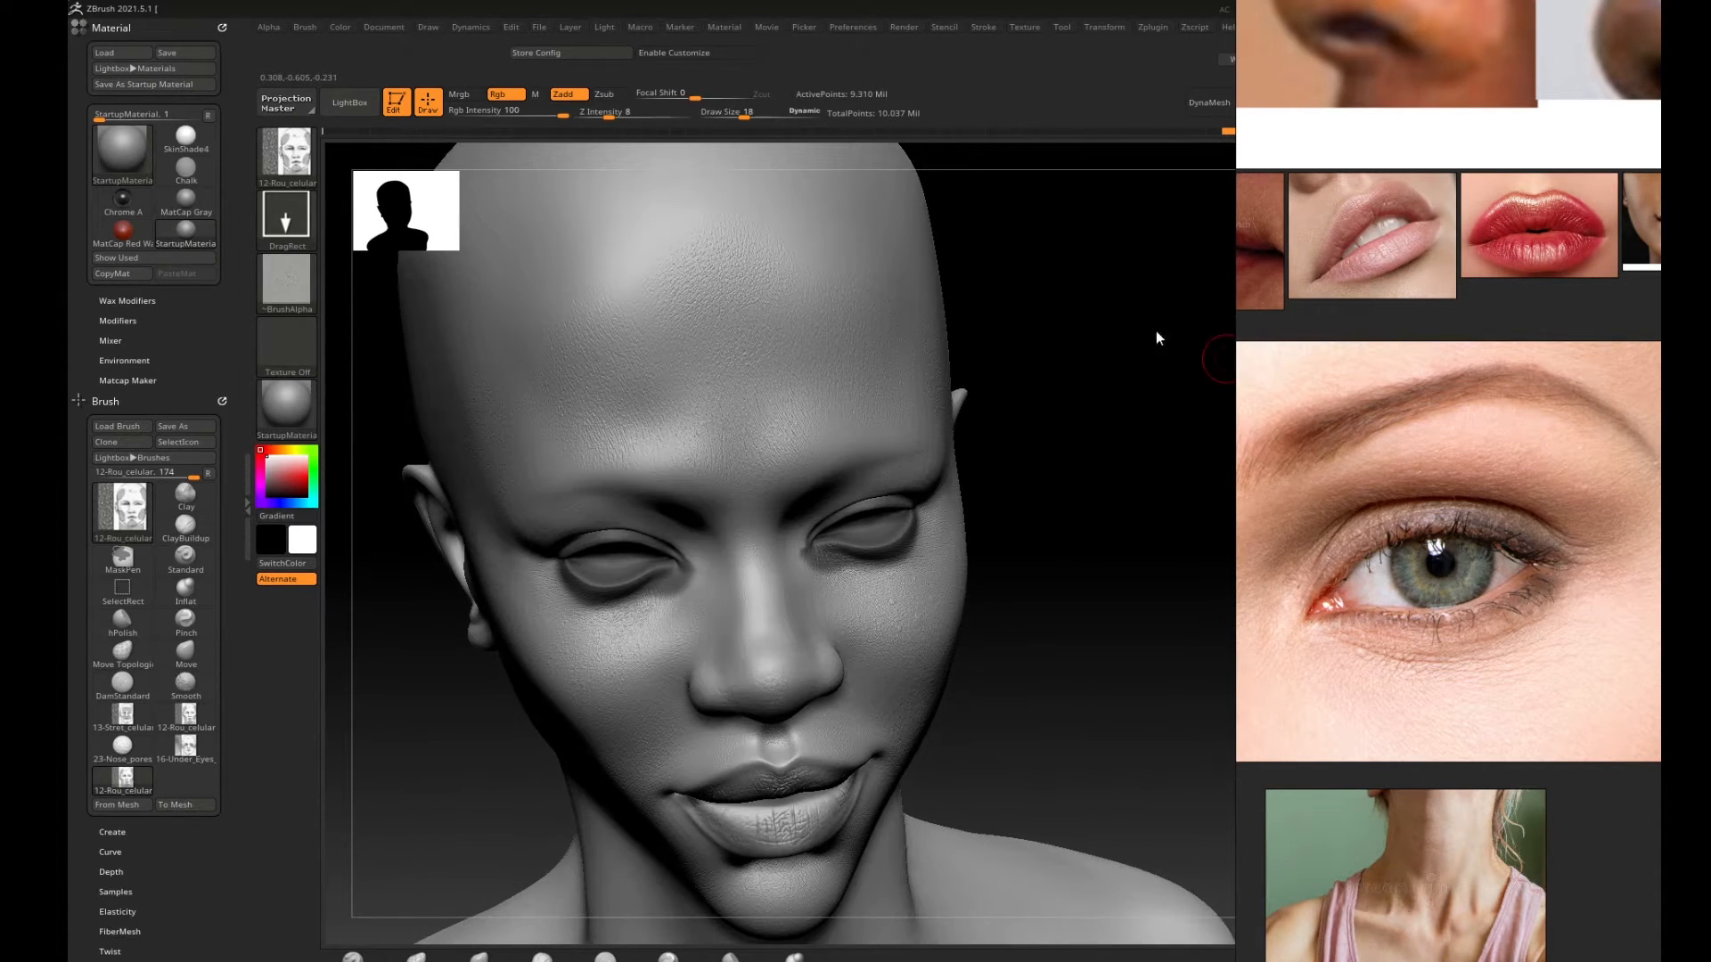
{"action": "mouse_move", "coordinate": [1037, 358]}
{"action": "left_mouse_down"}
{"action": "mouse_move", "coordinate": [1088, 382]}
{"action": "mouse_move", "coordinate": [1126, 366]}
{"action": "mouse_move", "coordinate": [1158, 379]}
{"action": "left_mouse_up"}
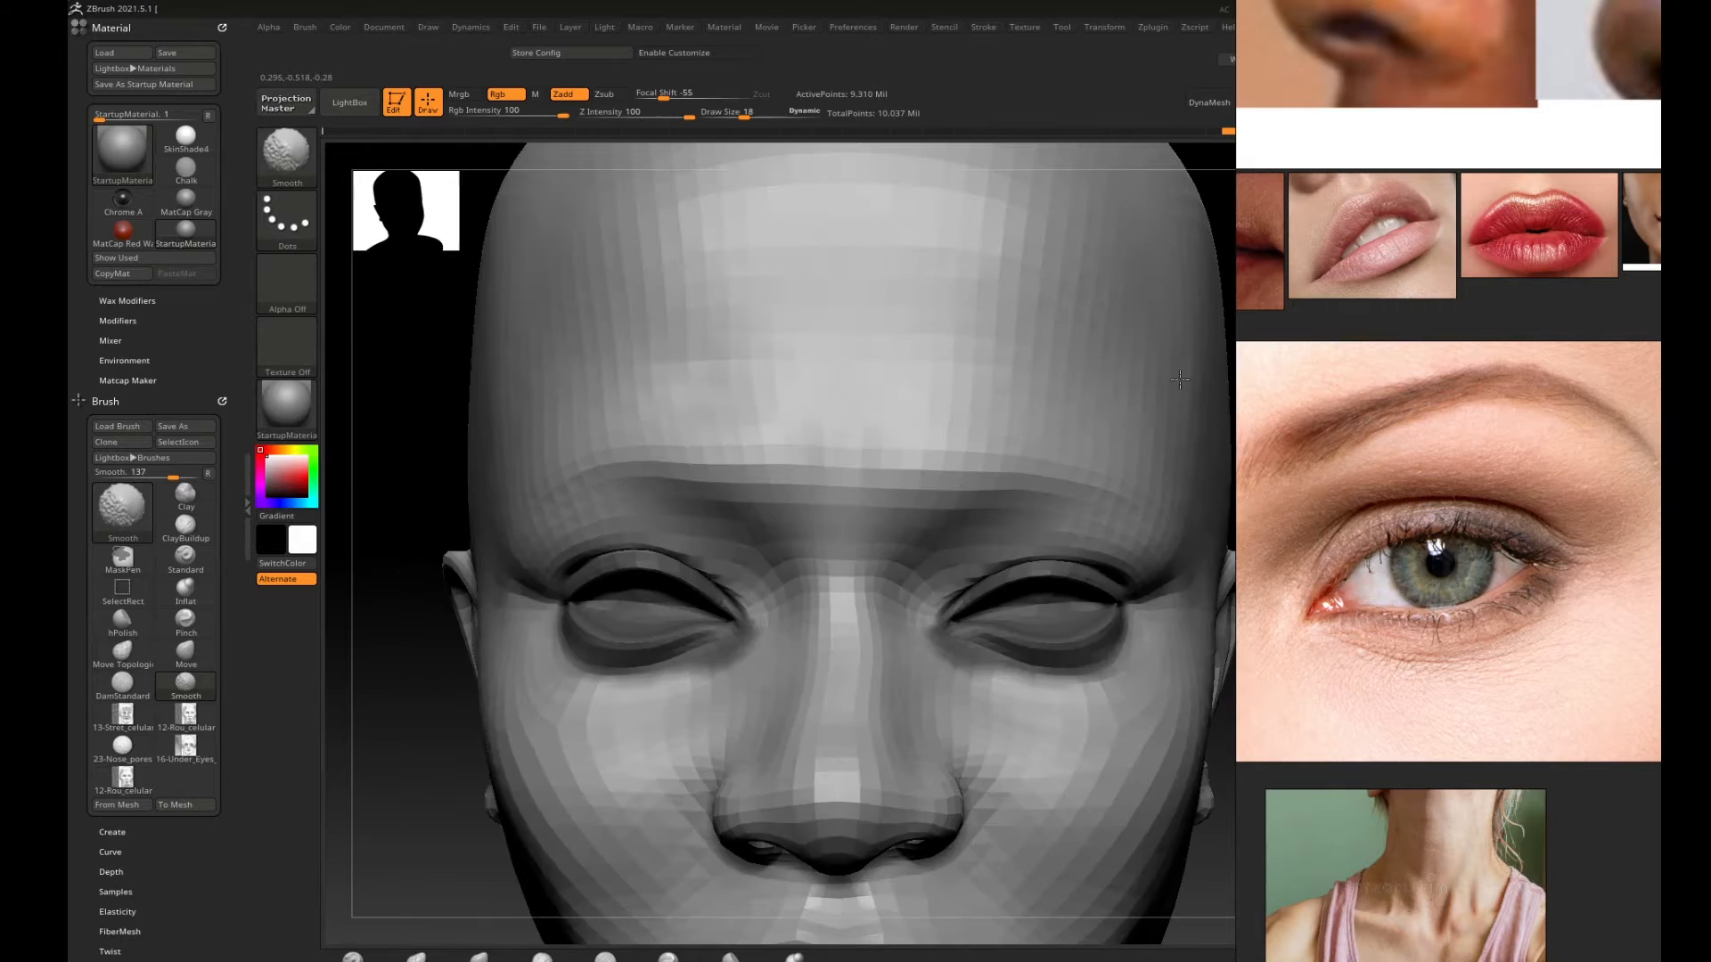
{"action": "mouse_move", "coordinate": [401, 535]}
{"action": "left_mouse_down"}
{"action": "mouse_move", "coordinate": [500, 515]}
{"action": "mouse_move", "coordinate": [724, 723]}
{"action": "left_mouse_up"}
{"action": "left_click_drag", "start_coordinate": [1190, 632], "coordinate": [1173, 432]}
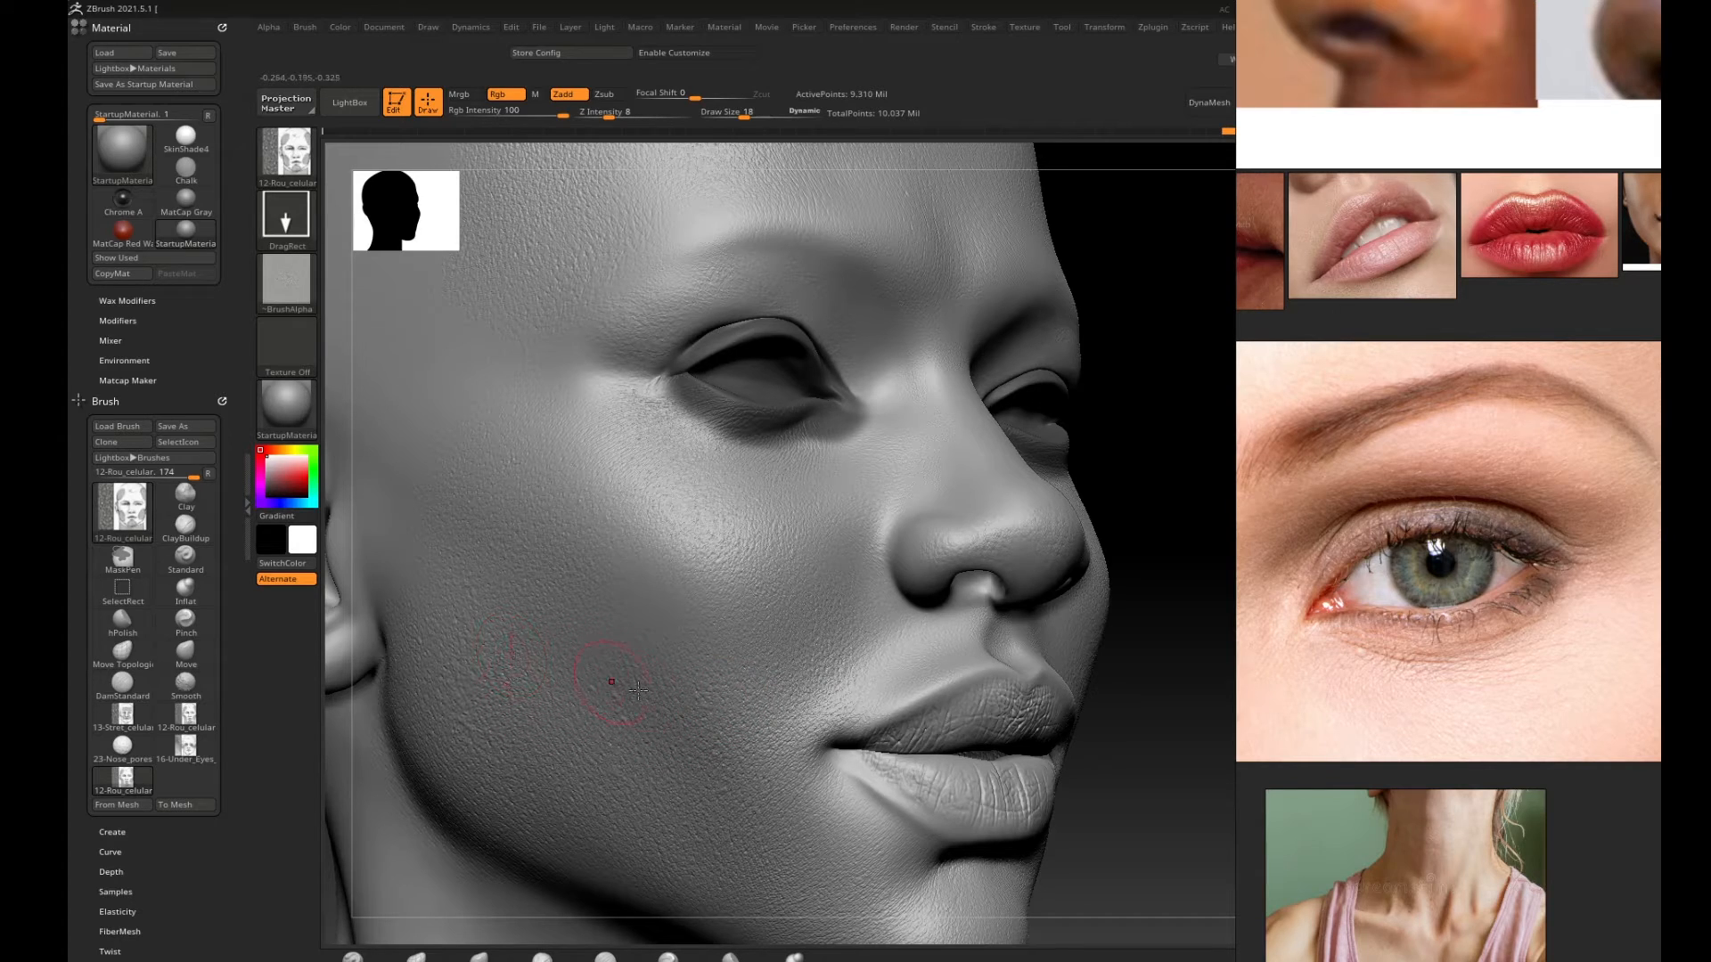
{"action": "left_click_drag", "start_coordinate": [1163, 660], "coordinate": [1135, 500], "text": "alt"}
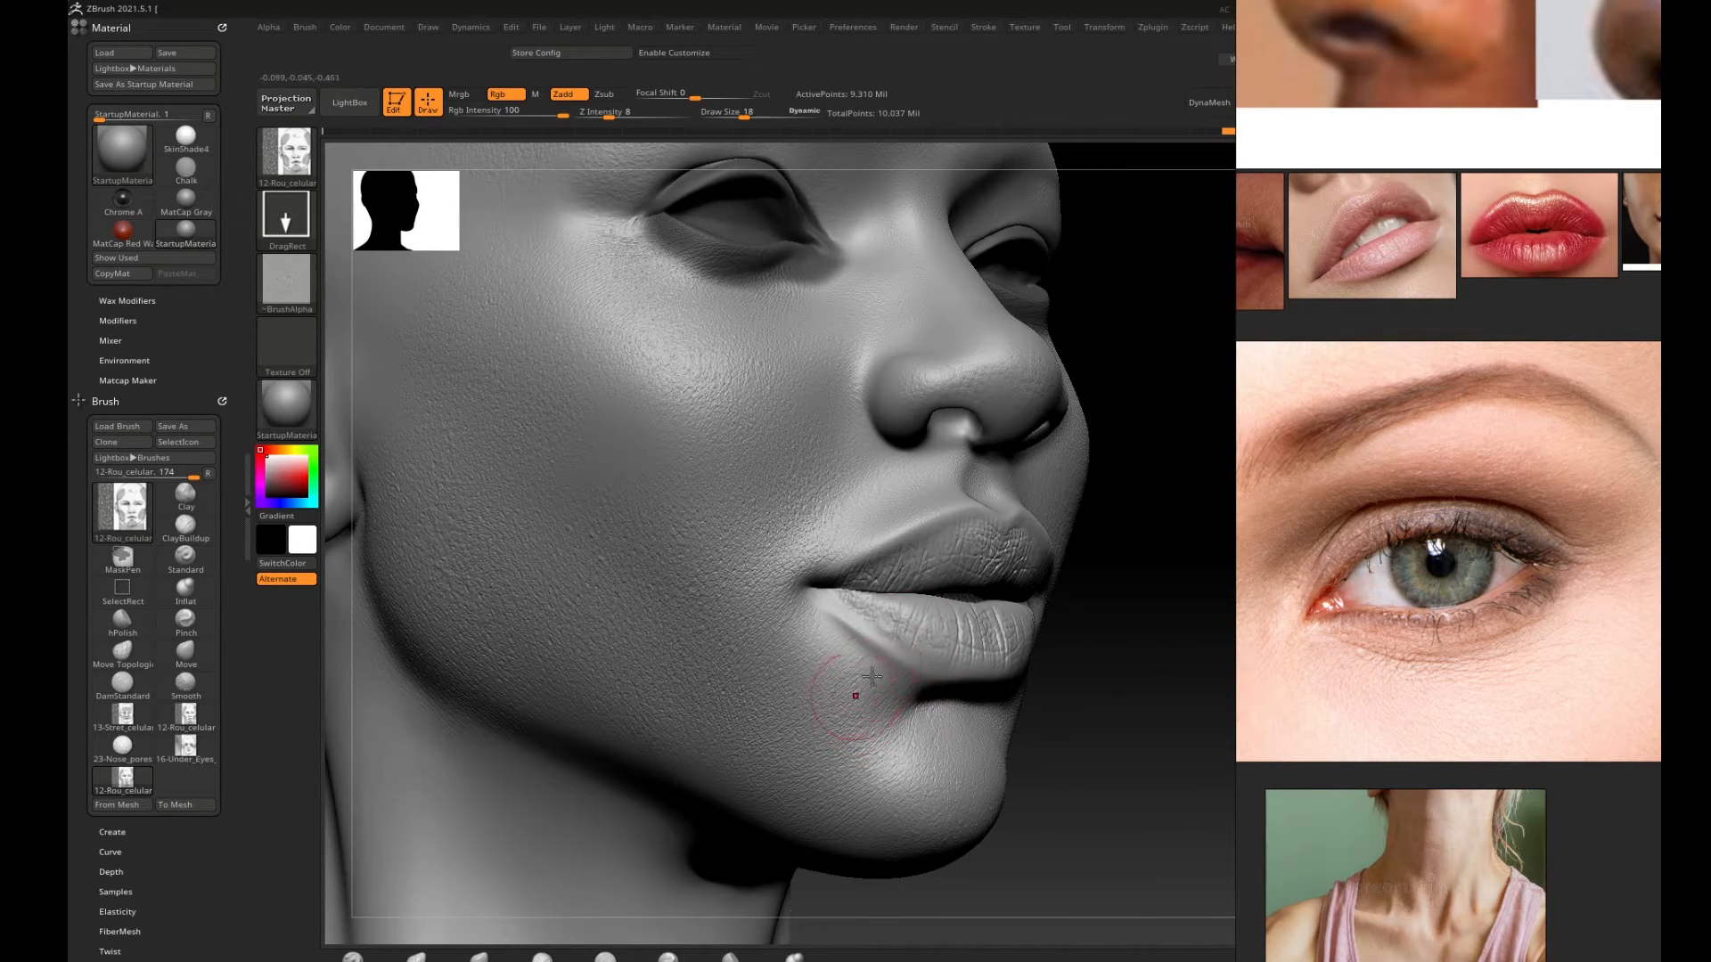
{"action": "left_click_drag", "start_coordinate": [1124, 667], "coordinate": [1013, 782], "text": "alt"}
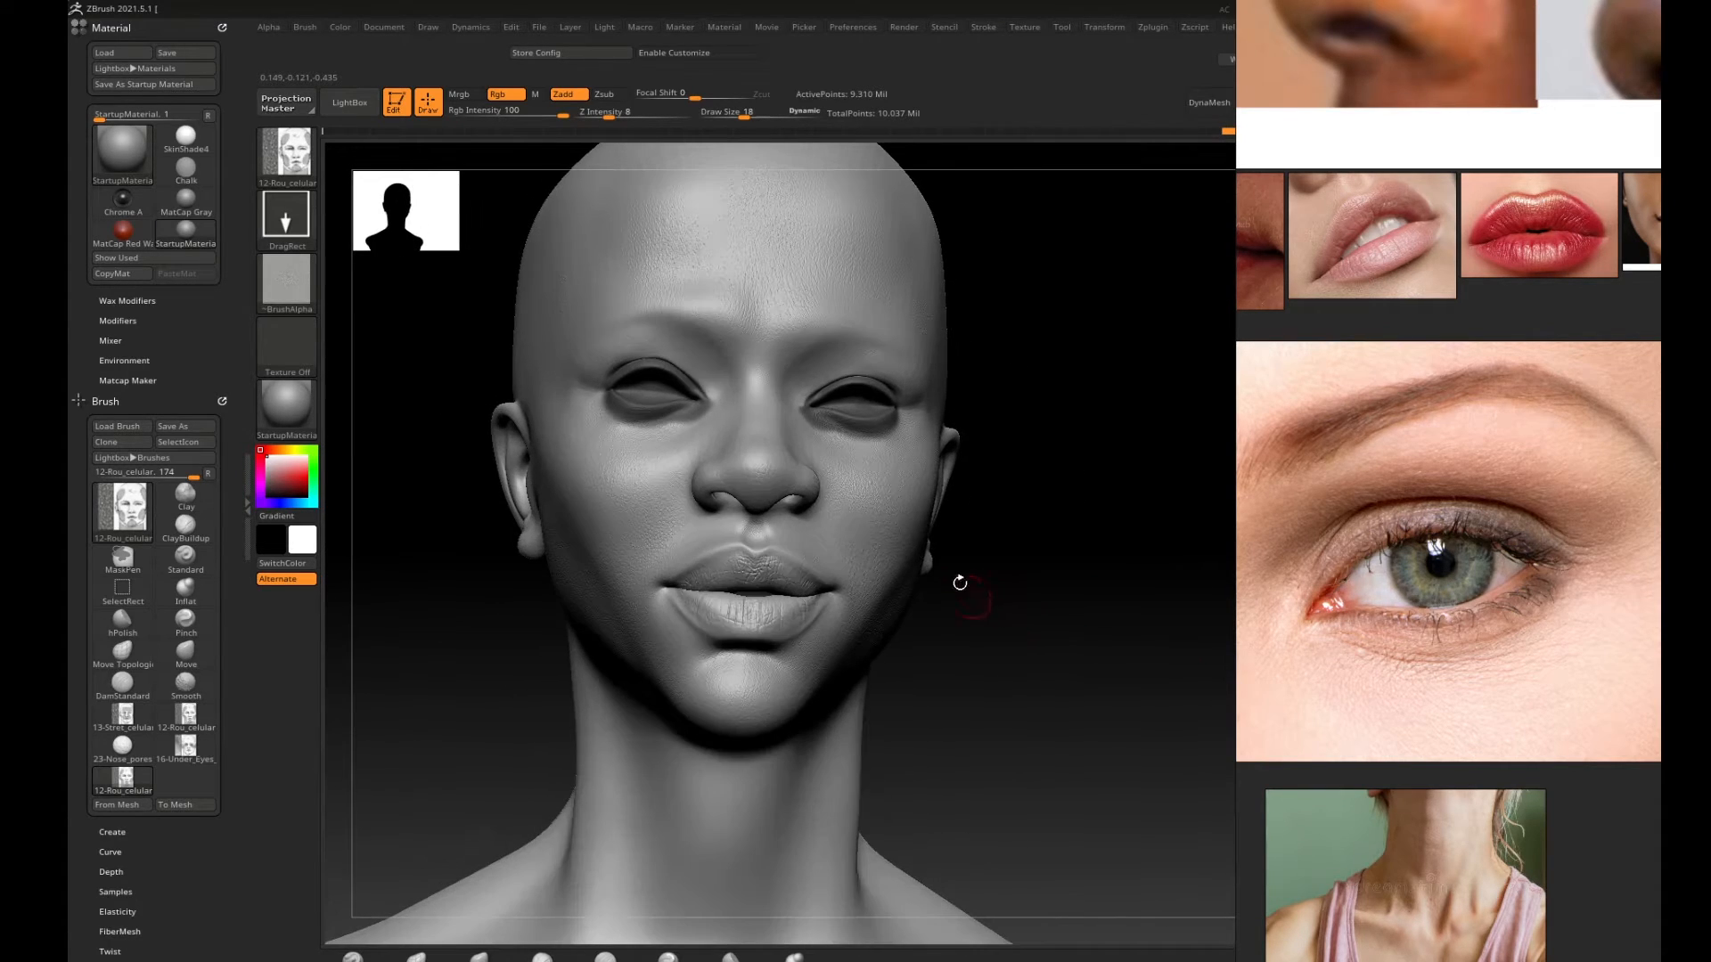
{"action": "left_click_drag", "start_coordinate": [1050, 613], "coordinate": [1007, 588]}
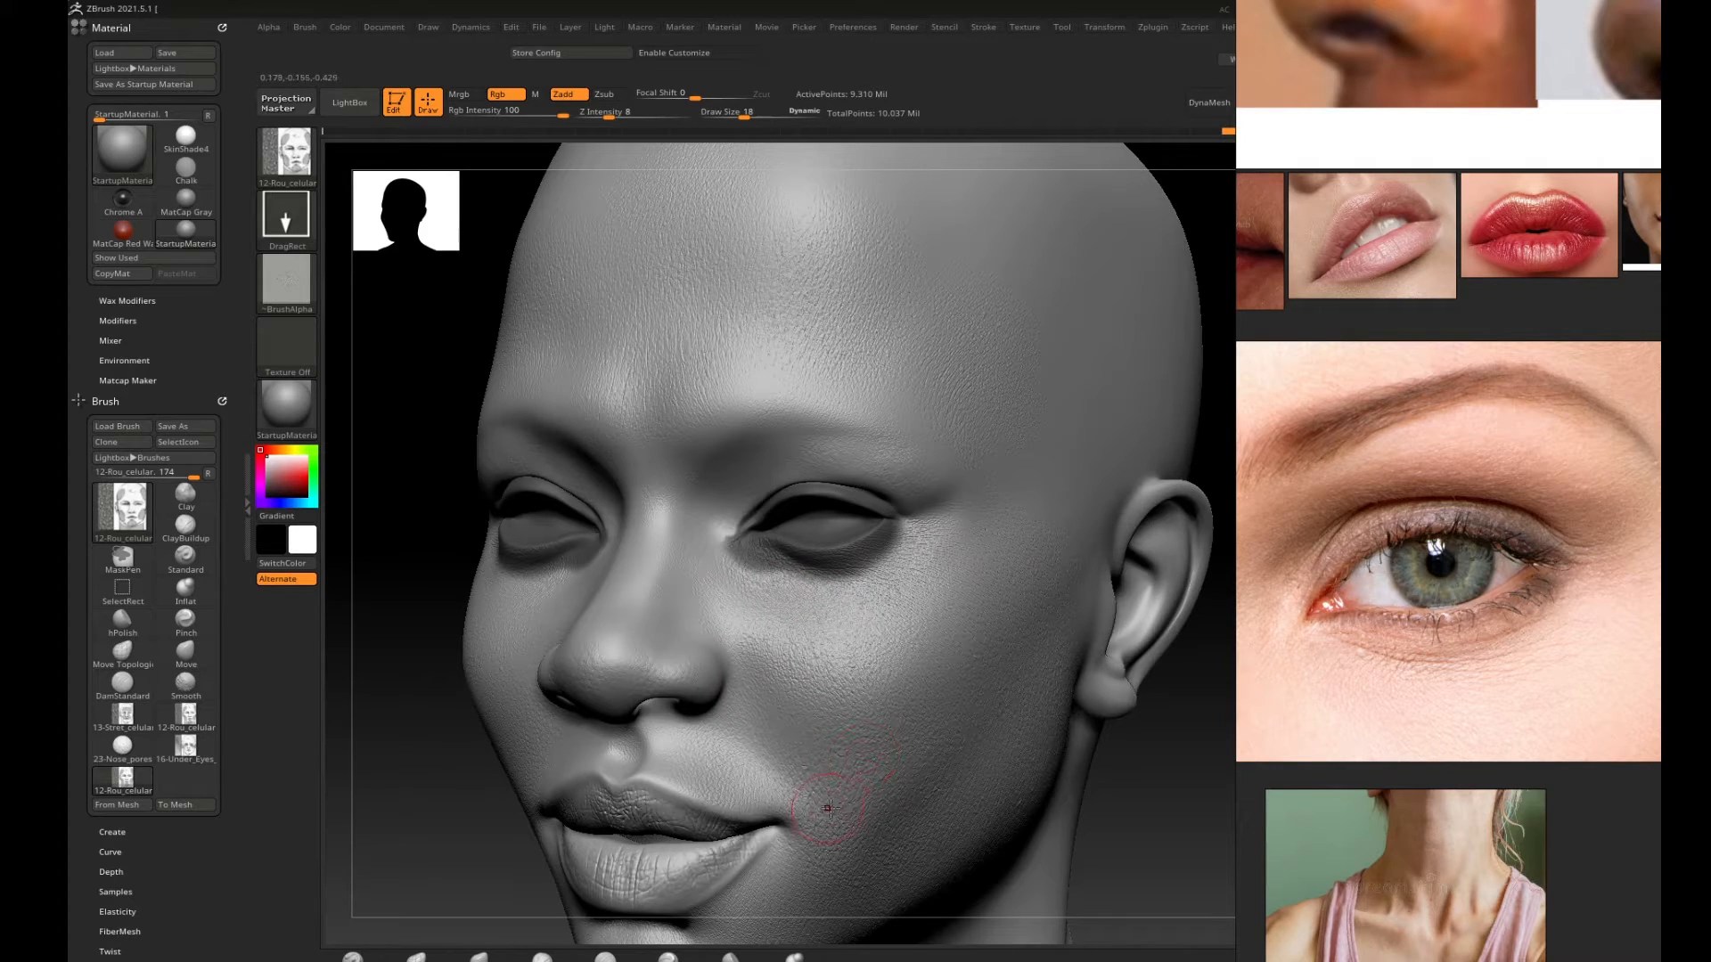
{"action": "left_click_drag", "start_coordinate": [1099, 757], "coordinate": [964, 688], "text": "alt"}
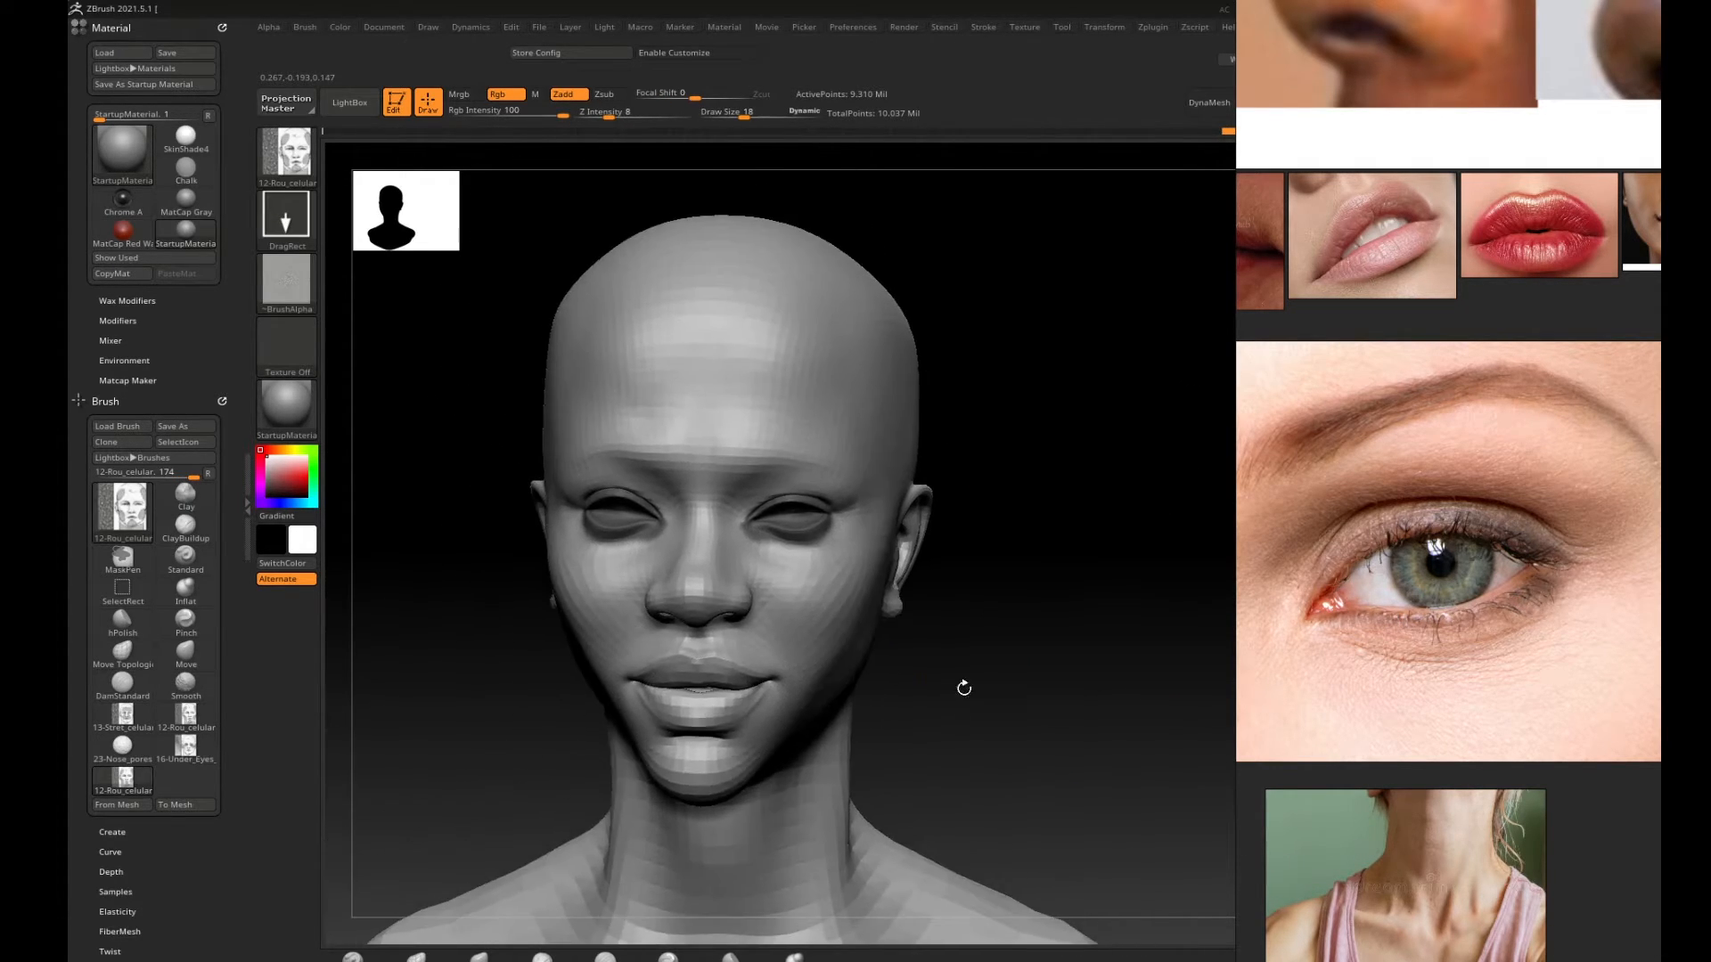
{"action": "left_click_drag", "start_coordinate": [984, 382], "coordinate": [1032, 615], "text": "alt"}
{"action": "left_click_drag", "start_coordinate": [1118, 531], "coordinate": [1007, 533]}
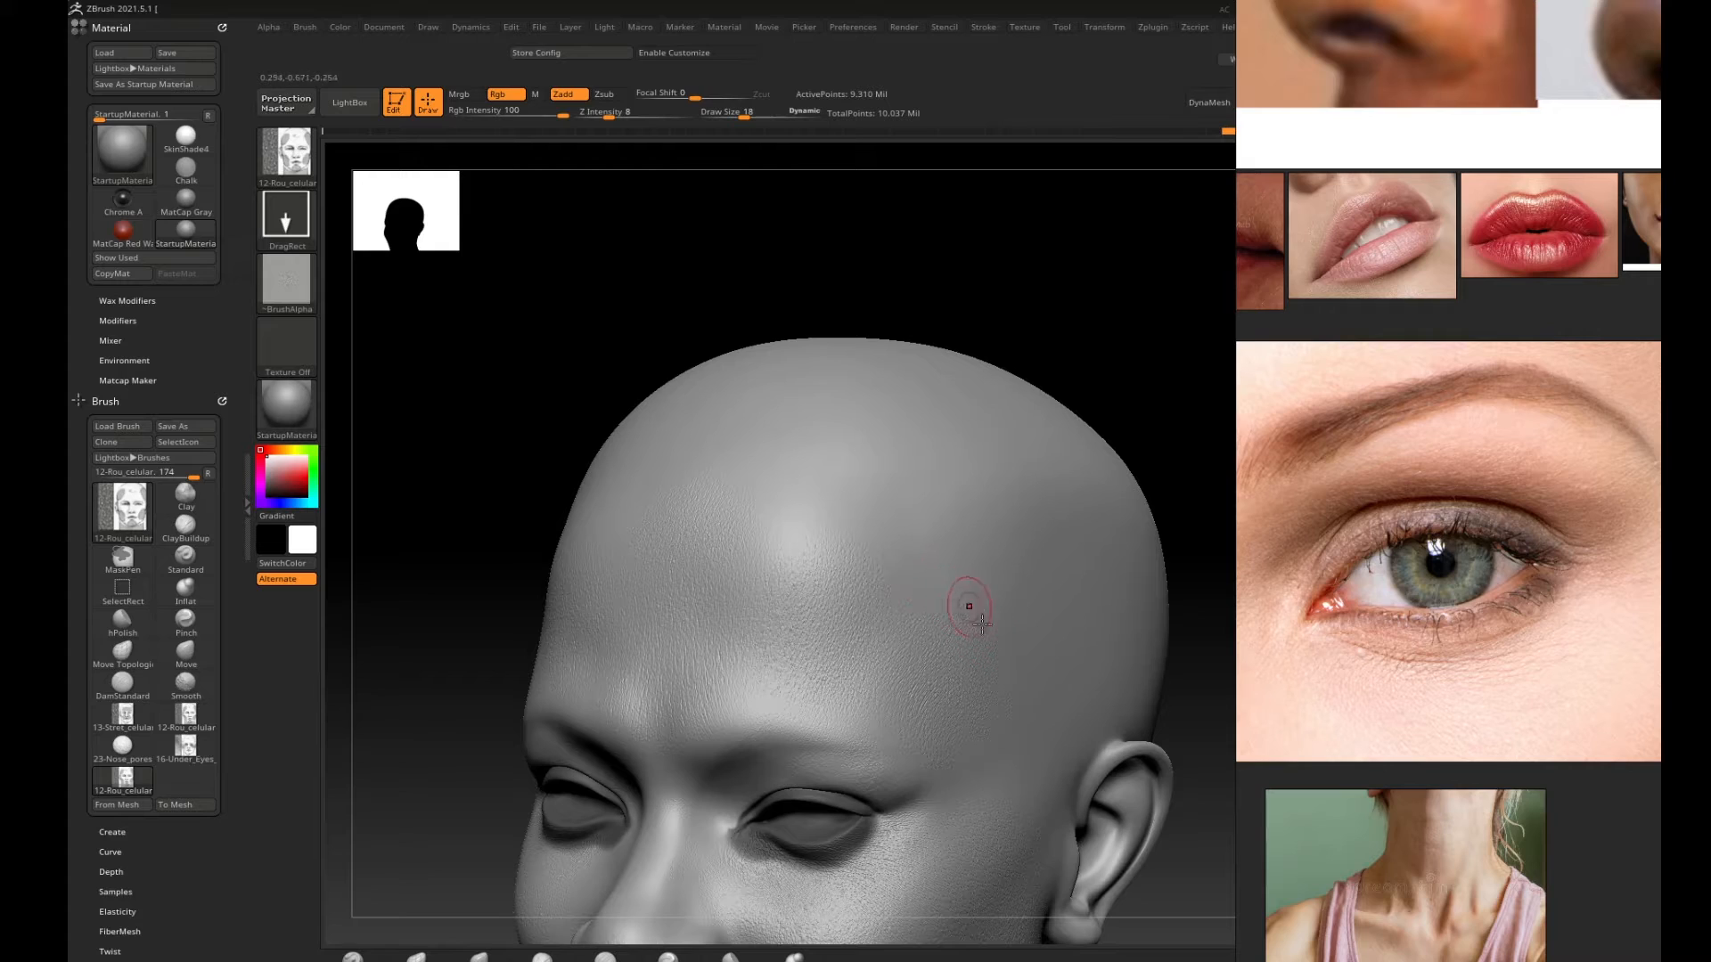
Set Z Intensity to 6 and extend the cellular skin texture over the upper forehead and temples.
{"action": "mouse_move", "coordinate": [1184, 693]}
{"action": "left_mouse_down"}
{"action": "mouse_move", "coordinate": [1081, 623]}
{"action": "mouse_move", "coordinate": [1120, 619]}
{"action": "mouse_move", "coordinate": [771, 628]}
{"action": "left_mouse_up"}
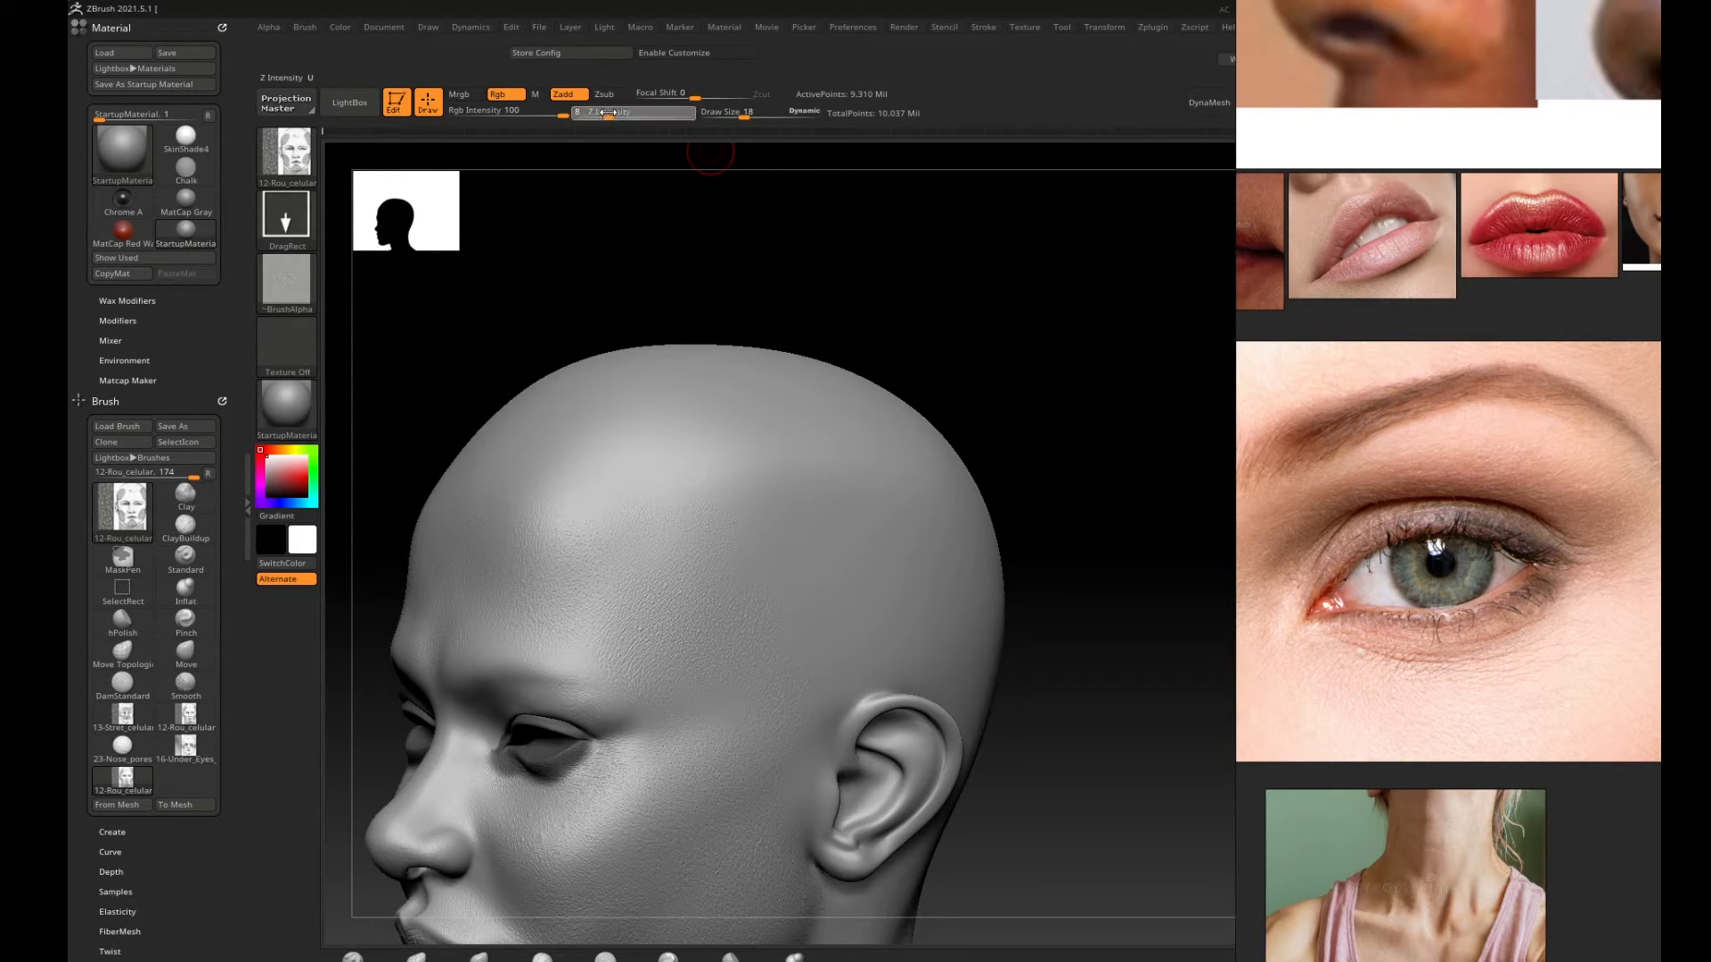
{"action": "key", "text": "Return"}
{"action": "left_click_drag", "start_coordinate": [980, 321], "coordinate": [1125, 409]}
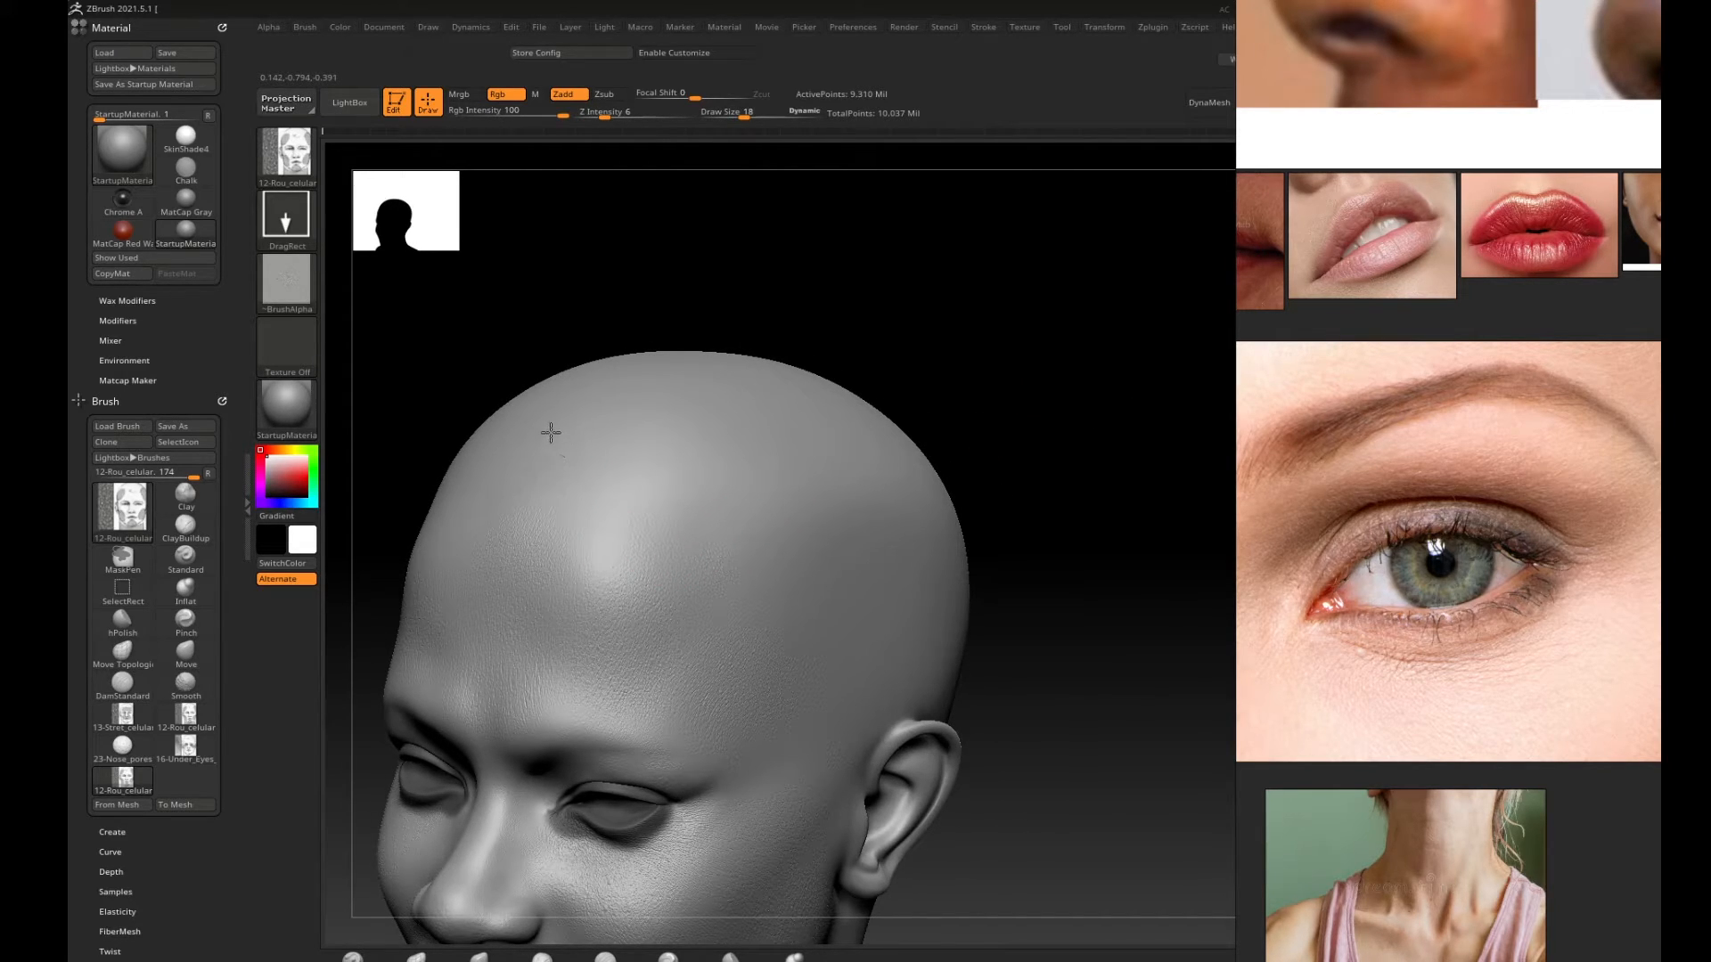
{"action": "left_click_drag", "start_coordinate": [971, 381], "coordinate": [1096, 559]}
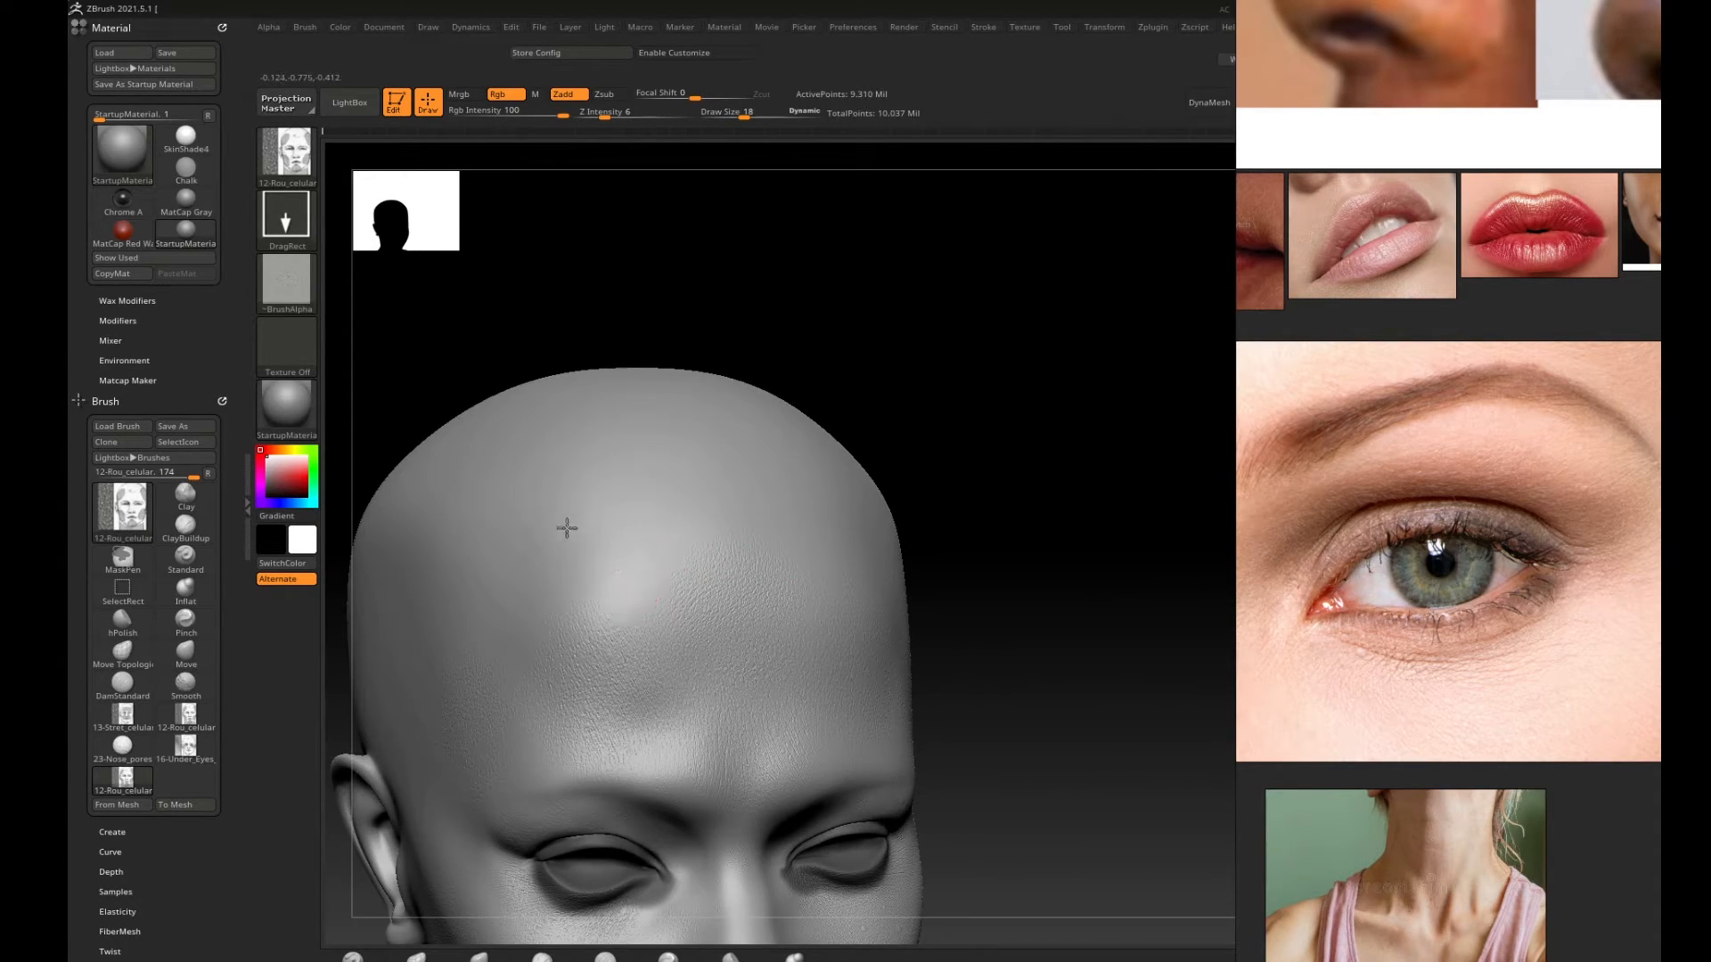
{"action": "left_click_drag", "start_coordinate": [970, 485], "coordinate": [1139, 455]}
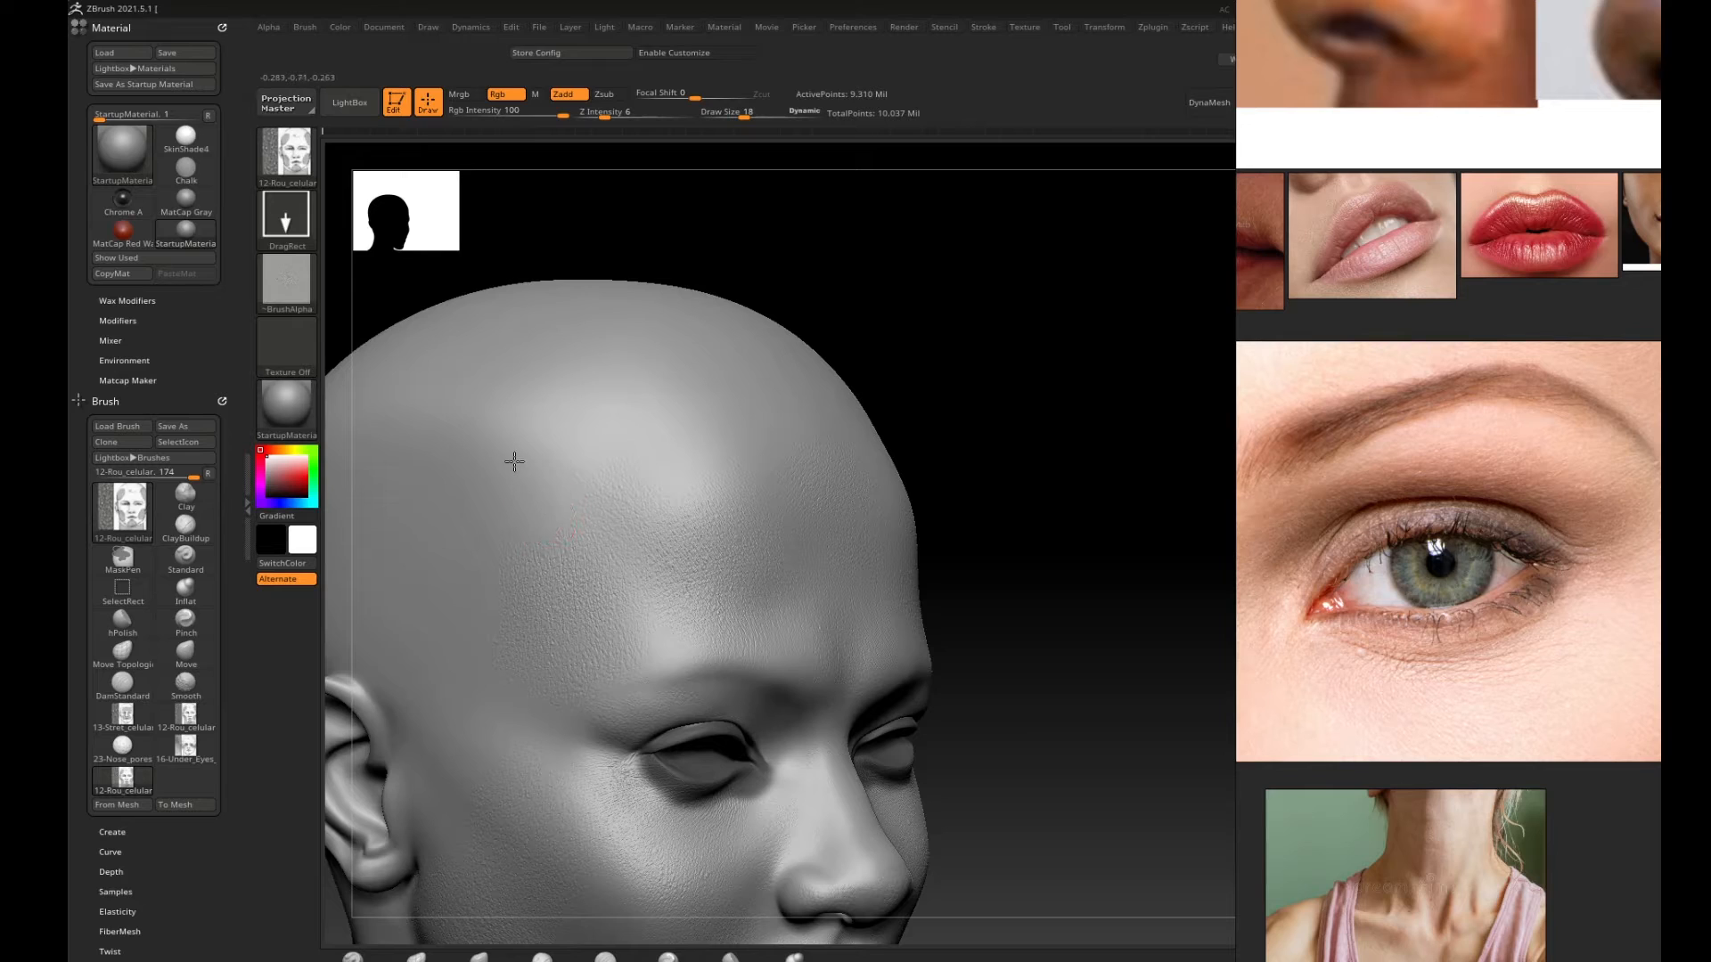
{"action": "mouse_move", "coordinate": [1051, 416]}
{"action": "left_mouse_down"}
{"action": "mouse_move", "coordinate": [1128, 354]}
{"action": "mouse_move", "coordinate": [1141, 424]}
{"action": "mouse_move", "coordinate": [1188, 413]}
{"action": "mouse_move", "coordinate": [1168, 473]}
{"action": "left_mouse_up"}
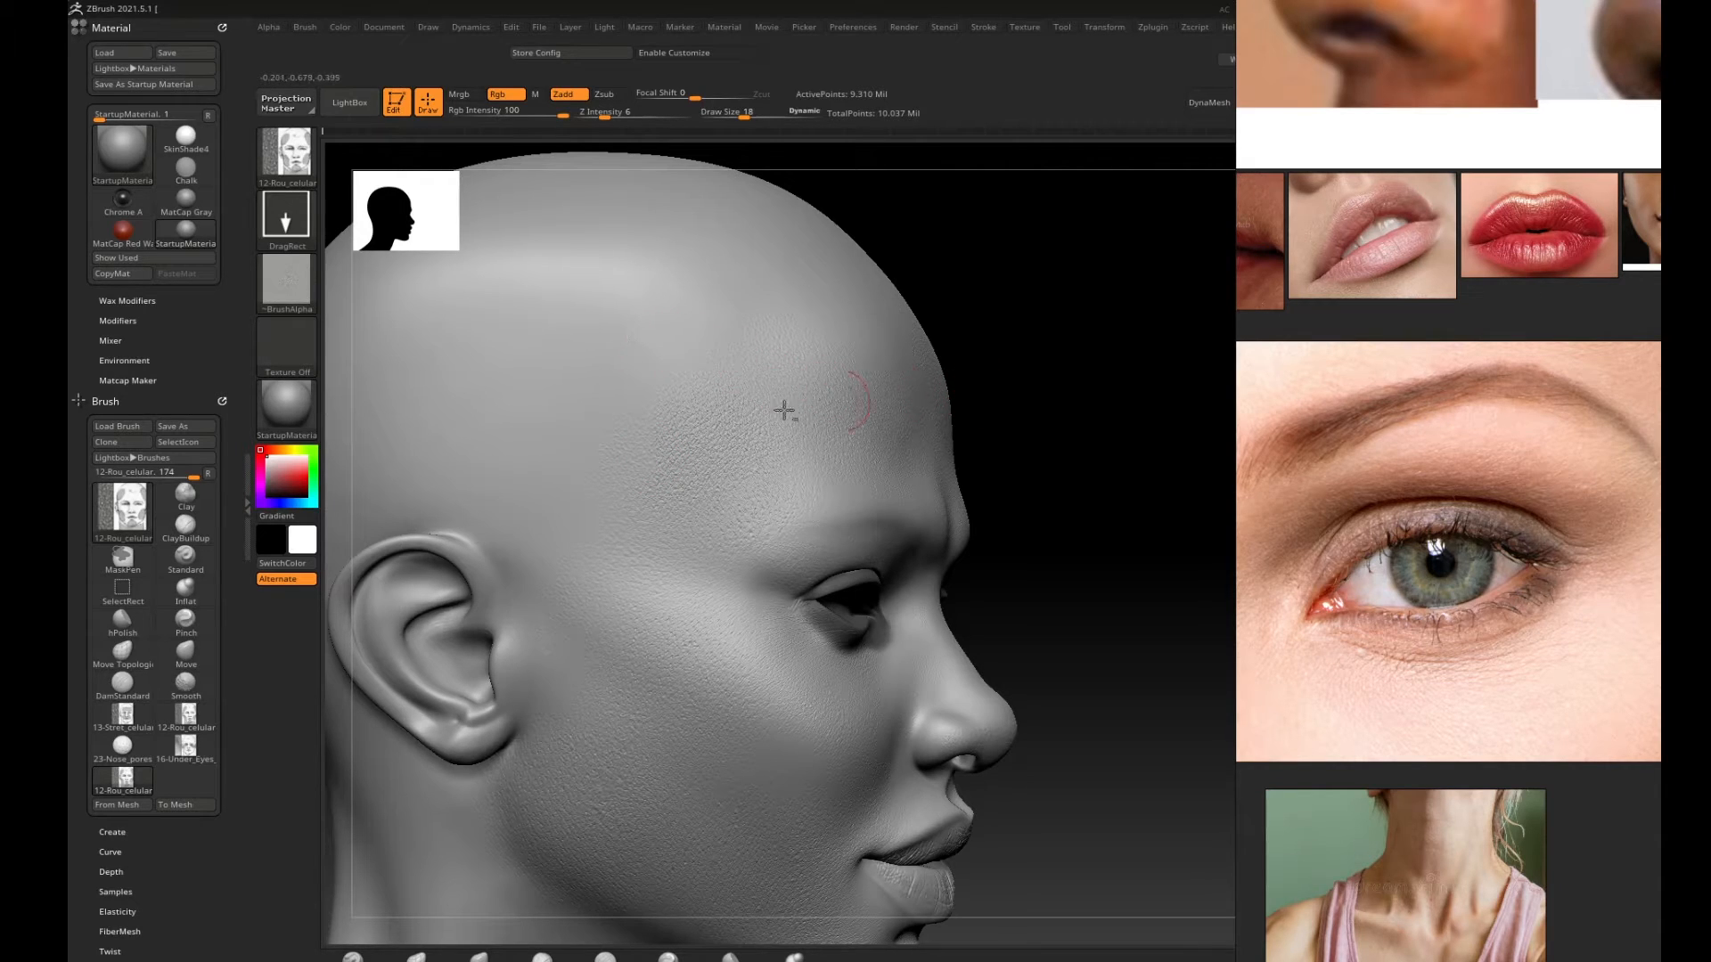
Smooth the edge of the skin texture on the side of the head above the temple and set Z Intensity to 8.
{"action": "key", "text": "shift"}
{"action": "left_click_drag", "start_coordinate": [651, 407], "coordinate": [639, 472], "text": "shift"}
{"action": "left_click_drag", "start_coordinate": [605, 114], "coordinate": [611, 114]}
{"action": "mouse_move", "coordinate": [1102, 359]}
{"action": "left_mouse_down"}
{"action": "mouse_move", "coordinate": [1103, 420]}
{"action": "mouse_move", "coordinate": [1071, 443]}
{"action": "mouse_move", "coordinate": [1117, 452]}
{"action": "left_mouse_up"}
View the whole bust, put the reference images out of sight and switch layer recording to the fore head layer.
{"action": "key", "text": "shift"}
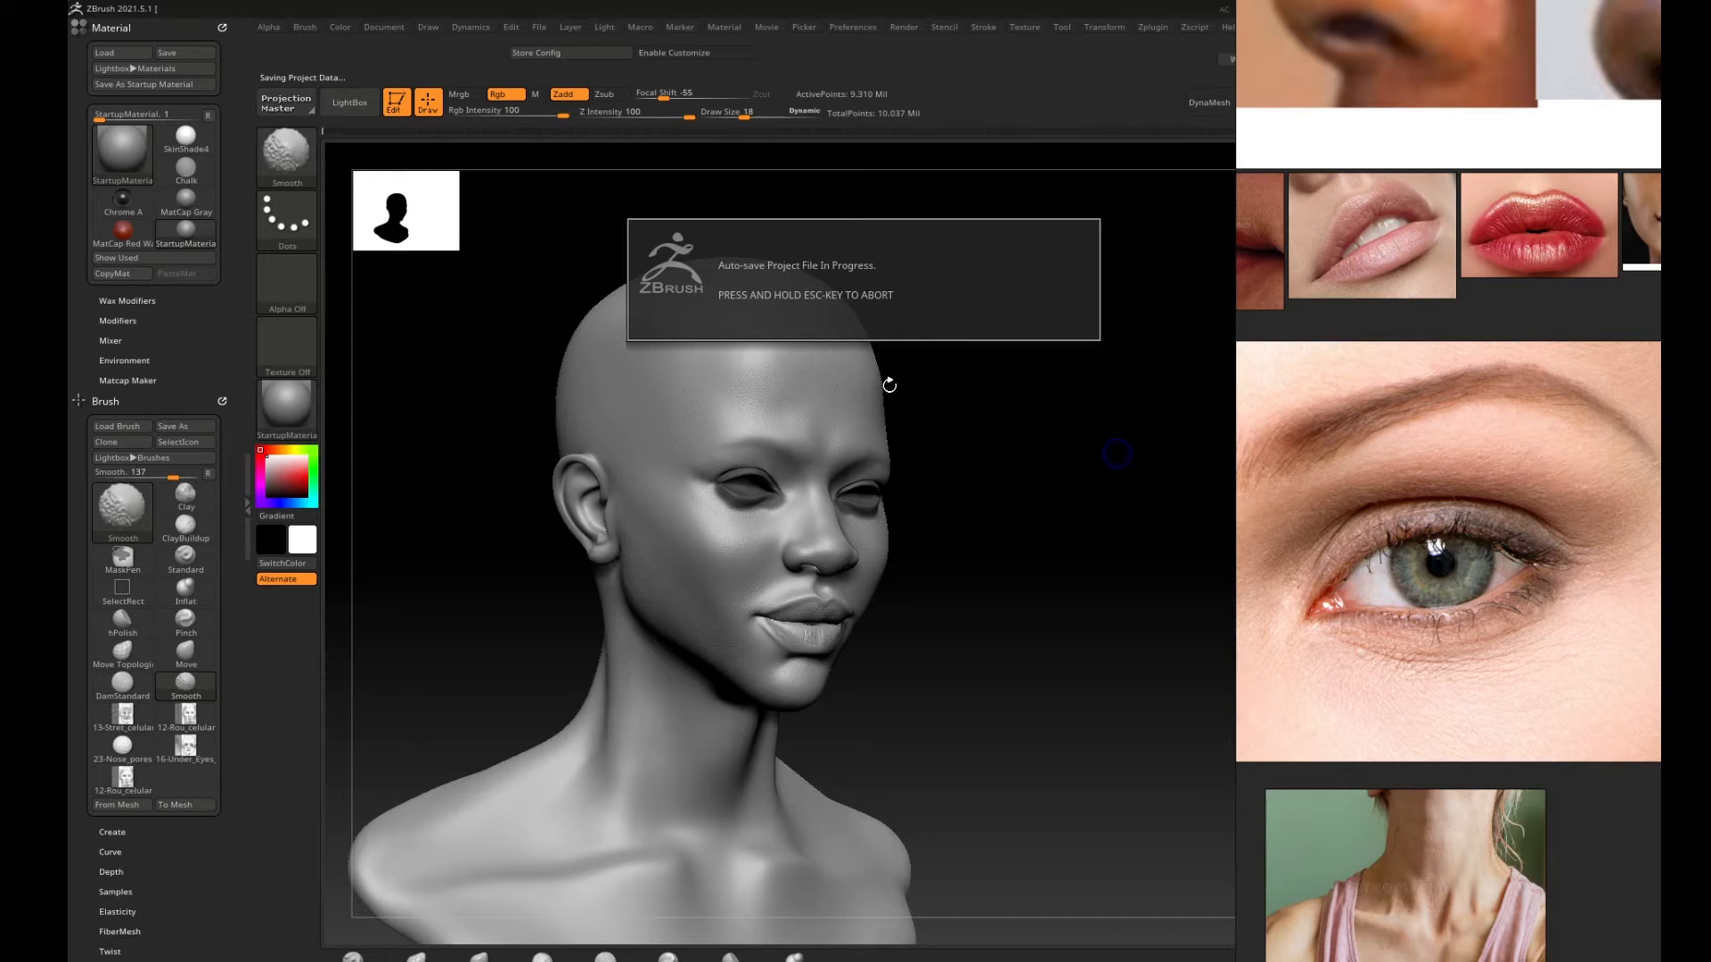
{"action": "left_click_drag", "start_coordinate": [1004, 439], "coordinate": [1073, 438], "text": "shift"}
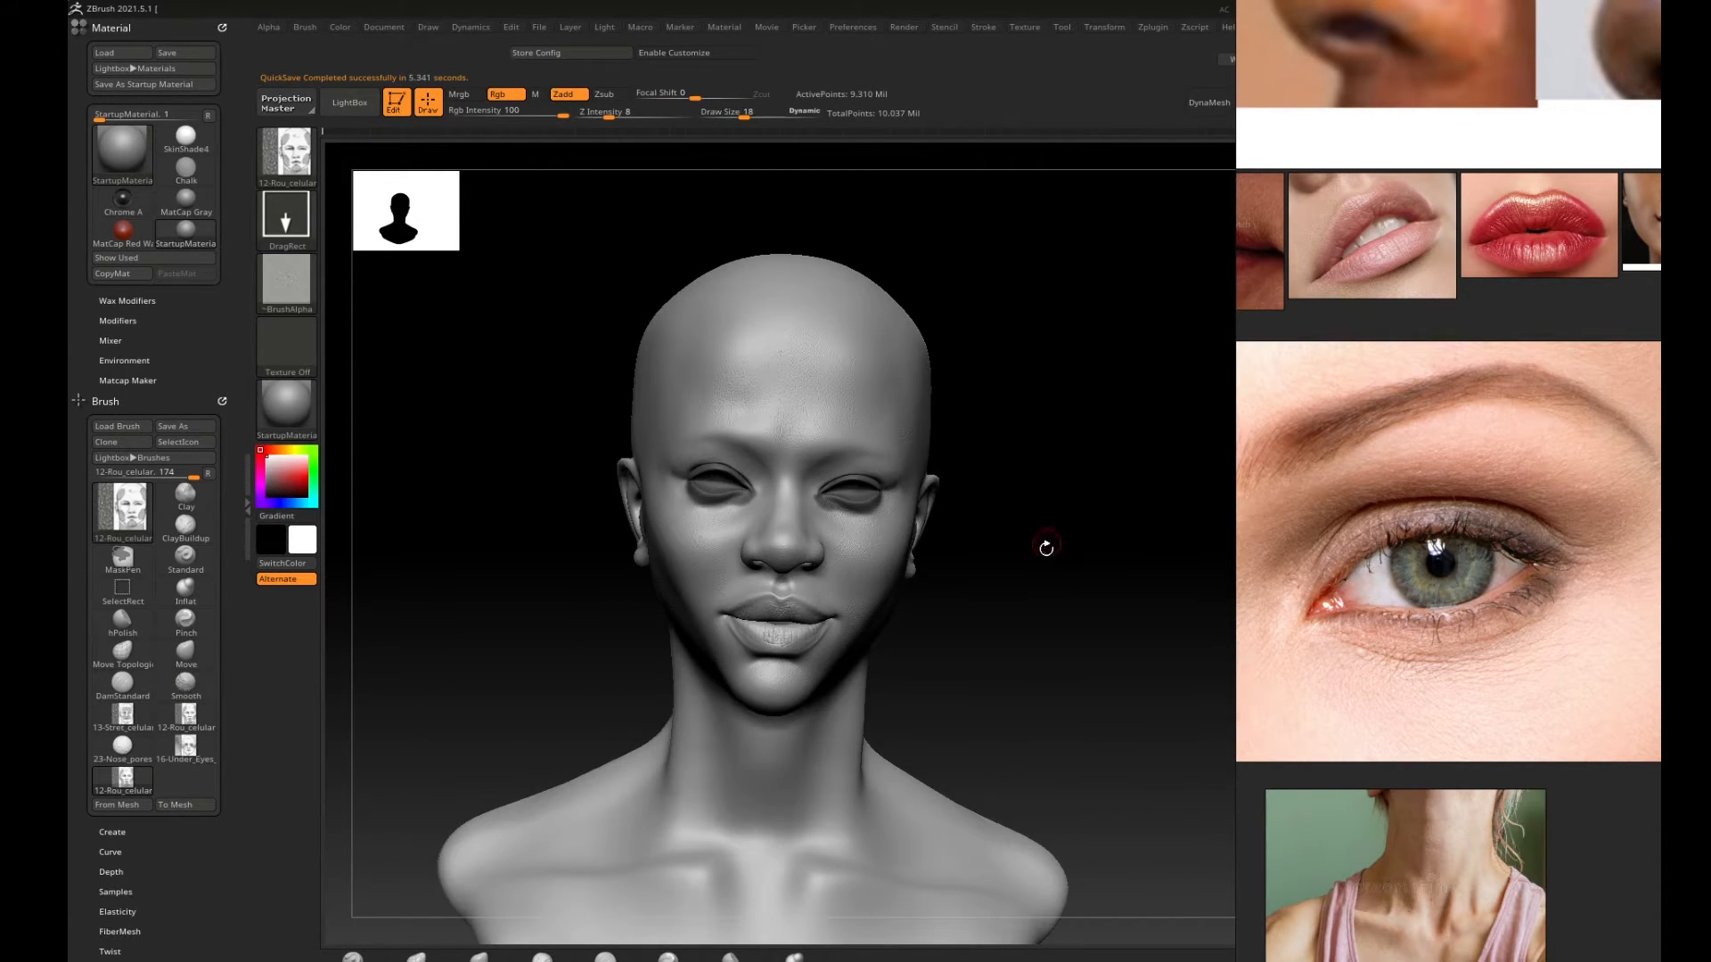
{"action": "mouse_move", "coordinate": [1046, 540]}
{"action": "left_mouse_down", "text": "shift"}
{"action": "mouse_move", "coordinate": [1039, 527]}
{"action": "mouse_move", "coordinate": [1140, 522]}
{"action": "mouse_move", "coordinate": [989, 508]}
{"action": "mouse_move", "coordinate": [997, 554]}
{"action": "left_mouse_up", "text": "shift"}
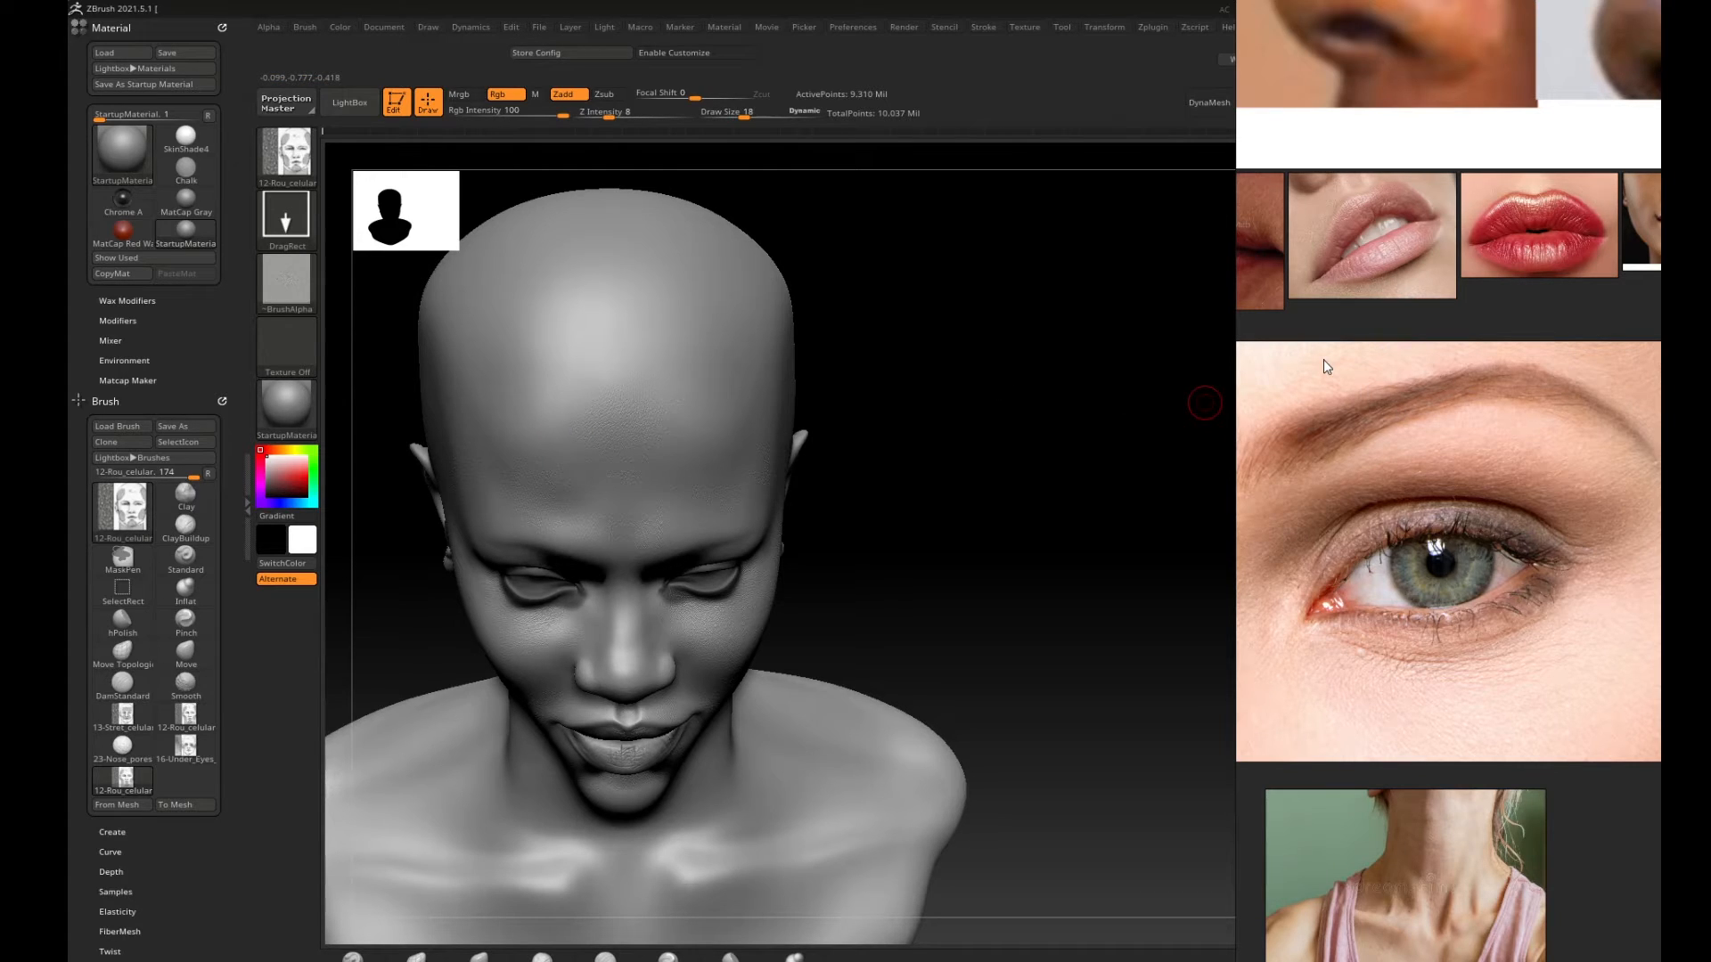
{"action": "key", "text": "alt+Tab"}
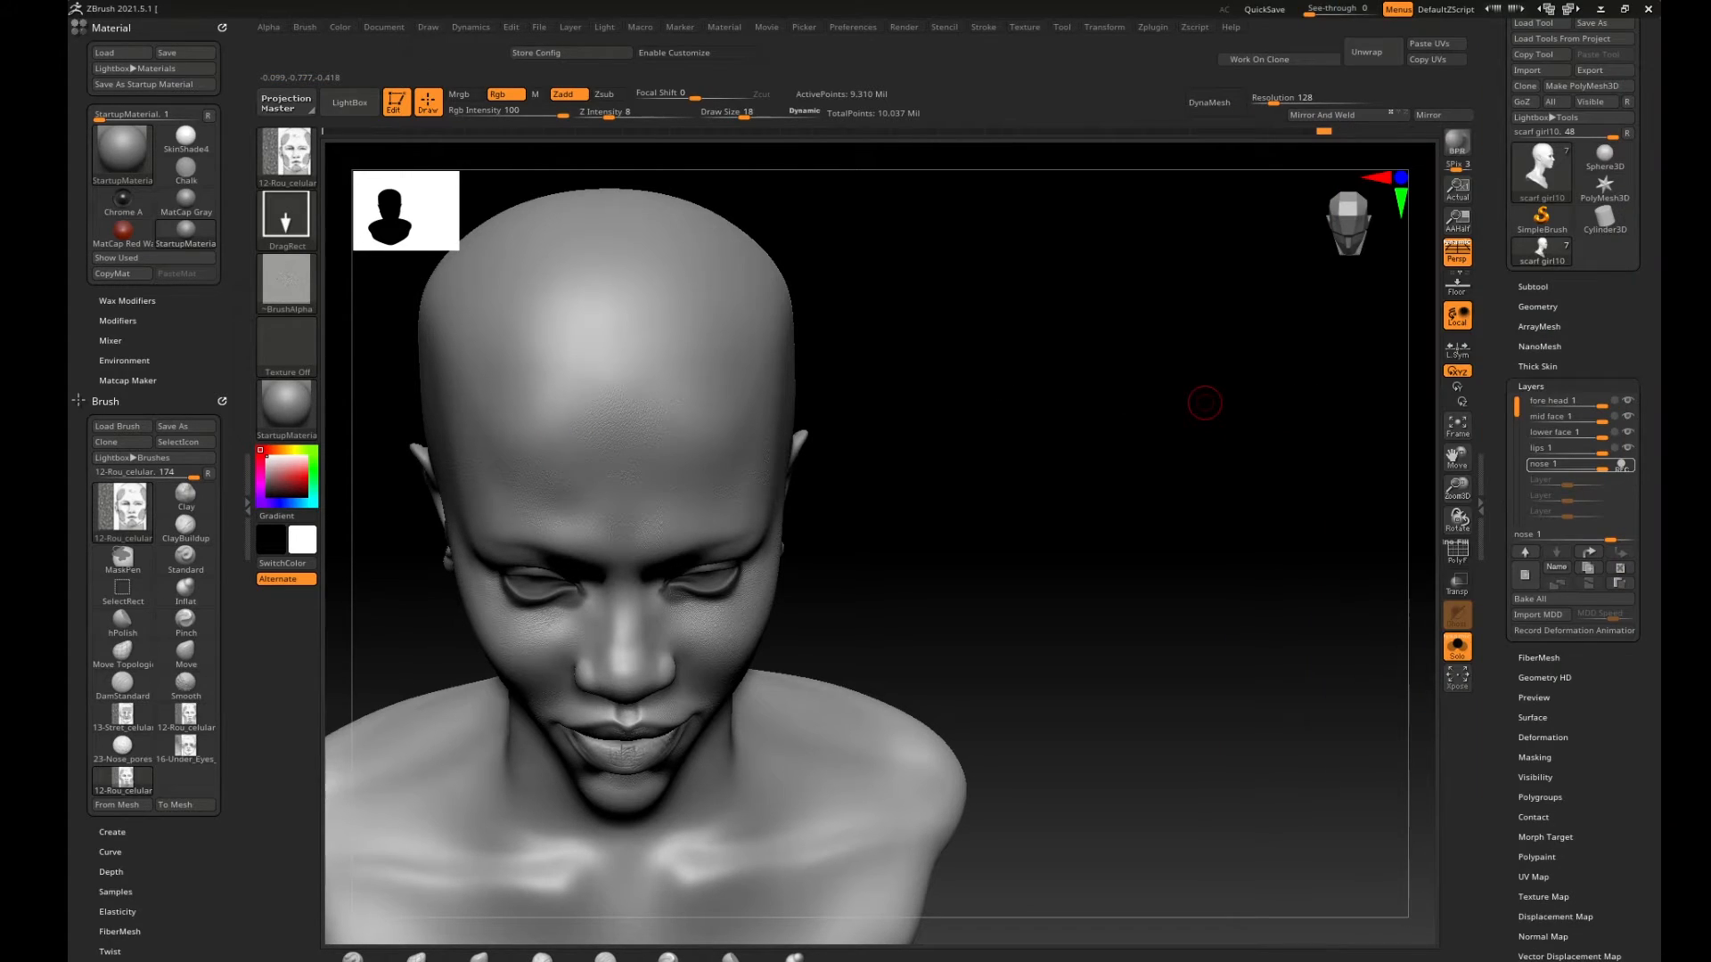
{"action": "left_click", "coordinate": [1618, 403]}
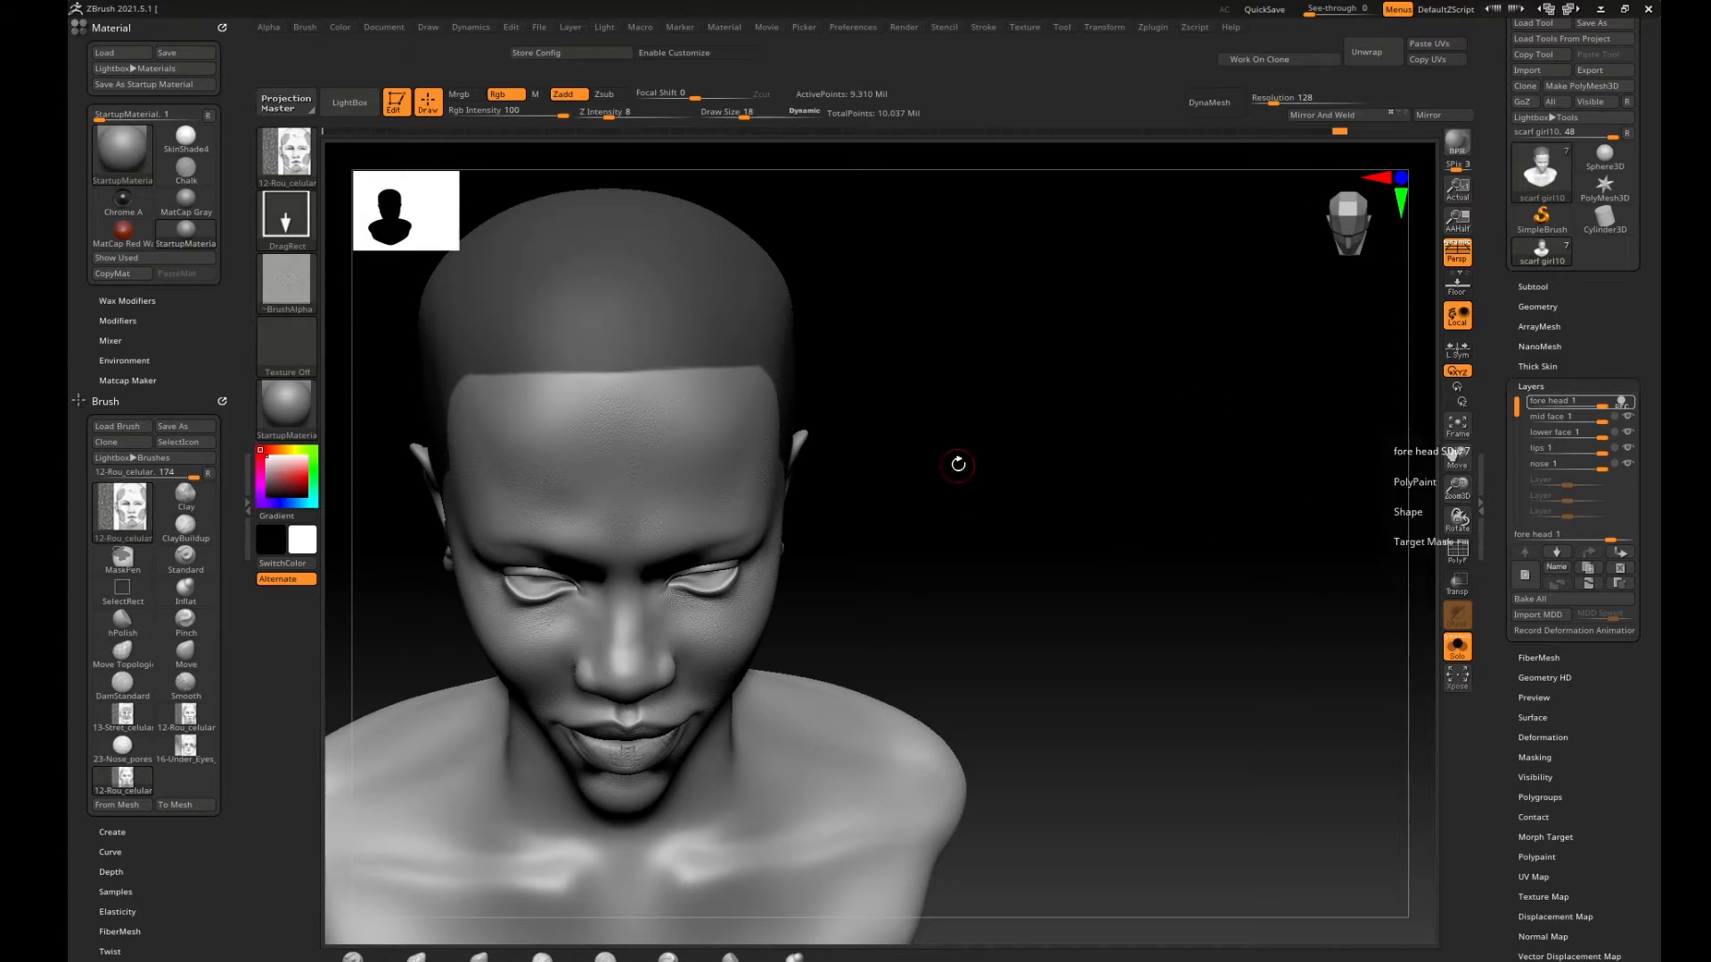
Examine the fore head layer's skin texture and mask boundary along the hairline, temple and ear from several angles.
{"action": "mouse_move", "coordinate": [943, 465]}
{"action": "left_mouse_down"}
{"action": "mouse_move", "coordinate": [966, 428]}
{"action": "mouse_move", "coordinate": [1118, 480]}
{"action": "mouse_move", "coordinate": [970, 486]}
{"action": "left_mouse_up"}
{"action": "left_click_drag", "start_coordinate": [1073, 451], "coordinate": [1164, 451], "text": "alt"}
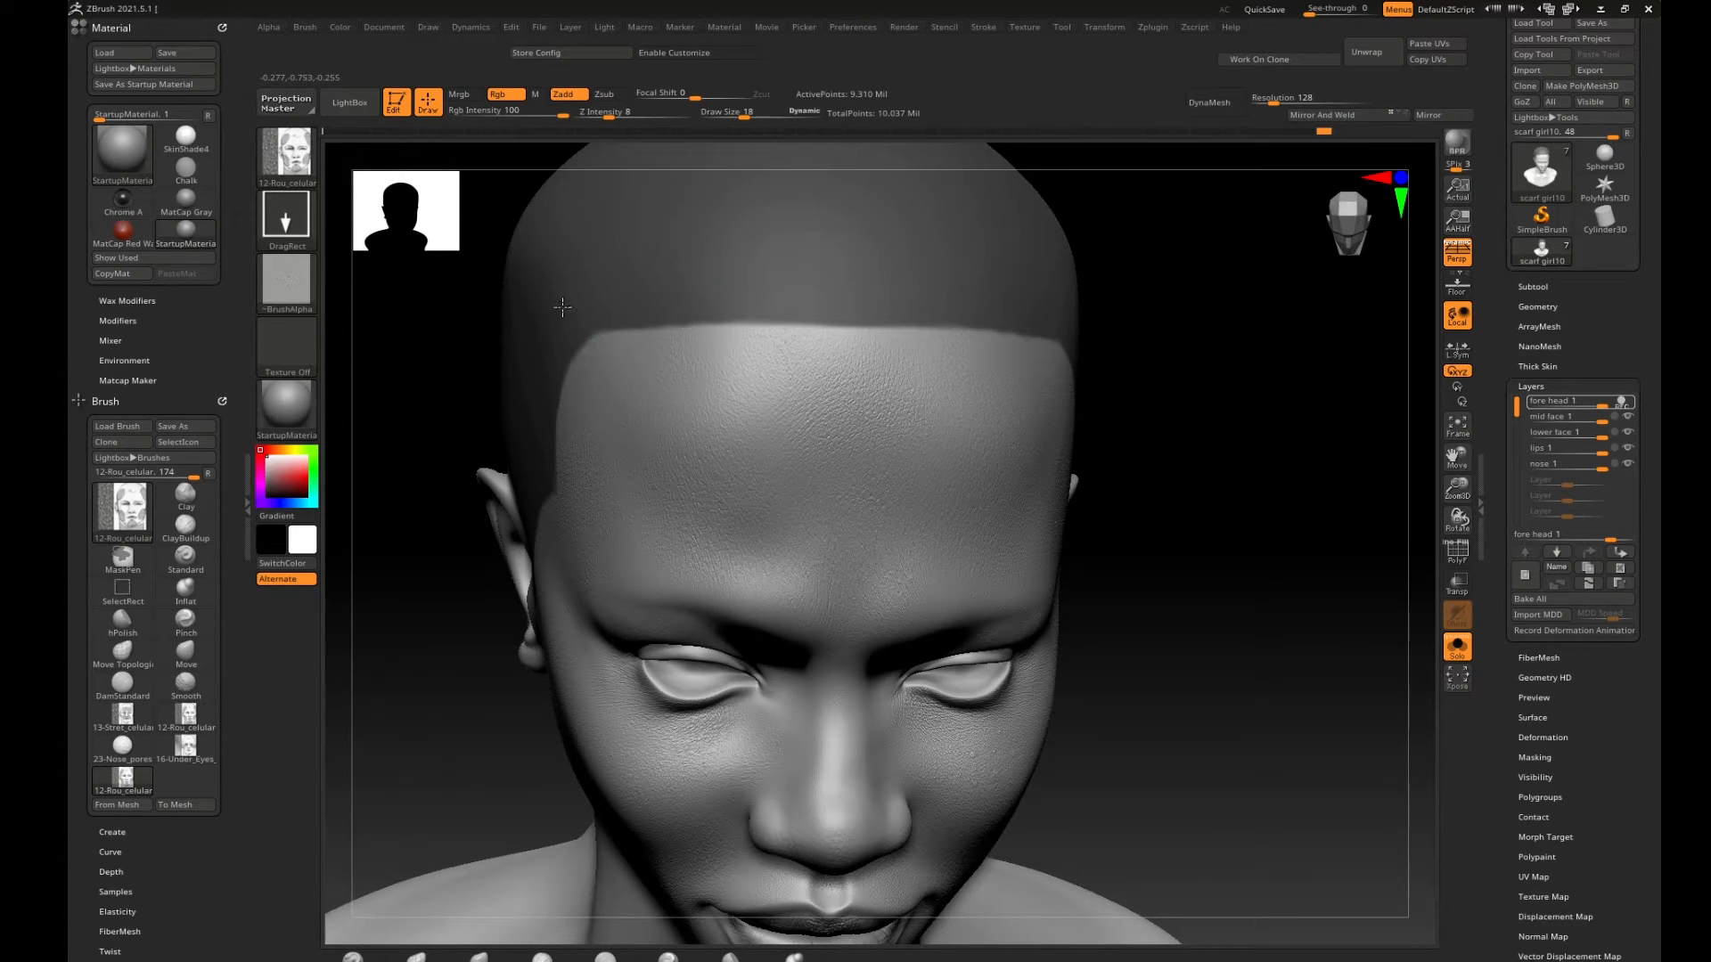
{"action": "mouse_move", "coordinate": [1227, 350]}
{"action": "left_mouse_down"}
{"action": "mouse_move", "coordinate": [1131, 348]}
{"action": "mouse_move", "coordinate": [1091, 316]}
{"action": "left_mouse_up"}
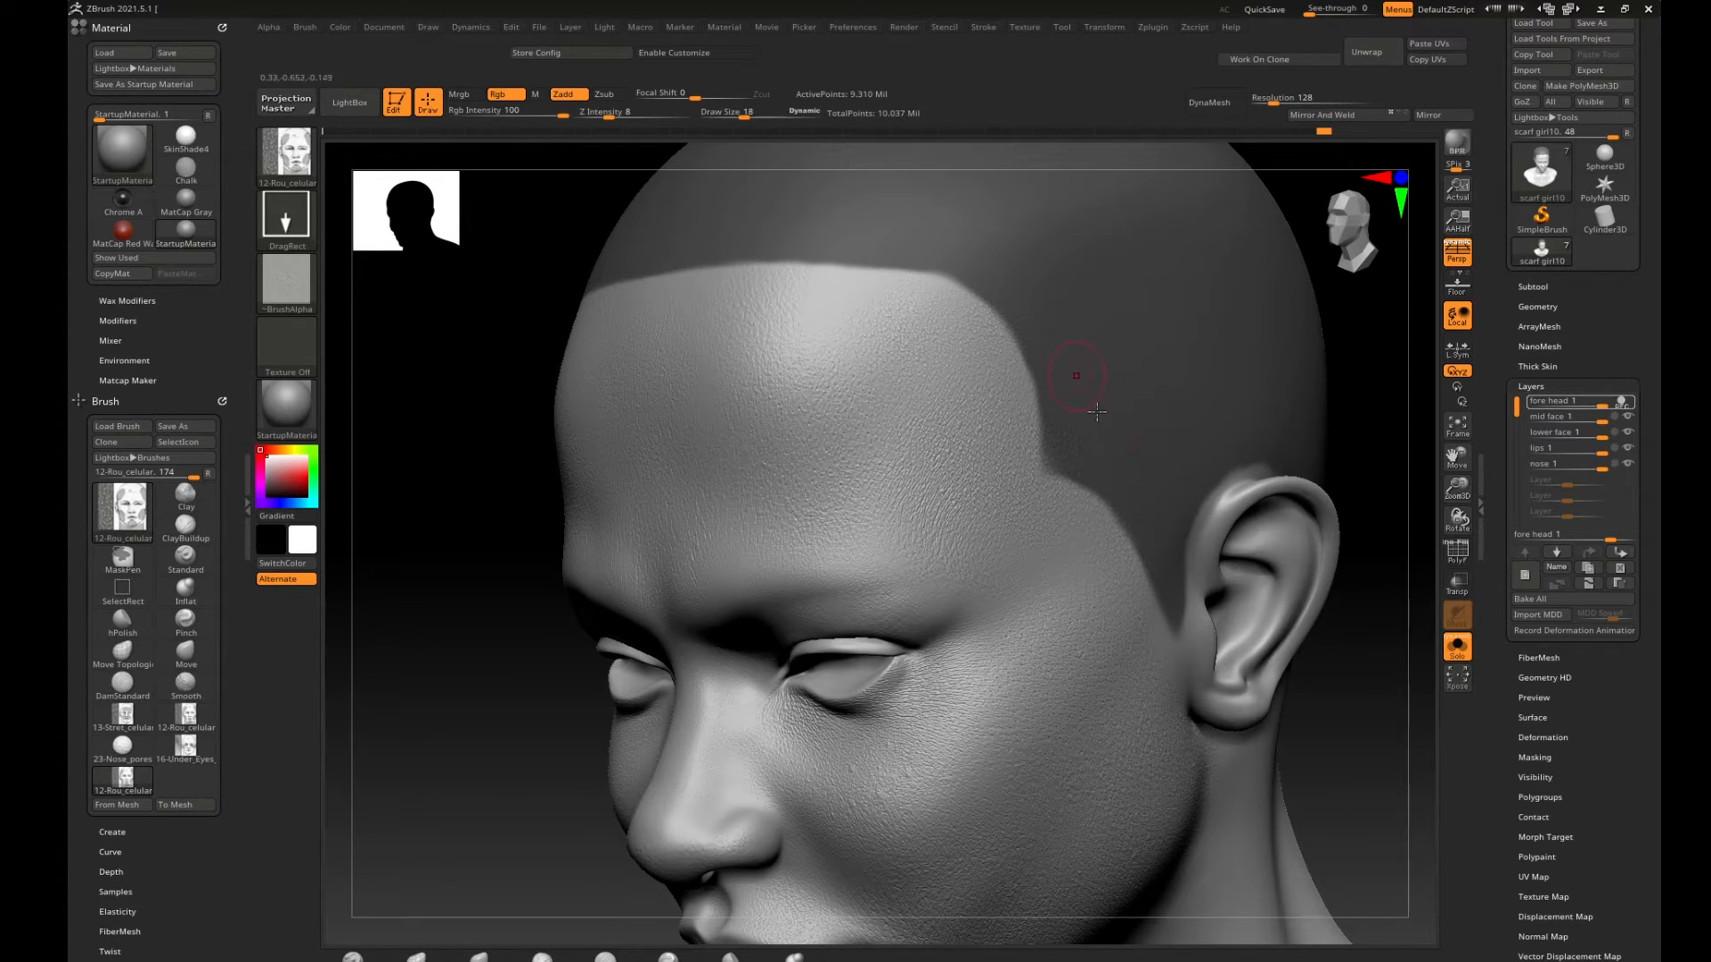
{"action": "left_click_drag", "start_coordinate": [1325, 456], "coordinate": [1300, 359]}
{"action": "left_click_drag", "start_coordinate": [1230, 375], "coordinate": [1364, 383]}
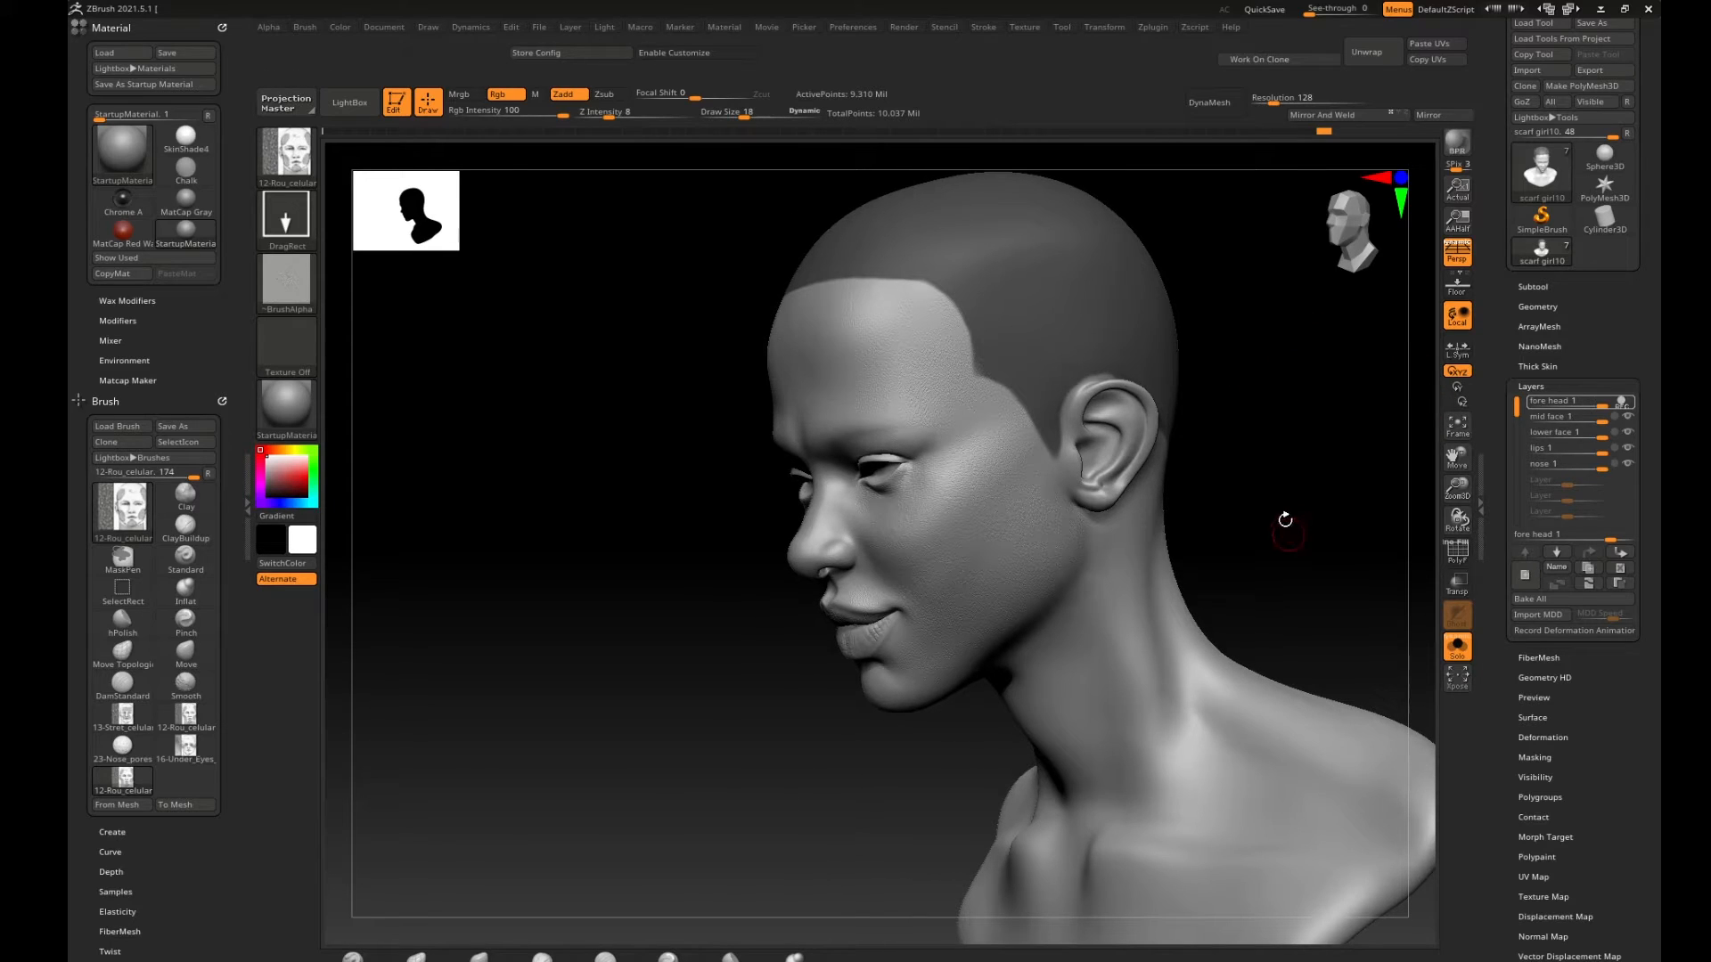
{"action": "mouse_move", "coordinate": [1285, 518]}
{"action": "left_mouse_down"}
{"action": "mouse_move", "coordinate": [1268, 485]}
{"action": "mouse_move", "coordinate": [1153, 500]}
{"action": "left_mouse_up"}
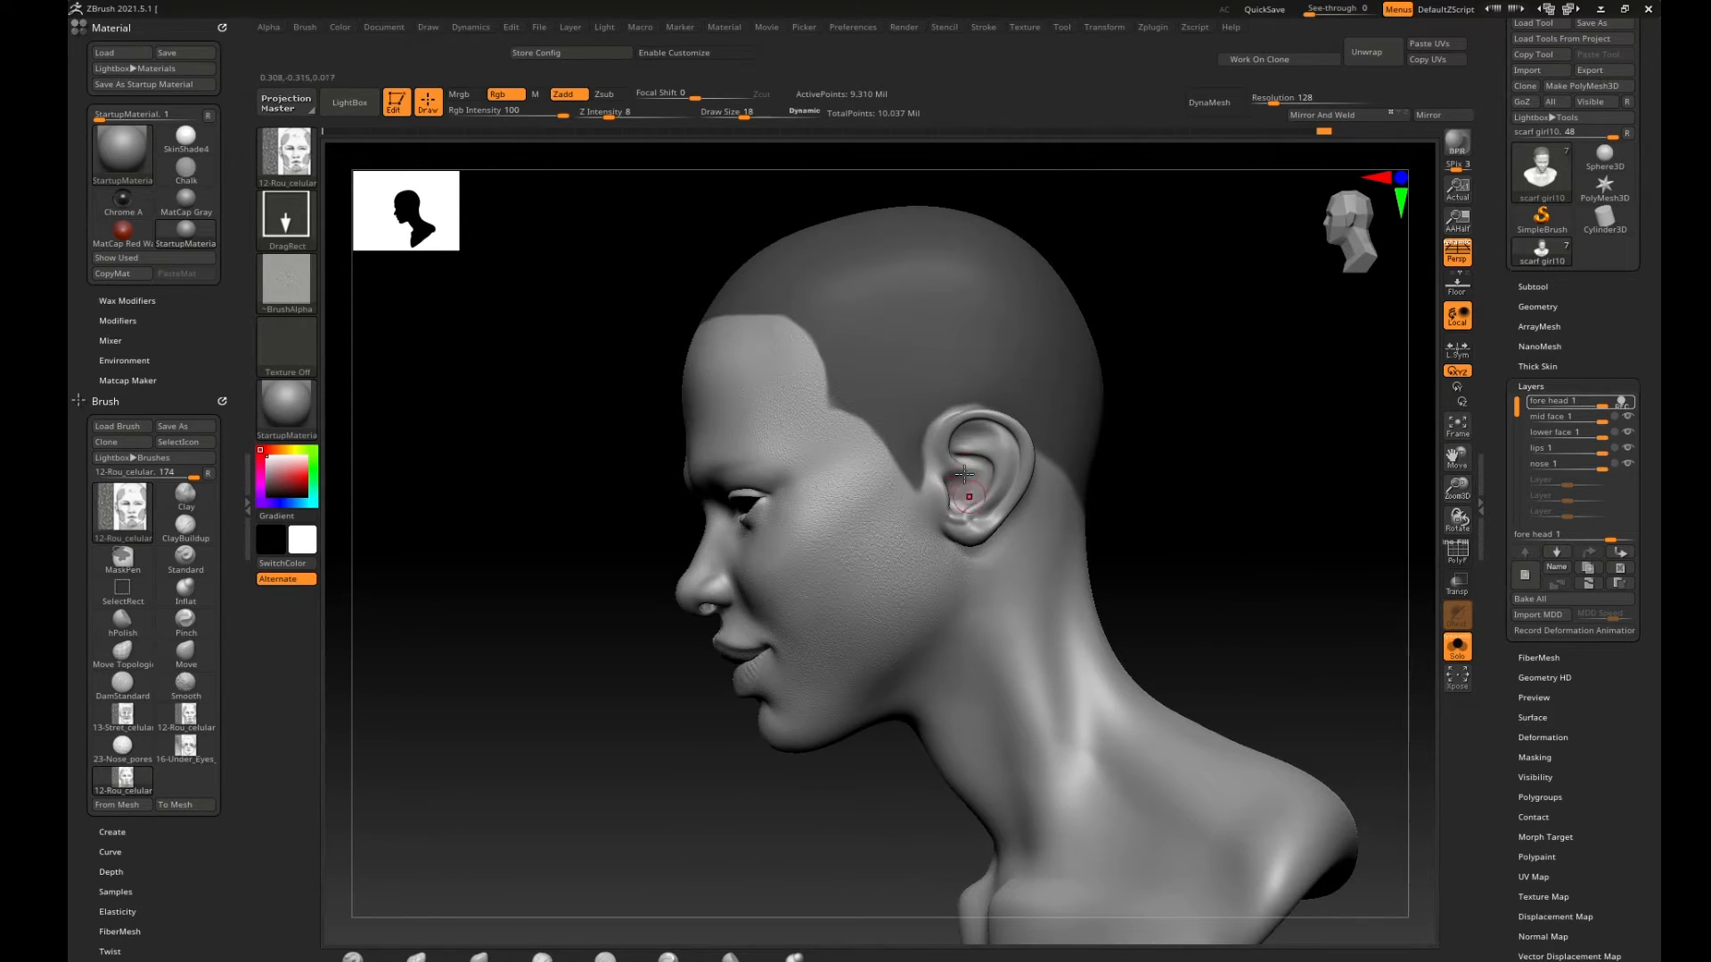
{"action": "mouse_move", "coordinate": [1222, 436]}
{"action": "left_mouse_down"}
{"action": "mouse_move", "coordinate": [1345, 466]}
{"action": "mouse_move", "coordinate": [1239, 489]}
{"action": "mouse_move", "coordinate": [1417, 479]}
{"action": "left_mouse_up"}
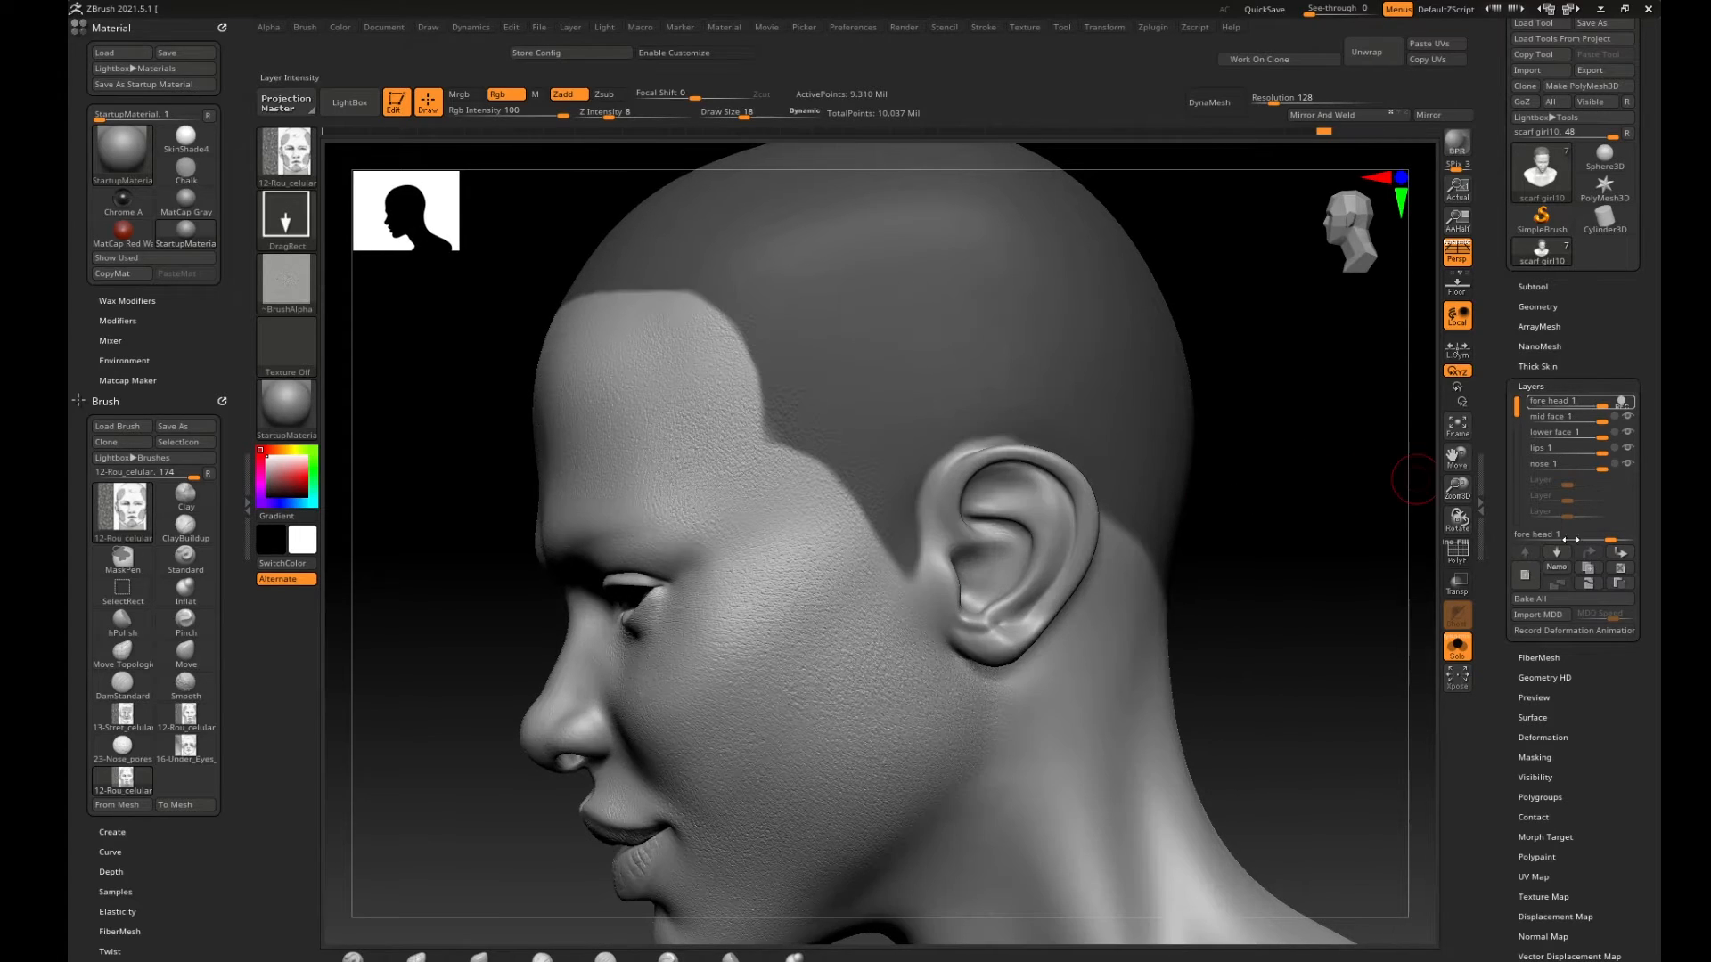
Create a new sculpting layer and name it ear.
{"action": "left_click", "coordinate": [1530, 522]}
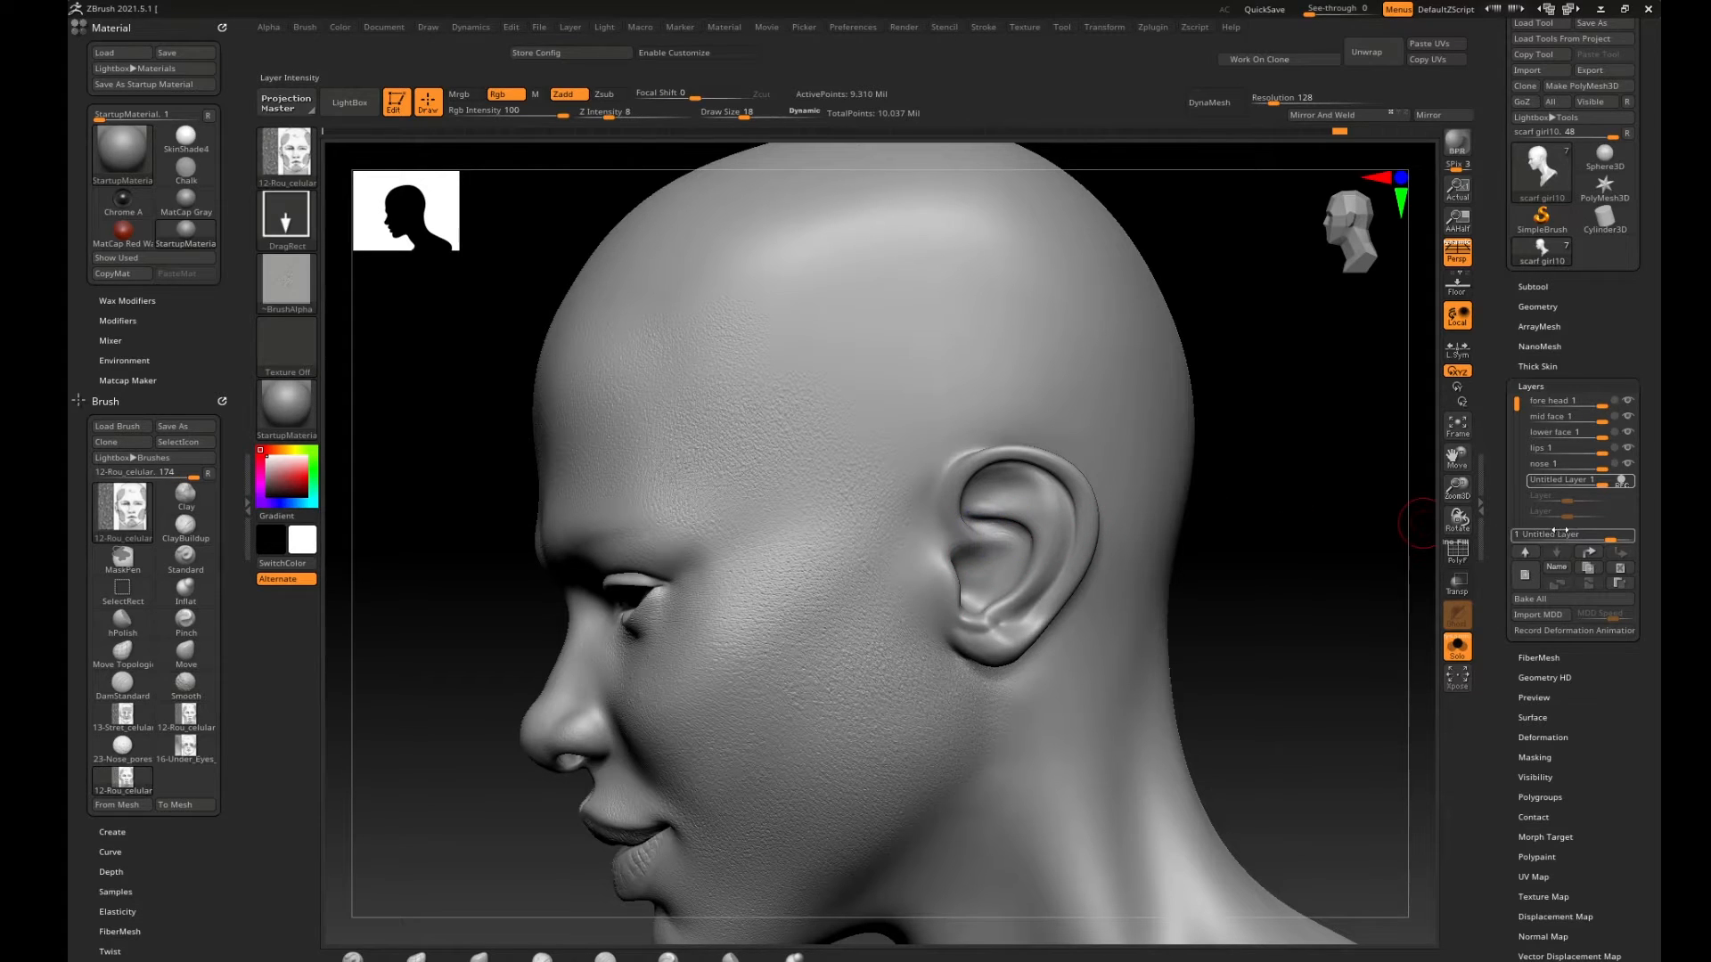
{"action": "left_click", "coordinate": [1557, 569]}
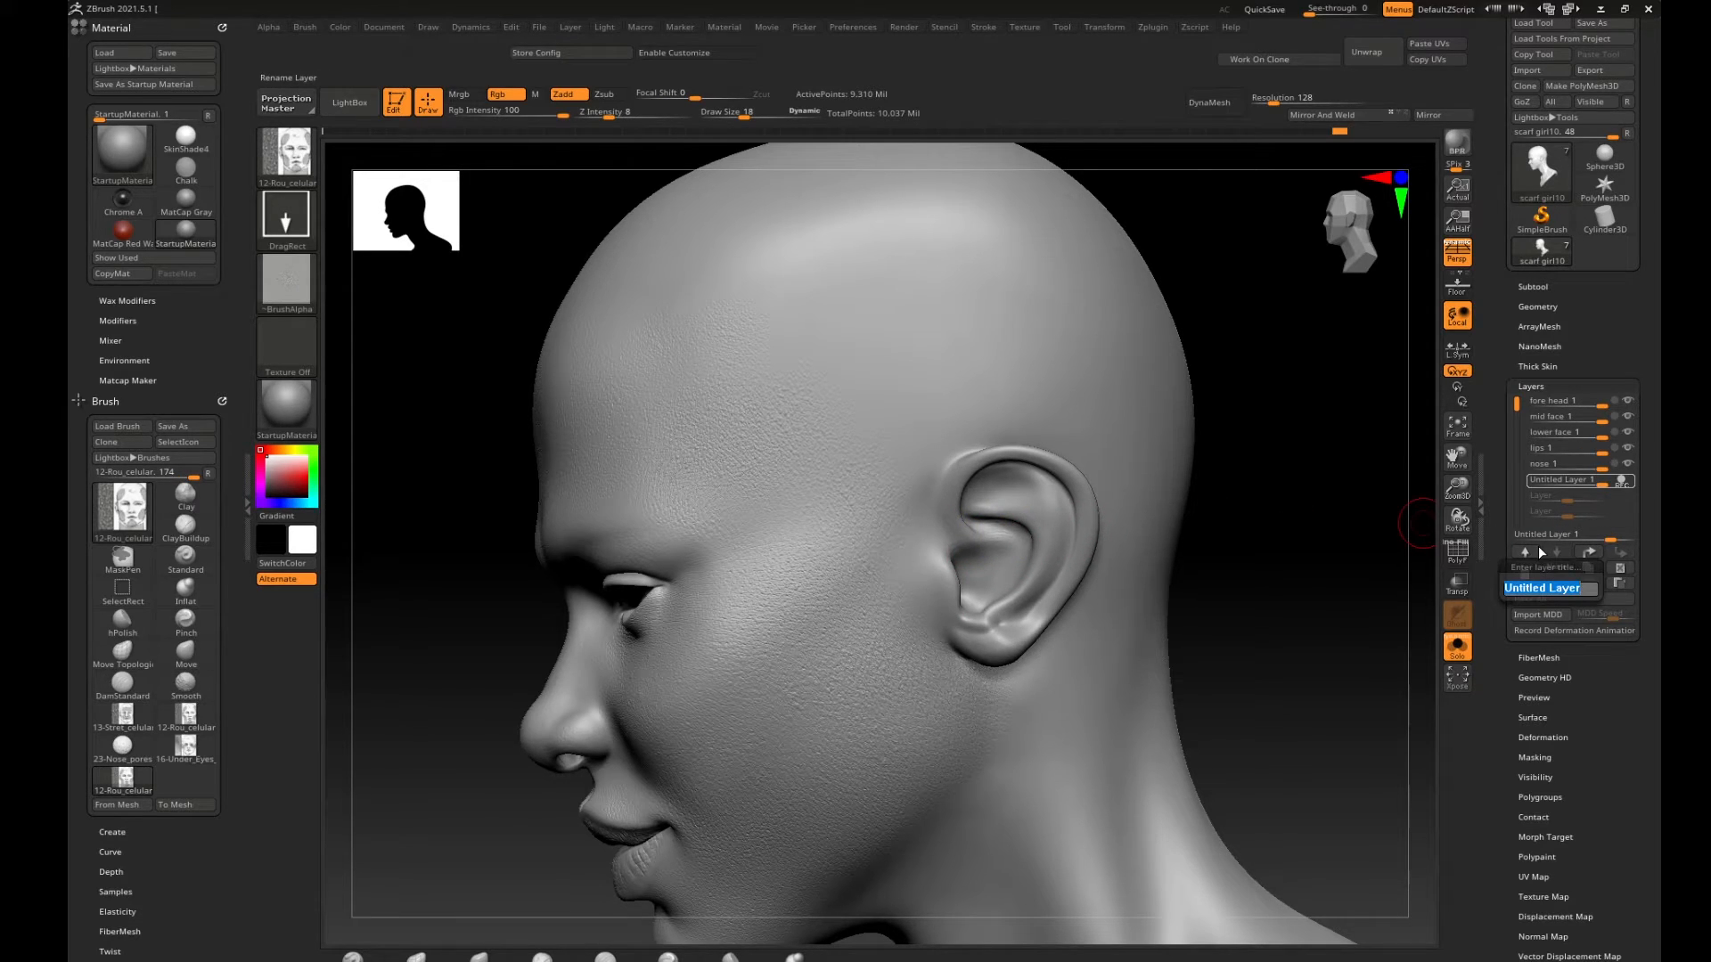
{"action": "type", "text": "ear"}
{"action": "key", "text": "Return"}
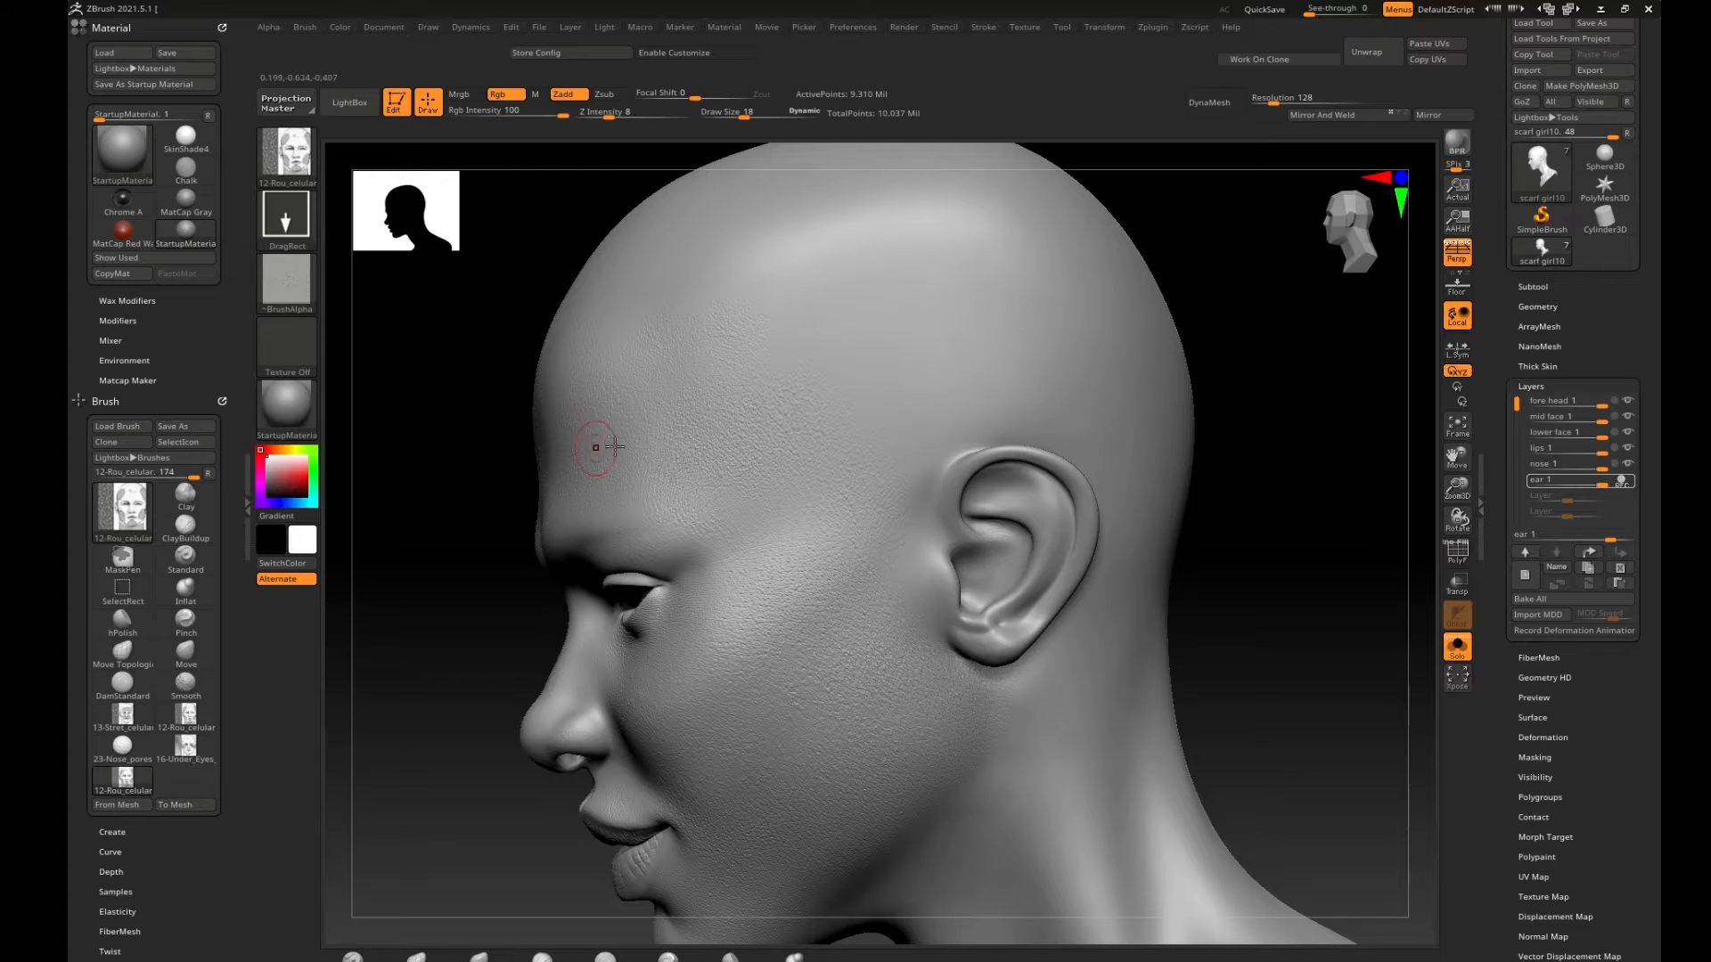
Smooth the surface of both ears, including the outer rim and inner folds.
{"action": "key", "text": "shift"}
{"action": "mouse_move", "coordinate": [1027, 532]}
{"action": "left_mouse_down", "text": "shift"}
{"action": "mouse_move", "coordinate": [1006, 530]}
{"action": "mouse_move", "coordinate": [1021, 481]}
{"action": "left_mouse_up", "text": "shift"}
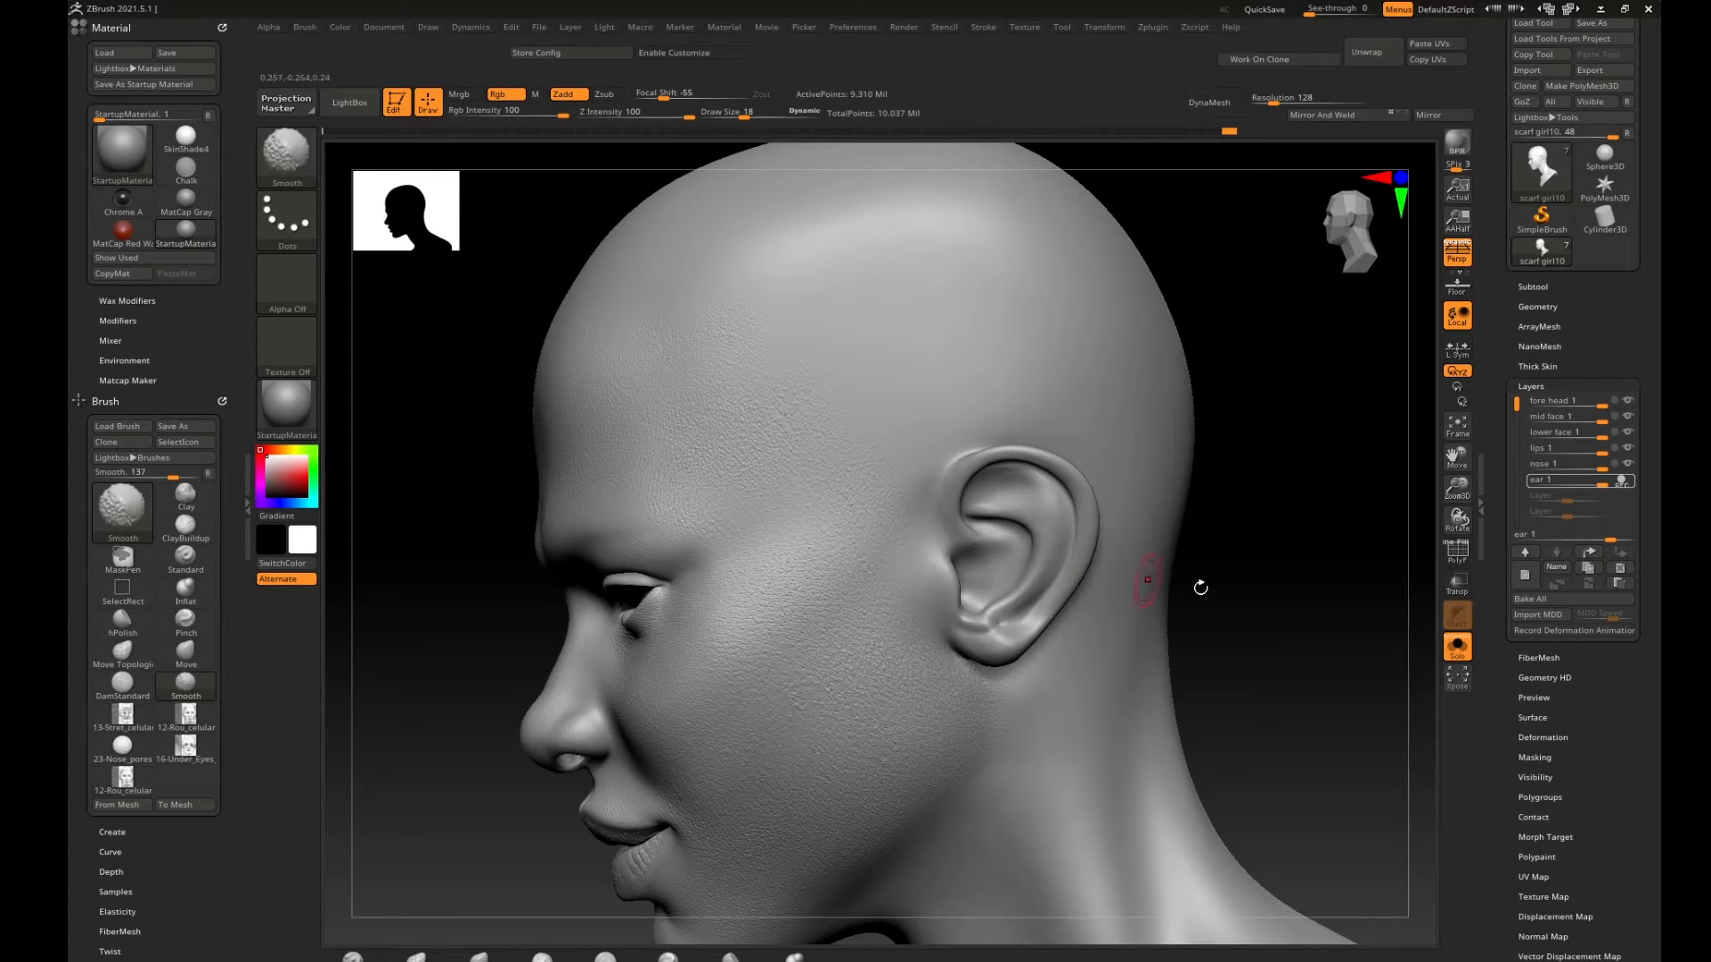
{"action": "left_click_drag", "start_coordinate": [1201, 585], "coordinate": [1120, 579], "text": "alt"}
{"action": "mouse_move", "coordinate": [1120, 579]}
{"action": "left_mouse_down"}
{"action": "mouse_move", "coordinate": [1303, 573]}
{"action": "mouse_move", "coordinate": [1207, 565]}
{"action": "mouse_move", "coordinate": [1260, 553]}
{"action": "mouse_move", "coordinate": [1365, 572]}
{"action": "left_mouse_up"}
{"action": "mouse_move", "coordinate": [909, 545]}
{"action": "left_mouse_down", "text": "shift"}
{"action": "mouse_move", "coordinate": [947, 514]}
{"action": "mouse_move", "coordinate": [984, 621]}
{"action": "left_mouse_up", "text": "shift"}
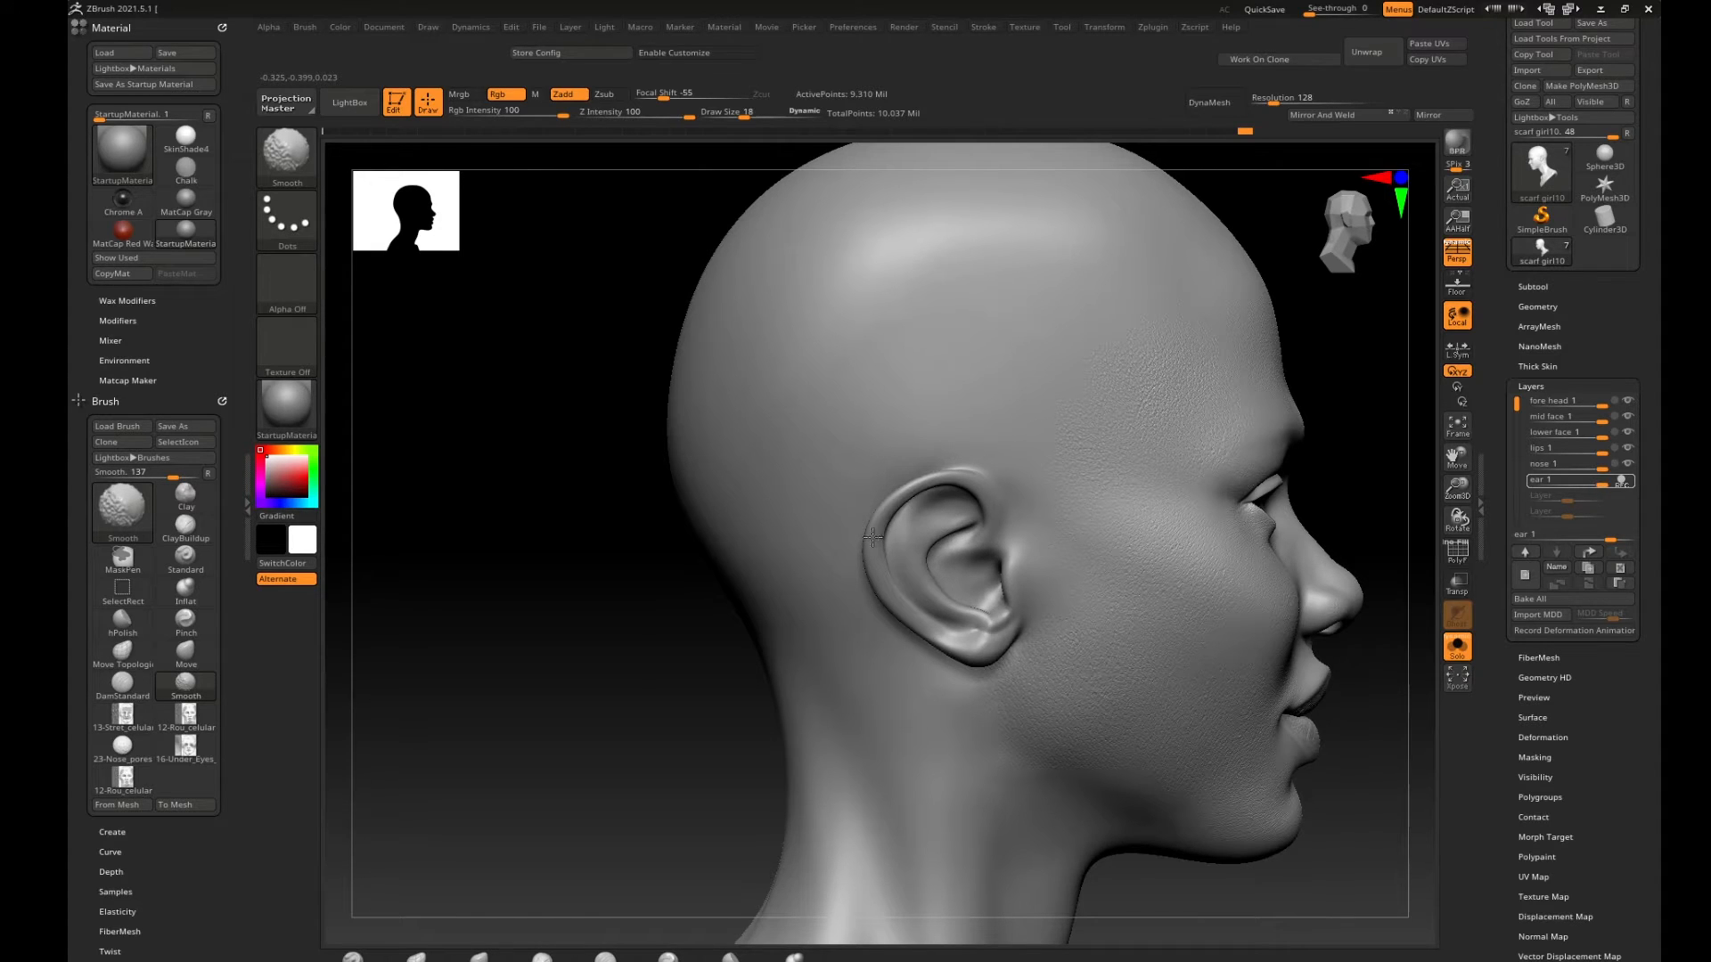
{"action": "mouse_move", "coordinate": [1356, 478]}
{"action": "left_mouse_down"}
{"action": "mouse_move", "coordinate": [630, 638]}
{"action": "mouse_move", "coordinate": [1275, 611]}
{"action": "mouse_move", "coordinate": [1230, 612]}
{"action": "mouse_move", "coordinate": [1339, 629]}
{"action": "left_mouse_up"}
Paint a mask over the whole ear on both sides of the head with the MaskPen brush.
{"action": "mouse_move", "coordinate": [768, 532]}
{"action": "left_mouse_down", "text": "ctrl"}
{"action": "mouse_move", "coordinate": [788, 496]}
{"action": "mouse_move", "coordinate": [886, 499]}
{"action": "mouse_move", "coordinate": [931, 584]}
{"action": "mouse_move", "coordinate": [913, 624]}
{"action": "mouse_move", "coordinate": [799, 691]}
{"action": "mouse_move", "coordinate": [721, 543]}
{"action": "mouse_move", "coordinate": [726, 624]}
{"action": "mouse_move", "coordinate": [822, 479]}
{"action": "mouse_move", "coordinate": [847, 552]}
{"action": "mouse_move", "coordinate": [882, 580]}
{"action": "mouse_move", "coordinate": [775, 611]}
{"action": "mouse_move", "coordinate": [850, 575]}
{"action": "mouse_move", "coordinate": [807, 644]}
{"action": "mouse_move", "coordinate": [871, 643]}
{"action": "left_mouse_up", "text": "ctrl"}
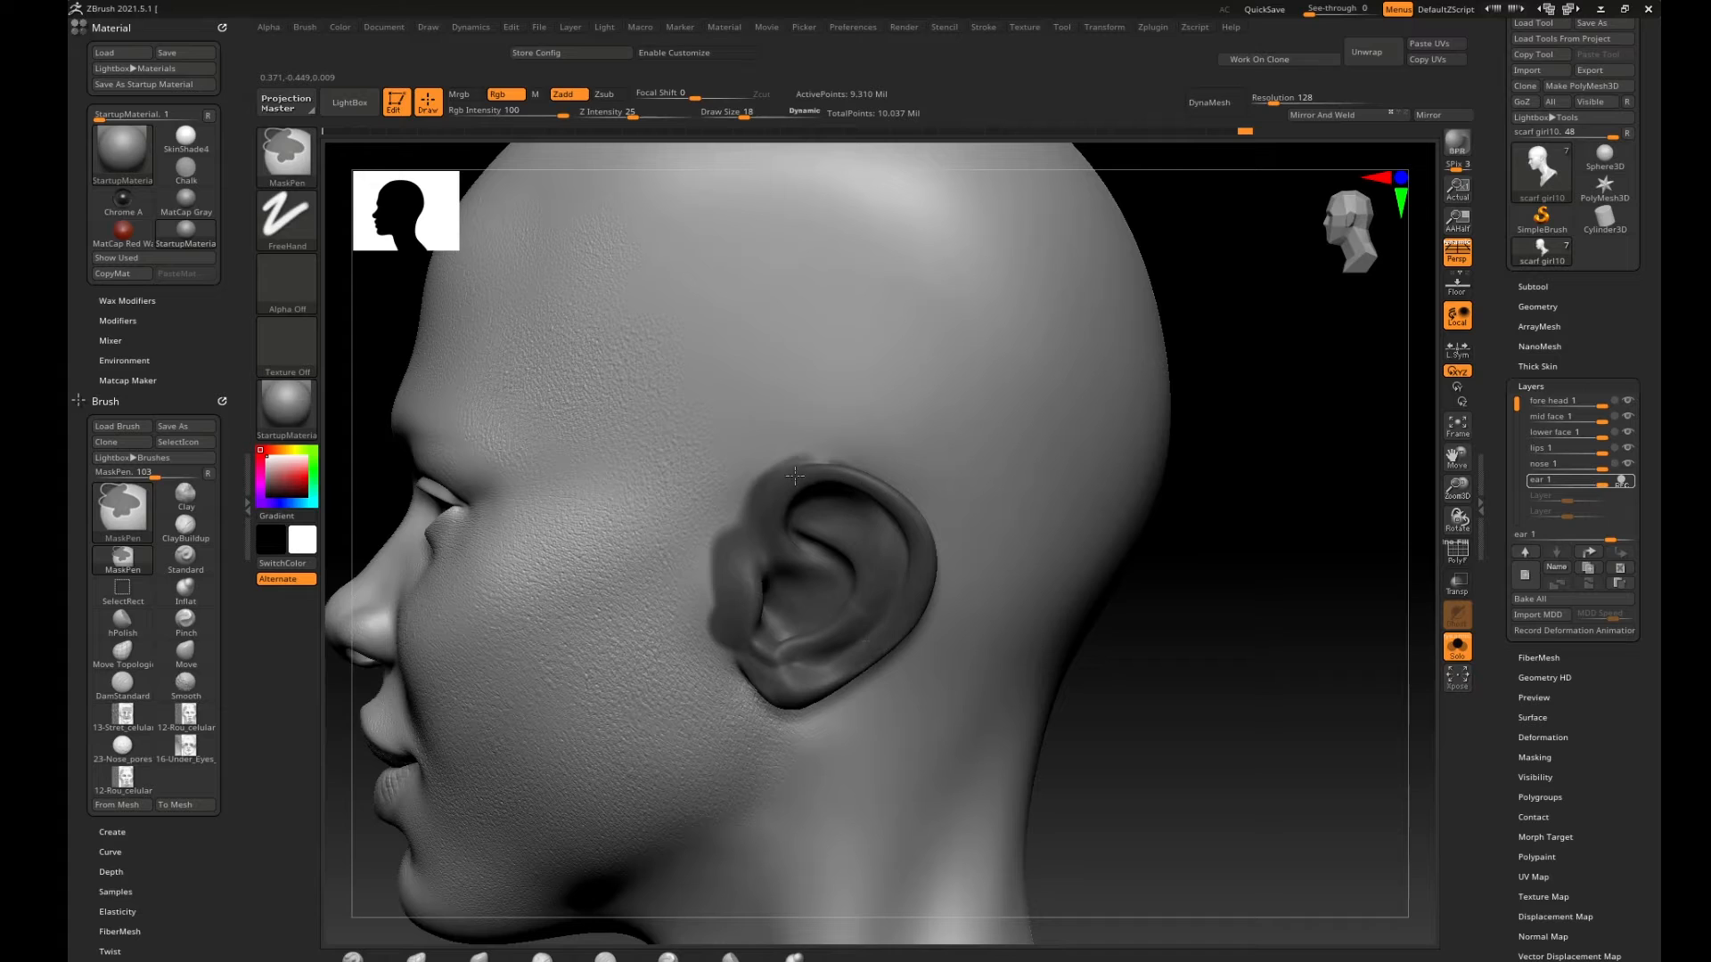
{"action": "mouse_move", "coordinate": [1230, 642]}
{"action": "left_mouse_down", "text": "alt"}
{"action": "mouse_move", "coordinate": [1096, 590]}
{"action": "mouse_move", "coordinate": [1327, 624]}
{"action": "left_mouse_up", "text": "alt"}
{"action": "key", "text": "ctrl"}
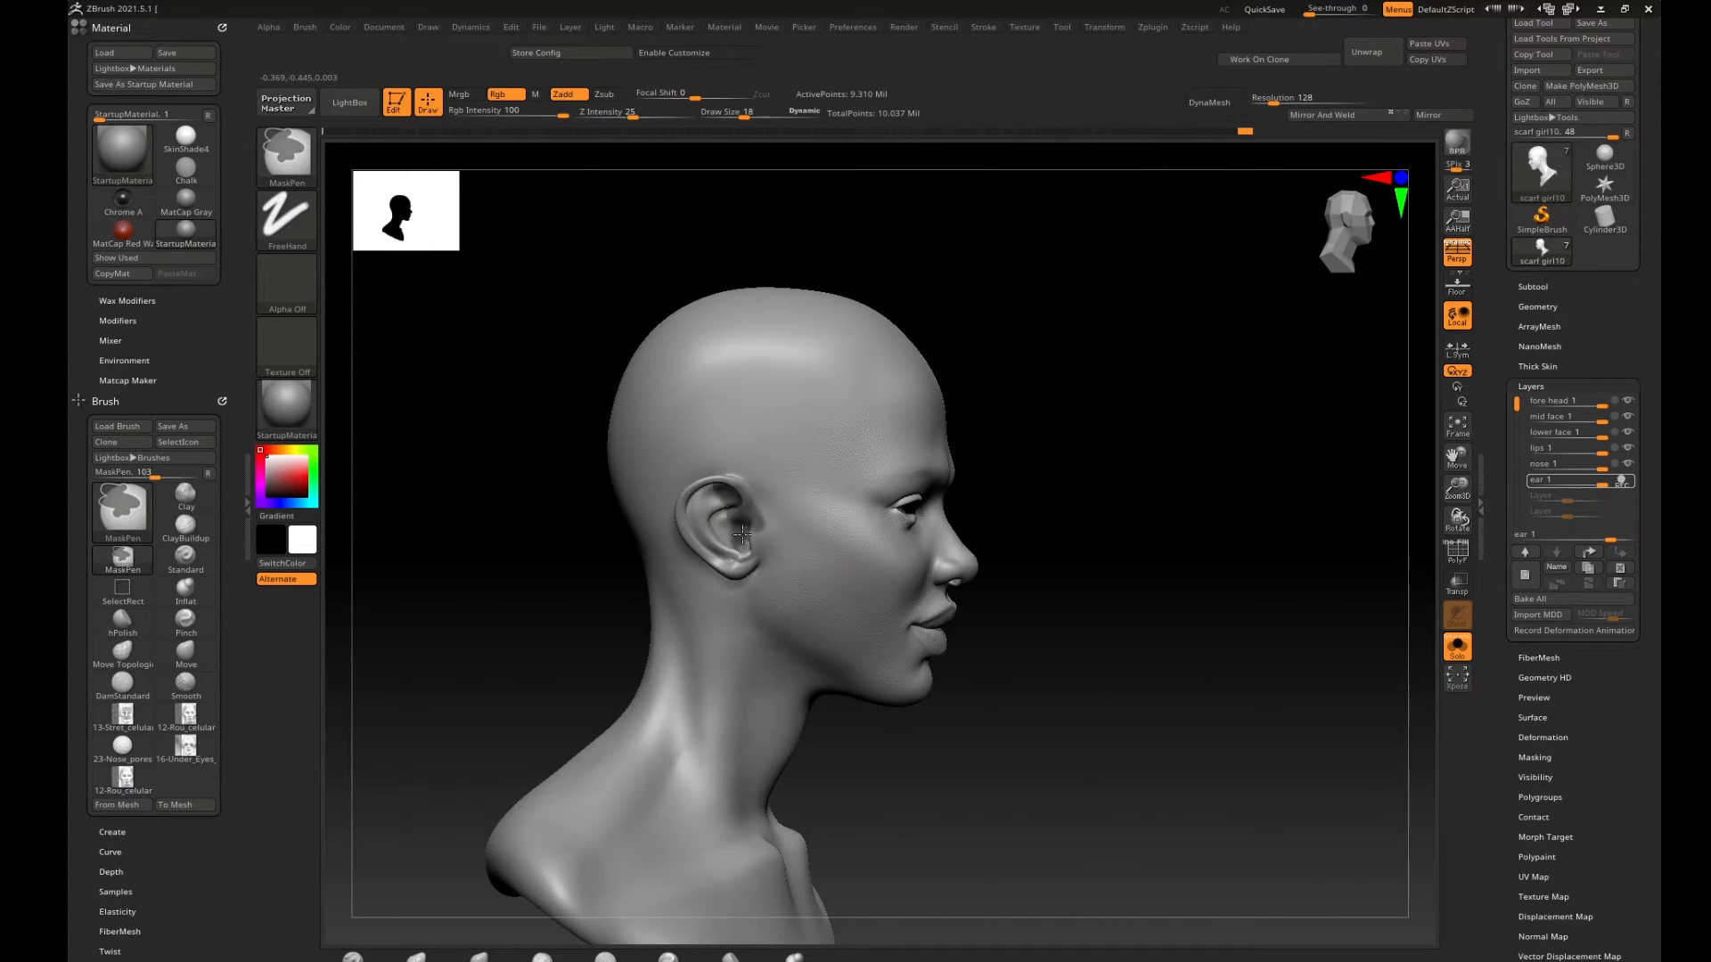
{"action": "mouse_move", "coordinate": [742, 562]}
{"action": "left_mouse_down", "text": "ctrl"}
{"action": "mouse_move", "coordinate": [693, 540]}
{"action": "mouse_move", "coordinate": [687, 492]}
{"action": "mouse_move", "coordinate": [717, 544]}
{"action": "mouse_move", "coordinate": [733, 521]}
{"action": "mouse_move", "coordinate": [697, 490]}
{"action": "left_mouse_up", "text": "ctrl"}
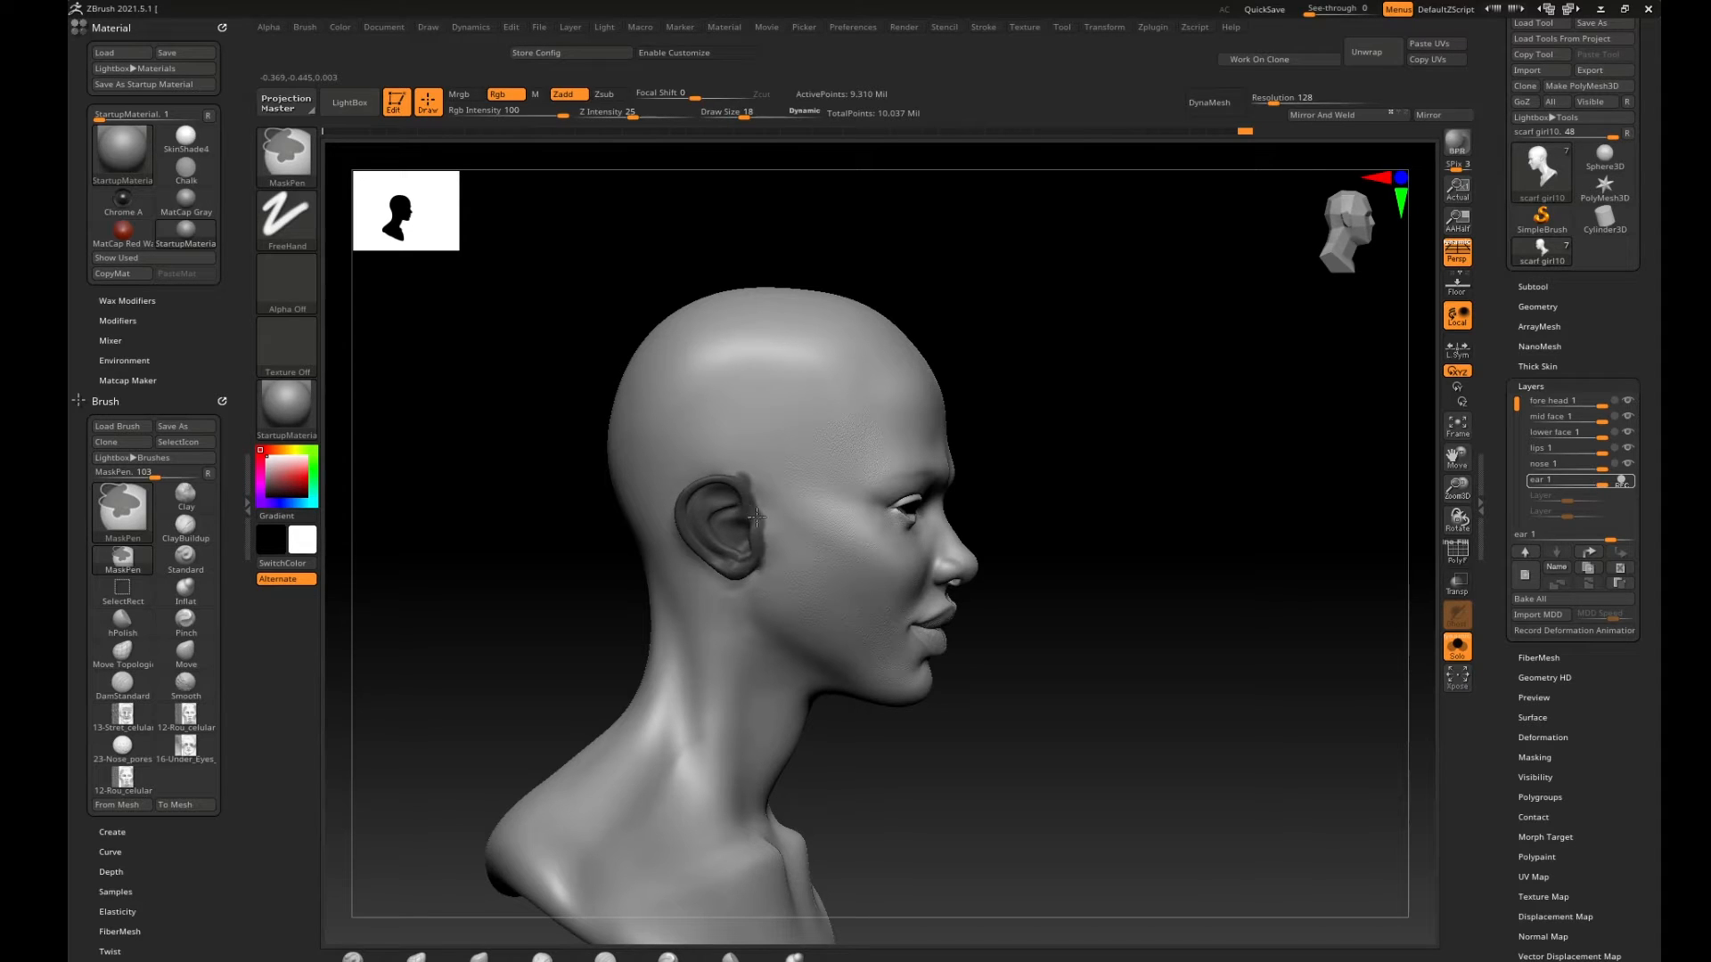
Invert the mask so that only the two ears remain editable.
{"action": "mouse_move", "coordinate": [1100, 562]}
{"action": "left_mouse_down"}
{"action": "mouse_move", "coordinate": [1134, 546]}
{"action": "mouse_move", "coordinate": [1134, 565]}
{"action": "mouse_move", "coordinate": [1229, 596]}
{"action": "mouse_move", "coordinate": [1146, 611]}
{"action": "left_mouse_up"}
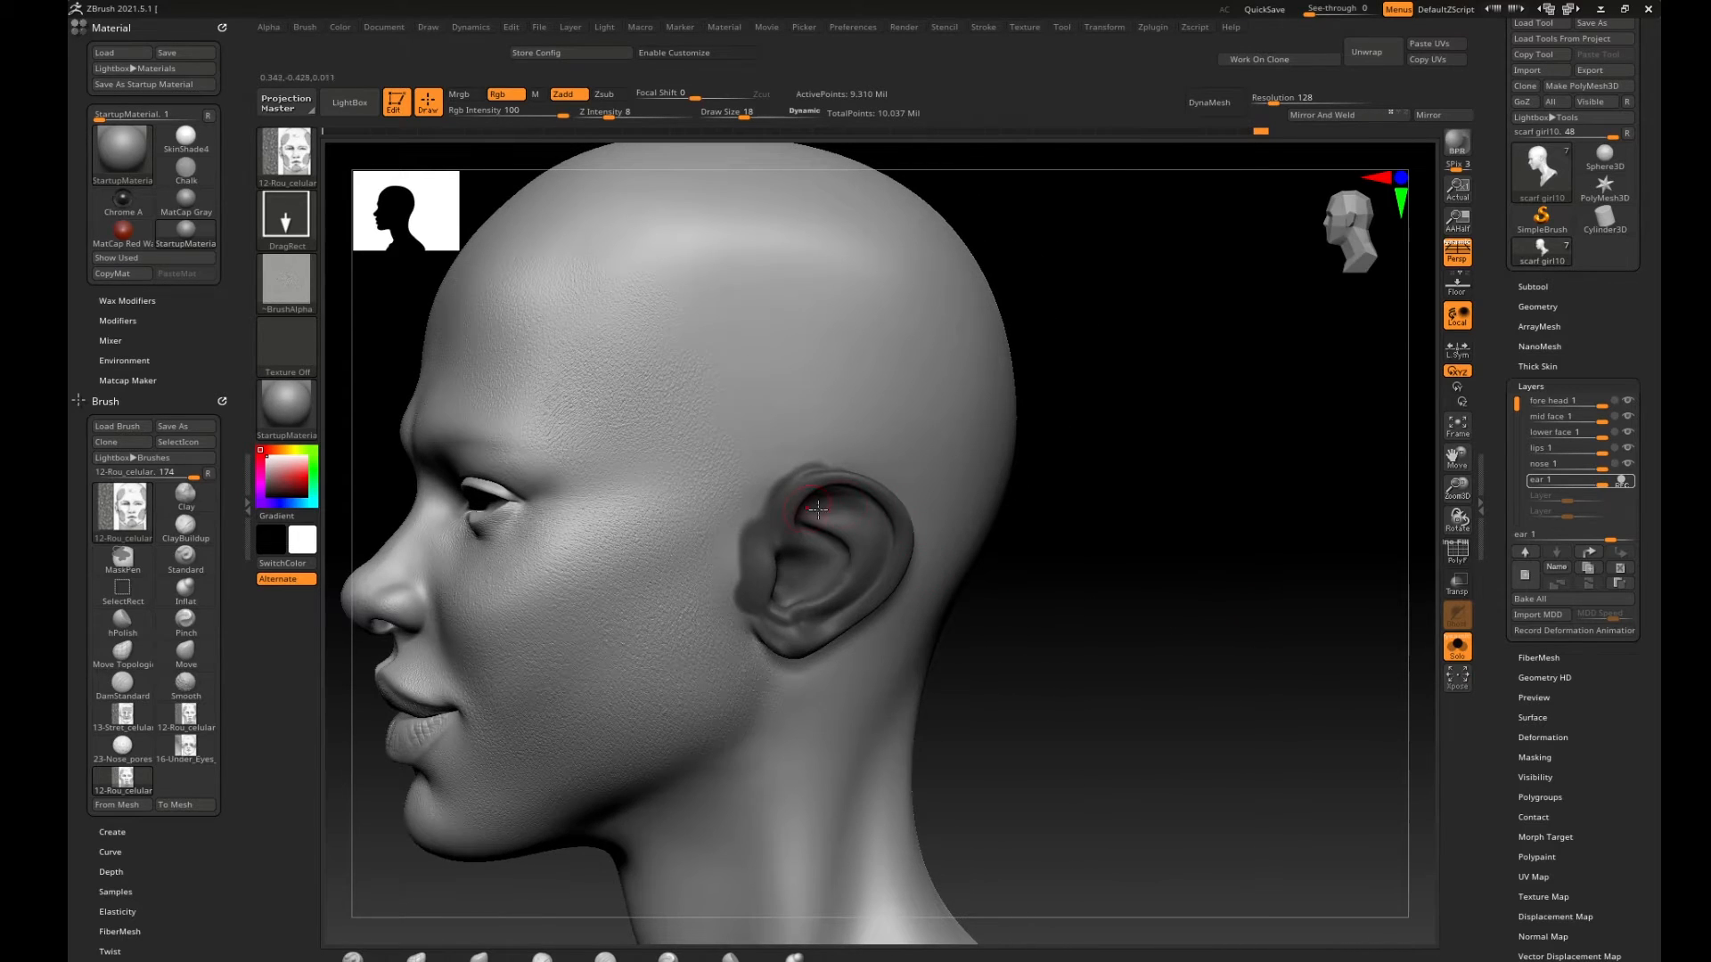
{"action": "left_click", "coordinate": [1092, 603], "text": "ctrl"}
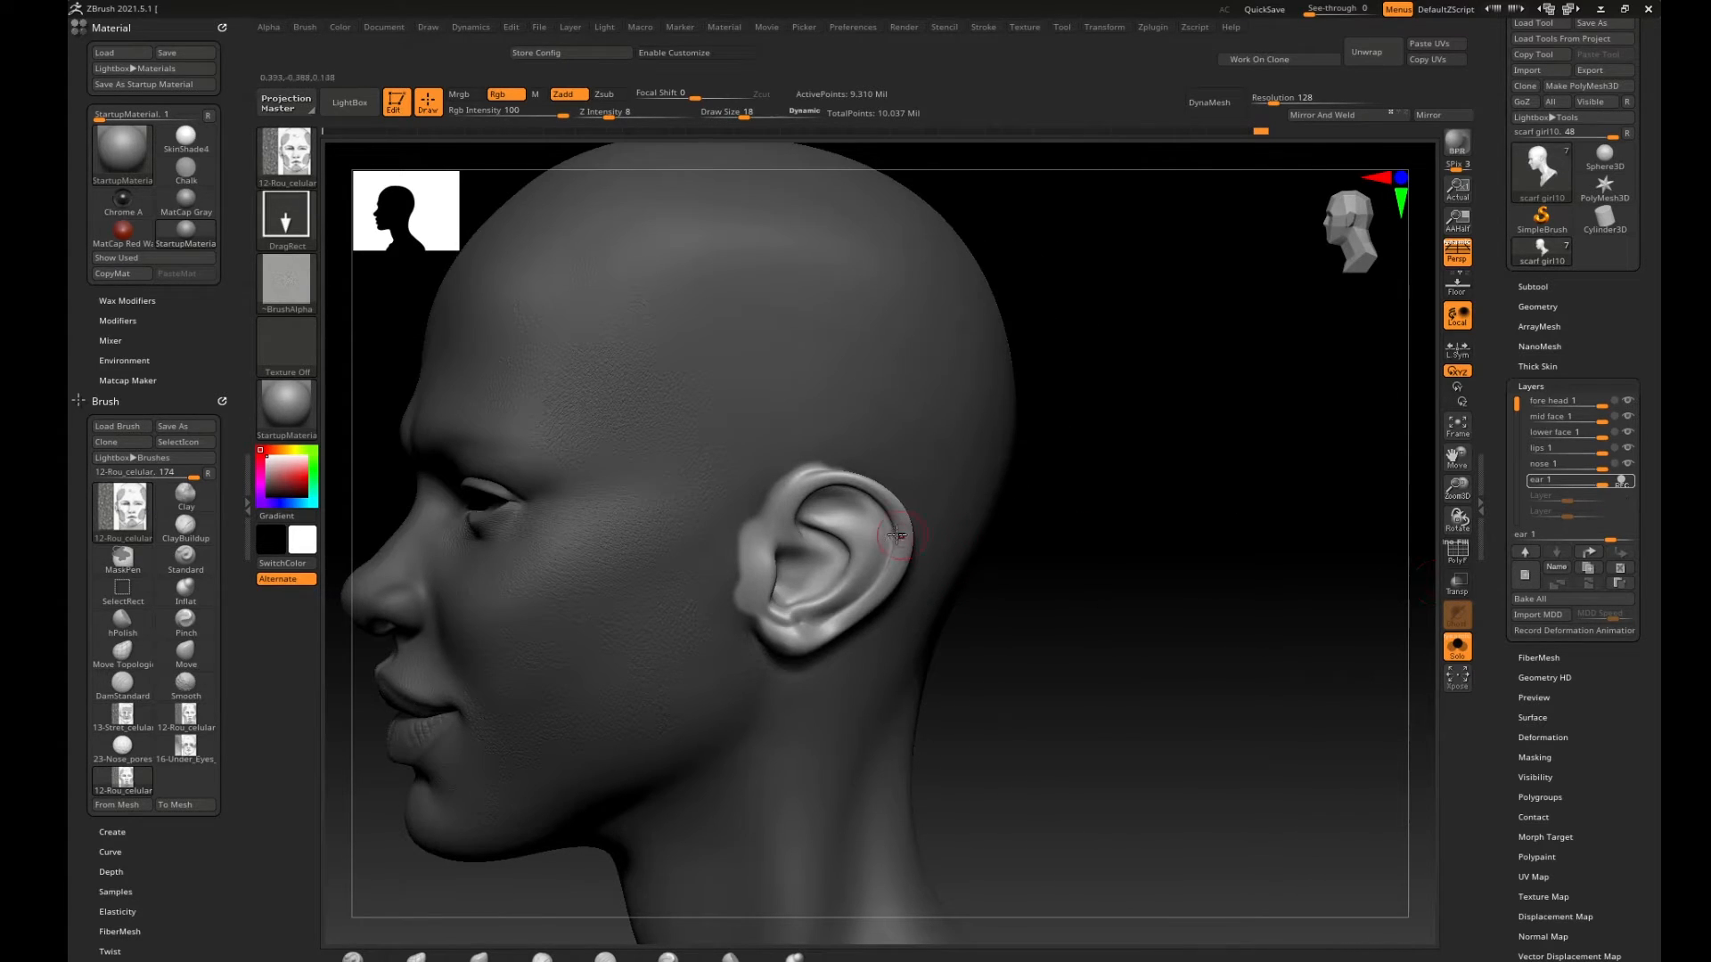
{"action": "left_click_drag", "start_coordinate": [1146, 466], "coordinate": [874, 630], "text": "alt"}
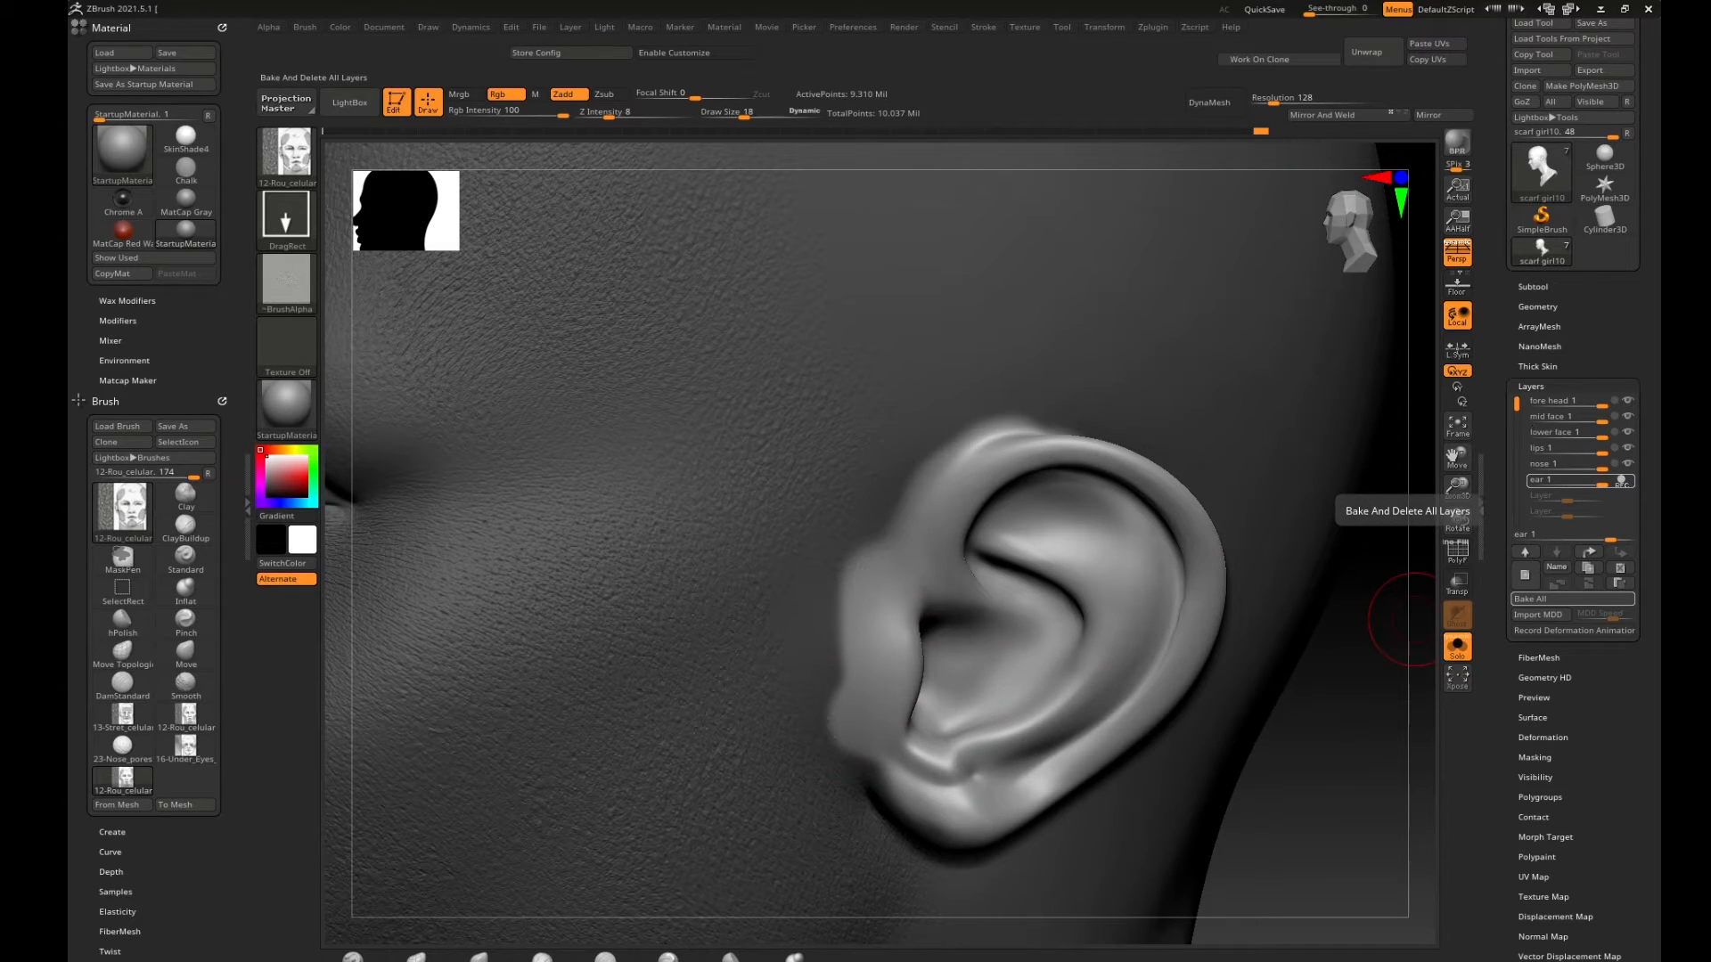
Bring up the reference board beside the model and look over its images to locate the ear photo.
{"action": "right_click_drag", "start_coordinate": [1694, 584], "coordinate": [1183, 398]}
{"action": "scroll", "coordinate": [1176, 401], "scroll_direction": "down", "scroll_amount": 5}
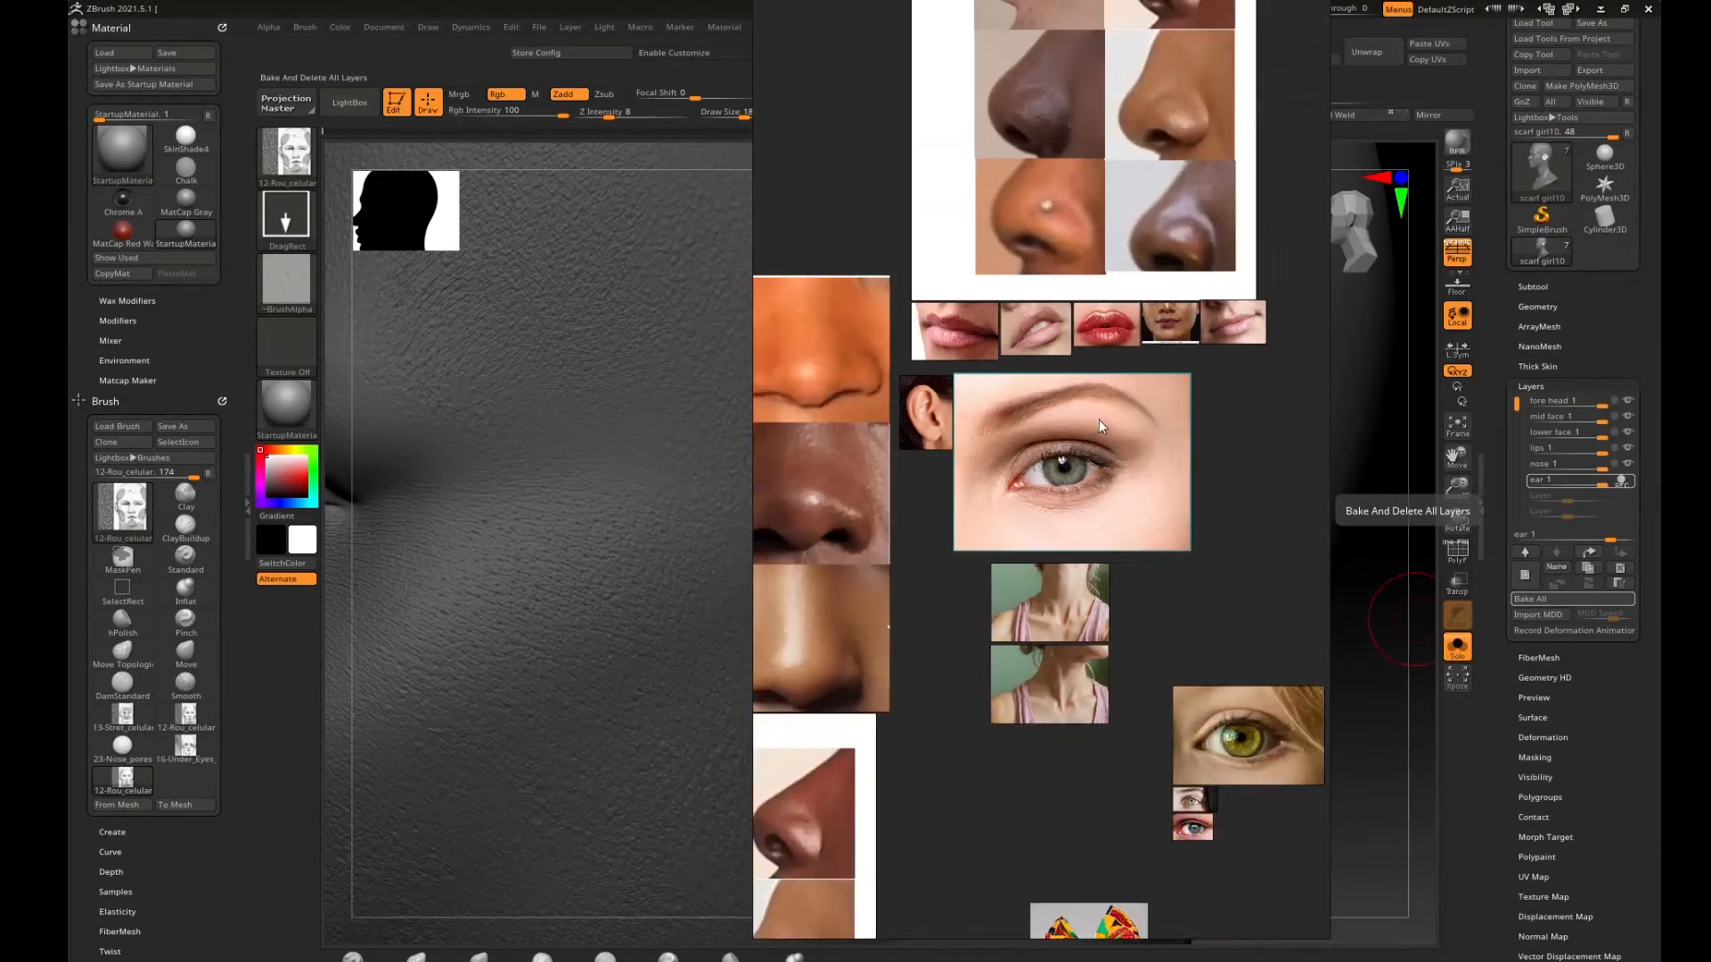
{"action": "mouse_move", "coordinate": [1021, 517]}
{"action": "middle_mouse_down"}
{"action": "mouse_move", "coordinate": [1000, 490]}
{"action": "mouse_move", "coordinate": [1028, 487]}
{"action": "middle_mouse_up"}
{"action": "scroll", "coordinate": [1029, 487], "scroll_direction": "down", "scroll_amount": 3}
{"action": "middle_click_drag", "start_coordinate": [999, 390], "coordinate": [1129, 449]}
{"action": "scroll", "coordinate": [1114, 481], "scroll_direction": "down", "scroll_amount": 3}
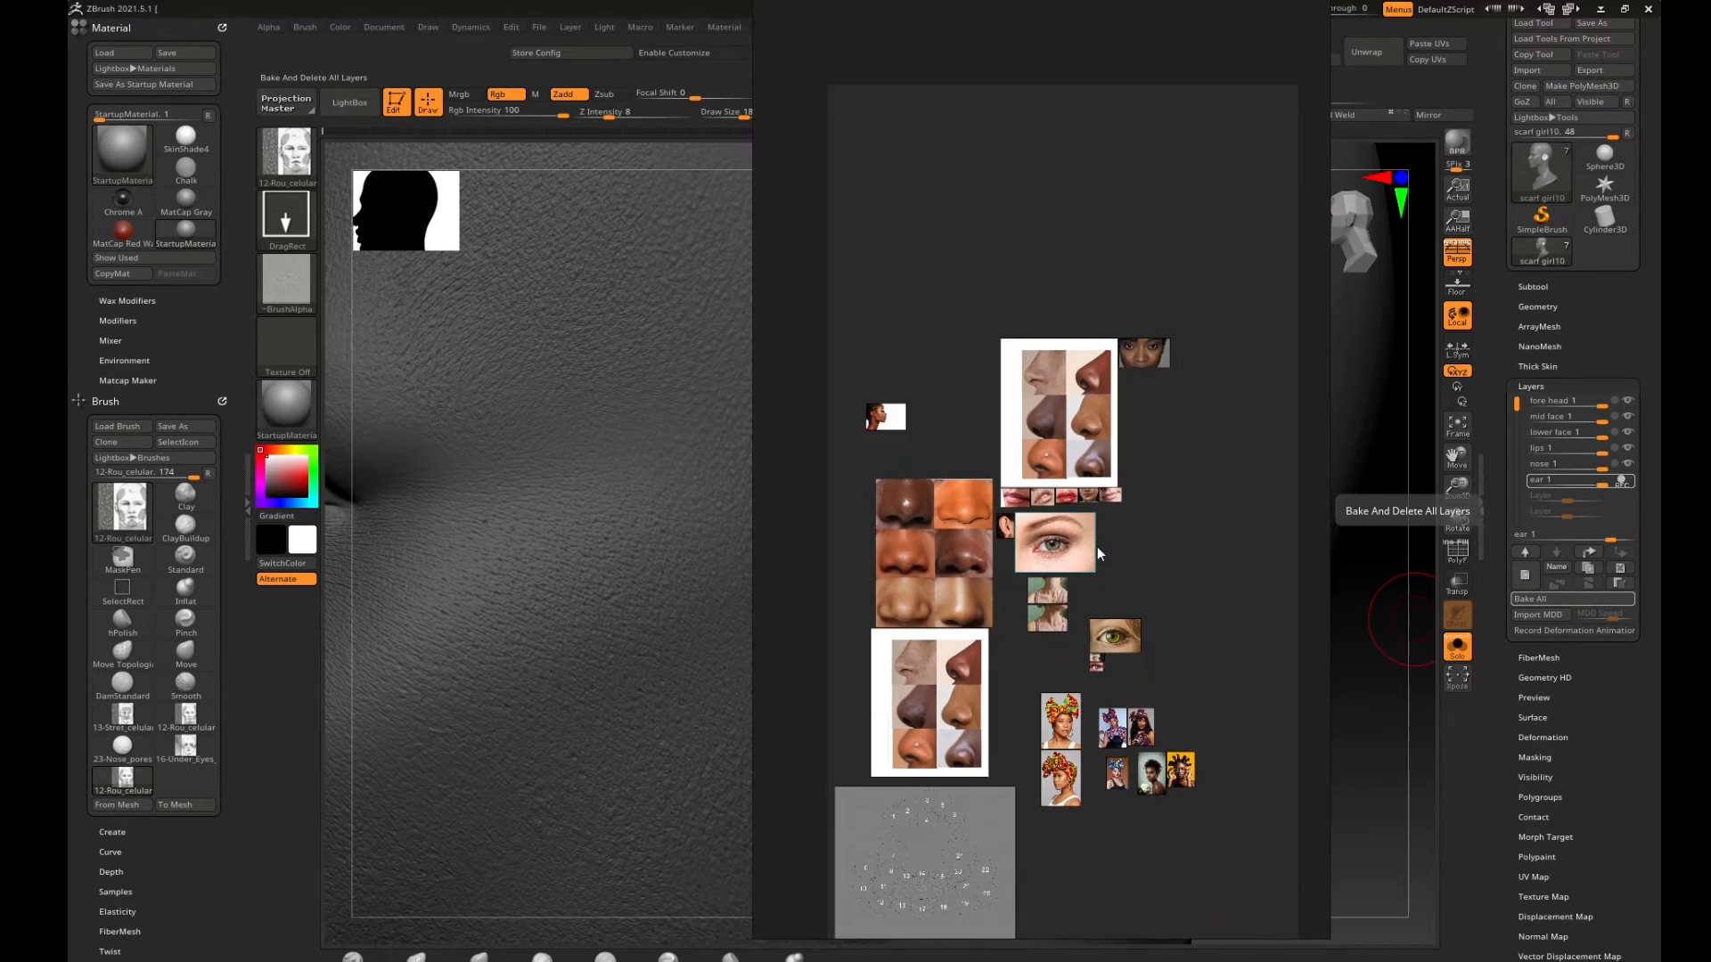
{"action": "right_click", "coordinate": [1098, 547]}
{"action": "left_click", "coordinate": [1112, 378]}
{"action": "scroll", "coordinate": [1000, 510], "scroll_direction": "up", "scroll_amount": 6}
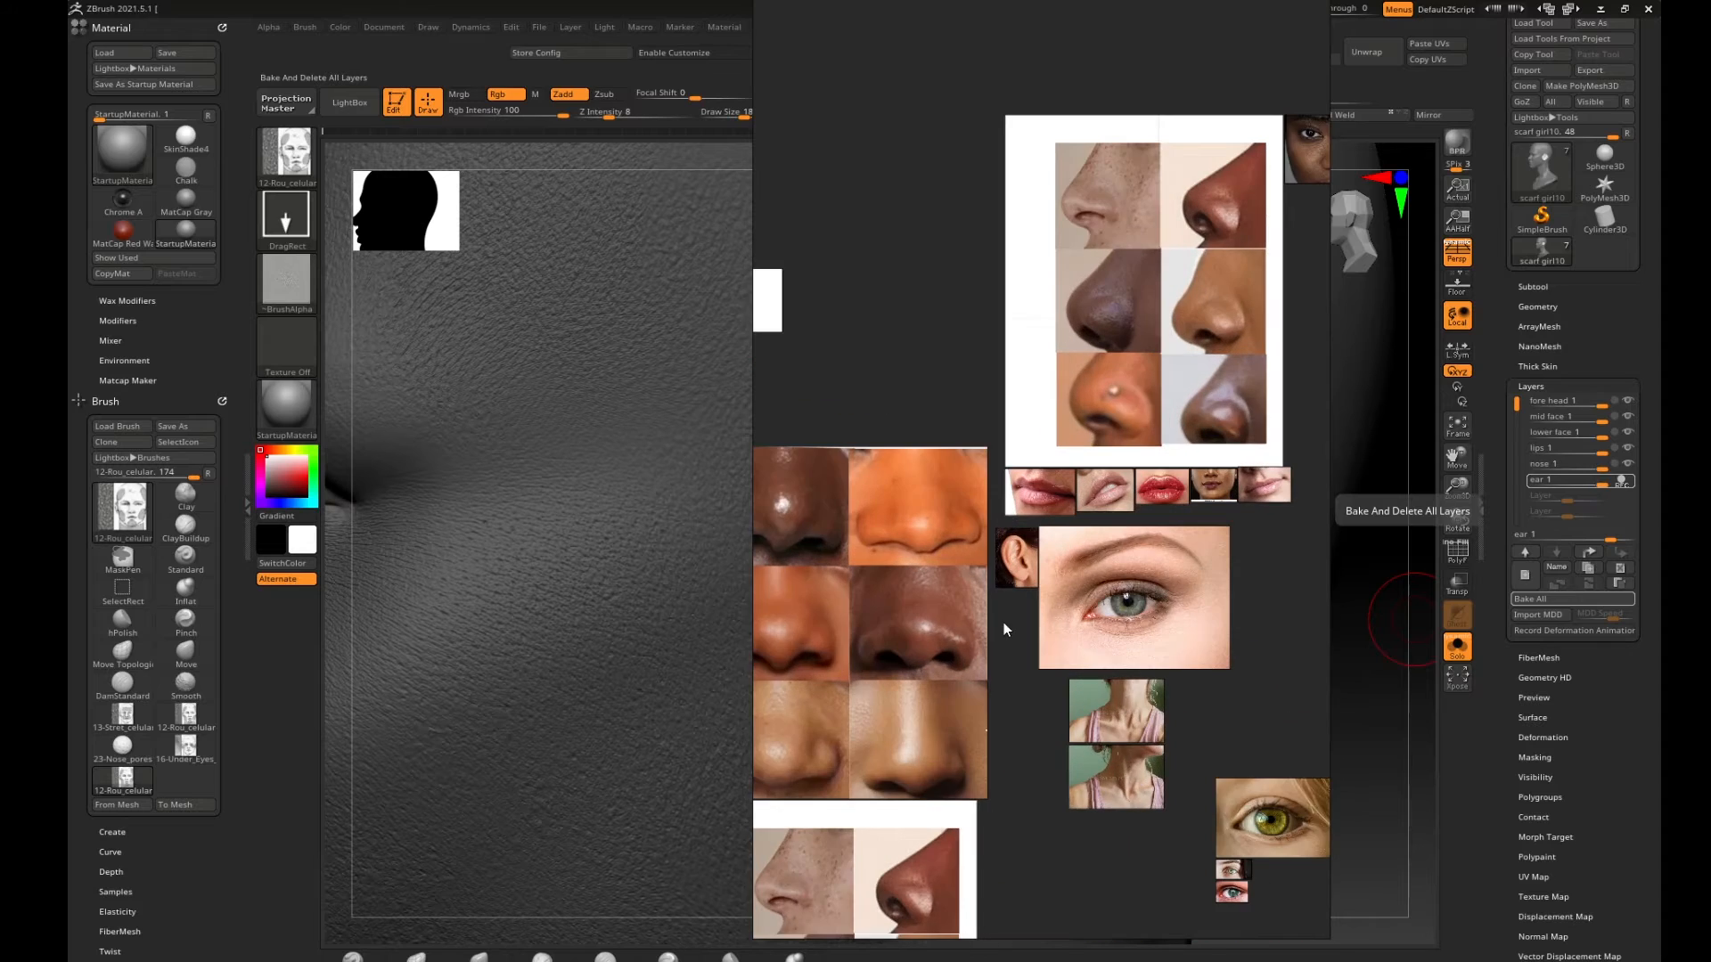
Examine the skin detail of the ear, lobe and adjoining cheek in the reference photo and move the board aside.
{"action": "scroll", "coordinate": [1041, 581], "scroll_direction": "up", "scroll_amount": 6}
{"action": "scroll", "coordinate": [1028, 436], "scroll_direction": "up", "scroll_amount": 3}
{"action": "middle_click_drag", "start_coordinate": [1073, 489], "coordinate": [1237, 638]}
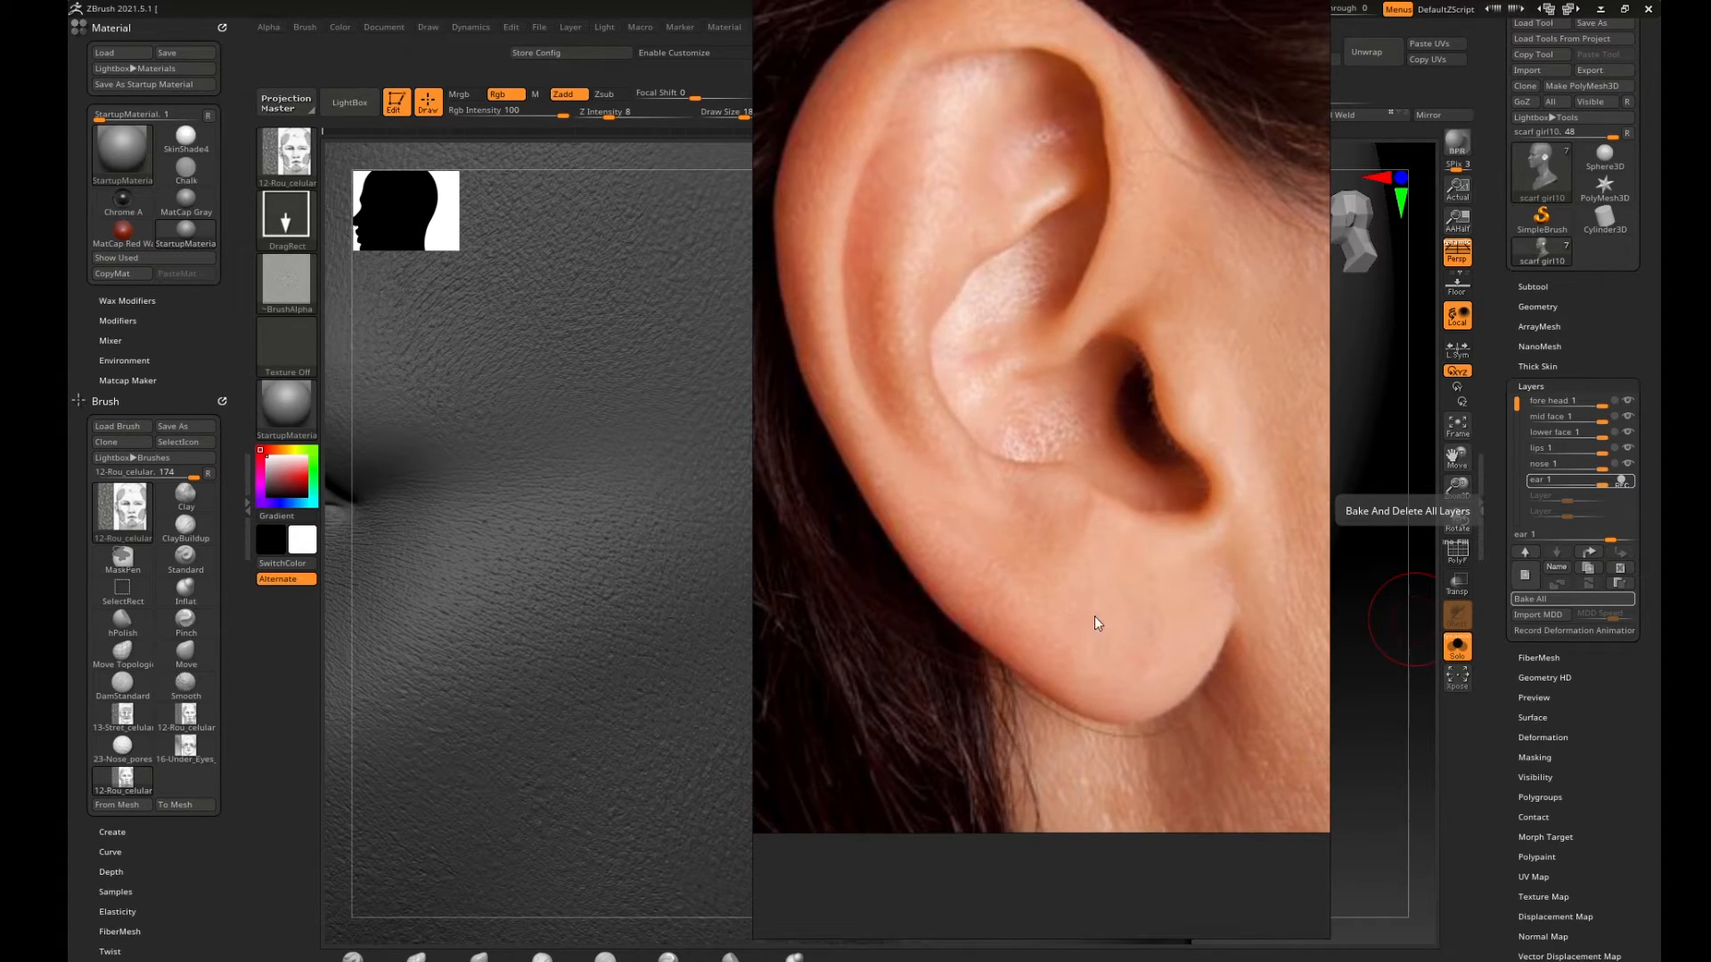
{"action": "scroll", "coordinate": [1133, 546], "scroll_direction": "down", "scroll_amount": 2}
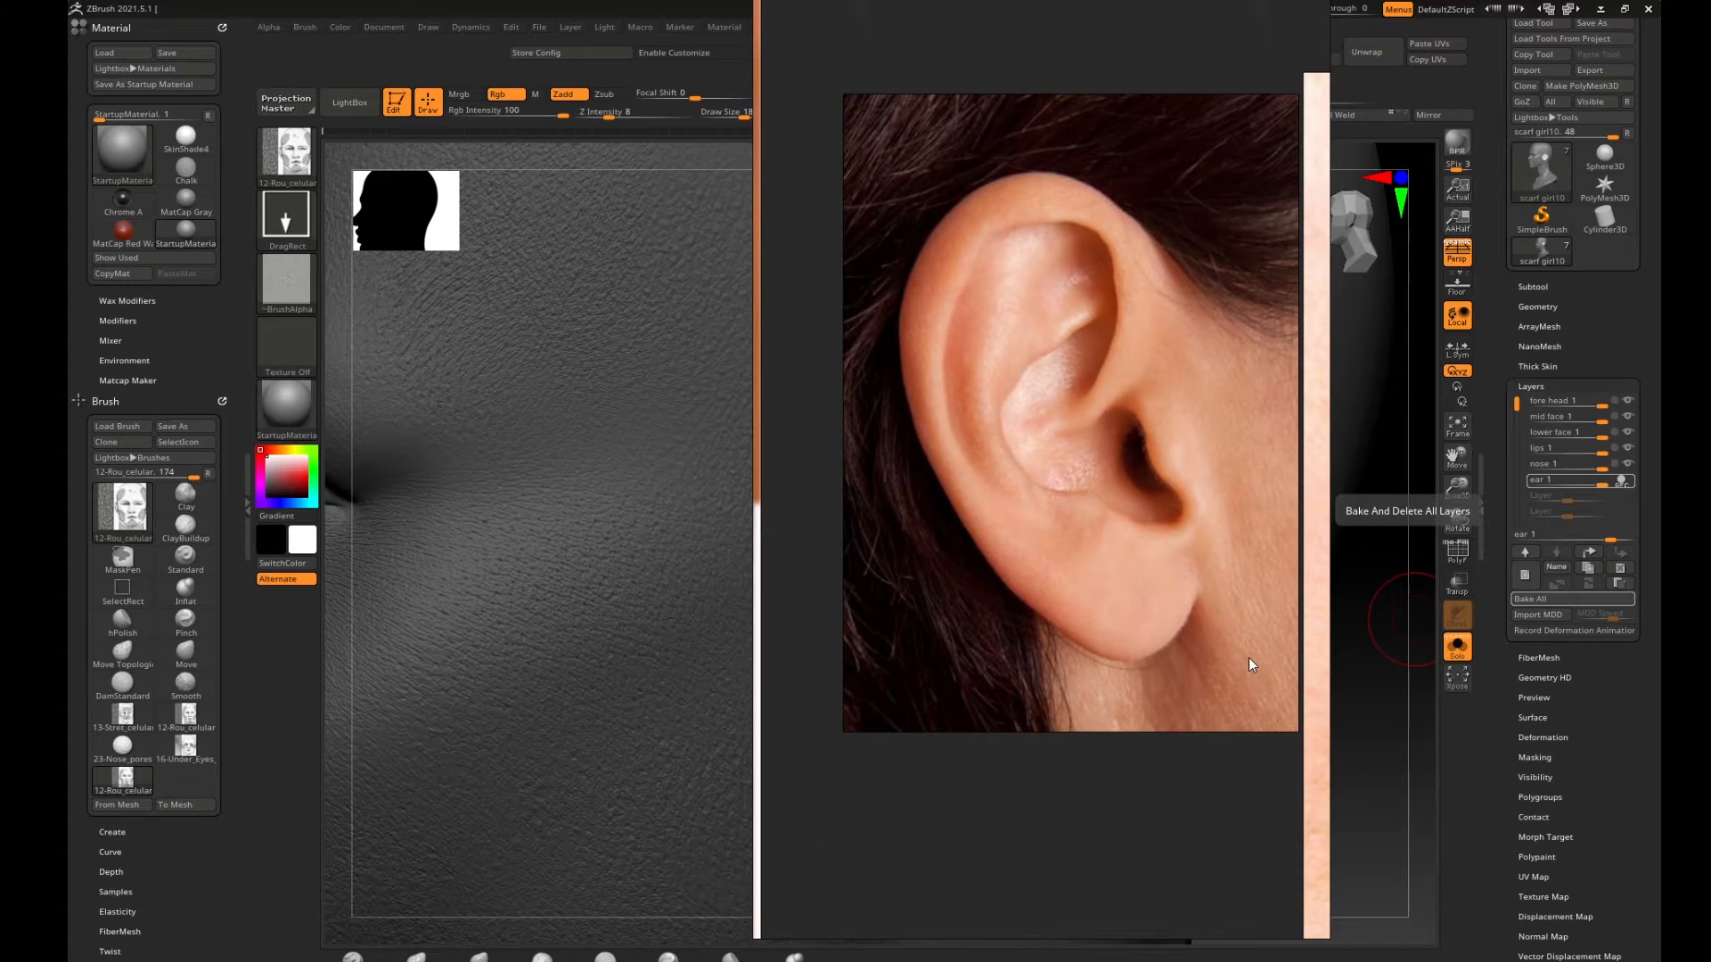
{"action": "scroll", "coordinate": [1172, 586], "scroll_direction": "up", "scroll_amount": 2}
{"action": "scroll", "coordinate": [1103, 365], "scroll_direction": "up", "scroll_amount": 2}
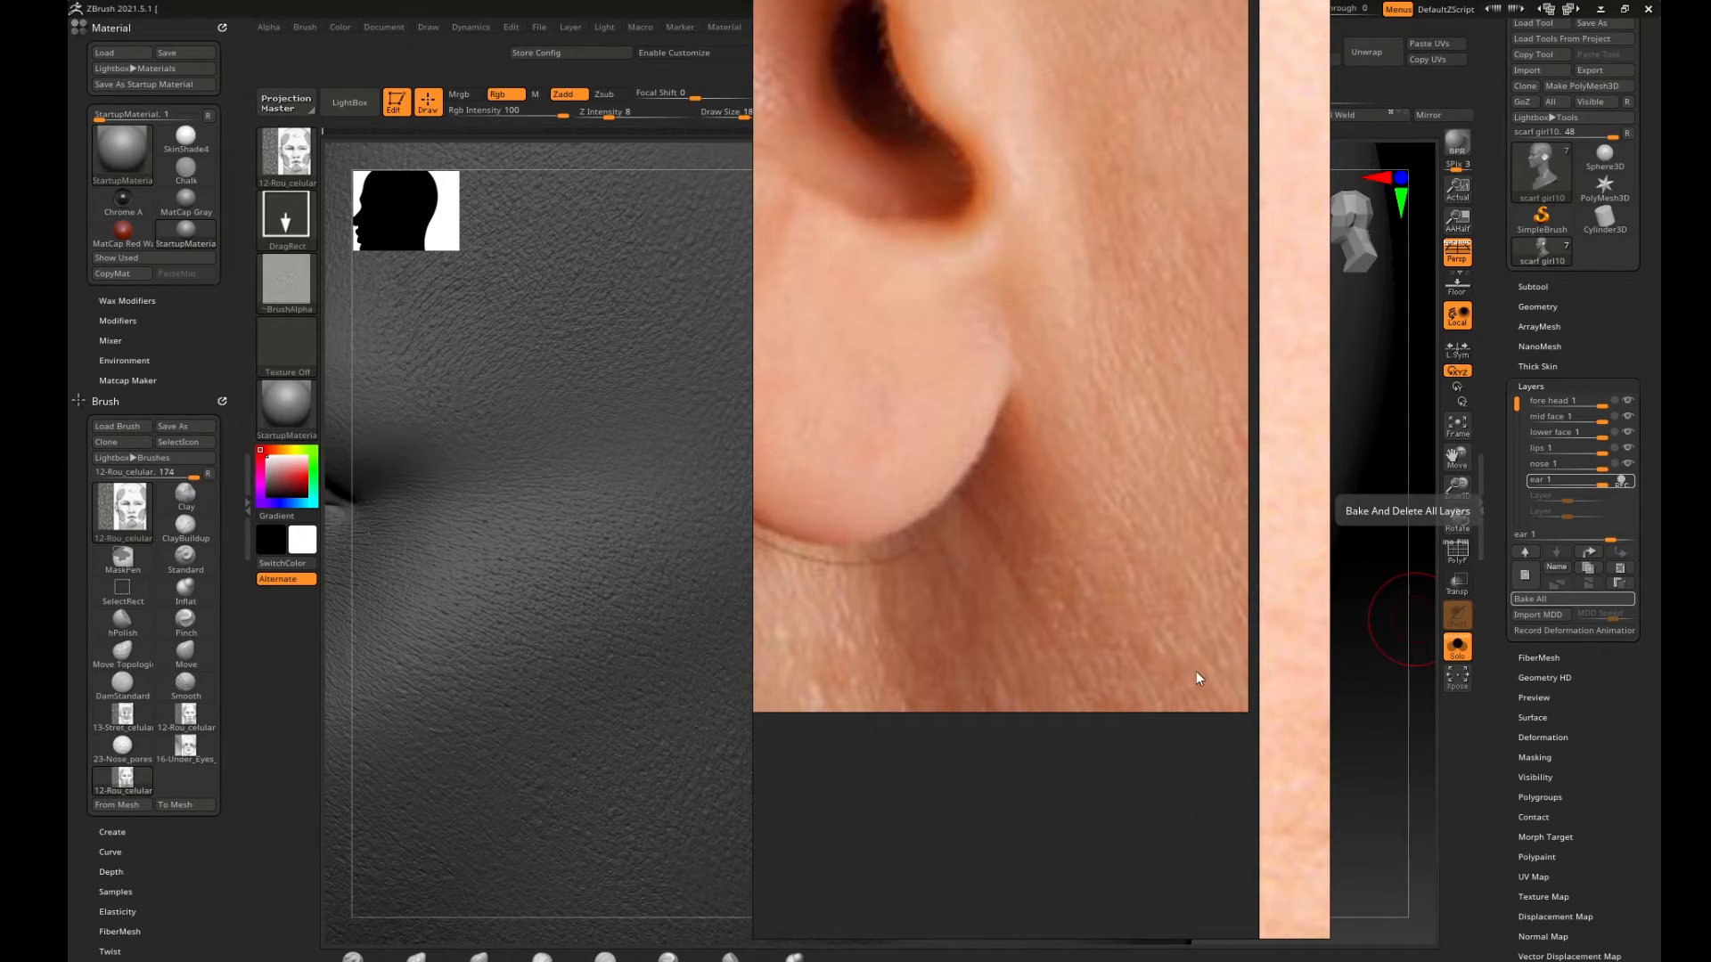
{"action": "scroll", "coordinate": [1096, 285], "scroll_direction": "down", "scroll_amount": 3}
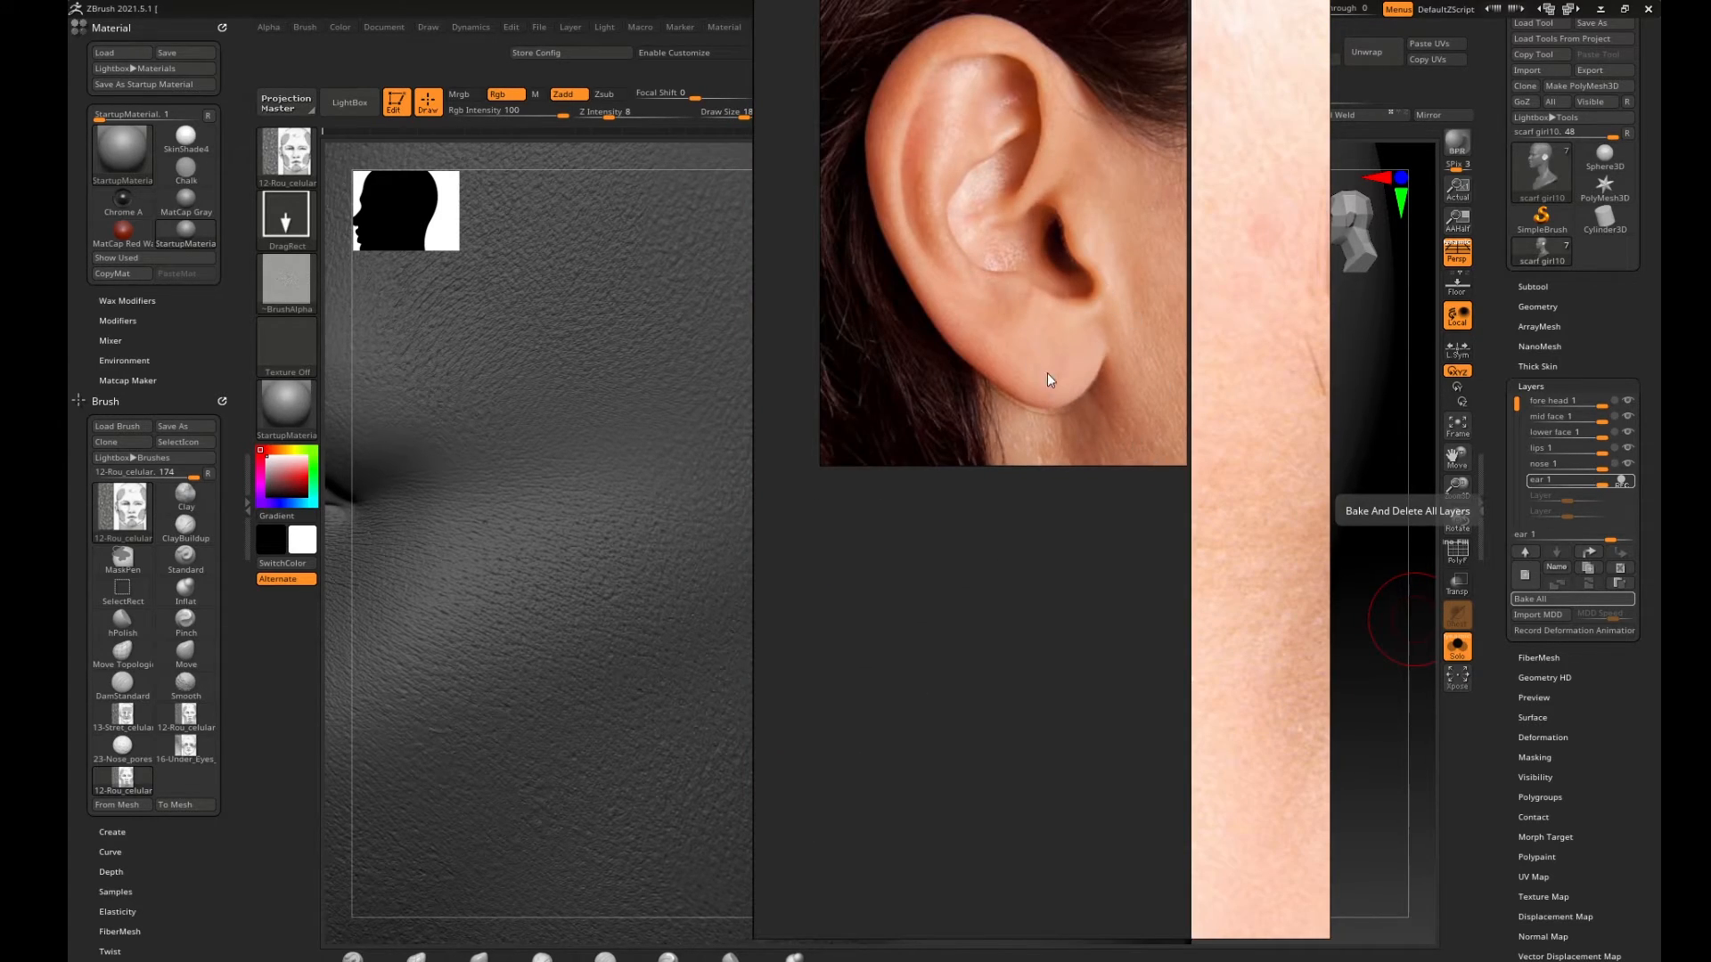
{"action": "scroll", "coordinate": [917, 296], "scroll_direction": "down", "scroll_amount": 3}
{"action": "middle_click_drag", "start_coordinate": [1176, 573], "coordinate": [1103, 346]}
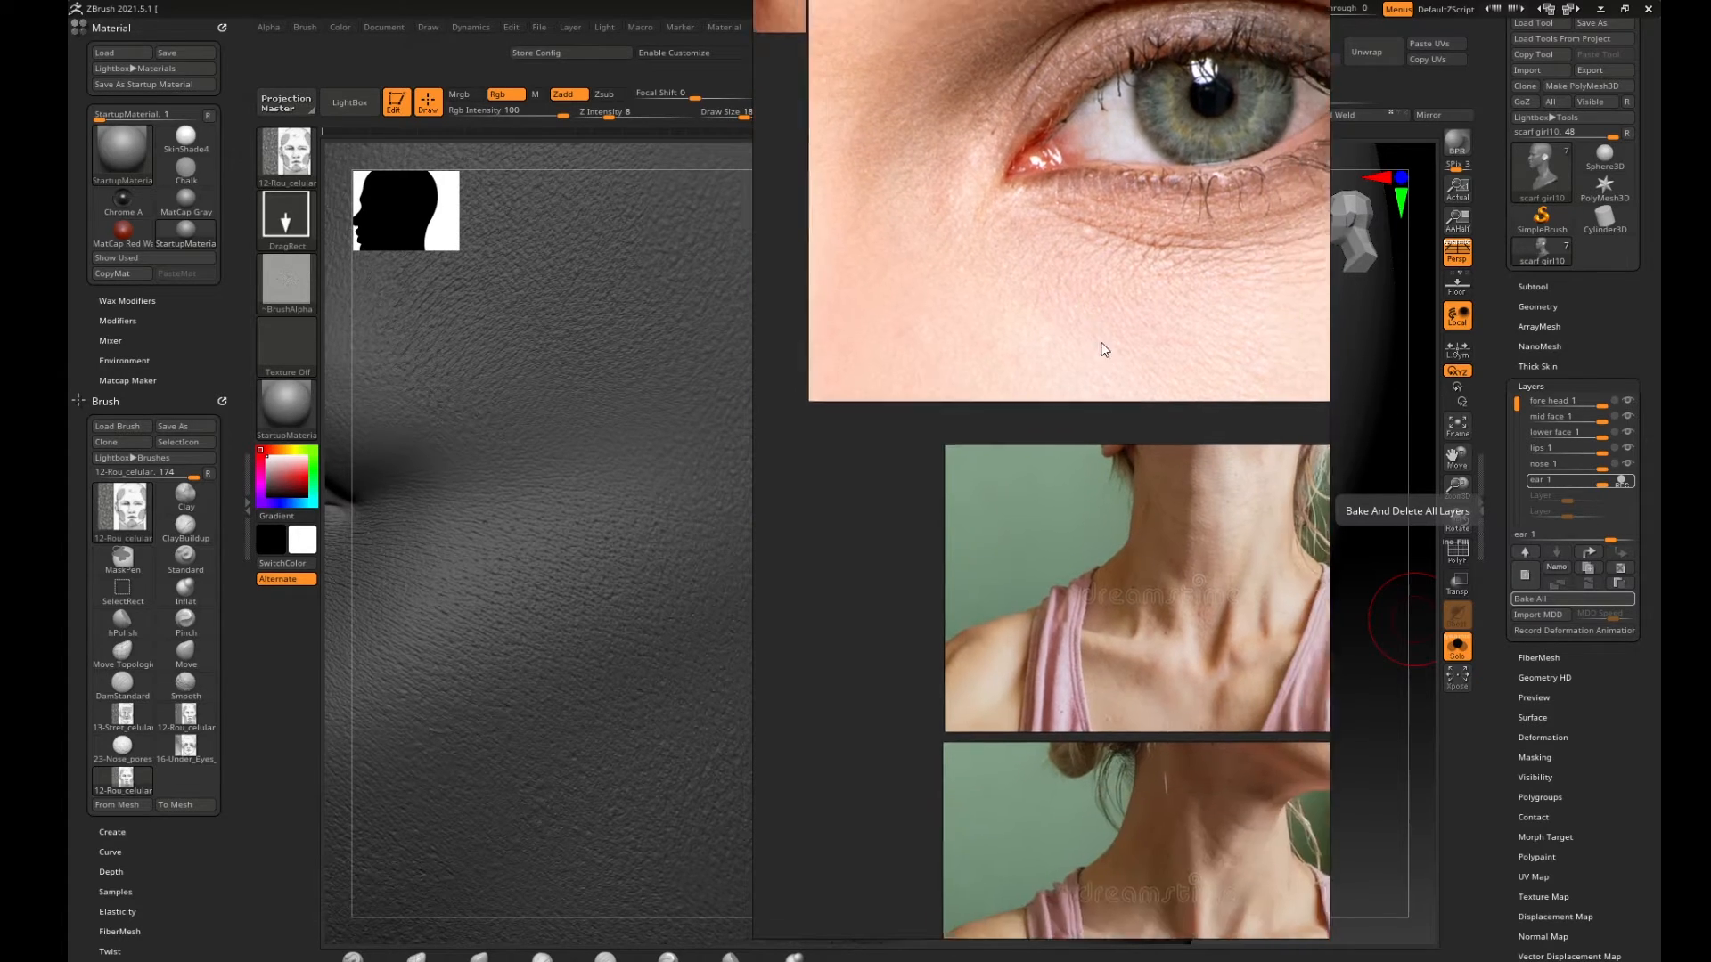
{"action": "scroll", "coordinate": [1102, 347], "scroll_direction": "down", "scroll_amount": 5}
{"action": "middle_click_drag", "start_coordinate": [1018, 435], "coordinate": [1404, 714]}
{"action": "right_click_drag", "start_coordinate": [1107, 511], "coordinate": [1710, 481]}
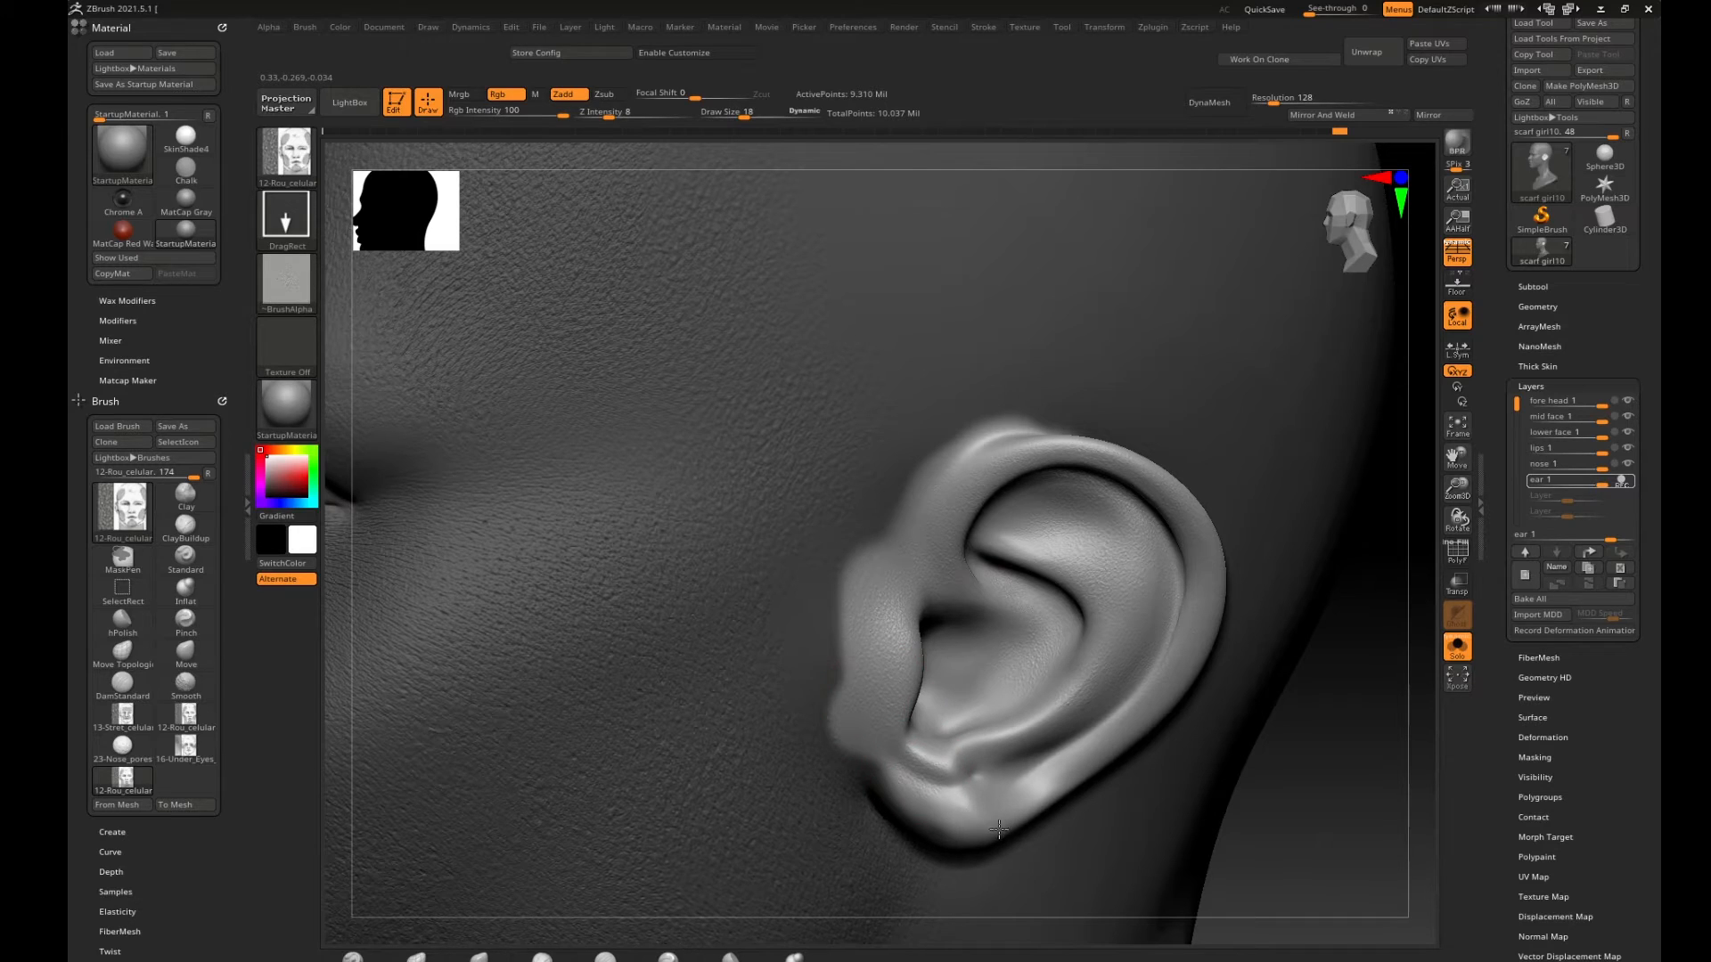
Stamp fine skin texture over the lobe, tragus and inner folds of the left ear with the 12-Rou_celular brush.
{"action": "left_click_drag", "start_coordinate": [999, 829], "coordinate": [1015, 804]}
{"action": "left_click_drag", "start_coordinate": [957, 684], "coordinate": [936, 660]}
{"action": "left_click_drag", "start_coordinate": [1049, 744], "coordinate": [1056, 741]}
{"action": "left_click_drag", "start_coordinate": [1390, 686], "coordinate": [1176, 602], "text": "alt"}
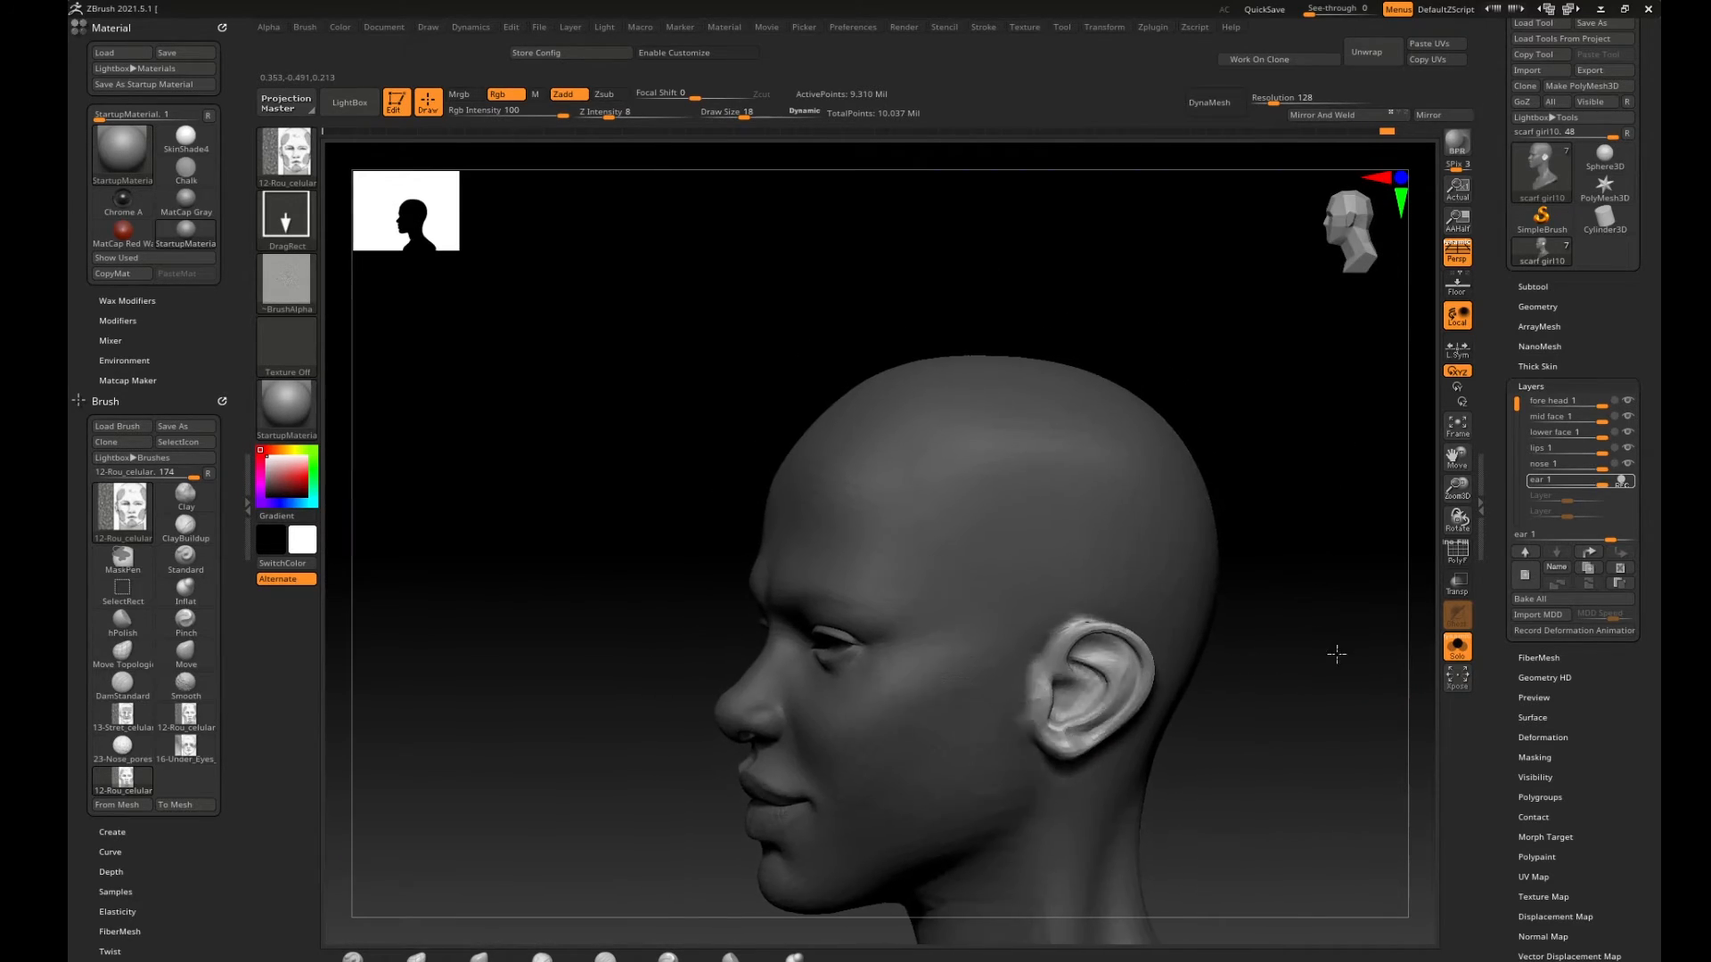
Stamp the same skin texture over the lobe, rim and inner folds of the right ear and clear the mask.
{"action": "mouse_move", "coordinate": [1337, 653]}
{"action": "left_mouse_down"}
{"action": "mouse_move", "coordinate": [824, 775]}
{"action": "mouse_move", "coordinate": [862, 795]}
{"action": "mouse_move", "coordinate": [783, 680]}
{"action": "mouse_move", "coordinate": [615, 802]}
{"action": "mouse_move", "coordinate": [559, 815]}
{"action": "mouse_move", "coordinate": [767, 657]}
{"action": "left_mouse_up"}
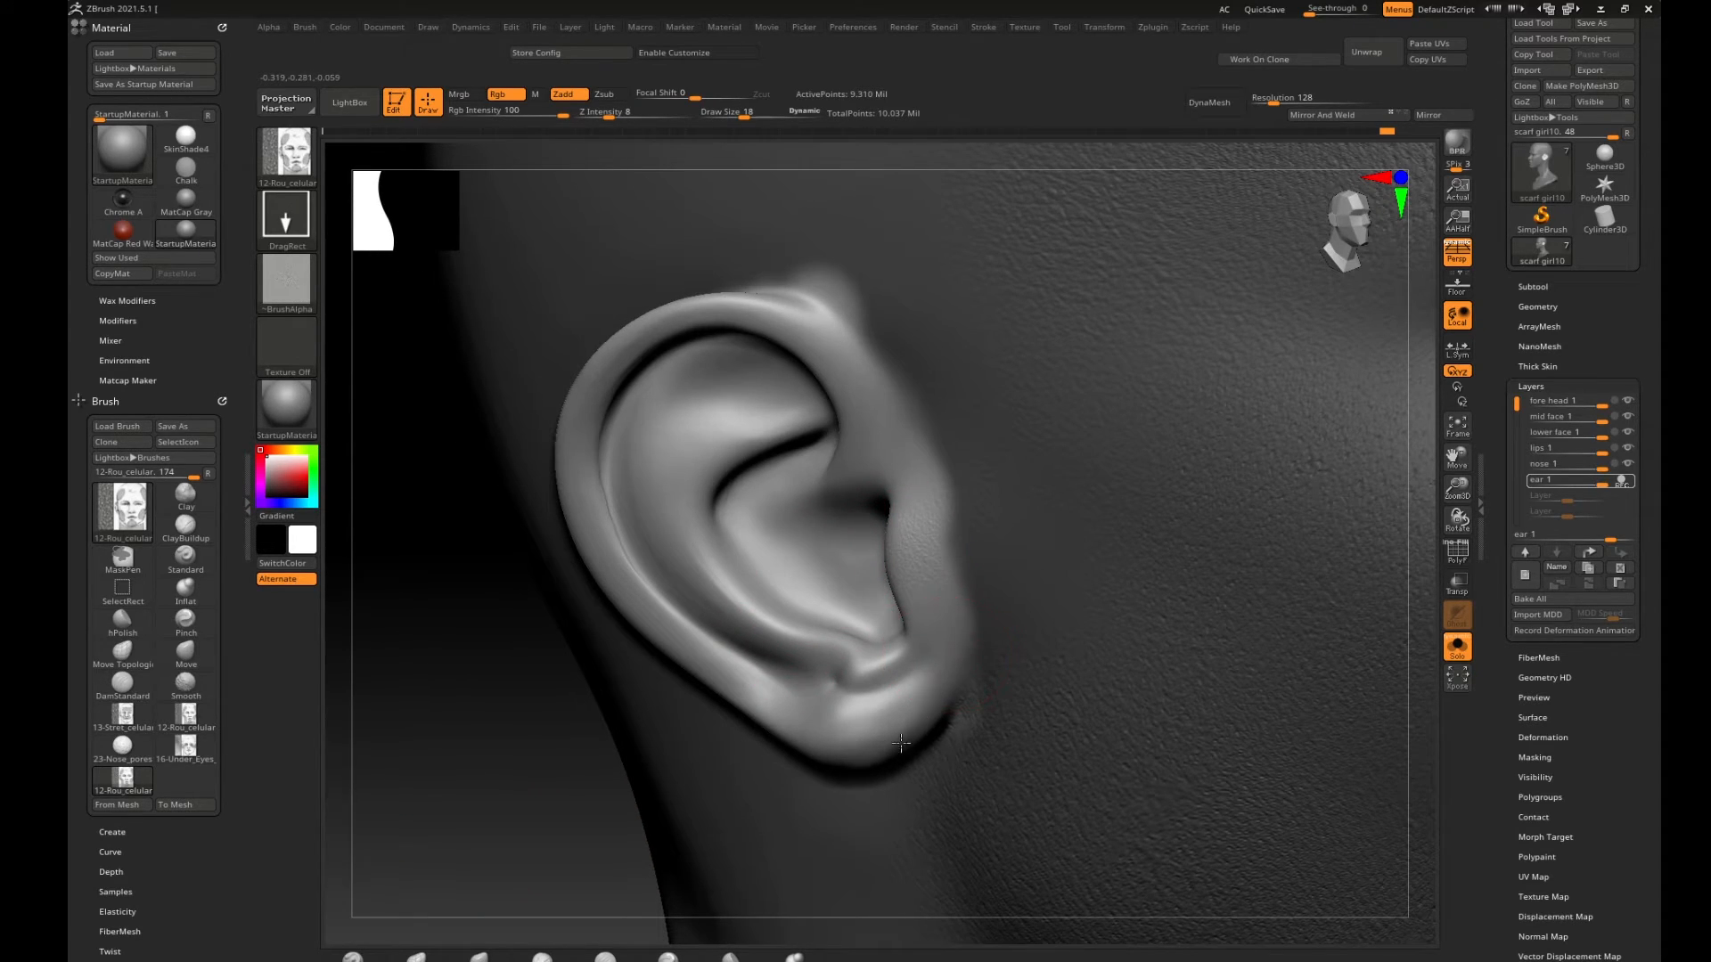
{"action": "left_click_drag", "start_coordinate": [900, 743], "coordinate": [899, 752]}
{"action": "left_click_drag", "start_coordinate": [867, 809], "coordinate": [866, 804]}
{"action": "mouse_move", "coordinate": [820, 692]}
{"action": "left_mouse_down"}
{"action": "mouse_move", "coordinate": [862, 761]}
{"action": "mouse_move", "coordinate": [808, 719]}
{"action": "left_mouse_up"}
{"action": "mouse_move", "coordinate": [733, 633]}
{"action": "left_mouse_down"}
{"action": "mouse_move", "coordinate": [778, 651]}
{"action": "mouse_move", "coordinate": [827, 636]}
{"action": "left_mouse_up"}
{"action": "left_click_drag", "start_coordinate": [946, 547], "coordinate": [947, 549]}
{"action": "left_click_drag", "start_coordinate": [820, 323], "coordinate": [815, 319]}
{"action": "left_click_drag", "start_coordinate": [744, 429], "coordinate": [822, 454]}
{"action": "left_click_drag", "start_coordinate": [776, 500], "coordinate": [811, 571]}
{"action": "left_click_drag", "start_coordinate": [672, 624], "coordinate": [676, 624]}
{"action": "key", "text": "f"}
{"action": "left_click_drag", "start_coordinate": [539, 588], "coordinate": [552, 696], "text": "alt"}
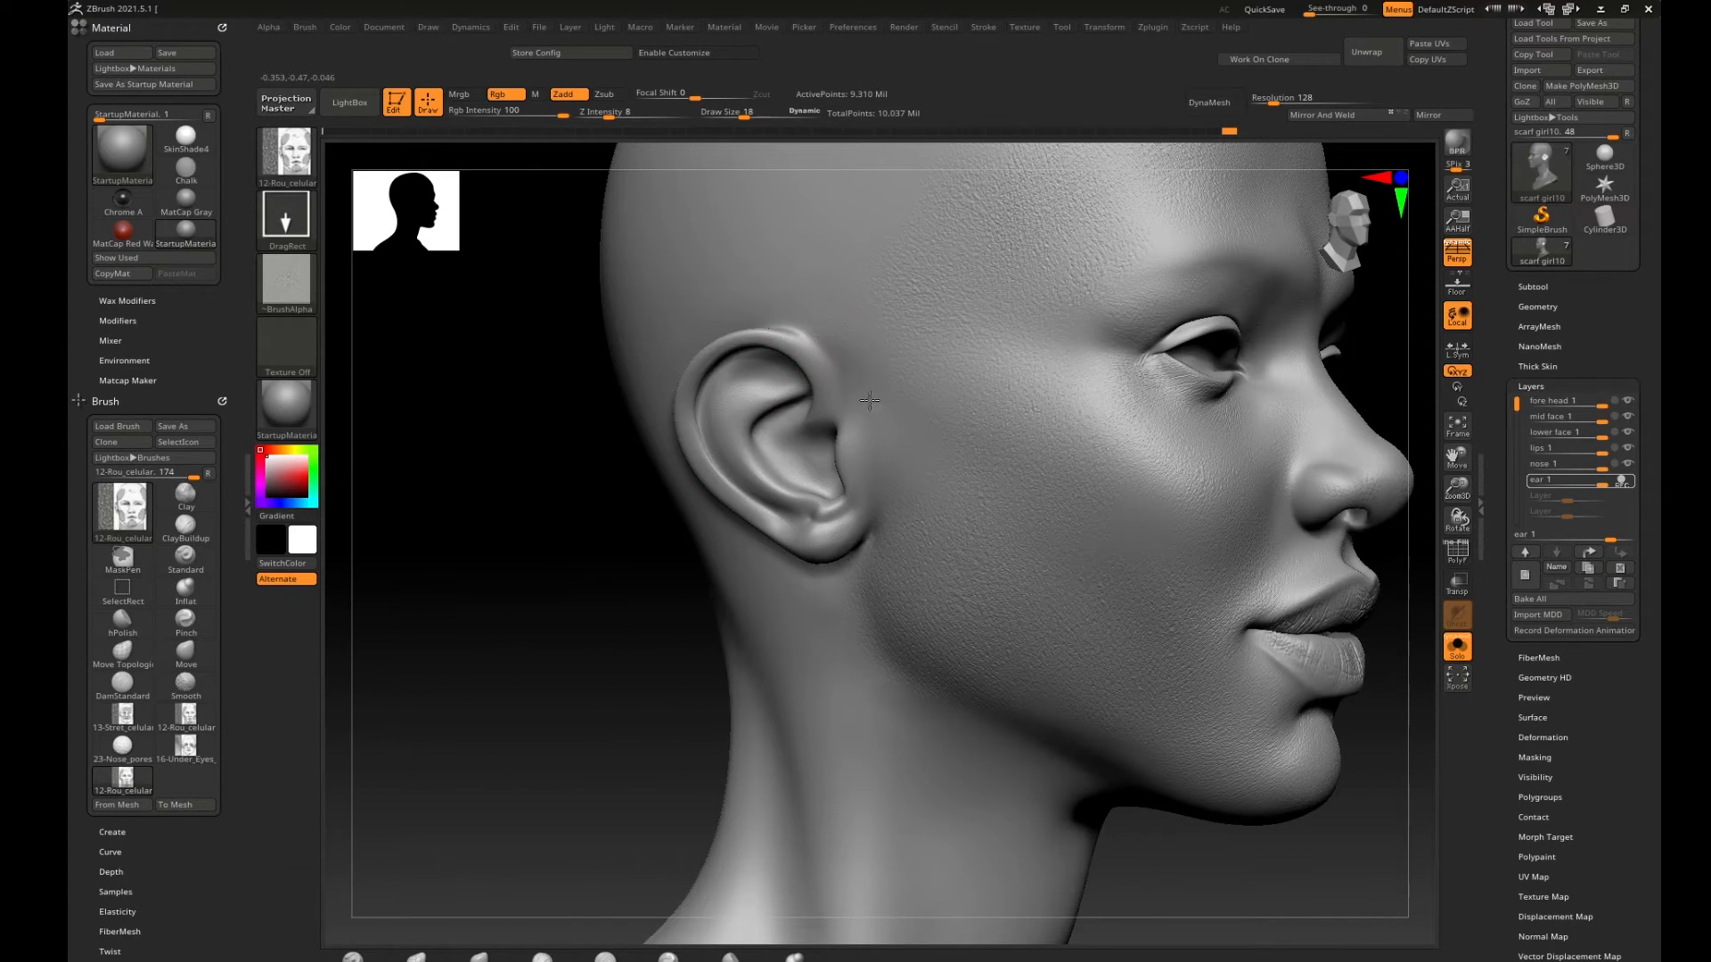
Set Z Intensity to 14 and stamp the cellular skin texture over the tip of the nose.
{"action": "left_click_drag", "start_coordinate": [588, 623], "coordinate": [470, 524], "text": "alt"}
{"action": "mouse_move", "coordinate": [499, 517]}
{"action": "left_mouse_down"}
{"action": "mouse_move", "coordinate": [734, 473]}
{"action": "mouse_move", "coordinate": [1173, 464]}
{"action": "mouse_move", "coordinate": [1287, 486]}
{"action": "mouse_move", "coordinate": [1284, 516]}
{"action": "mouse_move", "coordinate": [1196, 513]}
{"action": "left_mouse_up"}
{"action": "left_click_drag", "start_coordinate": [1272, 465], "coordinate": [1319, 555], "text": "alt"}
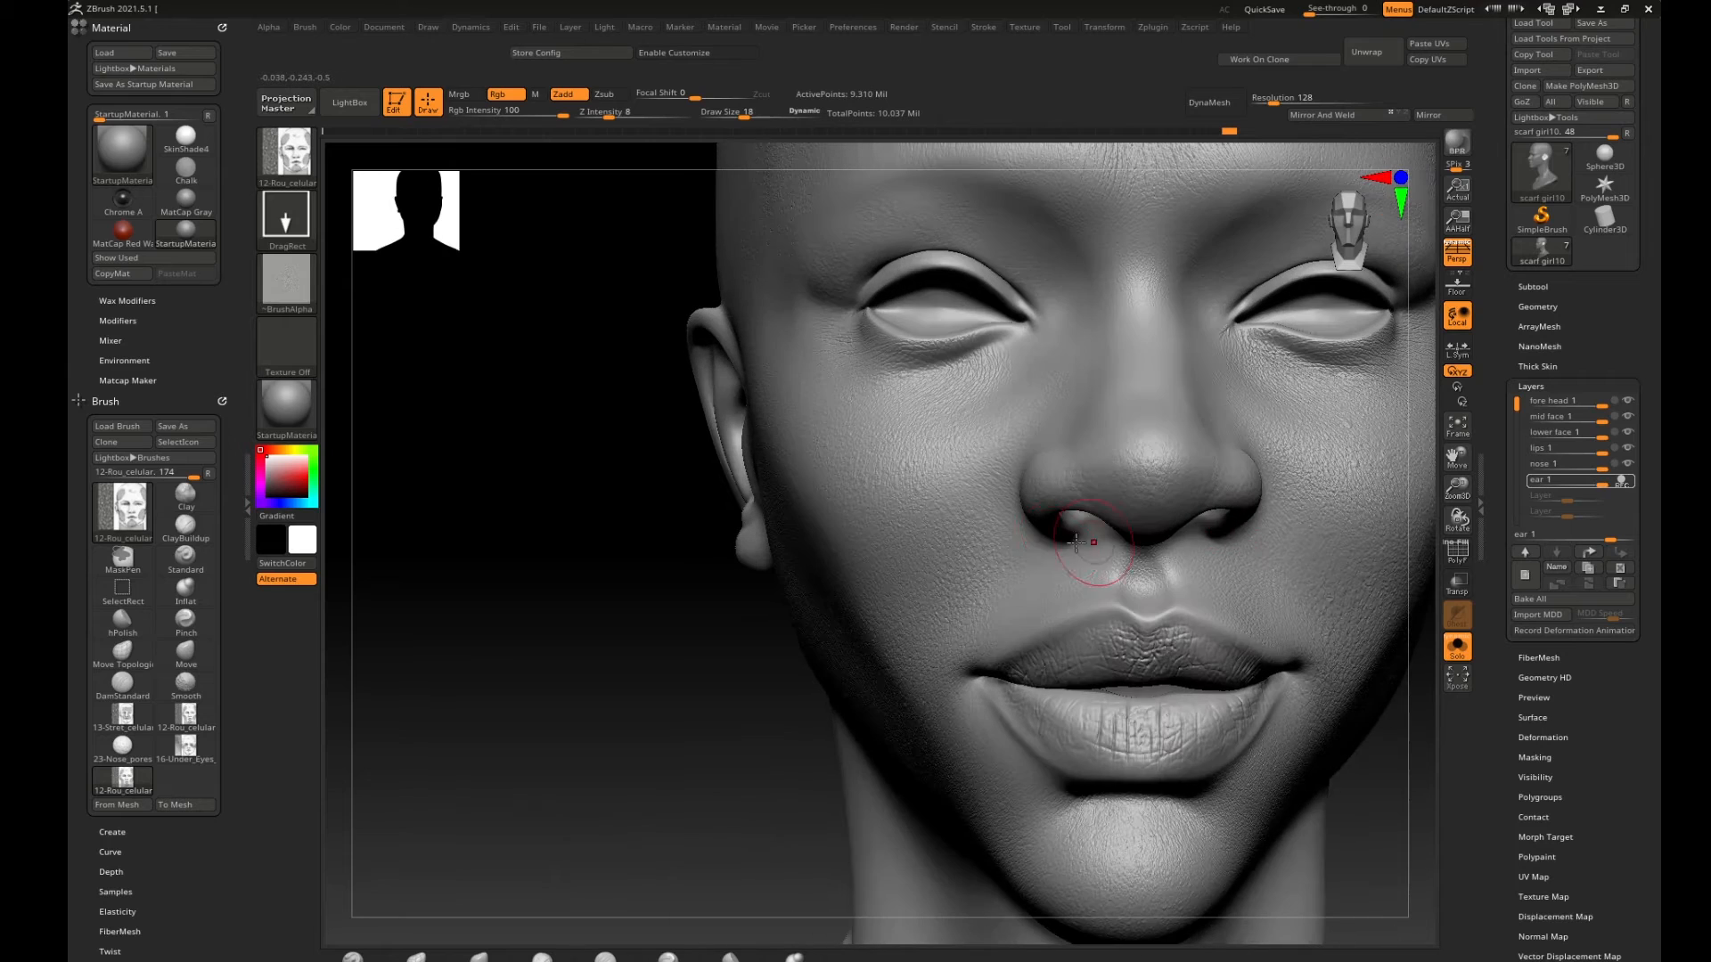
{"action": "left_click_drag", "start_coordinate": [616, 668], "coordinate": [1088, 516], "text": "alt"}
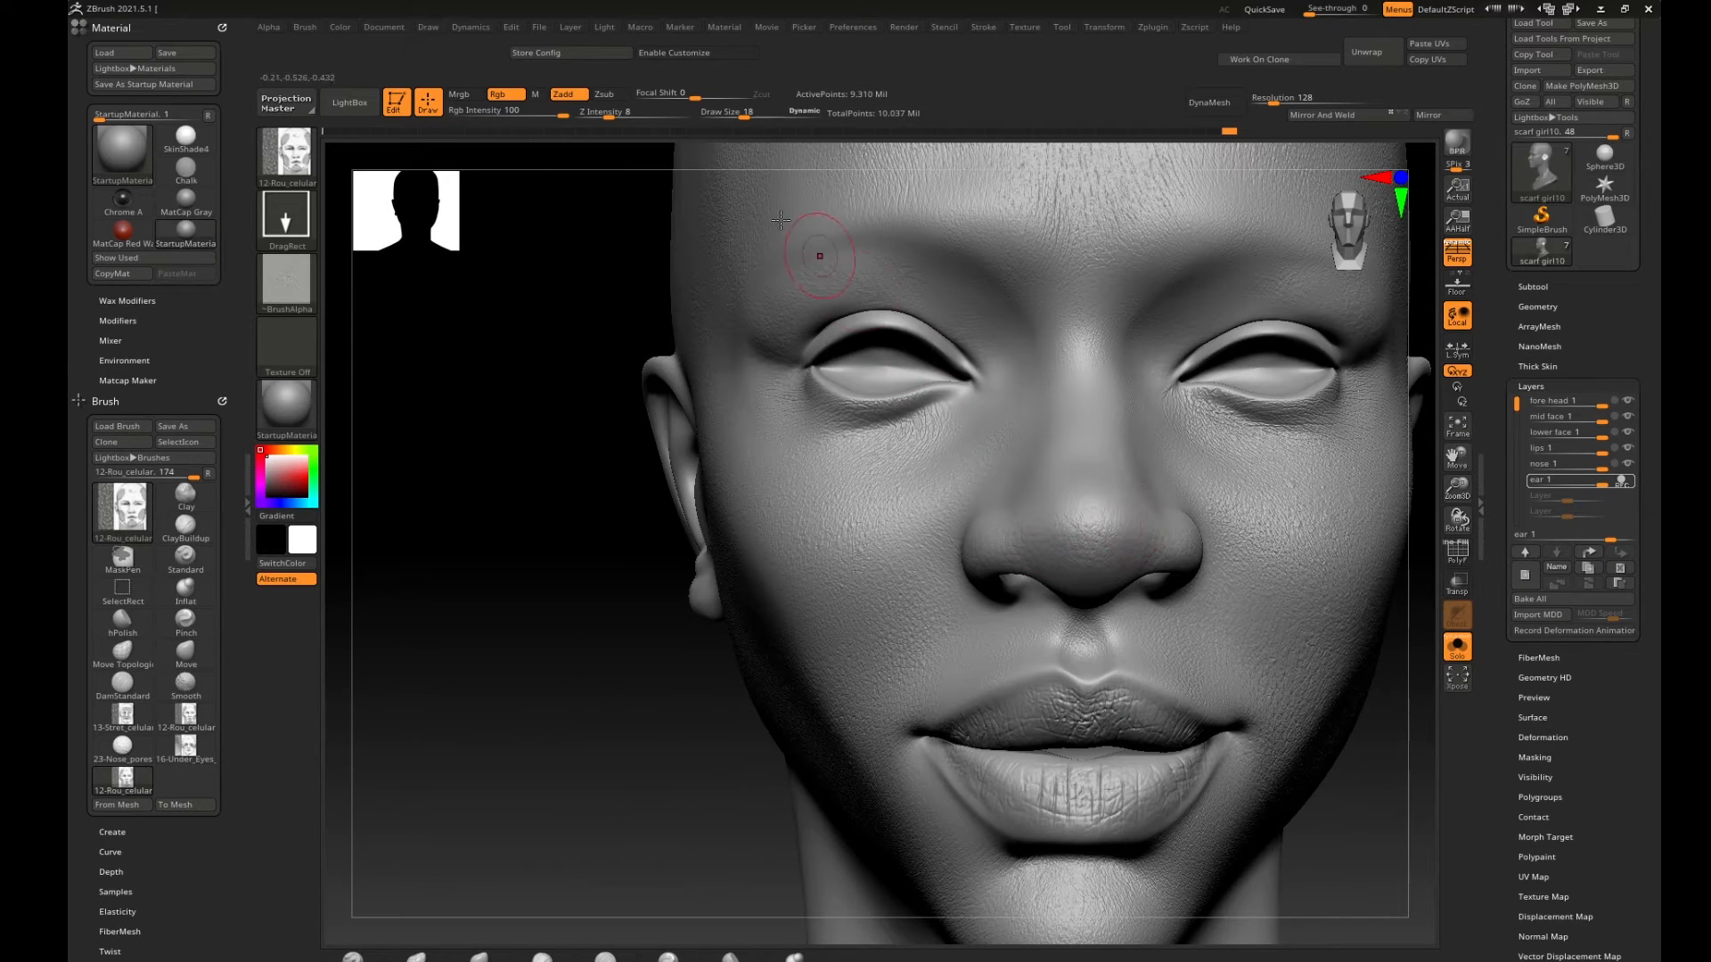
{"action": "left_click_drag", "start_coordinate": [609, 115], "coordinate": [619, 114]}
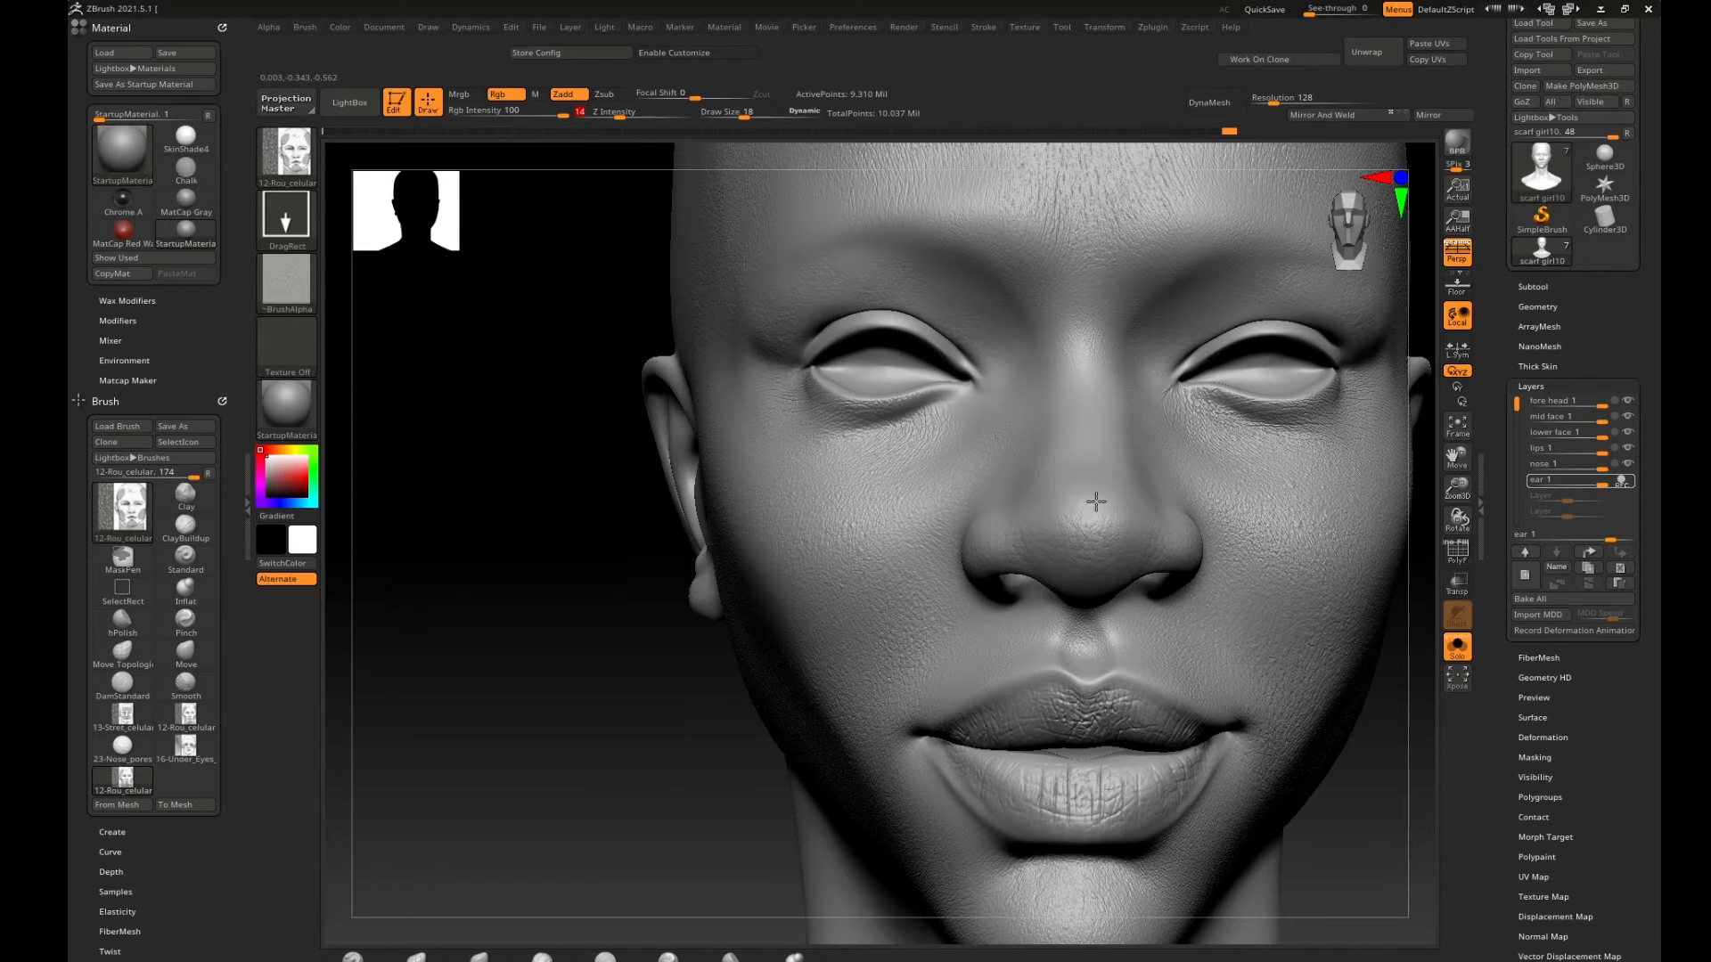
{"action": "mouse_move", "coordinate": [1099, 534]}
{"action": "left_mouse_down"}
{"action": "mouse_move", "coordinate": [1050, 481]}
{"action": "mouse_move", "coordinate": [1048, 553]}
{"action": "left_mouse_up"}
{"action": "left_click_drag", "start_coordinate": [598, 700], "coordinate": [642, 682]}
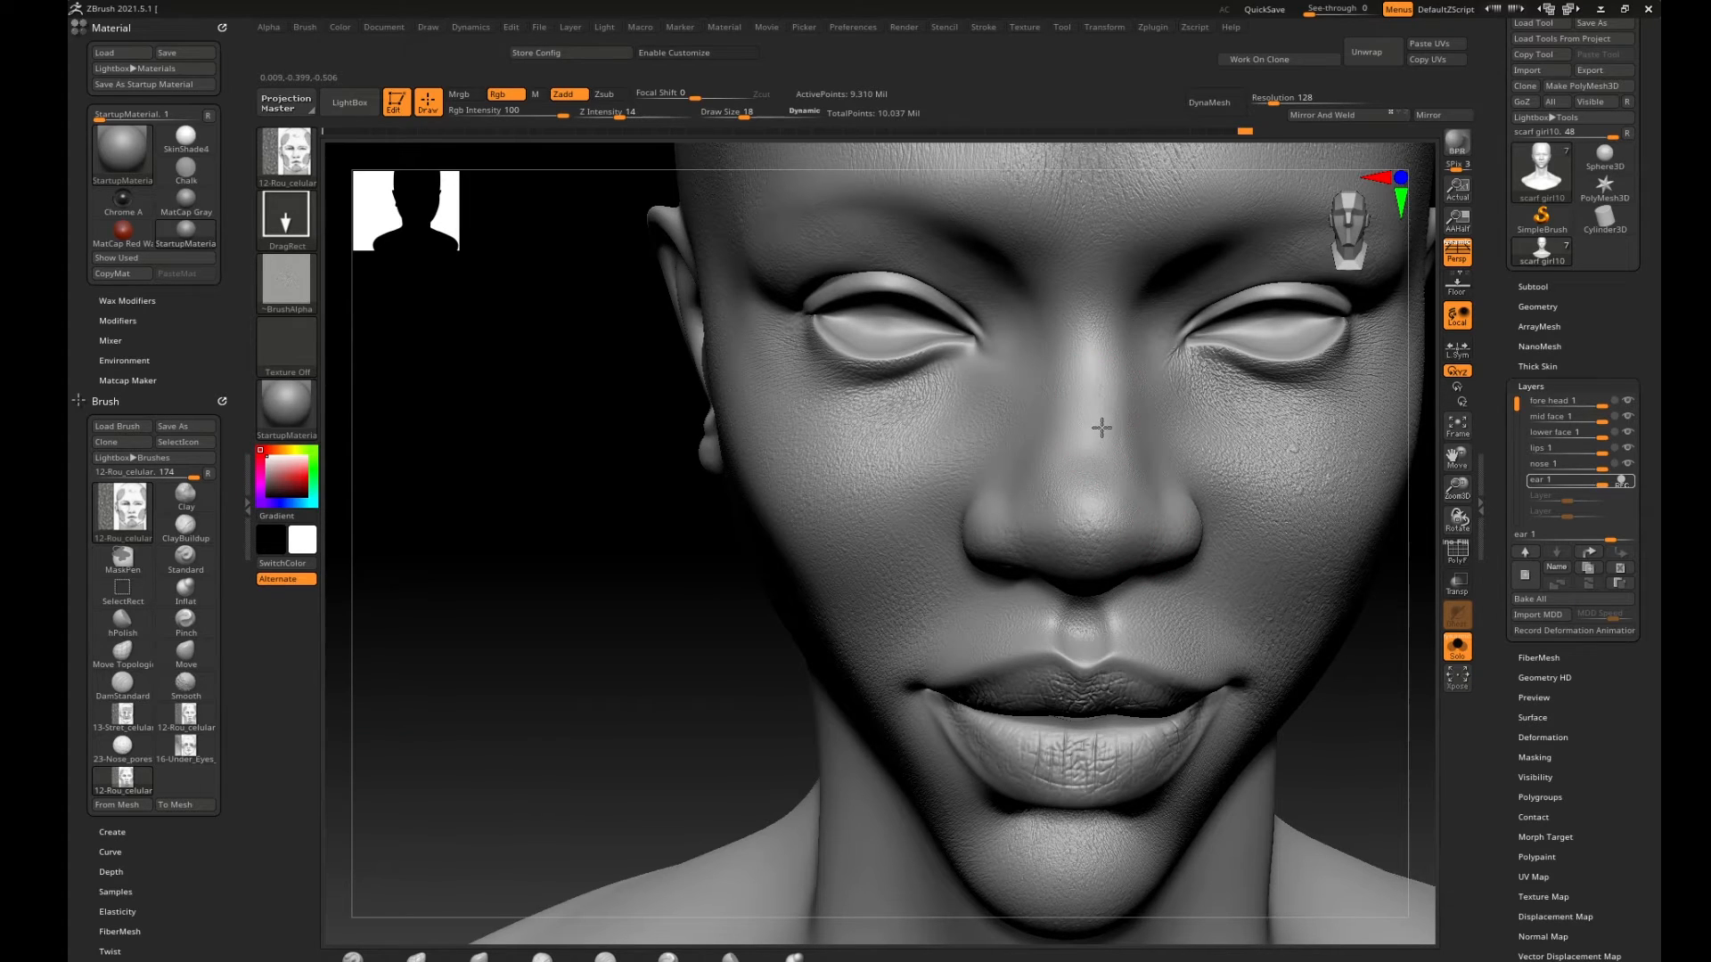
{"action": "left_click_drag", "start_coordinate": [1098, 499], "coordinate": [1079, 515]}
Reduce the draw size to 4 and paint a MaskPen mask along the left upper eyelid out to both corners.
{"action": "left_click_drag", "start_coordinate": [622, 680], "coordinate": [1310, 546]}
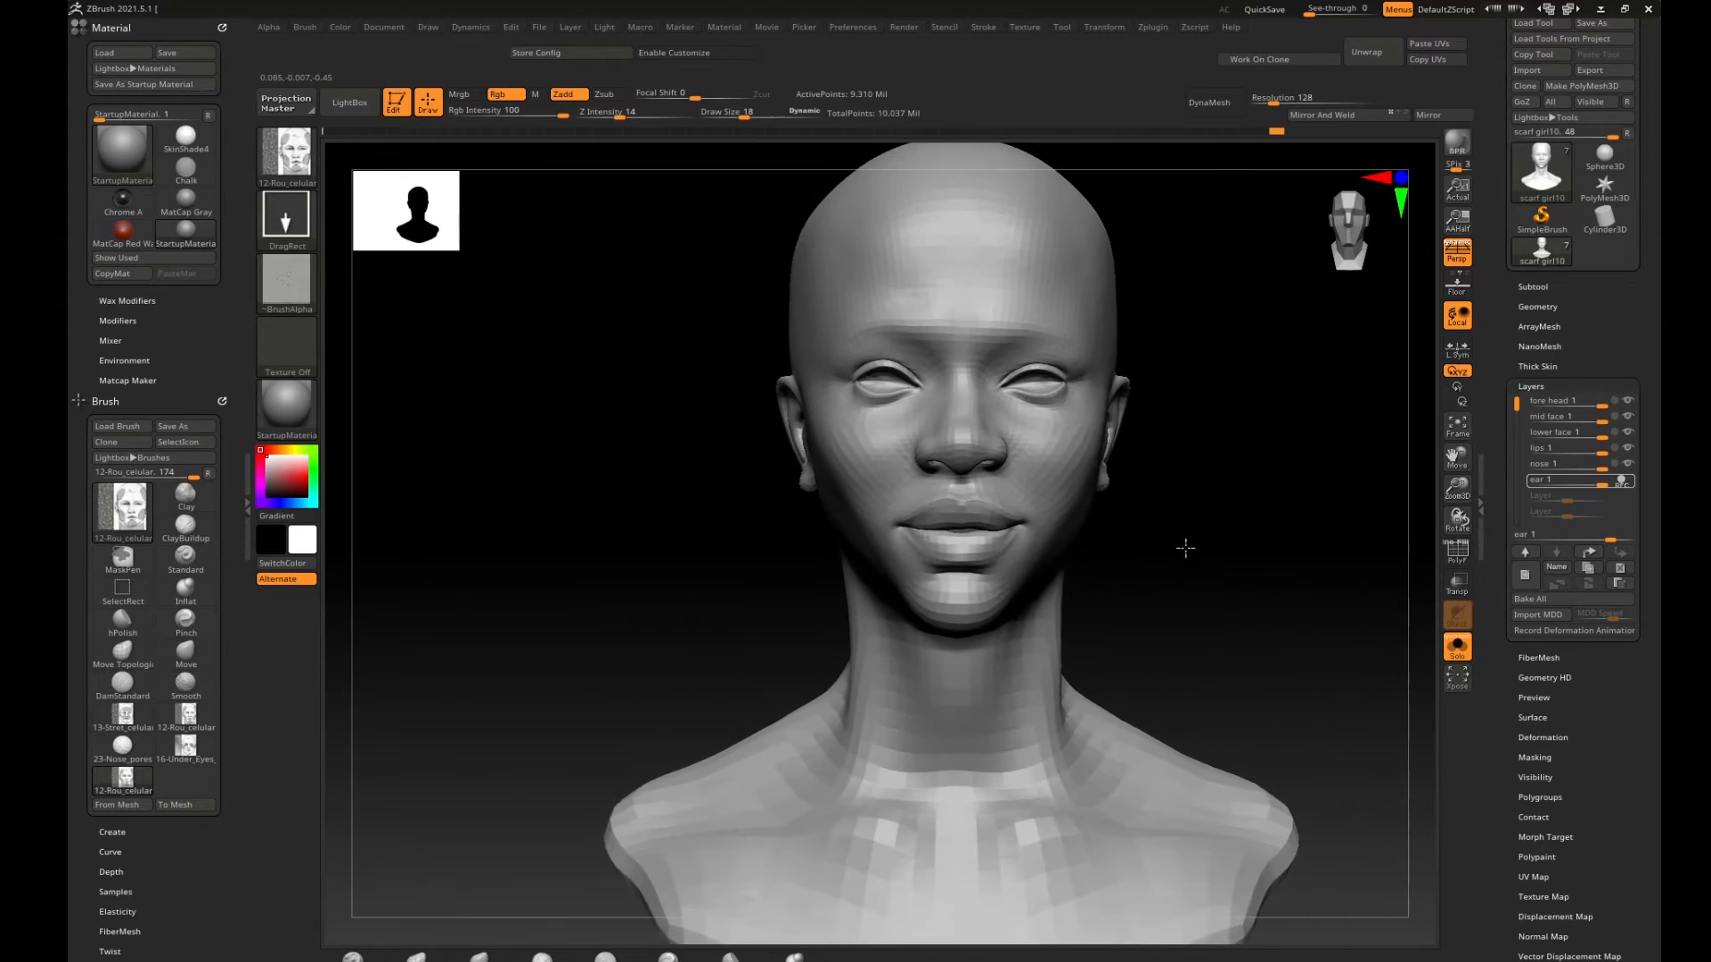
{"action": "left_click_drag", "start_coordinate": [1185, 547], "coordinate": [1271, 530]}
{"action": "left_click_drag", "start_coordinate": [1187, 563], "coordinate": [852, 680]}
{"action": "left_click_drag", "start_coordinate": [624, 724], "coordinate": [550, 626], "text": "alt"}
{"action": "mouse_move", "coordinate": [854, 539]}
{"action": "left_mouse_down", "text": "shift"}
{"action": "mouse_move", "coordinate": [886, 496]}
{"action": "mouse_move", "coordinate": [1075, 652]}
{"action": "mouse_move", "coordinate": [1167, 625]}
{"action": "mouse_move", "coordinate": [1195, 644]}
{"action": "mouse_move", "coordinate": [1260, 611]}
{"action": "left_mouse_up", "text": "shift"}
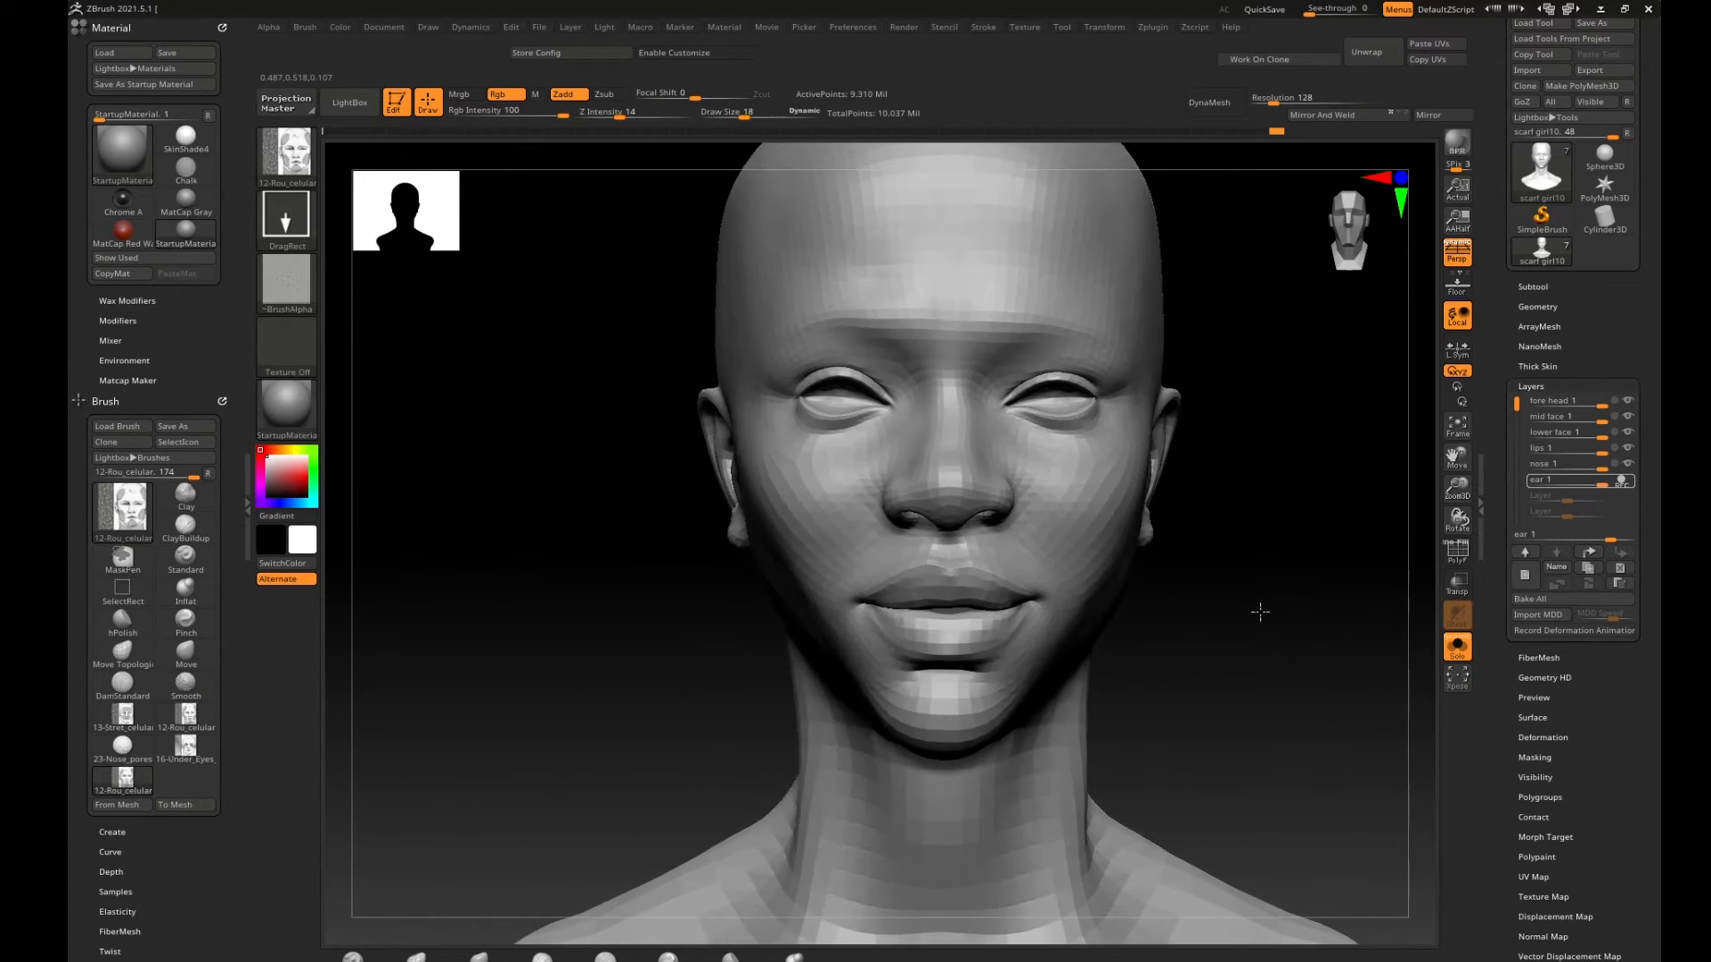
{"action": "left_click_drag", "start_coordinate": [1306, 366], "coordinate": [1425, 383], "text": "alt"}
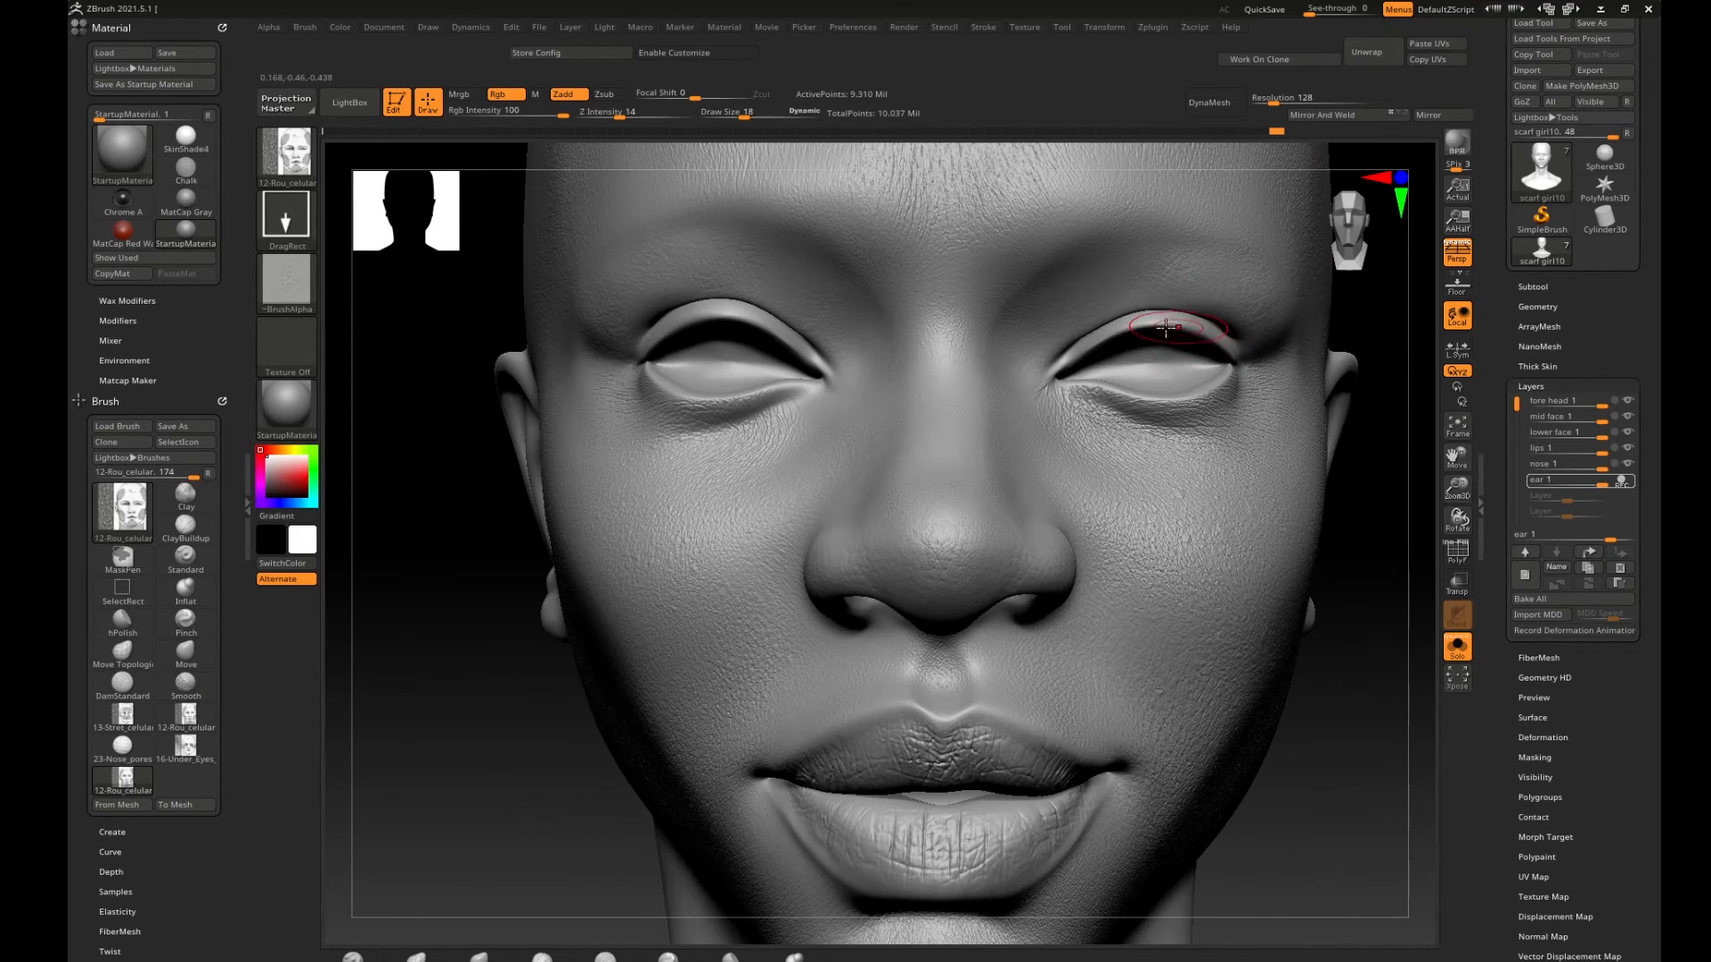
{"action": "left_click_drag", "start_coordinate": [1421, 474], "coordinate": [1246, 640]}
{"action": "left_click_drag", "start_coordinate": [1310, 549], "coordinate": [1285, 609]}
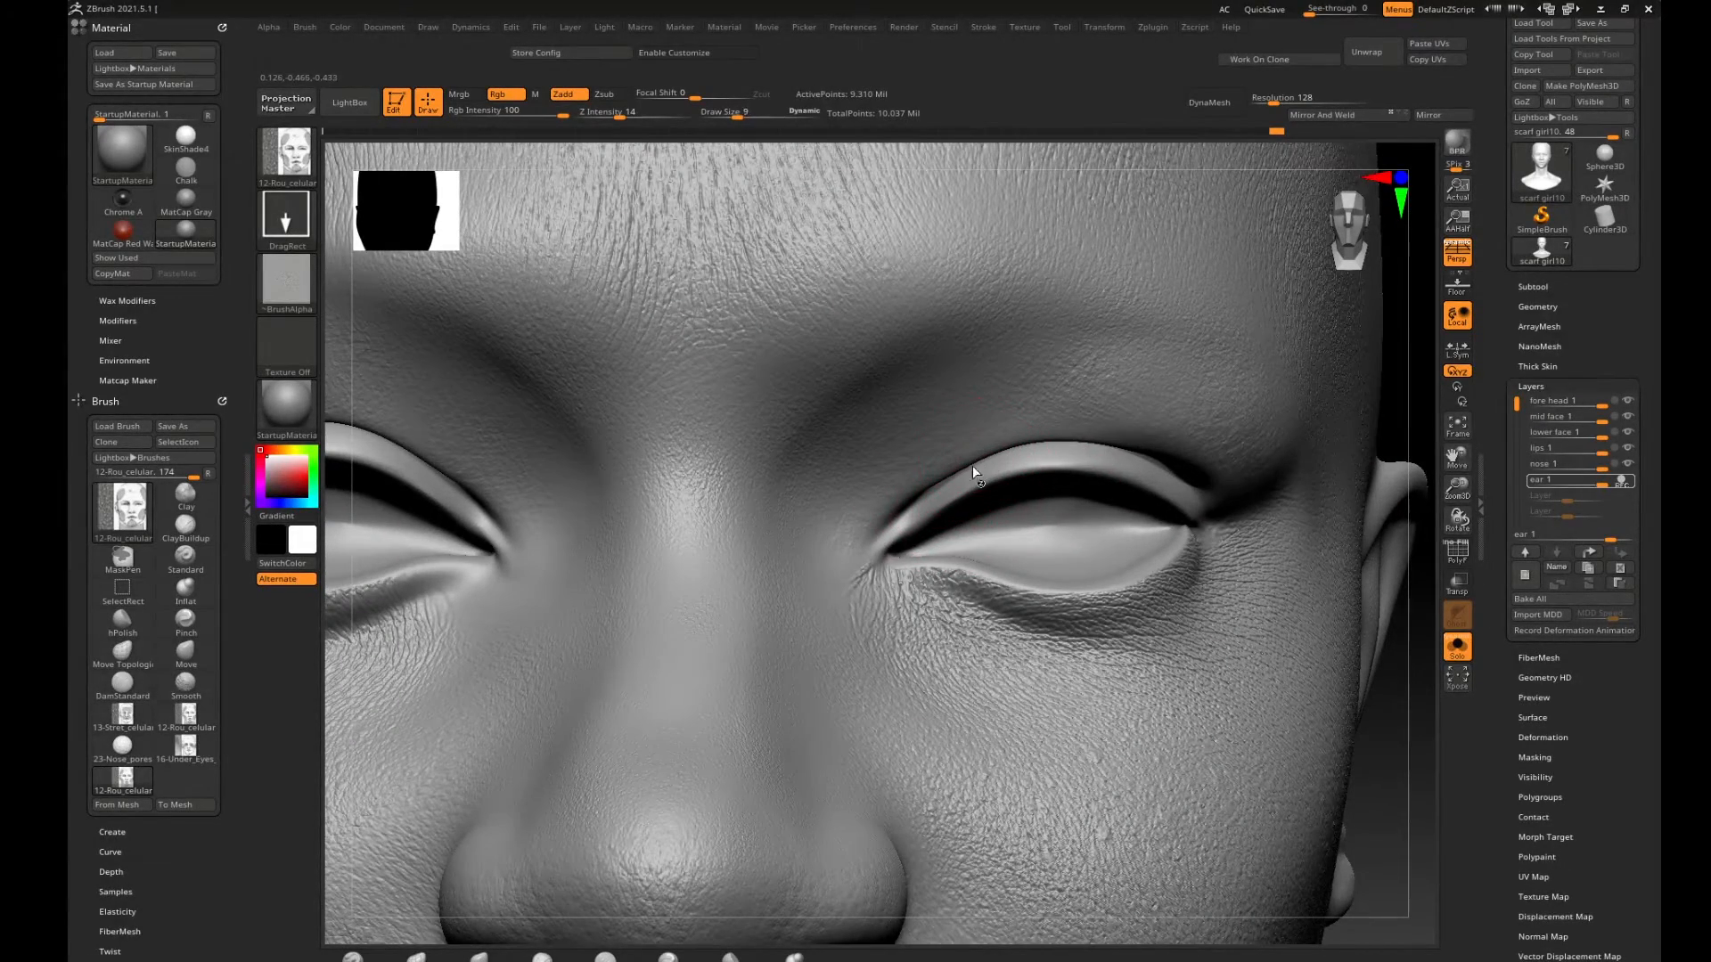
{"action": "key", "text": "ctrl"}
{"action": "key", "text": "ctrl"}
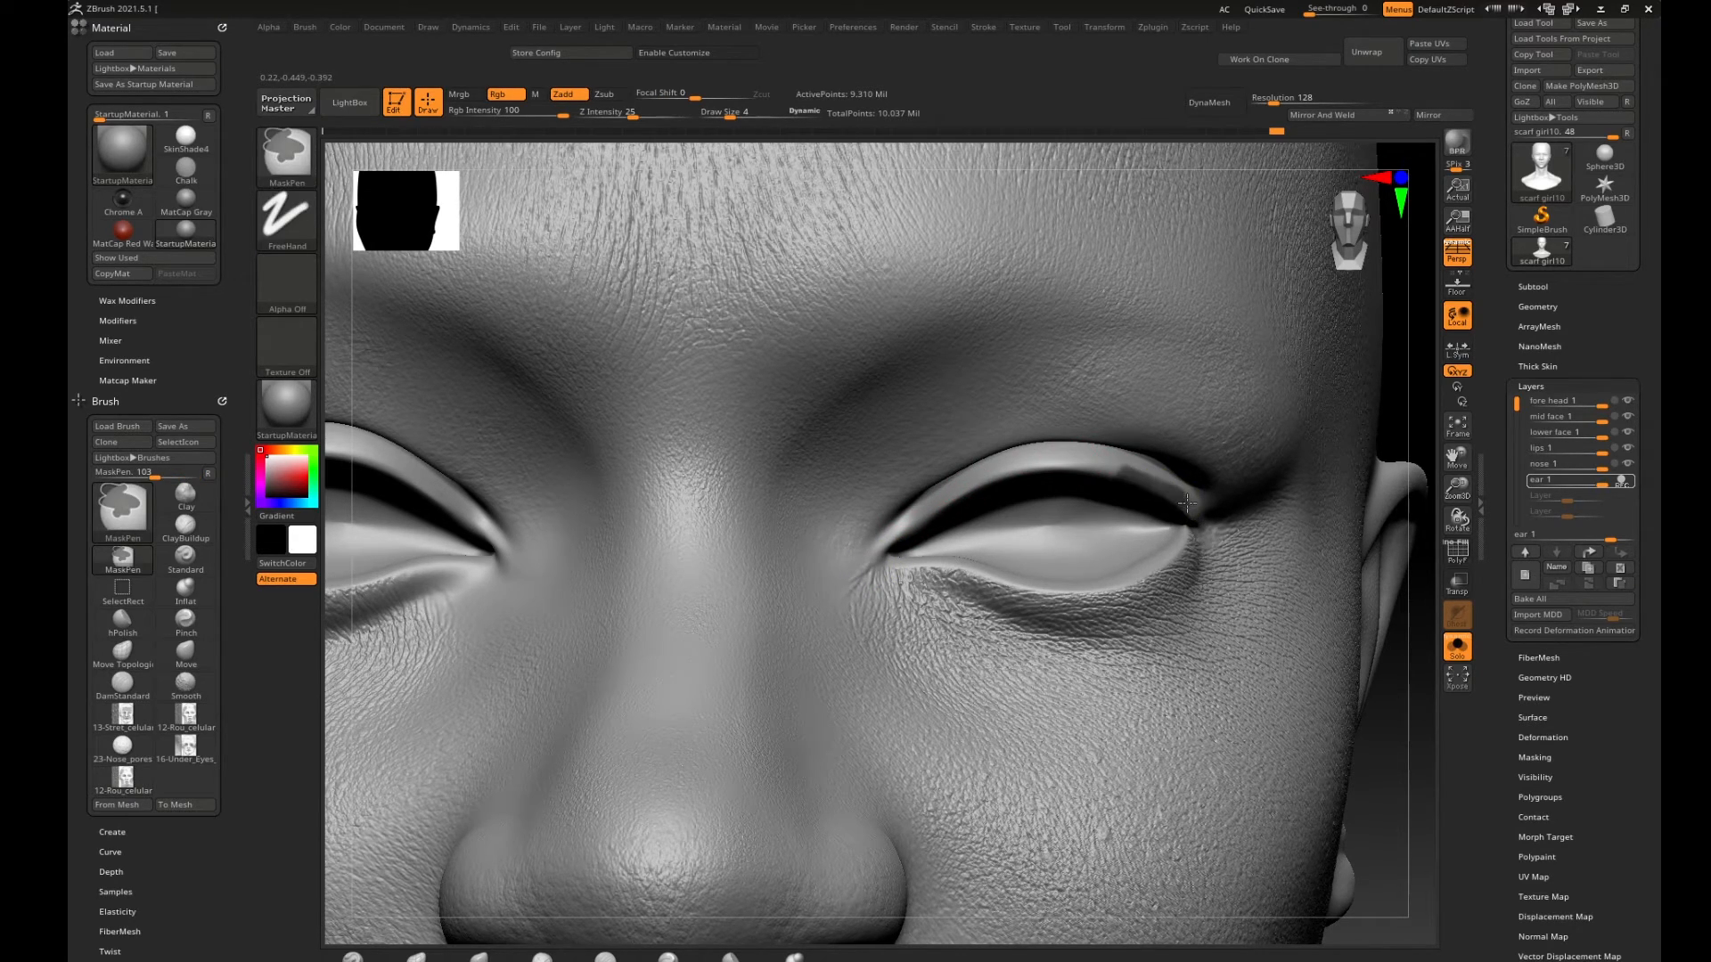
{"action": "mouse_move", "coordinate": [1187, 503]}
{"action": "left_mouse_down", "text": "ctrl"}
{"action": "mouse_move", "coordinate": [1074, 462]}
{"action": "mouse_move", "coordinate": [1192, 512]}
{"action": "mouse_move", "coordinate": [1072, 454]}
{"action": "mouse_move", "coordinate": [1127, 456]}
{"action": "mouse_move", "coordinate": [1101, 450]}
{"action": "mouse_move", "coordinate": [971, 472]}
{"action": "mouse_move", "coordinate": [873, 547]}
{"action": "mouse_move", "coordinate": [1004, 468]}
{"action": "left_mouse_up", "text": "ctrl"}
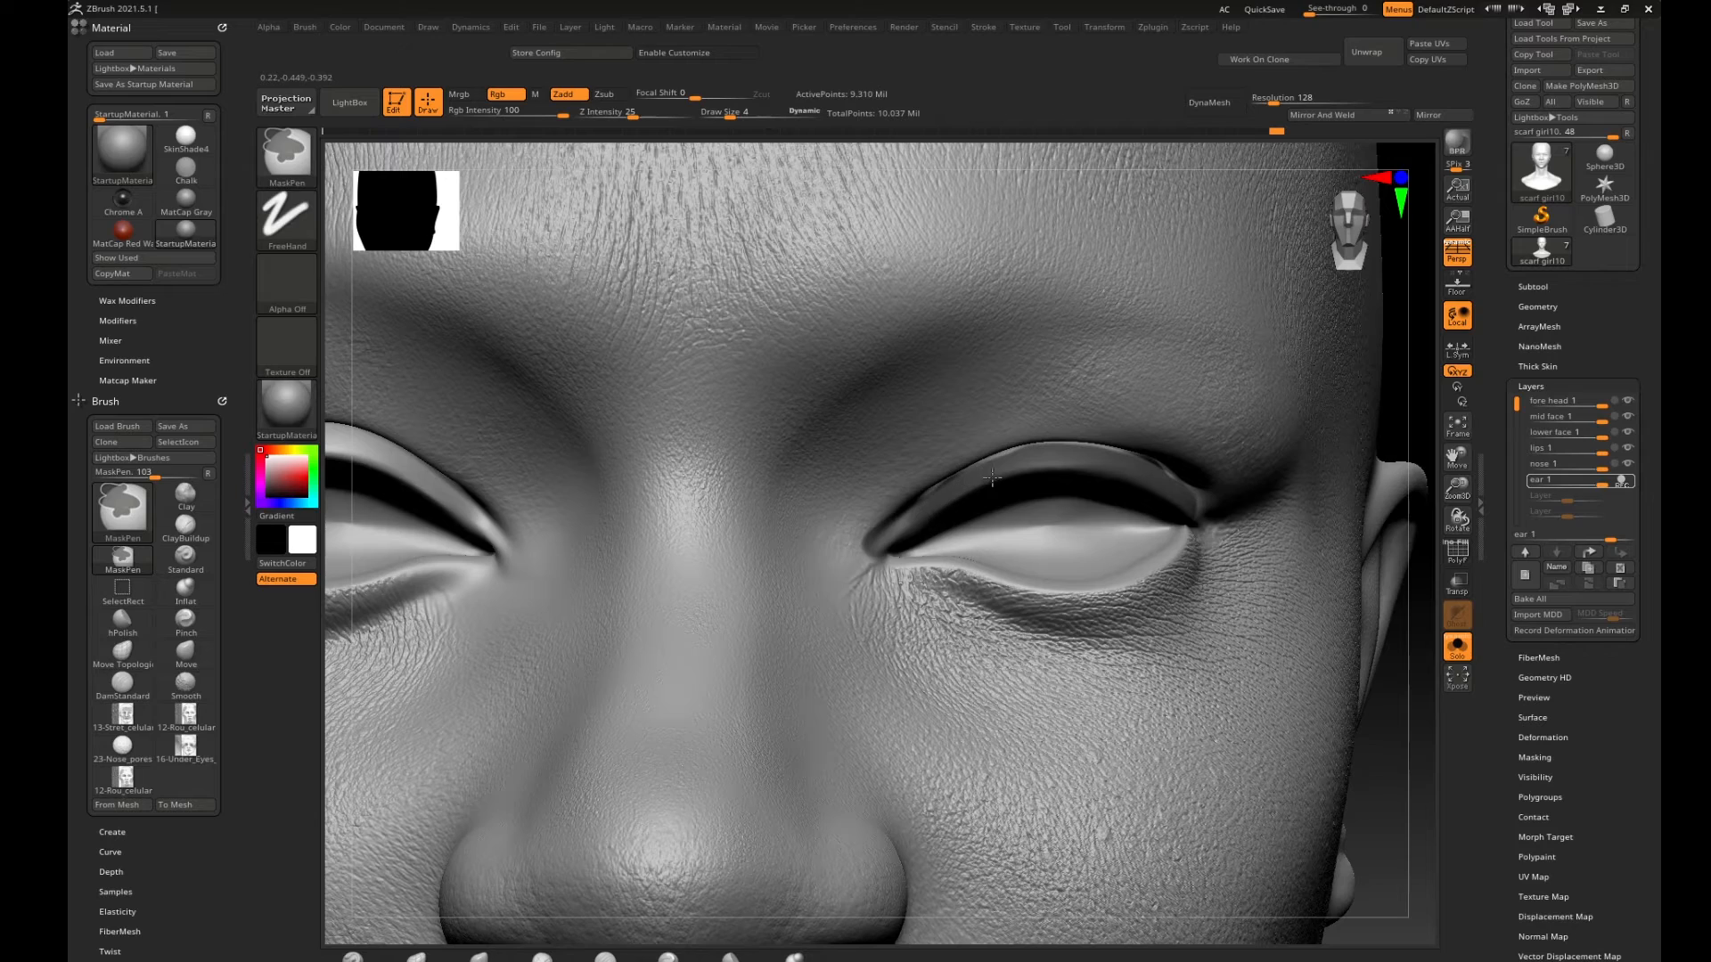
{"action": "mouse_move", "coordinate": [1163, 481]}
{"action": "left_mouse_down", "text": "ctrl"}
{"action": "mouse_move", "coordinate": [1065, 444]}
{"action": "mouse_move", "coordinate": [935, 494]}
{"action": "mouse_move", "coordinate": [873, 558]}
{"action": "mouse_move", "coordinate": [927, 521]}
{"action": "left_mouse_up", "text": "ctrl"}
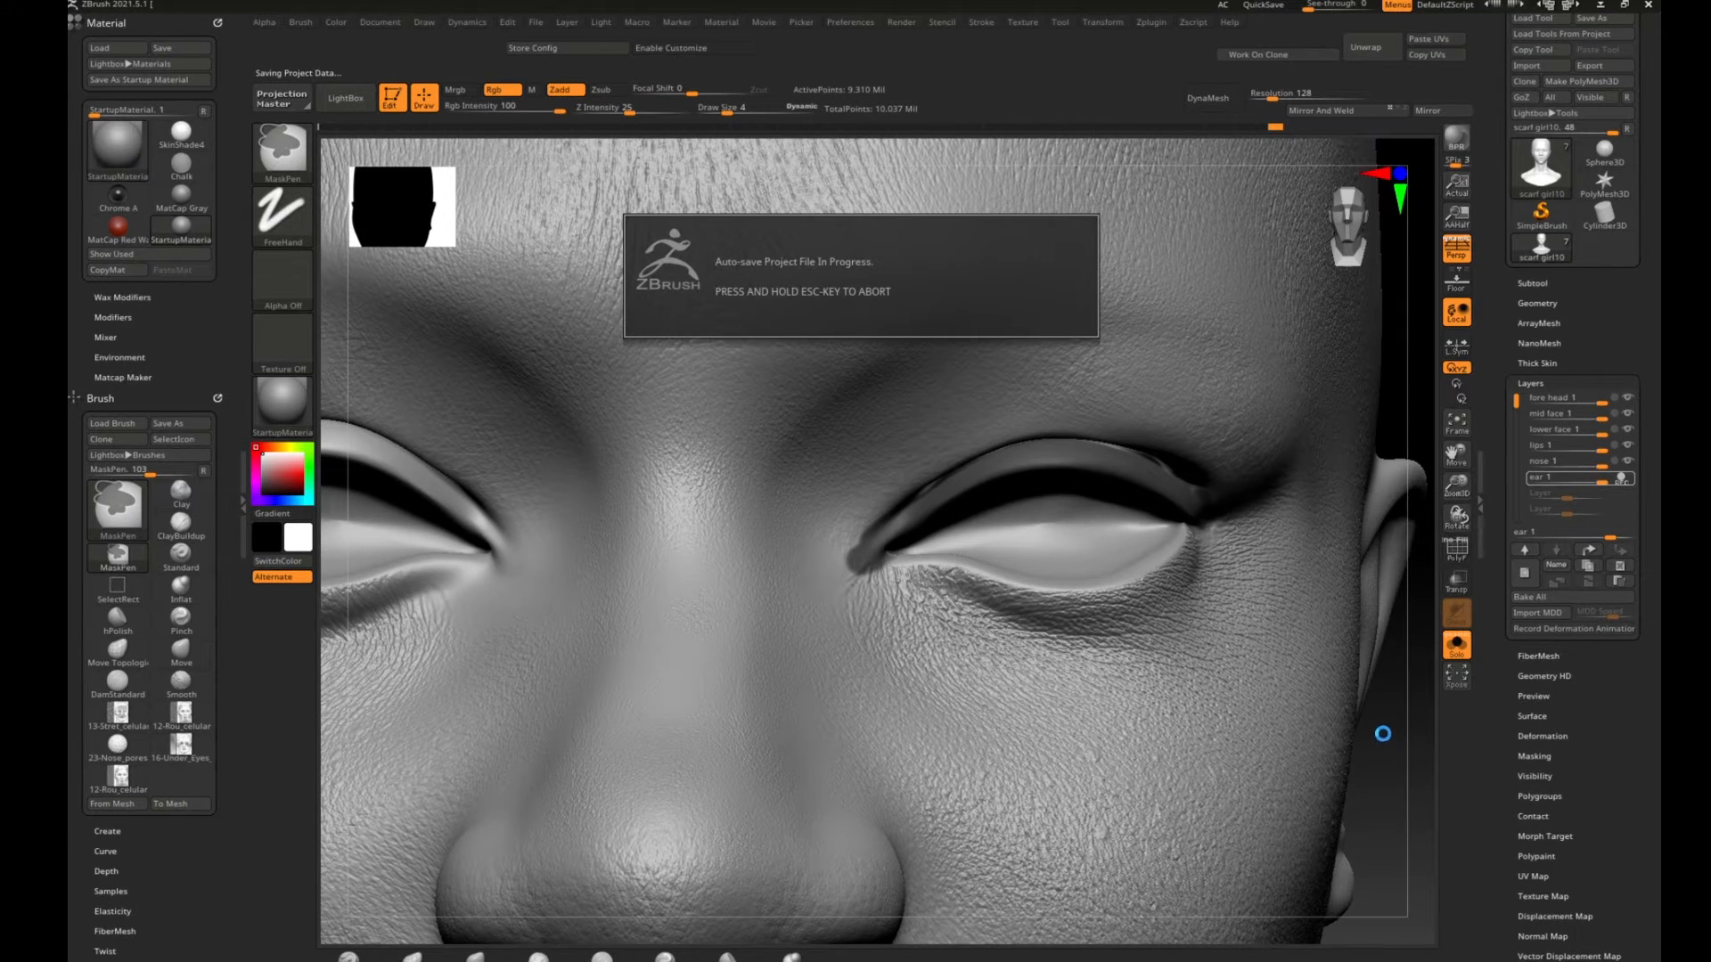
Paint a matching MaskPen mask along the right upper eyelid from the inner to the outer corner.
{"action": "mouse_move", "coordinate": [1383, 726]}
{"action": "left_mouse_down", "text": "alt"}
{"action": "mouse_move", "coordinate": [1248, 700]}
{"action": "mouse_move", "coordinate": [1291, 671]}
{"action": "left_mouse_up", "text": "alt"}
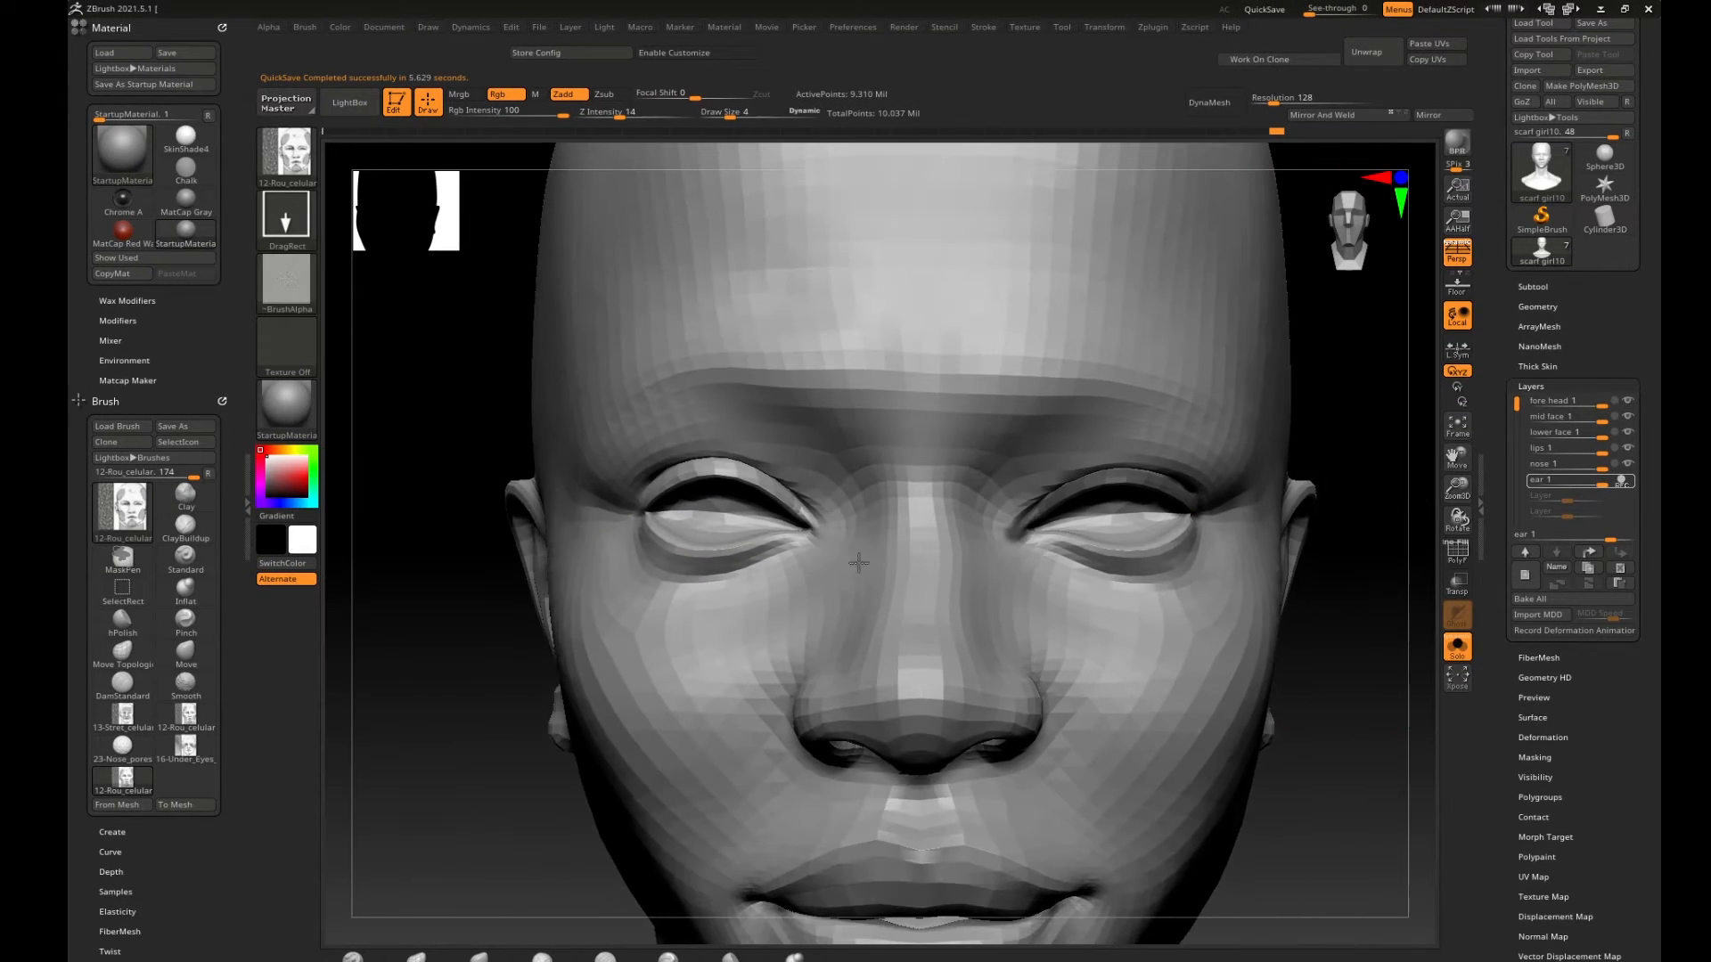
{"action": "mouse_move", "coordinate": [805, 520]}
{"action": "left_mouse_down", "text": "ctrl"}
{"action": "mouse_move", "coordinate": [744, 472]}
{"action": "mouse_move", "coordinate": [791, 501]}
{"action": "mouse_move", "coordinate": [655, 478]}
{"action": "mouse_move", "coordinate": [727, 467]}
{"action": "left_mouse_up", "text": "ctrl"}
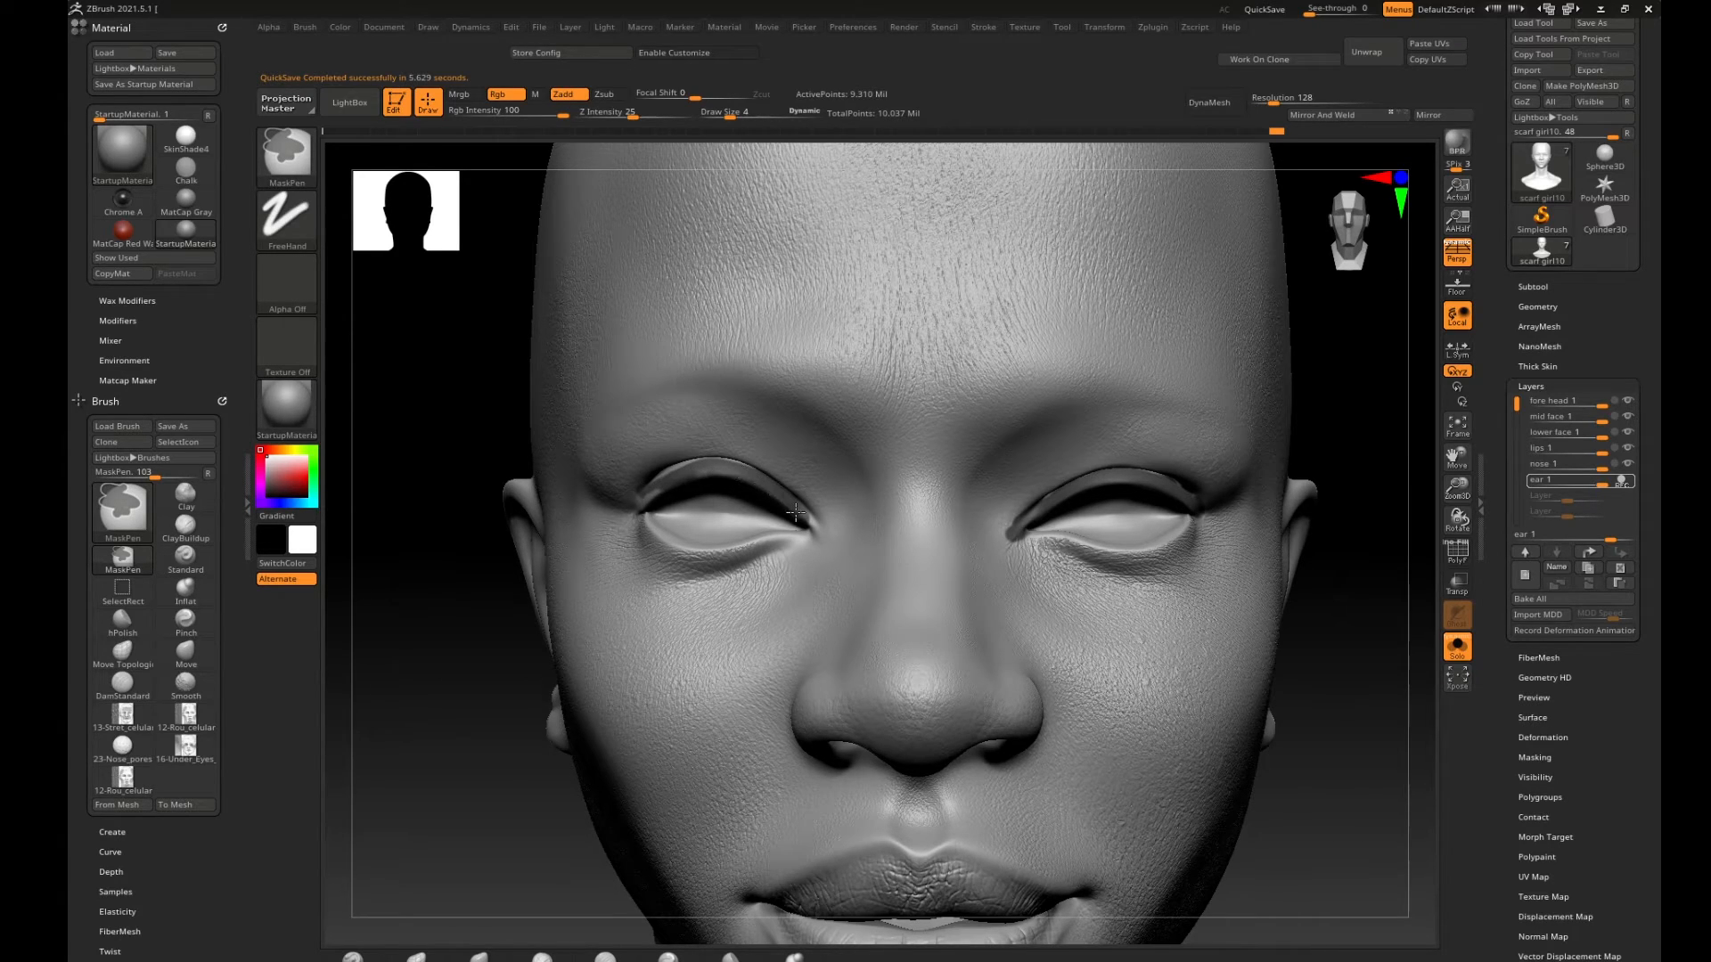
{"action": "left_click_drag", "start_coordinate": [796, 513], "coordinate": [666, 488], "text": "ctrl"}
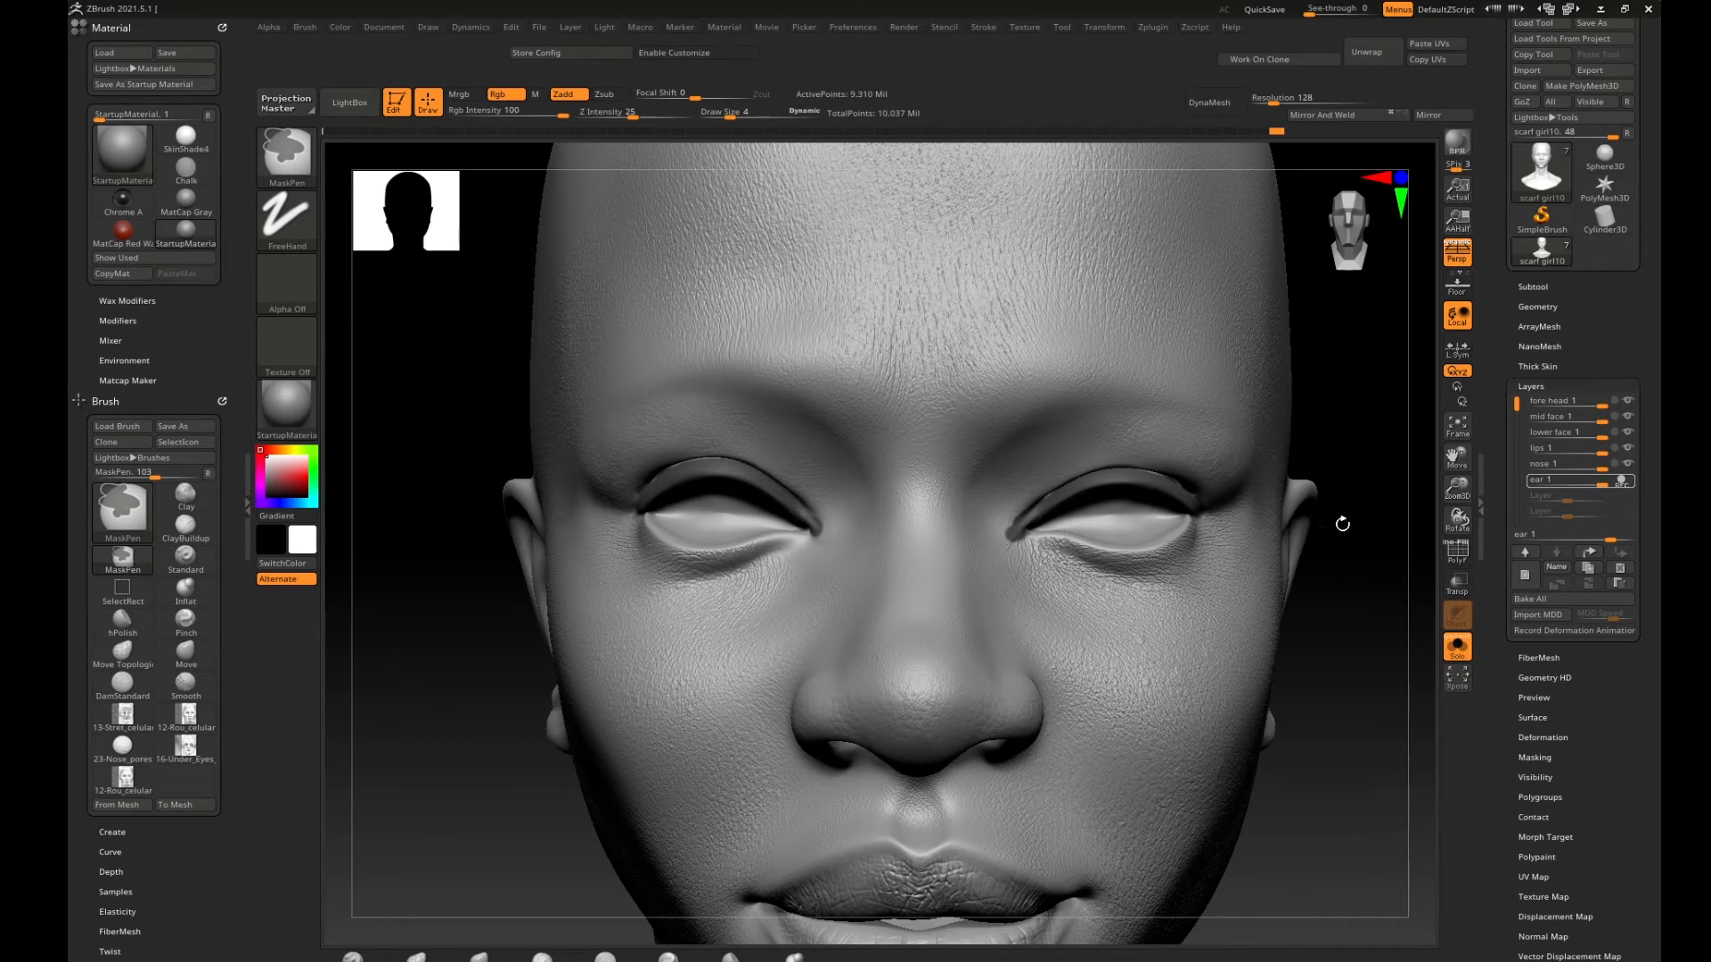
Extend the mask across the underside and corners of the left upper eyelid, working from low viewing angles.
{"action": "key", "text": "1"}
{"action": "left_click_drag", "start_coordinate": [1343, 524], "coordinate": [1081, 463]}
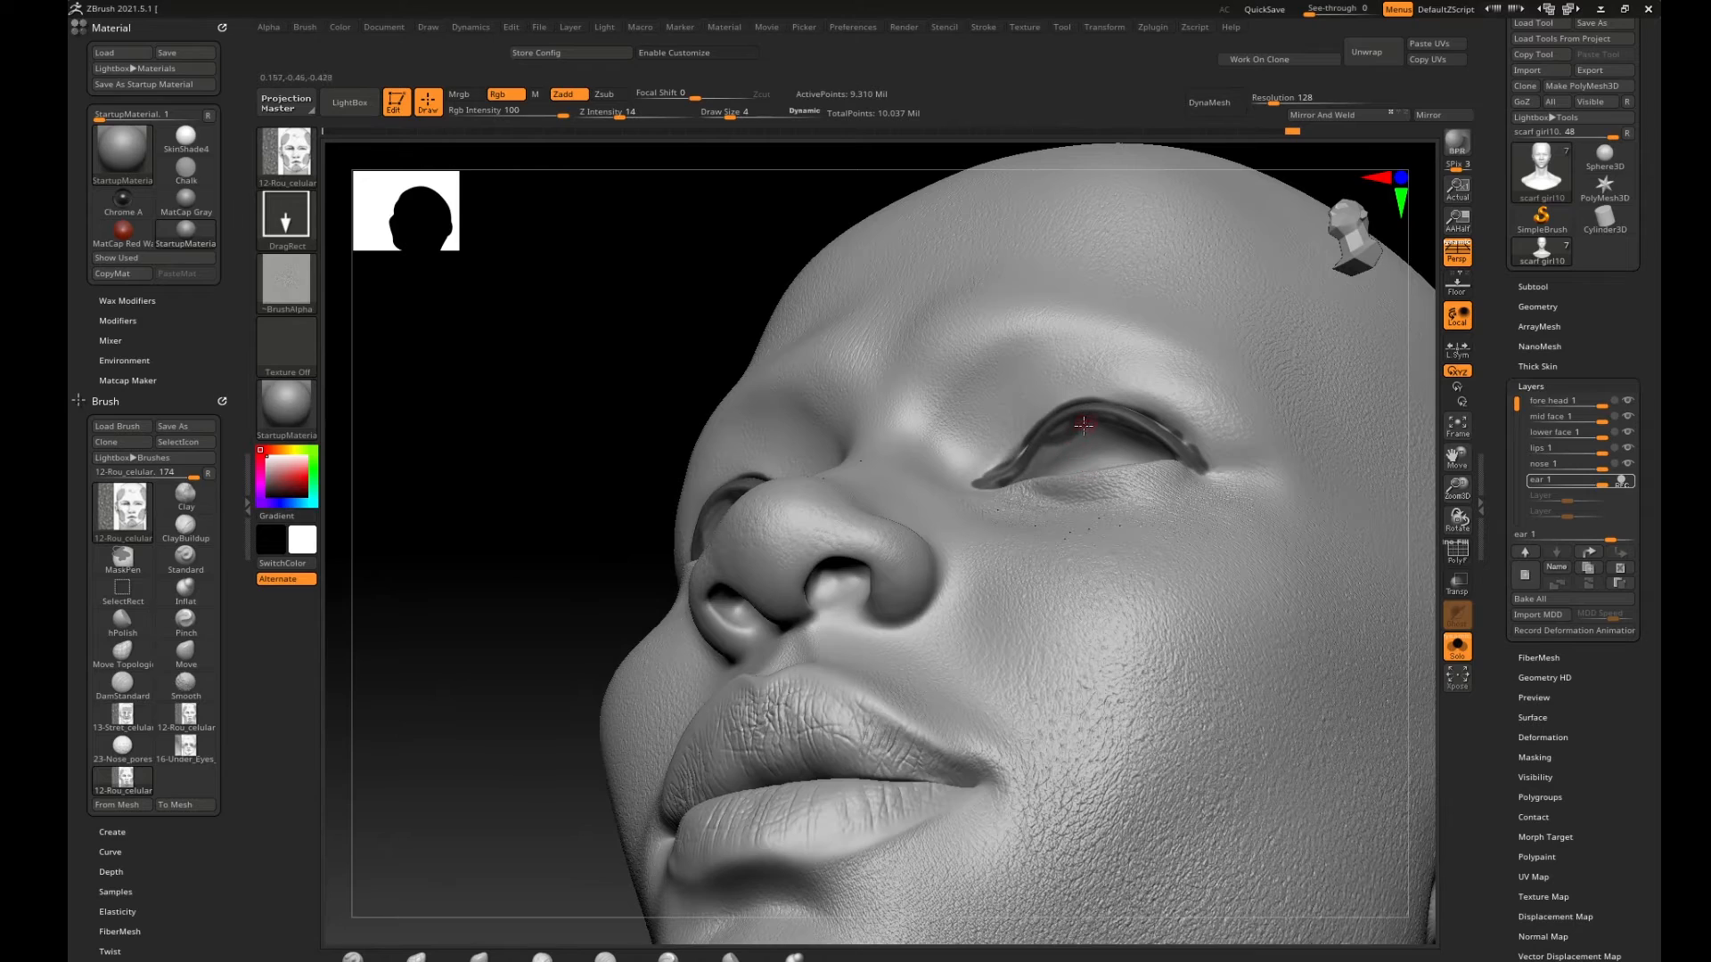
{"action": "key", "text": "ctrl"}
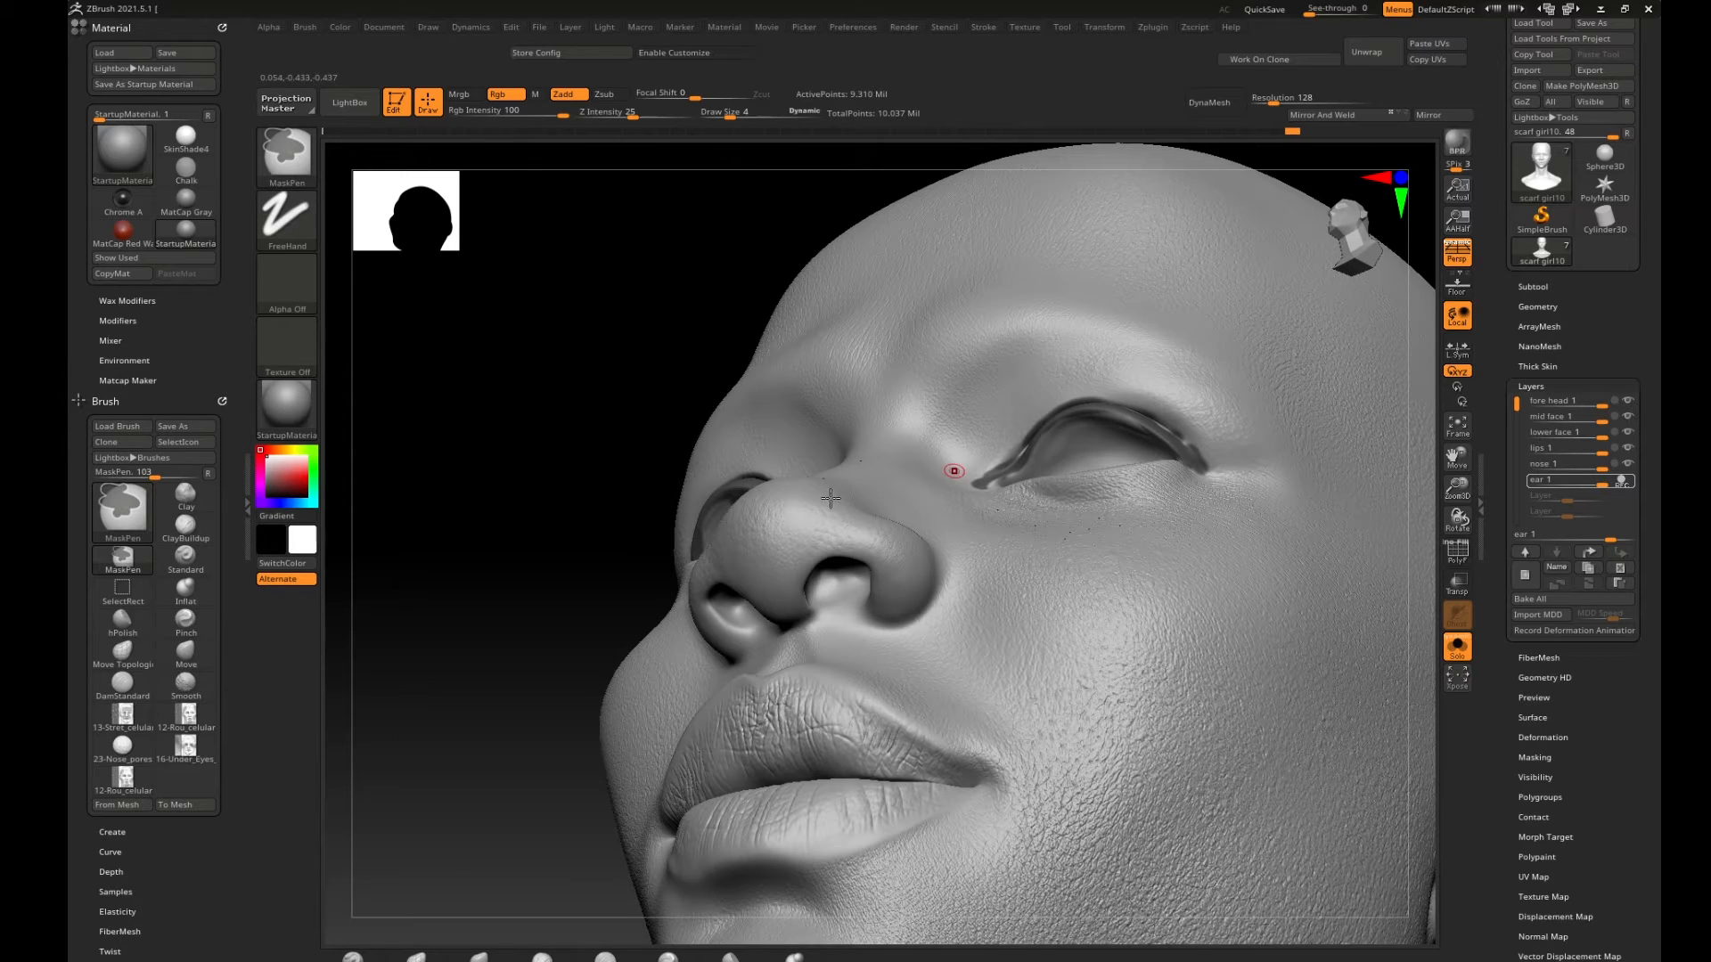
{"action": "left_click_drag", "start_coordinate": [492, 602], "coordinate": [1194, 432]}
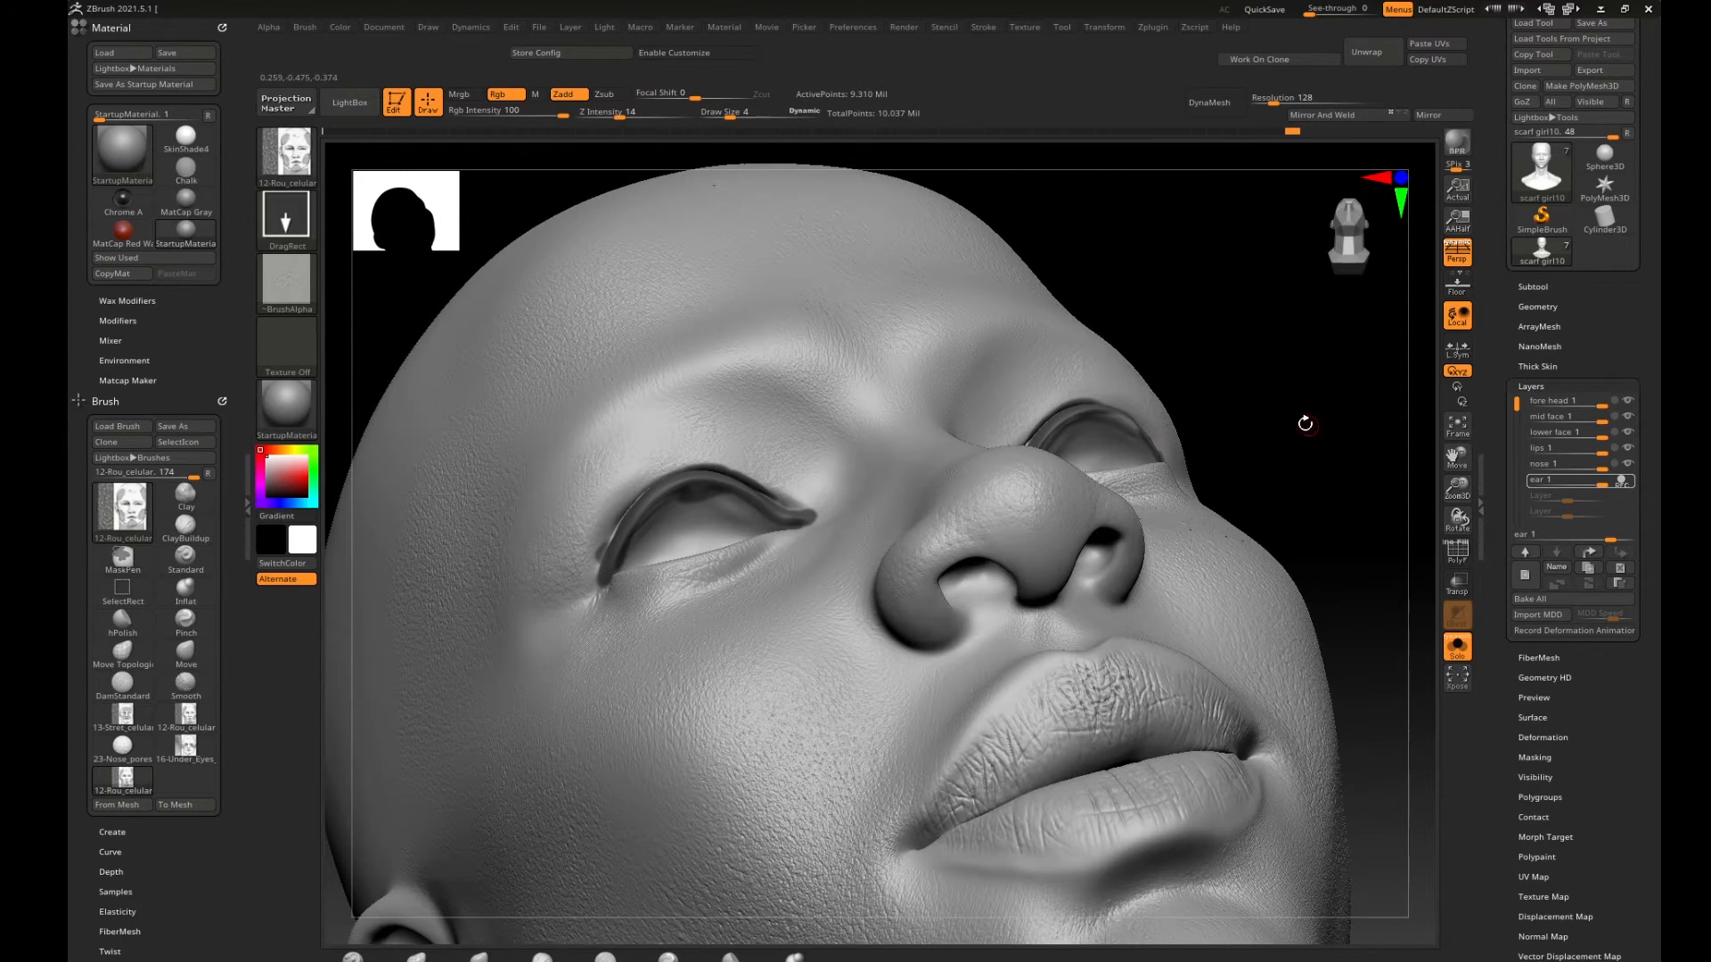
{"action": "mouse_move", "coordinate": [1306, 424]}
{"action": "left_mouse_down", "text": "alt"}
{"action": "mouse_move", "coordinate": [1387, 420]}
{"action": "mouse_move", "coordinate": [1120, 511]}
{"action": "mouse_move", "coordinate": [1188, 489]}
{"action": "mouse_move", "coordinate": [981, 523]}
{"action": "left_mouse_up", "text": "alt"}
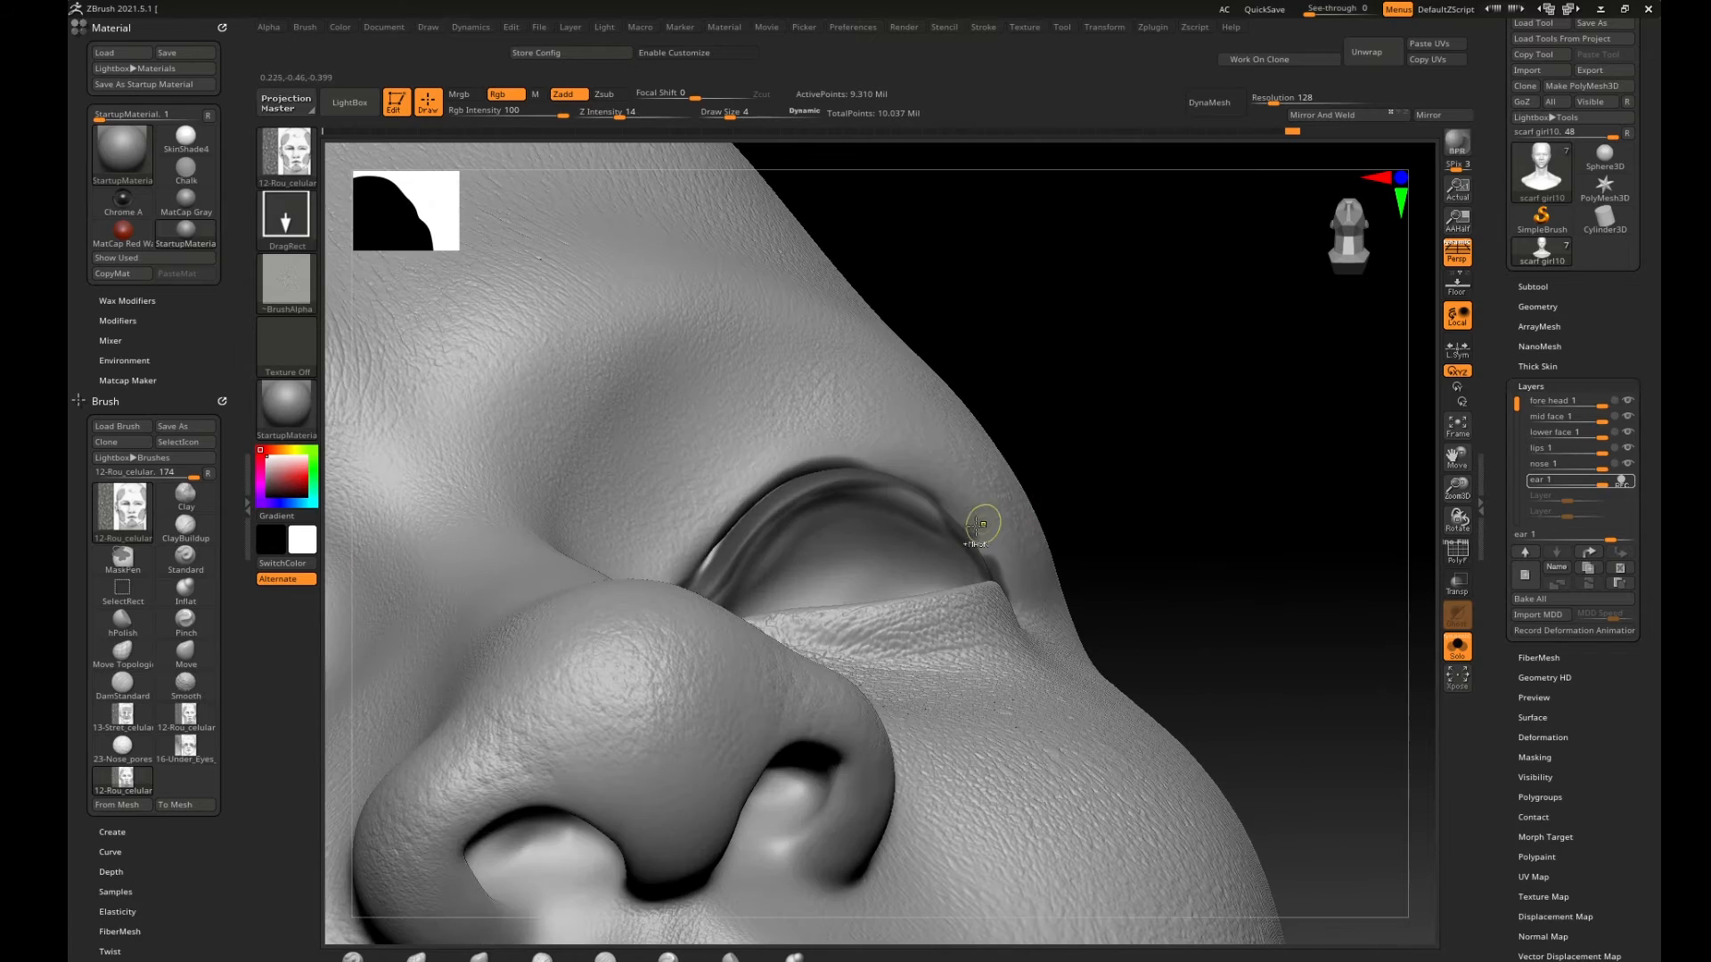
{"action": "key", "text": "ctrl"}
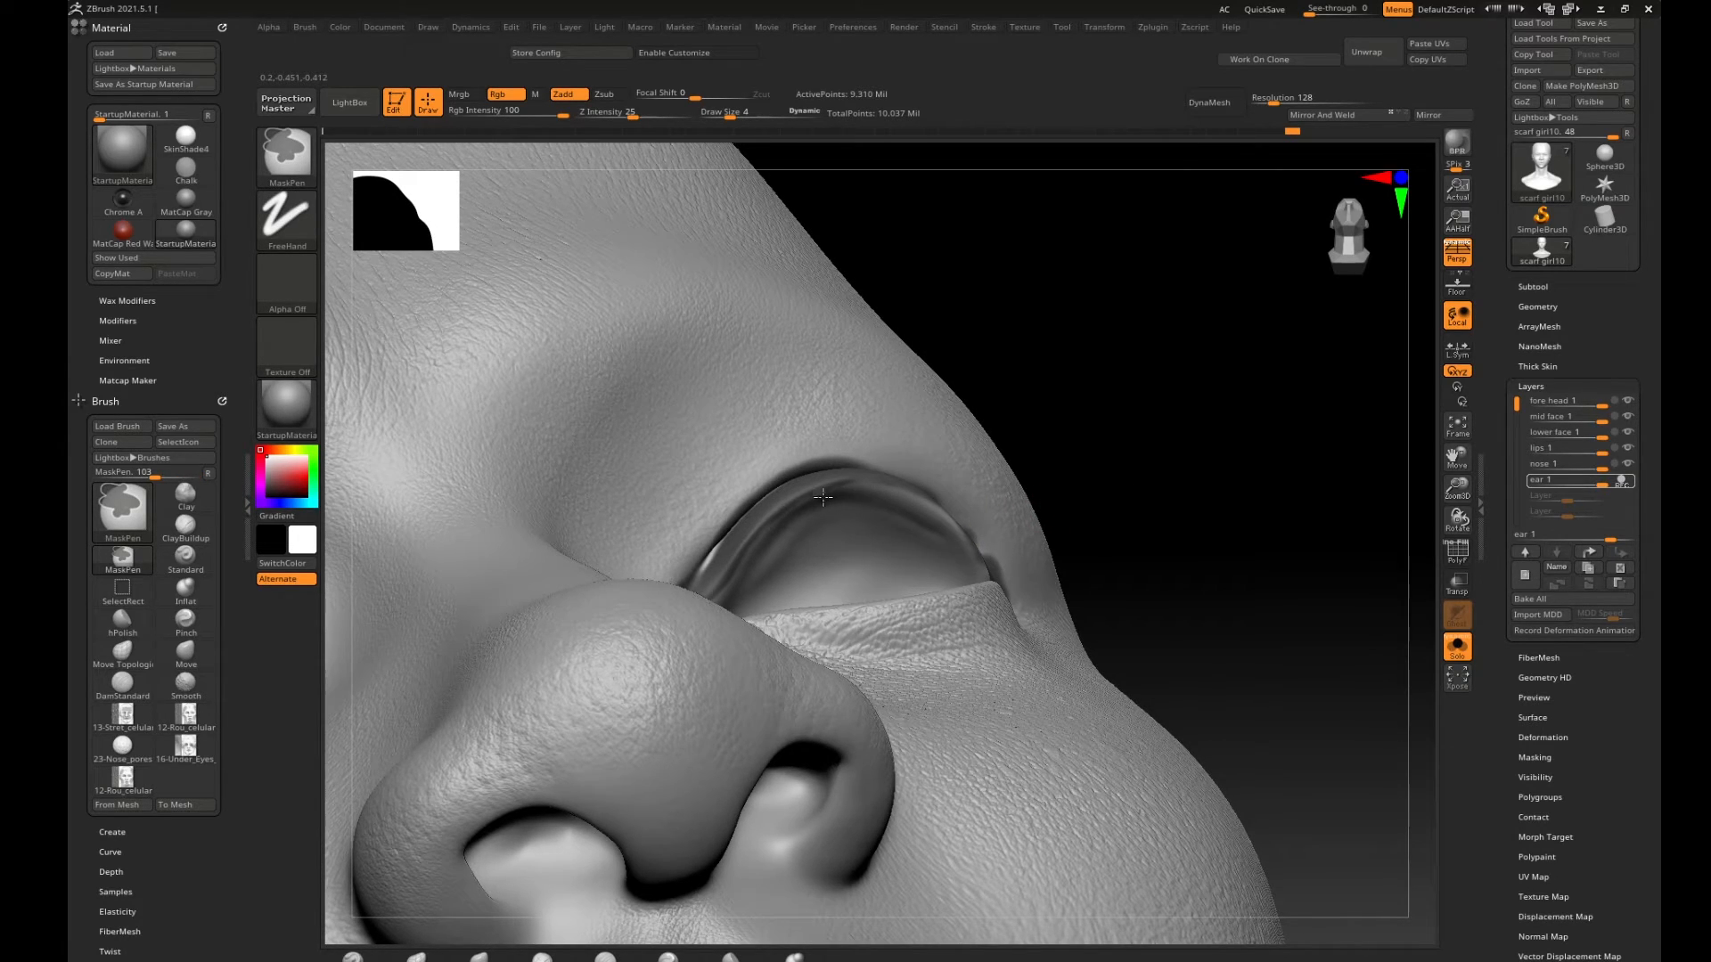
{"action": "left_click_drag", "start_coordinate": [1184, 481], "coordinate": [928, 508]}
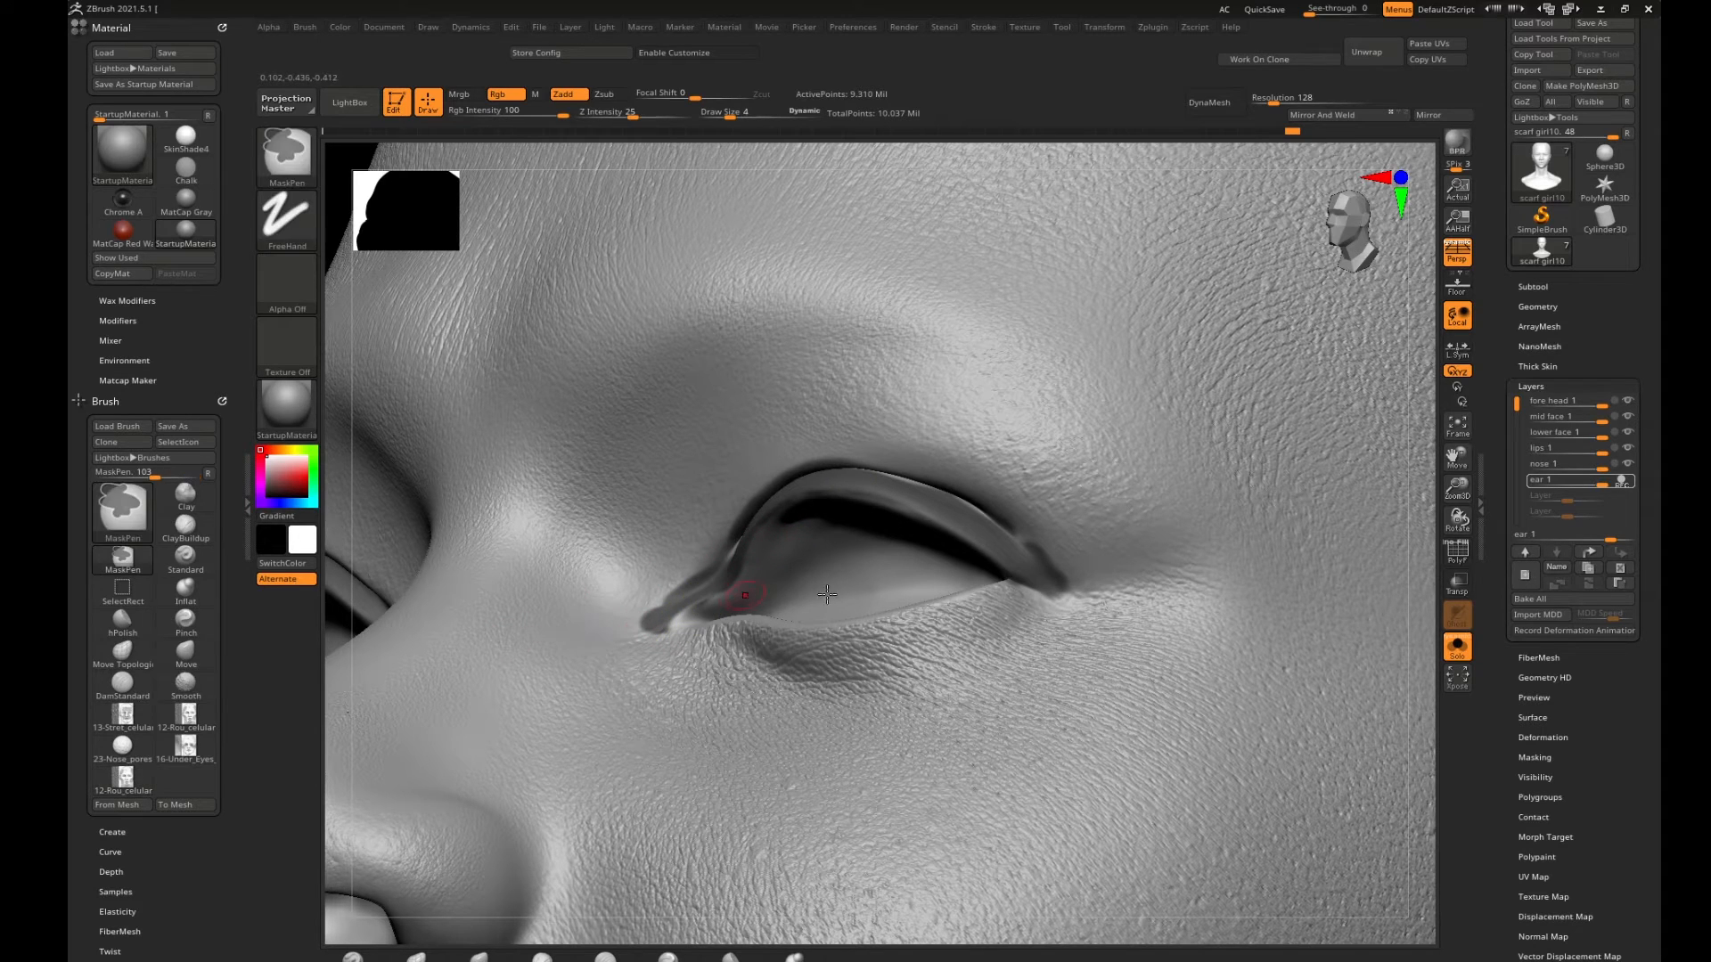
{"action": "left_click_drag", "start_coordinate": [1414, 569], "coordinate": [1094, 502], "text": "alt"}
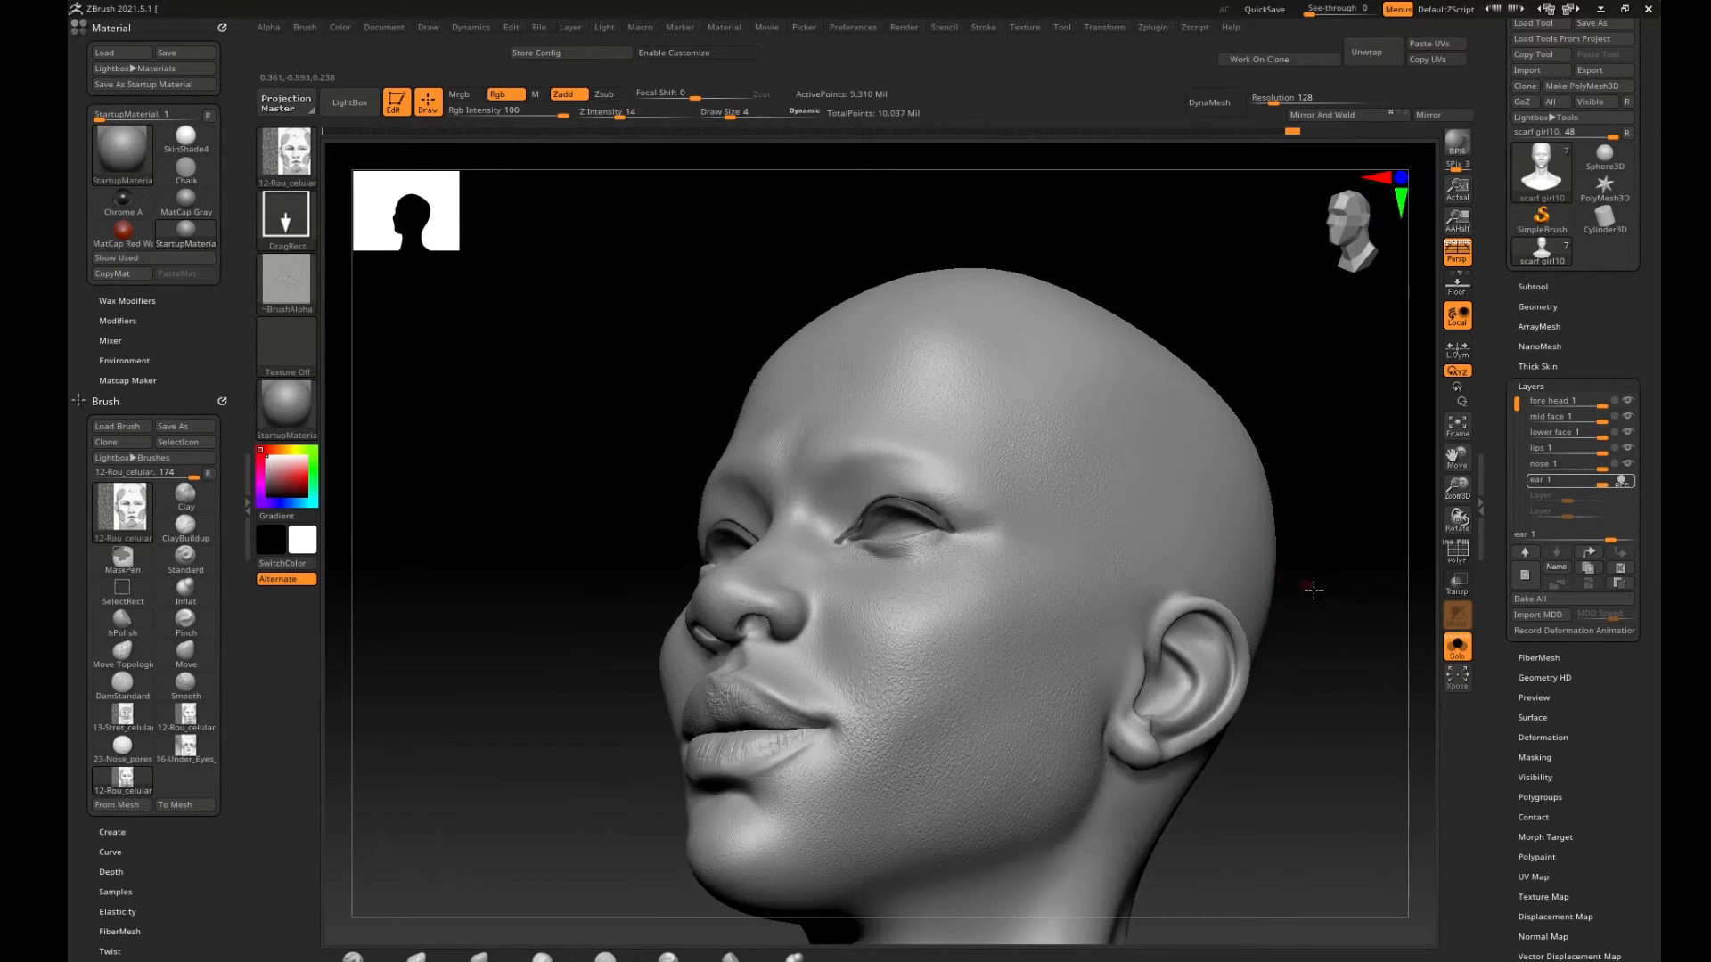
Fill in the mask on the underside, inner corner and outer corner of the right upper eyelid.
{"action": "left_click_drag", "start_coordinate": [1314, 590], "coordinate": [1013, 538]}
{"action": "left_click_drag", "start_coordinate": [1359, 463], "coordinate": [1342, 373]}
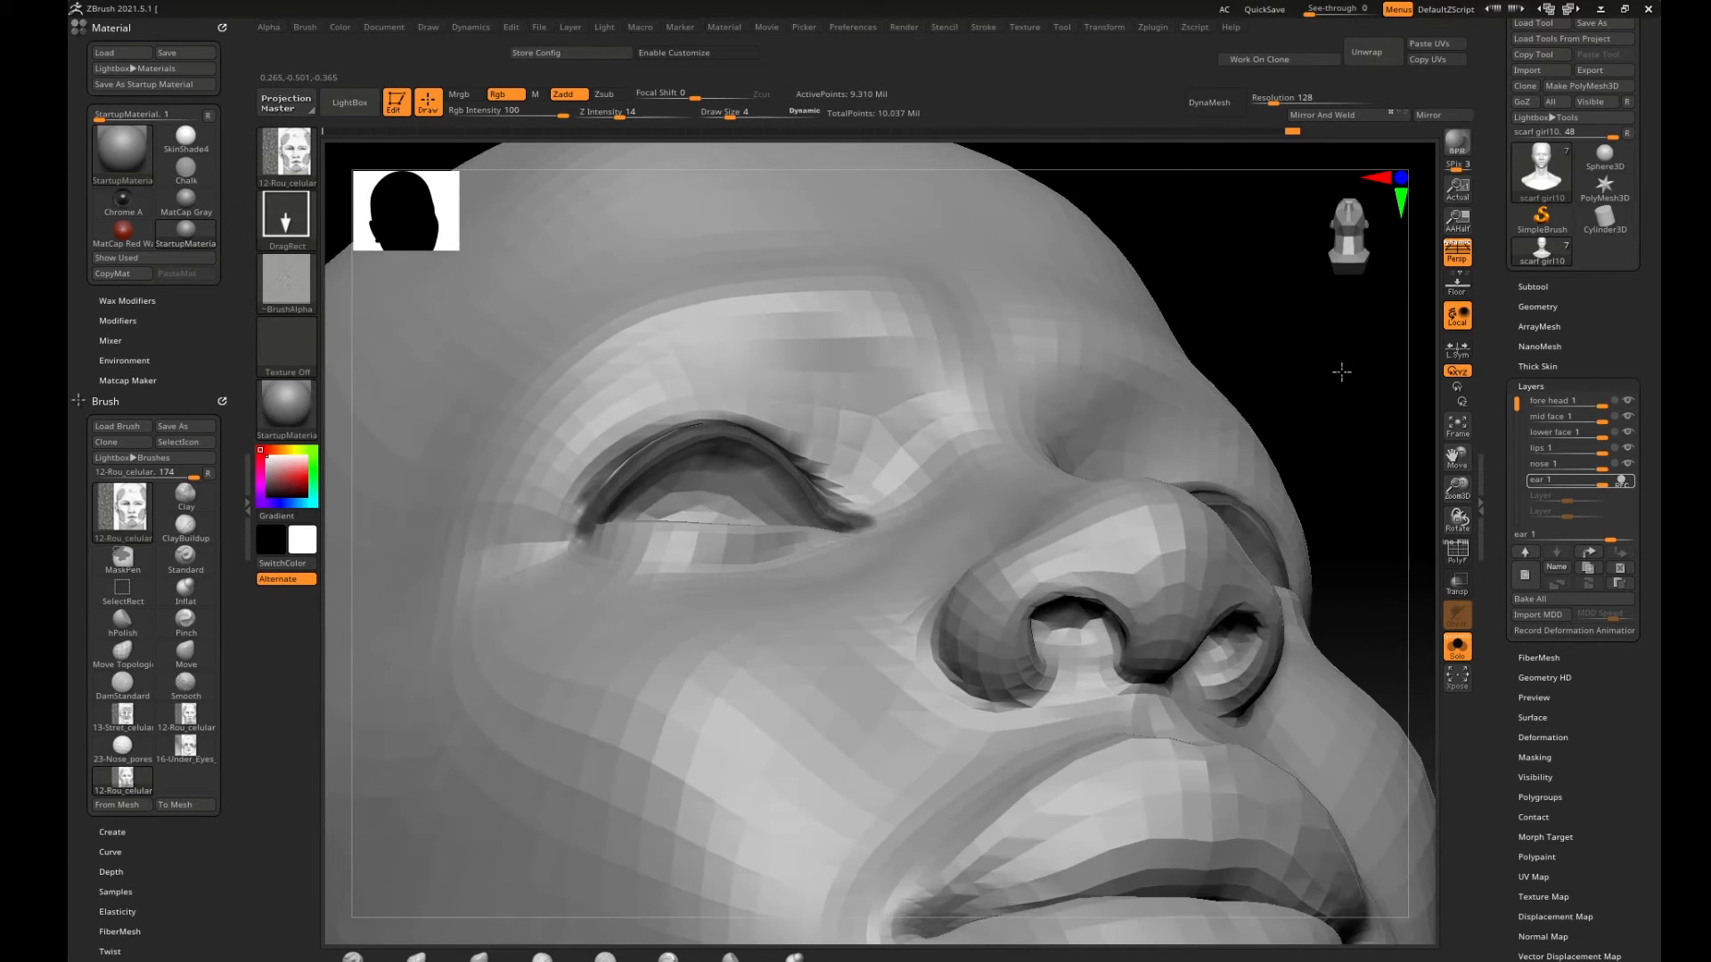
{"action": "key", "text": "ctrl"}
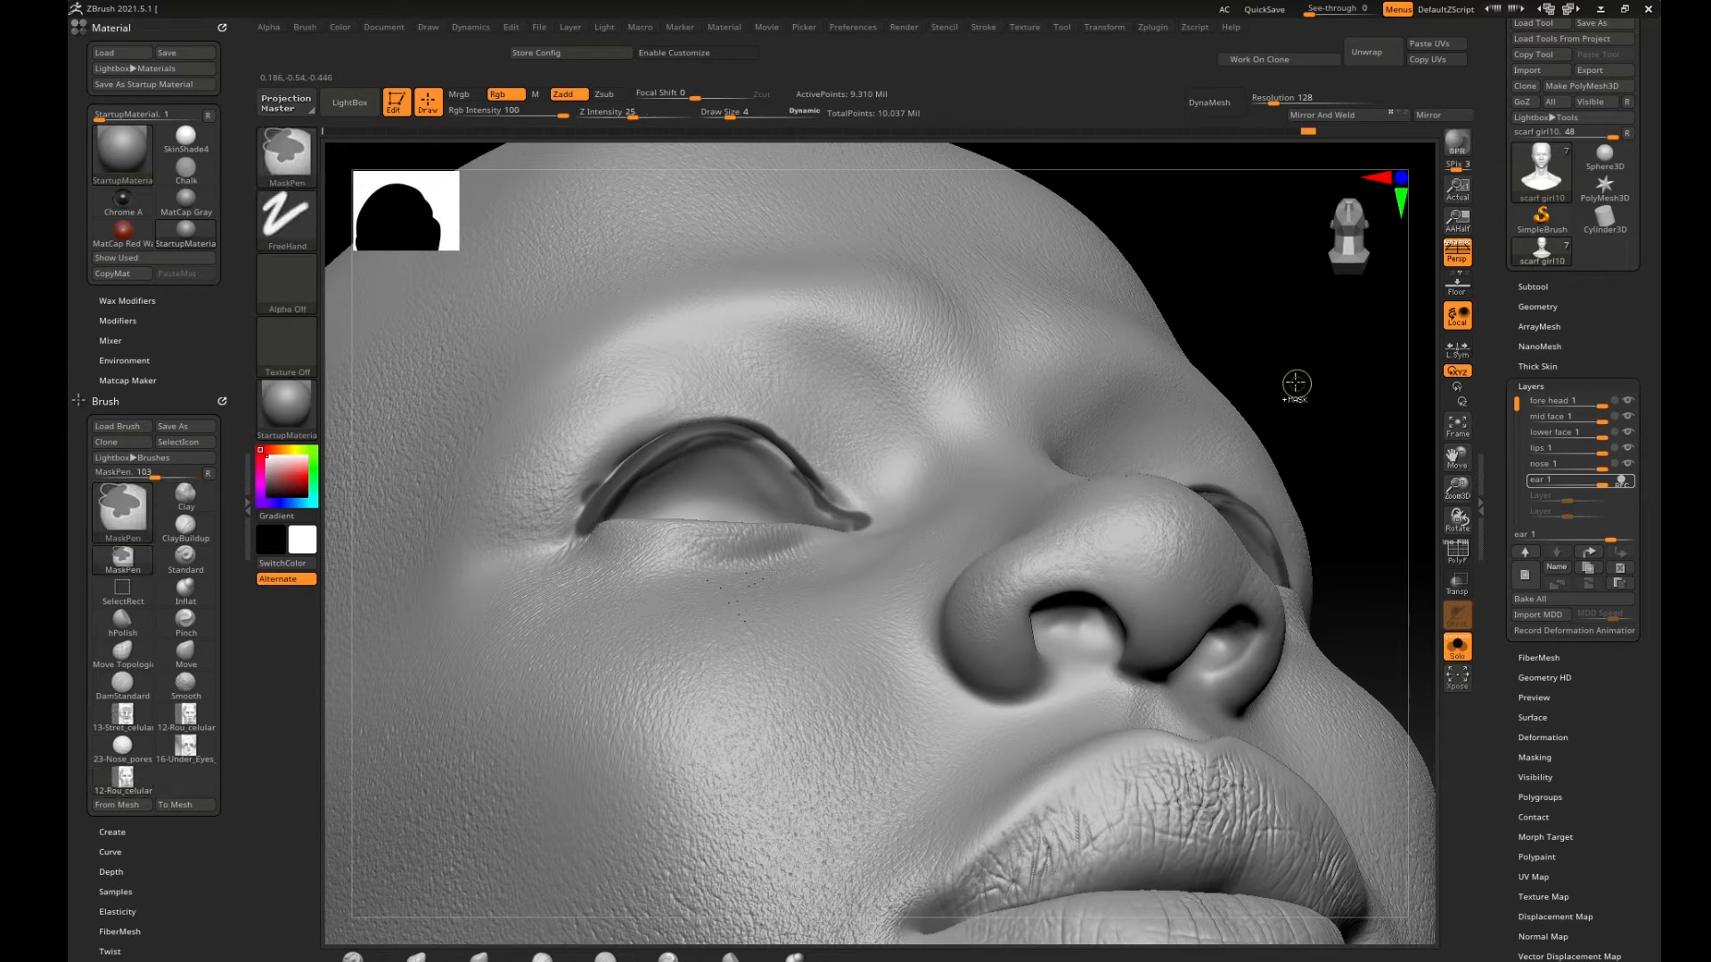
{"action": "left_click_drag", "start_coordinate": [1301, 369], "coordinate": [776, 462]}
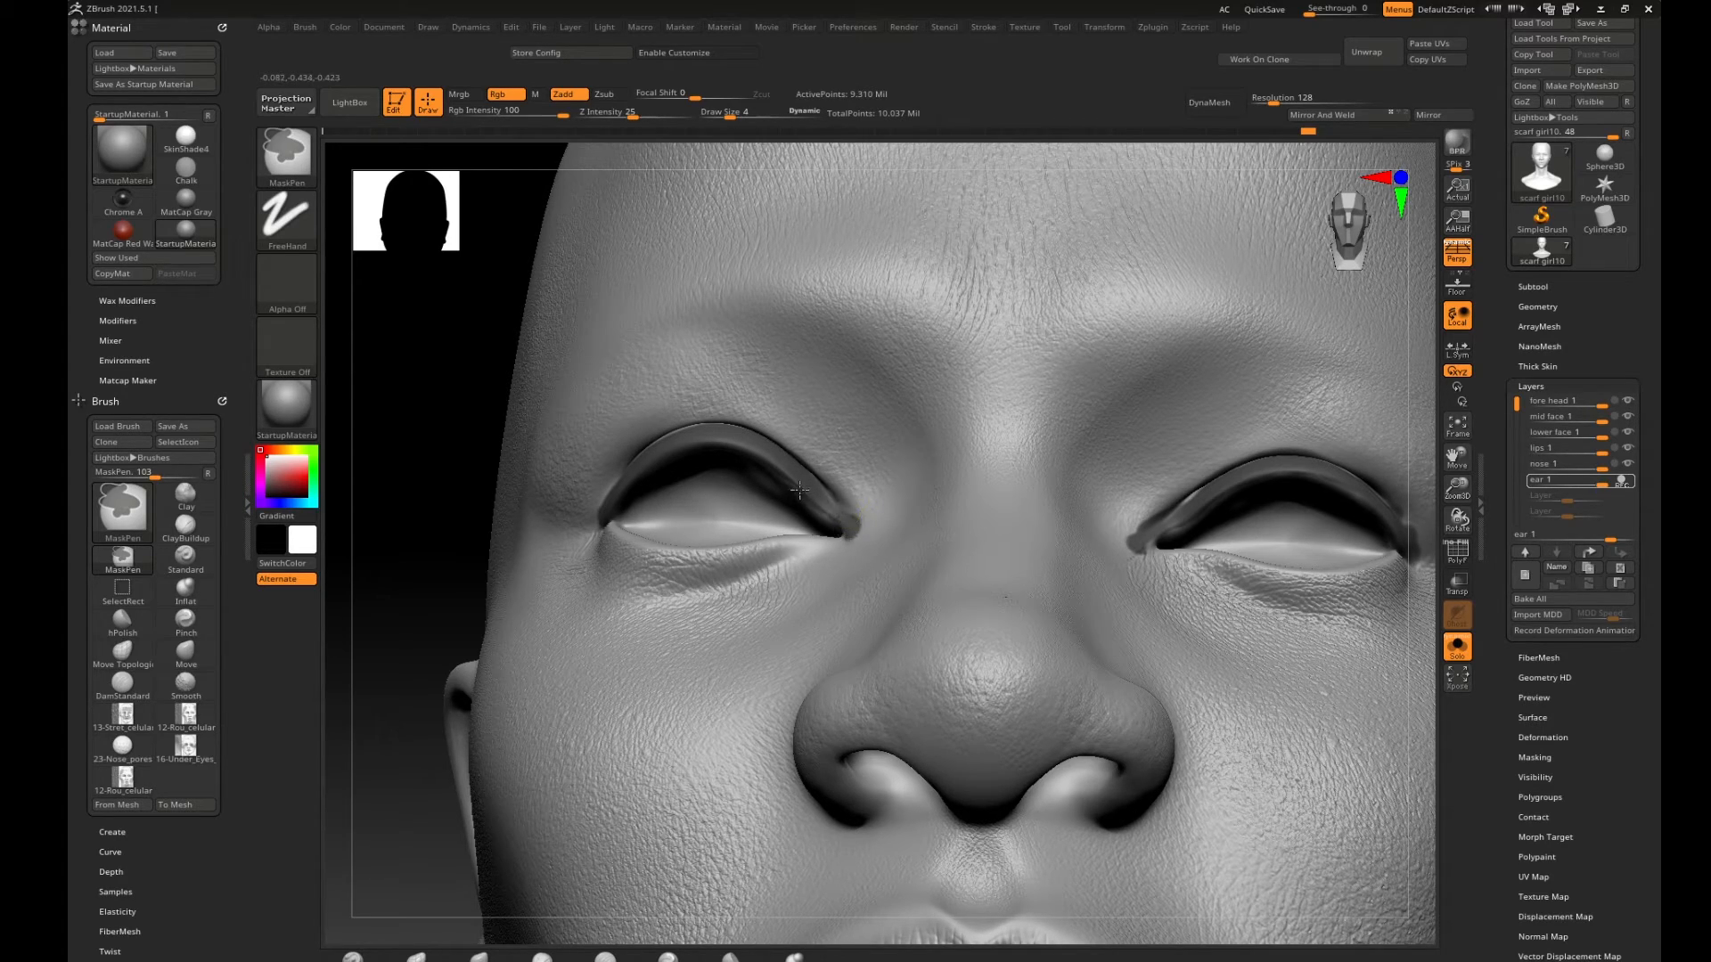
{"action": "left_click_drag", "start_coordinate": [852, 525], "coordinate": [861, 533]}
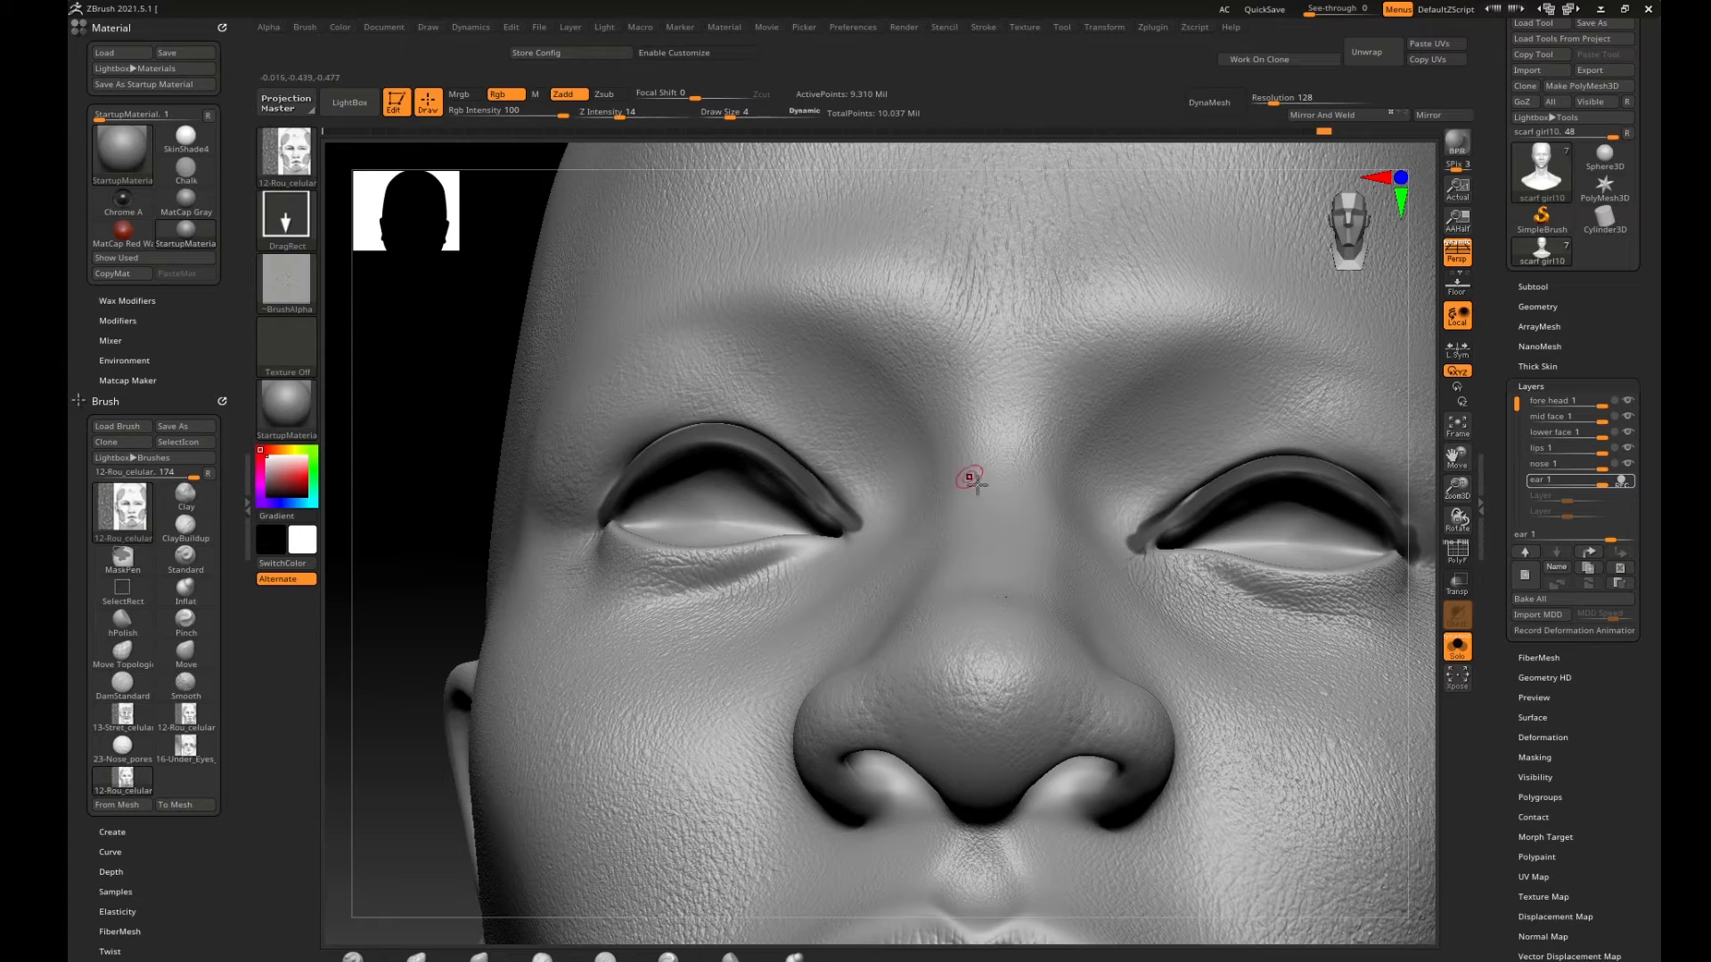
{"action": "left_click_drag", "start_coordinate": [443, 600], "coordinate": [517, 441]}
{"action": "key", "text": "ctrl"}
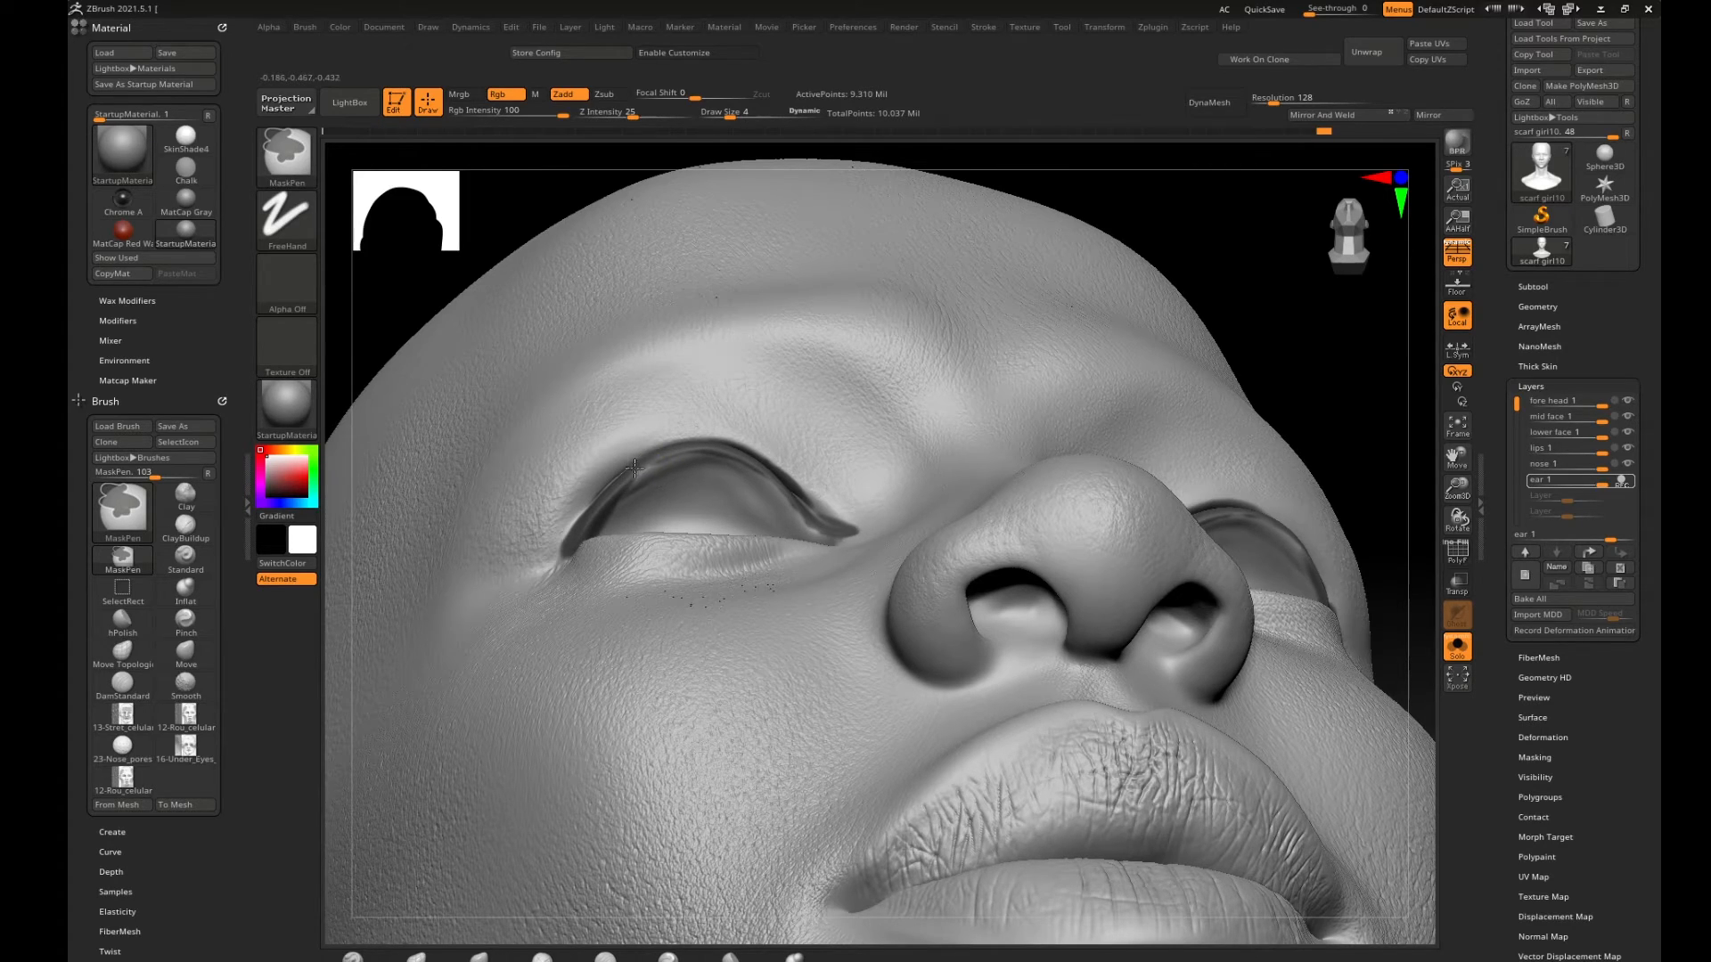
{"action": "mouse_move", "coordinate": [1279, 363]}
{"action": "left_mouse_down", "text": "alt"}
{"action": "mouse_move", "coordinate": [1307, 457]}
{"action": "mouse_move", "coordinate": [1355, 451]}
{"action": "mouse_move", "coordinate": [1357, 490]}
{"action": "left_mouse_up", "text": "alt"}
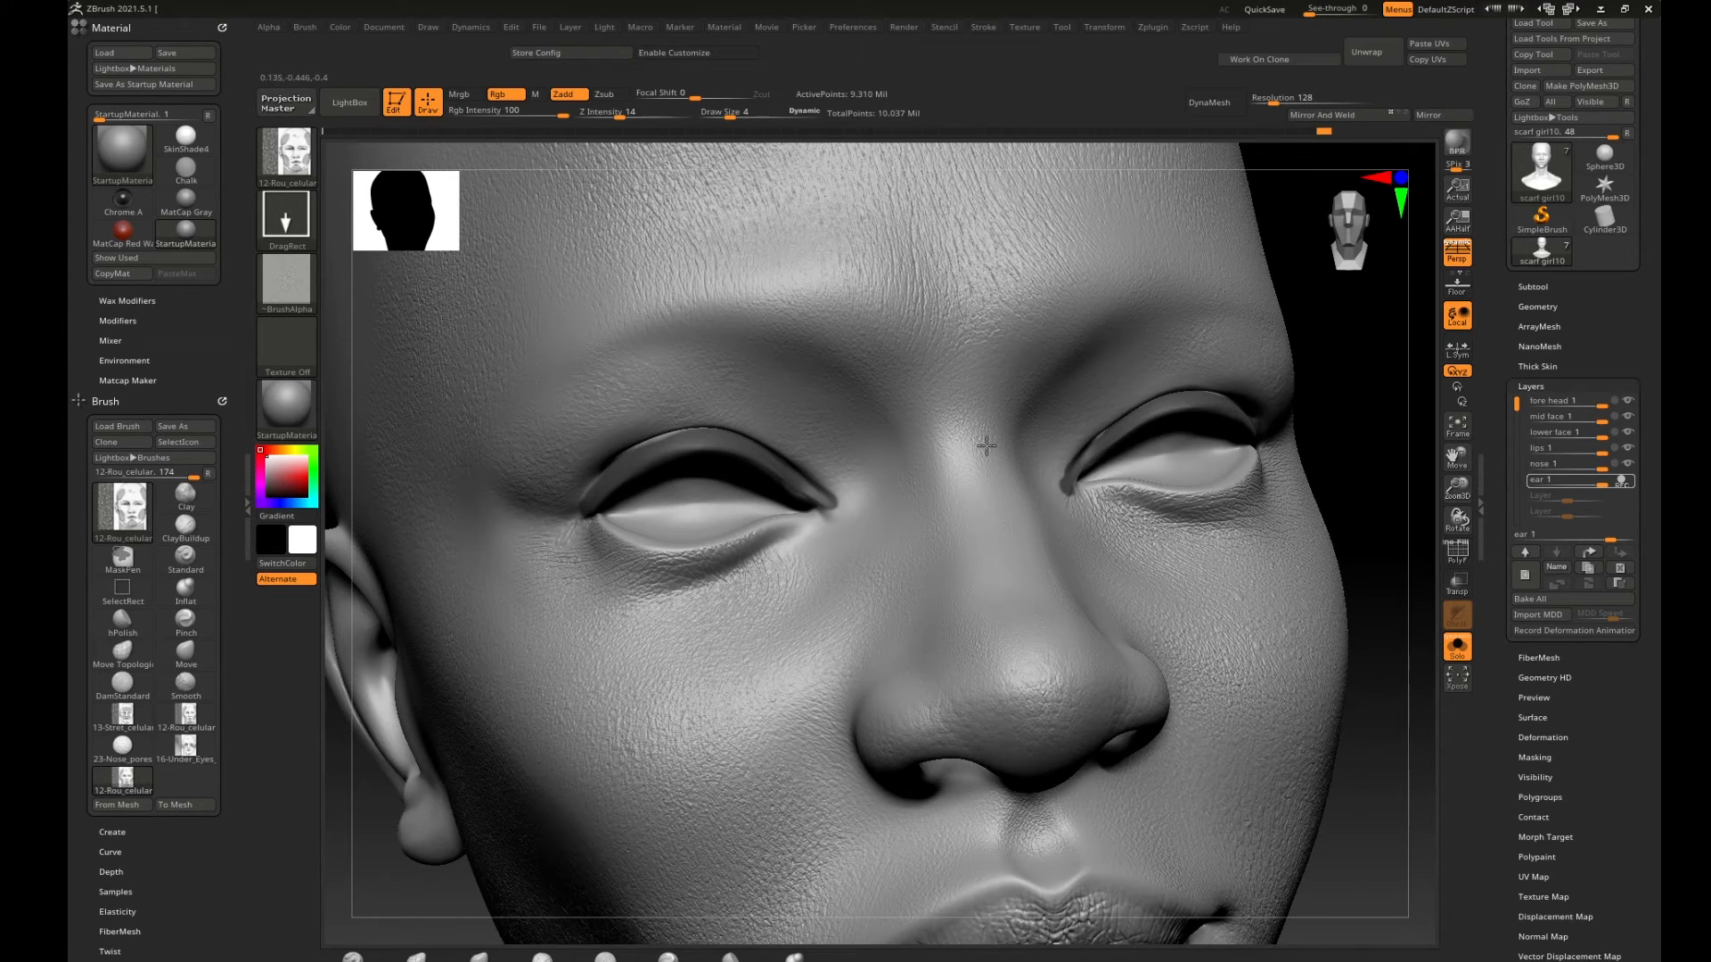
Touch up the right eyelid mask and invert it so that only the two upper eyelids remain editable.
{"action": "key", "text": "ctrl"}
{"action": "left_click", "coordinate": [670, 440], "text": "ctrl"}
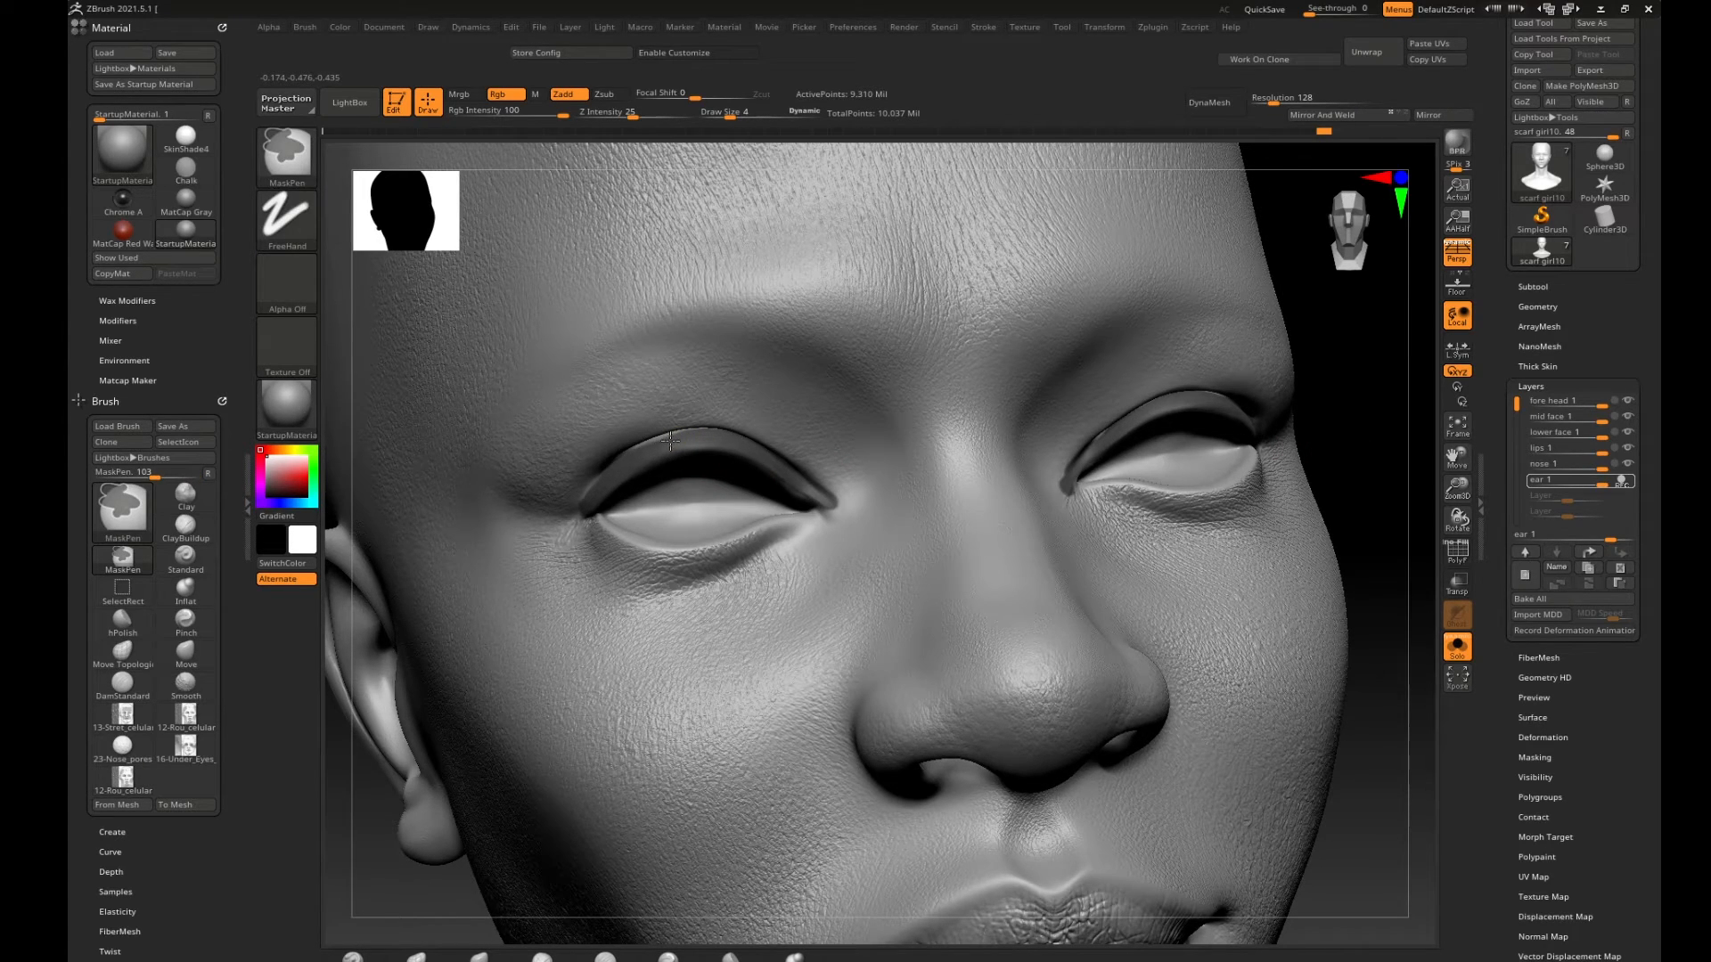
{"action": "left_click", "coordinate": [1309, 386], "text": "ctrl"}
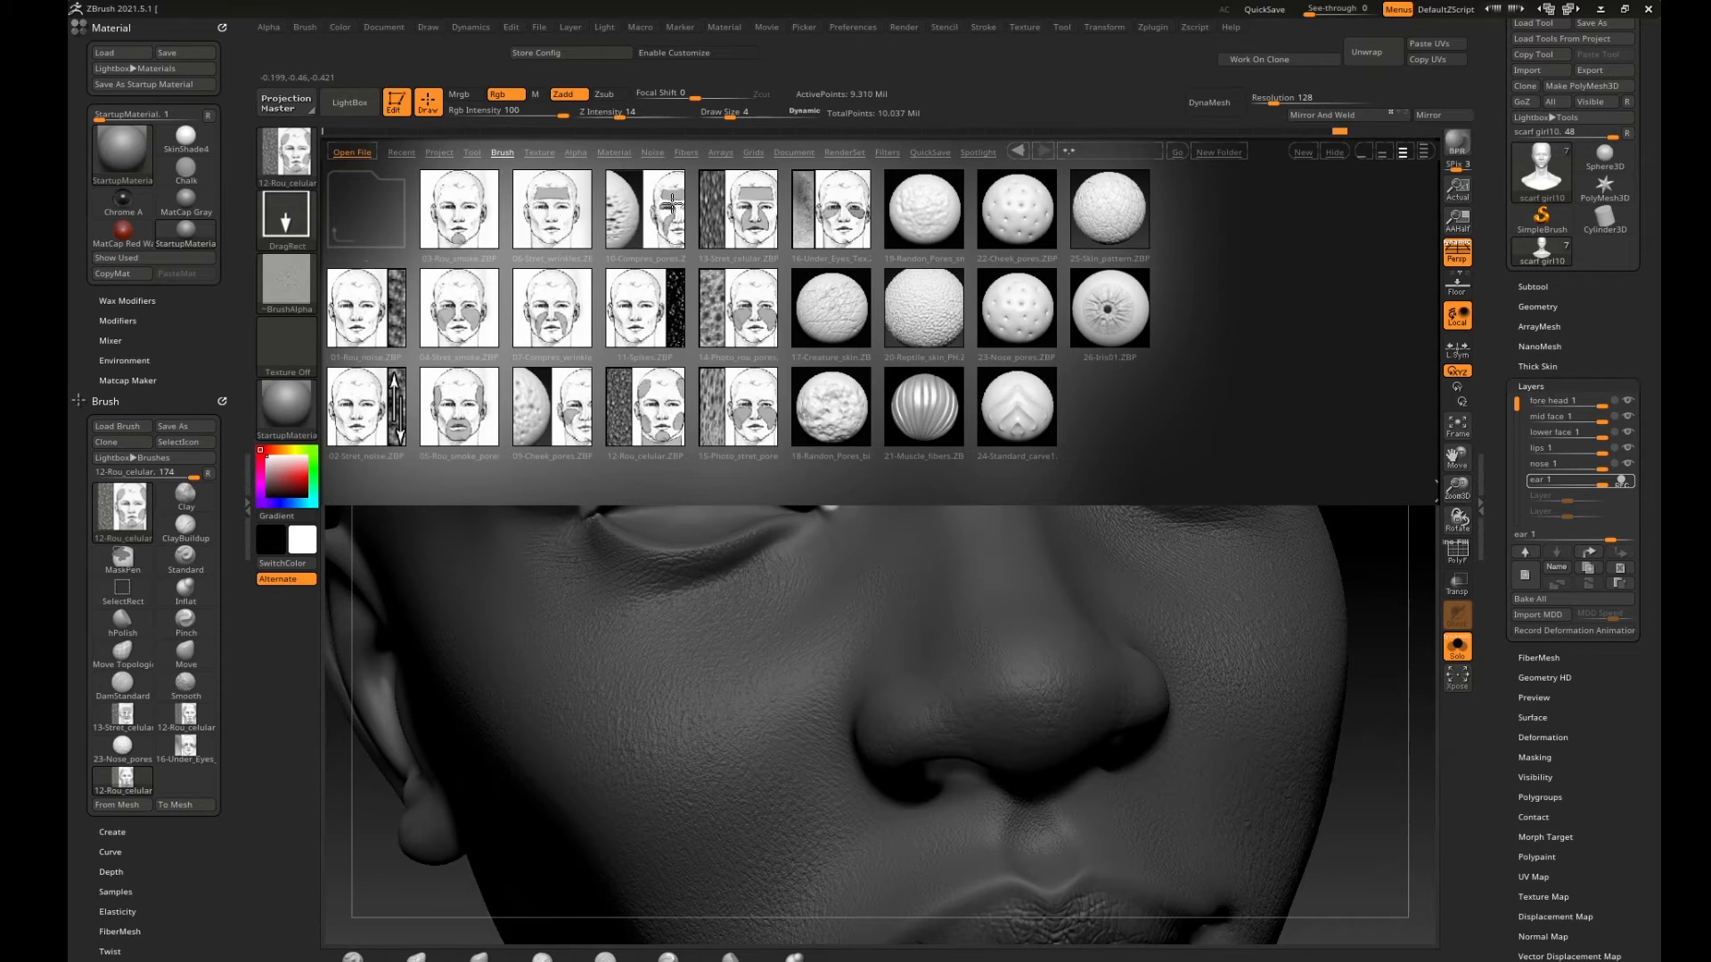
Load the 06-Stret_wrinkles brush and stamp fine wrinkles on the outer part of the right upper eyelid.
{"action": "double_click", "coordinate": [554, 193]}
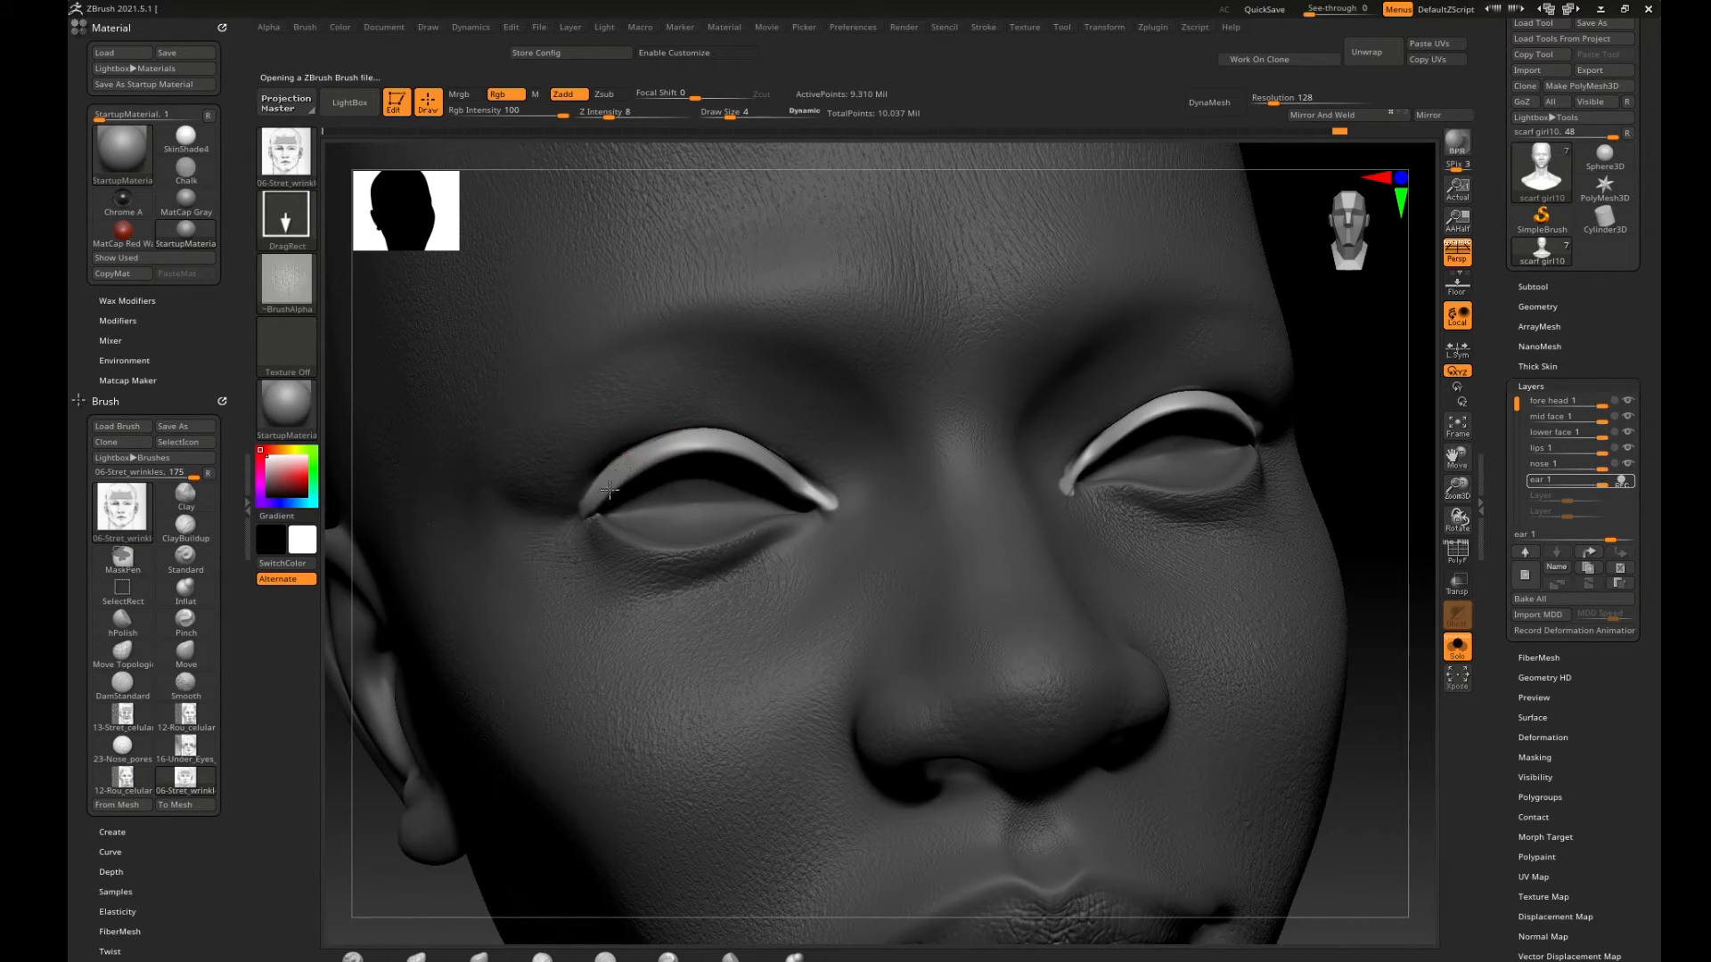
{"action": "left_click_drag", "start_coordinate": [1310, 356], "coordinate": [1374, 346]}
{"action": "left_click_drag", "start_coordinate": [1024, 344], "coordinate": [1214, 357], "text": "alt"}
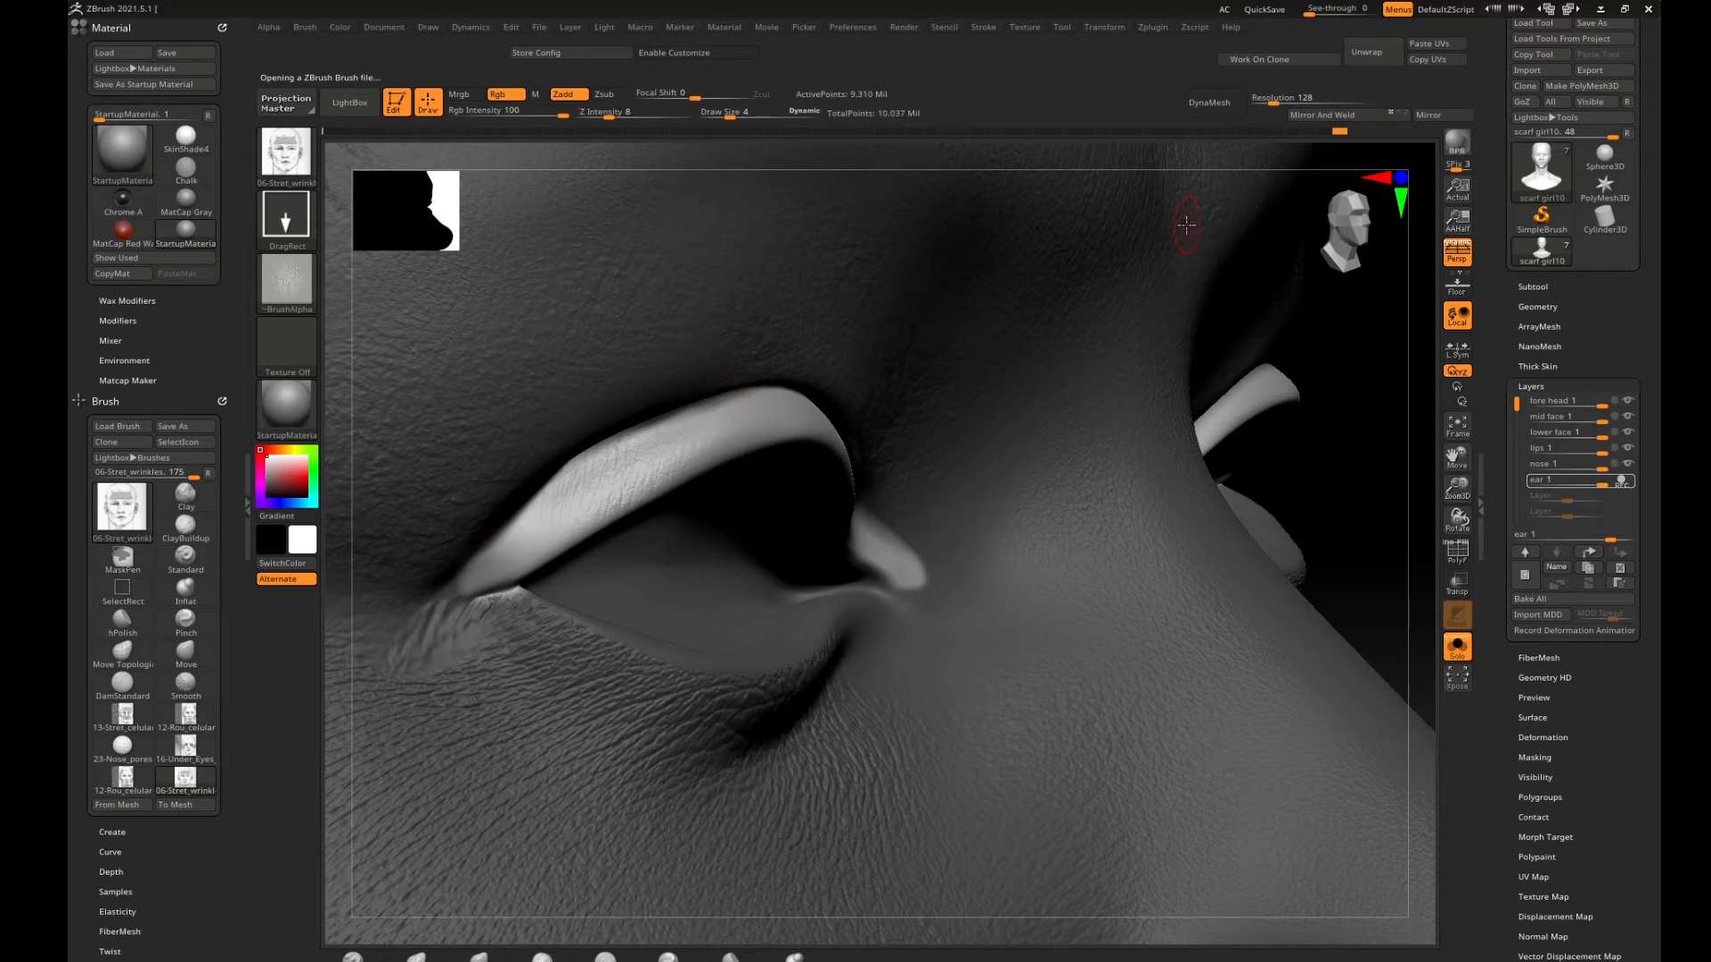
Check the eye reference photo and undo the wrinkle stamp on the right upper eyelid.
{"action": "right_click_drag", "start_coordinate": [1660, 363], "coordinate": [843, 364]}
{"action": "scroll", "coordinate": [843, 362], "scroll_direction": "down", "scroll_amount": 5}
{"action": "scroll", "coordinate": [1060, 441], "scroll_direction": "up", "scroll_amount": 2}
{"action": "scroll", "coordinate": [1060, 440], "scroll_direction": "up", "scroll_amount": 4}
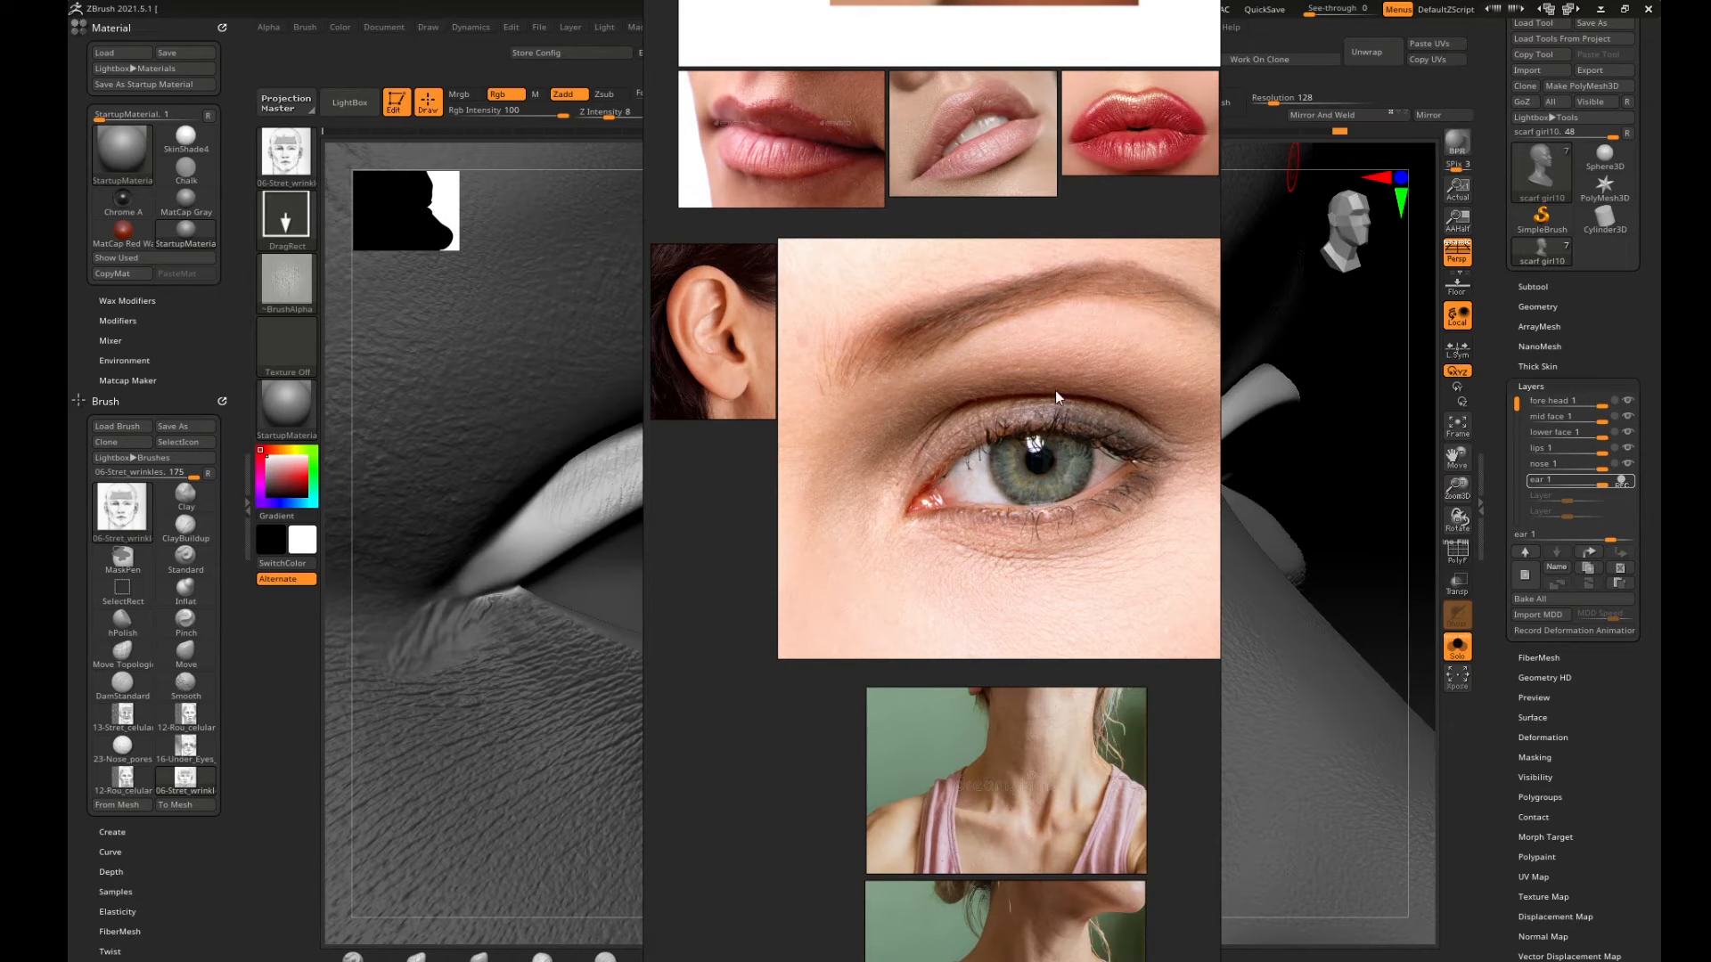
{"action": "right_click_drag", "start_coordinate": [911, 376], "coordinate": [1710, 360]}
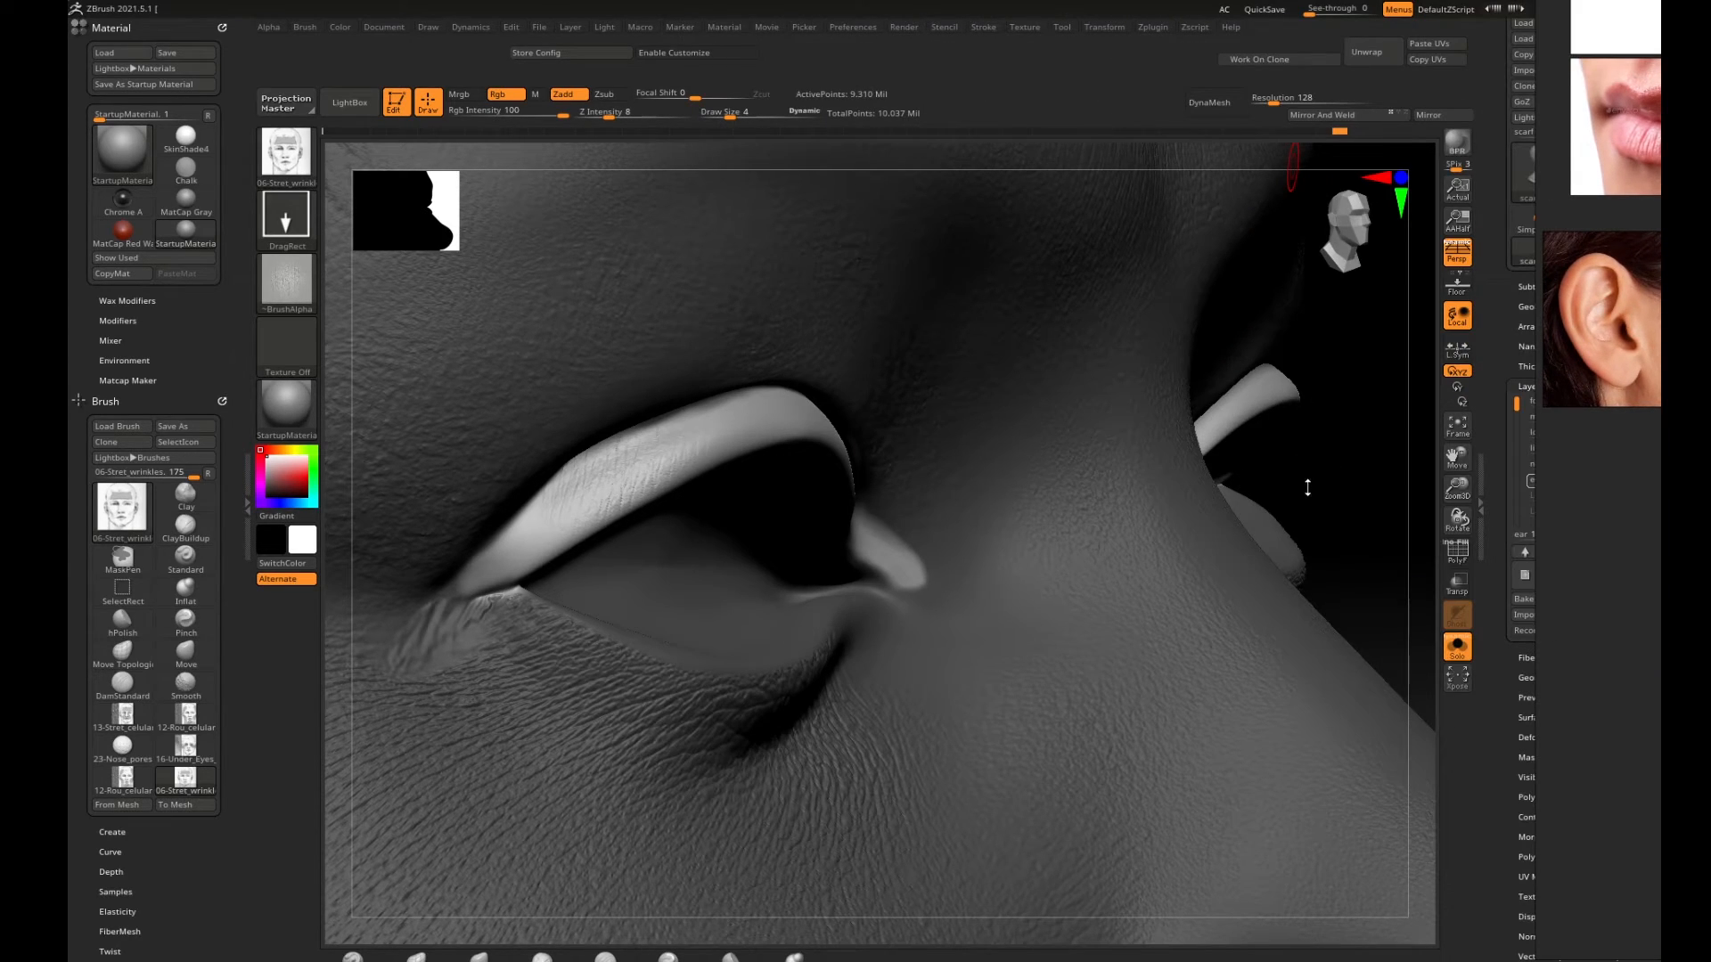
{"action": "left_click_drag", "start_coordinate": [1308, 487], "coordinate": [1328, 497]}
{"action": "key", "text": "ctrl"}
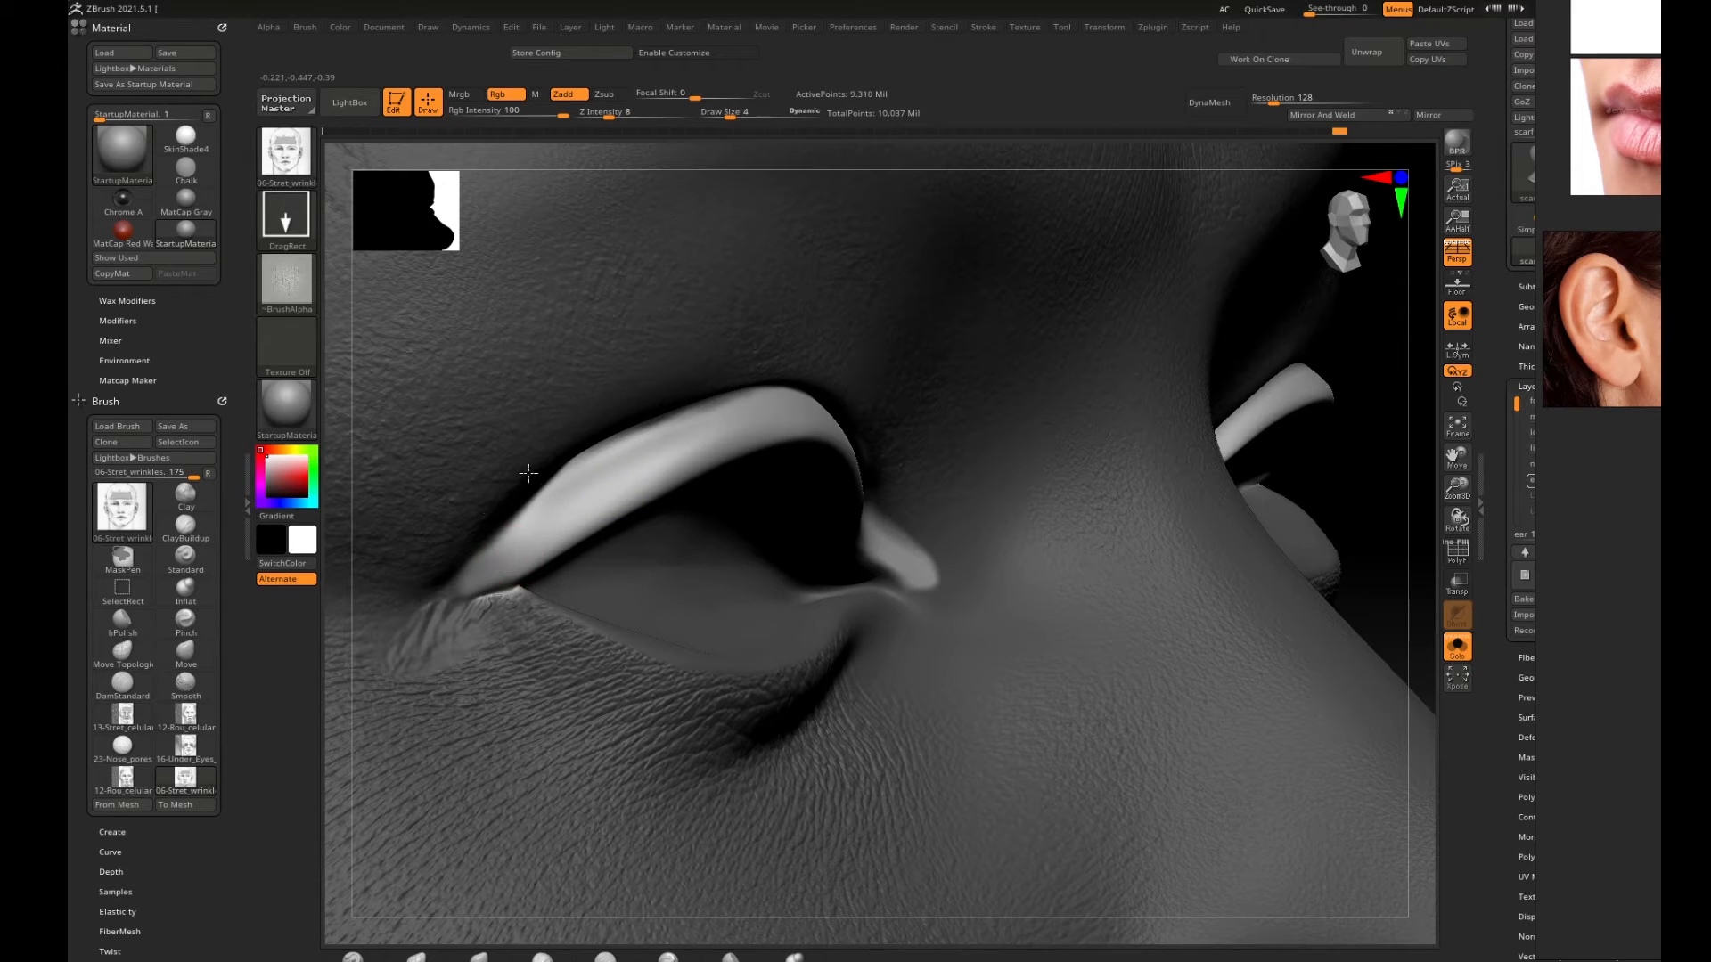
Stamp fine 06-Stret_wrinkles detail along the right upper eyelid, from the outer corner across the middle to the inner corner.
{"action": "mouse_move", "coordinate": [528, 473]}
{"action": "left_mouse_down"}
{"action": "mouse_move", "coordinate": [641, 464]}
{"action": "mouse_move", "coordinate": [610, 443]}
{"action": "mouse_move", "coordinate": [719, 410]}
{"action": "left_mouse_up"}
{"action": "left_click_drag", "start_coordinate": [1385, 421], "coordinate": [1043, 409]}
{"action": "left_click_drag", "start_coordinate": [795, 421], "coordinate": [904, 377]}
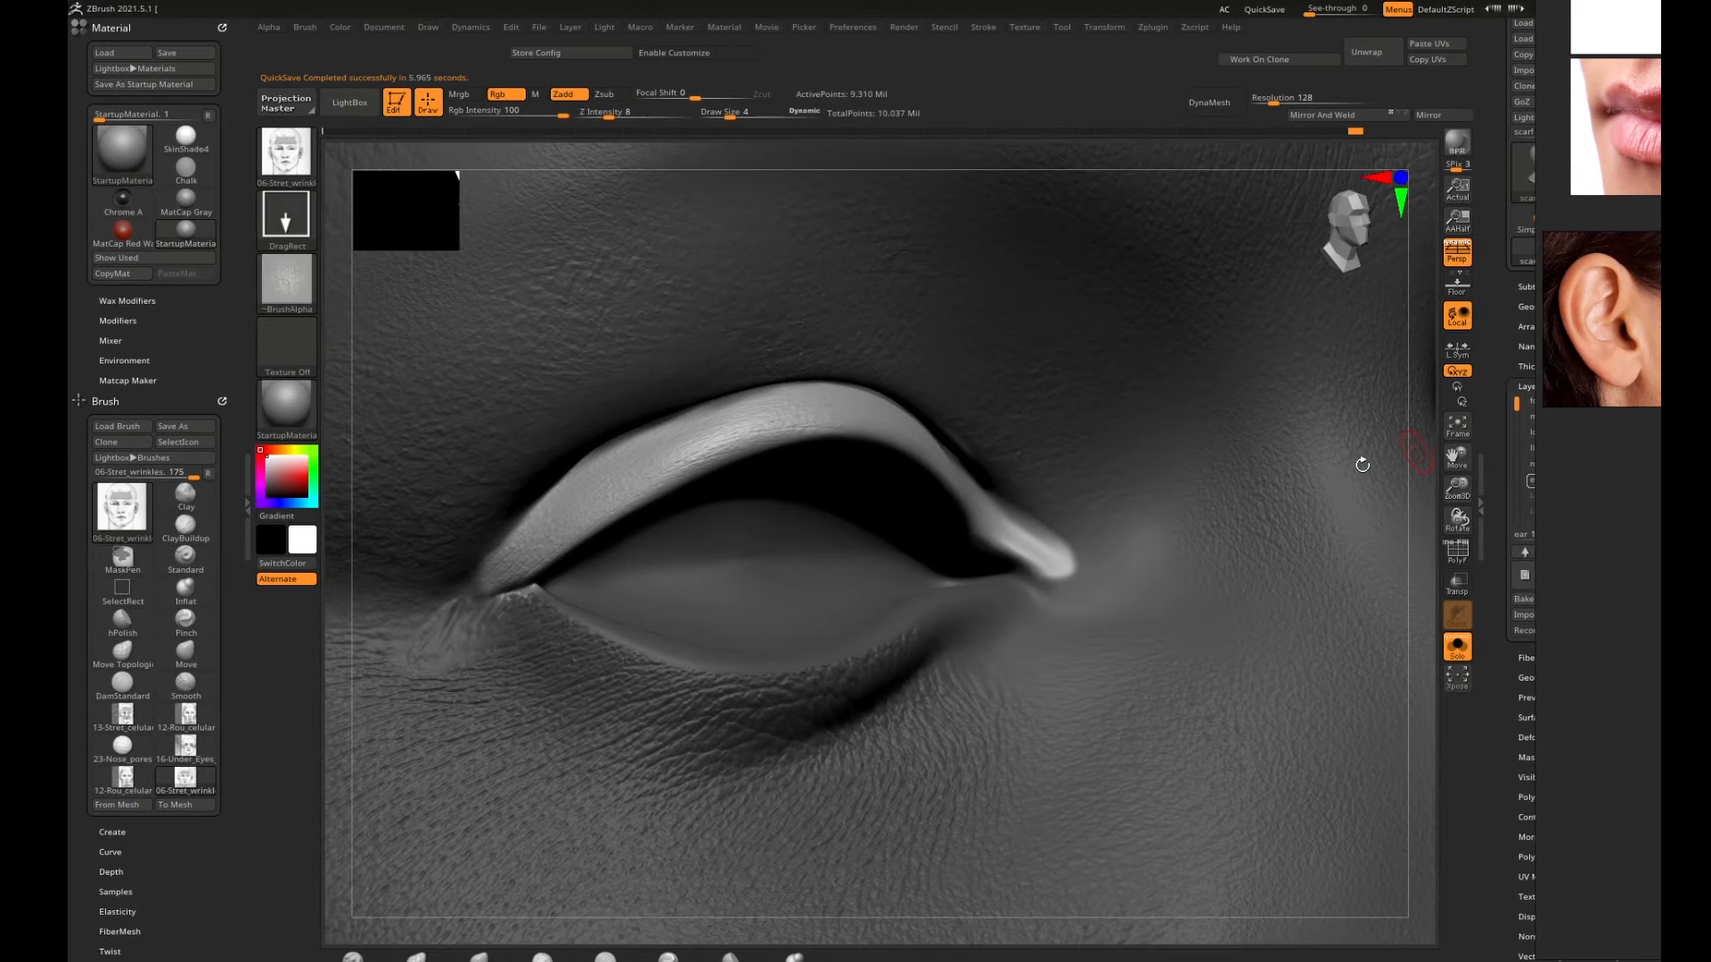
{"action": "mouse_move", "coordinate": [1407, 467]}
{"action": "left_mouse_down"}
{"action": "mouse_move", "coordinate": [1429, 451]}
{"action": "mouse_move", "coordinate": [1417, 469]}
{"action": "left_mouse_up"}
{"action": "mouse_move", "coordinate": [895, 414]}
{"action": "left_mouse_down"}
{"action": "mouse_move", "coordinate": [1000, 401]}
{"action": "mouse_move", "coordinate": [1090, 432]}
{"action": "left_mouse_up"}
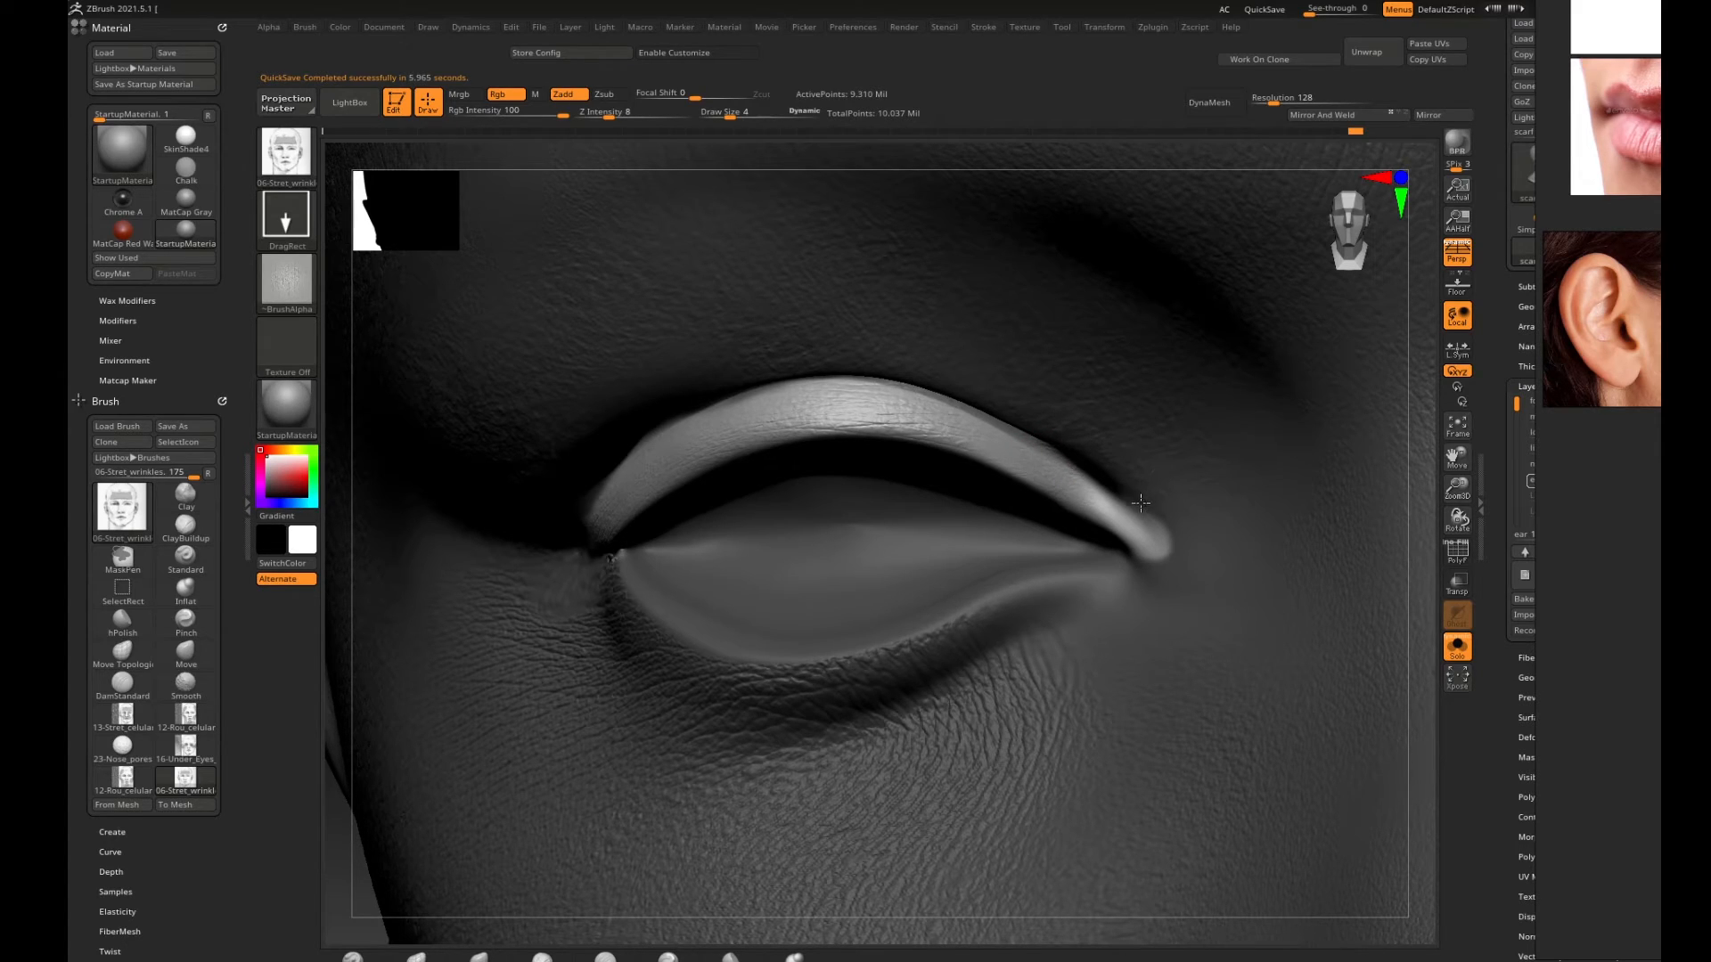
{"action": "left_click_drag", "start_coordinate": [1145, 513], "coordinate": [1140, 511]}
{"action": "left_click_drag", "start_coordinate": [1005, 451], "coordinate": [1096, 439]}
{"action": "left_click_drag", "start_coordinate": [1115, 512], "coordinate": [1169, 558]}
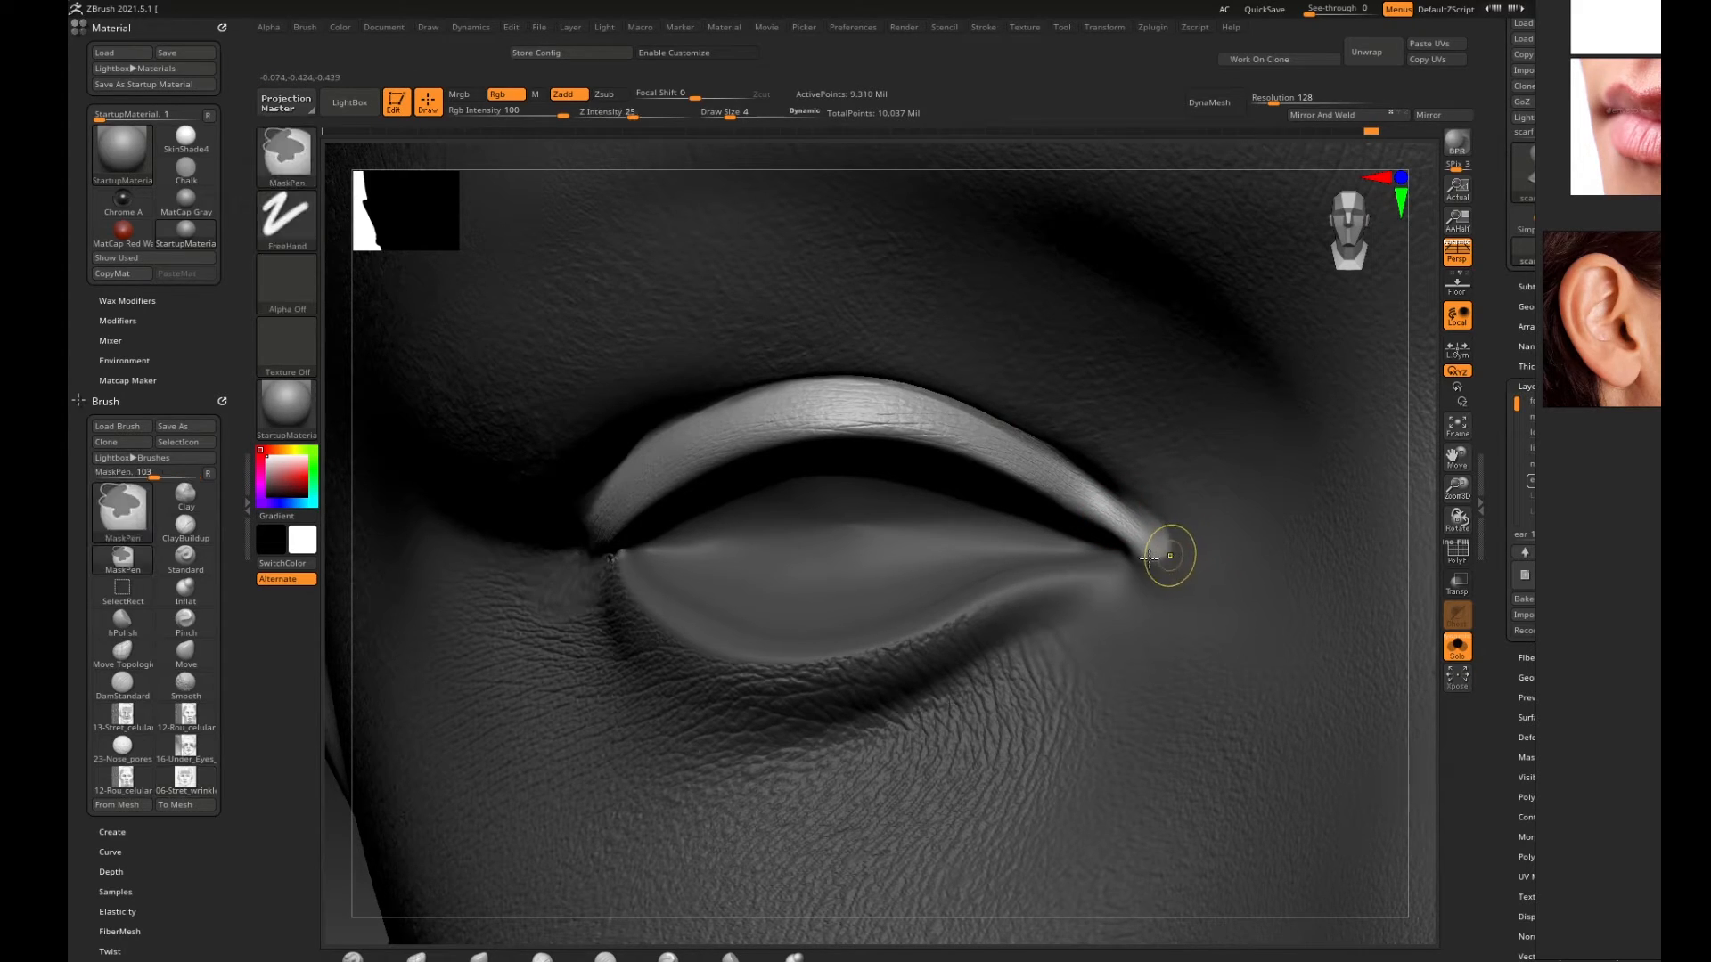
Stamp the same fine wrinkles along the left upper eyelid and clear the mask from the head.
{"action": "left_click_drag", "start_coordinate": [1415, 542], "coordinate": [1002, 507], "text": "alt"}
{"action": "left_click_drag", "start_coordinate": [781, 602], "coordinate": [392, 700], "text": "alt"}
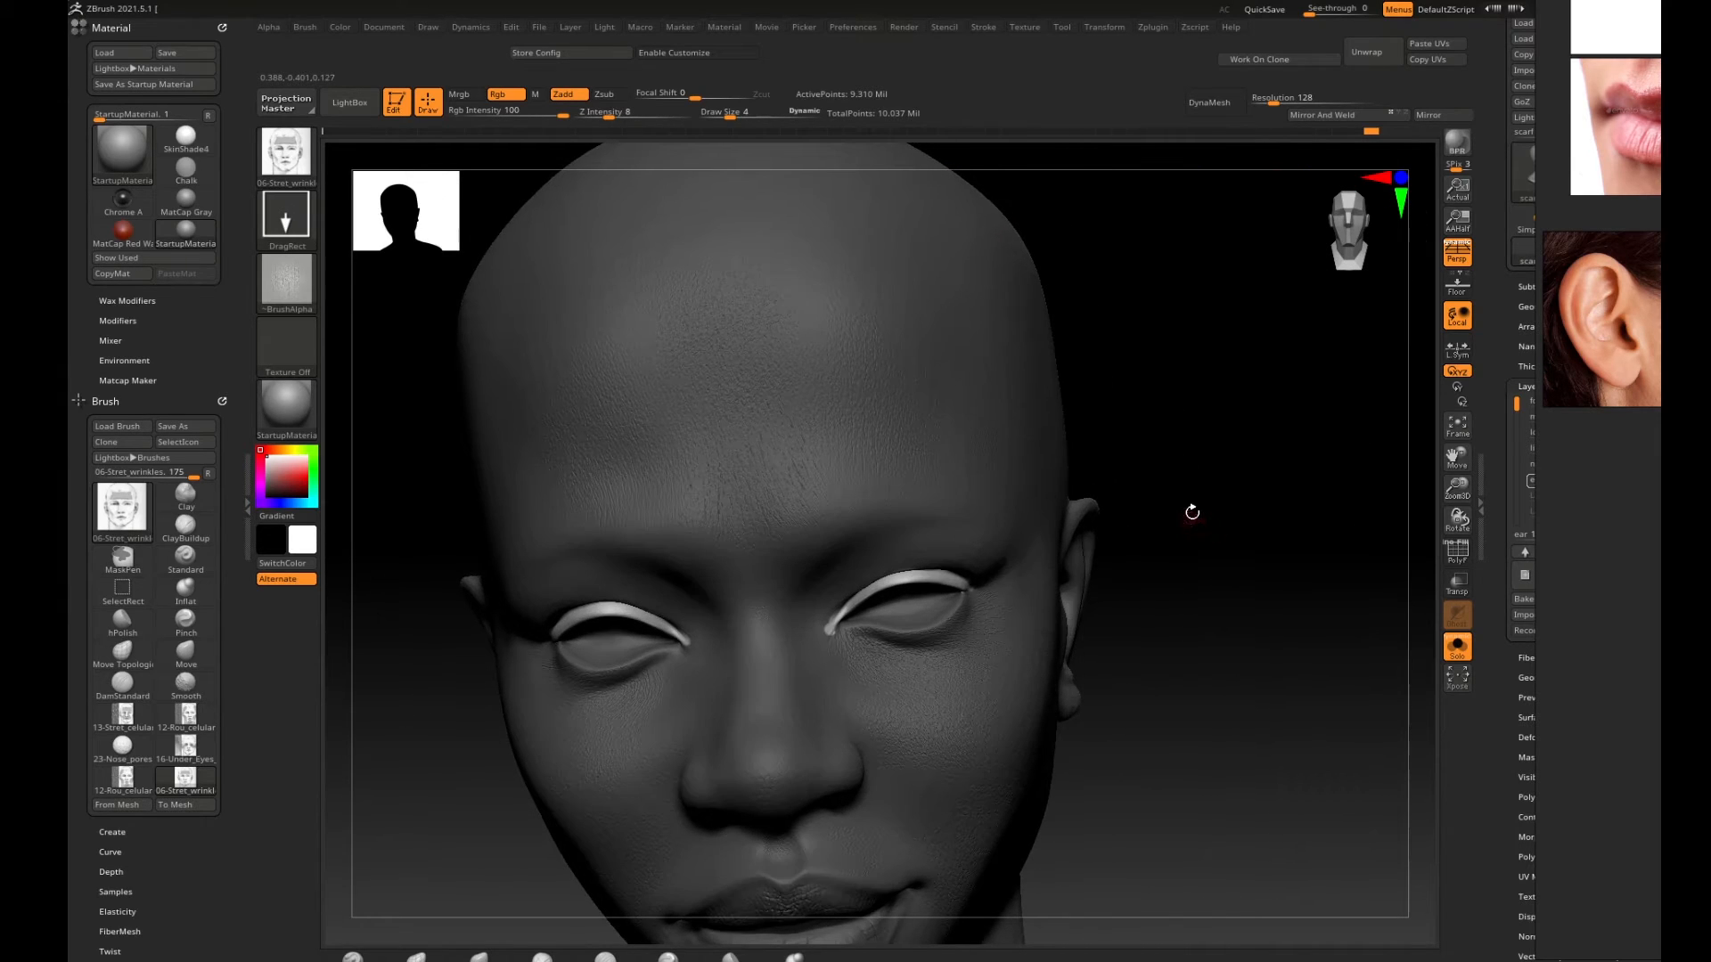
{"action": "left_click_drag", "start_coordinate": [1191, 512], "coordinate": [1087, 551]}
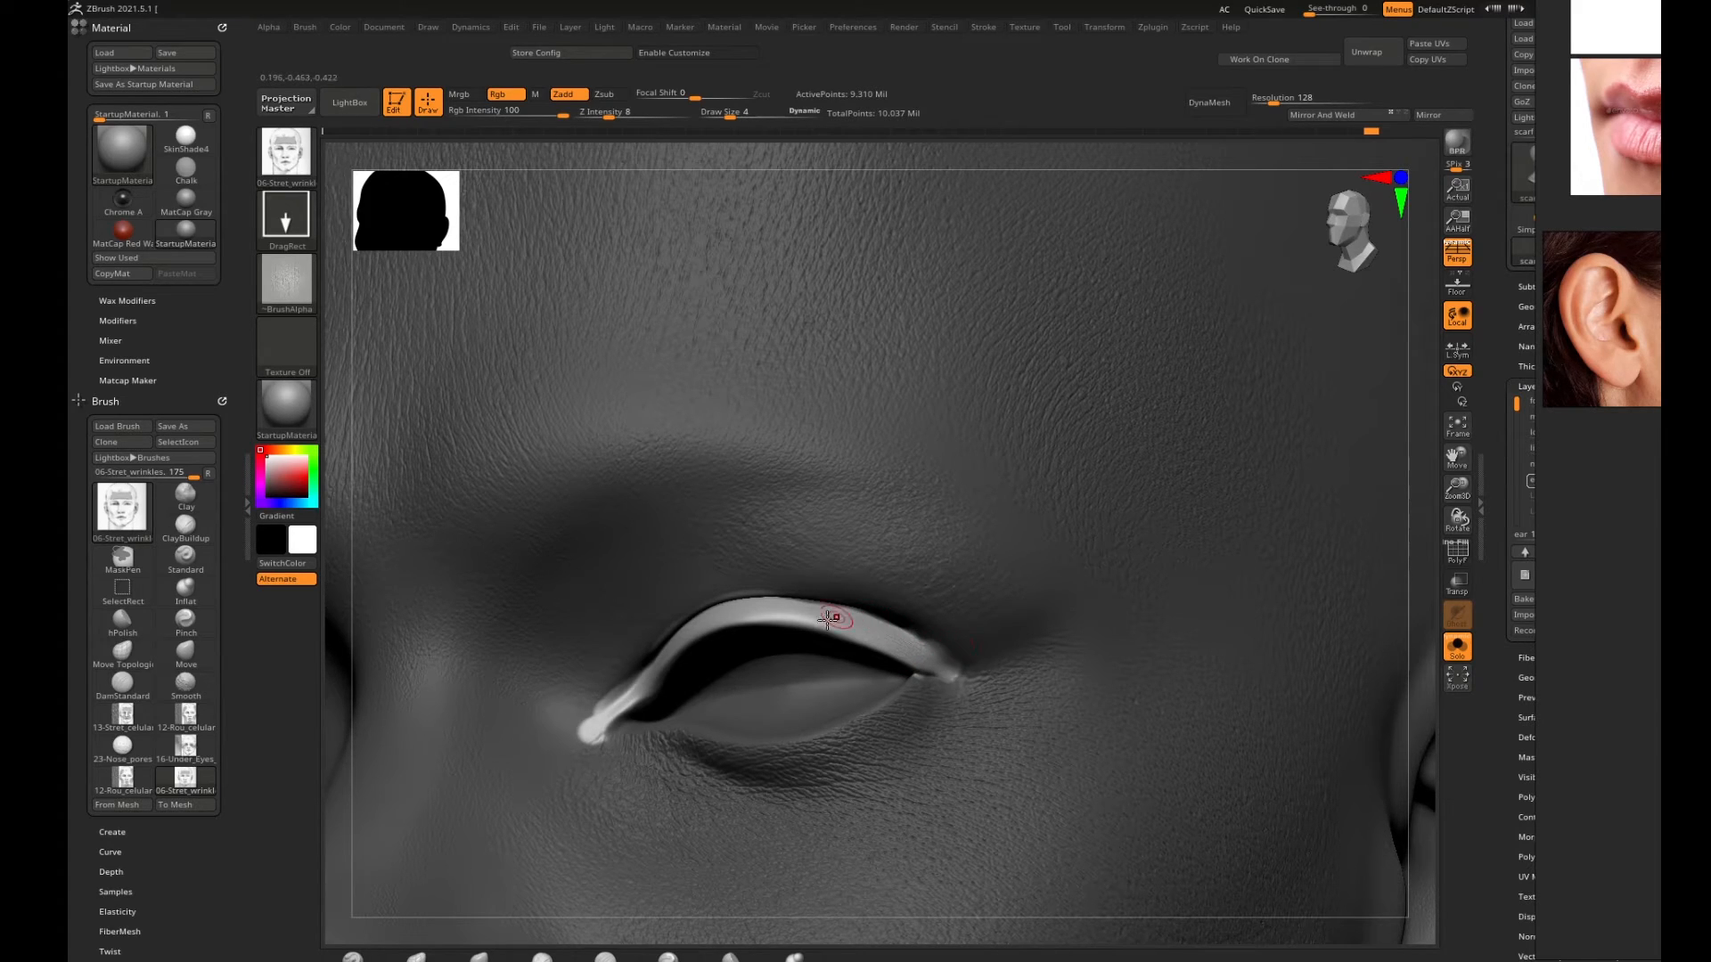
{"action": "left_click_drag", "start_coordinate": [840, 624], "coordinate": [832, 619]}
{"action": "left_click_drag", "start_coordinate": [1415, 636], "coordinate": [861, 615]}
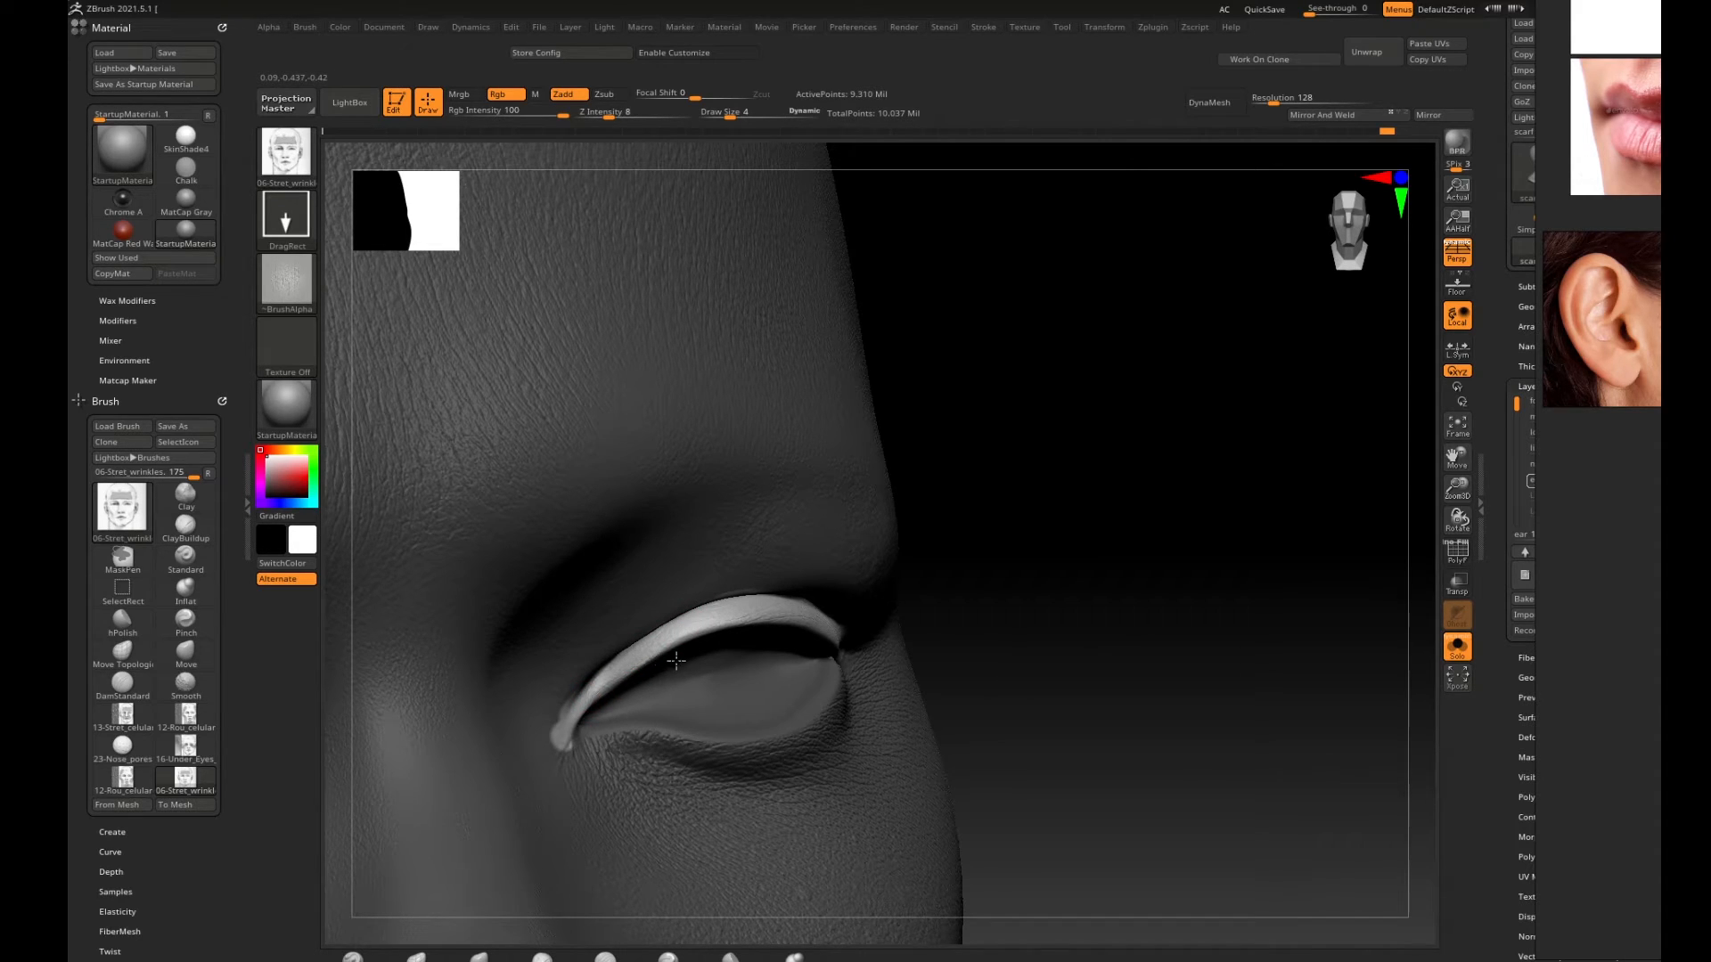
{"action": "left_click_drag", "start_coordinate": [1066, 576], "coordinate": [748, 627]}
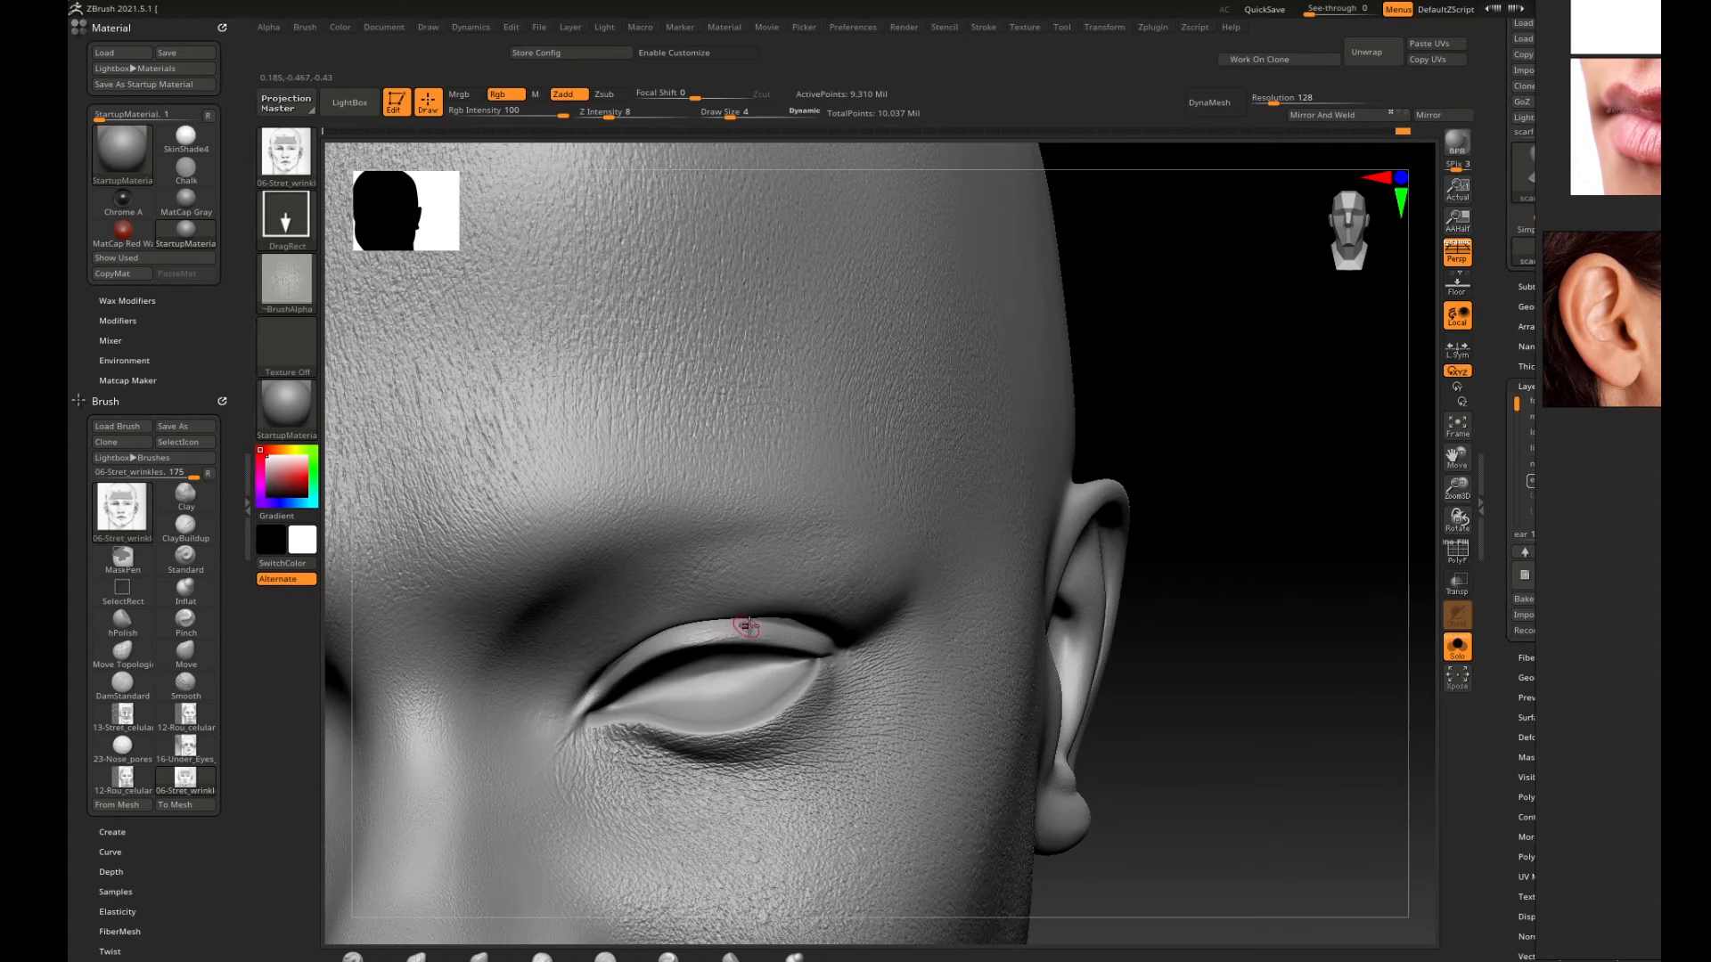
Switch to the DamStandard brush with a draw size of 1 and increase its LazyMouse radius.
{"action": "left_click", "coordinate": [122, 683]}
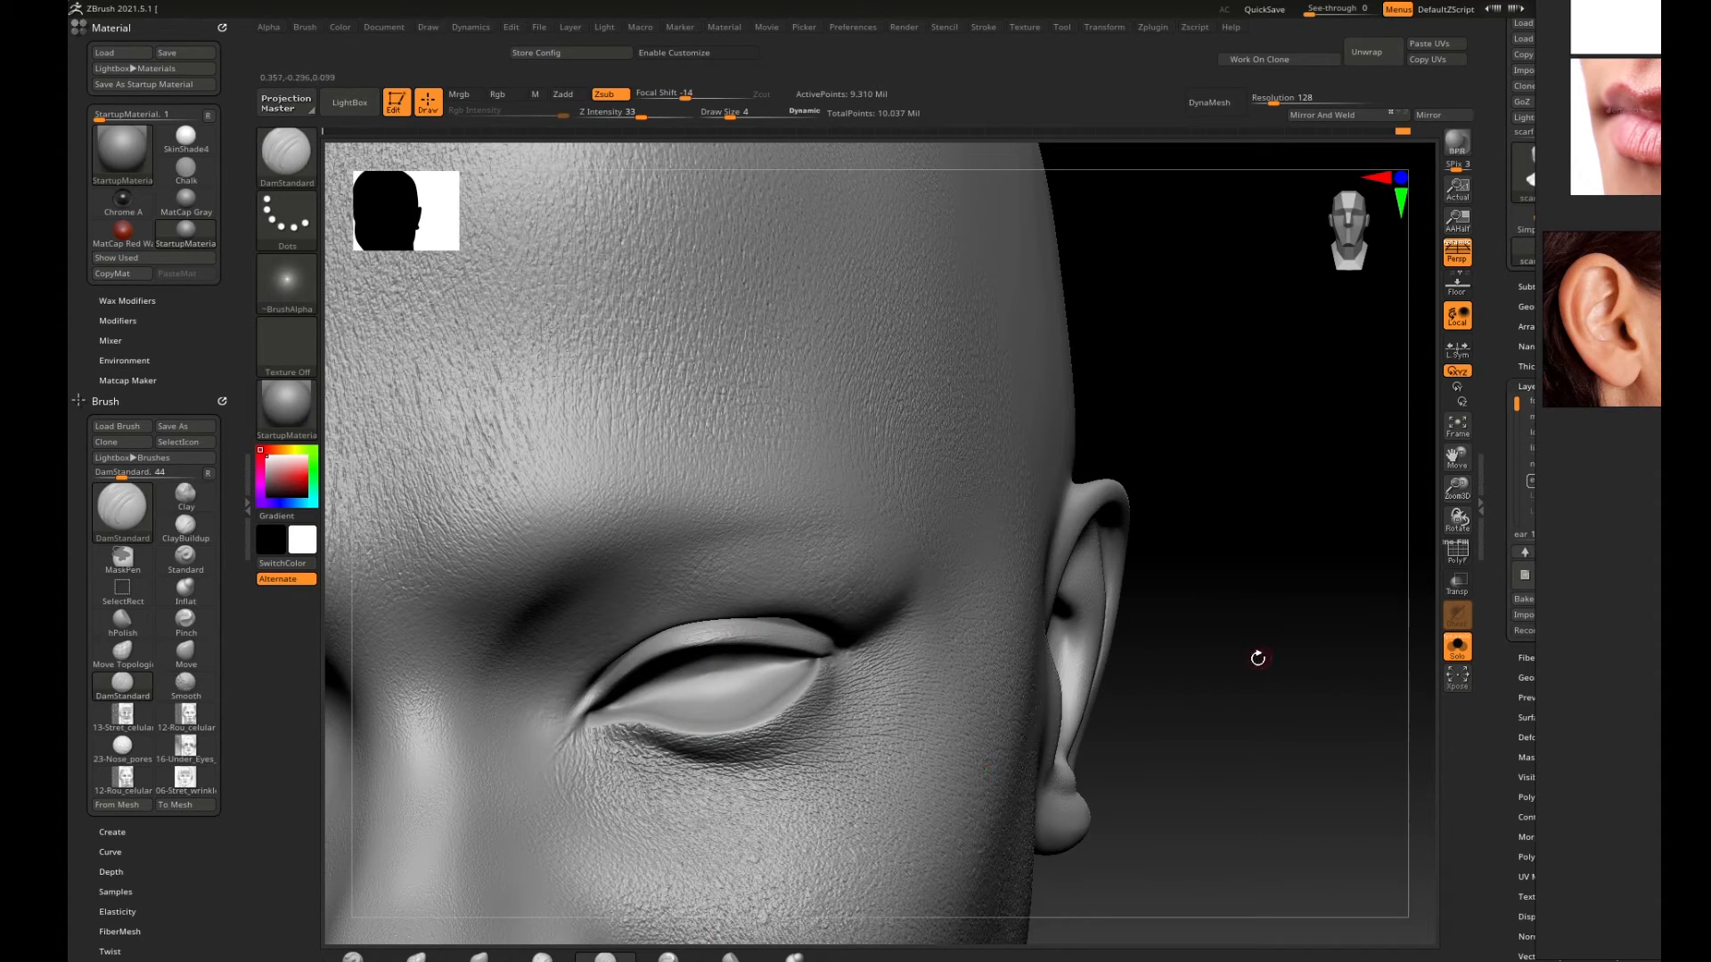
{"action": "left_click_drag", "start_coordinate": [1259, 659], "coordinate": [1248, 758], "text": "alt"}
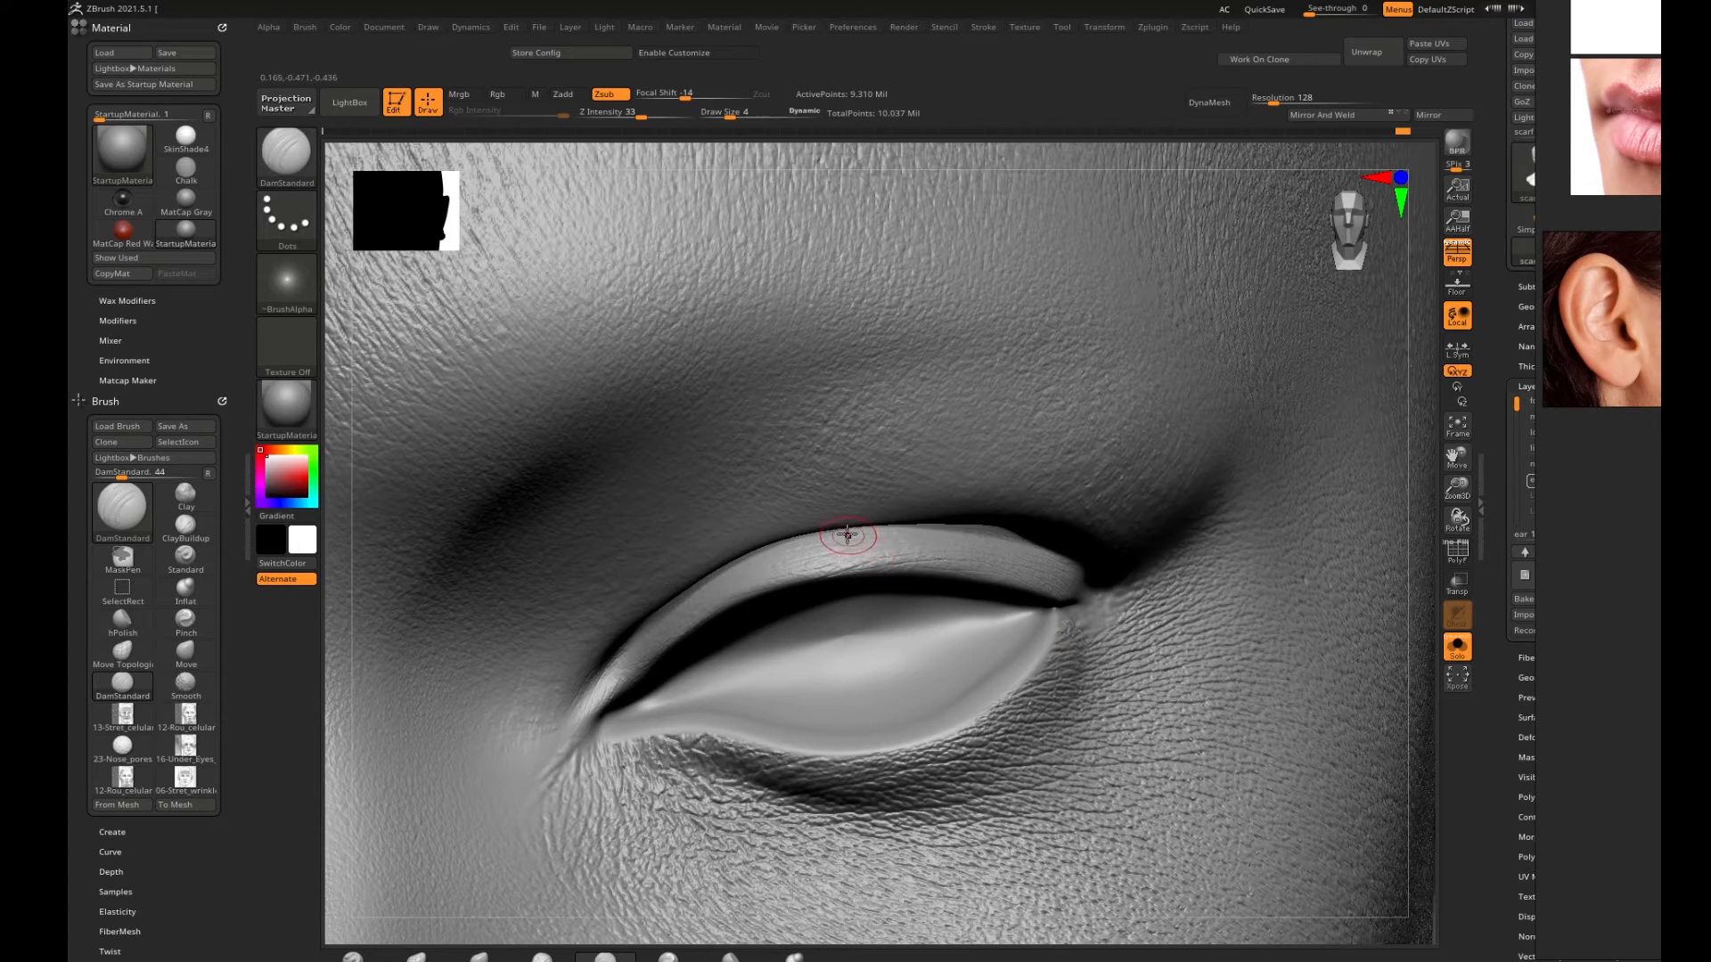
{"action": "key", "text": "bracketleft"}
{"action": "left_click", "coordinate": [980, 28]}
{"action": "left_click", "coordinate": [1025, 277]}
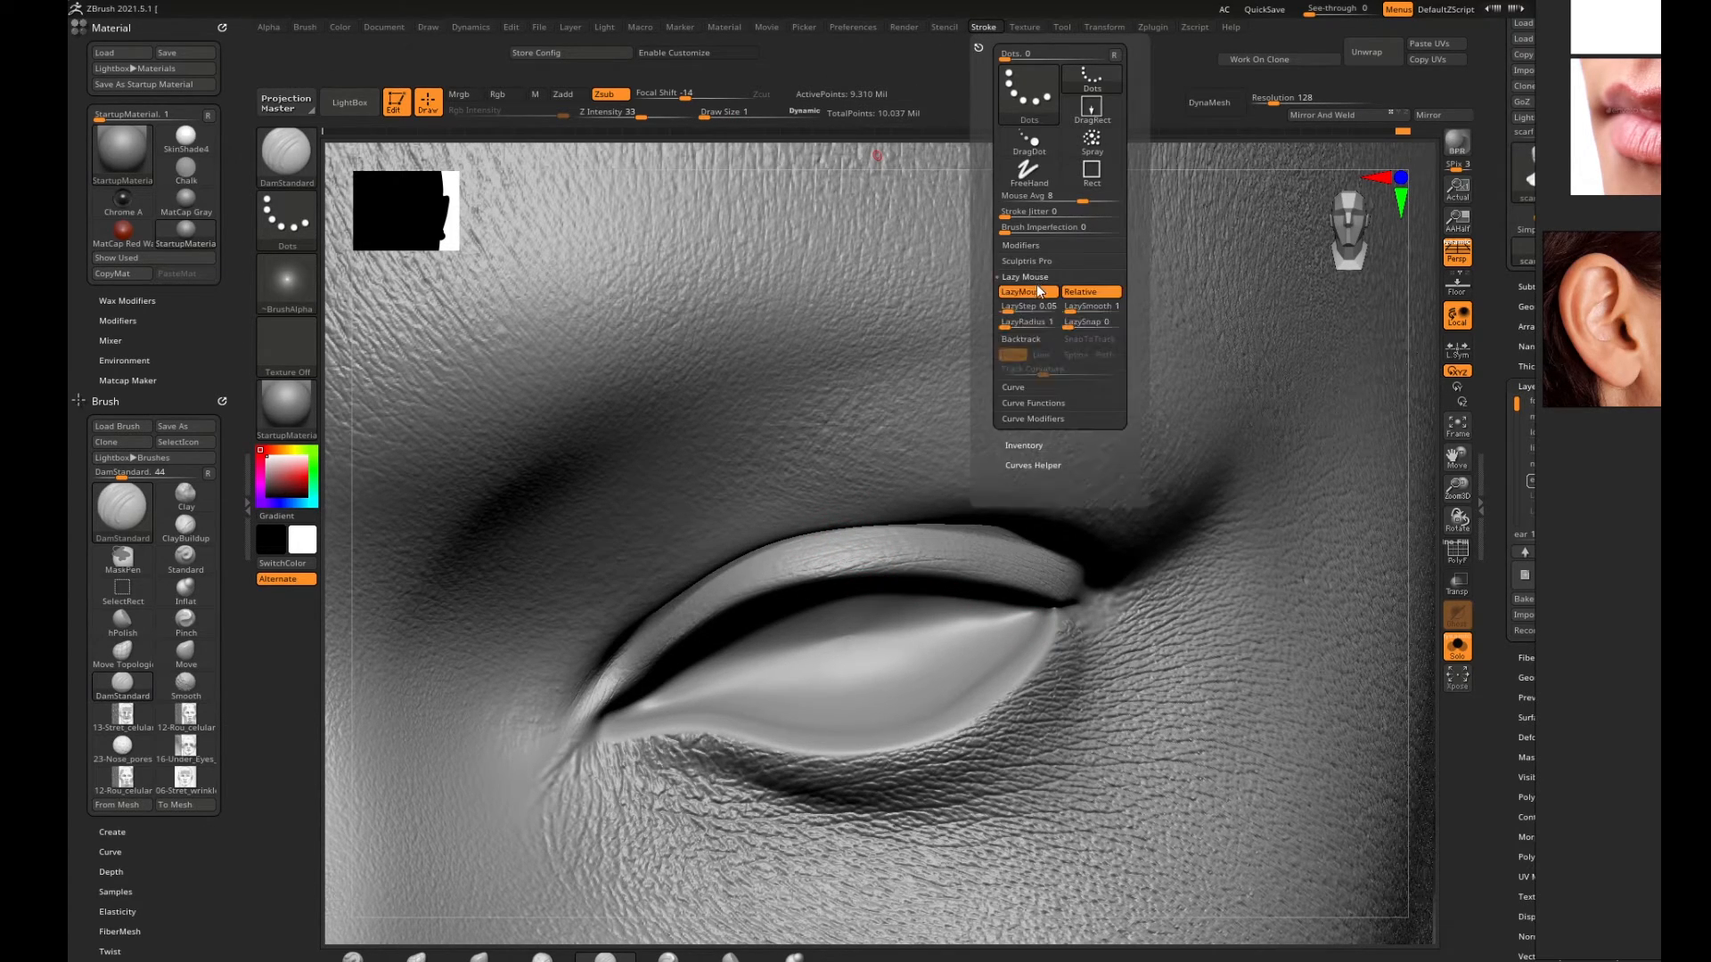
{"action": "left_click_drag", "start_coordinate": [1007, 325], "coordinate": [1020, 325]}
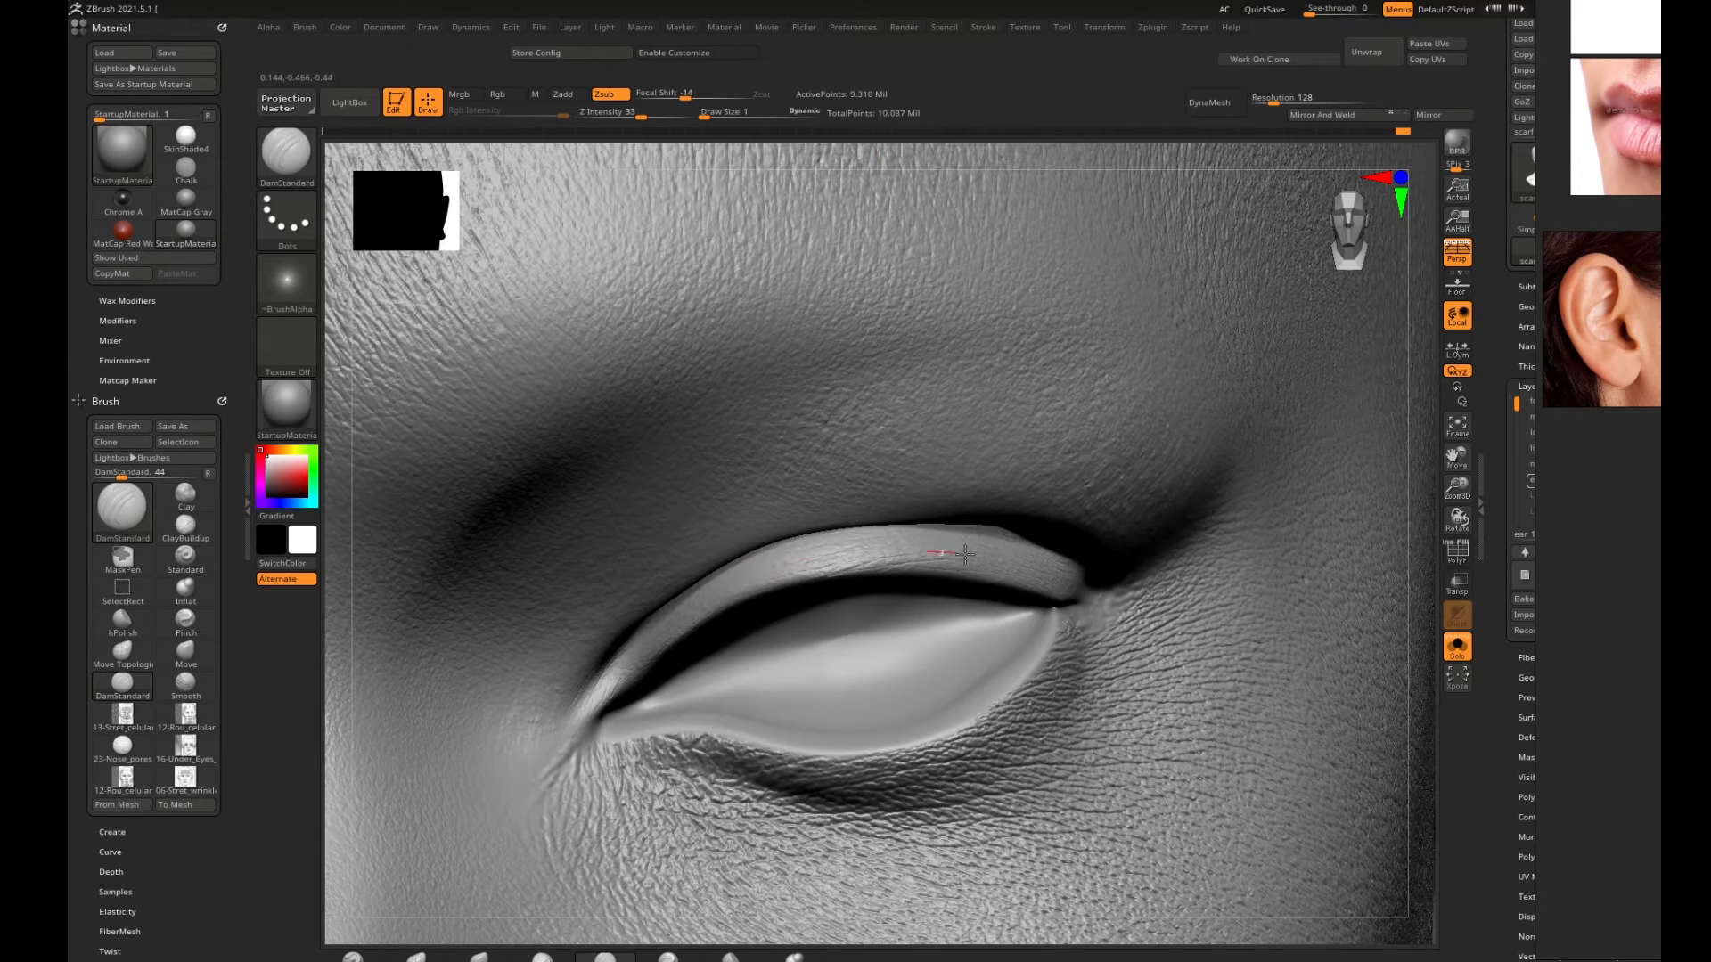
Carve thin crease lines along the left upper eyelid from the outer to the inner corner, undoing the first stroke.
{"action": "left_click_drag", "start_coordinate": [767, 563], "coordinate": [893, 552]}
{"action": "key", "text": "ctrl+z"}
{"action": "left_click_drag", "start_coordinate": [1046, 574], "coordinate": [997, 538]}
{"action": "left_click_drag", "start_coordinate": [615, 689], "coordinate": [746, 571]}
Carve a matching thin crease along the right upper eyelid.
{"action": "left_click_drag", "start_coordinate": [1410, 553], "coordinate": [1035, 508], "text": "alt"}
{"action": "mouse_move", "coordinate": [1167, 545]}
{"action": "left_mouse_down"}
{"action": "mouse_move", "coordinate": [1329, 571]}
{"action": "mouse_move", "coordinate": [1022, 562]}
{"action": "mouse_move", "coordinate": [1340, 572]}
{"action": "left_mouse_up"}
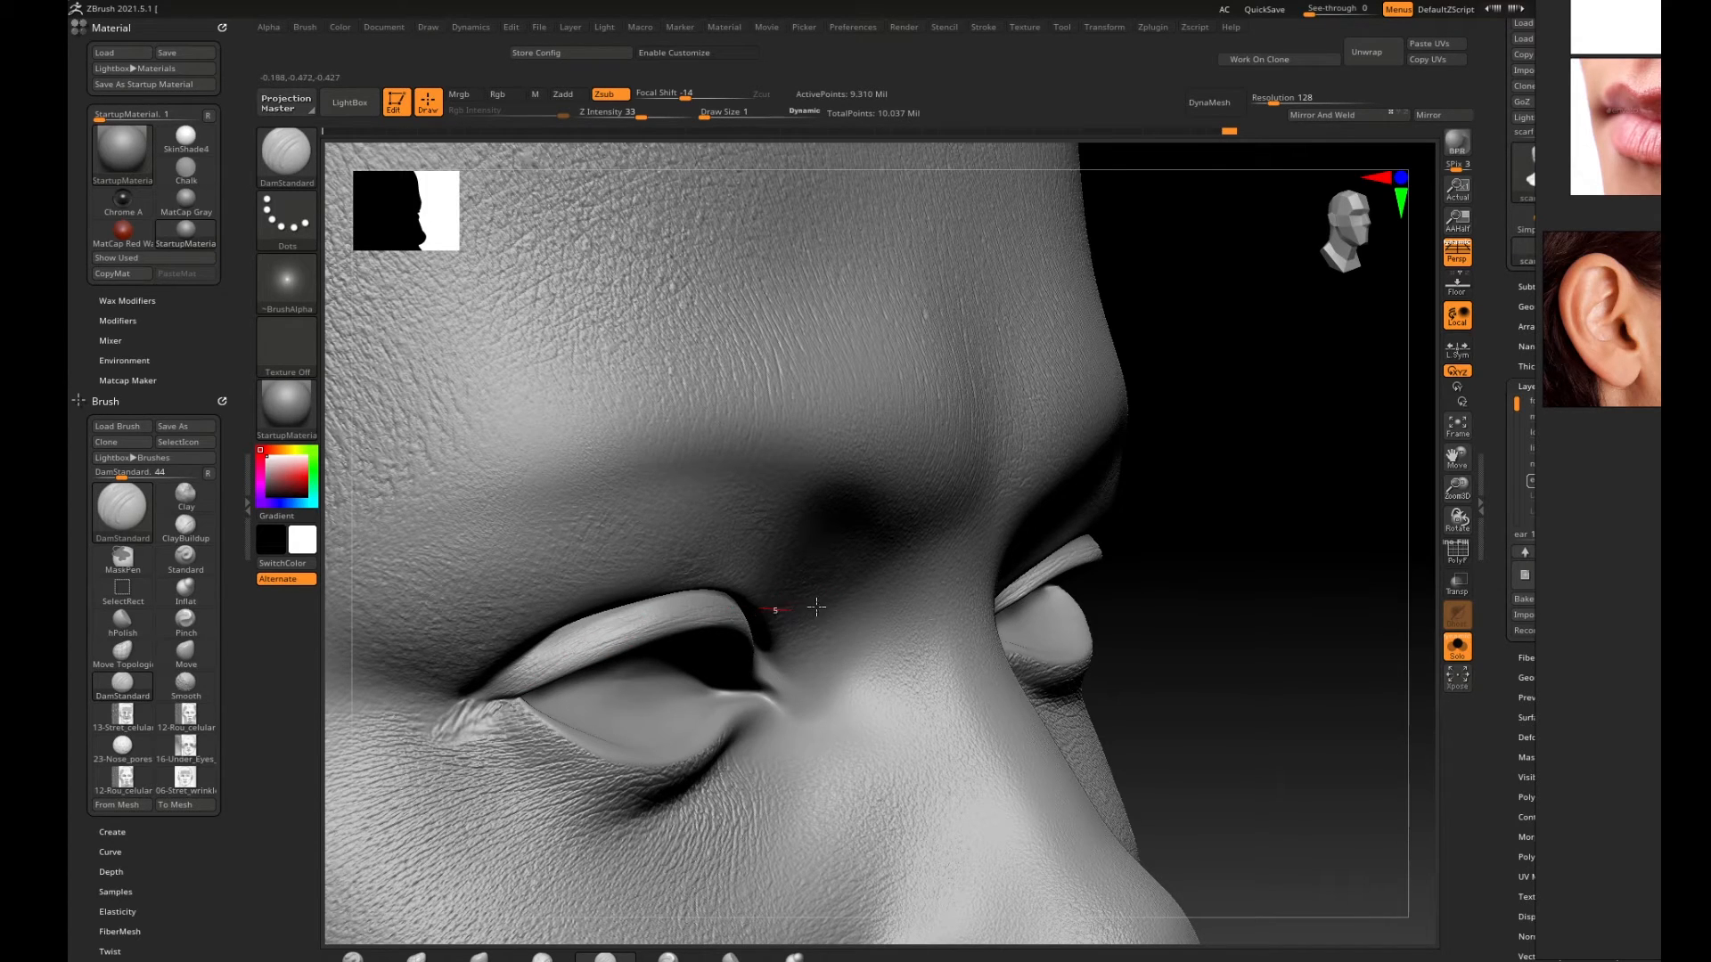
{"action": "mouse_move", "coordinate": [1286, 546]}
{"action": "left_mouse_down", "text": "alt"}
{"action": "mouse_move", "coordinate": [1230, 527]}
{"action": "mouse_move", "coordinate": [1156, 562]}
{"action": "mouse_move", "coordinate": [1229, 563]}
{"action": "mouse_move", "coordinate": [1133, 548]}
{"action": "mouse_move", "coordinate": [1242, 542]}
{"action": "mouse_move", "coordinate": [1230, 567]}
{"action": "mouse_move", "coordinate": [911, 674]}
{"action": "left_mouse_up", "text": "alt"}
{"action": "mouse_move", "coordinate": [446, 674]}
{"action": "left_mouse_down", "text": "alt"}
{"action": "mouse_move", "coordinate": [470, 554]}
{"action": "mouse_move", "coordinate": [401, 579]}
{"action": "left_mouse_up", "text": "alt"}
{"action": "mouse_move", "coordinate": [401, 579]}
{"action": "left_mouse_down"}
{"action": "mouse_move", "coordinate": [470, 611]}
{"action": "mouse_move", "coordinate": [533, 531]}
{"action": "left_mouse_up"}
Load the 06-Stret_wrinkles brush for the neck, with Z Intensity 12 and draw size 34.
{"action": "left_click_drag", "start_coordinate": [1157, 548], "coordinate": [1211, 412], "text": "shift"}
{"action": "left_click_drag", "start_coordinate": [1141, 492], "coordinate": [1185, 424], "text": "alt"}
{"action": "left_click_drag", "start_coordinate": [1153, 579], "coordinate": [1096, 553], "text": "alt"}
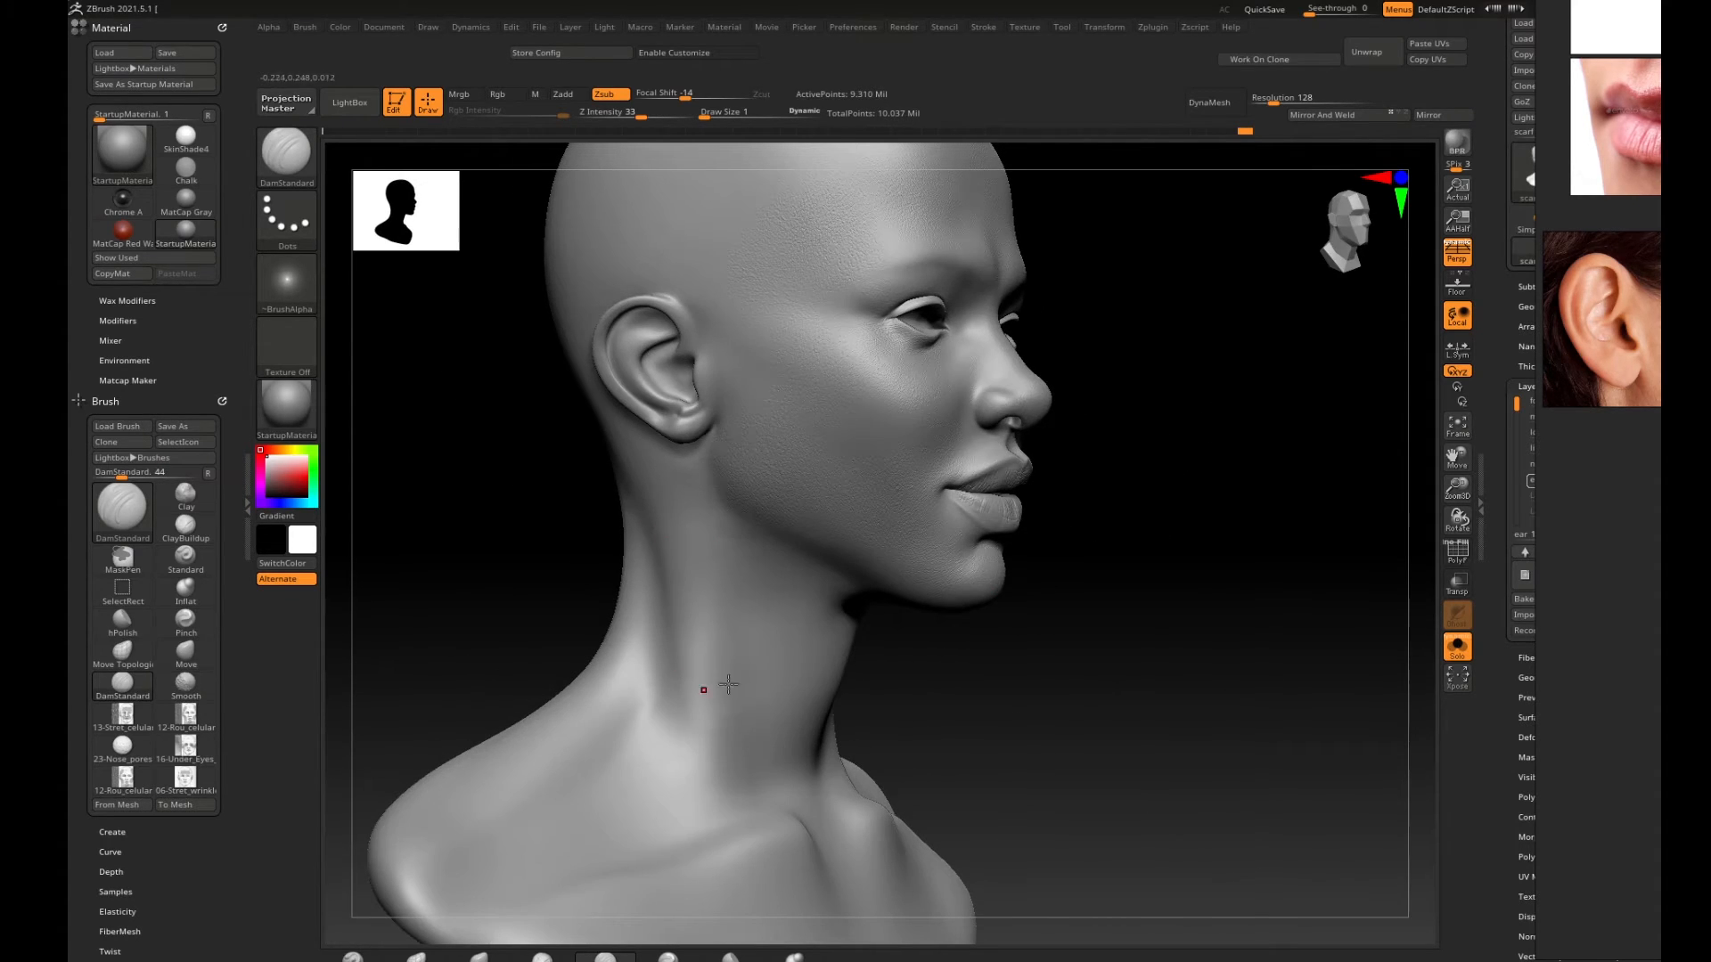
{"action": "mouse_move", "coordinate": [921, 747]}
{"action": "left_mouse_down"}
{"action": "mouse_move", "coordinate": [1126, 511]}
{"action": "mouse_move", "coordinate": [942, 731]}
{"action": "left_mouse_up"}
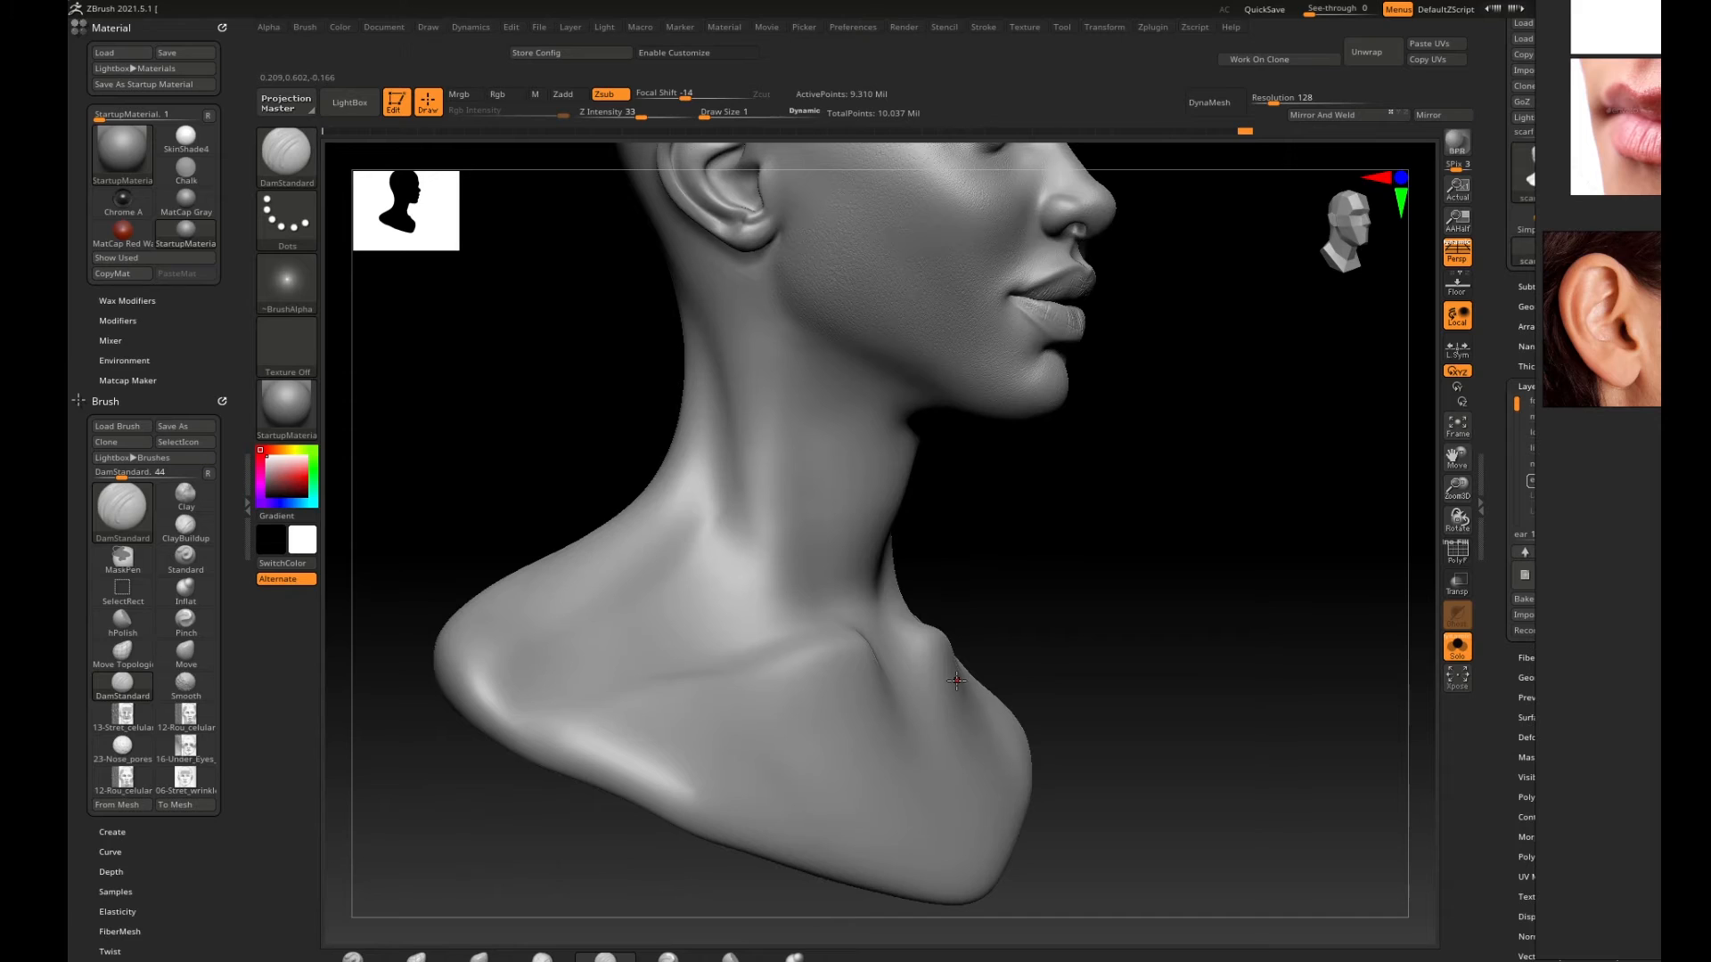
{"action": "left_click_drag", "start_coordinate": [1033, 495], "coordinate": [806, 481]}
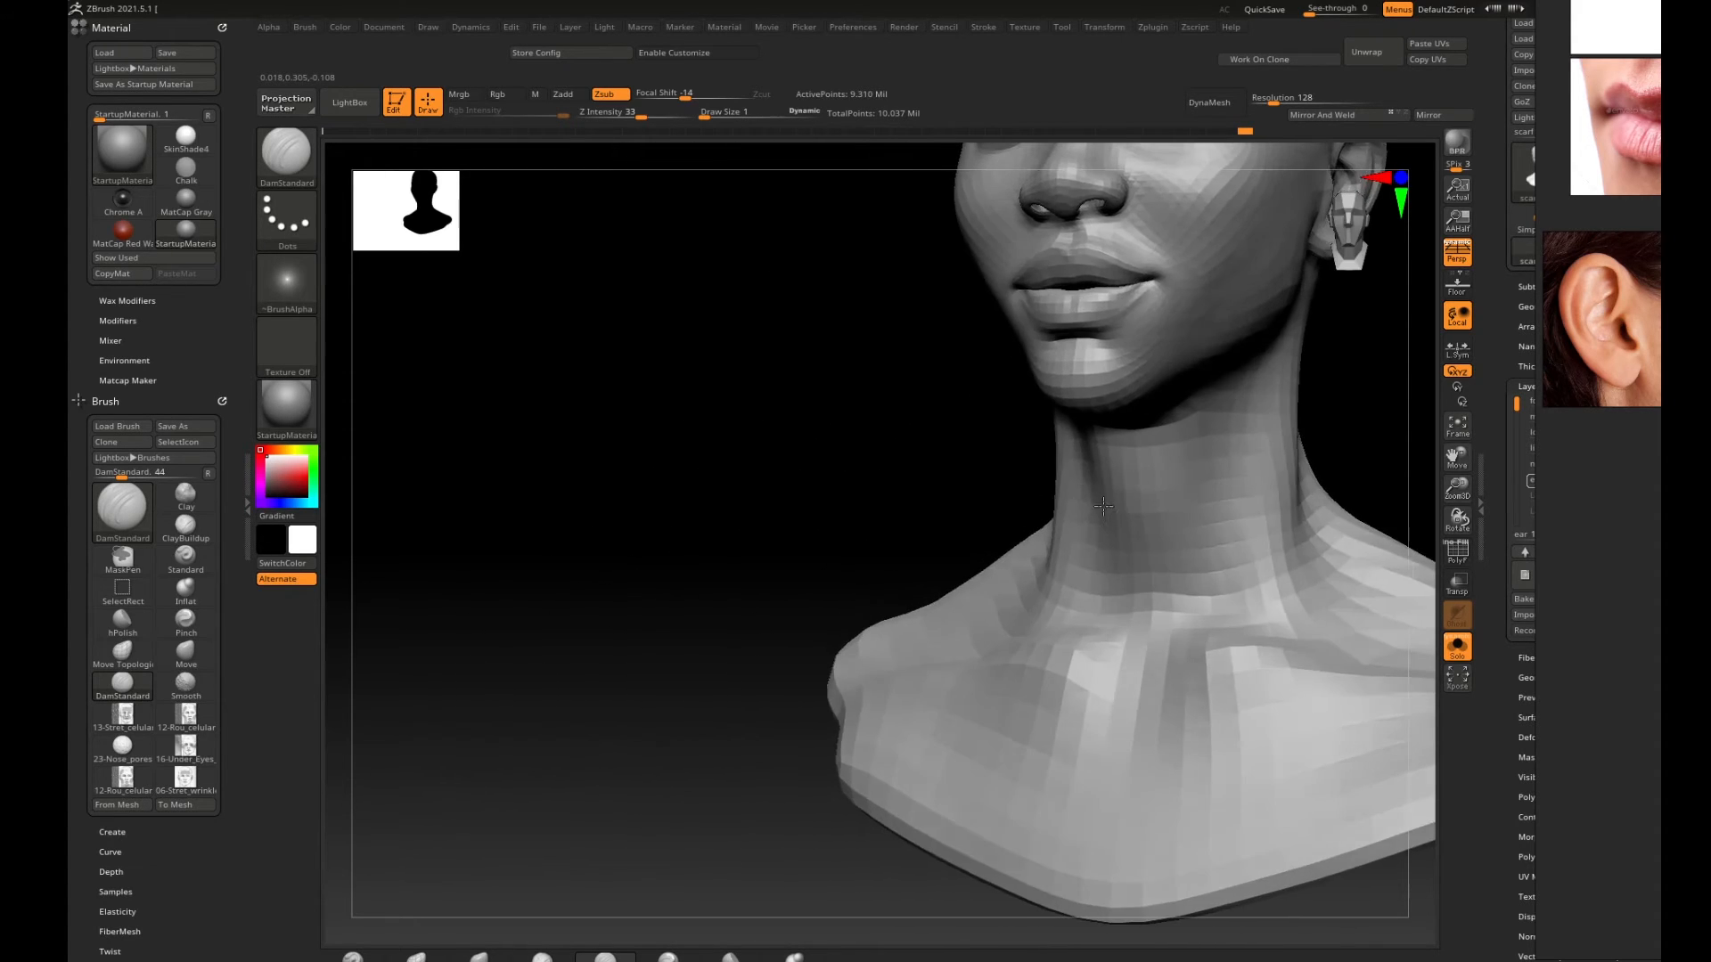
{"action": "left_click_drag", "start_coordinate": [1270, 436], "coordinate": [1336, 393], "text": "shift"}
{"action": "mouse_move", "coordinate": [1284, 462]}
{"action": "left_mouse_down"}
{"action": "mouse_move", "coordinate": [1126, 446]}
{"action": "mouse_move", "coordinate": [1291, 408]}
{"action": "mouse_move", "coordinate": [1348, 415]}
{"action": "mouse_move", "coordinate": [1234, 458]}
{"action": "mouse_move", "coordinate": [1226, 427]}
{"action": "mouse_move", "coordinate": [1154, 451]}
{"action": "mouse_move", "coordinate": [1262, 466]}
{"action": "mouse_move", "coordinate": [1214, 259]}
{"action": "mouse_move", "coordinate": [1260, 467]}
{"action": "mouse_move", "coordinate": [1126, 489]}
{"action": "left_mouse_up"}
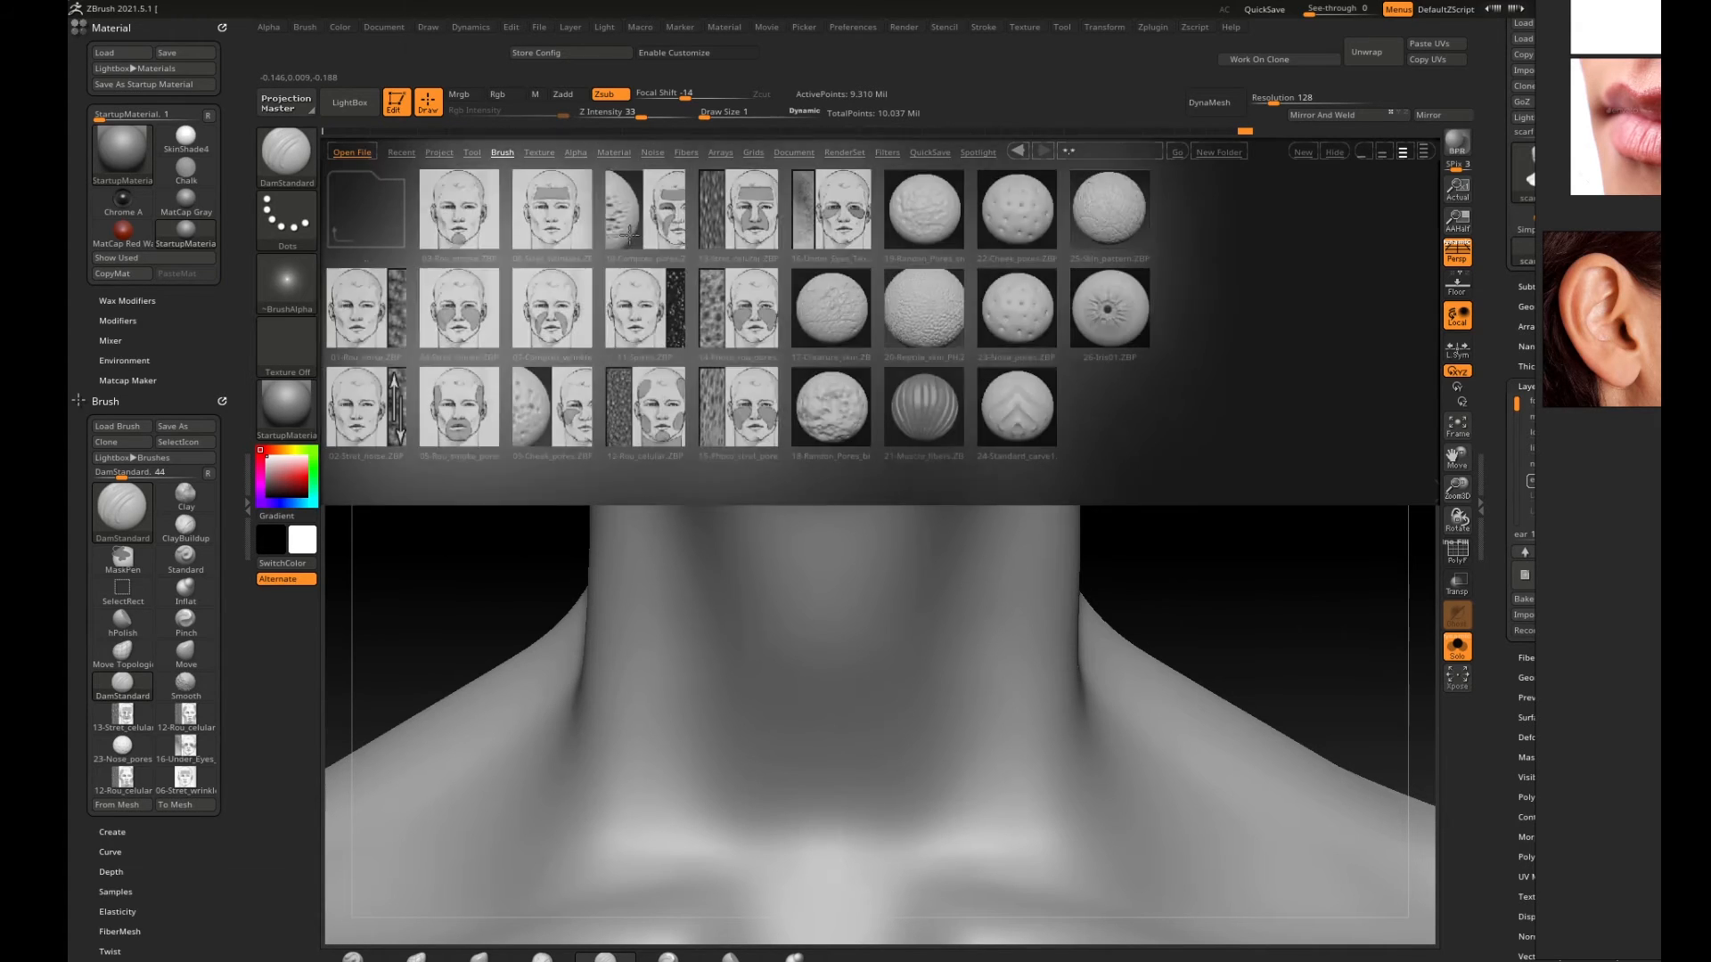
{"action": "double_click", "coordinate": [547, 205]}
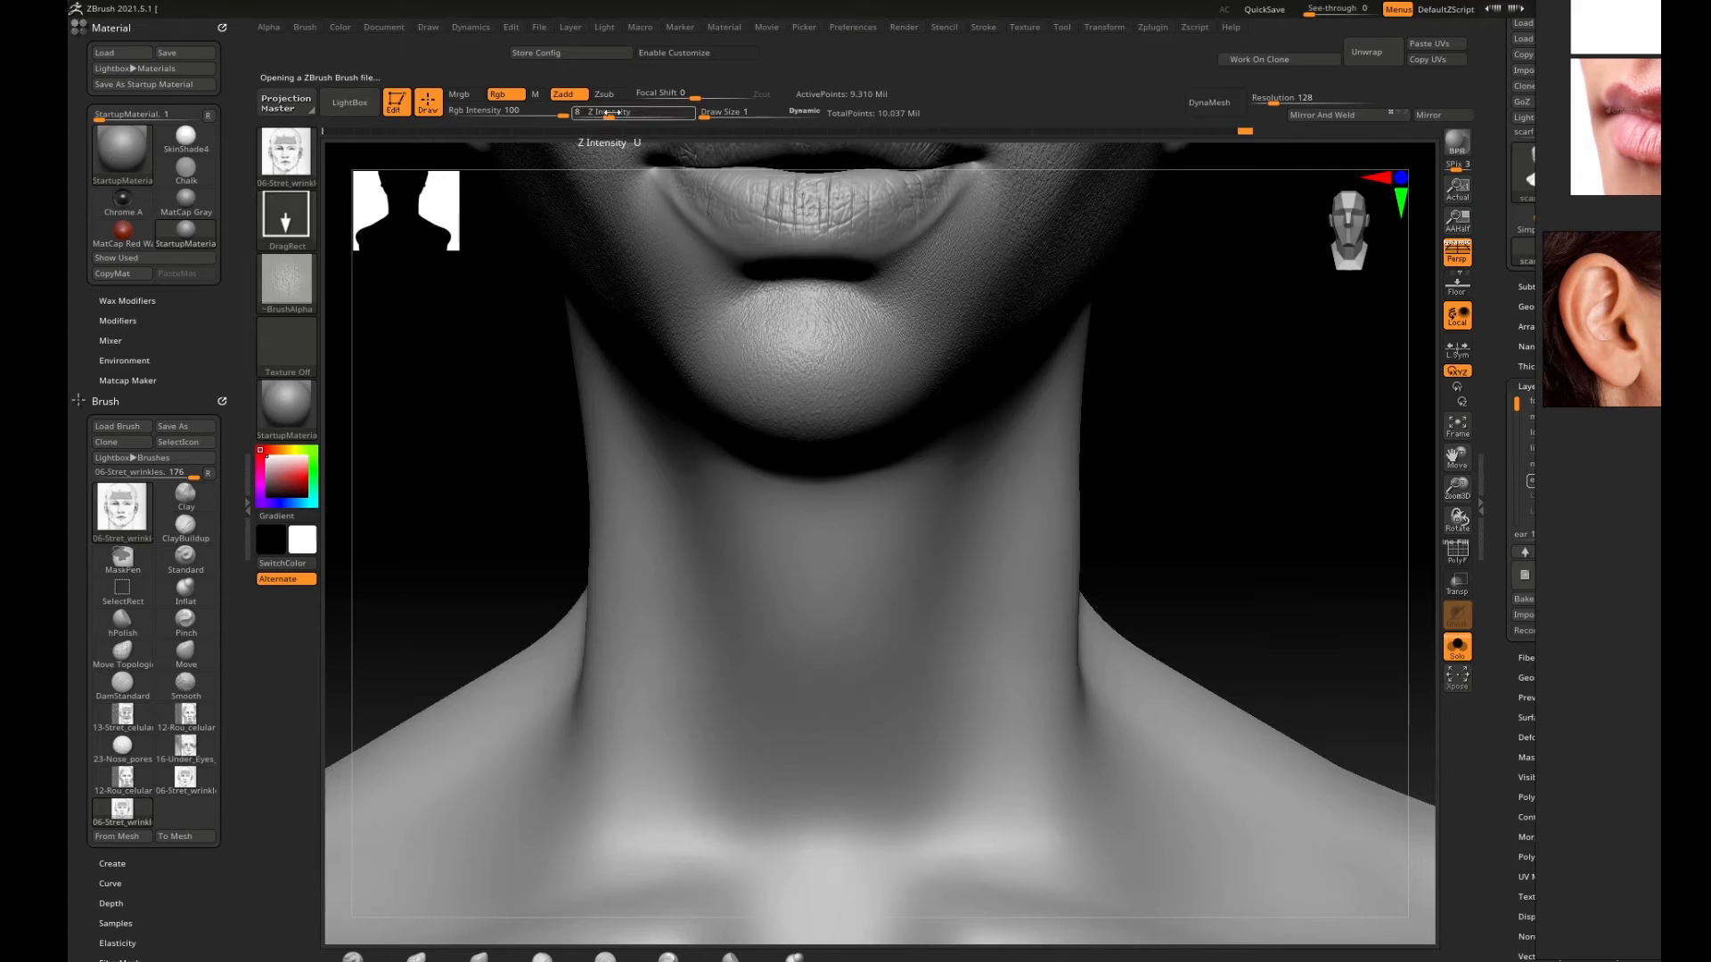
{"action": "left_click_drag", "start_coordinate": [609, 114], "coordinate": [616, 112]}
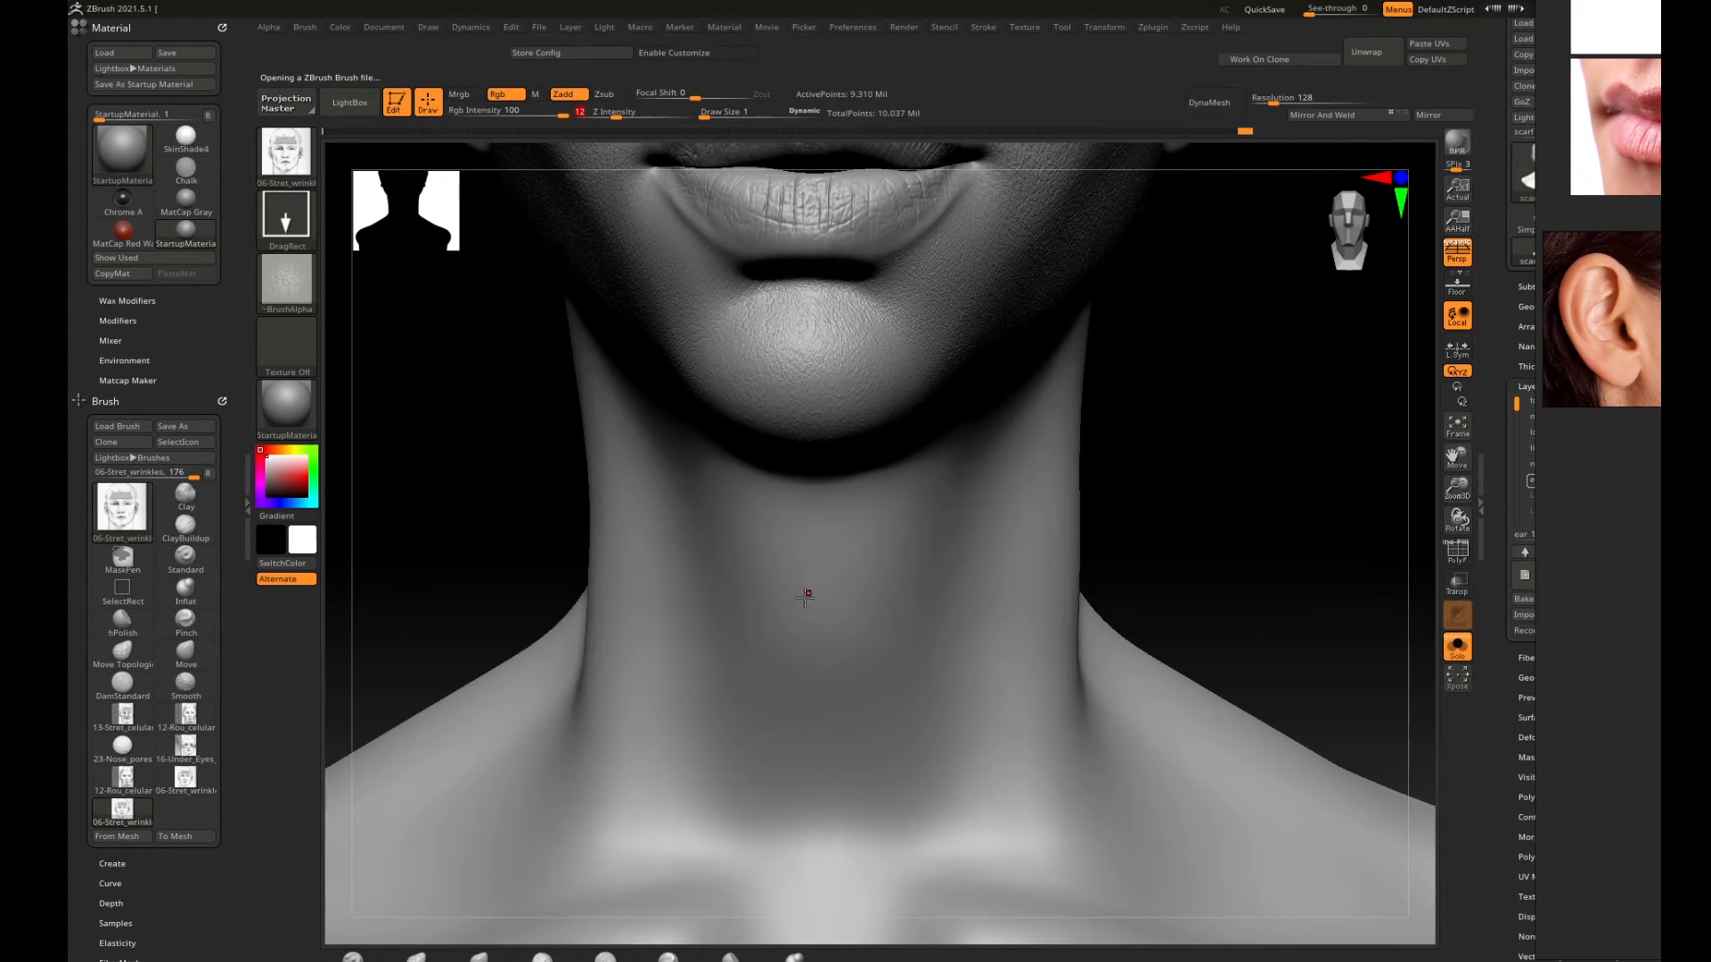
{"action": "key", "text": "]"}
{"action": "key", "text": "]"}
{"action": "key", "text": "]"}
Try a wrinkle stamp on the front of the neck, undo it and set the brush's Z Intensity to 8.
{"action": "left_click_drag", "start_coordinate": [1176, 512], "coordinate": [949, 561]}
{"action": "left_click_drag", "start_coordinate": [827, 617], "coordinate": [1038, 619]}
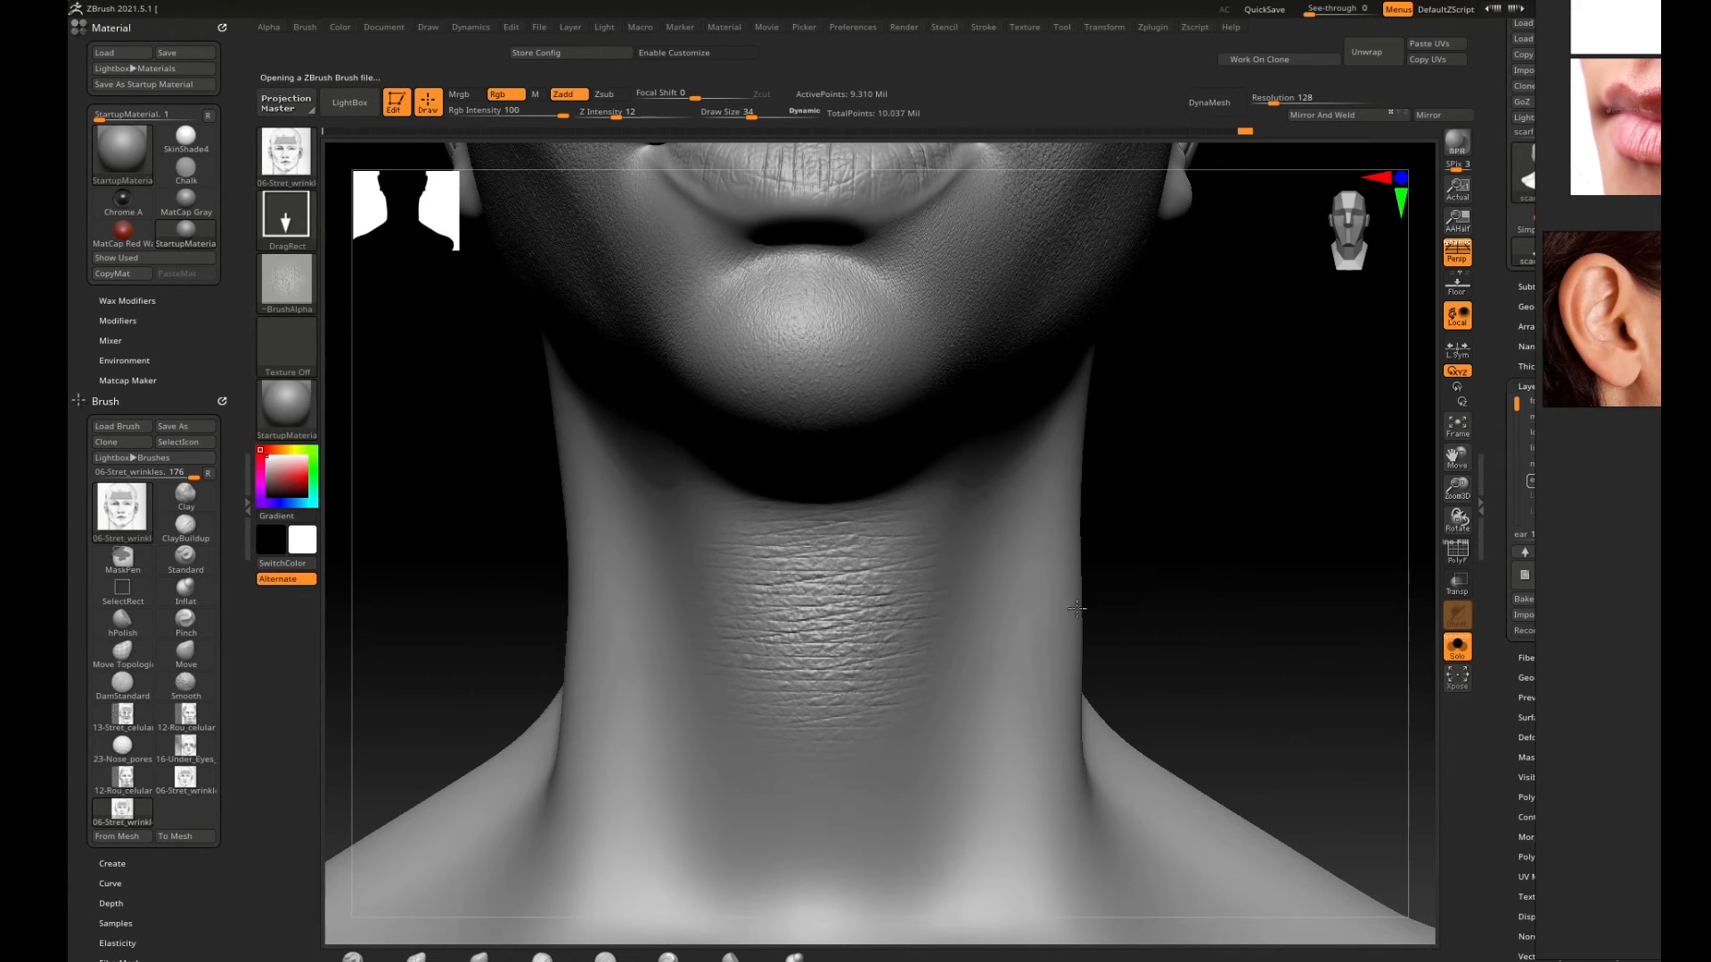
{"action": "mouse_move", "coordinate": [1248, 533]}
{"action": "left_mouse_down"}
{"action": "mouse_move", "coordinate": [1144, 508]}
{"action": "mouse_move", "coordinate": [1142, 538]}
{"action": "mouse_move", "coordinate": [1225, 517]}
{"action": "left_mouse_up"}
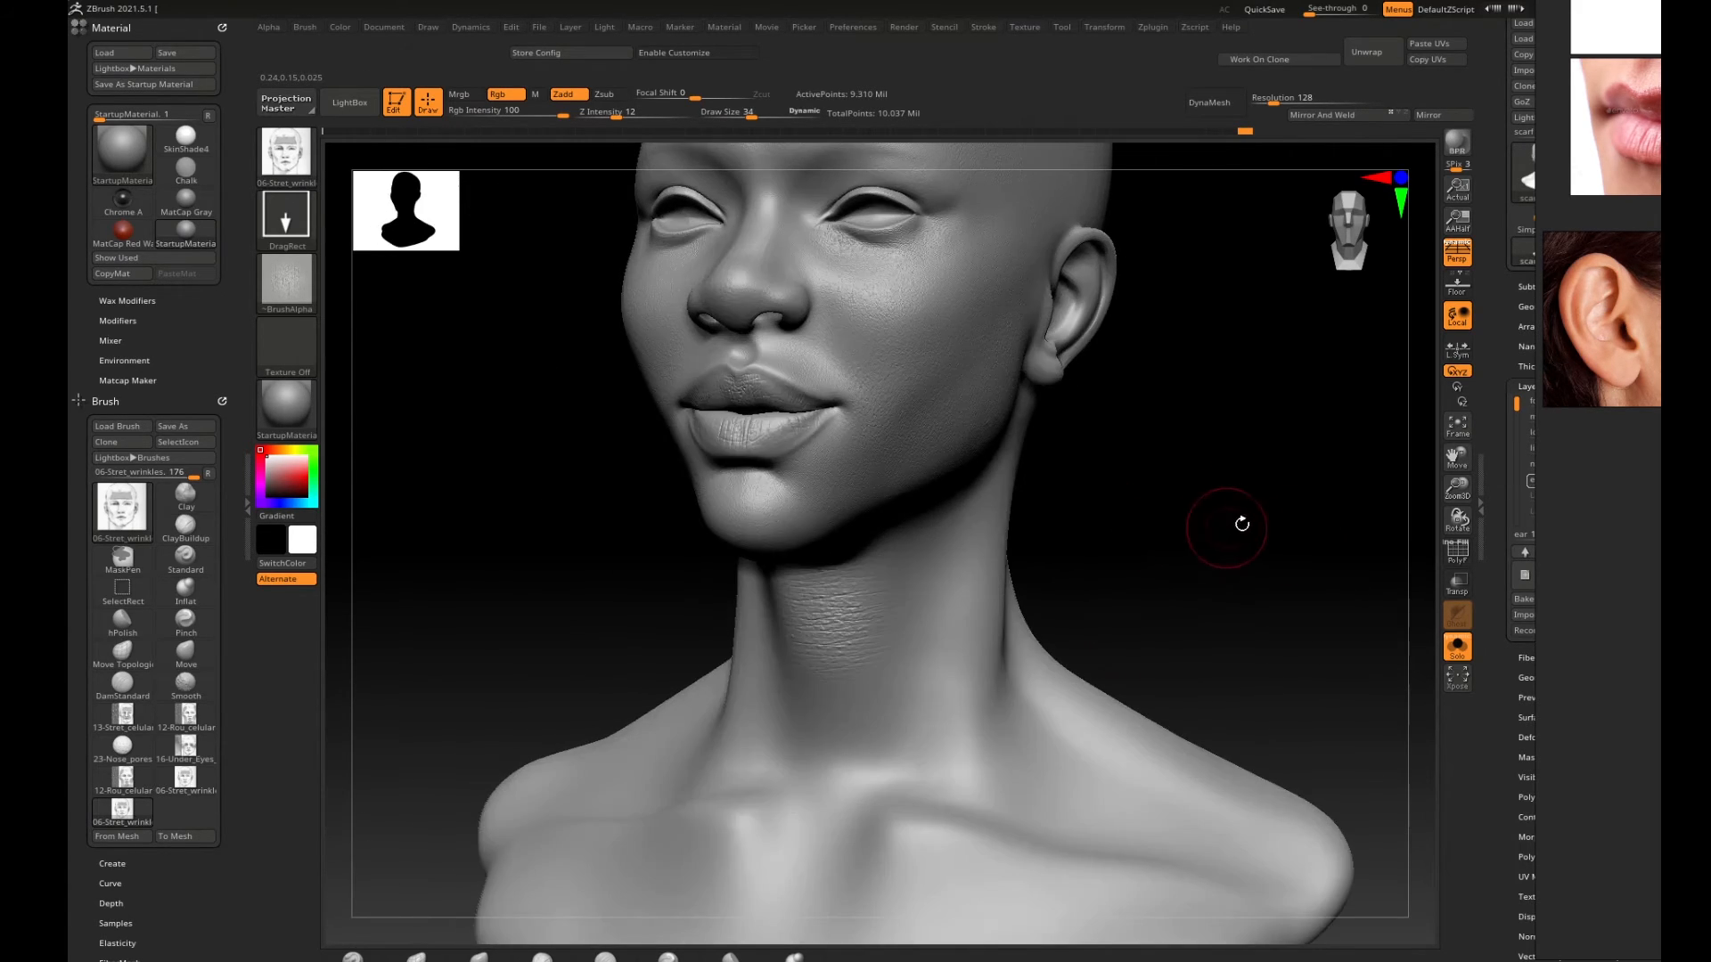
{"action": "key", "text": "ctrl"}
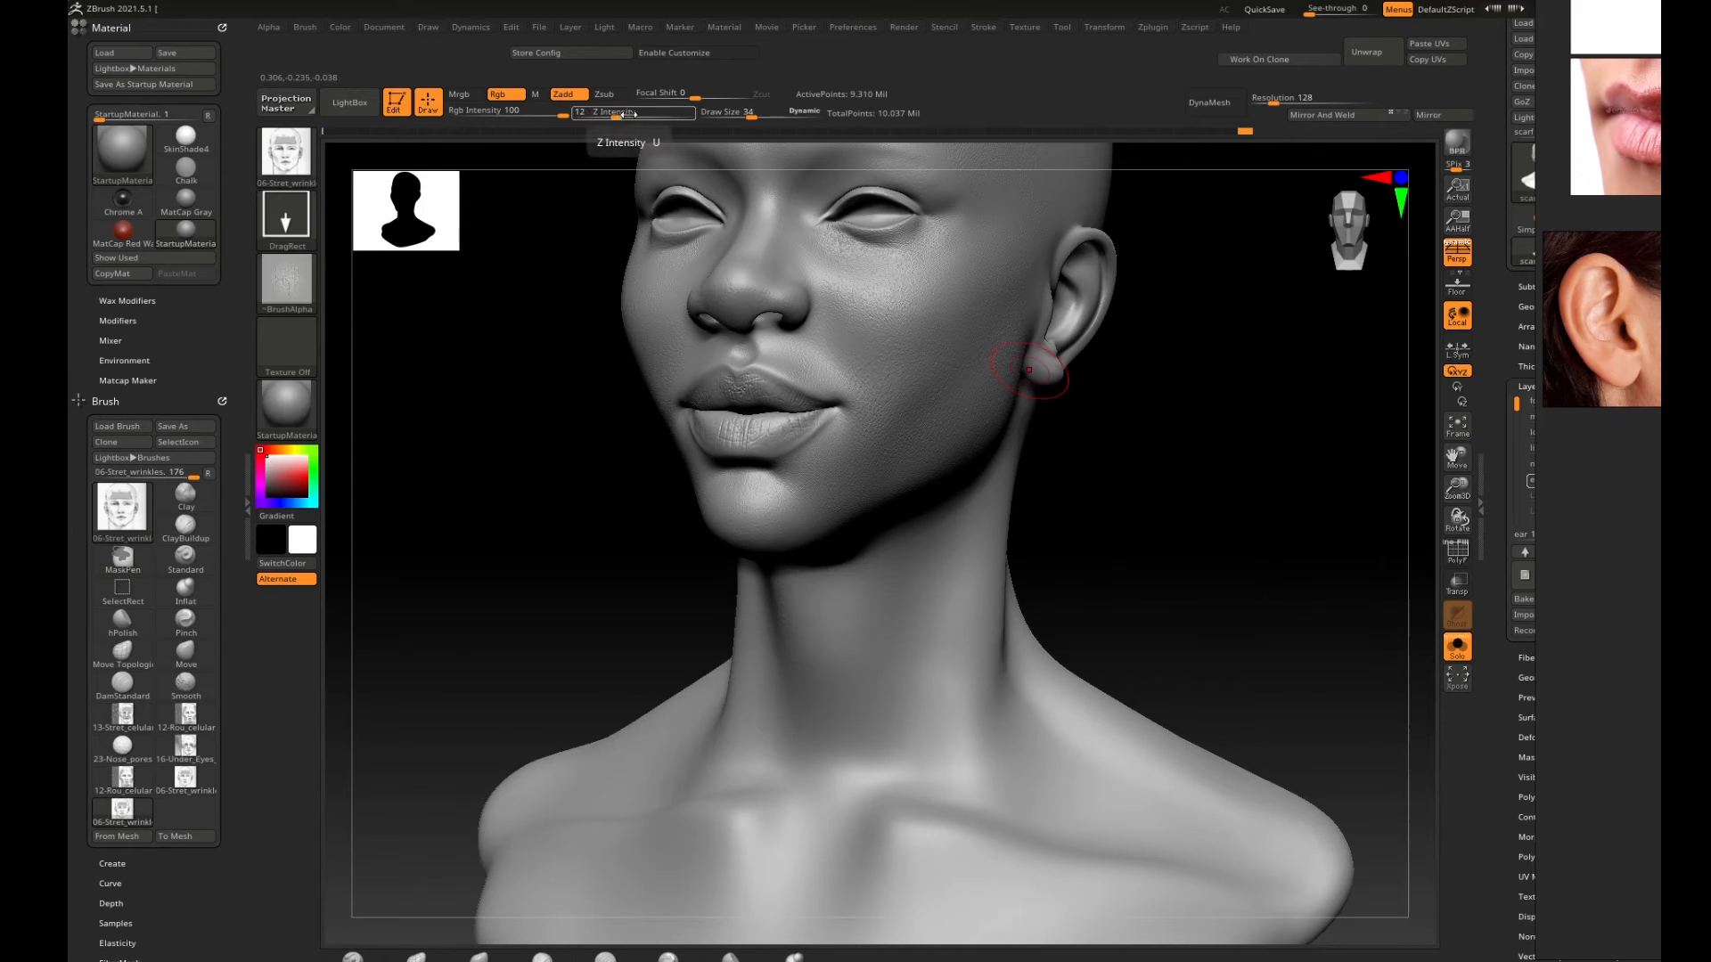
{"action": "left_click_drag", "start_coordinate": [631, 116], "coordinate": [608, 114]}
Examine the neck reference photos for the skin texture on the throat, collarbone area and side of the neck.
{"action": "right_click_drag", "start_coordinate": [1647, 323], "coordinate": [586, 156]}
{"action": "scroll", "coordinate": [868, 571], "scroll_direction": "up", "scroll_amount": 8}
{"action": "right_click_drag", "start_coordinate": [928, 468], "coordinate": [916, 473]}
{"action": "scroll", "coordinate": [905, 476], "scroll_direction": "up", "scroll_amount": 10}
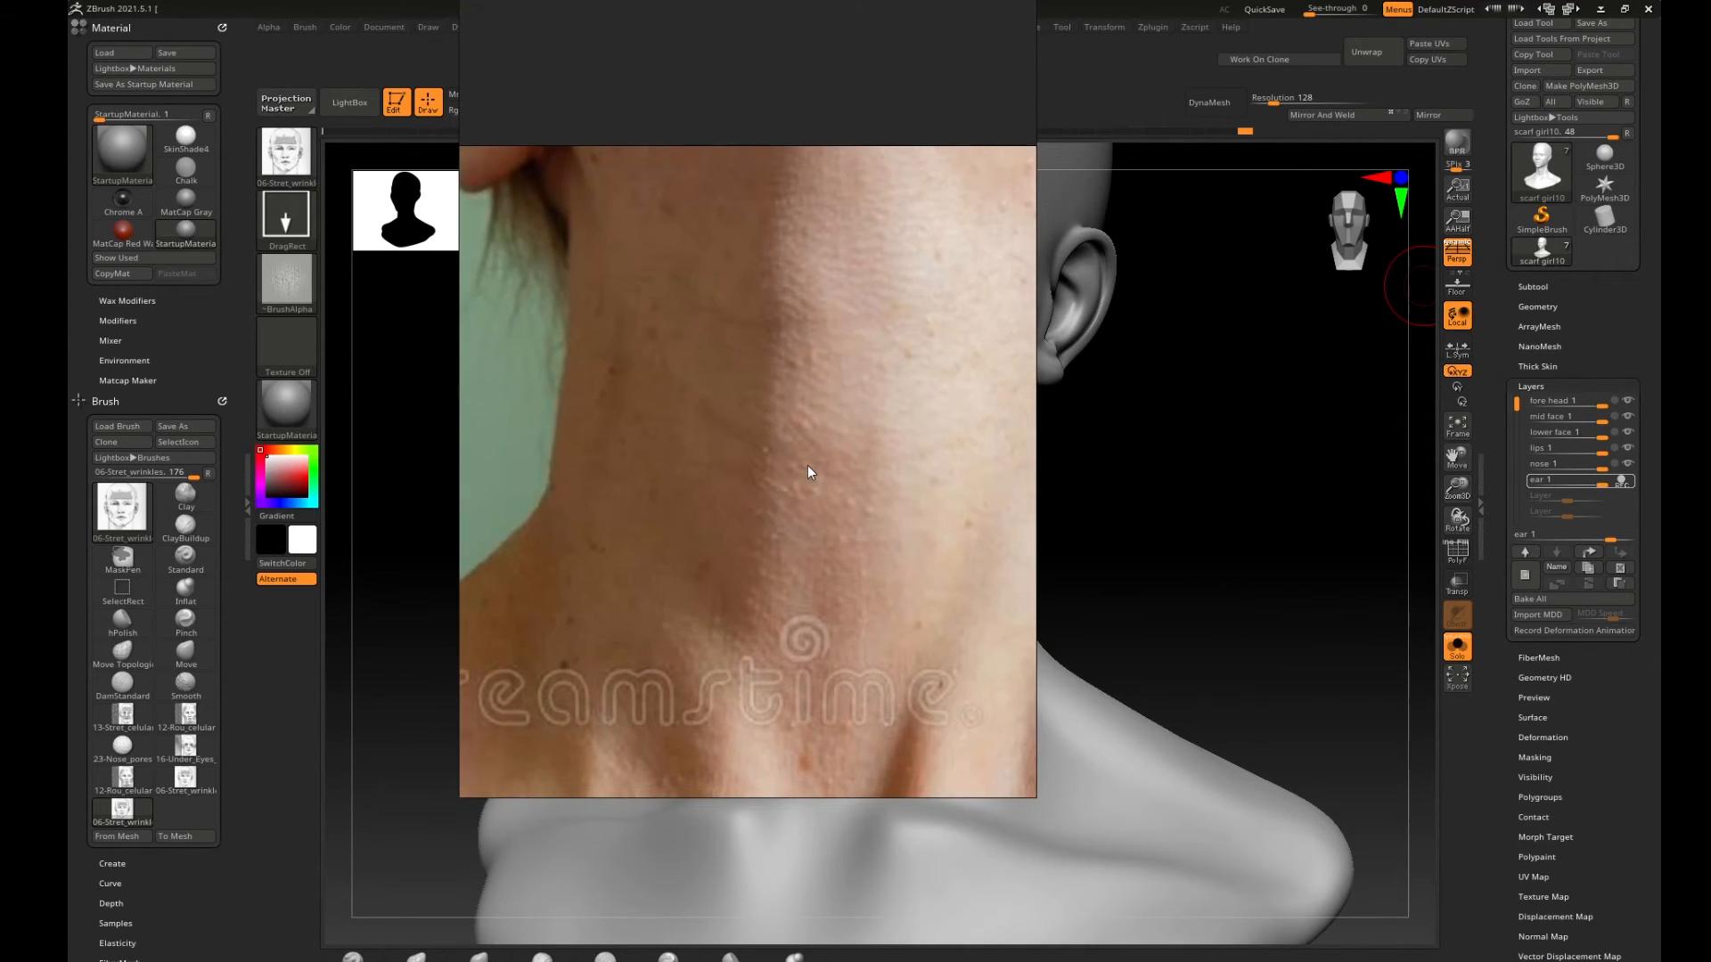
{"action": "scroll", "coordinate": [777, 499], "scroll_direction": "down", "scroll_amount": 2}
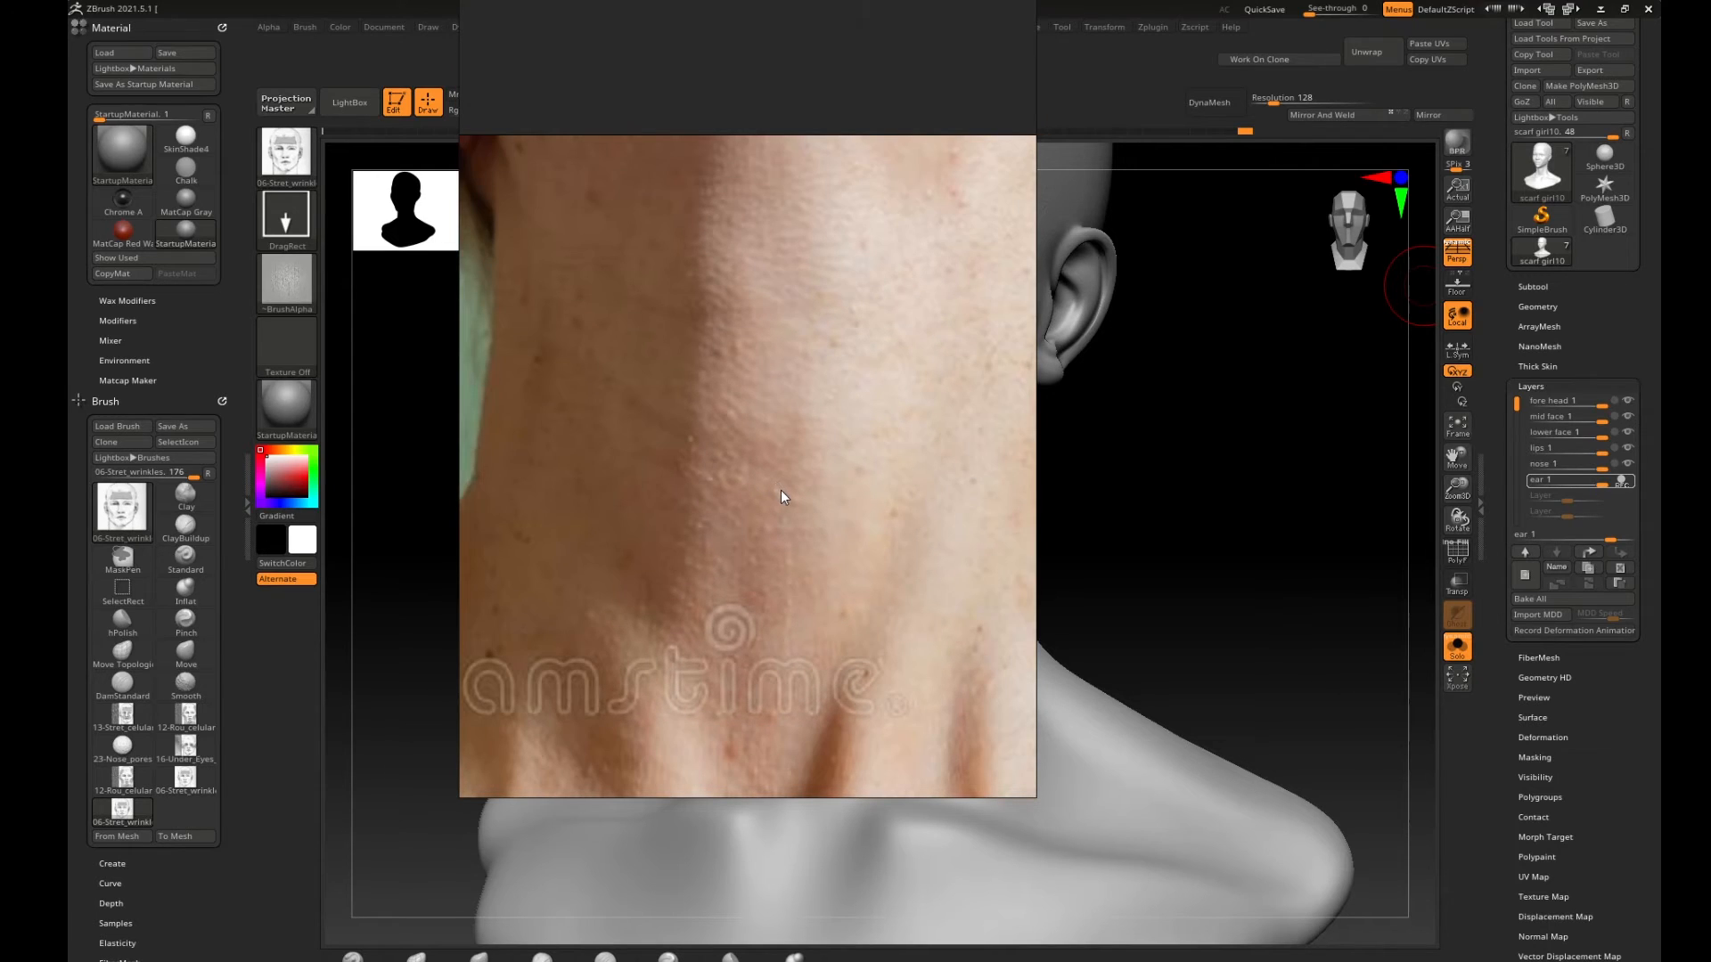
{"action": "scroll", "coordinate": [776, 485], "scroll_direction": "down", "scroll_amount": 4}
{"action": "scroll", "coordinate": [802, 546], "scroll_direction": "up", "scroll_amount": 6}
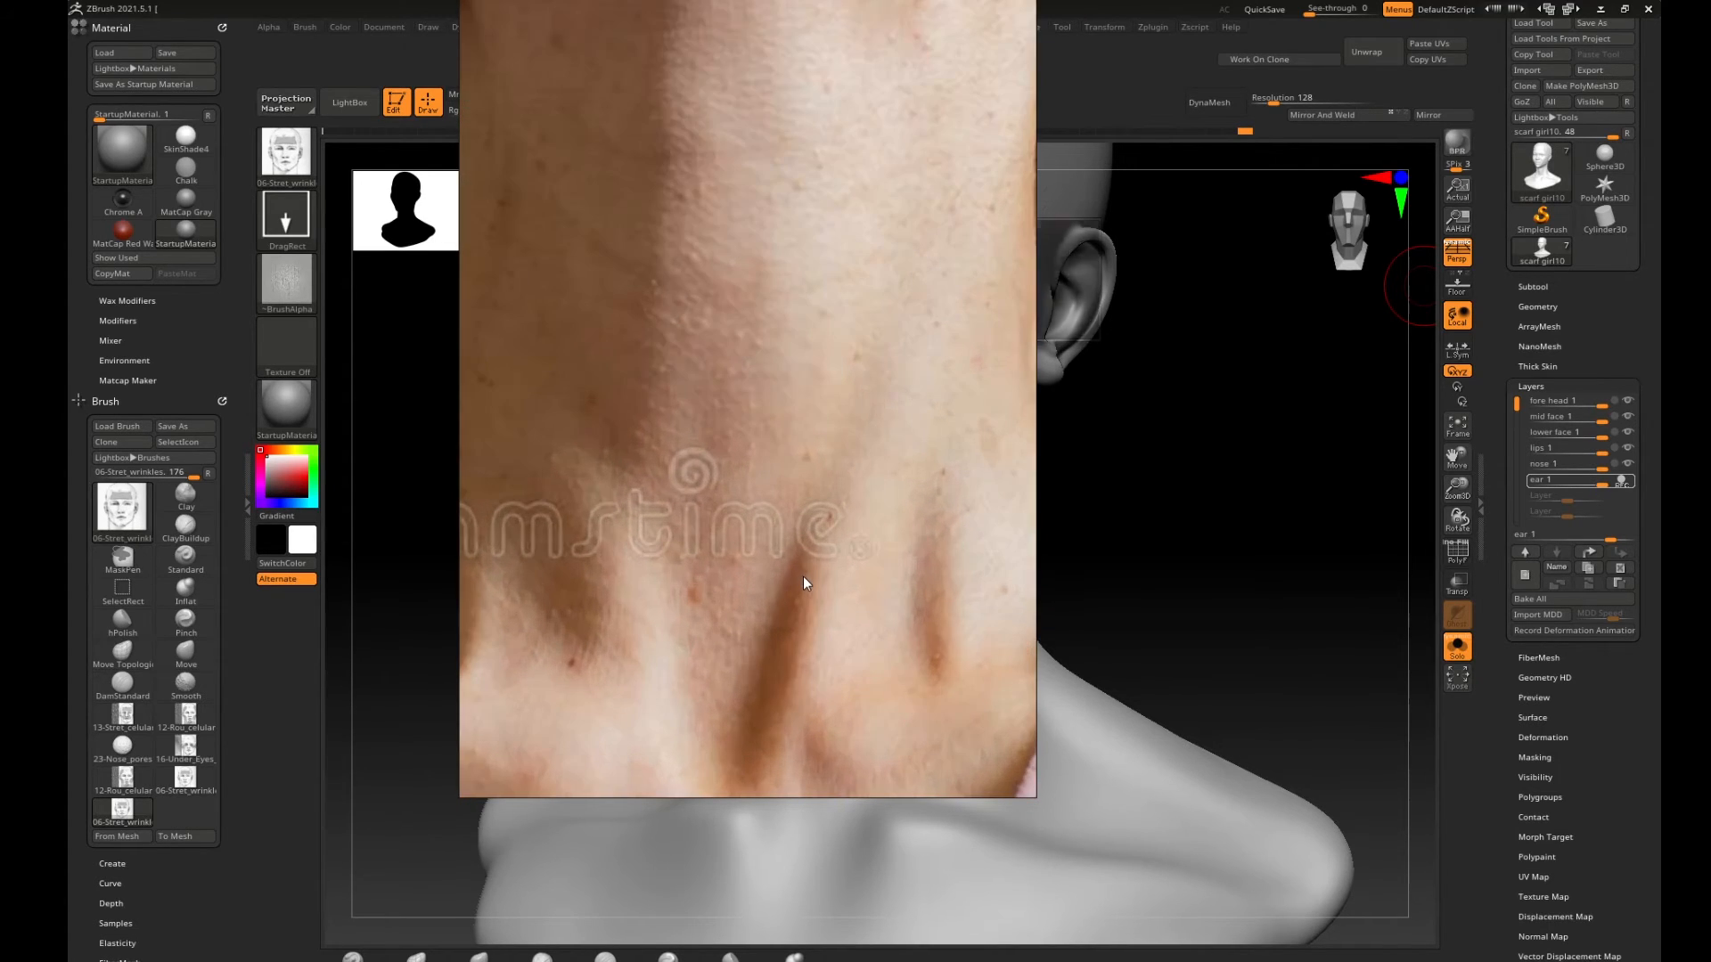
{"action": "middle_click_drag", "start_coordinate": [804, 575], "coordinate": [834, 388]}
{"action": "scroll", "coordinate": [834, 388], "scroll_direction": "down", "scroll_amount": 3}
{"action": "middle_click_drag", "start_coordinate": [800, 552], "coordinate": [811, 356]}
{"action": "scroll", "coordinate": [811, 355], "scroll_direction": "down", "scroll_amount": 2}
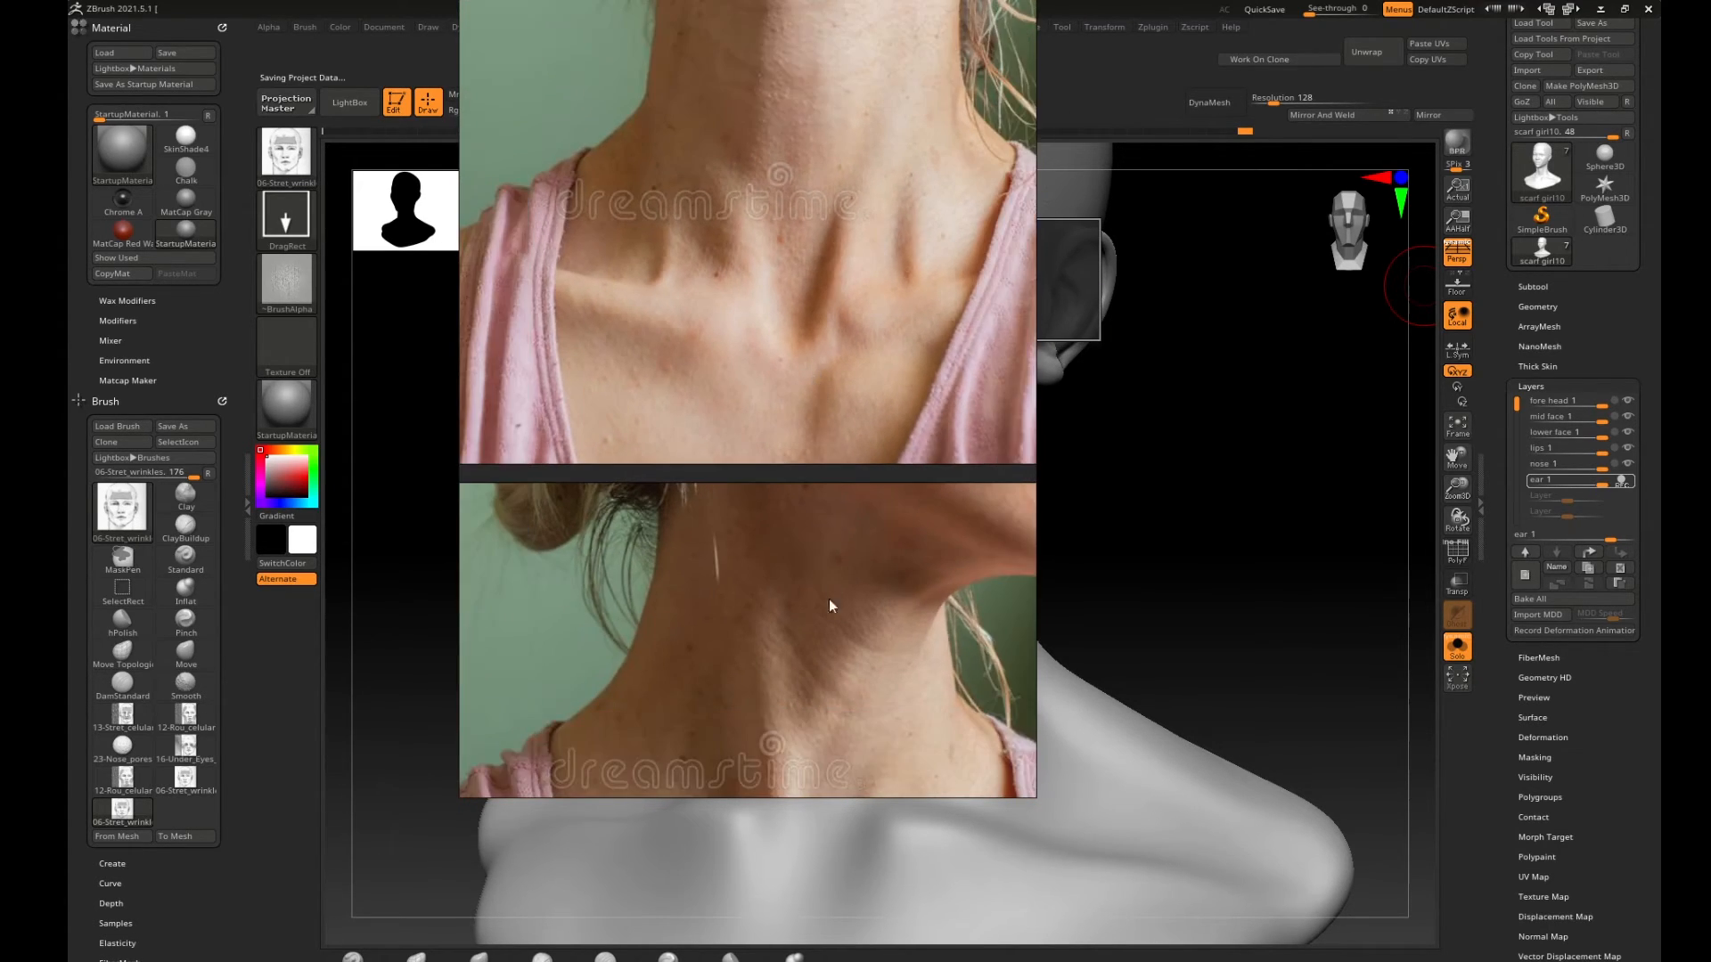
{"action": "middle_click_drag", "start_coordinate": [829, 599], "coordinate": [806, 501]}
{"action": "scroll", "coordinate": [815, 601], "scroll_direction": "up", "scroll_amount": 2}
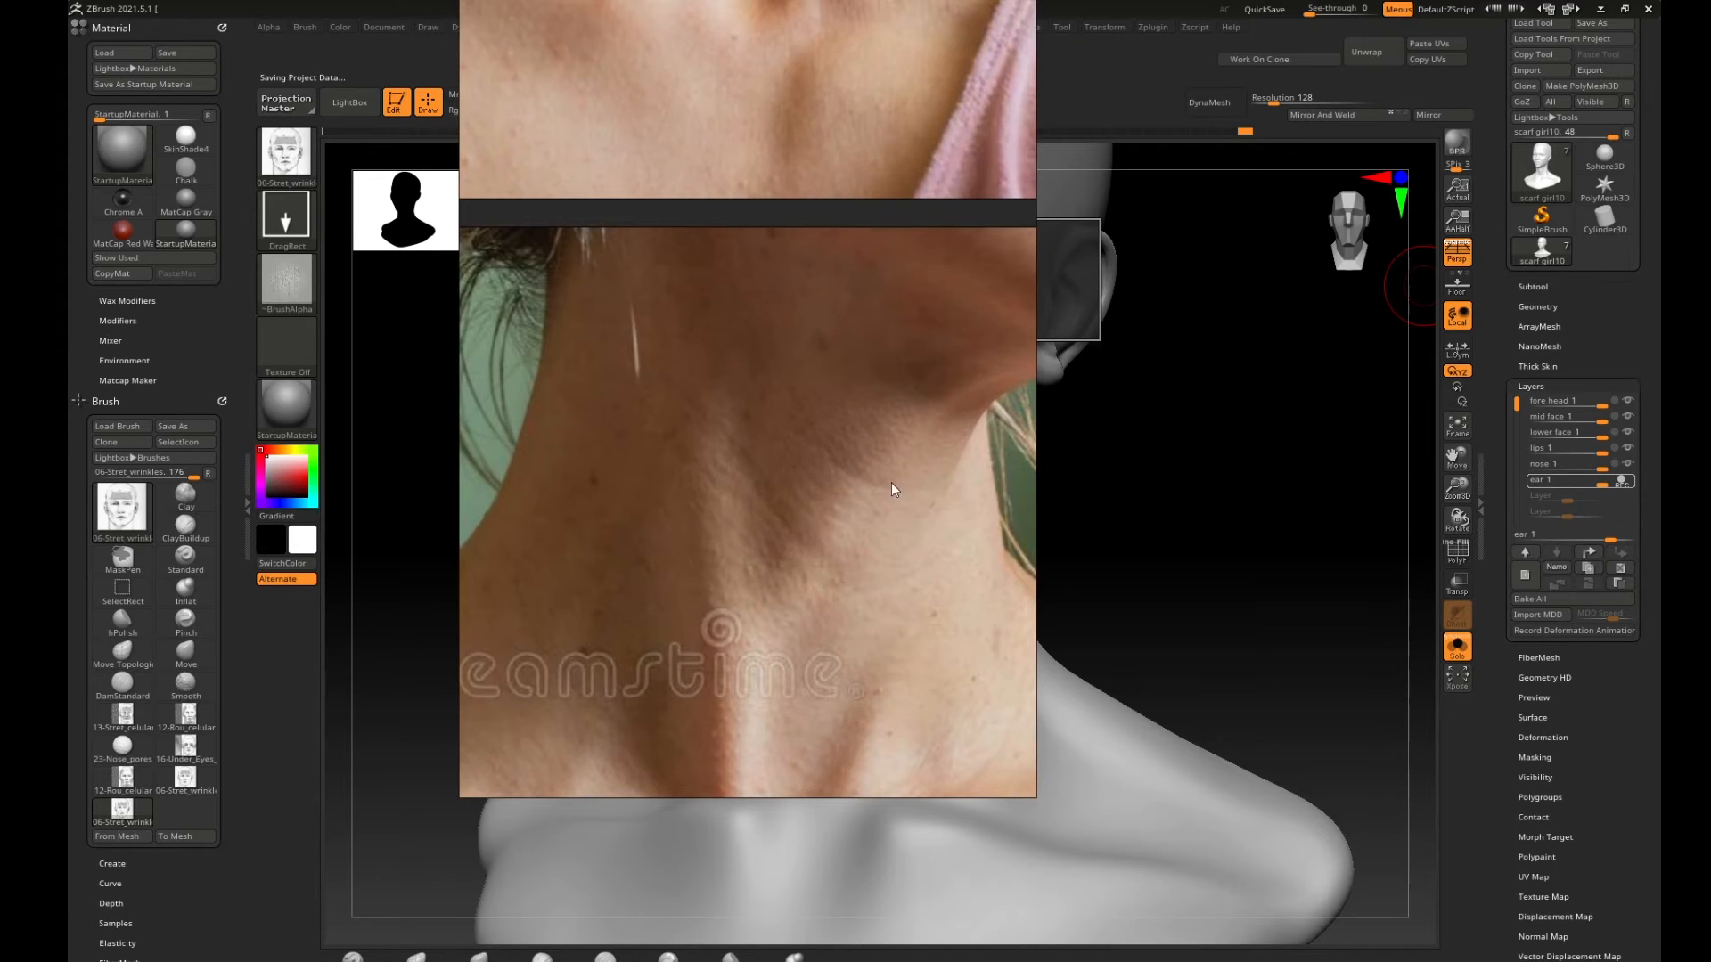
{"action": "middle_click_drag", "start_coordinate": [834, 639], "coordinate": [905, 472]}
{"action": "scroll", "coordinate": [898, 526], "scroll_direction": "down", "scroll_amount": 3}
{"action": "right_click_drag", "start_coordinate": [873, 536], "coordinate": [1710, 486]}
Stamp fine horizontal wrinkles across the front of the neck and around both of its sides.
{"action": "left_click_drag", "start_coordinate": [1130, 557], "coordinate": [1256, 556]}
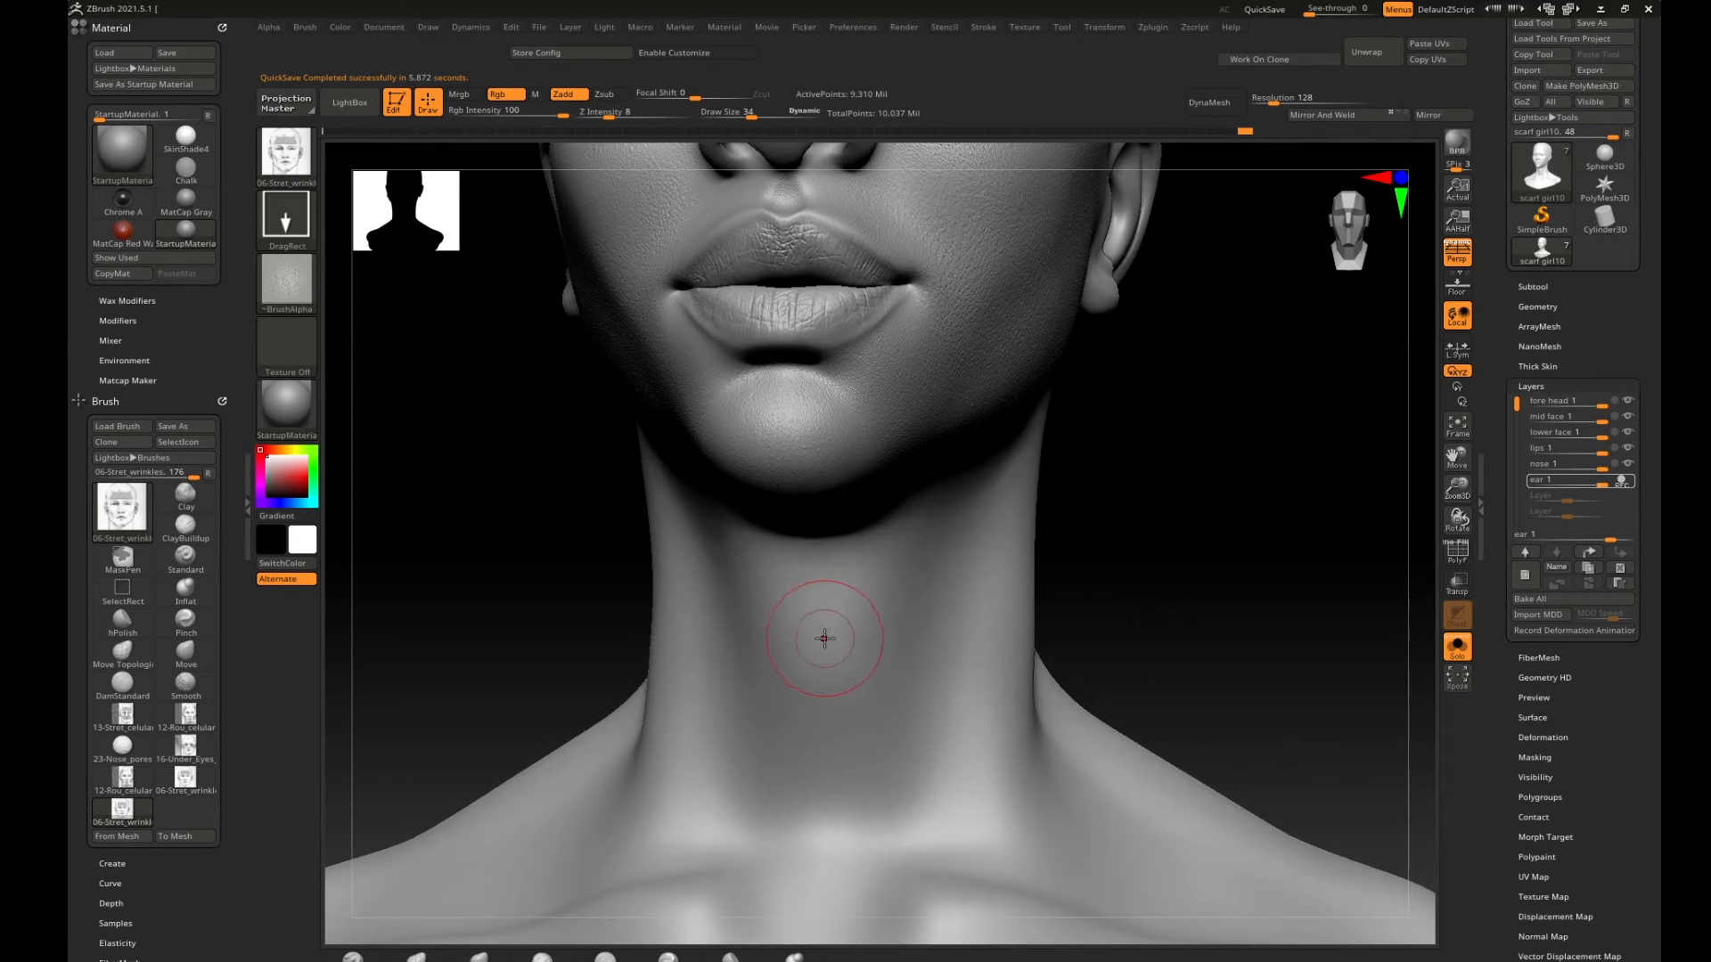
{"action": "mouse_move", "coordinate": [963, 495]}
{"action": "left_mouse_down"}
{"action": "mouse_move", "coordinate": [986, 611]}
{"action": "mouse_move", "coordinate": [974, 650]}
{"action": "mouse_move", "coordinate": [954, 643]}
{"action": "left_mouse_up"}
{"action": "left_click_drag", "start_coordinate": [1171, 585], "coordinate": [1219, 581]}
{"action": "mouse_move", "coordinate": [1098, 565]}
{"action": "left_mouse_down"}
{"action": "mouse_move", "coordinate": [794, 591]}
{"action": "mouse_move", "coordinate": [842, 599]}
{"action": "mouse_move", "coordinate": [831, 640]}
{"action": "left_mouse_up"}
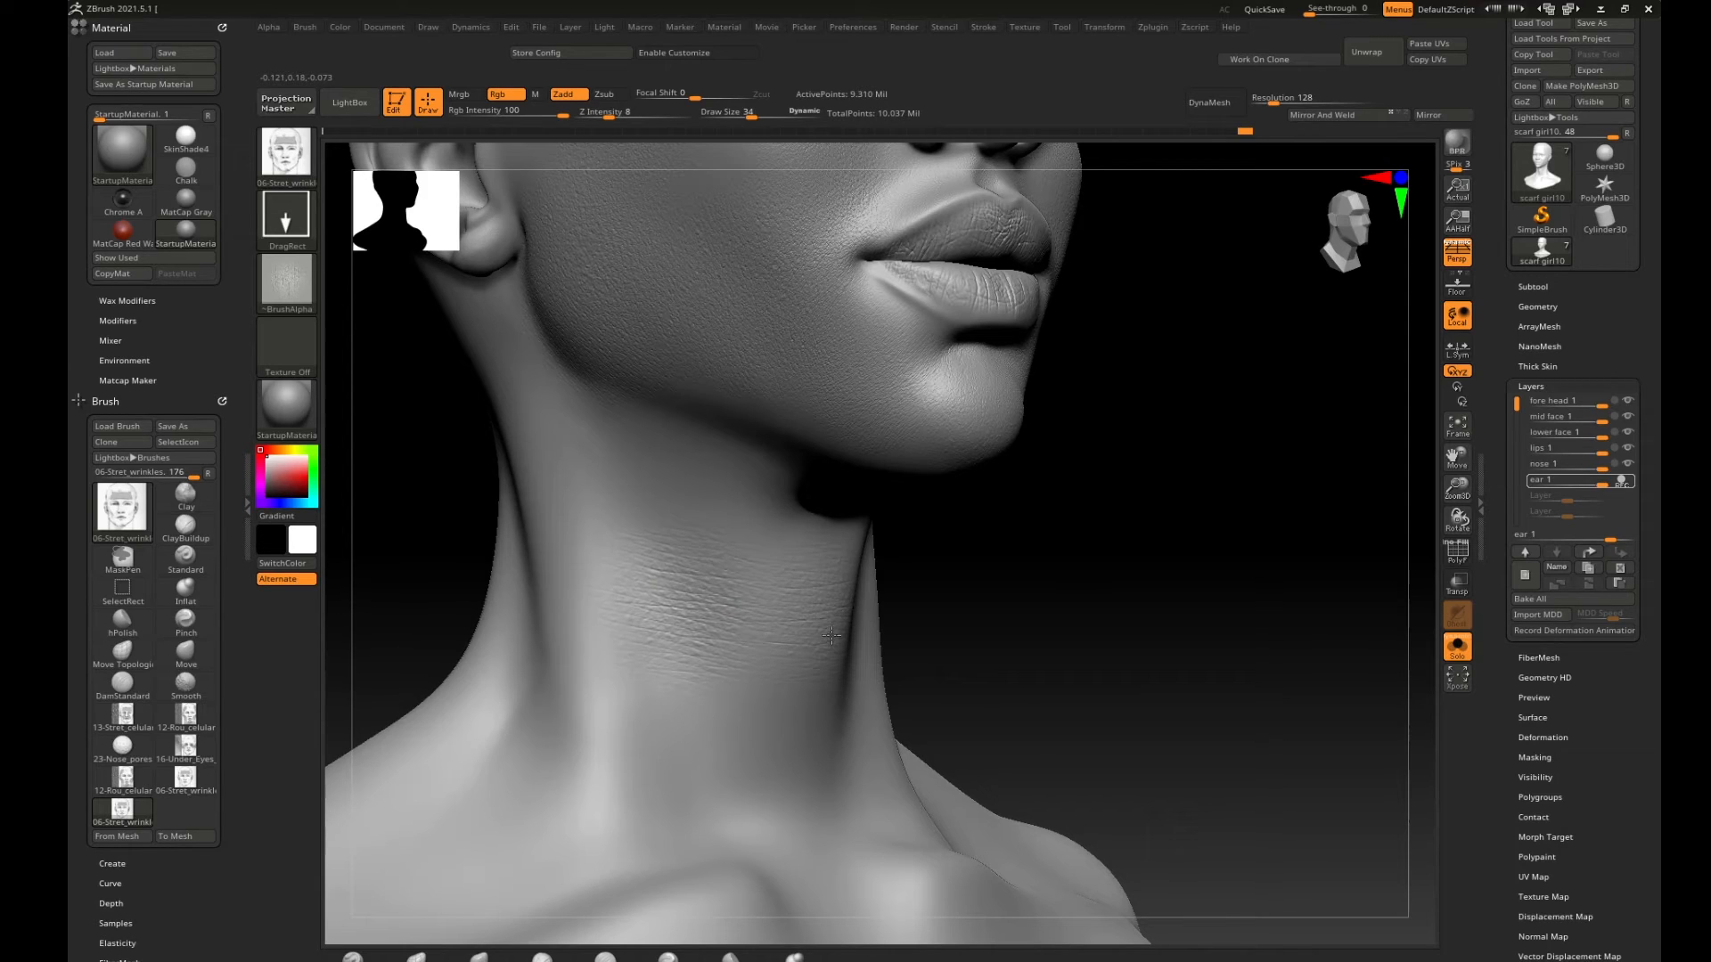
{"action": "mouse_move", "coordinate": [1109, 577]}
{"action": "left_mouse_down"}
{"action": "mouse_move", "coordinate": [825, 594]}
{"action": "mouse_move", "coordinate": [947, 576]}
{"action": "mouse_move", "coordinate": [966, 611]}
{"action": "mouse_move", "coordinate": [969, 596]}
{"action": "left_mouse_up"}
{"action": "left_click_drag", "start_coordinate": [1253, 535], "coordinate": [945, 566]}
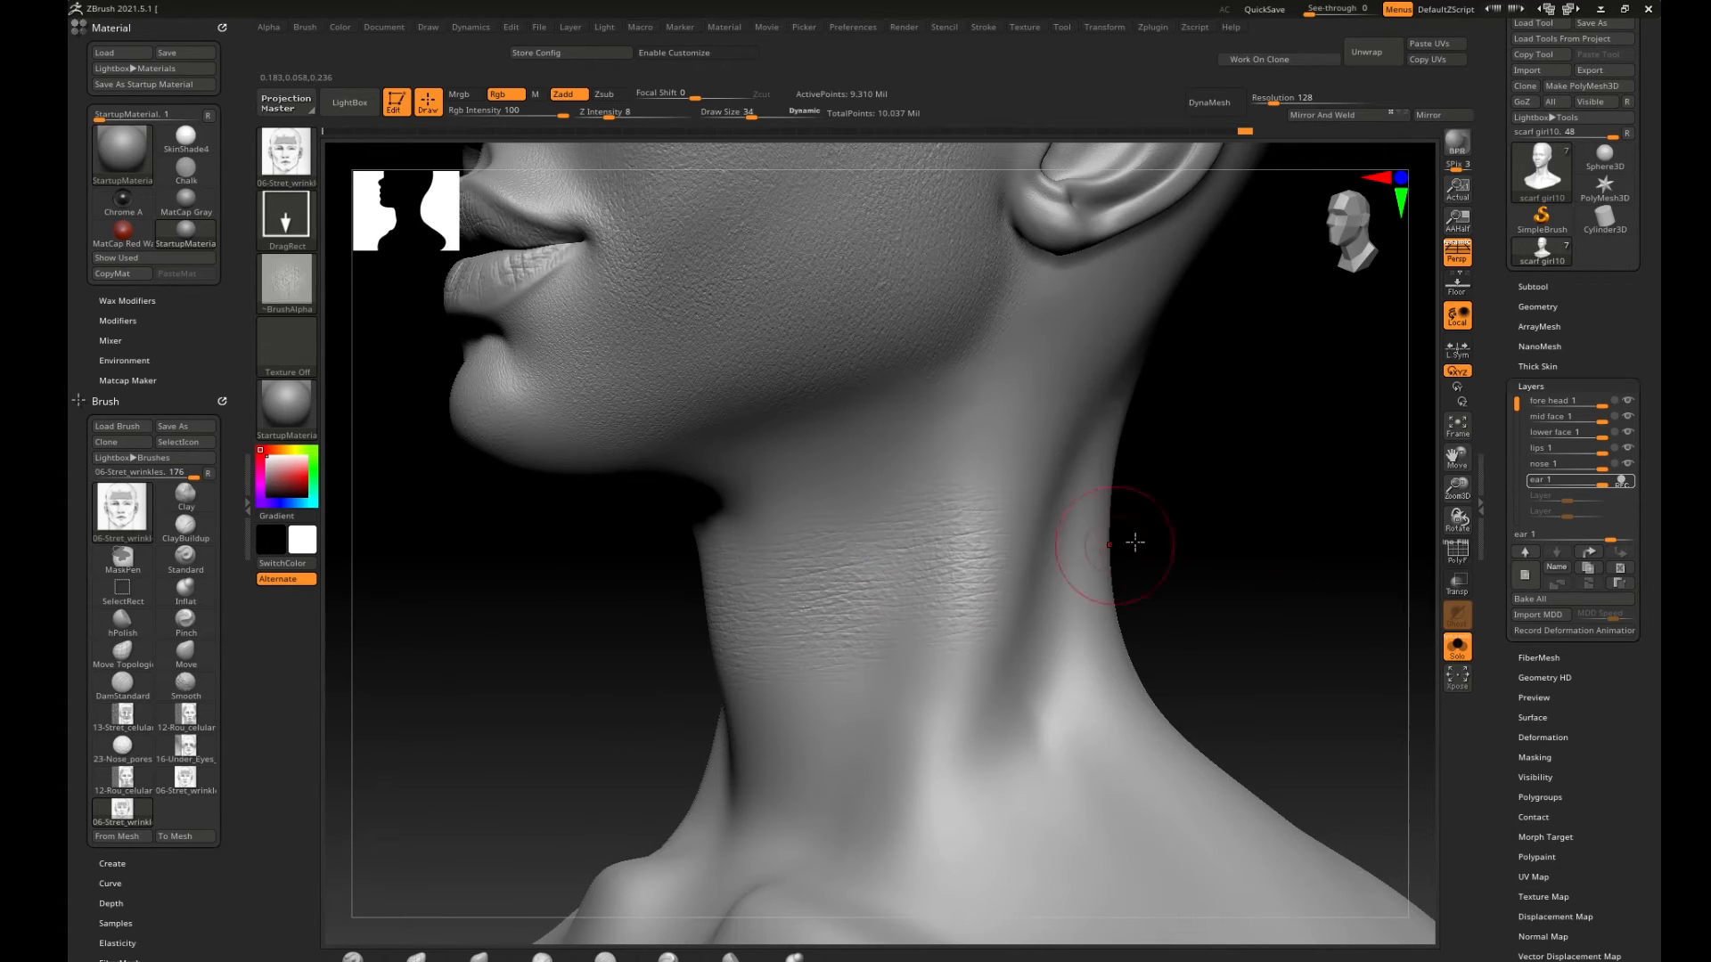
Extend the wrinkle stamps up the side of the neck to just beneath the left jawline.
{"action": "left_click_drag", "start_coordinate": [1194, 526], "coordinate": [730, 590]}
{"action": "left_click_drag", "start_coordinate": [564, 669], "coordinate": [659, 635]}
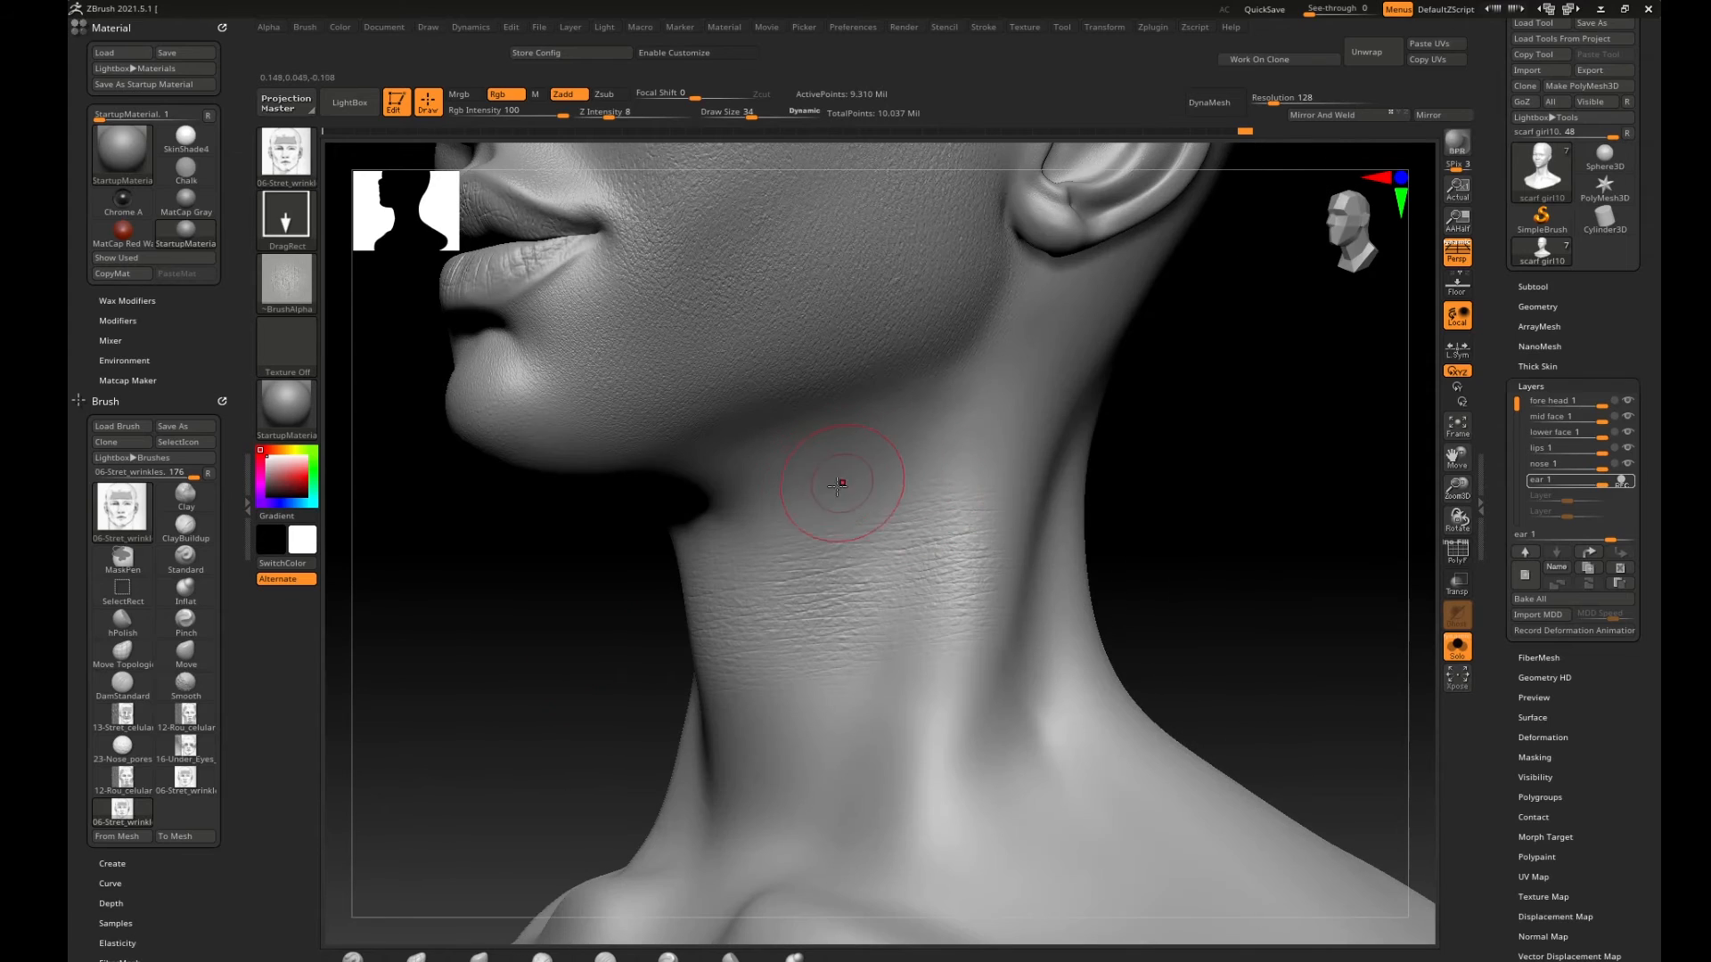
{"action": "left_click_drag", "start_coordinate": [936, 465], "coordinate": [1001, 454]}
{"action": "mouse_move", "coordinate": [1192, 443]}
{"action": "left_mouse_down"}
{"action": "mouse_move", "coordinate": [1229, 432]}
{"action": "mouse_move", "coordinate": [1052, 444]}
{"action": "left_mouse_up"}
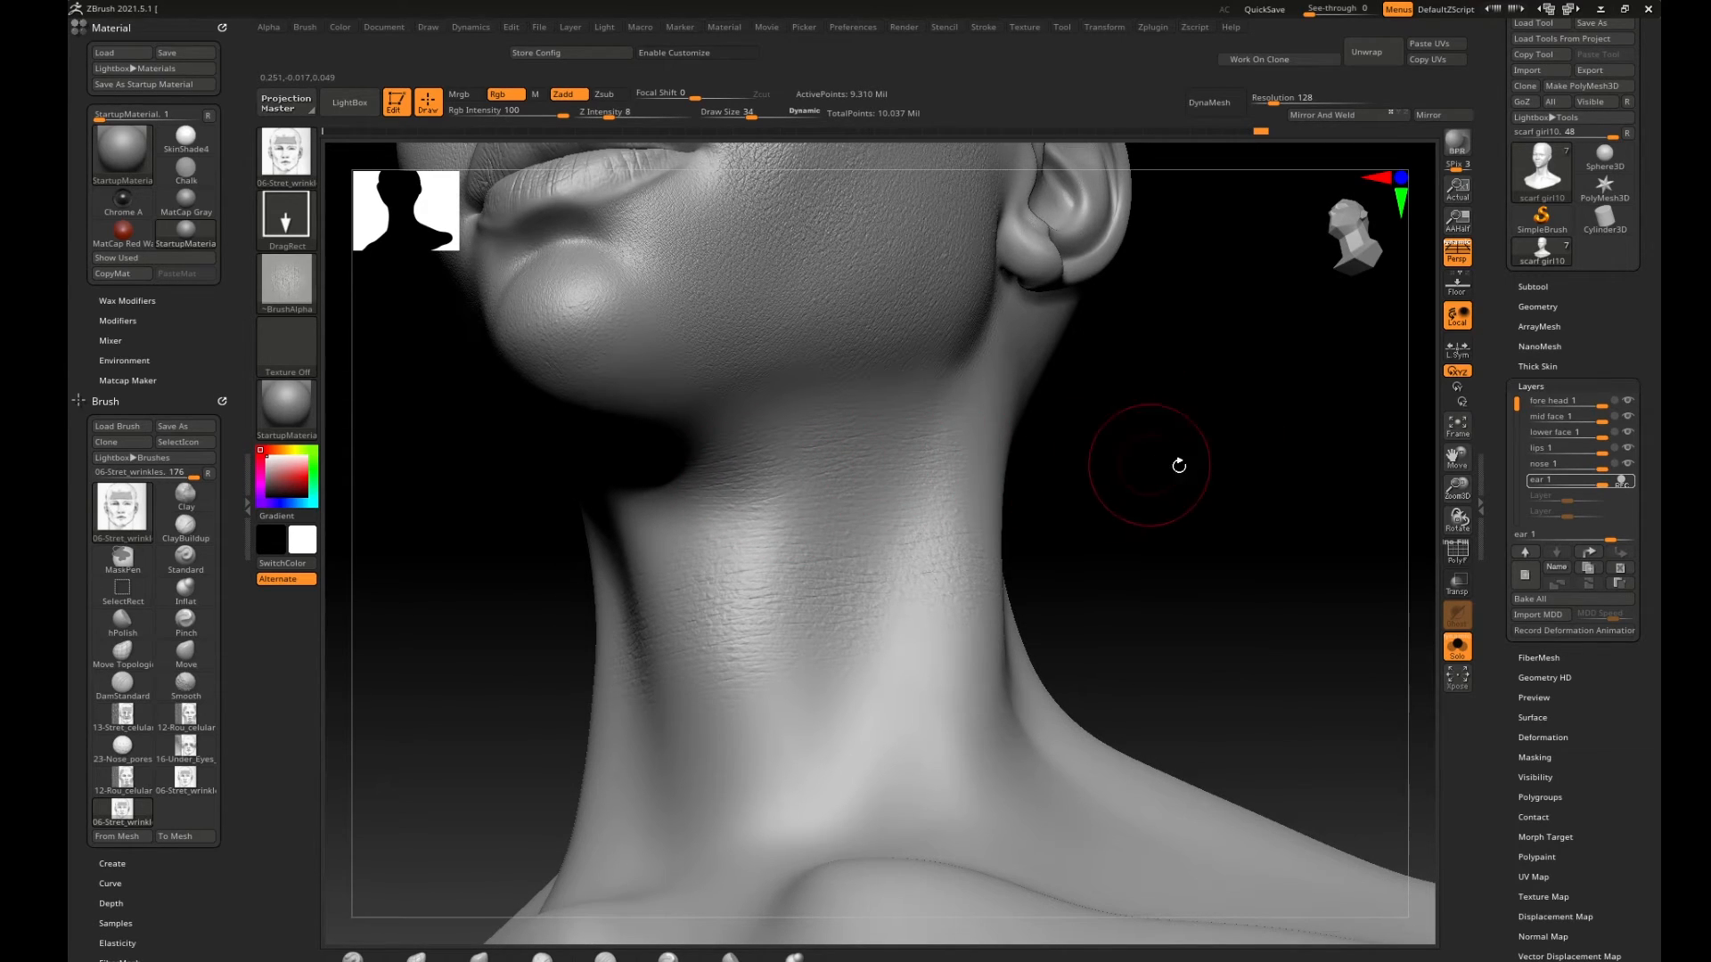
{"action": "mouse_move", "coordinate": [1180, 466]}
{"action": "left_mouse_down", "text": "alt"}
{"action": "mouse_move", "coordinate": [1093, 448]}
{"action": "mouse_move", "coordinate": [1096, 504]}
{"action": "mouse_move", "coordinate": [1169, 480]}
{"action": "mouse_move", "coordinate": [1069, 465]}
{"action": "left_mouse_up", "text": "alt"}
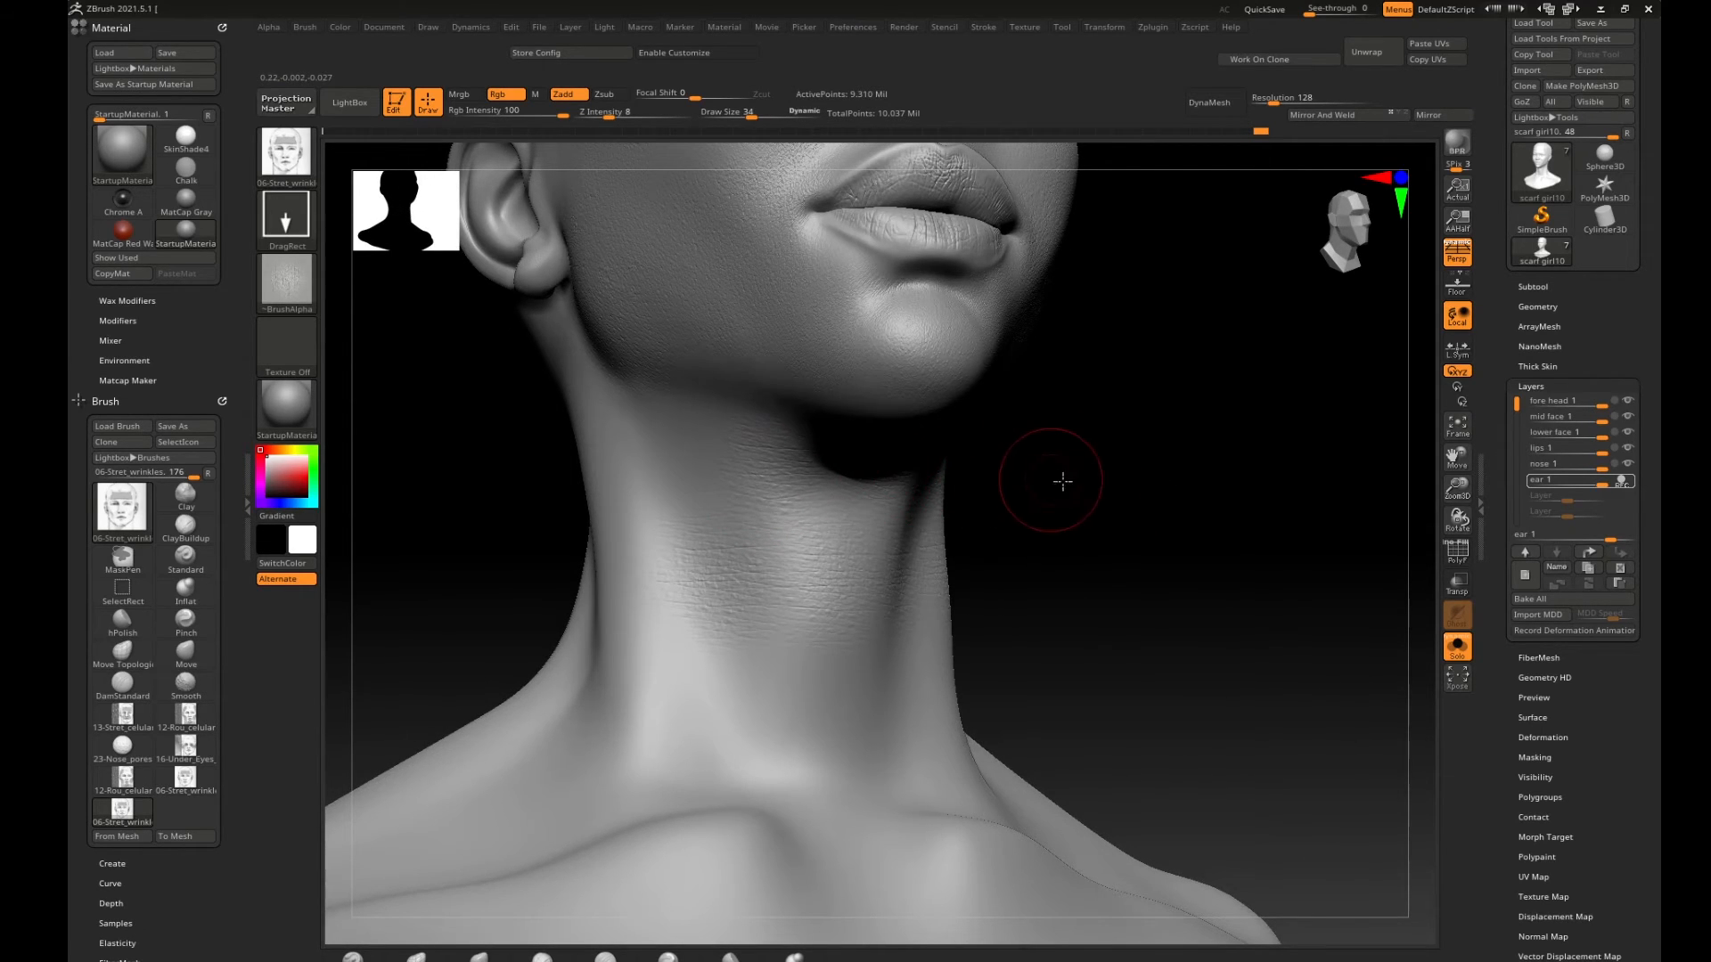
Stamp fine horizontal wrinkles along the side of the neck below the ear and toward the back.
{"action": "left_click_drag", "start_coordinate": [1050, 478], "coordinate": [774, 480]}
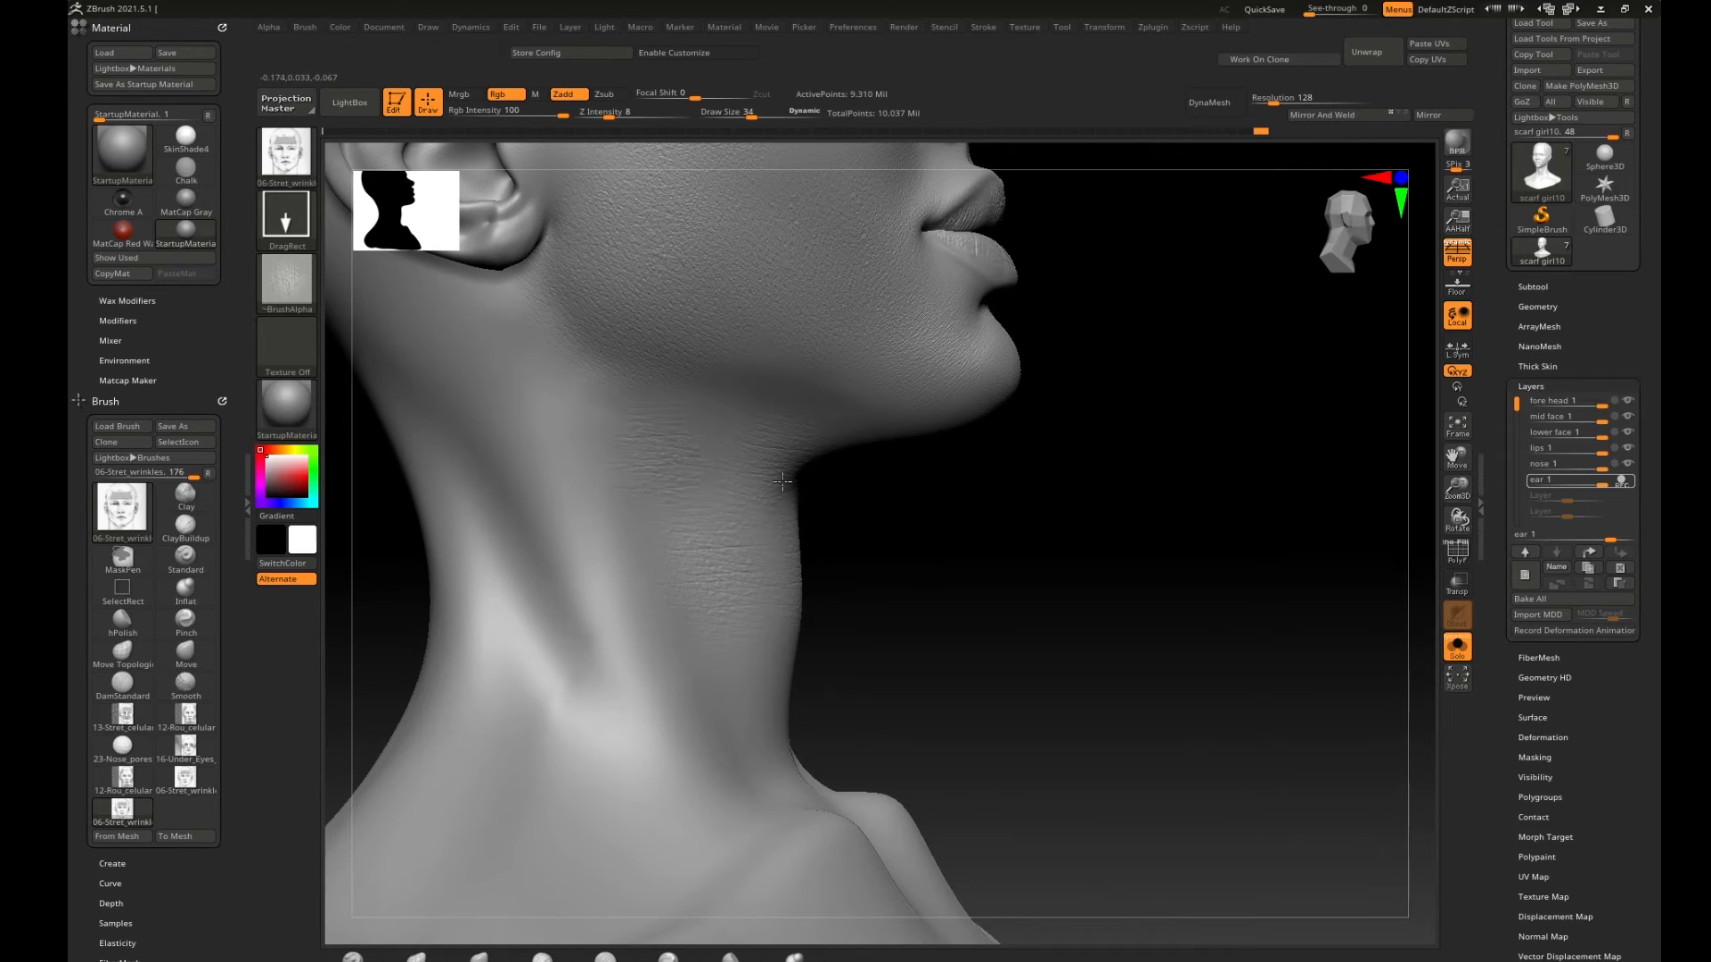
{"action": "left_click_drag", "start_coordinate": [882, 486], "coordinate": [985, 491]}
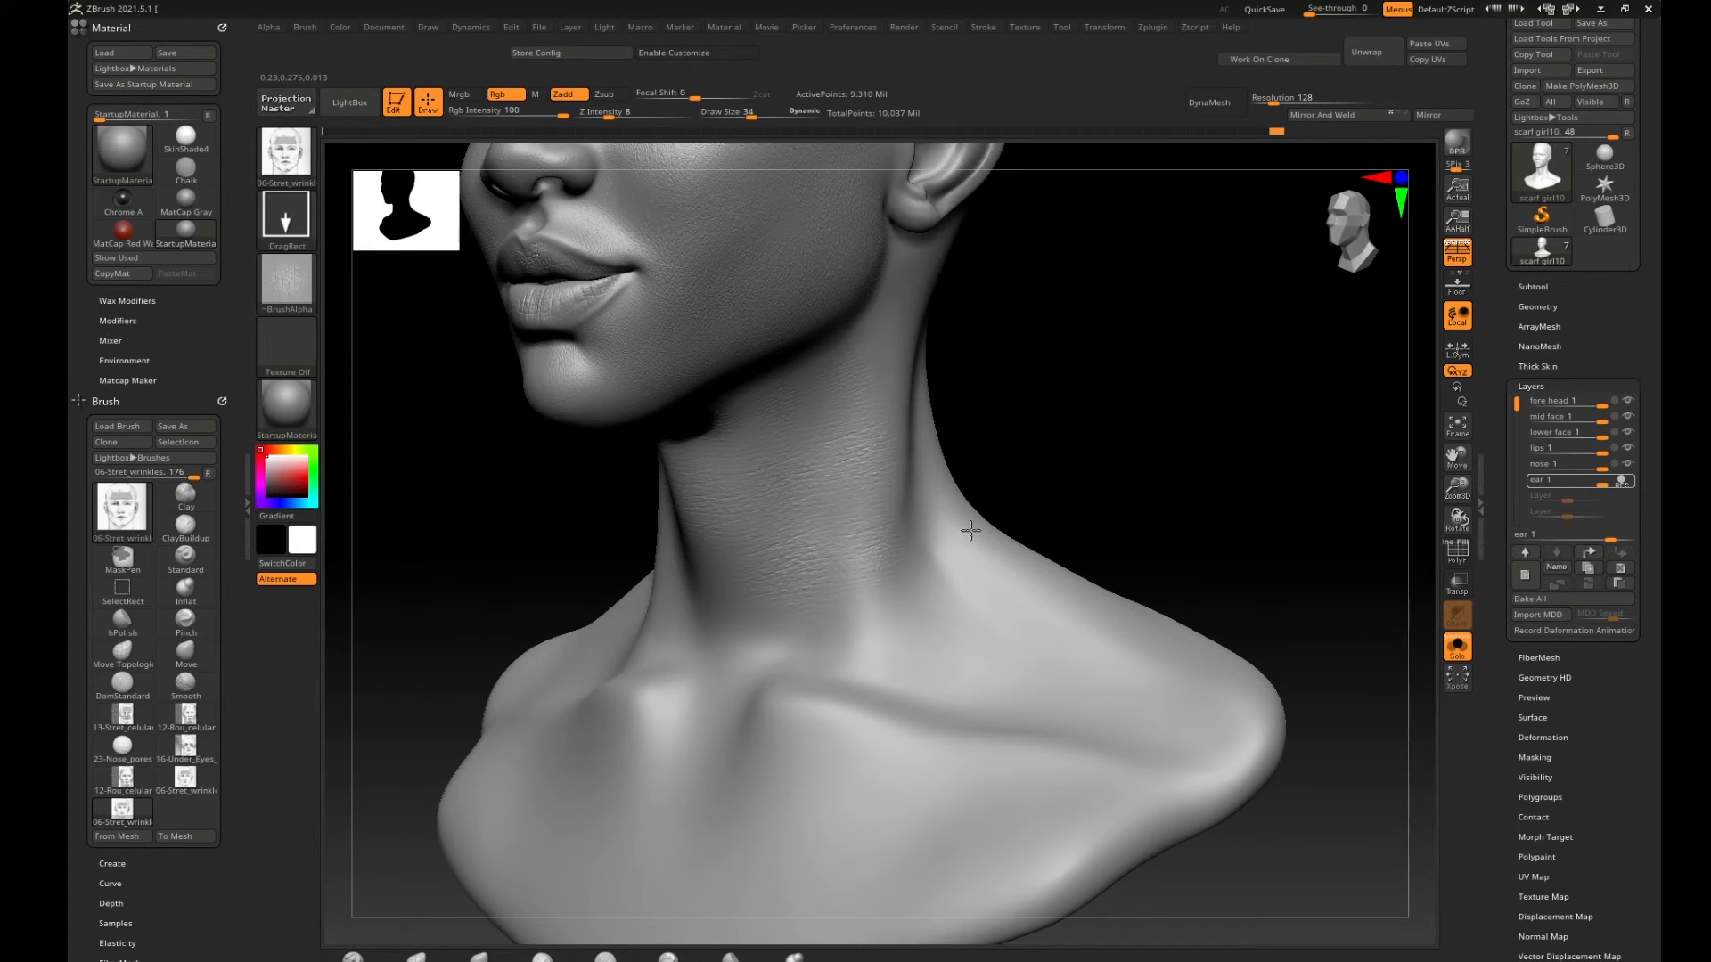
{"action": "left_click_drag", "start_coordinate": [992, 520], "coordinate": [1025, 472]}
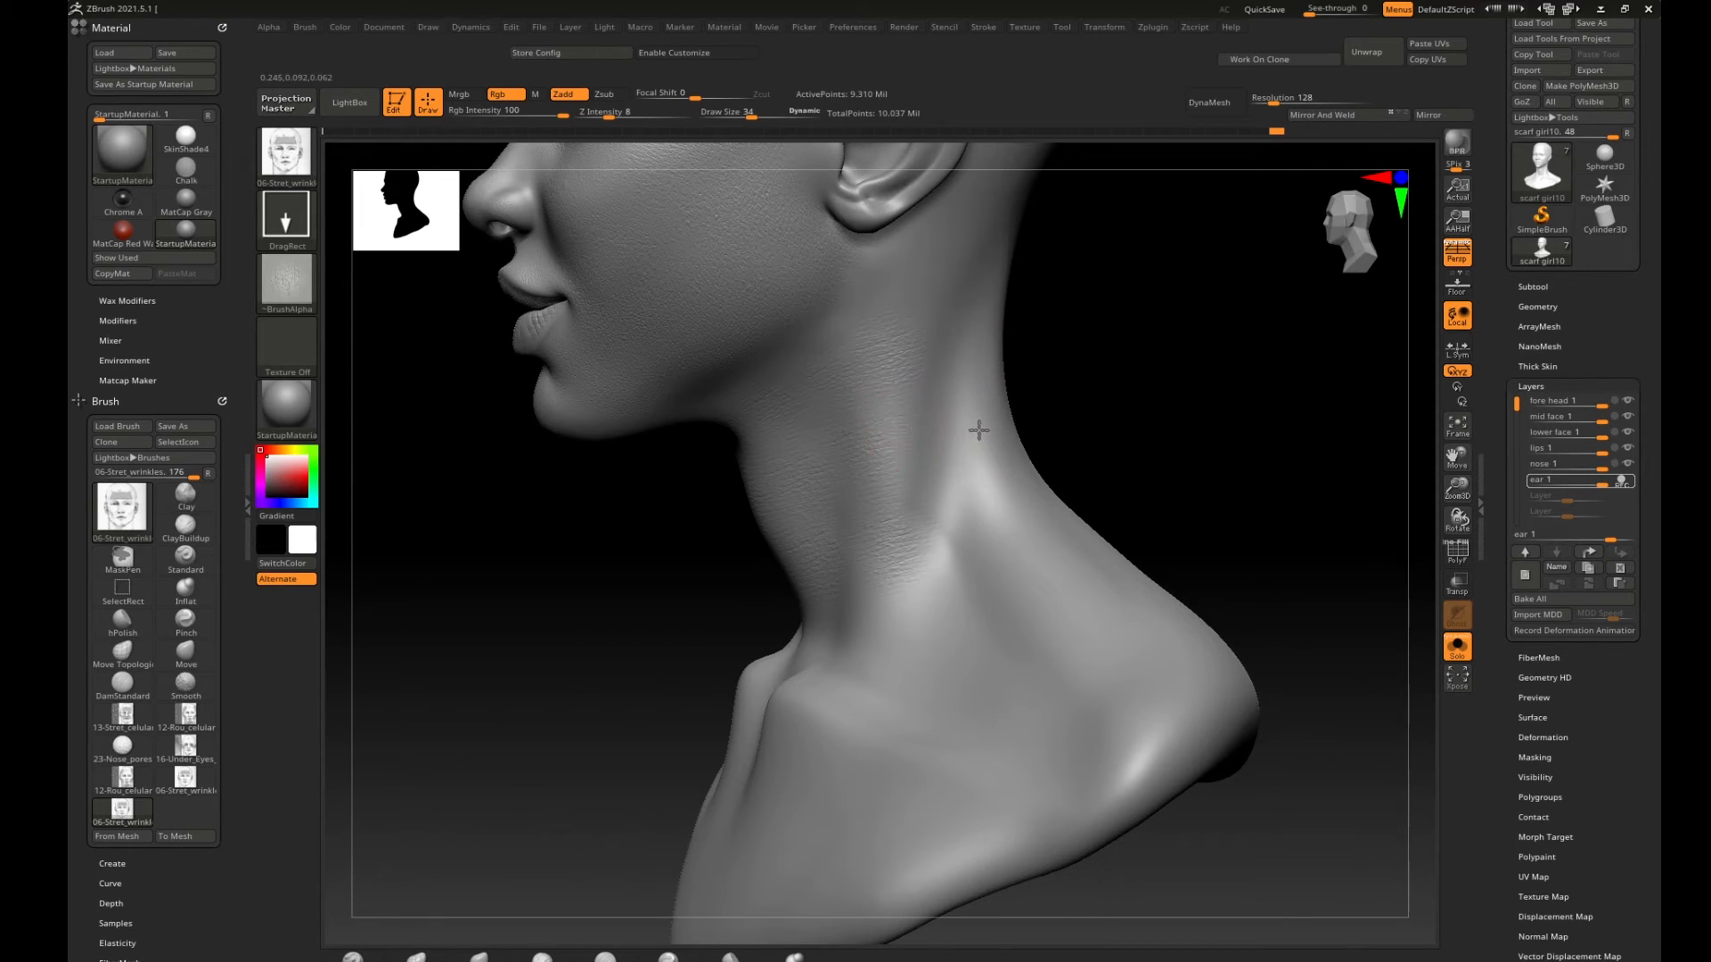
{"action": "left_click_drag", "start_coordinate": [931, 518], "coordinate": [940, 504]}
{"action": "mouse_move", "coordinate": [1067, 446]}
{"action": "left_mouse_down"}
{"action": "mouse_move", "coordinate": [980, 472]}
{"action": "mouse_move", "coordinate": [1045, 439]}
{"action": "left_mouse_up"}
{"action": "left_click_drag", "start_coordinate": [957, 404], "coordinate": [1037, 374]}
{"action": "left_click_drag", "start_coordinate": [959, 330], "coordinate": [981, 304]}
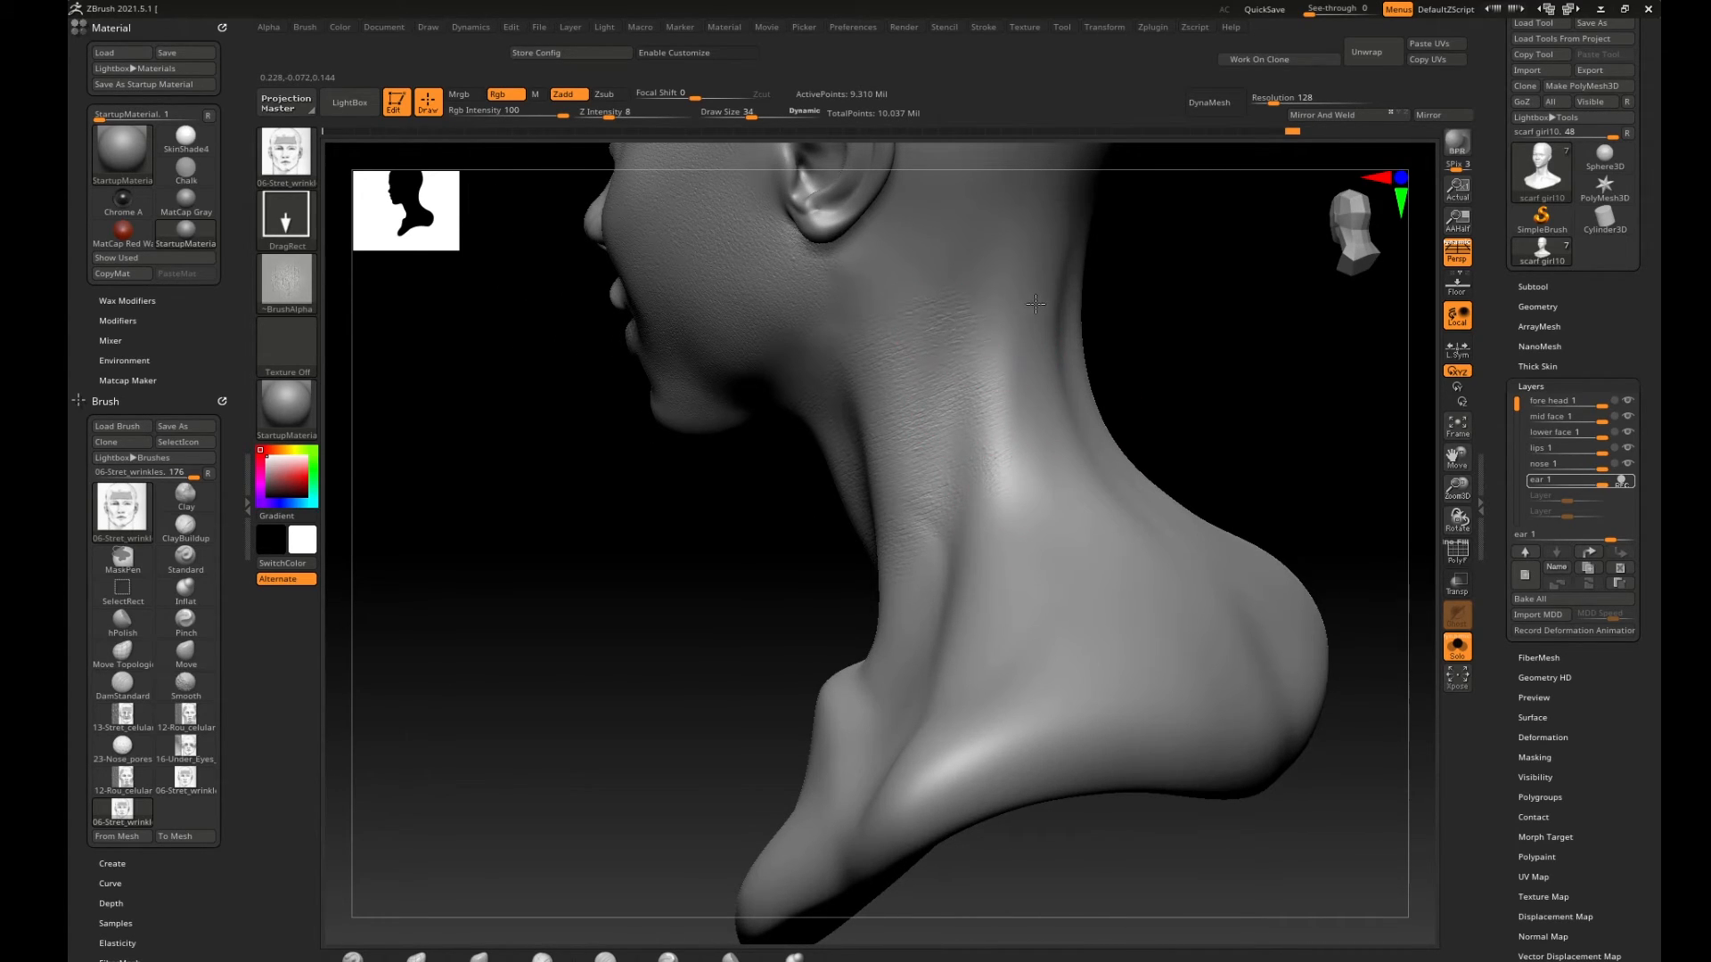
Continue the horizontal wrinkle stamps around the back of the neck to cover the nape.
{"action": "right_click_drag", "start_coordinate": [1037, 298], "coordinate": [1023, 317]}
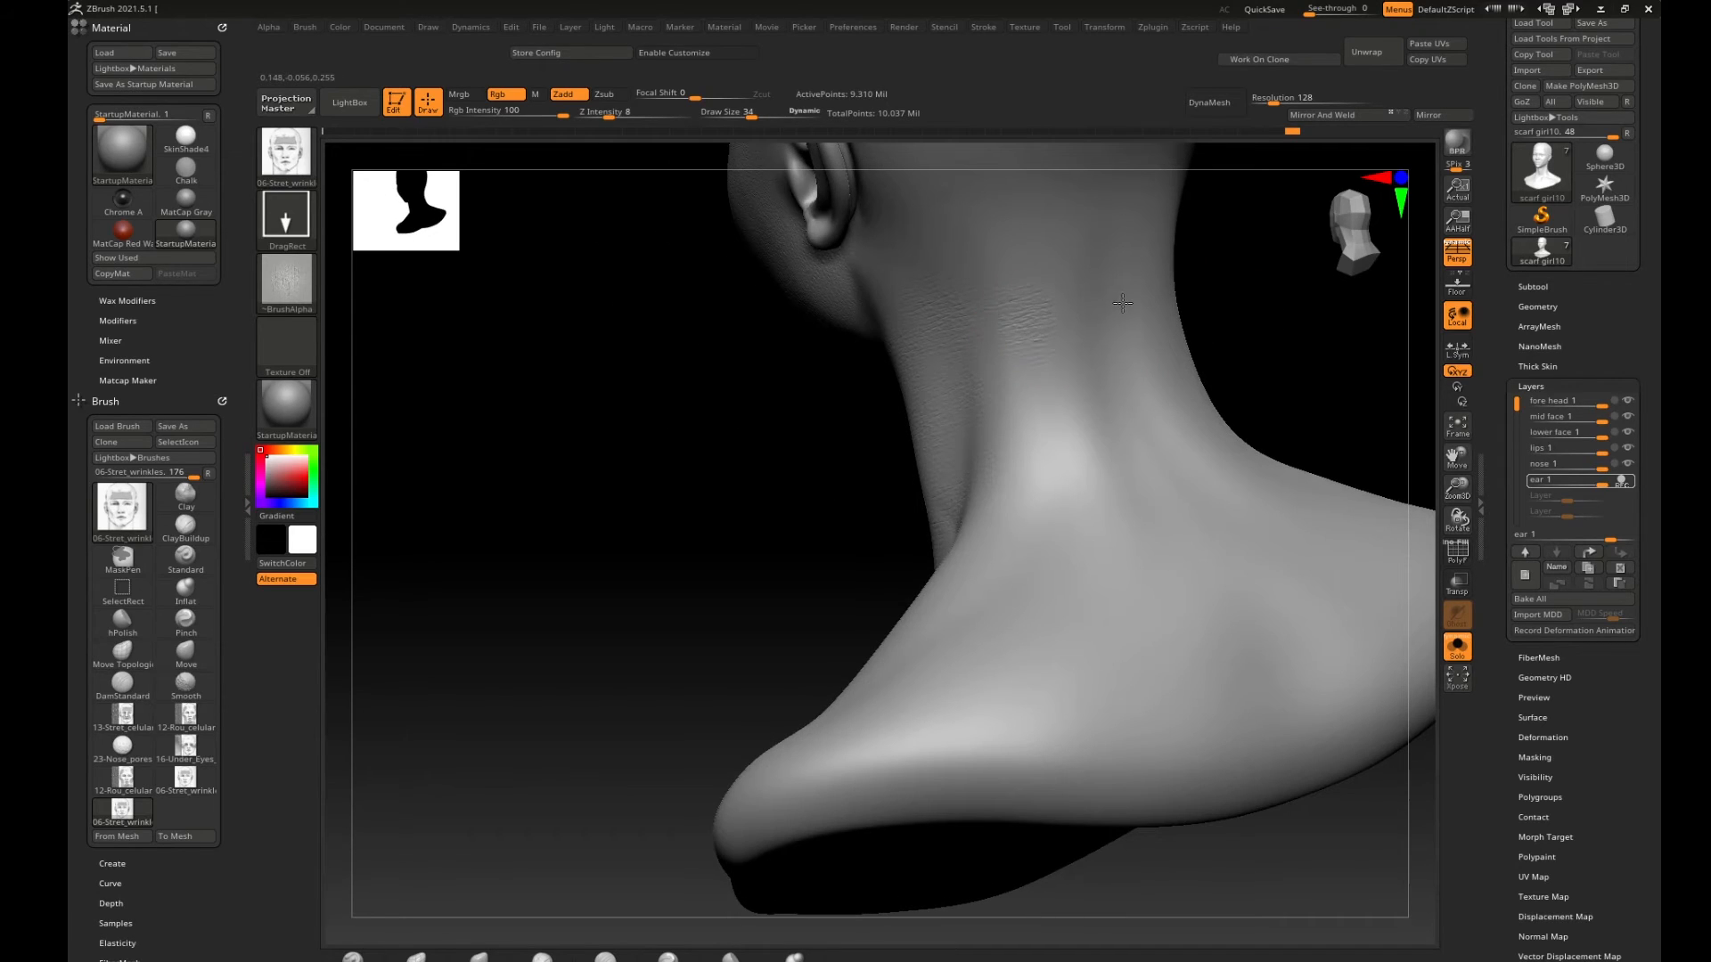
{"action": "left_click_drag", "start_coordinate": [1132, 300], "coordinate": [1132, 301]}
{"action": "left_click_drag", "start_coordinate": [1006, 401], "coordinate": [1087, 384]}
{"action": "left_click_drag", "start_coordinate": [1036, 460], "coordinate": [1136, 437]}
{"action": "right_click_drag", "start_coordinate": [1148, 428], "coordinate": [1207, 366]}
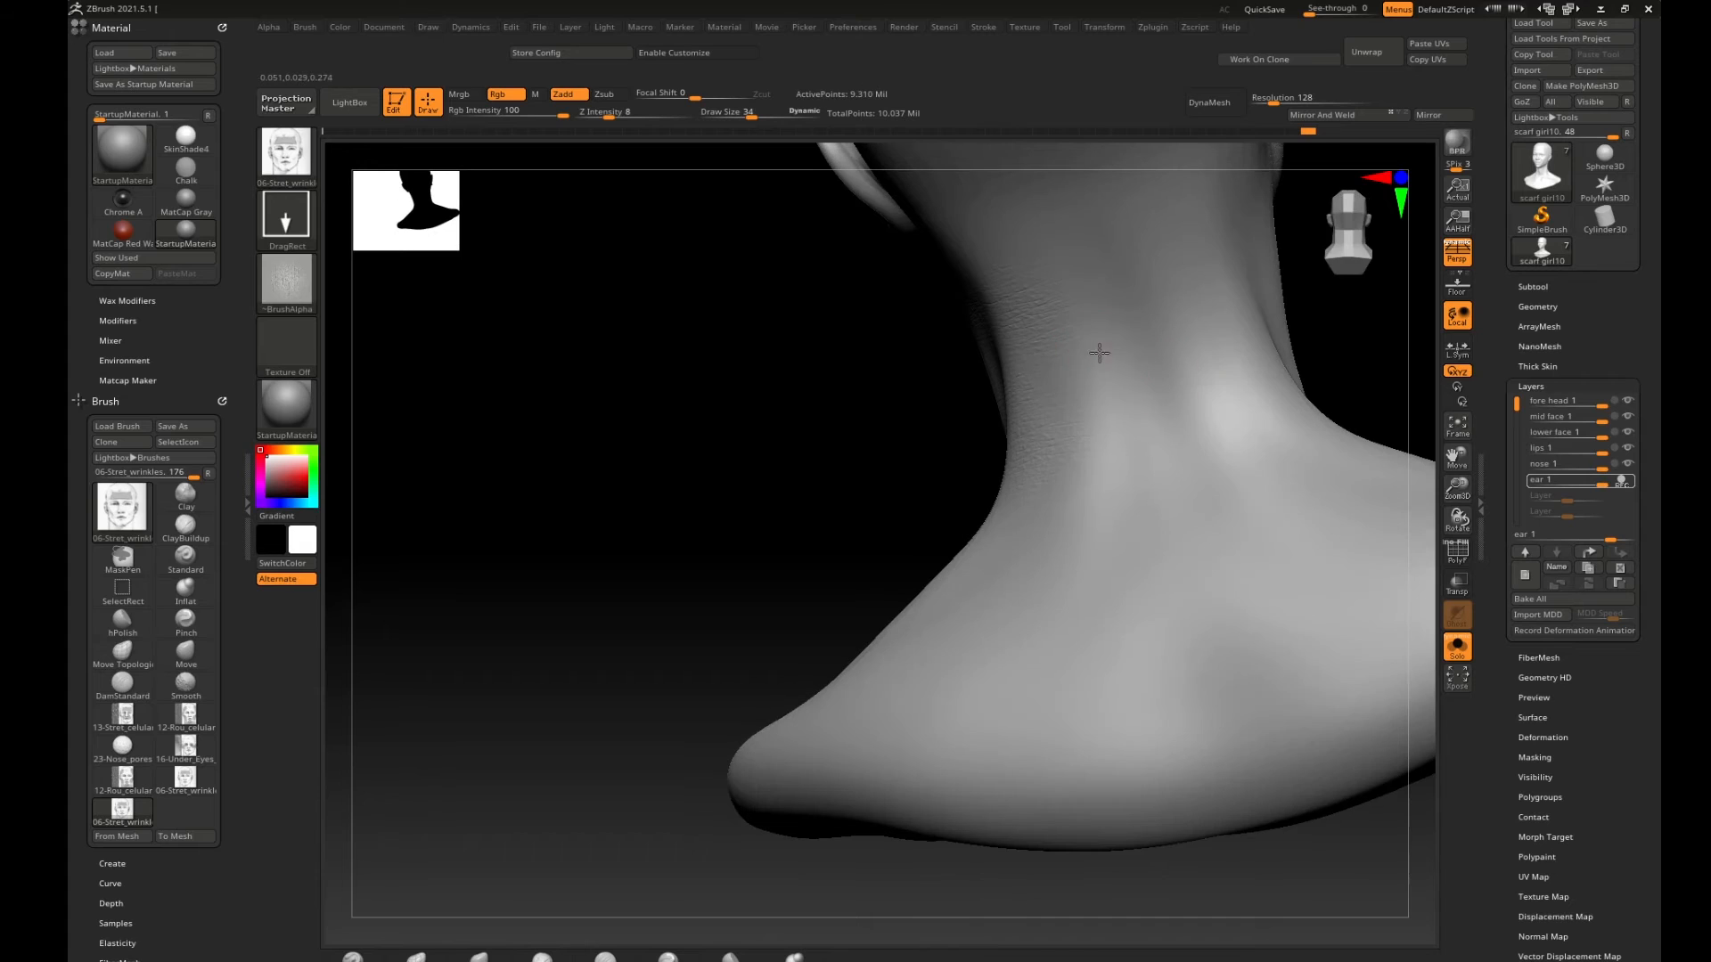
{"action": "mouse_move", "coordinate": [1318, 332]}
{"action": "right_mouse_down"}
{"action": "mouse_move", "coordinate": [1157, 386]}
{"action": "mouse_move", "coordinate": [1221, 383]}
{"action": "mouse_move", "coordinate": [897, 335]}
{"action": "right_mouse_up"}
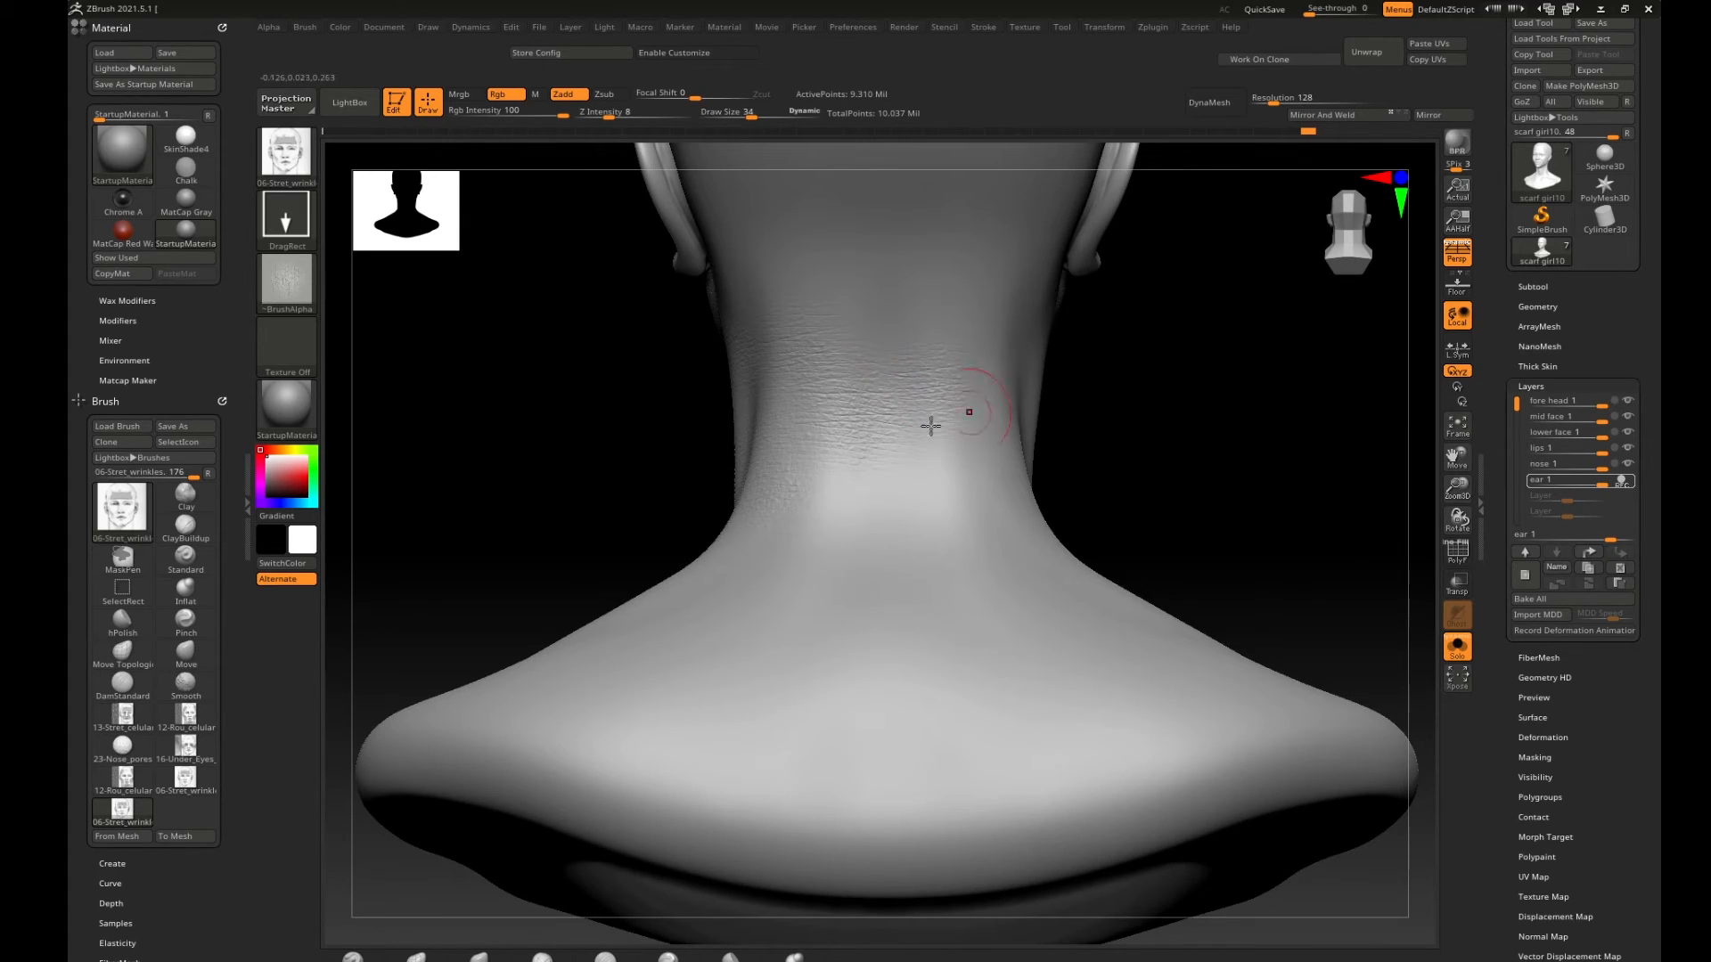
{"action": "left_click_drag", "start_coordinate": [853, 486], "coordinate": [956, 466]}
Fill the remaining bare areas on the side and lower front of the neck with wrinkle stamps, checking coverage all around.
{"action": "mouse_move", "coordinate": [1134, 440]}
{"action": "left_mouse_down"}
{"action": "mouse_move", "coordinate": [1038, 466]}
{"action": "mouse_move", "coordinate": [1052, 522]}
{"action": "mouse_move", "coordinate": [1106, 538]}
{"action": "left_mouse_up"}
{"action": "left_click_drag", "start_coordinate": [1315, 498], "coordinate": [1108, 508]}
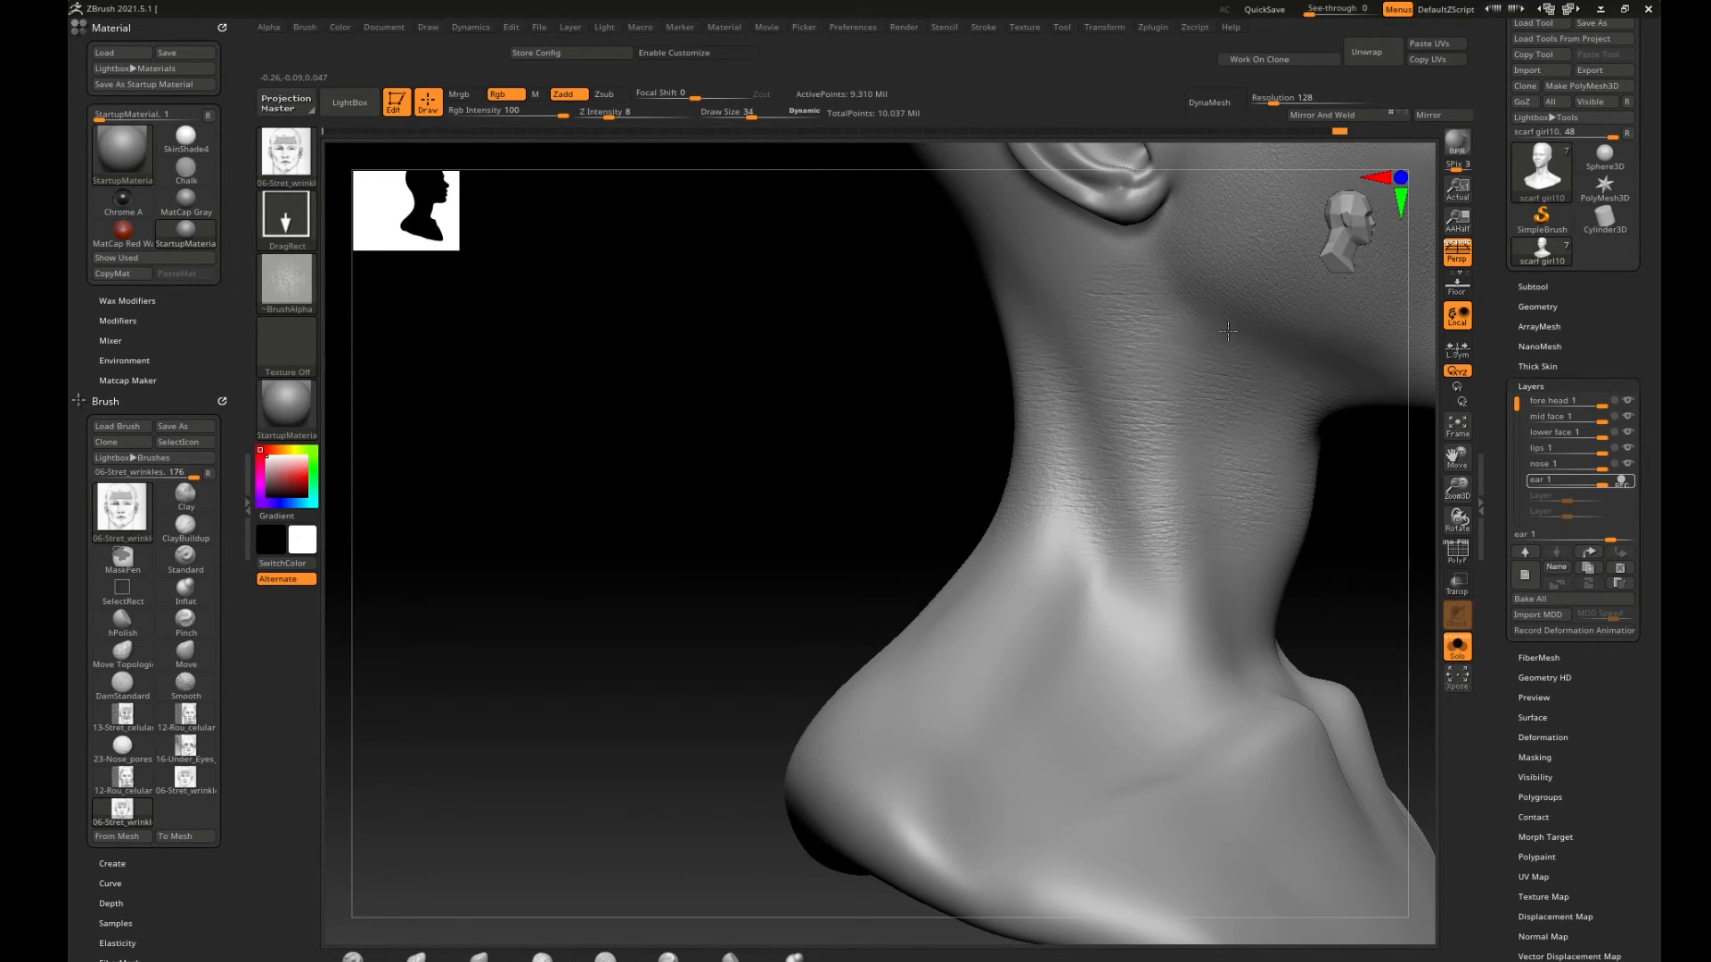
{"action": "left_click_drag", "start_coordinate": [838, 442], "coordinate": [758, 440], "text": "alt"}
{"action": "left_click_drag", "start_coordinate": [757, 441], "coordinate": [664, 436]}
{"action": "mouse_move", "coordinate": [1291, 398]}
{"action": "left_mouse_down", "text": "shift"}
{"action": "mouse_move", "coordinate": [1370, 374]}
{"action": "mouse_move", "coordinate": [1142, 405]}
{"action": "mouse_move", "coordinate": [1328, 449]}
{"action": "left_mouse_up", "text": "shift"}
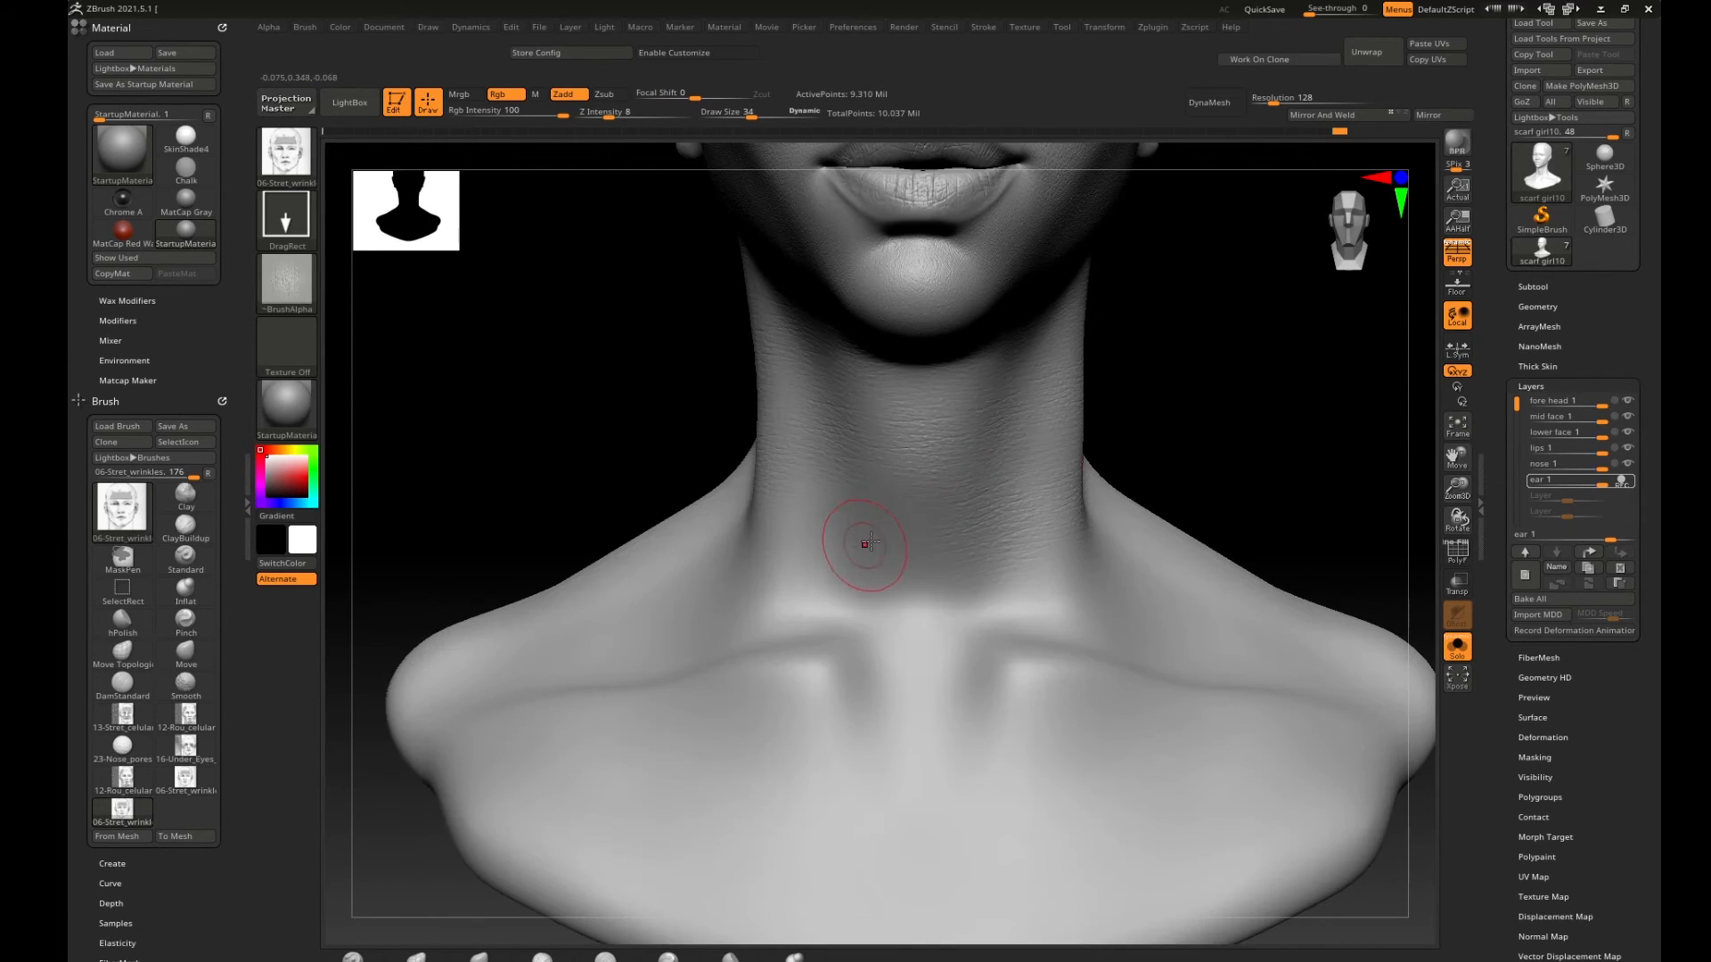
{"action": "mouse_move", "coordinate": [1108, 478]}
{"action": "left_mouse_down"}
{"action": "mouse_move", "coordinate": [1215, 421]}
{"action": "mouse_move", "coordinate": [847, 499]}
{"action": "left_mouse_up"}
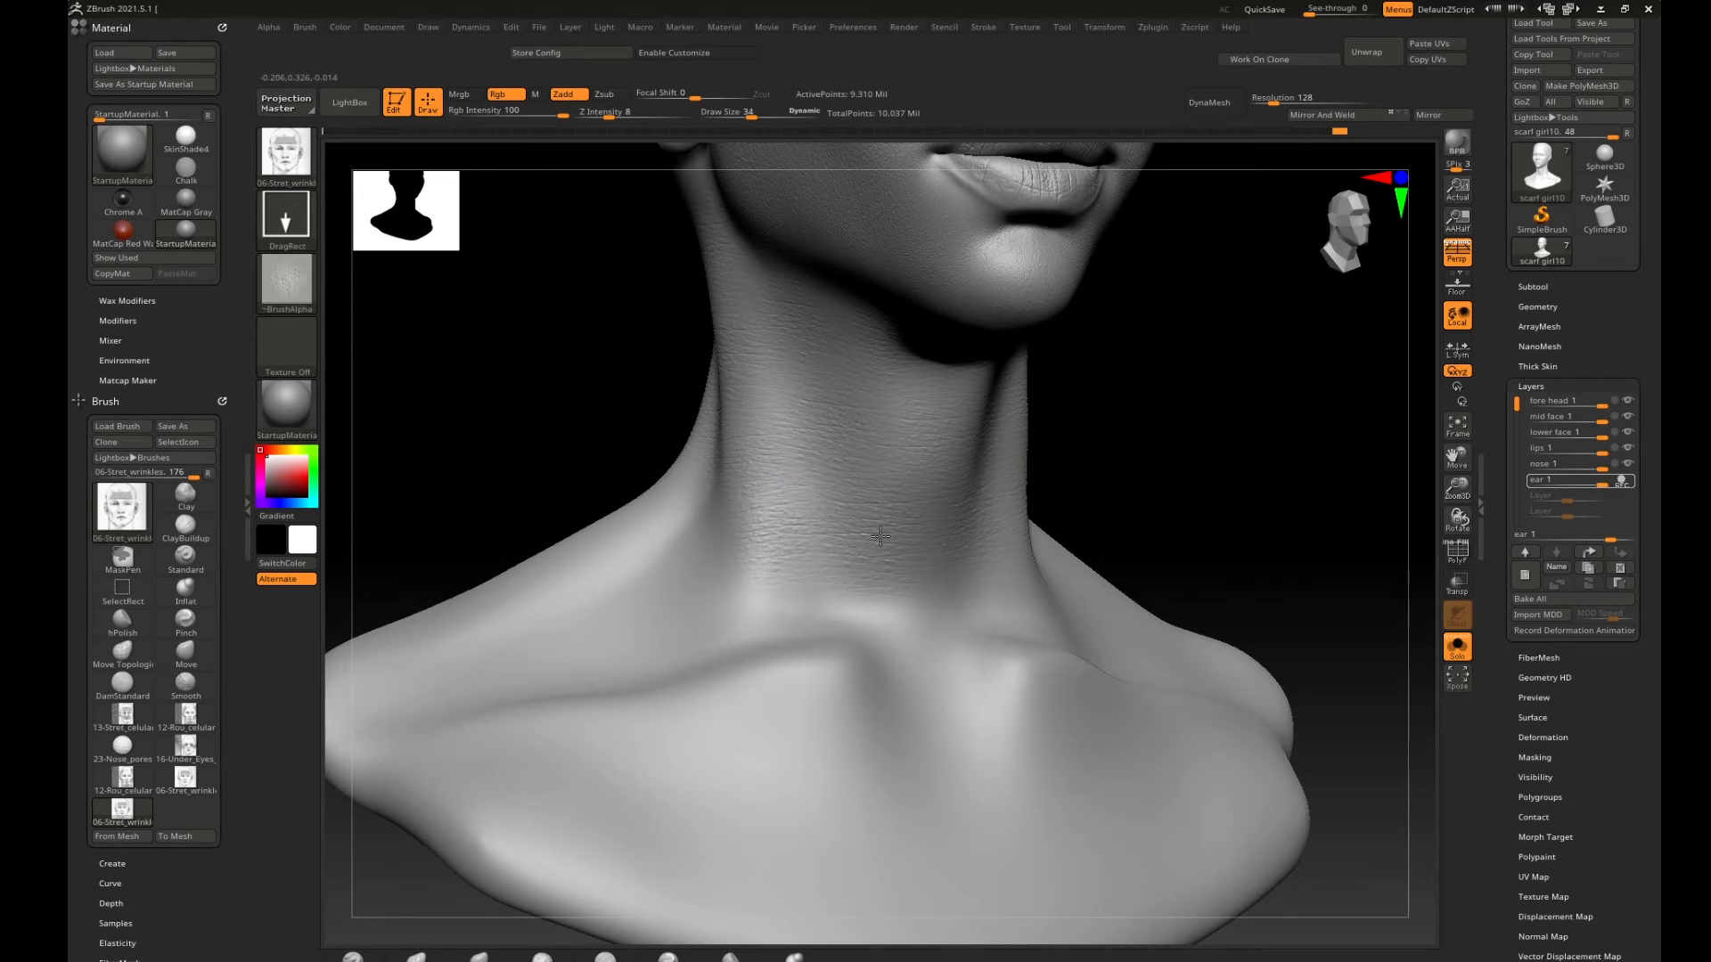
{"action": "mouse_move", "coordinate": [1069, 499]}
{"action": "left_mouse_down"}
{"action": "mouse_move", "coordinate": [1184, 446]}
{"action": "mouse_move", "coordinate": [1222, 458]}
{"action": "left_mouse_up"}
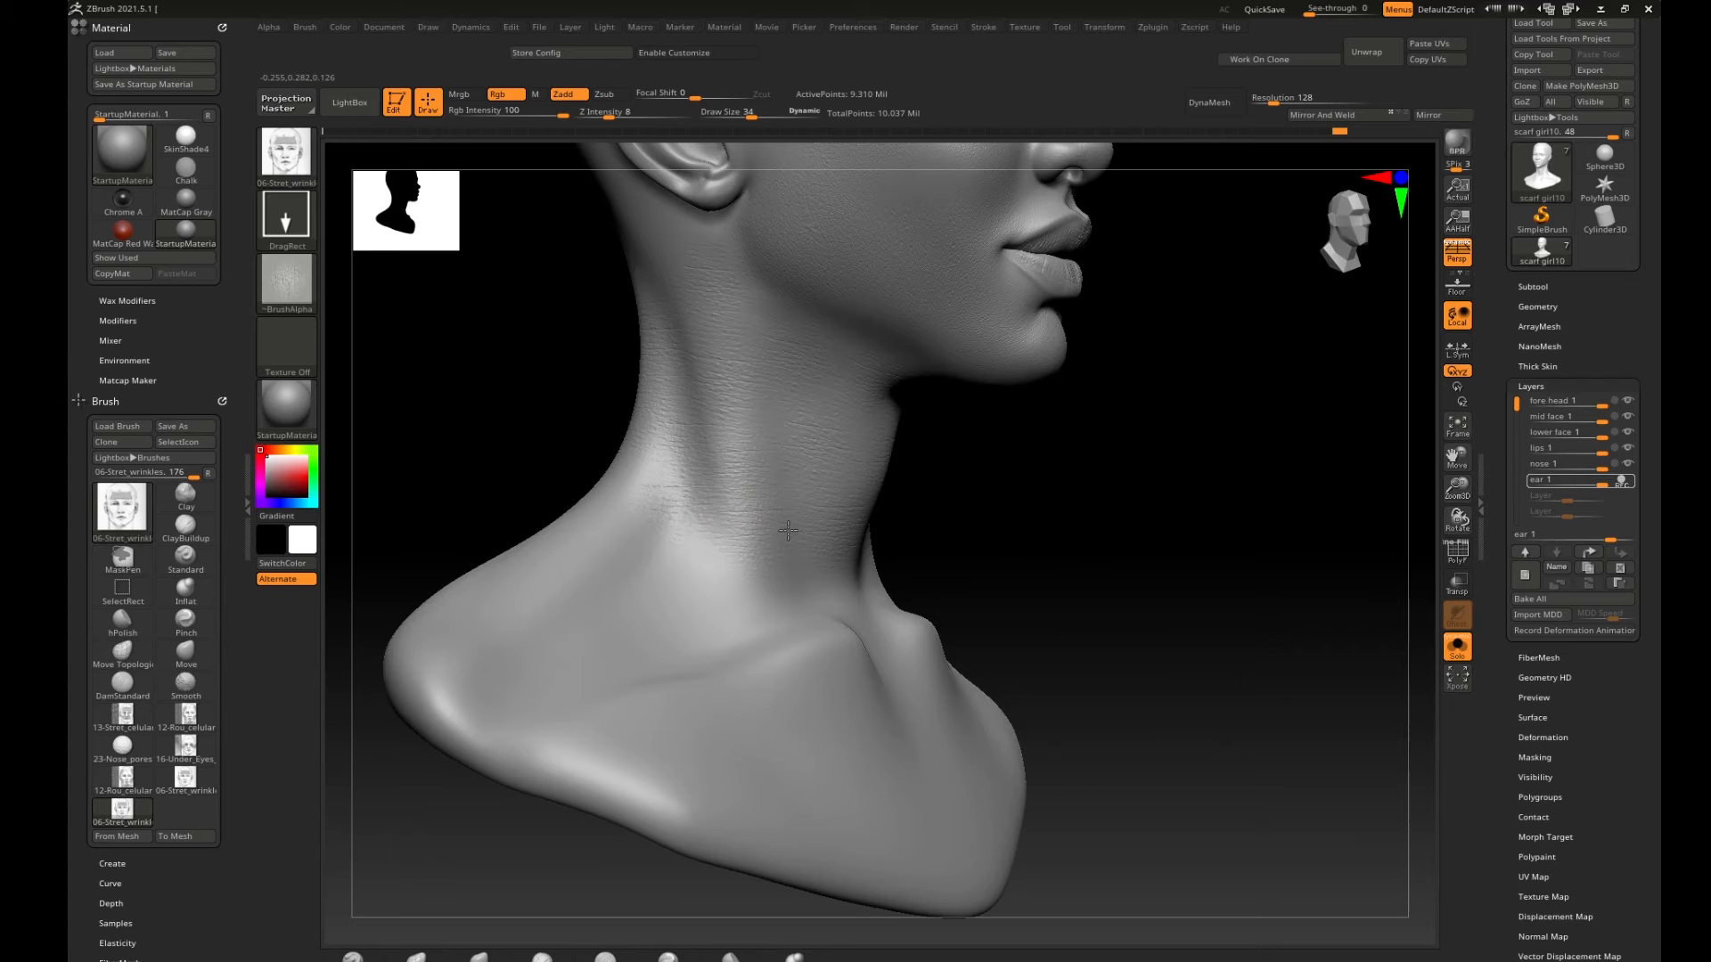
{"action": "mouse_move", "coordinate": [1043, 497]}
{"action": "left_mouse_down"}
{"action": "mouse_move", "coordinate": [982, 500]}
{"action": "mouse_move", "coordinate": [1111, 473]}
{"action": "mouse_move", "coordinate": [1081, 489]}
{"action": "mouse_move", "coordinate": [936, 478]}
{"action": "mouse_move", "coordinate": [1001, 508]}
{"action": "mouse_move", "coordinate": [820, 516]}
{"action": "left_mouse_up"}
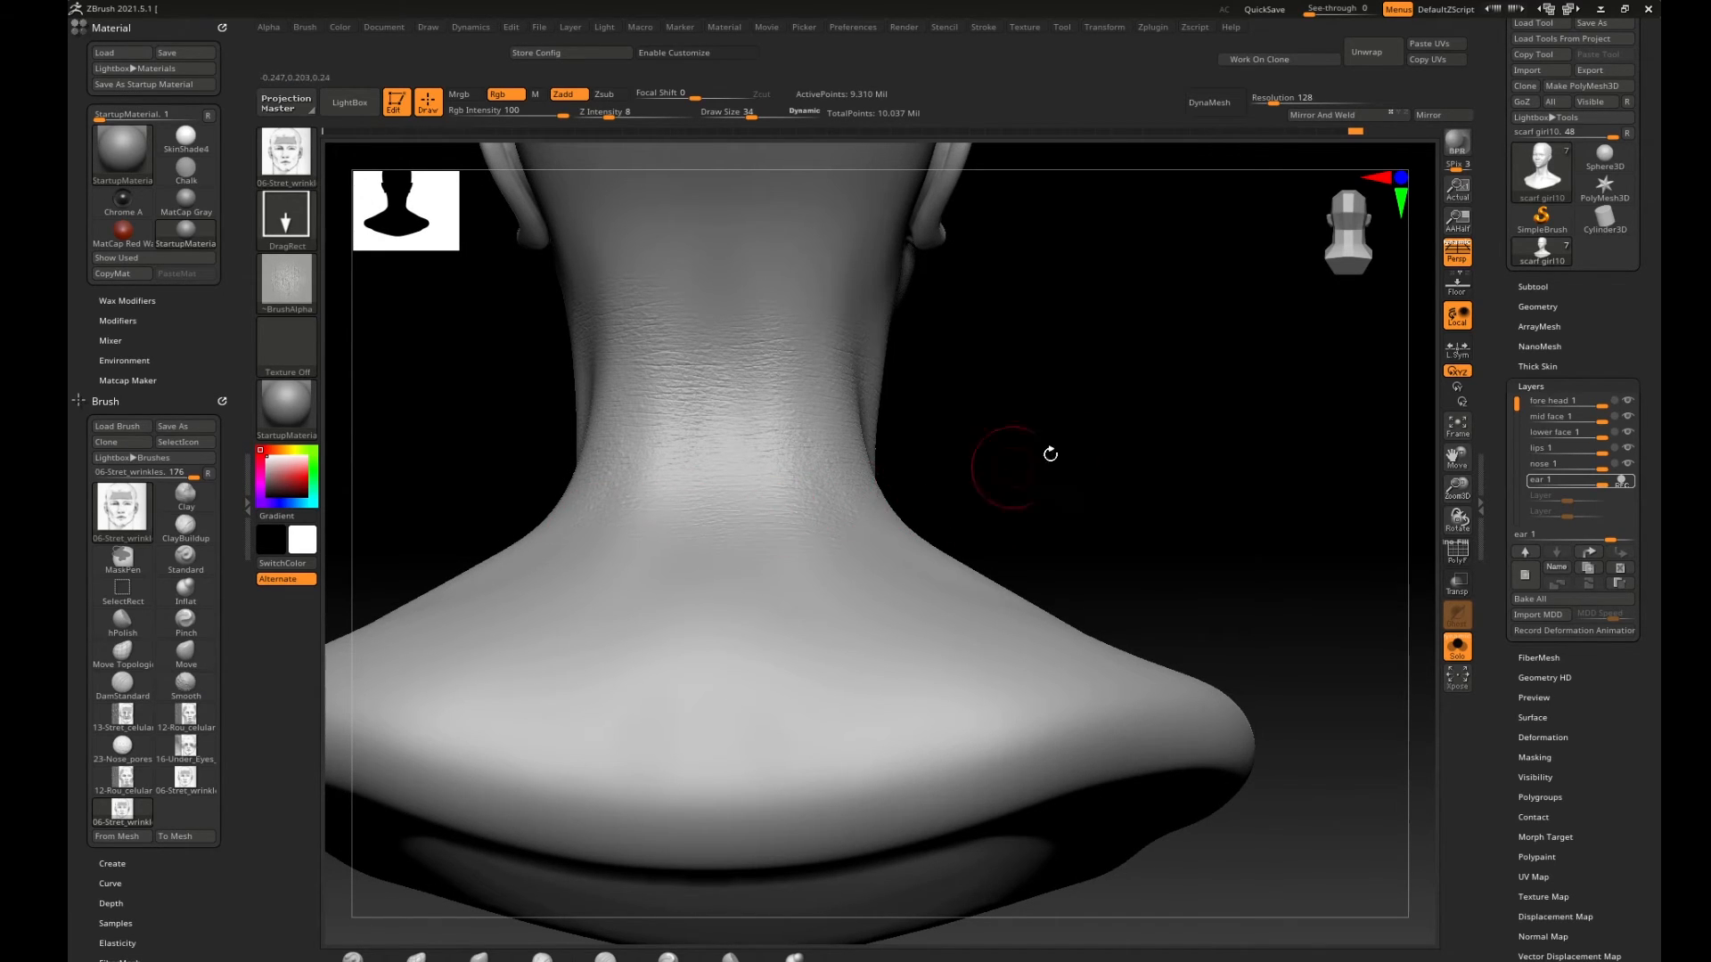
{"action": "left_click_drag", "start_coordinate": [1048, 452], "coordinate": [814, 417]}
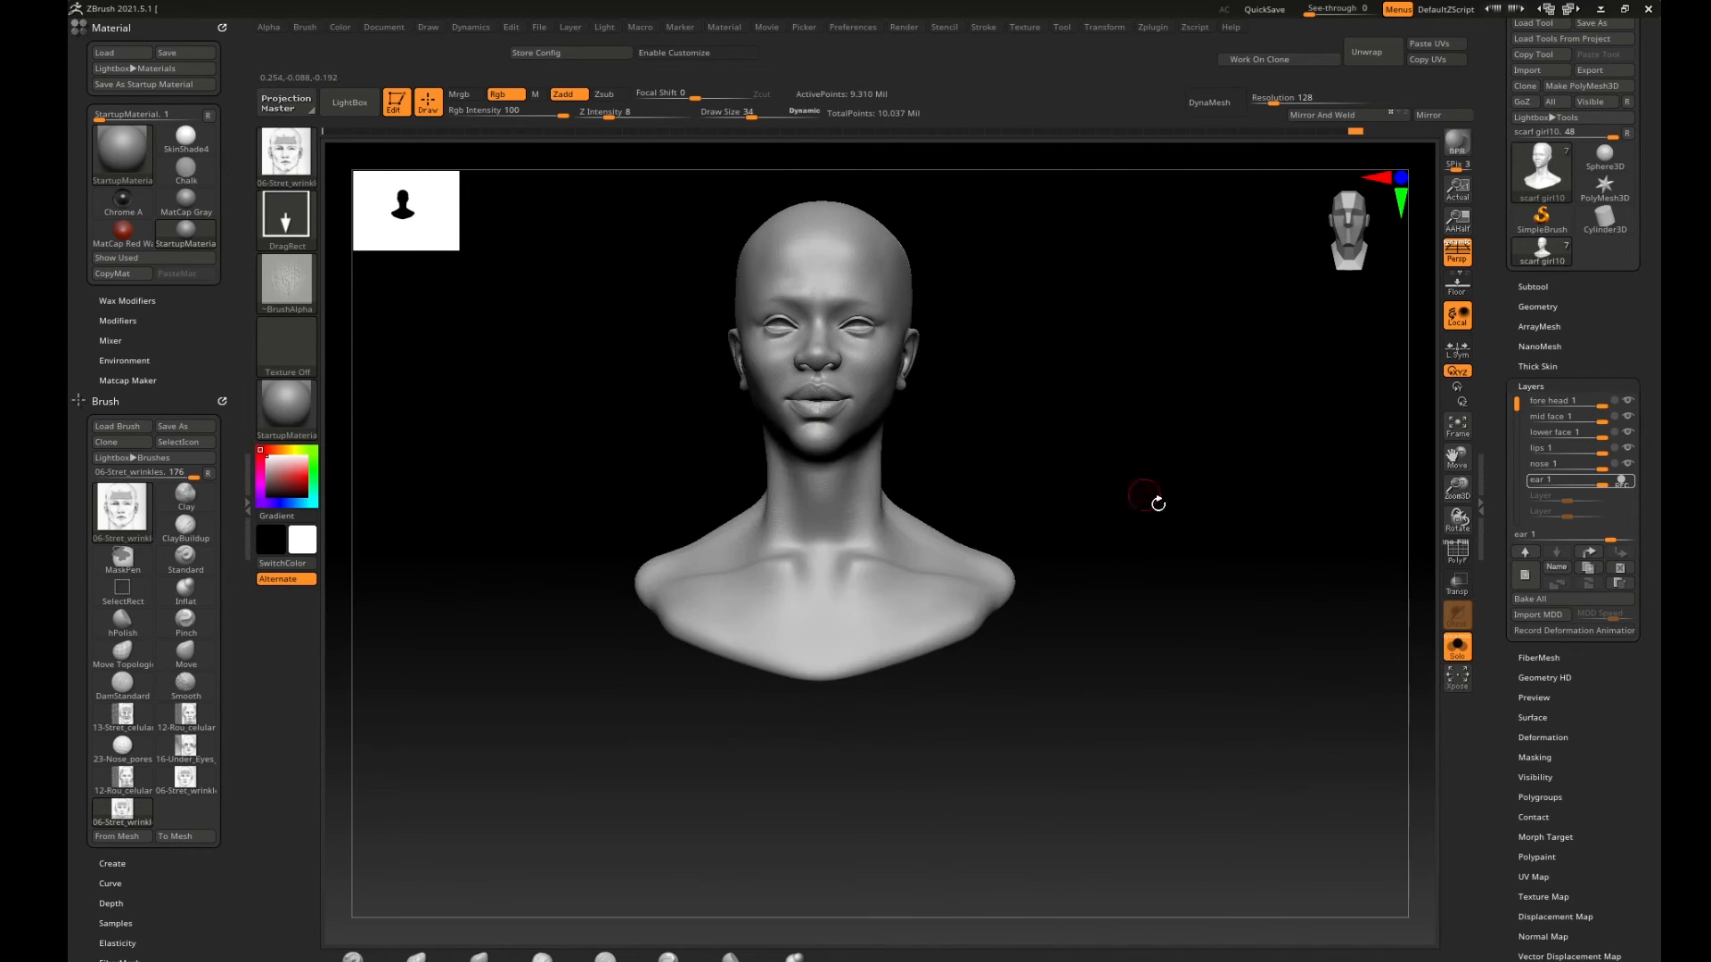
{"action": "left_click_drag", "start_coordinate": [950, 439], "coordinate": [1286, 435], "text": "alt"}
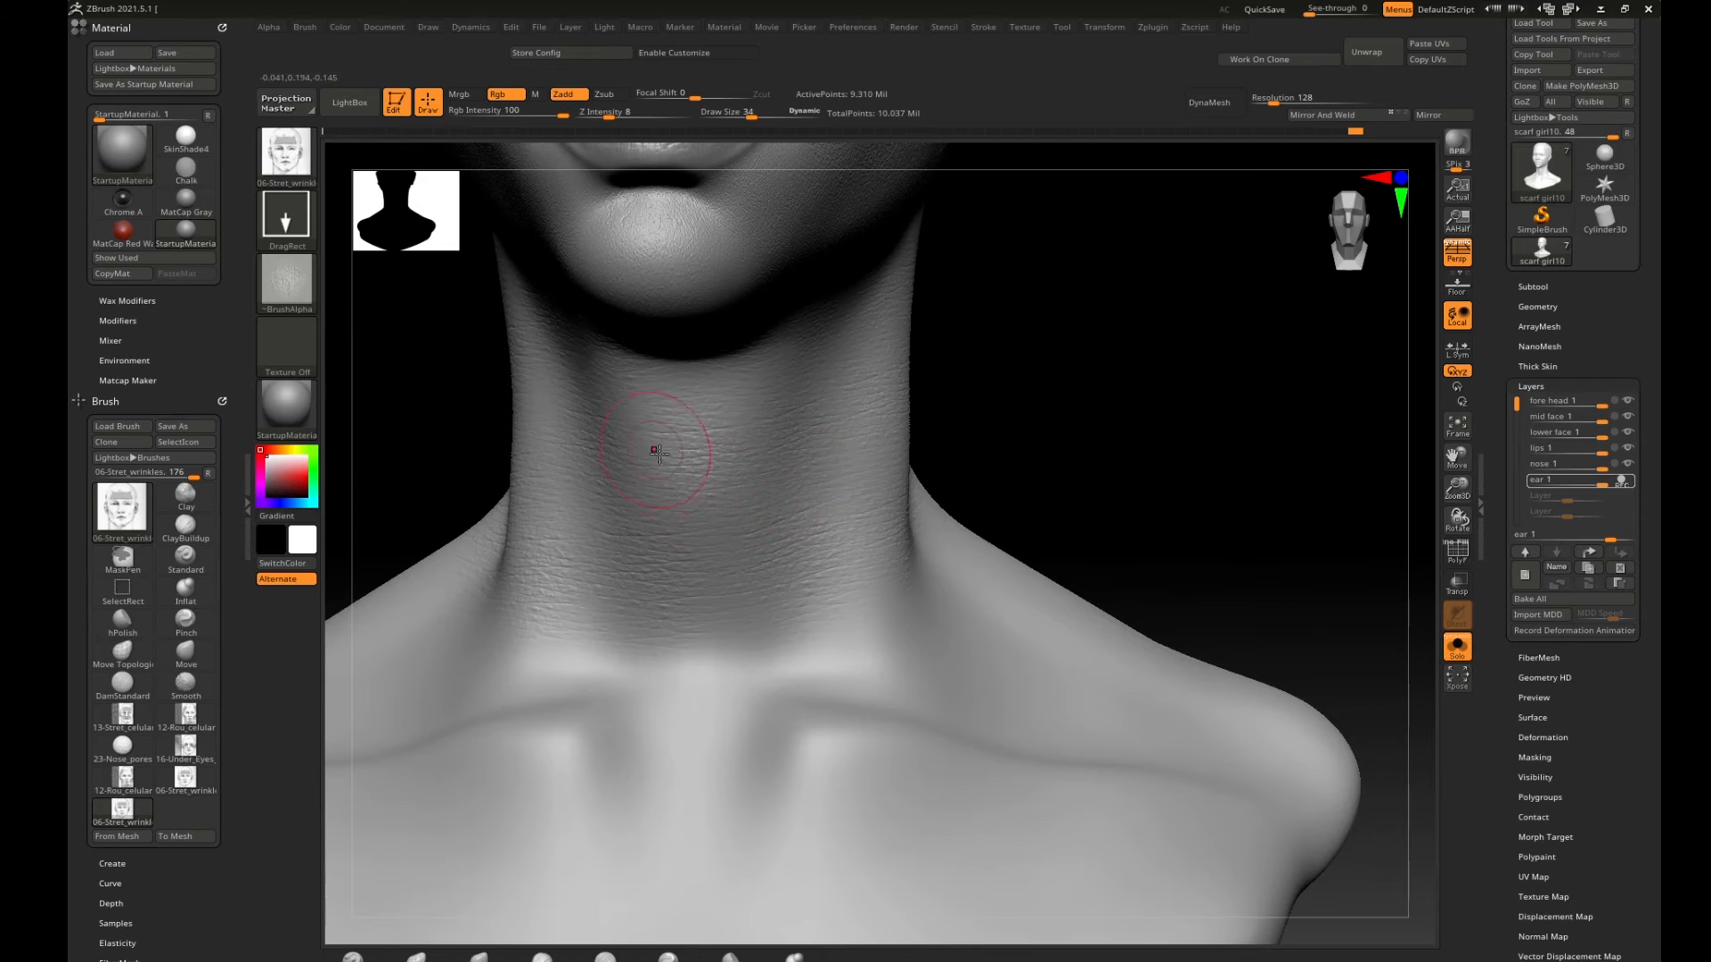
{"action": "left_click_drag", "start_coordinate": [1069, 397], "coordinate": [726, 454]}
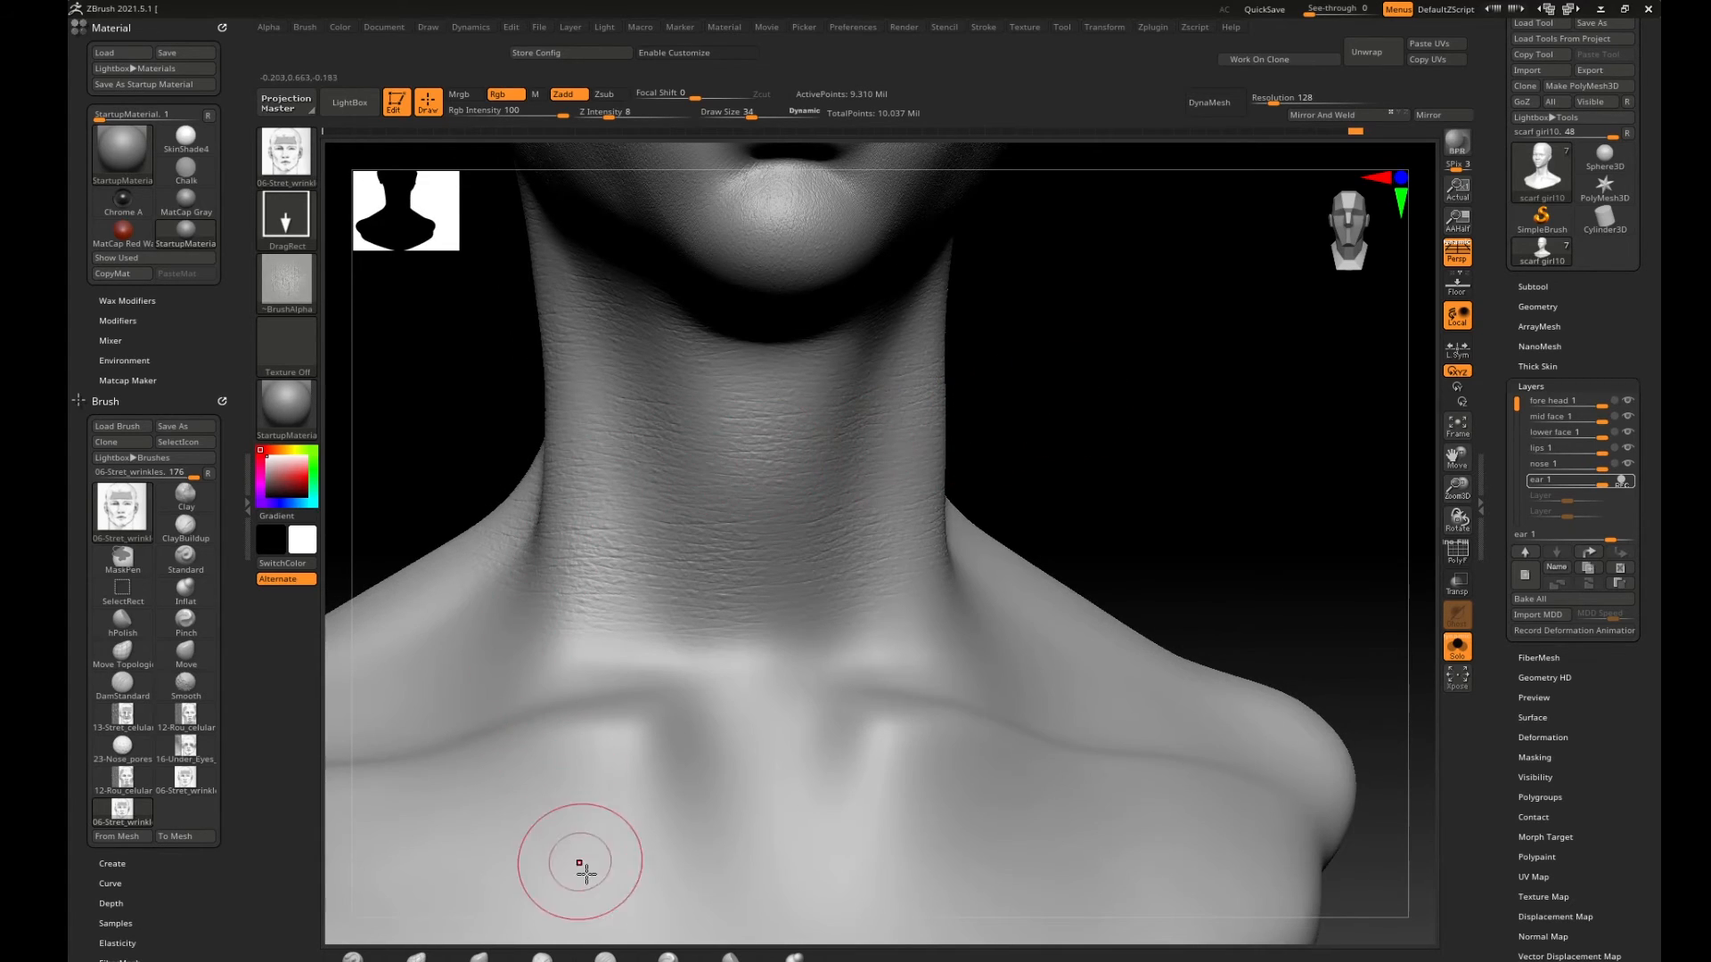
Switch to the DamStandard brush, reduce its Draw Size to 5 and display its stroke and Lazy Mouse settings.
{"action": "left_click", "coordinate": [605, 957]}
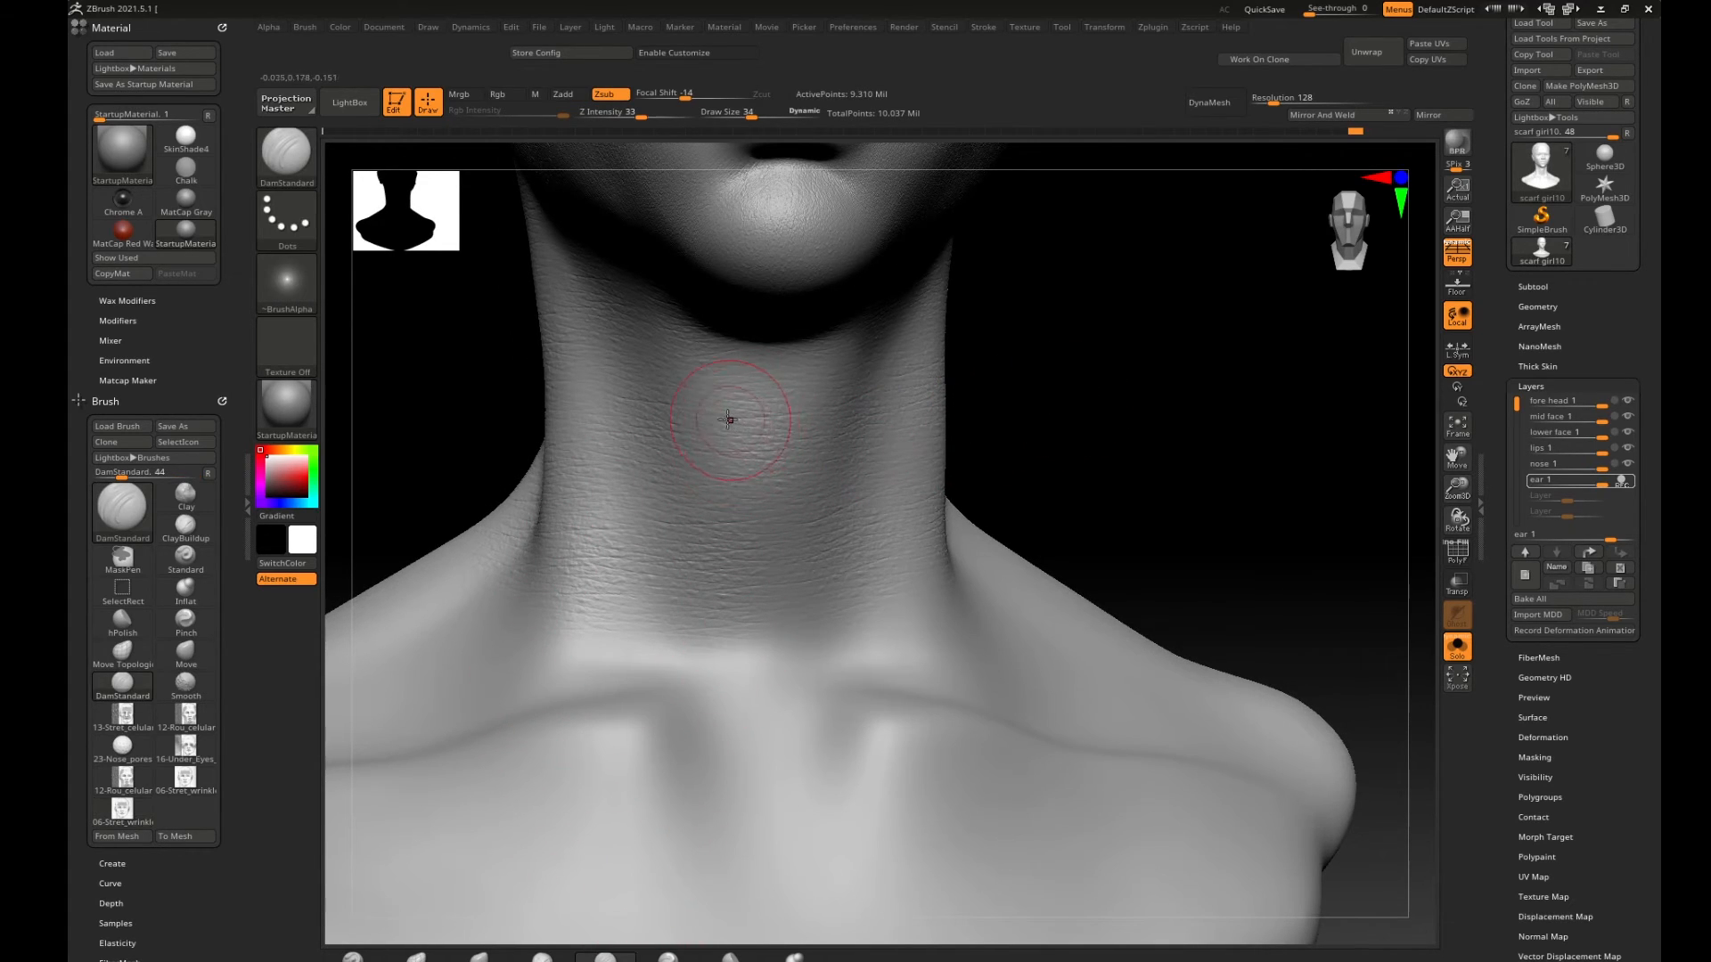
{"action": "key", "text": "bracketleft"}
{"action": "key", "text": "bracketleft"}
{"action": "key", "text": "bracketleft"}
{"action": "key", "text": "bracketright"}
{"action": "mouse_move", "coordinate": [983, 27]}
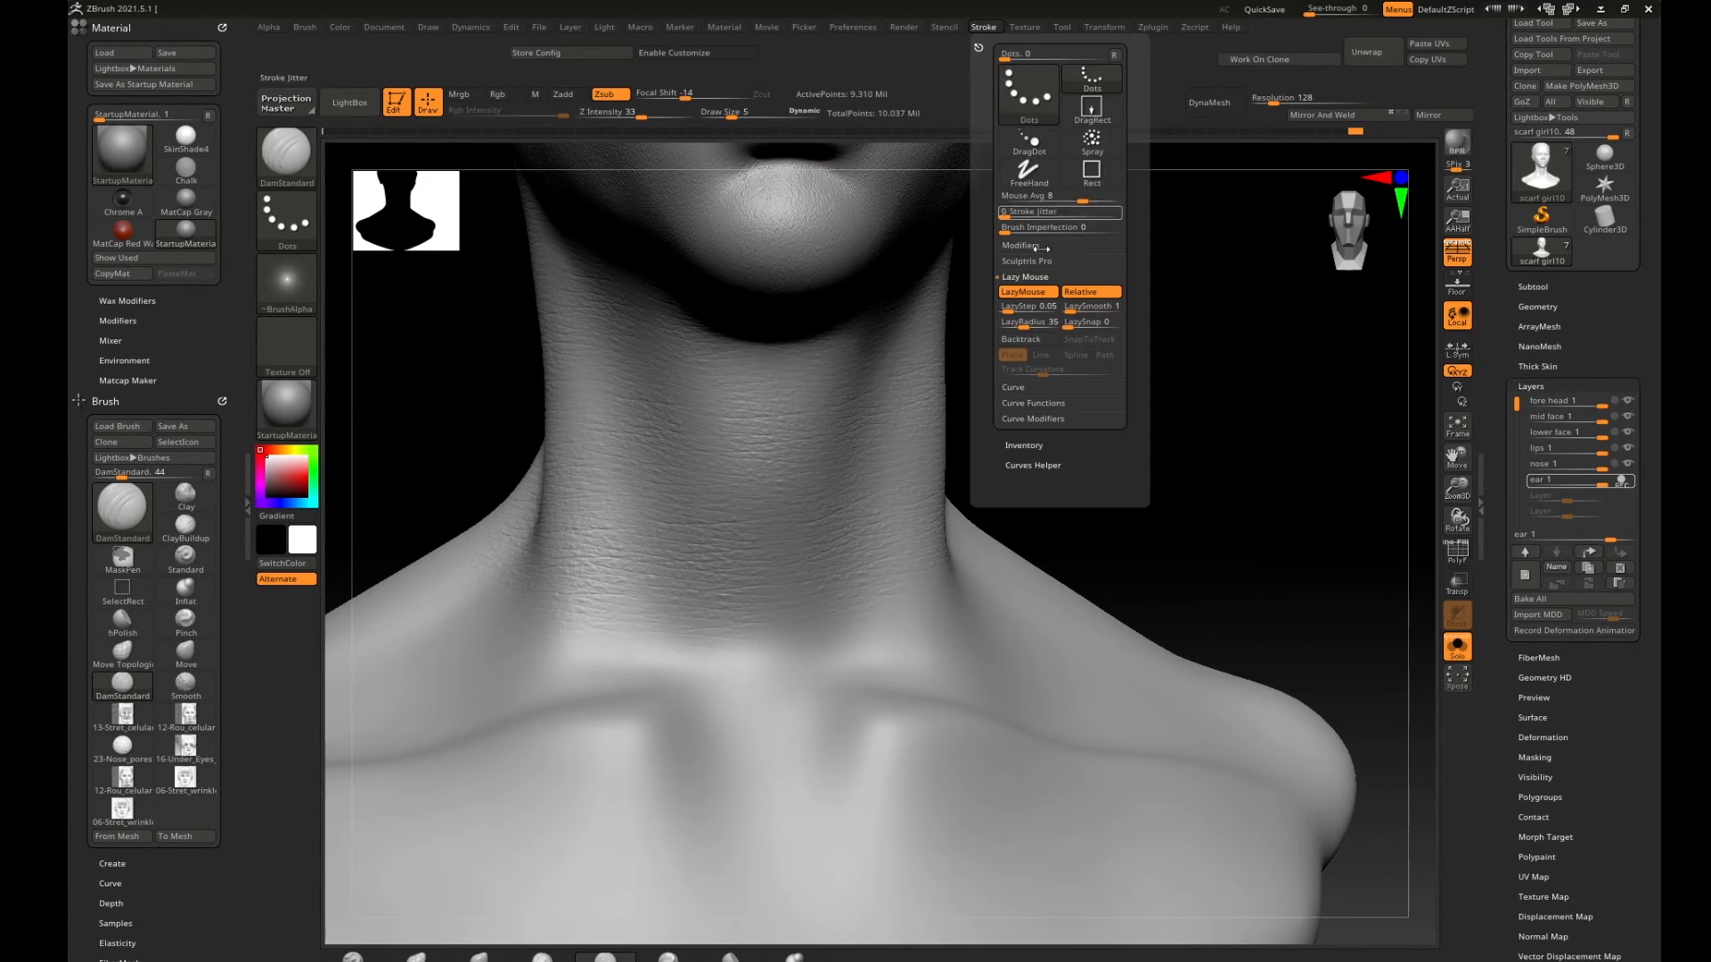
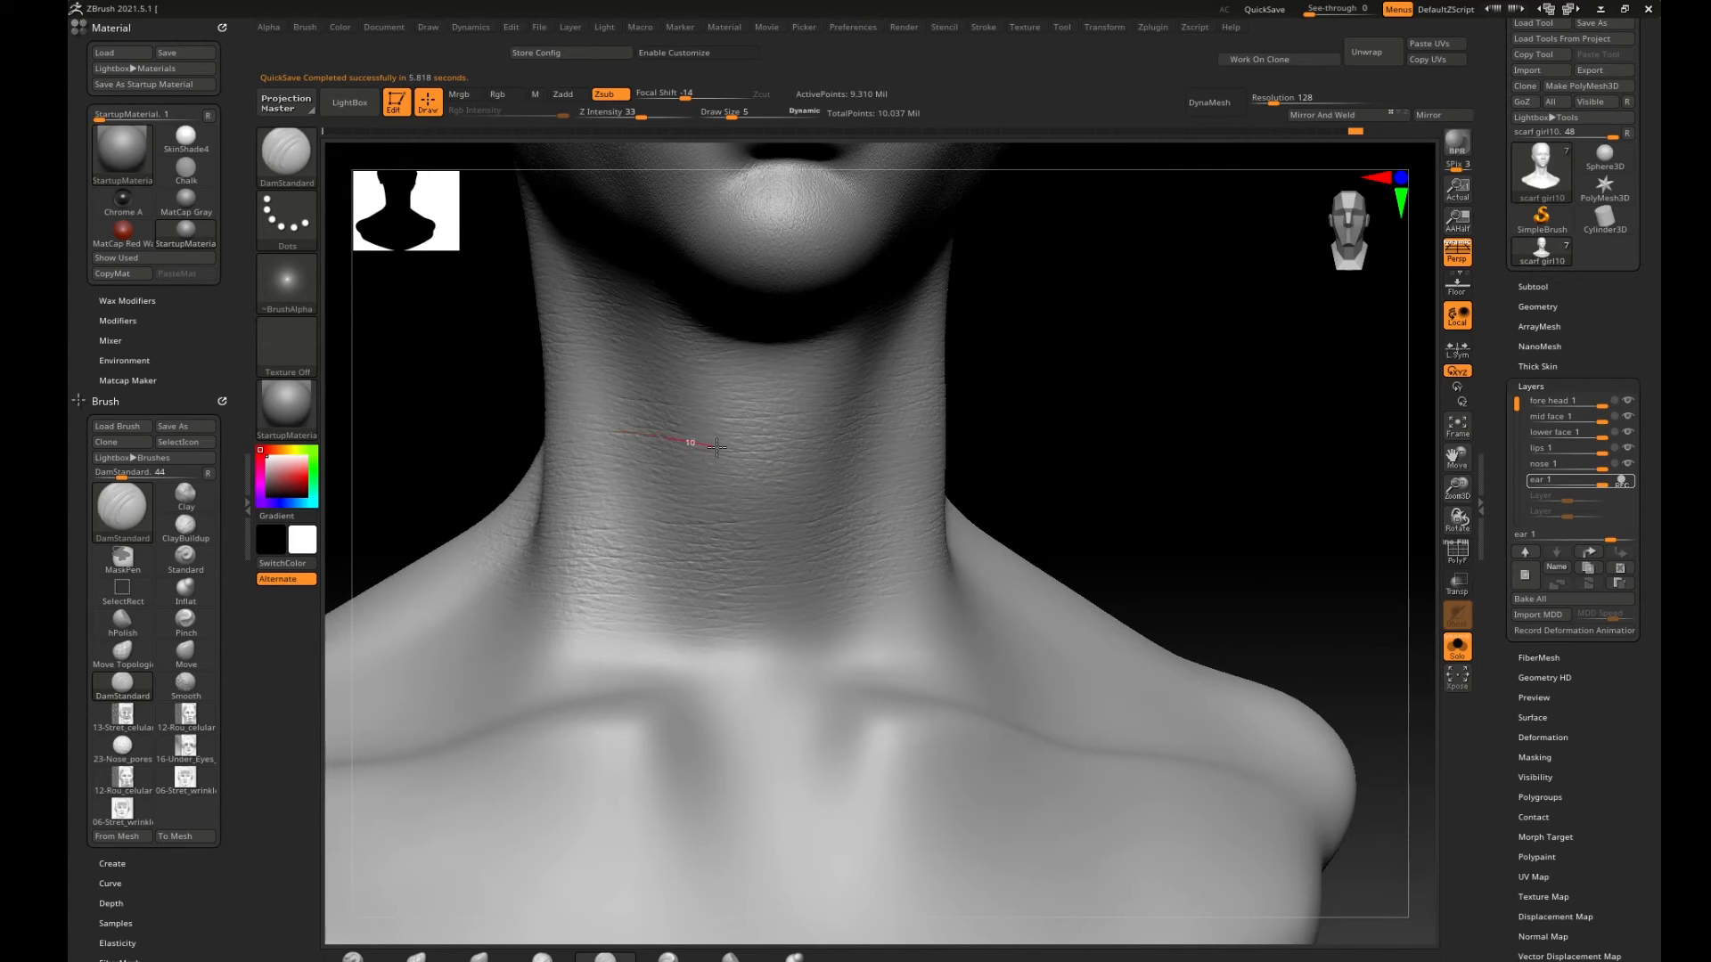
Carve thin horizontal creases across the upper front of the neck beneath the chin with DamStandard at Draw Size 4.
{"action": "left_click_drag", "start_coordinate": [718, 446], "coordinate": [891, 437]}
{"action": "left_click_drag", "start_coordinate": [749, 443], "coordinate": [938, 437]}
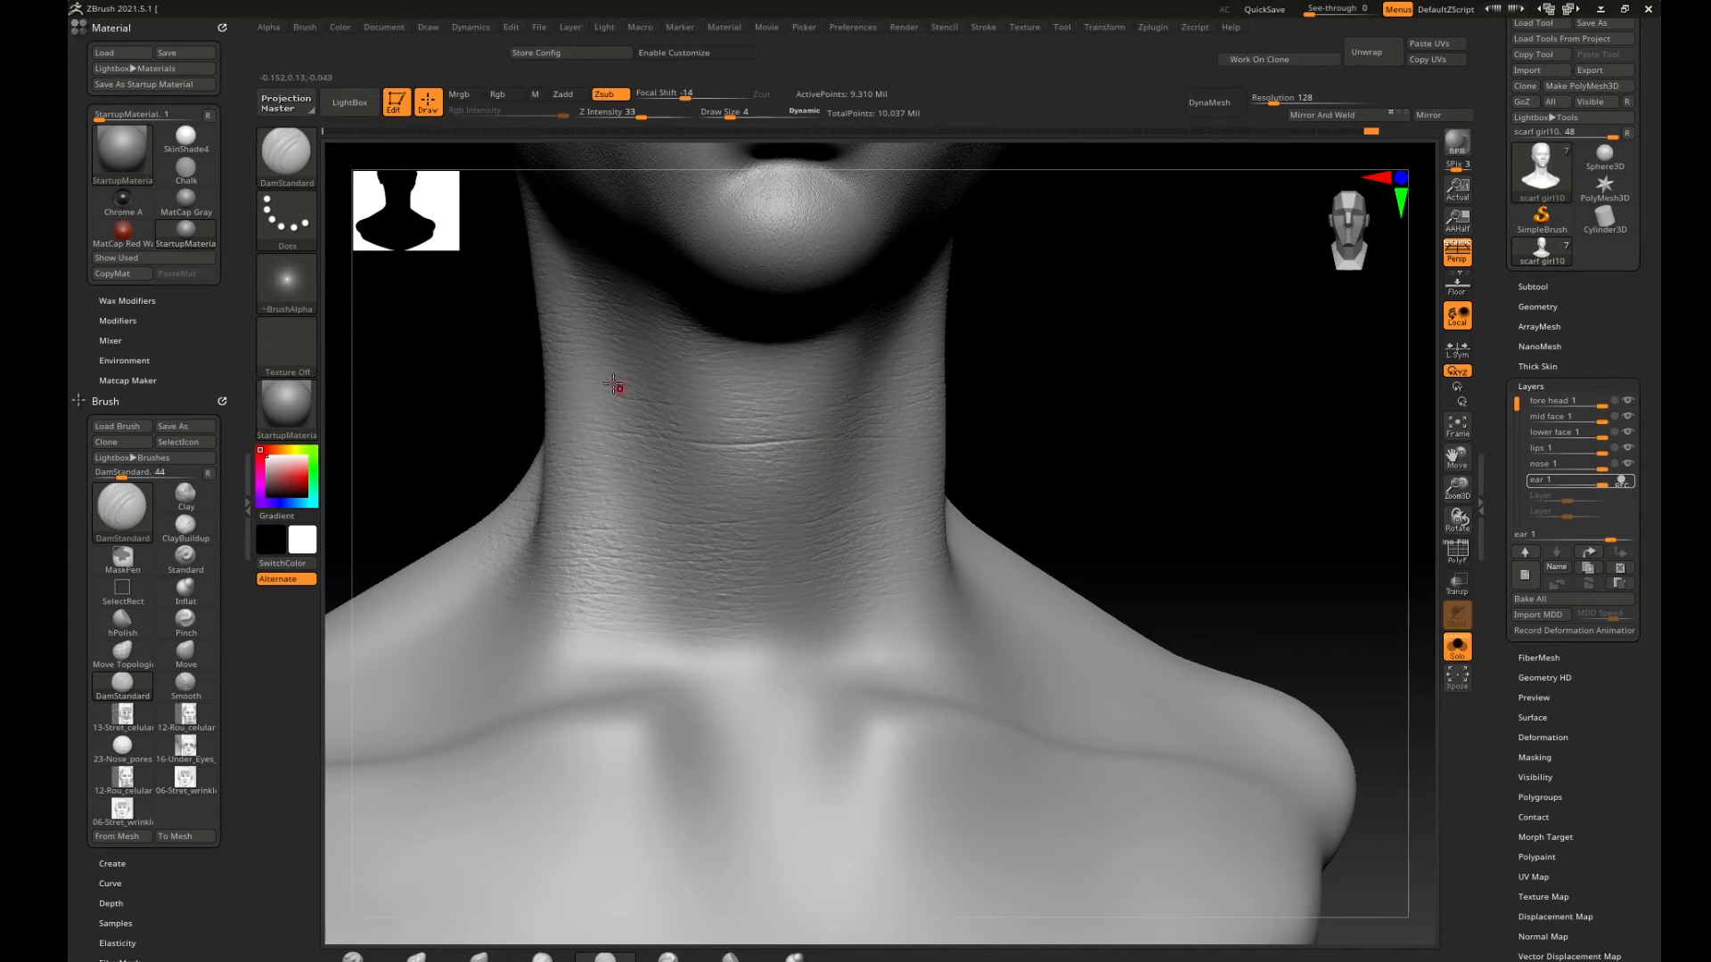
{"action": "left_click_drag", "start_coordinate": [705, 382], "coordinate": [834, 390]}
{"action": "mouse_move", "coordinate": [698, 385]}
{"action": "left_mouse_down"}
{"action": "mouse_move", "coordinate": [823, 389]}
{"action": "mouse_move", "coordinate": [639, 387]}
{"action": "left_mouse_up"}
{"action": "left_click_drag", "start_coordinate": [1053, 369], "coordinate": [1039, 366]}
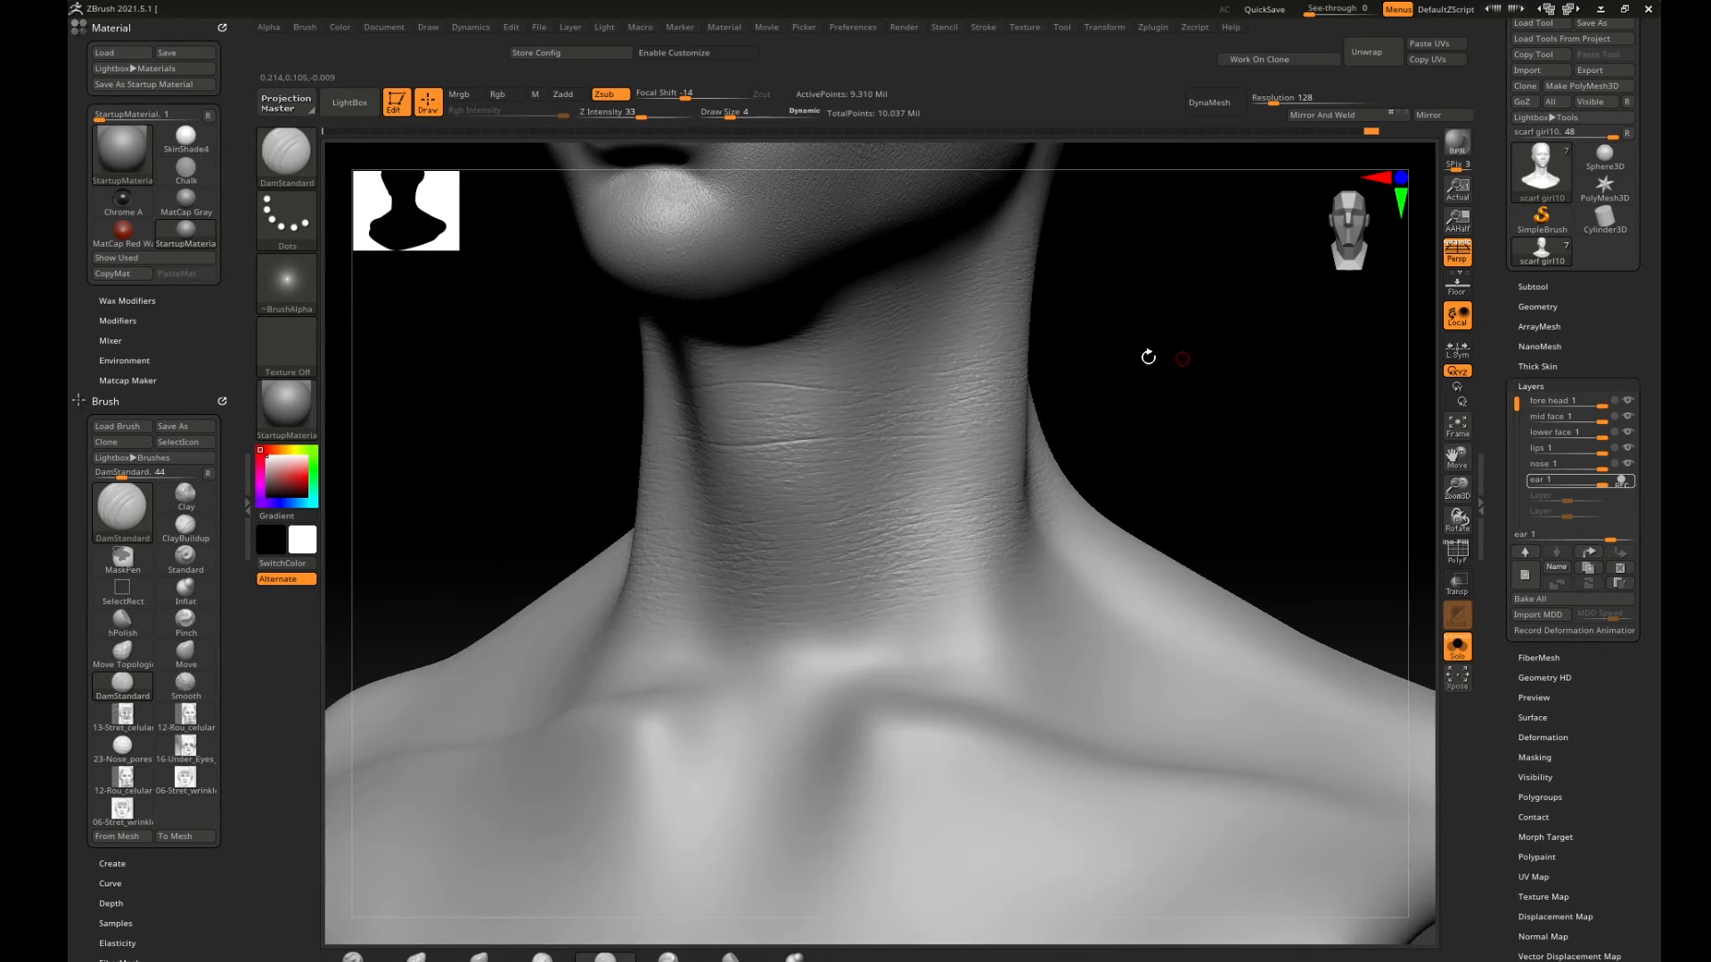
{"action": "left_click_drag", "start_coordinate": [1148, 355], "coordinate": [1132, 401], "text": "alt"}
{"action": "left_click_drag", "start_coordinate": [930, 348], "coordinate": [734, 400]}
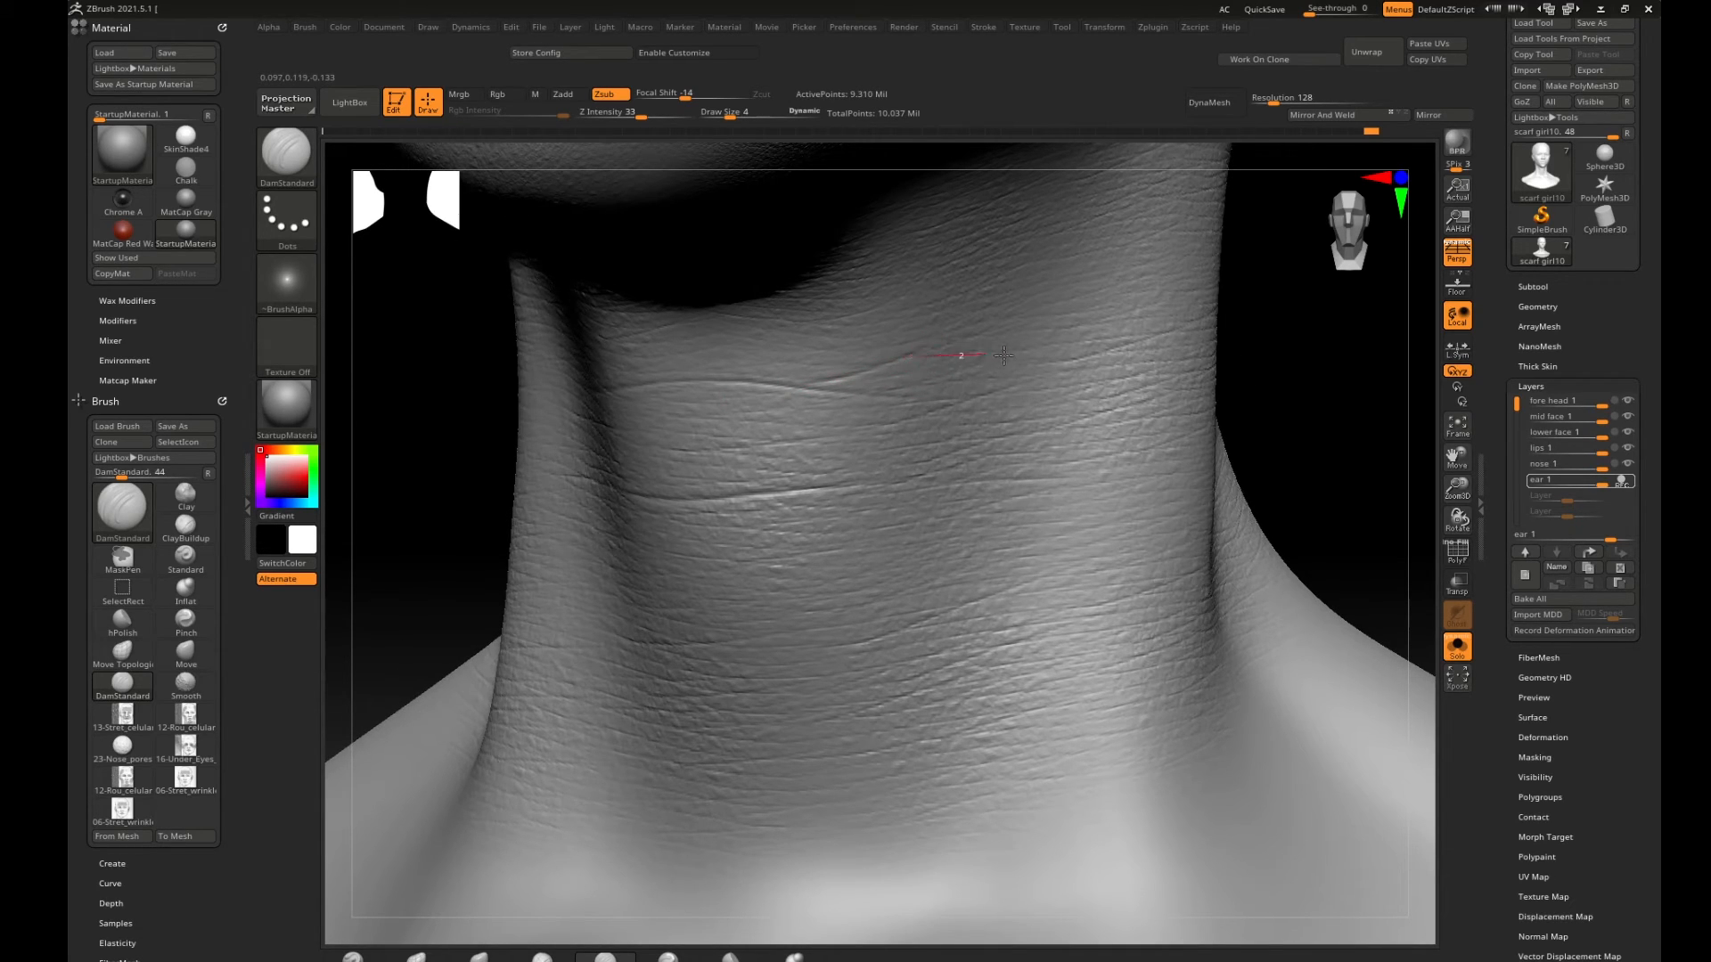
{"action": "mouse_move", "coordinate": [1003, 355]}
{"action": "left_mouse_down"}
{"action": "mouse_move", "coordinate": [1142, 360]}
{"action": "mouse_move", "coordinate": [915, 357]}
{"action": "mouse_move", "coordinate": [802, 384]}
{"action": "left_mouse_up"}
{"action": "mouse_move", "coordinate": [1283, 328]}
{"action": "left_mouse_down", "text": "alt"}
{"action": "mouse_move", "coordinate": [1185, 339]}
{"action": "mouse_move", "coordinate": [1199, 344]}
{"action": "left_mouse_up", "text": "alt"}
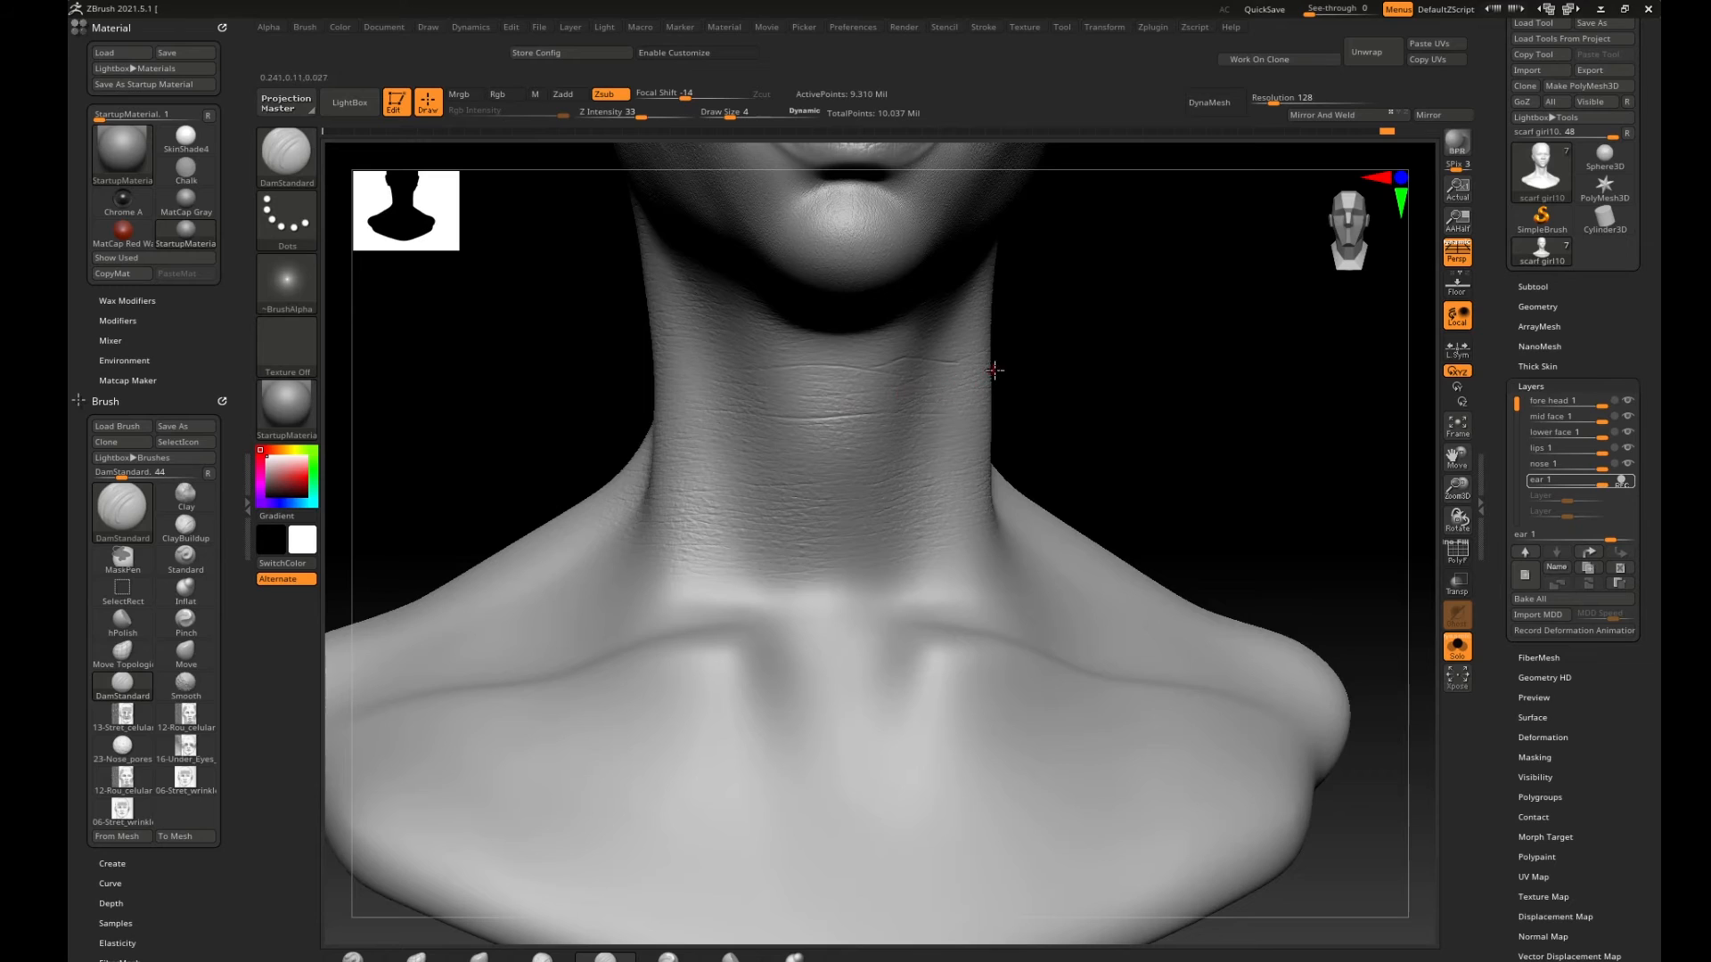
Undo the last crease extension and carve finer creases across the throat and toward both neck sides at Draw Size 3.
{"action": "key", "text": "ctrl"}
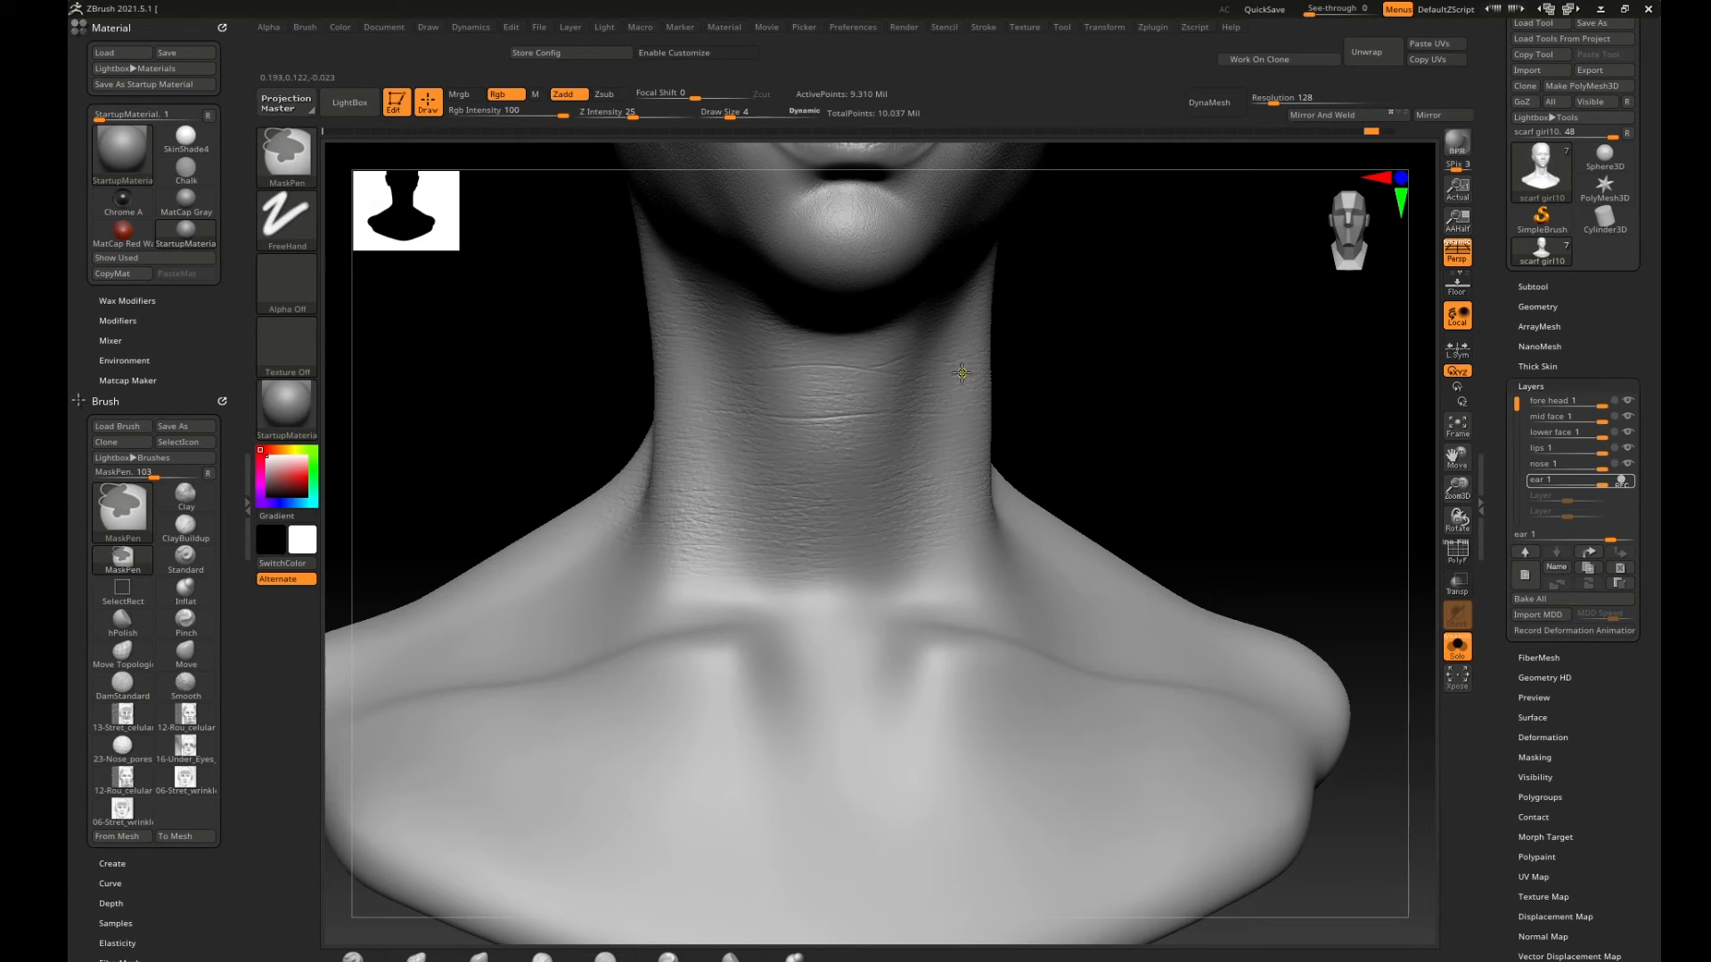
{"action": "mouse_move", "coordinate": [1071, 348]}
{"action": "left_mouse_down", "text": "alt"}
{"action": "mouse_move", "coordinate": [1184, 356]}
{"action": "mouse_move", "coordinate": [1044, 354]}
{"action": "left_mouse_up", "text": "alt"}
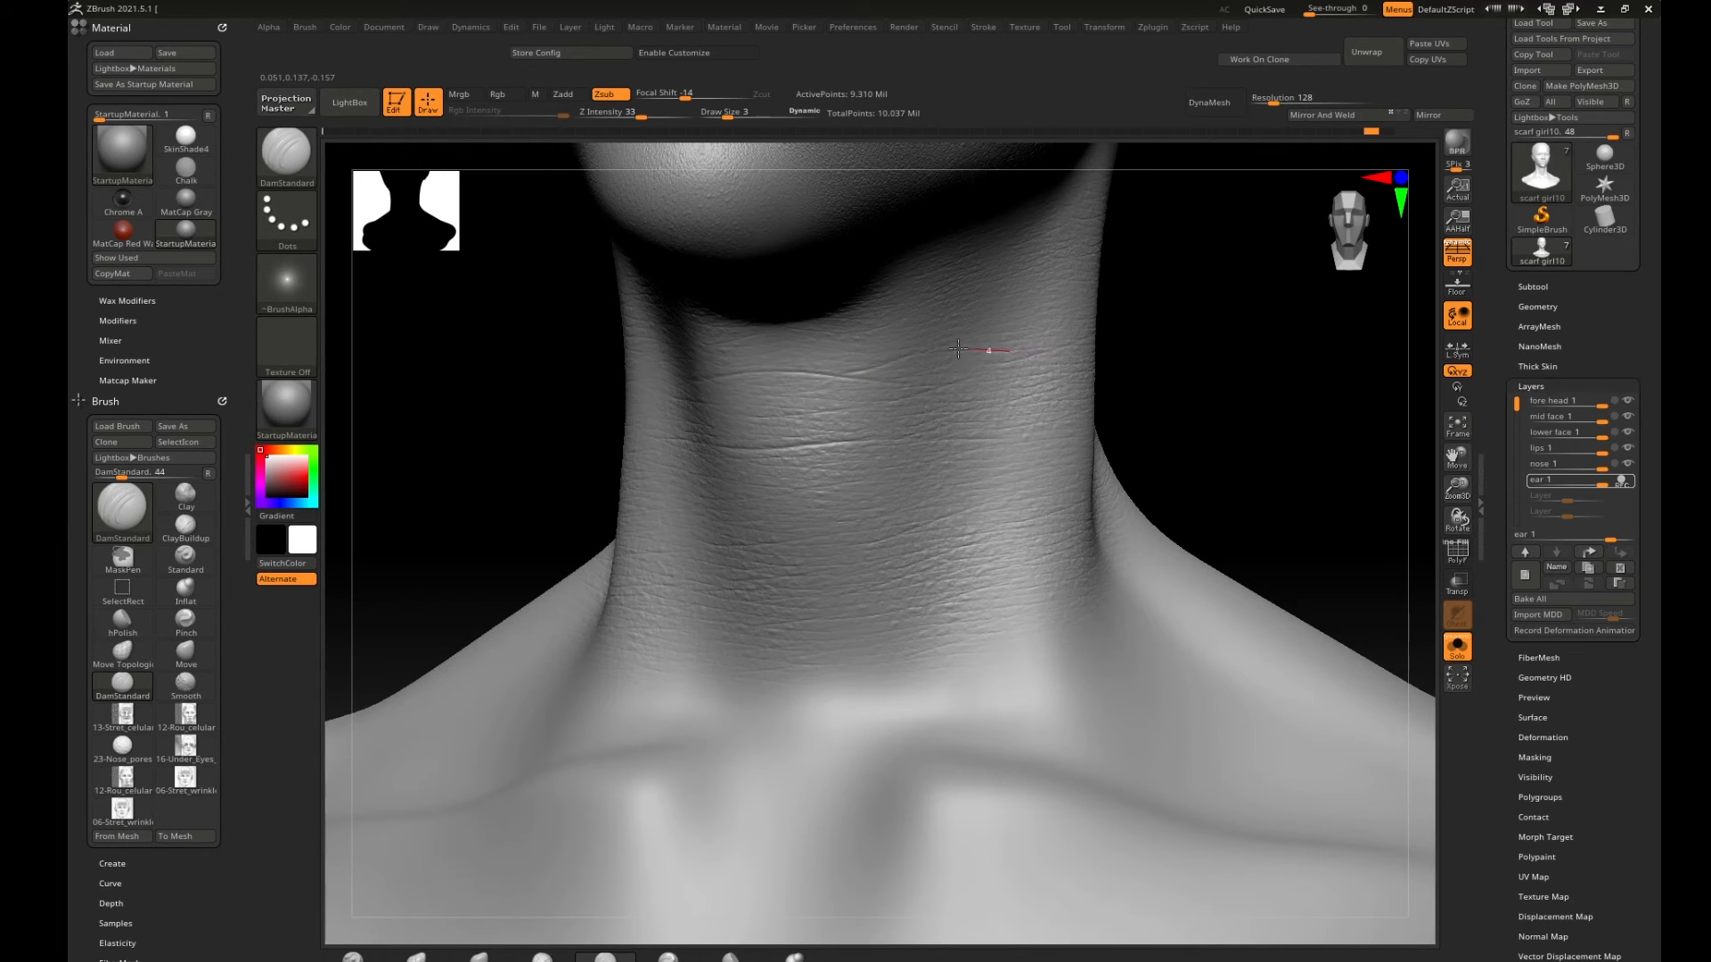
{"action": "mouse_move", "coordinate": [901, 357]}
{"action": "left_mouse_down"}
{"action": "mouse_move", "coordinate": [855, 369]}
{"action": "mouse_move", "coordinate": [874, 382]}
{"action": "left_mouse_up"}
{"action": "mouse_move", "coordinate": [793, 418]}
{"action": "left_mouse_down"}
{"action": "mouse_move", "coordinate": [1099, 381]}
{"action": "mouse_move", "coordinate": [771, 419]}
{"action": "left_mouse_up"}
{"action": "mouse_move", "coordinate": [1194, 374]}
{"action": "left_mouse_down"}
{"action": "mouse_move", "coordinate": [1223, 382]}
{"action": "mouse_move", "coordinate": [1110, 382]}
{"action": "left_mouse_up"}
{"action": "left_click_drag", "start_coordinate": [586, 417], "coordinate": [710, 406]}
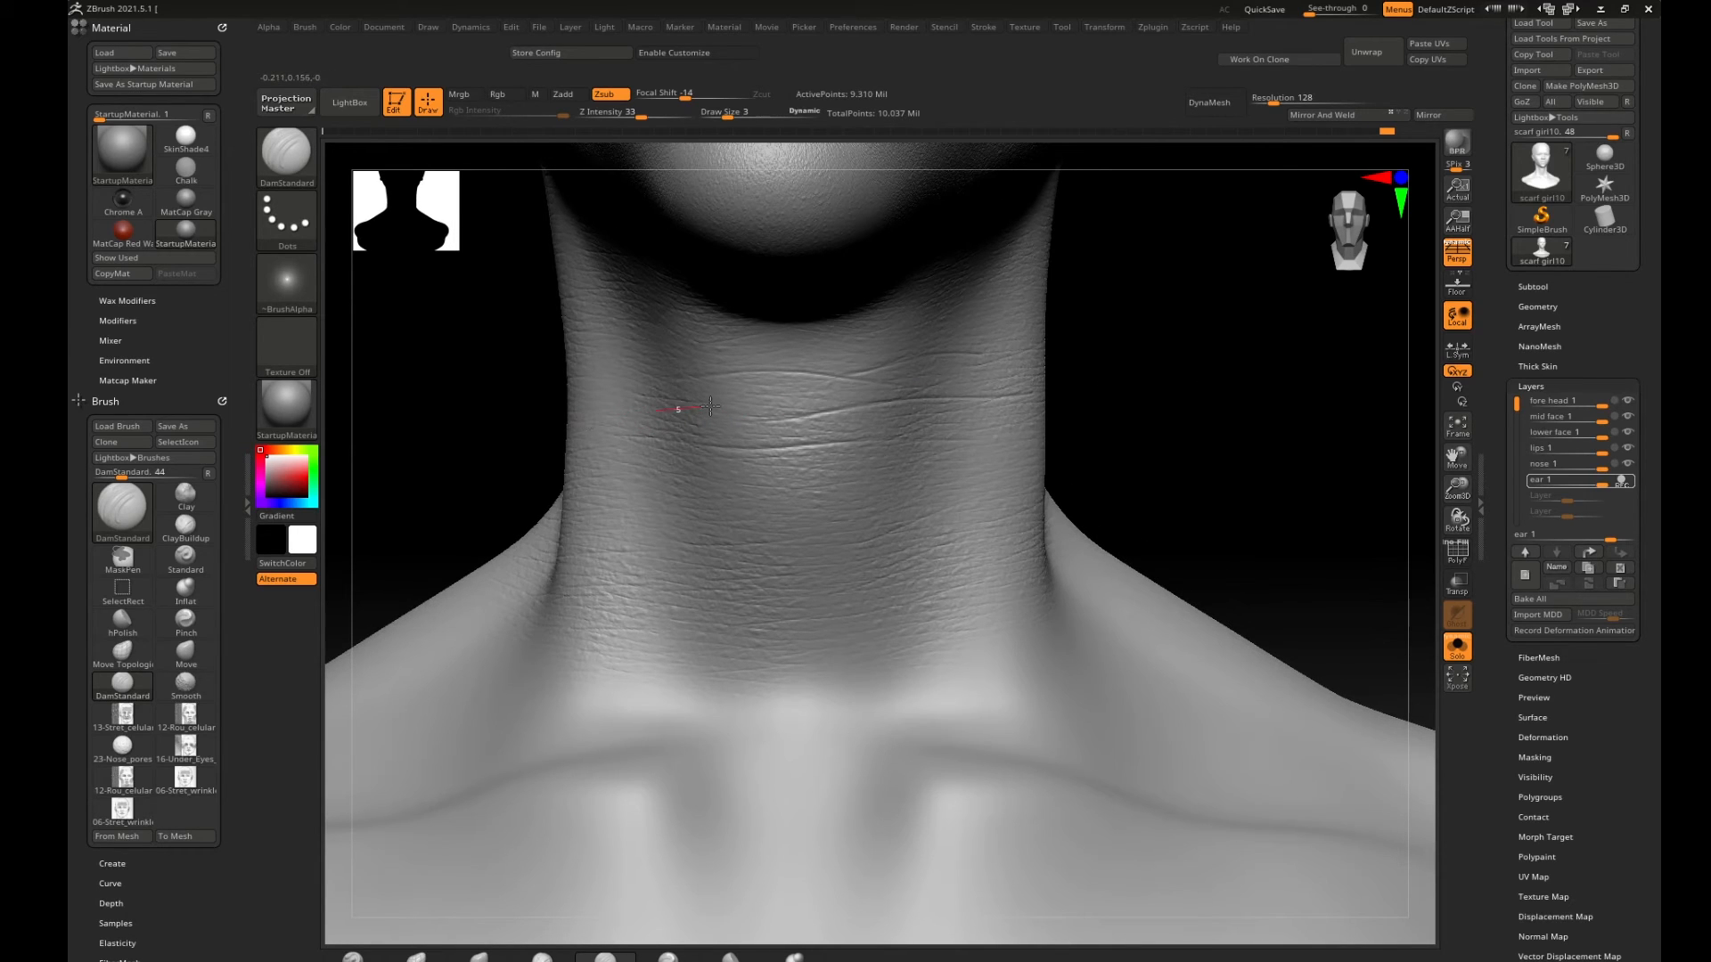
{"action": "mouse_move", "coordinate": [574, 416]}
{"action": "left_mouse_down"}
{"action": "mouse_move", "coordinate": [556, 414]}
{"action": "mouse_move", "coordinate": [855, 408]}
{"action": "left_mouse_up"}
{"action": "mouse_move", "coordinate": [1143, 379]}
{"action": "left_mouse_down", "text": "alt"}
{"action": "mouse_move", "coordinate": [912, 369]}
{"action": "mouse_move", "coordinate": [1066, 398]}
{"action": "left_mouse_up", "text": "alt"}
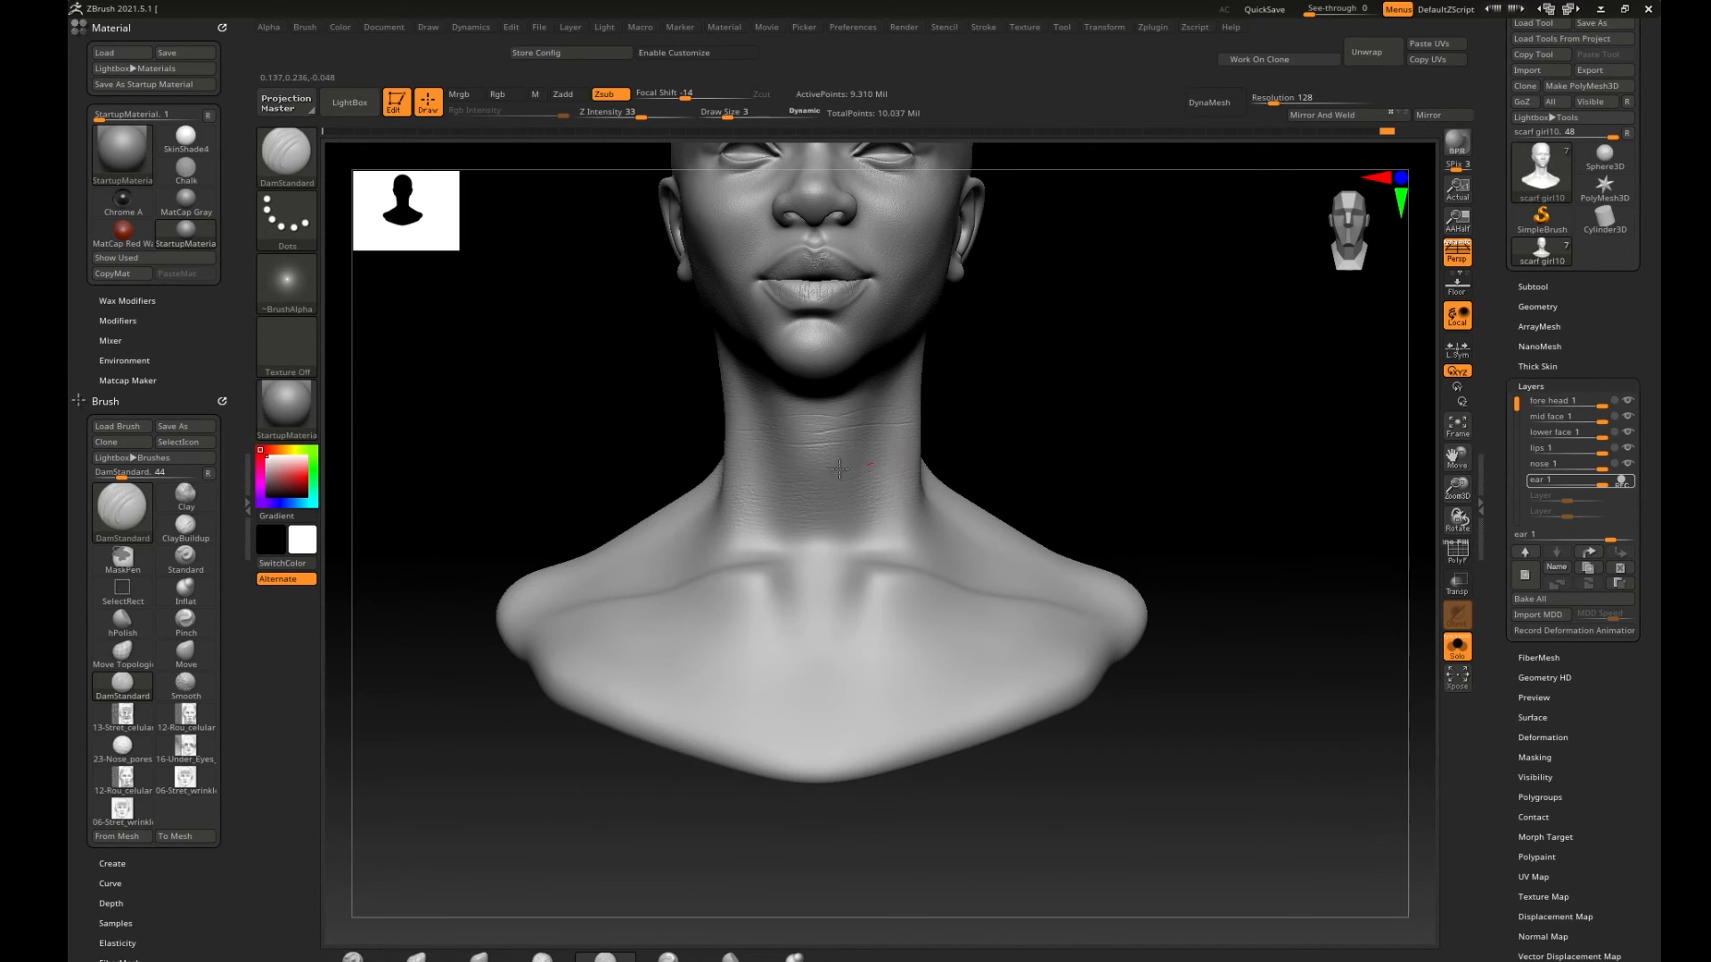
Add more thin creases across the middle of the throat and extend the existing ones toward the sides of the neck.
{"action": "mouse_move", "coordinate": [871, 463]}
{"action": "left_mouse_down"}
{"action": "mouse_move", "coordinate": [748, 476]}
{"action": "mouse_move", "coordinate": [784, 473]}
{"action": "mouse_move", "coordinate": [679, 460]}
{"action": "left_mouse_up"}
{"action": "left_click_drag", "start_coordinate": [782, 474], "coordinate": [753, 475]}
{"action": "left_click_drag", "start_coordinate": [1009, 418], "coordinate": [1174, 422], "text": "alt"}
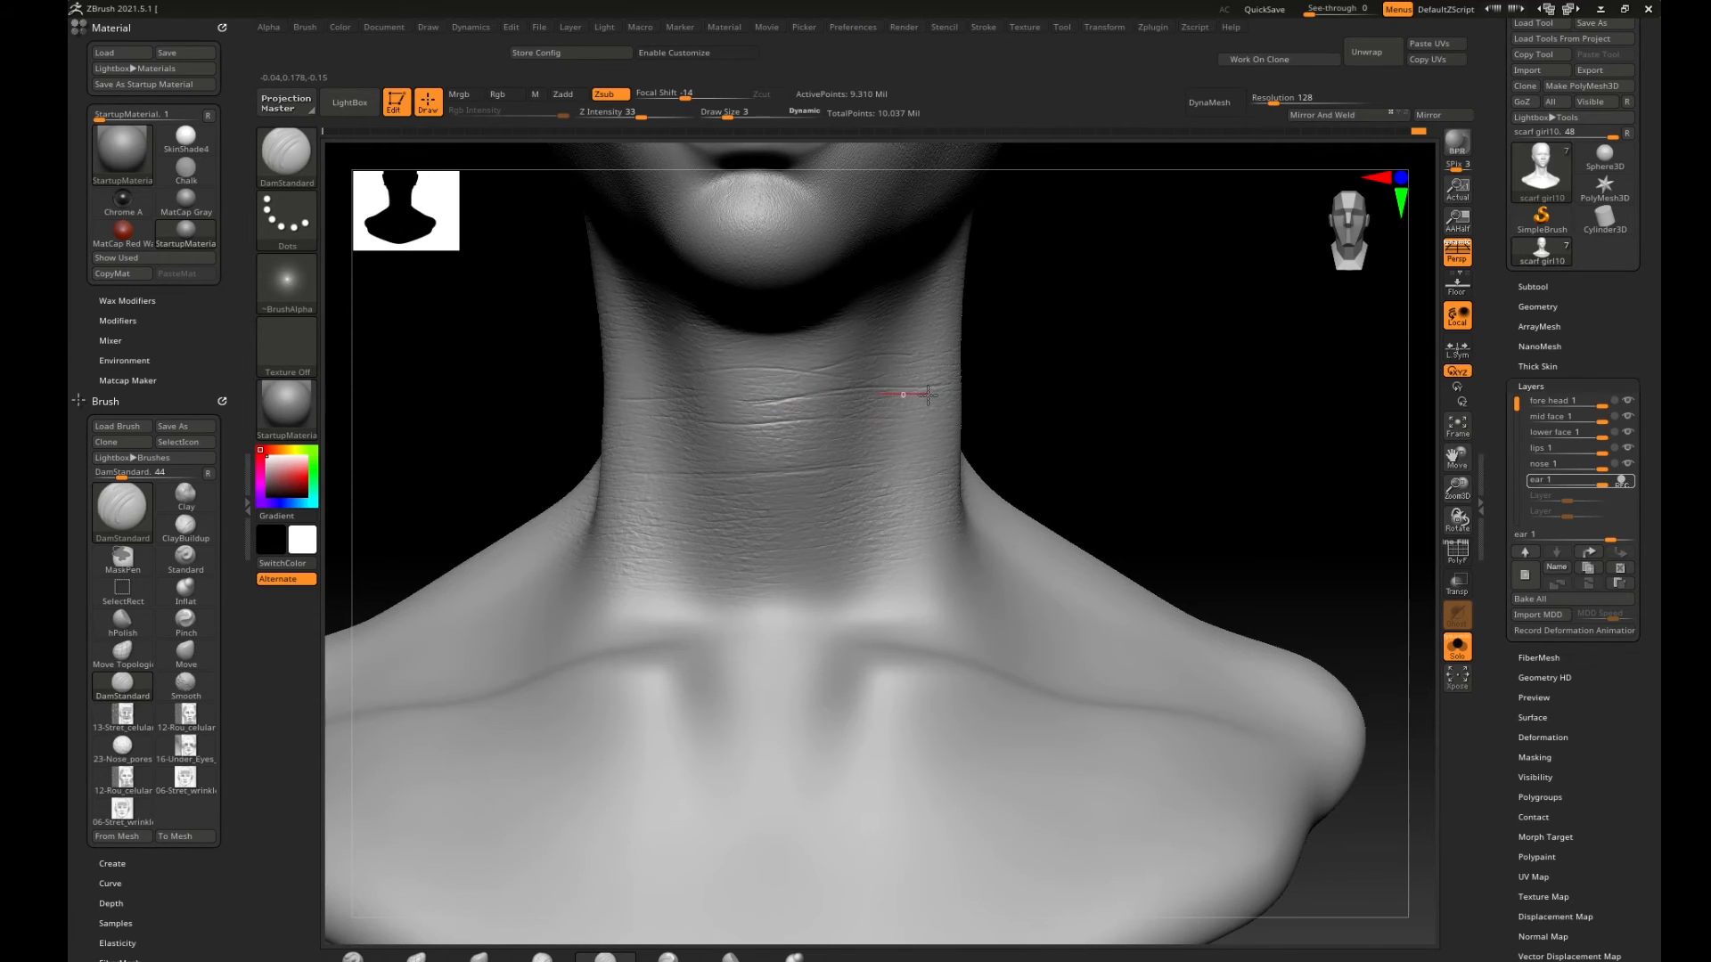
{"action": "left_click_drag", "start_coordinate": [757, 407], "coordinate": [938, 392]}
{"action": "left_click_drag", "start_coordinate": [614, 428], "coordinate": [626, 426]}
{"action": "left_click_drag", "start_coordinate": [767, 372], "coordinate": [944, 349]}
{"action": "left_click_drag", "start_coordinate": [737, 377], "coordinate": [860, 364]}
{"action": "left_click_drag", "start_coordinate": [1093, 370], "coordinate": [973, 379], "text": "alt"}
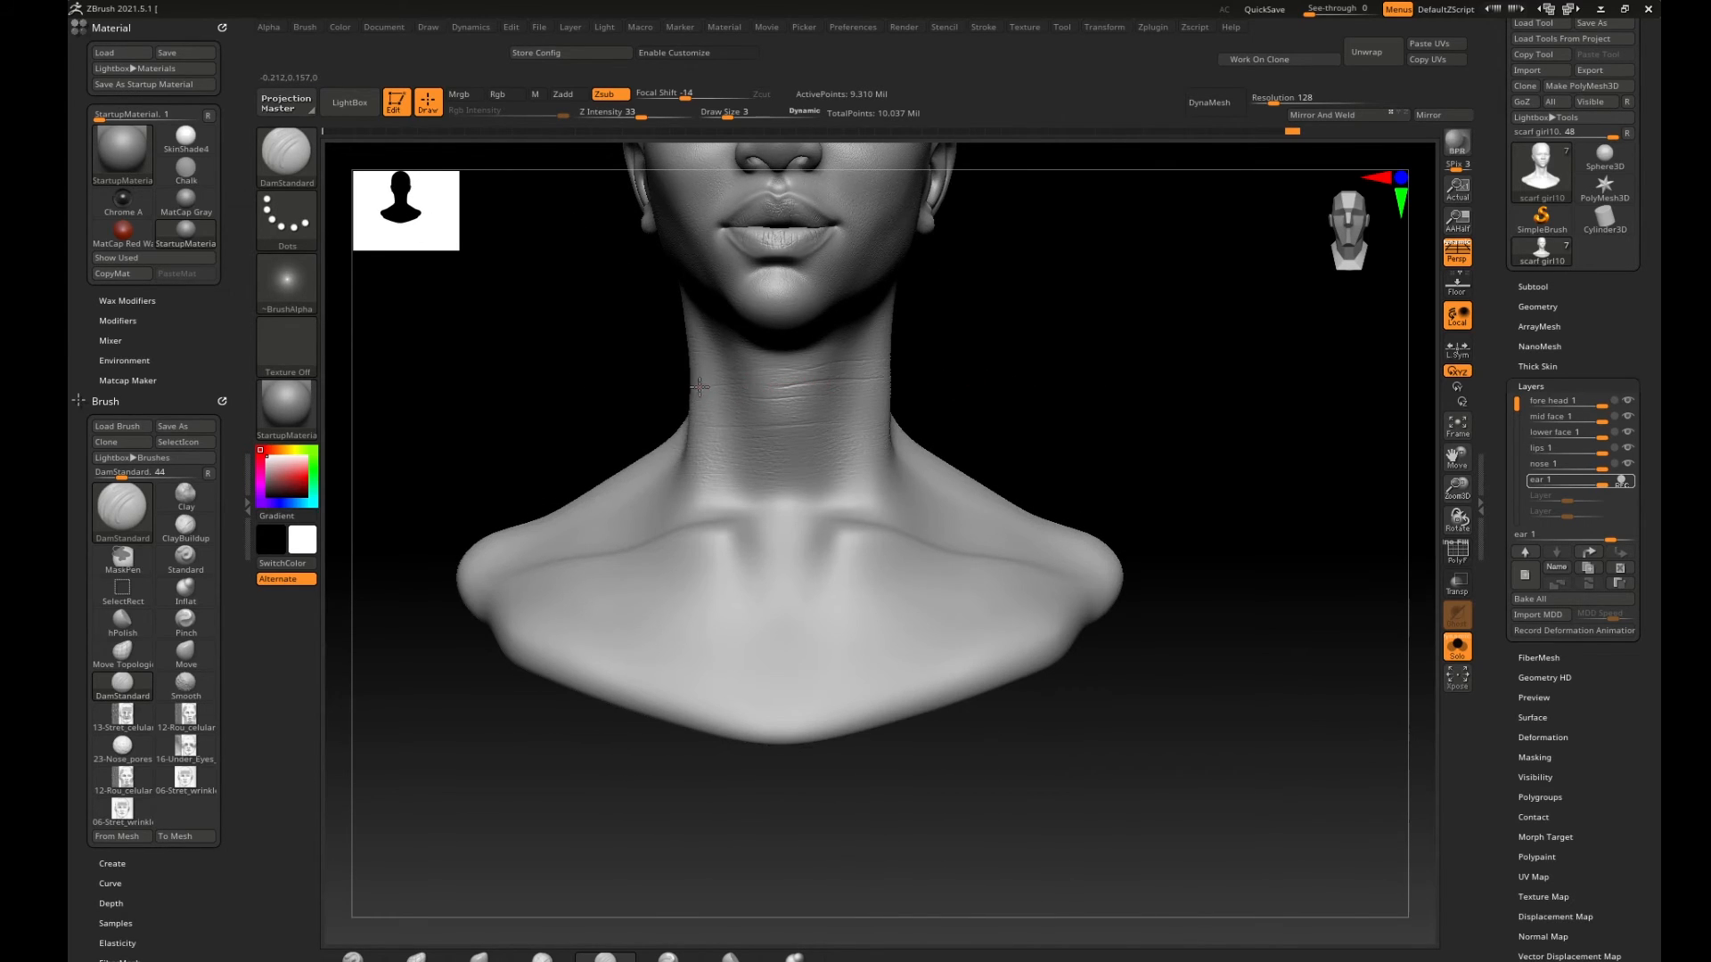
{"action": "left_click_drag", "start_coordinate": [680, 384], "coordinate": [1051, 364]}
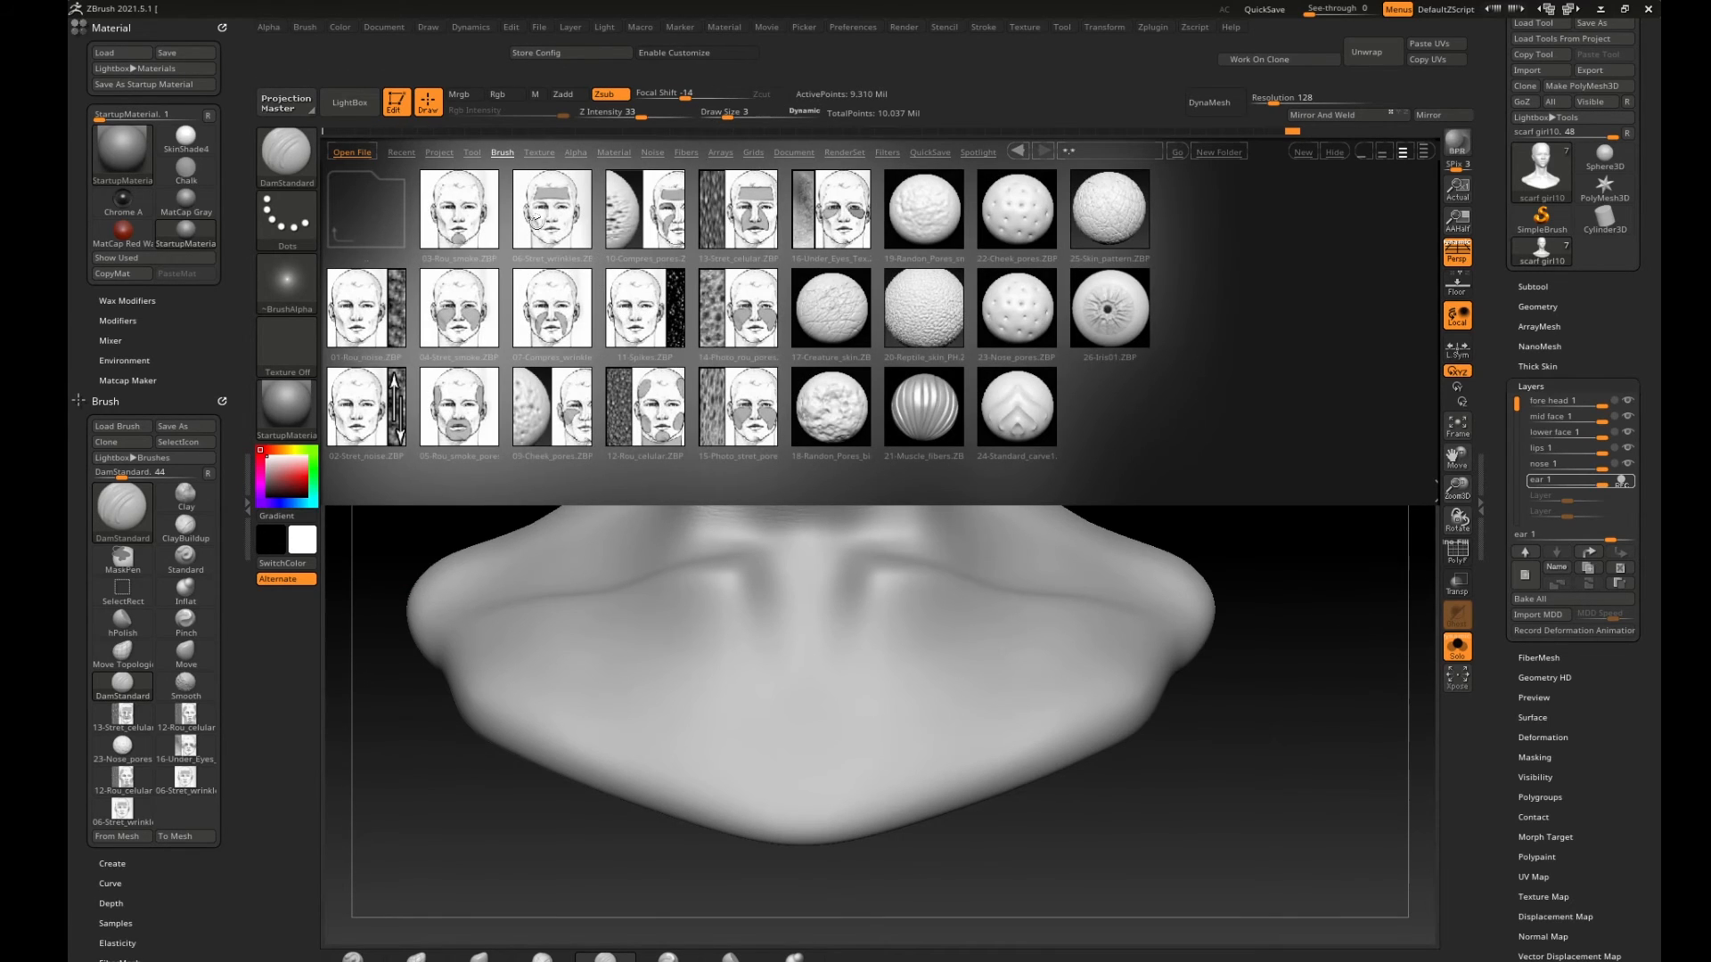
Load the 06-Stret_wrinkles brush, set its Z Intensity to 10 and stamp wrinkle texture over the carved throat creases.
{"action": "double_click", "coordinate": [543, 203]}
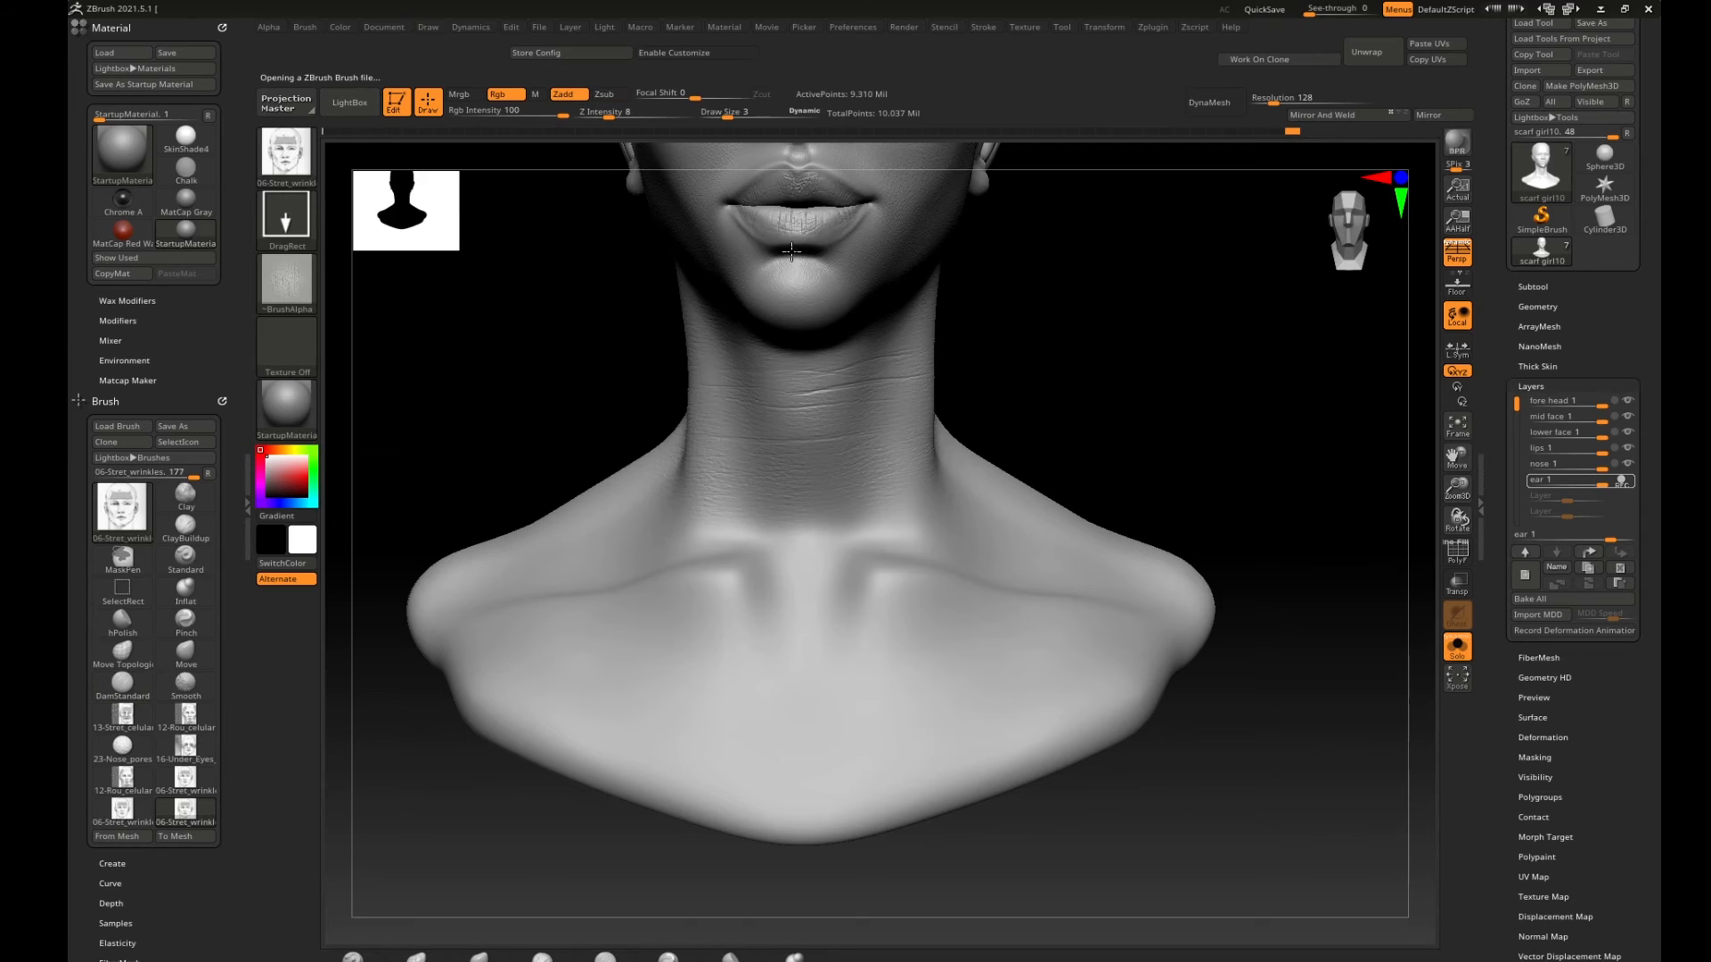
{"action": "left_click_drag", "start_coordinate": [1022, 305], "coordinate": [1060, 383], "text": "alt"}
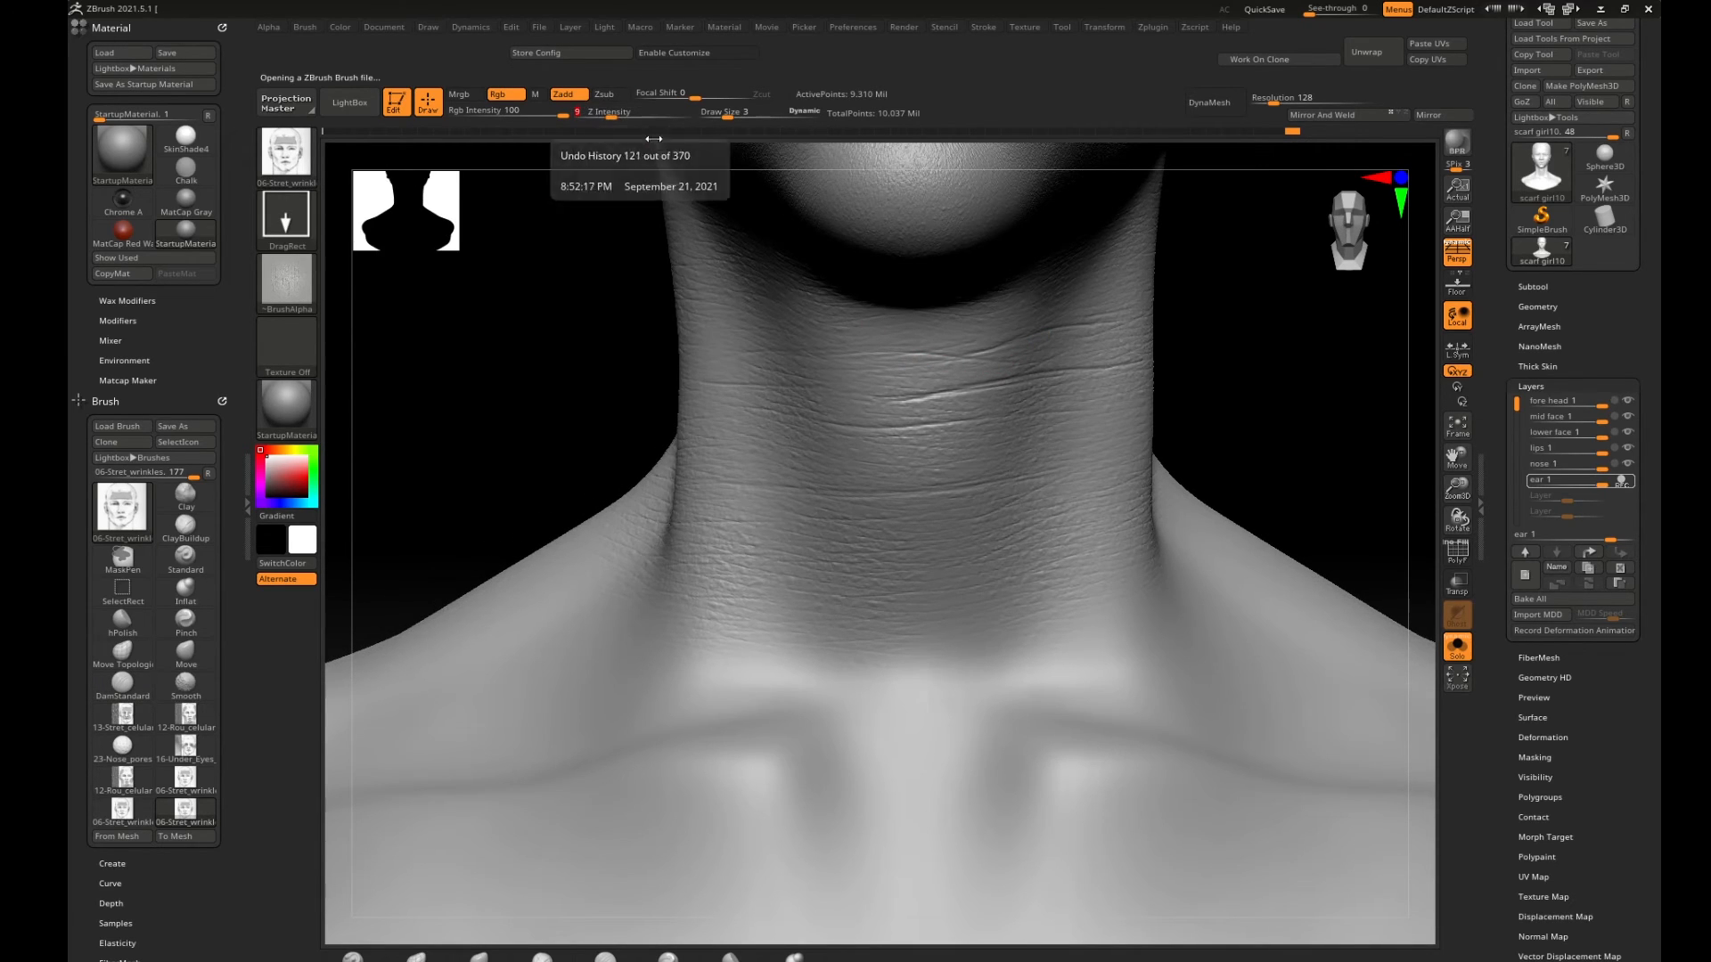
{"action": "left_click_drag", "start_coordinate": [609, 112], "coordinate": [613, 114]}
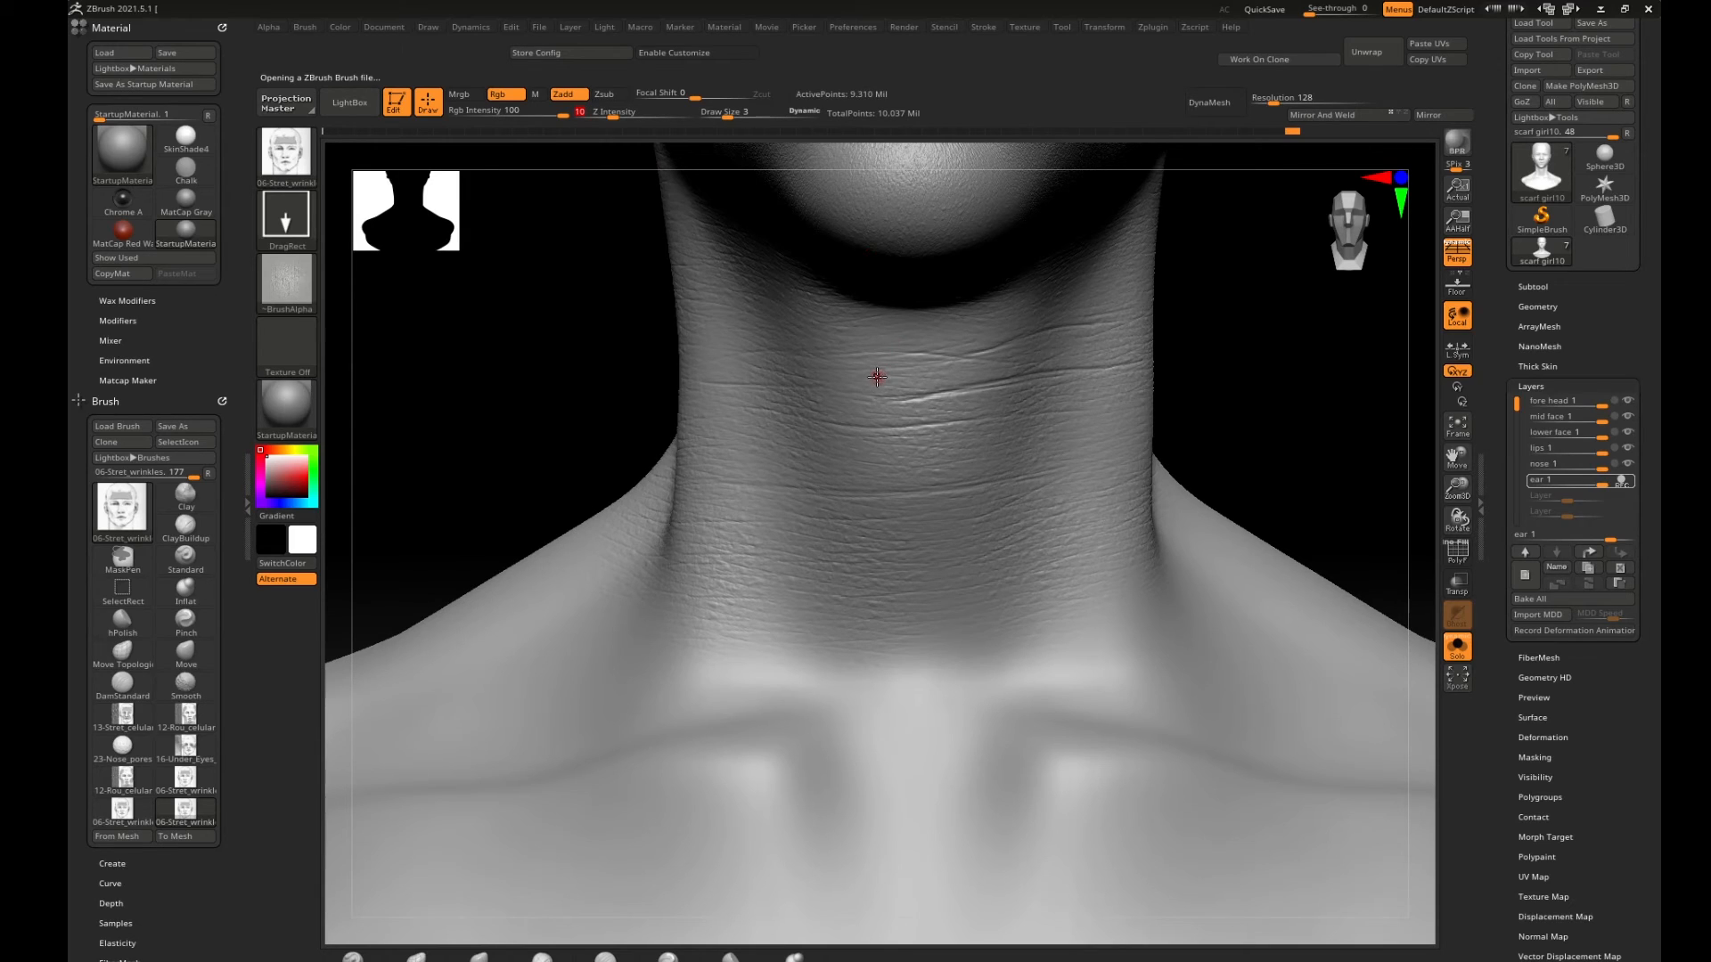
{"action": "left_click_drag", "start_coordinate": [892, 389], "coordinate": [1017, 377]}
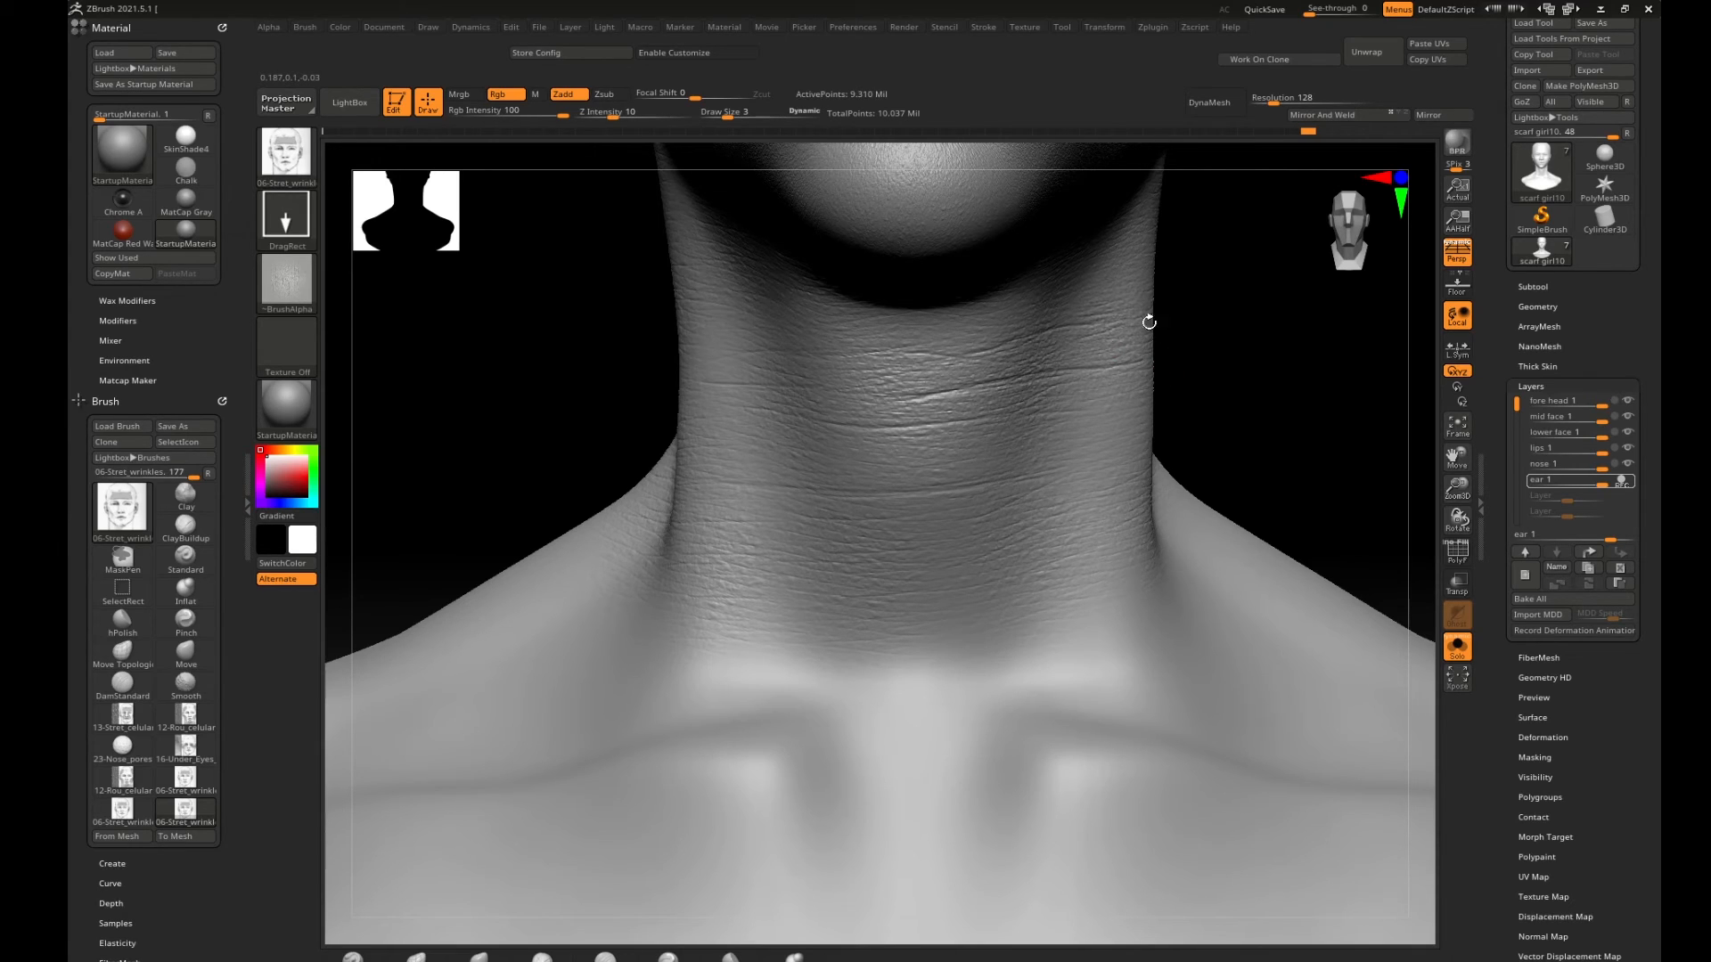
{"action": "left_click_drag", "start_coordinate": [882, 366], "coordinate": [973, 422]}
{"action": "left_click_drag", "start_coordinate": [1229, 345], "coordinate": [1115, 313], "text": "alt"}
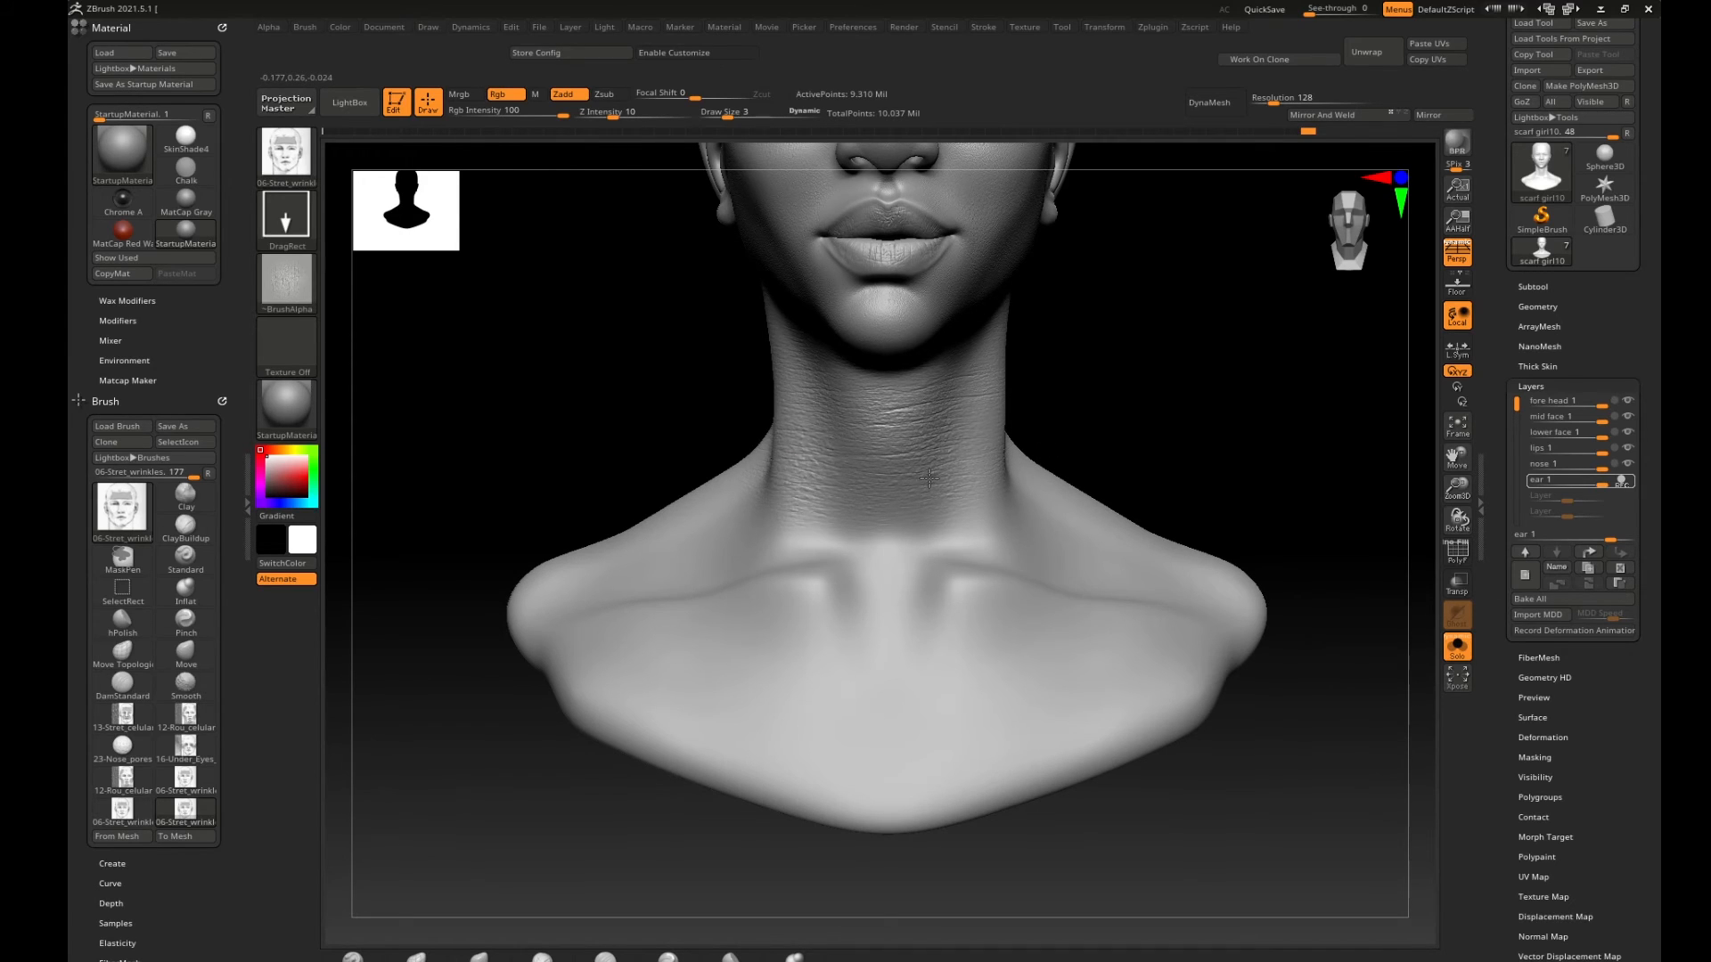
{"action": "mouse_move", "coordinate": [1088, 393]}
{"action": "left_mouse_down", "text": "alt"}
{"action": "mouse_move", "coordinate": [1023, 378]}
{"action": "mouse_move", "coordinate": [1176, 374]}
{"action": "mouse_move", "coordinate": [1004, 381]}
{"action": "mouse_move", "coordinate": [1145, 386]}
{"action": "left_mouse_up", "text": "alt"}
{"action": "key", "text": "shift"}
{"action": "key", "text": "ctrl"}
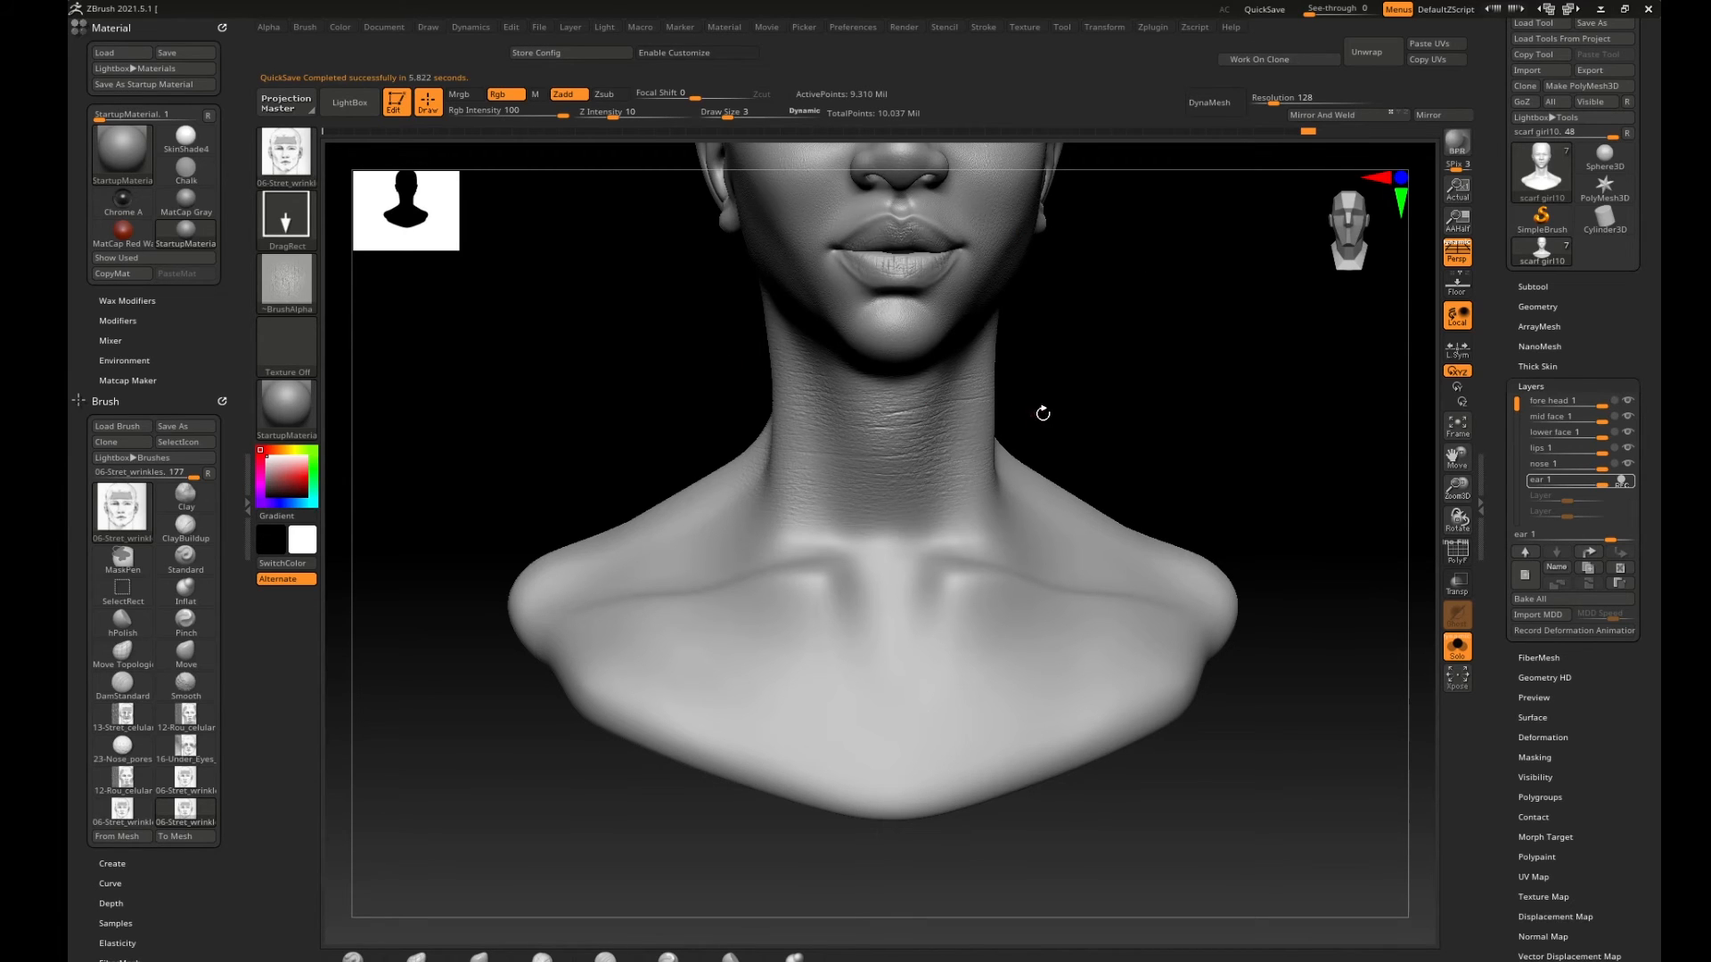
Load the 12-Rou_celular brush and enlarge its Draw Size to 30.
{"action": "mouse_move", "coordinate": [1056, 399]}
{"action": "left_mouse_down", "text": "alt"}
{"action": "mouse_move", "coordinate": [1209, 401]}
{"action": "mouse_move", "coordinate": [1057, 397]}
{"action": "left_mouse_up", "text": "alt"}
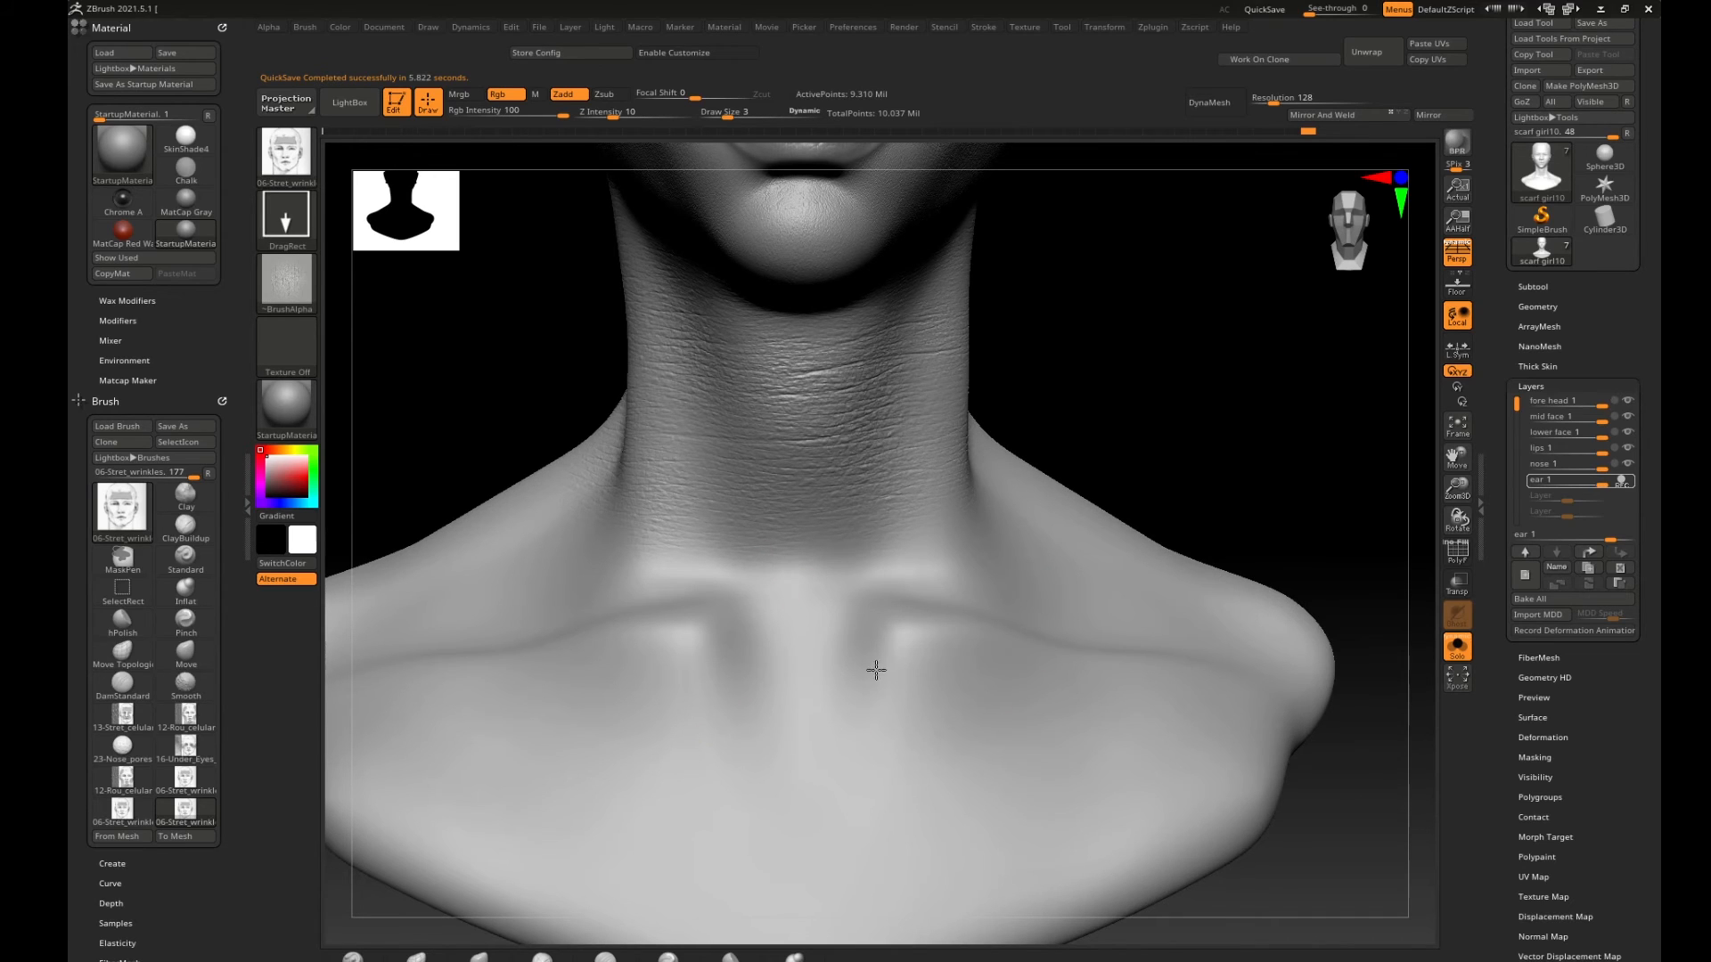
{"action": "key", "text": "comma"}
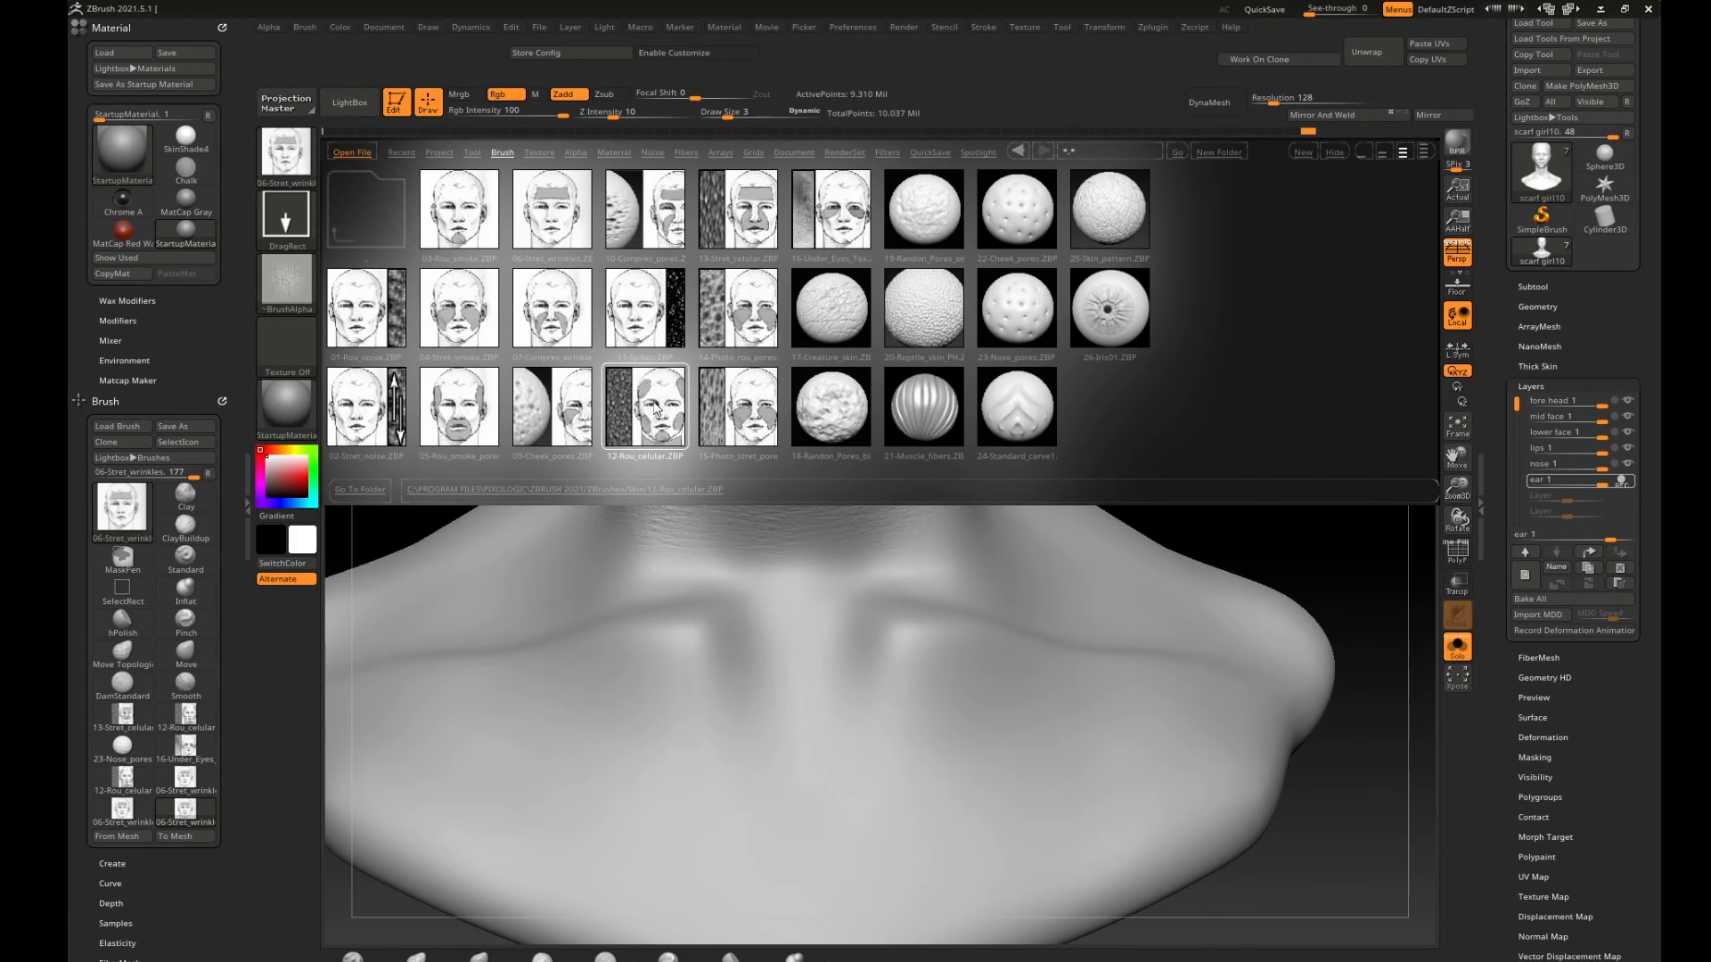
{"action": "double_click", "coordinate": [657, 410]}
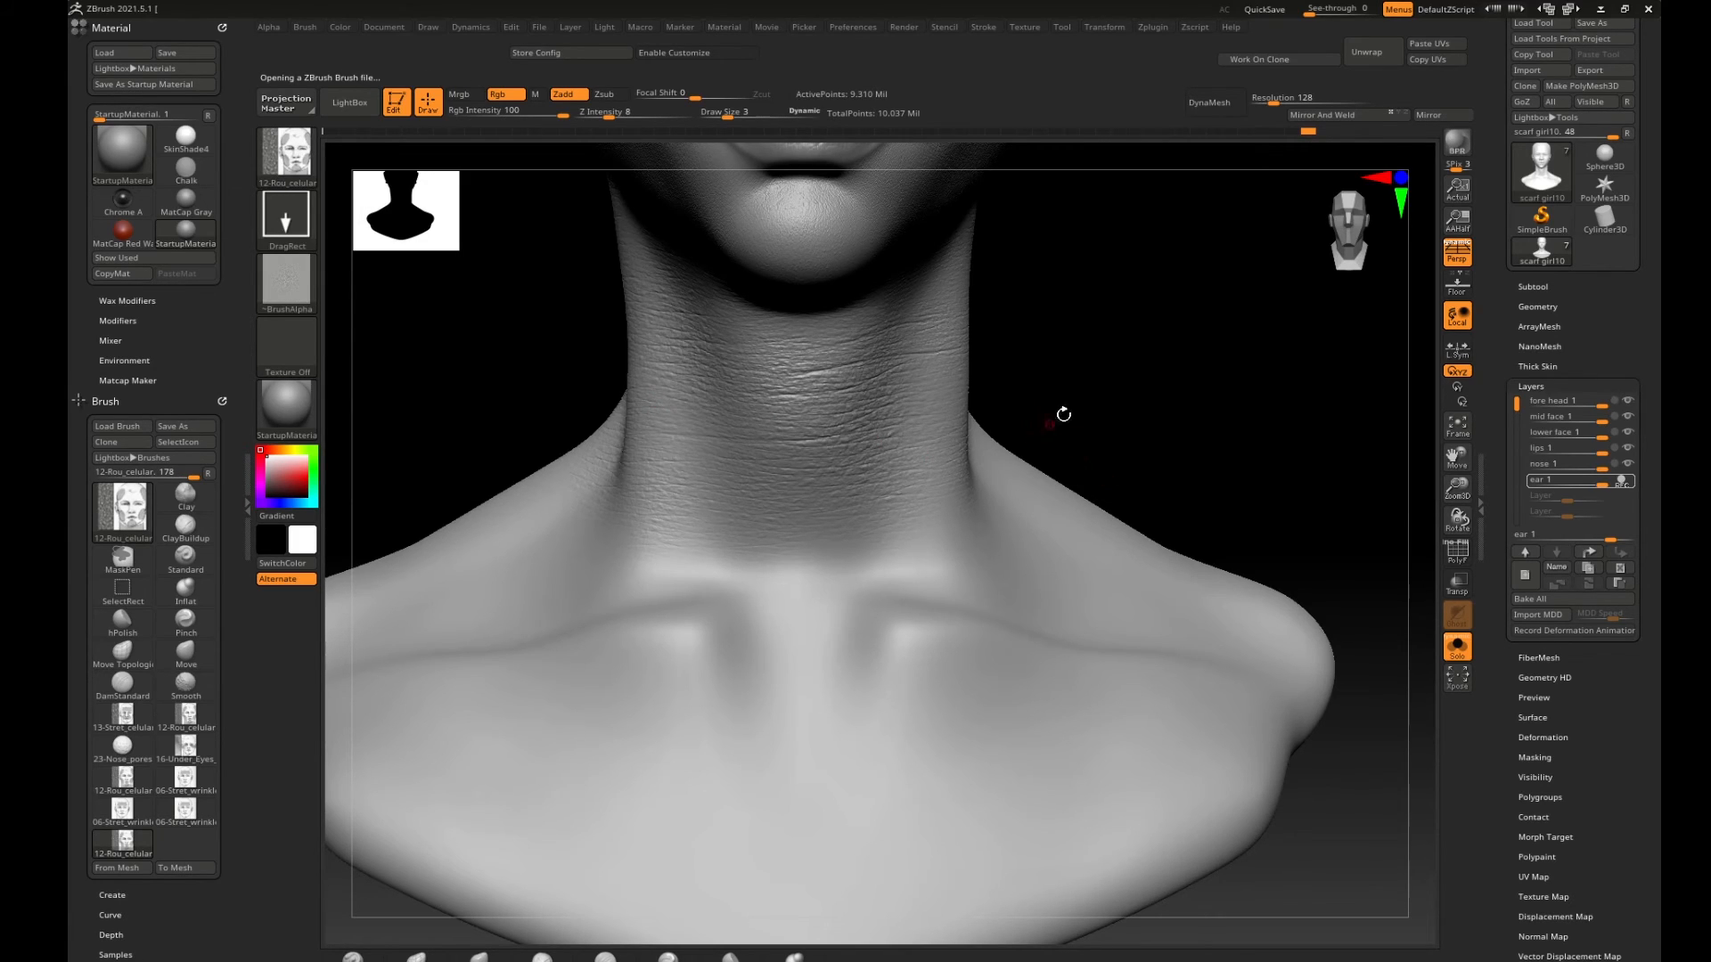
{"action": "left_click_drag", "start_coordinate": [1062, 413], "coordinate": [946, 502]}
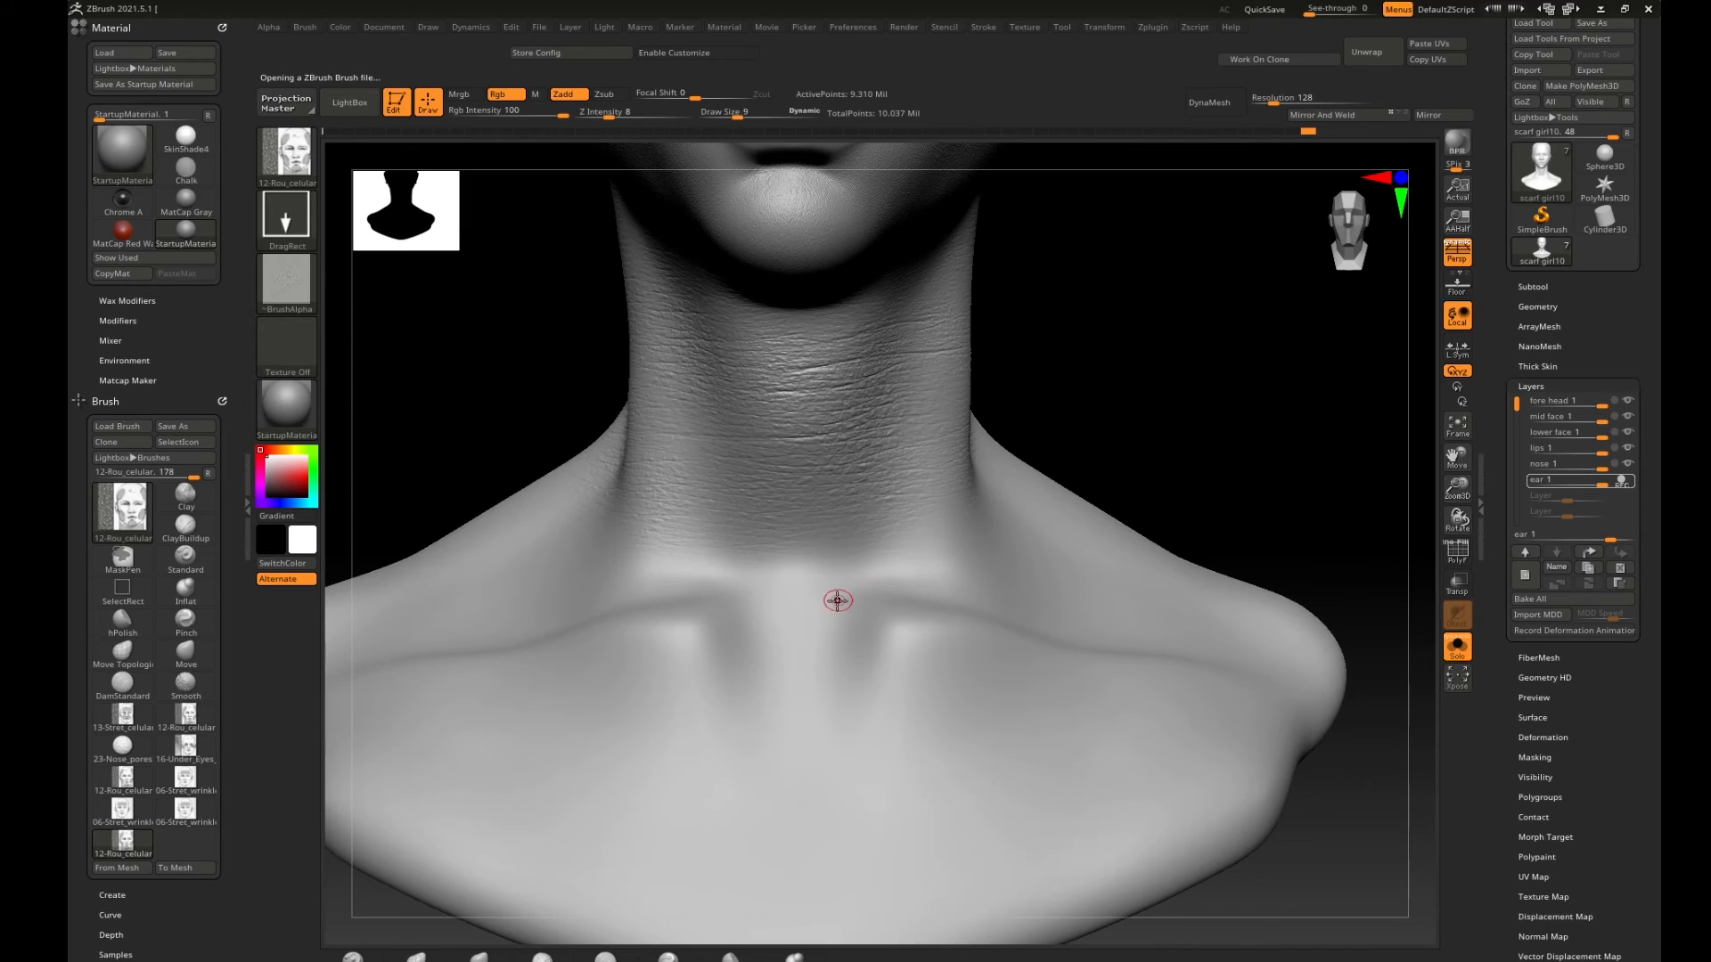
{"action": "key", "text": "bracketright"}
{"action": "key", "text": "bracketright"}
{"action": "key", "text": "bracketright"}
{"action": "left_click_drag", "start_coordinate": [1092, 458], "coordinate": [1064, 446]}
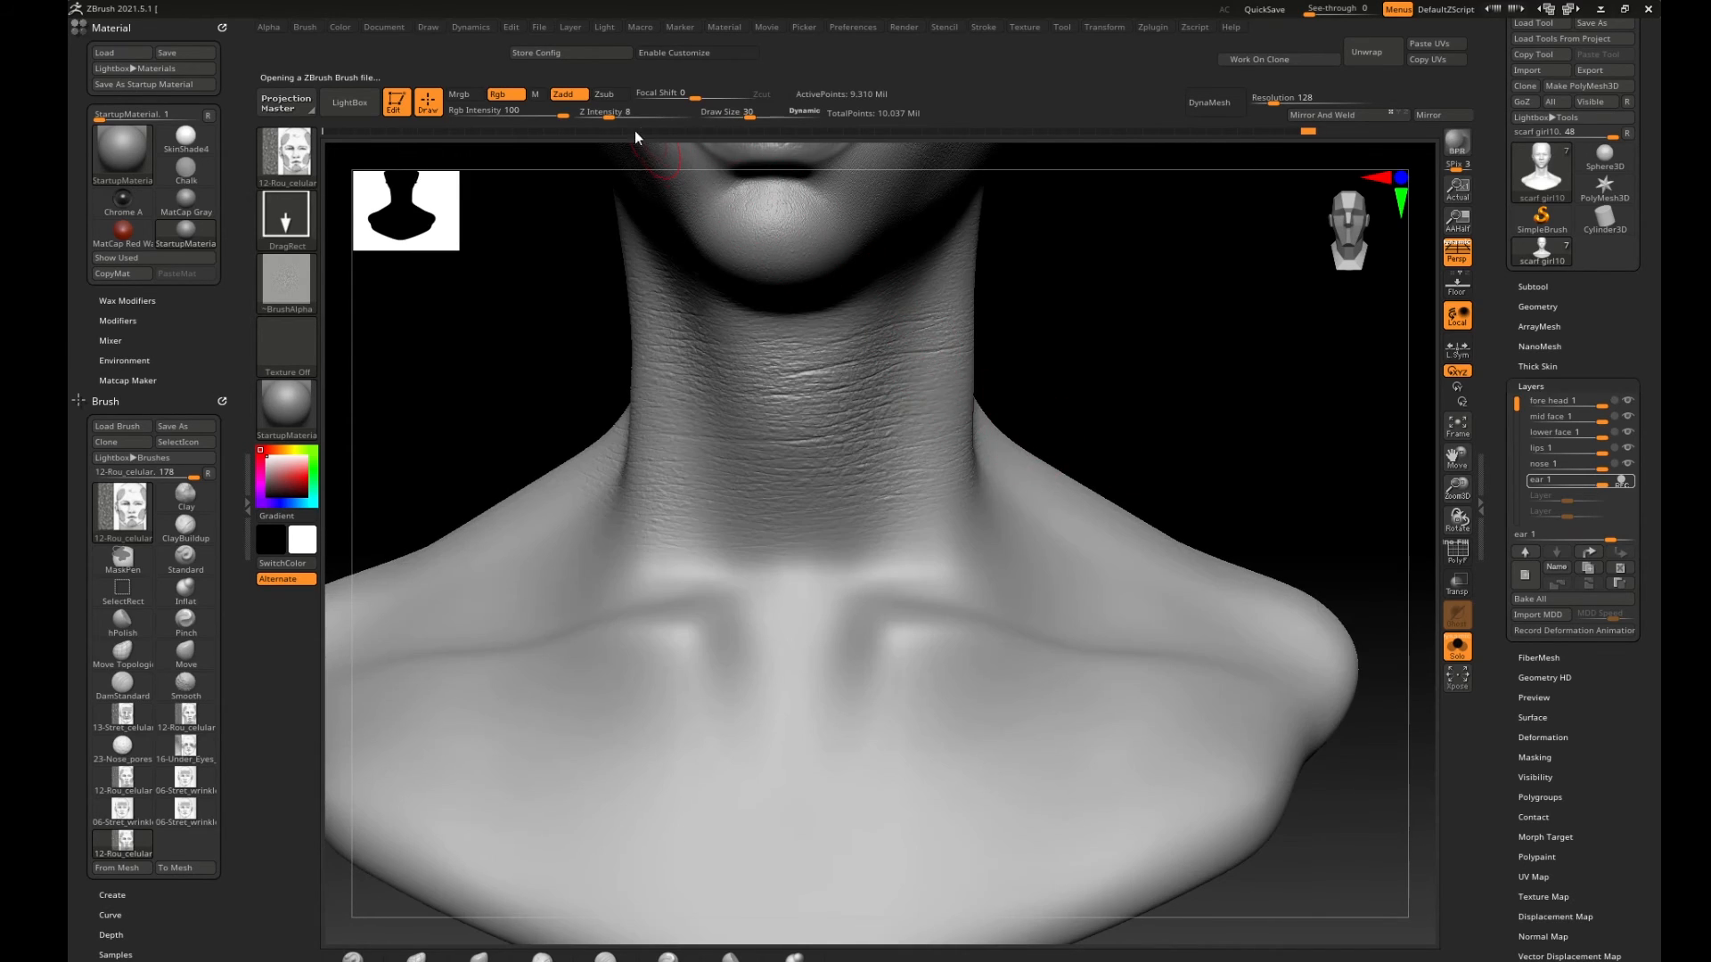
Set the brush's Z Intensity to 11 and stamp cellular skin texture where the side of the neck meets the shoulder.
{"action": "left_click_drag", "start_coordinate": [609, 114], "coordinate": [615, 114]}
{"action": "left_click_drag", "start_coordinate": [1138, 424], "coordinate": [814, 496]}
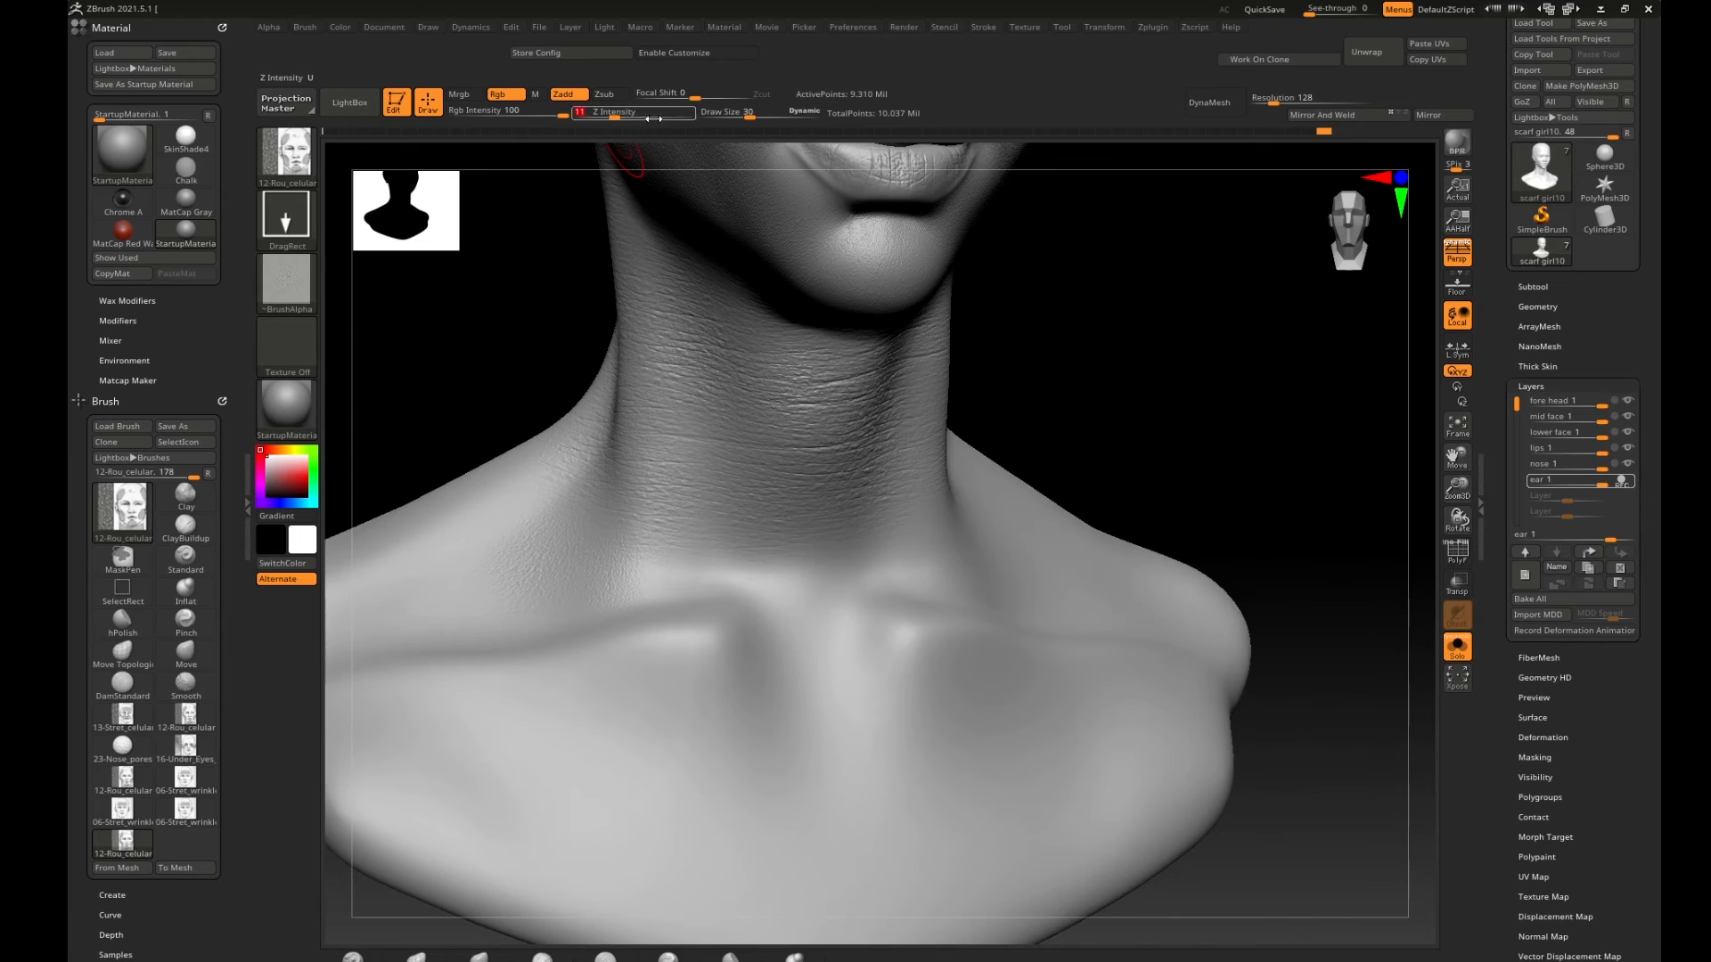
{"action": "left_click_drag", "start_coordinate": [1164, 392], "coordinate": [751, 489]}
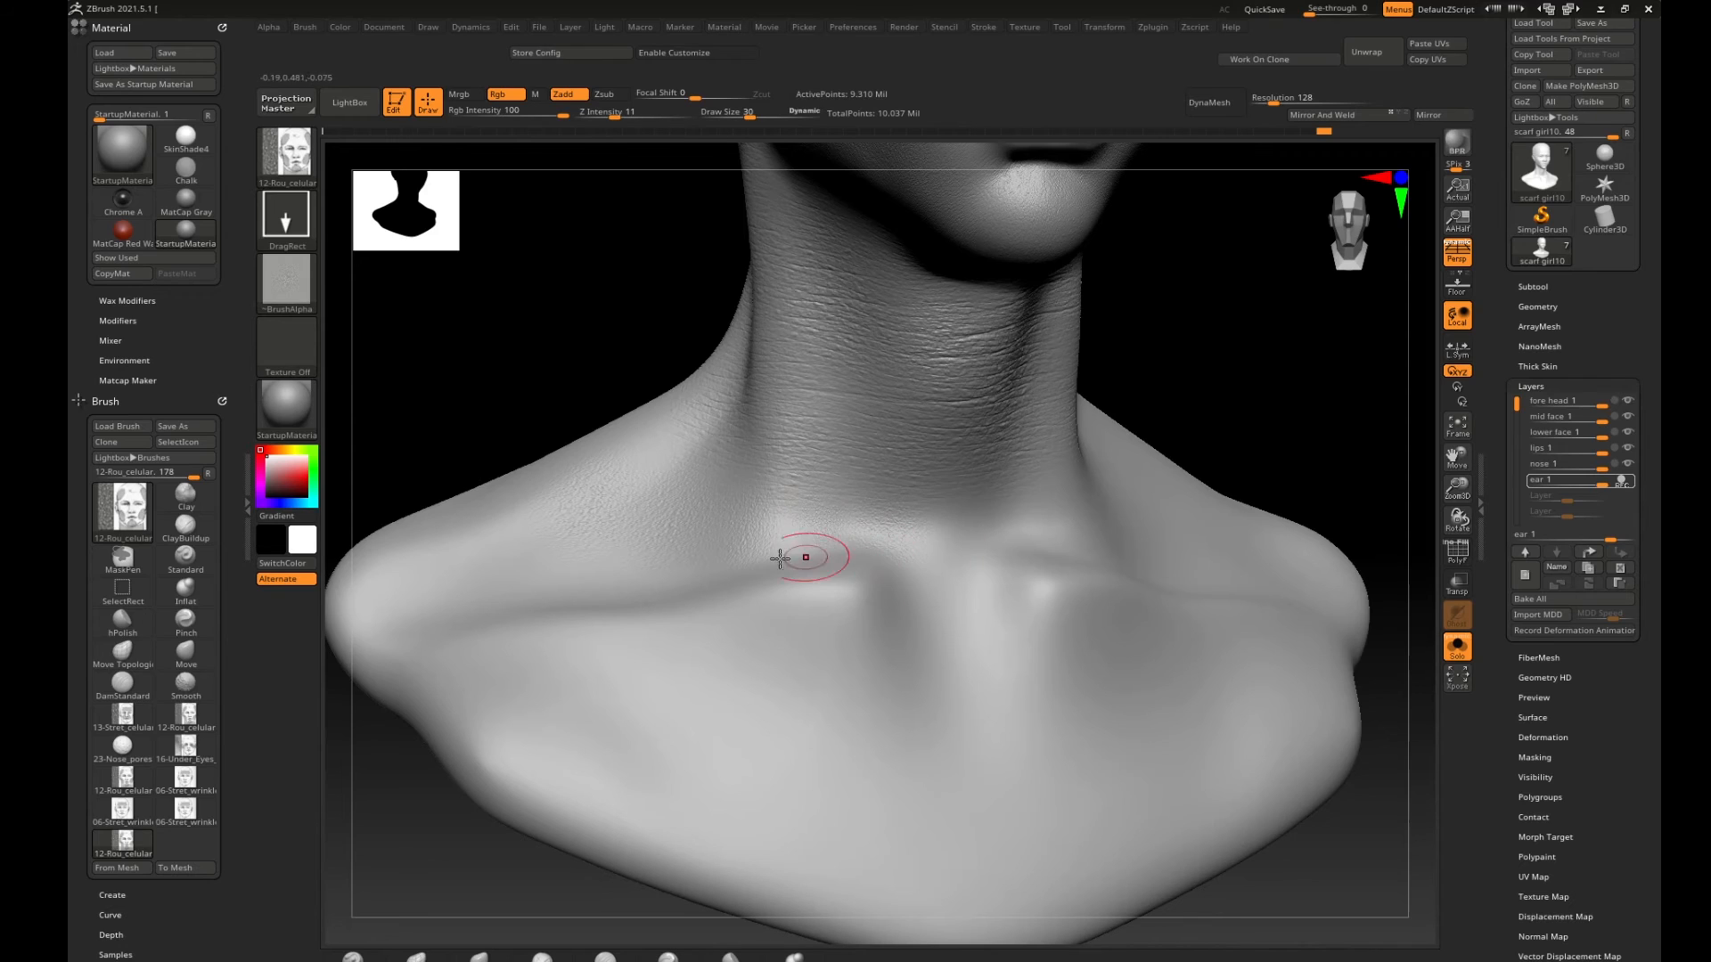
Set the Z Intensity to 9 and stamp skin texture around the neck base and above the collarbone toward the other shoulder.
{"action": "left_click", "coordinate": [617, 112]}
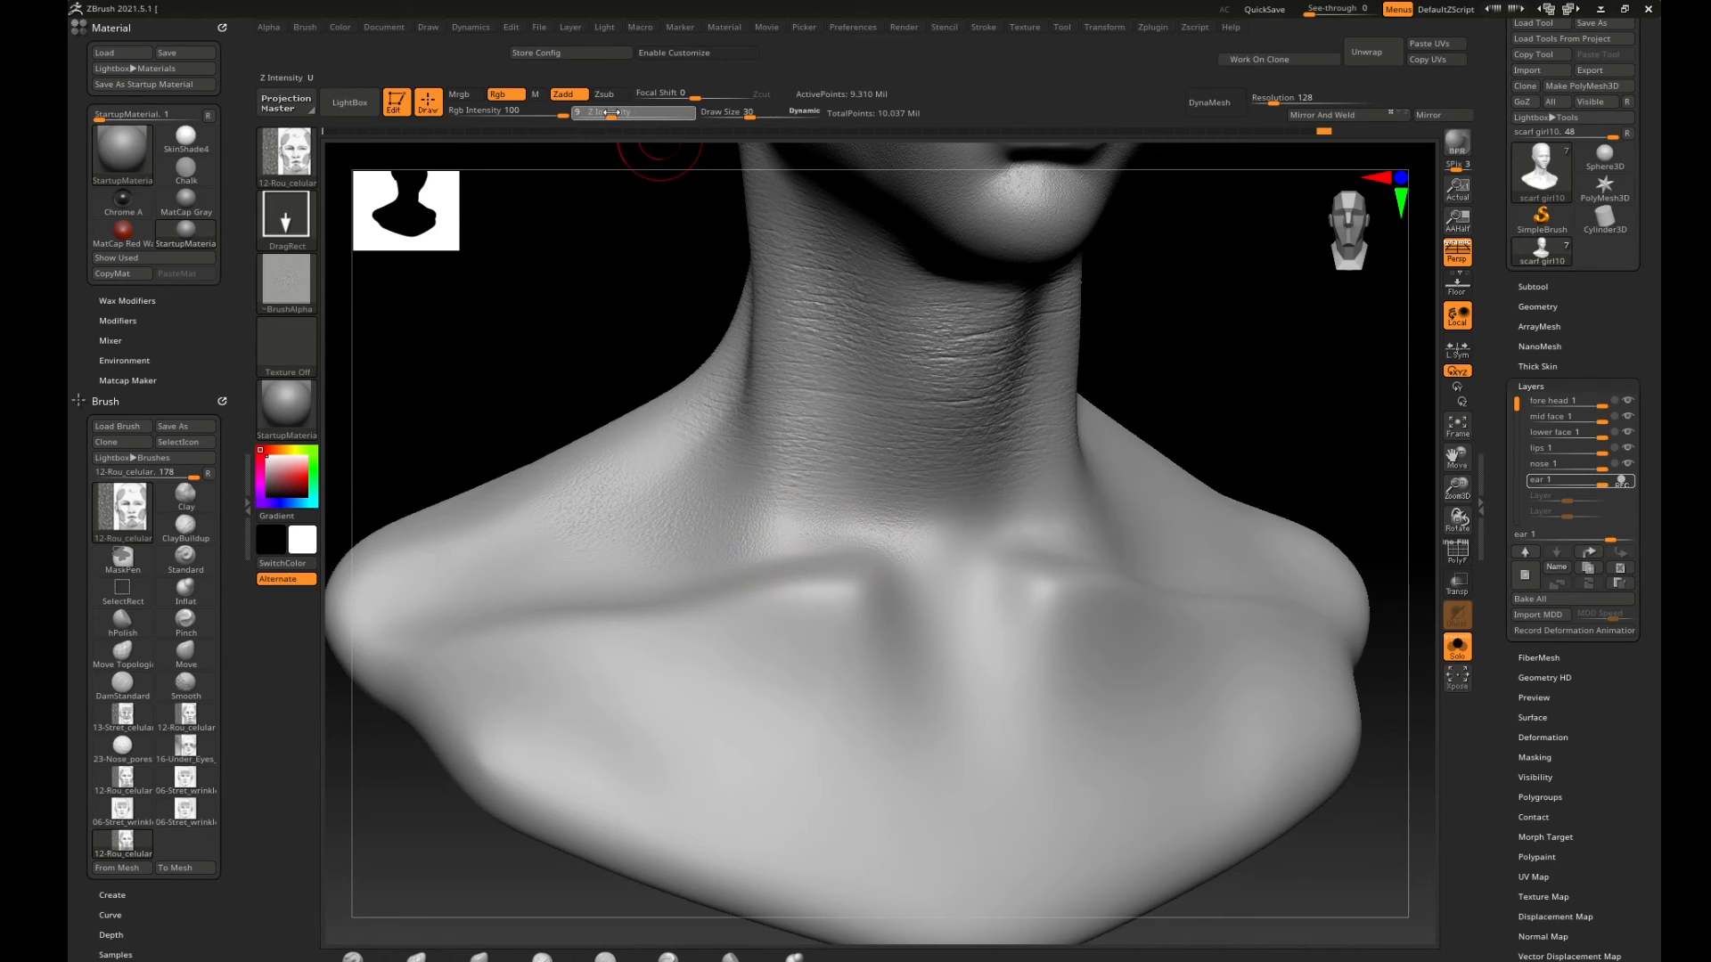
{"action": "key", "text": "Return"}
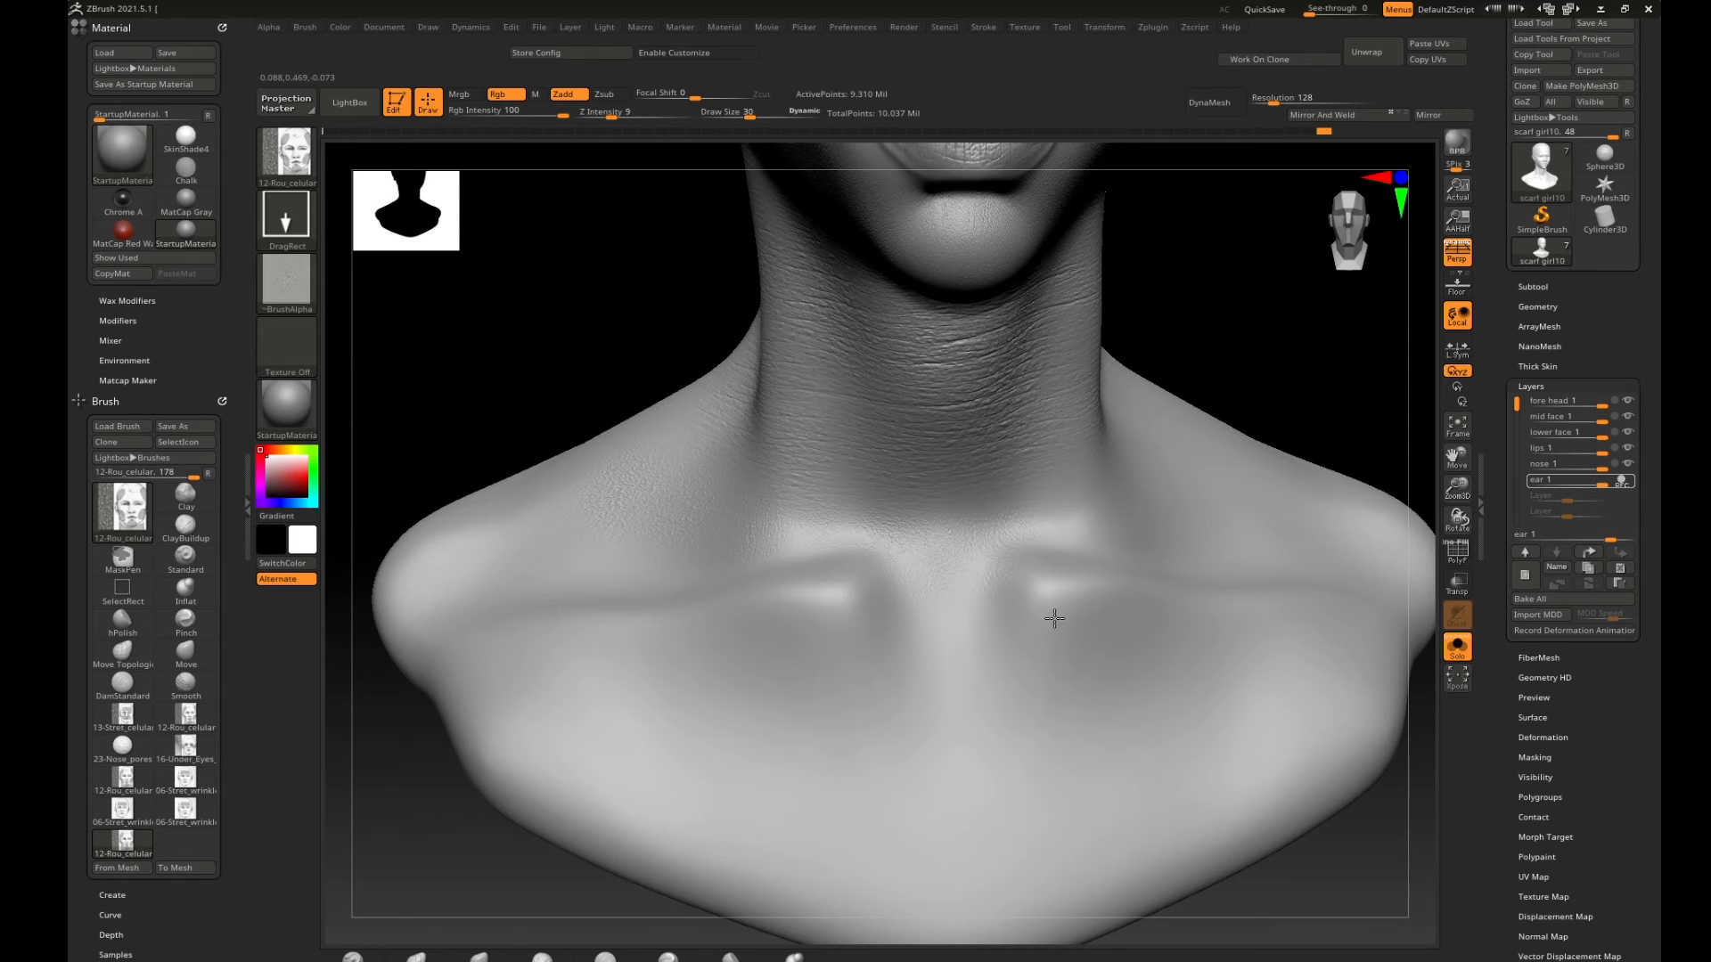
{"action": "left_click_drag", "start_coordinate": [1289, 383], "coordinate": [1256, 416]}
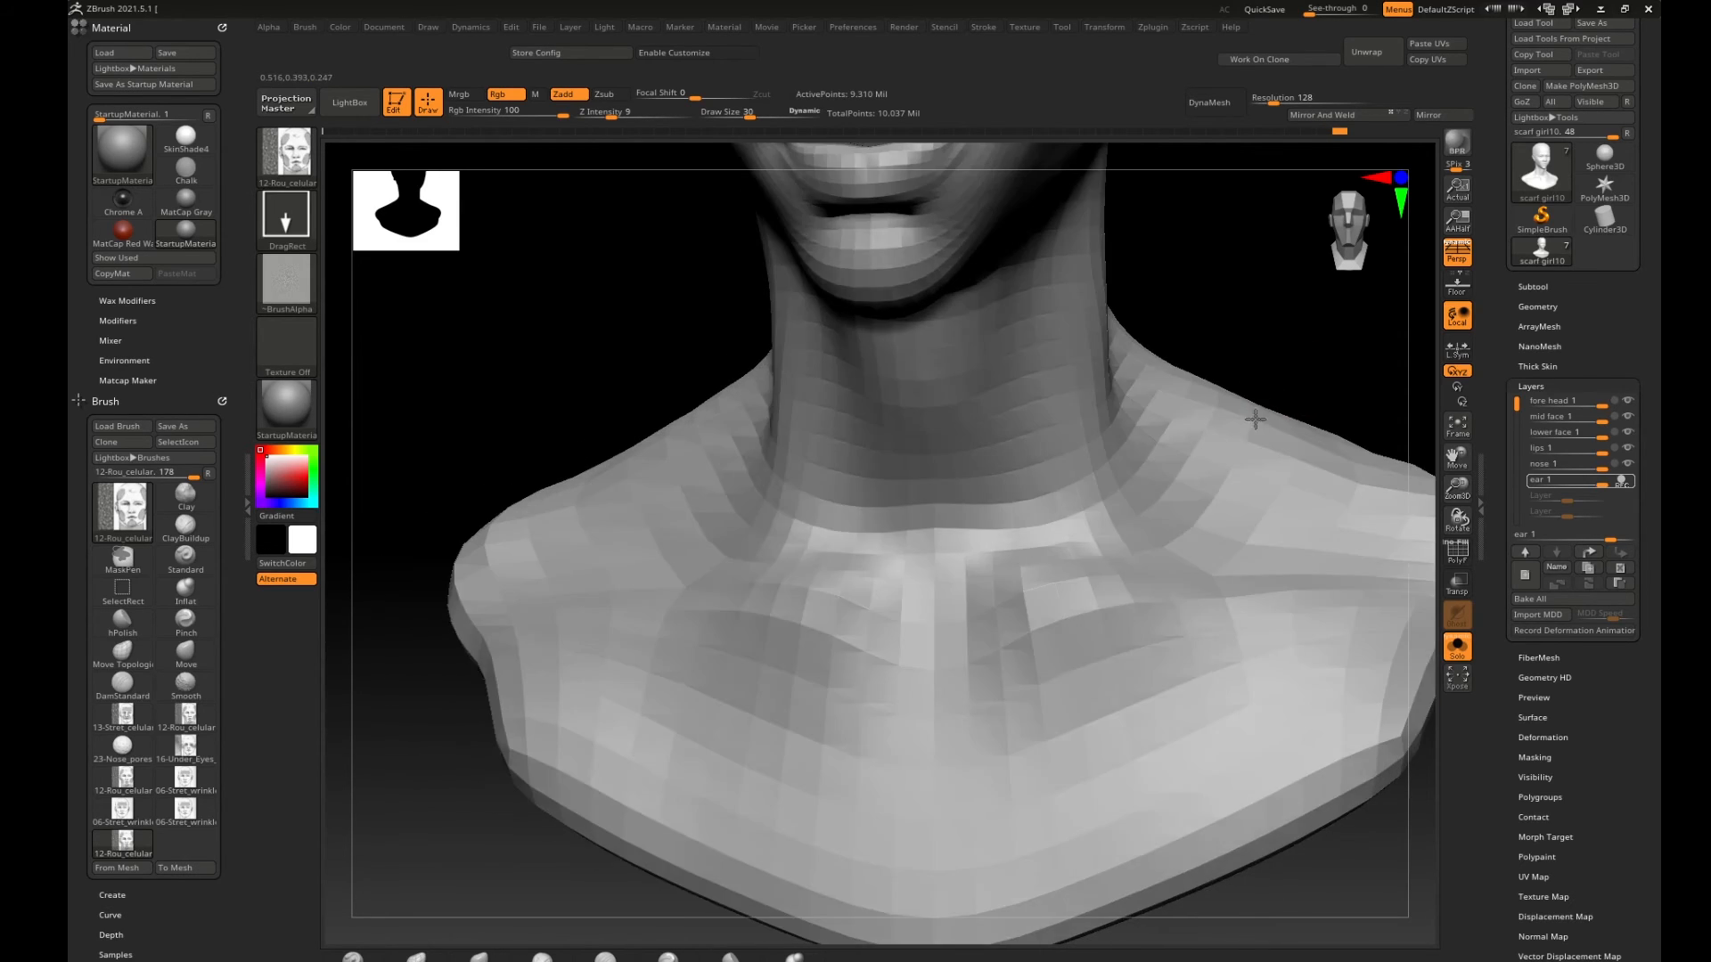
{"action": "left_click_drag", "start_coordinate": [1140, 450], "coordinate": [1188, 493]}
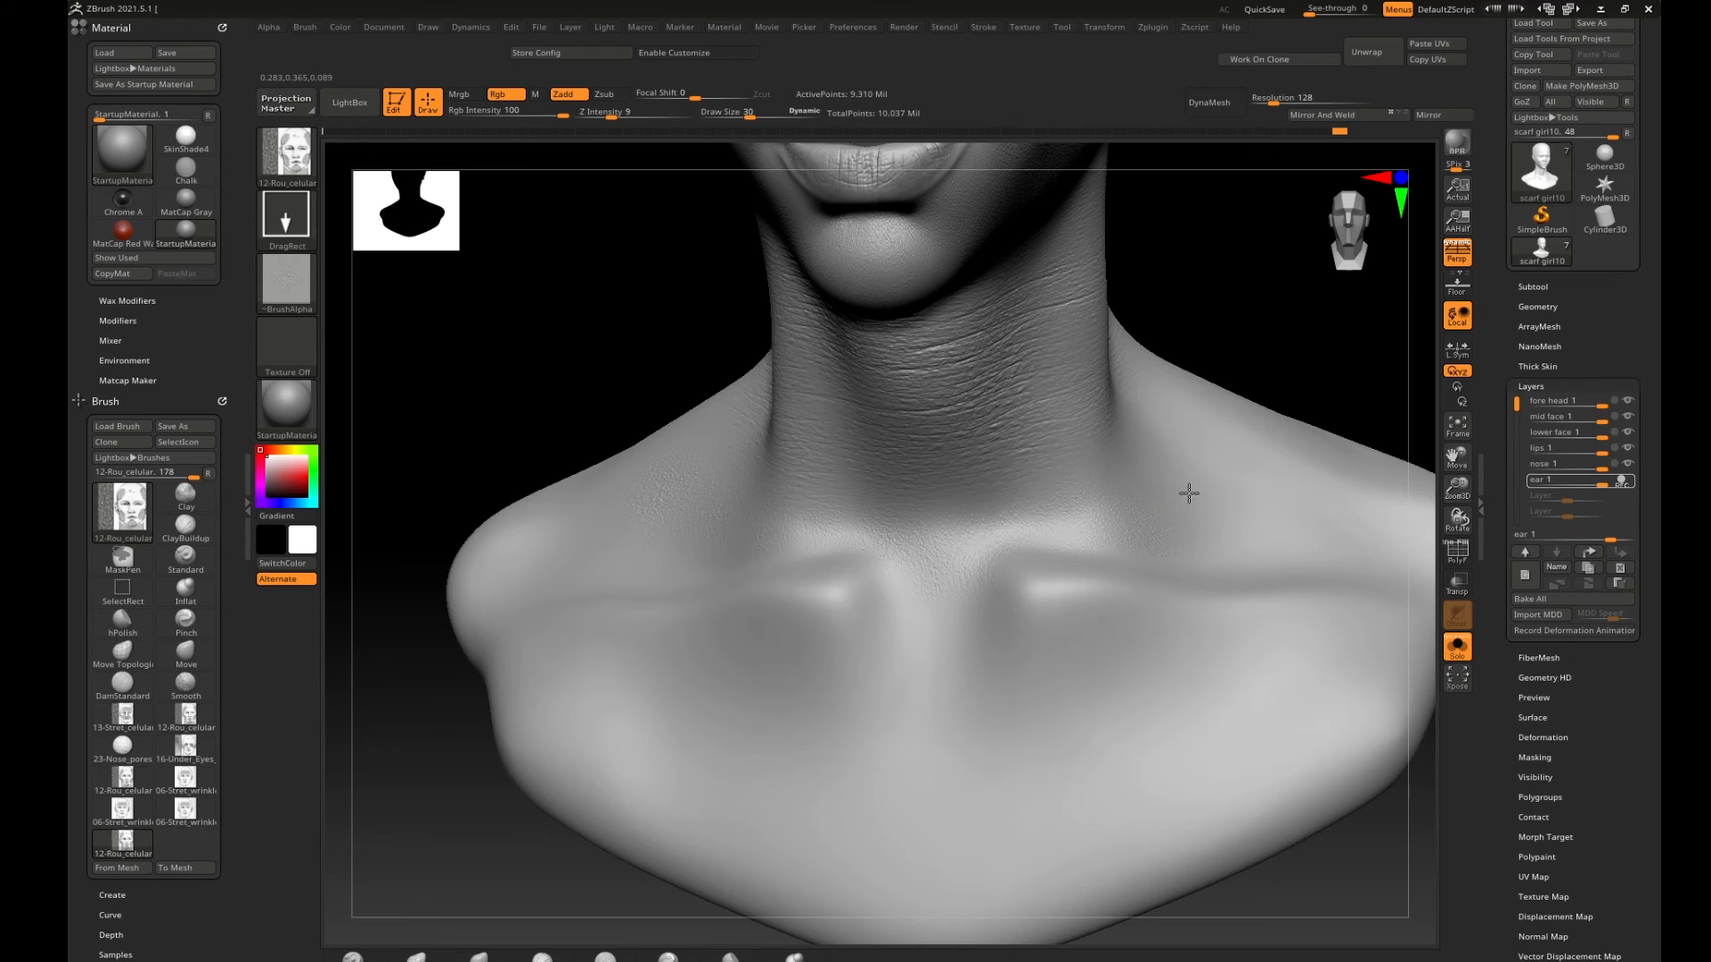
{"action": "left_click_drag", "start_coordinate": [1310, 362], "coordinate": [1157, 500]}
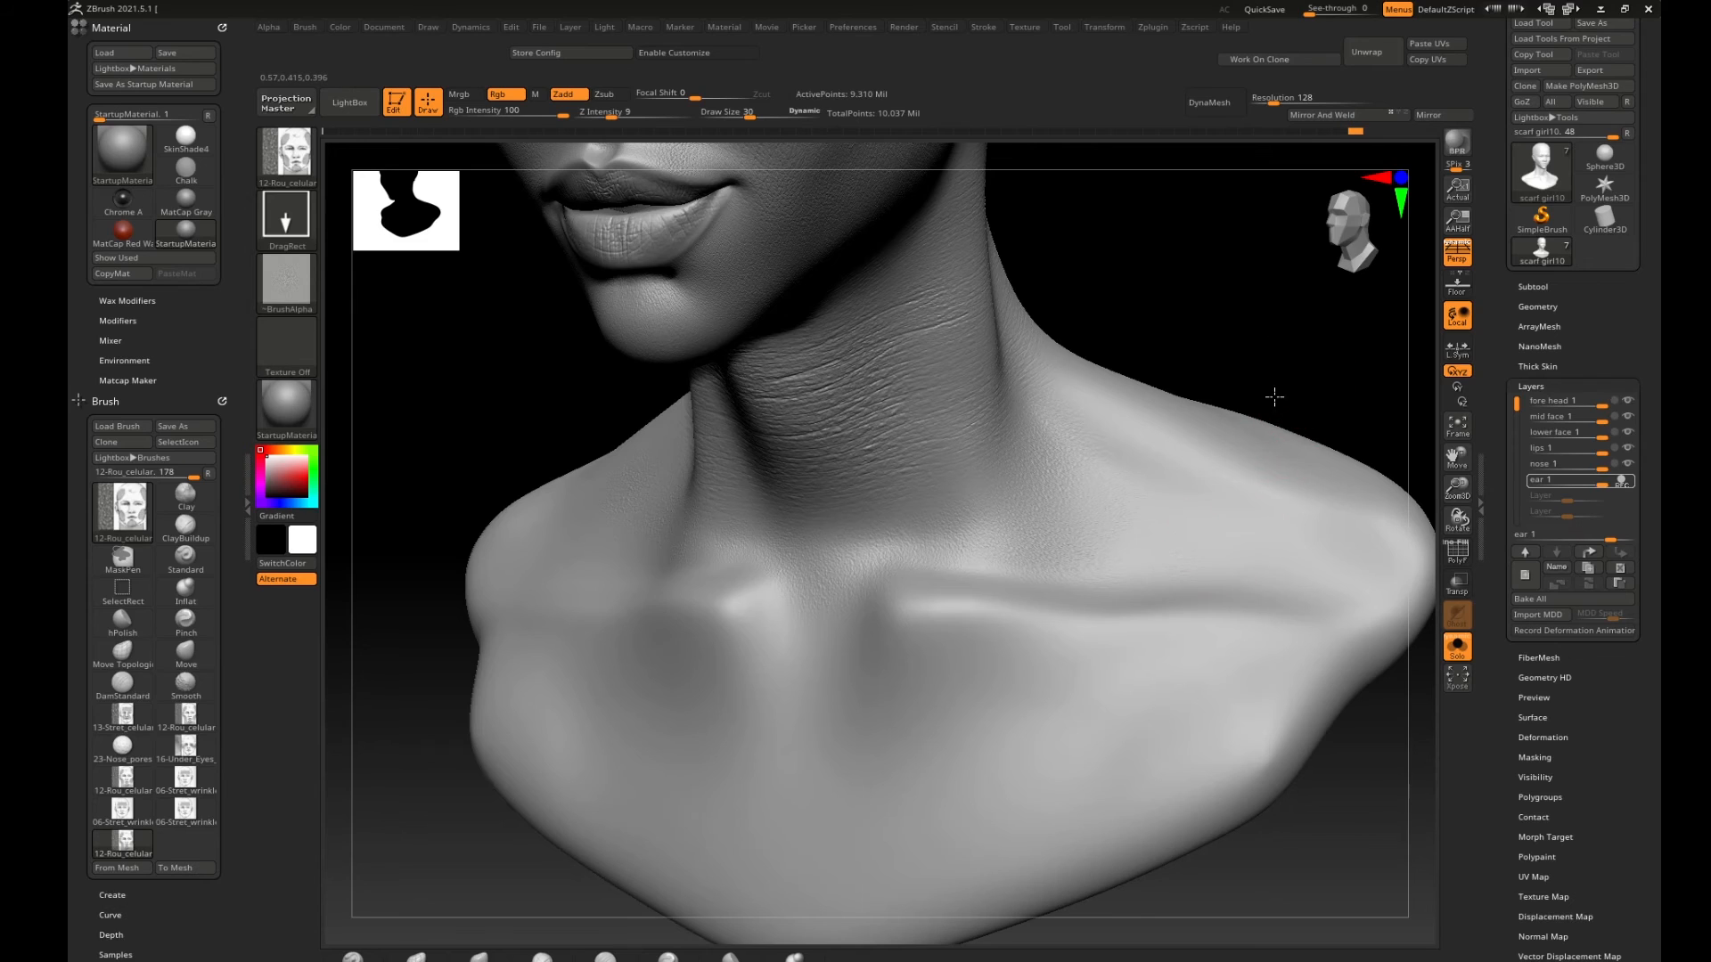
{"action": "left_click_drag", "start_coordinate": [1272, 389], "coordinate": [1153, 451]}
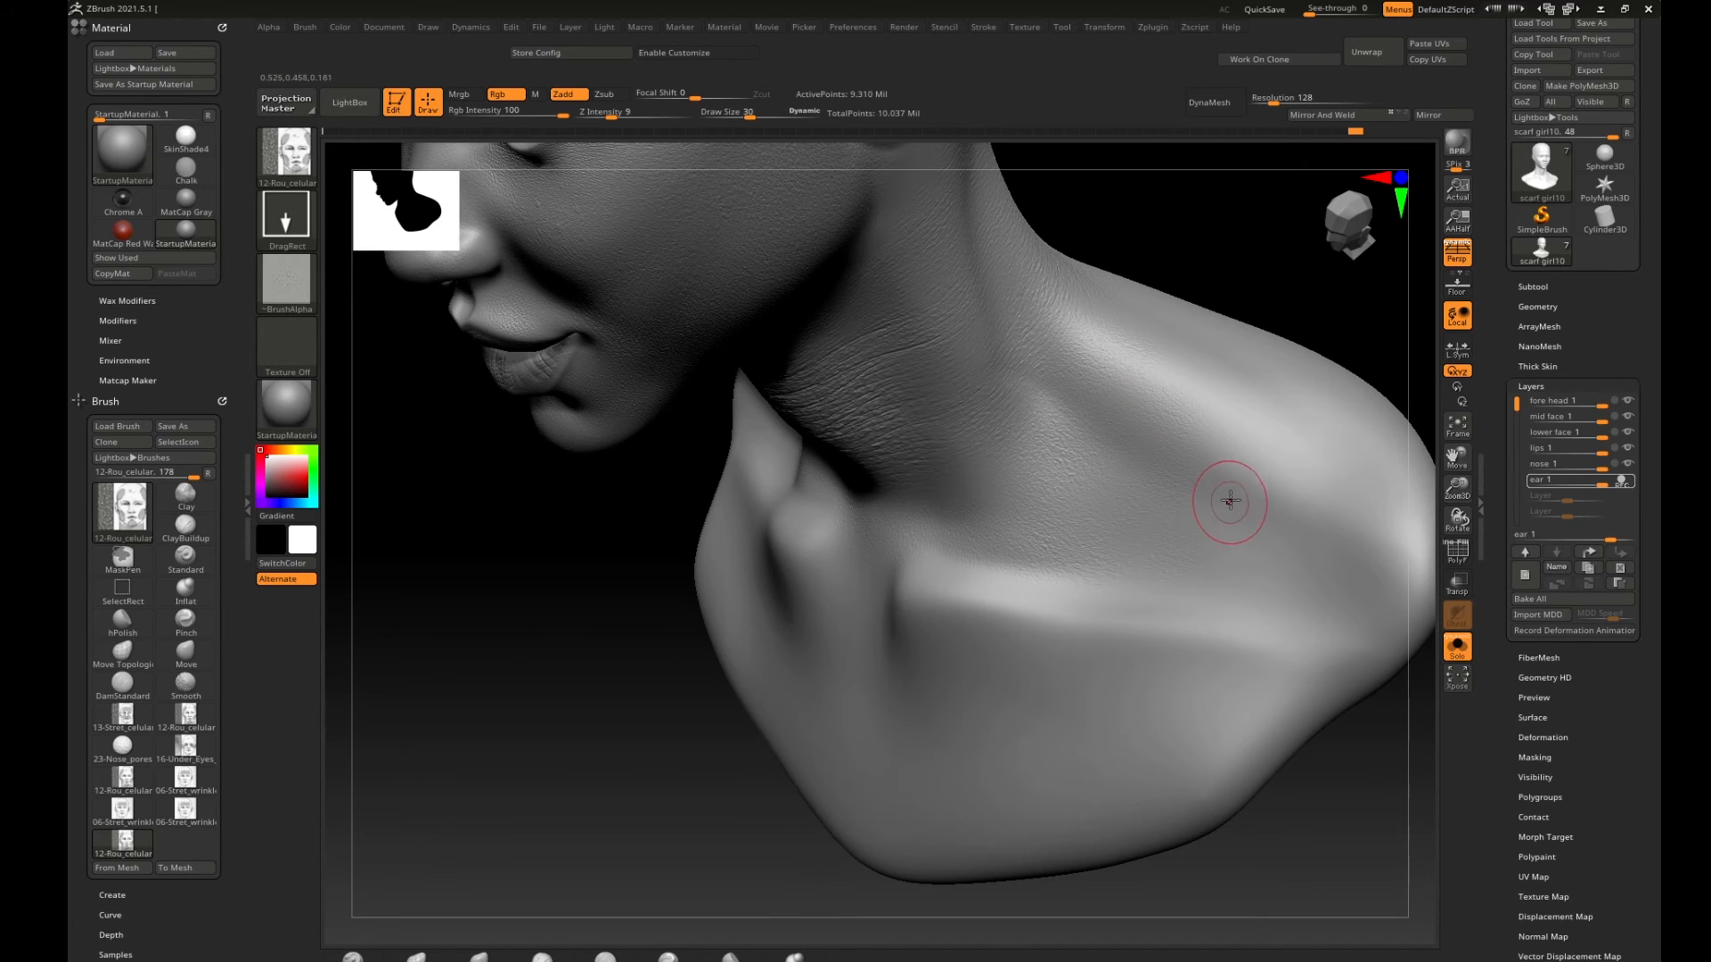
{"action": "left_click_drag", "start_coordinate": [1283, 333], "coordinate": [1245, 286], "text": "alt"}
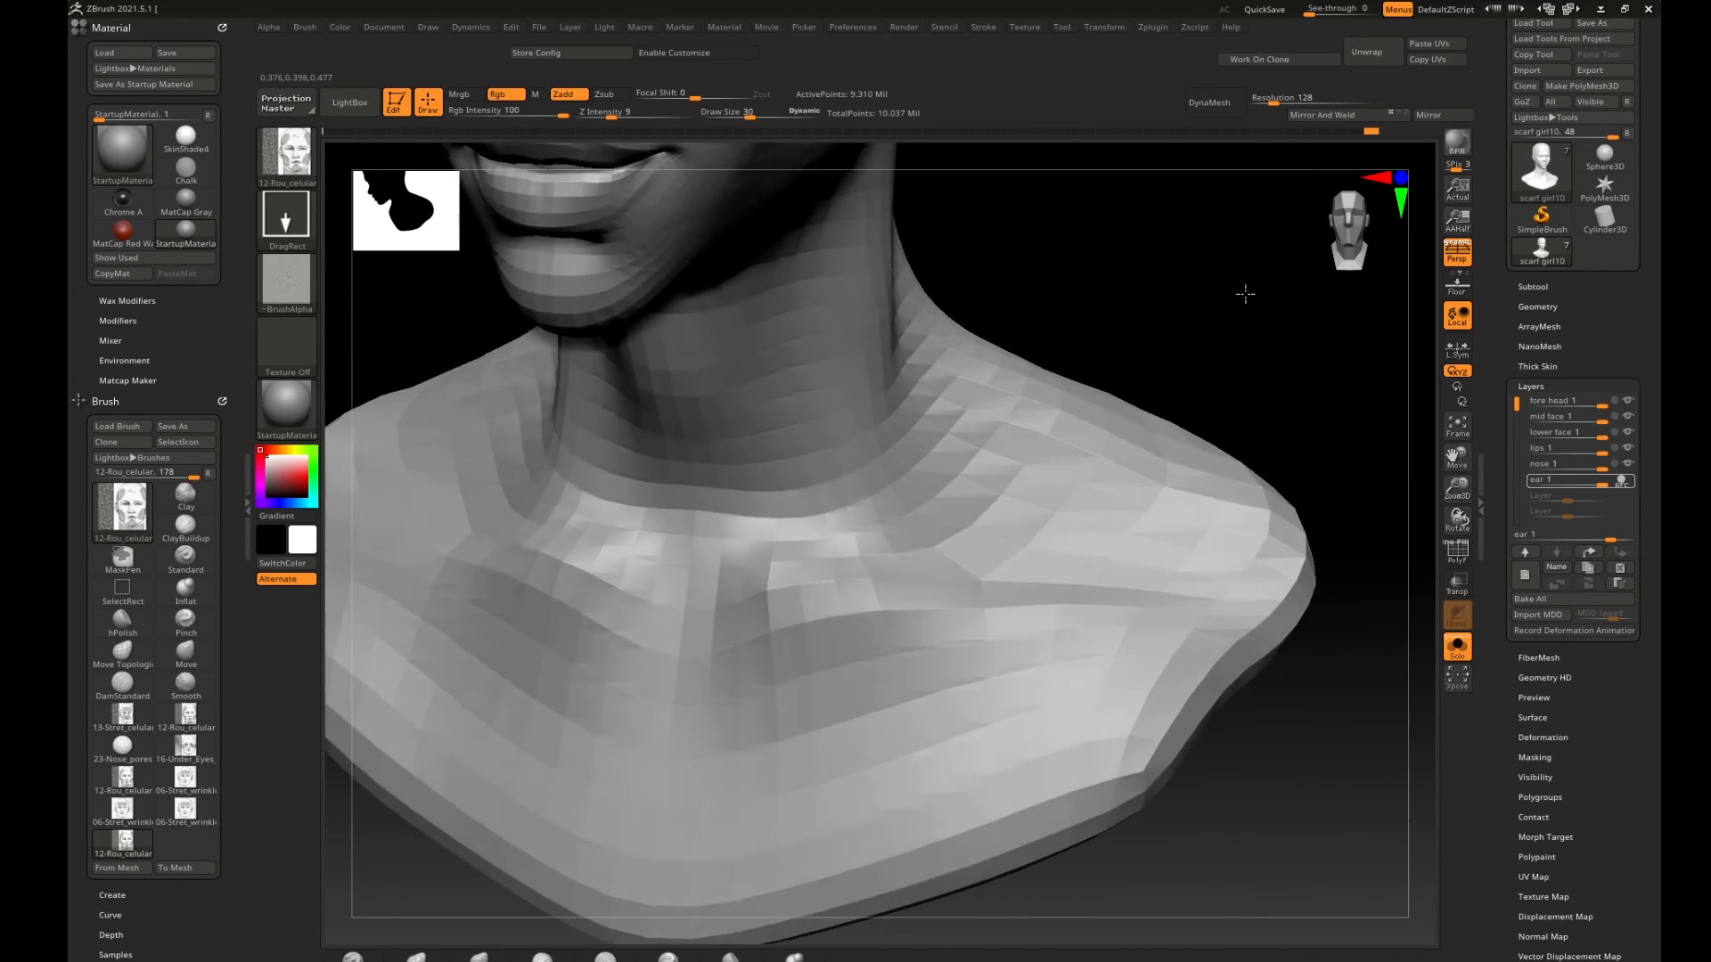
{"action": "left_click_drag", "start_coordinate": [1284, 490], "coordinate": [1308, 446], "text": "alt"}
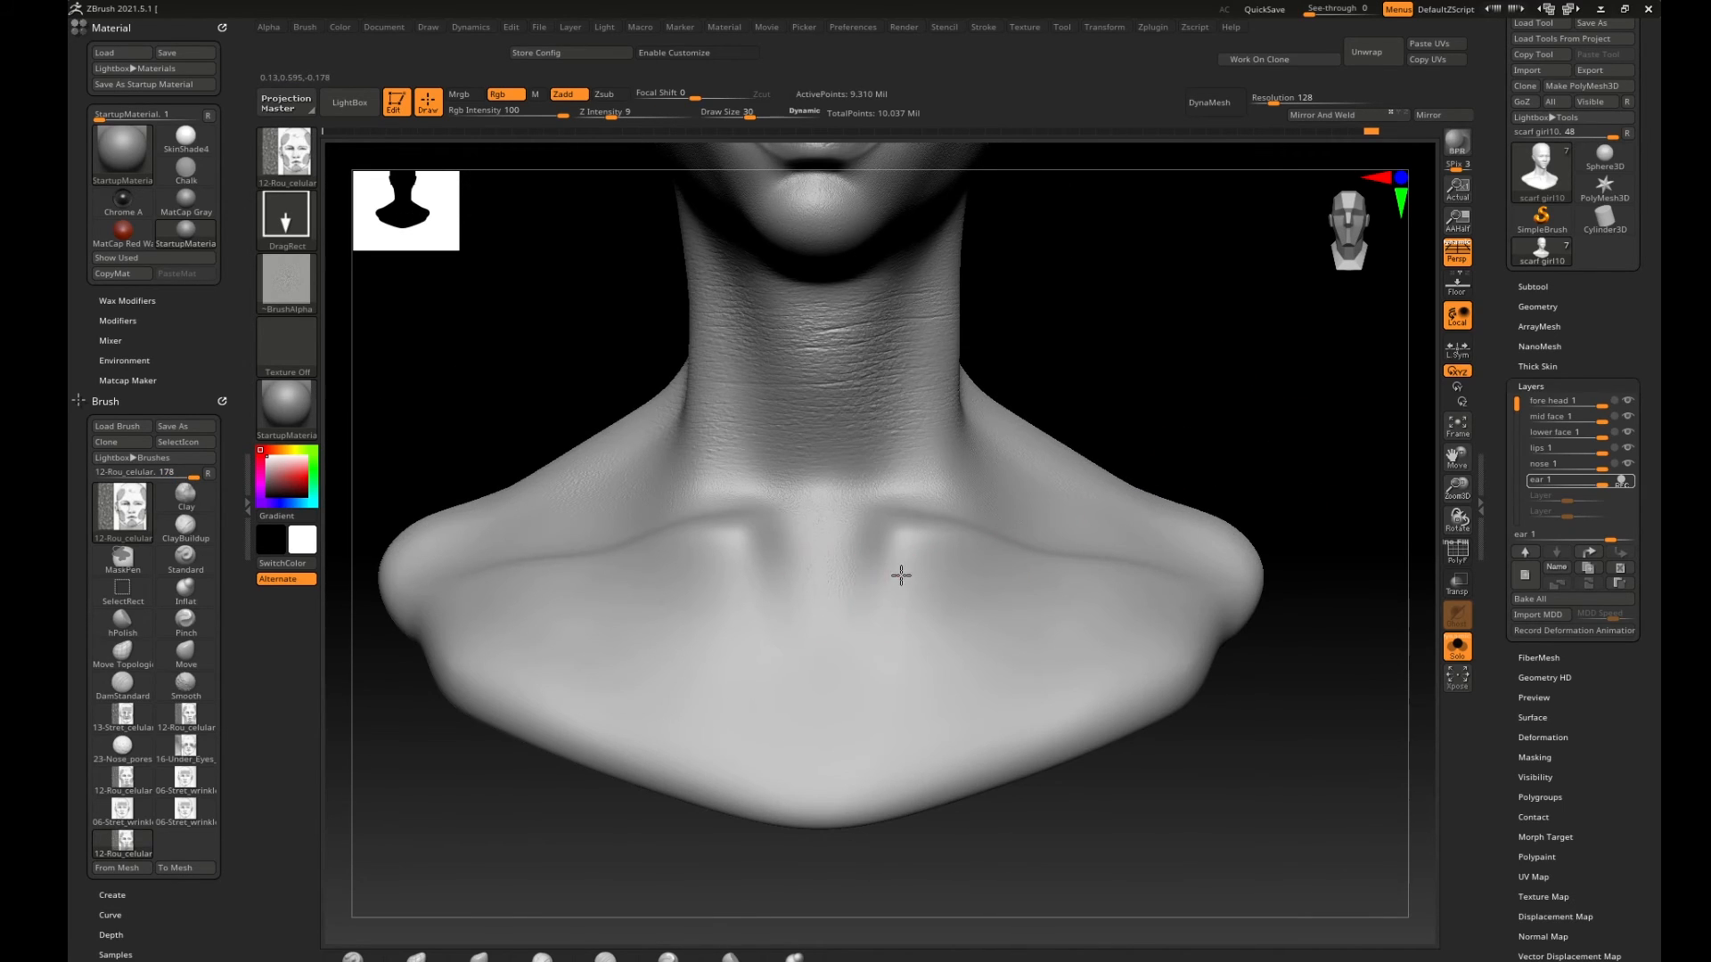
Stamp cellular skin texture over the upper chest below the figure's left collarbone, out toward the shoulder.
{"action": "left_click_drag", "start_coordinate": [933, 654], "coordinate": [934, 655]}
{"action": "left_click_drag", "start_coordinate": [965, 585], "coordinate": [989, 642]}
{"action": "mouse_move", "coordinate": [1020, 579]}
{"action": "left_mouse_down"}
{"action": "mouse_move", "coordinate": [1033, 625]}
{"action": "mouse_move", "coordinate": [1073, 580]}
{"action": "mouse_move", "coordinate": [1102, 636]}
{"action": "mouse_move", "coordinate": [1161, 593]}
{"action": "mouse_move", "coordinate": [1182, 656]}
{"action": "mouse_move", "coordinate": [1149, 677]}
{"action": "mouse_move", "coordinate": [1155, 711]}
{"action": "left_mouse_up"}
{"action": "left_click_drag", "start_coordinate": [1088, 642], "coordinate": [1096, 677]}
{"action": "left_click_drag", "start_coordinate": [1033, 631], "coordinate": [1030, 666]}
{"action": "left_click_drag", "start_coordinate": [1132, 695], "coordinate": [1220, 751]}
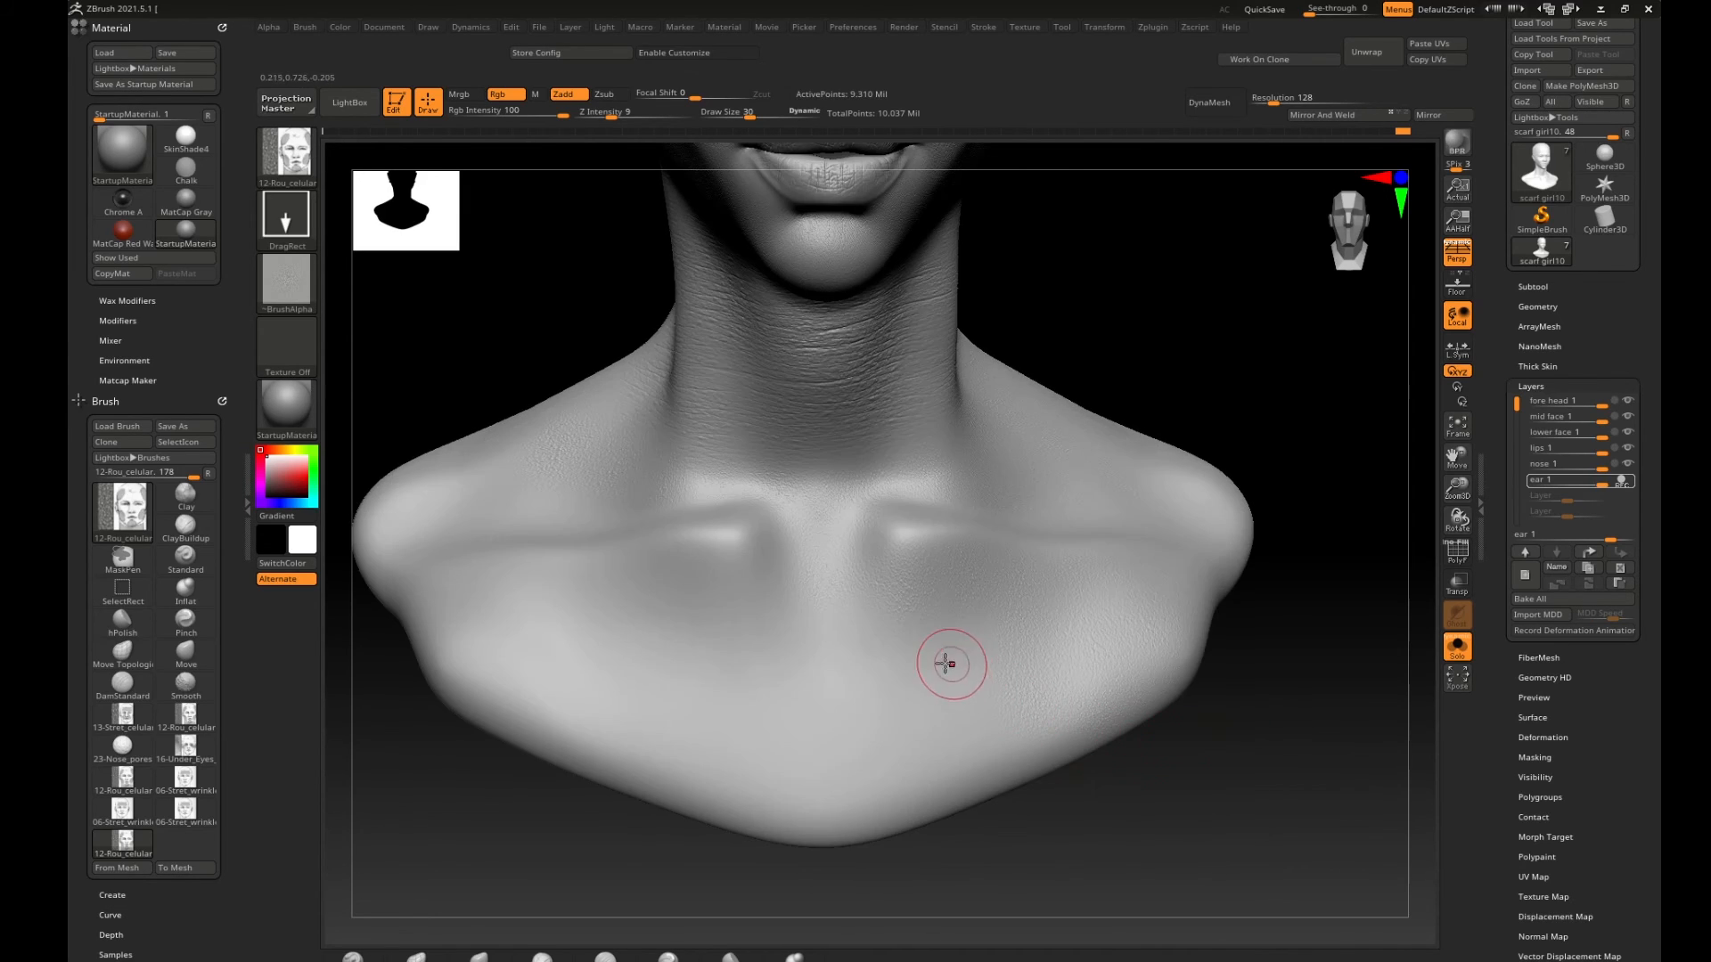
Extend the skin texture down the figure's left side of the chest to the bust's lower edge.
{"action": "left_click_drag", "start_coordinate": [953, 662], "coordinate": [1002, 751]}
{"action": "key", "text": "ctrl"}
{"action": "key", "text": "super"}
{"action": "left_click", "coordinate": [1260, 696]}
{"action": "key", "text": "ctrl"}
{"action": "left_click_drag", "start_coordinate": [991, 749], "coordinate": [1025, 824]}
{"action": "left_click_drag", "start_coordinate": [1251, 707], "coordinate": [1215, 690]}
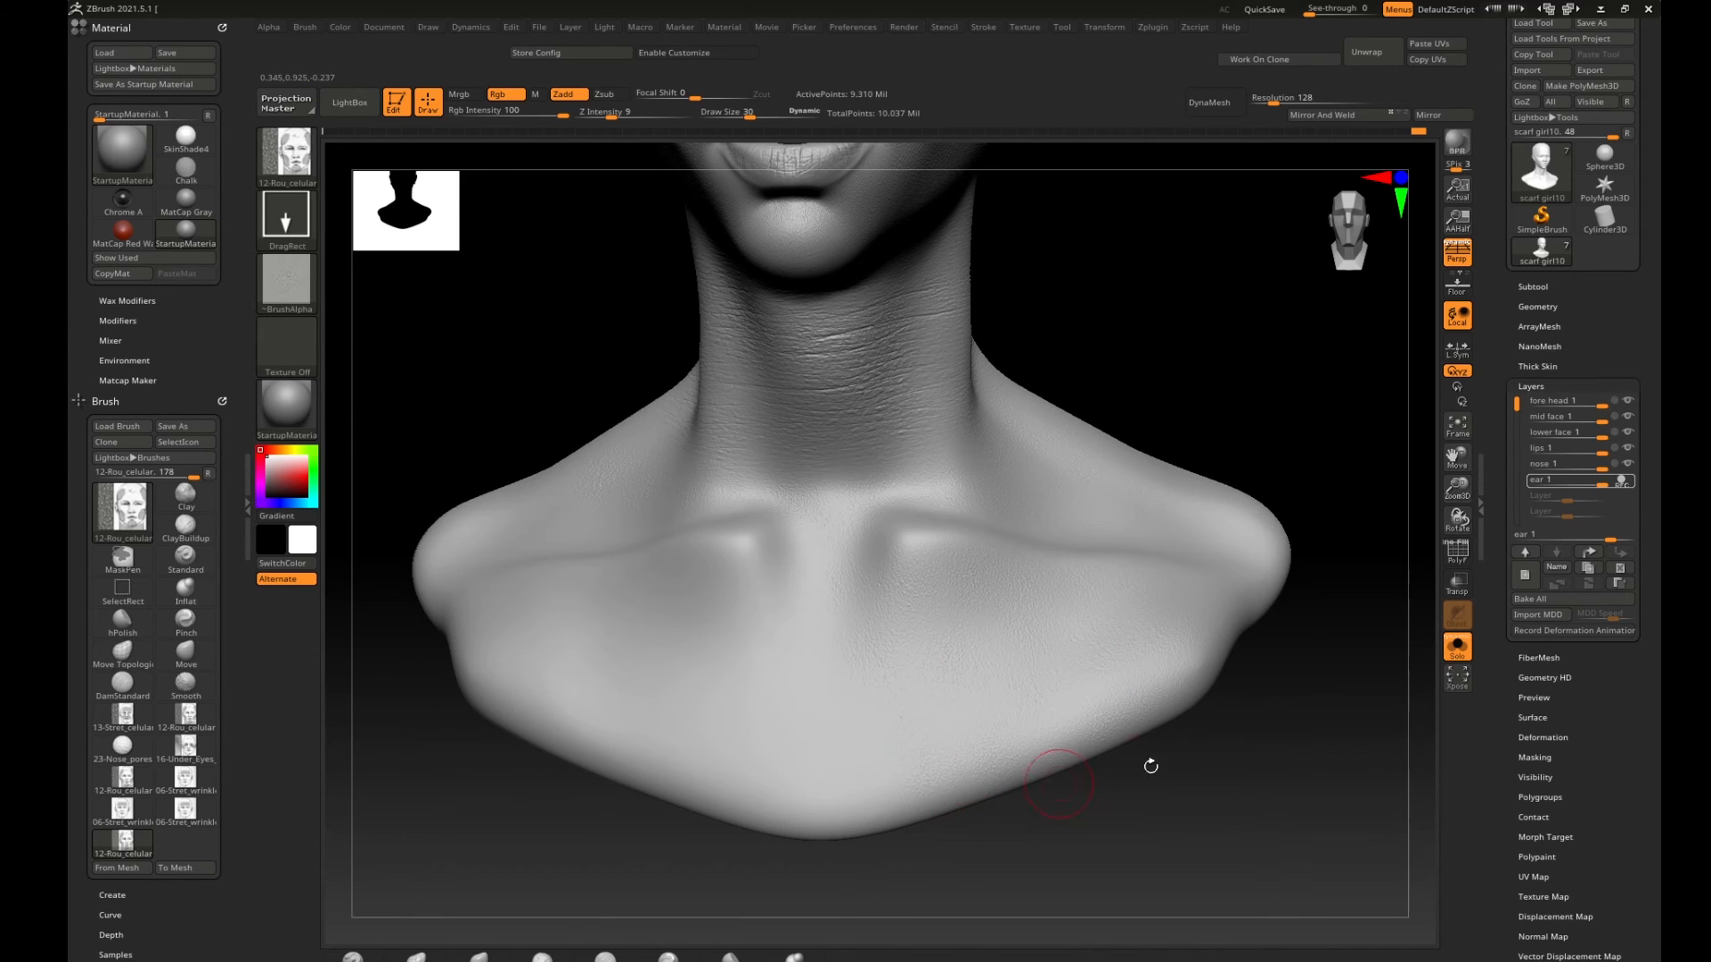
Stamp skin texture over the middle of the chest, down to the lower tip of the bust.
{"action": "left_click_drag", "start_coordinate": [1166, 762], "coordinate": [1188, 656]}
{"action": "left_click_drag", "start_coordinate": [1184, 485], "coordinate": [994, 579]}
{"action": "mouse_move", "coordinate": [1243, 545]}
{"action": "left_mouse_down"}
{"action": "mouse_move", "coordinate": [1259, 602]}
{"action": "mouse_move", "coordinate": [848, 698]}
{"action": "mouse_move", "coordinate": [825, 734]}
{"action": "left_mouse_up"}
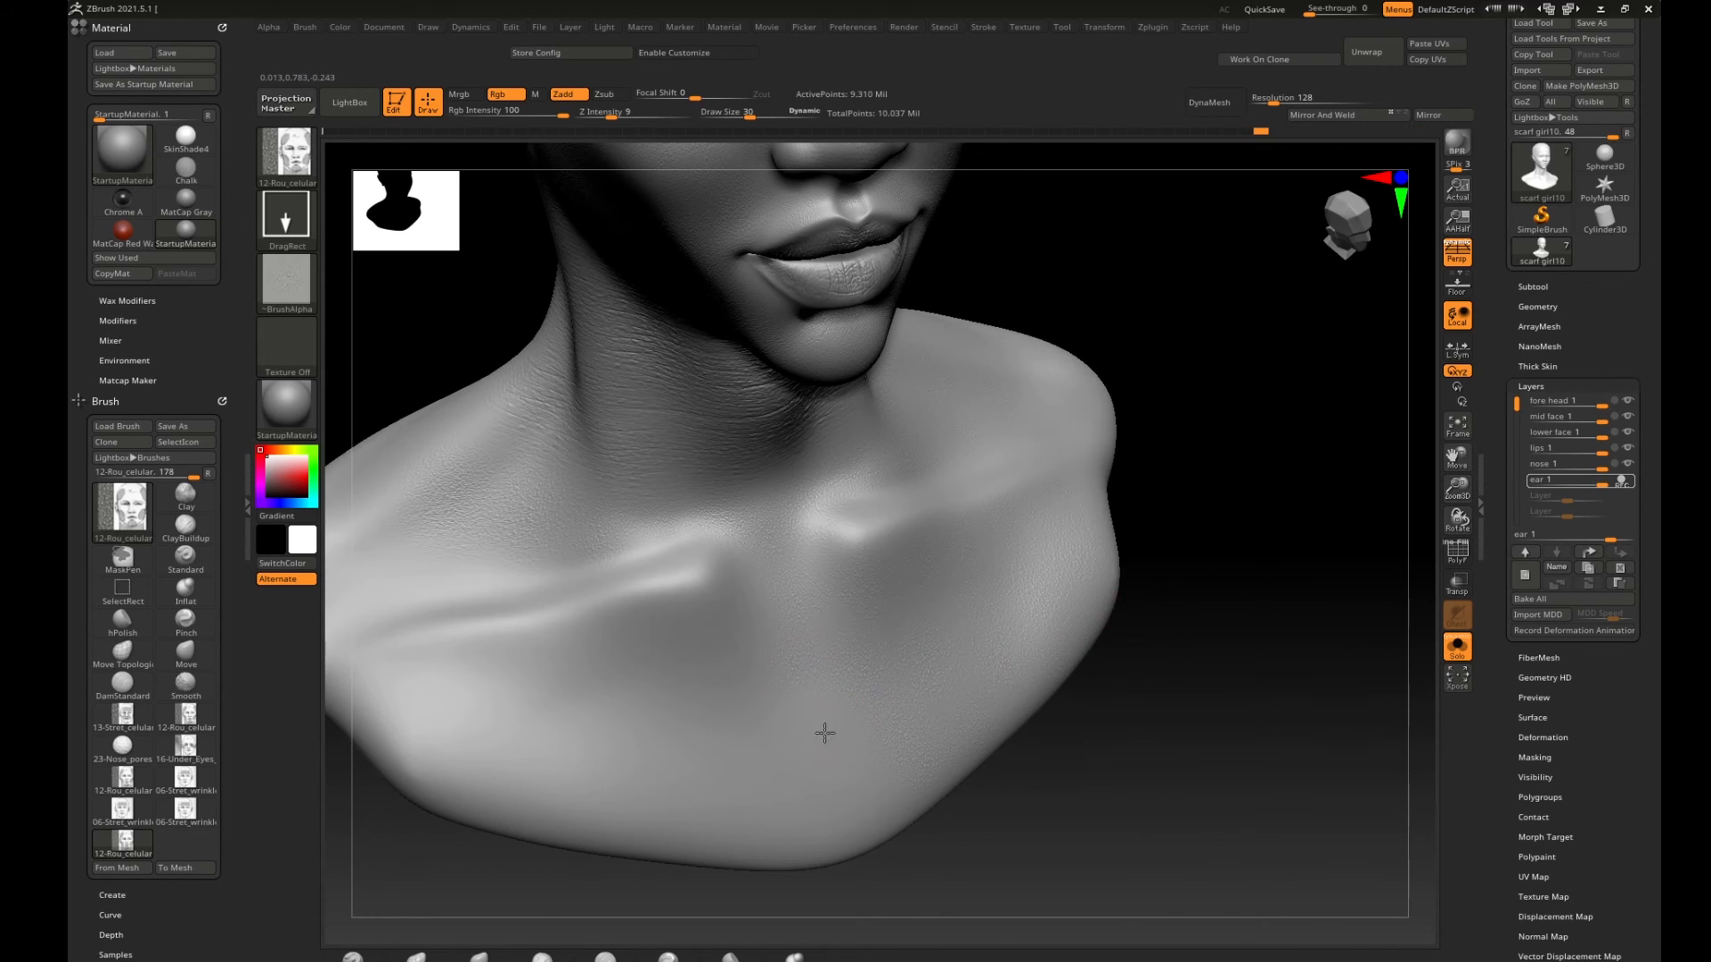
{"action": "left_click_drag", "start_coordinate": [876, 803], "coordinate": [905, 856]}
{"action": "left_click_drag", "start_coordinate": [1149, 730], "coordinate": [1096, 727]}
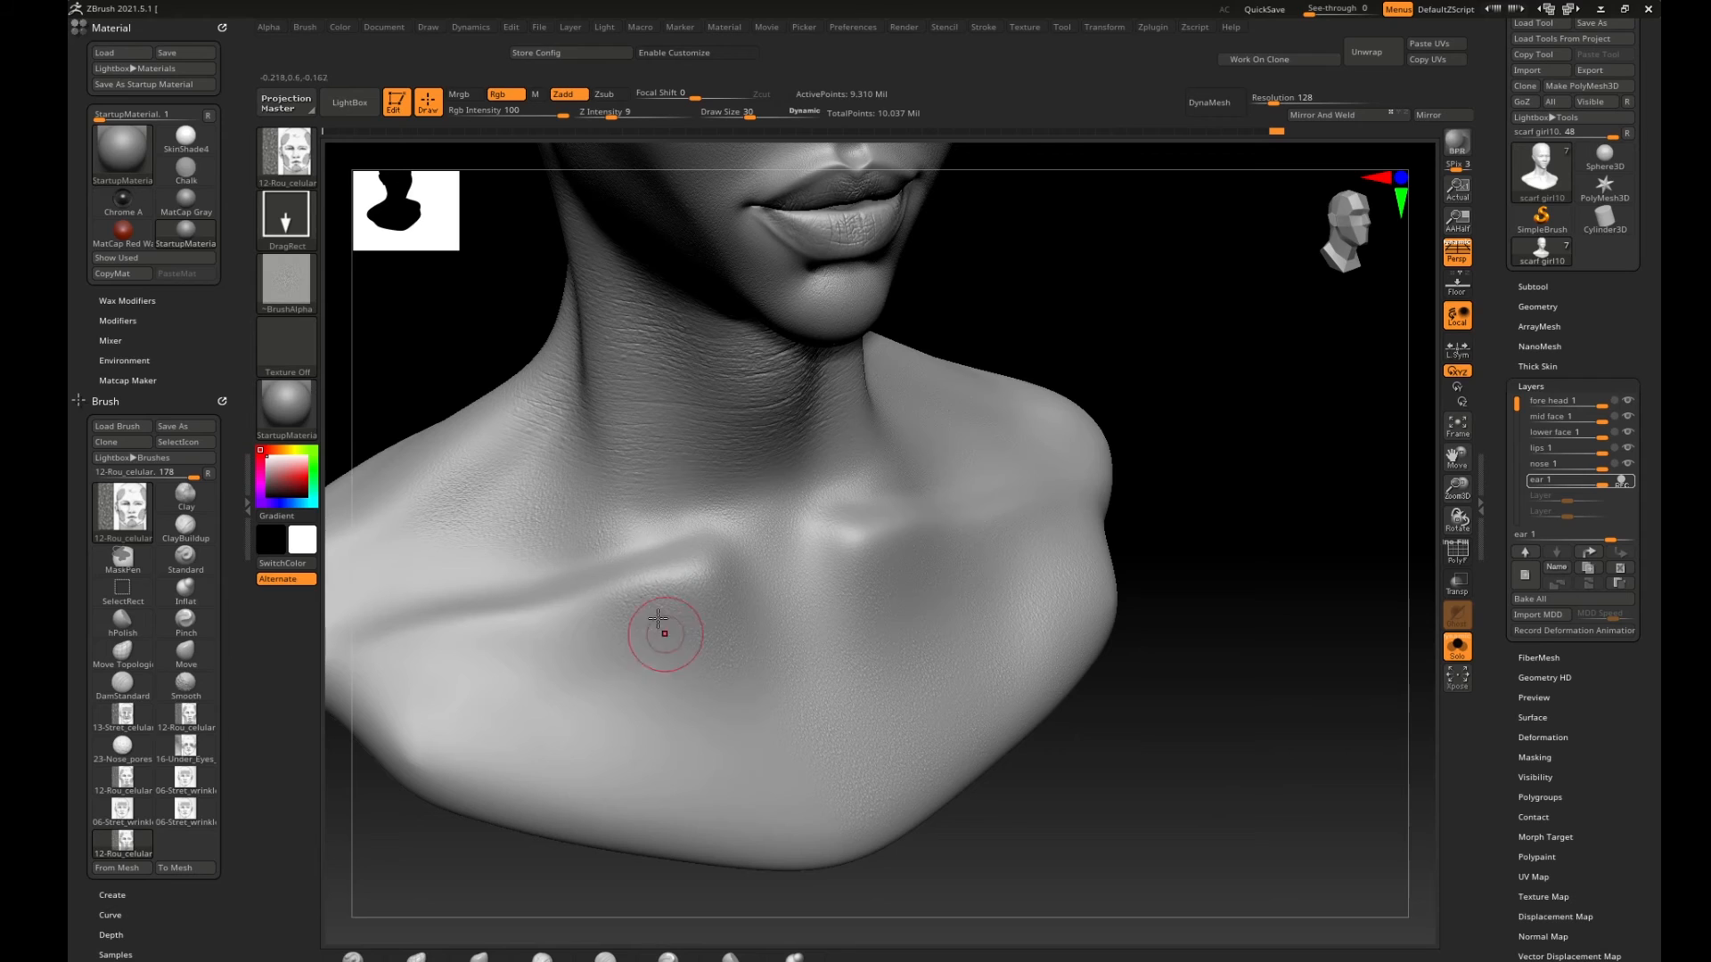
Cover the figure's right side of the chest with skin texture from the collarbone to the bust's lower edge.
{"action": "mouse_move", "coordinate": [1245, 546]}
{"action": "left_mouse_down"}
{"action": "mouse_move", "coordinate": [1311, 563]}
{"action": "mouse_move", "coordinate": [1096, 569]}
{"action": "left_mouse_up"}
{"action": "mouse_move", "coordinate": [682, 586]}
{"action": "left_mouse_down"}
{"action": "mouse_move", "coordinate": [724, 662]}
{"action": "mouse_move", "coordinate": [797, 709]}
{"action": "left_mouse_up"}
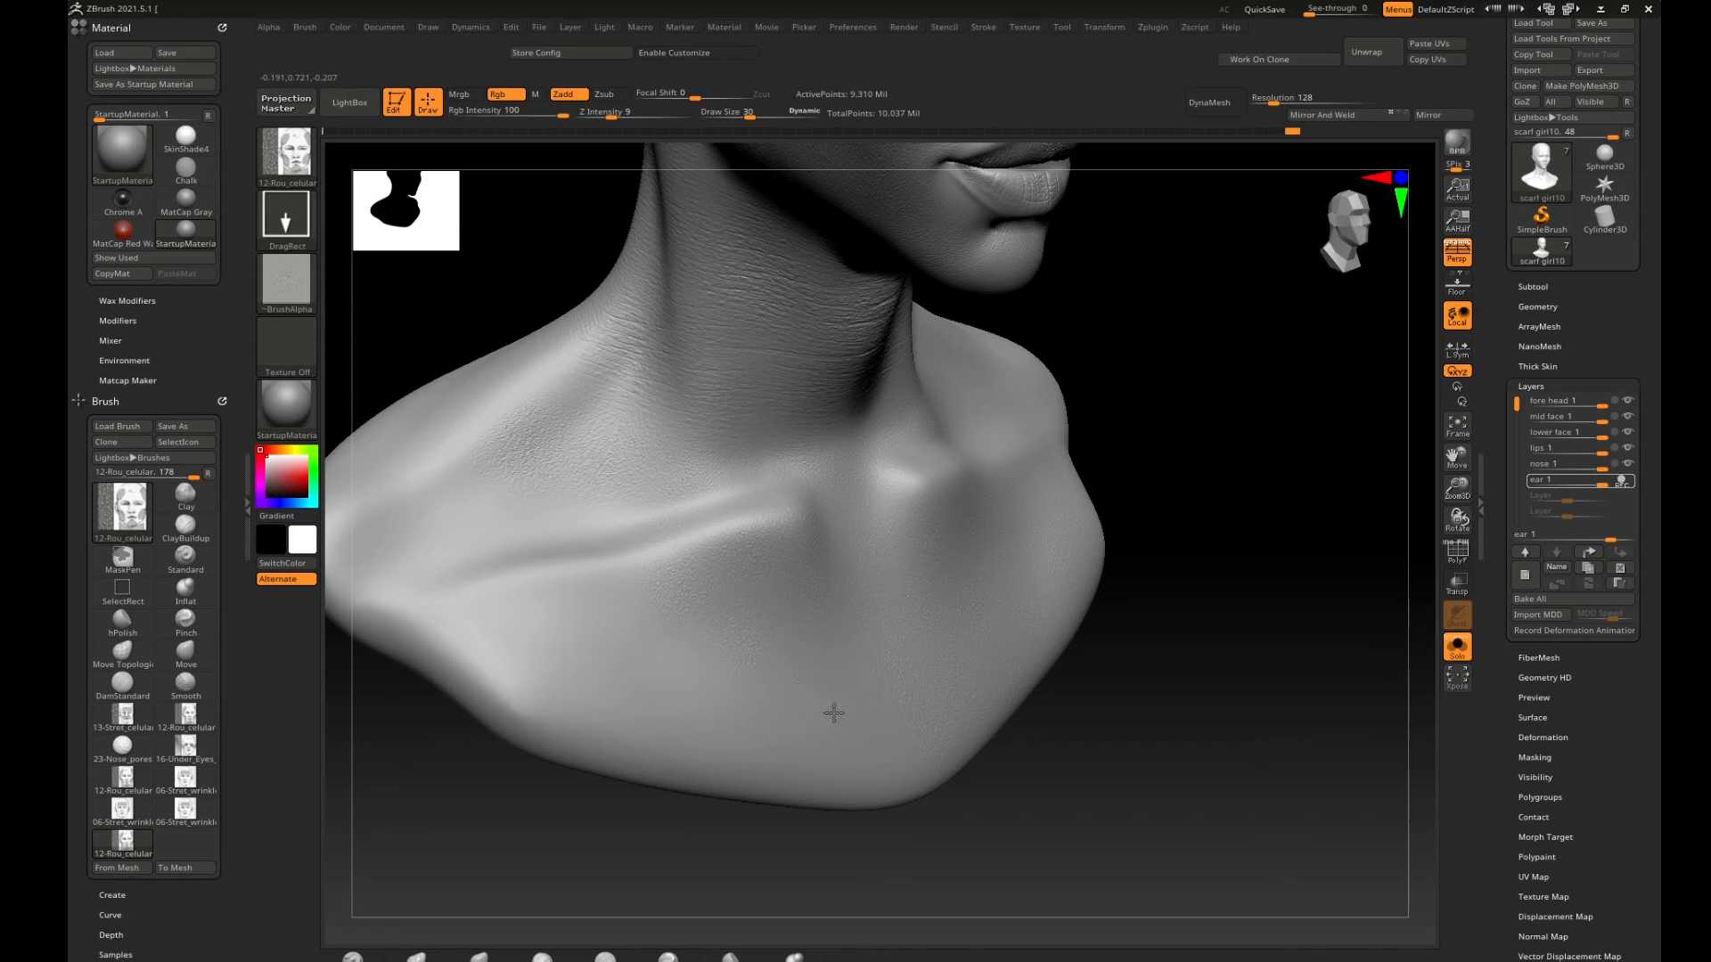
{"action": "left_click_drag", "start_coordinate": [1042, 756], "coordinate": [1001, 784]}
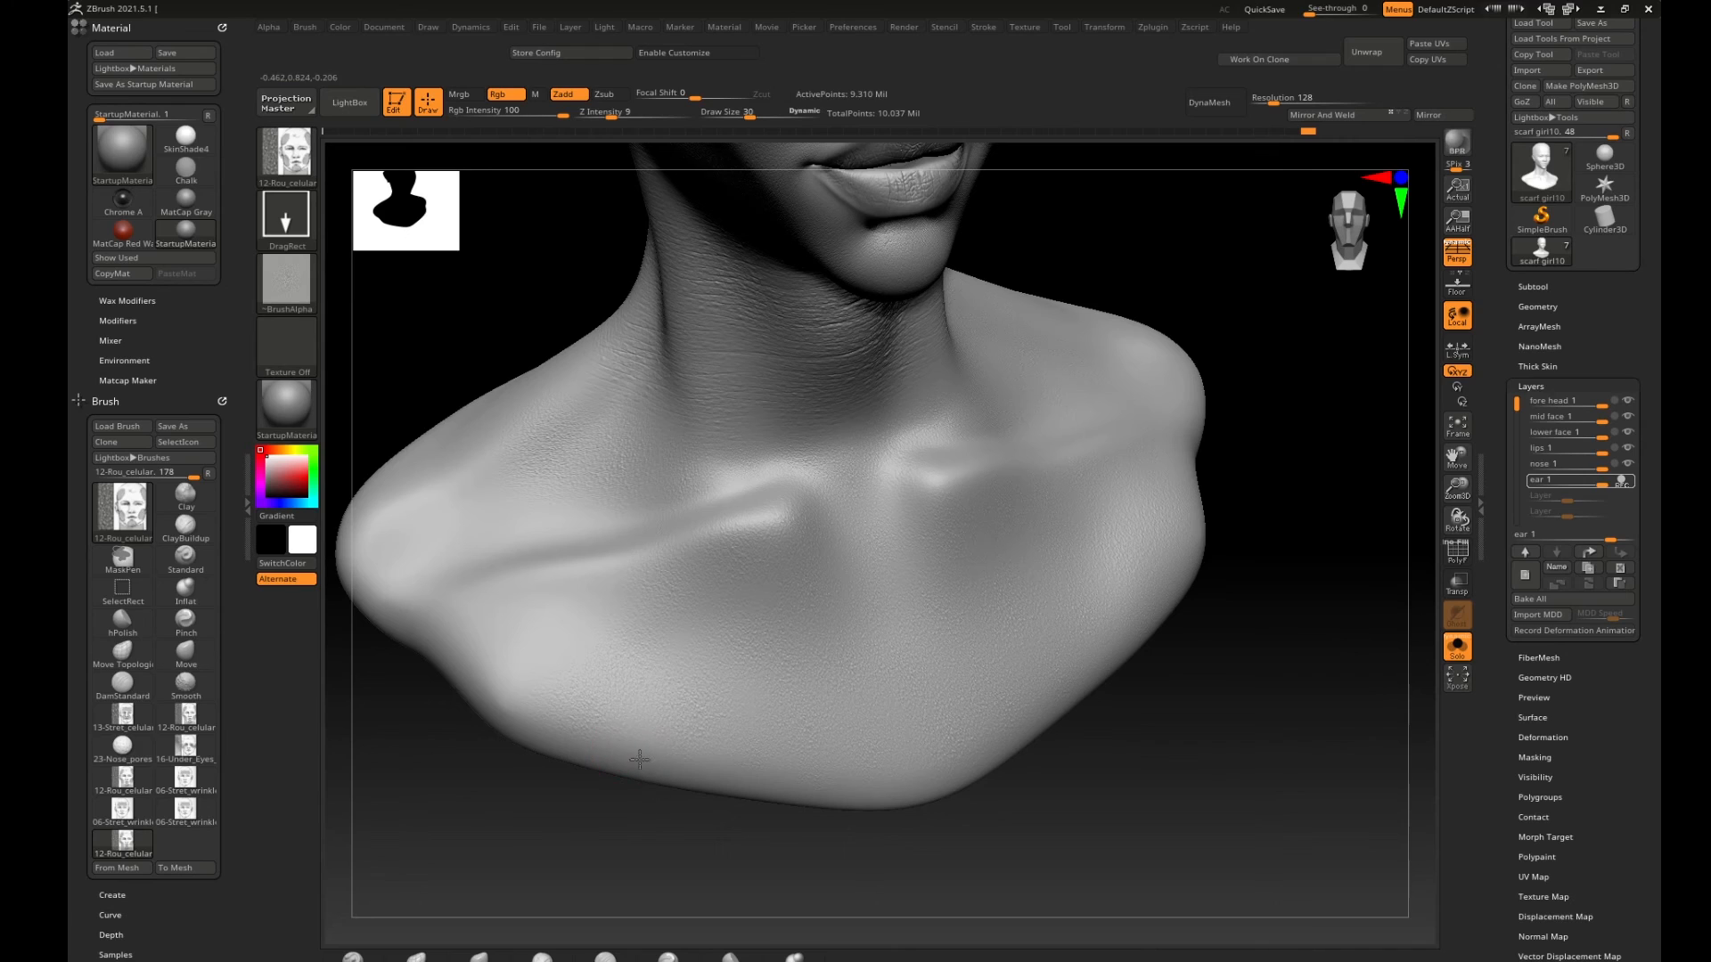
{"action": "left_click_drag", "start_coordinate": [521, 684], "coordinate": [580, 775]}
{"action": "mouse_move", "coordinate": [1248, 653]}
{"action": "left_mouse_down"}
{"action": "mouse_move", "coordinate": [1280, 645]}
{"action": "mouse_move", "coordinate": [1173, 615]}
{"action": "mouse_move", "coordinate": [1206, 605]}
{"action": "left_mouse_up"}
Examine the skin detail on the whole bust from the front, both sides and the back of the neck.
{"action": "left_click_drag", "start_coordinate": [1054, 562], "coordinate": [1195, 527], "text": "alt"}
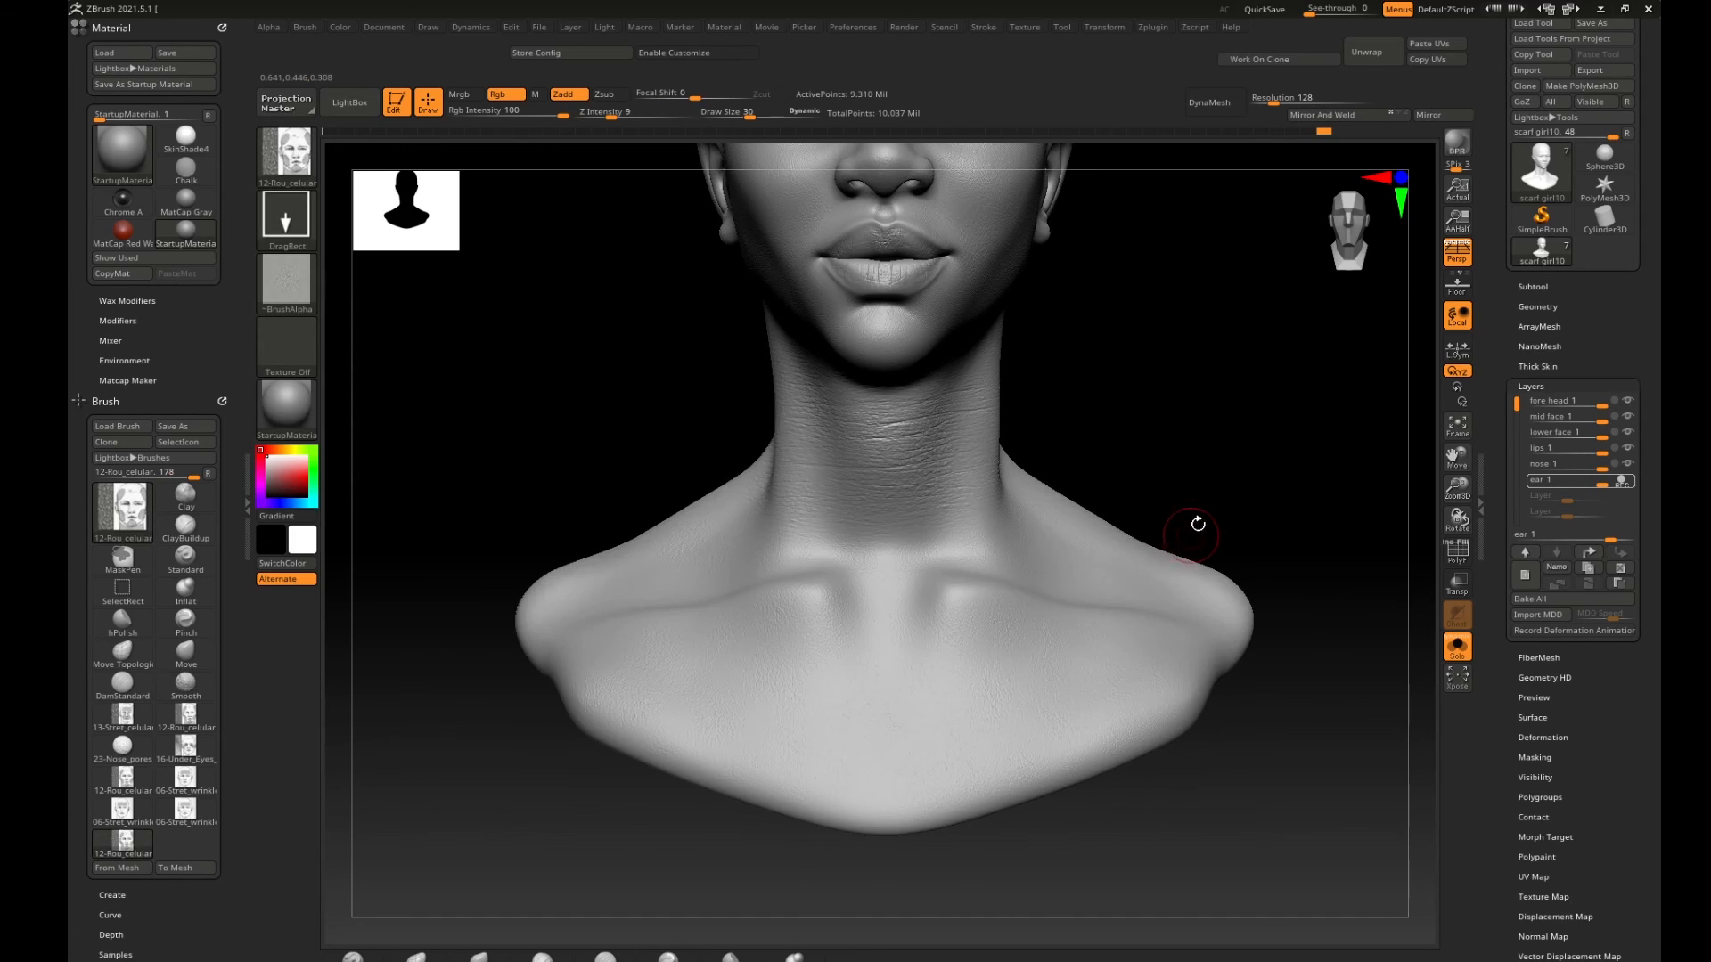
{"action": "mouse_move", "coordinate": [1171, 465]}
{"action": "left_mouse_down", "text": "alt"}
{"action": "mouse_move", "coordinate": [1162, 565]}
{"action": "mouse_move", "coordinate": [1134, 592]}
{"action": "mouse_move", "coordinate": [1153, 626]}
{"action": "left_mouse_up", "text": "alt"}
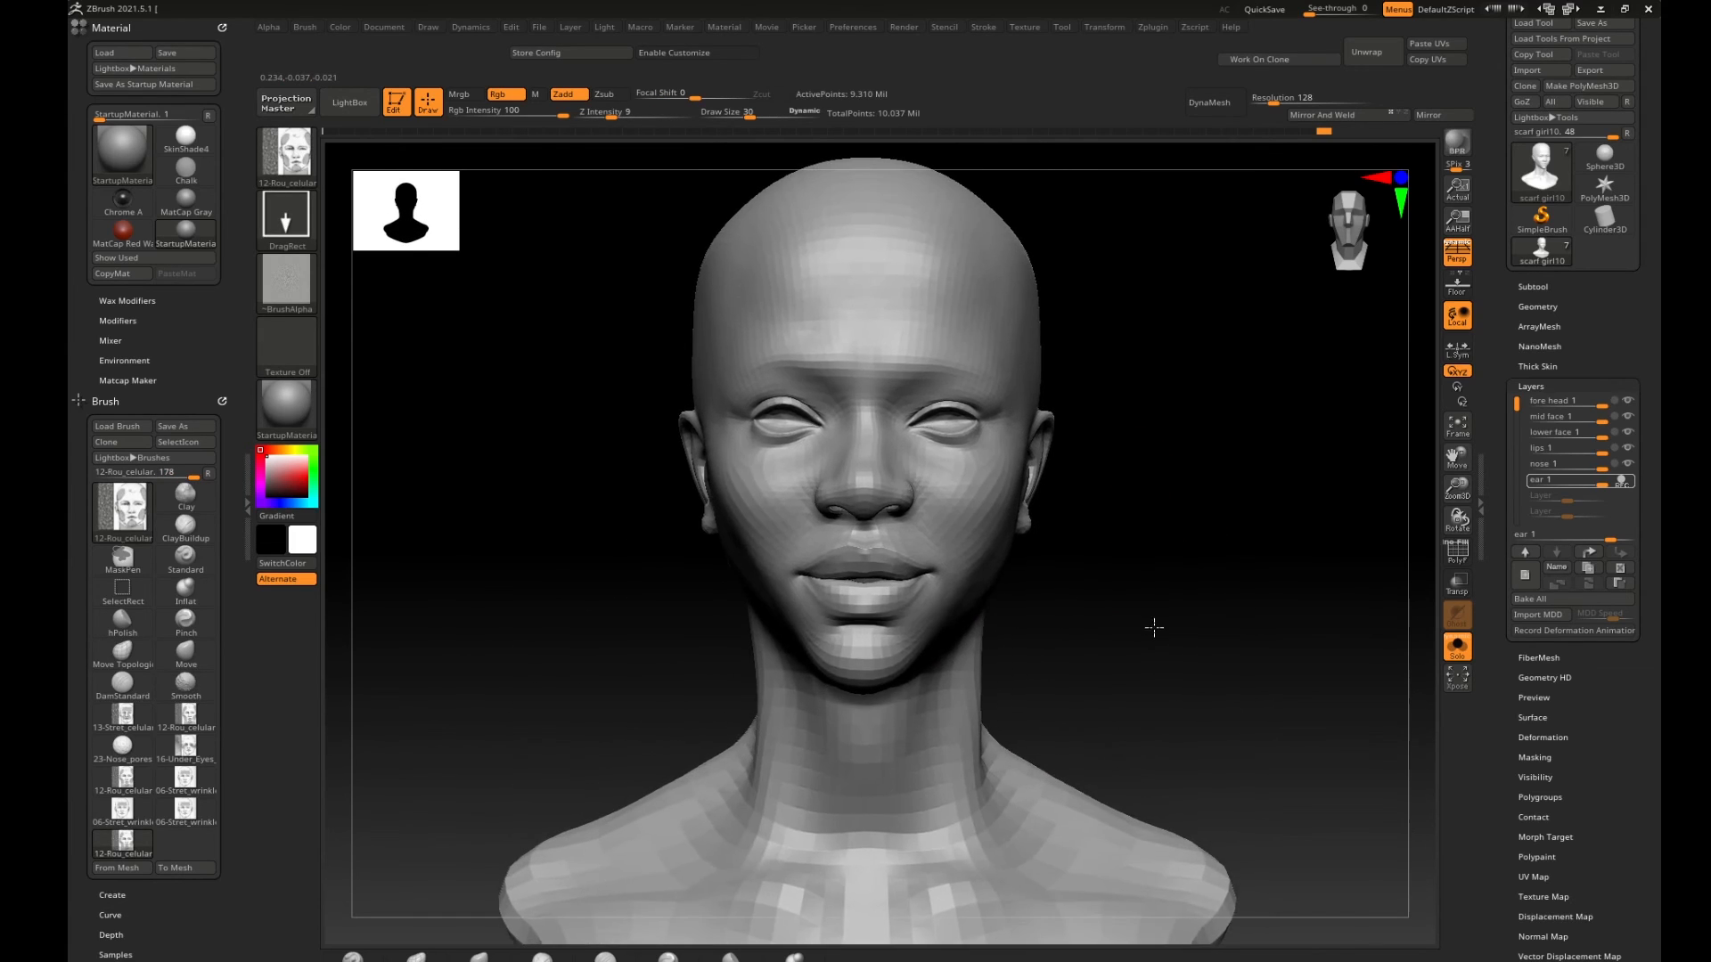
{"action": "left_click_drag", "start_coordinate": [1150, 567], "coordinate": [1096, 588], "text": "alt"}
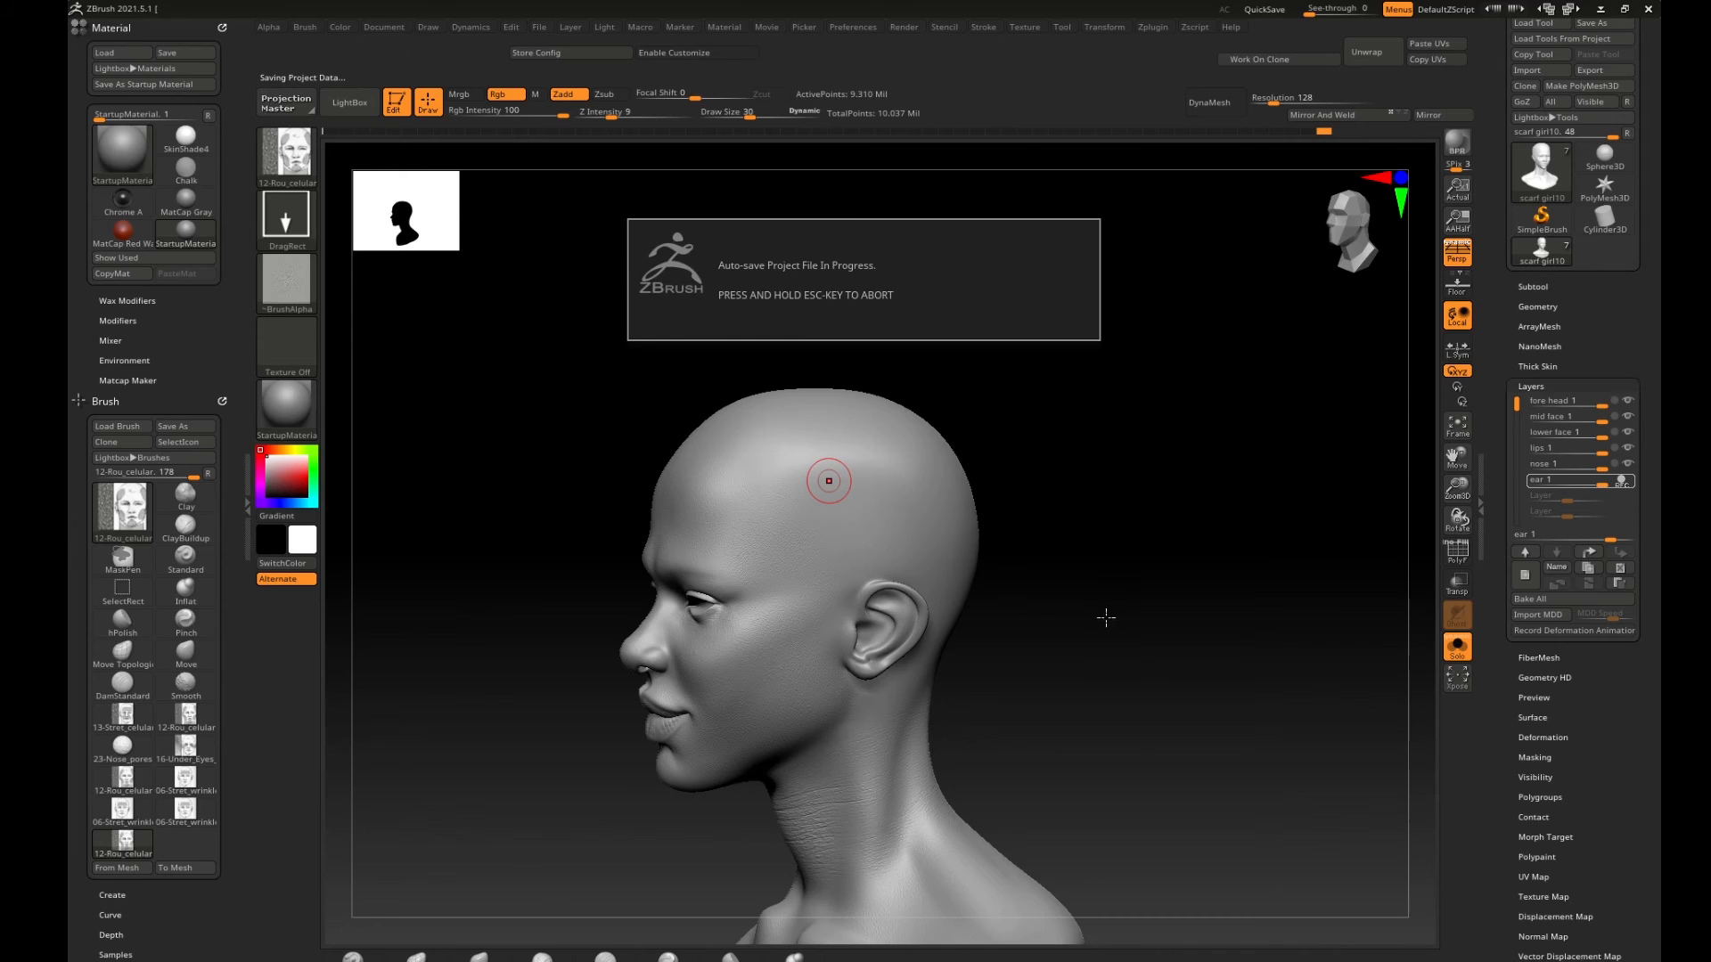
{"action": "left_click_drag", "start_coordinate": [1055, 502], "coordinate": [1096, 575]}
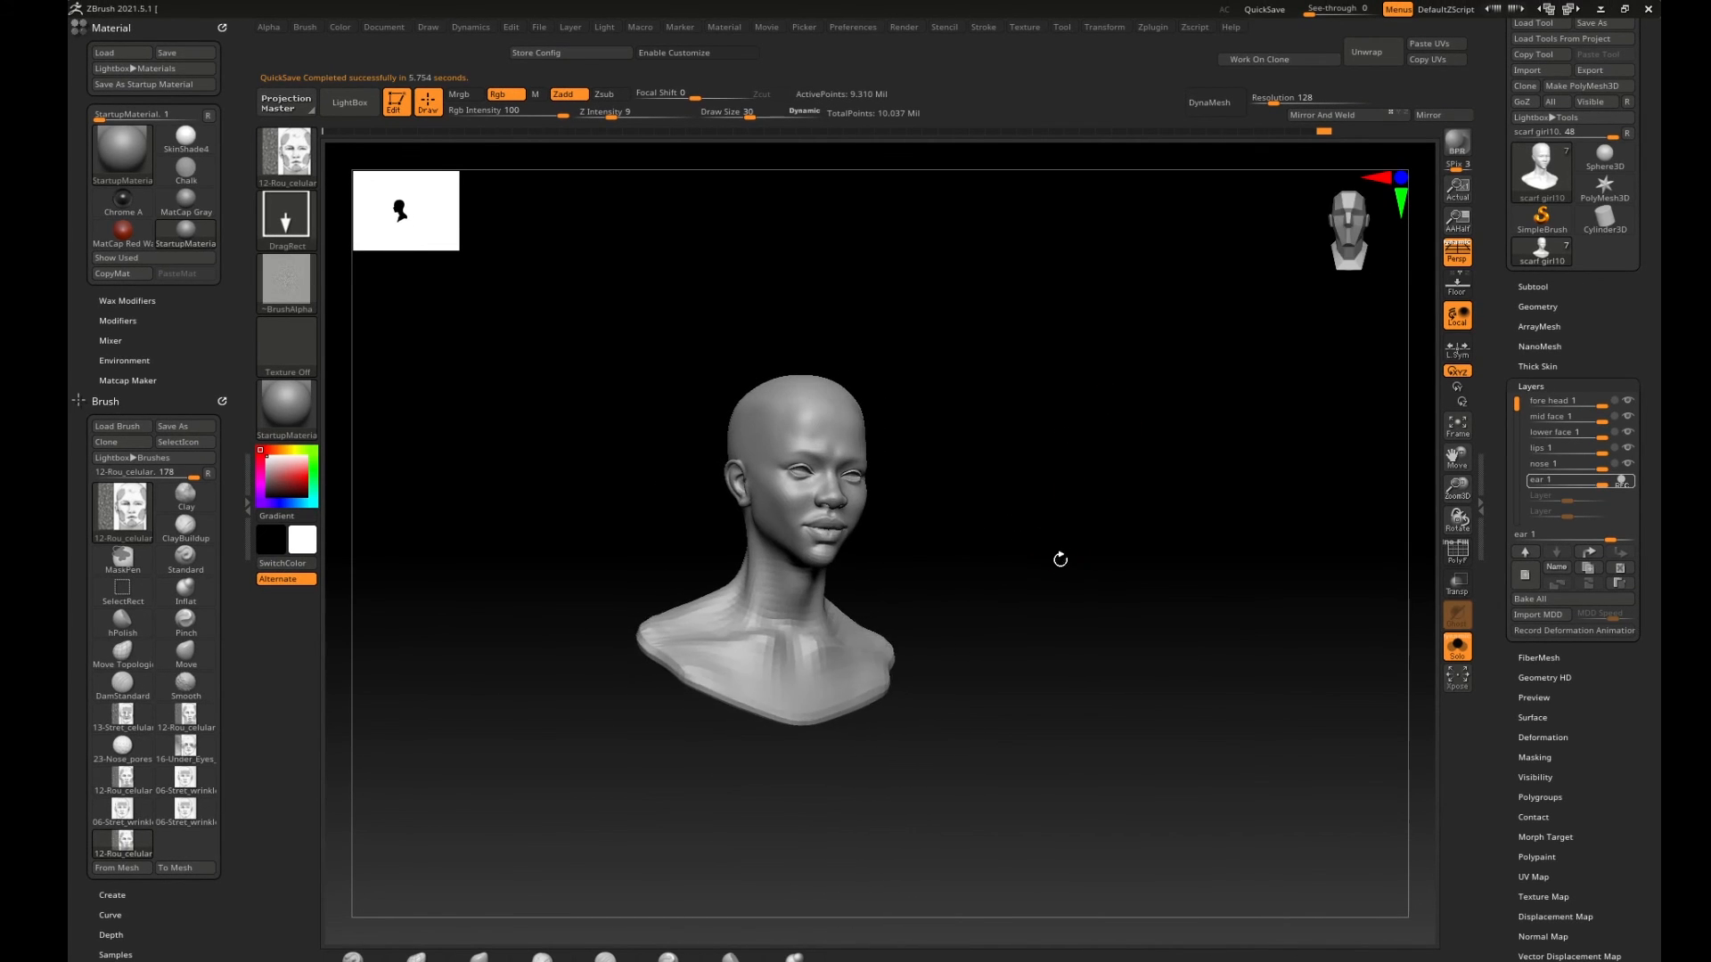
{"action": "left_click_drag", "start_coordinate": [996, 562], "coordinate": [1227, 504], "text": "alt"}
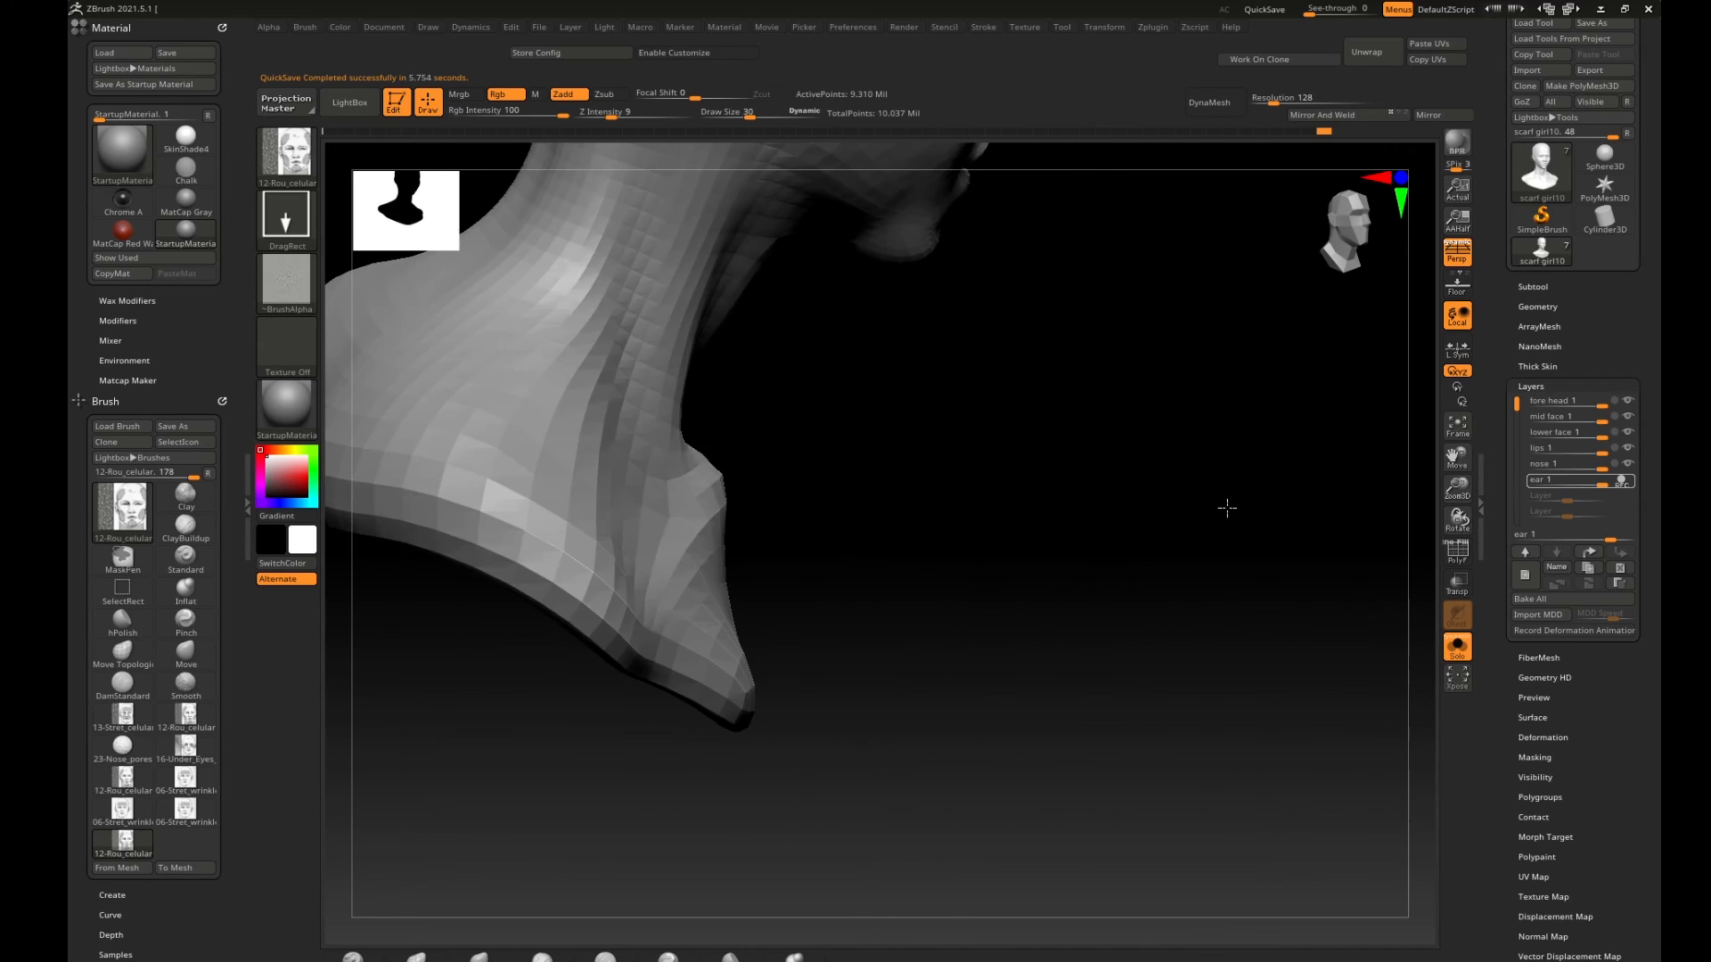
{"action": "left_click_drag", "start_coordinate": [994, 499], "coordinate": [940, 471], "text": "alt"}
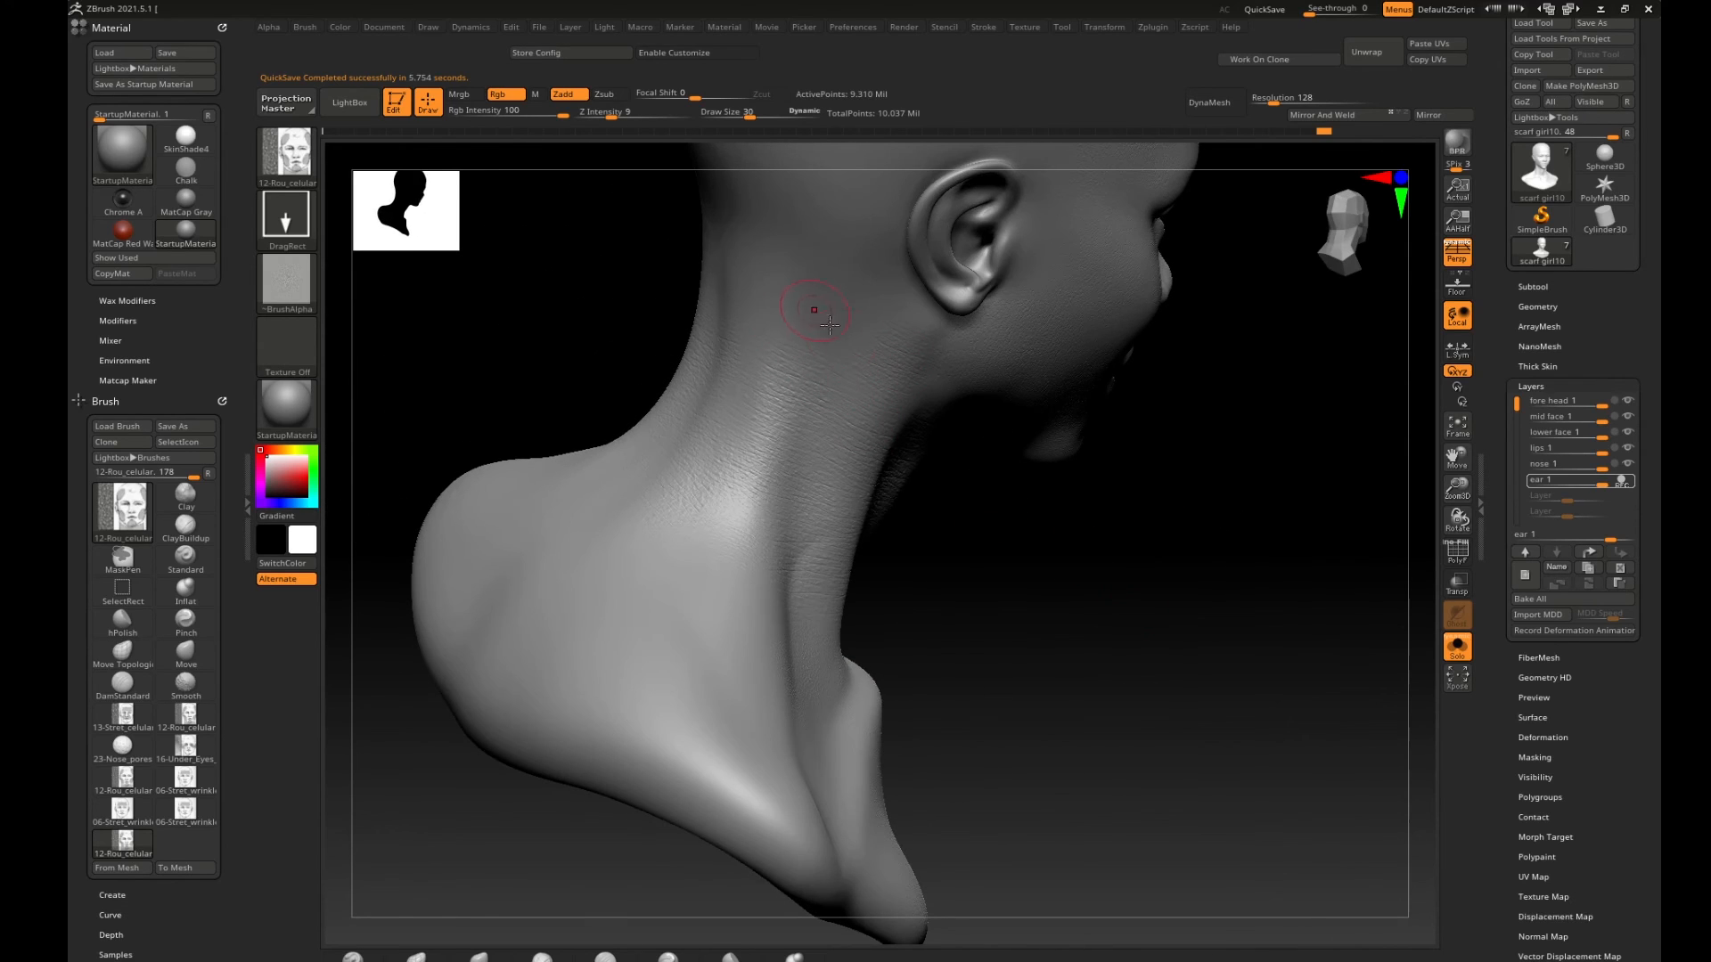
{"action": "left_click_drag", "start_coordinate": [1027, 562], "coordinate": [1070, 783], "text": "alt"}
{"action": "left_click_drag", "start_coordinate": [1219, 616], "coordinate": [1160, 563], "text": "alt"}
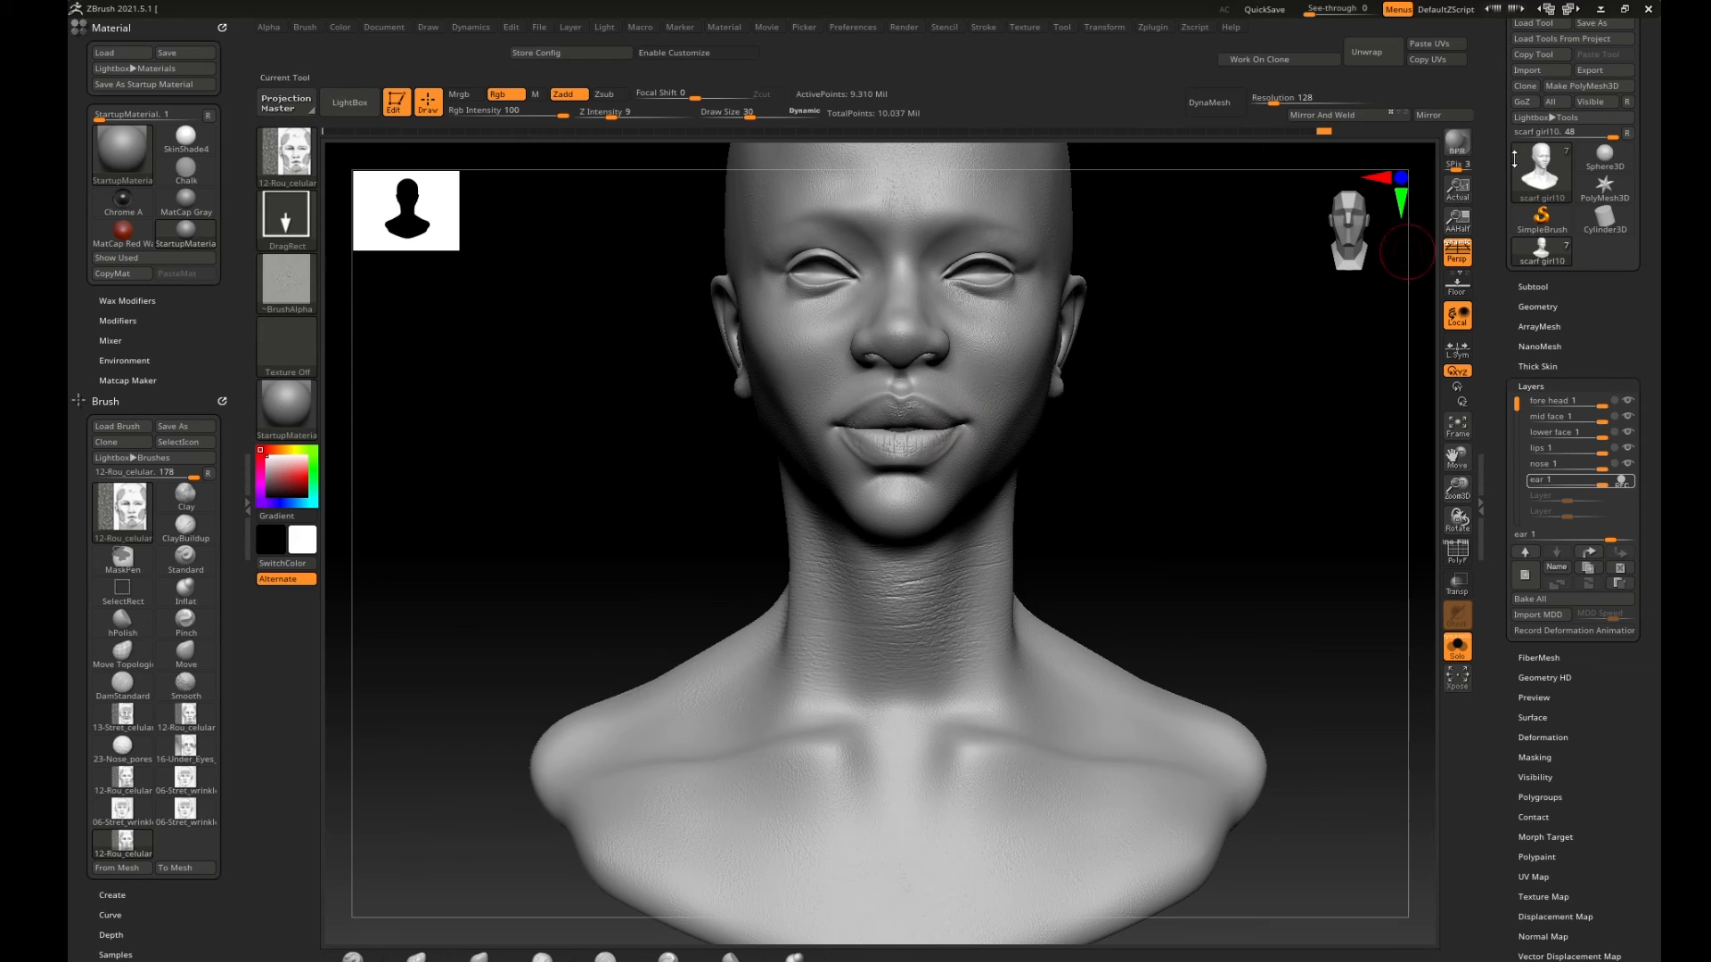
Close ZBrush without saving the project, restart it and dismiss the home page.
{"action": "left_click", "coordinate": [1648, 9]}
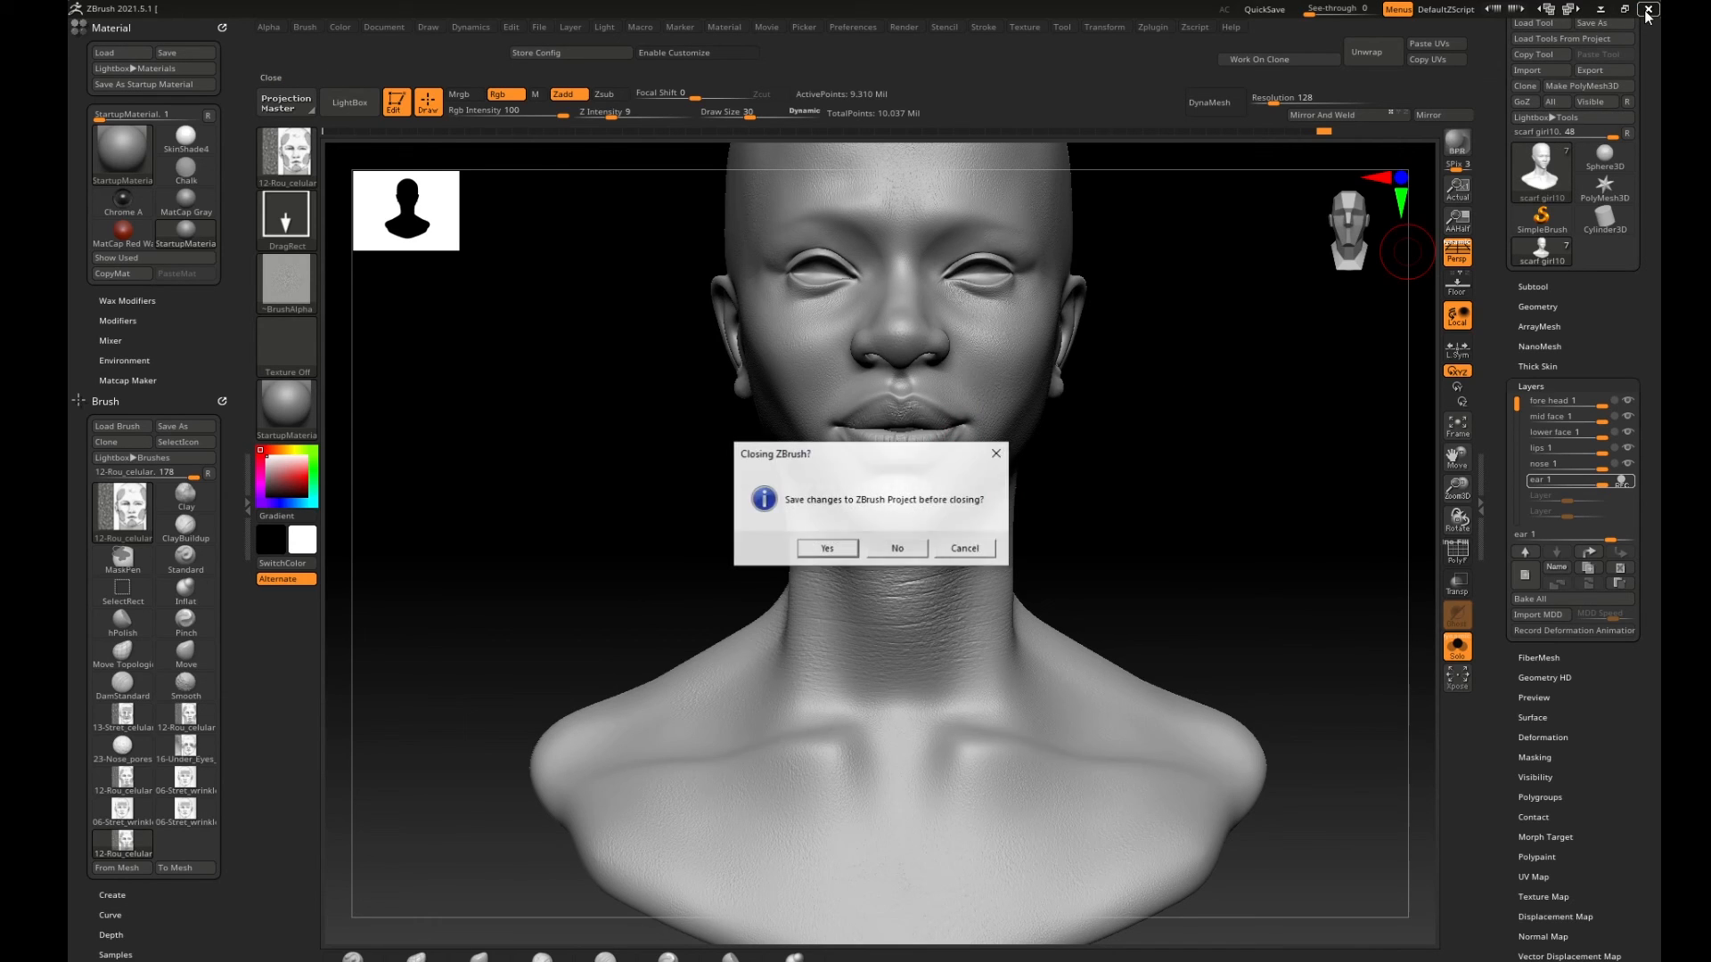
{"action": "left_click", "coordinate": [918, 550]}
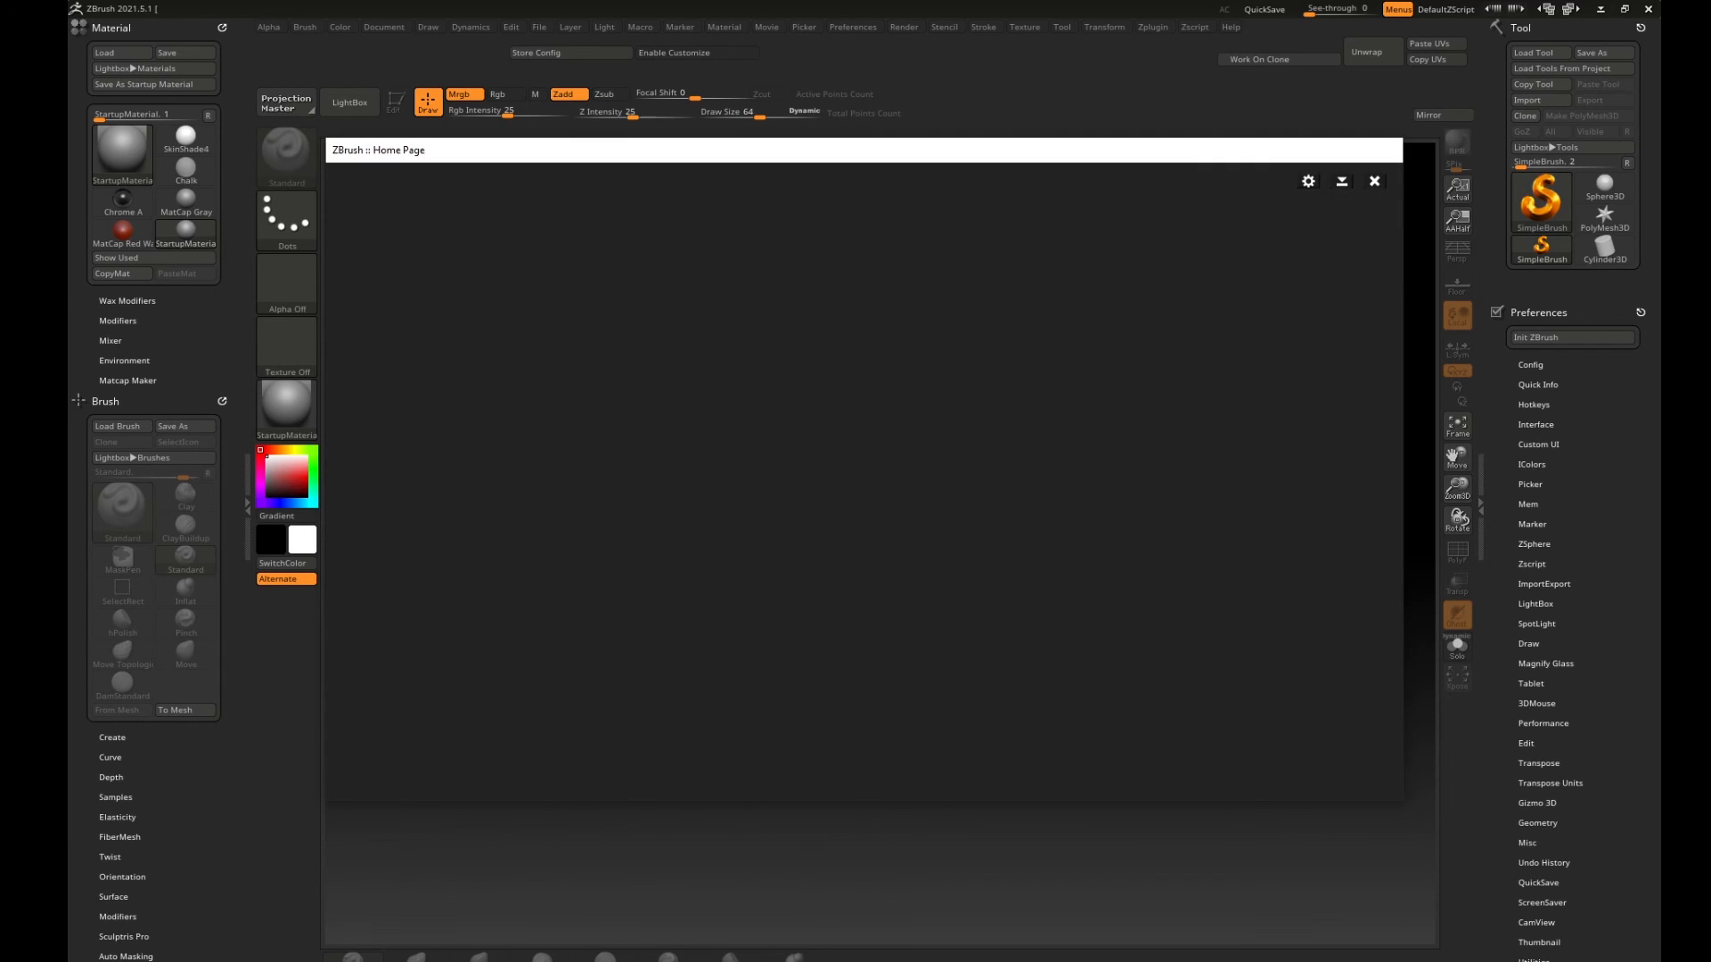
{"action": "left_click", "coordinate": [1375, 183]}
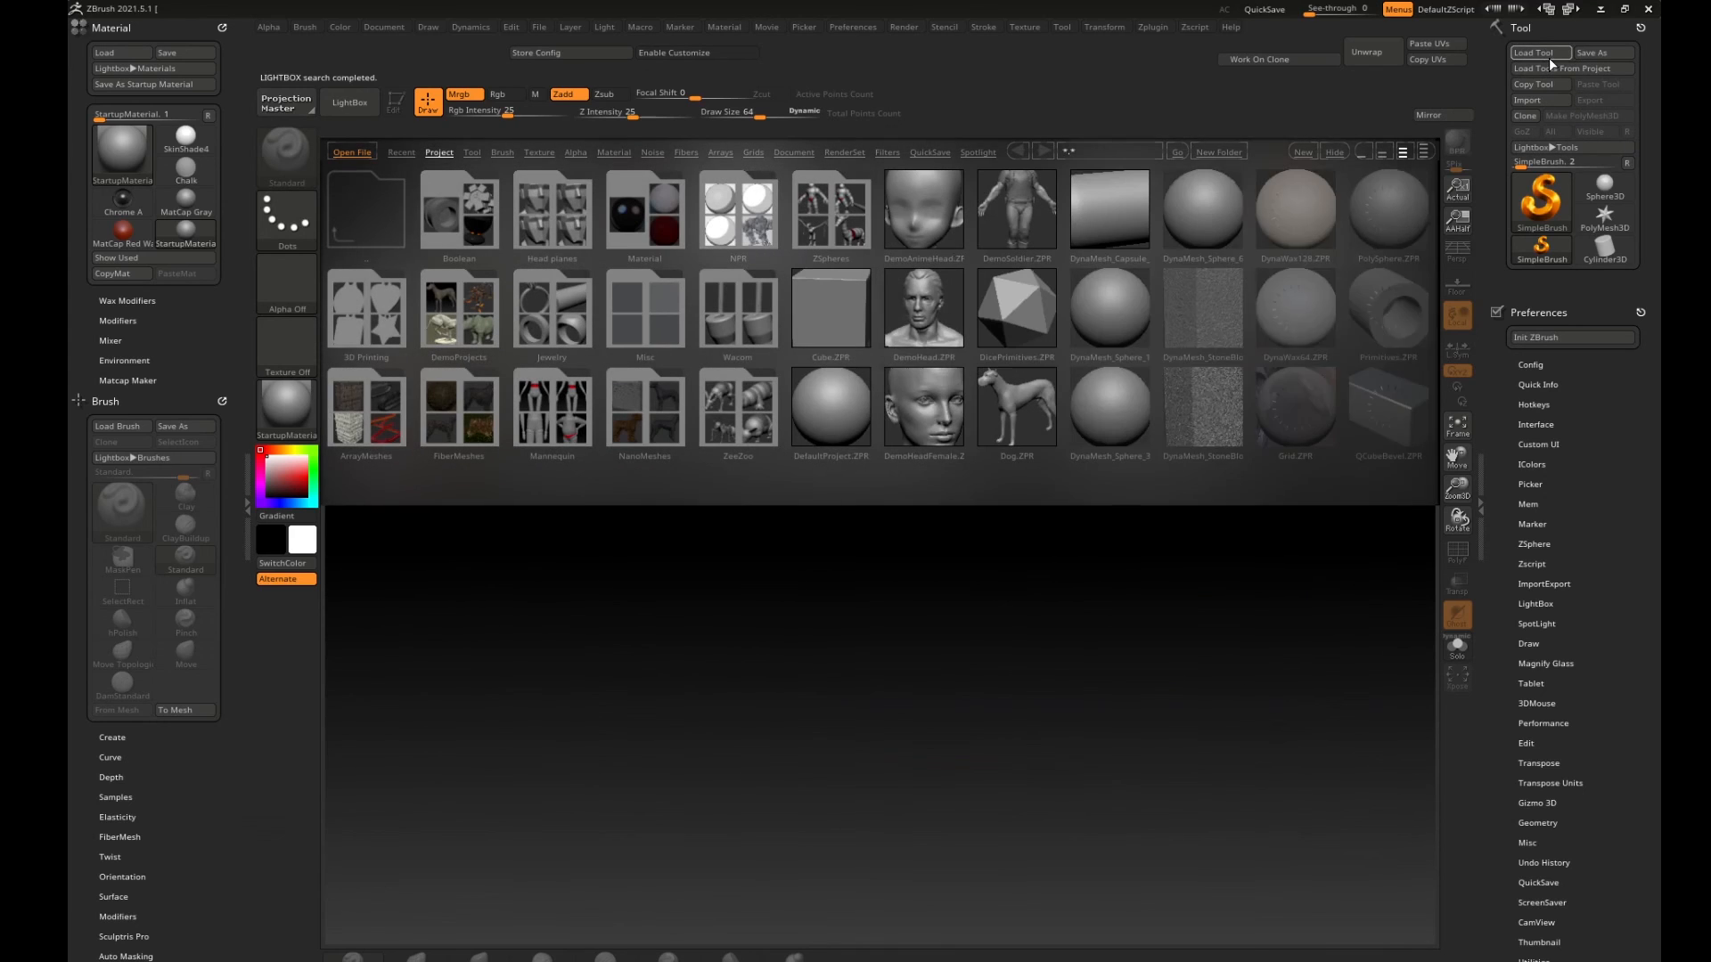
Load the scarf girl12 tool from the zbrush folder inside Desktop > my work > scarf girl.
{"action": "left_click", "coordinate": [1549, 55]}
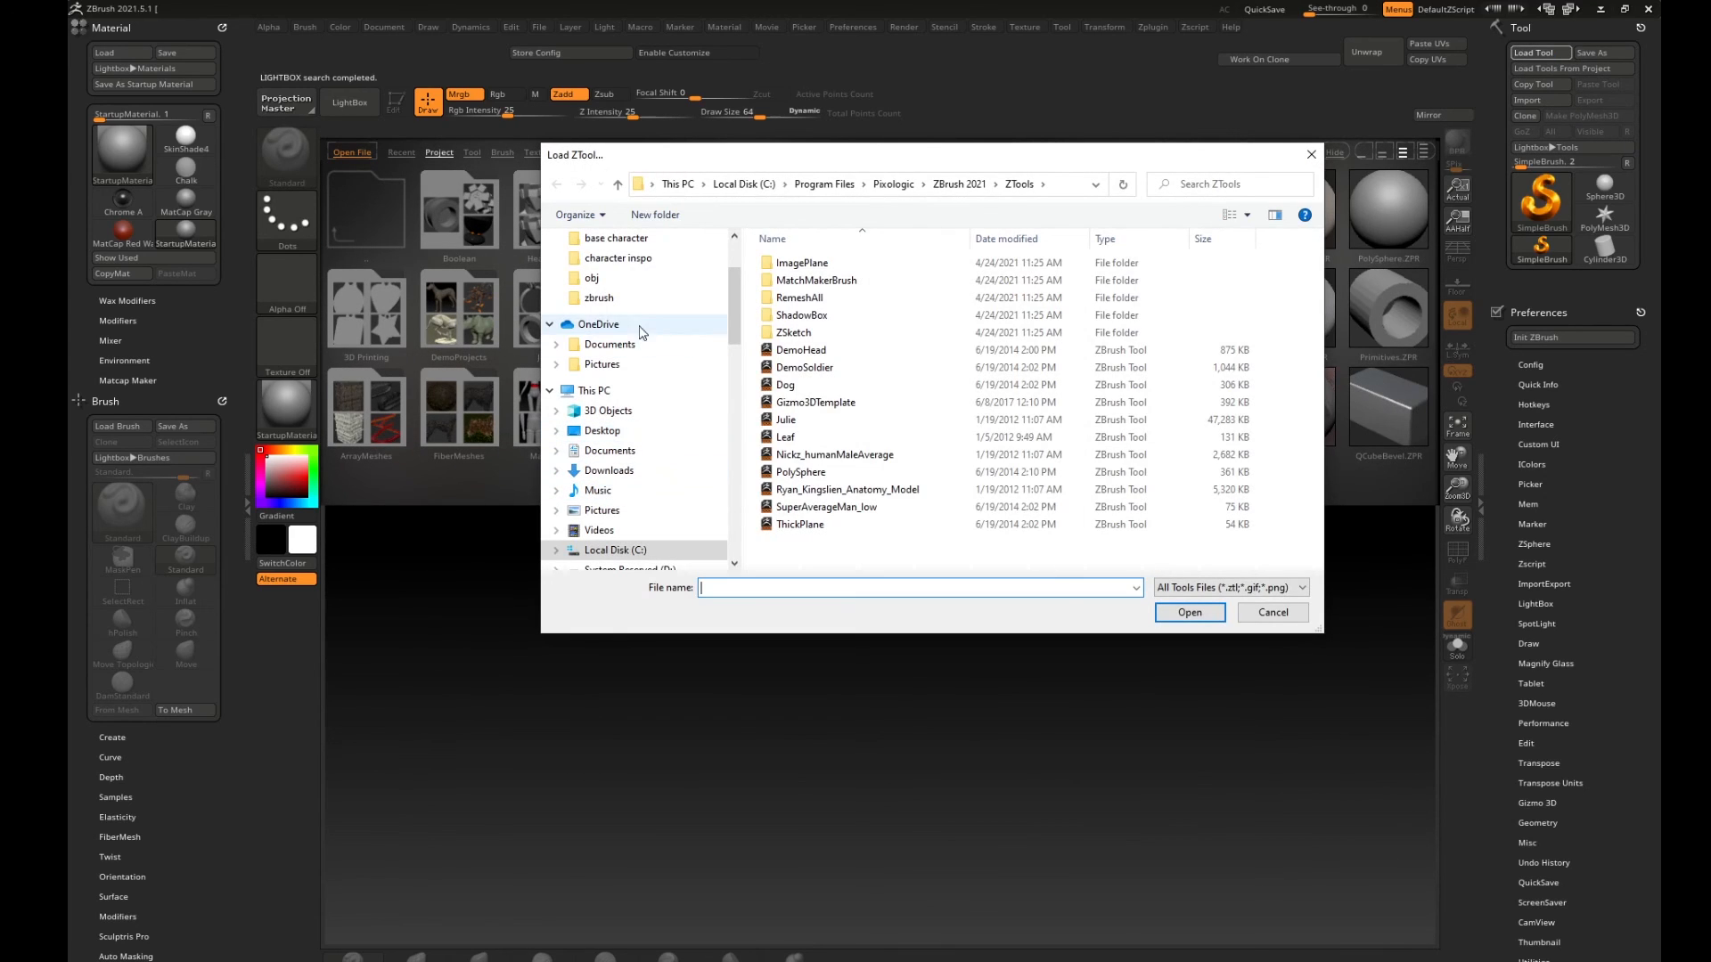
{"action": "scroll", "coordinate": [646, 330], "scroll_direction": "up", "scroll_amount": 3}
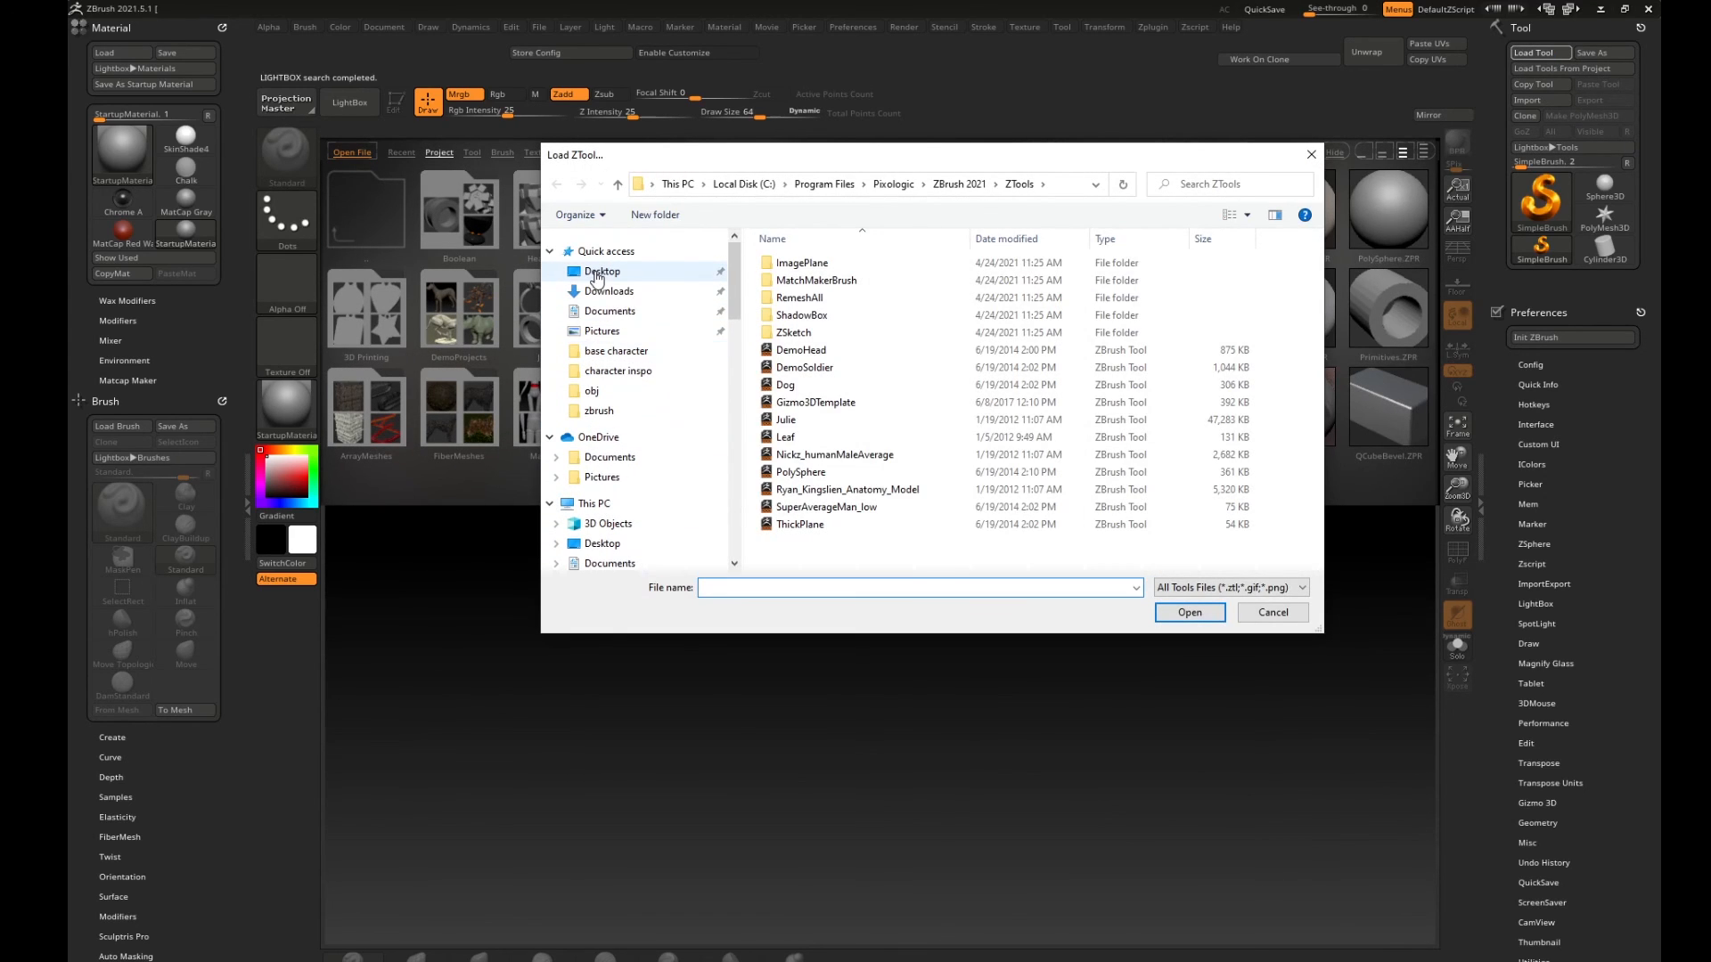
{"action": "left_click", "coordinate": [599, 272]}
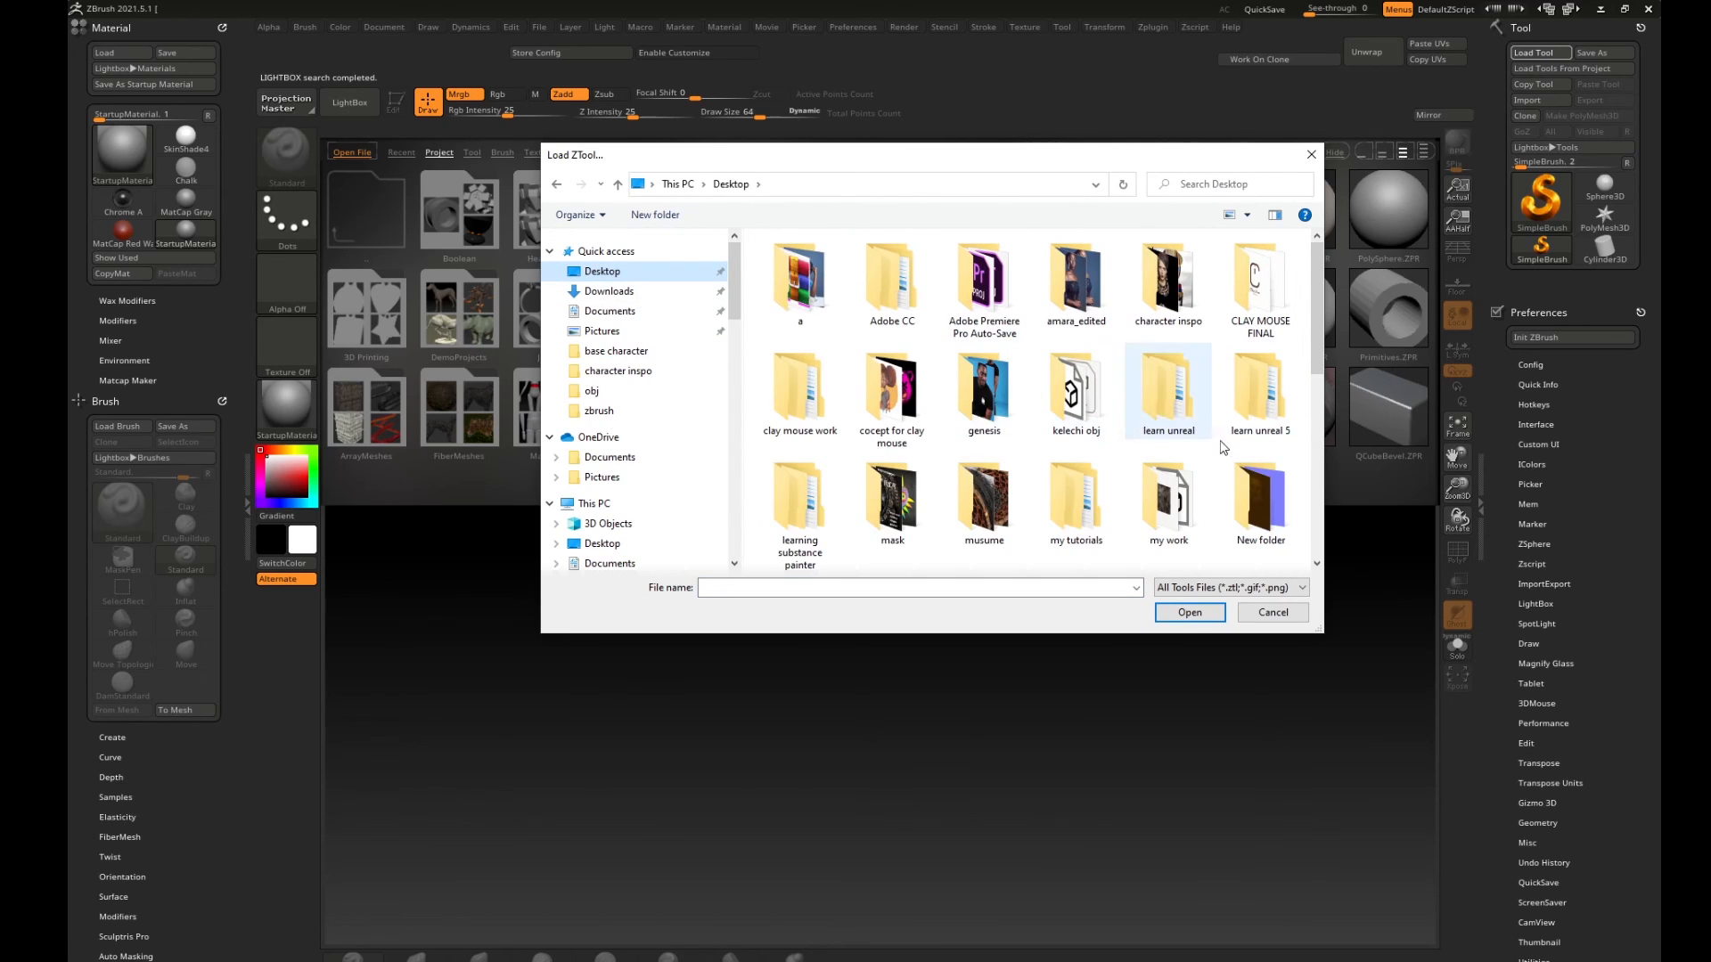
{"action": "double_click", "coordinate": [1168, 517]}
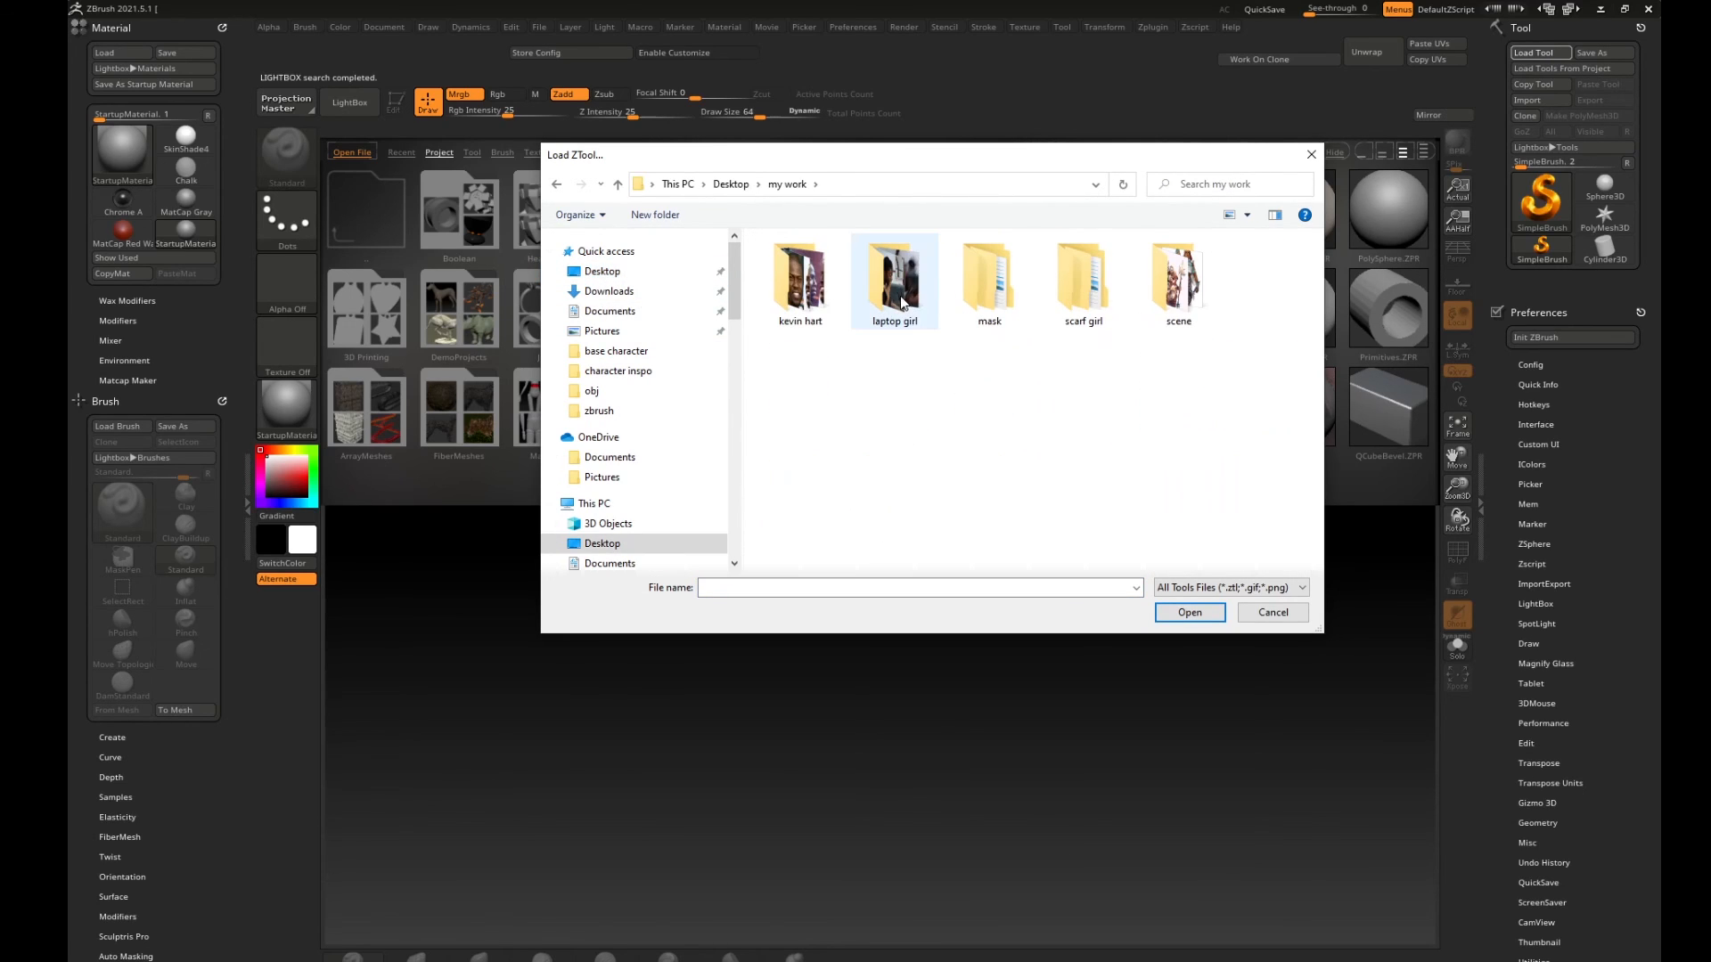
{"action": "left_click", "coordinate": [1071, 298]}
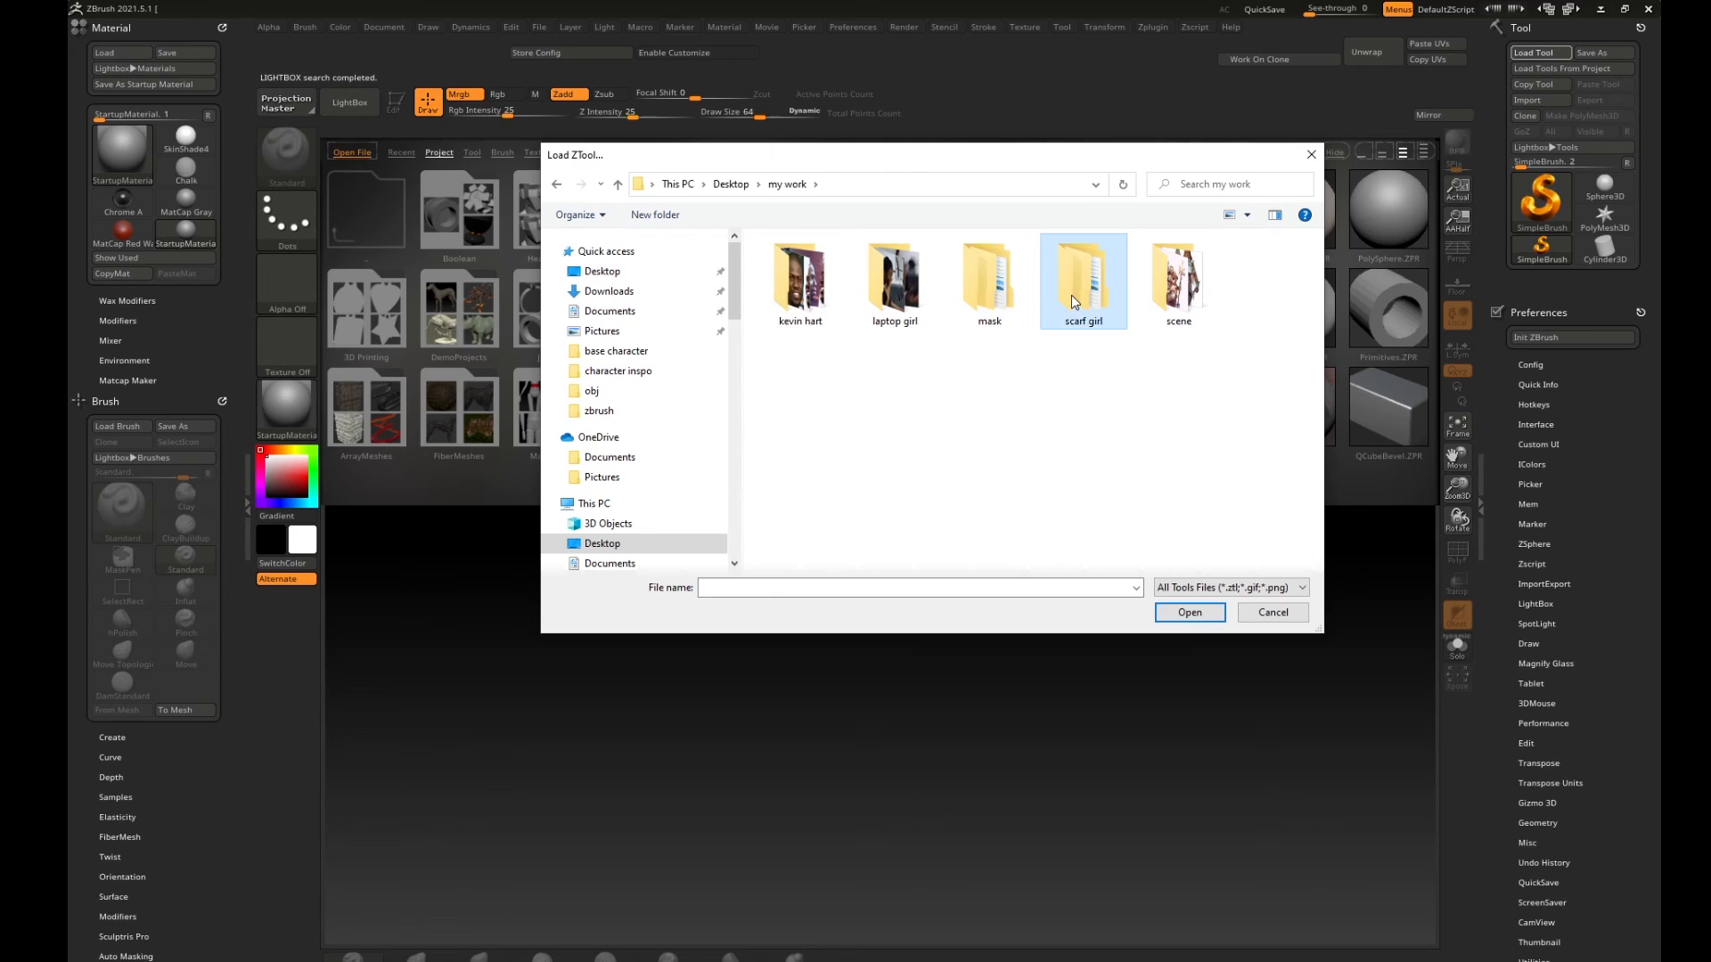
{"action": "double_click", "coordinate": [1071, 296]}
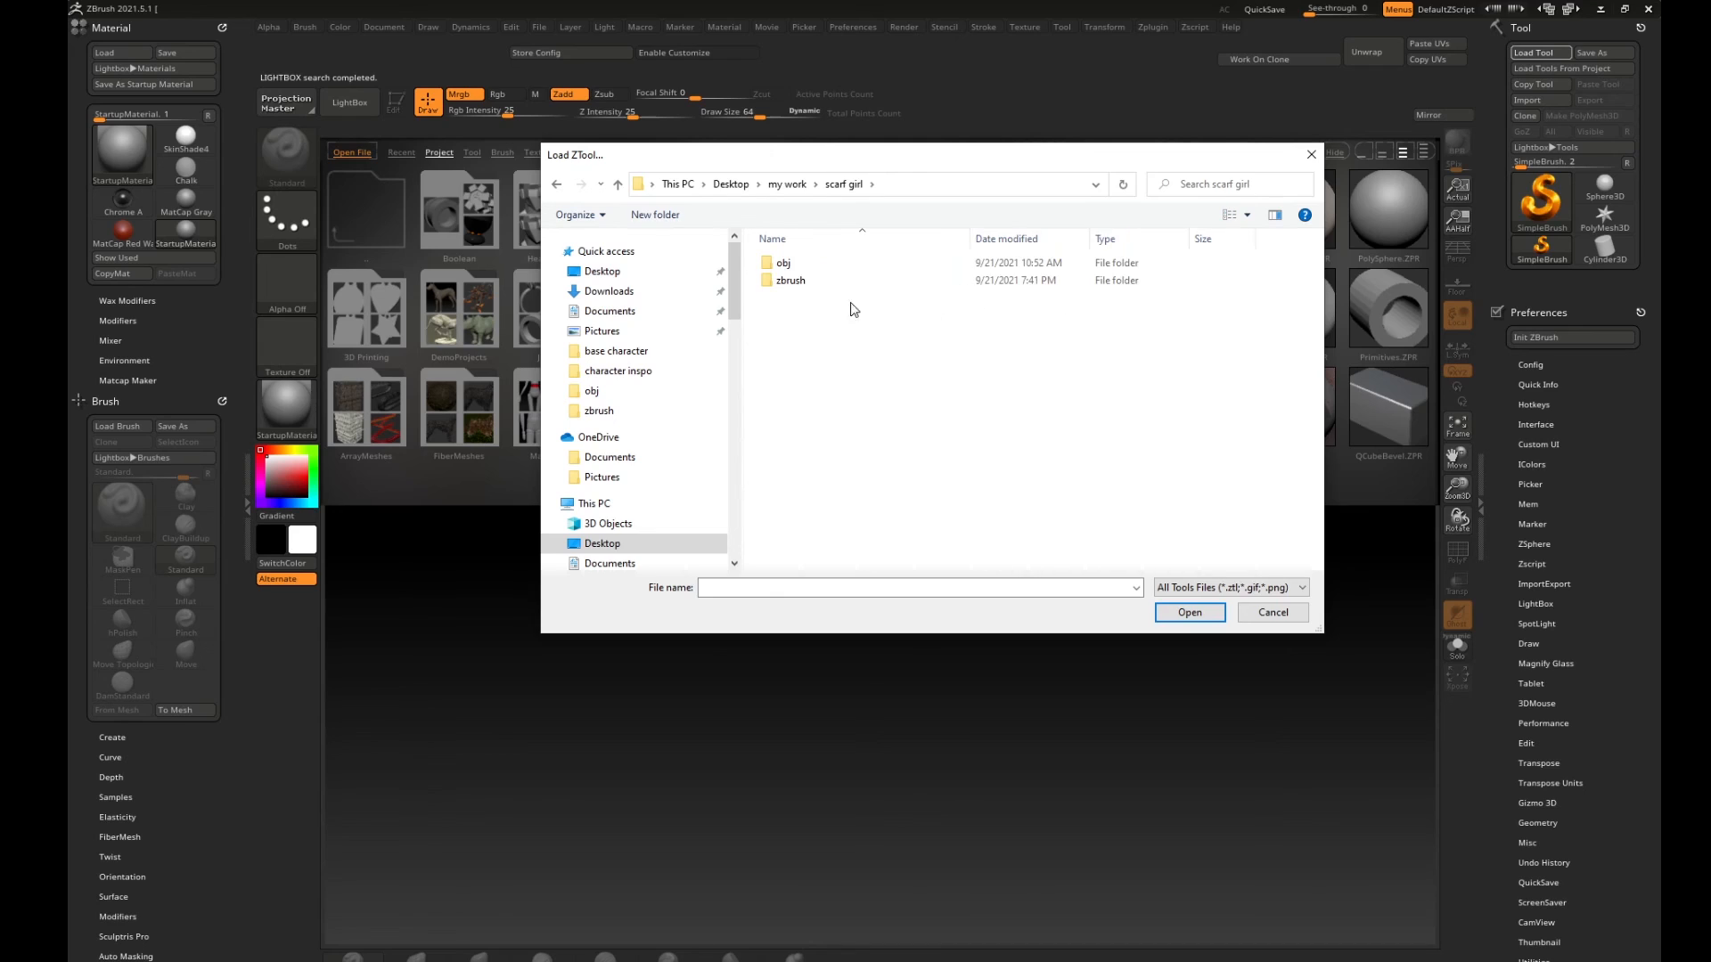
{"action": "double_click", "coordinate": [791, 281]}
{"action": "left_click", "coordinate": [824, 475]}
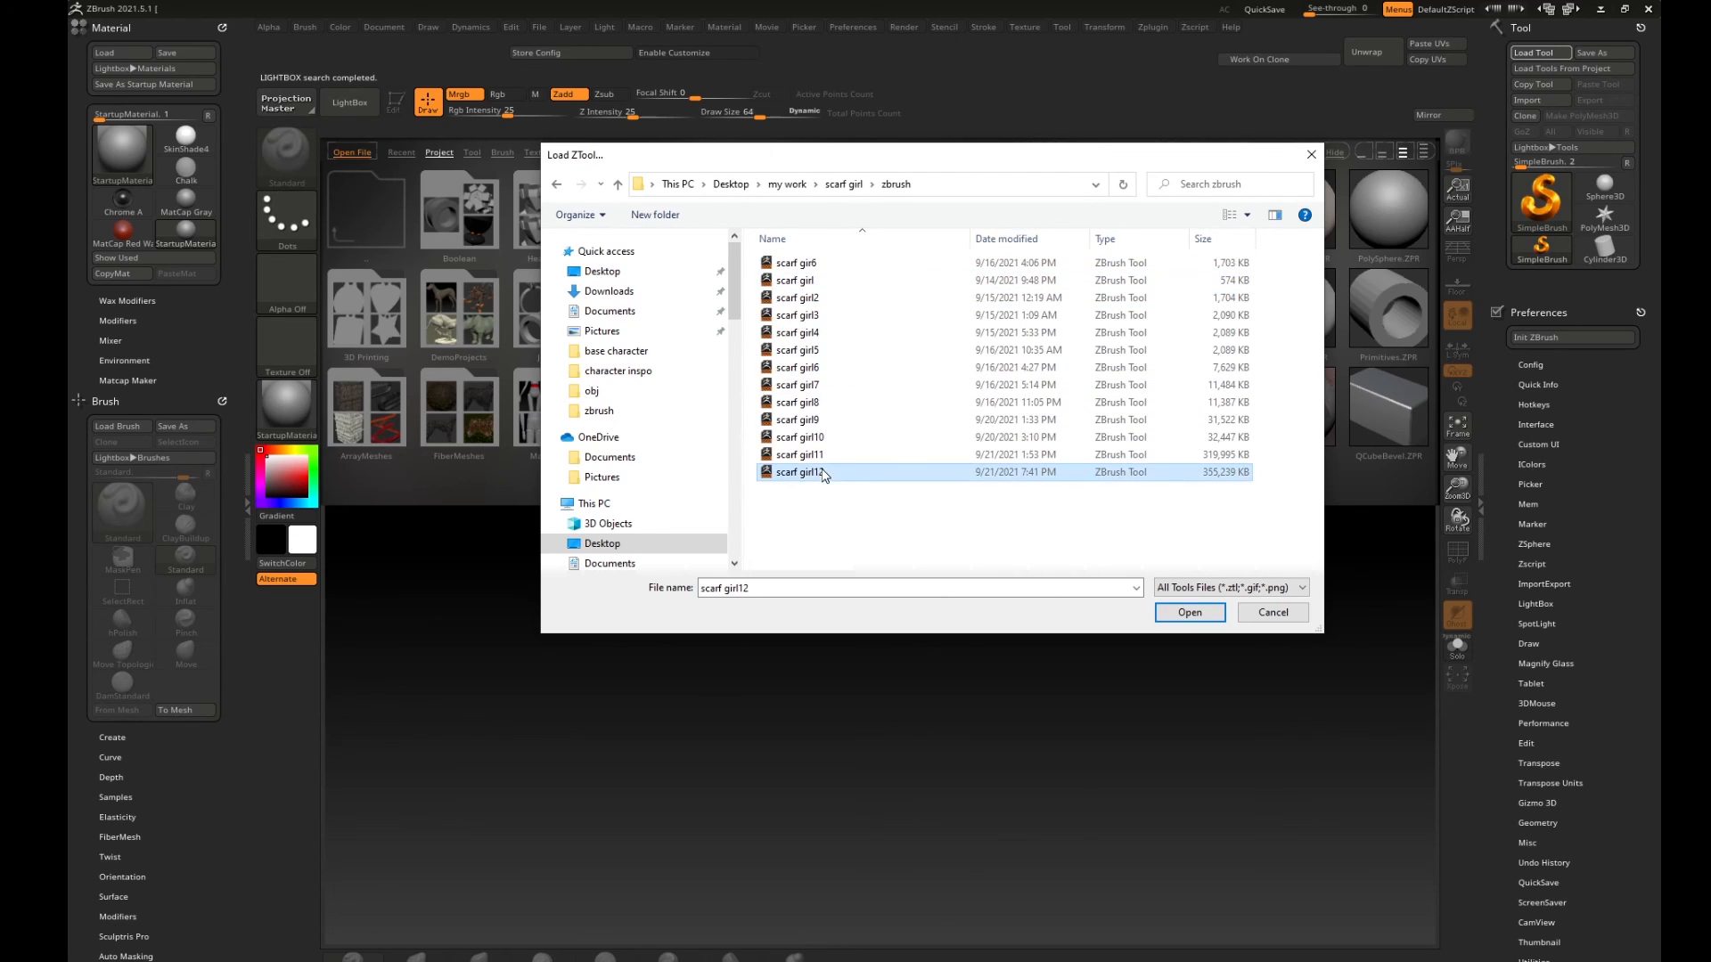
{"action": "left_click", "coordinate": [1192, 616]}
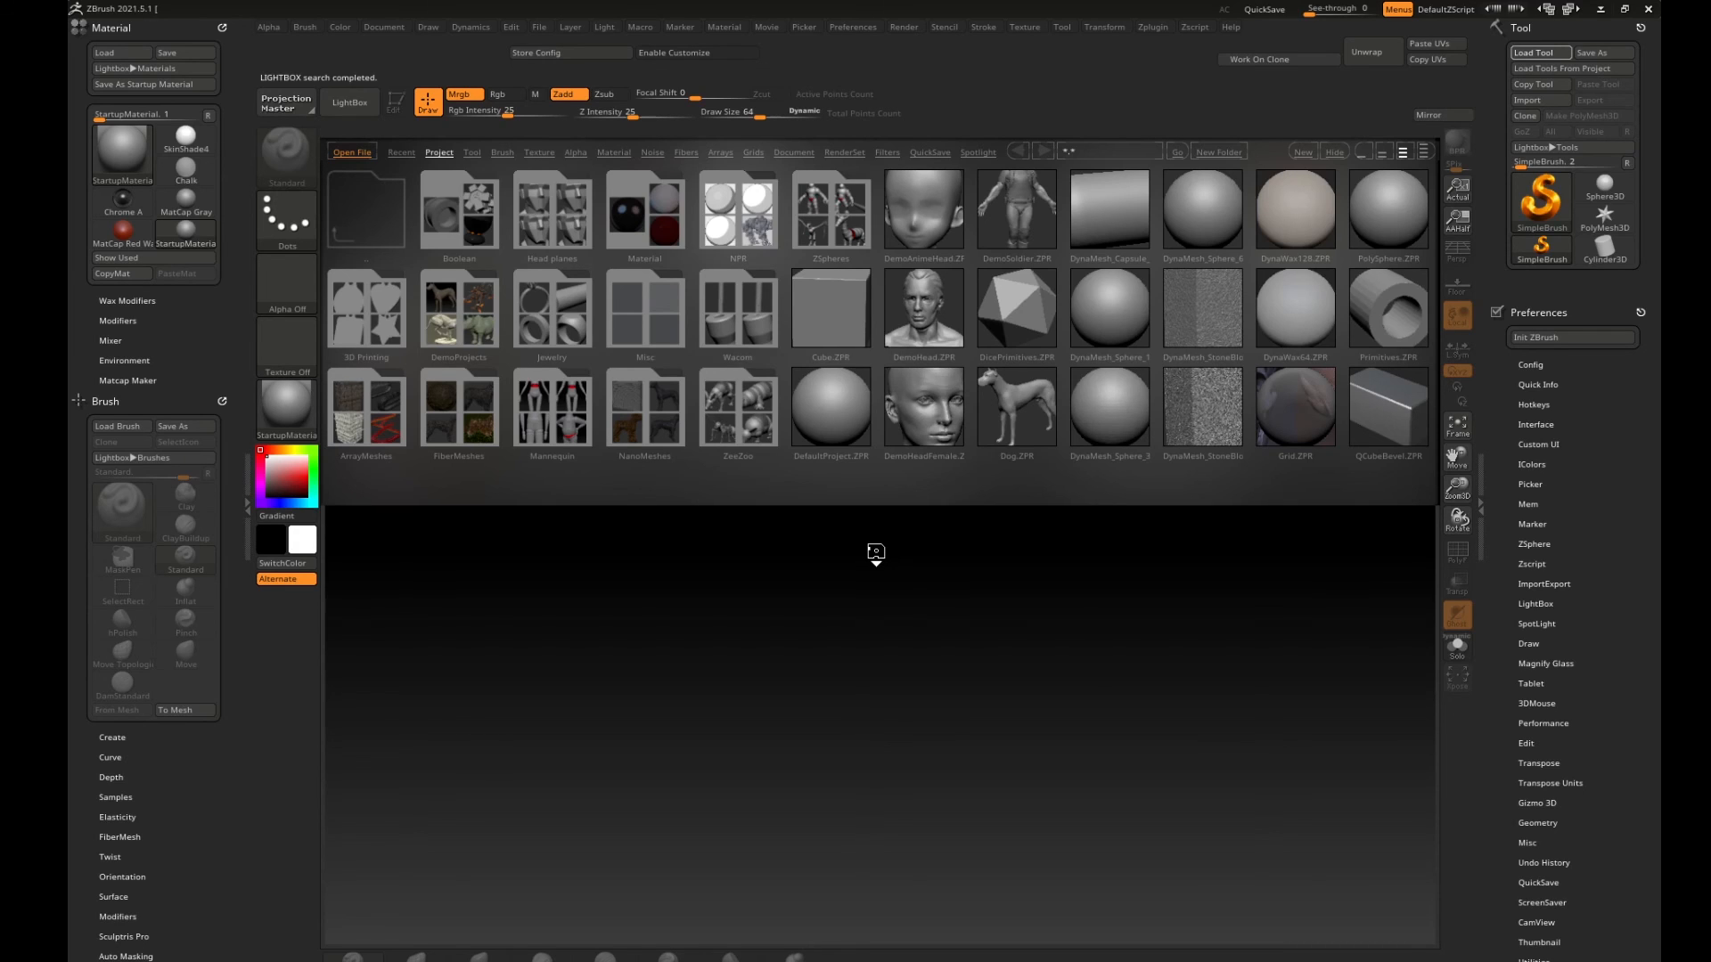
Draw the loaded bust on the canvas, enter Edit mode and hide LightBox.
{"action": "left_click_drag", "start_coordinate": [875, 553], "coordinate": [799, 938]}
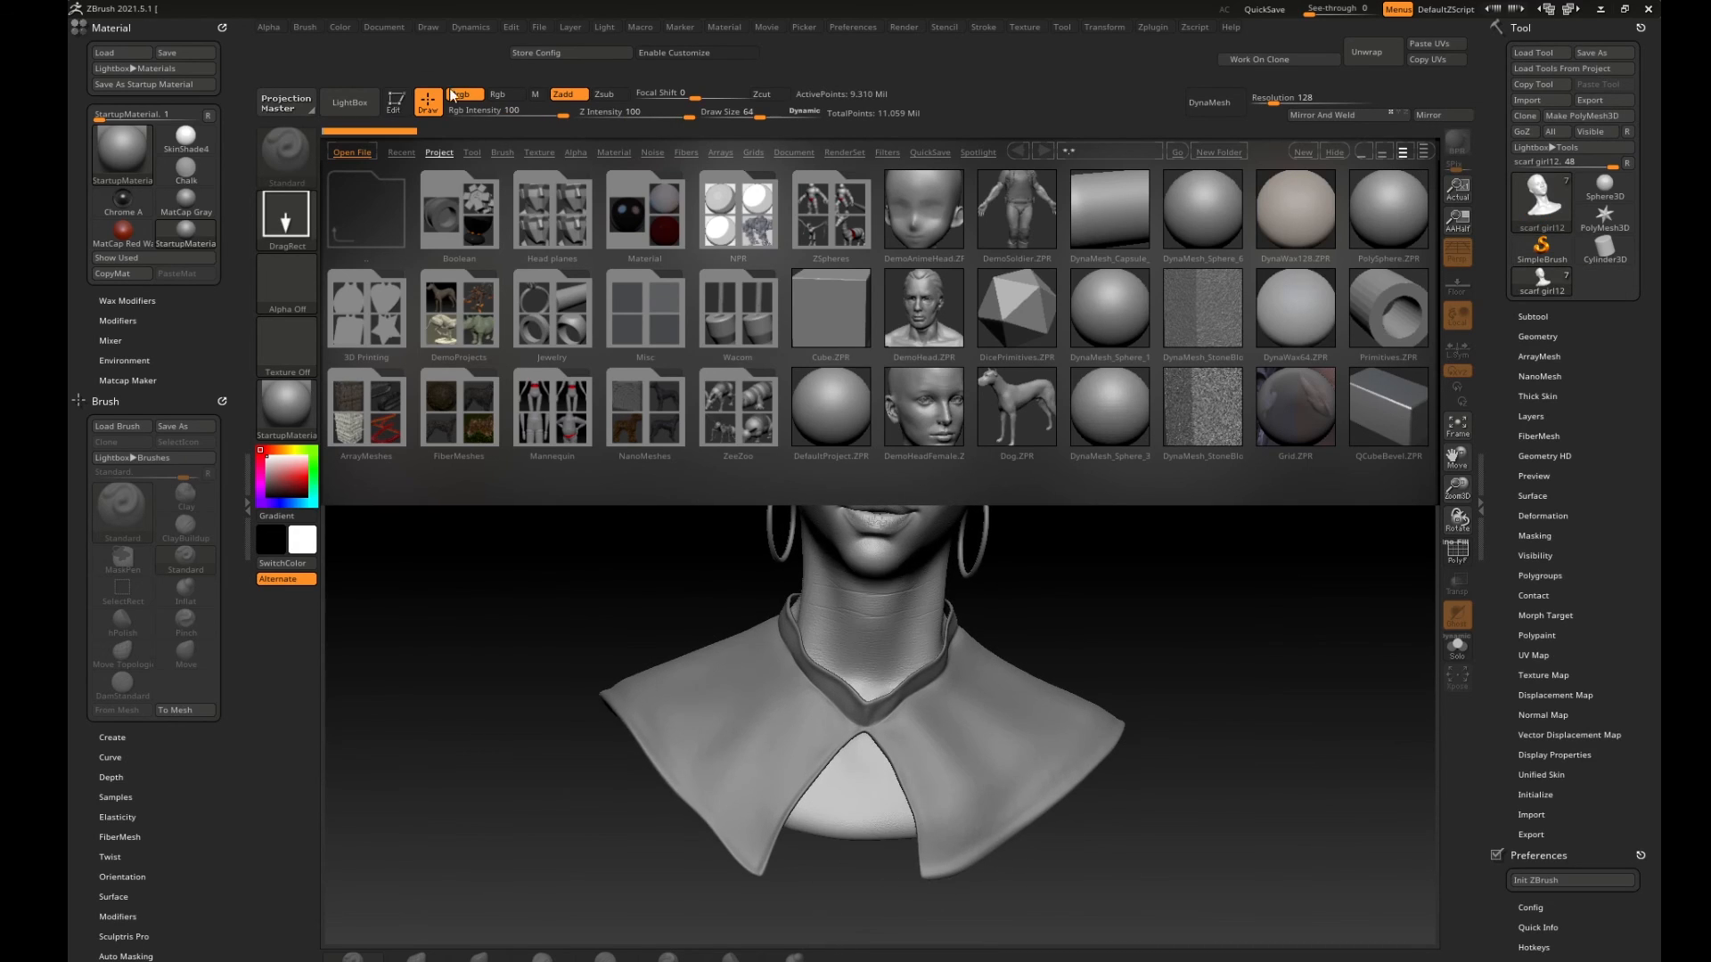
{"action": "key", "text": "t"}
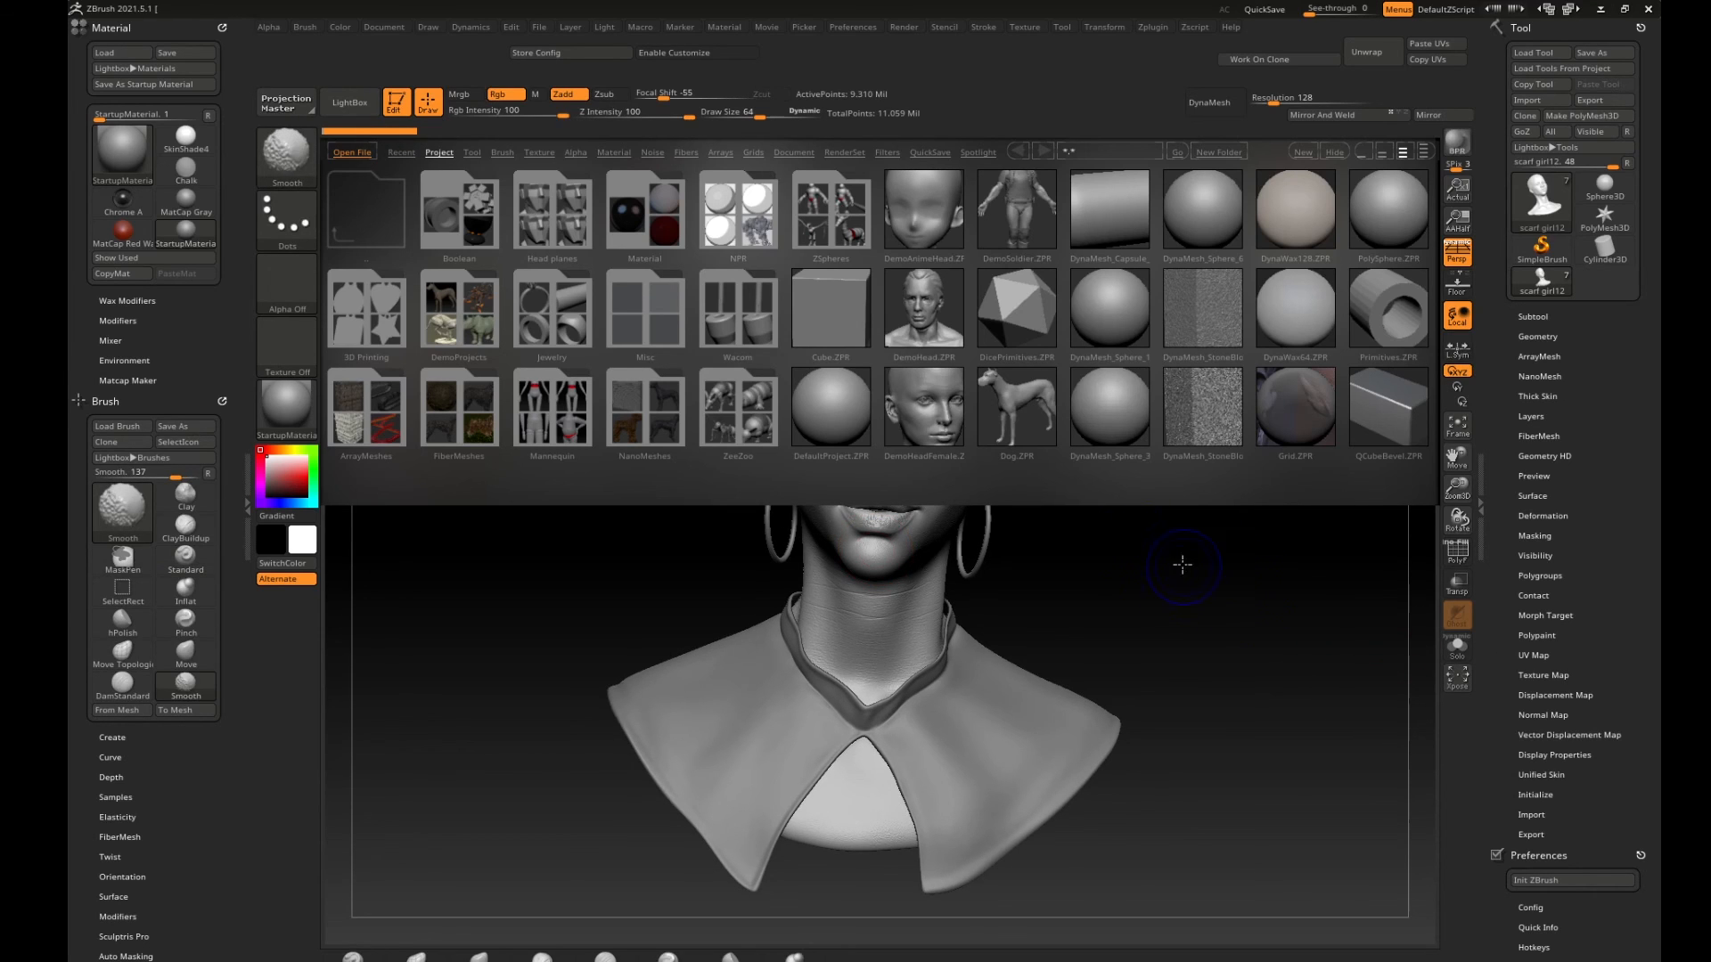
{"action": "left_click_drag", "start_coordinate": [1180, 565], "coordinate": [1172, 571], "text": "shift"}
{"action": "key", "text": "comma"}
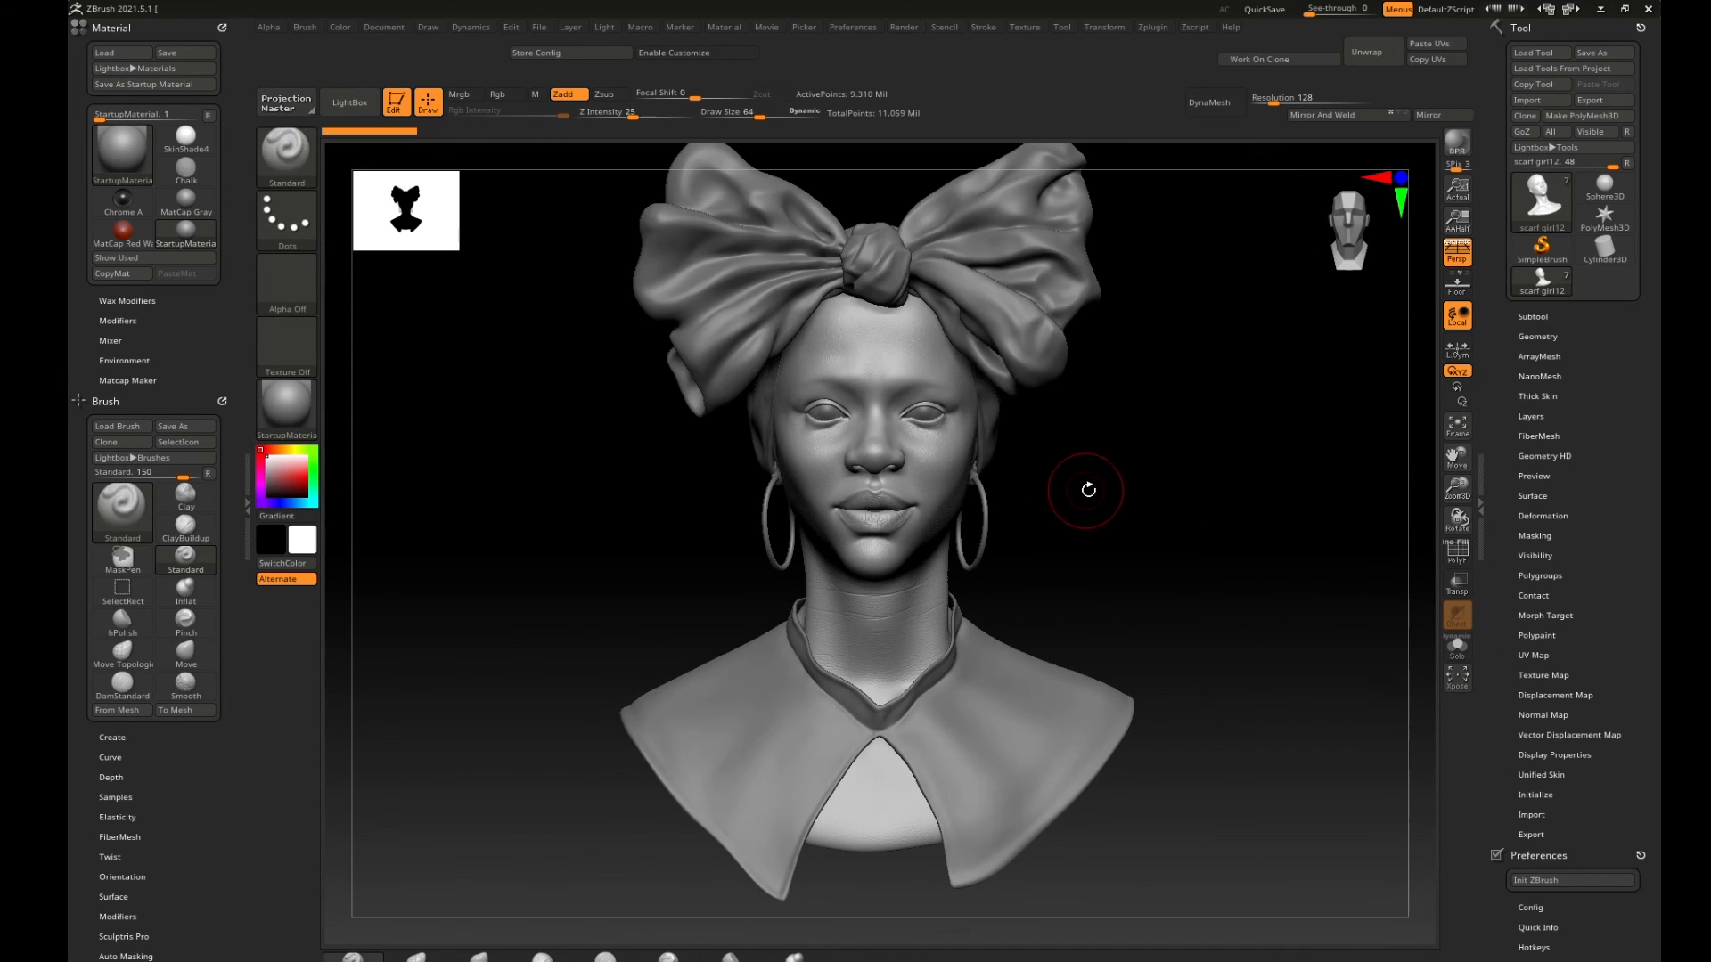
{"action": "left_click_drag", "start_coordinate": [1104, 496], "coordinate": [1185, 514], "text": "alt"}
{"action": "left_click_drag", "start_coordinate": [1248, 564], "coordinate": [1110, 566], "text": "alt"}
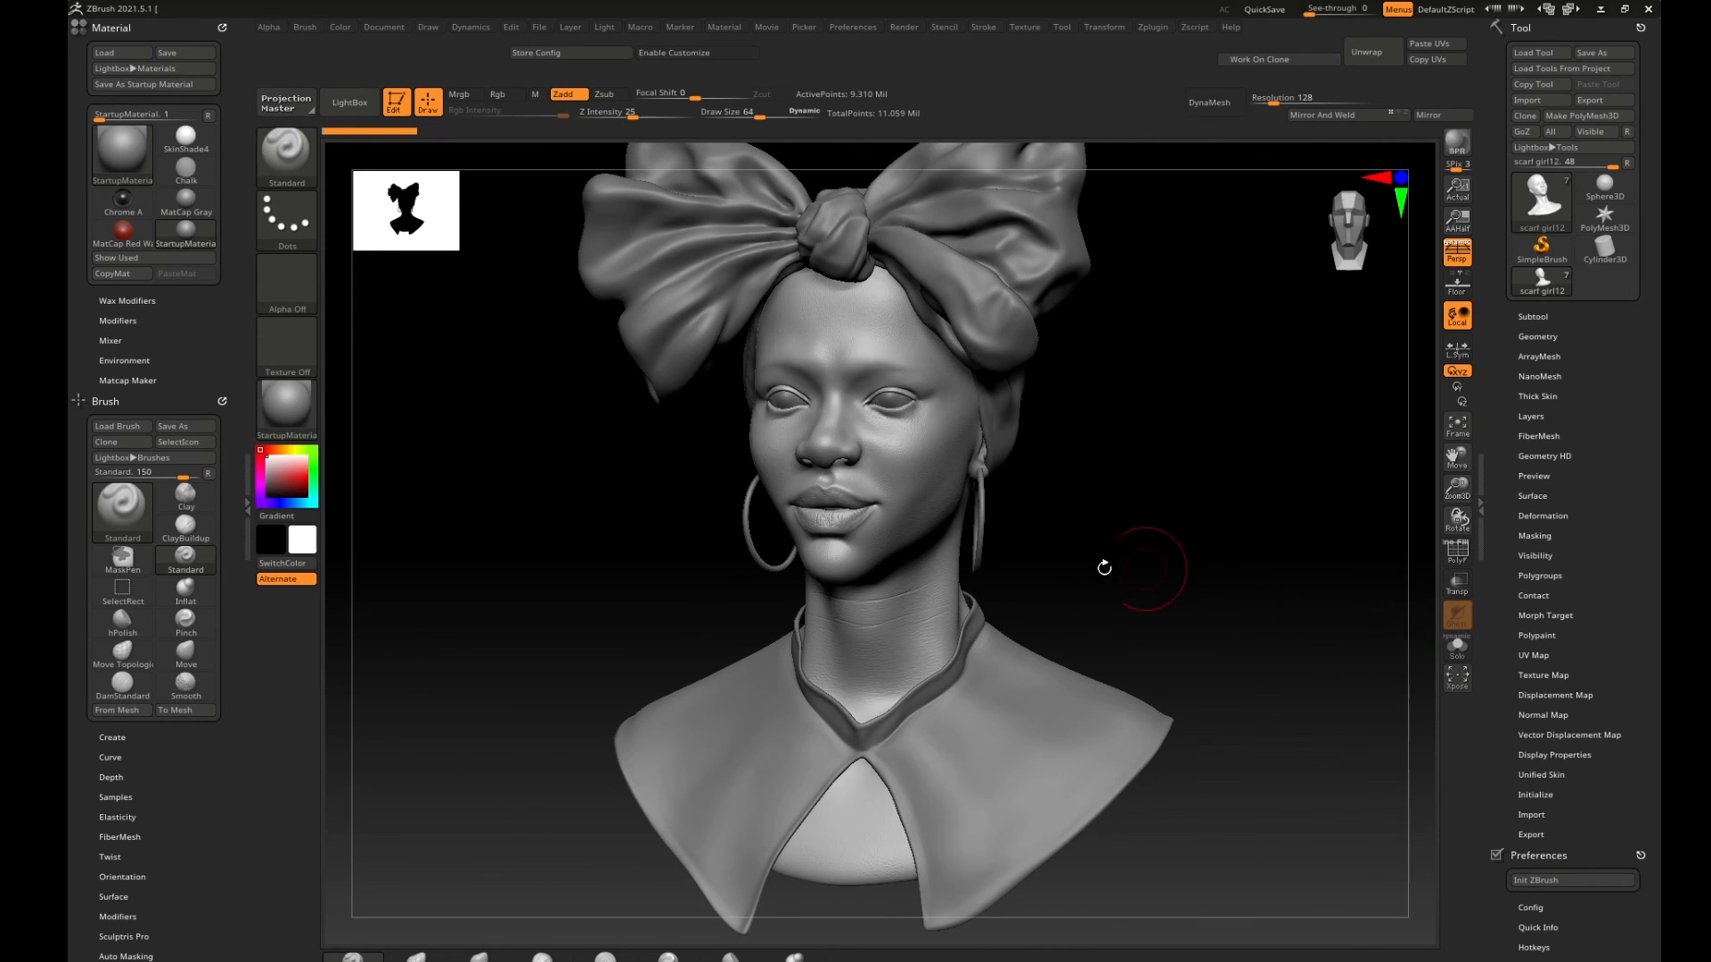
Isolate the head and bust with Solo mode and inspect the skin from the side and front.
{"action": "left_click", "coordinate": [1457, 643]}
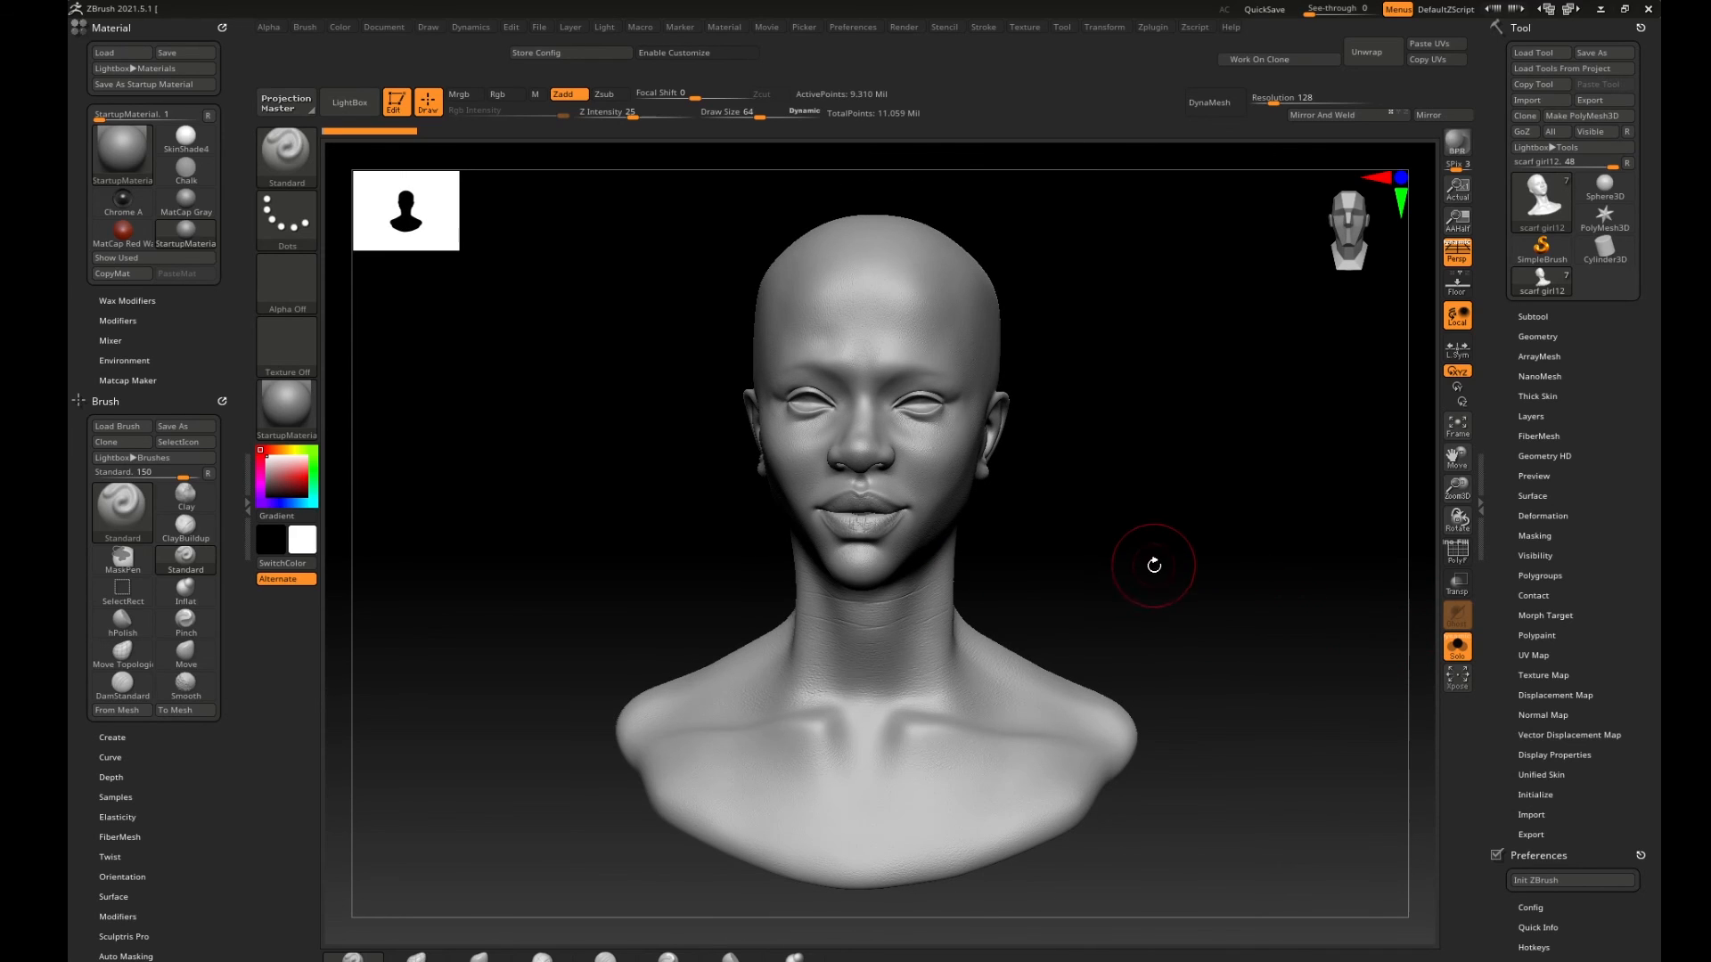
{"action": "left_click_drag", "start_coordinate": [1060, 540], "coordinate": [1264, 458], "text": "alt"}
{"action": "left_click_drag", "start_coordinate": [1161, 504], "coordinate": [1177, 760], "text": "alt"}
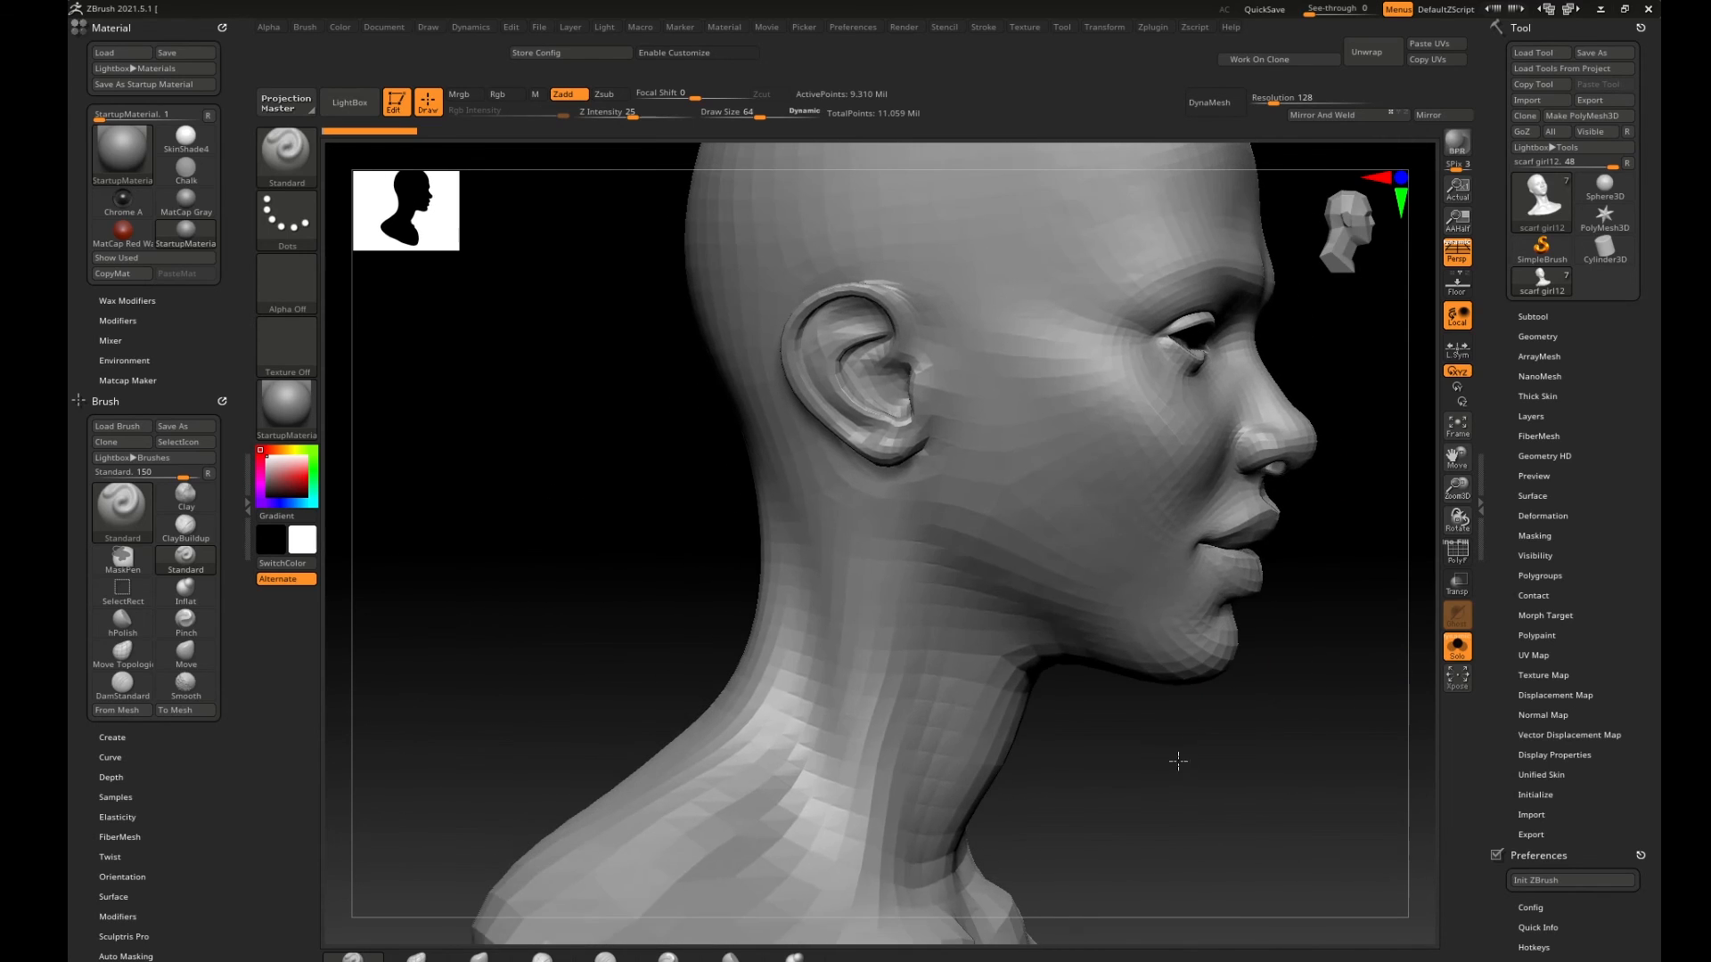
{"action": "left_click_drag", "start_coordinate": [1340, 622], "coordinate": [1325, 561], "text": "alt"}
{"action": "left_click_drag", "start_coordinate": [1330, 477], "coordinate": [1321, 436]}
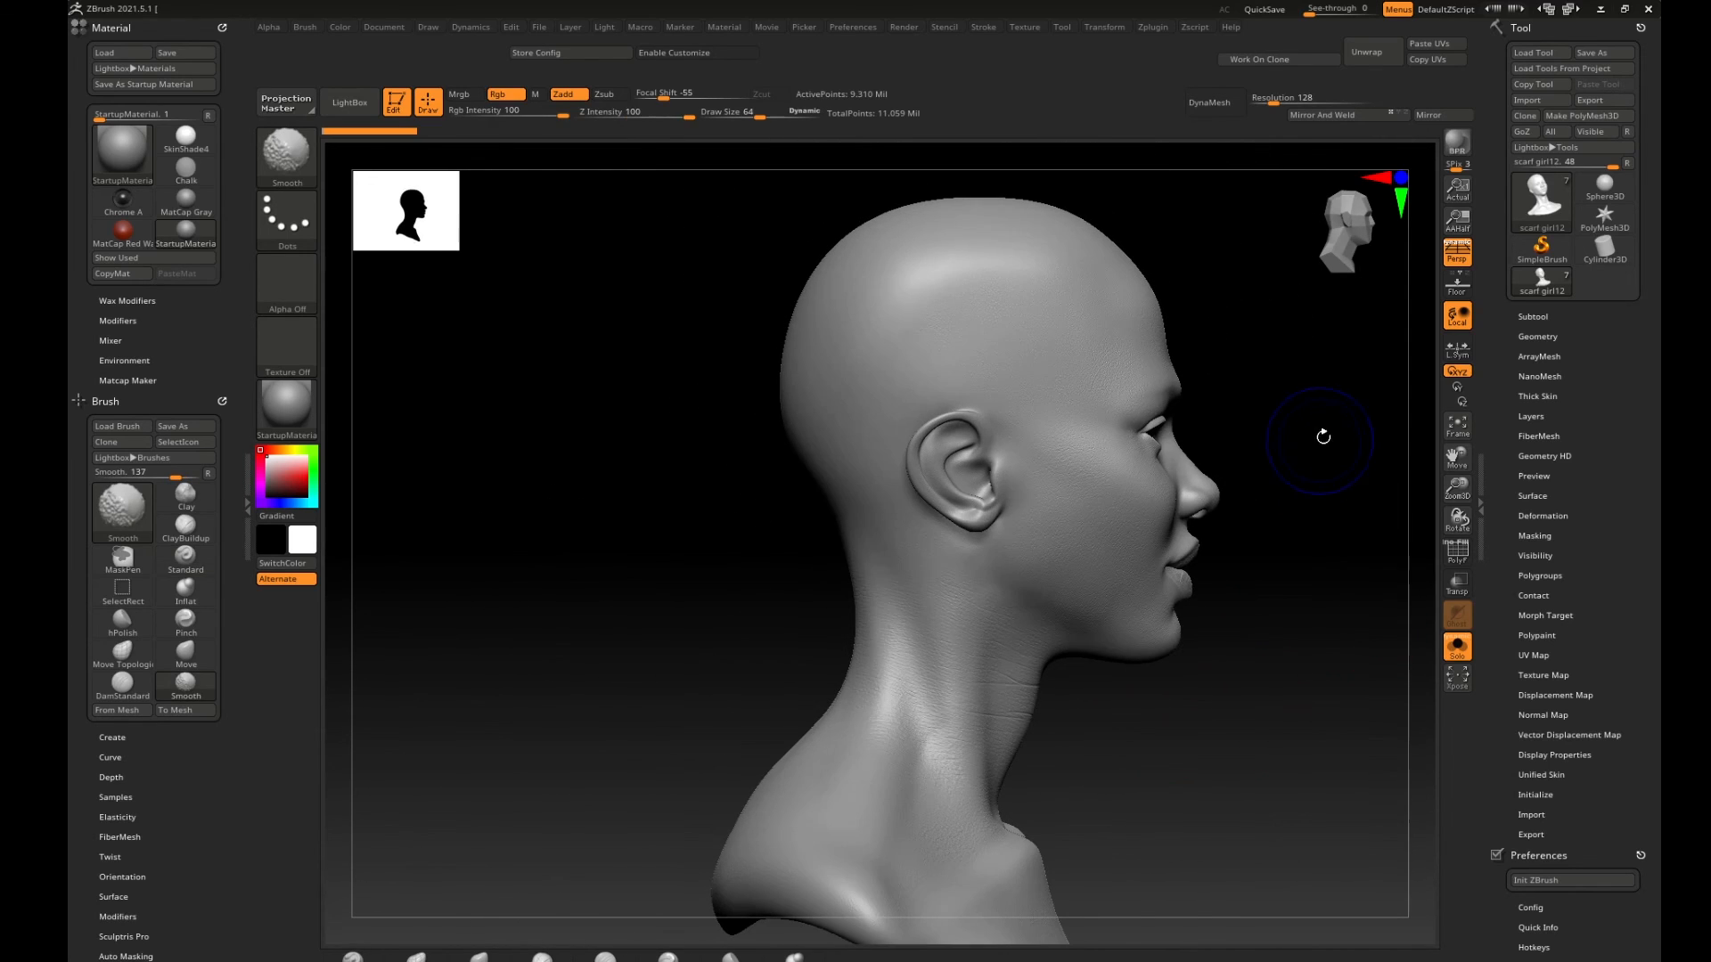
{"action": "left_click_drag", "start_coordinate": [1310, 623], "coordinate": [1207, 561]}
{"action": "left_click_drag", "start_coordinate": [1146, 637], "coordinate": [1207, 546]}
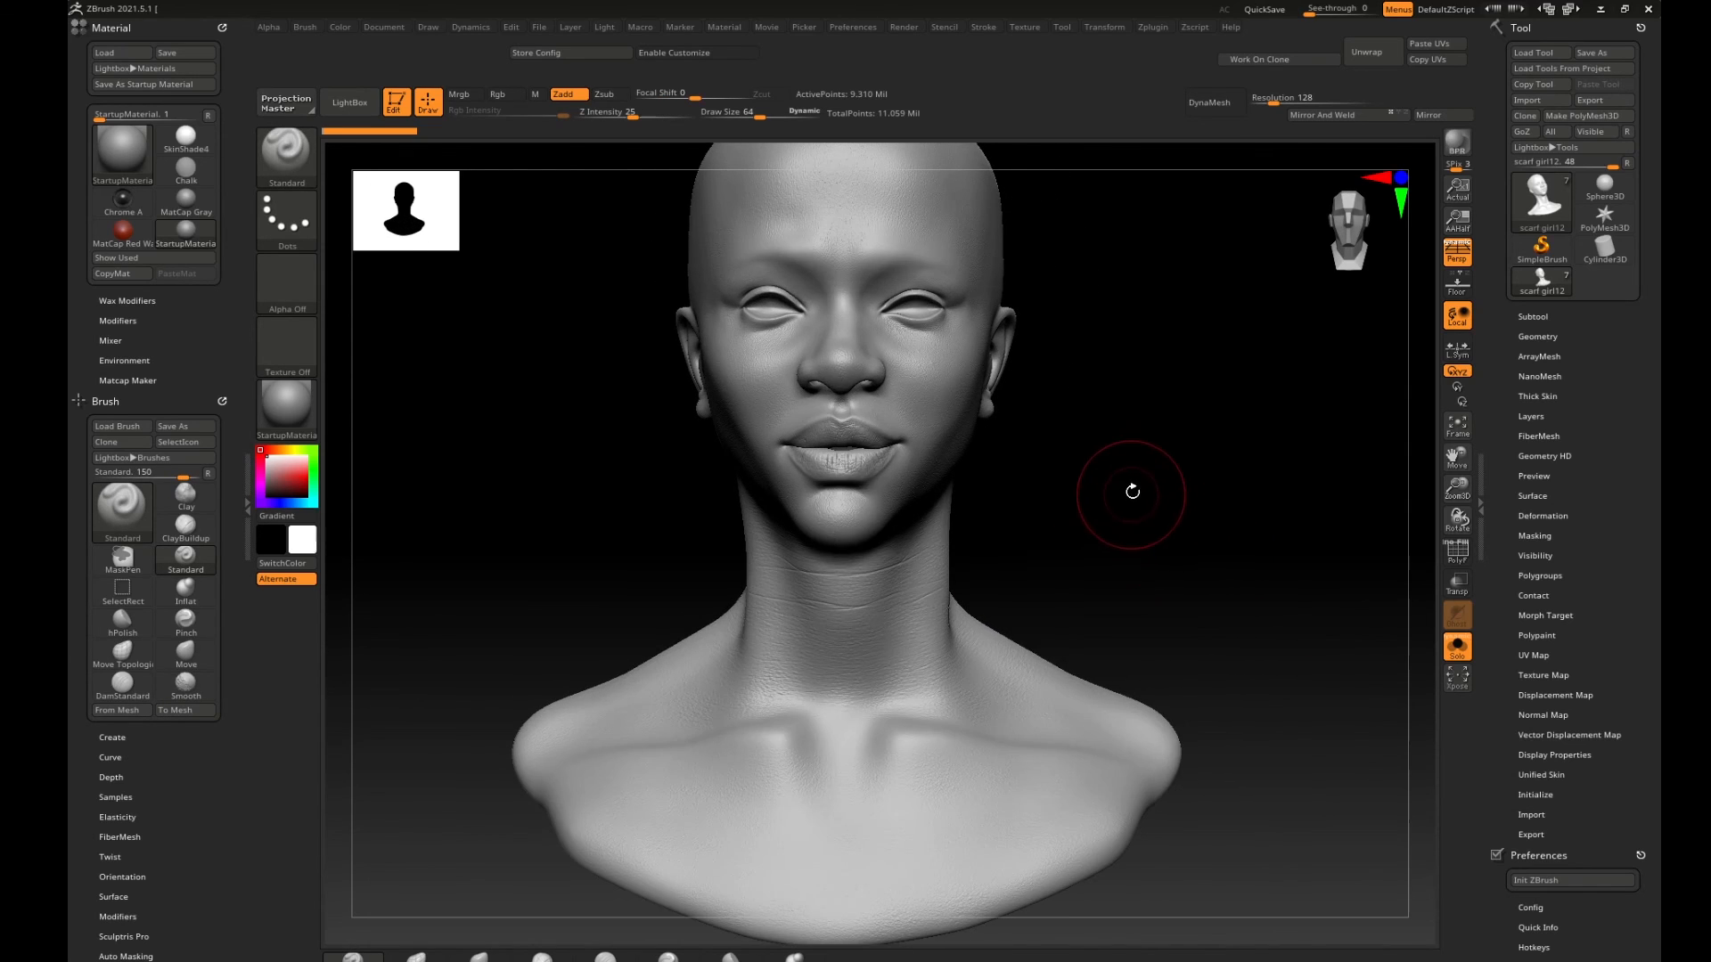